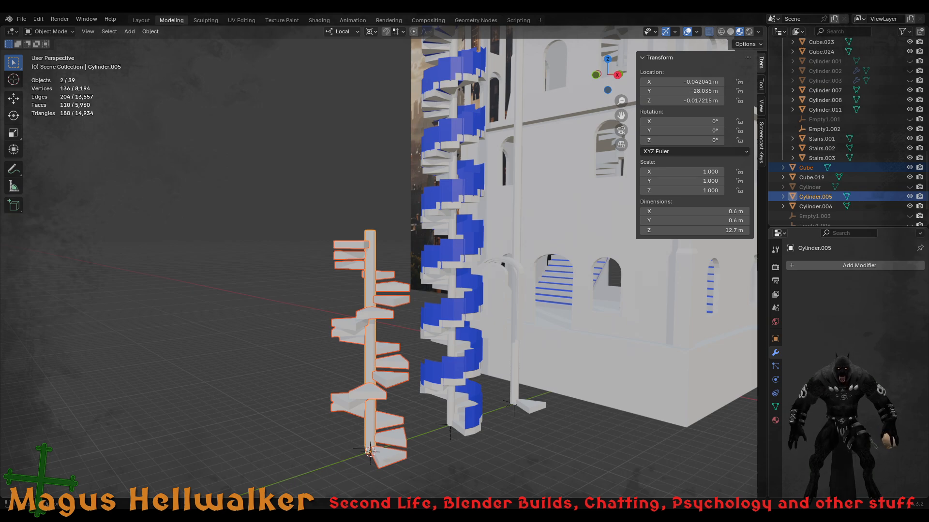
- Clear the selection and examine the tower, its external spiral staircases and the reference picture from several angles
{"action": "left_click", "coordinate": [303, 366]}
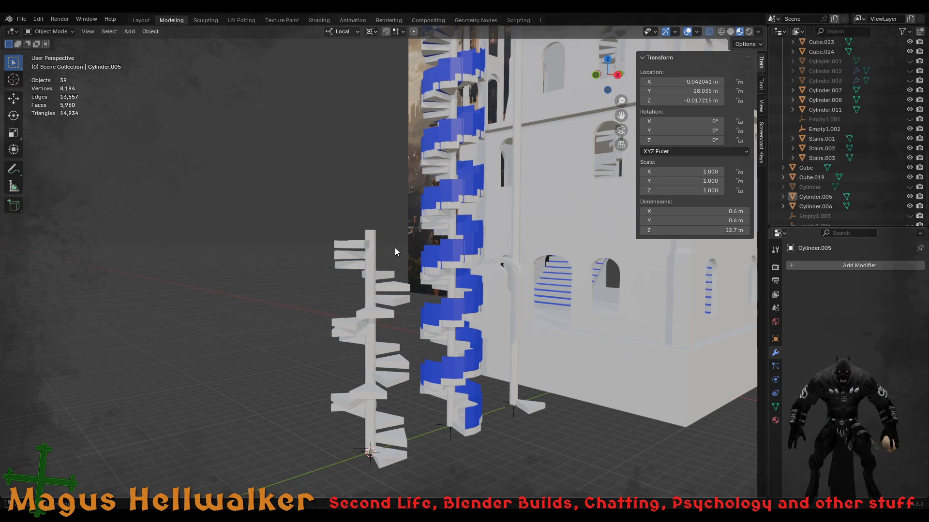
{"action": "middle_click_drag", "start_coordinate": [395, 247], "coordinate": [450, 233]}
{"action": "middle_click_drag", "start_coordinate": [186, 146], "coordinate": [496, 340], "text": "shift"}
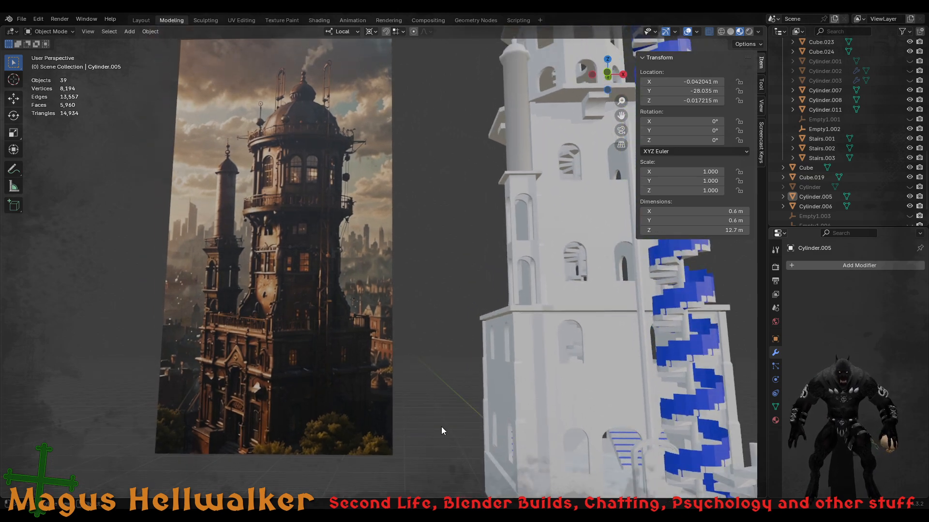
{"action": "middle_click_drag", "start_coordinate": [451, 427], "coordinate": [479, 409]}
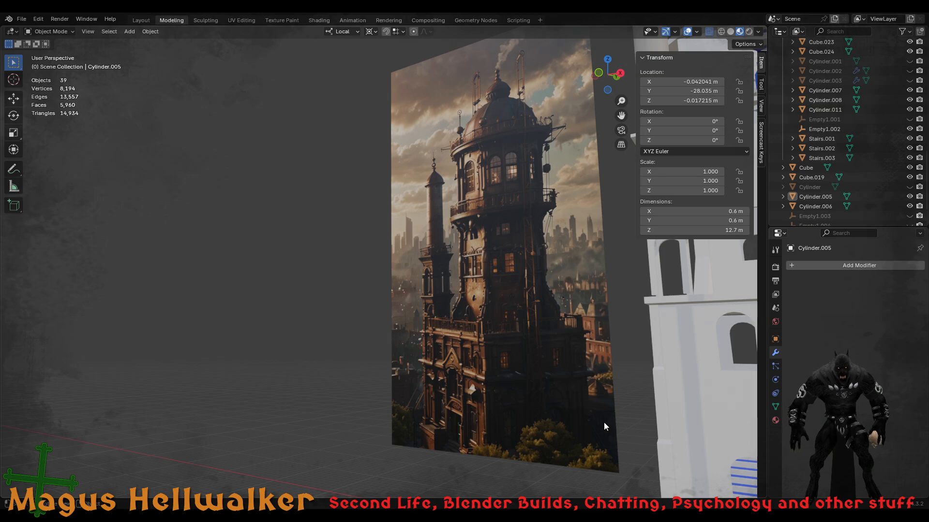
{"action": "middle_click_drag", "start_coordinate": [604, 426], "coordinate": [212, 247], "text": "shift"}
{"action": "scroll", "coordinate": [417, 369], "scroll_direction": "down", "scroll_amount": 2}
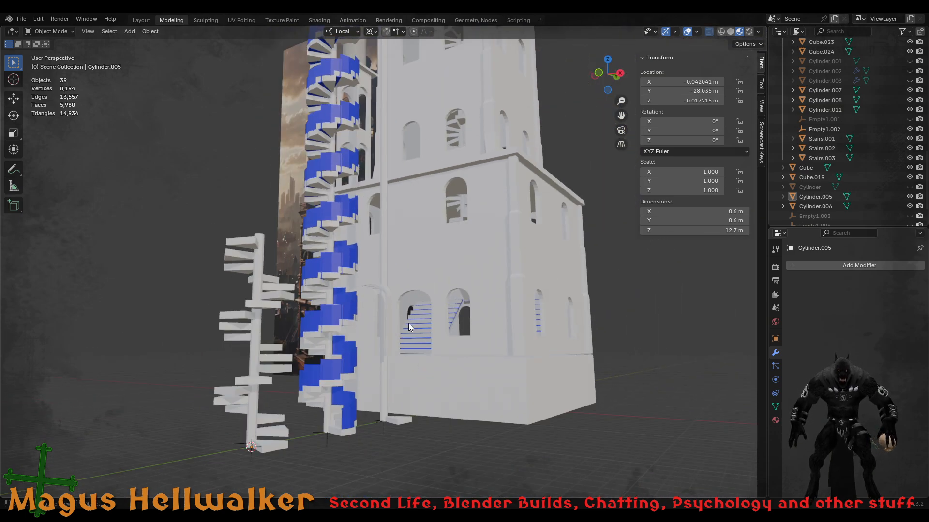
{"action": "middle_click_drag", "start_coordinate": [408, 323], "coordinate": [386, 317]}
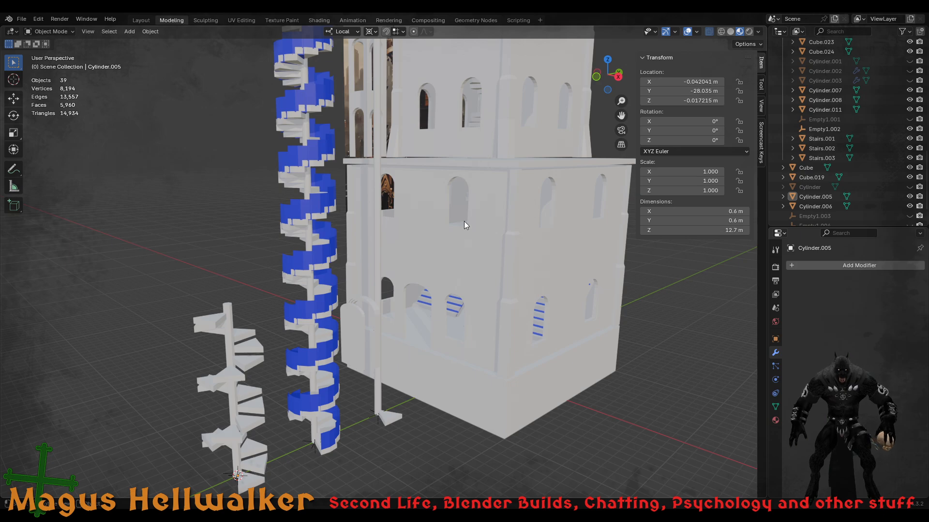
{"action": "middle_click_drag", "start_coordinate": [491, 124], "coordinate": [468, 335], "text": "shift"}
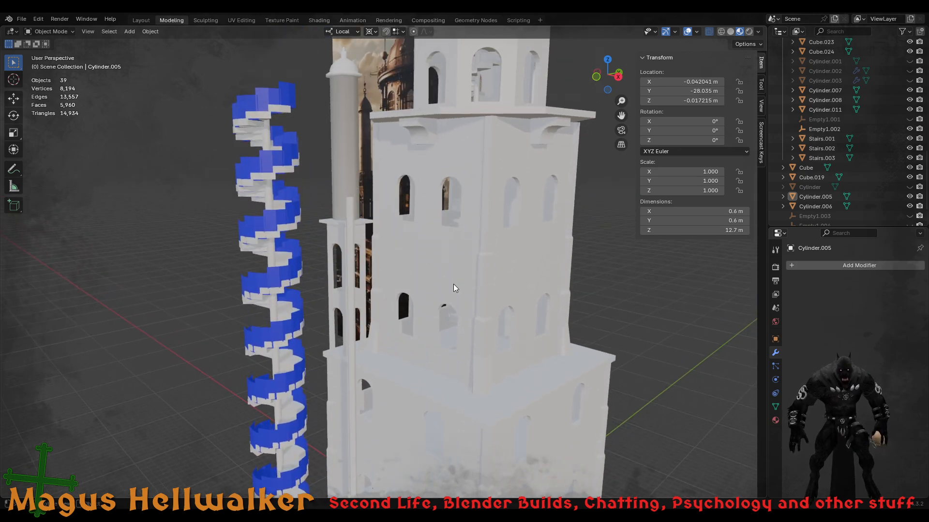
{"action": "mouse_move", "coordinate": [453, 288]}
{"action": "middle_mouse_down"}
{"action": "mouse_move", "coordinate": [472, 290]}
{"action": "mouse_move", "coordinate": [445, 304]}
{"action": "middle_mouse_up"}
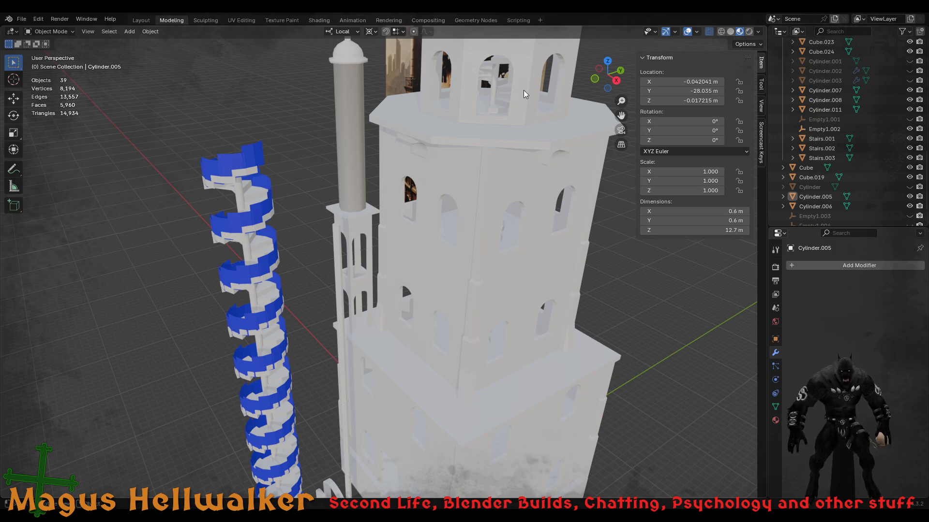
- Delete the old spiral staircase inside the tower, both Centre.Stairs and Centre.Column
{"action": "left_click", "coordinate": [499, 101]}
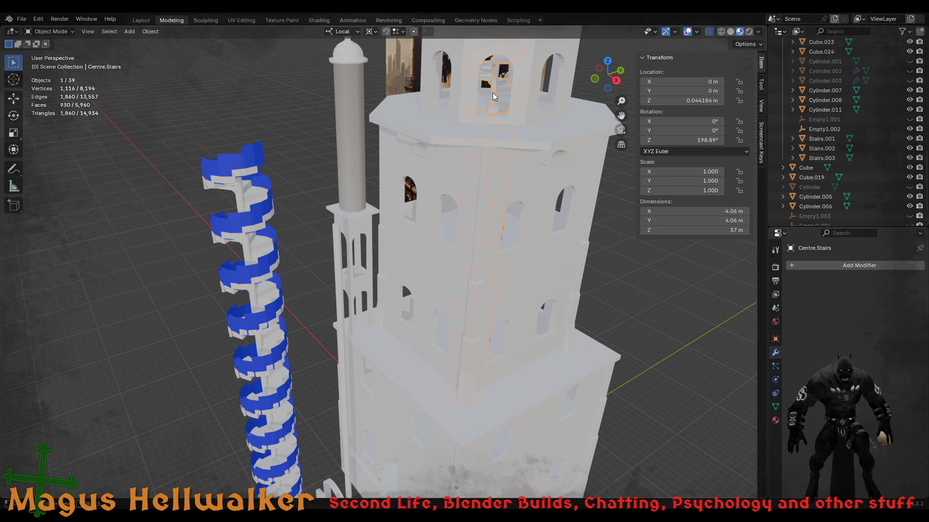
{"action": "left_click", "coordinate": [493, 96], "text": "shift"}
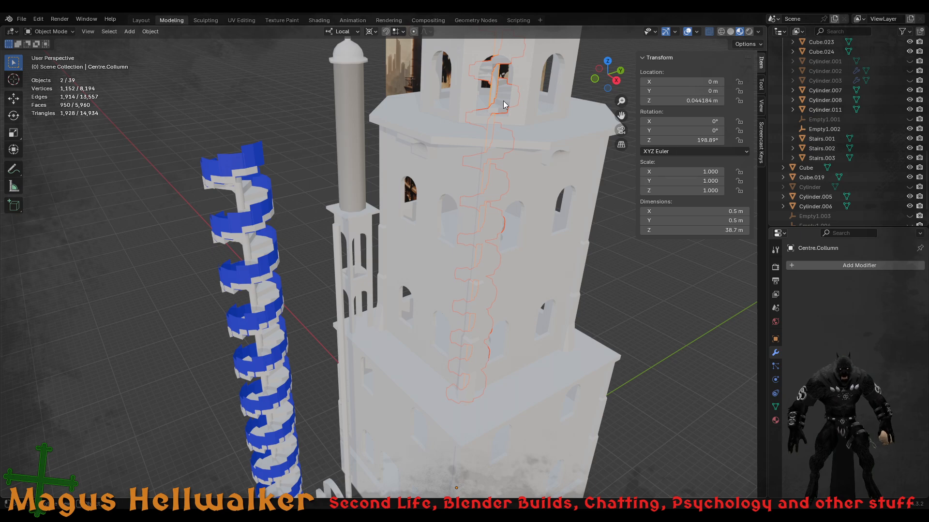
{"action": "key", "text": "KP_Decimal"}
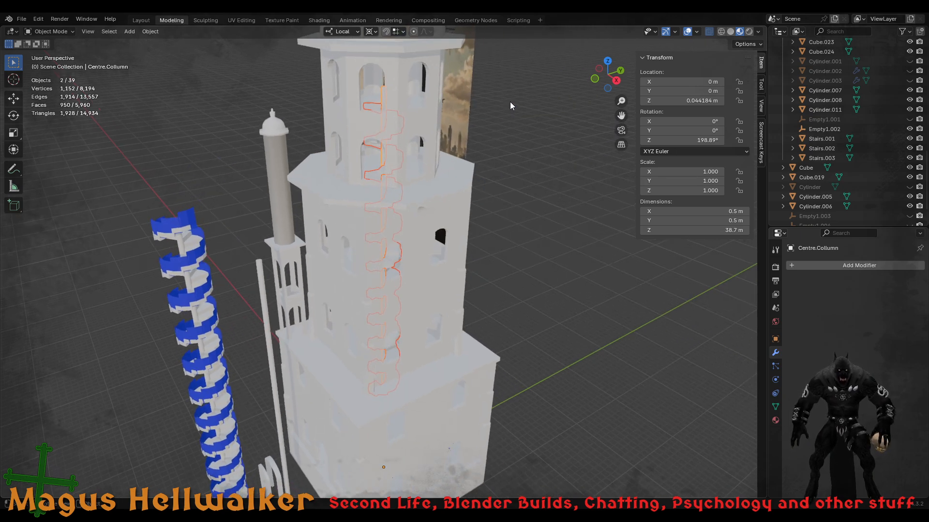
{"action": "key", "text": "x"}
{"action": "left_click", "coordinate": [489, 106]}
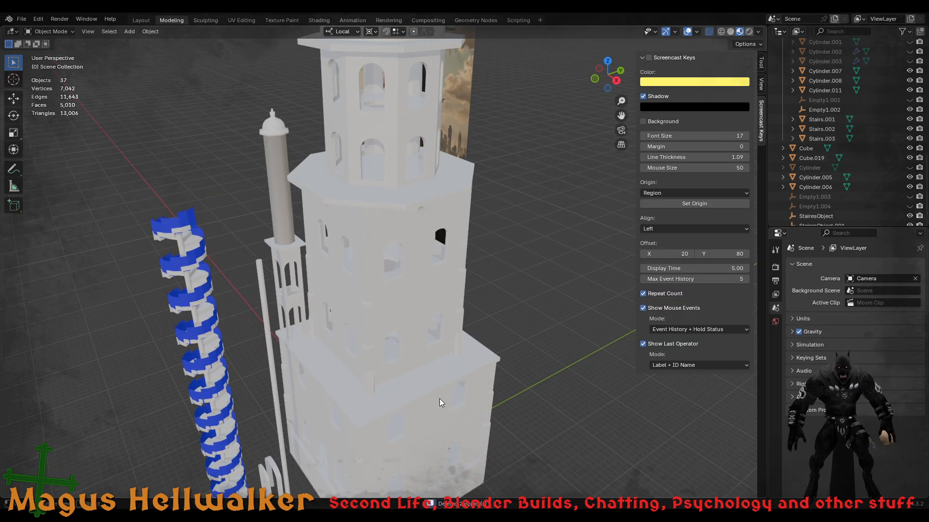
- Examine the short free-standing spiral staircase beside the tower from several sides
{"action": "scroll", "coordinate": [321, 430], "scroll_direction": "down", "scroll_amount": 1}
{"action": "middle_click_drag", "start_coordinate": [321, 430], "coordinate": [491, 237], "text": "shift"}
{"action": "scroll", "coordinate": [334, 401], "scroll_direction": "up", "scroll_amount": 3}
{"action": "middle_click_drag", "start_coordinate": [337, 398], "coordinate": [359, 262], "text": "shift"}
{"action": "scroll", "coordinate": [359, 293], "scroll_direction": "up", "scroll_amount": 2}
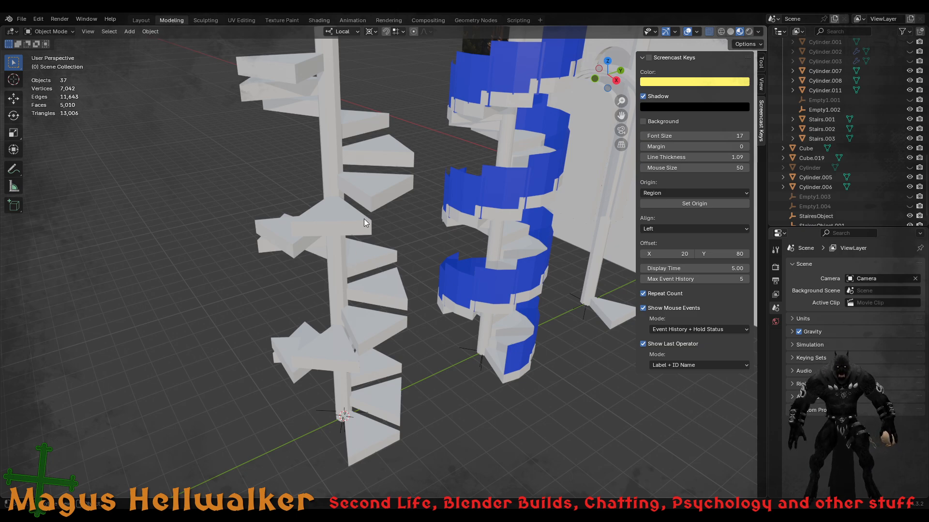
{"action": "middle_click_drag", "start_coordinate": [364, 223], "coordinate": [344, 251]}
{"action": "scroll", "coordinate": [349, 273], "scroll_direction": "down", "scroll_amount": 5}
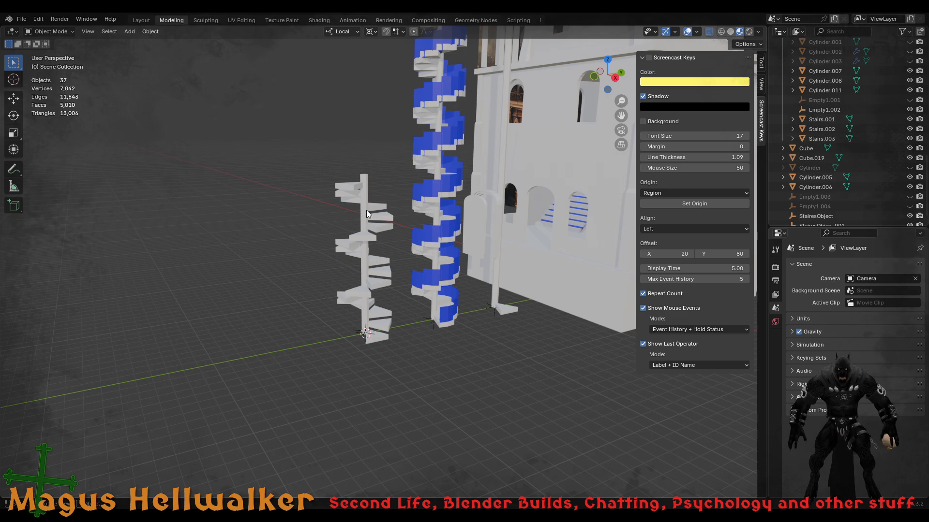
{"action": "scroll", "coordinate": [375, 313], "scroll_direction": "up", "scroll_amount": 5}
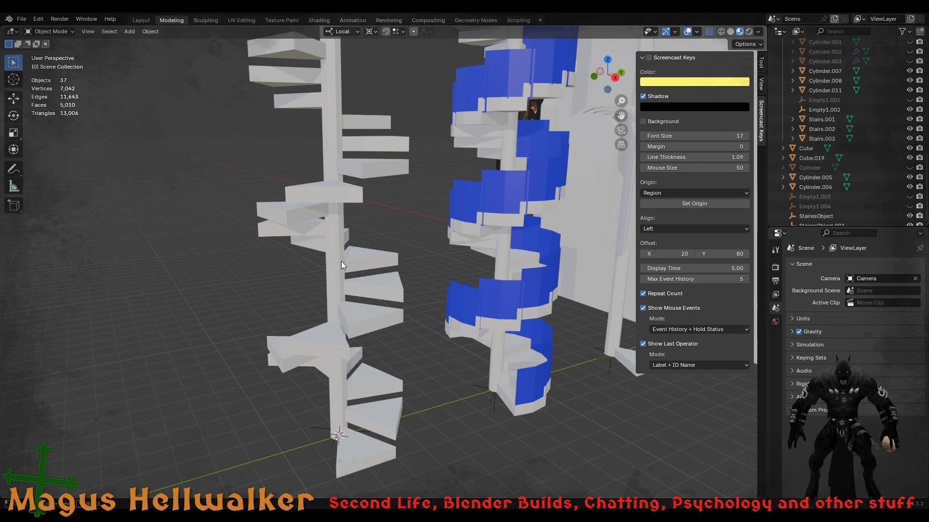
{"action": "middle_click_drag", "start_coordinate": [337, 269], "coordinate": [358, 266]}
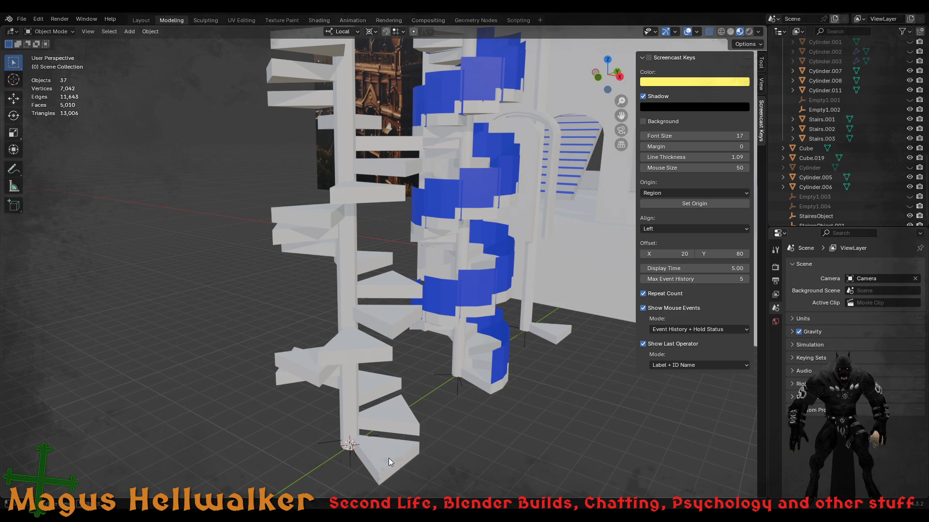
- Inspect the lowest steps and the column base of the free-standing spiral staircase up close
{"action": "middle_click_drag", "start_coordinate": [384, 398], "coordinate": [352, 304], "text": "shift"}
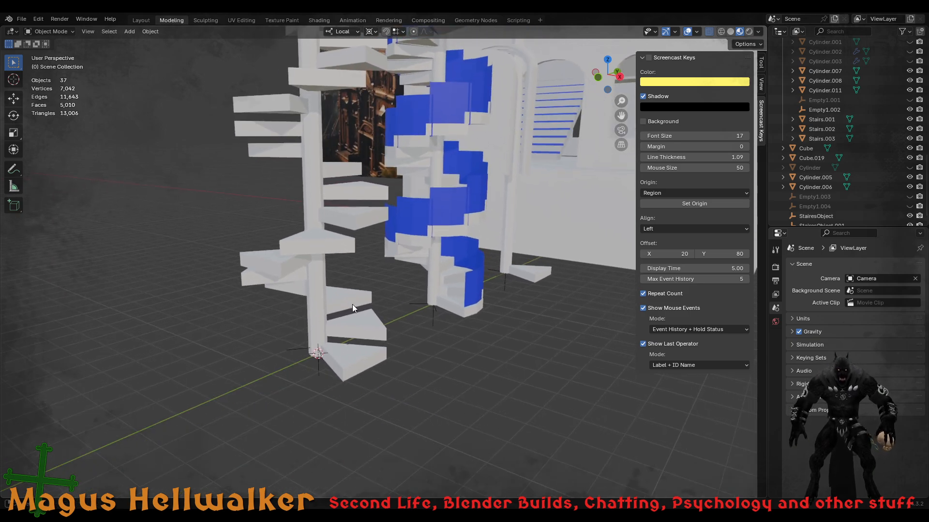
{"action": "scroll", "coordinate": [327, 354], "scroll_direction": "up", "scroll_amount": 3}
{"action": "scroll", "coordinate": [328, 356], "scroll_direction": "up", "scroll_amount": 3}
{"action": "middle_click_drag", "start_coordinate": [328, 359], "coordinate": [419, 192], "text": "shift"}
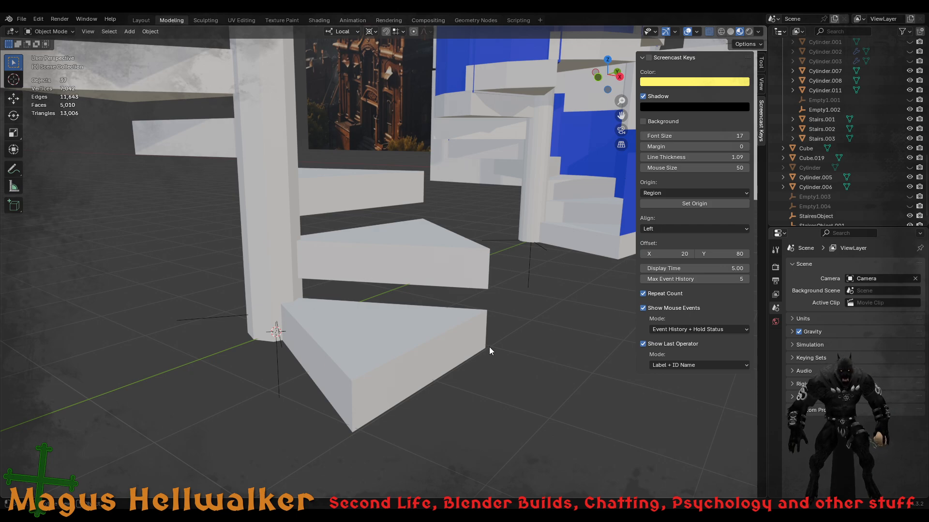
{"action": "scroll", "coordinate": [349, 354], "scroll_direction": "down", "scroll_amount": 6}
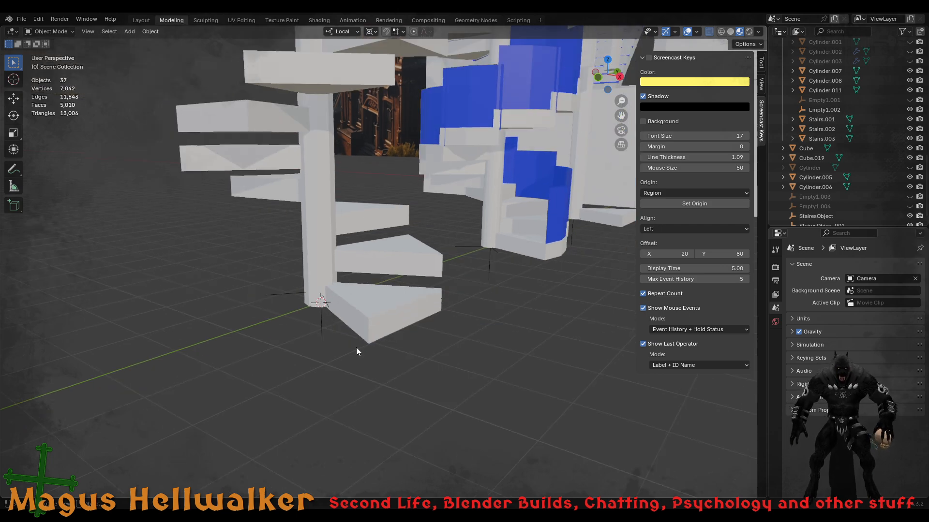
{"action": "middle_click_drag", "start_coordinate": [387, 166], "coordinate": [390, 310], "text": "shift"}
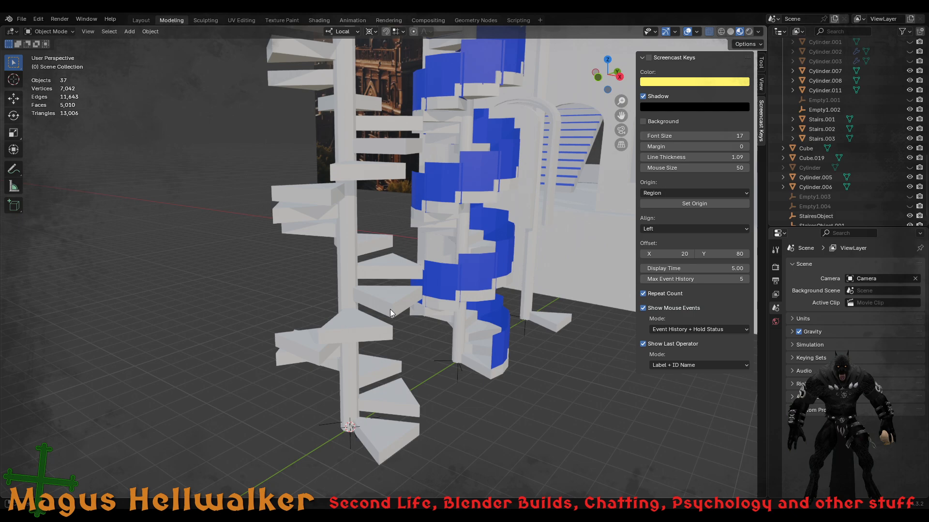
- Select the treads of the free-standing spiral staircase and examine how they wind around the column
{"action": "left_click", "coordinate": [381, 444]}
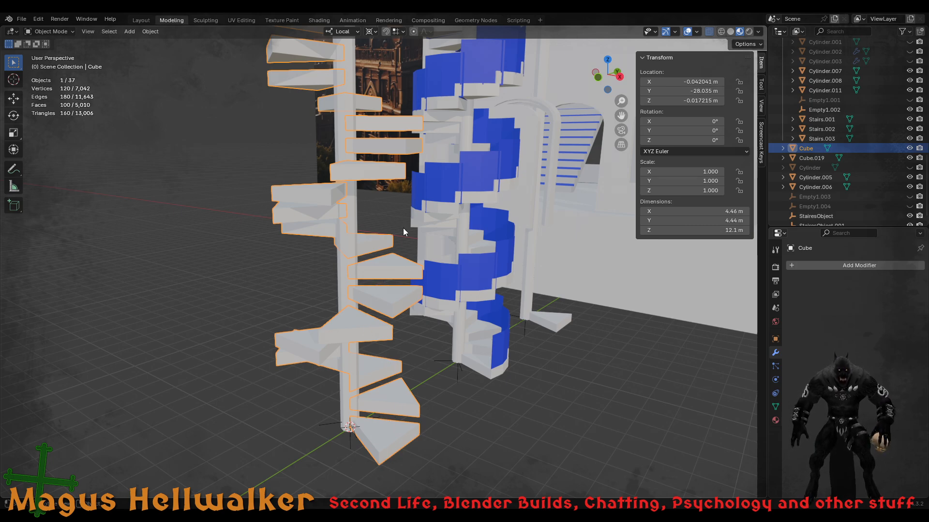
{"action": "middle_click_drag", "start_coordinate": [356, 121], "coordinate": [361, 195], "text": "shift"}
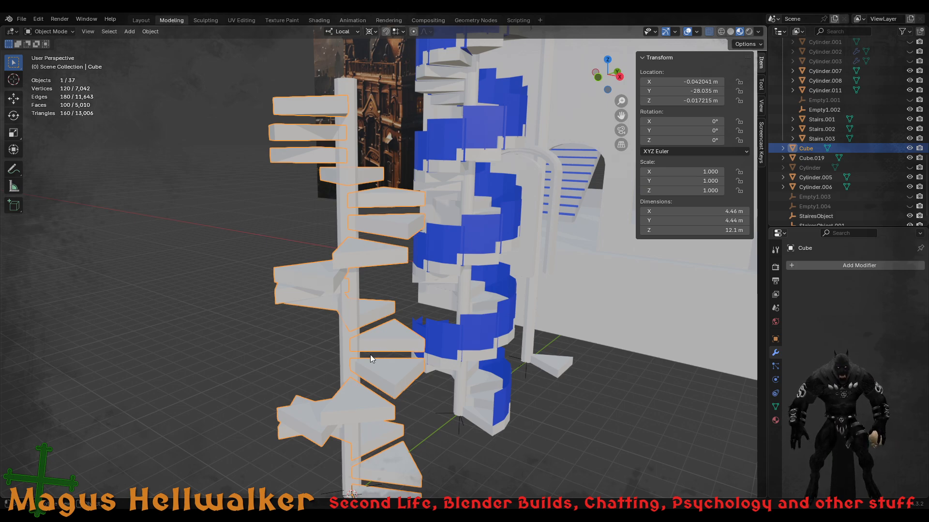
{"action": "mouse_move", "coordinate": [381, 376]}
{"action": "middle_mouse_down"}
{"action": "mouse_move", "coordinate": [431, 370]}
{"action": "mouse_move", "coordinate": [397, 368]}
{"action": "middle_mouse_up"}
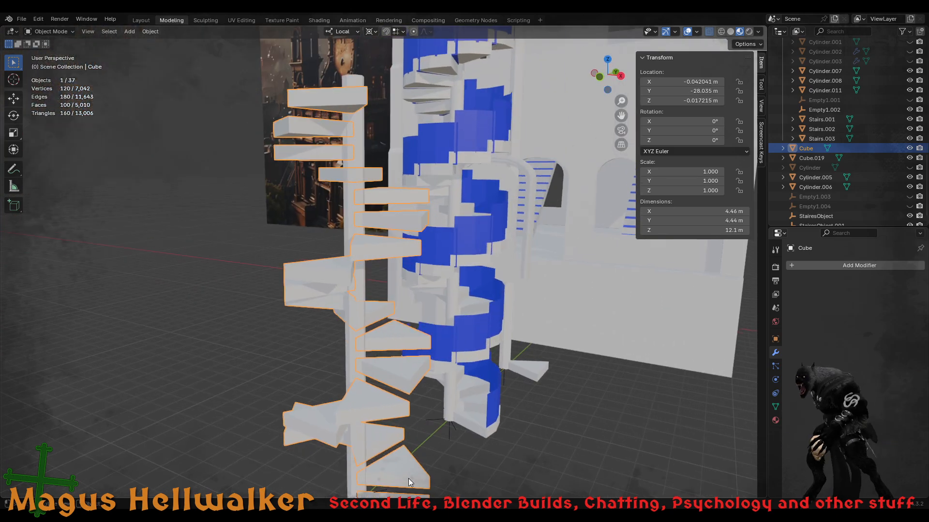
{"action": "middle_click_drag", "start_coordinate": [390, 477], "coordinate": [390, 368], "text": "shift"}
{"action": "scroll", "coordinate": [390, 368], "scroll_direction": "up", "scroll_amount": 3}
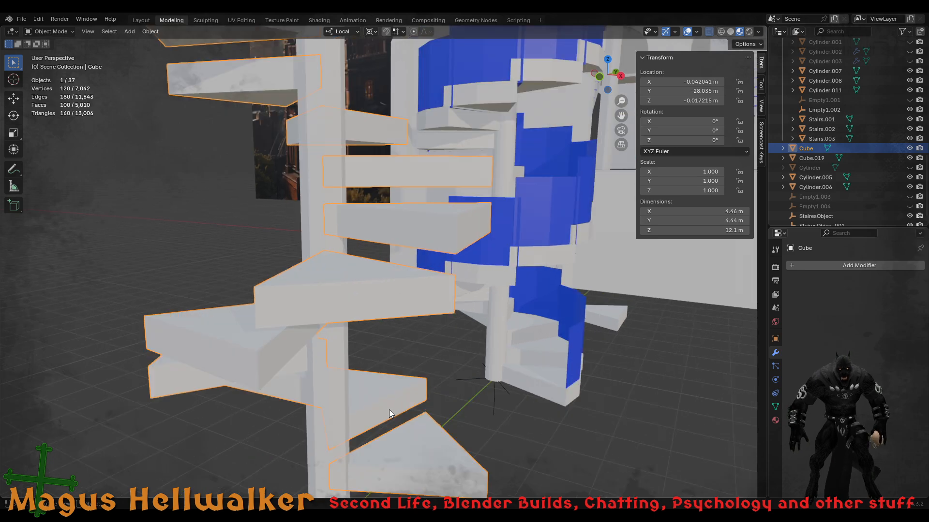
{"action": "middle_click_drag", "start_coordinate": [399, 438], "coordinate": [401, 289], "text": "shift"}
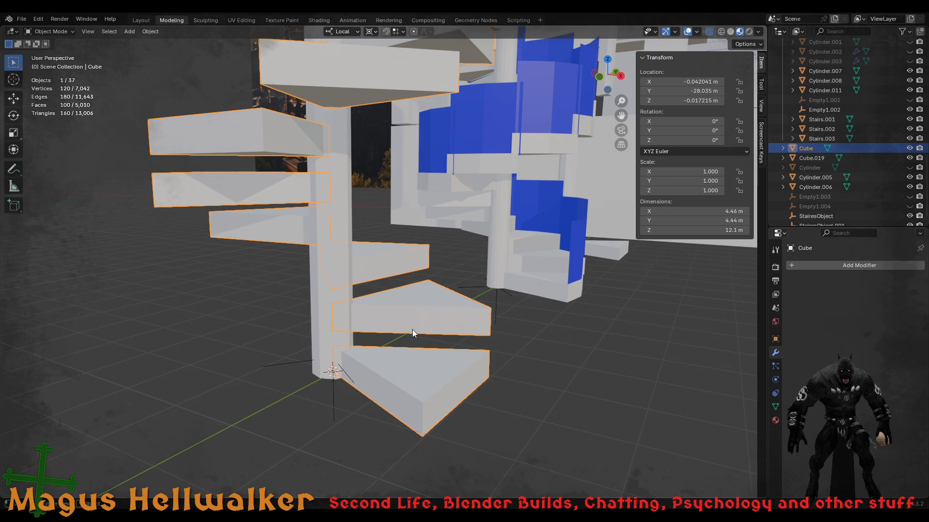
{"action": "scroll", "coordinate": [408, 223], "scroll_direction": "down", "scroll_amount": 5}
{"action": "scroll", "coordinate": [390, 212], "scroll_direction": "up", "scroll_amount": 1}
{"action": "middle_click_drag", "start_coordinate": [399, 314], "coordinate": [408, 336], "text": "shift"}
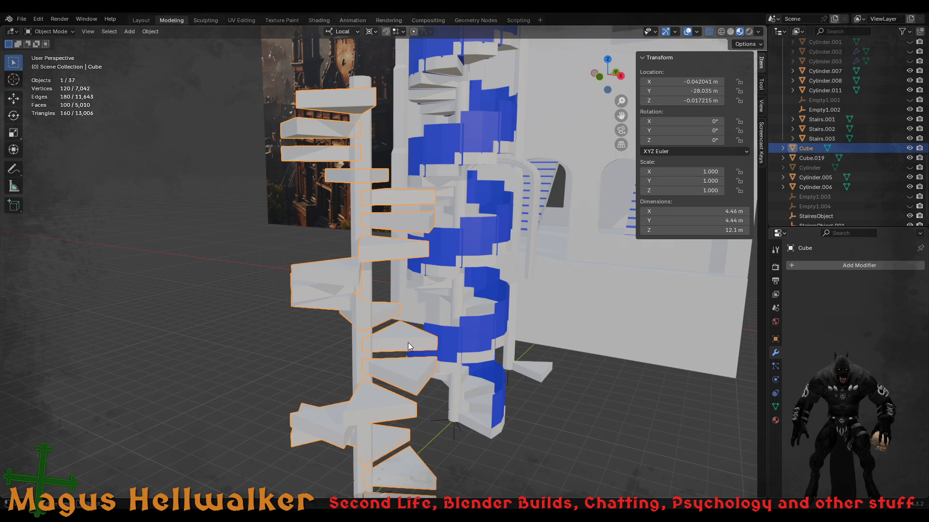
- Examine the tower's storeys and window openings from the base up to the dome, and select the upper octagonal storey Floor3
{"action": "middle_click_drag", "start_coordinate": [599, 111], "coordinate": [495, 335], "text": "shift"}
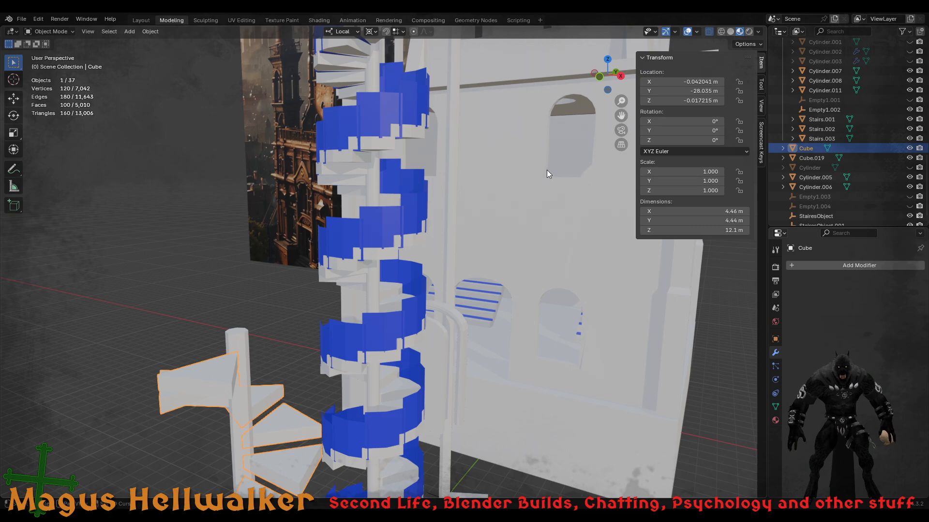
{"action": "middle_click_drag", "start_coordinate": [547, 169], "coordinate": [384, 459], "text": "shift"}
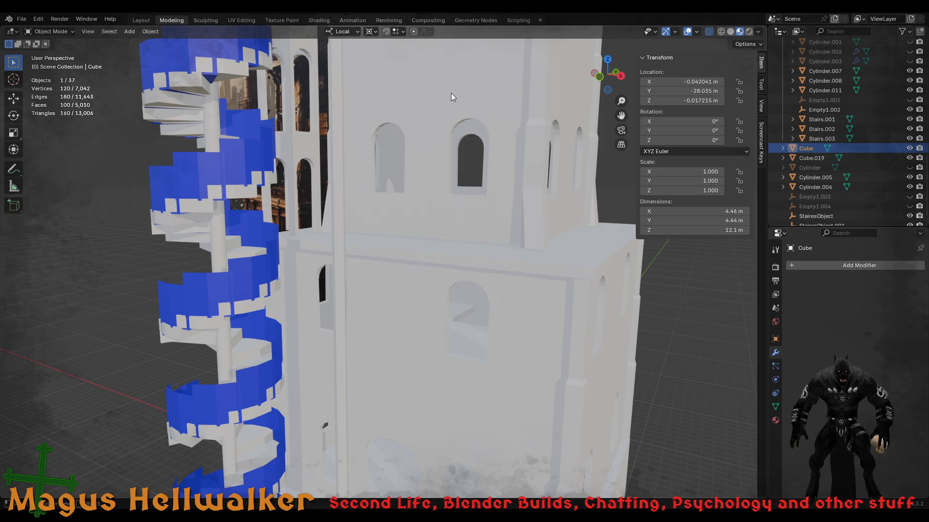
{"action": "middle_click_drag", "start_coordinate": [480, 121], "coordinate": [453, 411], "text": "shift"}
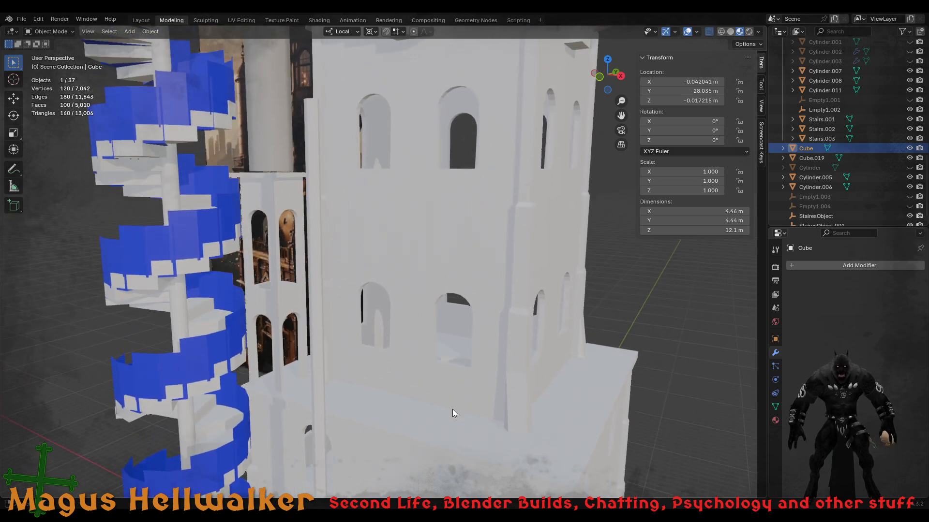
{"action": "middle_click_drag", "start_coordinate": [474, 129], "coordinate": [466, 374], "text": "shift"}
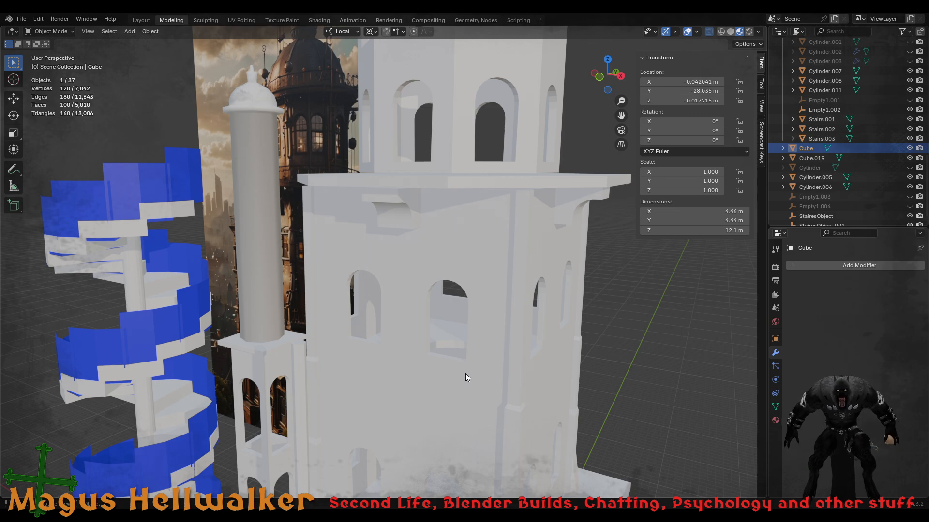
{"action": "middle_click_drag", "start_coordinate": [437, 381], "coordinate": [427, 294]}
{"action": "scroll", "coordinate": [437, 247], "scroll_direction": "up", "scroll_amount": 6}
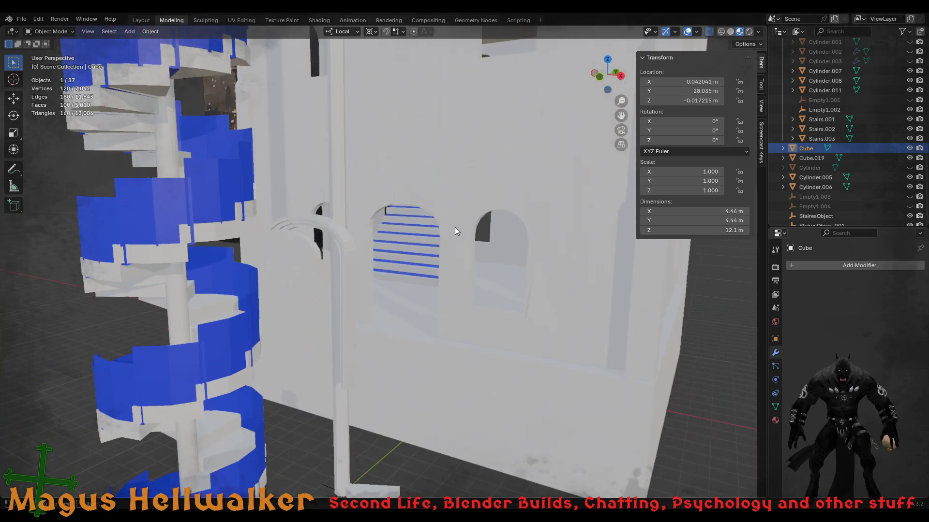
{"action": "scroll", "coordinate": [490, 261], "scroll_direction": "down", "scroll_amount": 8}
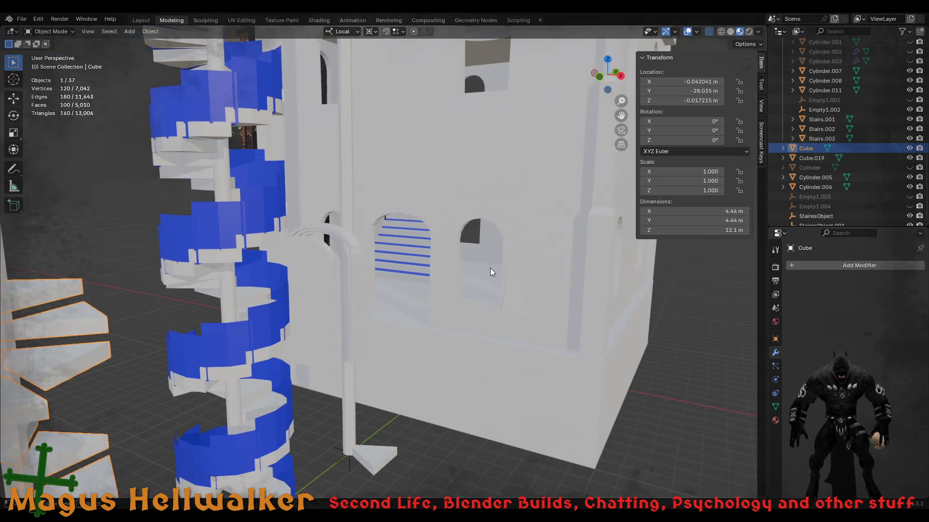
{"action": "middle_click_drag", "start_coordinate": [487, 192], "coordinate": [431, 431], "text": "shift"}
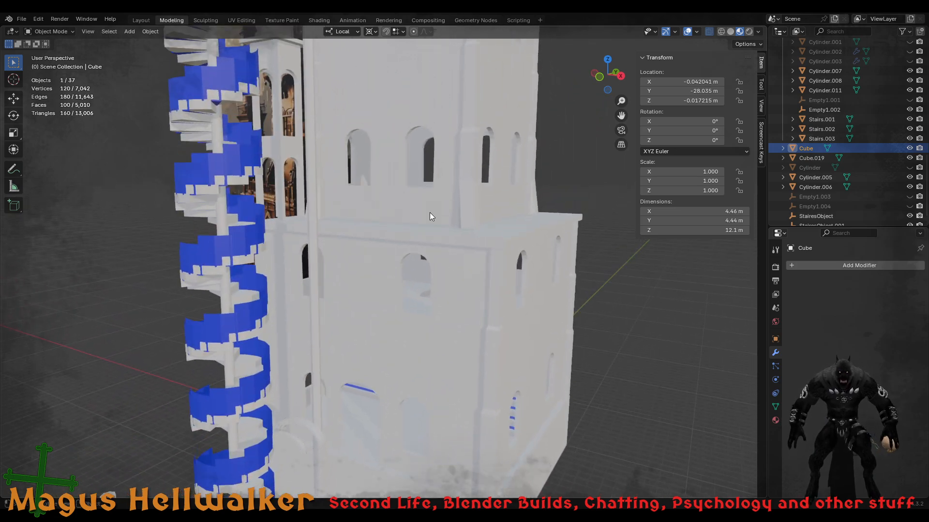
{"action": "middle_click_drag", "start_coordinate": [431, 94], "coordinate": [417, 372], "text": "shift"}
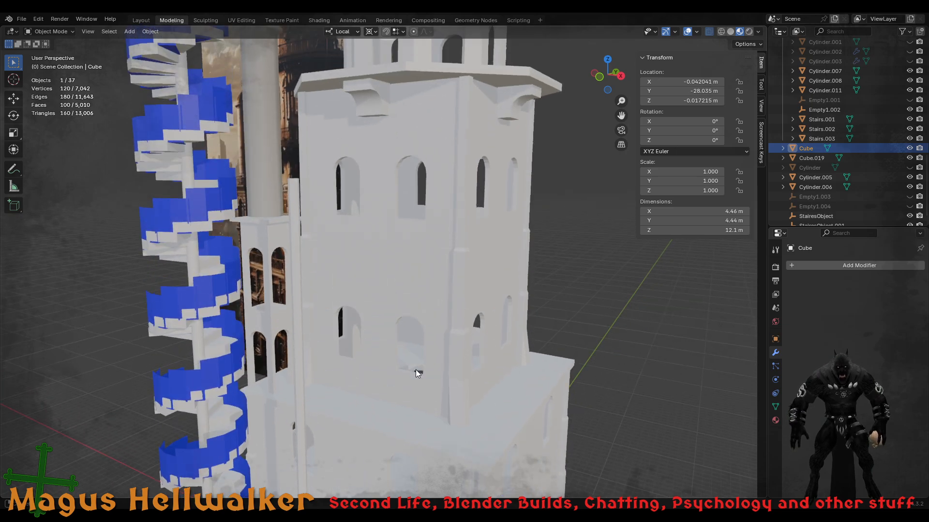
{"action": "middle_click_drag", "start_coordinate": [445, 193], "coordinate": [422, 381], "text": "shift"}
{"action": "middle_click_drag", "start_coordinate": [432, 219], "coordinate": [426, 265], "text": "shift"}
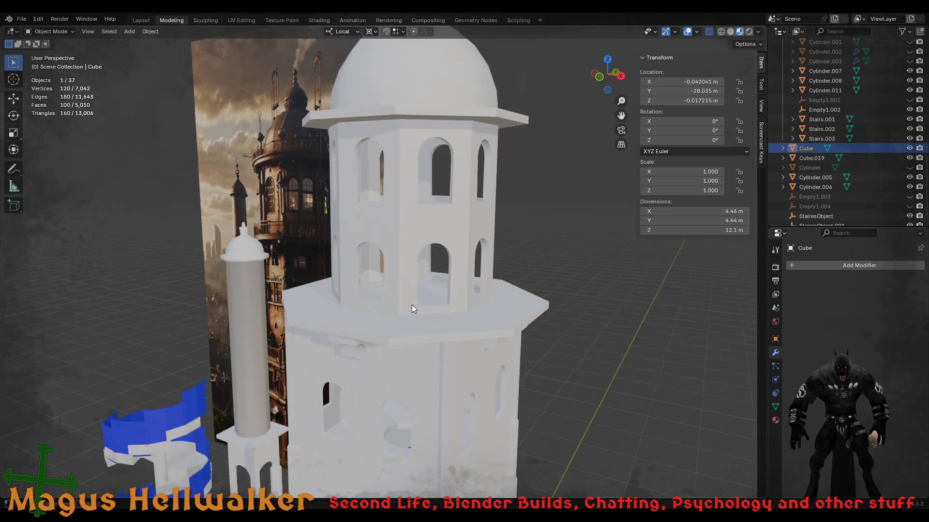
{"action": "left_click", "coordinate": [410, 305]}
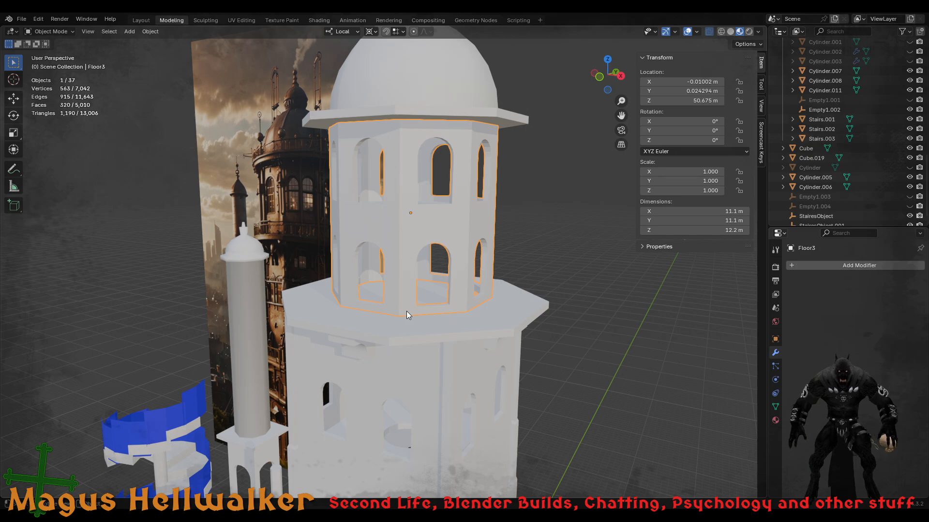
- Isolate the upper storey Floor3 for inspection, and bring back the full scene
{"action": "key", "text": "KP_Divide"}
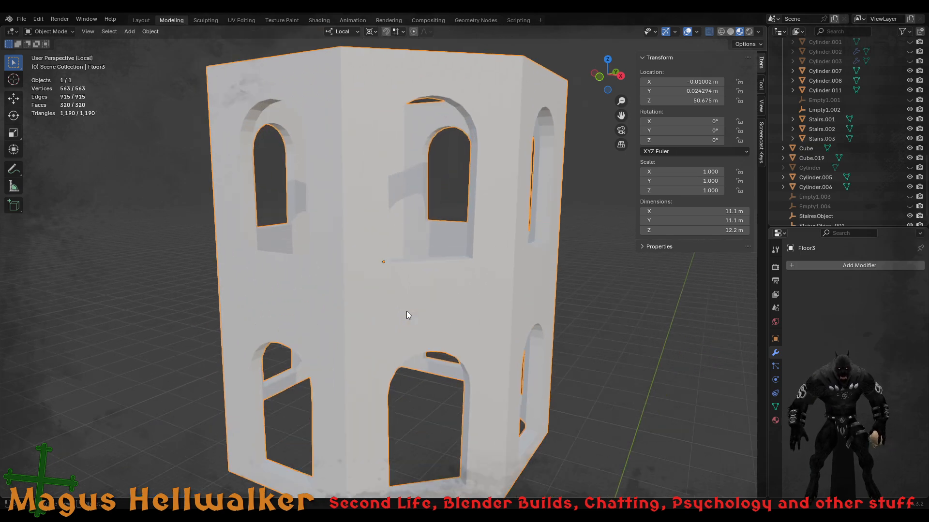
{"action": "key", "text": "KP_Divide"}
{"action": "scroll", "coordinate": [426, 329], "scroll_direction": "down", "scroll_amount": 4}
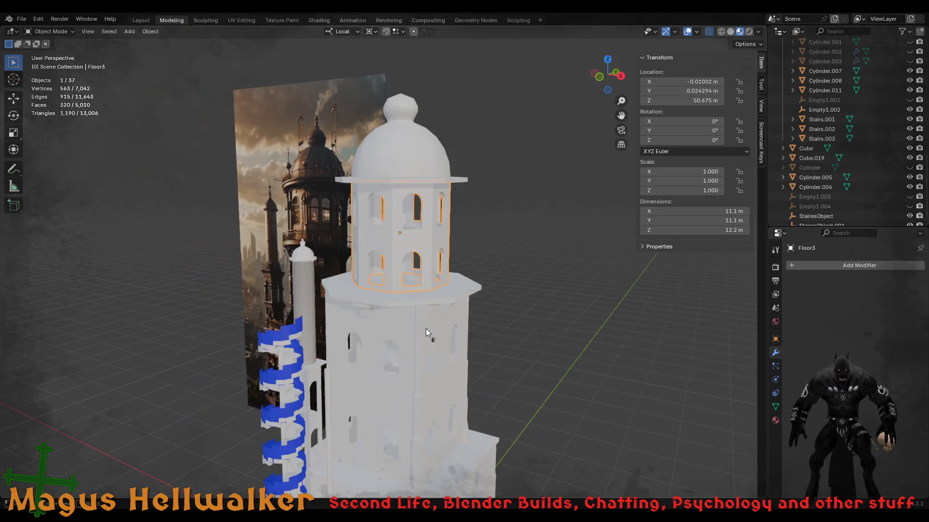
{"action": "scroll", "coordinate": [388, 423], "scroll_direction": "up", "scroll_amount": 3}
{"action": "middle_click_drag", "start_coordinate": [404, 452], "coordinate": [406, 114], "text": "shift"}
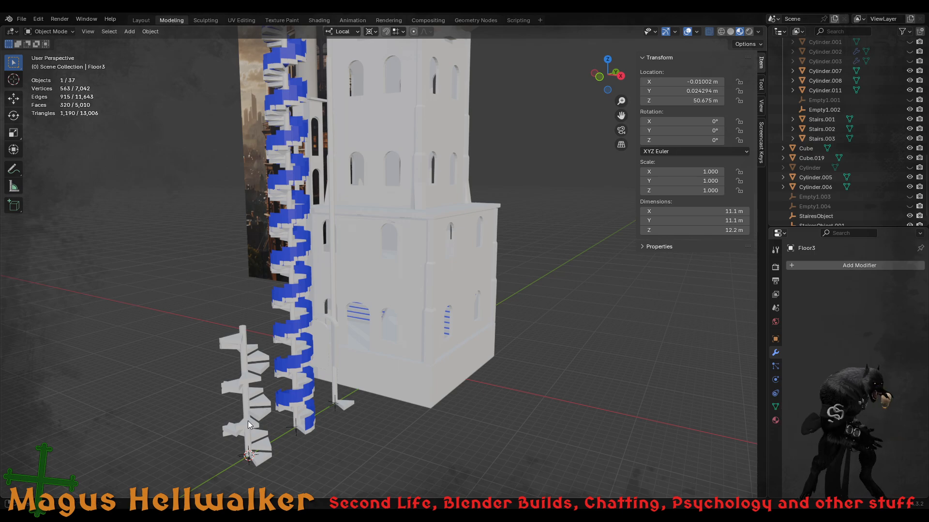
- Compare the short free-standing spiral staircase with the taller blue-railed one beside the tower
{"action": "middle_click_drag", "start_coordinate": [248, 420], "coordinate": [404, 290], "text": "shift"}
{"action": "scroll", "coordinate": [428, 298], "scroll_direction": "up", "scroll_amount": 2}
{"action": "scroll", "coordinate": [429, 298], "scroll_direction": "up", "scroll_amount": 3}
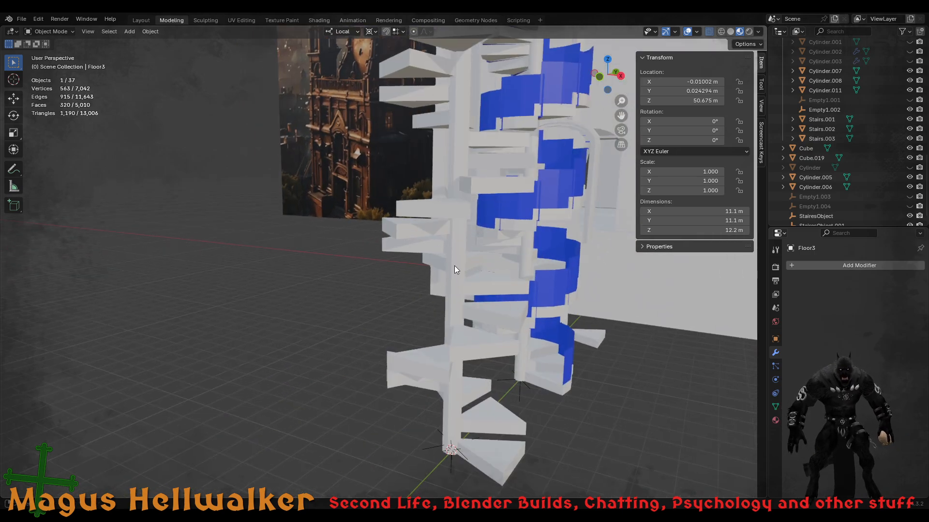
{"action": "middle_click_drag", "start_coordinate": [454, 266], "coordinate": [314, 300], "text": "shift"}
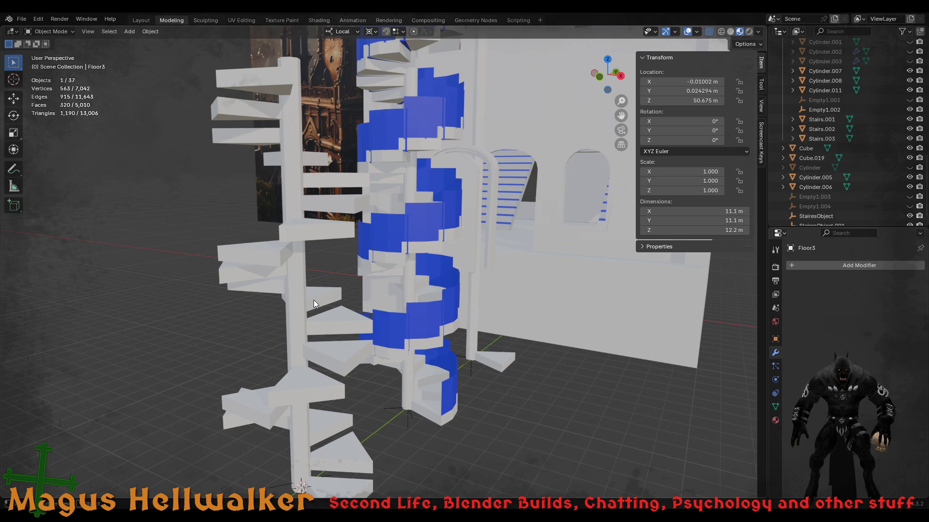
{"action": "scroll", "coordinate": [314, 304], "scroll_direction": "down", "scroll_amount": 3}
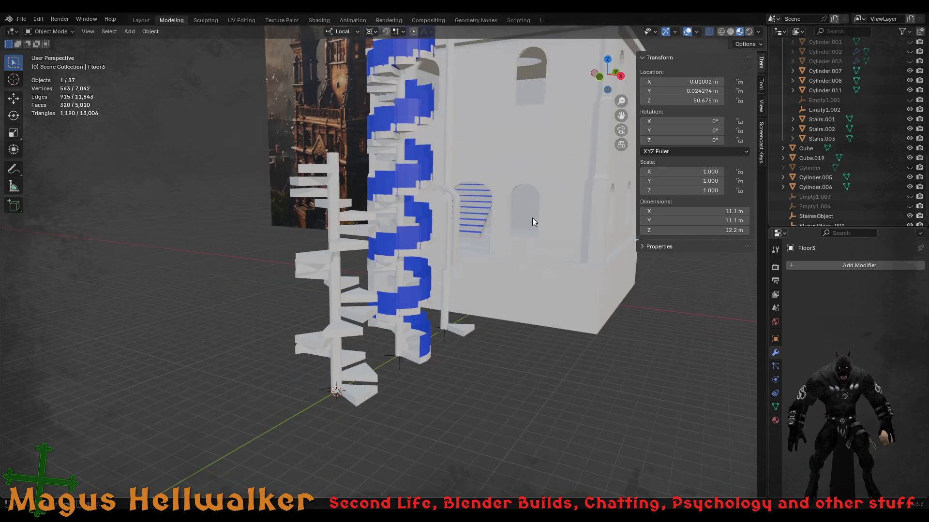
{"action": "scroll", "coordinate": [503, 145], "scroll_direction": "up", "scroll_amount": 3}
{"action": "middle_click_drag", "start_coordinate": [502, 144], "coordinate": [495, 159], "text": "shift"}
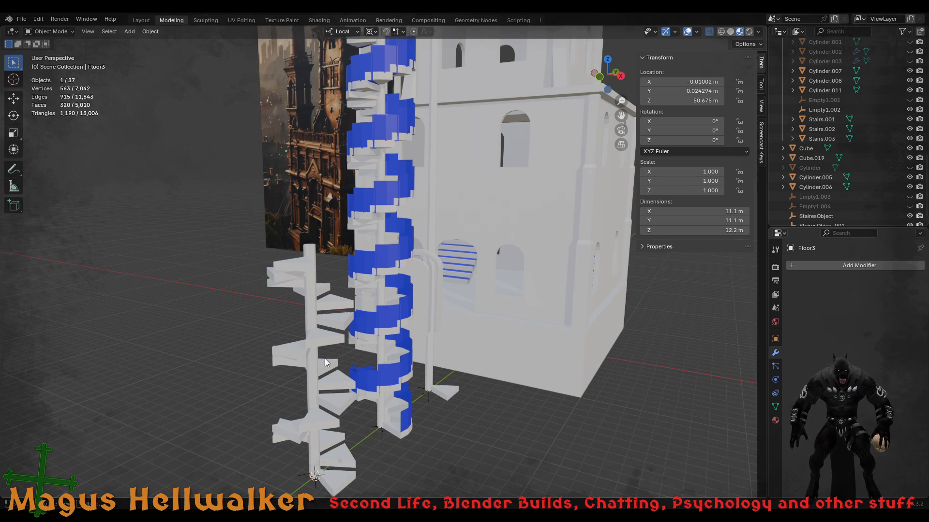
- Lower the top face of the short spiral staircase's central column by about 0.6 m along its local Z axis
{"action": "left_click", "coordinate": [329, 394]}
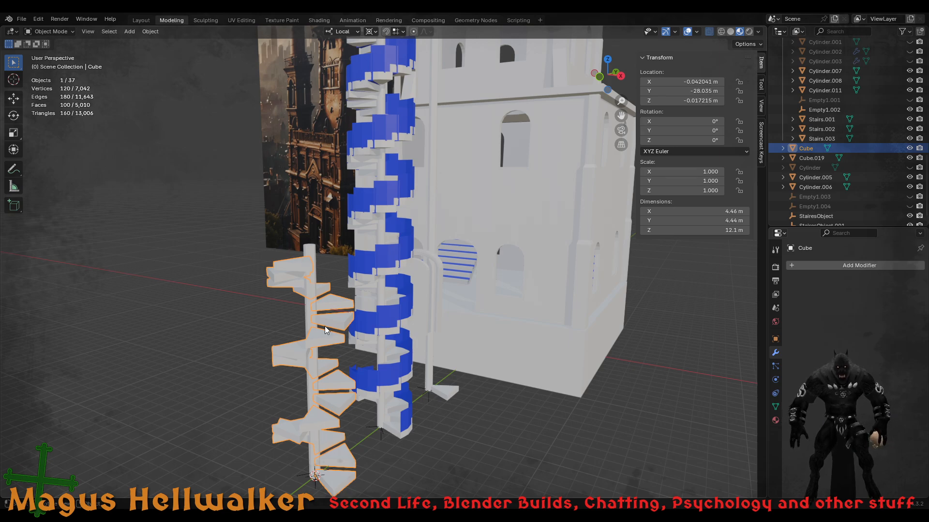
{"action": "left_click", "coordinate": [313, 248]}
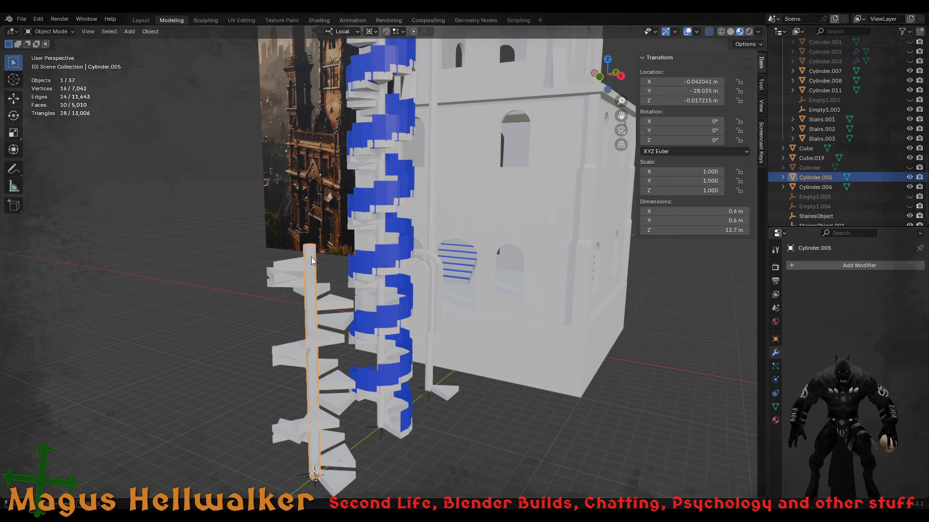
{"action": "scroll", "coordinate": [301, 360], "scroll_direction": "up", "scroll_amount": 2}
{"action": "scroll", "coordinate": [271, 320], "scroll_direction": "up", "scroll_amount": 1}
{"action": "scroll", "coordinate": [290, 278], "scroll_direction": "up", "scroll_amount": 3}
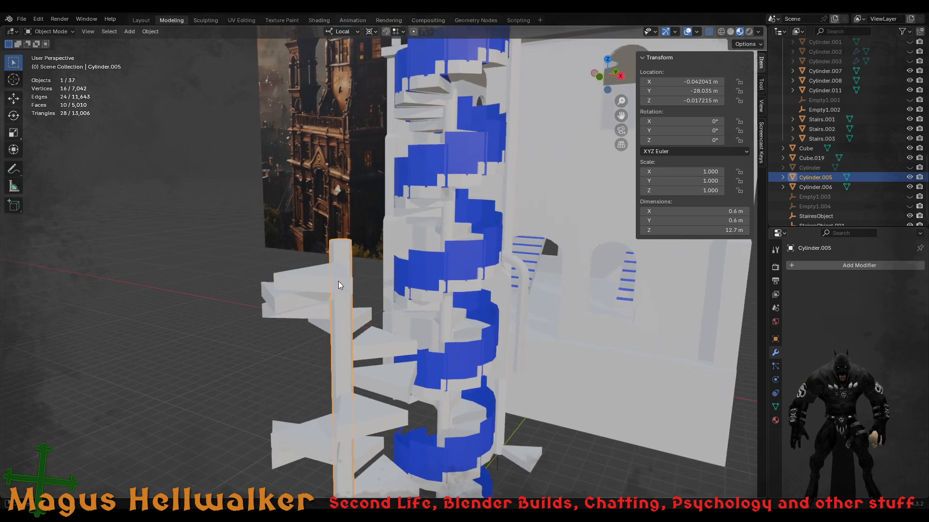
{"action": "scroll", "coordinate": [290, 267], "scroll_direction": "up", "scroll_amount": 2}
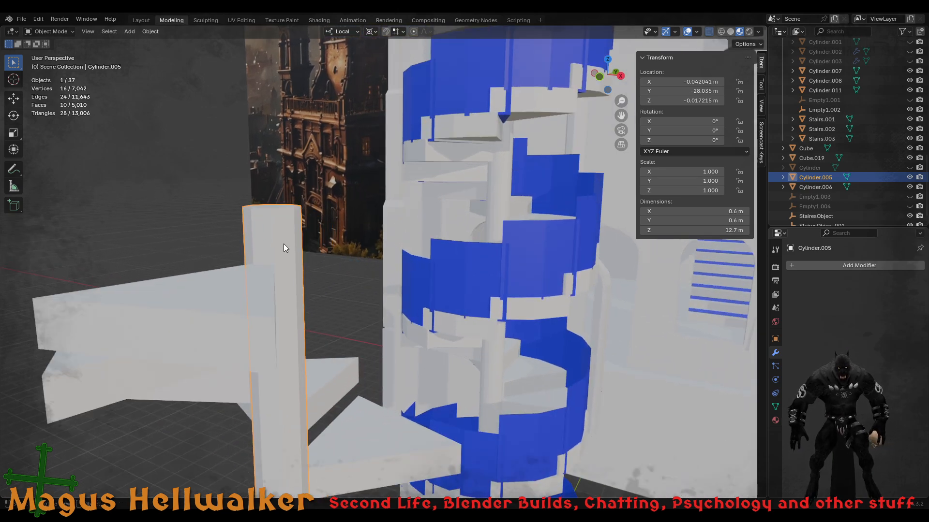
{"action": "key", "text": "Tab"}
{"action": "middle_click_drag", "start_coordinate": [286, 255], "coordinate": [291, 235]}
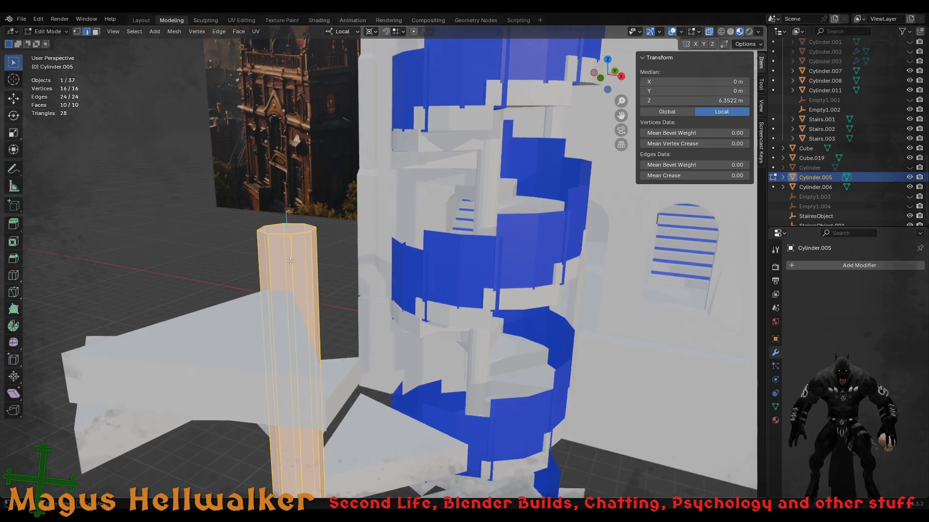
{"action": "key", "text": "3"}
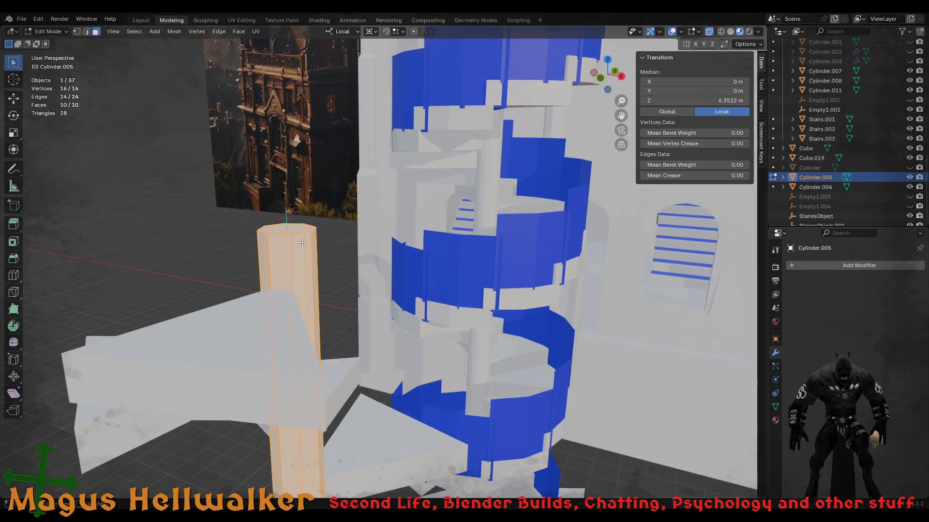
{"action": "left_click", "coordinate": [296, 231]}
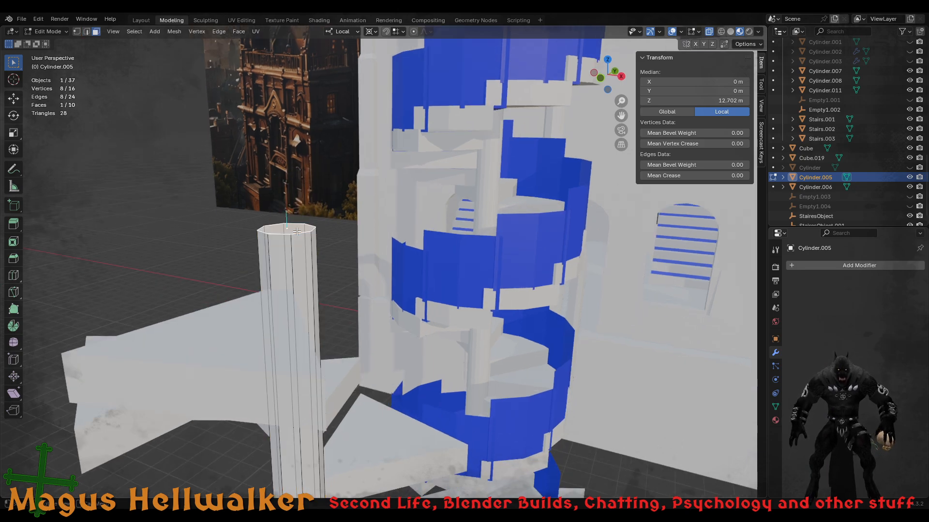
{"action": "key", "text": "g"}
{"action": "key", "text": "z"}
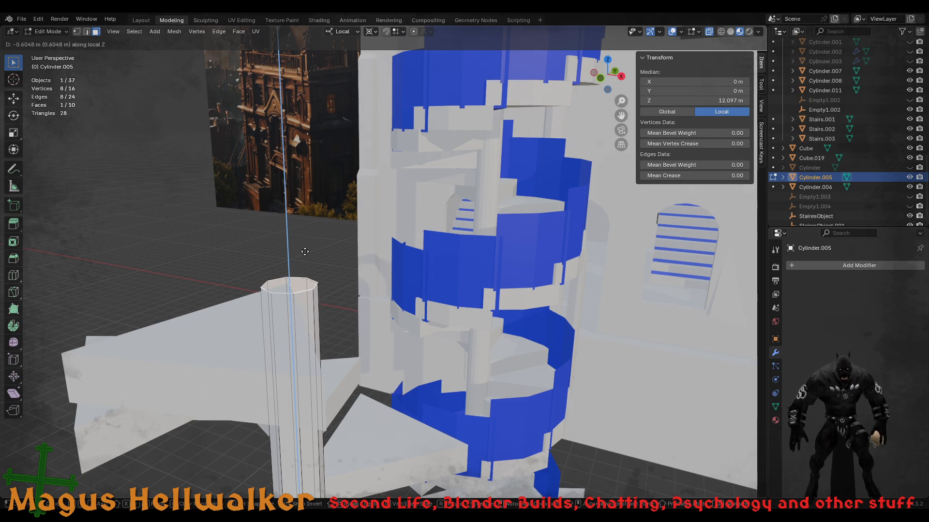
{"action": "left_click", "coordinate": [305, 251]}
{"action": "middle_click_drag", "start_coordinate": [305, 252], "coordinate": [299, 340]}
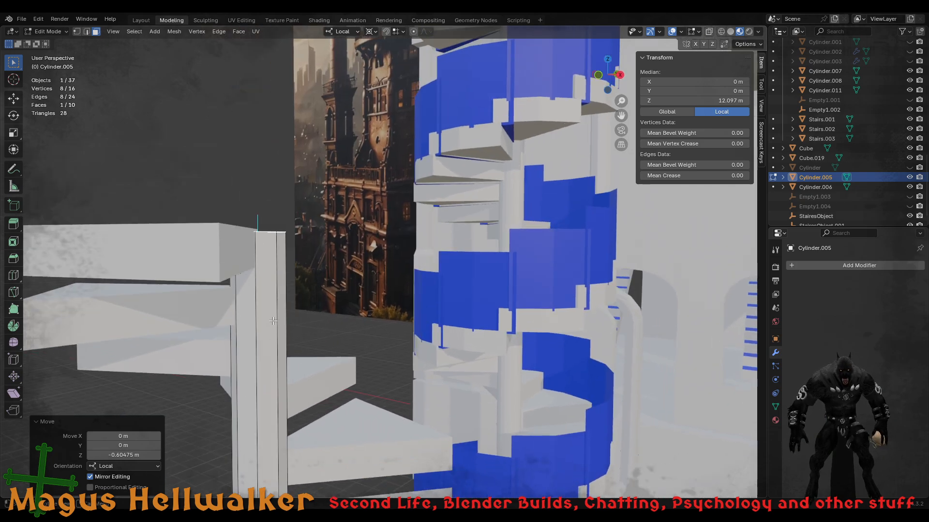
- Raise the column's top face by about 0.02 m along Z, level with the highest tread, and finish editing the mesh
{"action": "key", "text": "g"}
{"action": "key", "text": "z"}
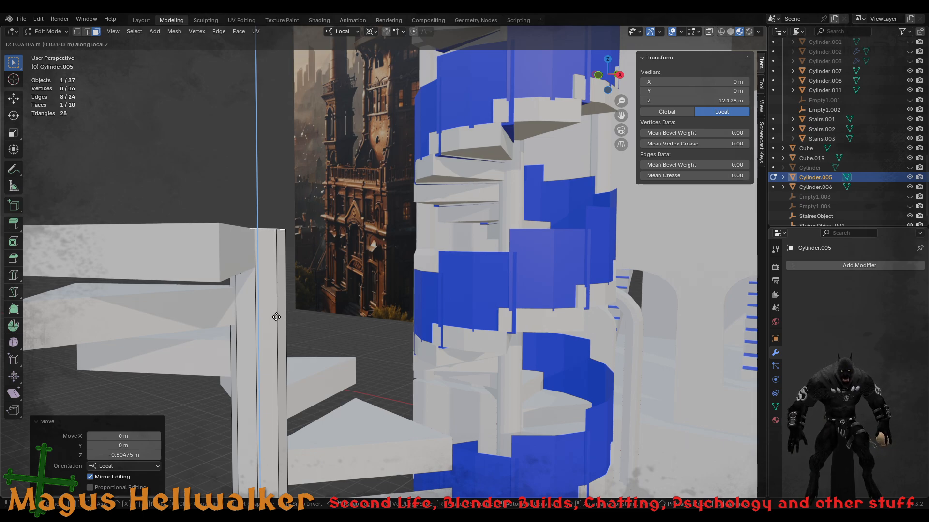
{"action": "left_click", "coordinate": [276, 317]}
{"action": "scroll", "coordinate": [277, 318], "scroll_direction": "down", "scroll_amount": 2}
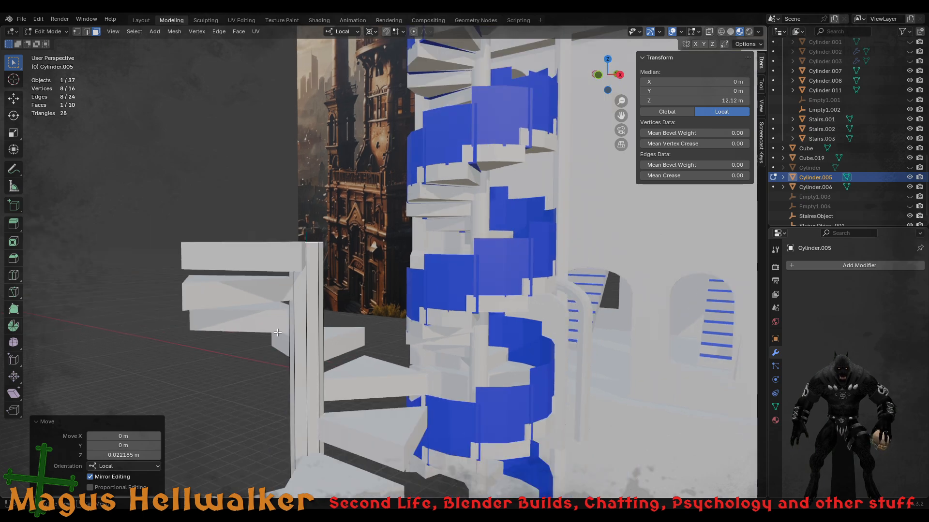
{"action": "middle_click_drag", "start_coordinate": [277, 317], "coordinate": [361, 333]}
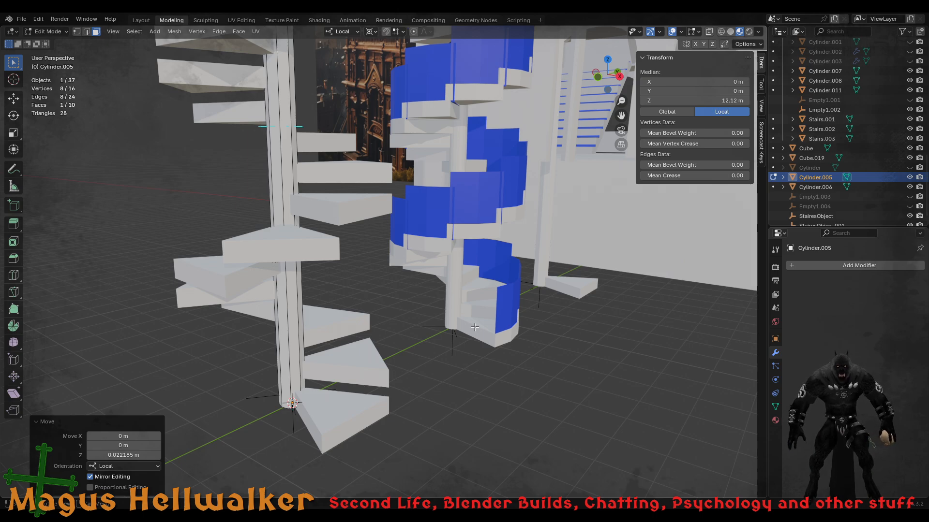
{"action": "key", "text": "Tab"}
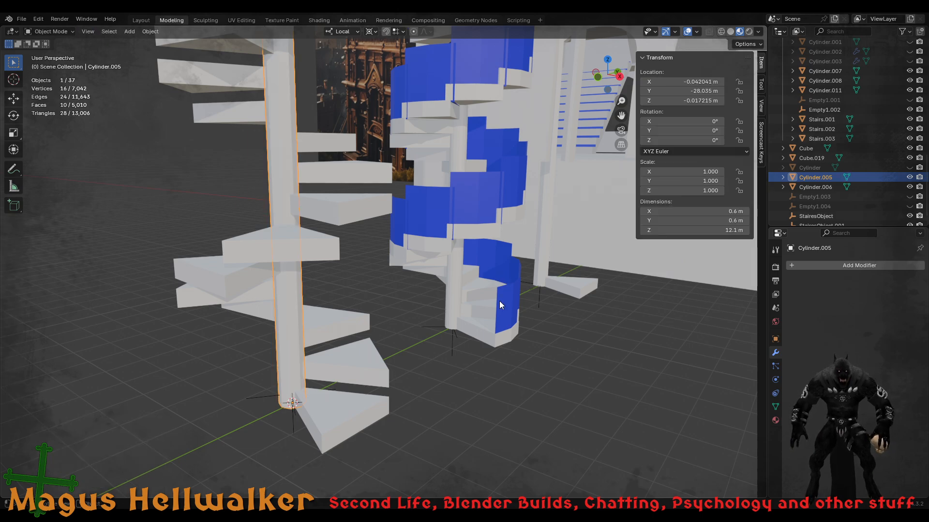
- Select the blue railing of the taller spiral staircase and compare how it winds with the treads of the short staircase
{"action": "left_click", "coordinate": [502, 281]}
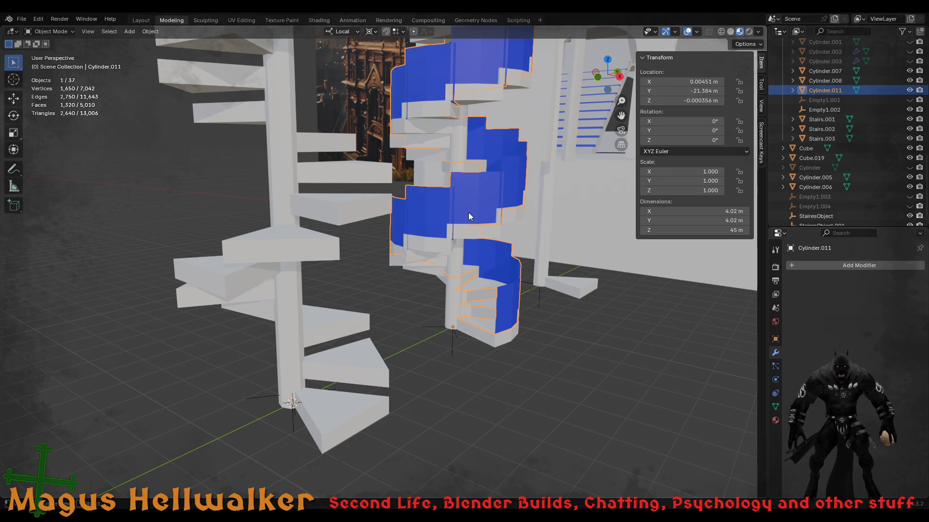
{"action": "middle_click_drag", "start_coordinate": [483, 219], "coordinate": [512, 263]}
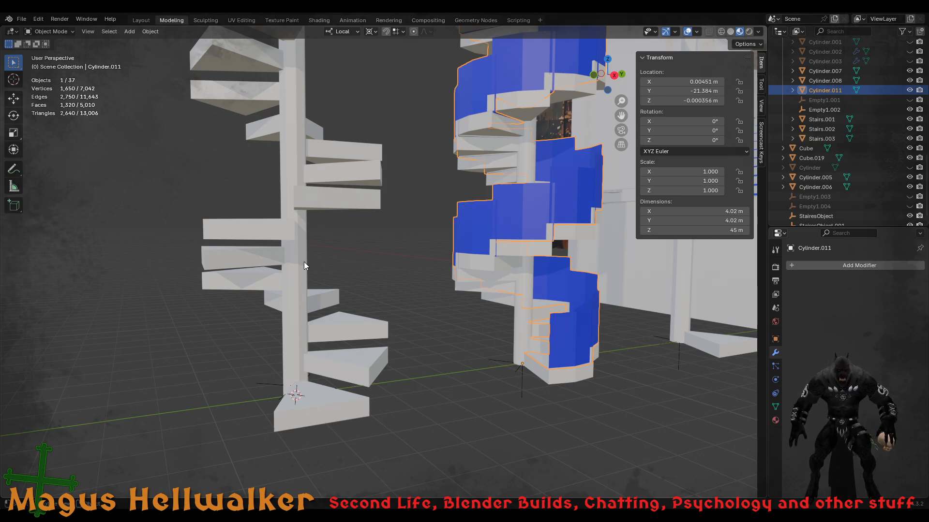
{"action": "middle_click_drag", "start_coordinate": [304, 263], "coordinate": [315, 261]}
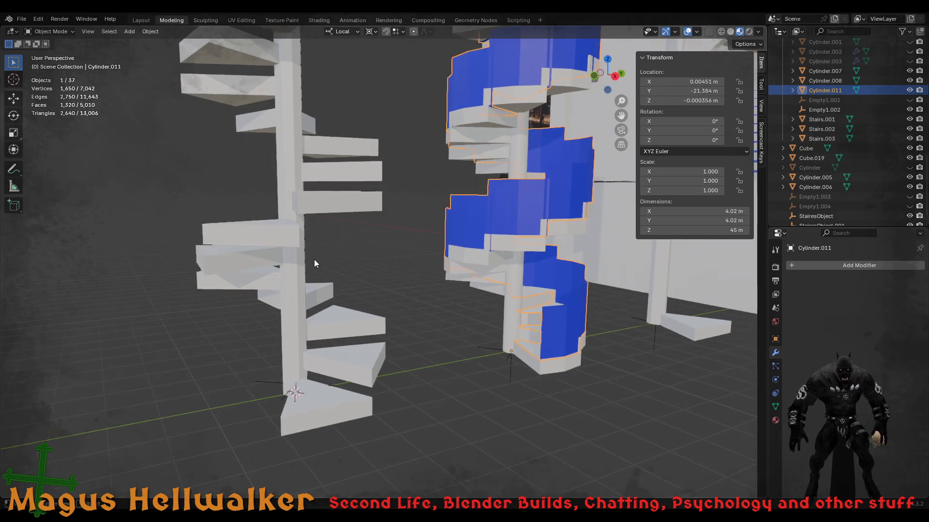
{"action": "middle_click_drag", "start_coordinate": [334, 216], "coordinate": [326, 360], "text": "shift"}
{"action": "middle_click_drag", "start_coordinate": [323, 393], "coordinate": [323, 355]}
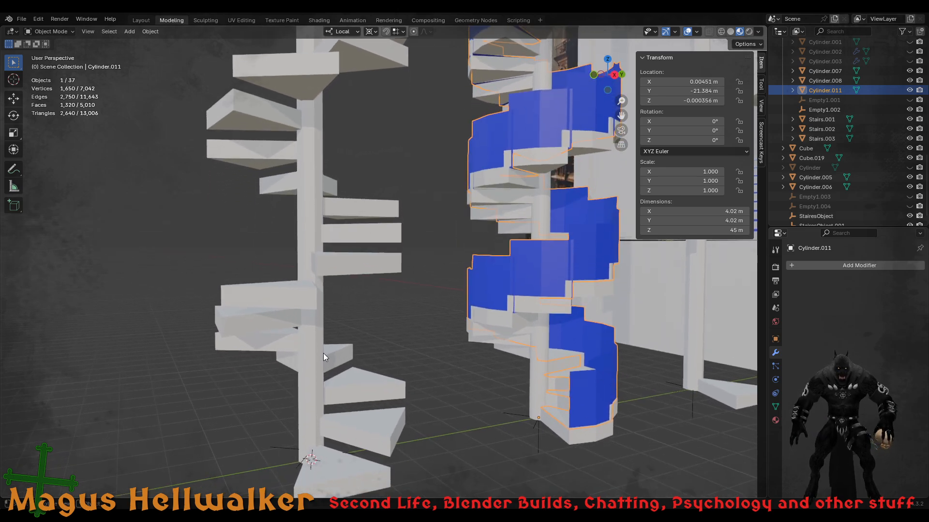
{"action": "left_click", "coordinate": [309, 400]}
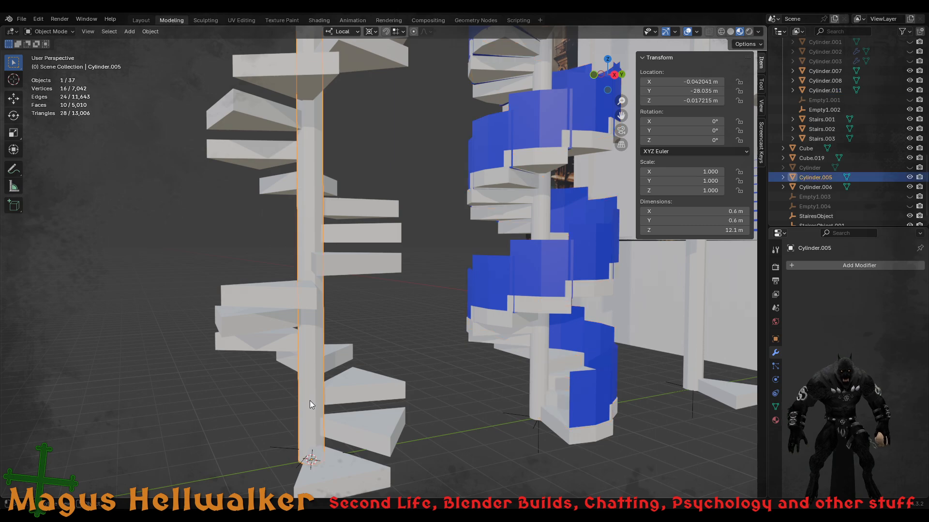
{"action": "left_click", "coordinate": [366, 433], "text": "shift"}
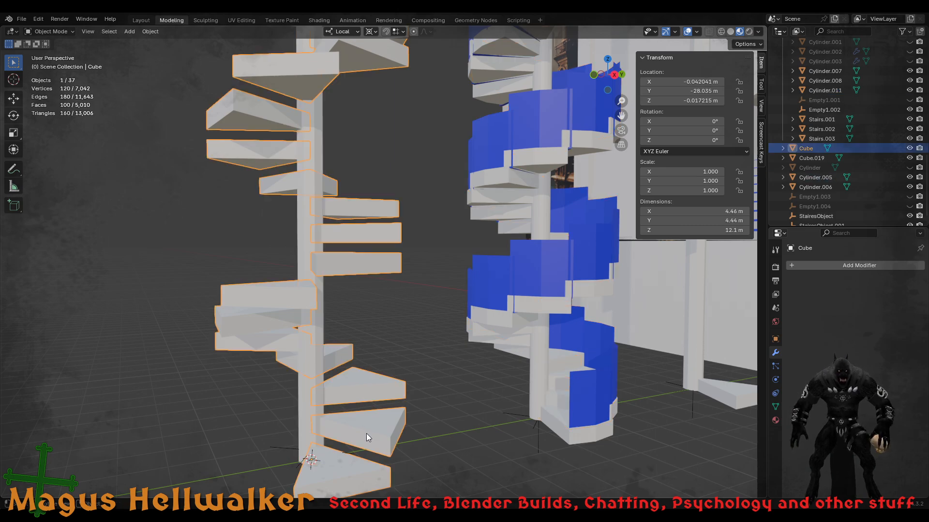
{"action": "left_click", "coordinate": [301, 429], "text": "shift"}
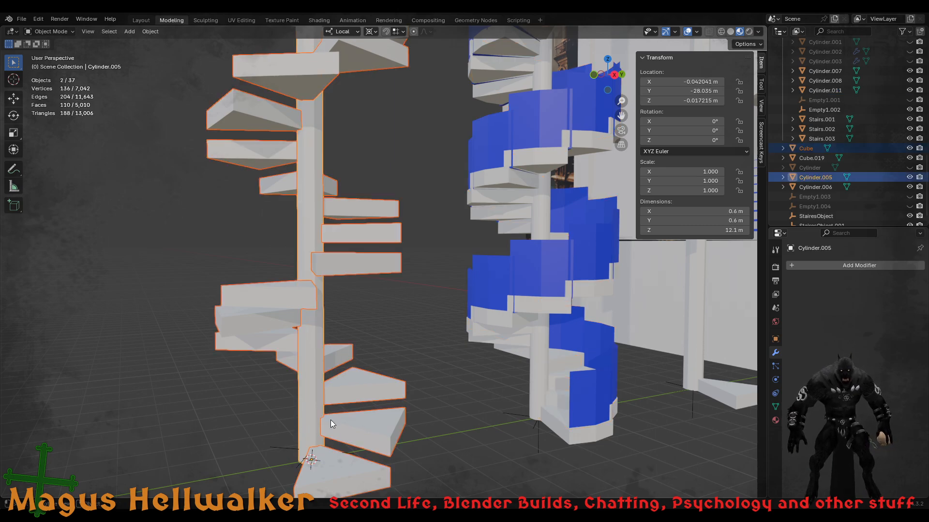
{"action": "left_click", "coordinate": [386, 445]}
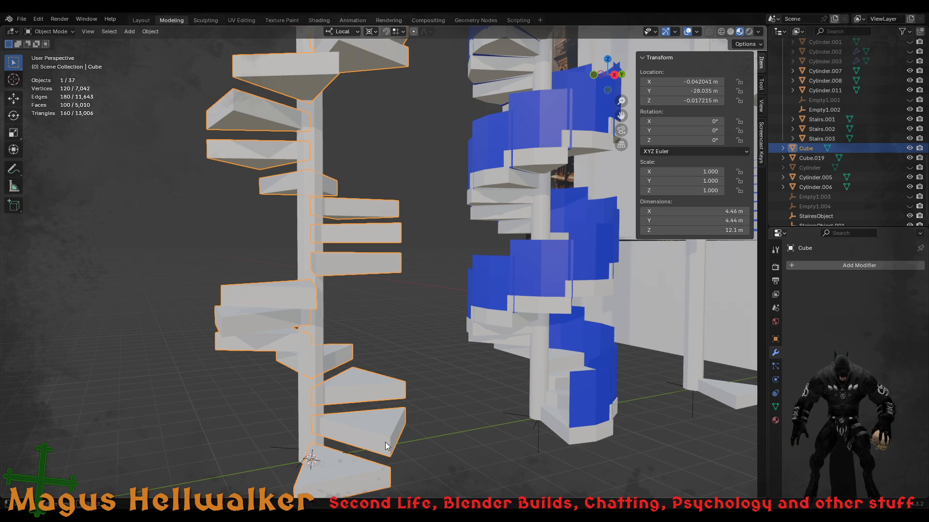
{"action": "key", "text": "alt+a"}
- Join the short staircase's treads and central column into one object, with the column as the active object
{"action": "left_click", "coordinate": [371, 396]}
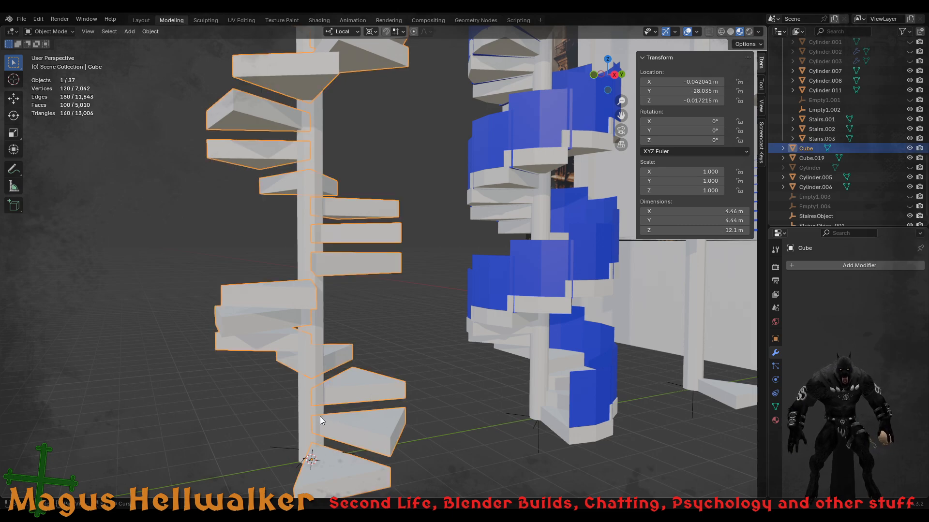
{"action": "left_click", "coordinate": [306, 419], "text": "shift"}
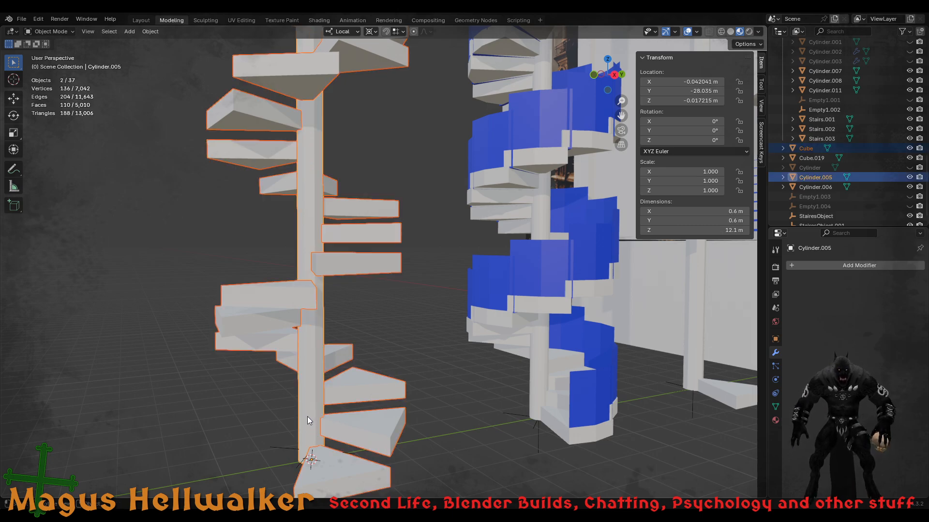
{"action": "key", "text": "ctrl+j"}
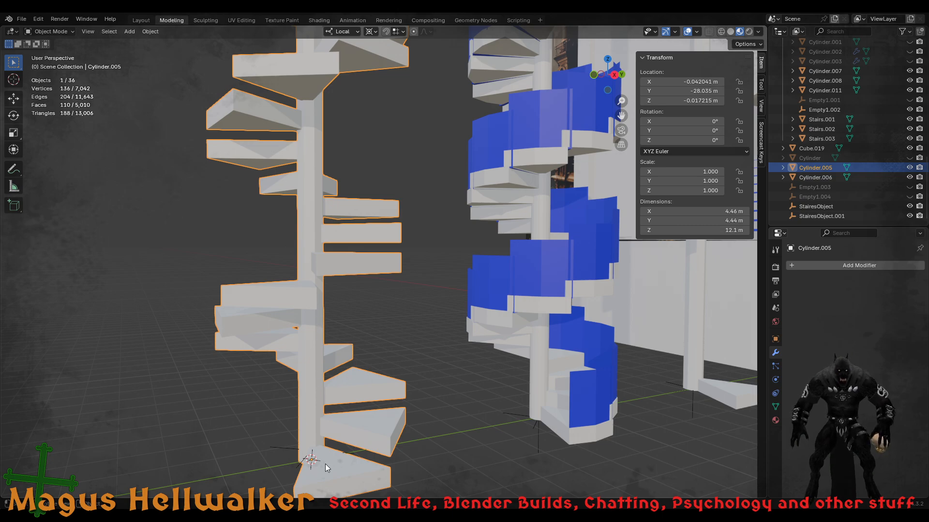
- Hide the StairesObject empty at the base of the short spiral staircase
{"action": "left_click", "coordinate": [284, 449]}
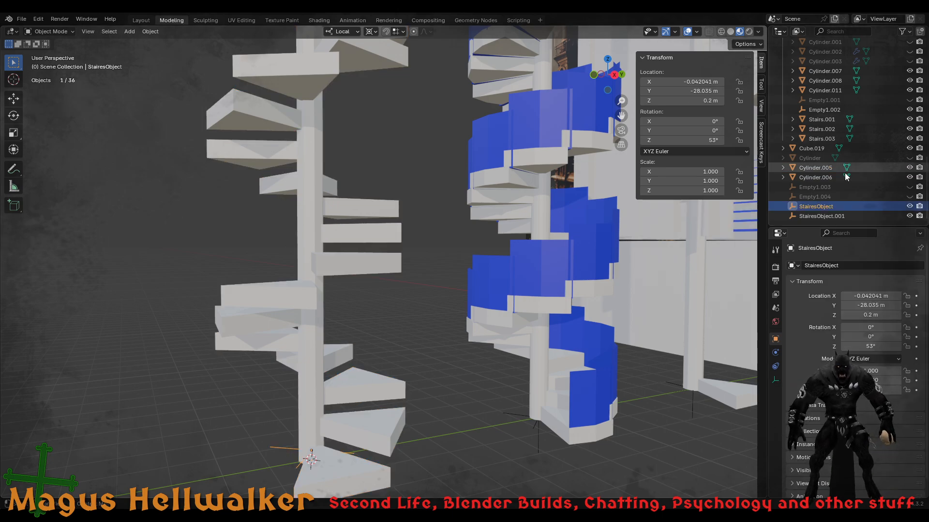
{"action": "left_click", "coordinate": [910, 206]}
{"action": "middle_click_drag", "start_coordinate": [316, 206], "coordinate": [329, 425], "text": "shift"}
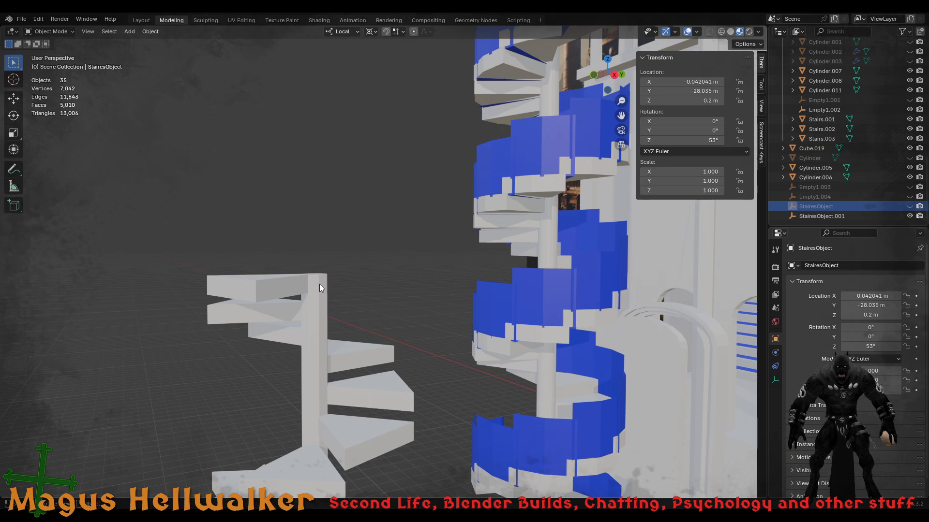
{"action": "scroll", "coordinate": [312, 401], "scroll_direction": "down", "scroll_amount": 5}
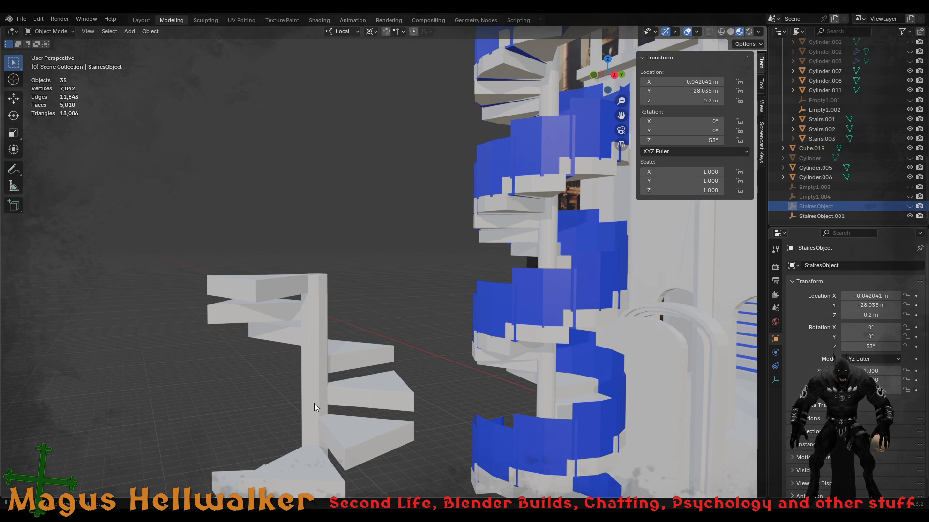
{"action": "scroll", "coordinate": [325, 449], "scroll_direction": "up", "scroll_amount": 1}
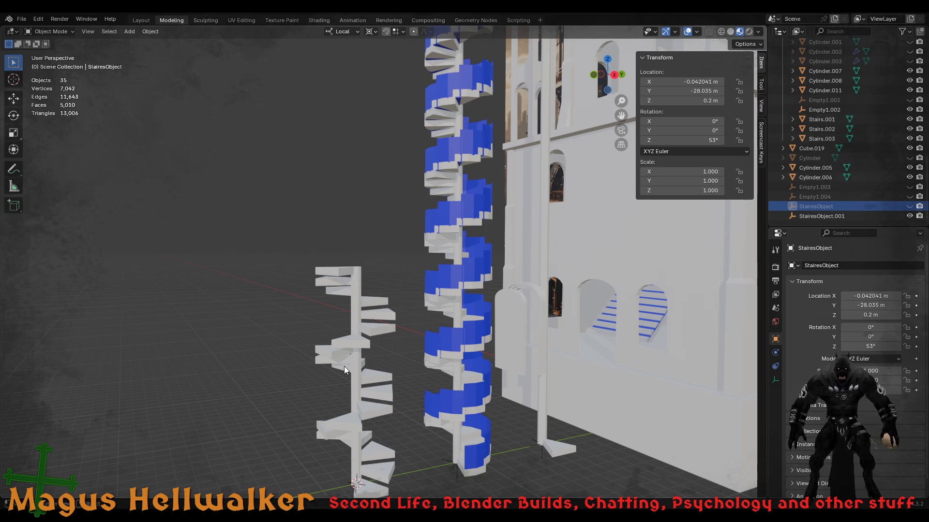
- Rename the joined short staircase object as SpiralStairs
{"action": "scroll", "coordinate": [353, 359], "scroll_direction": "up", "scroll_amount": 6}
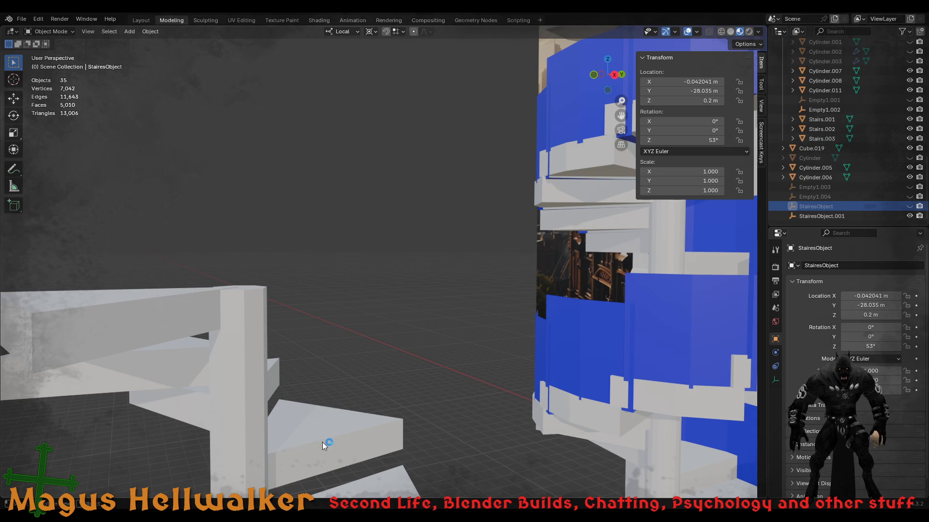
{"action": "scroll", "coordinate": [322, 442], "scroll_direction": "down", "scroll_amount": 8}
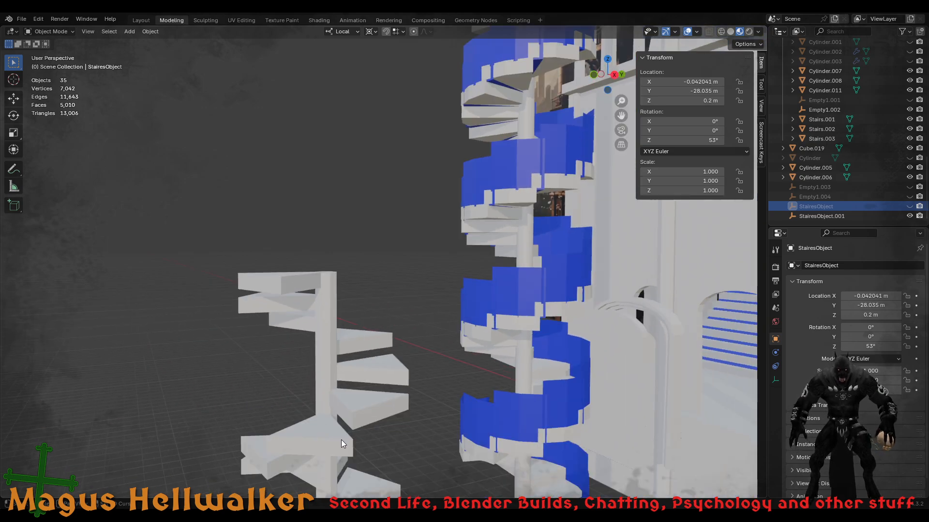
{"action": "middle_click_drag", "start_coordinate": [341, 439], "coordinate": [352, 182], "text": "shift"}
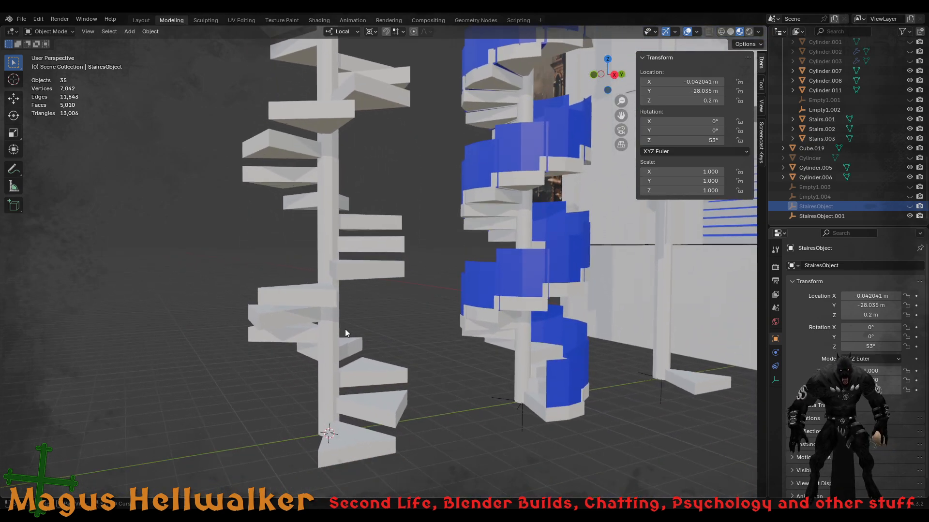
{"action": "scroll", "coordinate": [341, 353], "scroll_direction": "up", "scroll_amount": 5}
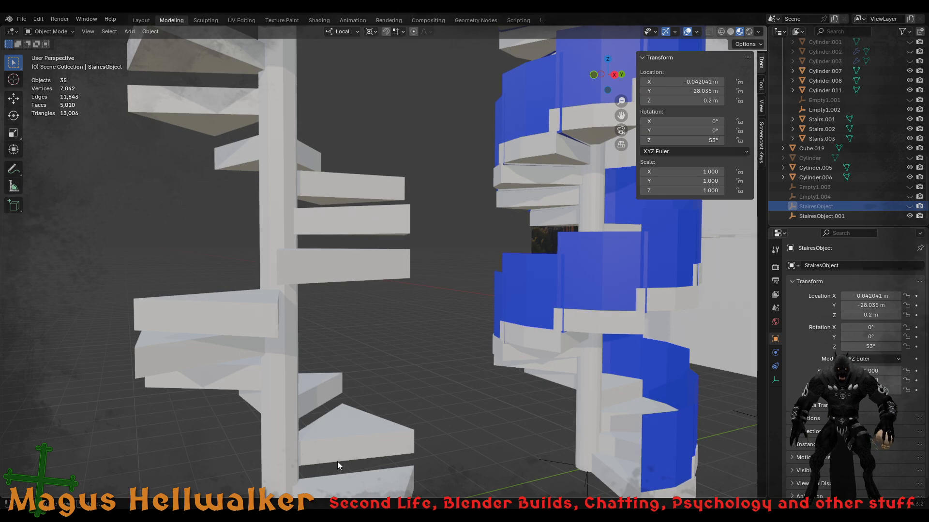
{"action": "middle_click_drag", "start_coordinate": [337, 462], "coordinate": [346, 307], "text": "shift"}
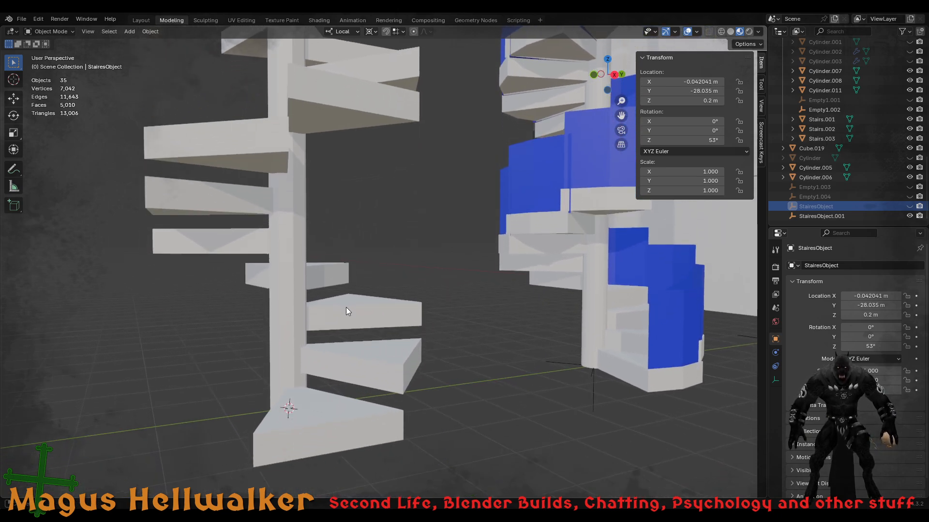
{"action": "left_click", "coordinate": [346, 431]}
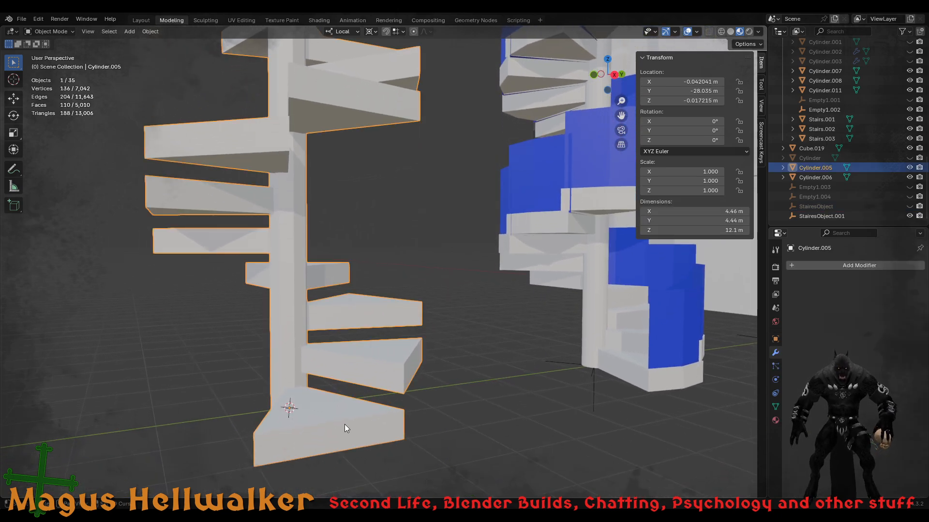
{"action": "double_click", "coordinate": [813, 167]}
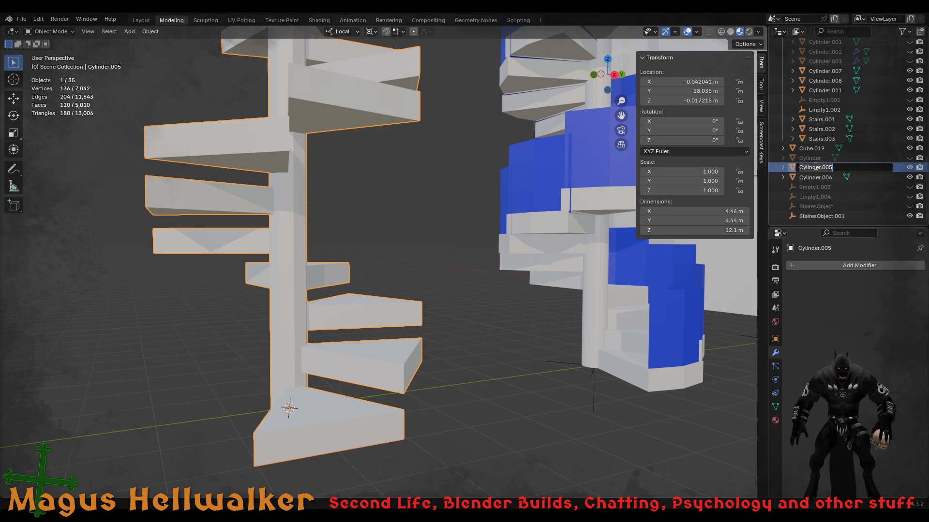
{"action": "type", "text": "Spiral"}
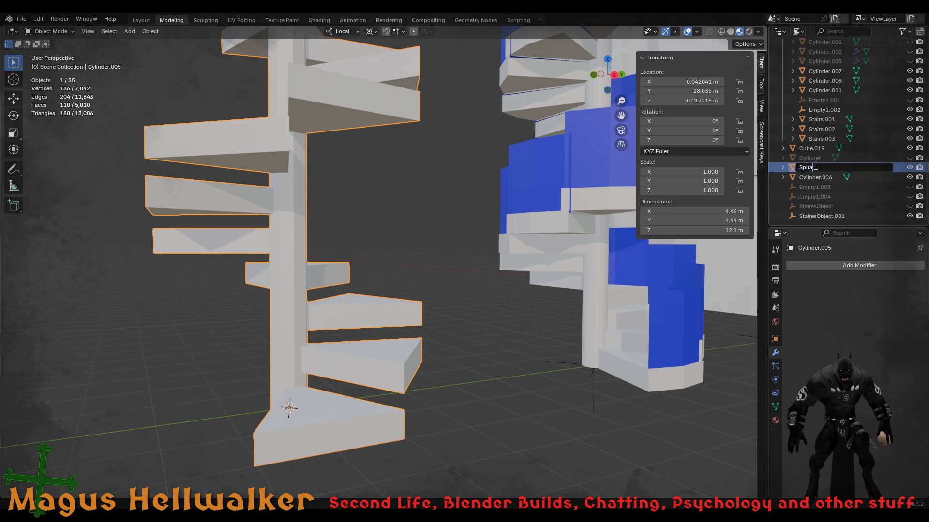
{"action": "type", "text": "Stair"}
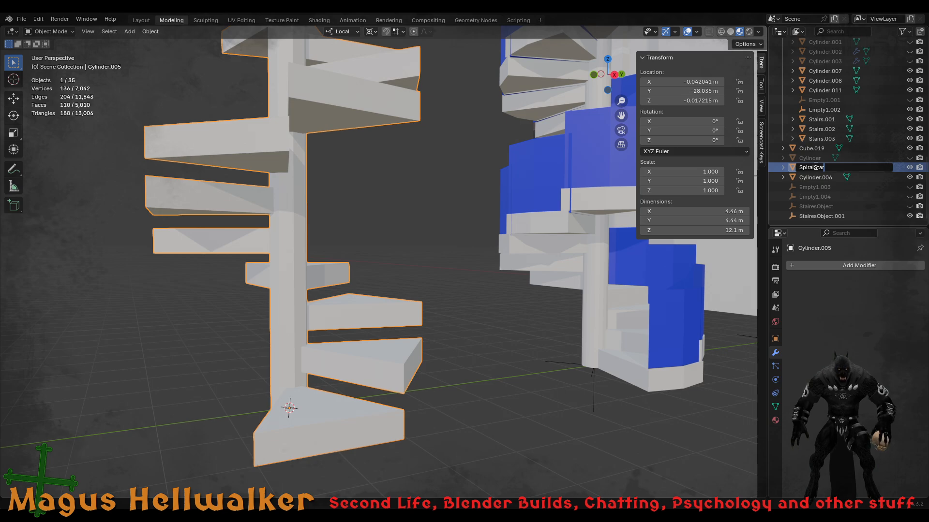
{"action": "type", "text": "s"}
{"action": "key", "text": "Return"}
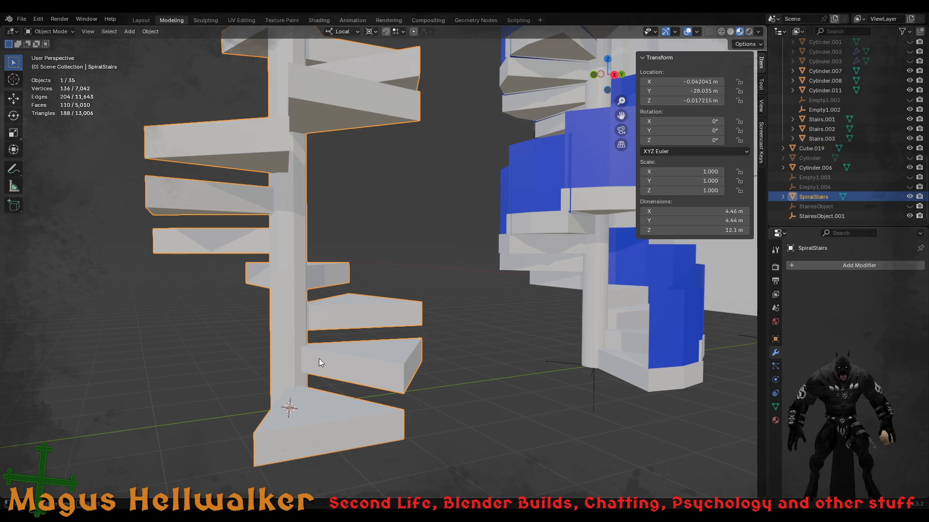
- Duplicate SpiralStairs in place and hide the original, leaving the copy SpiralStairs.001 visible
{"action": "key", "text": "shift+d"}
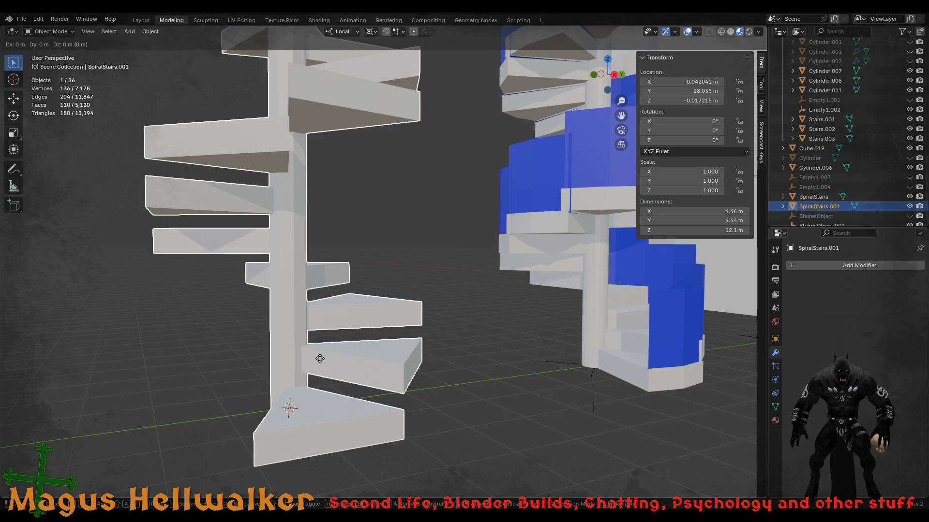
{"action": "right_click", "coordinate": [319, 359]}
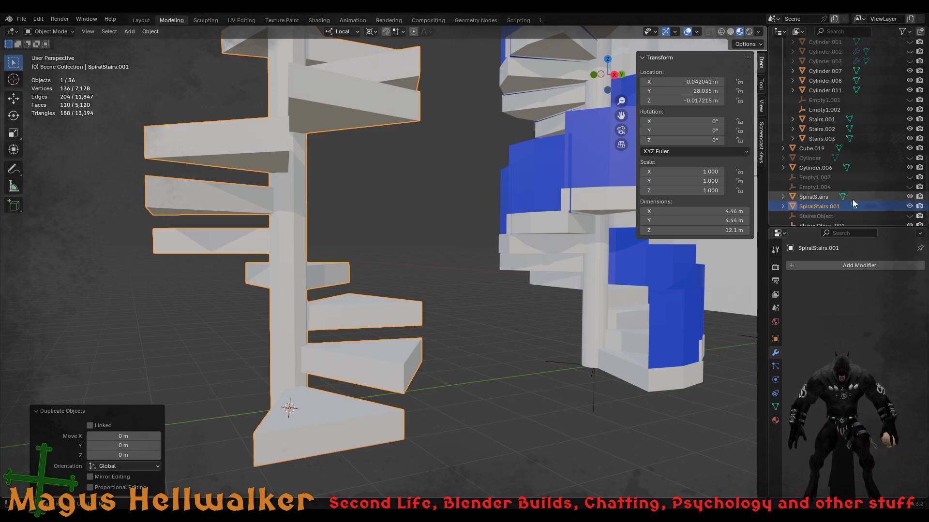
{"action": "left_click", "coordinate": [909, 197]}
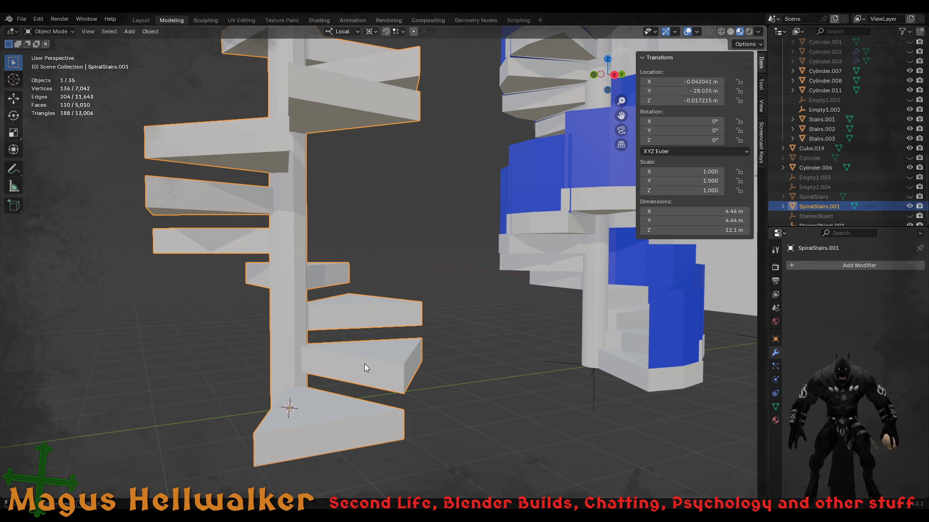
- In the duplicate's mesh, select the lowest tread's side face and the top faces of the six lowest treads, and clear the selection
{"action": "key", "text": "Tab"}
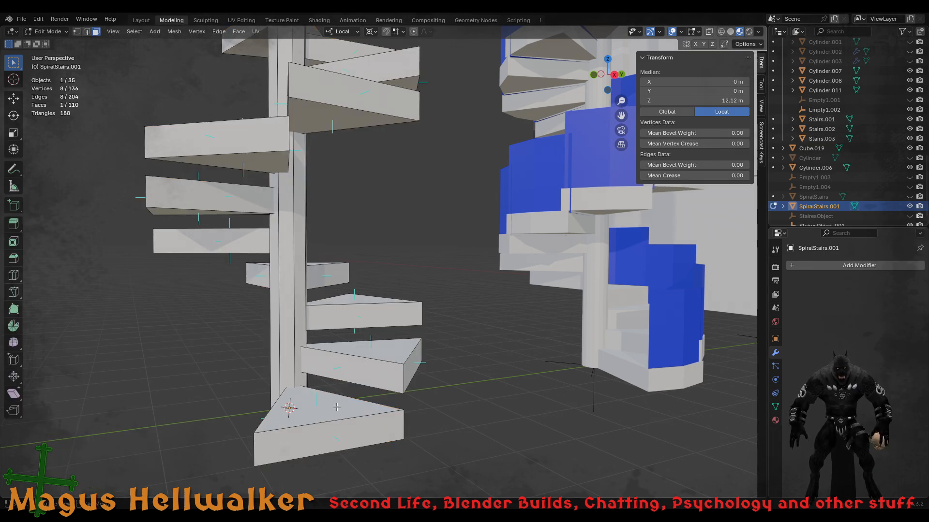
{"action": "middle_click_drag", "start_coordinate": [320, 414], "coordinate": [342, 437]}
{"action": "left_click", "coordinate": [345, 434]}
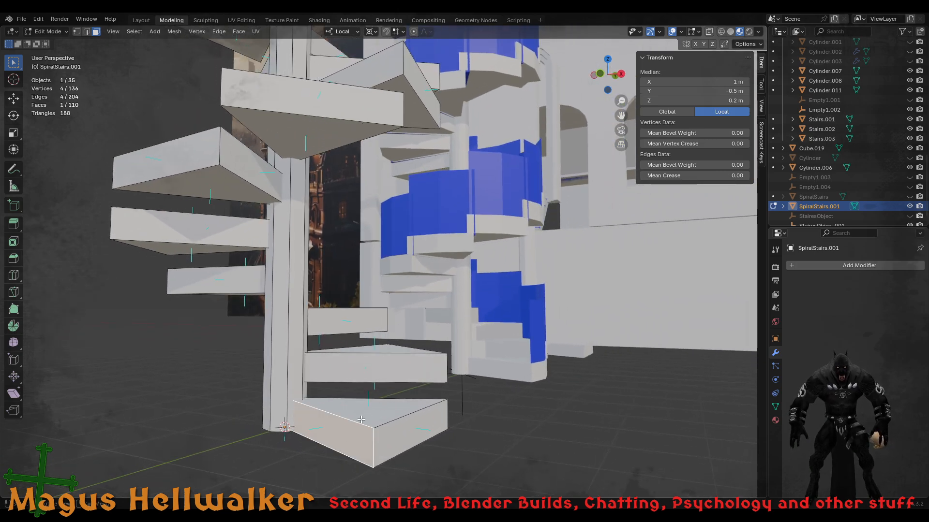
{"action": "left_click", "coordinate": [370, 413], "text": "shift"}
{"action": "middle_click_drag", "start_coordinate": [372, 412], "coordinate": [364, 360]}
{"action": "left_click", "coordinate": [364, 360], "text": "shift"}
{"action": "left_click", "coordinate": [407, 286], "text": "shift"}
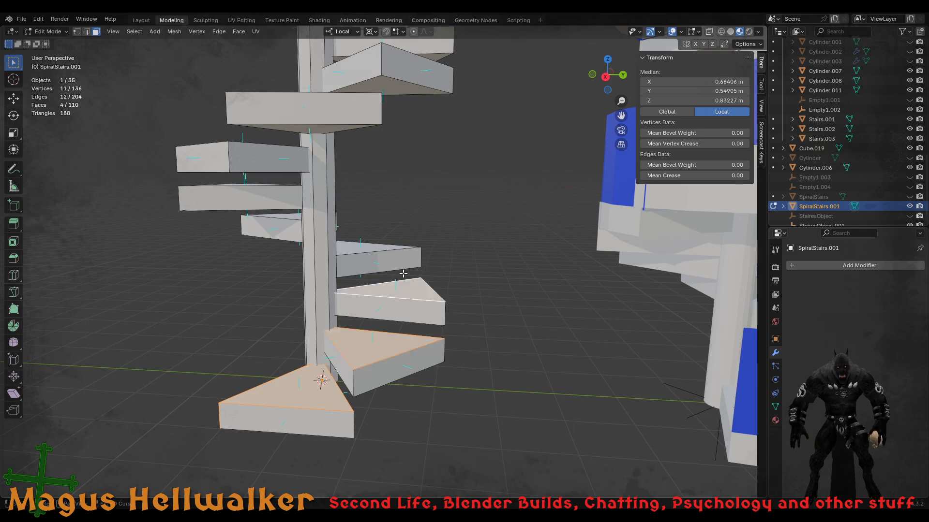
{"action": "left_click", "coordinate": [382, 249], "text": "shift"}
{"action": "middle_click_drag", "start_coordinate": [392, 260], "coordinate": [506, 284]}
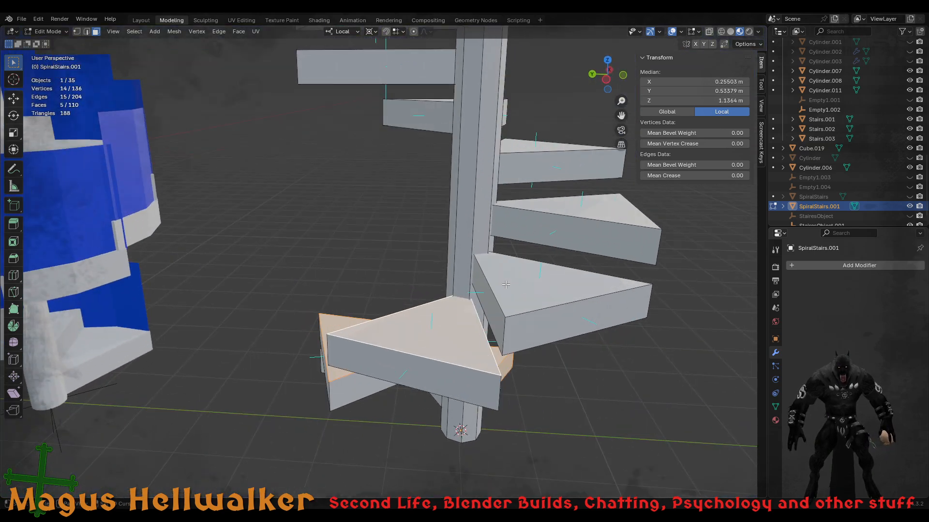
{"action": "left_click", "coordinate": [585, 204], "text": "shift"}
{"action": "left_click", "coordinate": [555, 286], "text": "shift"}
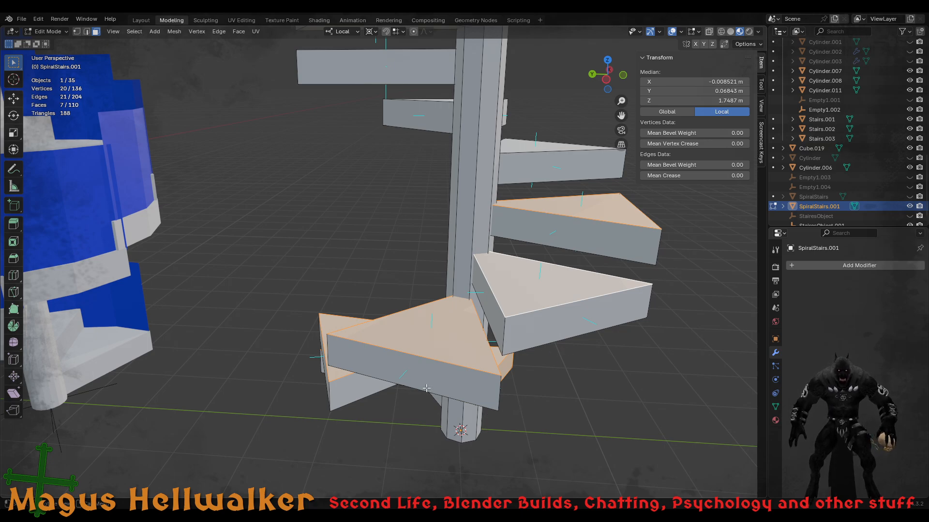
{"action": "middle_click_drag", "start_coordinate": [426, 389], "coordinate": [686, 373]}
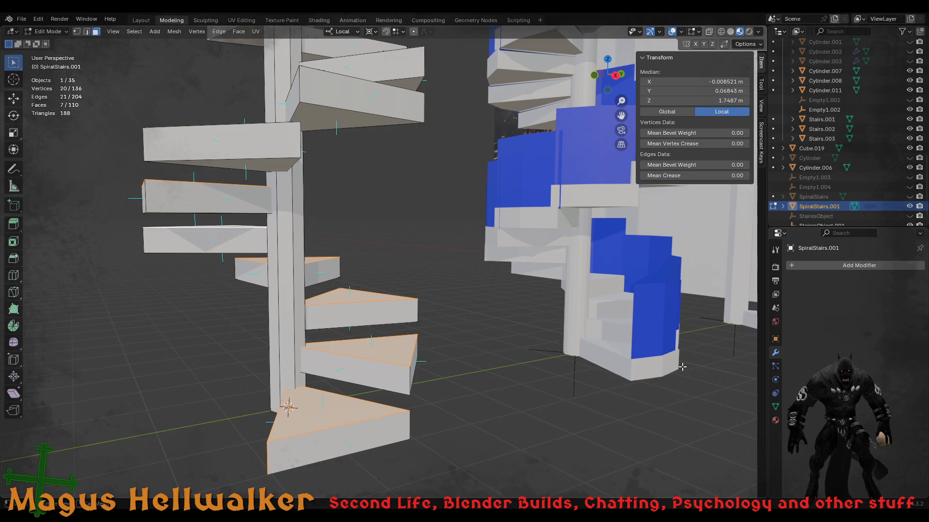
{"action": "left_click", "coordinate": [392, 430]}
{"action": "left_click", "coordinate": [485, 438]}
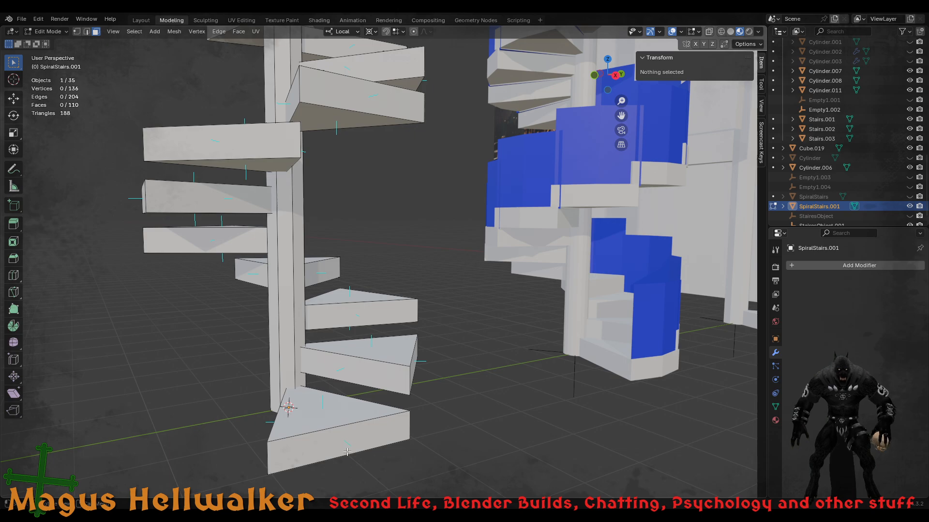
- Select the side and top faces of the lowest tread alone and clear the selection
{"action": "mouse_move", "coordinate": [321, 438]}
{"action": "middle_mouse_down"}
{"action": "mouse_move", "coordinate": [332, 437]}
{"action": "mouse_move", "coordinate": [328, 448]}
{"action": "middle_mouse_up"}
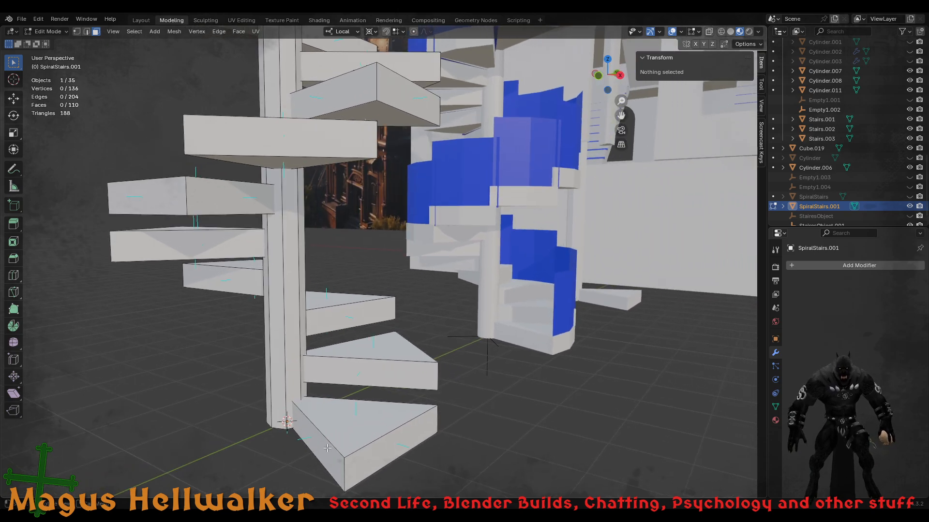
{"action": "left_click", "coordinate": [325, 451]}
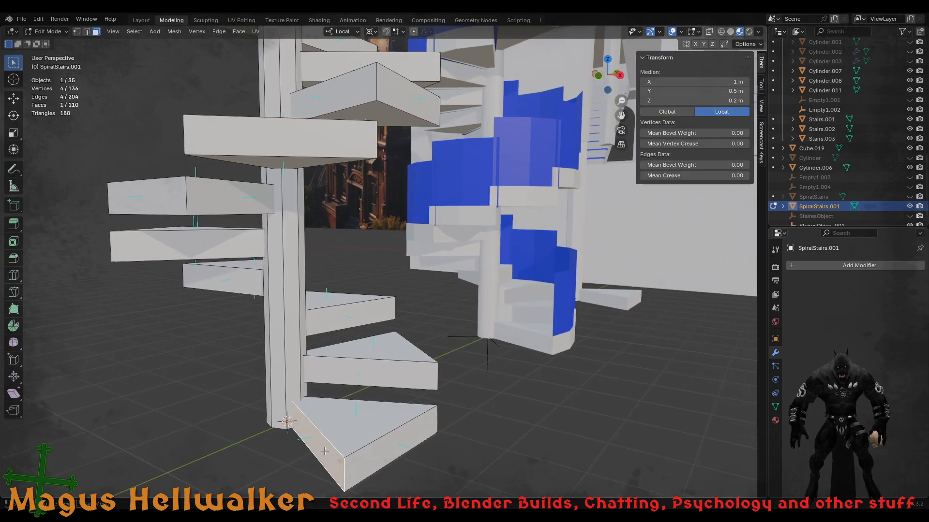
{"action": "left_click", "coordinate": [348, 430], "text": "shift"}
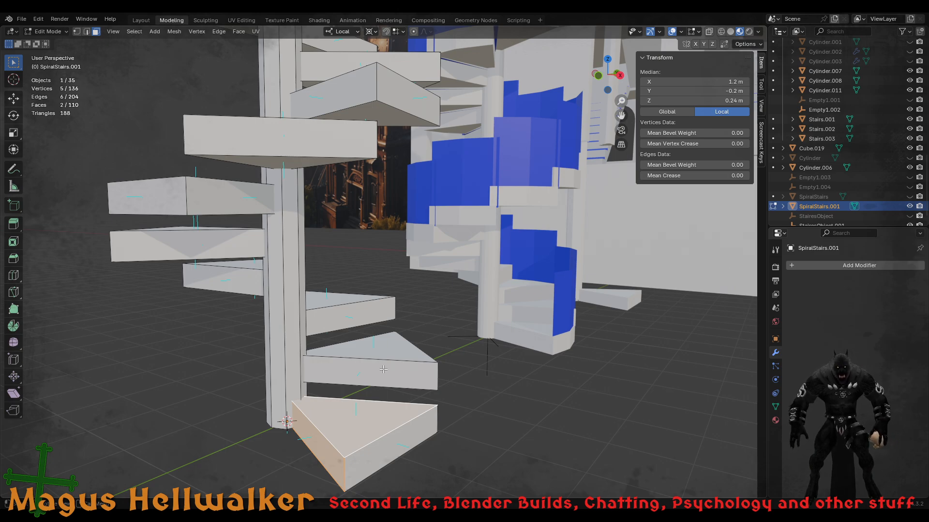
{"action": "left_click", "coordinate": [457, 448]}
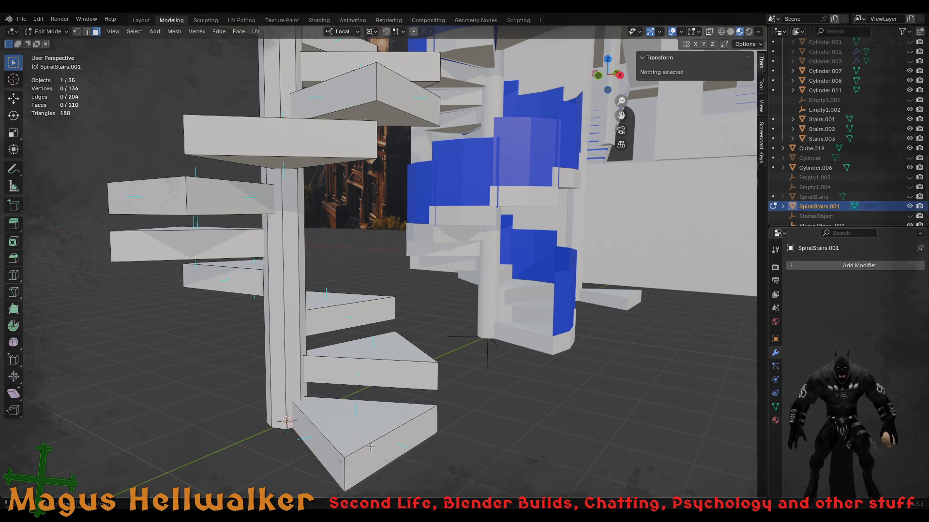
- Try filling two sloping ramp faces between the front top edges of the three lowest treads in edge selection mode
{"action": "left_click", "coordinate": [334, 447]}
{"action": "key", "text": "2"}
{"action": "left_click", "coordinate": [334, 446]}
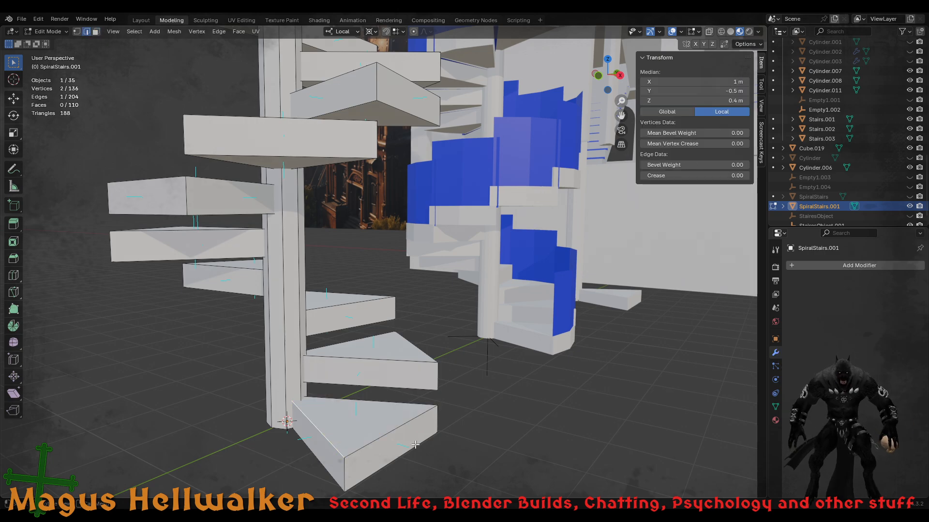
{"action": "left_click", "coordinate": [398, 361], "text": "shift"}
{"action": "key", "text": "f"}
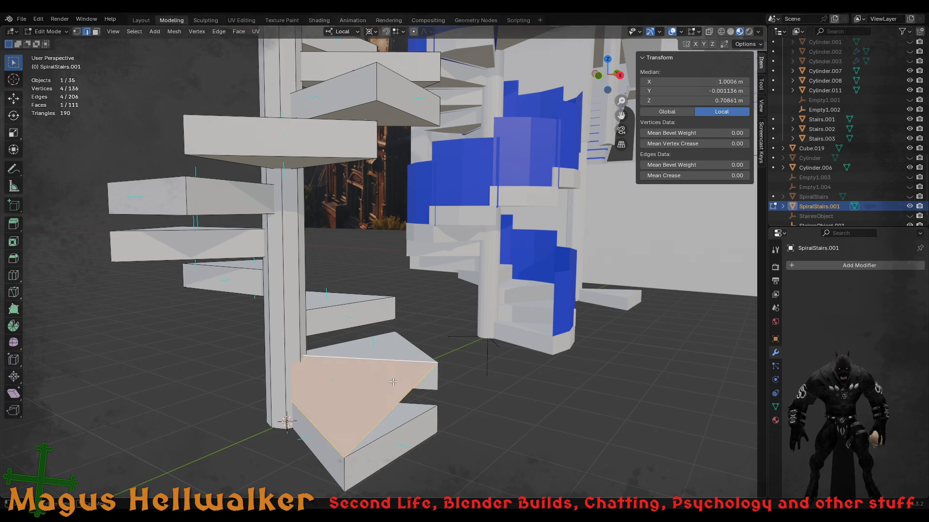
{"action": "middle_click_drag", "start_coordinate": [394, 373], "coordinate": [401, 300]}
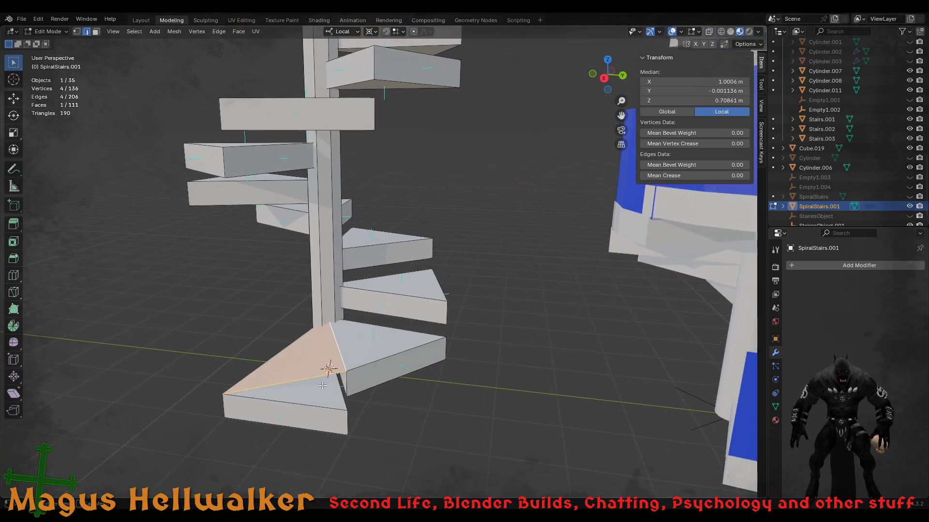
{"action": "left_click", "coordinate": [402, 294], "text": "shift"}
{"action": "key", "text": "f"}
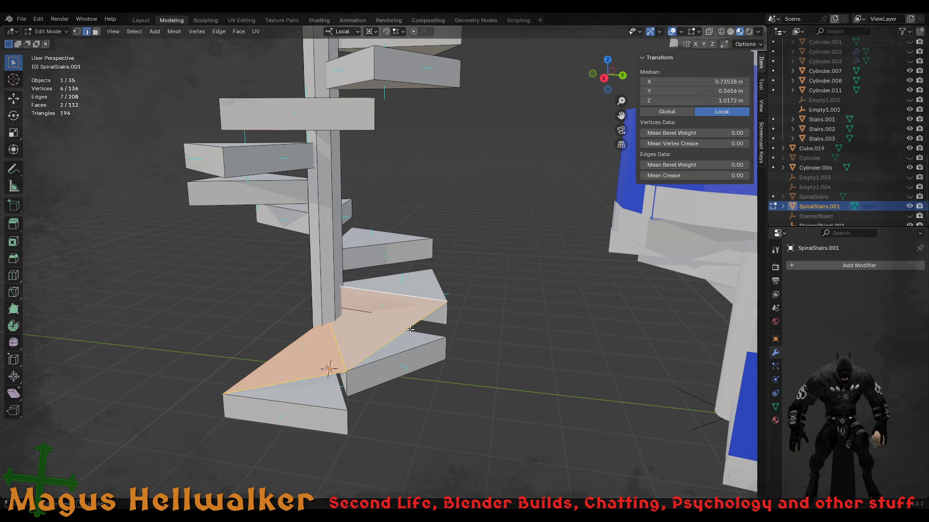
- Turn on X-ray, undo both ramp faces between the treads, and finish editing the duplicate's mesh
{"action": "middle_click_drag", "start_coordinate": [398, 333], "coordinate": [387, 318]}
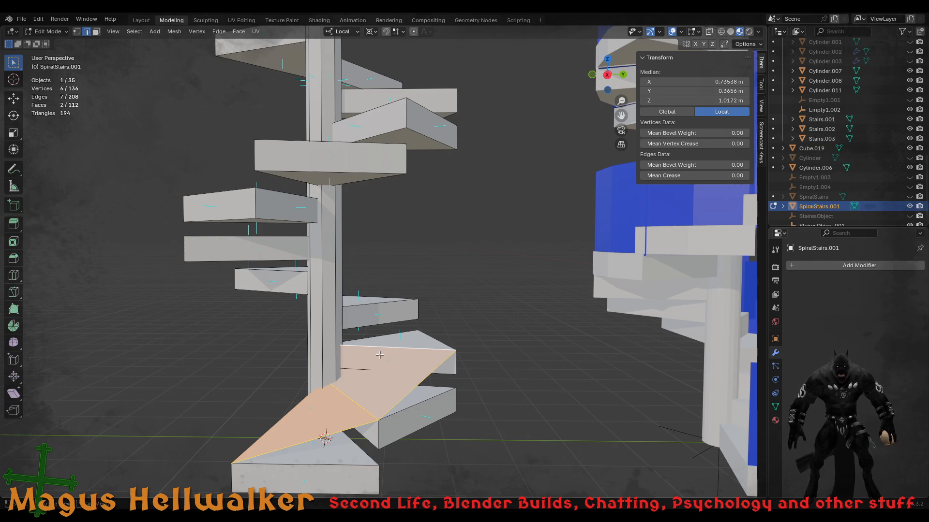
{"action": "key", "text": "alt+z"}
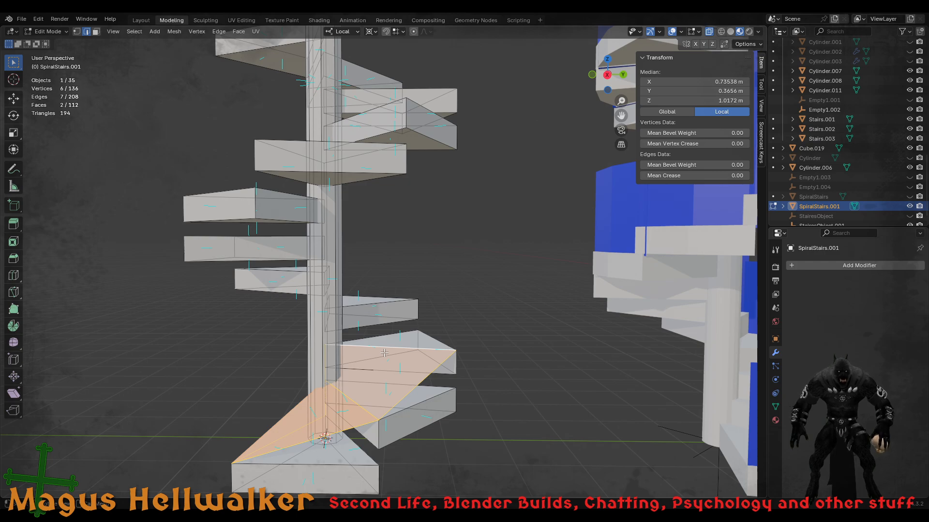
{"action": "key", "text": "ctrl+z"}
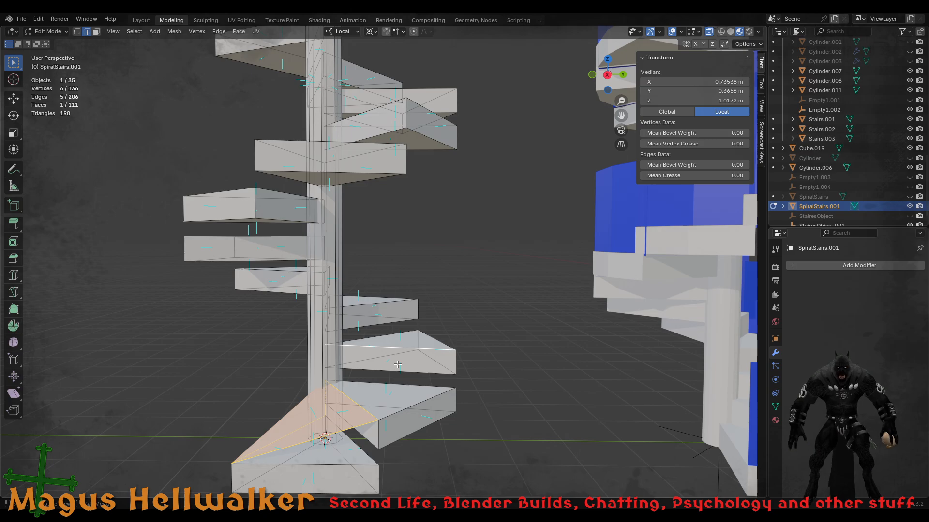
{"action": "middle_click_drag", "start_coordinate": [399, 367], "coordinate": [389, 407]}
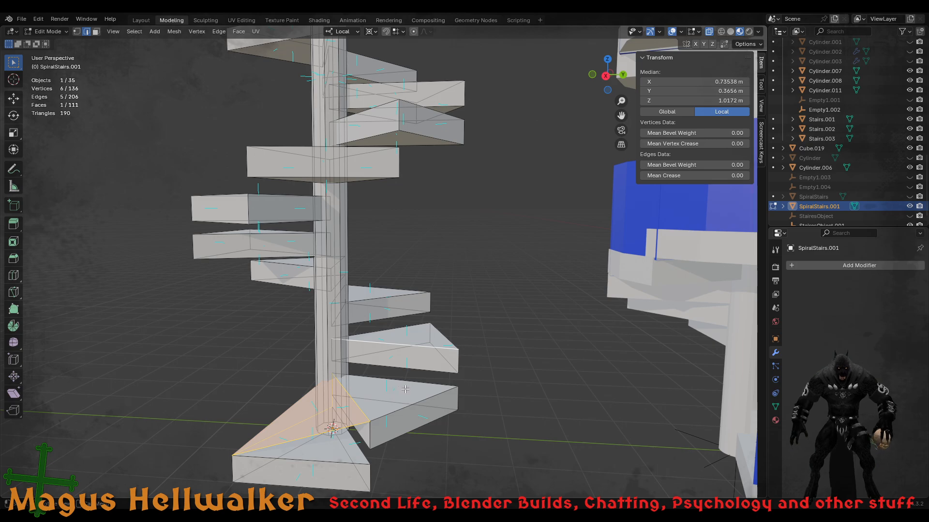
{"action": "key", "text": "ctrl+z"}
{"action": "key", "text": "ctrl+z"}
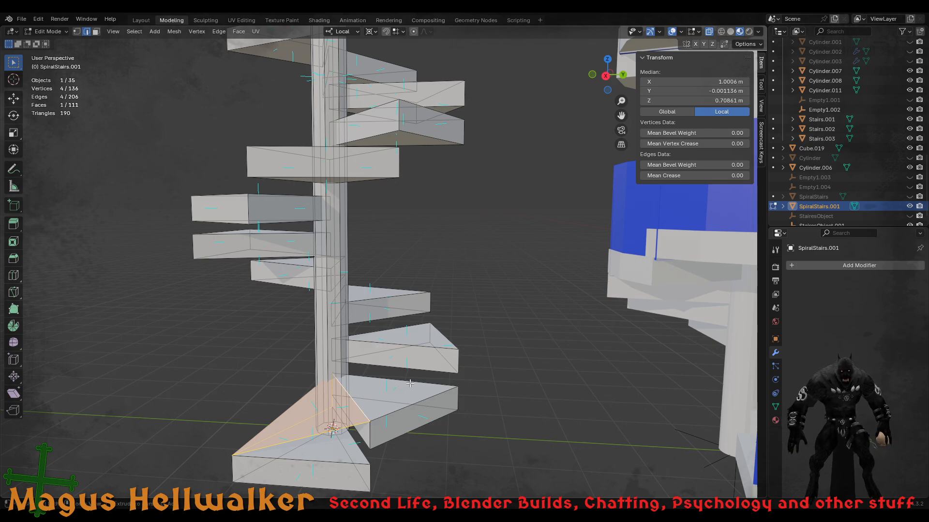
{"action": "key", "text": "ctrl+z"}
{"action": "mouse_move", "coordinate": [465, 415]}
{"action": "middle_mouse_down"}
{"action": "mouse_move", "coordinate": [533, 409]}
{"action": "mouse_move", "coordinate": [479, 416]}
{"action": "middle_mouse_up"}
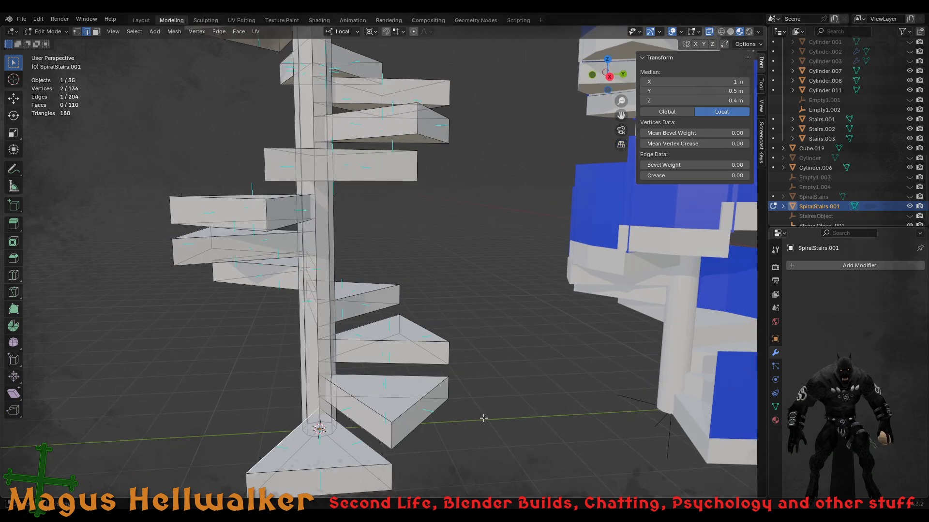
{"action": "key", "text": "Tab"}
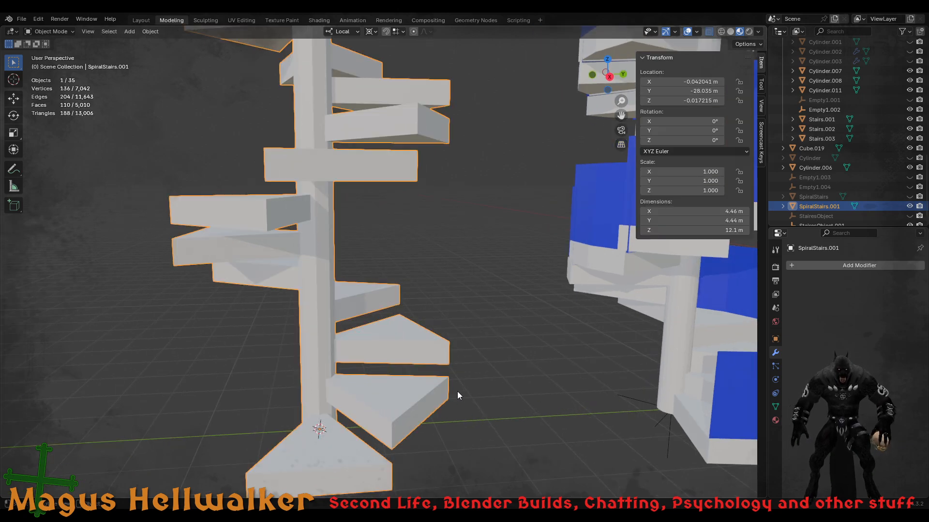
- Save the Blender file with the duplicated spiral staircase back in object mode
{"action": "scroll", "coordinate": [457, 391], "scroll_direction": "down", "scroll_amount": 2}
{"action": "middle_click_drag", "start_coordinate": [362, 194], "coordinate": [413, 358], "text": "shift"}
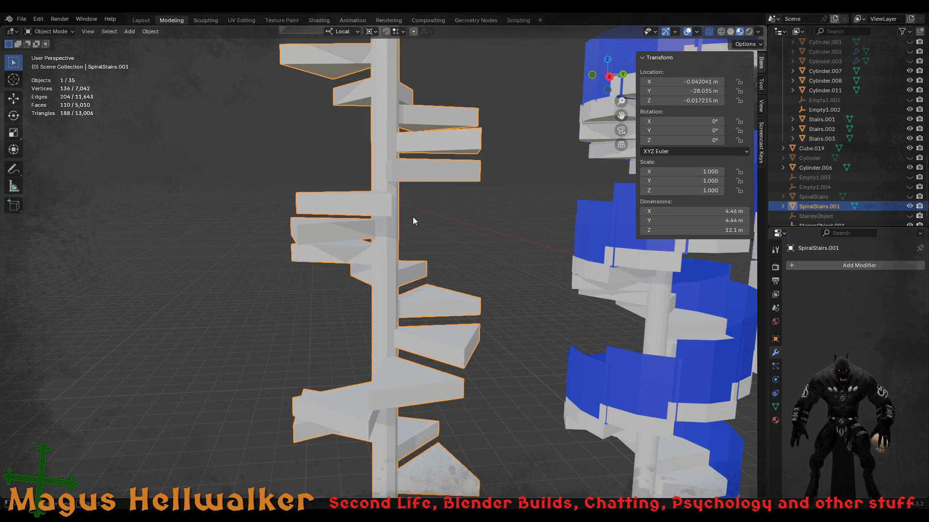
{"action": "middle_click_drag", "start_coordinate": [386, 203], "coordinate": [381, 303]}
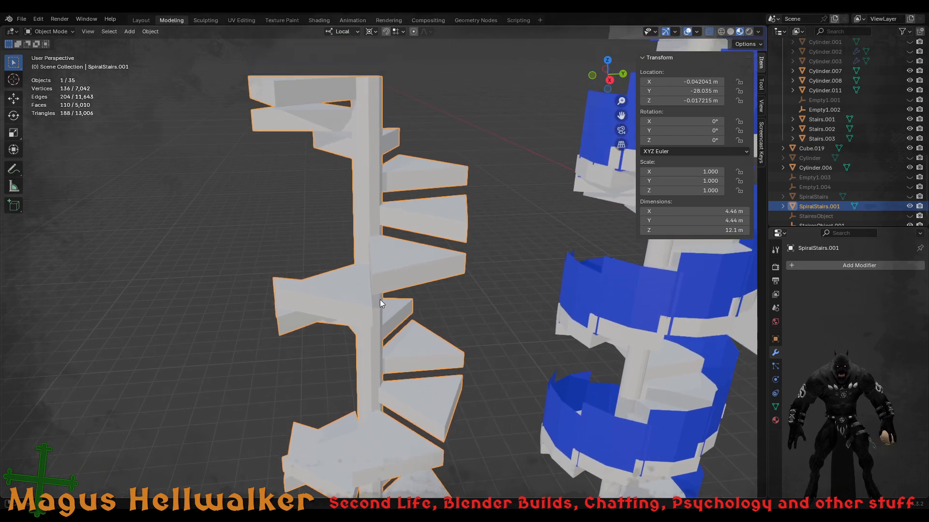
{"action": "key", "text": "ctrl+s"}
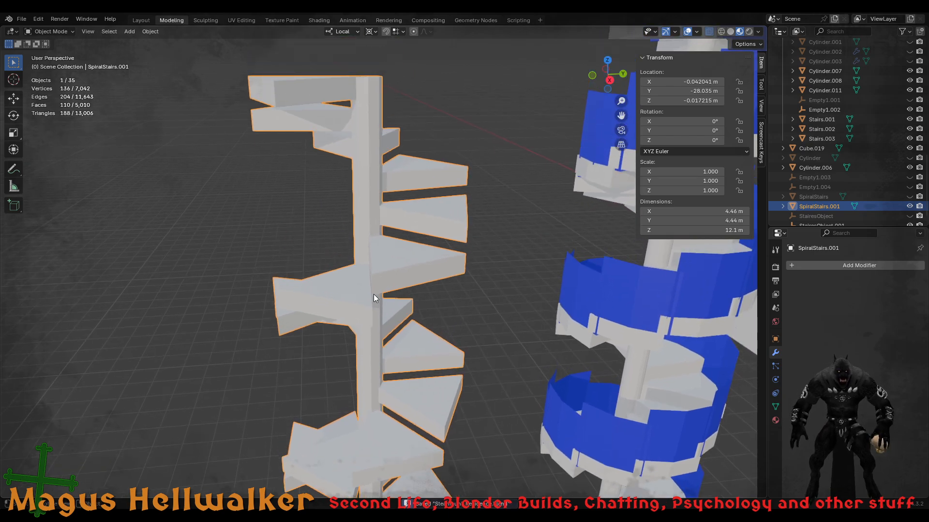
- Separate the duplicate staircase's entire mesh by loose parts into individual objects and return to object mode
{"action": "middle_click_drag", "start_coordinate": [373, 294], "coordinate": [370, 294]}
{"action": "scroll", "coordinate": [372, 288], "scroll_direction": "up", "scroll_amount": 1}
{"action": "key", "text": "Tab"}
{"action": "key", "text": "a"}
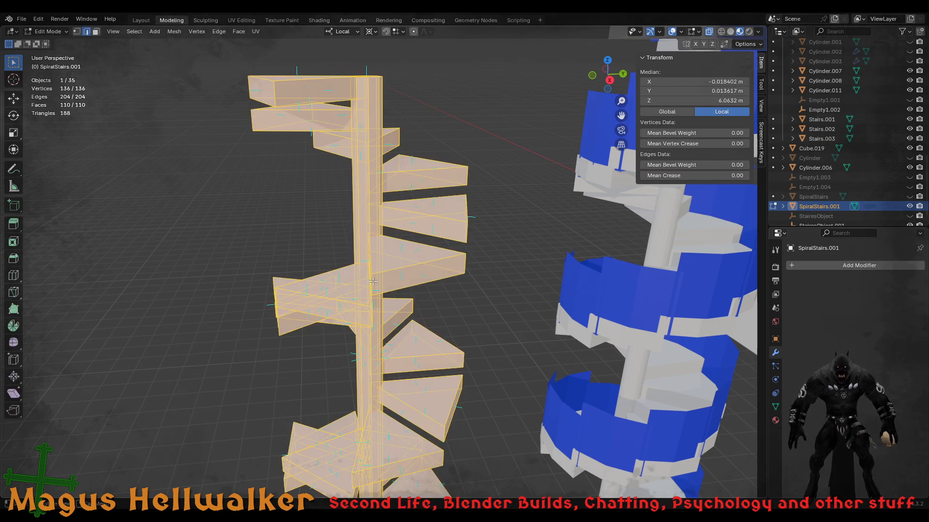
{"action": "key", "text": "ctrl+e"}
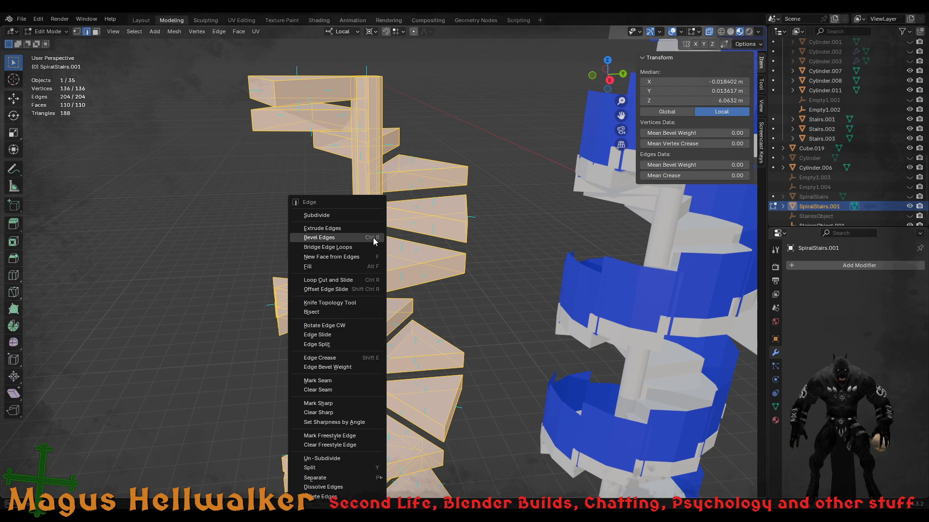
{"action": "key", "text": "p"}
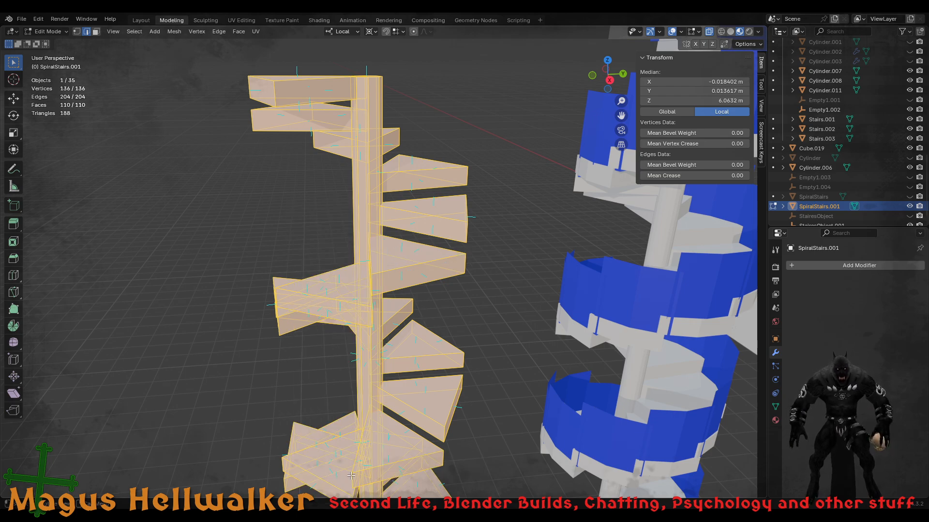
{"action": "key", "text": "ctrl+e"}
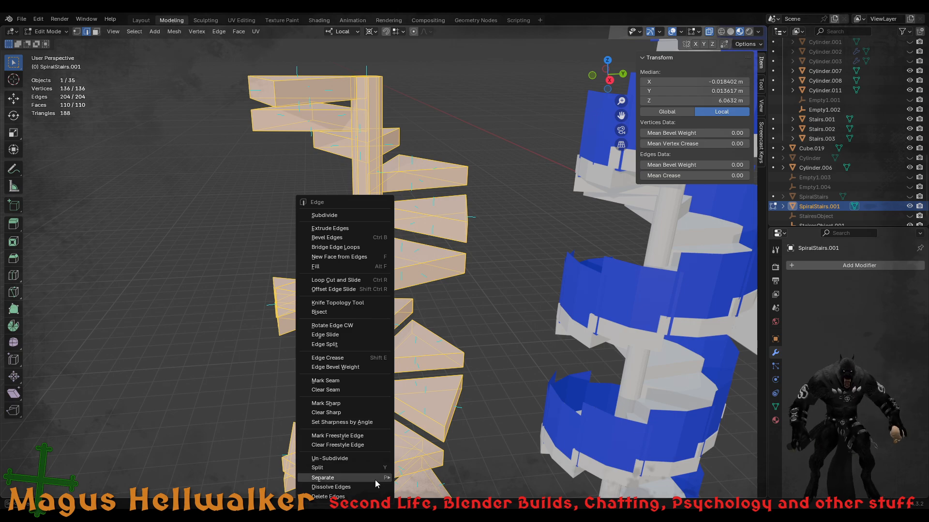
{"action": "mouse_move", "coordinate": [375, 480]}
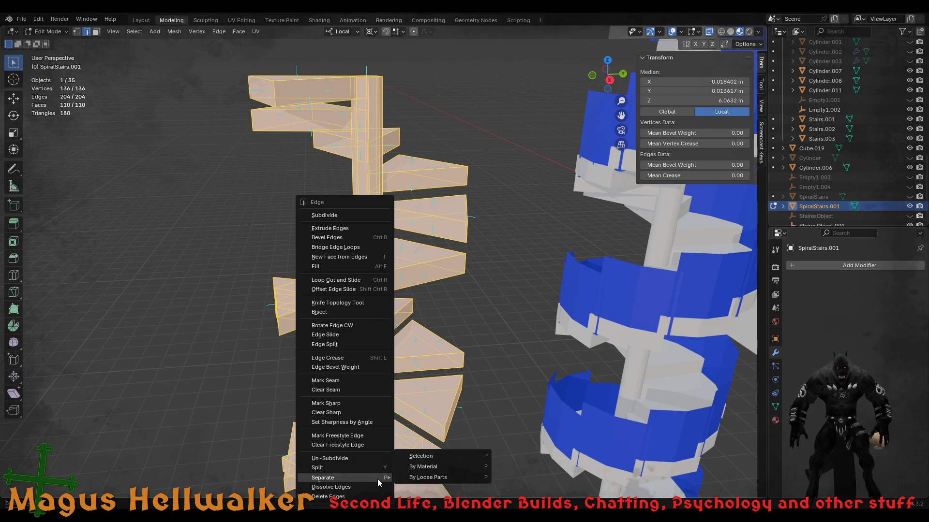
{"action": "left_click", "coordinate": [429, 478]}
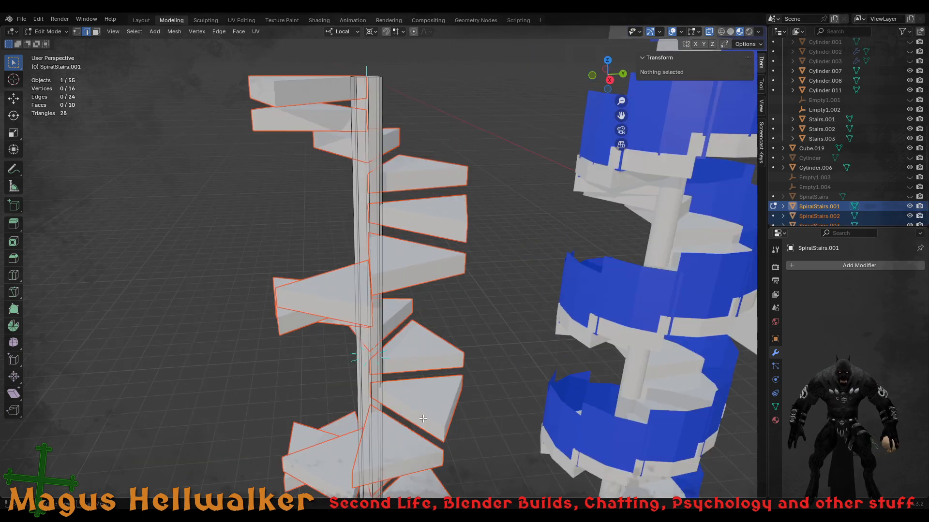
{"action": "key", "text": "Tab"}
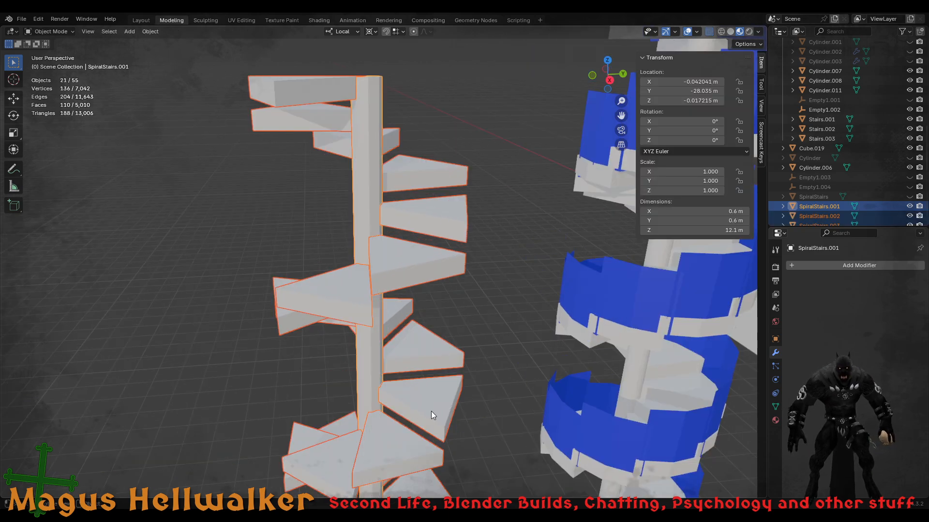
- Select the central column and two of the treads one at a time to check that they are separate objects
{"action": "left_click", "coordinate": [367, 362]}
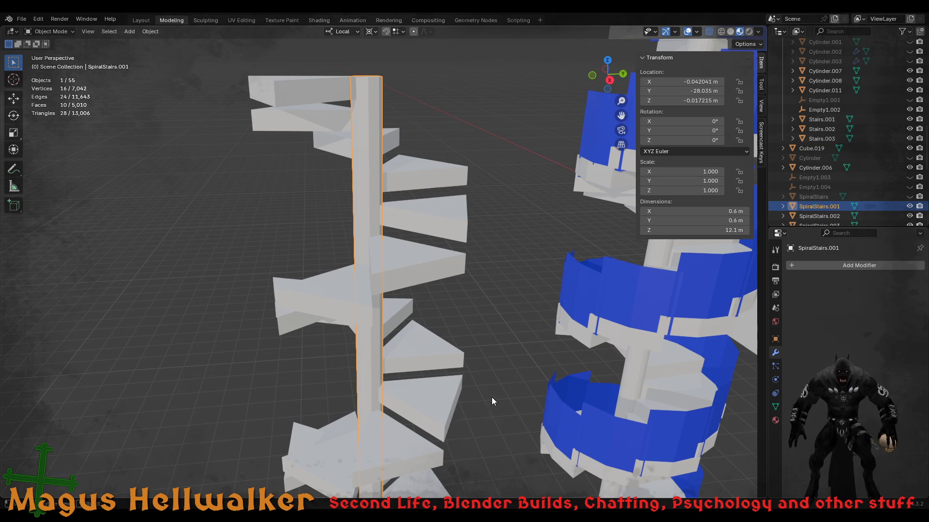
{"action": "mouse_move", "coordinate": [463, 420]}
{"action": "middle_mouse_down"}
{"action": "mouse_move", "coordinate": [433, 390]}
{"action": "mouse_move", "coordinate": [455, 391]}
{"action": "mouse_move", "coordinate": [437, 394]}
{"action": "mouse_move", "coordinate": [458, 409]}
{"action": "mouse_move", "coordinate": [484, 400]}
{"action": "mouse_move", "coordinate": [470, 409]}
{"action": "middle_mouse_up"}
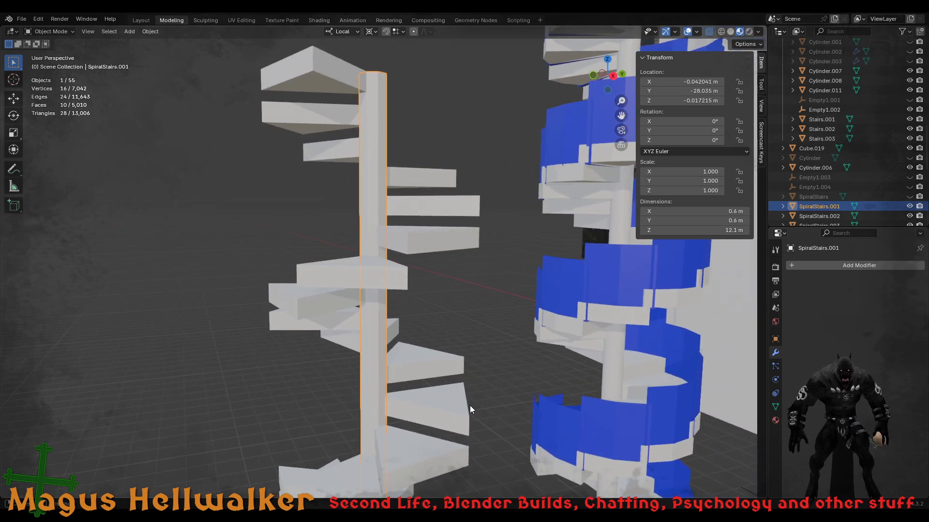
{"action": "left_click", "coordinate": [452, 405]}
{"action": "left_click", "coordinate": [433, 365]}
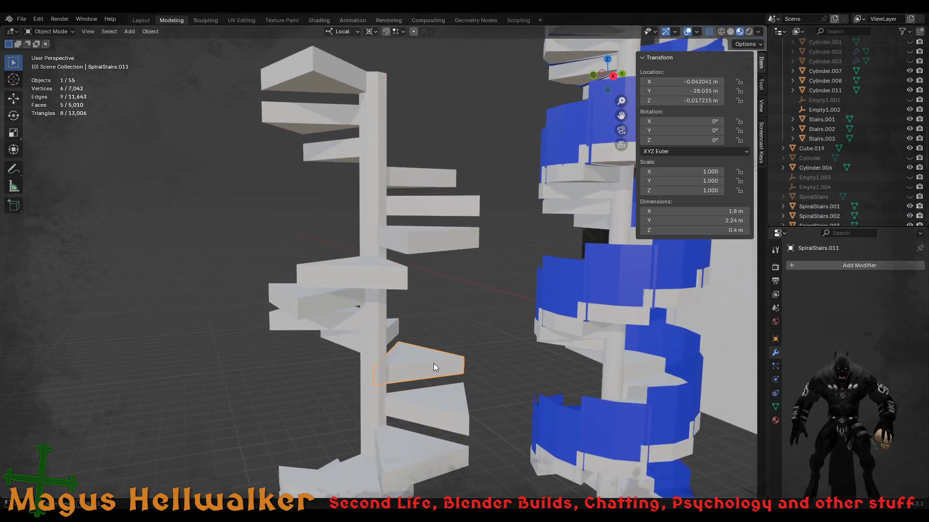
- Try to select all the separated treads without the central column, and clear the selection
{"action": "scroll", "coordinate": [437, 400], "scroll_direction": "down", "scroll_amount": 5}
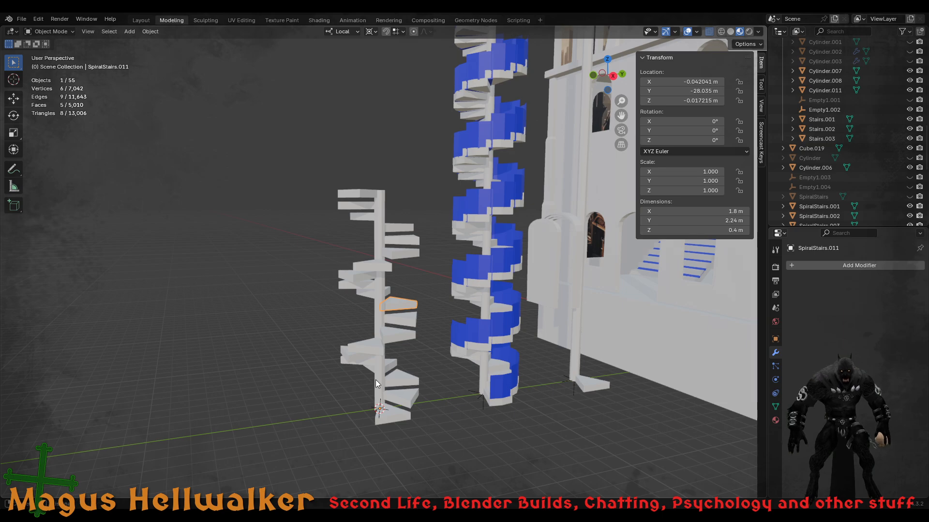
{"action": "middle_click_drag", "start_coordinate": [375, 379], "coordinate": [346, 370]}
{"action": "left_click_drag", "start_coordinate": [277, 133], "coordinate": [437, 471]}
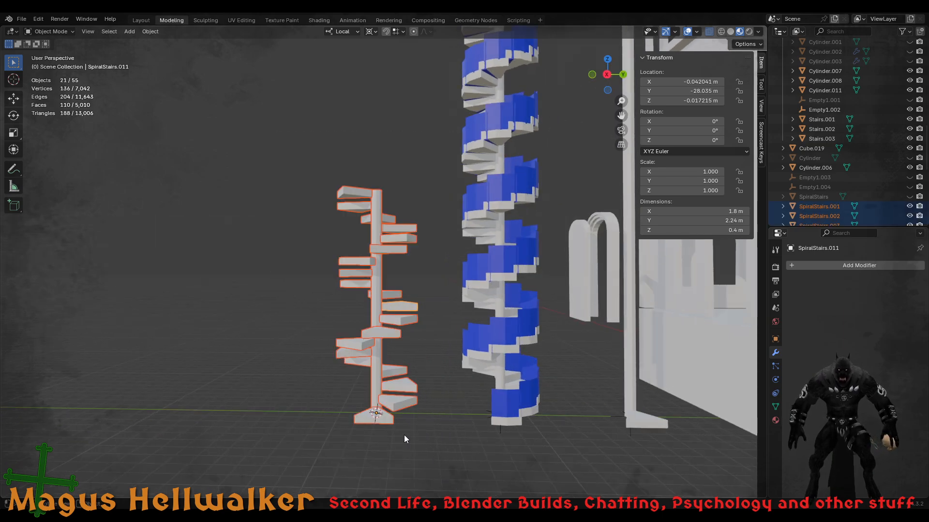
{"action": "left_click", "coordinate": [379, 364], "text": "shift"}
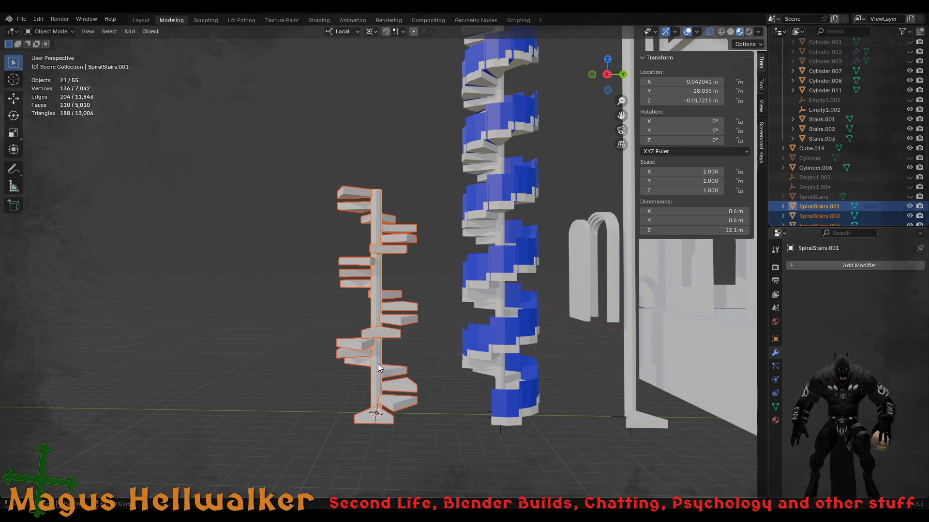
{"action": "left_click", "coordinate": [378, 363], "text": "shift"}
{"action": "scroll", "coordinate": [382, 400], "scroll_direction": "up", "scroll_amount": 3}
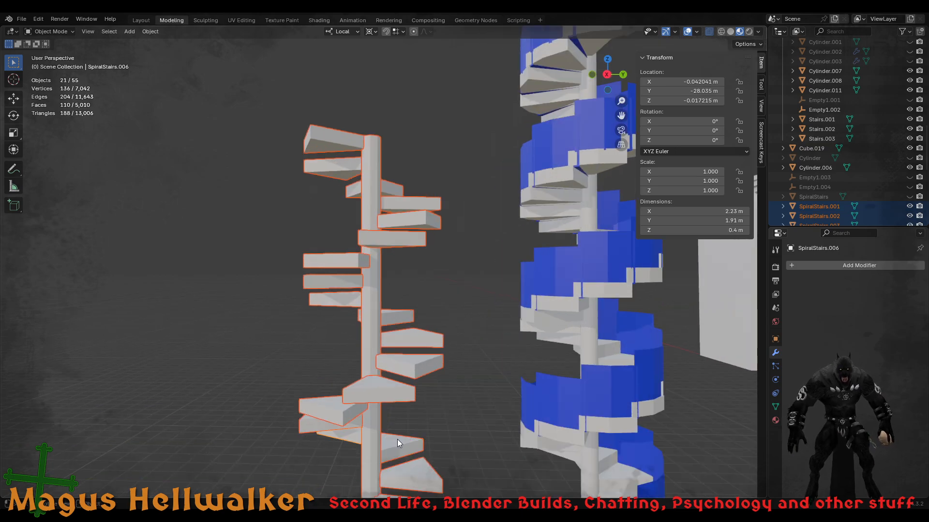
{"action": "left_click", "coordinate": [371, 328], "text": "shift"}
{"action": "left_click", "coordinate": [372, 329], "text": "shift"}
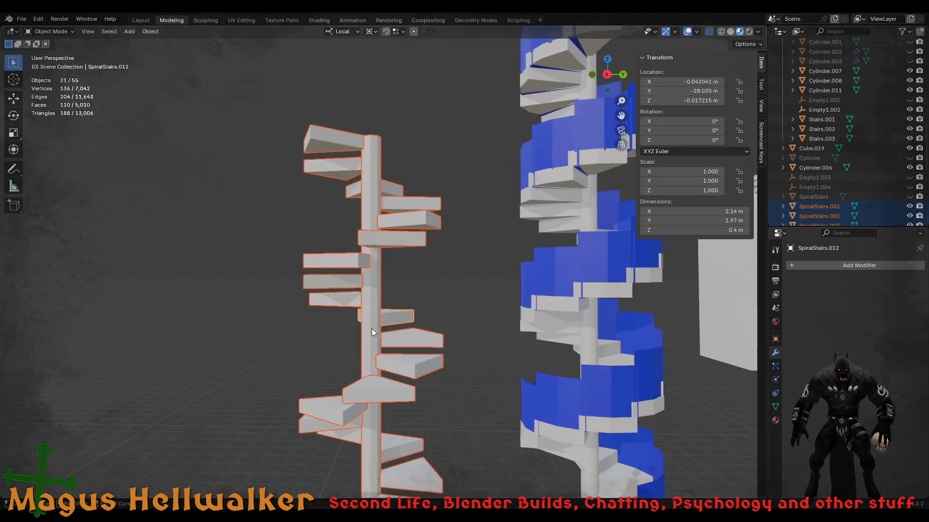
{"action": "middle_click_drag", "start_coordinate": [384, 399], "coordinate": [425, 276]}
{"action": "left_click", "coordinate": [375, 200], "text": "shift"}
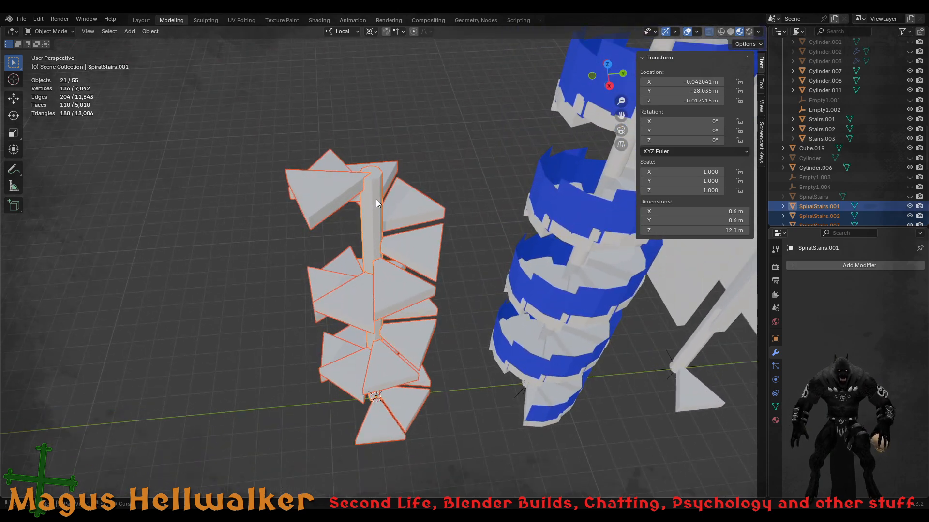
{"action": "left_click", "coordinate": [366, 219]}
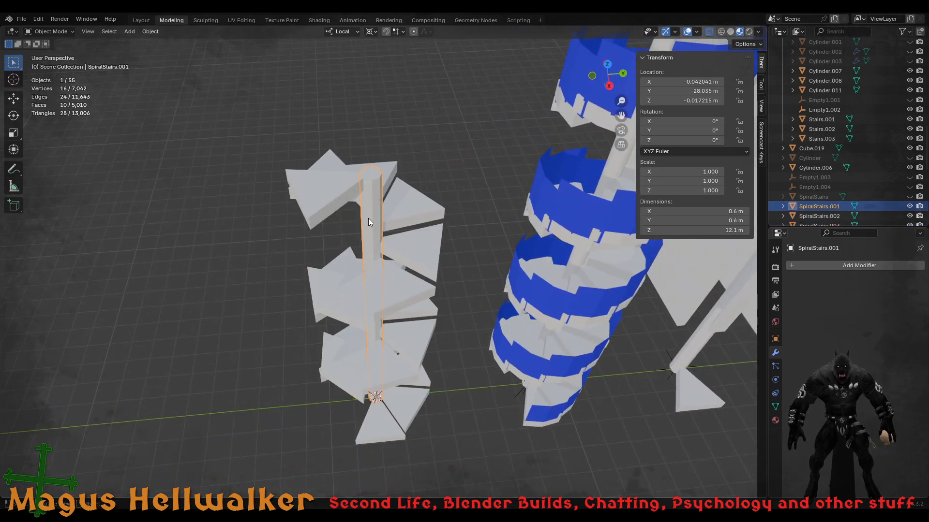
{"action": "middle_click_drag", "start_coordinate": [376, 222], "coordinate": [368, 306]}
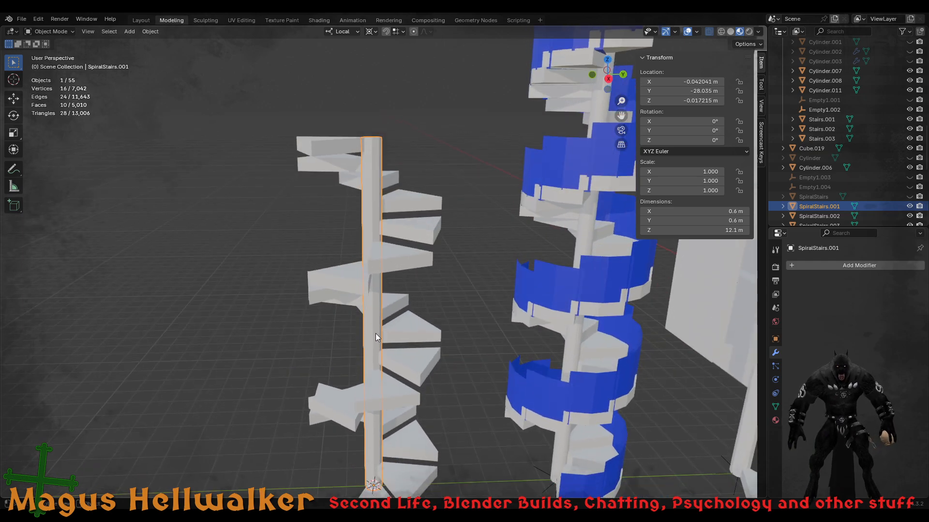
{"action": "left_click", "coordinate": [466, 334]}
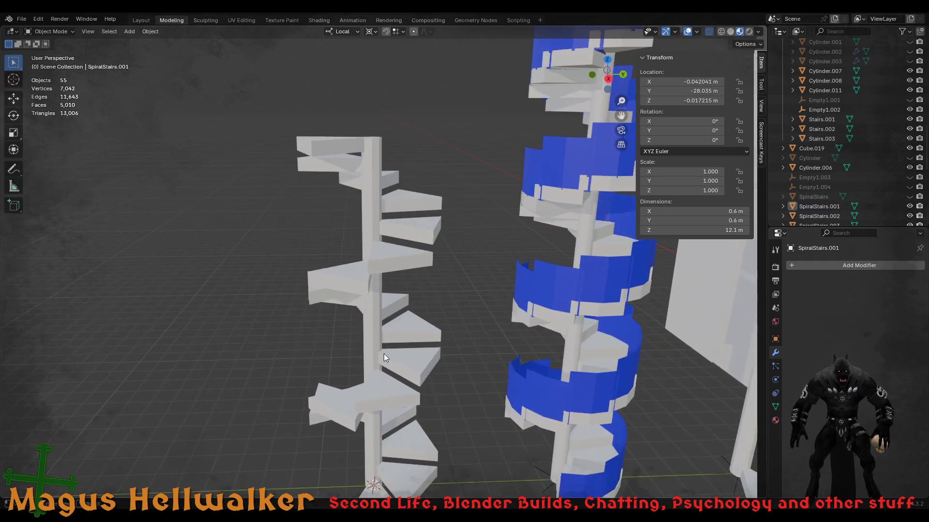
- Select all the treads without the central column and join them into one object with the lowest tread active
{"action": "middle_click_drag", "start_coordinate": [396, 357], "coordinate": [391, 334]}
{"action": "scroll", "coordinate": [389, 335], "scroll_direction": "down", "scroll_amount": 2}
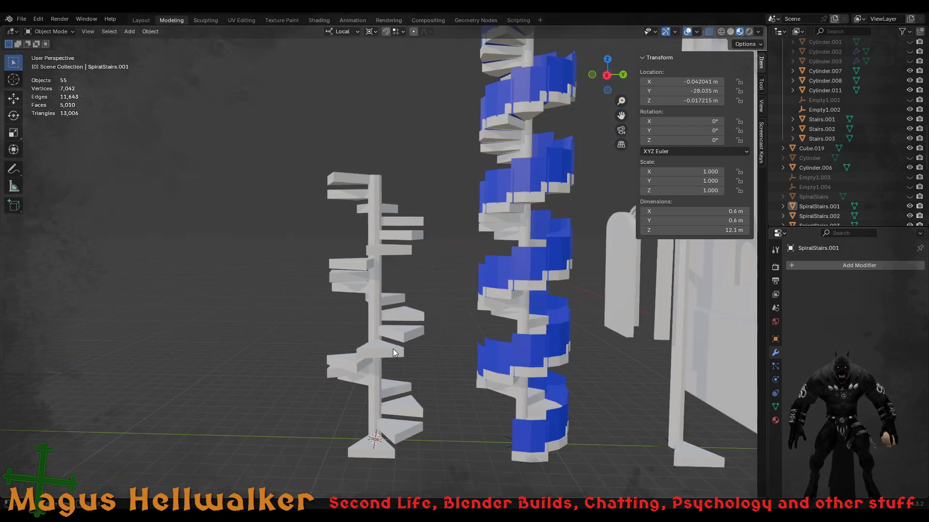
{"action": "left_click_drag", "start_coordinate": [294, 133], "coordinate": [440, 480]}
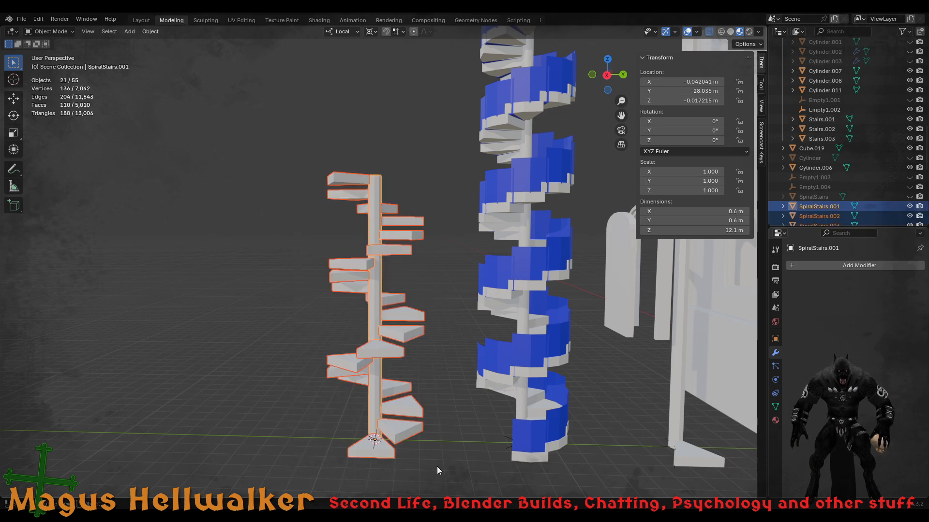
{"action": "left_click", "coordinate": [374, 308], "text": "shift"}
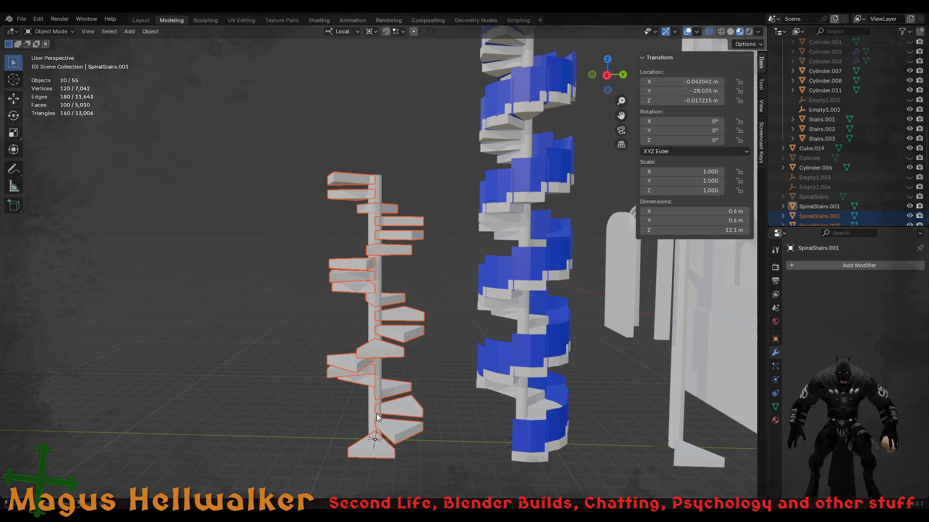
{"action": "key", "text": "ctrl+j"}
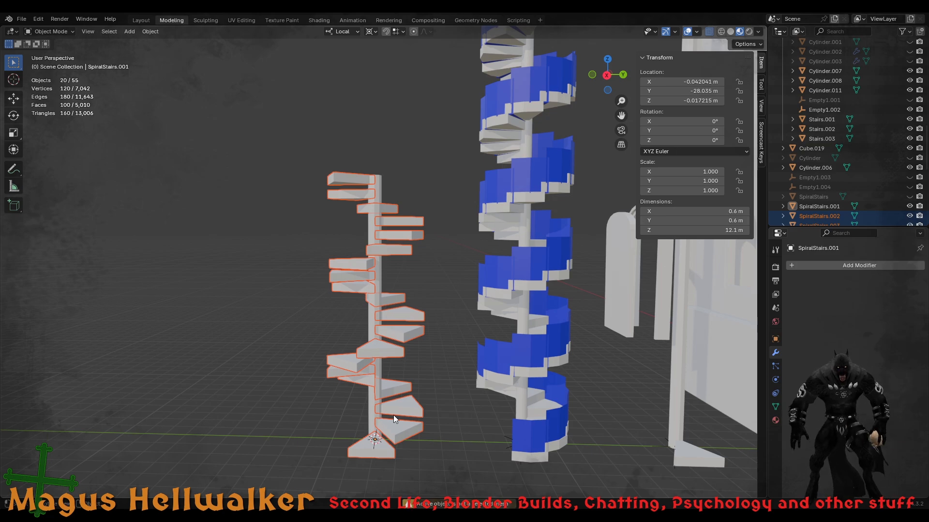
{"action": "left_click", "coordinate": [385, 454], "text": "shift"}
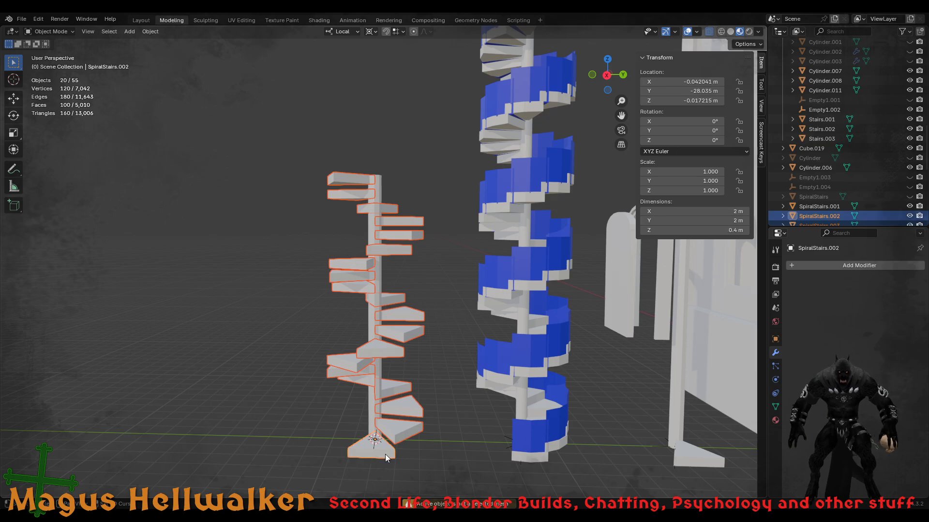
{"action": "key", "text": "ctrl+j"}
{"action": "key", "text": "alt+a"}
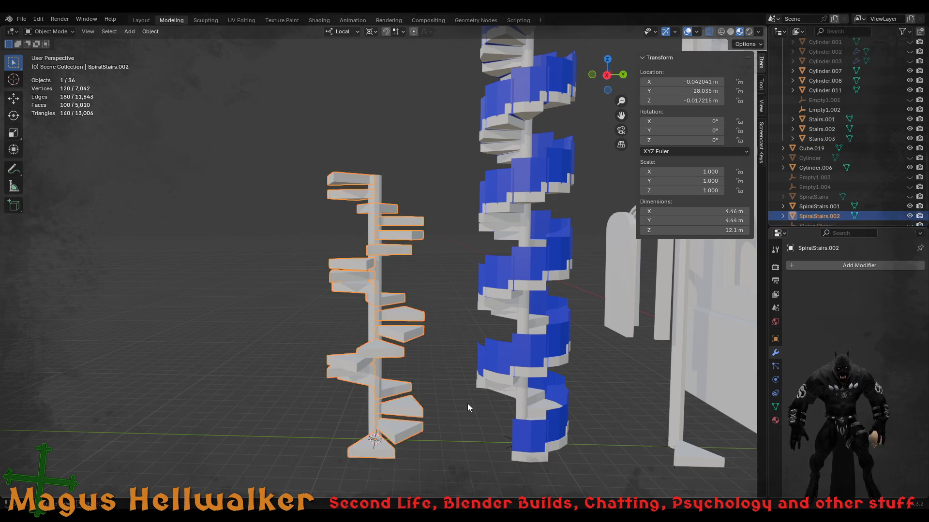
- Add a Boolean modifier set to Difference to the joined treads, with the central column SpiralStairs.001 as its object
{"action": "left_click", "coordinate": [405, 413]}
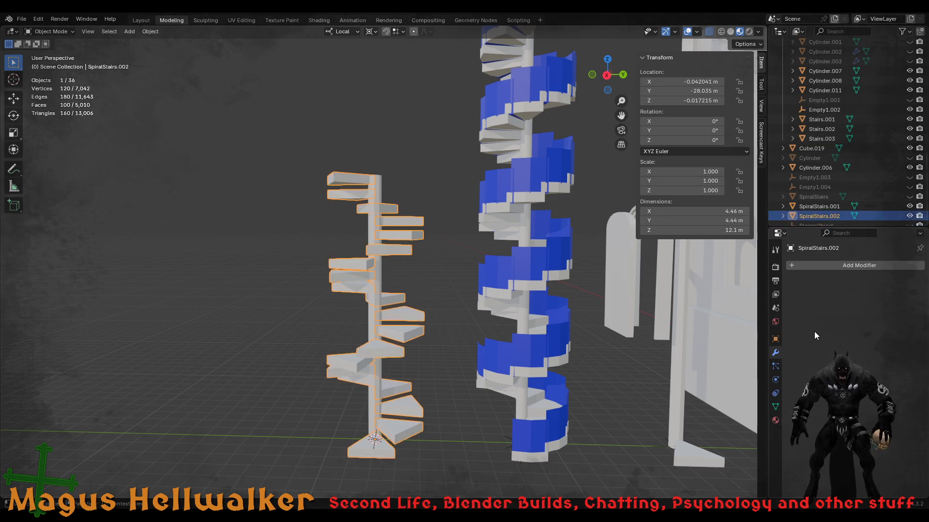
{"action": "left_click", "coordinate": [856, 265]}
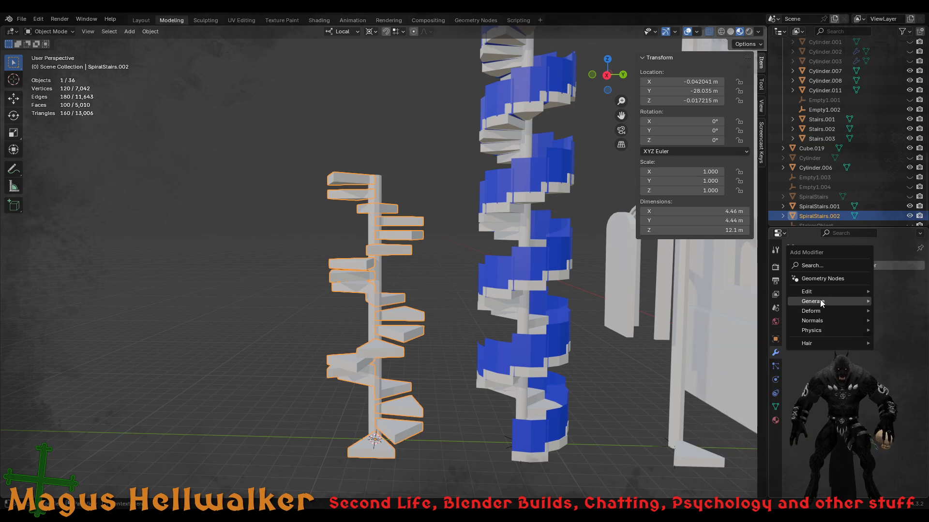
{"action": "mouse_move", "coordinate": [820, 300]}
{"action": "left_click", "coordinate": [752, 319]}
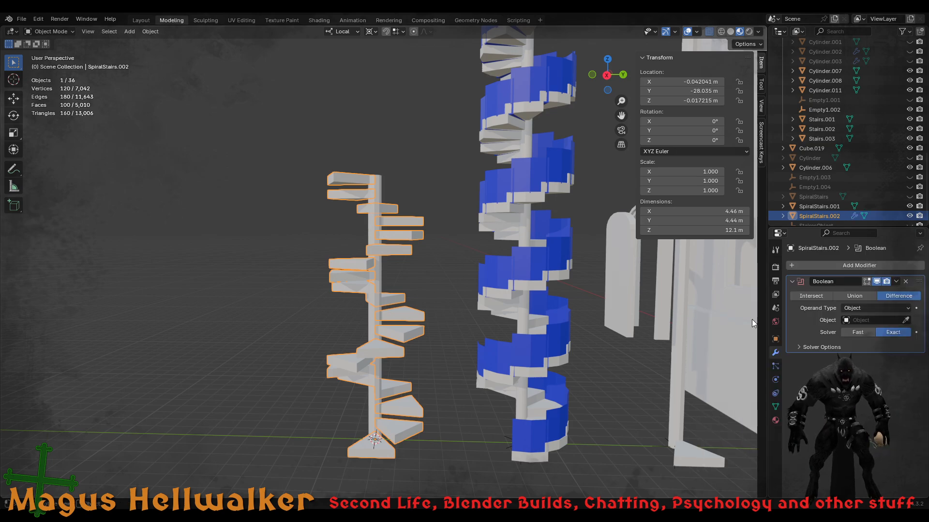
{"action": "left_click", "coordinate": [905, 321]}
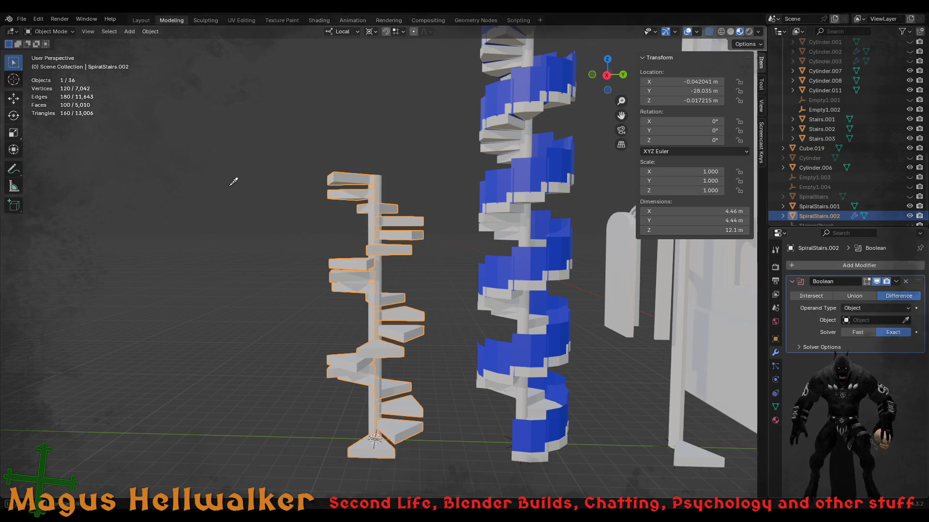
{"action": "left_click", "coordinate": [382, 190]}
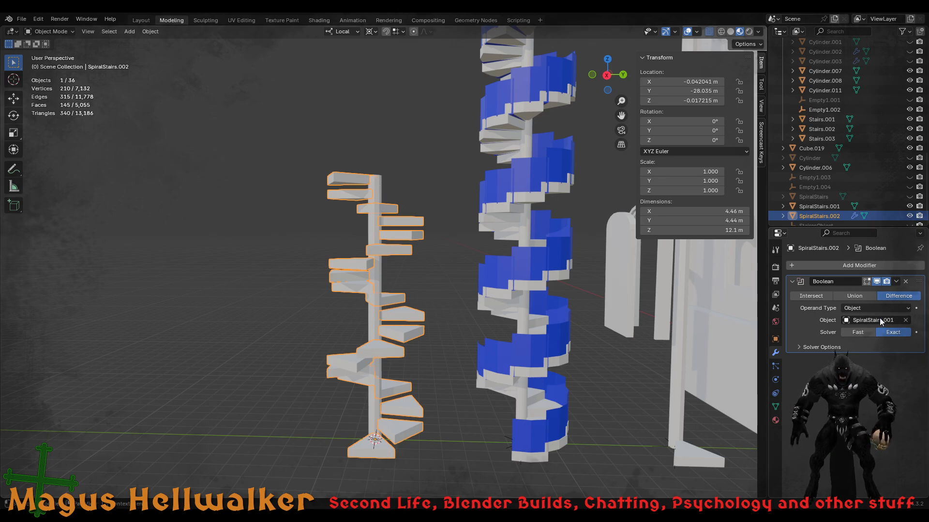
- Apply the Boolean modifier on the joined treads and clear the selection
{"action": "left_click", "coordinate": [896, 282]}
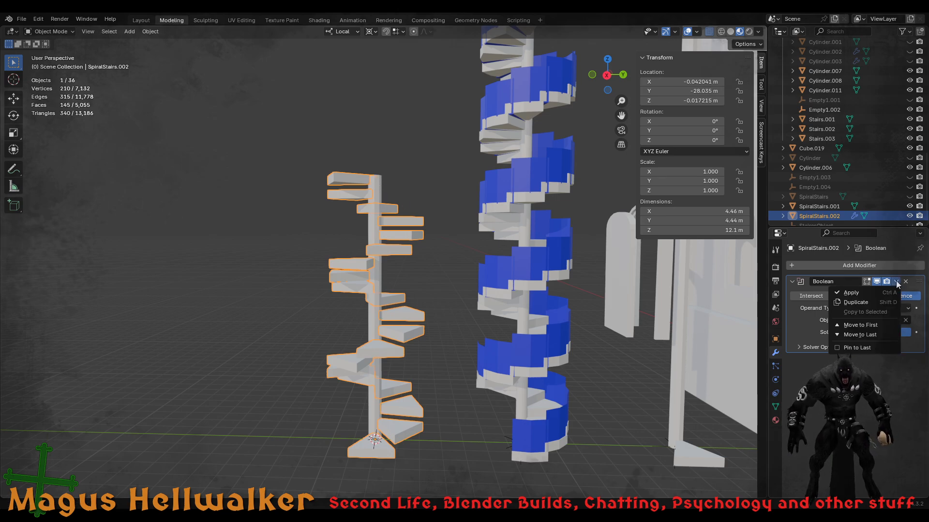
{"action": "left_click", "coordinate": [874, 292]}
{"action": "left_click", "coordinate": [428, 363]}
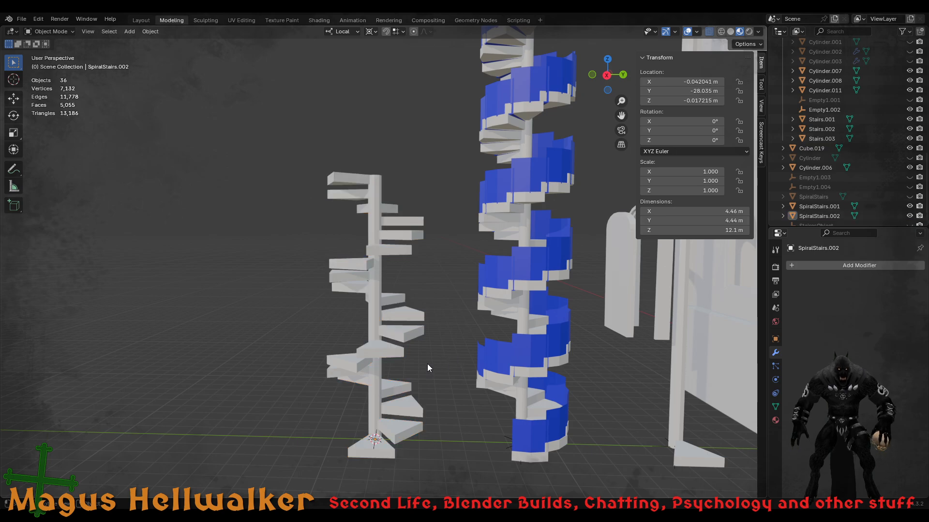
- Try moving the joined treads away from the central column, and undo the move
{"action": "scroll", "coordinate": [393, 402], "scroll_direction": "up", "scroll_amount": 3}
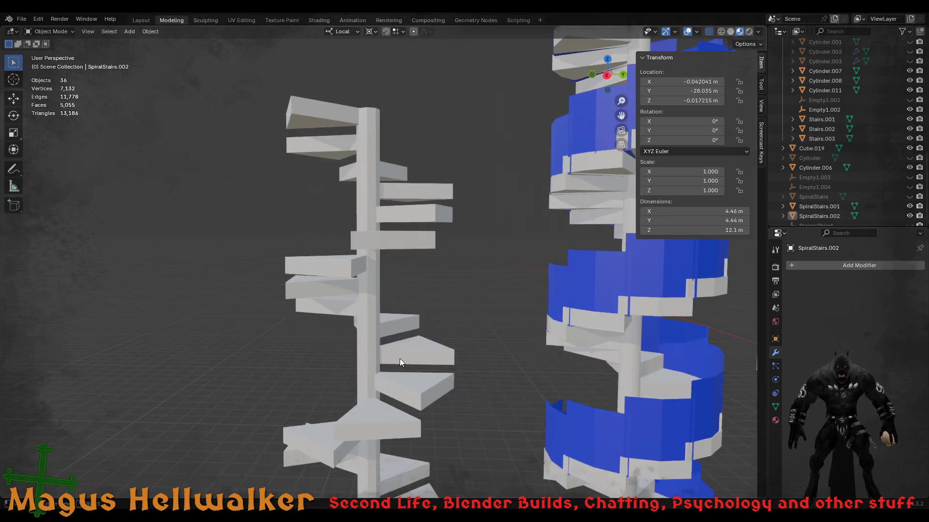
{"action": "left_click", "coordinate": [396, 389]}
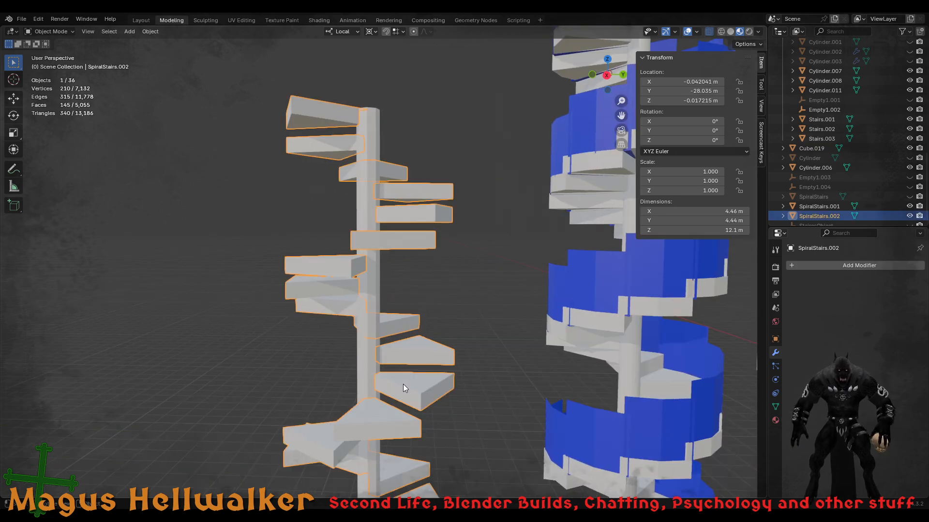
{"action": "key", "text": "g"}
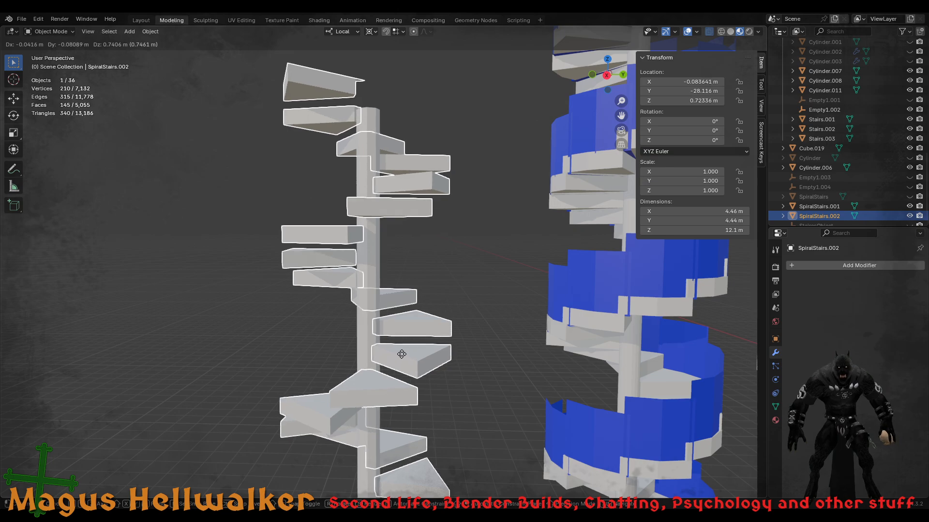
{"action": "left_click", "coordinate": [419, 352]}
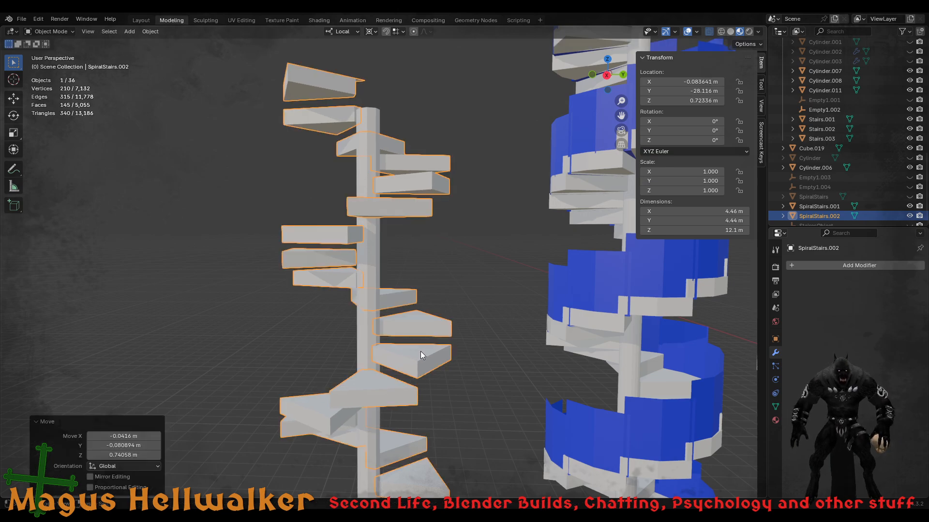
{"action": "key", "text": "ctrl+z"}
- Undo the application of the Boolean modifier on the joined treads so the Difference modifier is live again
{"action": "middle_click_drag", "start_coordinate": [372, 163], "coordinate": [379, 217]}
{"action": "scroll", "coordinate": [379, 217], "scroll_direction": "up", "scroll_amount": 3}
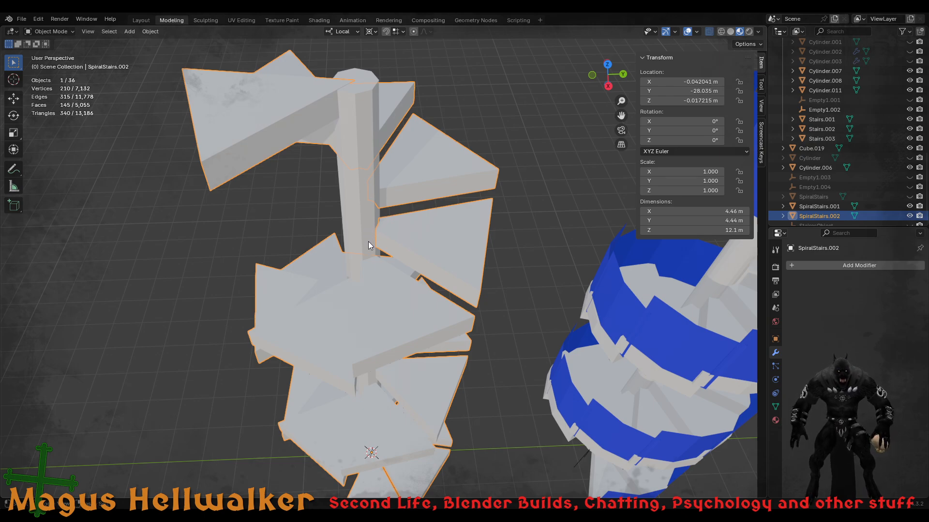
{"action": "key", "text": "ctrl+z"}
{"action": "key", "text": "ctrl+z"}
{"action": "key", "text": "ctrl+z"}
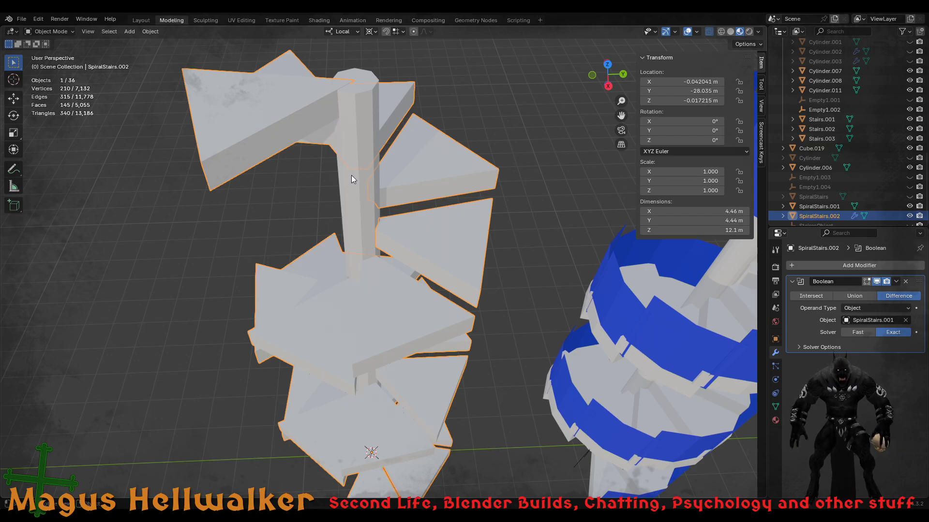
- Nudge the central column's top face by about -0.010 m in X, 0.015 m in Y and 0.009 m in Z
{"action": "left_click", "coordinate": [367, 184]}
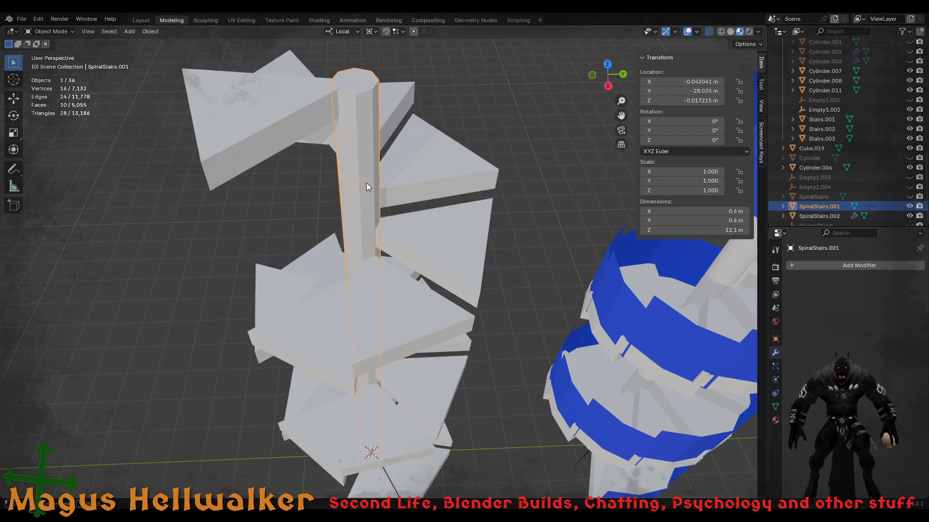
{"action": "key", "text": "Tab"}
{"action": "left_click", "coordinate": [364, 82]}
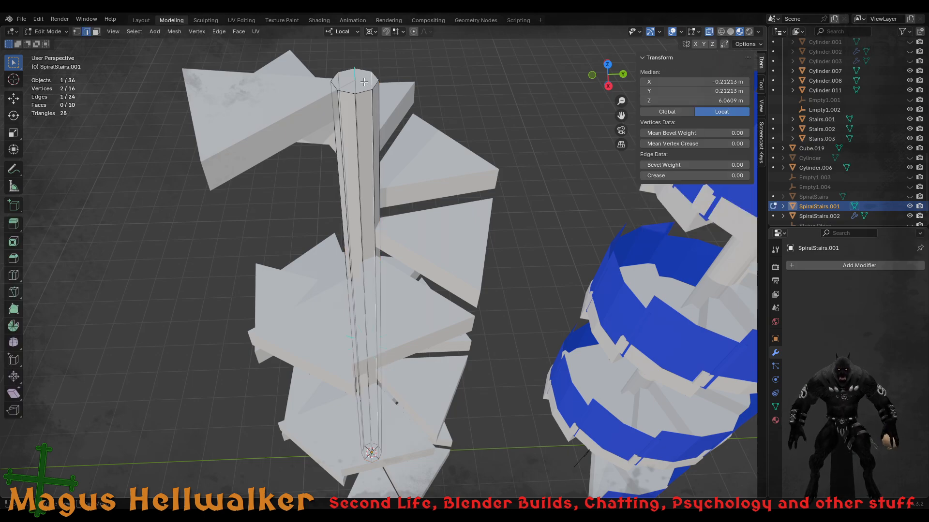
{"action": "key", "text": "3"}
{"action": "left_click", "coordinate": [364, 82]}
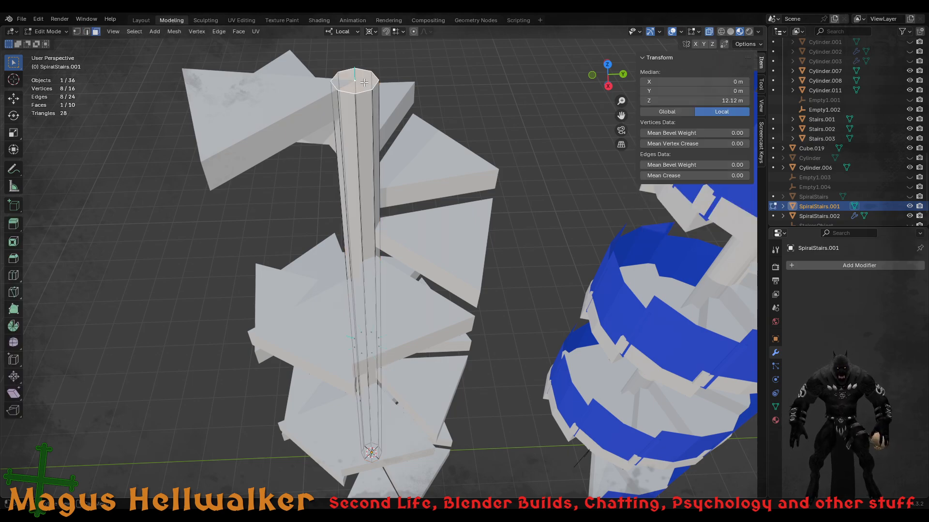
{"action": "key", "text": "g"}
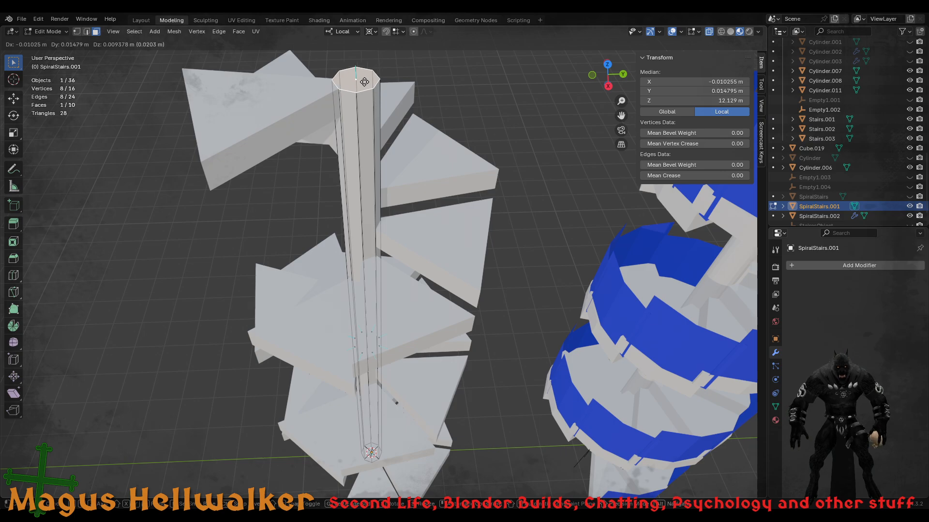
{"action": "left_click", "coordinate": [364, 82]}
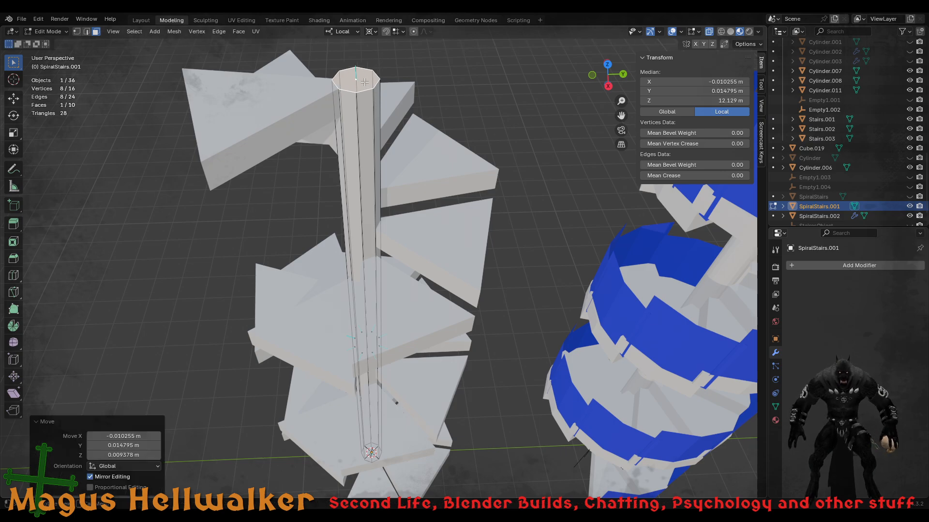
{"action": "key", "text": "Tab"}
- Apply the Boolean Difference modifier on the joined treads SpiralStairs.002 and clear the selection
{"action": "left_click", "coordinate": [448, 191]}
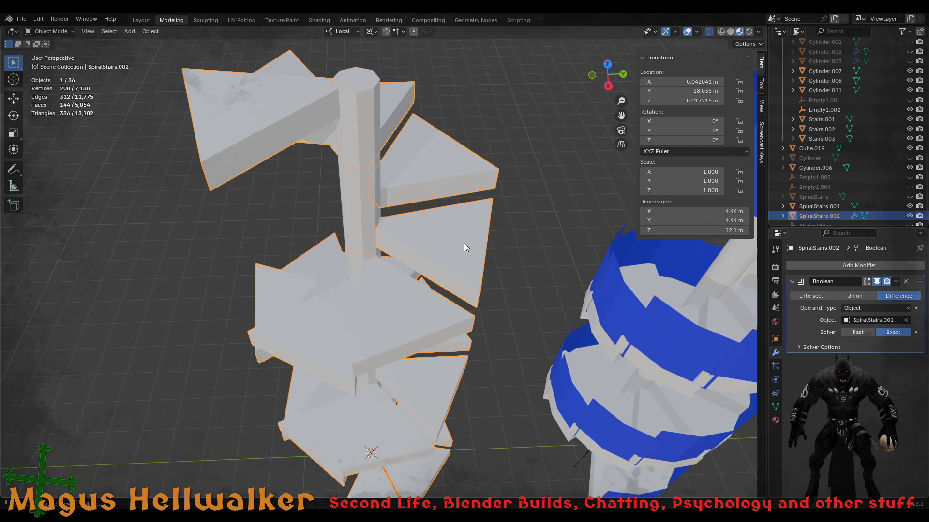
{"action": "left_click", "coordinate": [365, 176]}
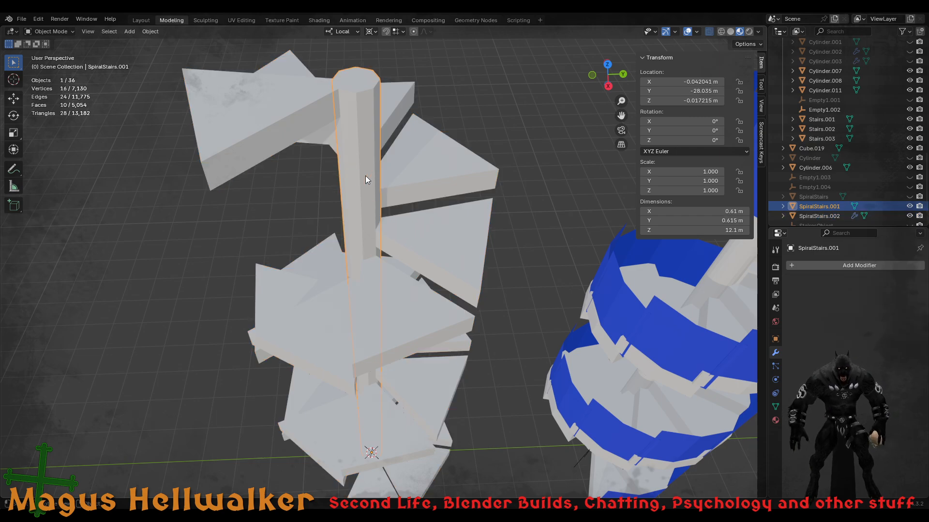
{"action": "left_click", "coordinate": [425, 176]}
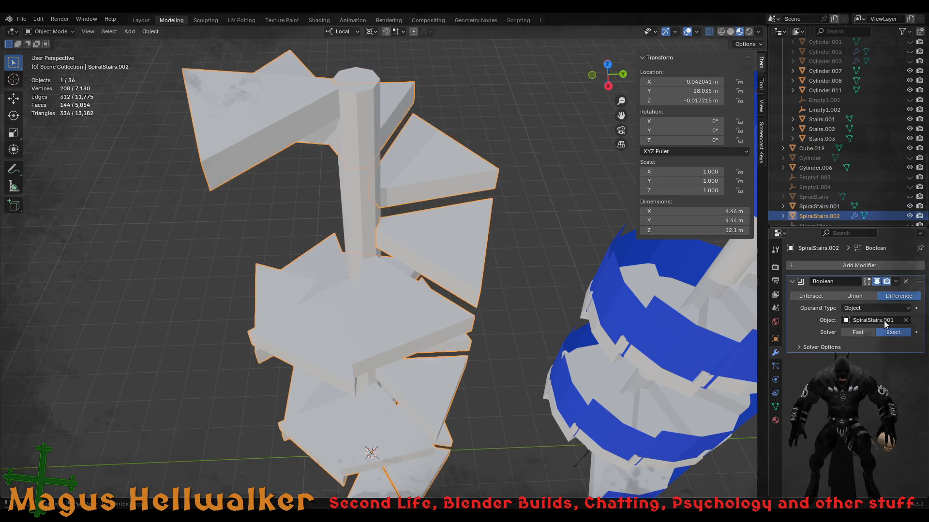
{"action": "middle_click_drag", "start_coordinate": [534, 370], "coordinate": [510, 309]}
{"action": "left_click", "coordinate": [896, 282]}
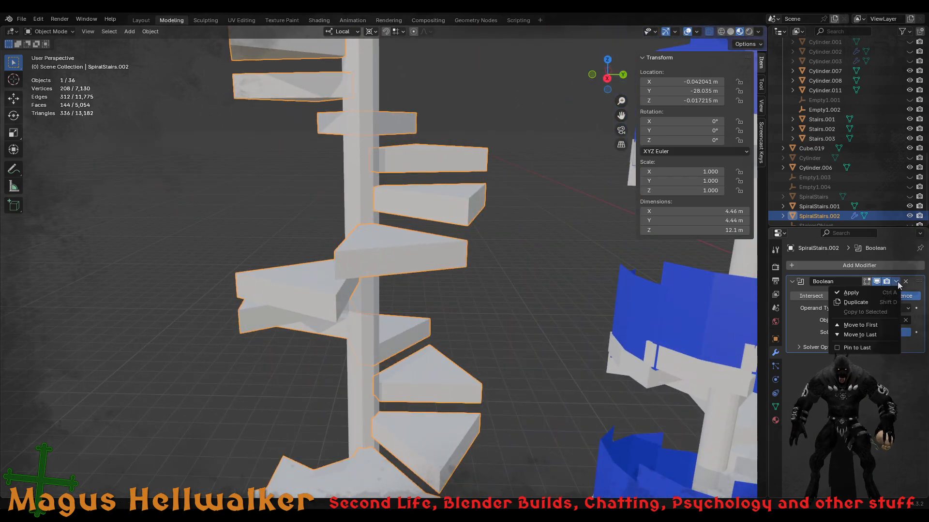
{"action": "left_click", "coordinate": [861, 292]}
{"action": "left_click", "coordinate": [505, 320]}
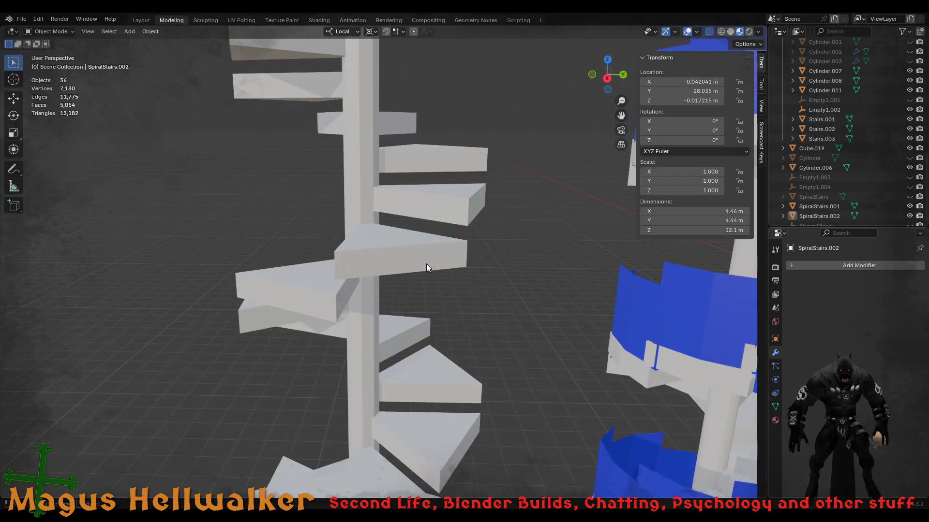
- Try moving the trimmed treads off the central column, and cancel the move
{"action": "left_click", "coordinate": [426, 266]}
{"action": "key", "text": "g"}
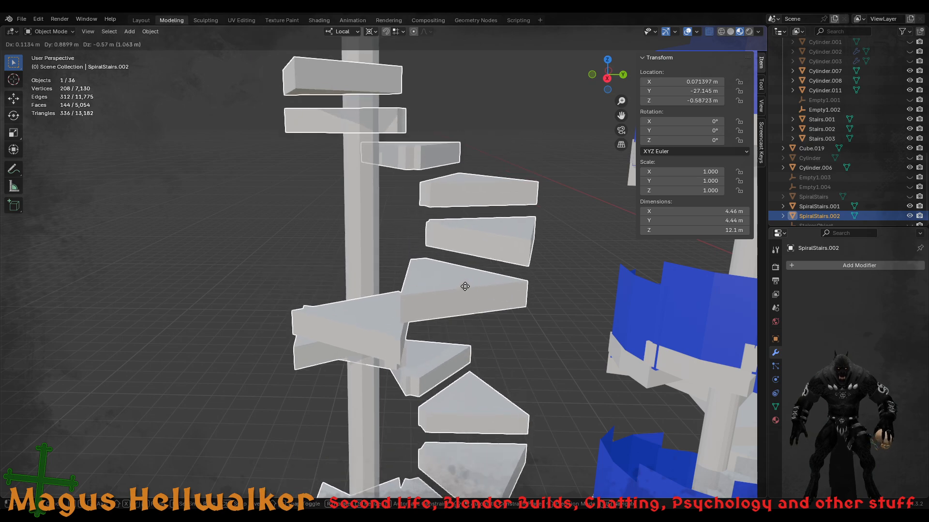
{"action": "right_click", "coordinate": [465, 287]}
{"action": "scroll", "coordinate": [411, 441], "scroll_direction": "down", "scroll_amount": 2}
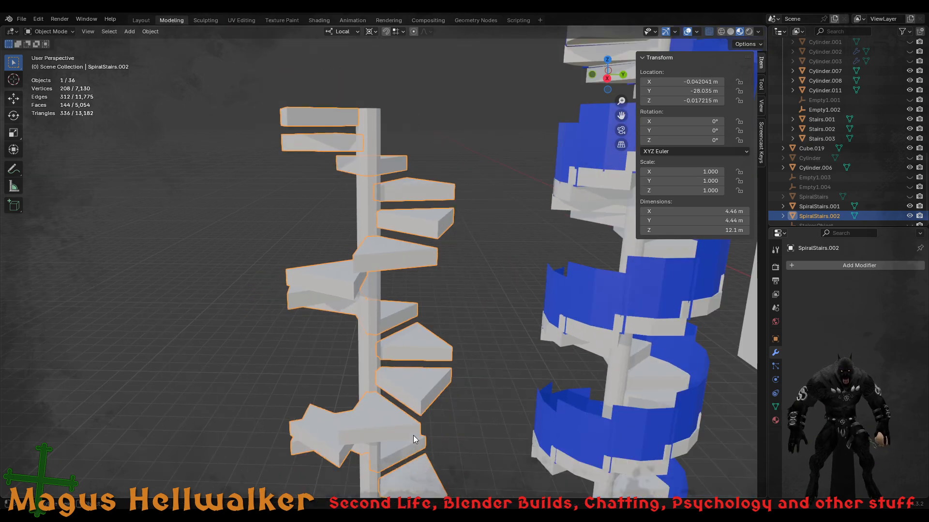
- Fill a sloping face between the front top edges of the lowest and second treads of SpiralStairs.002
{"action": "scroll", "coordinate": [413, 438], "scroll_direction": "down", "scroll_amount": 2}
{"action": "middle_click_drag", "start_coordinate": [407, 441], "coordinate": [427, 346], "text": "shift"}
{"action": "scroll", "coordinate": [430, 394], "scroll_direction": "up", "scroll_amount": 3}
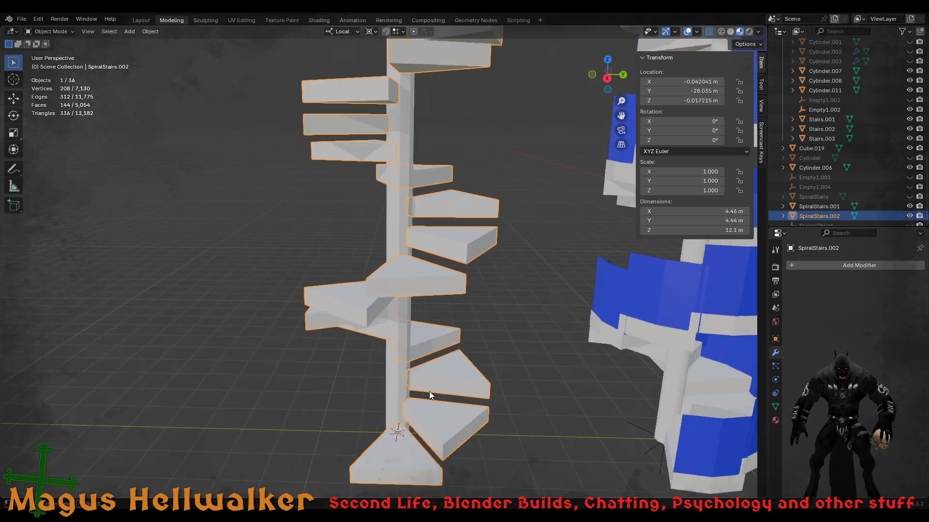
{"action": "scroll", "coordinate": [429, 393], "scroll_direction": "up", "scroll_amount": 1}
{"action": "middle_click_drag", "start_coordinate": [454, 435], "coordinate": [463, 363], "text": "shift"}
{"action": "key", "text": "Tab"}
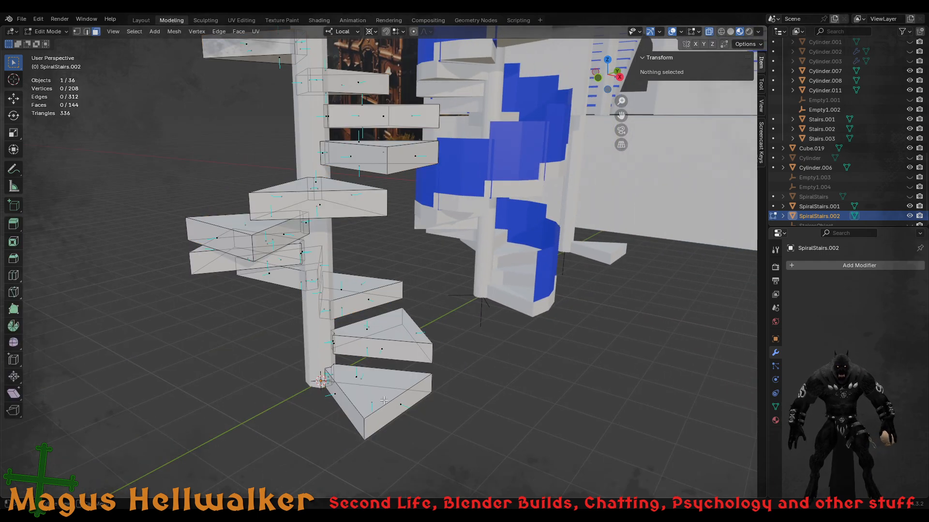
{"action": "key", "text": "2"}
{"action": "left_click", "coordinate": [353, 404]}
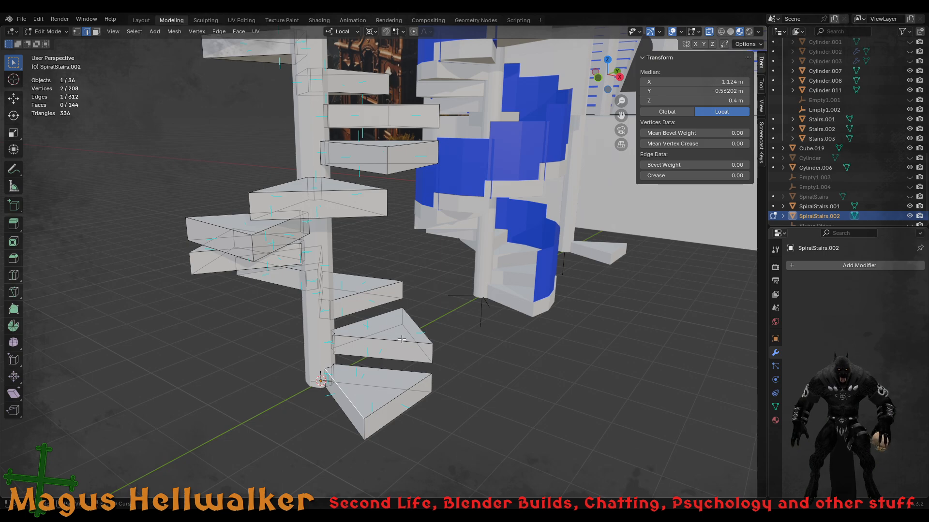
{"action": "left_click", "coordinate": [402, 342], "text": "shift"}
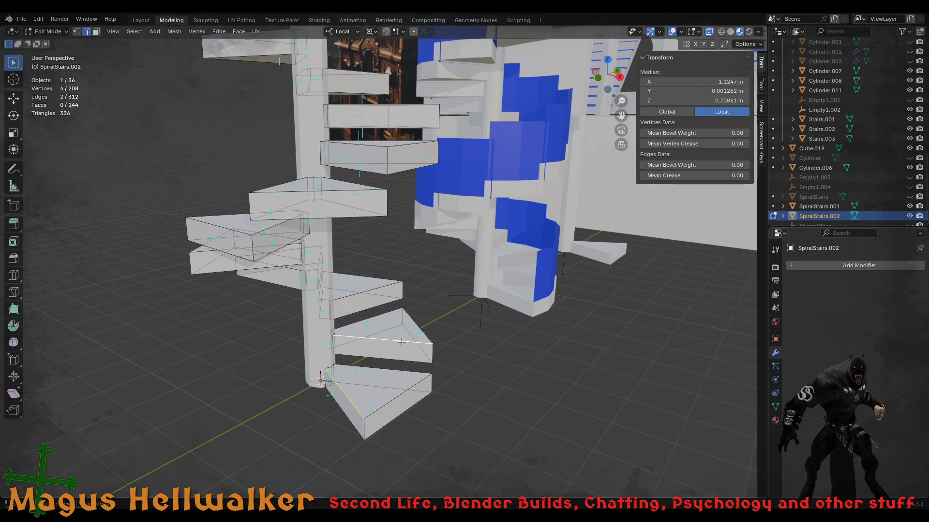
{"action": "key", "text": "f"}
{"action": "middle_click_drag", "start_coordinate": [402, 342], "coordinate": [328, 350]}
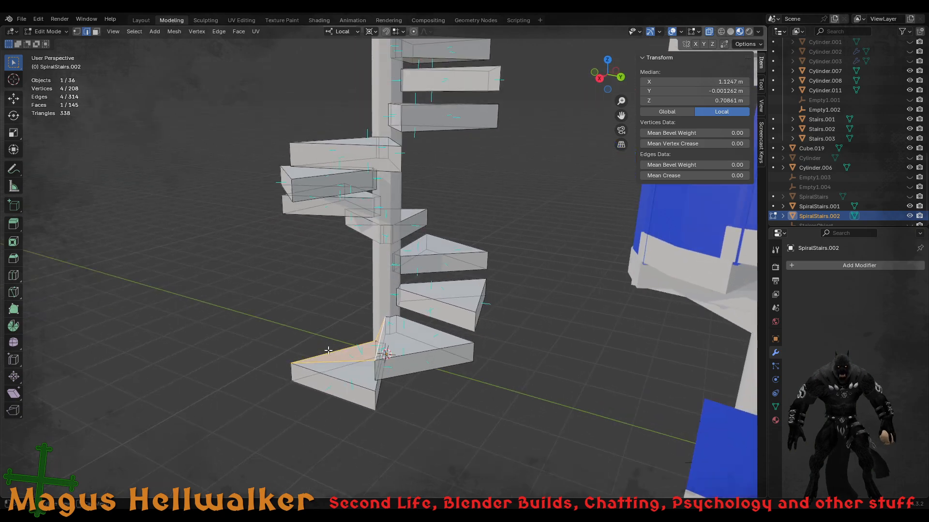
- Fill a sloping face between the front top edges of the second and third treads
{"action": "left_click", "coordinate": [378, 347]}
{"action": "left_click", "coordinate": [453, 303], "text": "shift"}
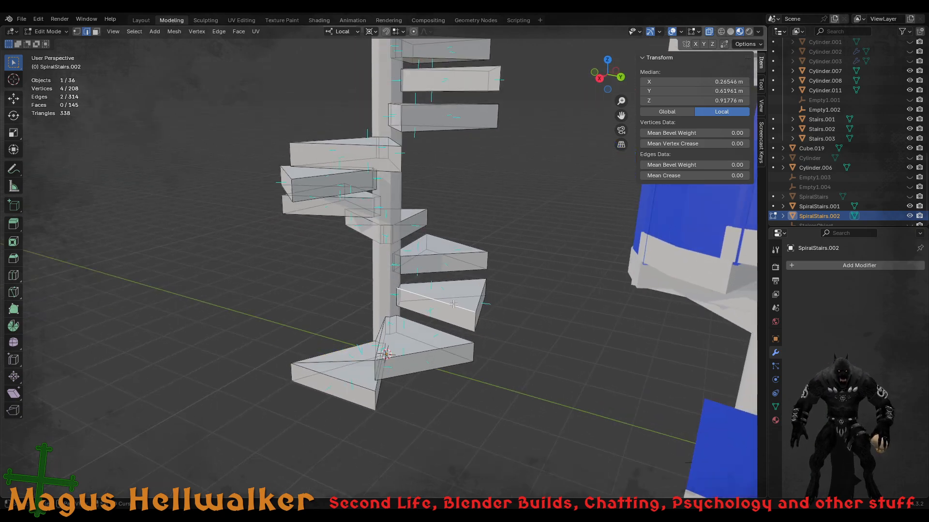
{"action": "middle_click_drag", "start_coordinate": [415, 353], "coordinate": [441, 346]}
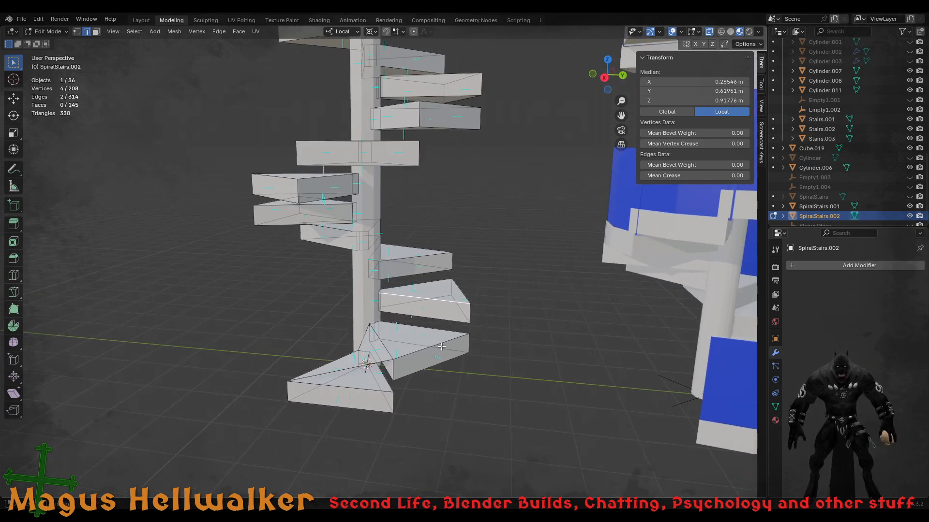
{"action": "left_click", "coordinate": [386, 350]}
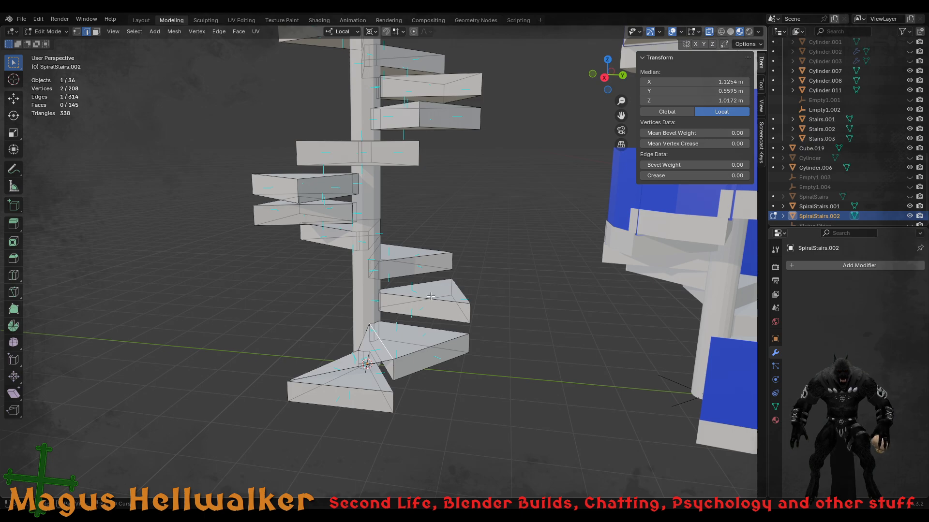
{"action": "left_click", "coordinate": [431, 300], "text": "shift"}
{"action": "key", "text": "f"}
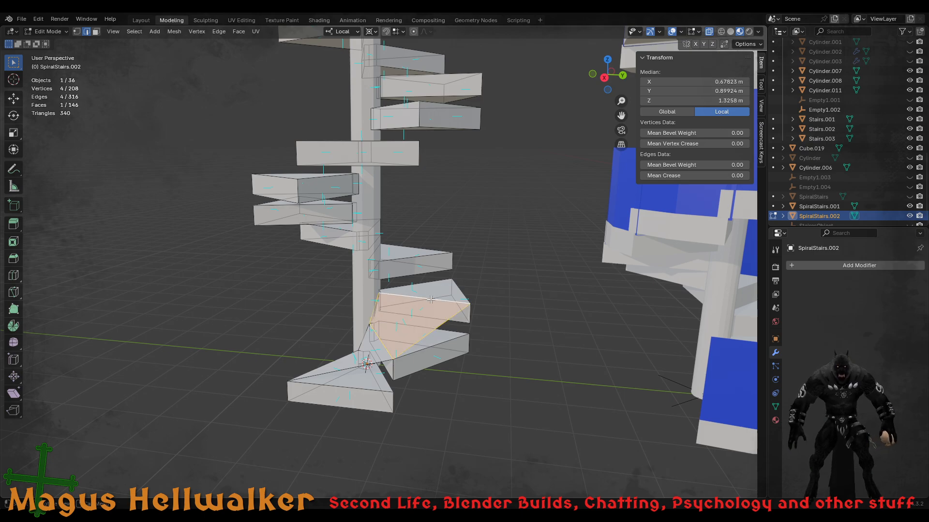
- Fill a sloping face between the front top edges of the third and fourth treads
{"action": "middle_click_drag", "start_coordinate": [436, 317], "coordinate": [384, 333]}
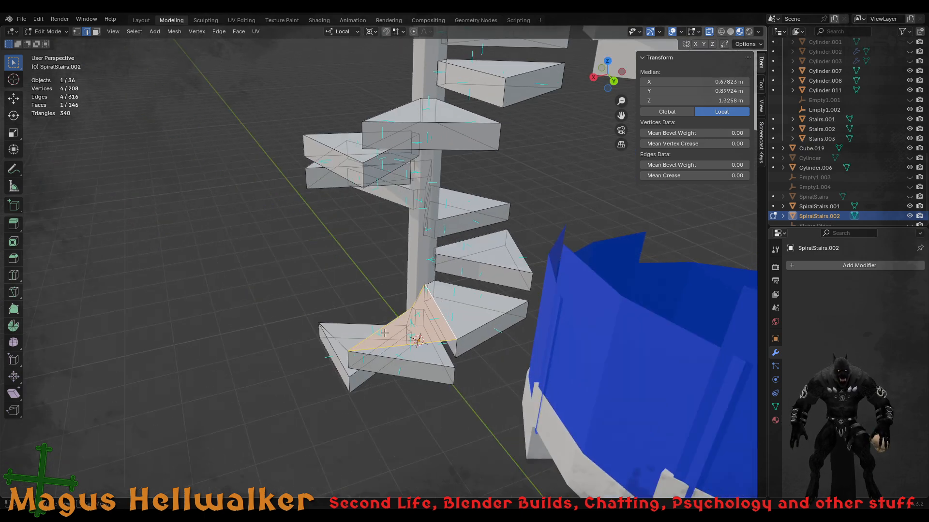
{"action": "middle_click_drag", "start_coordinate": [395, 371], "coordinate": [472, 322]}
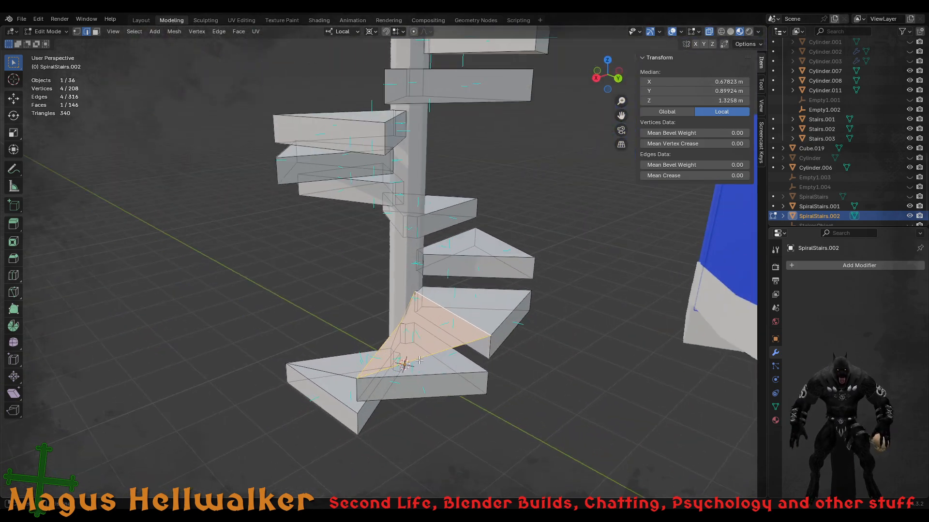
{"action": "left_click", "coordinate": [467, 322]}
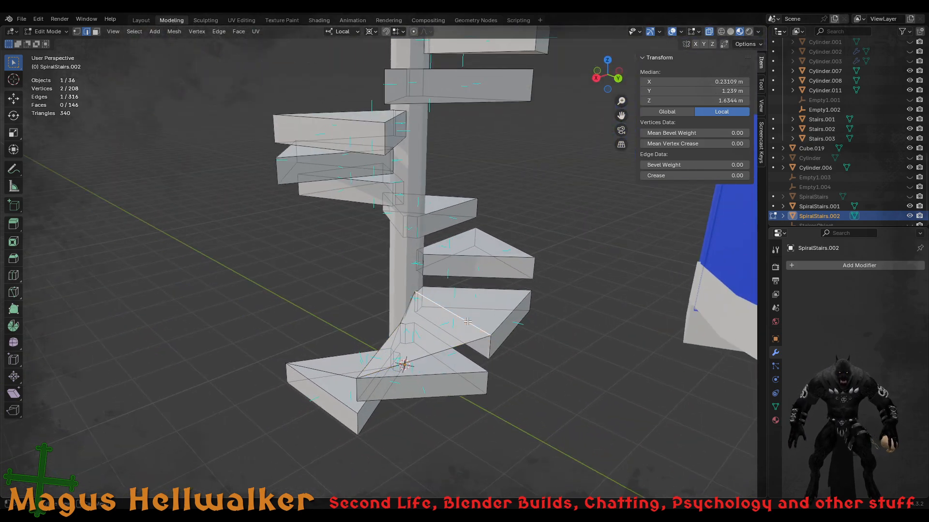
{"action": "left_click", "coordinate": [474, 256], "text": "shift"}
{"action": "key", "text": "f"}
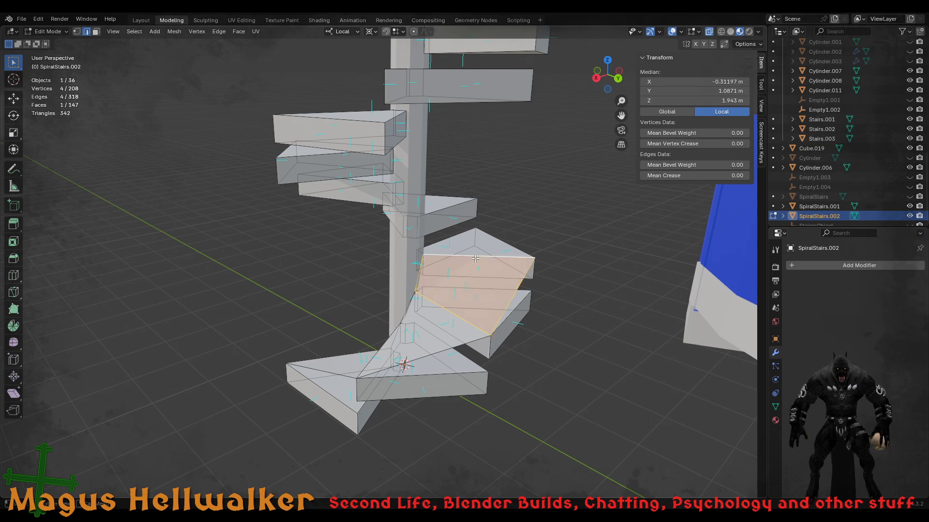
- Fill a sloping face between the front top edges of the fourth and fifth treads
{"action": "middle_click_drag", "start_coordinate": [519, 300], "coordinate": [406, 328]}
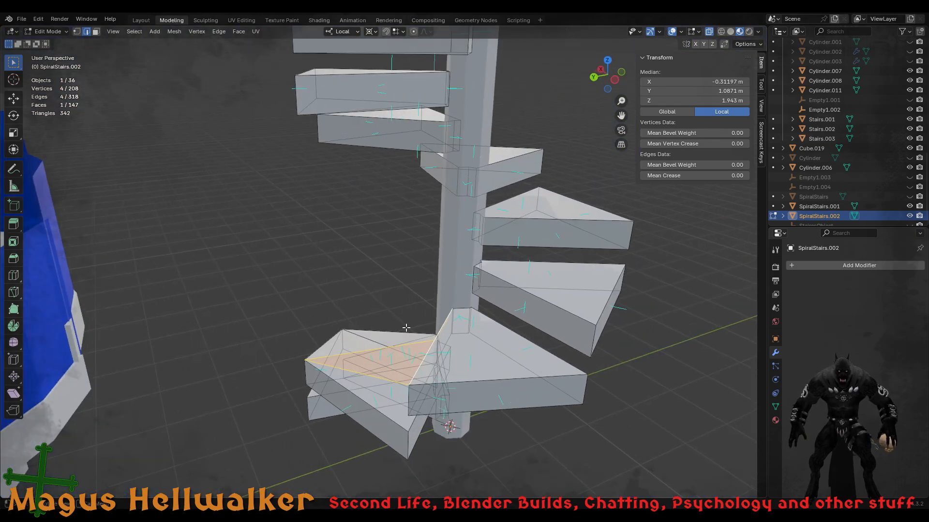
{"action": "left_click", "coordinate": [430, 348]}
{"action": "left_click", "coordinate": [544, 299], "text": "shift"}
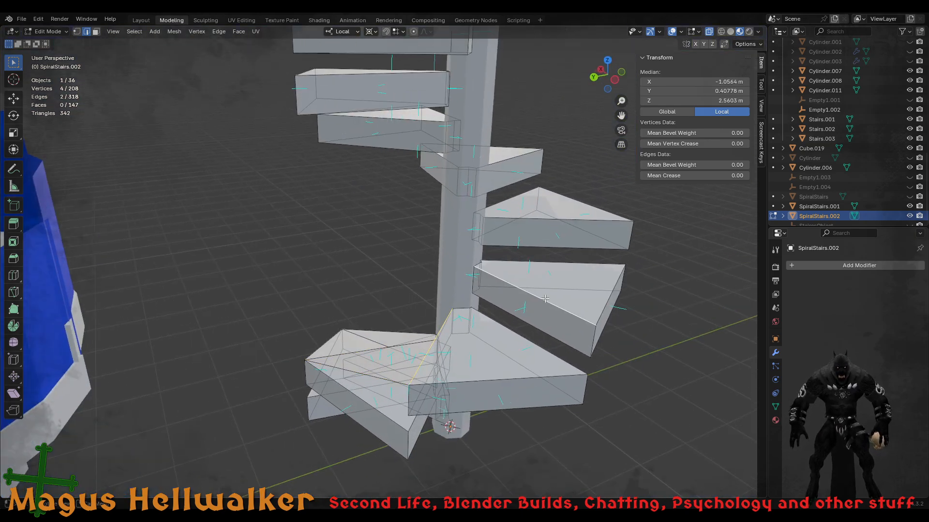
{"action": "key", "text": "f"}
- Fill a sloping face between the front top edges of the fifth and sixth treads
{"action": "middle_click_drag", "start_coordinate": [566, 326], "coordinate": [495, 343]}
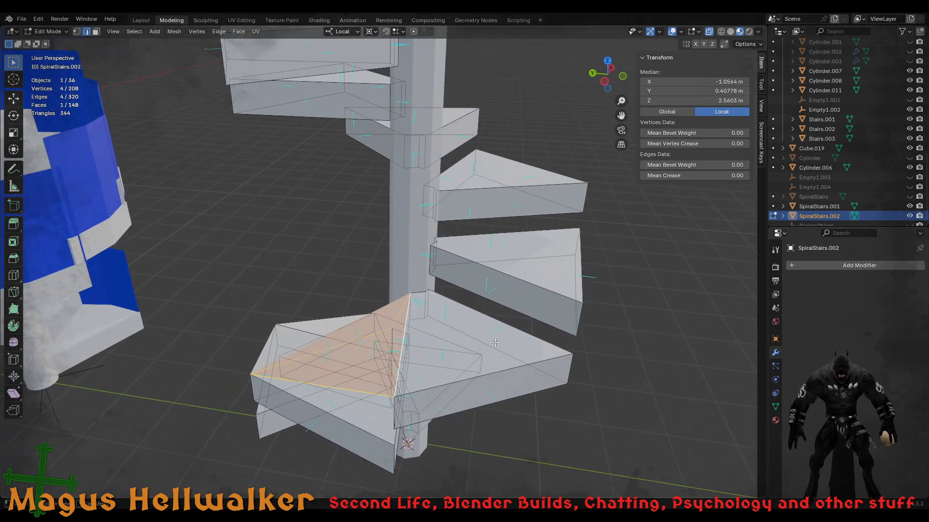
{"action": "left_click", "coordinate": [407, 308]}
{"action": "middle_click_drag", "start_coordinate": [491, 277], "coordinate": [529, 282]}
{"action": "left_click", "coordinate": [452, 319]}
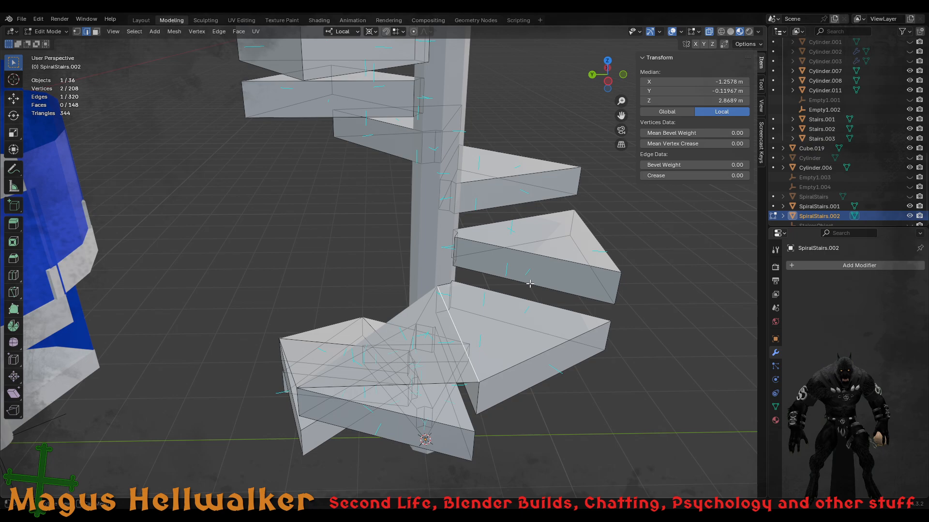
{"action": "left_click", "coordinate": [552, 258]}
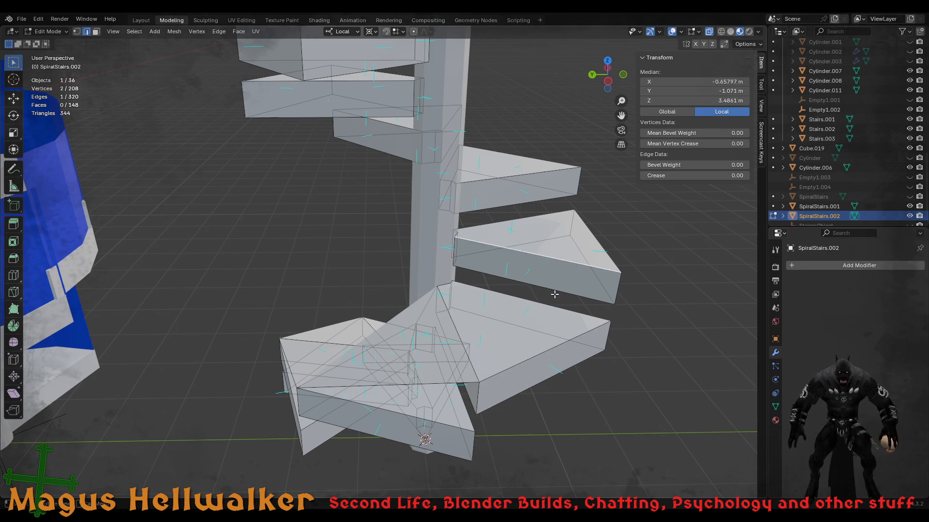
{"action": "left_click", "coordinate": [457, 332], "text": "shift"}
{"action": "key", "text": "f"}
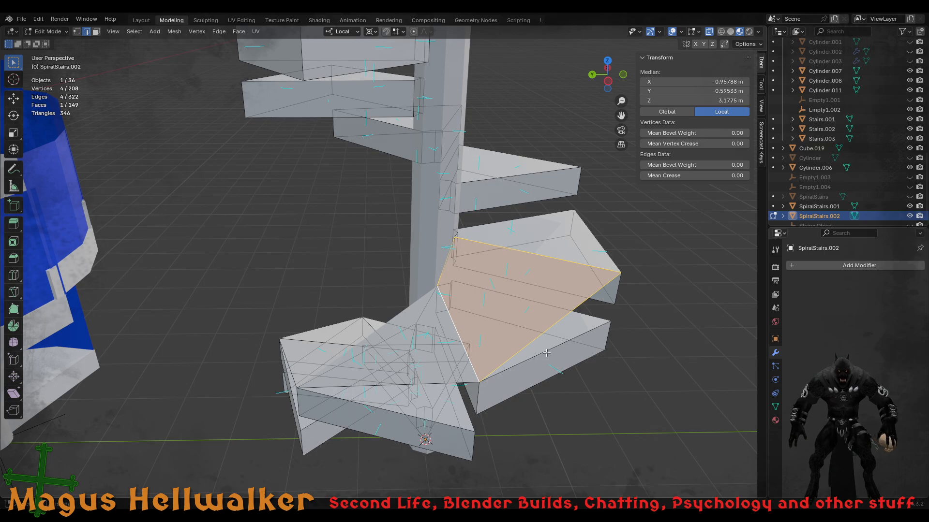
- Fill a sloping face between the front top edges of the sixth and seventh treads
{"action": "middle_click_drag", "start_coordinate": [542, 353], "coordinate": [401, 344]}
{"action": "left_click", "coordinate": [375, 347]}
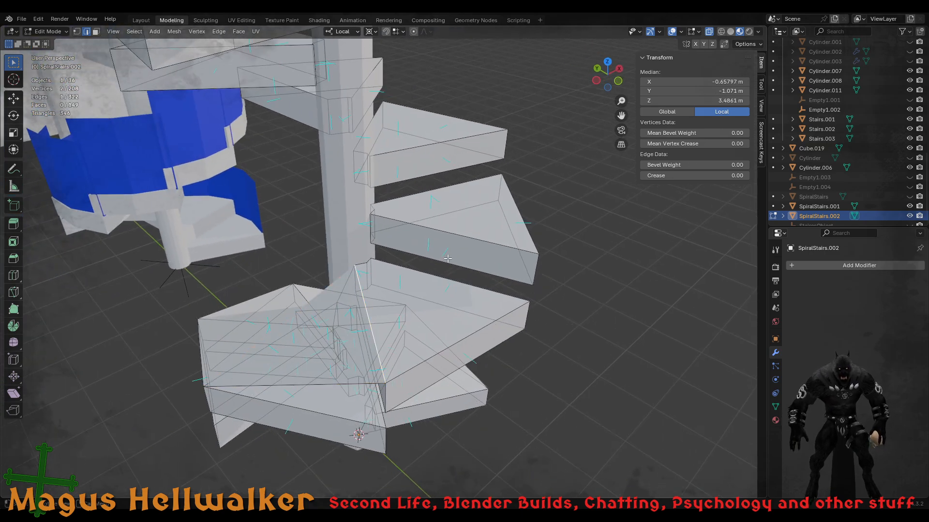
{"action": "left_click", "coordinate": [463, 236], "text": "shift"}
{"action": "key", "text": "f"}
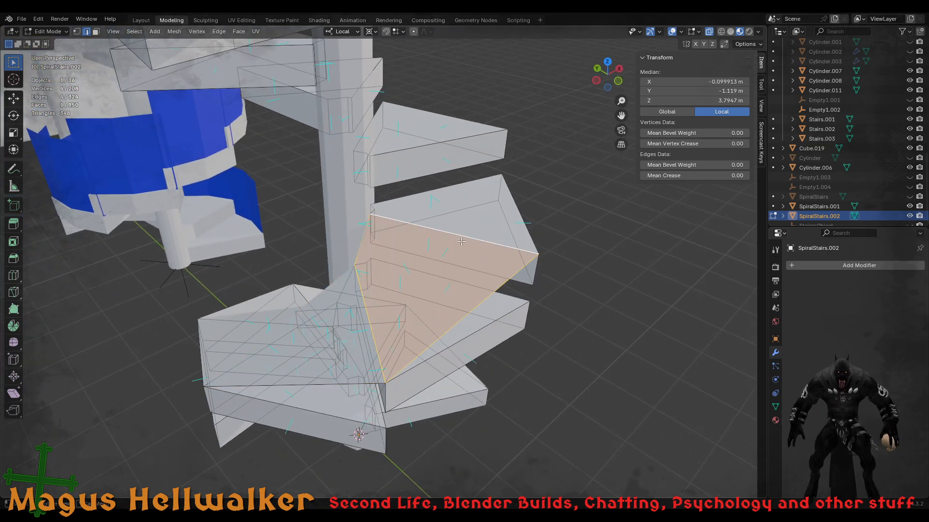
- Fill a sloping face between the front top edges of the seventh and eighth treads
{"action": "middle_click_drag", "start_coordinate": [462, 237], "coordinate": [358, 385]}
{"action": "left_click", "coordinate": [378, 388], "text": "shift"}
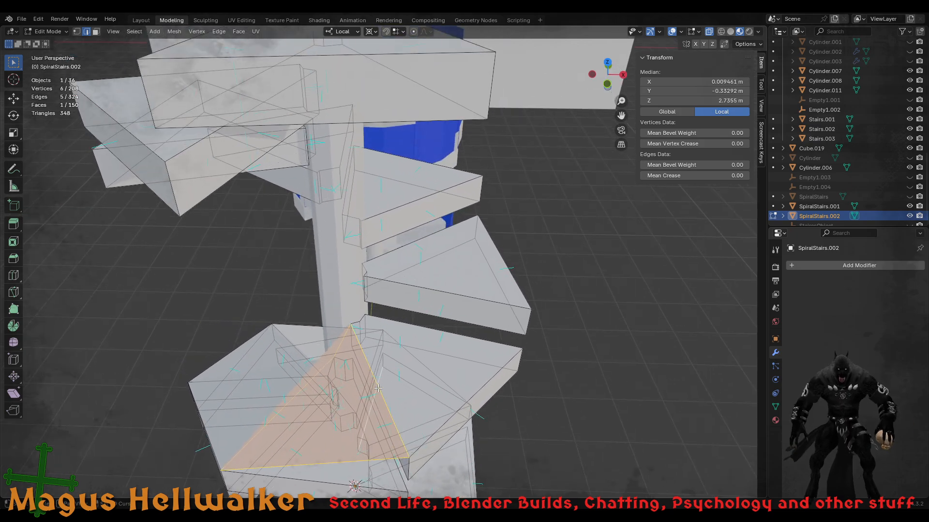
{"action": "left_click", "coordinate": [394, 411]}
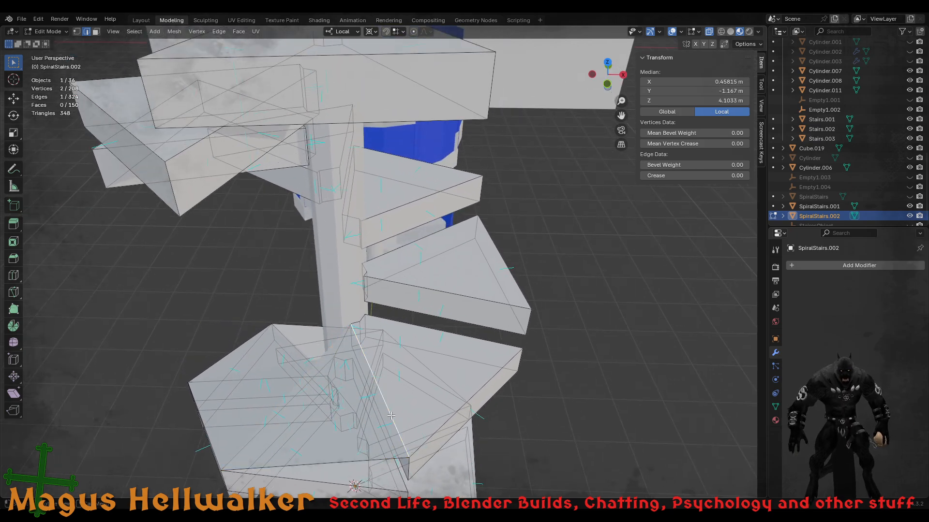
{"action": "left_click", "coordinate": [476, 300], "text": "shift"}
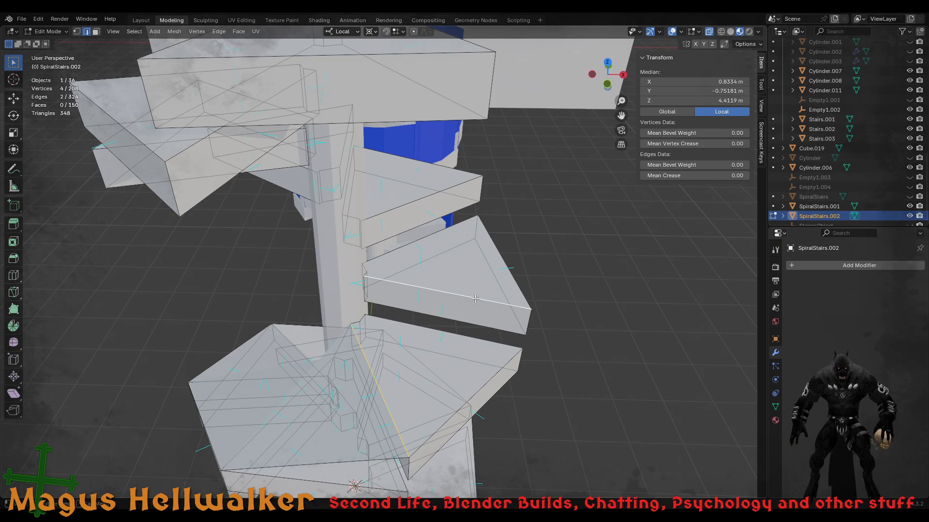
{"action": "key", "text": "f"}
- Fill a sloping face between the front top edges of the eighth and ninth treads
{"action": "middle_click_drag", "start_coordinate": [476, 301], "coordinate": [409, 312]}
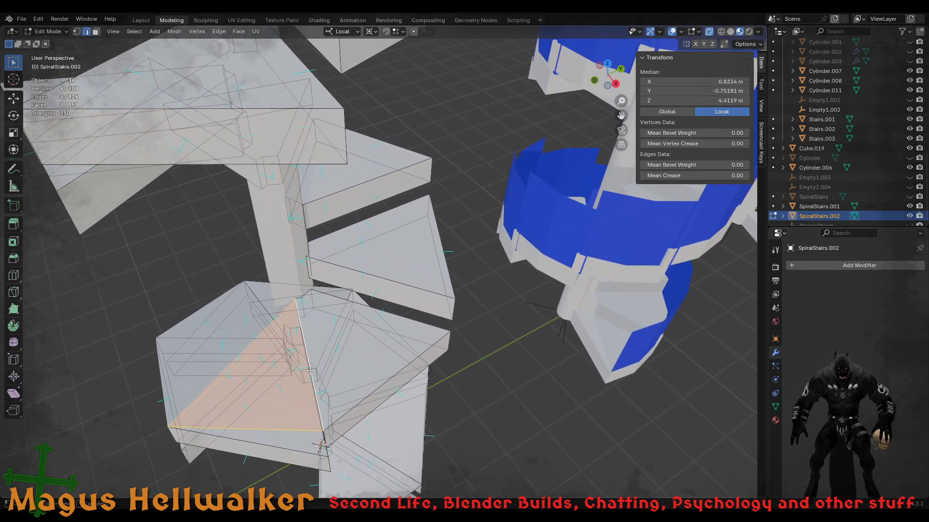
{"action": "left_click", "coordinate": [310, 371]}
{"action": "middle_click_drag", "start_coordinate": [332, 369], "coordinate": [365, 362]}
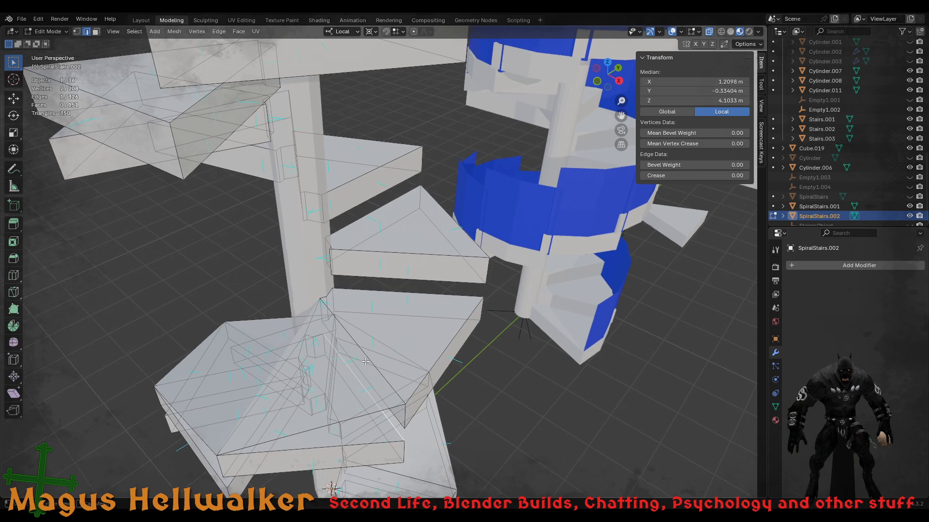
{"action": "left_click", "coordinate": [372, 363]}
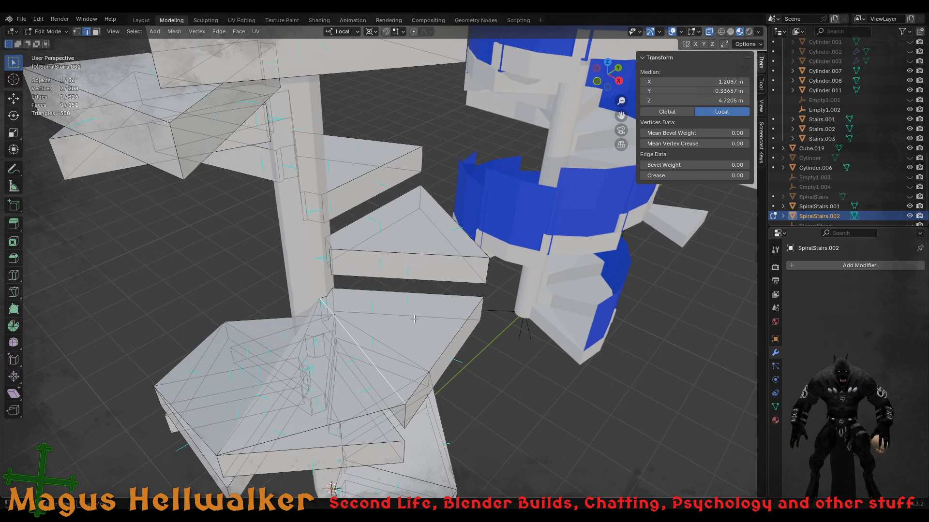
{"action": "left_click", "coordinate": [437, 256], "text": "shift"}
{"action": "key", "text": "f"}
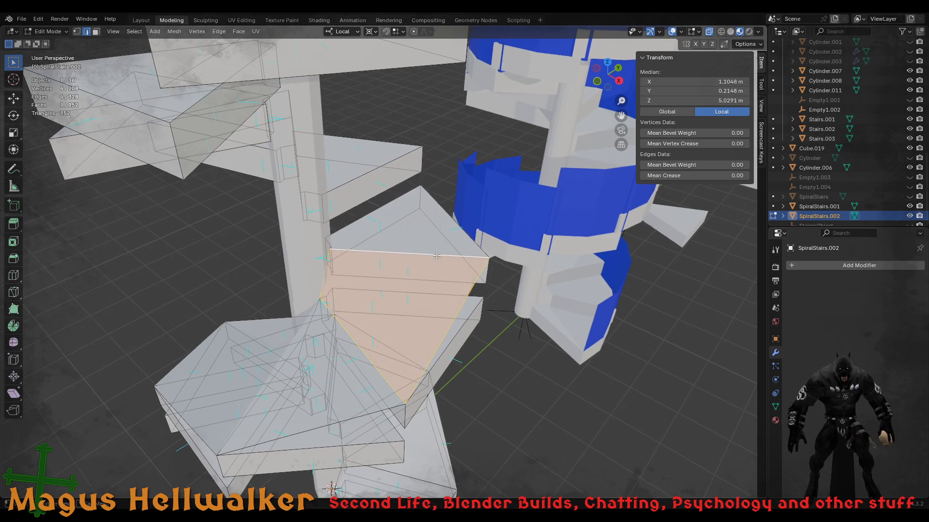
- Fill a sloping face between the front top edges of the ninth and tenth treads
{"action": "middle_click_drag", "start_coordinate": [441, 291], "coordinate": [362, 314]}
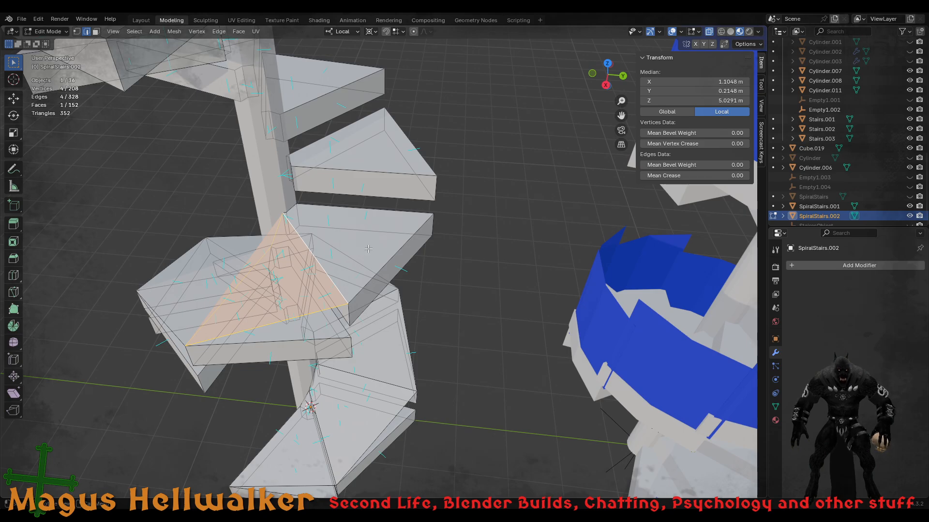
{"action": "left_click", "coordinate": [386, 173], "text": "shift"}
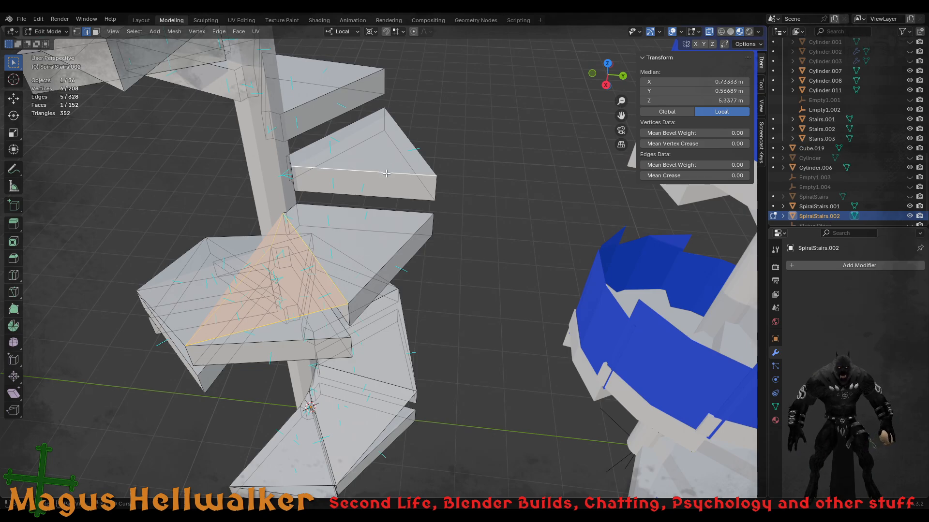
{"action": "middle_click_drag", "start_coordinate": [386, 173], "coordinate": [363, 281]}
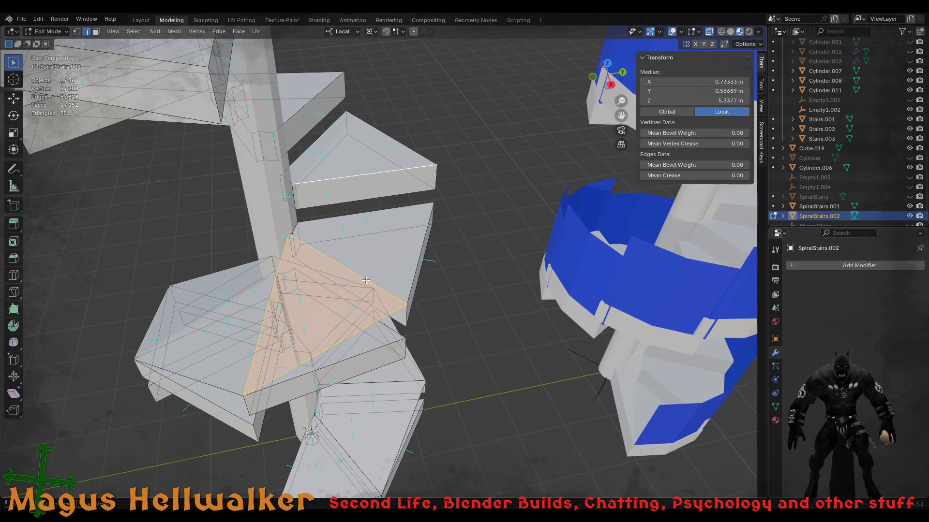
{"action": "left_click", "coordinate": [366, 281]}
{"action": "left_click", "coordinate": [390, 172], "text": "shift"}
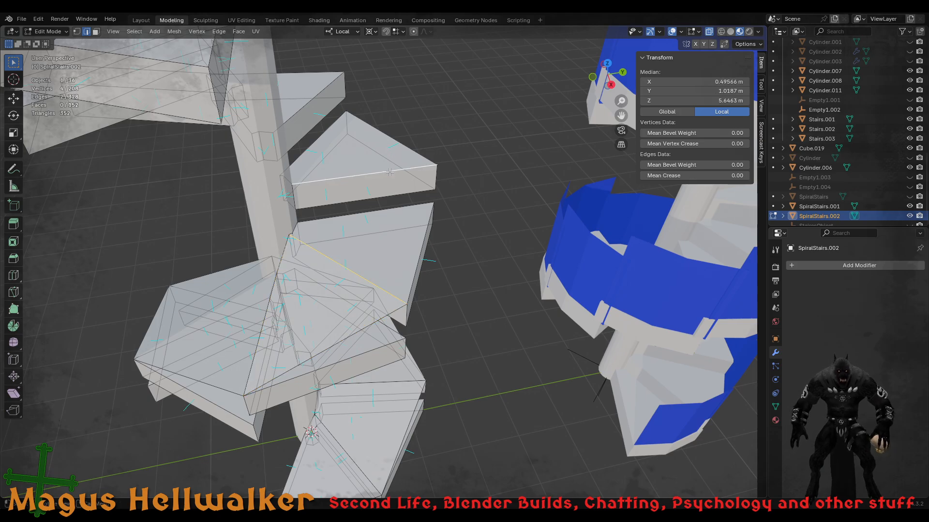
{"action": "key", "text": "f"}
- Fill a face joining the selected ninth-to-tenth ramp face to the front top edge of the eleventh tread
{"action": "middle_click_drag", "start_coordinate": [432, 216], "coordinate": [319, 310]}
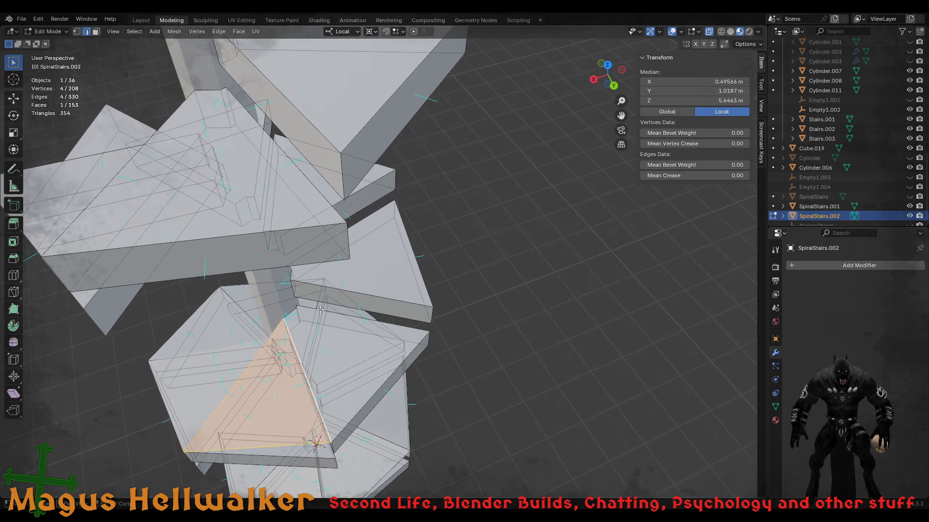
{"action": "middle_click_drag", "start_coordinate": [310, 378], "coordinate": [348, 364], "text": "shift"}
{"action": "left_click", "coordinate": [354, 361], "text": "shift"}
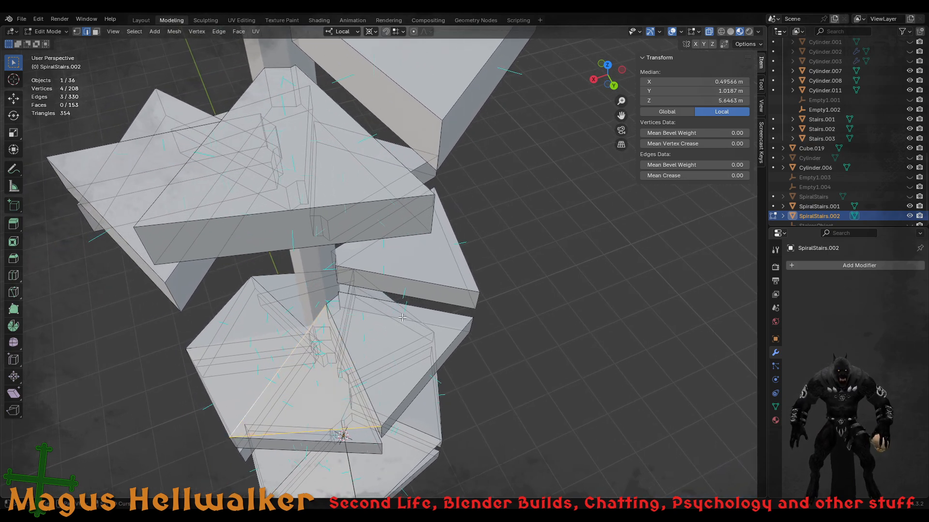
{"action": "left_click", "coordinate": [352, 358], "text": "shift"}
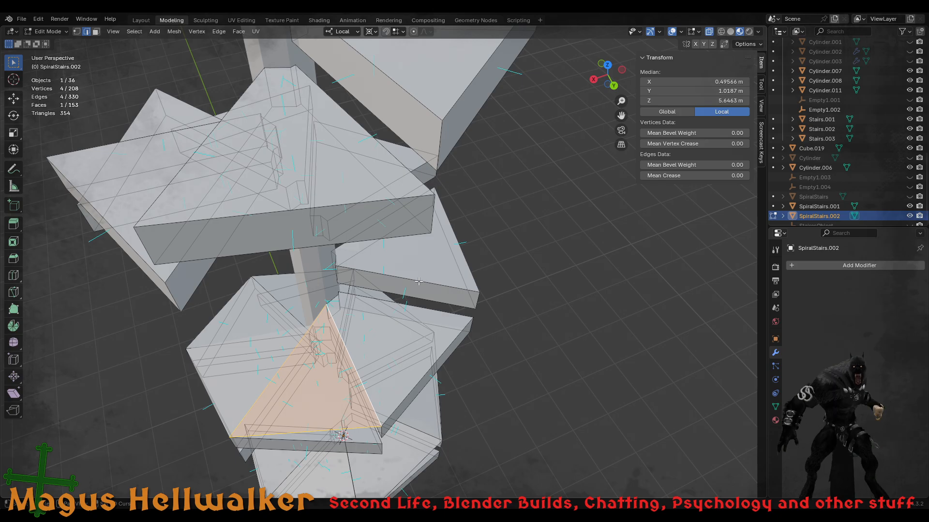
{"action": "left_click", "coordinate": [418, 281], "text": "shift"}
{"action": "key", "text": "f"}
- Fill a sloping face between the front top edges of the eleventh and twelfth treads
{"action": "middle_click_drag", "start_coordinate": [418, 281], "coordinate": [308, 314]}
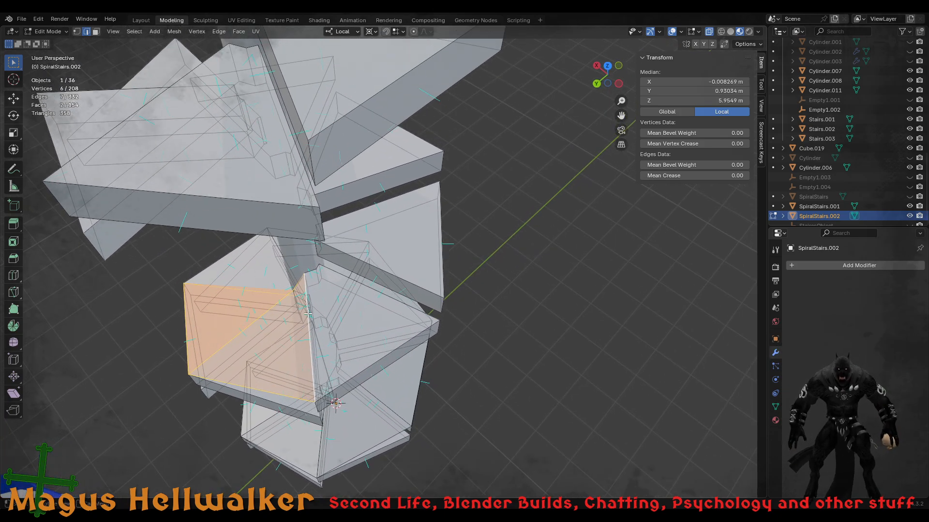
{"action": "left_click", "coordinate": [307, 319]}
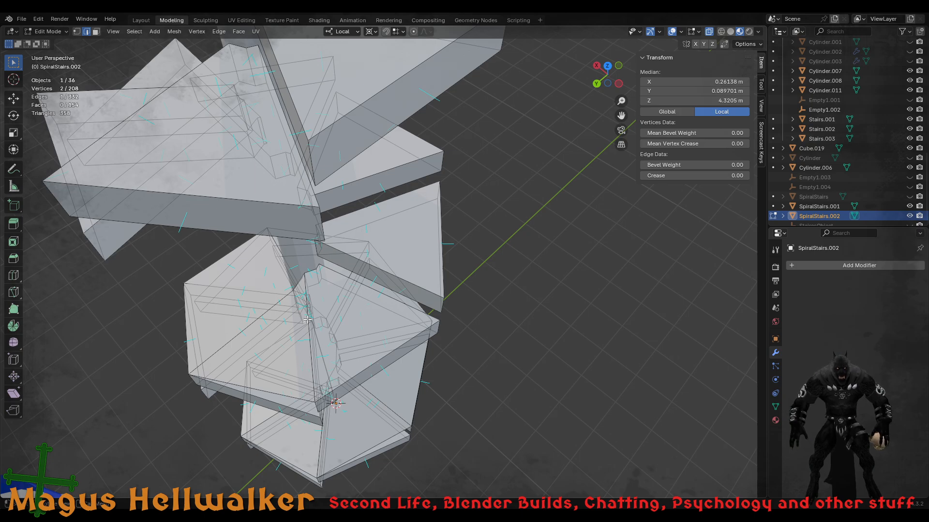
{"action": "left_click", "coordinate": [308, 320]}
{"action": "left_click", "coordinate": [378, 267], "text": "shift"}
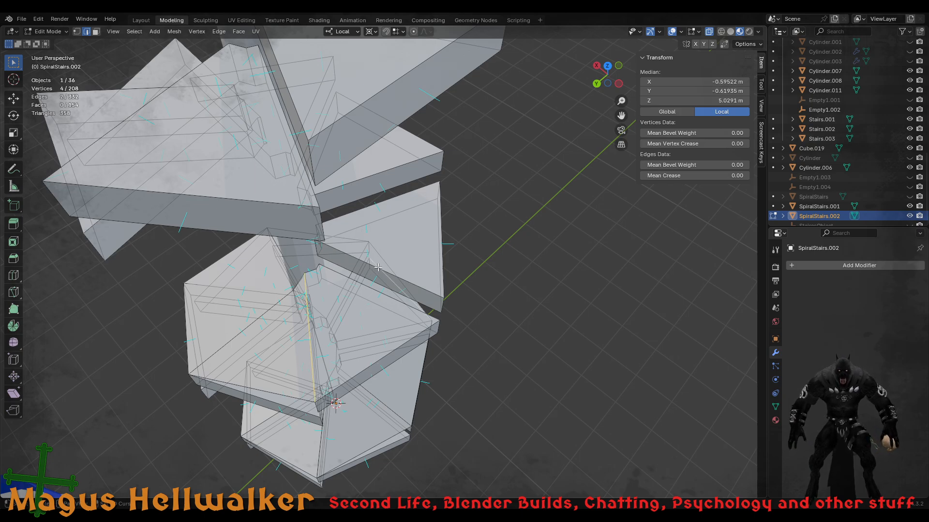
{"action": "left_click", "coordinate": [379, 269], "text": "shift"}
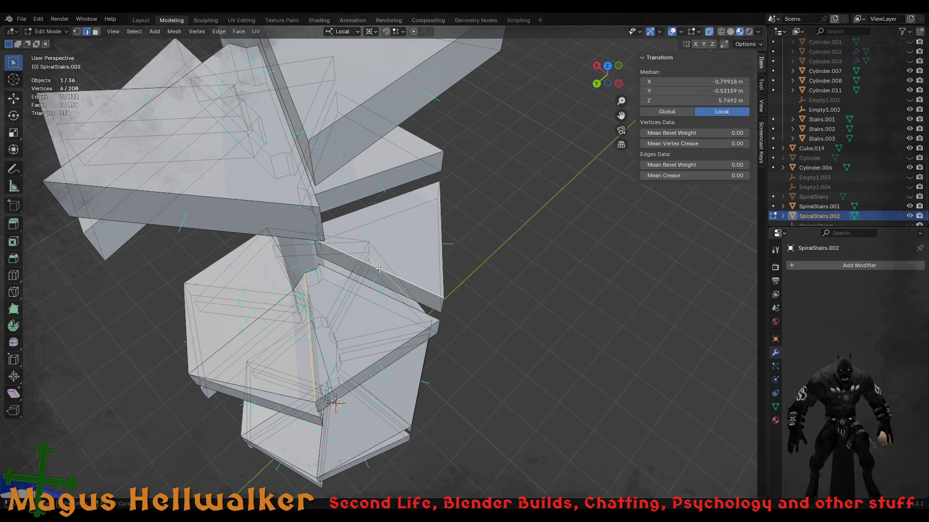
{"action": "left_click", "coordinate": [400, 287], "text": "shift"}
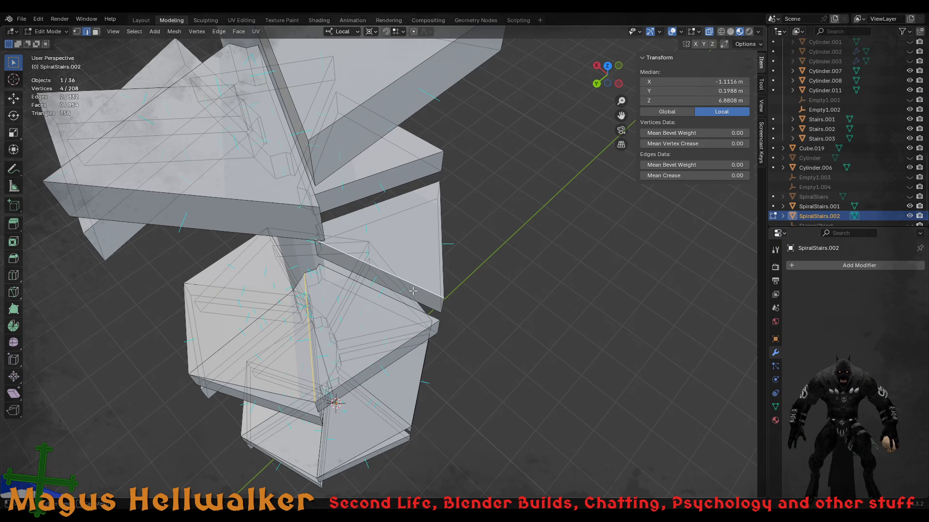
{"action": "key", "text": "f"}
- Fill a sloping face between the front top edges of the twelfth and thirteenth treads
{"action": "middle_click_drag", "start_coordinate": [423, 273], "coordinate": [395, 274]}
{"action": "left_click", "coordinate": [354, 298]}
{"action": "left_click", "coordinate": [394, 274]}
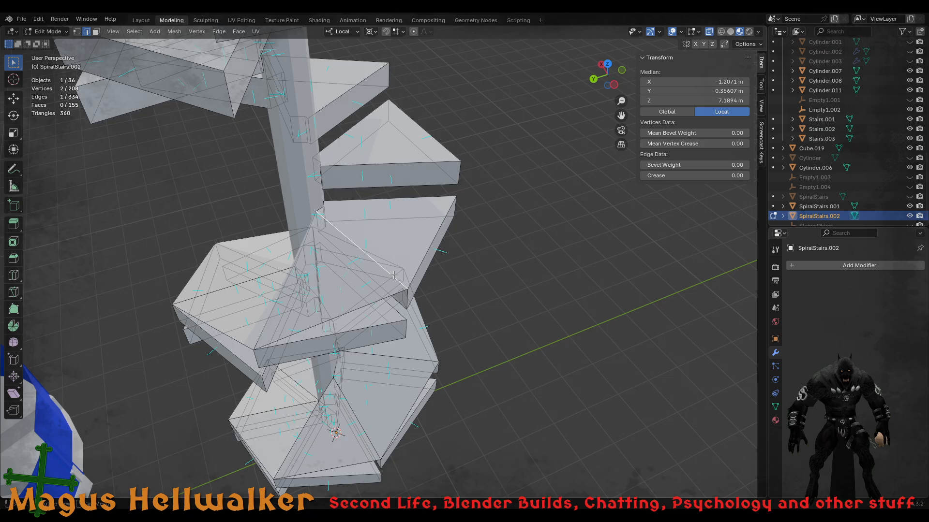
{"action": "left_click", "coordinate": [424, 163], "text": "shift"}
{"action": "key", "text": "f"}
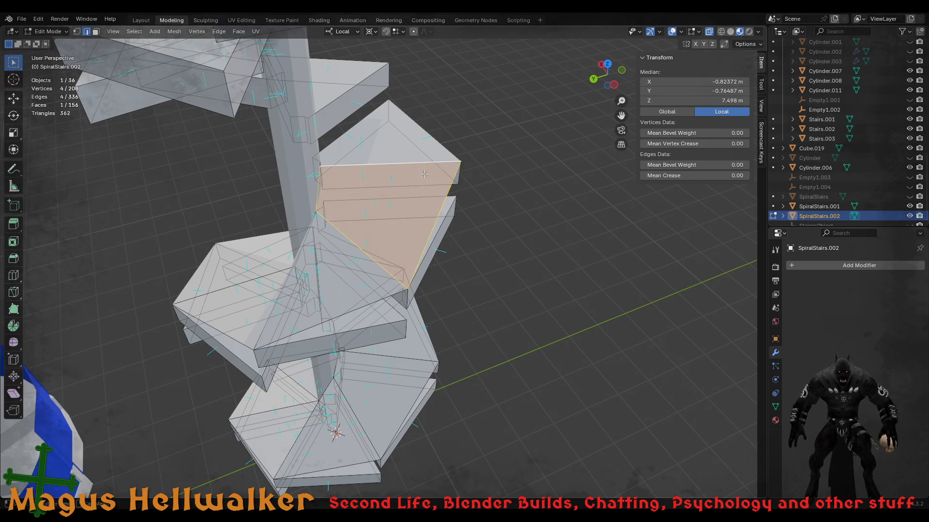
- Fill a sloping face between the front top edges of the thirteenth and fourteenth treads
{"action": "middle_click_drag", "start_coordinate": [425, 186], "coordinate": [368, 268]}
{"action": "left_click", "coordinate": [380, 297]}
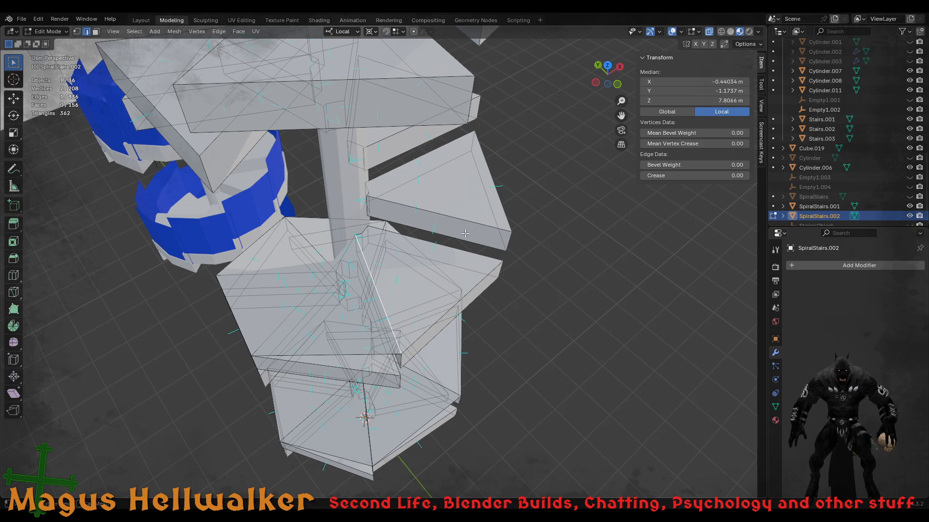
{"action": "left_click", "coordinate": [477, 222], "text": "shift"}
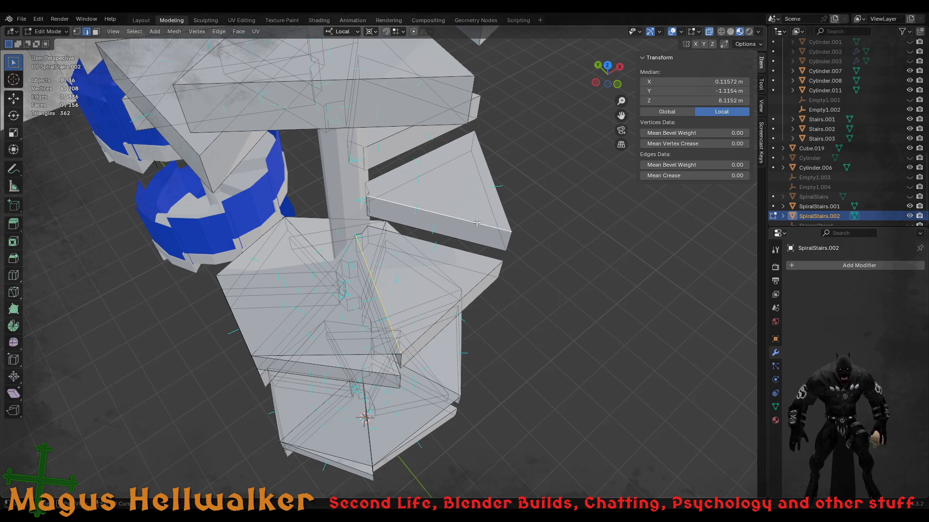
{"action": "key", "text": "f"}
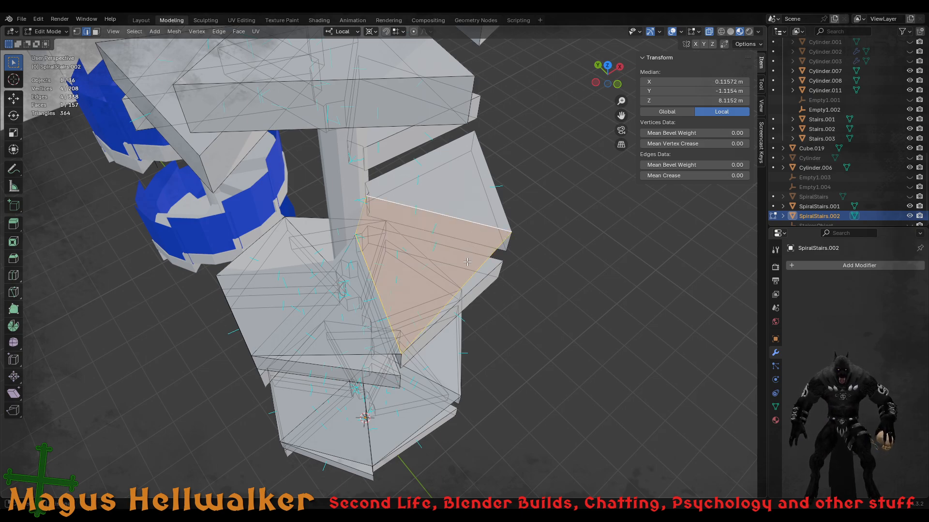
- Fill a sloping face between the front top edges of the fourteenth and fifteenth treads
{"action": "middle_click_drag", "start_coordinate": [476, 222], "coordinate": [406, 315]}
{"action": "left_click", "coordinate": [402, 326]}
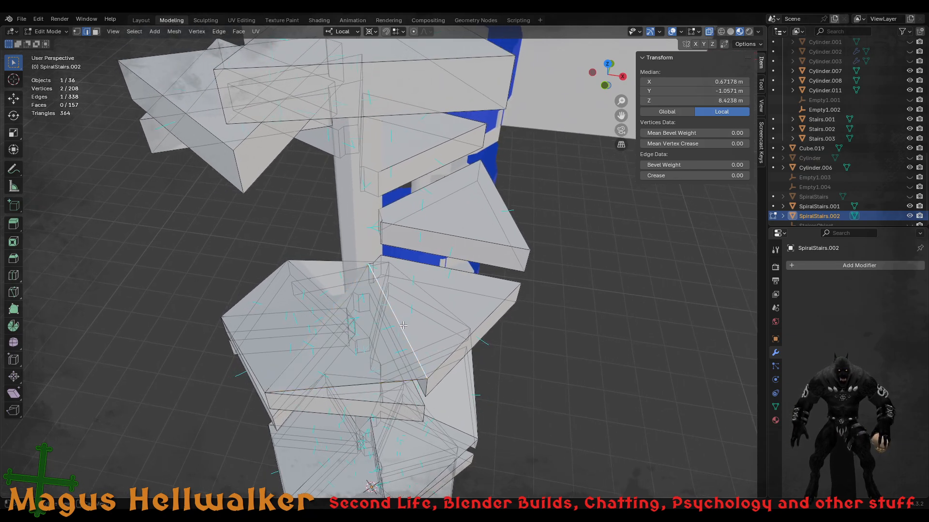
{"action": "left_click", "coordinate": [469, 239], "text": "shift"}
{"action": "key", "text": "f"}
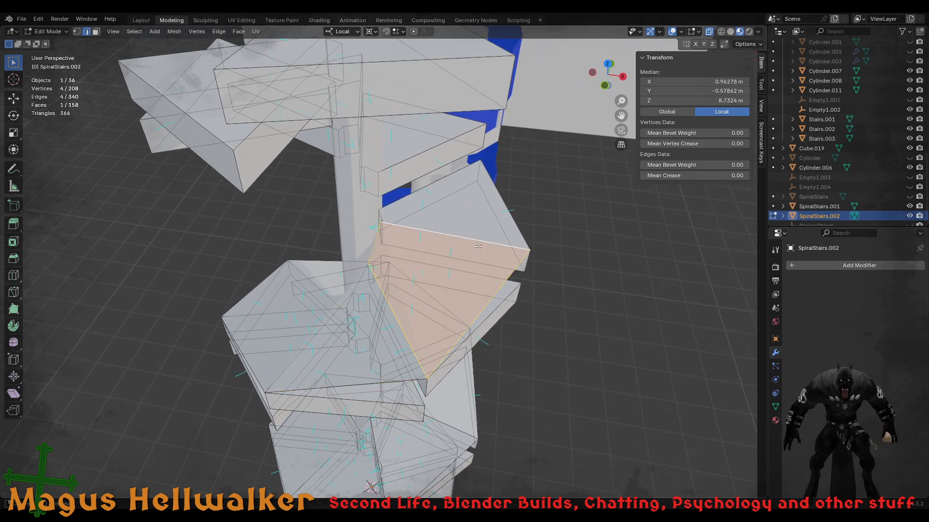
- Fill a sloping face between the front top edges of the fifteenth and sixteenth treads
{"action": "middle_click_drag", "start_coordinate": [478, 247], "coordinate": [434, 254]}
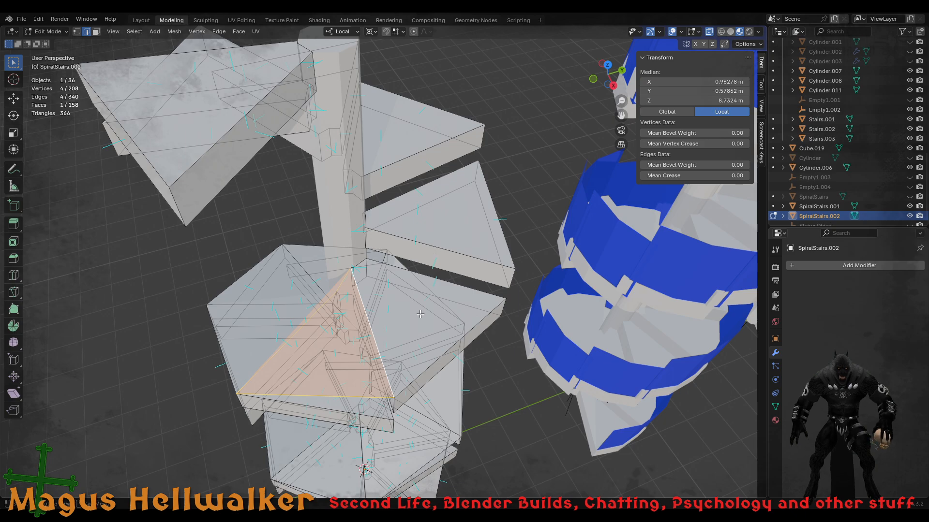
{"action": "middle_click_drag", "start_coordinate": [420, 314], "coordinate": [430, 311]}
{"action": "left_click", "coordinate": [386, 342]}
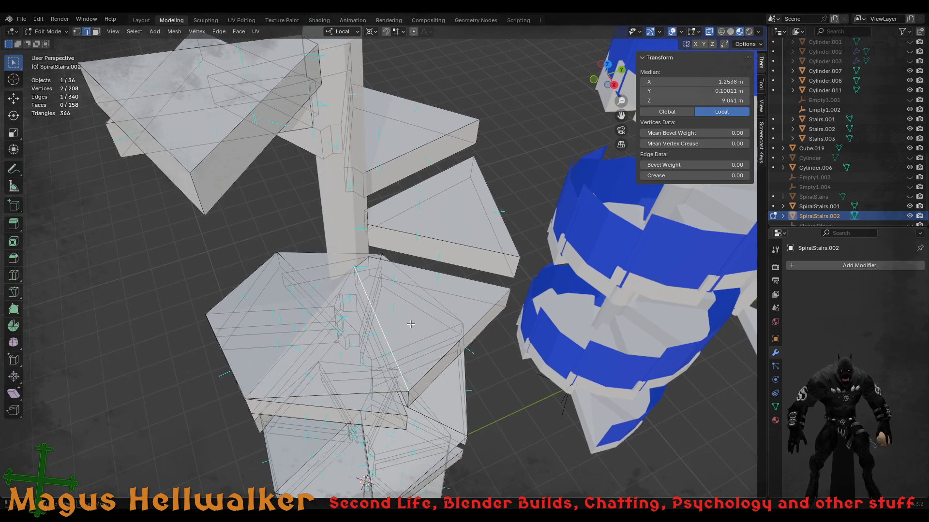
{"action": "left_click", "coordinate": [464, 245], "text": "shift"}
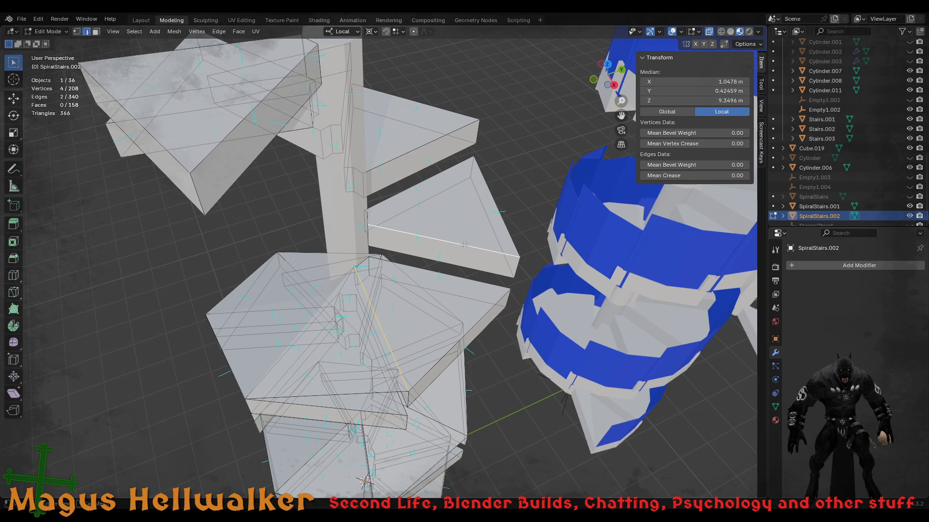
{"action": "key", "text": "f"}
- Fill a sloping face between the front top edges of the sixteenth and seventeenth treads
{"action": "middle_click_drag", "start_coordinate": [464, 245], "coordinate": [382, 262]}
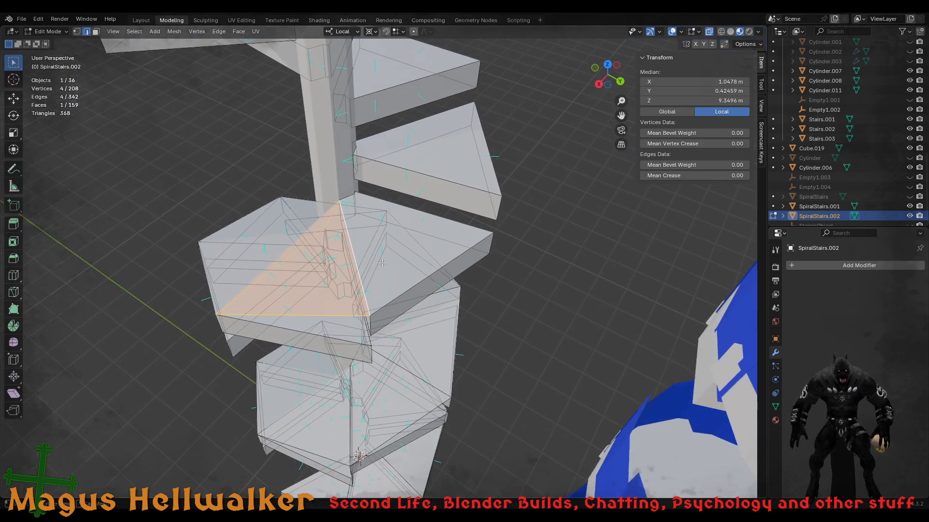
{"action": "left_click", "coordinate": [360, 286]}
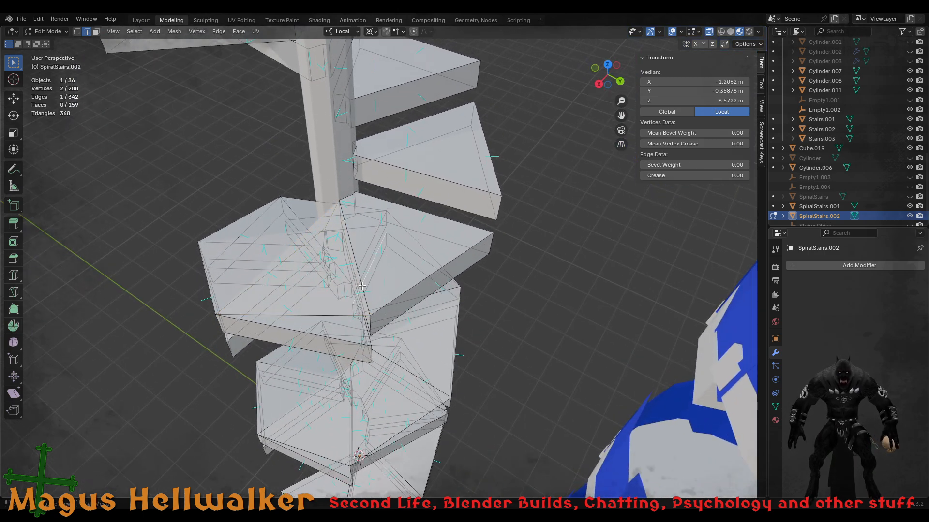
{"action": "left_click", "coordinate": [444, 179], "text": "shift"}
{"action": "key", "text": "f"}
- Fill a sloping face between the front top edges of the seventeenth and eighteenth treads
{"action": "middle_click_drag", "start_coordinate": [444, 179], "coordinate": [469, 329]}
{"action": "left_click", "coordinate": [491, 347]}
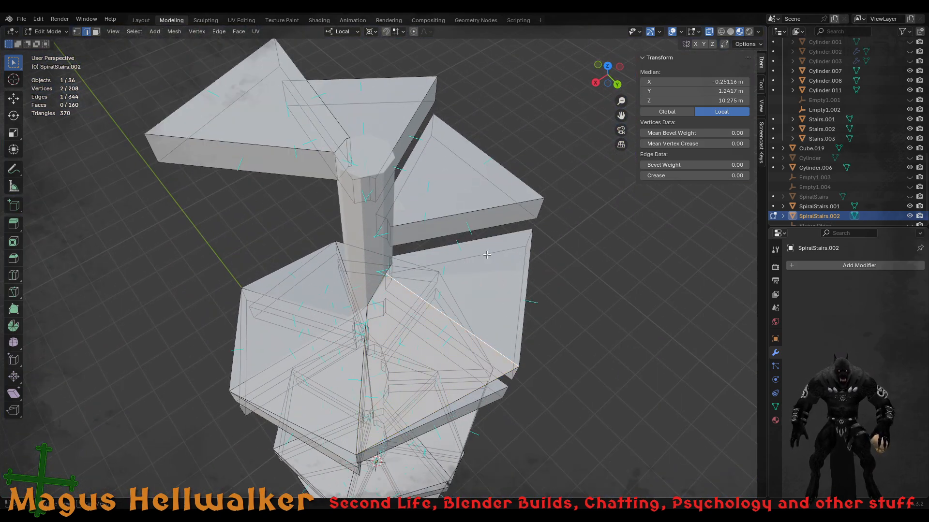
{"action": "left_click", "coordinate": [478, 212], "text": "shift"}
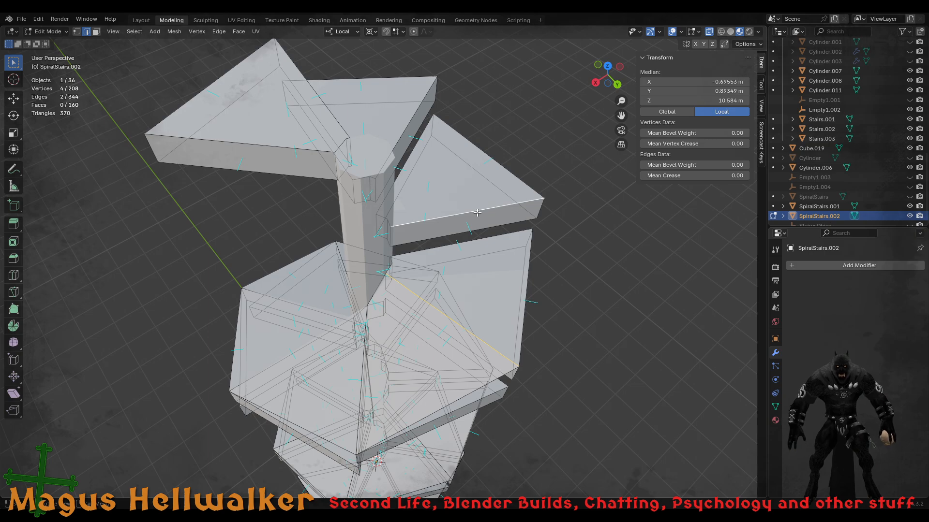
{"action": "key", "text": "f"}
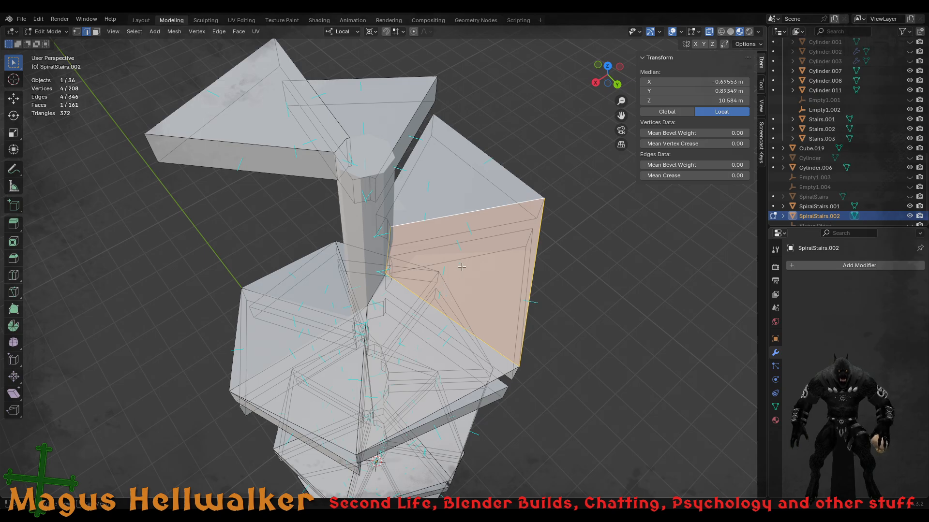
- Fill a sloping face between the front top edges of the eighteenth and nineteenth treads
{"action": "middle_click_drag", "start_coordinate": [462, 267], "coordinate": [423, 256]}
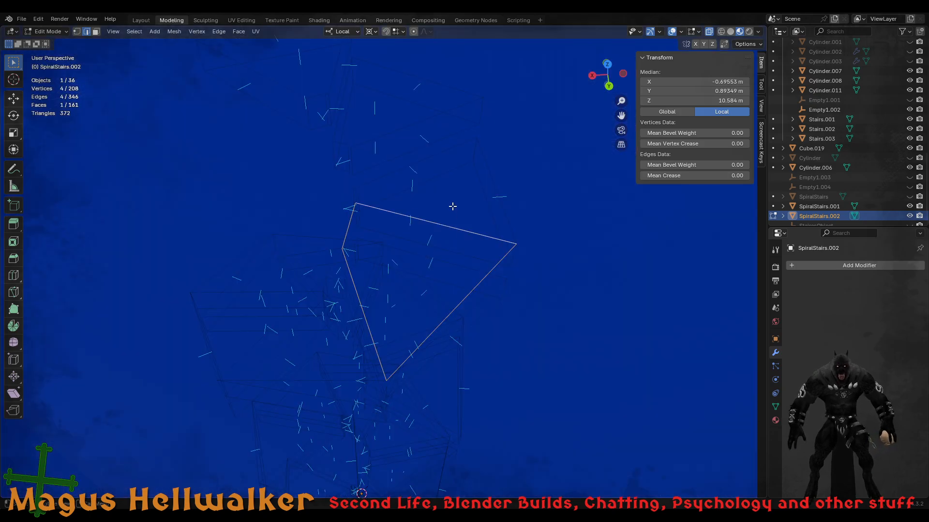
{"action": "middle_click_drag", "start_coordinate": [452, 207], "coordinate": [505, 305]}
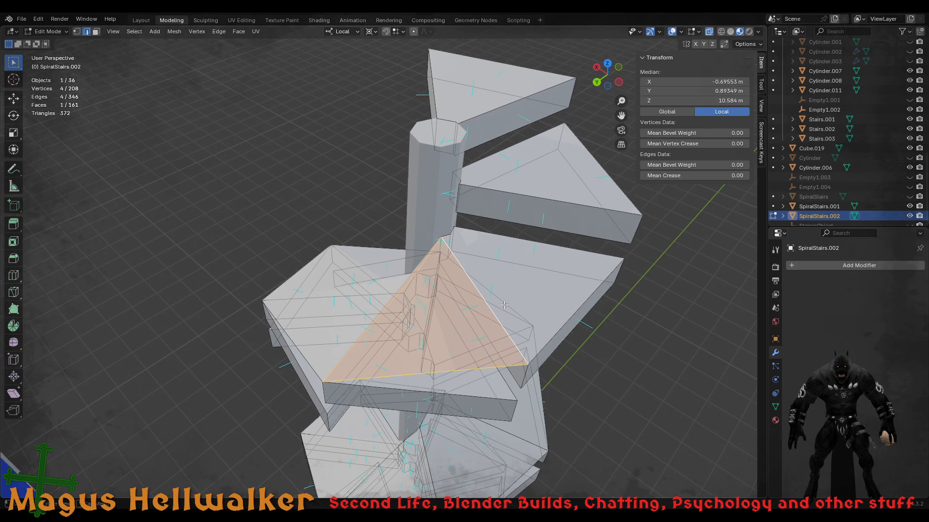
{"action": "left_click", "coordinate": [494, 314]}
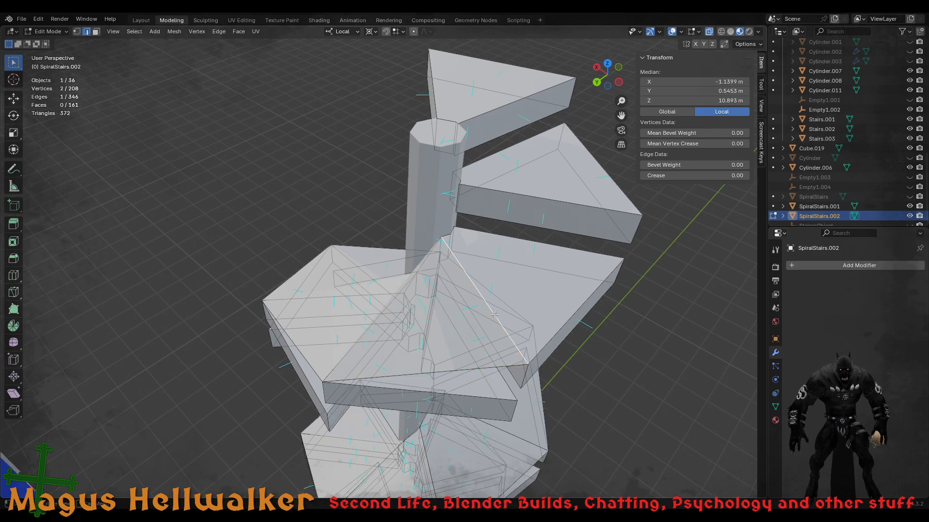
{"action": "left_click", "coordinate": [553, 198], "text": "shift"}
{"action": "key", "text": "f"}
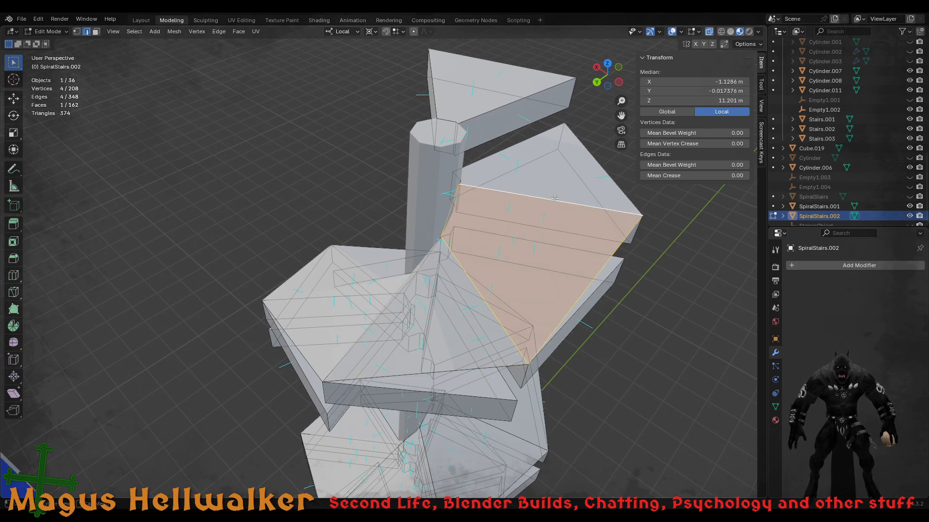
- Fill a sloping face between the front top edges of the nineteenth and twentieth treads
{"action": "middle_click_drag", "start_coordinate": [554, 198], "coordinate": [436, 259]}
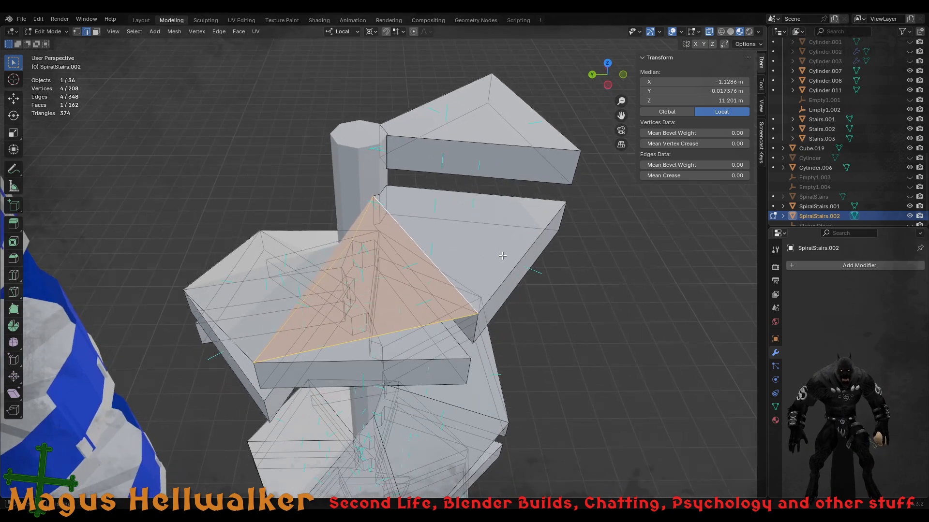
{"action": "left_click", "coordinate": [424, 252]}
{"action": "left_click", "coordinate": [484, 142], "text": "shift"}
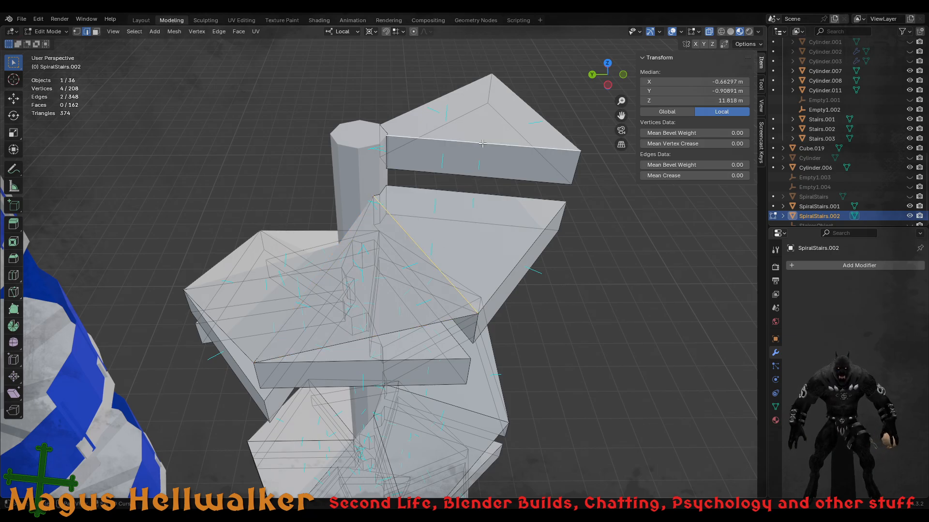
{"action": "key", "text": "f"}
- Switch to face selection and turn off X-ray so only the visible ramp faces can be picked
{"action": "middle_click_drag", "start_coordinate": [510, 238], "coordinate": [709, 253]}
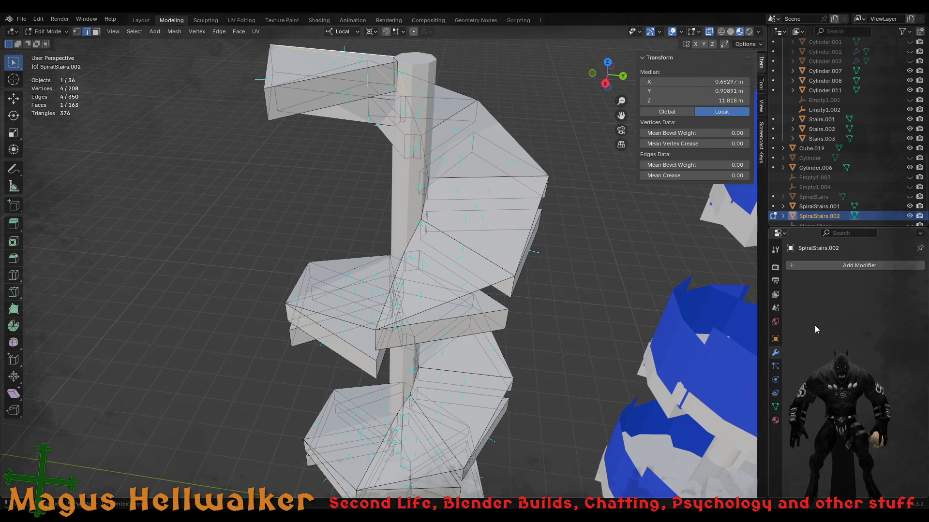
{"action": "middle_click_drag", "start_coordinate": [552, 228], "coordinate": [324, 233]}
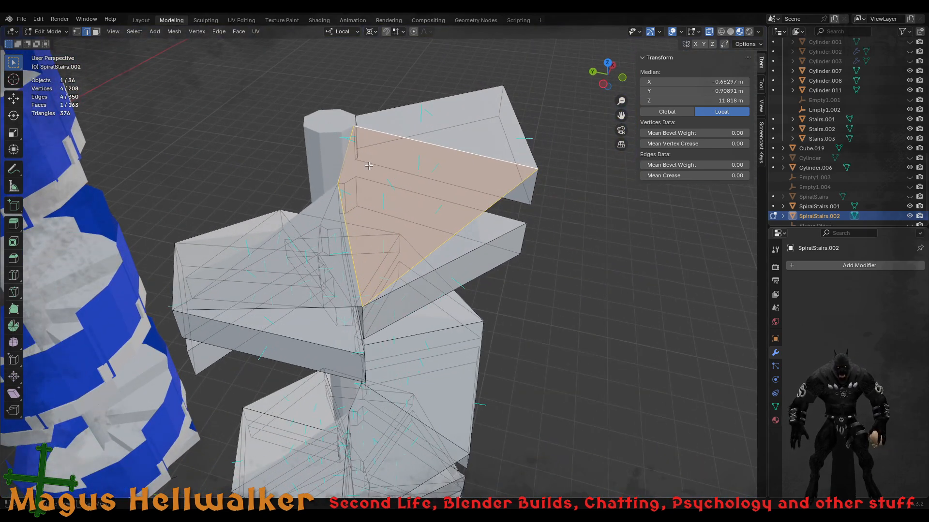
{"action": "left_click", "coordinate": [476, 132]}
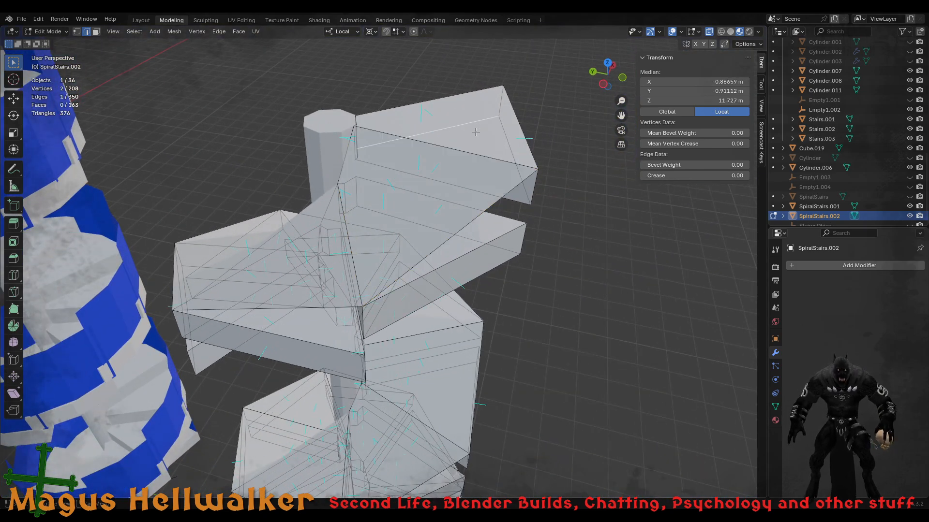
{"action": "key", "text": "alt+a"}
{"action": "left_click", "coordinate": [452, 176]}
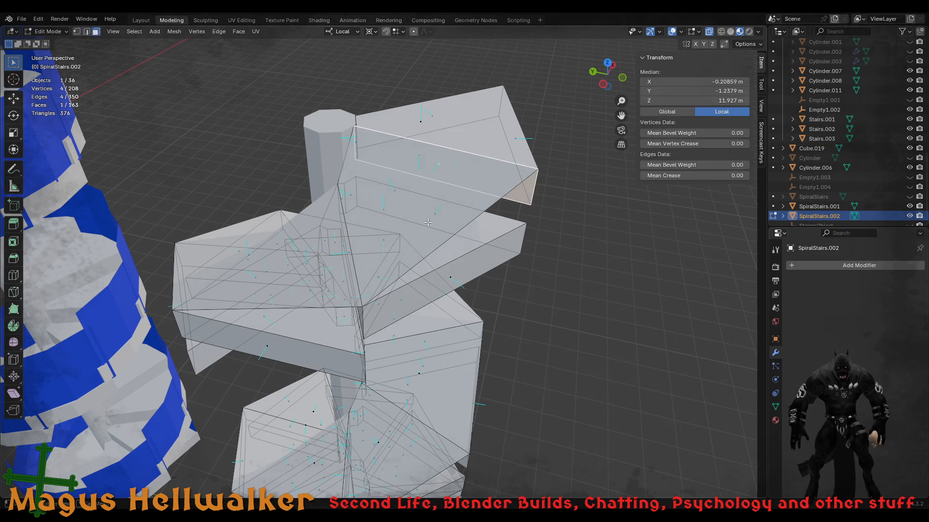
{"action": "key", "text": "alt+z"}
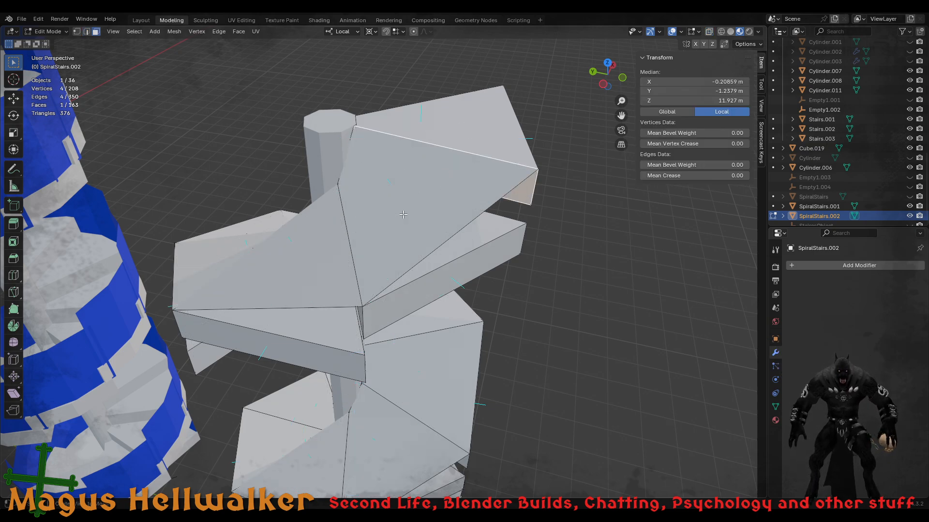
- Try to select the top tread's surface and the sloping ramp faces one by one down the spiral
{"action": "left_click", "coordinate": [442, 177], "text": "shift"}
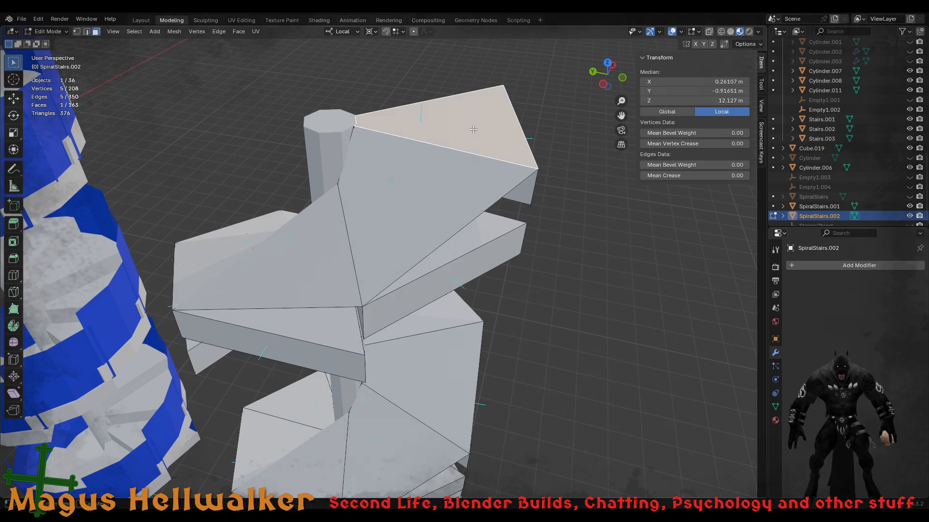
{"action": "left_click", "coordinate": [317, 247], "text": "shift"}
{"action": "middle_click_drag", "start_coordinate": [317, 247], "coordinate": [531, 248]}
{"action": "left_click", "coordinate": [532, 248], "text": "shift"}
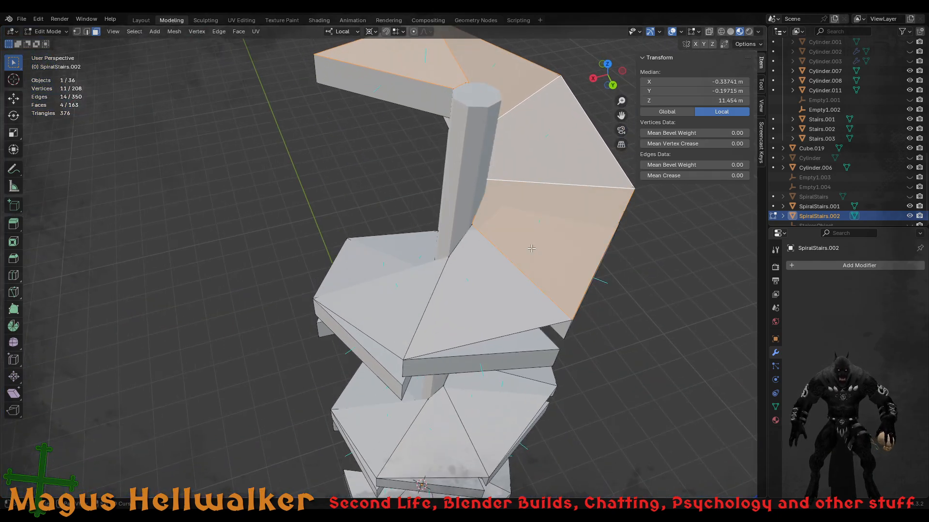
{"action": "left_click", "coordinate": [488, 285], "text": "shift"}
{"action": "left_click", "coordinate": [403, 287], "text": "shift"}
{"action": "middle_click_drag", "start_coordinate": [403, 287], "coordinate": [580, 299]}
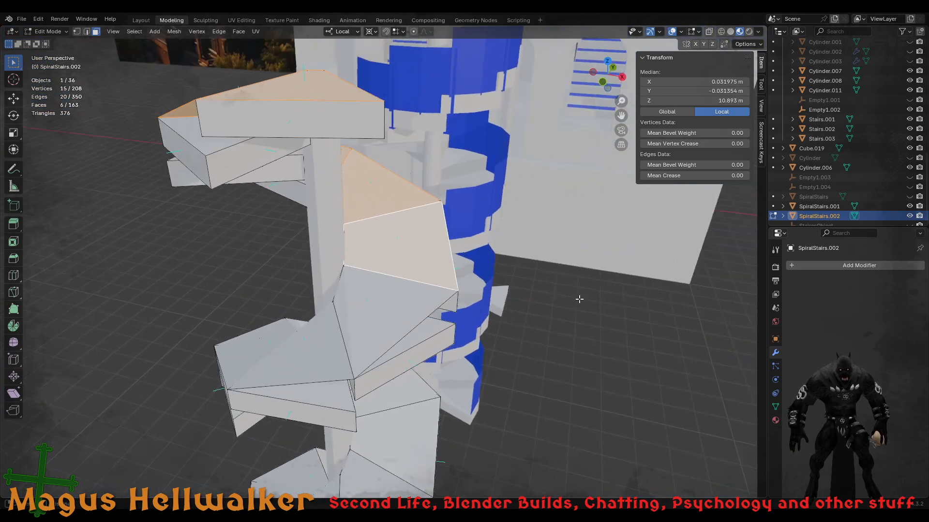
{"action": "left_click", "coordinate": [405, 307], "text": "shift"}
{"action": "left_click", "coordinate": [314, 355], "text": "shift"}
{"action": "middle_click_drag", "start_coordinate": [314, 356], "coordinate": [460, 352]}
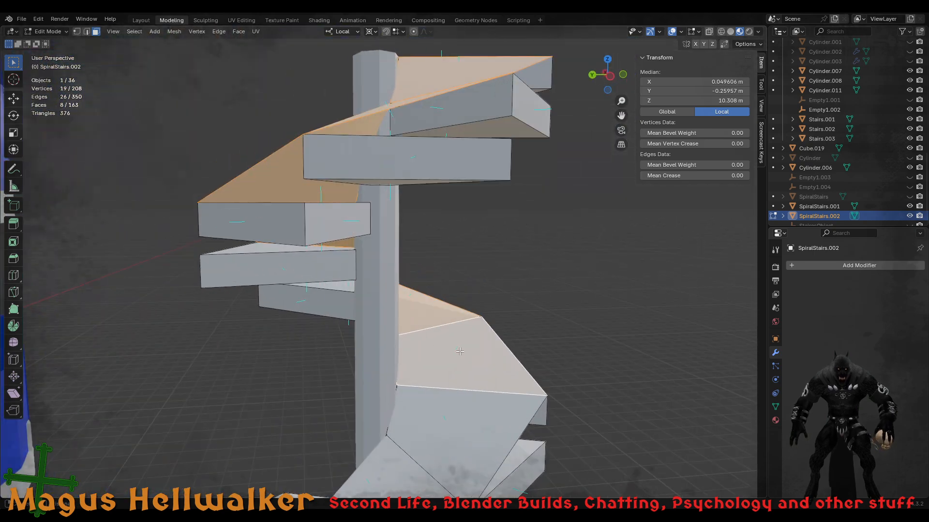
{"action": "left_click", "coordinate": [460, 351], "text": "shift"}
{"action": "left_click", "coordinate": [438, 430], "text": "shift"}
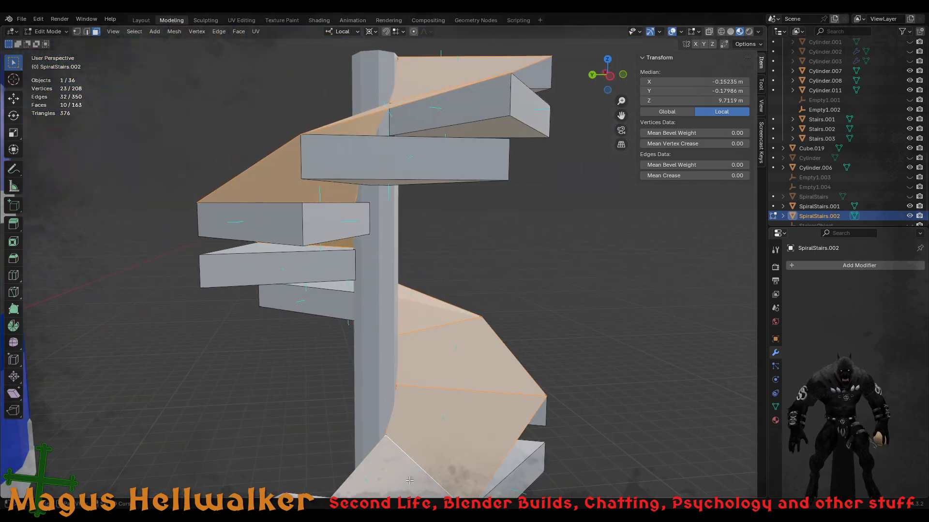
{"action": "middle_click_drag", "start_coordinate": [409, 481], "coordinate": [505, 413]}
{"action": "left_click", "coordinate": [503, 310], "text": "shift"}
{"action": "left_click", "coordinate": [447, 356], "text": "shift"}
{"action": "left_click", "coordinate": [372, 361], "text": "shift"}
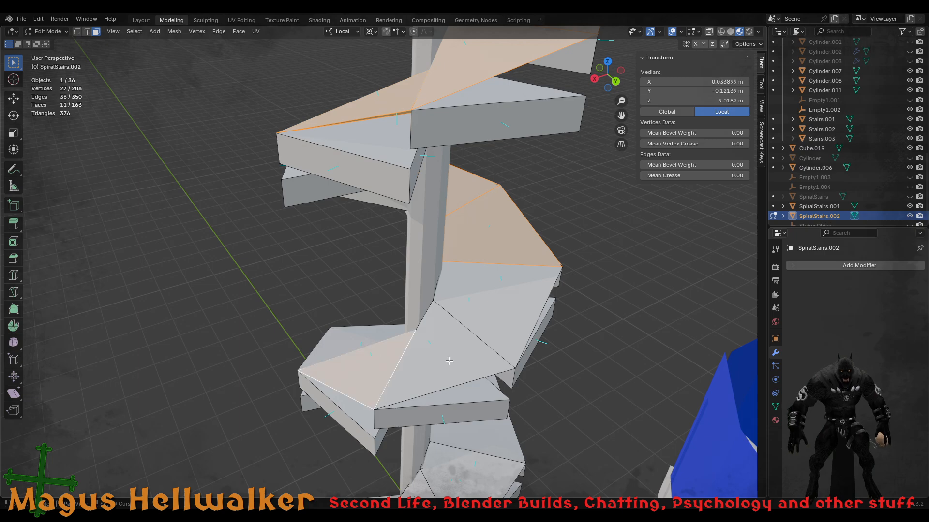
{"action": "left_click", "coordinate": [463, 361], "text": "shift"}
{"action": "middle_click_drag", "start_coordinate": [481, 348], "coordinate": [532, 324]}
{"action": "left_click", "coordinate": [592, 328]}
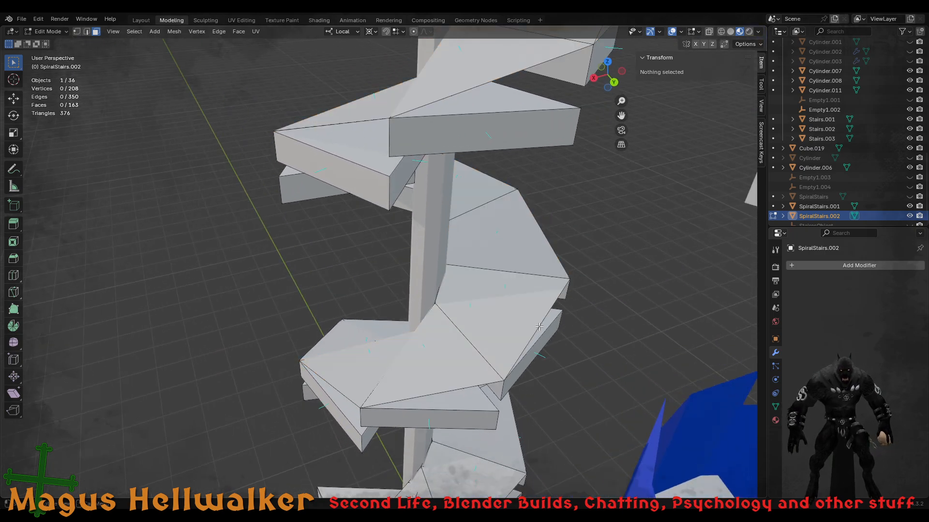
- Delete the faulty six-sided ramp face that spans from the ninth to the eleventh tread
{"action": "left_click", "coordinate": [517, 325]}
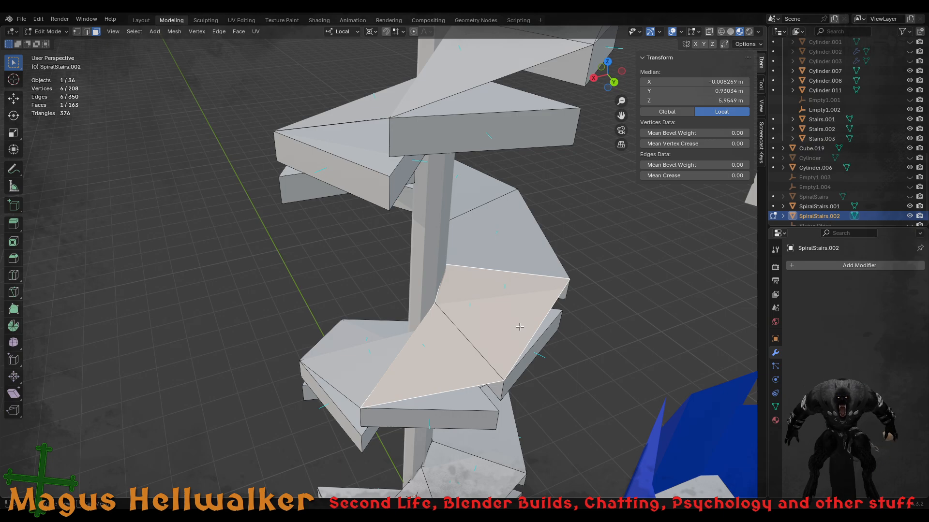
{"action": "key", "text": "x"}
{"action": "left_click", "coordinate": [510, 344]}
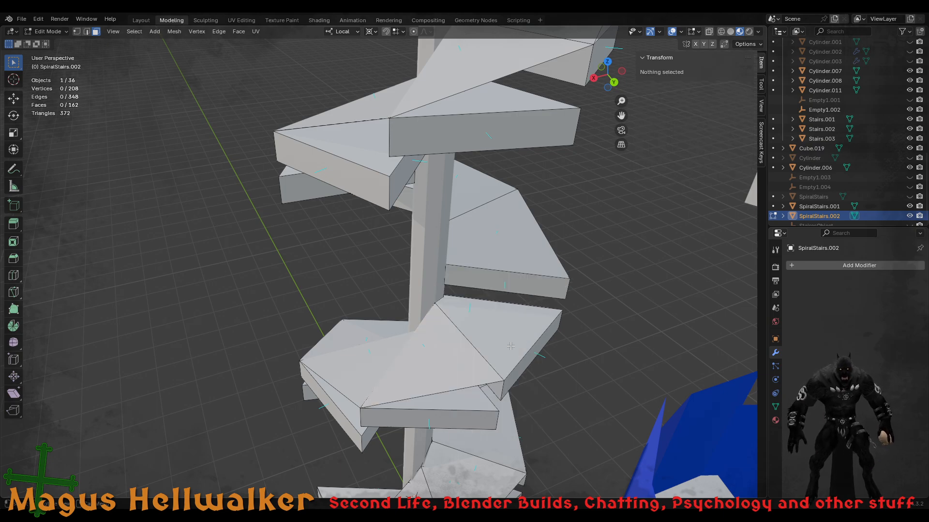
- Fill a new sloping face between the front top edges of the tenth and eleventh treads
{"action": "left_click", "coordinate": [485, 358]}
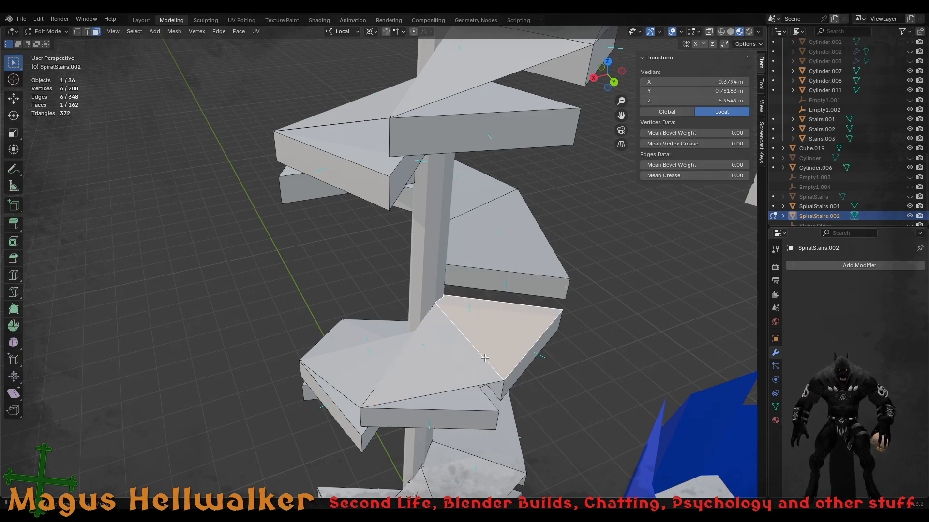
{"action": "key", "text": "2"}
{"action": "left_click", "coordinate": [483, 359]}
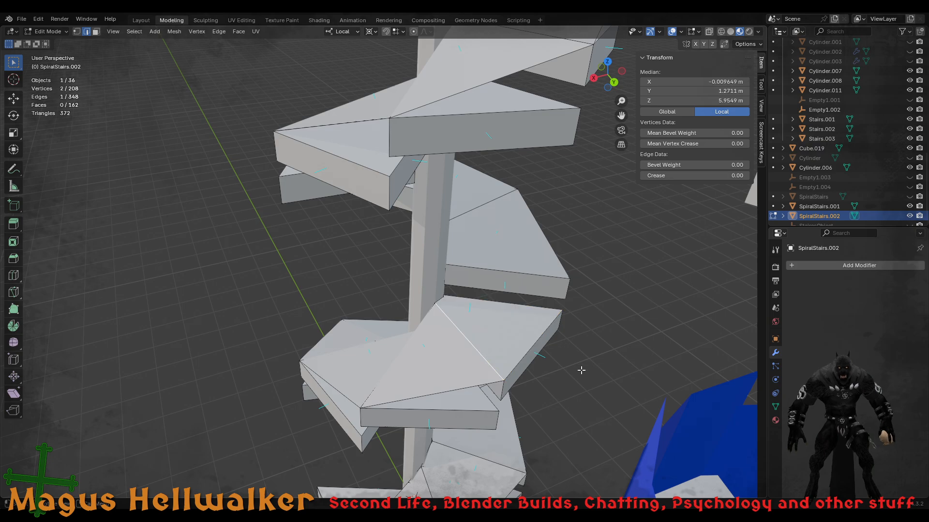
{"action": "left_click", "coordinate": [519, 273], "text": "shift"}
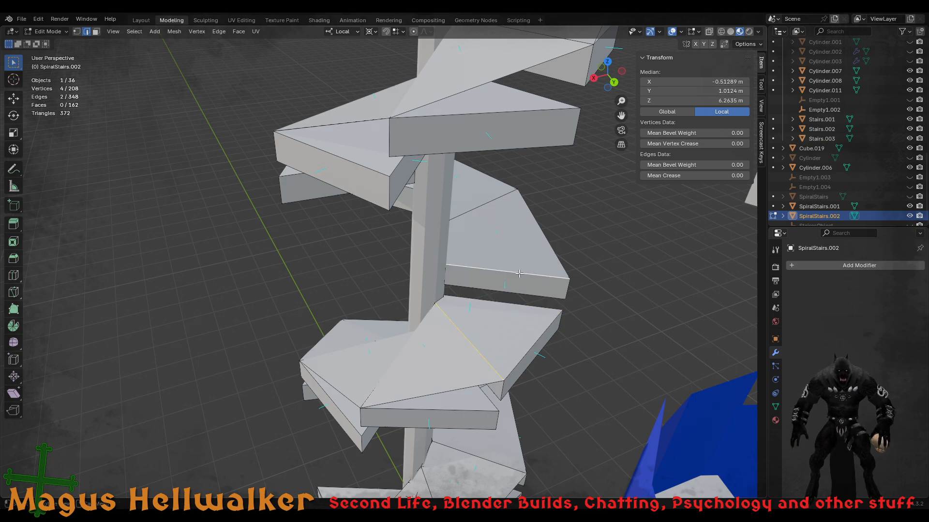
{"action": "key", "text": "f"}
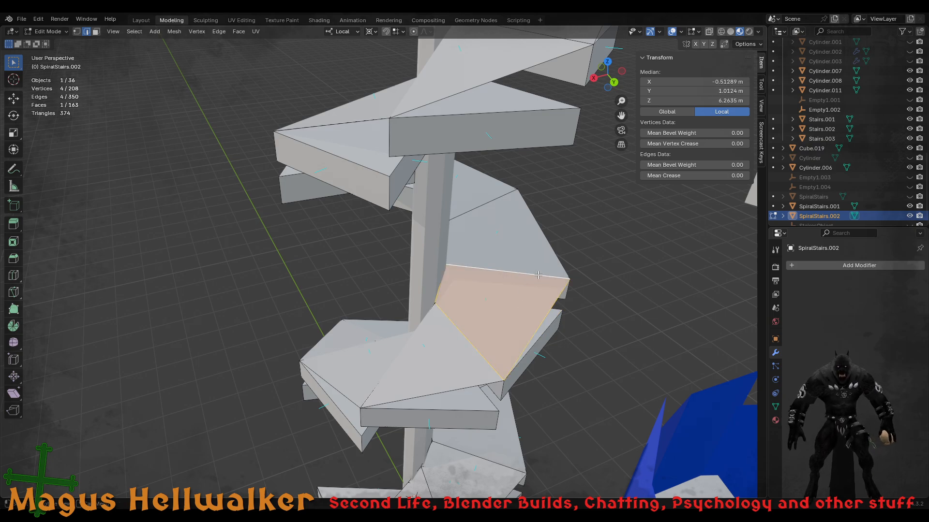
- Try to select the ramp through its linked geometry, starting from the new face
{"action": "key", "text": "ctrl+l"}
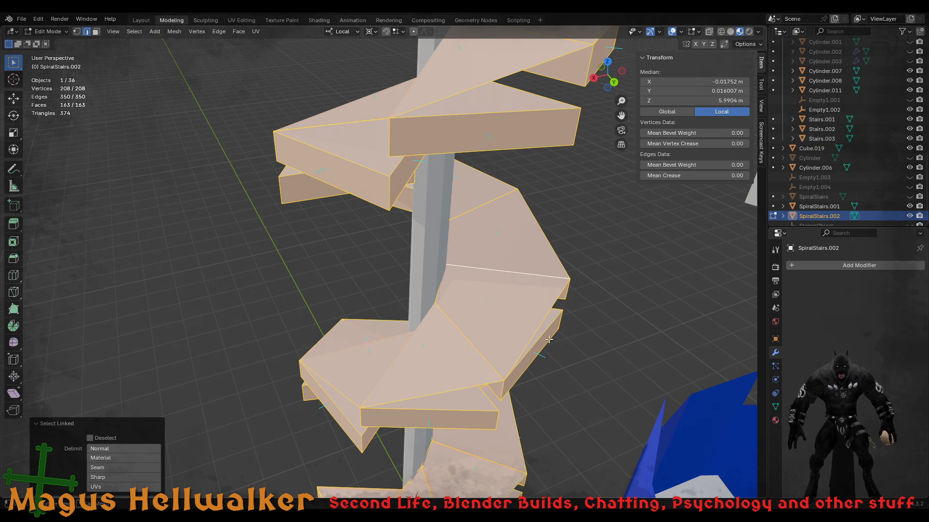
{"action": "key", "text": "alt+a"}
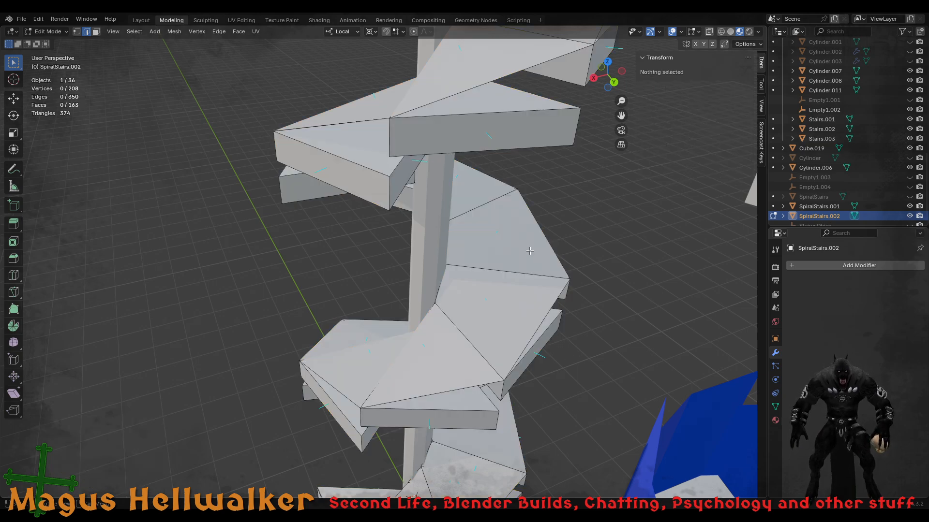
{"action": "middle_click_drag", "start_coordinate": [538, 177], "coordinate": [546, 331], "text": "shift"}
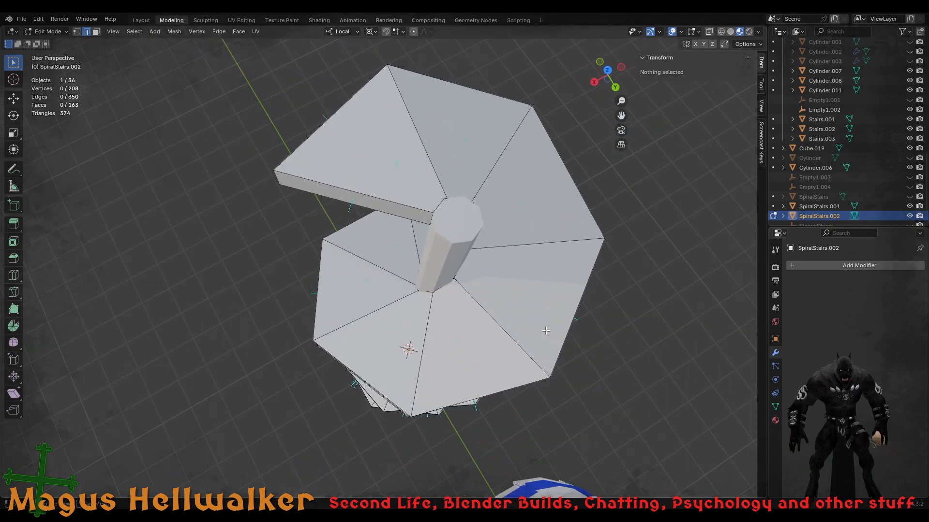
- Select, in face selection mode, the top tread's surface and the seven sloping ramp faces directly below it
{"action": "left_click", "coordinate": [389, 147]}
{"action": "key", "text": "3"}
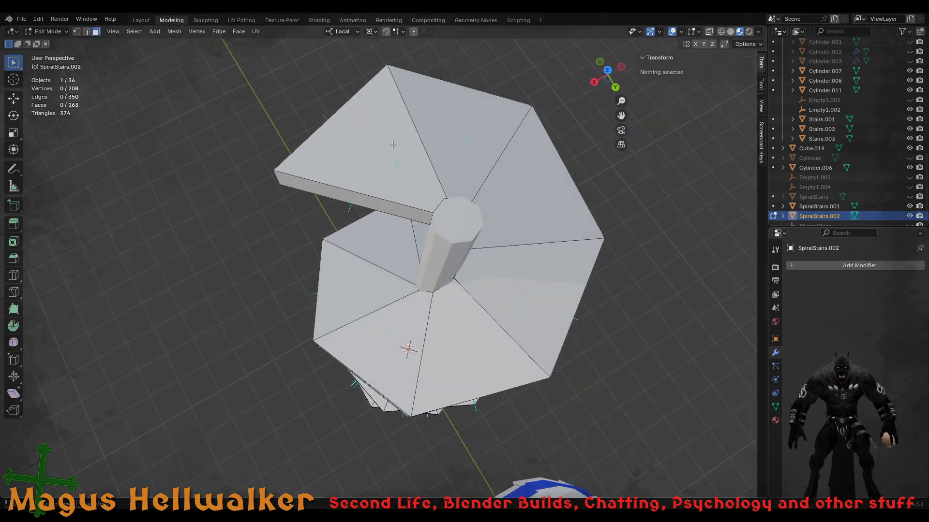
{"action": "left_click", "coordinate": [391, 146]}
{"action": "left_click", "coordinate": [504, 187], "text": "shift"}
{"action": "left_click", "coordinate": [476, 157], "text": "shift"}
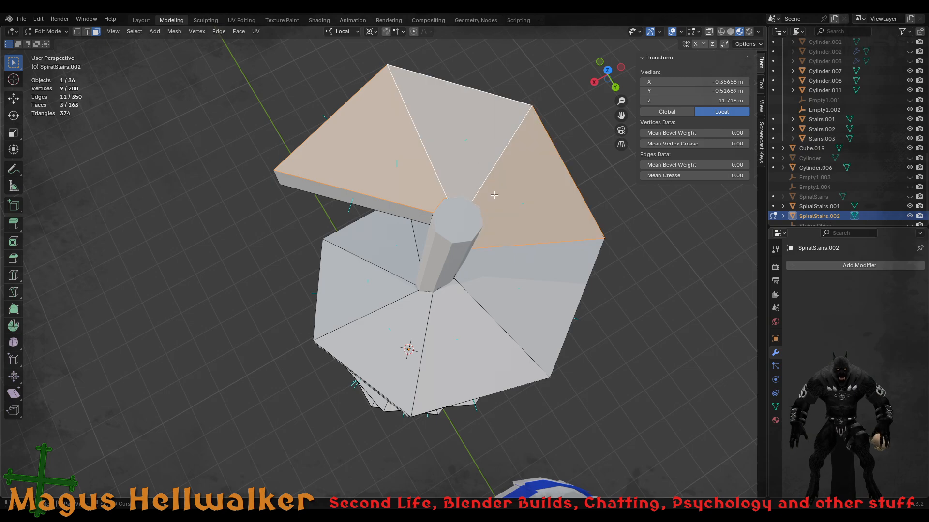
{"action": "left_click", "coordinate": [525, 300], "text": "shift"}
{"action": "left_click", "coordinate": [474, 334], "text": "shift"}
{"action": "left_click", "coordinate": [406, 340], "text": "shift"}
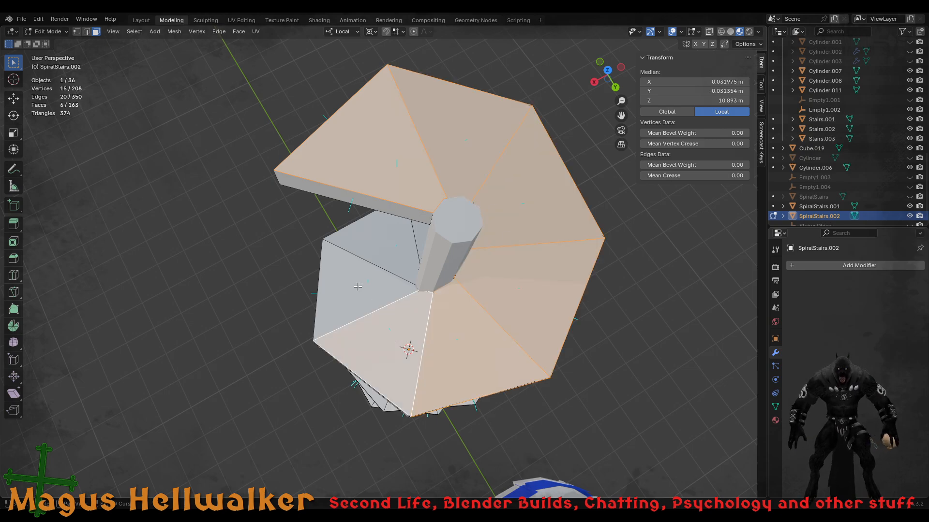
{"action": "left_click", "coordinate": [358, 287], "text": "shift"}
{"action": "left_click", "coordinate": [385, 253], "text": "shift"}
- Add the next eight sloping ramp faces down the middle turns of the spiral to the selection
{"action": "middle_click_drag", "start_coordinate": [385, 253], "coordinate": [349, 343]}
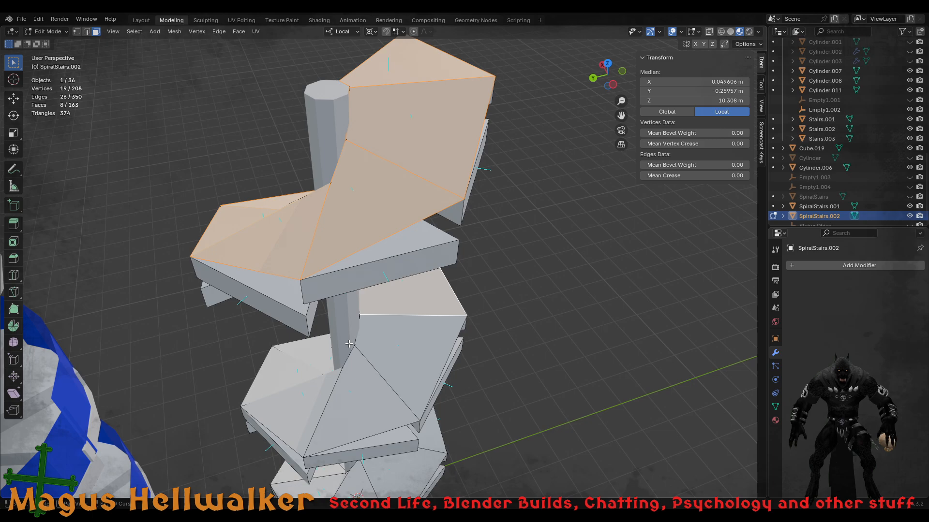
{"action": "left_click", "coordinate": [415, 356], "text": "shift"}
{"action": "left_click", "coordinate": [309, 404], "text": "shift"}
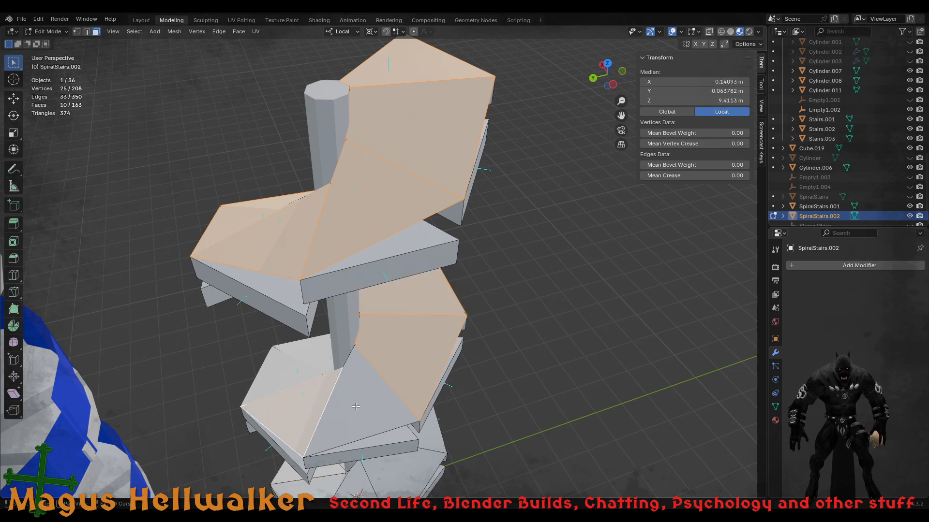
{"action": "left_click", "coordinate": [291, 373], "text": "shift"}
{"action": "left_click", "coordinate": [358, 400], "text": "shift"}
{"action": "middle_click_drag", "start_coordinate": [340, 399], "coordinate": [482, 397]}
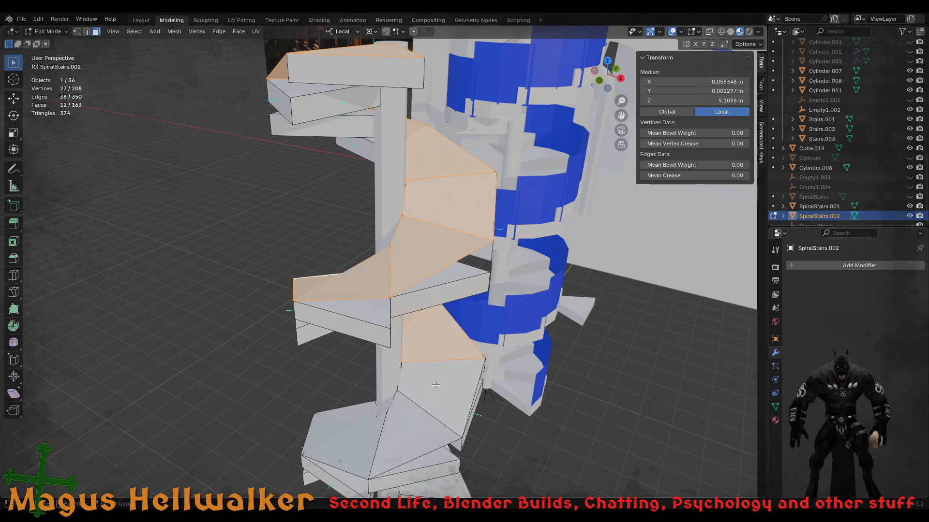
{"action": "left_click", "coordinate": [436, 386], "text": "shift"}
{"action": "left_click", "coordinate": [400, 430], "text": "shift"}
{"action": "left_click", "coordinate": [347, 434], "text": "shift"}
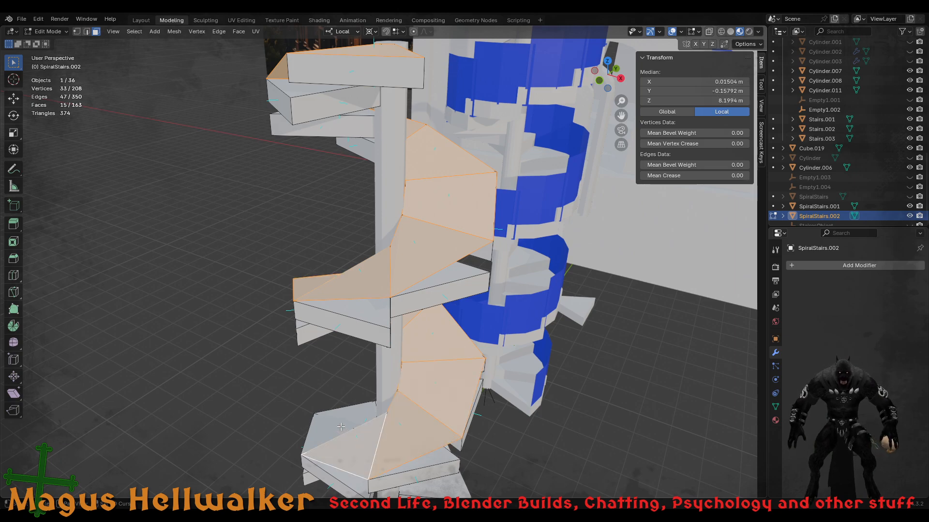
{"action": "left_click", "coordinate": [340, 426], "text": "shift"}
- Add the remaining sloping ramp faces of the lowest turn and the bottom tread's front face to the selection
{"action": "middle_click_drag", "start_coordinate": [341, 427], "coordinate": [556, 330]}
{"action": "middle_click_drag", "start_coordinate": [503, 334], "coordinate": [439, 392], "text": "shift"}
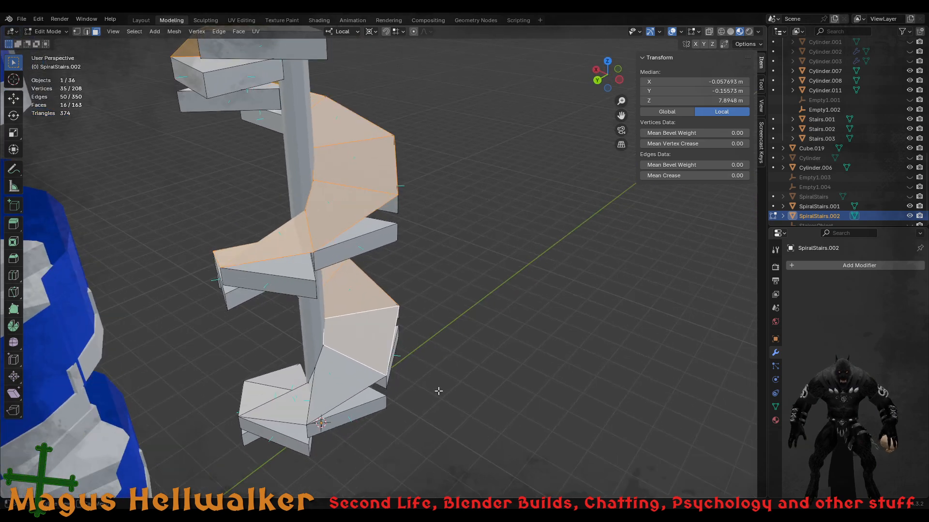
{"action": "left_click", "coordinate": [311, 395], "text": "shift"}
{"action": "left_click", "coordinate": [289, 409], "text": "shift"}
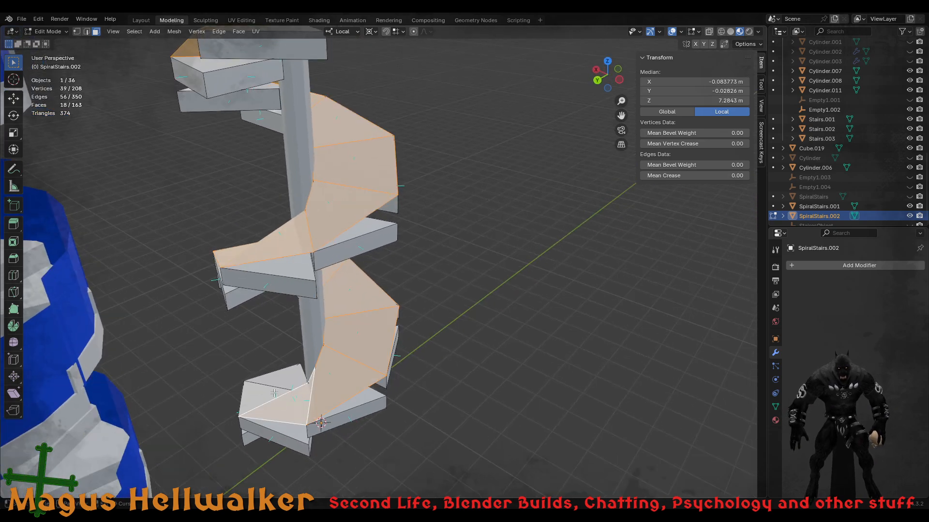
{"action": "middle_click_drag", "start_coordinate": [279, 395], "coordinate": [414, 402]}
{"action": "scroll", "coordinate": [413, 401], "scroll_direction": "down", "scroll_amount": 5}
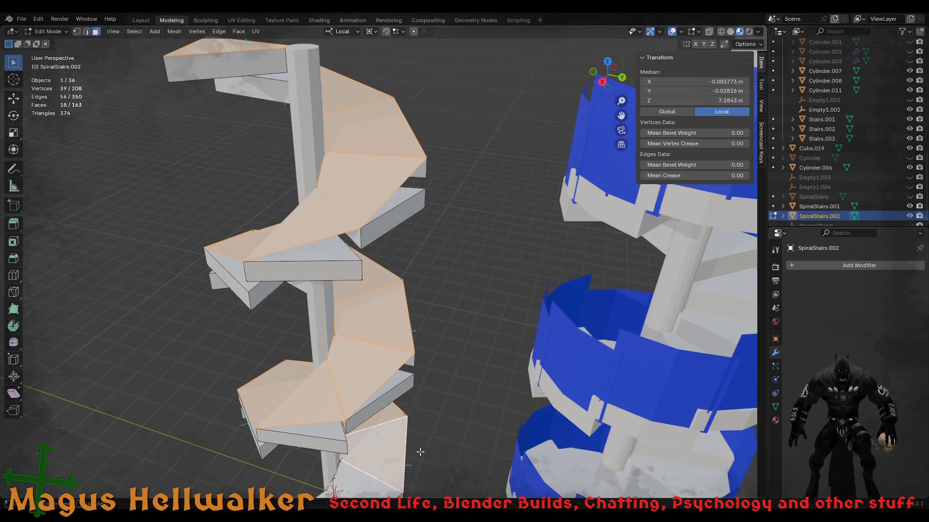
{"action": "left_click", "coordinate": [362, 425], "text": "shift"}
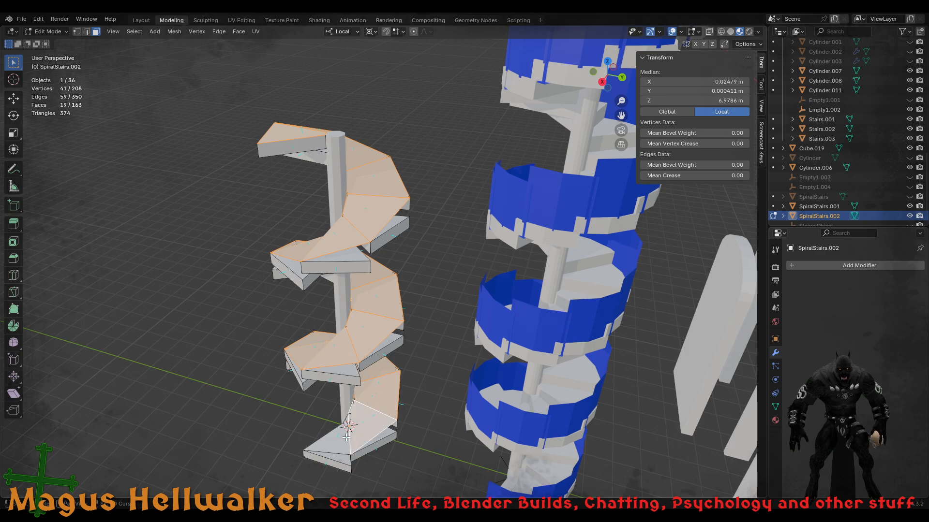
{"action": "left_click", "coordinate": [340, 442], "text": "shift"}
{"action": "middle_click_drag", "start_coordinate": [340, 443], "coordinate": [415, 426]}
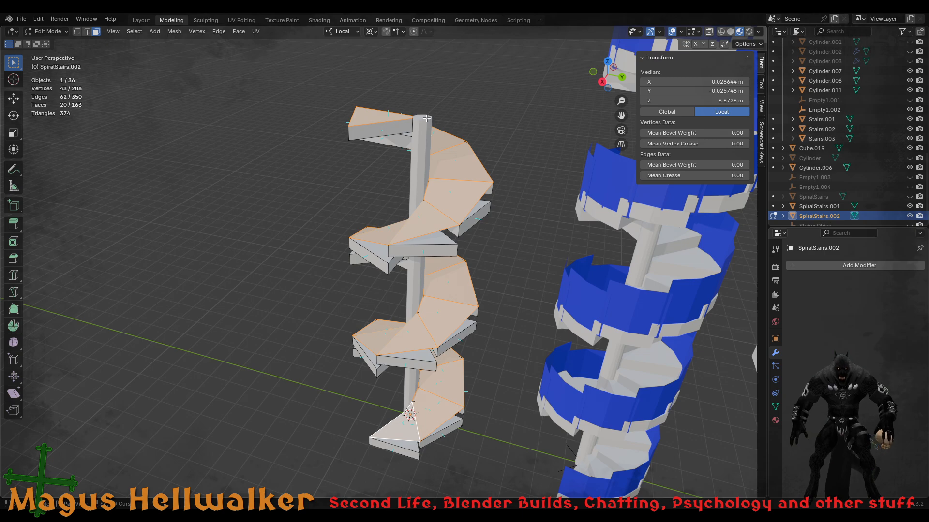
{"action": "middle_click_drag", "start_coordinate": [391, 383], "coordinate": [489, 376]}
{"action": "left_click", "coordinate": [463, 413], "text": "shift"}
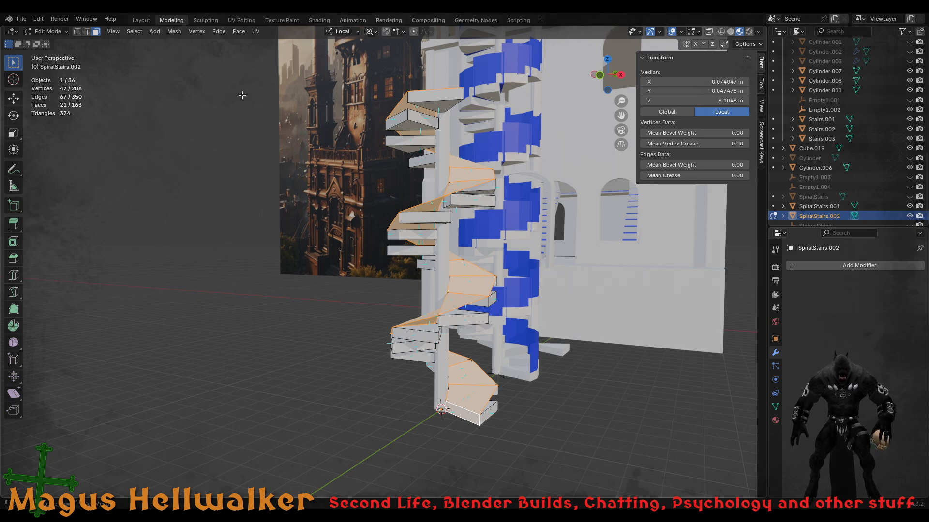
- Invert the selection and delete all the tread faces outside the ramp
{"action": "left_click", "coordinate": [134, 32]}
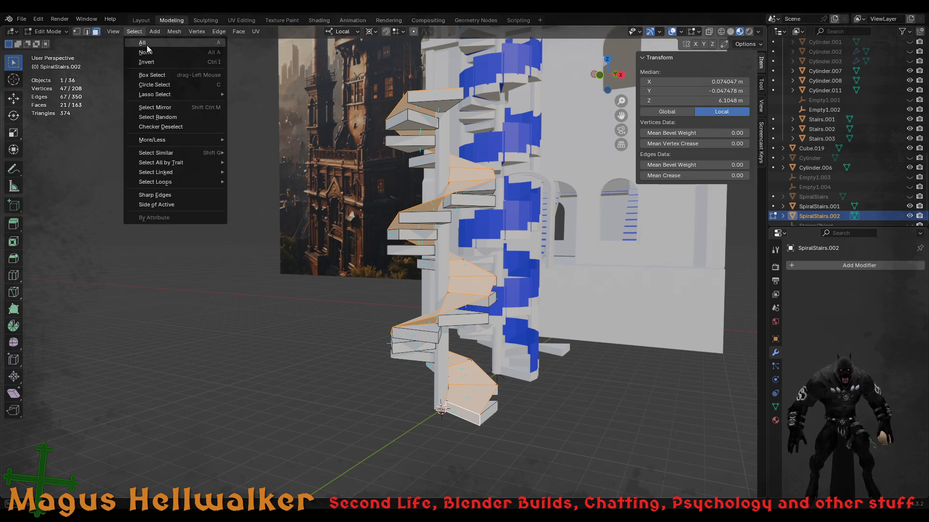
{"action": "left_click", "coordinate": [166, 61]}
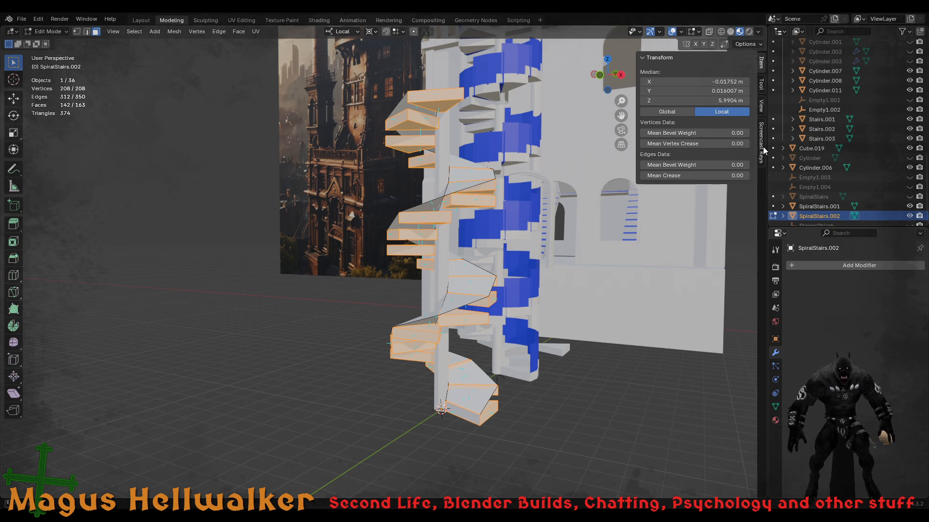
{"action": "key", "text": "x"}
{"action": "left_click", "coordinate": [481, 304]}
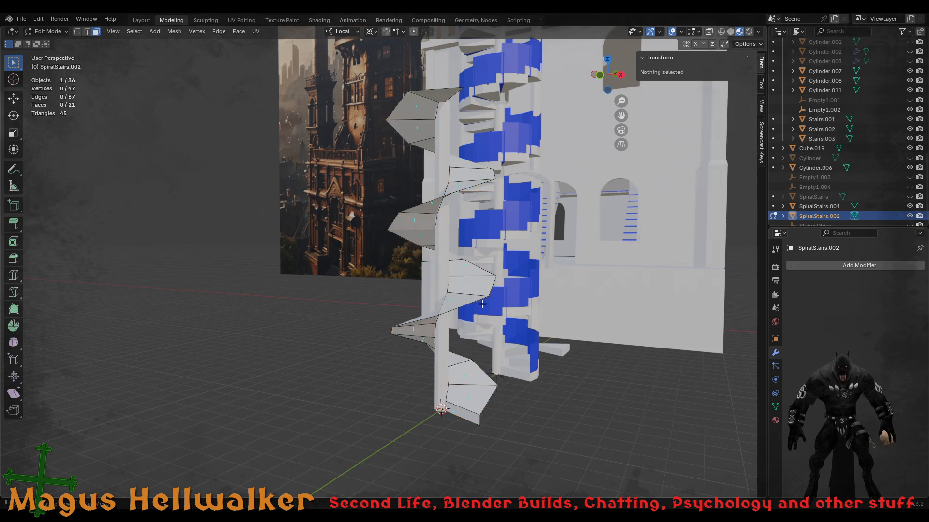
- Turn on the Screencast Keys overlay for the viewport
{"action": "left_click", "coordinate": [761, 135]}
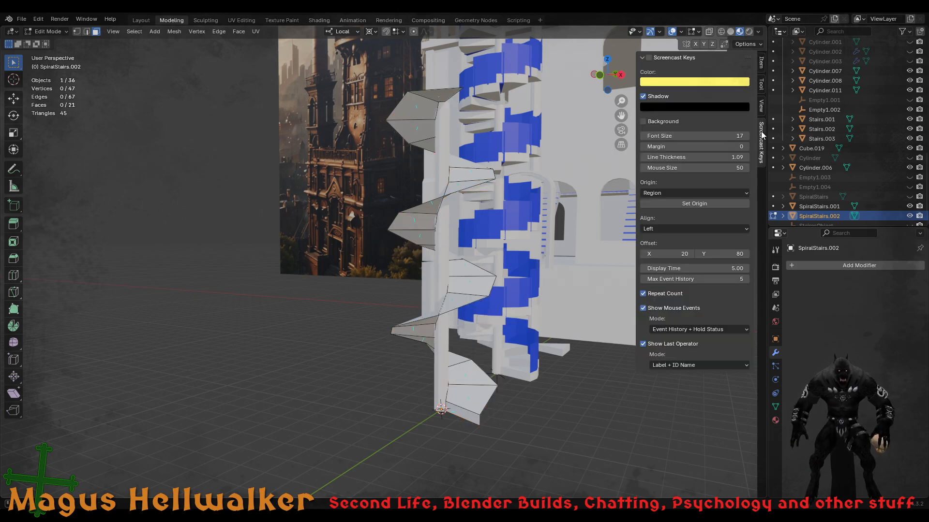
{"action": "left_click", "coordinate": [650, 58]}
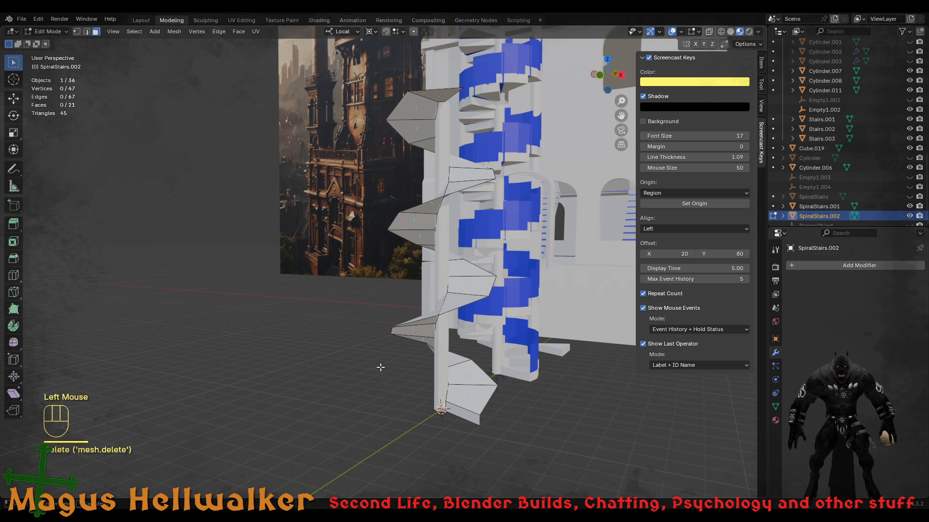
- Leave mesh editing and join the spiral ramp with the central pole, keeping the pole SpiralStairs.001 as the active object
{"action": "middle_click_drag", "start_coordinate": [454, 298], "coordinate": [416, 293]}
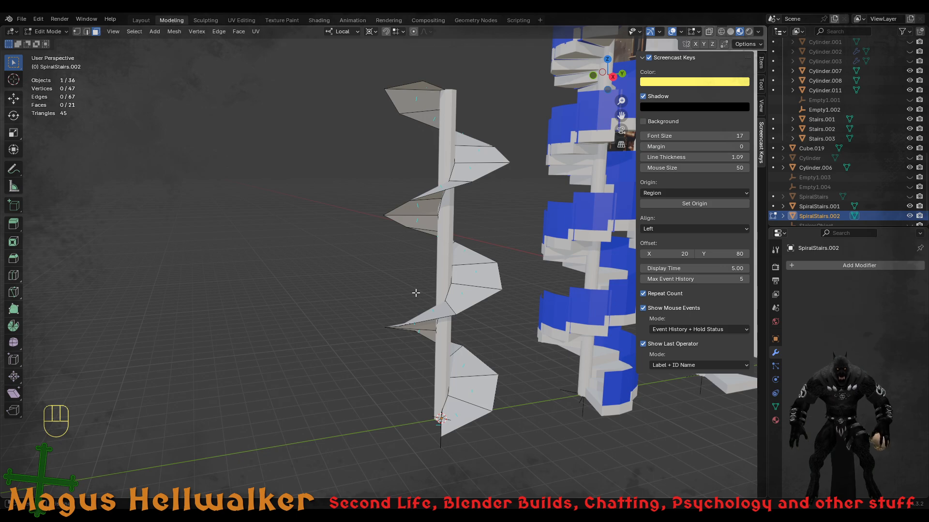
{"action": "middle_click_drag", "start_coordinate": [501, 296], "coordinate": [433, 288], "text": "shift"}
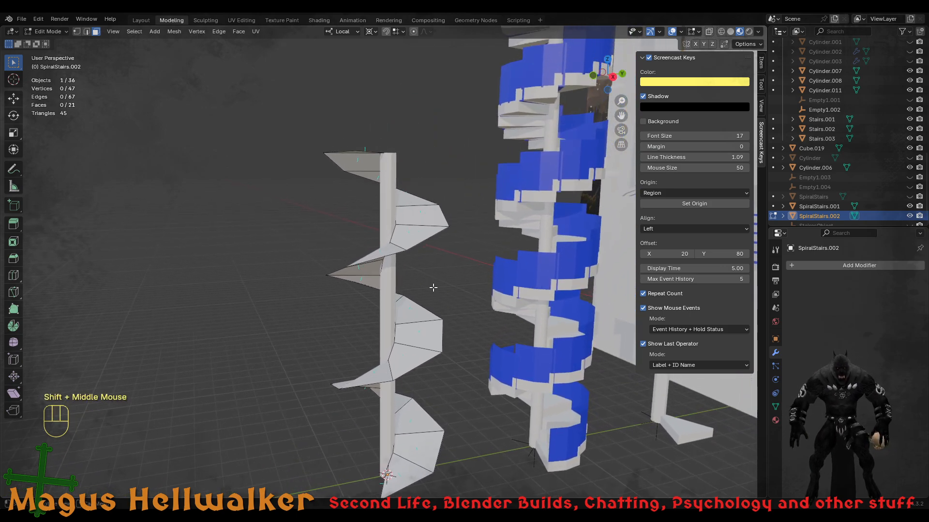
{"action": "scroll", "coordinate": [416, 281], "scroll_direction": "up", "scroll_amount": 2}
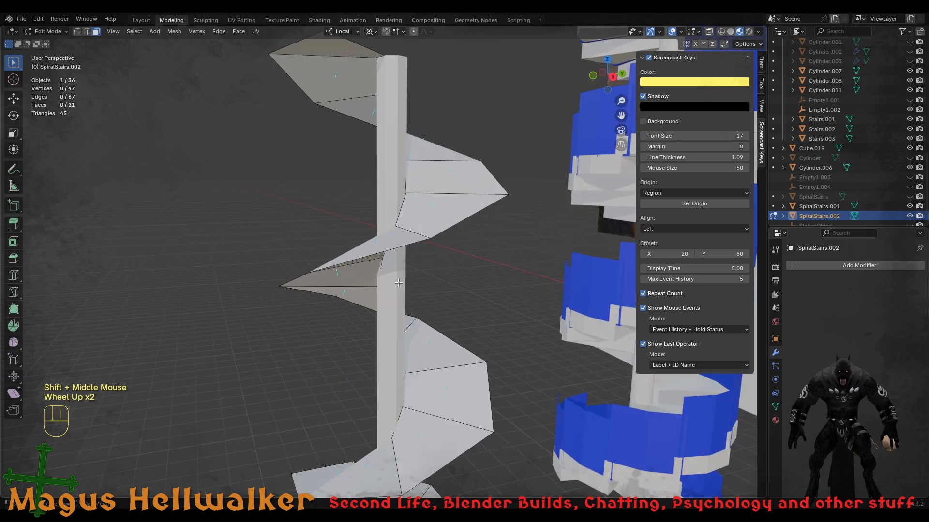
{"action": "scroll", "coordinate": [399, 280], "scroll_direction": "down", "scroll_amount": 1}
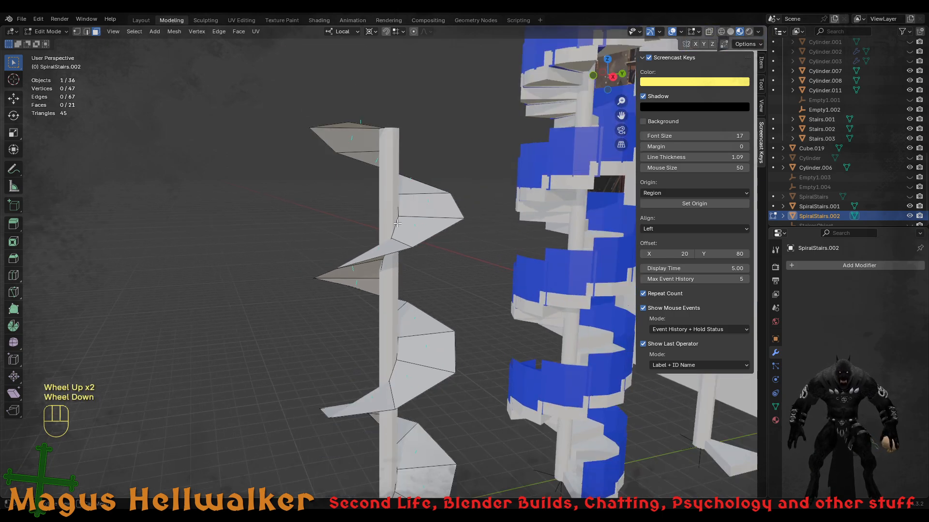
{"action": "key", "text": "Tab"}
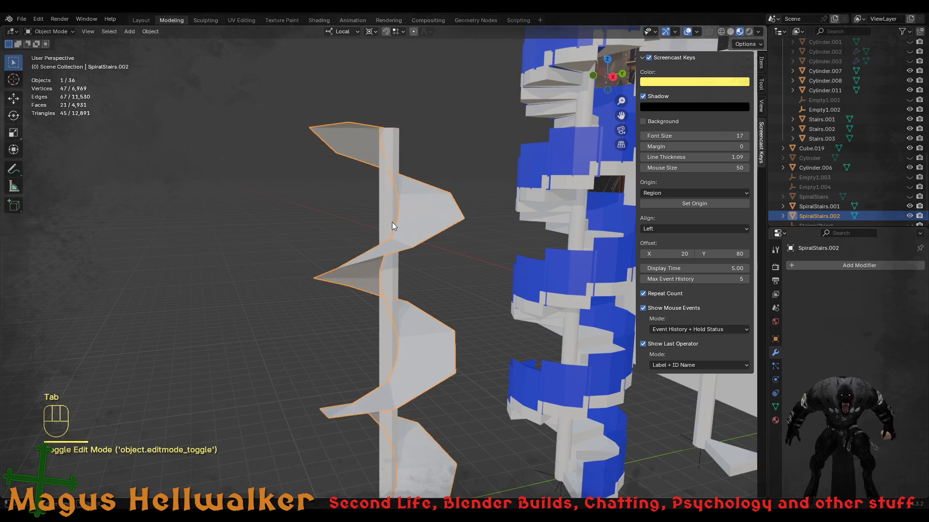
{"action": "left_click", "coordinate": [390, 223]}
{"action": "left_click", "coordinate": [413, 231], "text": "shift"}
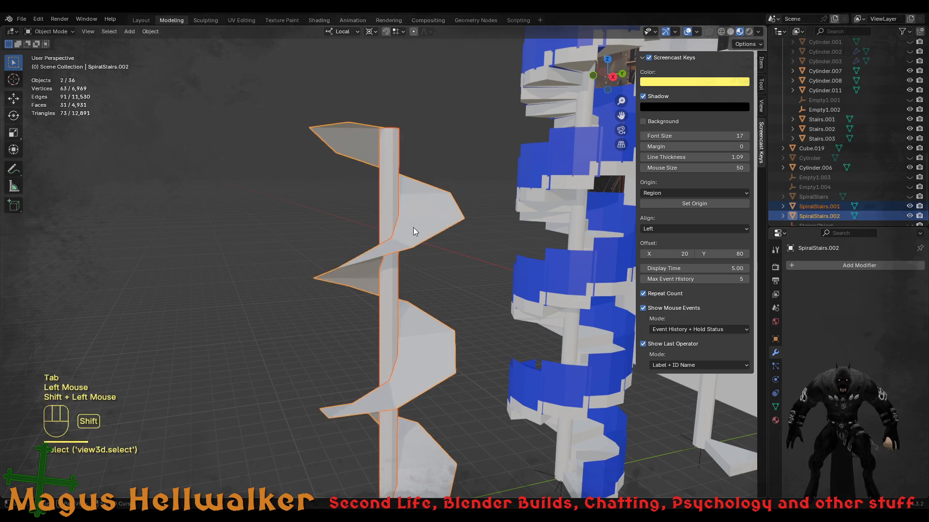
{"action": "left_click", "coordinate": [392, 222]}
{"action": "left_click", "coordinate": [414, 228]}
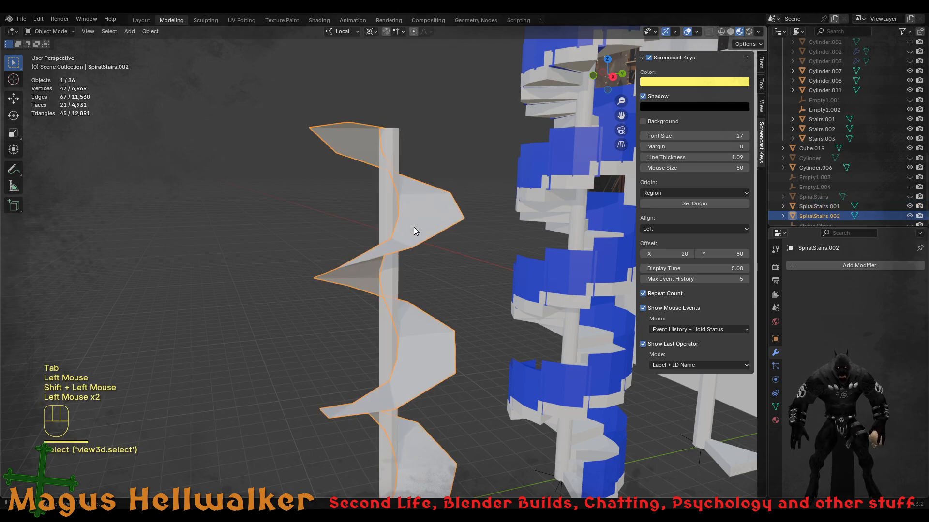
{"action": "left_click", "coordinate": [388, 223], "text": "shift"}
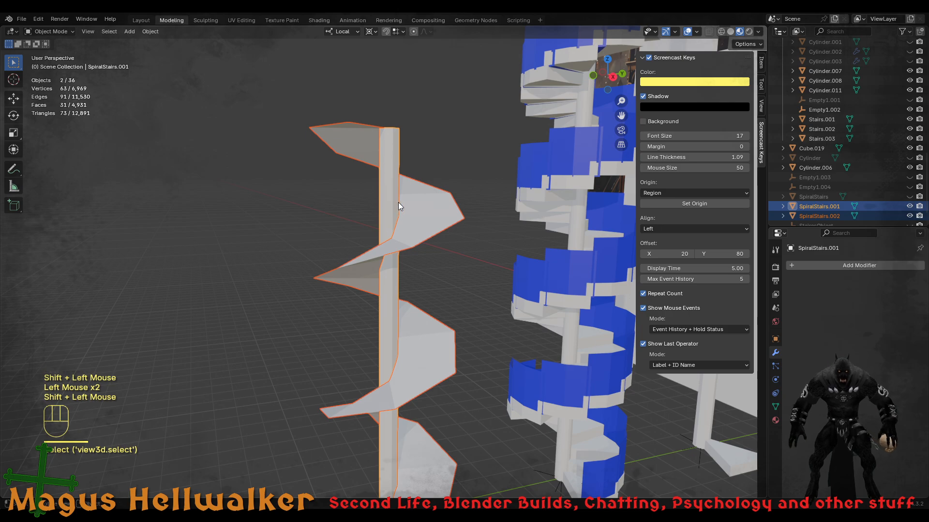
{"action": "key", "text": "ctrl+j"}
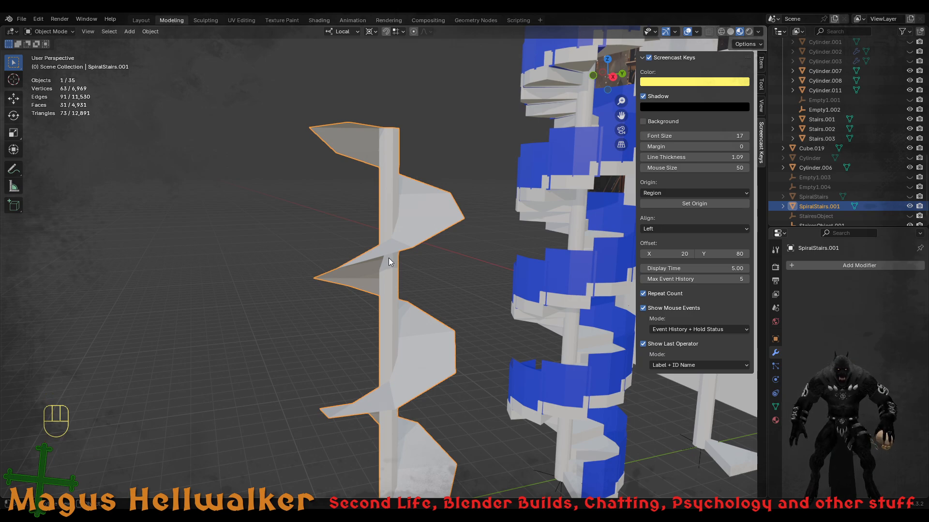
- Delete the octagonal cap face at the upper end of the central pole
{"action": "middle_click_drag", "start_coordinate": [387, 258], "coordinate": [401, 309]}
{"action": "scroll", "coordinate": [401, 309], "scroll_direction": "up", "scroll_amount": 1}
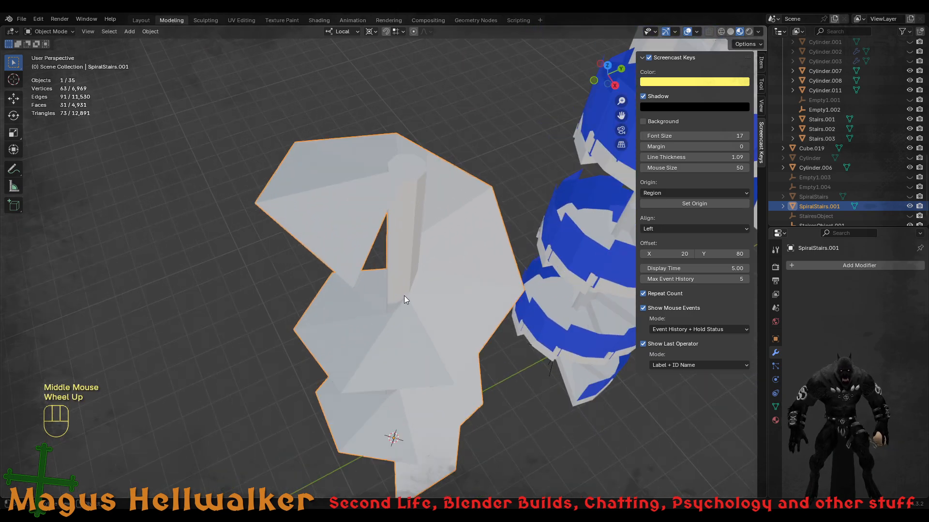
{"action": "key", "text": "Tab"}
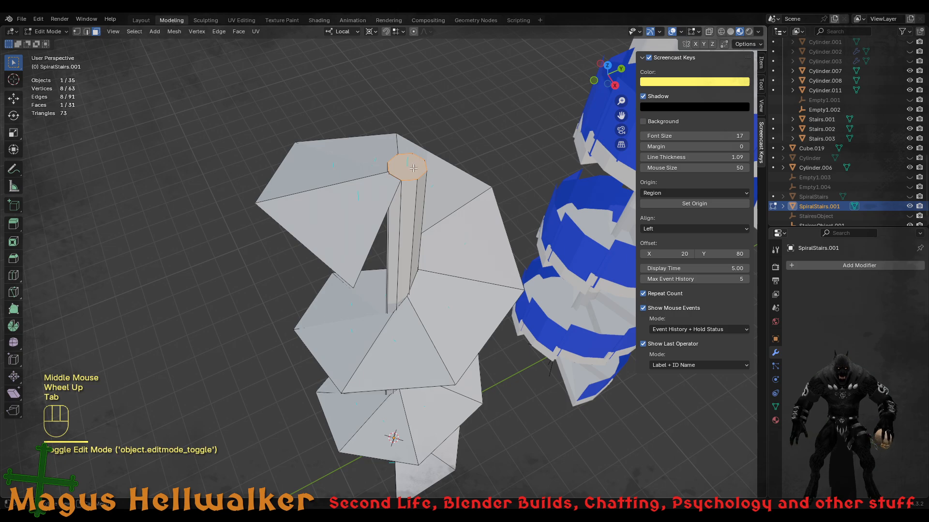
{"action": "left_click", "coordinate": [413, 168]}
{"action": "key", "text": "x"}
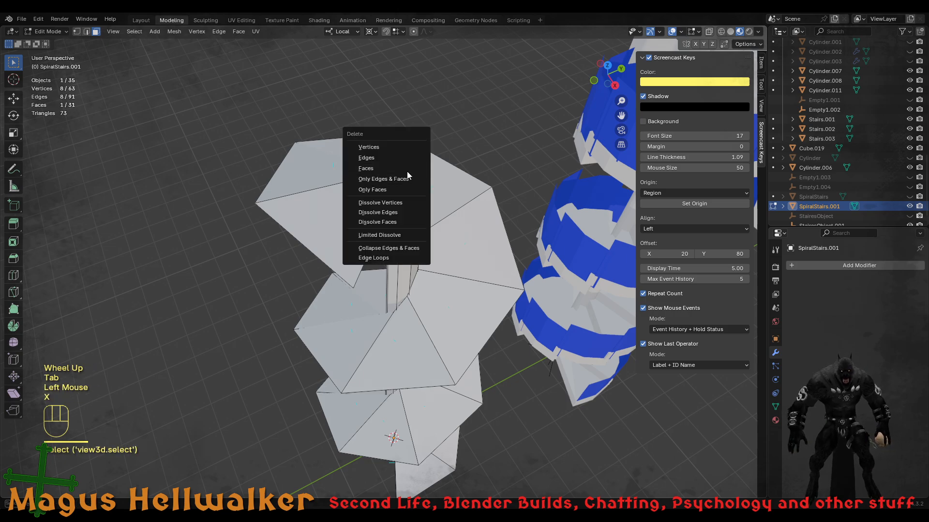
{"action": "left_click", "coordinate": [408, 169]}
- Delete the octagonal cap face at the lower end of the central pole and return to Object Mode
{"action": "middle_click_drag", "start_coordinate": [418, 443], "coordinate": [504, 263]}
{"action": "left_click", "coordinate": [491, 260]}
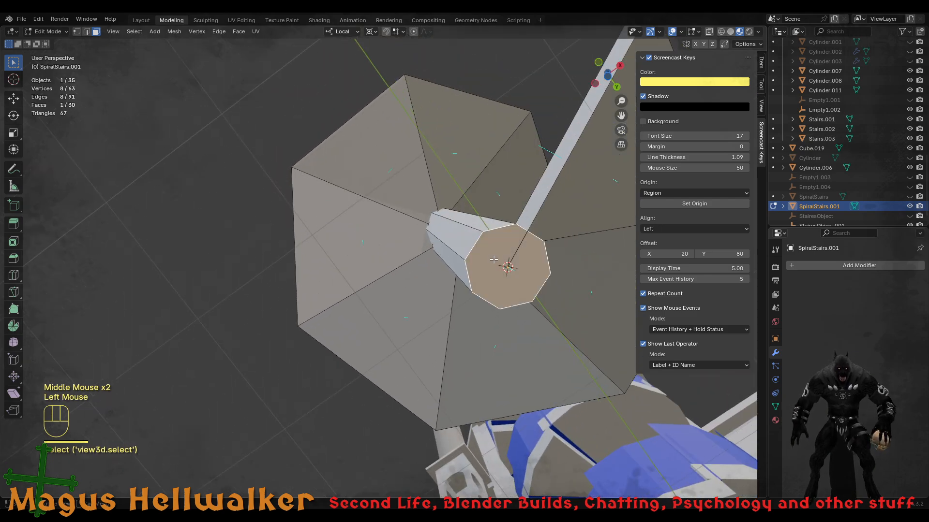
{"action": "key", "text": "x"}
{"action": "left_click", "coordinate": [493, 259]}
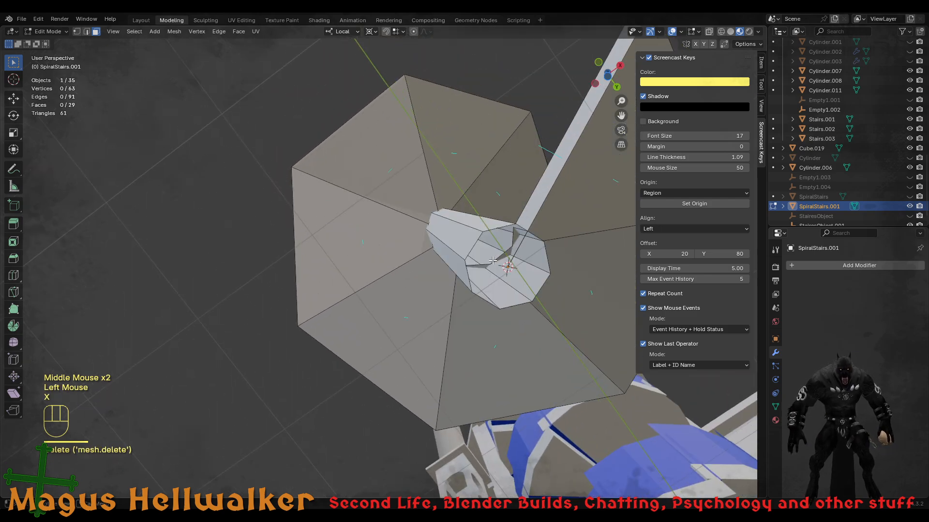
{"action": "middle_click_drag", "start_coordinate": [469, 160], "coordinate": [422, 274]}
{"action": "scroll", "coordinate": [413, 300], "scroll_direction": "down", "scroll_amount": 1}
{"action": "scroll", "coordinate": [411, 309], "scroll_direction": "down", "scroll_amount": 1}
{"action": "scroll", "coordinate": [401, 332], "scroll_direction": "up", "scroll_amount": 1}
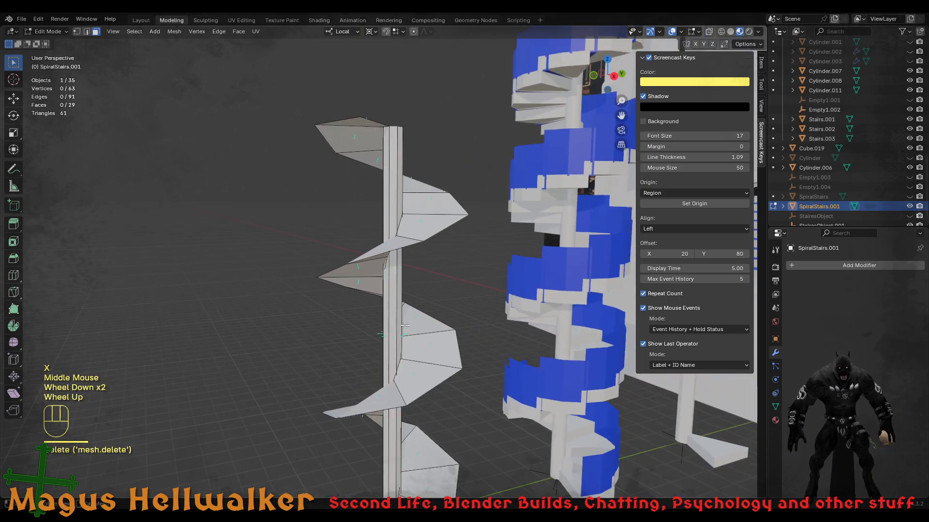
{"action": "key", "text": "Tab"}
- Duplicate the joined low-poly spiral ramp and move the copy about 35 m in the negative local X direction
{"action": "scroll", "coordinate": [409, 344], "scroll_direction": "down", "scroll_amount": 1}
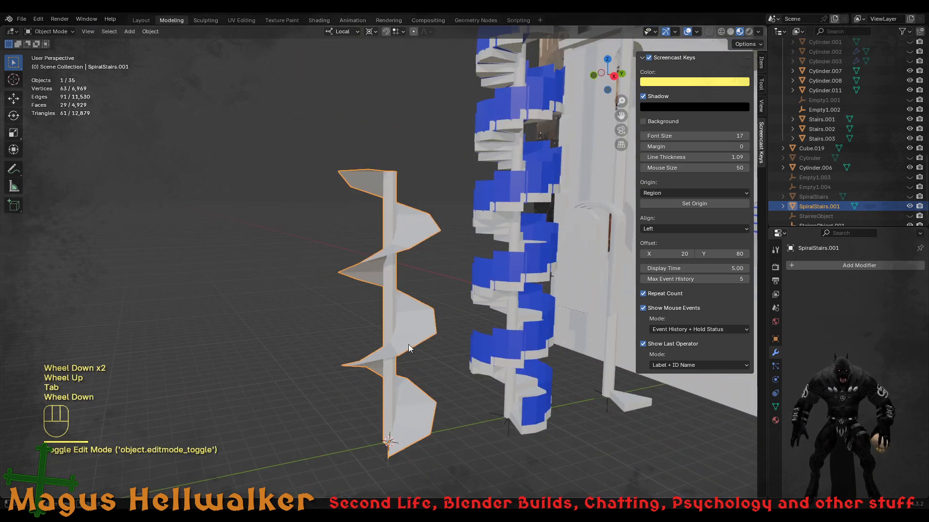
{"action": "key", "text": "shift"}
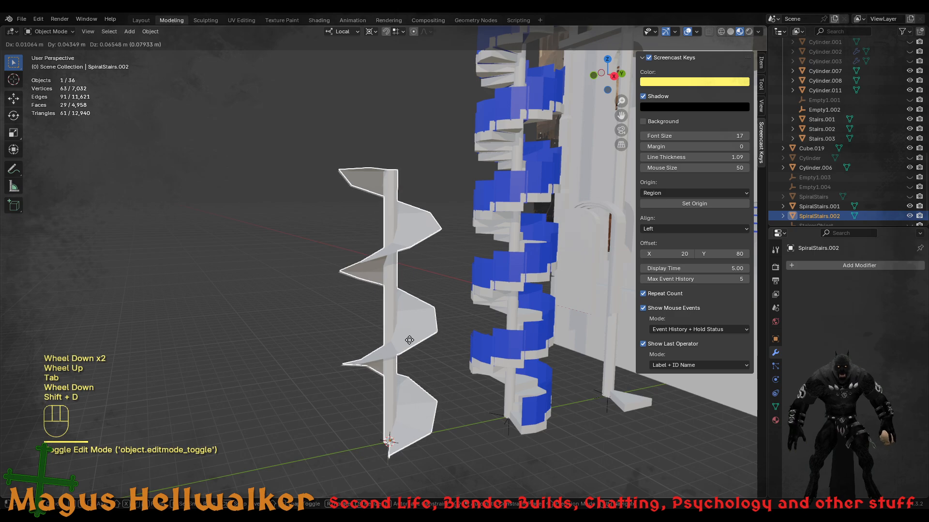
{"action": "key", "text": "x"}
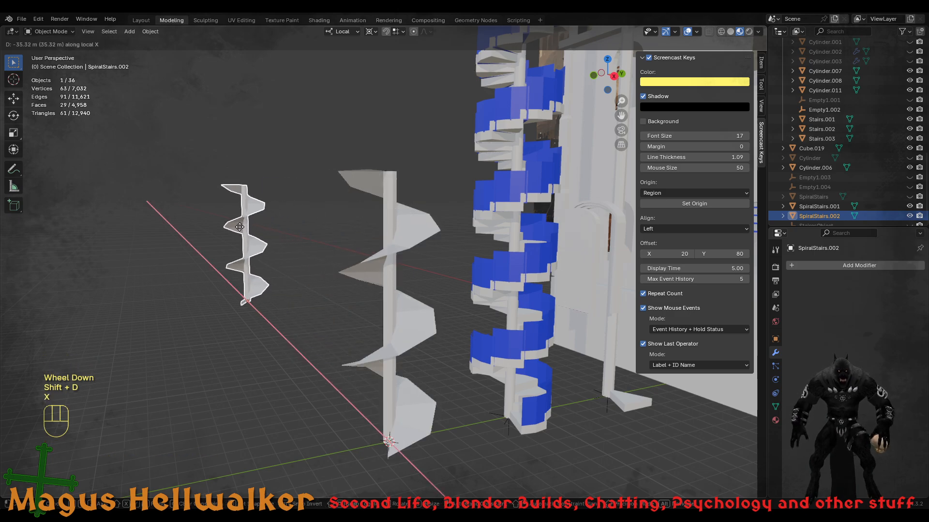
{"action": "left_click", "coordinate": [244, 249]}
- Assign the existing Physics material to the original low-poly spiral ramp SpiralStairs.001
{"action": "left_click", "coordinate": [417, 324]}
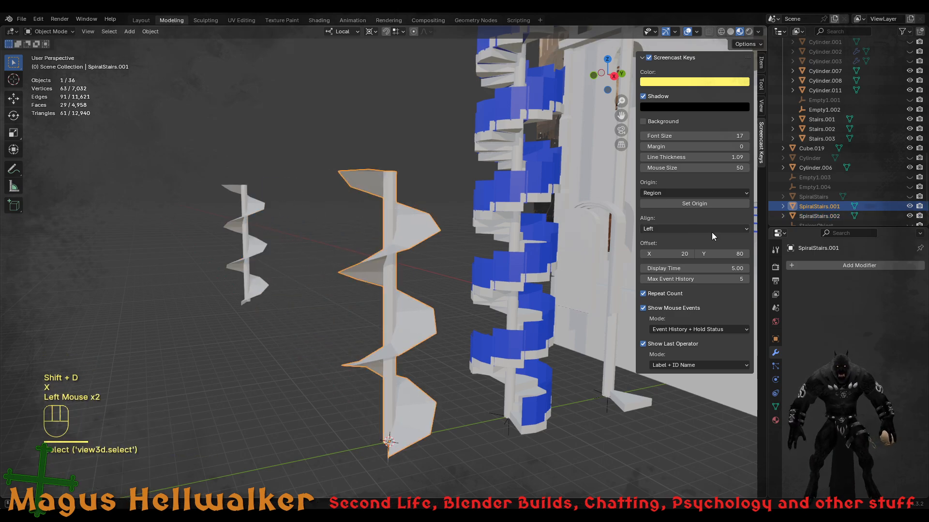
{"action": "mouse_move", "coordinate": [416, 340]}
{"action": "middle_mouse_down"}
{"action": "mouse_move", "coordinate": [481, 329]}
{"action": "mouse_move", "coordinate": [424, 335]}
{"action": "middle_mouse_up"}
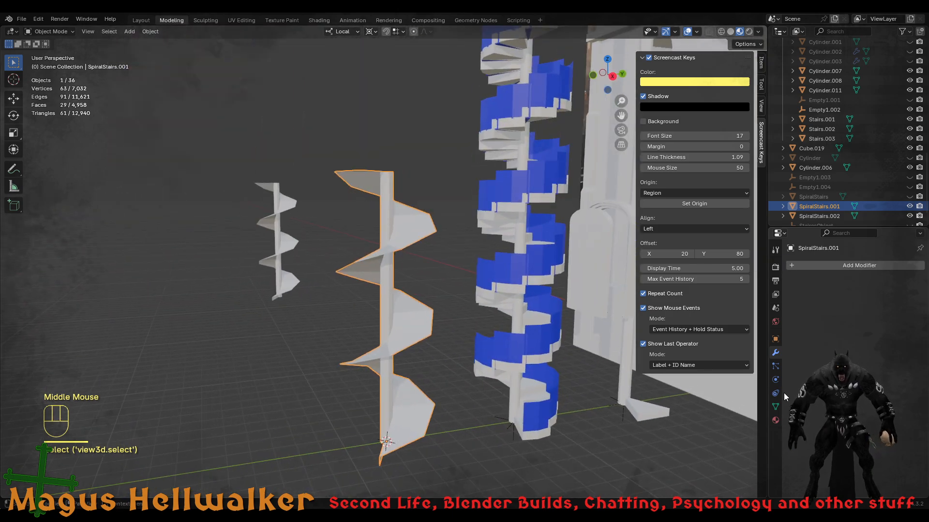
{"action": "left_click", "coordinate": [776, 420]}
{"action": "left_click", "coordinate": [792, 306]}
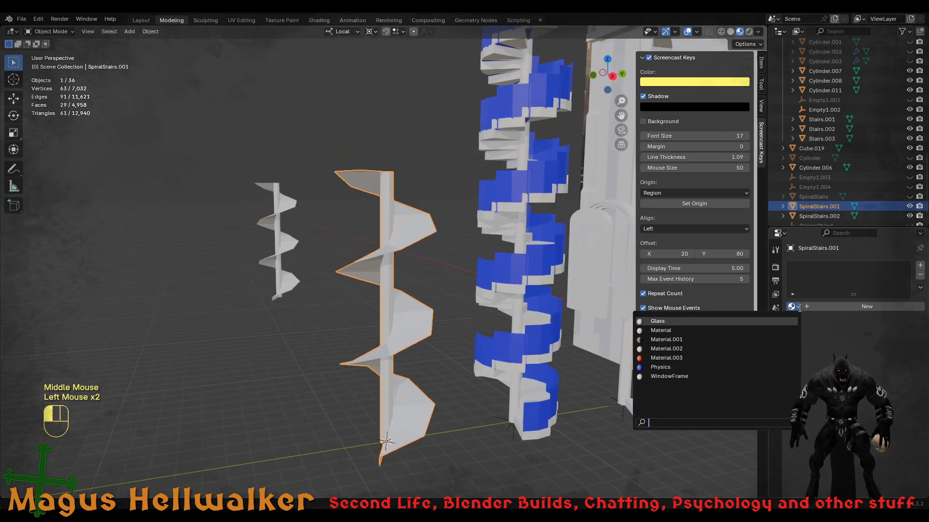
{"action": "left_click", "coordinate": [666, 367]}
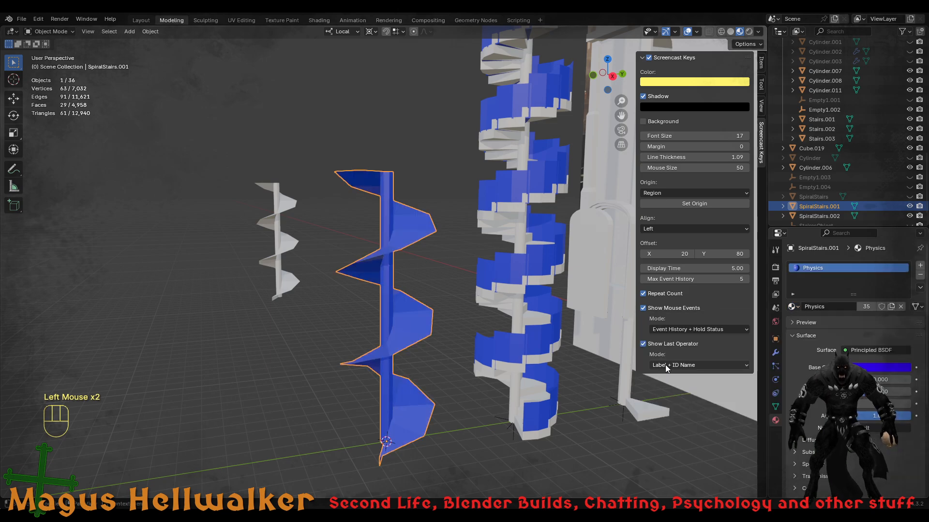
{"action": "scroll", "coordinate": [427, 362], "scroll_direction": "up", "scroll_amount": 1}
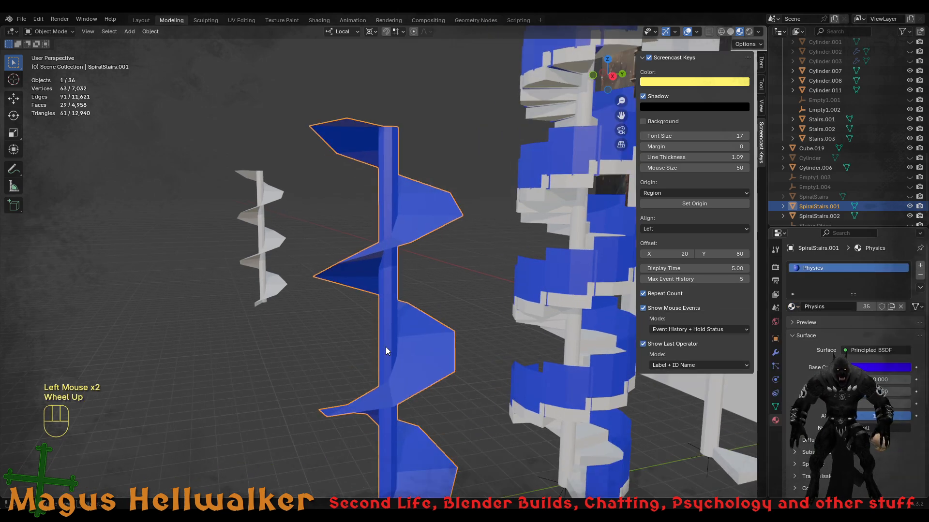
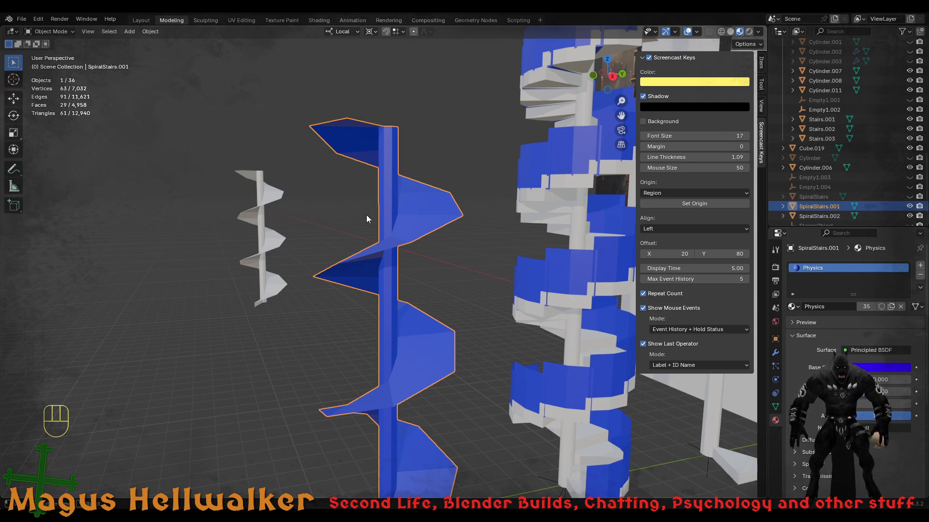
- Set the origin of the blue spiral ramp to its geometry
{"action": "scroll", "coordinate": [422, 376], "scroll_direction": "down", "scroll_amount": 1}
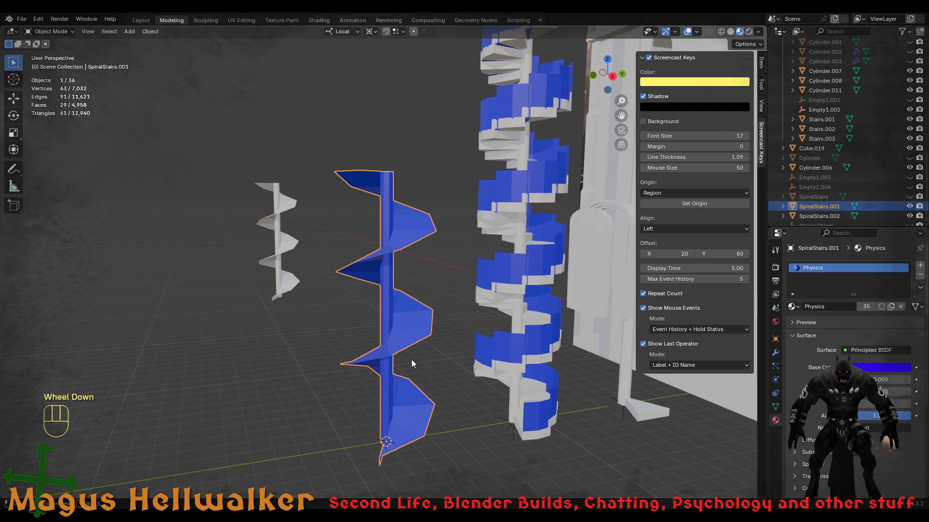
{"action": "left_click", "coordinate": [402, 309]}
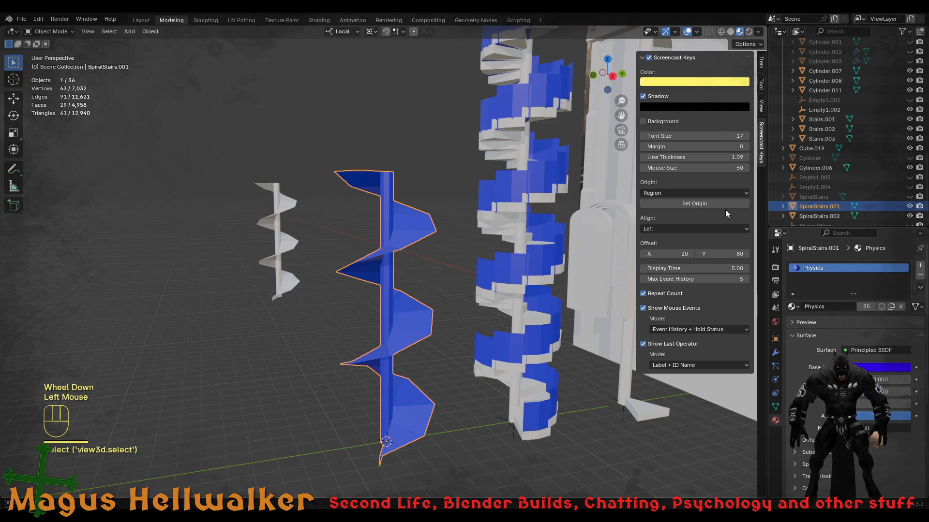
{"action": "left_click", "coordinate": [760, 64]}
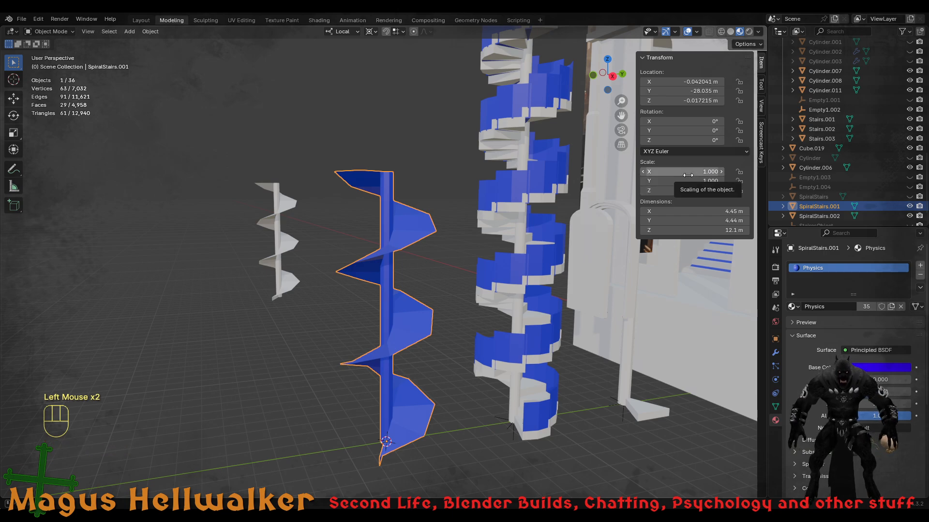
{"action": "right_click", "coordinate": [387, 317]}
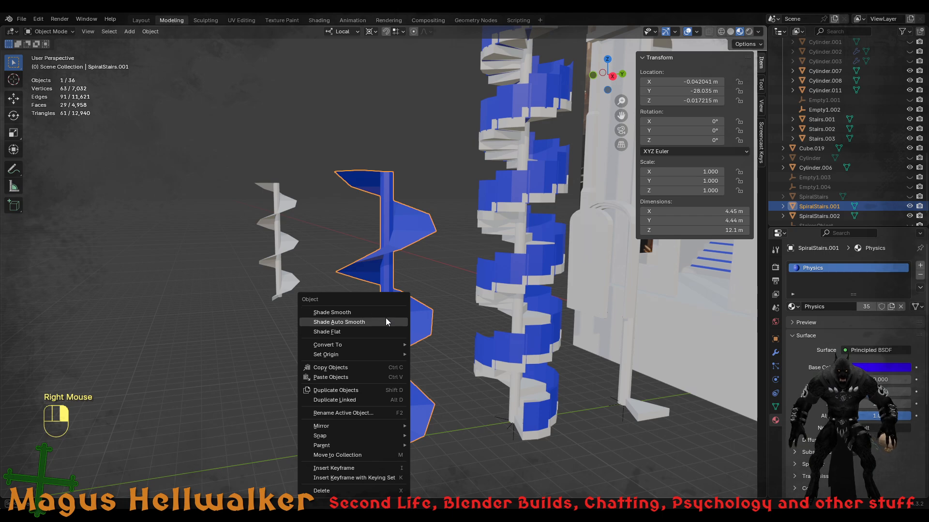
{"action": "mouse_move", "coordinate": [383, 352]}
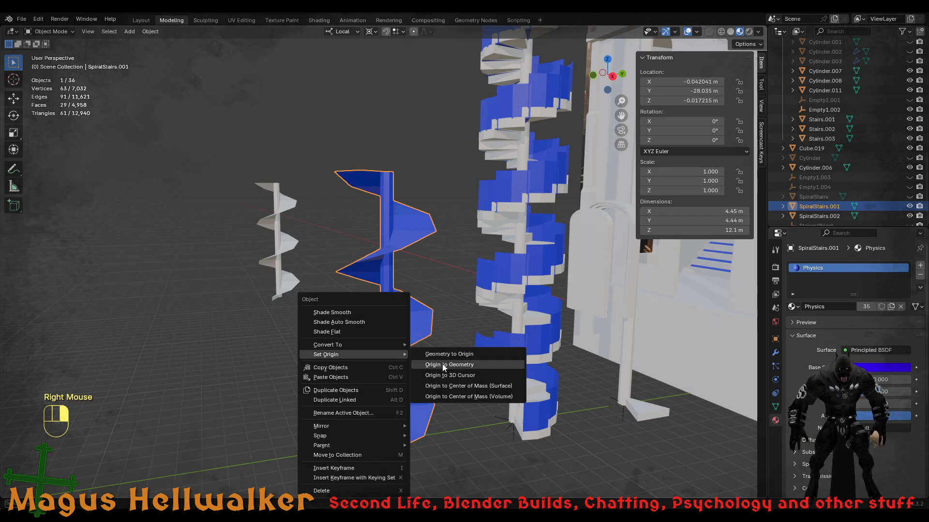
{"action": "left_click", "coordinate": [442, 363]}
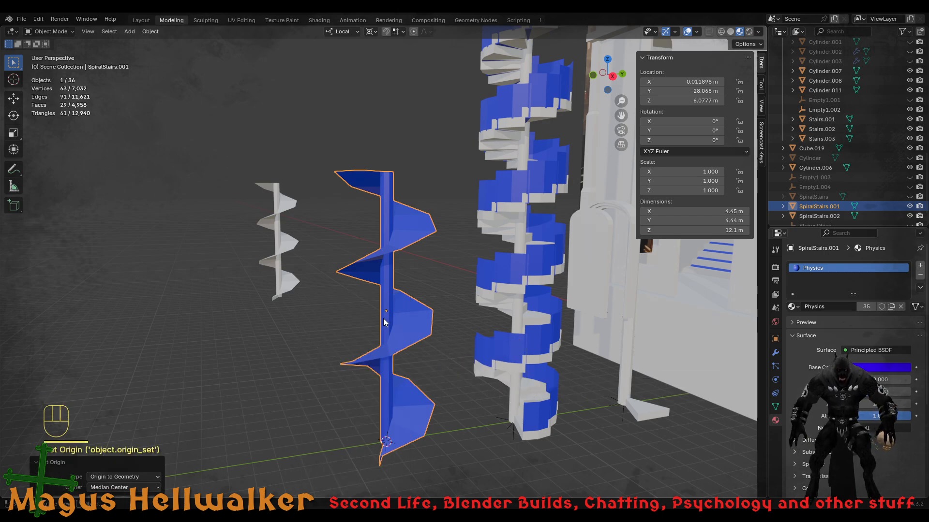
- Set the blue spiral ramp's scale to 0.99 on the X, Y and Z axes
{"action": "left_click", "coordinate": [684, 173]}
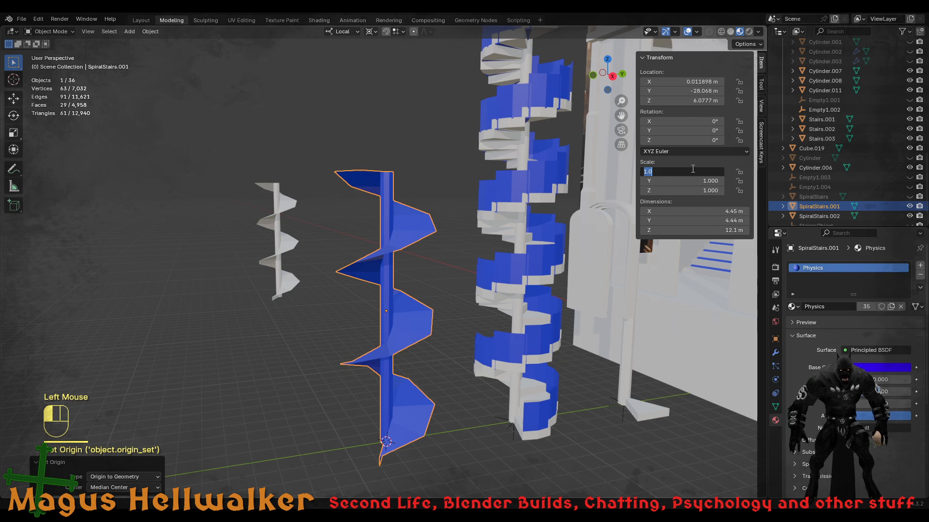
{"action": "key", "text": "BackSpace"}
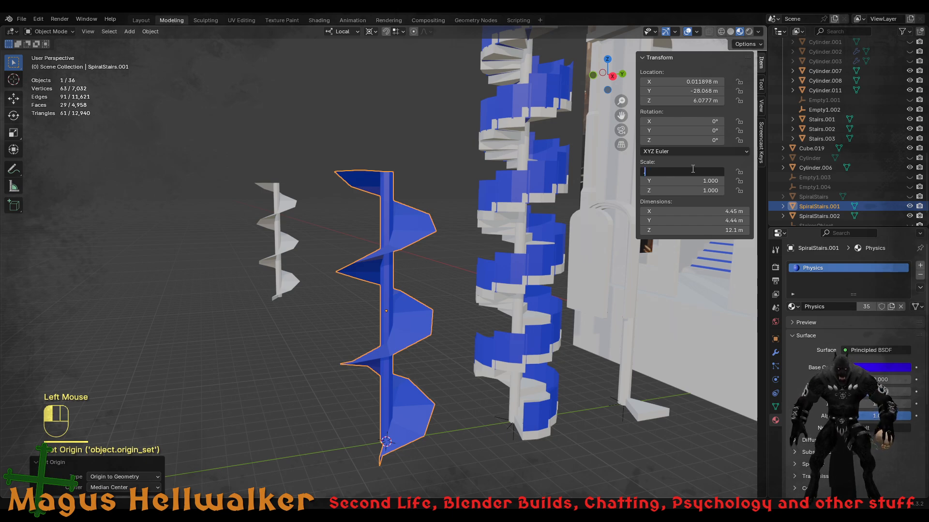
{"action": "type", "text": ".99"}
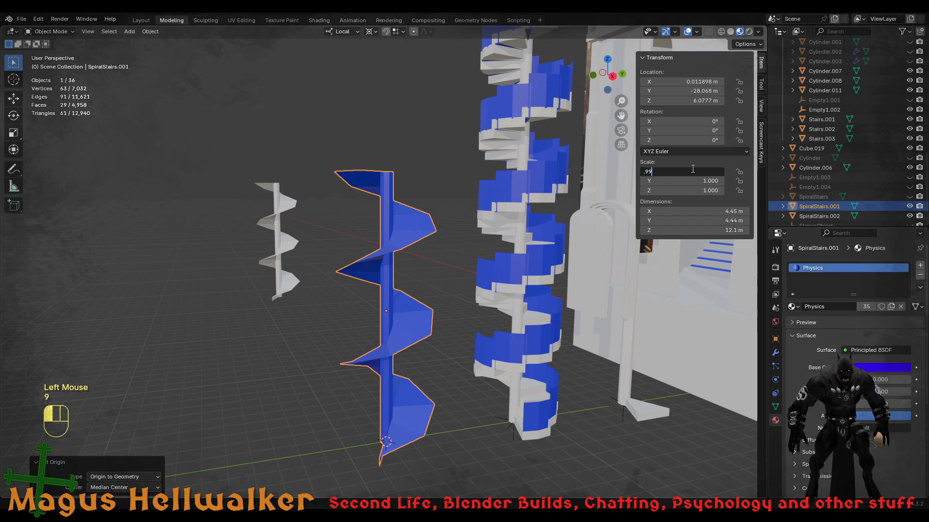
{"action": "key", "text": "Tab"}
{"action": "type", "text": ".99"}
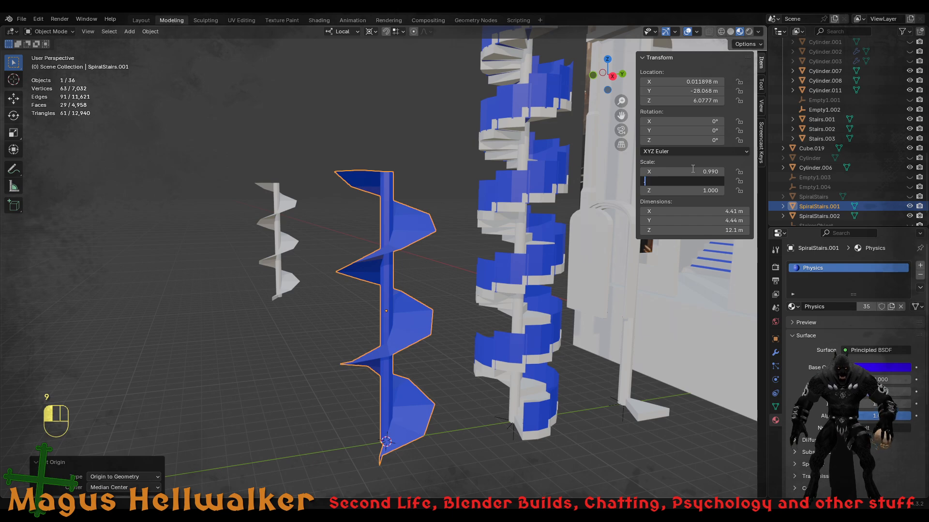
{"action": "key", "text": "Tab"}
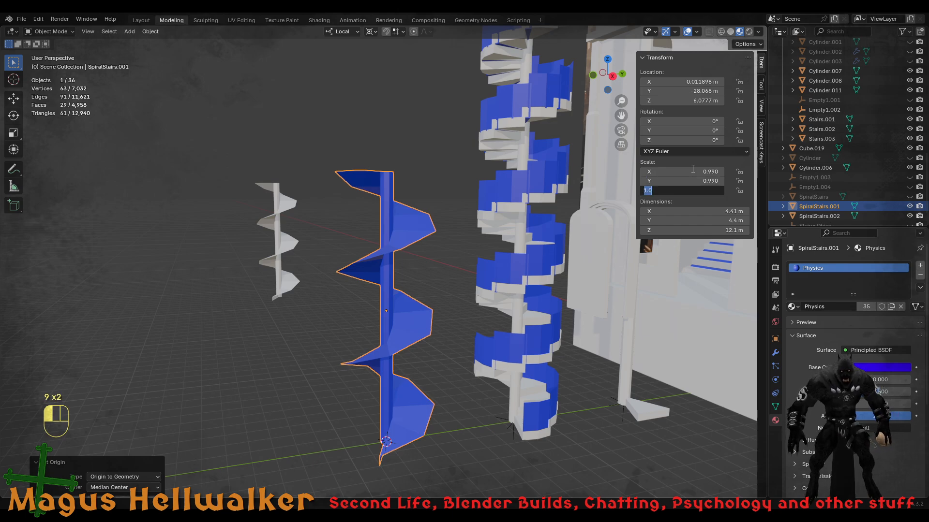
{"action": "type", "text": ".99"}
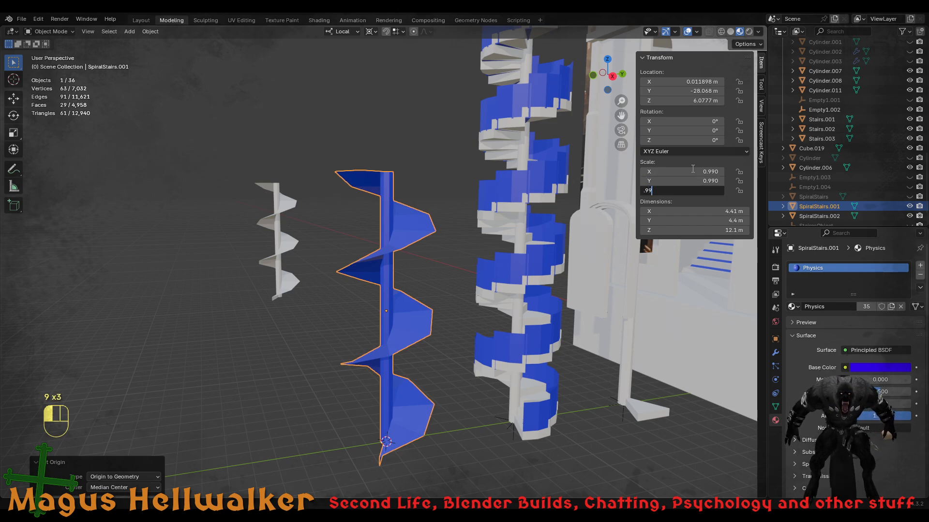
{"action": "left_click", "coordinate": [693, 169]}
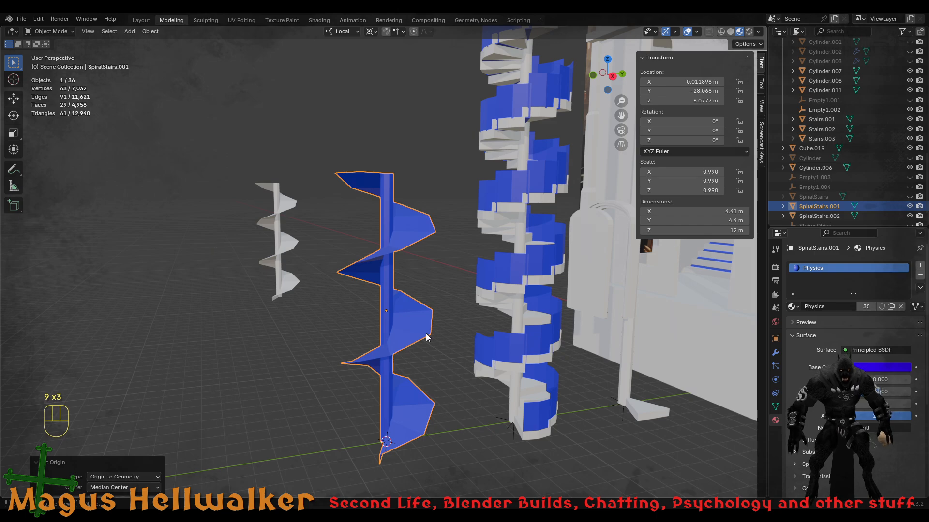
- Set the origin of the scaled spiral ramp to the 3D cursor at its base
{"action": "middle_click_drag", "start_coordinate": [425, 343], "coordinate": [407, 351]}
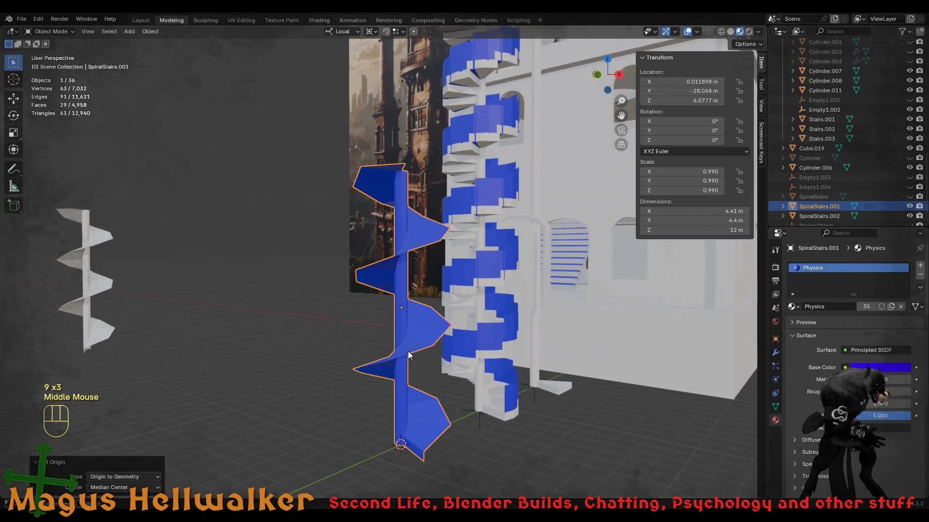
{"action": "right_click", "coordinate": [408, 351]}
{"action": "mouse_move", "coordinate": [417, 352]}
{"action": "left_click", "coordinate": [498, 369]}
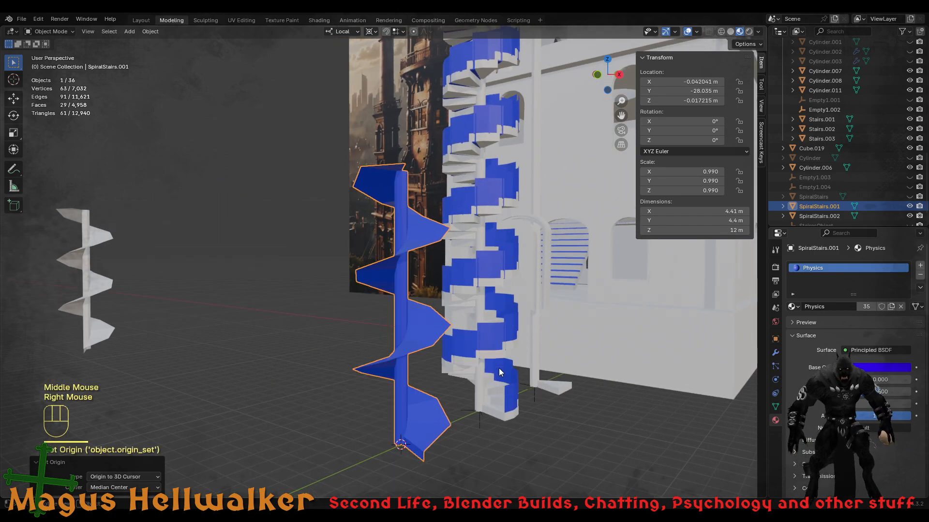
- Save the current Blender project file
{"action": "scroll", "coordinate": [396, 389], "scroll_direction": "down", "scroll_amount": 1}
{"action": "scroll", "coordinate": [396, 389], "scroll_direction": "up", "scroll_amount": 1}
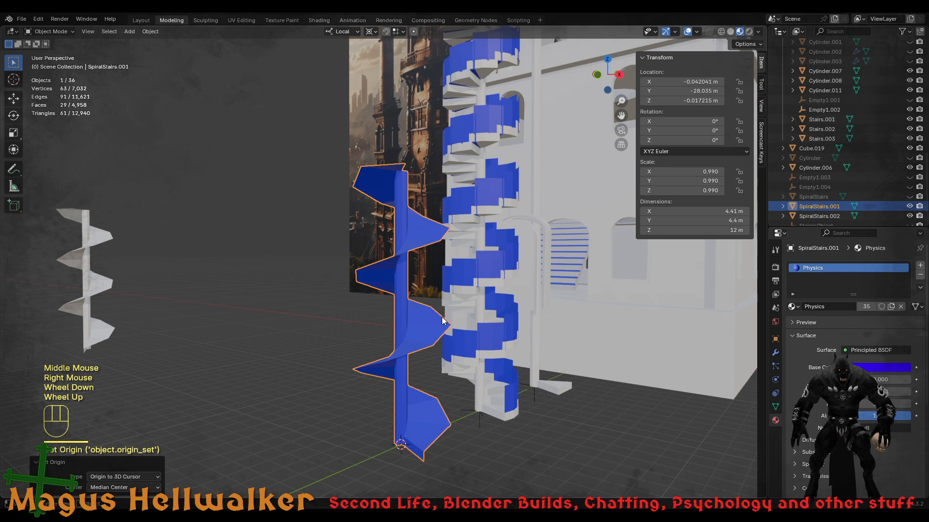
{"action": "middle_click_drag", "start_coordinate": [470, 379], "coordinate": [441, 306]}
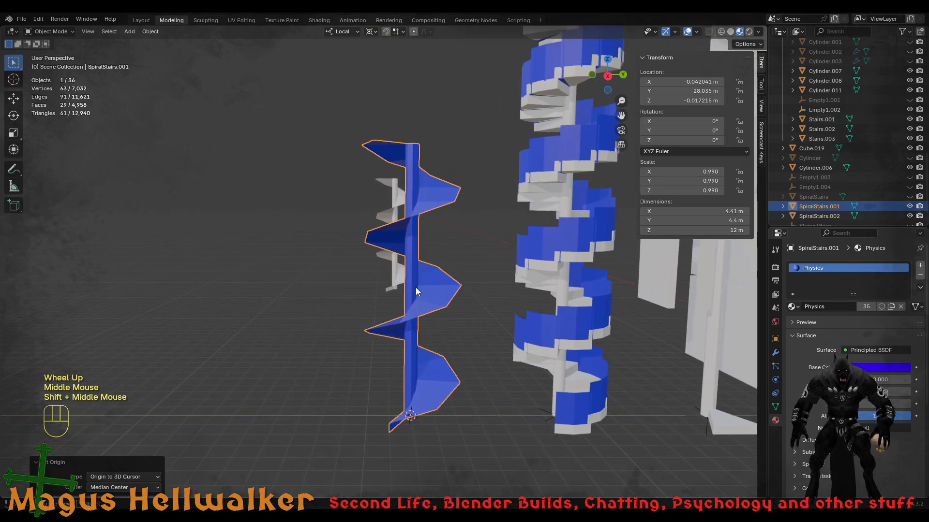
{"action": "key", "text": "ctrl+s"}
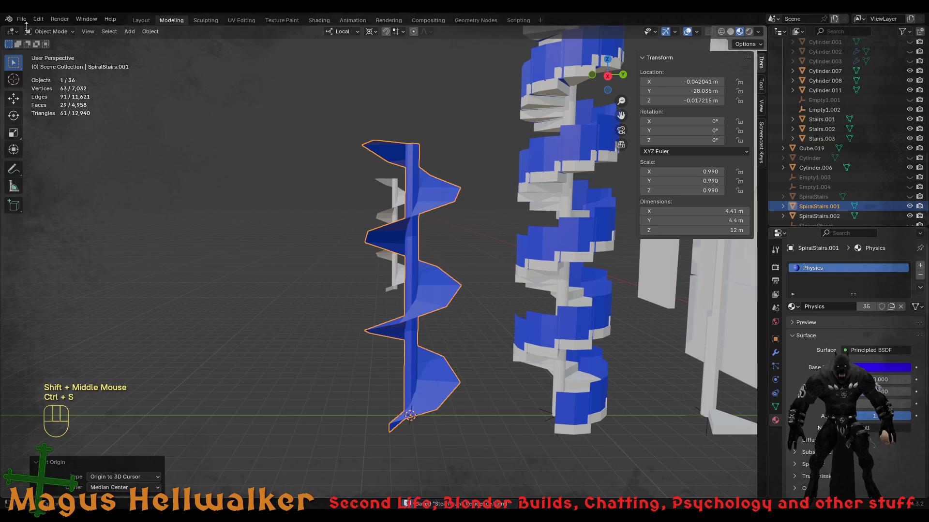
{"action": "left_click", "coordinate": [21, 18]}
{"action": "mouse_move", "coordinate": [63, 165]}
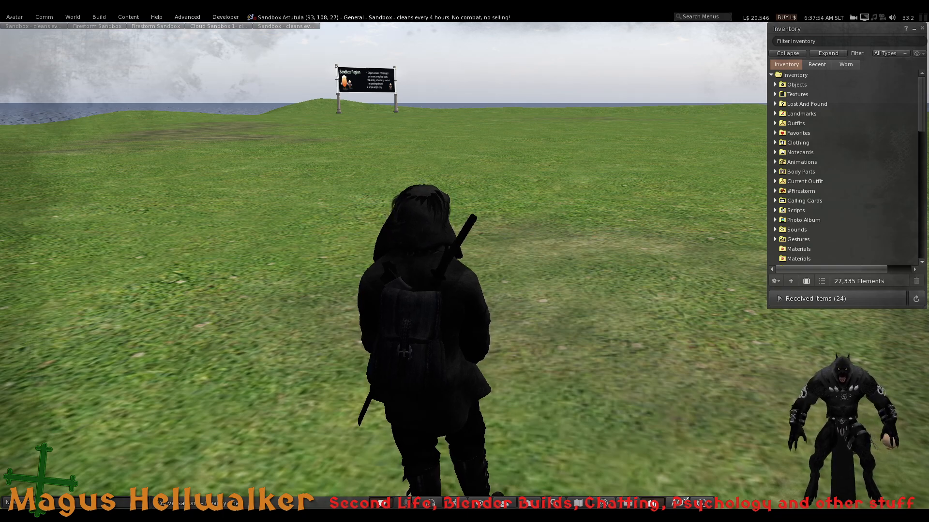
- Switch to the Second Life viewer and start a mesh model upload
{"action": "left_click_drag", "start_coordinate": [465, 261], "coordinate": [365, 276], "text": "ctrl+alt"}
{"action": "left_click", "coordinate": [99, 17]}
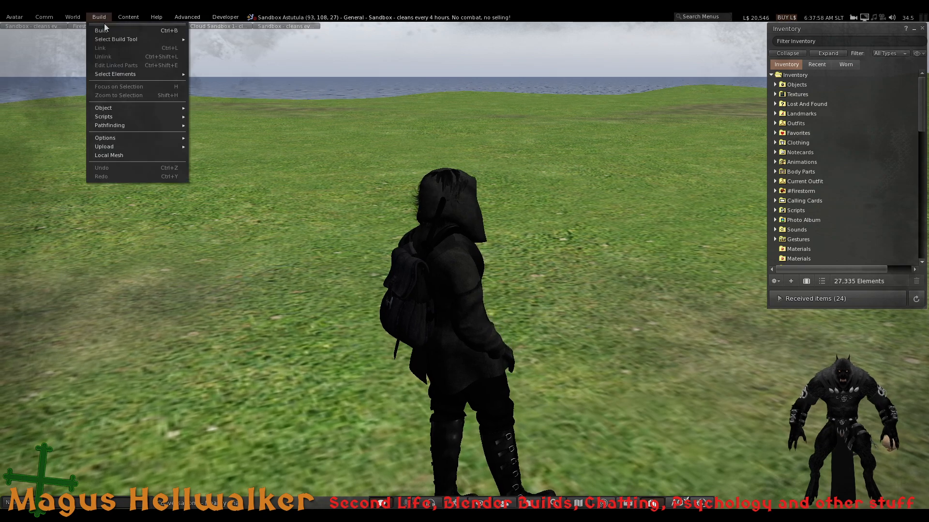
{"action": "mouse_move", "coordinate": [129, 147]}
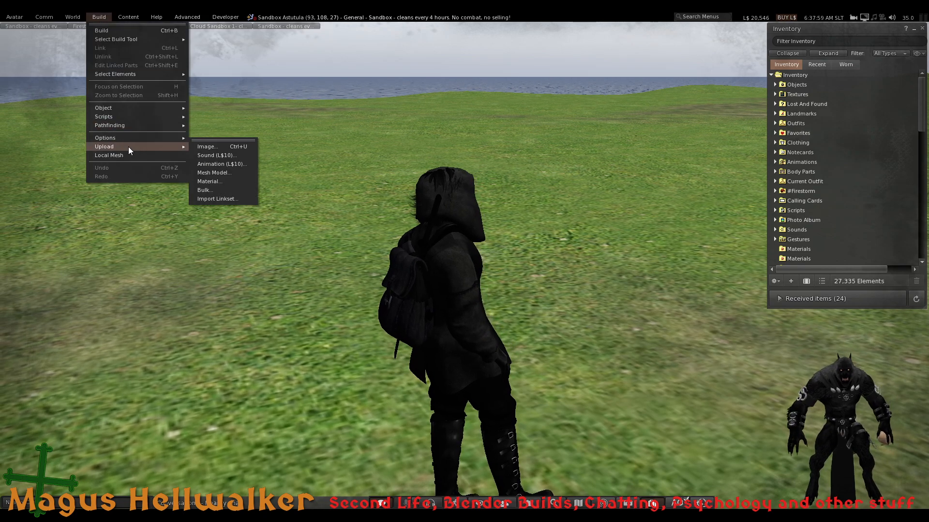
{"action": "left_click", "coordinate": [239, 173]}
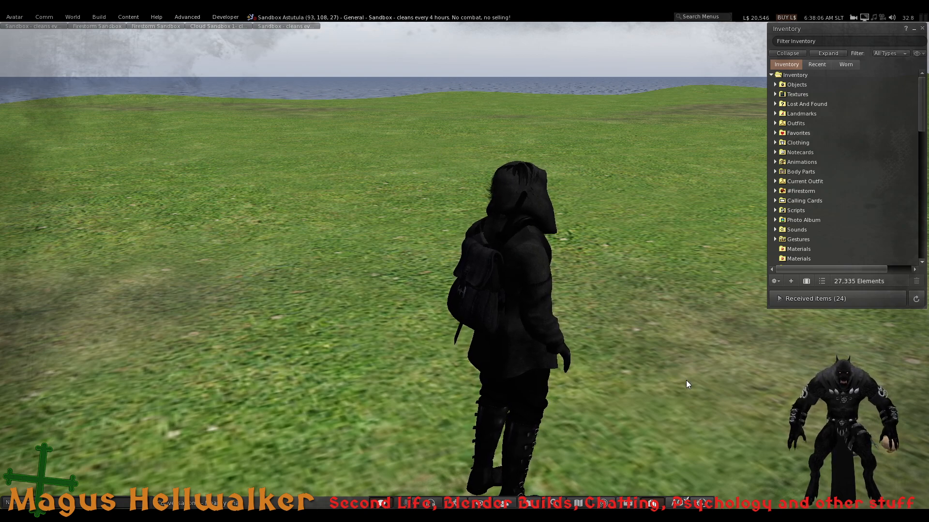
- Check the staircase preview with its physics overlay and name the model SpiralStairs
{"action": "left_click_drag", "start_coordinate": [382, 200], "coordinate": [389, 130]}
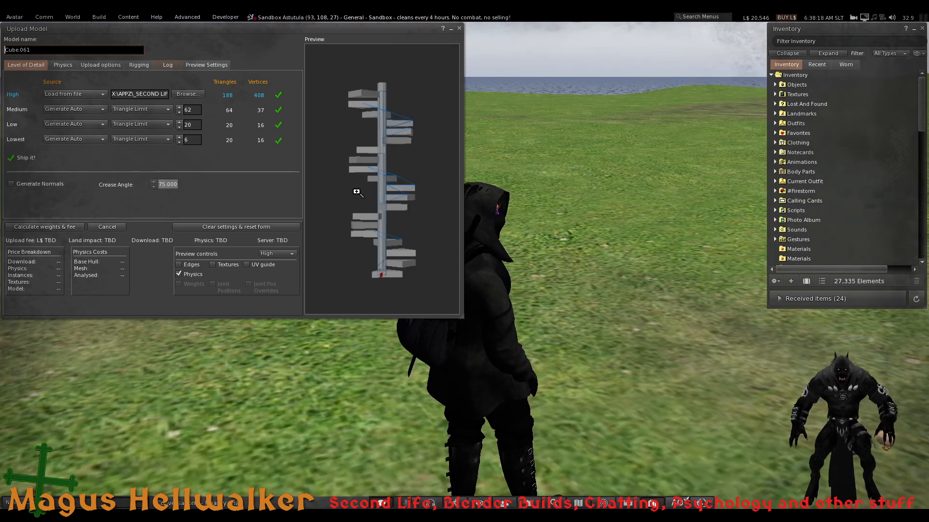
{"action": "left_click_drag", "start_coordinate": [366, 213], "coordinate": [392, 229]}
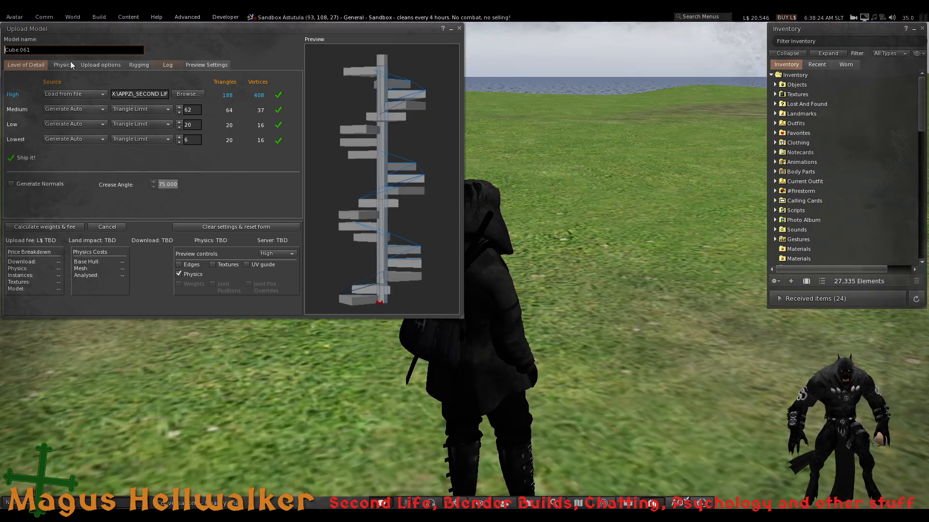
{"action": "double_click", "coordinate": [44, 50]}
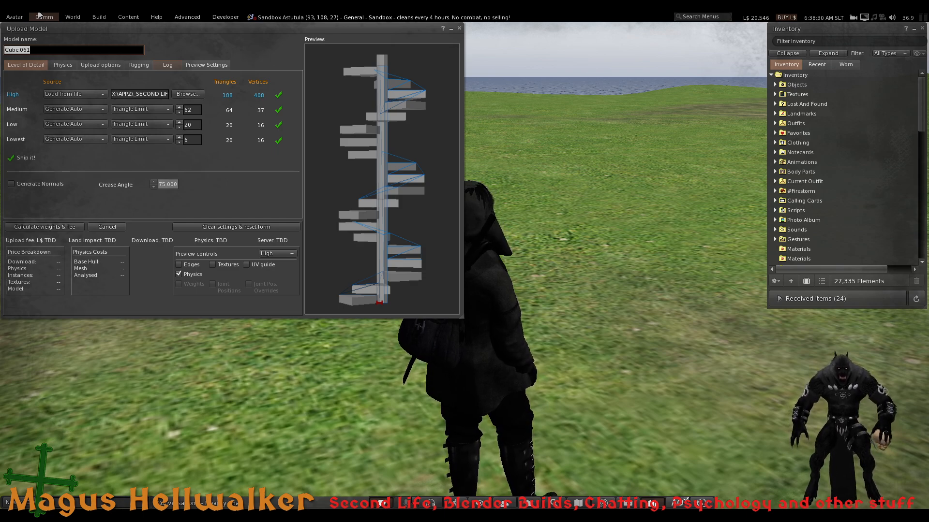
{"action": "type", "text": "Spiral"}
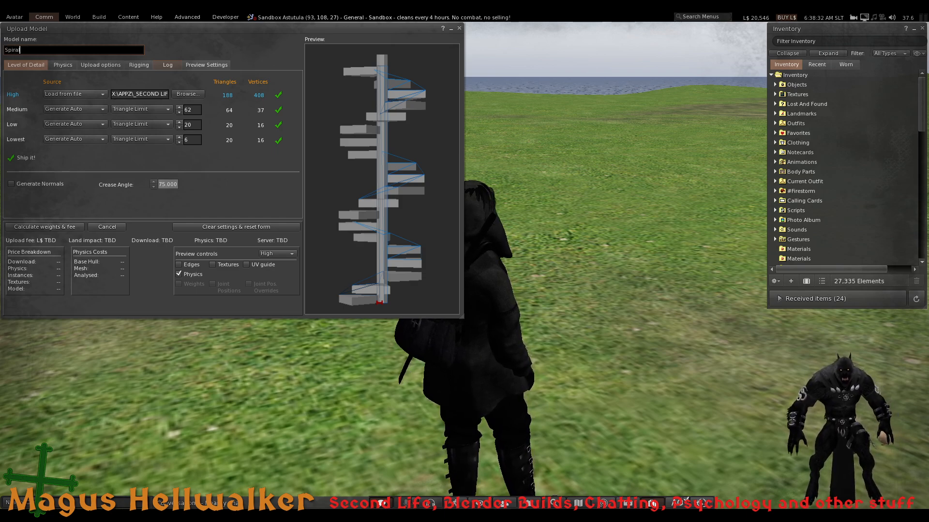
{"action": "type", "text": "Stairs"}
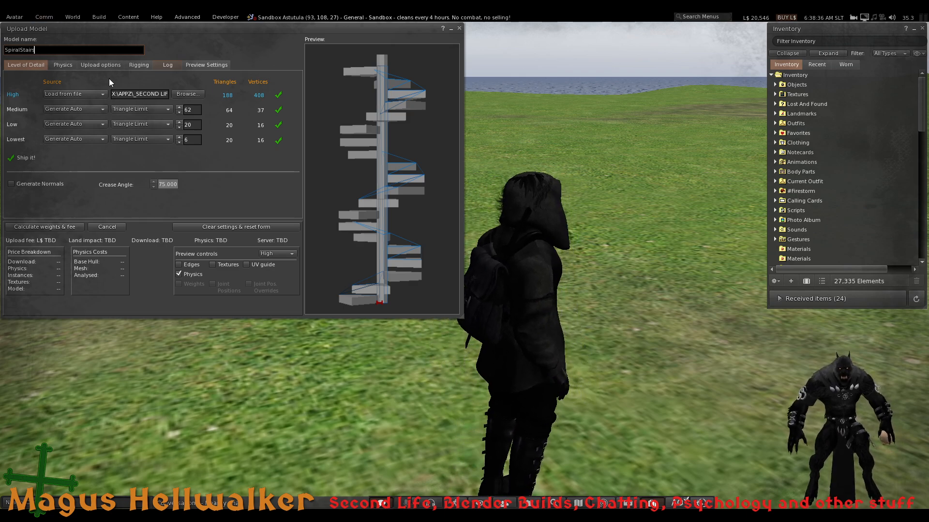
- Review the physics and upload options, and try to calculate the weights and fee for SpiralStairs
{"action": "left_click", "coordinate": [63, 64]}
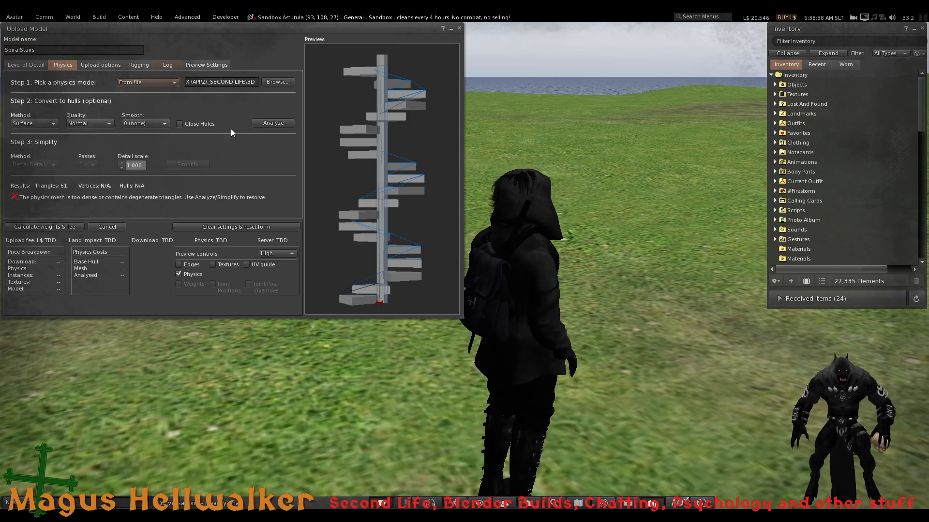
{"action": "left_click", "coordinate": [112, 64]}
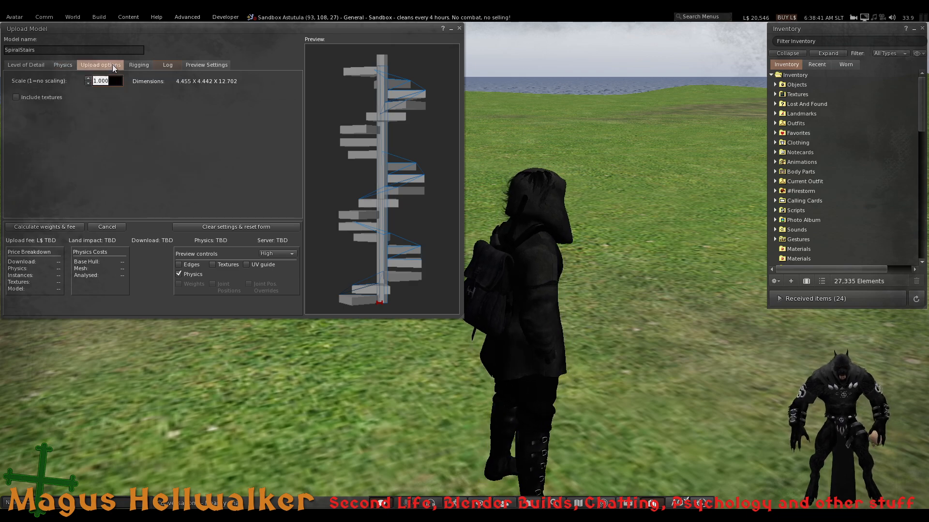
{"action": "left_click", "coordinate": [27, 62]}
{"action": "left_click", "coordinate": [56, 227]}
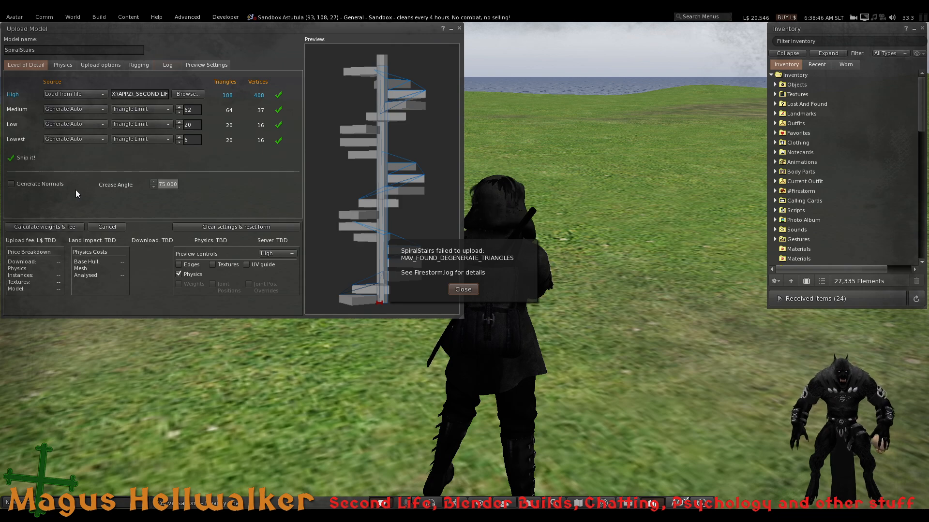
{"action": "left_click", "coordinate": [462, 290]}
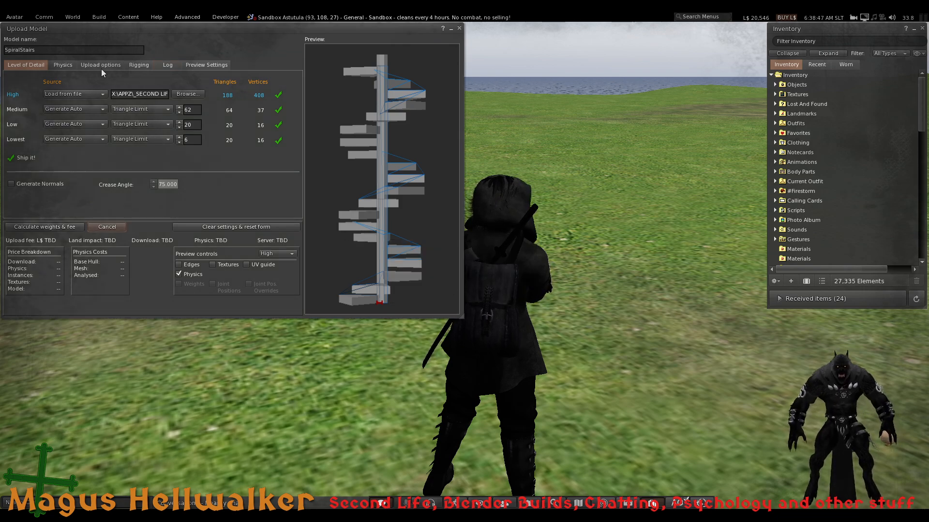
- Inspect the physics mesh around the staircase's base in the preview, and close the model upload to return to Blender
{"action": "left_click", "coordinate": [70, 66]}
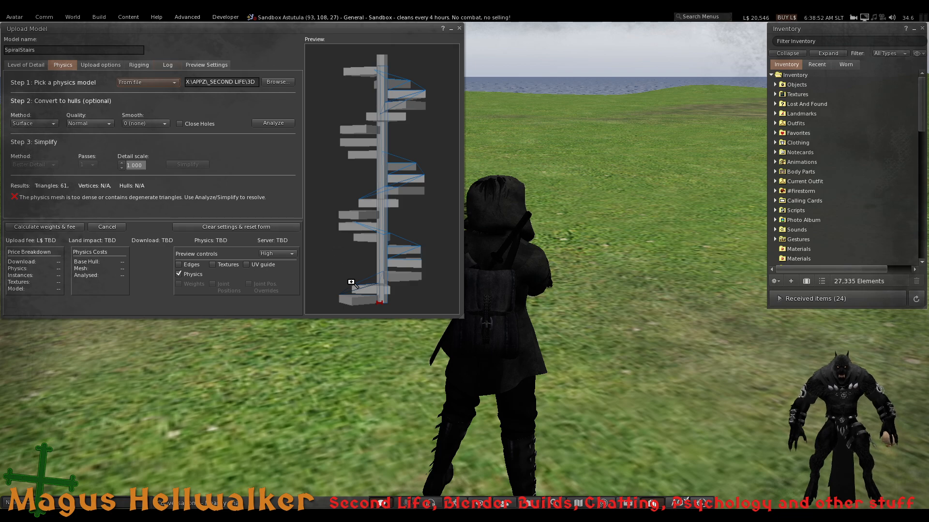
{"action": "left_click_drag", "start_coordinate": [380, 304], "coordinate": [368, 209]}
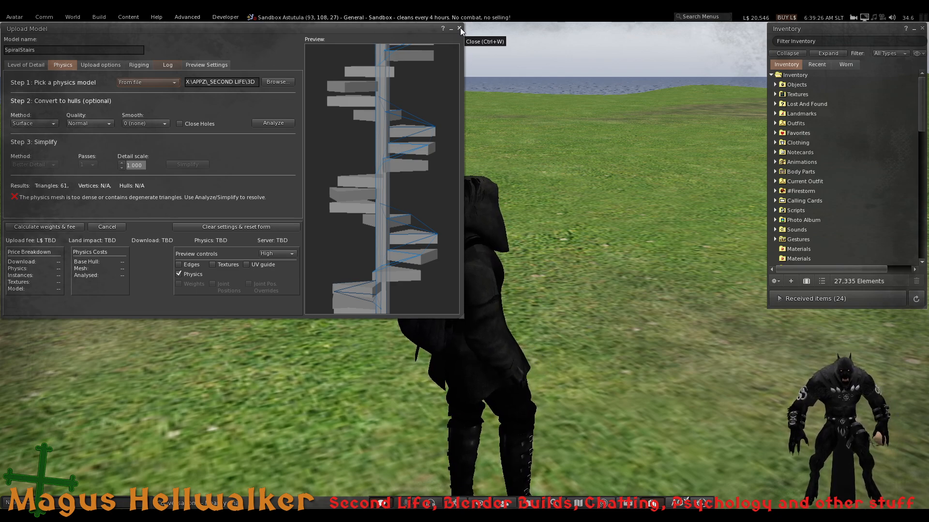
{"action": "left_click", "coordinate": [459, 28]}
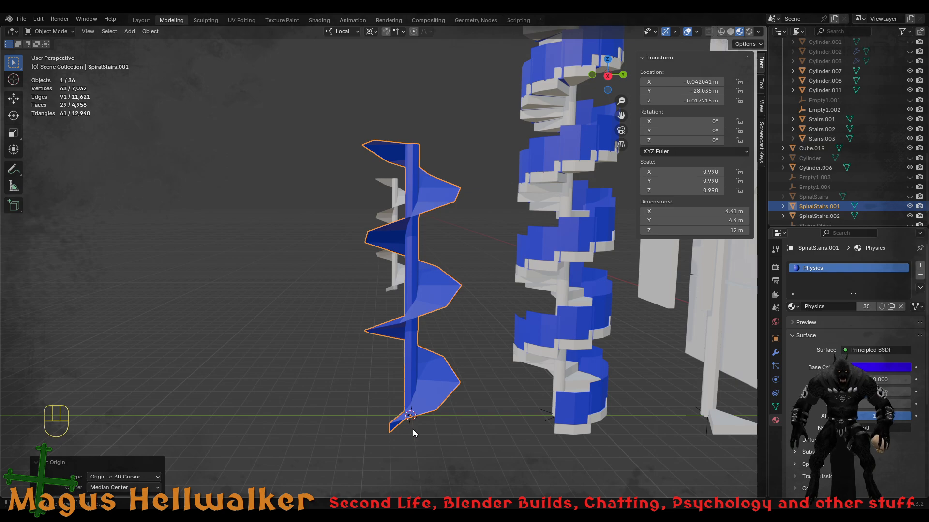
- Examine the underside of the blue spiral ramp in Edit Mode, where its lowest edge meets the central pole
{"action": "scroll", "coordinate": [413, 428], "scroll_direction": "up", "scroll_amount": 2}
{"action": "middle_click_drag", "start_coordinate": [423, 451], "coordinate": [404, 360]}
{"action": "scroll", "coordinate": [404, 357], "scroll_direction": "up", "scroll_amount": 1}
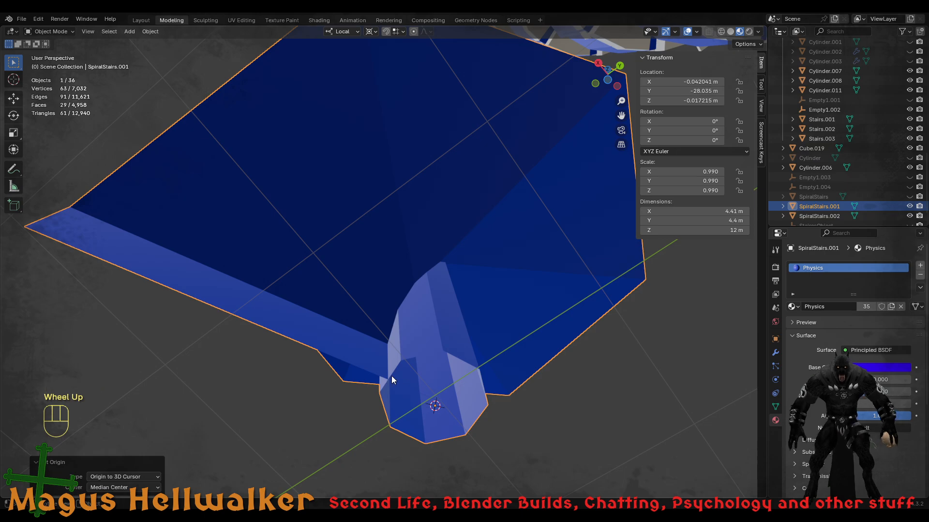
{"action": "scroll", "coordinate": [397, 372], "scroll_direction": "up", "scroll_amount": 1}
{"action": "scroll", "coordinate": [408, 387], "scroll_direction": "down", "scroll_amount": 1}
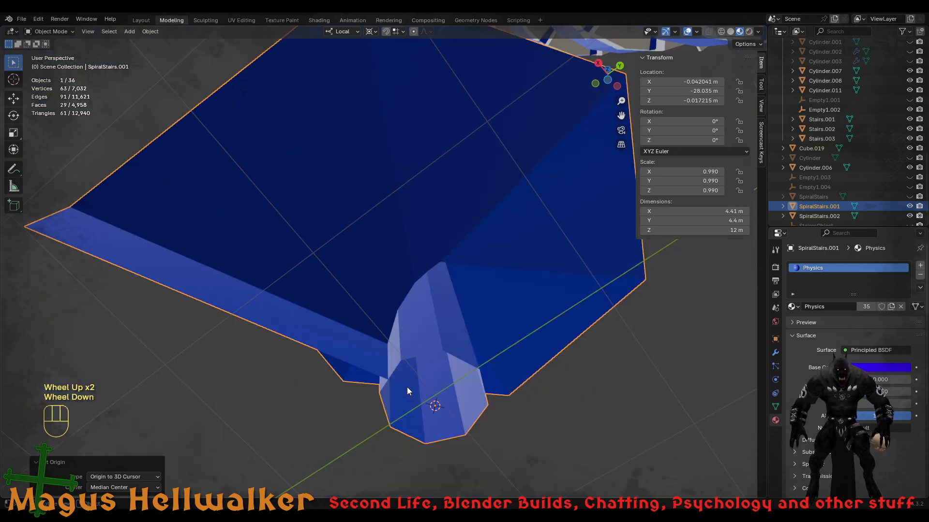
{"action": "left_click", "coordinate": [404, 359]}
{"action": "key", "text": "Tab"}
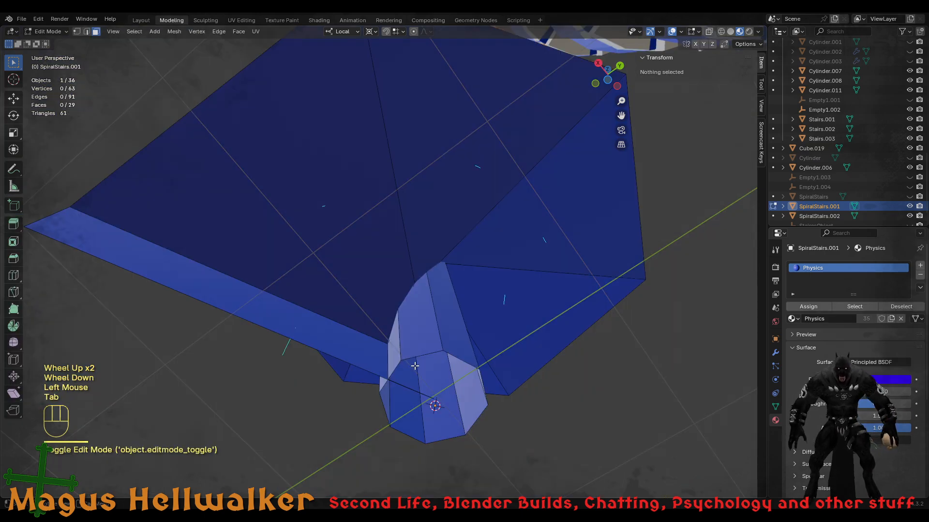
{"action": "mouse_move", "coordinate": [414, 363]}
{"action": "middle_mouse_down"}
{"action": "mouse_move", "coordinate": [439, 357]}
{"action": "mouse_move", "coordinate": [427, 357]}
{"action": "mouse_move", "coordinate": [444, 394]}
{"action": "mouse_move", "coordinate": [441, 425]}
{"action": "mouse_move", "coordinate": [404, 367]}
{"action": "middle_mouse_up"}
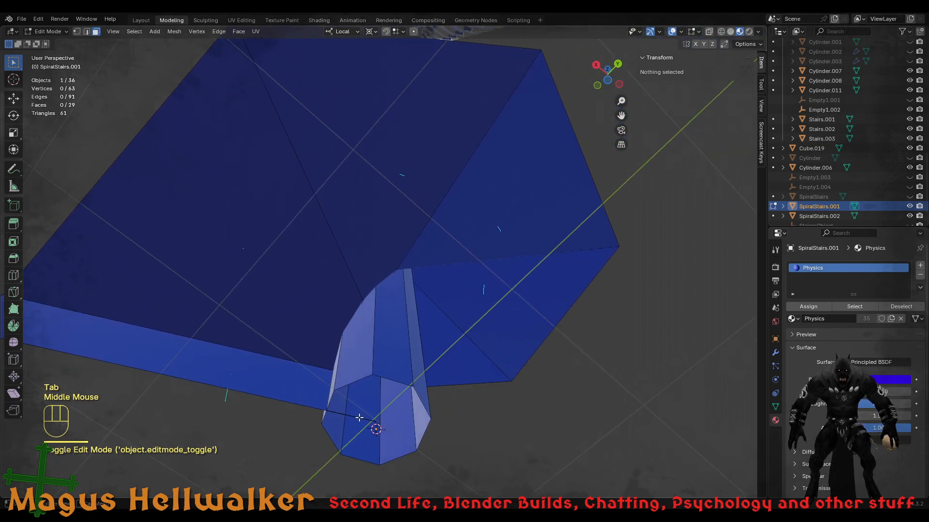
{"action": "middle_click_drag", "start_coordinate": [350, 418], "coordinate": [353, 376]}
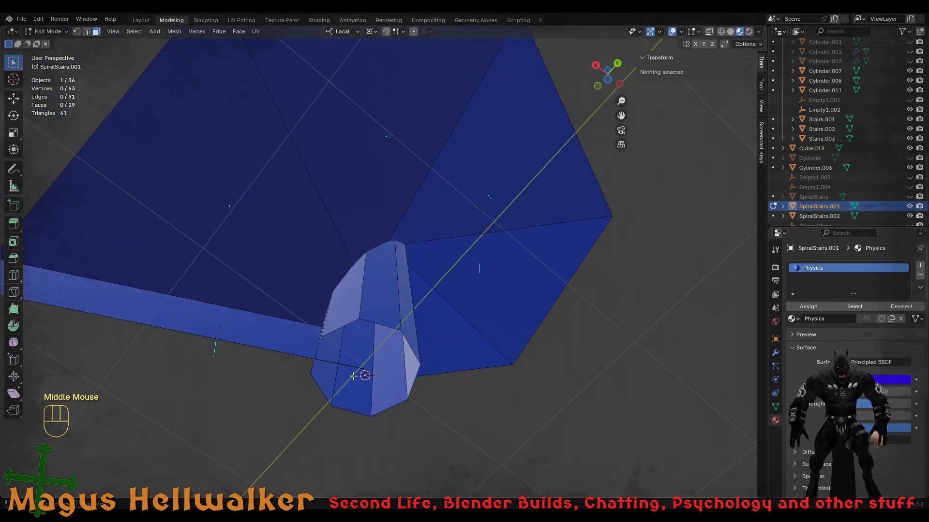
- Try to slide the vertex inside the central pole outward along the ramp's lowest edge
{"action": "key", "text": "2"}
{"action": "left_click", "coordinate": [344, 372]}
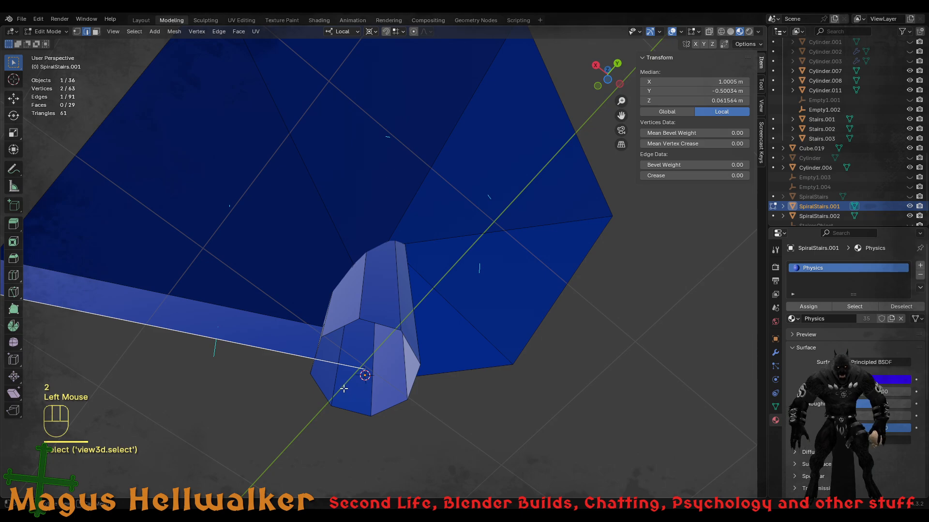
{"action": "mouse_move", "coordinate": [345, 357]}
{"action": "middle_mouse_down"}
{"action": "mouse_move", "coordinate": [351, 335]}
{"action": "mouse_move", "coordinate": [350, 349]}
{"action": "middle_mouse_up"}
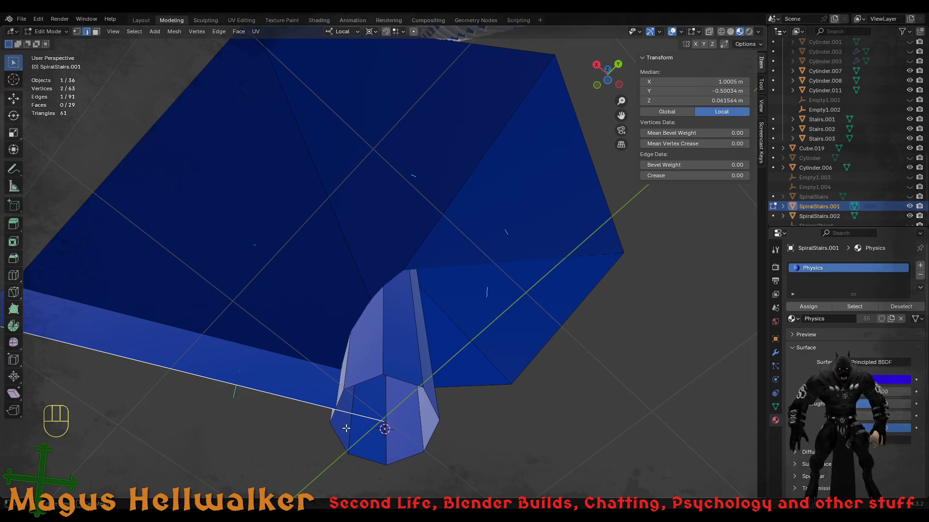
{"action": "middle_click_drag", "start_coordinate": [346, 429], "coordinate": [365, 430]}
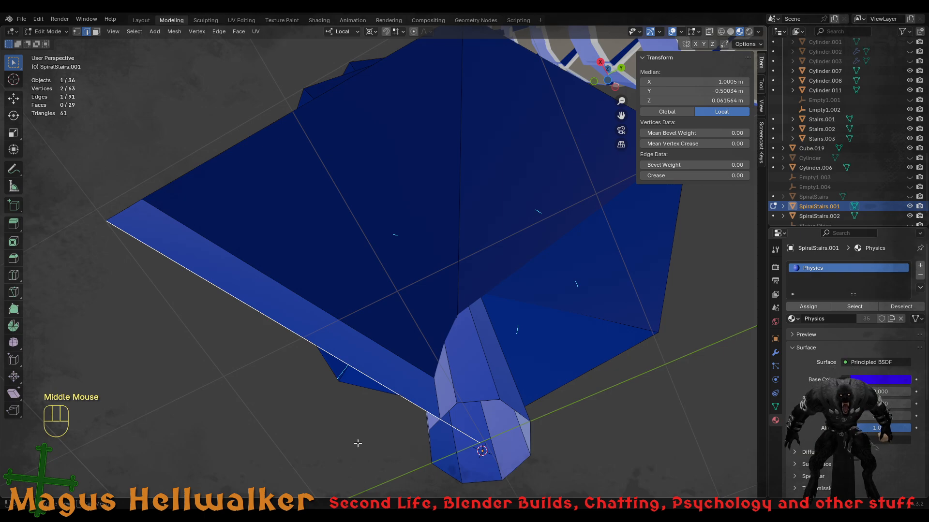
{"action": "key", "text": "1"}
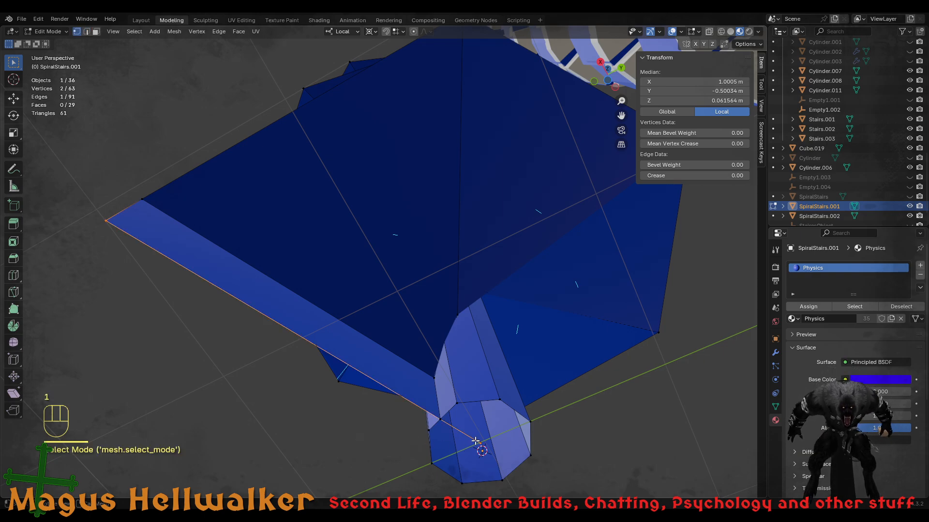
{"action": "left_click", "coordinate": [468, 437]}
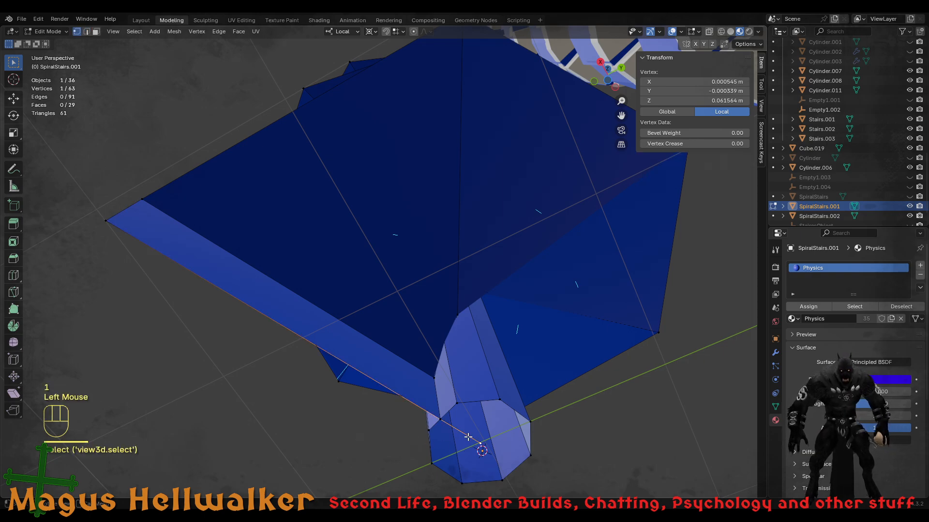
{"action": "middle_click_drag", "start_coordinate": [466, 451], "coordinate": [450, 451]}
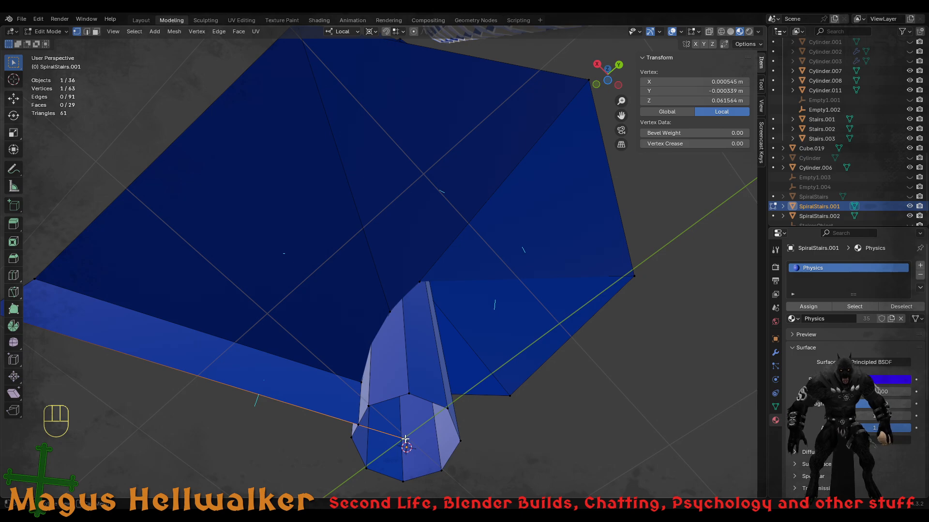
{"action": "key", "text": "g"}
{"action": "key", "text": "g"}
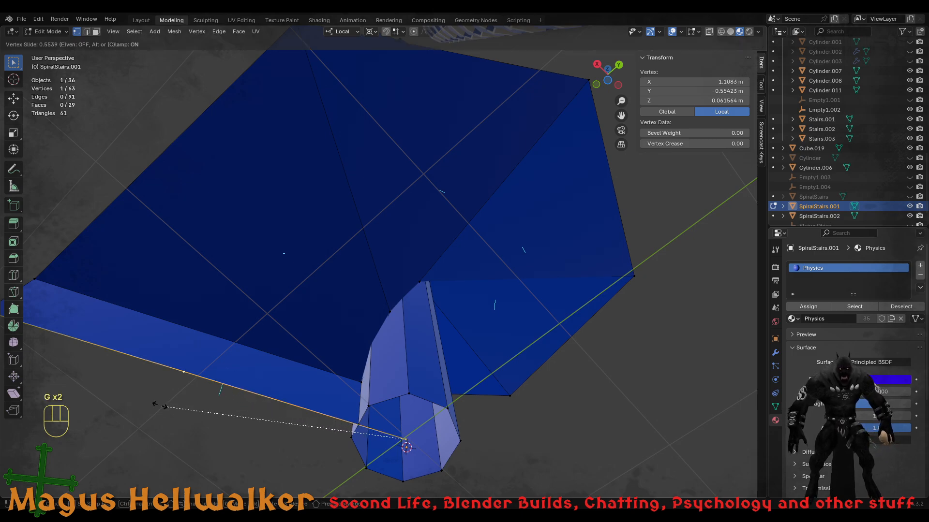
{"action": "right_click", "coordinate": [316, 432]}
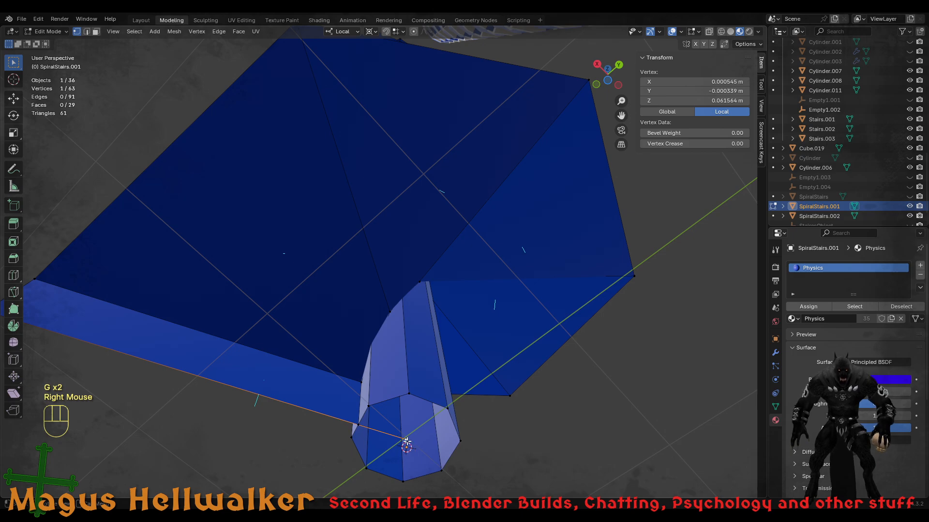
- Try deleting the ramp's lowest vertex inside the central pole, and undo the deletion
{"action": "key", "text": "x"}
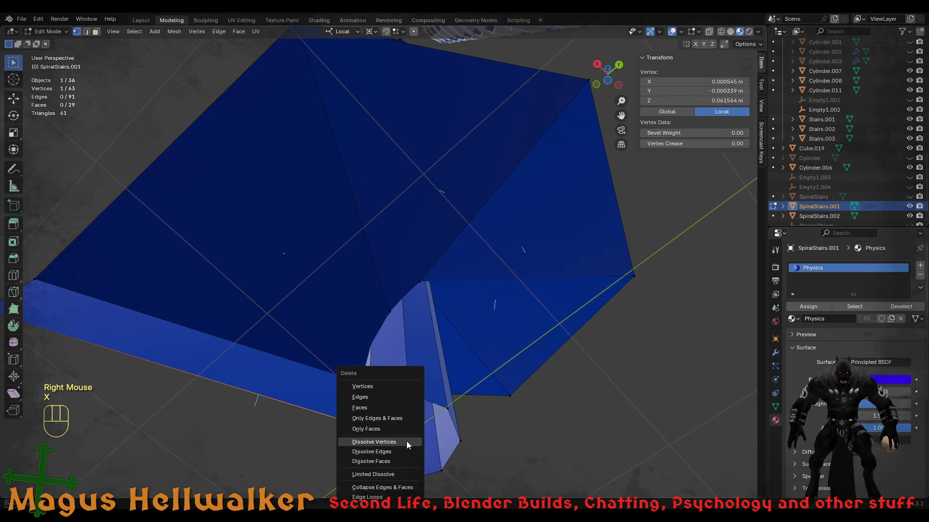
{"action": "left_click", "coordinate": [391, 387]}
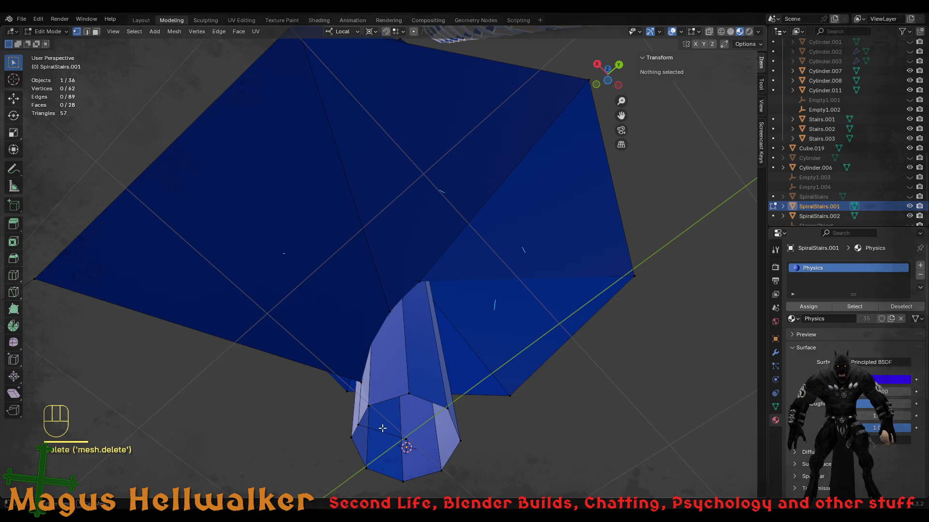
{"action": "key", "text": "ctrl"}
{"action": "key", "text": "ctrl+z"}
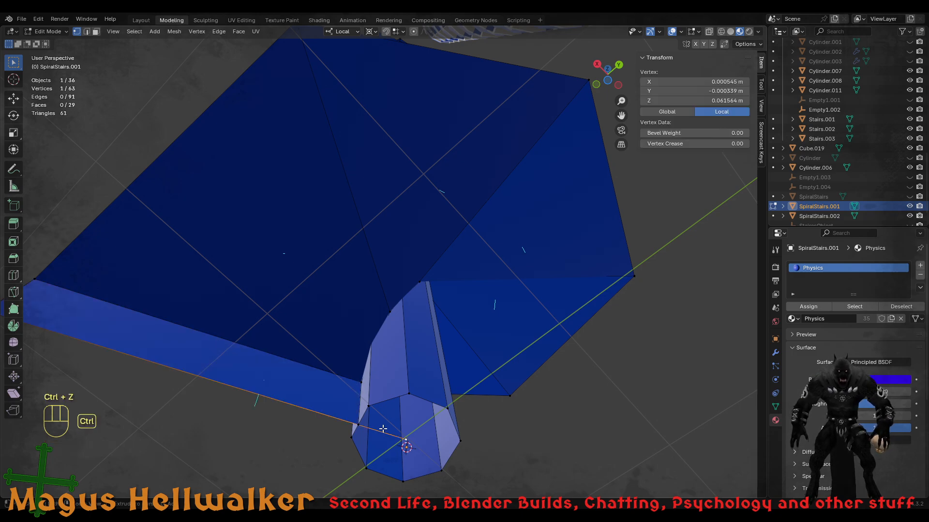
- Delete the two short edges where the ramp's lowest edge runs into the central pole
{"action": "left_click", "coordinate": [387, 434]}
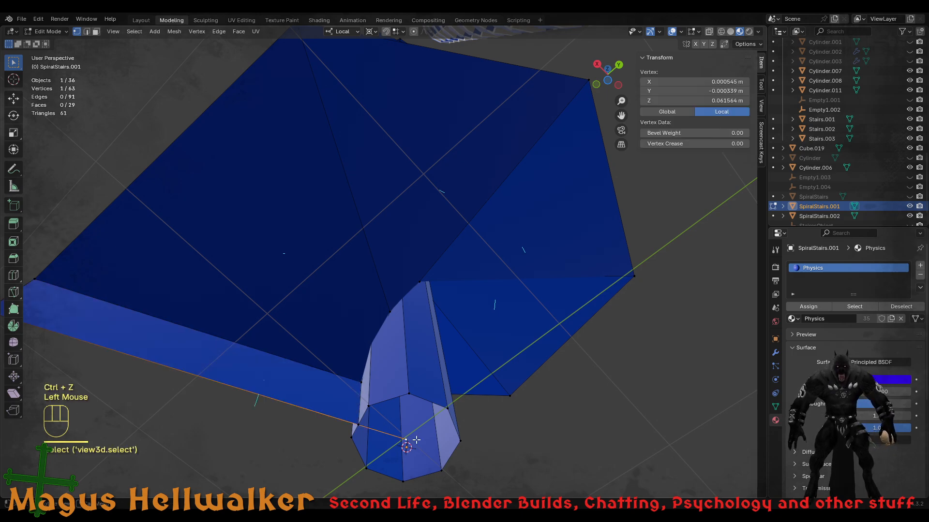
{"action": "key", "text": "2"}
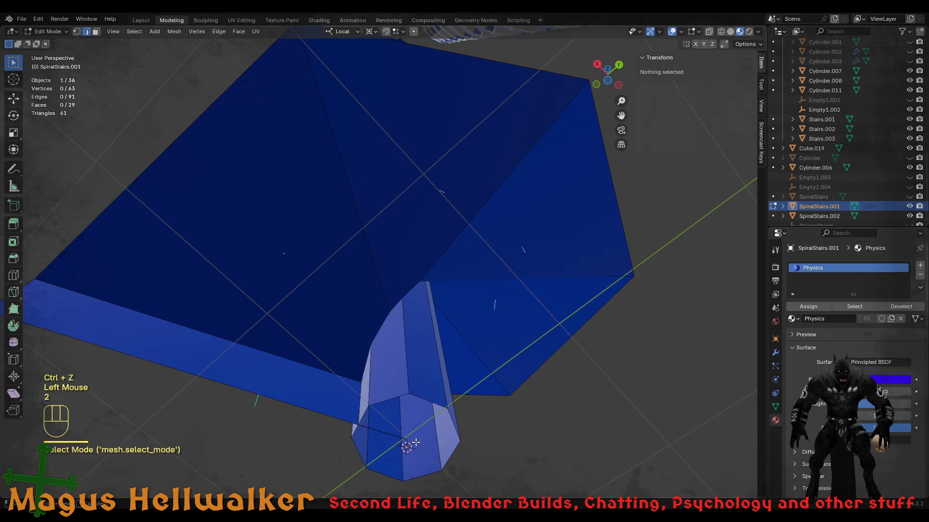
{"action": "left_click_drag", "start_coordinate": [421, 443], "coordinate": [338, 422]}
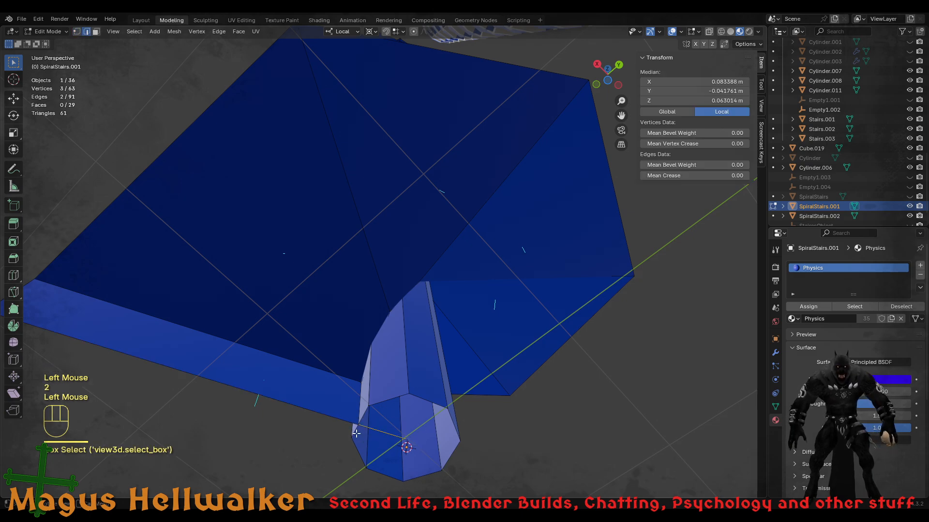
{"action": "key", "text": "x"}
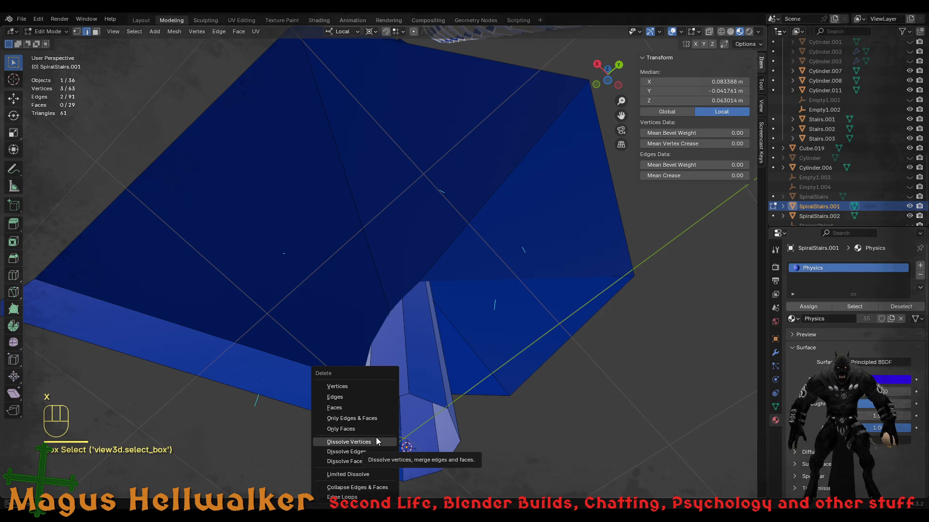
{"action": "left_click", "coordinate": [375, 452]}
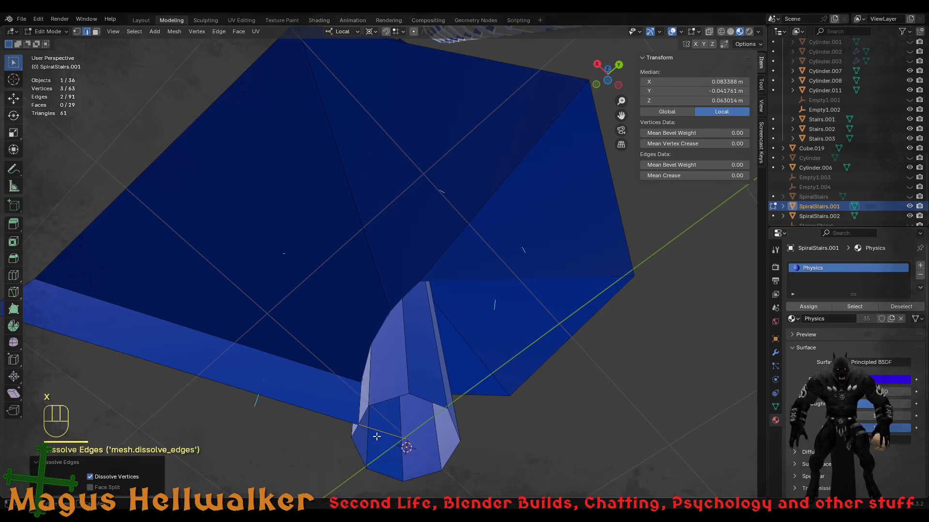
{"action": "key", "text": "x"}
{"action": "left_click", "coordinate": [367, 381]}
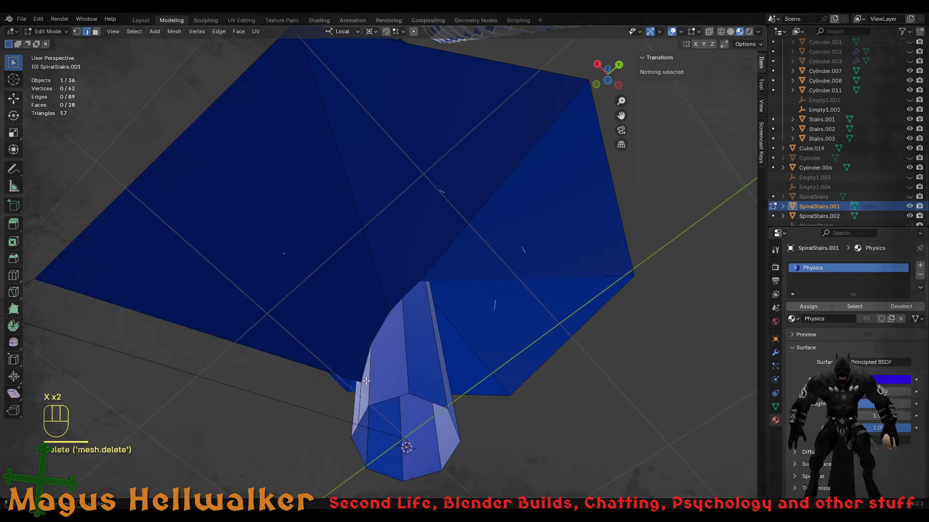
{"action": "mouse_move", "coordinate": [379, 430]}
{"action": "middle_mouse_down"}
{"action": "mouse_move", "coordinate": [397, 441]}
{"action": "mouse_move", "coordinate": [389, 427]}
{"action": "middle_mouse_up"}
{"action": "scroll", "coordinate": [436, 418], "scroll_direction": "up", "scroll_amount": 2}
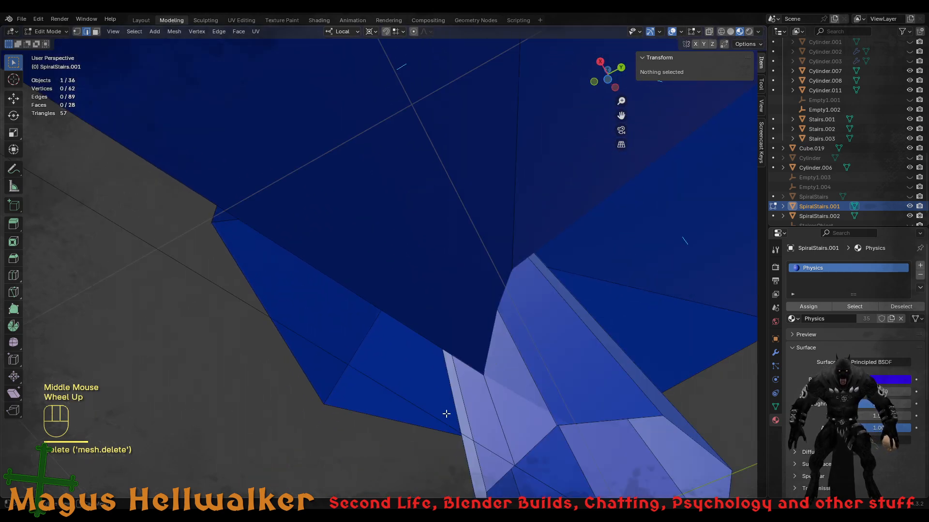
- Merge both ends of the stray lowest edge into the ramp vertex on the central pole's outer side
{"action": "middle_click_drag", "start_coordinate": [515, 455], "coordinate": [489, 434], "text": "shift"}
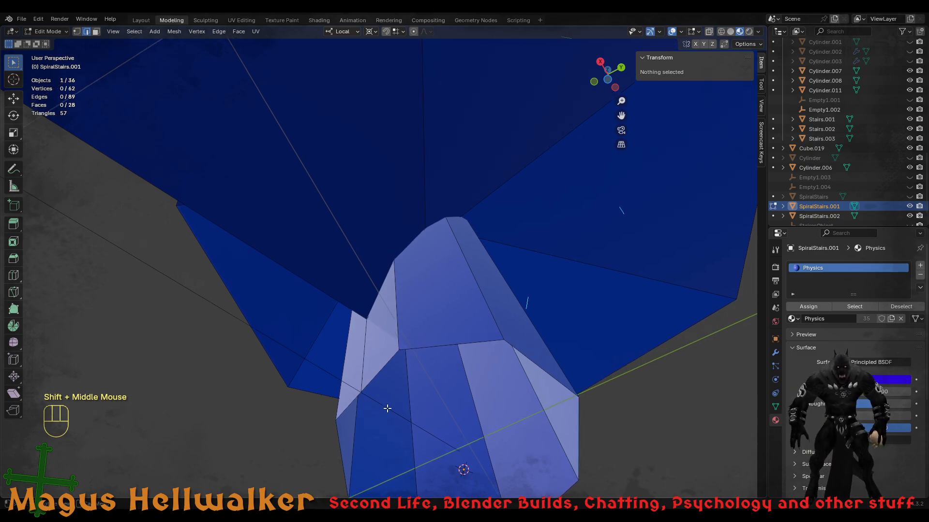
{"action": "left_click", "coordinate": [440, 442]}
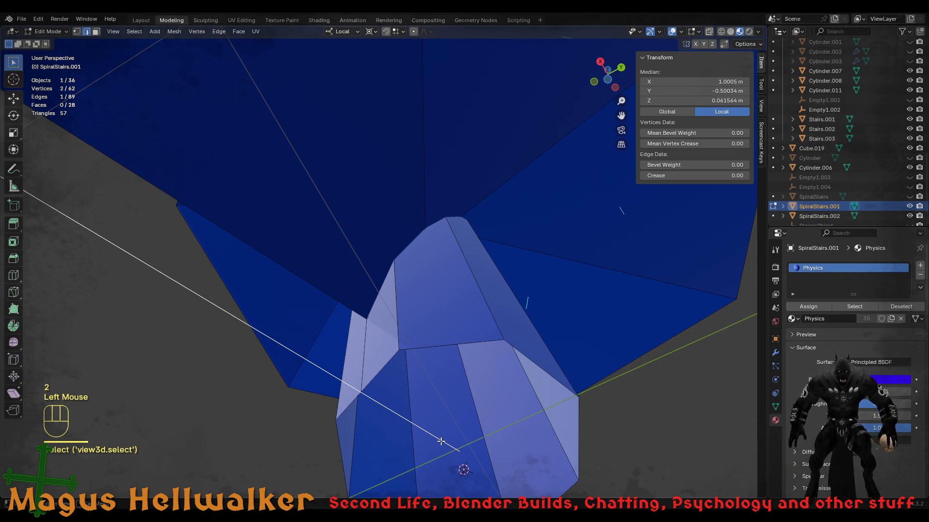
{"action": "key", "text": "1"}
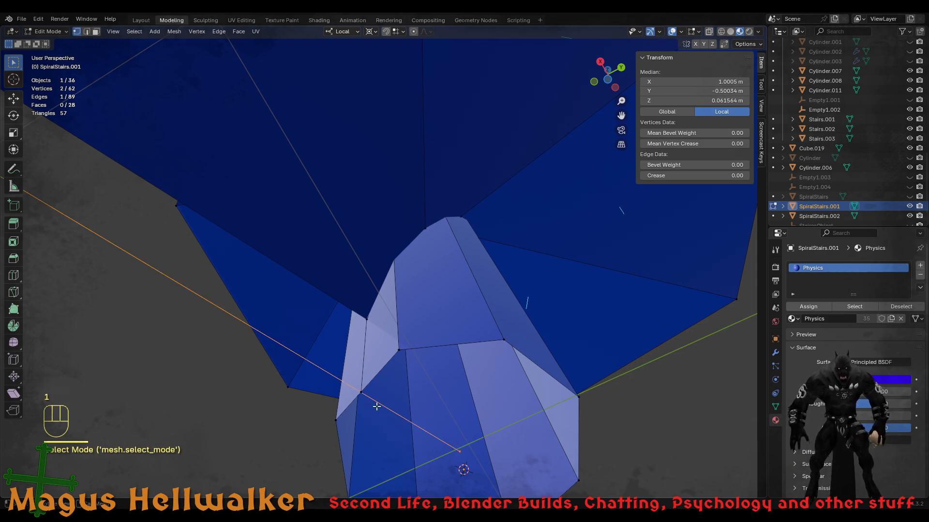
{"action": "key", "text": "shift"}
{"action": "left_click", "coordinate": [362, 393], "text": "shift"}
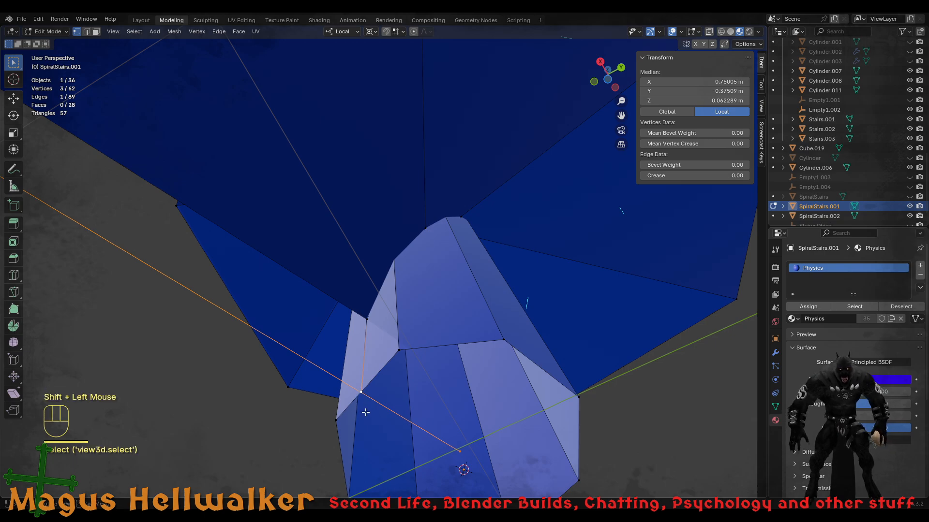
{"action": "key", "text": "m"}
{"action": "left_click", "coordinate": [364, 454]}
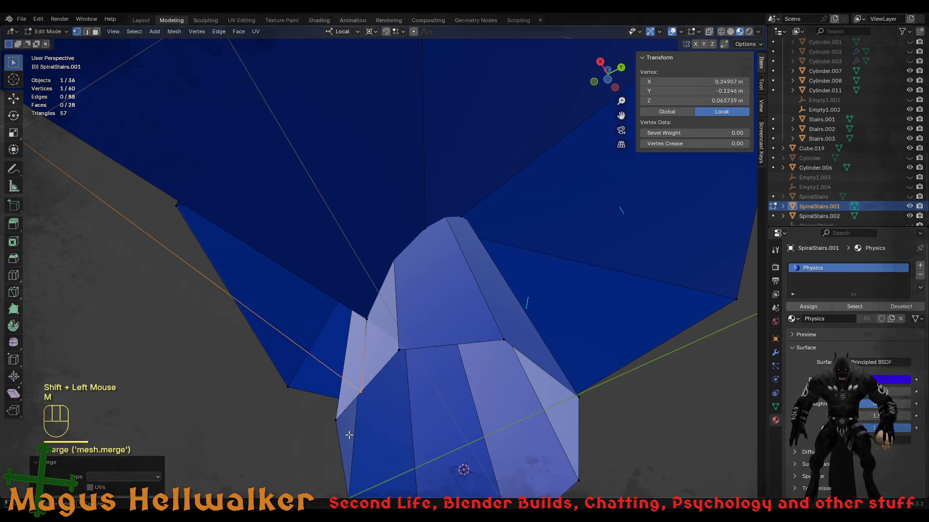
- Fill the gap at the ramp's lowest end with a face between its long bottom edge and the edge along the pole
{"action": "scroll", "coordinate": [349, 435], "scroll_direction": "down", "scroll_amount": 4}
{"action": "middle_click_drag", "start_coordinate": [348, 435], "coordinate": [369, 359]}
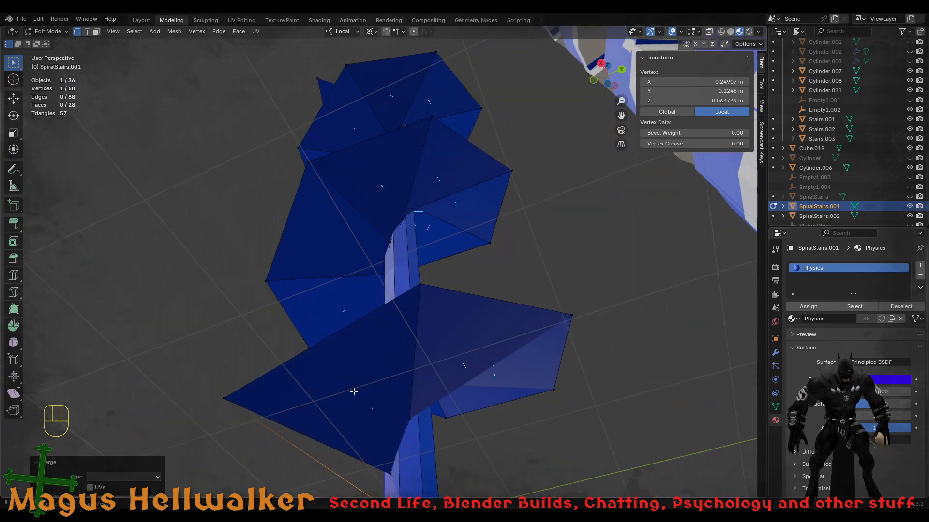
{"action": "middle_click_drag", "start_coordinate": [354, 391], "coordinate": [344, 381], "text": "shift"}
{"action": "key", "text": "2"}
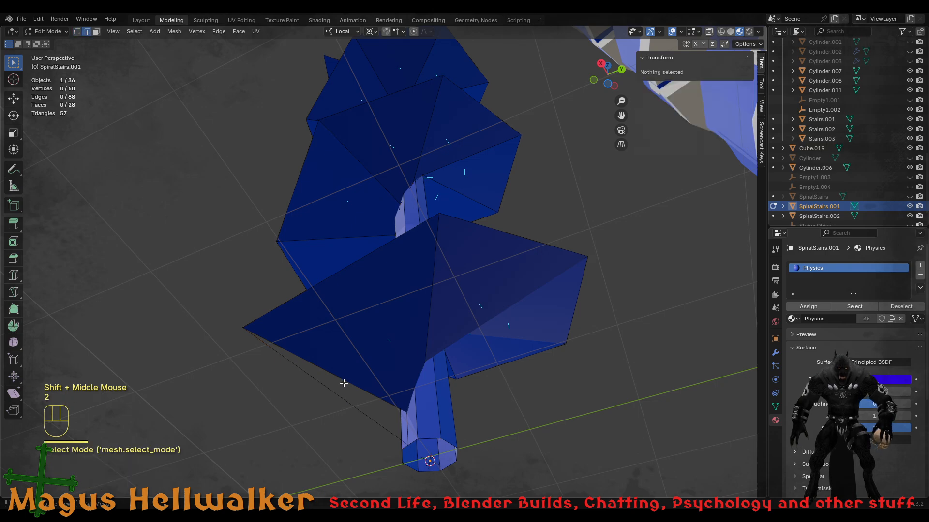
{"action": "left_click", "coordinate": [370, 418], "text": "alt"}
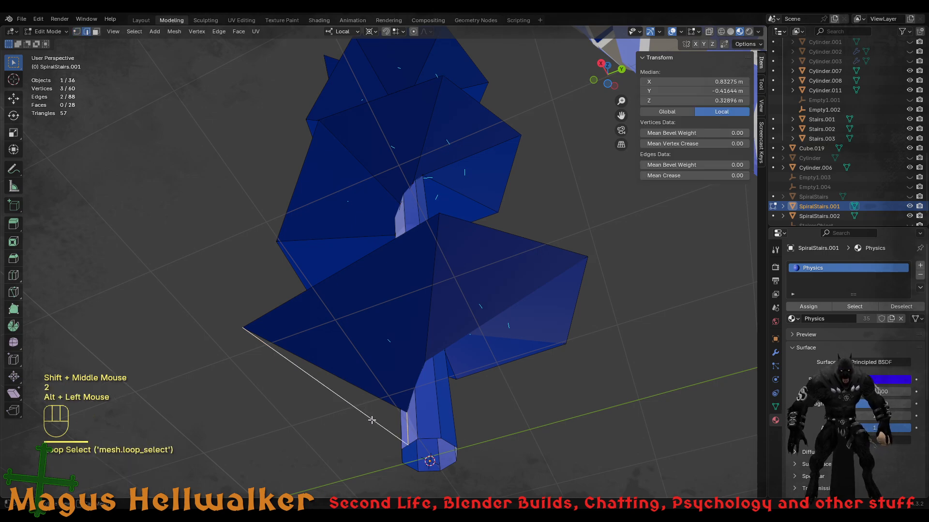
{"action": "key", "text": "f"}
{"action": "middle_click_drag", "start_coordinate": [377, 416], "coordinate": [397, 410]}
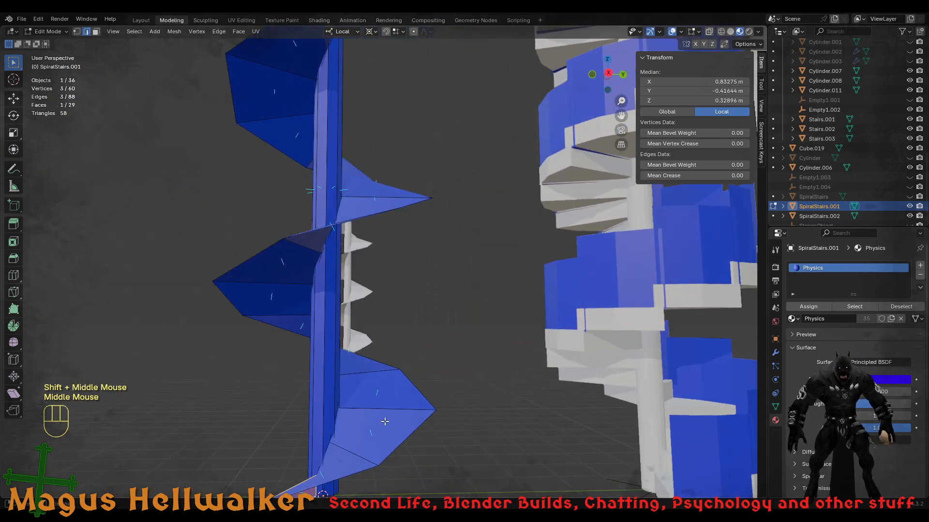
- Return to Object Mode, save the project, and export the repaired spiral ramp
{"action": "key", "text": "Tab"}
{"action": "scroll", "coordinate": [361, 384], "scroll_direction": "down", "scroll_amount": 2}
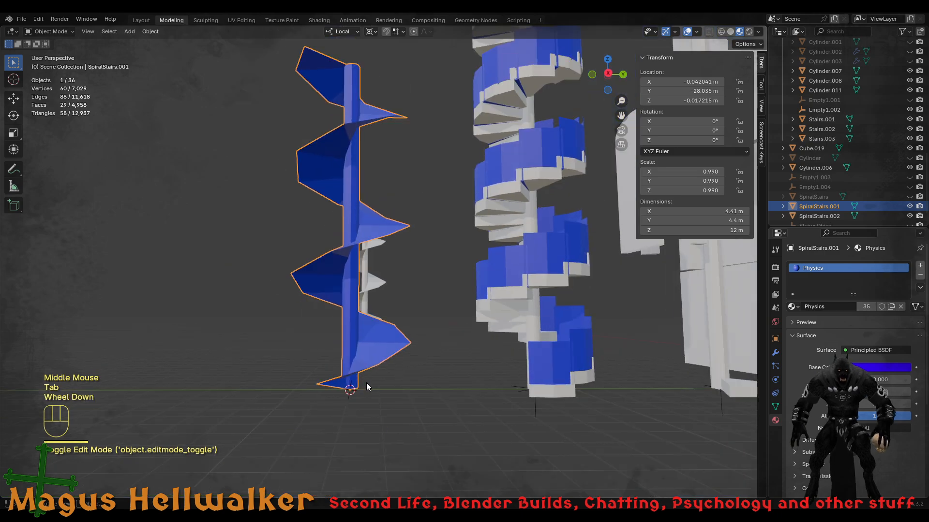
{"action": "scroll", "coordinate": [367, 382], "scroll_direction": "up", "scroll_amount": 1}
{"action": "middle_click_drag", "start_coordinate": [350, 293], "coordinate": [411, 416], "text": "shift"}
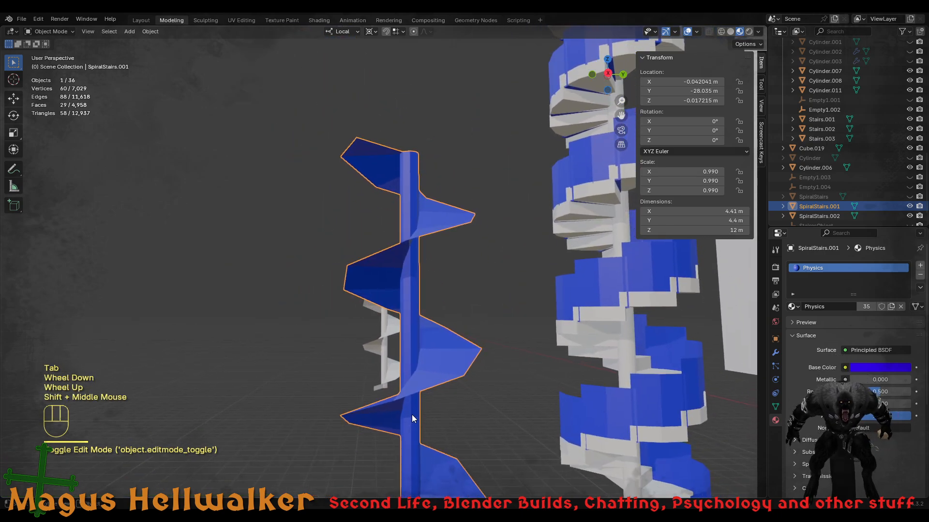
{"action": "key", "text": "ctrl+s"}
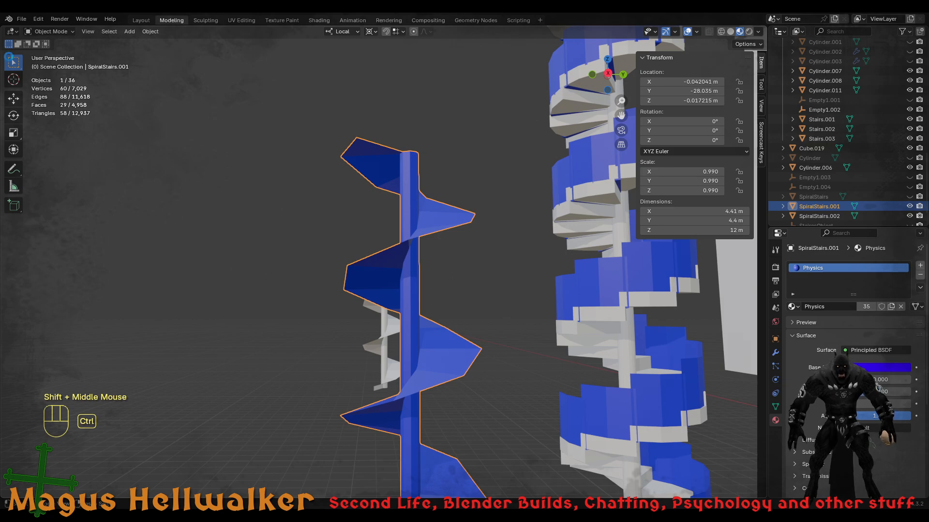
{"action": "left_click", "coordinate": [26, 23]}
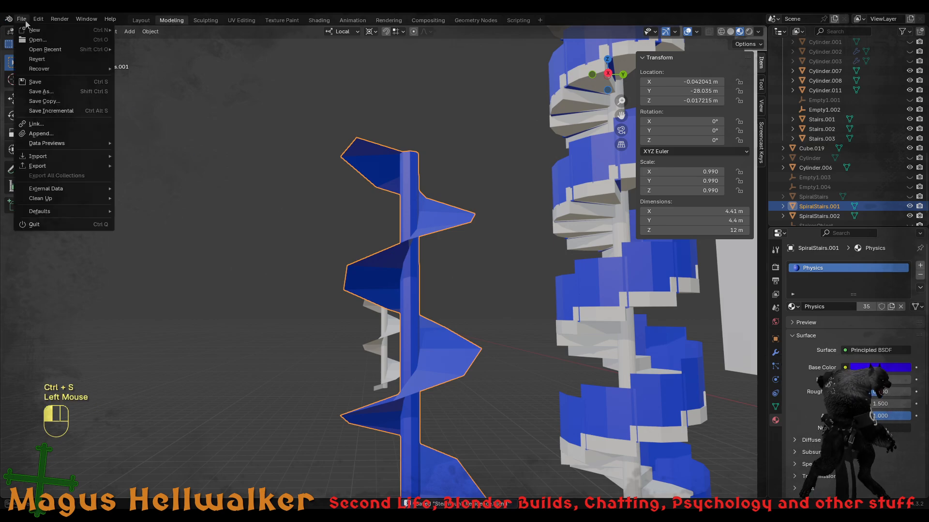
{"action": "mouse_move", "coordinate": [56, 167]}
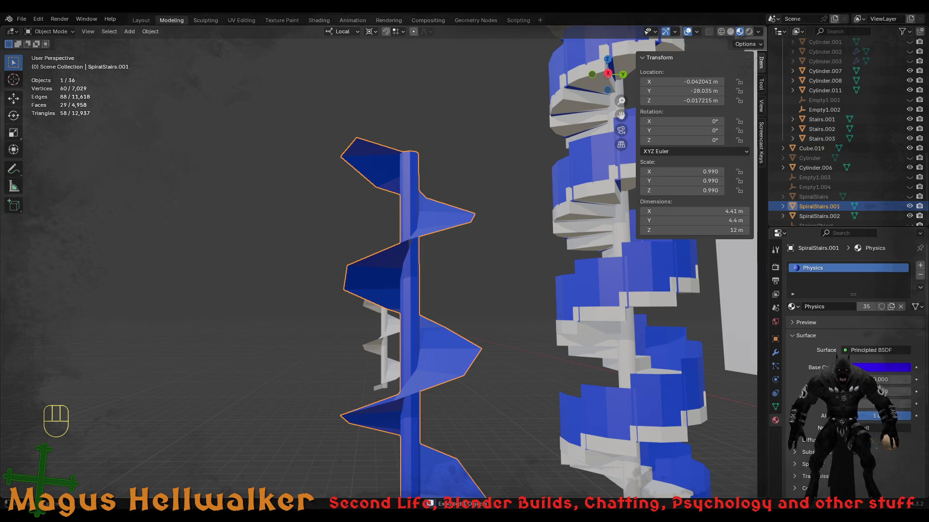
- Switch to the Second Life viewer and load the staircase for mesh model upload, with its physics shape shown in the preview
{"action": "key", "text": "alt+Tab"}
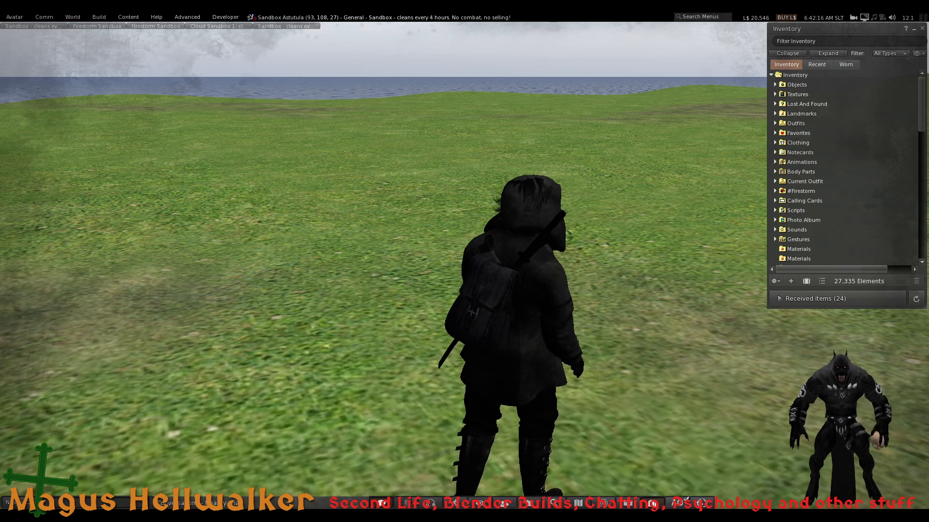
{"action": "left_click", "coordinate": [98, 18]}
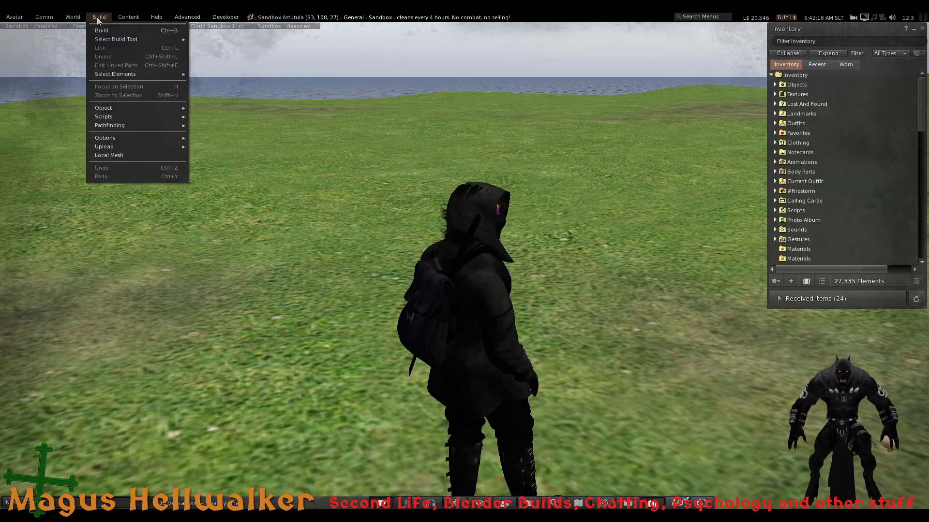
{"action": "mouse_move", "coordinate": [140, 146]}
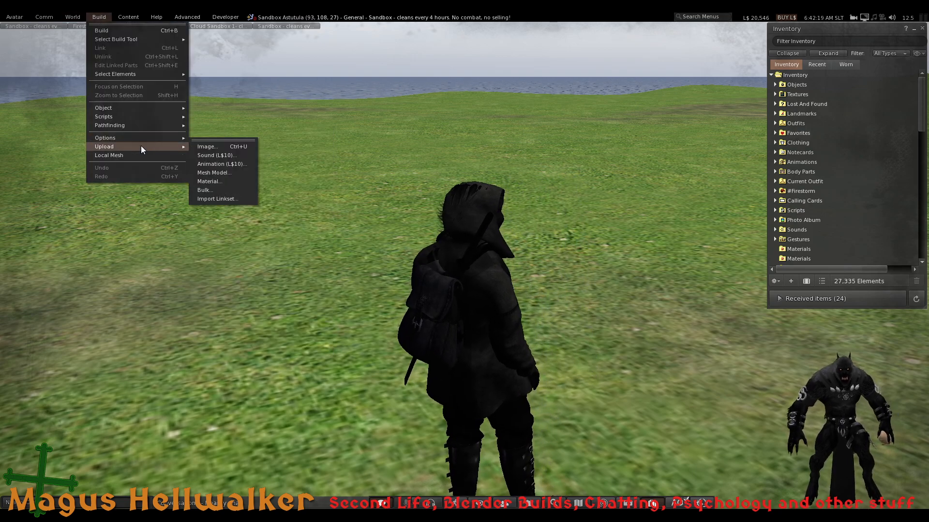
{"action": "left_click", "coordinate": [236, 173]}
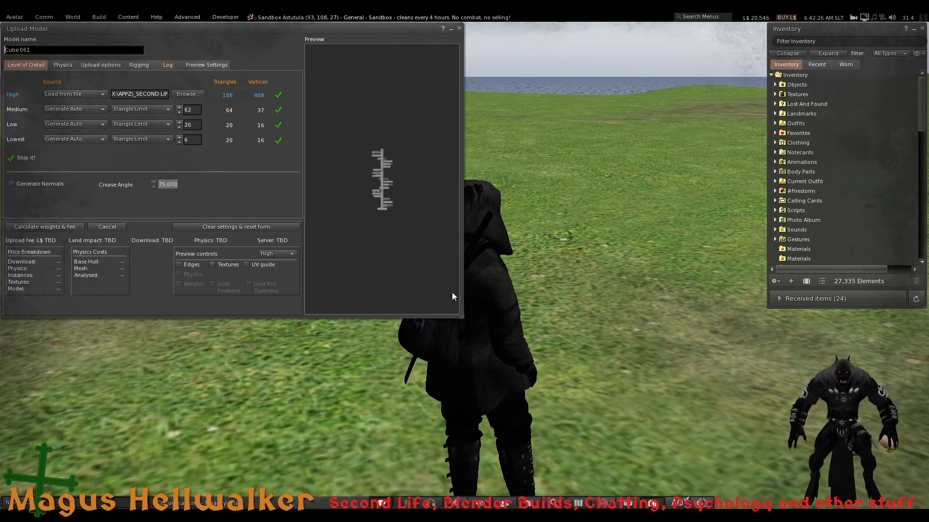
{"action": "scroll", "coordinate": [382, 197], "scroll_direction": "up", "scroll_amount": 5}
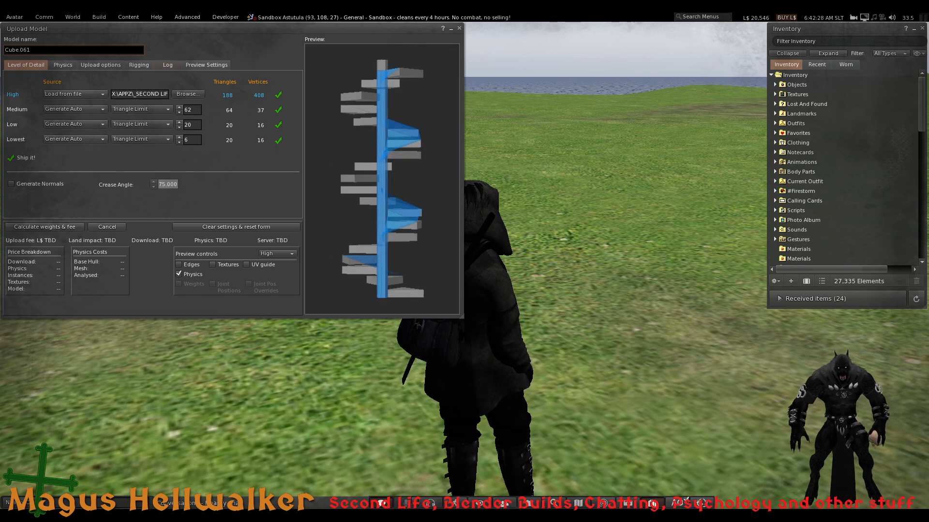
{"action": "scroll", "coordinate": [382, 198], "scroll_direction": "down", "scroll_amount": 2}
{"action": "left_click_drag", "start_coordinate": [382, 179], "coordinate": [383, 206]}
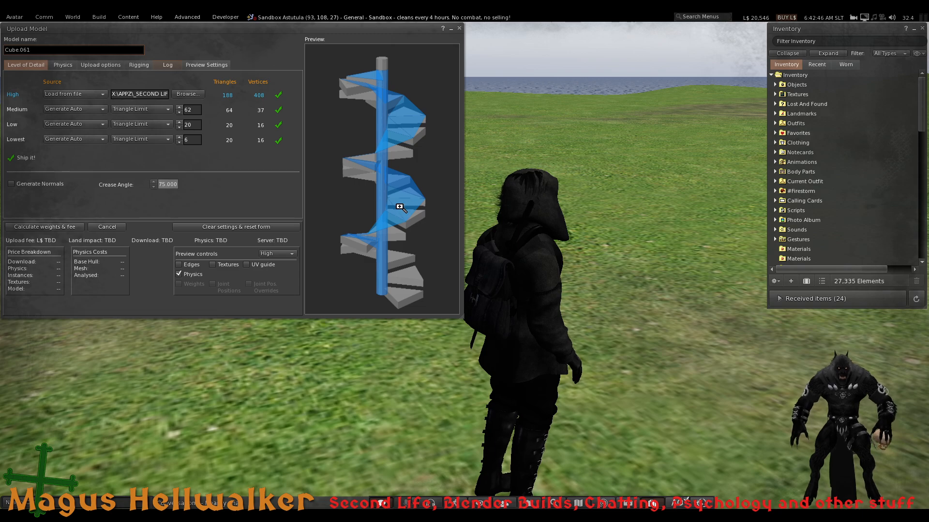
- Name the model SpiralStairs and upload it after calculating its weights and fee
{"action": "double_click", "coordinate": [17, 49]}
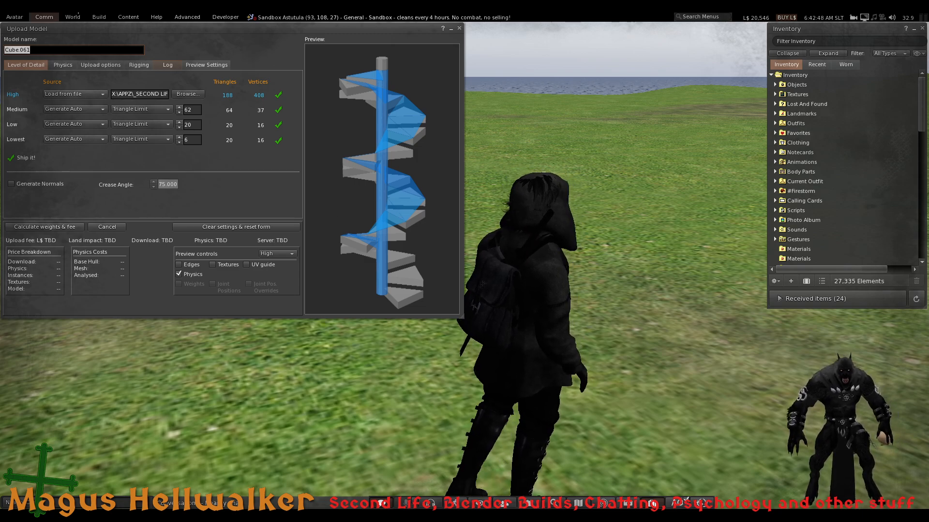
{"action": "type", "text": "SpiralStairs"}
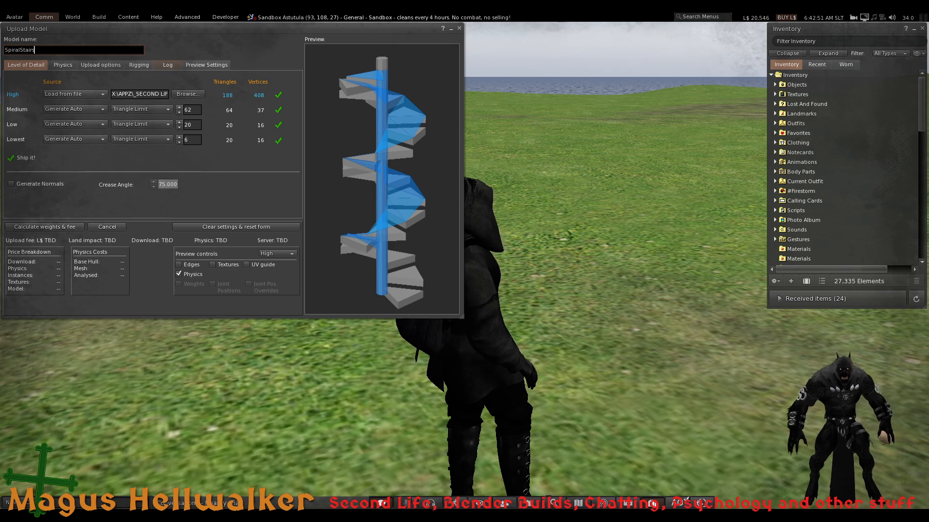
{"action": "left_click", "coordinate": [62, 64]}
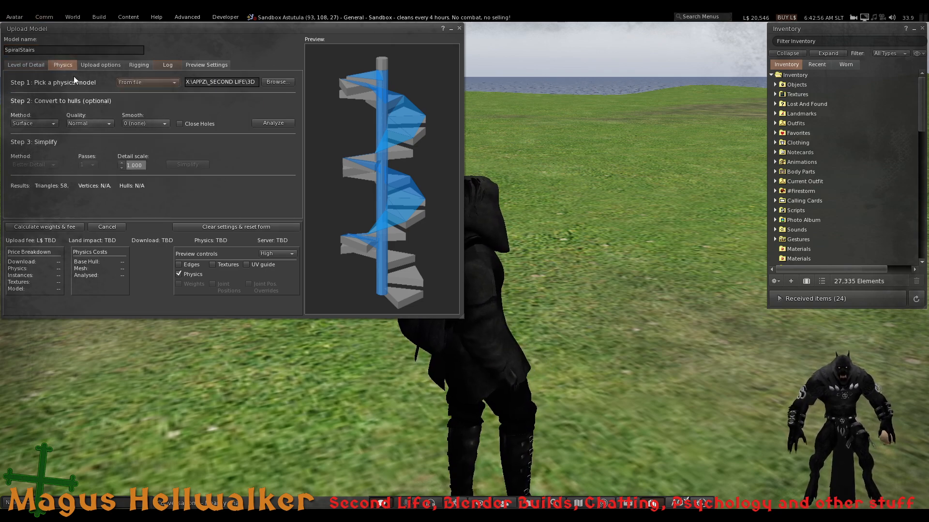
{"action": "left_click", "coordinate": [24, 64]}
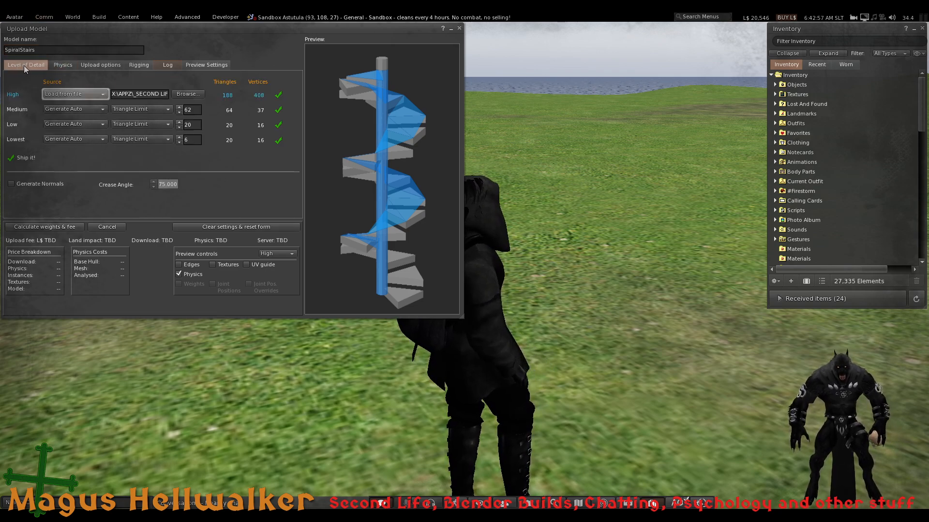
{"action": "left_click", "coordinate": [65, 227]}
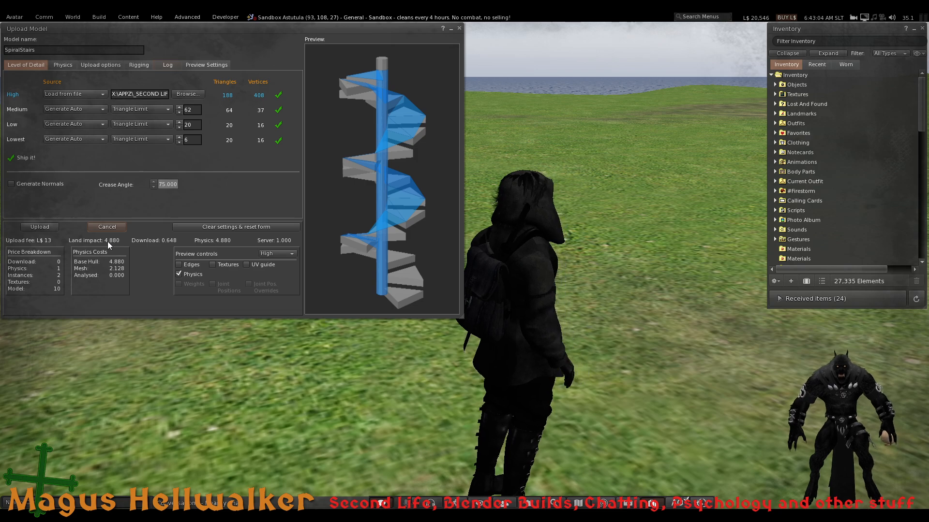
{"action": "left_click", "coordinate": [51, 225]}
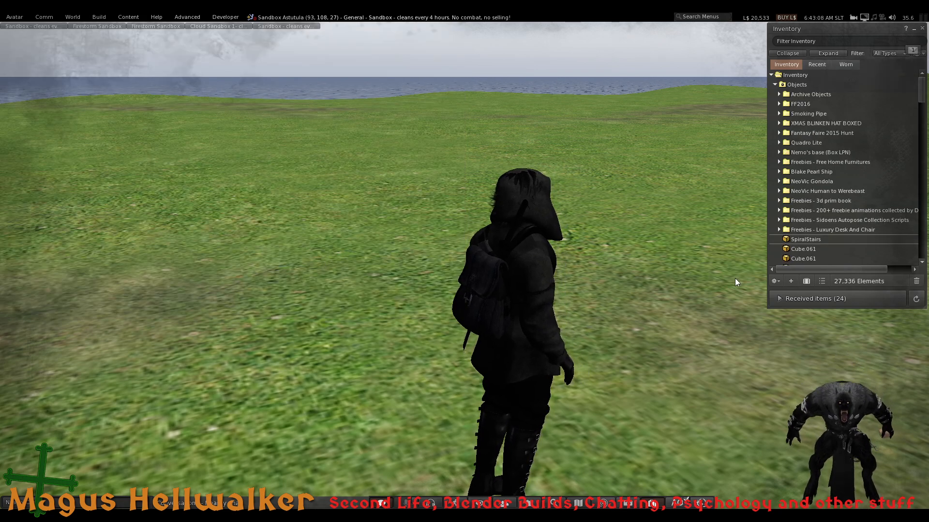
- Place the uploaded SpiralStairs from the inventory onto the sandbox ground beside the avatar
{"action": "left_click_drag", "start_coordinate": [367, 264], "coordinate": [368, 264]}
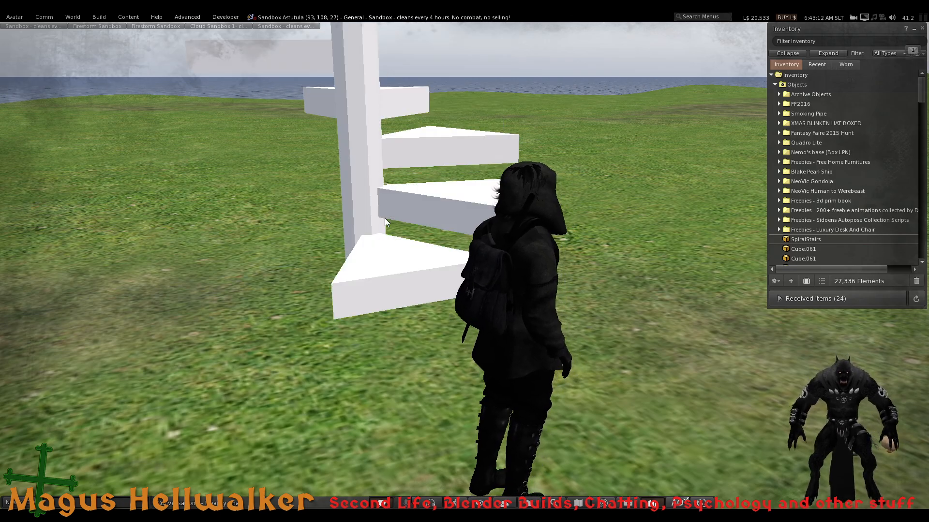
{"action": "left_click", "coordinate": [373, 88], "text": "alt"}
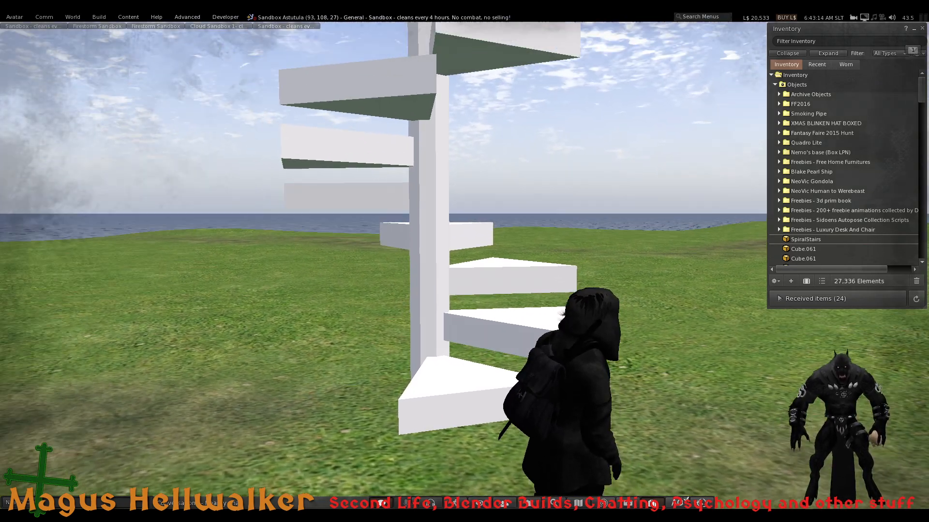
- Open the spiral stairs for editing and display their physics shape to examine the Convex Hull around the steps
{"action": "left_click_drag", "start_coordinate": [373, 88], "coordinate": [346, 226], "text": "alt"}
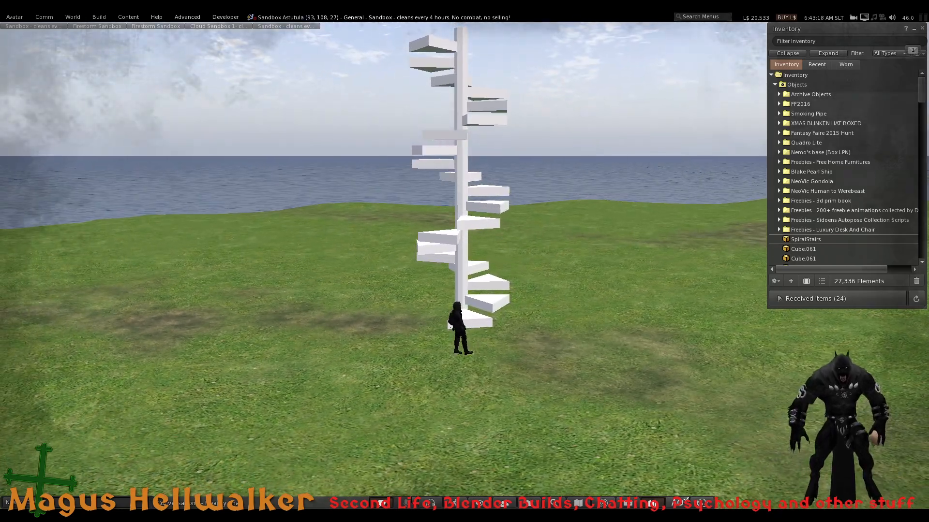
{"action": "mouse_move", "coordinate": [461, 265]}
{"action": "left_mouse_down", "text": "alt"}
{"action": "mouse_move", "coordinate": [399, 245]}
{"action": "mouse_move", "coordinate": [460, 247]}
{"action": "left_mouse_up", "text": "alt"}
{"action": "right_click", "coordinate": [488, 326]}
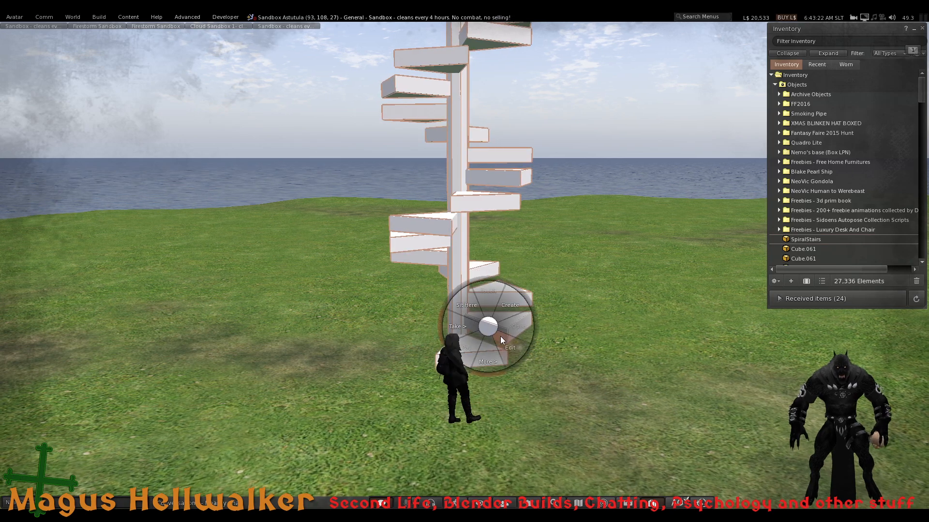
{"action": "left_click", "coordinate": [512, 349]}
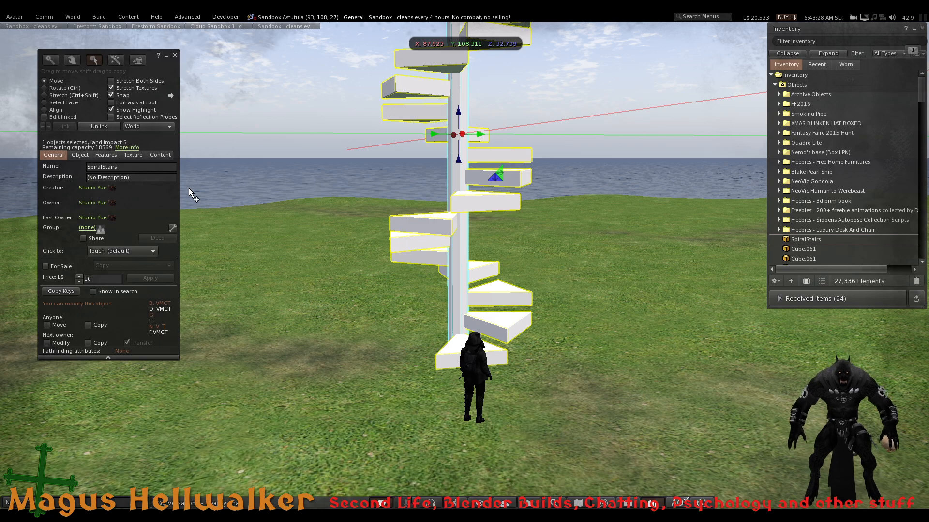
{"action": "left_click", "coordinate": [106, 154]}
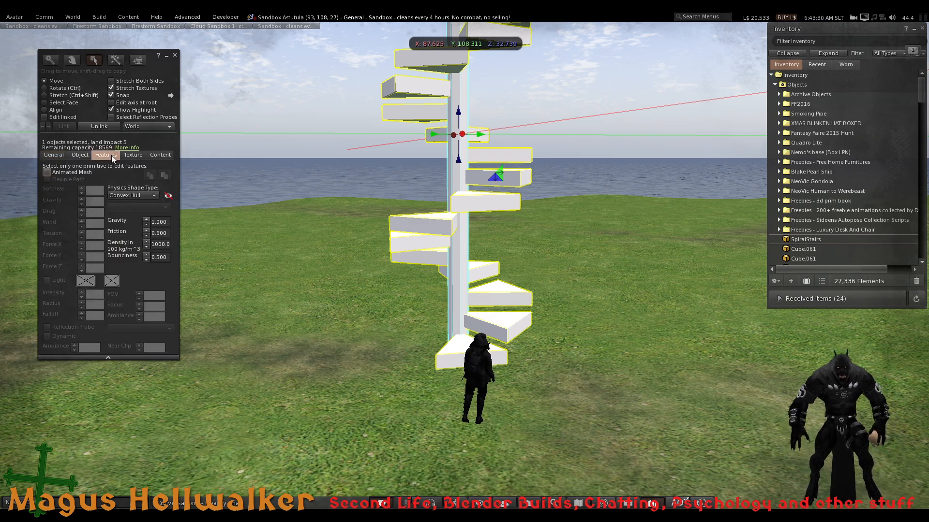
{"action": "left_click", "coordinate": [168, 197]}
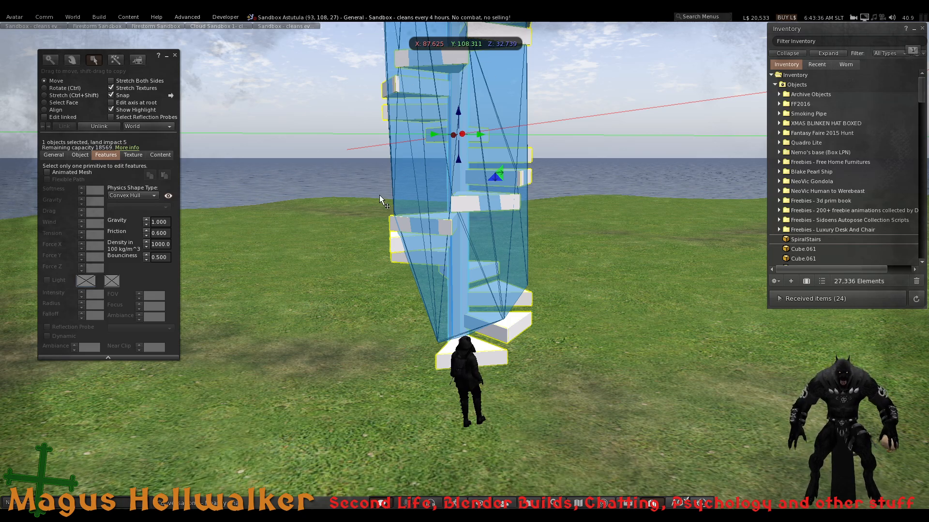
{"action": "left_click_drag", "start_coordinate": [444, 166], "coordinate": [465, 285], "text": "alt"}
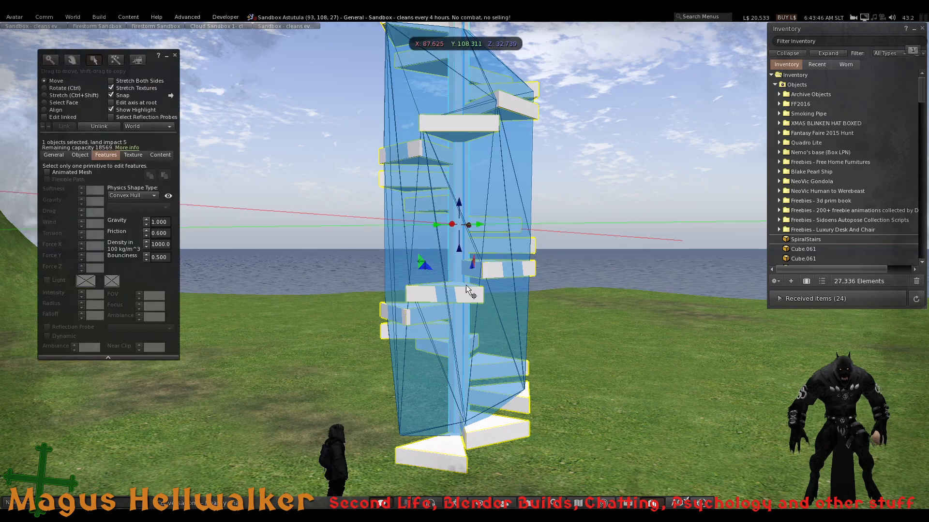
- Set the spiral stairs' physics shape type to Prim, inspect the resulting collision shape, and close the object editor
{"action": "left_click", "coordinate": [124, 196]}
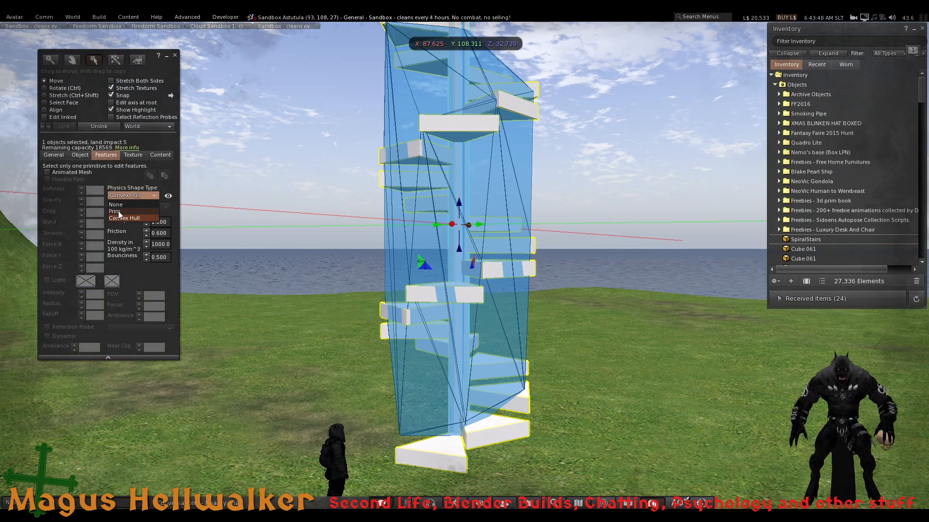
{"action": "left_click", "coordinate": [116, 211]}
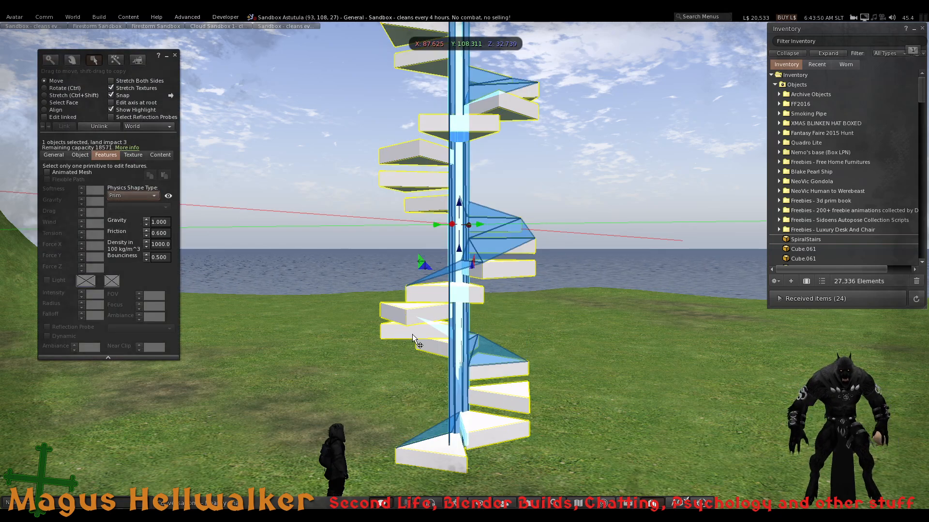
{"action": "left_click_drag", "start_coordinate": [491, 329], "coordinate": [416, 179], "text": "alt"}
{"action": "left_click_drag", "start_coordinate": [442, 334], "coordinate": [446, 340], "text": "alt"}
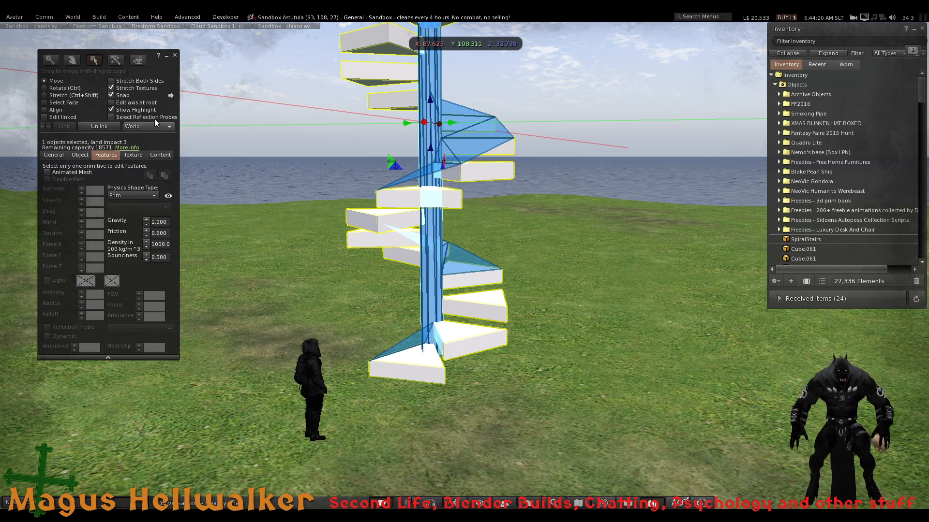
{"action": "left_click", "coordinate": [175, 56]}
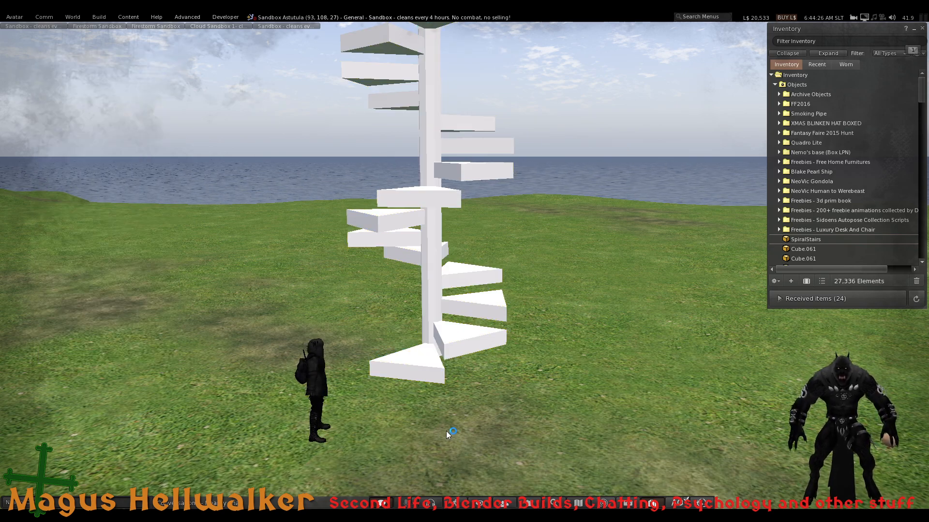
- Walk the avatar up to the spiral stairs and examine the steps and central pole from several angles
{"action": "key", "text": "Up"}
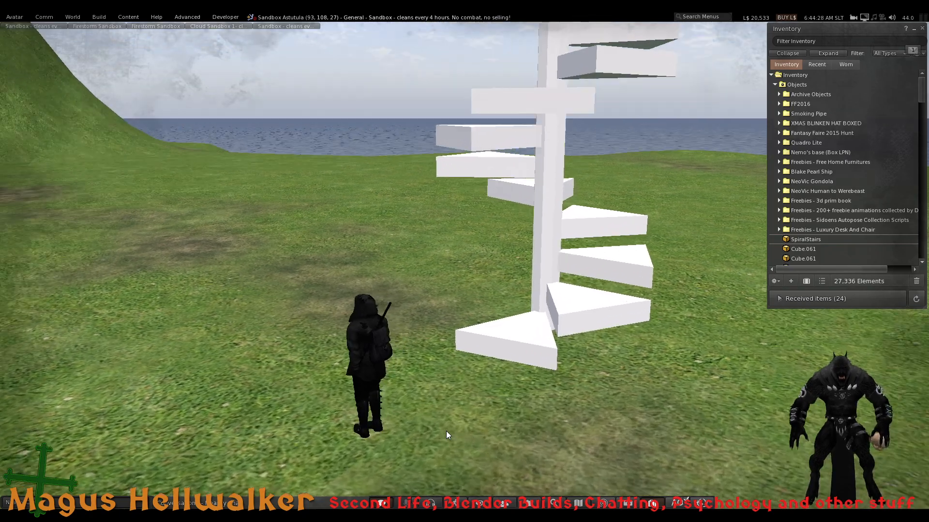
{"action": "key", "text": "Left"}
{"action": "key", "text": "Up"}
{"action": "key", "text": "Right"}
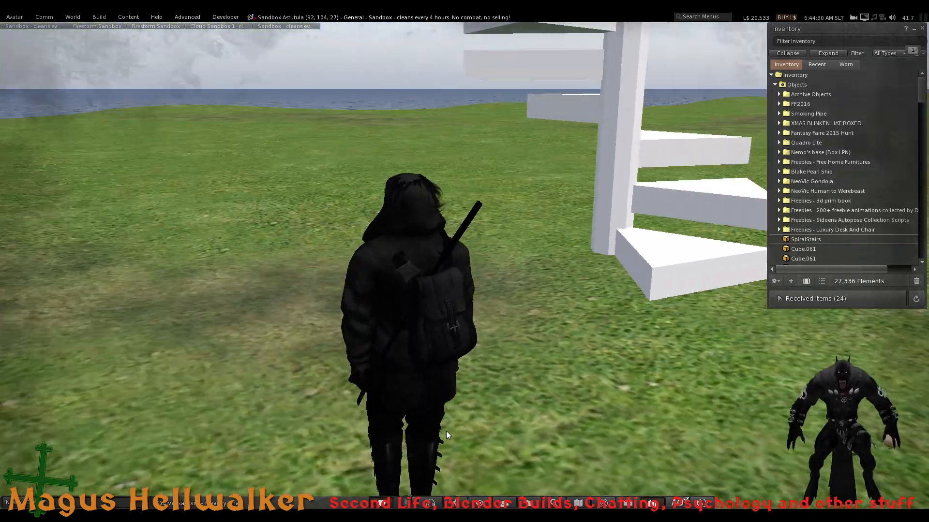
{"action": "key", "text": "Up"}
{"action": "key", "text": "Right"}
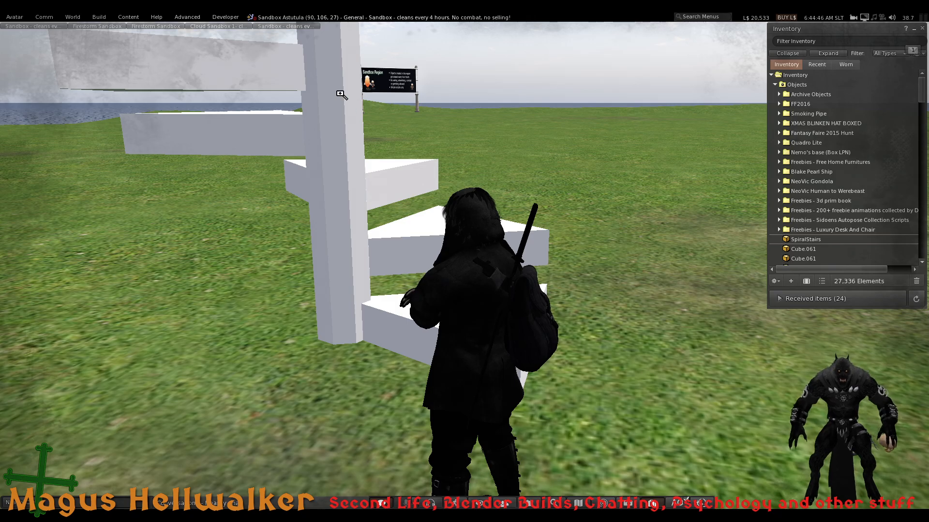
{"action": "left_click_drag", "start_coordinate": [341, 94], "coordinate": [274, 136], "text": "alt"}
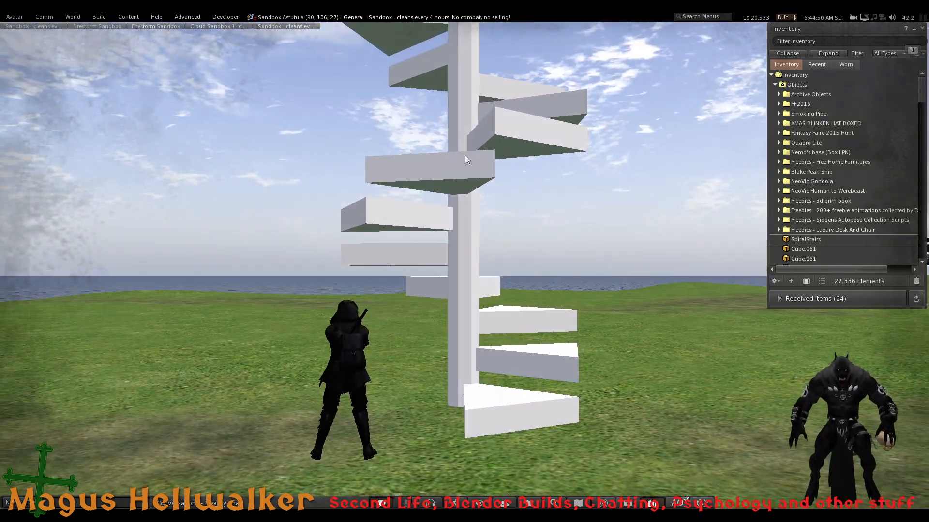
{"action": "left_click_drag", "start_coordinate": [467, 159], "coordinate": [467, 269], "text": "alt"}
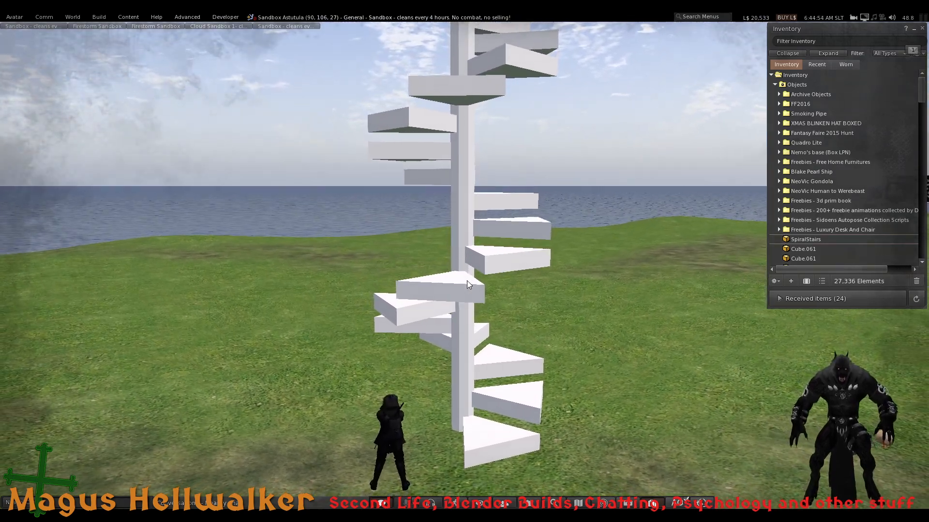
- Open the spiral stairs model for a mesh upload and inspect its physics shape up close in the preview
{"action": "left_click", "coordinate": [99, 19]}
{"action": "mouse_move", "coordinate": [120, 146]}
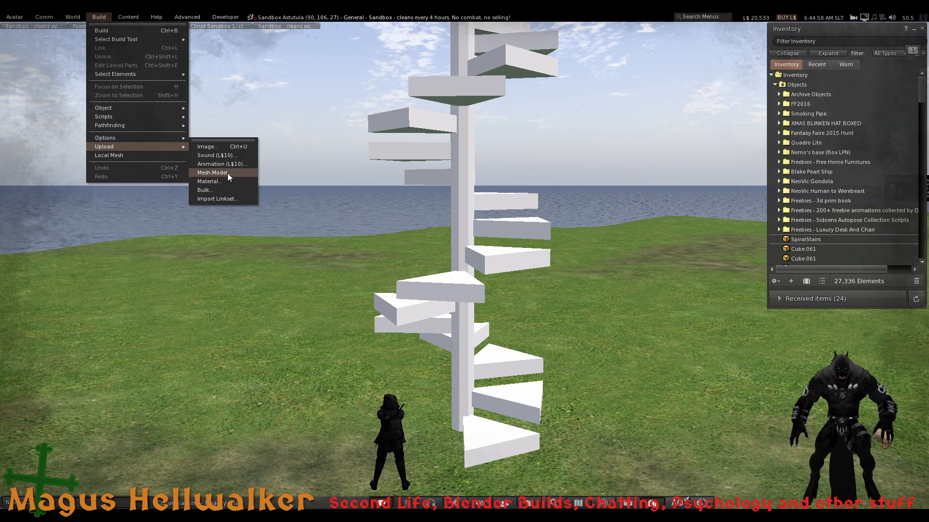
{"action": "left_click", "coordinate": [213, 173]}
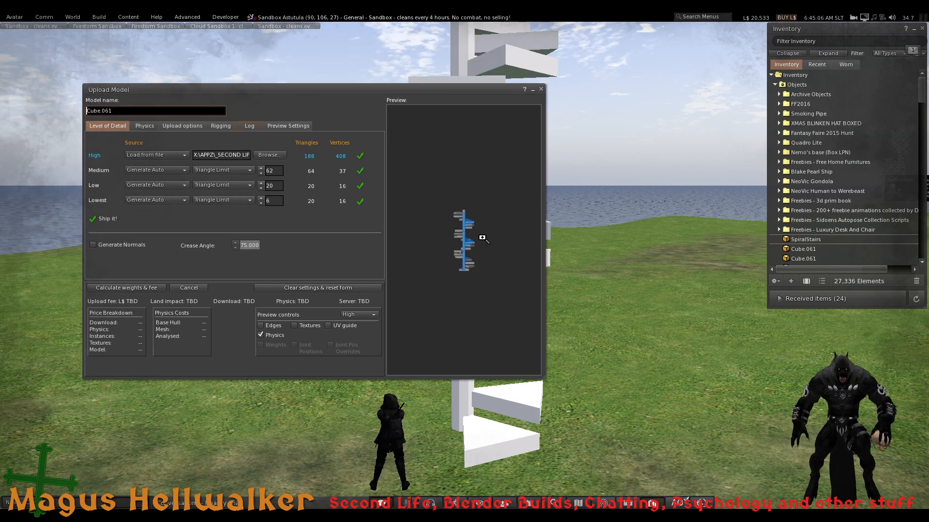
{"action": "scroll", "coordinate": [468, 247], "scroll_direction": "up", "scroll_amount": 10}
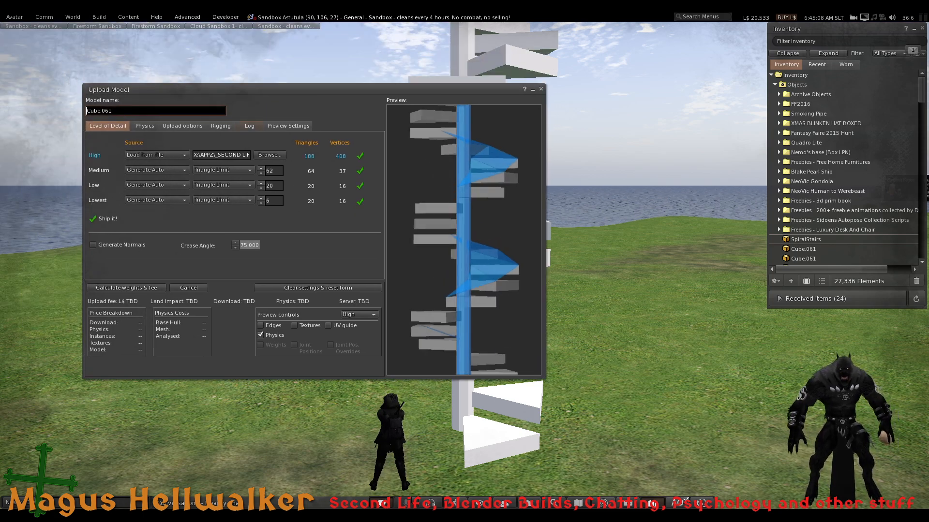
{"action": "left_click_drag", "start_coordinate": [463, 242], "coordinate": [513, 249]}
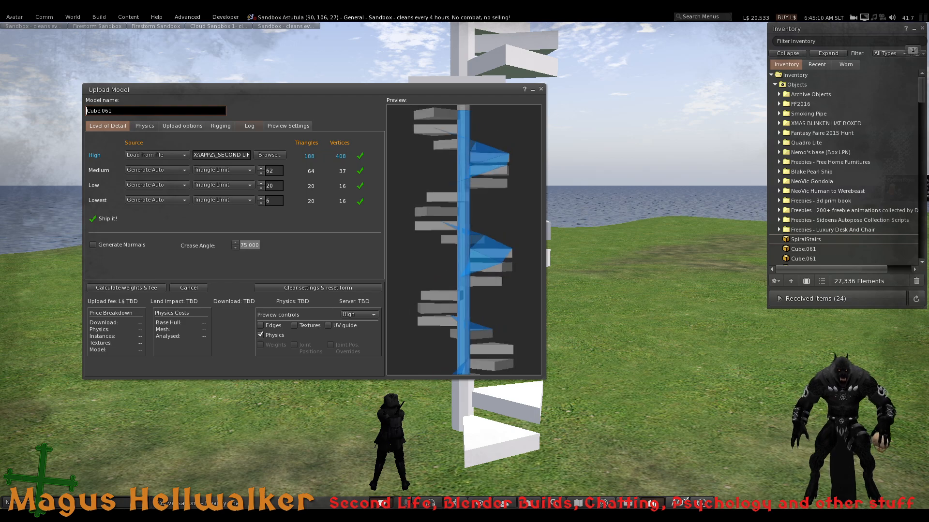
- Try the Medium level of detail as the stairs' physics model and inspect the shape from different angles in the preview
{"action": "left_click", "coordinate": [183, 127]}
{"action": "left_click", "coordinate": [146, 126]}
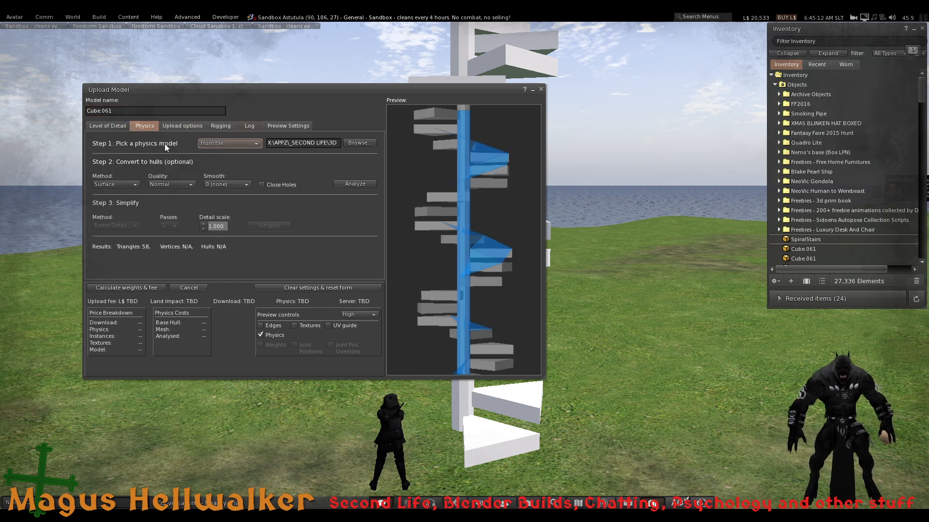
{"action": "left_click", "coordinate": [247, 146]}
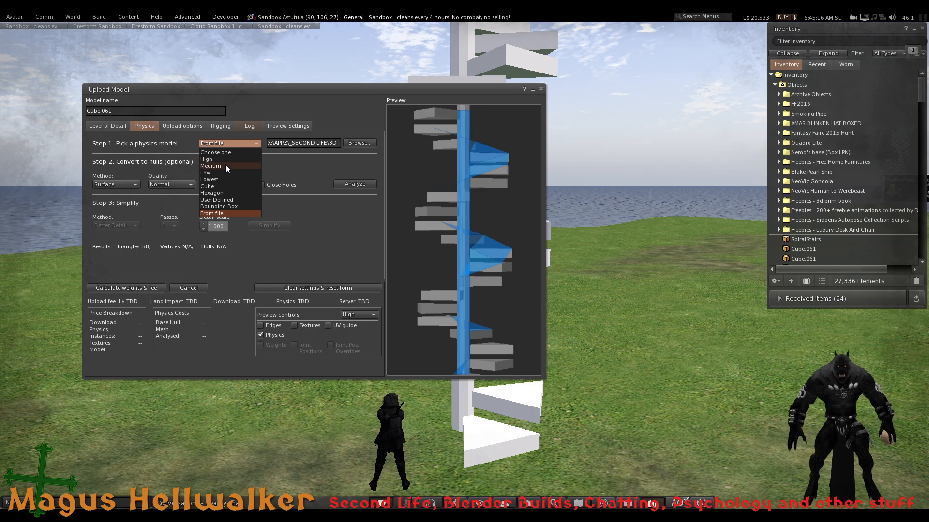
{"action": "left_click", "coordinate": [225, 166]}
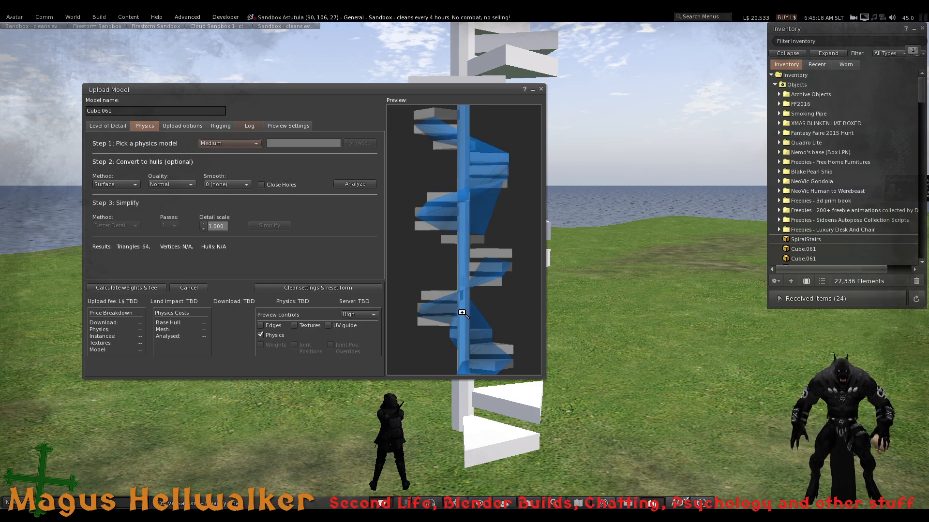
{"action": "left_click_drag", "start_coordinate": [487, 295], "coordinate": [532, 296]}
{"action": "left_click_drag", "start_coordinate": [464, 240], "coordinate": [505, 261]}
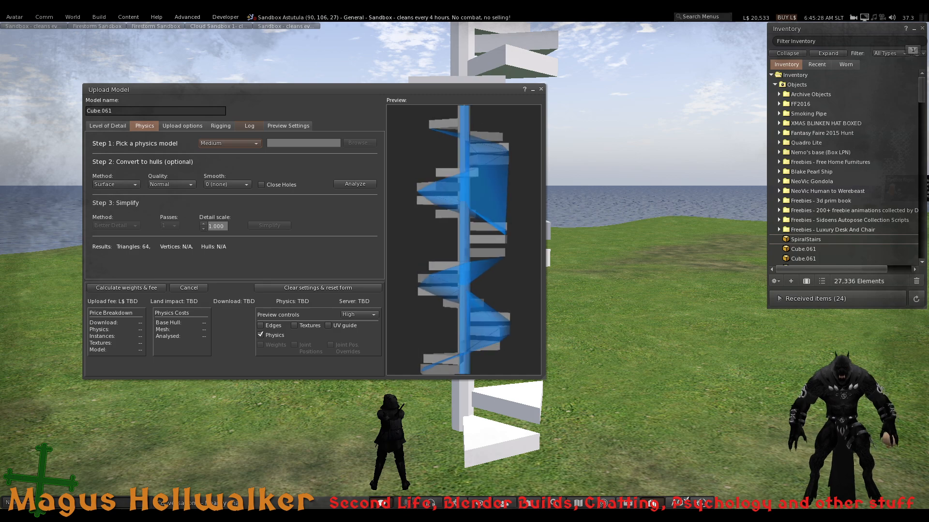
{"action": "left_click_drag", "start_coordinate": [472, 313], "coordinate": [492, 309]}
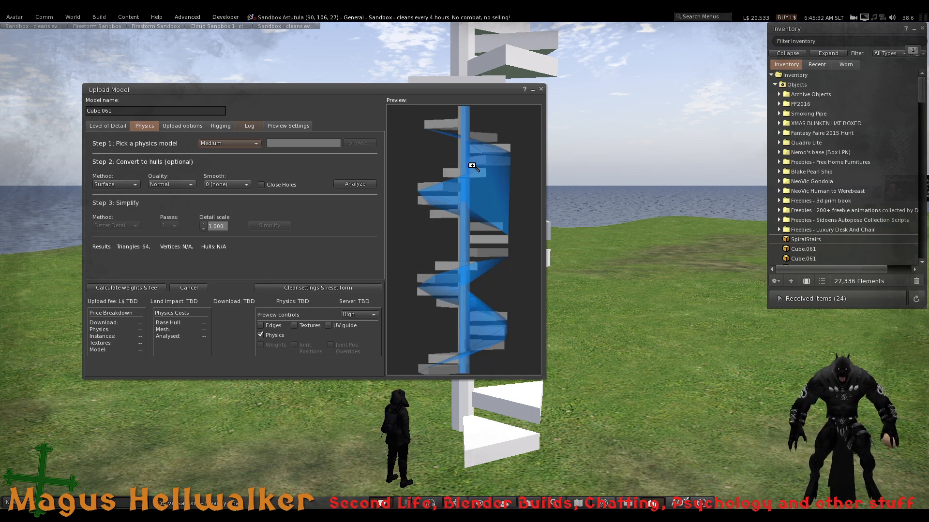
- Try the High level of detail as the stairs' physics model, inspect its shape, and calculate the weights and fee
{"action": "left_click", "coordinate": [228, 143]}
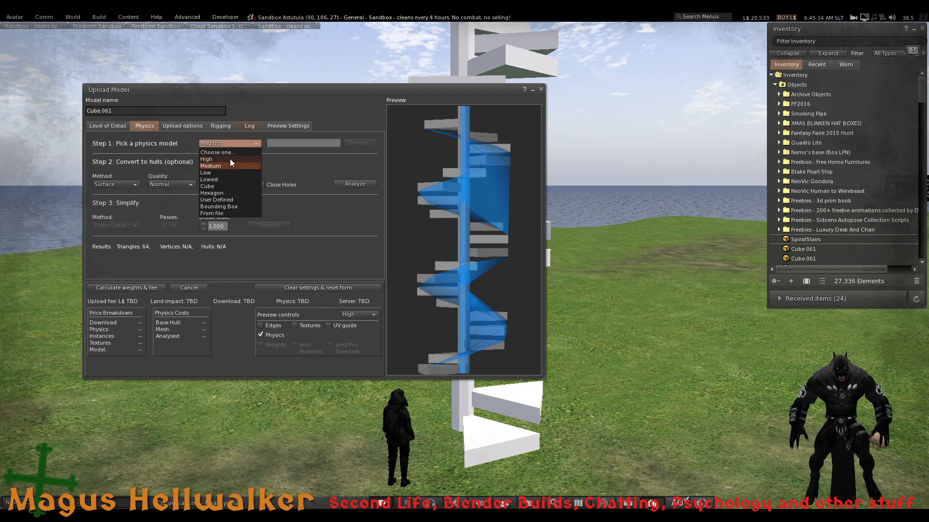
{"action": "left_click", "coordinate": [230, 159]}
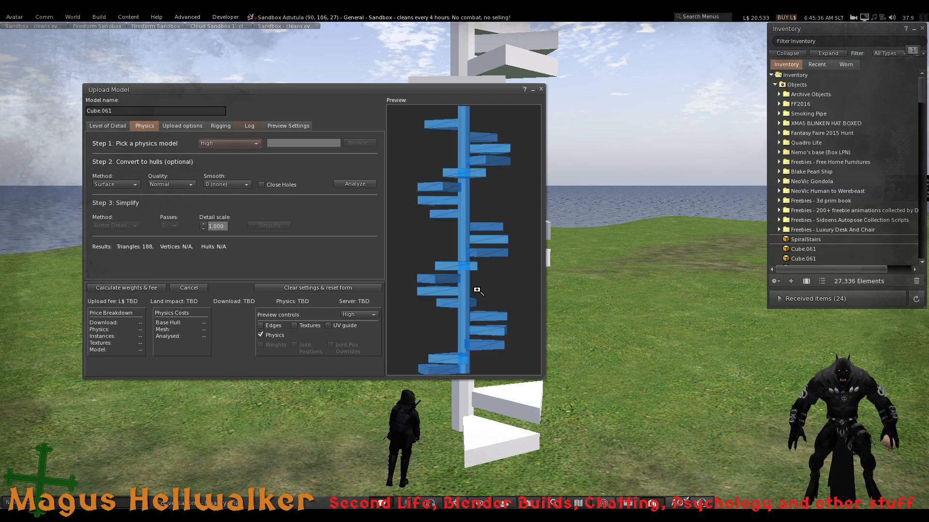
{"action": "left_click_drag", "start_coordinate": [464, 242], "coordinate": [532, 244]}
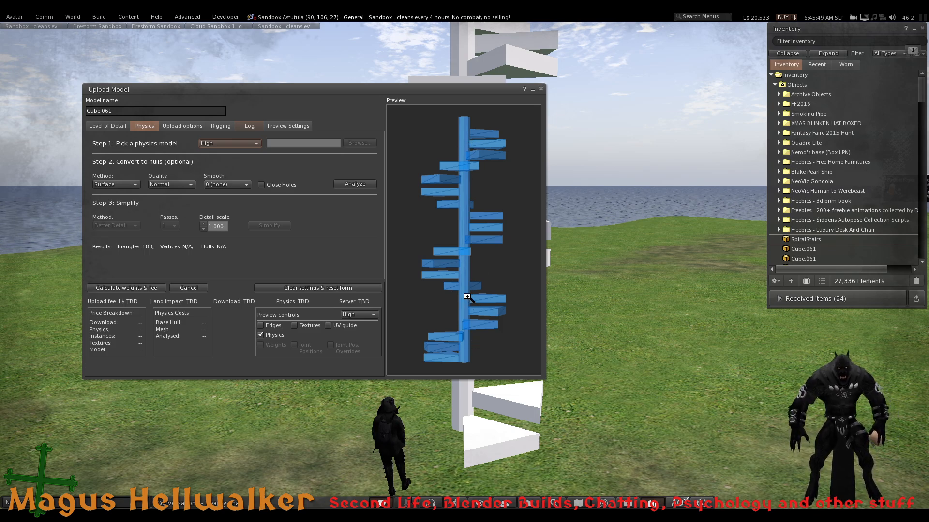
{"action": "left_click", "coordinate": [145, 288]}
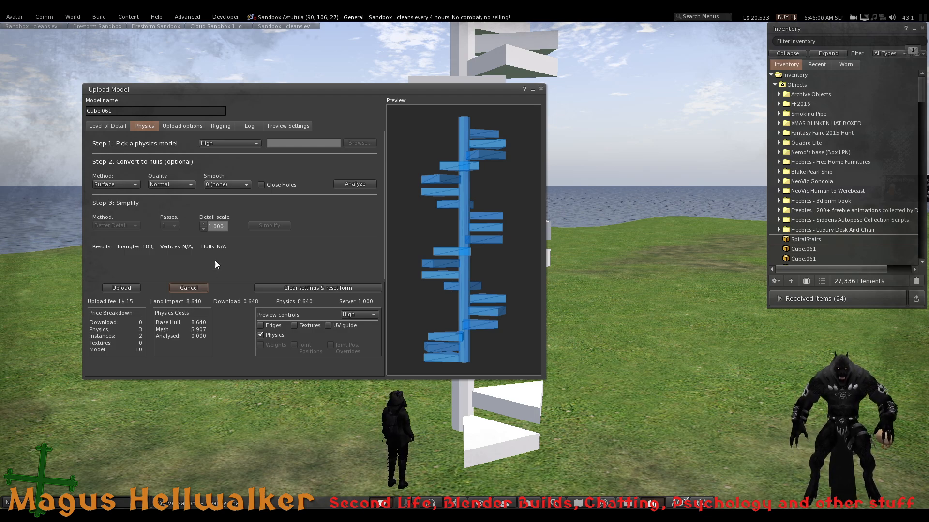
- Load the stairs' physics model from a file and recalculate the weights and upload fee
{"action": "left_click", "coordinate": [255, 143]}
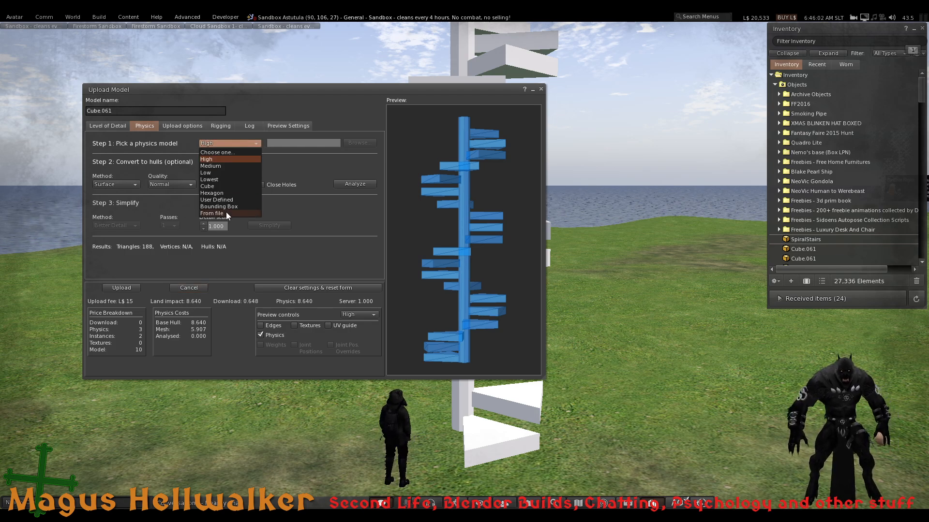
{"action": "left_click", "coordinate": [226, 212]}
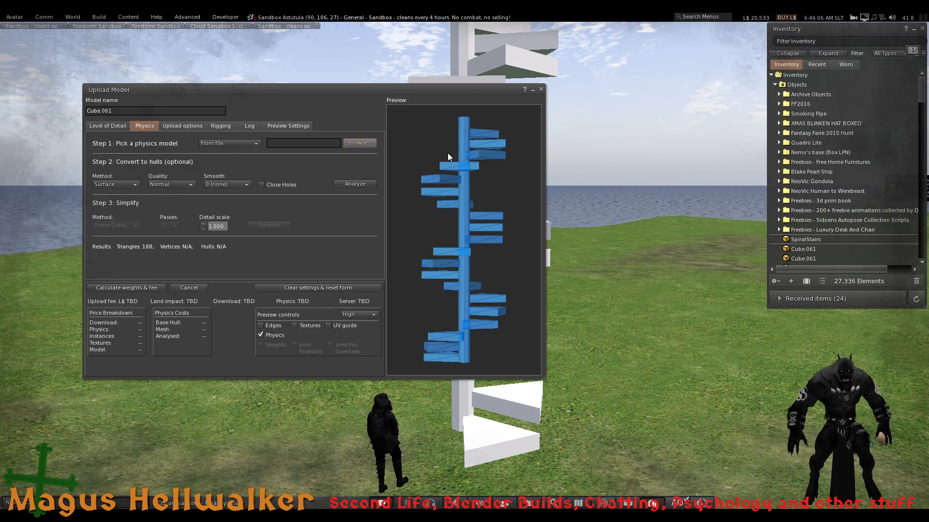
{"action": "left_click", "coordinate": [684, 380]}
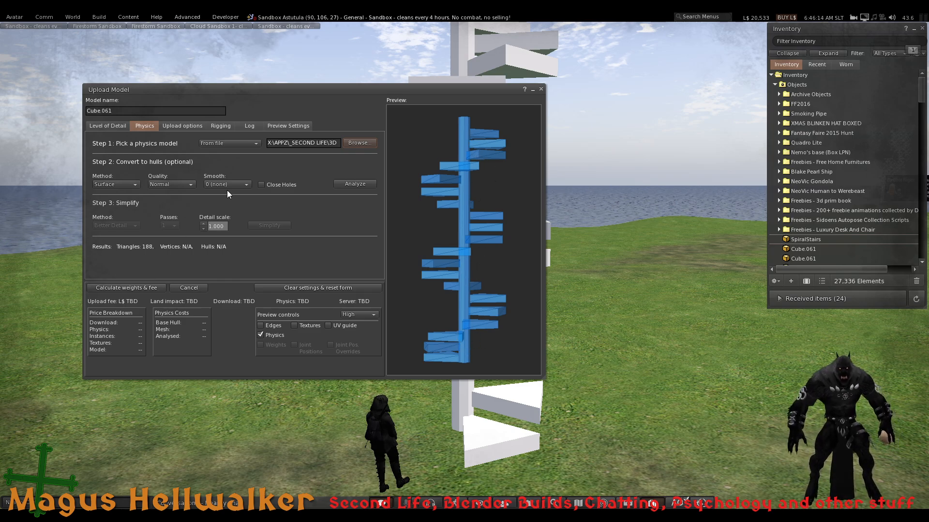
{"action": "left_click", "coordinate": [144, 289]}
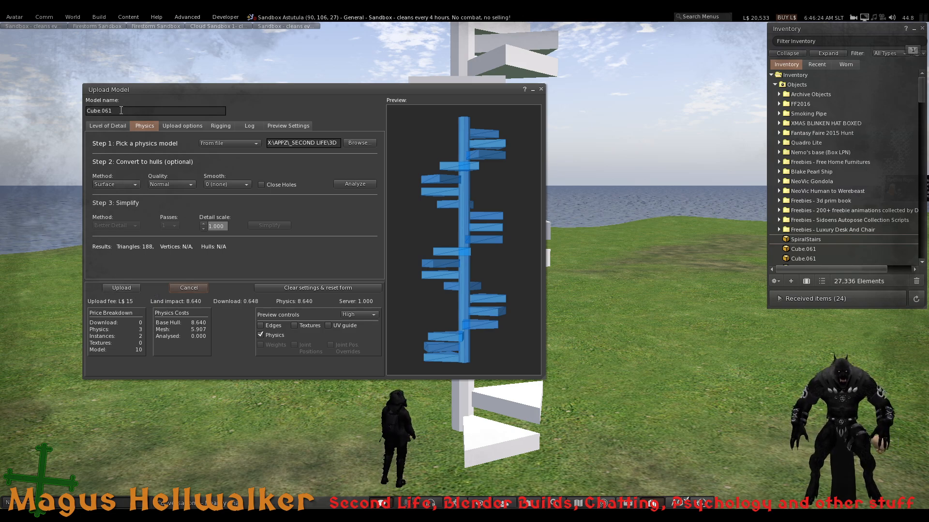
- Rename the model "spiralStairsSL model", recalculate its weights and fee, and upload it
{"action": "left_click_drag", "start_coordinate": [121, 111], "coordinate": [41, 105]}
{"action": "type", "text": "spiralStairs"}
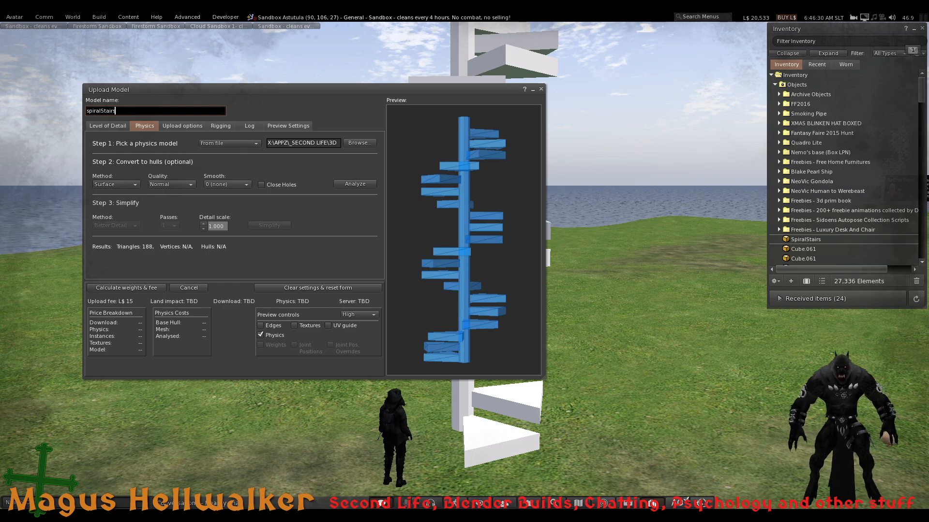
{"action": "type", "text": "SL model"}
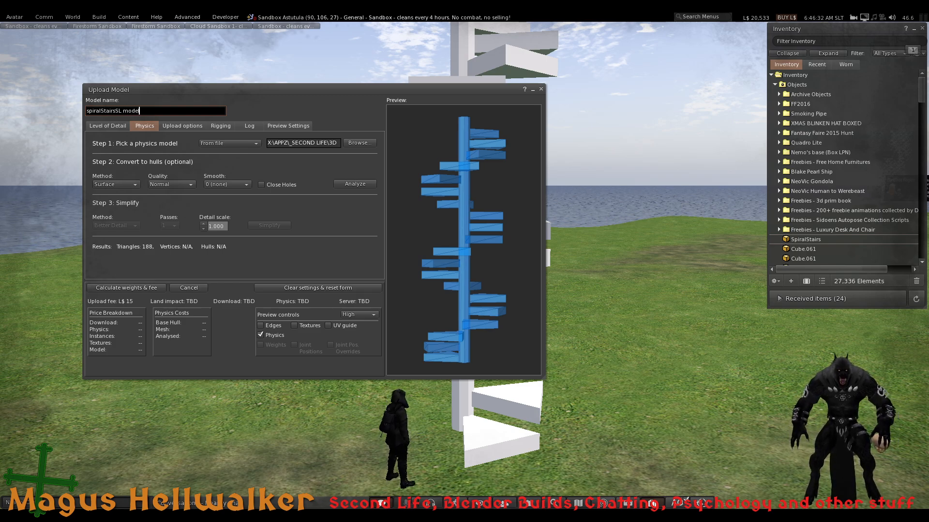
{"action": "key", "text": "ctrl+a"}
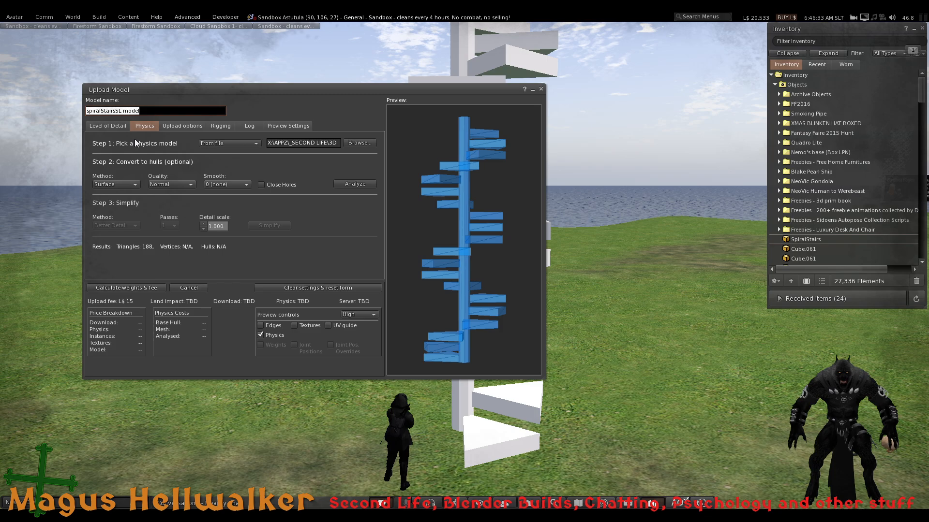
{"action": "left_click", "coordinate": [132, 289]}
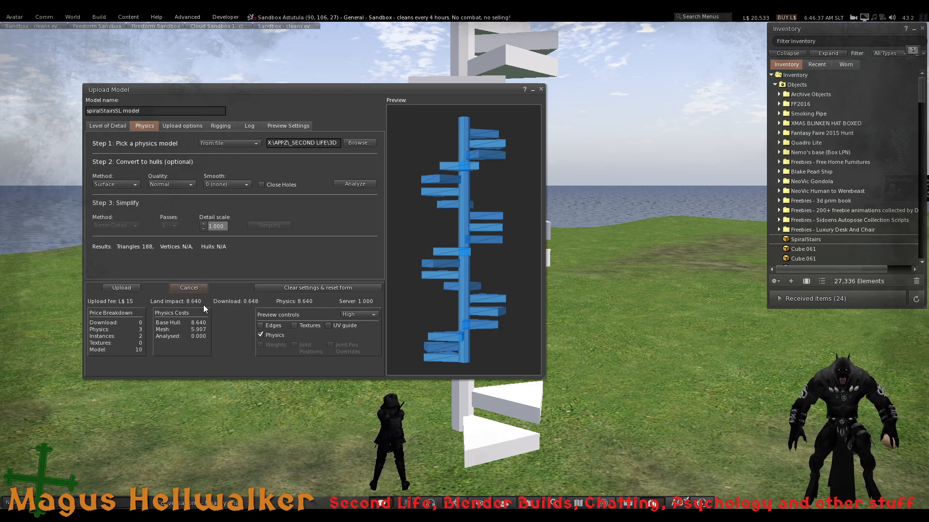
{"action": "left_click", "coordinate": [135, 287]}
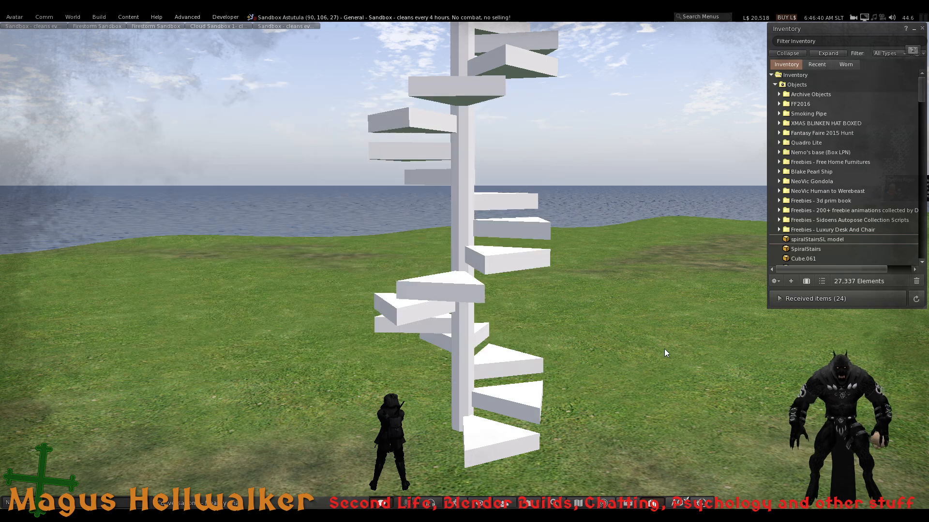
- Place the uploaded spiralStairsSL model on the ground beside the existing staircase and set its physics shape type to Prim
{"action": "left_click_drag", "start_coordinate": [814, 239], "coordinate": [387, 378]}
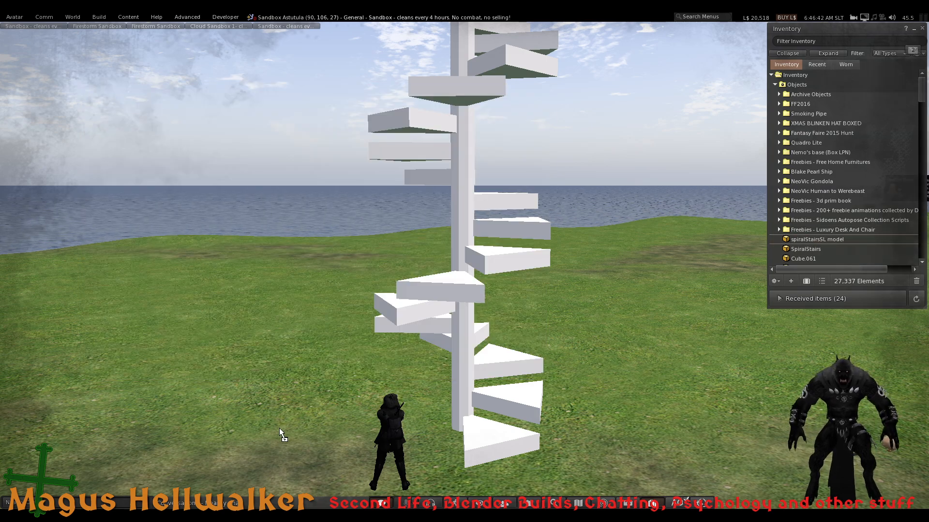
{"action": "left_click_drag", "start_coordinate": [281, 432], "coordinate": [277, 431]}
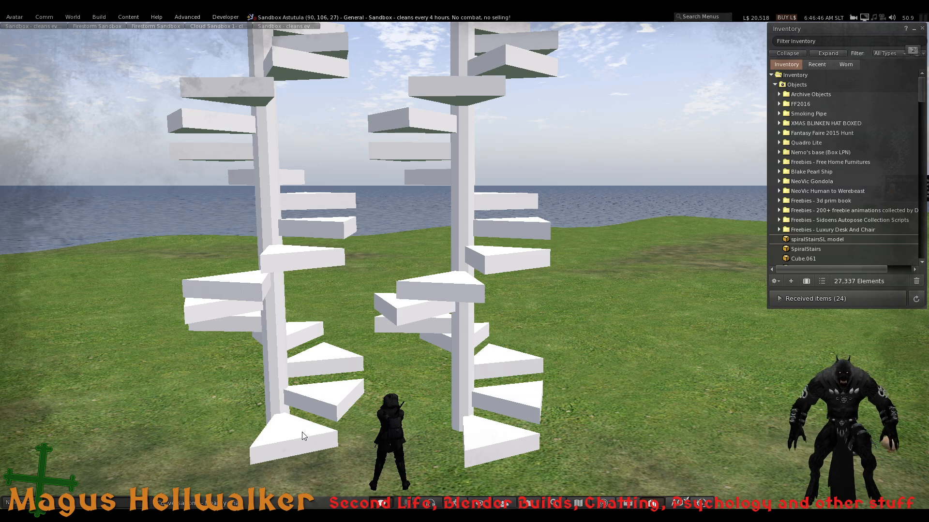
{"action": "right_click", "coordinate": [302, 432]}
{"action": "left_click", "coordinate": [334, 448]}
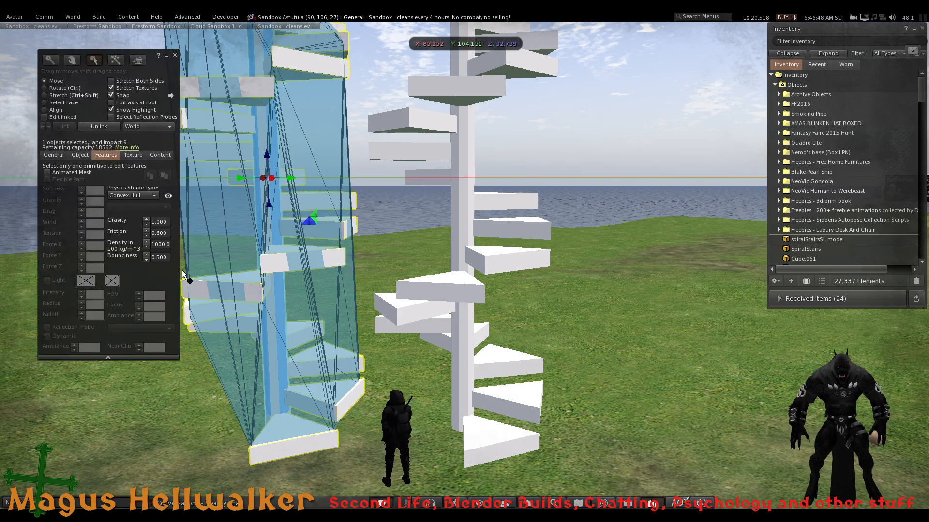
{"action": "left_click", "coordinate": [131, 196]}
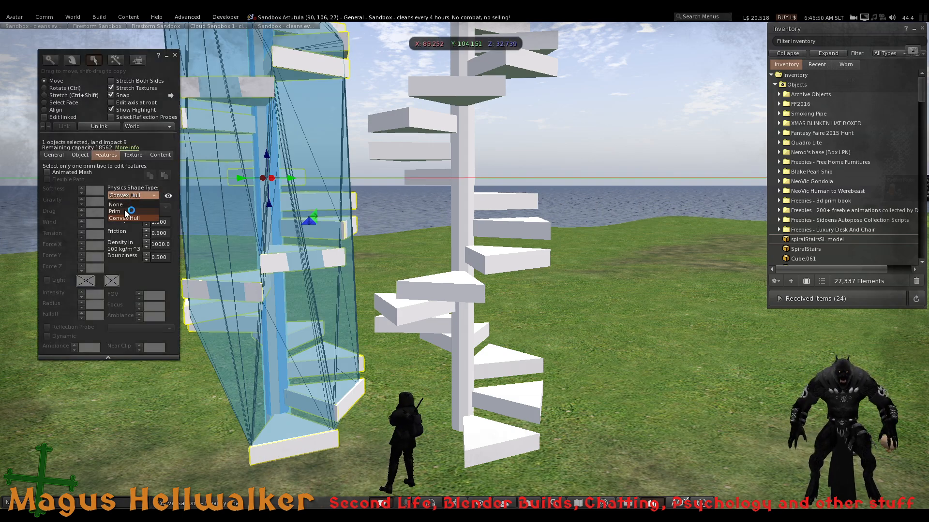
{"action": "left_click", "coordinate": [116, 211]}
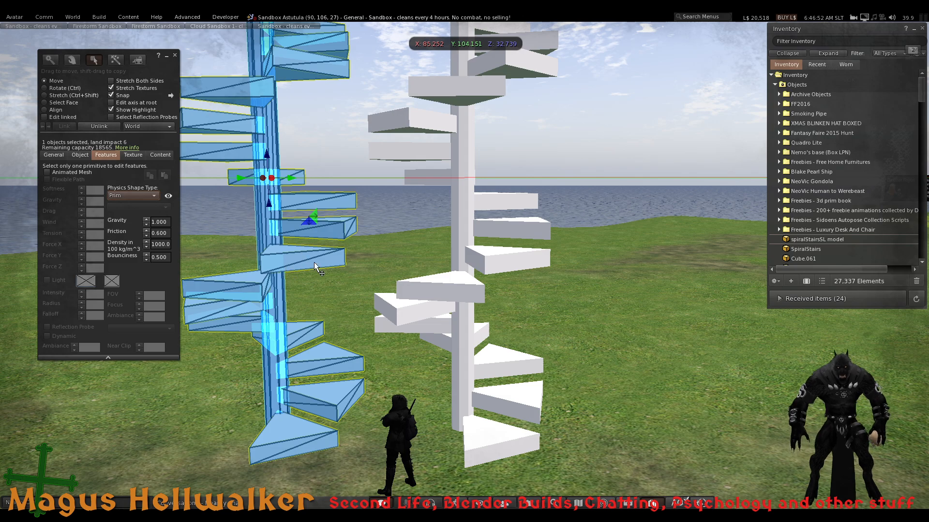
- Compare the physics shape and land impact of the two staircases by selecting each in turn and viewing them from different angles
{"action": "left_click", "coordinate": [469, 309]}
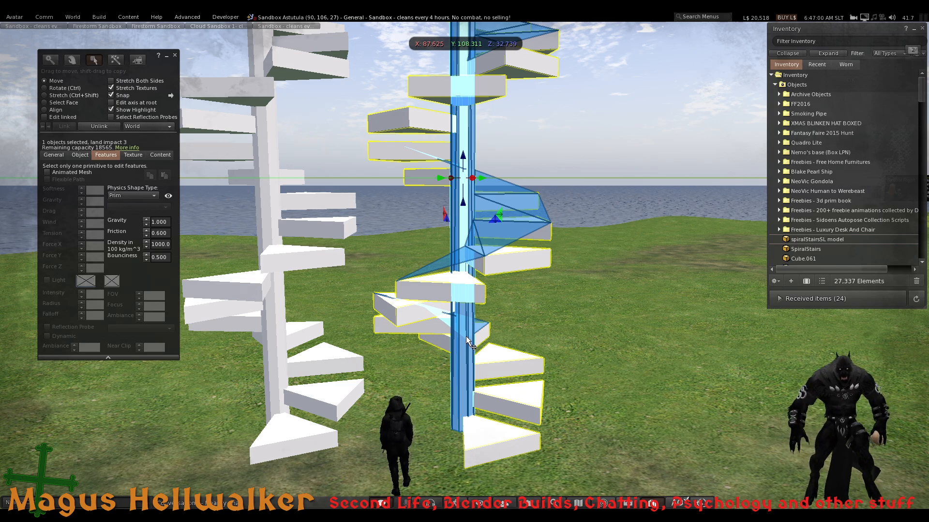
{"action": "left_click", "coordinate": [315, 260]}
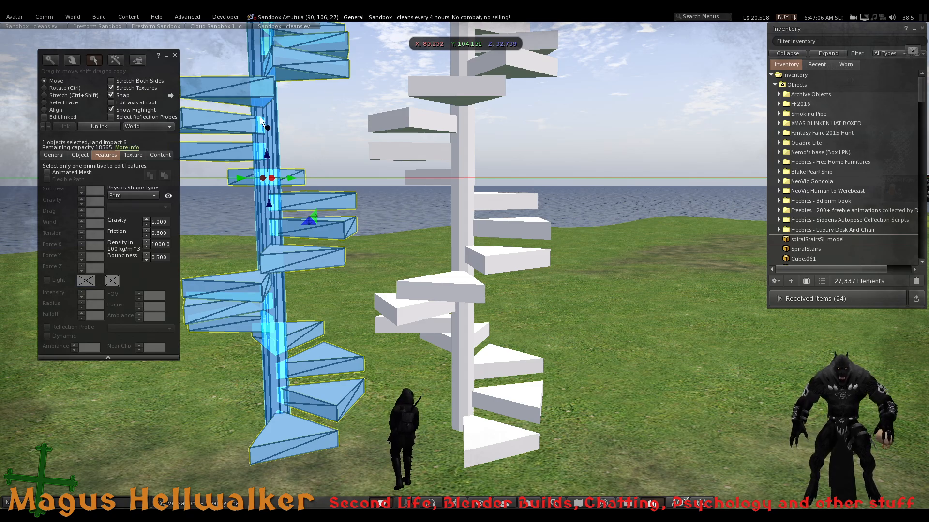
{"action": "left_click_drag", "start_coordinate": [263, 79], "coordinate": [274, 166], "text": "alt"}
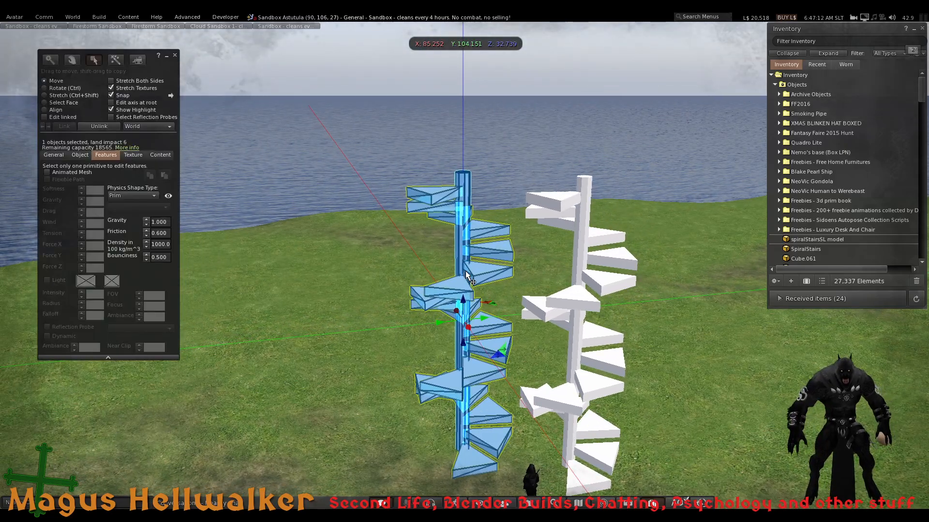
{"action": "left_click", "coordinate": [582, 272]}
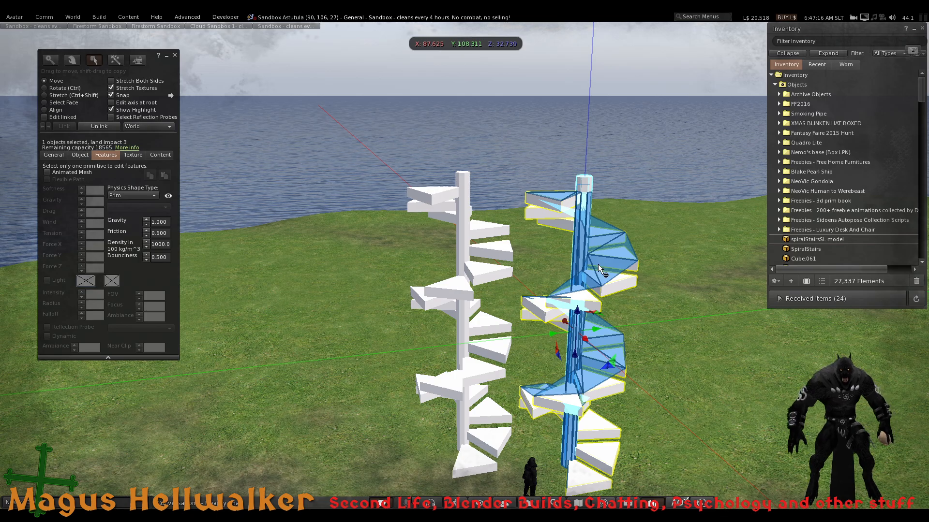
{"action": "left_click_drag", "start_coordinate": [573, 354], "coordinate": [552, 310], "text": "alt"}
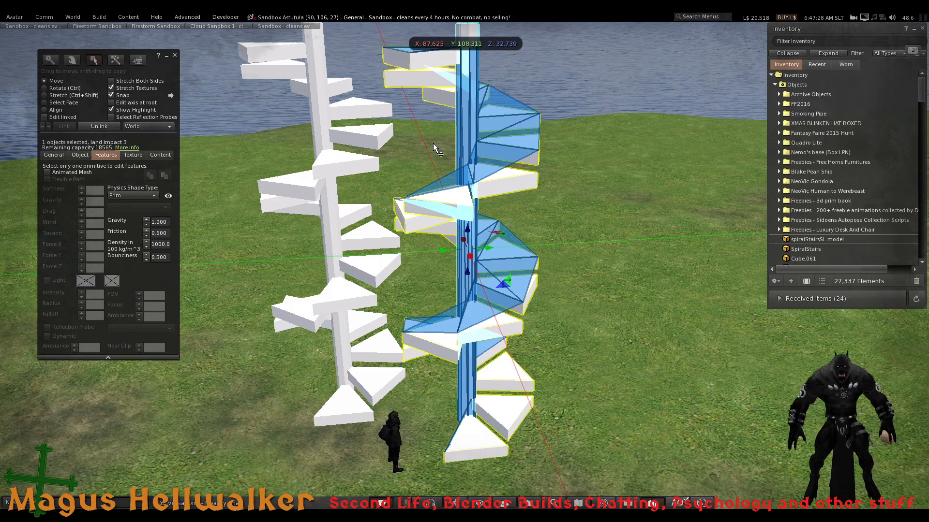
{"action": "left_click", "coordinate": [368, 271]}
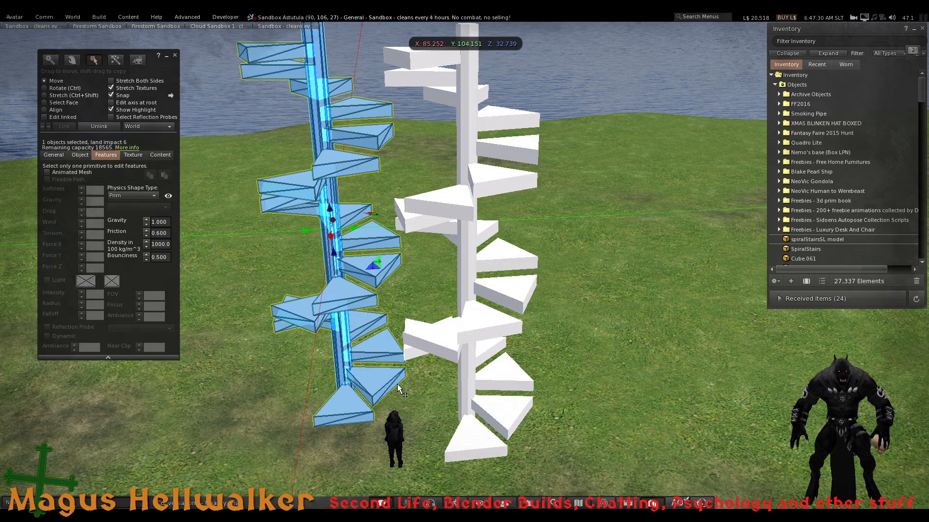
{"action": "key", "text": "alt"}
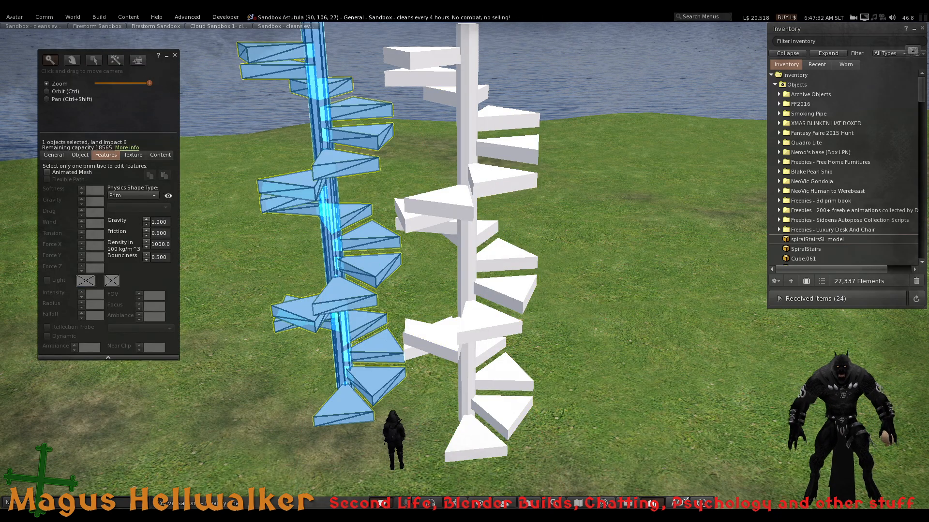
{"action": "left_click_drag", "start_coordinate": [343, 271], "coordinate": [377, 276], "text": "alt"}
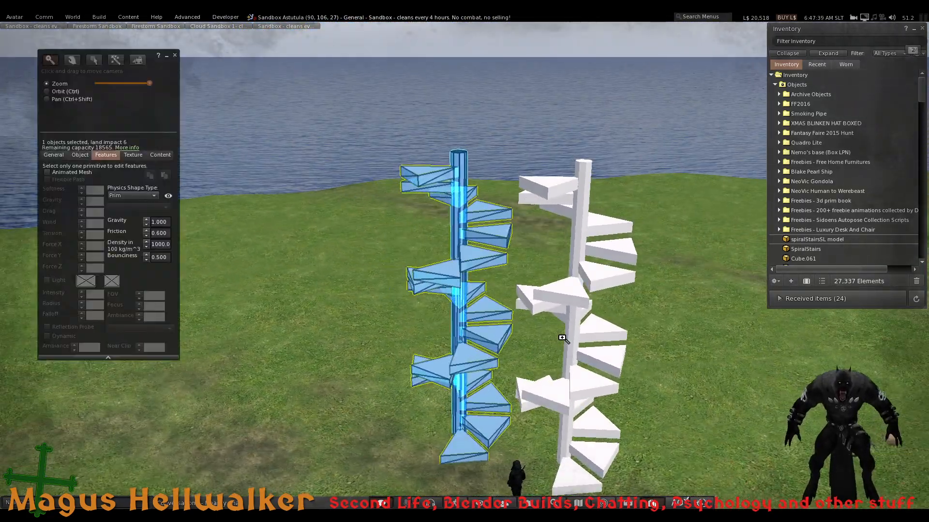
{"action": "left_click_drag", "start_coordinate": [564, 339], "coordinate": [527, 338], "text": "alt"}
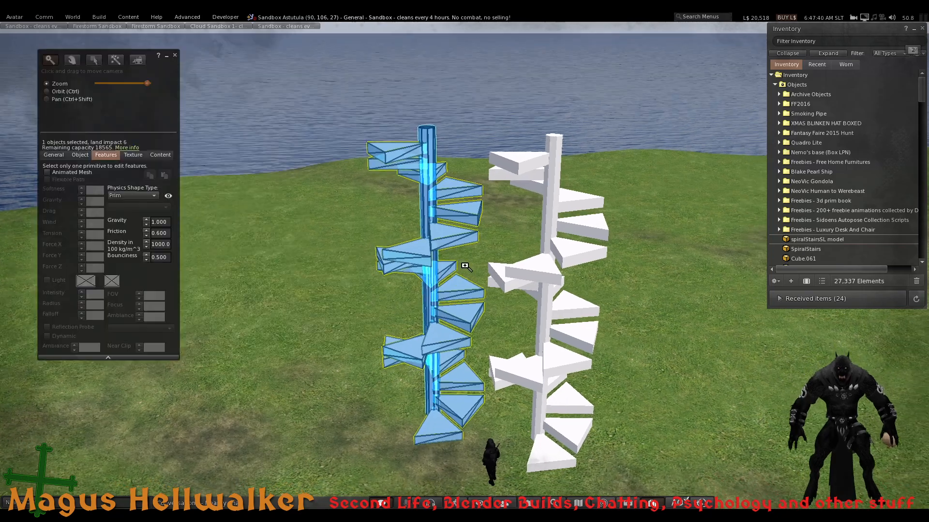
{"action": "left_click_drag", "start_coordinate": [464, 266], "coordinate": [453, 256], "text": "alt"}
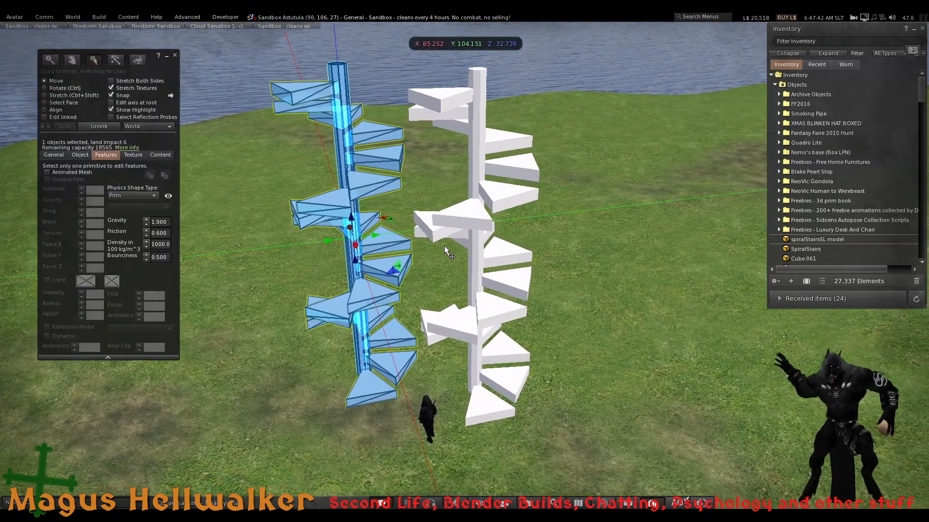
{"action": "left_click", "coordinate": [476, 255]}
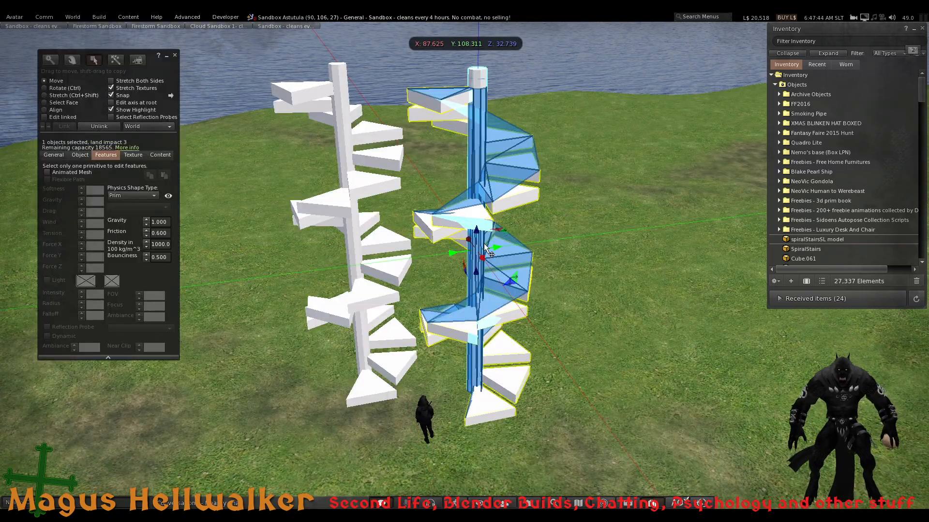
{"action": "key", "text": "Escape"}
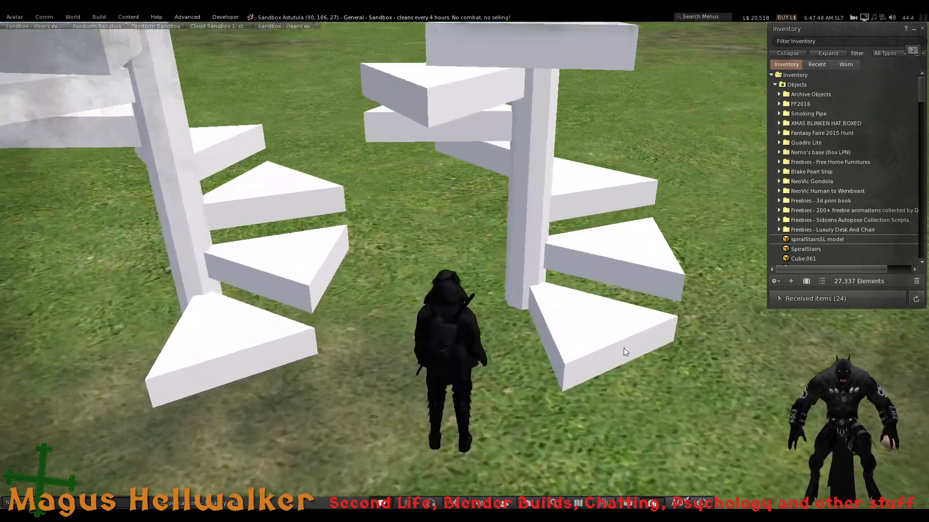
- Walk the avatar repeatedly into the lower steps of the staircase with ramp-like physics to test its collision
{"action": "key", "text": "Right"}
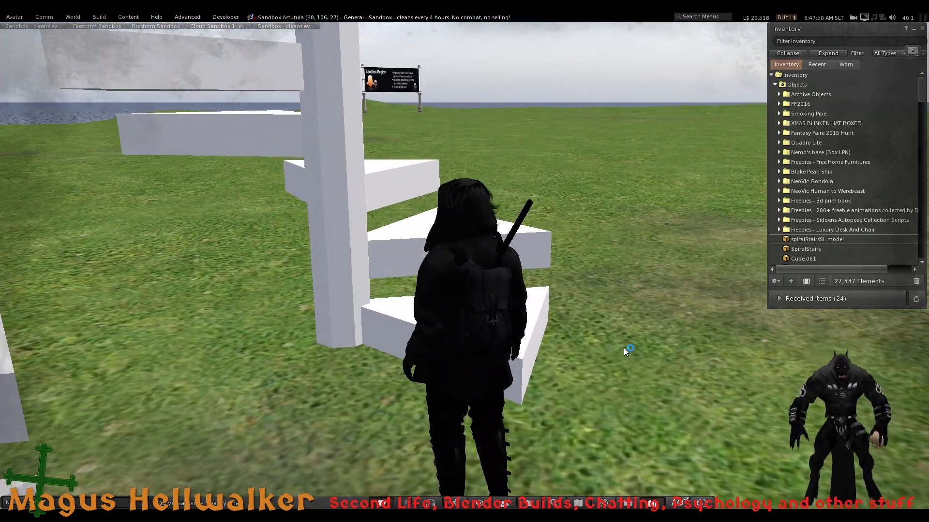
{"action": "key", "text": "Up"}
{"action": "key", "text": "Up"}
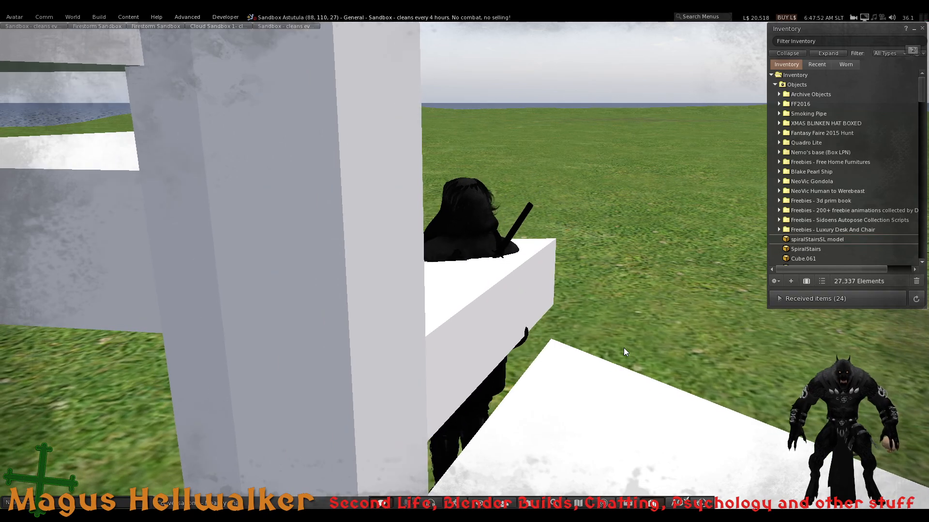
{"action": "key", "text": "Down"}
{"action": "key", "text": "Down"}
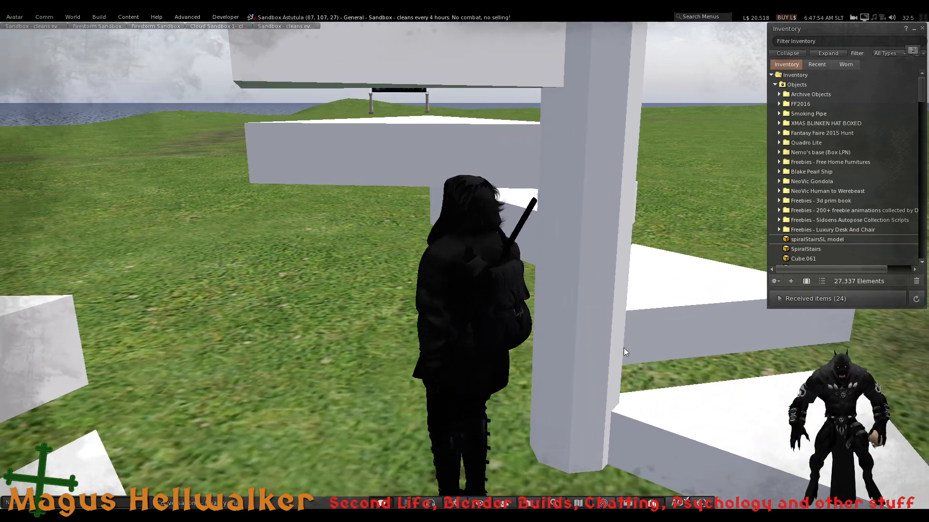
{"action": "key", "text": "Right"}
{"action": "key", "text": "Right"}
{"action": "key", "text": "Up"}
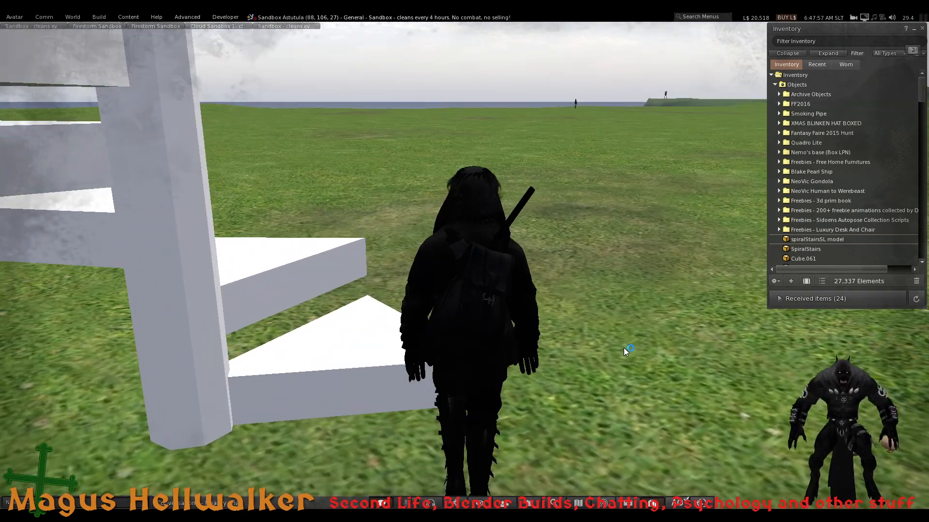
{"action": "key", "text": "Left"}
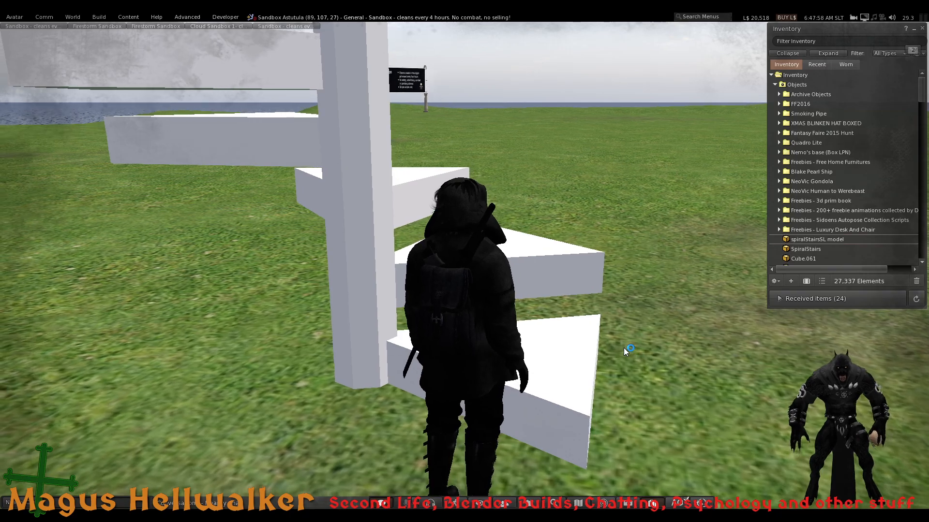
{"action": "key", "text": "Up"}
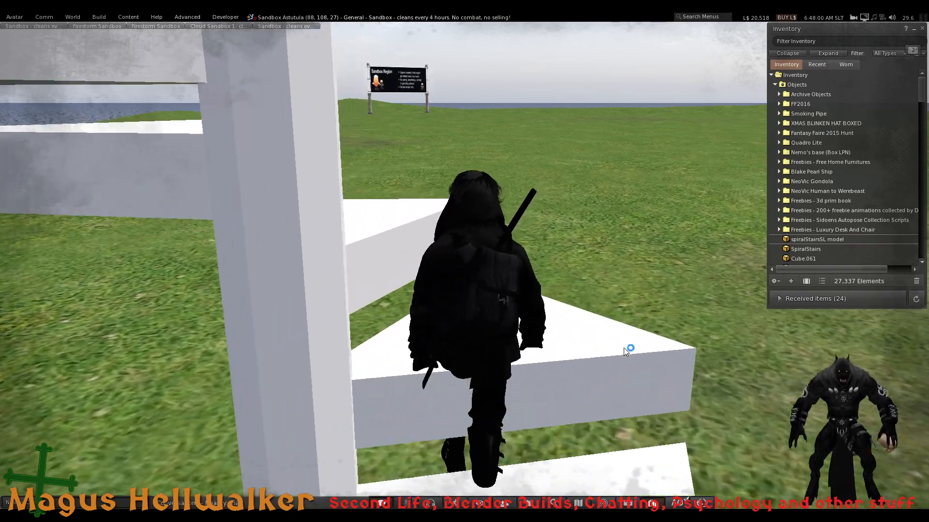
{"action": "key", "text": "Up"}
{"action": "key", "text": "Right"}
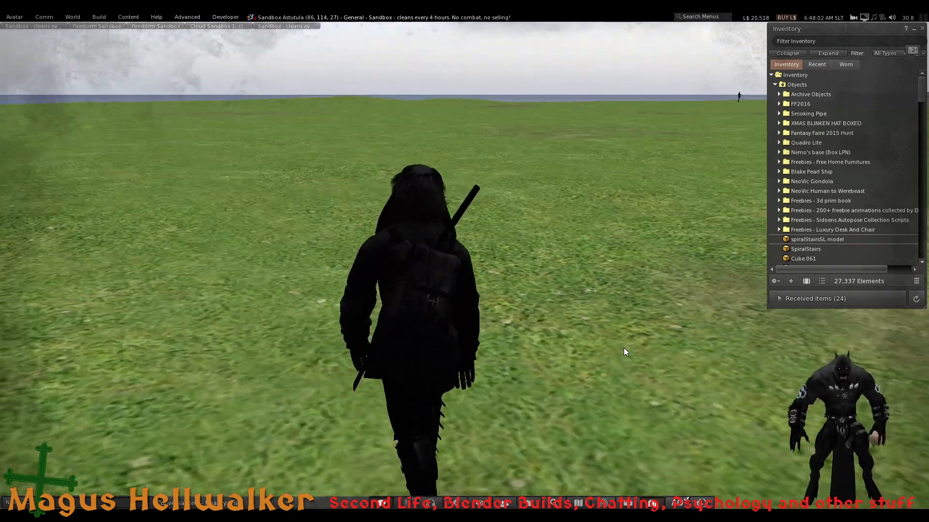
{"action": "key", "text": "Left"}
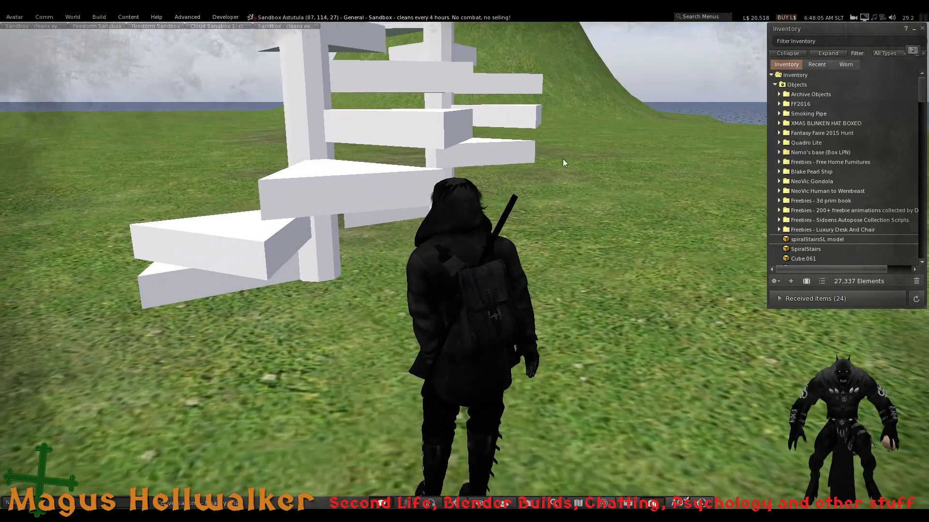
{"action": "right_click", "coordinate": [293, 193]}
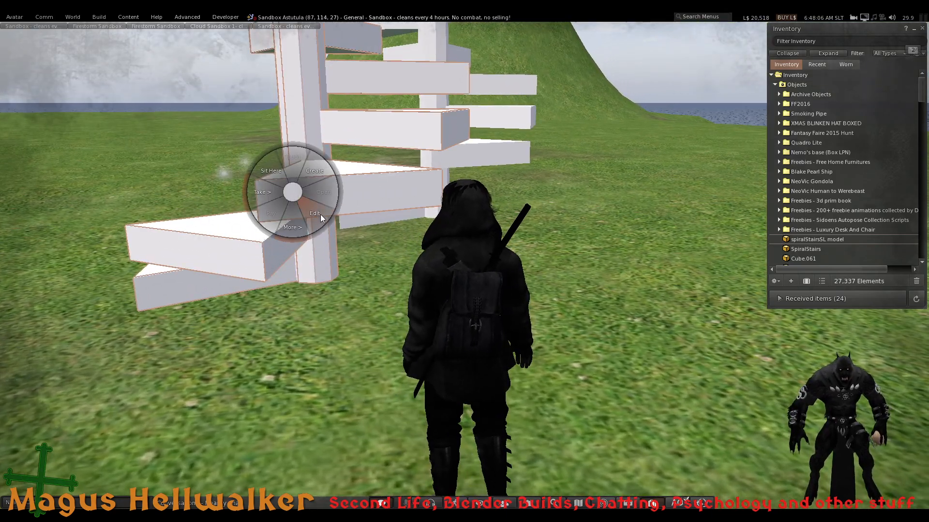
{"action": "left_click", "coordinate": [321, 217]}
{"action": "left_click", "coordinate": [174, 55]}
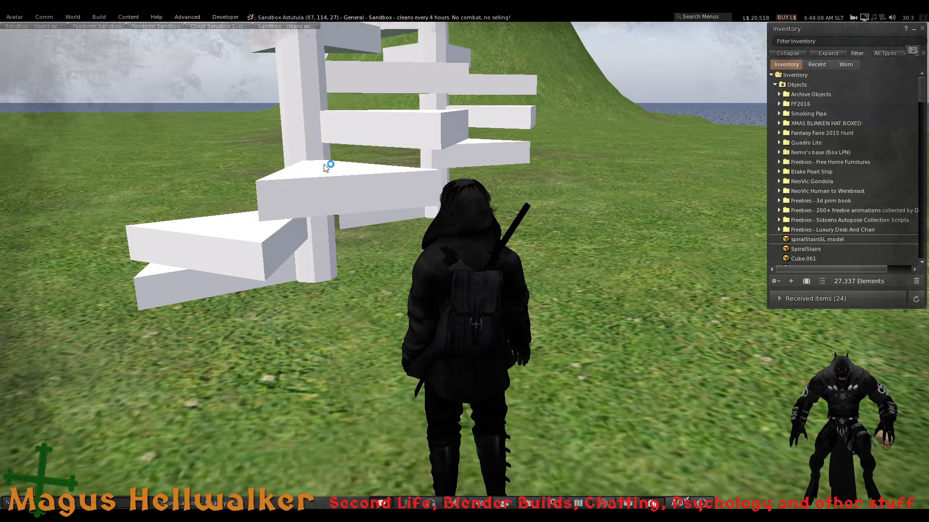
{"action": "right_click", "coordinate": [334, 182]}
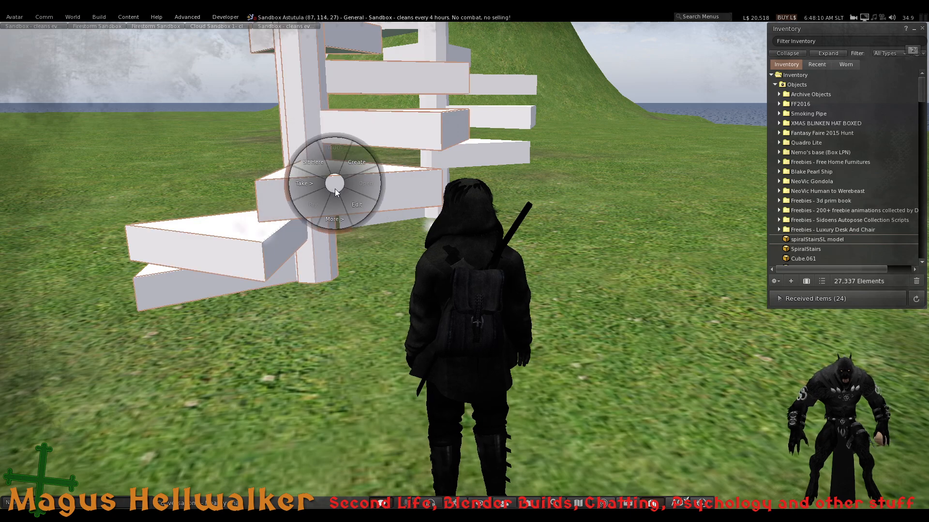
{"action": "left_click", "coordinate": [365, 188]}
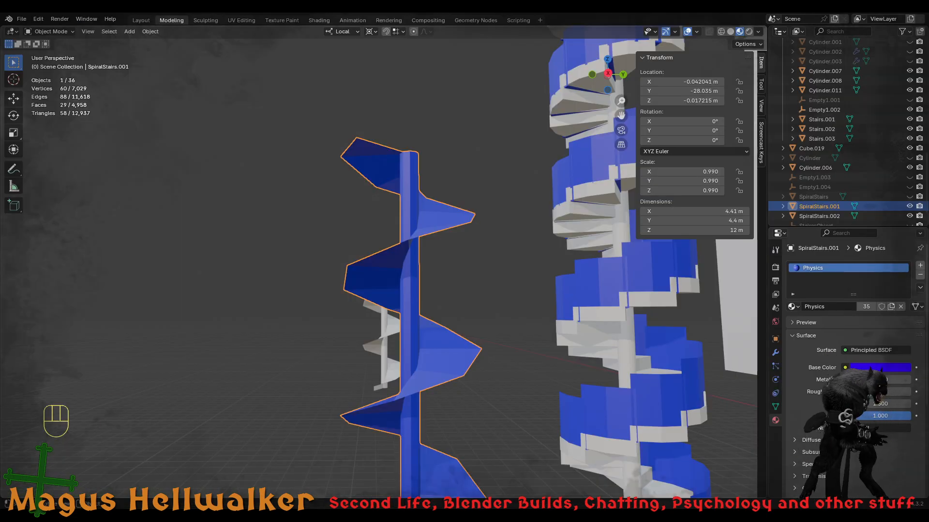
- Switch to Blender and open the blue SpiralStairs.001 physics mesh in Edit Mode, with its lower end in view
{"action": "middle_click_drag", "start_coordinate": [426, 367], "coordinate": [449, 381], "text": "shift"}
{"action": "left_click", "coordinate": [449, 382]}
{"action": "key", "text": "Tab"}
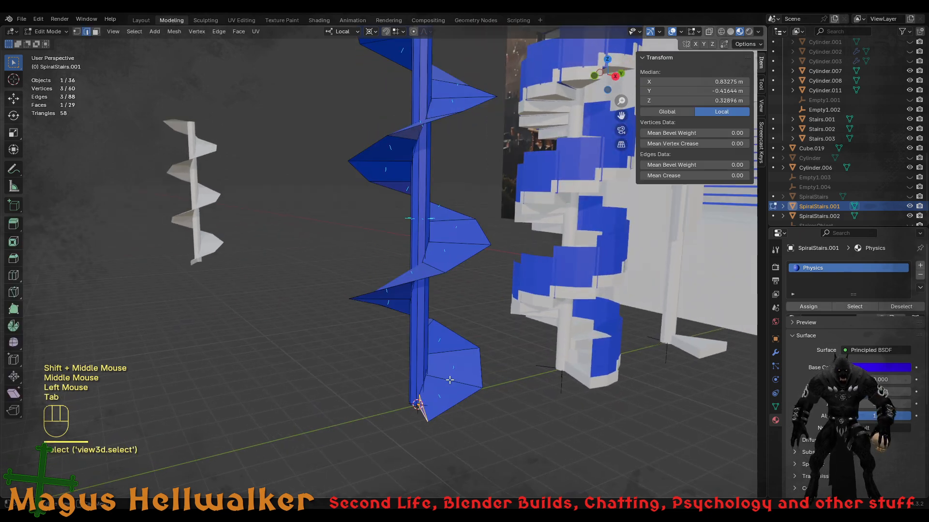
- Recalculate all normals of the SpiralStairs.001 physics mesh to the outside, return to Object Mode and start exporting it
{"action": "key", "text": "a"}
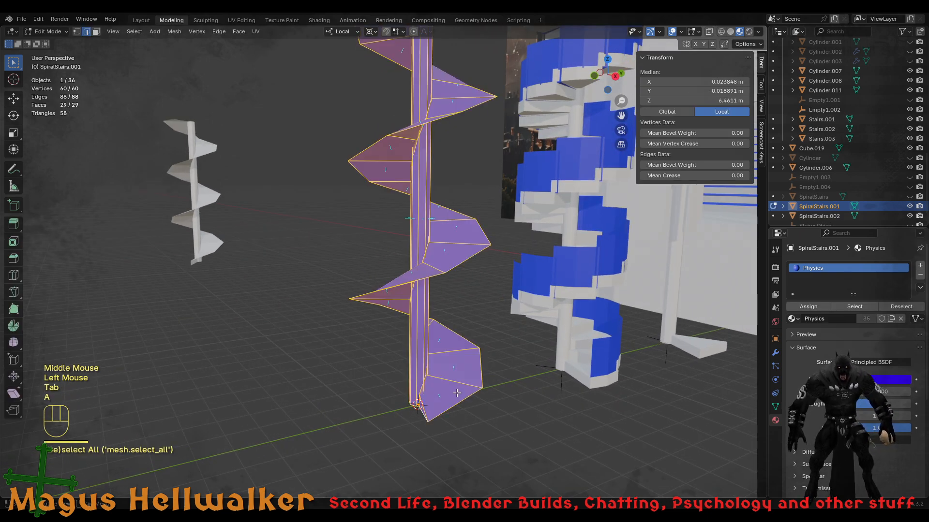
{"action": "scroll", "coordinate": [456, 413], "scroll_direction": "up", "scroll_amount": 1}
{"action": "mouse_move", "coordinate": [456, 413]}
{"action": "middle_mouse_down"}
{"action": "mouse_move", "coordinate": [380, 378]}
{"action": "mouse_move", "coordinate": [448, 403]}
{"action": "middle_mouse_up"}
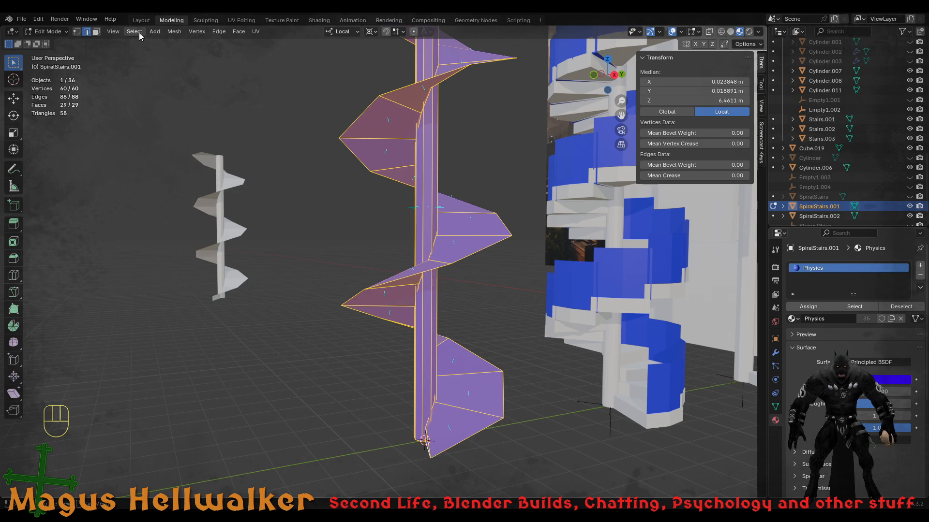
{"action": "left_click", "coordinate": [176, 32]}
{"action": "mouse_move", "coordinate": [213, 194]}
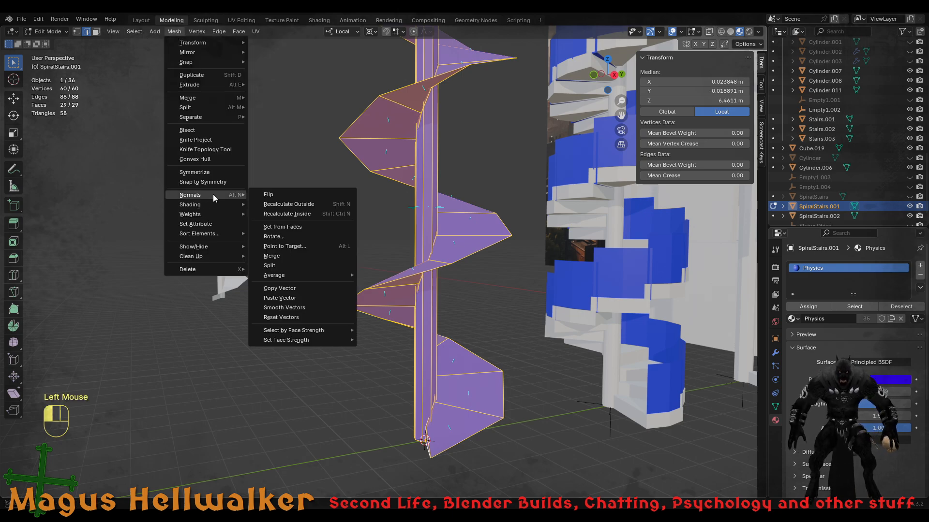
{"action": "left_click", "coordinate": [295, 203]}
{"action": "middle_click_drag", "start_coordinate": [297, 202], "coordinate": [420, 384]}
{"action": "middle_click_drag", "start_coordinate": [456, 402], "coordinate": [458, 403]}
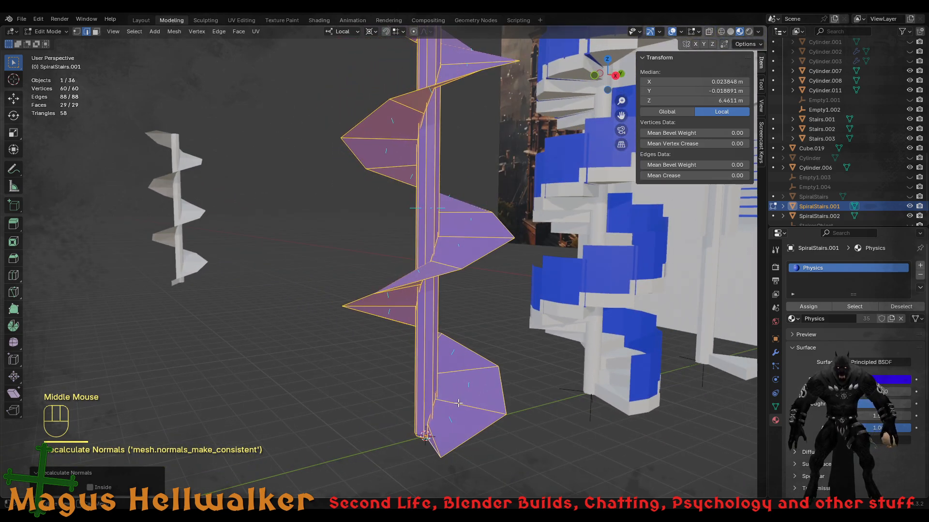
{"action": "key", "text": "Tab"}
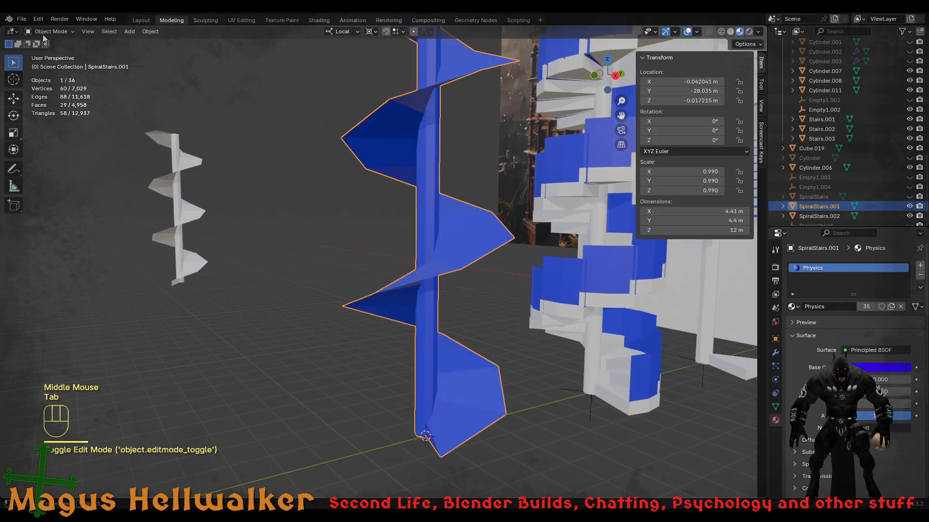
{"action": "left_click", "coordinate": [21, 18]}
{"action": "mouse_move", "coordinate": [68, 165]}
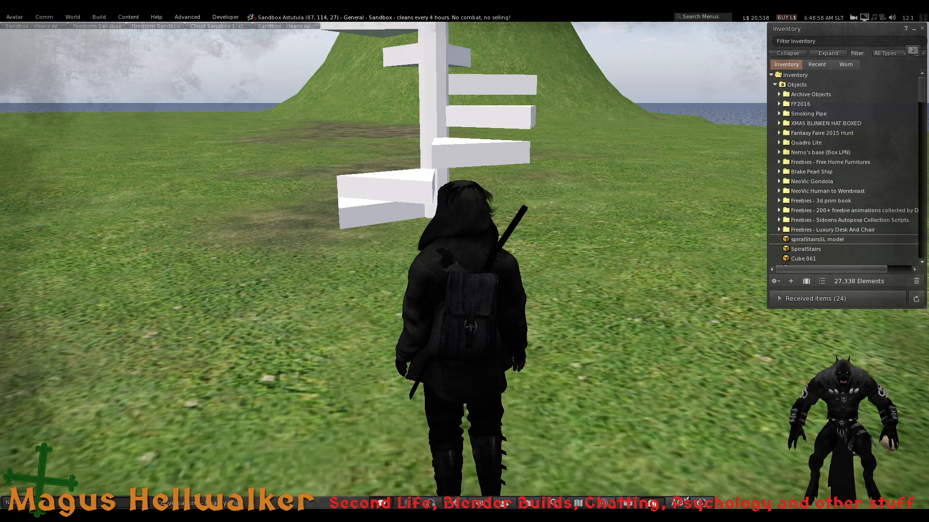
- Switch to Second Life, load the spiral staircase for mesh upload, and check its physics source and ramp shape in the preview
{"action": "left_click", "coordinate": [99, 17]}
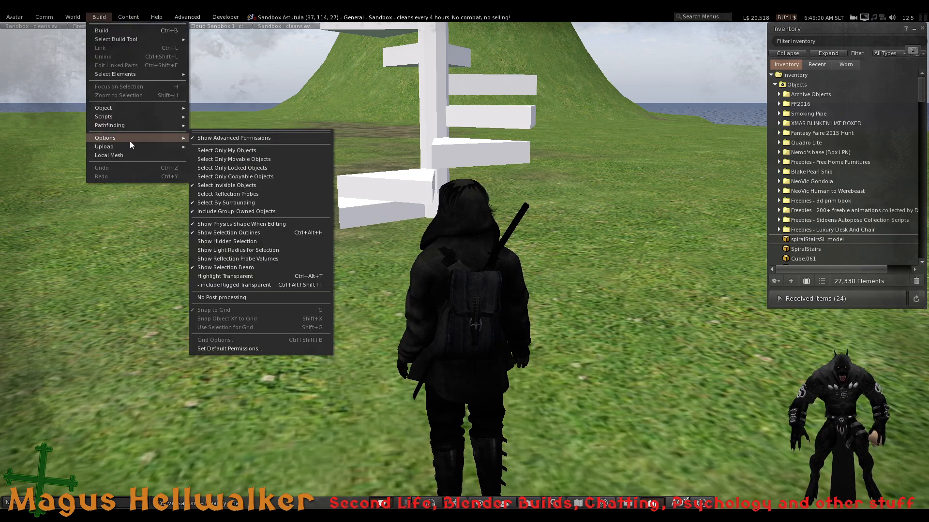
{"action": "mouse_move", "coordinate": [129, 146]}
{"action": "left_click", "coordinate": [225, 173]}
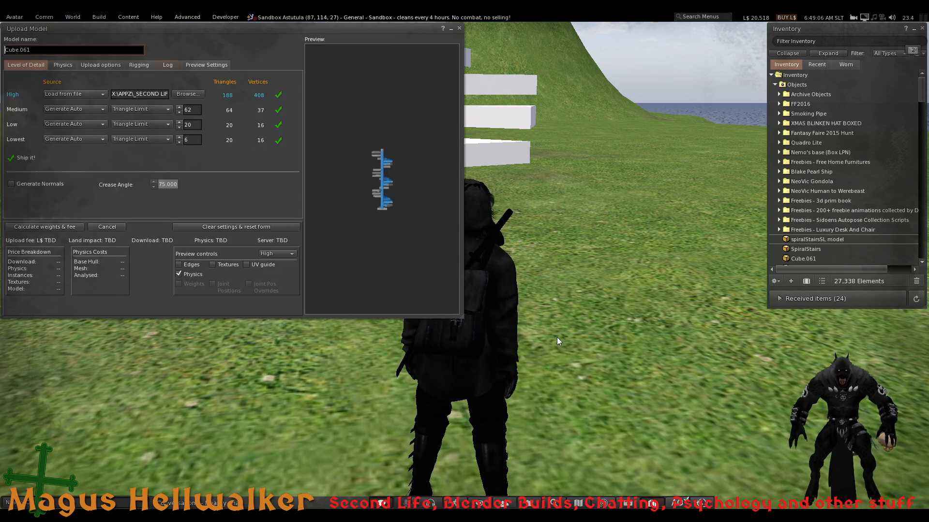
{"action": "left_click_drag", "start_coordinate": [382, 203], "coordinate": [341, 145]}
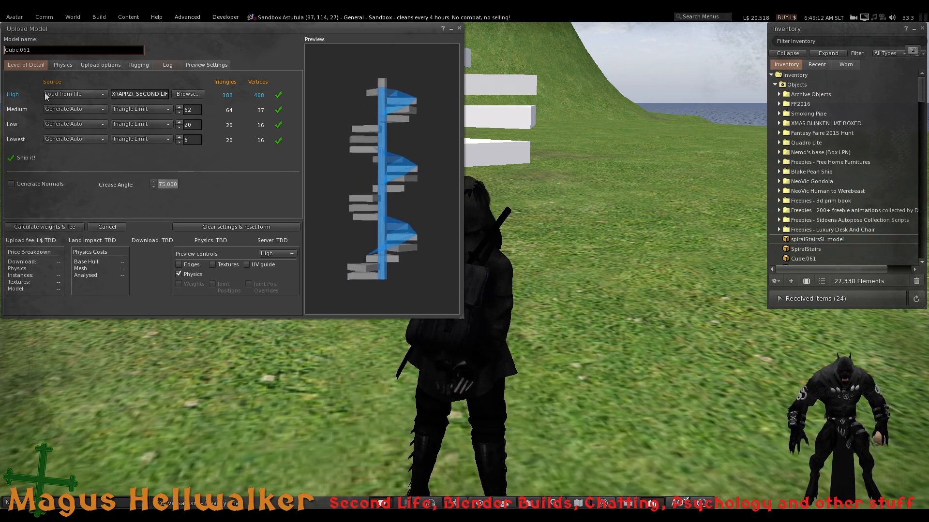
{"action": "left_click", "coordinate": [61, 65]}
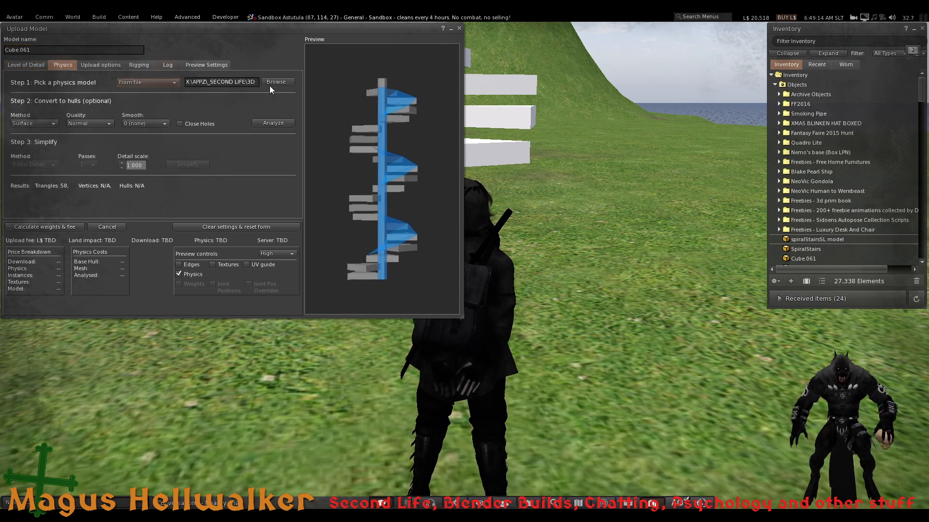
{"action": "left_click", "coordinate": [31, 65]}
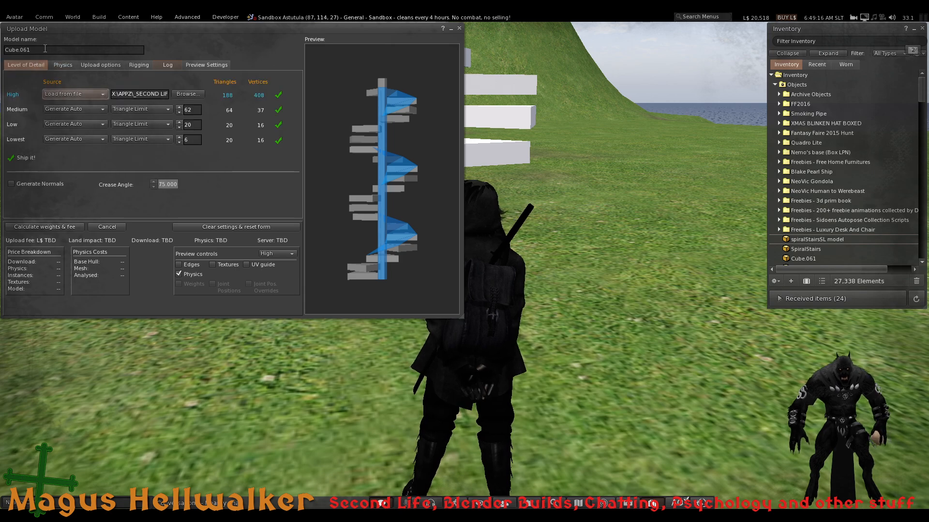
- Name the model SpiralStairsFINAL, calculate its weights and fee, and upload it
{"action": "type", "text": "Spiras"}
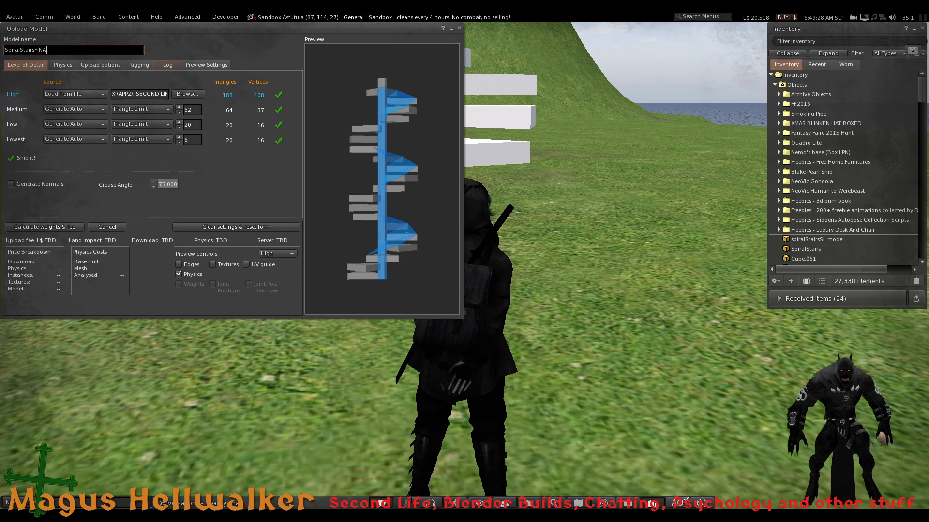
{"action": "left_click", "coordinate": [70, 229]}
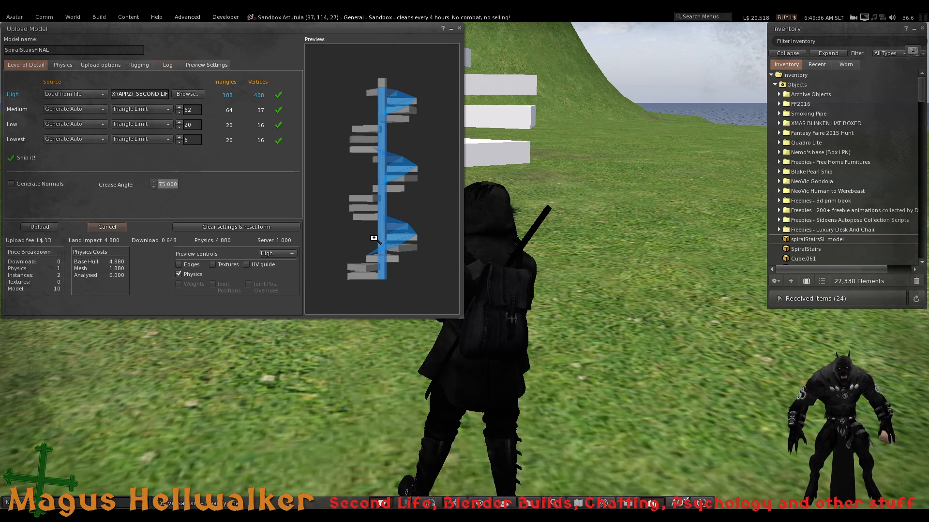
{"action": "scroll", "coordinate": [374, 234], "scroll_direction": "up", "scroll_amount": 3}
{"action": "left_click_drag", "start_coordinate": [374, 234], "coordinate": [344, 236]}
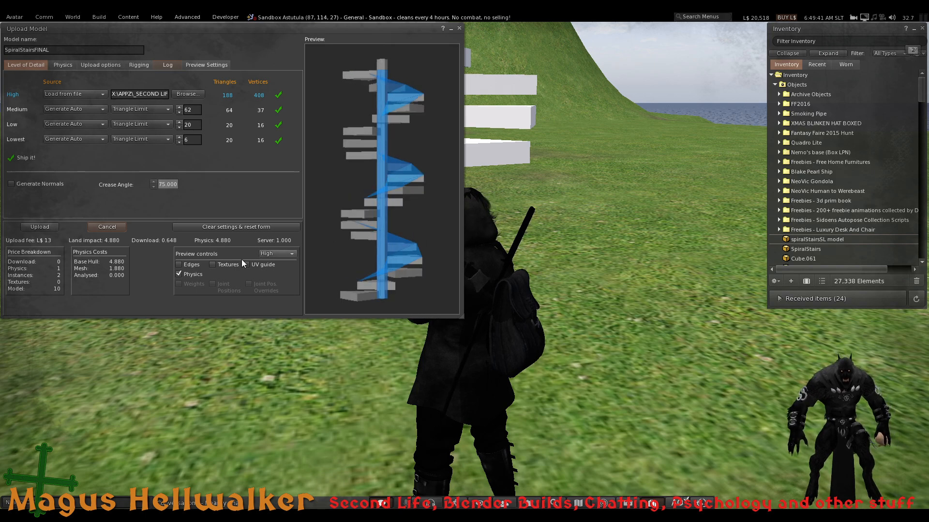
{"action": "left_click", "coordinate": [40, 227]}
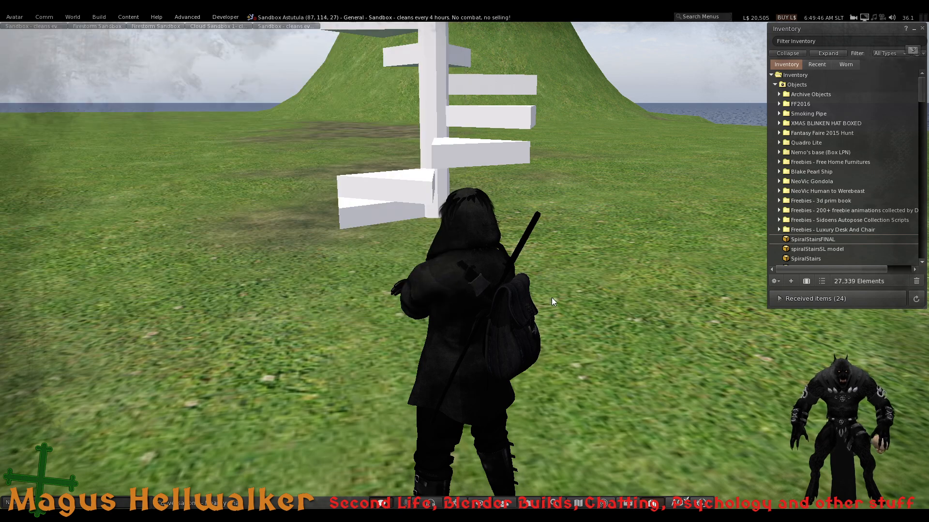
- Place SpiralStairsFINAL from the inventory on the grass beside the existing staircase
{"action": "left_click", "coordinate": [819, 240]}
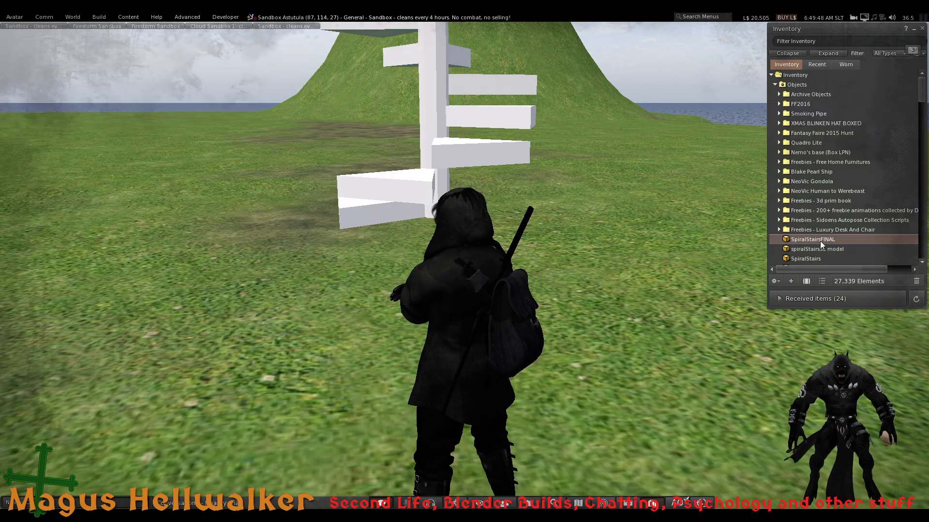
{"action": "left_click_drag", "start_coordinate": [832, 239], "coordinate": [320, 241]}
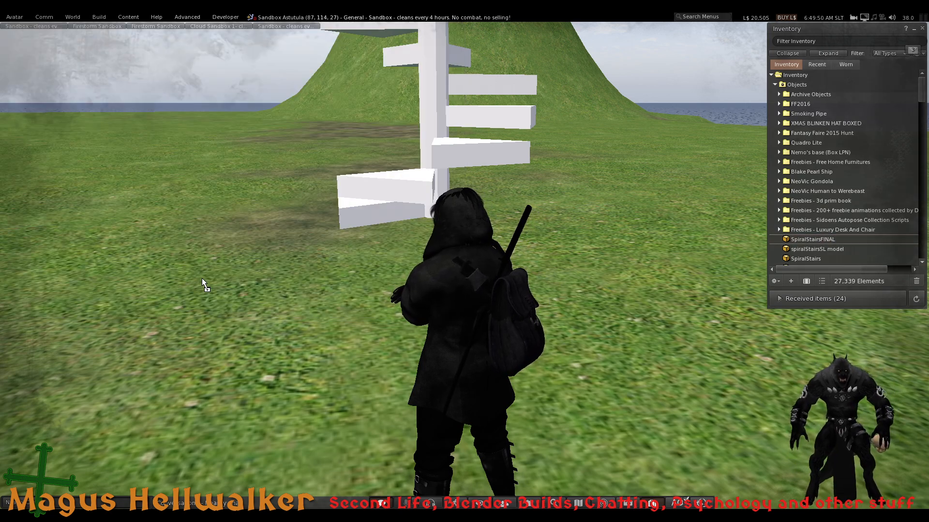
{"action": "left_click_drag", "start_coordinate": [202, 280], "coordinate": [202, 279]}
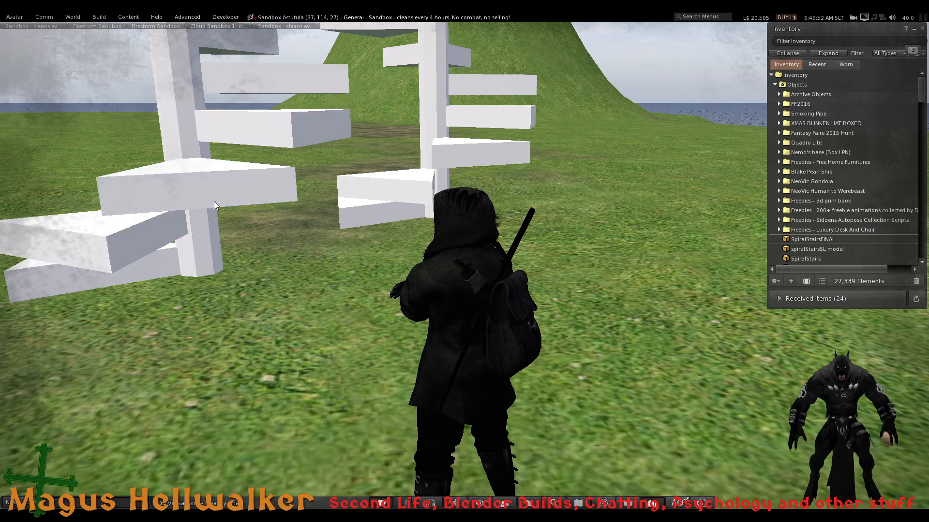
- Edit the new staircase, compare it with the older one, and set its physics shape type to Prim
{"action": "right_click", "coordinate": [201, 176]}
{"action": "left_click", "coordinate": [212, 194]}
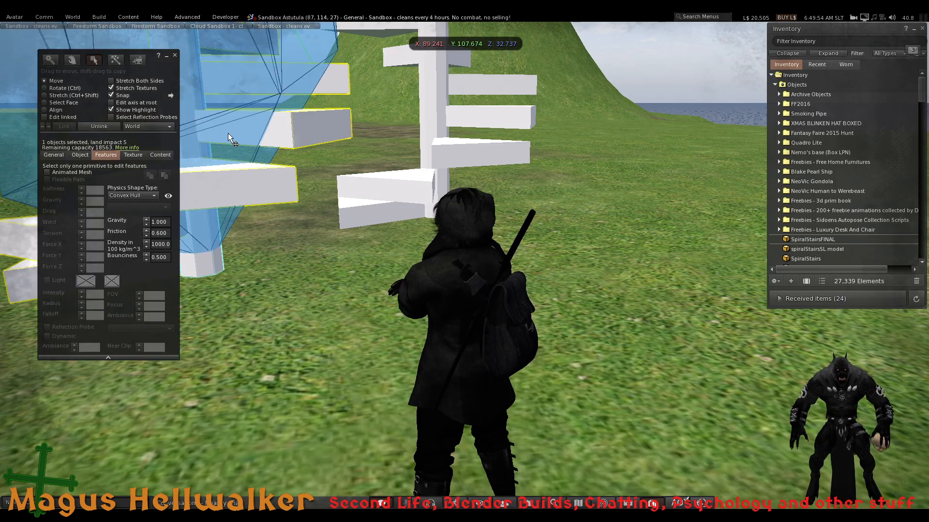
{"action": "left_click_drag", "start_coordinate": [214, 80], "coordinate": [300, 269], "text": "alt"}
{"action": "left_click", "coordinate": [583, 252]}
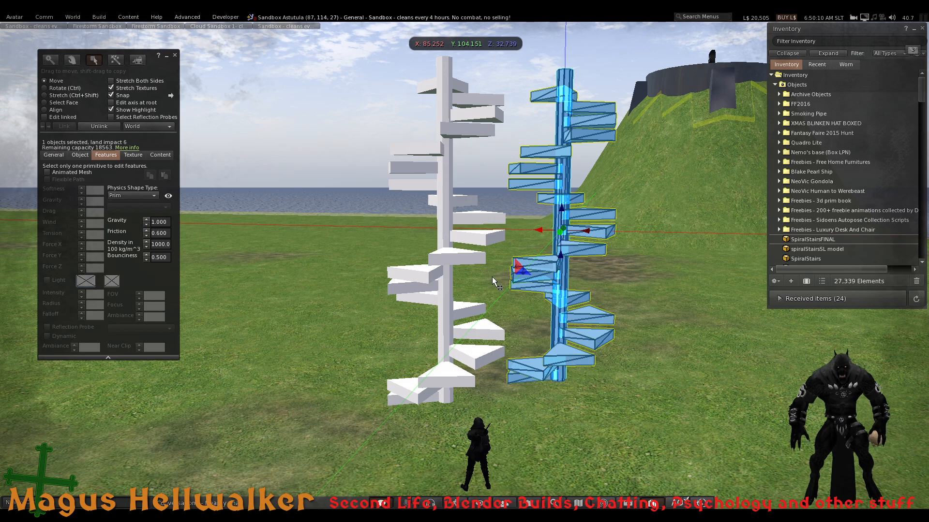
{"action": "left_click", "coordinate": [450, 250]}
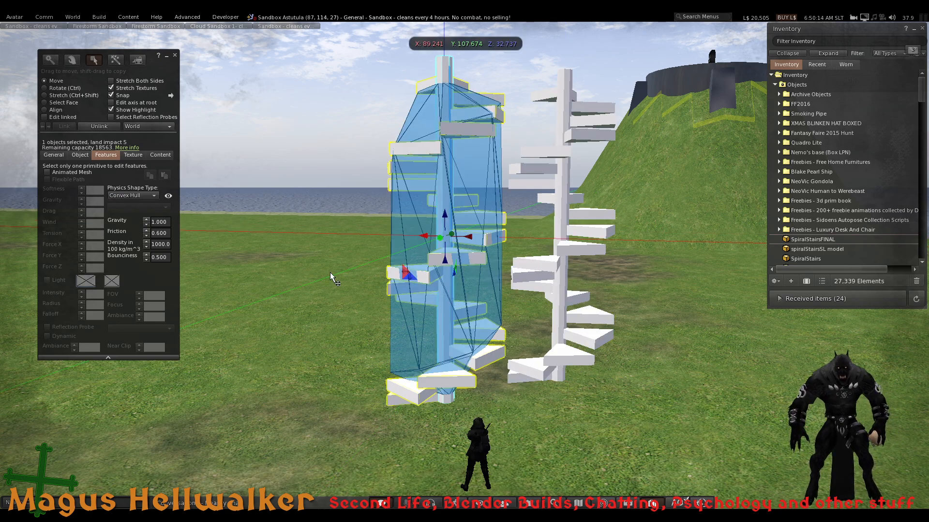
{"action": "left_click", "coordinate": [131, 195]}
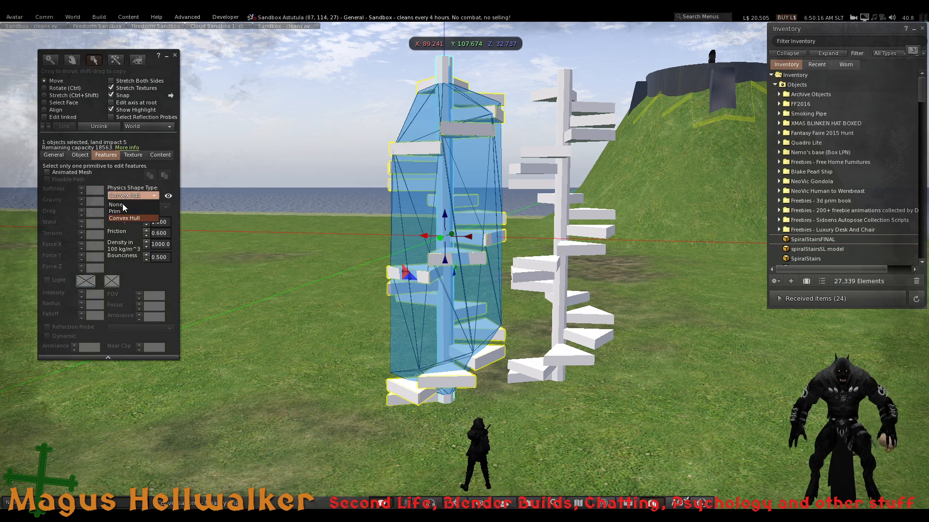
{"action": "left_click", "coordinate": [115, 211]}
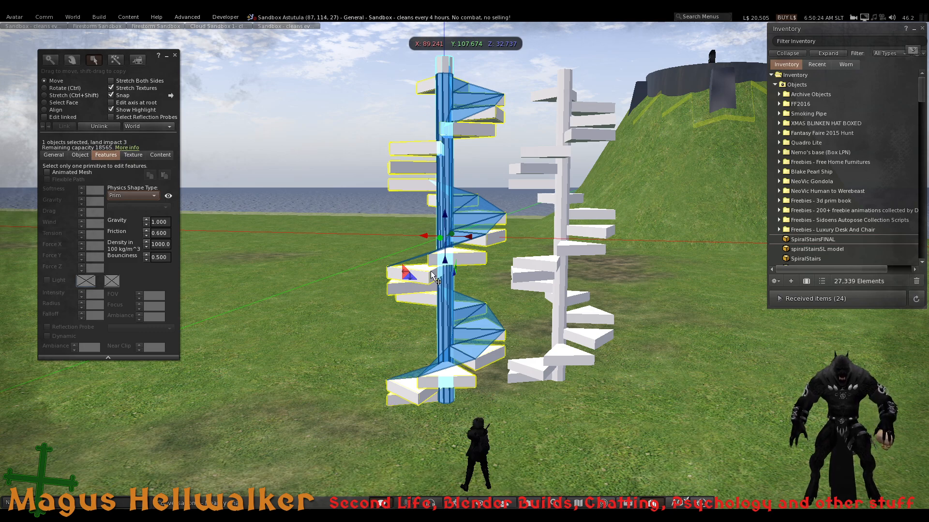
{"action": "left_click", "coordinate": [175, 55]}
- Inspect the physics shape around the lower steps of the new staircase up close
{"action": "right_click", "coordinate": [445, 375]}
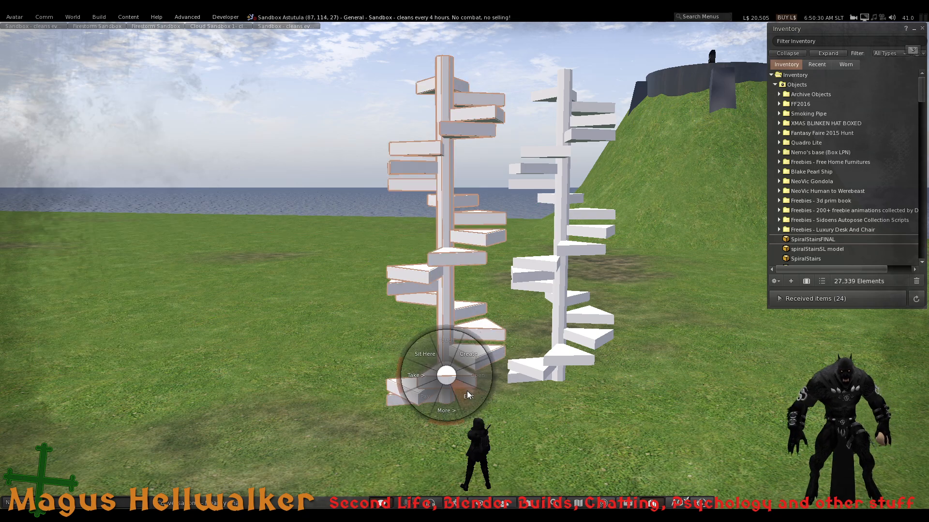
{"action": "left_click", "coordinate": [468, 395]}
{"action": "left_click_drag", "start_coordinate": [462, 382], "coordinate": [470, 281], "text": "alt"}
{"action": "left_click", "coordinate": [506, 371]}
{"action": "key", "text": "Escape"}
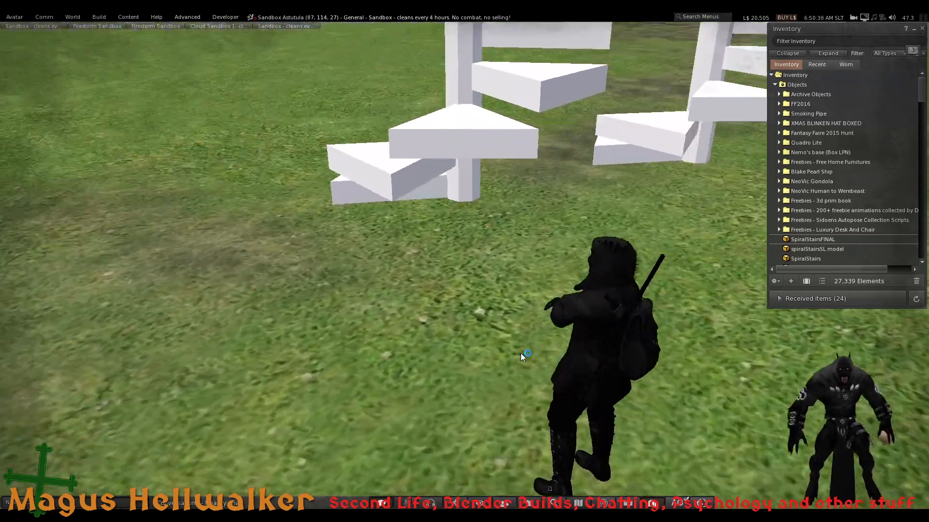
- Walk the avatar around the new staircase to the start of its lowest step
{"action": "key", "text": "Up"}
{"action": "key", "text": "Right"}
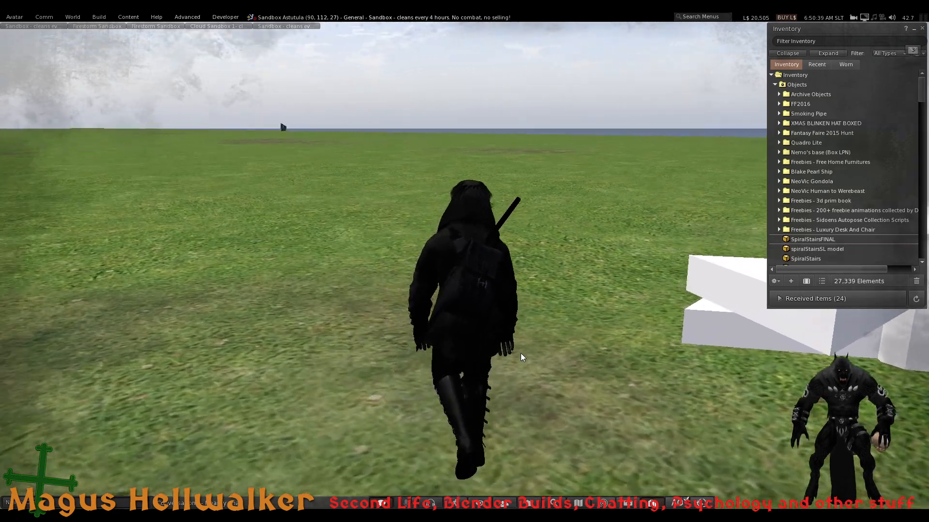
{"action": "key", "text": "Right"}
{"action": "key", "text": "Up"}
{"action": "key", "text": "Right"}
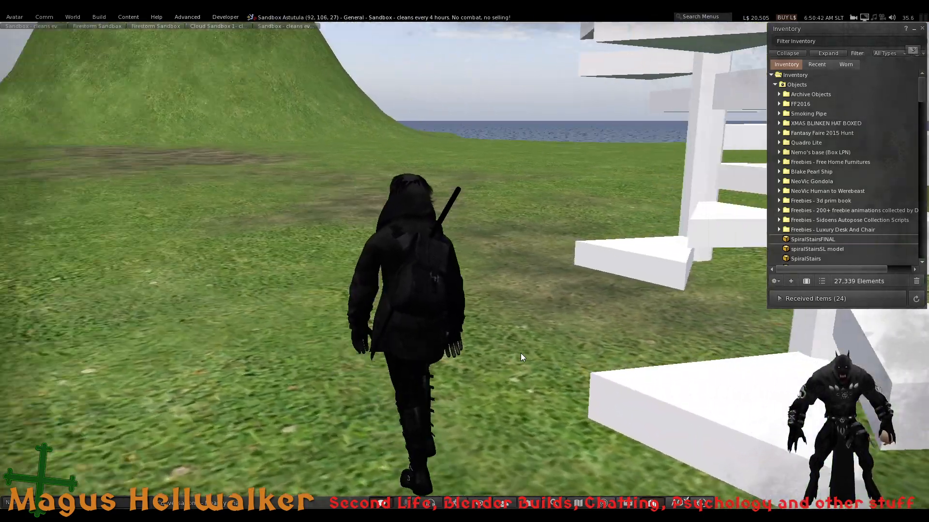
{"action": "key", "text": "Up"}
{"action": "key", "text": "Right"}
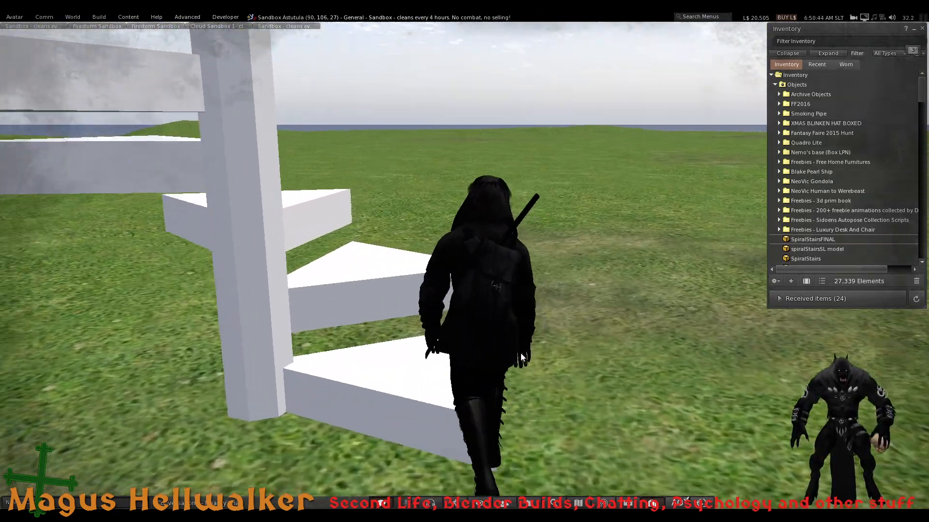
- Walk the avatar up the new spiral staircase, circling the central pole to the highest step
{"action": "key", "text": "Up"}
{"action": "key", "text": "Right"}
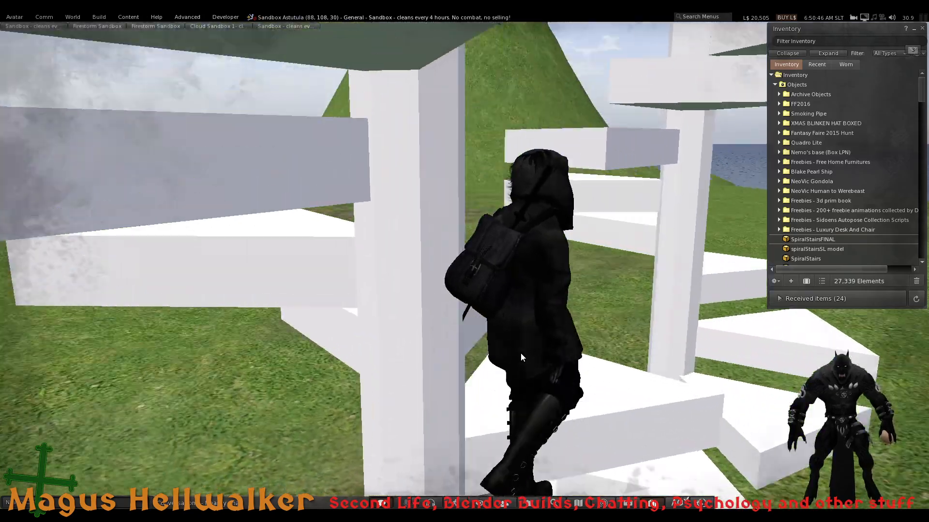
{"action": "key", "text": "Up"}
{"action": "key", "text": "Right"}
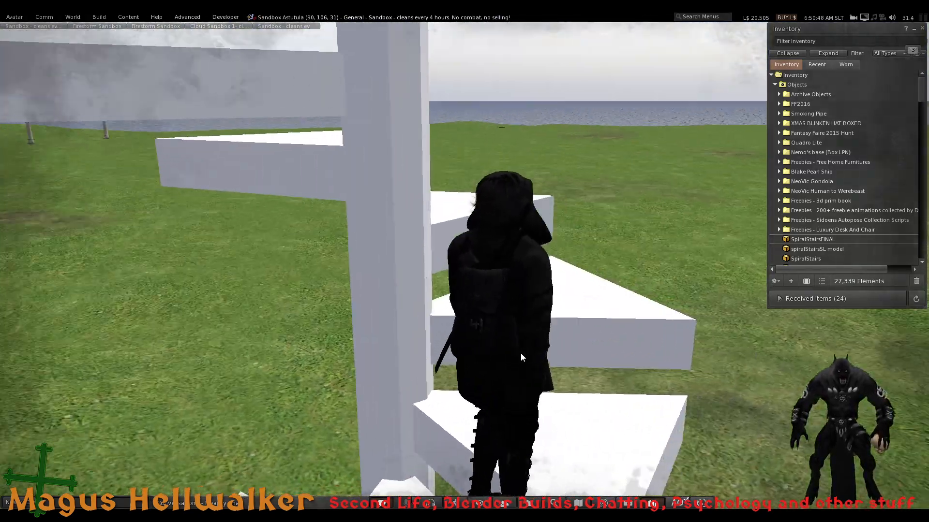
{"action": "key", "text": "Up"}
{"action": "key", "text": "Right"}
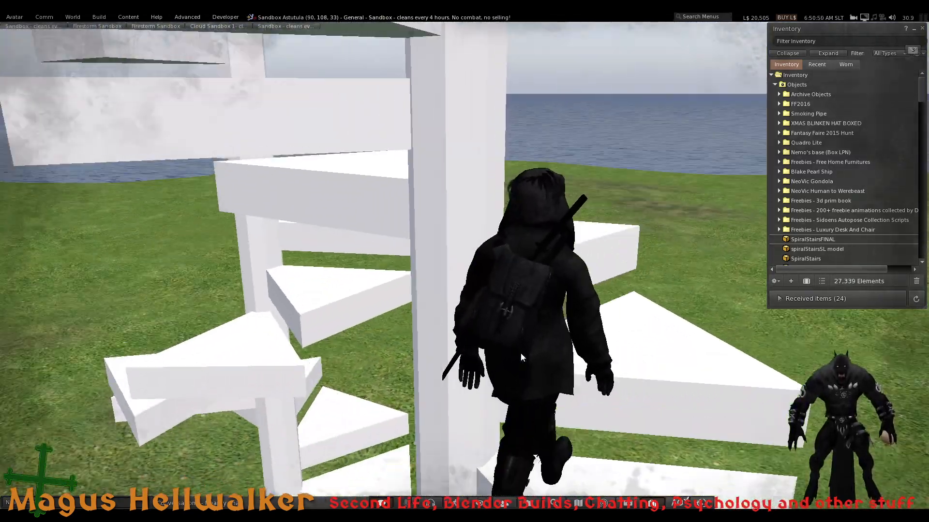
{"action": "key", "text": "Up"}
{"action": "key", "text": "Right"}
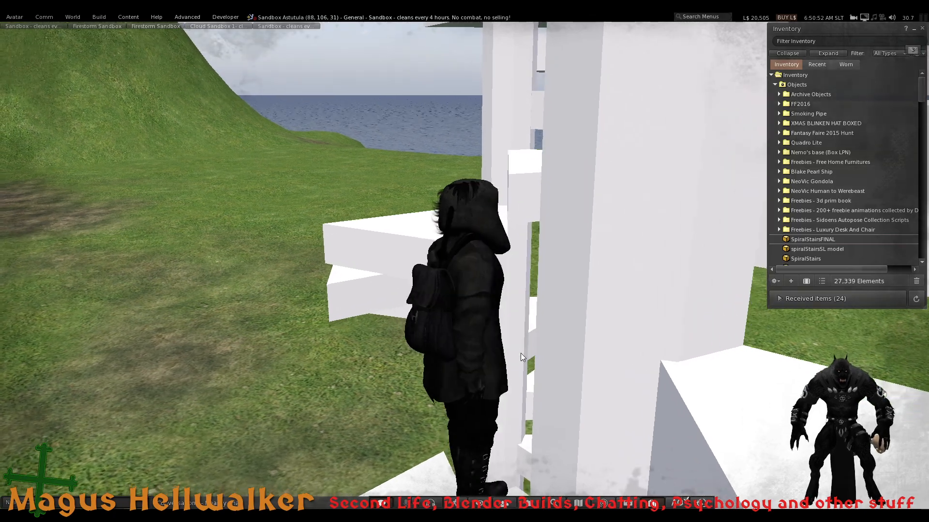
{"action": "key", "text": "Up"}
{"action": "key", "text": "Right"}
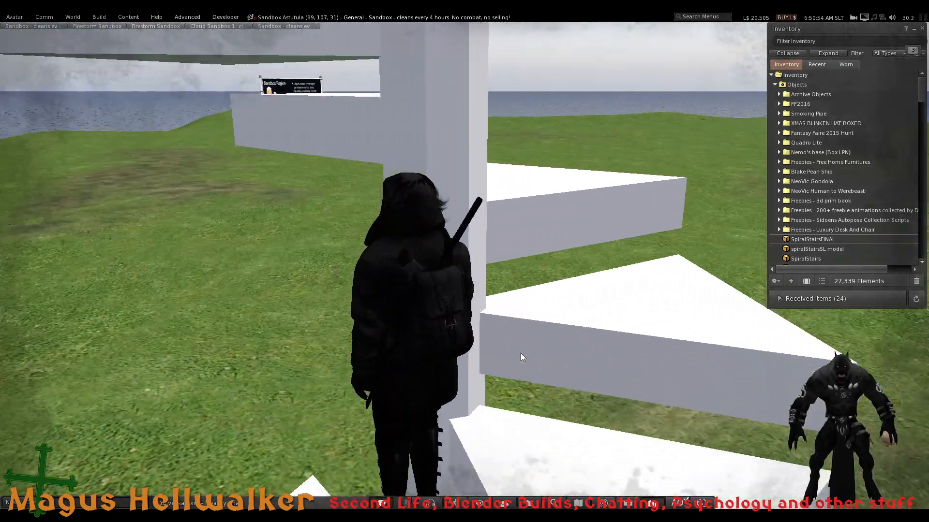
{"action": "key", "text": "Up"}
{"action": "key", "text": "Right"}
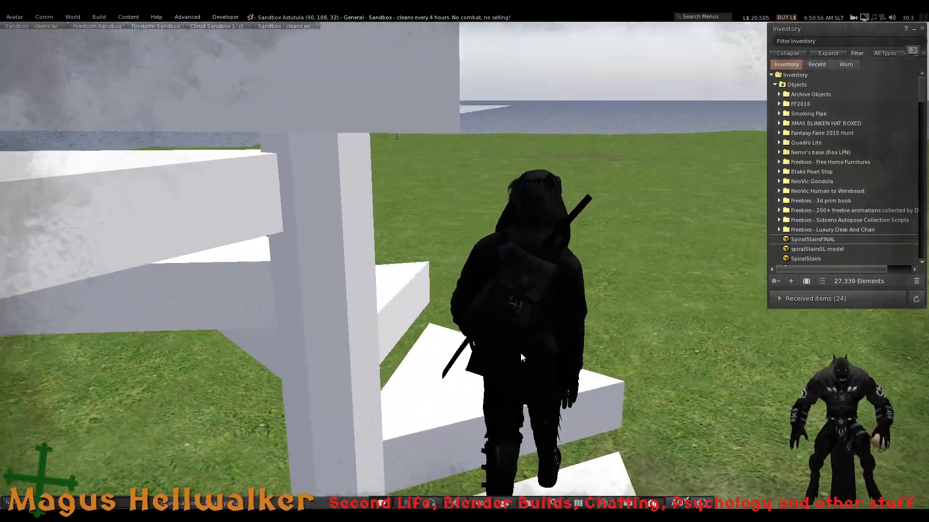
{"action": "key", "text": "Up"}
{"action": "key", "text": "Right"}
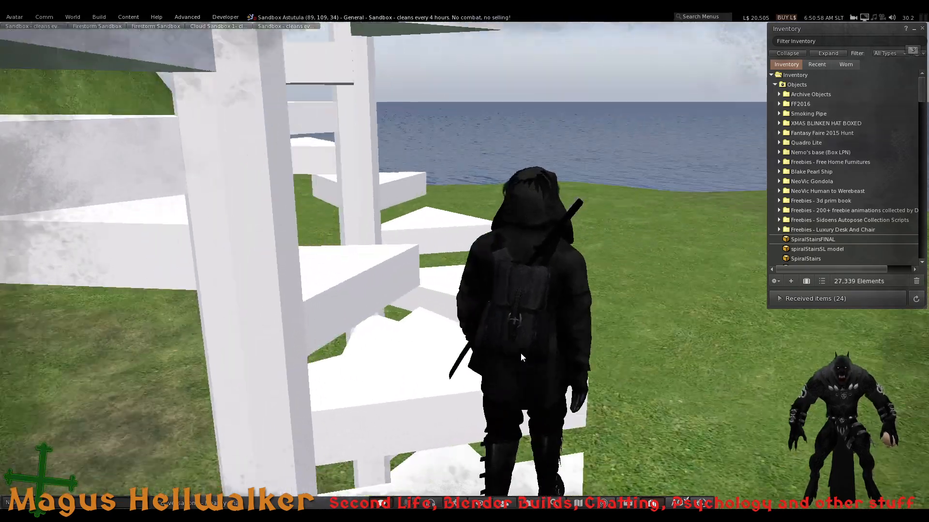
{"action": "key", "text": "Up"}
{"action": "key", "text": "Right"}
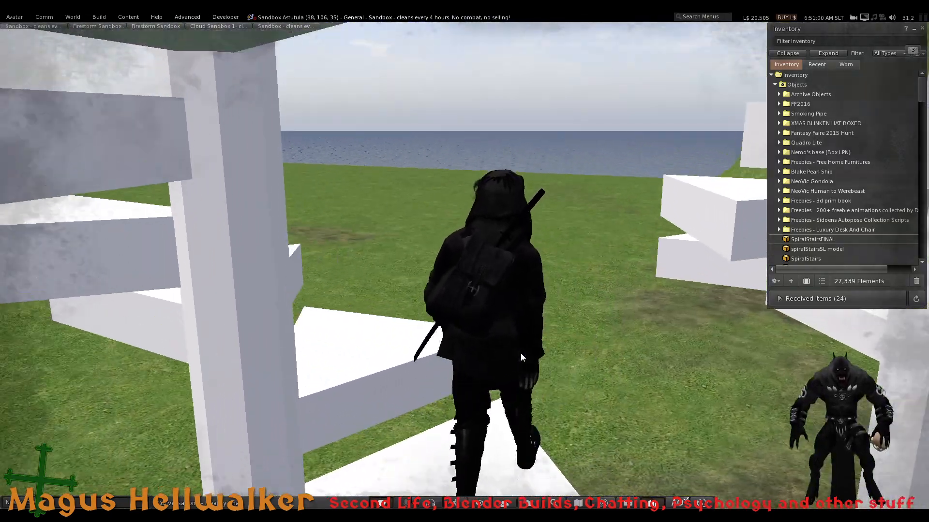
{"action": "key", "text": "Up"}
{"action": "key", "text": "Right"}
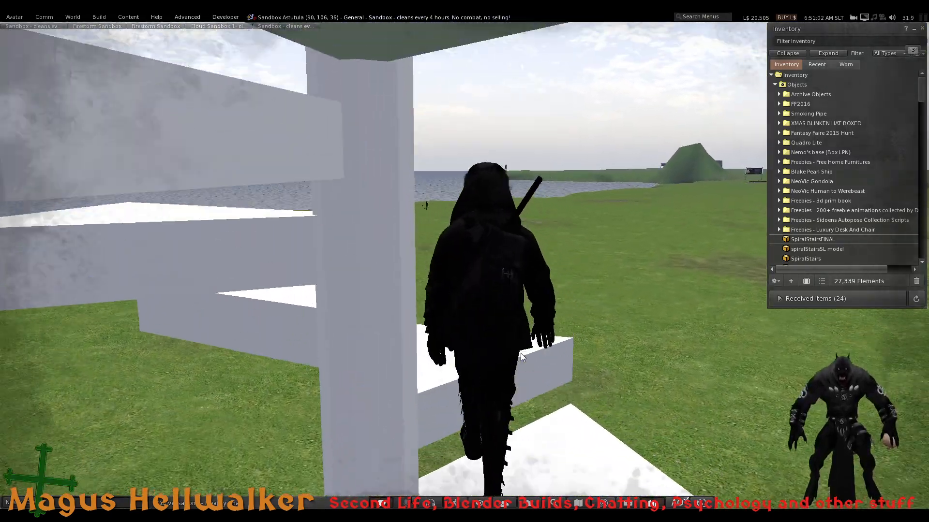
{"action": "key", "text": "Up"}
{"action": "key", "text": "Right"}
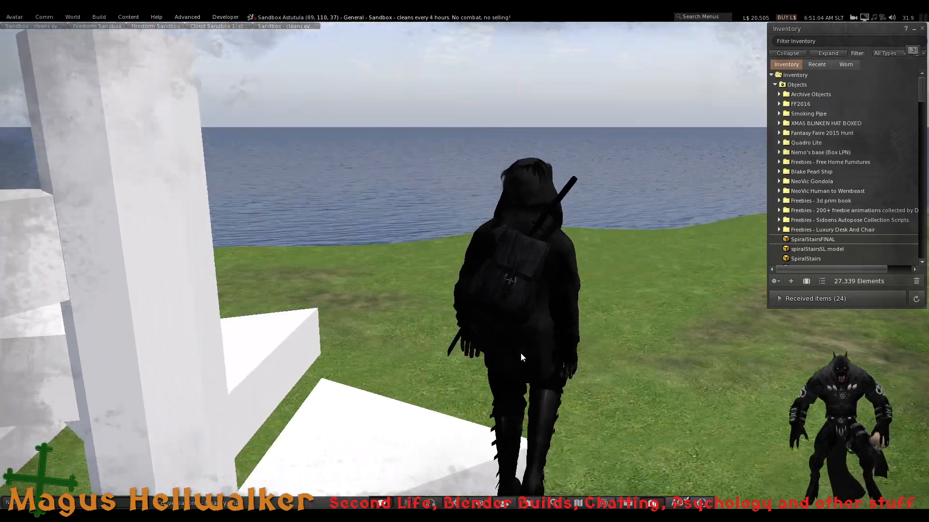
{"action": "key", "text": "Up"}
{"action": "key", "text": "Right"}
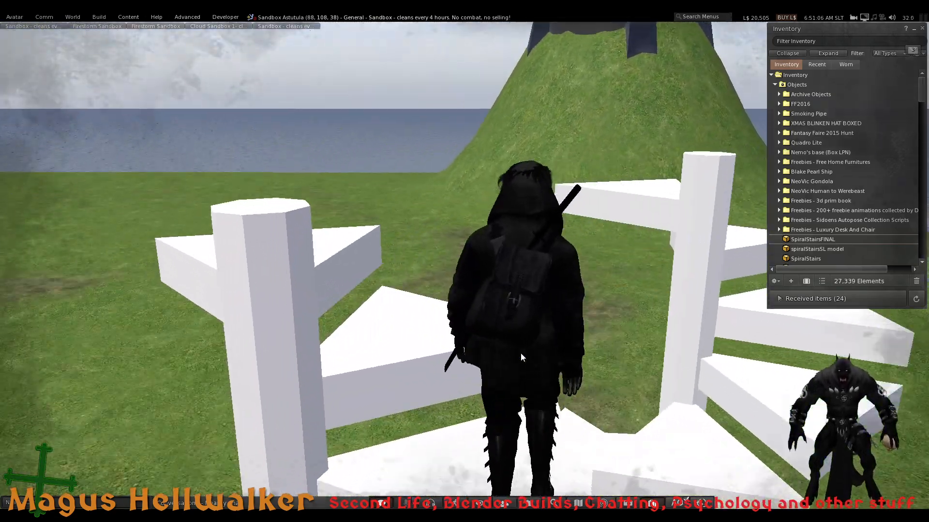
{"action": "key", "text": "Up"}
{"action": "key", "text": "Right"}
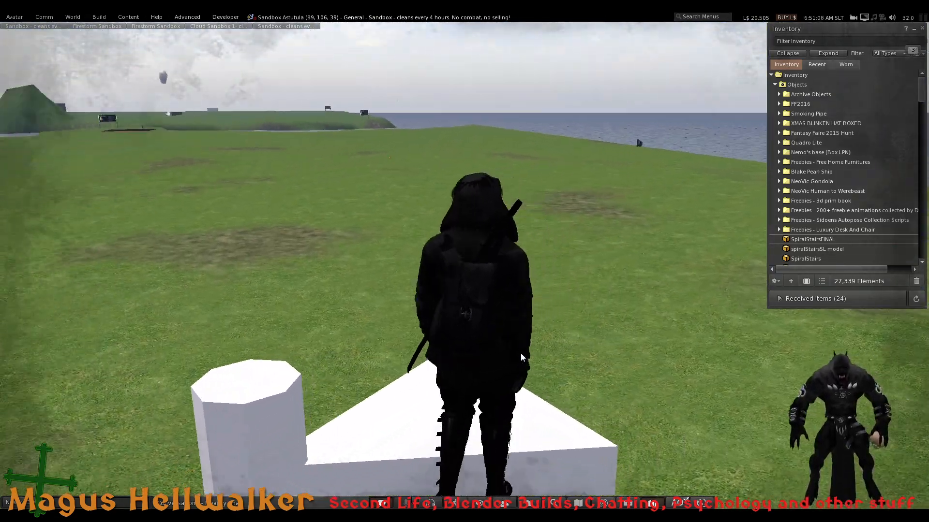
{"action": "key", "text": "Right"}
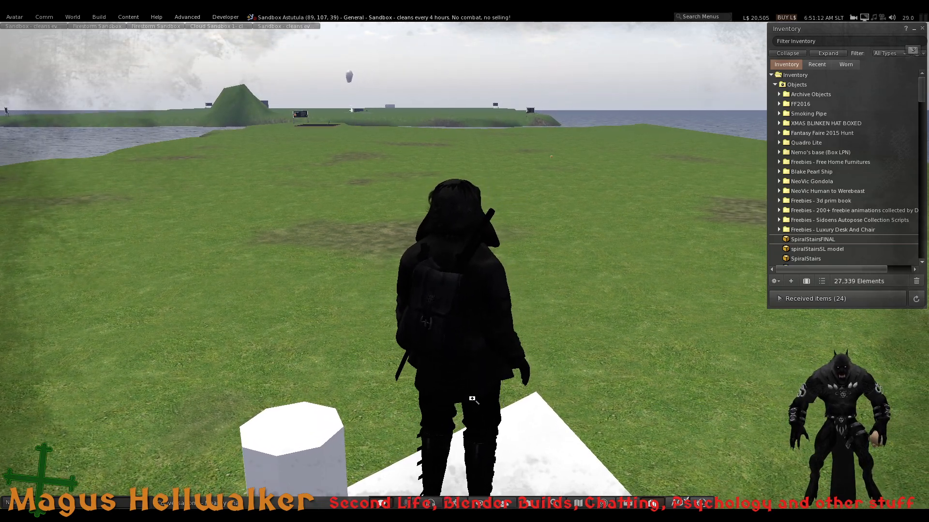
- Open the new staircase for editing and compare its physics shape and land impact with those of the older staircase
{"action": "left_click_drag", "start_coordinate": [472, 397], "coordinate": [466, 265], "text": "alt"}
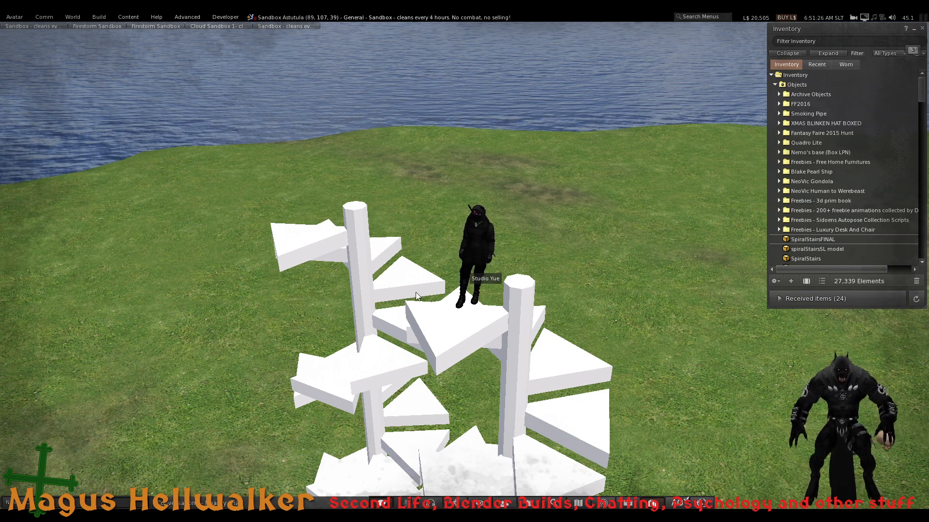
{"action": "right_click", "coordinate": [518, 337]}
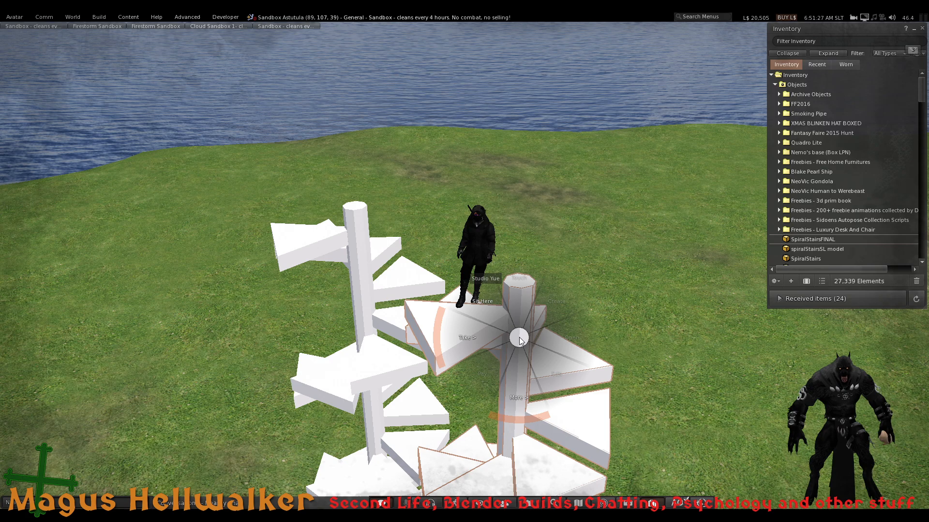
{"action": "left_click", "coordinate": [538, 355]}
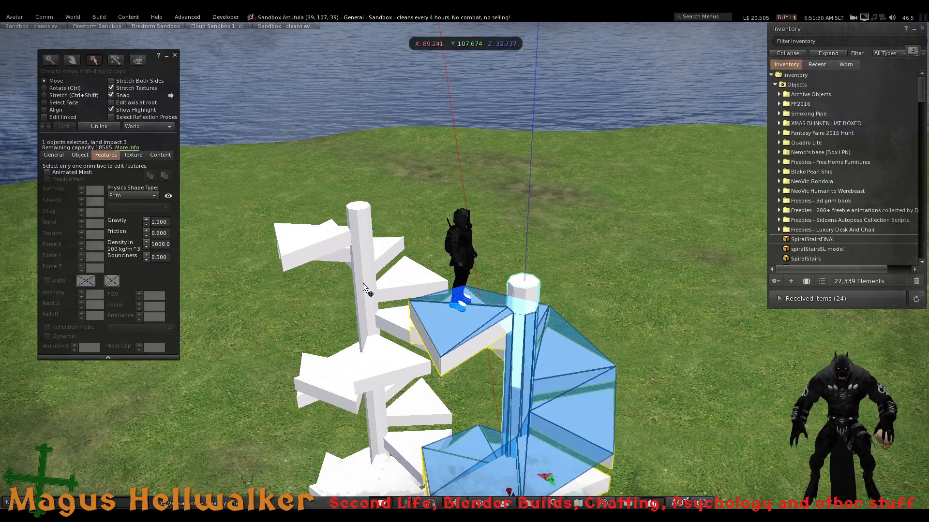
{"action": "left_click", "coordinate": [317, 242]}
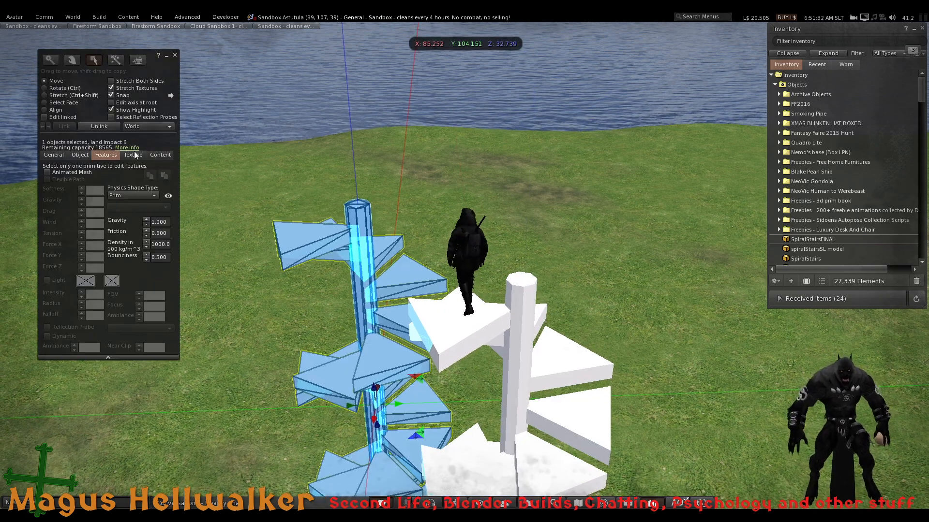
{"action": "left_click", "coordinate": [532, 382]}
{"action": "scroll", "coordinate": [530, 391], "scroll_direction": "down", "scroll_amount": 5}
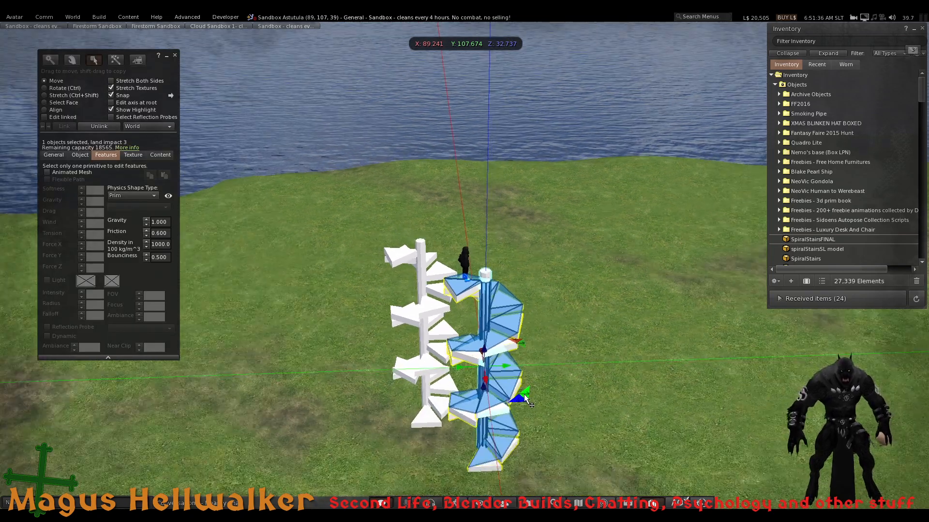
{"action": "scroll", "coordinate": [510, 413], "scroll_direction": "up", "scroll_amount": 2}
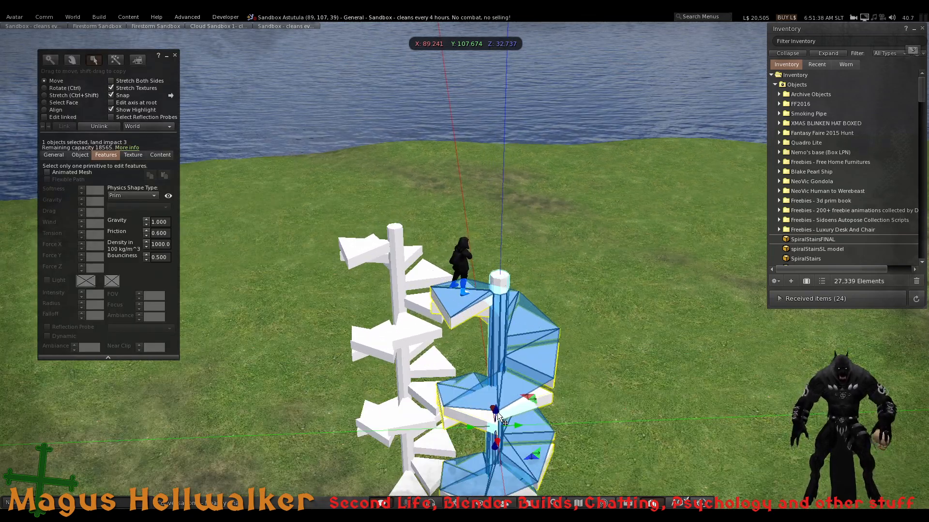
- Hide the physics shape display and duplicate the new staircase straight upward, to a height of about Z 46.5
{"action": "left_click", "coordinate": [168, 196]}
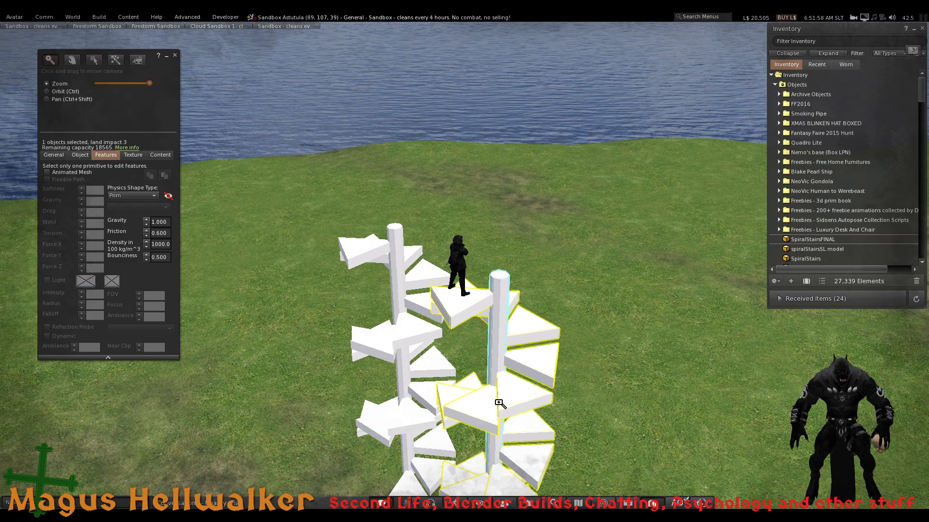
{"action": "key", "text": "Escape"}
{"action": "left_click_drag", "start_coordinate": [486, 271], "coordinate": [428, 292], "text": "ctrl+alt"}
{"action": "left_click_drag", "start_coordinate": [468, 267], "coordinate": [485, 324], "text": "ctrl+alt"}
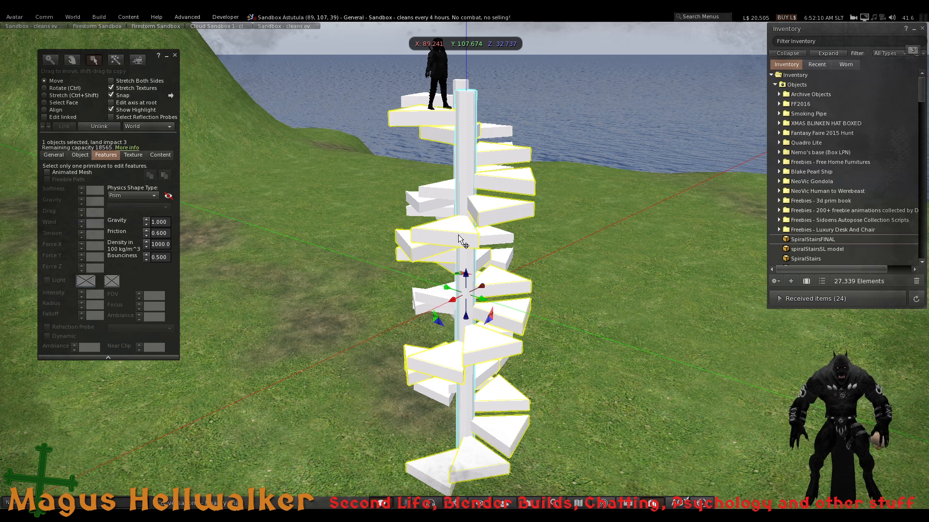
{"action": "left_click_drag", "start_coordinate": [467, 277], "coordinate": [493, 40]}
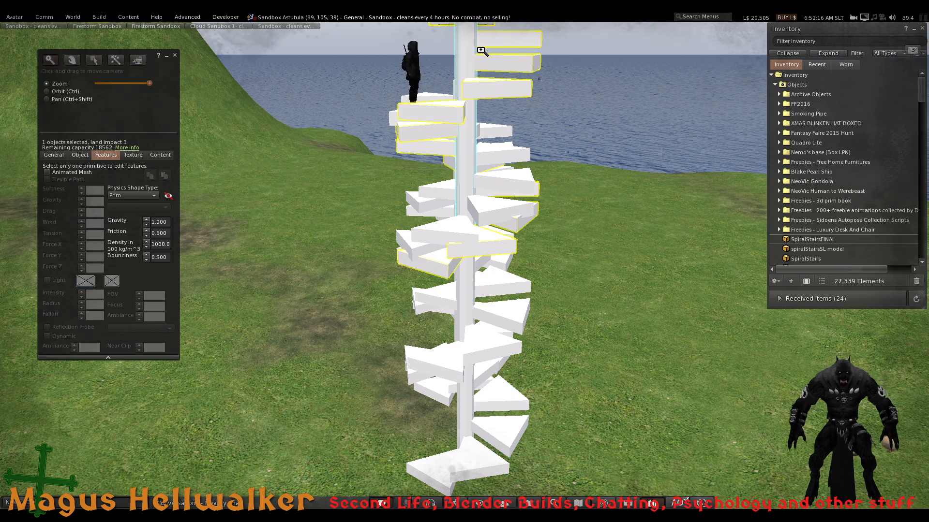
- Lower the upper staircase to Z 44.968 so its bottom step continues from the lower staircase's top step, and finish editing
{"action": "left_click_drag", "start_coordinate": [488, 71], "coordinate": [478, 15], "text": "alt"}
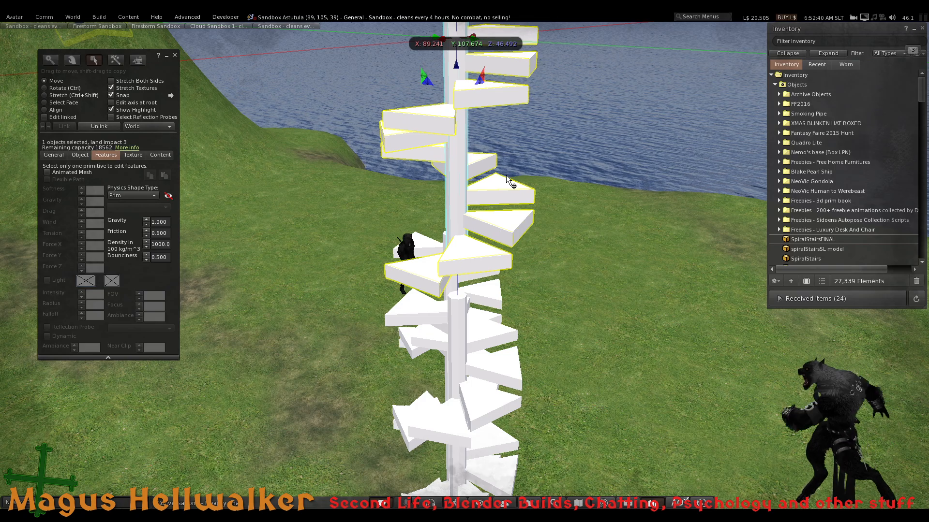
{"action": "left_click", "coordinate": [470, 99], "text": "alt"}
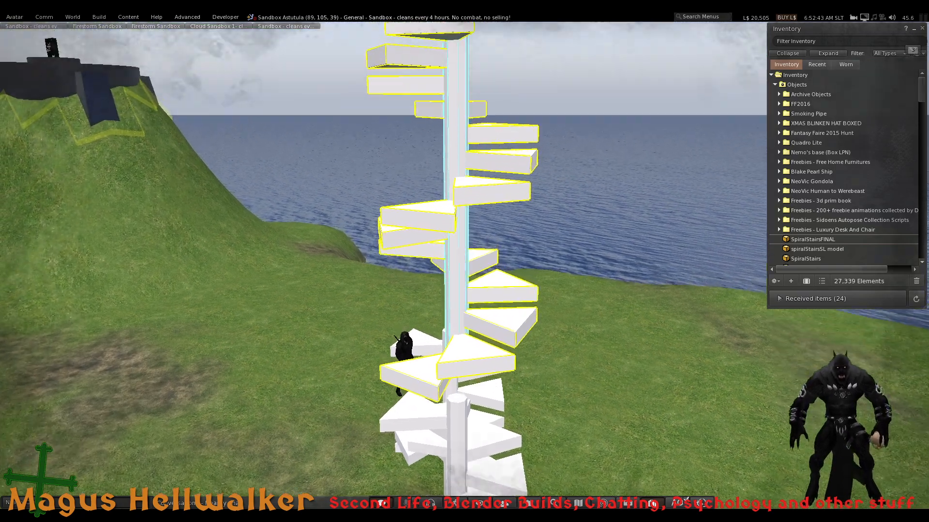
{"action": "left_click_drag", "start_coordinate": [470, 98], "coordinate": [481, 257], "text": "alt"}
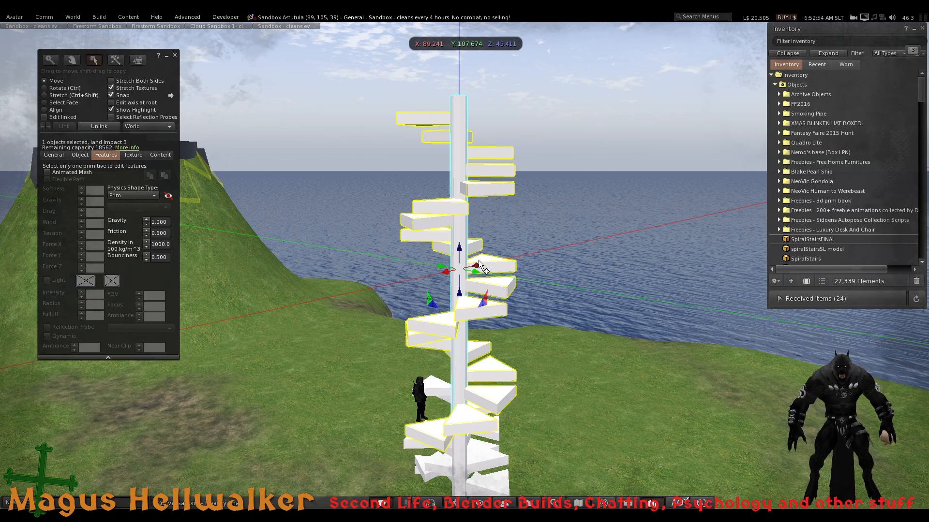
{"action": "key", "text": "alt"}
{"action": "left_click", "coordinate": [491, 397], "text": "alt"}
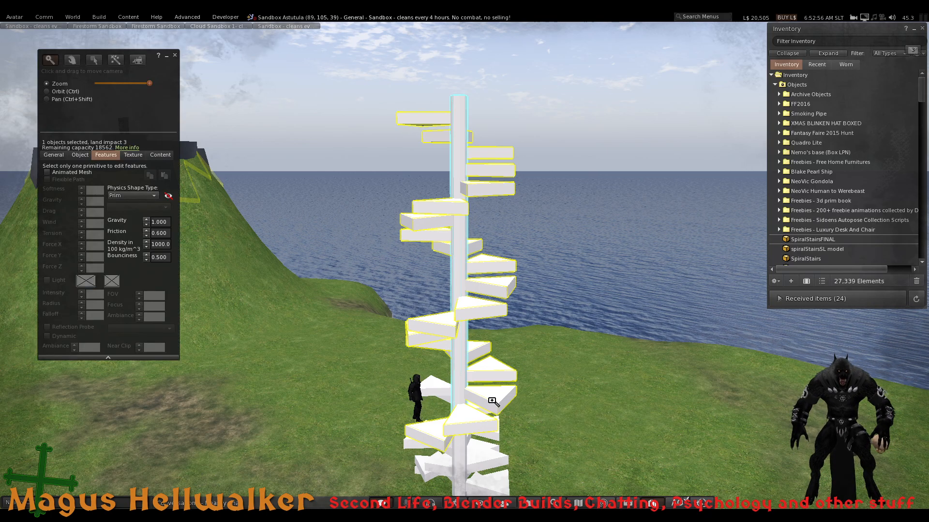
{"action": "left_click", "coordinate": [492, 400], "text": "alt"}
{"action": "left_click_drag", "start_coordinate": [491, 400], "coordinate": [474, 204], "text": "ctrl+alt"}
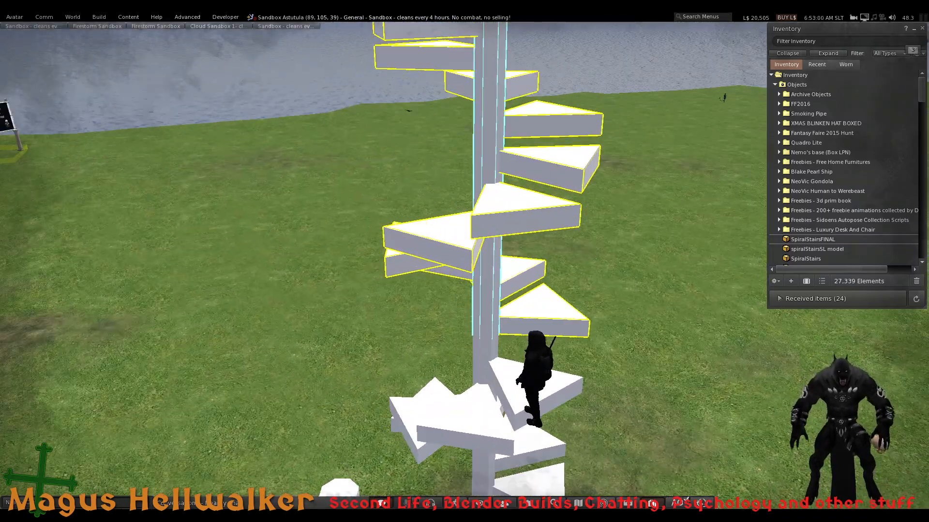
{"action": "left_click_drag", "start_coordinate": [490, 62], "coordinate": [492, 90]}
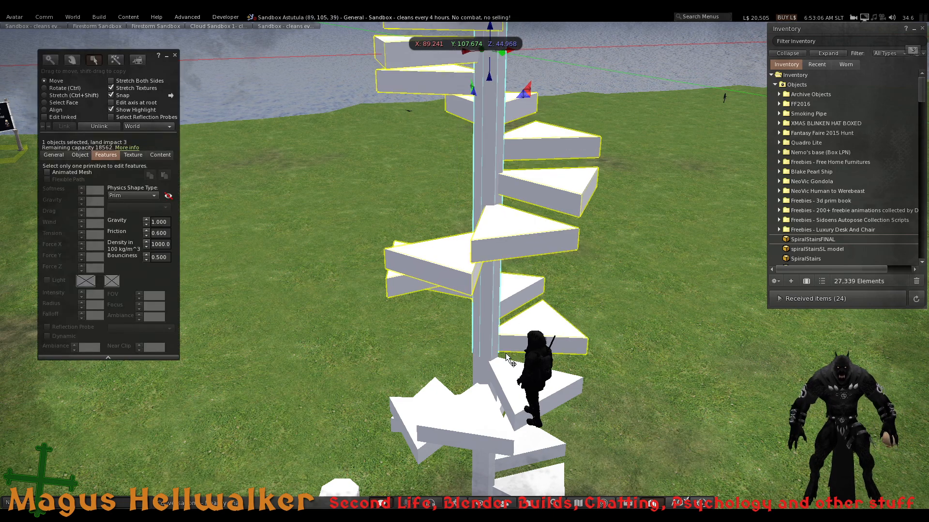
{"action": "key", "text": "Escape"}
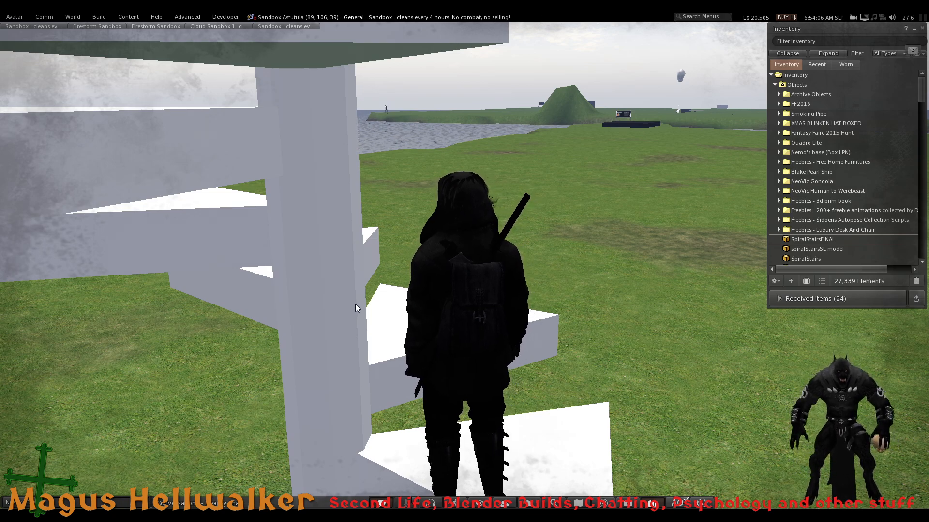
- Walk the avatar up the stacked spiral staircase, circling the central pole from the lower copy onto the upper one
{"action": "key", "text": "Up"}
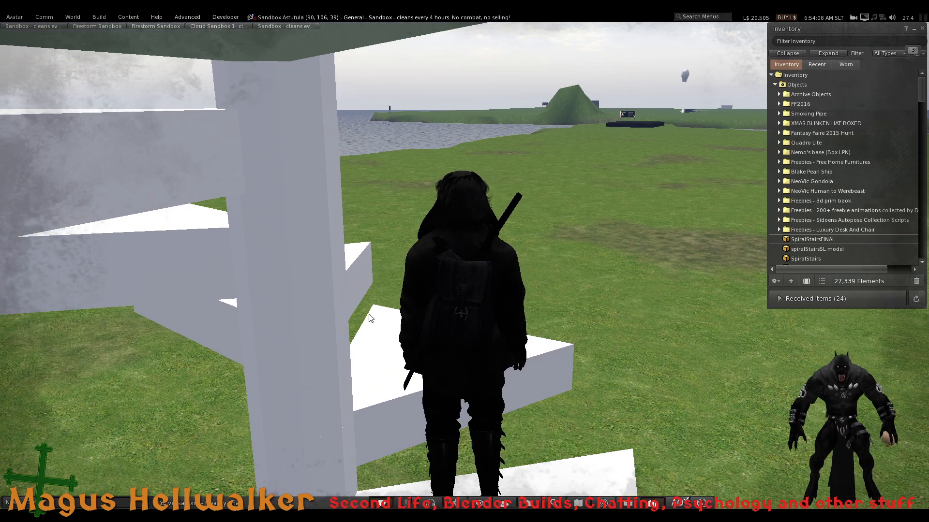
{"action": "key", "text": "Up"}
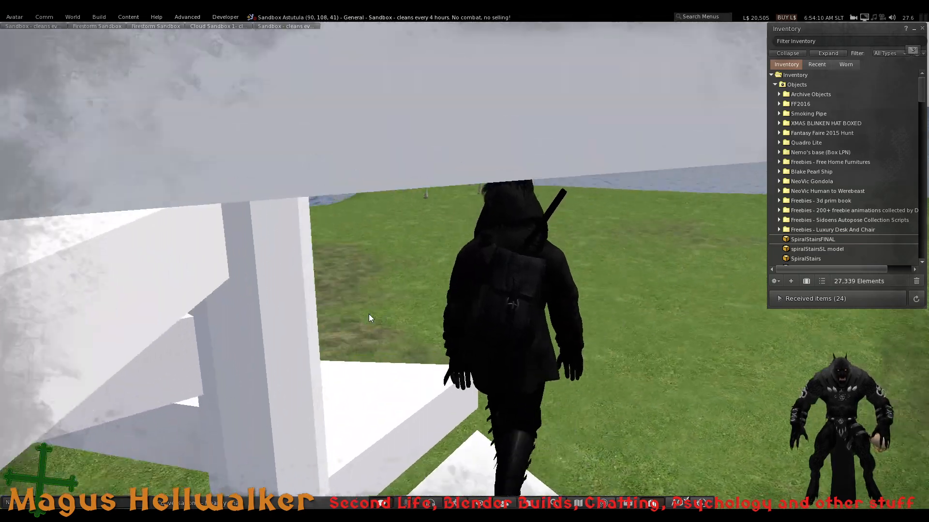
{"action": "key", "text": "Up"}
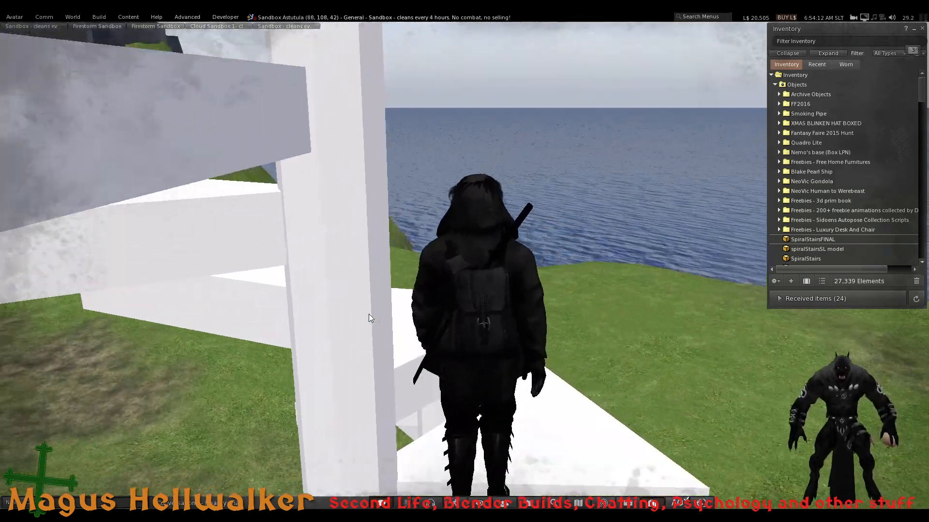
{"action": "key", "text": "Up"}
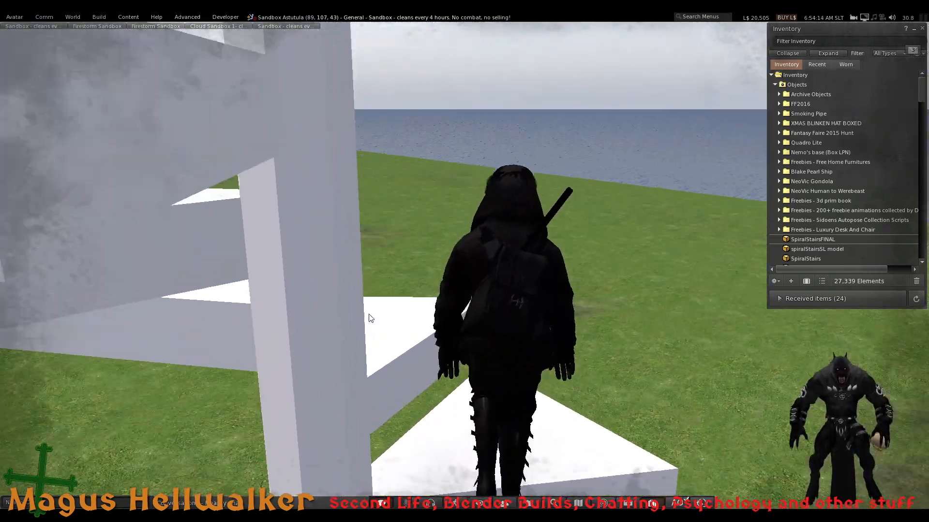
{"action": "key", "text": "Up"}
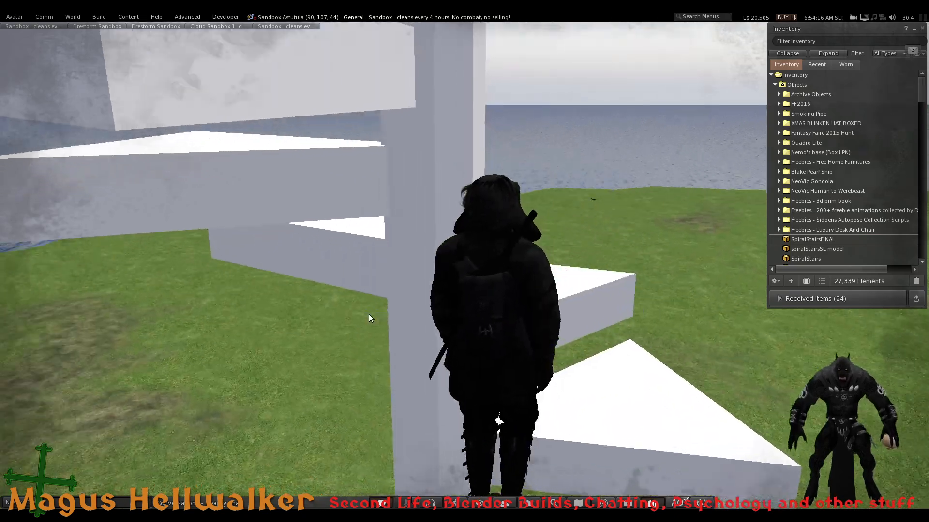
{"action": "key", "text": "Up"}
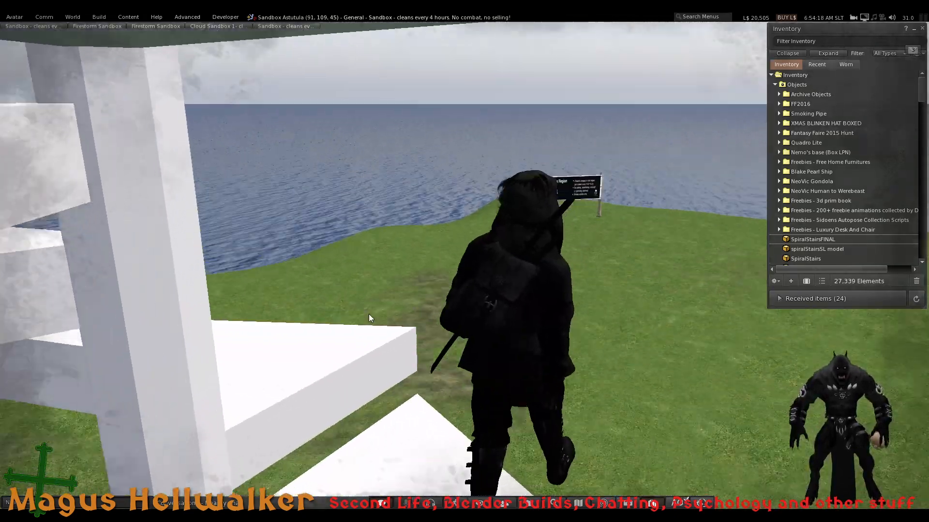
{"action": "key", "text": "Up"}
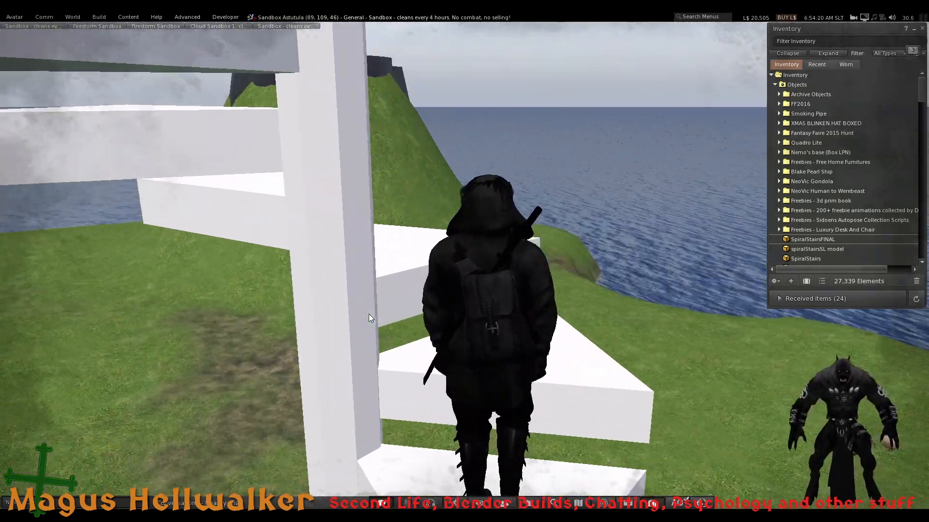
{"action": "key", "text": "Up"}
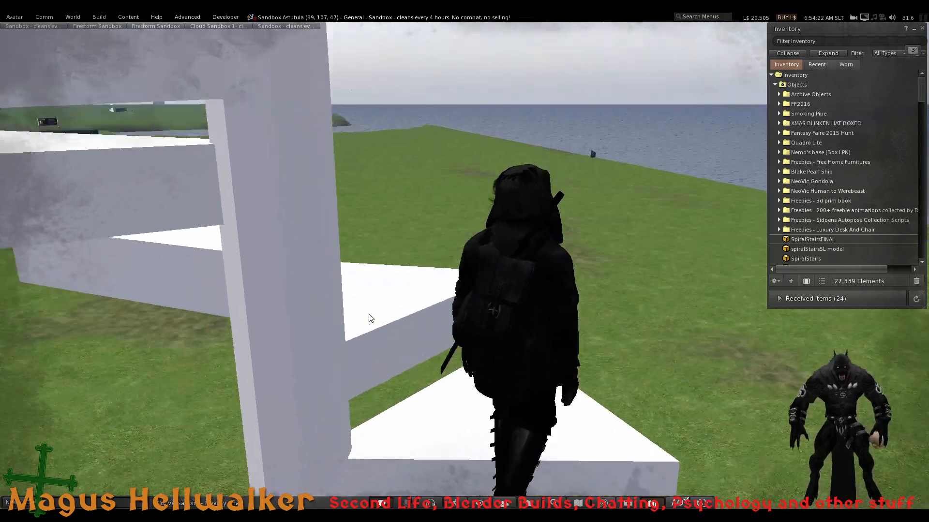
{"action": "key", "text": "Up"}
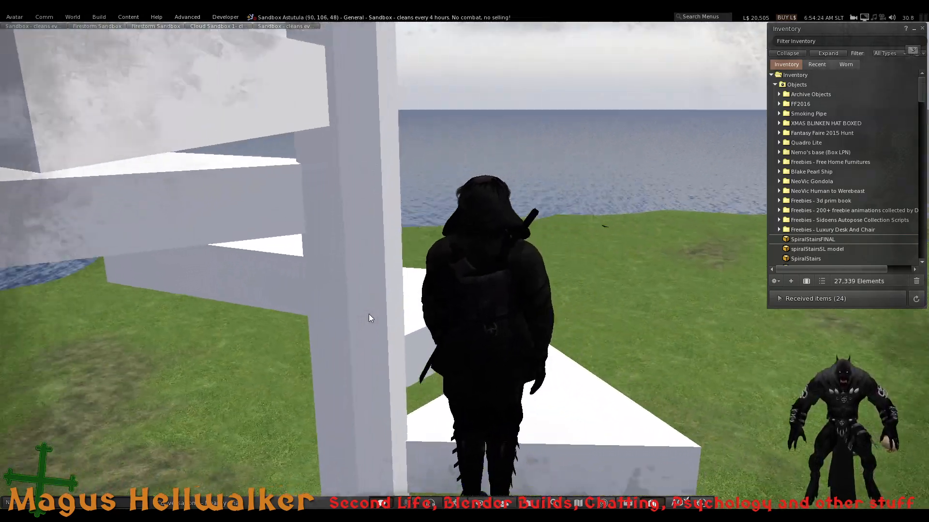
{"action": "key", "text": "Up"}
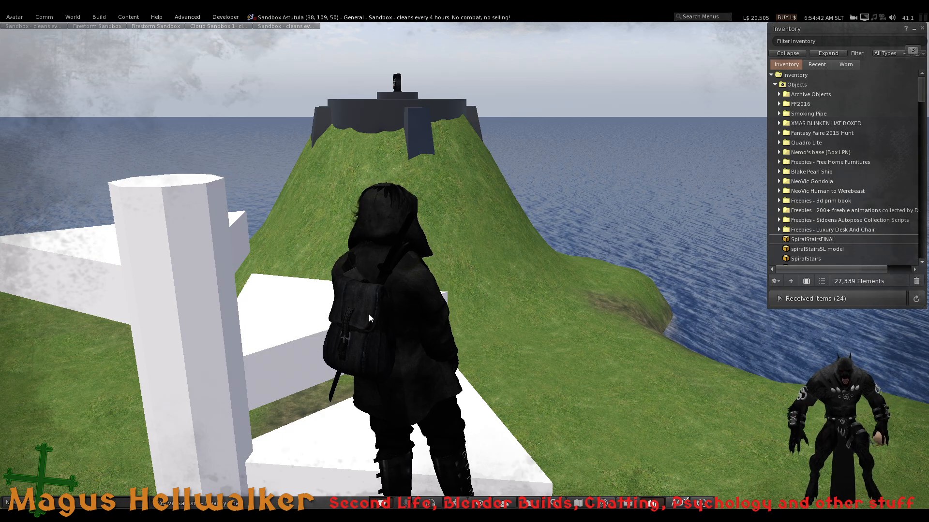
- Turn the avatar along the remaining steps of the upper staircase and walk it onto the topmost step
{"action": "key", "text": "Left"}
{"action": "key", "text": "Left"}
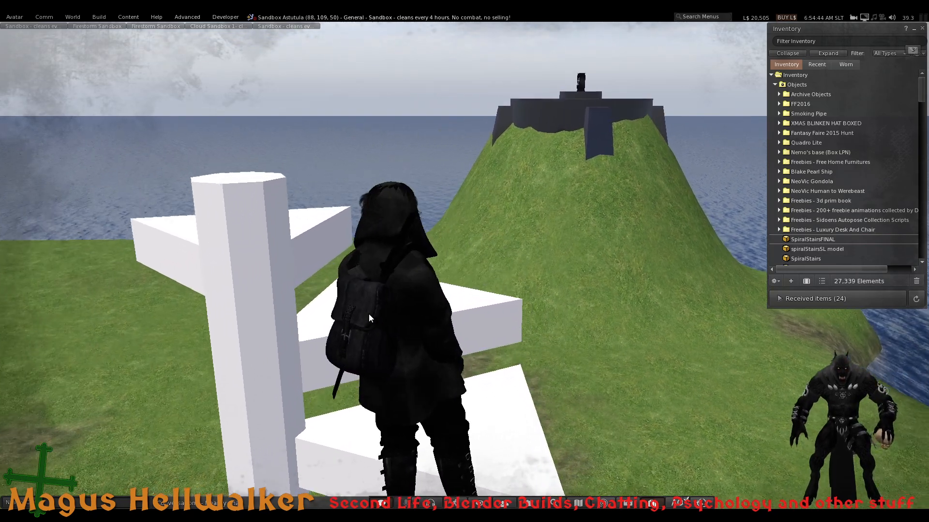
{"action": "key", "text": "Up"}
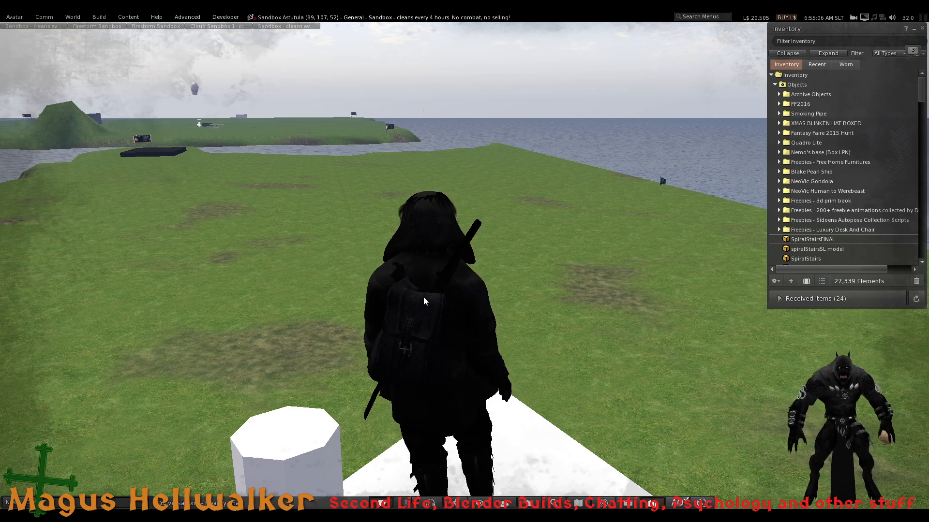
{"action": "left_click_drag", "start_coordinate": [431, 355], "coordinate": [463, 248], "text": "alt"}
{"action": "key", "text": "Up"}
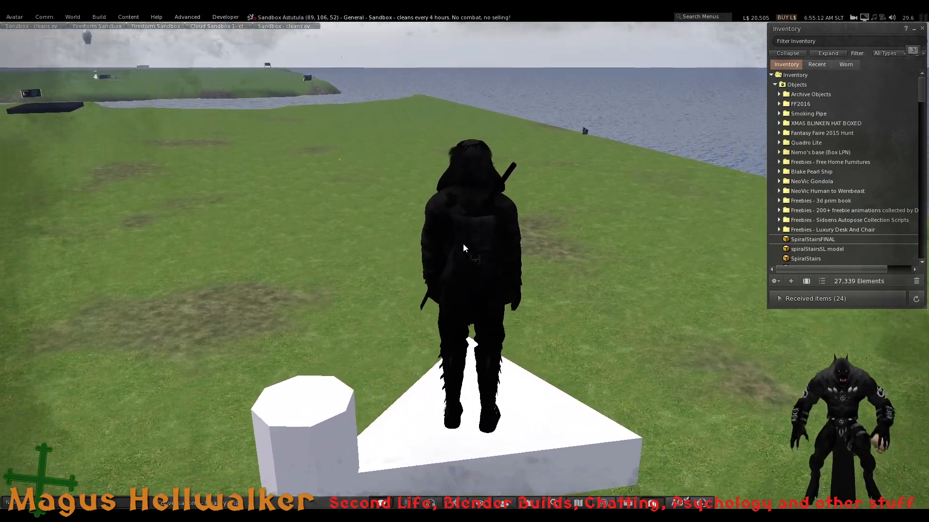
{"action": "key", "text": "Up"}
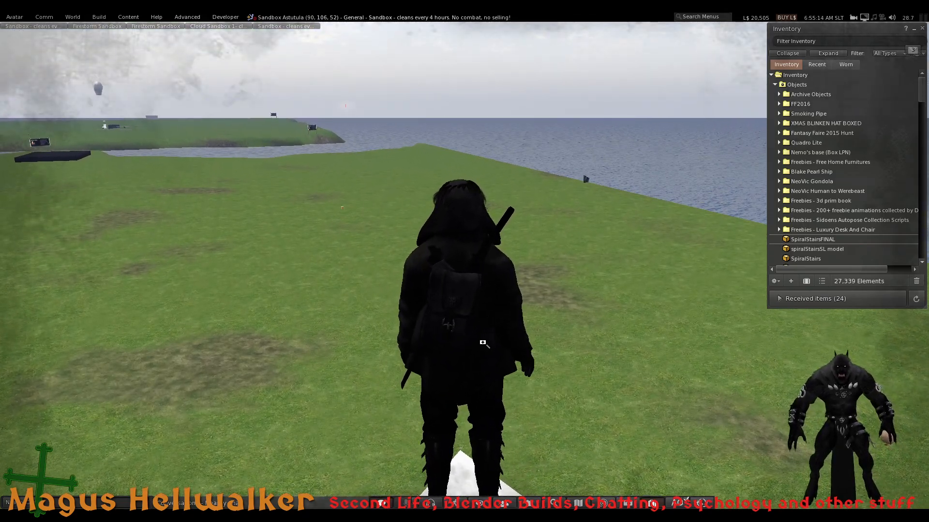
- Examine the avatar on the top step and the full height of the stacked staircases from several sides
{"action": "left_click_drag", "start_coordinate": [452, 271], "coordinate": [38, 407], "text": "ctrl+alt"}
{"action": "left_click_drag", "start_coordinate": [532, 348], "coordinate": [549, 329], "text": "alt"}
{"action": "left_click_drag", "start_coordinate": [451, 284], "coordinate": [429, 254], "text": "alt"}
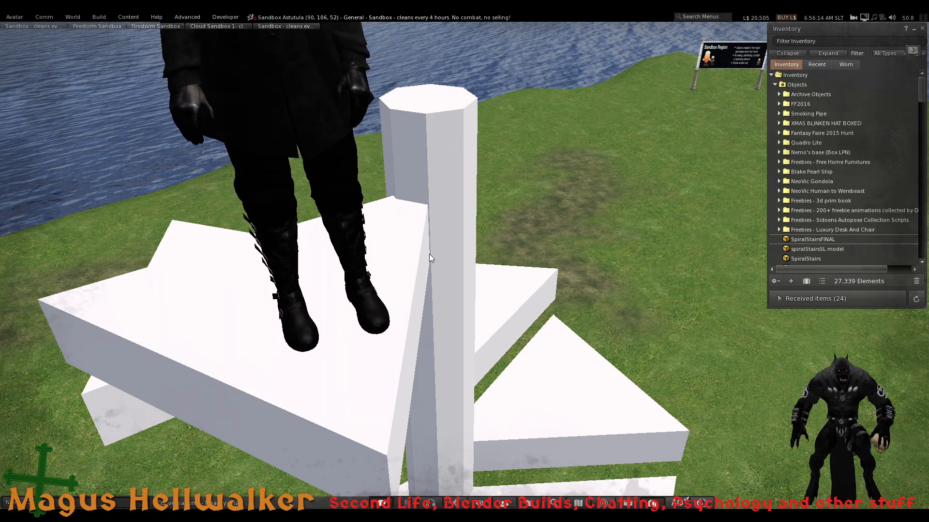
{"action": "left_click_drag", "start_coordinate": [407, 143], "coordinate": [390, 174], "text": "alt"}
{"action": "left_click_drag", "start_coordinate": [463, 245], "coordinate": [456, 272], "text": "alt"}
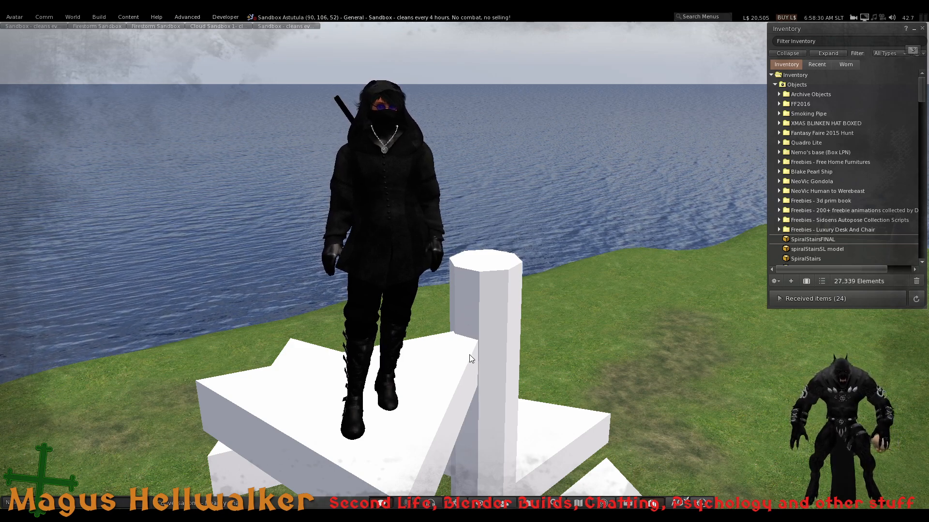
{"action": "left_click", "coordinate": [488, 342], "text": "alt"}
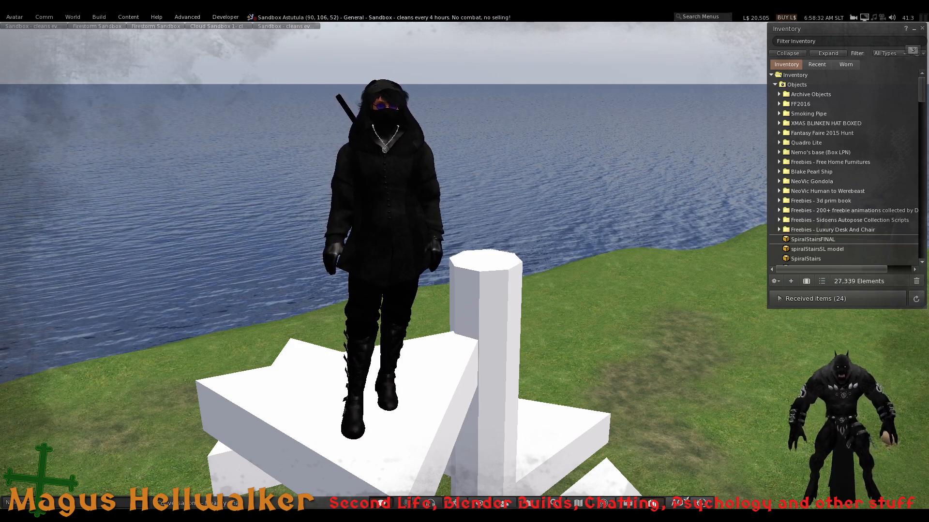
{"action": "left_click_drag", "start_coordinate": [488, 342], "coordinate": [856, 428], "text": "alt"}
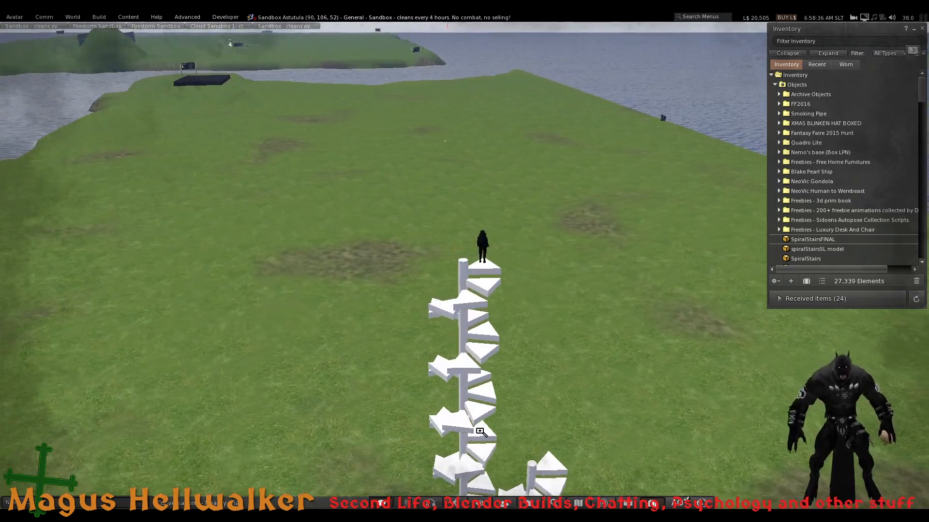
{"action": "left_click_drag", "start_coordinate": [480, 432], "coordinate": [578, 478], "text": "ctrl+alt"}
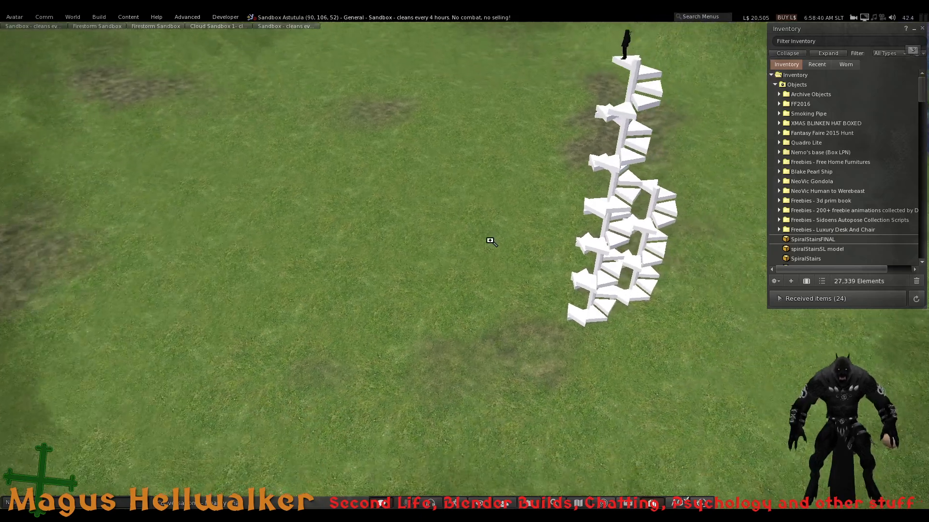
{"action": "left_click_drag", "start_coordinate": [607, 174], "coordinate": [607, 177], "text": "alt"}
{"action": "left_click_drag", "start_coordinate": [450, 305], "coordinate": [465, 266], "text": "ctrl+alt"}
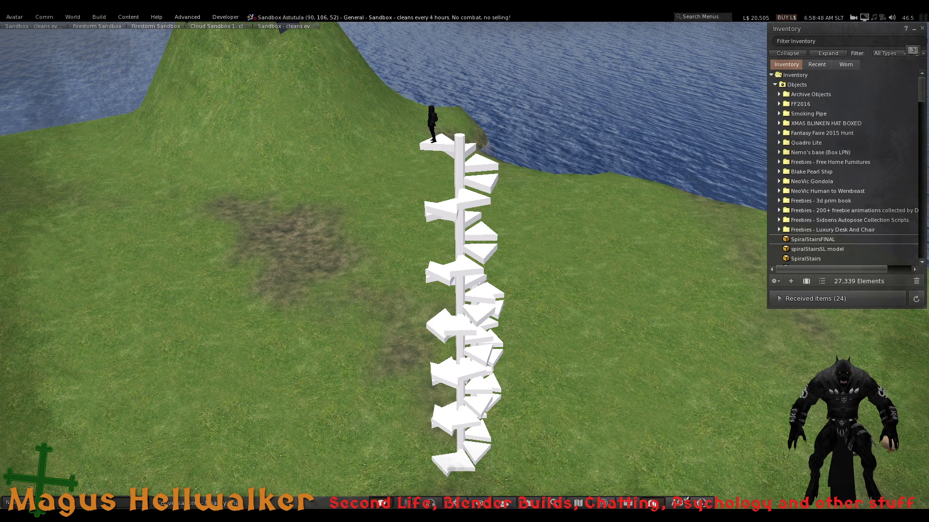
{"action": "left_click_drag", "start_coordinate": [464, 266], "coordinate": [604, 187], "text": "alt"}
{"action": "left_click", "coordinate": [392, 259], "text": "alt"}
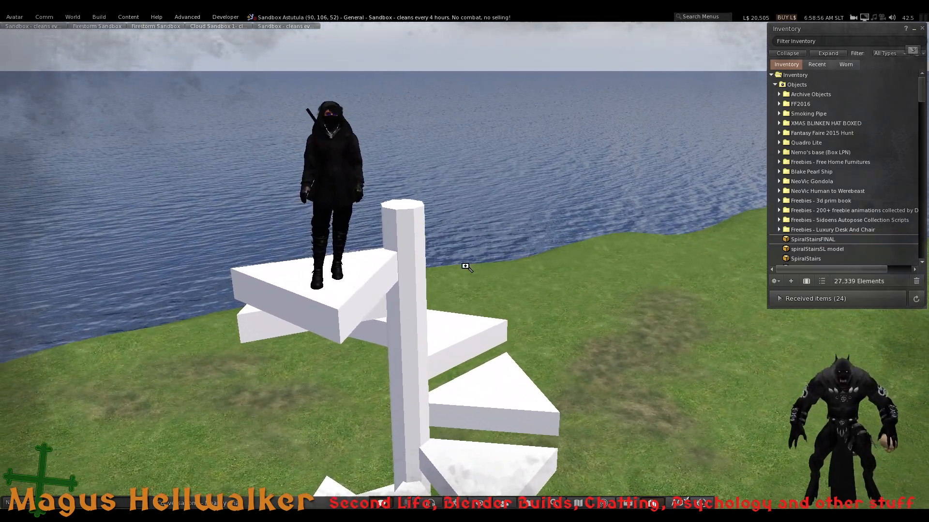
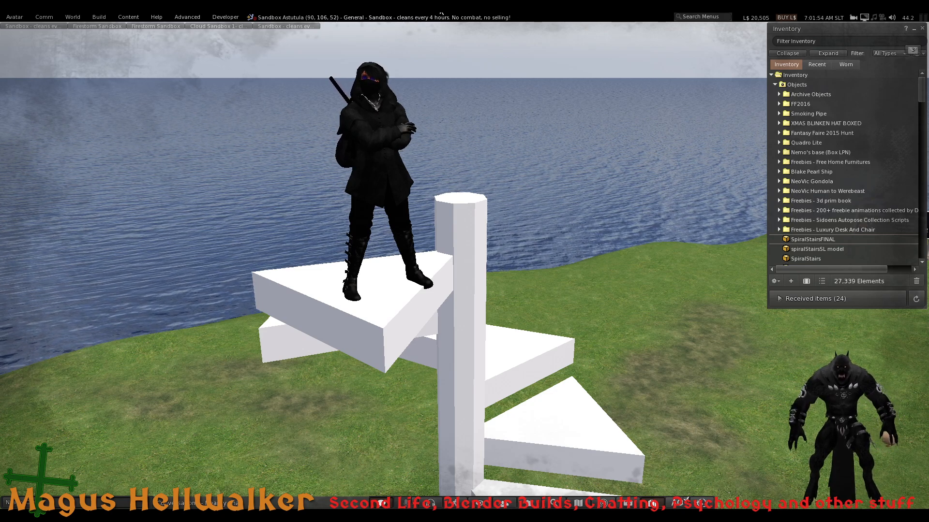
- Browse the saved landmarks in Places, and close the window without teleporting
{"action": "left_click", "coordinate": [75, 18]}
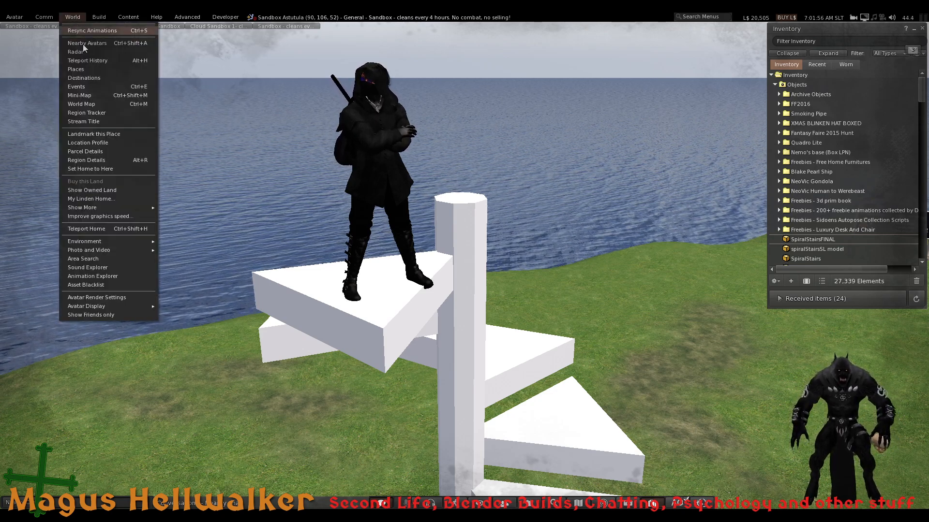
{"action": "left_click", "coordinate": [106, 71]}
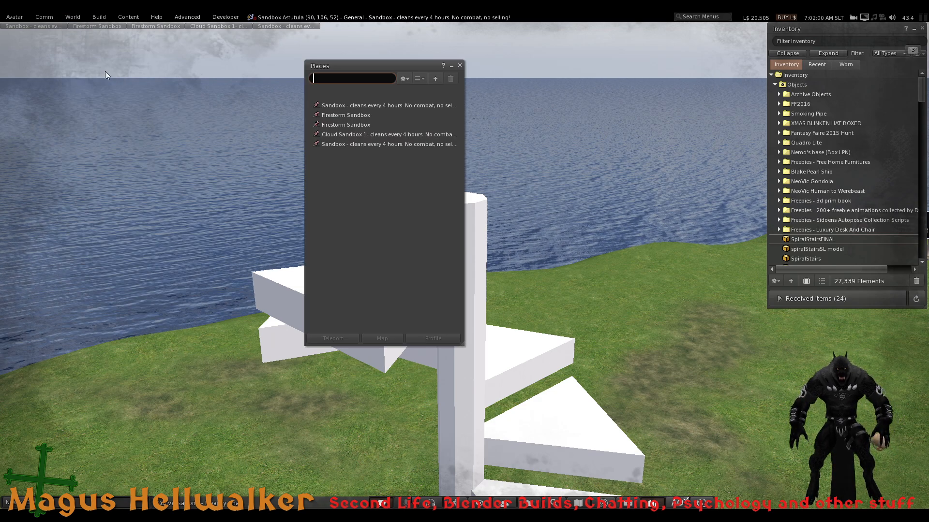
{"action": "left_click", "coordinate": [358, 94]}
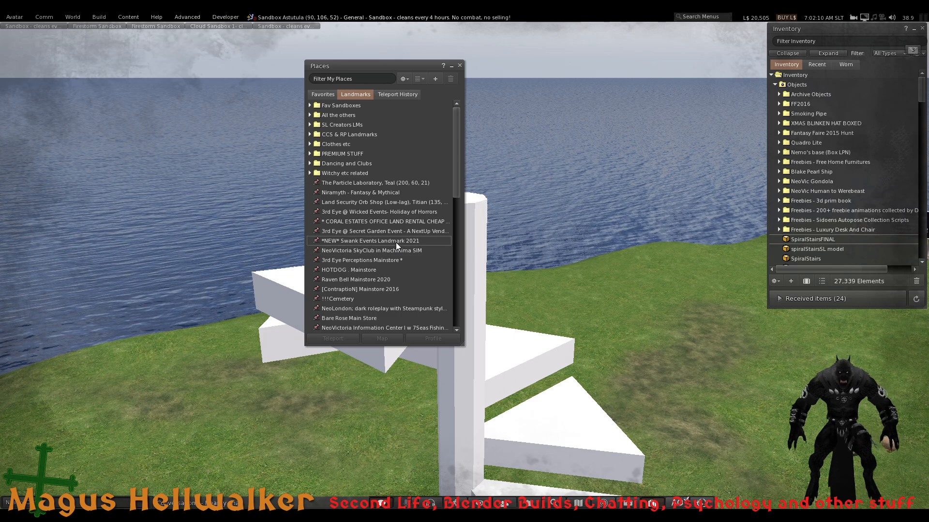
{"action": "scroll", "coordinate": [396, 245], "scroll_direction": "down", "scroll_amount": 4}
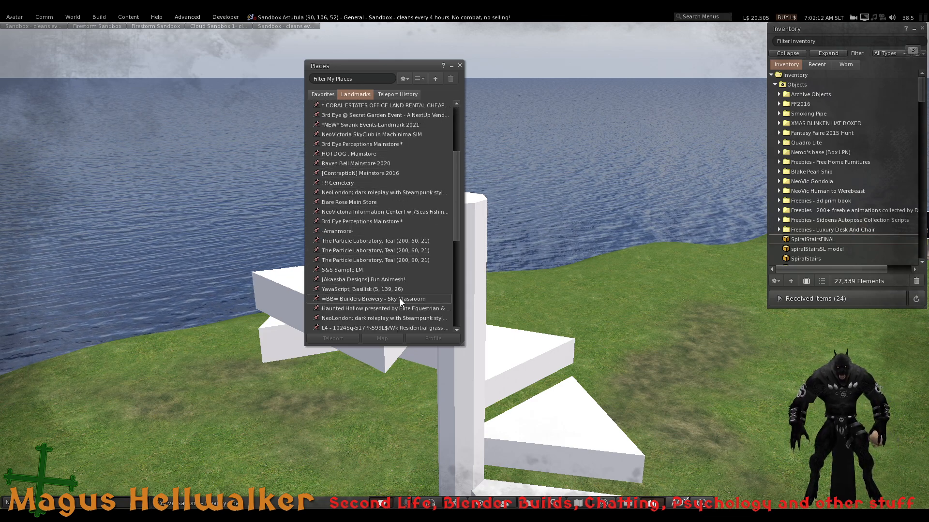
{"action": "scroll", "coordinate": [399, 298], "scroll_direction": "down", "scroll_amount": 3}
{"action": "scroll", "coordinate": [392, 306], "scroll_direction": "up", "scroll_amount": 5}
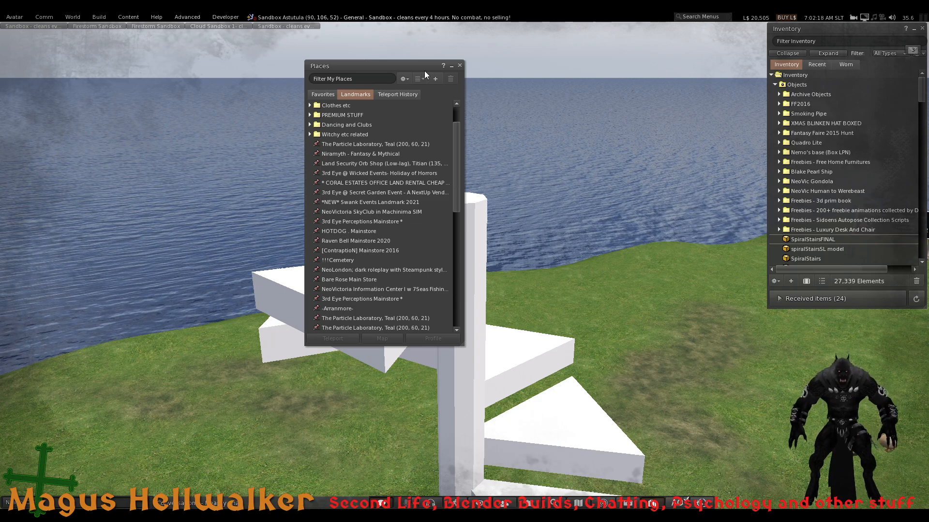
{"action": "left_click", "coordinate": [460, 65]}
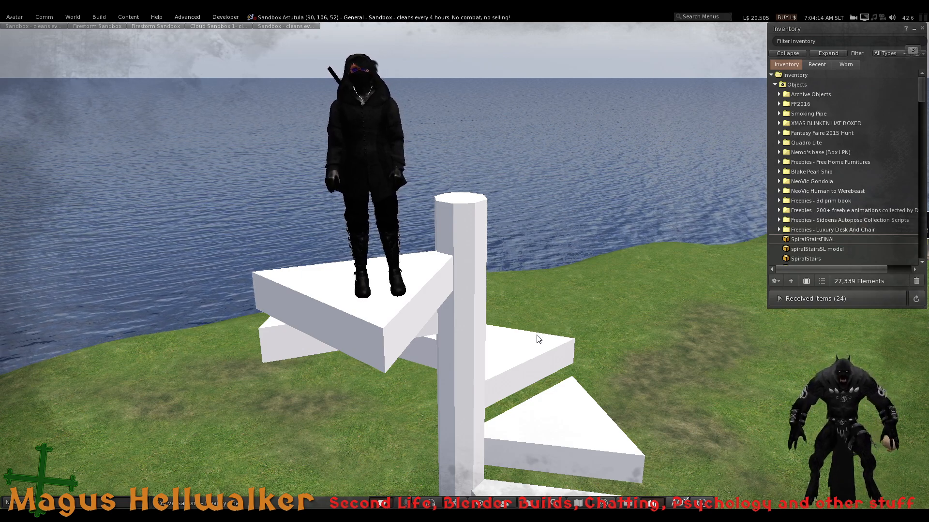
{"action": "left_click_drag", "start_coordinate": [479, 297], "coordinate": [479, 325], "text": "alt"}
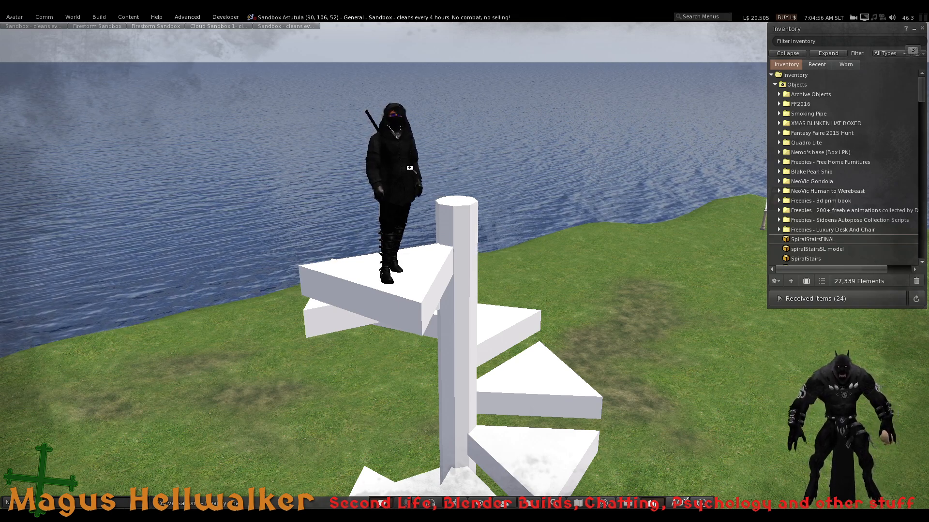
{"action": "left_click", "coordinate": [451, 217], "text": "alt"}
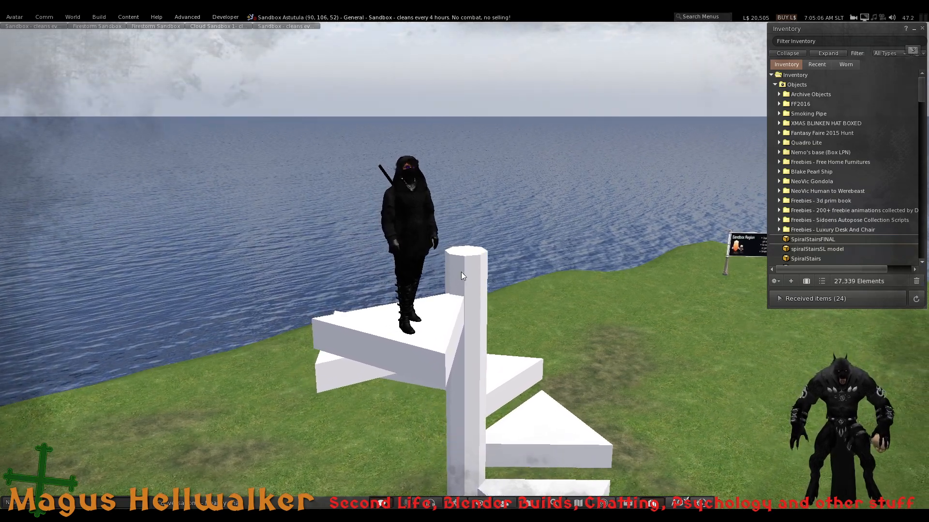
{"action": "mouse_move", "coordinate": [467, 274]}
{"action": "left_mouse_down", "text": "alt"}
{"action": "mouse_move", "coordinate": [474, 234]}
{"action": "mouse_move", "coordinate": [464, 266]}
{"action": "left_mouse_up", "text": "alt"}
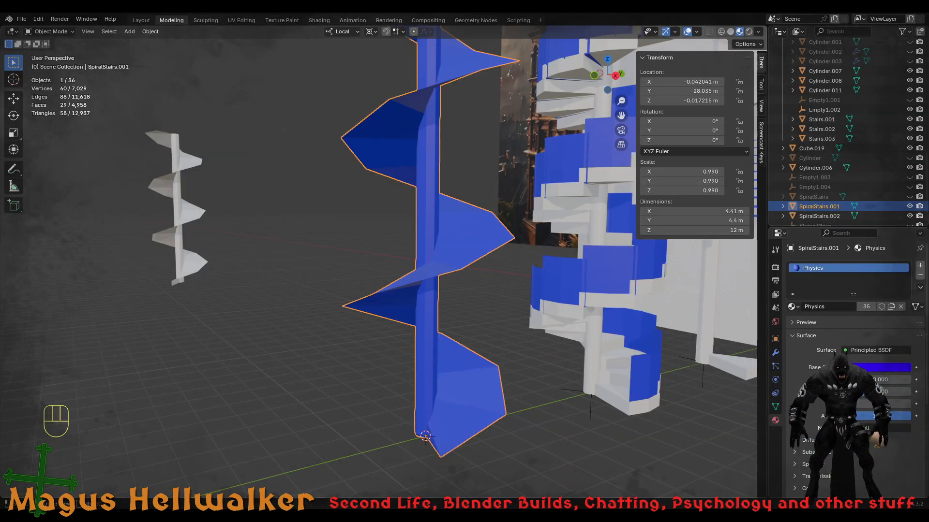
- Switch to Blender, compare the blue ramp physics mesh with the neighbouring spiral staircases, and deselect it
{"action": "middle_click_drag", "start_coordinate": [529, 187], "coordinate": [334, 288], "text": "shift"}
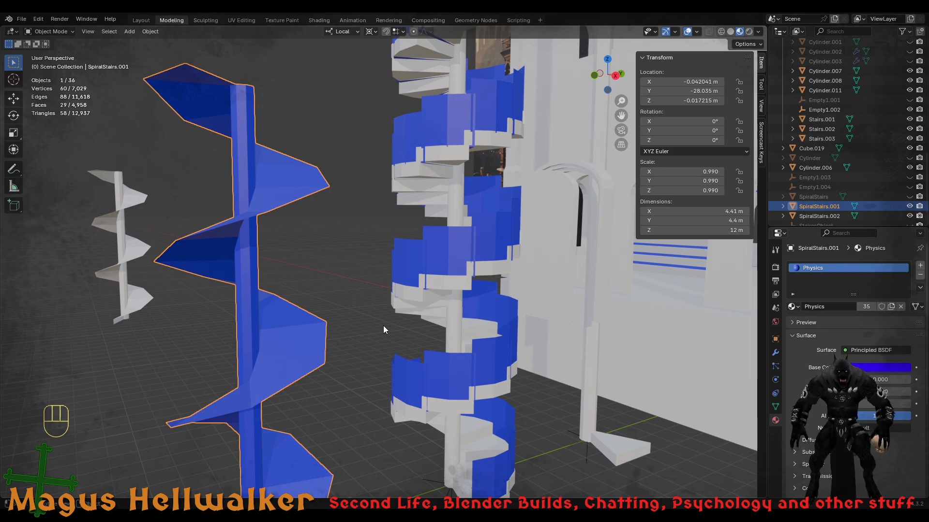
{"action": "scroll", "coordinate": [433, 344], "scroll_direction": "down", "scroll_amount": 3}
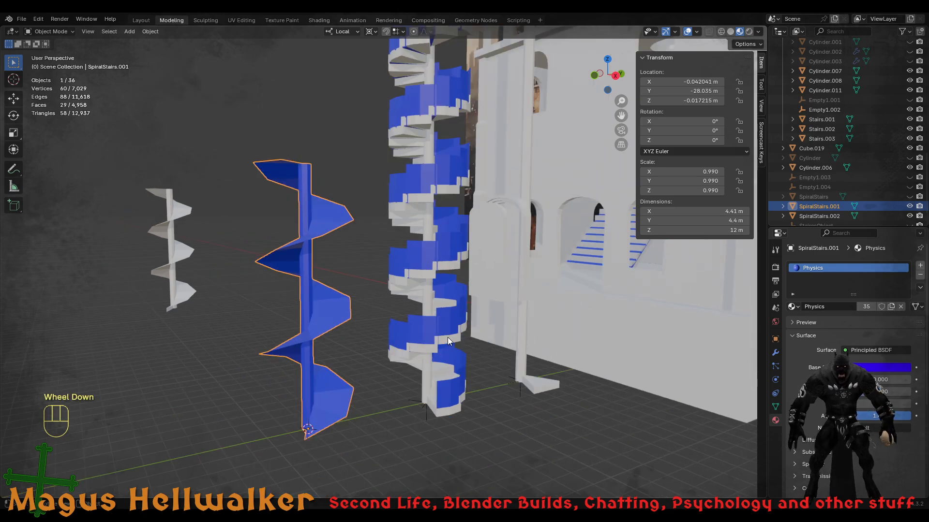
{"action": "scroll", "coordinate": [448, 338], "scroll_direction": "down", "scroll_amount": 2}
{"action": "scroll", "coordinate": [436, 338], "scroll_direction": "up", "scroll_amount": 4}
{"action": "scroll", "coordinate": [392, 319], "scroll_direction": "down", "scroll_amount": 1}
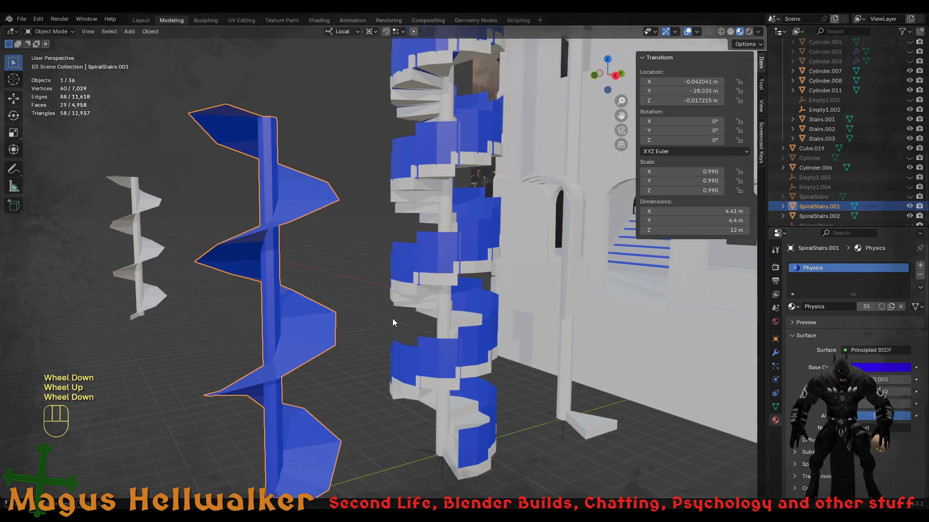
{"action": "left_click", "coordinate": [392, 322]}
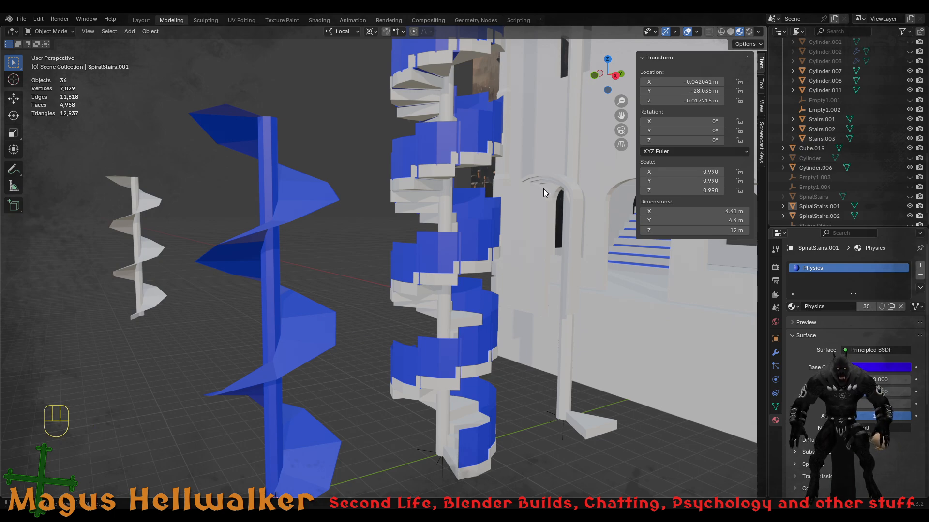
- Examine the stacked spiral staircases and the blue ramp mesh beside the tower from above, from the front and in perspective
{"action": "left_click", "coordinate": [558, 152], "text": "alt"}
{"action": "middle_click_drag", "start_coordinate": [541, 188], "coordinate": [332, 222], "text": "alt"}
{"action": "scroll", "coordinate": [477, 265], "scroll_direction": "down", "scroll_amount": 2}
{"action": "scroll", "coordinate": [443, 216], "scroll_direction": "up", "scroll_amount": 1}
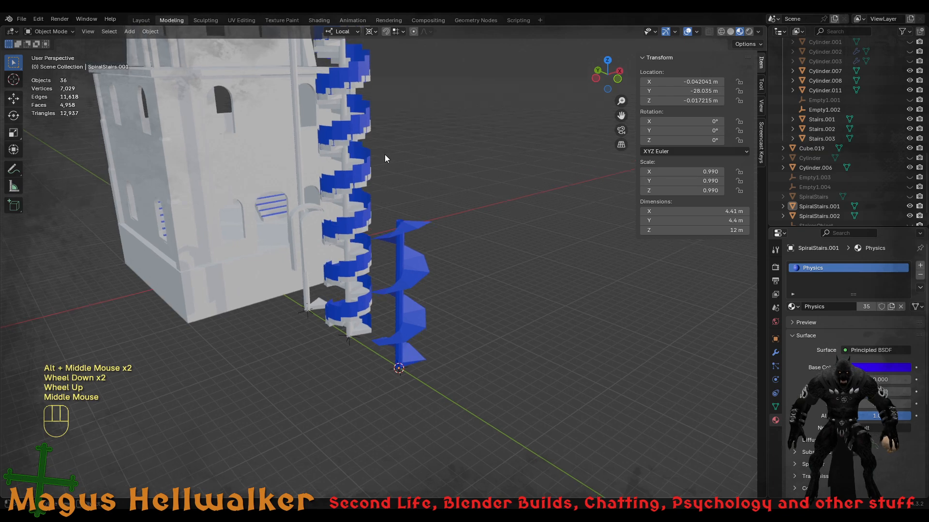
{"action": "mouse_move", "coordinate": [385, 154]}
{"action": "middle_mouse_down", "text": "alt"}
{"action": "mouse_move", "coordinate": [395, 129]}
{"action": "mouse_move", "coordinate": [390, 158]}
{"action": "middle_mouse_up", "text": "alt"}
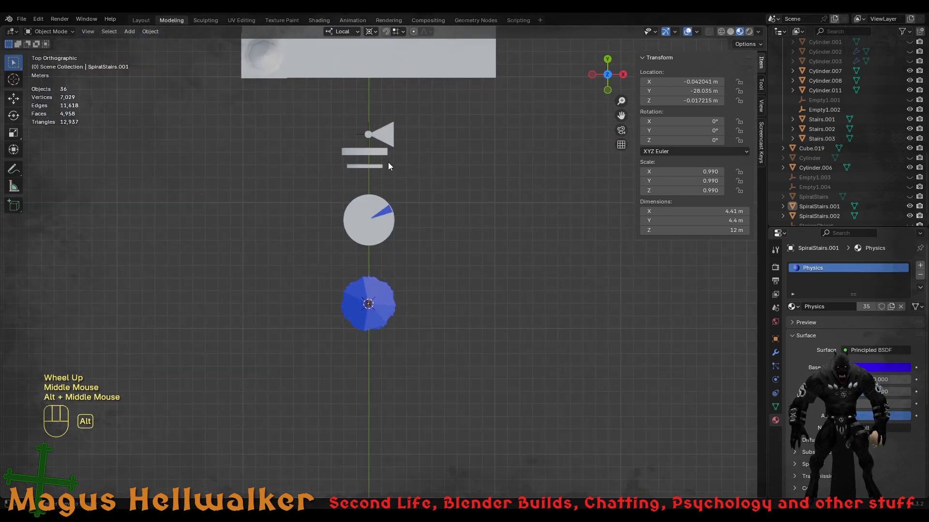
{"action": "middle_click_drag", "start_coordinate": [380, 212], "coordinate": [371, 195], "text": "alt"}
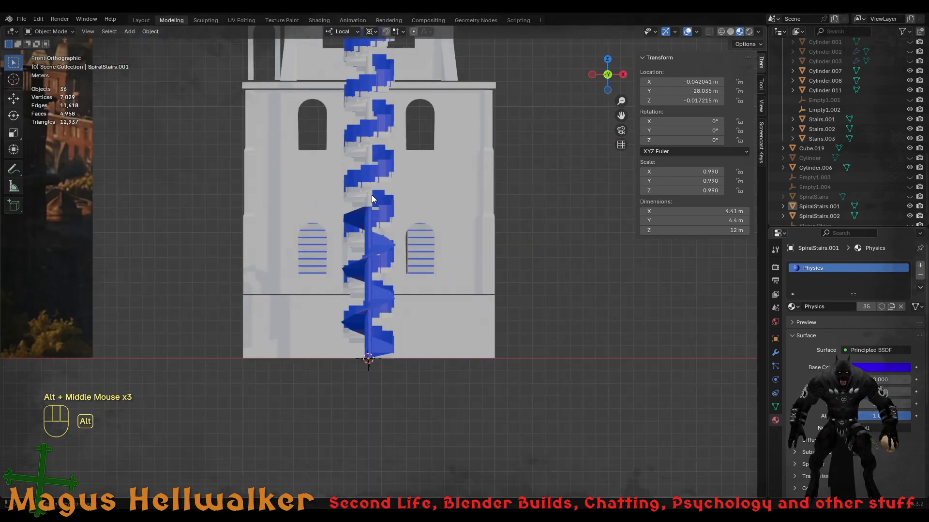
{"action": "middle_click_drag", "start_coordinate": [396, 142], "coordinate": [365, 155]}
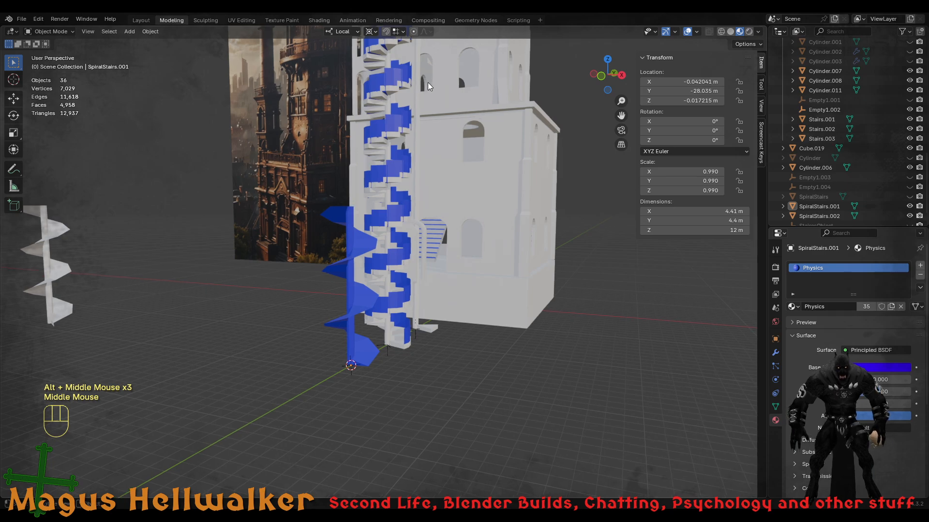
{"action": "middle_click_drag", "start_coordinate": [429, 90], "coordinate": [477, 263], "text": "shift"}
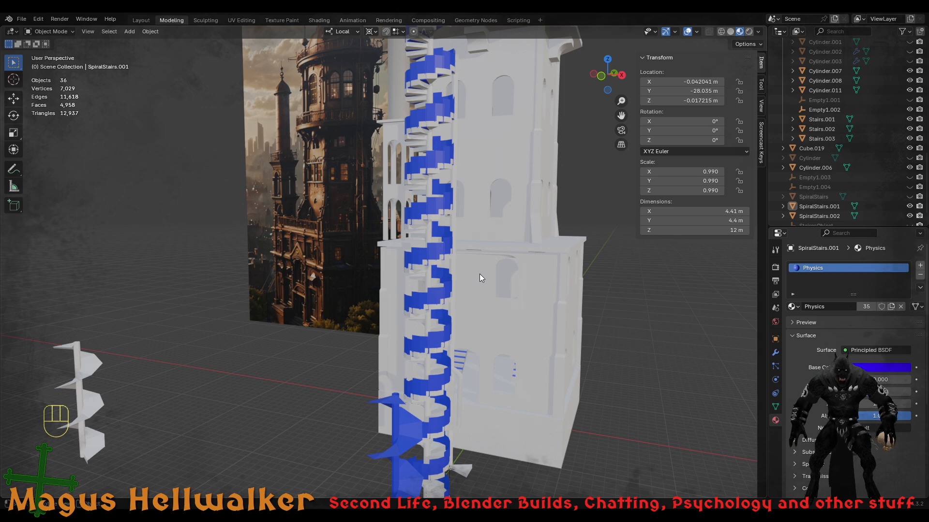
{"action": "scroll", "coordinate": [463, 260], "scroll_direction": "down", "scroll_amount": 1}
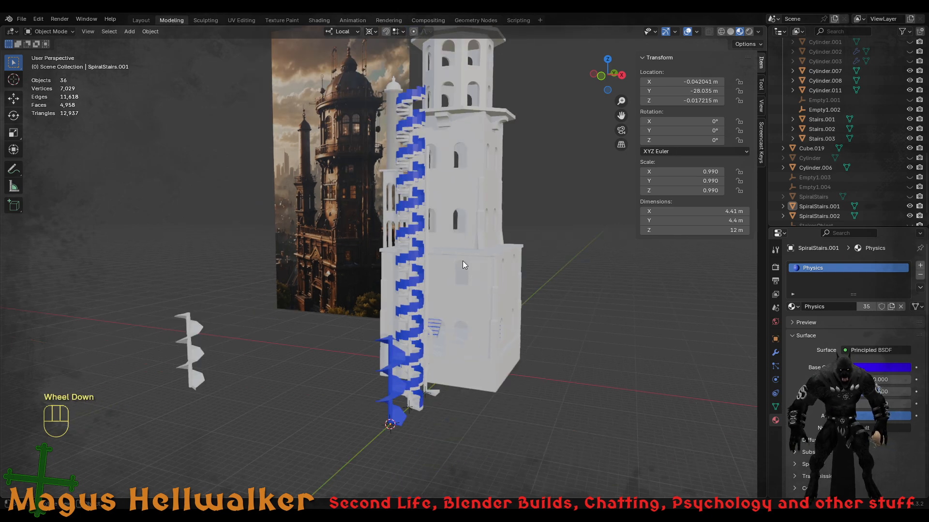
{"action": "scroll", "coordinate": [460, 263], "scroll_direction": "up", "scroll_amount": 1}
{"action": "middle_click_drag", "start_coordinate": [442, 239], "coordinate": [463, 231]}
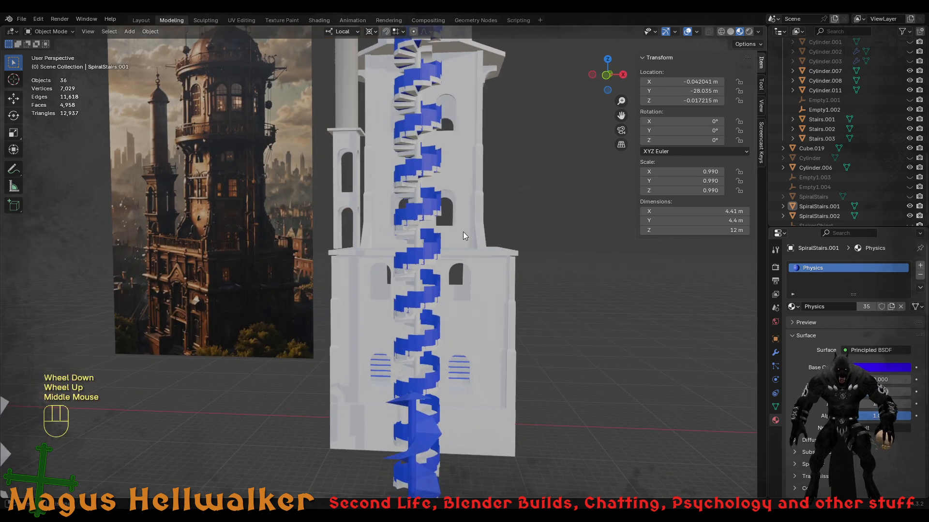
- Examine the tower in the reference image up to its domed roof
{"action": "middle_click_drag", "start_coordinate": [312, 192], "coordinate": [577, 281], "text": "shift"}
{"action": "scroll", "coordinate": [361, 243], "scroll_direction": "up", "scroll_amount": 3}
{"action": "scroll", "coordinate": [360, 243], "scroll_direction": "up", "scroll_amount": 1}
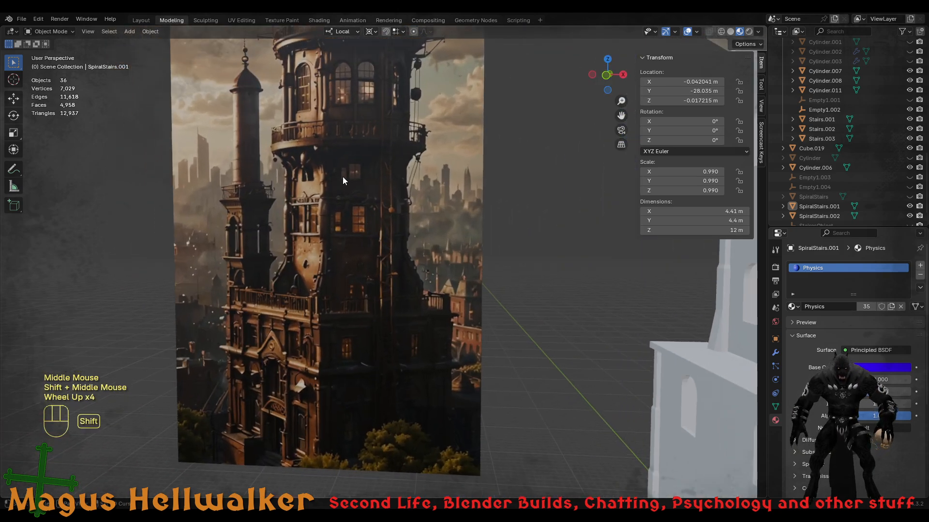
{"action": "middle_click_drag", "start_coordinate": [342, 176], "coordinate": [368, 364], "text": "shift"}
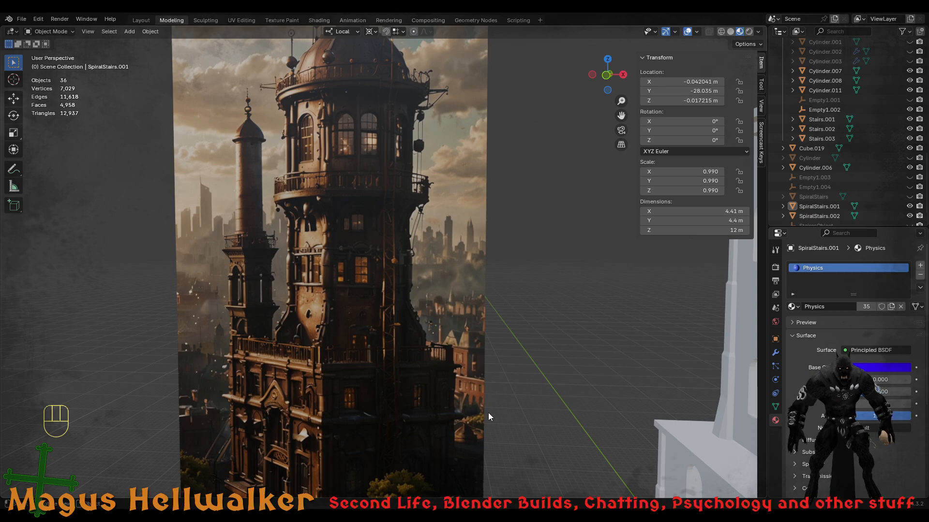
- Compare the spiral staircases and their physics meshes with the tower's lower floors and the reference image
{"action": "scroll", "coordinate": [489, 416], "scroll_direction": "down", "scroll_amount": 3}
{"action": "middle_click_drag", "start_coordinate": [549, 414], "coordinate": [503, 361]}
{"action": "scroll", "coordinate": [533, 390], "scroll_direction": "up", "scroll_amount": 2}
{"action": "middle_click_drag", "start_coordinate": [533, 390], "coordinate": [342, 279], "text": "shift"}
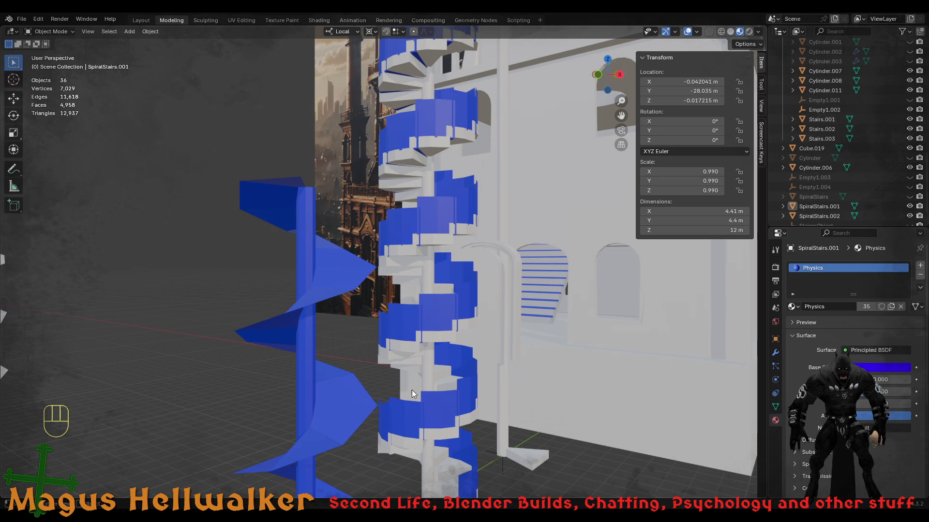
{"action": "scroll", "coordinate": [415, 393], "scroll_direction": "down", "scroll_amount": 3}
{"action": "scroll", "coordinate": [419, 382], "scroll_direction": "up", "scroll_amount": 3}
{"action": "middle_click", "coordinate": [412, 367], "text": "alt"}
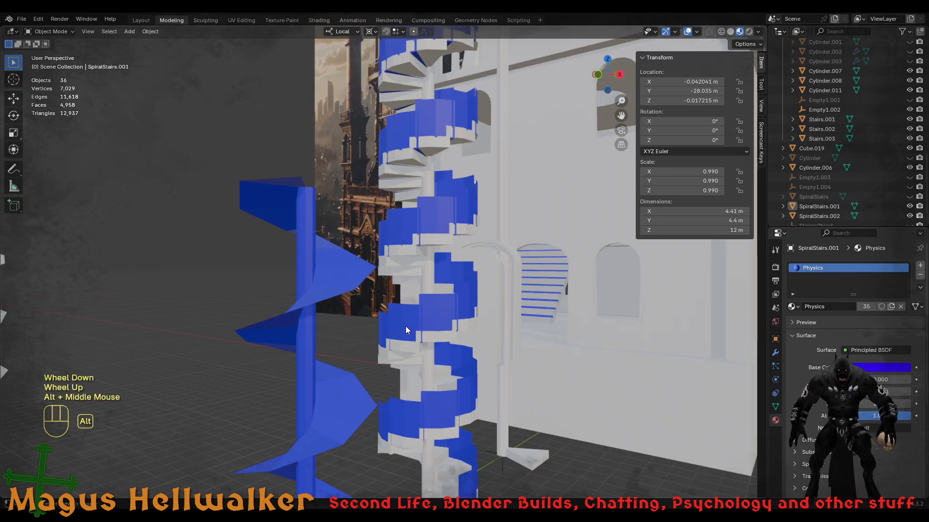
{"action": "middle_click_drag", "start_coordinate": [501, 421], "coordinate": [466, 356], "text": "shift"}
{"action": "middle_click_drag", "start_coordinate": [608, 245], "coordinate": [658, 266]}
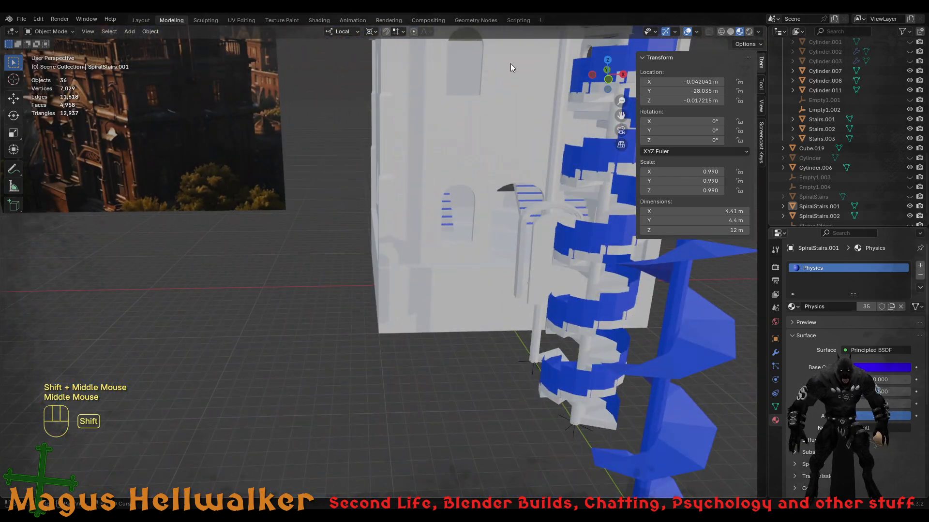
{"action": "middle_click_drag", "start_coordinate": [509, 62], "coordinate": [474, 263], "text": "shift"}
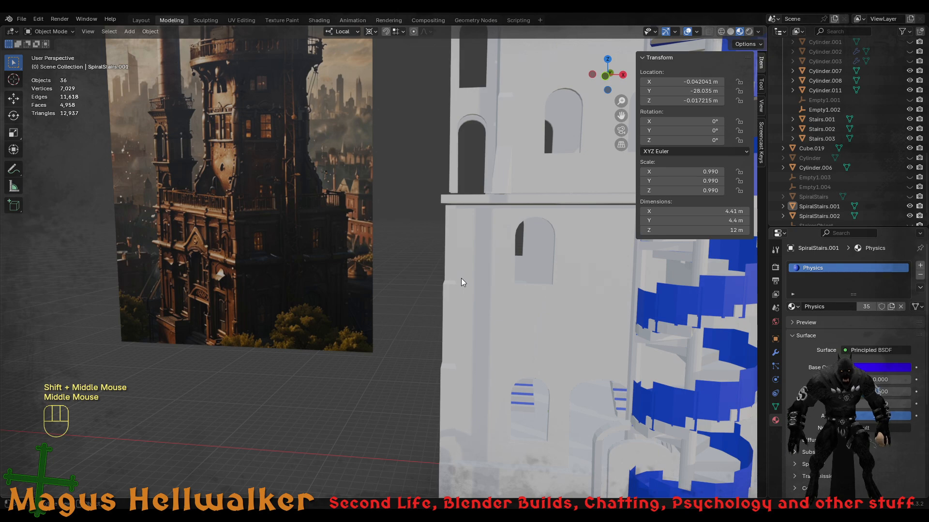
{"action": "scroll", "coordinate": [534, 275], "scroll_direction": "down", "scroll_amount": 3}
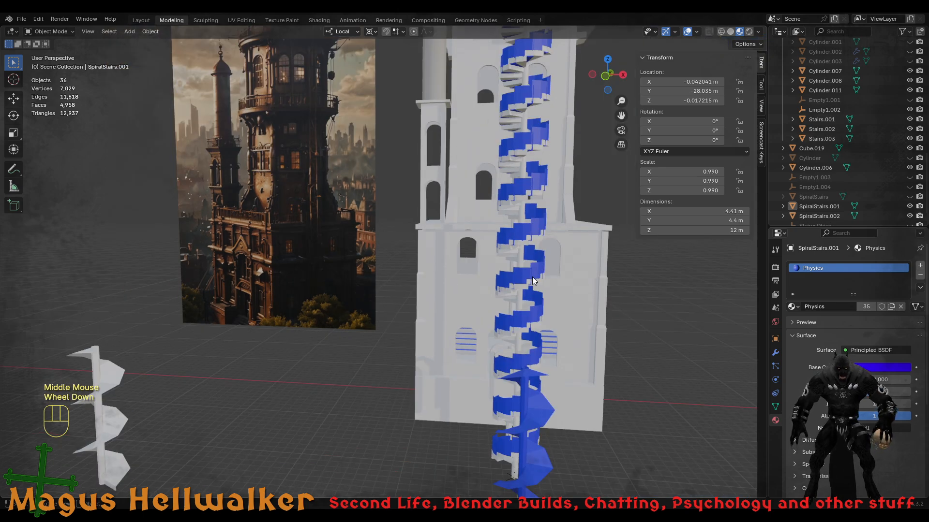
{"action": "scroll", "coordinate": [536, 279], "scroll_direction": "up", "scroll_amount": 2}
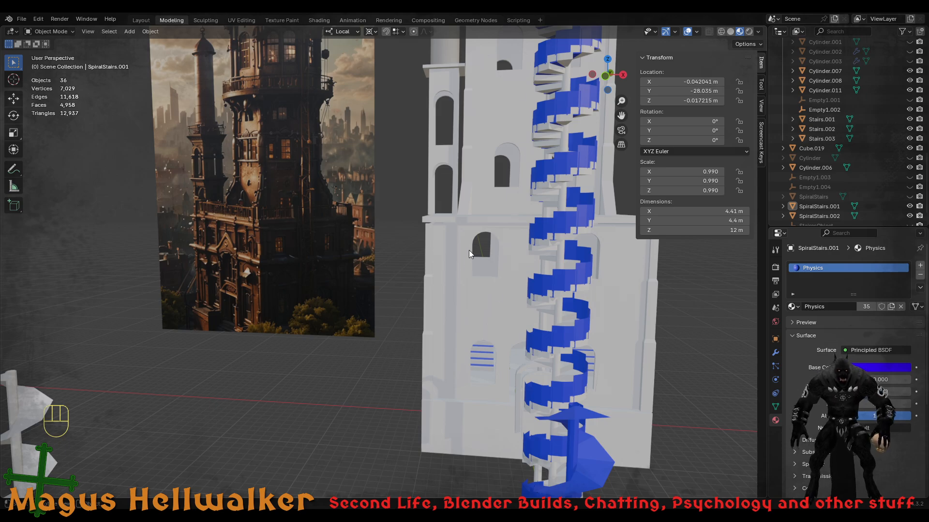
- Inspect the tower's upper floors, slim side turret and window openings from both sides
{"action": "middle_click_drag", "start_coordinate": [494, 194], "coordinate": [526, 201]}
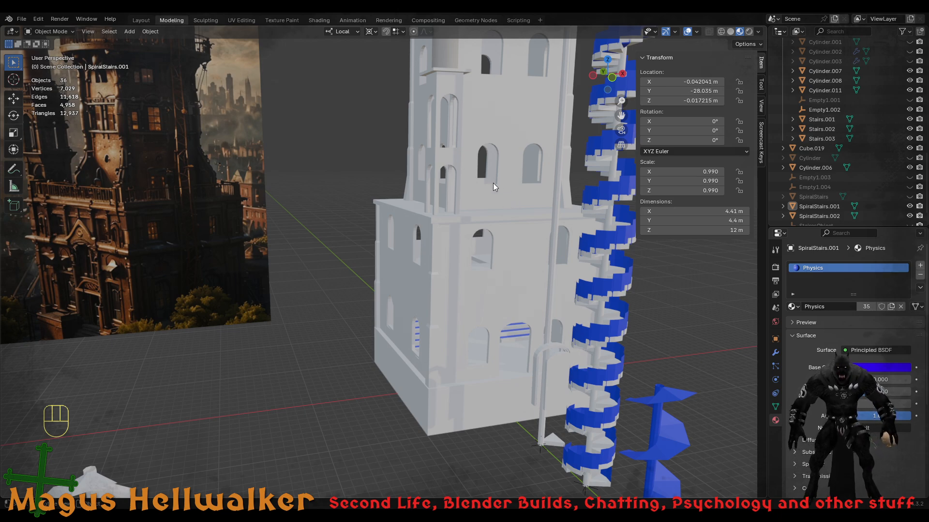
{"action": "middle_click_drag", "start_coordinate": [516, 152], "coordinate": [469, 280], "text": "shift"}
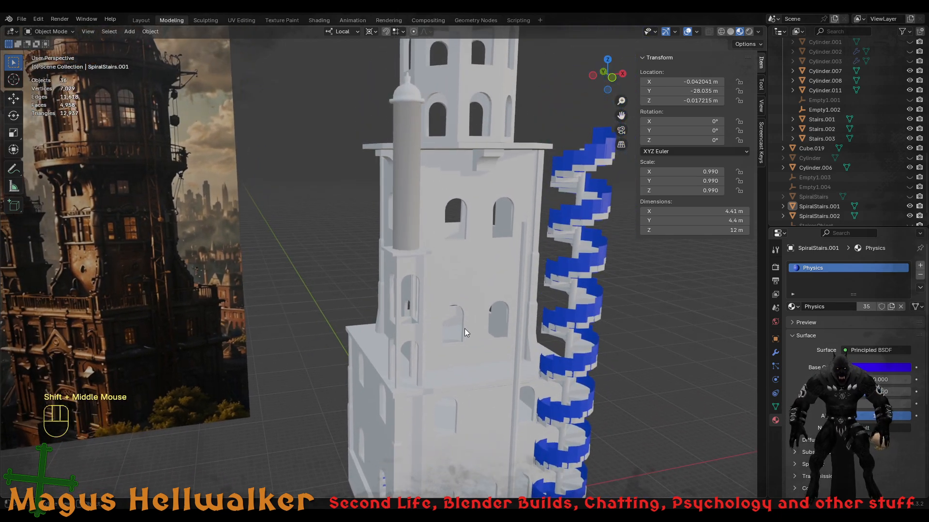
{"action": "middle_click_drag", "start_coordinate": [464, 329], "coordinate": [387, 324]}
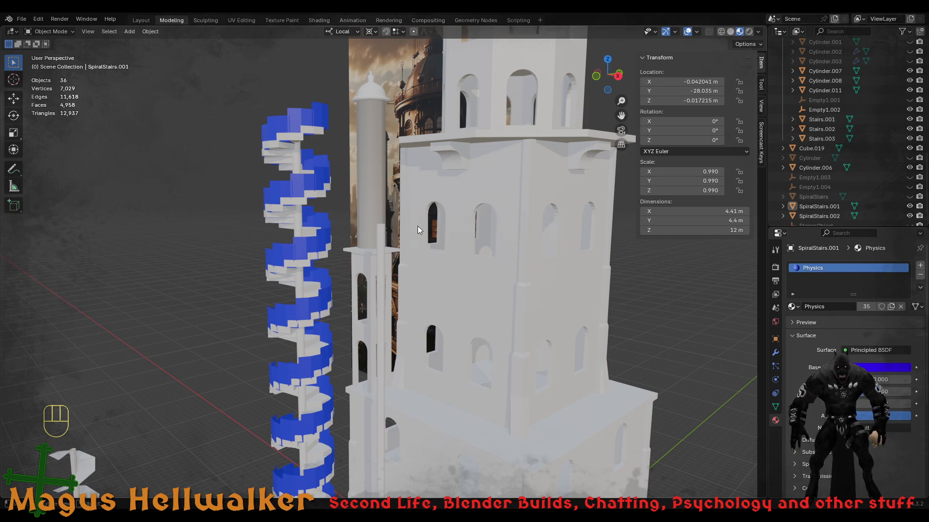
{"action": "scroll", "coordinate": [491, 266], "scroll_direction": "down", "scroll_amount": 2}
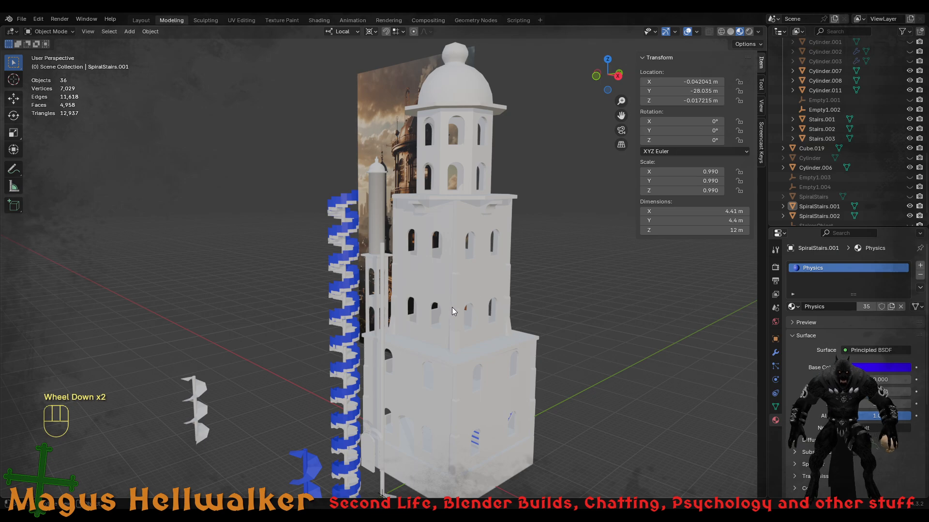
{"action": "middle_click_drag", "start_coordinate": [438, 367], "coordinate": [512, 309], "text": "shift"}
{"action": "scroll", "coordinate": [439, 330], "scroll_direction": "up", "scroll_amount": 2}
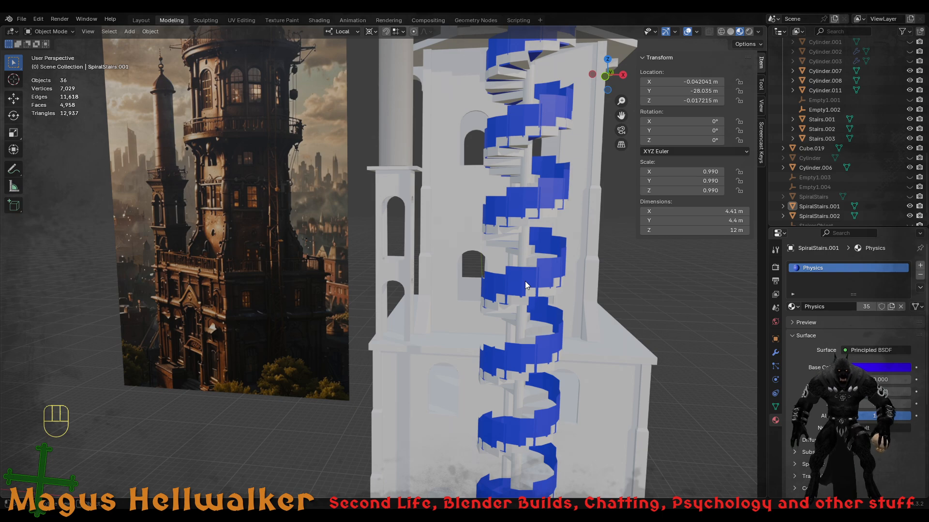
- View the whole tower and staircases straight from the right side and select the tower's dome
{"action": "scroll", "coordinate": [517, 319], "scroll_direction": "down", "scroll_amount": 4}
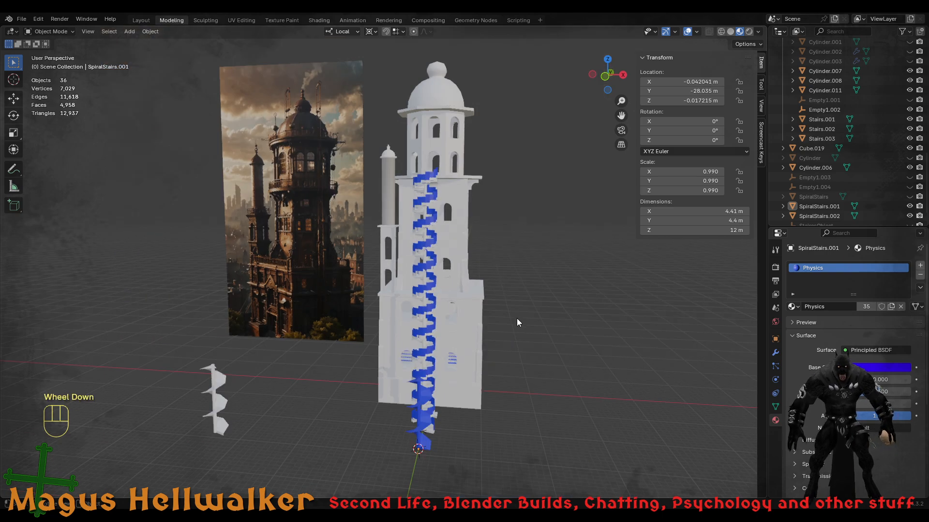
{"action": "scroll", "coordinate": [471, 341], "scroll_direction": "up", "scroll_amount": 1}
{"action": "middle_click", "coordinate": [422, 372], "text": "alt"}
{"action": "middle_click_drag", "start_coordinate": [422, 376], "coordinate": [396, 369], "text": "alt"}
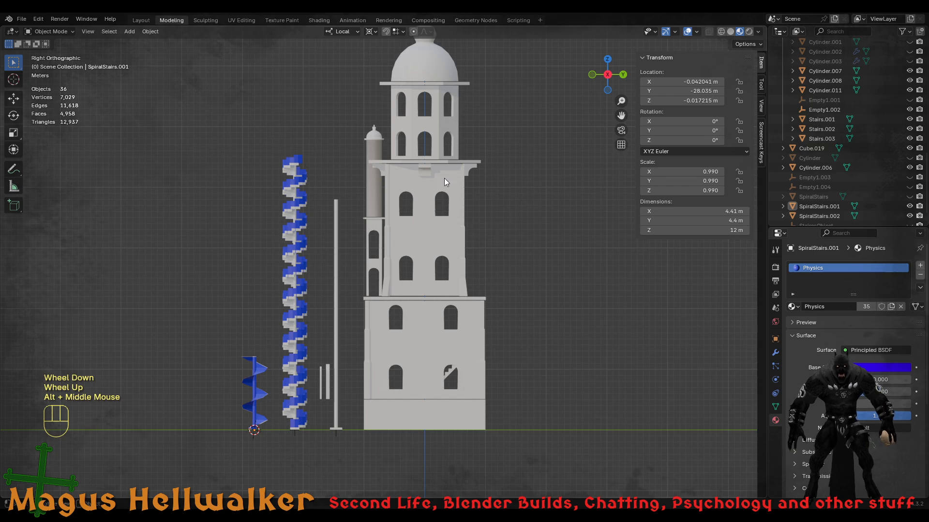
{"action": "mouse_move", "coordinate": [435, 162]}
{"action": "middle_mouse_down", "text": "shift"}
{"action": "mouse_move", "coordinate": [431, 228]}
{"action": "mouse_move", "coordinate": [435, 175]}
{"action": "middle_mouse_up", "text": "shift"}
{"action": "left_click", "coordinate": [421, 108]}
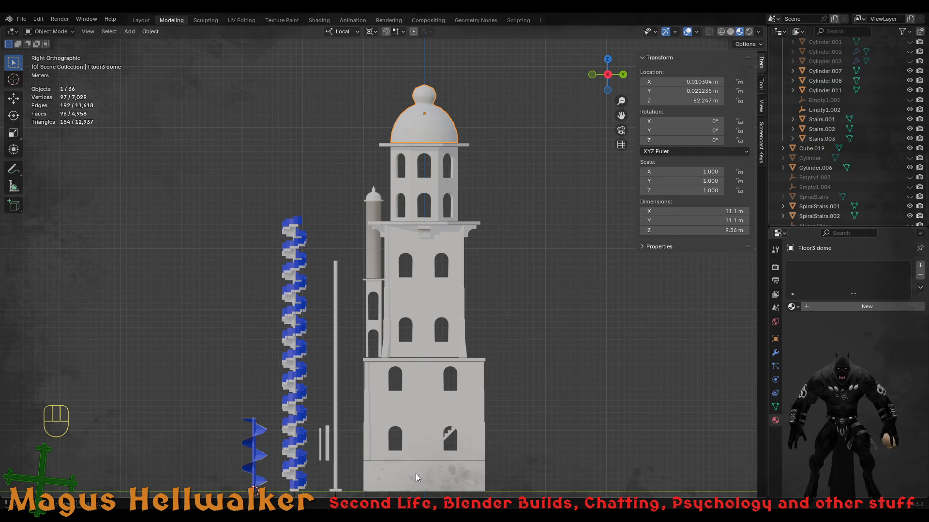
- Compare the full tower with the reference image in a straight front view and from angled perspectives
{"action": "middle_click_drag", "start_coordinate": [421, 466], "coordinate": [462, 434], "text": "shift"}
{"action": "scroll", "coordinate": [368, 408], "scroll_direction": "down", "scroll_amount": 1}
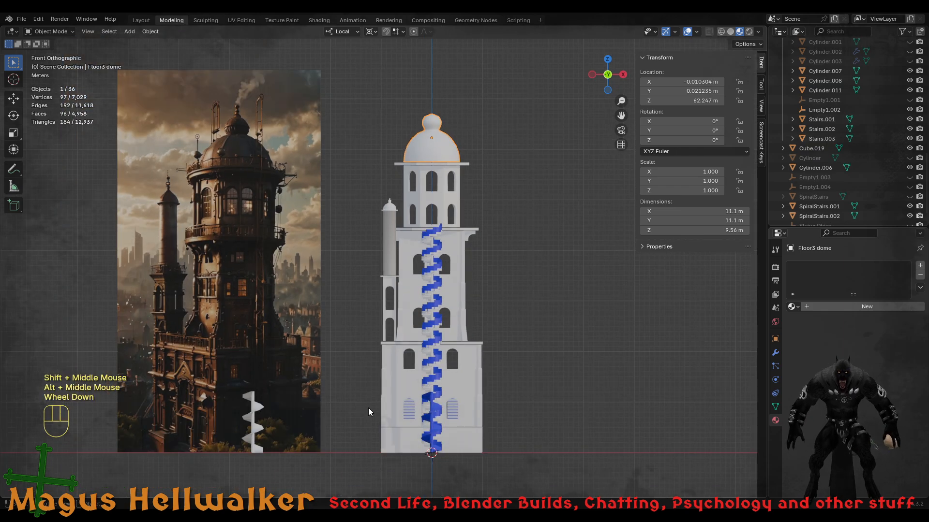
{"action": "scroll", "coordinate": [367, 407], "scroll_direction": "up", "scroll_amount": 1}
{"action": "scroll", "coordinate": [369, 408], "scroll_direction": "down", "scroll_amount": 1}
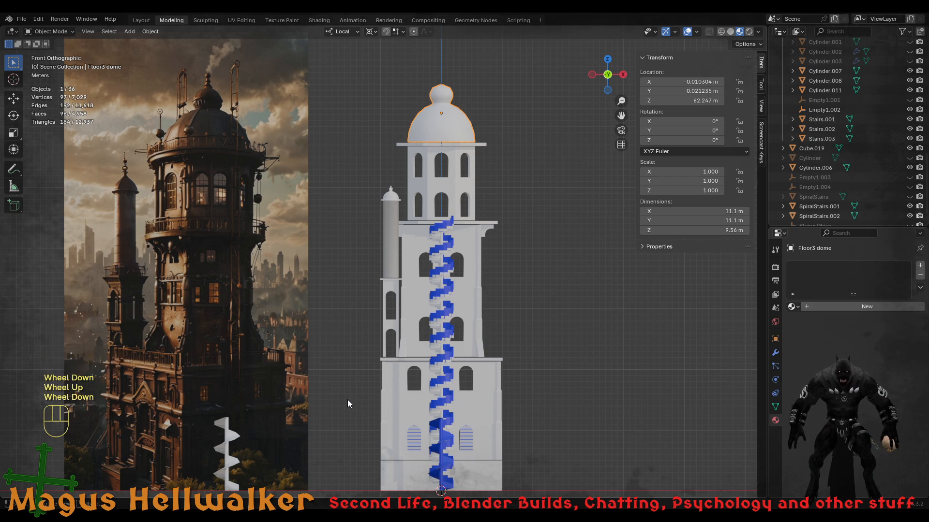
{"action": "middle_click_drag", "start_coordinate": [347, 400], "coordinate": [355, 376]}
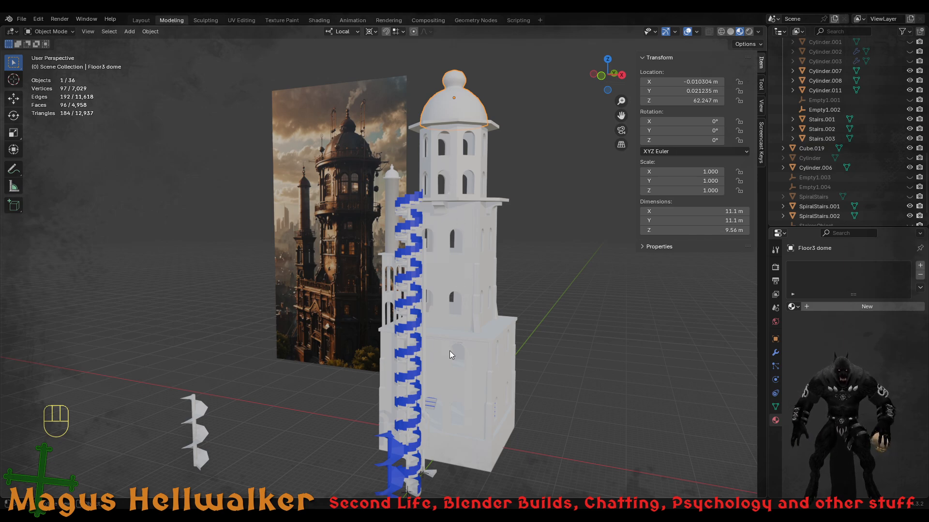
{"action": "mouse_move", "coordinate": [449, 350]}
{"action": "middle_mouse_down"}
{"action": "mouse_move", "coordinate": [436, 353]}
{"action": "mouse_move", "coordinate": [448, 365]}
{"action": "middle_mouse_up"}
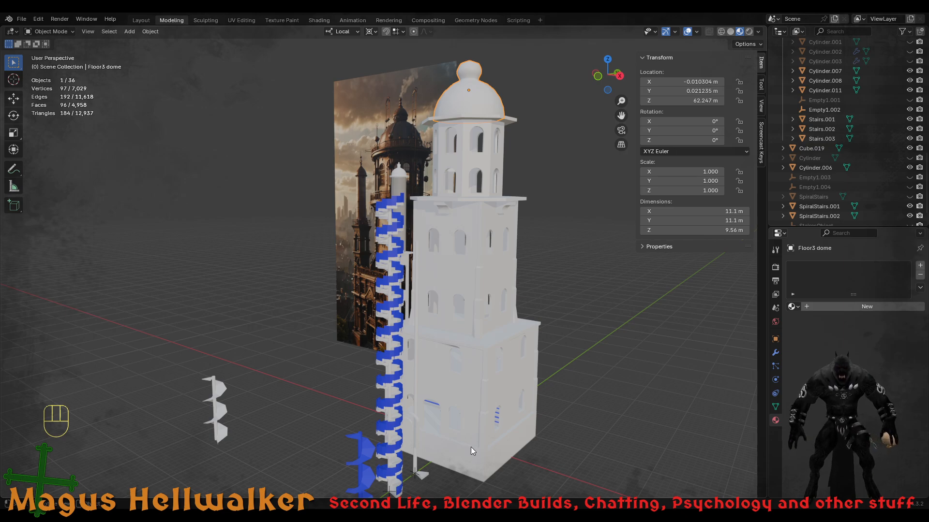
{"action": "middle_click_drag", "start_coordinate": [451, 419], "coordinate": [463, 419]}
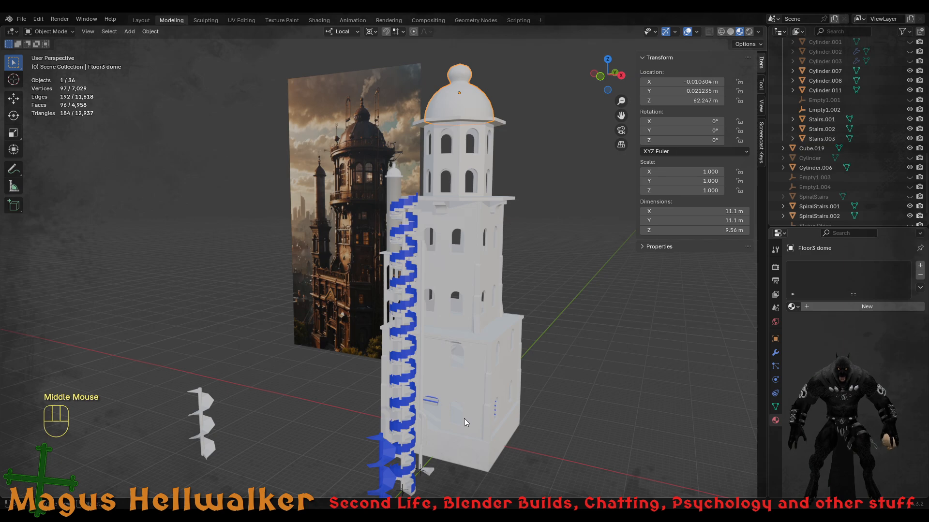
{"action": "scroll", "coordinate": [444, 407], "scroll_direction": "down", "scroll_amount": 1}
{"action": "scroll", "coordinate": [444, 404], "scroll_direction": "up", "scroll_amount": 2}
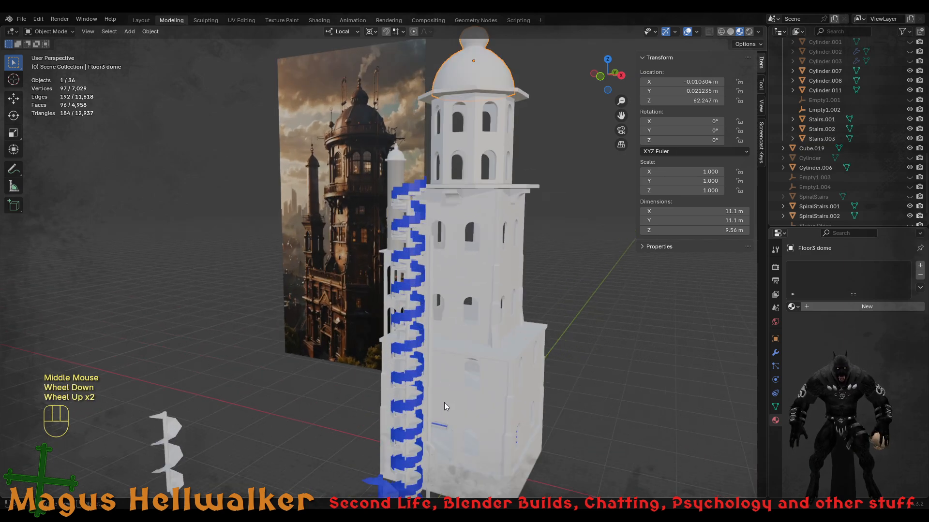
- Select the octagonal Floor3 section beneath the dome and isolate it in local view
{"action": "middle_click_drag", "start_coordinate": [467, 269], "coordinate": [389, 418], "text": "shift"}
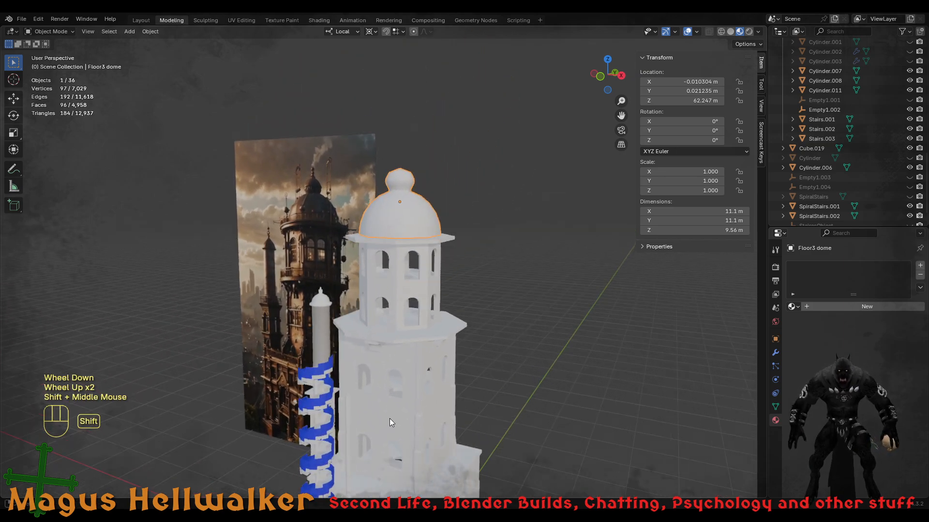
{"action": "scroll", "coordinate": [429, 283], "scroll_direction": "up", "scroll_amount": 1}
{"action": "scroll", "coordinate": [430, 289], "scroll_direction": "up", "scroll_amount": 1}
{"action": "left_click", "coordinate": [457, 313]}
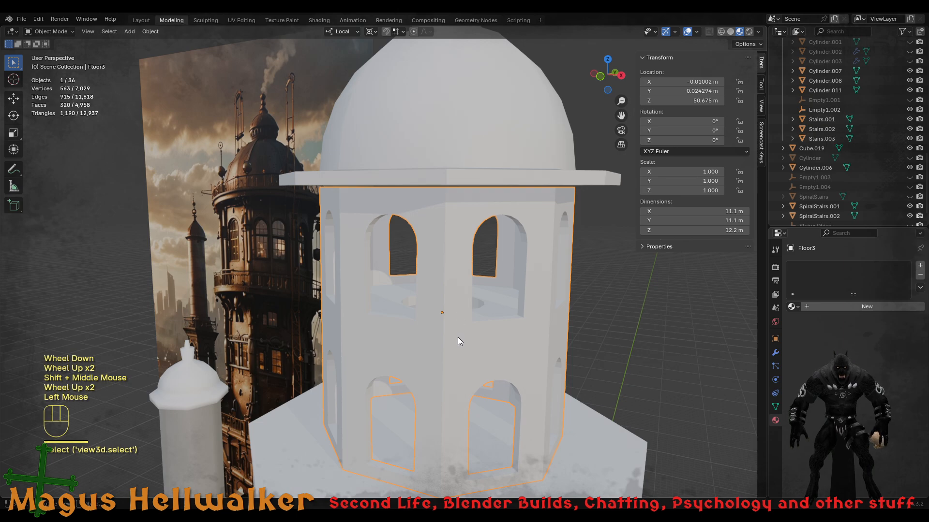
{"action": "key", "text": "slash"}
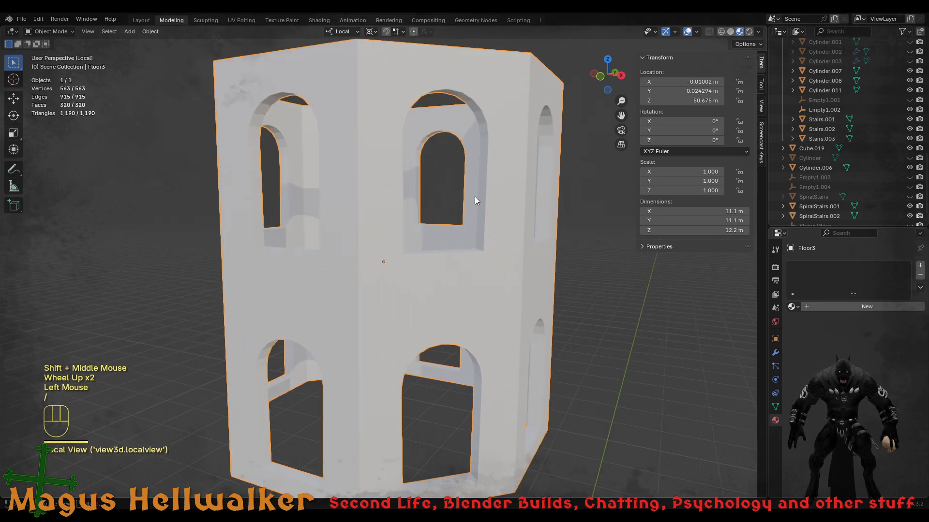
- Inspect the isolated Floor3 walls and arched window openings from several sides
{"action": "middle_click_drag", "start_coordinate": [474, 196], "coordinate": [406, 217]}
{"action": "scroll", "coordinate": [334, 300], "scroll_direction": "down", "scroll_amount": 2}
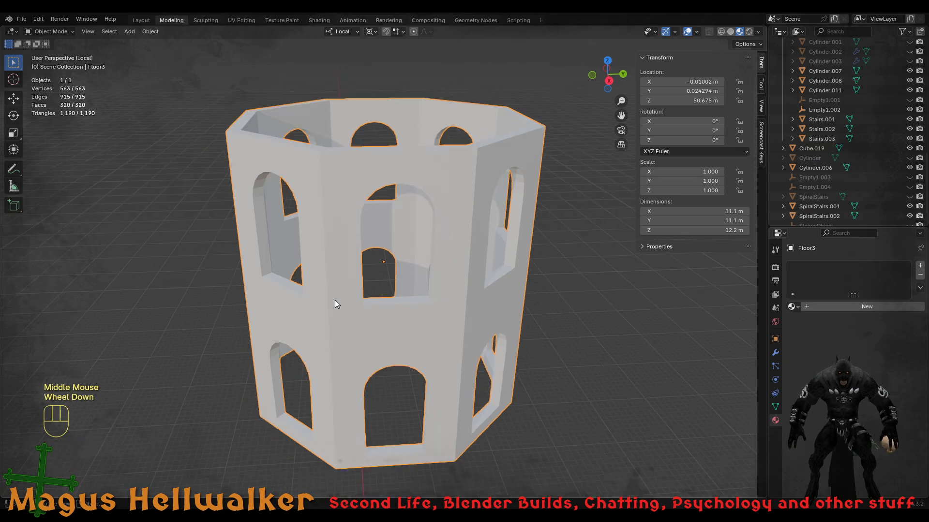
{"action": "scroll", "coordinate": [334, 303], "scroll_direction": "up", "scroll_amount": 5}
{"action": "middle_click_drag", "start_coordinate": [334, 303], "coordinate": [359, 327]}
{"action": "scroll", "coordinate": [382, 312], "scroll_direction": "down", "scroll_amount": 3}
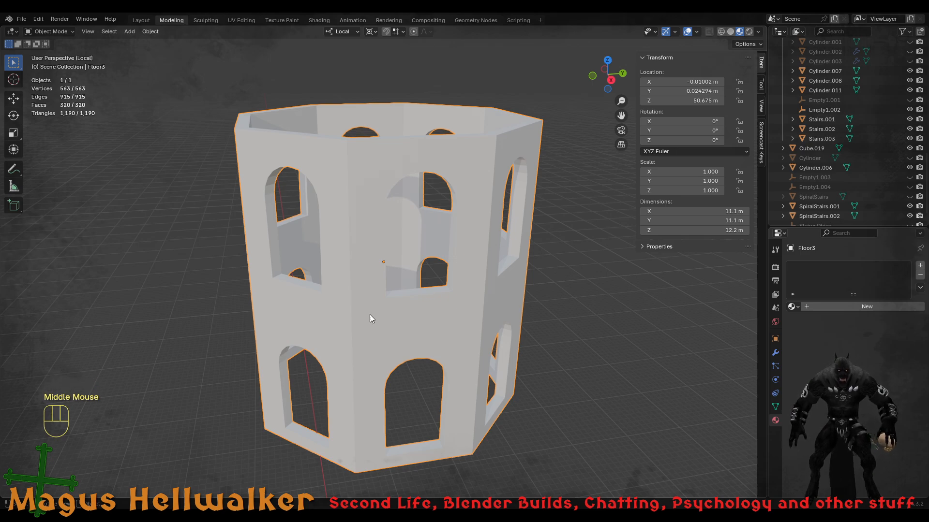
{"action": "middle_click_drag", "start_coordinate": [369, 313], "coordinate": [400, 292]}
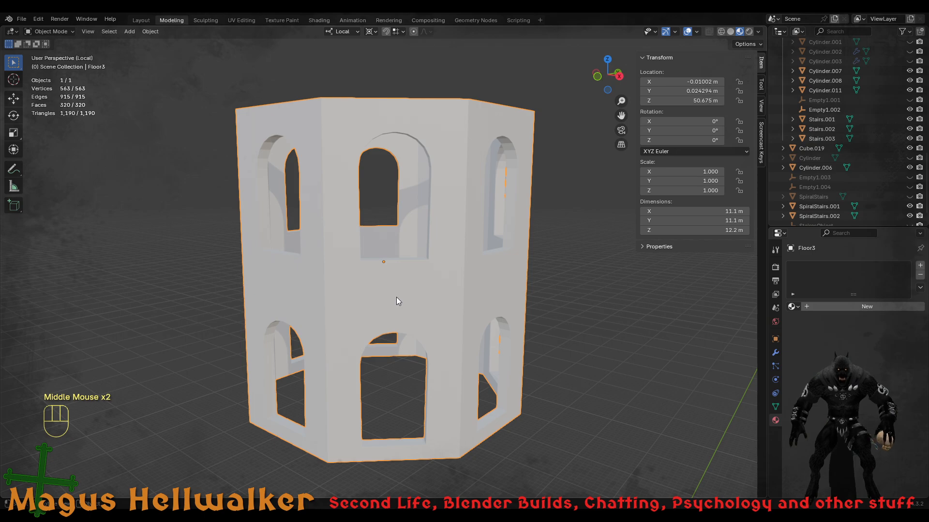
- Leave the Floor3 local view and survey the full tower and the spiral staircases beside it
{"action": "key", "text": "Tab"}
{"action": "key", "text": "slash"}
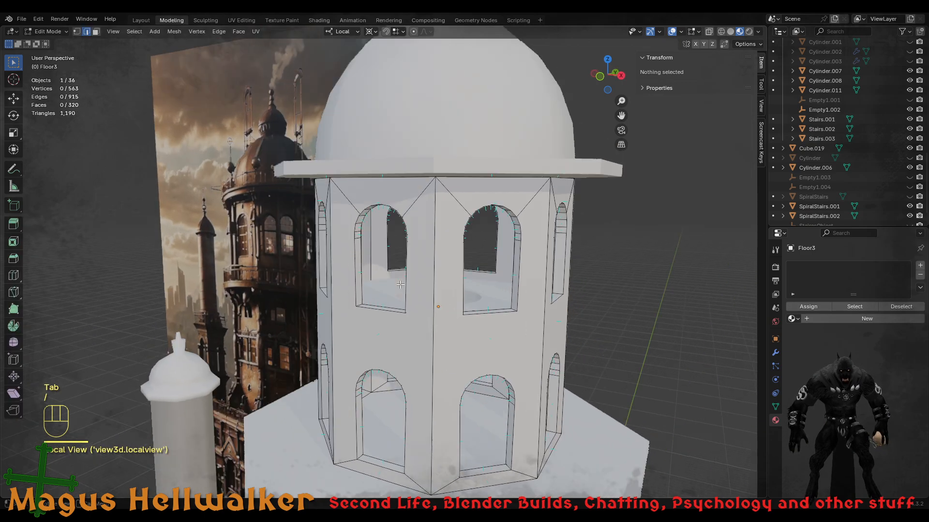
{"action": "scroll", "coordinate": [400, 284], "scroll_direction": "down", "scroll_amount": 1}
{"action": "scroll", "coordinate": [387, 494], "scroll_direction": "down", "scroll_amount": 1}
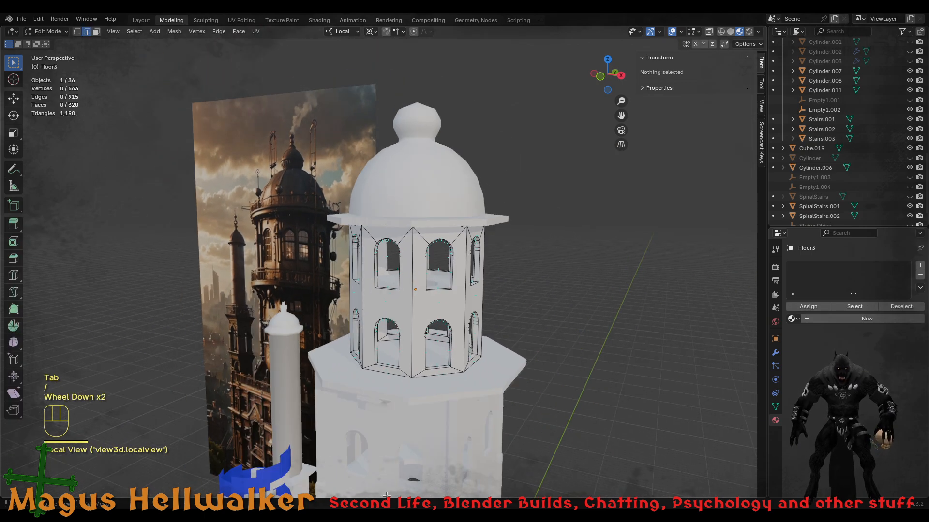
{"action": "middle_click_drag", "start_coordinate": [431, 484], "coordinate": [430, 333], "text": "shift"}
{"action": "middle_click_drag", "start_coordinate": [431, 368], "coordinate": [433, 294], "text": "shift"}
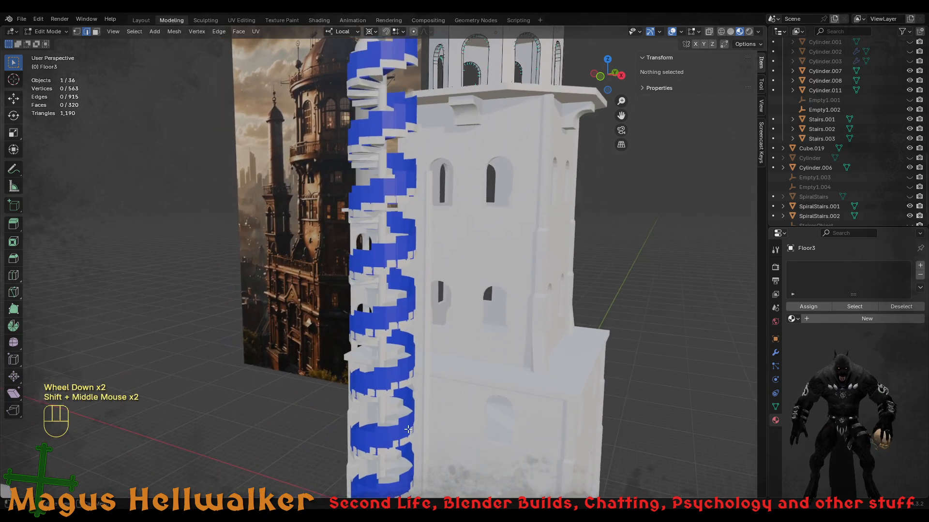
{"action": "scroll", "coordinate": [408, 431], "scroll_direction": "down", "scroll_amount": 1}
{"action": "middle_click_drag", "start_coordinate": [409, 431], "coordinate": [422, 343]}
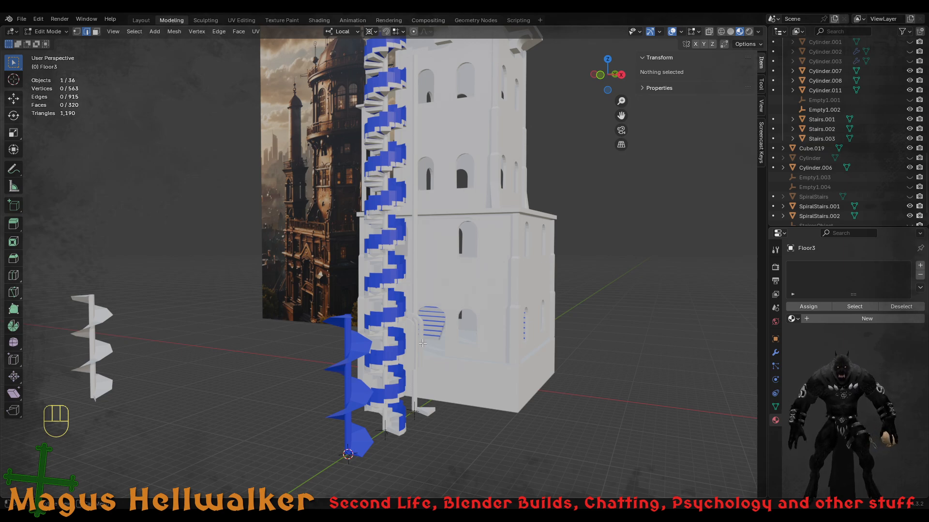
- Unhide the SpiralStairs step mesh around the blue ramp and view the staircases next to the tower
{"action": "scroll", "coordinate": [351, 416], "scroll_direction": "up", "scroll_amount": 3}
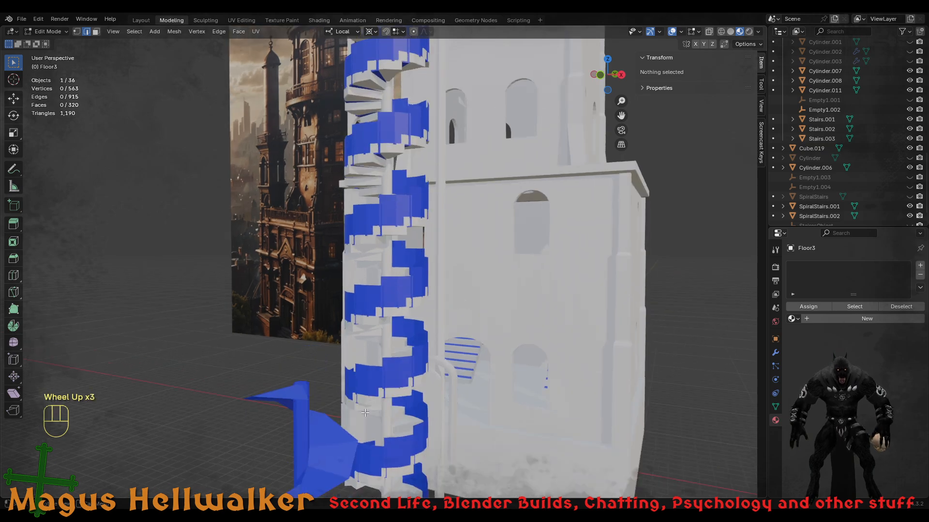
{"action": "middle_click_drag", "start_coordinate": [360, 415], "coordinate": [293, 334], "text": "shift"}
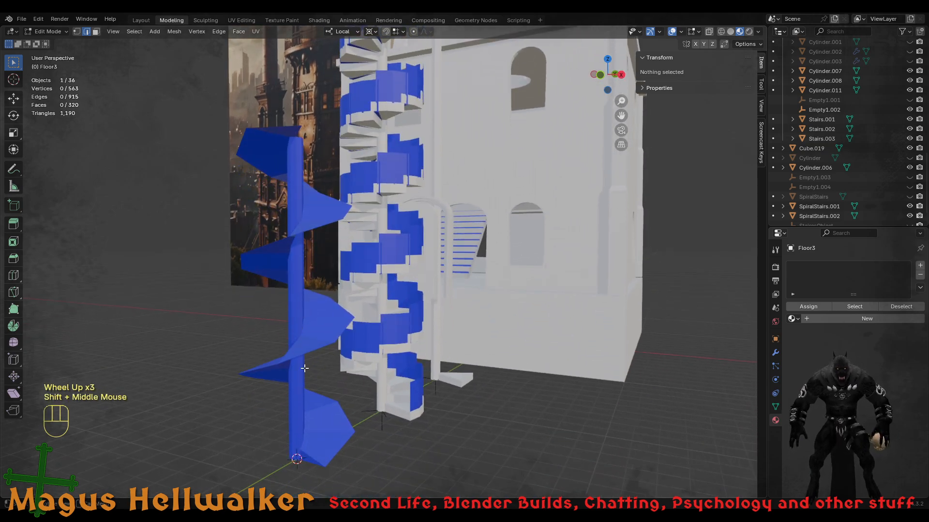
{"action": "left_click", "coordinate": [909, 196]}
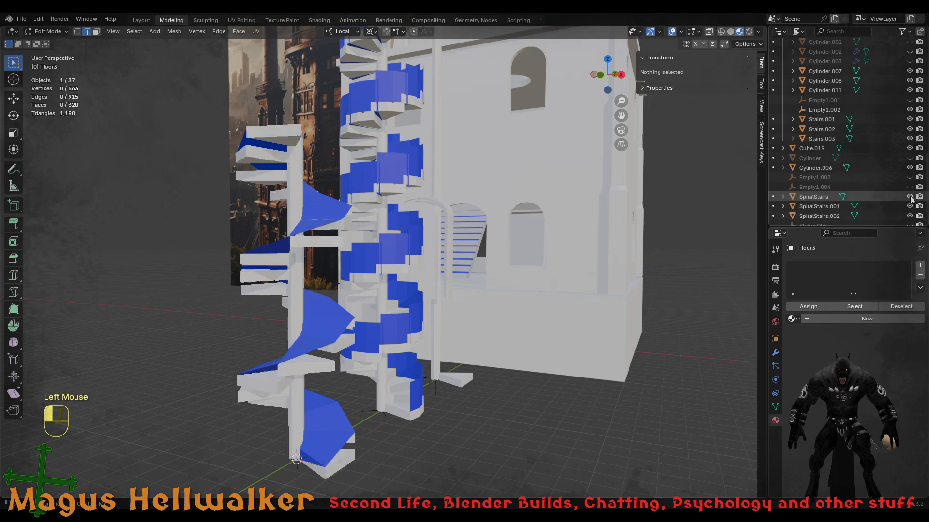
{"action": "scroll", "coordinate": [333, 337], "scroll_direction": "up", "scroll_amount": 5}
{"action": "mouse_move", "coordinate": [322, 352]}
{"action": "middle_mouse_down", "text": "shift"}
{"action": "mouse_move", "coordinate": [316, 337]}
{"action": "mouse_move", "coordinate": [271, 365]}
{"action": "mouse_move", "coordinate": [326, 315]}
{"action": "mouse_move", "coordinate": [322, 342]}
{"action": "middle_mouse_up", "text": "shift"}
{"action": "scroll", "coordinate": [271, 365], "scroll_direction": "down", "scroll_amount": 2}
{"action": "scroll", "coordinate": [326, 315], "scroll_direction": "down", "scroll_amount": 1}
- Leave mesh editing and delete Cylinder.011, the blue physics mesh of the tall spiral staircase
{"action": "left_click", "coordinate": [324, 297]}
{"action": "key", "text": "Tab"}
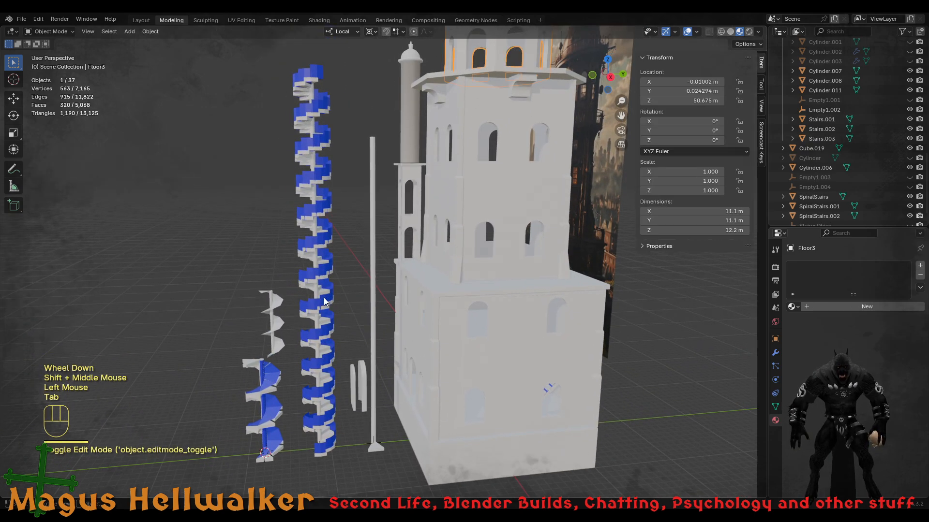
{"action": "left_click", "coordinate": [325, 300]}
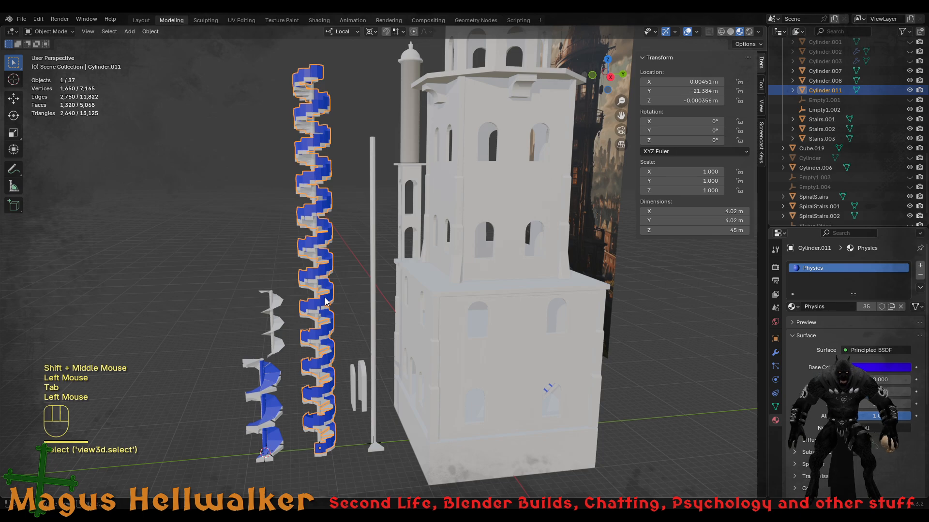
{"action": "key", "text": "x"}
{"action": "left_click", "coordinate": [325, 314]}
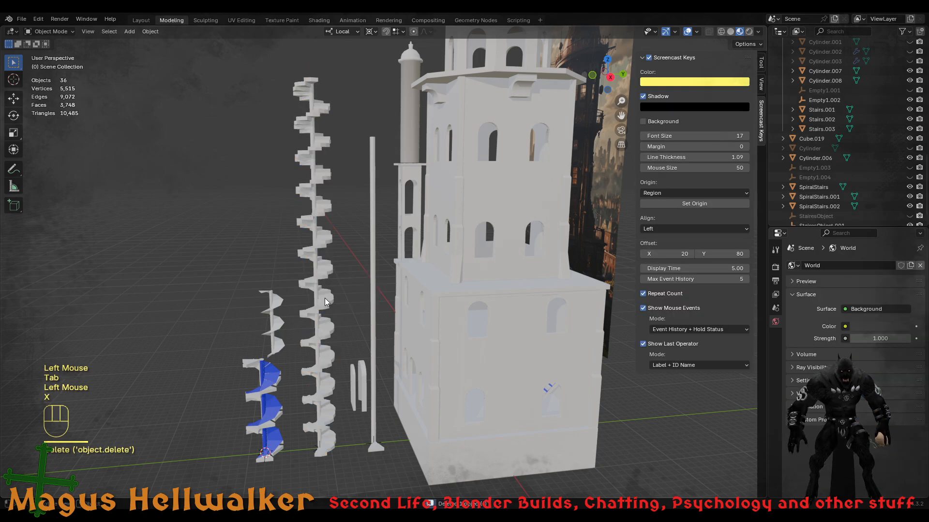
- Delete the tall staircase's remaining white steps and its central pole, Cylinder.007
{"action": "left_click", "coordinate": [323, 330]}
{"action": "key", "text": "x"}
{"action": "left_click", "coordinate": [315, 326]}
{"action": "left_click", "coordinate": [318, 332]}
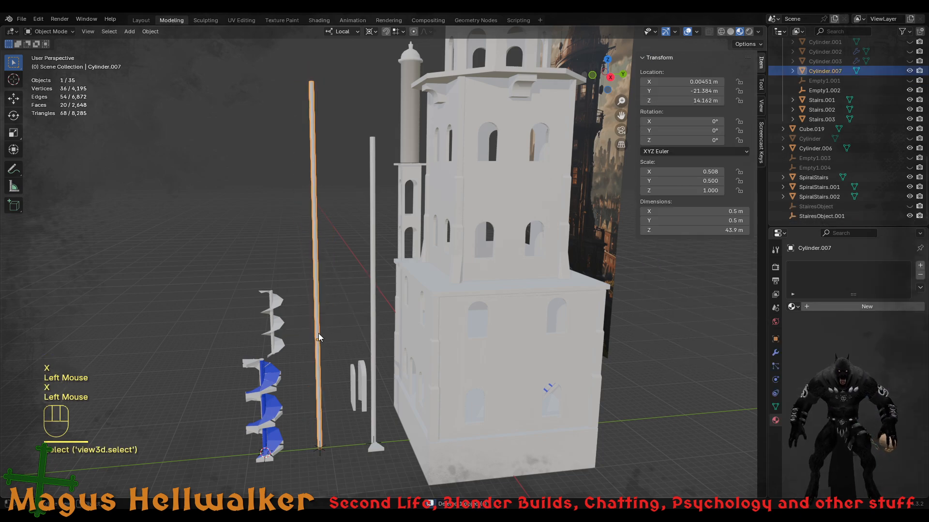
{"action": "key", "text": "x"}
{"action": "left_click", "coordinate": [317, 334]}
- Examine how the blue physics ramp fits the steps of the short spiral staircase from several angles
{"action": "middle_click_drag", "start_coordinate": [297, 395], "coordinate": [323, 387]}
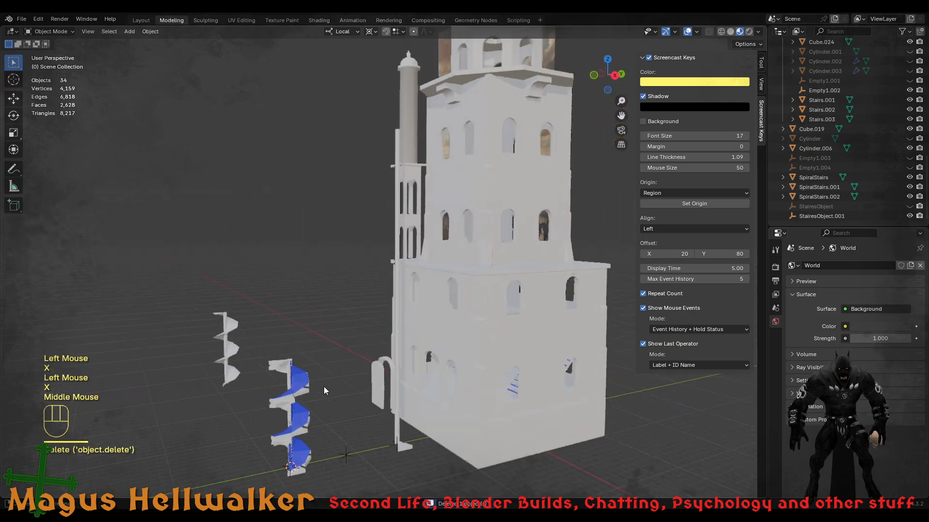
{"action": "scroll", "coordinate": [344, 449], "scroll_direction": "up", "scroll_amount": 3}
{"action": "middle_click_drag", "start_coordinate": [319, 493], "coordinate": [333, 321], "text": "shift"}
{"action": "scroll", "coordinate": [323, 376], "scroll_direction": "up", "scroll_amount": 2}
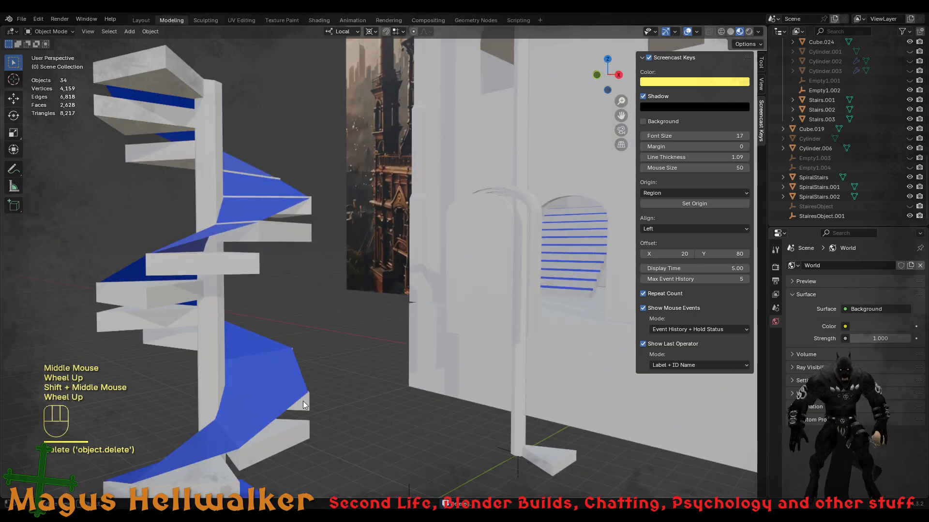
{"action": "scroll", "coordinate": [300, 400], "scroll_direction": "down", "scroll_amount": 1}
{"action": "middle_click_drag", "start_coordinate": [284, 396], "coordinate": [298, 369]}
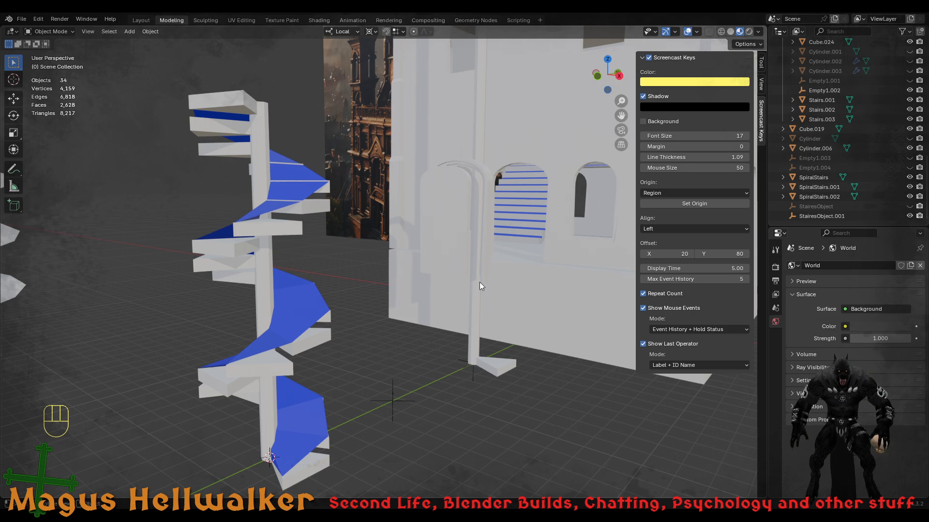
{"action": "mouse_move", "coordinate": [409, 298]}
{"action": "middle_mouse_down"}
{"action": "mouse_move", "coordinate": [416, 284]}
{"action": "mouse_move", "coordinate": [416, 291]}
{"action": "middle_mouse_up"}
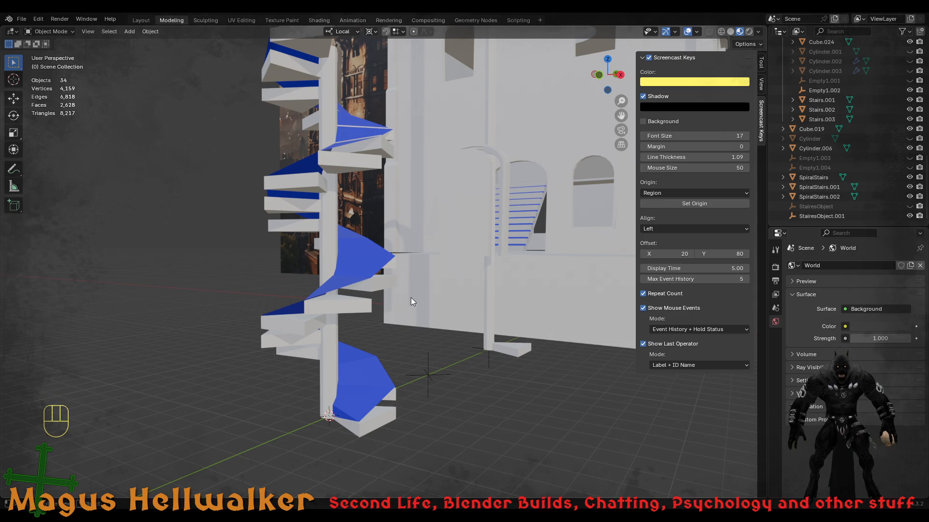
{"action": "middle_click_drag", "start_coordinate": [369, 228], "coordinate": [365, 270], "text": "shift"}
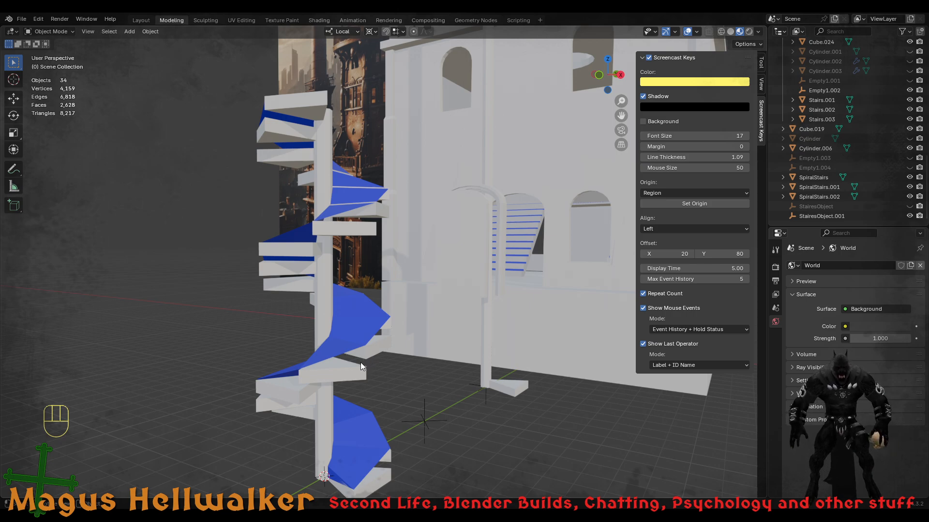
- Hide the blue physics ramp SpiralStairs.001 so that only the white steps and pole are shown
{"action": "left_click", "coordinate": [344, 337]}
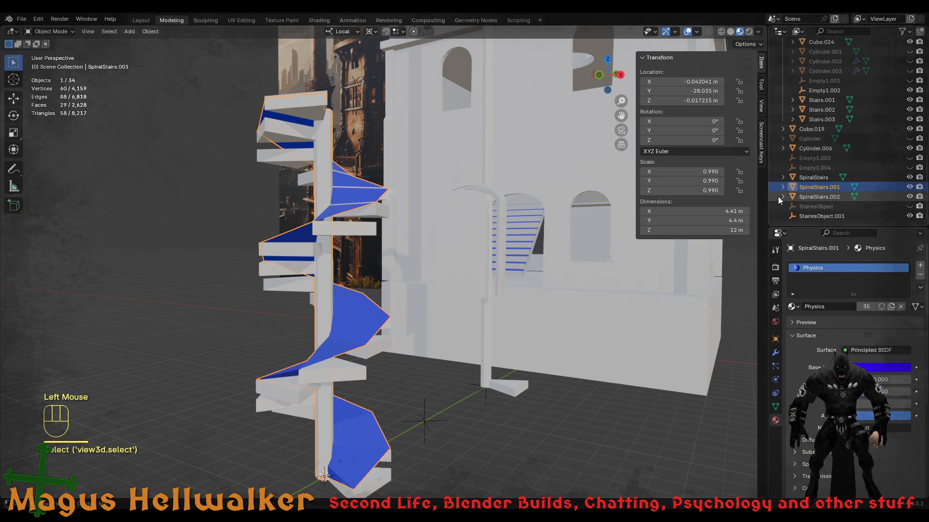
{"action": "left_click", "coordinate": [910, 186]}
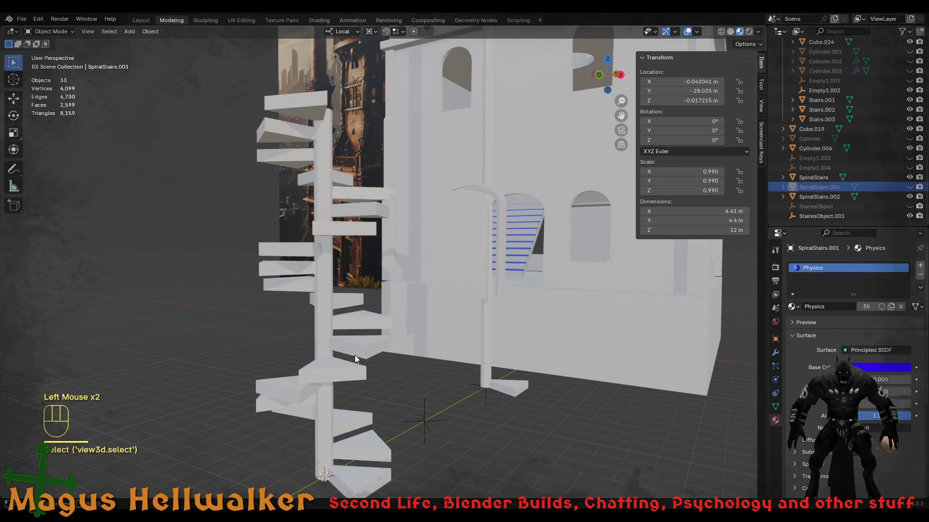
{"action": "left_click", "coordinate": [337, 359]}
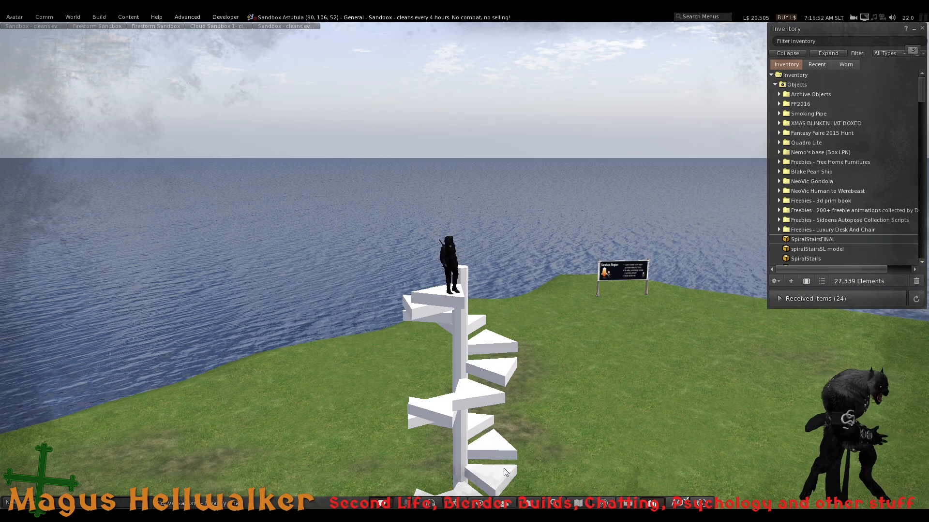
- Switch to the Second Life viewer and remove the upper staircase section on which the avatar stands
{"action": "mouse_move", "coordinate": [506, 473]}
{"action": "left_mouse_down", "text": "alt"}
{"action": "mouse_move", "coordinate": [505, 394]}
{"action": "mouse_move", "coordinate": [505, 459]}
{"action": "left_mouse_up", "text": "alt"}
{"action": "right_click", "coordinate": [433, 230]}
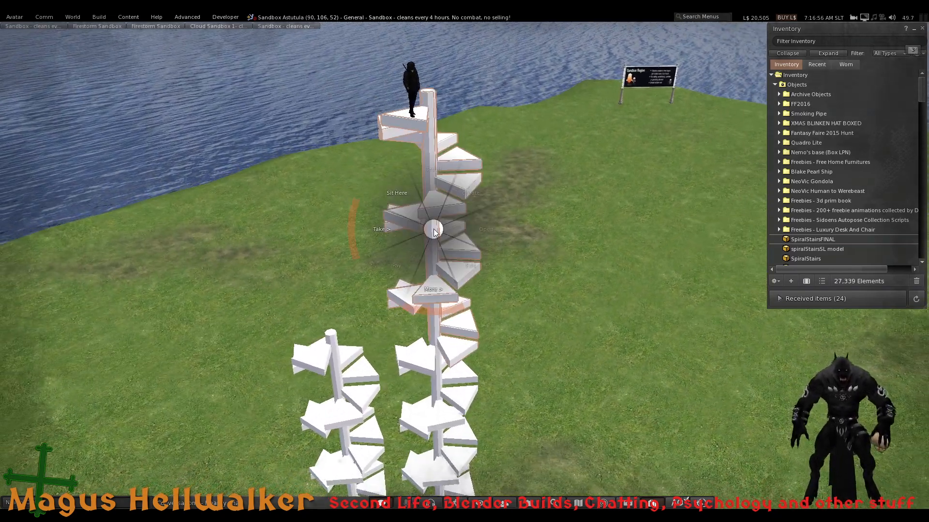
{"action": "left_click", "coordinate": [439, 260]}
{"action": "left_click", "coordinate": [468, 234]}
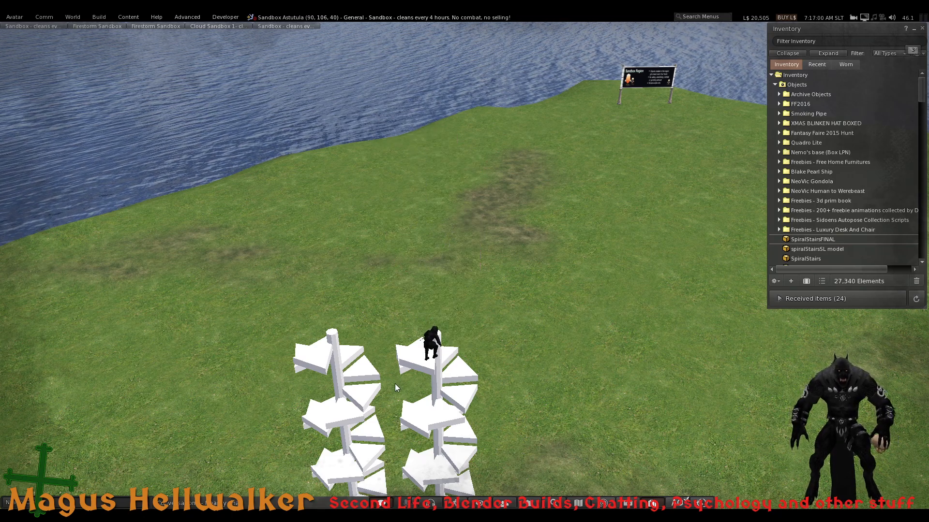
- Open the unoccupied spiral staircase for editing and display its physics shape for close inspection
{"action": "left_click", "coordinate": [419, 417], "text": "alt"}
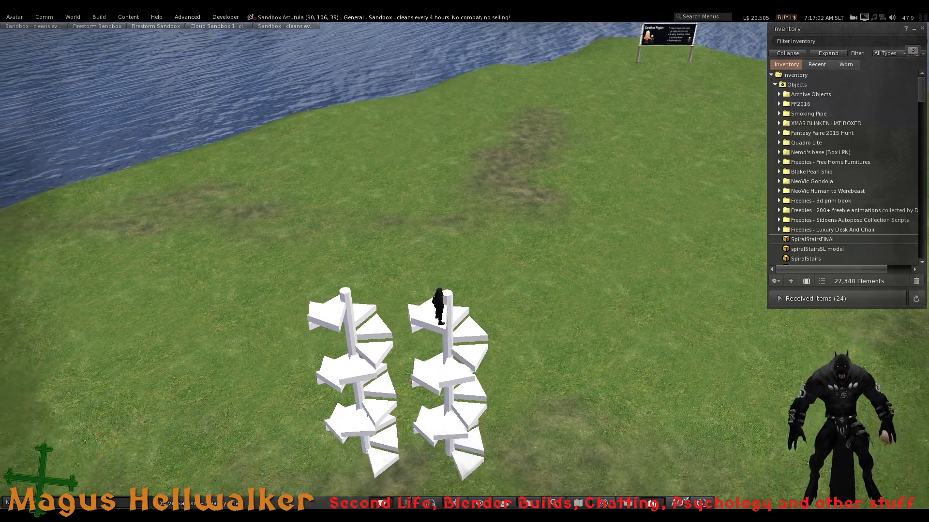
{"action": "left_click_drag", "start_coordinate": [418, 417], "coordinate": [420, 317], "text": "ctrl+alt"}
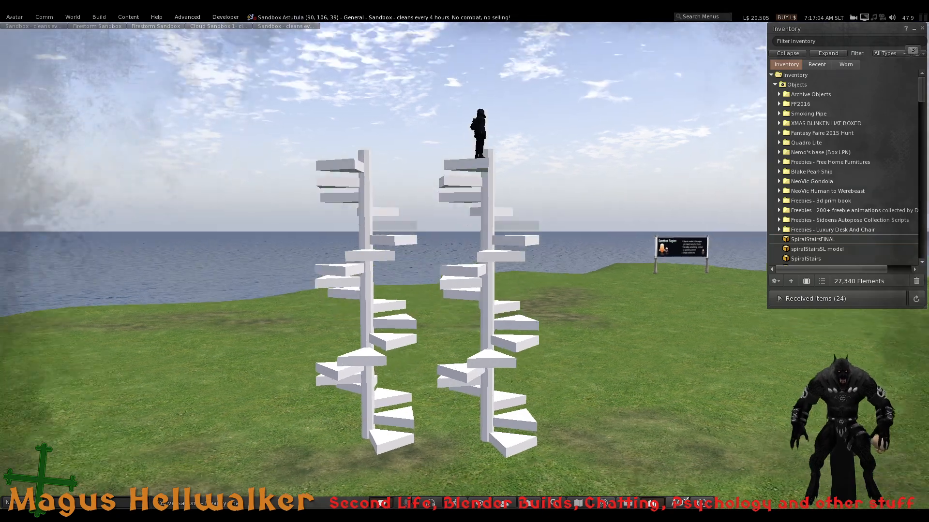
{"action": "right_click", "coordinate": [393, 338]}
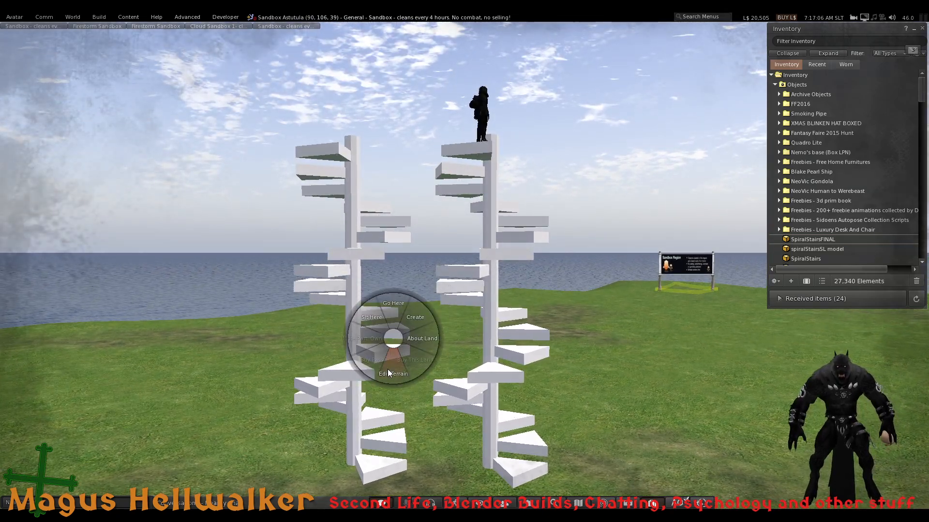
{"action": "right_click", "coordinate": [345, 286]}
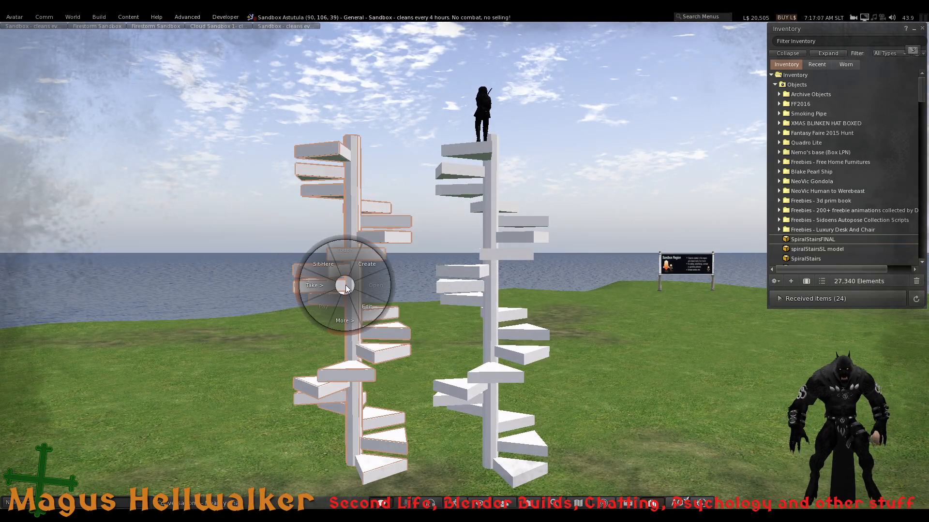
{"action": "left_click", "coordinate": [366, 311]}
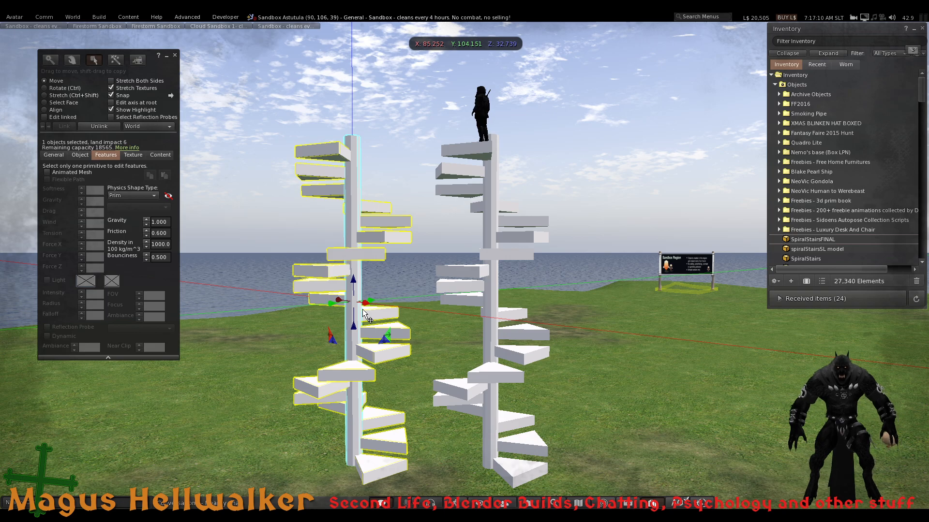
{"action": "left_click", "coordinate": [168, 196]}
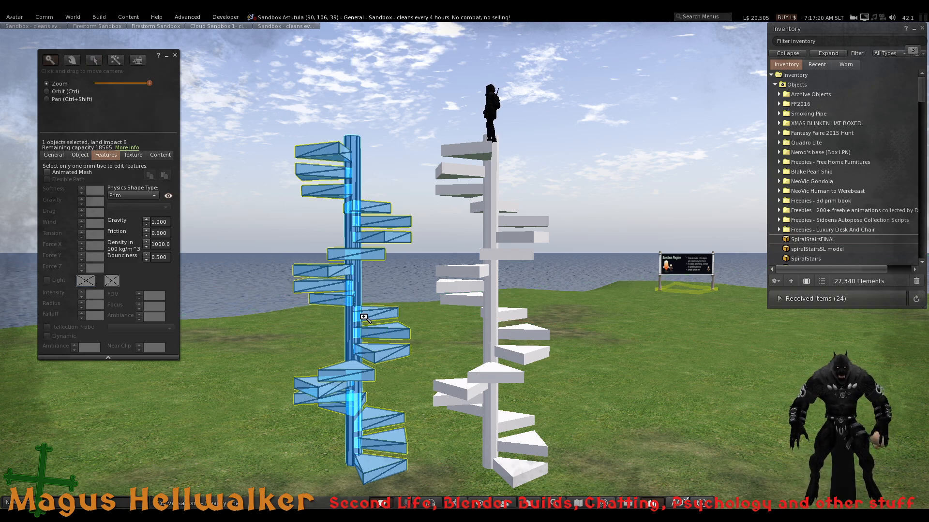
{"action": "left_click_drag", "start_coordinate": [364, 316], "coordinate": [364, 338], "text": "alt"}
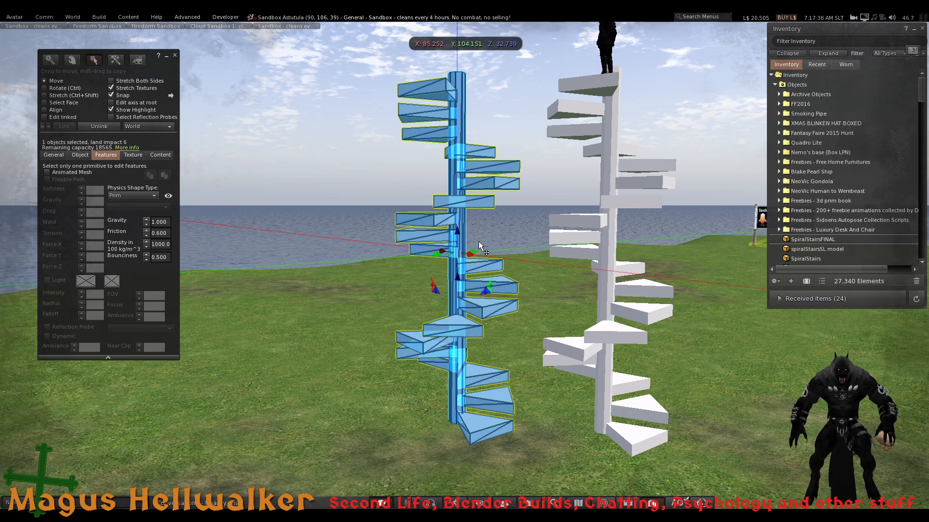
- Select the staircase under the avatar and examine its physics shape up close
{"action": "left_click", "coordinate": [612, 242]}
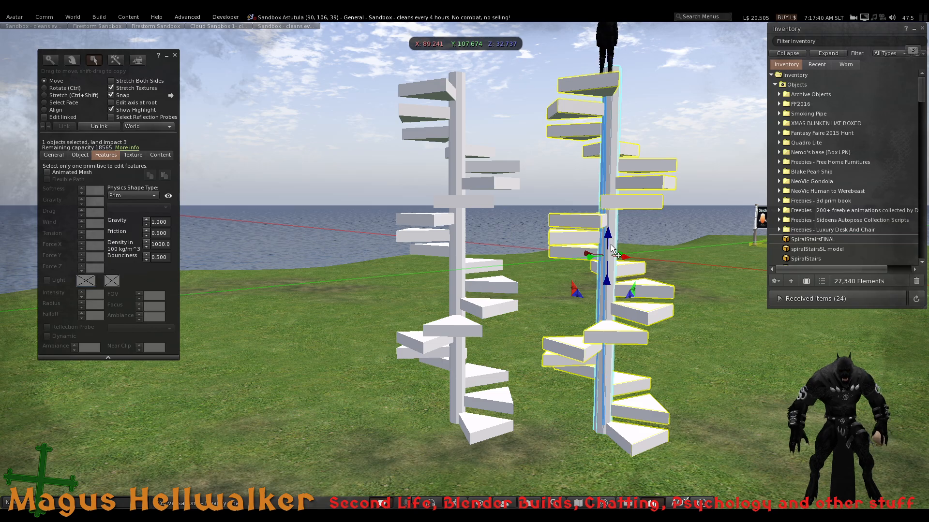
{"action": "key", "text": "Escape"}
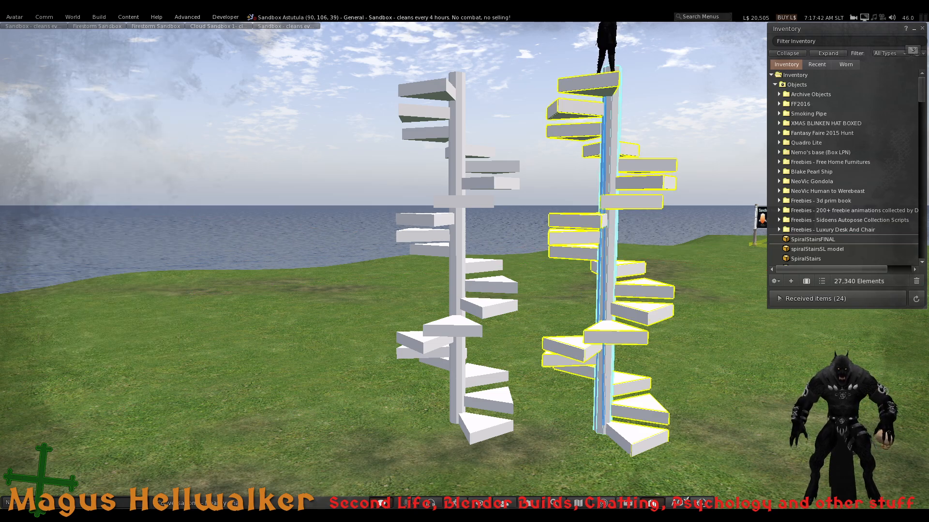
{"action": "key", "text": "ctrl+3"}
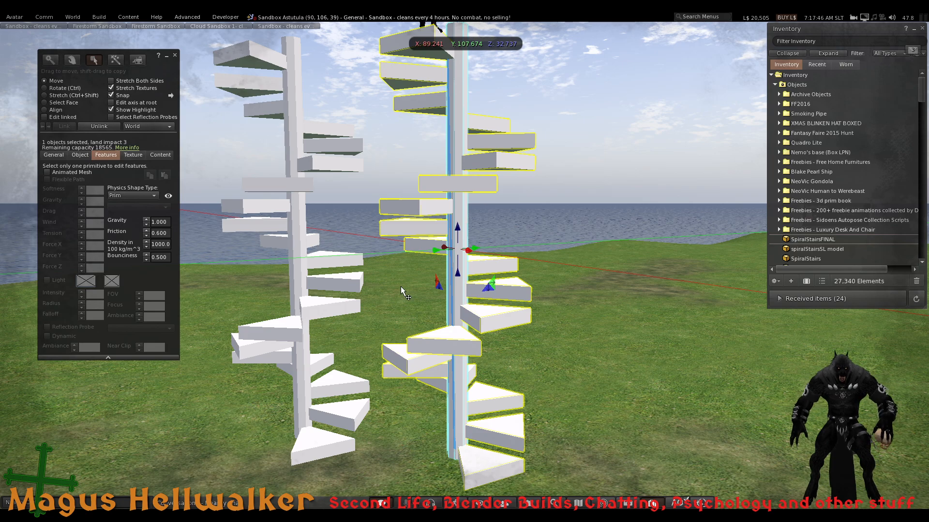
{"action": "scroll", "coordinate": [442, 321], "scroll_direction": "down", "scroll_amount": 1}
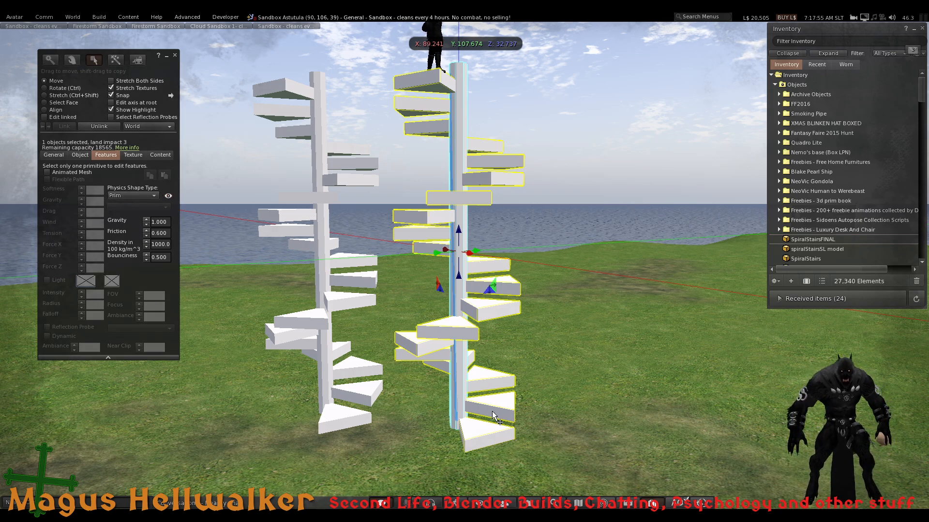
{"action": "left_click_drag", "start_coordinate": [481, 315], "coordinate": [465, 265], "text": "alt"}
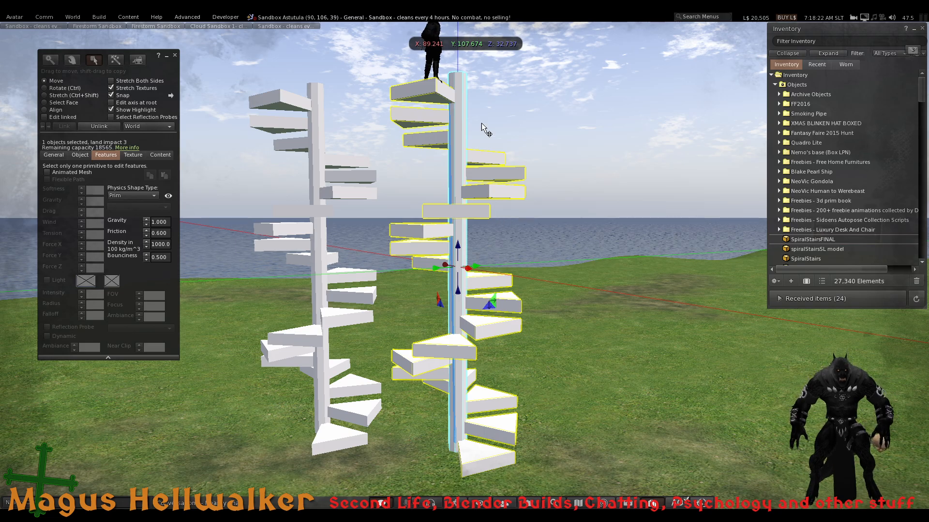
- Stop editing the staircase and walk the avatar down from its top step
{"action": "key", "text": "Escape"}
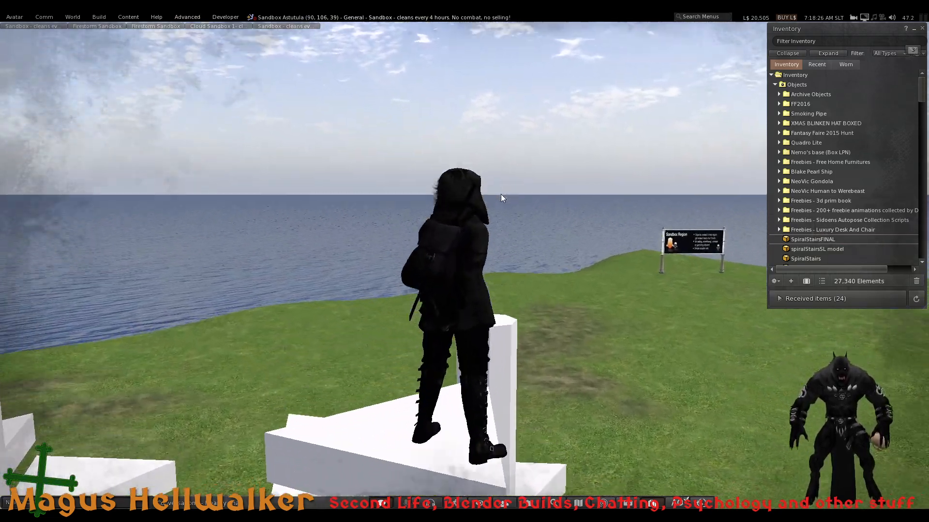
{"action": "key", "text": "Up"}
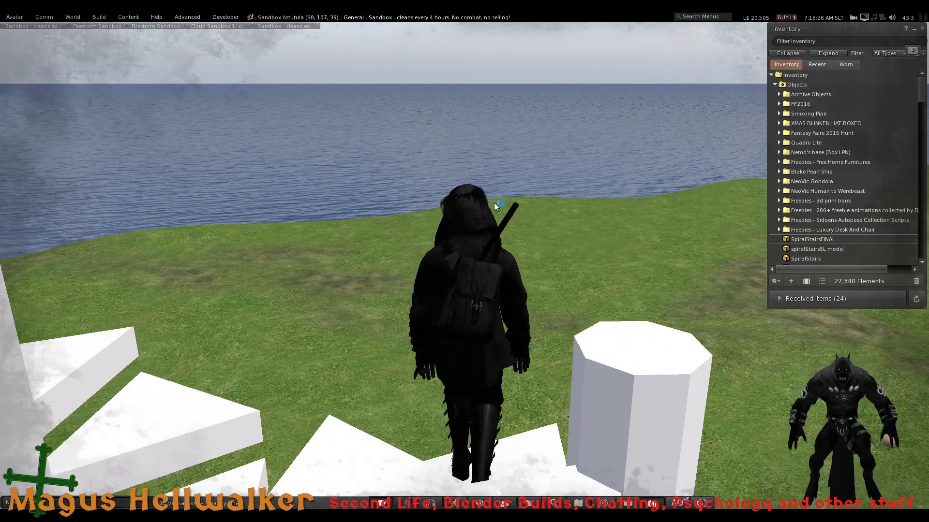
{"action": "key", "text": "Up"}
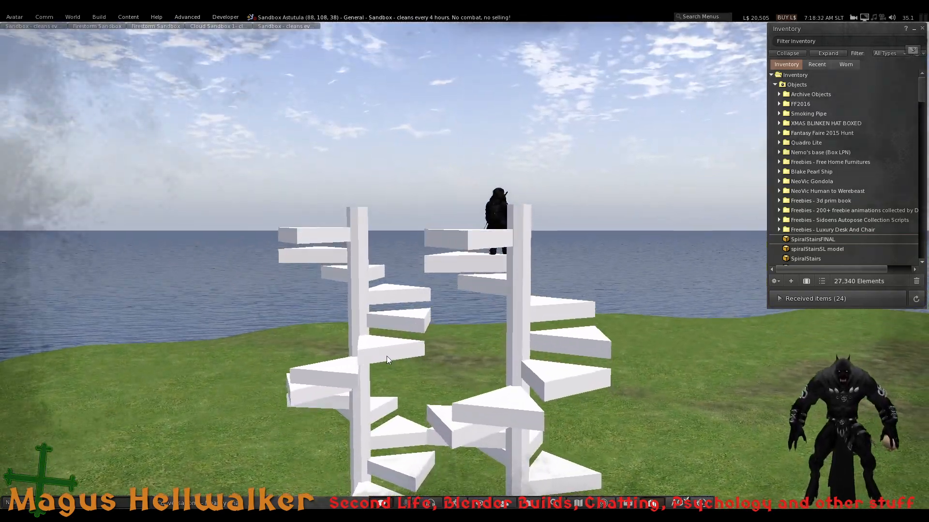
- Open the unoccupied staircase for editing and compare its physics shape and land impact with those of the staircase under the avatar
{"action": "right_click", "coordinate": [382, 358]}
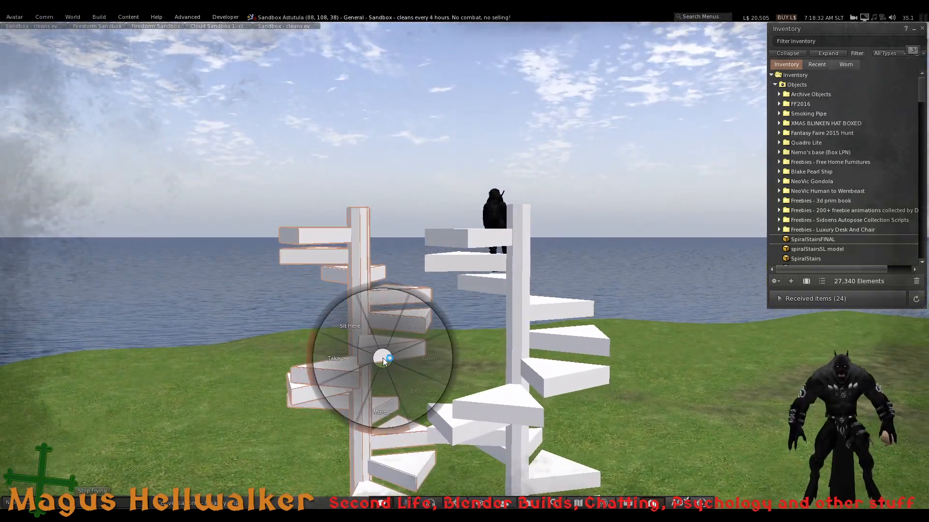
{"action": "left_click", "coordinate": [395, 381]}
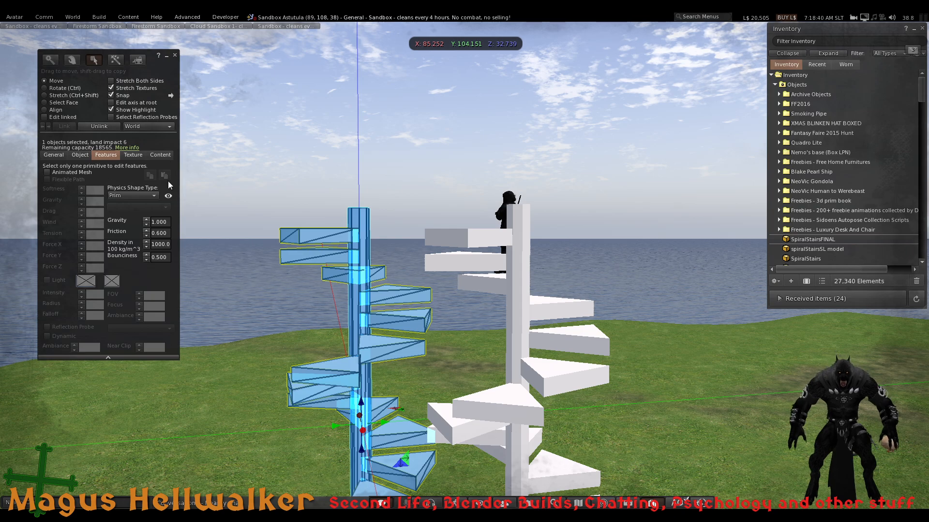
{"action": "left_click", "coordinate": [170, 196]}
{"action": "left_click", "coordinate": [168, 198]}
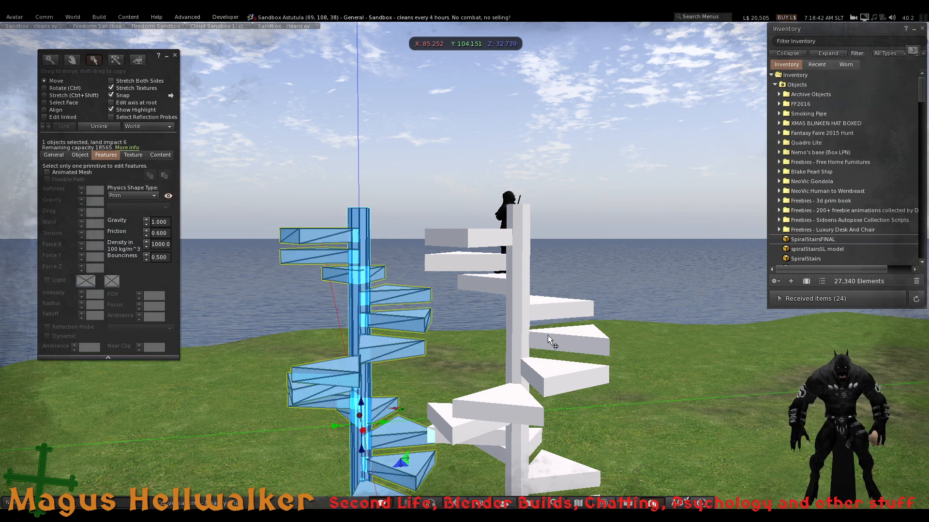
{"action": "left_click", "coordinate": [549, 377]}
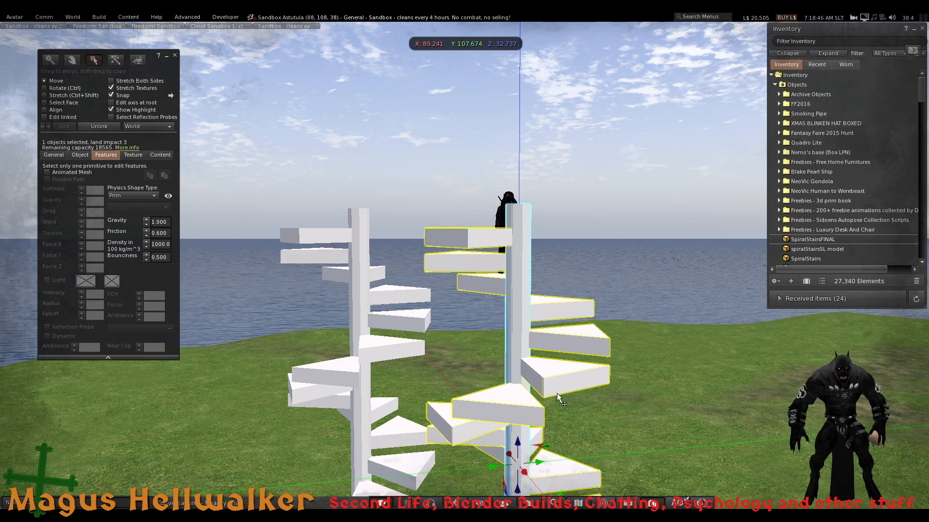
{"action": "left_click", "coordinate": [175, 56]}
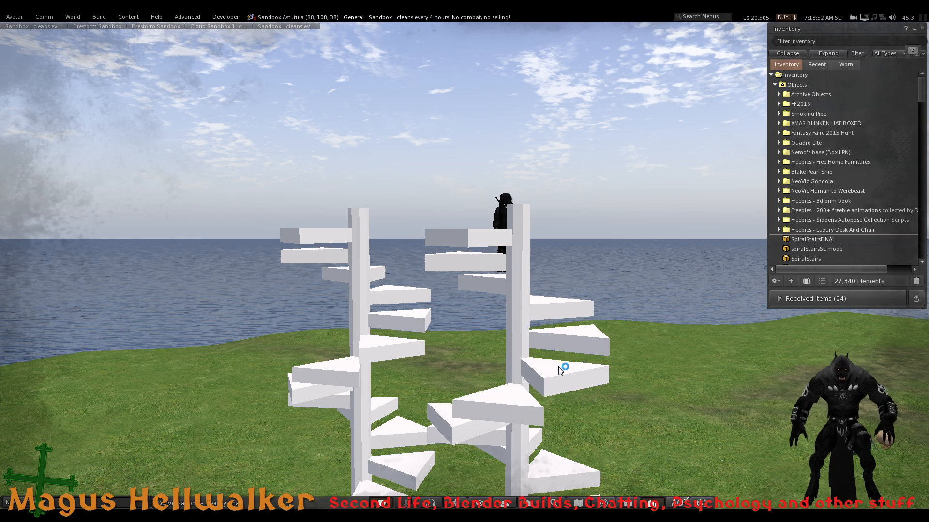
- Switch to Blender and examine the tower from the spiral staircase at its base up to the dome section
{"action": "scroll", "coordinate": [556, 397], "scroll_direction": "down", "scroll_amount": 6}
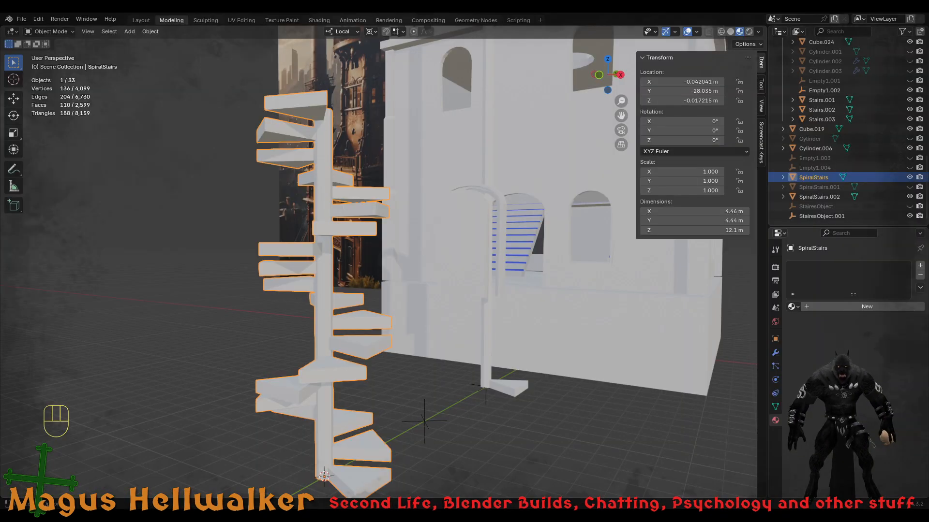
{"action": "scroll", "coordinate": [428, 275], "scroll_direction": "down", "scroll_amount": 2}
{"action": "scroll", "coordinate": [428, 274], "scroll_direction": "up", "scroll_amount": 2}
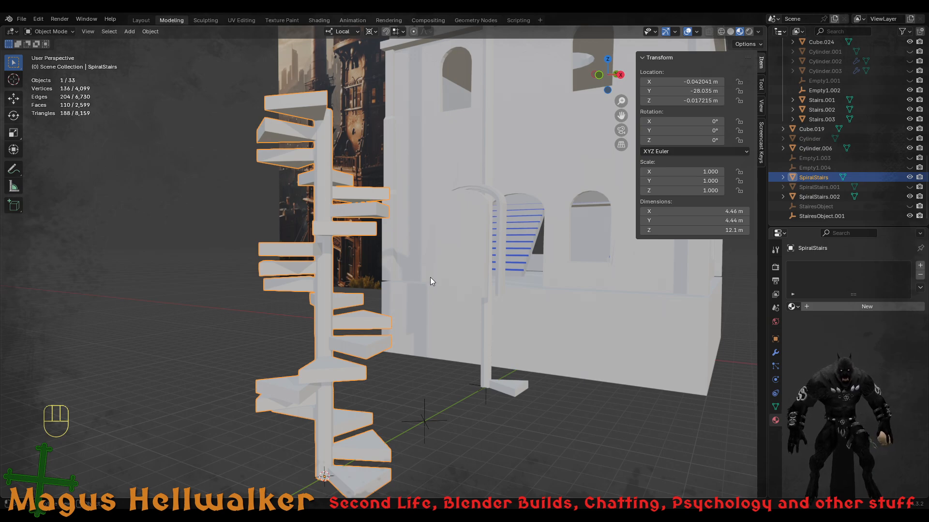
{"action": "left_click", "coordinate": [475, 356], "text": "alt"}
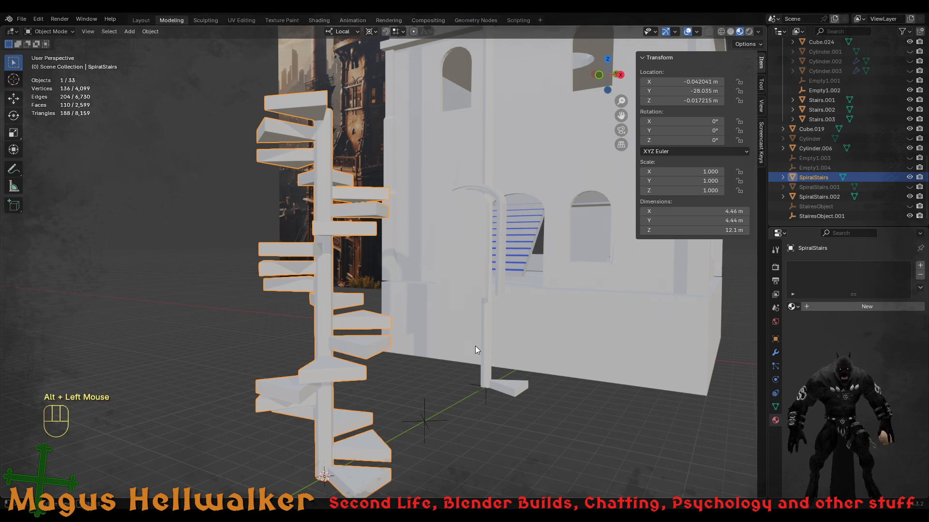
{"action": "scroll", "coordinate": [475, 362], "scroll_direction": "down", "scroll_amount": 3}
{"action": "scroll", "coordinate": [465, 368], "scroll_direction": "up", "scroll_amount": 4}
{"action": "mouse_move", "coordinate": [460, 361]}
{"action": "middle_mouse_down"}
{"action": "mouse_move", "coordinate": [451, 359]}
{"action": "mouse_move", "coordinate": [470, 373]}
{"action": "middle_mouse_up"}
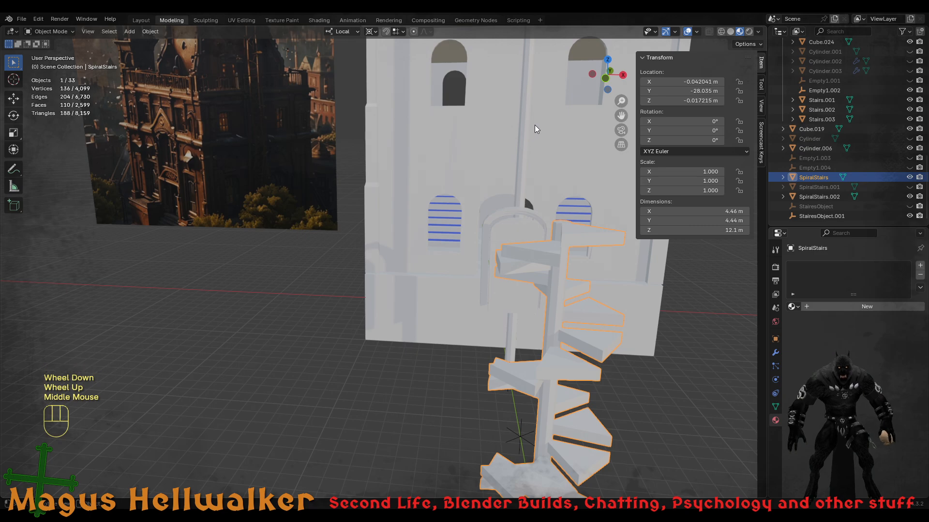
{"action": "middle_click_drag", "start_coordinate": [540, 80], "coordinate": [512, 380], "text": "shift"}
{"action": "middle_click_drag", "start_coordinate": [523, 322], "coordinate": [480, 320]}
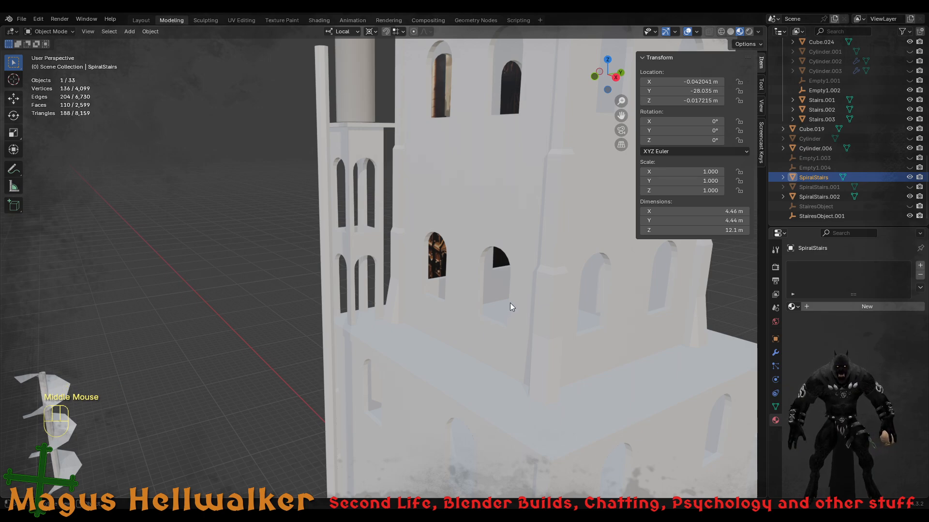
{"action": "middle_click_drag", "start_coordinate": [542, 171], "coordinate": [469, 411], "text": "shift"}
{"action": "middle_click_drag", "start_coordinate": [467, 135], "coordinate": [457, 245], "text": "shift"}
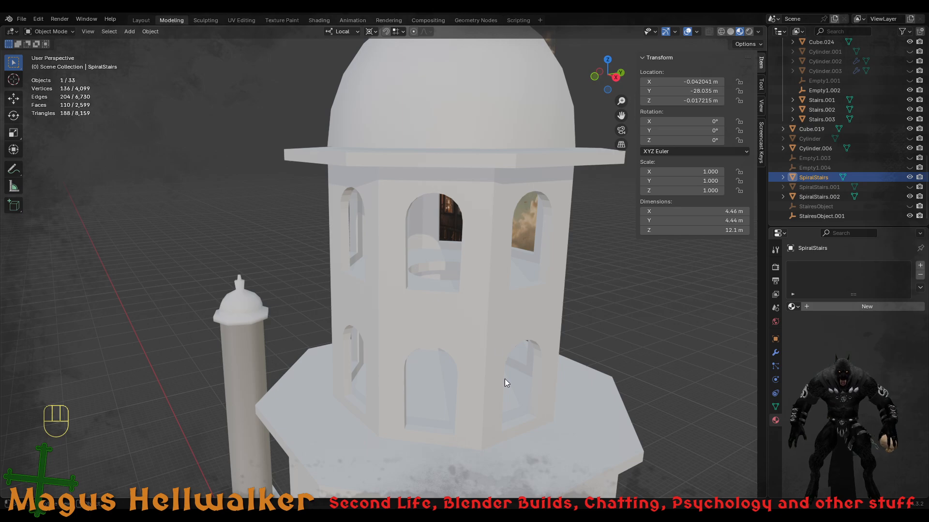
- Examine the whole tower from several angles against the reference image and the spiral staircases beside it
{"action": "left_click", "coordinate": [407, 397], "text": "alt"}
{"action": "middle_click_drag", "start_coordinate": [367, 393], "coordinate": [419, 384]}
{"action": "middle_click_drag", "start_coordinate": [409, 432], "coordinate": [439, 310], "text": "shift"}
{"action": "scroll", "coordinate": [438, 314], "scroll_direction": "down", "scroll_amount": 2}
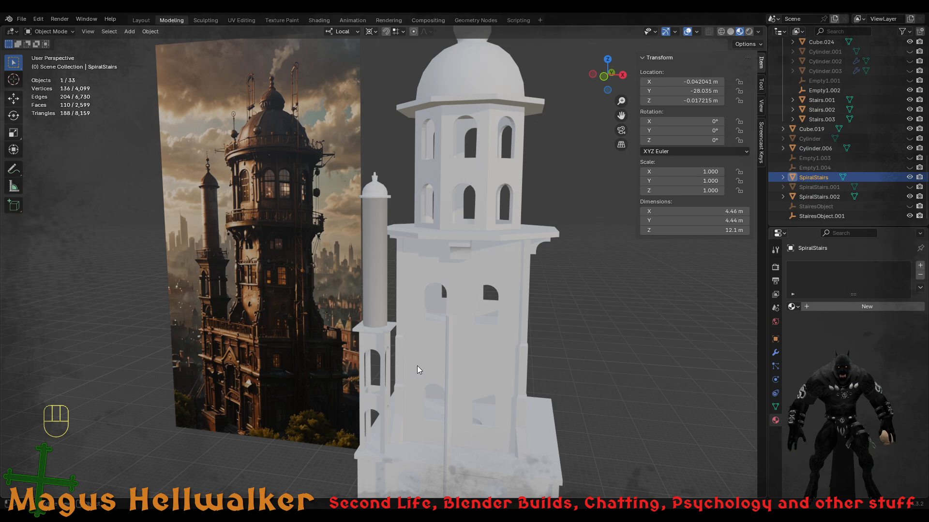
{"action": "scroll", "coordinate": [438, 385], "scroll_direction": "down", "scroll_amount": 2}
{"action": "scroll", "coordinate": [445, 393], "scroll_direction": "up", "scroll_amount": 1}
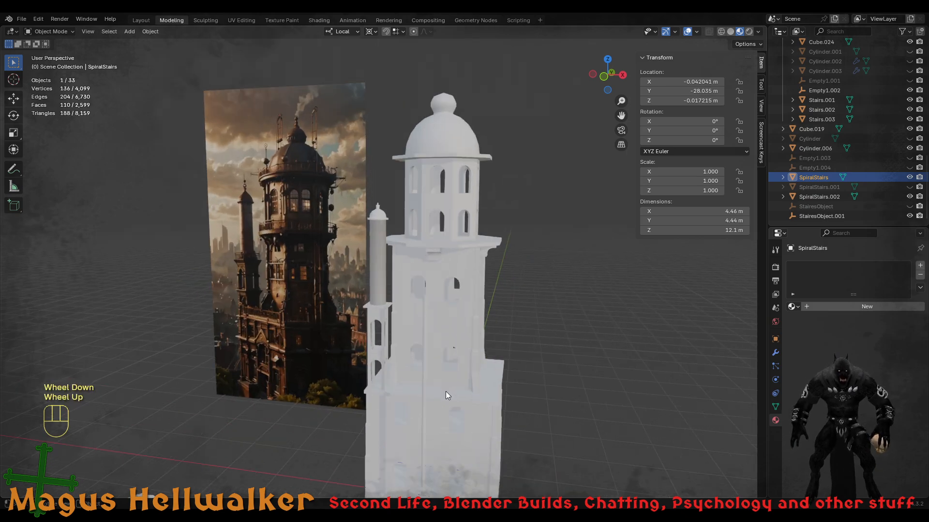
{"action": "middle_click_drag", "start_coordinate": [439, 423], "coordinate": [438, 304], "text": "shift"}
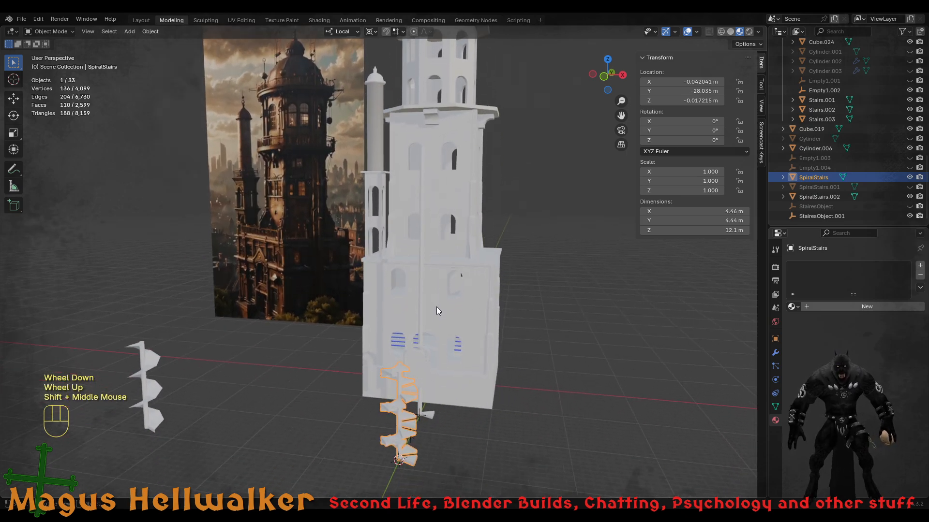
{"action": "scroll", "coordinate": [421, 359], "scroll_direction": "up", "scroll_amount": 1}
{"action": "scroll", "coordinate": [420, 360], "scroll_direction": "up", "scroll_amount": 1}
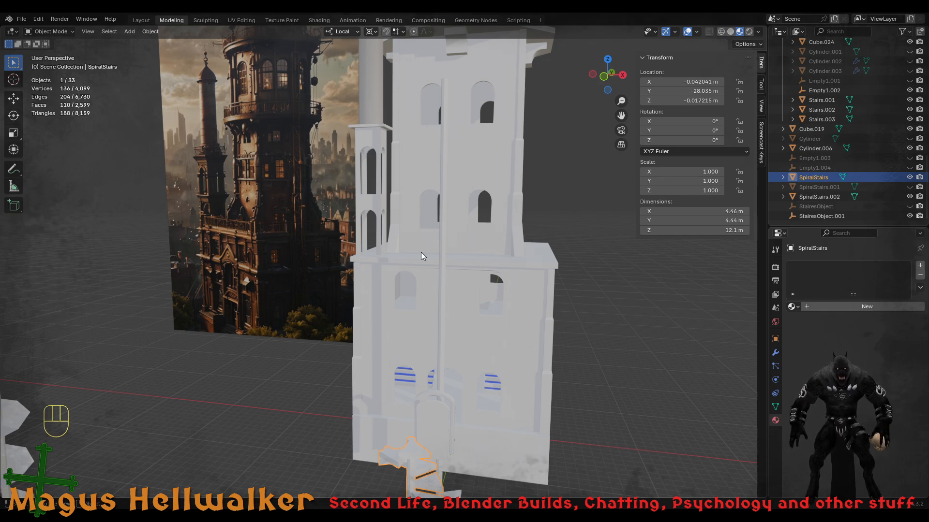
{"action": "middle_click_drag", "start_coordinate": [445, 309], "coordinate": [413, 297]}
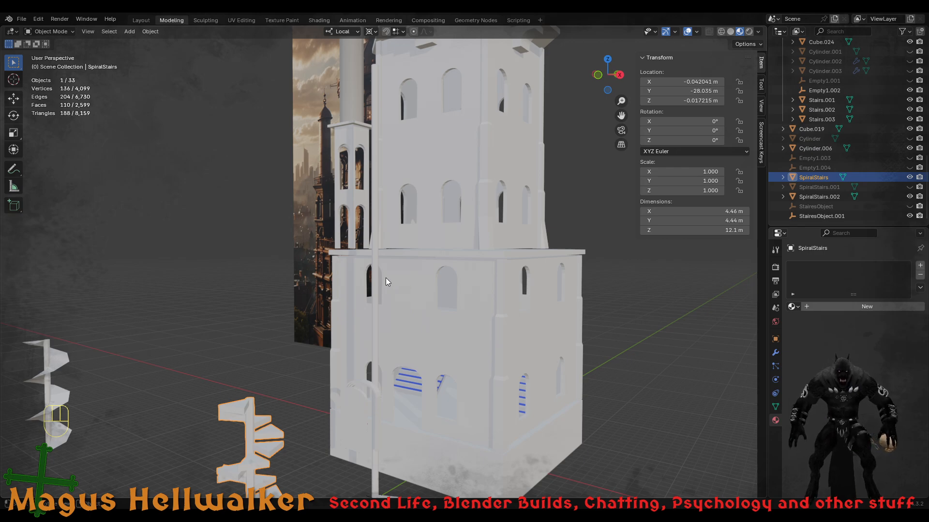
{"action": "middle_click_drag", "start_coordinate": [390, 279], "coordinate": [405, 263]}
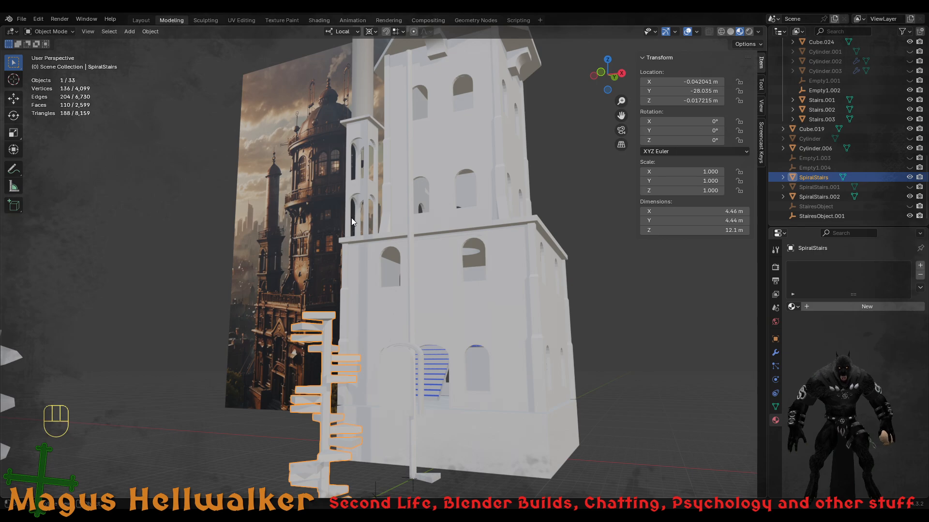
{"action": "middle_click_drag", "start_coordinate": [352, 221], "coordinate": [393, 233]}
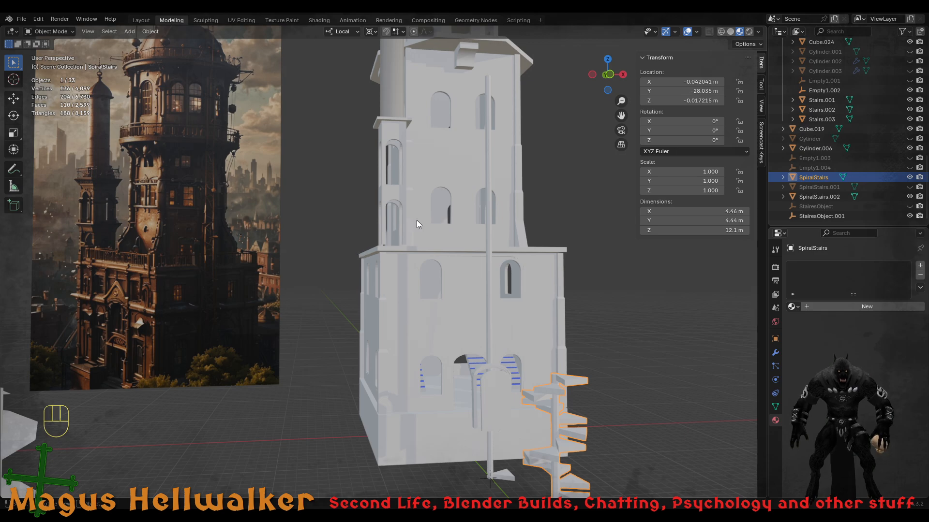
- Inspect the overhanging ledge and arched windows of the tower's upper section close up
{"action": "left_click", "coordinate": [432, 235], "text": "alt"}
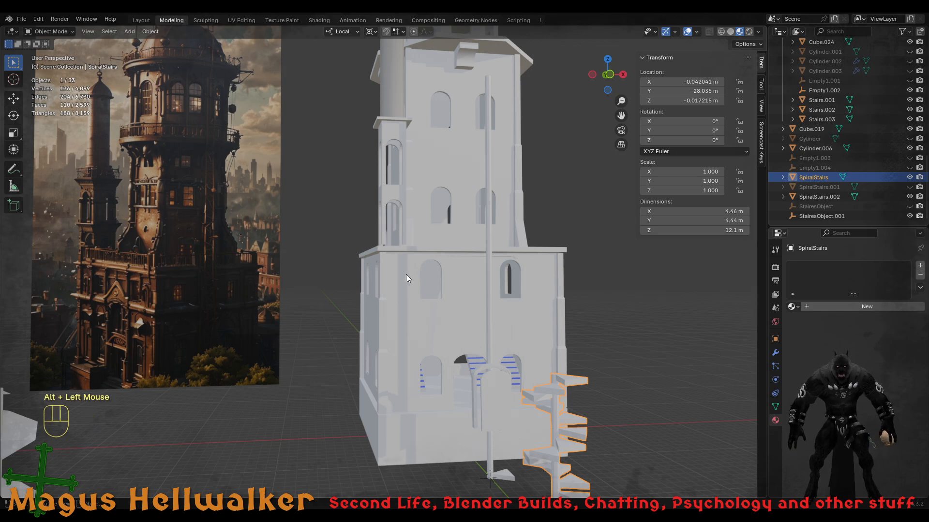
{"action": "scroll", "coordinate": [406, 274], "scroll_direction": "down", "scroll_amount": 3}
{"action": "scroll", "coordinate": [400, 270], "scroll_direction": "up", "scroll_amount": 3}
{"action": "mouse_move", "coordinate": [399, 263]}
{"action": "middle_mouse_down"}
{"action": "mouse_move", "coordinate": [423, 238]}
{"action": "mouse_move", "coordinate": [380, 248]}
{"action": "mouse_move", "coordinate": [376, 260]}
{"action": "mouse_move", "coordinate": [391, 256]}
{"action": "middle_mouse_up"}
{"action": "middle_click_drag", "start_coordinate": [438, 178], "coordinate": [423, 296], "text": "shift"}
{"action": "scroll", "coordinate": [436, 260], "scroll_direction": "up", "scroll_amount": 2}
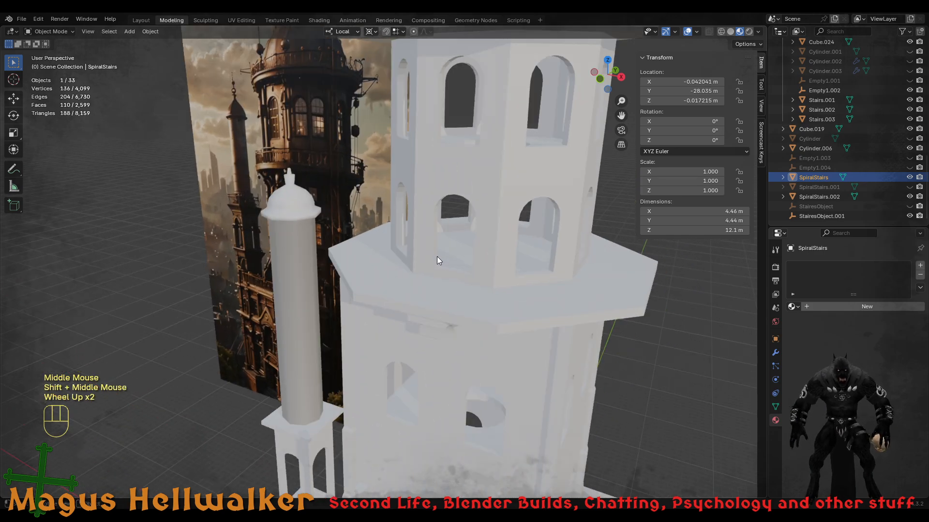
{"action": "middle_click_drag", "start_coordinate": [471, 332], "coordinate": [490, 327]}
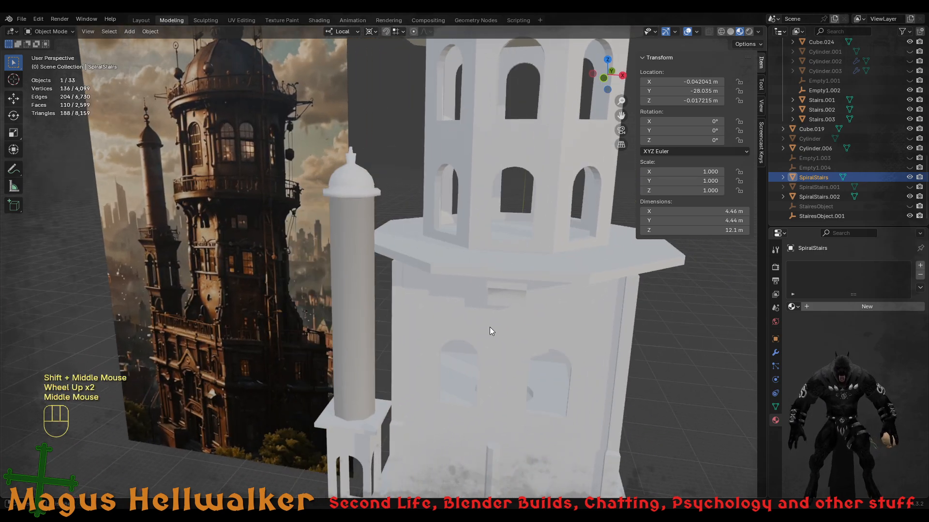
- Delete the tall thin pole Cylinder.006 in front of the tower
{"action": "middle_click_drag", "start_coordinate": [541, 431], "coordinate": [462, 242], "text": "shift"}
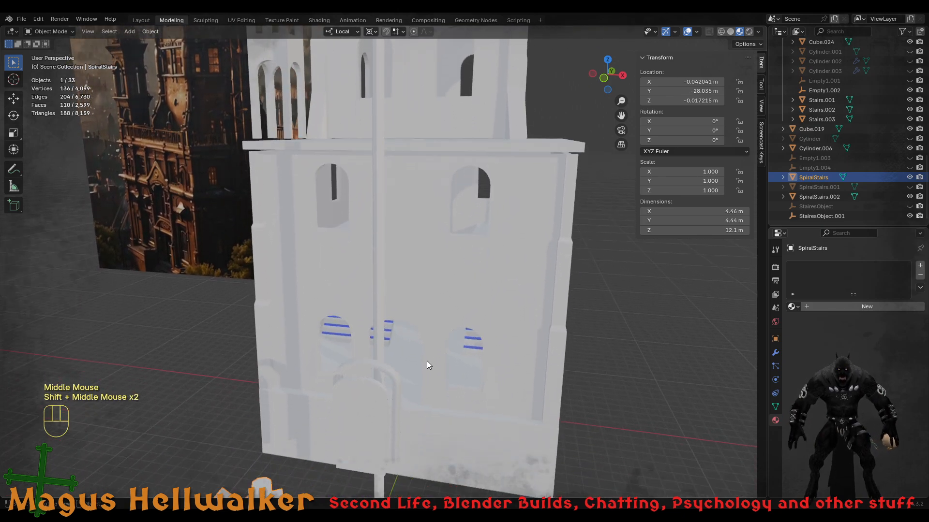
{"action": "middle_click_drag", "start_coordinate": [425, 364], "coordinate": [331, 368]}
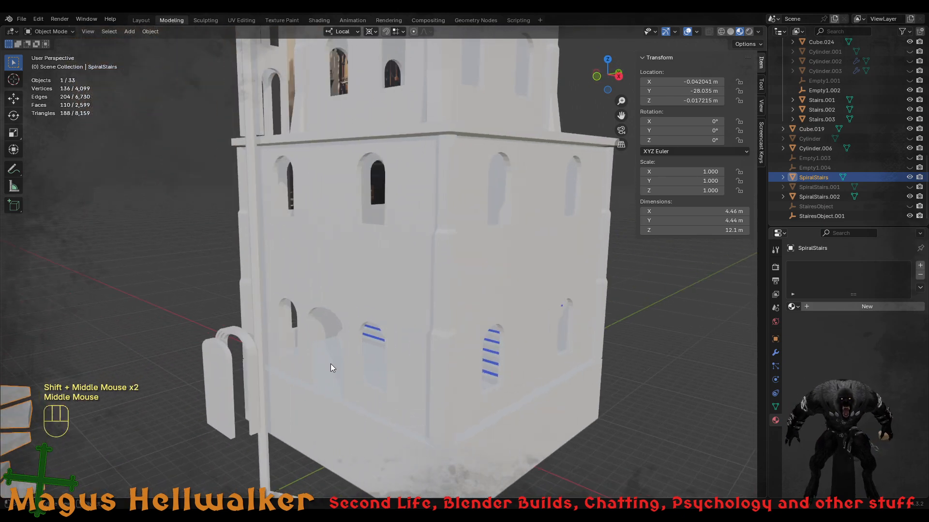
{"action": "right_click", "coordinate": [258, 326]}
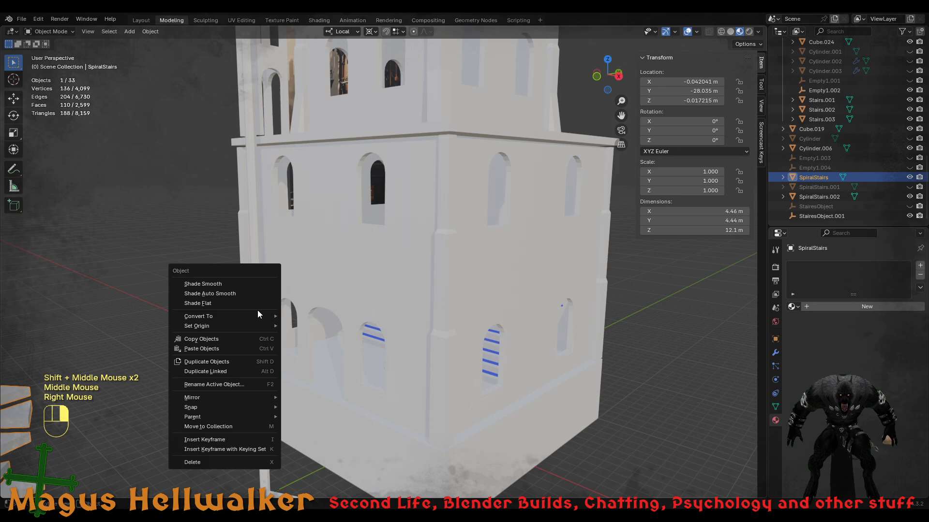
{"action": "left_click", "coordinate": [256, 252]}
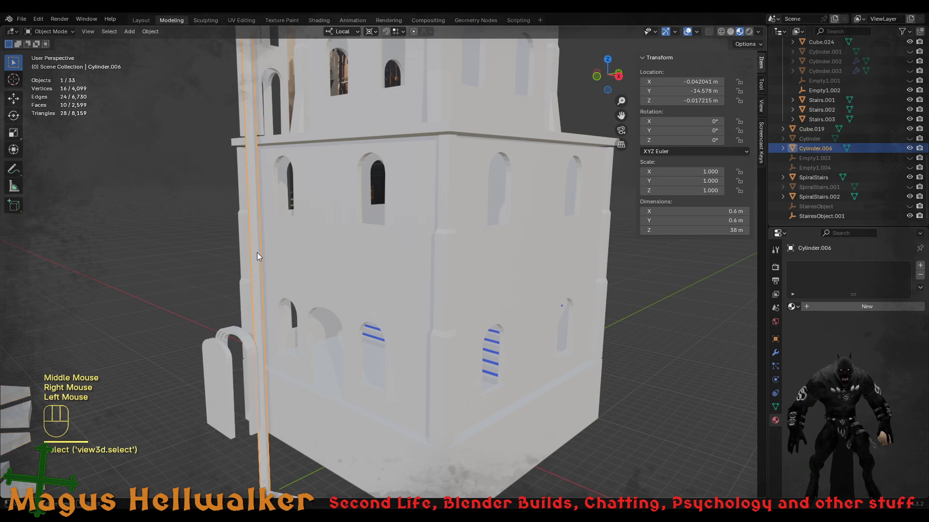
{"action": "key", "text": "x"}
{"action": "left_click", "coordinate": [270, 335]}
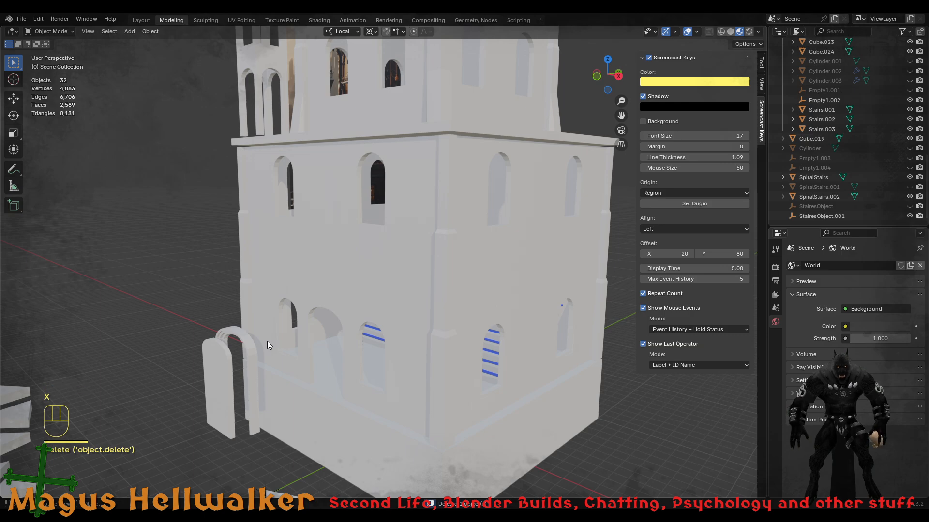
- Delete the leftover step Cube.019, its empty StairesObject.001 and the separate empty Empty1.002 in front of the tower
{"action": "scroll", "coordinate": [286, 333], "scroll_direction": "down", "scroll_amount": 3}
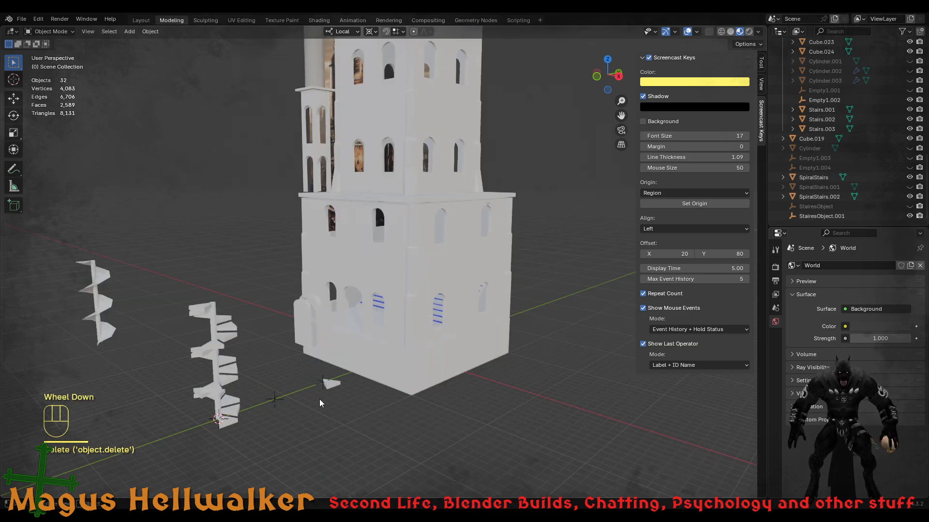
{"action": "left_click_drag", "start_coordinate": [320, 380], "coordinate": [346, 397]}
{"action": "key", "text": "x"}
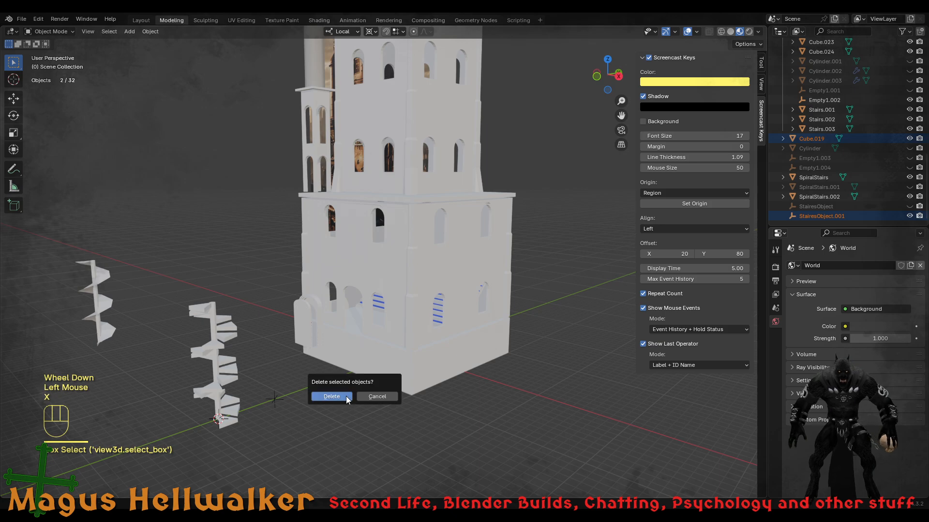
{"action": "left_click", "coordinate": [346, 396]}
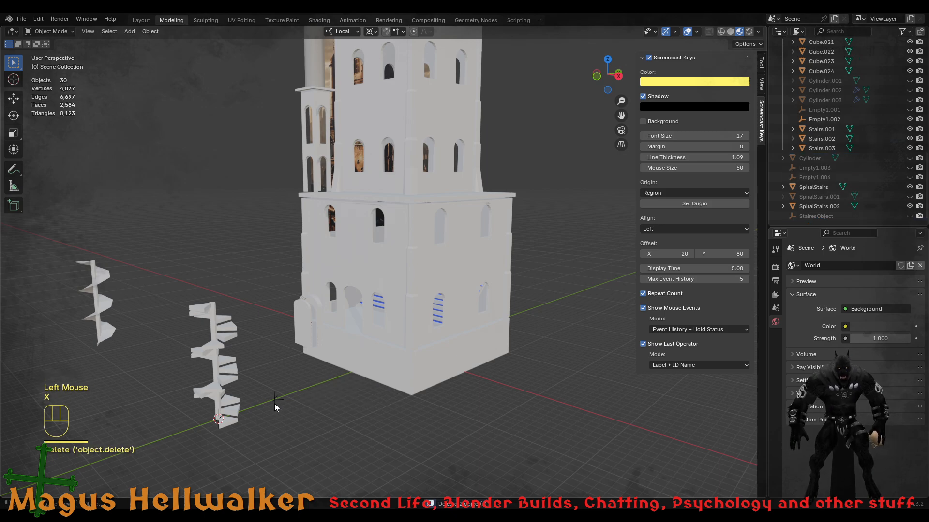
{"action": "left_click", "coordinate": [274, 400]}
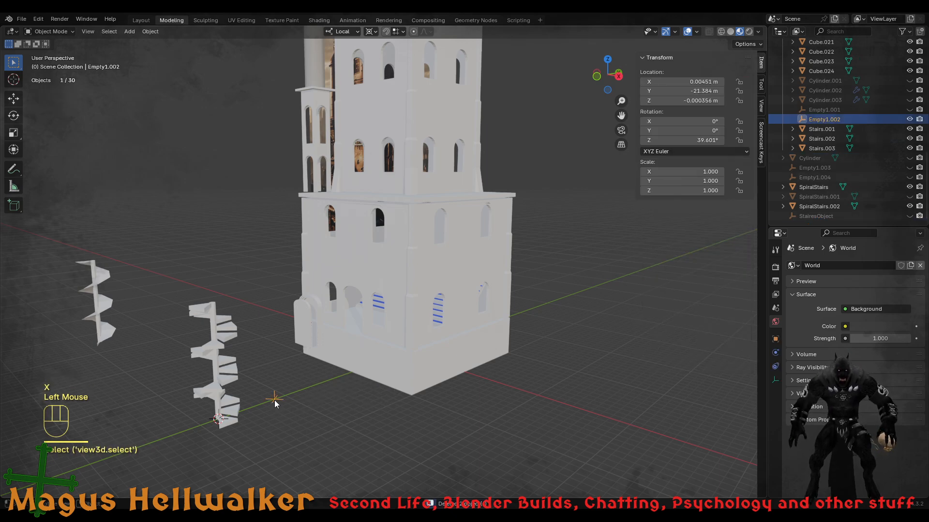
{"action": "key", "text": "x"}
{"action": "left_click", "coordinate": [274, 400]}
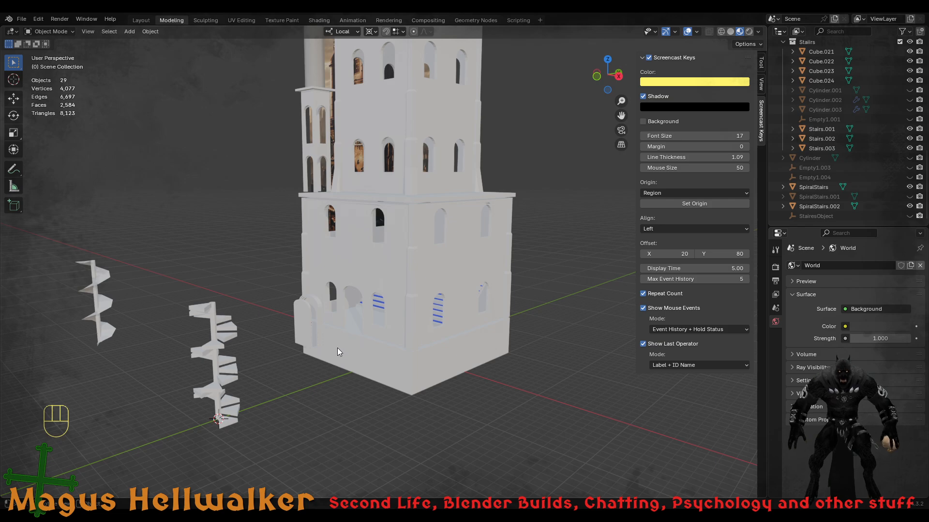
{"action": "middle_click_drag", "start_coordinate": [337, 347], "coordinate": [355, 337]}
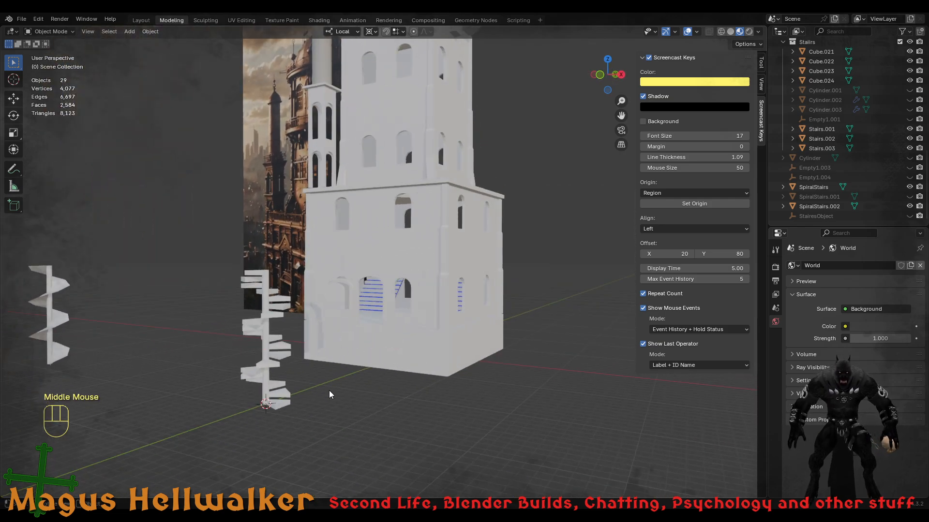
- Save the file and examine the tower's front against the reference image and the spiral staircase standing before it
{"action": "key", "text": "ctrl+s"}
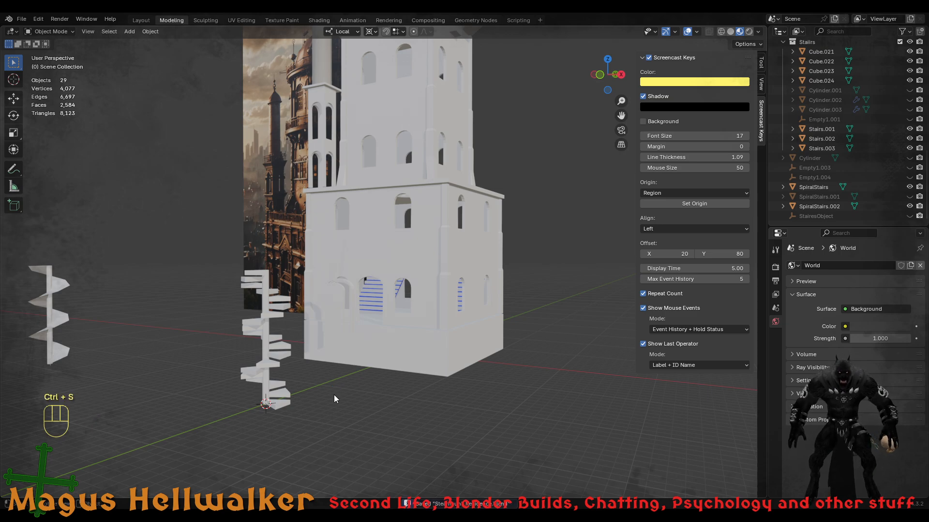
{"action": "middle_click_drag", "start_coordinate": [341, 240], "coordinate": [342, 255]}
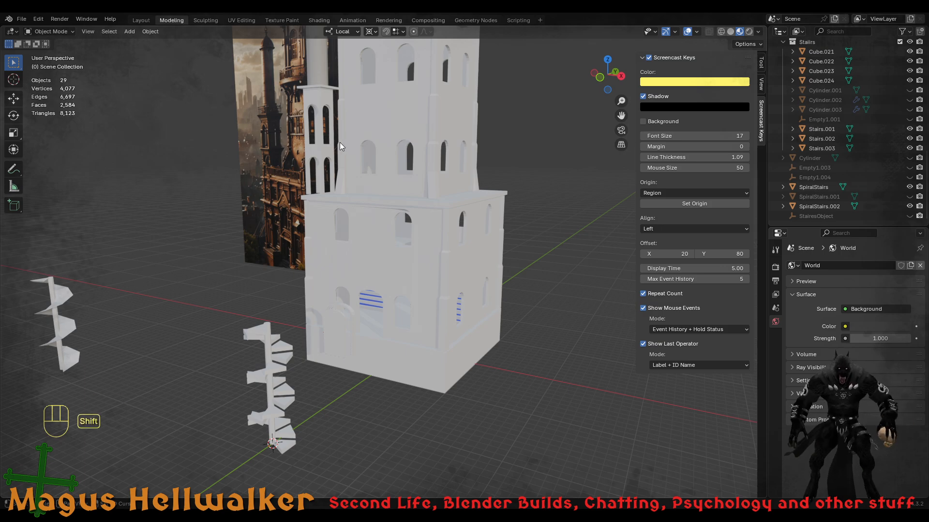
{"action": "middle_click_drag", "start_coordinate": [405, 210], "coordinate": [428, 272], "text": "shift"}
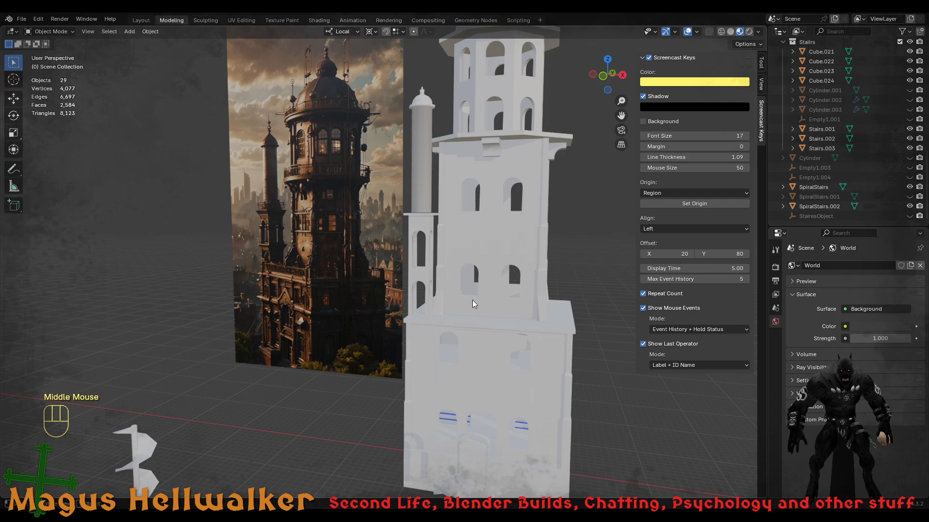
{"action": "middle_click_drag", "start_coordinate": [486, 350], "coordinate": [479, 349]}
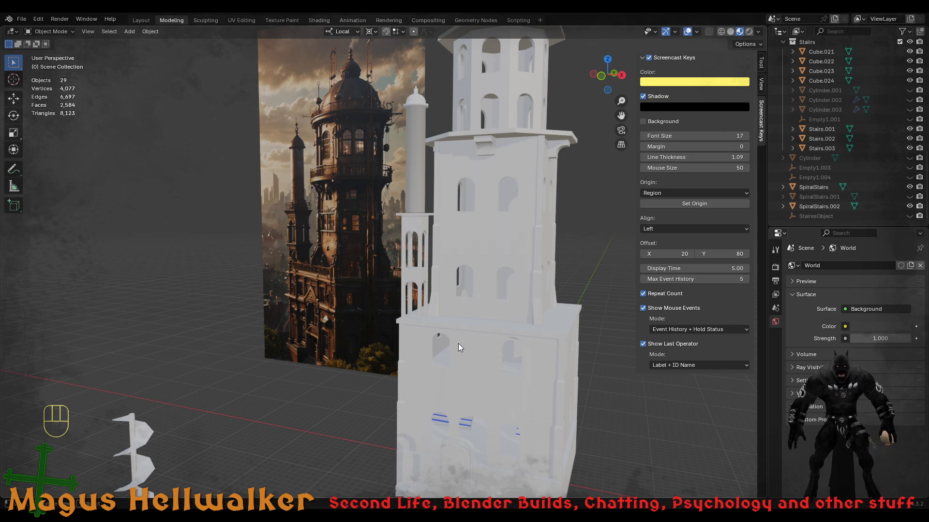
{"action": "middle_click_drag", "start_coordinate": [457, 343], "coordinate": [430, 344]}
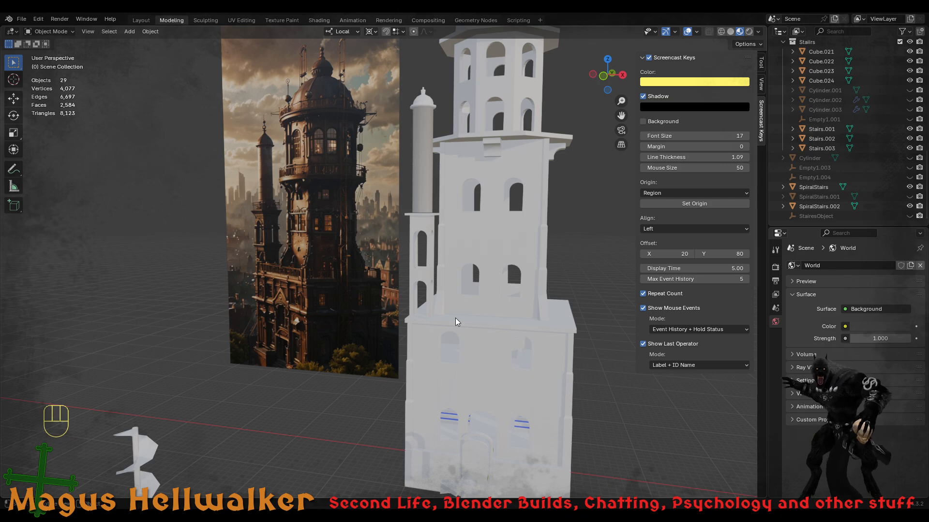
{"action": "scroll", "coordinate": [457, 325], "scroll_direction": "down", "scroll_amount": 2}
{"action": "scroll", "coordinate": [457, 326], "scroll_direction": "up", "scroll_amount": 2}
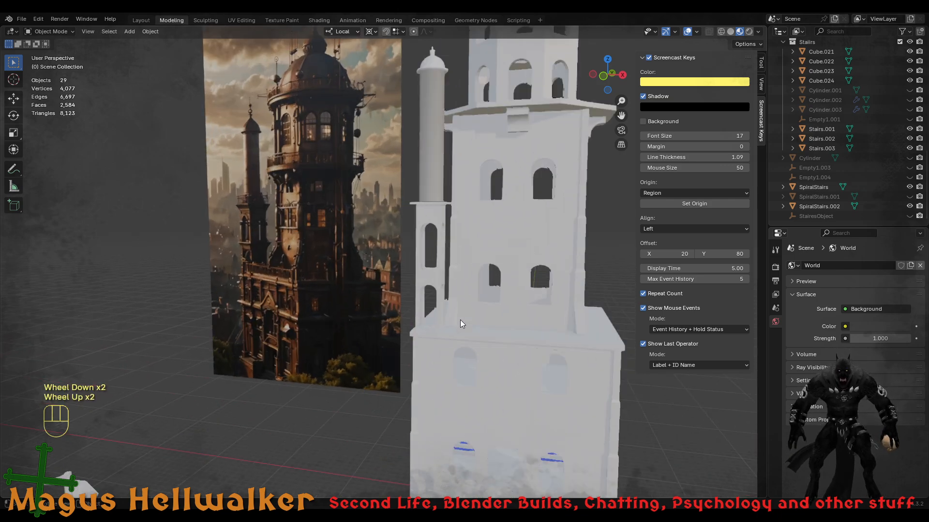
{"action": "scroll", "coordinate": [460, 320], "scroll_direction": "up", "scroll_amount": 1}
{"action": "middle_click_drag", "start_coordinate": [535, 357], "coordinate": [477, 172], "text": "shift"}
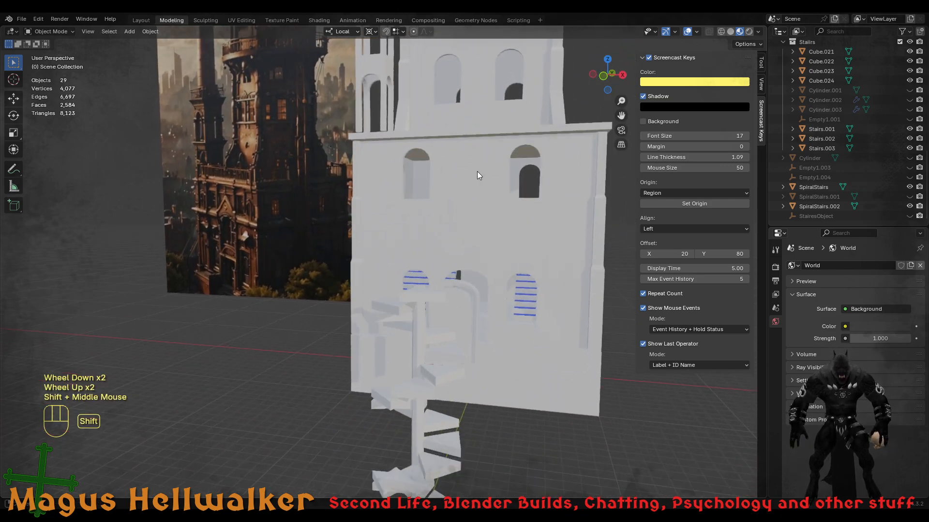
- Duplicate the stepped spiral staircase SpiralStairs and move the copy about 29.54 m along its local Y axis into the tower
{"action": "left_click", "coordinate": [447, 451]}
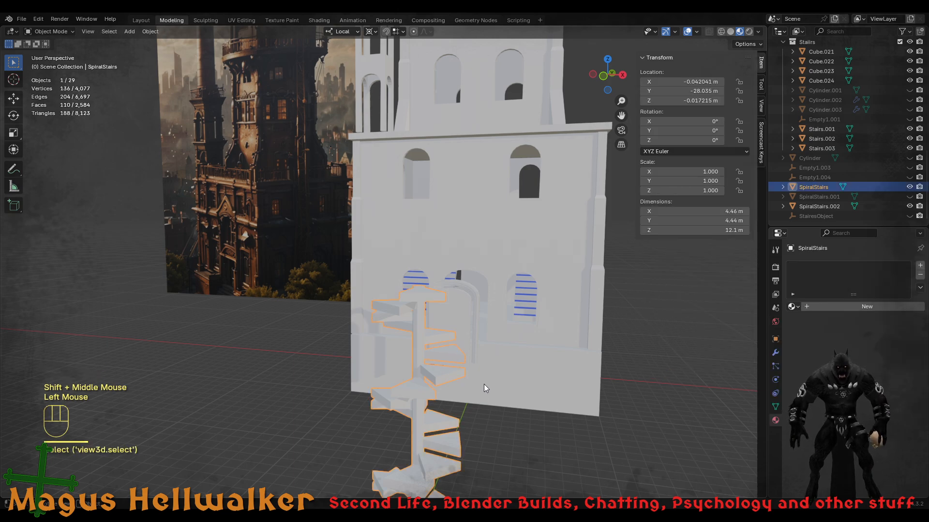
{"action": "middle_click_drag", "start_coordinate": [503, 372], "coordinate": [477, 342]}
{"action": "scroll", "coordinate": [469, 387], "scroll_direction": "down", "scroll_amount": 3}
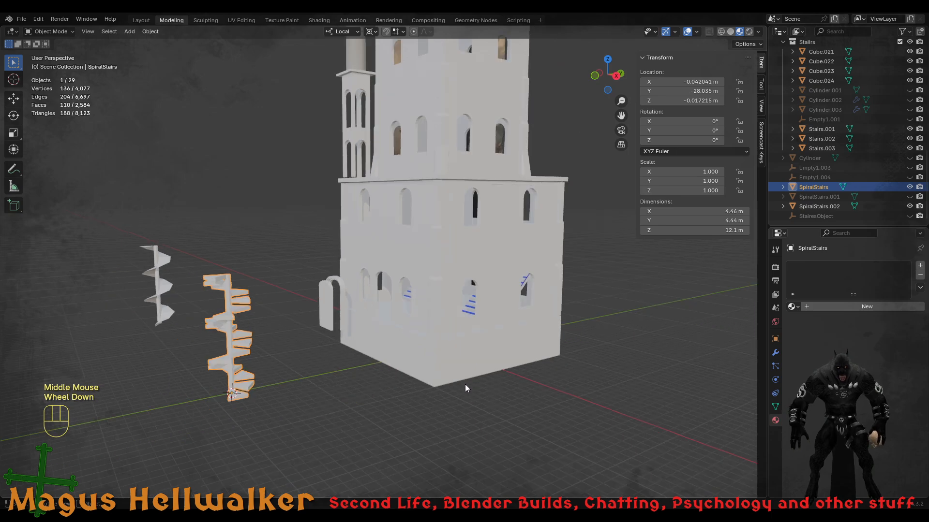
{"action": "scroll", "coordinate": [465, 387], "scroll_direction": "up", "scroll_amount": 1}
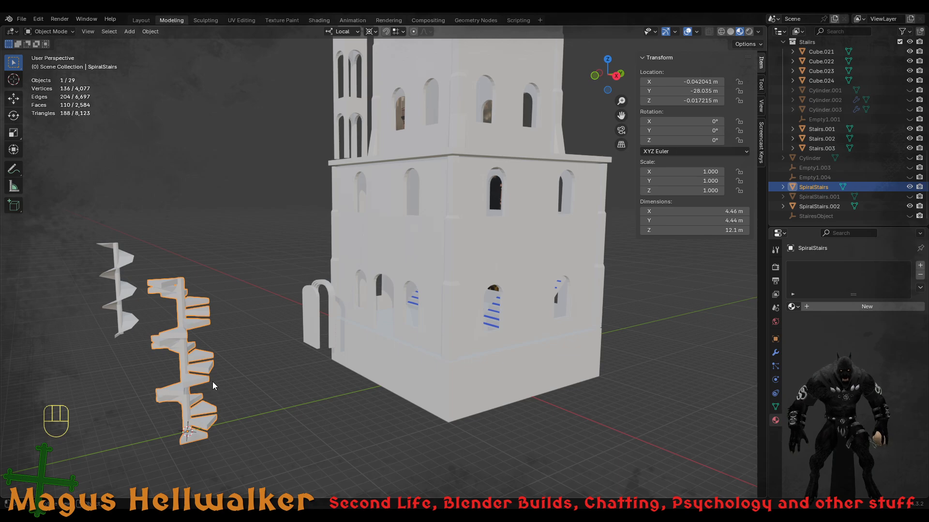
{"action": "key", "text": "shift"}
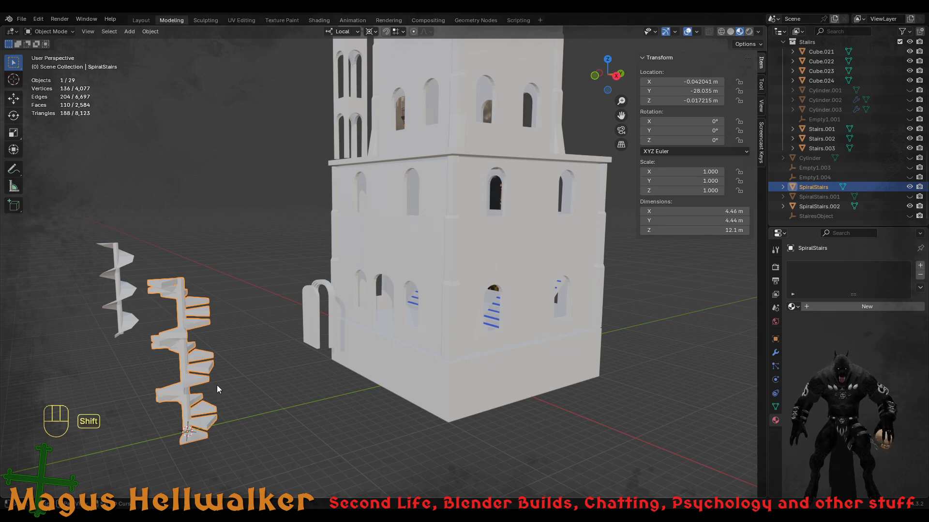
{"action": "key", "text": "shift+d"}
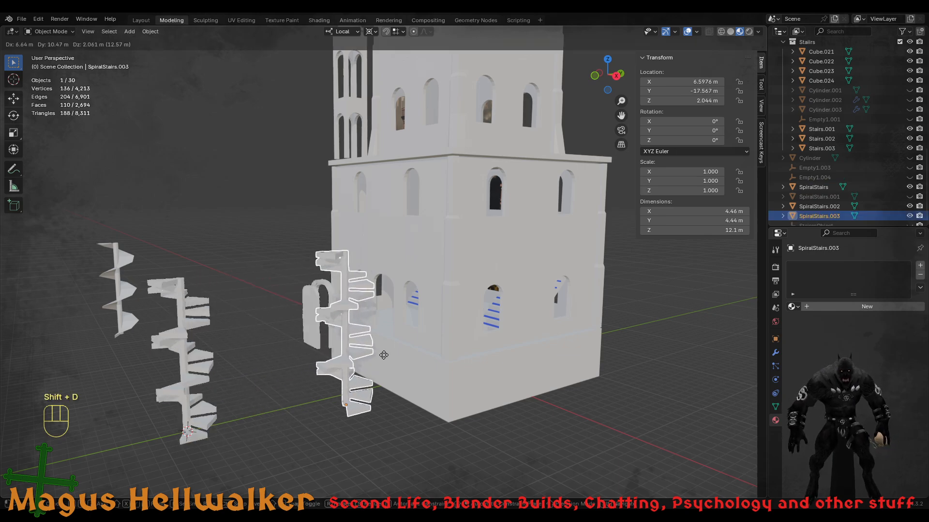
{"action": "key", "text": "y"}
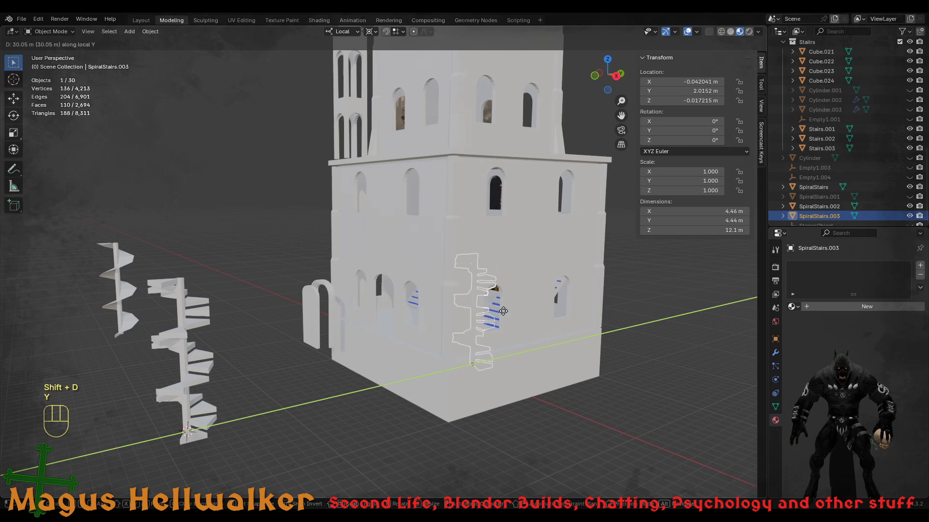
{"action": "left_click", "coordinate": [499, 313]}
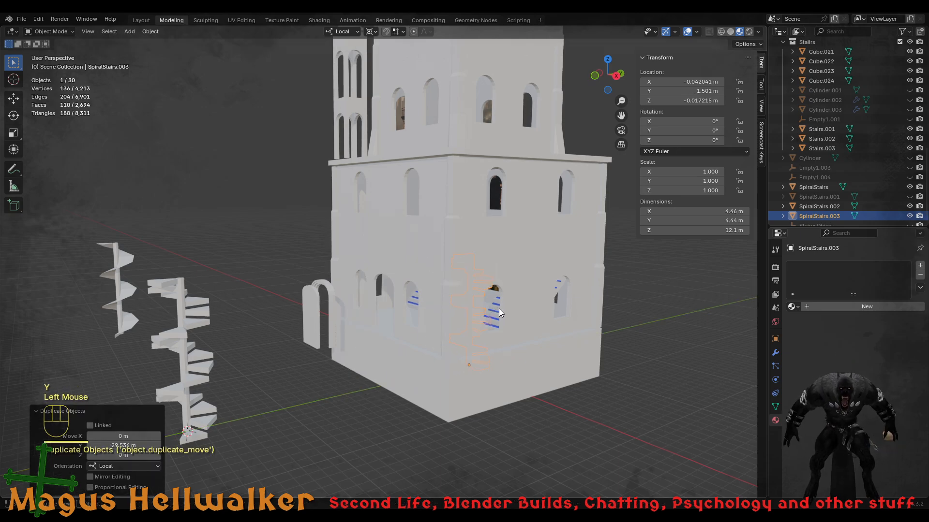
- Raise the staircase copy about 18.44 m along its local Z axis into the tower's upper section
{"action": "key", "text": "g"}
{"action": "key", "text": "y"}
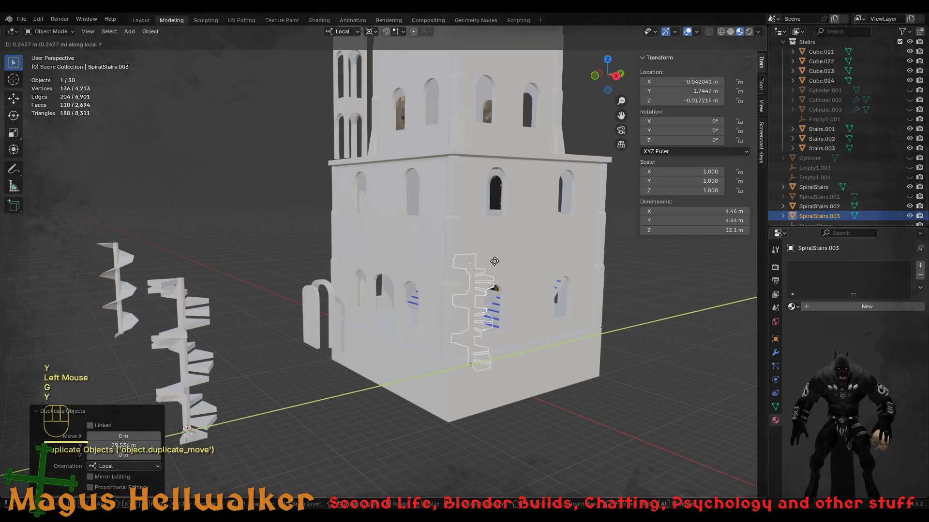
{"action": "key", "text": "z"}
{"action": "left_click", "coordinate": [500, 163]}
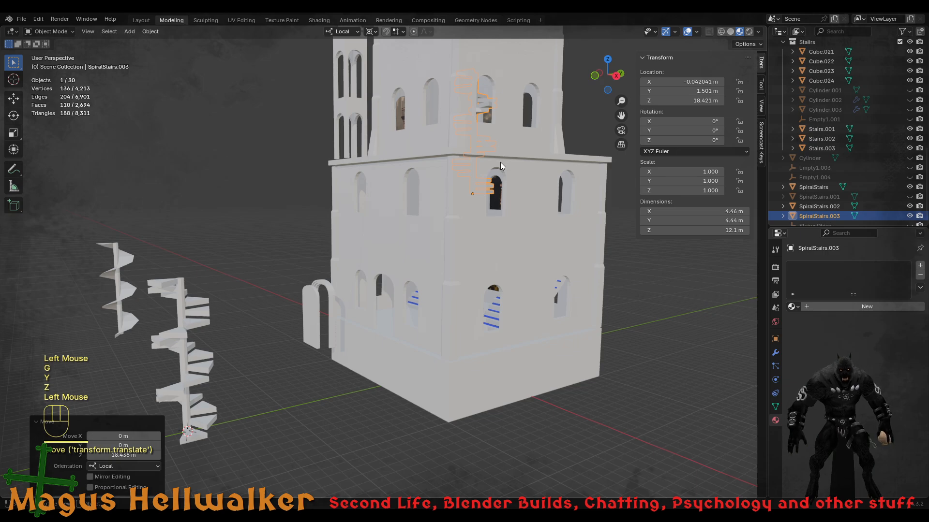
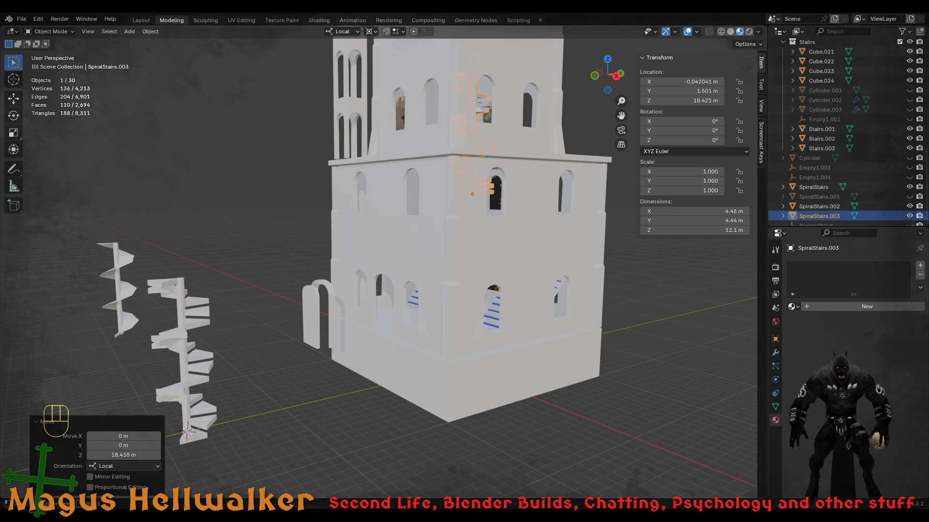
- Shift the staircase copy about -1.52 m along its local Y axis to line it up with the round floor opening
{"action": "scroll", "coordinate": [531, 178], "scroll_direction": "up", "scroll_amount": 2}
{"action": "middle_click_drag", "start_coordinate": [530, 178], "coordinate": [482, 151]}
{"action": "scroll", "coordinate": [542, 220], "scroll_direction": "up", "scroll_amount": 2}
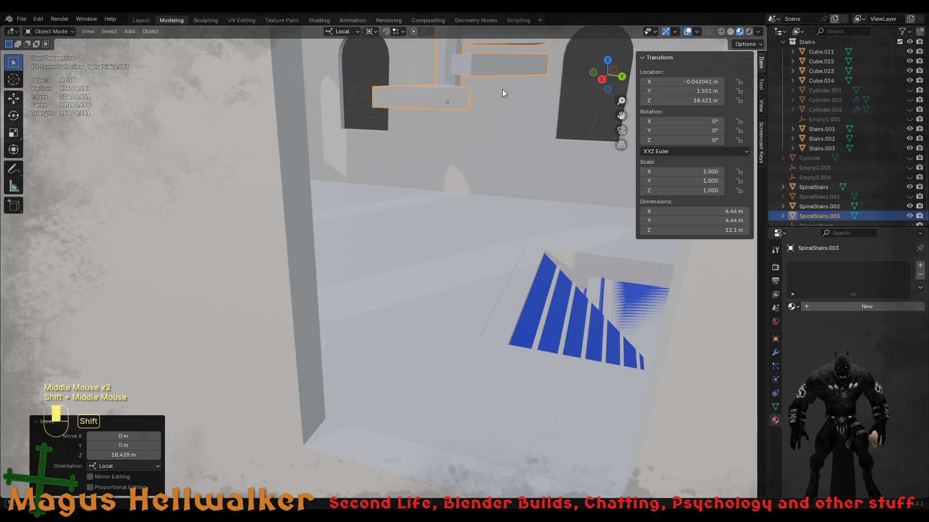
{"action": "middle_click_drag", "start_coordinate": [502, 89], "coordinate": [494, 311], "text": "shift"}
{"action": "key", "text": "g"}
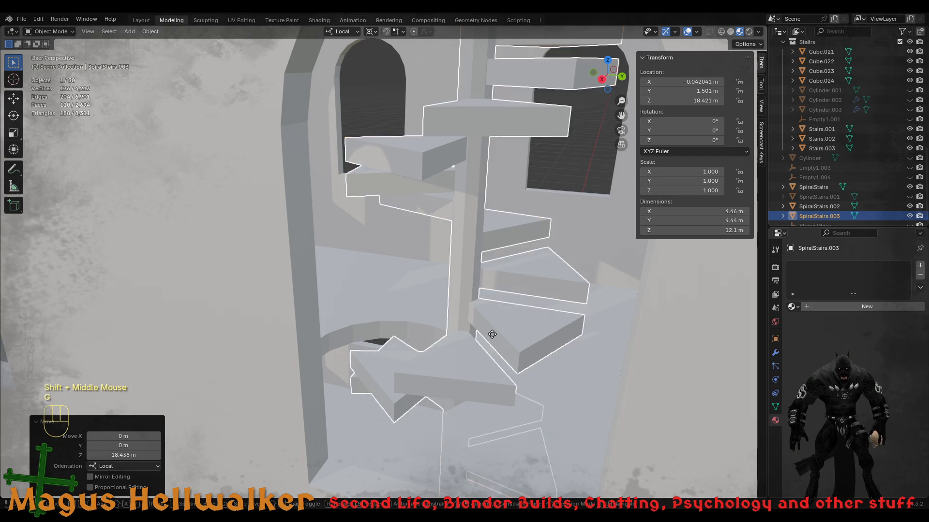
{"action": "key", "text": "y"}
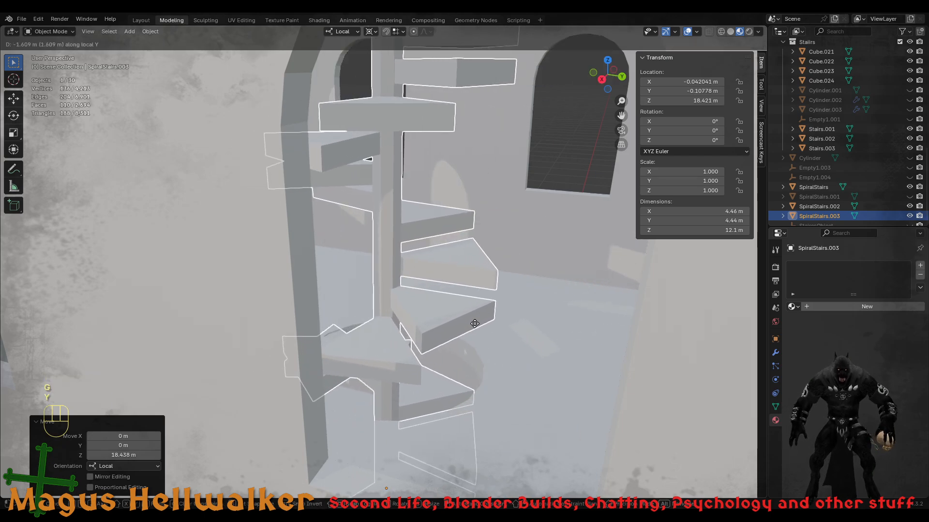
{"action": "left_click", "coordinate": [475, 327]}
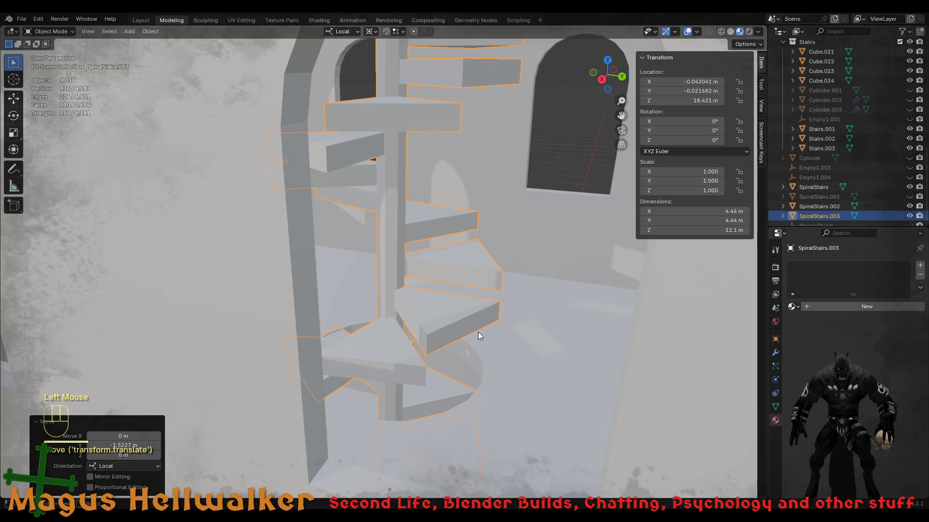
- Isolate the staircase copy together with Floor1.roof, examine how the steps meet the round opening, and return to the full scene
{"action": "scroll", "coordinate": [396, 390], "scroll_direction": "up", "scroll_amount": 2}
{"action": "scroll", "coordinate": [398, 394], "scroll_direction": "down", "scroll_amount": 4}
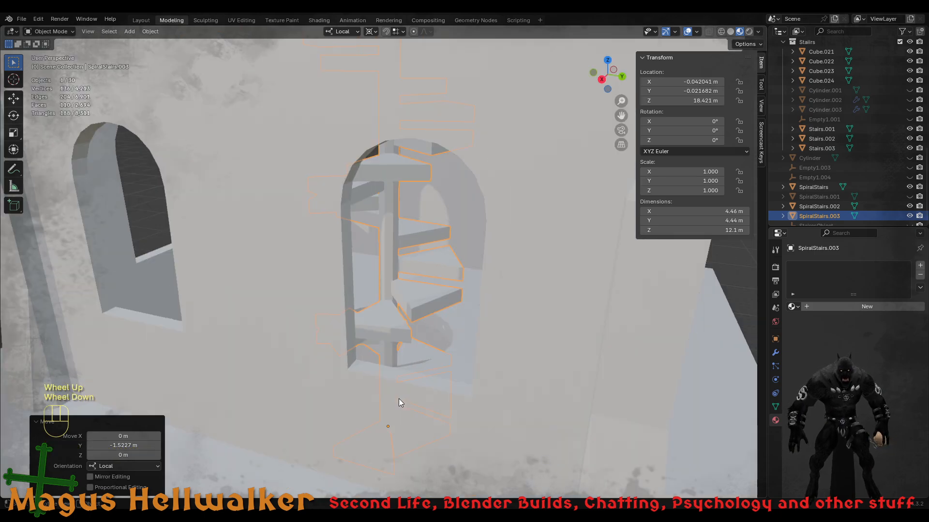
{"action": "scroll", "coordinate": [411, 388], "scroll_direction": "up", "scroll_amount": 3}
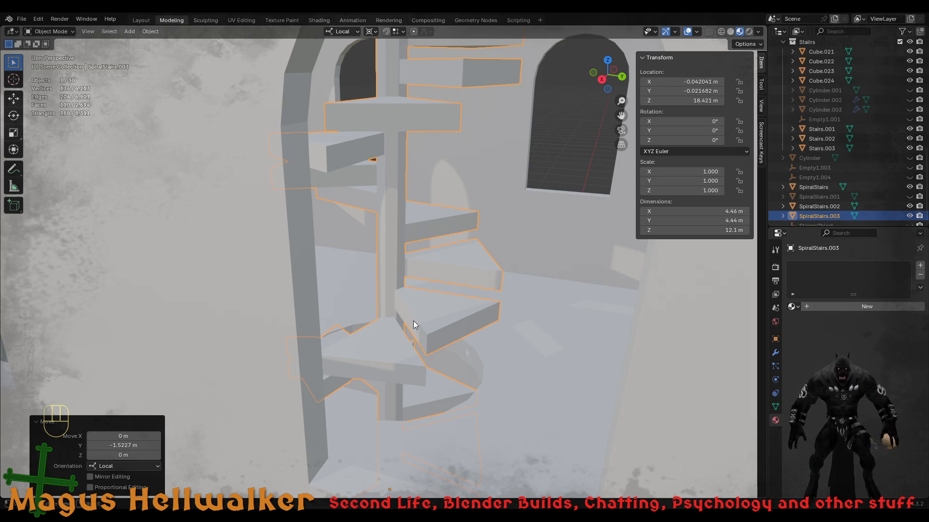
{"action": "middle_click_drag", "start_coordinate": [413, 320], "coordinate": [417, 321]}
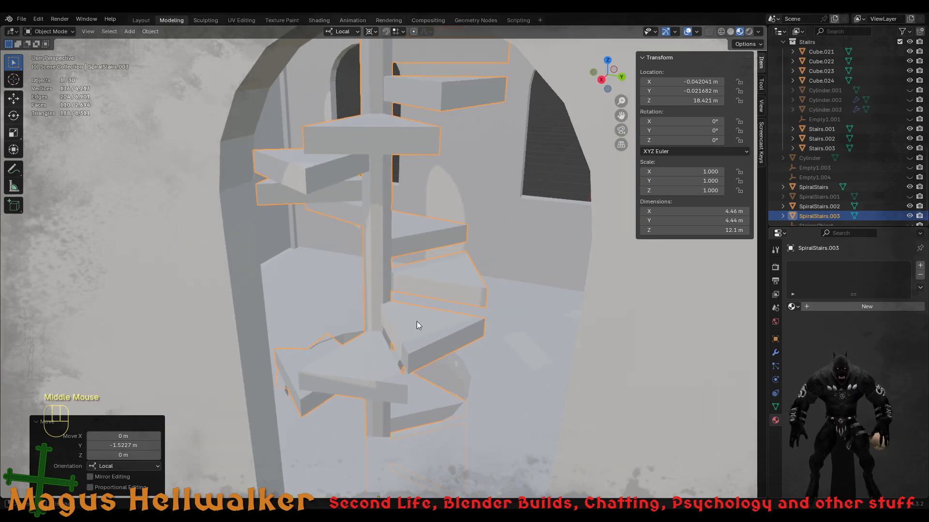
{"action": "left_click", "coordinate": [492, 443], "text": "shift"}
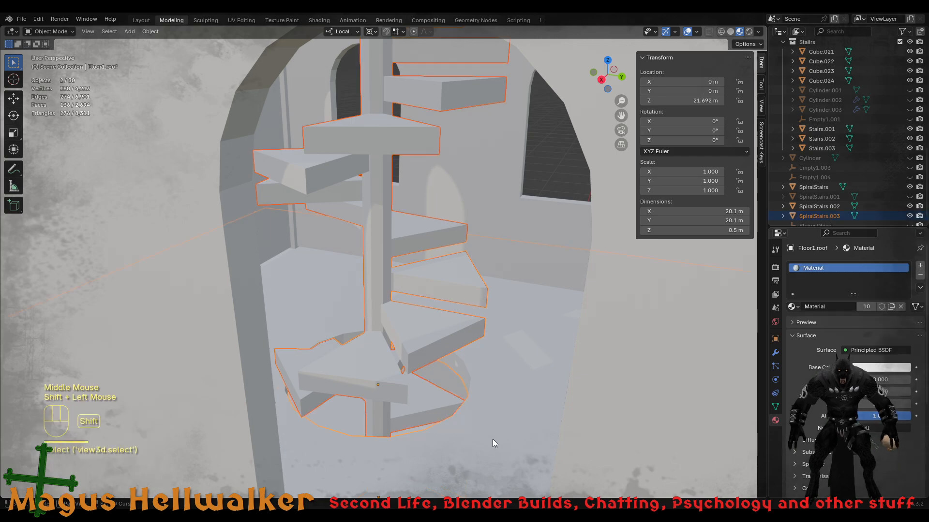
{"action": "key", "text": "slash"}
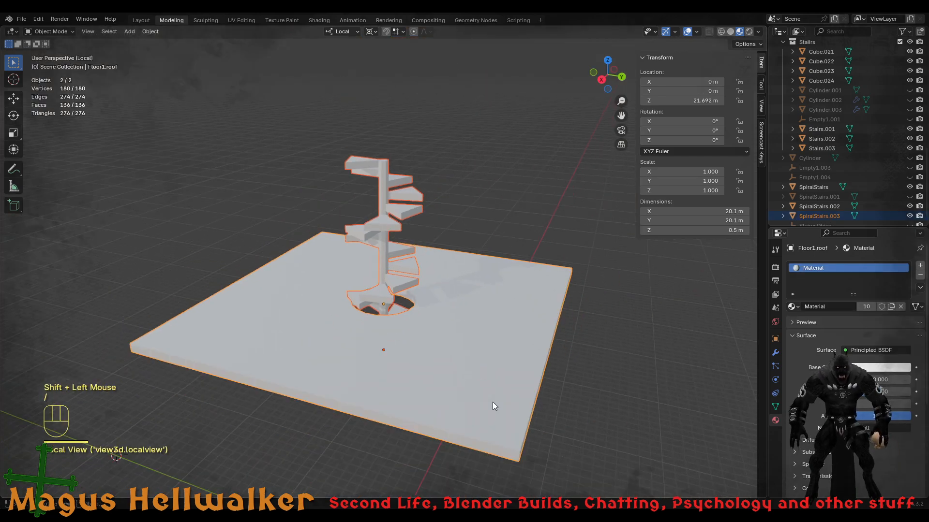
{"action": "middle_click_drag", "start_coordinate": [475, 250], "coordinate": [508, 313], "text": "alt"}
{"action": "scroll", "coordinate": [397, 277], "scroll_direction": "up", "scroll_amount": 2}
{"action": "scroll", "coordinate": [400, 275], "scroll_direction": "down", "scroll_amount": 2}
{"action": "scroll", "coordinate": [407, 312], "scroll_direction": "up", "scroll_amount": 2}
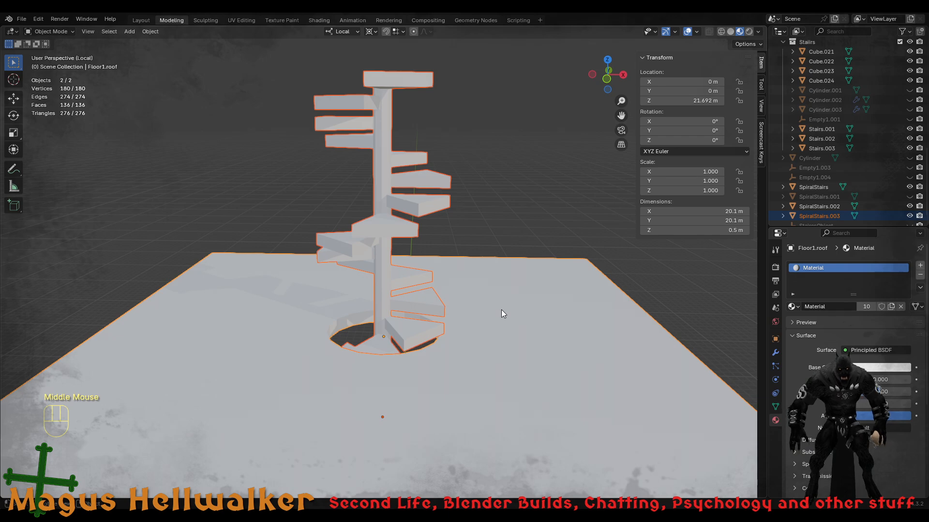
{"action": "mouse_move", "coordinate": [410, 322]}
{"action": "middle_mouse_down"}
{"action": "mouse_move", "coordinate": [411, 286]}
{"action": "mouse_move", "coordinate": [406, 313]}
{"action": "middle_mouse_up"}
{"action": "scroll", "coordinate": [424, 353], "scroll_direction": "down", "scroll_amount": 3}
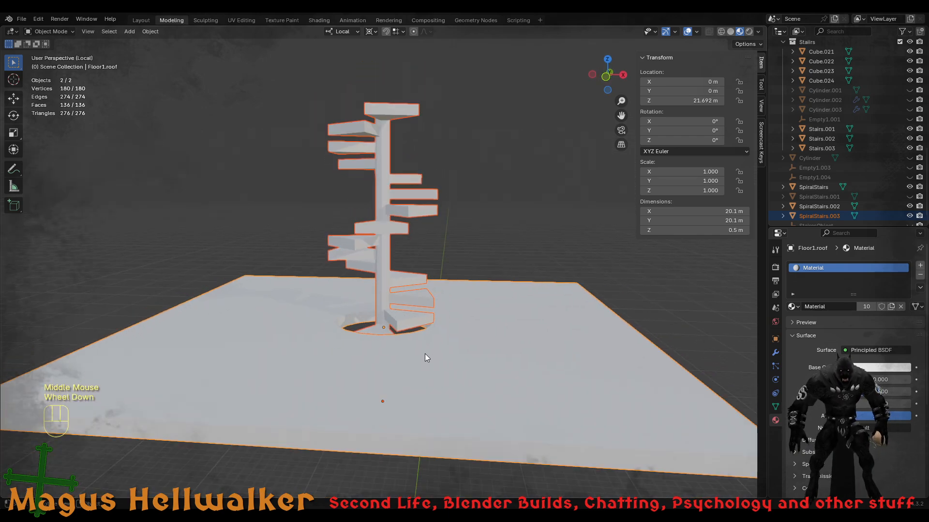
{"action": "middle_click_drag", "start_coordinate": [423, 346], "coordinate": [466, 242]}
{"action": "key", "text": "KP_Divide"}
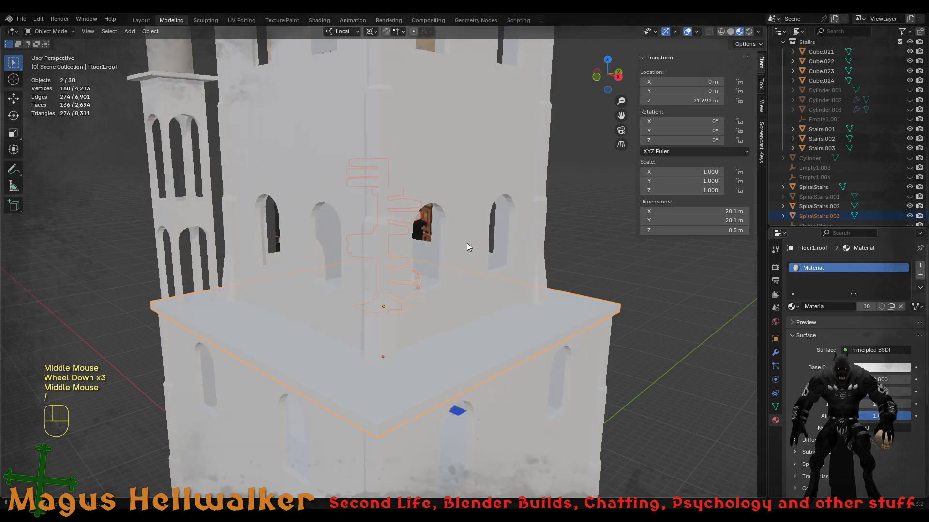
- Select only the staircase copy SpiralStairs.003 and lower it about 4.77 m along its local Z axis toward the floor below
{"action": "scroll", "coordinate": [241, 462], "scroll_direction": "down", "scroll_amount": 1}
{"action": "scroll", "coordinate": [347, 448], "scroll_direction": "up", "scroll_amount": 1}
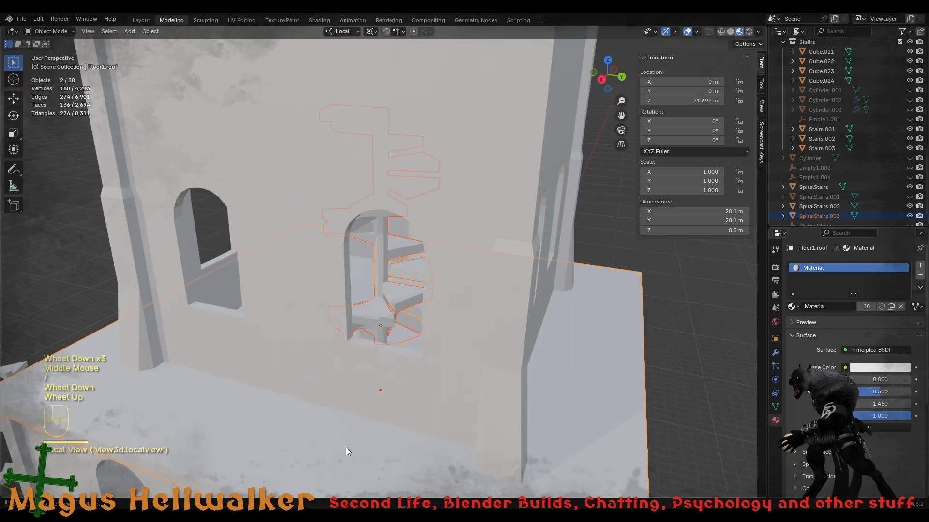
{"action": "middle_click_drag", "start_coordinate": [358, 453], "coordinate": [359, 306], "text": "shift"}
{"action": "key", "text": "alt"}
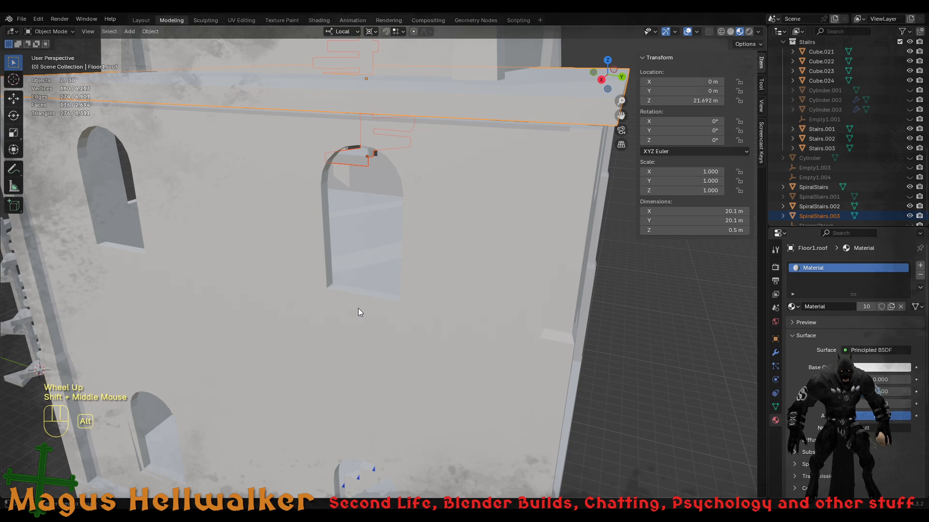
{"action": "key", "text": "alt+z"}
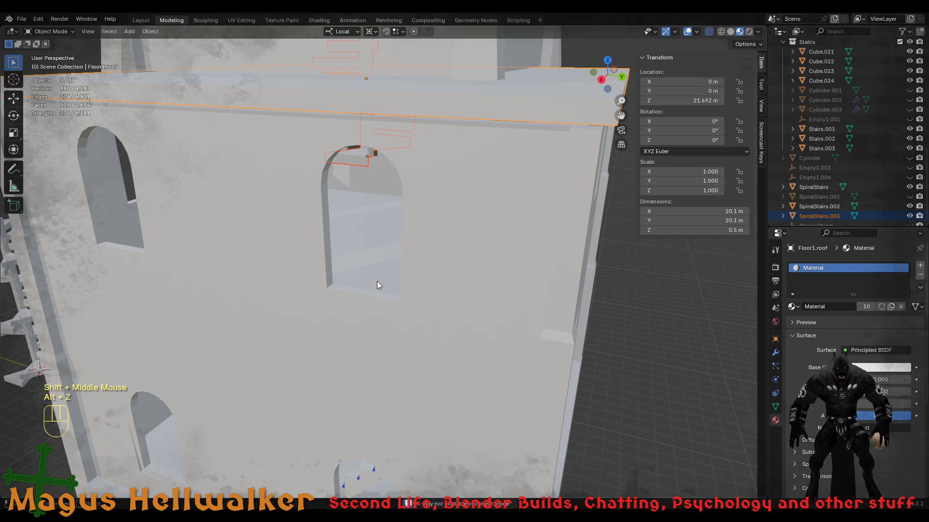
{"action": "left_click", "coordinate": [359, 158]}
{"action": "key", "text": "g"}
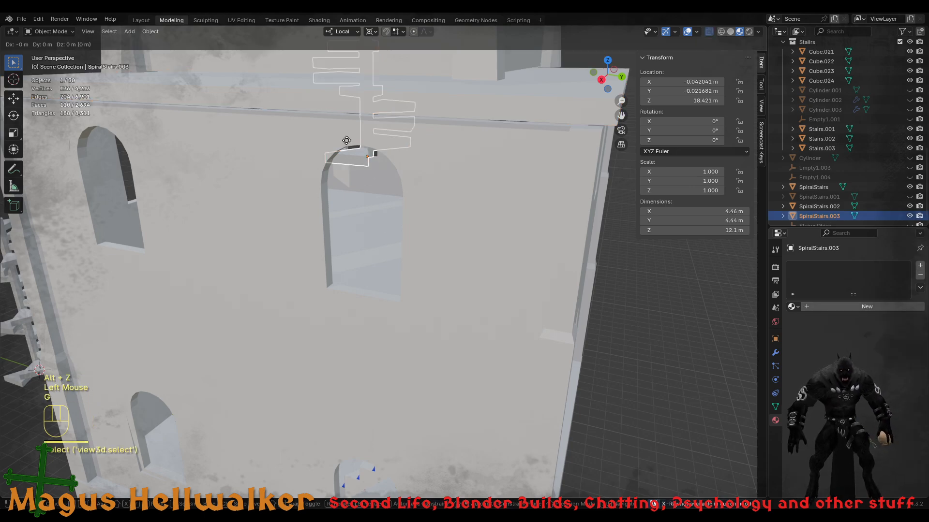
{"action": "key", "text": "z"}
{"action": "key", "text": "Down"}
{"action": "key", "text": "Down"}
{"action": "key", "text": "Down"}
{"action": "key", "text": "Down"}
{"action": "key", "text": "Down"}
{"action": "key", "text": "Down"}
{"action": "key", "text": "Down"}
{"action": "key", "text": "Down"}
{"action": "key", "text": "Down"}
{"action": "key", "text": "Down"}
{"action": "key", "text": "Down"}
{"action": "key", "text": "Down"}
{"action": "key", "text": "Down"}
{"action": "key", "text": "Down"}
{"action": "key", "text": "Down"}
{"action": "key", "text": "Down"}
{"action": "key", "text": "Down"}
{"action": "key", "text": "Down"}
{"action": "key", "text": "Down"}
{"action": "key", "text": "Down"}
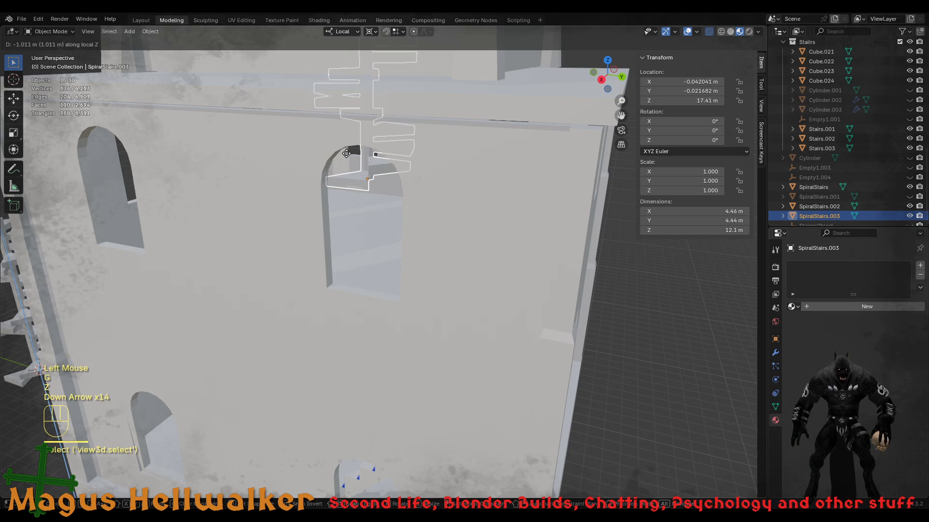
{"action": "key", "text": "Down"}
{"action": "key", "text": "Down"}
{"action": "key", "text": "Down"}
{"action": "key", "text": "Down"}
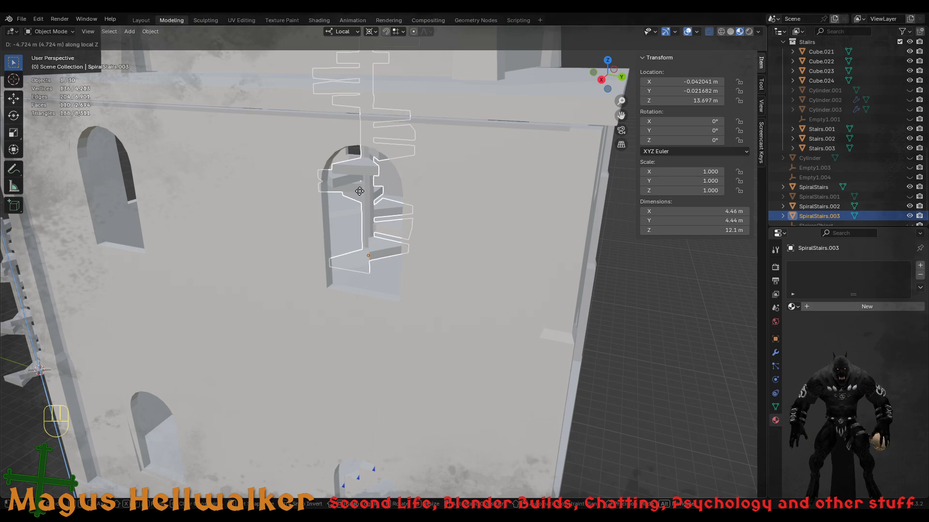
{"action": "left_click", "coordinate": [362, 191]}
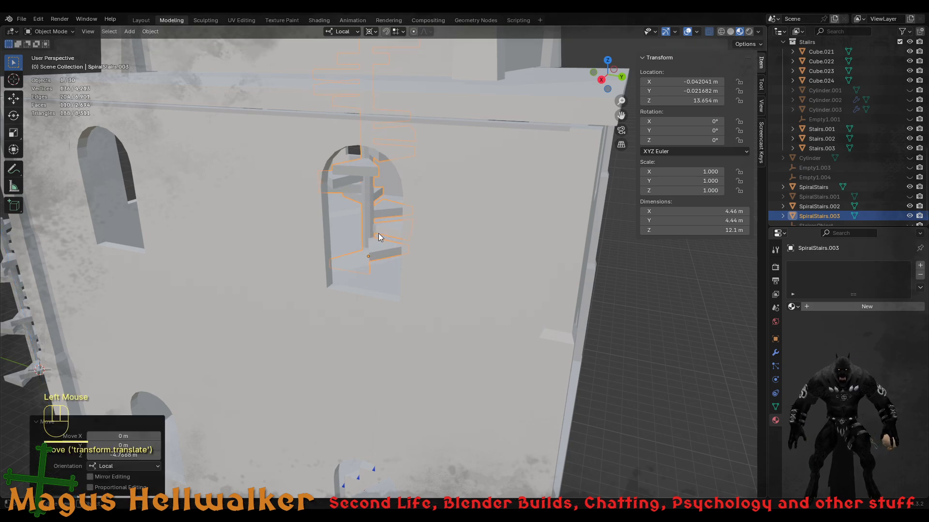
- Raise the staircase copy about 0.53 m along its local Z axis so its lowest step clears the floor
{"action": "scroll", "coordinate": [373, 253], "scroll_direction": "up", "scroll_amount": 2}
{"action": "mouse_move", "coordinate": [376, 244]}
{"action": "middle_mouse_down"}
{"action": "mouse_move", "coordinate": [389, 234]}
{"action": "mouse_move", "coordinate": [381, 245]}
{"action": "middle_mouse_up"}
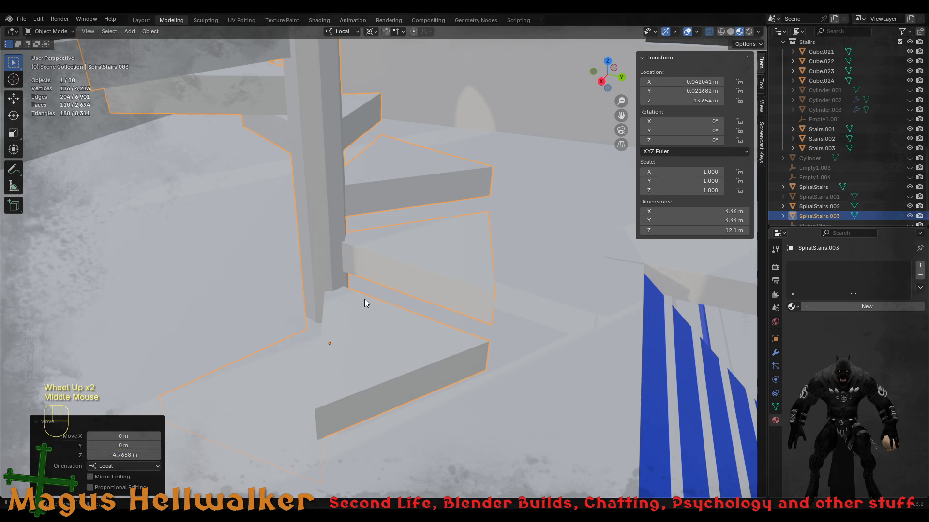
{"action": "middle_click_drag", "start_coordinate": [362, 297], "coordinate": [361, 289]}
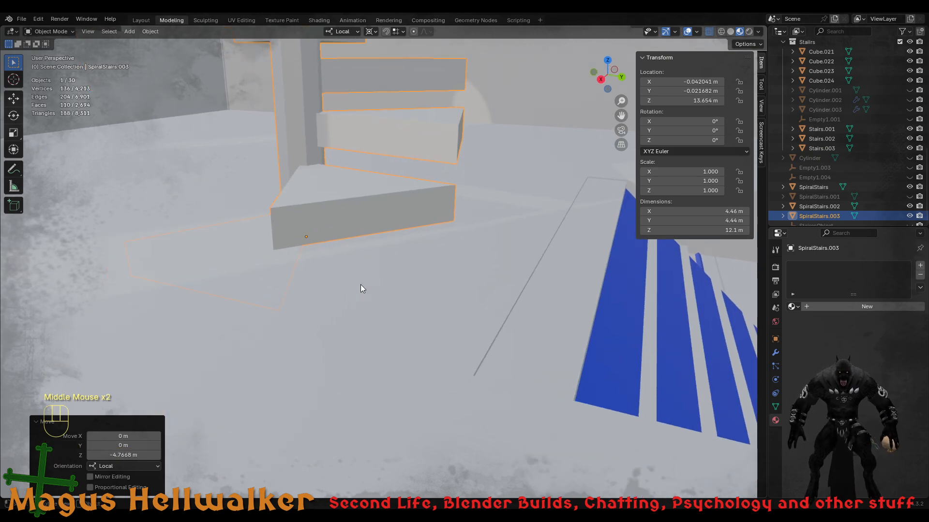
{"action": "left_click", "coordinate": [373, 193]}
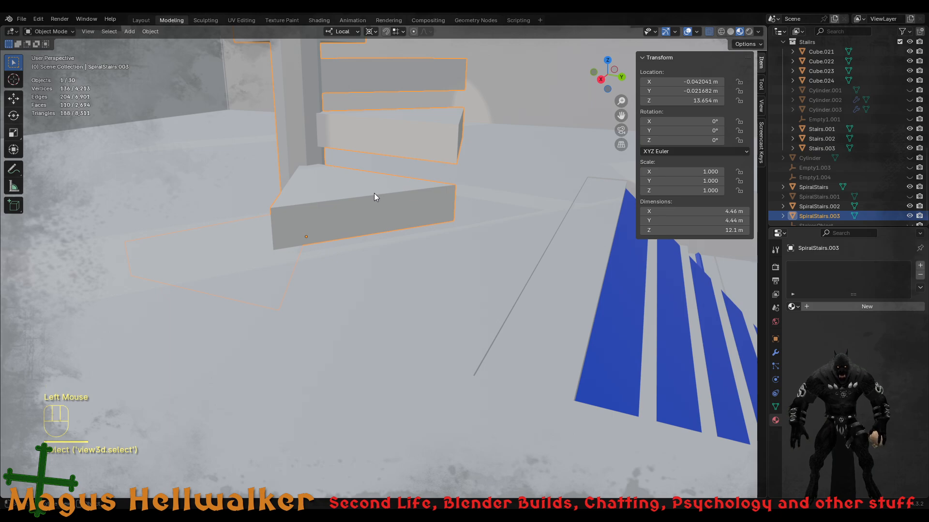
{"action": "key", "text": "g"}
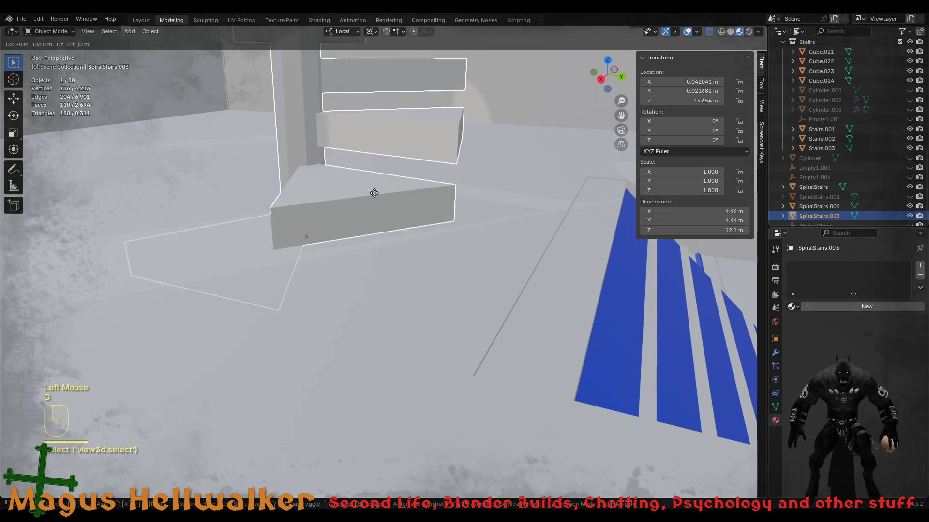
{"action": "key", "text": "z"}
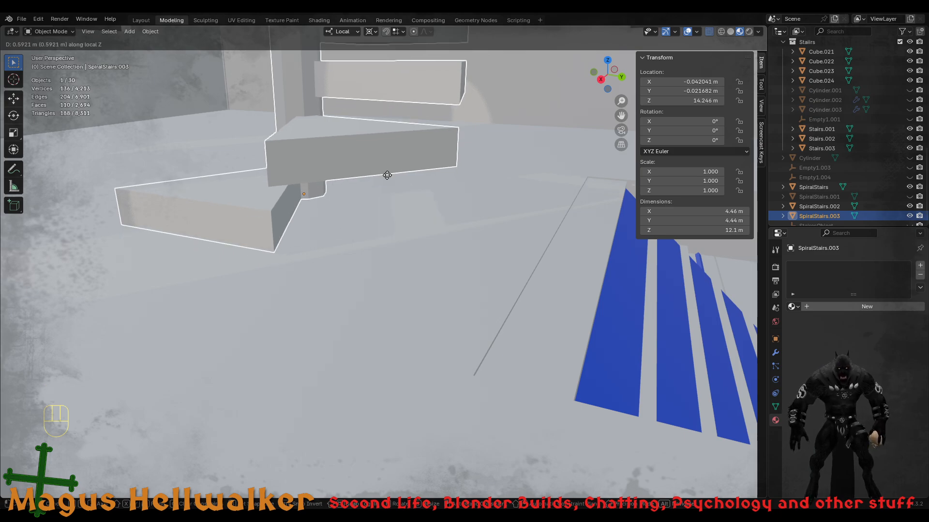
{"action": "left_click", "coordinate": [385, 179]}
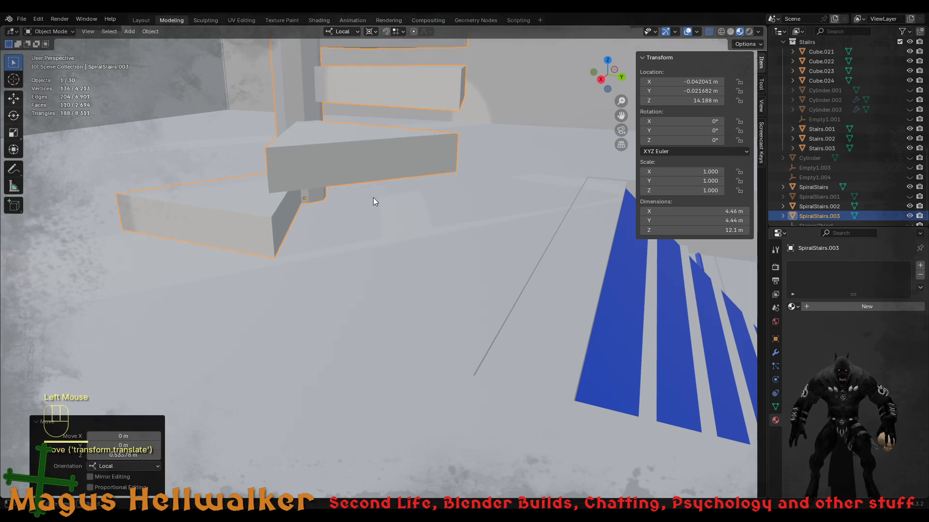
{"action": "mouse_move", "coordinate": [388, 197]}
{"action": "middle_mouse_down"}
{"action": "mouse_move", "coordinate": [396, 202]}
{"action": "mouse_move", "coordinate": [385, 203]}
{"action": "middle_mouse_up"}
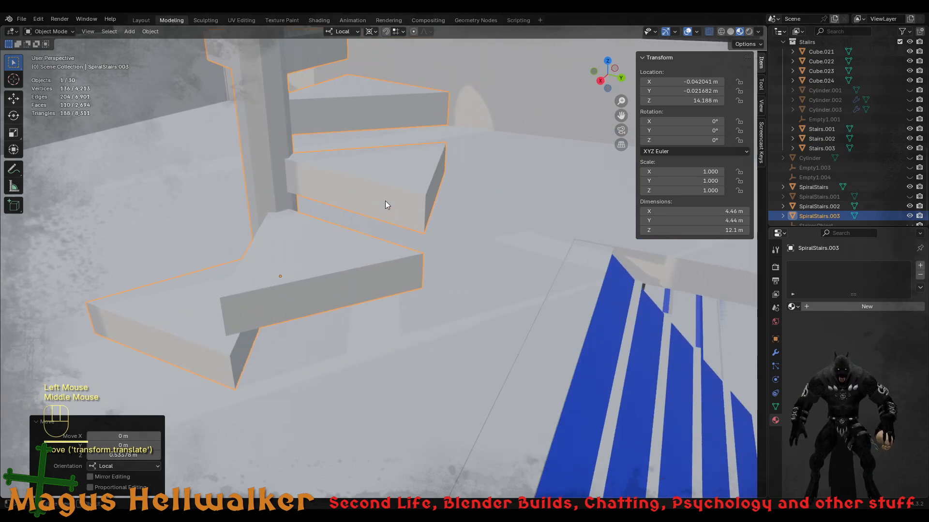
{"action": "scroll", "coordinate": [399, 337], "scroll_direction": "down", "scroll_amount": 3}
{"action": "scroll", "coordinate": [396, 303], "scroll_direction": "up", "scroll_amount": 2}
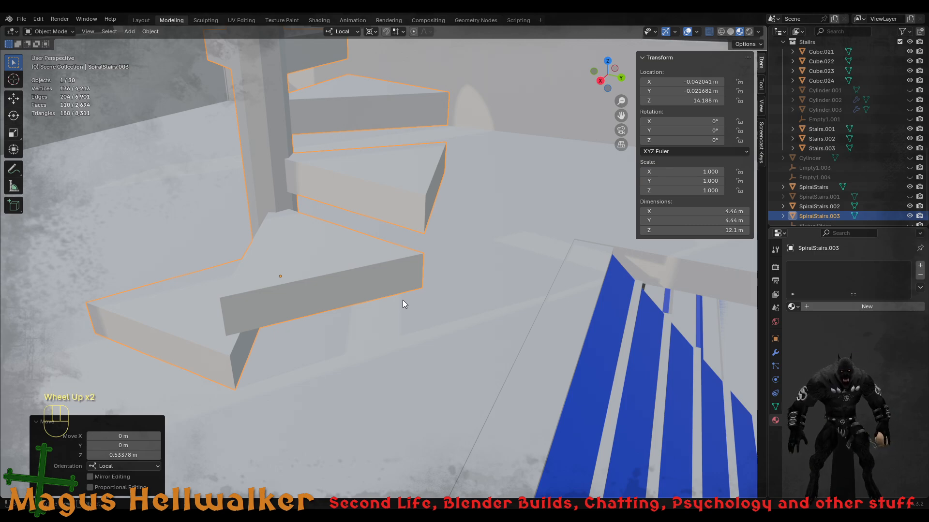
{"action": "key", "text": "r"}
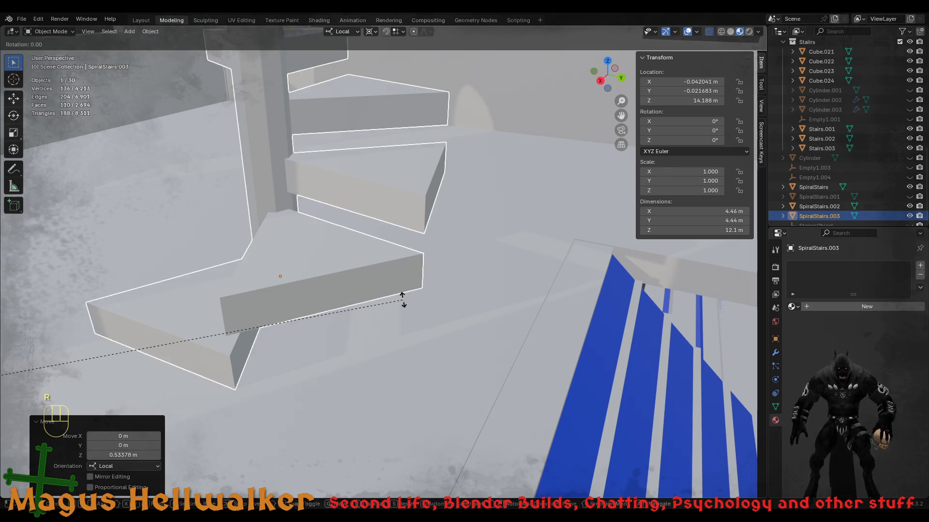
{"action": "key", "text": "z"}
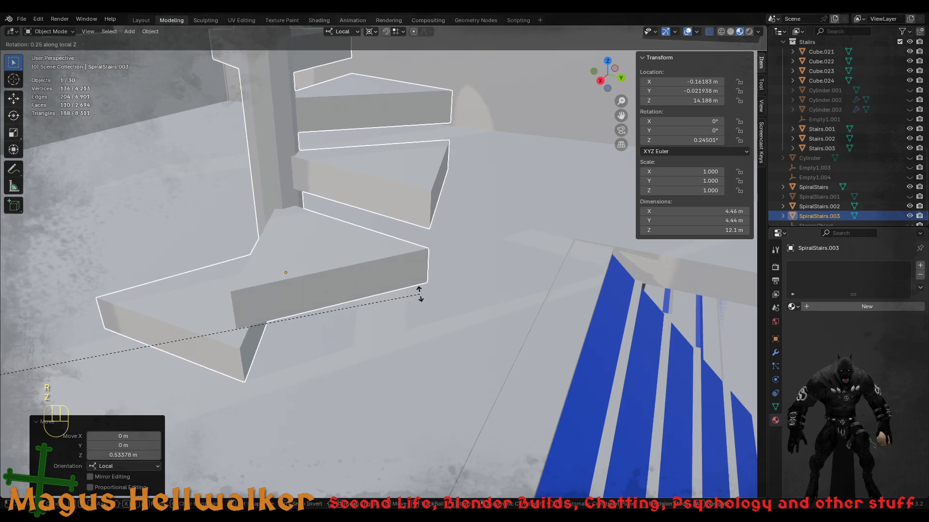
{"action": "key", "text": "z"}
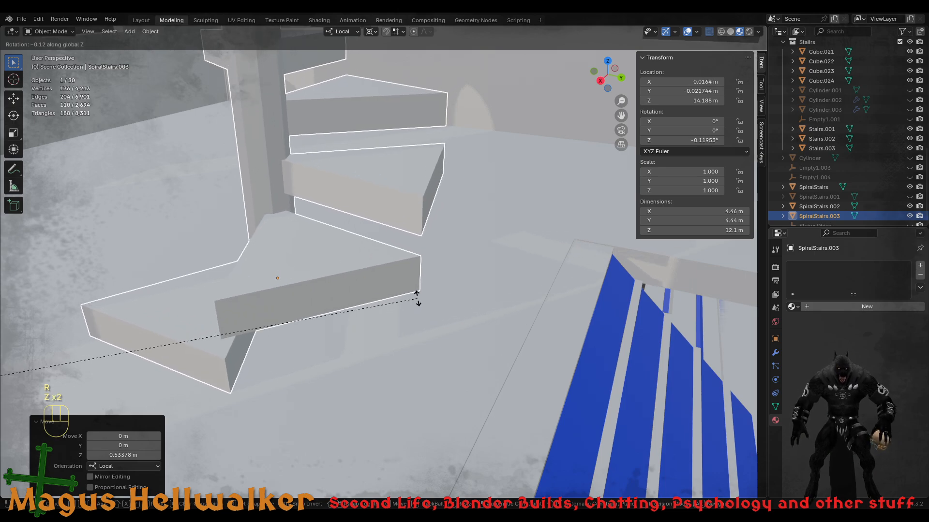
{"action": "key", "text": "Escape"}
{"action": "scroll", "coordinate": [419, 314], "scroll_direction": "down", "scroll_amount": 3}
{"action": "scroll", "coordinate": [421, 329], "scroll_direction": "up", "scroll_amount": 3}
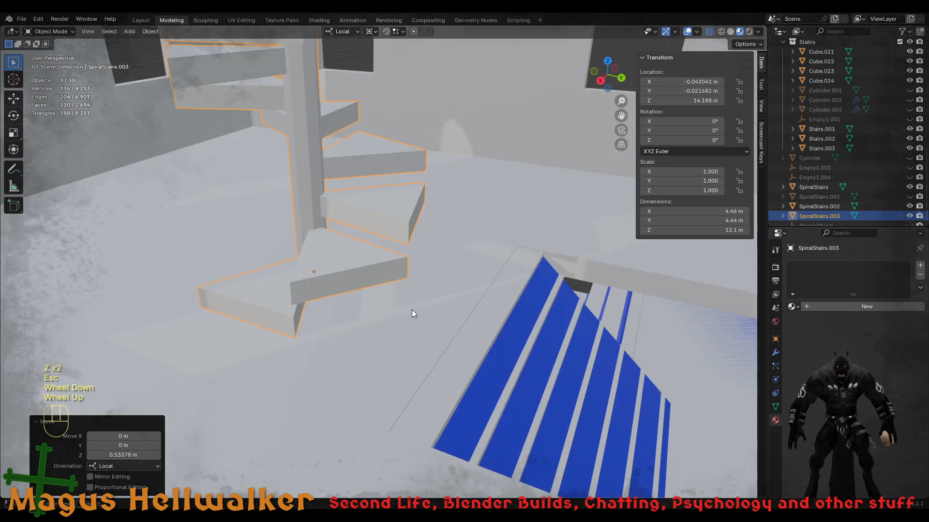
{"action": "right_click", "coordinate": [323, 274]}
{"action": "mouse_move", "coordinate": [326, 274]}
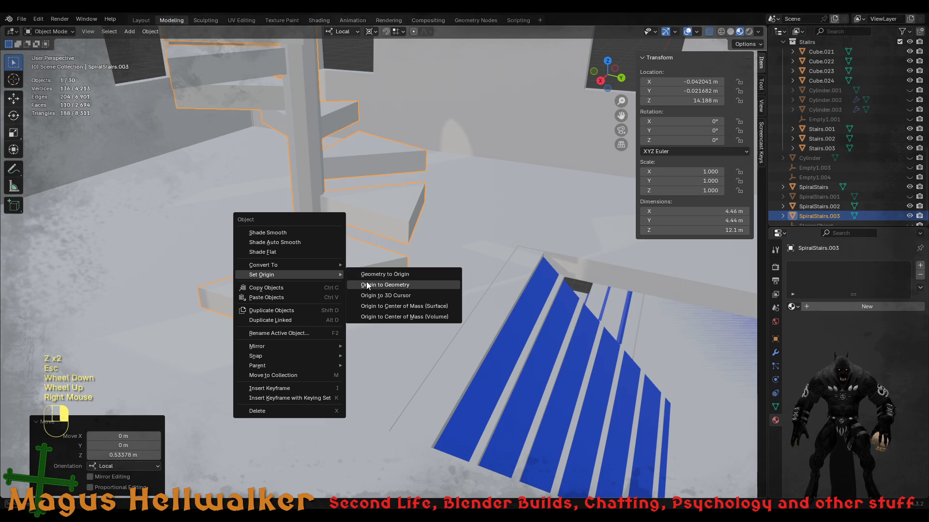
- Snap the 3D cursor to the world origin
{"action": "scroll", "coordinate": [453, 314], "scroll_direction": "down", "scroll_amount": 4}
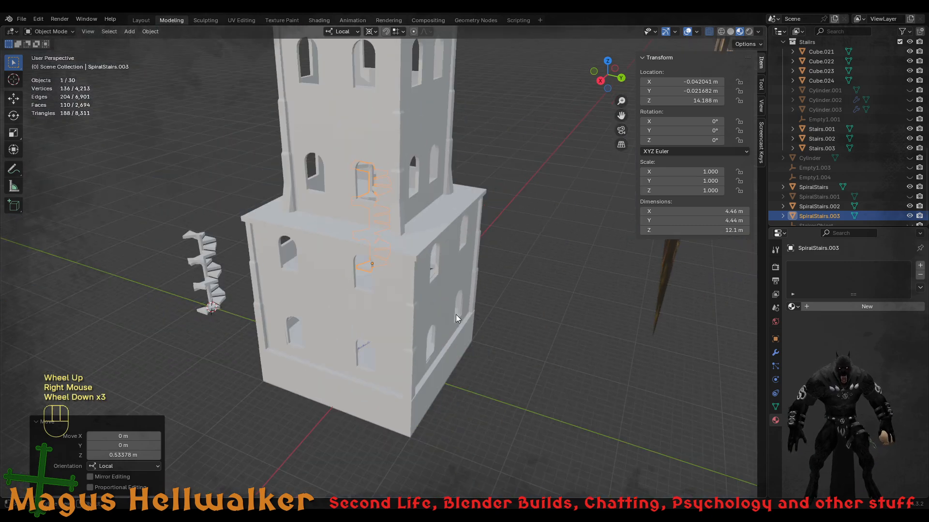
{"action": "scroll", "coordinate": [432, 365], "scroll_direction": "up", "scroll_amount": 3}
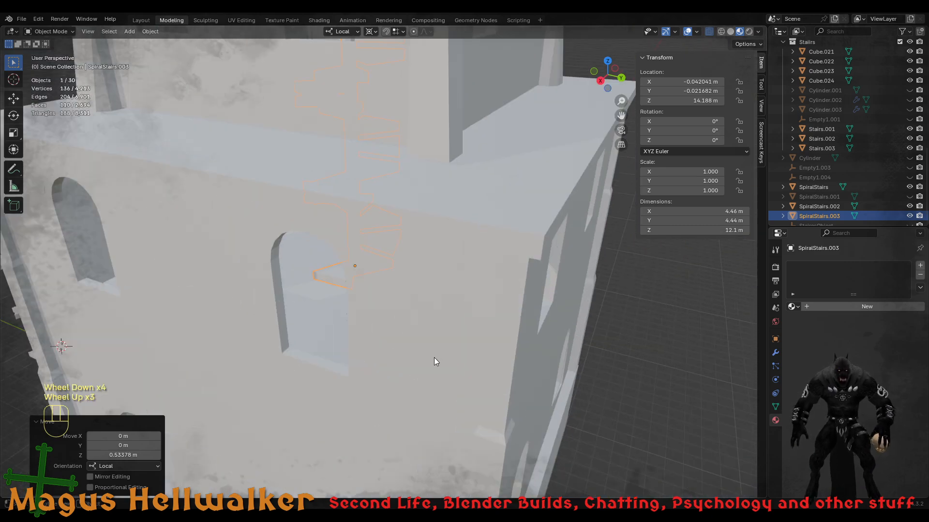
{"action": "scroll", "coordinate": [432, 365], "scroll_direction": "down", "scroll_amount": 2}
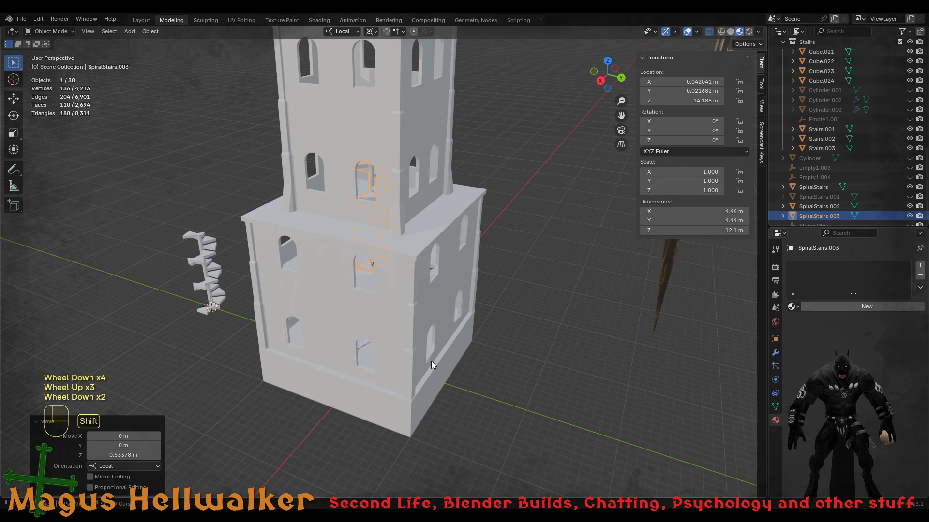
{"action": "key", "text": "shift+s"}
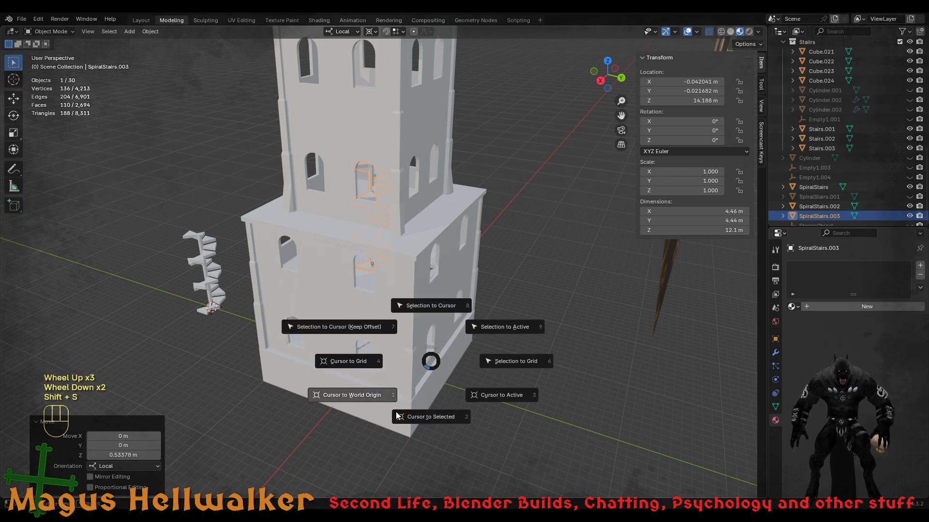
{"action": "left_click", "coordinate": [379, 394]}
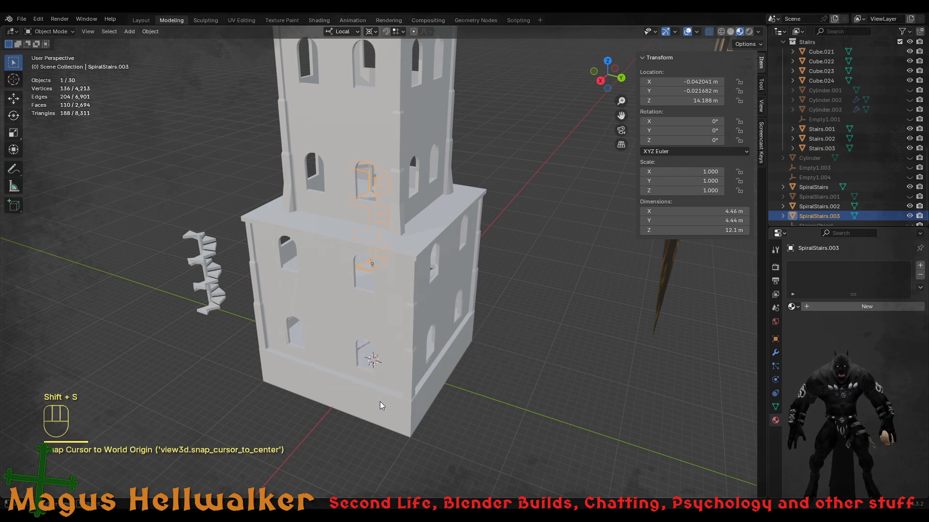
- Set the staircase copy's origin to its geometry
{"action": "scroll", "coordinate": [379, 328], "scroll_direction": "up", "scroll_amount": 5}
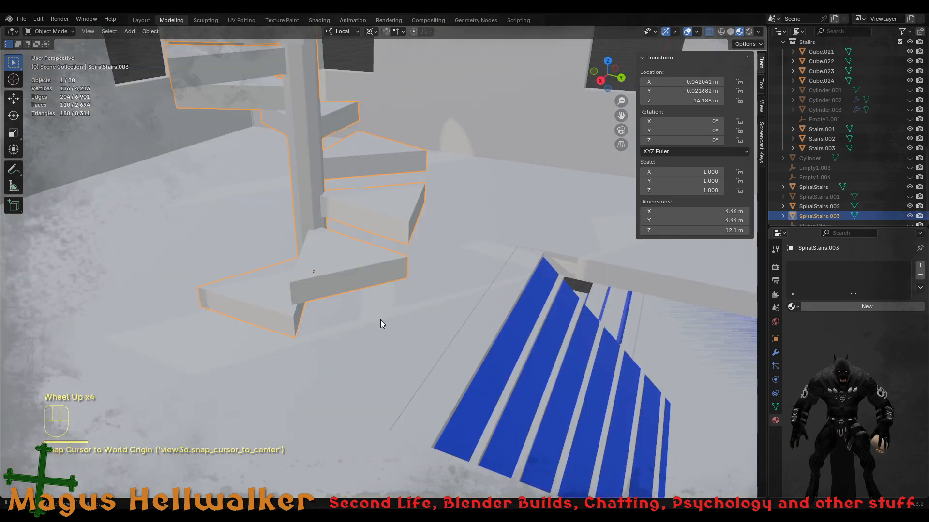
{"action": "scroll", "coordinate": [374, 325], "scroll_direction": "down", "scroll_amount": 1}
{"action": "left_click", "coordinate": [352, 276]}
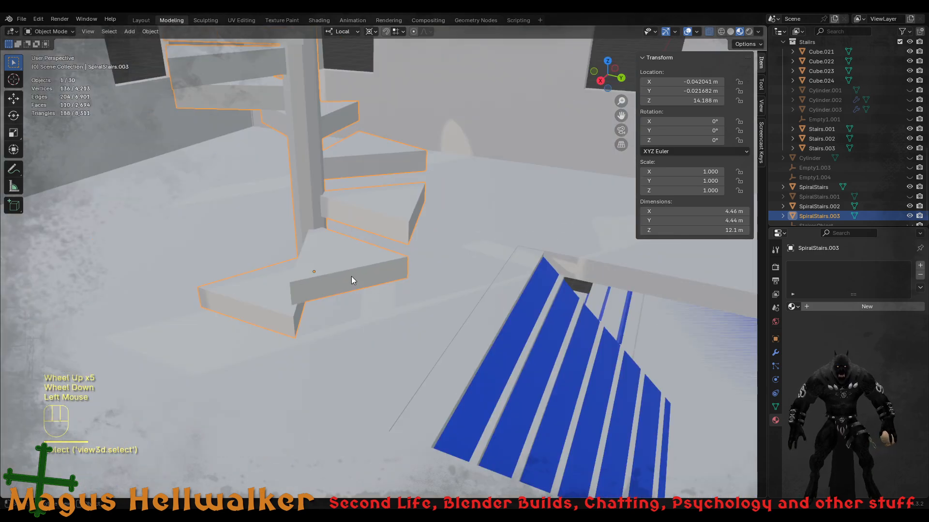
{"action": "right_click", "coordinate": [351, 277]}
{"action": "mouse_move", "coordinate": [350, 276]}
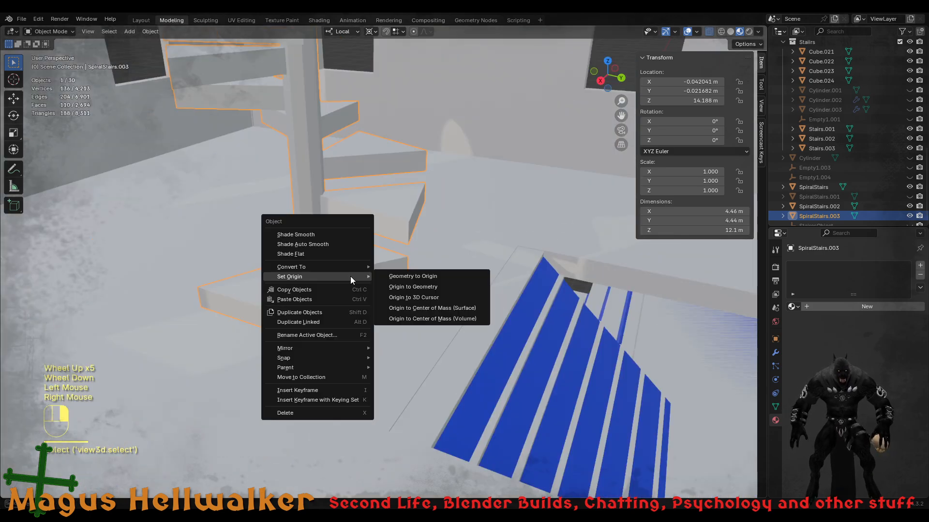
{"action": "left_click", "coordinate": [423, 286]}
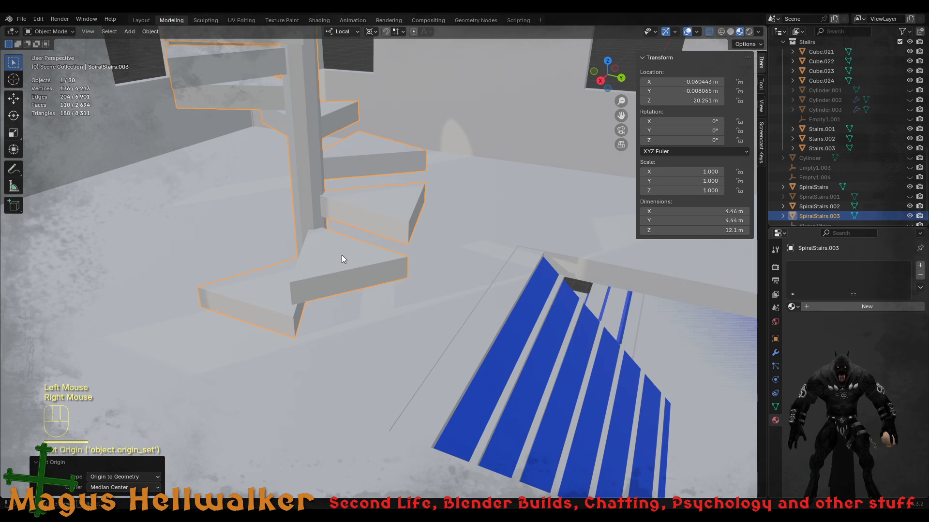
- Rotate the staircase copy about 78.8° around its local Z axis
{"action": "key", "text": "r"}
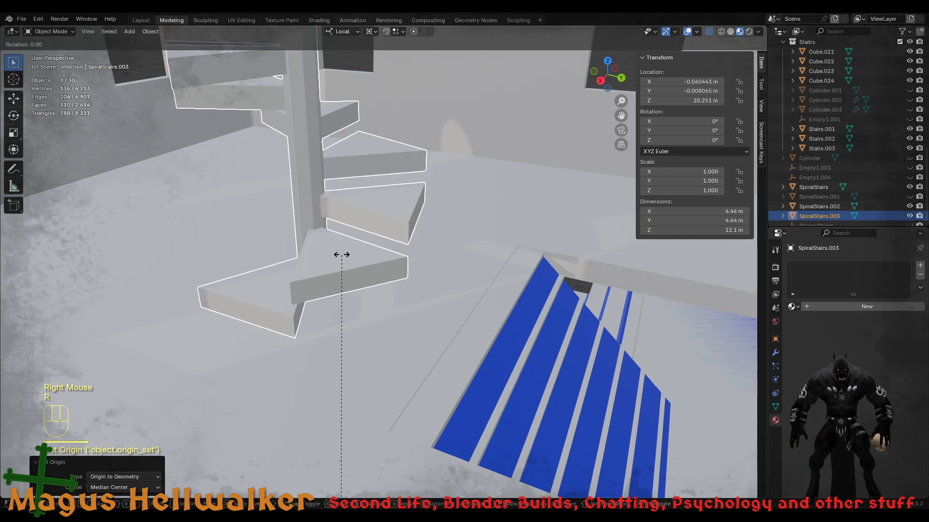
{"action": "key", "text": "z"}
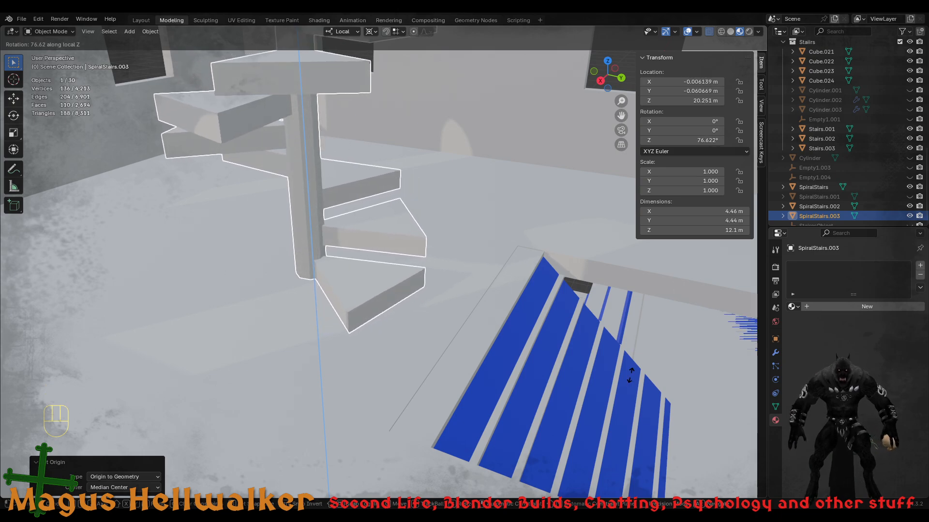
{"action": "left_click", "coordinate": [549, 392]}
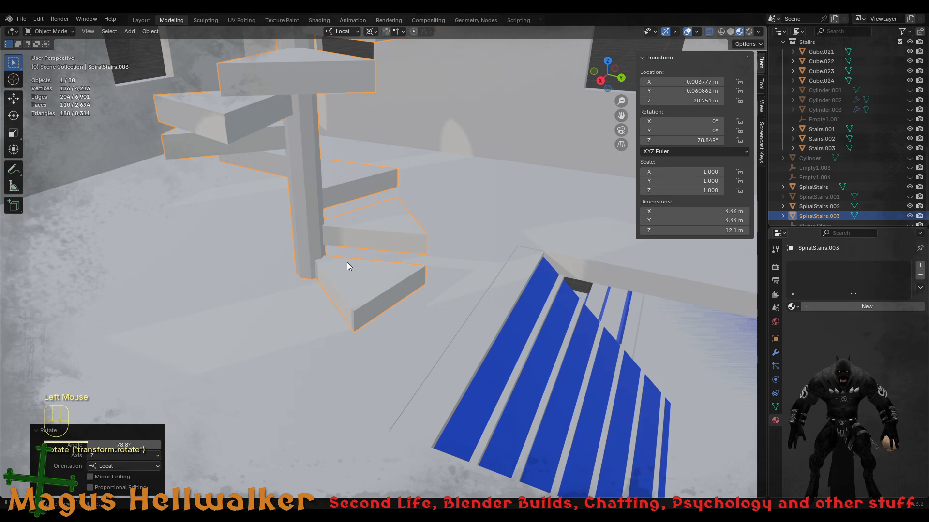
- Increase the staircase copy's Z rotation in one-degree steps to 94.849°
{"action": "left_click", "coordinate": [720, 140]}
{"action": "left_click", "coordinate": [721, 140]}
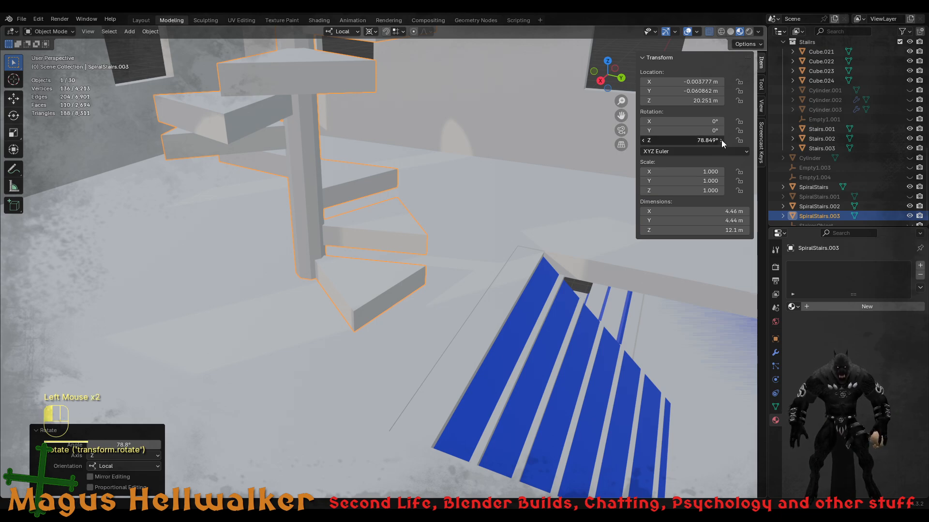
{"action": "left_click", "coordinate": [720, 141]}
{"action": "left_click", "coordinate": [720, 140]}
{"action": "left_click", "coordinate": [721, 140]}
{"action": "left_click", "coordinate": [721, 140]}
{"action": "left_click", "coordinate": [720, 141]}
{"action": "left_click", "coordinate": [720, 140]}
{"action": "left_click", "coordinate": [721, 140]}
{"action": "left_click", "coordinate": [720, 140]}
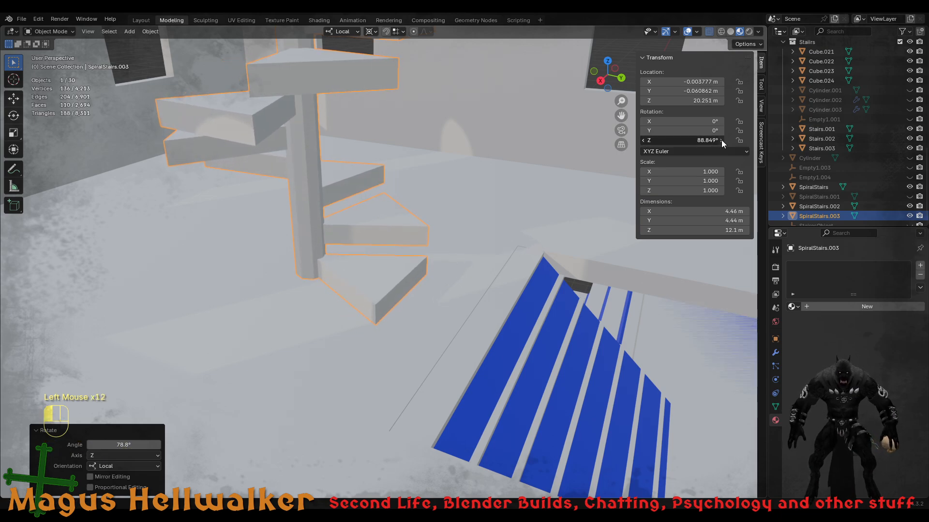
{"action": "left_click", "coordinate": [720, 140]}
{"action": "left_click", "coordinate": [721, 140]}
{"action": "left_click", "coordinate": [720, 141]}
{"action": "left_click", "coordinate": [721, 140]}
{"action": "left_click", "coordinate": [721, 140]}
{"action": "left_click", "coordinate": [721, 140]}
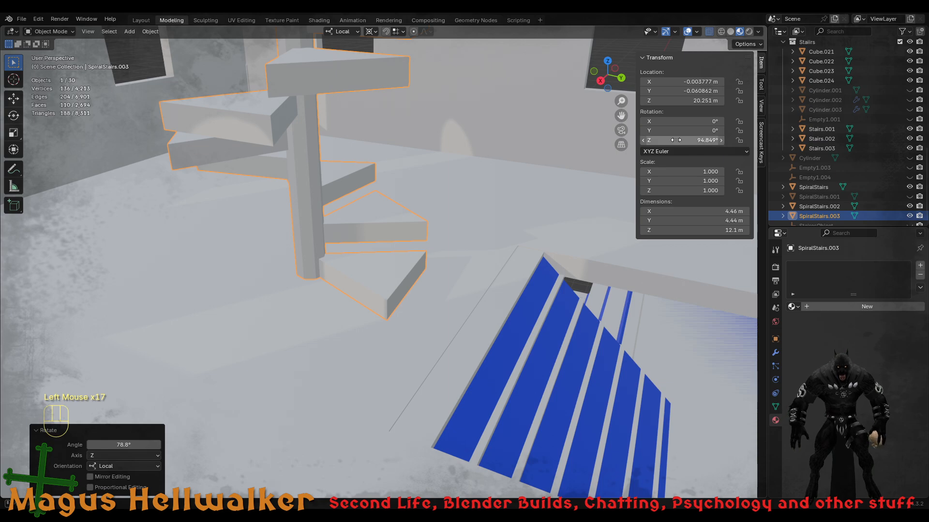
- Decrease the staircase copy's Z rotation in one-degree steps to 91.849°
{"action": "left_click", "coordinate": [643, 140]}
{"action": "left_click", "coordinate": [643, 140]}
{"action": "left_click", "coordinate": [643, 141]}
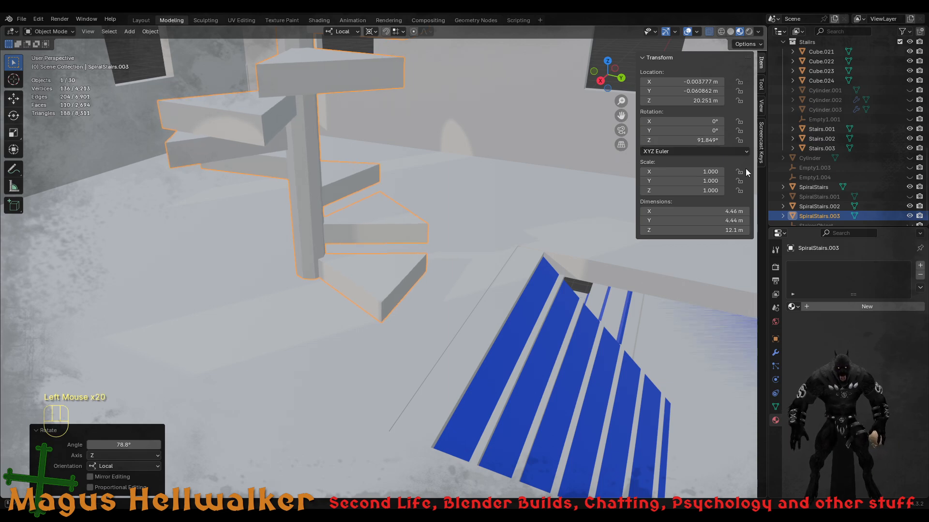
- Switch the viewport to solid shading and turn X-ray off
{"action": "scroll", "coordinate": [396, 248], "scroll_direction": "down", "scroll_amount": 1}
{"action": "scroll", "coordinate": [388, 247], "scroll_direction": "up", "scroll_amount": 1}
{"action": "scroll", "coordinate": [388, 248], "scroll_direction": "down", "scroll_amount": 4}
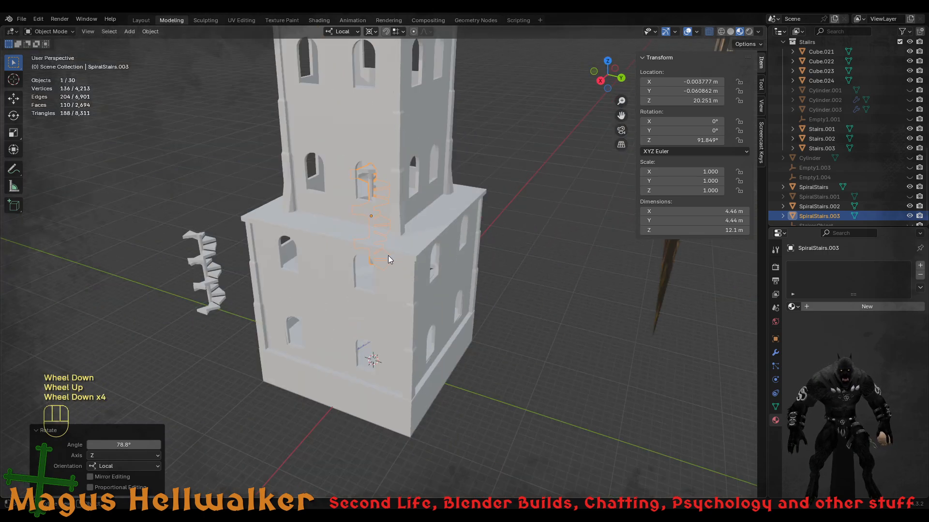
{"action": "middle_click_drag", "start_coordinate": [389, 260], "coordinate": [425, 256]}
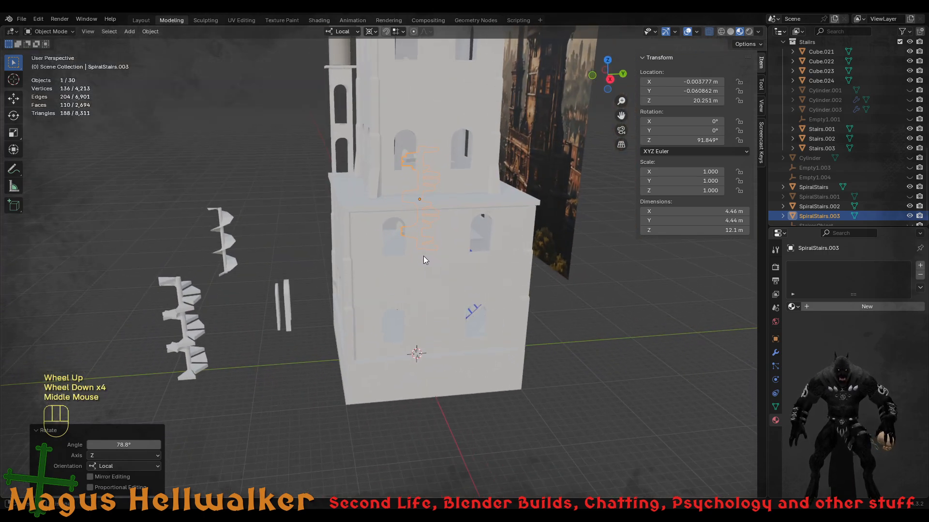
{"action": "middle_click_drag", "start_coordinate": [434, 167], "coordinate": [417, 212], "text": "shift"}
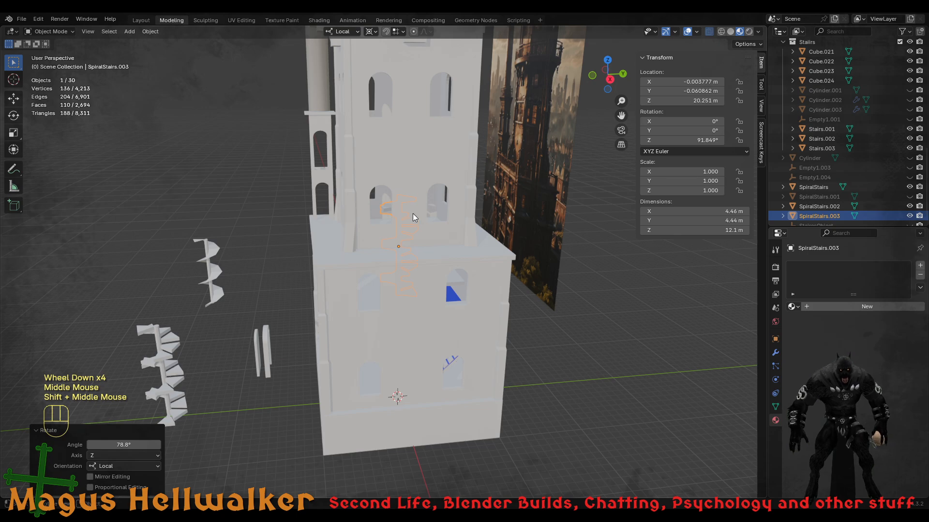
{"action": "left_click", "coordinate": [224, 341]}
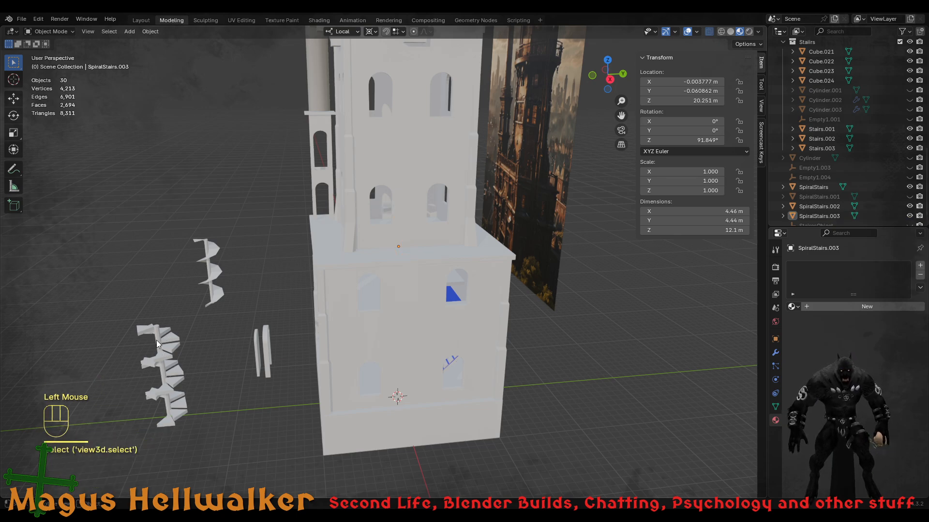
{"action": "left_click", "coordinate": [170, 396]}
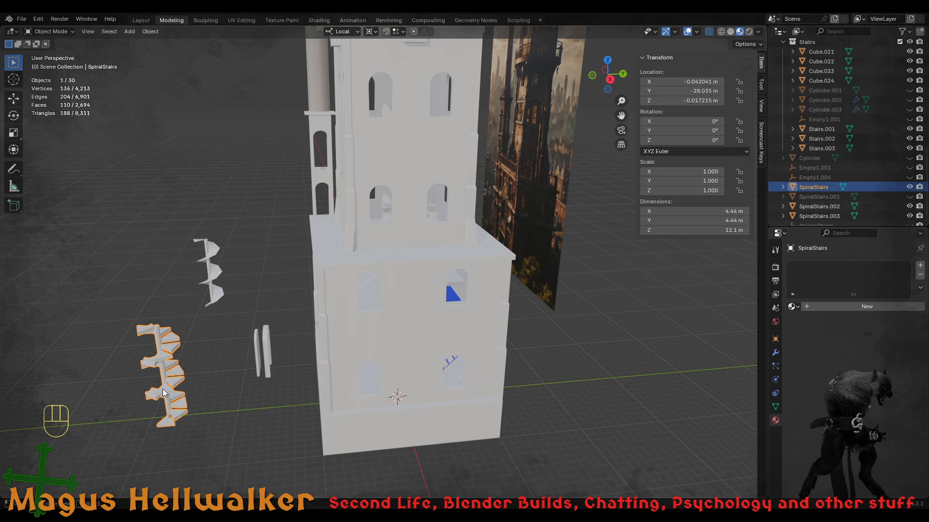
{"action": "scroll", "coordinate": [401, 212], "scroll_direction": "up", "scroll_amount": 3}
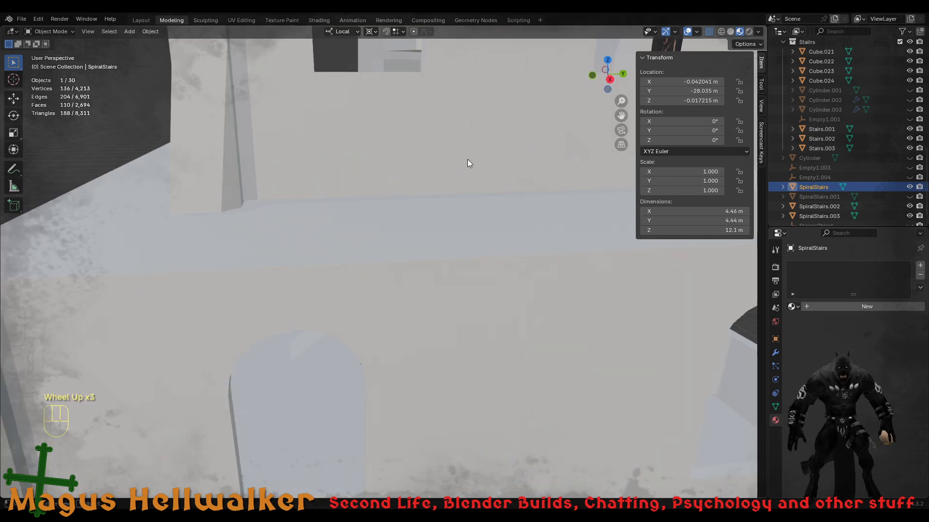
{"action": "middle_click_drag", "start_coordinate": [467, 158], "coordinate": [449, 174]}
{"action": "scroll", "coordinate": [404, 218], "scroll_direction": "up", "scroll_amount": 3}
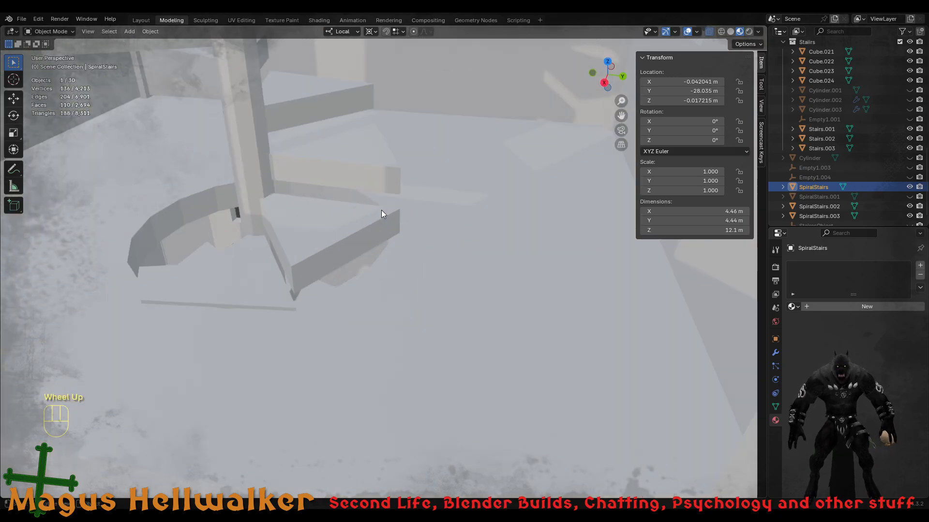
{"action": "middle_click_drag", "start_coordinate": [351, 182], "coordinate": [364, 233], "text": "shift"}
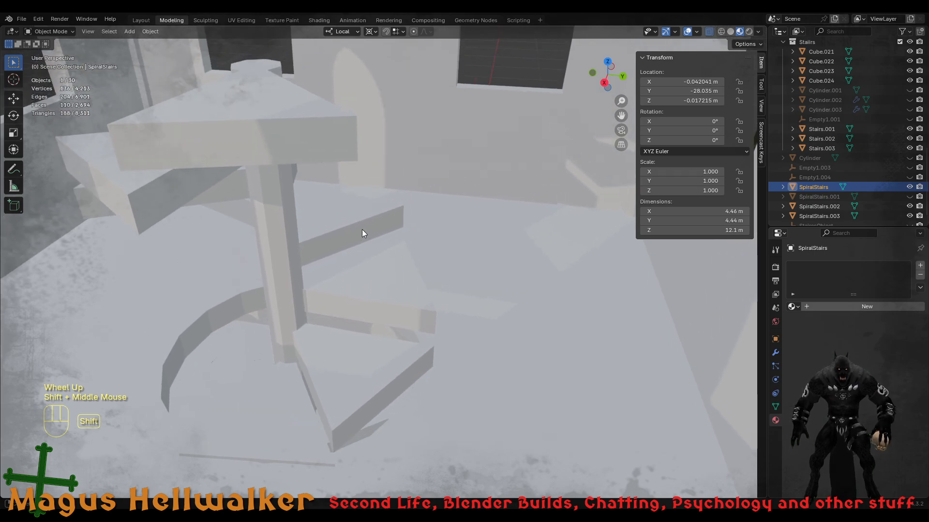
{"action": "left_click", "coordinate": [730, 31]}
{"action": "key", "text": "alt+z"}
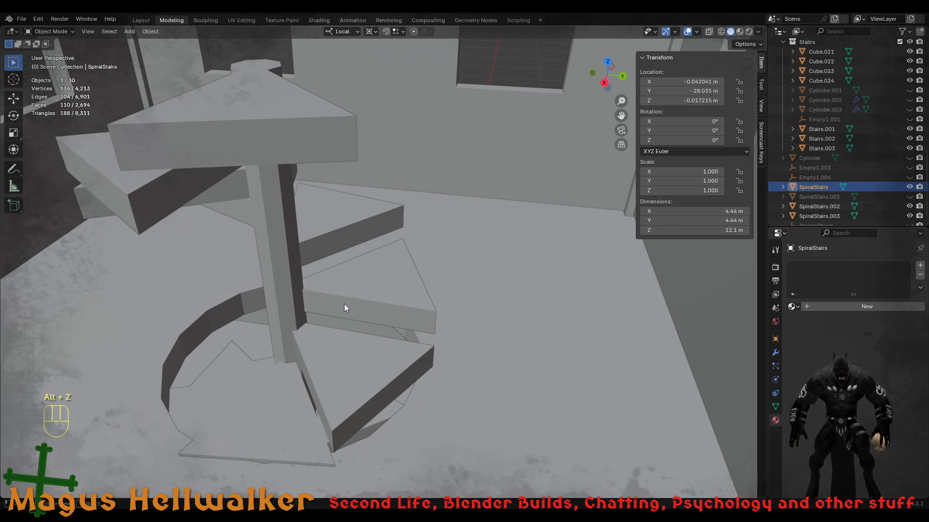
- Duplicate the staircase inside the tower and raise the duplicate about 10.67 m along its local Z axis
{"action": "middle_click_drag", "start_coordinate": [344, 304], "coordinate": [360, 268]}
{"action": "left_click", "coordinate": [299, 272]}
{"action": "scroll", "coordinate": [309, 295], "scroll_direction": "down", "scroll_amount": 4}
{"action": "scroll", "coordinate": [311, 299], "scroll_direction": "down", "scroll_amount": 1}
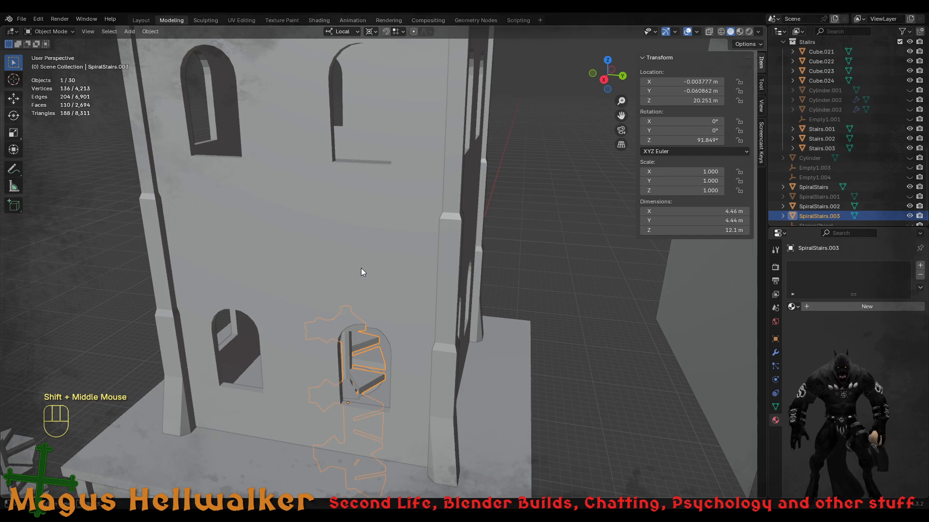
{"action": "key", "text": "shift+d"}
{"action": "key", "text": "z"}
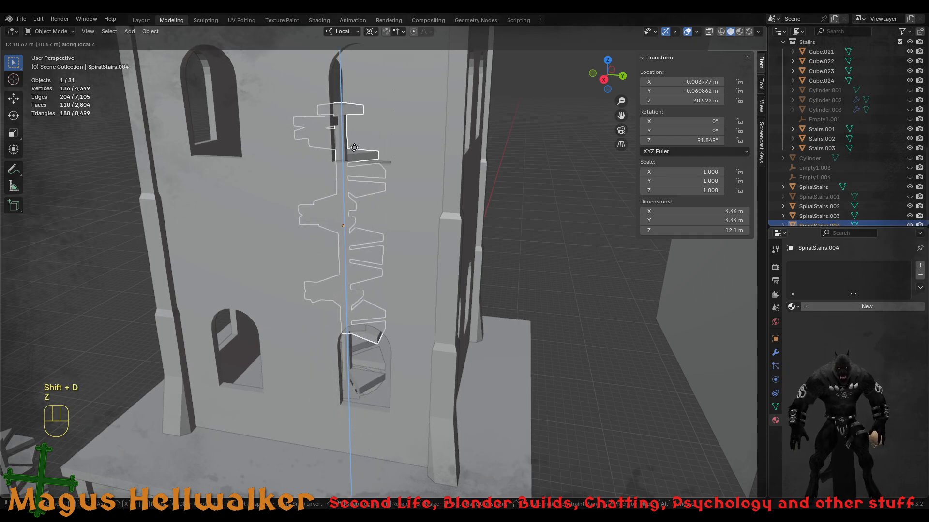
{"action": "left_click", "coordinate": [354, 147]}
- Raise the new staircase section about 1.46 m along local Z so it continues from the top step of the section below
{"action": "scroll", "coordinate": [355, 171], "scroll_direction": "down", "scroll_amount": 2}
{"action": "scroll", "coordinate": [352, 182], "scroll_direction": "down", "scroll_amount": 1}
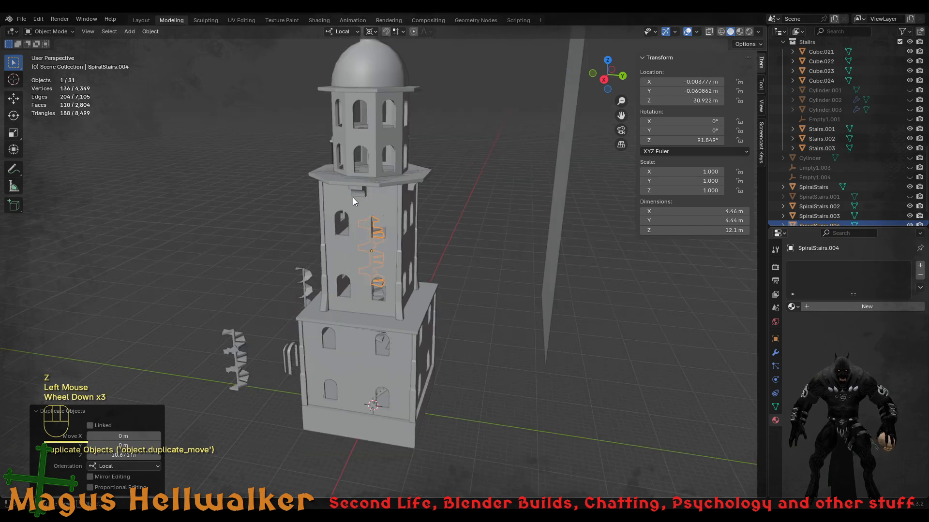
{"action": "scroll", "coordinate": [370, 278], "scroll_direction": "up", "scroll_amount": 3}
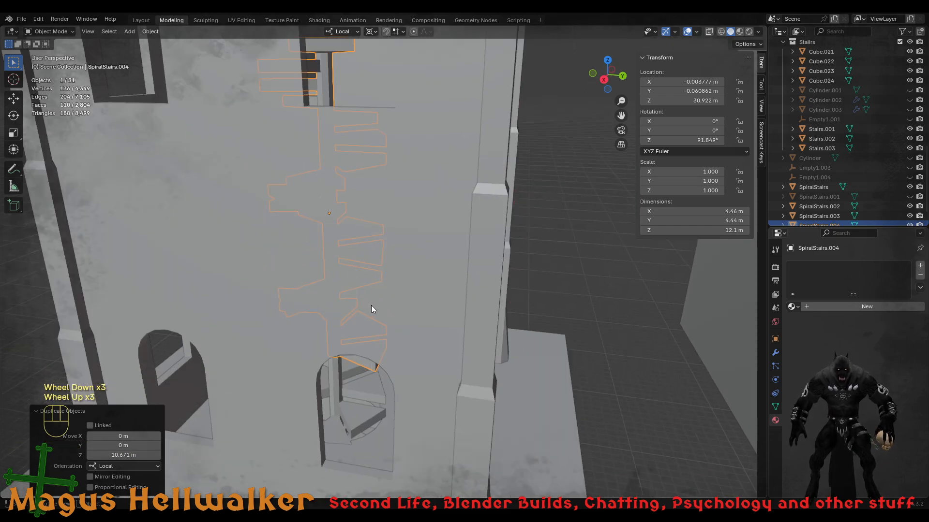
{"action": "scroll", "coordinate": [367, 308], "scroll_direction": "up", "scroll_amount": 2}
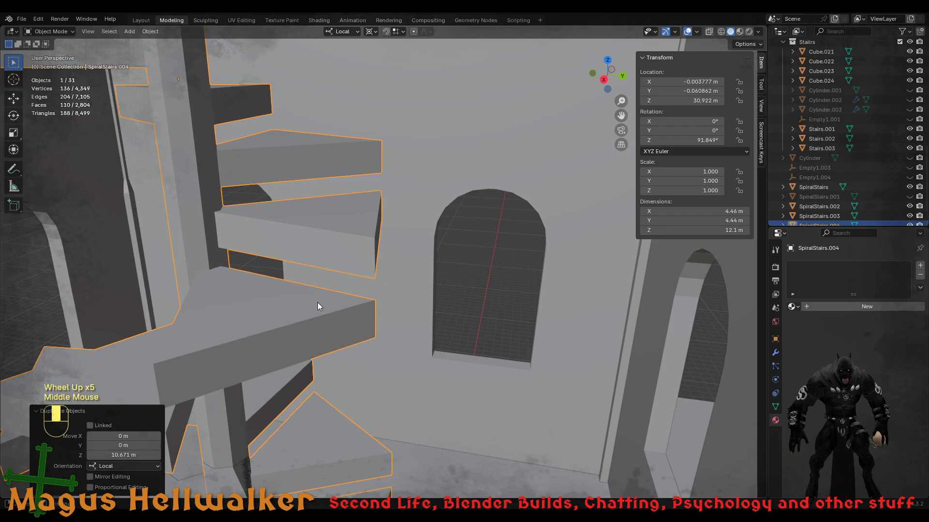
{"action": "middle_click_drag", "start_coordinate": [317, 303], "coordinate": [318, 288]}
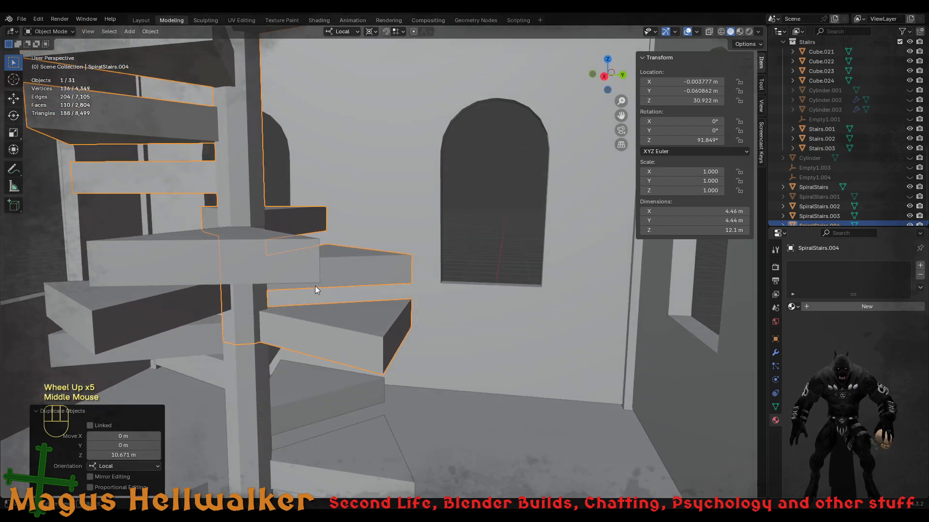
{"action": "key", "text": "g"}
{"action": "key", "text": "z"}
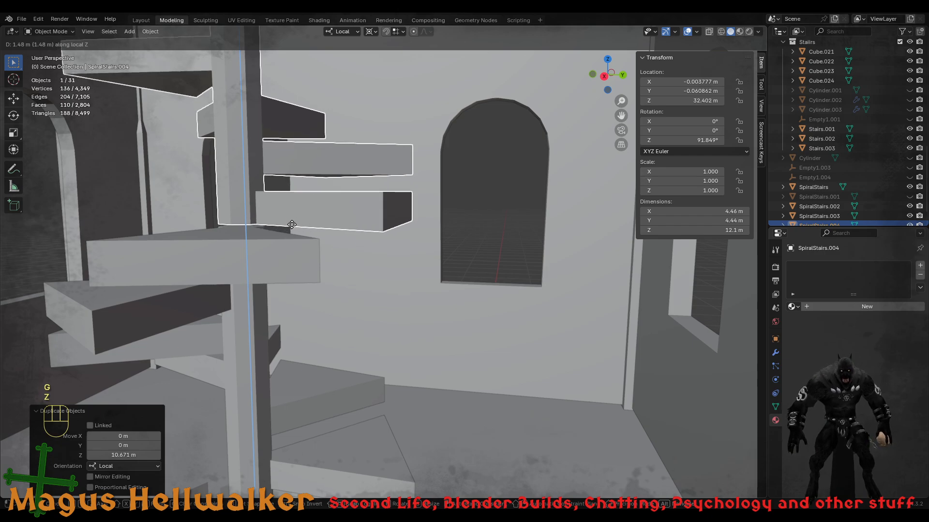
{"action": "left_click", "coordinate": [291, 224]}
- Duplicate the upper staircase section and raise this third section about 10.47 m along its local Z axis
{"action": "middle_click_drag", "start_coordinate": [298, 239], "coordinate": [298, 246]}
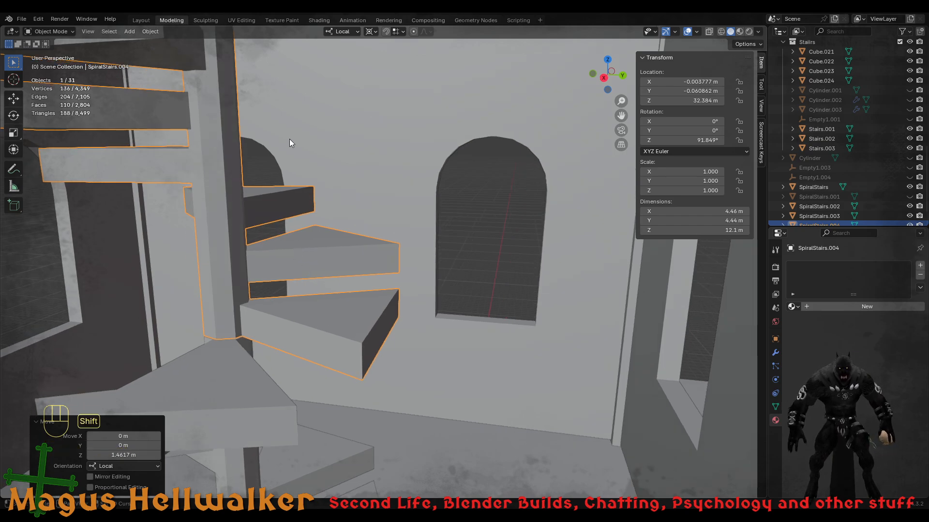
{"action": "middle_click_drag", "start_coordinate": [289, 138], "coordinate": [356, 280], "text": "shift"}
{"action": "scroll", "coordinate": [374, 306], "scroll_direction": "down", "scroll_amount": 1}
{"action": "scroll", "coordinate": [375, 305], "scroll_direction": "down", "scroll_amount": 2}
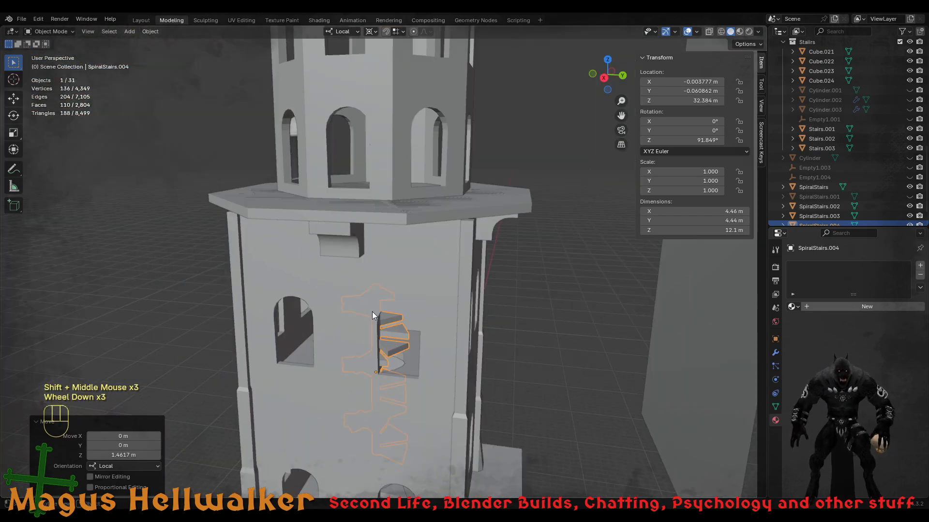
{"action": "key", "text": "shift+d"}
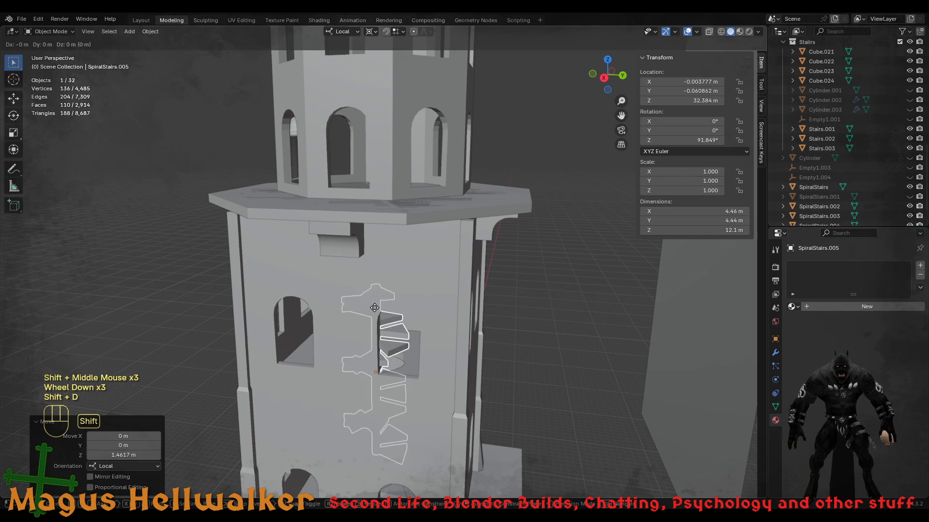
{"action": "key", "text": "z"}
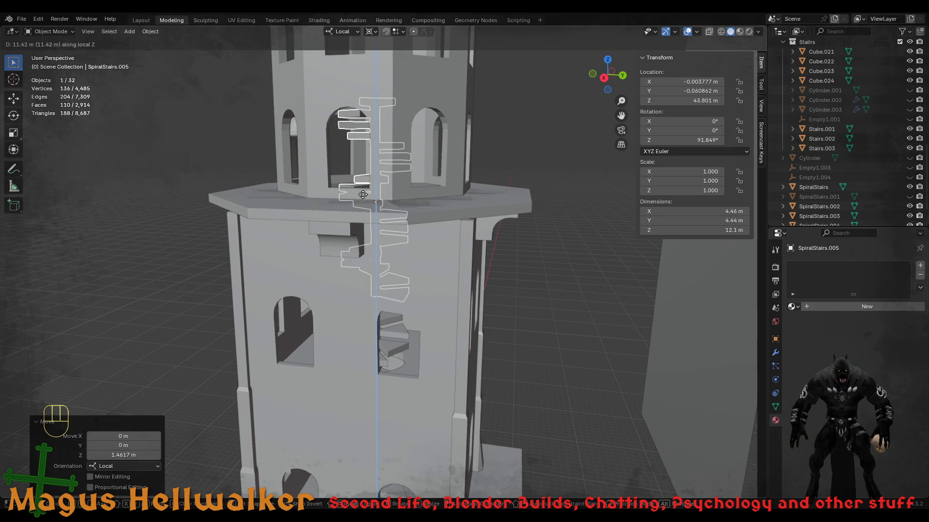
{"action": "left_click", "coordinate": [365, 271]}
- Raise the third staircase section about 1.69 m along local Z to sit on the top step of the second section
{"action": "middle_click_drag", "start_coordinate": [364, 272], "coordinate": [325, 286]}
{"action": "scroll", "coordinate": [345, 283], "scroll_direction": "up", "scroll_amount": 2}
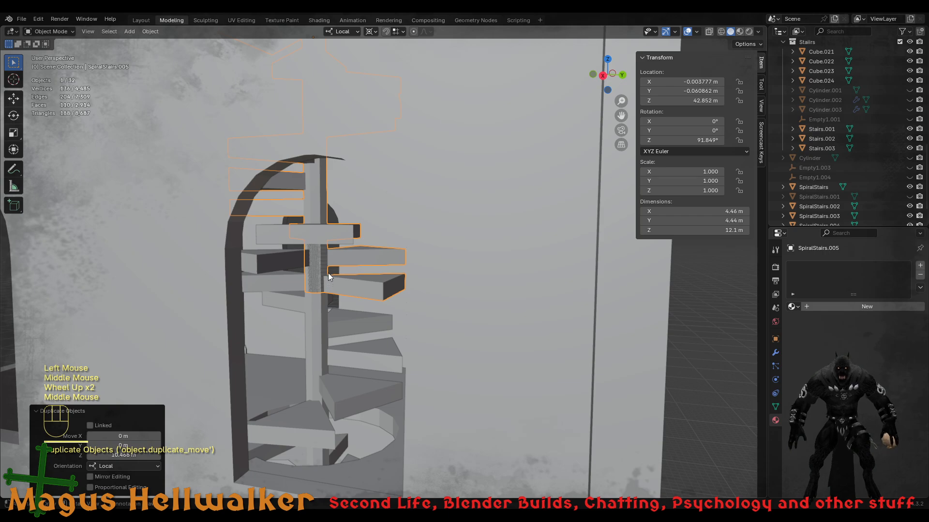
{"action": "scroll", "coordinate": [328, 272], "scroll_direction": "up", "scroll_amount": 1}
{"action": "scroll", "coordinate": [327, 271], "scroll_direction": "down", "scroll_amount": 1}
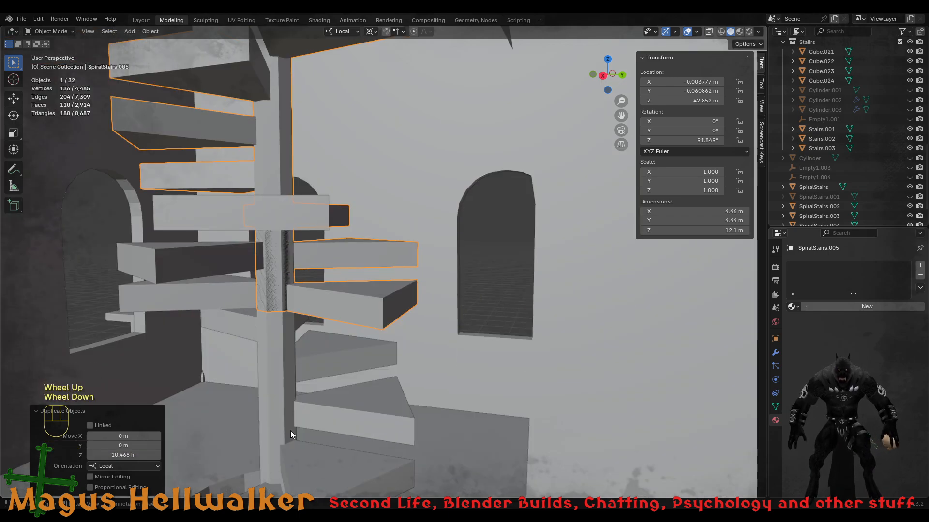
{"action": "scroll", "coordinate": [282, 455], "scroll_direction": "down", "scroll_amount": 2}
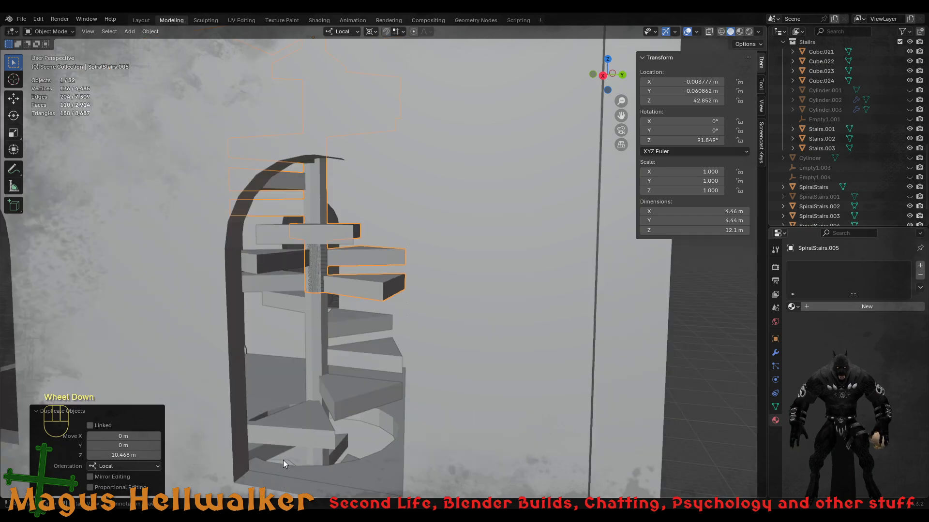
{"action": "middle_click_drag", "start_coordinate": [300, 444], "coordinate": [301, 439]}
{"action": "scroll", "coordinate": [301, 439], "scroll_direction": "up", "scroll_amount": 2}
{"action": "middle_click_drag", "start_coordinate": [317, 391], "coordinate": [316, 325]}
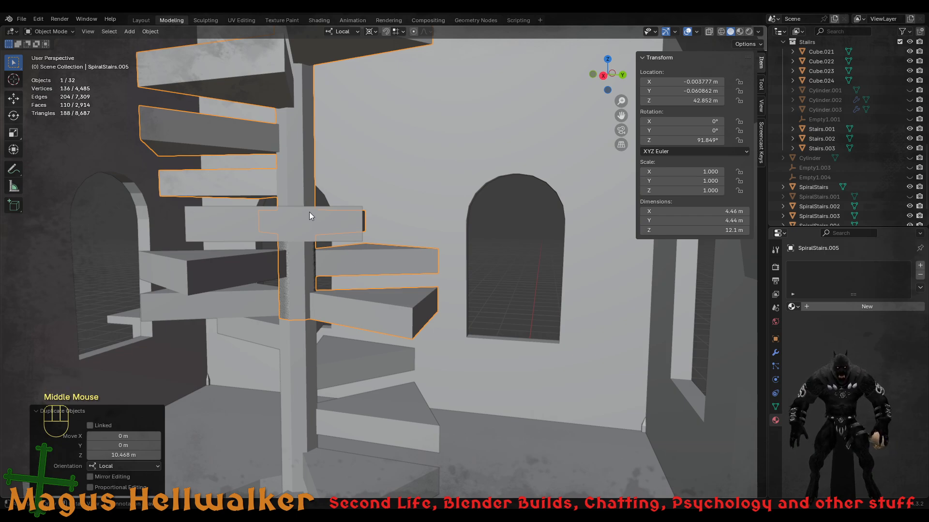
{"action": "key", "text": "g"}
{"action": "key", "text": "z"}
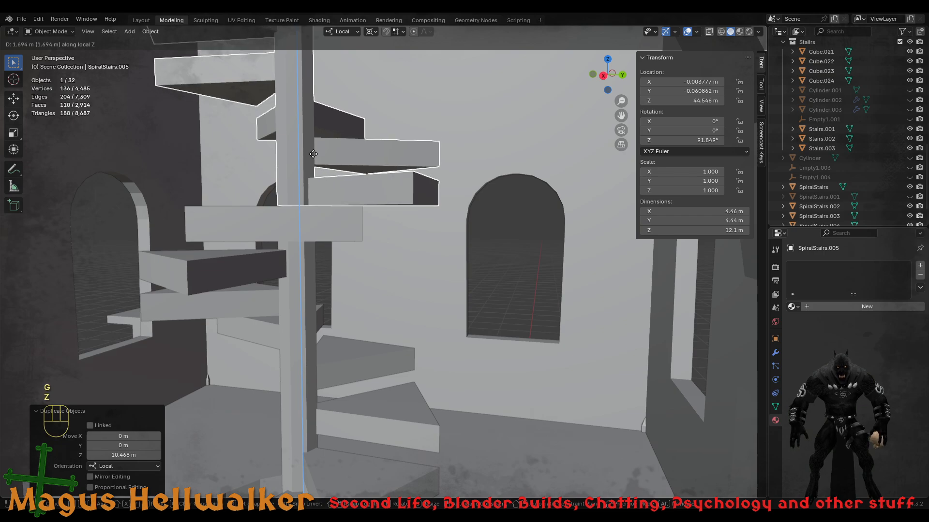
{"action": "left_click", "coordinate": [313, 154]}
- Examine how the third staircase section meets the round opening in the upper floor and how the stack runs through the tower
{"action": "middle_click_drag", "start_coordinate": [311, 178], "coordinate": [309, 184]}
{"action": "scroll", "coordinate": [309, 187], "scroll_direction": "down", "scroll_amount": 2}
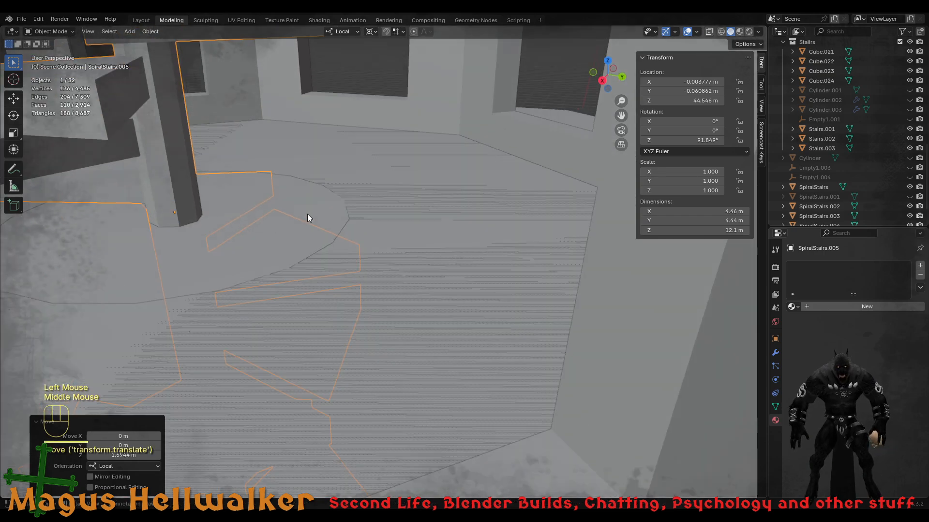
{"action": "scroll", "coordinate": [315, 245], "scroll_direction": "down", "scroll_amount": 1}
{"action": "scroll", "coordinate": [378, 232], "scroll_direction": "up", "scroll_amount": 1}
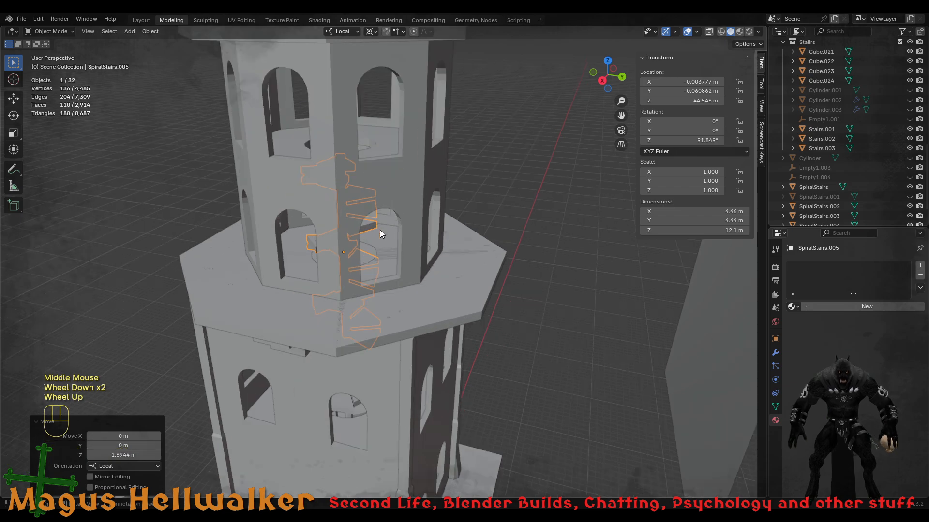
{"action": "middle_click_drag", "start_coordinate": [372, 230], "coordinate": [311, 286], "text": "shift"}
{"action": "scroll", "coordinate": [246, 277], "scroll_direction": "up", "scroll_amount": 1}
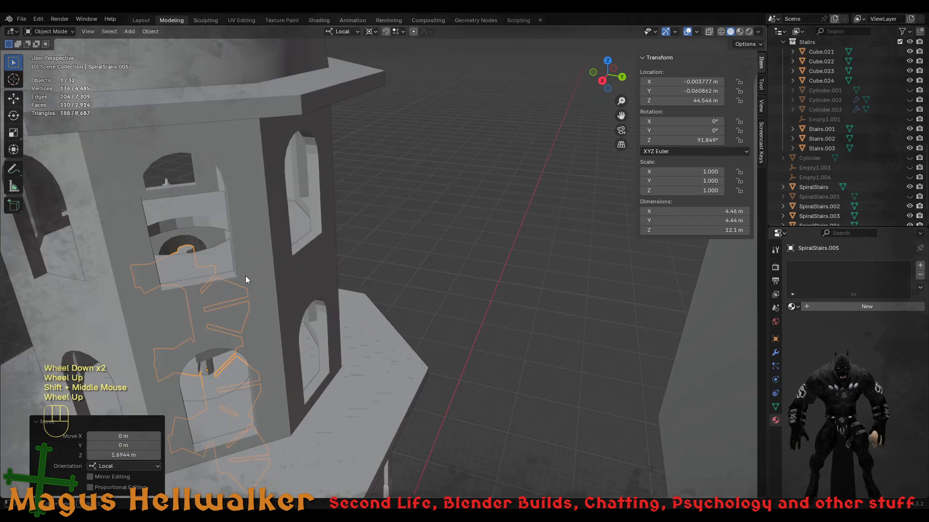
{"action": "scroll", "coordinate": [198, 261], "scroll_direction": "up", "scroll_amount": 1}
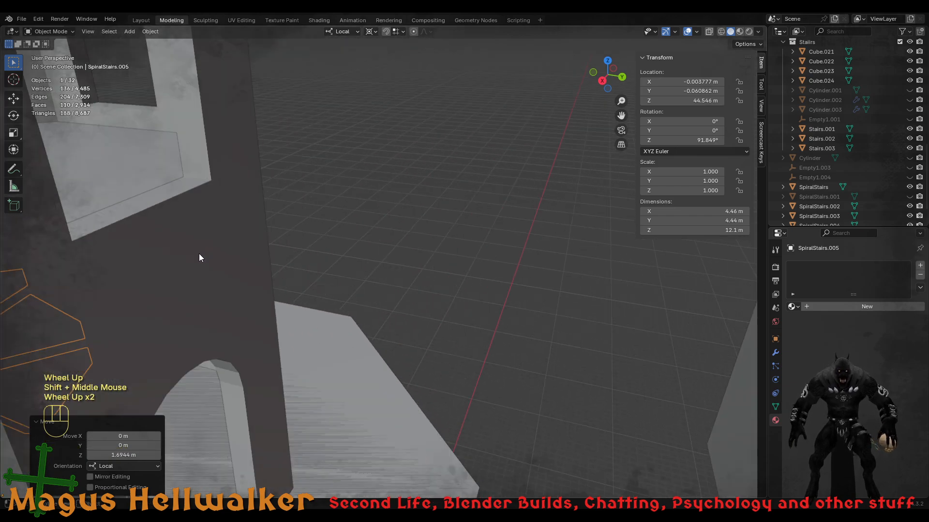
{"action": "middle_click_drag", "start_coordinate": [199, 257], "coordinate": [214, 273]}
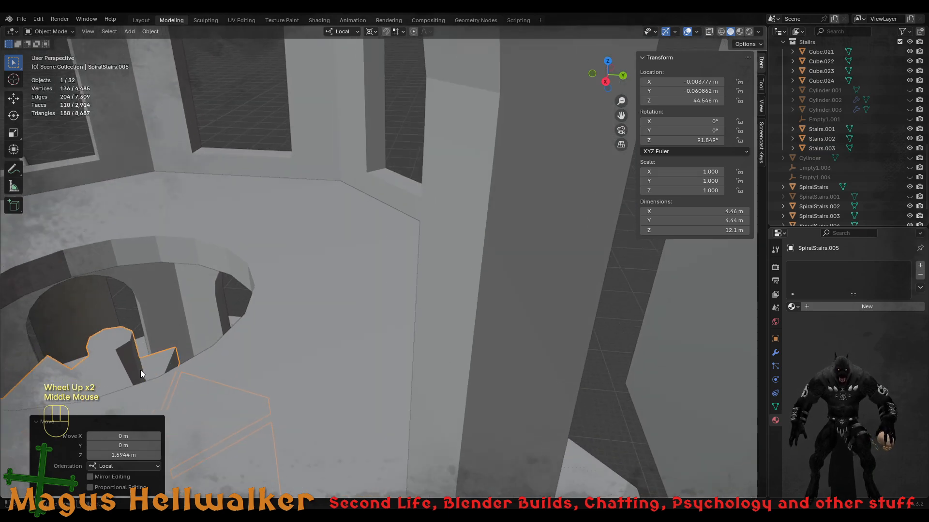
{"action": "scroll", "coordinate": [136, 375], "scroll_direction": "up", "scroll_amount": 1}
{"action": "middle_click_drag", "start_coordinate": [161, 387], "coordinate": [295, 341], "text": "shift"}
{"action": "scroll", "coordinate": [294, 348], "scroll_direction": "up", "scroll_amount": 2}
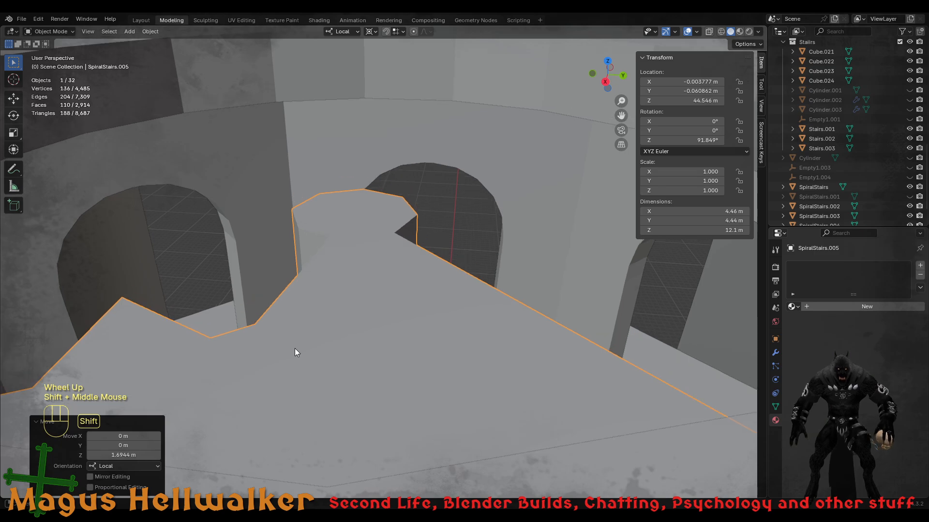
{"action": "scroll", "coordinate": [290, 351], "scroll_direction": "up", "scroll_amount": 3}
{"action": "scroll", "coordinate": [284, 354], "scroll_direction": "down", "scroll_amount": 4}
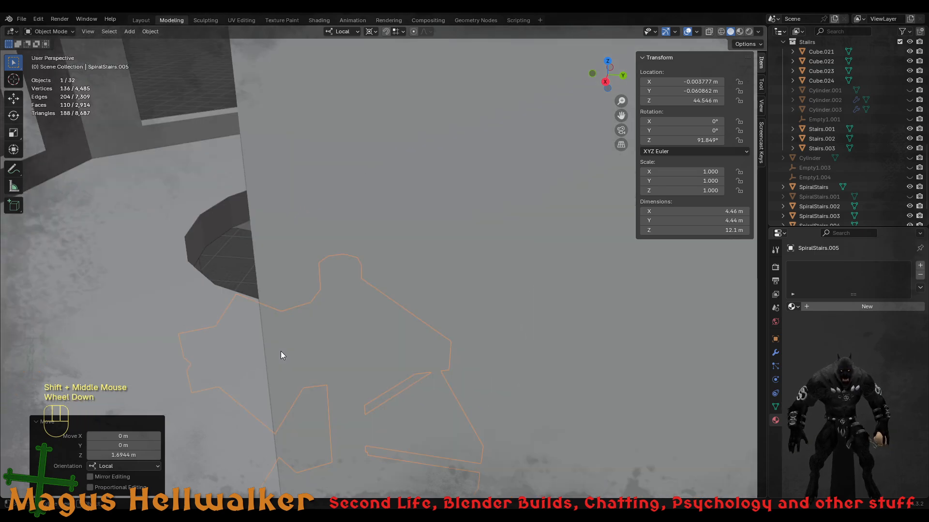
{"action": "scroll", "coordinate": [286, 350], "scroll_direction": "down", "scroll_amount": 2}
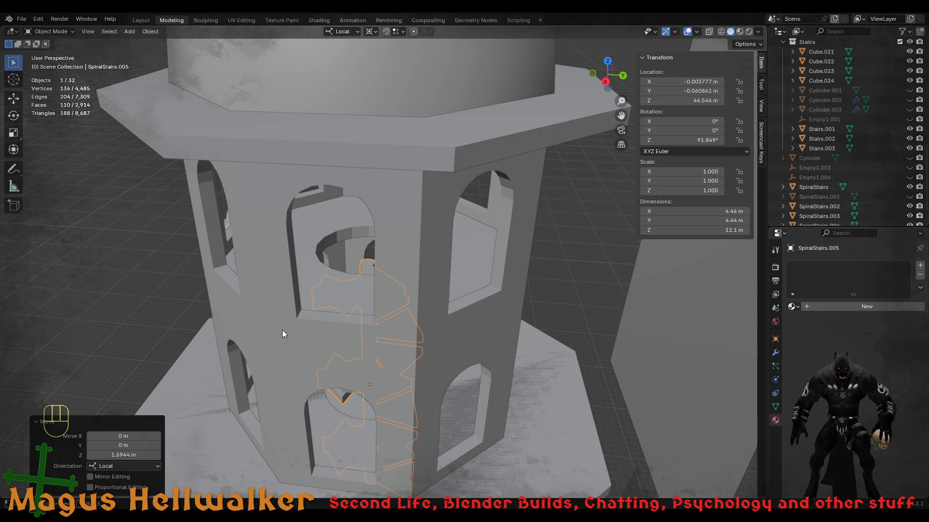
{"action": "scroll", "coordinate": [368, 378], "scroll_direction": "down", "scroll_amount": 2}
{"action": "middle_click_drag", "start_coordinate": [394, 418], "coordinate": [448, 391]}
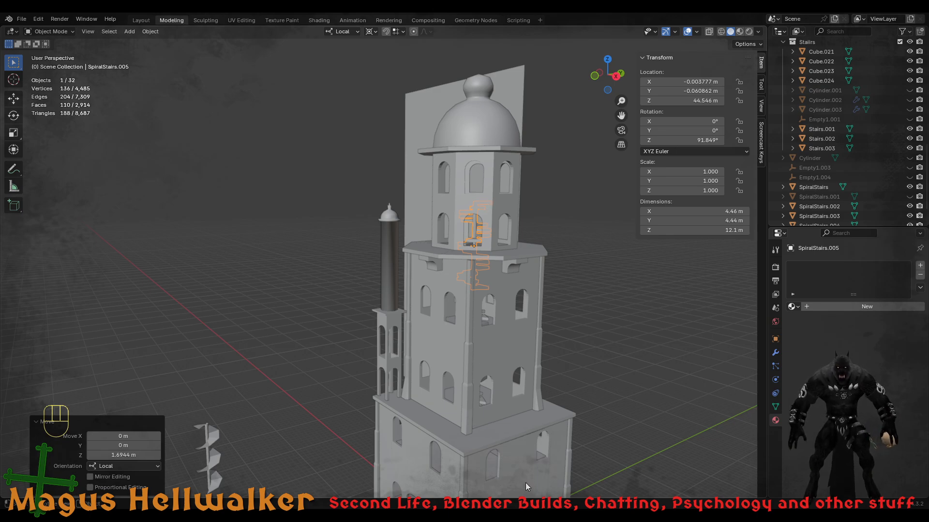
{"action": "middle_click_drag", "start_coordinate": [507, 433], "coordinate": [515, 313], "text": "shift"}
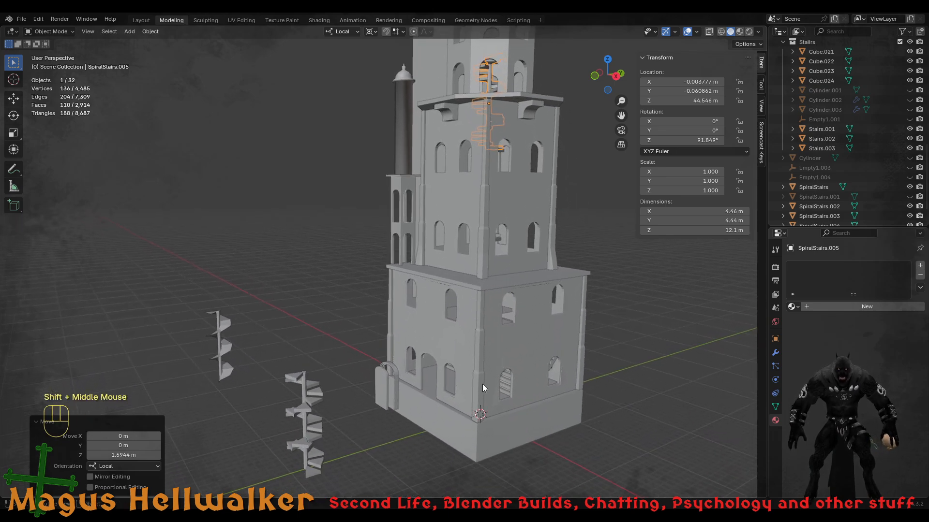
{"action": "middle_click_drag", "start_coordinate": [483, 384], "coordinate": [472, 386]}
{"action": "middle_click_drag", "start_coordinate": [532, 252], "coordinate": [530, 356], "text": "shift"}
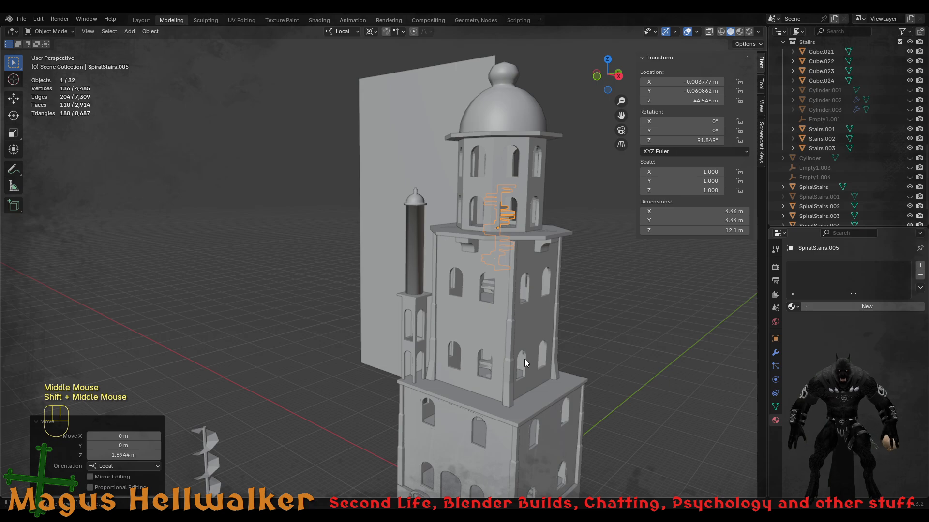
{"action": "middle_click_drag", "start_coordinate": [479, 331], "coordinate": [498, 281]}
- Join the three stacked staircase sections inside the tower into one object and deselect it
{"action": "left_click", "coordinate": [492, 336], "text": "shift"}
{"action": "left_click", "coordinate": [494, 360], "text": "shift"}
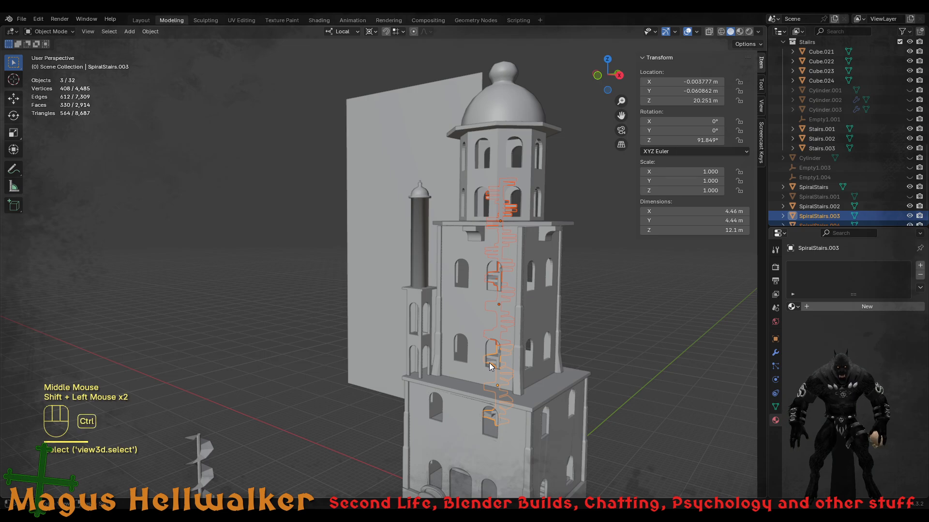
{"action": "key", "text": "ctrl+j"}
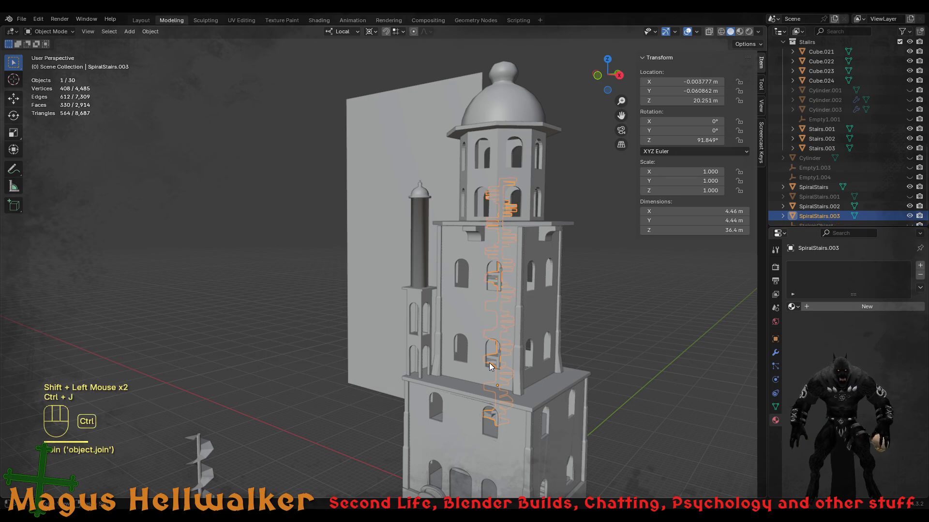
{"action": "left_click", "coordinate": [628, 353]}
{"action": "middle_click_drag", "start_coordinate": [453, 420], "coordinate": [442, 369]}
{"action": "scroll", "coordinate": [481, 405], "scroll_direction": "down", "scroll_amount": 3}
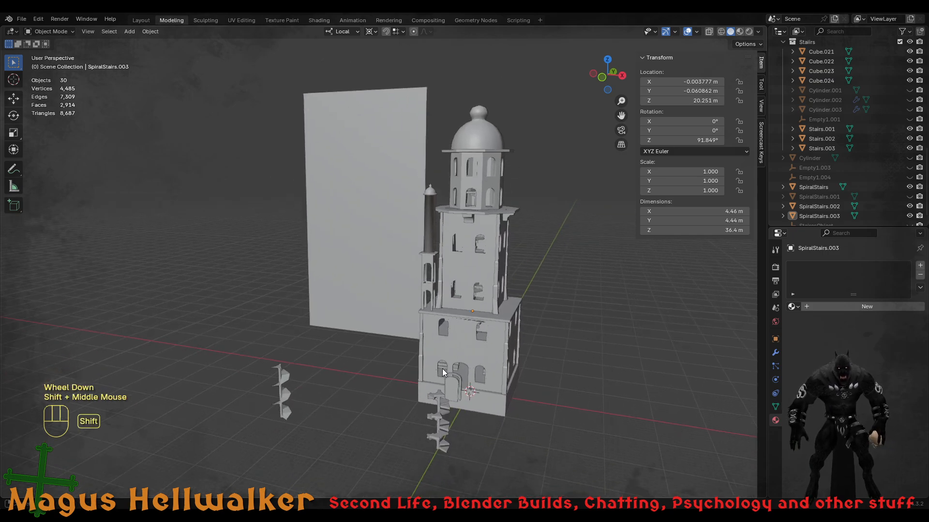
- Move the spiral staircase in front of the tower about -39.4 m along its local X axis, beside the other loose staircase
{"action": "left_click", "coordinate": [441, 437]}
{"action": "key", "text": "g"}
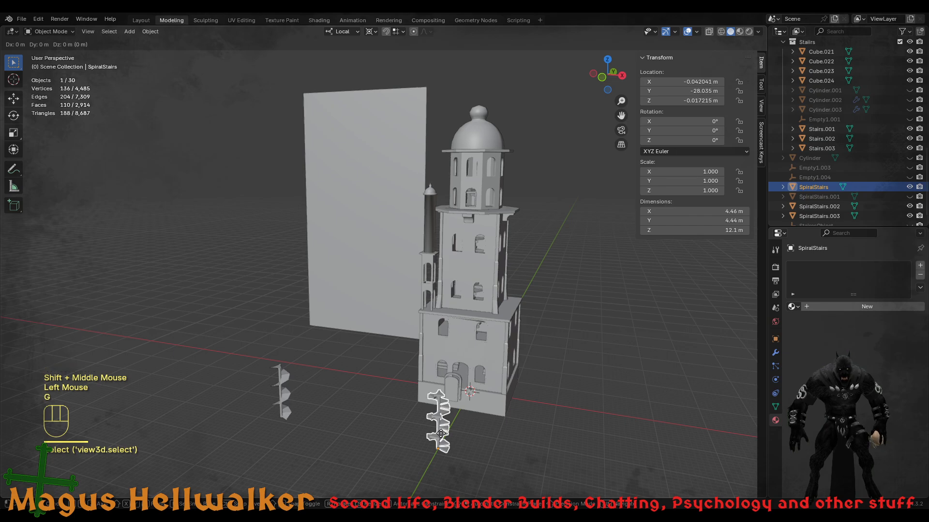
{"action": "key", "text": "x"}
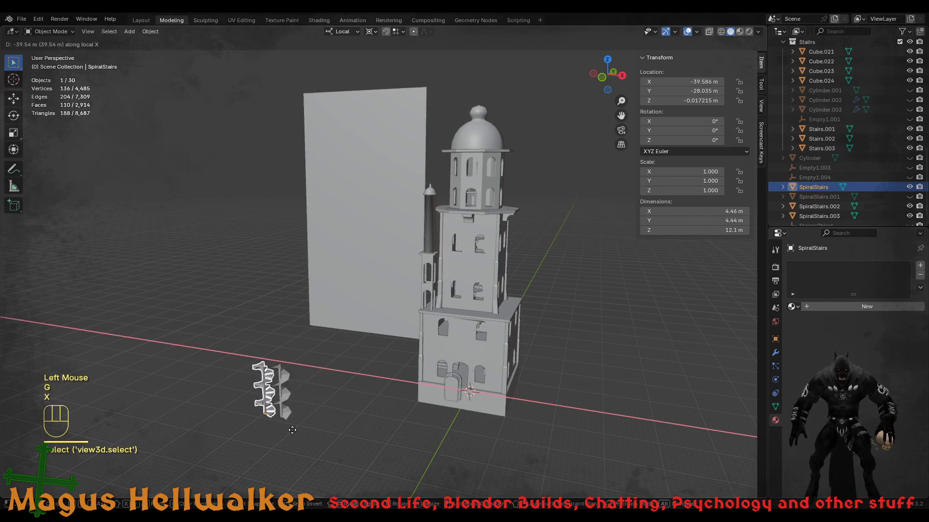
{"action": "left_click", "coordinate": [293, 428]}
{"action": "scroll", "coordinate": [449, 404], "scroll_direction": "up", "scroll_amount": 3}
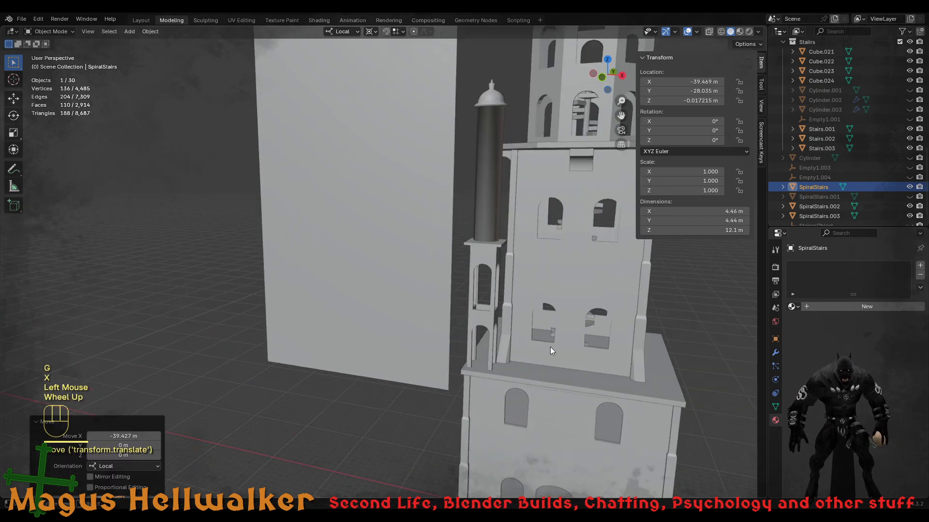
{"action": "middle_click_drag", "start_coordinate": [550, 350], "coordinate": [549, 304], "text": "shift"}
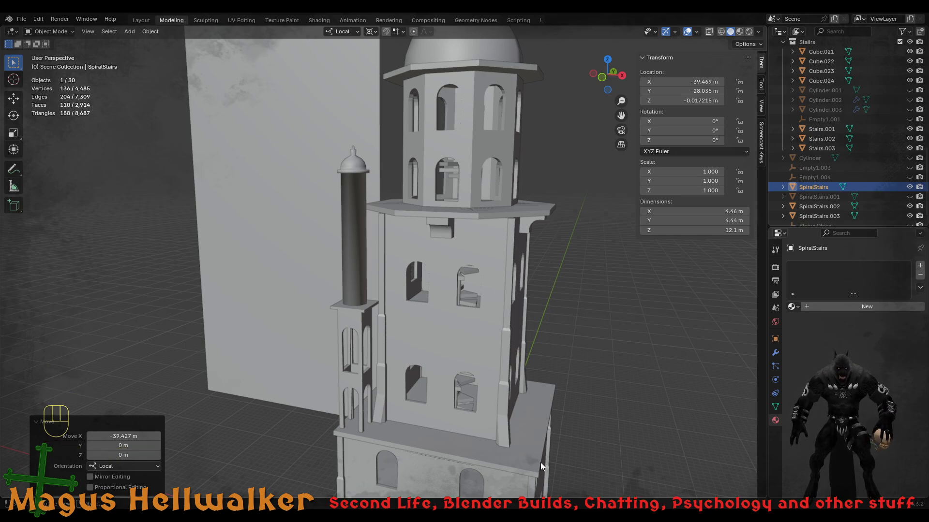
{"action": "left_click", "coordinate": [535, 447]}
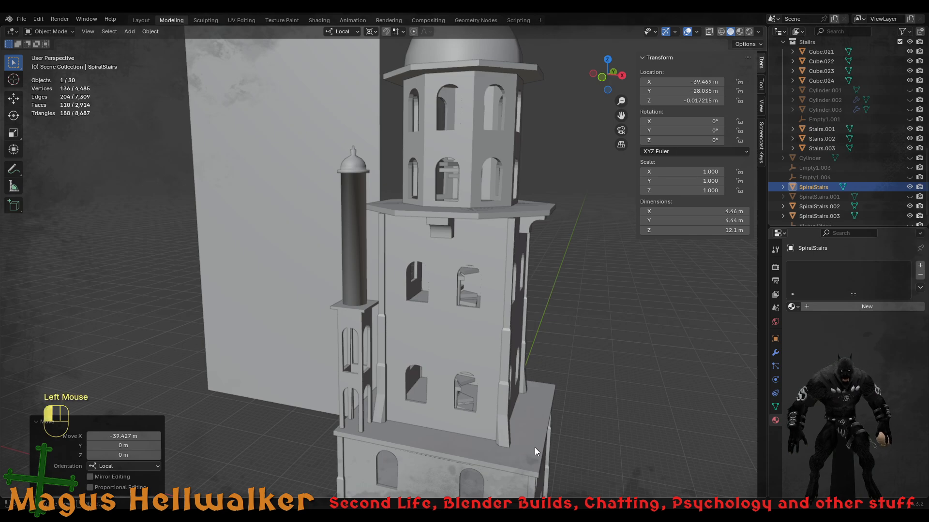
{"action": "left_click", "coordinate": [477, 213]}
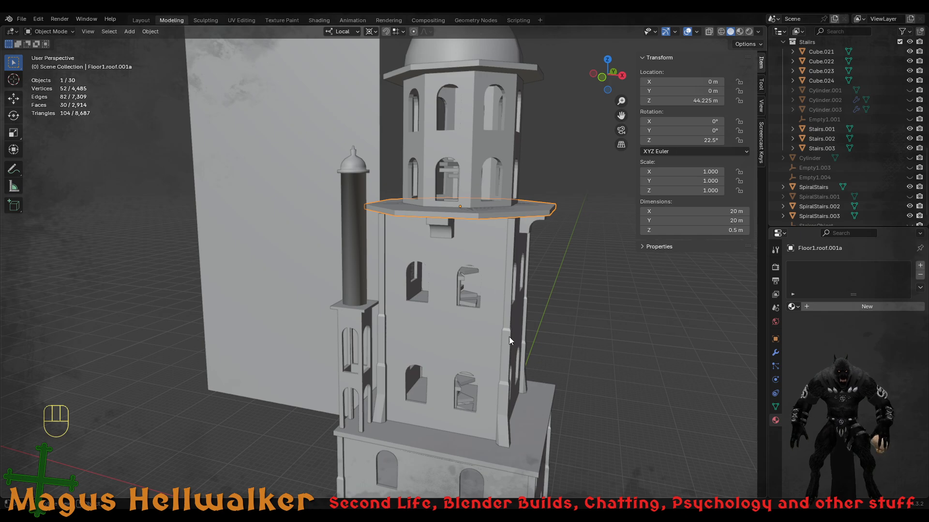
{"action": "middle_click_drag", "start_coordinate": [459, 205], "coordinate": [451, 354], "text": "shift"}
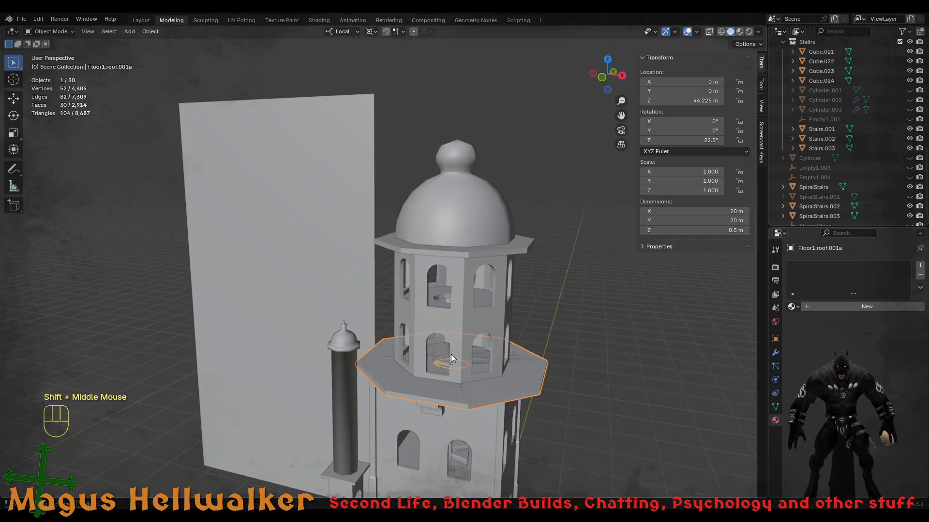
{"action": "scroll", "coordinate": [444, 399], "scroll_direction": "up", "scroll_amount": 1}
{"action": "left_click", "coordinate": [494, 441]}
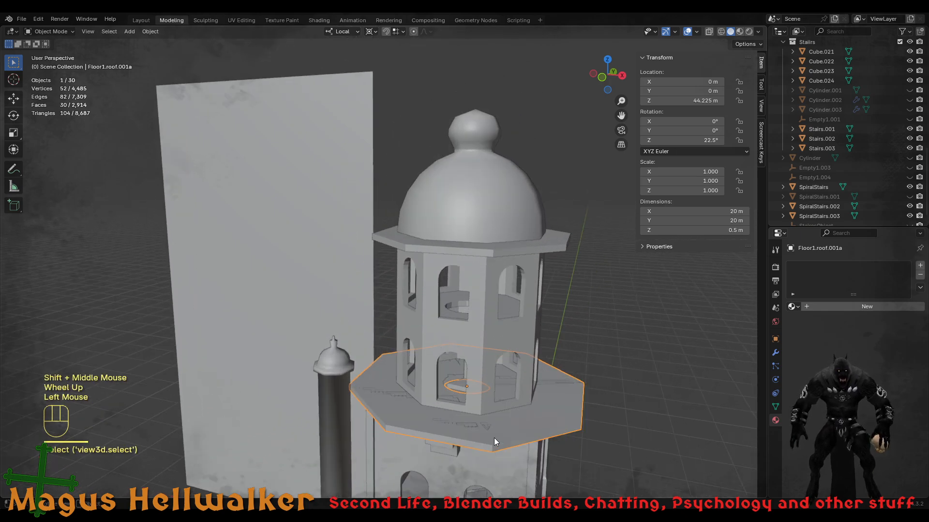
{"action": "mouse_move", "coordinate": [496, 435]}
{"action": "middle_mouse_down"}
{"action": "mouse_move", "coordinate": [479, 399]}
{"action": "mouse_move", "coordinate": [483, 428]}
{"action": "middle_mouse_up"}
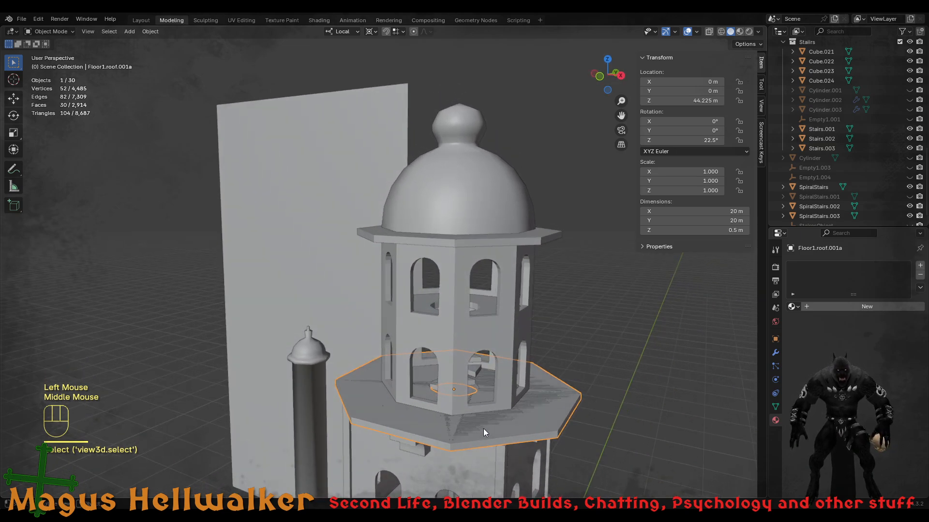
{"action": "key", "text": "g"}
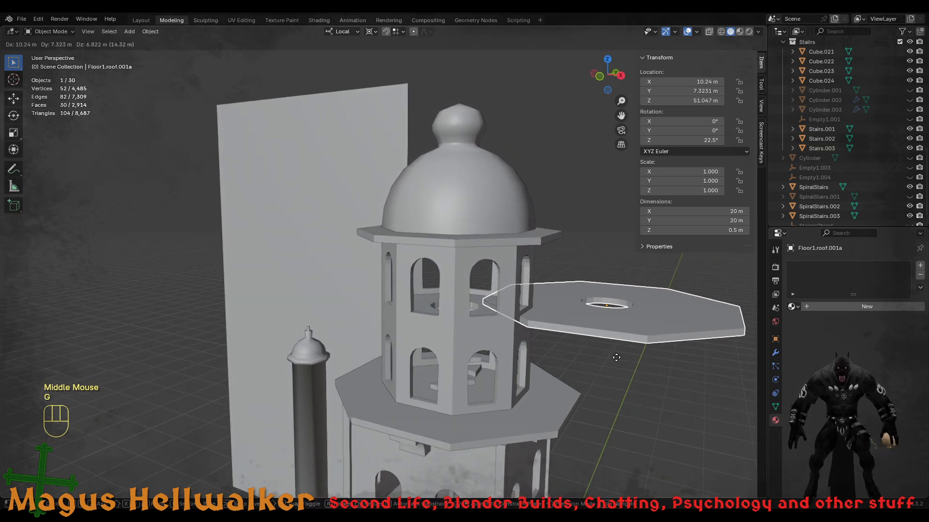
{"action": "right_click", "coordinate": [567, 373]}
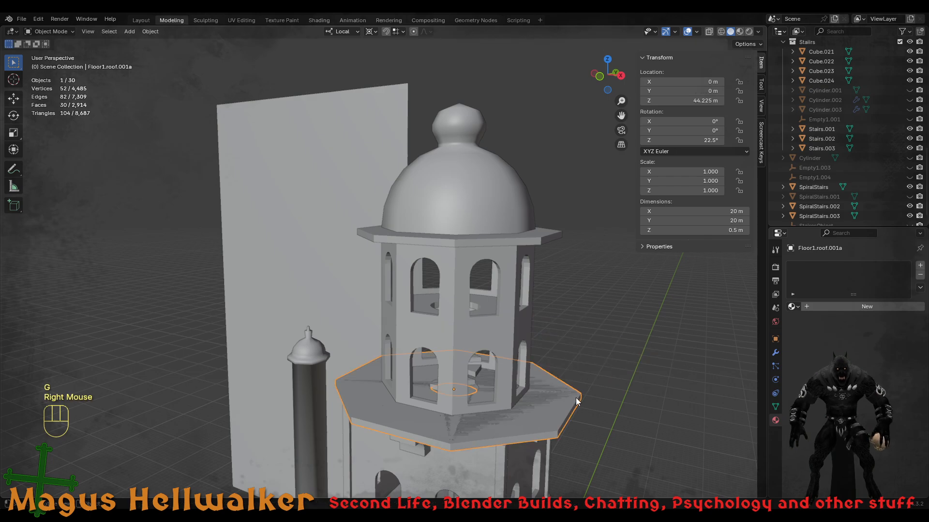
- Hide the duplicate octagonal roof slab Floor1.roof.001a.001 that overlaps the slab below the upper tower
{"action": "middle_click_drag", "start_coordinate": [472, 401], "coordinate": [444, 405]}
{"action": "scroll", "coordinate": [411, 416], "scroll_direction": "up", "scroll_amount": 3}
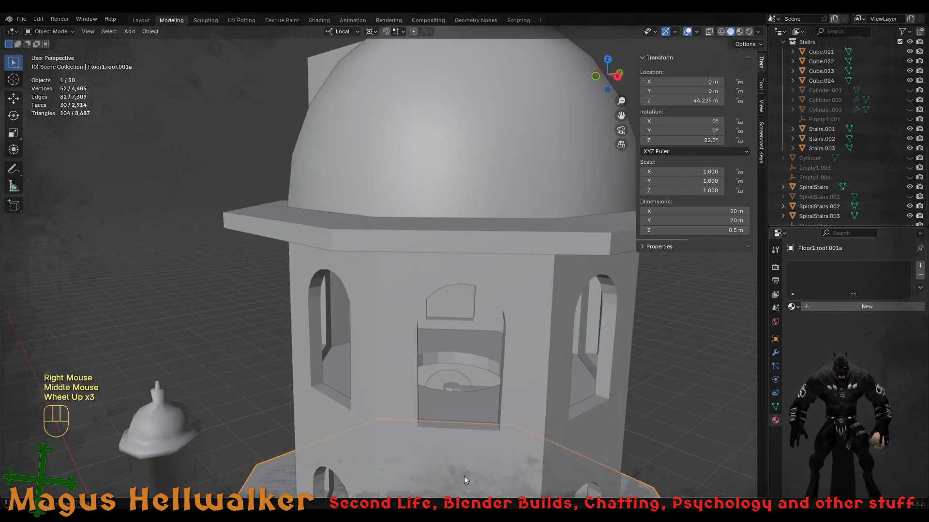
{"action": "middle_click_drag", "start_coordinate": [463, 476], "coordinate": [463, 358], "text": "shift"}
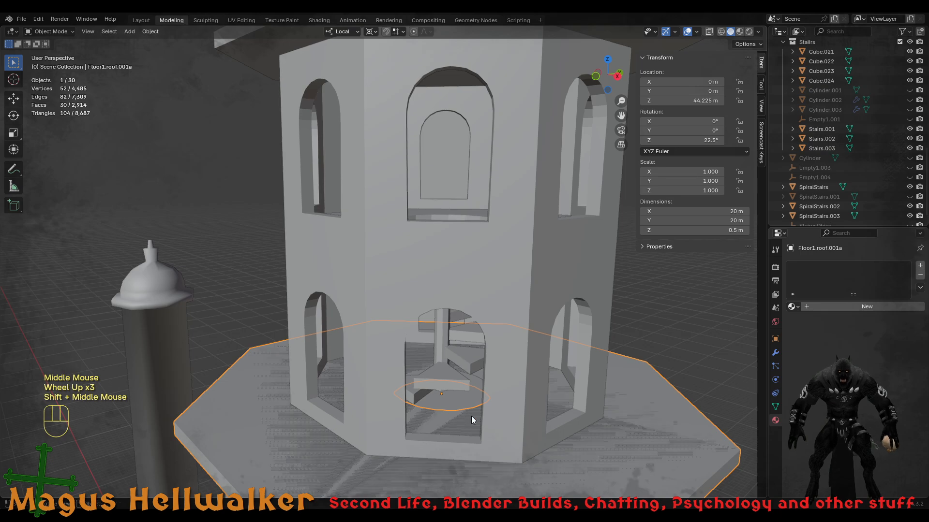
{"action": "scroll", "coordinate": [471, 416], "scroll_direction": "up", "scroll_amount": 1}
{"action": "left_click", "coordinate": [480, 452]}
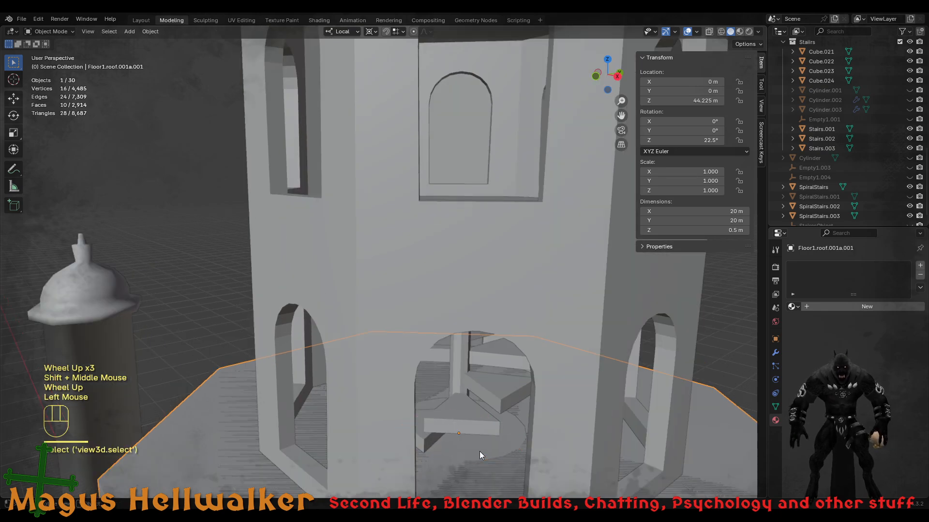
{"action": "scroll", "coordinate": [480, 451], "scroll_direction": "down", "scroll_amount": 2}
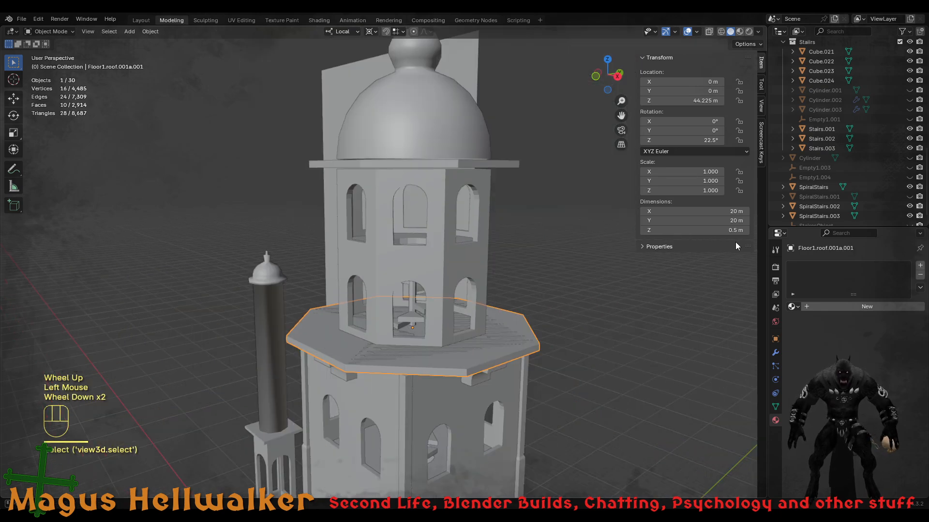
{"action": "scroll", "coordinate": [890, 189], "scroll_direction": "up", "scroll_amount": 1}
{"action": "scroll", "coordinate": [886, 195], "scroll_direction": "down", "scroll_amount": 5}
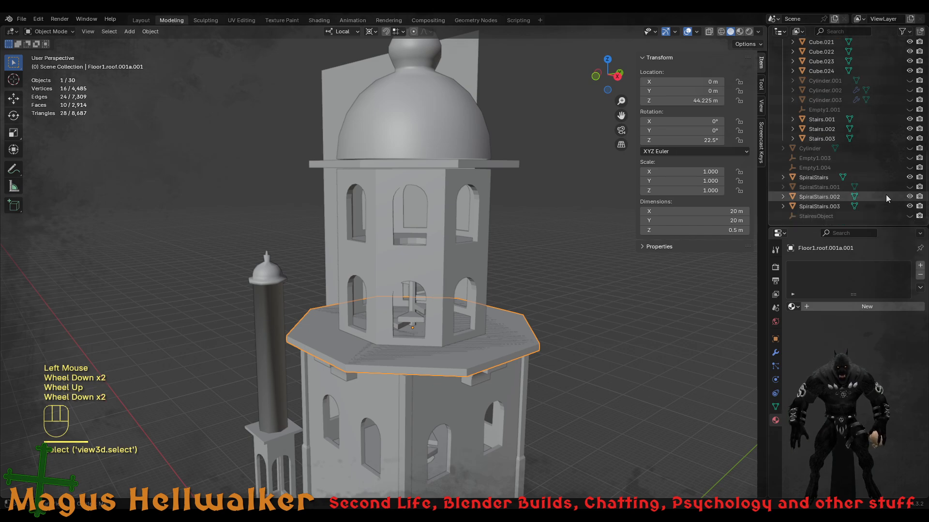
{"action": "scroll", "coordinate": [886, 202], "scroll_direction": "up", "scroll_amount": 3}
{"action": "scroll", "coordinate": [887, 198], "scroll_direction": "down", "scroll_amount": 1}
{"action": "scroll", "coordinate": [887, 199], "scroll_direction": "up", "scroll_amount": 4}
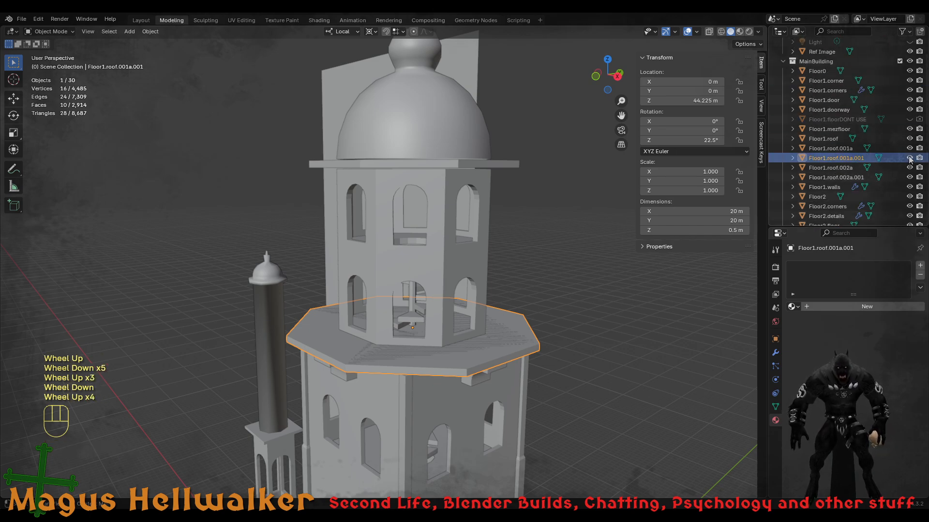
{"action": "left_click", "coordinate": [909, 158]}
- Check the octagonal ledge around the upper tower and save the file
{"action": "scroll", "coordinate": [552, 351], "scroll_direction": "down", "scroll_amount": 1}
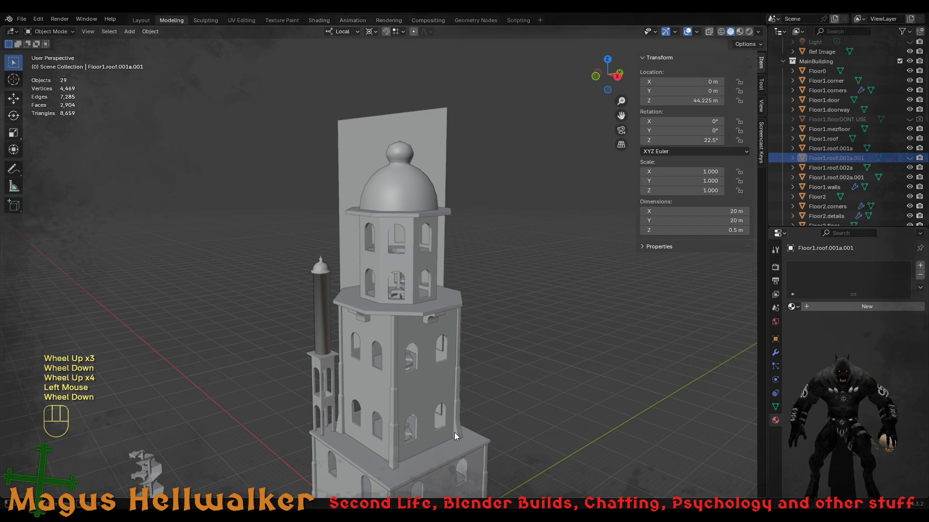
{"action": "scroll", "coordinate": [454, 431], "scroll_direction": "up", "scroll_amount": 3}
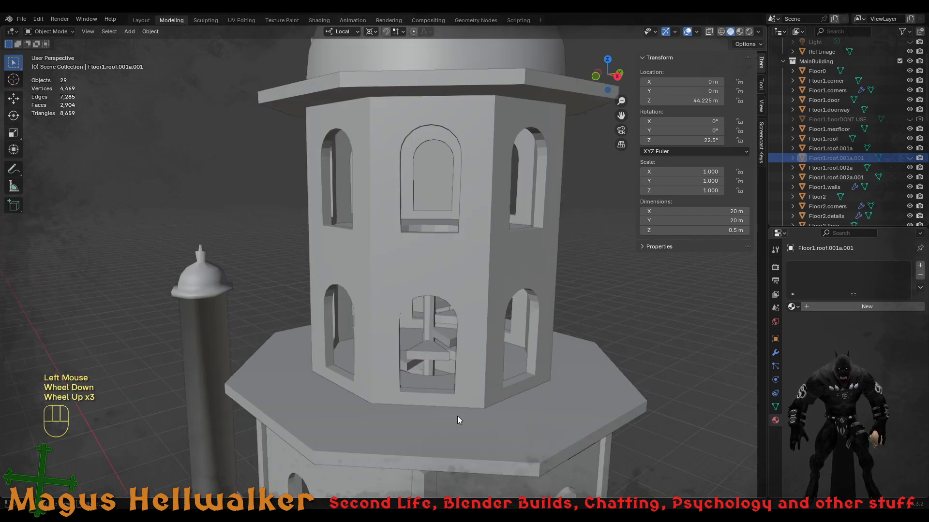
{"action": "scroll", "coordinate": [457, 416], "scroll_direction": "down", "scroll_amount": 2}
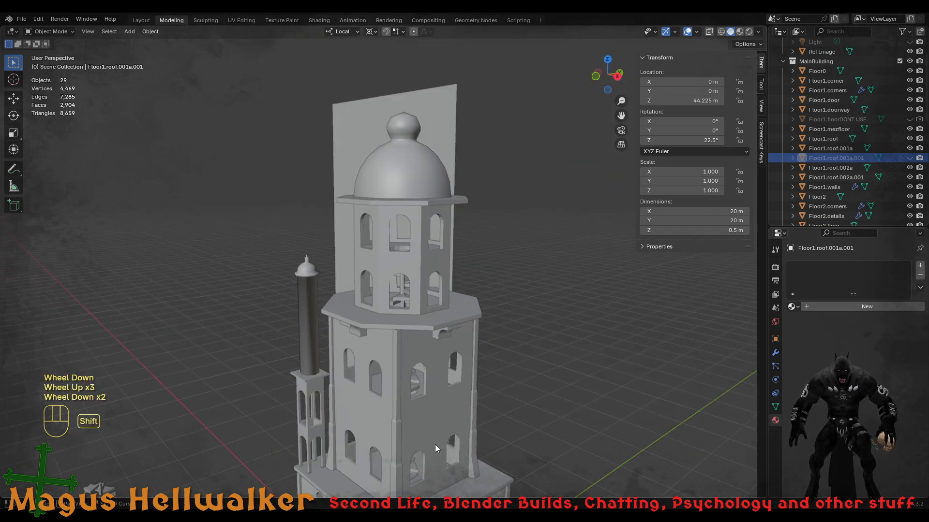
{"action": "middle_click_drag", "start_coordinate": [434, 445], "coordinate": [480, 302], "text": "shift"}
{"action": "key", "text": "ctrl+s"}
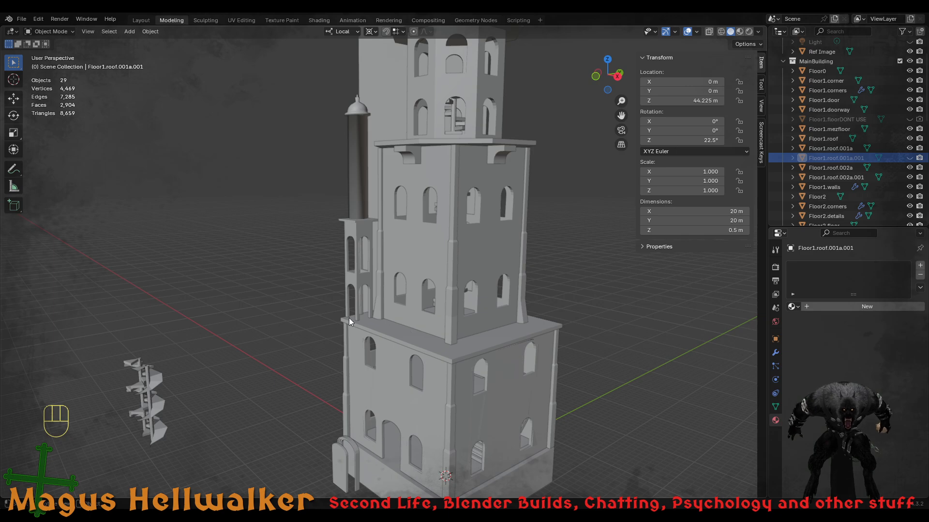
- Select the roof slabs of the tower's tiers one after another, from the square base roof up to Floor1.roof.002a, to review them
{"action": "left_click", "coordinate": [531, 337]}
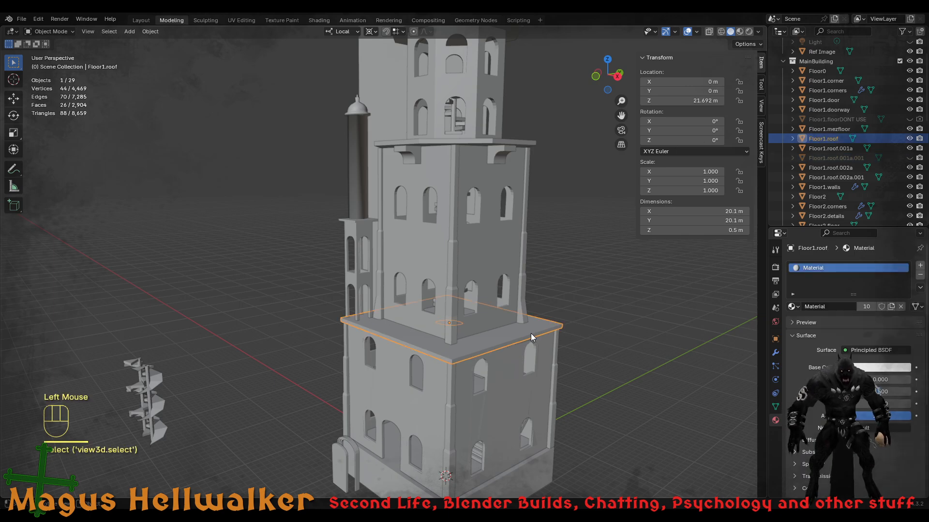
{"action": "double_click", "coordinate": [476, 141]}
{"action": "middle_click_drag", "start_coordinate": [474, 226], "coordinate": [465, 260]}
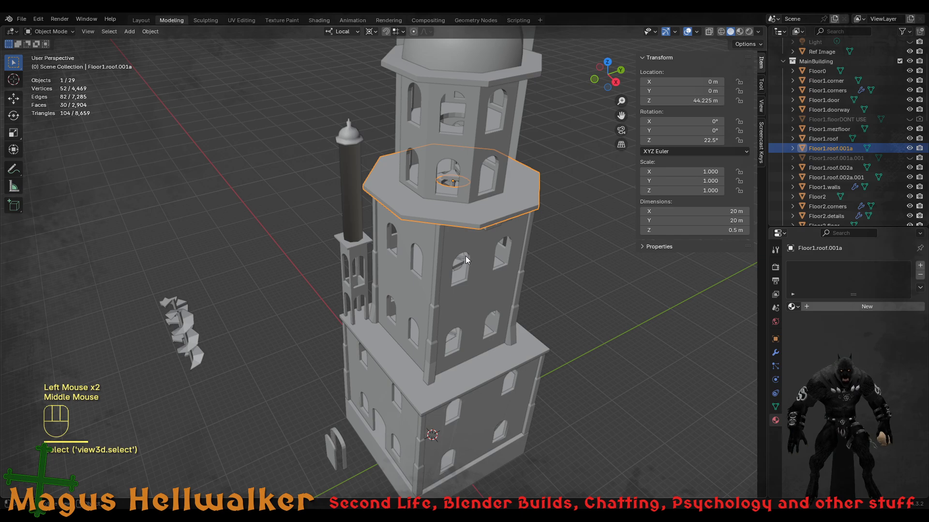
{"action": "left_click", "coordinate": [478, 76]}
{"action": "middle_click_drag", "start_coordinate": [416, 338], "coordinate": [492, 303]}
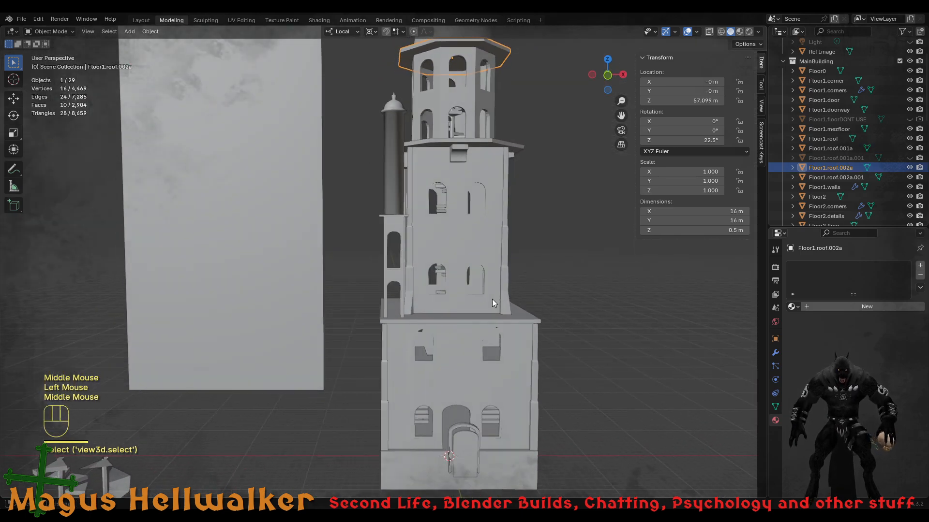
- Compare the tower with the reference image in Material Preview shading and return to Solid shading
{"action": "left_click", "coordinate": [740, 32]}
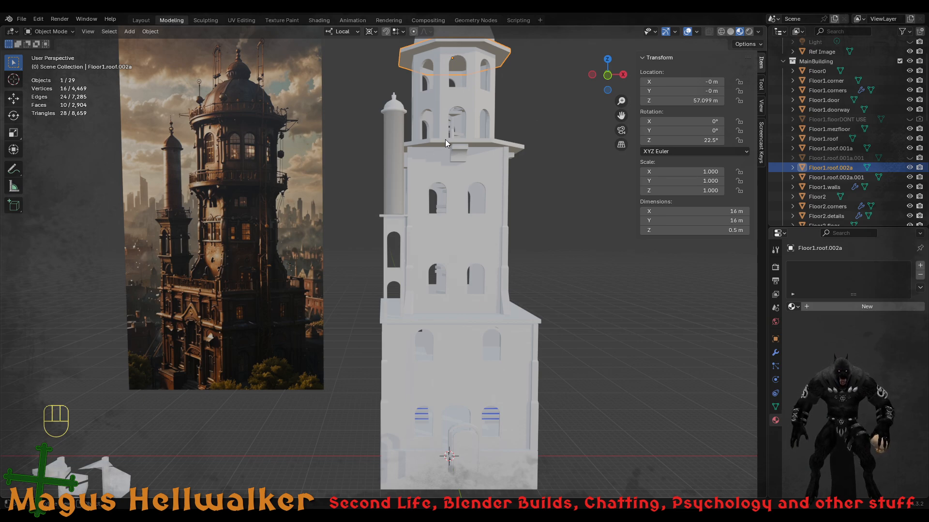
{"action": "middle_click_drag", "start_coordinate": [472, 146], "coordinate": [435, 181]}
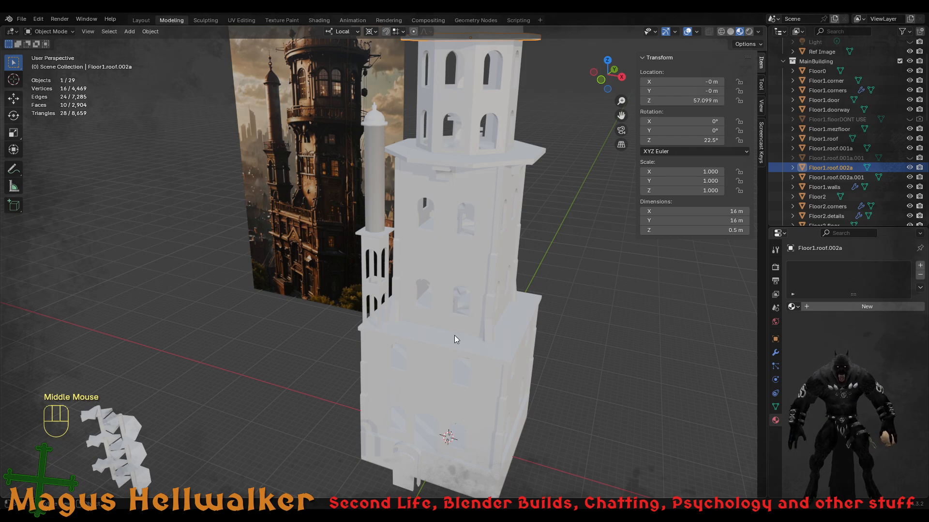
{"action": "middle_click_drag", "start_coordinate": [454, 335], "coordinate": [637, 112]}
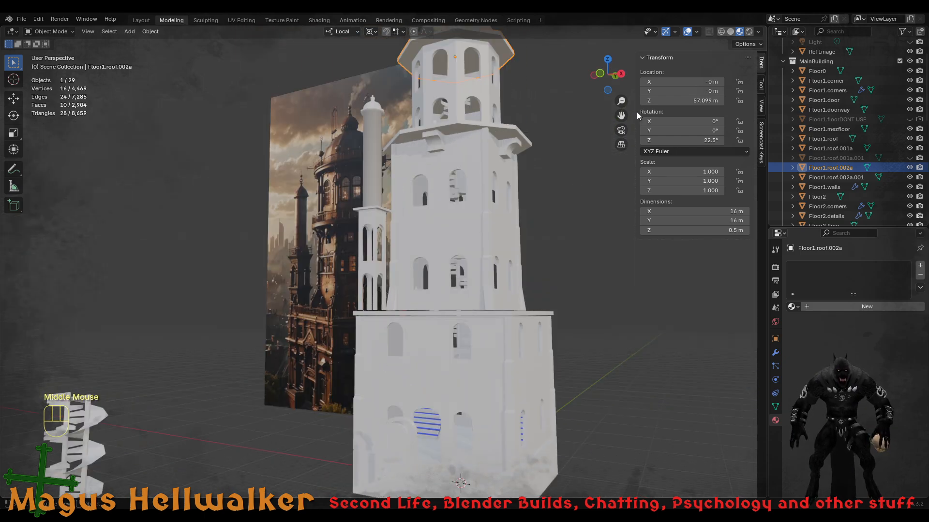
{"action": "left_click", "coordinate": [730, 31]}
- Select the Floor2 walls and examine the windows, corners, brackets and ledges from the upper tower down to the base roof
{"action": "scroll", "coordinate": [471, 322], "scroll_direction": "up", "scroll_amount": 3}
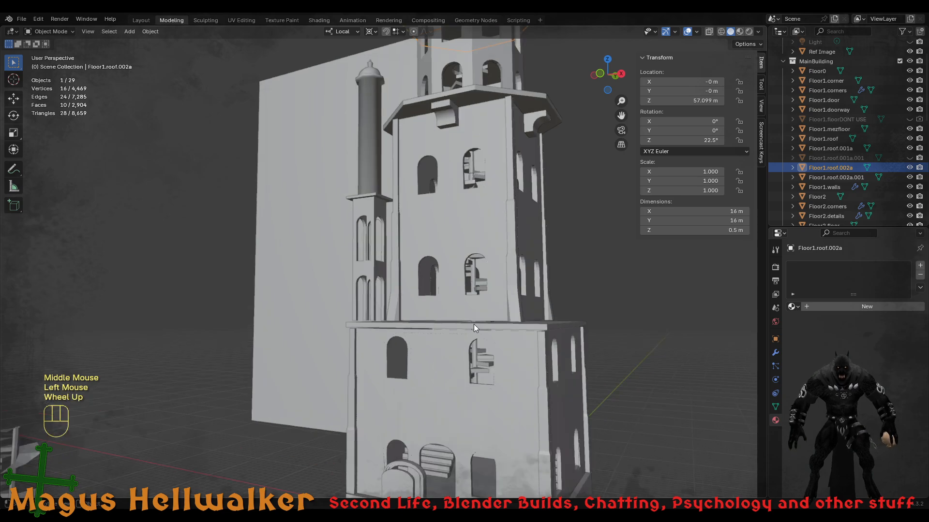
{"action": "left_click", "coordinate": [512, 330]}
{"action": "middle_click_drag", "start_coordinate": [512, 330], "coordinate": [436, 303]}
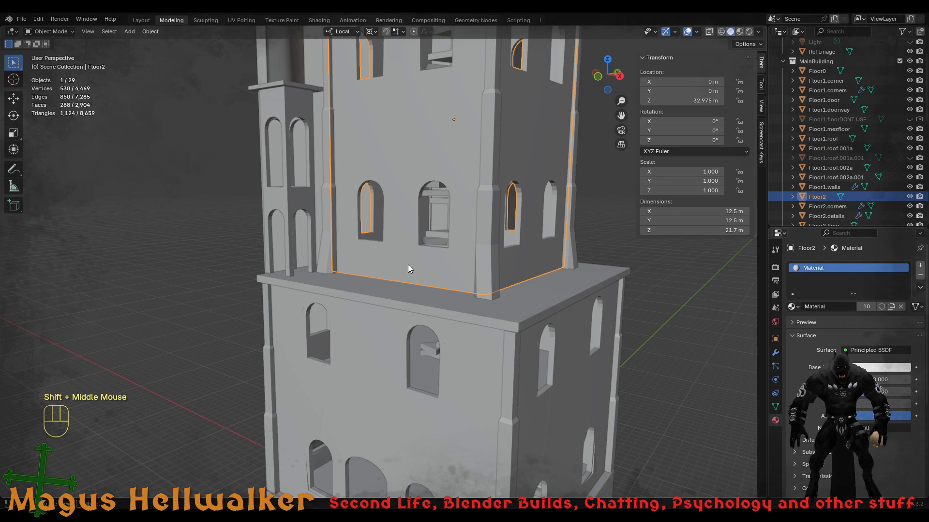
{"action": "scroll", "coordinate": [458, 229], "scroll_direction": "down", "scroll_amount": 2}
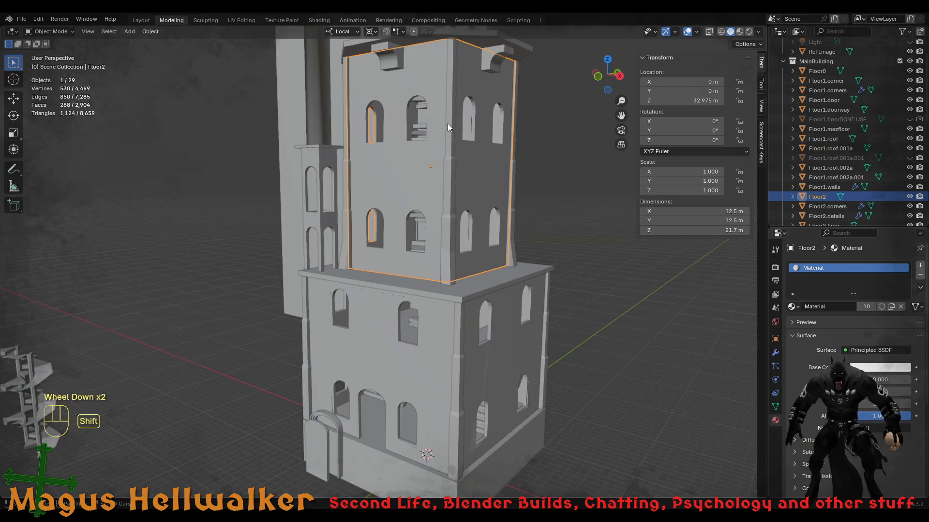
{"action": "middle_click_drag", "start_coordinate": [448, 123], "coordinate": [431, 332], "text": "shift"}
{"action": "scroll", "coordinate": [429, 316], "scroll_direction": "up", "scroll_amount": 3}
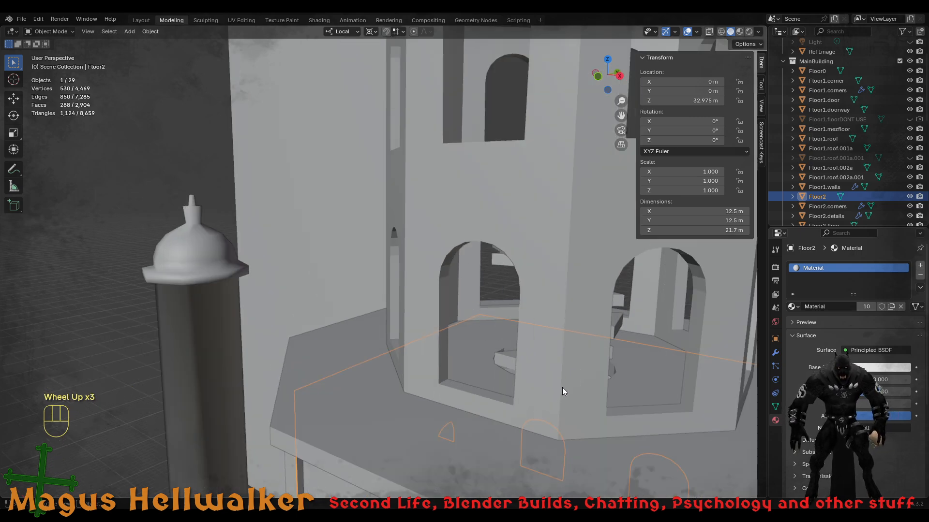
{"action": "middle_click_drag", "start_coordinate": [562, 387], "coordinate": [454, 375]}
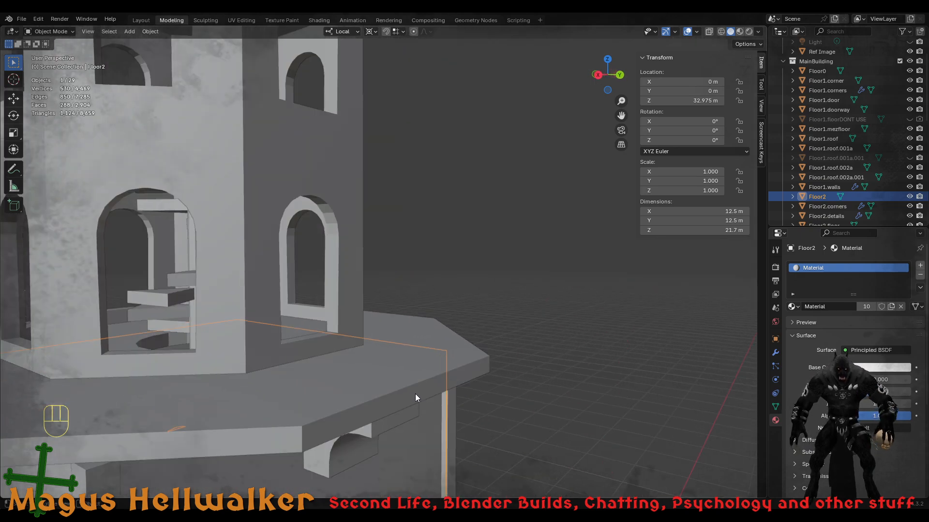
{"action": "middle_click_drag", "start_coordinate": [448, 445], "coordinate": [425, 257], "text": "shift"}
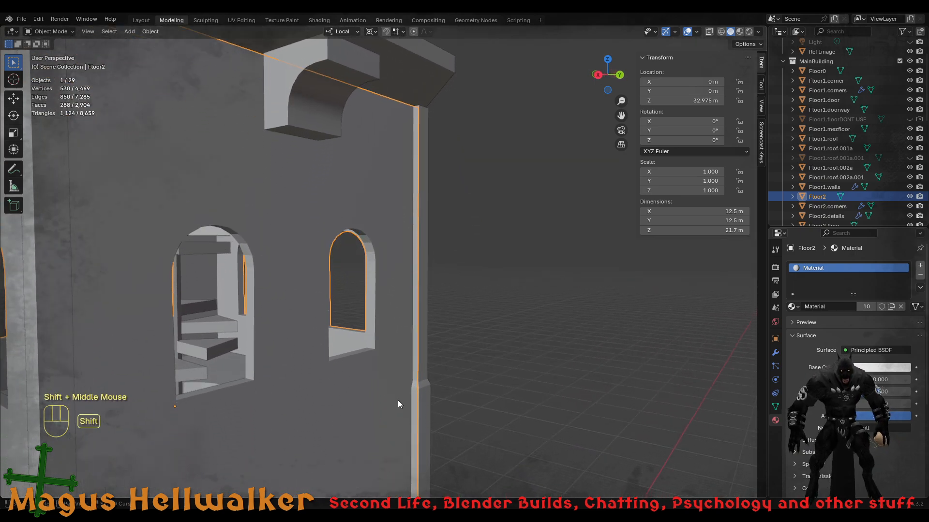
{"action": "middle_click_drag", "start_coordinate": [398, 405], "coordinate": [408, 156], "text": "shift"}
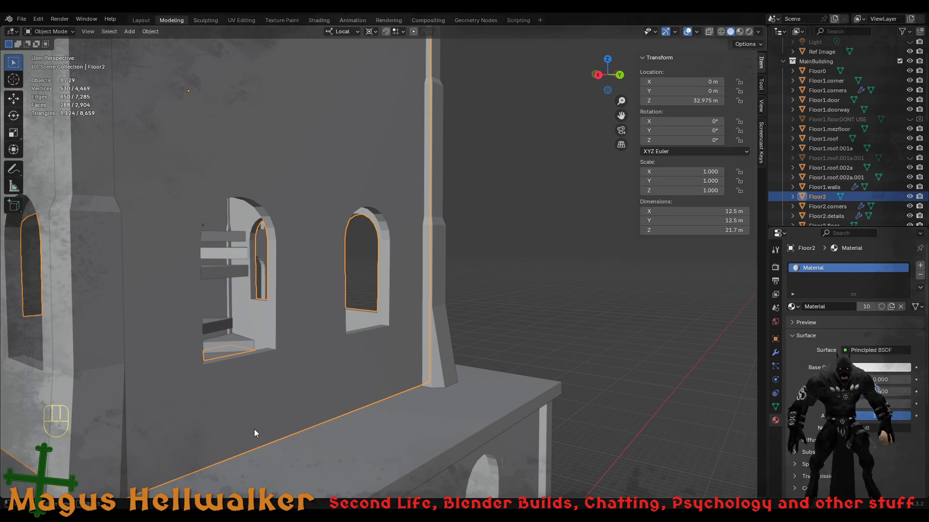
{"action": "scroll", "coordinate": [498, 262], "scroll_direction": "down", "scroll_amount": 2}
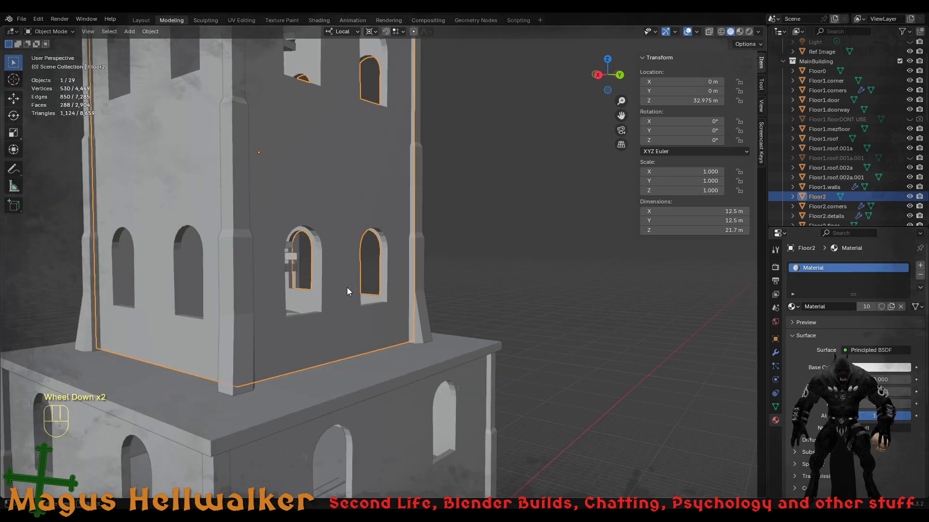
- Check the Floor2 windows from the octagonal ledge down to the base roof and save the file
{"action": "middle_click_drag", "start_coordinate": [306, 161], "coordinate": [334, 353], "text": "shift"}
{"action": "middle_click_drag", "start_coordinate": [354, 206], "coordinate": [313, 339], "text": "shift"}
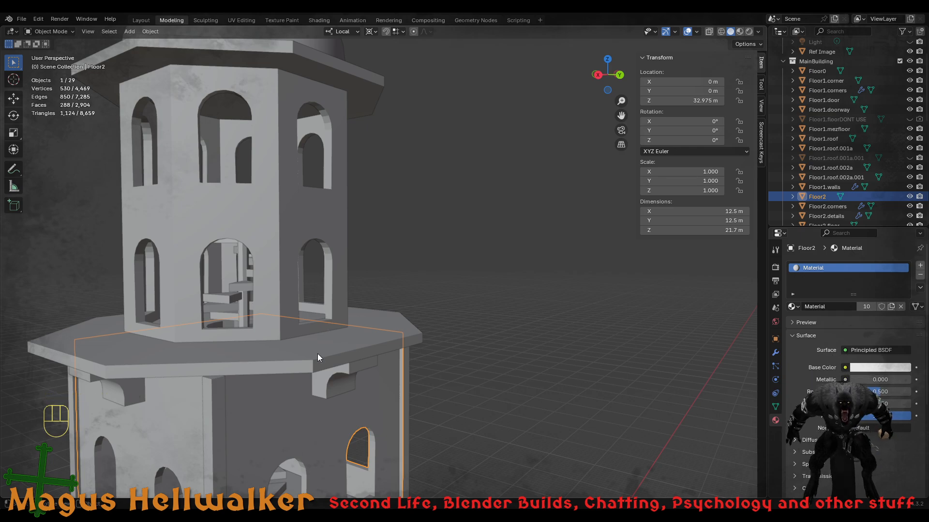
{"action": "middle_click_drag", "start_coordinate": [335, 430], "coordinate": [321, 355], "text": "shift"}
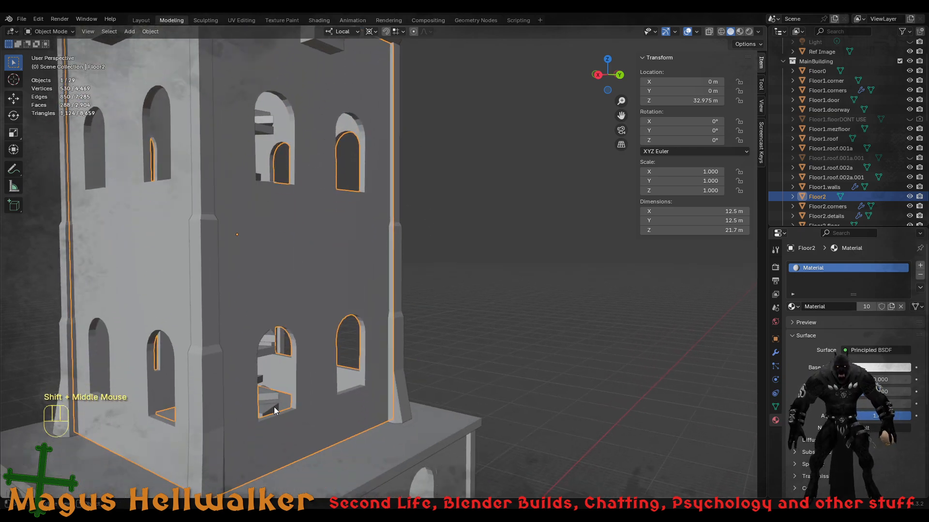
{"action": "middle_click_drag", "start_coordinate": [275, 417], "coordinate": [230, 403]}
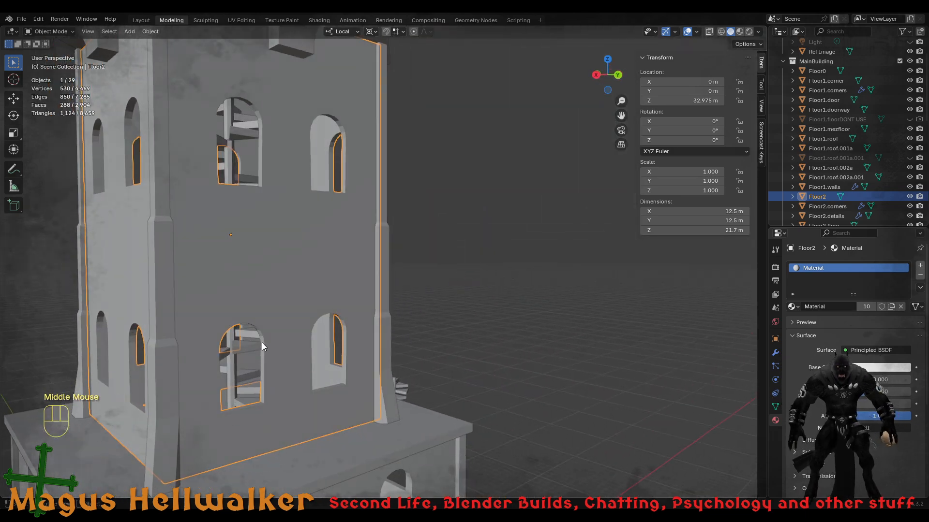
{"action": "left_click", "coordinate": [250, 418]}
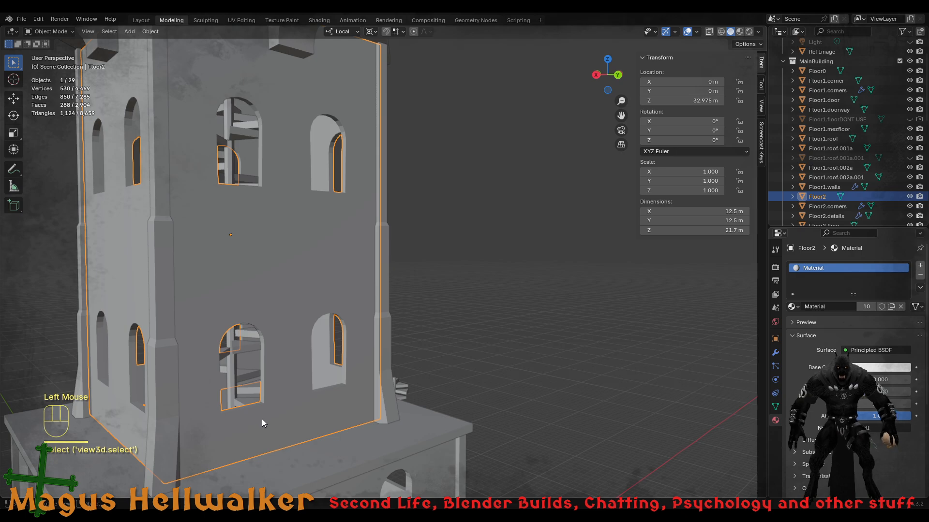
{"action": "key", "text": "ctrl+s"}
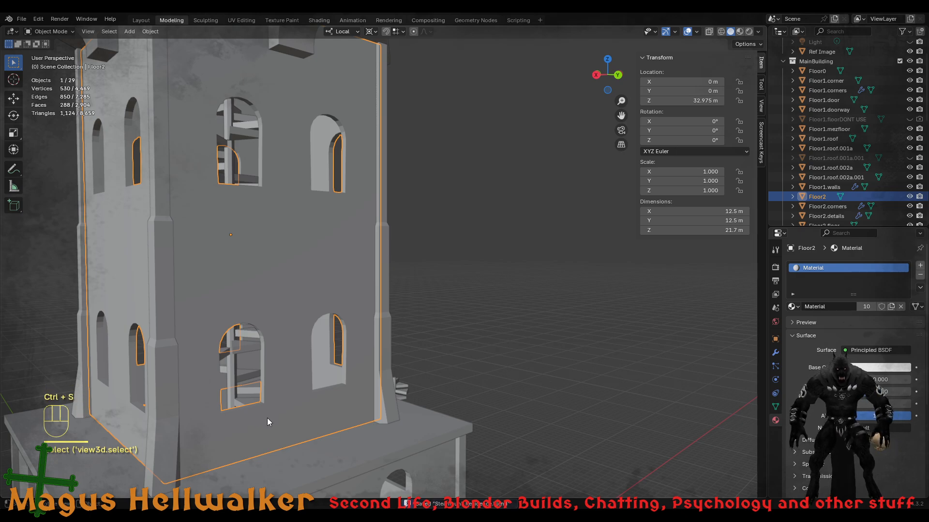
- Isolate the Floor2 walls in local view and enter Edit Mode with face selection
{"action": "key", "text": "slash"}
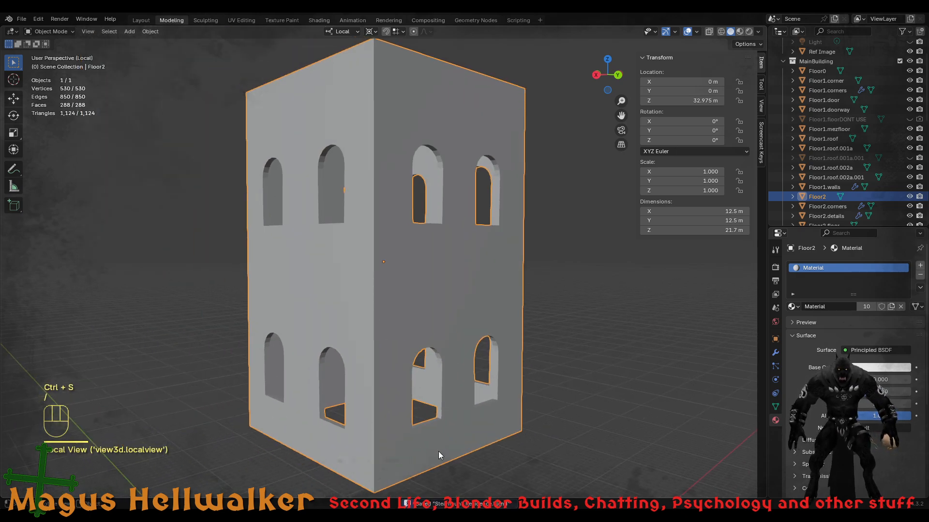
{"action": "scroll", "coordinate": [439, 451], "scroll_direction": "up", "scroll_amount": 2}
{"action": "middle_click_drag", "start_coordinate": [444, 458], "coordinate": [418, 390]}
{"action": "key", "text": "Tab"}
{"action": "scroll", "coordinate": [383, 380], "scroll_direction": "up", "scroll_amount": 3}
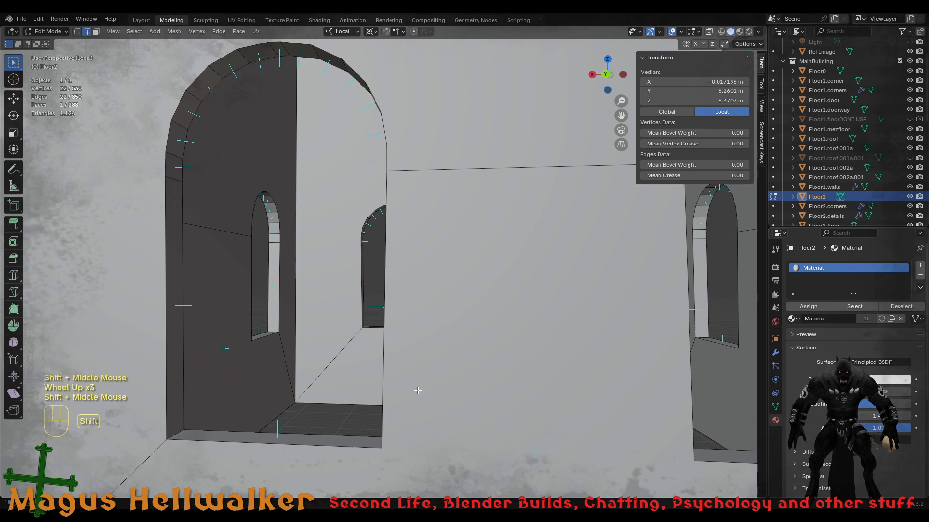
{"action": "scroll", "coordinate": [426, 417], "scroll_direction": "down", "scroll_amount": 1}
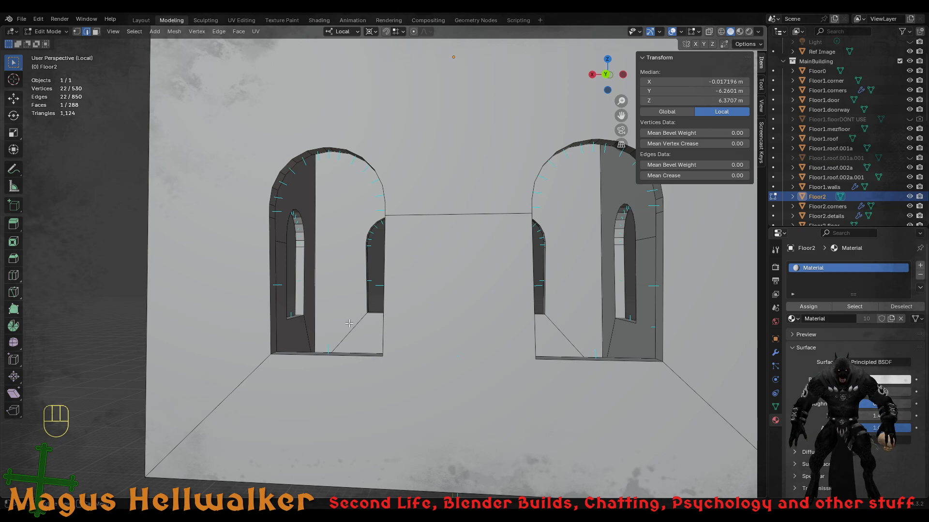
{"action": "middle_click_drag", "start_coordinate": [335, 292], "coordinate": [369, 318]}
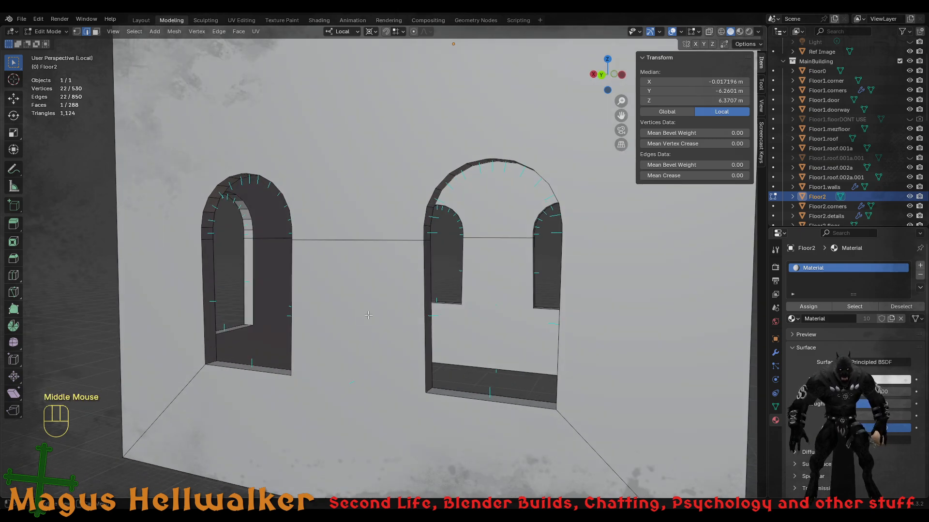
{"action": "key", "text": "3"}
- Try to select the inner faces of a lower window opening with linked and loop selection
{"action": "left_click", "coordinate": [260, 370]}
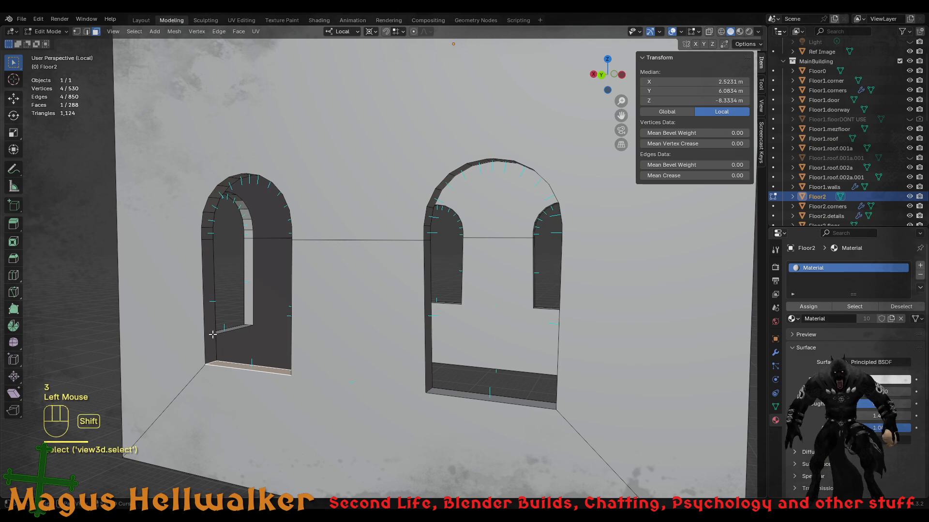
{"action": "left_click", "coordinate": [209, 275], "text": "shift"}
{"action": "key", "text": "l"}
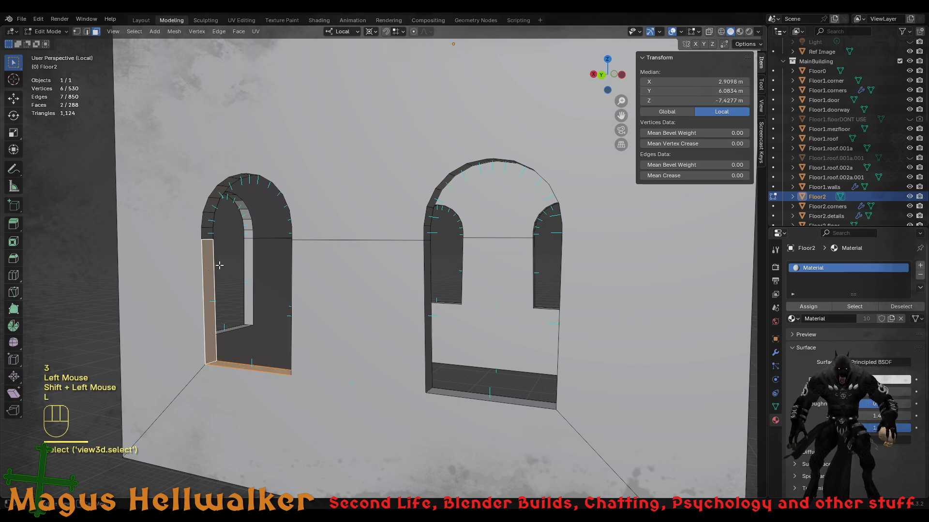
{"action": "left_click", "coordinate": [209, 224], "text": "shift"}
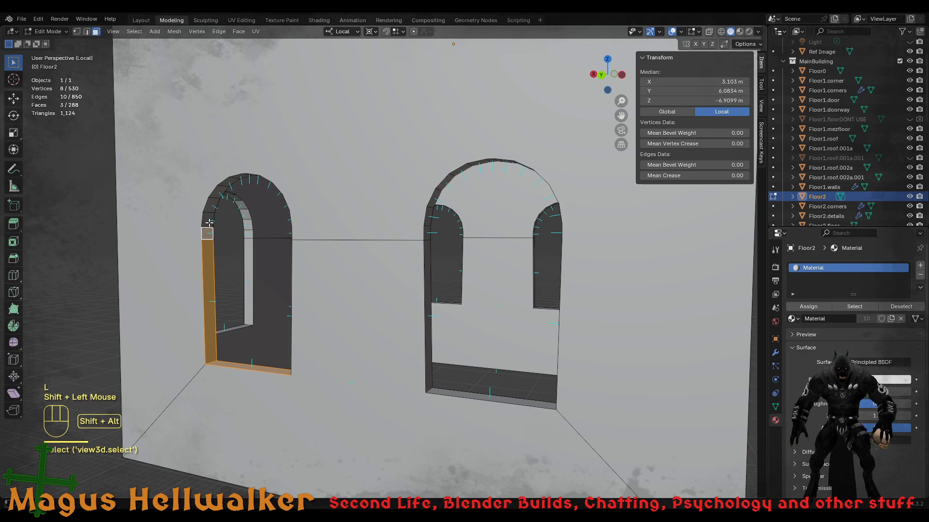
{"action": "left_click", "coordinate": [209, 222], "text": "alt+shift"}
{"action": "left_click", "coordinate": [214, 198], "text": "alt+shift"}
{"action": "left_click", "coordinate": [216, 193], "text": "alt"}
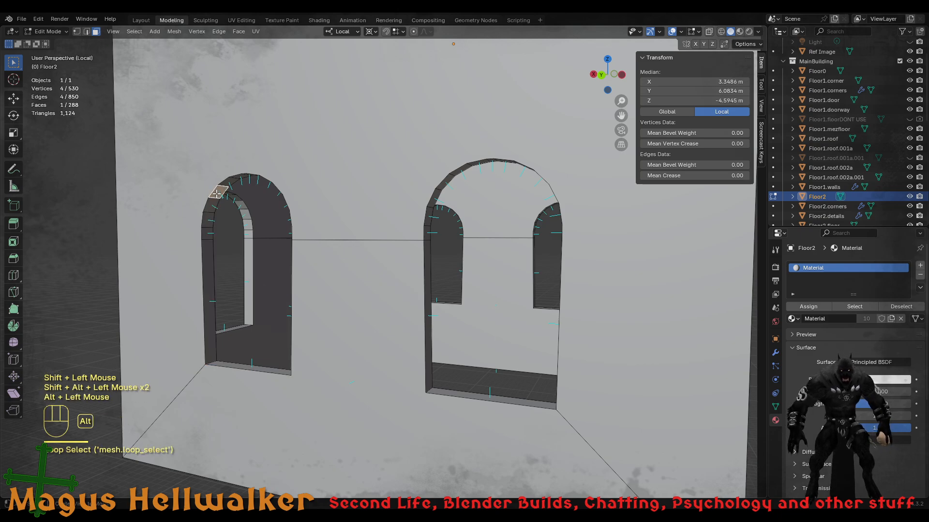
{"action": "left_click", "coordinate": [231, 364], "text": "alt"}
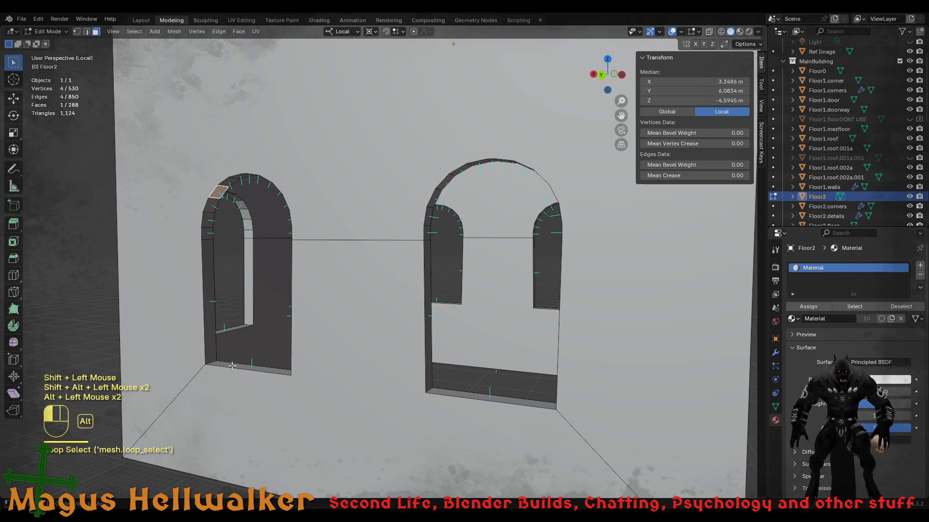
{"action": "left_click", "coordinate": [213, 339], "text": "alt"}
- Select all inner faces around the lower window opening one after another: sill, both sides and the full arch
{"action": "middle_click_drag", "start_coordinate": [281, 372], "coordinate": [327, 376]}
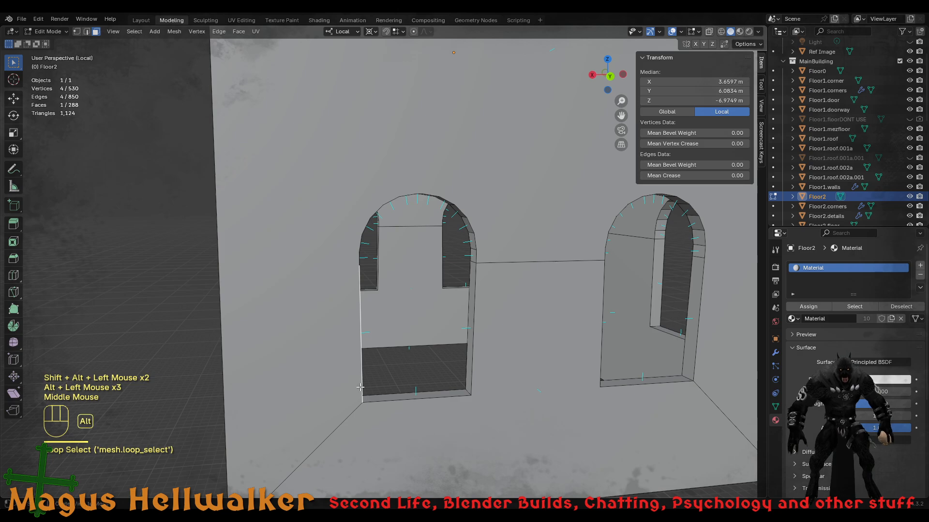
{"action": "left_click", "coordinate": [403, 395], "text": "alt"}
{"action": "left_click", "coordinate": [465, 348], "text": "alt+shift"}
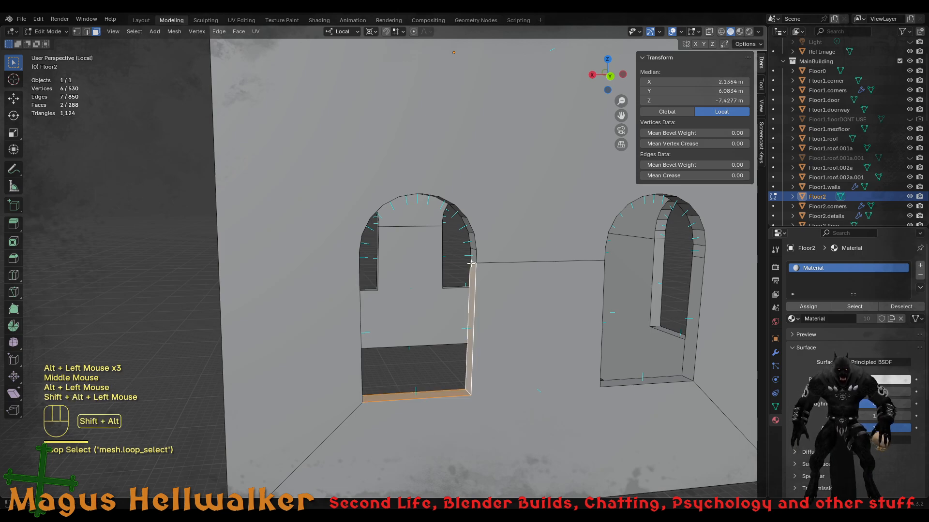
{"action": "left_click", "coordinate": [472, 255], "text": "alt+shift"}
{"action": "left_click", "coordinate": [472, 243], "text": "alt+shift"}
{"action": "left_click", "coordinate": [467, 228], "text": "alt+shift"}
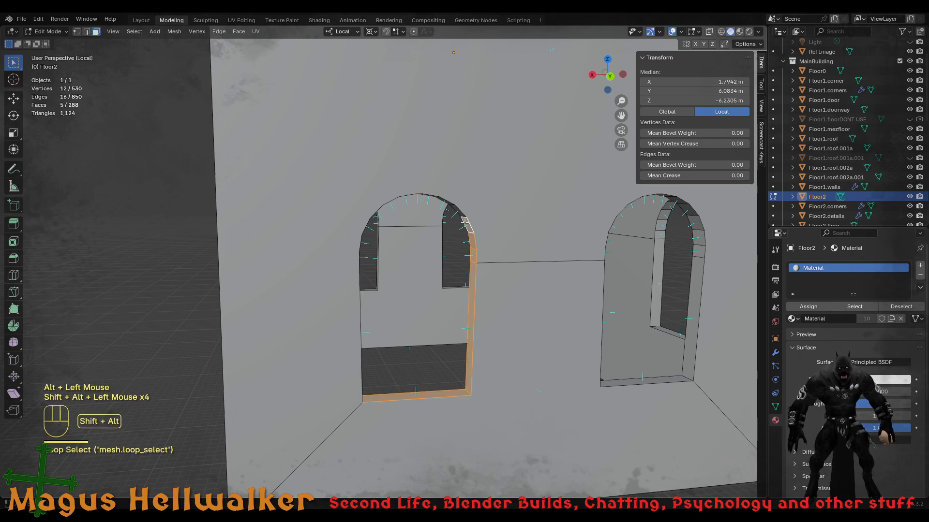
{"action": "left_click", "coordinate": [456, 210], "text": "alt+shift"}
{"action": "middle_click_drag", "start_coordinate": [456, 209], "coordinate": [394, 119]}
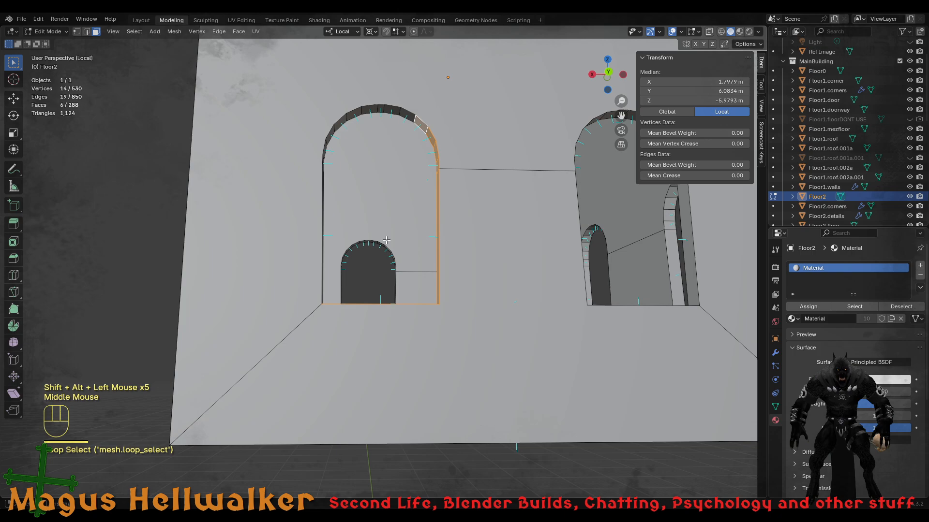
{"action": "left_click", "coordinate": [399, 112], "text": "alt+shift"}
{"action": "left_click", "coordinate": [392, 110], "text": "alt+shift"}
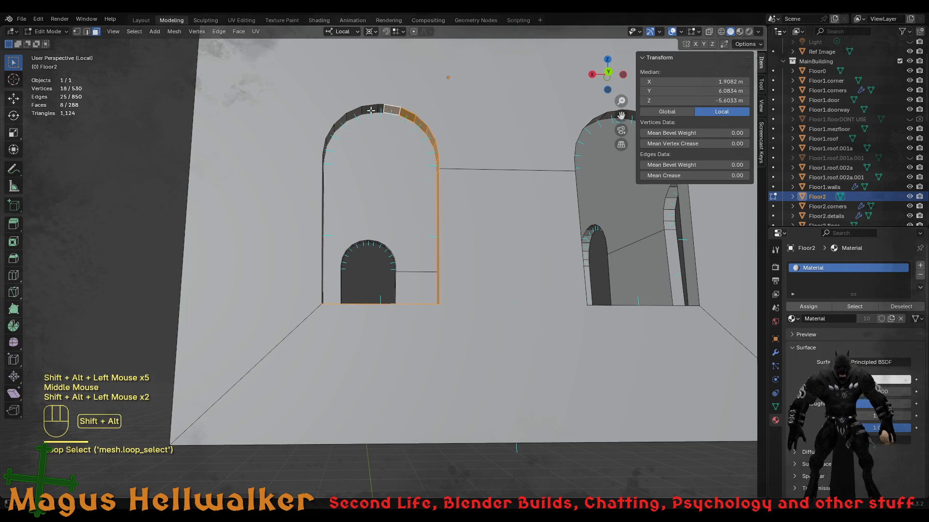
{"action": "left_click", "coordinate": [381, 108], "text": "alt+shift"}
{"action": "left_click", "coordinate": [368, 109], "text": "alt+shift"}
{"action": "left_click", "coordinate": [353, 115], "text": "alt+shift"}
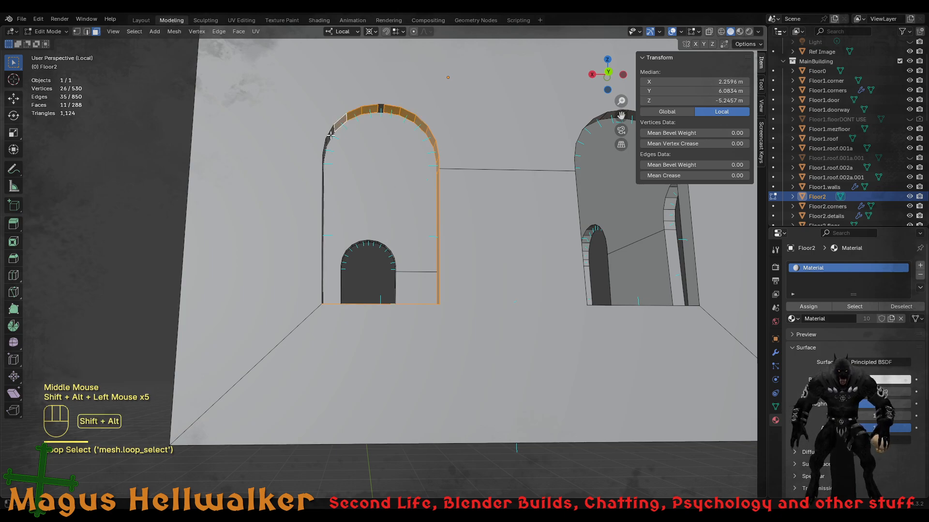
{"action": "left_click", "coordinate": [333, 132], "text": "alt+shift"}
{"action": "middle_click_drag", "start_coordinate": [323, 254], "coordinate": [257, 248]}
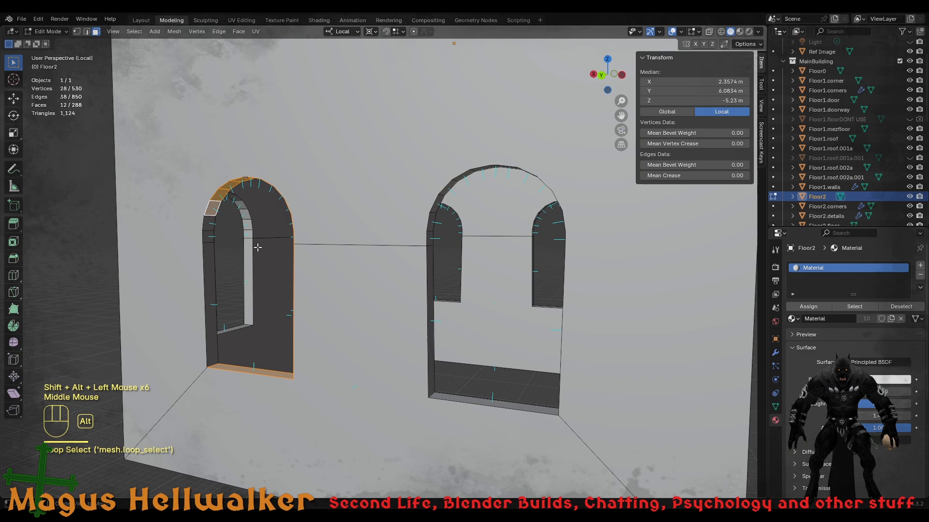
{"action": "left_click", "coordinate": [212, 222], "text": "alt+shift"}
{"action": "left_click", "coordinate": [211, 271], "text": "alt+shift"}
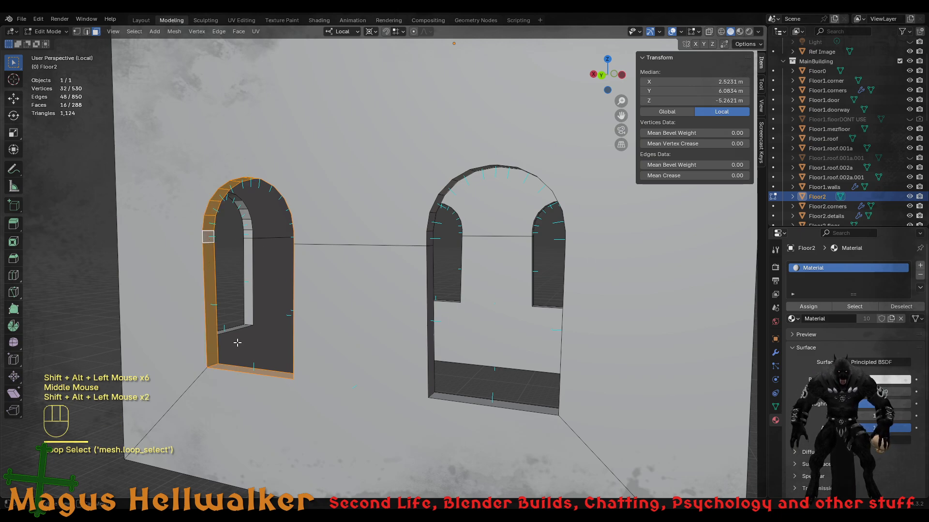
- Try moving the selected window opening down along local Z to the wall's bottom edge in back orthographic view
{"action": "scroll", "coordinate": [238, 343], "scroll_direction": "down", "scroll_amount": 1}
{"action": "scroll", "coordinate": [254, 358], "scroll_direction": "up", "scroll_amount": 1}
{"action": "middle_click_drag", "start_coordinate": [254, 358], "coordinate": [322, 396]}
{"action": "middle_click_drag", "start_coordinate": [347, 431], "coordinate": [375, 361], "text": "alt"}
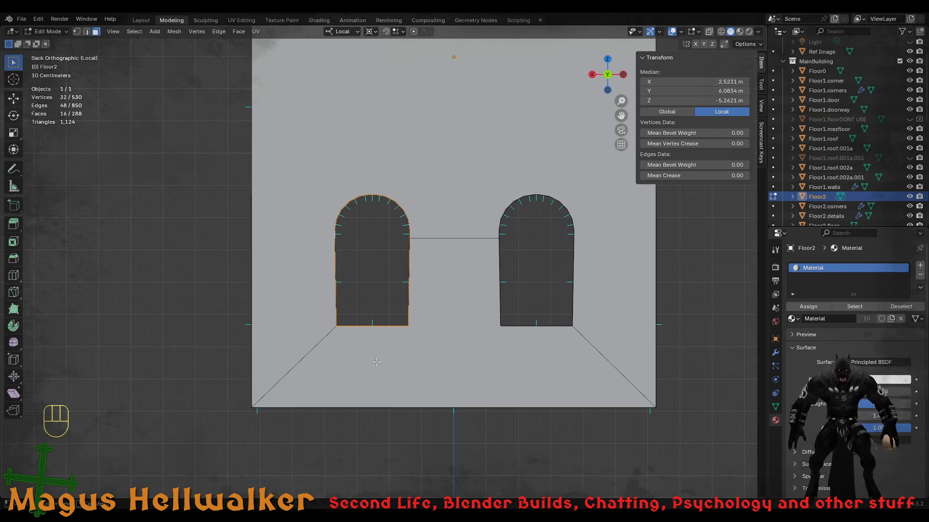
{"action": "key", "text": "g"}
{"action": "key", "text": "z"}
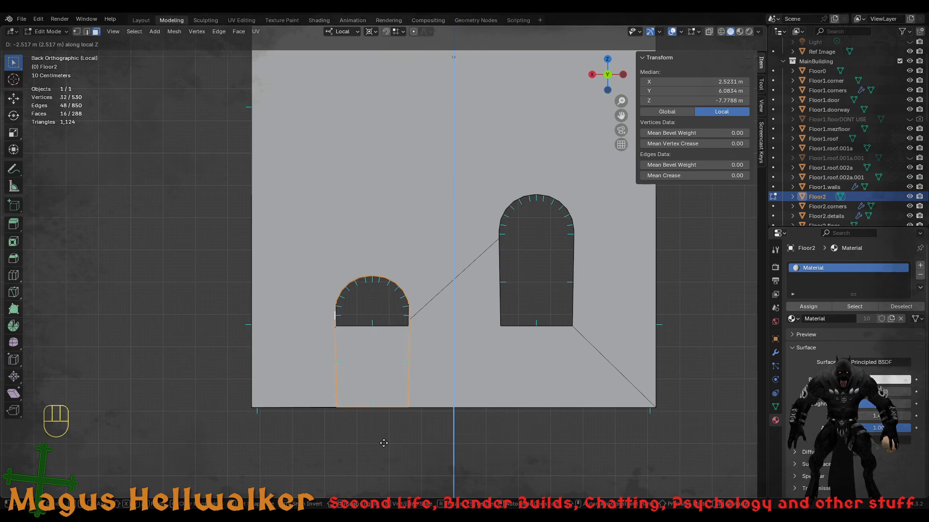
{"action": "right_click", "coordinate": [385, 345]}
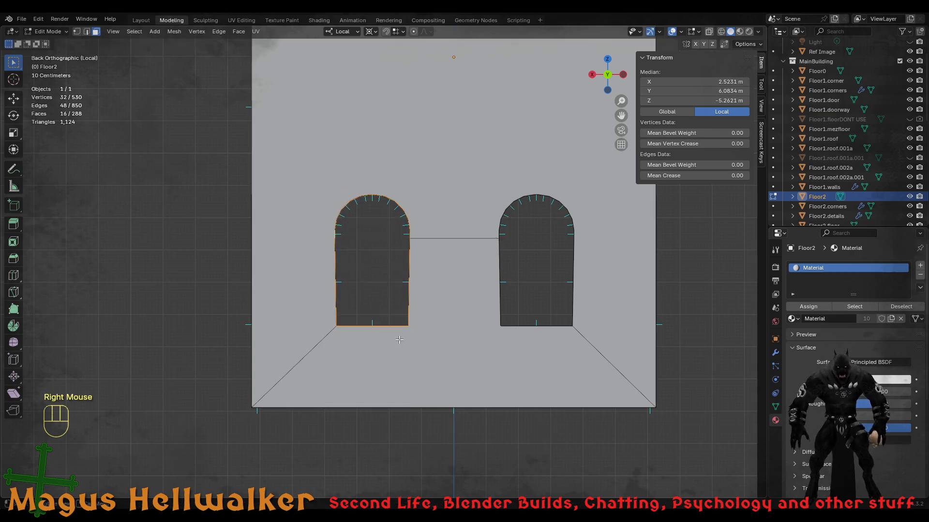
- Turn on snapping and set the snap target to Edge
{"action": "scroll", "coordinate": [368, 417], "scroll_direction": "up", "scroll_amount": 3}
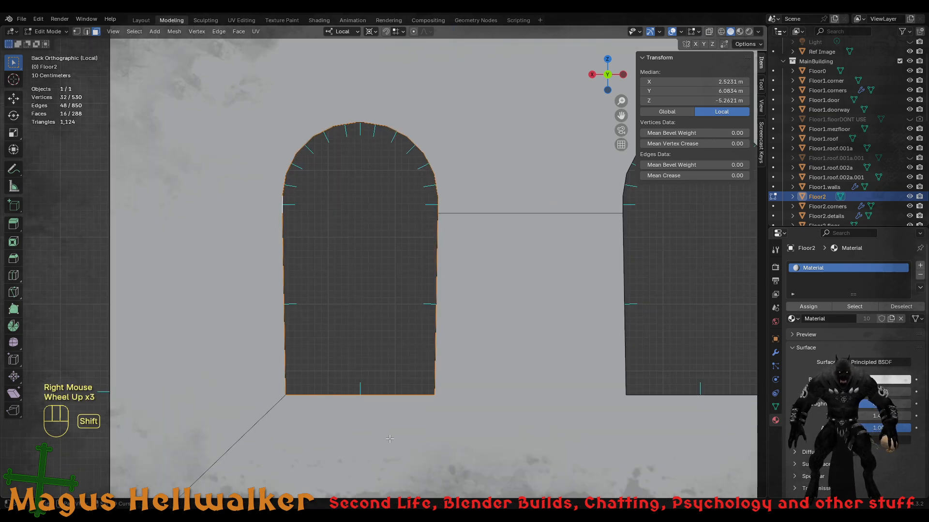
{"action": "middle_click_drag", "start_coordinate": [382, 443], "coordinate": [392, 327], "text": "shift"}
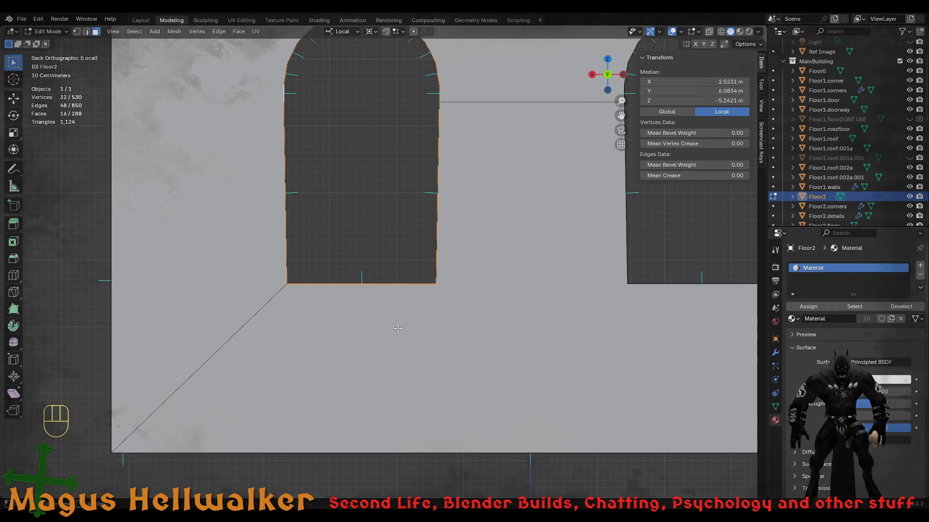
{"action": "key", "text": "k"}
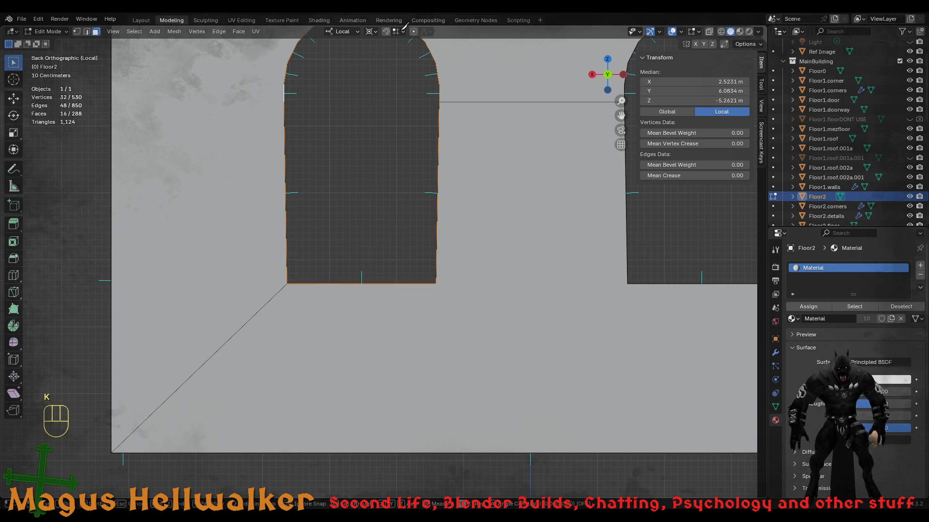
{"action": "key", "text": "Escape"}
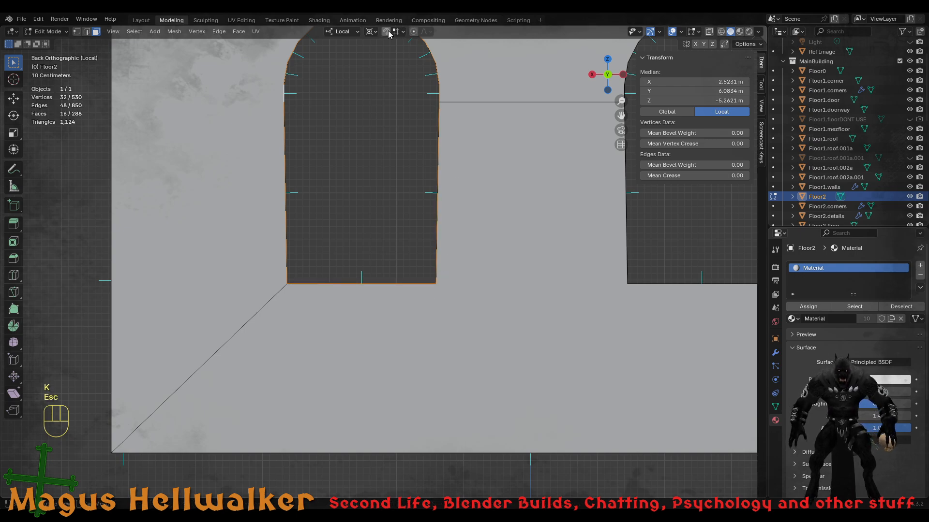
{"action": "left_click", "coordinate": [386, 31]}
{"action": "left_click", "coordinate": [402, 31]}
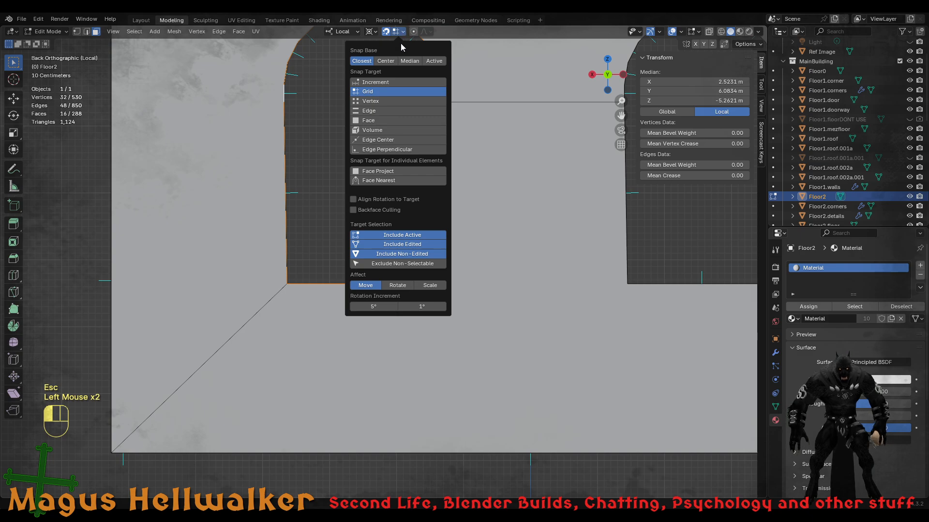
{"action": "left_click", "coordinate": [384, 111]}
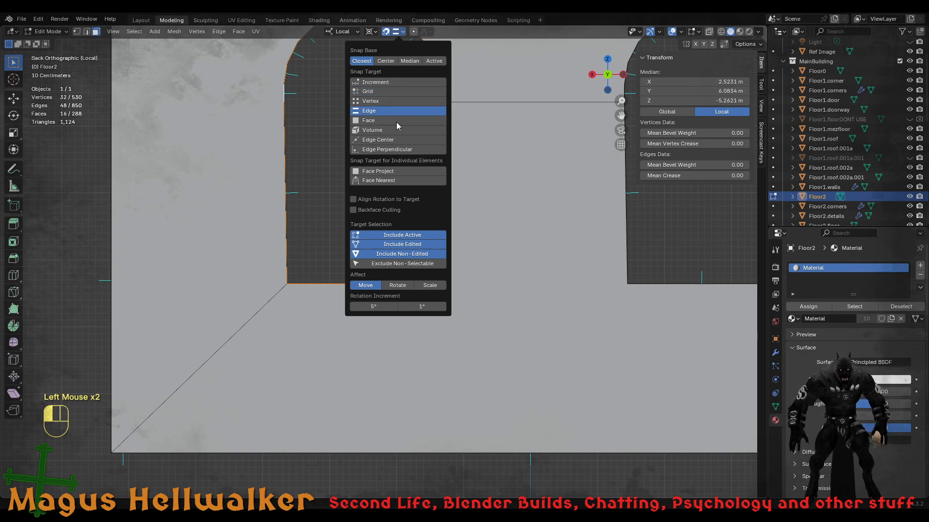
- Knife-cut the outer back wall vertically along Z from the left lower window's bottom-right corner to the wall's bottom edge
{"action": "left_click", "coordinate": [498, 271]}
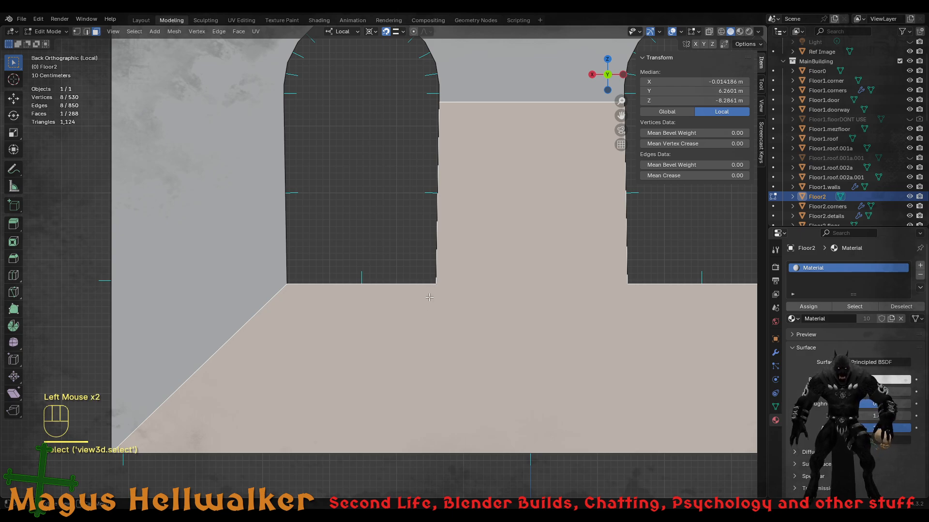
{"action": "left_click", "coordinate": [239, 299]}
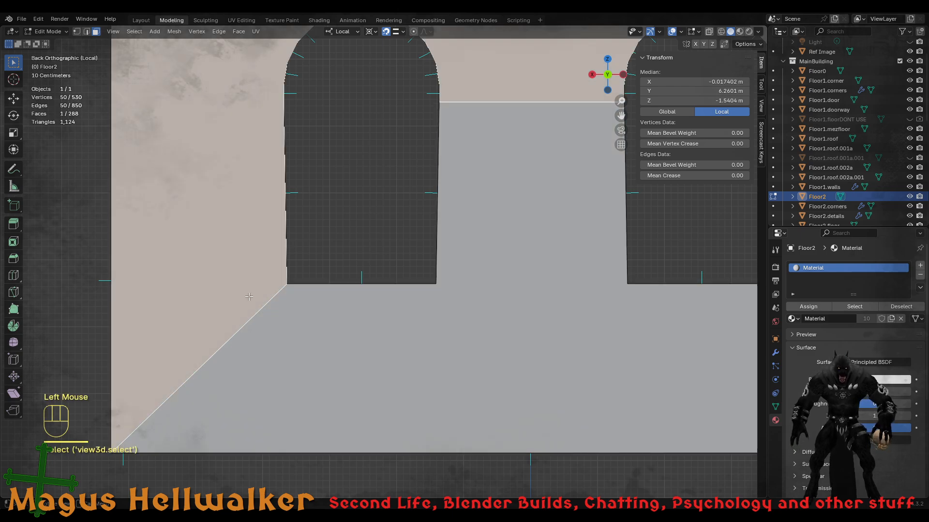
{"action": "key", "text": "1"}
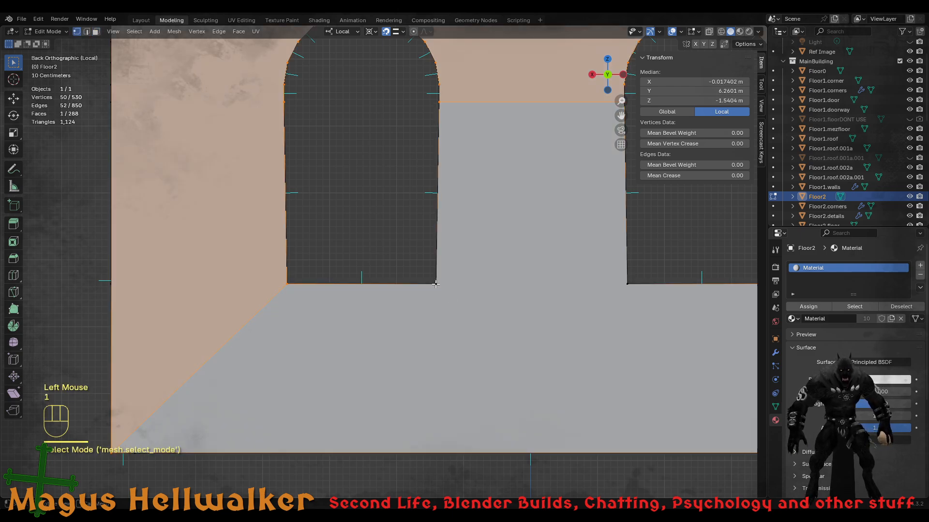
{"action": "key", "text": "k"}
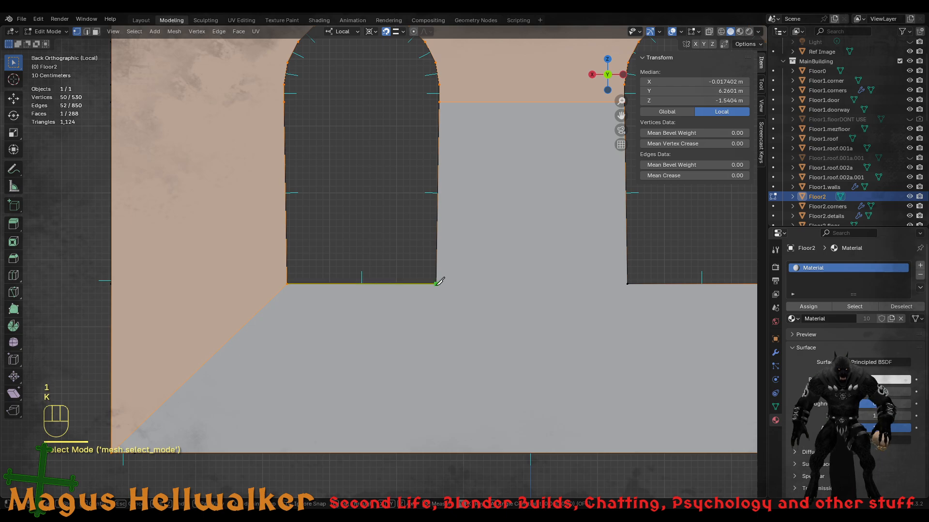
{"action": "left_click", "coordinate": [436, 283]}
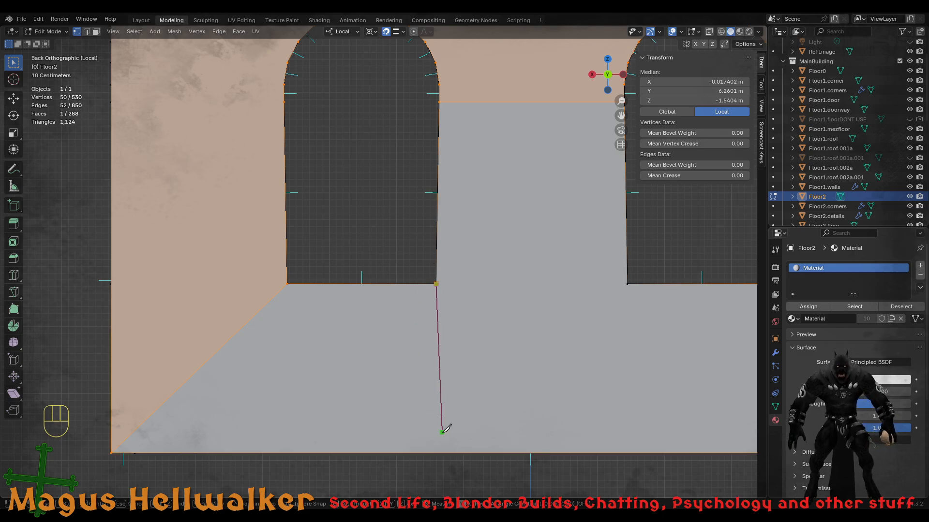
{"action": "key", "text": "z"}
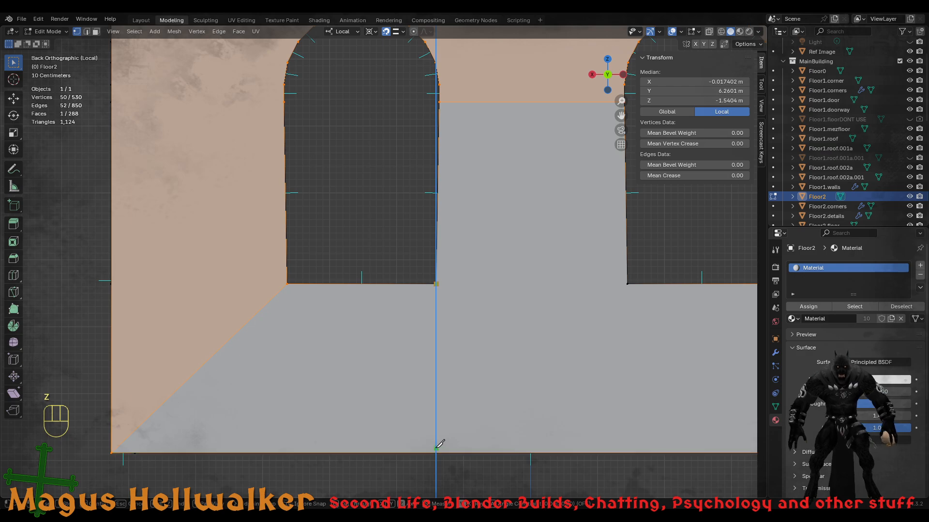
{"action": "left_click", "coordinate": [437, 453]}
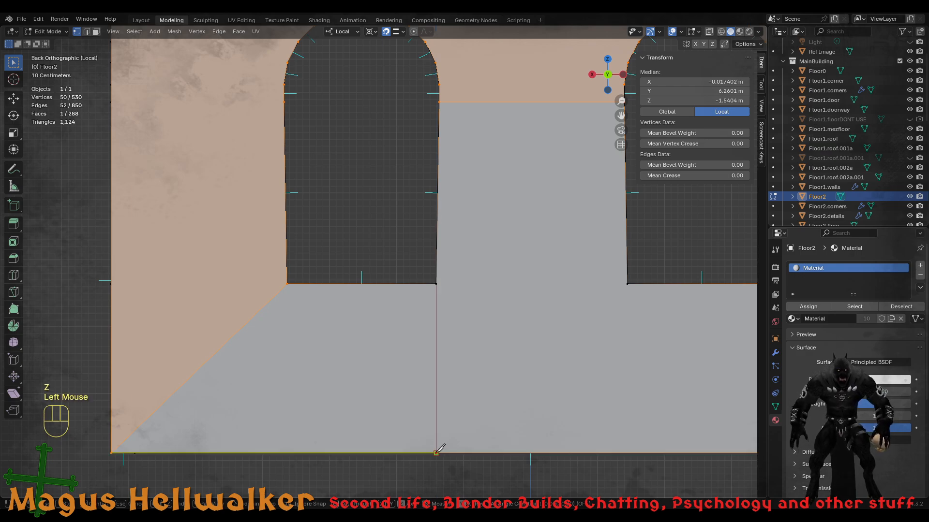
{"action": "key", "text": "Return"}
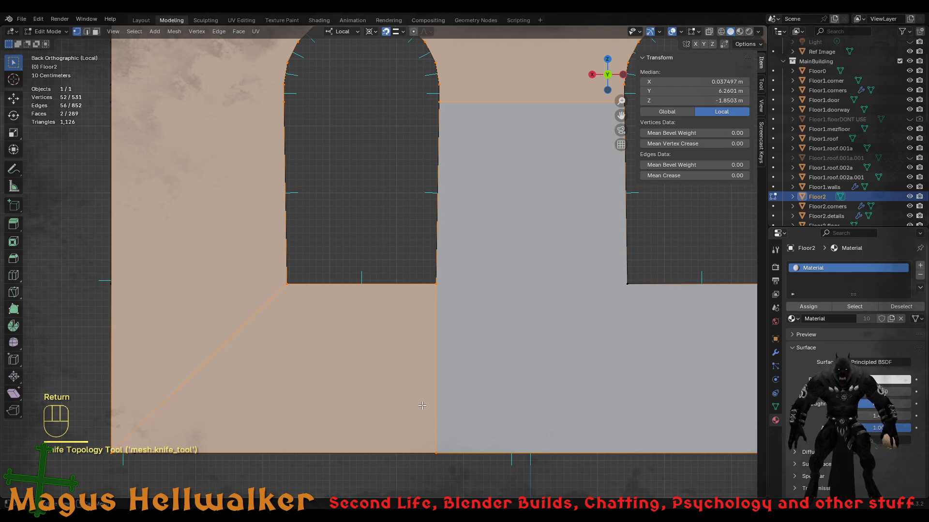
- Knife-cut the outer back wall vertically along Z from the same window's bottom-left corner to the wall's bottom edge
{"action": "scroll", "coordinate": [419, 395], "scroll_direction": "down", "scroll_amount": 2}
{"action": "scroll", "coordinate": [412, 381], "scroll_direction": "up", "scroll_amount": 1}
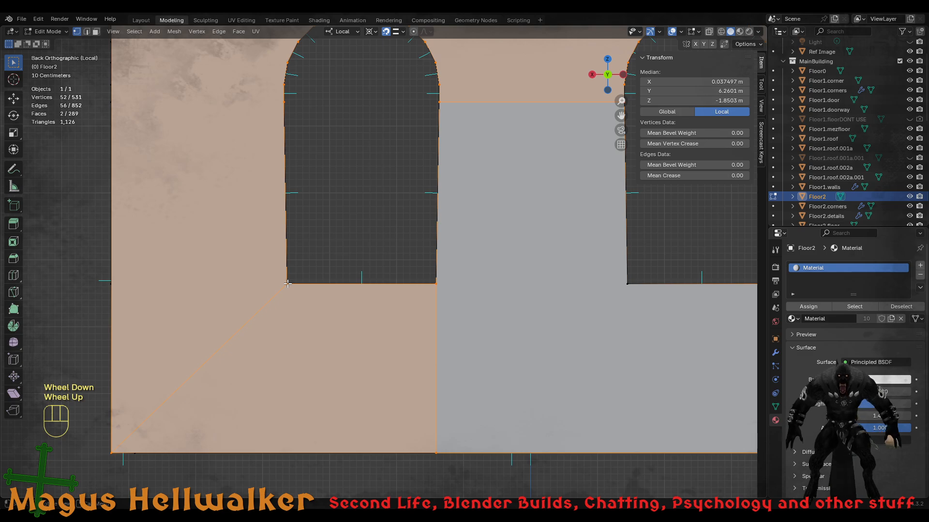
{"action": "key", "text": "k"}
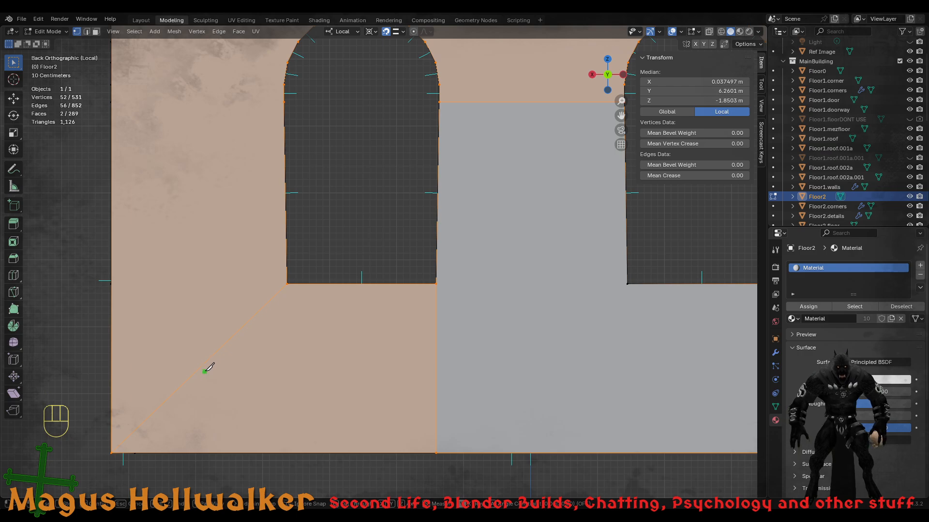
{"action": "left_click", "coordinate": [288, 282]}
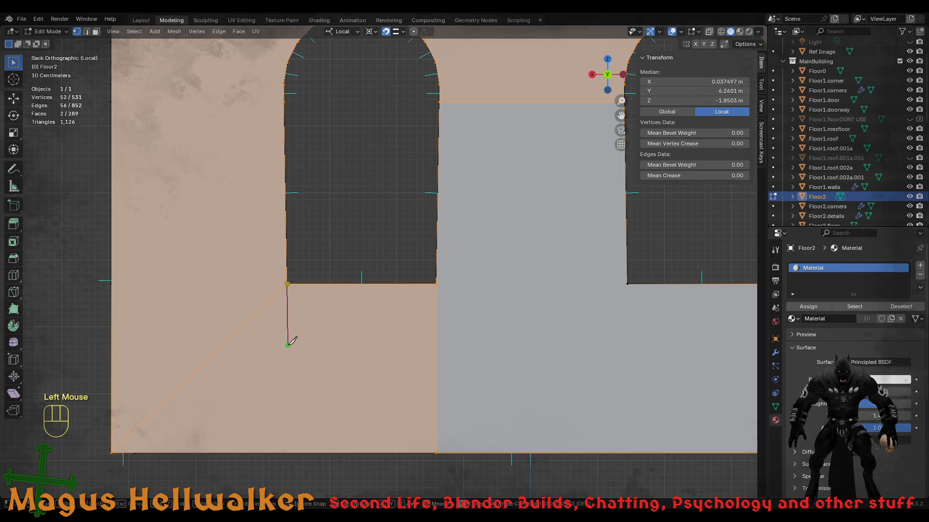
{"action": "key", "text": "z"}
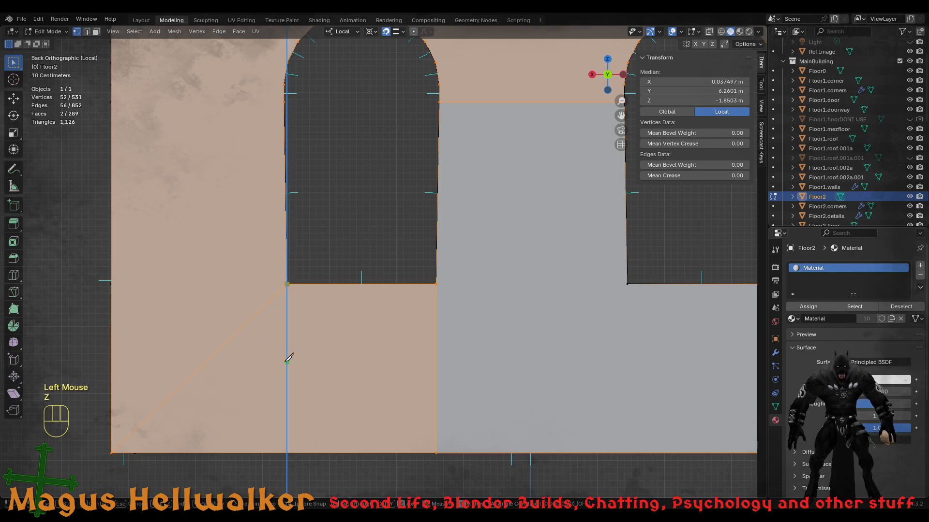
{"action": "left_click", "coordinate": [288, 453]}
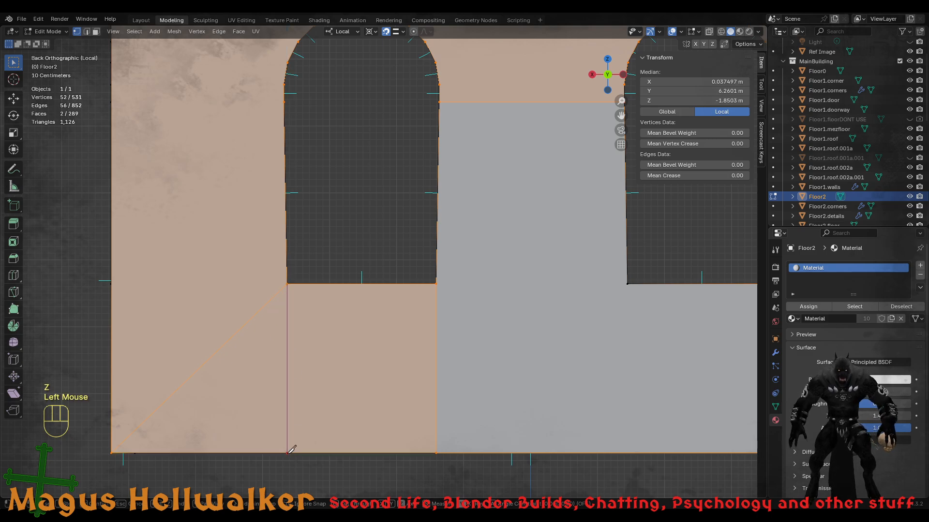
{"action": "key", "text": "Return"}
- On the wall's inner face, knife-cut along Z from the window's bottom corner nearest the neighbouring window to the wall's bottom edge
{"action": "middle_click_drag", "start_coordinate": [315, 407], "coordinate": [327, 380]}
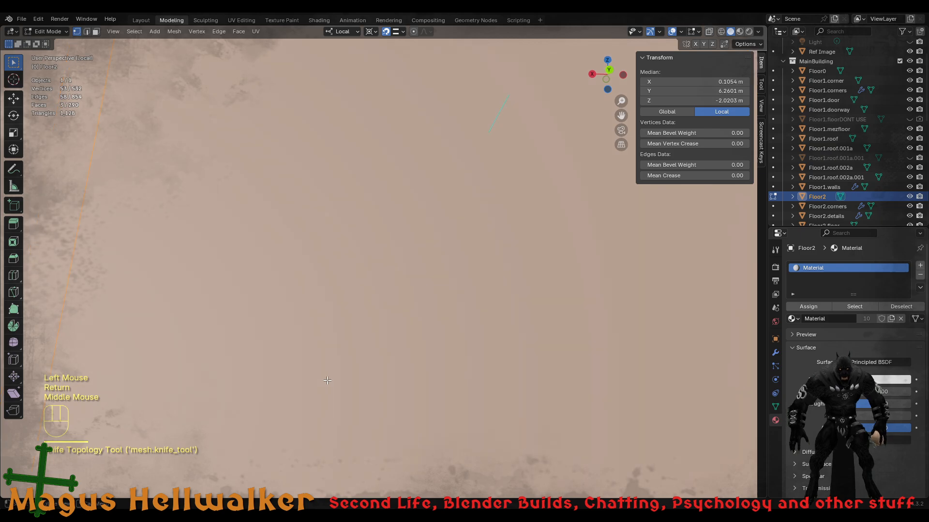
{"action": "scroll", "coordinate": [327, 381], "scroll_direction": "down", "scroll_amount": 3}
{"action": "middle_click_drag", "start_coordinate": [357, 328], "coordinate": [396, 228]}
{"action": "scroll", "coordinate": [347, 114], "scroll_direction": "up", "scroll_amount": 2}
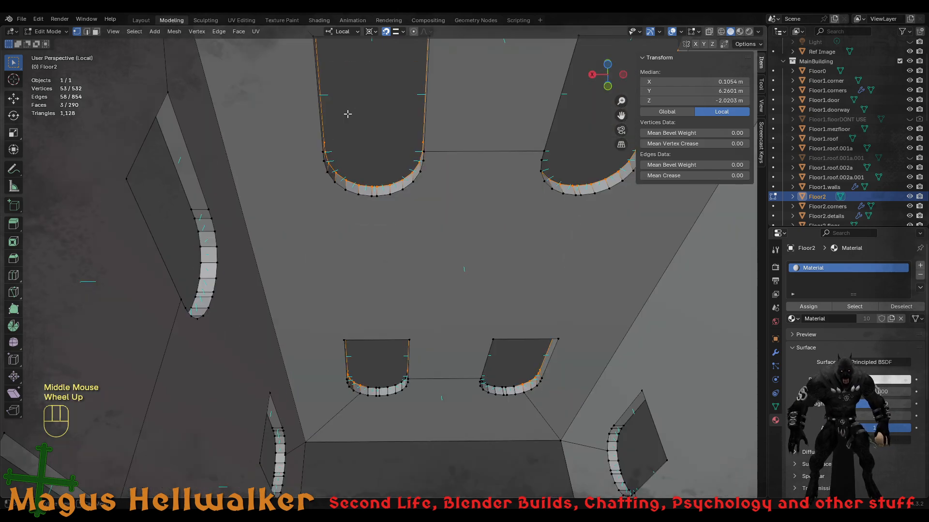
{"action": "middle_click_drag", "start_coordinate": [347, 114], "coordinate": [383, 257], "text": "shift"}
{"action": "middle_click_drag", "start_coordinate": [360, 242], "coordinate": [372, 195]}
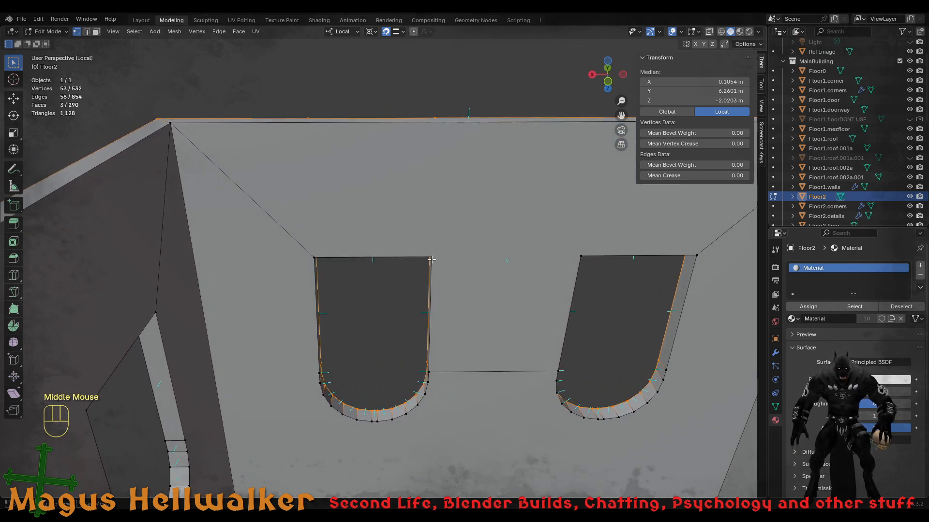
{"action": "key", "text": "k"}
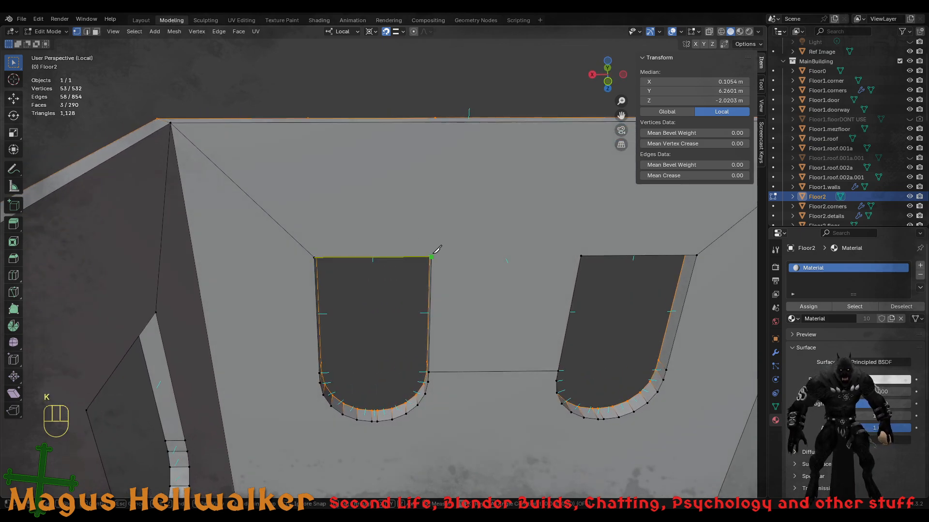
{"action": "left_click", "coordinate": [432, 255]}
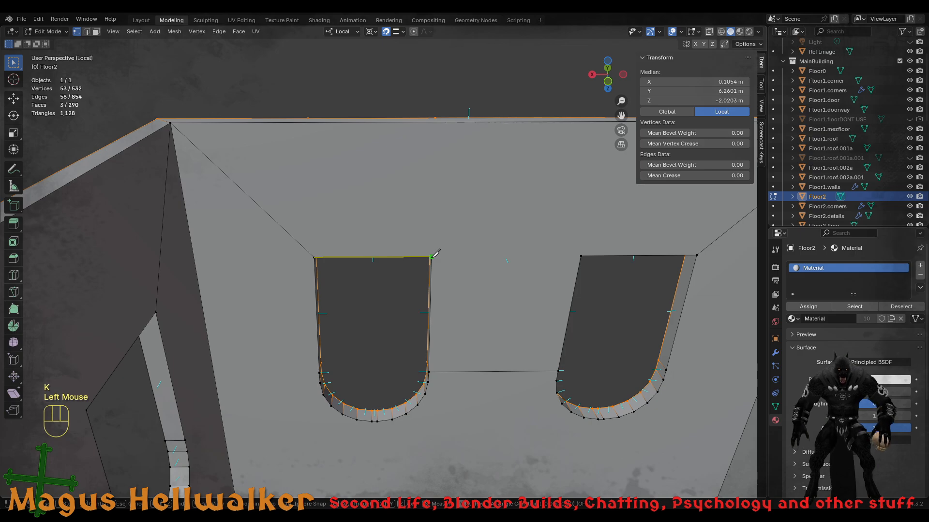
{"action": "key", "text": "z"}
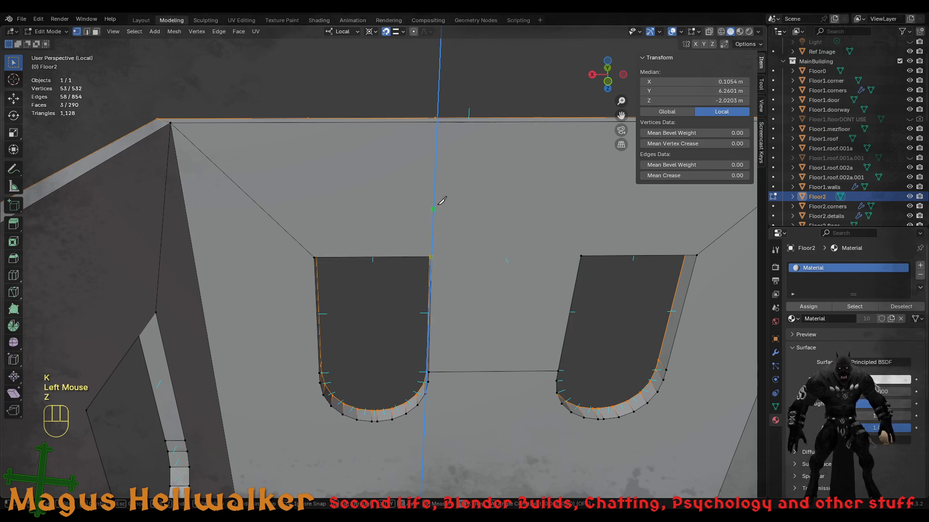
{"action": "left_click", "coordinate": [447, 122]}
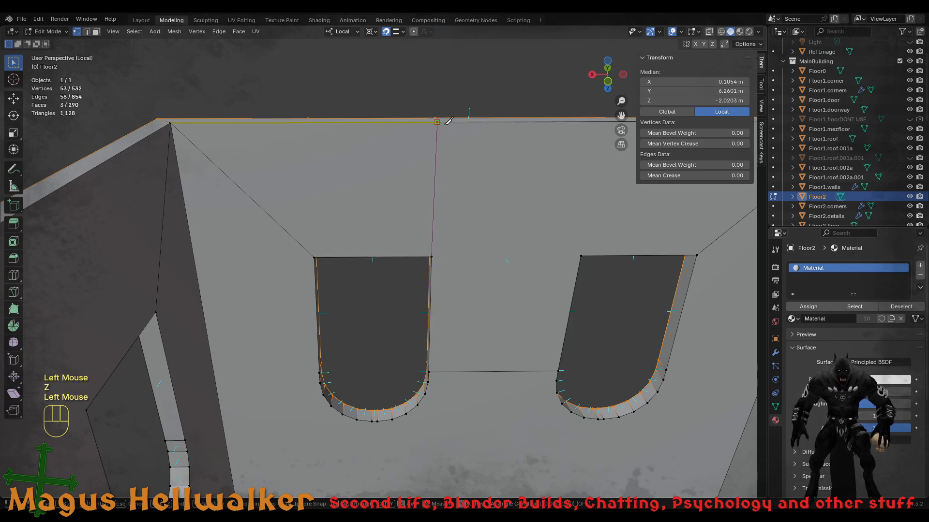
{"action": "key", "text": "Return"}
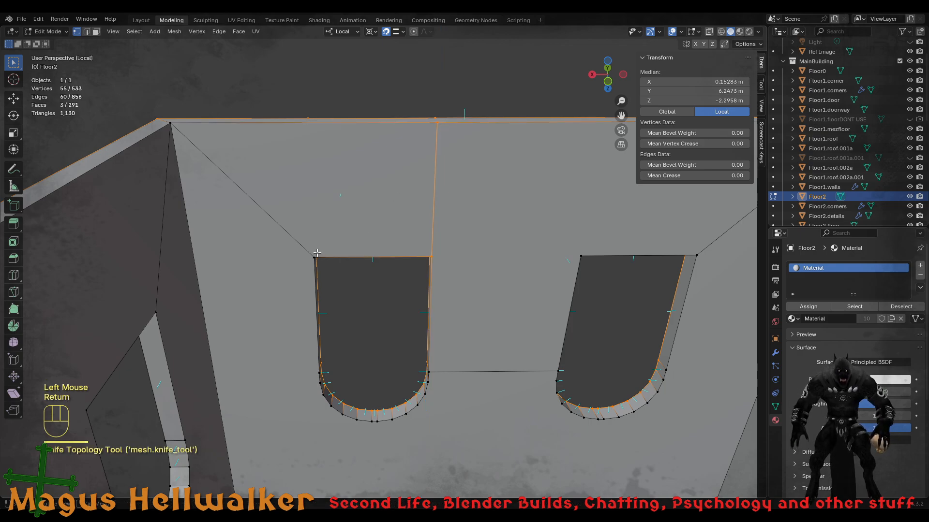
- Knife-cut the inner wall face along Z from the window's other bottom corner, nearest the tower corner, to the wall's bottom edge
{"action": "key", "text": "k"}
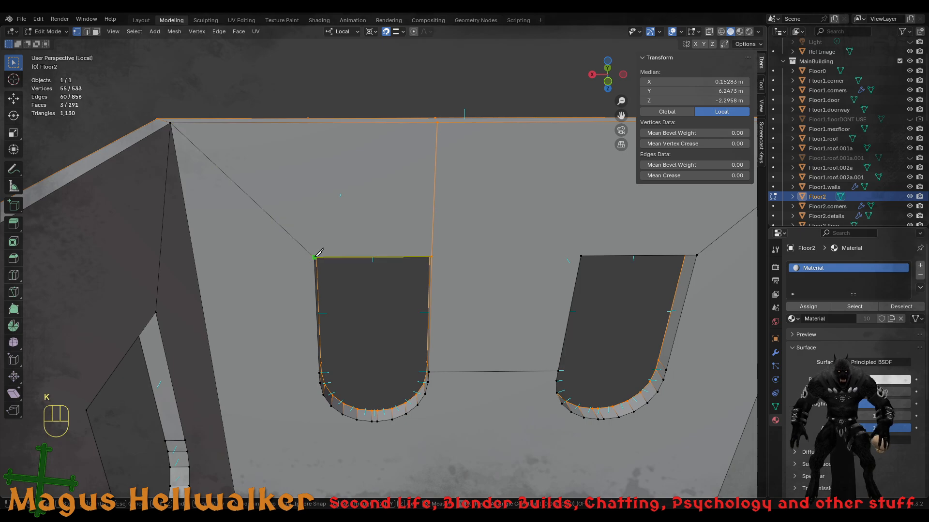
{"action": "left_click", "coordinate": [315, 257]}
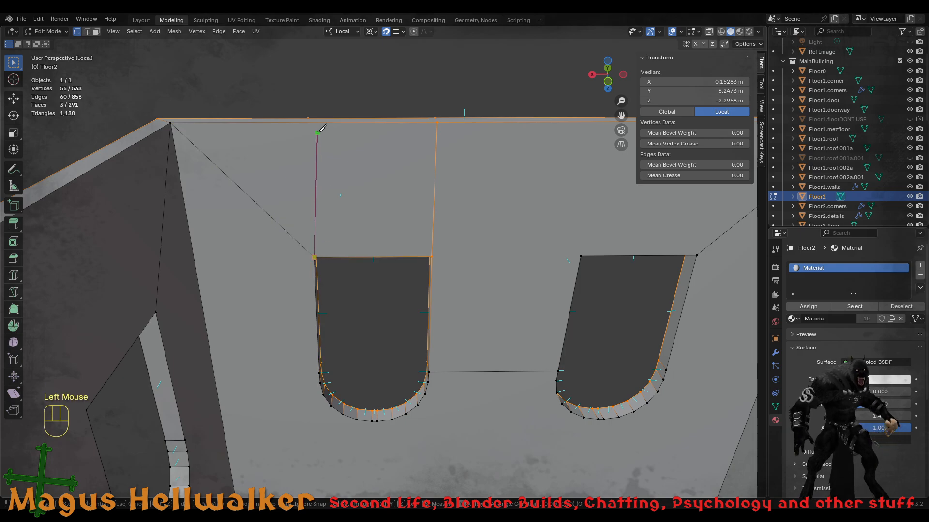
{"action": "key", "text": "z"}
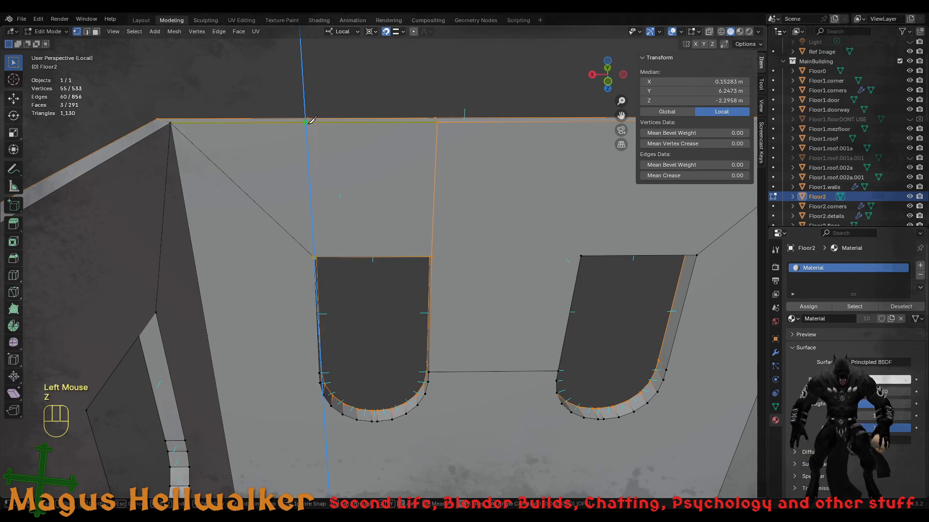
{"action": "left_click", "coordinate": [306, 120]}
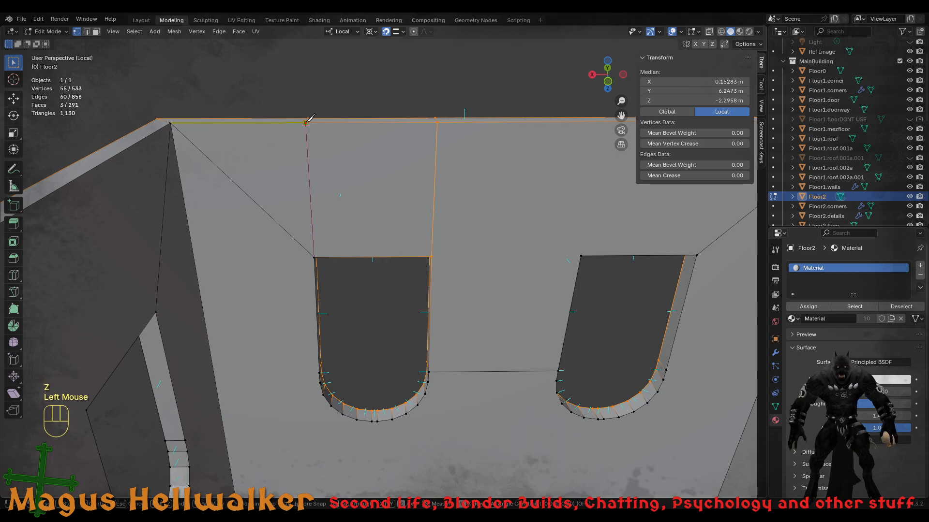
{"action": "key", "text": "Return"}
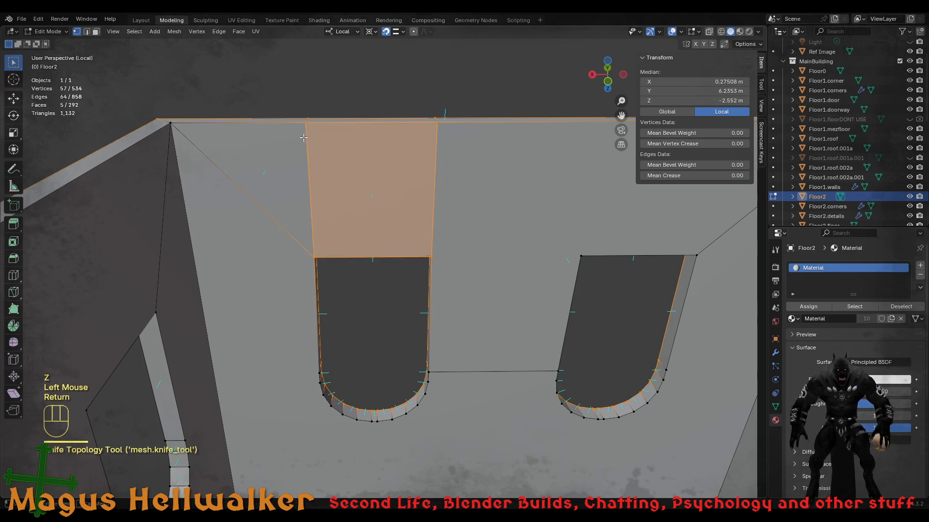
- Knife two cuts across the wall's underside rim, joining the outer and inner vertical cuts on both sides of the window
{"action": "middle_click_drag", "start_coordinate": [371, 187], "coordinate": [372, 234]}
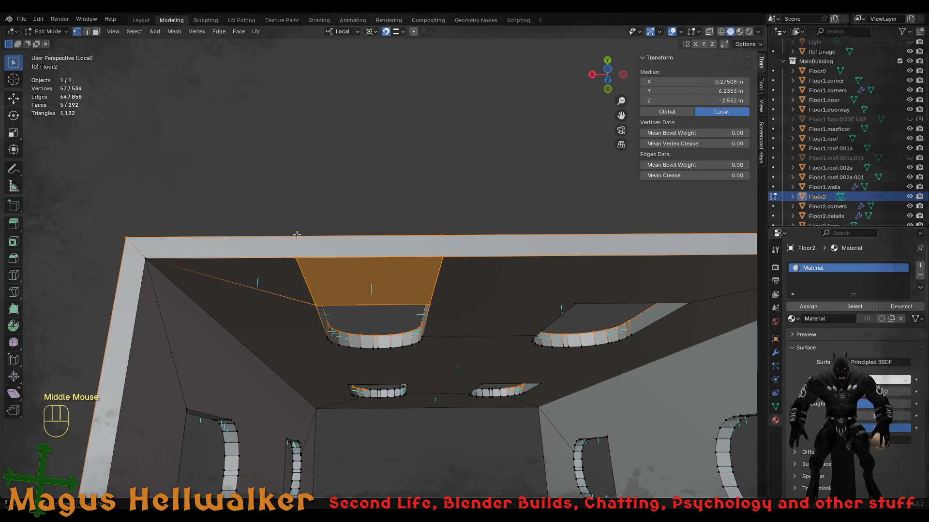
{"action": "key", "text": "k"}
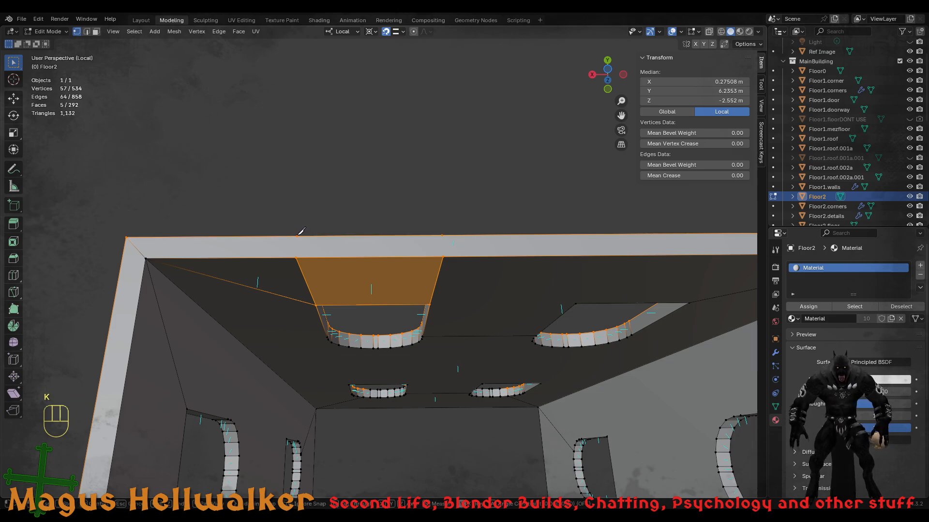
{"action": "left_click", "coordinate": [297, 236]}
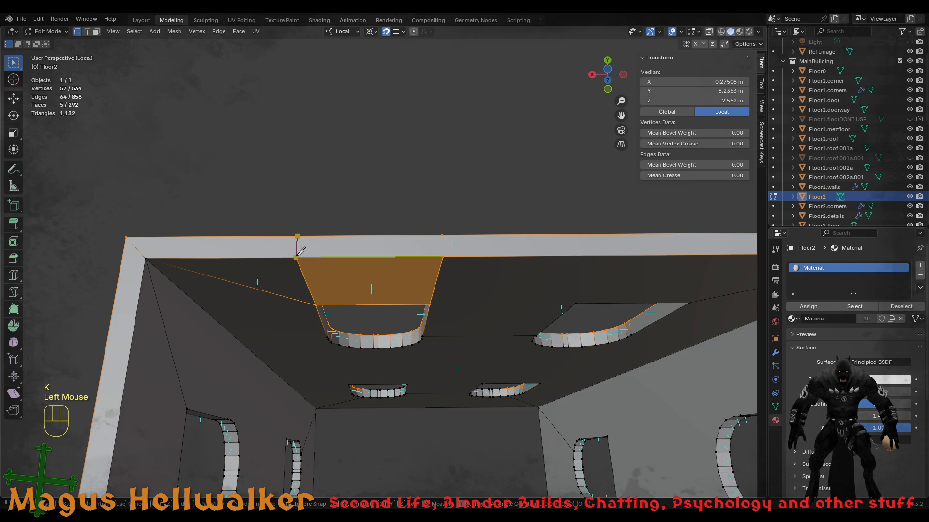
{"action": "left_click", "coordinate": [296, 257]}
{"action": "key", "text": "Return"}
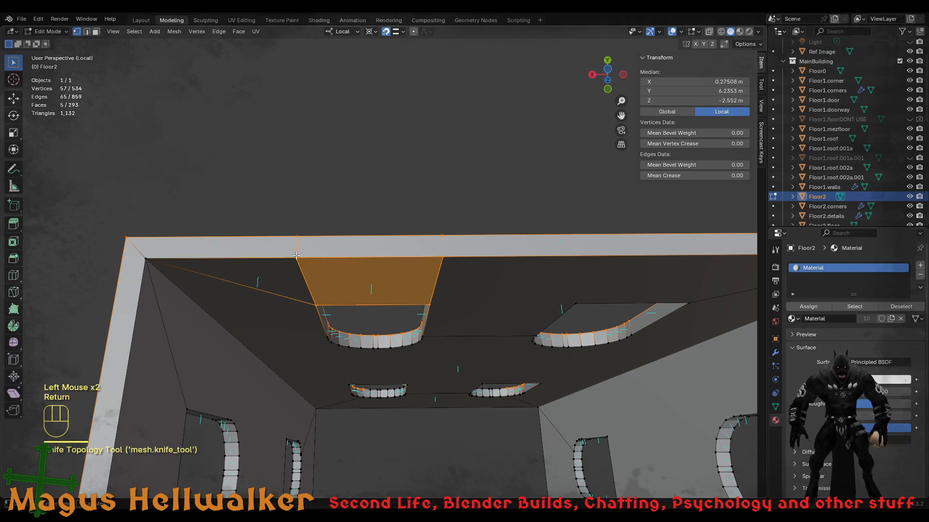
{"action": "key", "text": "k"}
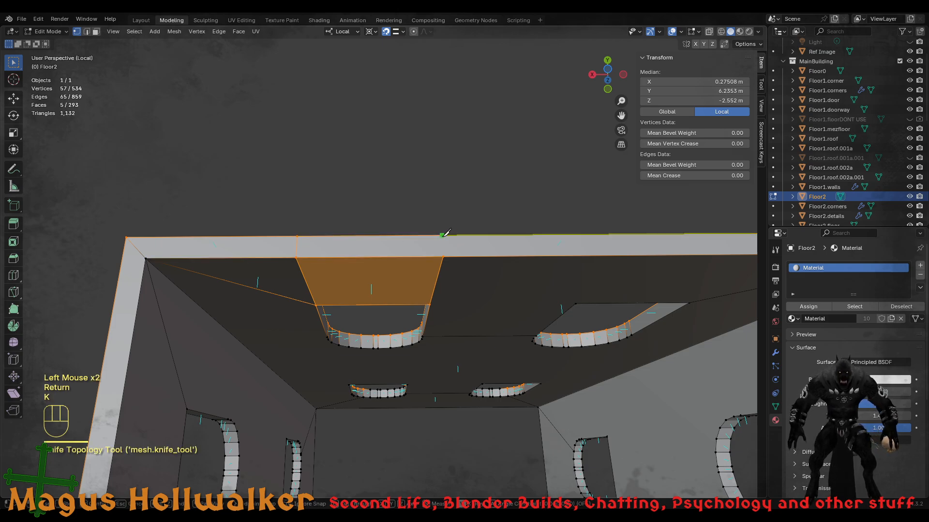
{"action": "left_click", "coordinate": [442, 235]}
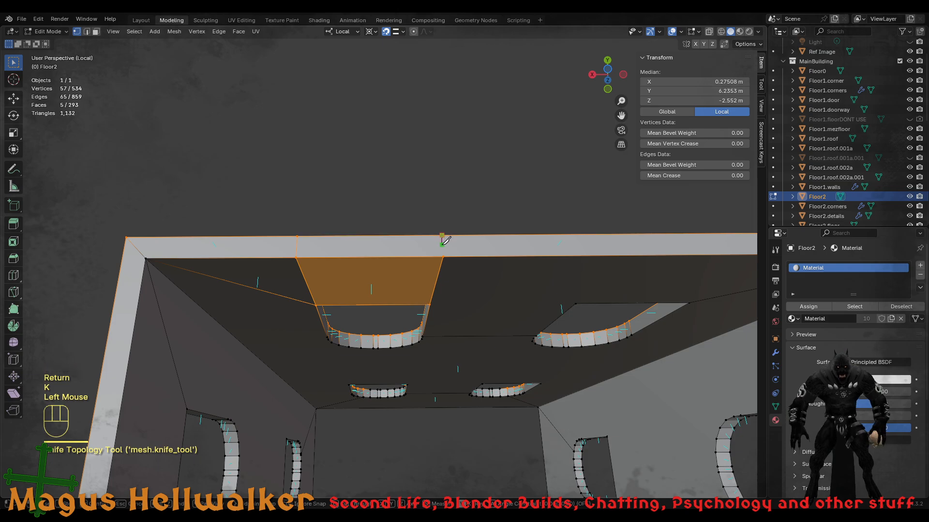
{"action": "left_click", "coordinate": [442, 256]}
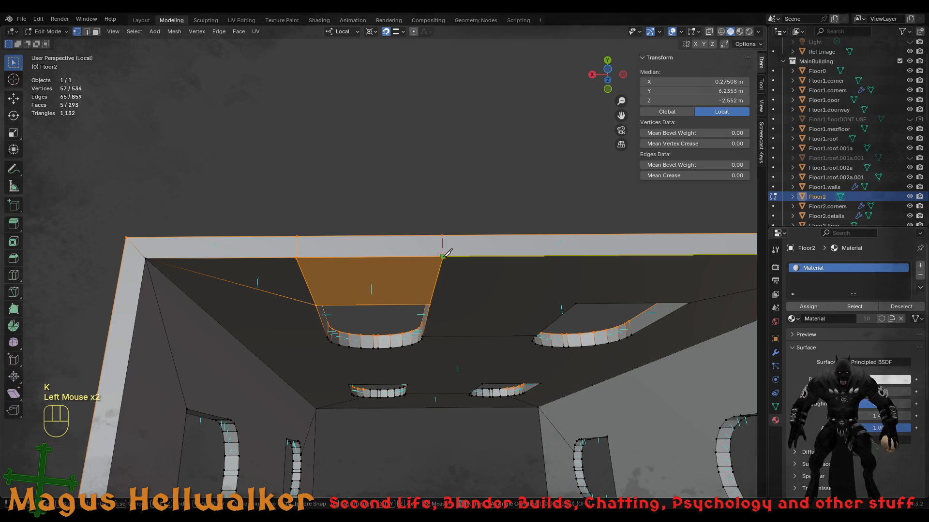
{"action": "key", "text": "Return"}
{"action": "middle_click_drag", "start_coordinate": [371, 278], "coordinate": [373, 403]}
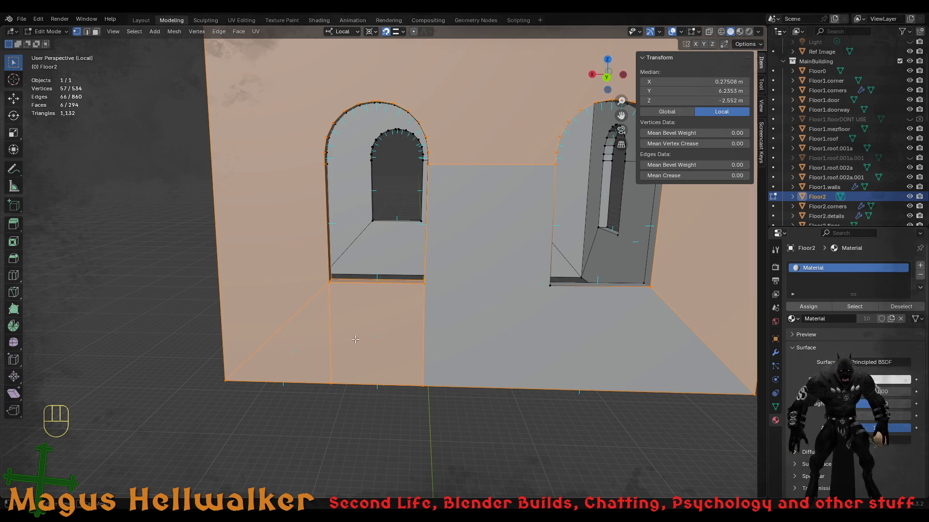
{"action": "middle_click_drag", "start_coordinate": [355, 340], "coordinate": [364, 270]}
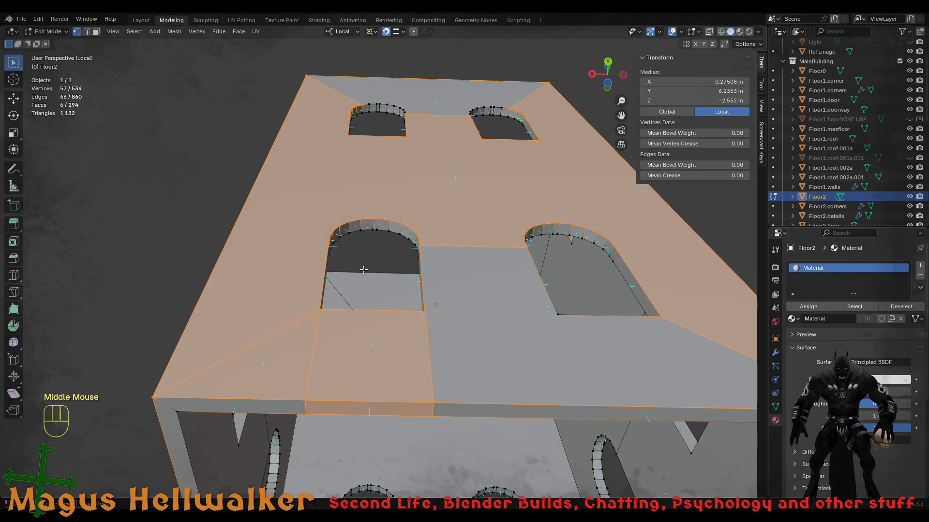
- Delete the four cut faces below the window on the outer side, inner side, underside and sill, opening the wall to its bottom edge
{"action": "key", "text": "3"}
{"action": "left_click", "coordinate": [375, 409]}
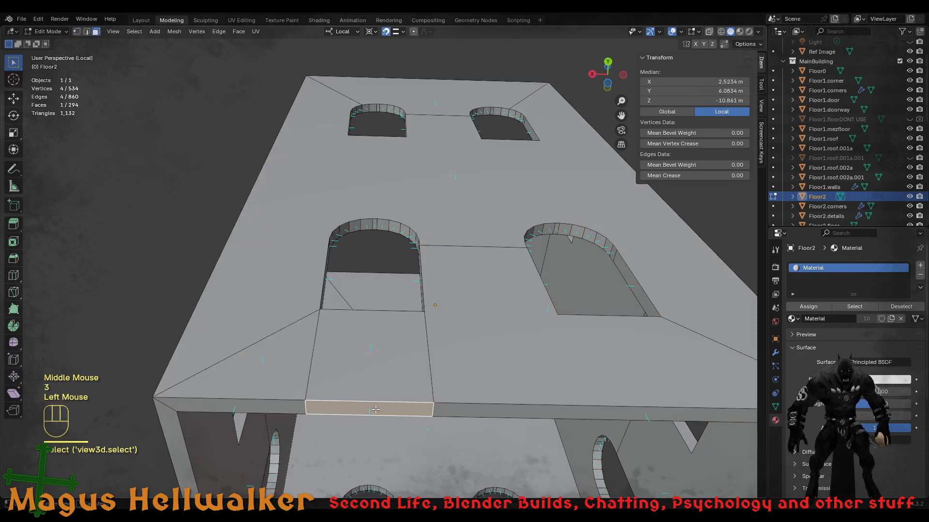
{"action": "left_click", "coordinate": [379, 378], "text": "shift"}
{"action": "middle_click_drag", "start_coordinate": [379, 377], "coordinate": [382, 213]}
{"action": "left_click", "coordinate": [368, 274], "text": "shift"}
{"action": "left_click", "coordinate": [385, 225], "text": "shift"}
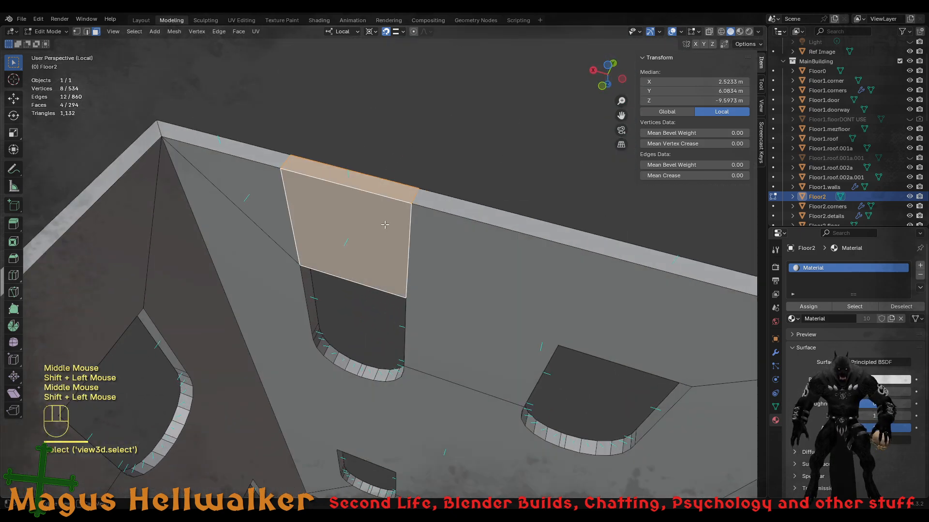
{"action": "key", "text": "x"}
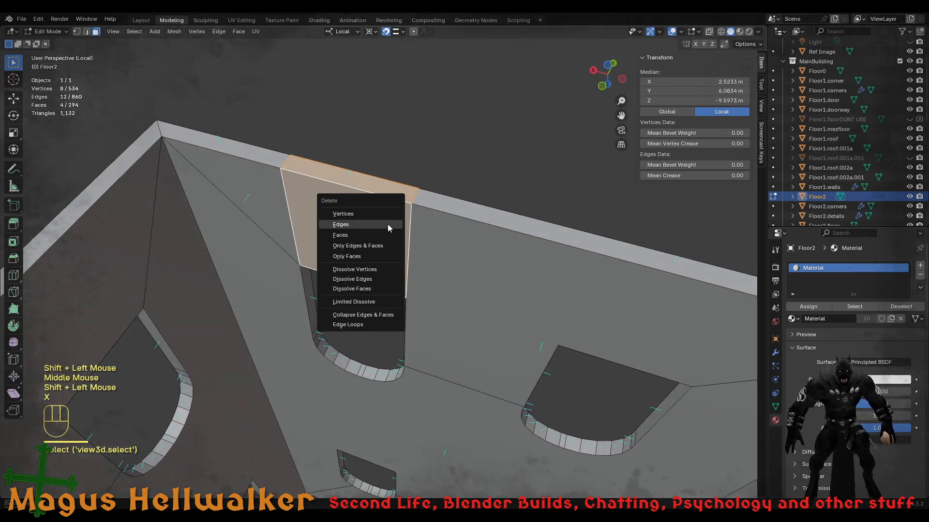
{"action": "left_click", "coordinate": [387, 234]}
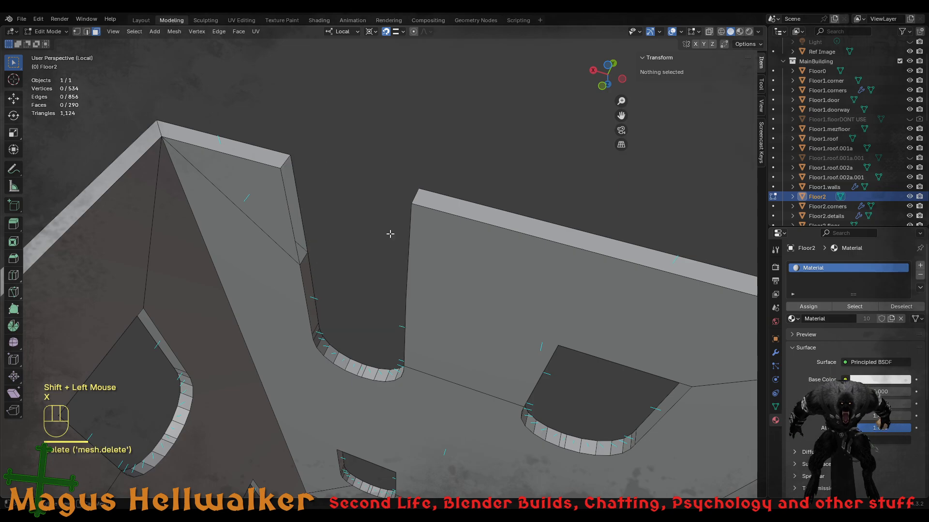
- Try to merge the whole vertex loop of the lower jamb face nearest the neighbouring window at its last vertex
{"action": "middle_click_drag", "start_coordinate": [390, 233], "coordinate": [364, 387]}
{"action": "scroll", "coordinate": [364, 395], "scroll_direction": "up", "scroll_amount": 3}
{"action": "key", "text": "1"}
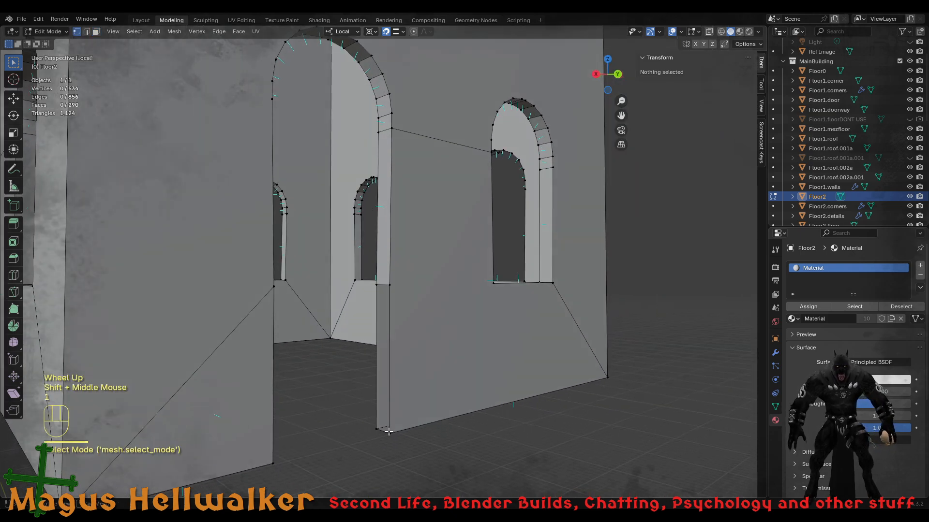
{"action": "left_click", "coordinate": [389, 286]}
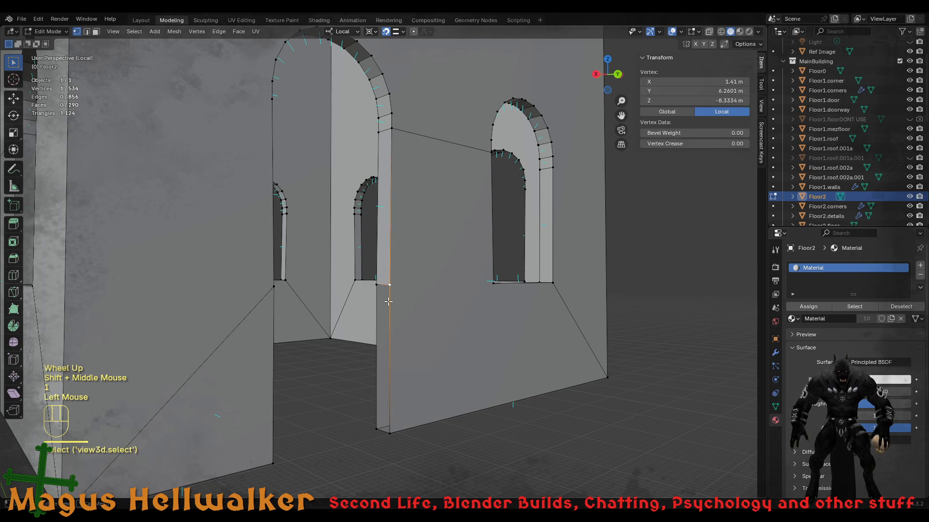
{"action": "left_click", "coordinate": [393, 434], "text": "alt"}
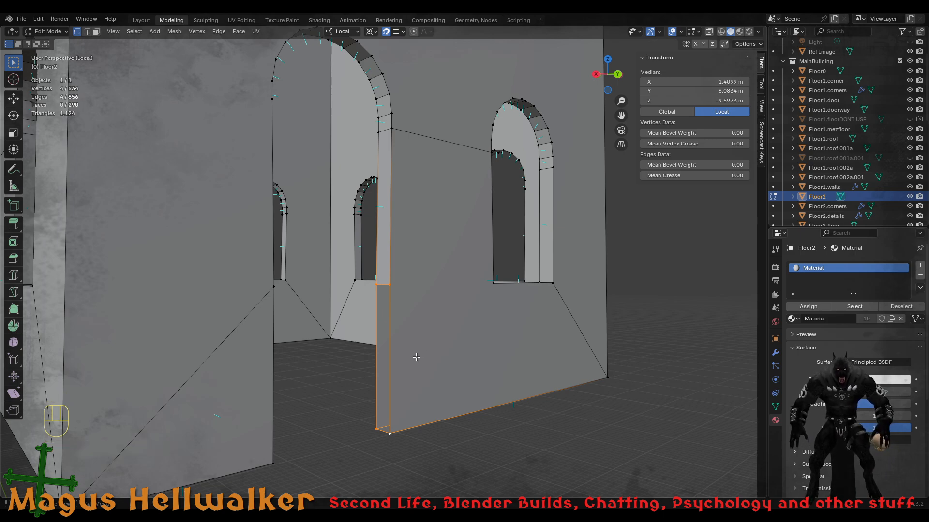
{"action": "key", "text": "m"}
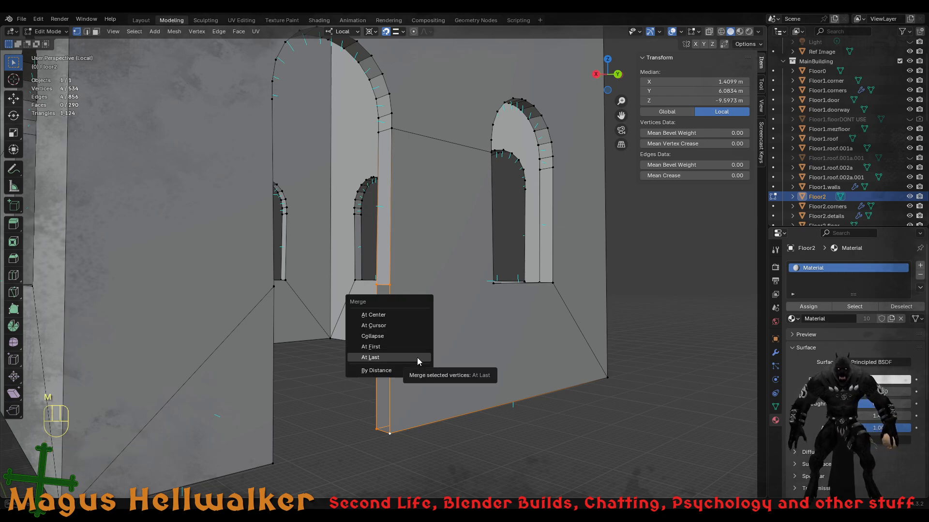
{"action": "left_click", "coordinate": [417, 357]}
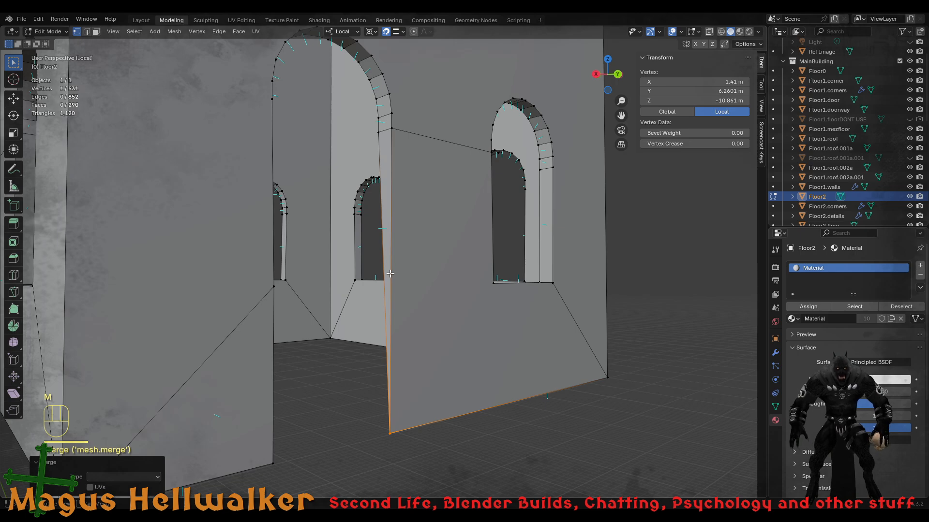
{"action": "key", "text": "ctrl+z"}
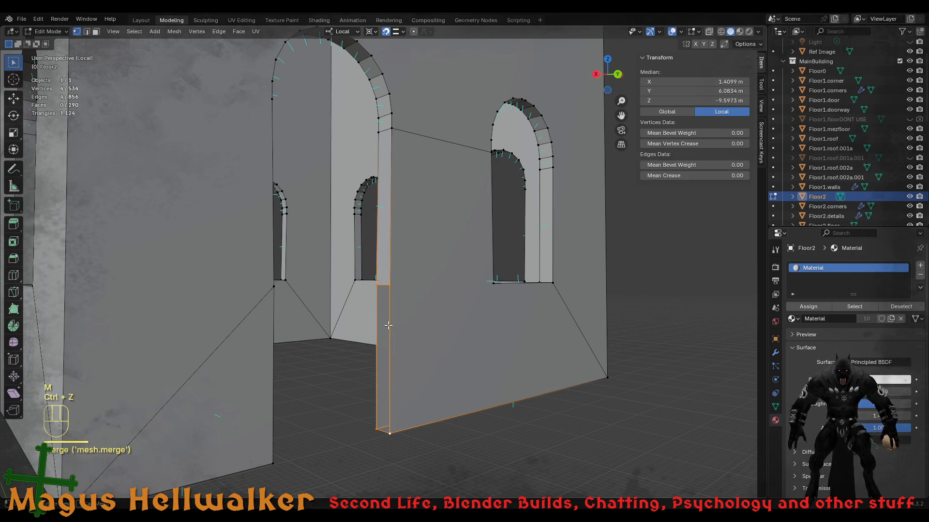
- On the jamb nearest the neighbouring window, merge the outer and inner old sill vertices into the bottom vertices directly below, using At Last
{"action": "left_click", "coordinate": [390, 436]}
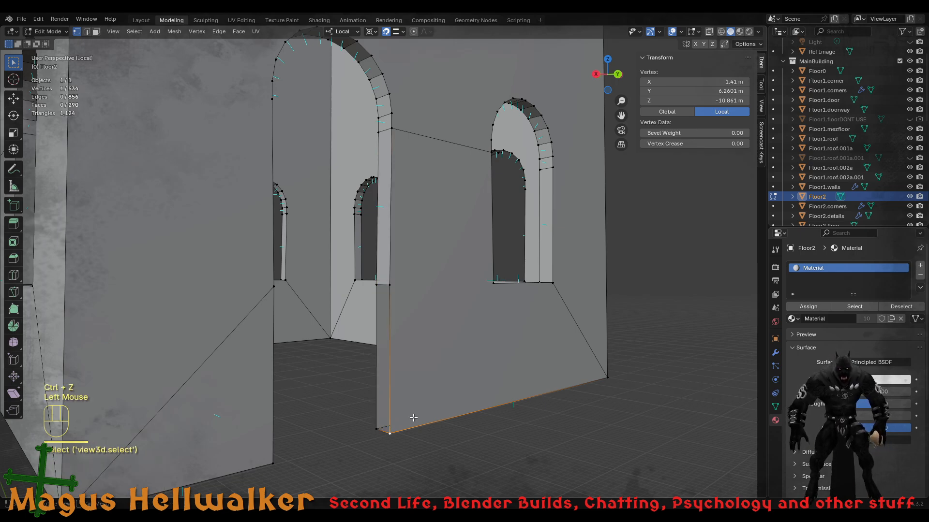
{"action": "left_click", "coordinate": [390, 284]}
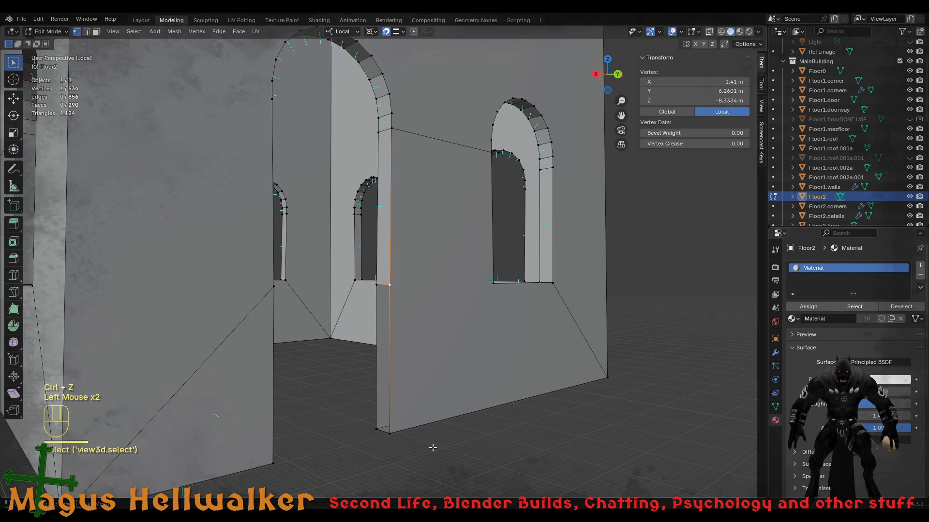
{"action": "left_click", "coordinate": [390, 434], "text": "shift"}
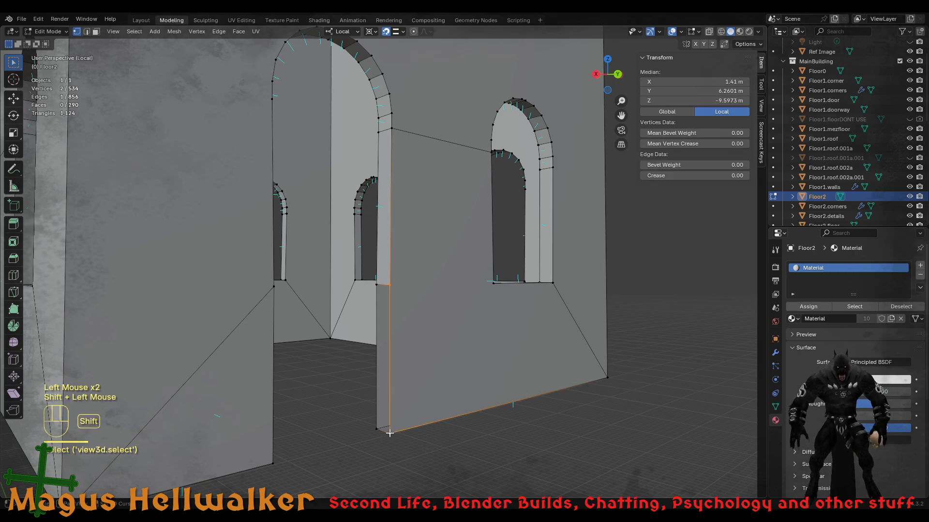
{"action": "key", "text": "m"}
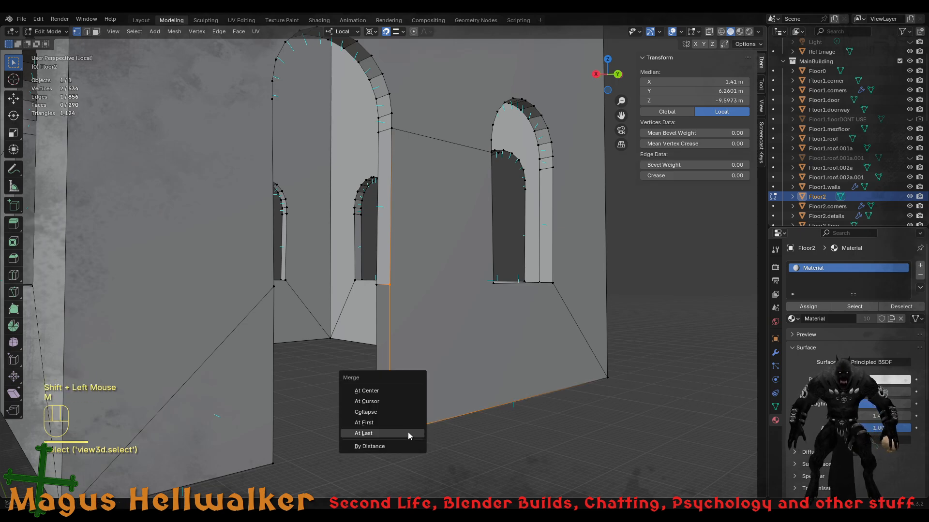
{"action": "left_click", "coordinate": [407, 434]}
{"action": "left_click", "coordinate": [375, 284]}
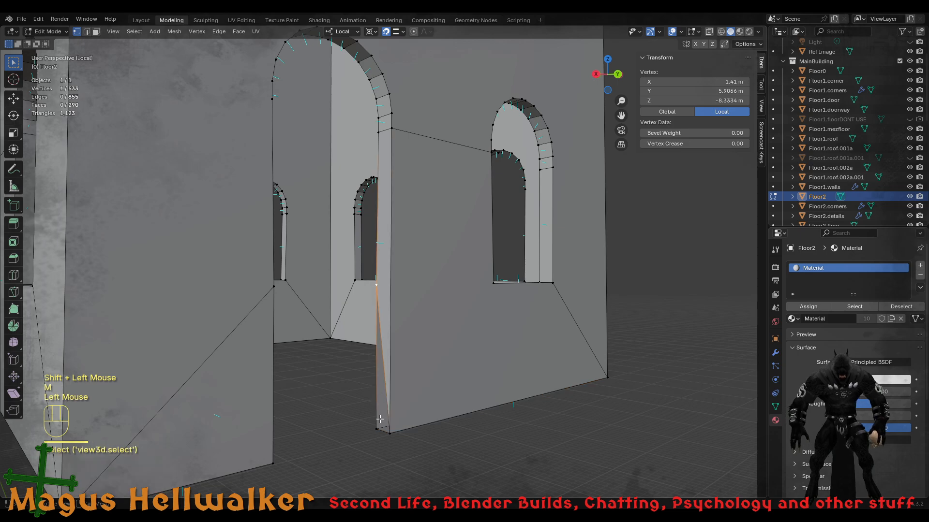
{"action": "left_click", "coordinate": [376, 429], "text": "shift"}
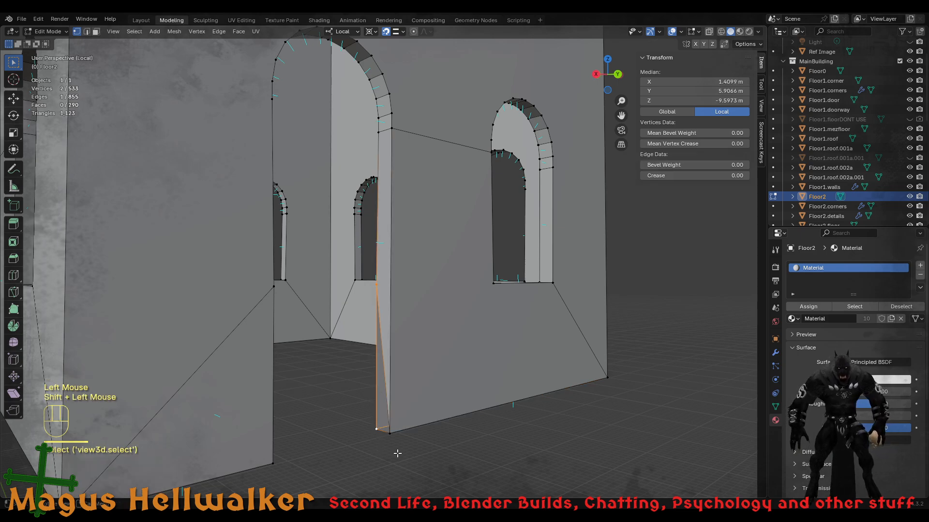
{"action": "key", "text": "m"}
{"action": "left_click", "coordinate": [396, 454]}
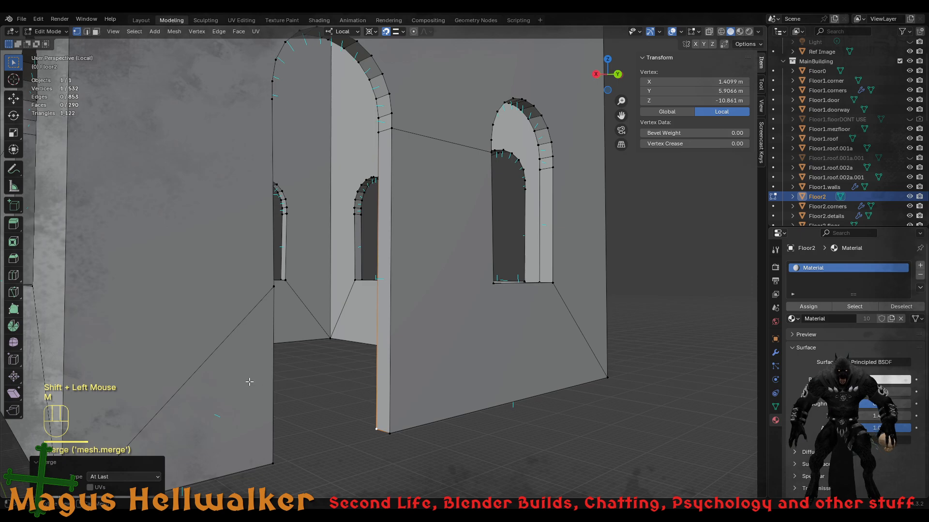
- On the opposite jamb, nearest the tower corner, merge the inner and outer old sill vertices into their bottom vertices with At Last
{"action": "middle_click_drag", "start_coordinate": [249, 382], "coordinate": [142, 380]}
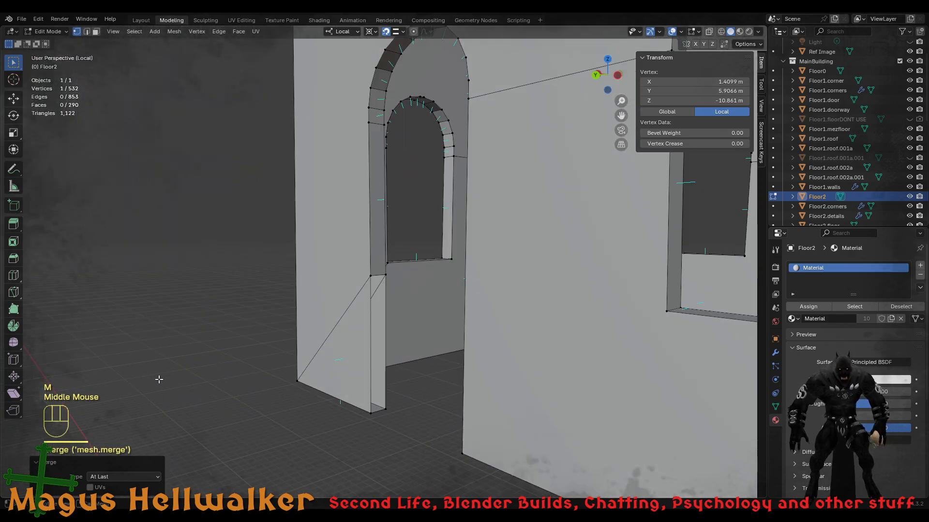
{"action": "left_click", "coordinate": [386, 275]}
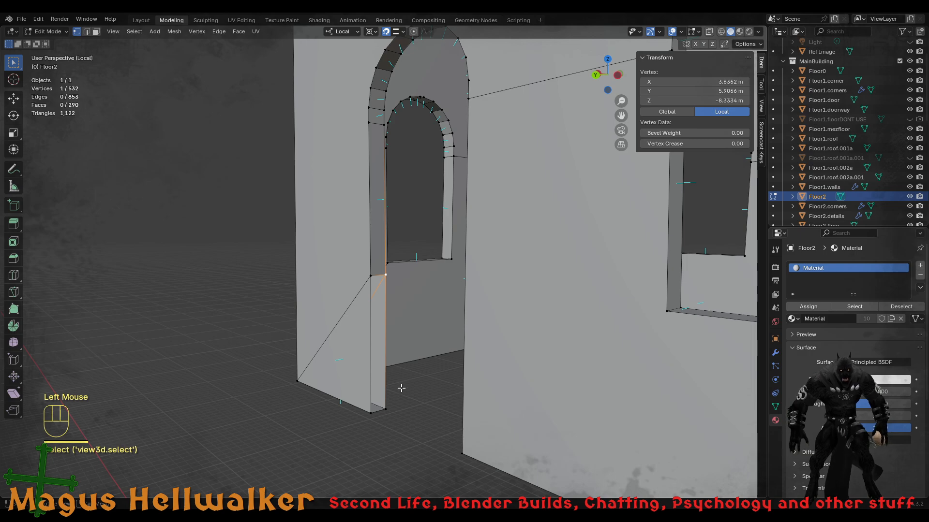
{"action": "left_click", "coordinate": [384, 408], "text": "shift"}
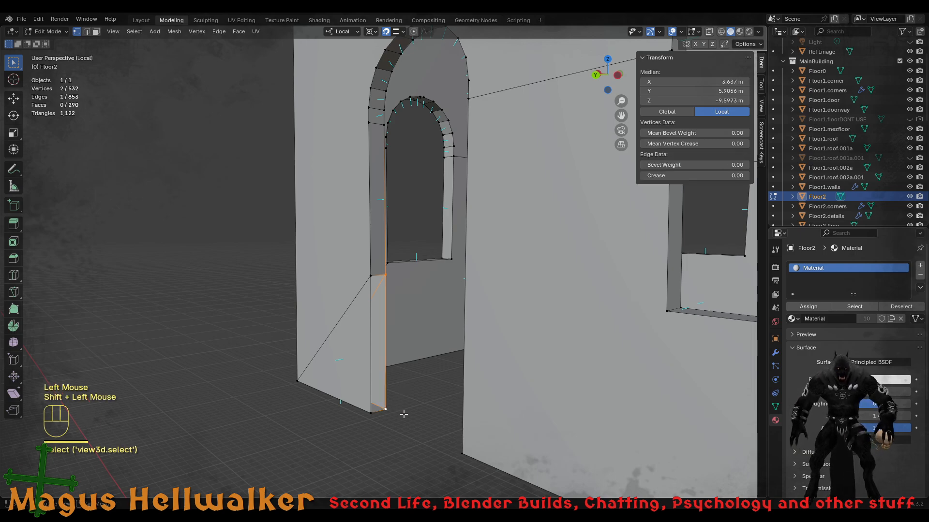
{"action": "key", "text": "m"}
{"action": "left_click", "coordinate": [404, 415]}
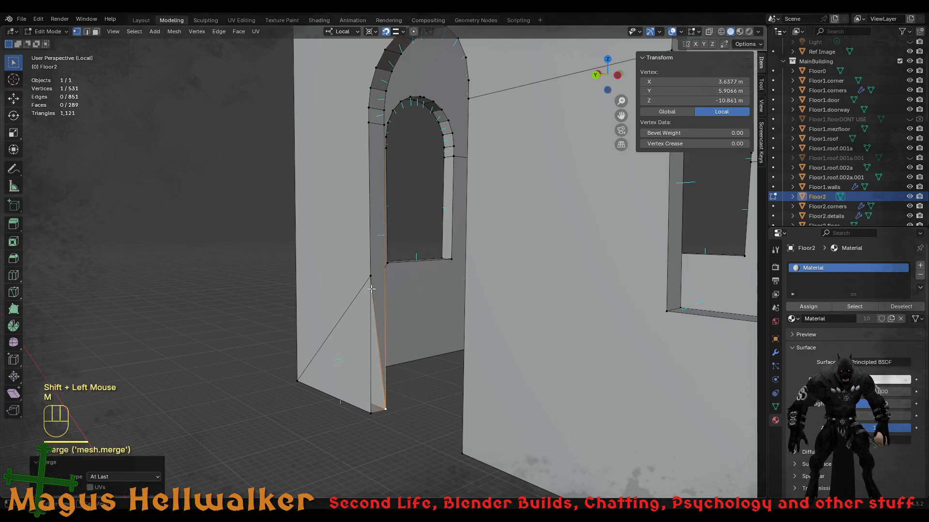
{"action": "left_click", "coordinate": [371, 276]}
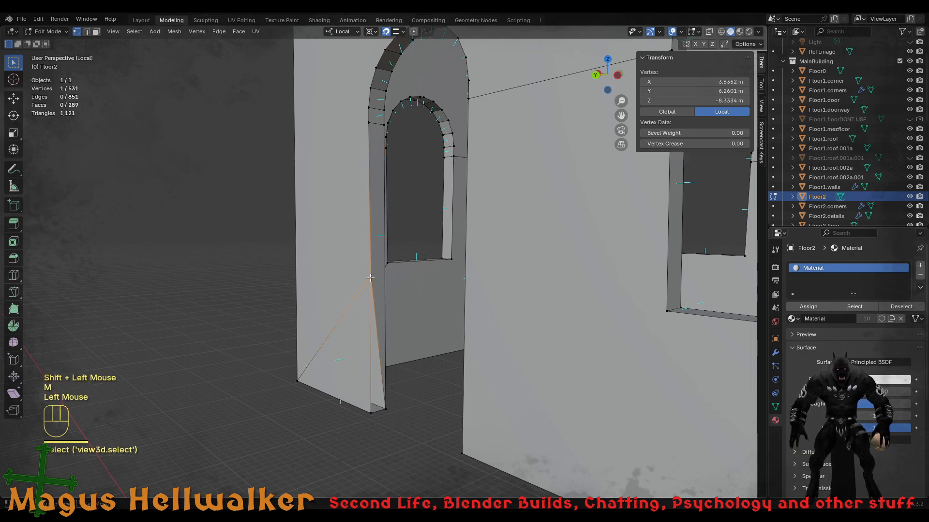
{"action": "left_click", "coordinate": [371, 411], "text": "shift"}
{"action": "key", "text": "m"}
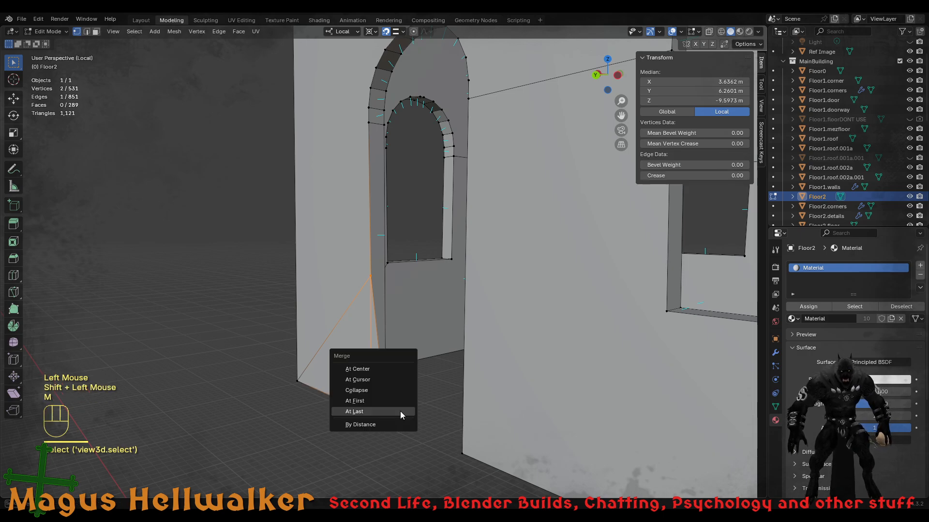
{"action": "left_click", "coordinate": [396, 411]}
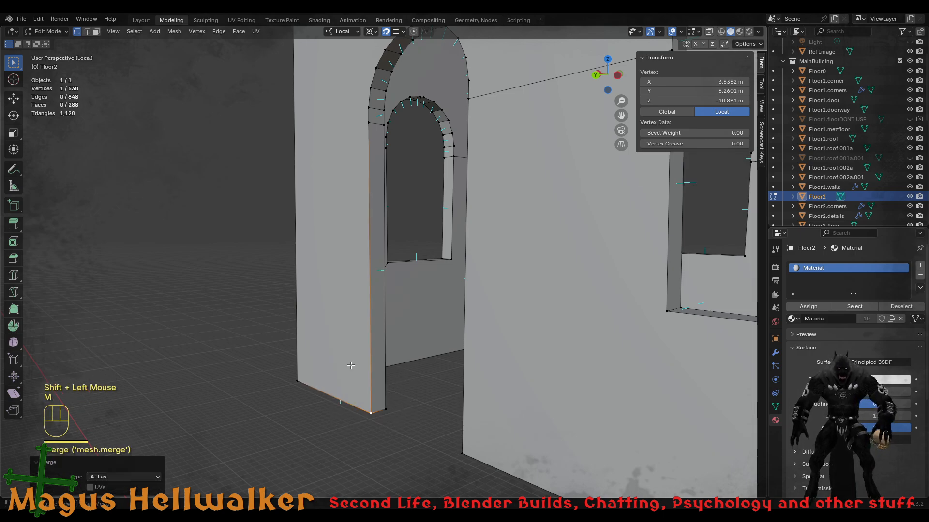
- Select the first nine inner faces of the new back-wall doorway's arch, from the neighbouring-window side across to the tower-corner side
{"action": "middle_click_drag", "start_coordinate": [345, 335], "coordinate": [421, 320]}
{"action": "scroll", "coordinate": [434, 333], "scroll_direction": "down", "scroll_amount": 4}
{"action": "scroll", "coordinate": [412, 320], "scroll_direction": "down", "scroll_amount": 1}
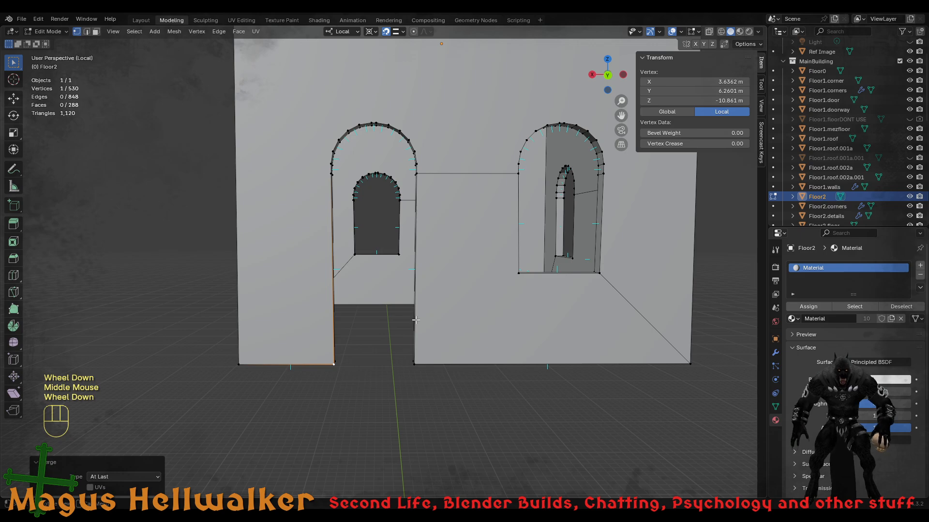
{"action": "middle_click_drag", "start_coordinate": [434, 273], "coordinate": [417, 212]}
{"action": "key", "text": "3"}
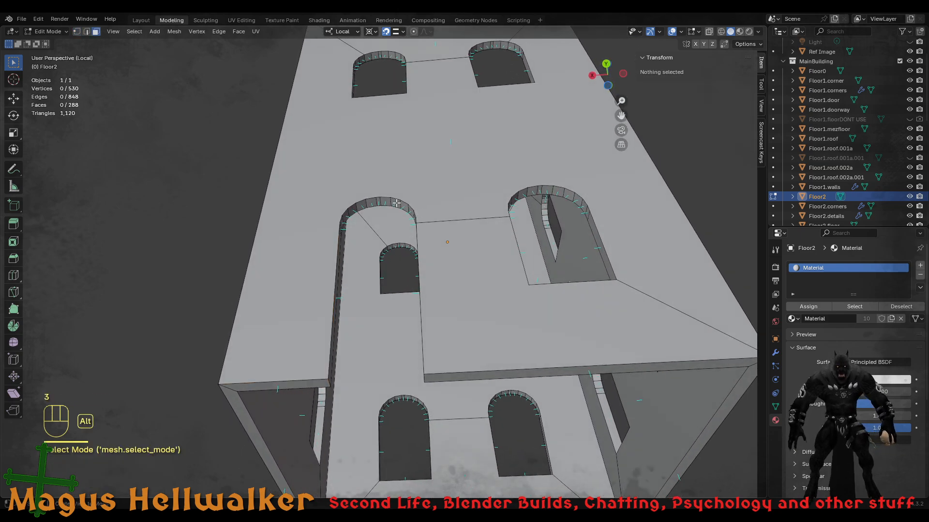
{"action": "left_click", "coordinate": [396, 204], "text": "alt"}
{"action": "left_click", "coordinate": [402, 205], "text": "alt"}
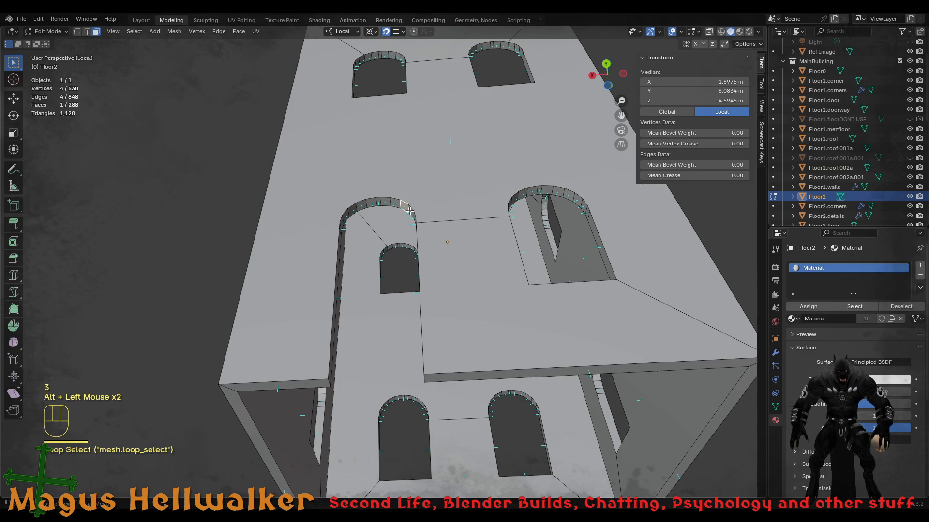
{"action": "left_click", "coordinate": [396, 203], "text": "shift"}
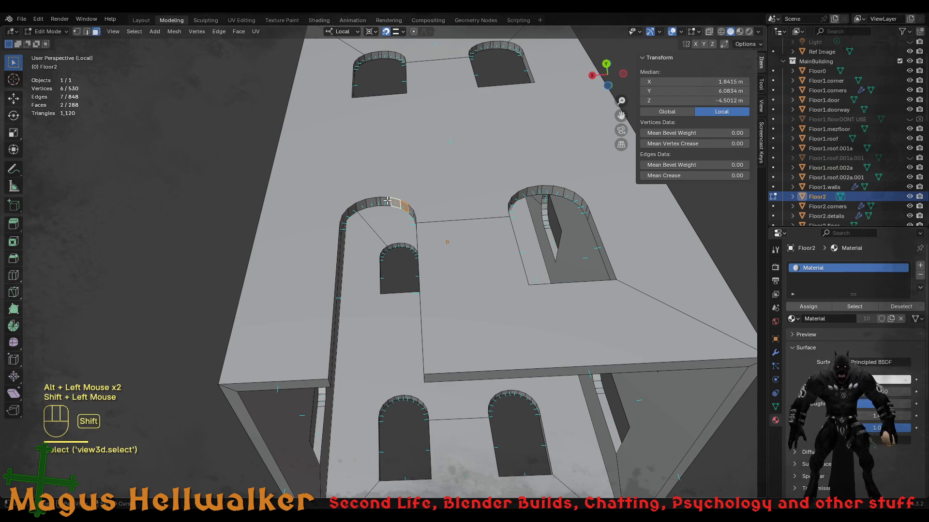
{"action": "left_click", "coordinate": [387, 200], "text": "shift"}
{"action": "left_click", "coordinate": [378, 201], "text": "shift"}
{"action": "left_click", "coordinate": [371, 201], "text": "shift"}
{"action": "left_click", "coordinate": [364, 204], "text": "shift"}
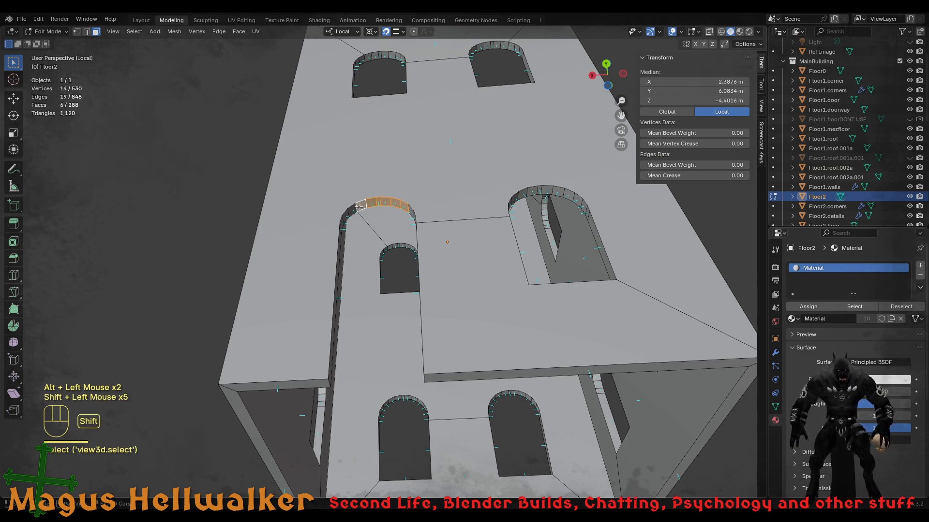
{"action": "left_click", "coordinate": [354, 210], "text": "shift"}
{"action": "left_click", "coordinate": [344, 219], "text": "shift"}
{"action": "left_click", "coordinate": [342, 226], "text": "shift"}
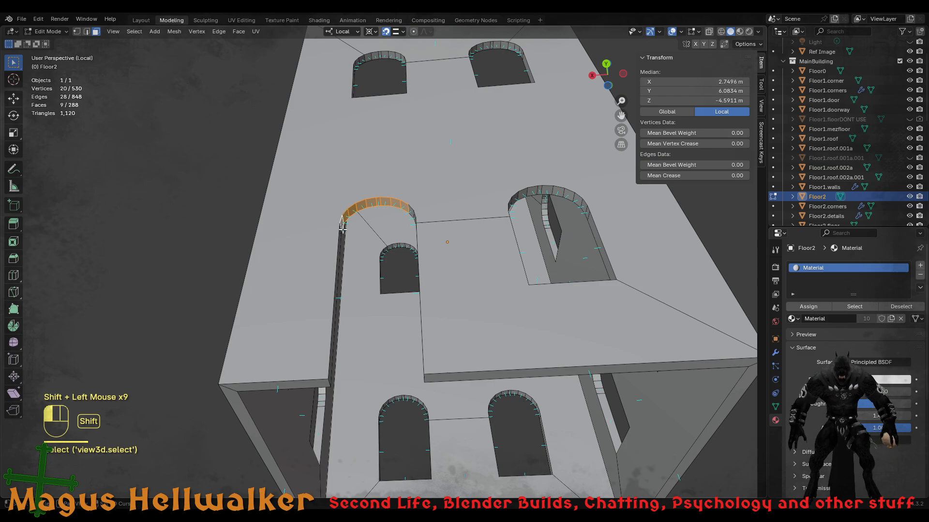
- Add the remaining lower arch faces at both ends, down to the tops of the jambs, to select all 13 arch faces
{"action": "left_click", "coordinate": [340, 242], "text": "shift"}
{"action": "middle_click_drag", "start_coordinate": [407, 249], "coordinate": [377, 247]}
{"action": "left_click", "coordinate": [377, 247], "text": "shift"}
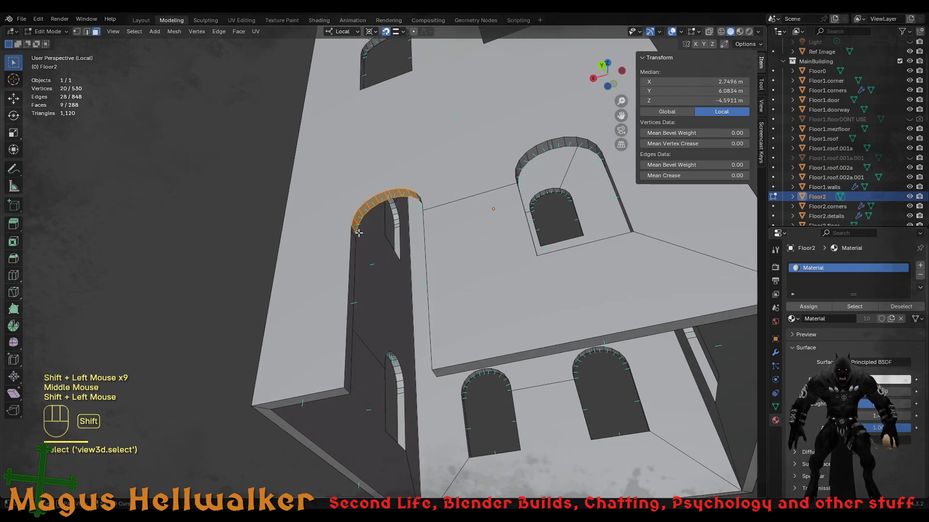
{"action": "left_click", "coordinate": [354, 232], "text": "shift"}
{"action": "middle_click_drag", "start_coordinate": [390, 245], "coordinate": [389, 204]}
{"action": "left_click", "coordinate": [377, 204], "text": "shift"}
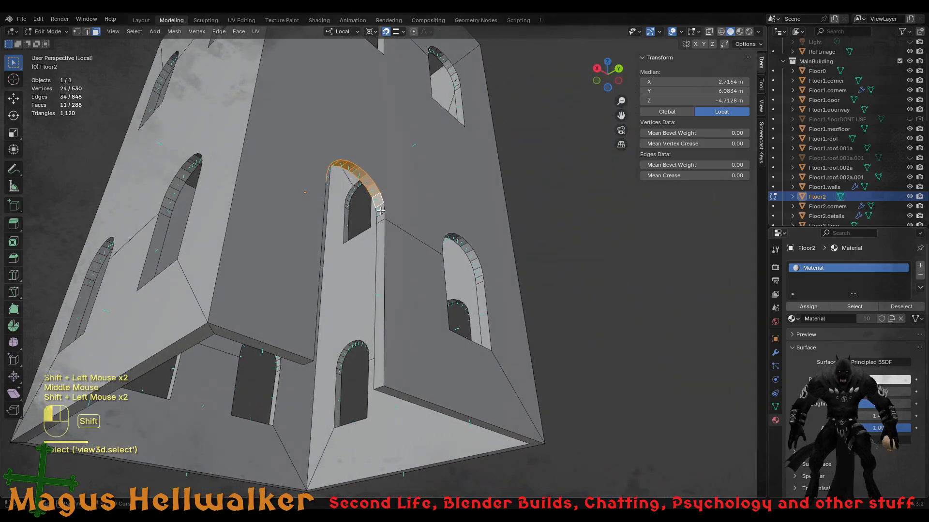
{"action": "left_click", "coordinate": [380, 216], "text": "shift"}
{"action": "left_click", "coordinate": [380, 219], "text": "shift"}
{"action": "middle_click_drag", "start_coordinate": [380, 220], "coordinate": [295, 327]}
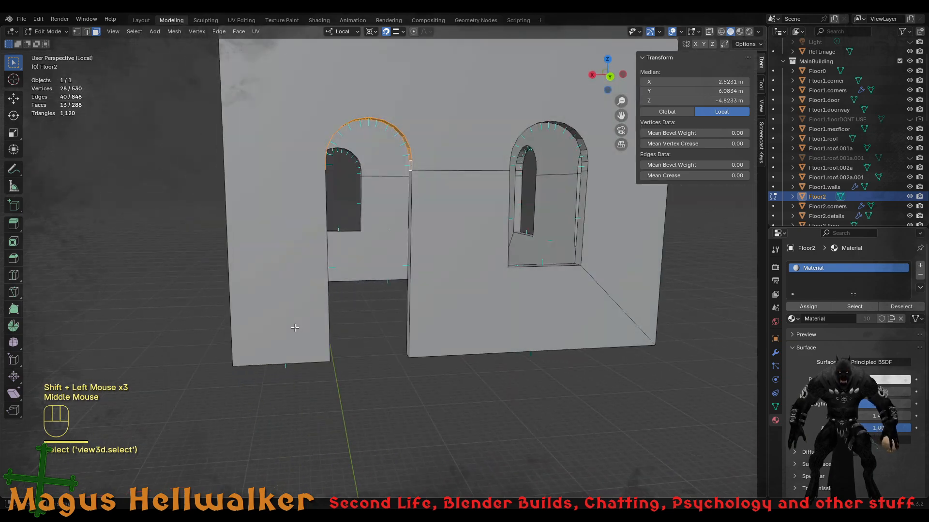
{"action": "middle_click_drag", "start_coordinate": [400, 311], "coordinate": [422, 284]}
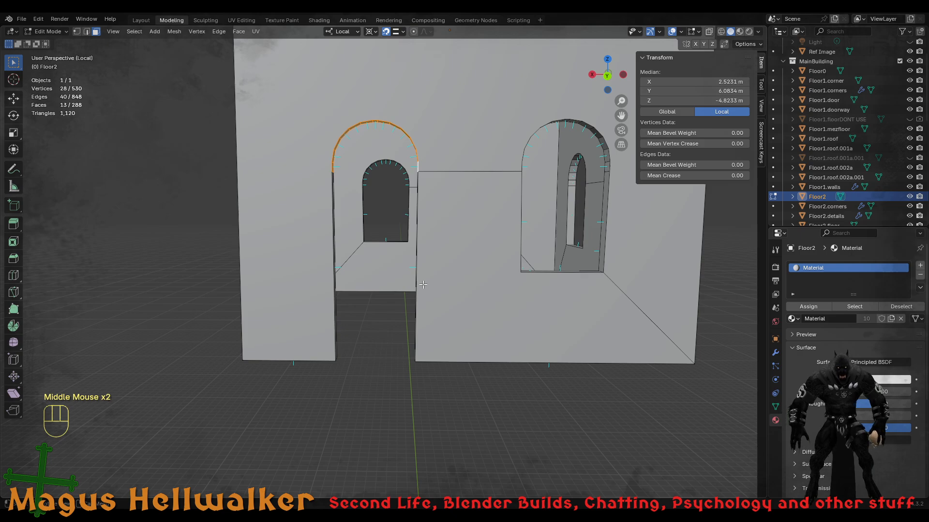
{"action": "middle_click_drag", "start_coordinate": [387, 270], "coordinate": [363, 268]}
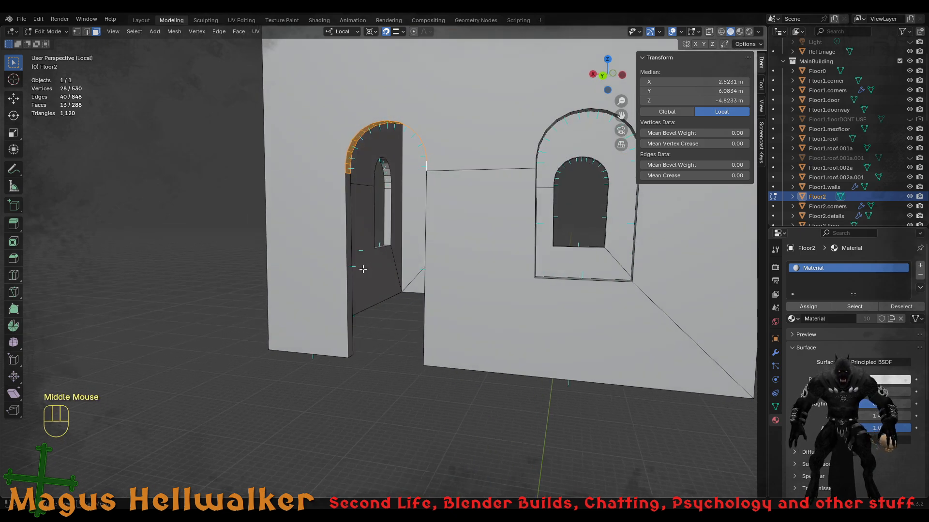
{"action": "key", "text": "g"}
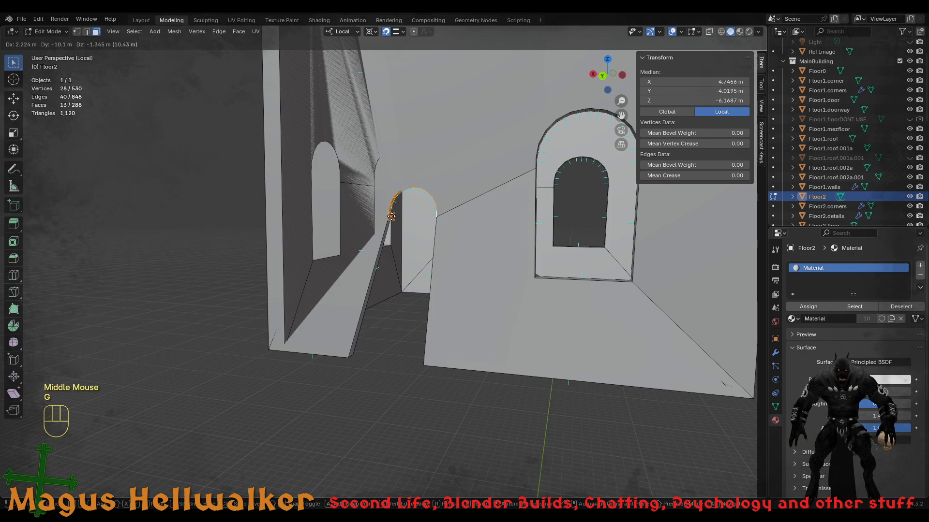
{"action": "key", "text": "g"}
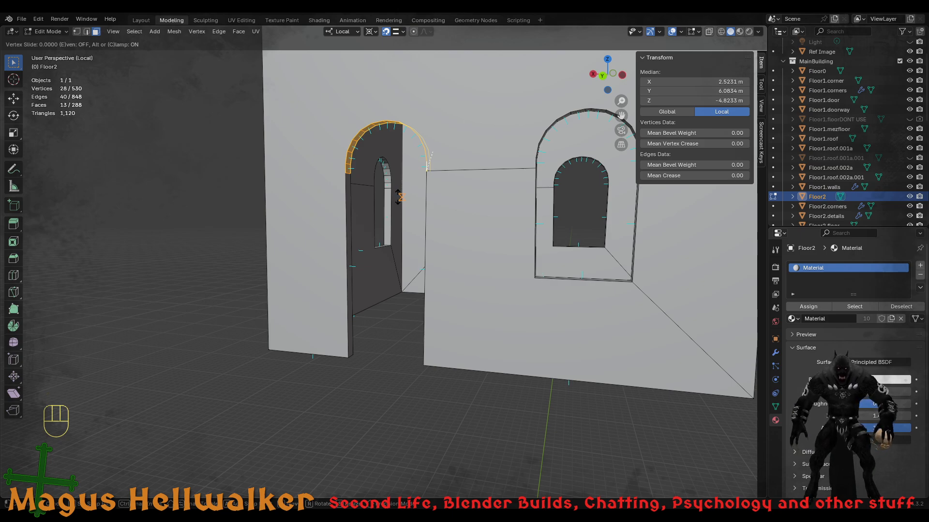
{"action": "key", "text": "Escape"}
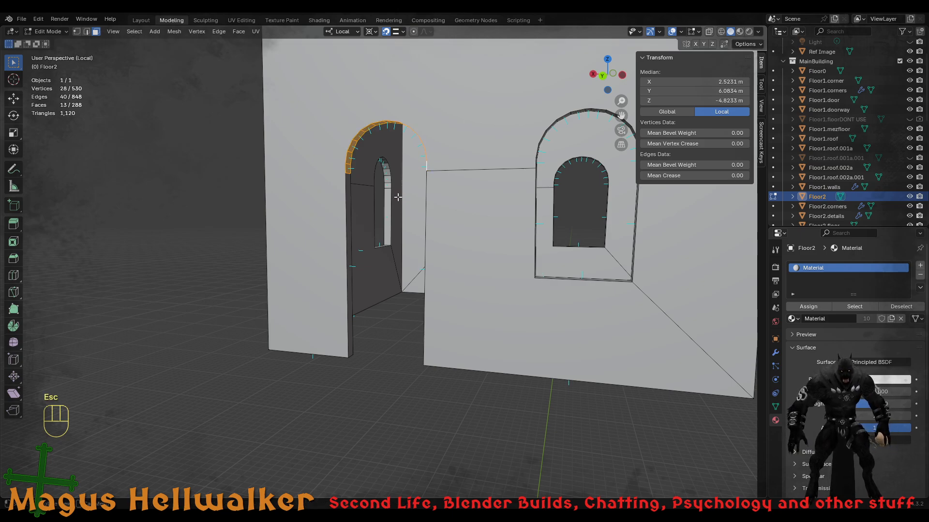
{"action": "key", "text": "g"}
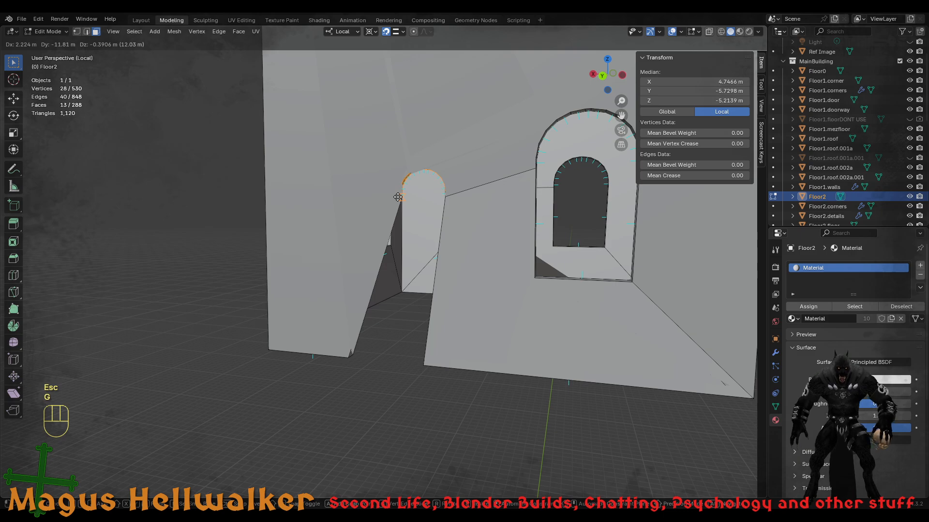
{"action": "key", "text": "z"}
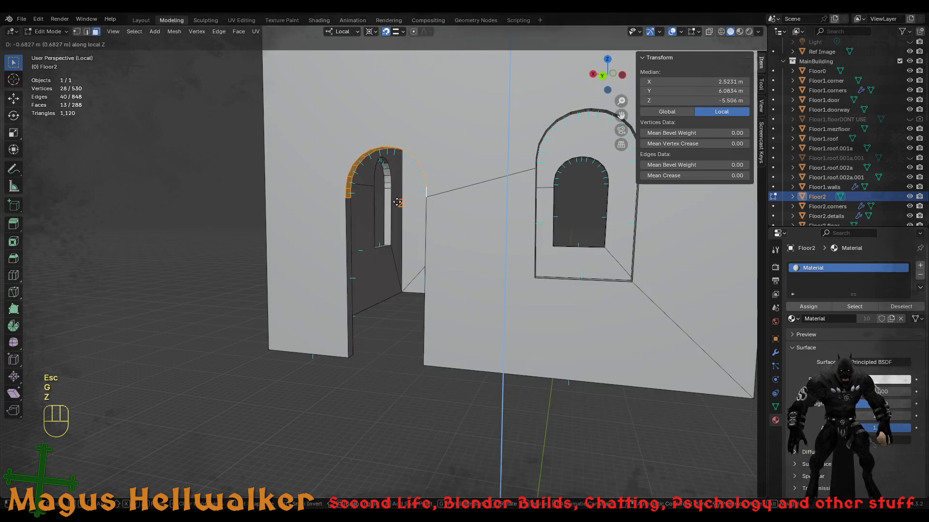
{"action": "key", "text": "Escape"}
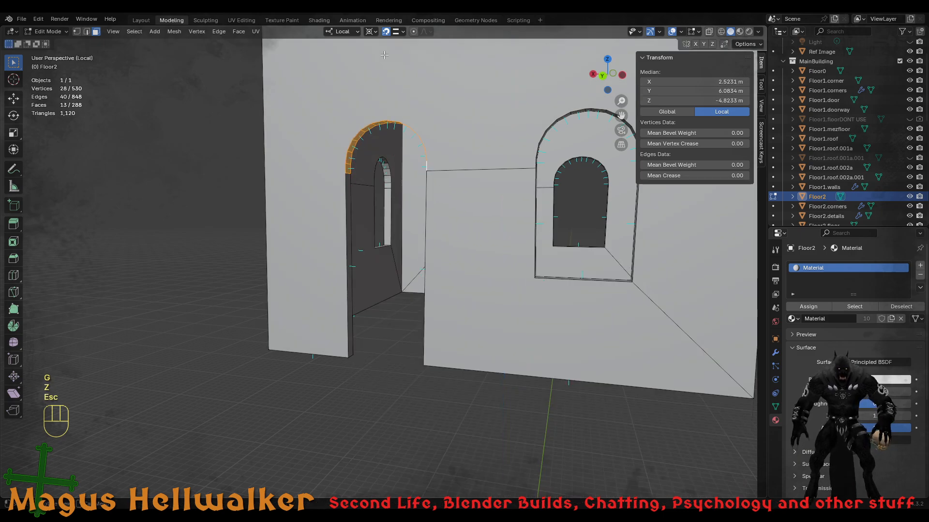
- Turn snapping off, set the snap target to Increment, and undo the stray wall selection to restore the arch face selection
{"action": "left_click", "coordinate": [386, 31]}
{"action": "left_click", "coordinate": [403, 31]}
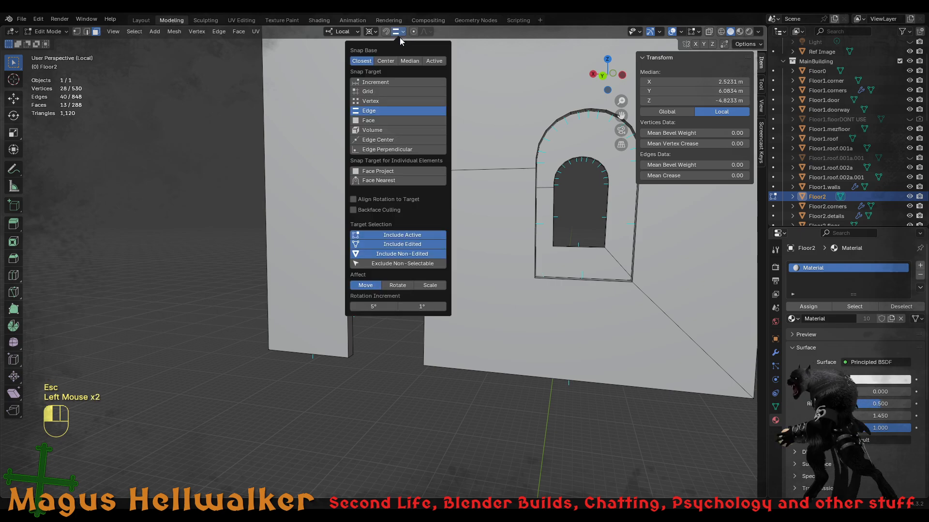
{"action": "left_click", "coordinate": [390, 83]}
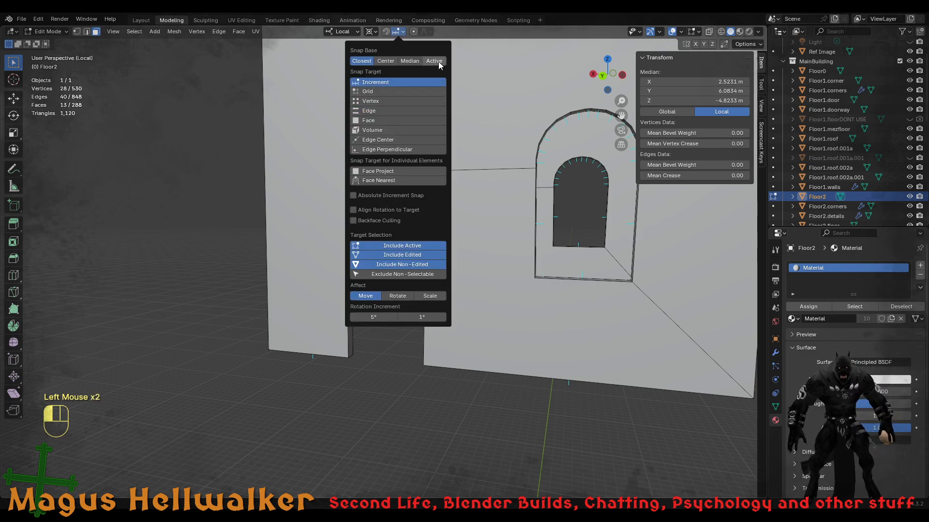
{"action": "left_click", "coordinate": [374, 140]}
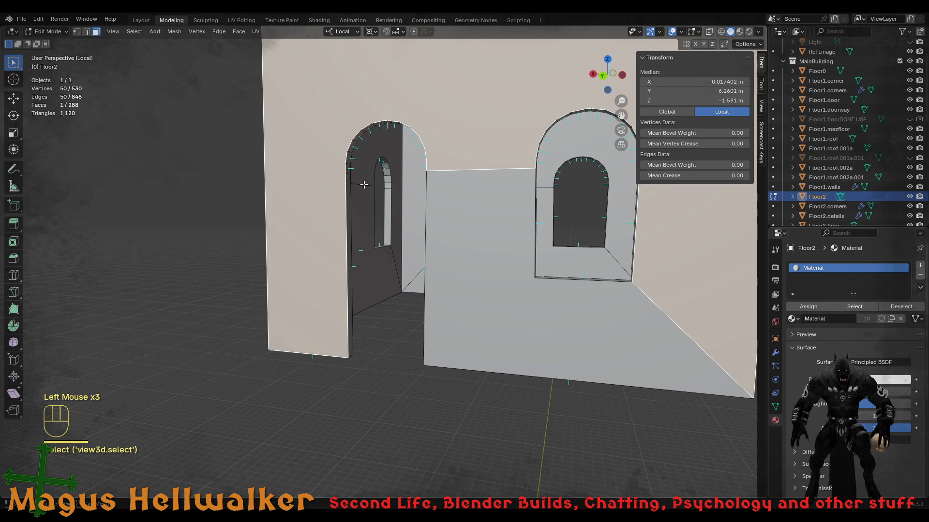
{"action": "middle_click_drag", "start_coordinate": [364, 184], "coordinate": [340, 173]}
{"action": "key", "text": "ctrl+z"}
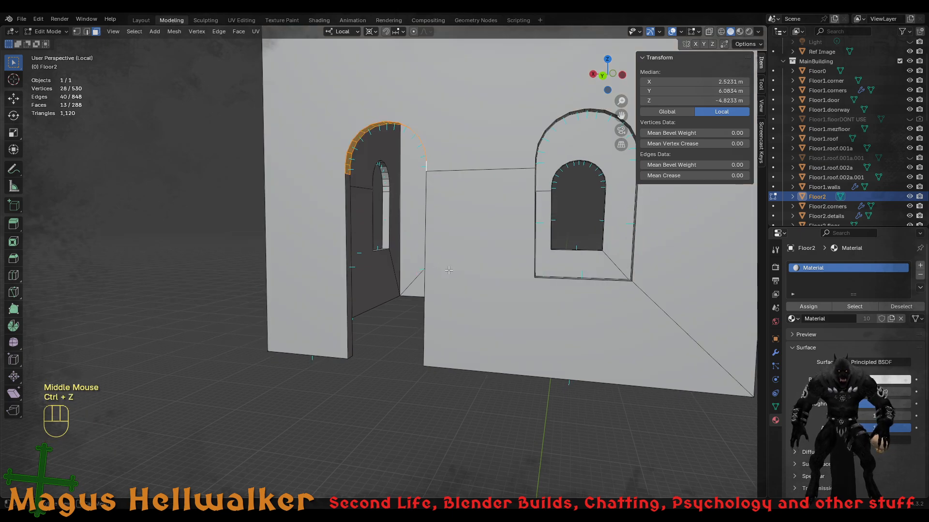
- From the back orthographic view, move the selected arch faces down about 1.92 m along local Z to shorten the doorway
{"action": "mouse_move", "coordinate": [482, 281]}
{"action": "middle_mouse_down", "text": "alt"}
{"action": "mouse_move", "coordinate": [516, 284]}
{"action": "mouse_move", "coordinate": [475, 291]}
{"action": "middle_mouse_up", "text": "alt"}
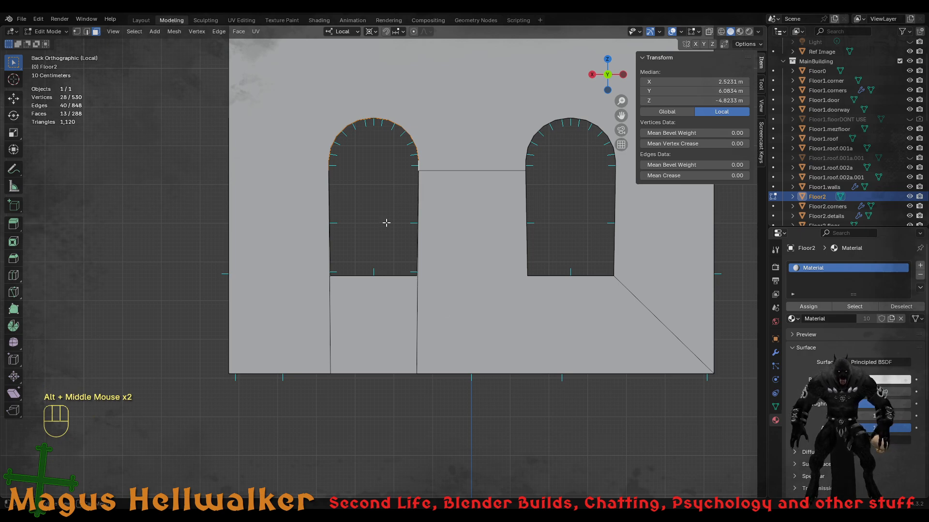
{"action": "key", "text": "g"}
{"action": "key", "text": "z"}
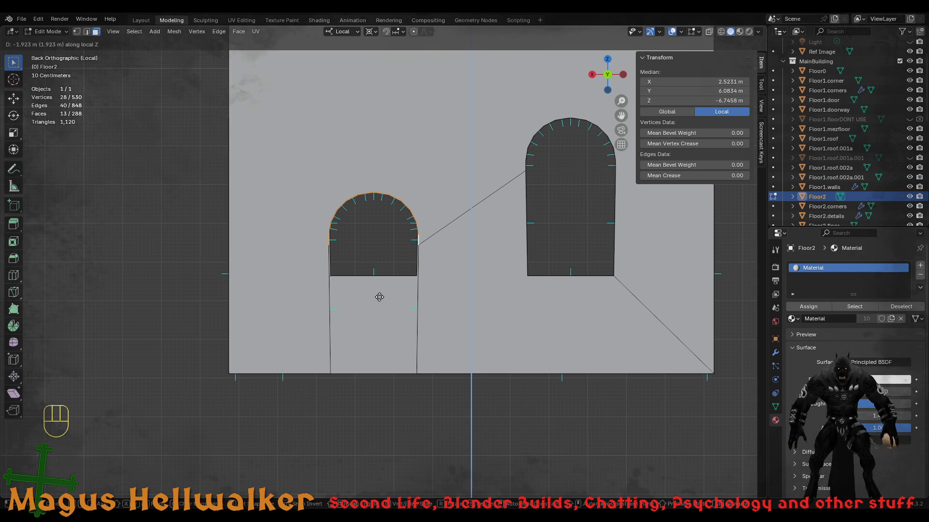
{"action": "left_click", "coordinate": [380, 297]}
{"action": "middle_click_drag", "start_coordinate": [424, 314], "coordinate": [381, 322]}
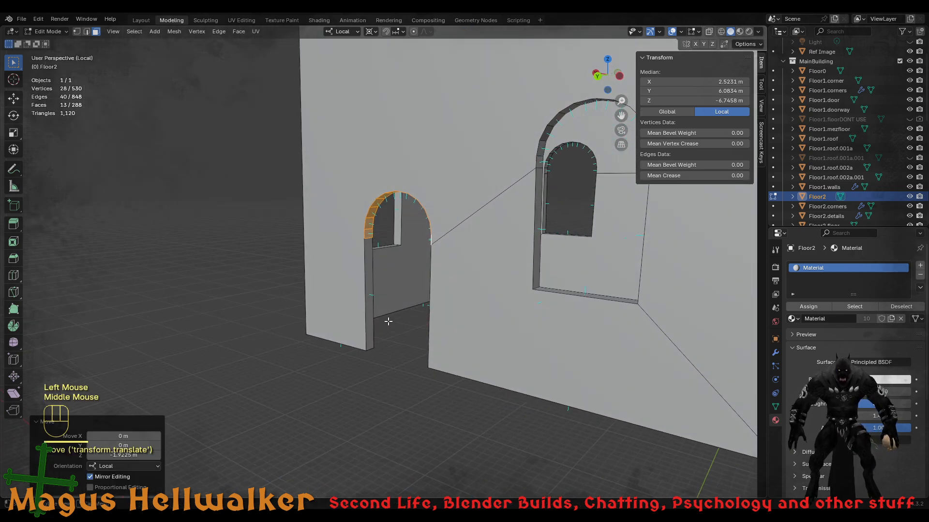
- Bring back the rest of the tower from local view and examine the lowered doorway and the octagonal tier above
{"action": "scroll", "coordinate": [445, 263], "scroll_direction": "down", "scroll_amount": 3}
{"action": "scroll", "coordinate": [445, 262], "scroll_direction": "up", "scroll_amount": 2}
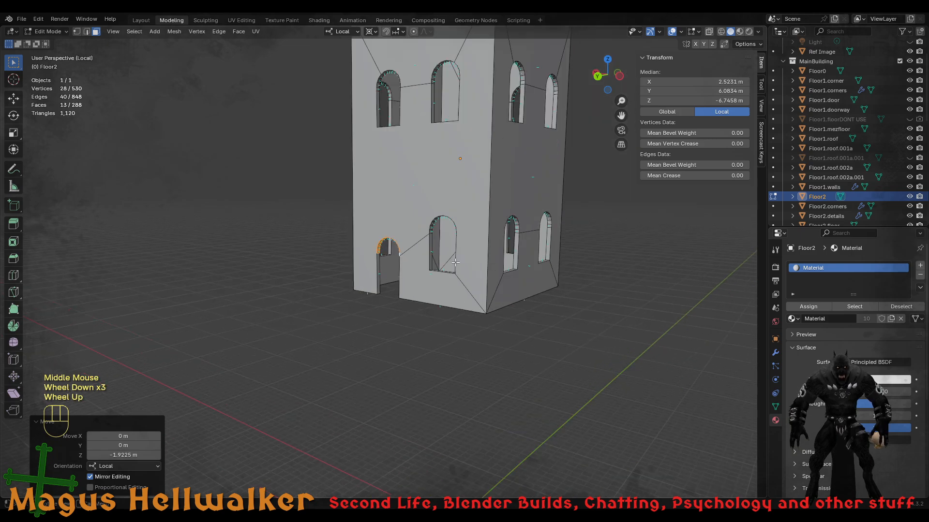
{"action": "middle_click_drag", "start_coordinate": [454, 242], "coordinate": [567, 219]}
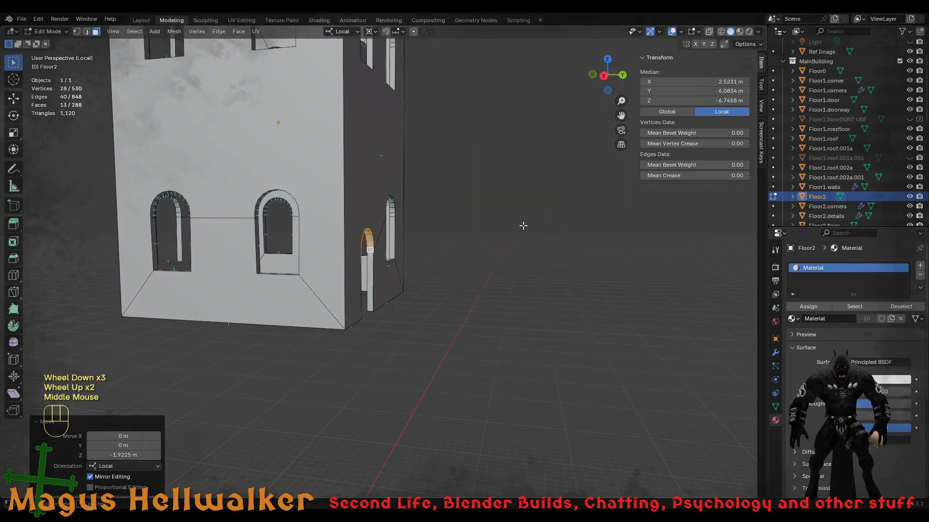
{"action": "key", "text": "slash"}
{"action": "scroll", "coordinate": [329, 350], "scroll_direction": "down", "scroll_amount": 2}
{"action": "scroll", "coordinate": [323, 366], "scroll_direction": "up", "scroll_amount": 1}
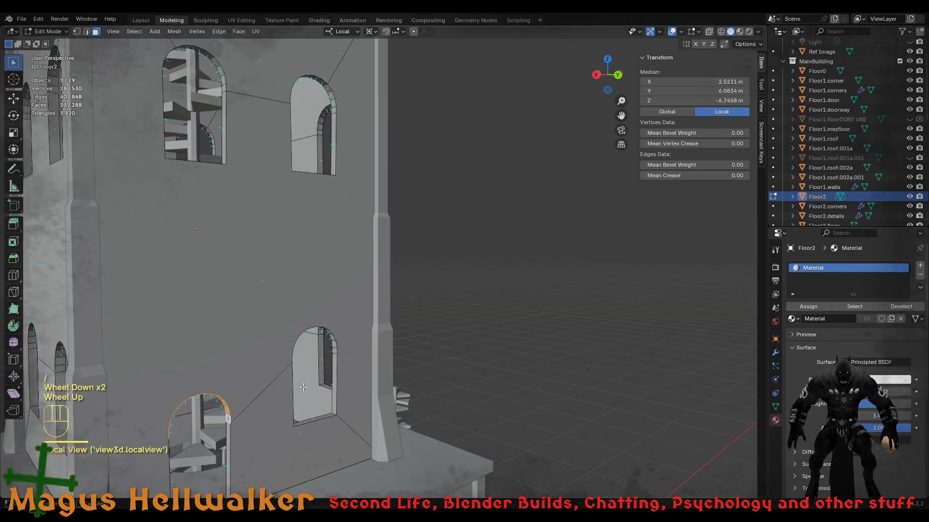
{"action": "middle_click_drag", "start_coordinate": [297, 386], "coordinate": [297, 307], "text": "shift"}
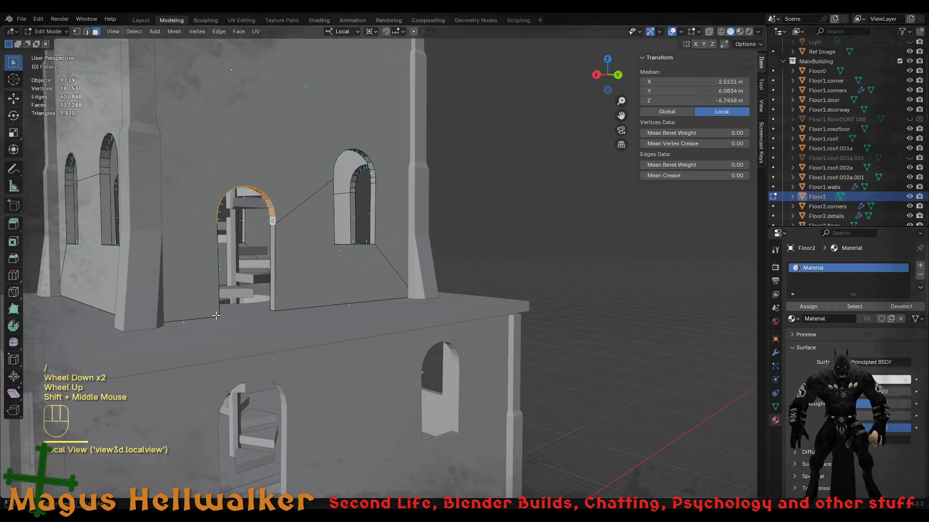
{"action": "middle_click", "coordinate": [298, 375]}
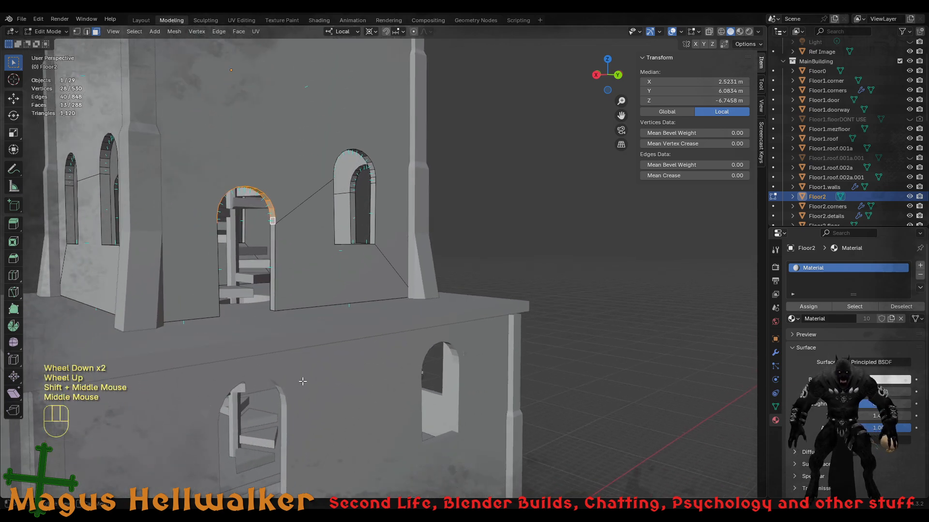
{"action": "middle_click_drag", "start_coordinate": [313, 371], "coordinate": [285, 217]}
{"action": "scroll", "coordinate": [396, 251], "scroll_direction": "down", "scroll_amount": 2}
{"action": "scroll", "coordinate": [286, 218], "scroll_direction": "up", "scroll_amount": 1}
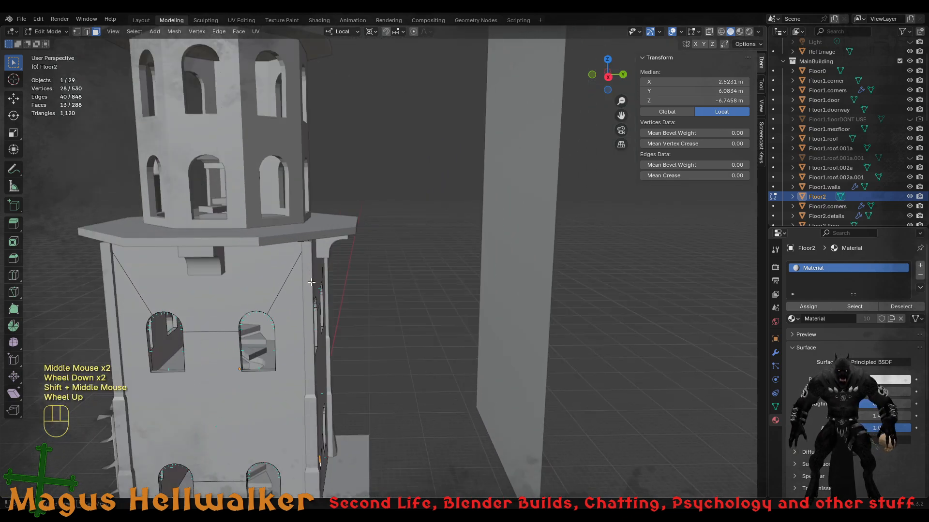
{"action": "middle_click_drag", "start_coordinate": [309, 336], "coordinate": [456, 292]}
{"action": "scroll", "coordinate": [269, 298], "scroll_direction": "up", "scroll_amount": 3}
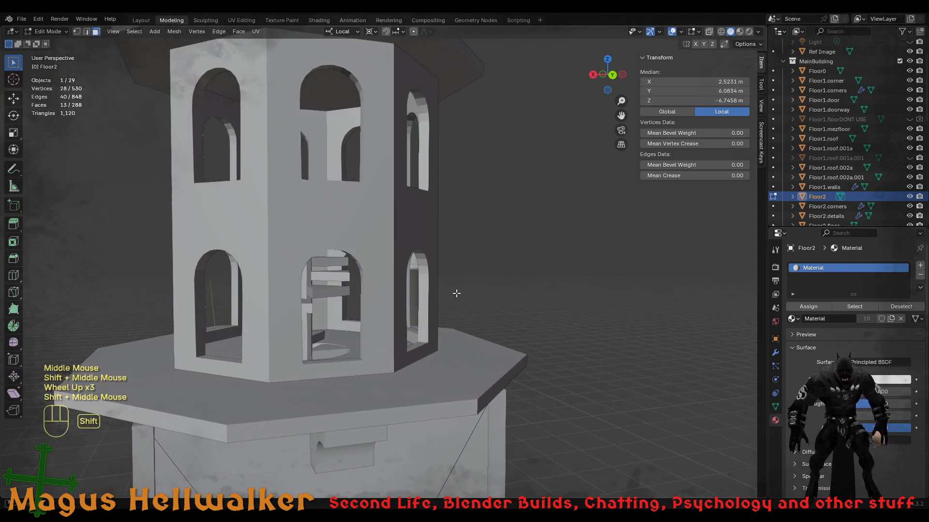
- Finish editing Floor2, isolate the octagonal Floor3 in local view, and enter Edit Mode facing its lower arched window
{"action": "key", "text": "Tab"}
{"action": "left_click", "coordinate": [369, 277]}
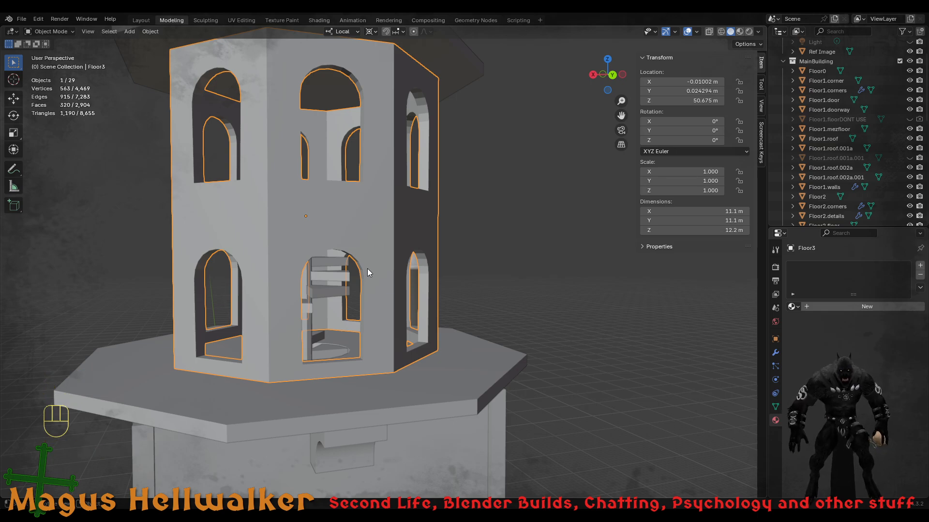
{"action": "key", "text": "slash"}
{"action": "key", "text": "Tab"}
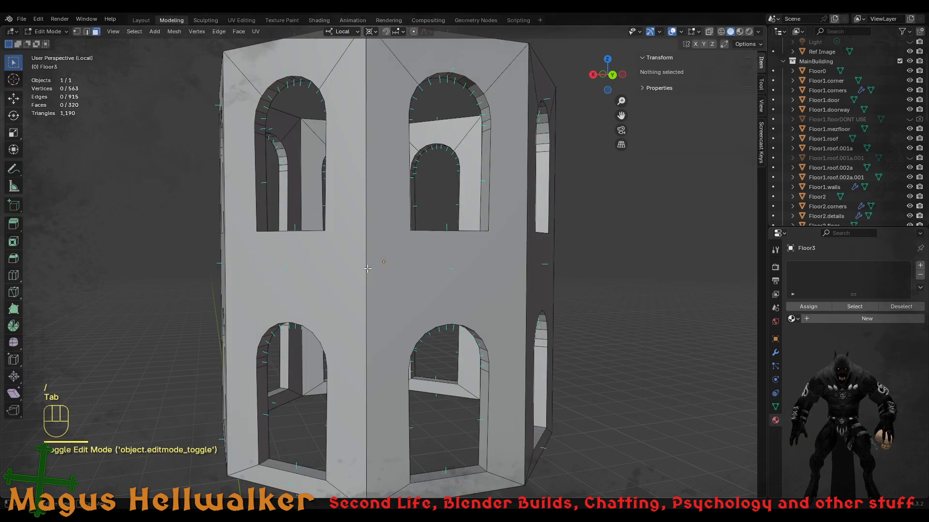
{"action": "middle_click_drag", "start_coordinate": [436, 431], "coordinate": [412, 425]}
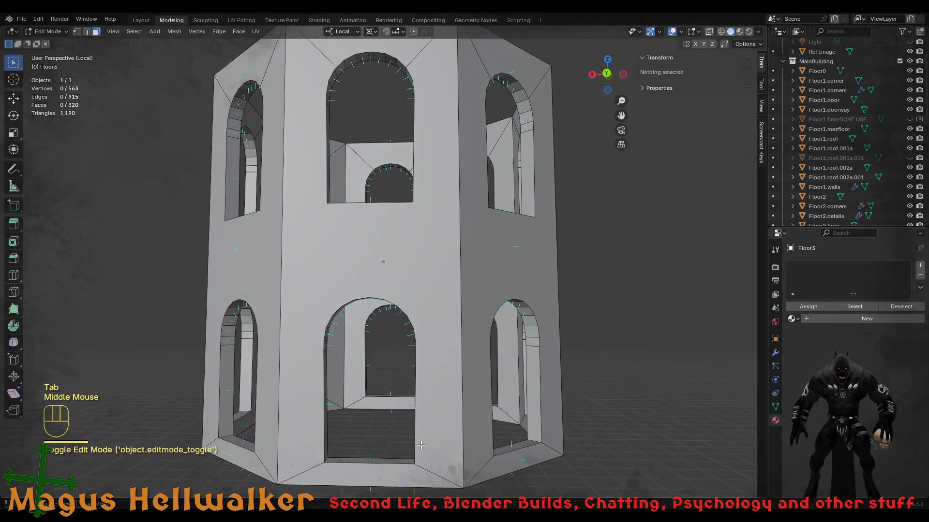
{"action": "middle_click_drag", "start_coordinate": [409, 458], "coordinate": [431, 383], "text": "shift"}
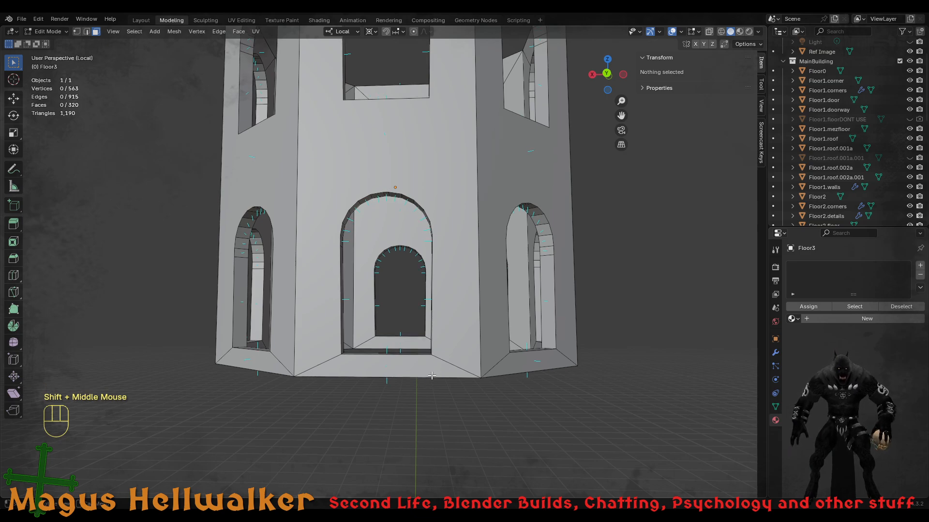
- Knife vertical cuts along local Z on the outer wall from both lower corners of Floor3's lower arched window to the wall's bottom edge
{"action": "key", "text": "k"}
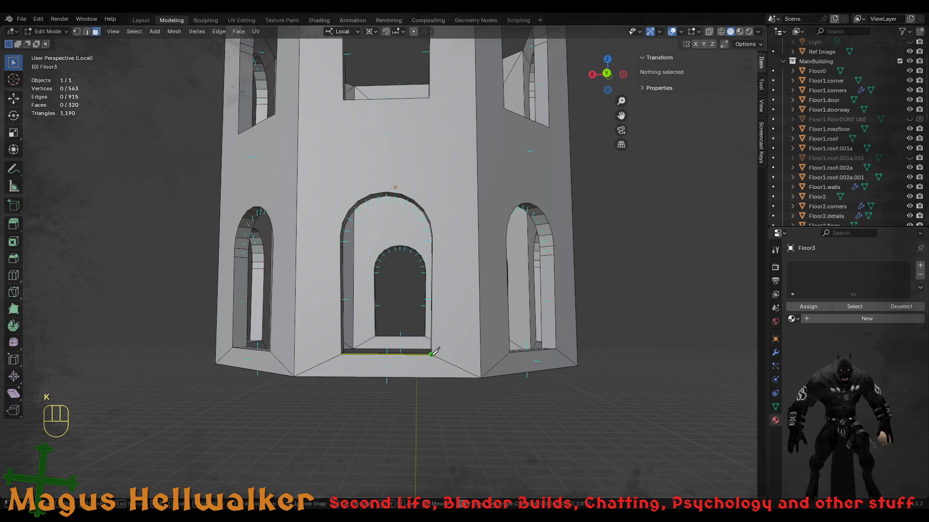
{"action": "left_click", "coordinate": [431, 354]}
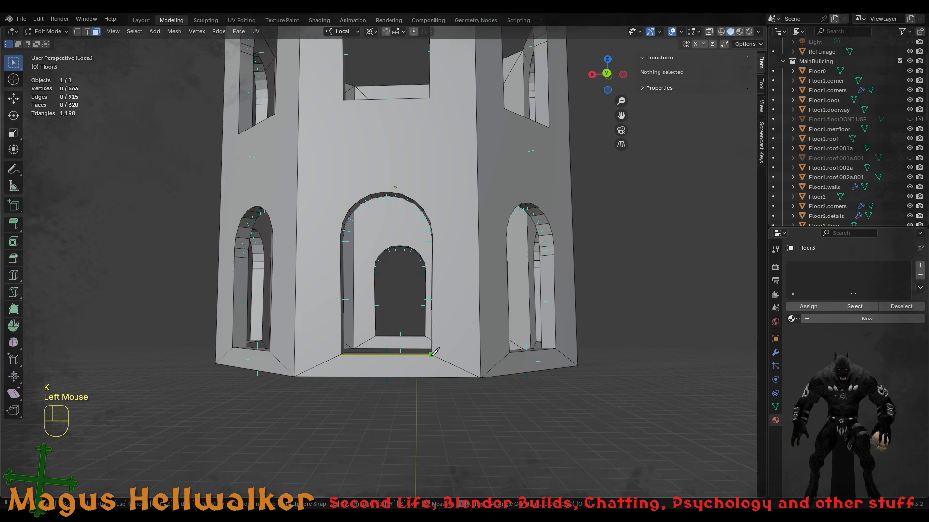
{"action": "key", "text": "z"}
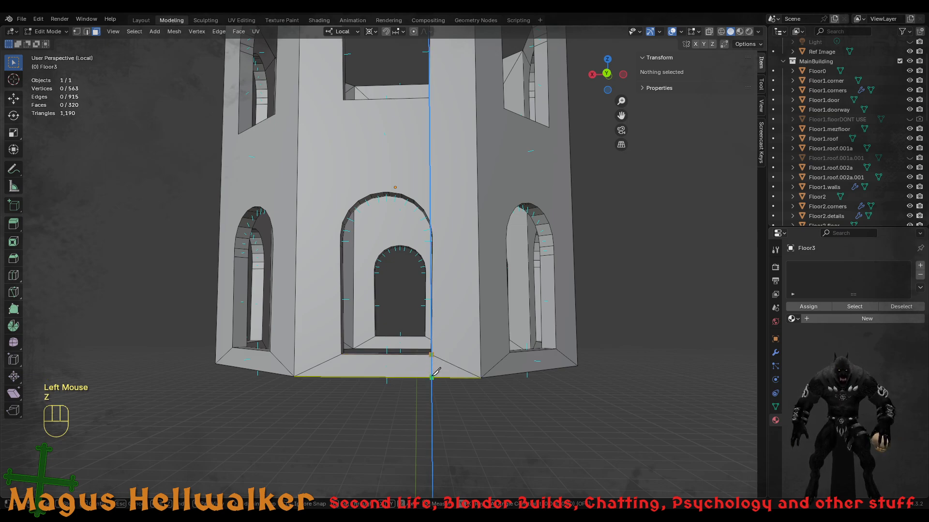
{"action": "left_click", "coordinate": [431, 378]}
{"action": "key", "text": "Return"}
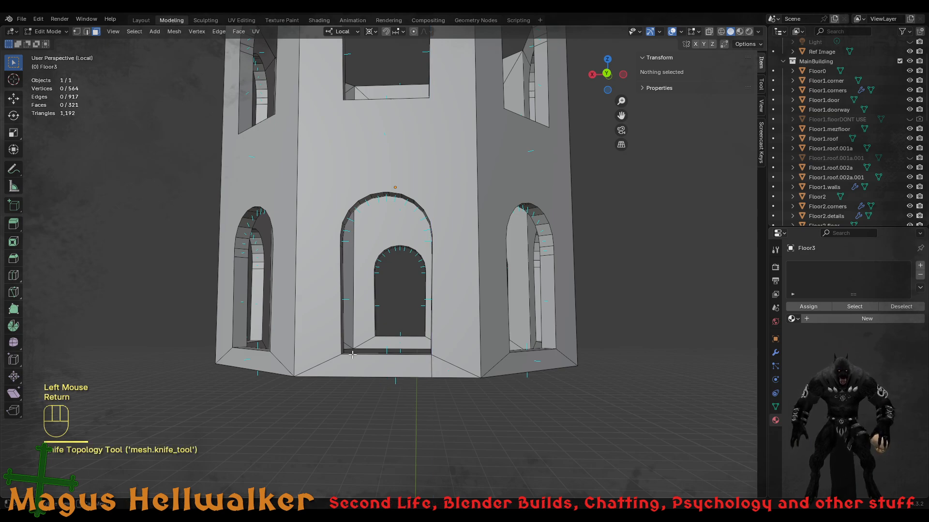
{"action": "key", "text": "k"}
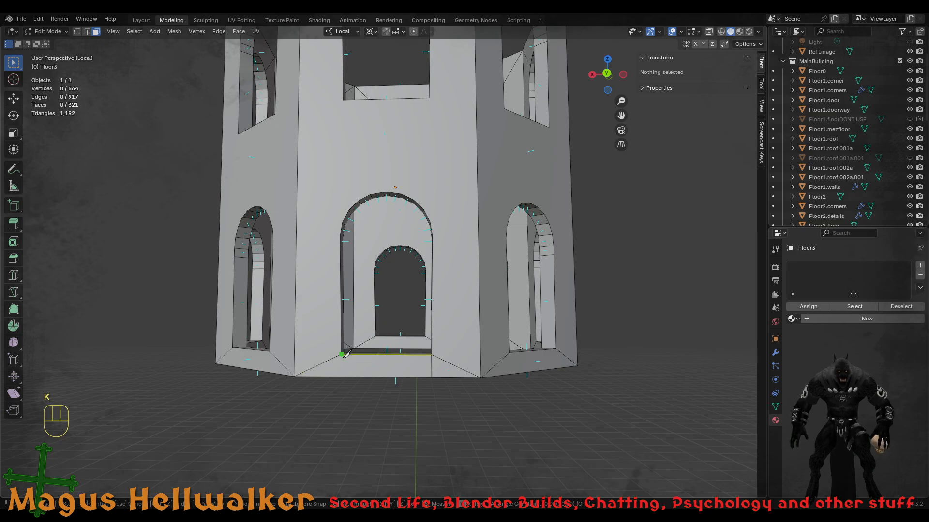
{"action": "left_click", "coordinate": [343, 354]}
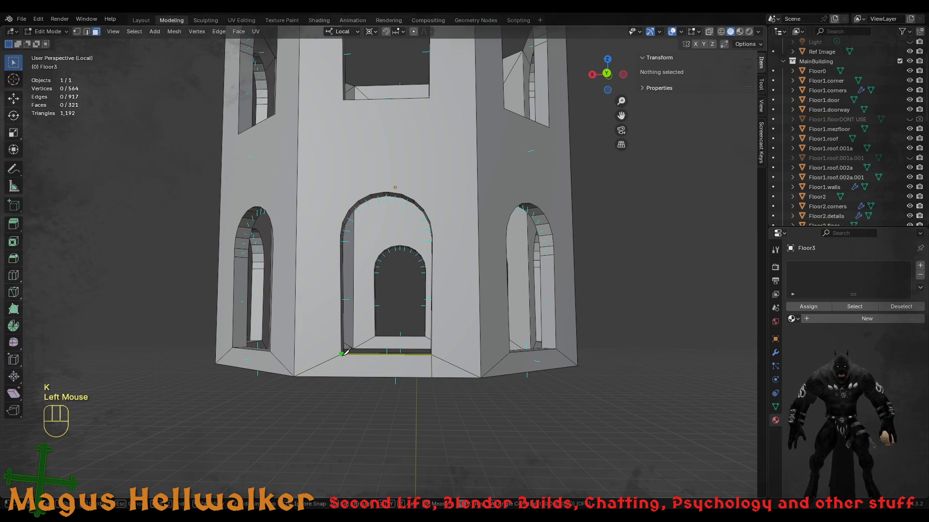
{"action": "key", "text": "z"}
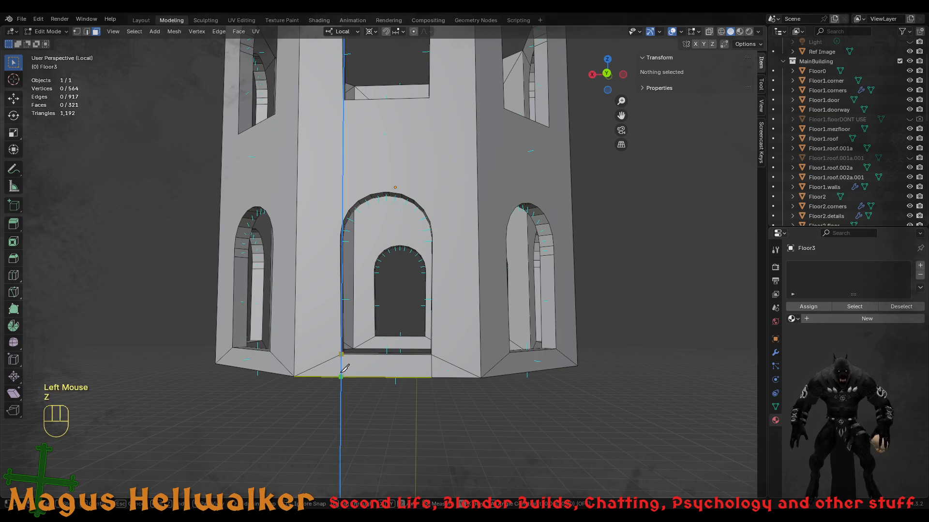
{"action": "left_click", "coordinate": [341, 376]}
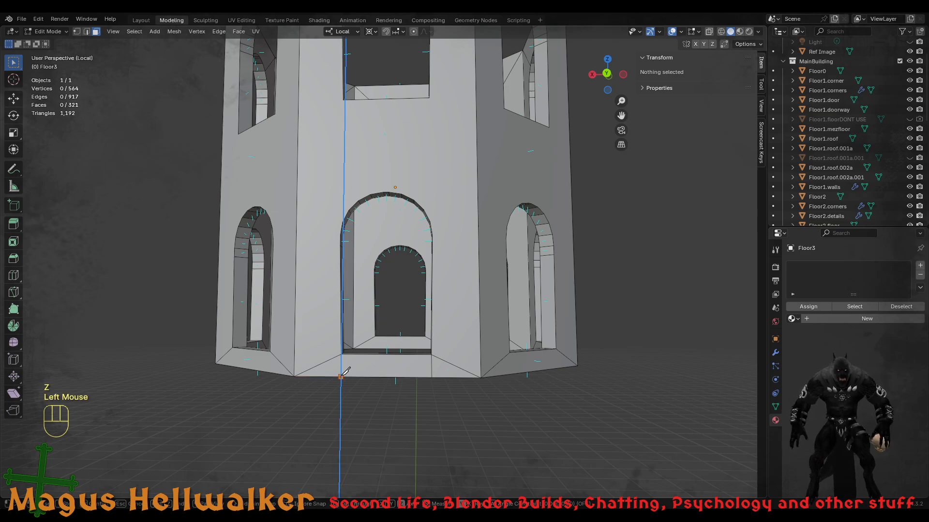
{"action": "key", "text": "Return"}
- Knife matching vertical Z-constrained cuts on the inner wall from both lower corners of the same arch to the bottom edge
{"action": "middle_click_drag", "start_coordinate": [341, 376], "coordinate": [169, 317]}
{"action": "scroll", "coordinate": [359, 414], "scroll_direction": "up", "scroll_amount": 2}
{"action": "middle_click_drag", "start_coordinate": [358, 414], "coordinate": [359, 395], "text": "shift"}
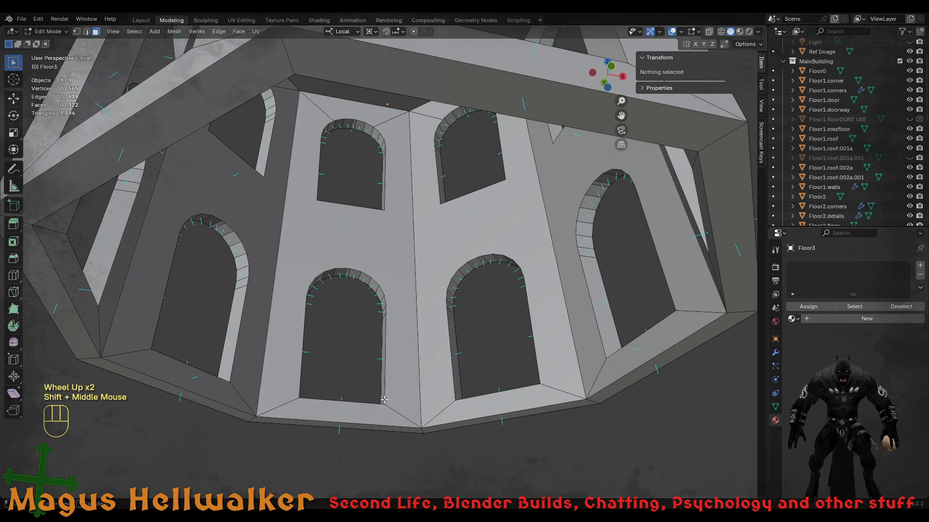
{"action": "key", "text": "k"}
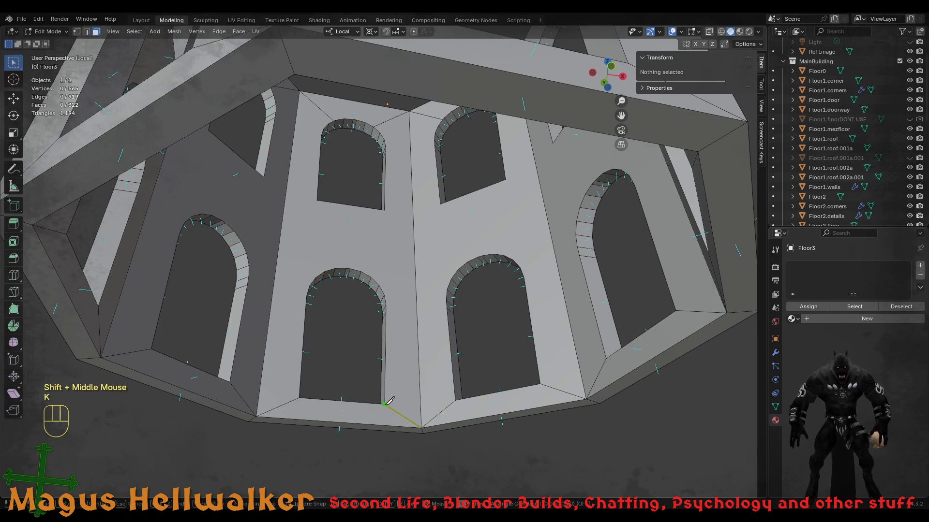
{"action": "left_click", "coordinate": [386, 404]}
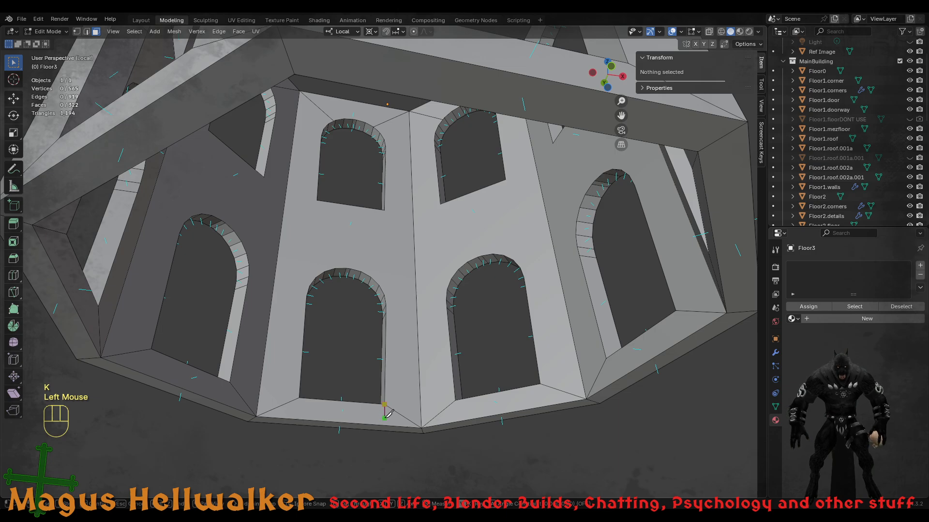
{"action": "key", "text": "z"}
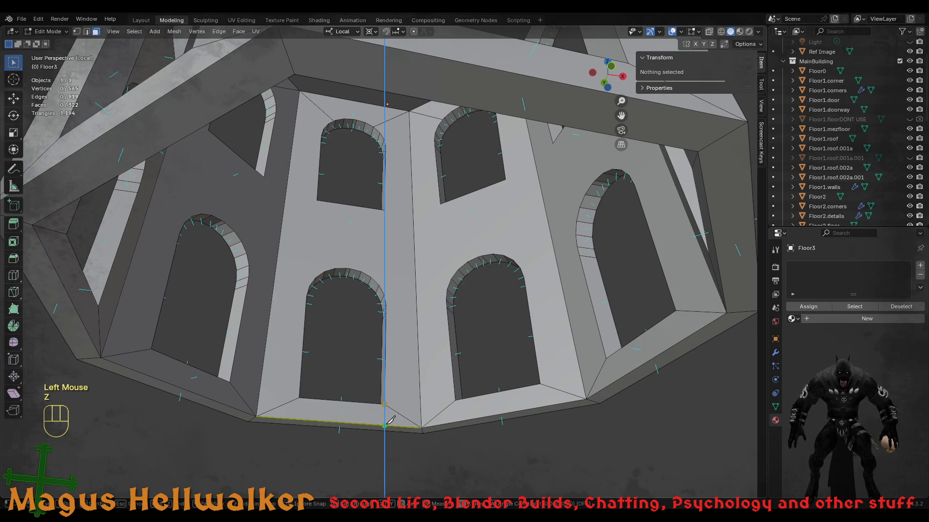
{"action": "left_click", "coordinate": [384, 424]}
{"action": "key", "text": "Return"}
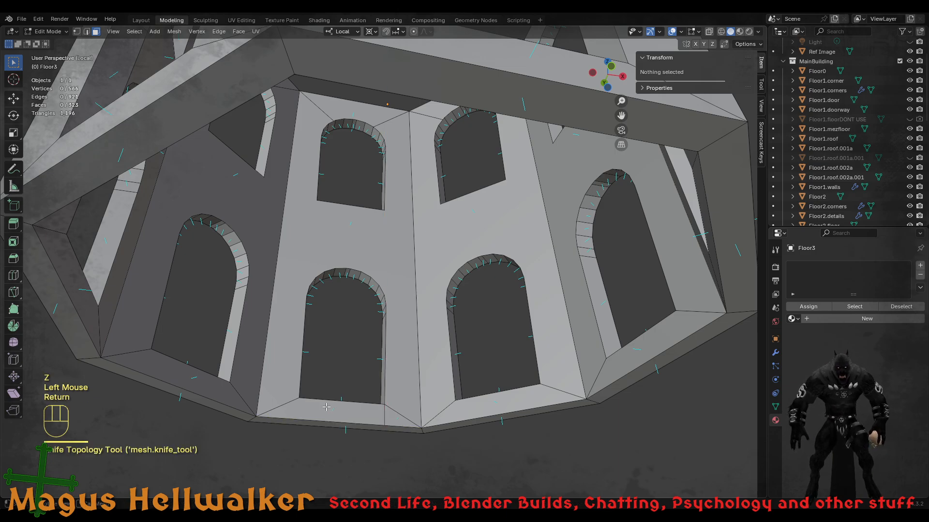
{"action": "key", "text": "k"}
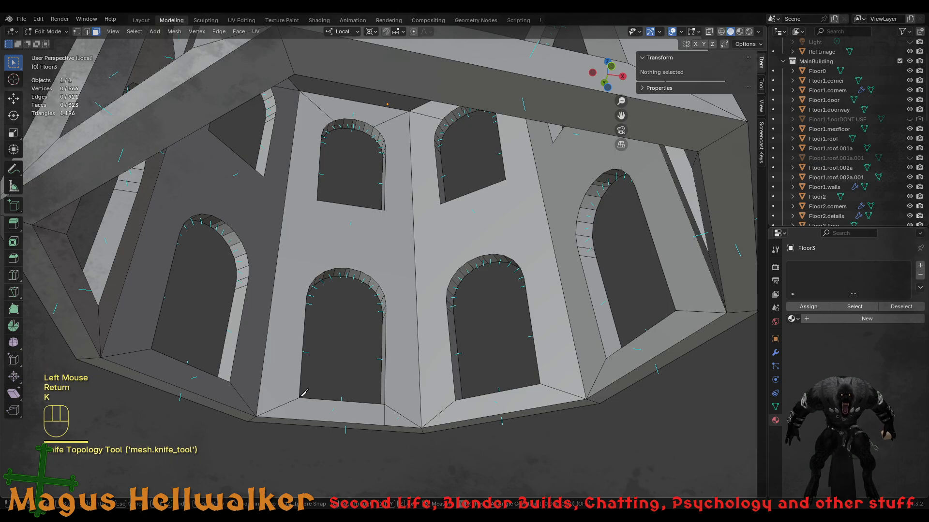
{"action": "left_click", "coordinate": [301, 397]}
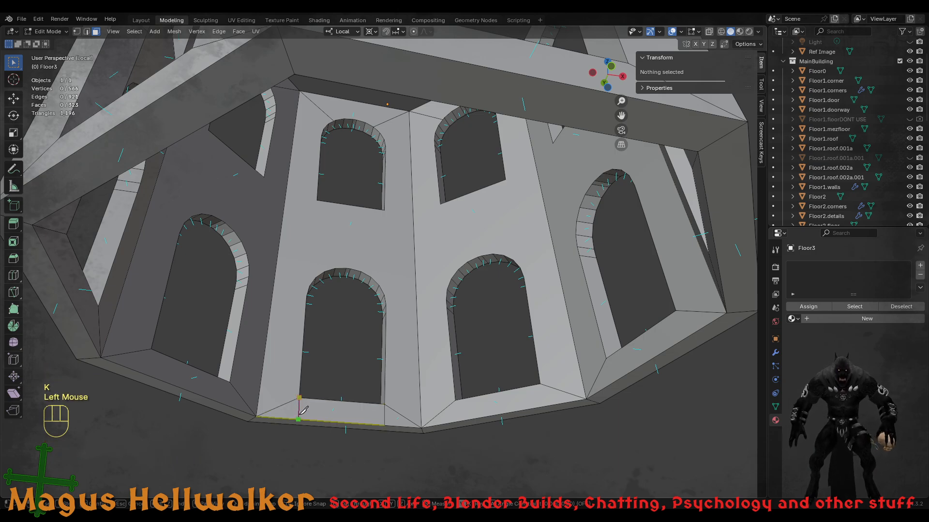
{"action": "key", "text": "z"}
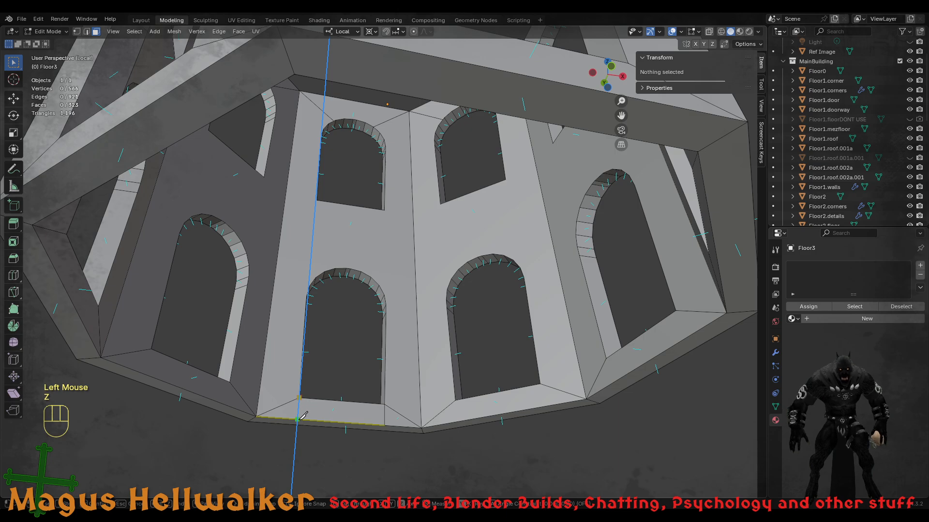
{"action": "left_click", "coordinate": [302, 415]}
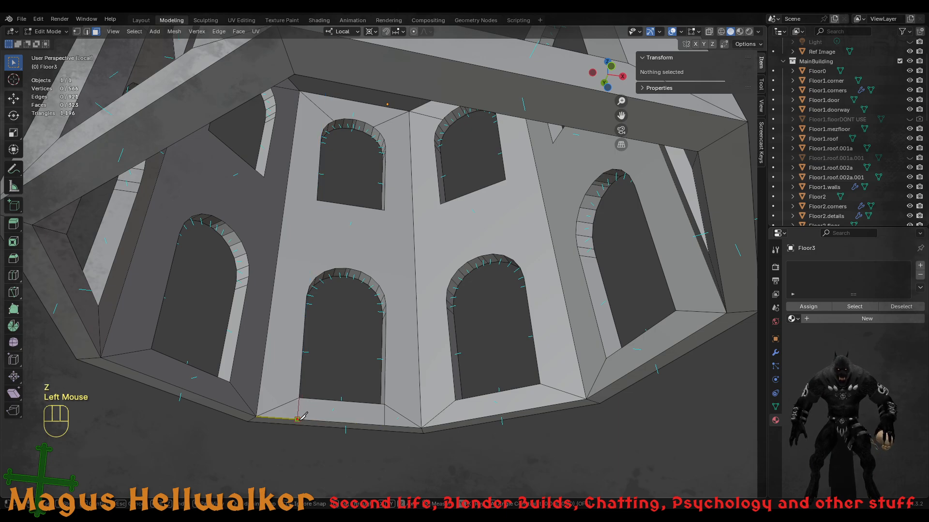
{"action": "key", "text": "Return"}
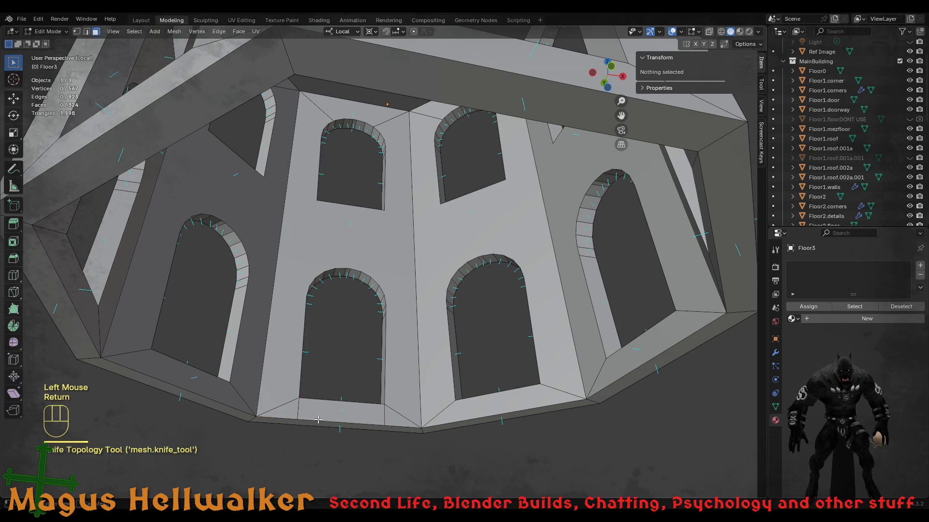
- Knife two cuts across the wall's underside, joining the inner and outer cut endpoints on both sides of the arch
{"action": "middle_click_drag", "start_coordinate": [372, 370], "coordinate": [349, 307]}
{"action": "middle_click_drag", "start_coordinate": [426, 445], "coordinate": [390, 353], "text": "shift"}
{"action": "key", "text": "1"}
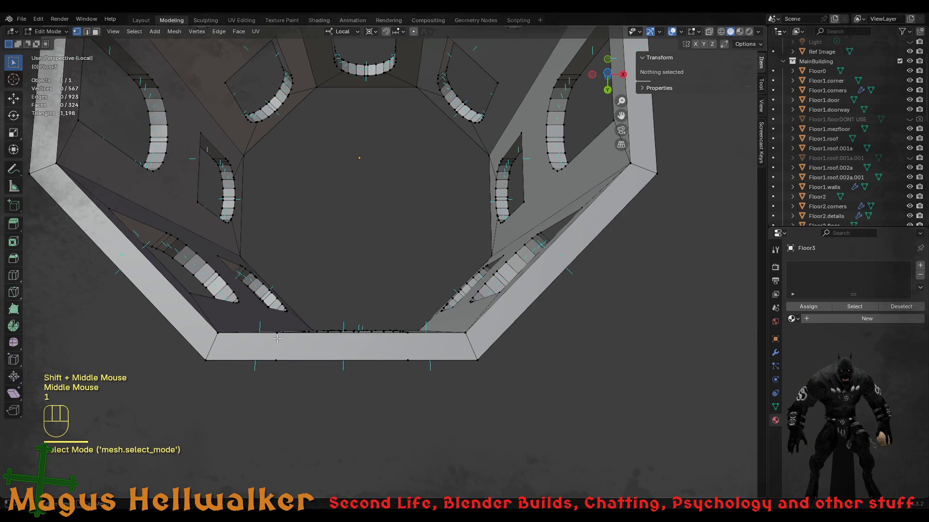
{"action": "middle_click_drag", "start_coordinate": [276, 339], "coordinate": [290, 374]}
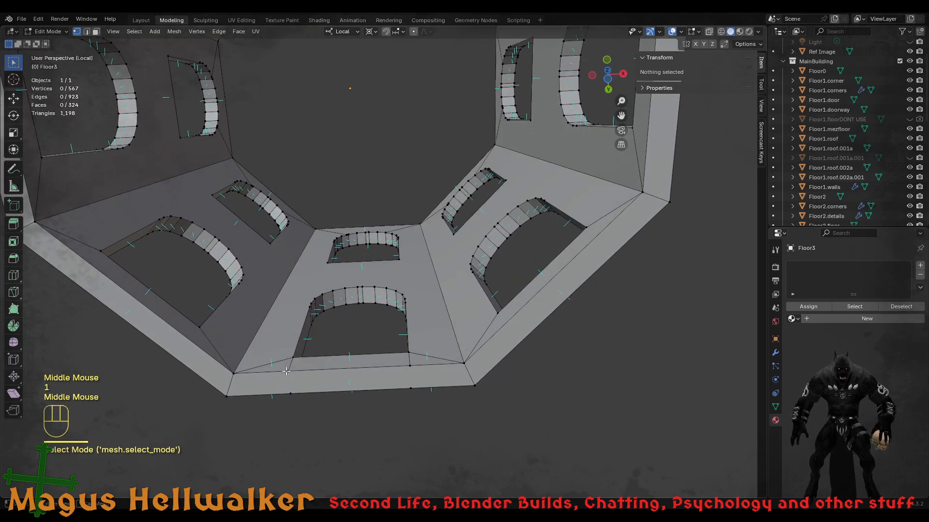
{"action": "key", "text": "k"}
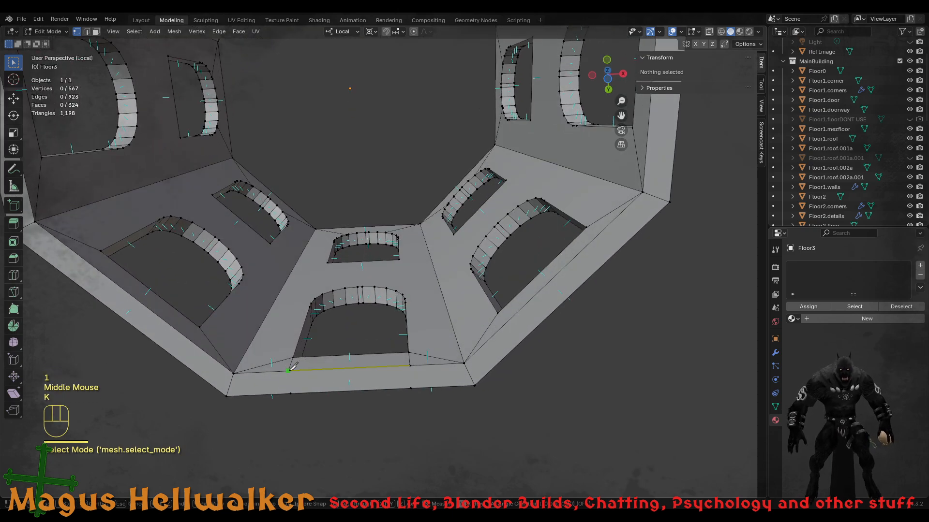
{"action": "left_click", "coordinate": [288, 370]}
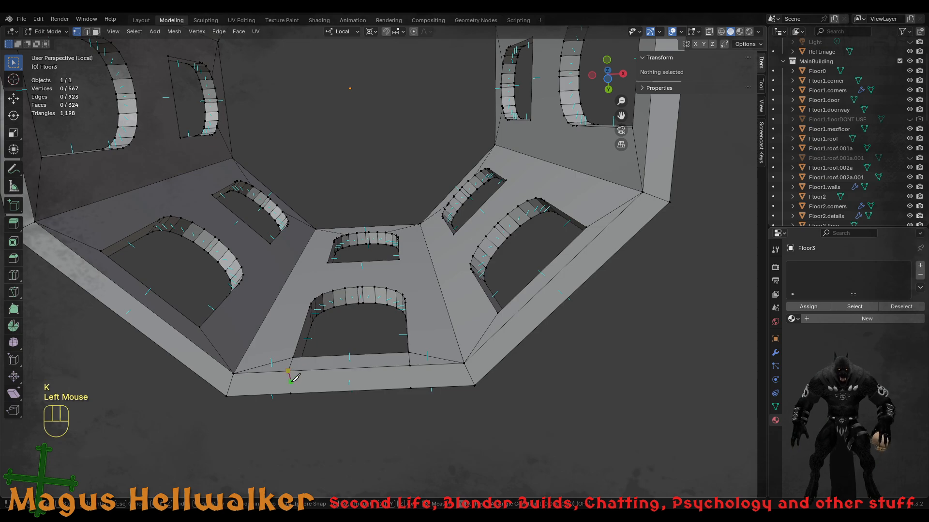
{"action": "left_click", "coordinate": [290, 393]}
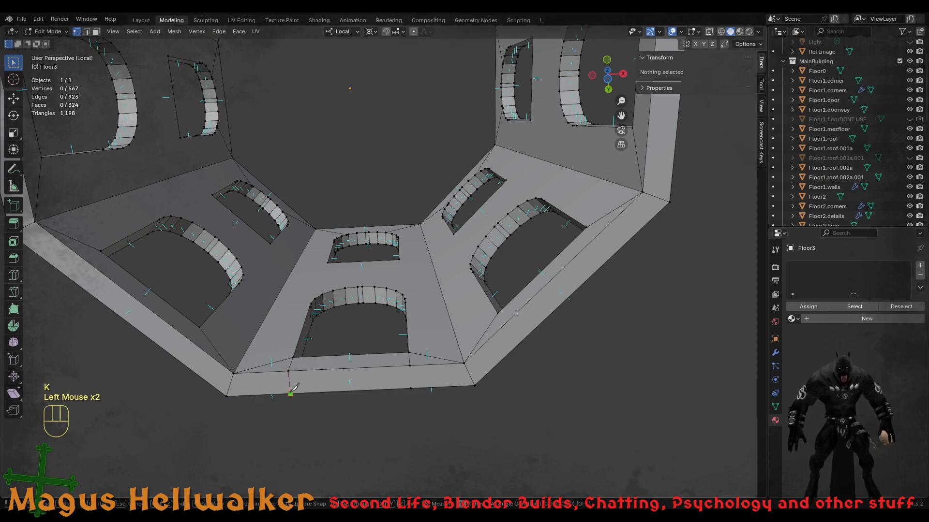
{"action": "key", "text": "Return"}
{"action": "key", "text": "k"}
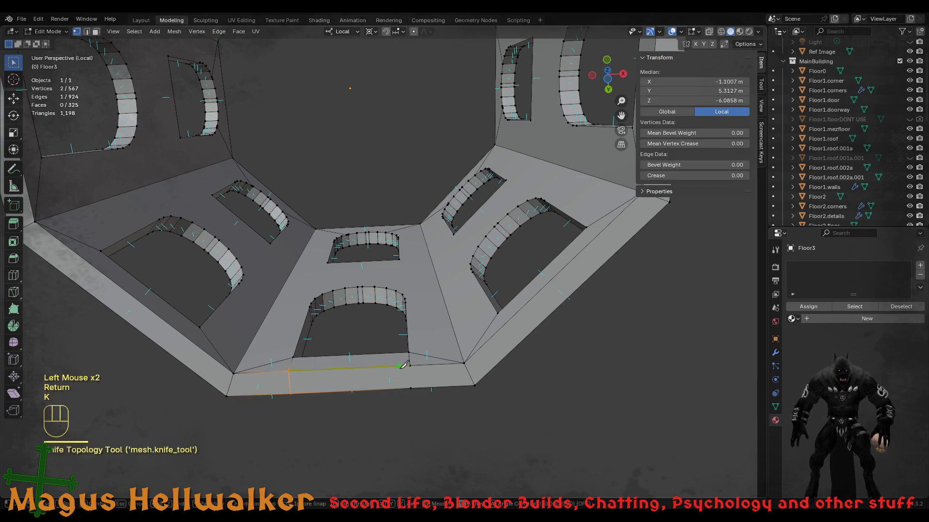
{"action": "left_click", "coordinate": [411, 365]}
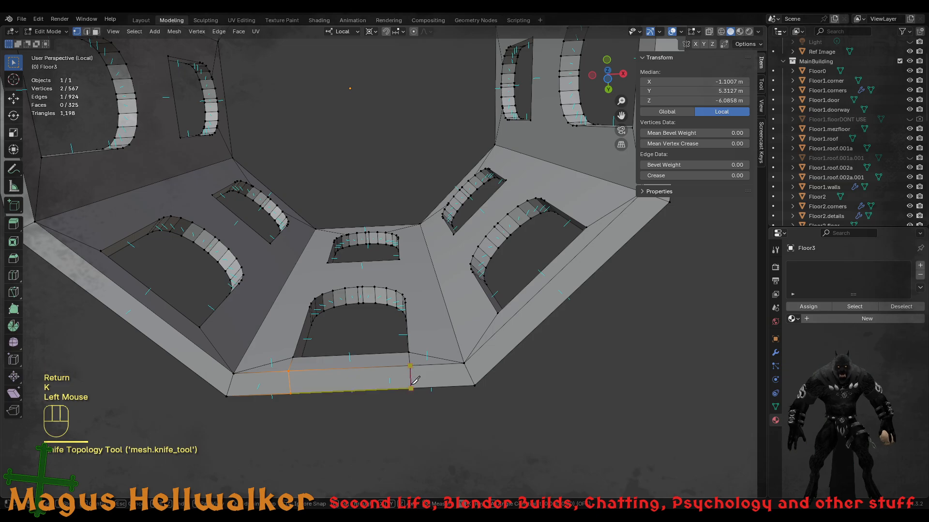
{"action": "left_click", "coordinate": [411, 387]}
{"action": "key", "text": "Return"}
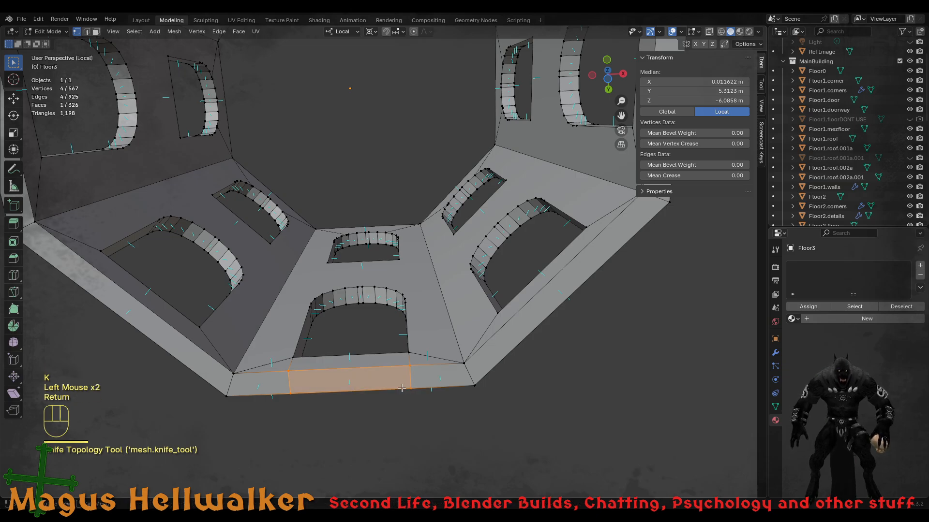
- Delete the sill block's top, outer, inner and underside faces below the arch to open it down to floor level
{"action": "middle_click_drag", "start_coordinate": [408, 380], "coordinate": [139, 449]}
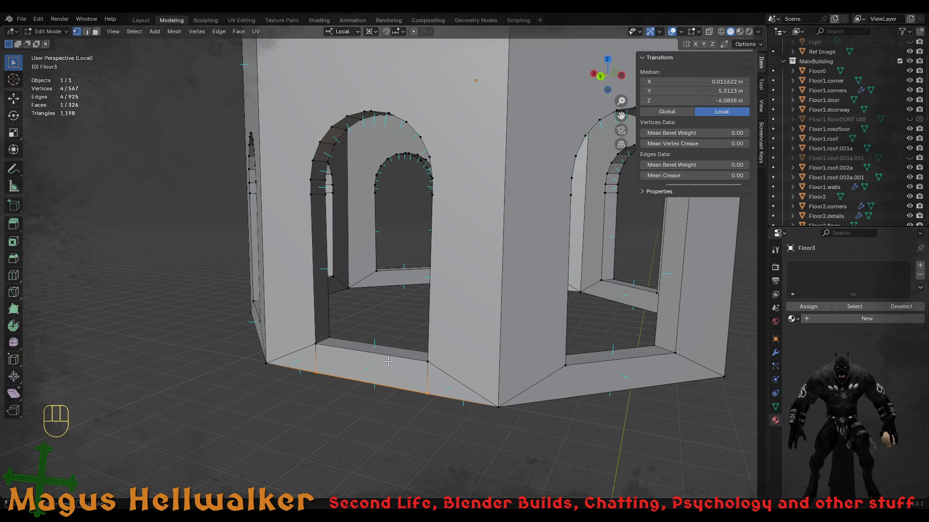
{"action": "middle_click_drag", "start_coordinate": [380, 364], "coordinate": [396, 365]}
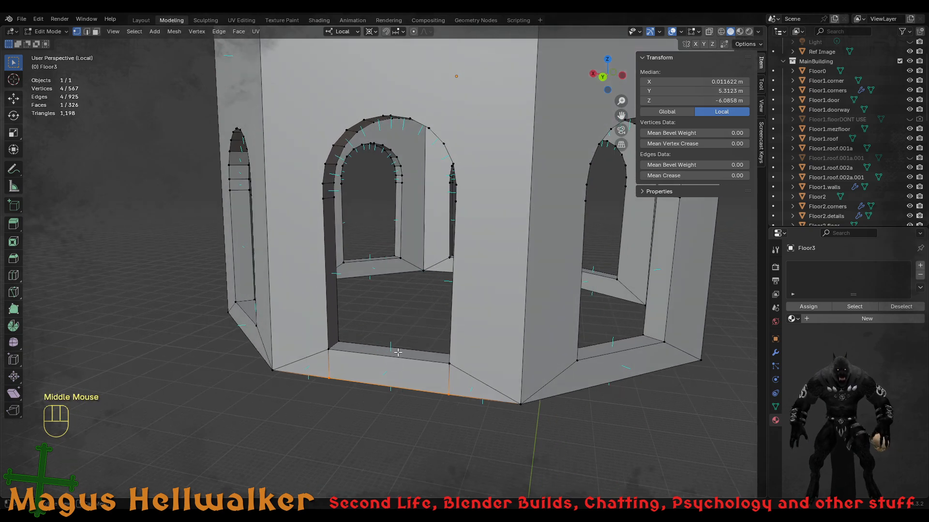
{"action": "key", "text": "3"}
{"action": "left_click", "coordinate": [402, 351]}
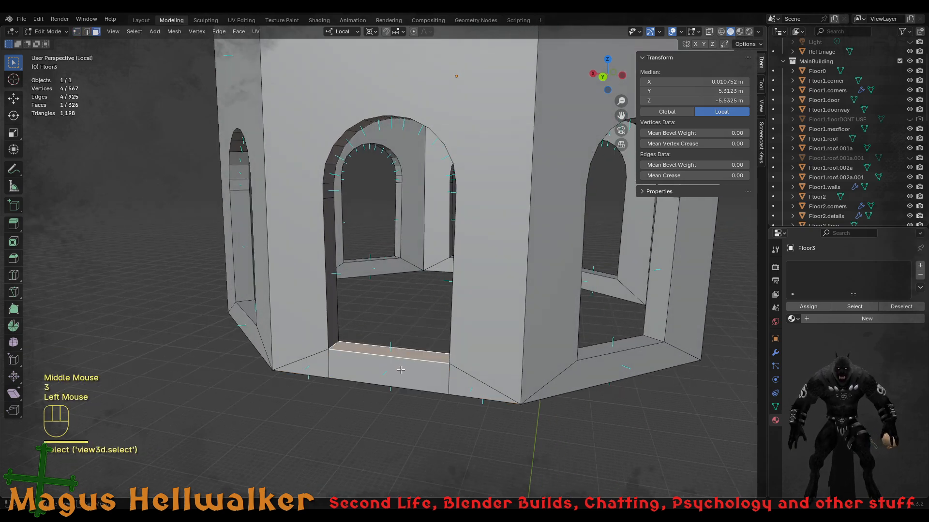
{"action": "left_click", "coordinate": [417, 378], "text": "shift"}
{"action": "middle_click_drag", "start_coordinate": [417, 379], "coordinate": [389, 363]}
{"action": "left_click", "coordinate": [396, 266], "text": "shift"}
{"action": "left_click", "coordinate": [261, 332], "text": "shift"}
{"action": "key", "text": "x"}
{"action": "left_click", "coordinate": [406, 359]}
- On the doorway's +X jamb, merge the outer and inner former sill corner vertices into the bottom vertices below them using At Last
{"action": "key", "text": "1"}
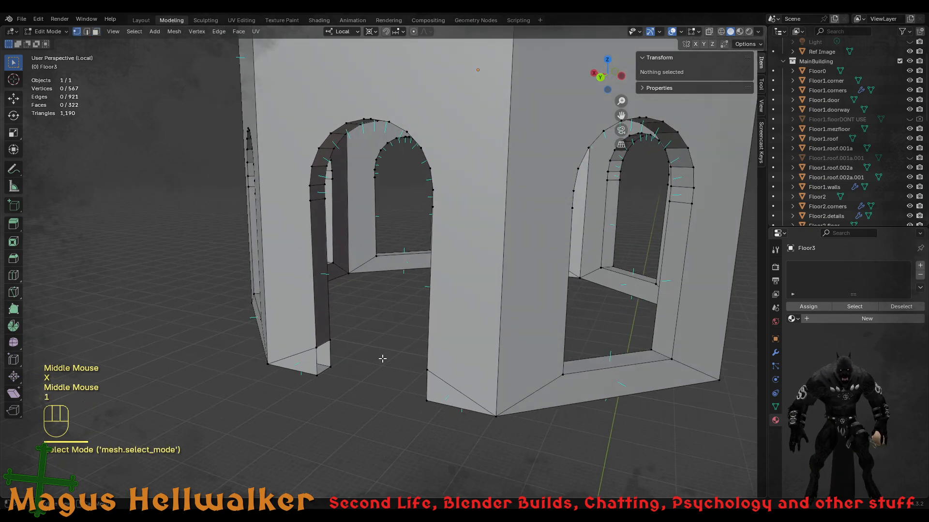
{"action": "left_click", "coordinate": [317, 347]}
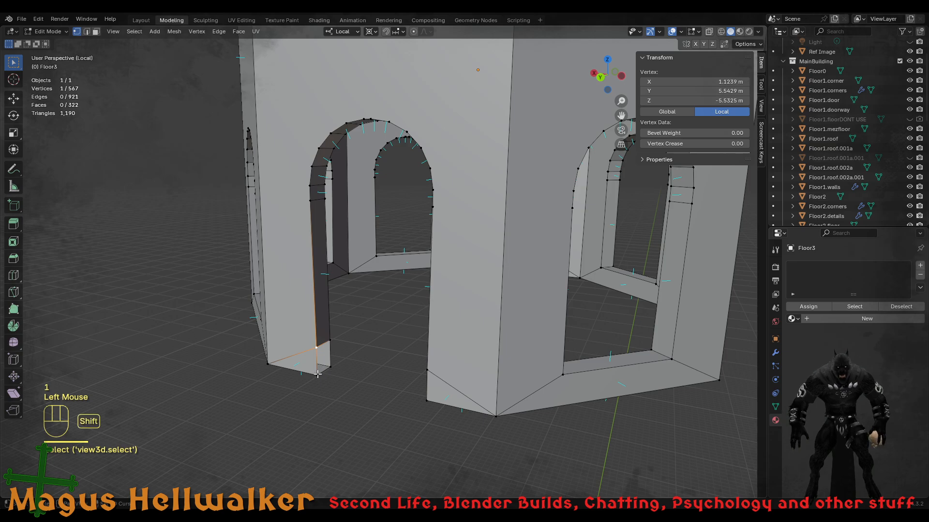
{"action": "left_click", "coordinate": [317, 375], "text": "shift"}
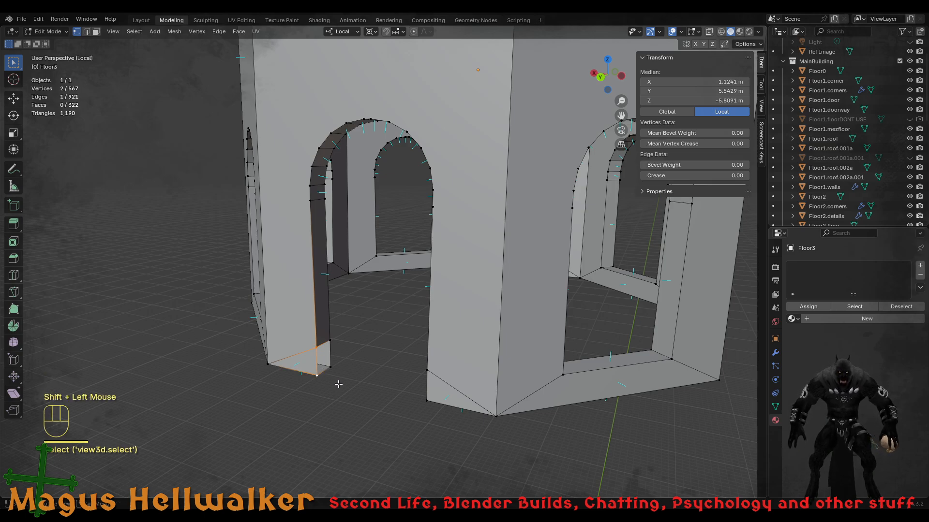
{"action": "key", "text": "m"}
{"action": "left_click", "coordinate": [339, 384]}
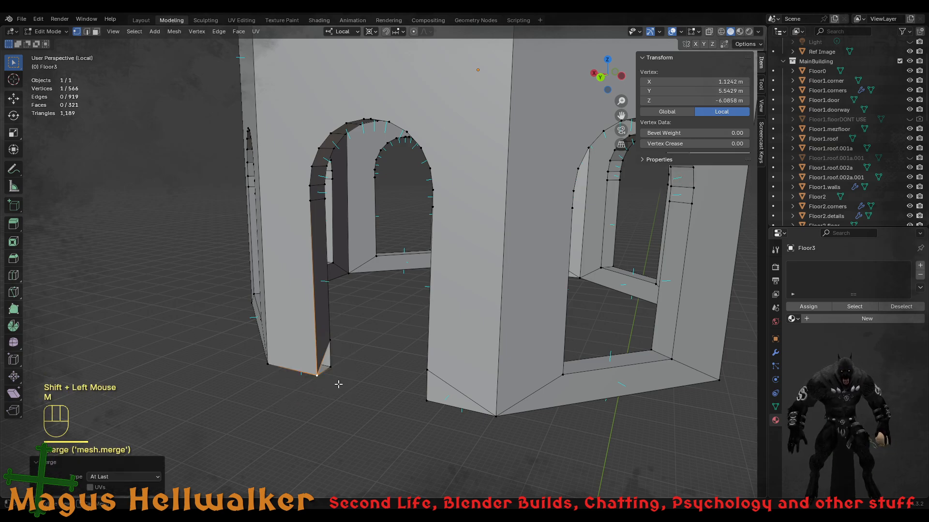
{"action": "left_click", "coordinate": [332, 341]}
{"action": "left_click", "coordinate": [332, 367], "text": "ctrl"}
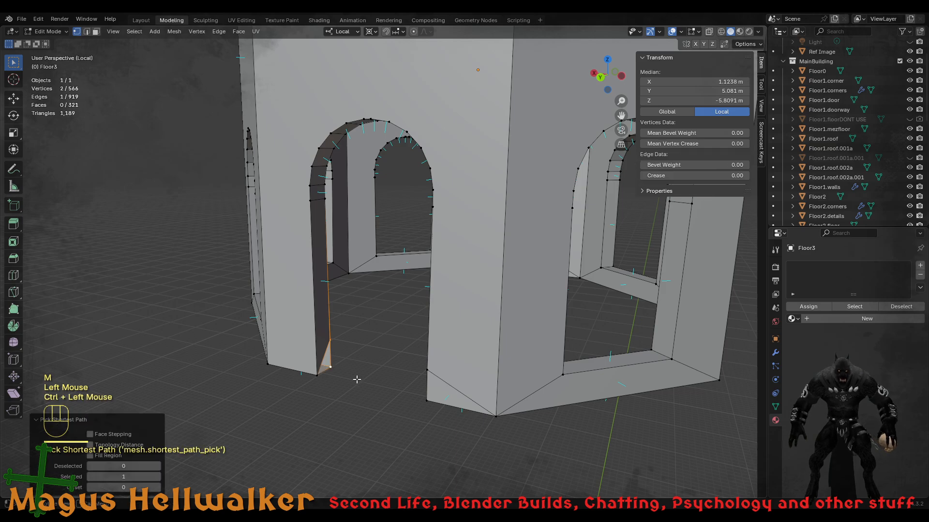
{"action": "key", "text": "m"}
{"action": "left_click", "coordinate": [359, 378]}
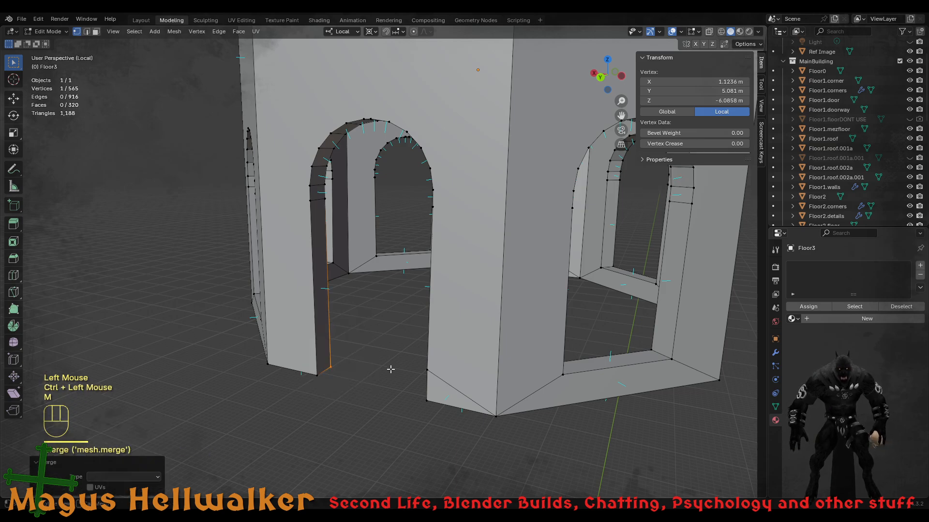
- On the doorway's -X jamb, merge the inner and outer former sill corner vertices into the bottom vertices below them using At Last
{"action": "middle_click_drag", "start_coordinate": [392, 370], "coordinate": [492, 368]}
{"action": "left_click", "coordinate": [491, 325]}
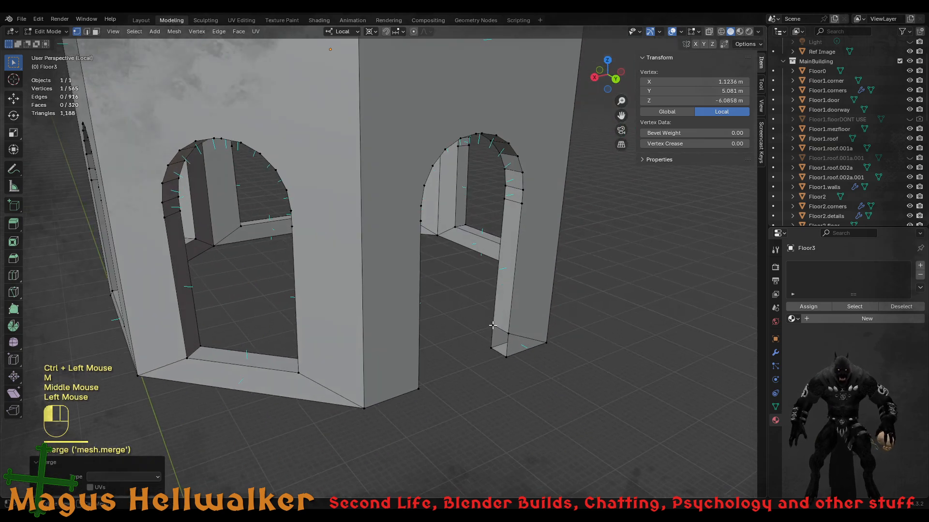
{"action": "left_click", "coordinate": [492, 347], "text": "ctrl"}
{"action": "key", "text": "m"}
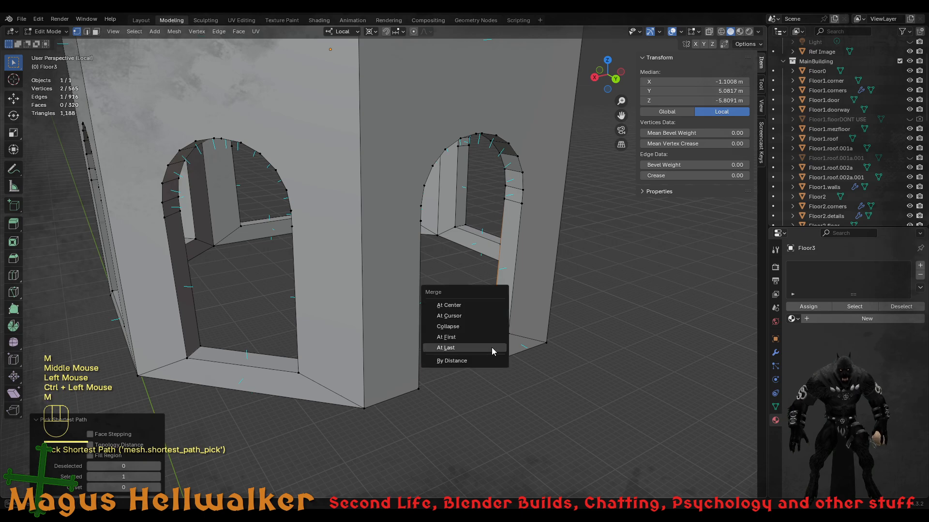
{"action": "left_click", "coordinate": [496, 348]}
{"action": "left_click", "coordinate": [507, 333]}
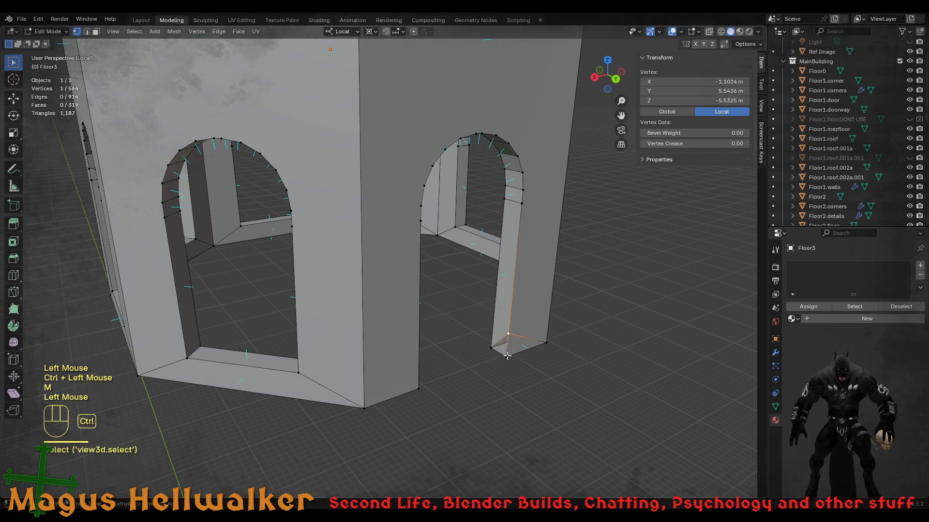
{"action": "left_click", "coordinate": [506, 356], "text": "ctrl"}
{"action": "key", "text": "m"}
{"action": "left_click", "coordinate": [524, 358]}
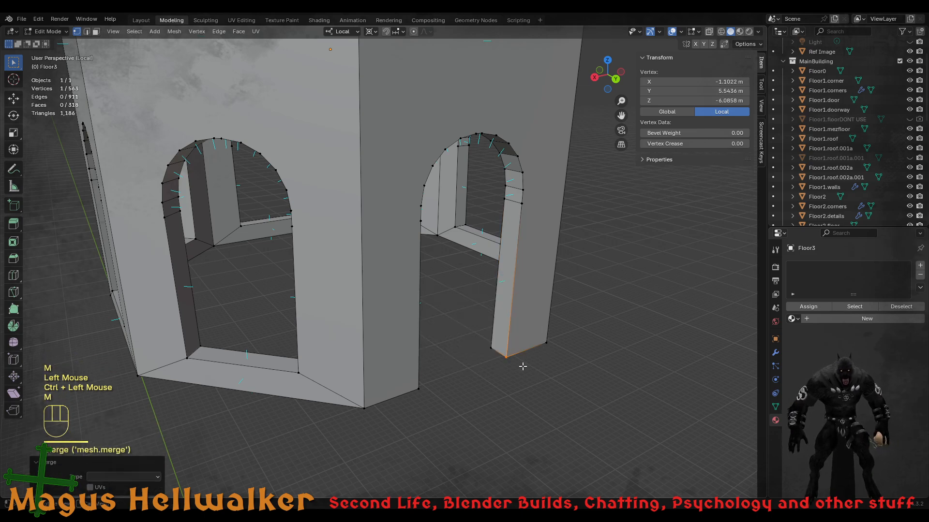
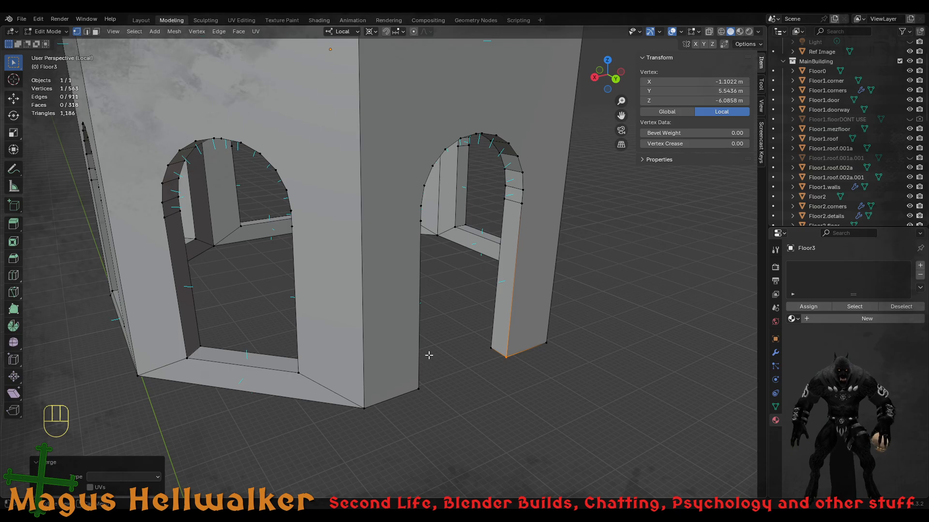
- Leave Edit Mode on Floor3 and exit local view to bring back the whole tower
{"action": "middle_click_drag", "start_coordinate": [429, 352], "coordinate": [362, 339]}
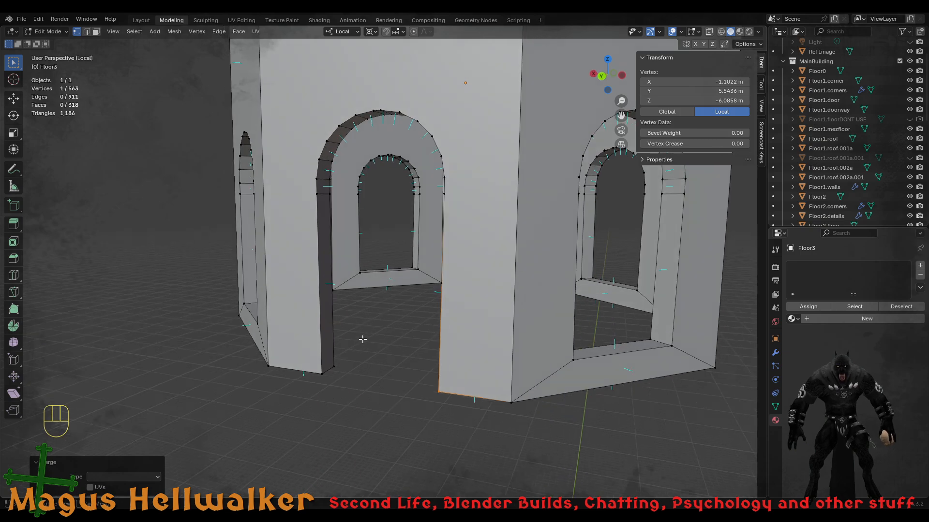
{"action": "key", "text": "Tab"}
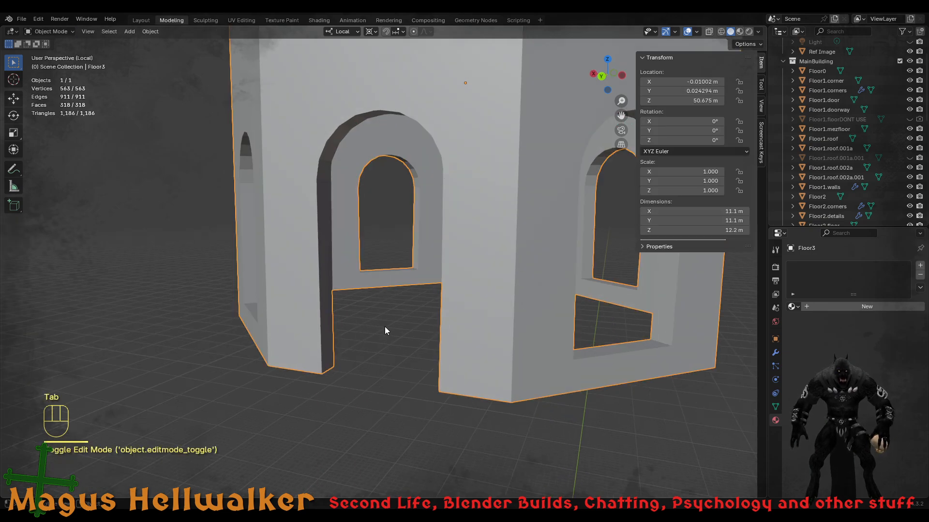
{"action": "scroll", "coordinate": [408, 336], "scroll_direction": "down", "scroll_amount": 2}
{"action": "scroll", "coordinate": [412, 337], "scroll_direction": "up", "scroll_amount": 1}
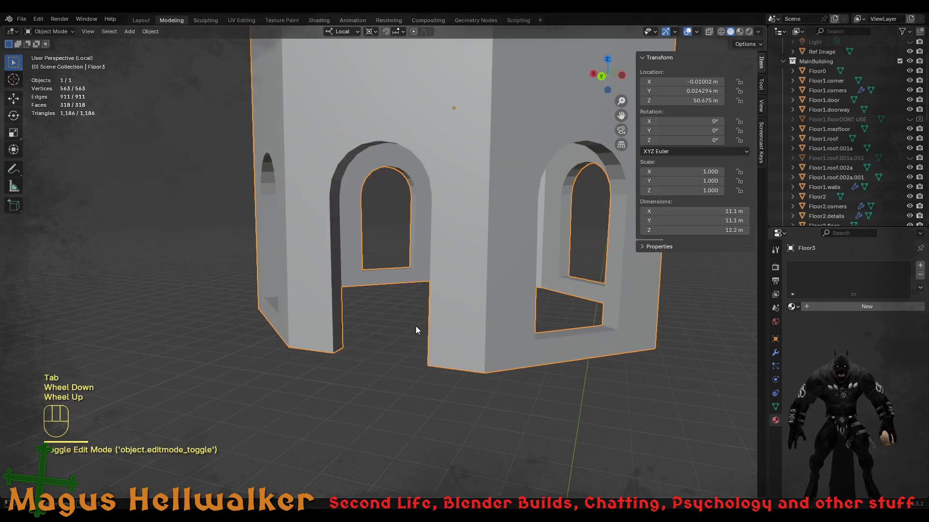
{"action": "middle_click_drag", "start_coordinate": [489, 183], "coordinate": [445, 324], "text": "shift"}
{"action": "key", "text": "slash"}
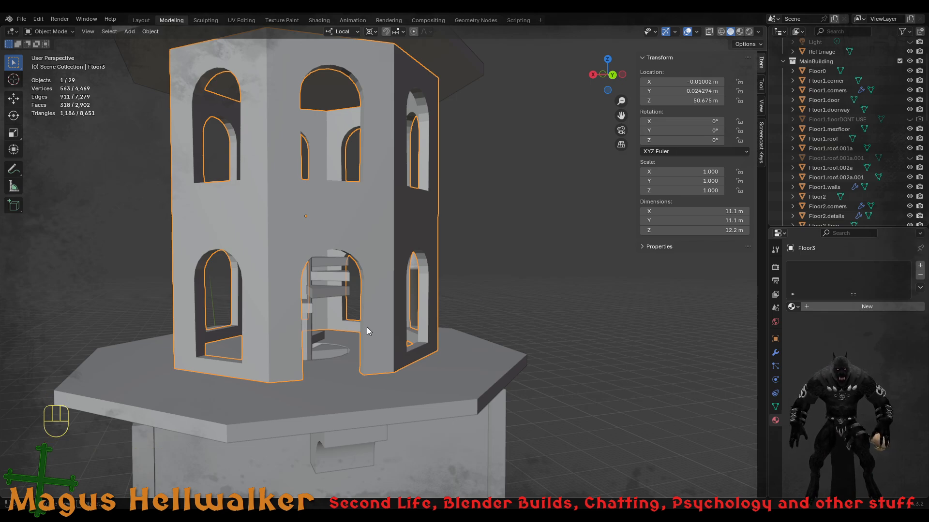
- Examine how the spiral staircase meets the floor opening and nearby arches inside the tower
{"action": "scroll", "coordinate": [366, 327], "scroll_direction": "down", "scroll_amount": 1}
{"action": "scroll", "coordinate": [366, 328], "scroll_direction": "up", "scroll_amount": 2}
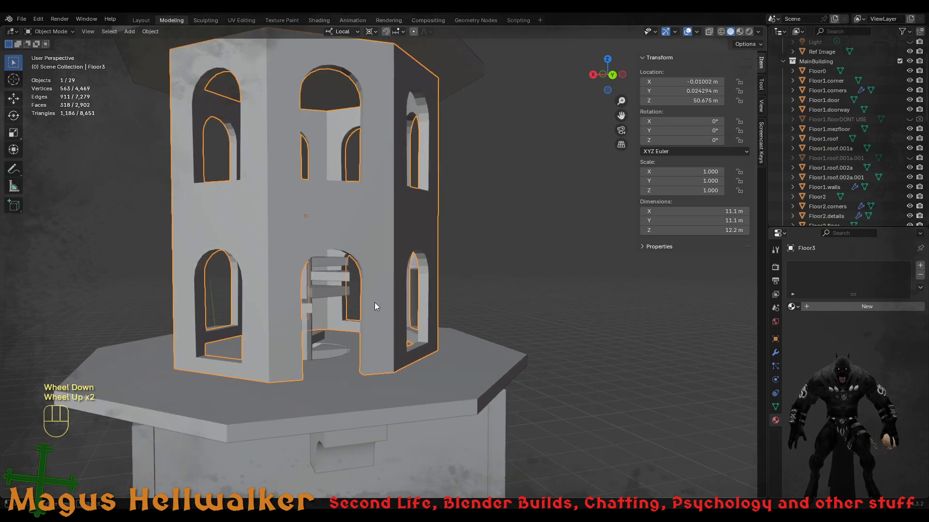
{"action": "mouse_move", "coordinate": [350, 208]}
{"action": "middle_mouse_down"}
{"action": "mouse_move", "coordinate": [355, 221]}
{"action": "mouse_move", "coordinate": [339, 240]}
{"action": "mouse_move", "coordinate": [344, 210]}
{"action": "middle_mouse_up"}
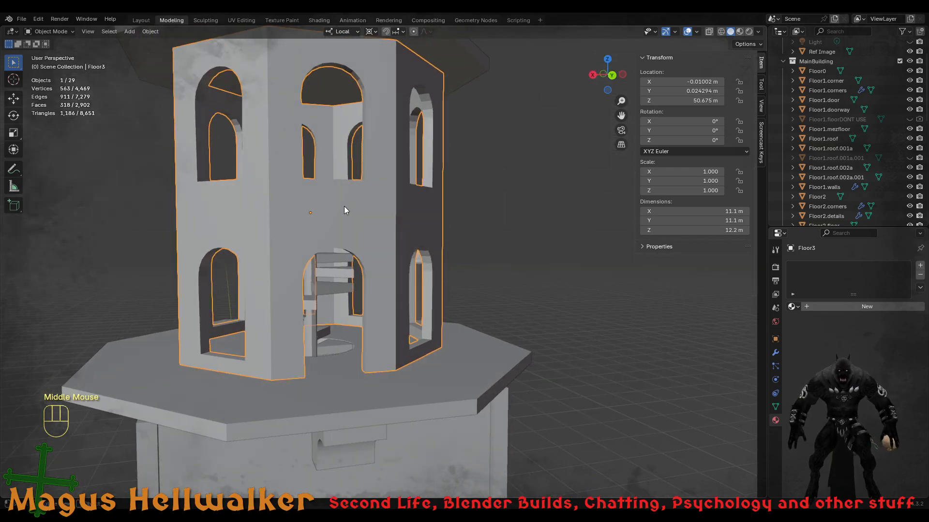
{"action": "middle_click_drag", "start_coordinate": [355, 368], "coordinate": [432, 360], "text": "shift"}
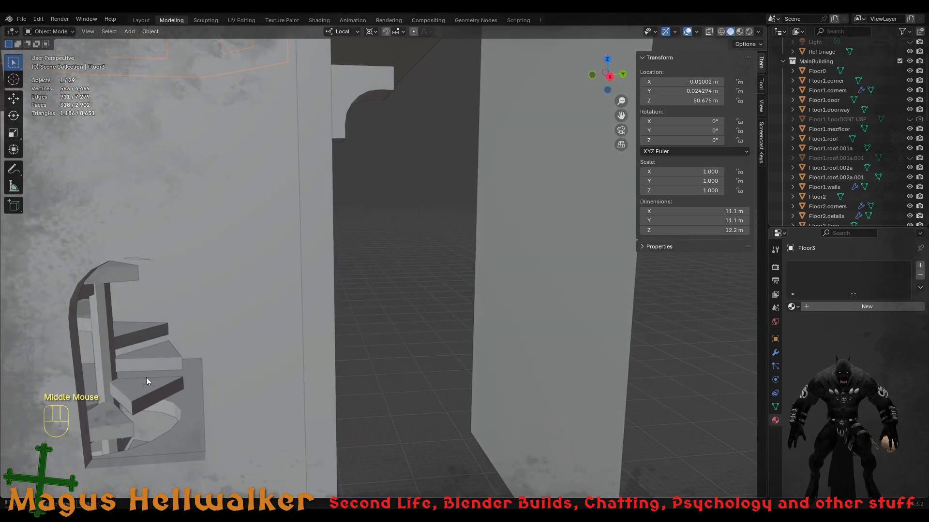
{"action": "middle_click_drag", "start_coordinate": [157, 416], "coordinate": [269, 338], "text": "shift"}
{"action": "left_click", "coordinate": [283, 326]}
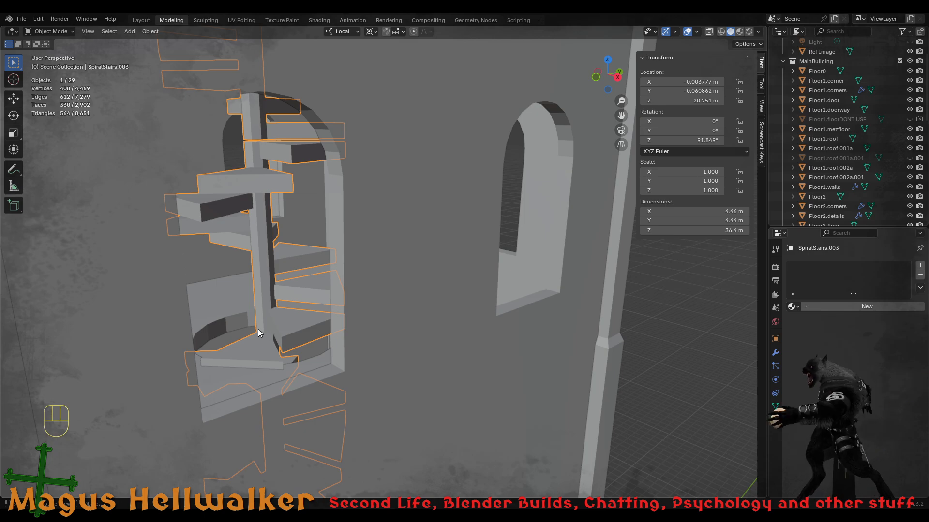
{"action": "scroll", "coordinate": [257, 339], "scroll_direction": "up", "scroll_amount": 2}
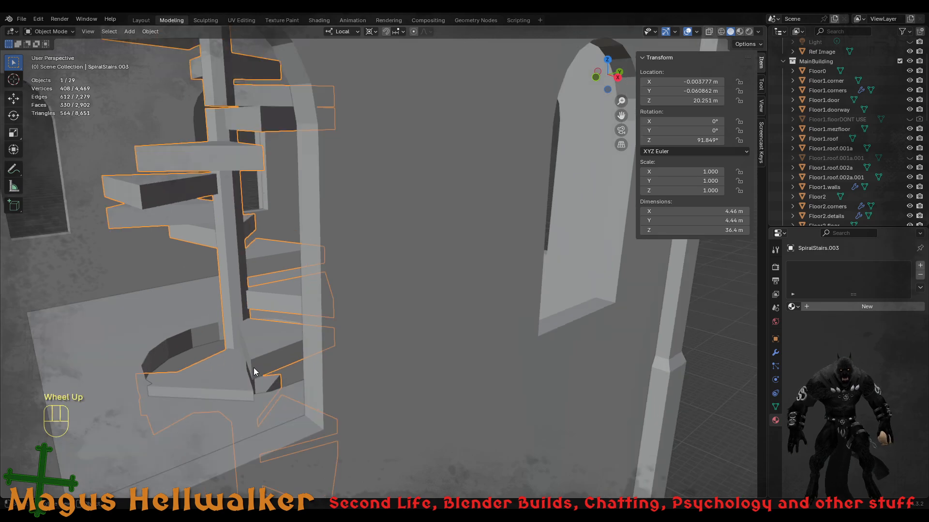
{"action": "middle_click_drag", "start_coordinate": [177, 411], "coordinate": [128, 423]}
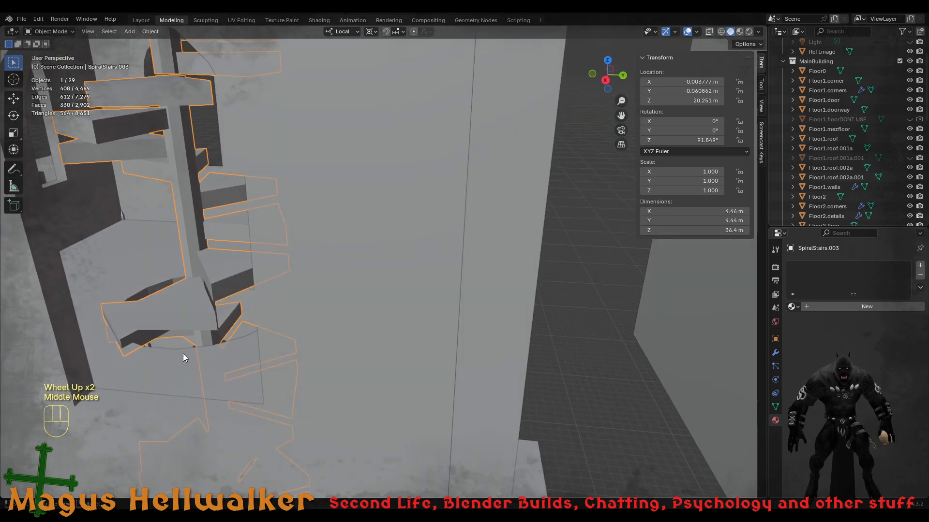
{"action": "middle_click_drag", "start_coordinate": [161, 370], "coordinate": [230, 370]}
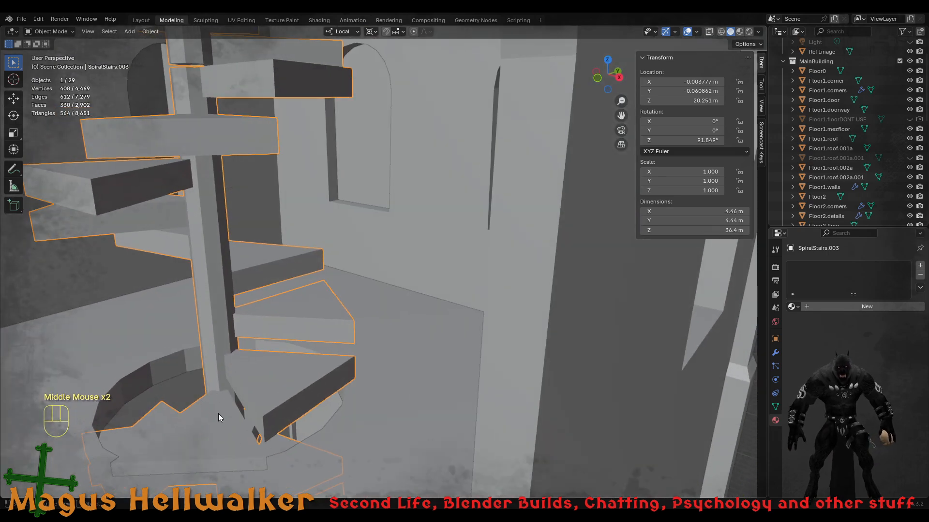
{"action": "scroll", "coordinate": [237, 415], "scroll_direction": "down", "scroll_amount": 3}
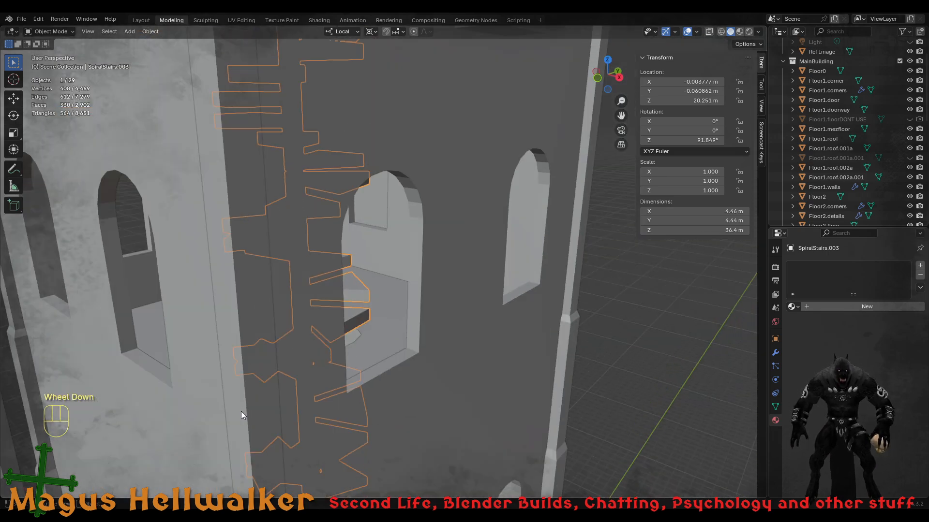
- Examine the tower's lower tiers and overall exterior, comparing the stair run with the window rows
{"action": "middle_click_drag", "start_coordinate": [253, 406], "coordinate": [295, 390]}
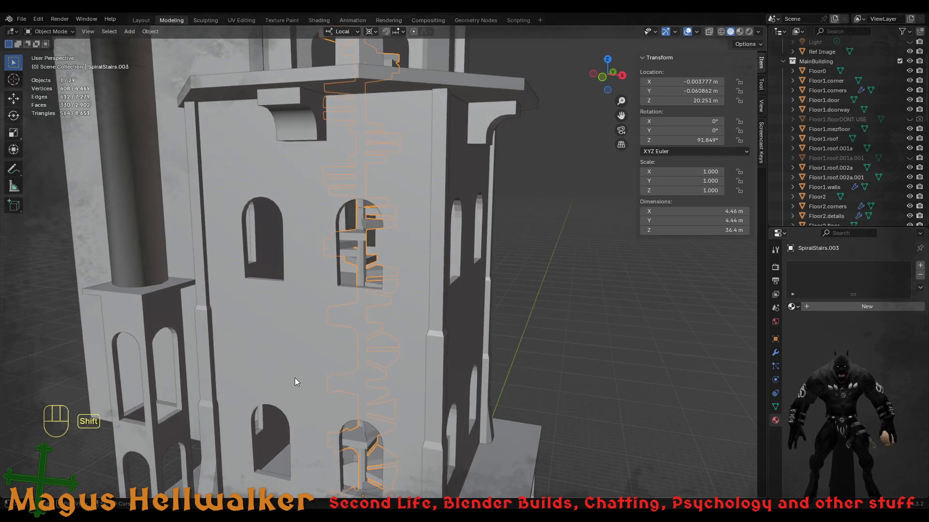
{"action": "middle_click_drag", "start_coordinate": [312, 436], "coordinate": [335, 236], "text": "shift"}
{"action": "scroll", "coordinate": [320, 349], "scroll_direction": "down", "scroll_amount": 2, "text": "shift"}
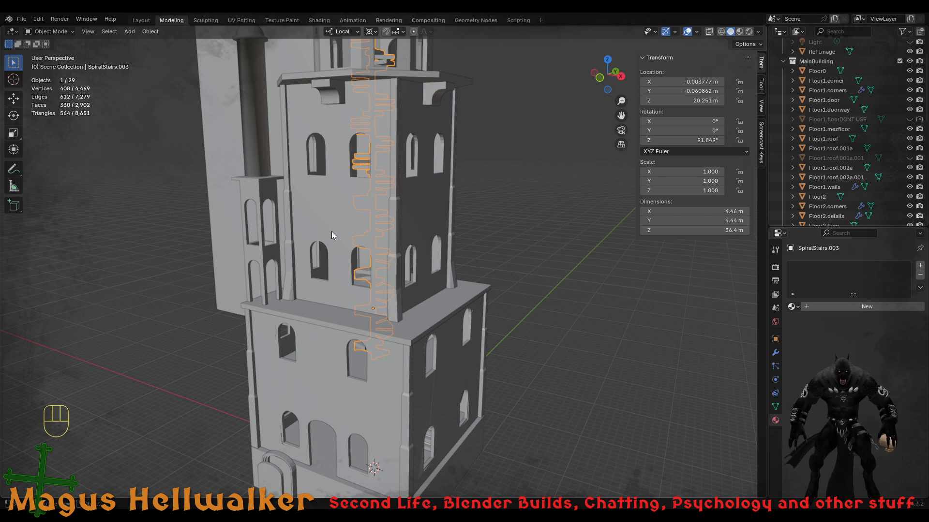
{"action": "middle_click_drag", "start_coordinate": [338, 232], "coordinate": [351, 268]}
{"action": "middle_click_drag", "start_coordinate": [349, 226], "coordinate": [391, 208], "text": "shift"}
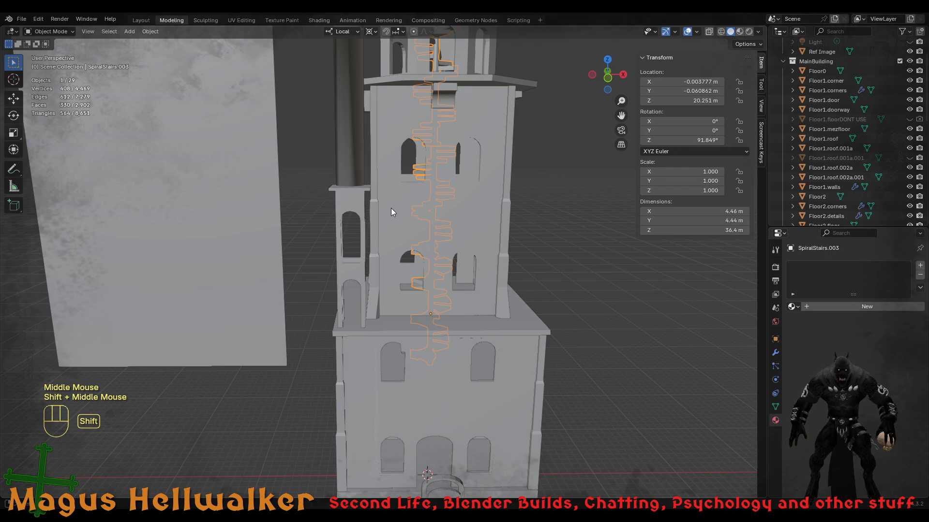
{"action": "middle_click_drag", "start_coordinate": [428, 331], "coordinate": [366, 364]}
{"action": "middle_click_drag", "start_coordinate": [353, 404], "coordinate": [395, 291], "text": "shift"}
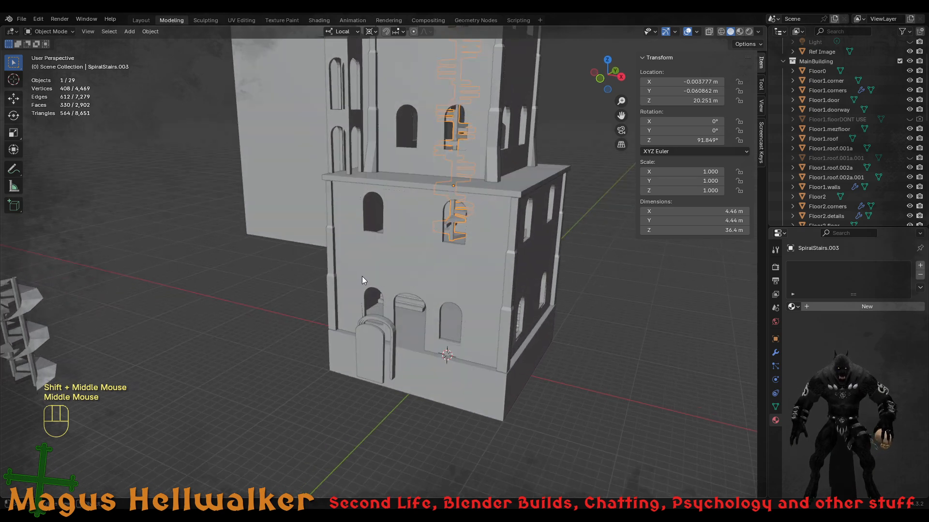
{"action": "scroll", "coordinate": [364, 275], "scroll_direction": "down", "scroll_amount": 4}
{"action": "middle_click_drag", "start_coordinate": [352, 208], "coordinate": [357, 319], "text": "shift"}
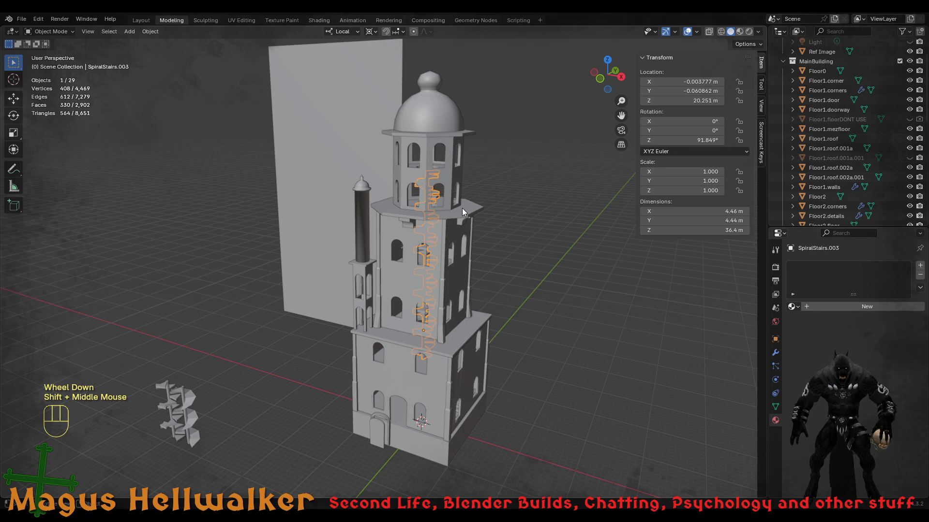
- Select the octagonal roof slab beneath Floor3 and examine the tower from several sides down to Floor2's arched doorway
{"action": "left_click", "coordinate": [488, 221]}
{"action": "scroll", "coordinate": [482, 223], "scroll_direction": "up", "scroll_amount": 2}
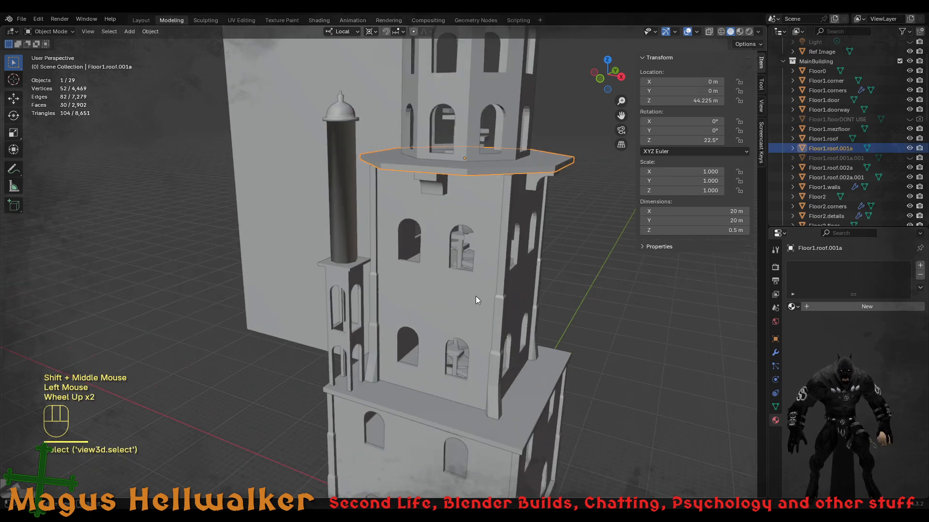
{"action": "middle_click_drag", "start_coordinate": [477, 300], "coordinate": [349, 343]}
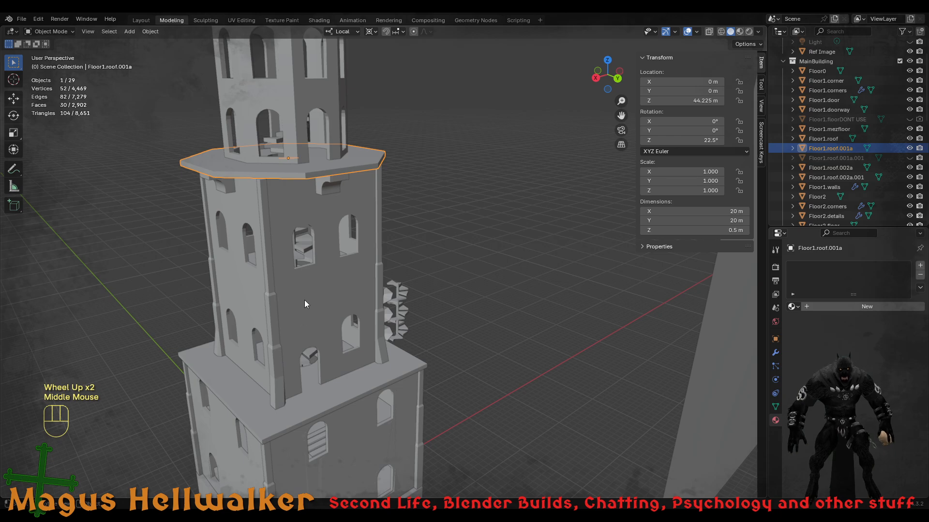
{"action": "middle_click_drag", "start_coordinate": [288, 389], "coordinate": [416, 377]}
{"action": "middle_click_drag", "start_coordinate": [413, 460], "coordinate": [409, 314], "text": "shift"}
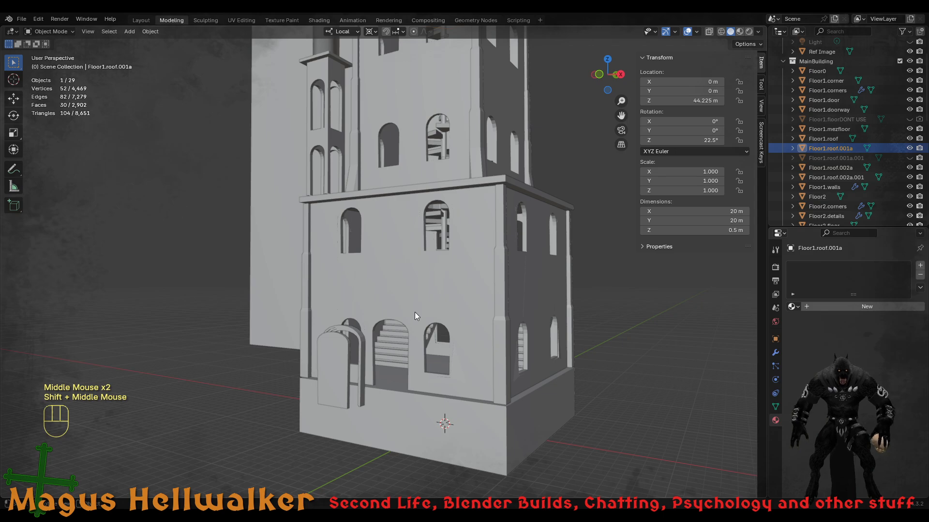
{"action": "middle_click_drag", "start_coordinate": [474, 226], "coordinate": [306, 241]}
{"action": "middle_click_drag", "start_coordinate": [310, 161], "coordinate": [367, 265], "text": "shift"}
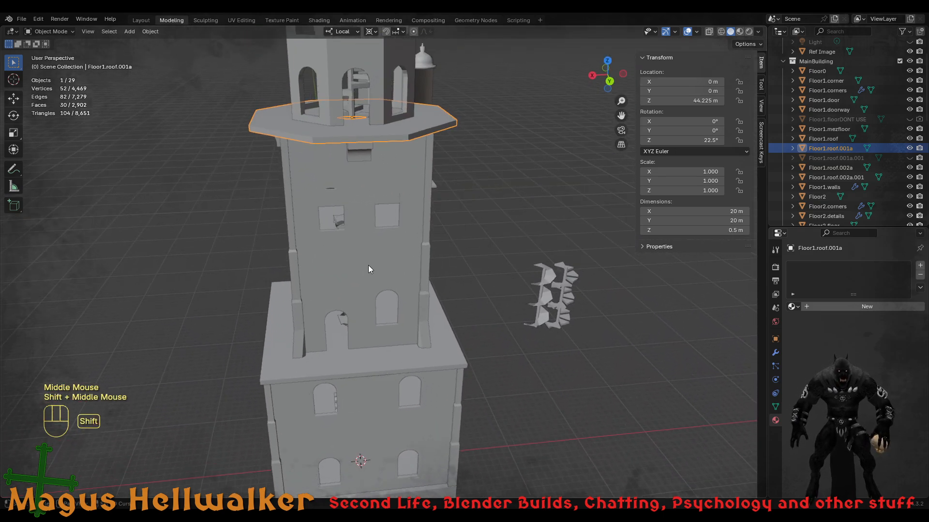
{"action": "scroll", "coordinate": [367, 265], "scroll_direction": "up", "scroll_amount": 3}
{"action": "middle_click_drag", "start_coordinate": [312, 378], "coordinate": [338, 274], "text": "shift"}
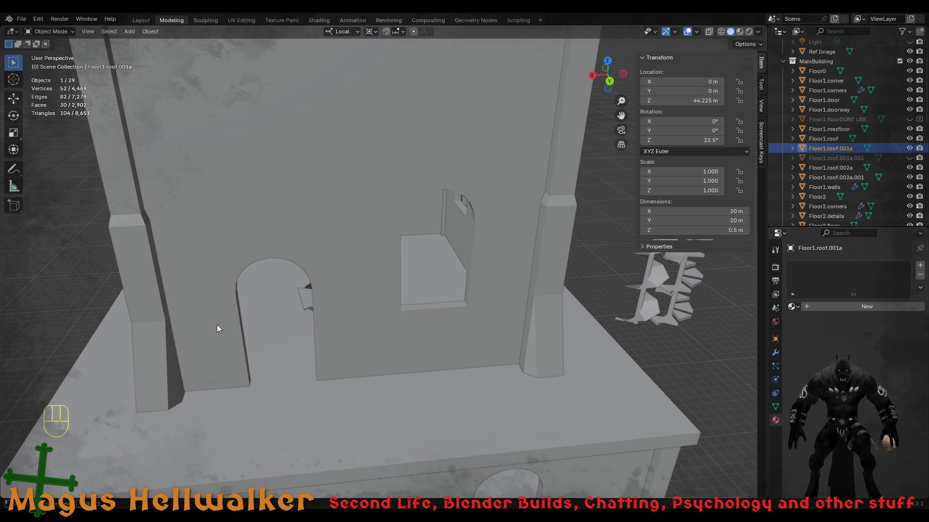
{"action": "middle_click_drag", "start_coordinate": [245, 320], "coordinate": [259, 305]}
{"action": "scroll", "coordinate": [269, 300], "scroll_direction": "down", "scroll_amount": 5}
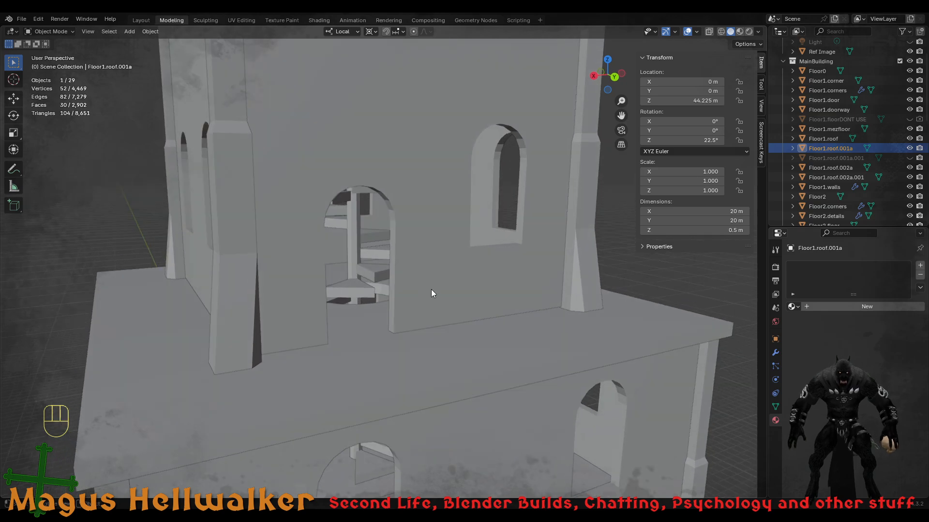
- Select the Floor2 walls, isolate them in local view and enter Edit Mode at the lower arched doorway
{"action": "left_click", "coordinate": [431, 290]}
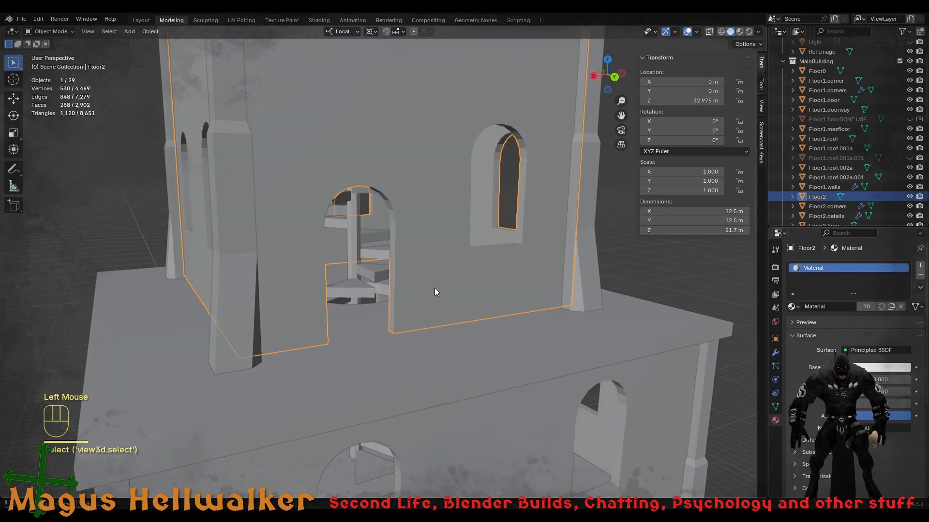
{"action": "key", "text": "Left"}
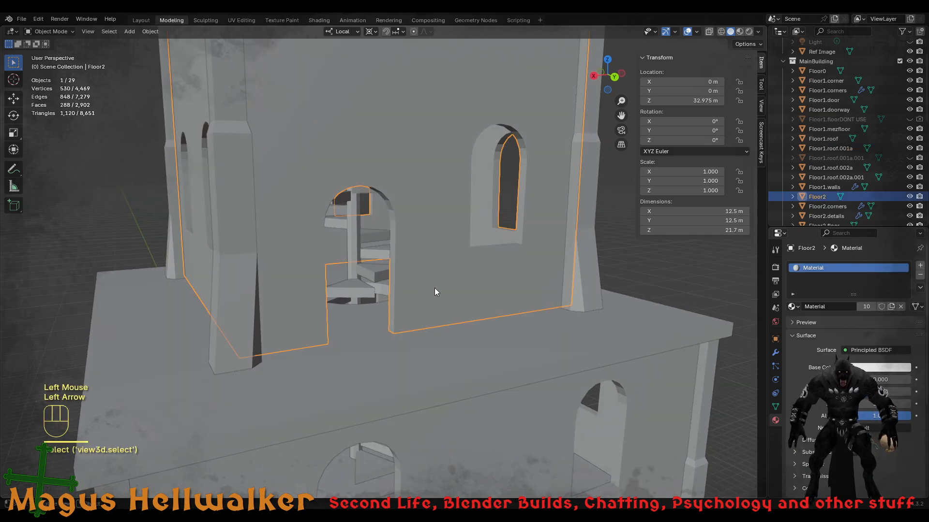
{"action": "key", "text": "l"}
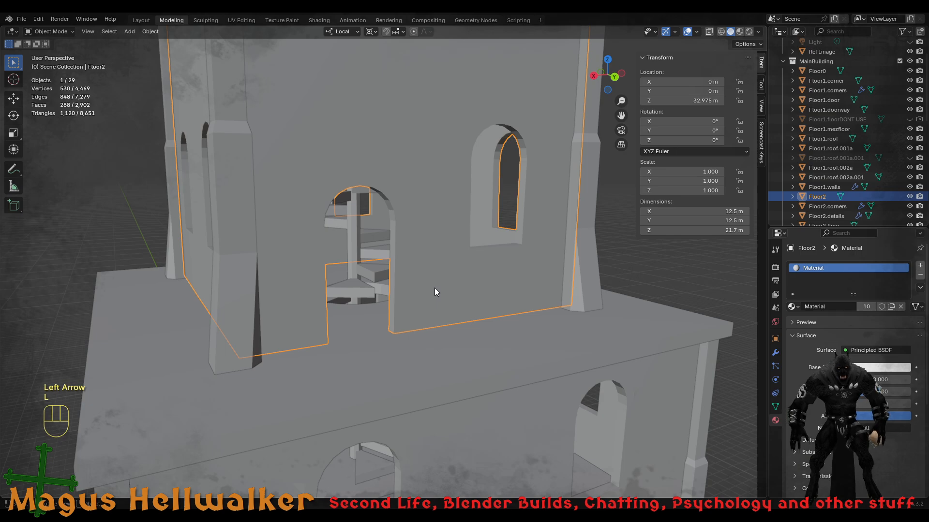
{"action": "key", "text": "slash"}
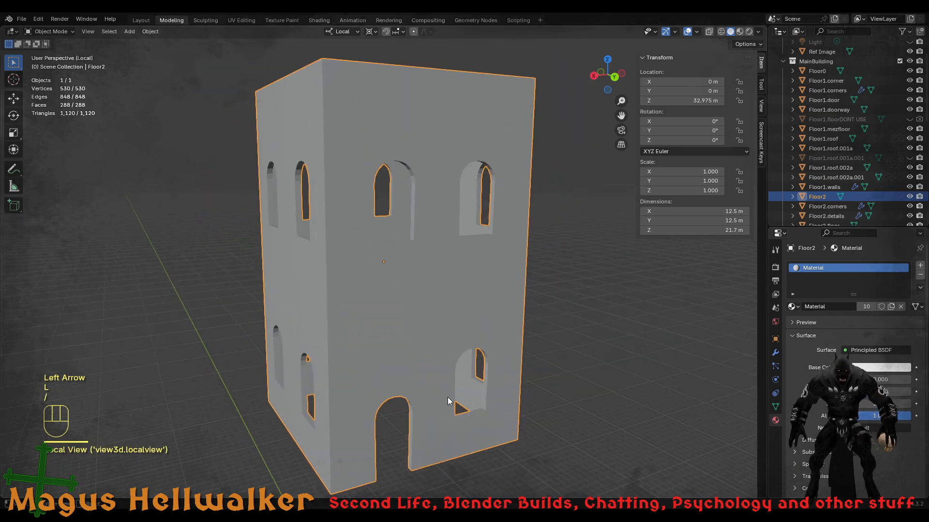
{"action": "key", "text": "Tab"}
{"action": "scroll", "coordinate": [440, 421], "scroll_direction": "up", "scroll_amount": 2}
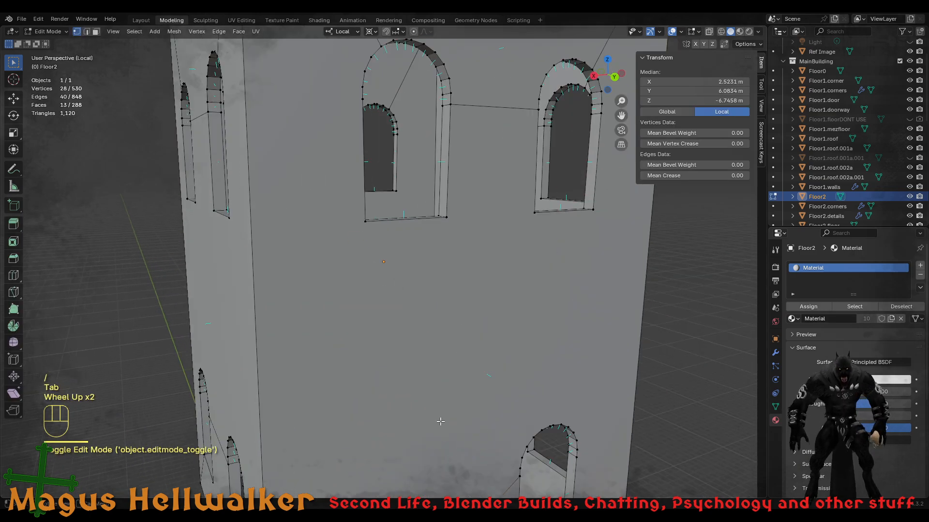
{"action": "middle_click_drag", "start_coordinate": [440, 422], "coordinate": [416, 193], "text": "shift"}
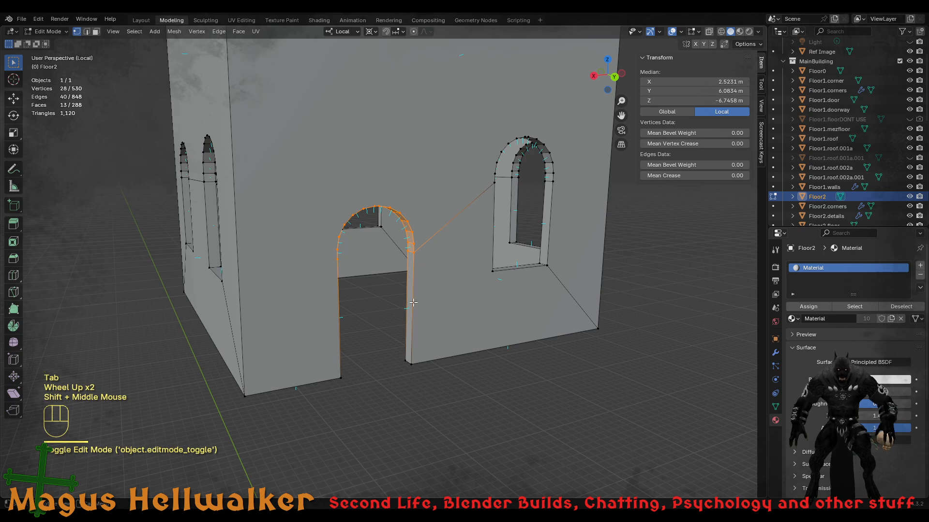
- Add both side jamb faces to the selected doorway arch faces and duplicate them about 1.79 m outward along local Y
{"action": "key", "text": "3"}
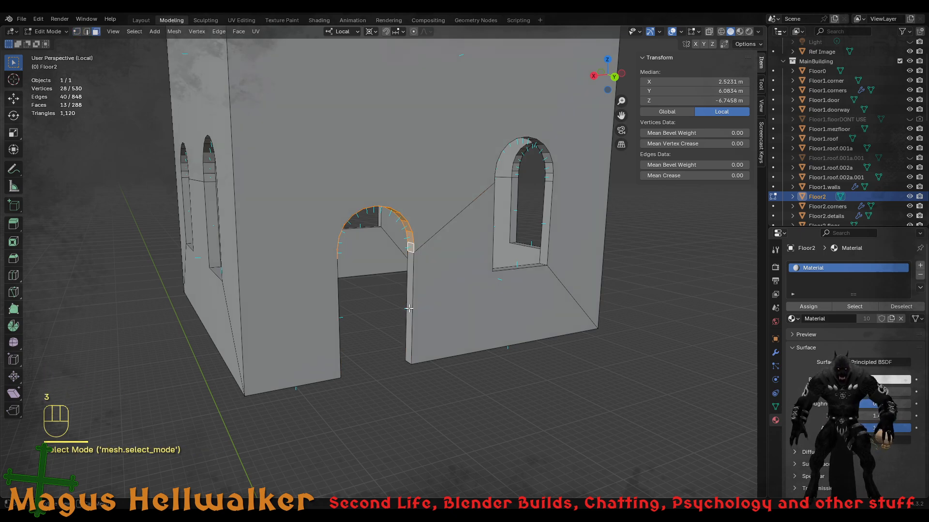
{"action": "left_click", "coordinate": [408, 309], "text": "shift"}
{"action": "middle_click_drag", "start_coordinate": [381, 332], "coordinate": [308, 260]}
{"action": "left_click", "coordinate": [236, 309], "text": "shift"}
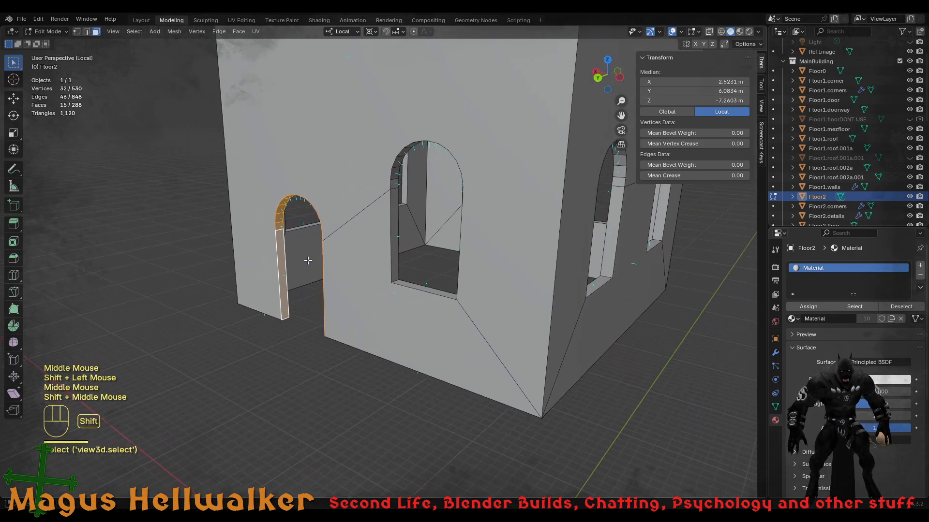
{"action": "key", "text": "shift+d"}
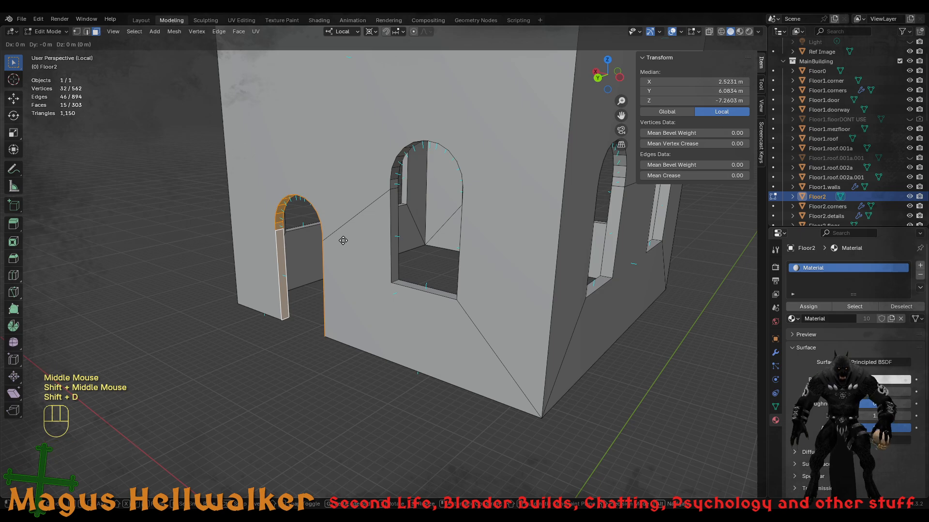
{"action": "key", "text": "y"}
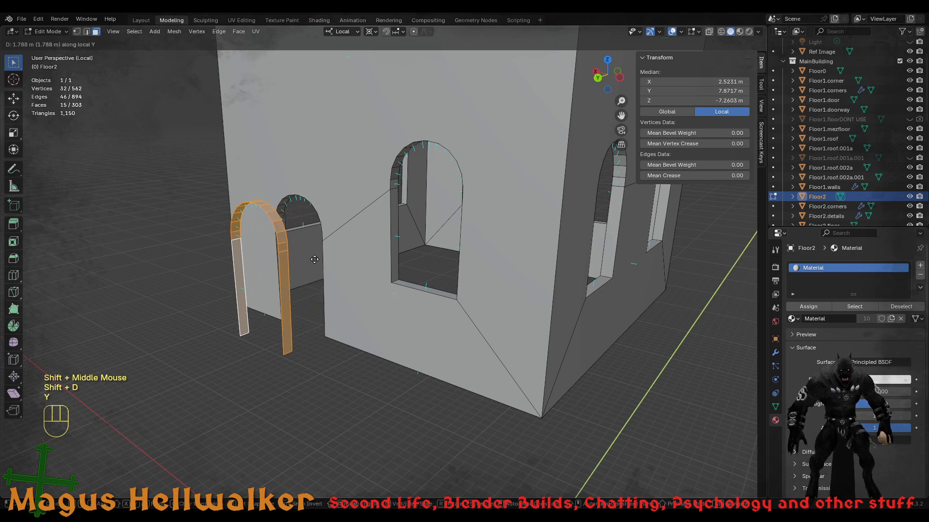
{"action": "left_click", "coordinate": [314, 259]}
{"action": "scroll", "coordinate": [276, 298], "scroll_direction": "up", "scroll_amount": 2}
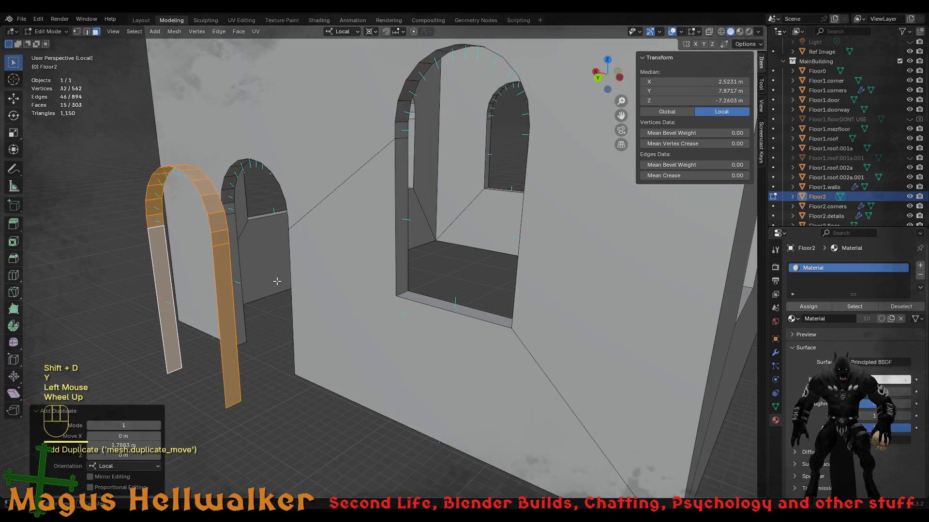
{"action": "middle_click_drag", "start_coordinate": [277, 281], "coordinate": [318, 286], "text": "shift"}
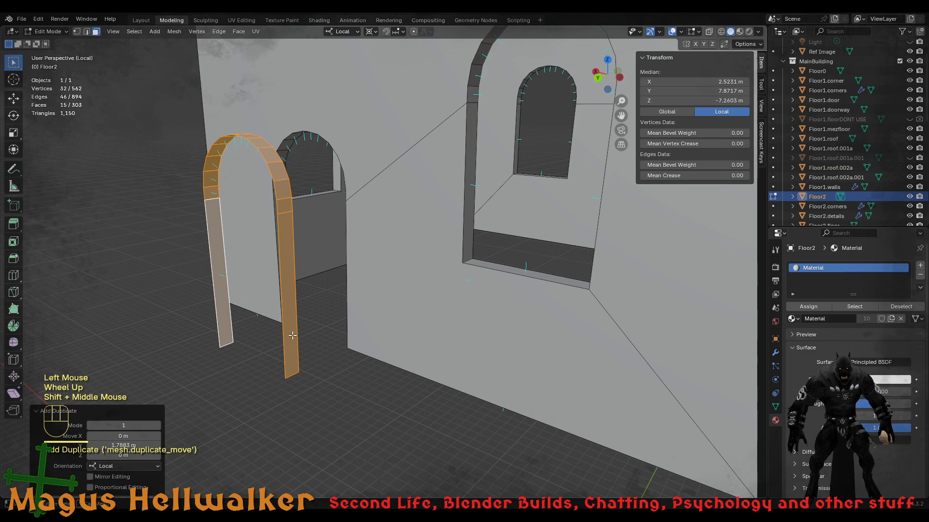
{"action": "middle_click_drag", "start_coordinate": [289, 348], "coordinate": [308, 332]}
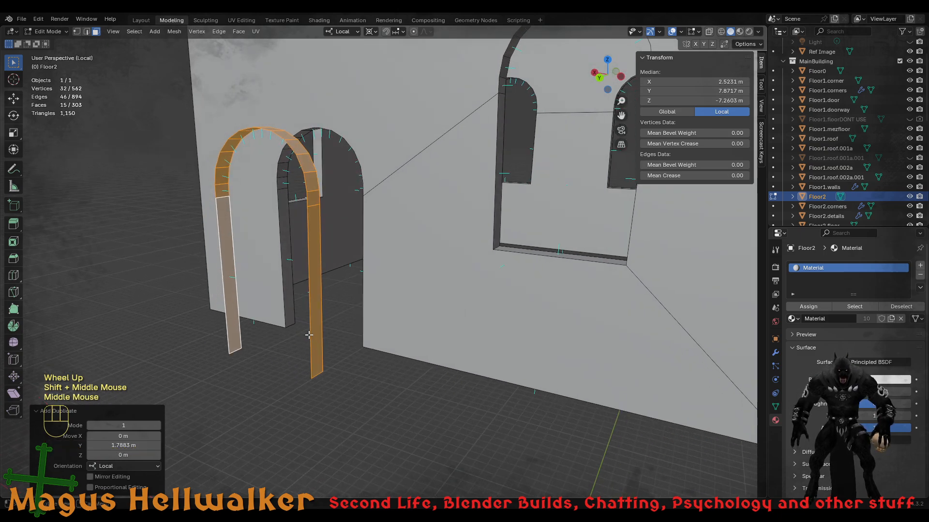
- Separate the duplicated arch strip from Floor2 into its own object and return to Object Mode
{"action": "key", "text": "Tab"}
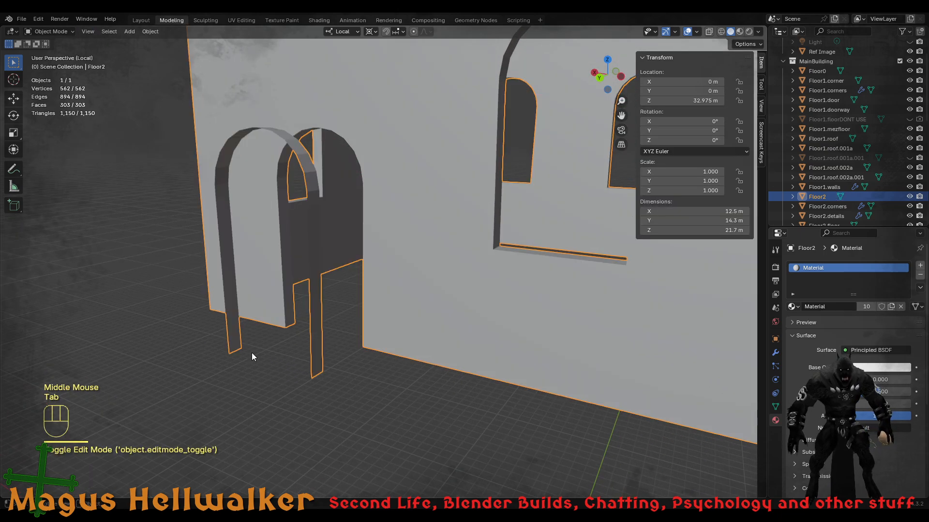
{"action": "key", "text": "Tab"}
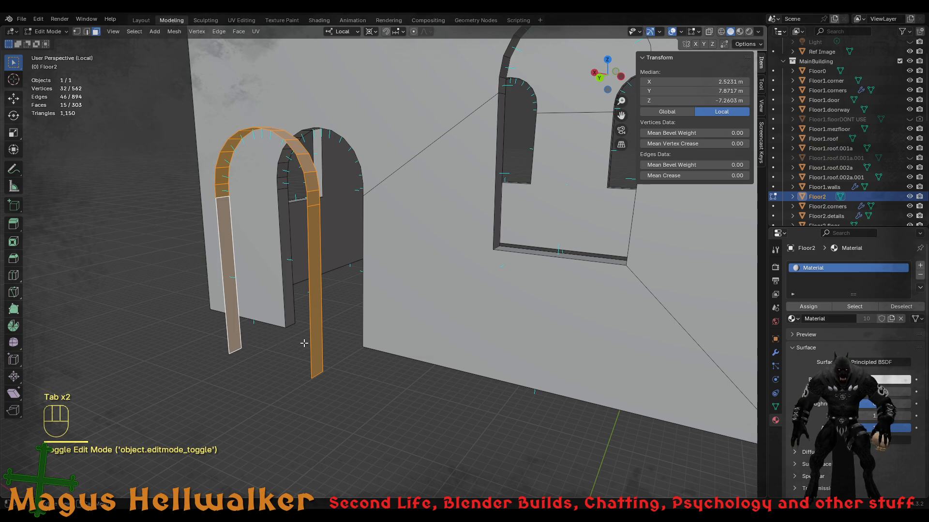
{"action": "key", "text": "p"}
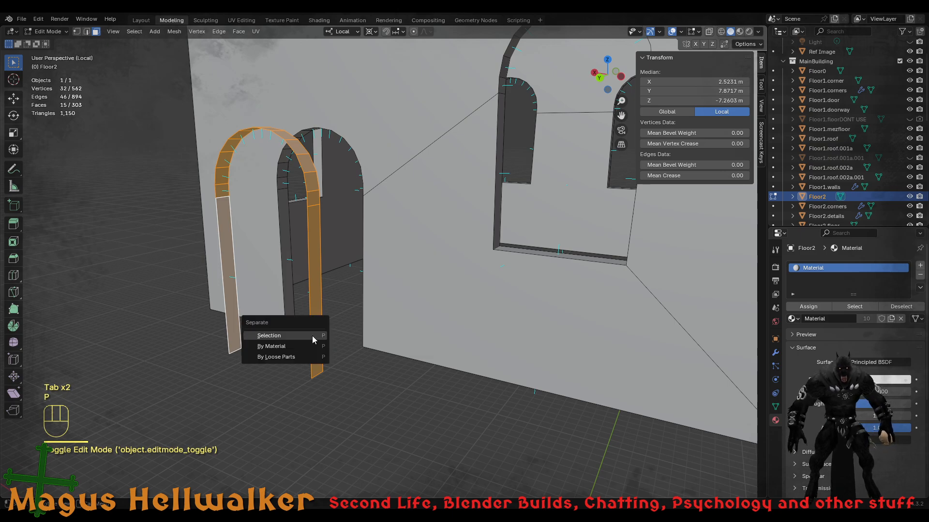
{"action": "left_click", "coordinate": [312, 336]}
{"action": "key", "text": "Tab"}
{"action": "left_click", "coordinate": [372, 363]}
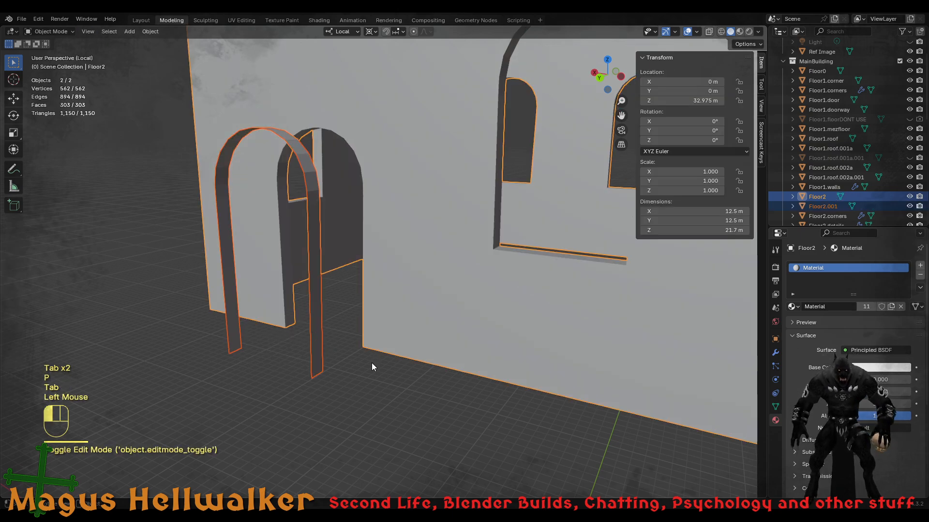
{"action": "left_click", "coordinate": [320, 362]}
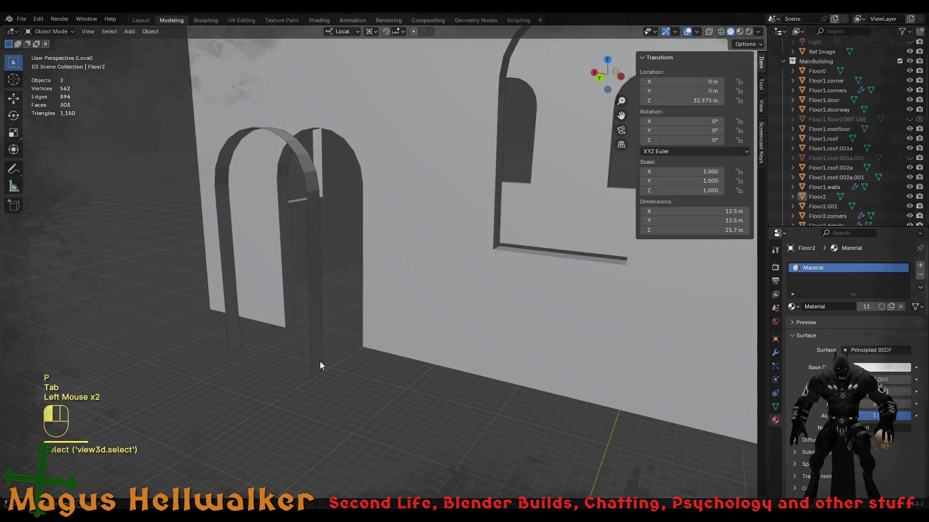
- Rename the separated arch object Floor2.door
{"action": "double_click", "coordinate": [836, 206]}
{"action": "scroll", "coordinate": [846, 205], "scroll_direction": "down", "scroll_amount": 4}
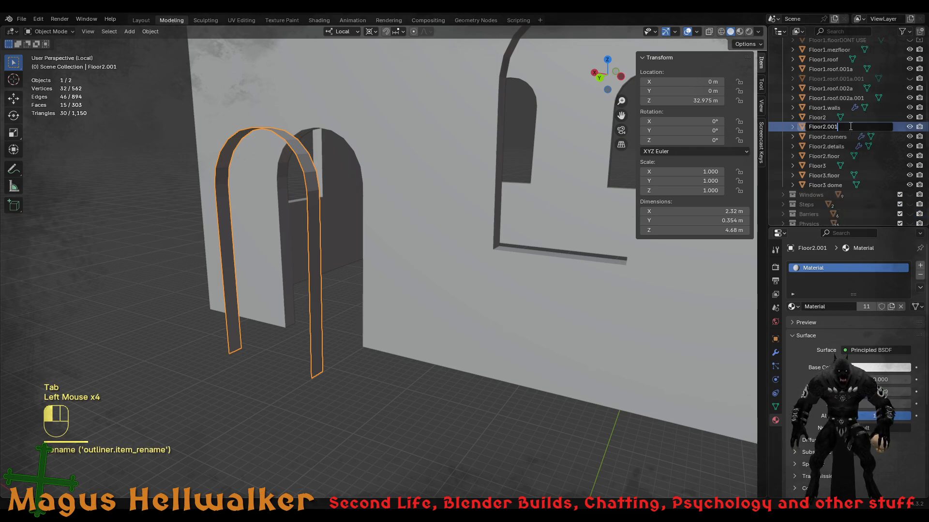
{"action": "key", "text": "BackSpace"}
{"action": "key", "text": "BackSpace"}
{"action": "key", "text": "BackSpace"}
{"action": "key", "text": "BackSpace"}
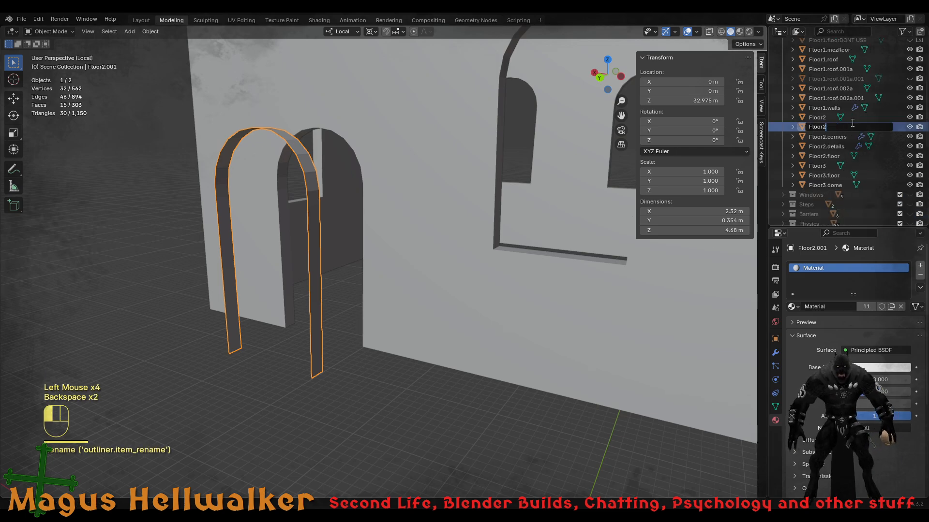
{"action": "type", "text": "door"}
{"action": "key", "text": "Return"}
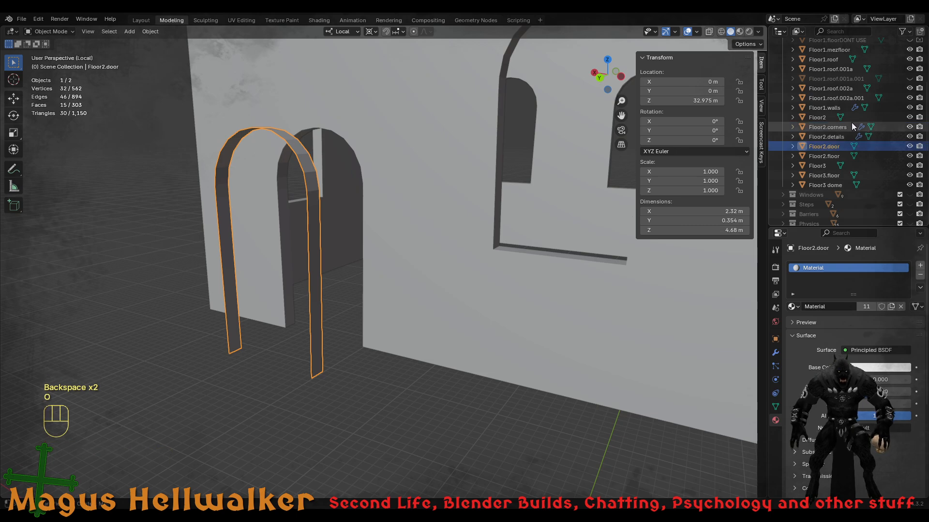
- In Floor2.door's mesh, join the bottom corner vertices of the two jambs with an outer and an inner edge
{"action": "key", "text": "Tab"}
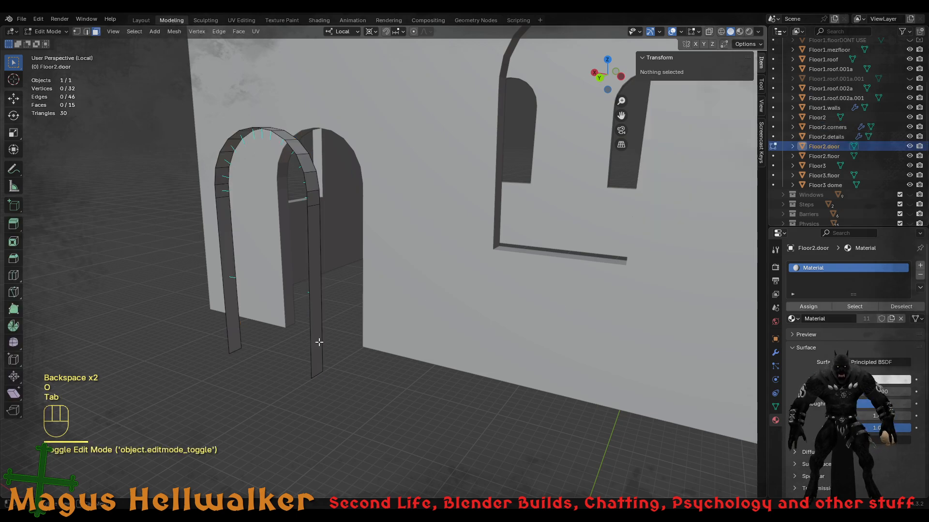
{"action": "key", "text": "1"}
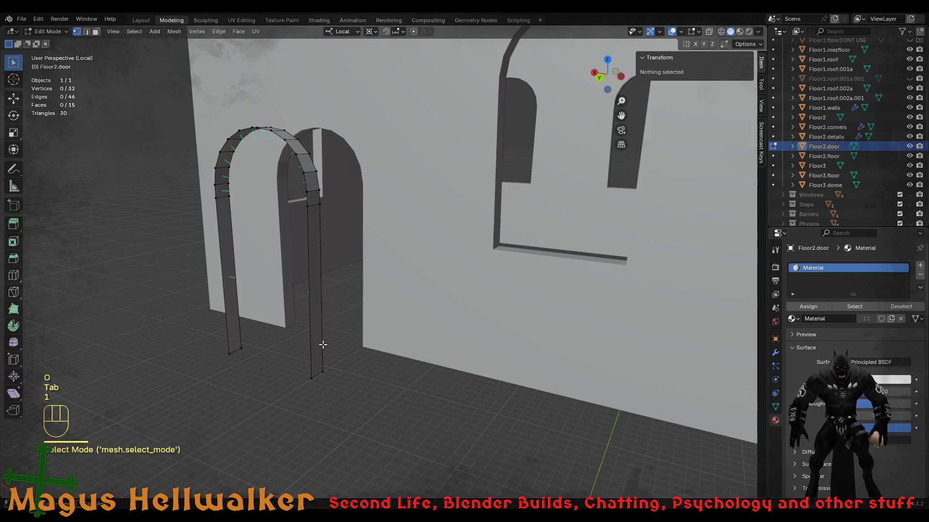
{"action": "left_click", "coordinate": [230, 353]}
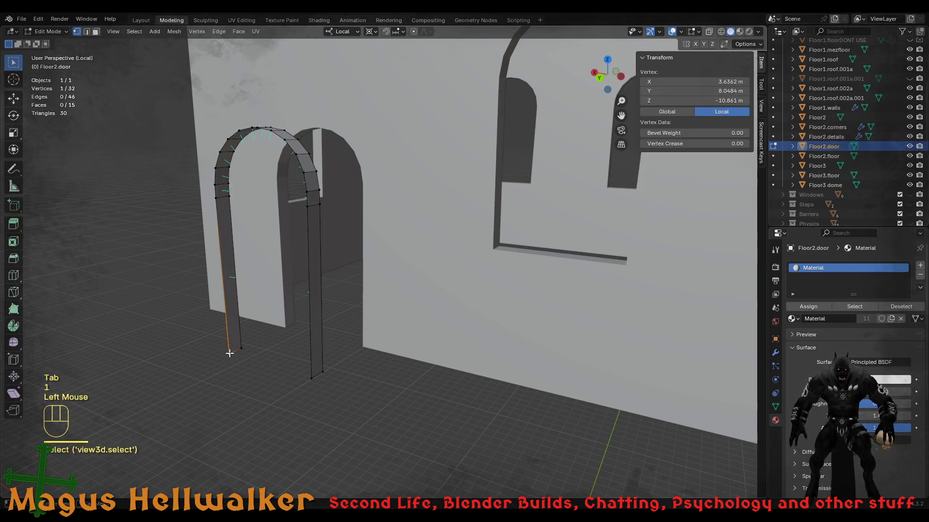
{"action": "left_click", "coordinate": [311, 376], "text": "shift"}
{"action": "key", "text": "f"}
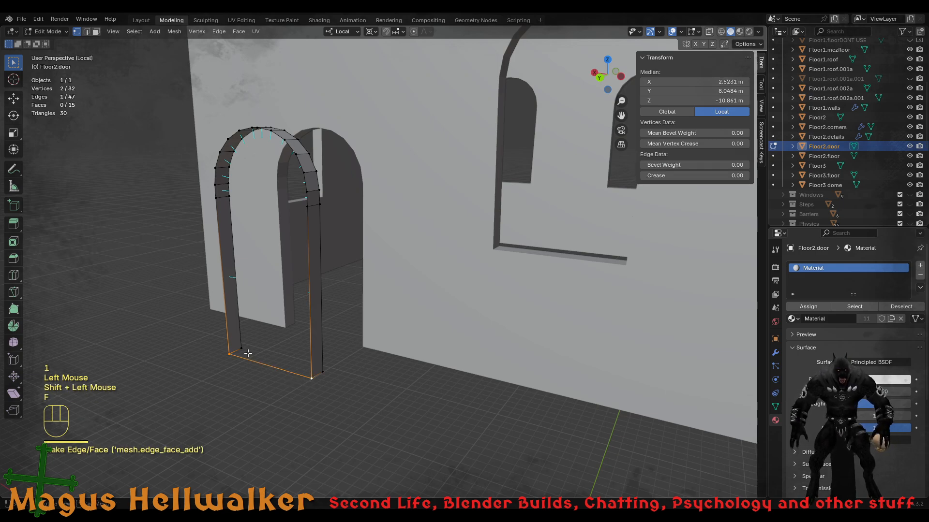
{"action": "left_click", "coordinate": [242, 348]}
{"action": "left_click", "coordinate": [320, 372], "text": "shift"}
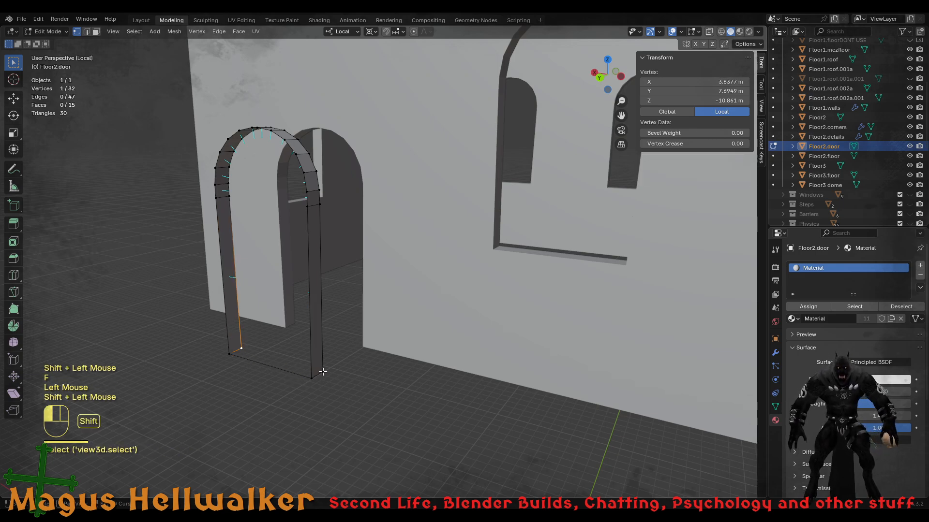
{"action": "key", "text": "f"}
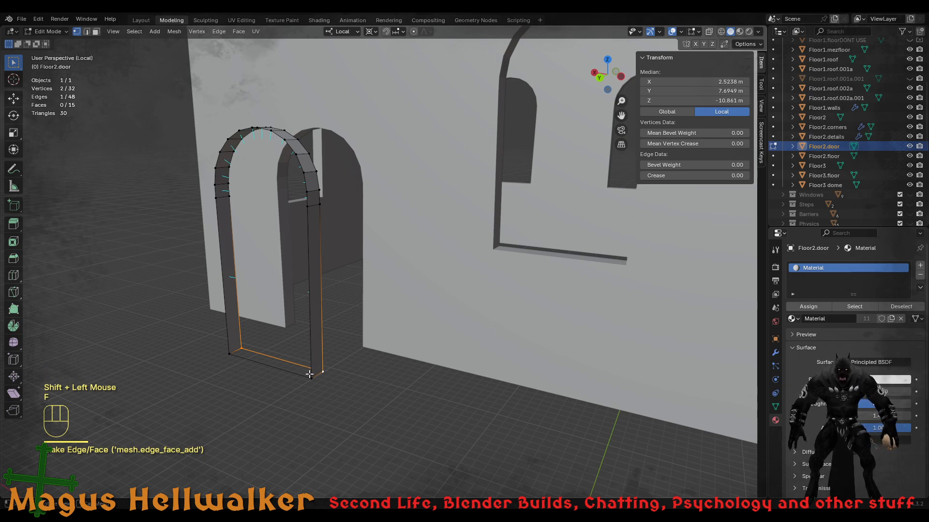
- Fill the bottom of the door frame with a face between its four lower edges
{"action": "left_click", "coordinate": [301, 375], "text": "alt"}
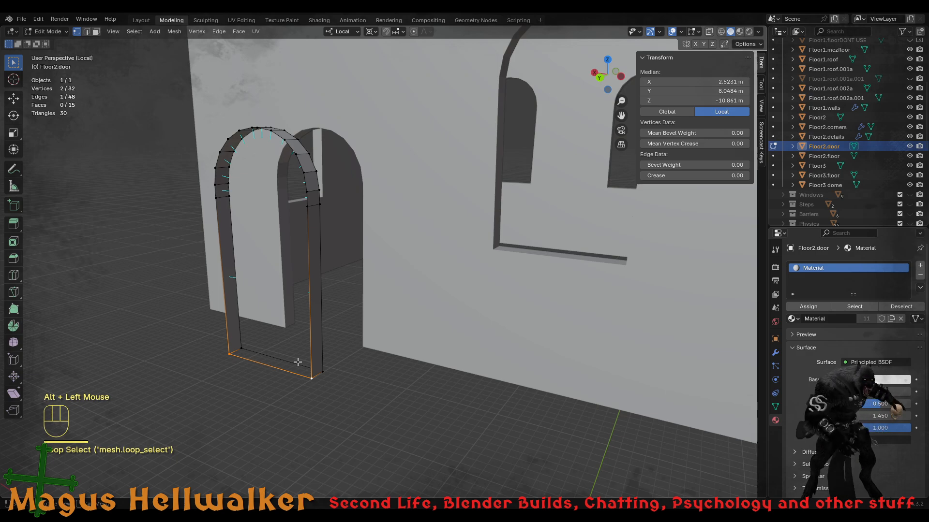
{"action": "key", "text": "2"}
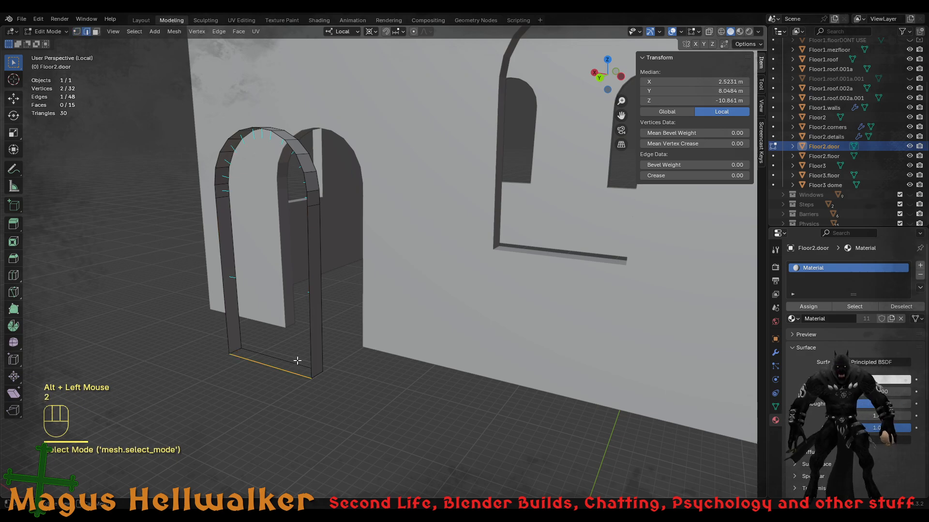
{"action": "left_click", "coordinate": [237, 352], "text": "shift"}
{"action": "left_click", "coordinate": [253, 352], "text": "shift"}
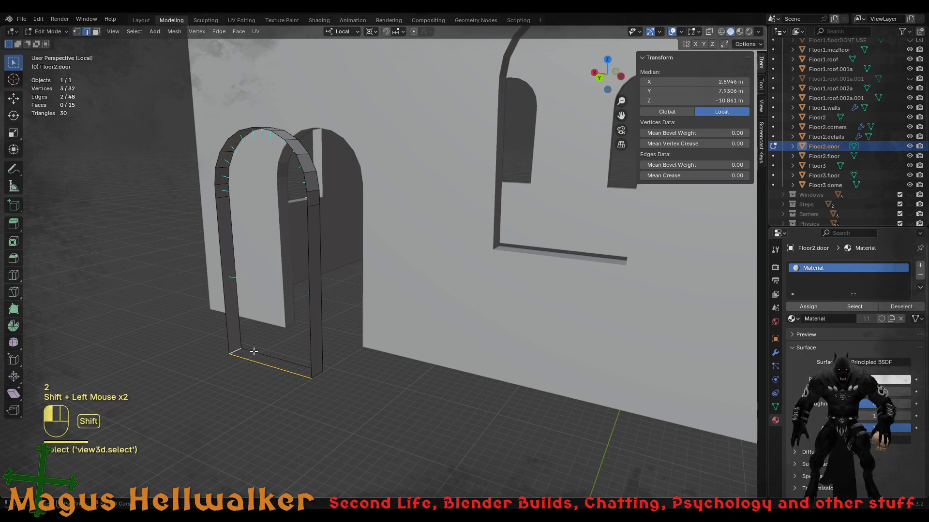
{"action": "left_click", "coordinate": [316, 374], "text": "shift"}
{"action": "key", "text": "f"}
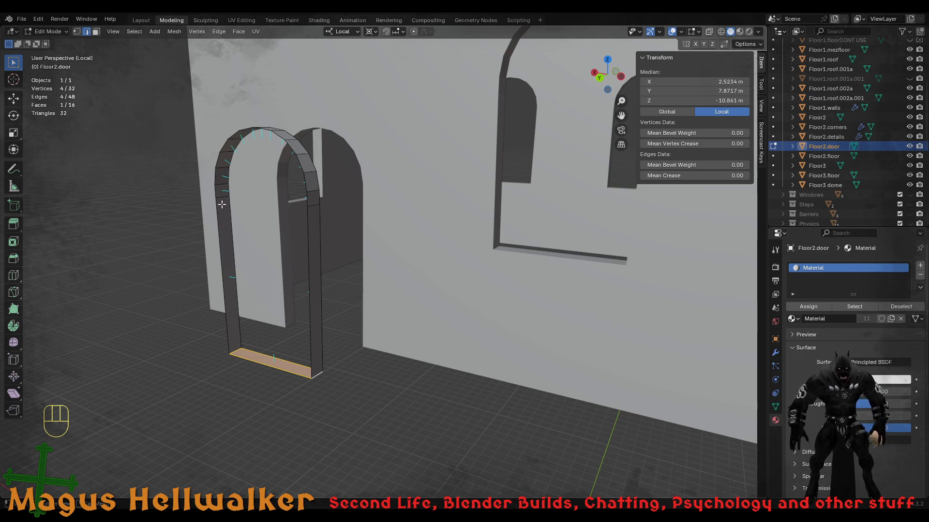
- Select the whole door frame mesh and recalculate its normals to the outside
{"action": "key", "text": "a"}
{"action": "left_click", "coordinate": [174, 32]}
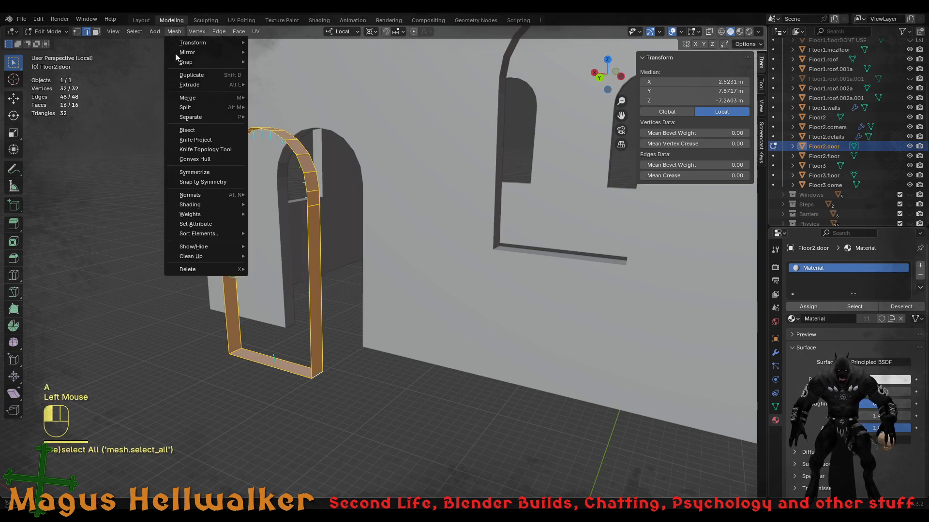
{"action": "mouse_move", "coordinate": [216, 194]}
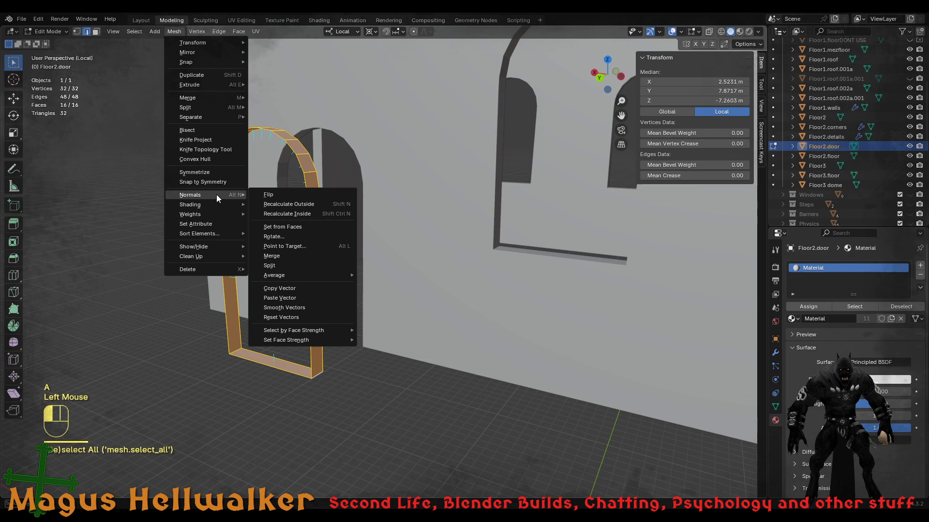
{"action": "left_click", "coordinate": [294, 203]}
{"action": "scroll", "coordinate": [310, 368], "scroll_direction": "up", "scroll_amount": 2}
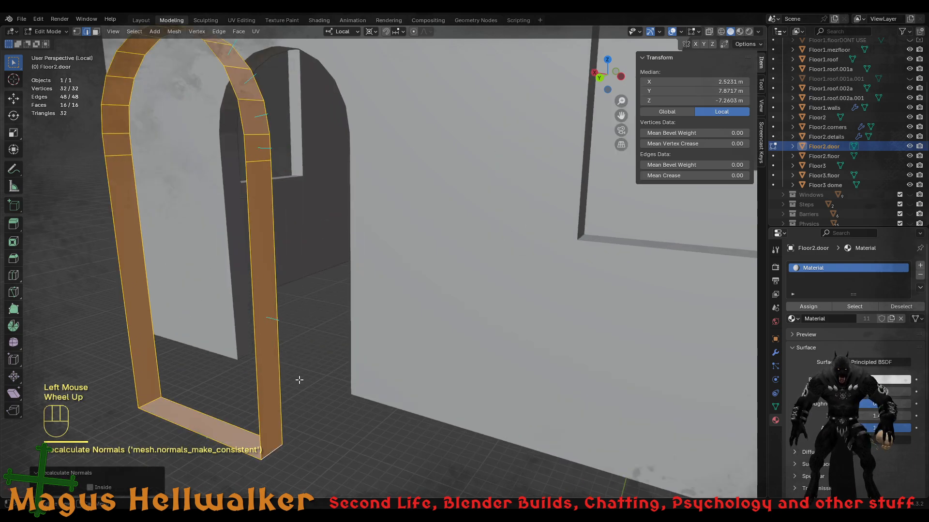
{"action": "middle_click_drag", "start_coordinate": [301, 382], "coordinate": [368, 347], "text": "shift"}
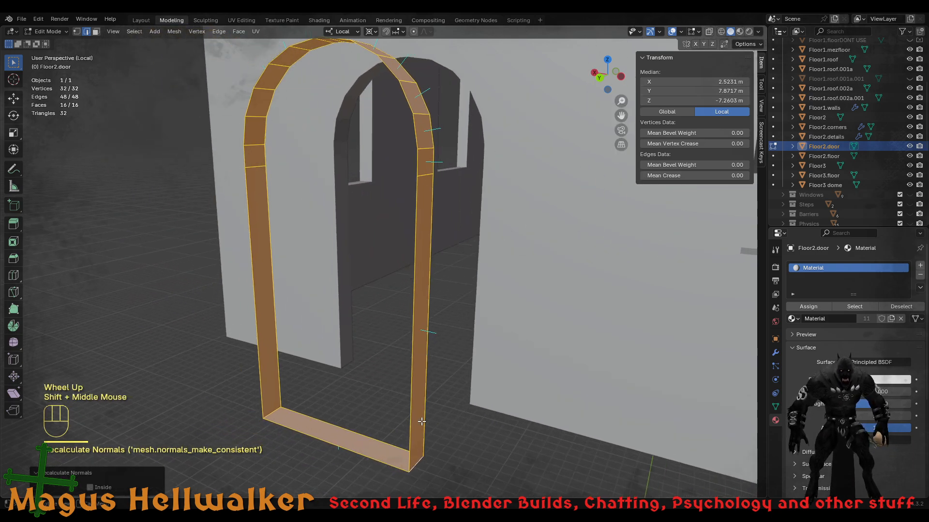
- Fill the outer and inner arched sides of the Floor2.door frame with faces along their edge loops, closing it into a solid slab
{"action": "left_click", "coordinate": [409, 429], "text": "alt"}
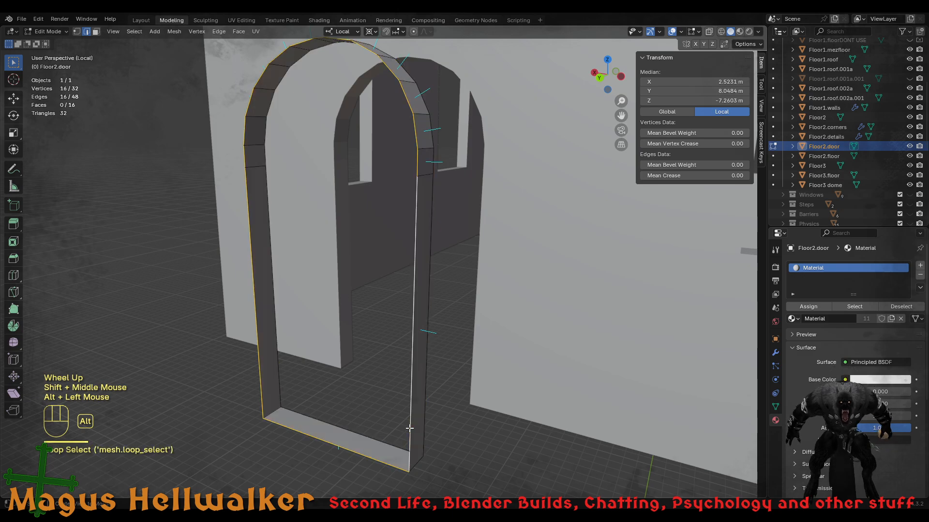
{"action": "key", "text": "f"}
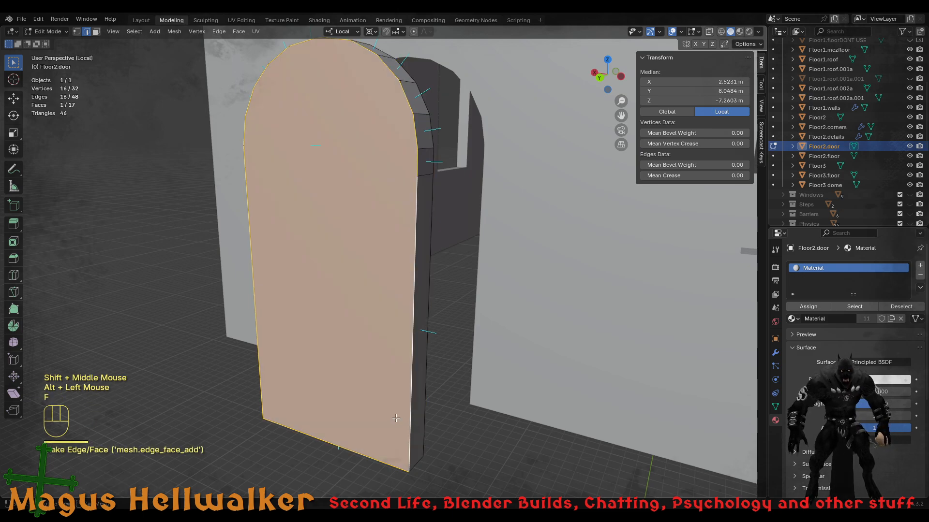
{"action": "middle_click_drag", "start_coordinate": [411, 427], "coordinate": [348, 411]}
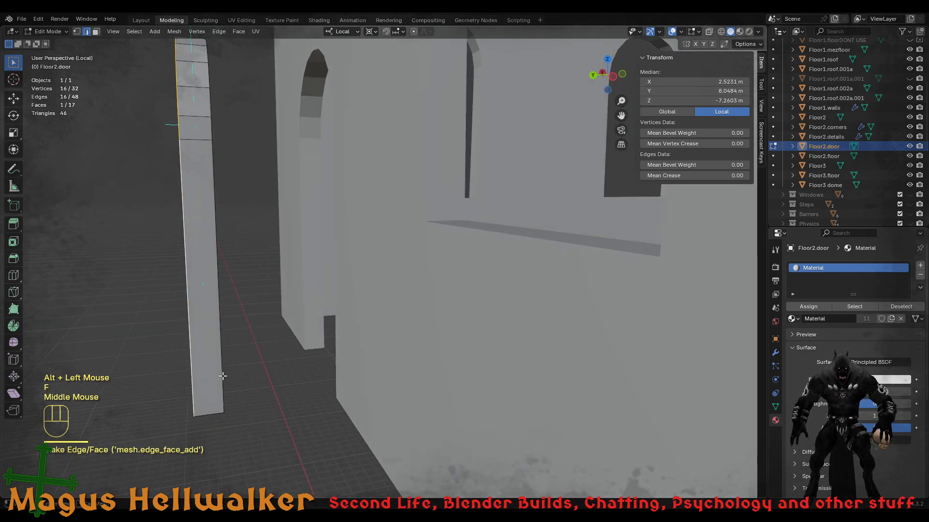
{"action": "scroll", "coordinate": [262, 362], "scroll_direction": "down", "scroll_amount": 3}
{"action": "middle_click_drag", "start_coordinate": [337, 343], "coordinate": [518, 353]}
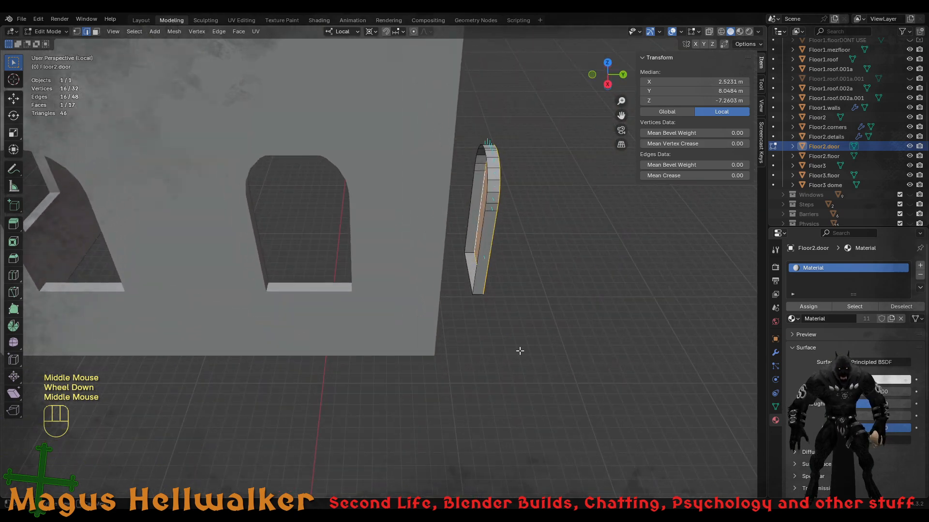
{"action": "left_click", "coordinate": [467, 270], "text": "alt"}
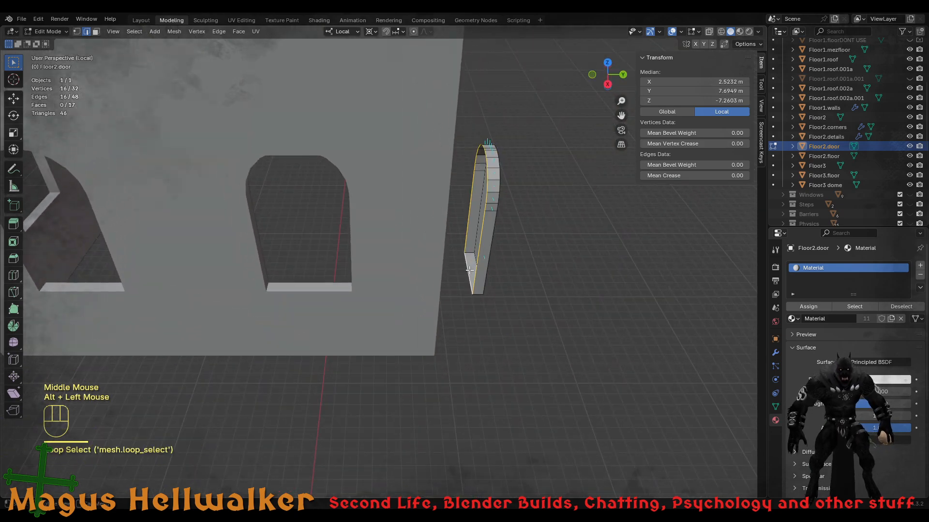
{"action": "key", "text": "f"}
{"action": "scroll", "coordinate": [473, 306], "scroll_direction": "down", "scroll_amount": 1}
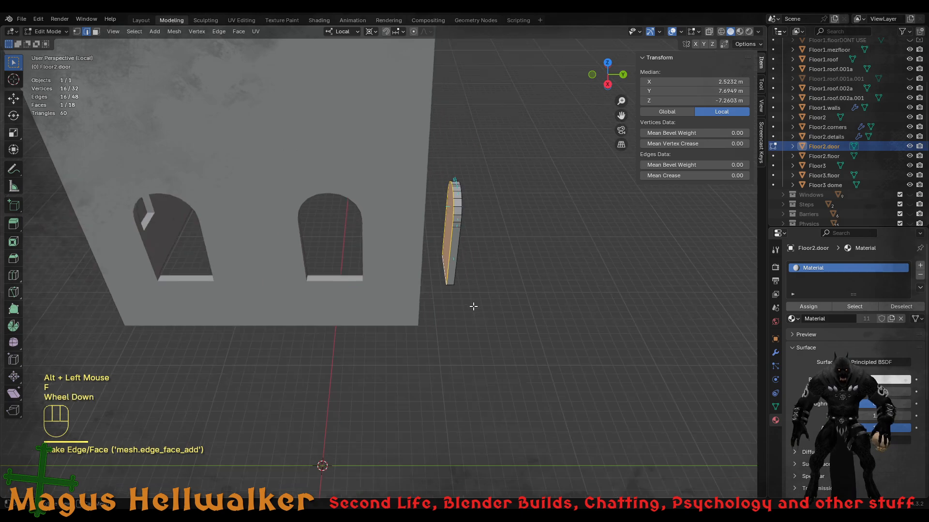
{"action": "scroll", "coordinate": [469, 305], "scroll_direction": "up", "scroll_amount": 2}
{"action": "middle_click_drag", "start_coordinate": [473, 299], "coordinate": [312, 276]}
{"action": "key", "text": "Tab"}
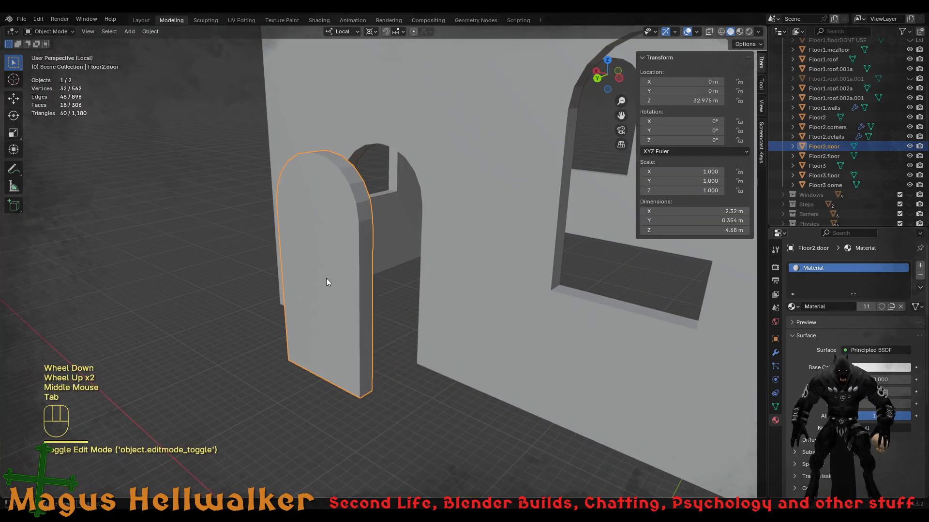
- Duplicate the Floor2.door object and place the copy straight above it, at a Z location of about 38.5 m
{"action": "left_click", "coordinate": [333, 277]}
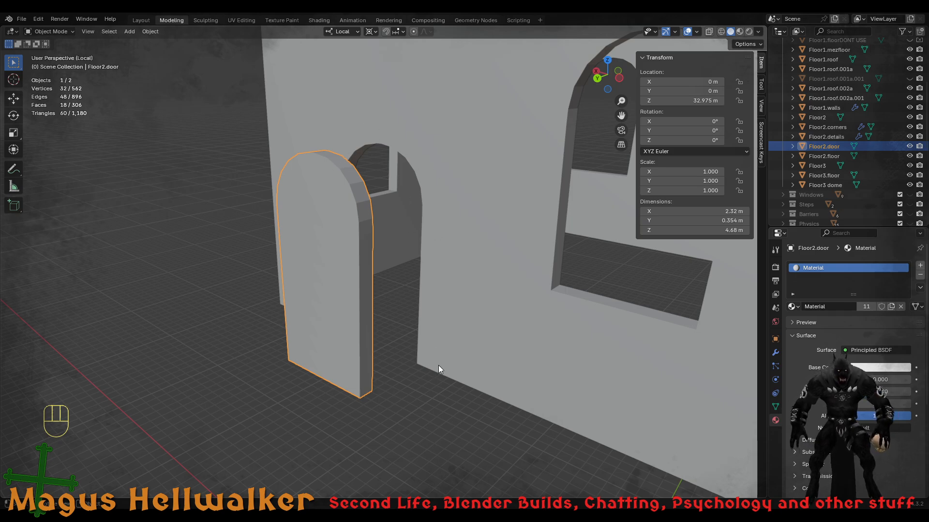
{"action": "scroll", "coordinate": [393, 340], "scroll_direction": "down", "scroll_amount": 1}
{"action": "scroll", "coordinate": [399, 332], "scroll_direction": "up", "scroll_amount": 2}
{"action": "middle_click_drag", "start_coordinate": [398, 332], "coordinate": [430, 312]}
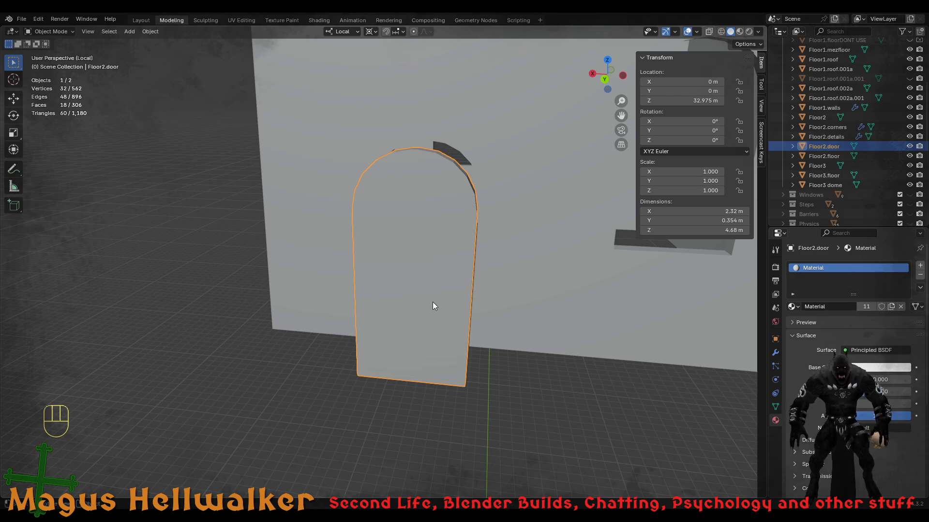
{"action": "scroll", "coordinate": [424, 317], "scroll_direction": "down", "scroll_amount": 2}
{"action": "middle_click_drag", "start_coordinate": [398, 288], "coordinate": [365, 286]}
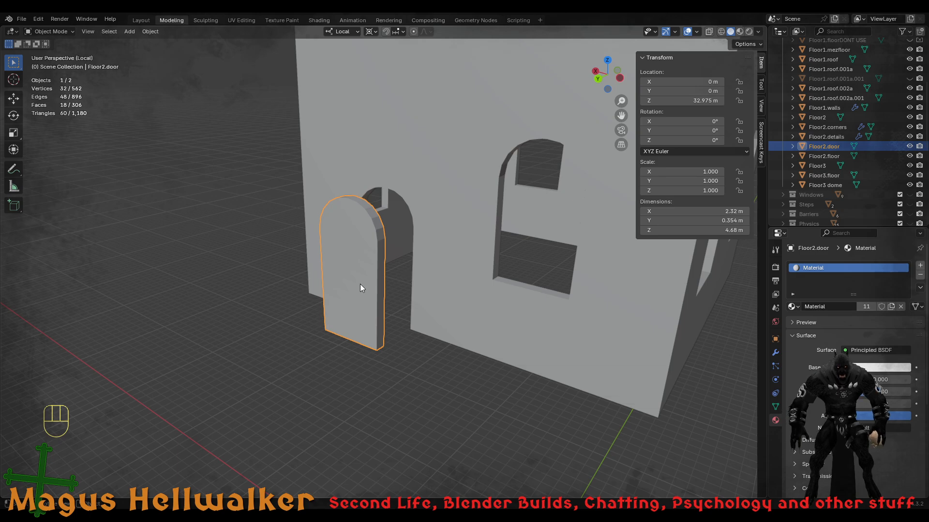
{"action": "key", "text": "shift"}
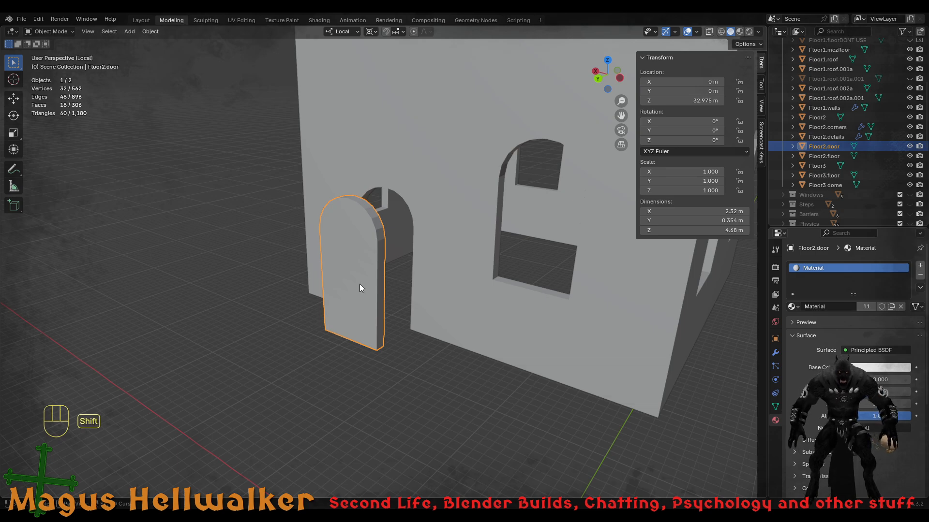
{"action": "key", "text": "shift+d"}
{"action": "key", "text": "z"}
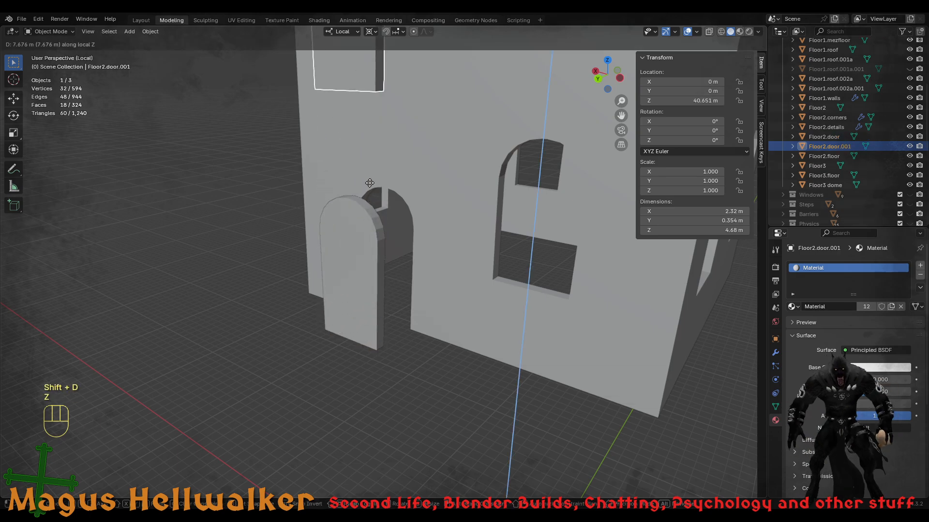
{"action": "left_click", "coordinate": [360, 131]}
- Rename the duplicated door object Flioor3.door
{"action": "double_click", "coordinate": [854, 146]}
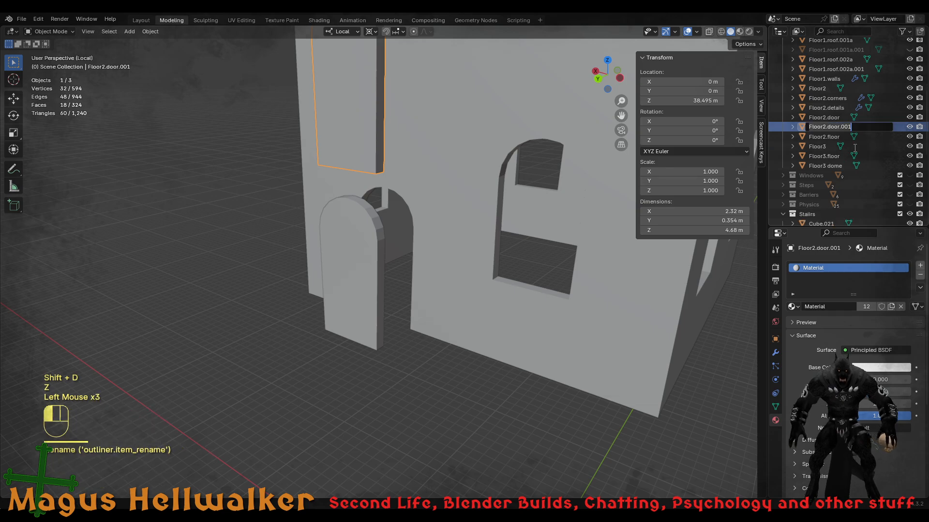
{"action": "left_click", "coordinate": [860, 127]}
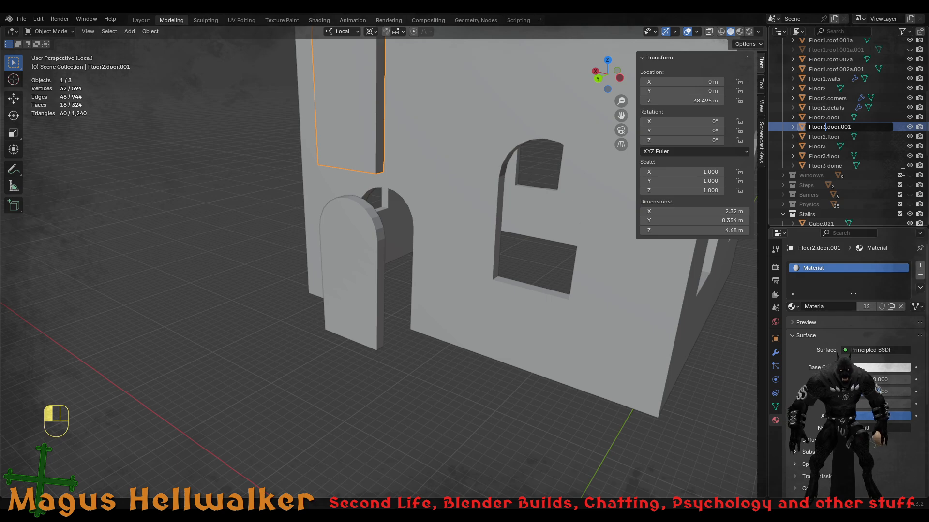
{"action": "key", "text": "BackSpace"}
{"action": "key", "text": "BackSpace"}
{"action": "key", "text": "BackSpace"}
{"action": "key", "text": "BackSpace"}
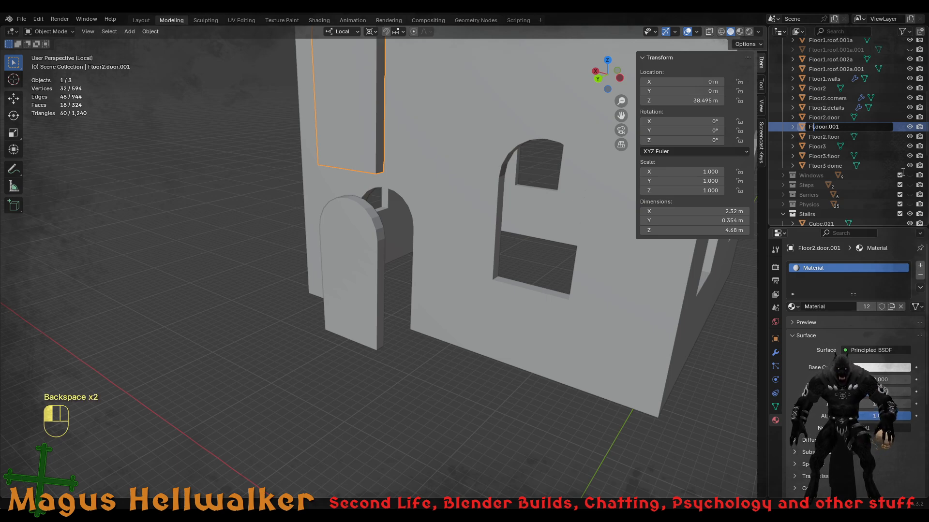
{"action": "type", "text": "oor"}
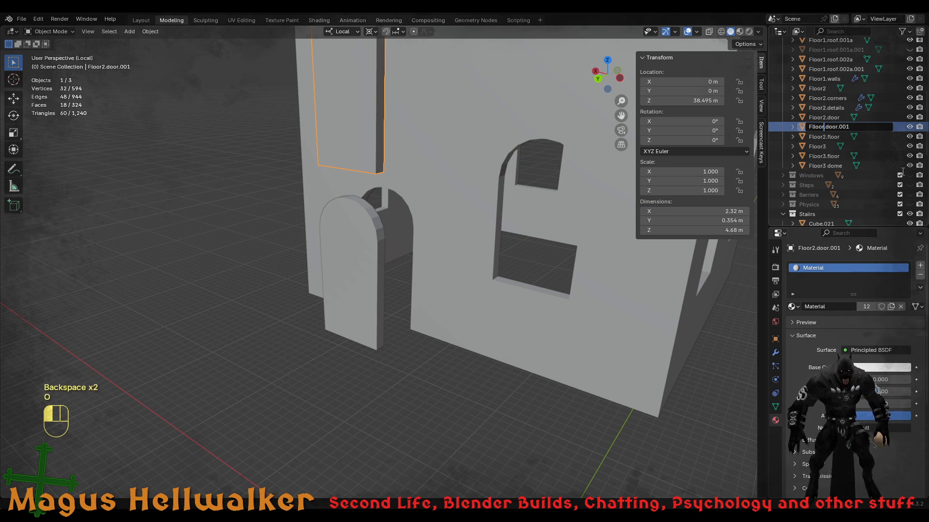
{"action": "key", "text": "Right"}
{"action": "key", "text": "Right"}
{"action": "key", "text": "Right"}
{"action": "key", "text": "Right"}
{"action": "key", "text": "Right"}
{"action": "key", "text": "Right"}
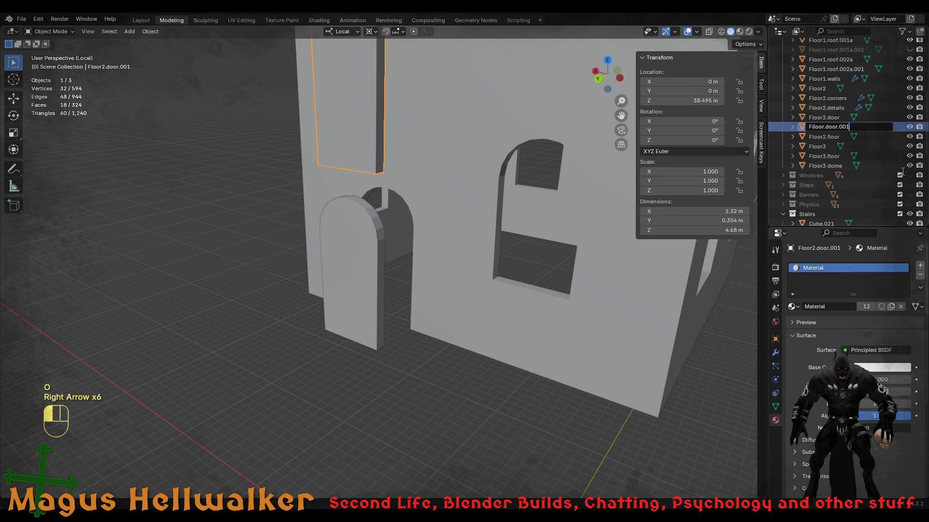
{"action": "key", "text": "BackSpace"}
{"action": "key", "text": "BackSpace"}
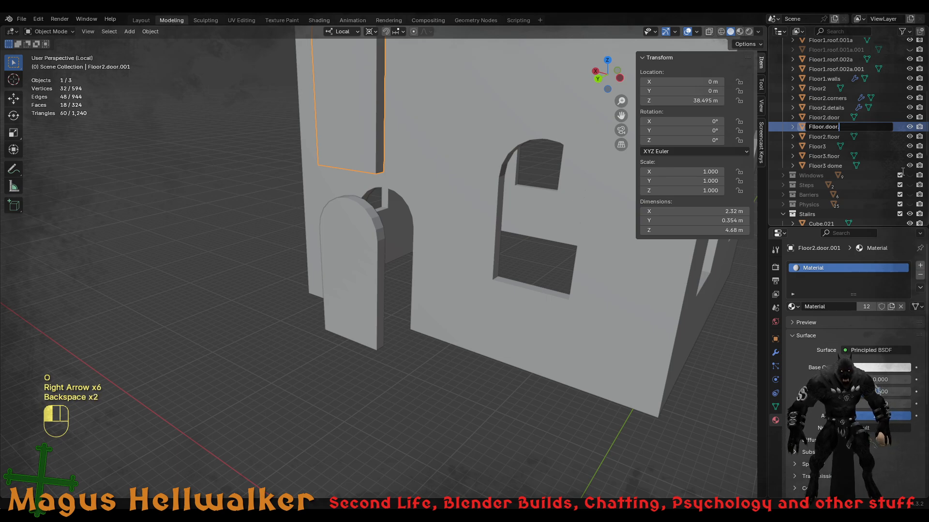
{"action": "key", "text": "Left"}
{"action": "key", "text": "Left"}
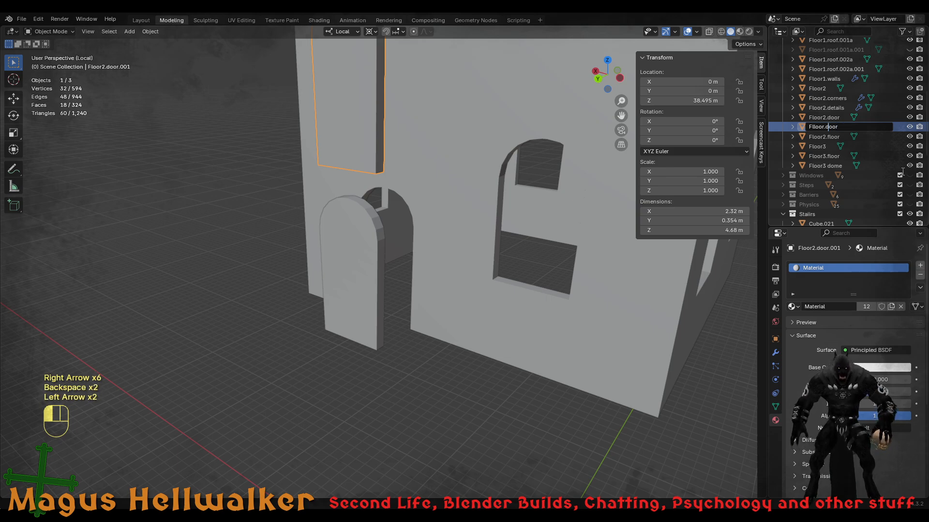
{"action": "type", "text": "3"}
{"action": "key", "text": "Return"}
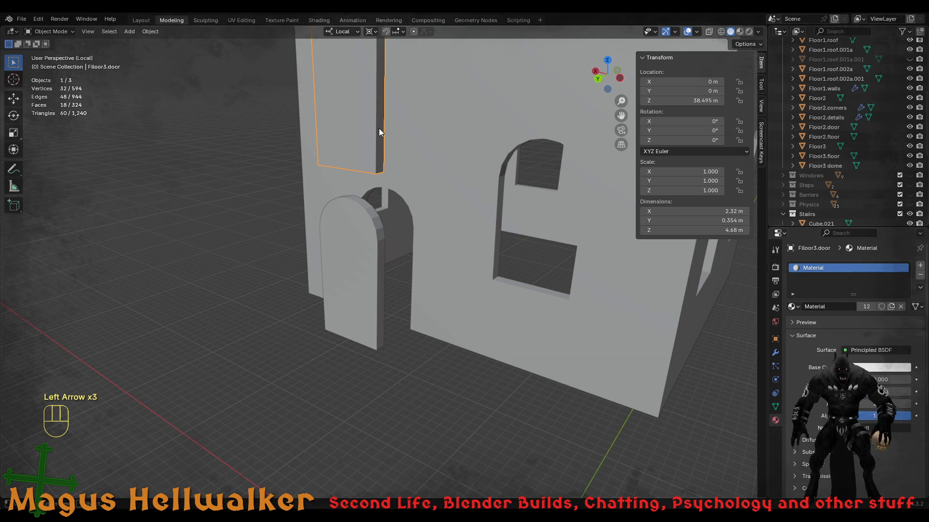
- Raise the duplicated door about 17.67 m along its local Z axis, above the second-floor walls
{"action": "scroll", "coordinate": [414, 158], "scroll_direction": "down", "scroll_amount": 3}
{"action": "middle_click_drag", "start_coordinate": [413, 126], "coordinate": [371, 344], "text": "shift"}
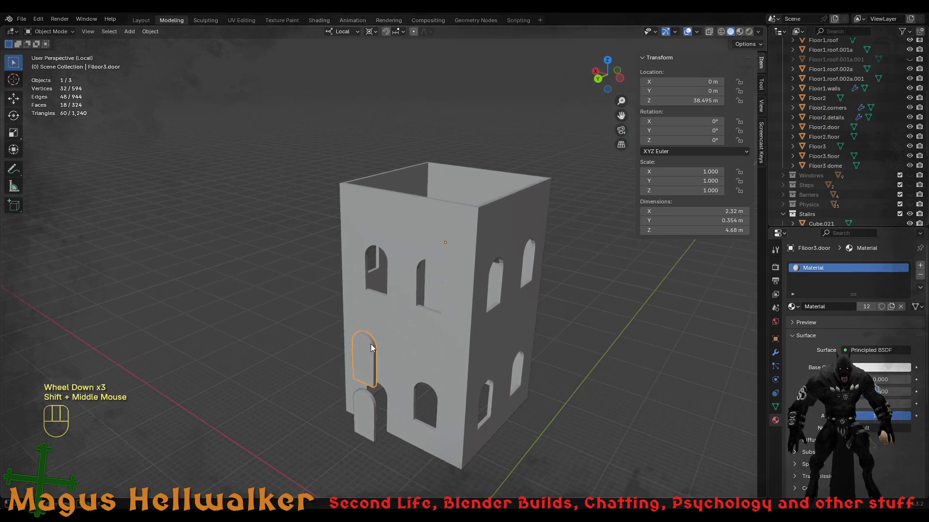
{"action": "key", "text": "g"}
{"action": "key", "text": "z"}
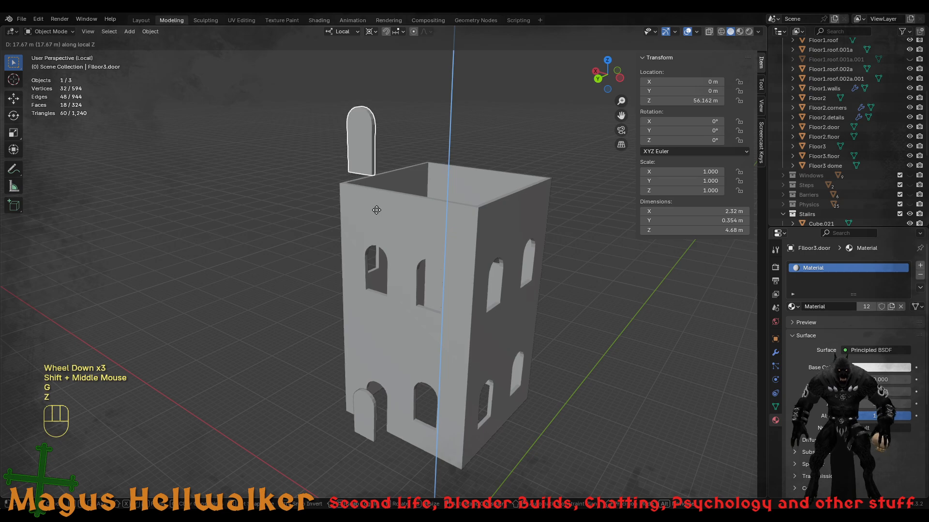
{"action": "left_click", "coordinate": [376, 210]}
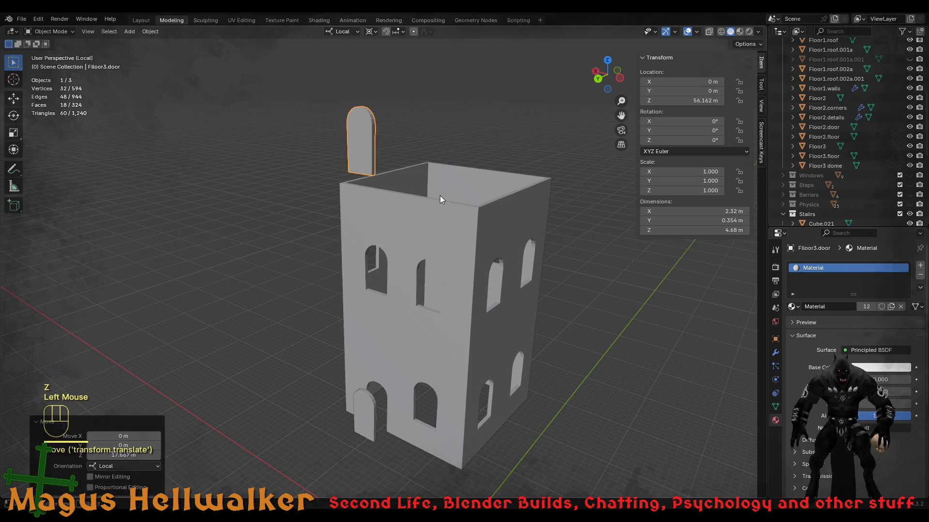
- Exit local view and move the duplicated door about -2.71 m along local X, in line with the upper tier's lower arched doorway
{"action": "key", "text": "slash"}
{"action": "scroll", "coordinate": [410, 249], "scroll_direction": "down", "scroll_amount": 3}
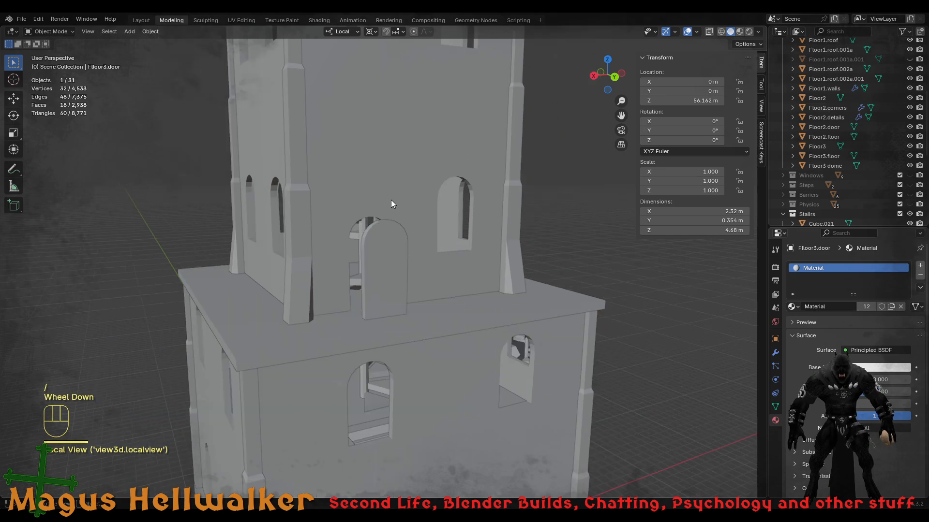
{"action": "middle_click_drag", "start_coordinate": [390, 199], "coordinate": [407, 239], "text": "ctrl"}
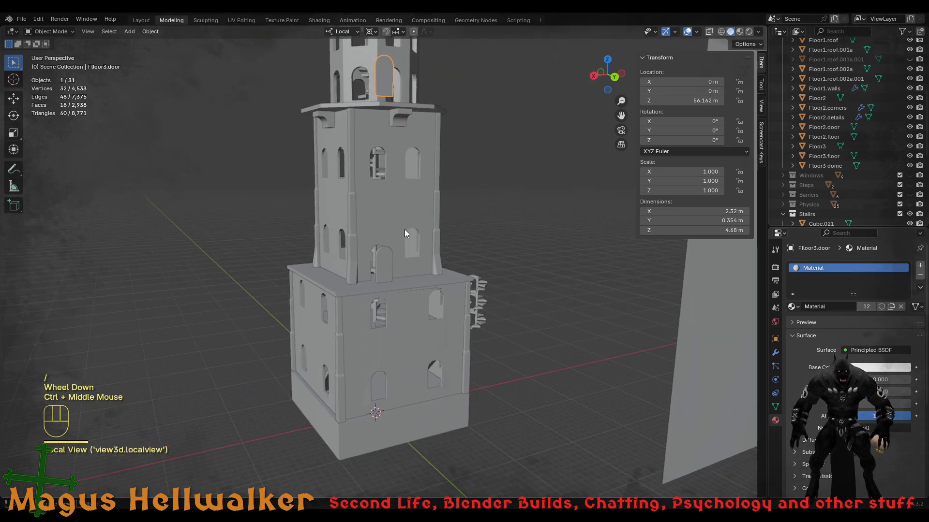
{"action": "middle_click_drag", "start_coordinate": [392, 140], "coordinate": [407, 317], "text": "shift"}
{"action": "scroll", "coordinate": [417, 286], "scroll_direction": "up", "scroll_amount": 3}
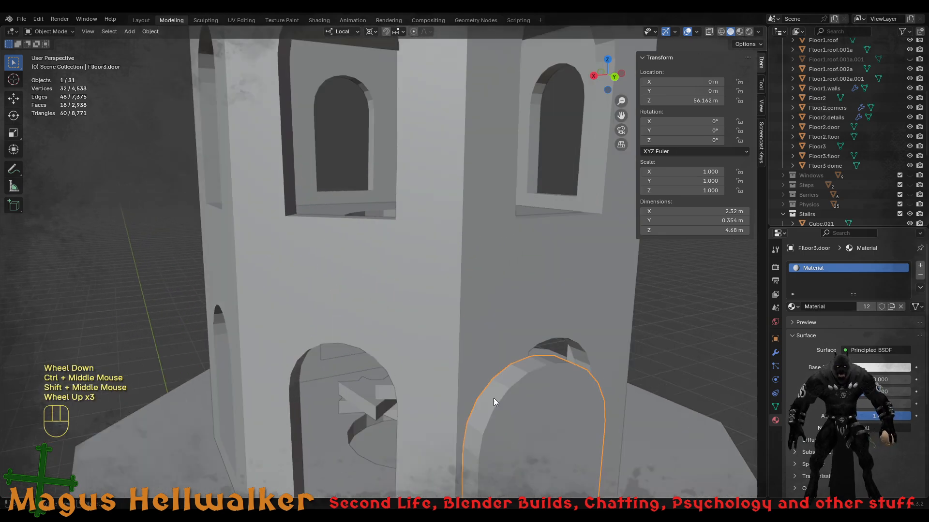
{"action": "middle_click_drag", "start_coordinate": [493, 398], "coordinate": [439, 393]}
{"action": "scroll", "coordinate": [409, 404], "scroll_direction": "down", "scroll_amount": 1}
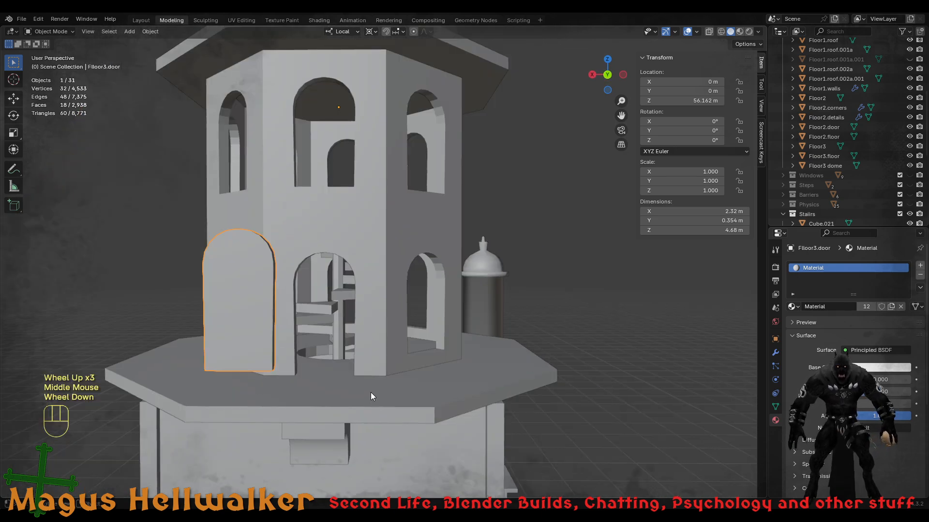
{"action": "left_click", "coordinate": [248, 326]}
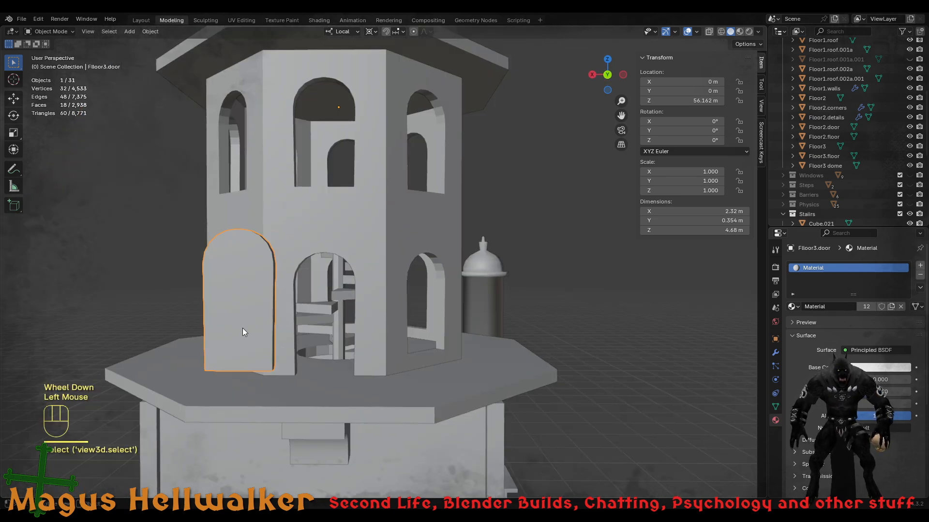
{"action": "key", "text": "g"}
{"action": "key", "text": "x"}
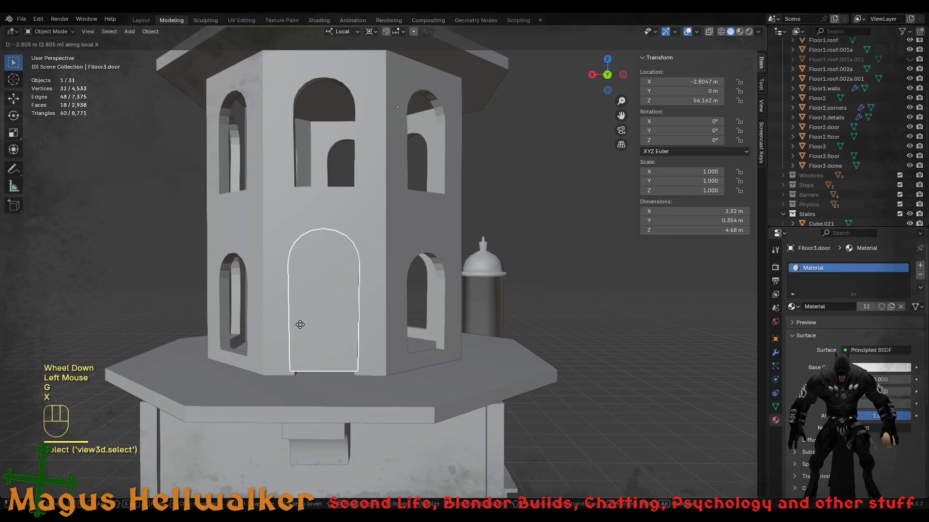
{"action": "left_click", "coordinate": [298, 333]}
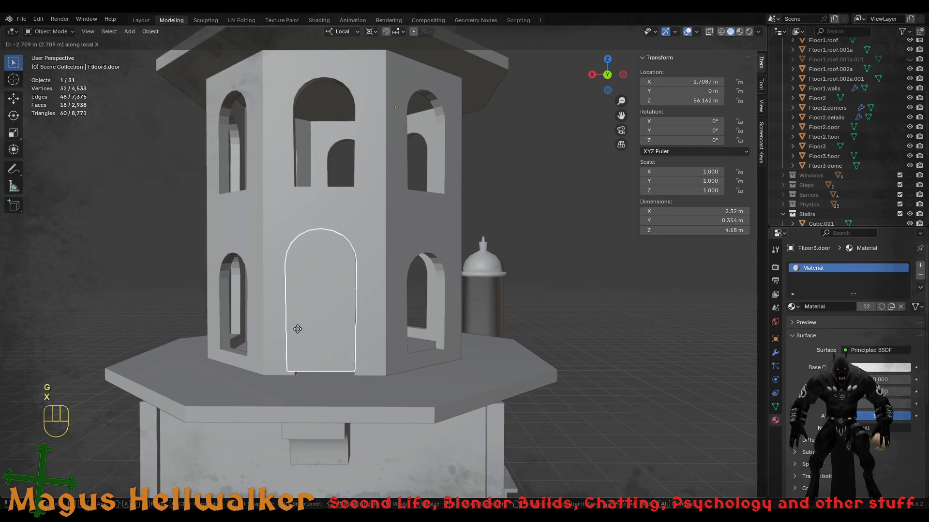
- Move the duplicated door about -2.48 m along local Y into the upper tier's arched doorway
{"action": "middle_click_drag", "start_coordinate": [313, 368], "coordinate": [270, 385]}
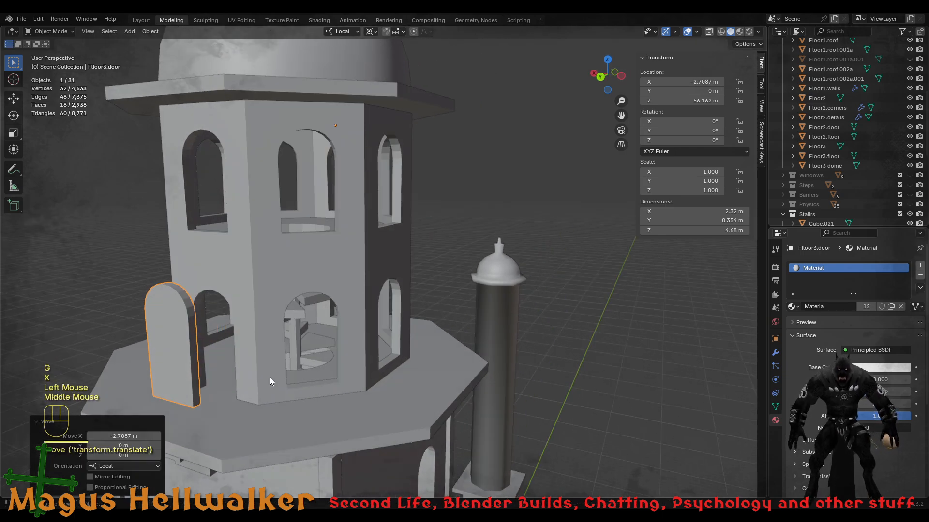
{"action": "key", "text": "g"}
{"action": "key", "text": "y"}
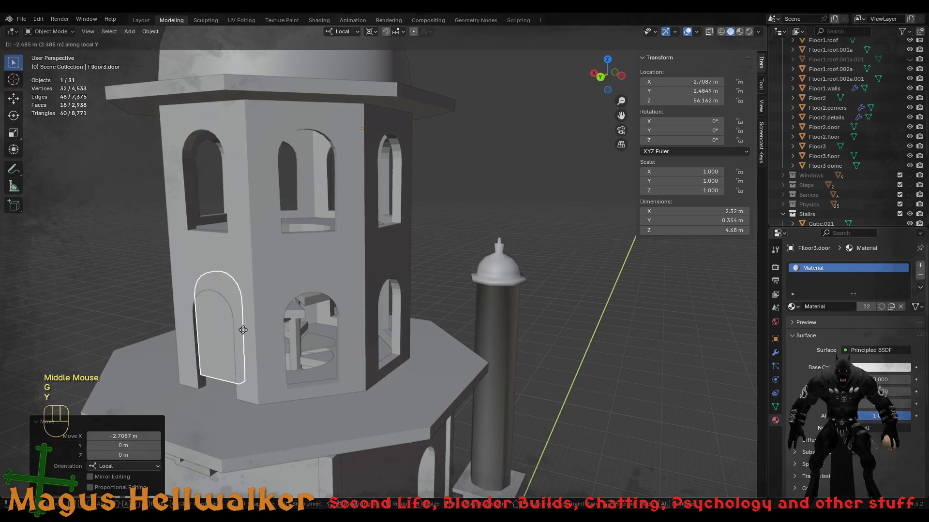
{"action": "left_click", "coordinate": [243, 330]}
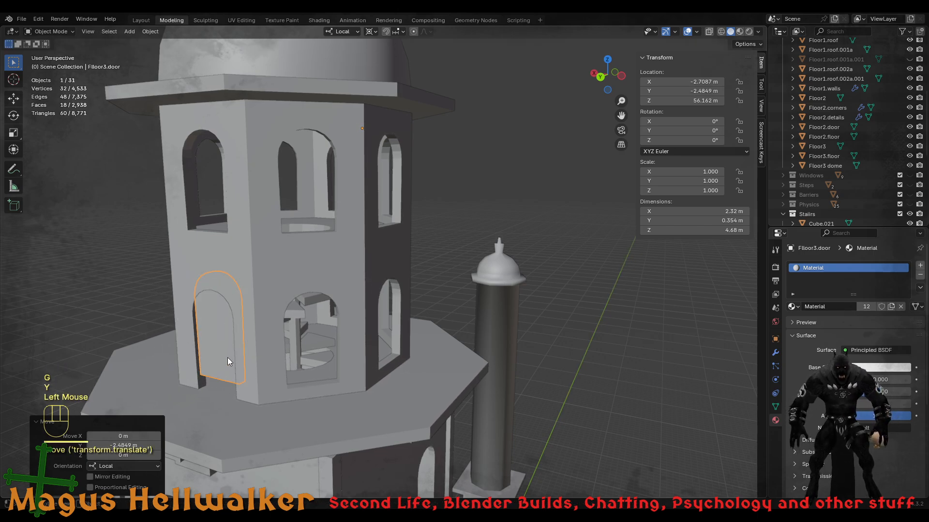
{"action": "middle_click_drag", "start_coordinate": [223, 373], "coordinate": [431, 349], "text": "shift"}
{"action": "scroll", "coordinate": [387, 356], "scroll_direction": "up", "scroll_amount": 2}
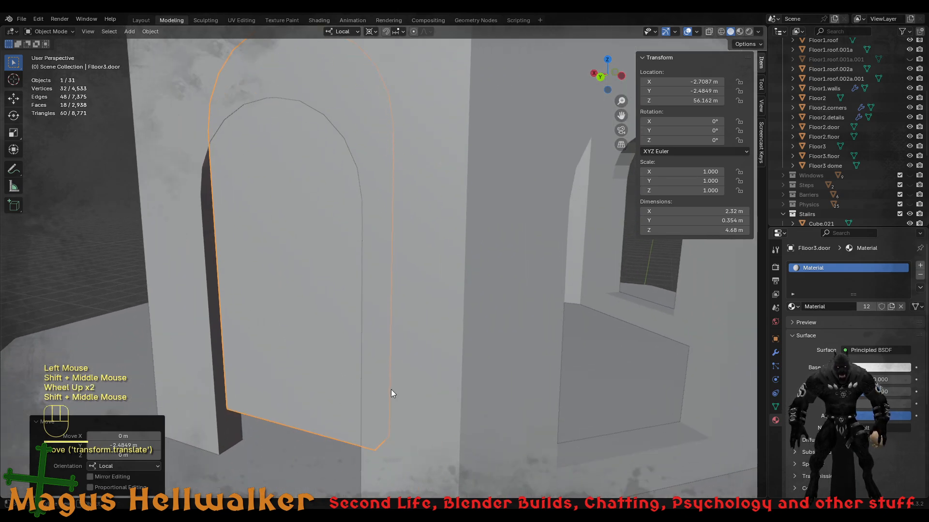
{"action": "middle_click_drag", "start_coordinate": [390, 390], "coordinate": [412, 385]}
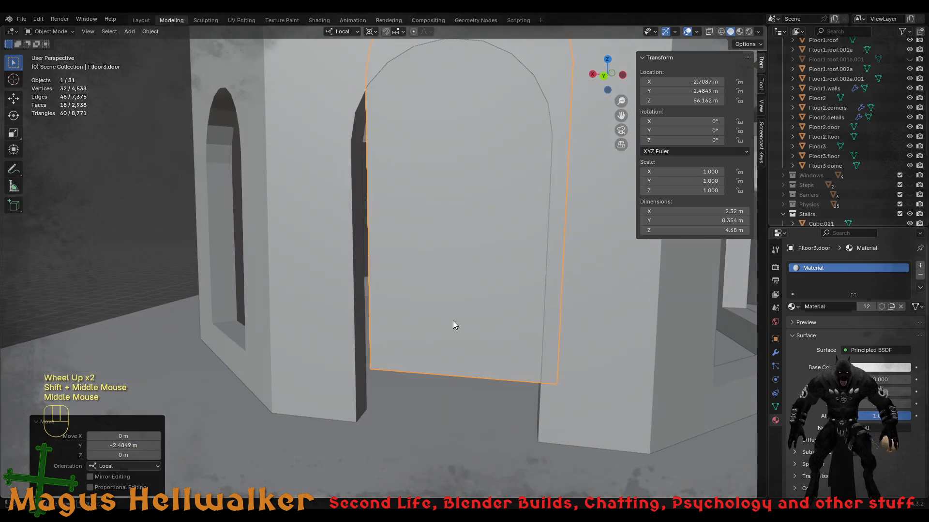
- Move the duplicated door about 0.18 m along local X to line it up with the third-floor arched doorway
{"action": "key", "text": "g"}
{"action": "key", "text": "x"}
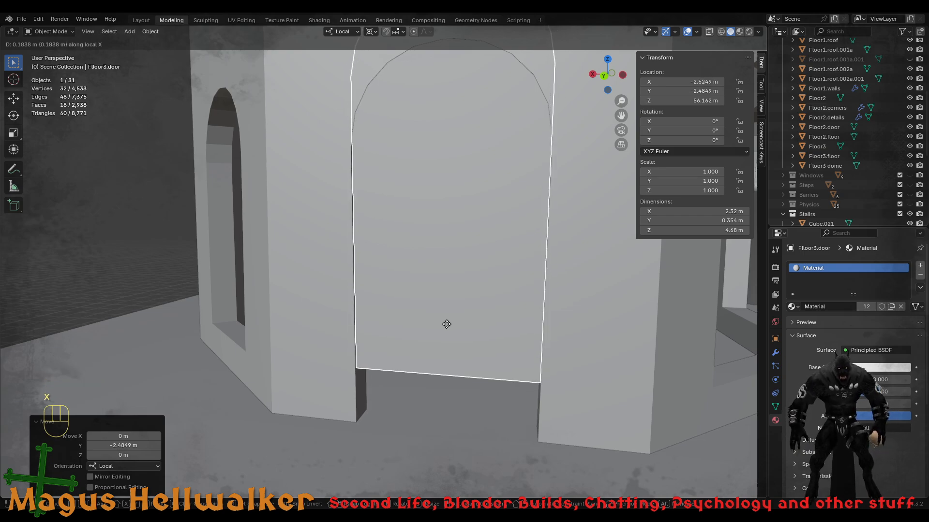
{"action": "left_click", "coordinate": [446, 324]}
{"action": "middle_click_drag", "start_coordinate": [484, 308], "coordinate": [479, 304]}
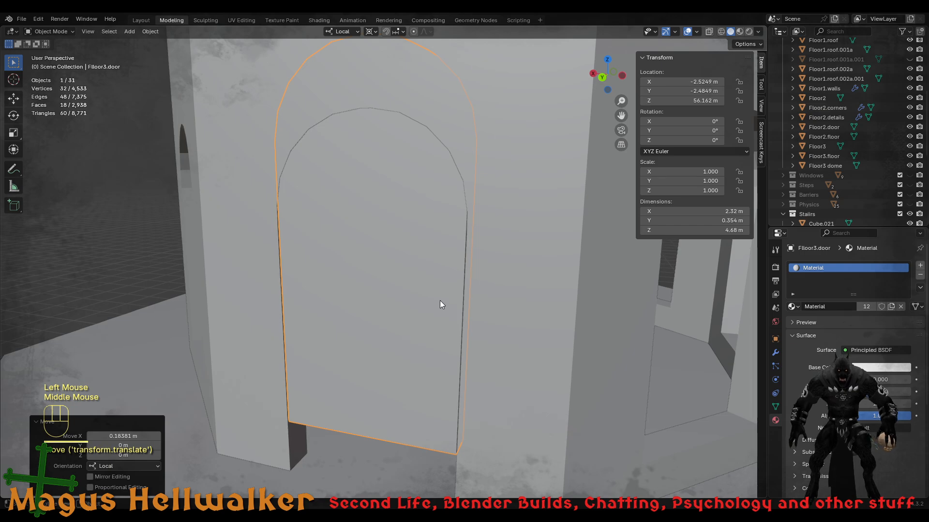
- Lower the duplicated door about 0.70 m along local Z to the base of the third-floor doorway
{"action": "key", "text": "g"}
{"action": "key", "text": "z"}
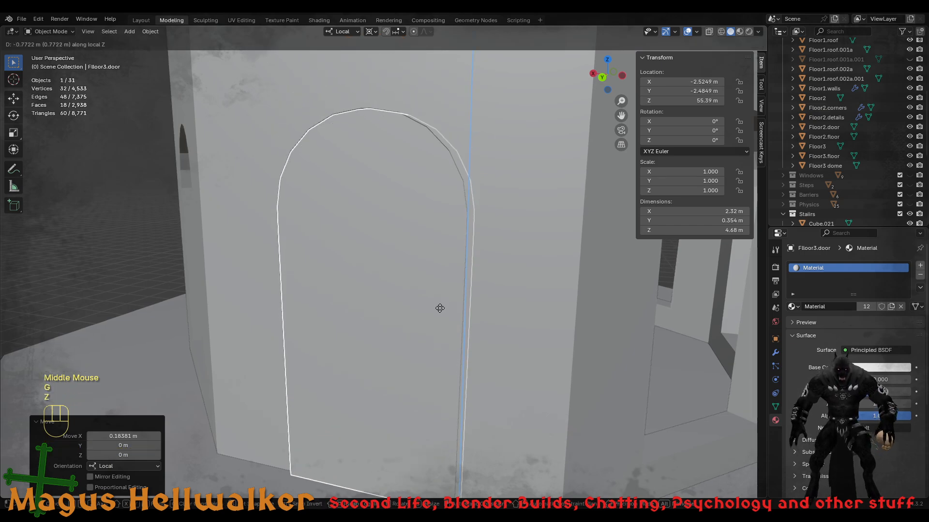
{"action": "left_click", "coordinate": [440, 307]}
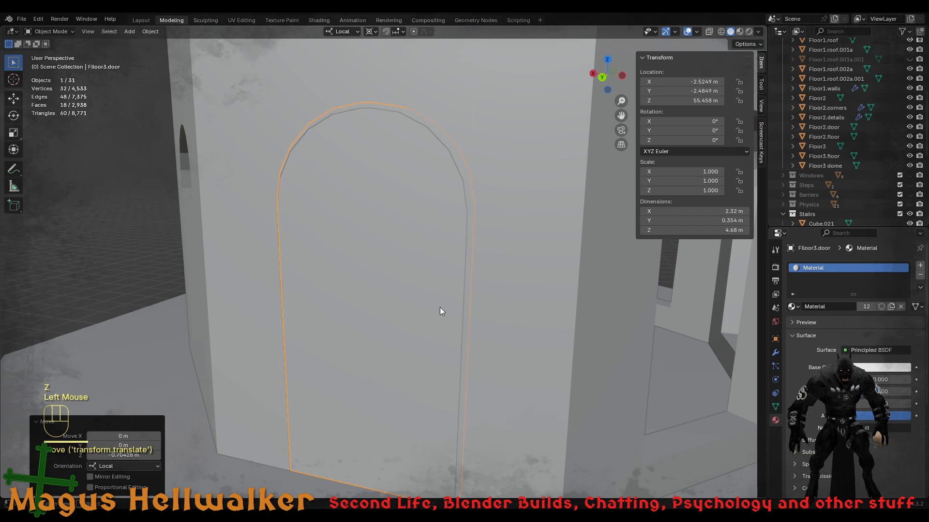
{"action": "middle_click_drag", "start_coordinate": [440, 306], "coordinate": [439, 319]}
{"action": "scroll", "coordinate": [438, 317], "scroll_direction": "down", "scroll_amount": 1}
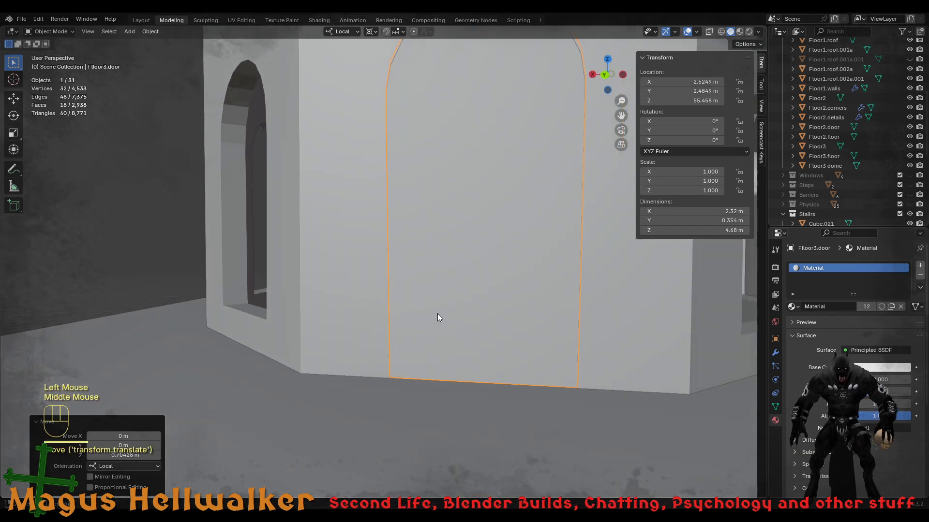
- Examine how the duplicated door fits the third-floor doorway from a distance, up close and at an angle
{"action": "scroll", "coordinate": [457, 350], "scroll_direction": "down", "scroll_amount": 1}
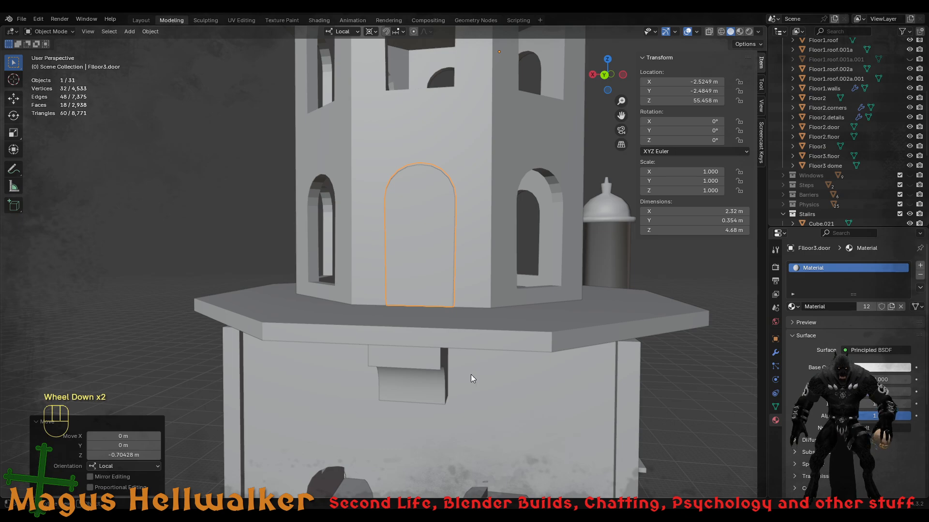
{"action": "scroll", "coordinate": [471, 374], "scroll_direction": "down", "scroll_amount": 2}
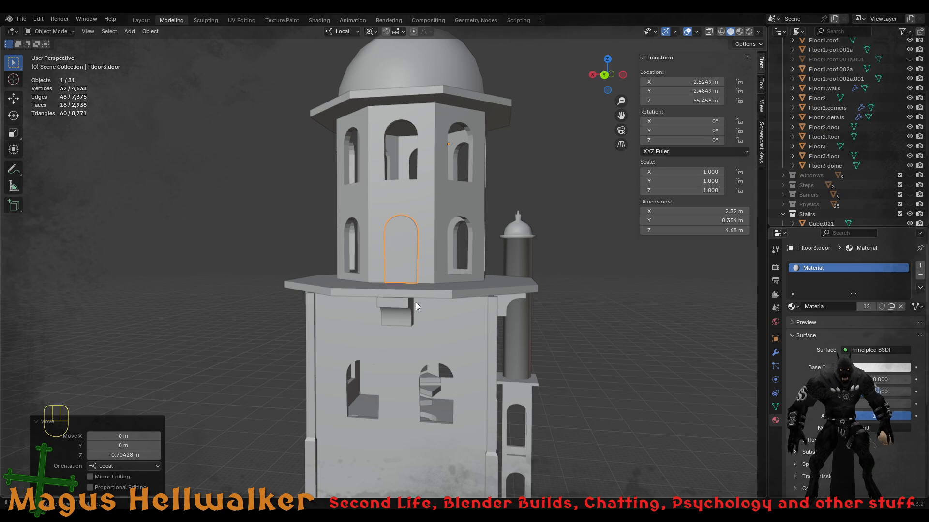
{"action": "scroll", "coordinate": [416, 307], "scroll_direction": "up", "scroll_amount": 3}
{"action": "middle_click_drag", "start_coordinate": [475, 272], "coordinate": [436, 301], "text": "shift"}
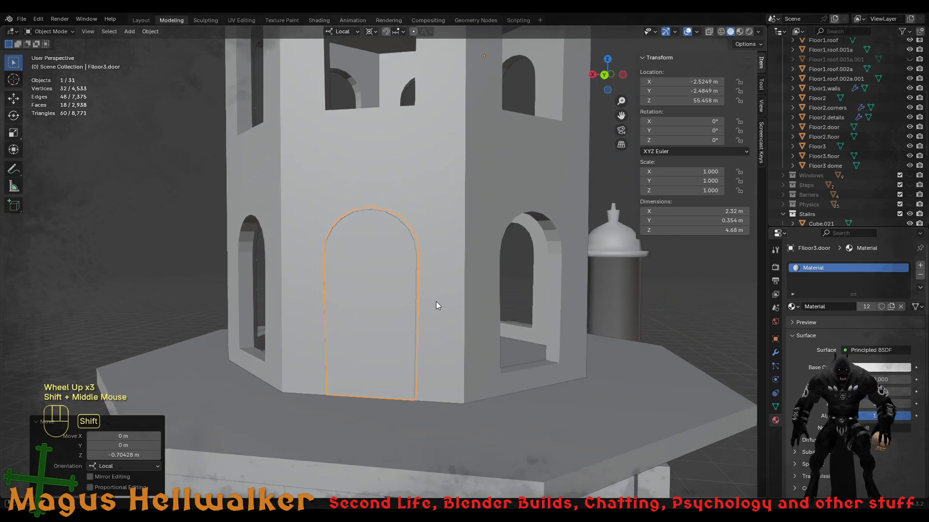
{"action": "scroll", "coordinate": [436, 301], "scroll_direction": "up", "scroll_amount": 1}
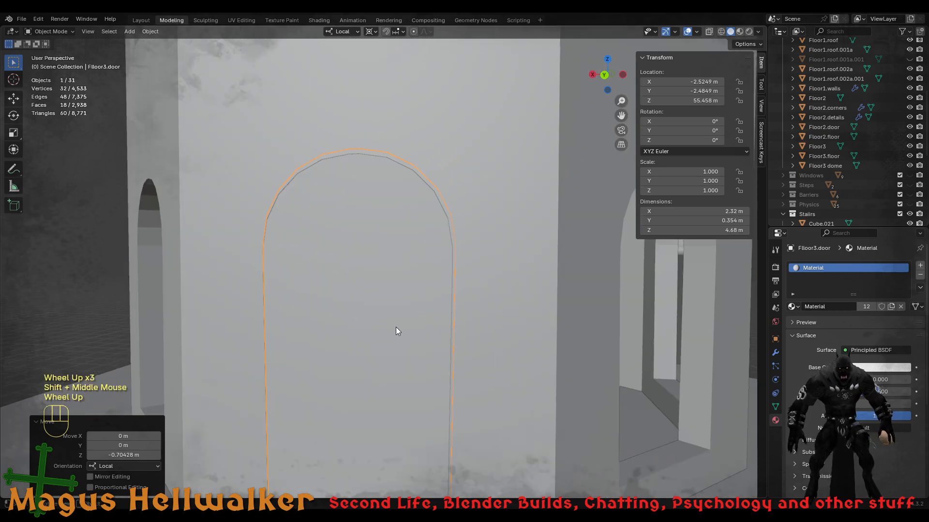
{"action": "middle_click_drag", "start_coordinate": [413, 331], "coordinate": [364, 358]}
{"action": "scroll", "coordinate": [380, 342], "scroll_direction": "down", "scroll_amount": 2}
{"action": "scroll", "coordinate": [380, 346], "scroll_direction": "down", "scroll_amount": 3}
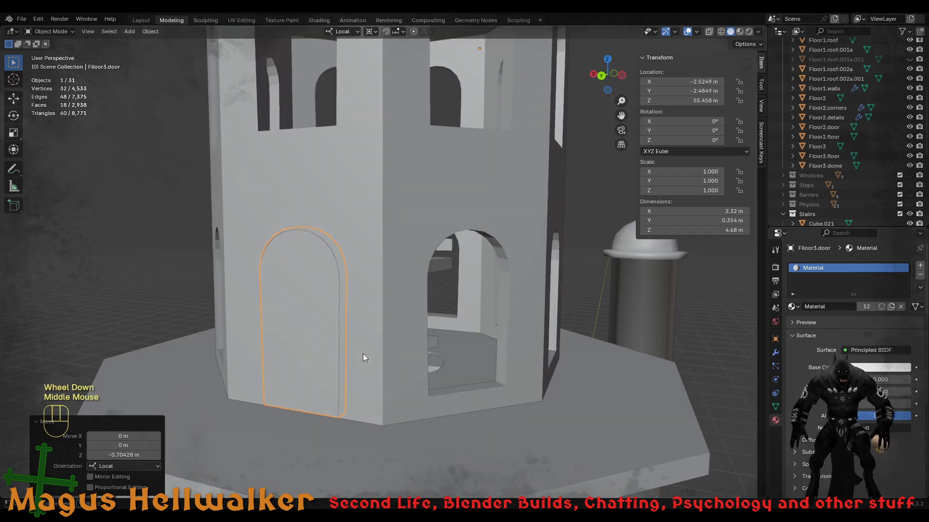
- Delete the duplicated Flioor3.door object from the third-floor doorway
{"action": "key", "text": "x"}
{"action": "left_click", "coordinate": [320, 346]}
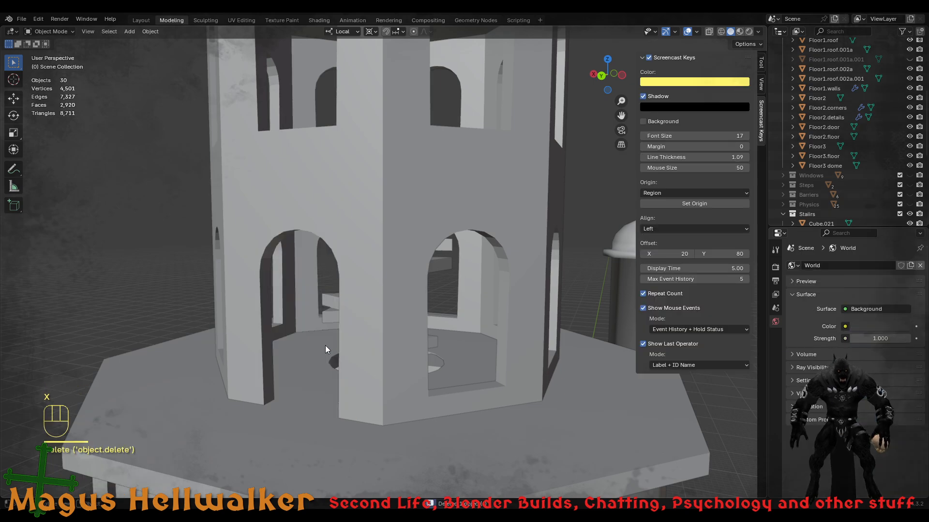
{"action": "scroll", "coordinate": [326, 350], "scroll_direction": "down", "scroll_amount": 2}
{"action": "scroll", "coordinate": [326, 350], "scroll_direction": "up", "scroll_amount": 2}
- Isolate the Floor3 walls in local view and enter Edit Mode with face selection
{"action": "left_click", "coordinate": [359, 326]}
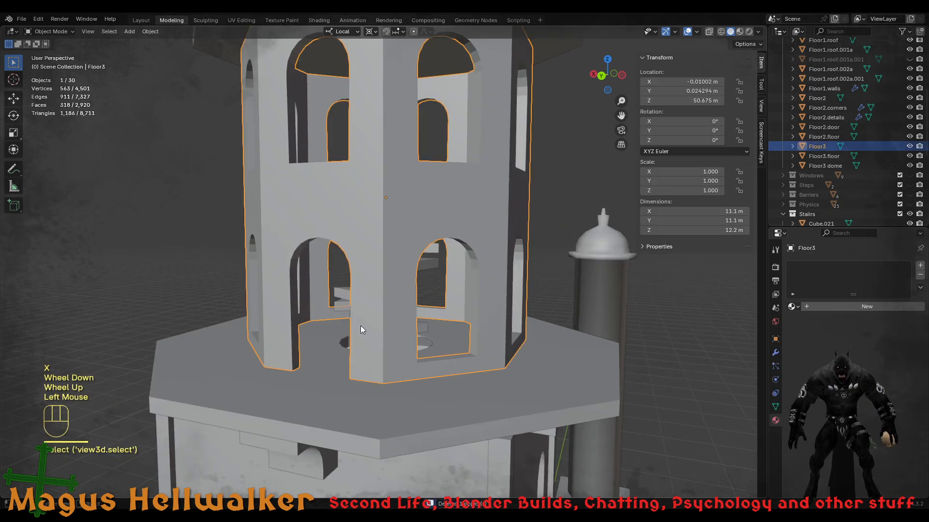
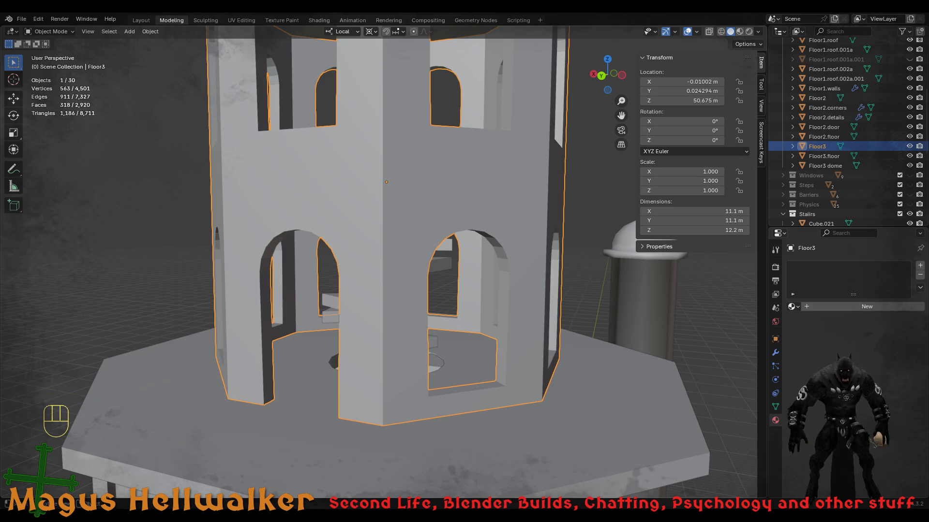
{"action": "middle_click_drag", "start_coordinate": [382, 285], "coordinate": [385, 295]}
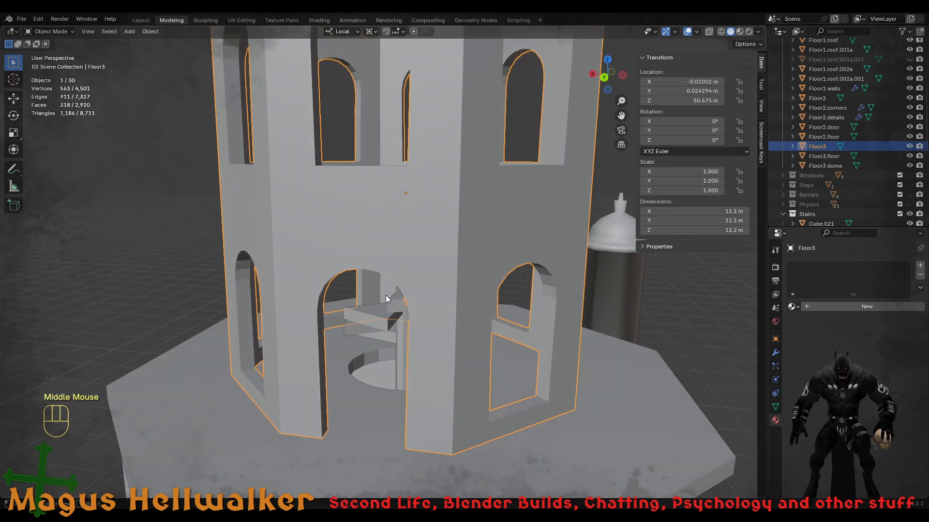
{"action": "key", "text": "KP_Divide"}
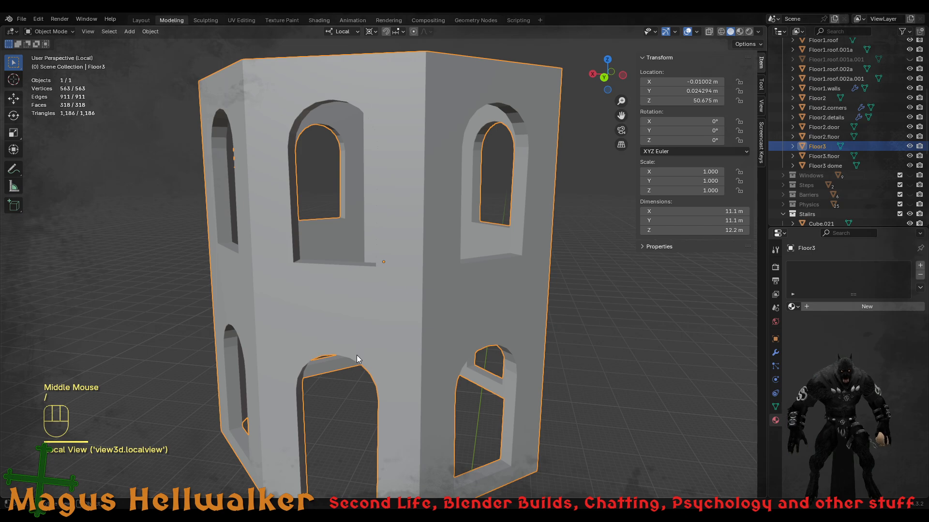
{"action": "middle_click_drag", "start_coordinate": [356, 355], "coordinate": [290, 358]}
{"action": "key", "text": "Tab"}
{"action": "left_click", "coordinate": [254, 411]}
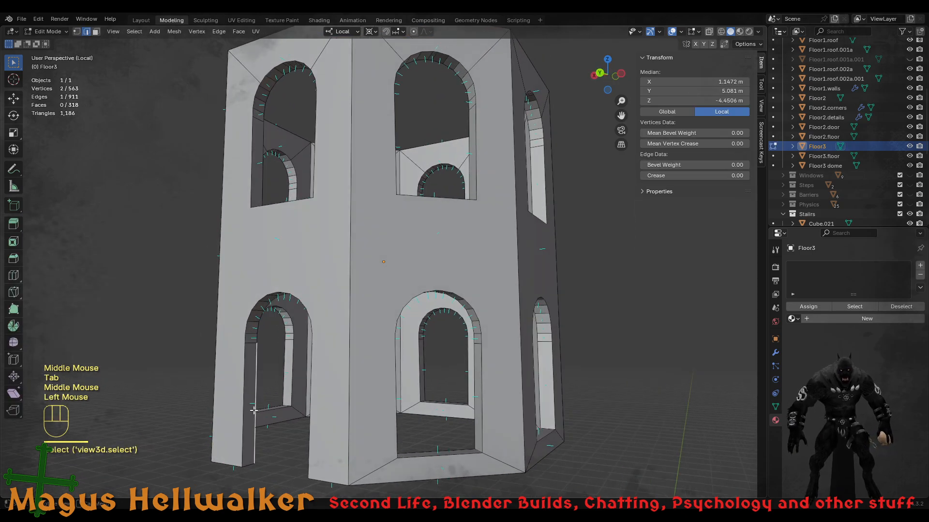
{"action": "key", "text": "3"}
- Try to select the inner faces of the lower arched doorway as a face loop
{"action": "left_click", "coordinate": [252, 377]}
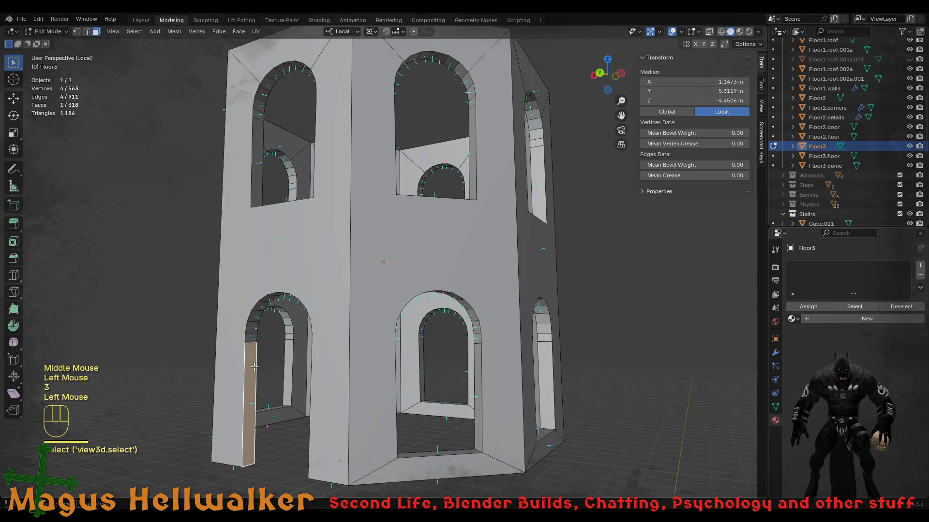
{"action": "left_click", "coordinate": [255, 380], "text": "alt"}
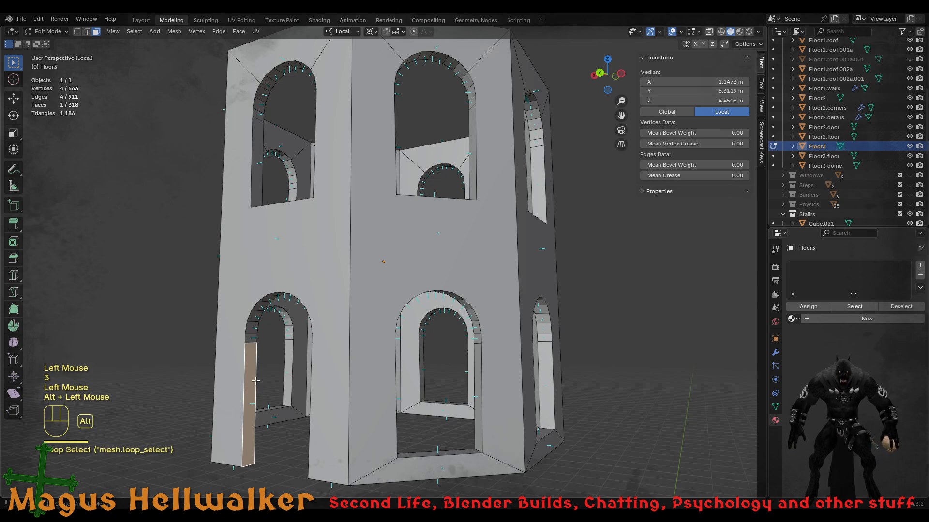
{"action": "left_click", "coordinate": [251, 333], "text": "alt"}
{"action": "left_click", "coordinate": [254, 325], "text": "alt"}
{"action": "left_click", "coordinate": [255, 322], "text": "alt"}
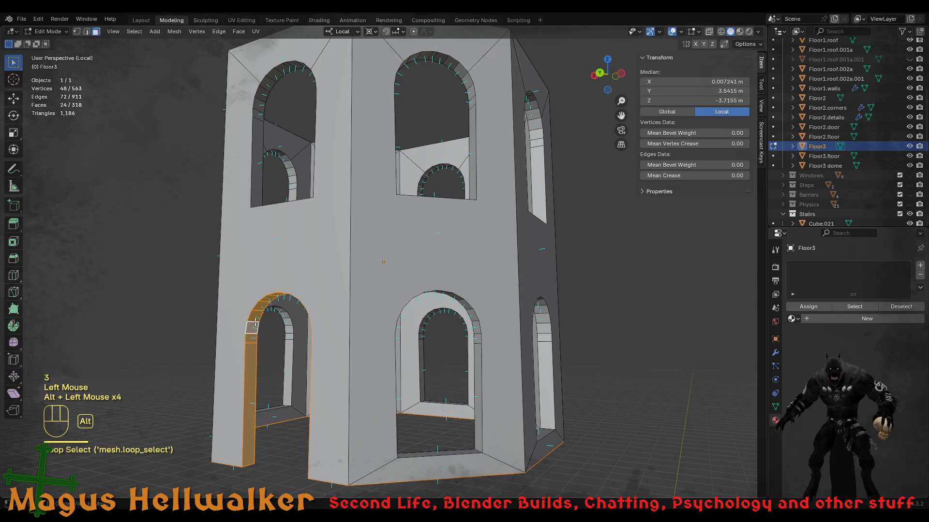
{"action": "middle_click_drag", "start_coordinate": [255, 321], "coordinate": [423, 390]}
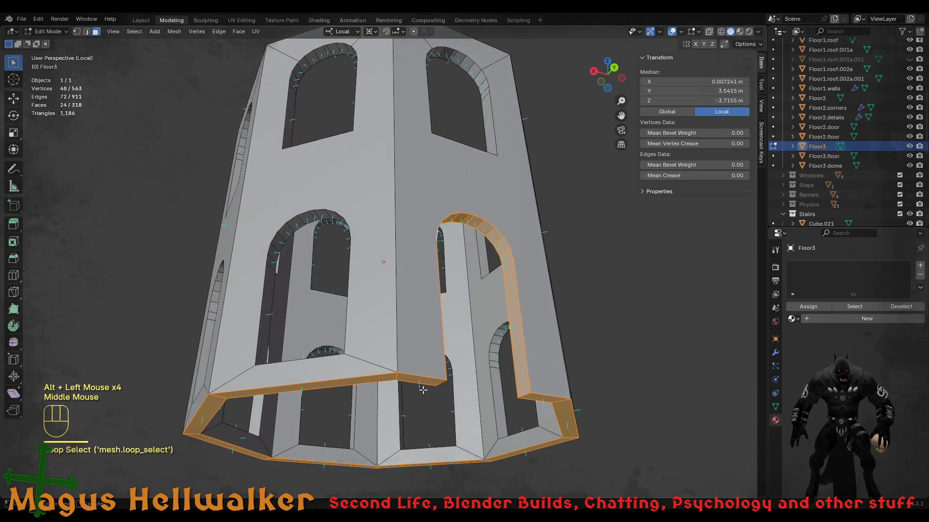
- Select all the inner faces of the lower arched doorway individually, from one jamb over the arch to the other jamb
{"action": "left_click", "coordinate": [521, 334]}
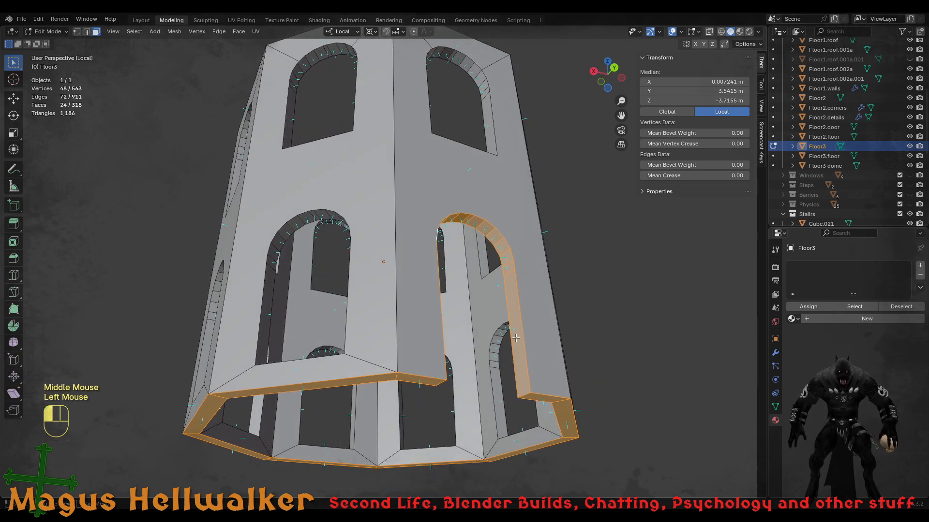
{"action": "left_click", "coordinate": [507, 269], "text": "shift"}
{"action": "left_click", "coordinate": [508, 259], "text": "shift"}
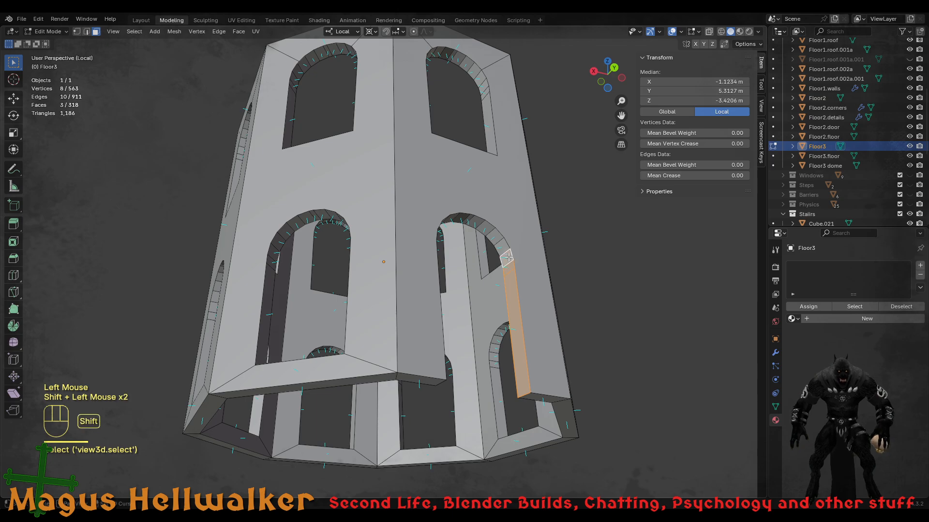
{"action": "left_click", "coordinate": [502, 247], "text": "shift"}
{"action": "left_click", "coordinate": [496, 238], "text": "shift"}
{"action": "left_click", "coordinate": [488, 228], "text": "shift"}
{"action": "left_click", "coordinate": [476, 222], "text": "shift"}
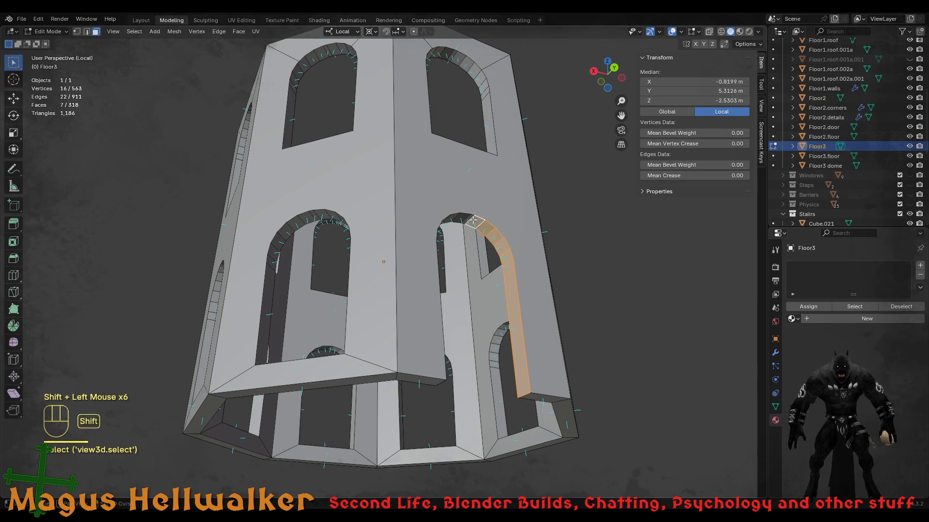
{"action": "left_click", "coordinate": [462, 218], "text": "shift"}
{"action": "left_click", "coordinate": [448, 221], "text": "shift"}
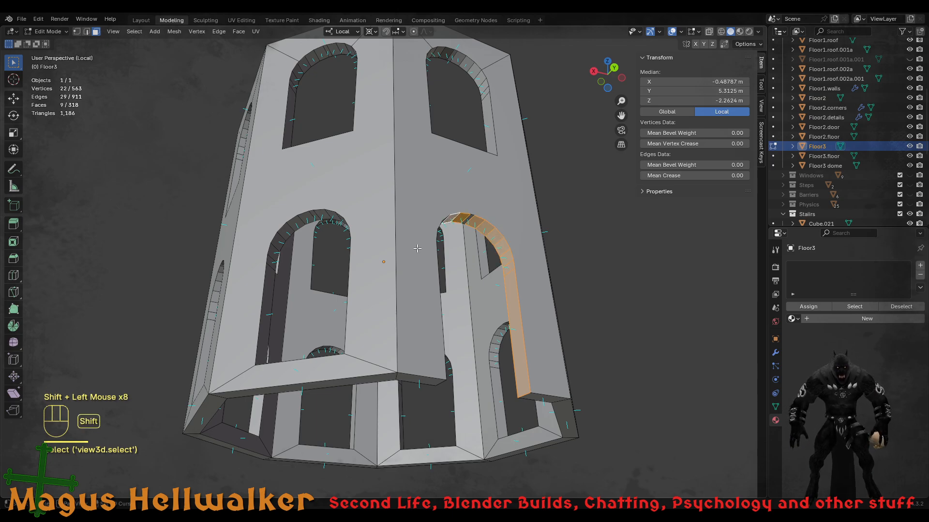
{"action": "left_click", "coordinate": [446, 221], "text": "shift"}
{"action": "middle_click_drag", "start_coordinate": [446, 221], "coordinate": [277, 241]}
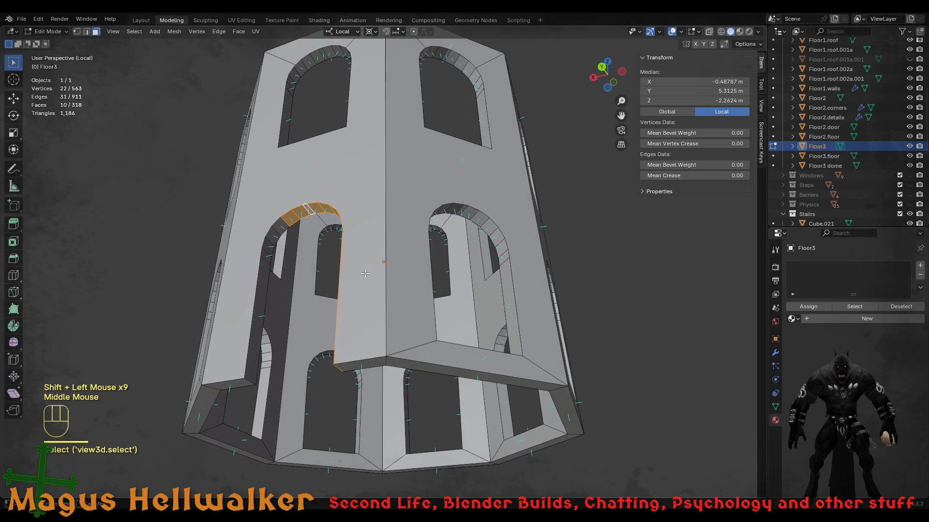
{"action": "left_click", "coordinate": [280, 227], "text": "shift"}
{"action": "left_click", "coordinate": [274, 236], "text": "shift"}
{"action": "left_click", "coordinate": [270, 246], "text": "shift"}
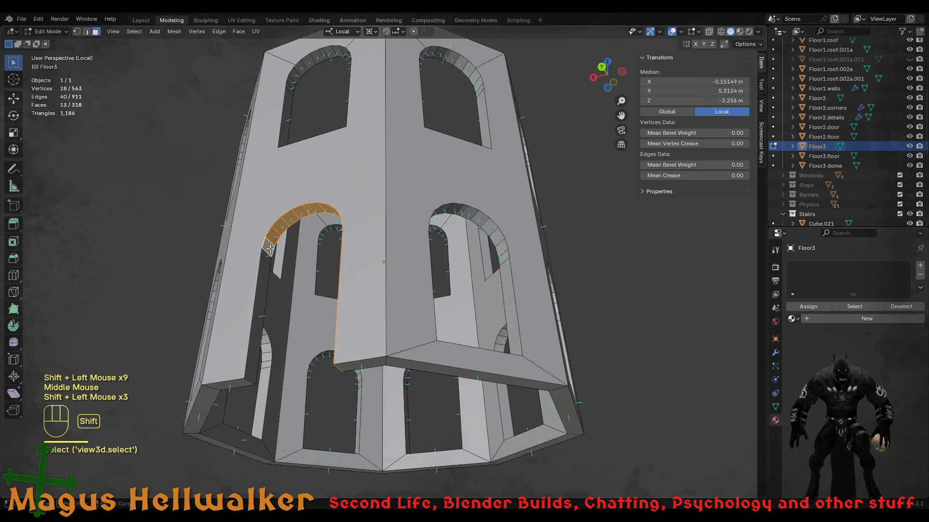
{"action": "left_click", "coordinate": [266, 256], "text": "shift"}
{"action": "left_click", "coordinate": [265, 274], "text": "shift"}
- Duplicate the selected doorway faces and move the copy about 1.55 m along local Y, out in front of the wall
{"action": "middle_click_drag", "start_coordinate": [265, 274], "coordinate": [368, 333]}
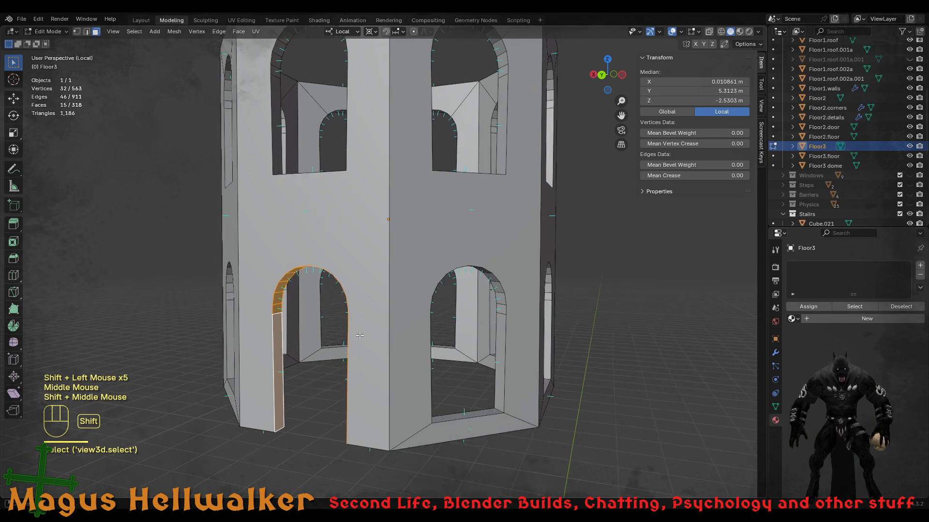
{"action": "key", "text": "shift+d"}
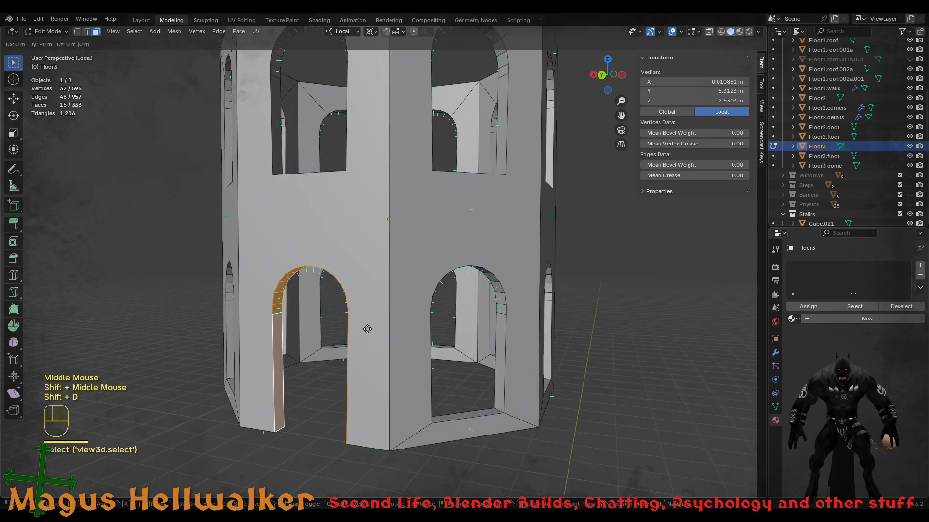
{"action": "key", "text": "y"}
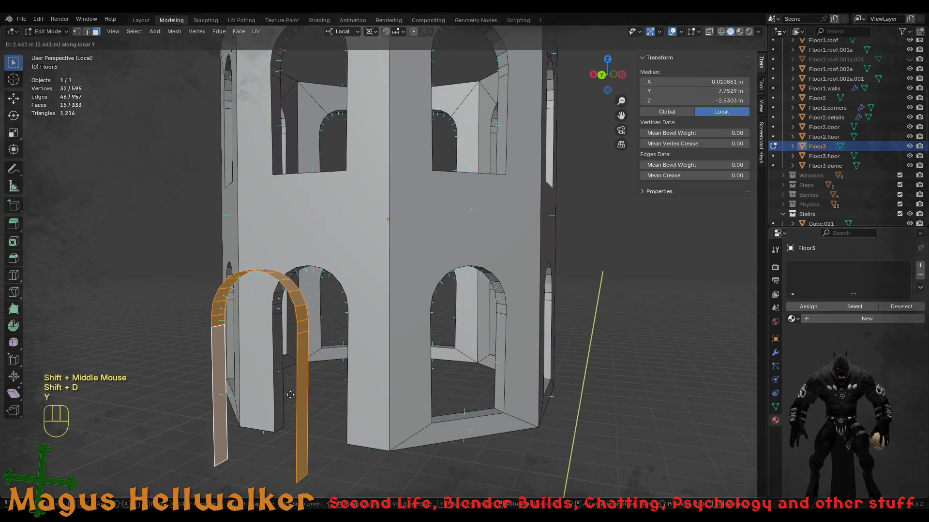
{"action": "left_click", "coordinate": [320, 384]}
{"action": "middle_click_drag", "start_coordinate": [314, 380], "coordinate": [300, 380]}
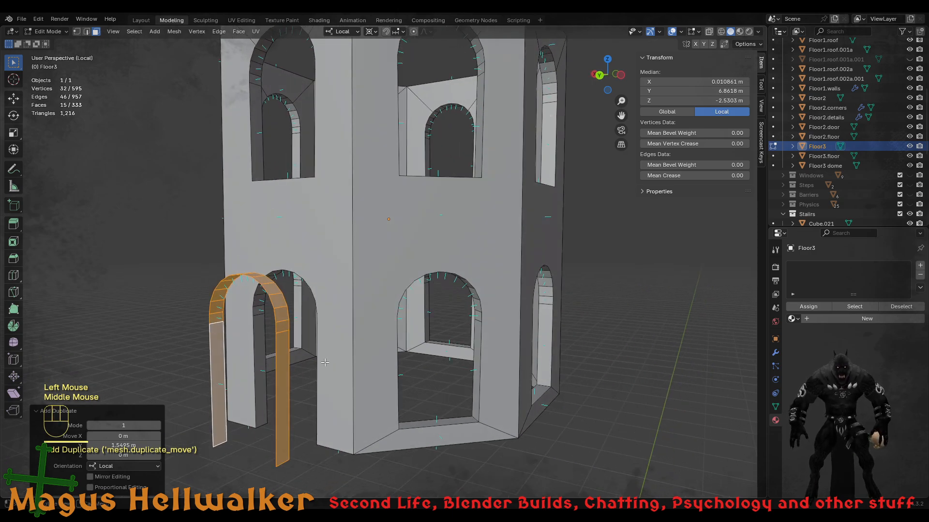
- Recalculate the normals of the duplicated arch faces to the outside
{"action": "left_click", "coordinate": [174, 32]}
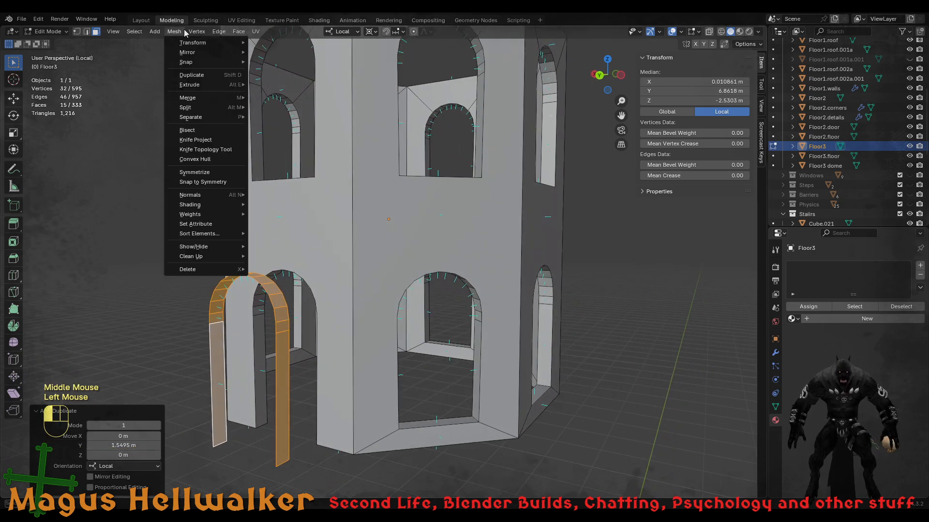
{"action": "mouse_move", "coordinate": [203, 195]}
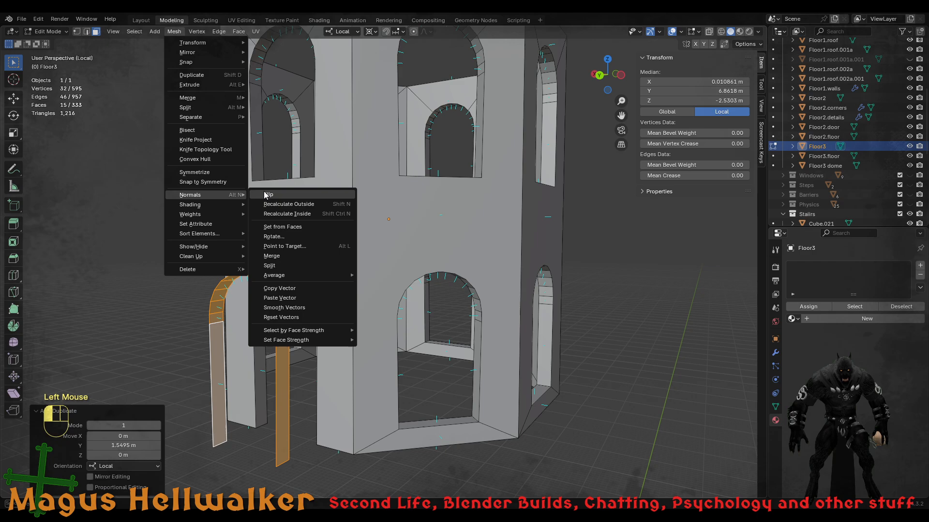
{"action": "left_click", "coordinate": [297, 205]}
{"action": "scroll", "coordinate": [275, 407], "scroll_direction": "up", "scroll_amount": 4}
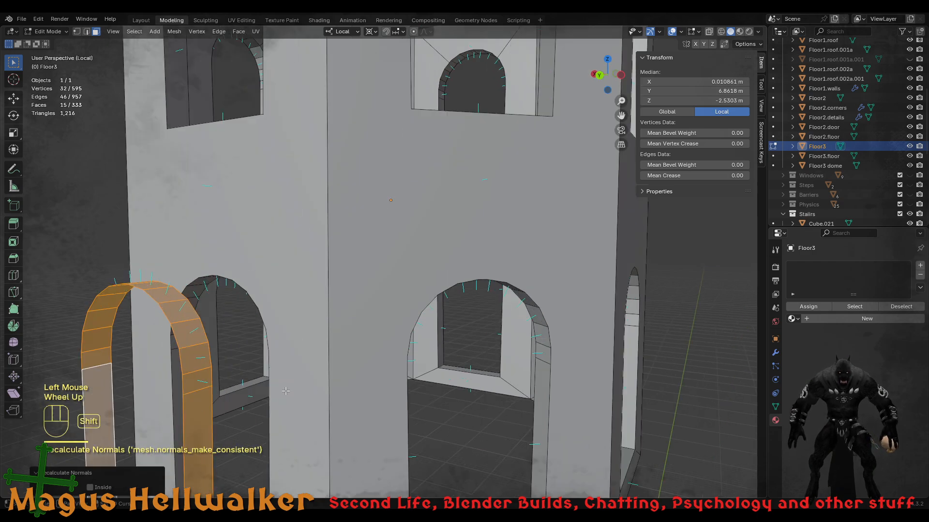
{"action": "middle_click_drag", "start_coordinate": [274, 407], "coordinate": [374, 286], "text": "shift"}
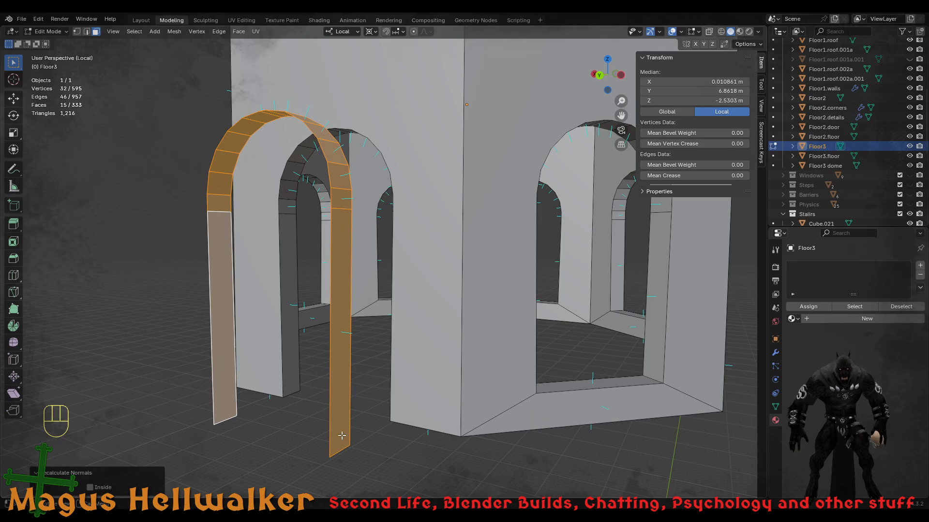
{"action": "key", "text": "Tab"}
{"action": "key", "text": "Tab"}
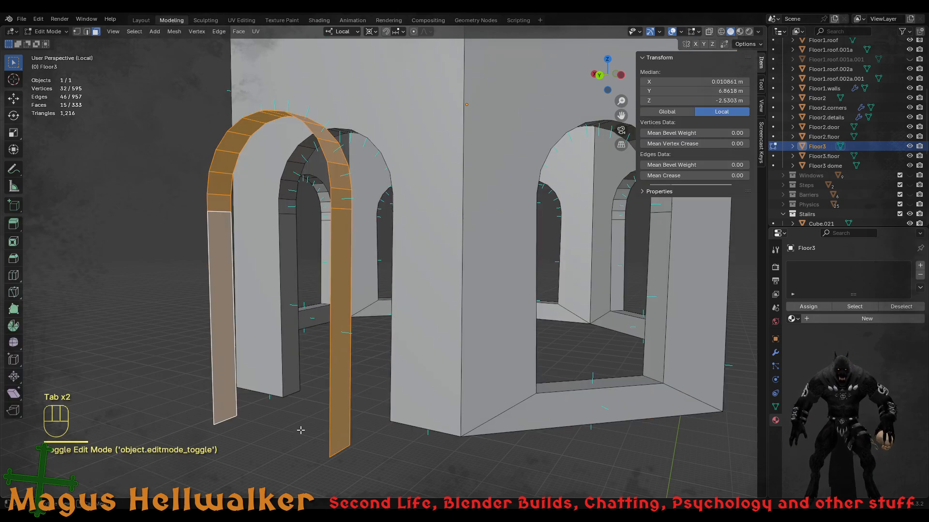
- Create two edges joining the feet of the duplicated arch's jambs, one along the front and one along the back
{"action": "key", "text": "1"}
{"action": "left_click", "coordinate": [215, 425]}
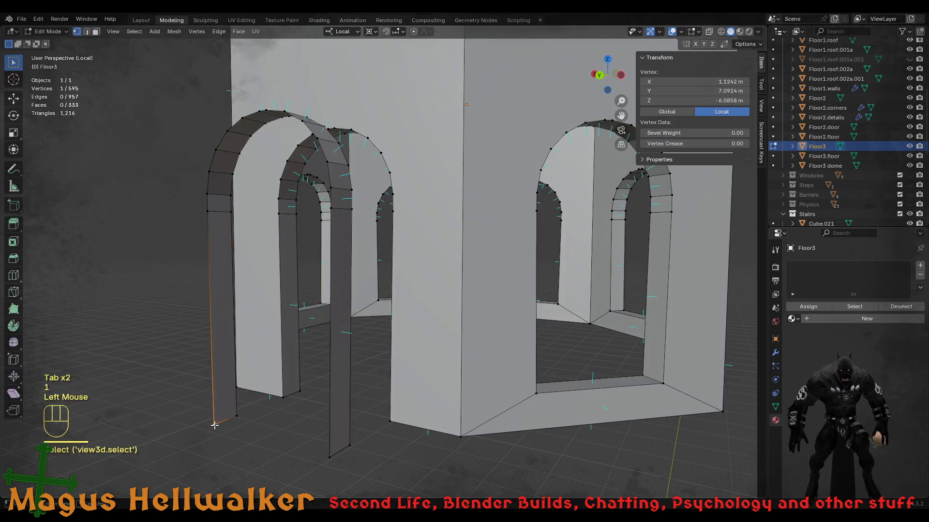
{"action": "left_click", "coordinate": [330, 457], "text": "shift"}
{"action": "key", "text": "f"}
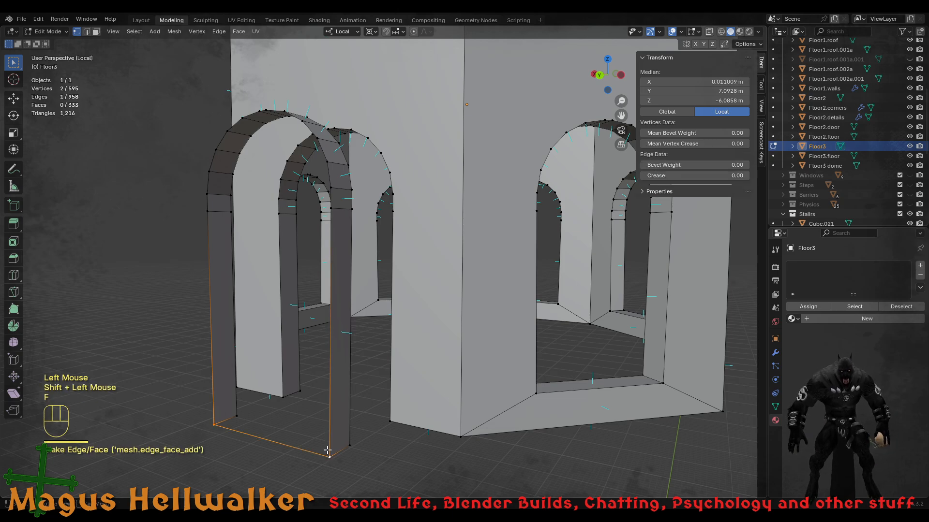
{"action": "left_click", "coordinate": [237, 415]}
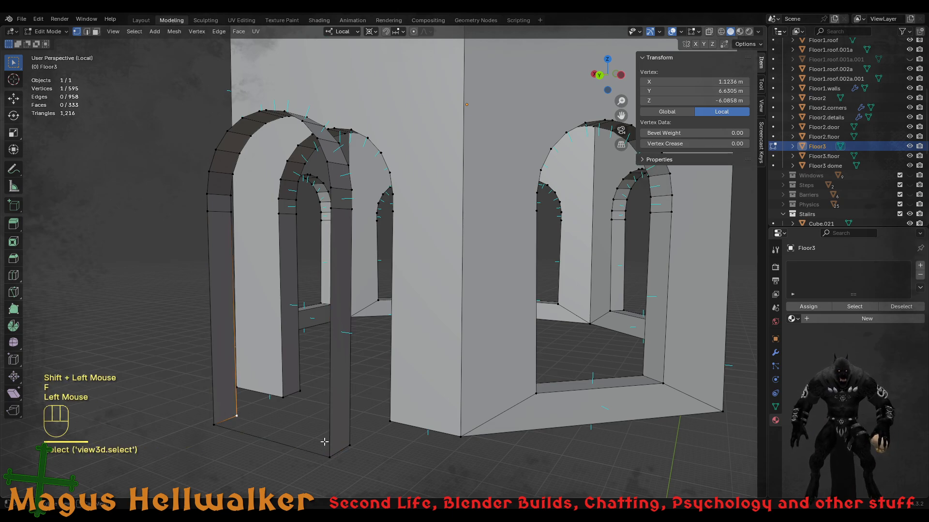
{"action": "left_click", "coordinate": [348, 444], "text": "shift"}
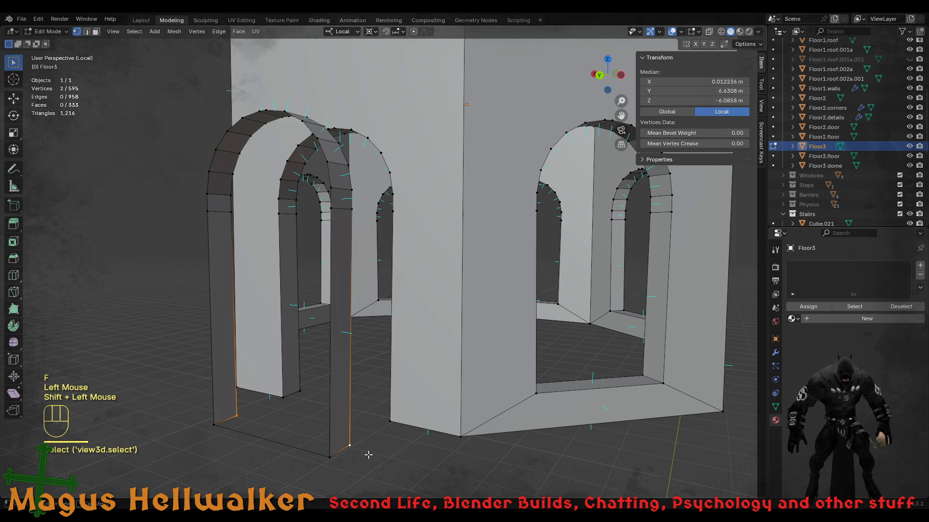
{"action": "key", "text": "f"}
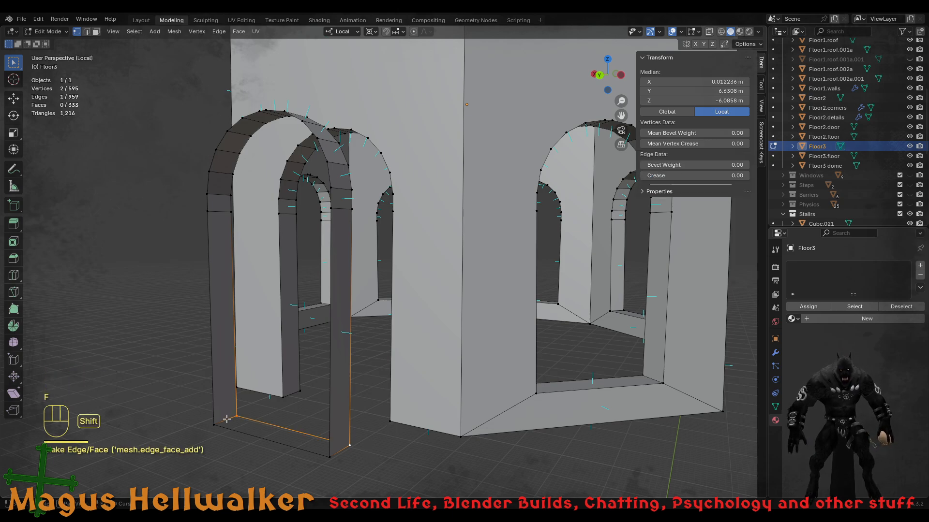
- Select the four bottom edges of the duplicated arch and fill them with a face
{"action": "left_click", "coordinate": [241, 426], "text": "shift"}
{"action": "key", "text": "2"}
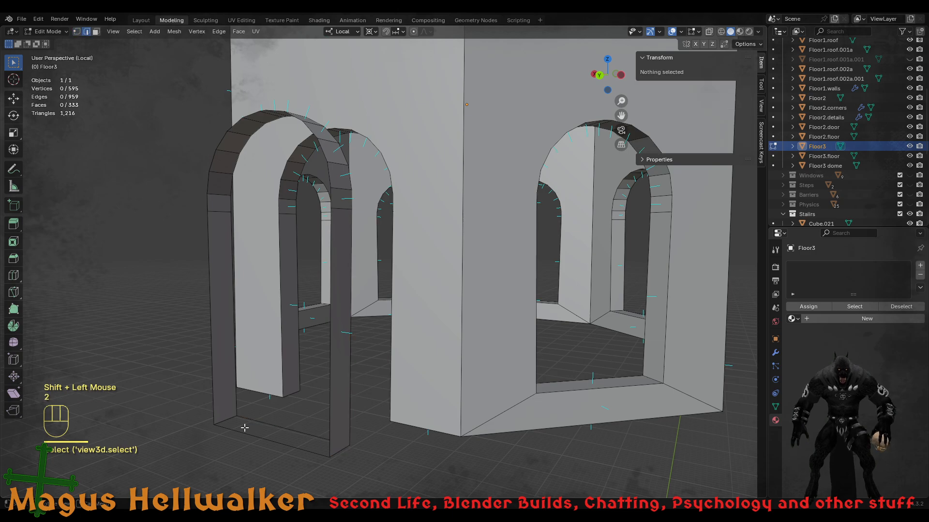
{"action": "left_click", "coordinate": [230, 417]}
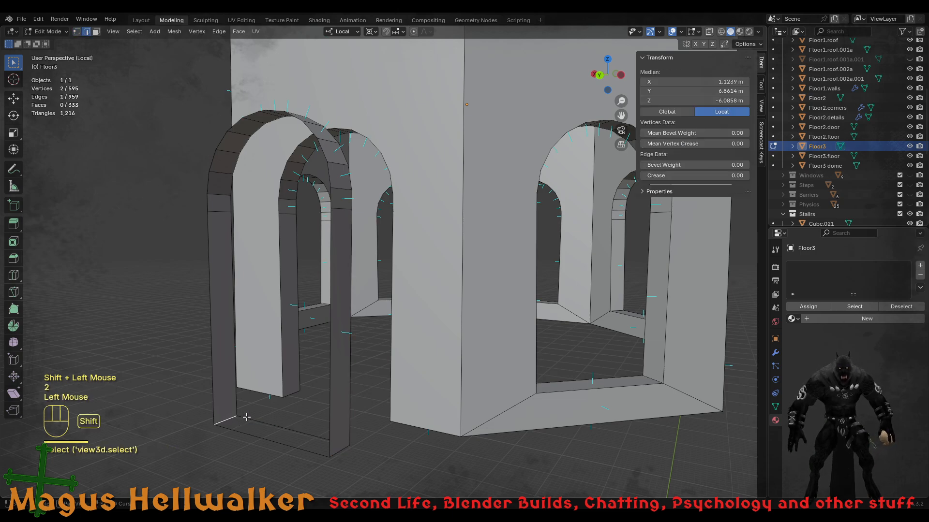
{"action": "left_click", "coordinate": [250, 419], "text": "shift"}
{"action": "left_click", "coordinate": [336, 448], "text": "shift"}
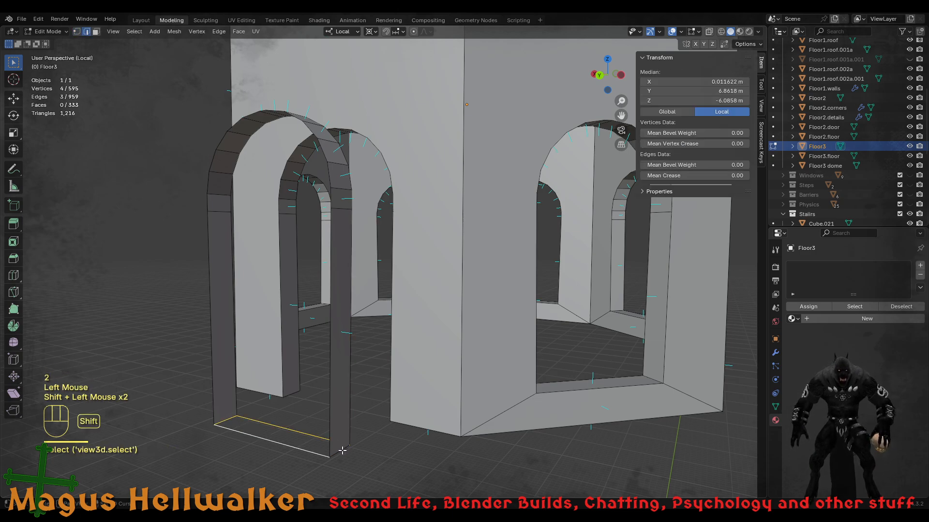
{"action": "left_click", "coordinate": [341, 450], "text": "shift"}
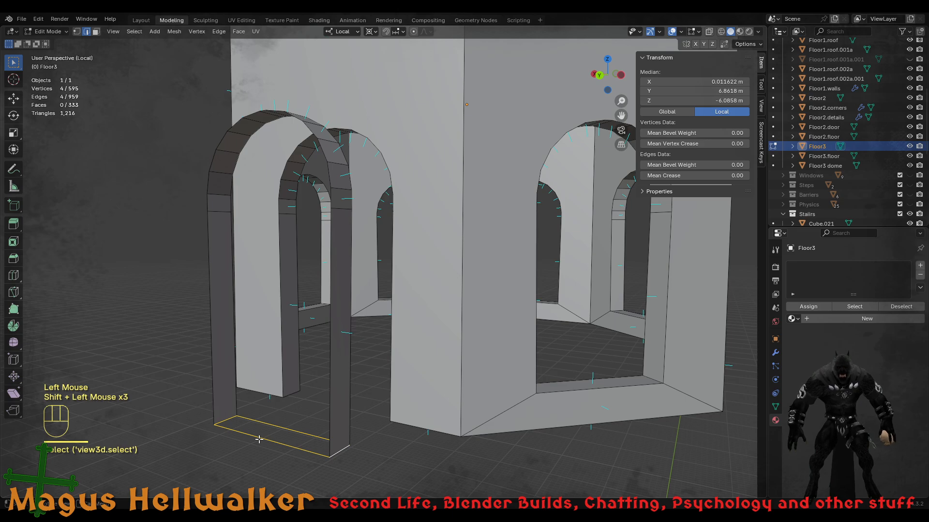
{"action": "key", "text": "f"}
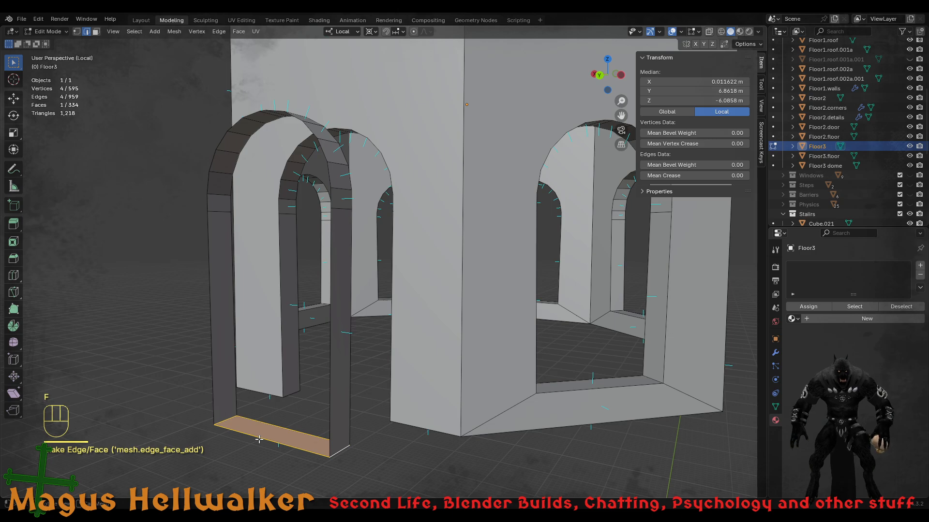
- Fill the front and back edge loops of the duplicated arch with faces to close it into a solid door
{"action": "middle_click_drag", "start_coordinate": [309, 297], "coordinate": [303, 303]}
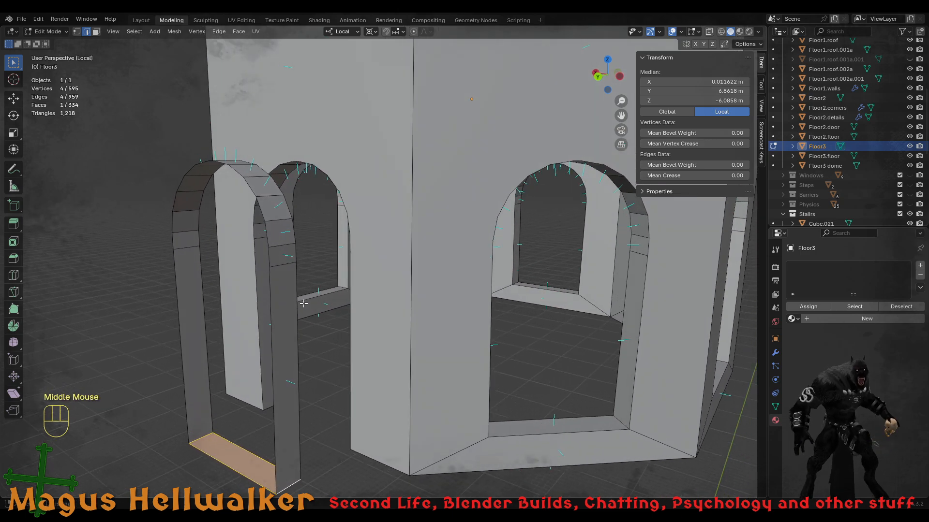
{"action": "left_click", "coordinate": [276, 480], "text": "alt"}
{"action": "key", "text": "f"}
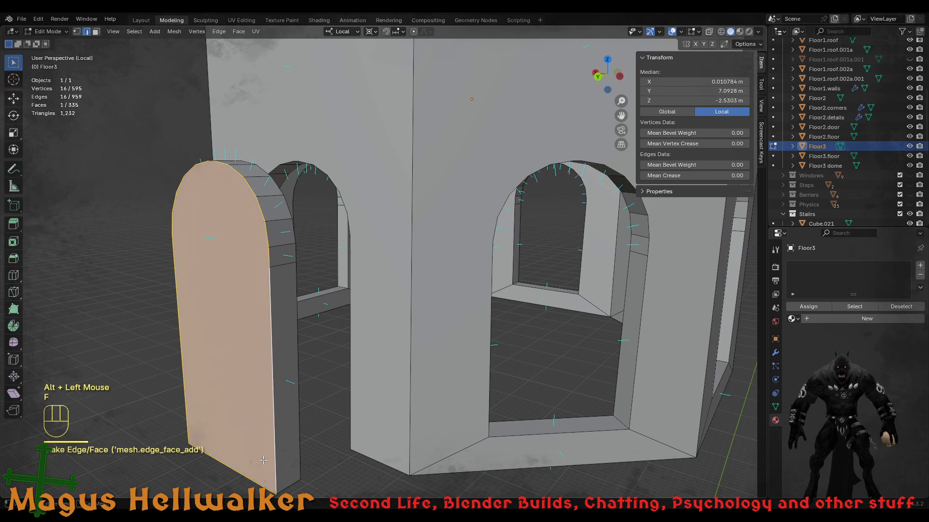
{"action": "middle_click_drag", "start_coordinate": [275, 479], "coordinate": [214, 434]}
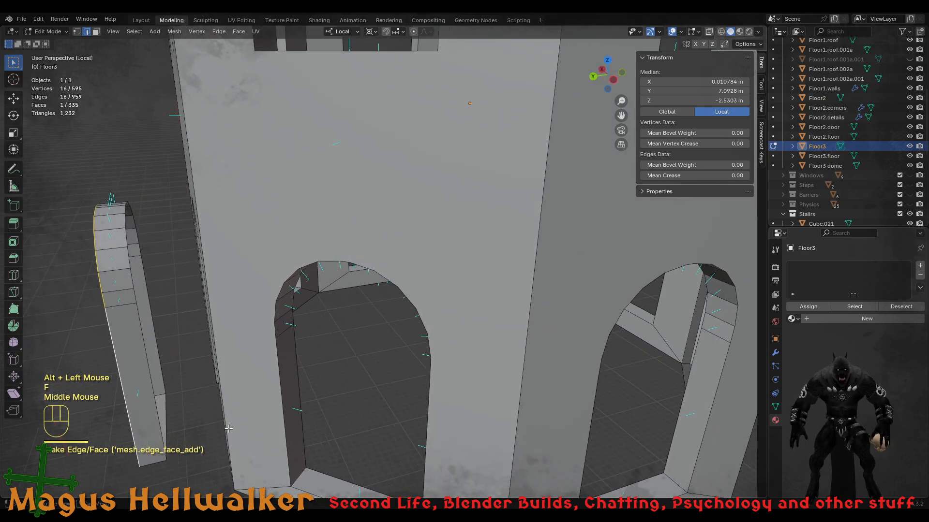
{"action": "left_click", "coordinate": [163, 377], "text": "alt"}
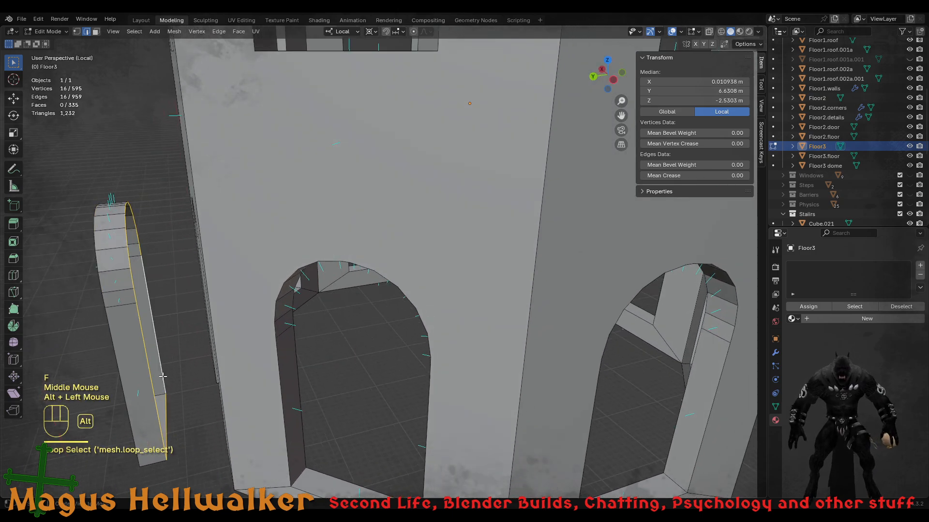
{"action": "key", "text": "f"}
{"action": "middle_click_drag", "start_coordinate": [164, 376], "coordinate": [193, 387]}
{"action": "key", "text": "Tab"}
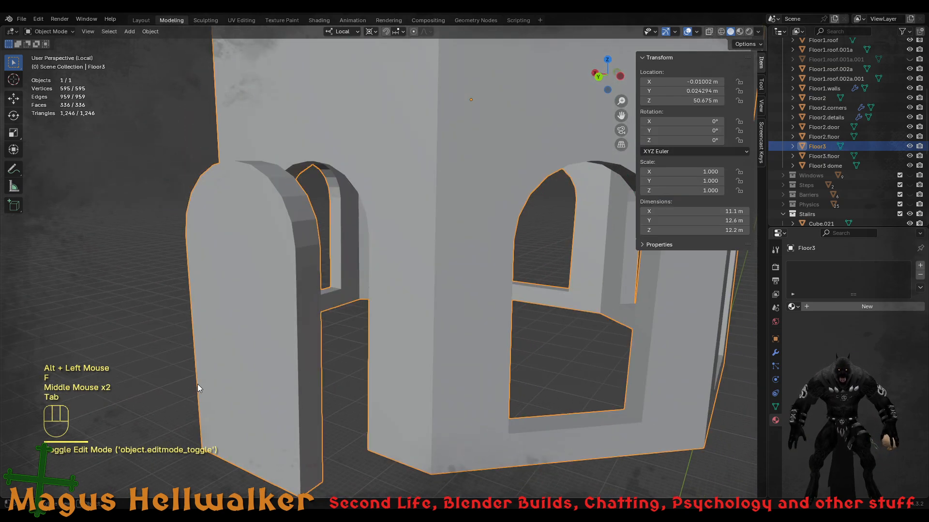
{"action": "right_click", "coordinate": [197, 384]}
{"action": "mouse_move", "coordinate": [226, 361]}
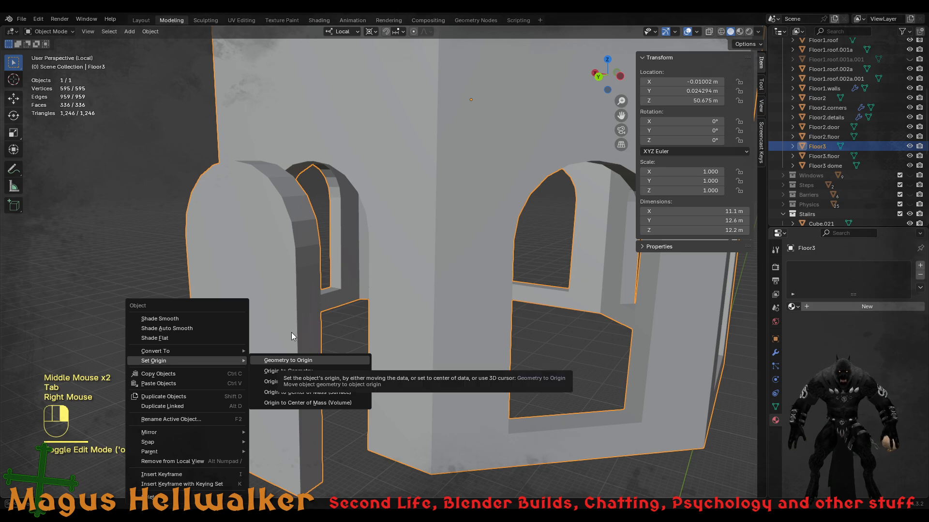
{"action": "key", "text": "Tab"}
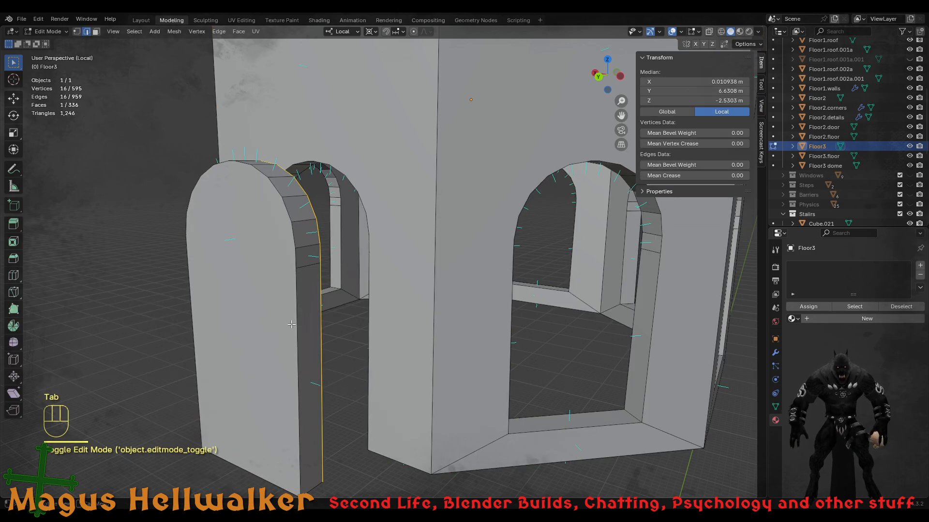
- Select all linked faces of the arched door and separate the selection from Floor3 into its own object
{"action": "key", "text": "a"}
{"action": "left_click", "coordinate": [289, 330]}
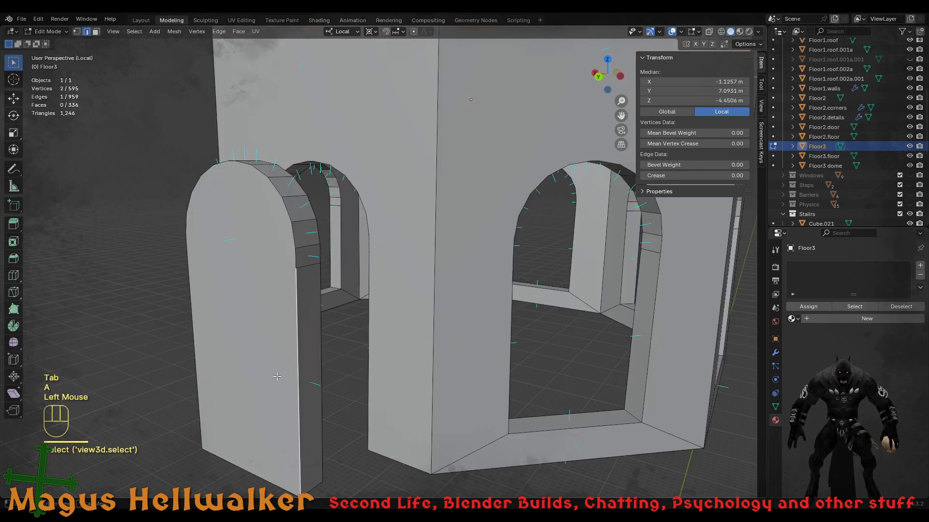
{"action": "key", "text": "3"}
{"action": "left_click", "coordinate": [232, 357]}
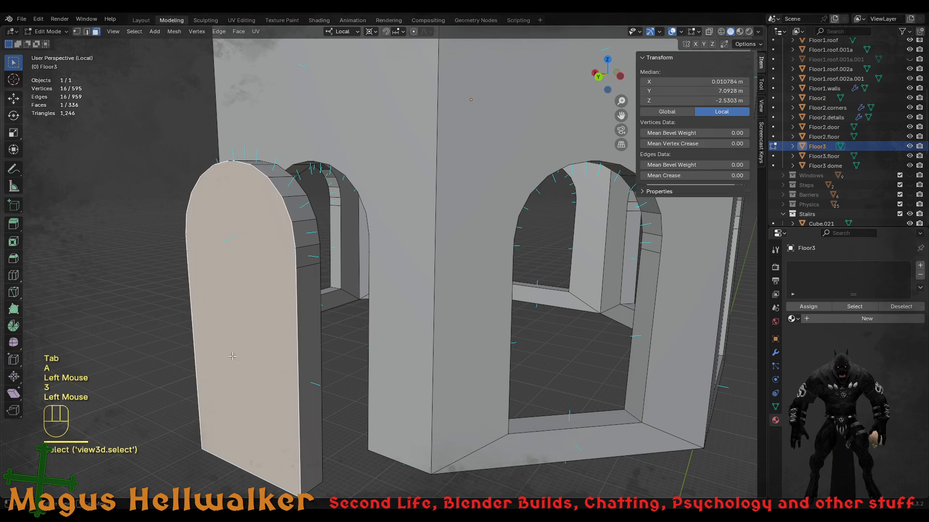
{"action": "key", "text": "l"}
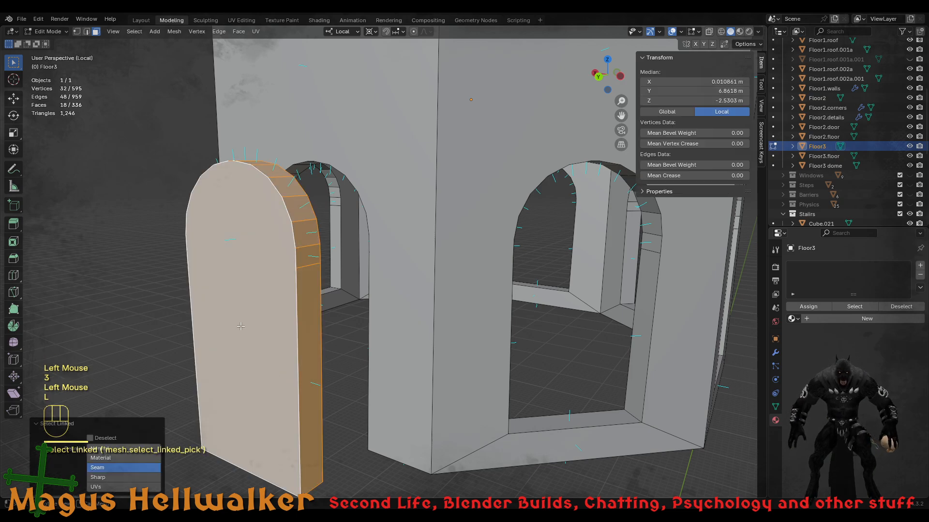
{"action": "key", "text": "p"}
{"action": "left_click", "coordinate": [242, 330]}
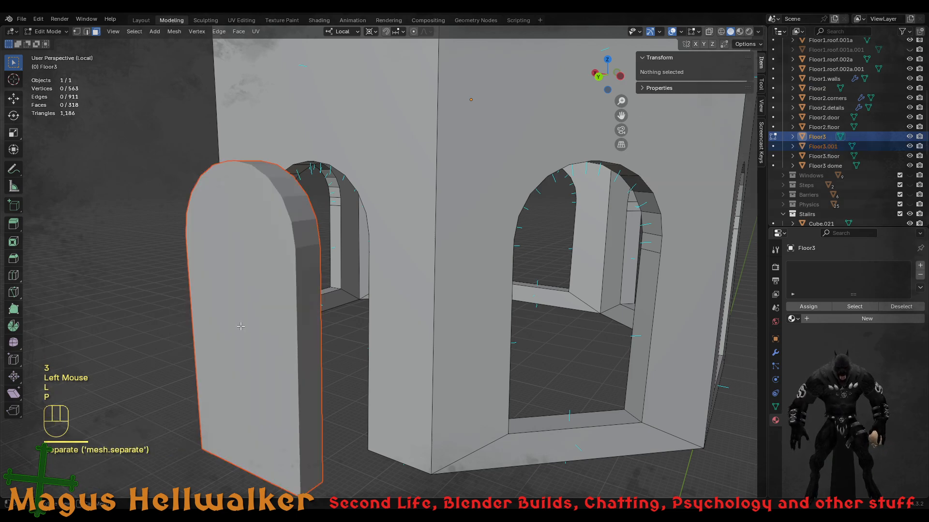
- Select the separated door object in Object Mode and rename it Floor3.door
{"action": "key", "text": "Tab"}
{"action": "left_click", "coordinate": [280, 319]}
{"action": "scroll", "coordinate": [849, 145], "scroll_direction": "down", "scroll_amount": 2}
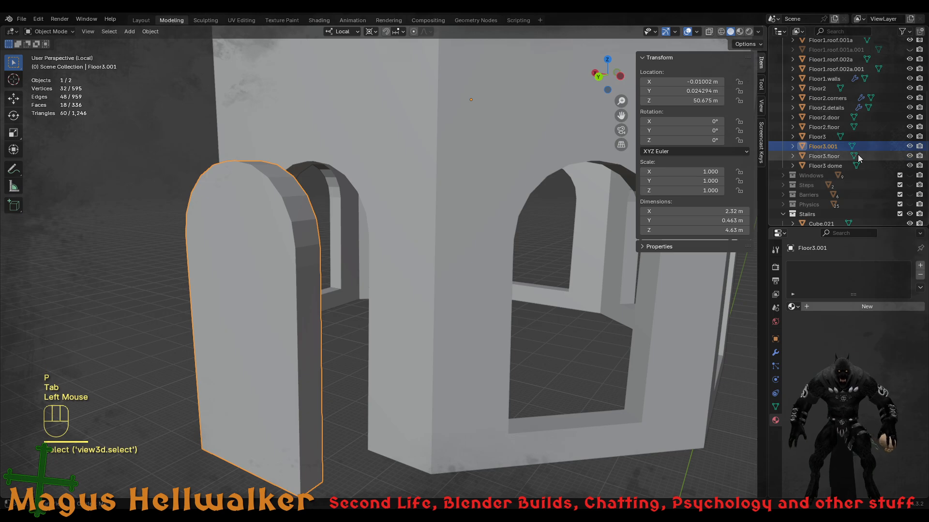
{"action": "double_click", "coordinate": [844, 127]}
{"action": "left_click", "coordinate": [848, 127]}
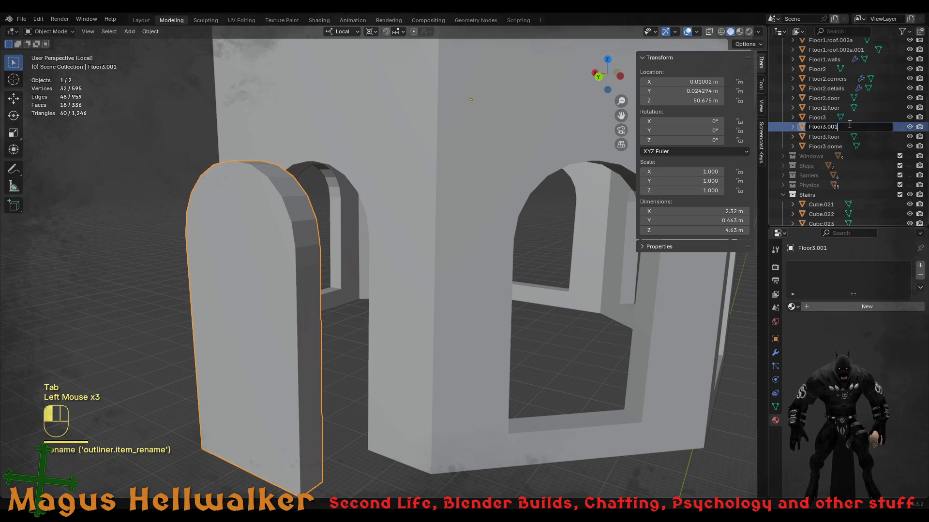
{"action": "key", "text": "BackSpace"}
{"action": "key", "text": "BackSpace"}
{"action": "key", "text": "BackSpace"}
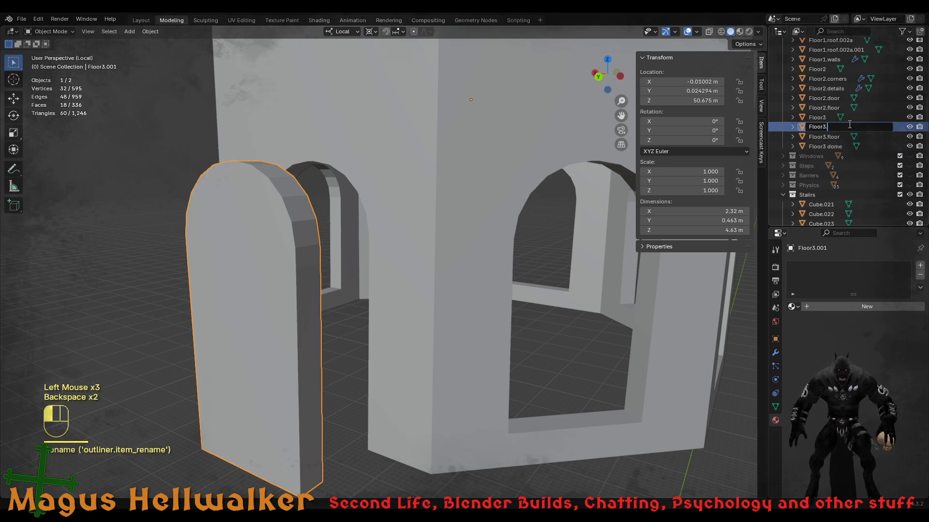
{"action": "type", "text": "door"}
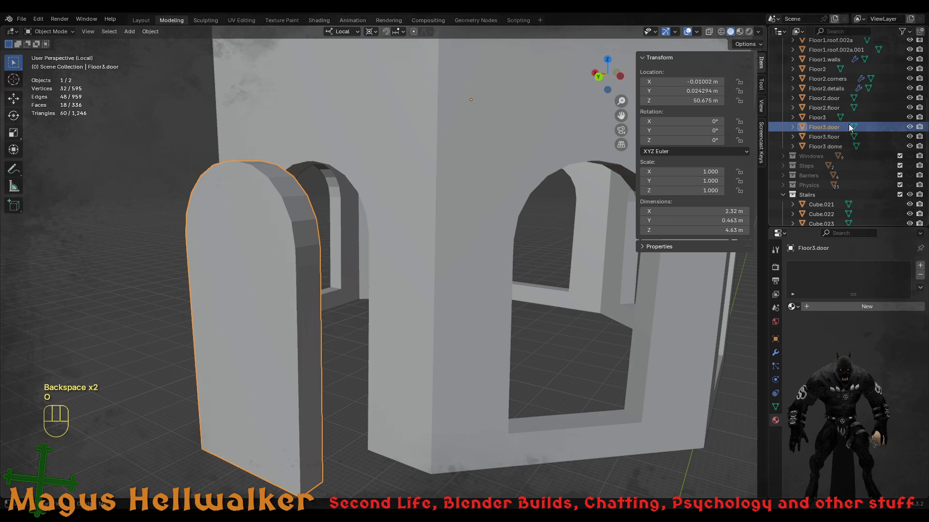
{"action": "key", "text": "Return"}
- Set the door's origin to its geometry
{"action": "scroll", "coordinate": [281, 361], "scroll_direction": "down", "scroll_amount": 1}
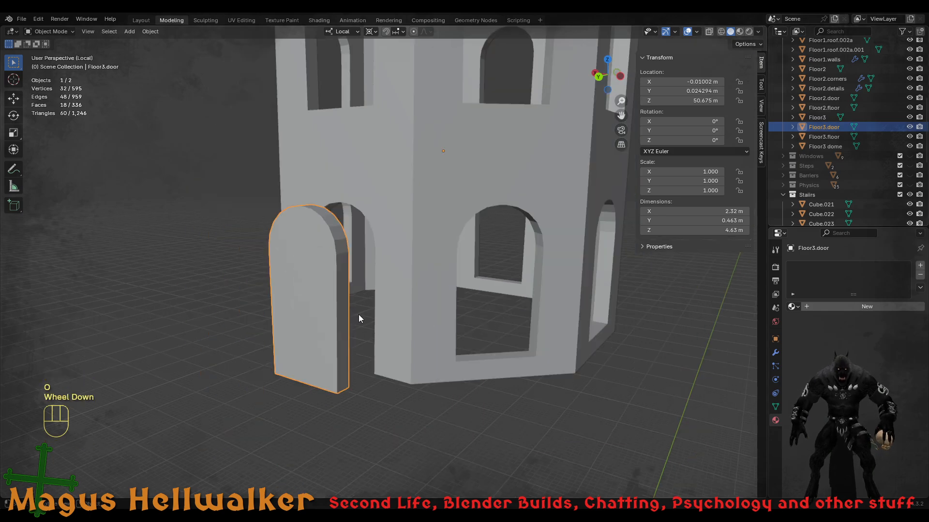
{"action": "scroll", "coordinate": [337, 324], "scroll_direction": "up", "scroll_amount": 1}
{"action": "right_click", "coordinate": [231, 358]}
{"action": "mouse_move", "coordinate": [233, 358]}
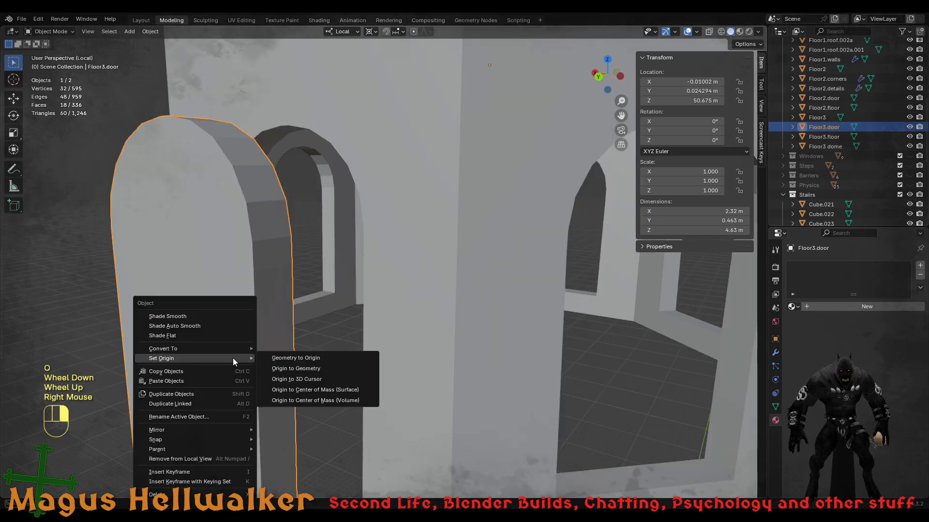
{"action": "left_click", "coordinate": [330, 370]}
{"action": "scroll", "coordinate": [289, 385], "scroll_direction": "down", "scroll_amount": 1}
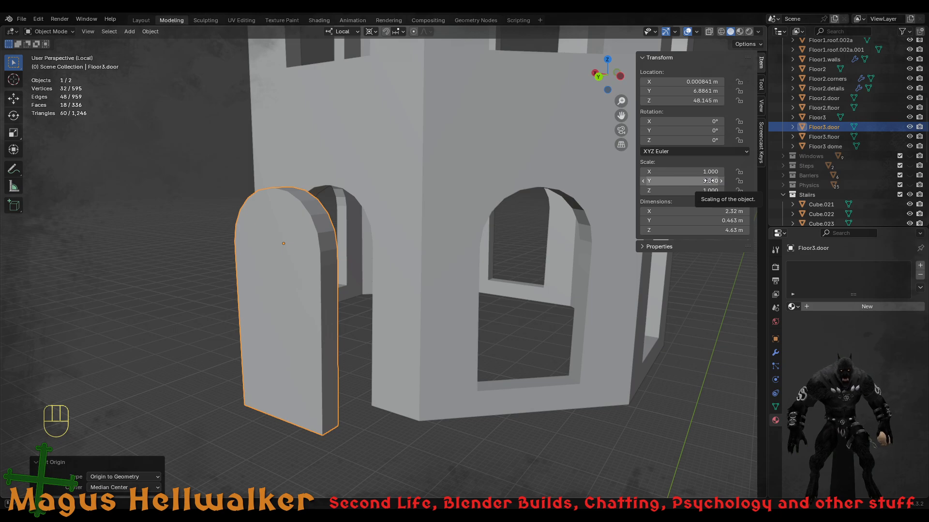
- Select Floor3 and exit local view to show the whole tower again
{"action": "left_click", "coordinate": [407, 273]}
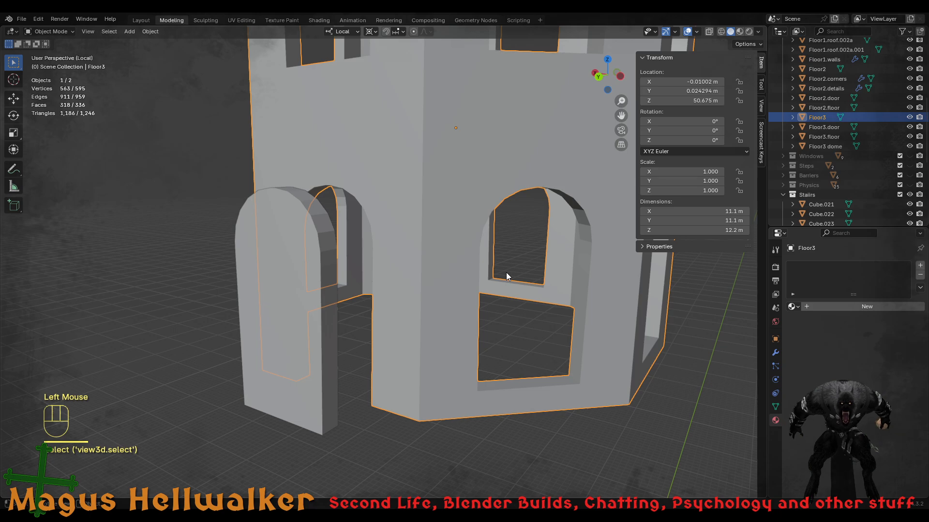
{"action": "middle_click_drag", "start_coordinate": [509, 284], "coordinate": [564, 328], "text": "shift"}
{"action": "middle_click_drag", "start_coordinate": [452, 188], "coordinate": [477, 228], "text": "shift"}
{"action": "scroll", "coordinate": [472, 241], "scroll_direction": "down", "scroll_amount": 3}
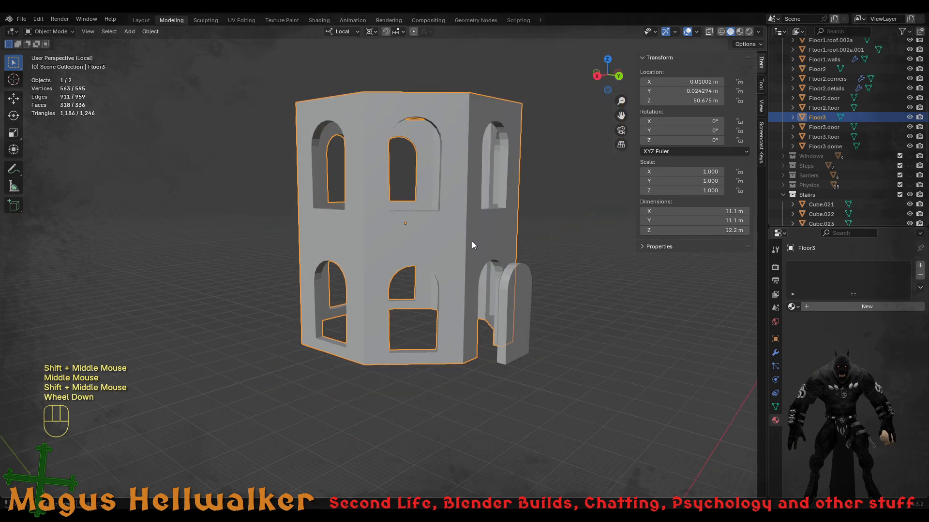
{"action": "key", "text": "slash"}
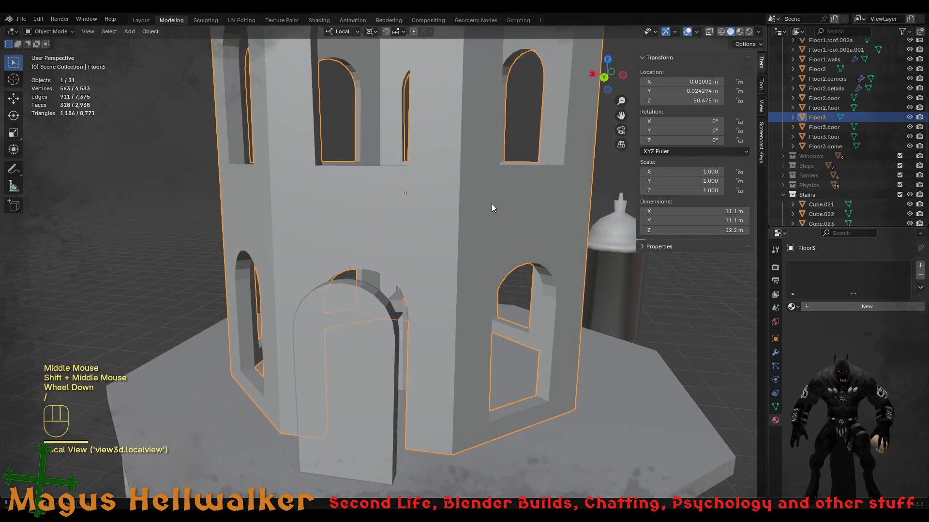
{"action": "scroll", "coordinate": [491, 204], "scroll_direction": "down", "scroll_amount": 3}
{"action": "middle_click_drag", "start_coordinate": [518, 238], "coordinate": [486, 300]}
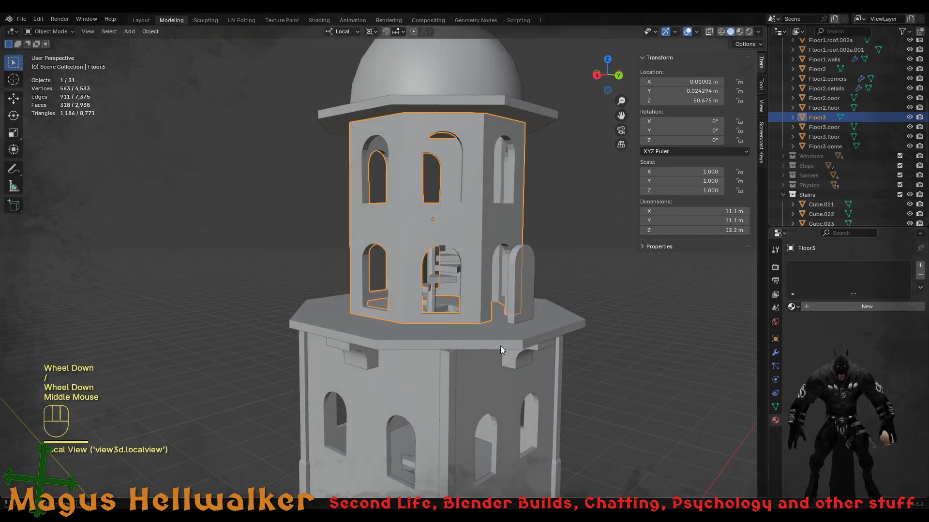
{"action": "middle_click_drag", "start_coordinate": [500, 346], "coordinate": [501, 309], "text": "shift"}
- Open Floor2.details, the curved brackets under the second floor's ledge, in Edit Mode and select all of its geometry
{"action": "left_click", "coordinate": [346, 245]}
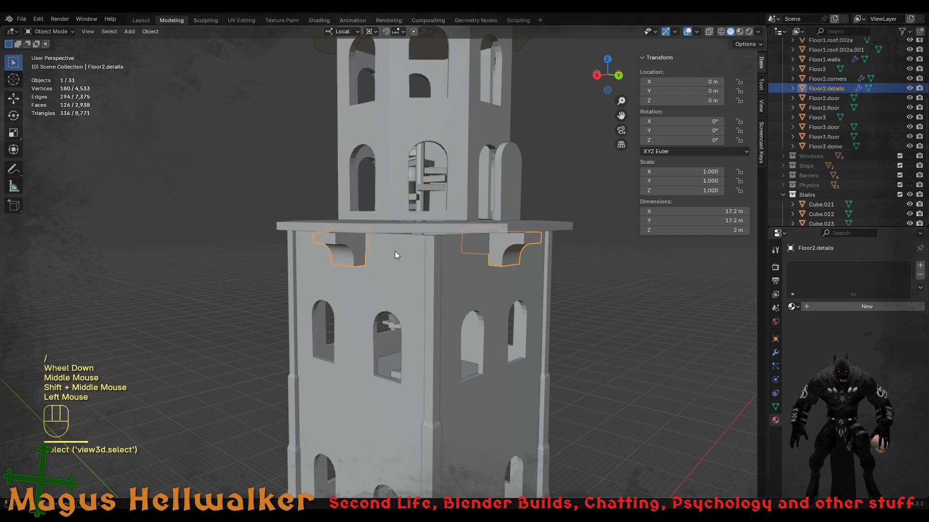
{"action": "scroll", "coordinate": [478, 393], "scroll_direction": "down", "scroll_amount": 1}
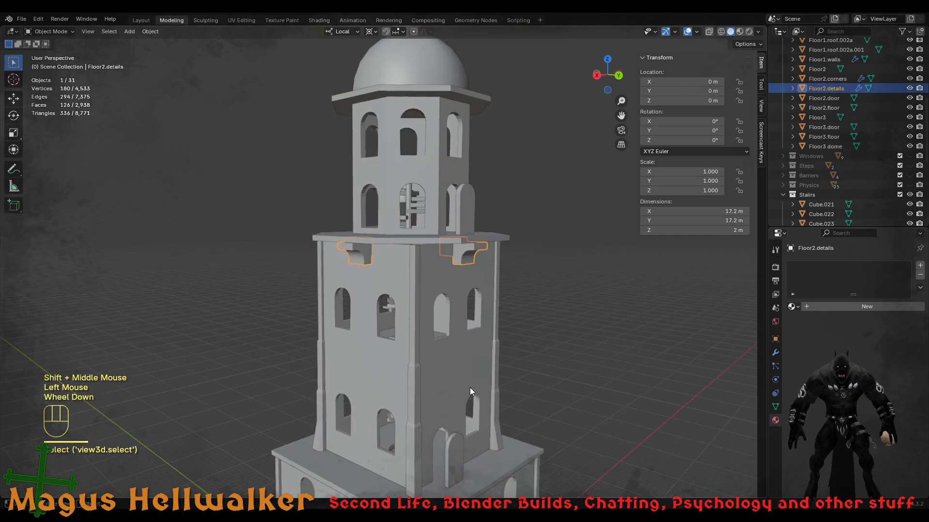
{"action": "scroll", "coordinate": [472, 387], "scroll_direction": "up", "scroll_amount": 2}
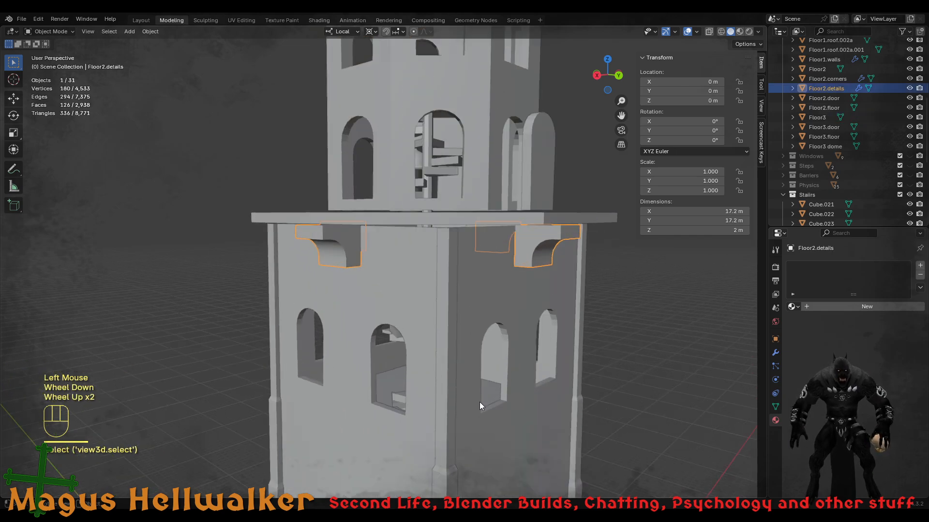
{"action": "middle_click_drag", "start_coordinate": [480, 402], "coordinate": [457, 309], "text": "shift"}
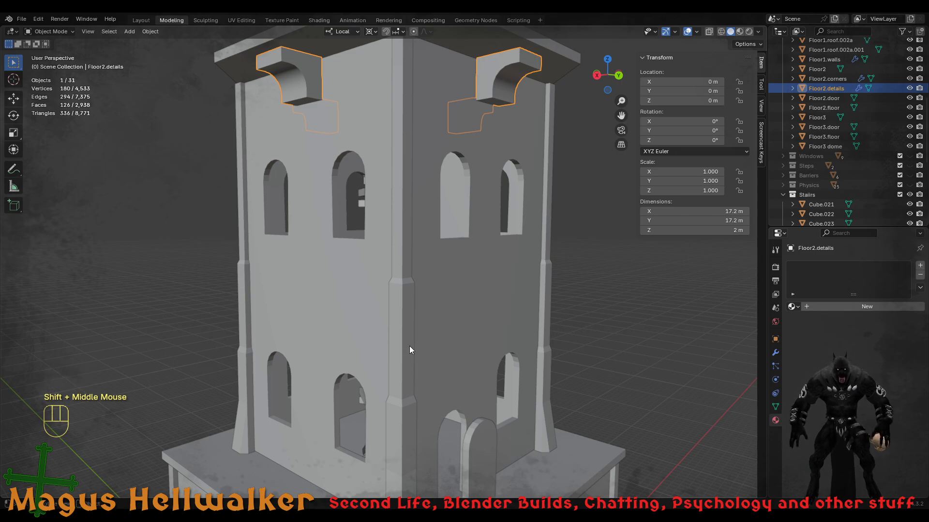
{"action": "middle_click_drag", "start_coordinate": [398, 311], "coordinate": [428, 349]}
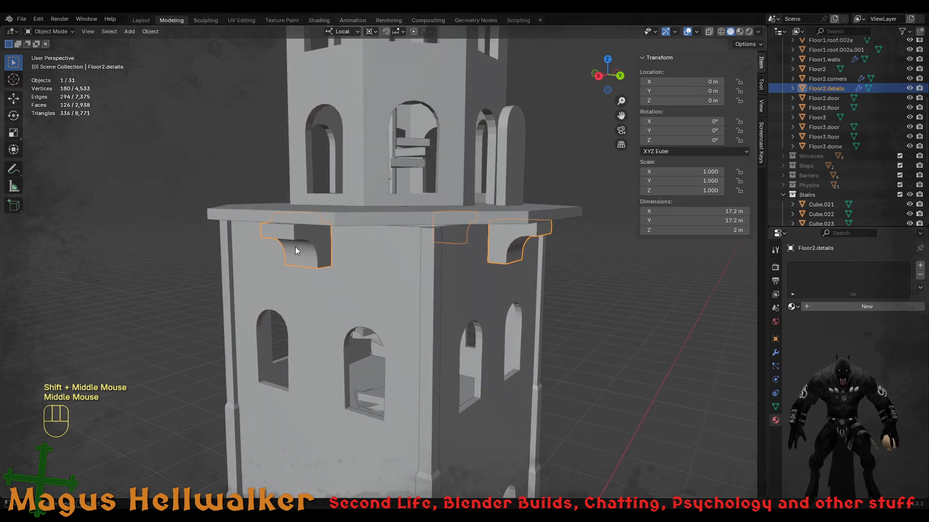
{"action": "key", "text": "Tab"}
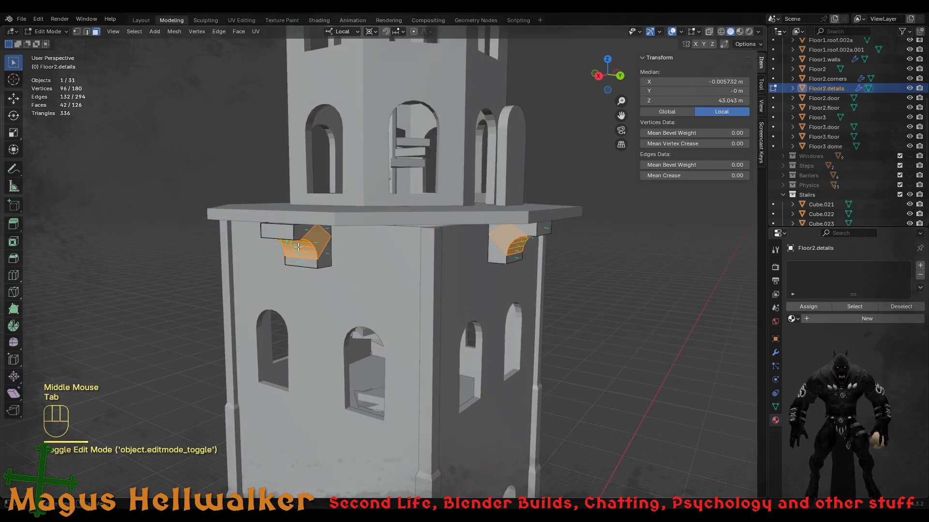
{"action": "key", "text": "a"}
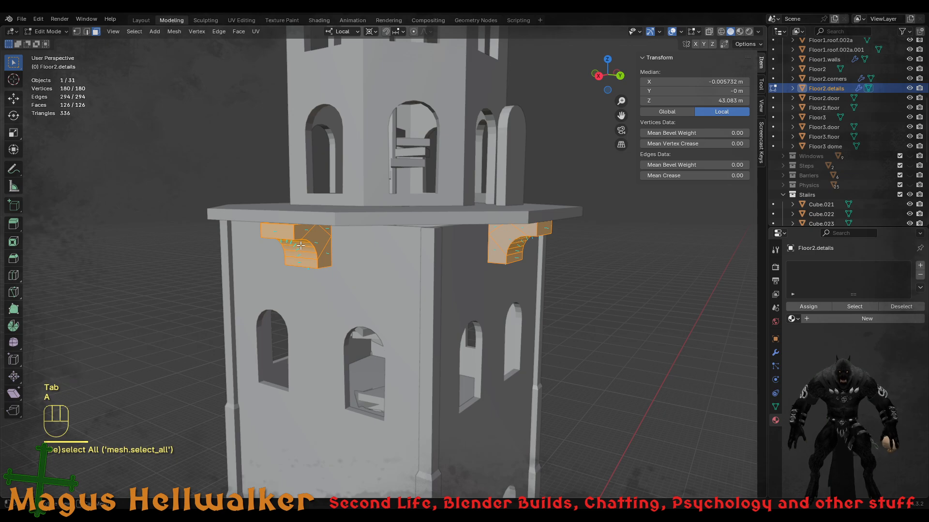
- Separate the whole Floor2.details mesh into individual bracket objects by loose parts and clear the selection
{"action": "key", "text": "p"}
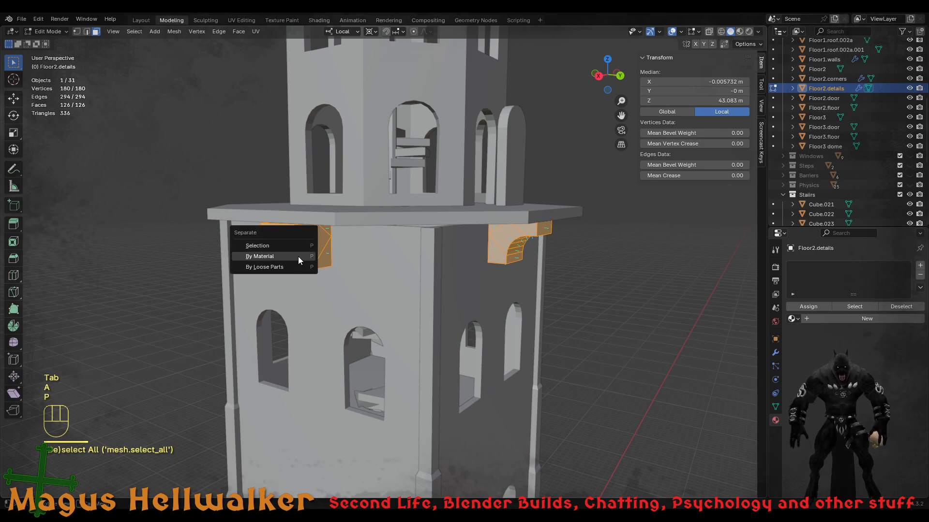
{"action": "left_click", "coordinate": [298, 267]}
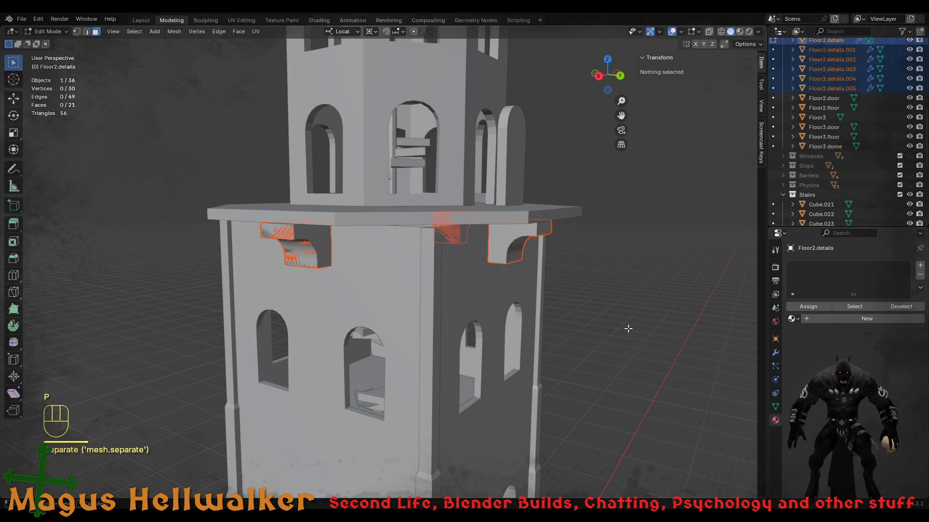
{"action": "key", "text": "Tab"}
{"action": "left_click", "coordinate": [599, 325]}
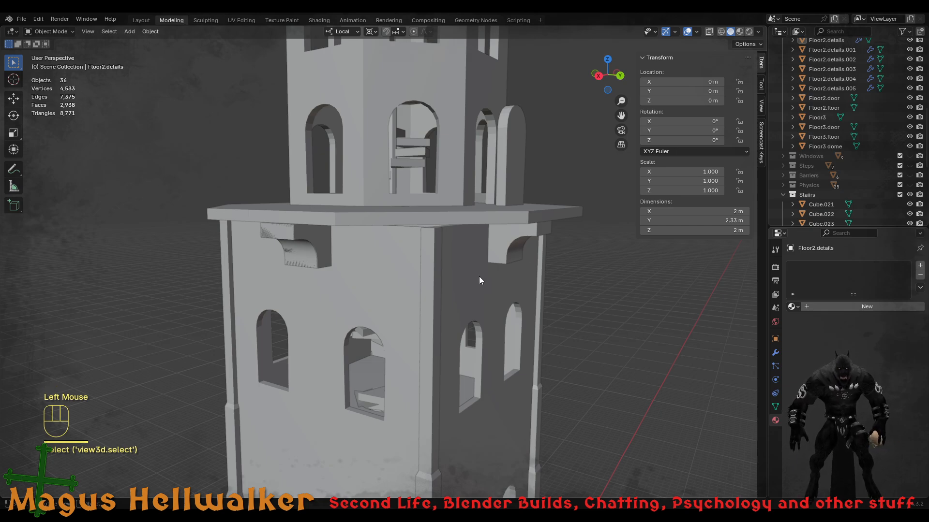
- Delete the overlapping duplicate bracket Floor2.details.005 beneath the octagonal ledge, cancelling the test move first
{"action": "middle_click_drag", "start_coordinate": [478, 293], "coordinate": [344, 292]}
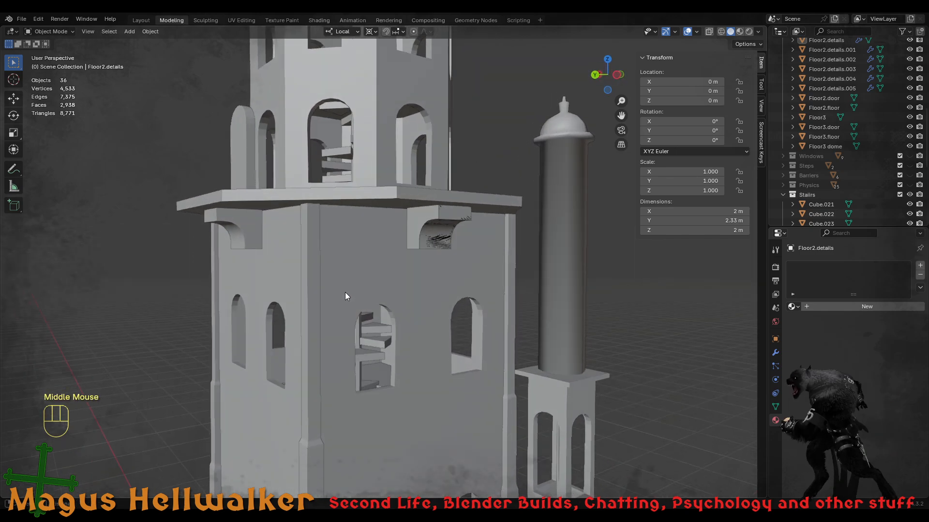
{"action": "key", "text": "Tab"}
{"action": "left_click", "coordinate": [423, 242]}
{"action": "key", "text": "Tab"}
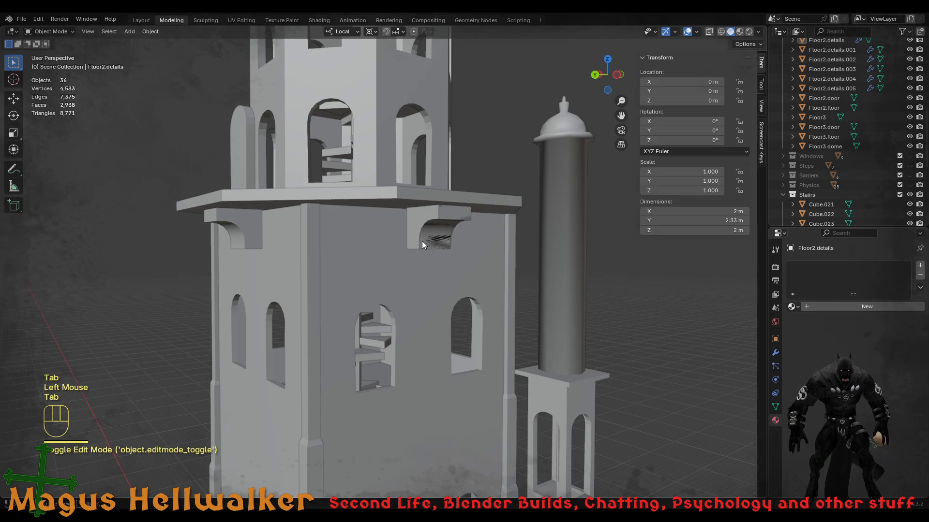
{"action": "left_click", "coordinate": [420, 239]}
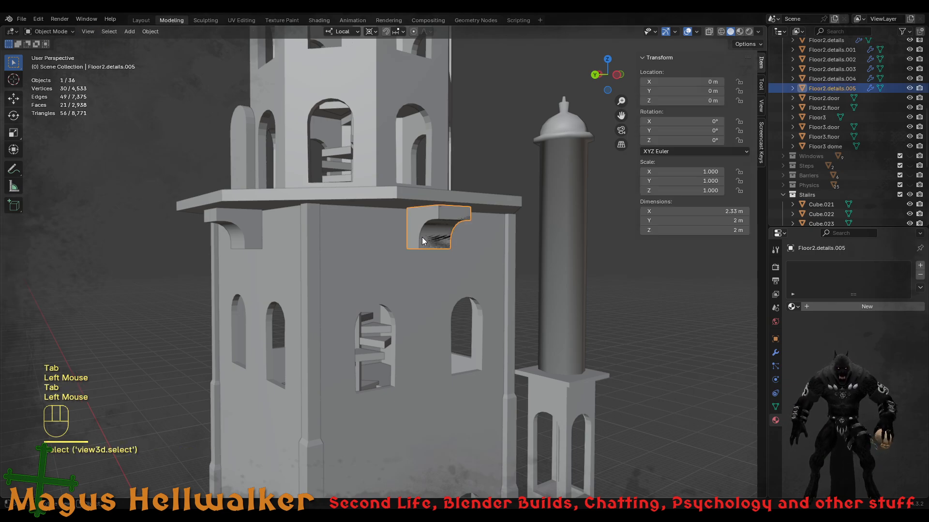
{"action": "key", "text": "g"}
{"action": "right_click", "coordinate": [475, 250]}
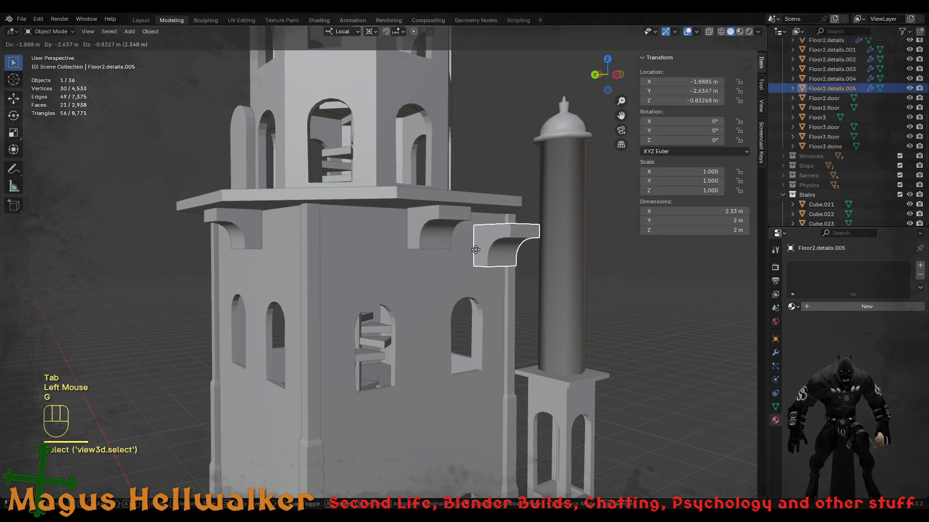
{"action": "key", "text": "x"}
{"action": "left_click", "coordinate": [461, 250]}
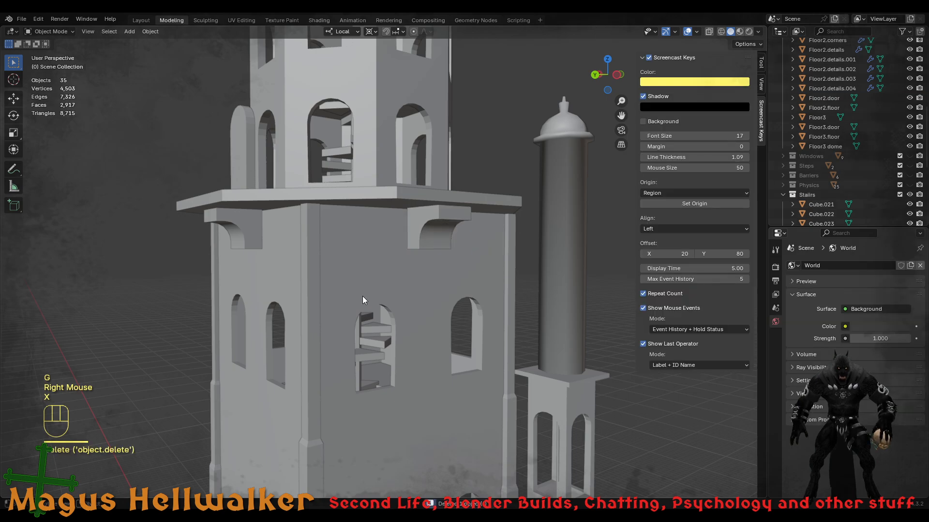
- Delete the other overlapping duplicate bracket, Floor2.details.001, beneath the octagonal ledge
{"action": "middle_click_drag", "start_coordinate": [361, 296], "coordinate": [443, 301]}
{"action": "left_click", "coordinate": [346, 252]}
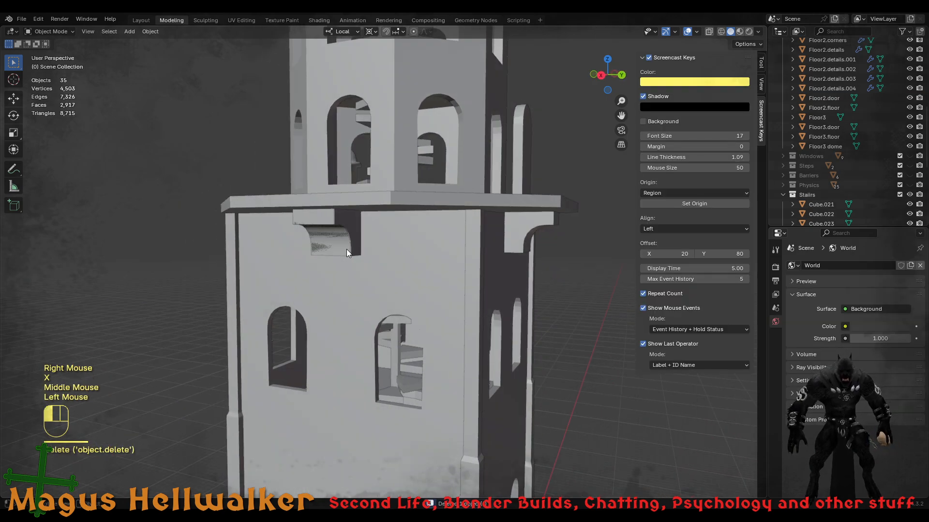
{"action": "key", "text": "x"}
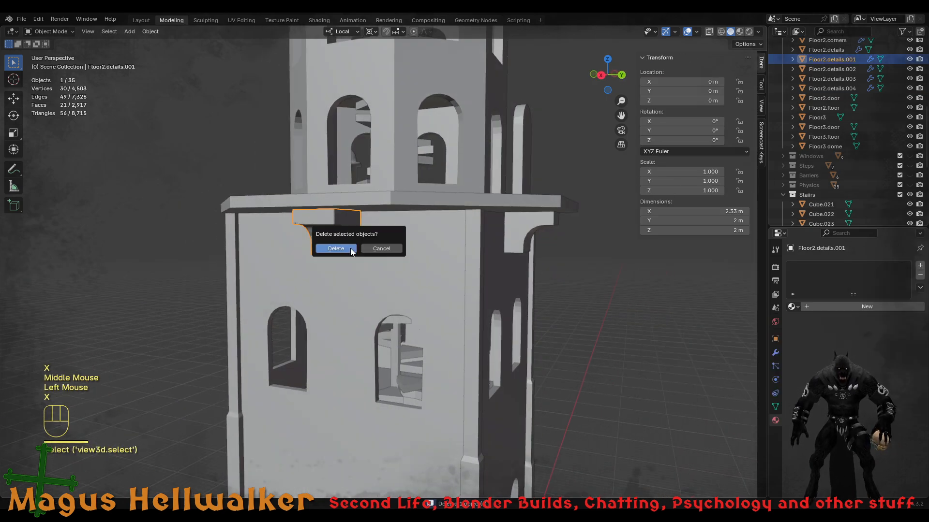
{"action": "left_click", "coordinate": [352, 248]}
- Examine the tower from the octagonal ledge to the ground-floor doorway from several angles, including from below
{"action": "scroll", "coordinate": [374, 341], "scroll_direction": "down", "scroll_amount": 2}
{"action": "middle_click_drag", "start_coordinate": [375, 341], "coordinate": [432, 343]}
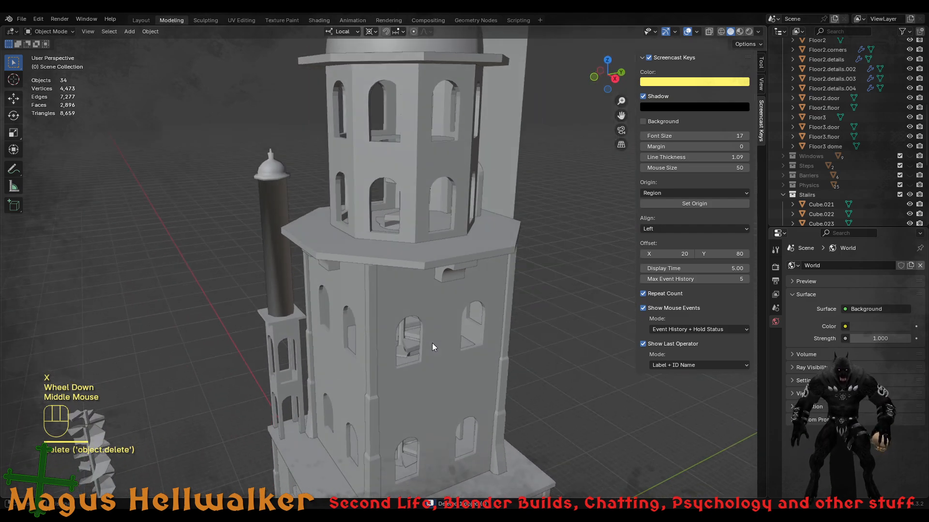
{"action": "middle_click_drag", "start_coordinate": [439, 207], "coordinate": [428, 368], "text": "shift"}
{"action": "left_click", "coordinate": [434, 378]}
{"action": "middle_click_drag", "start_coordinate": [436, 399], "coordinate": [448, 219], "text": "shift"}
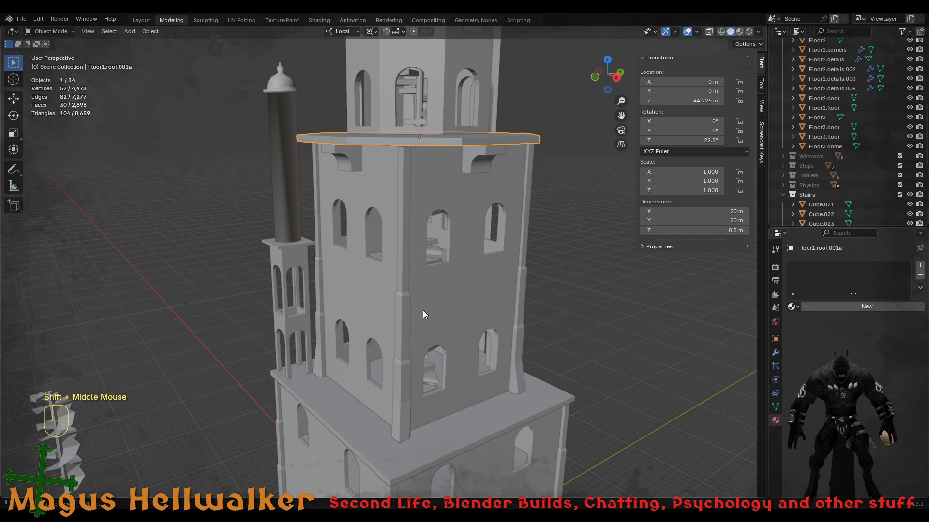
{"action": "middle_click_drag", "start_coordinate": [423, 360], "coordinate": [384, 352]}
{"action": "middle_click_drag", "start_coordinate": [431, 420], "coordinate": [448, 251], "text": "shift"}
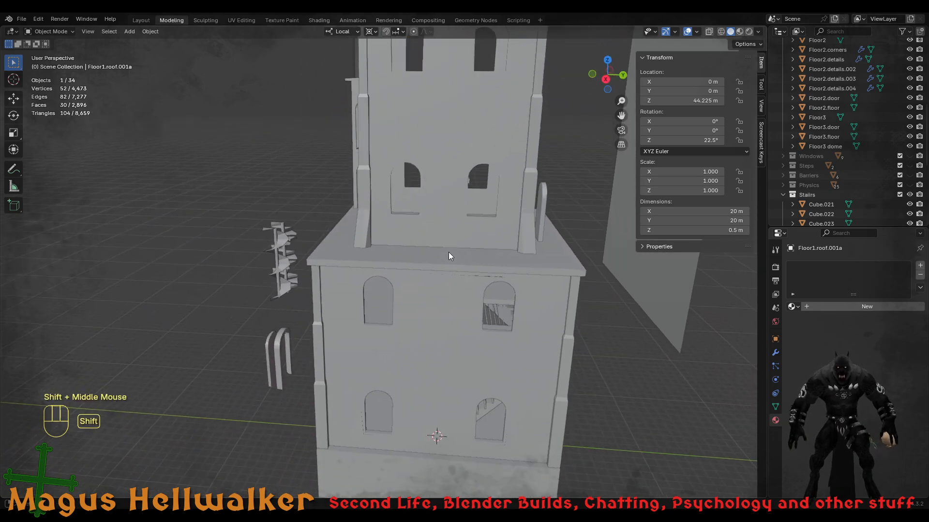
{"action": "middle_click_drag", "start_coordinate": [432, 395], "coordinate": [491, 362]}
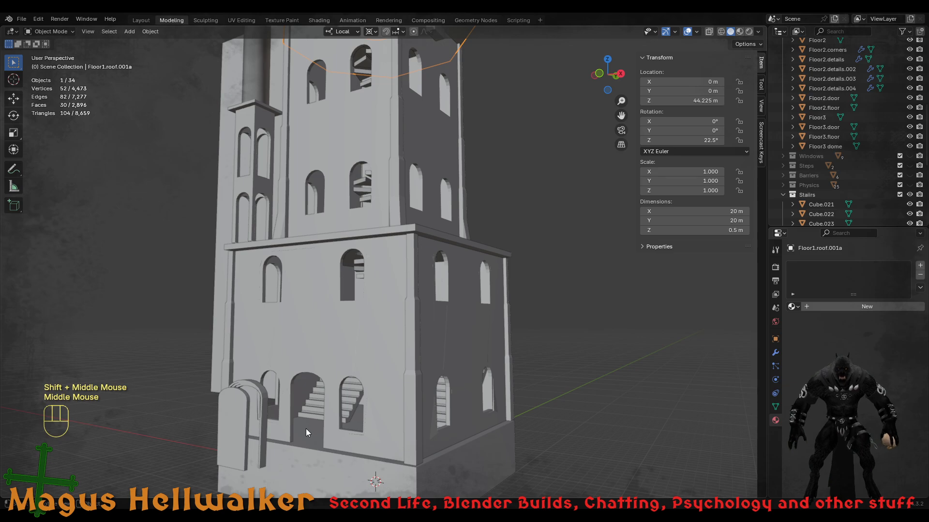
{"action": "middle_click_drag", "start_coordinate": [305, 428], "coordinate": [384, 427]}
{"action": "middle_click_drag", "start_coordinate": [352, 358], "coordinate": [320, 363]}
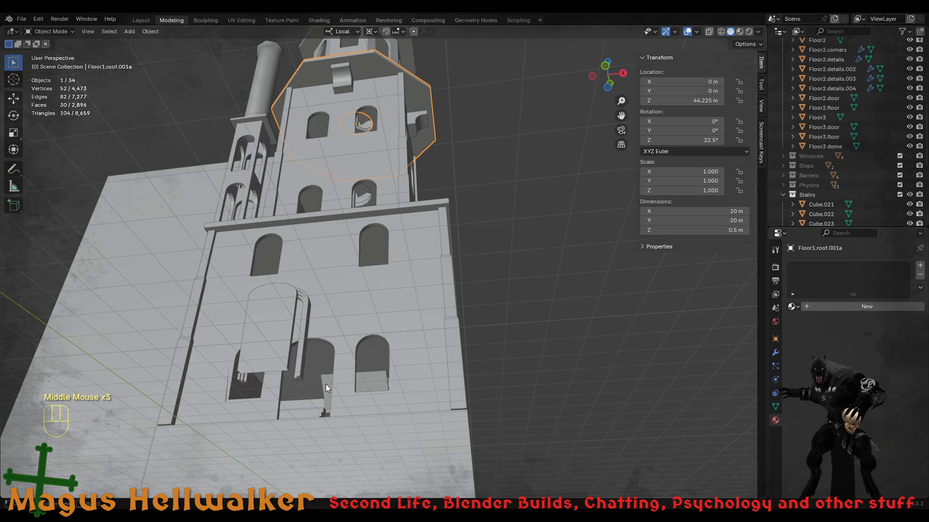
{"action": "middle_click_drag", "start_coordinate": [322, 411], "coordinate": [304, 414]}
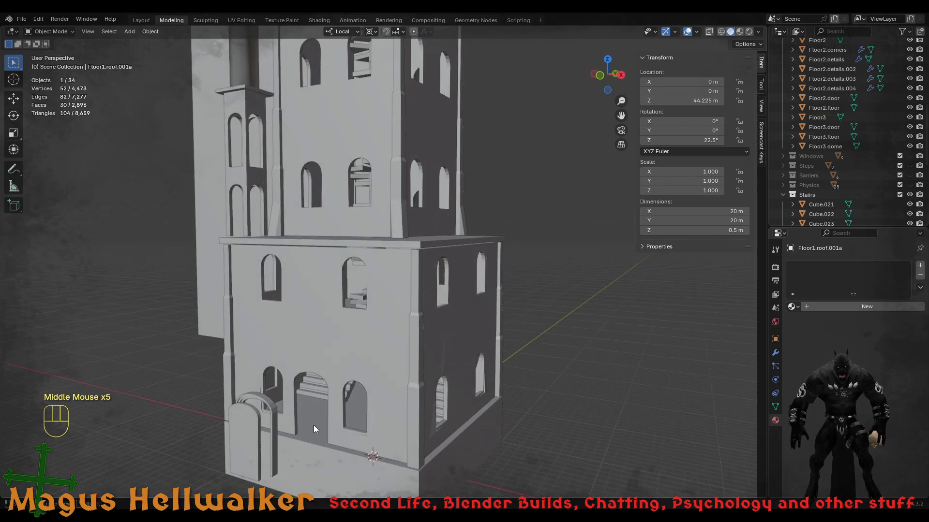
- Inspect the stairs behind the doorway and check the materials of Cube.021 through Cube.024 in the Stairs collection
{"action": "scroll", "coordinate": [317, 424], "scroll_direction": "up", "scroll_amount": 2}
{"action": "scroll", "coordinate": [317, 423], "scroll_direction": "up", "scroll_amount": 1}
{"action": "scroll", "coordinate": [315, 423], "scroll_direction": "down", "scroll_amount": 1}
{"action": "middle_click_drag", "start_coordinate": [317, 422], "coordinate": [356, 343]}
{"action": "left_click", "coordinate": [318, 410]}
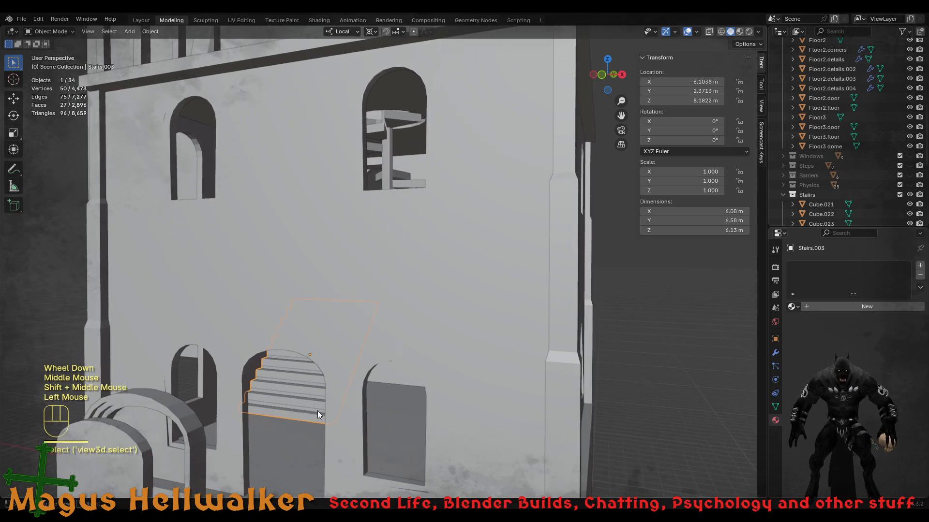
{"action": "left_click", "coordinate": [304, 397]}
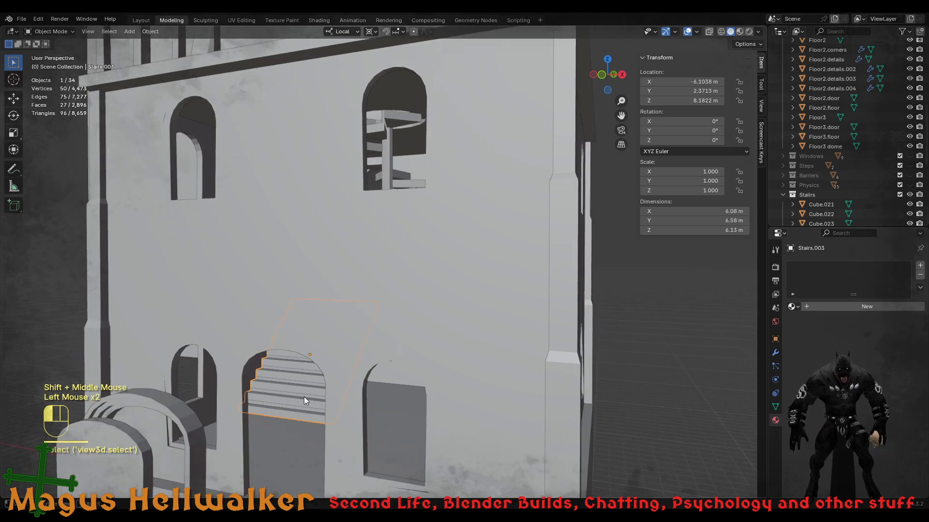
{"action": "left_click", "coordinate": [304, 398]}
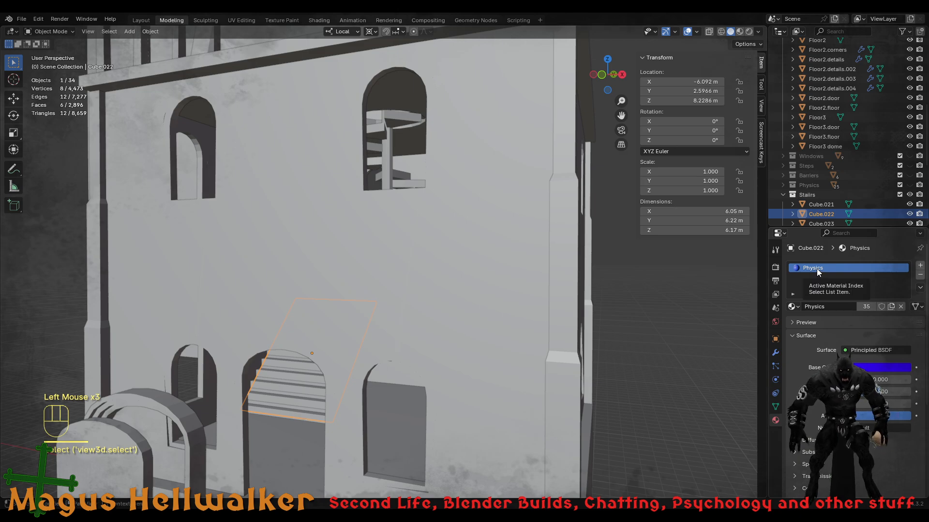
{"action": "scroll", "coordinate": [356, 408], "scroll_direction": "down", "scroll_amount": 2}
{"action": "middle_click_drag", "start_coordinate": [357, 393], "coordinate": [352, 367]}
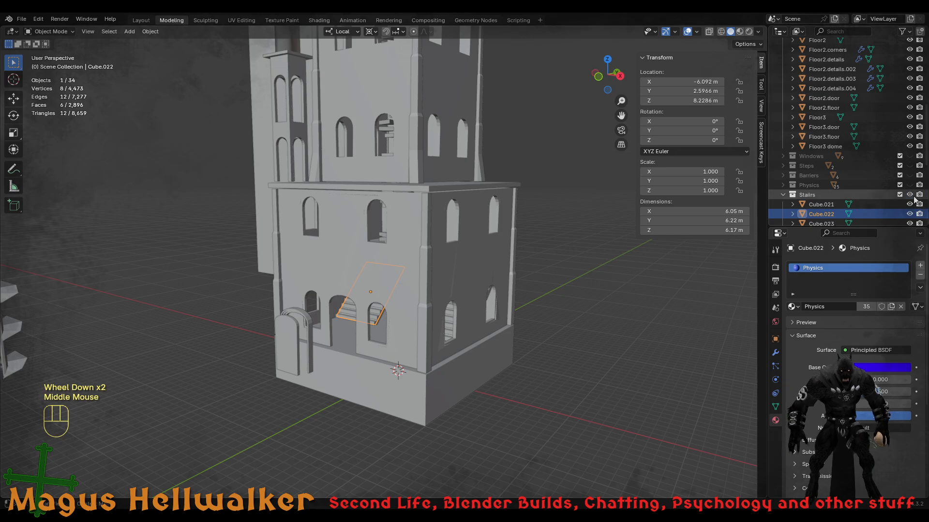
{"action": "left_click", "coordinate": [817, 206]}
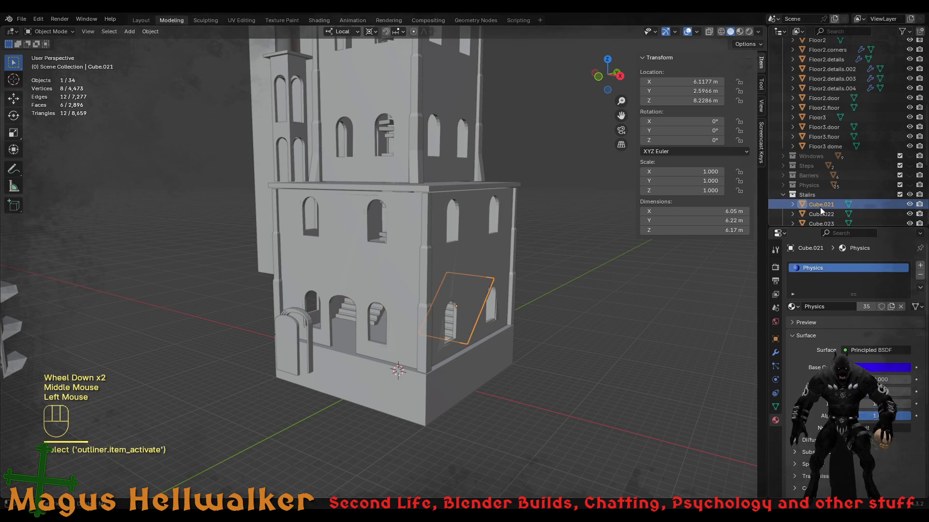
{"action": "left_click", "coordinate": [821, 215]}
{"action": "left_click", "coordinate": [822, 222]}
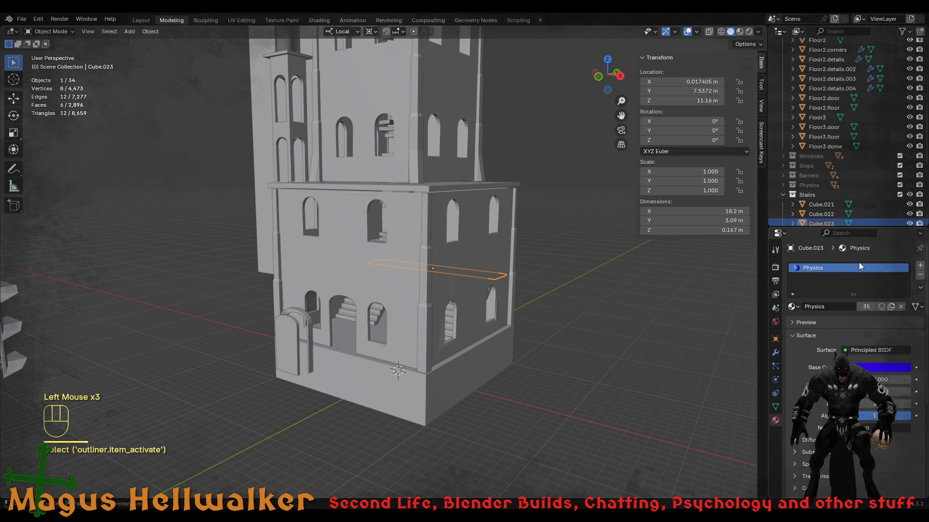
{"action": "scroll", "coordinate": [837, 203], "scroll_direction": "down", "scroll_amount": 2}
{"action": "left_click", "coordinate": [837, 195]}
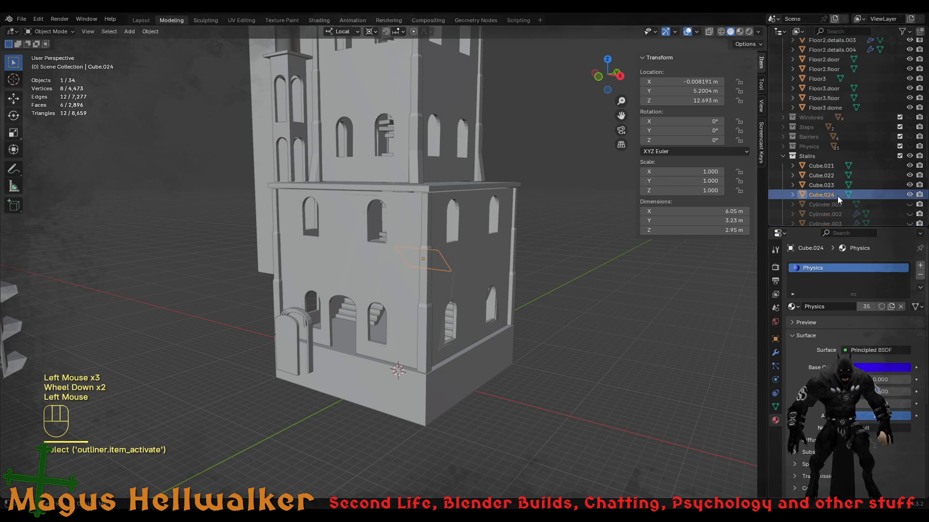
- Rename Cube.021 in the Stairs collection as Cube.021.phys
{"action": "double_click", "coordinate": [843, 126]}
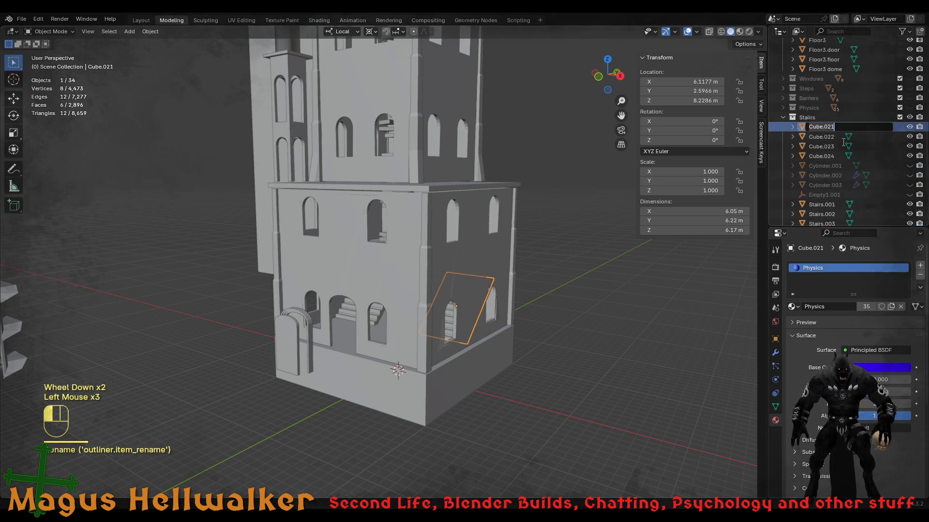
{"action": "type", "text": ".p"}
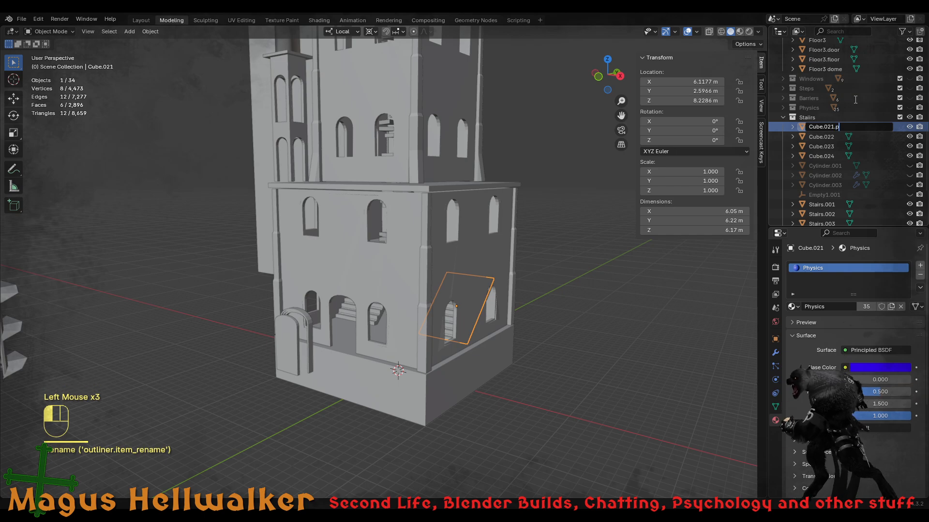
{"action": "type", "text": "hys"}
{"action": "key", "text": "Return"}
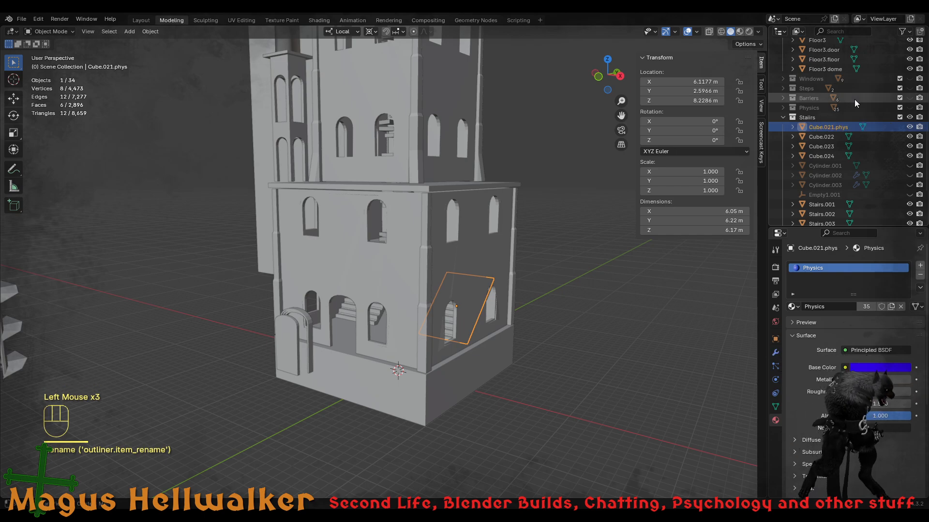
- Rename Cube.022 in the Stairs collection as .phys
{"action": "scroll", "coordinate": [844, 121], "scroll_direction": "down", "scroll_amount": 1}
{"action": "double_click", "coordinate": [844, 126]}
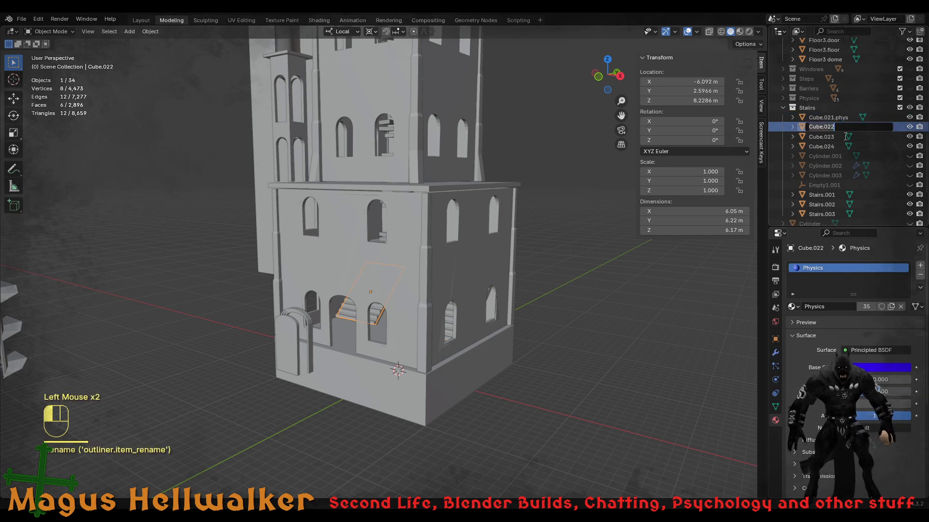
{"action": "type", "text": ".phys"}
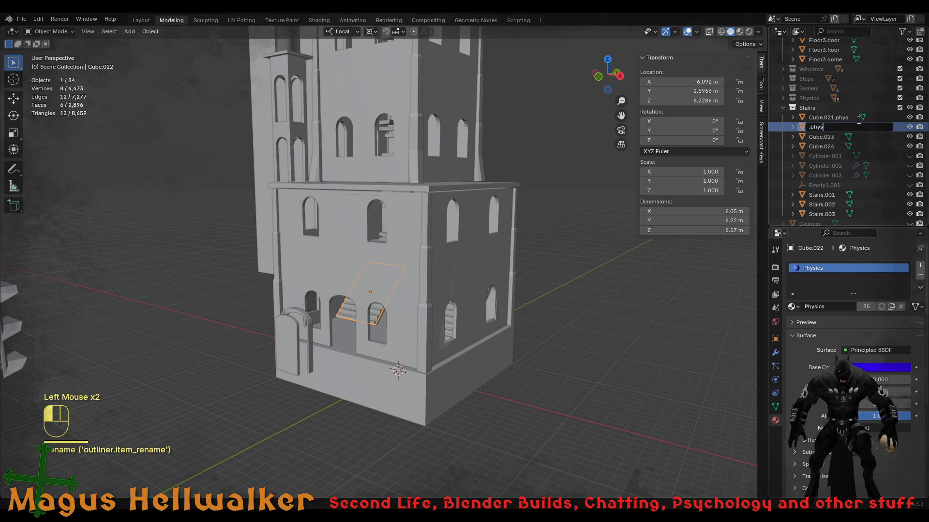
{"action": "key", "text": "Return"}
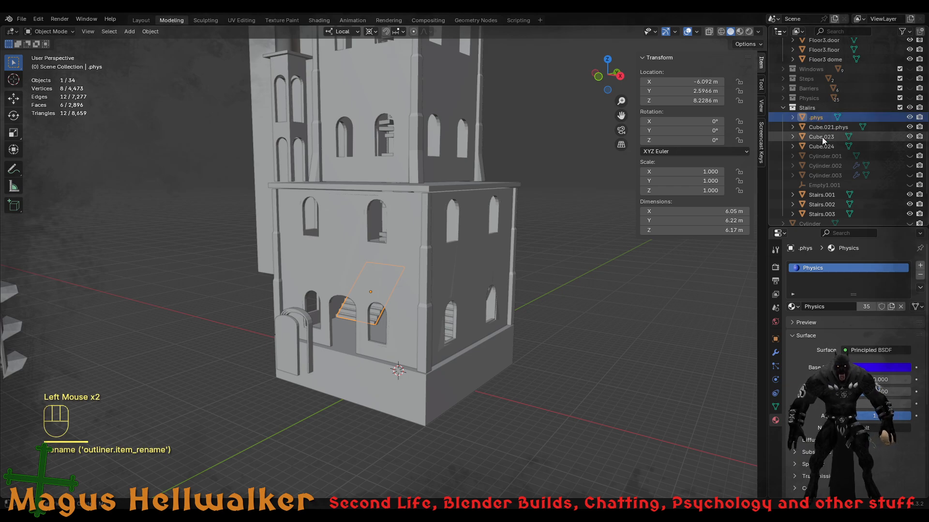
- Rename Cube.023 in the Stairs collection as Cube.023.phys
{"action": "left_click", "coordinate": [838, 136]}
{"action": "scroll", "coordinate": [838, 136], "scroll_direction": "down", "scroll_amount": 1}
{"action": "double_click", "coordinate": [849, 126]}
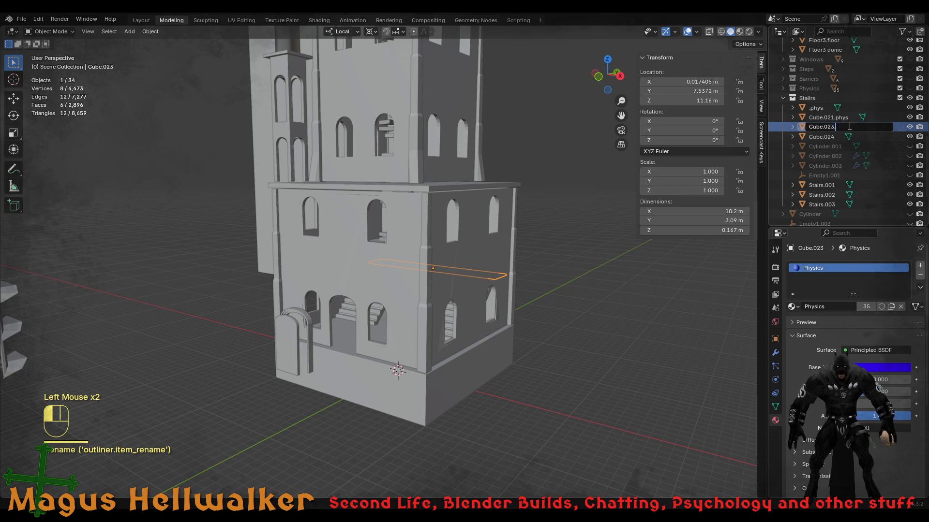
{"action": "type", "text": ".phys"}
{"action": "key", "text": "Return"}
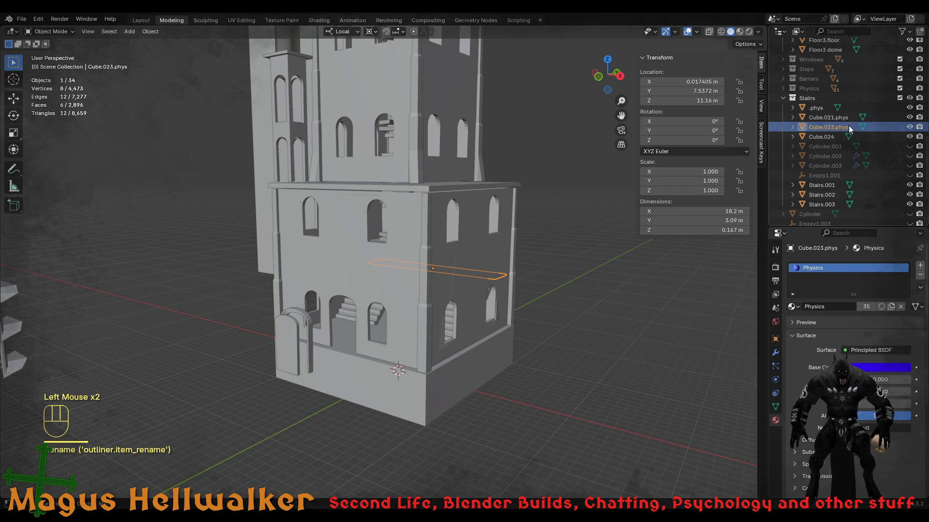
- Rename Cube.024 in the Stairs collection as Cube.024.phys
{"action": "left_click", "coordinate": [838, 137]}
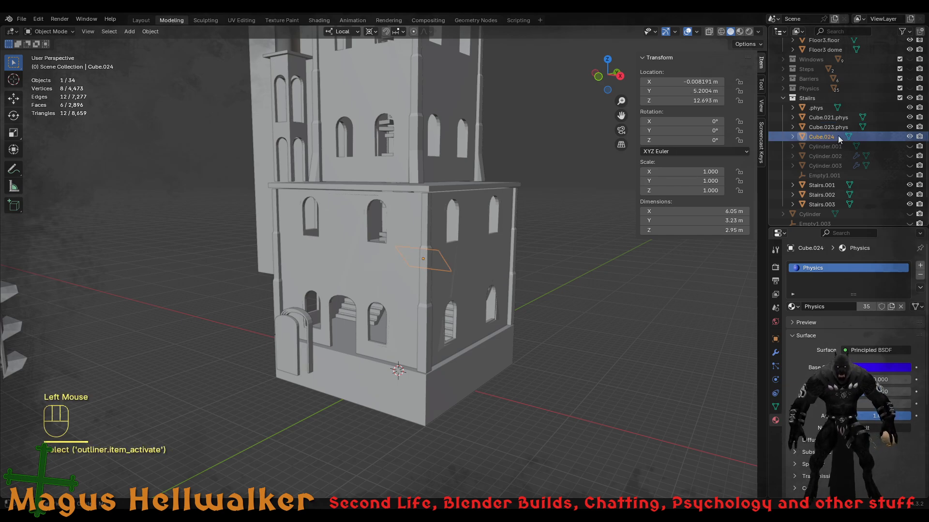
{"action": "scroll", "coordinate": [840, 136], "scroll_direction": "down", "scroll_amount": 1}
{"action": "double_click", "coordinate": [849, 127]}
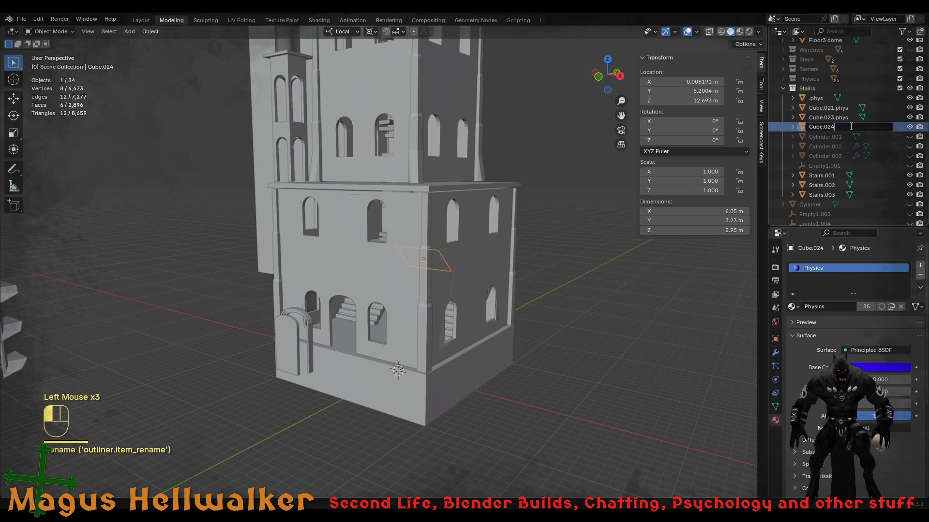
{"action": "type", "text": ".phys"}
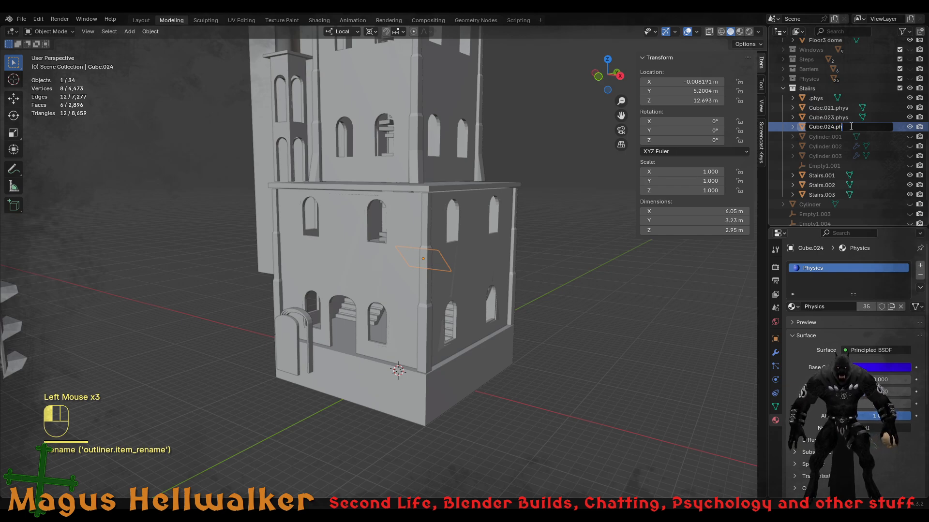
{"action": "key", "text": "Return"}
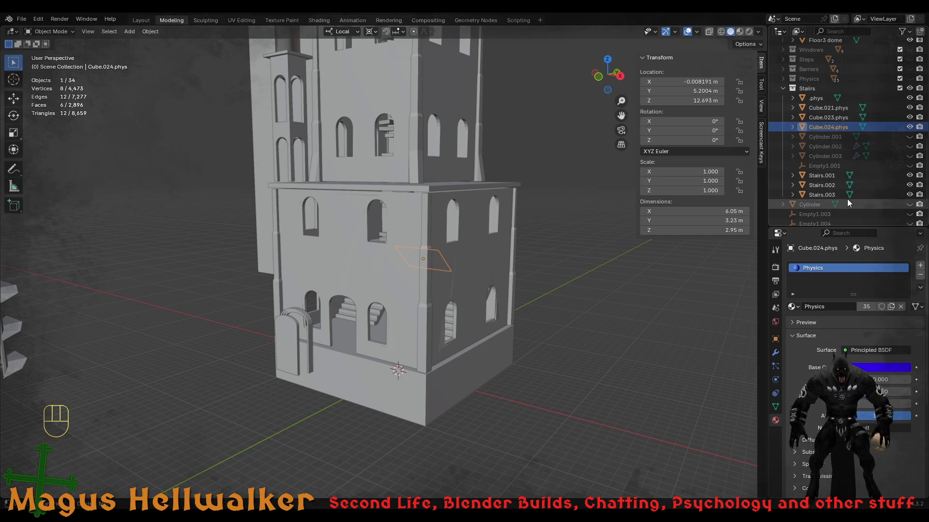
- Rename the .phys object in the Stairs collection as Cube.020..phys
{"action": "left_click", "coordinate": [816, 99]}
{"action": "double_click", "coordinate": [811, 99]}
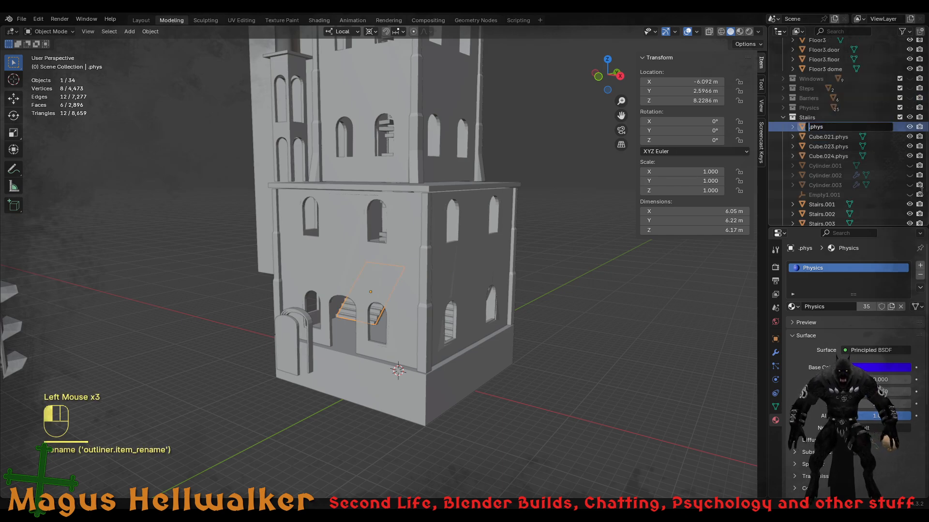
{"action": "type", "text": "Cub"}
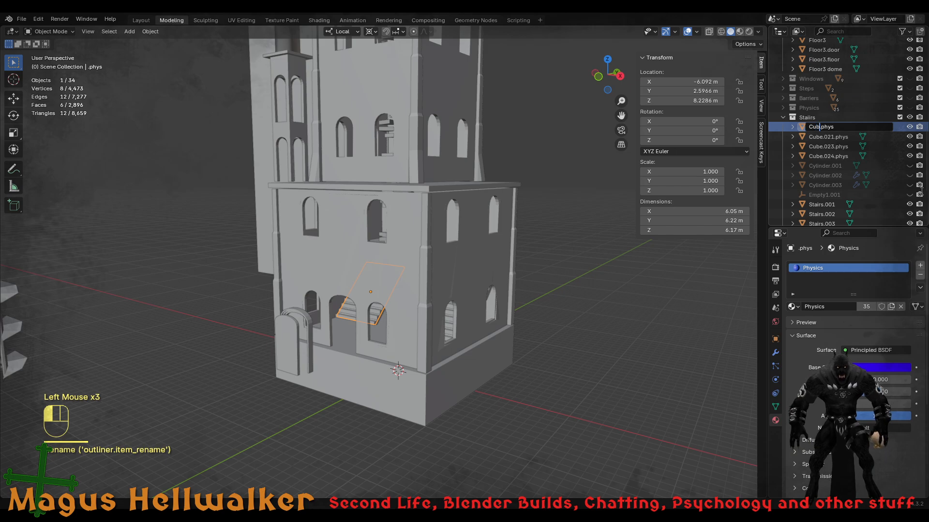
{"action": "type", "text": "e"}
{"action": "type", "text": "020"}
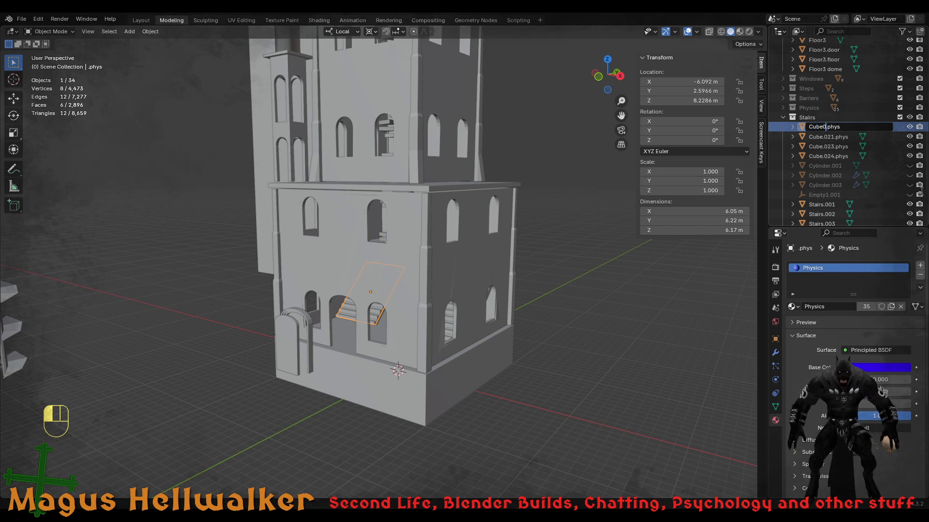
{"action": "type", "text": "."}
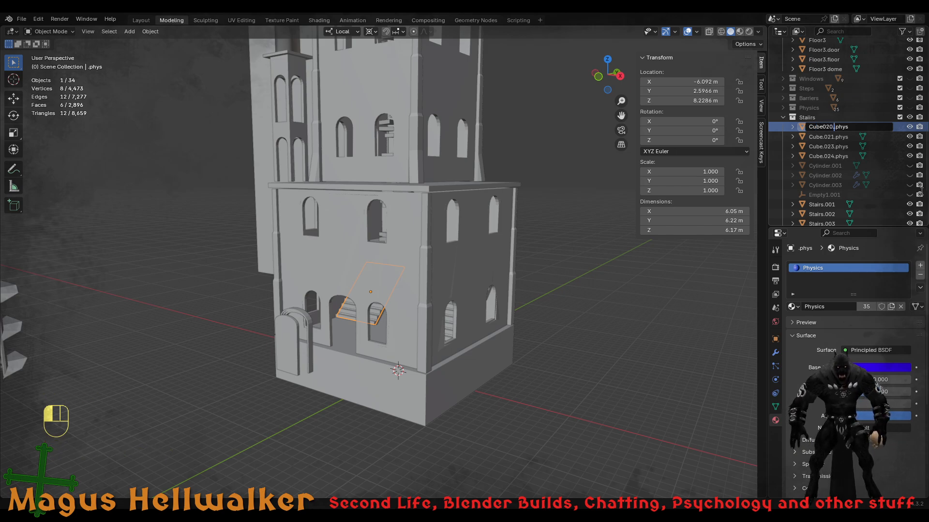
{"action": "key", "text": "Return"}
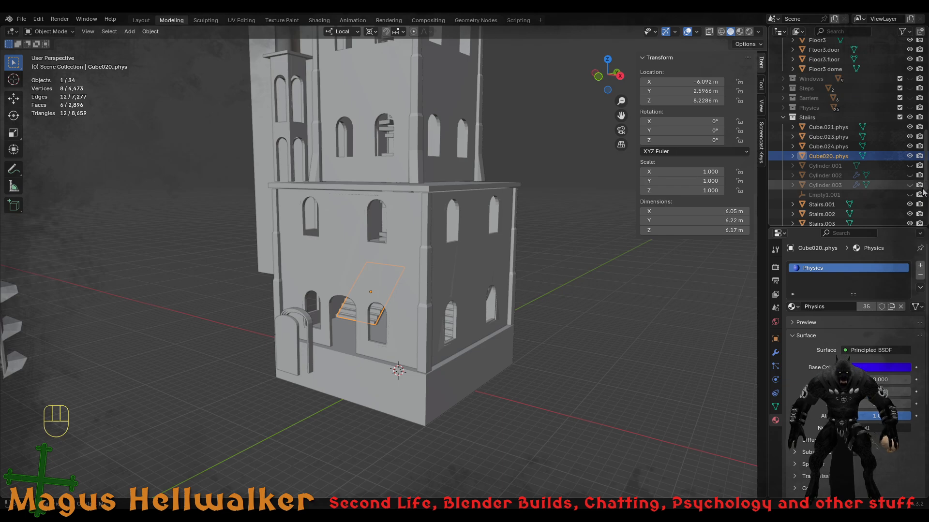
{"action": "double_click", "coordinate": [825, 155]}
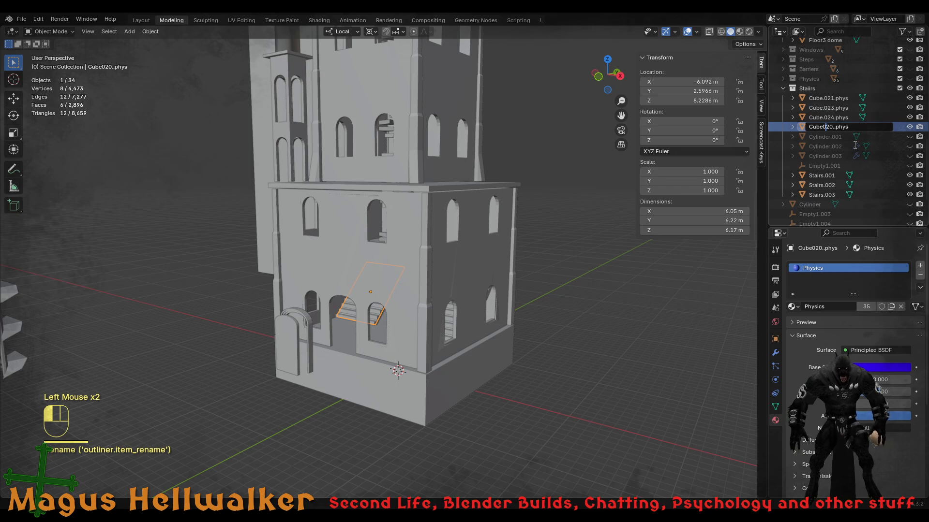
{"action": "key", "text": "BackSpace"}
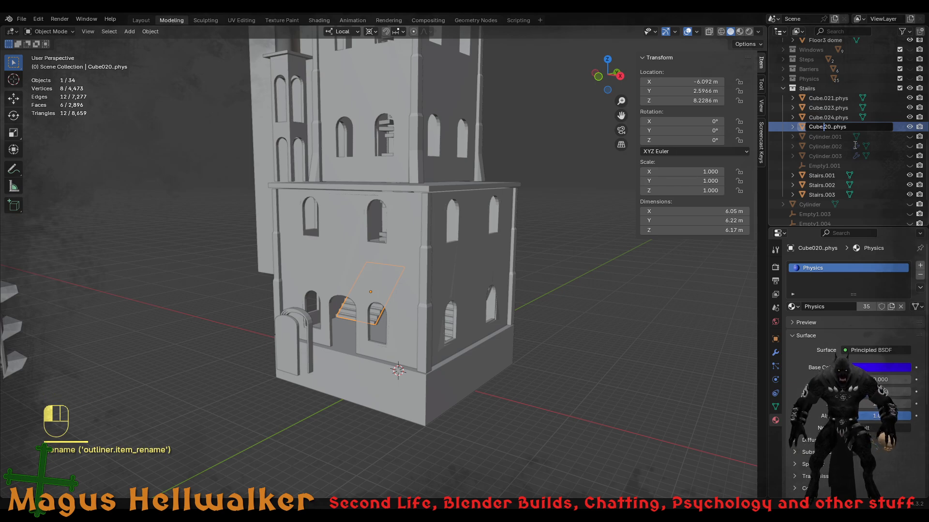
{"action": "type", "text": ".0"}
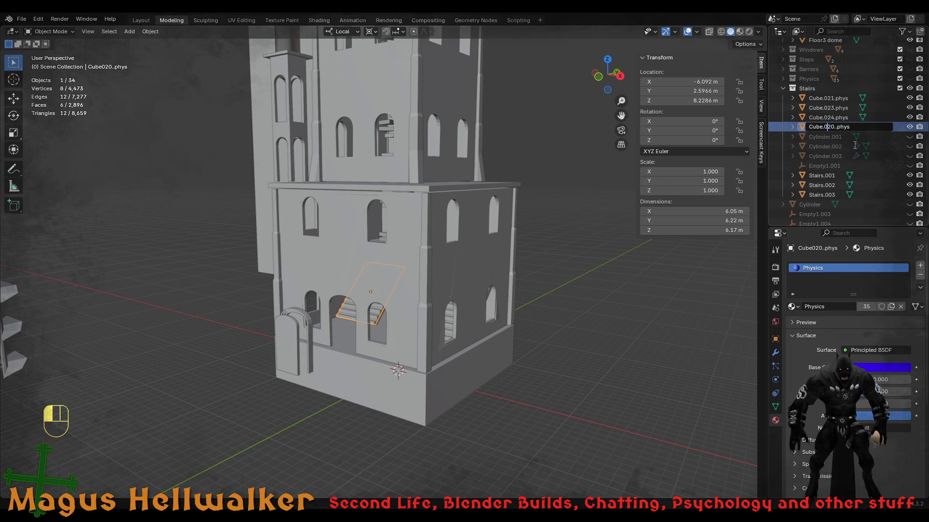
{"action": "key", "text": "Return"}
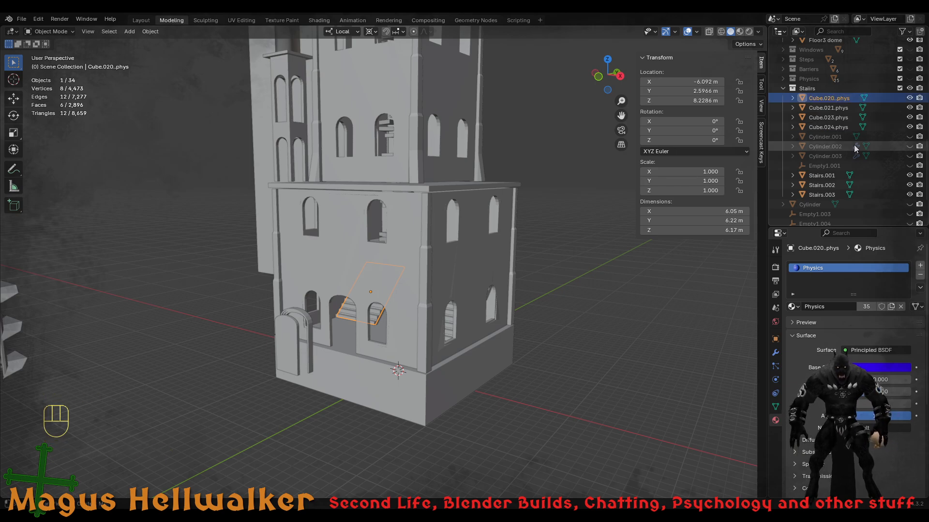
- Hide Cube.020..phys, Cube.021.phys, Cube.023.phys and Cube.024.phys of the Stairs collection in the viewport
{"action": "left_click", "coordinate": [828, 127], "text": "shift"}
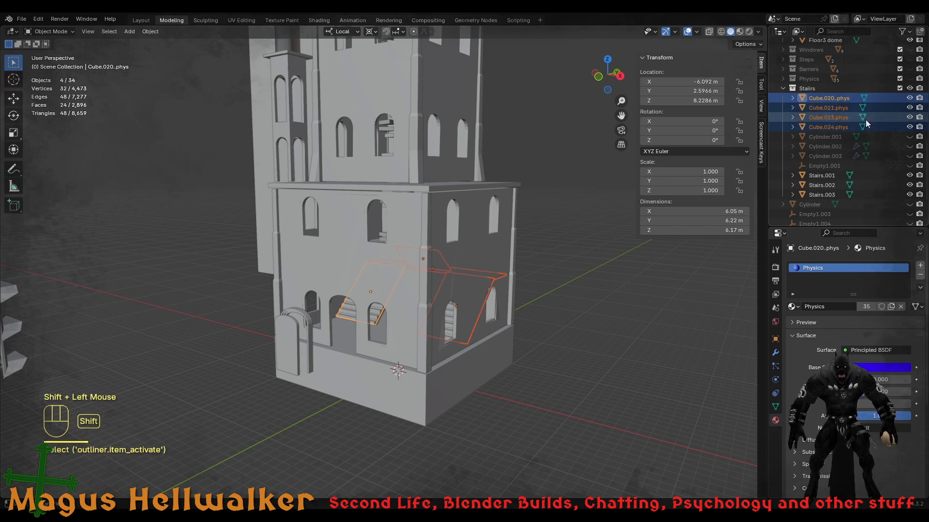
{"action": "left_click", "coordinate": [909, 98]}
{"action": "left_click", "coordinate": [910, 108]}
{"action": "left_click", "coordinate": [910, 117]}
{"action": "left_click", "coordinate": [910, 126]}
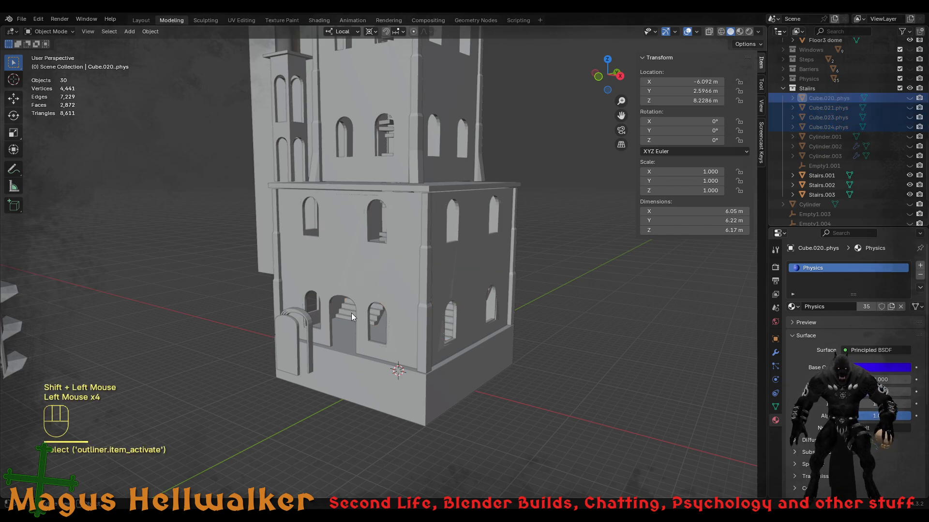
- Switch the viewport shading to Material Preview so the reference image shows beside the tower
{"action": "scroll", "coordinate": [347, 304], "scroll_direction": "down", "scroll_amount": 1}
{"action": "scroll", "coordinate": [363, 310], "scroll_direction": "up", "scroll_amount": 2}
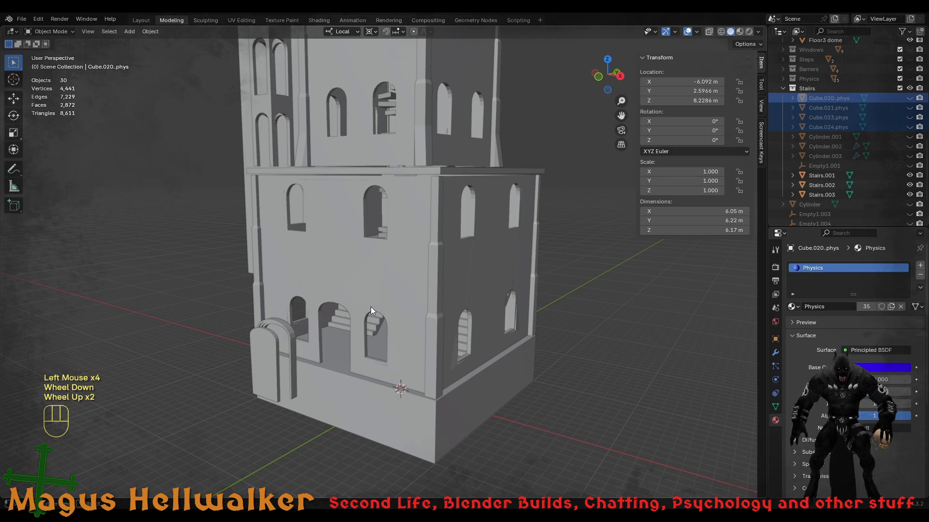
{"action": "scroll", "coordinate": [309, 196], "scroll_direction": "down", "scroll_amount": 1}
{"action": "middle_click_drag", "start_coordinate": [321, 199], "coordinate": [345, 176]}
{"action": "left_click", "coordinate": [740, 32]}
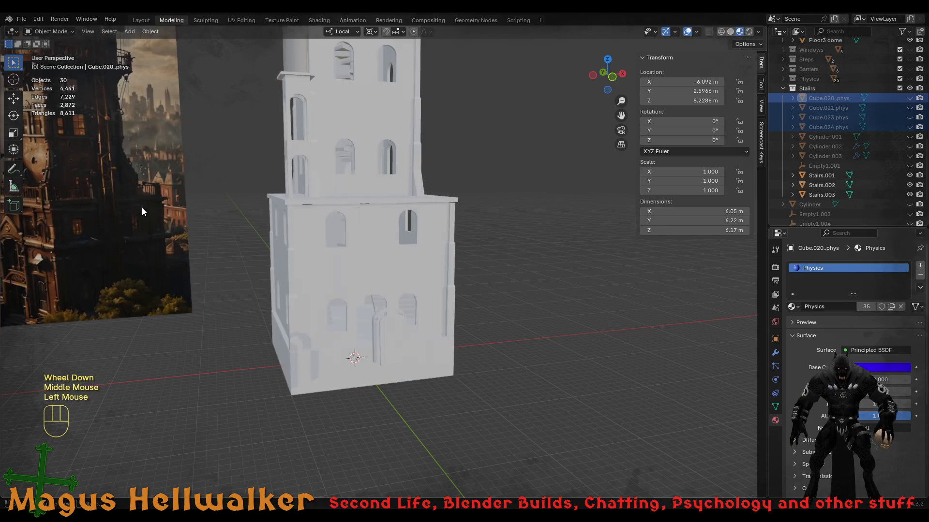
- Select the tower model's corner turret and compare it with the matching turret in the reference image
{"action": "middle_click_drag", "start_coordinate": [151, 183], "coordinate": [405, 282], "text": "shift"}
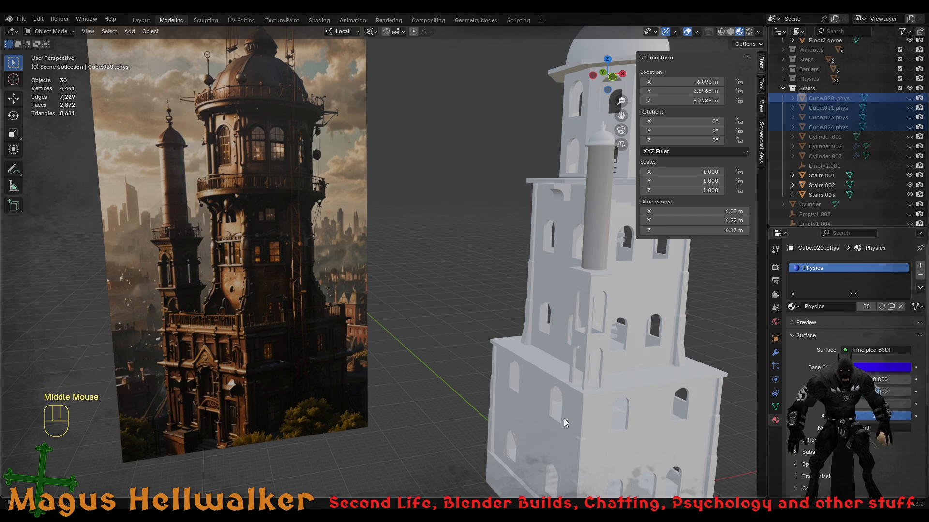
{"action": "middle_click_drag", "start_coordinate": [564, 419], "coordinate": [579, 434]}
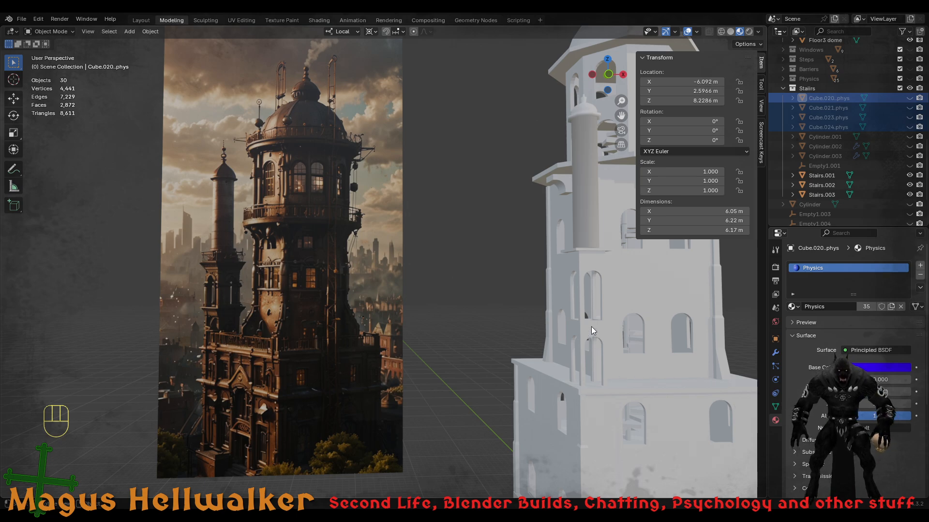
{"action": "left_click", "coordinate": [585, 190]}
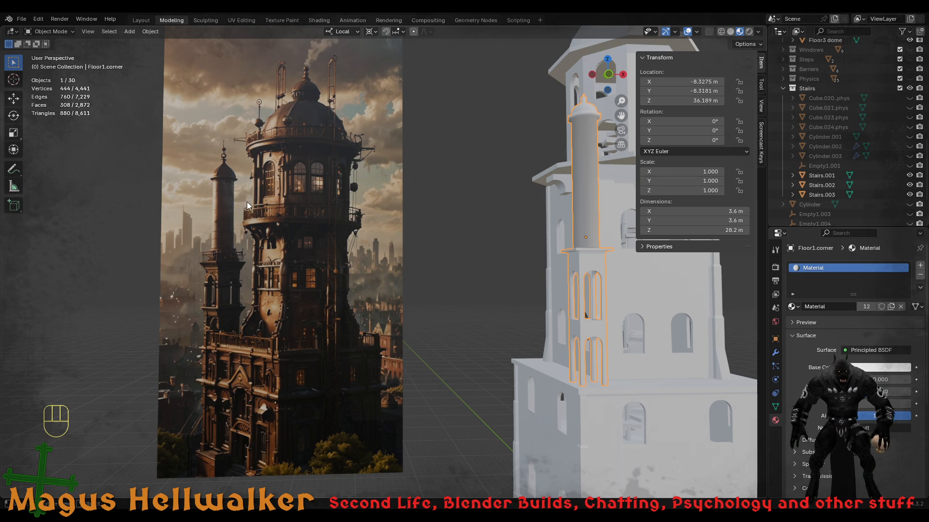
{"action": "middle_click_drag", "start_coordinate": [276, 322], "coordinate": [317, 342]}
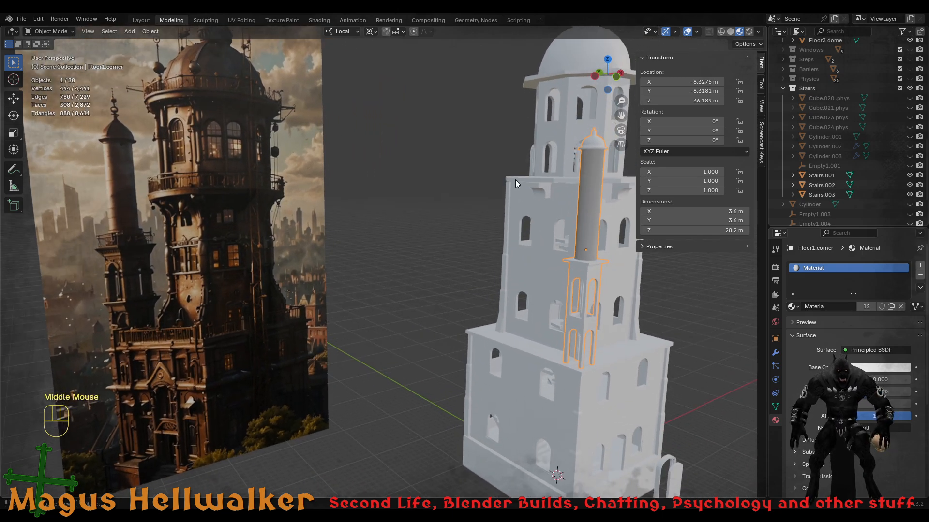
{"action": "middle_click_drag", "start_coordinate": [243, 313], "coordinate": [279, 364], "text": "ctrl"}
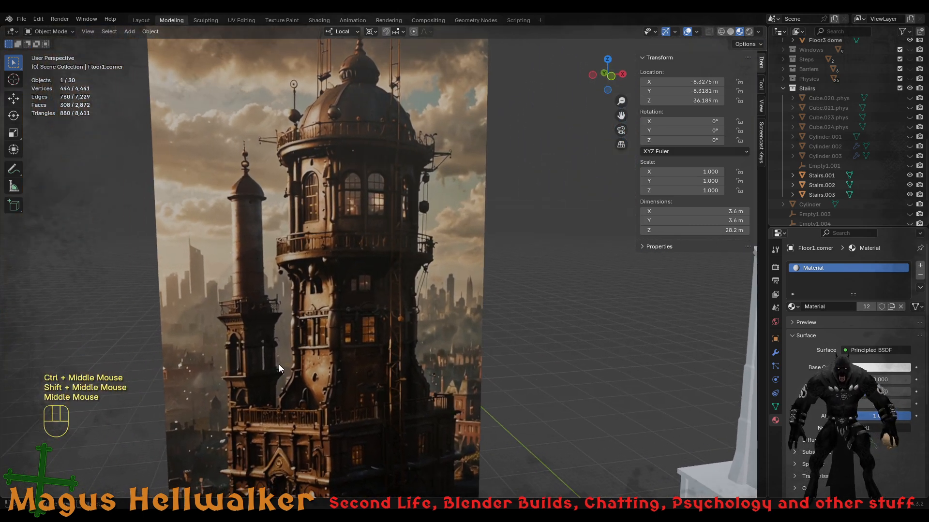
{"action": "scroll", "coordinate": [279, 365], "scroll_direction": "down", "scroll_amount": 2}
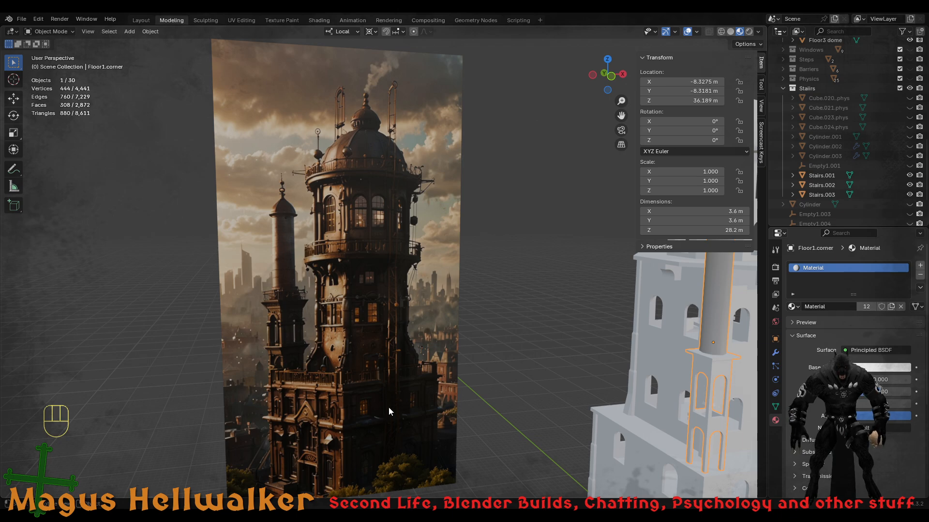
- Examine the reference tower's details up close, from the lower facade and balconies up to the dome and rooftop masts
{"action": "scroll", "coordinate": [390, 414], "scroll_direction": "up", "scroll_amount": 5}
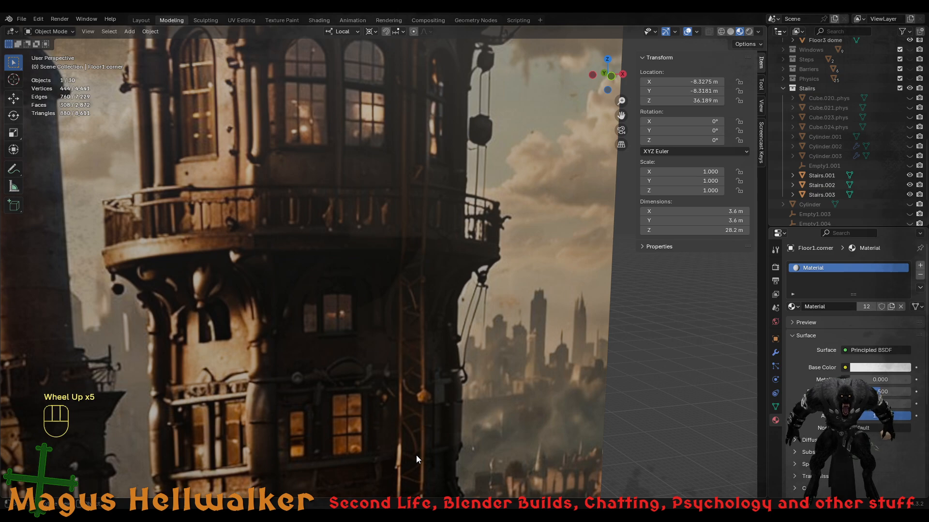
{"action": "middle_click_drag", "start_coordinate": [417, 478], "coordinate": [385, 316], "text": "shift"}
{"action": "middle_click_drag", "start_coordinate": [414, 446], "coordinate": [420, 349], "text": "shift"}
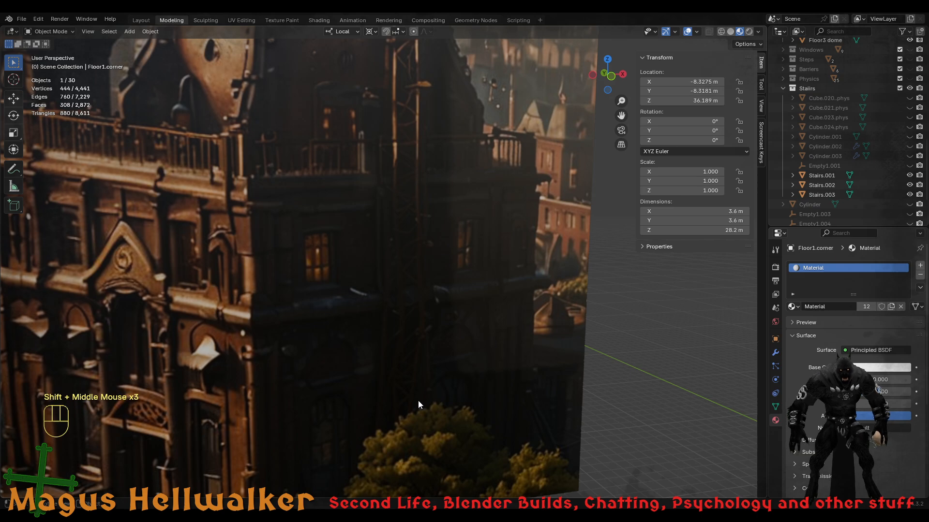
{"action": "middle_click_drag", "start_coordinate": [411, 196], "coordinate": [432, 367], "text": "shift"}
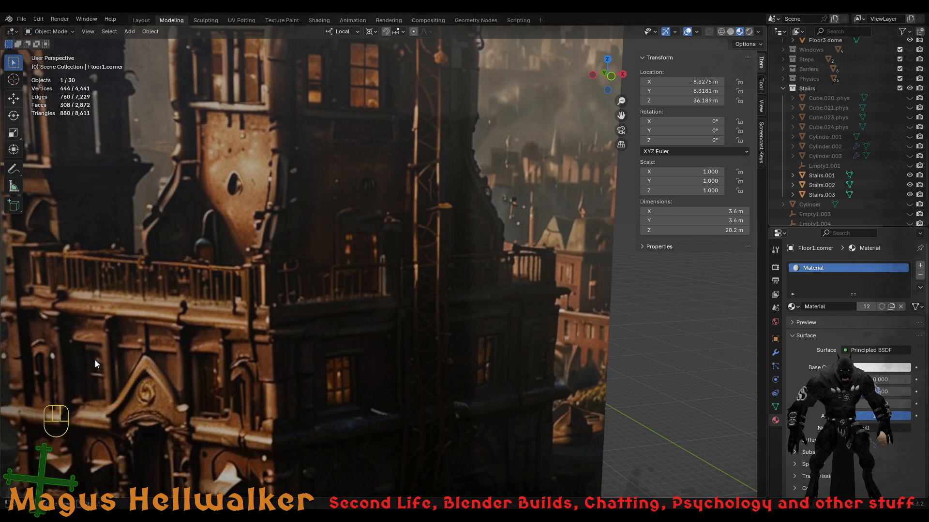
{"action": "middle_click_drag", "start_coordinate": [384, 243], "coordinate": [422, 338], "text": "shift"}
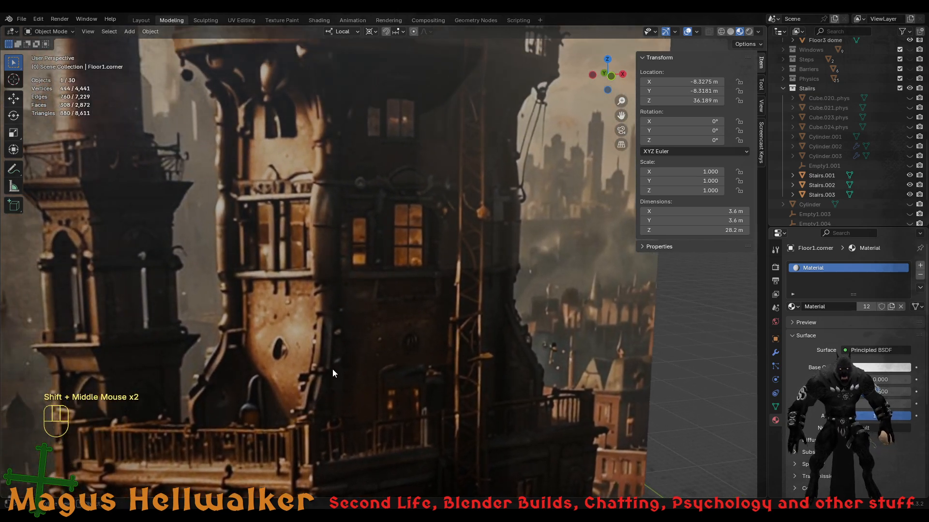
{"action": "middle_click_drag", "start_coordinate": [418, 191], "coordinate": [420, 304], "text": "shift"}
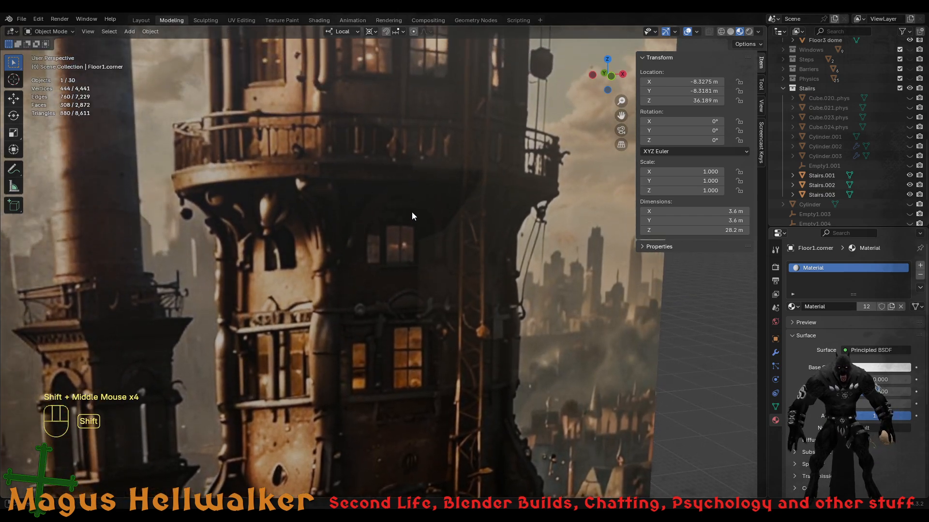
{"action": "middle_click_drag", "start_coordinate": [411, 212], "coordinate": [275, 453], "text": "shift"}
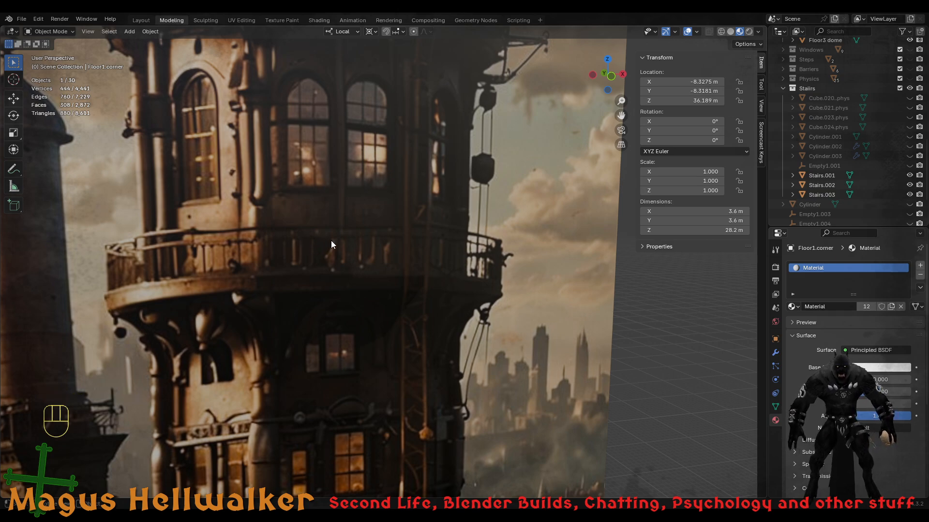
{"action": "middle_click_drag", "start_coordinate": [459, 228], "coordinate": [424, 220], "text": "shift"}
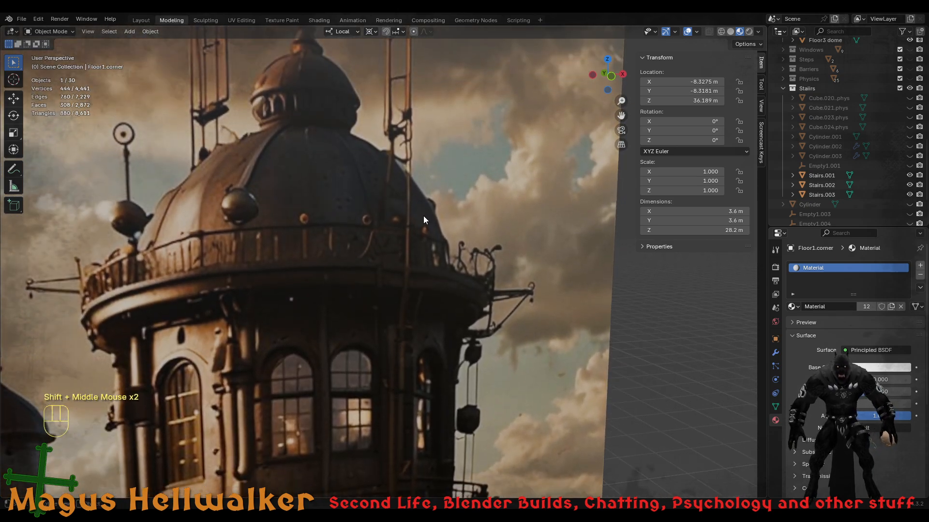
{"action": "middle_click_drag", "start_coordinate": [411, 124], "coordinate": [422, 278], "text": "shift"}
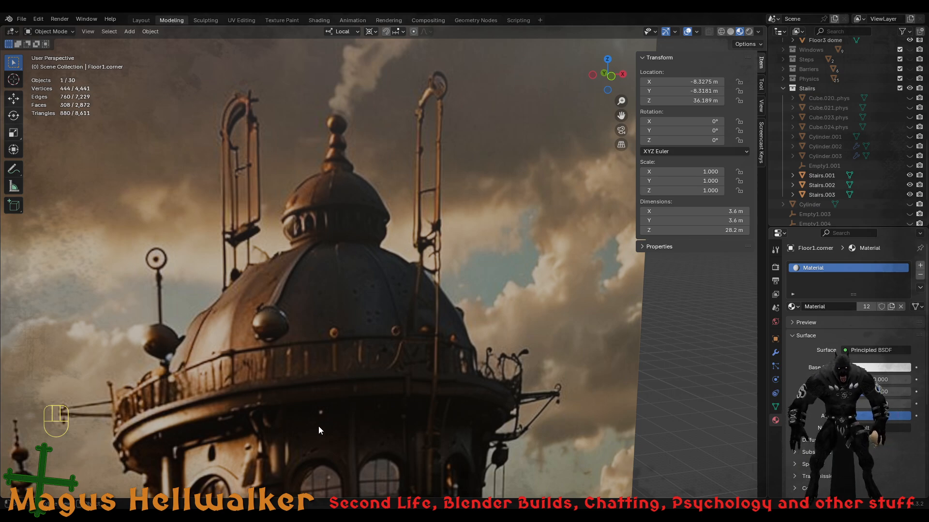
{"action": "middle_click_drag", "start_coordinate": [318, 426], "coordinate": [300, 452], "text": "shift"}
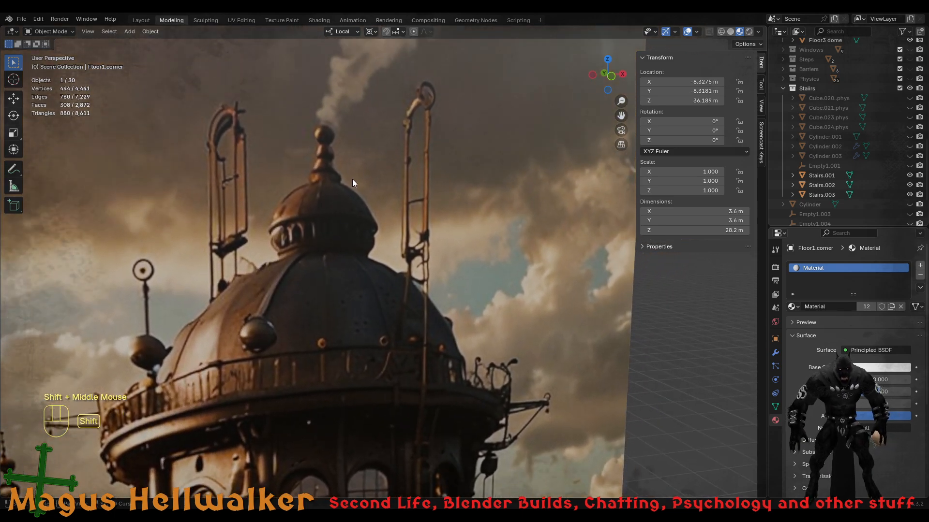
{"action": "middle_click_drag", "start_coordinate": [352, 179], "coordinate": [350, 318], "text": "shift"}
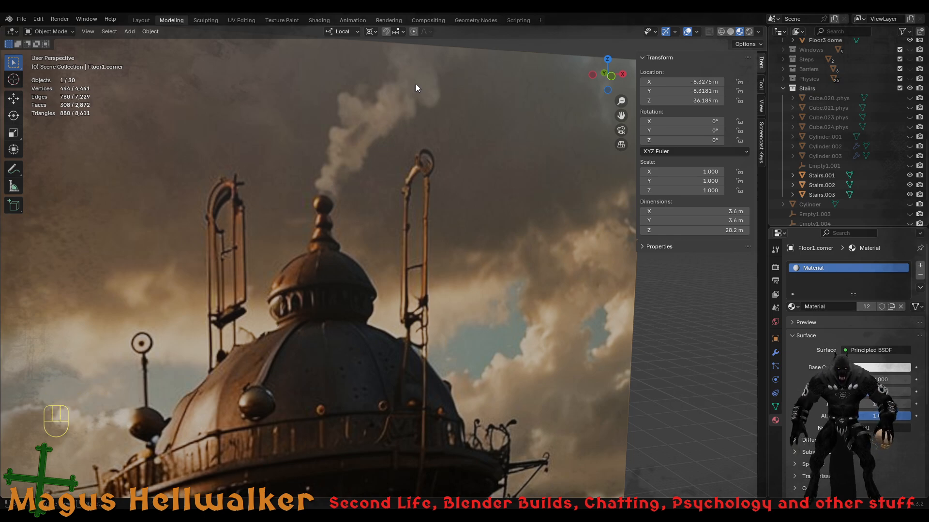
- Examine the reference tower's upper windows and railings, and compare its overall proportions down to the base
{"action": "middle_click_drag", "start_coordinate": [379, 441], "coordinate": [404, 357]}
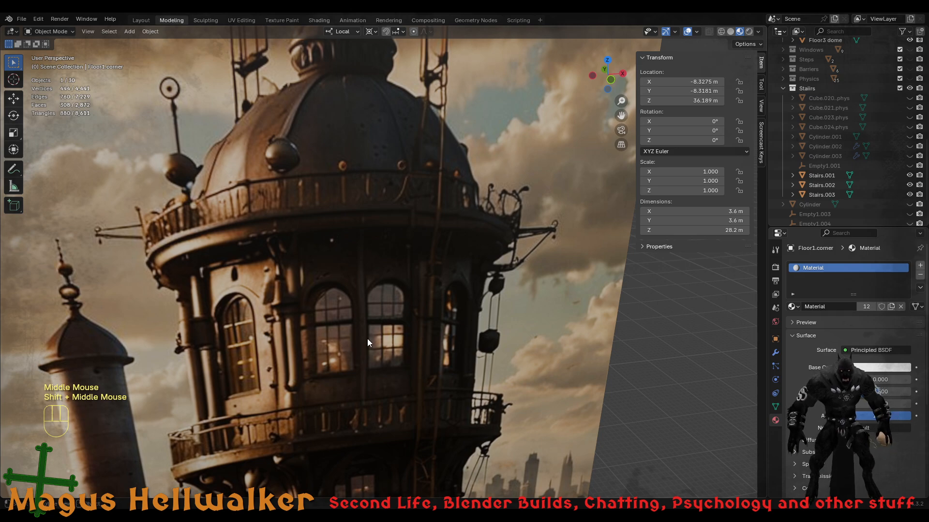
{"action": "middle_click_drag", "start_coordinate": [367, 338], "coordinate": [518, 101]}
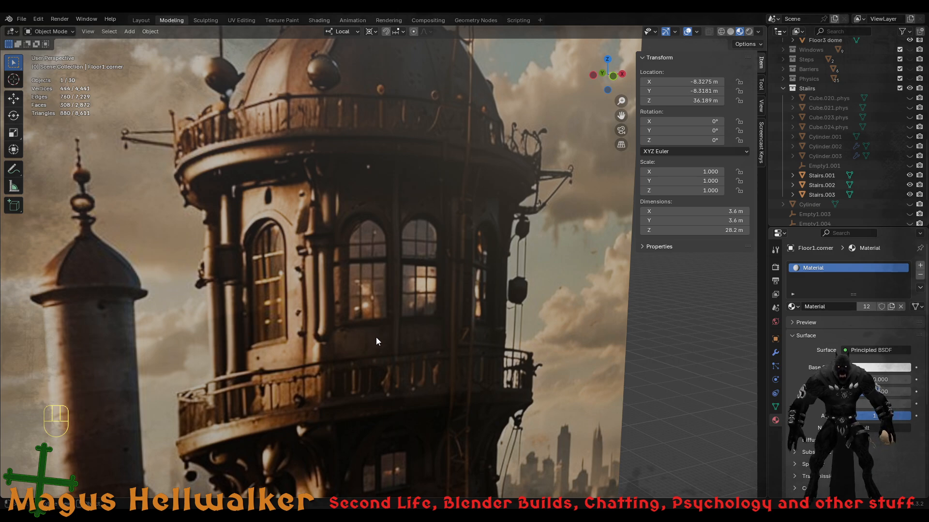
{"action": "mouse_move", "coordinate": [370, 340]}
{"action": "middle_mouse_down"}
{"action": "mouse_move", "coordinate": [384, 330]}
{"action": "mouse_move", "coordinate": [365, 337]}
{"action": "middle_mouse_up"}
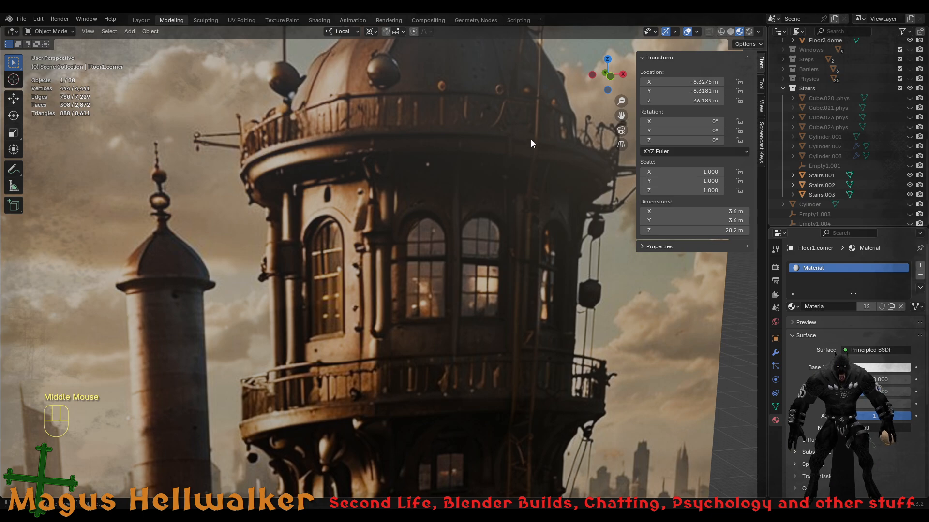
{"action": "scroll", "coordinate": [472, 342], "scroll_direction": "down", "scroll_amount": 2}
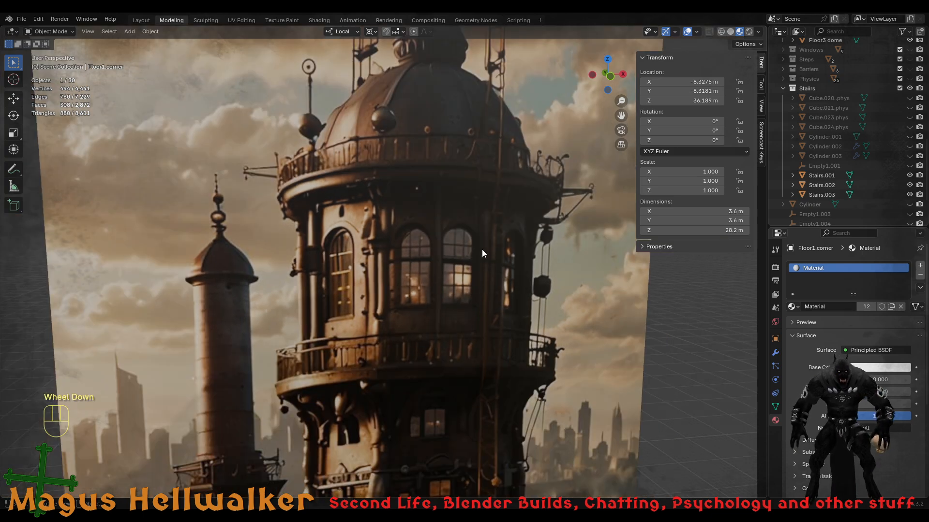
{"action": "scroll", "coordinate": [472, 417], "scroll_direction": "down", "scroll_amount": 3}
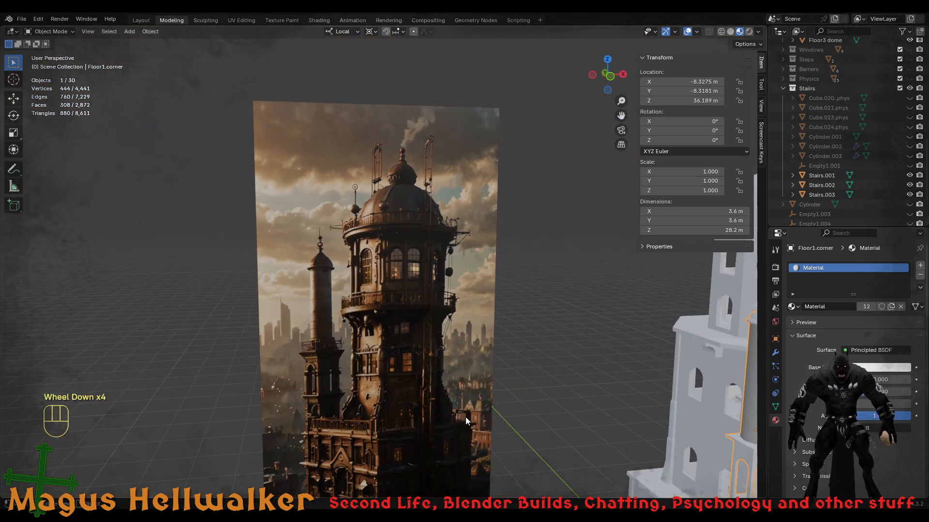
{"action": "middle_click_drag", "start_coordinate": [405, 422], "coordinate": [434, 266]}
{"action": "middle_click_drag", "start_coordinate": [419, 377], "coordinate": [414, 394]}
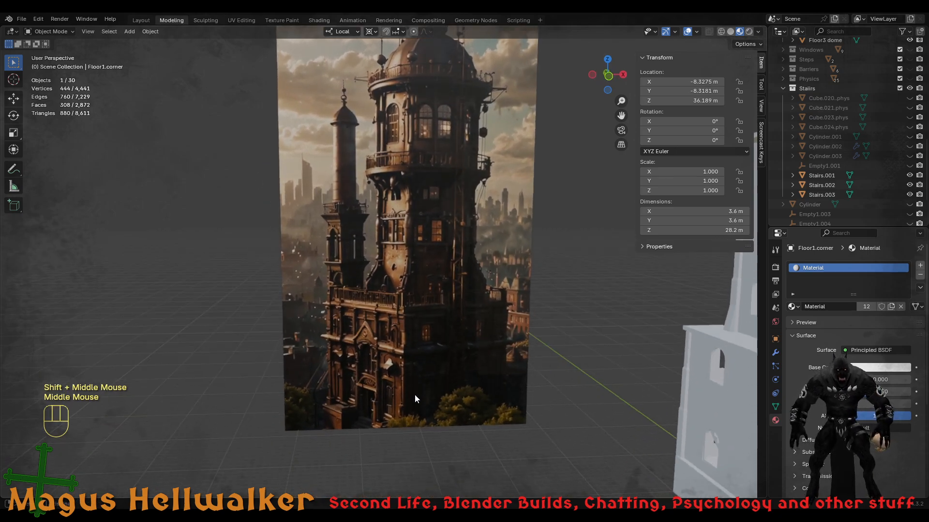
- Compare the whole reference tower with the tower model, then examine the model from its other sides
{"action": "middle_click_drag", "start_coordinate": [437, 264], "coordinate": [399, 340], "text": "shift"}
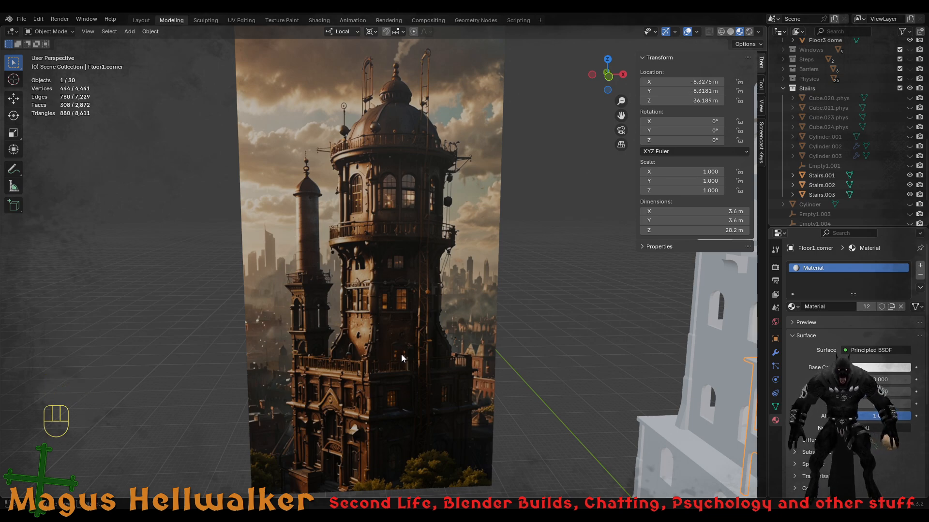
{"action": "scroll", "coordinate": [402, 359], "scroll_direction": "down", "scroll_amount": 3}
{"action": "scroll", "coordinate": [600, 352], "scroll_direction": "up", "scroll_amount": 1}
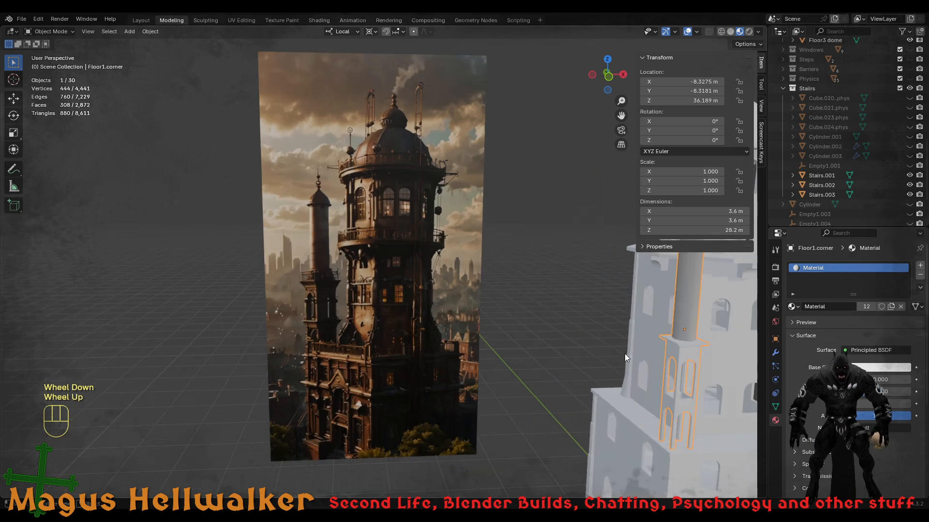
{"action": "scroll", "coordinate": [629, 355], "scroll_direction": "down", "scroll_amount": 1}
{"action": "left_click", "coordinate": [625, 348]}
{"action": "left_click", "coordinate": [688, 352]}
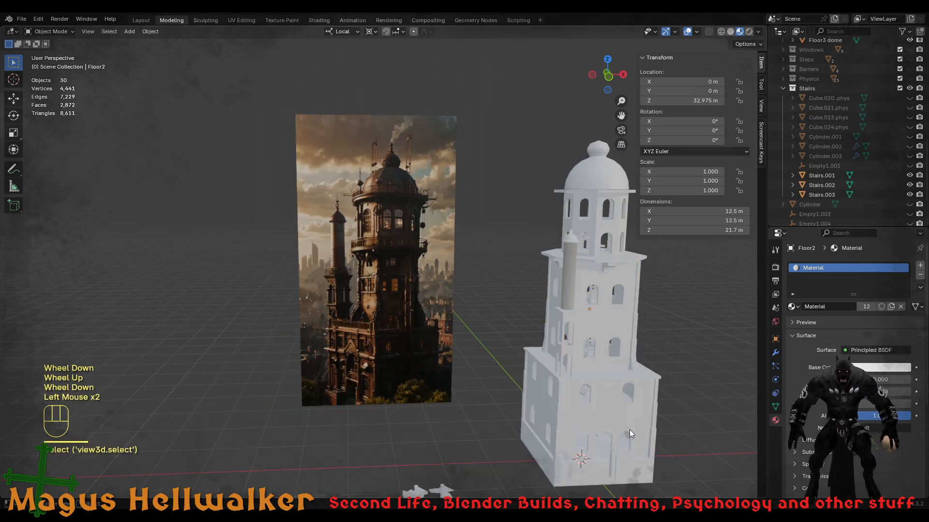
{"action": "middle_click_drag", "start_coordinate": [630, 434], "coordinate": [570, 390]}
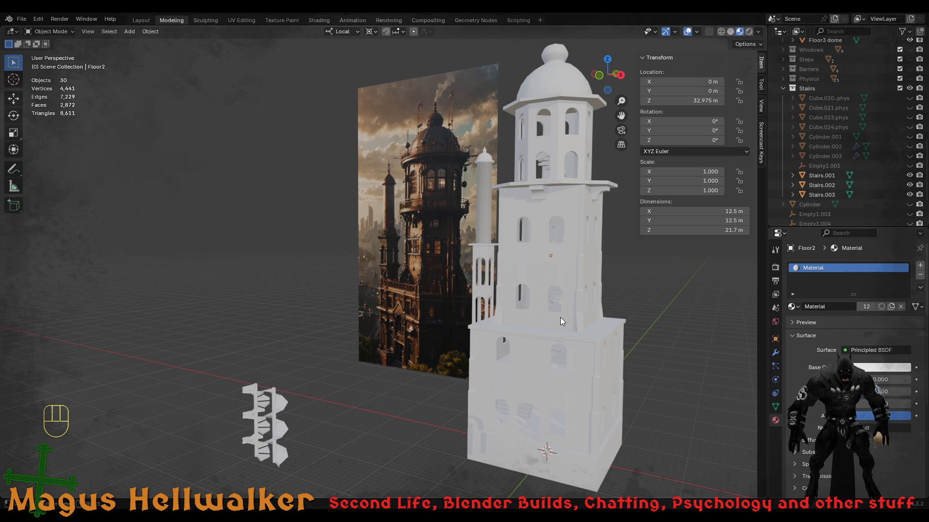
{"action": "middle_click_drag", "start_coordinate": [560, 317], "coordinate": [526, 317]}
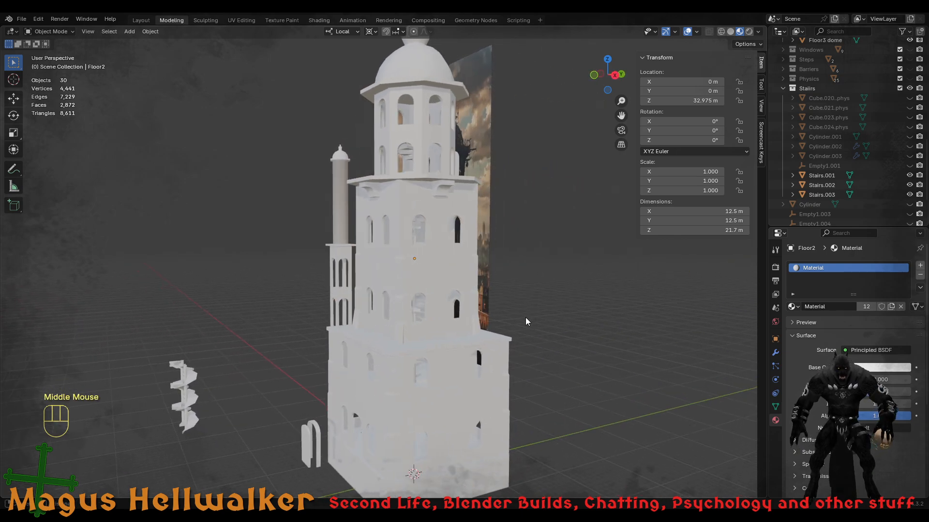
- Select the central spiral staircase and inspect through the second-floor windows how it passes through the floor opening
{"action": "left_click", "coordinate": [417, 308]}
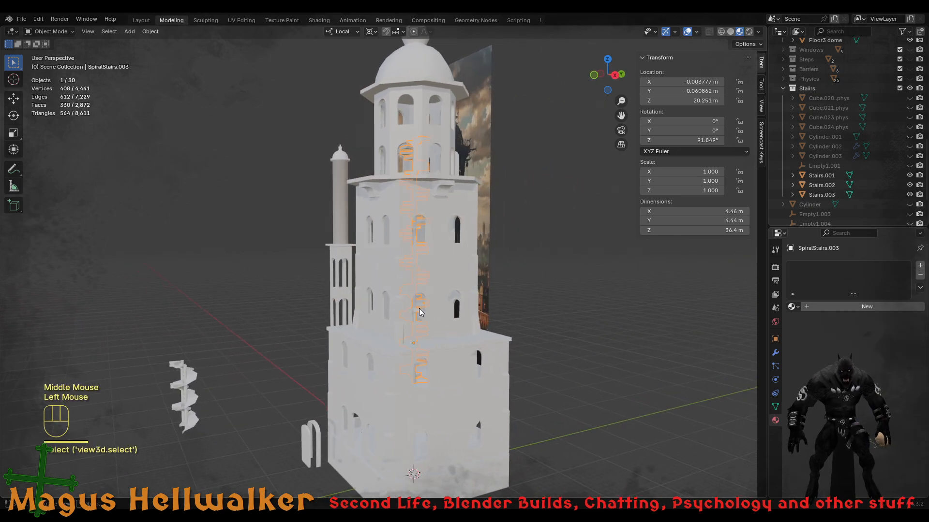
{"action": "scroll", "coordinate": [419, 308], "scroll_direction": "up", "scroll_amount": 2}
{"action": "scroll", "coordinate": [420, 309], "scroll_direction": "down", "scroll_amount": 1}
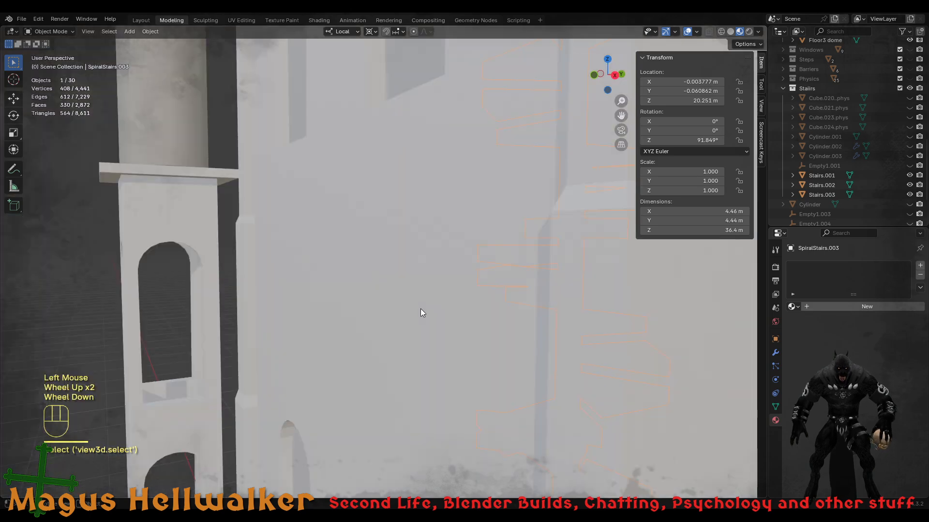
{"action": "scroll", "coordinate": [420, 310], "scroll_direction": "up", "scroll_amount": 1}
{"action": "middle_click_drag", "start_coordinate": [518, 309], "coordinate": [512, 317]}
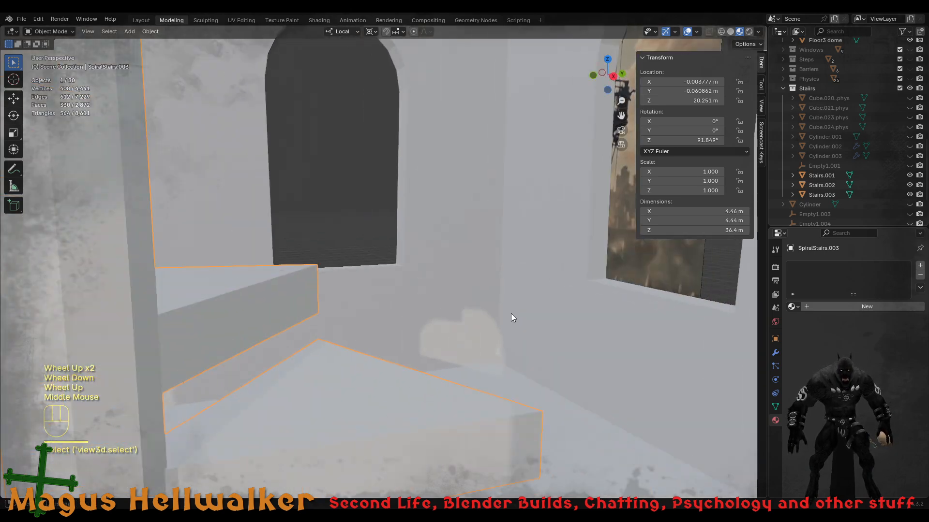
{"action": "scroll", "coordinate": [512, 317], "scroll_direction": "down", "scroll_amount": 1}
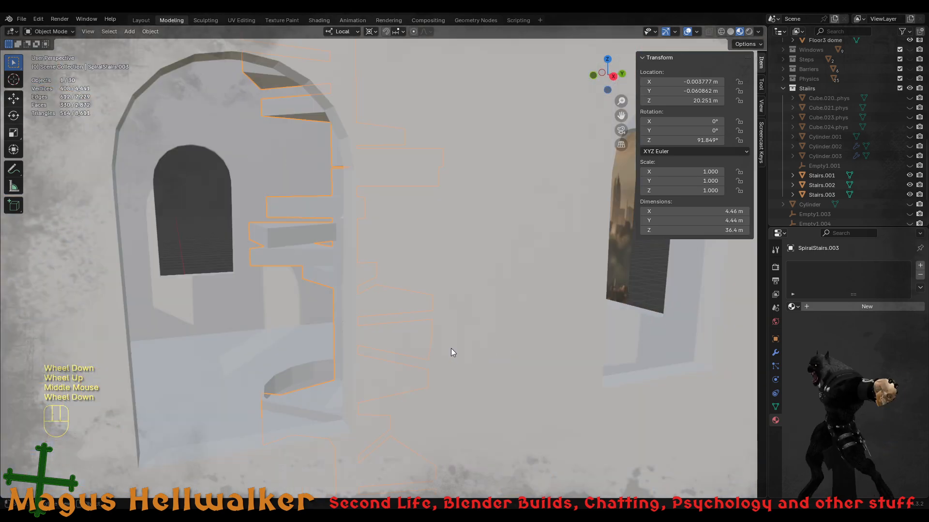
{"action": "middle_click_drag", "start_coordinate": [426, 326], "coordinate": [433, 326]}
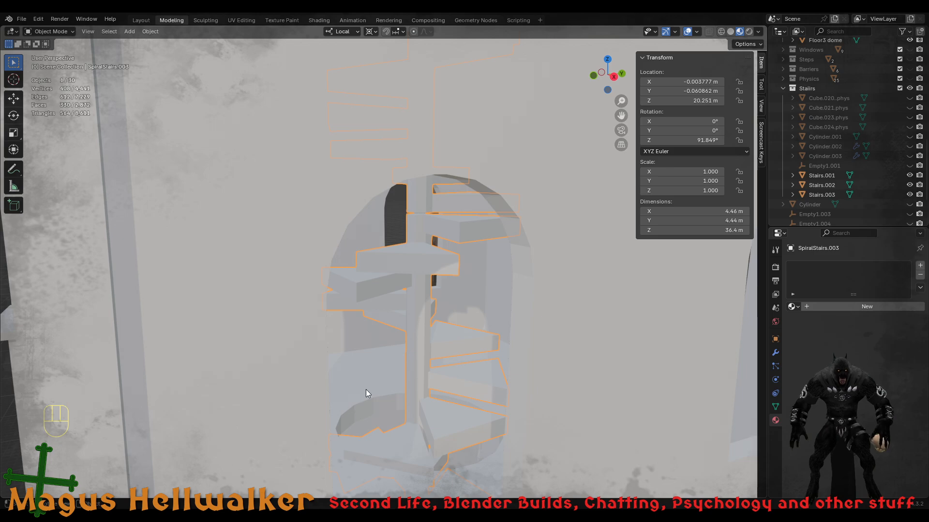
{"action": "scroll", "coordinate": [411, 428], "scroll_direction": "down", "scroll_amount": 5}
{"action": "scroll", "coordinate": [412, 419], "scroll_direction": "up", "scroll_amount": 3}
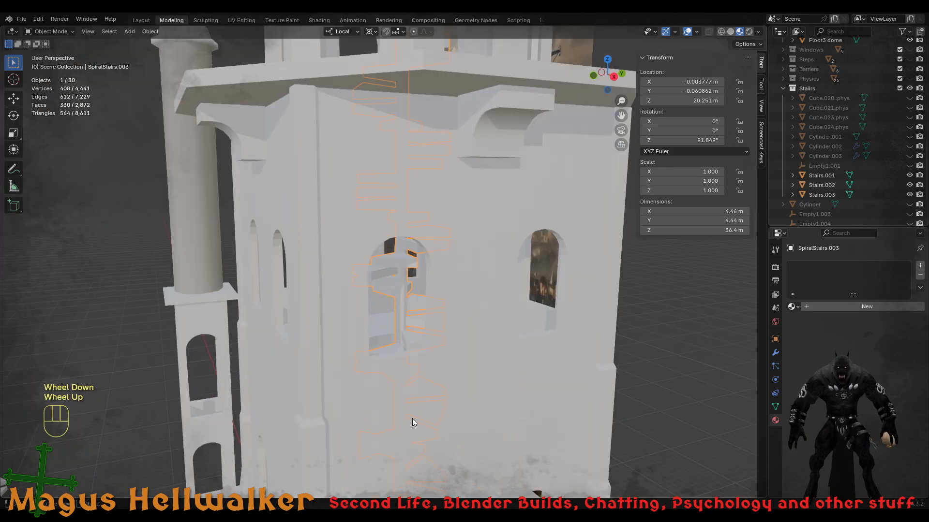
{"action": "scroll", "coordinate": [415, 419], "scroll_direction": "up", "scroll_amount": 1}
{"action": "scroll", "coordinate": [418, 428], "scroll_direction": "down", "scroll_amount": 1}
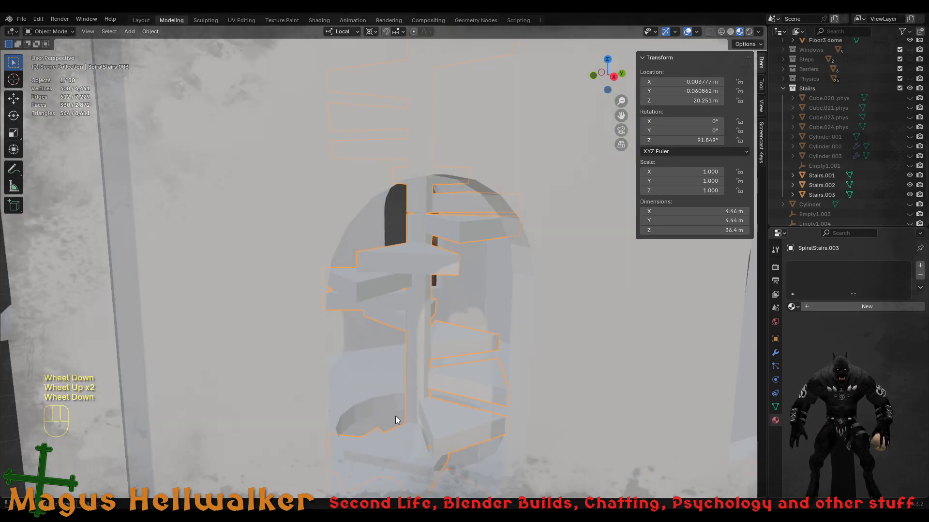
- Isolate the Floor2.floor slab in local view and switch the viewport to Solid shading
{"action": "left_click", "coordinate": [375, 402]}
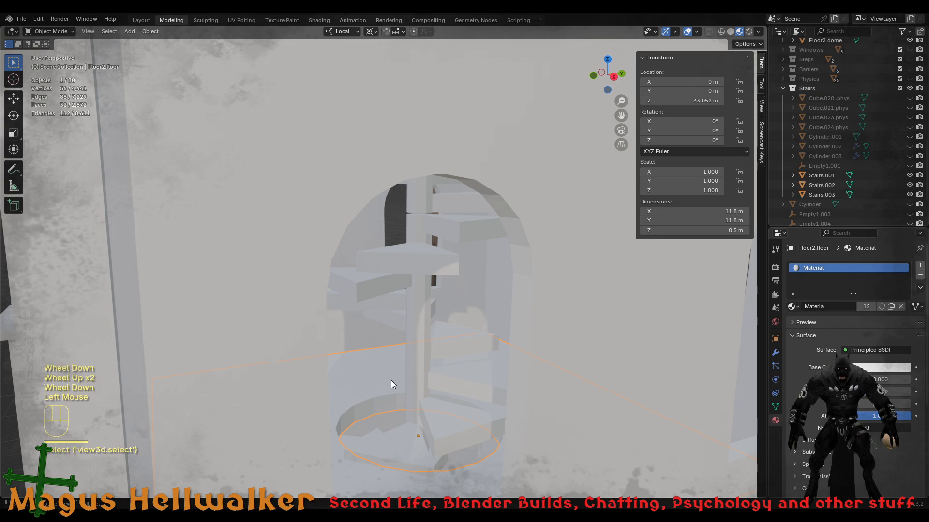
{"action": "key", "text": "slash"}
{"action": "scroll", "coordinate": [406, 311], "scroll_direction": "down", "scroll_amount": 1}
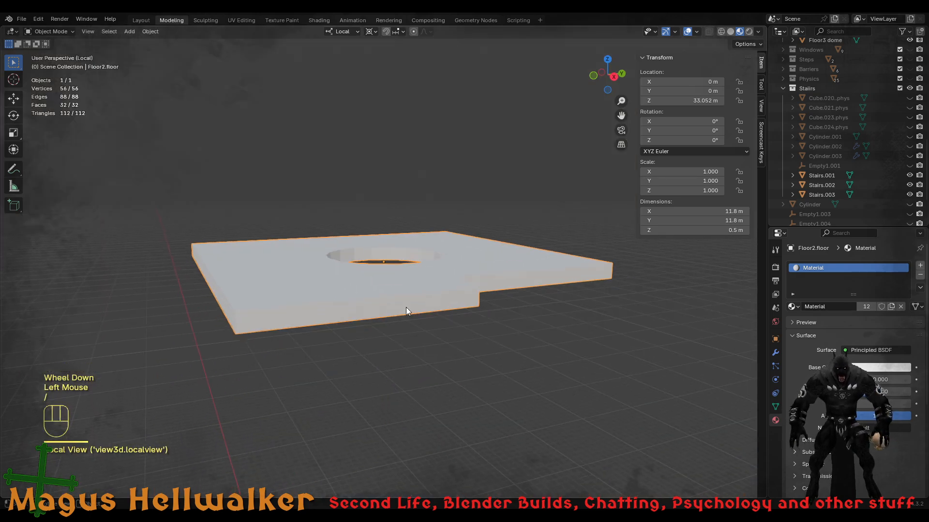
{"action": "middle_click_drag", "start_coordinate": [406, 311], "coordinate": [393, 288]}
{"action": "left_click", "coordinate": [731, 31]}
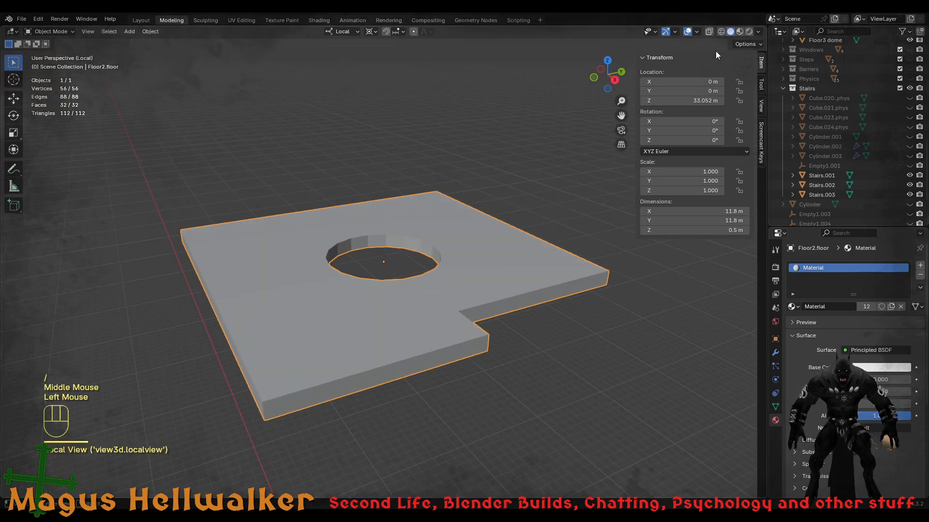
- Duplicate the inner wall faces of the slab's round stair opening and move the copy about -12.12 m along local Y
{"action": "scroll", "coordinate": [387, 309], "scroll_direction": "up", "scroll_amount": 2}
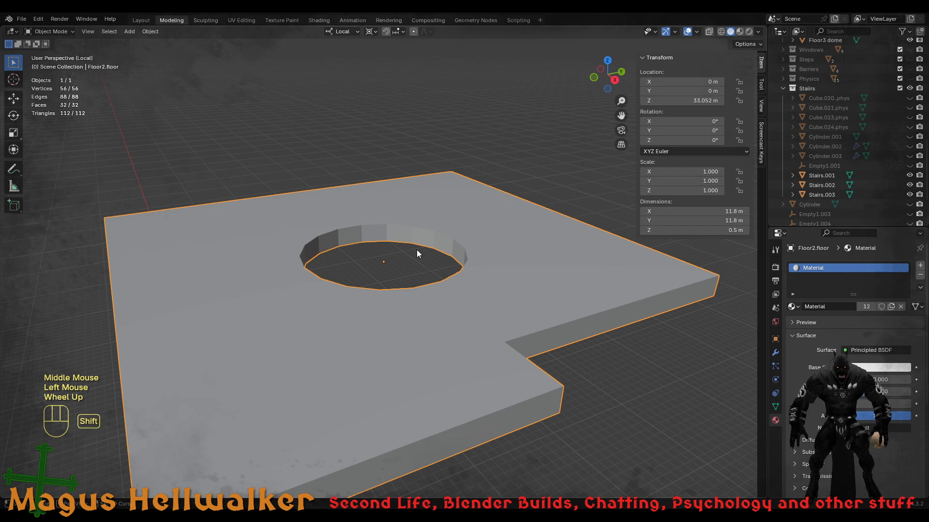
{"action": "middle_click_drag", "start_coordinate": [417, 250], "coordinate": [418, 386], "text": "shift"}
{"action": "key", "text": "Tab"}
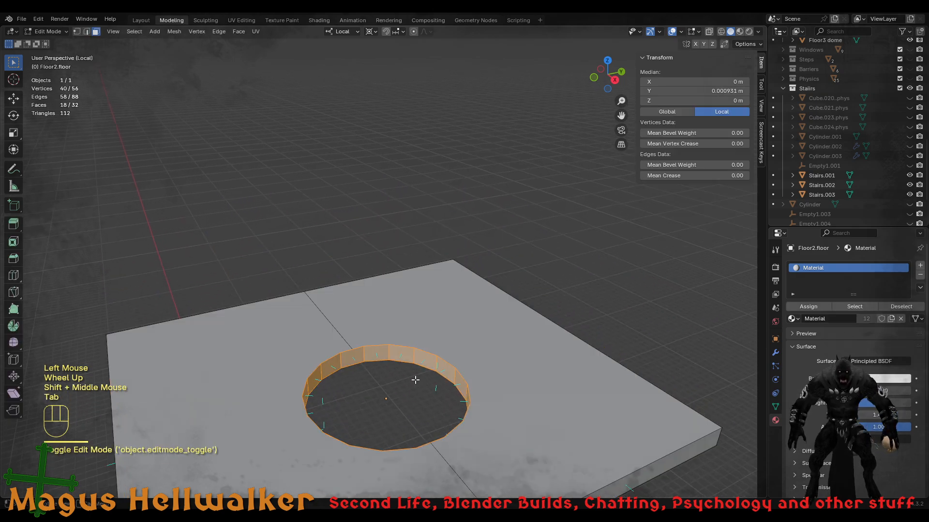
{"action": "scroll", "coordinate": [415, 405], "scroll_direction": "down", "scroll_amount": 2}
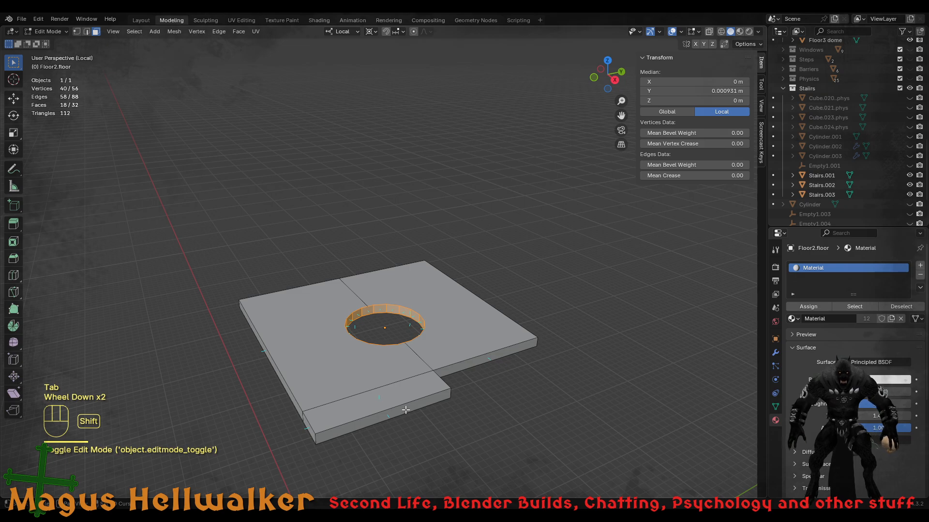
{"action": "key", "text": "shift+d"}
{"action": "key", "text": "y"}
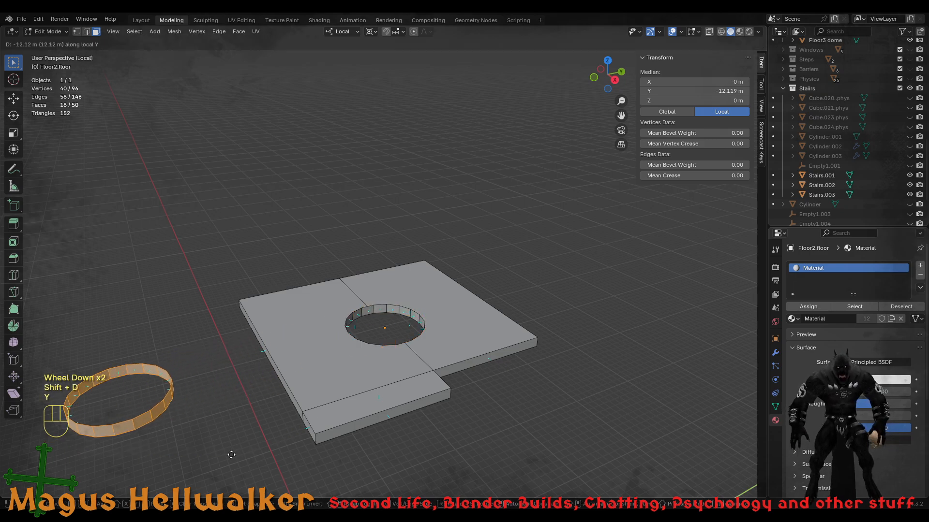
{"action": "left_click", "coordinate": [231, 455]}
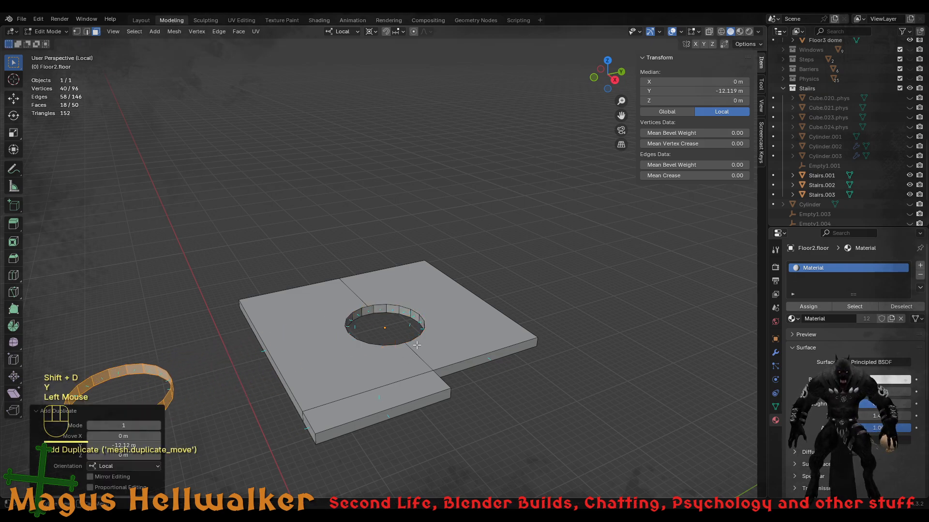
- Separate the duplicated ring into its own object by selection, return to Object Mode and leave local view
{"action": "key", "text": "p"}
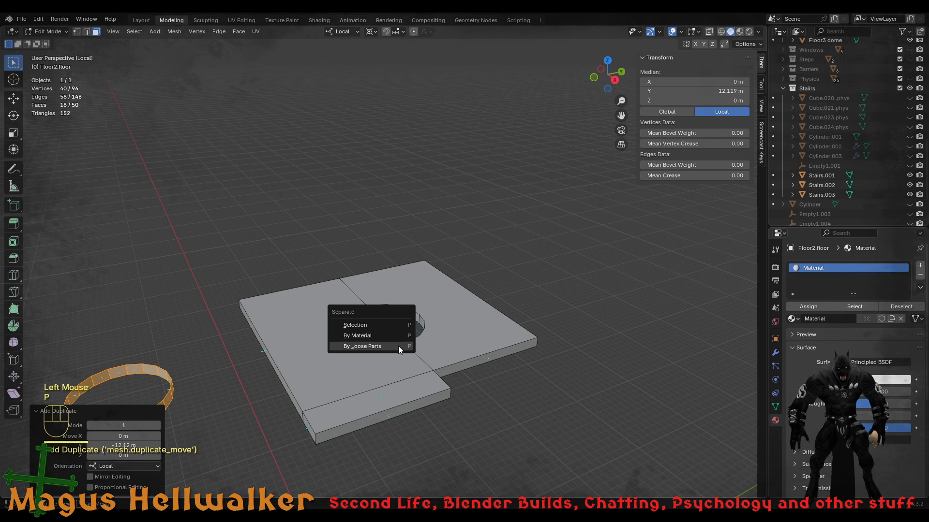
{"action": "key", "text": "Up"}
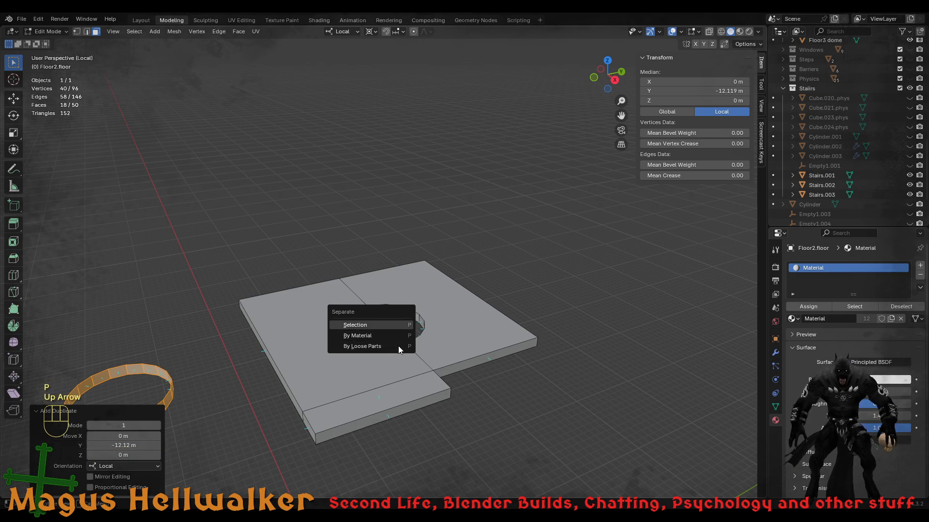
{"action": "left_click", "coordinate": [398, 346]}
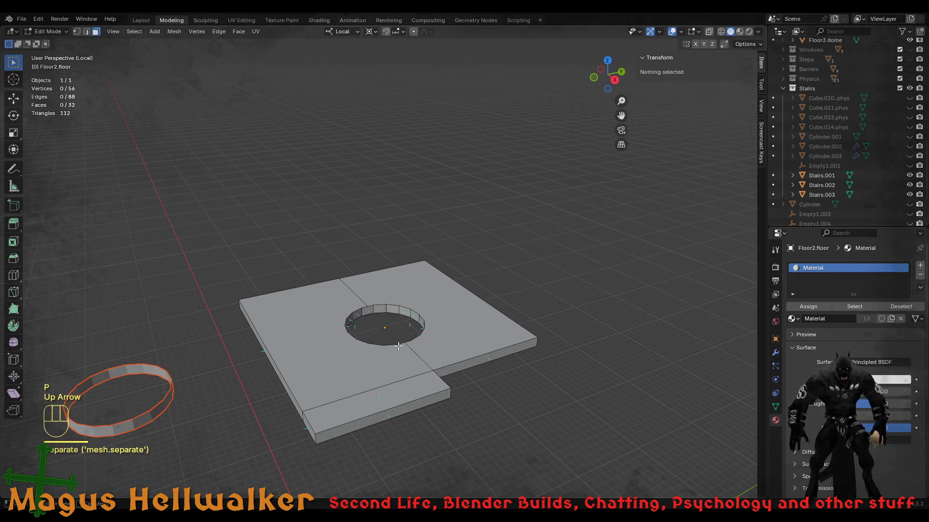
{"action": "key", "text": "Tab"}
{"action": "left_click", "coordinate": [401, 357]}
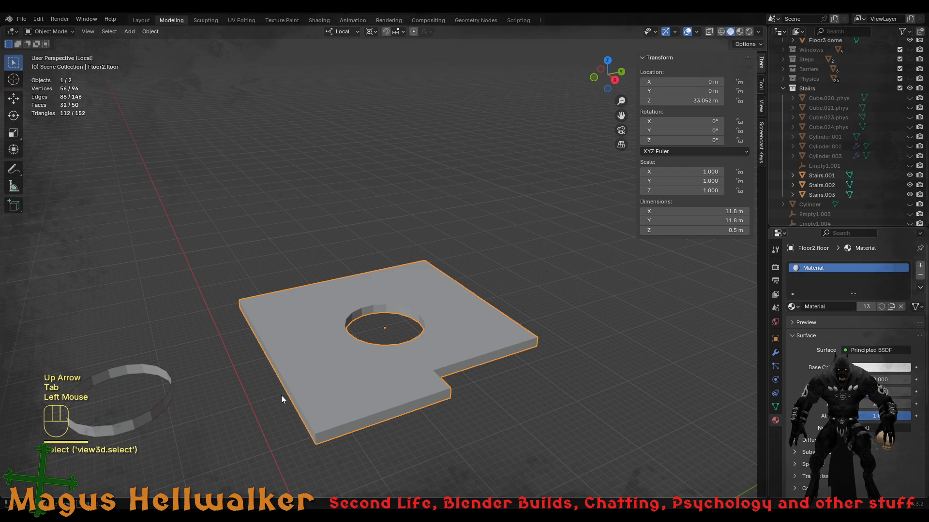
{"action": "key", "text": "slash"}
{"action": "scroll", "coordinate": [347, 411], "scroll_direction": "down", "scroll_amount": 2}
{"action": "scroll", "coordinate": [322, 357], "scroll_direction": "up", "scroll_amount": 3}
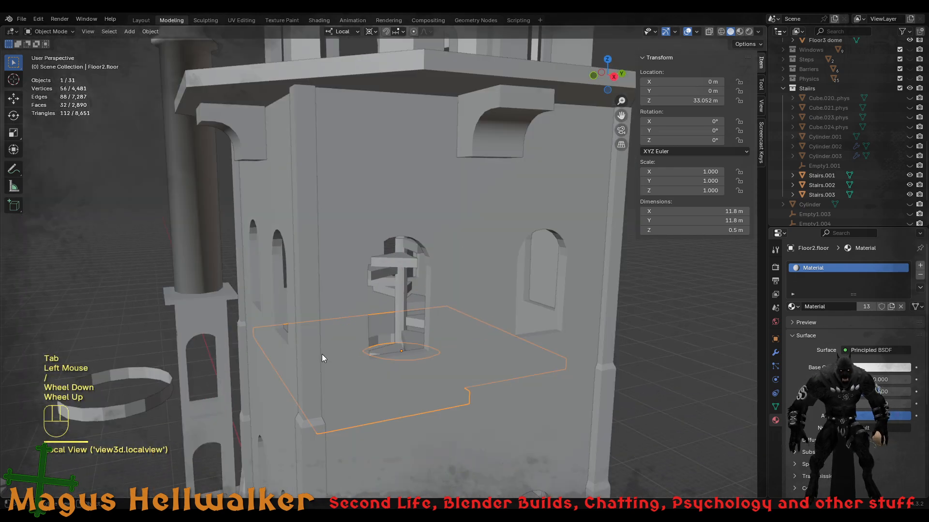
- Move the separated ring about -19.17 m along local Y and set its origin to its geometry
{"action": "left_click", "coordinate": [147, 403]}
{"action": "scroll", "coordinate": [295, 421], "scroll_direction": "down", "scroll_amount": 2}
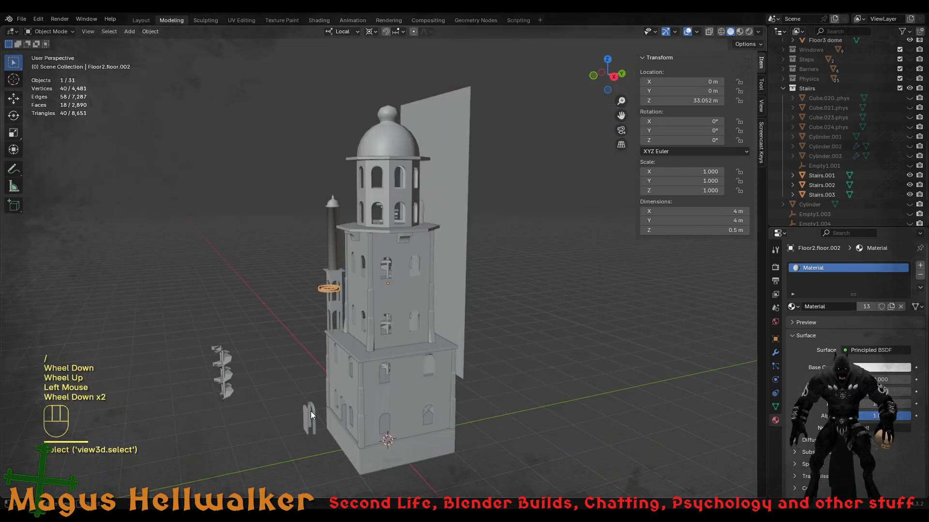
{"action": "key", "text": "g"}
{"action": "key", "text": "y"}
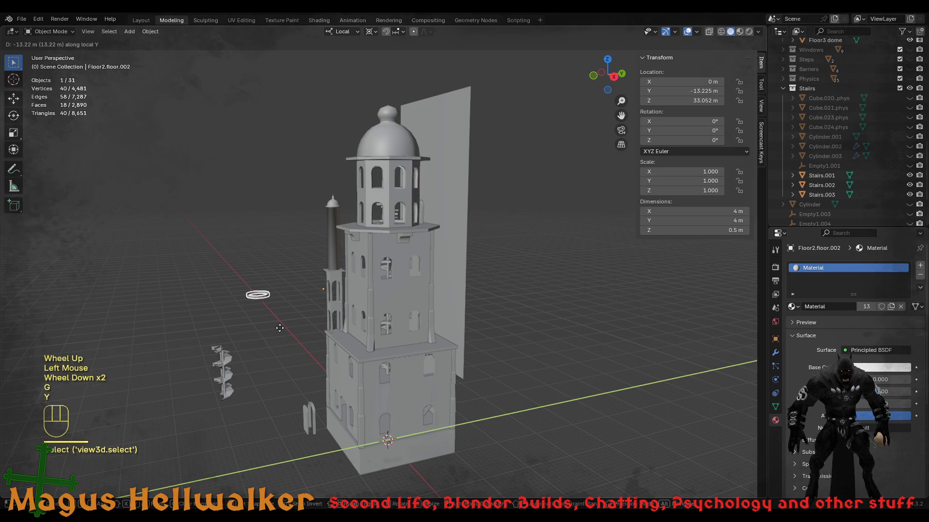
{"action": "left_click", "coordinate": [253, 345]}
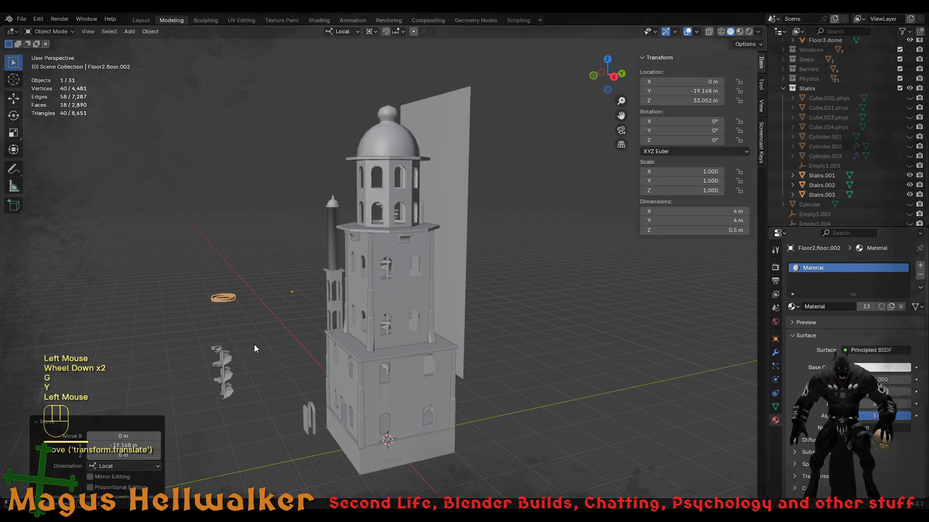
{"action": "right_click", "coordinate": [224, 300]}
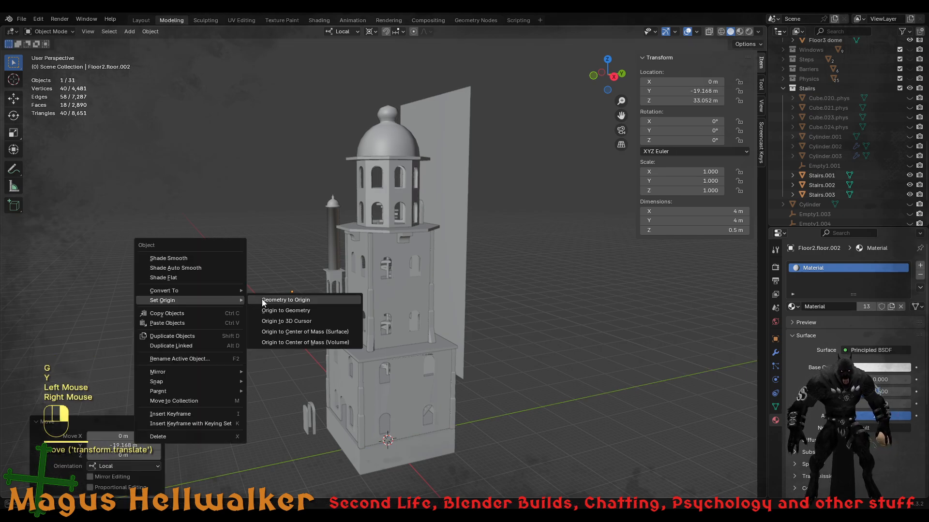
{"action": "left_click", "coordinate": [284, 310]}
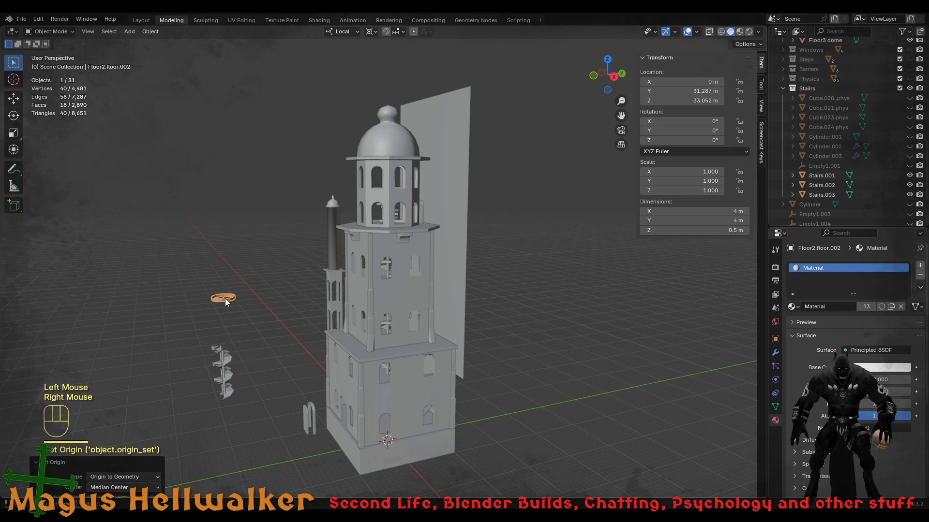
- Lower the ring about 32.74 m along local Z to near ground level, then shift it about 3.64 m along local Y
{"action": "key", "text": "g"}
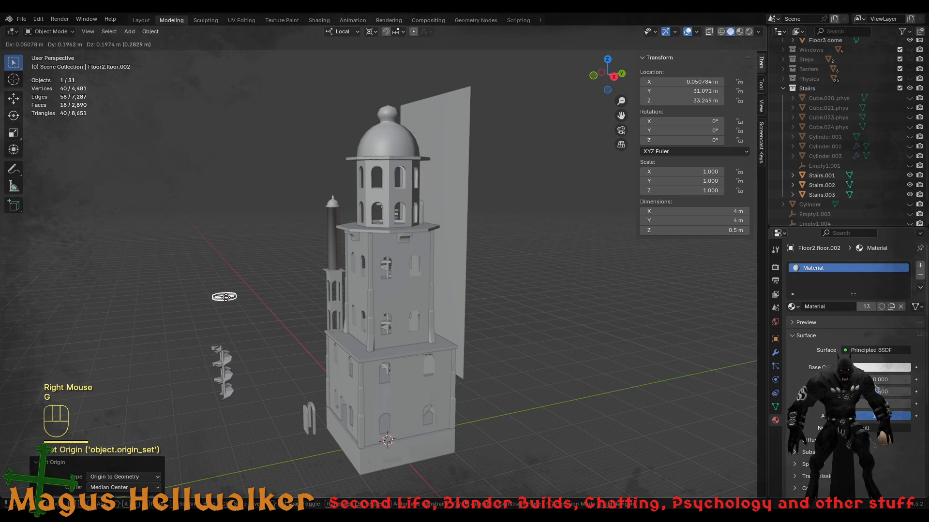
{"action": "key", "text": "z"}
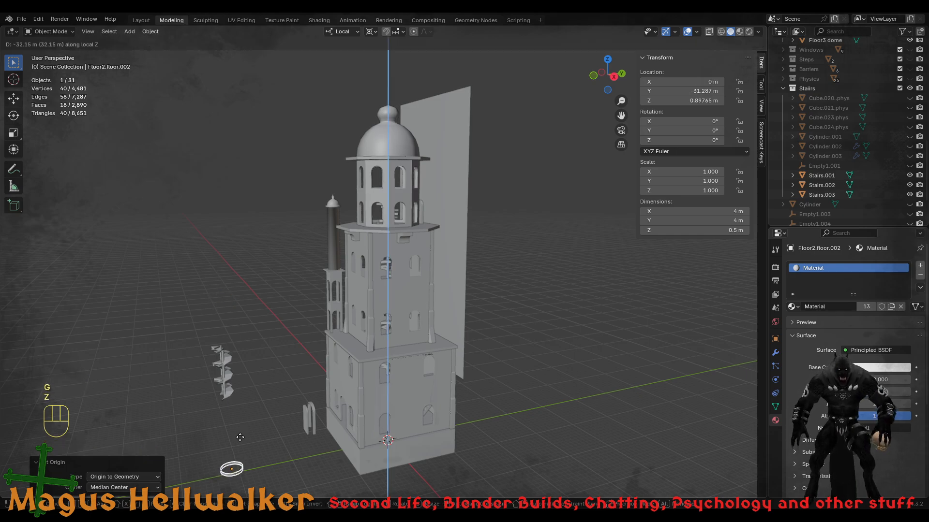
{"action": "left_click", "coordinate": [240, 439]}
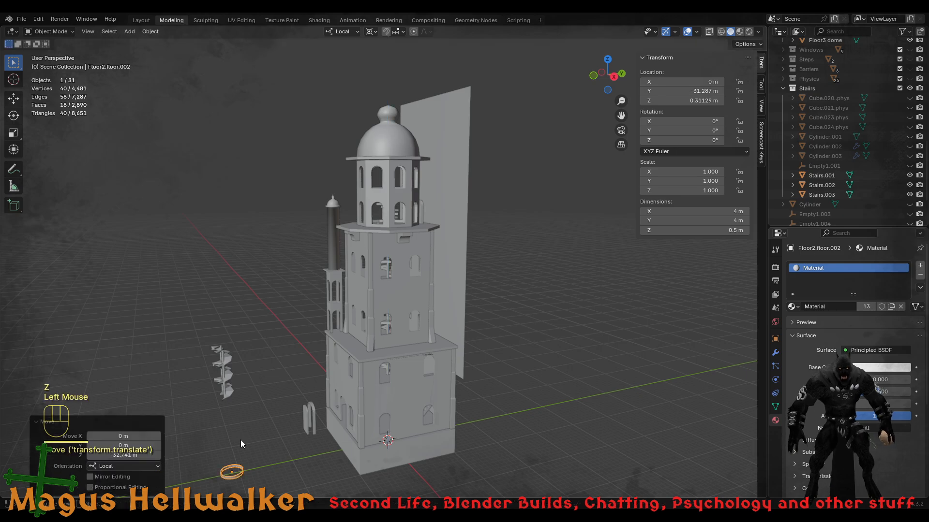
{"action": "key", "text": "g"}
{"action": "key", "text": "y"}
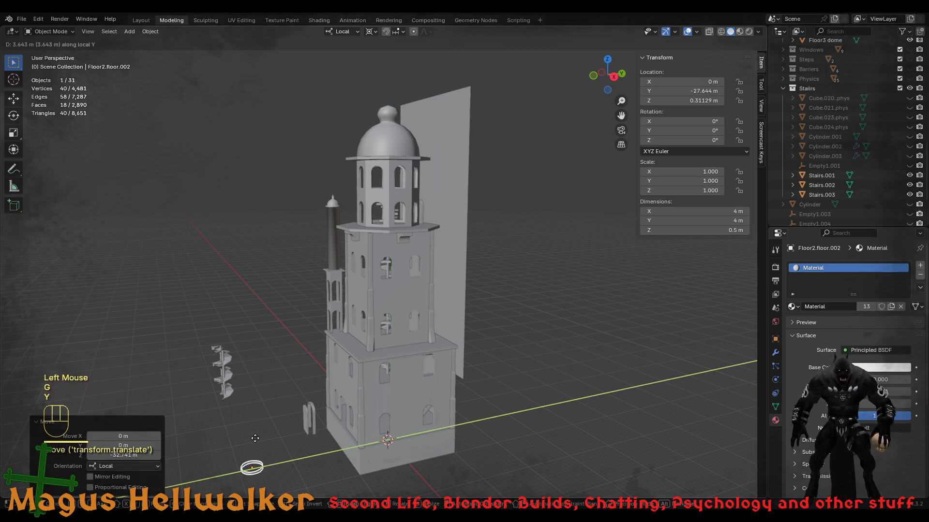
{"action": "left_click", "coordinate": [256, 438]}
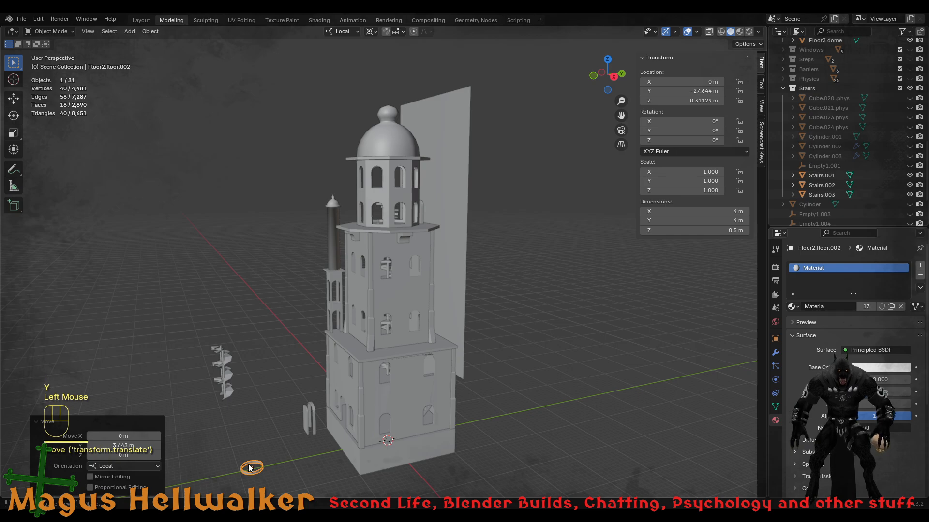
- Set the transform pivot point to Active Element
{"action": "key", "text": "KP_Divide"}
{"action": "key", "text": "KP_Divide"}
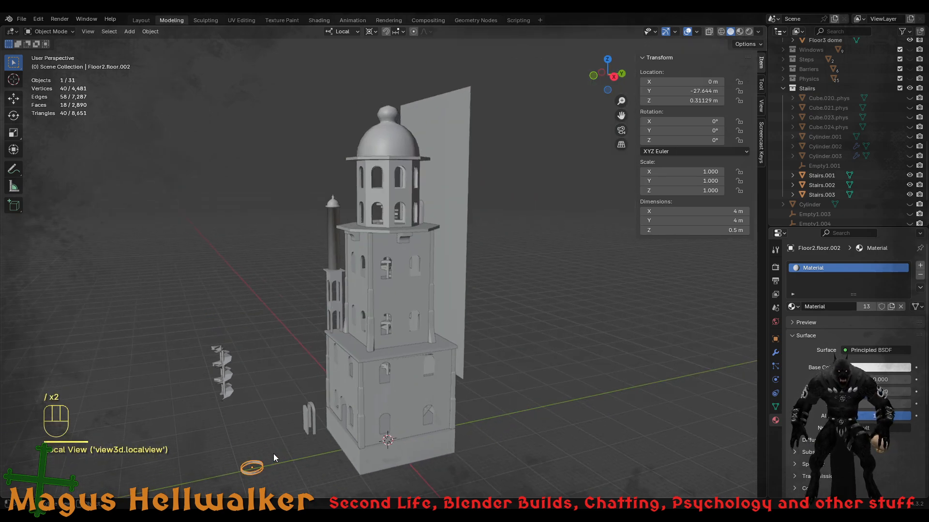
{"action": "key", "text": "period"}
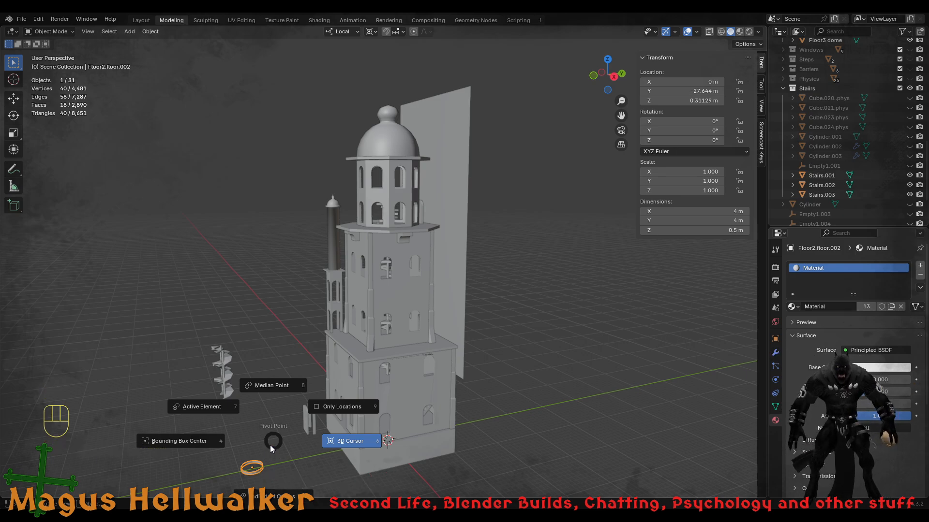
{"action": "left_click", "coordinate": [220, 406]}
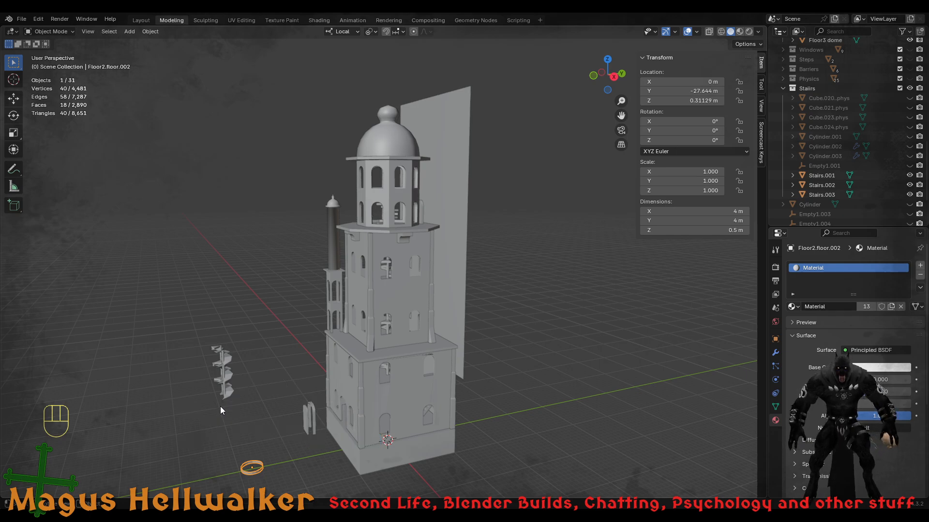
- Select the separated ring, then center the 3D cursor at the world origin and frame all objects
{"action": "key", "text": "Escape"}
{"action": "scroll", "coordinate": [246, 466], "scroll_direction": "up", "scroll_amount": 2}
{"action": "scroll", "coordinate": [246, 467], "scroll_direction": "down", "scroll_amount": 2}
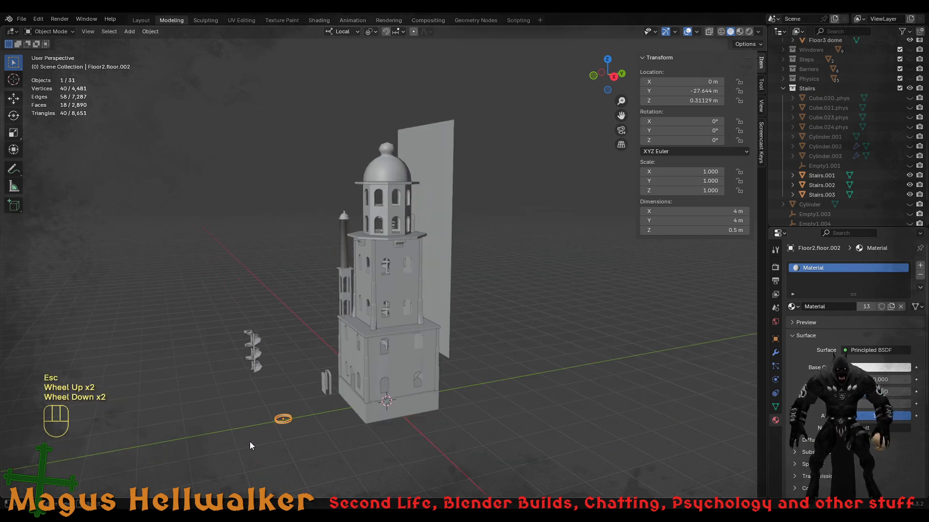
{"action": "middle_click_drag", "start_coordinate": [250, 442], "coordinate": [319, 442]}
{"action": "middle_click_drag", "start_coordinate": [482, 420], "coordinate": [362, 379], "text": "shift"}
{"action": "scroll", "coordinate": [330, 364], "scroll_direction": "up", "scroll_amount": 1}
{"action": "scroll", "coordinate": [330, 368], "scroll_direction": "up", "scroll_amount": 3}
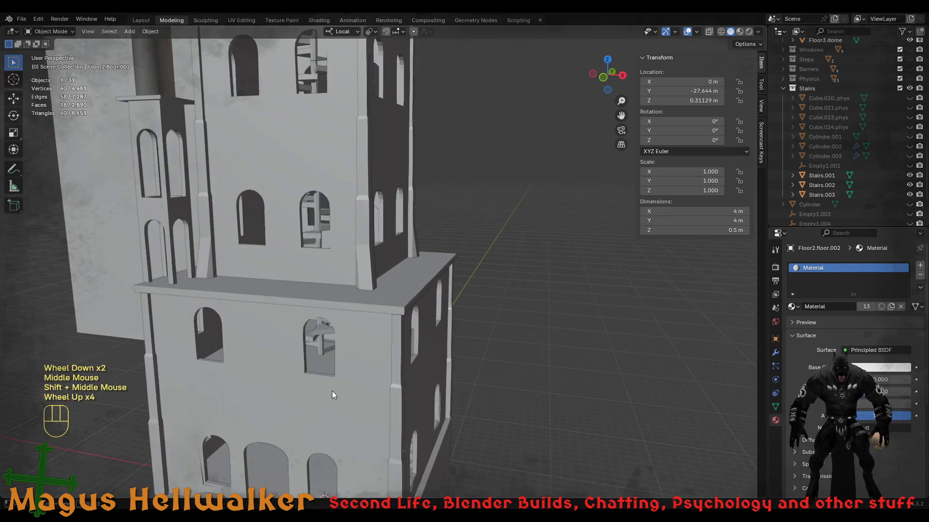
{"action": "middle_click_drag", "start_coordinate": [305, 443], "coordinate": [377, 343], "text": "shift"}
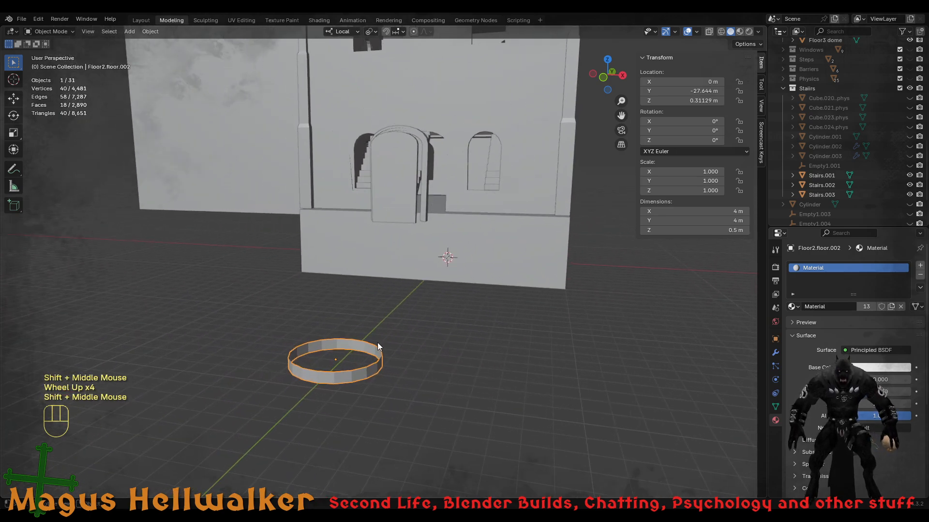
{"action": "left_click", "coordinate": [364, 376]}
{"action": "left_click", "coordinate": [89, 31]}
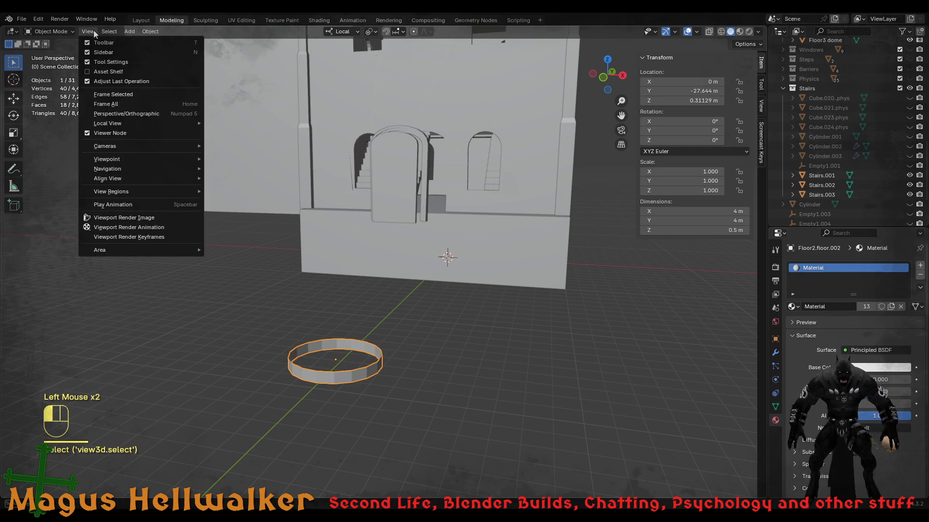
{"action": "mouse_move", "coordinate": [134, 164]}
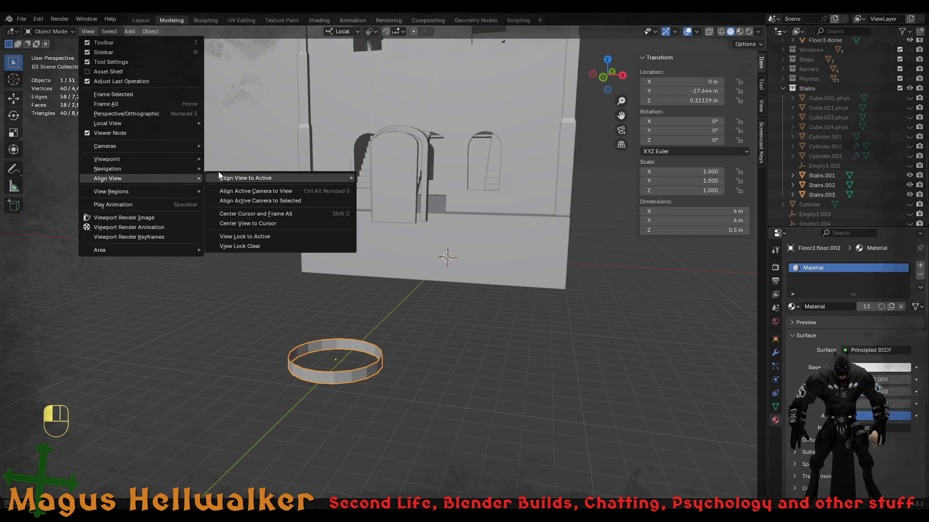
{"action": "mouse_move", "coordinate": [237, 180]}
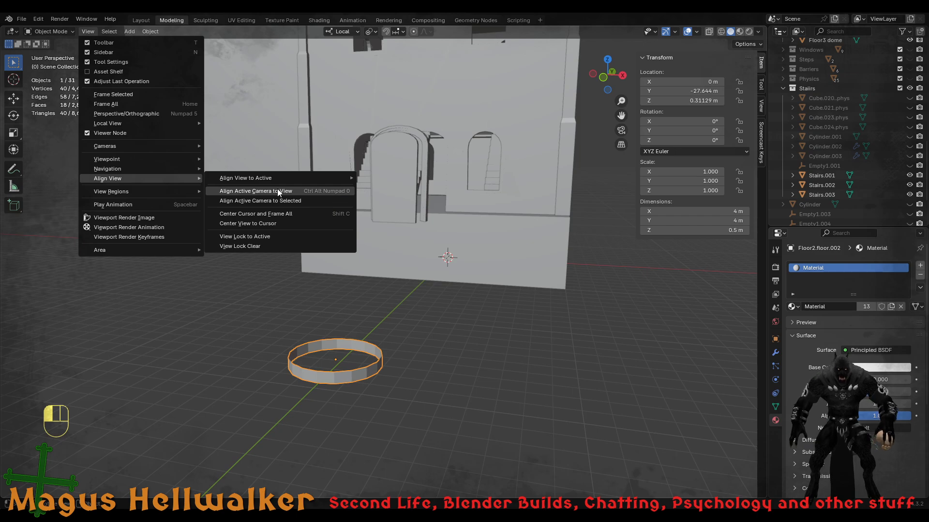
{"action": "left_click", "coordinate": [300, 214]}
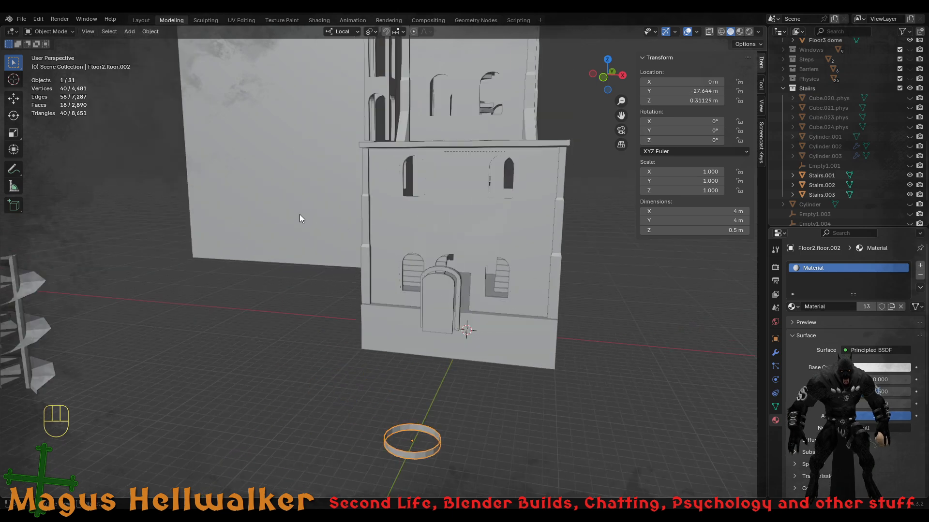
- In front orthographic view, lower the ring about 0.061 m along local Z so its base sits on the ground line
{"action": "scroll", "coordinate": [422, 399], "scroll_direction": "down", "scroll_amount": 2}
{"action": "middle_click_drag", "start_coordinate": [423, 399], "coordinate": [399, 405]}
{"action": "scroll", "coordinate": [395, 436], "scroll_direction": "up", "scroll_amount": 3}
{"action": "middle_click_drag", "start_coordinate": [394, 448], "coordinate": [411, 207], "text": "shift"}
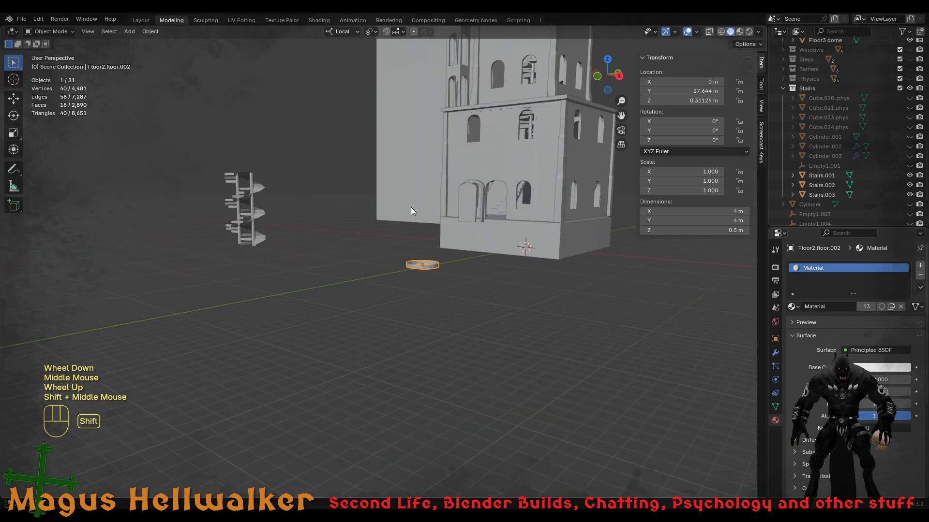
{"action": "scroll", "coordinate": [454, 262], "scroll_direction": "up", "scroll_amount": 3}
{"action": "middle_click_drag", "start_coordinate": [544, 268], "coordinate": [498, 297], "text": "shift"}
{"action": "middle_click_drag", "start_coordinate": [349, 384], "coordinate": [491, 329]}
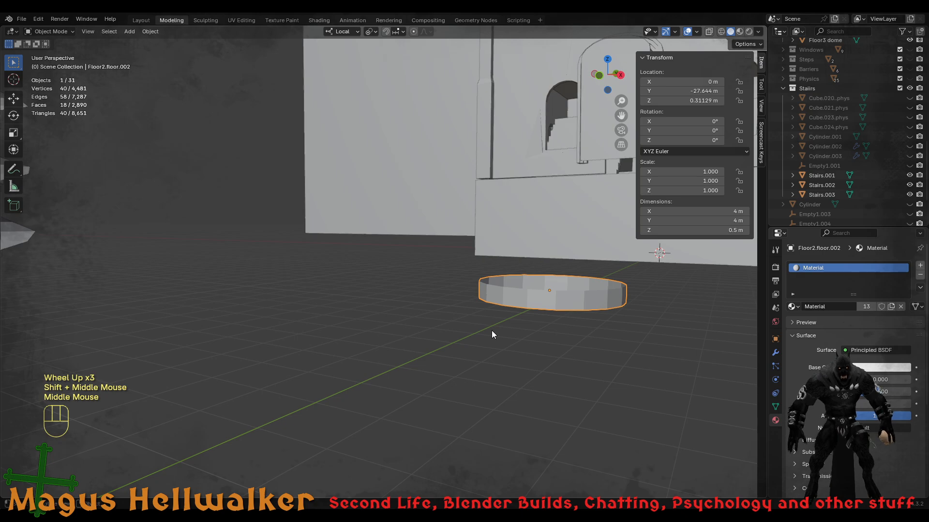
{"action": "scroll", "coordinate": [500, 315], "scroll_direction": "down", "scroll_amount": 2}
{"action": "middle_click_drag", "start_coordinate": [462, 283], "coordinate": [445, 262], "text": "alt"}
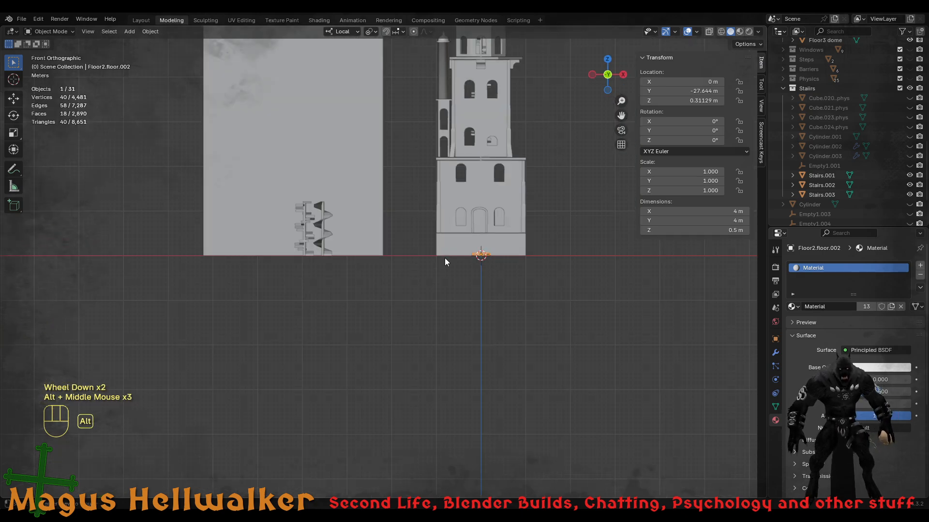
{"action": "scroll", "coordinate": [487, 253], "scroll_direction": "up", "scroll_amount": 2, "text": "alt"}
{"action": "scroll", "coordinate": [495, 250], "scroll_direction": "up", "scroll_amount": 6}
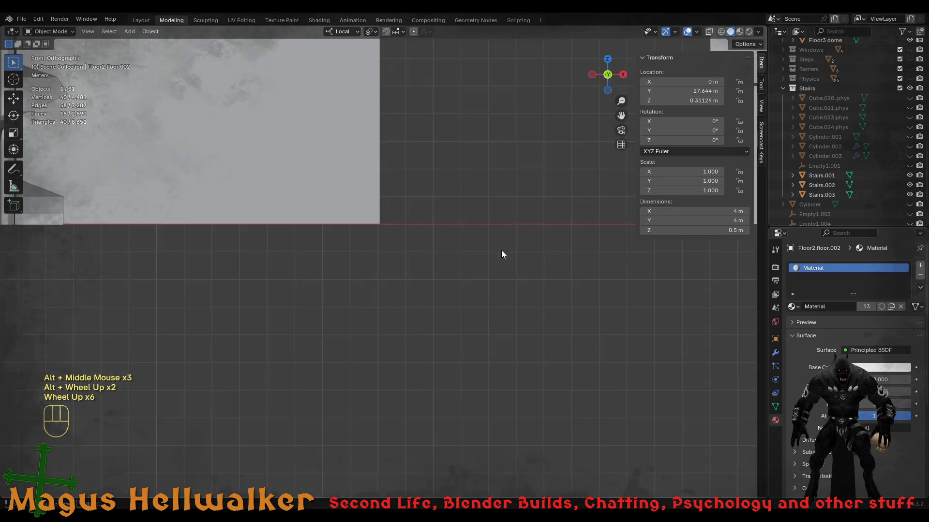
{"action": "middle_click_drag", "start_coordinate": [606, 240], "coordinate": [387, 284], "text": "shift"}
{"action": "scroll", "coordinate": [387, 284], "scroll_direction": "up", "scroll_amount": 5}
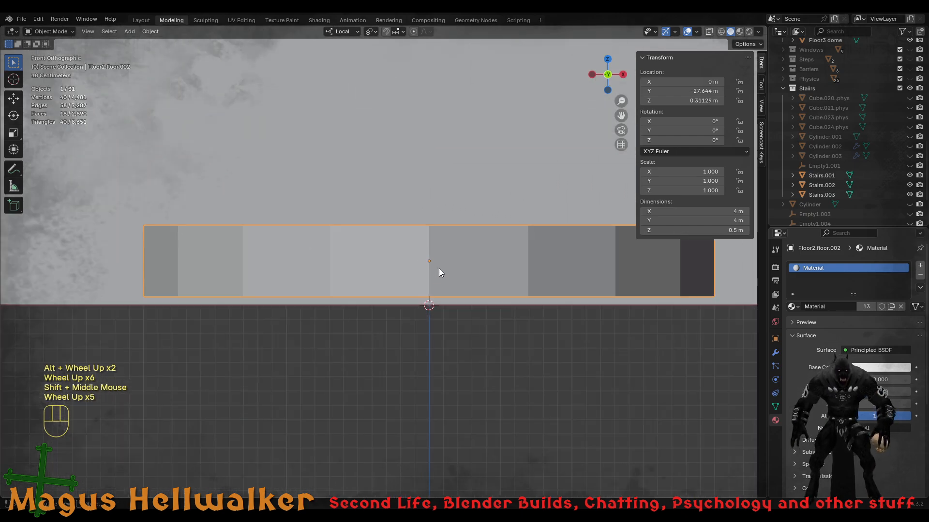
{"action": "key", "text": "g"}
{"action": "key", "text": "z"}
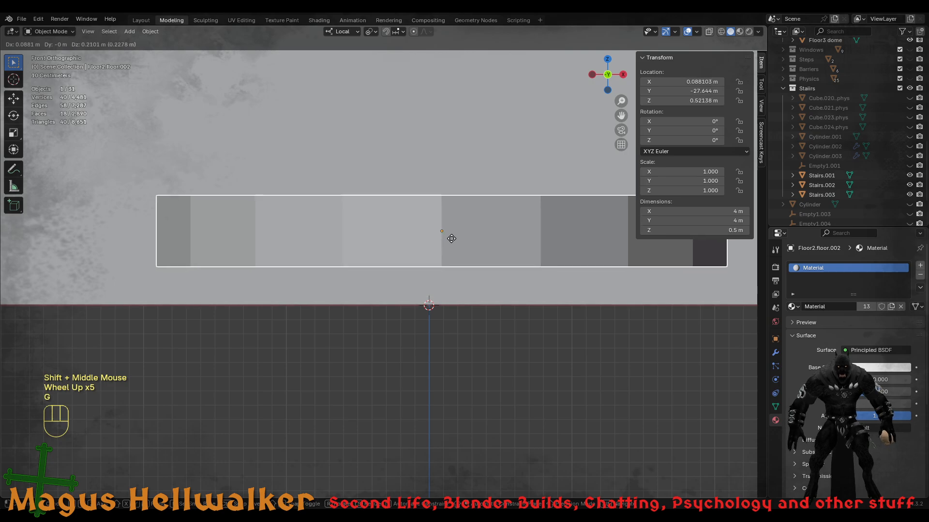
{"action": "key", "text": "Down"}
{"action": "key", "text": "Down"}
{"action": "key", "text": "Down"}
{"action": "key", "text": "Down"}
{"action": "key", "text": "Down"}
{"action": "key", "text": "Down"}
{"action": "key", "text": "Down"}
{"action": "key", "text": "Down"}
{"action": "key", "text": "Down"}
{"action": "key", "text": "Down"}
{"action": "key", "text": "Down"}
{"action": "key", "text": "Down"}
{"action": "key", "text": "Down"}
{"action": "key", "text": "Down"}
{"action": "key", "text": "Down"}
{"action": "key", "text": "Down"}
{"action": "key", "text": "Down"}
{"action": "key", "text": "Down"}
{"action": "key", "text": "Down"}
{"action": "key", "text": "Down"}
{"action": "key", "text": "Down"}
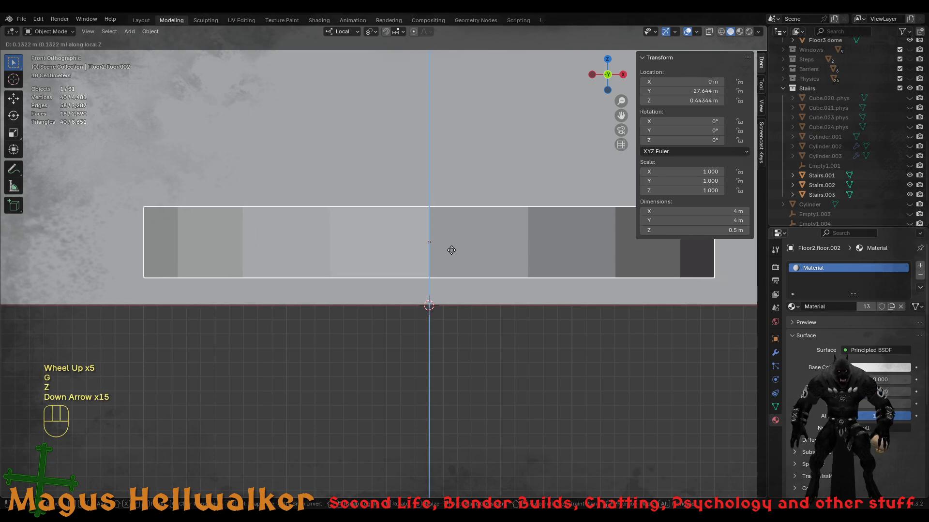
{"action": "key", "text": "Down"}
{"action": "key", "text": "Down"}
{"action": "key", "text": "Down"}
{"action": "key", "text": "Down"}
{"action": "key", "text": "Down"}
{"action": "key", "text": "Down"}
{"action": "key", "text": "Down"}
{"action": "key", "text": "Down"}
{"action": "key", "text": "Down"}
{"action": "key", "text": "Down"}
{"action": "key", "text": "Down"}
{"action": "key", "text": "Down"}
{"action": "key", "text": "Down"}
{"action": "key", "text": "Down"}
{"action": "key", "text": "Down"}
{"action": "key", "text": "Down"}
{"action": "key", "text": "Down"}
{"action": "key", "text": "Down"}
{"action": "key", "text": "Down"}
{"action": "key", "text": "Down"}
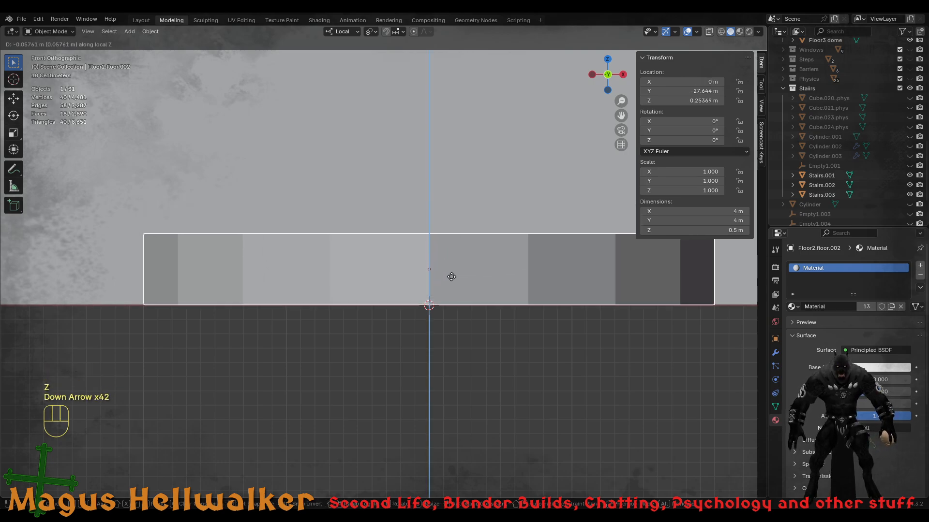
{"action": "key", "text": "Return"}
- Duplicate the ring and move the copy about -18.39 m along local X
{"action": "scroll", "coordinate": [451, 277], "scroll_direction": "down", "scroll_amount": 3}
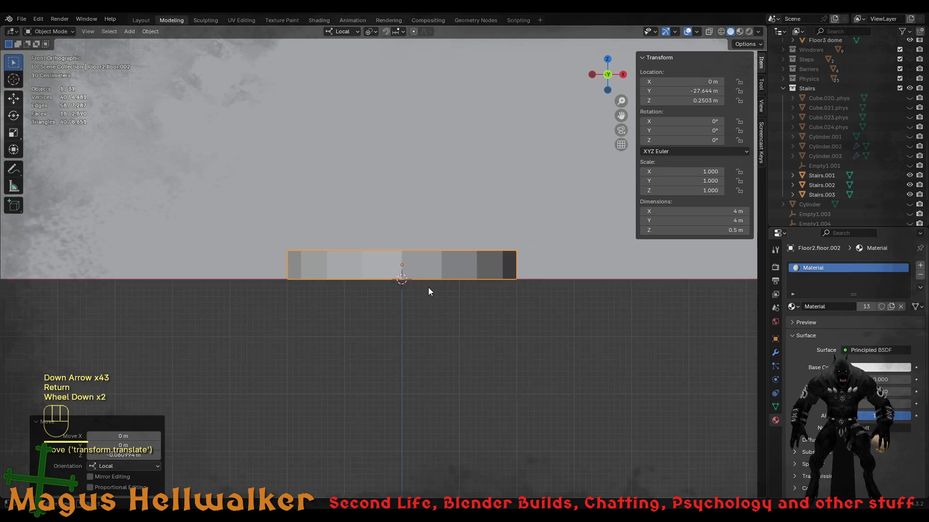
{"action": "middle_click_drag", "start_coordinate": [421, 274], "coordinate": [381, 329]}
{"action": "scroll", "coordinate": [381, 333], "scroll_direction": "down", "scroll_amount": 2}
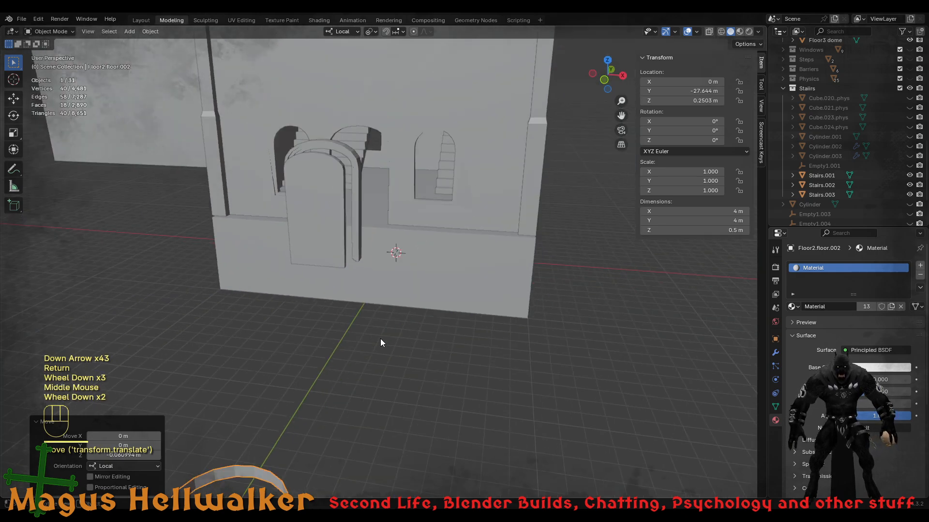
{"action": "middle_click_drag", "start_coordinate": [303, 442], "coordinate": [354, 364], "text": "shift"}
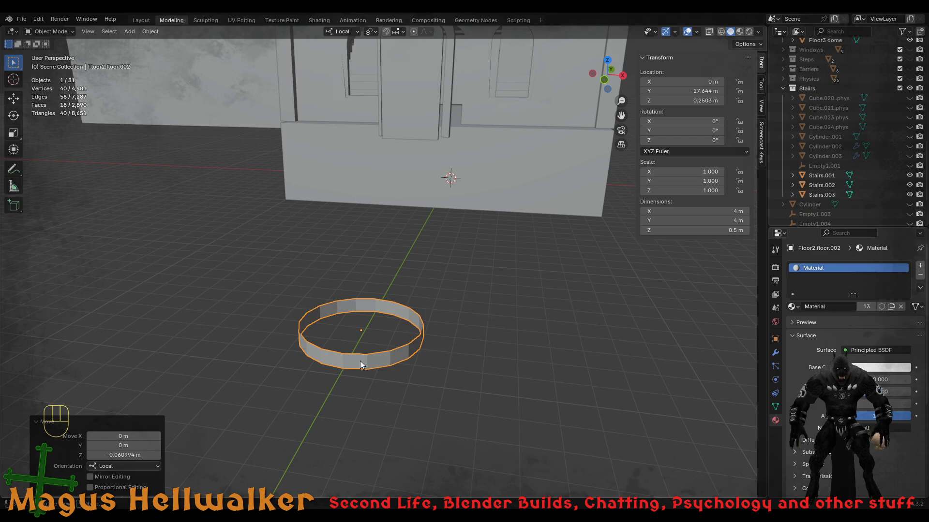
{"action": "scroll", "coordinate": [375, 390], "scroll_direction": "up", "scroll_amount": 1}
{"action": "scroll", "coordinate": [384, 394], "scroll_direction": "down", "scroll_amount": 1}
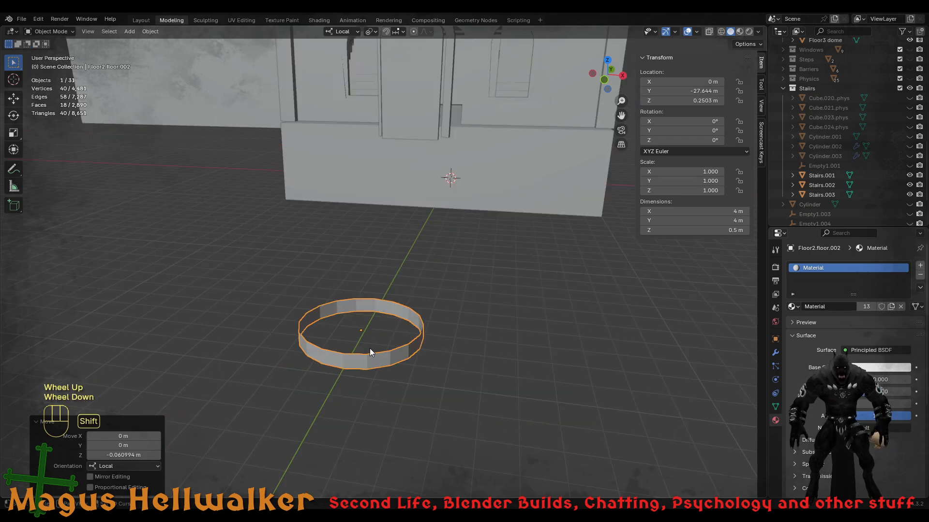
{"action": "key", "text": "shift+d"}
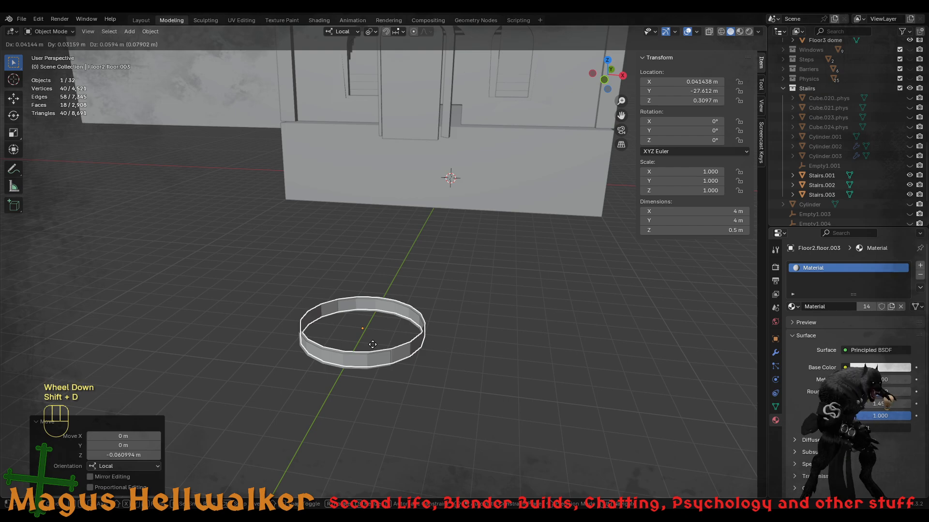
{"action": "key", "text": "x"}
{"action": "left_click", "coordinate": [696, 275]}
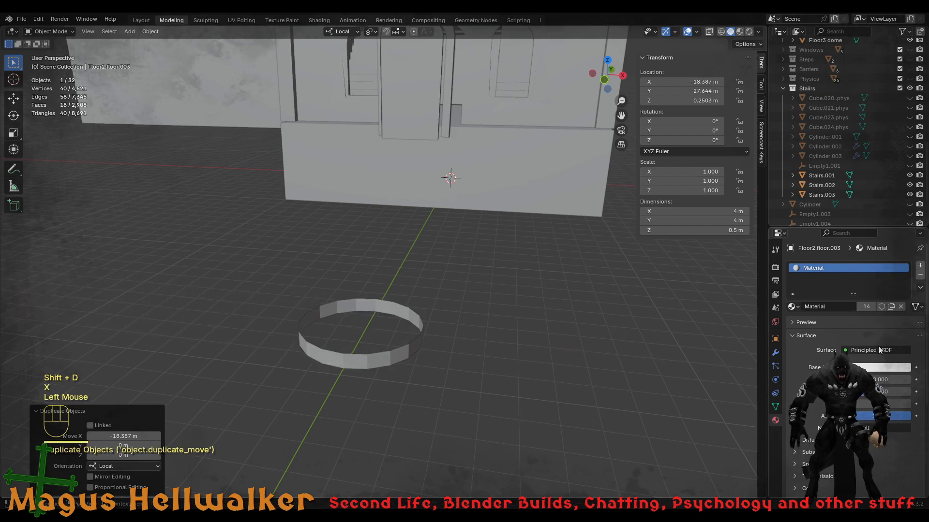
- Select the original ring again and set its origin to the center of mass (surface)
{"action": "left_click", "coordinate": [368, 375]}
{"action": "scroll", "coordinate": [368, 382], "scroll_direction": "up", "scroll_amount": 5}
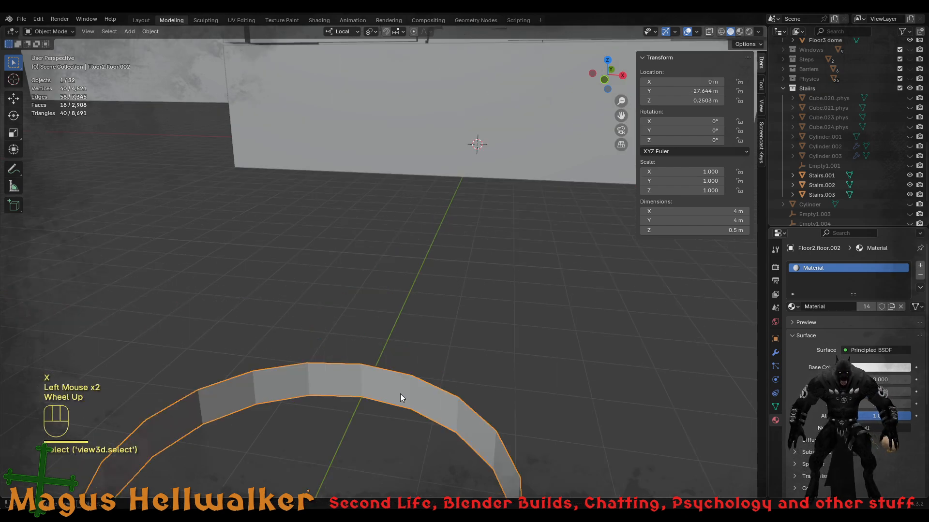
{"action": "scroll", "coordinate": [405, 386], "scroll_direction": "down", "scroll_amount": 3}
{"action": "middle_click_drag", "start_coordinate": [404, 385], "coordinate": [398, 363], "text": "shift"}
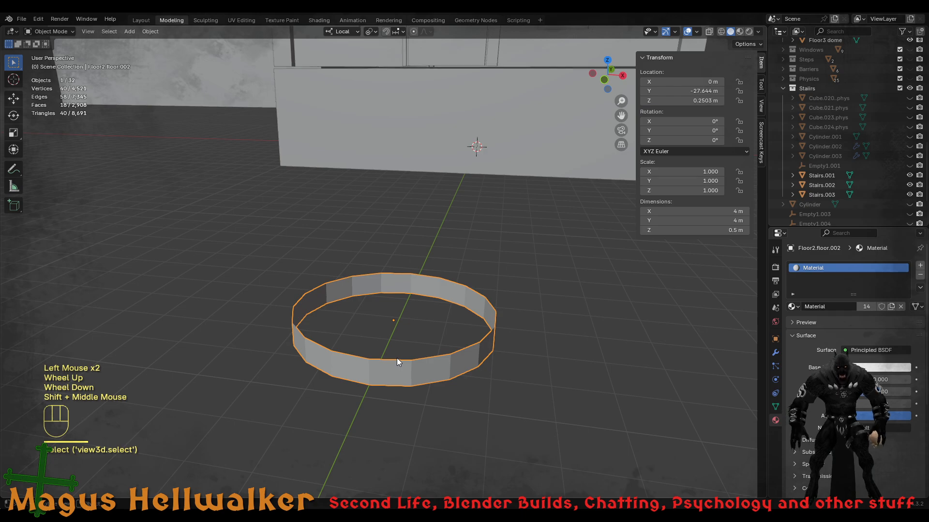
{"action": "right_click", "coordinate": [421, 373]}
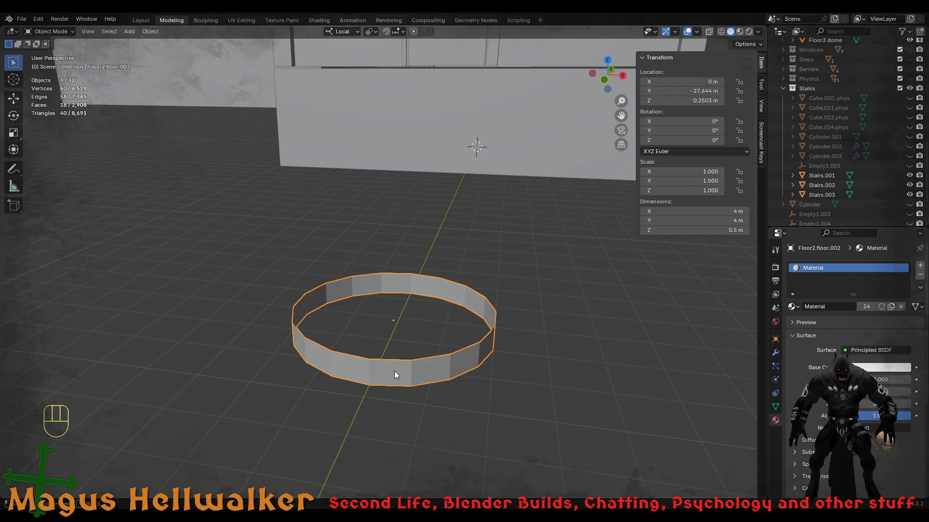
{"action": "mouse_move", "coordinate": [407, 338]}
{"action": "middle_mouse_down"}
{"action": "mouse_move", "coordinate": [407, 324]}
{"action": "mouse_move", "coordinate": [406, 335]}
{"action": "middle_mouse_up"}
{"action": "right_click", "coordinate": [376, 341]}
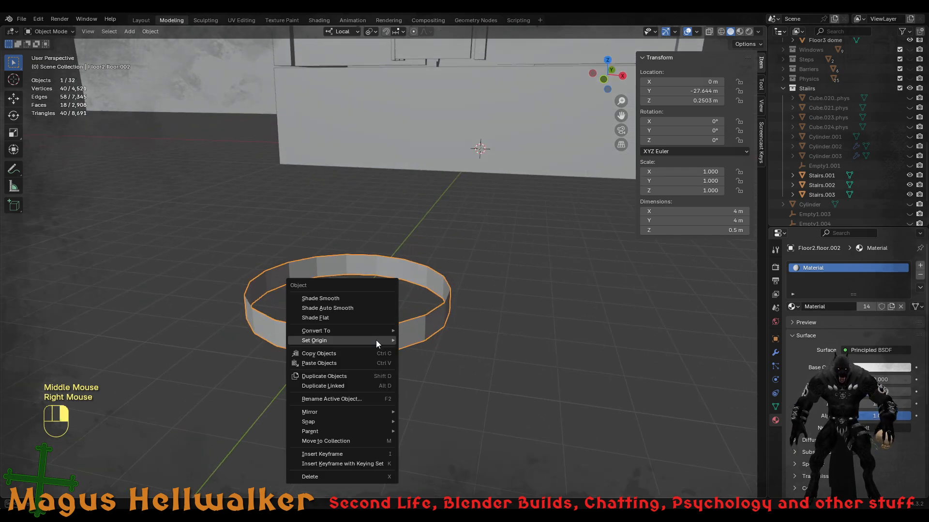
{"action": "mouse_move", "coordinate": [376, 340]}
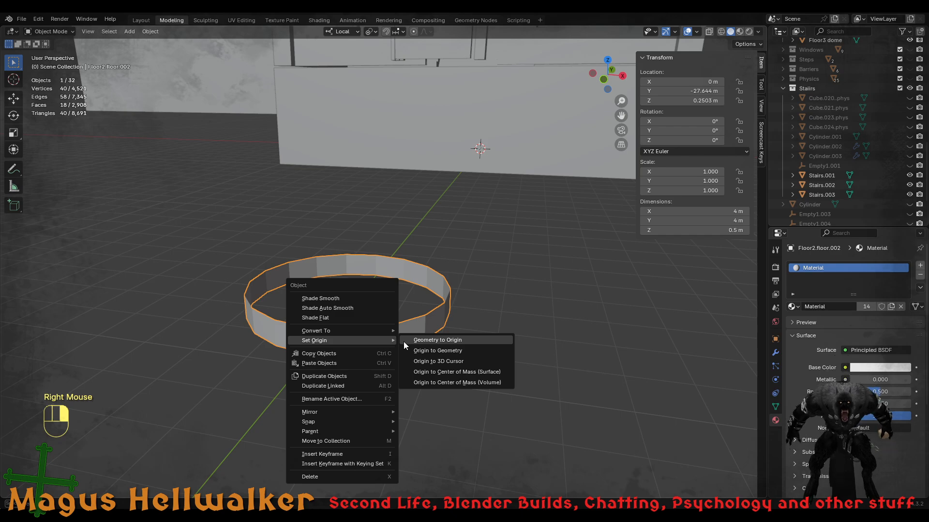
{"action": "left_click", "coordinate": [454, 377]}
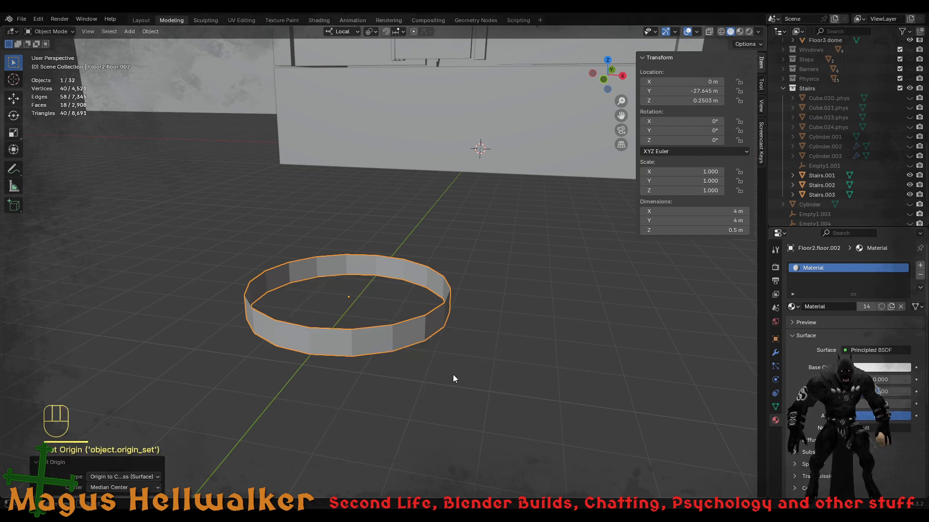
{"action": "right_click", "coordinate": [367, 336]}
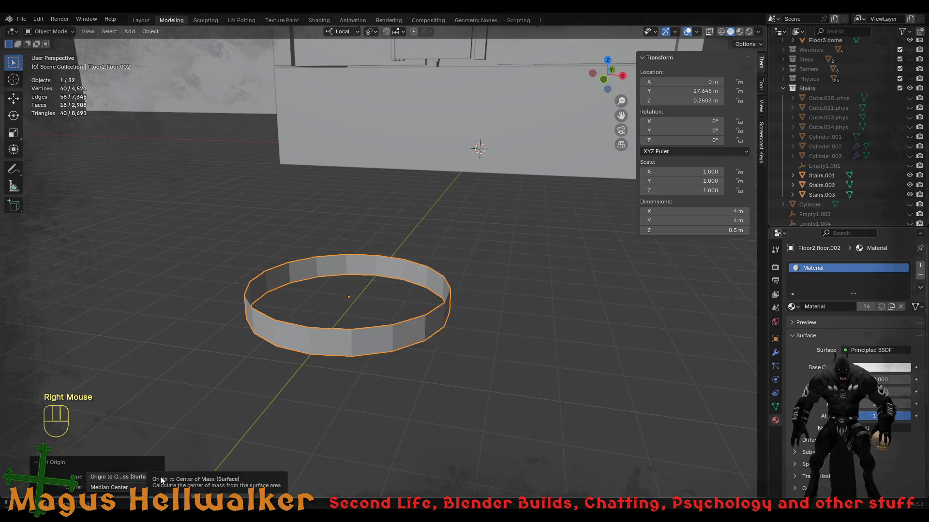
{"action": "left_click", "coordinate": [160, 486]}
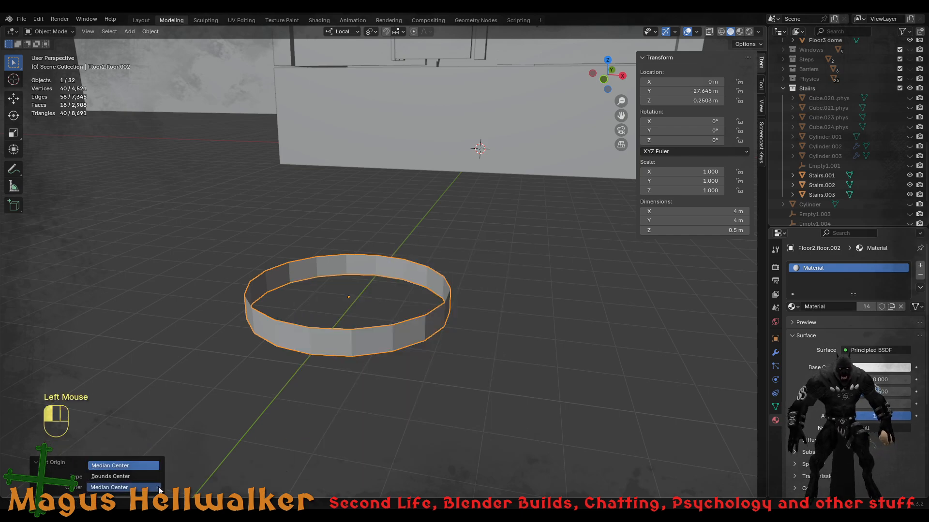
{"action": "left_click", "coordinate": [158, 488]}
{"action": "left_click", "coordinate": [159, 477]}
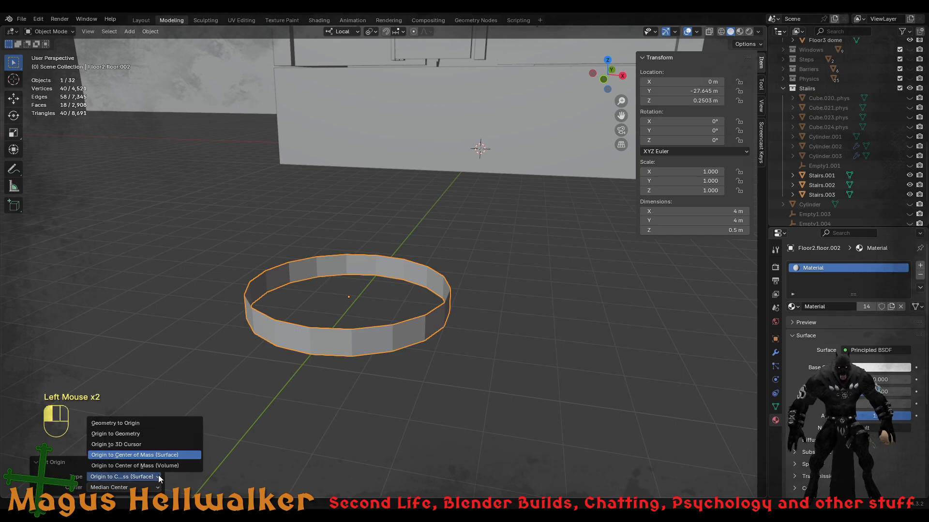
{"action": "left_click", "coordinate": [298, 441]}
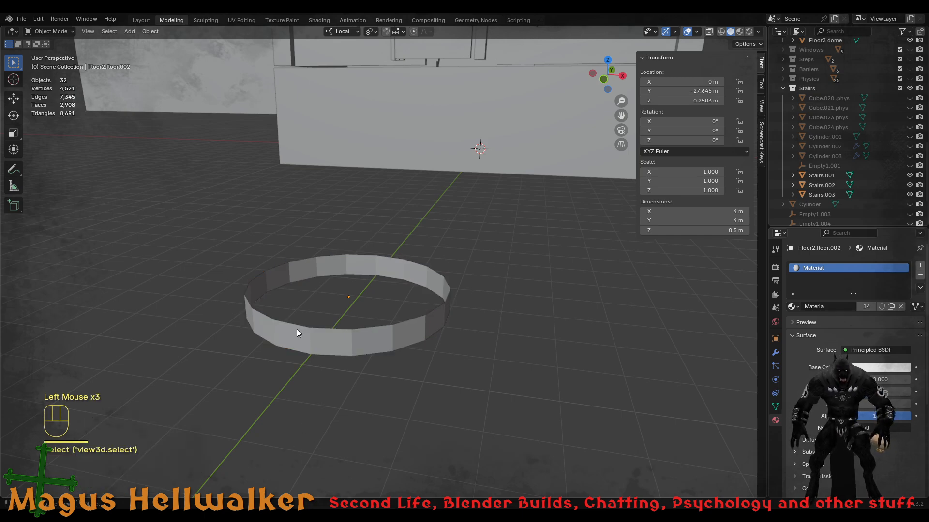
{"action": "scroll", "coordinate": [346, 337], "scroll_direction": "up", "scroll_amount": 3}
{"action": "scroll", "coordinate": [353, 344], "scroll_direction": "down", "scroll_amount": 2}
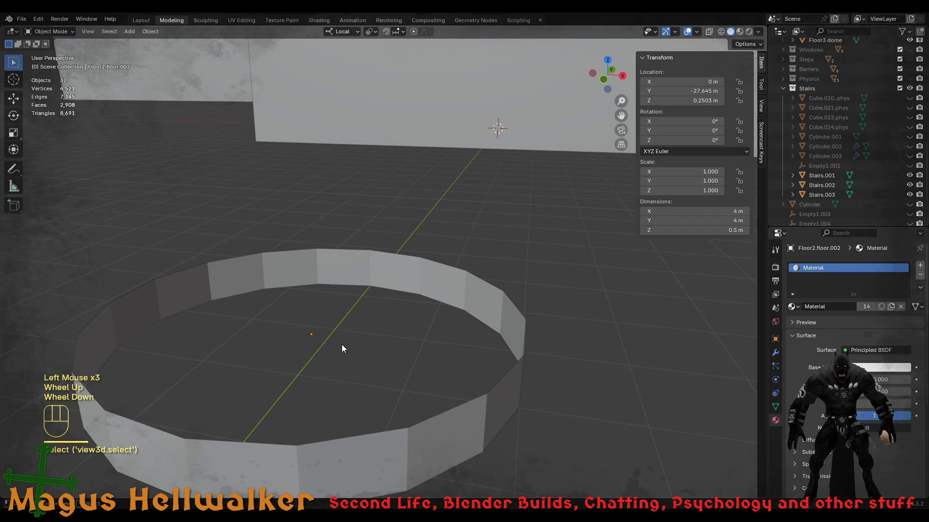
- Select the original ring and center the view on the 3D cursor
{"action": "middle_click_drag", "start_coordinate": [342, 348], "coordinate": [334, 385]}
{"action": "scroll", "coordinate": [335, 386], "scroll_direction": "down", "scroll_amount": 3}
{"action": "left_click", "coordinate": [334, 395]}
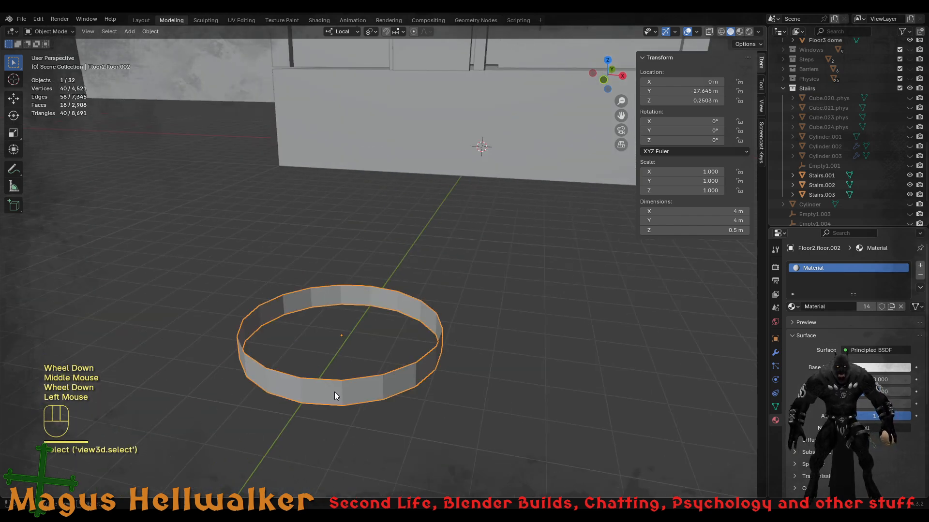
{"action": "scroll", "coordinate": [355, 351], "scroll_direction": "down", "scroll_amount": 2}
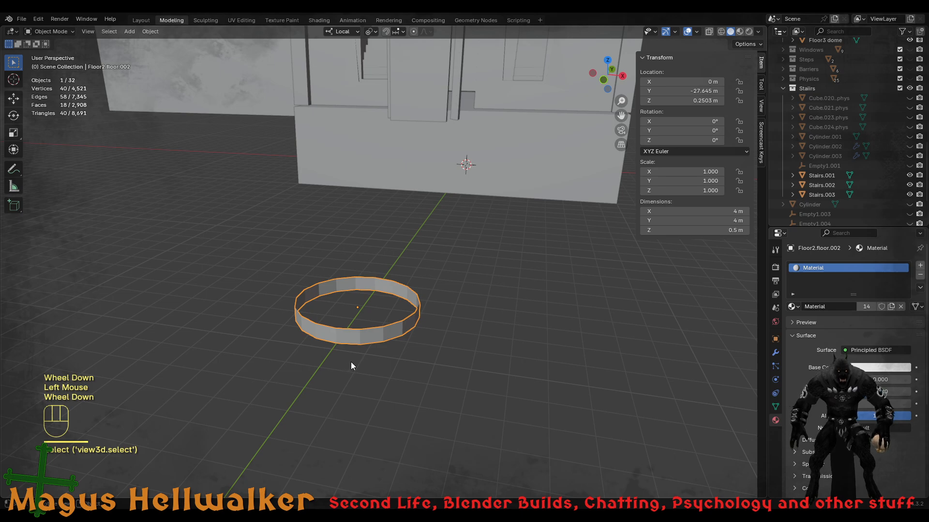
{"action": "mouse_move", "coordinate": [351, 366]}
{"action": "middle_mouse_down"}
{"action": "mouse_move", "coordinate": [367, 356]}
{"action": "mouse_move", "coordinate": [340, 375]}
{"action": "mouse_move", "coordinate": [354, 356]}
{"action": "middle_mouse_up"}
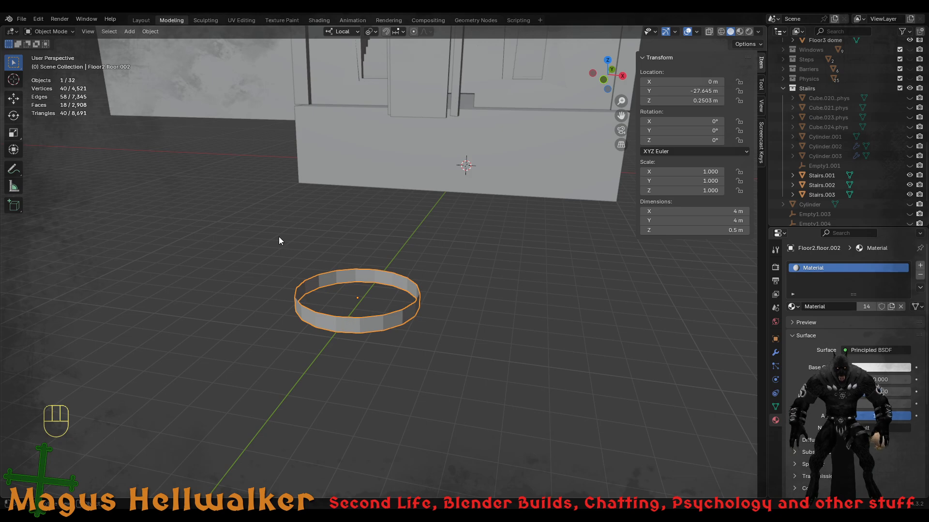
{"action": "left_click", "coordinate": [92, 34]}
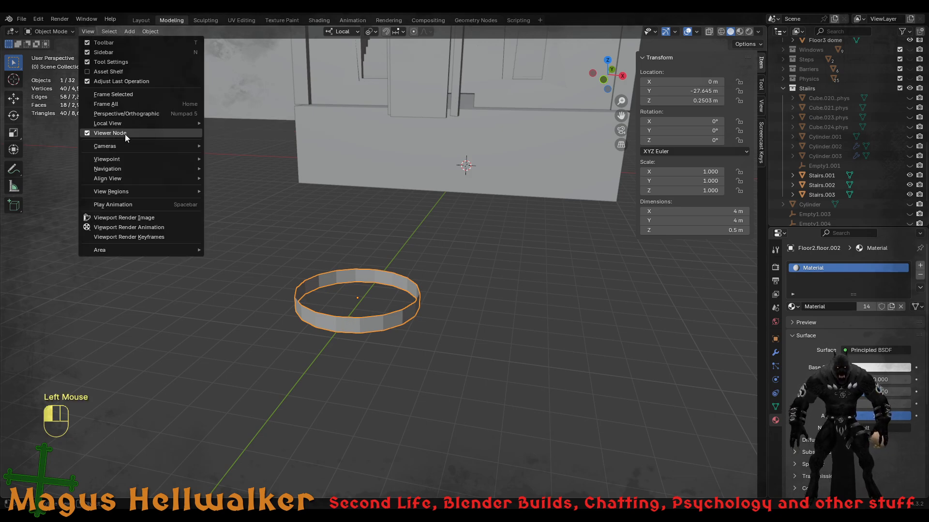
{"action": "mouse_move", "coordinate": [134, 157]}
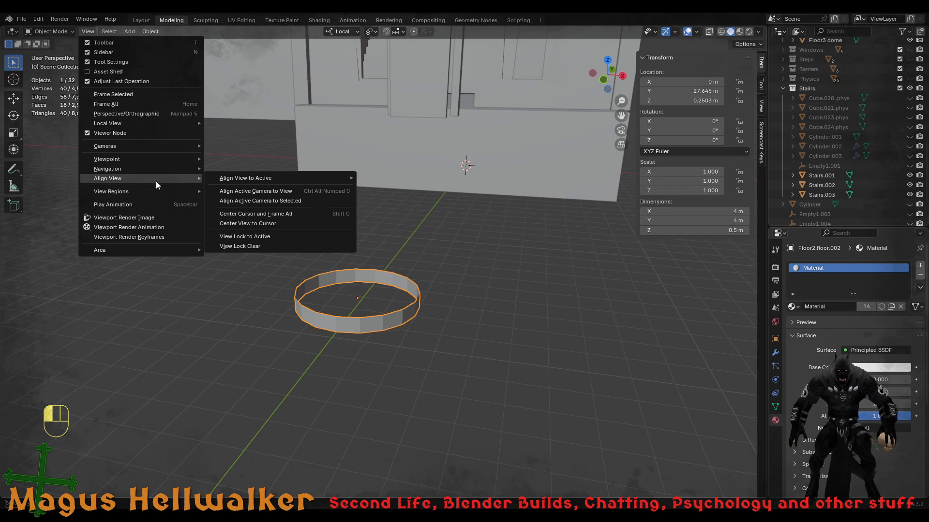
{"action": "mouse_move", "coordinate": [274, 181]}
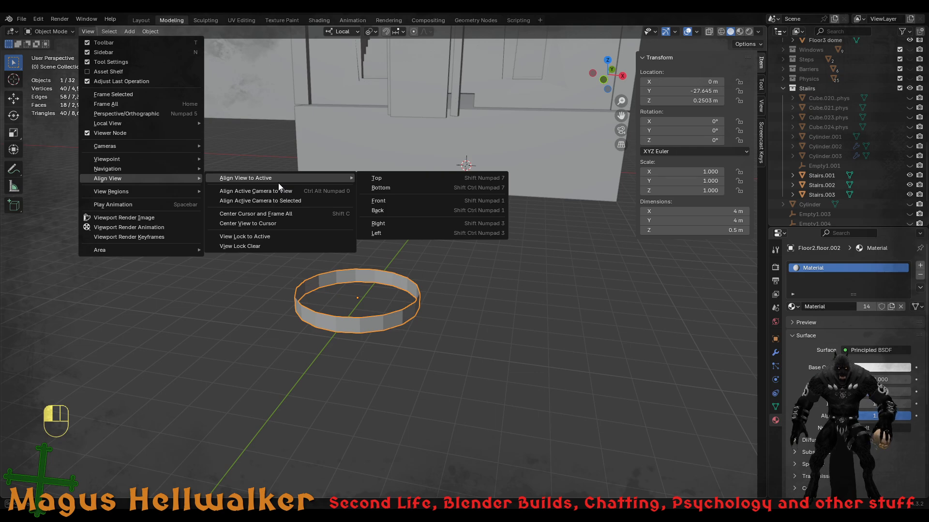
{"action": "left_click", "coordinate": [281, 223]}
{"action": "scroll", "coordinate": [343, 356], "scroll_direction": "down", "scroll_amount": 1}
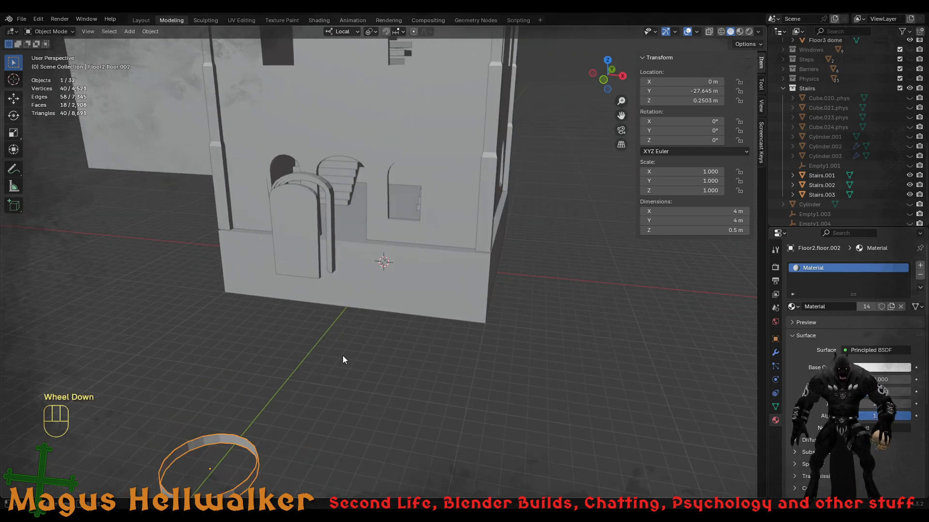
- Try aligning the active camera to the current view of the ring and tower, and undo the alignment
{"action": "scroll", "coordinate": [320, 384], "scroll_direction": "up", "scroll_amount": 1}
{"action": "middle_click_drag", "start_coordinate": [321, 384], "coordinate": [333, 366]}
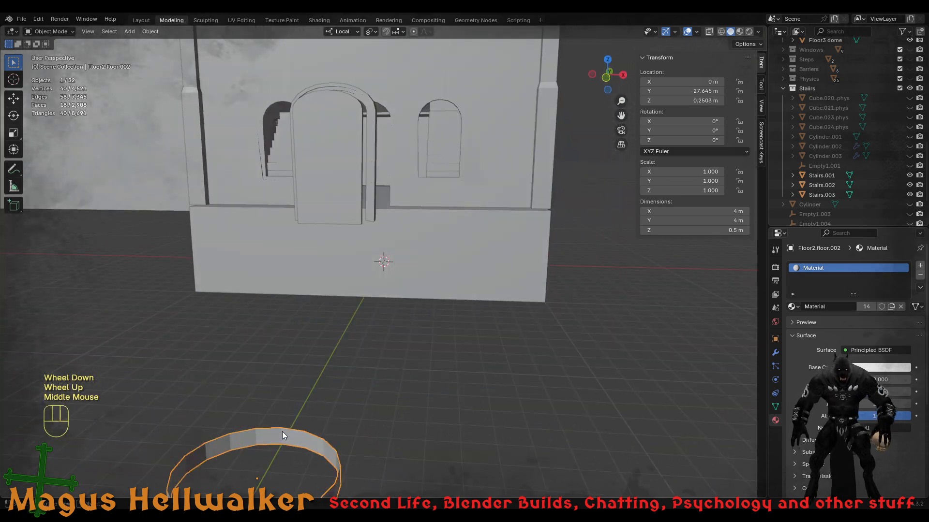
{"action": "scroll", "coordinate": [283, 431], "scroll_direction": "down", "scroll_amount": 1}
{"action": "left_click", "coordinate": [281, 379]}
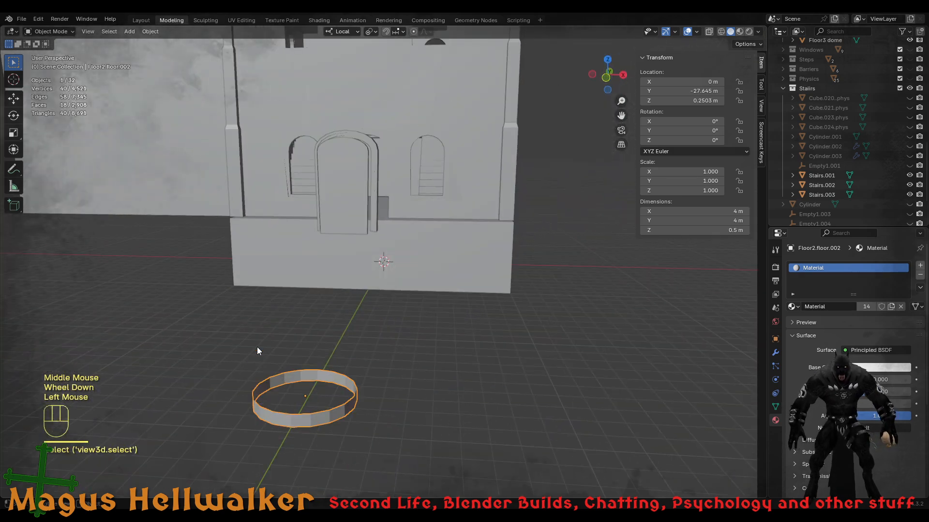
{"action": "left_click", "coordinate": [89, 32]}
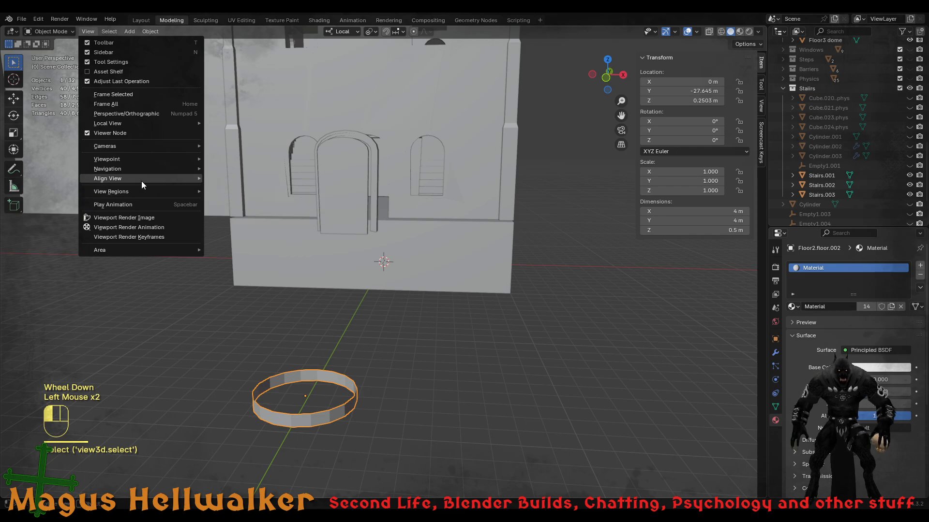
{"action": "mouse_move", "coordinate": [142, 181]}
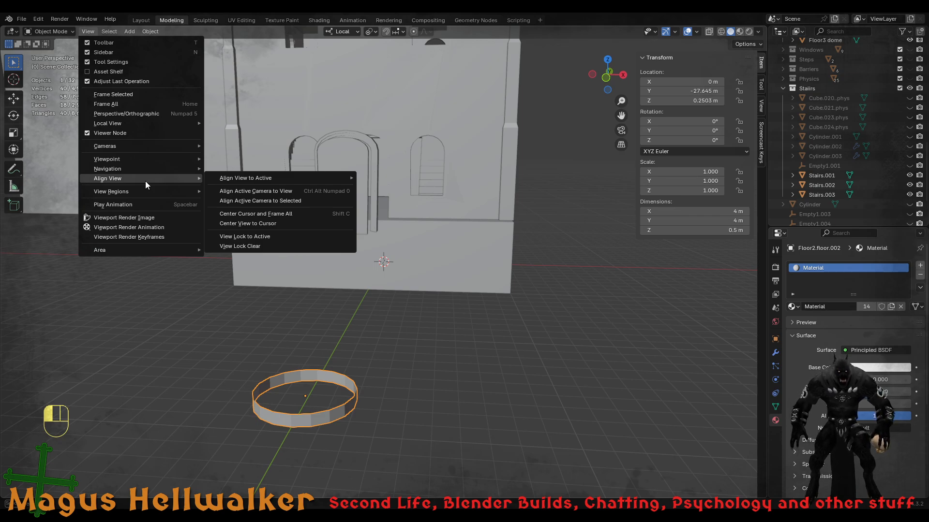
{"action": "left_click", "coordinate": [257, 192]}
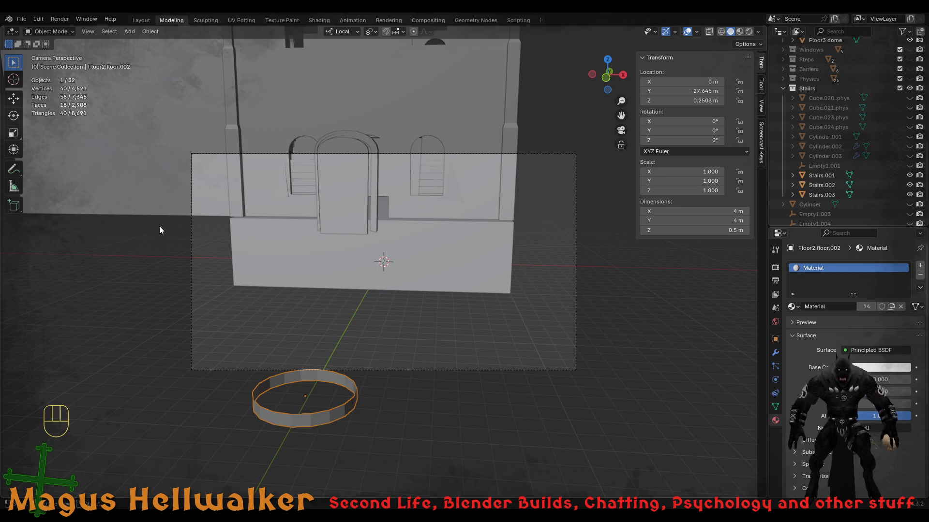
{"action": "key", "text": "ctrl+z"}
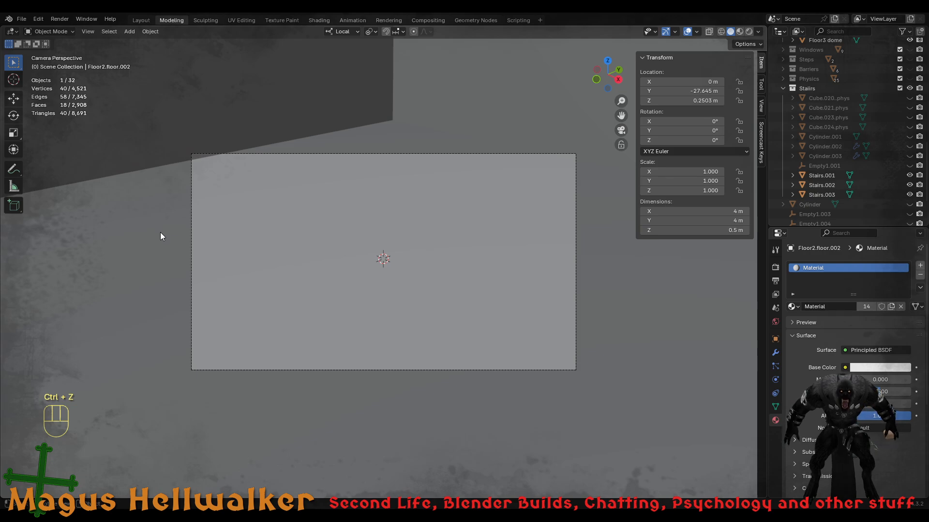
{"action": "key", "text": "Escape"}
{"action": "scroll", "coordinate": [222, 279], "scroll_direction": "down", "scroll_amount": 3}
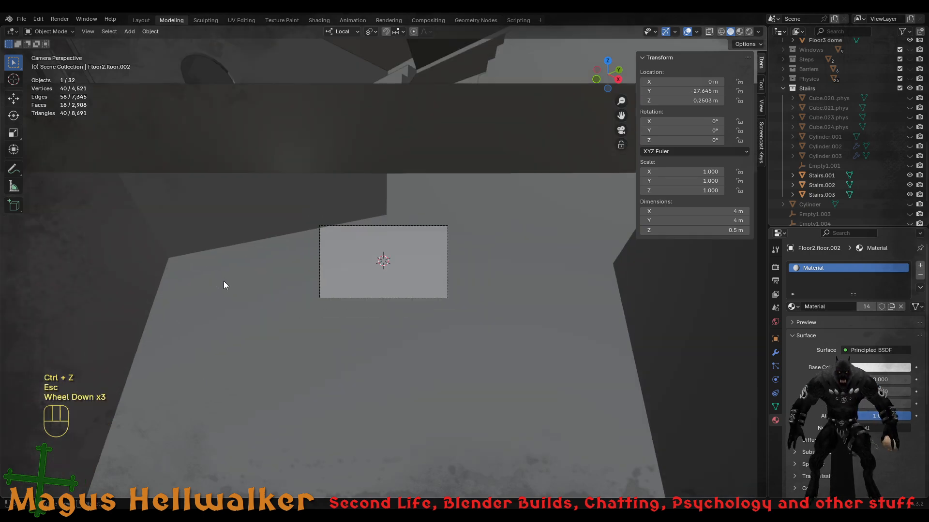
{"action": "scroll", "coordinate": [223, 280], "scroll_direction": "up", "scroll_amount": 2}
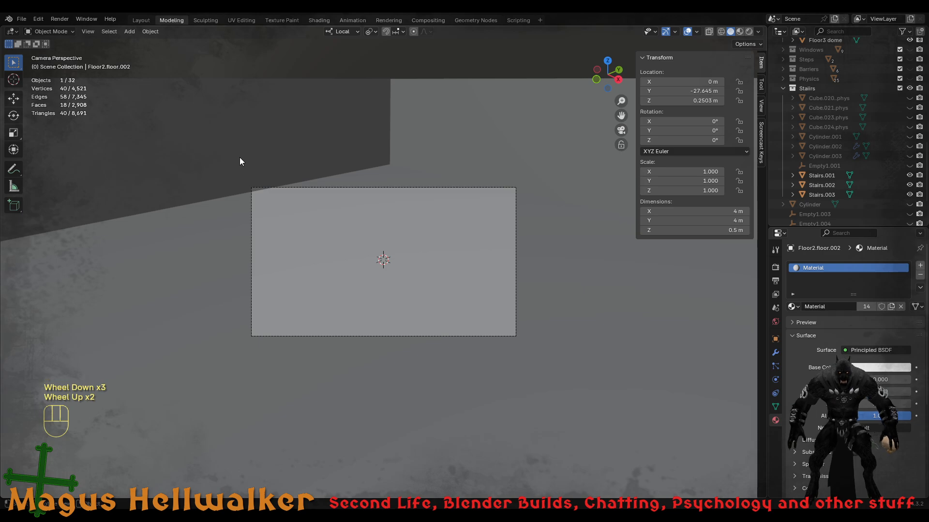
- Frame the selected ring so it fills the perspective view
{"action": "key", "text": "KP_Decimal"}
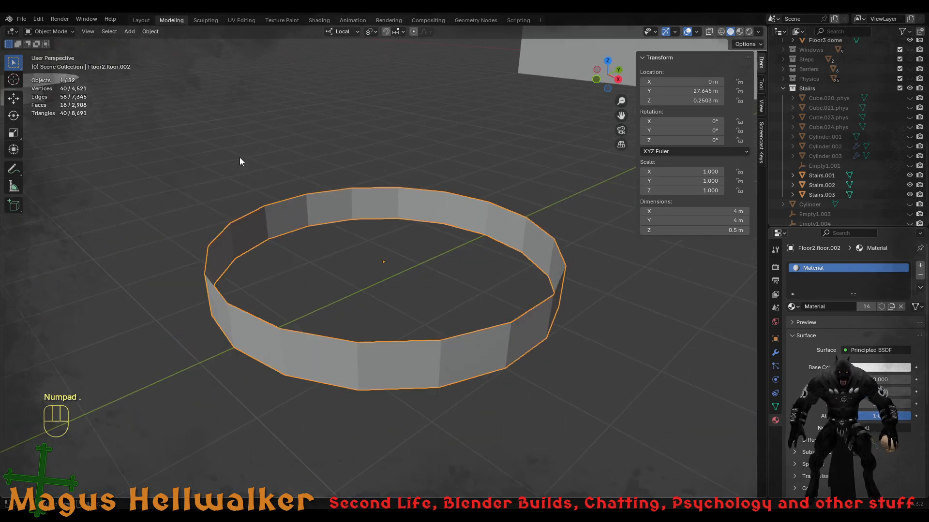
{"action": "left_click", "coordinate": [341, 380]}
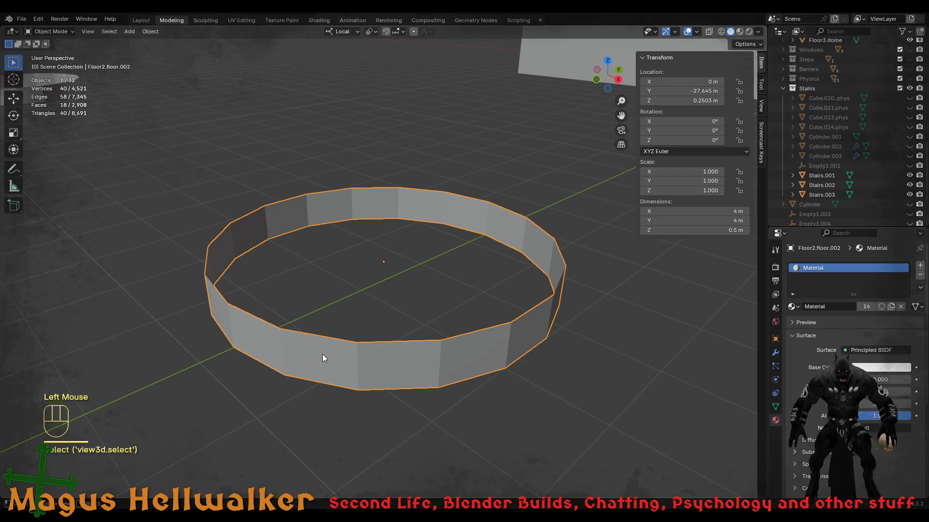
{"action": "key", "text": "KP_Decimal"}
{"action": "key", "text": "KP_Decimal"}
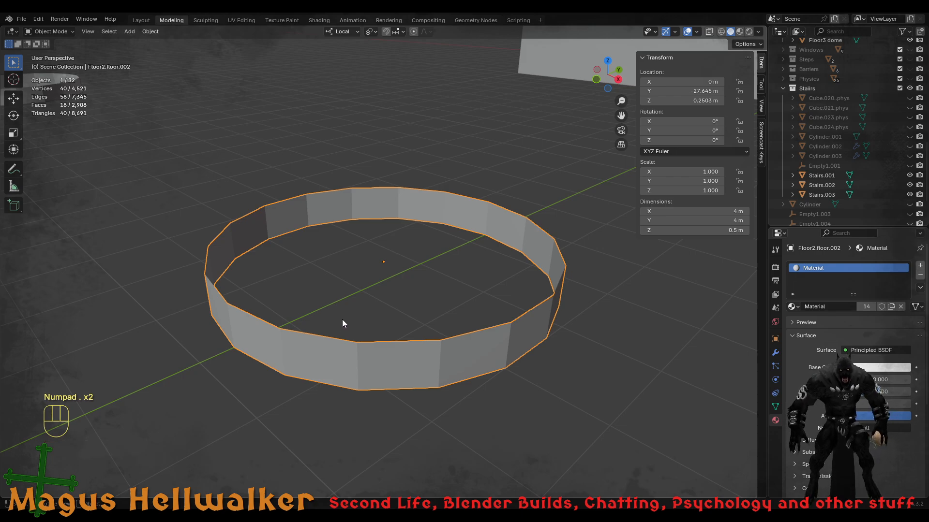
{"action": "middle_click_drag", "start_coordinate": [373, 335], "coordinate": [401, 358]}
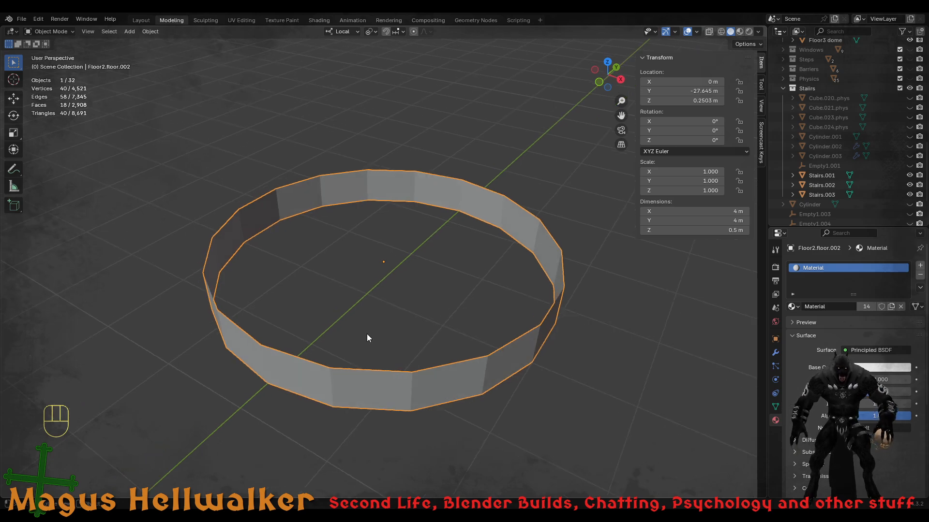
{"action": "scroll", "coordinate": [332, 347], "scroll_direction": "down", "scroll_amount": 1}
{"action": "scroll", "coordinate": [347, 348], "scroll_direction": "up", "scroll_amount": 2}
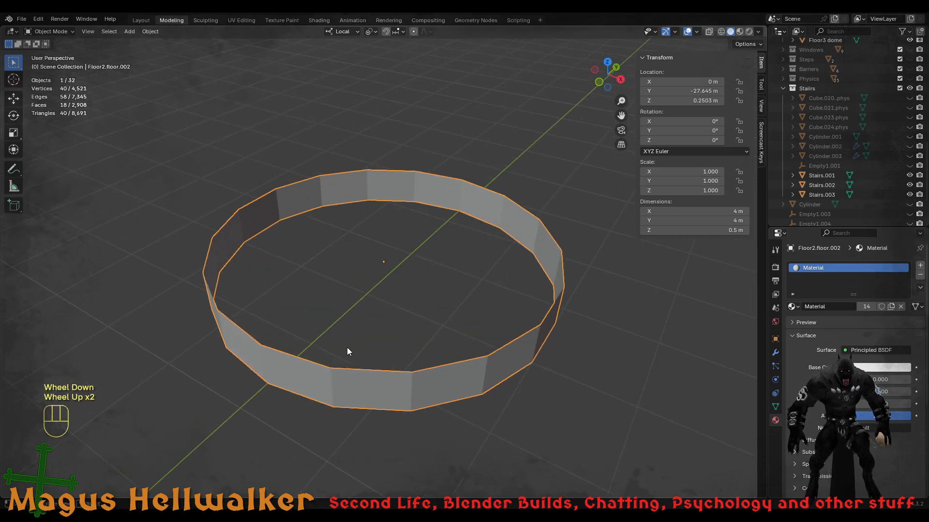
{"action": "middle_click_drag", "start_coordinate": [420, 334], "coordinate": [389, 308], "text": "shift"}
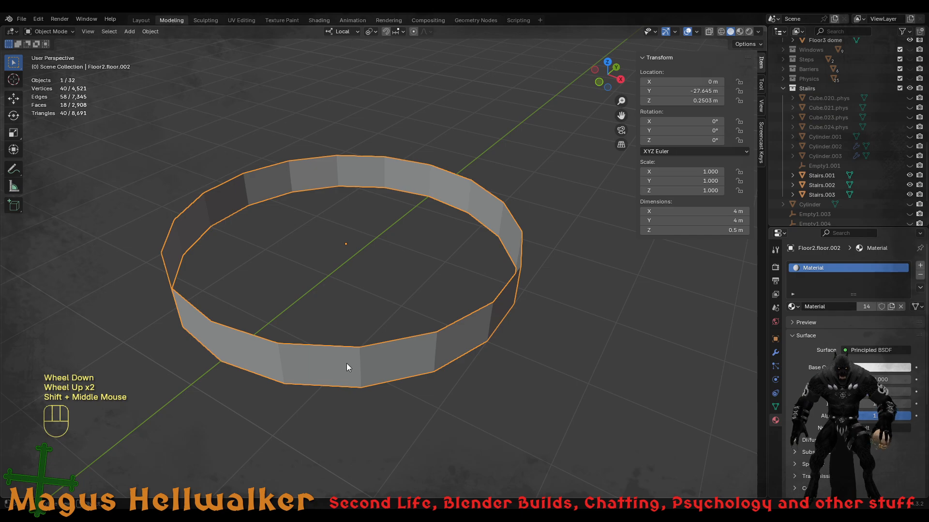
{"action": "scroll", "coordinate": [347, 360], "scroll_direction": "down", "scroll_amount": 1}
{"action": "scroll", "coordinate": [353, 346], "scroll_direction": "up", "scroll_amount": 2}
- Snap the 3D cursor to the center of the selected ring
{"action": "left_click", "coordinate": [354, 345]}
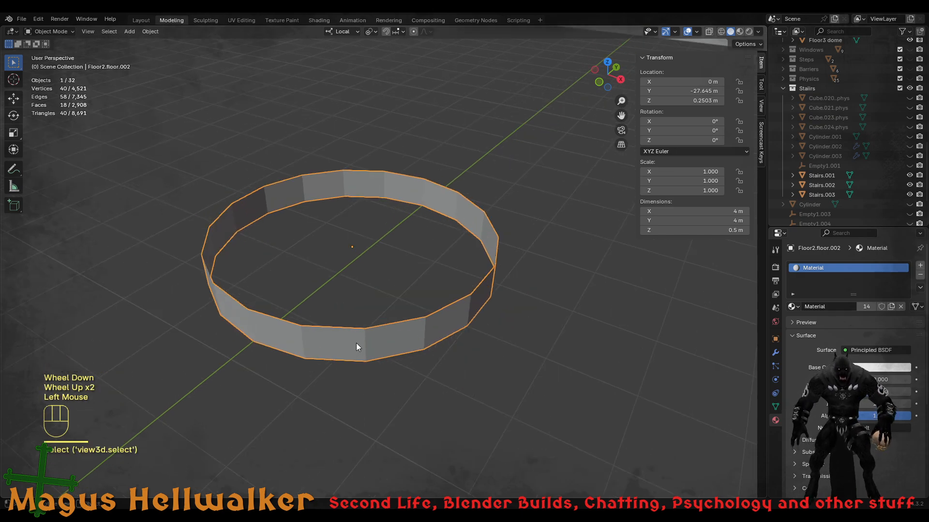
{"action": "key", "text": "shift+s"}
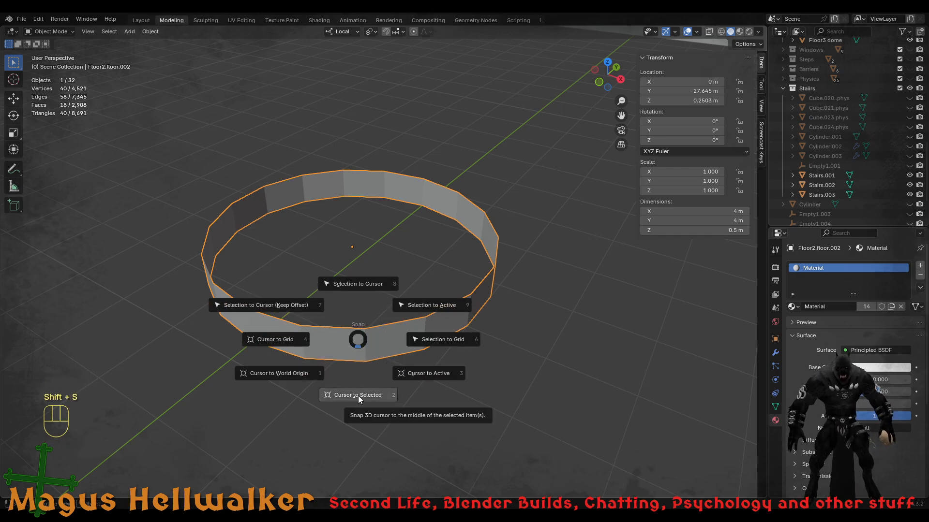
{"action": "left_click", "coordinate": [290, 341]}
{"action": "key", "text": "shift+s"}
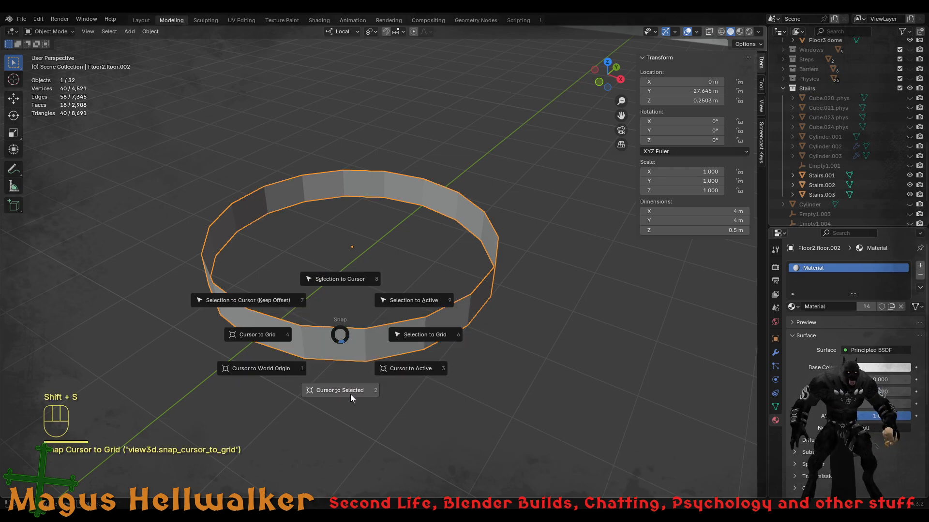
{"action": "left_click", "coordinate": [413, 369]}
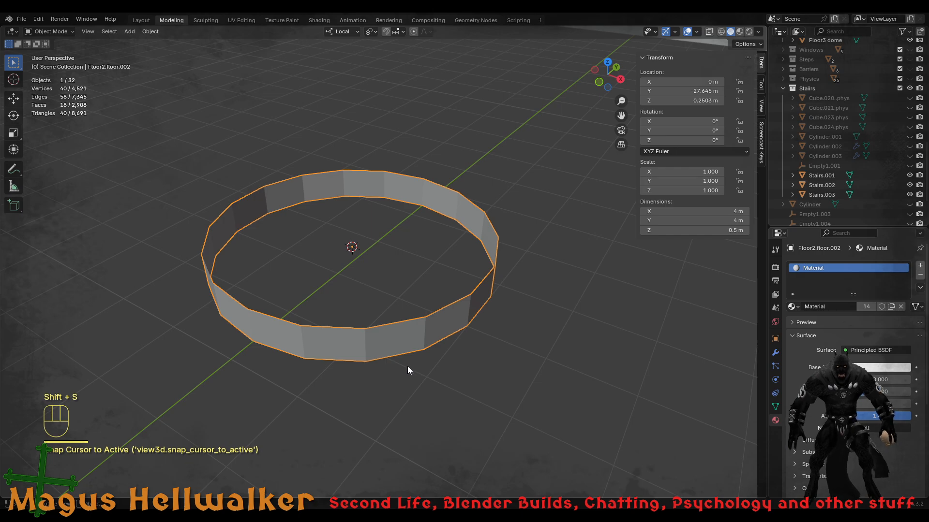
{"action": "key", "text": "shift"}
{"action": "key", "text": "shift+s"}
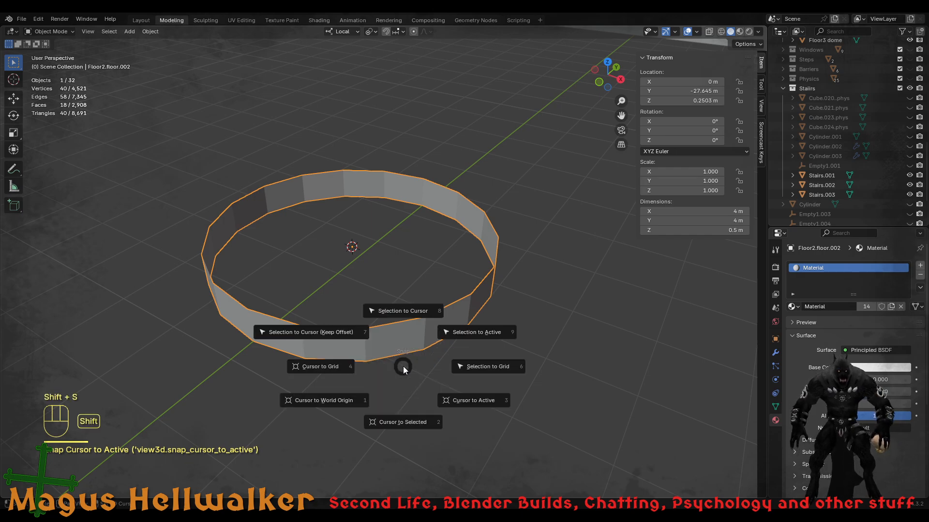
{"action": "left_click", "coordinate": [404, 424]}
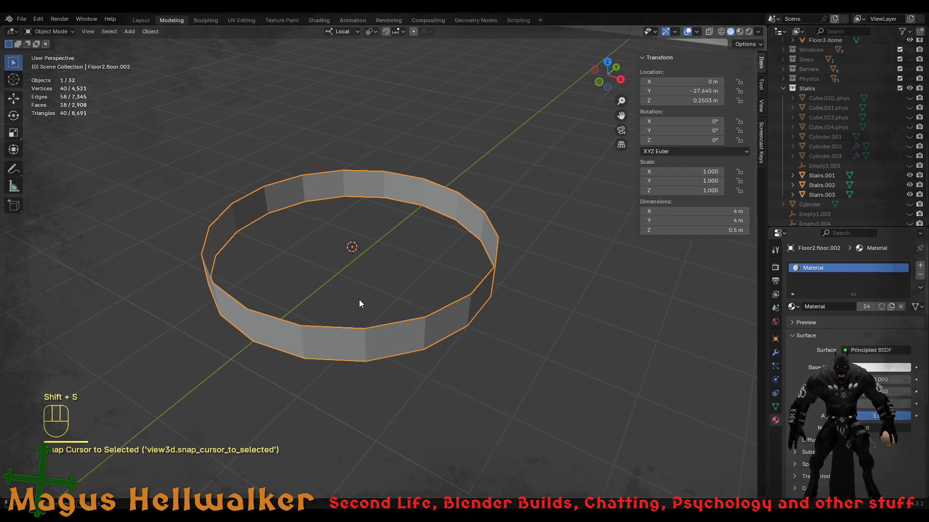
- Examine the ring and the 3D cursor's placement inside it from low and high angles
{"action": "scroll", "coordinate": [358, 288], "scroll_direction": "up", "scroll_amount": 2}
{"action": "middle_click_drag", "start_coordinate": [352, 307], "coordinate": [356, 237]}
{"action": "scroll", "coordinate": [353, 269], "scroll_direction": "up", "scroll_amount": 2}
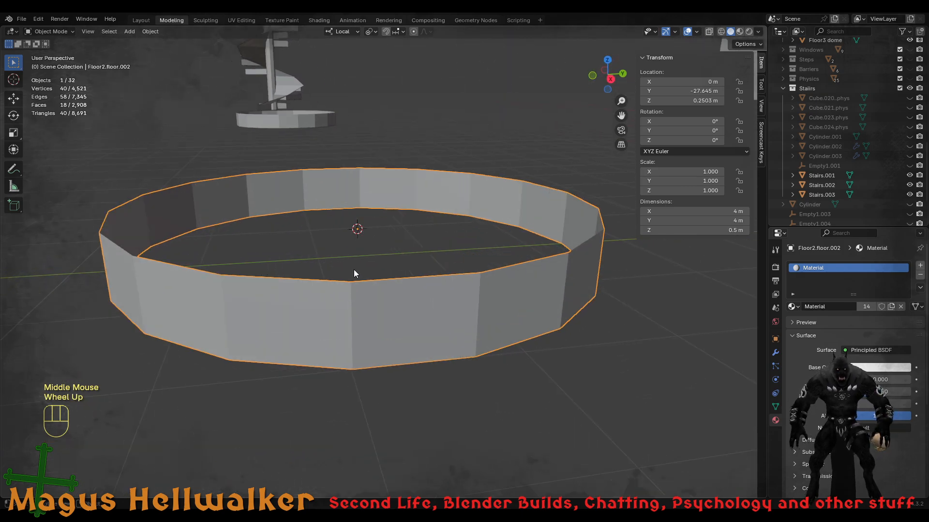
{"action": "scroll", "coordinate": [352, 267], "scroll_direction": "up", "scroll_amount": 1}
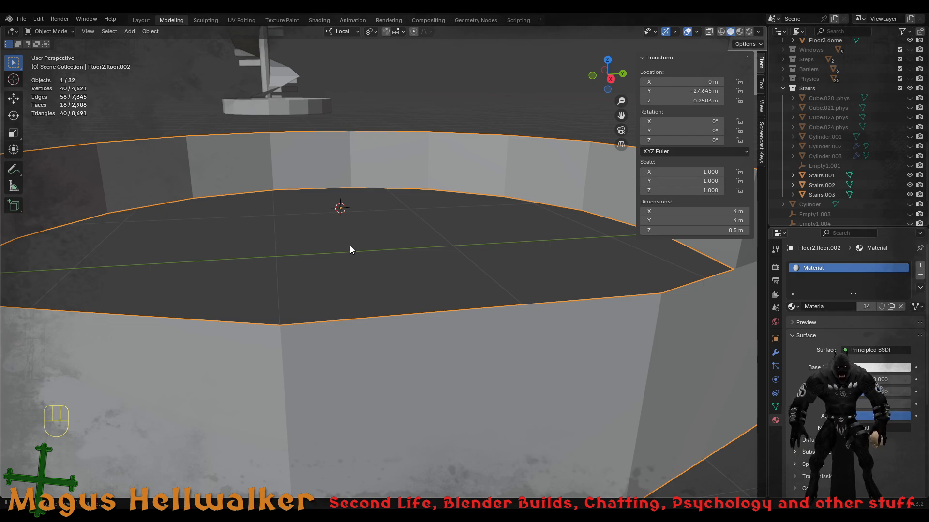
{"action": "scroll", "coordinate": [350, 246], "scroll_direction": "down", "scroll_amount": 1}
{"action": "middle_click_drag", "start_coordinate": [335, 302], "coordinate": [410, 319]}
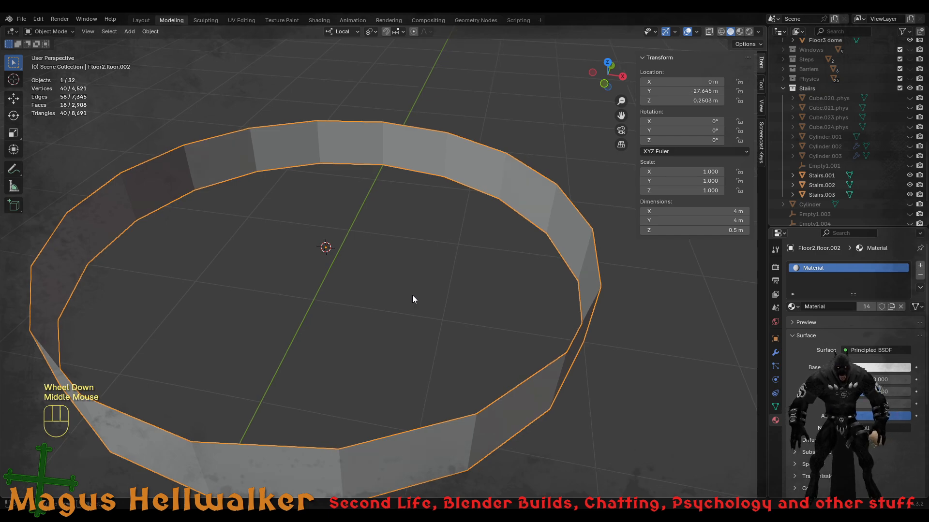
{"action": "scroll", "coordinate": [465, 293], "scroll_direction": "down", "scroll_amount": 1}
{"action": "scroll", "coordinate": [456, 296], "scroll_direction": "up", "scroll_amount": 1}
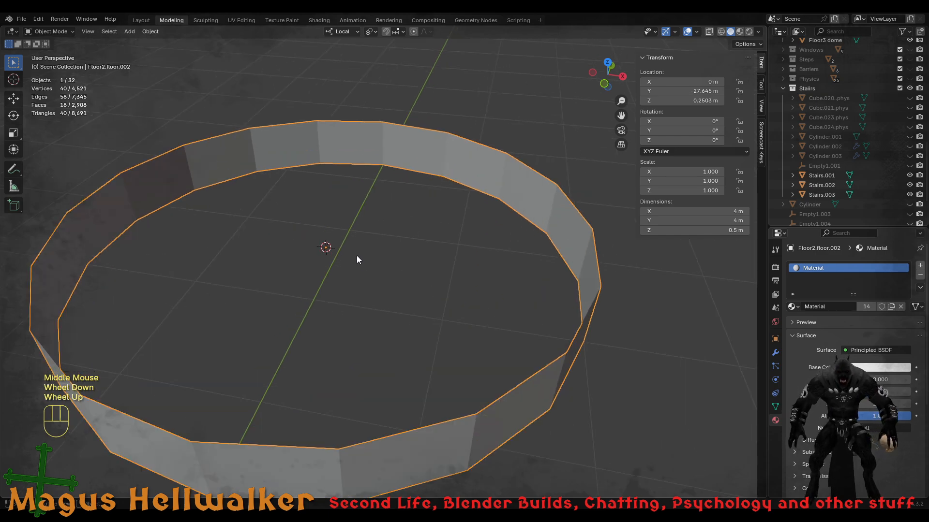
{"action": "middle_click_drag", "start_coordinate": [545, 325], "coordinate": [502, 317]}
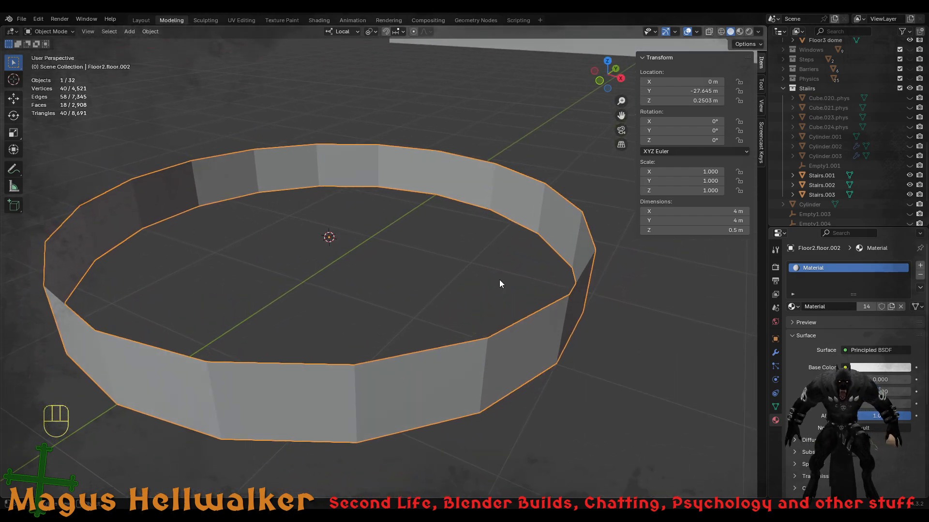
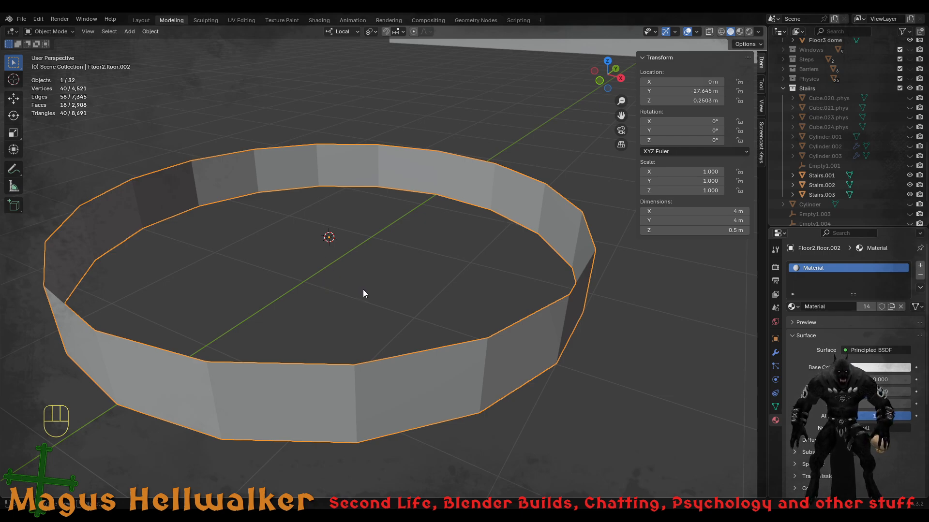
- Place the 3D cursor at the middle of the ring's bottom edge in the back orthographic view
{"action": "key", "text": "alt"}
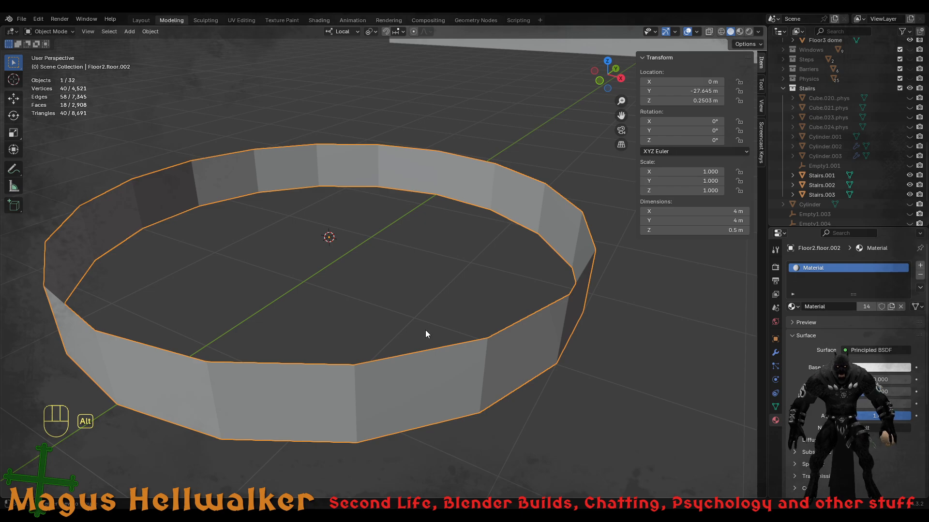
{"action": "middle_click_drag", "start_coordinate": [393, 311], "coordinate": [297, 253], "text": "alt"}
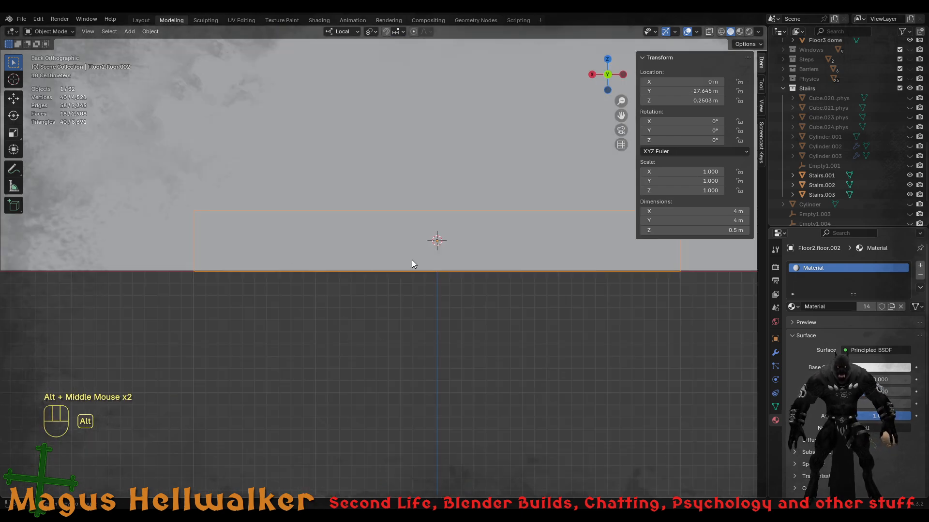
{"action": "scroll", "coordinate": [457, 280], "scroll_direction": "up", "scroll_amount": 1, "text": "alt"}
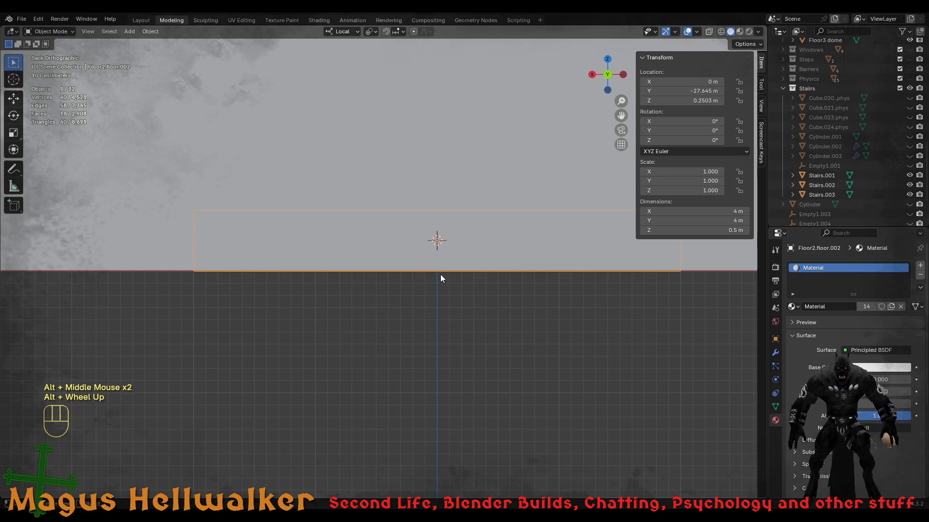
{"action": "scroll", "coordinate": [440, 275], "scroll_direction": "down", "scroll_amount": 3}
{"action": "scroll", "coordinate": [437, 283], "scroll_direction": "up", "scroll_amount": 7}
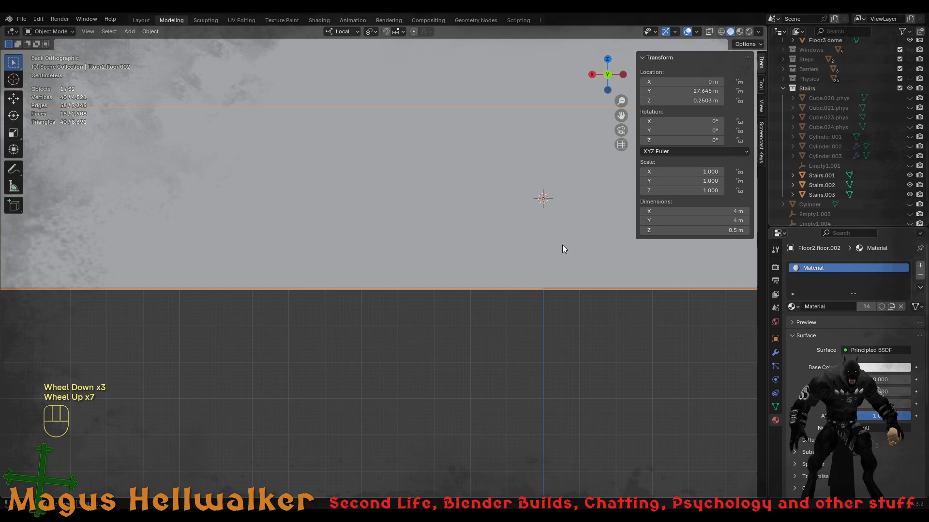
{"action": "middle_click_drag", "start_coordinate": [562, 245], "coordinate": [422, 239], "text": "shift"}
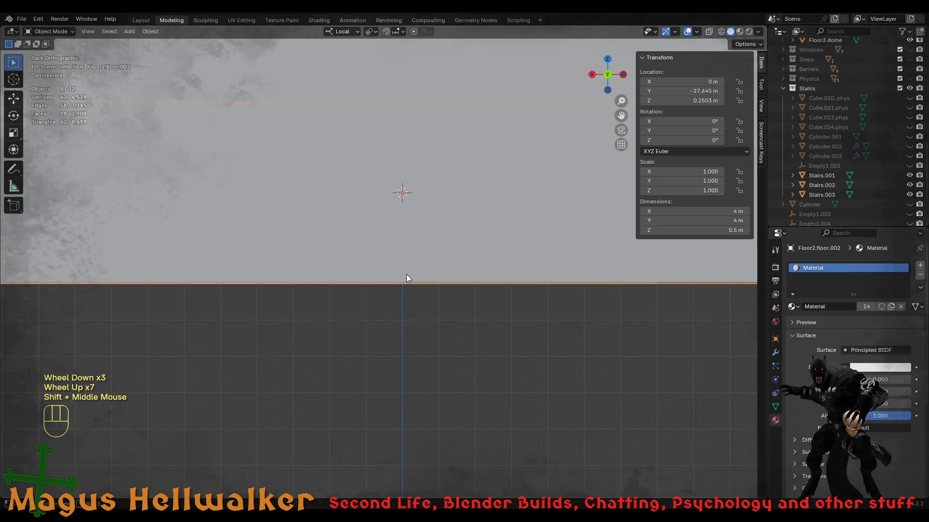
{"action": "key", "text": "shift"}
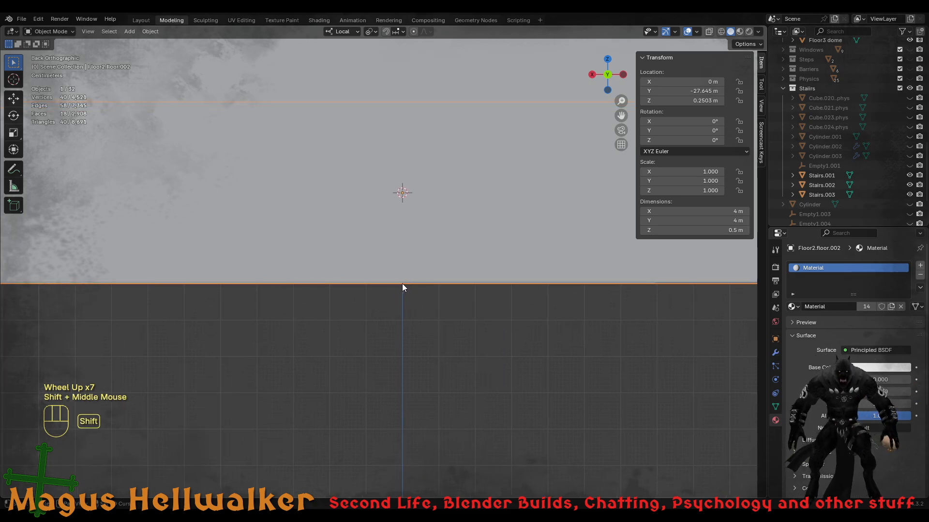
{"action": "right_click", "coordinate": [402, 284], "text": "shift"}
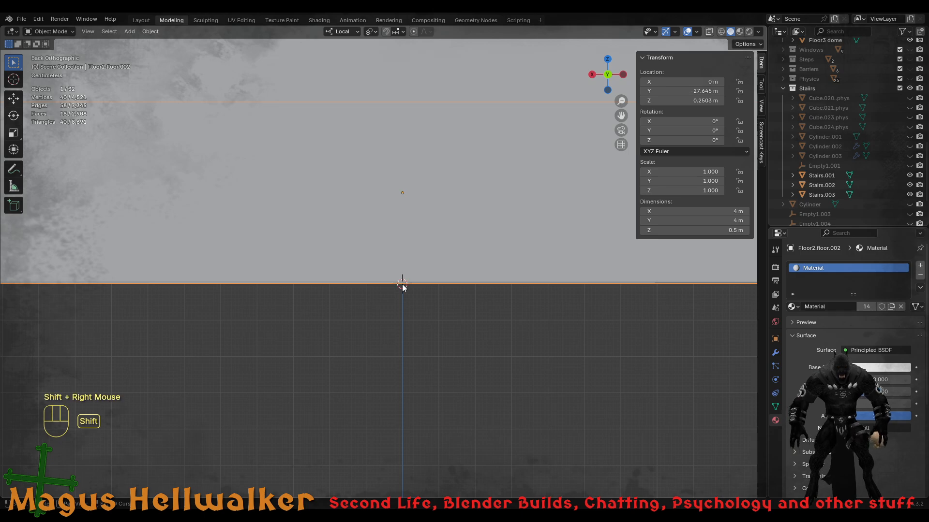
- Reposition the 3D cursor onto the Y axis line at the ring's center, adjusting it from above and from a low angle
{"action": "scroll", "coordinate": [411, 305], "scroll_direction": "down", "scroll_amount": 1}
{"action": "middle_click_drag", "start_coordinate": [419, 321], "coordinate": [354, 328]}
{"action": "scroll", "coordinate": [424, 339], "scroll_direction": "down", "scroll_amount": 2}
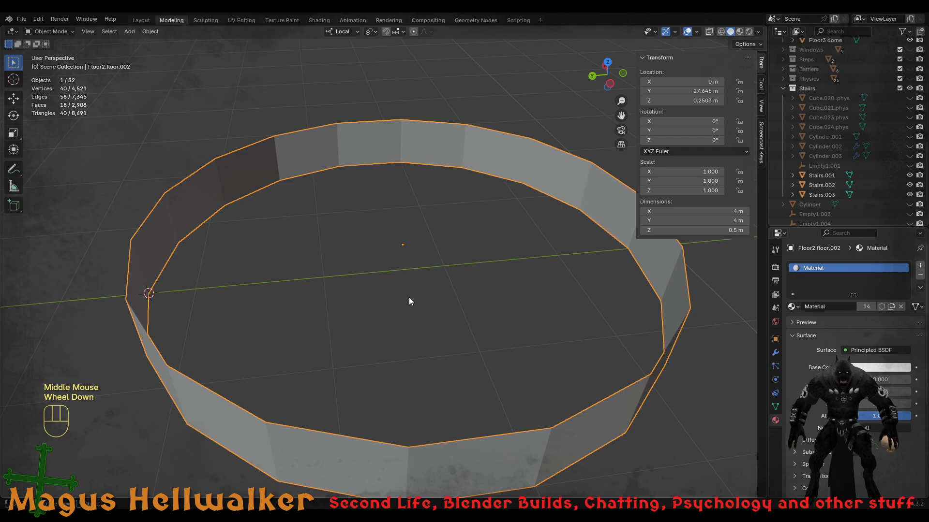
{"action": "middle_click_drag", "start_coordinate": [408, 297], "coordinate": [383, 318]}
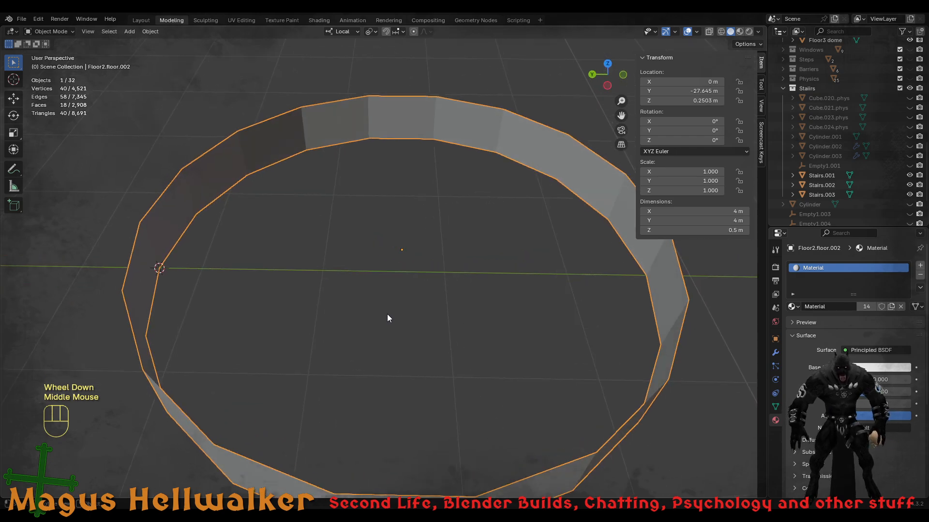
{"action": "right_click", "coordinate": [401, 273], "text": "shift"}
{"action": "middle_click_drag", "start_coordinate": [400, 307], "coordinate": [403, 260]}
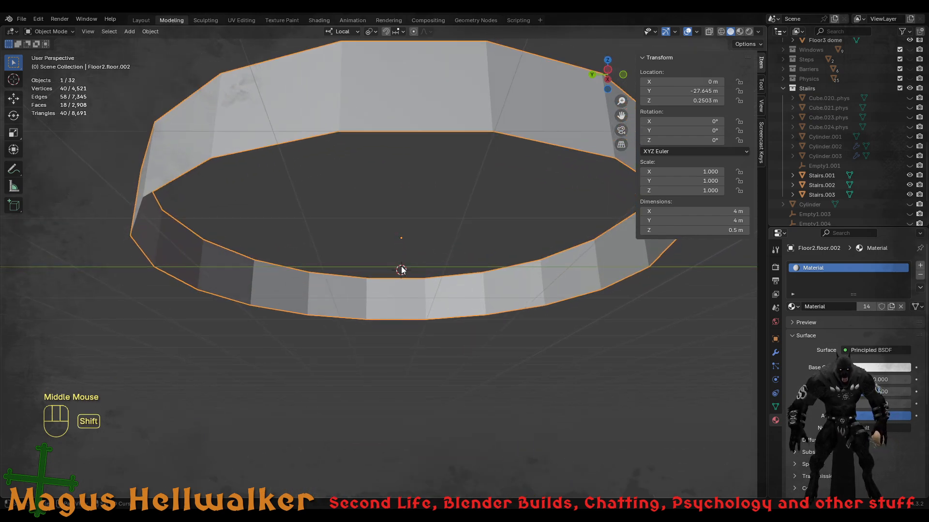
{"action": "right_click", "coordinate": [400, 266], "text": "shift"}
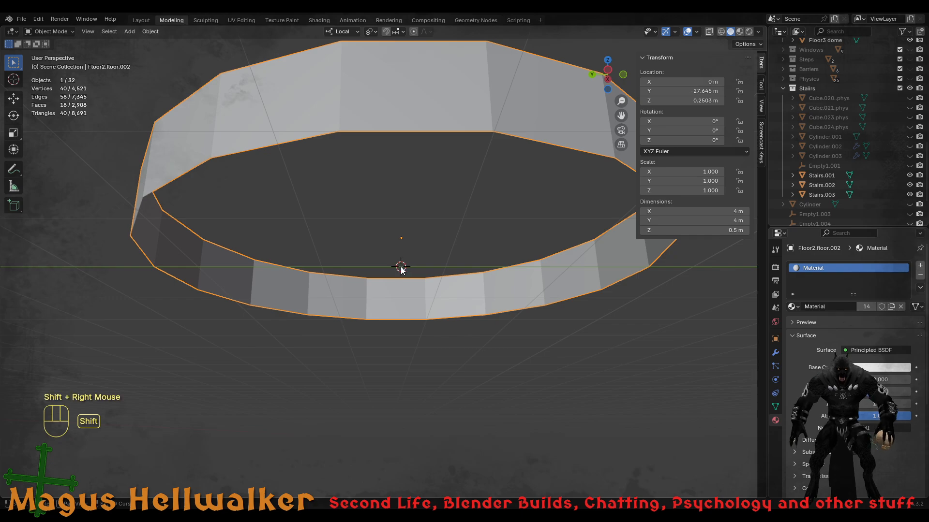
- Add a Plain Axes empty at the 3D cursor in the middle of the ring
{"action": "middle_click_drag", "start_coordinate": [411, 273], "coordinate": [483, 315]}
{"action": "scroll", "coordinate": [486, 327], "scroll_direction": "down", "scroll_amount": 2}
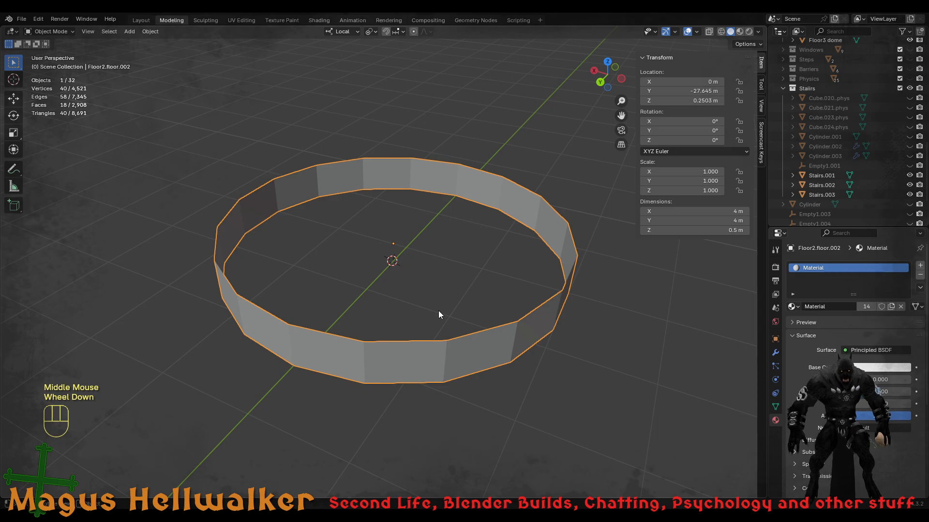
{"action": "key", "text": "shift+a"}
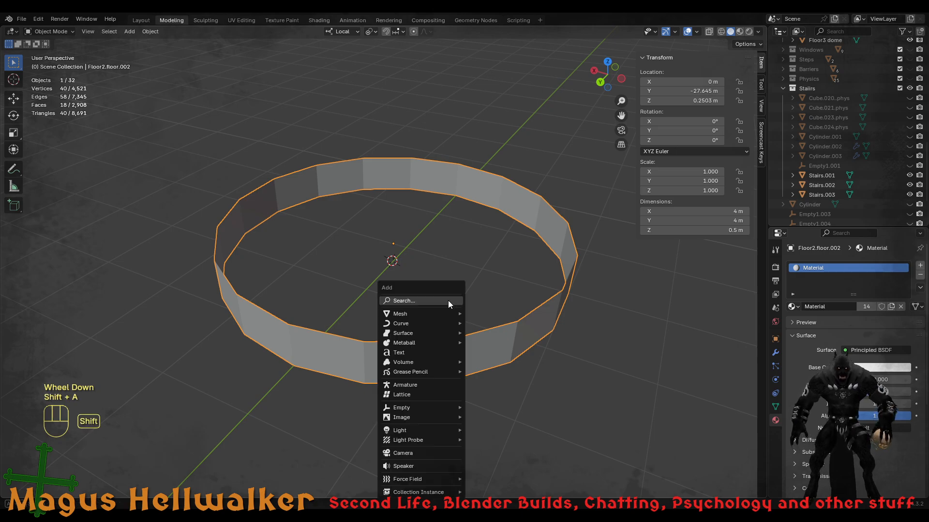
{"action": "mouse_move", "coordinate": [453, 409]}
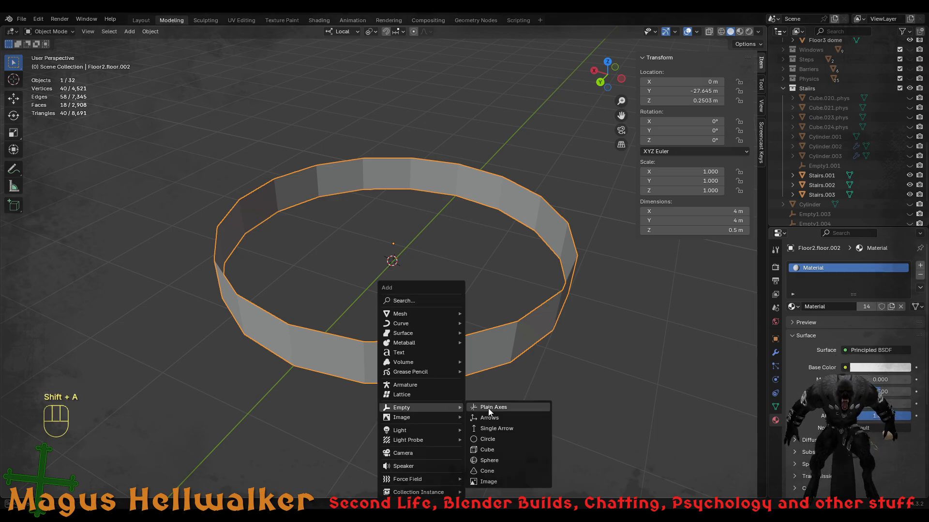
{"action": "left_click", "coordinate": [488, 408]}
{"action": "left_click", "coordinate": [446, 282]}
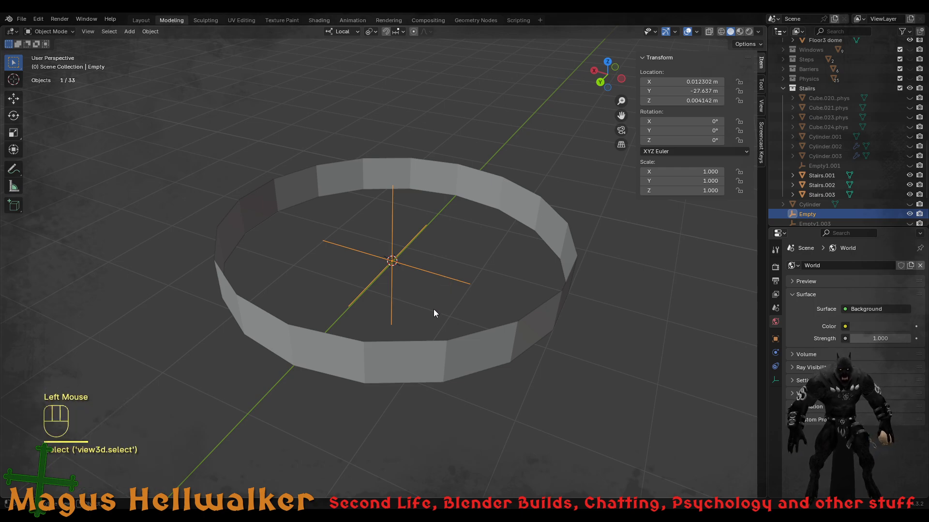
- Select the ring and set its Z dimension to 0.4 m
{"action": "scroll", "coordinate": [435, 322], "scroll_direction": "up", "scroll_amount": 3}
{"action": "scroll", "coordinate": [438, 323], "scroll_direction": "down", "scroll_amount": 1}
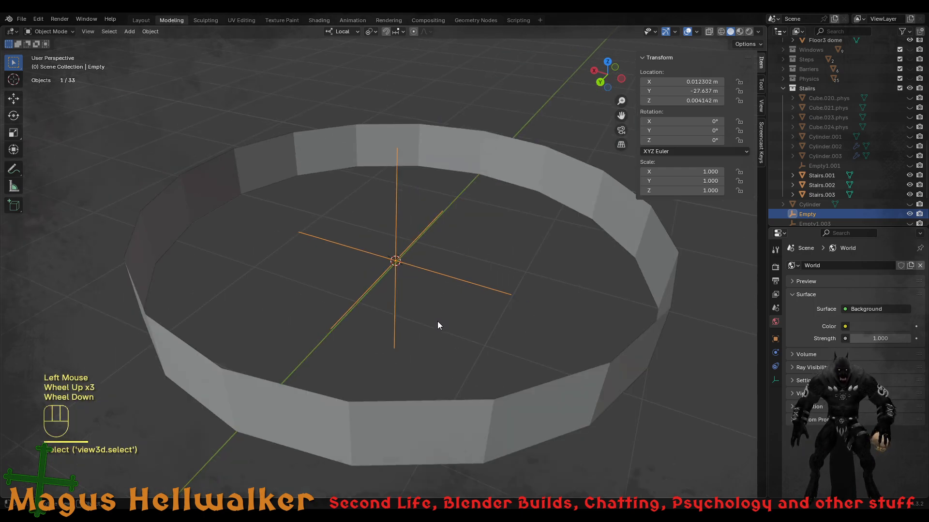
{"action": "scroll", "coordinate": [437, 321], "scroll_direction": "down", "scroll_amount": 1}
{"action": "mouse_move", "coordinate": [390, 309]}
{"action": "middle_mouse_down"}
{"action": "mouse_move", "coordinate": [353, 298]}
{"action": "mouse_move", "coordinate": [321, 255]}
{"action": "mouse_move", "coordinate": [362, 302]}
{"action": "mouse_move", "coordinate": [377, 299]}
{"action": "middle_mouse_up"}
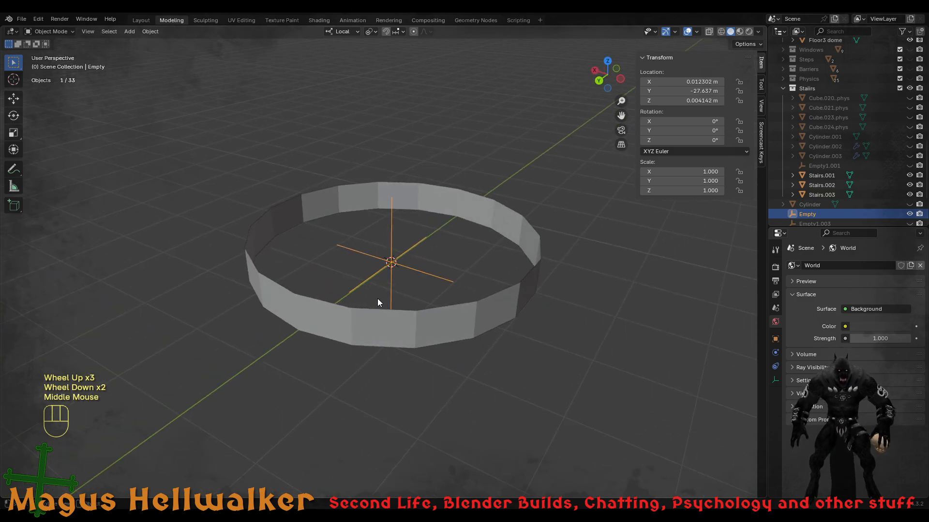
{"action": "middle_click_drag", "start_coordinate": [432, 262], "coordinate": [436, 303], "text": "shift"}
{"action": "scroll", "coordinate": [436, 339], "scroll_direction": "up", "scroll_amount": 2}
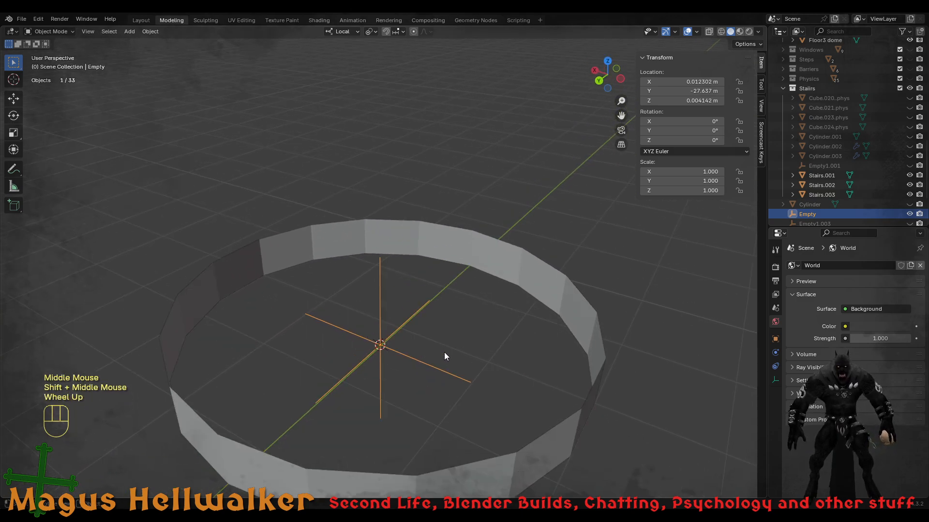
{"action": "middle_click_drag", "start_coordinate": [452, 356], "coordinate": [439, 341], "text": "shift"}
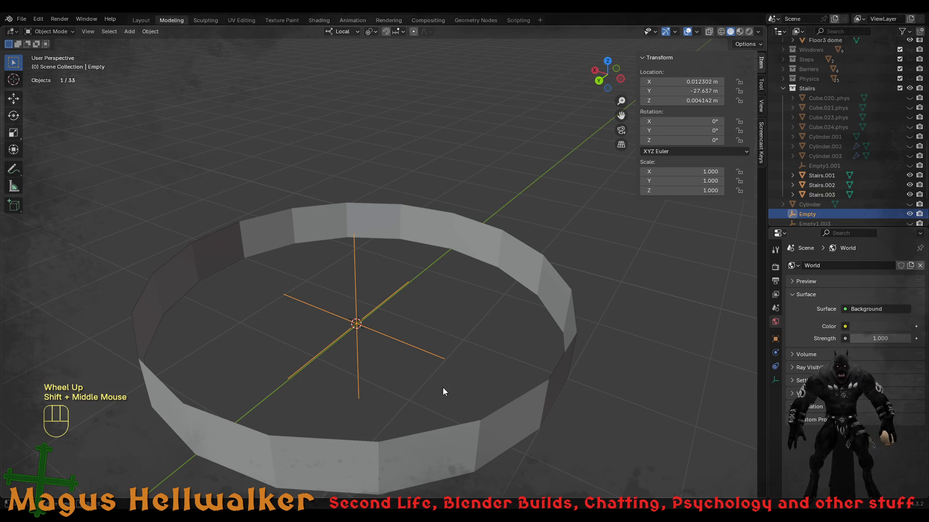
{"action": "left_click", "coordinate": [462, 451]}
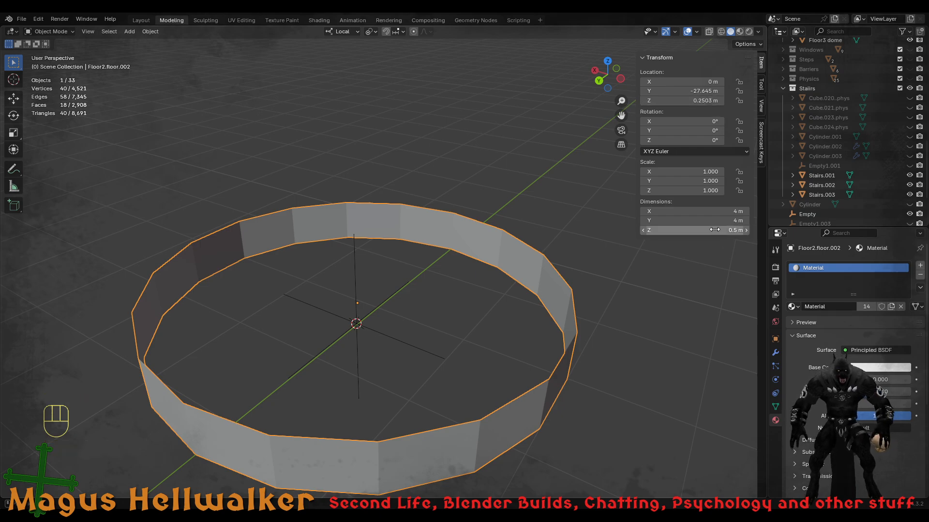
{"action": "scroll", "coordinate": [596, 334], "scroll_direction": "down", "scroll_amount": 2}
{"action": "scroll", "coordinate": [570, 339], "scroll_direction": "down", "scroll_amount": 1}
{"action": "scroll", "coordinate": [571, 319], "scroll_direction": "up", "scroll_amount": 1}
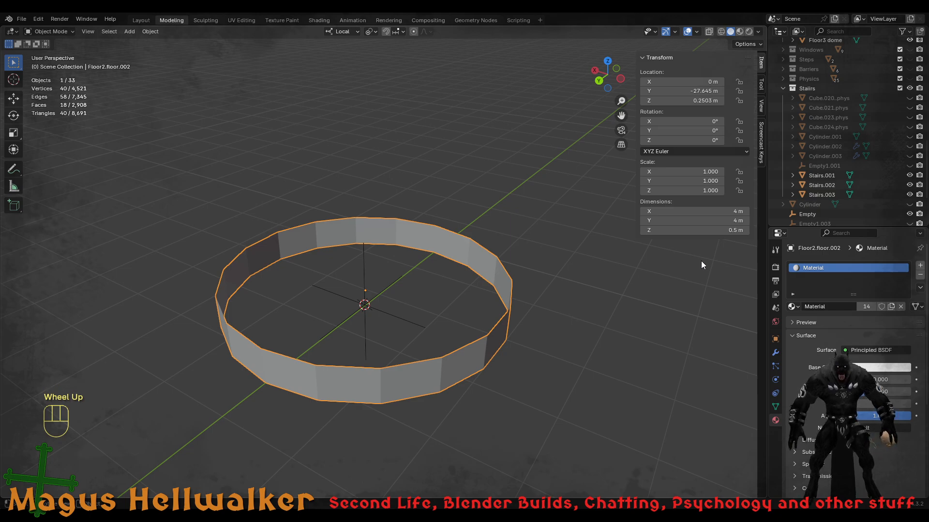
{"action": "left_click", "coordinate": [720, 231]}
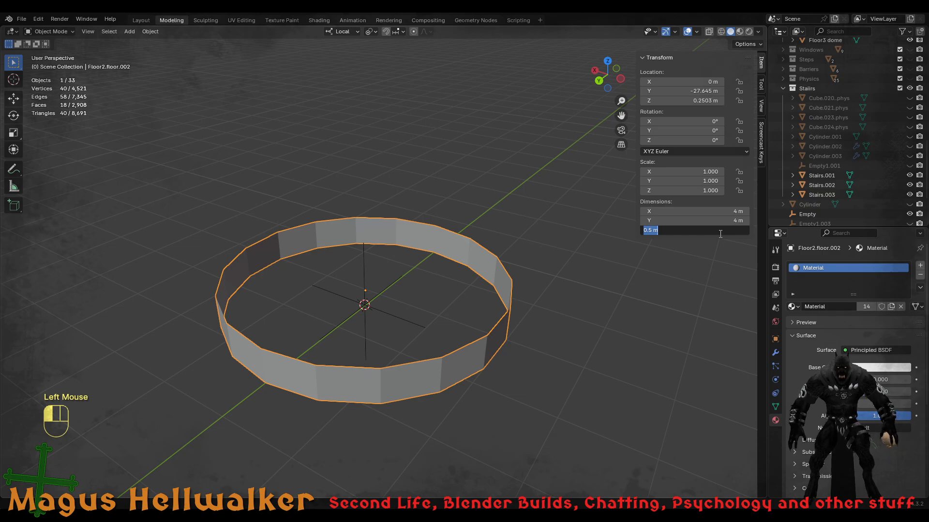
{"action": "type", "text": "0.4"}
{"action": "key", "text": "Return"}
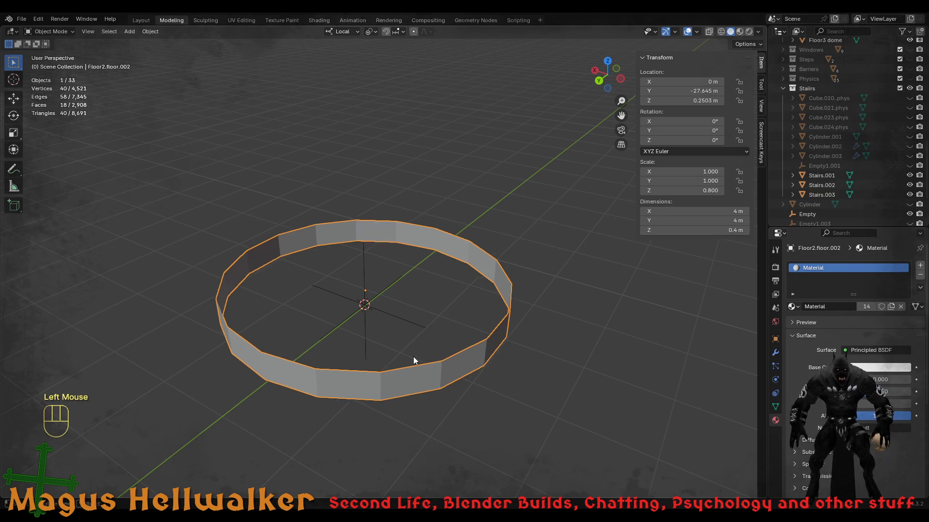
- Examine the ring's proportions and the empty at its center from low, angled and top-down views
{"action": "scroll", "coordinate": [349, 358], "scroll_direction": "down", "scroll_amount": 2}
{"action": "scroll", "coordinate": [377, 352], "scroll_direction": "up", "scroll_amount": 2}
{"action": "mouse_move", "coordinate": [377, 352]}
{"action": "middle_mouse_down"}
{"action": "mouse_move", "coordinate": [392, 333]}
{"action": "mouse_move", "coordinate": [394, 304]}
{"action": "mouse_move", "coordinate": [394, 324]}
{"action": "mouse_move", "coordinate": [400, 313]}
{"action": "mouse_move", "coordinate": [374, 336]}
{"action": "middle_mouse_up"}
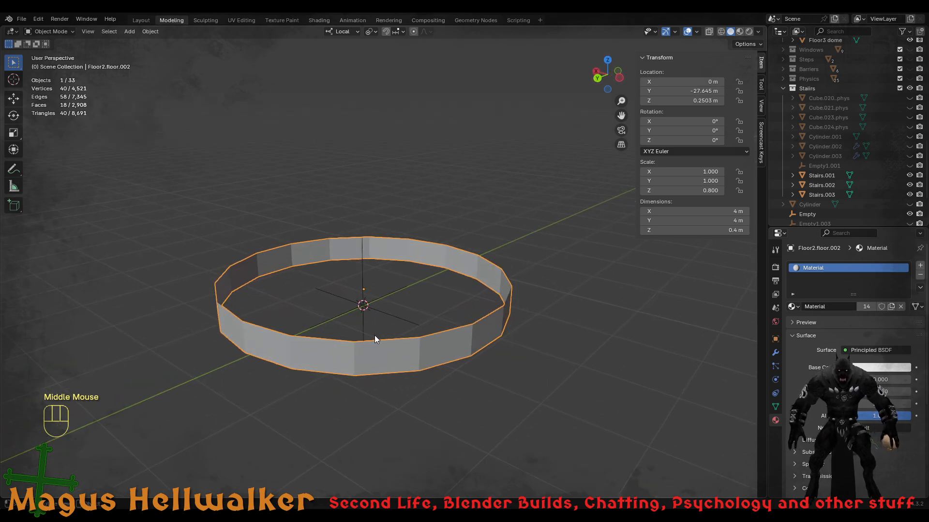
{"action": "middle_click_drag", "start_coordinate": [390, 340], "coordinate": [419, 367]}
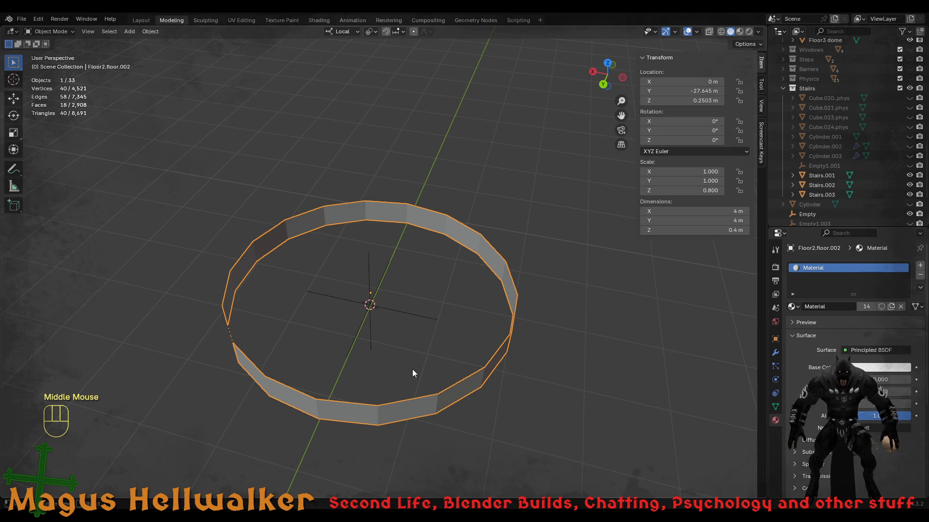
{"action": "middle_click_drag", "start_coordinate": [541, 396], "coordinate": [441, 373]}
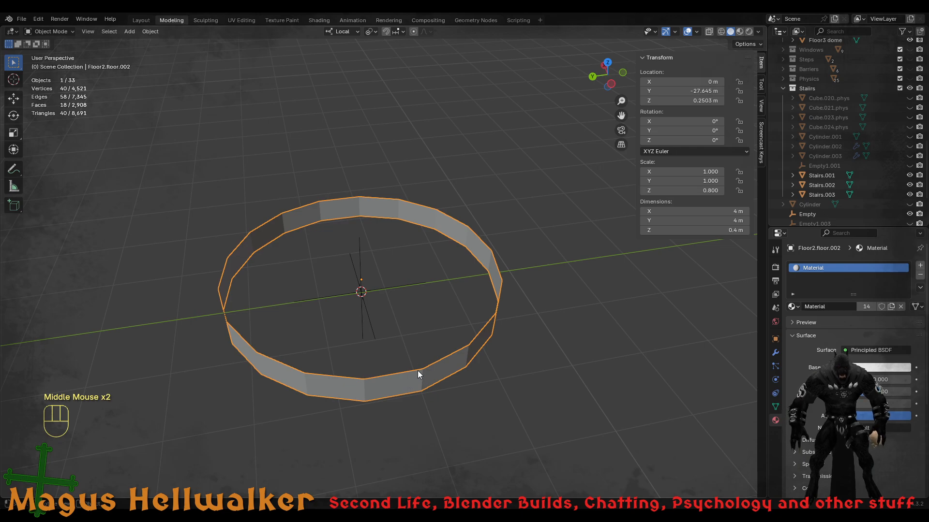
{"action": "middle_click_drag", "start_coordinate": [383, 376], "coordinate": [372, 435]}
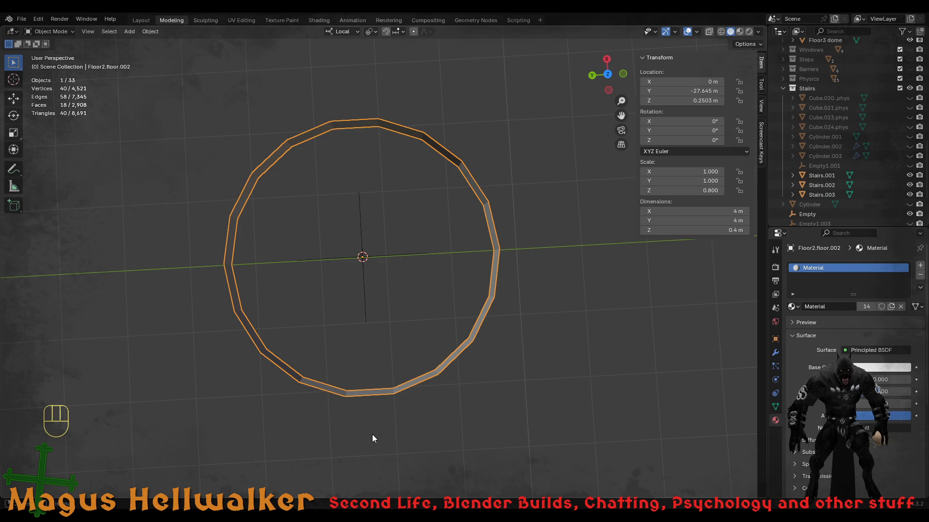
{"action": "middle_click_drag", "start_coordinate": [372, 434], "coordinate": [380, 433]}
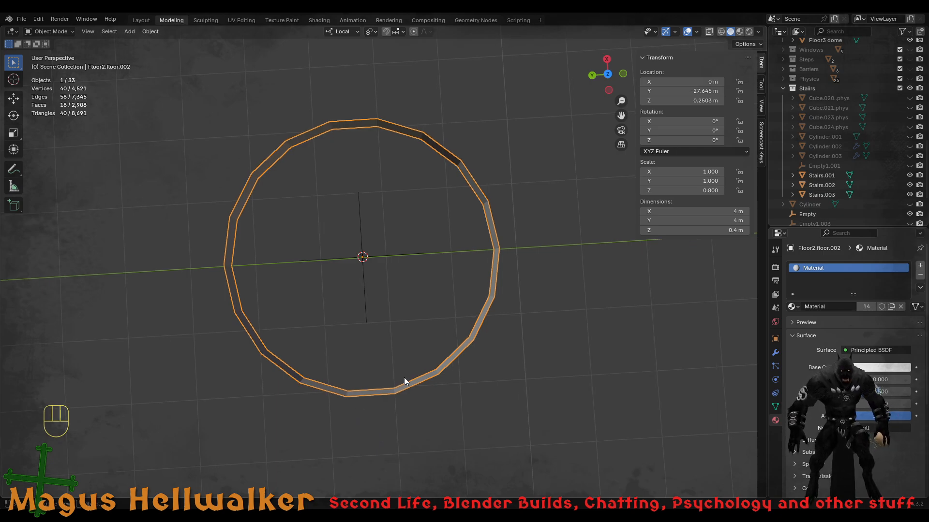
{"action": "scroll", "coordinate": [409, 374], "scroll_direction": "up", "scroll_amount": 2}
{"action": "middle_click_drag", "start_coordinate": [411, 375], "coordinate": [483, 309]}
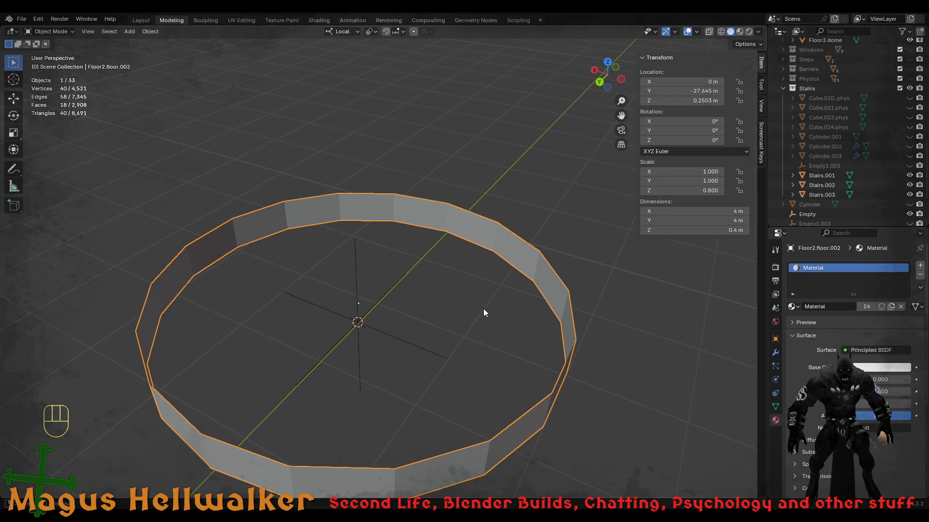
{"action": "middle_click_drag", "start_coordinate": [483, 309], "coordinate": [444, 357]}
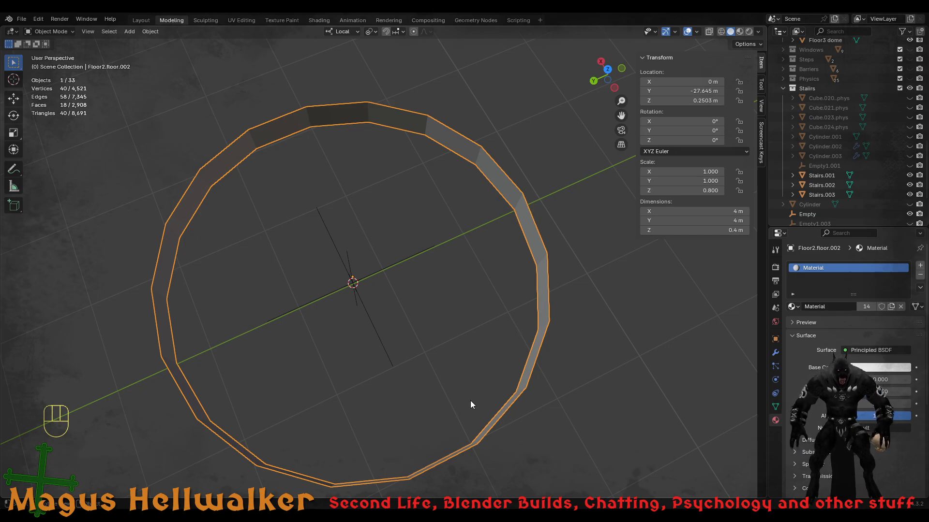
{"action": "middle_click_drag", "start_coordinate": [525, 408], "coordinate": [576, 336]}
- Select the ring's whole mesh and recalculate its normals to face outside
{"action": "key", "text": "Tab"}
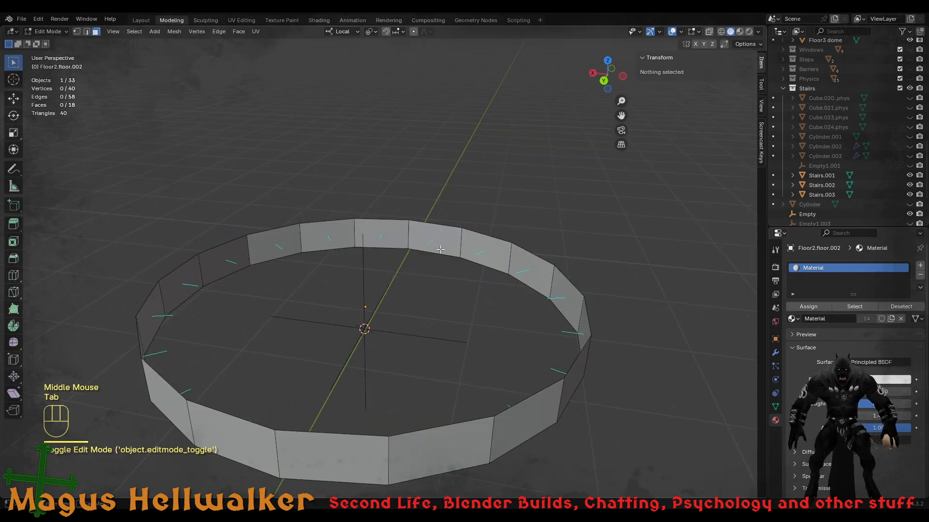
{"action": "key", "text": "Tab"}
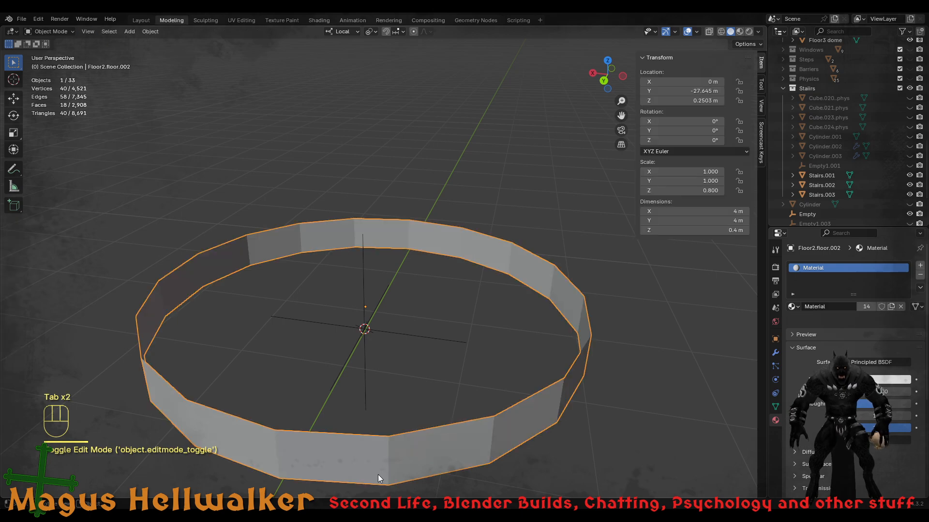
{"action": "left_click", "coordinate": [378, 474]}
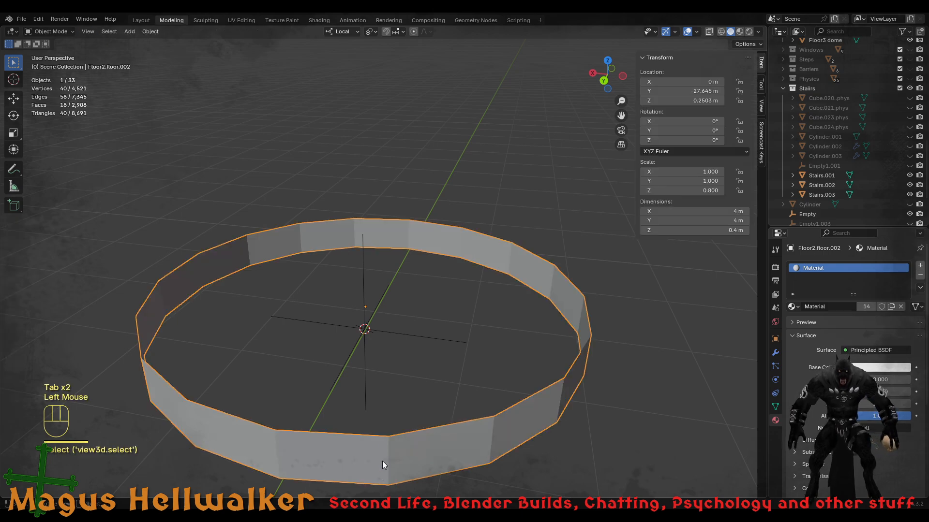
{"action": "key", "text": "Tab"}
{"action": "key", "text": "a"}
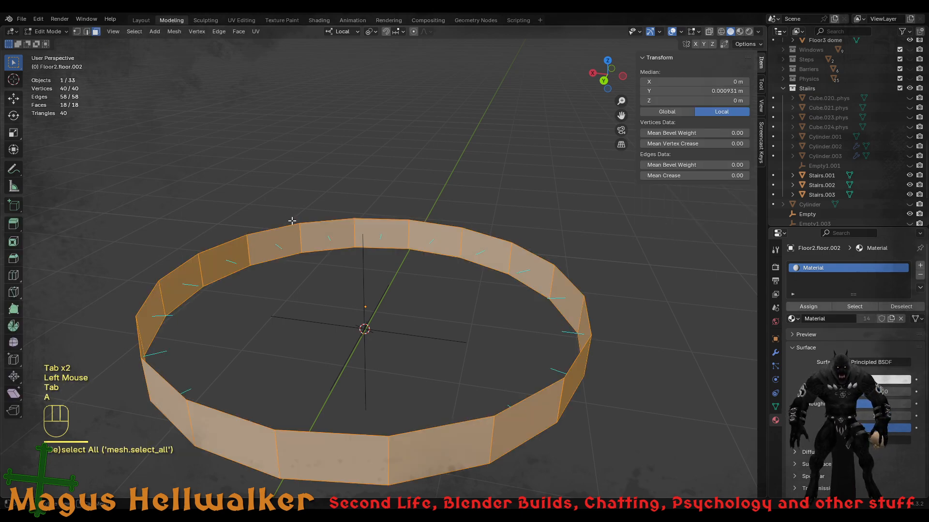
{"action": "left_click", "coordinate": [172, 32]}
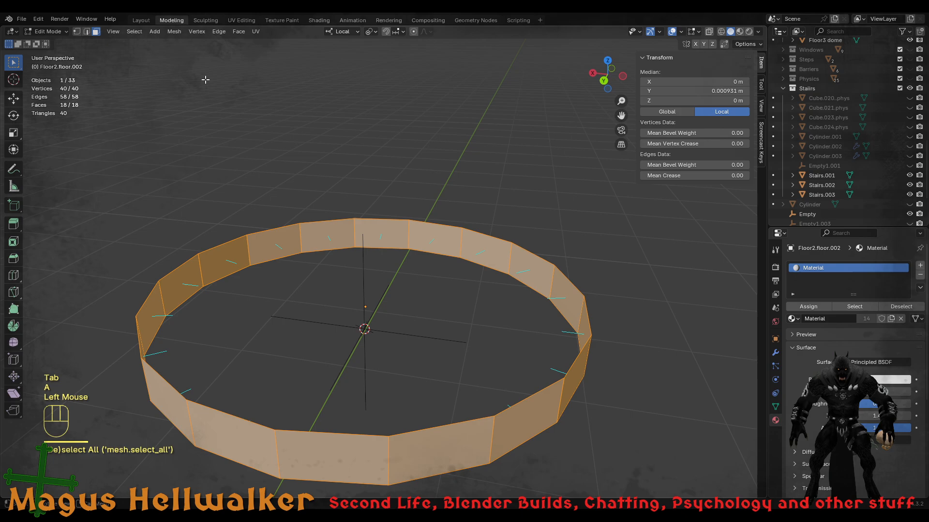
{"action": "left_click", "coordinate": [173, 32]}
{"action": "mouse_move", "coordinate": [216, 194]}
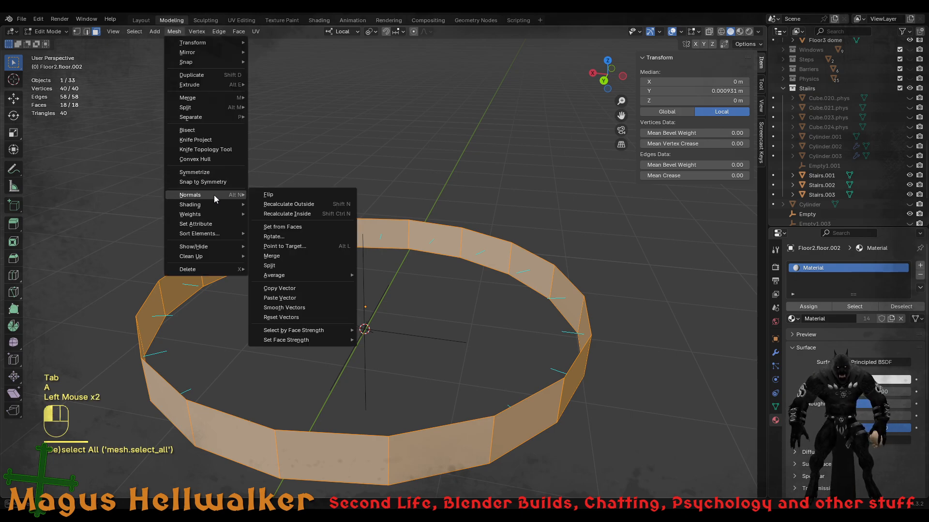
{"action": "left_click", "coordinate": [290, 204]}
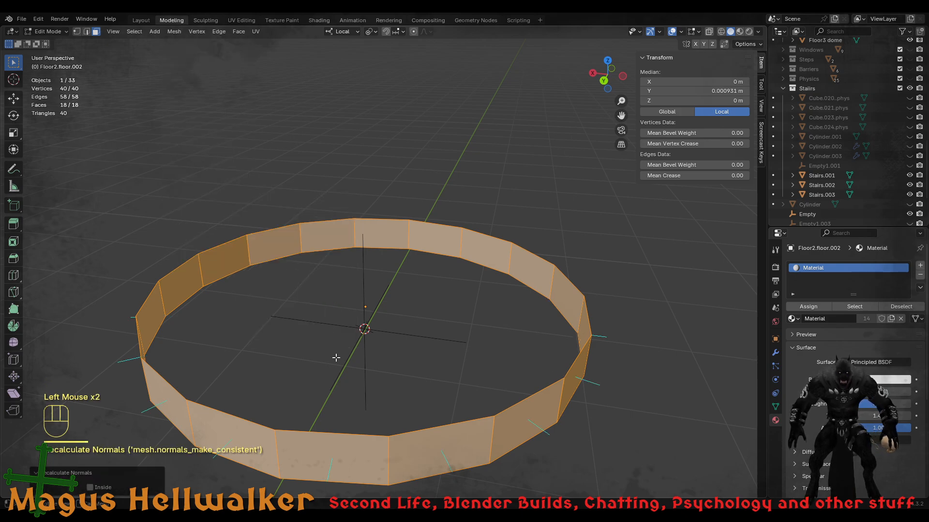
{"action": "key", "text": "Tab"}
{"action": "key", "text": "Tab"}
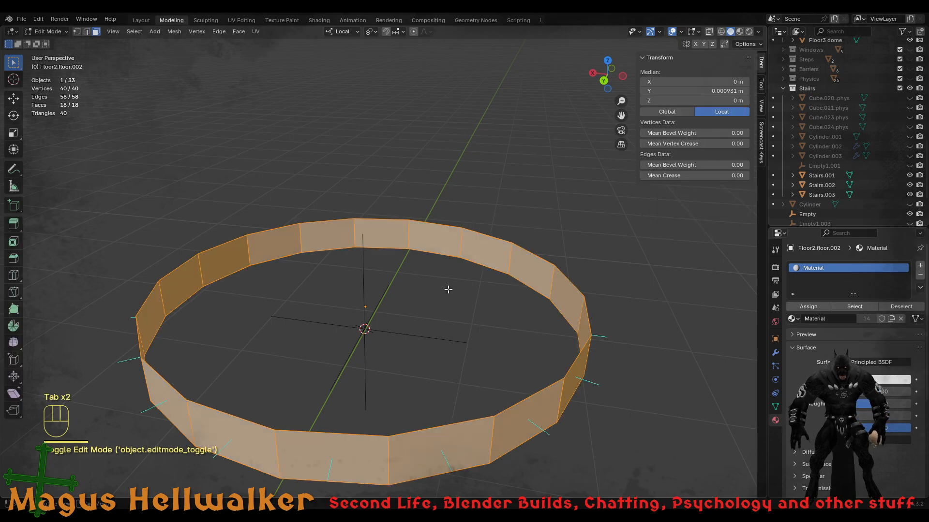
- Duplicate three adjacent faces of the ring's wall beside the Y axis line, almost in place
{"action": "left_click", "coordinate": [445, 238]}
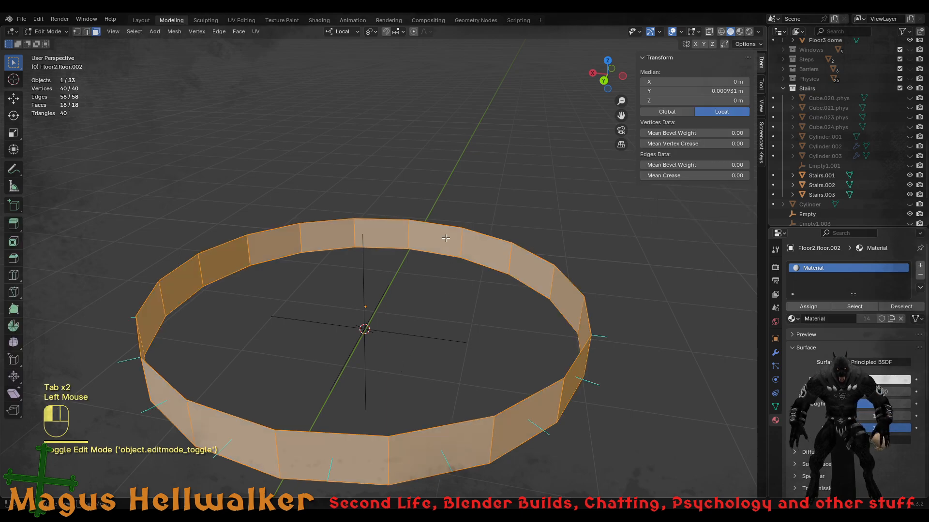
{"action": "left_click", "coordinate": [481, 253], "text": "shift"}
{"action": "left_click", "coordinate": [532, 274], "text": "shift"}
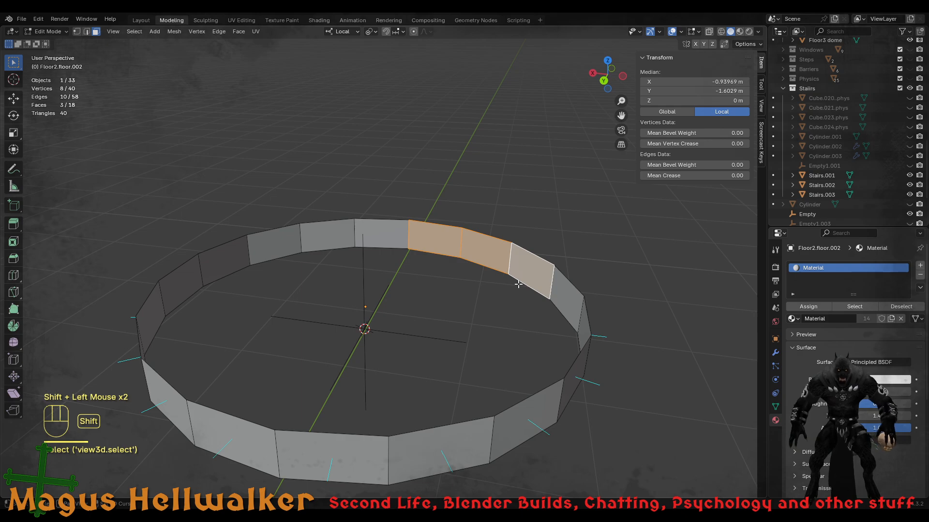
{"action": "key", "text": "shift+d"}
{"action": "key", "text": "Return"}
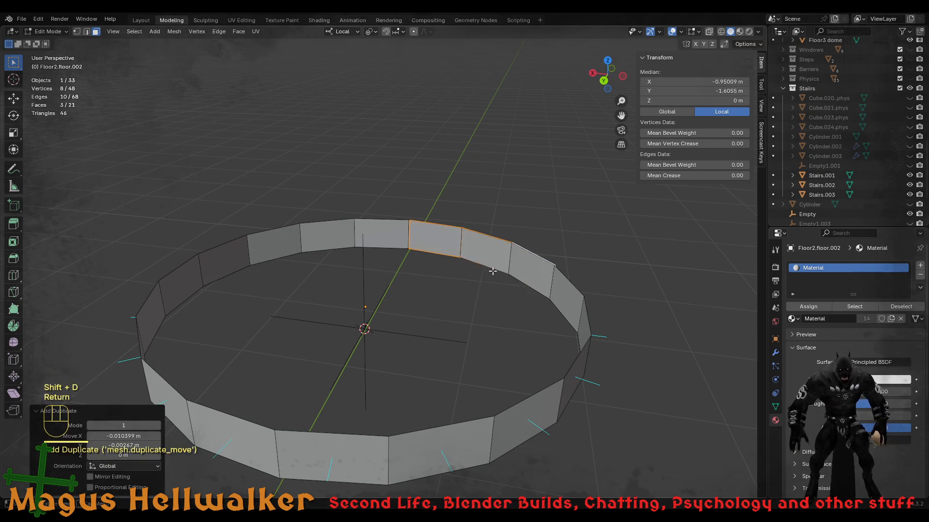
- Delete the three duplicated wall faces from the ring
{"action": "scroll", "coordinate": [914, 163], "scroll_direction": "down", "scroll_amount": 3}
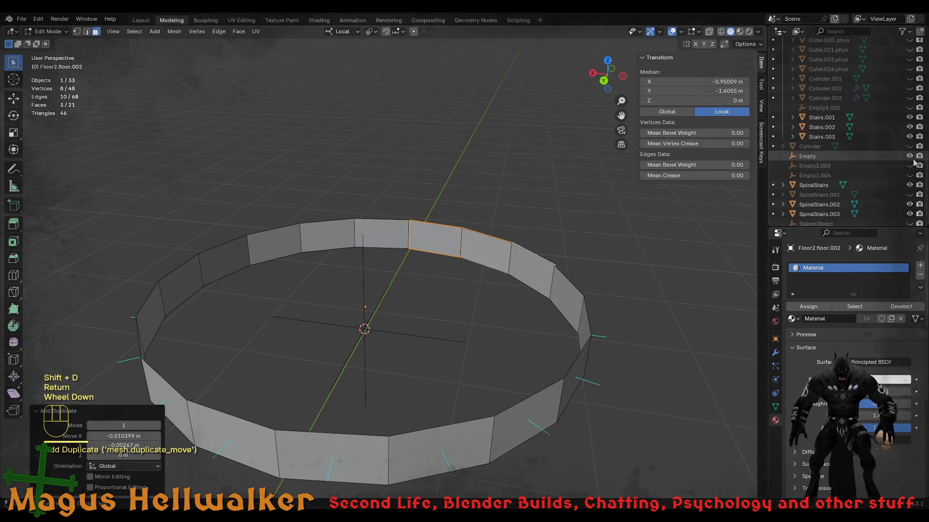
{"action": "scroll", "coordinate": [904, 174], "scroll_direction": "down", "scroll_amount": 3}
{"action": "scroll", "coordinate": [873, 208], "scroll_direction": "up", "scroll_amount": 5}
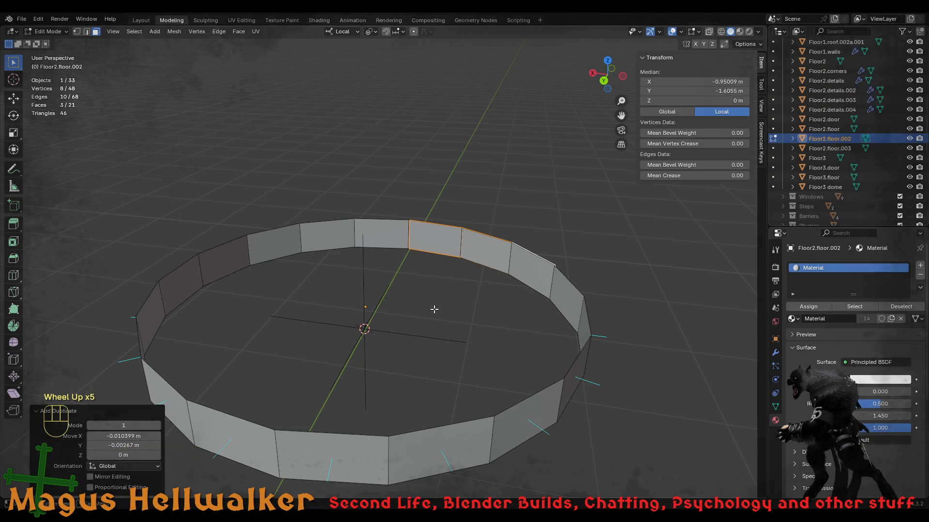
{"action": "middle_click_drag", "start_coordinate": [434, 311], "coordinate": [451, 322]}
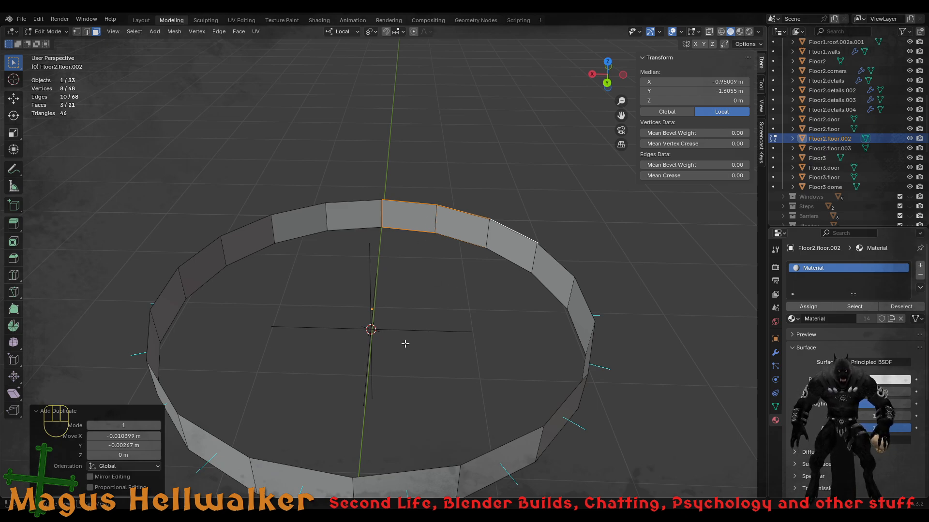
{"action": "middle_click_drag", "start_coordinate": [405, 342], "coordinate": [511, 392]}
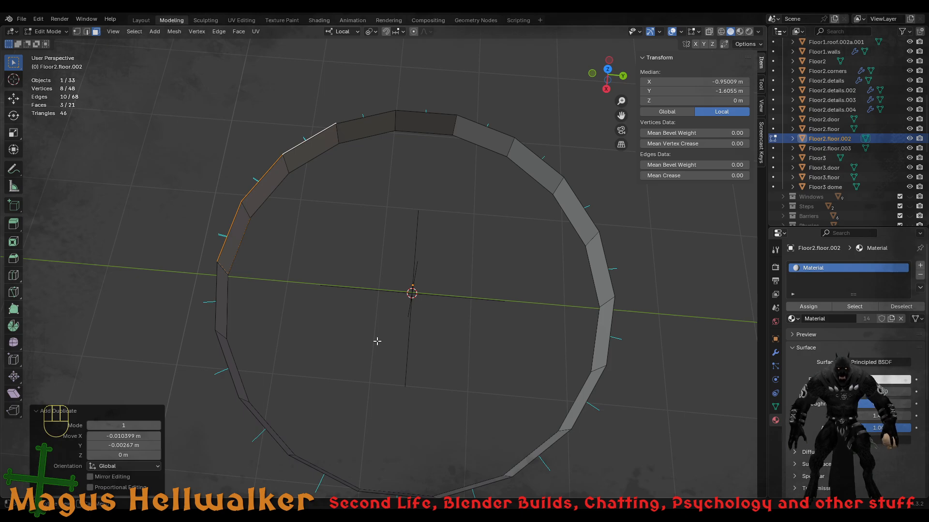
{"action": "middle_click_drag", "start_coordinate": [390, 350], "coordinate": [305, 319]}
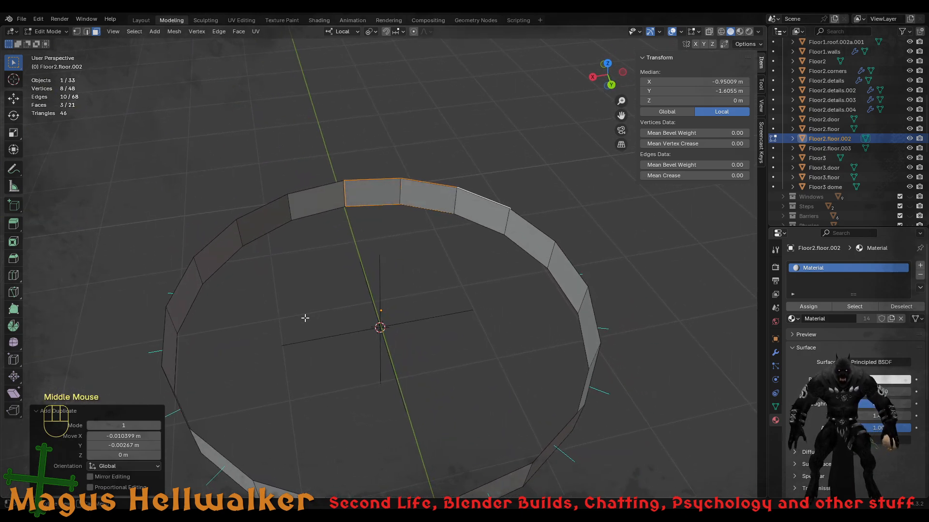
{"action": "key", "text": "x"}
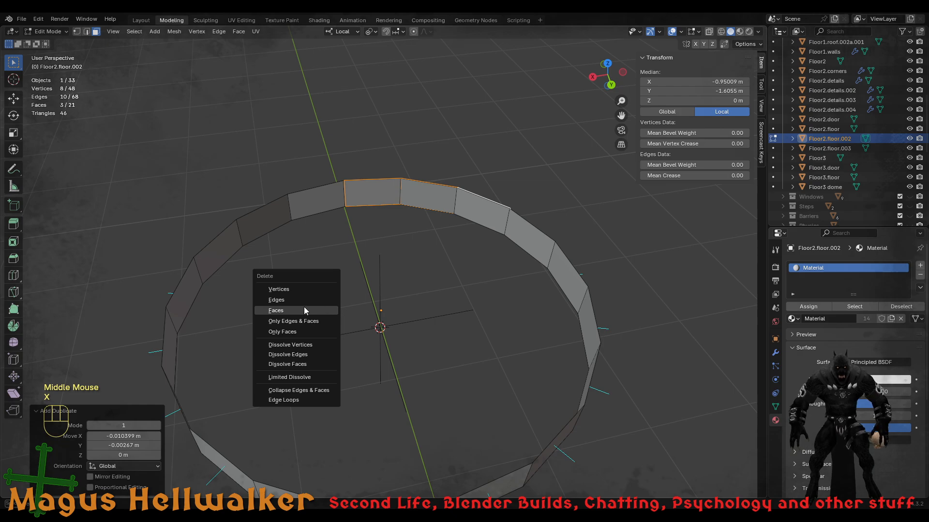
{"action": "left_click", "coordinate": [304, 309]}
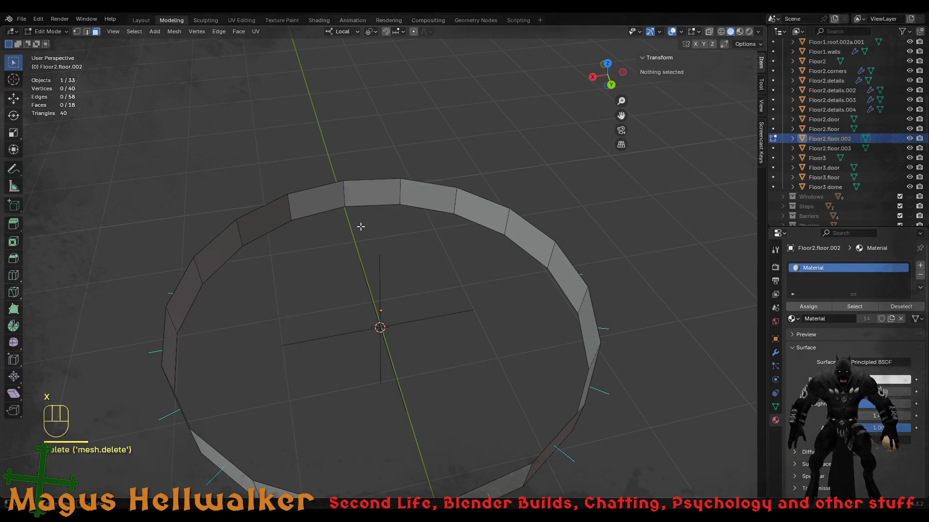
- Connect the opposite ring vertices on the Y axis with straight edges across the opening, at both the lower and upper rims
{"action": "middle_click_drag", "start_coordinate": [361, 227], "coordinate": [452, 356]}
{"action": "key", "text": "1"}
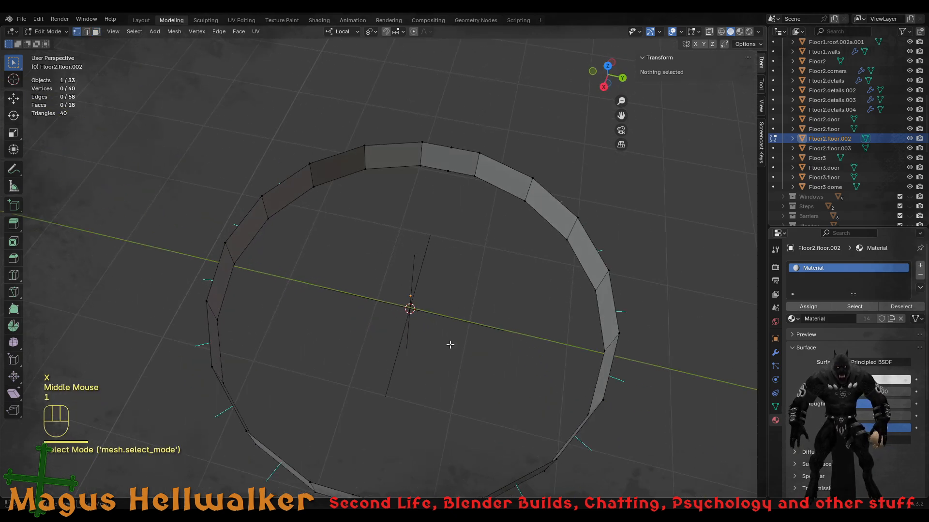
{"action": "middle_click_drag", "start_coordinate": [269, 307], "coordinate": [297, 354]}
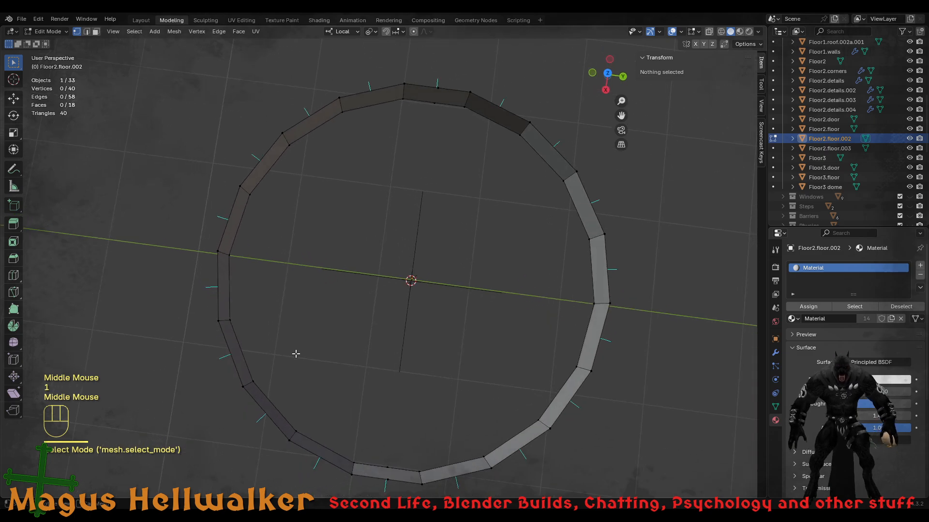
{"action": "left_click", "coordinate": [230, 254]}
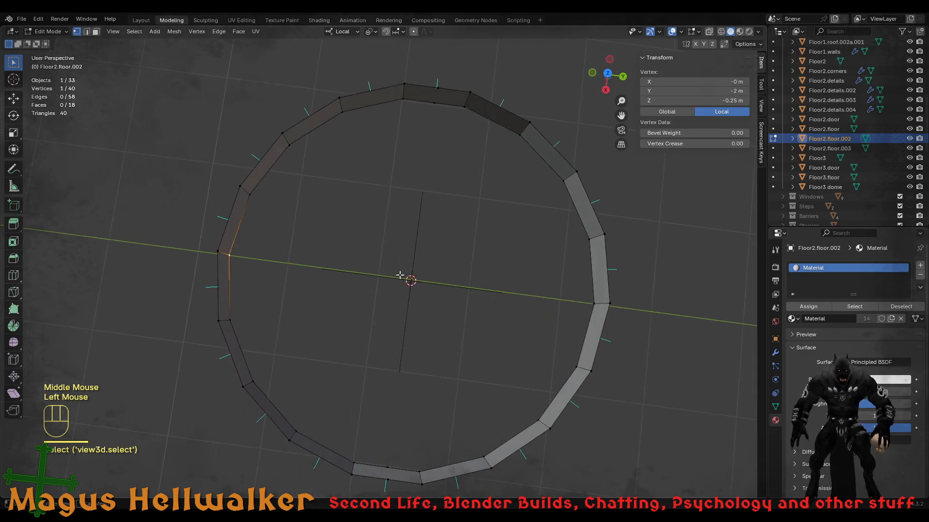
{"action": "left_click", "coordinate": [593, 305], "text": "shift"}
{"action": "key", "text": "f"}
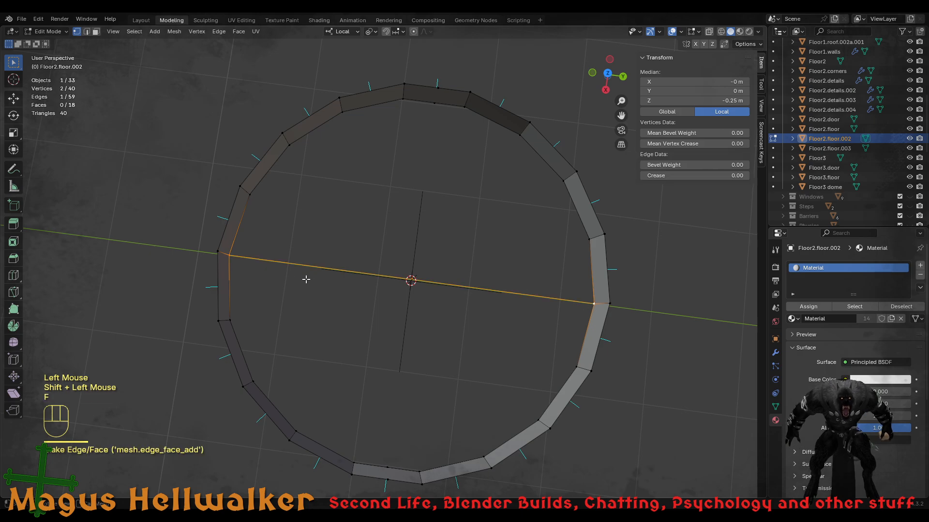
{"action": "left_click", "coordinate": [219, 251]}
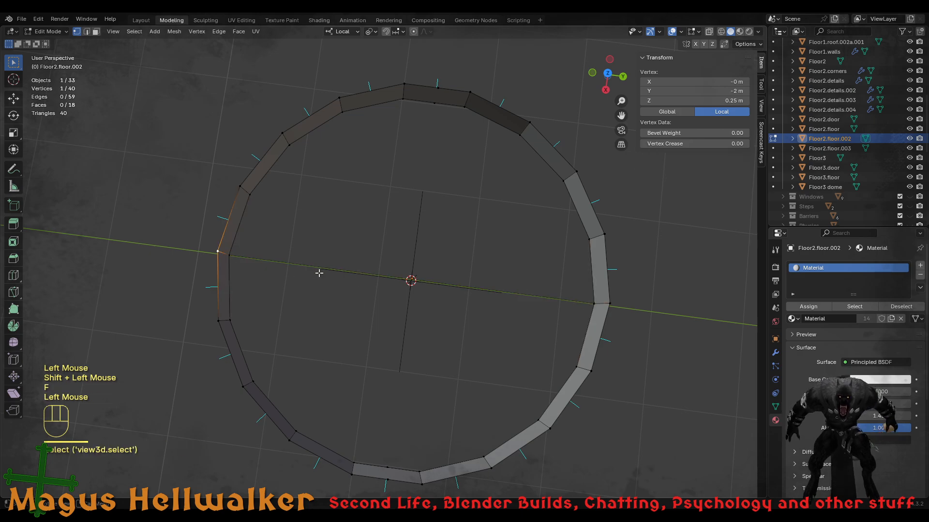
{"action": "left_click", "coordinate": [606, 303], "text": "shift"}
{"action": "key", "text": "f"}
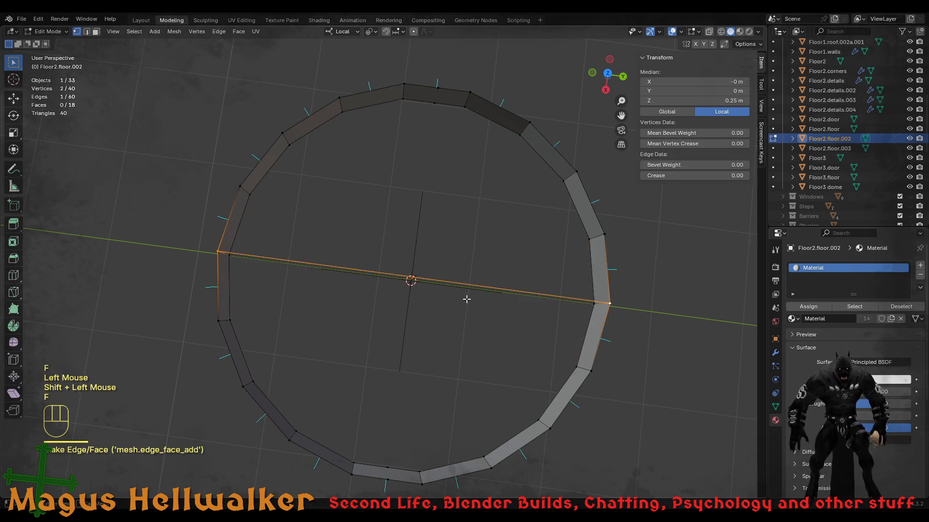
- Join a second pair of opposite ring vertices with edges through the center, on the upper and lower rims, crossing the Y axis edges
{"action": "middle_click_drag", "start_coordinate": [467, 299], "coordinate": [407, 242]}
{"action": "left_click", "coordinate": [337, 104]}
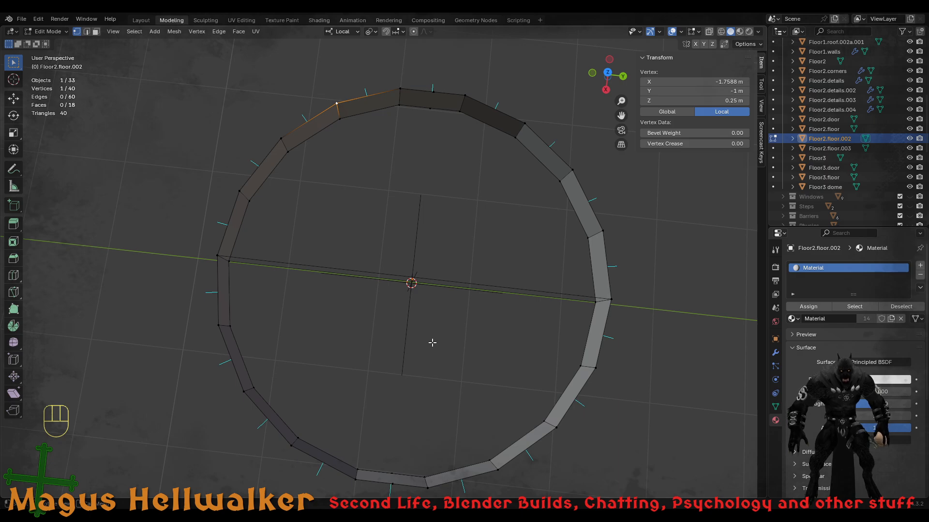
{"action": "key", "text": "shift"}
{"action": "left_click", "coordinate": [498, 471], "text": "shift"}
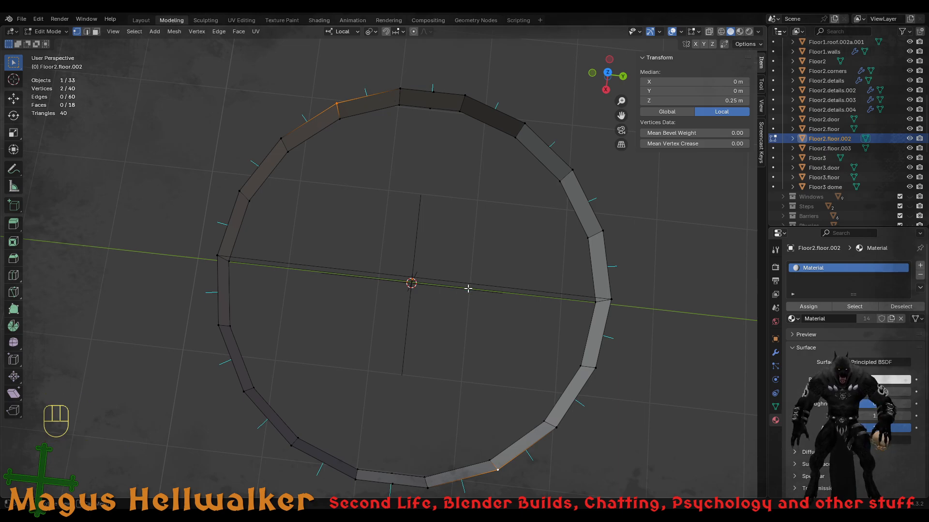
{"action": "middle_click_drag", "start_coordinate": [403, 327], "coordinate": [603, 251]}
{"action": "key", "text": "f"}
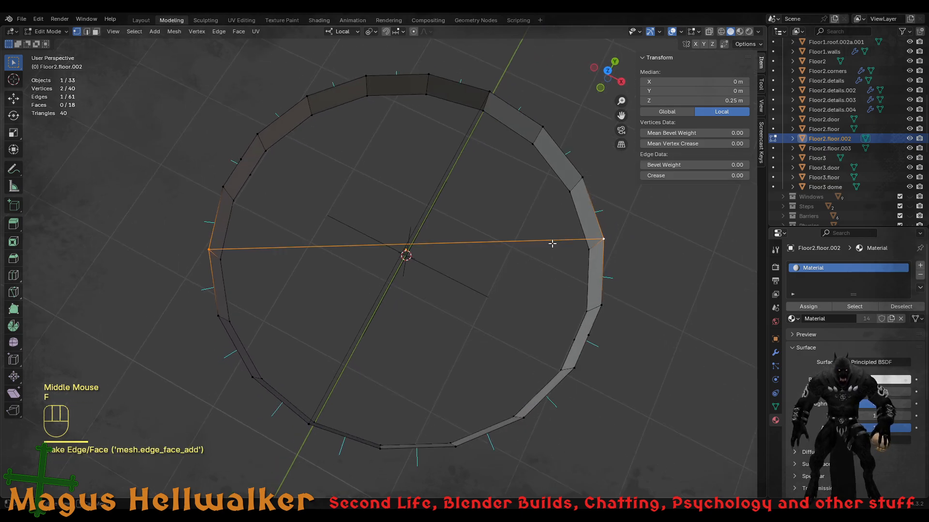
{"action": "left_click", "coordinate": [587, 250]}
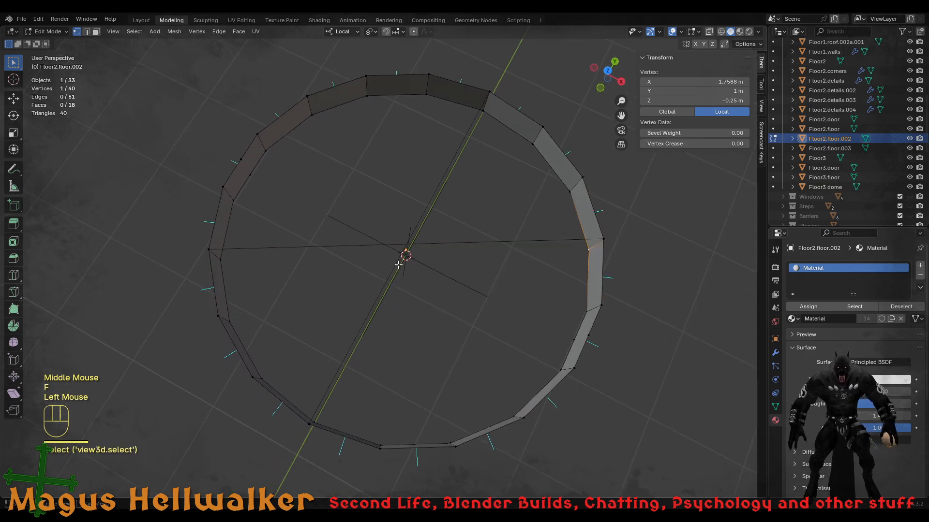
{"action": "left_click", "coordinate": [222, 259], "text": "shift"}
{"action": "key", "text": "f"}
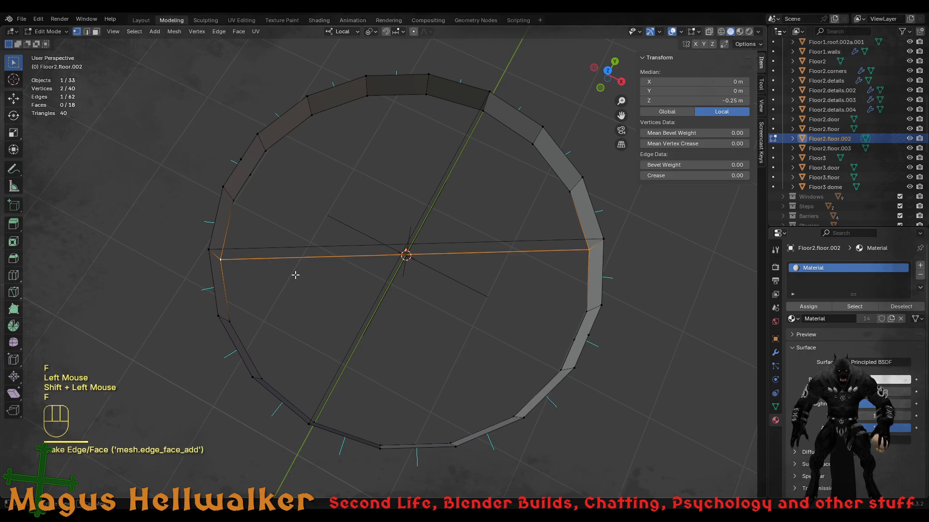
{"action": "middle_click_drag", "start_coordinate": [352, 331], "coordinate": [410, 308]}
{"action": "scroll", "coordinate": [416, 307], "scroll_direction": "up", "scroll_amount": 3}
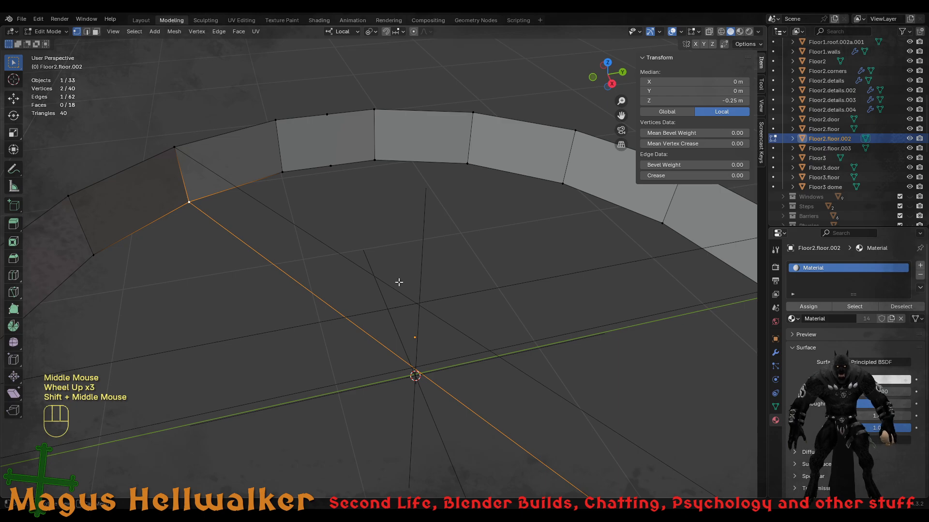
{"action": "key", "text": "Tab"}
{"action": "key", "text": "2"}
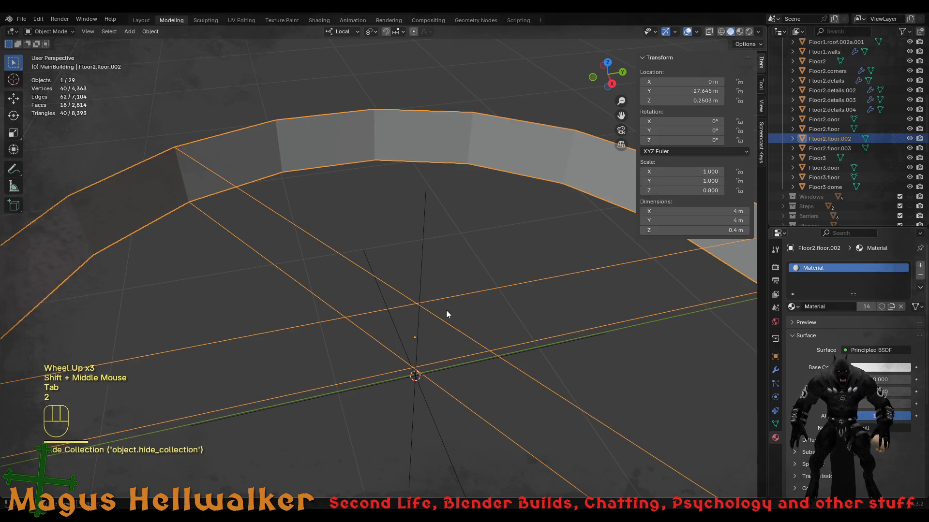
{"action": "left_click", "coordinate": [443, 322]}
{"action": "left_click", "coordinate": [443, 321]}
{"action": "key", "text": "2"}
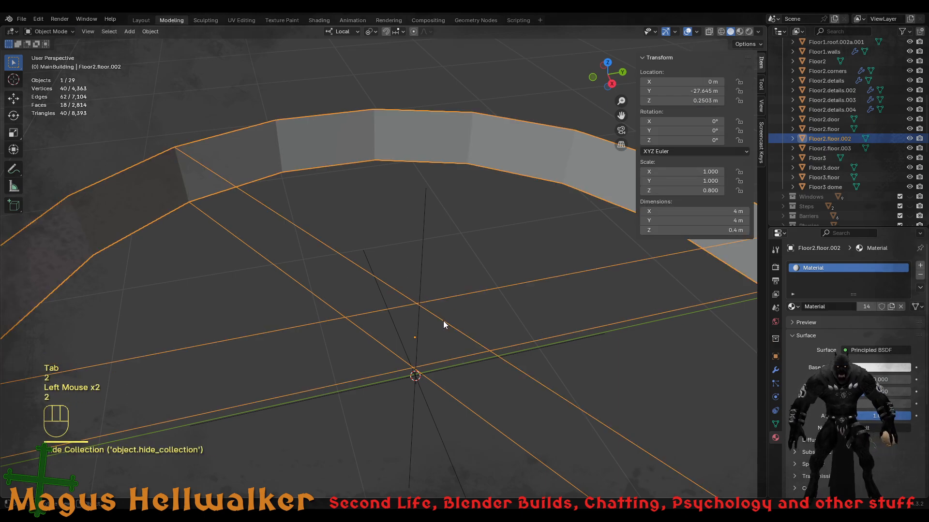
{"action": "key", "text": "Tab"}
{"action": "left_click", "coordinate": [443, 320]}
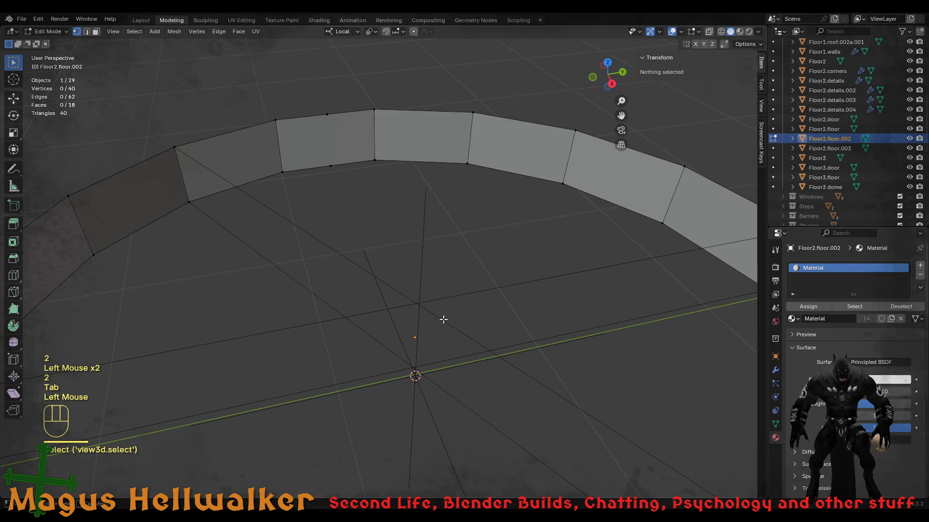
{"action": "left_click", "coordinate": [389, 350]}
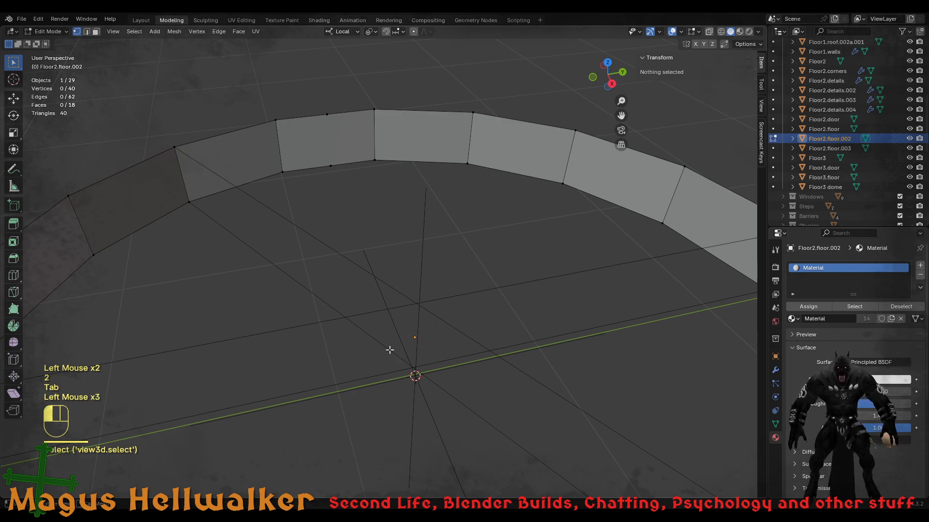
{"action": "left_click", "coordinate": [378, 312]}
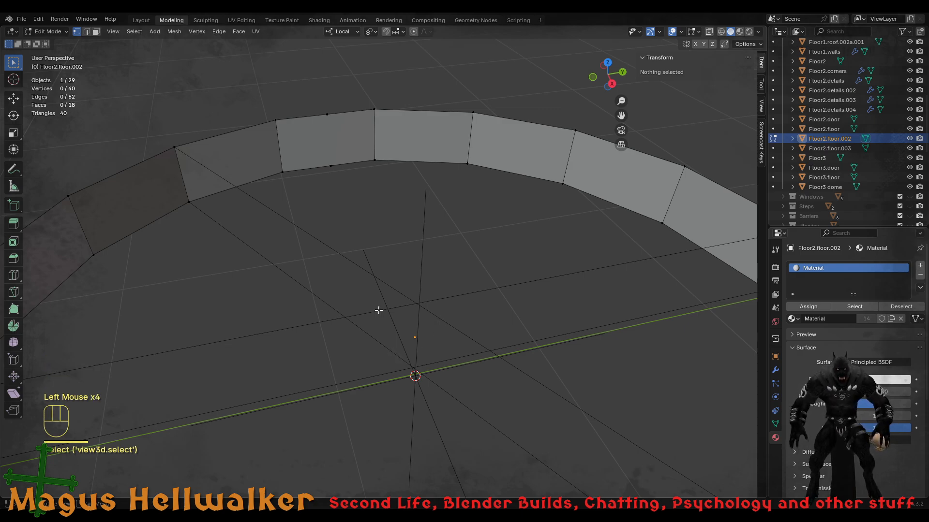
- Subdivide the upper and lower Y axis edges across the ring's opening with one cut each
{"action": "key", "text": "2"}
{"action": "left_click", "coordinate": [379, 310]}
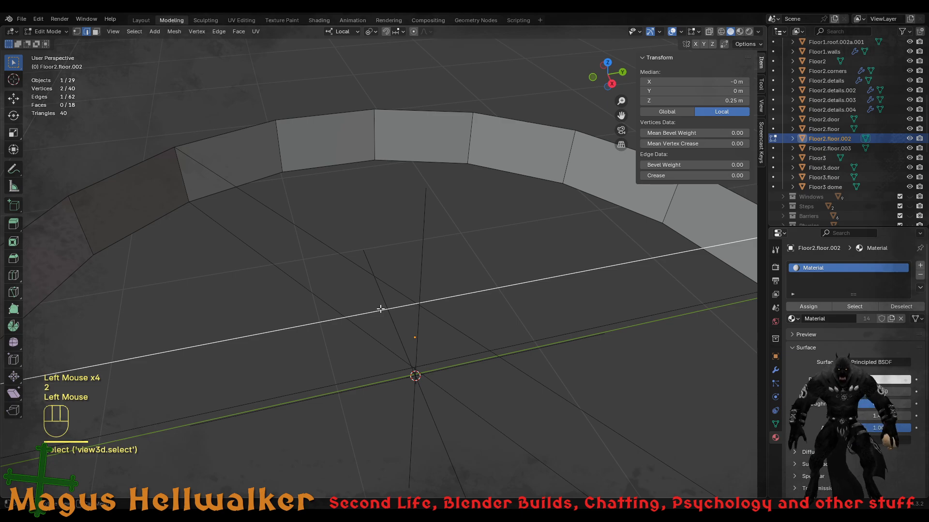
{"action": "right_click", "coordinate": [381, 309]}
{"action": "left_click", "coordinate": [365, 234]}
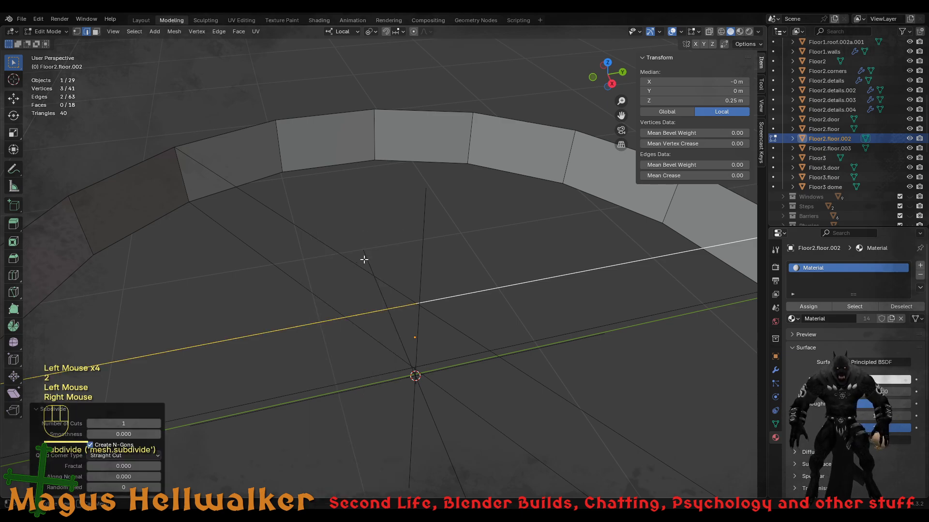
{"action": "left_click", "coordinate": [379, 374]}
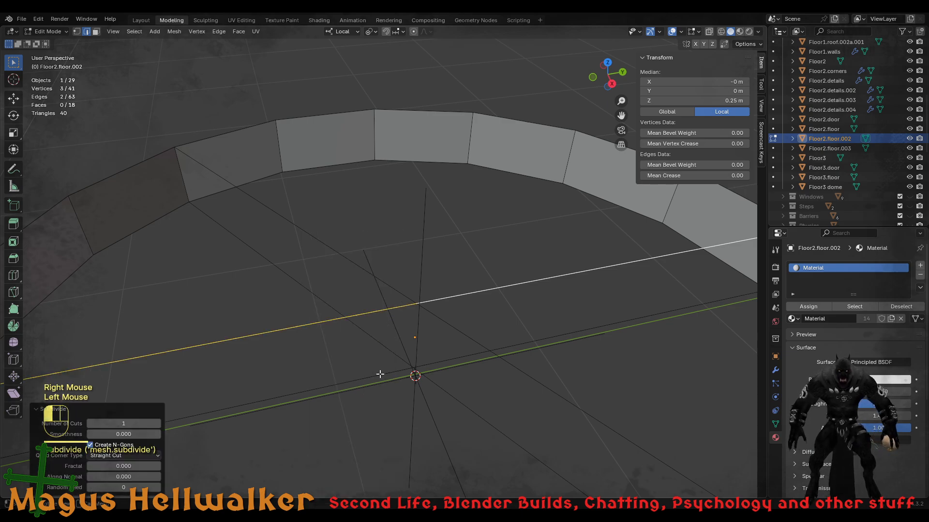
{"action": "right_click", "coordinate": [380, 374]}
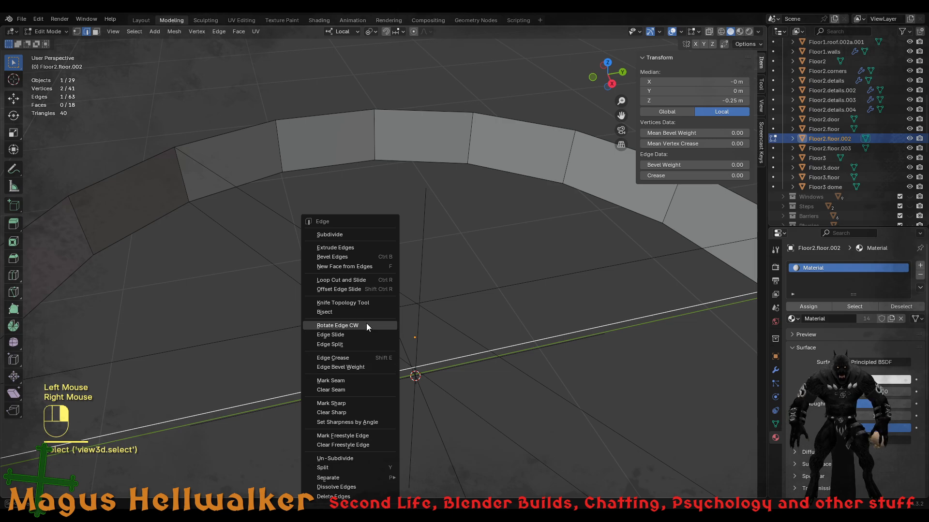
{"action": "left_click", "coordinate": [361, 234]}
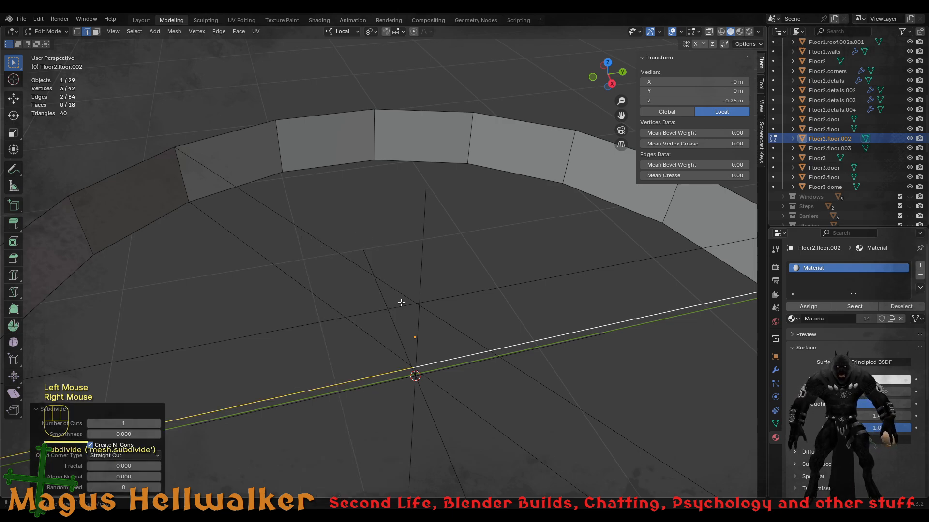
- Subdivide the second pair of crossing edges, upper and lower, with one cut each at the ring's center
{"action": "right_click", "coordinate": [441, 321]}
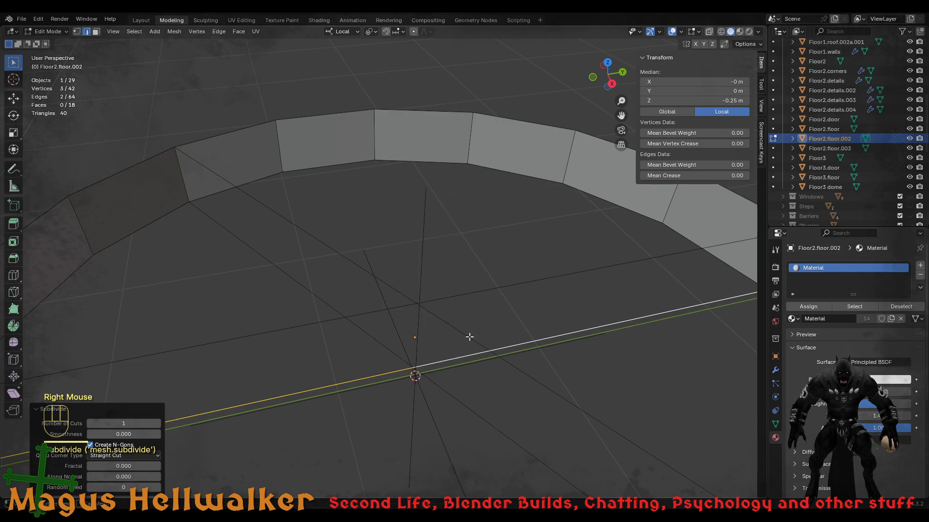
{"action": "left_click", "coordinate": [470, 337]}
{"action": "right_click", "coordinate": [470, 336]}
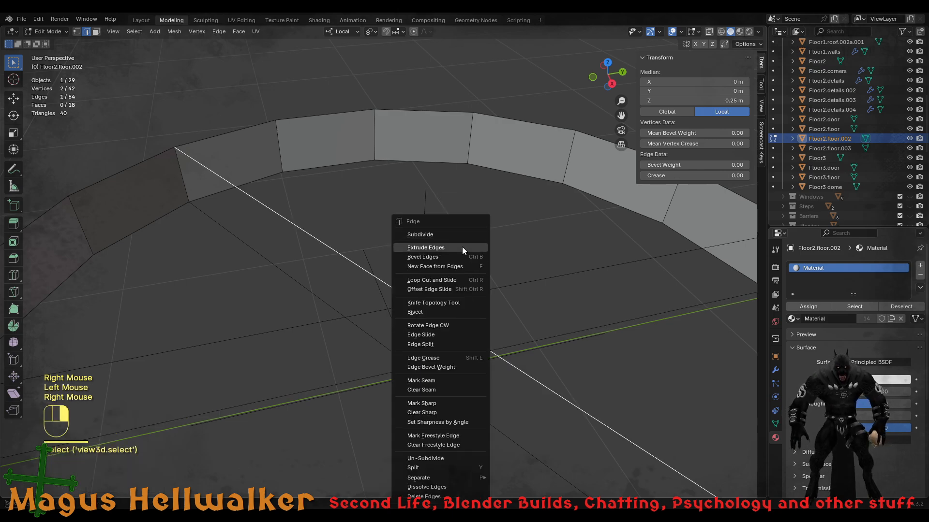
{"action": "left_click", "coordinate": [463, 233]}
{"action": "left_click", "coordinate": [453, 393]}
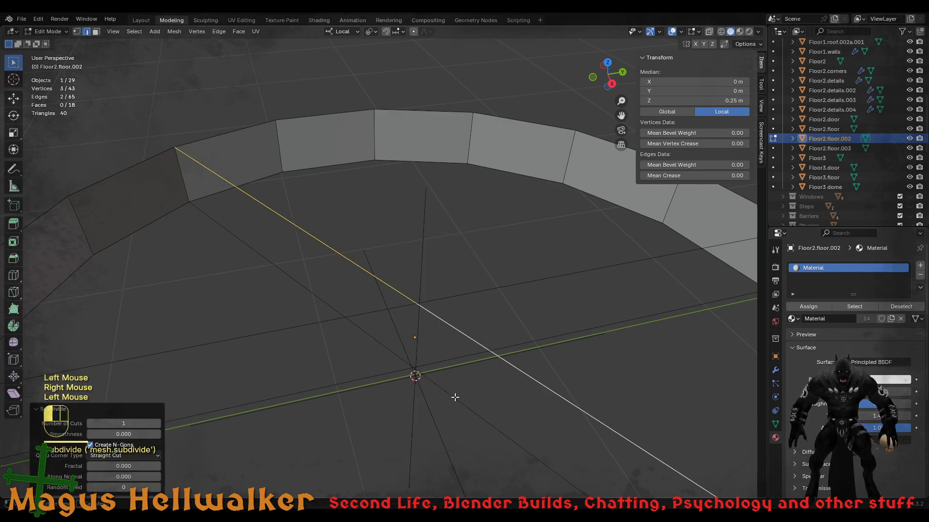
{"action": "right_click", "coordinate": [455, 396]}
{"action": "left_click", "coordinate": [450, 233]}
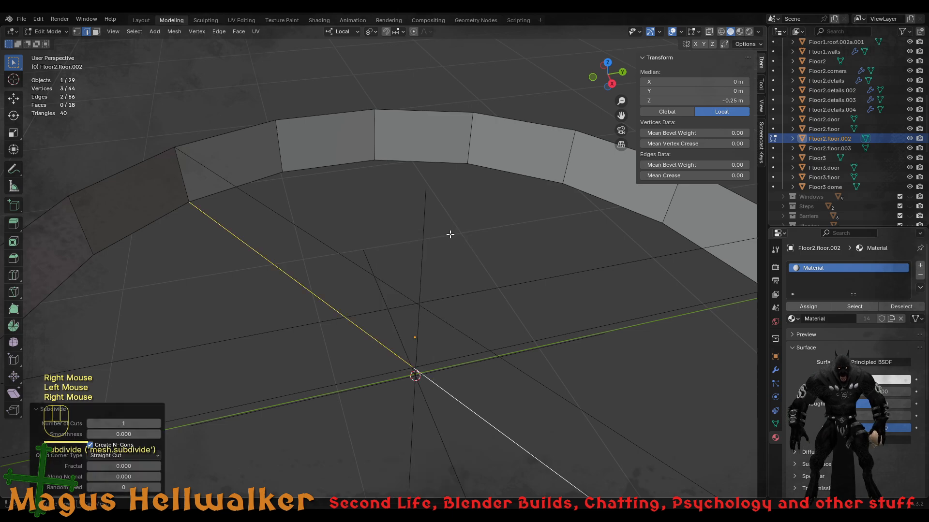
- Turn on X-ray and merge the two overlapping vertices where the upper edges cross, using At Center
{"action": "middle_click_drag", "start_coordinate": [461, 367], "coordinate": [499, 363]}
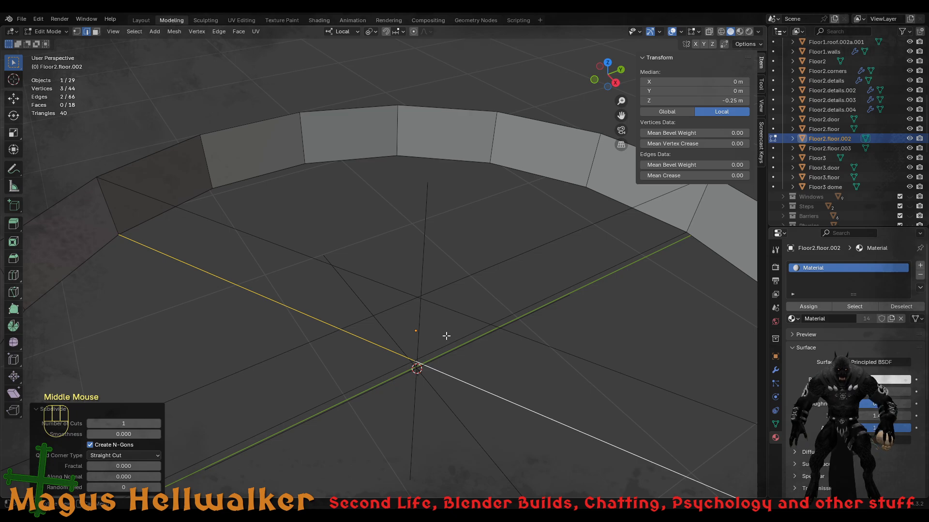
{"action": "key", "text": "1"}
{"action": "scroll", "coordinate": [433, 343], "scroll_direction": "up", "scroll_amount": 1}
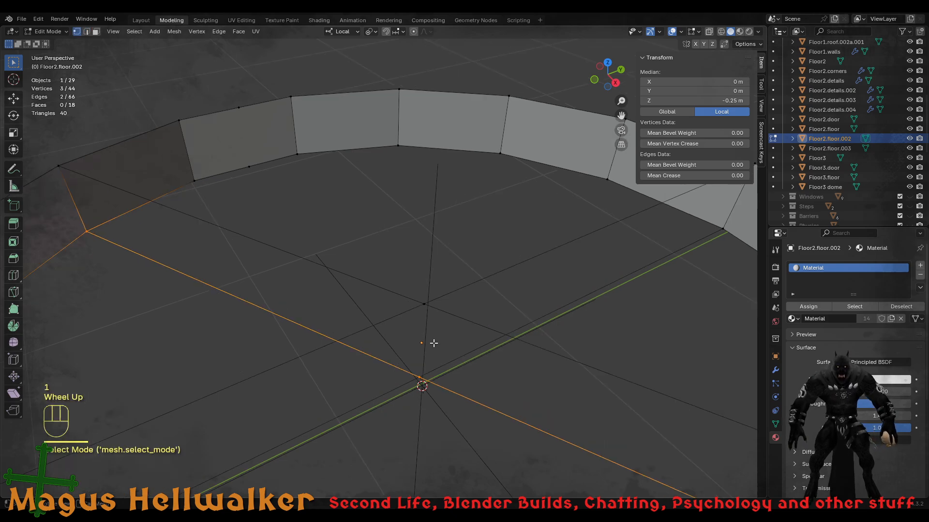
{"action": "left_click", "coordinate": [421, 303]}
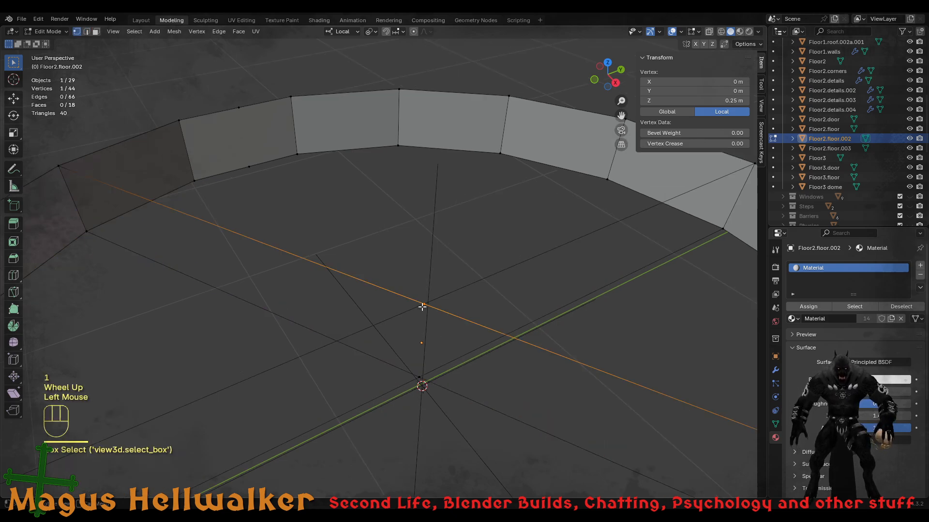
{"action": "left_click", "coordinate": [422, 306], "text": "shift"}
{"action": "left_click", "coordinate": [425, 307], "text": "shift"}
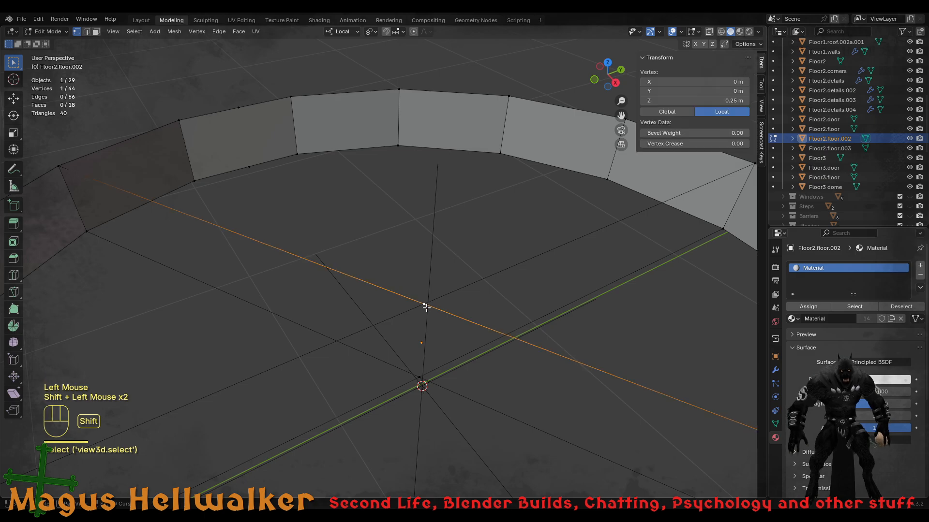
{"action": "key", "text": "alt+z"}
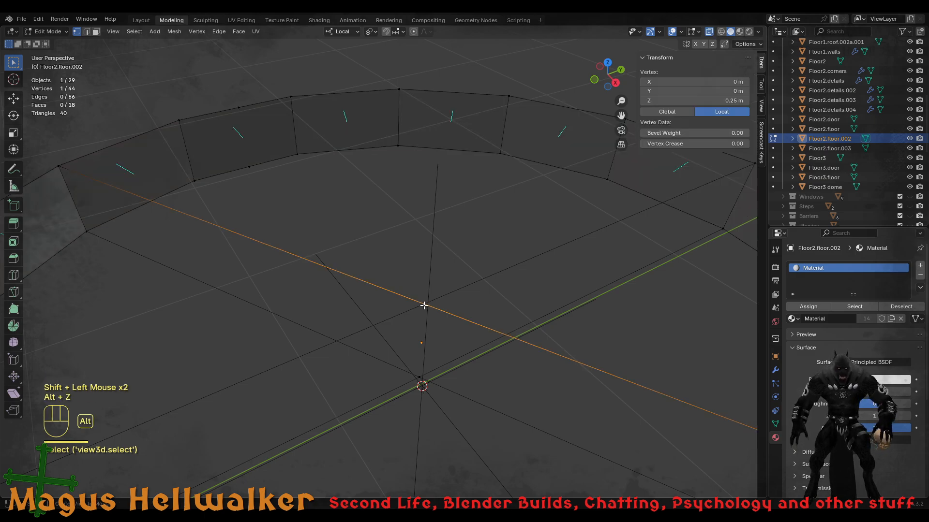
{"action": "left_click", "coordinate": [424, 305]}
{"action": "left_click_drag", "start_coordinate": [425, 304], "coordinate": [432, 316]}
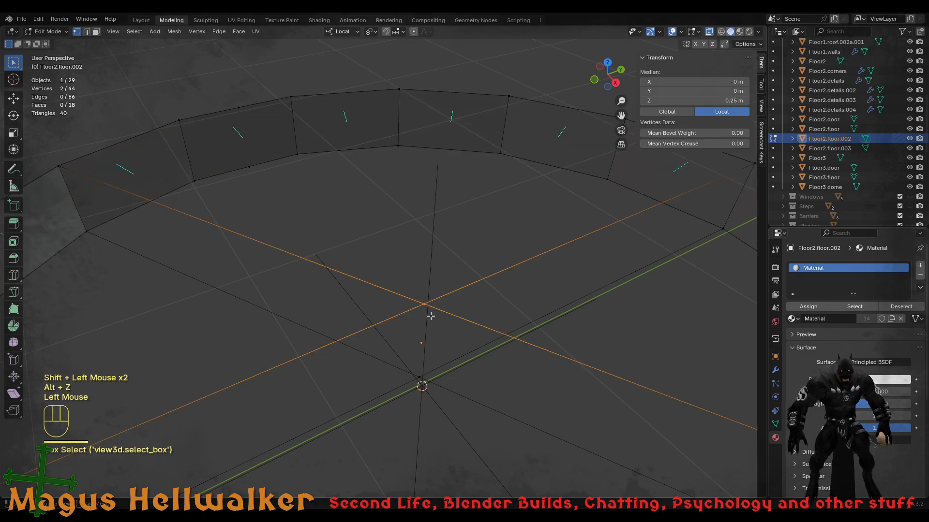
{"action": "key", "text": "m"}
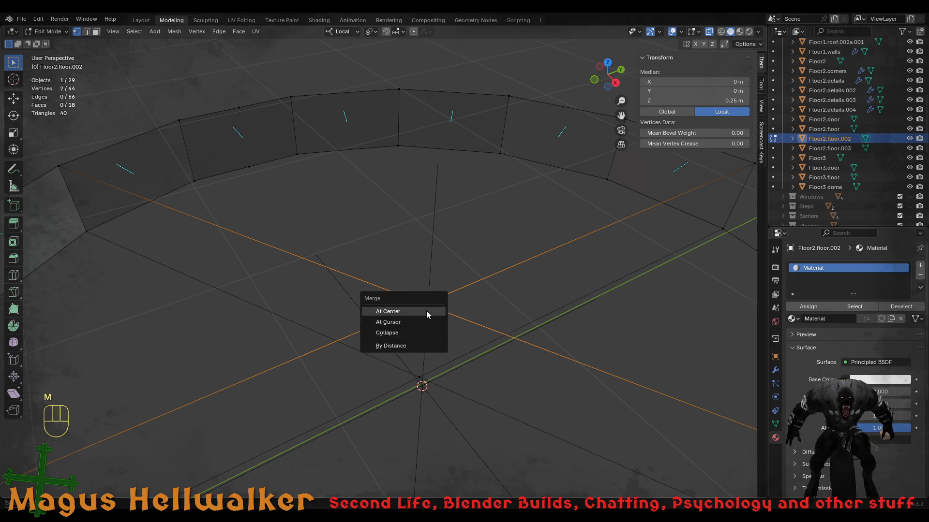
{"action": "left_click", "coordinate": [426, 311]}
- Merge the two overlapping vertices where the lower edges cross, using At Center
{"action": "left_click_drag", "start_coordinate": [411, 371], "coordinate": [429, 390]}
{"action": "key", "text": "m"}
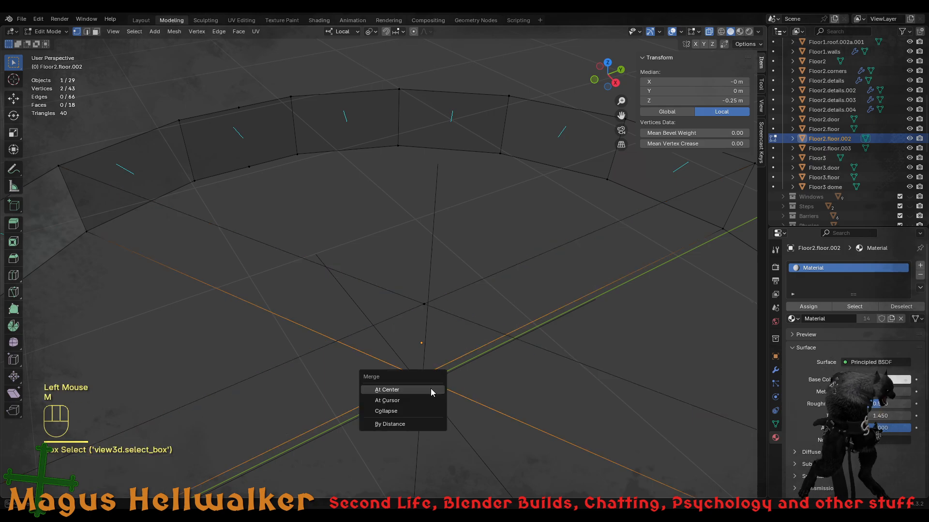
{"action": "left_click", "coordinate": [428, 390]}
{"action": "scroll", "coordinate": [434, 378], "scroll_direction": "up", "scroll_amount": 1}
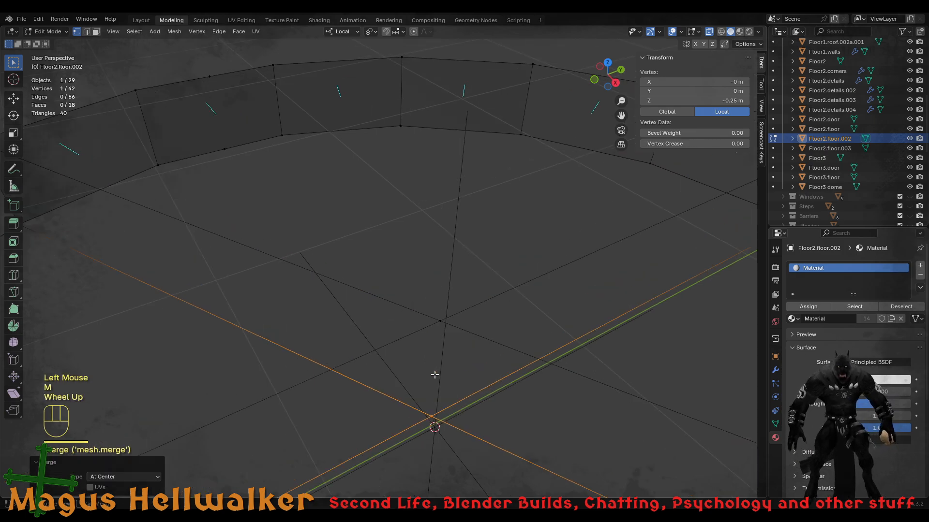
{"action": "scroll", "coordinate": [434, 377], "scroll_direction": "down", "scroll_amount": 1}
- Fill the upper wedge on the negative X and Y side with a face from its two center edges and three rim edges
{"action": "middle_click_drag", "start_coordinate": [409, 370], "coordinate": [313, 351]}
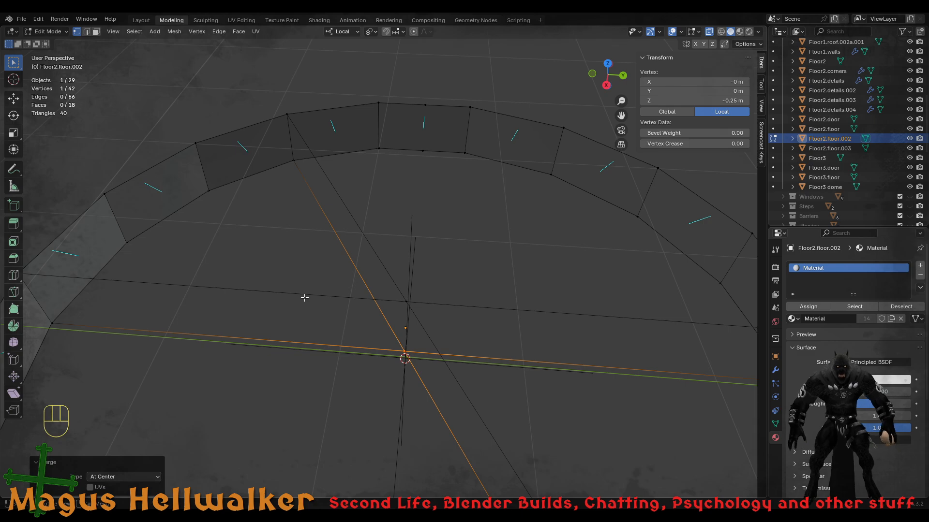
{"action": "key", "text": "2"}
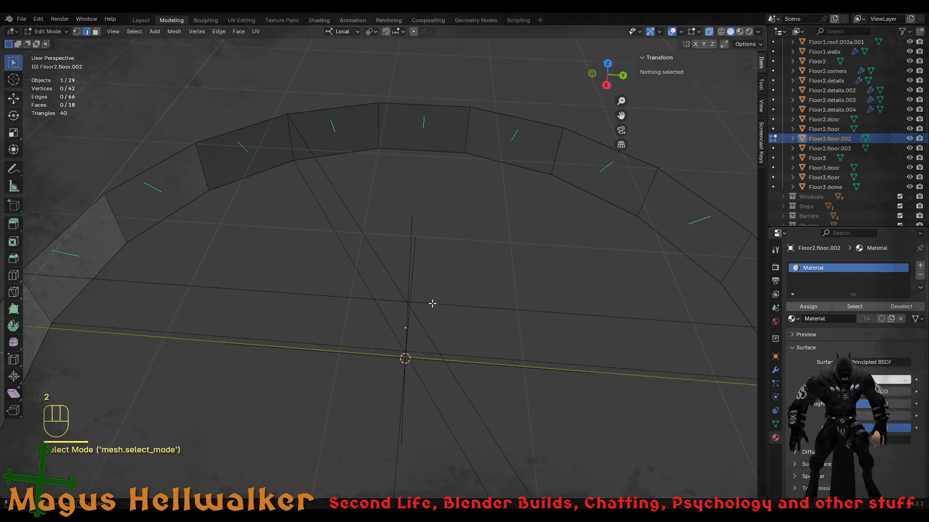
{"action": "left_click", "coordinate": [355, 296]}
{"action": "left_click", "coordinate": [379, 261], "text": "shift"}
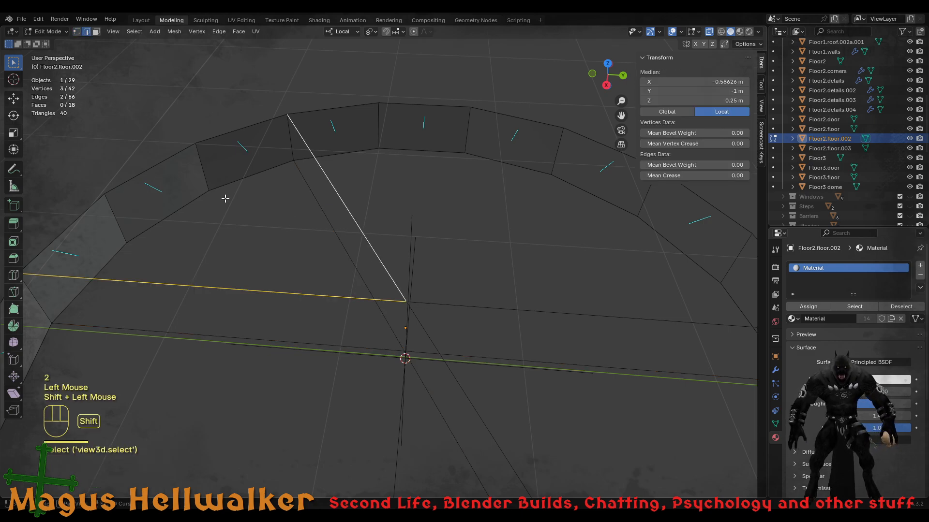
{"action": "left_click", "coordinate": [134, 179], "text": "alt+shift"}
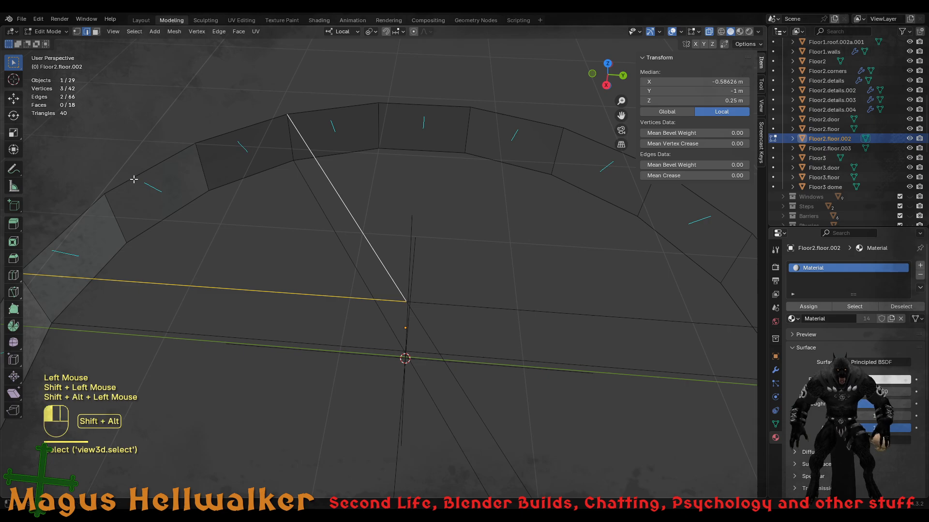
{"action": "left_click", "coordinate": [321, 109], "text": "shift"}
{"action": "scroll", "coordinate": [225, 257], "scroll_direction": "down", "scroll_amount": 1}
{"action": "scroll", "coordinate": [137, 297], "scroll_direction": "down", "scroll_amount": 2}
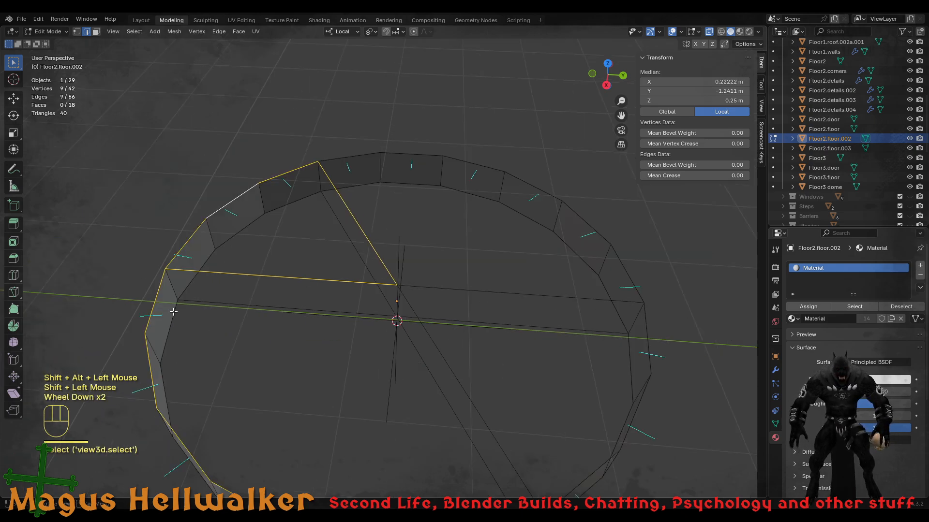
{"action": "left_click", "coordinate": [315, 416], "text": "shift"}
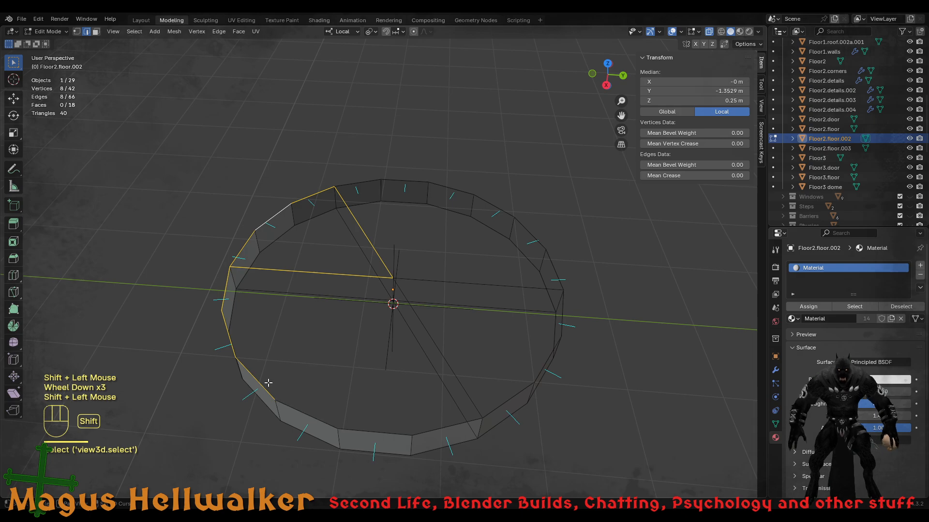
{"action": "left_click", "coordinate": [269, 383], "text": "shift"}
{"action": "left_click", "coordinate": [228, 333], "text": "shift"}
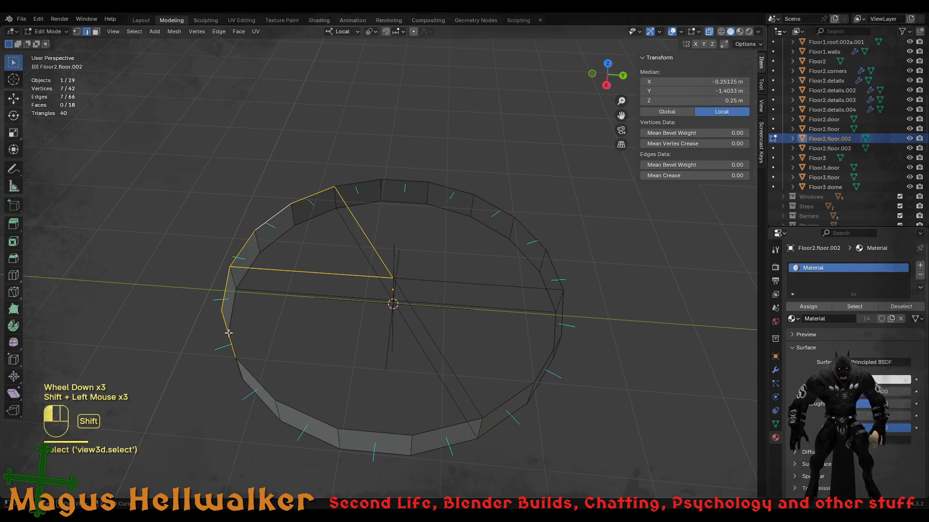
{"action": "left_click", "coordinate": [224, 297], "text": "shift"}
{"action": "left_click", "coordinate": [225, 321], "text": "shift"}
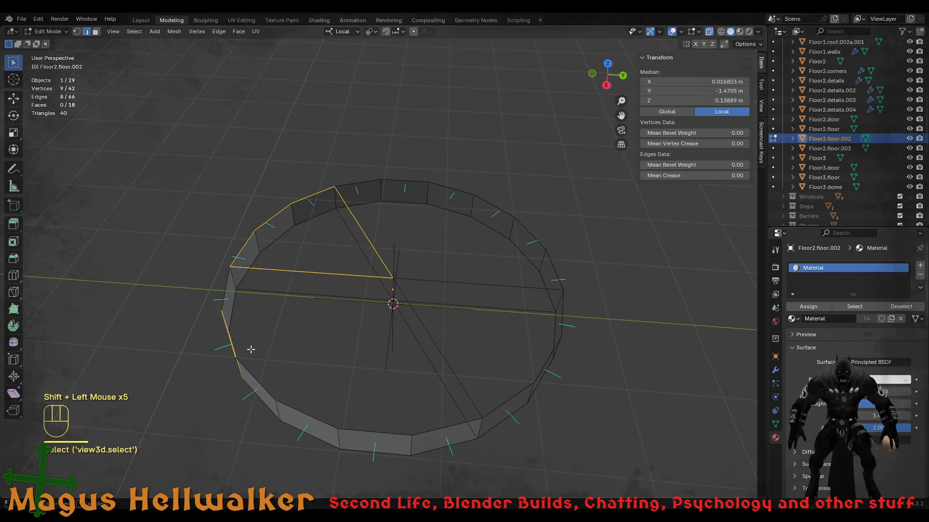
{"action": "middle_click_drag", "start_coordinate": [226, 321], "coordinate": [226, 324]}
{"action": "left_click", "coordinate": [231, 301], "text": "shift"}
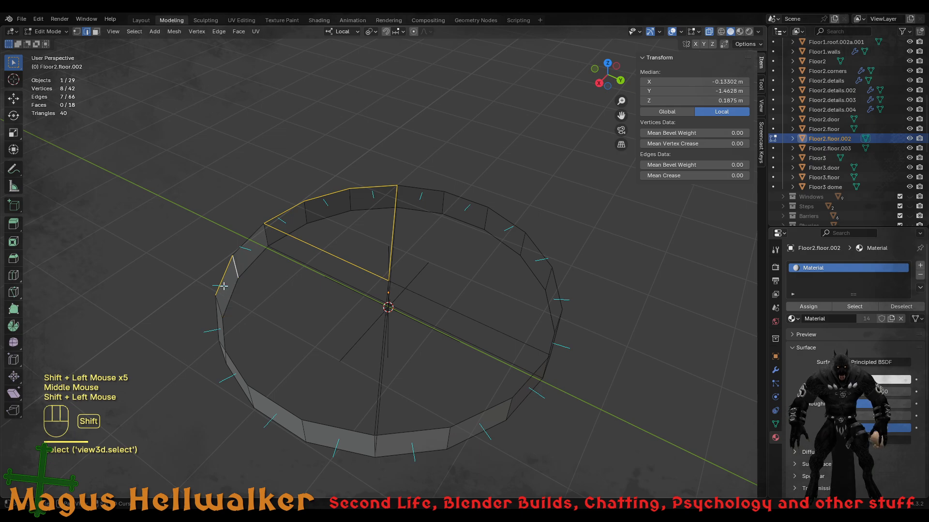
{"action": "left_click", "coordinate": [228, 274], "text": "shift"}
{"action": "left_click", "coordinate": [254, 259], "text": "shift"}
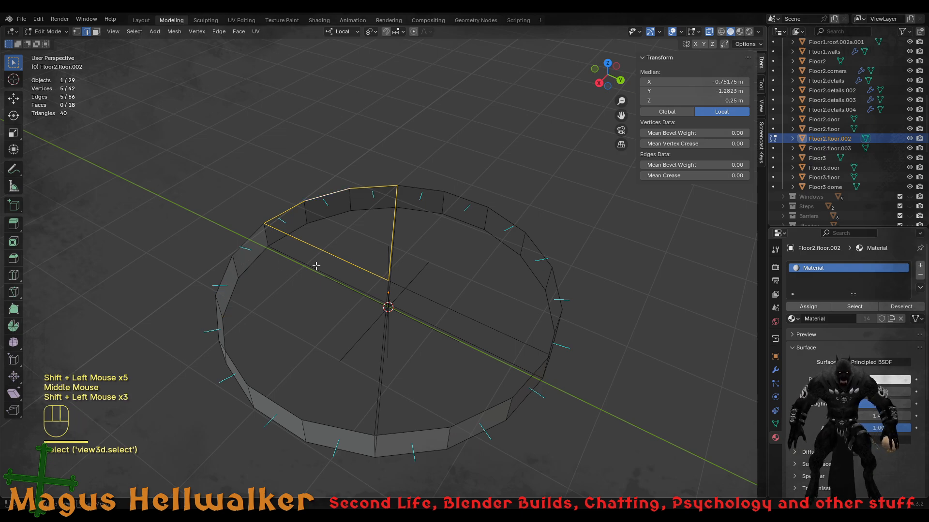
{"action": "key", "text": "f"}
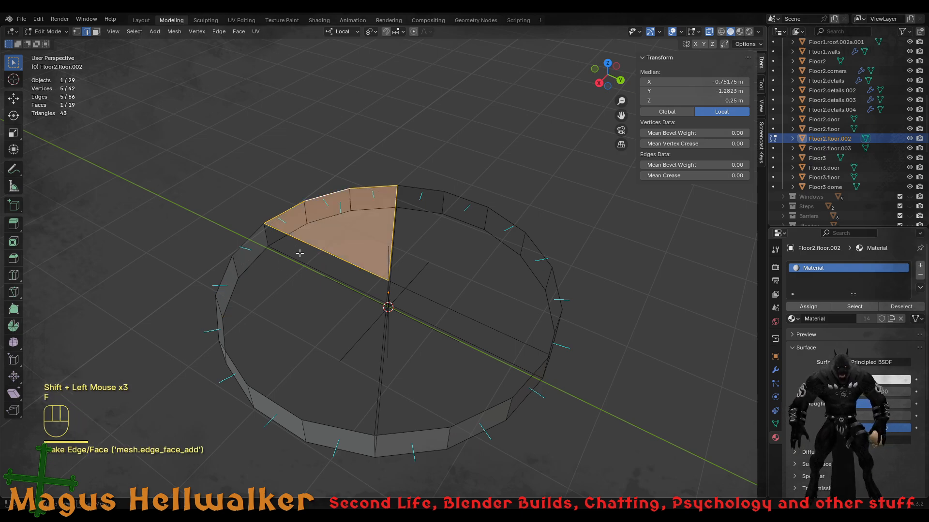
- Select the upper center edge, vertical rim edge and lower center edge bounding the wedge's open side toward negative Y
{"action": "scroll", "coordinate": [300, 253], "scroll_direction": "up", "scroll_amount": 2}
{"action": "middle_click_drag", "start_coordinate": [310, 252], "coordinate": [366, 296], "text": "shift"}
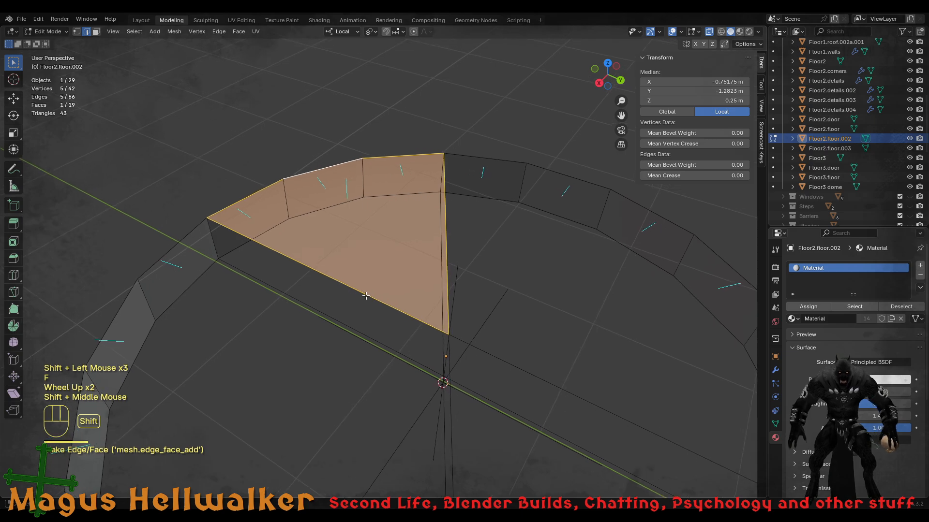
{"action": "left_click", "coordinate": [276, 250], "text": "alt"}
{"action": "left_click", "coordinate": [269, 249]}
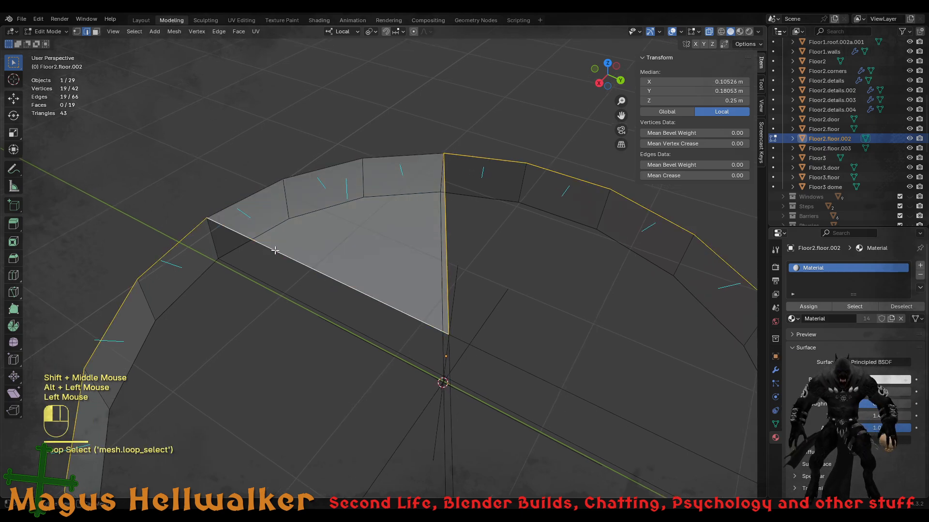
{"action": "left_click", "coordinate": [212, 244], "text": "shift"}
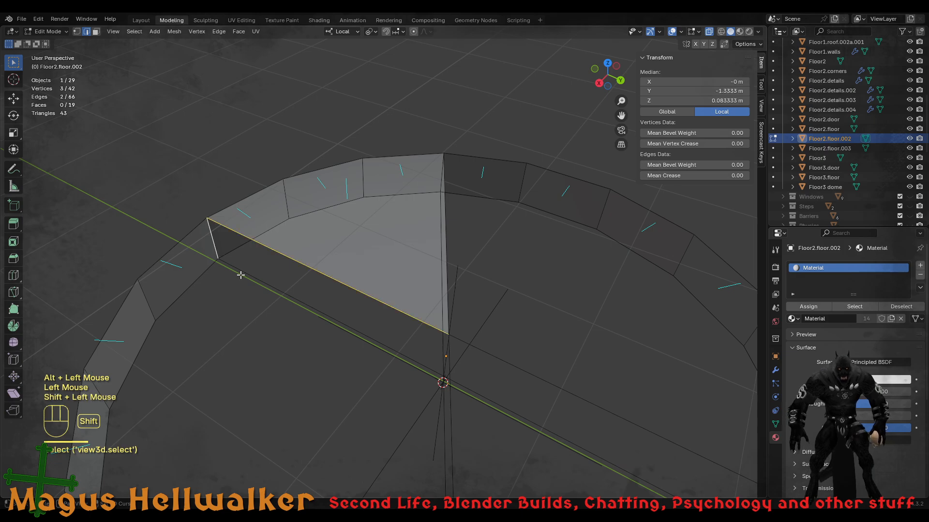
{"action": "left_click", "coordinate": [239, 267], "text": "shift"}
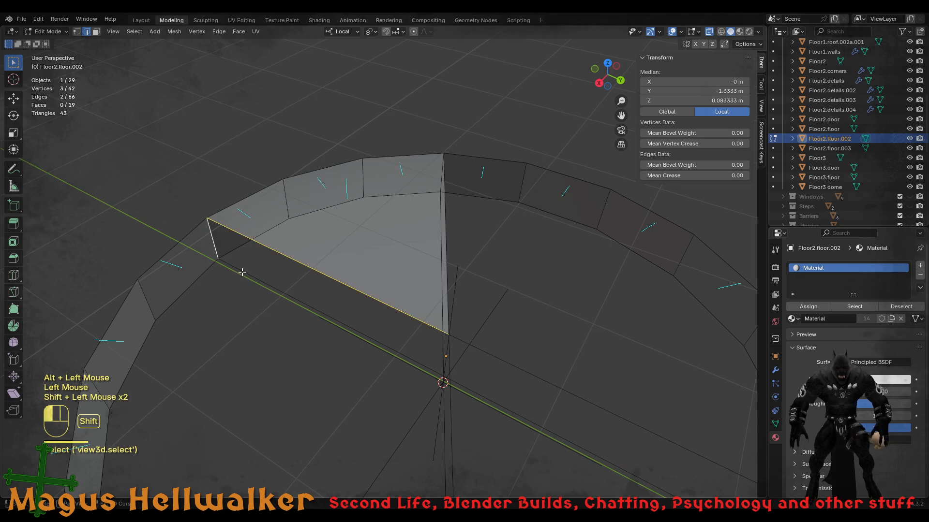
- Try to add a vertical edge at the ring's center to the selection to close the wedge's side outline
{"action": "left_click", "coordinate": [446, 347], "text": "shift"}
{"action": "left_click", "coordinate": [447, 346], "text": "shift"}
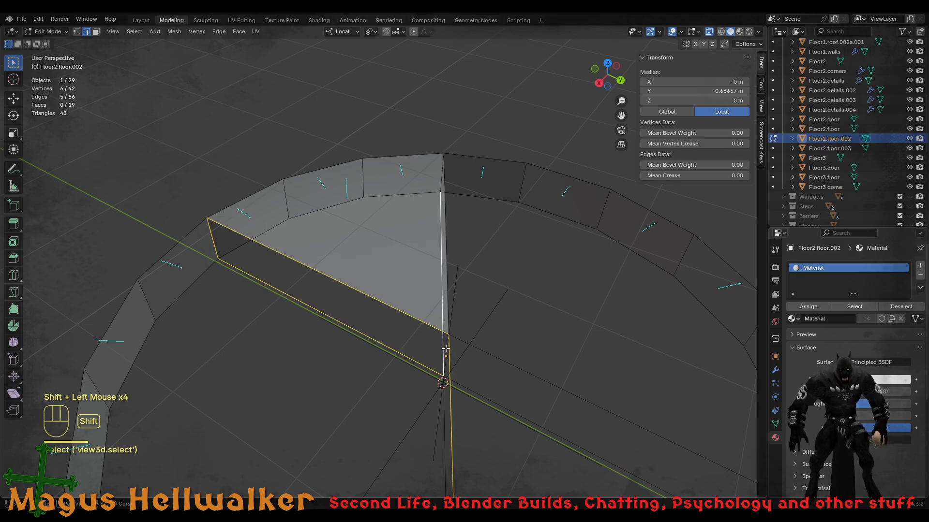
{"action": "left_click", "coordinate": [448, 349], "text": "shift"}
{"action": "left_click", "coordinate": [445, 348], "text": "shift"}
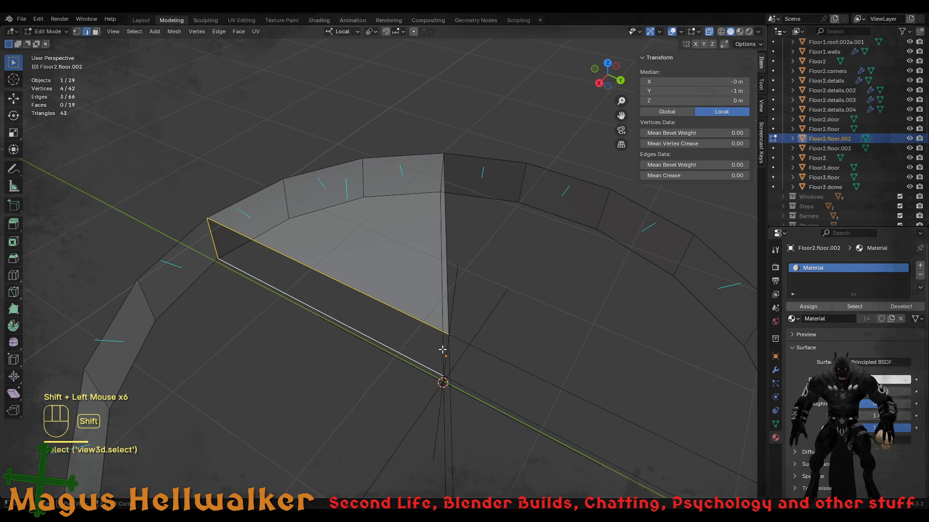
{"action": "left_click", "coordinate": [443, 346], "text": "shift"}
{"action": "left_click", "coordinate": [444, 344], "text": "shift"}
{"action": "left_click", "coordinate": [448, 342], "text": "shift"}
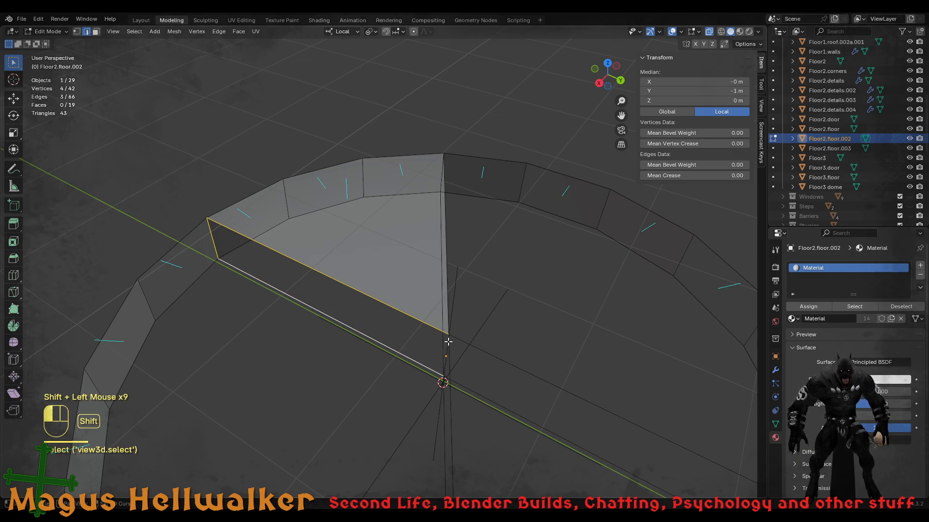
{"action": "left_click", "coordinate": [447, 342], "text": "shift"}
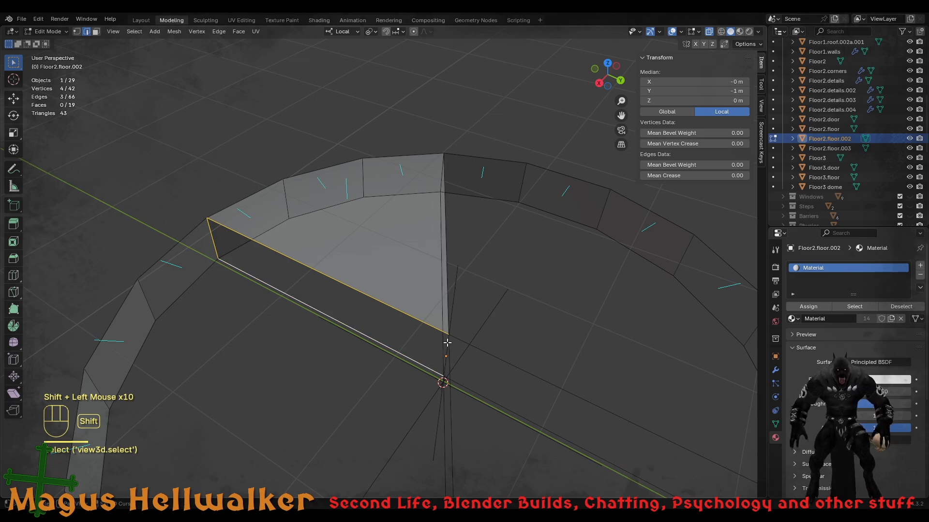
{"action": "left_click", "coordinate": [444, 370], "text": "shift"}
{"action": "left_click", "coordinate": [443, 353], "text": "shift"}
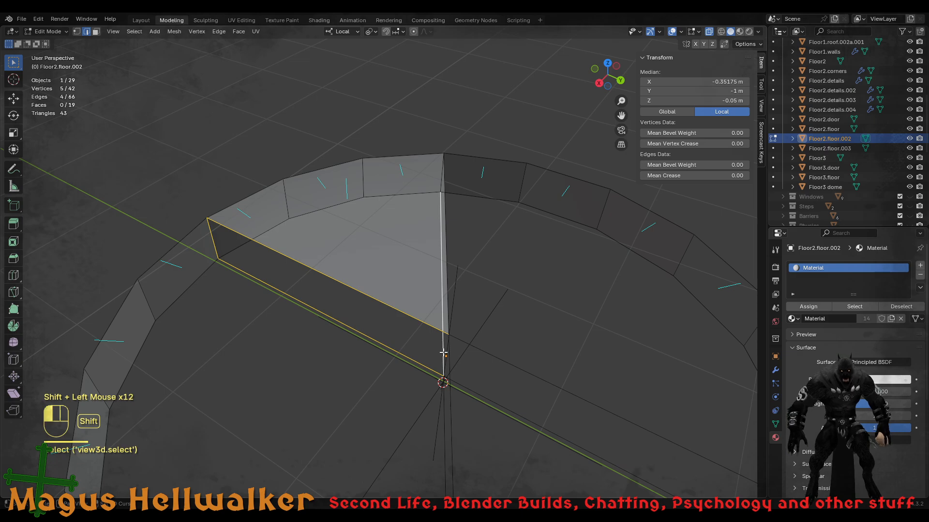
{"action": "middle_click_drag", "start_coordinate": [431, 373], "coordinate": [405, 373]}
{"action": "left_click", "coordinate": [408, 370], "text": "shift"}
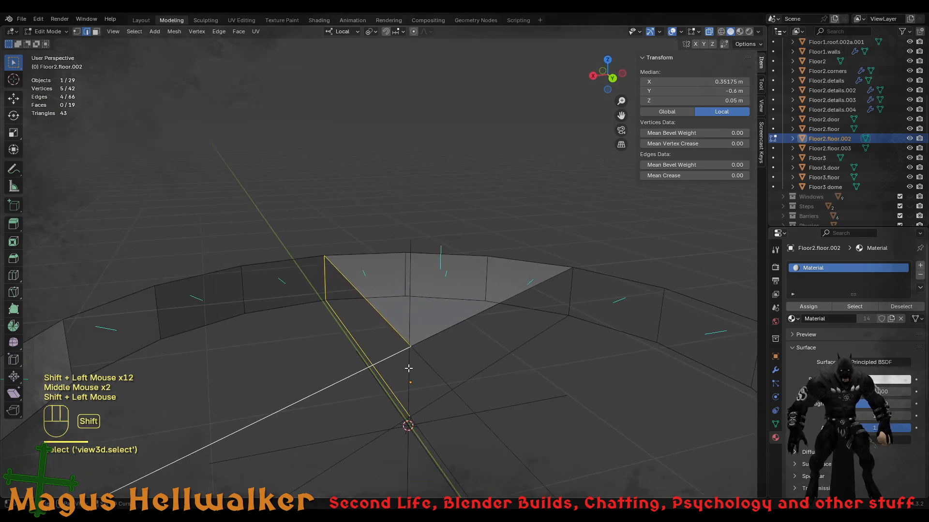
{"action": "left_click", "coordinate": [416, 351], "text": "shift"}
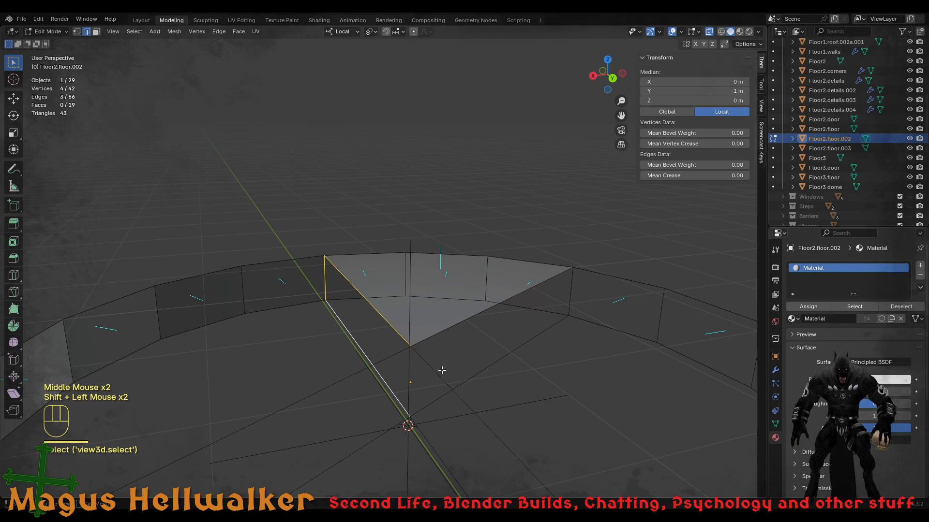
{"action": "scroll", "coordinate": [422, 395], "scroll_direction": "up", "scroll_amount": 1}
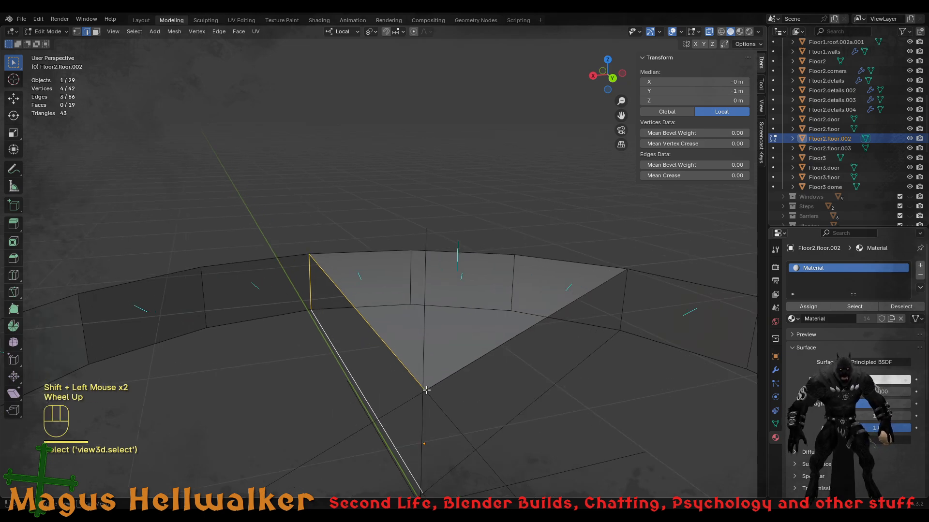
{"action": "key", "text": "Tab"}
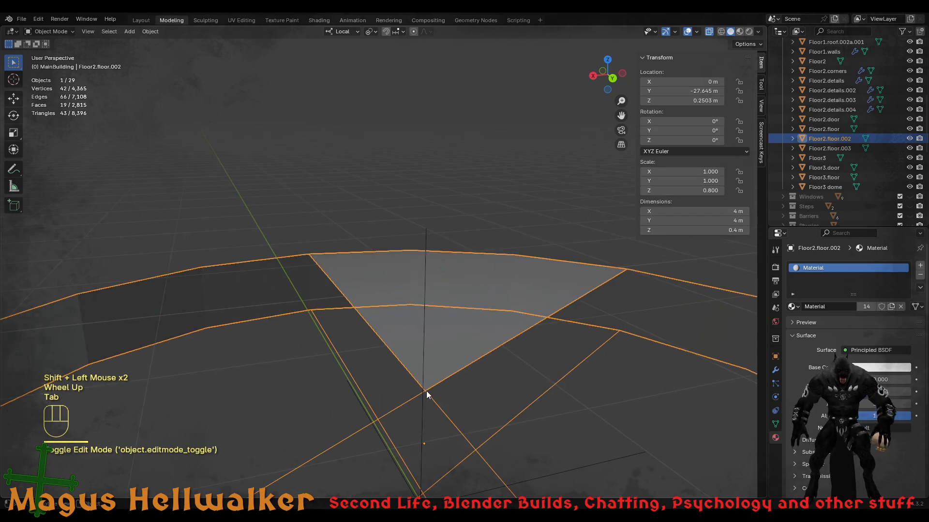
{"action": "key", "text": "1"}
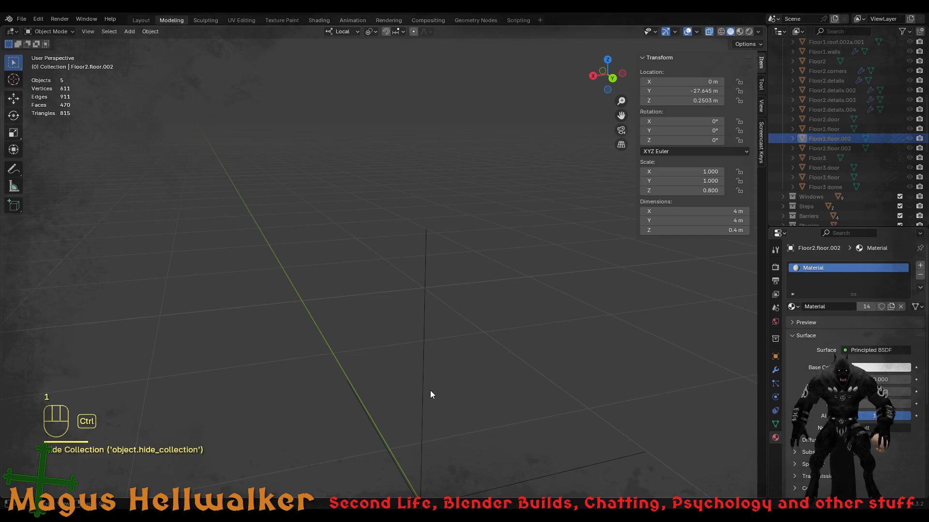
{"action": "key", "text": "ctrl+z"}
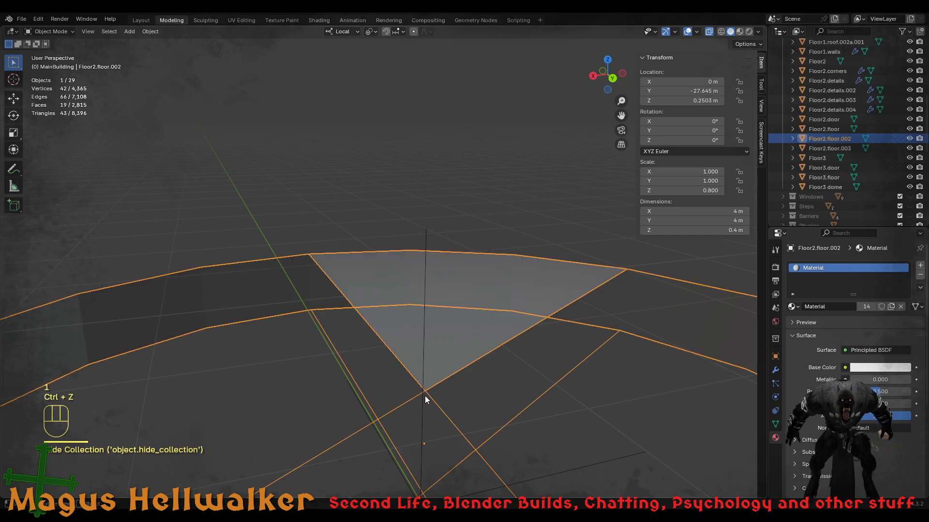
- Switch to vertex selection and try to connect the upper and lower center vertices of the ring
{"action": "key", "text": "Tab"}
{"action": "key", "text": "1"}
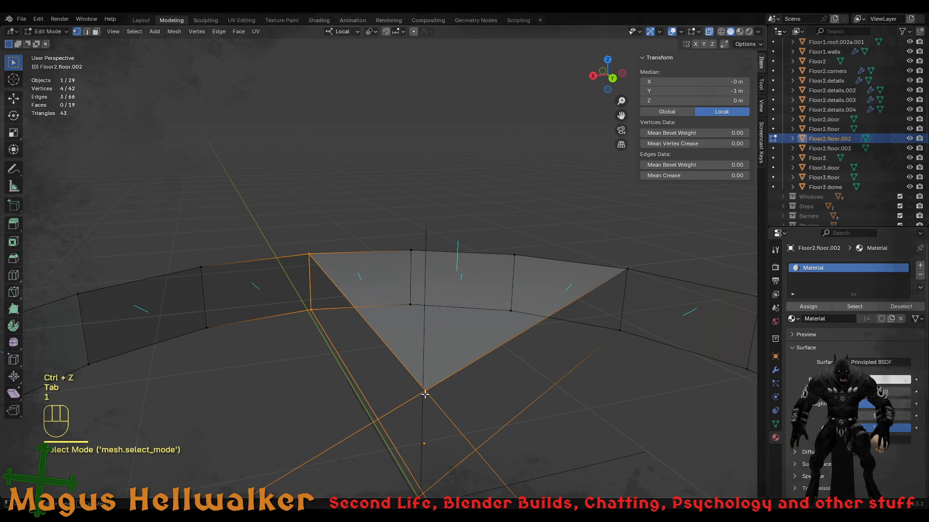
{"action": "key", "text": "1"}
{"action": "left_click", "coordinate": [426, 391]}
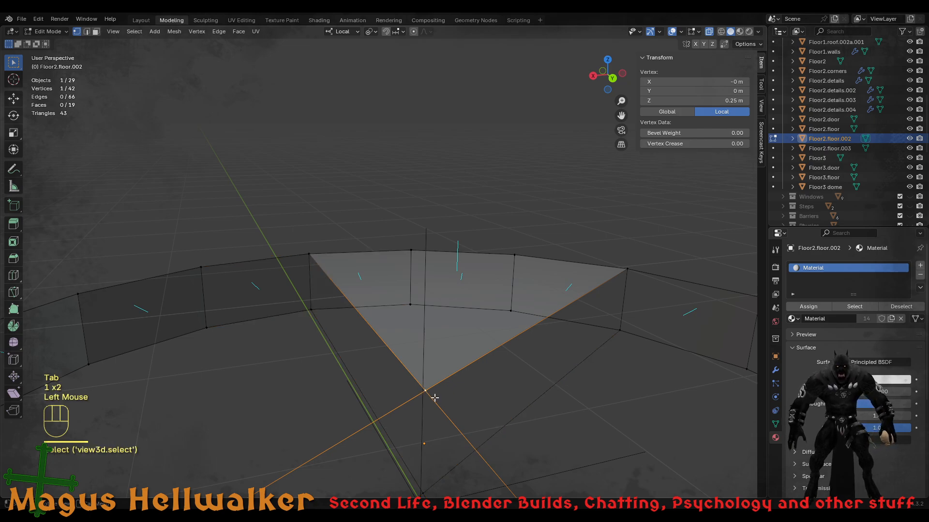
{"action": "left_click", "coordinate": [423, 495], "text": "shift"}
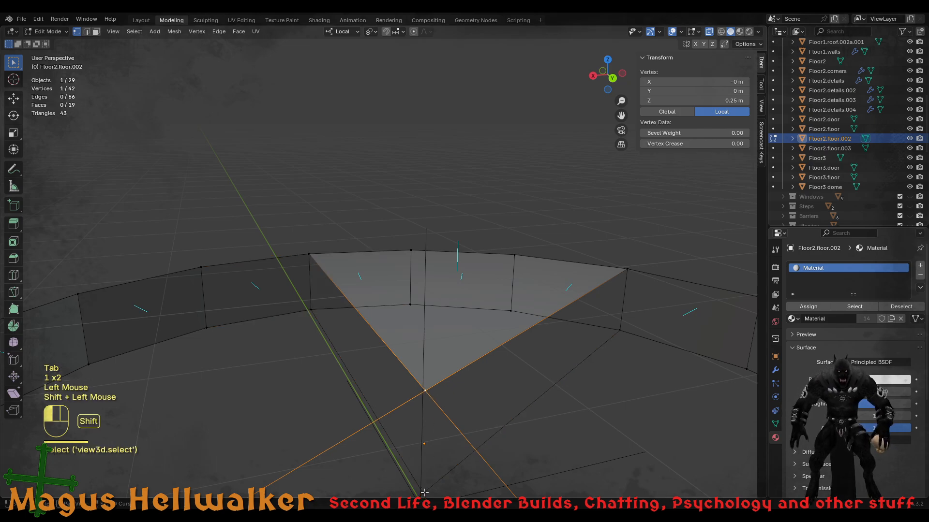
{"action": "key", "text": "j"}
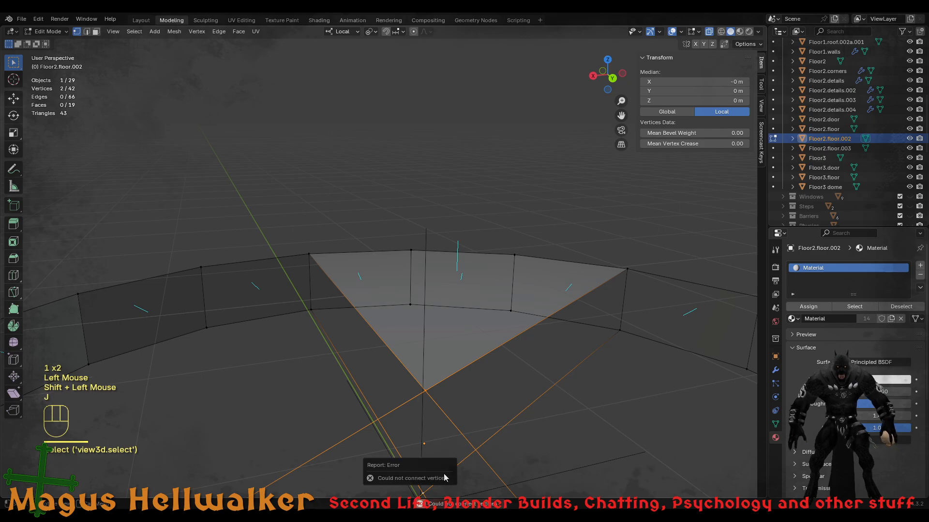
{"action": "scroll", "coordinate": [446, 432], "scroll_direction": "up", "scroll_amount": 2}
{"action": "scroll", "coordinate": [464, 421], "scroll_direction": "down", "scroll_amount": 2}
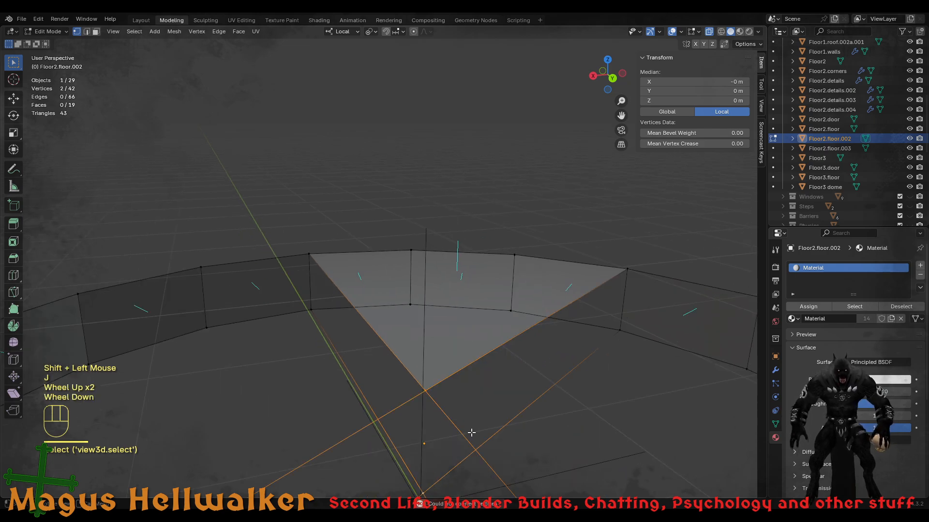
{"action": "scroll", "coordinate": [459, 434], "scroll_direction": "up", "scroll_amount": 1}
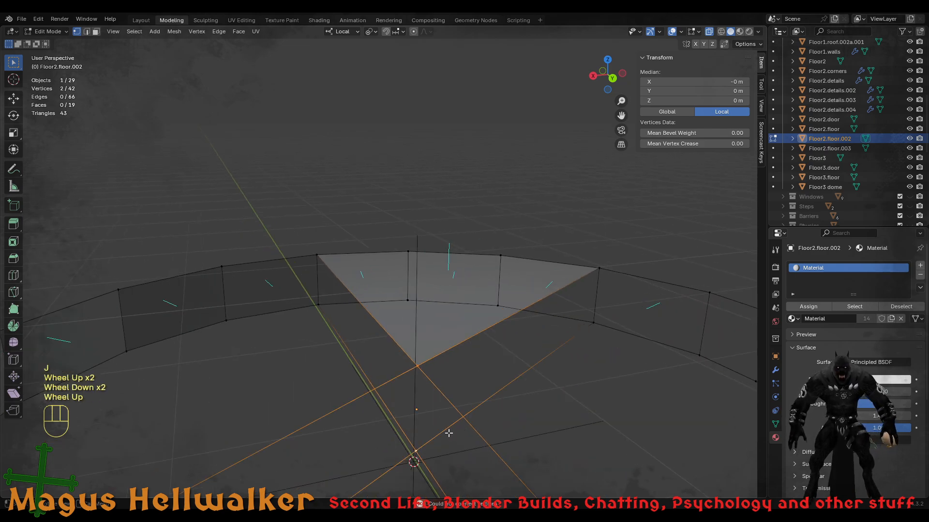
- Reselect the two center vertices from a lower viewpoint and try once more to join them with a vertical edge
{"action": "left_click", "coordinate": [416, 368]}
{"action": "middle_click_drag", "start_coordinate": [420, 374], "coordinate": [400, 433]}
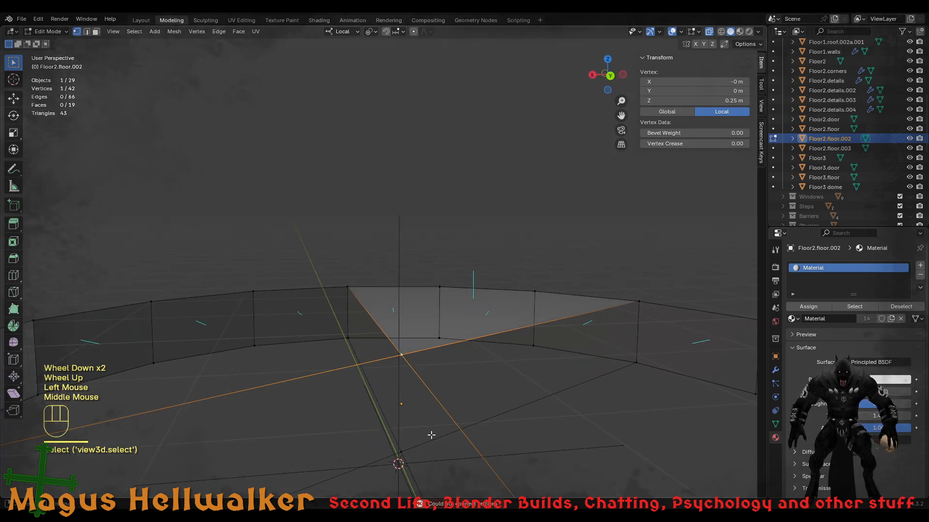
{"action": "left_click", "coordinate": [402, 453]}
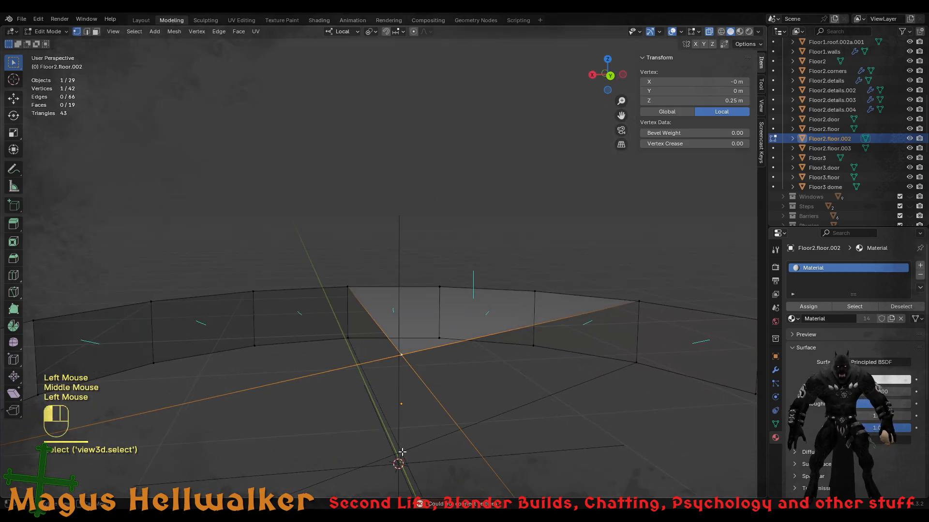
{"action": "left_click", "coordinate": [402, 354], "text": "shift"}
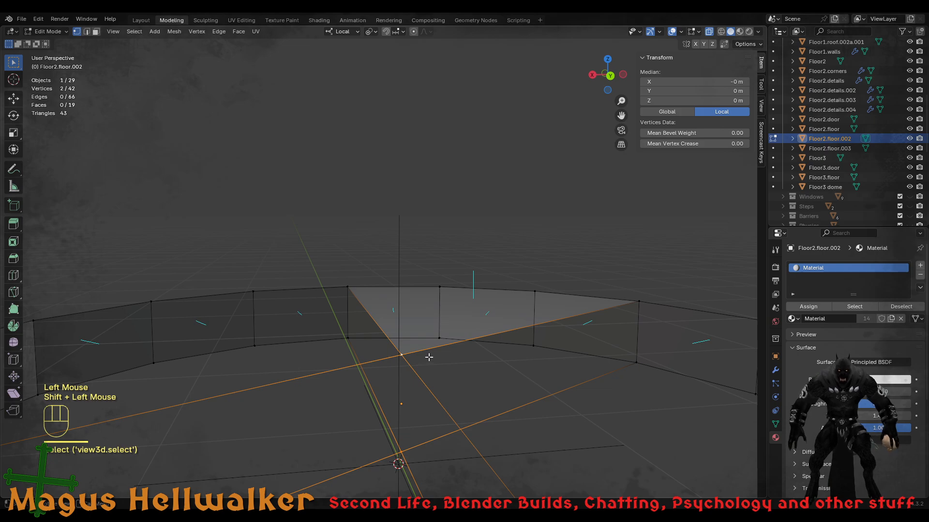
{"action": "key", "text": "j"}
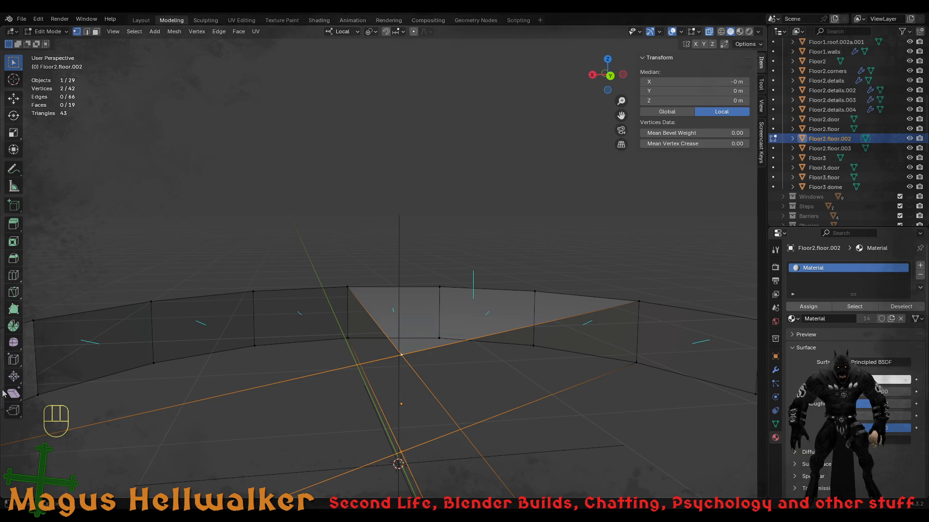
- Delete the four center edges, two upper and two lower, running toward the ring's positive X and positive Y sides
{"action": "middle_click_drag", "start_coordinate": [453, 420], "coordinate": [483, 402]}
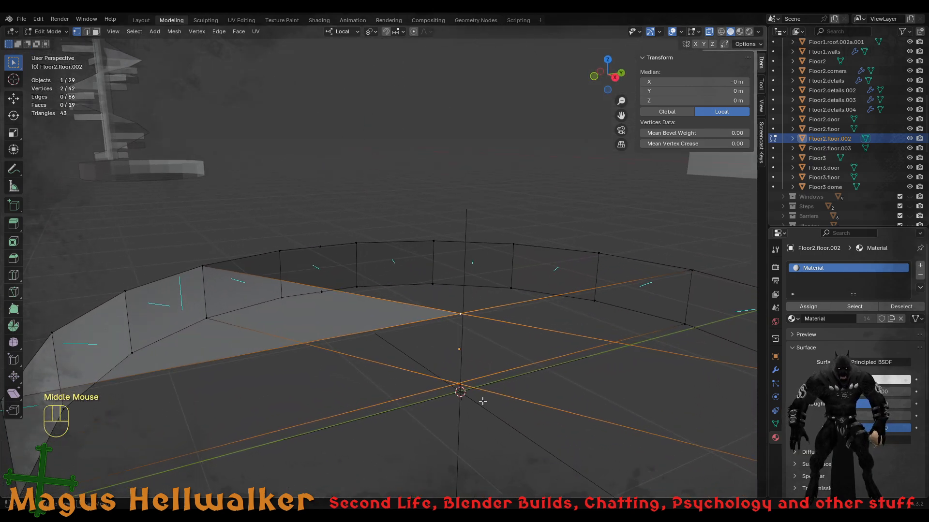
{"action": "scroll", "coordinate": [483, 403], "scroll_direction": "up", "scroll_amount": 2}
{"action": "middle_click_drag", "start_coordinate": [513, 434], "coordinate": [376, 284], "text": "shift"}
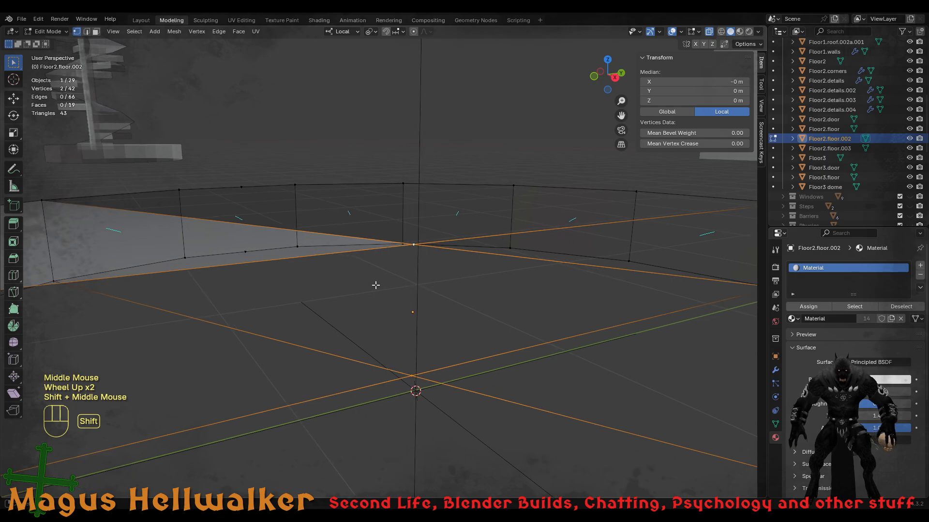
{"action": "scroll", "coordinate": [390, 348], "scroll_direction": "down", "scroll_amount": 1}
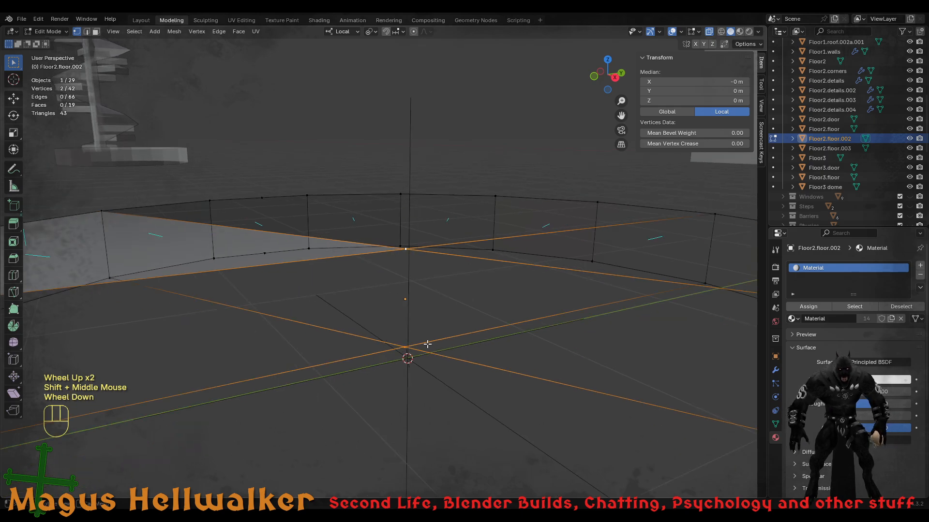
{"action": "middle_click_drag", "start_coordinate": [447, 346], "coordinate": [448, 367]}
{"action": "key", "text": "Tab"}
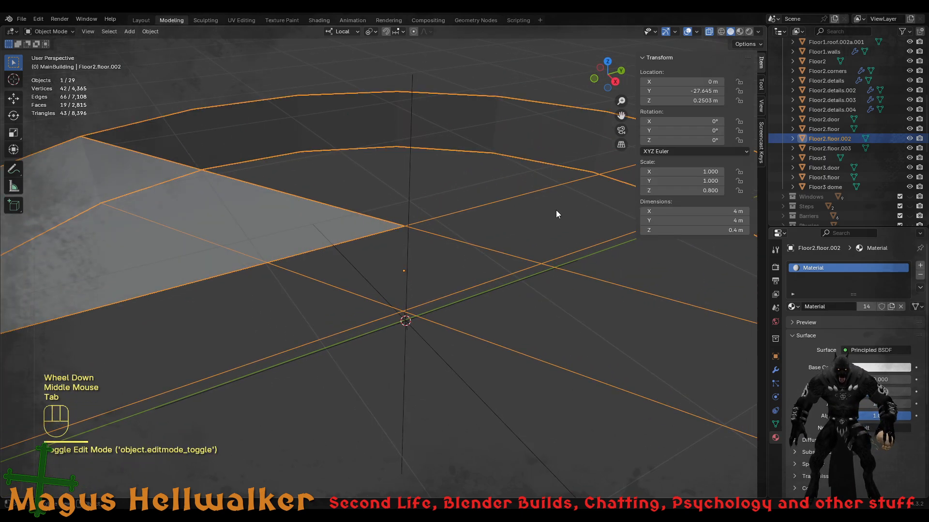
{"action": "key", "text": "Tab"}
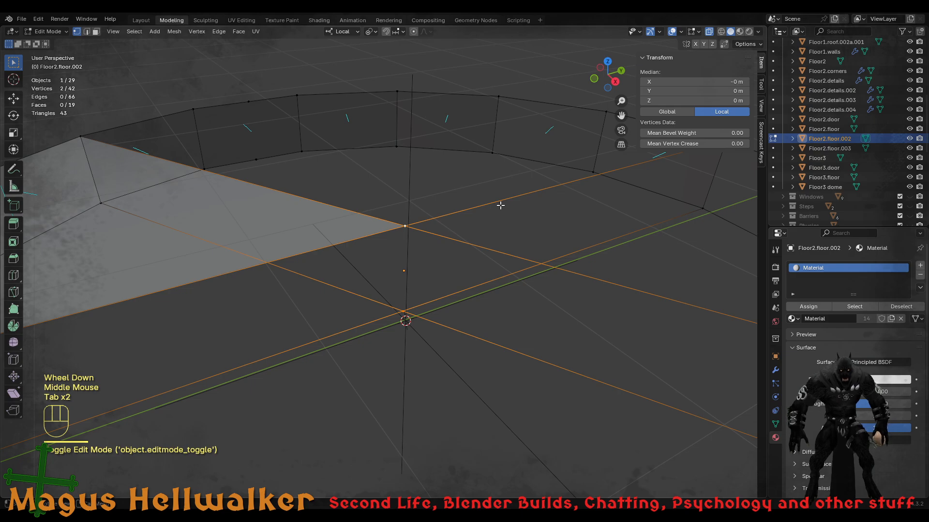
{"action": "key", "text": "2"}
{"action": "left_click", "coordinate": [506, 200]}
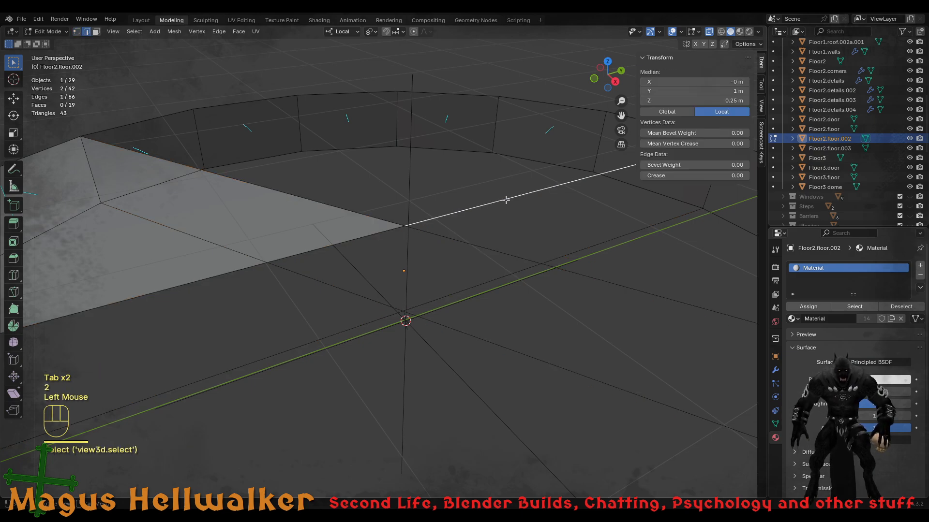
{"action": "left_click", "coordinate": [511, 255], "text": "shift"}
{"action": "left_click", "coordinate": [461, 290], "text": "shift"}
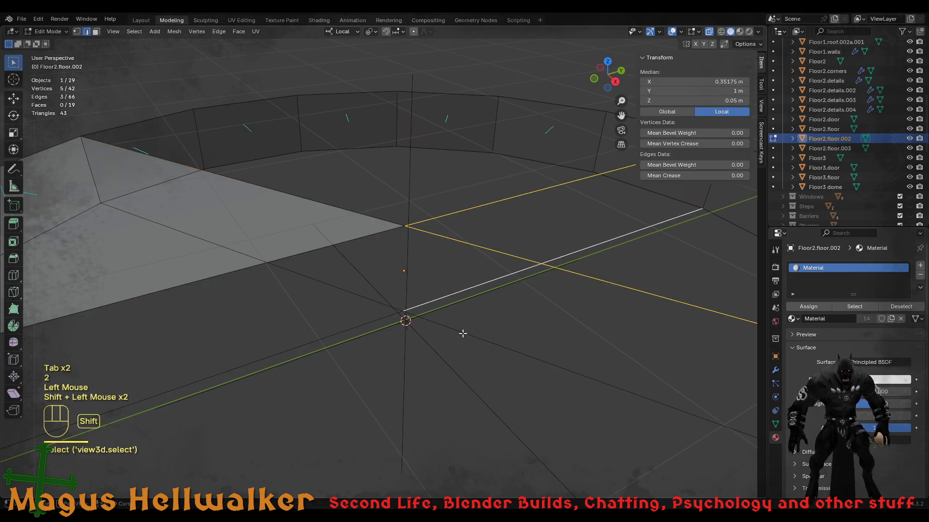
{"action": "left_click", "coordinate": [464, 333], "text": "shift"}
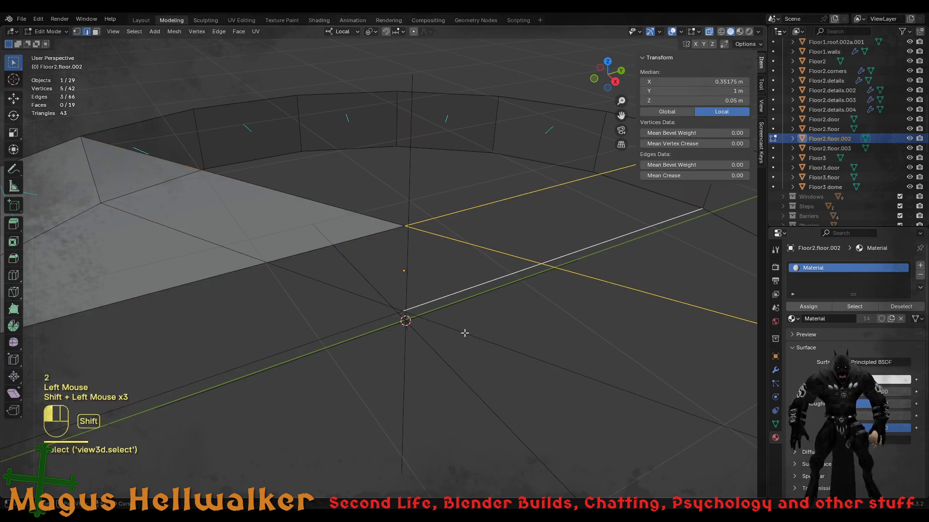
{"action": "key", "text": "x"}
{"action": "left_click", "coordinate": [483, 315]}
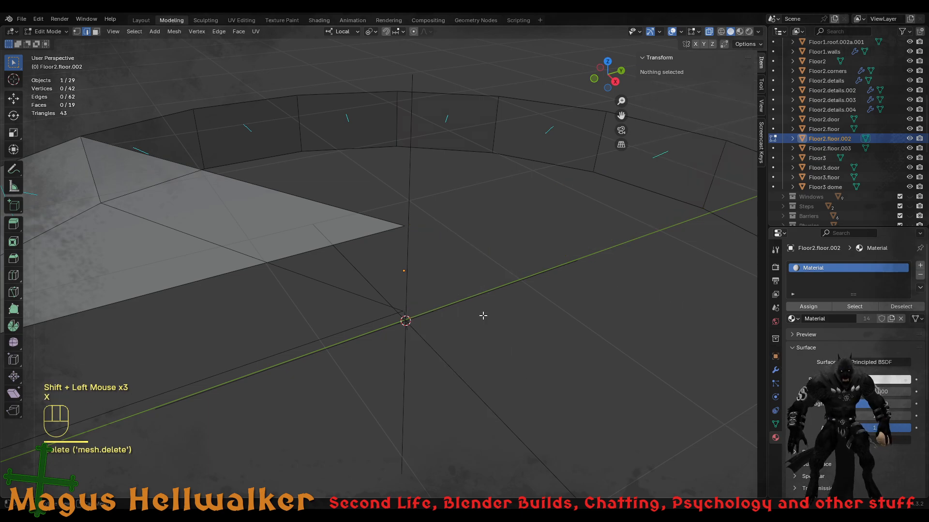
{"action": "scroll", "coordinate": [487, 322], "scroll_direction": "down", "scroll_amount": 3}
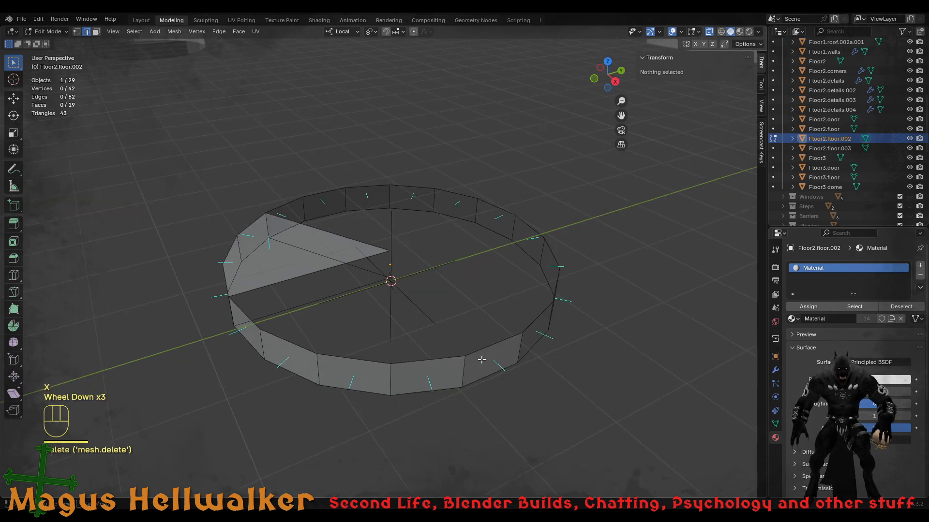
- Fill the wedge's bottom face from its two lower center edges and the three lower rim edges between them
{"action": "scroll", "coordinate": [482, 357], "scroll_direction": "up", "scroll_amount": 2}
{"action": "middle_click_drag", "start_coordinate": [460, 352], "coordinate": [330, 307]}
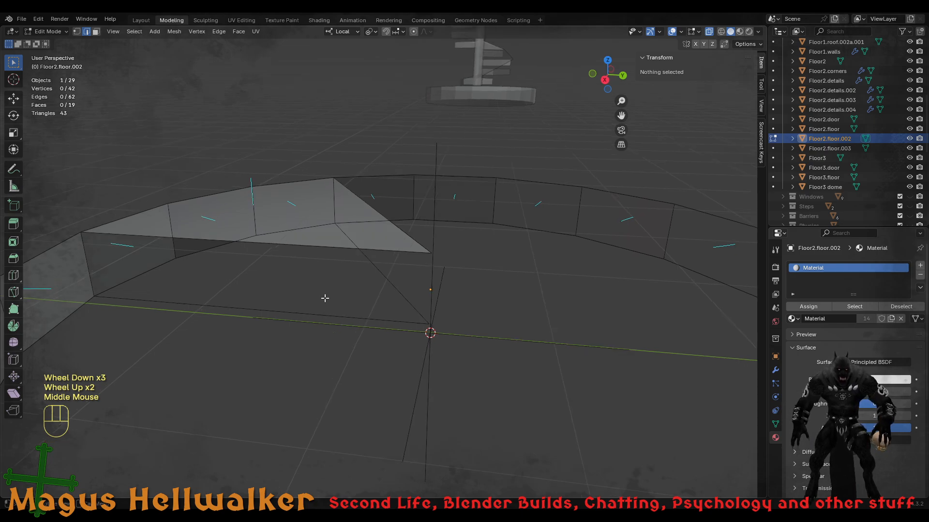
{"action": "left_click", "coordinate": [262, 311]}
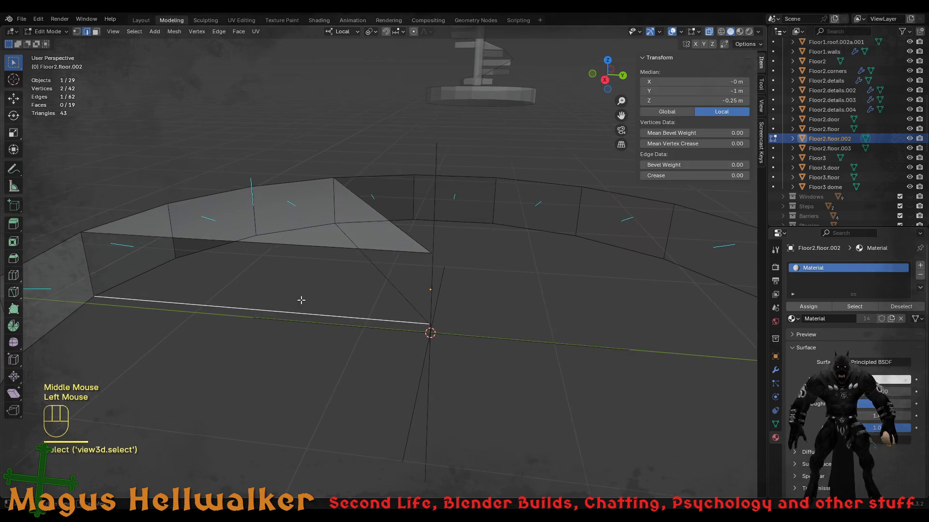
{"action": "left_click", "coordinate": [385, 276], "text": "shift"}
{"action": "left_click", "coordinate": [161, 265], "text": "shift"}
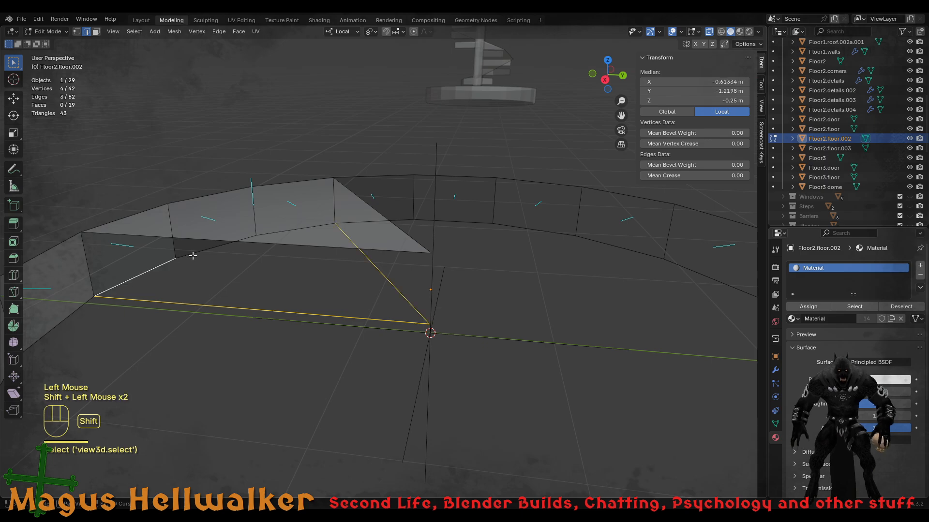
{"action": "left_click", "coordinate": [198, 252], "text": "shift"}
{"action": "middle_click_drag", "start_coordinate": [257, 292], "coordinate": [269, 279]}
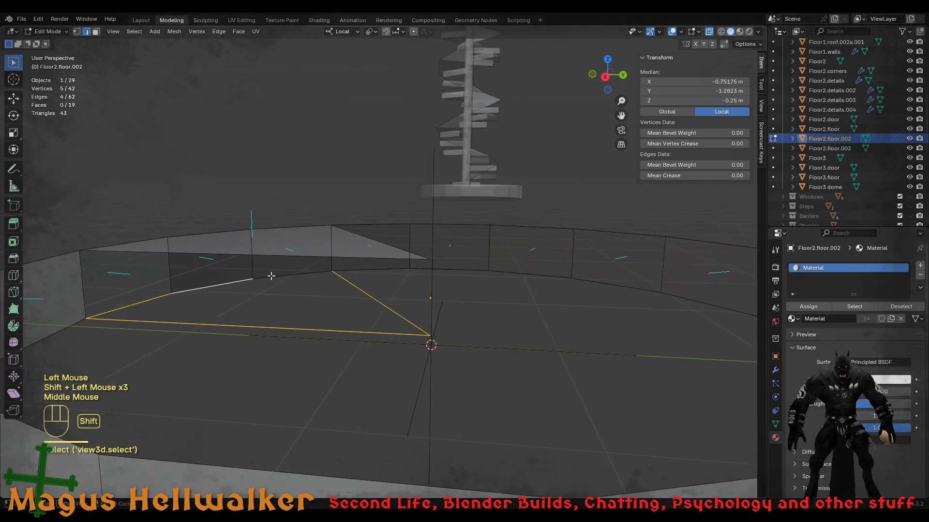
{"action": "left_click", "coordinate": [279, 273], "text": "shift"}
{"action": "key", "text": "f"}
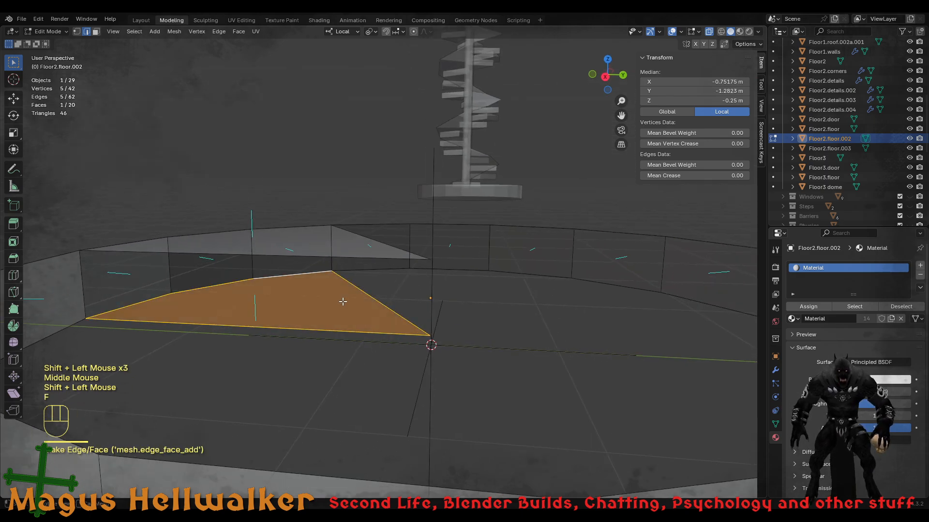
- Connect the wedge's upper and lower center vertices with a vertical edge
{"action": "middle_click_drag", "start_coordinate": [342, 301], "coordinate": [207, 298]}
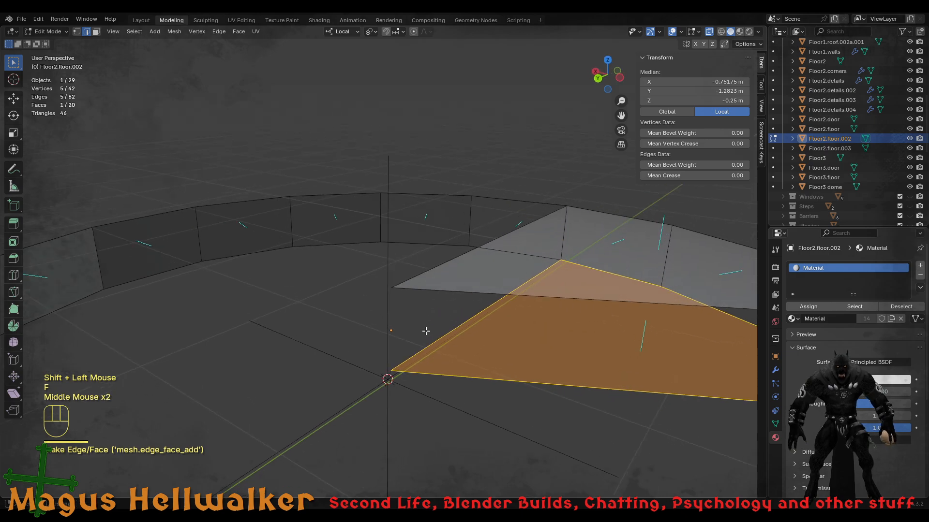
{"action": "middle_click_drag", "start_coordinate": [443, 318], "coordinate": [408, 321]}
{"action": "scroll", "coordinate": [411, 322], "scroll_direction": "up", "scroll_amount": 2}
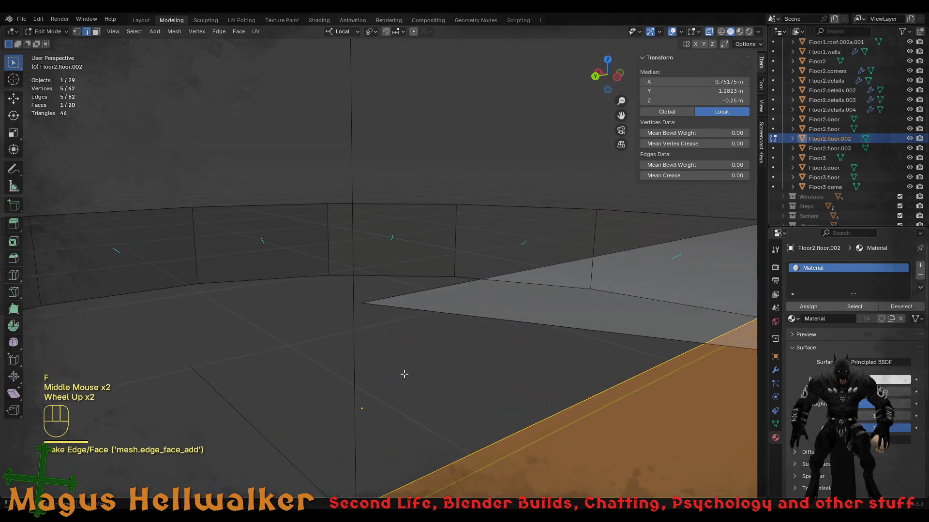
{"action": "middle_click_drag", "start_coordinate": [409, 371], "coordinate": [418, 318], "text": "shift"}
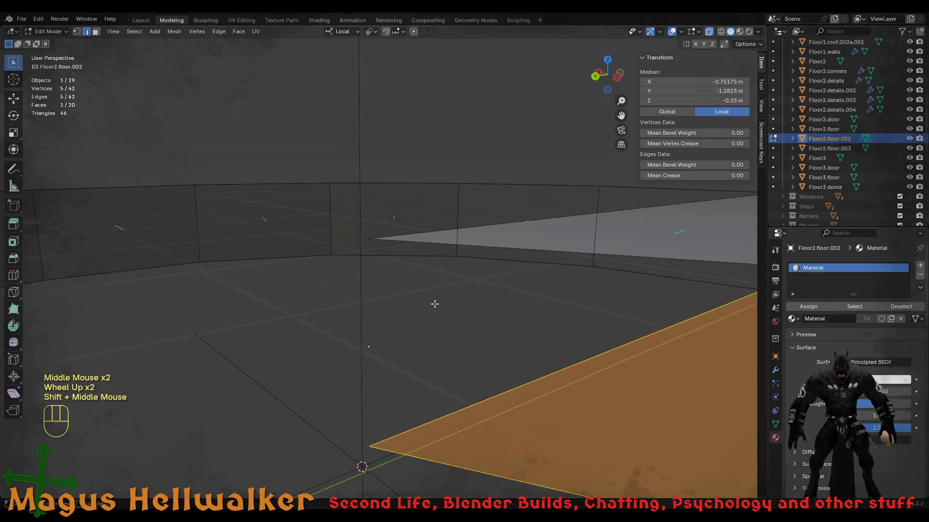
{"action": "left_click", "coordinate": [371, 238]}
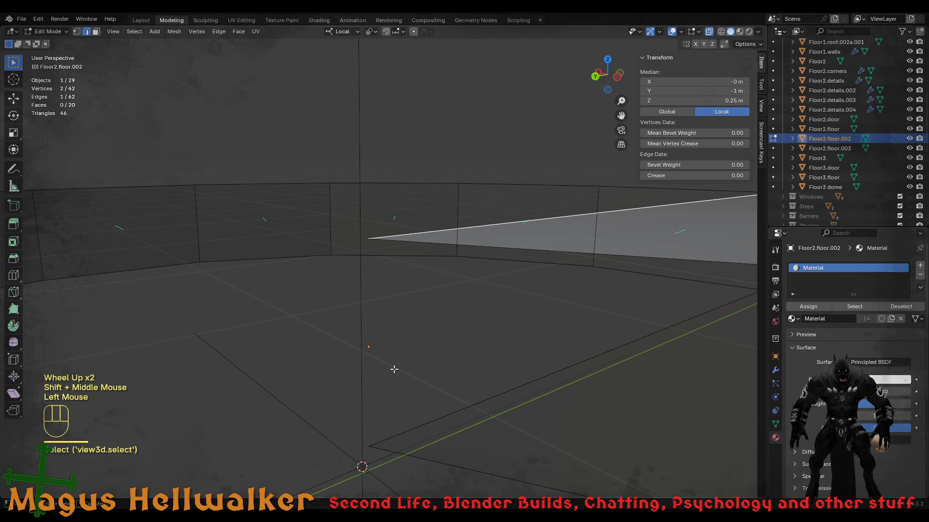
{"action": "key", "text": "1"}
{"action": "left_click", "coordinate": [367, 239]}
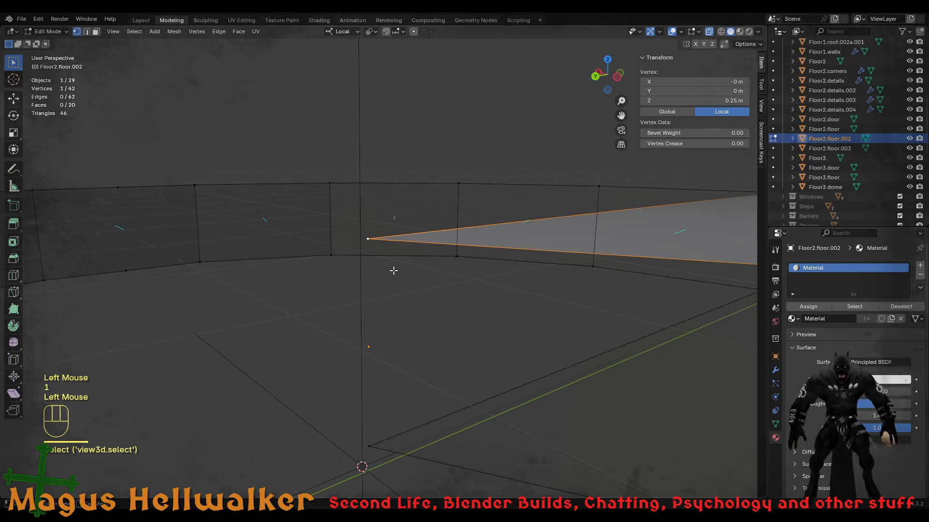
{"action": "left_click", "coordinate": [369, 446], "text": "shift"}
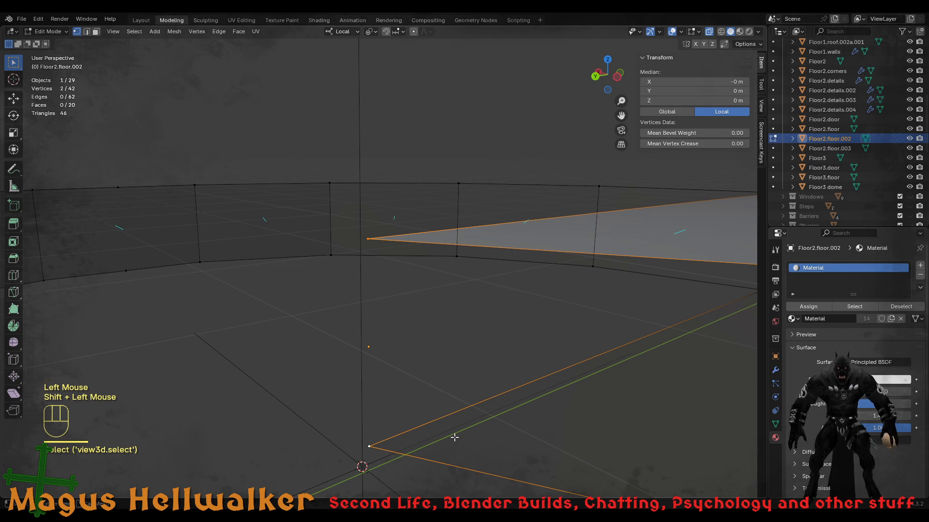
{"action": "key", "text": "f"}
- Fill the wedge's side along the negative Y axis from its upper, lower, center and rim edges
{"action": "middle_click_drag", "start_coordinate": [587, 440], "coordinate": [712, 428]}
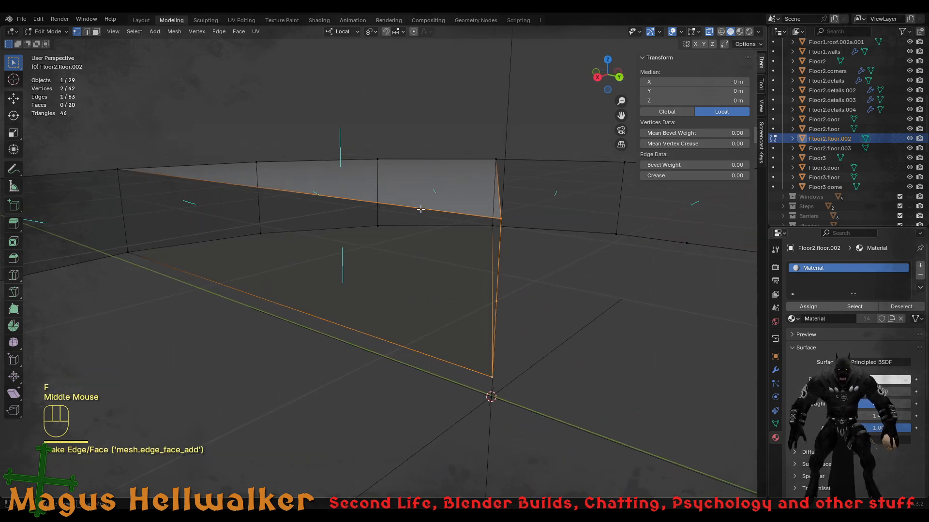
{"action": "key", "text": "2"}
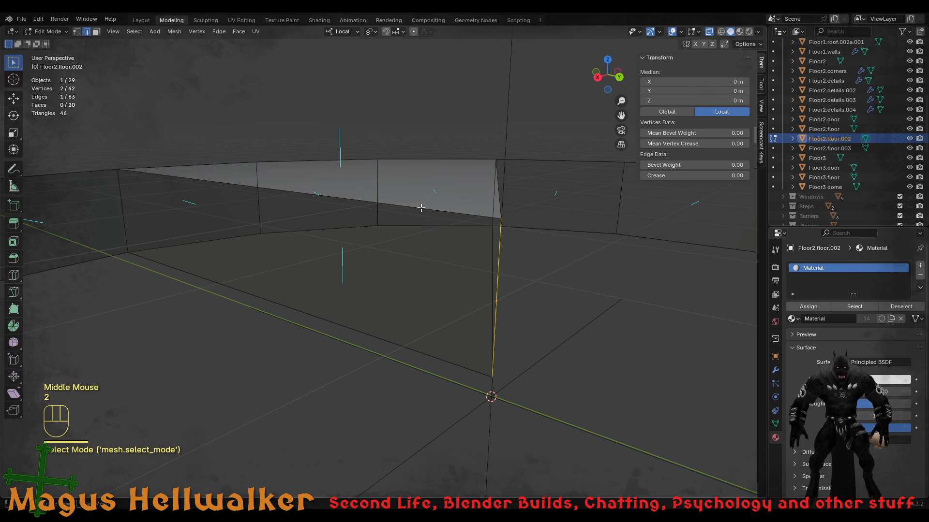
{"action": "left_click", "coordinate": [421, 209], "text": "shift"}
{"action": "left_click", "coordinate": [376, 337], "text": "shift"}
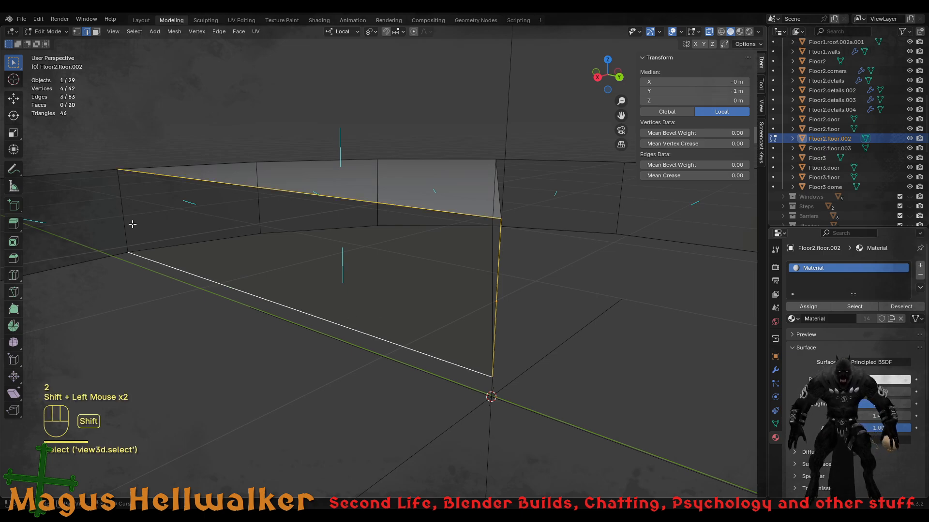
{"action": "left_click", "coordinate": [127, 223], "text": "shift"}
{"action": "key", "text": "f"}
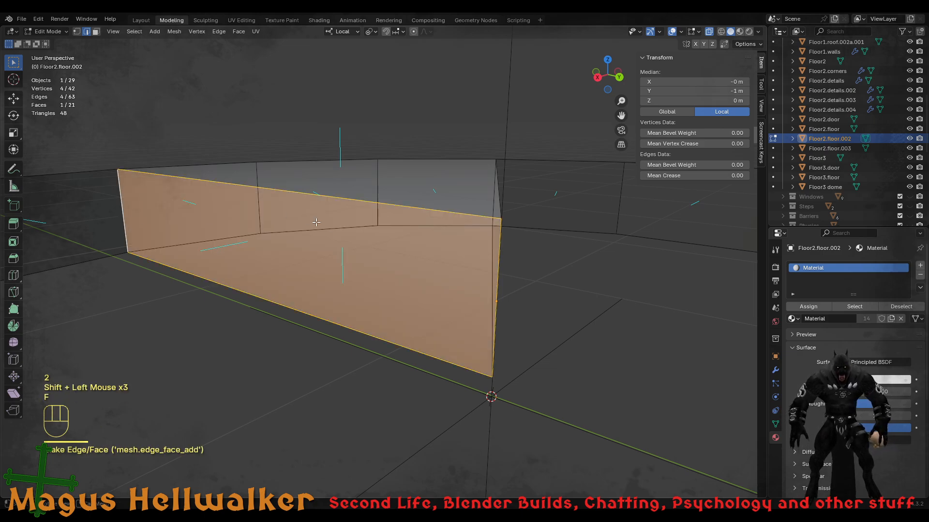
- Try to fill the wedge's other side by adding its edges to the selection of the first side face
{"action": "middle_click_drag", "start_coordinate": [317, 222], "coordinate": [698, 315]}
{"action": "scroll", "coordinate": [684, 307], "scroll_direction": "down", "scroll_amount": 2}
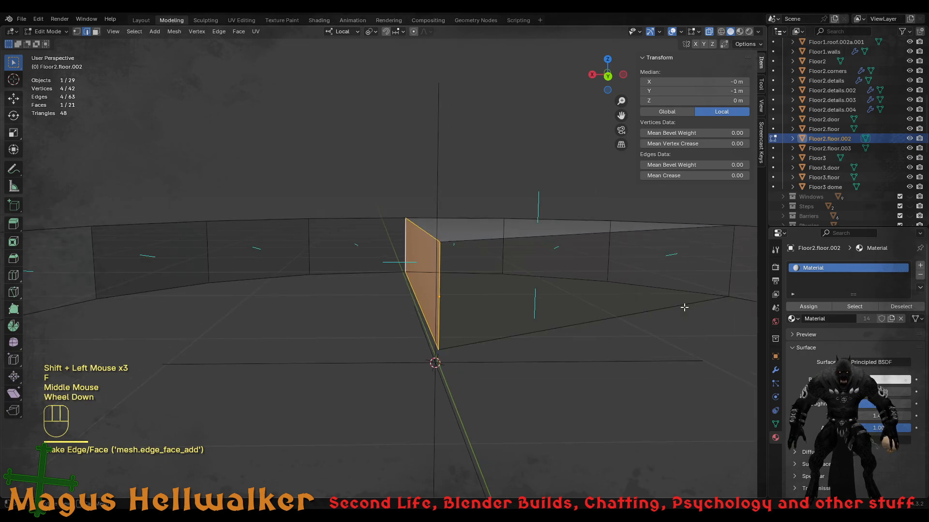
{"action": "left_click", "coordinate": [528, 329], "text": "shift"}
{"action": "left_click", "coordinate": [536, 237], "text": "shift"}
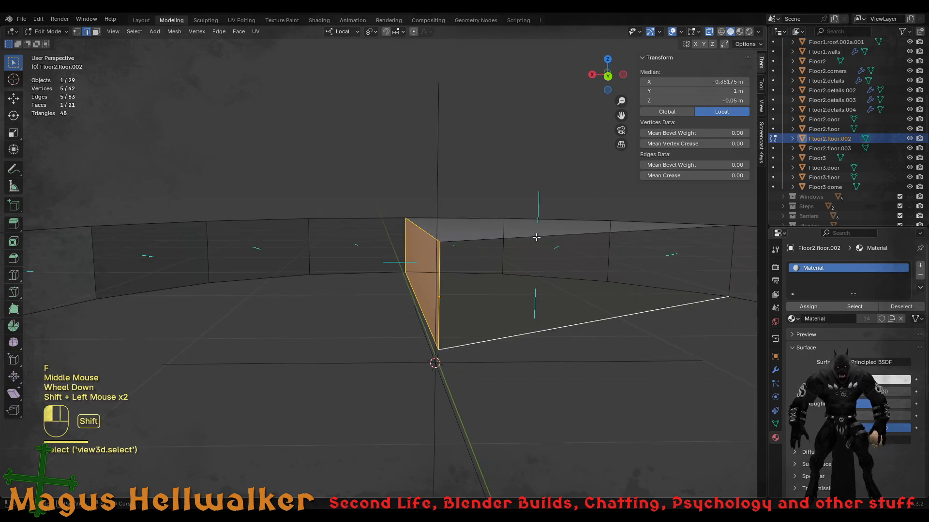
{"action": "left_click", "coordinate": [732, 264], "text": "shift"}
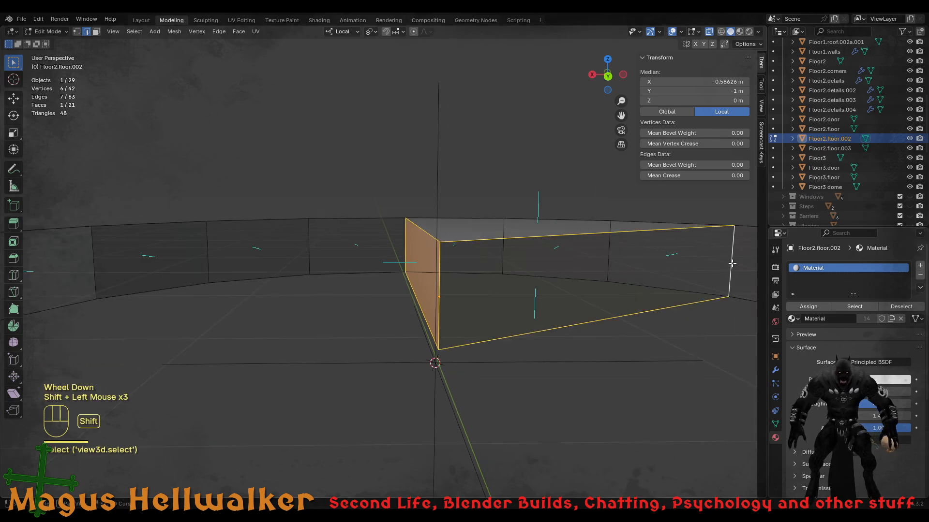
{"action": "key", "text": "f"}
- Delete the stray diagonal edge crossing the wedge's top between its two outer corners
{"action": "scroll", "coordinate": [732, 263], "scroll_direction": "down", "scroll_amount": 3}
{"action": "middle_click_drag", "start_coordinate": [732, 264], "coordinate": [336, 274]}
{"action": "left_click", "coordinate": [581, 380]}
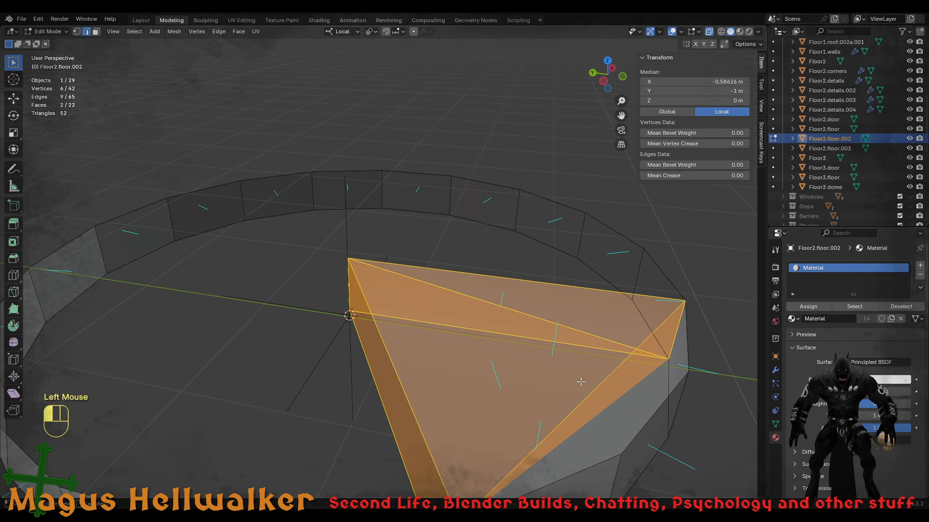
{"action": "mouse_move", "coordinate": [603, 400]}
{"action": "middle_mouse_down"}
{"action": "mouse_move", "coordinate": [617, 386]}
{"action": "mouse_move", "coordinate": [606, 387]}
{"action": "middle_mouse_up"}
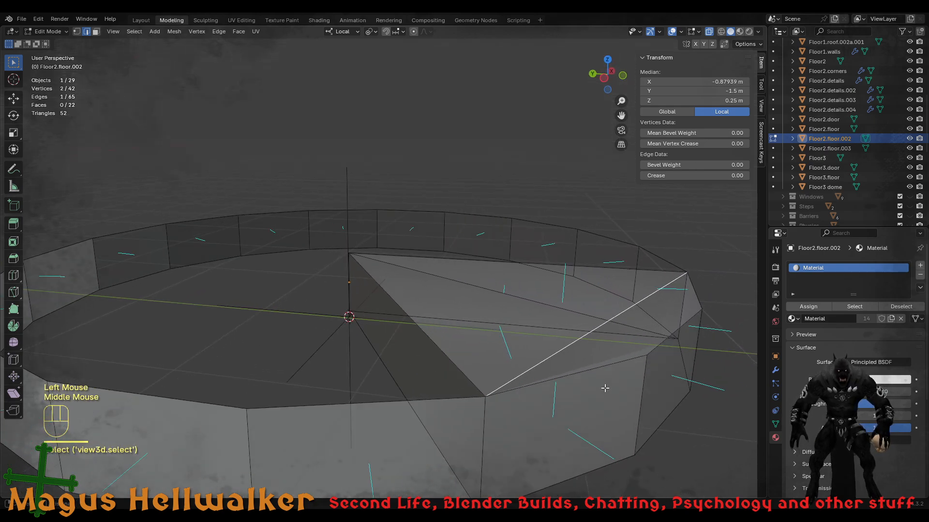
{"action": "left_click", "coordinate": [576, 342]}
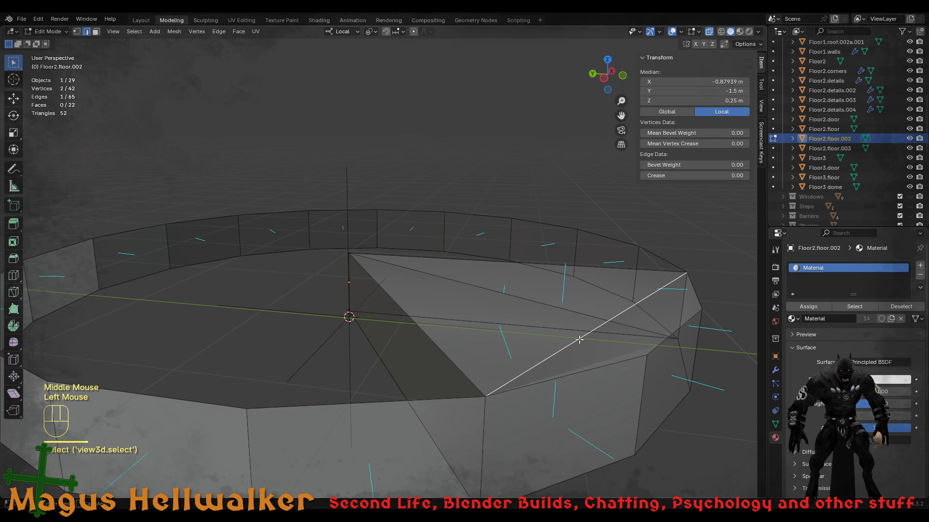
{"action": "key", "text": "x"}
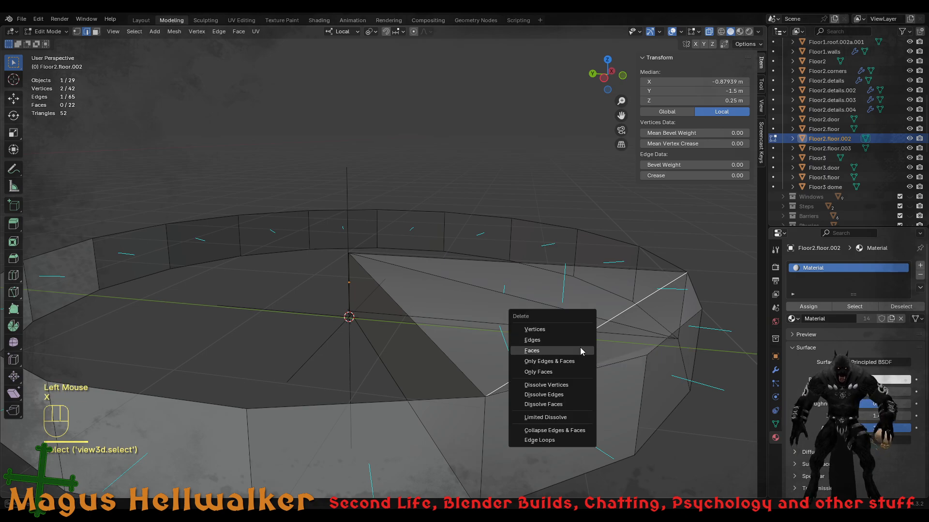
{"action": "left_click", "coordinate": [580, 341]}
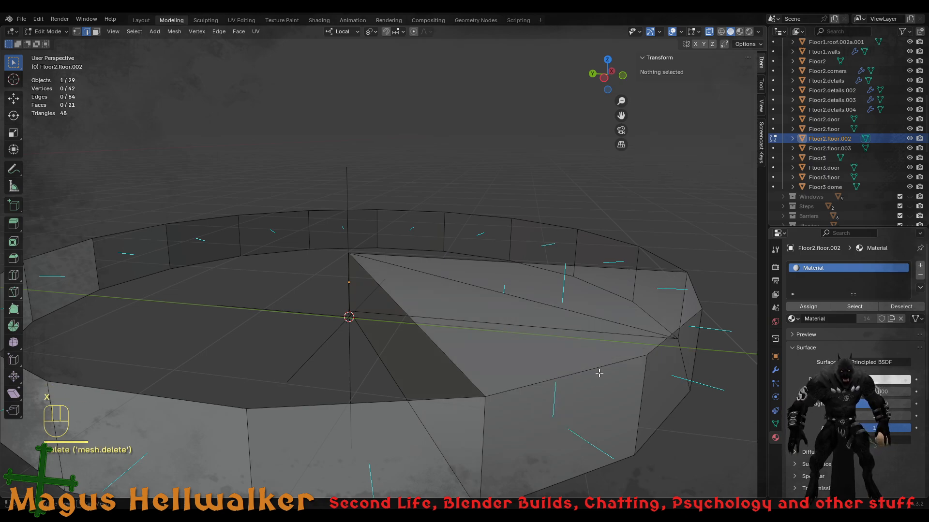
- Fill the wedge's side toward negative X using only that side's upper, lower, center and rim edges
{"action": "middle_click_drag", "start_coordinate": [599, 373], "coordinate": [609, 334]}
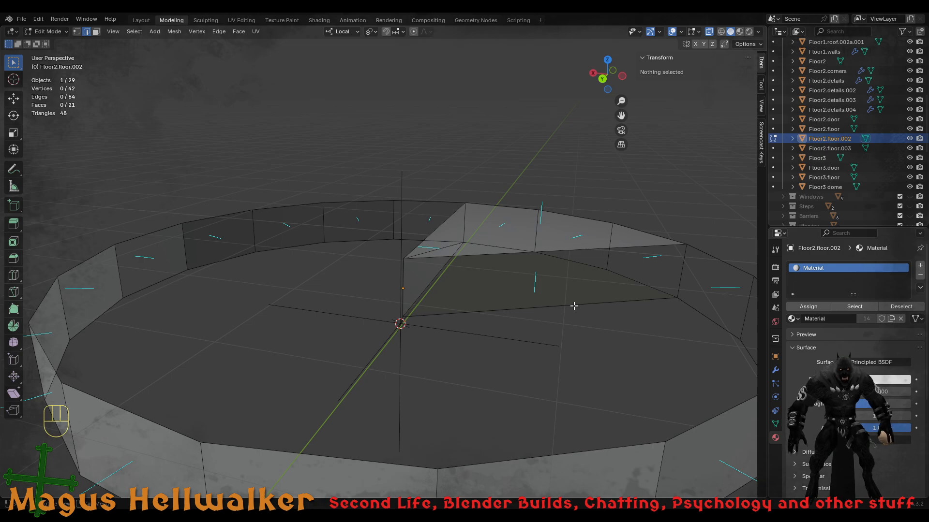
{"action": "left_click", "coordinate": [573, 305]}
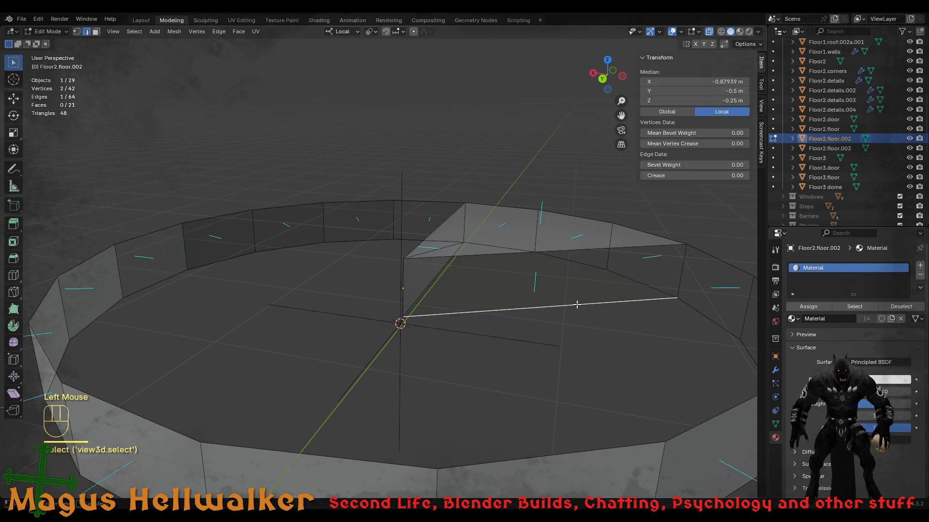
{"action": "left_click", "coordinate": [551, 251], "text": "shift"}
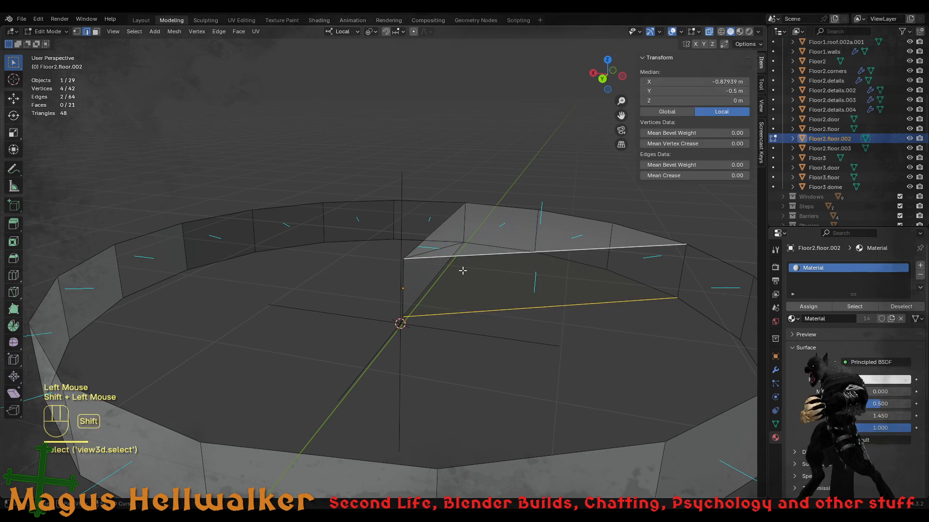
{"action": "left_click", "coordinate": [403, 284], "text": "shift"}
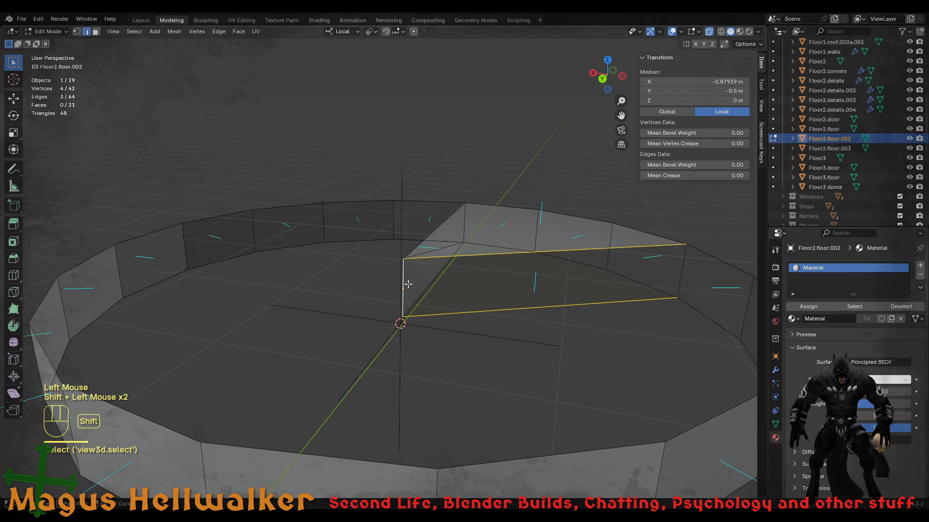
{"action": "left_click", "coordinate": [680, 286], "text": "shift"}
{"action": "key", "text": "f"}
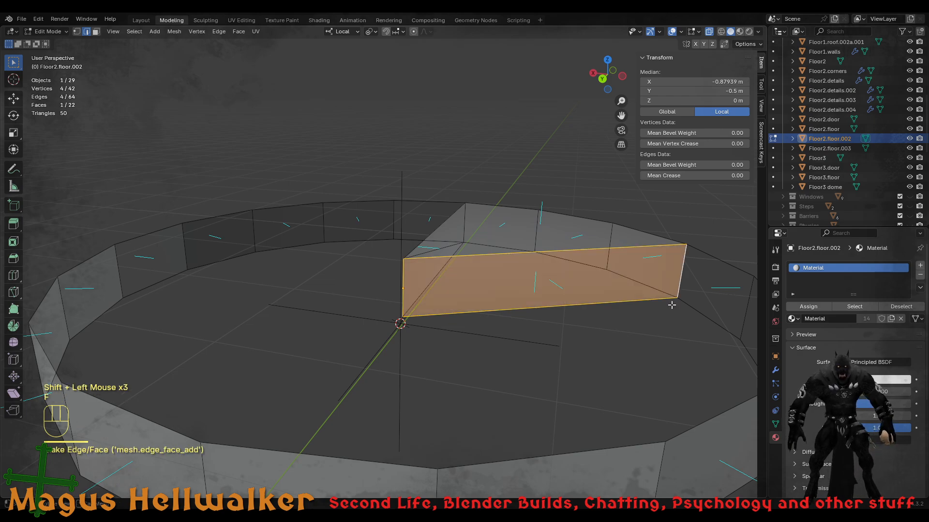
- In face selection mode, select the wedge's bottom face, two adjoining outer rim walls and top face
{"action": "middle_click_drag", "start_coordinate": [560, 288], "coordinate": [646, 310]}
{"action": "middle_click_drag", "start_coordinate": [394, 192], "coordinate": [454, 291], "text": "shift"}
{"action": "left_click", "coordinate": [426, 227], "text": "shift"}
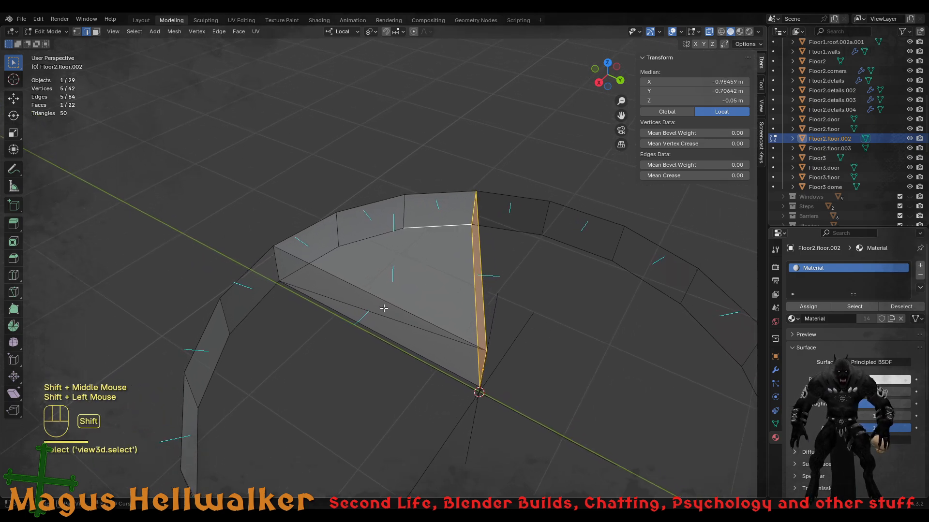
{"action": "key", "text": "3"}
{"action": "left_click", "coordinate": [407, 269]}
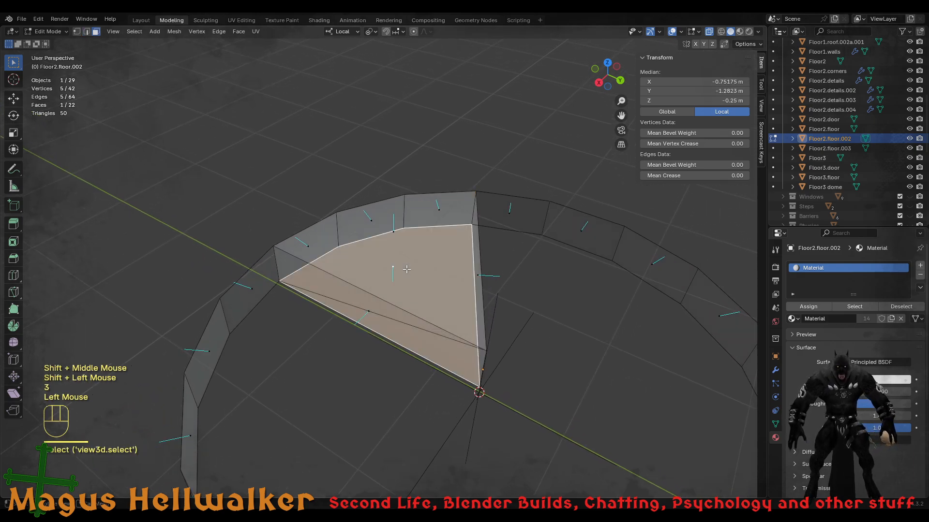
{"action": "left_click", "coordinate": [330, 236], "text": "shift"}
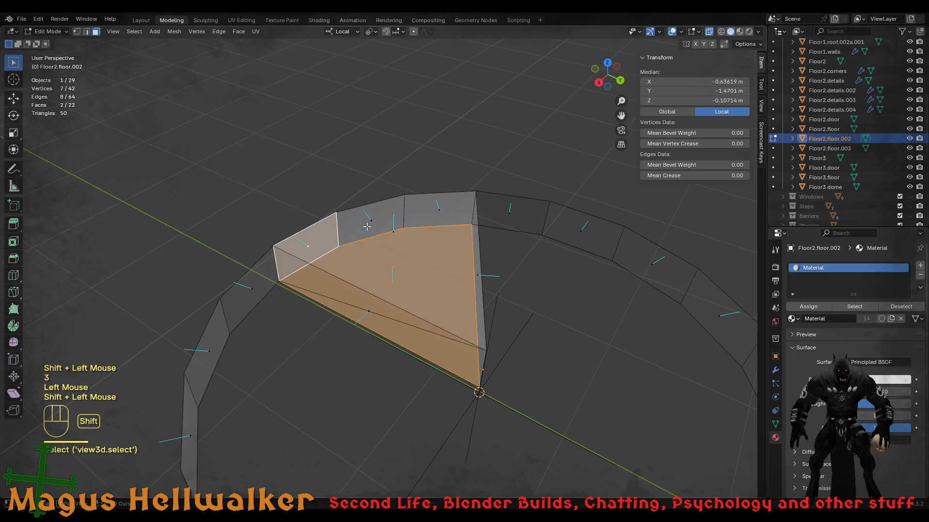
{"action": "left_click", "coordinate": [367, 225], "text": "shift"}
{"action": "left_click", "coordinate": [440, 211], "text": "shift"}
{"action": "left_click", "coordinate": [396, 237], "text": "shift"}
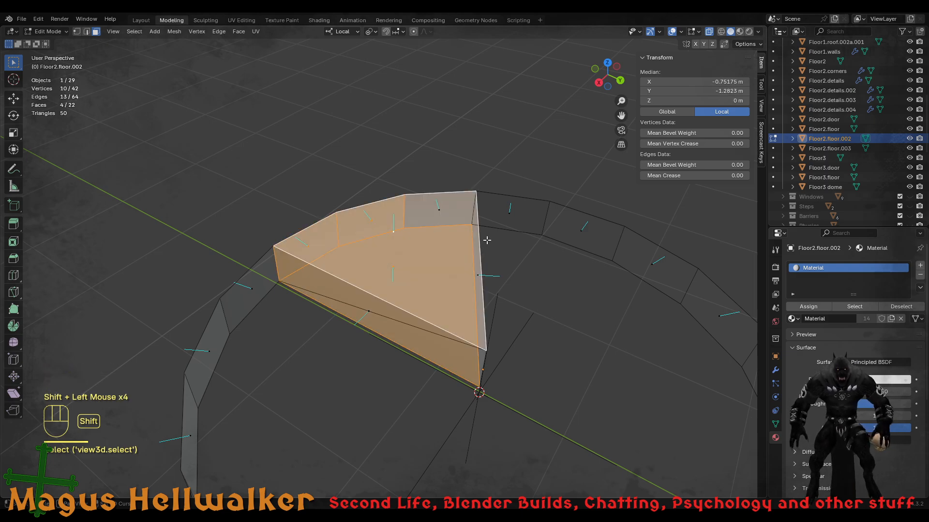
- Add the wedge's two side faces and its remaining outer rim wall to the face selection
{"action": "middle_click_drag", "start_coordinate": [560, 297], "coordinate": [532, 360]}
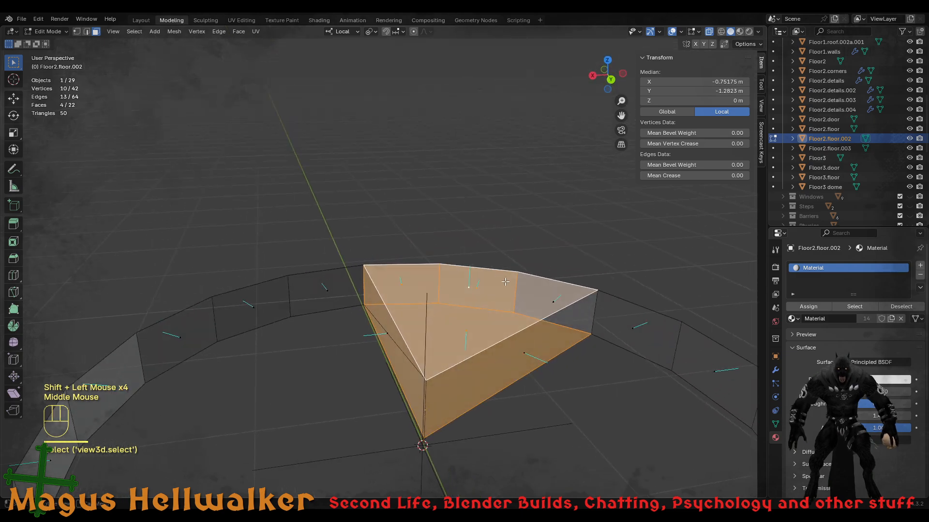
{"action": "left_click", "coordinate": [524, 356], "text": "shift"}
{"action": "left_click", "coordinate": [389, 335], "text": "shift"}
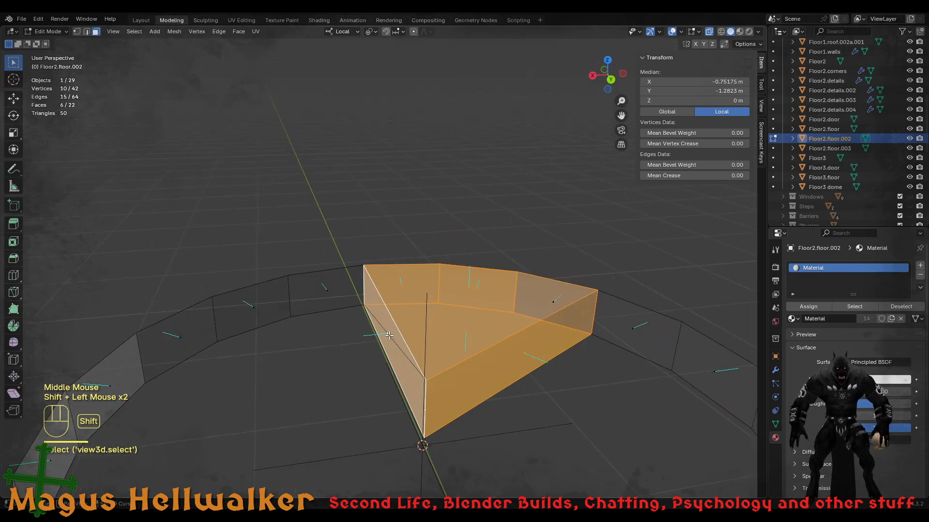
{"action": "middle_click_drag", "start_coordinate": [519, 370], "coordinate": [372, 414]}
{"action": "left_click", "coordinate": [373, 415], "text": "shift"}
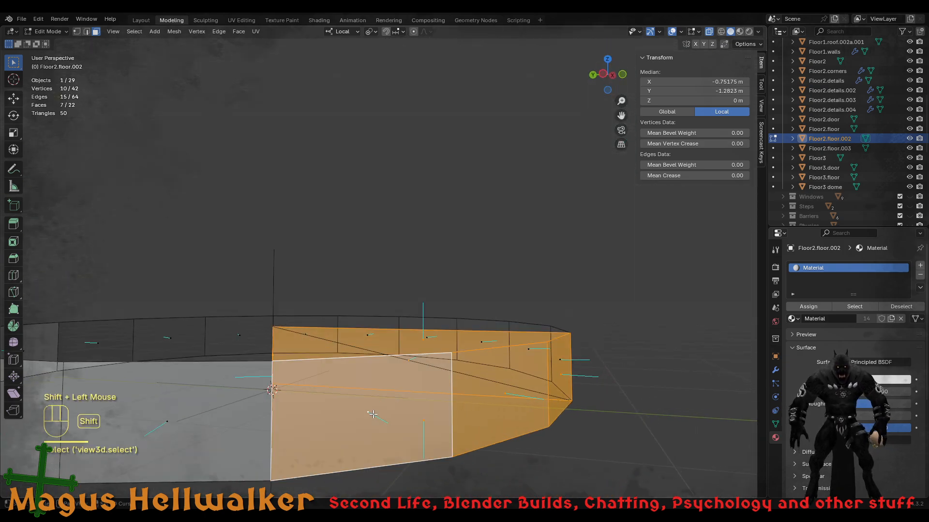
- Keep the wedge's side face in the selection and duplicate all seven selected wedge faces in place
{"action": "left_click", "coordinate": [372, 416], "text": "shift"}
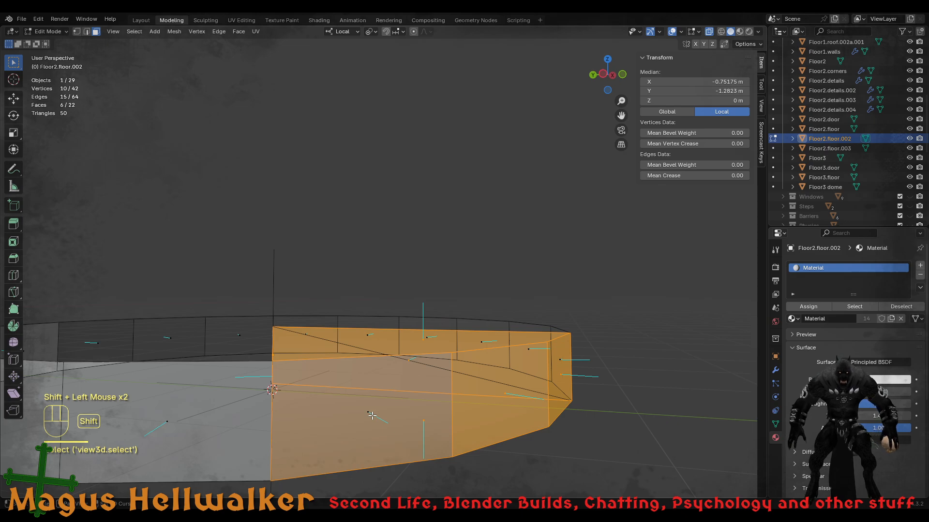
{"action": "left_click", "coordinate": [372, 416], "text": "shift"}
{"action": "middle_click_drag", "start_coordinate": [372, 415], "coordinate": [496, 439]}
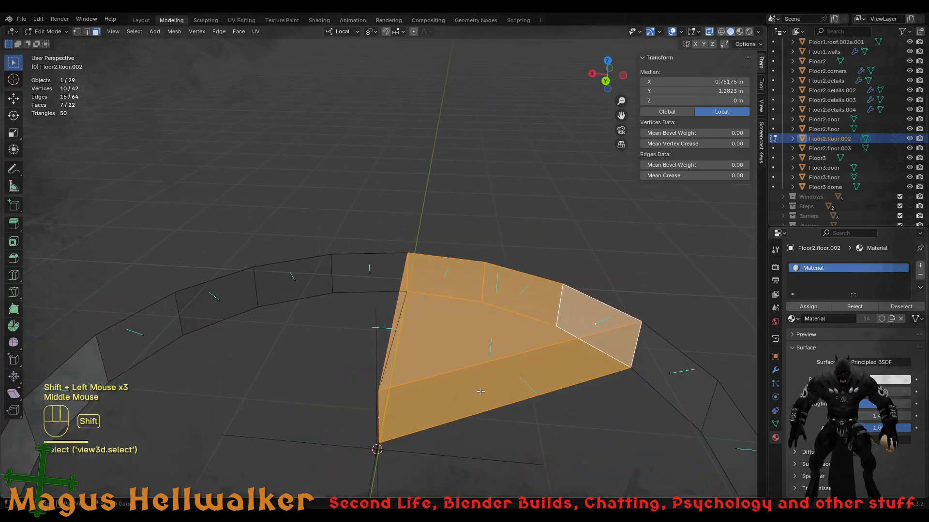
{"action": "key", "text": "shift+d"}
{"action": "key", "text": "z"}
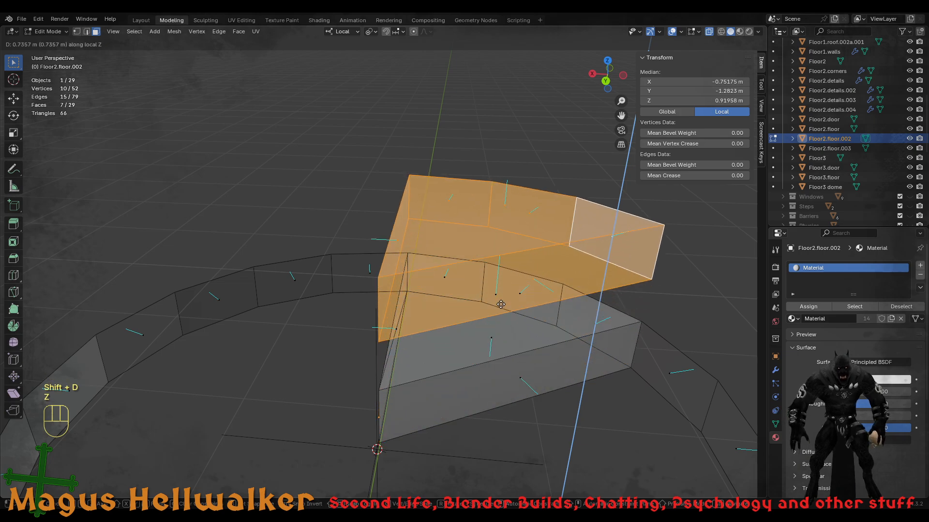
{"action": "right_click", "coordinate": [513, 281]}
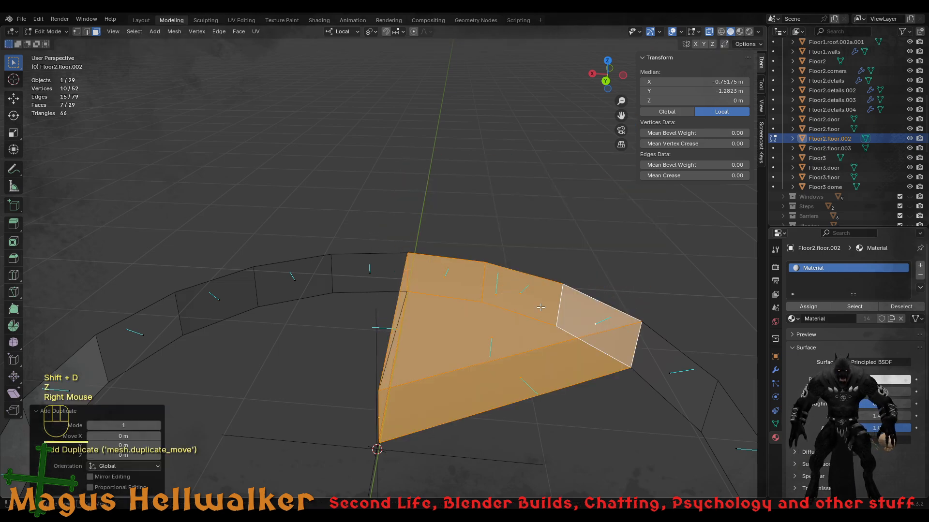
{"action": "scroll", "coordinate": [509, 365], "scroll_direction": "down", "scroll_amount": 2}
{"action": "scroll", "coordinate": [506, 369], "scroll_direction": "up", "scroll_amount": 2}
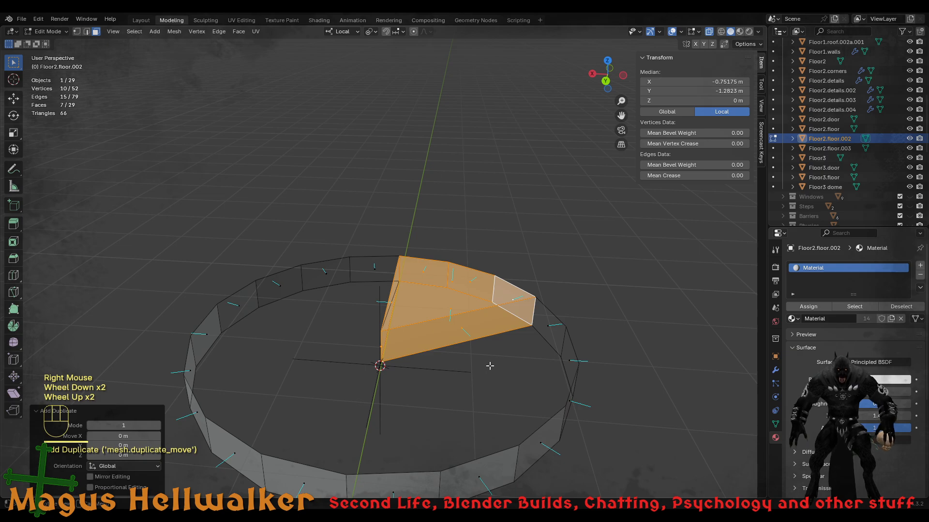
- Rename the Floor2.floor.002 object as Floor2.floor.step
{"action": "double_click", "coordinate": [859, 138]}
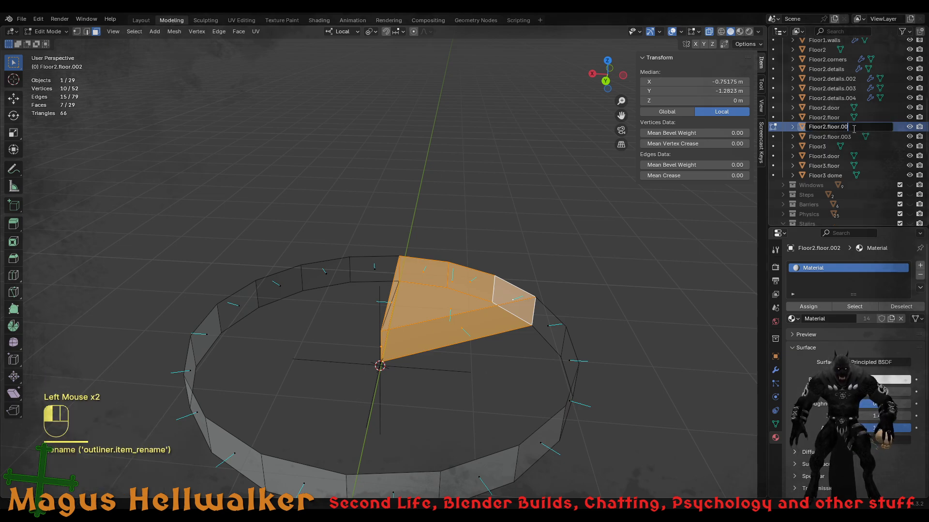
{"action": "key", "text": "BackSpace"}
{"action": "key", "text": "BackSpace"}
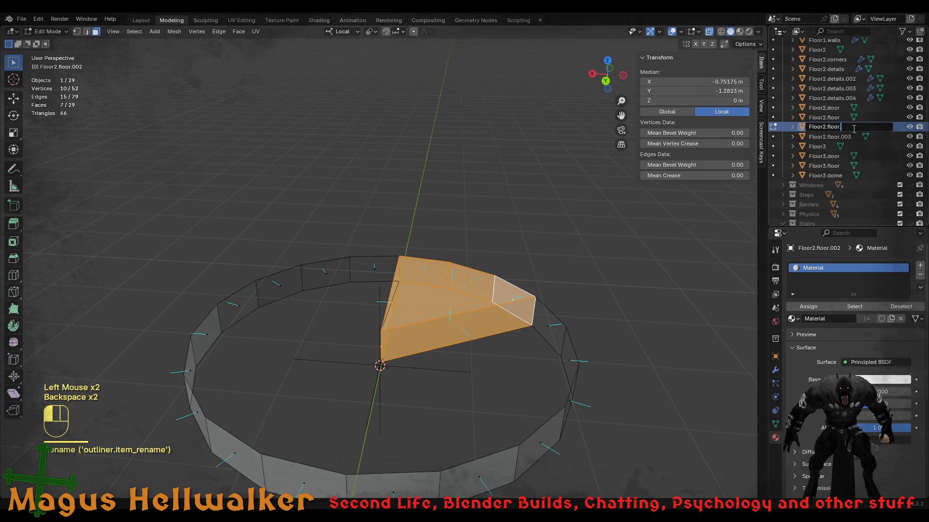
{"action": "type", "text": "step"}
{"action": "key", "text": "Return"}
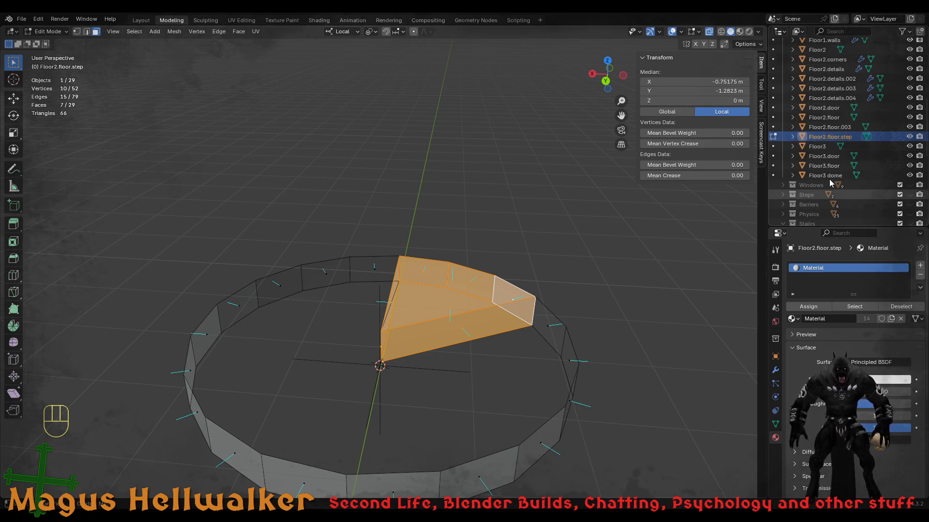
{"action": "left_click", "coordinate": [849, 139]}
{"action": "left_click", "coordinate": [846, 138]}
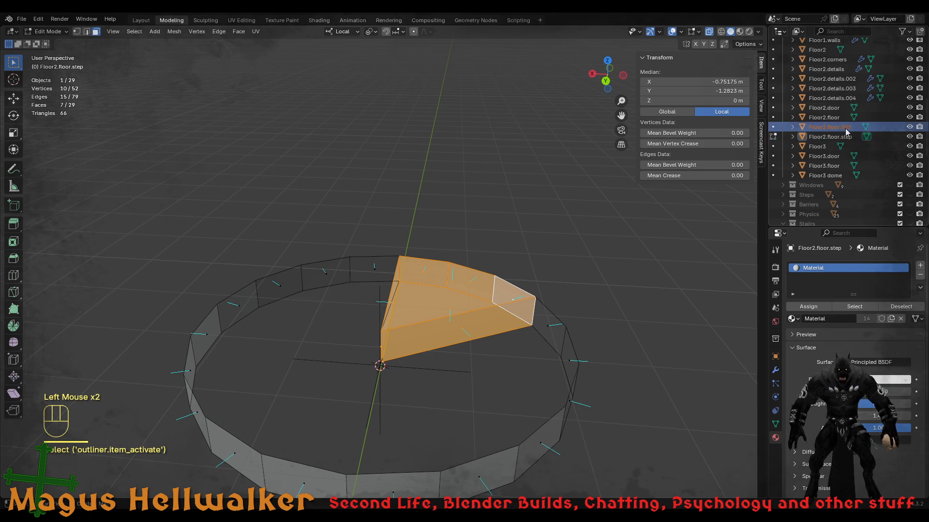
{"action": "left_click", "coordinate": [834, 128]}
{"action": "left_click", "coordinate": [838, 140]}
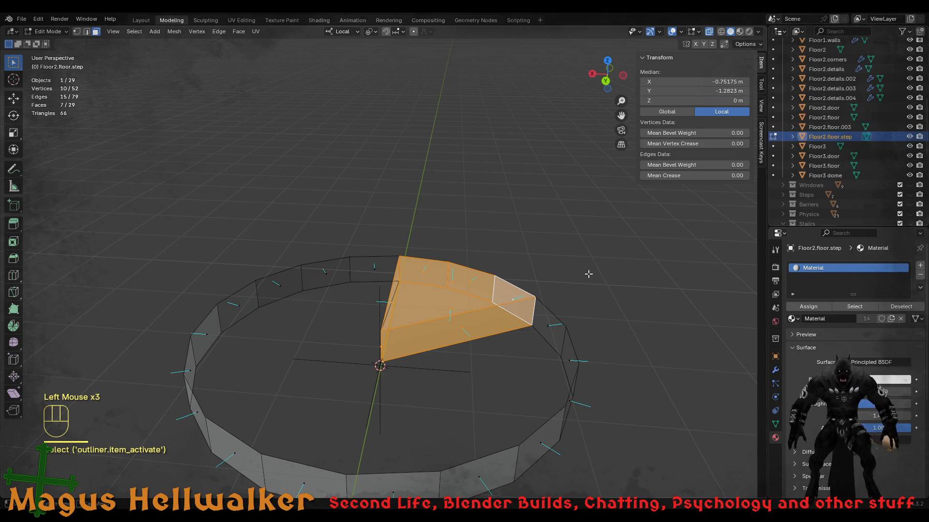
- Separate the duplicated wedge faces into their own object, return to Object Mode and select only the new wedge
{"action": "key", "text": "p"}
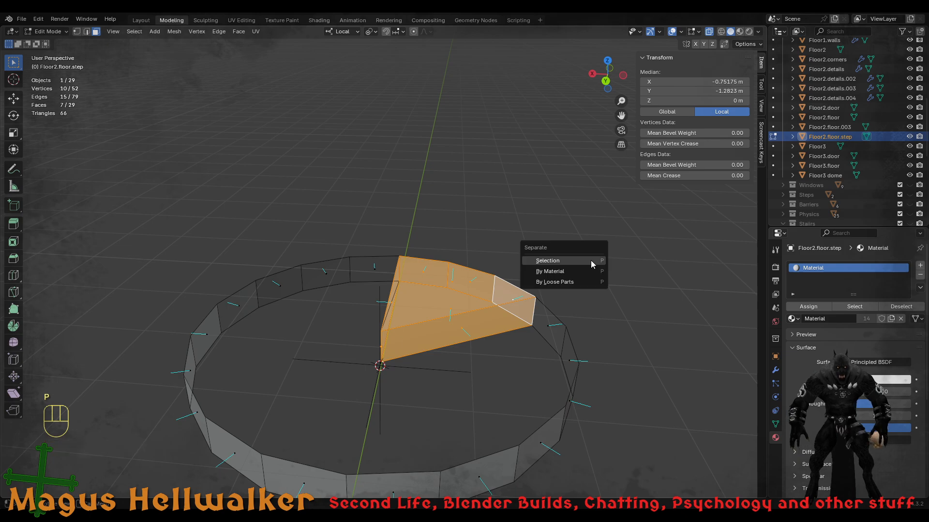
{"action": "left_click", "coordinate": [591, 260]}
{"action": "key", "text": "Tab"}
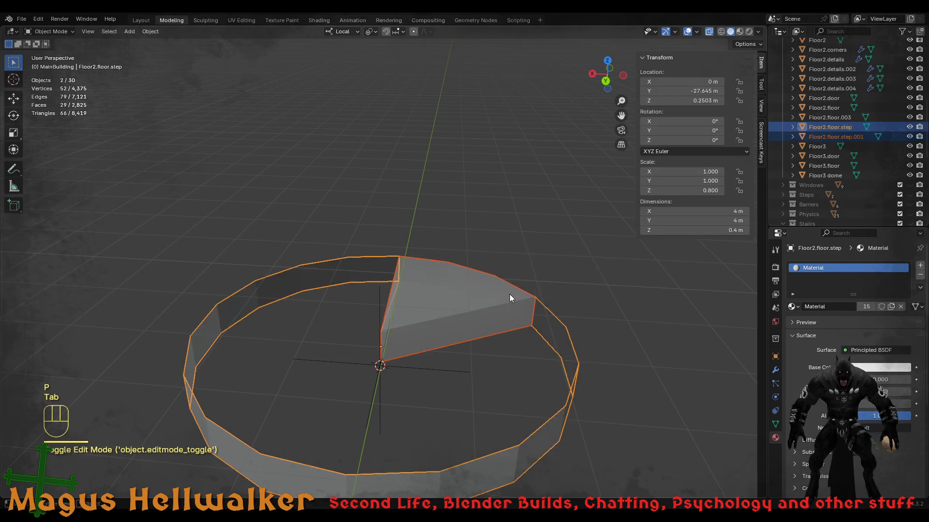
{"action": "left_click", "coordinate": [513, 295]}
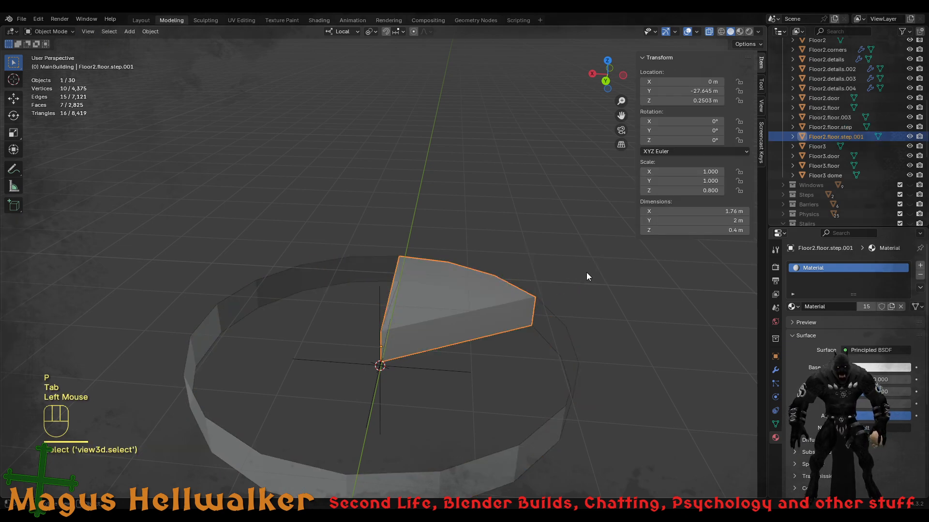
- Examine the Floor2.floor.step ring and wedge around the wedge's center edge, checking its mesh in Edit Mode
{"action": "left_click", "coordinate": [887, 128]}
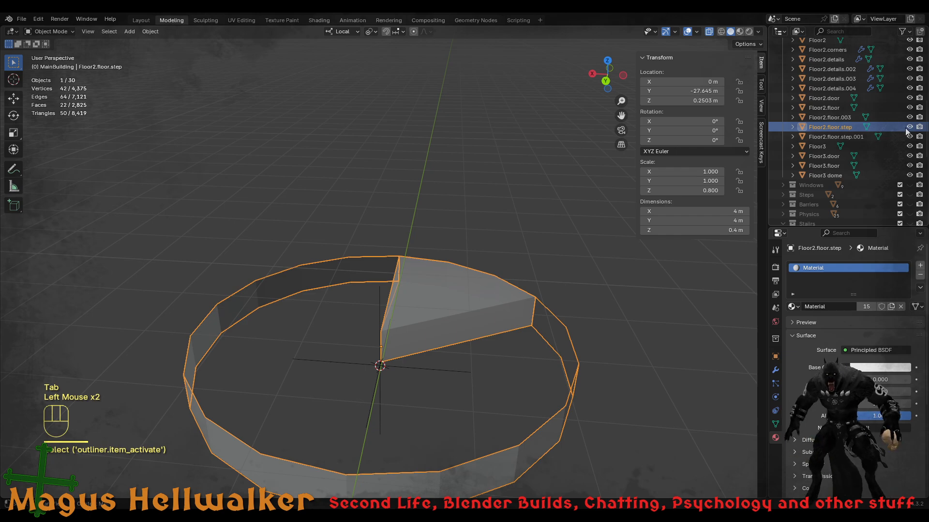
{"action": "scroll", "coordinate": [451, 374], "scroll_direction": "down", "scroll_amount": 1}
{"action": "scroll", "coordinate": [447, 370], "scroll_direction": "up", "scroll_amount": 1}
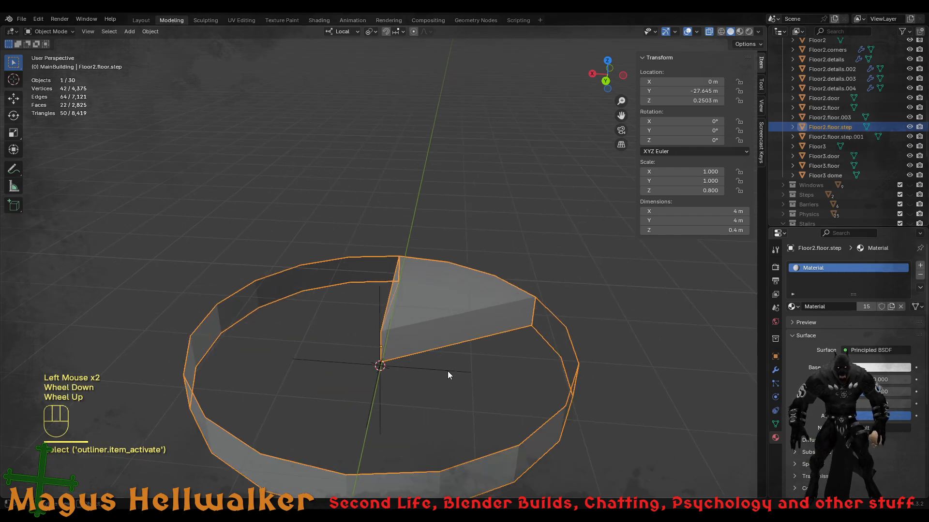
{"action": "middle_click_drag", "start_coordinate": [468, 359], "coordinate": [407, 358]}
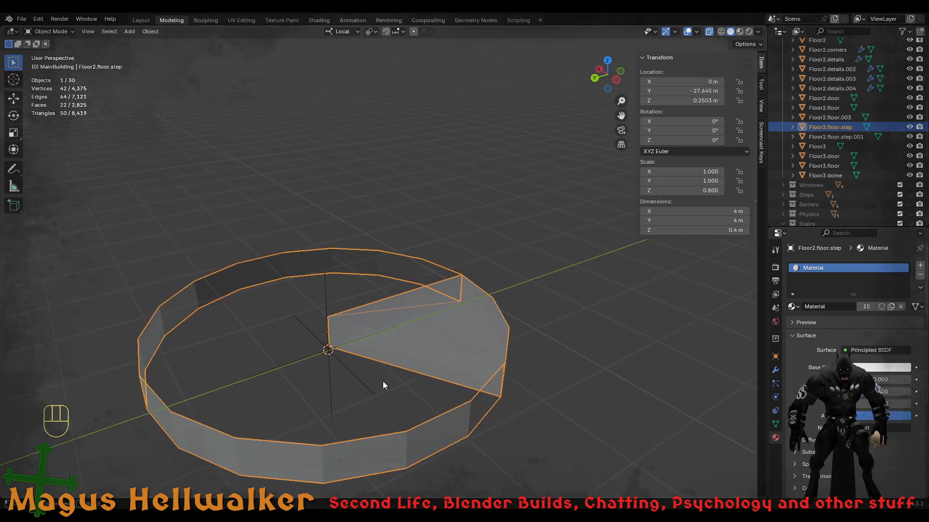
{"action": "scroll", "coordinate": [388, 364], "scroll_direction": "up", "scroll_amount": 2}
{"action": "middle_click_drag", "start_coordinate": [377, 387], "coordinate": [410, 341], "text": "shift"}
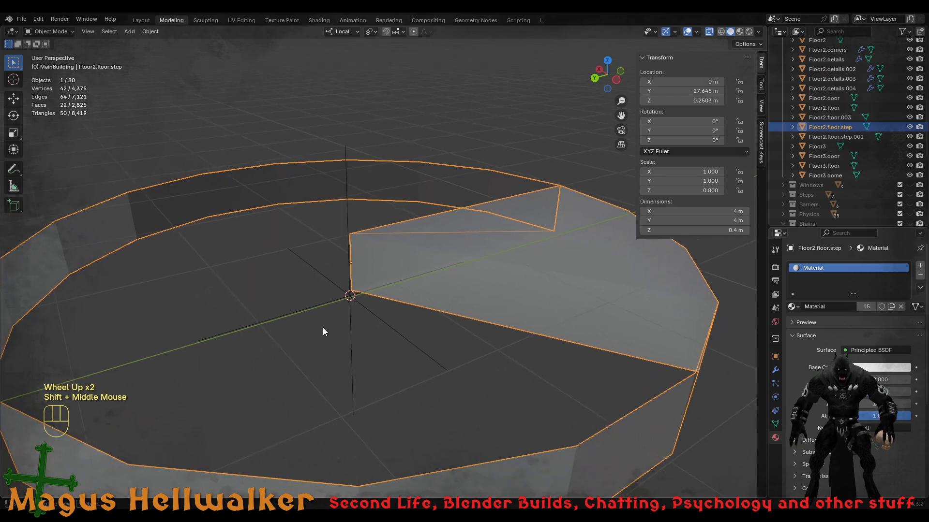
{"action": "scroll", "coordinate": [337, 349], "scroll_direction": "up", "scroll_amount": 4}
{"action": "scroll", "coordinate": [480, 312], "scroll_direction": "down", "scroll_amount": 1}
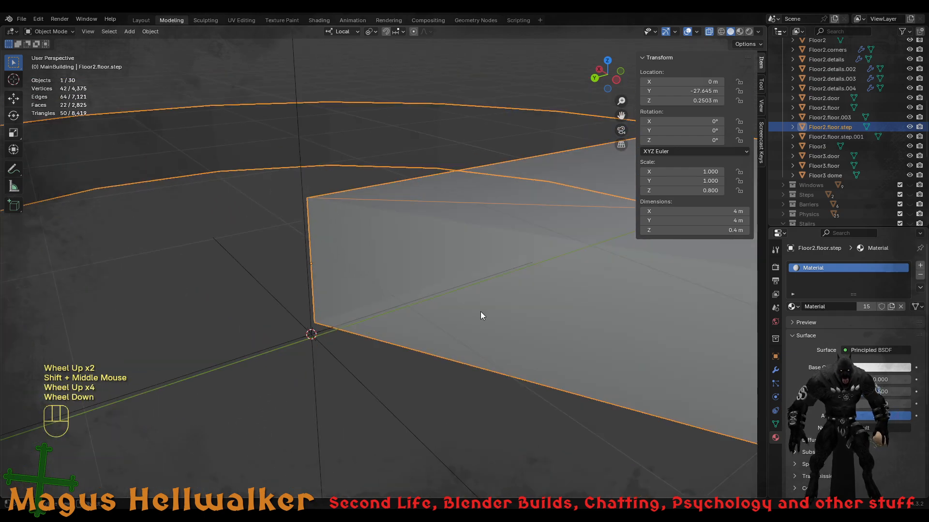
{"action": "middle_click_drag", "start_coordinate": [481, 308], "coordinate": [499, 300]}
{"action": "key", "text": "Tab"}
{"action": "left_click", "coordinate": [611, 291]}
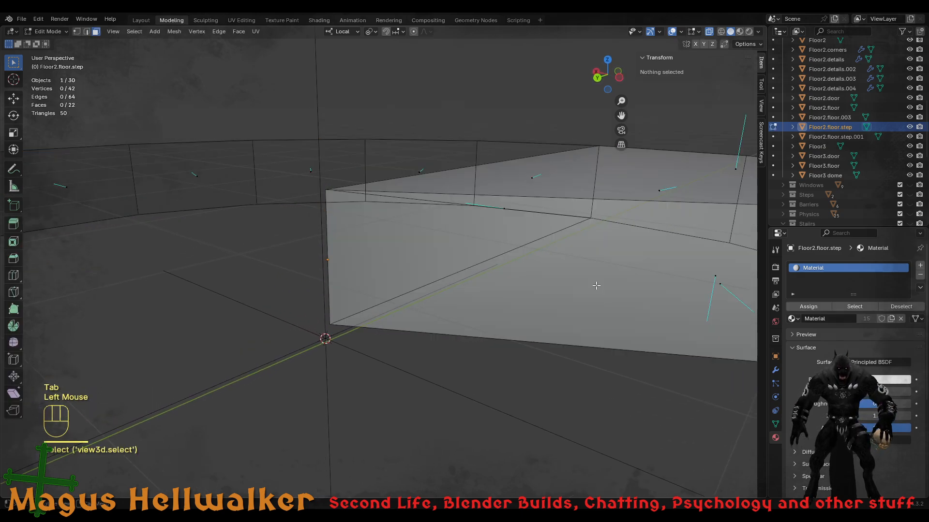
{"action": "key", "text": "Tab"}
- Select the separated wedge and lower it about 0.05 m along its local Z axis
{"action": "left_click", "coordinate": [602, 214]}
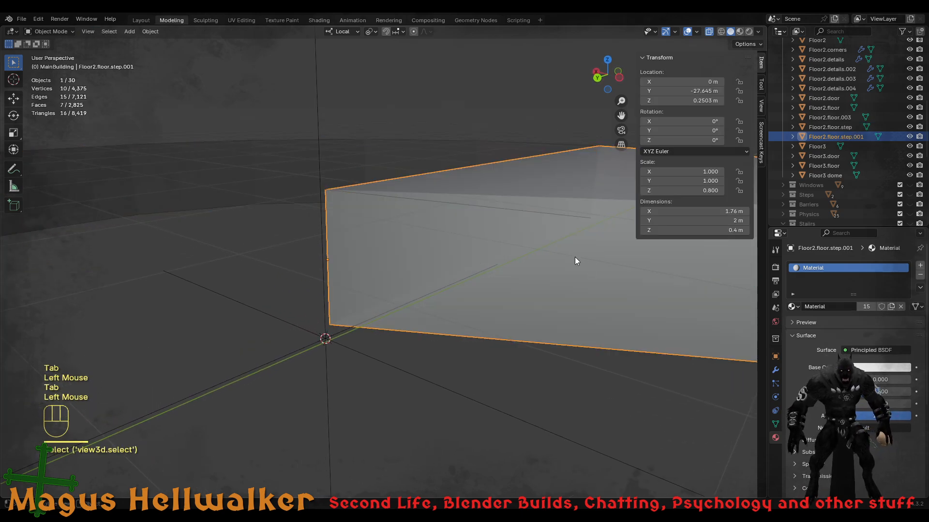
{"action": "scroll", "coordinate": [522, 315], "scroll_direction": "up", "scroll_amount": 2}
{"action": "middle_click_drag", "start_coordinate": [471, 340], "coordinate": [468, 312], "text": "shift"}
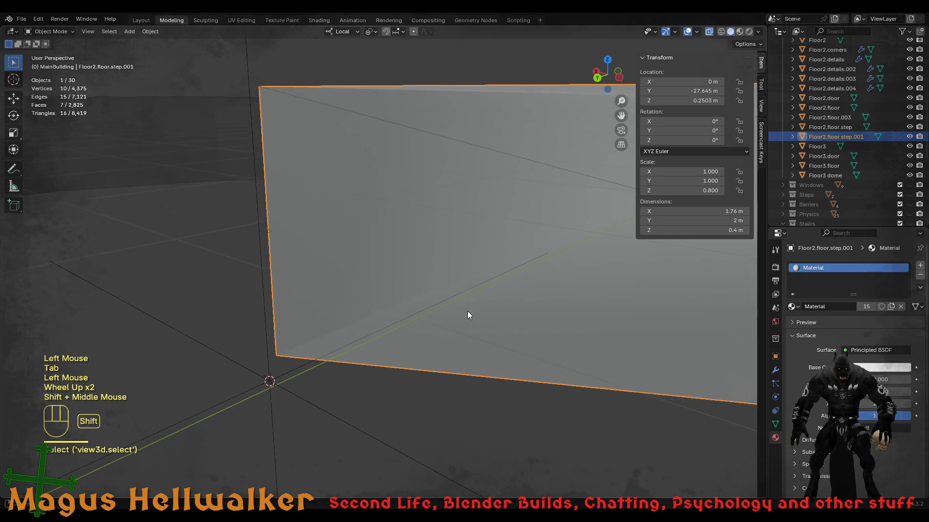
{"action": "key", "text": "g"}
{"action": "key", "text": "z"}
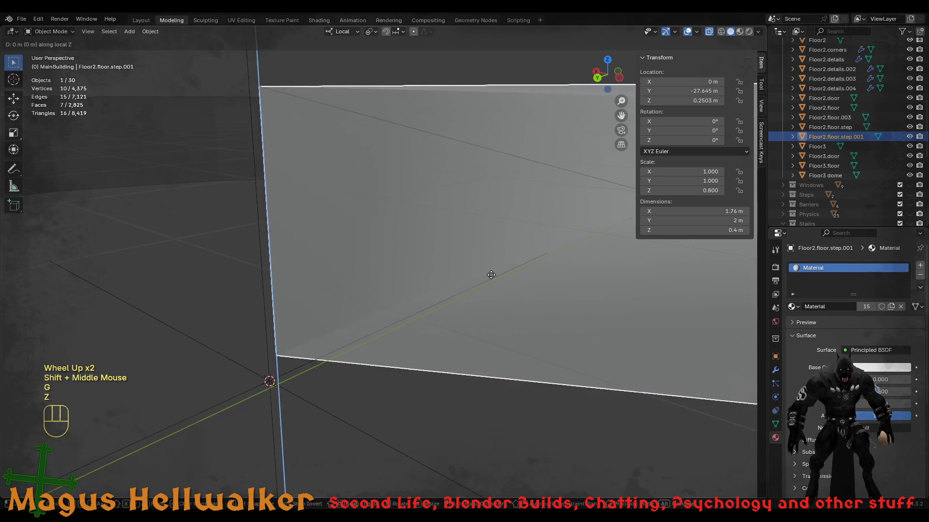
{"action": "left_click", "coordinate": [493, 308]}
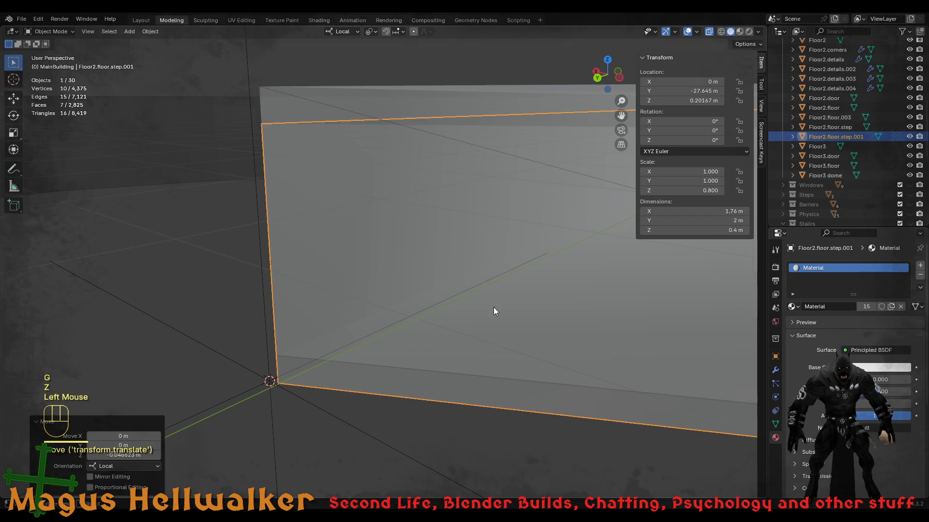
{"action": "scroll", "coordinate": [417, 388], "scroll_direction": "down", "scroll_amount": 1}
{"action": "scroll", "coordinate": [336, 346], "scroll_direction": "up", "scroll_amount": 1}
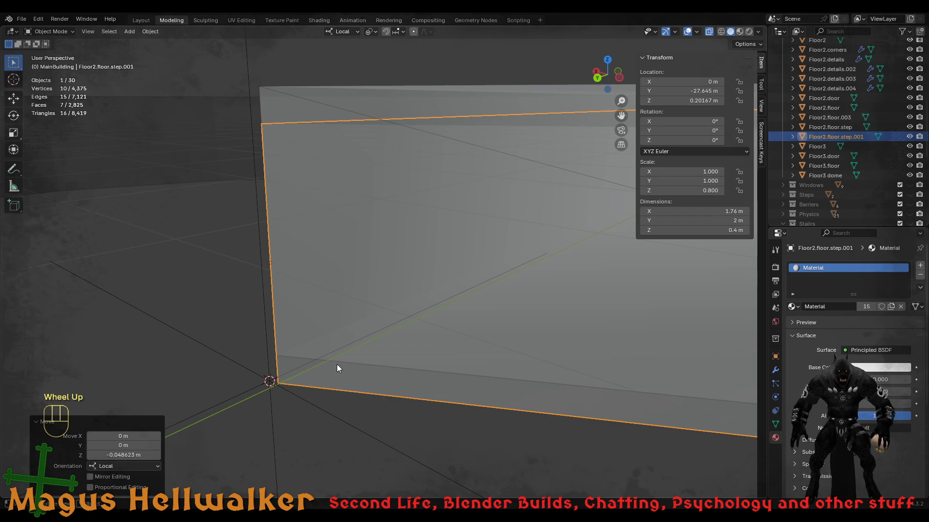
- In vertex selection mode, snap the 3D cursor to the separated wedge's lower center vertex
{"action": "key", "text": "Tab"}
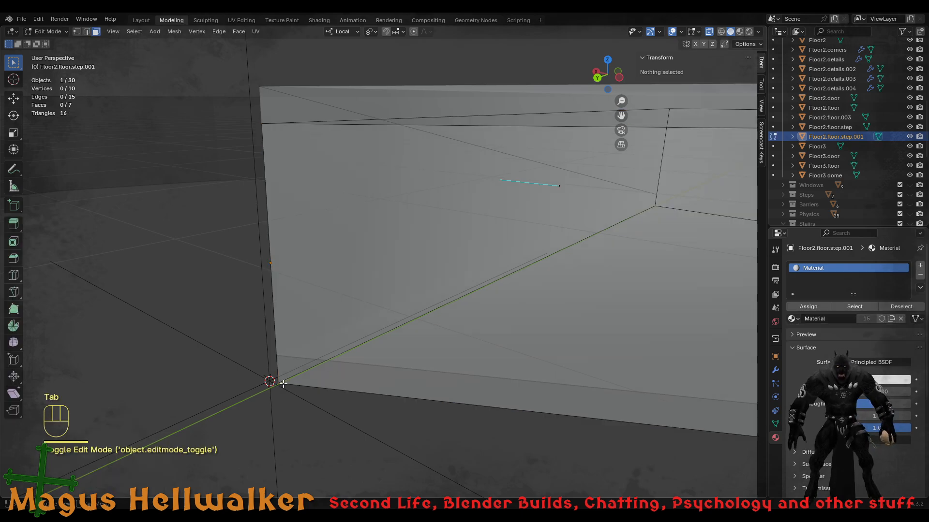
{"action": "key", "text": "1"}
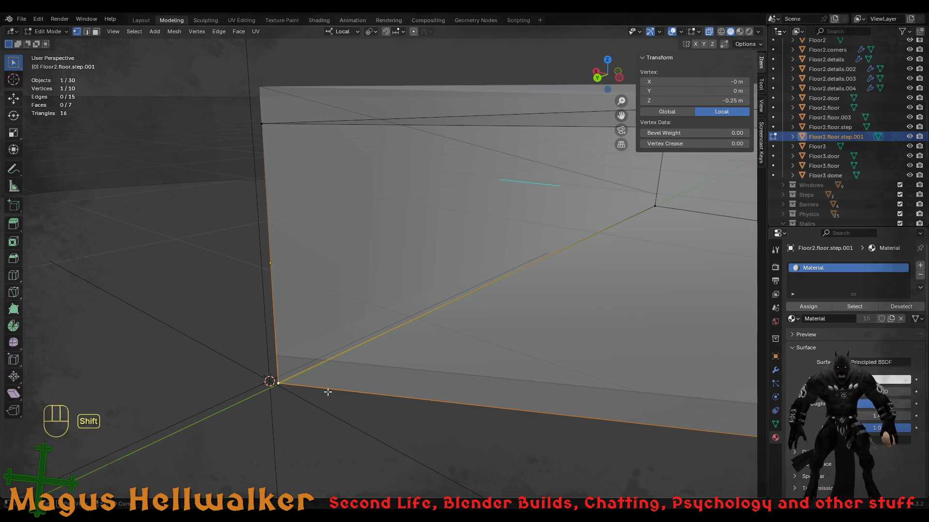
{"action": "key", "text": "shift+s"}
{"action": "left_click", "coordinate": [327, 448]}
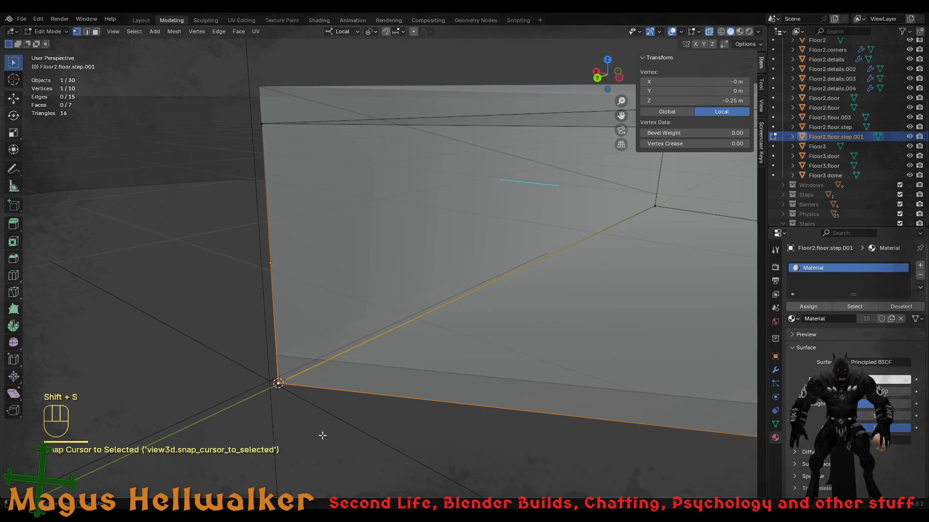
- In Object Mode, select the Empty near the wedge's center and snap it to the 3D cursor
{"action": "key", "text": "Tab"}
{"action": "left_click", "coordinate": [272, 378]}
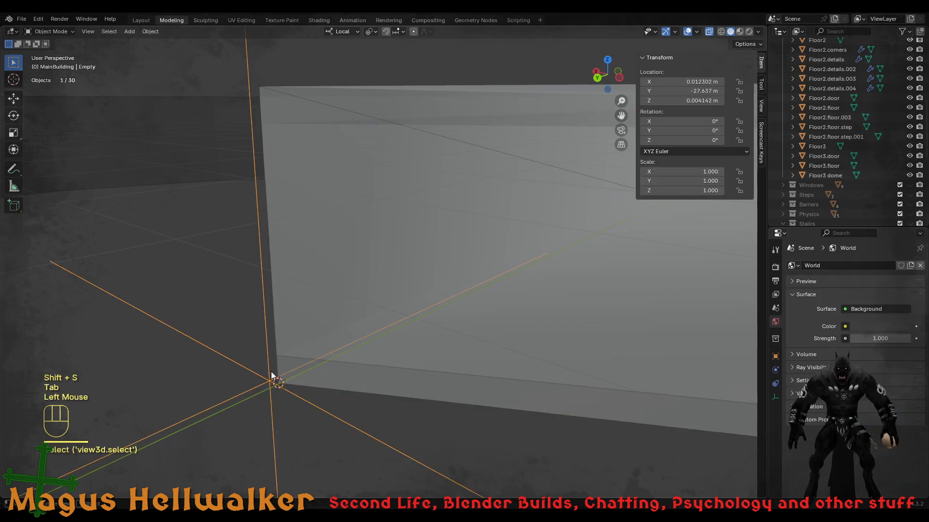
{"action": "key", "text": "shift+s"}
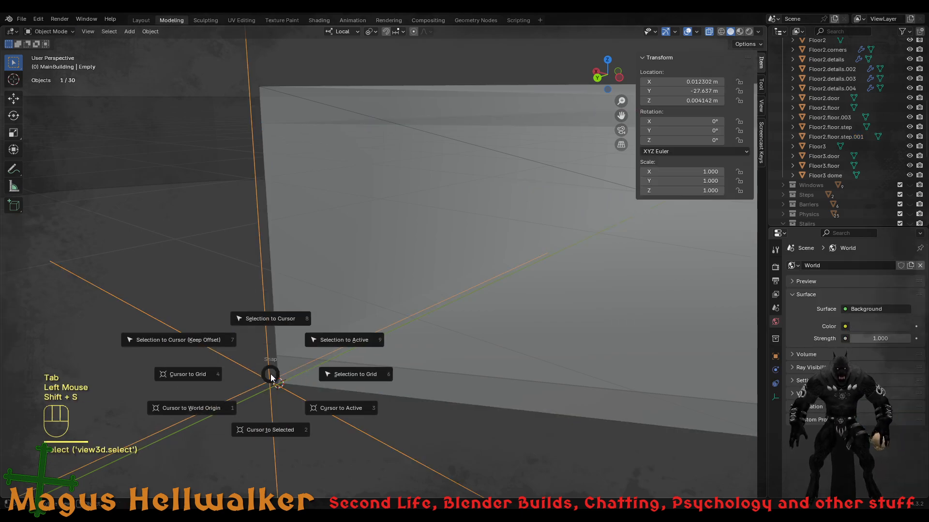
{"action": "left_click", "coordinate": [275, 323]}
{"action": "scroll", "coordinate": [334, 372], "scroll_direction": "down", "scroll_amount": 2}
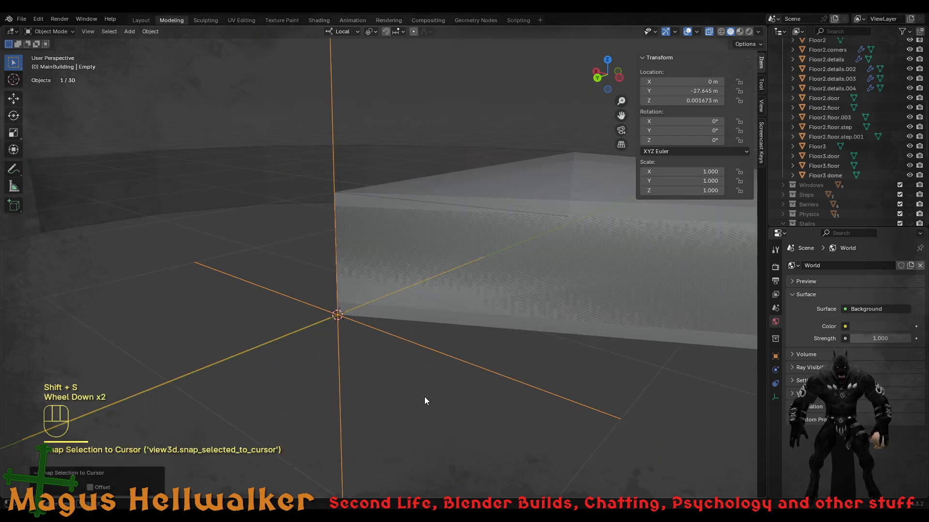
- Lower the Floor2.floor.step ring about 0.86 m along its local Z axis, separating it from the wedge-shaped step
{"action": "scroll", "coordinate": [425, 398], "scroll_direction": "down", "scroll_amount": 2}
{"action": "middle_click_drag", "start_coordinate": [411, 369], "coordinate": [441, 337]}
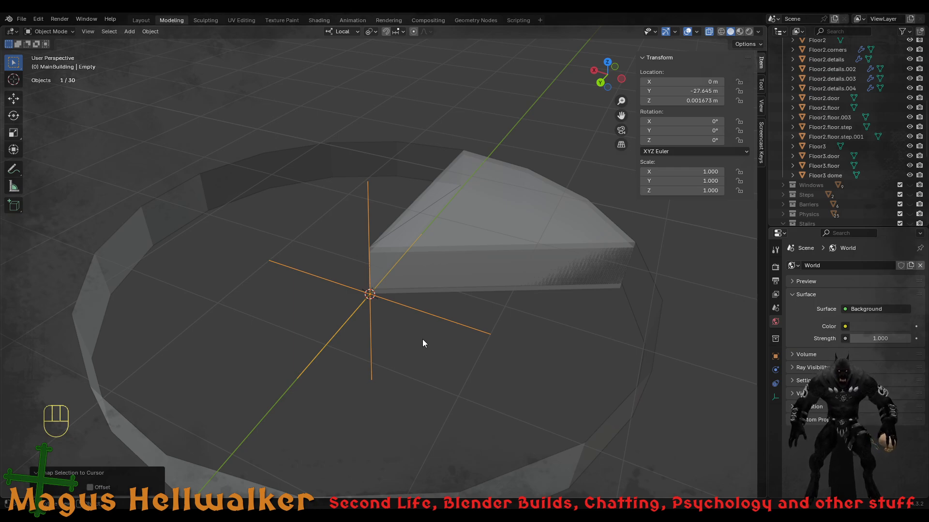
{"action": "scroll", "coordinate": [422, 339], "scroll_direction": "down", "scroll_amount": 5}
{"action": "left_click", "coordinate": [428, 401]}
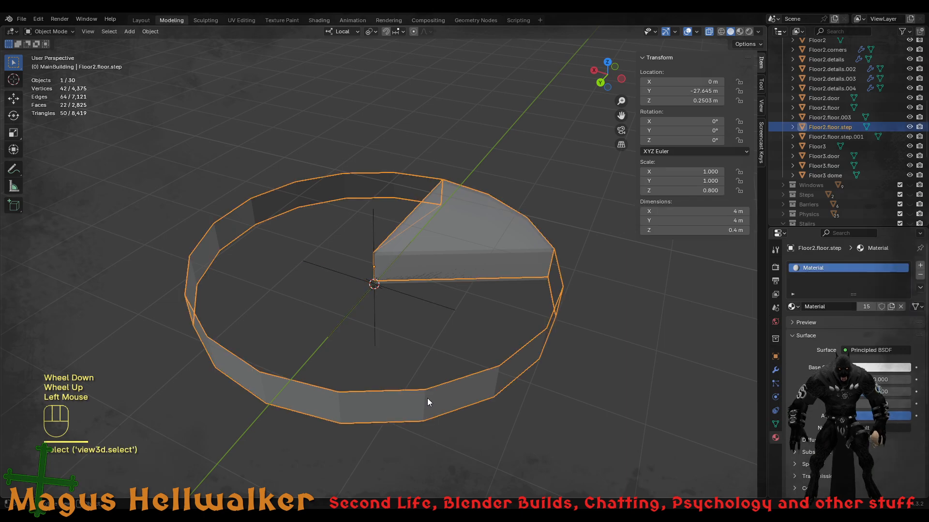
{"action": "key", "text": "g"}
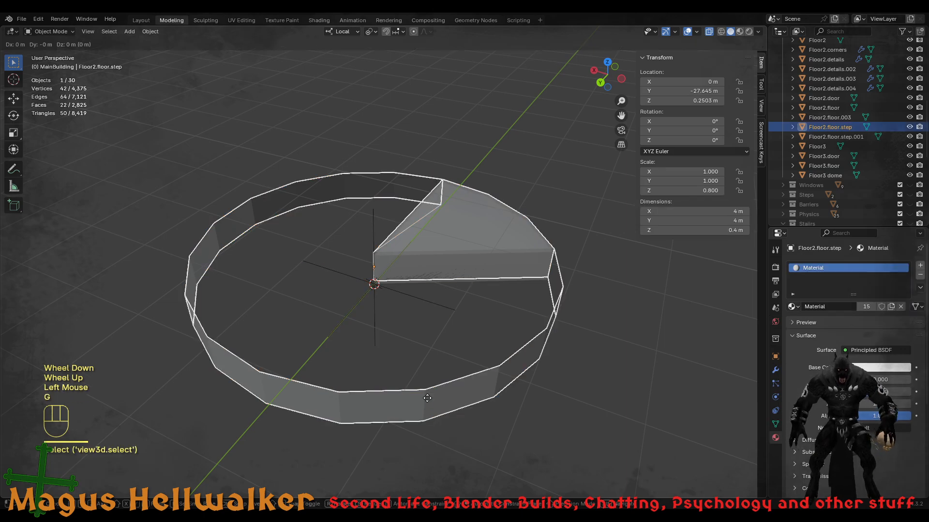
{"action": "key", "text": "z"}
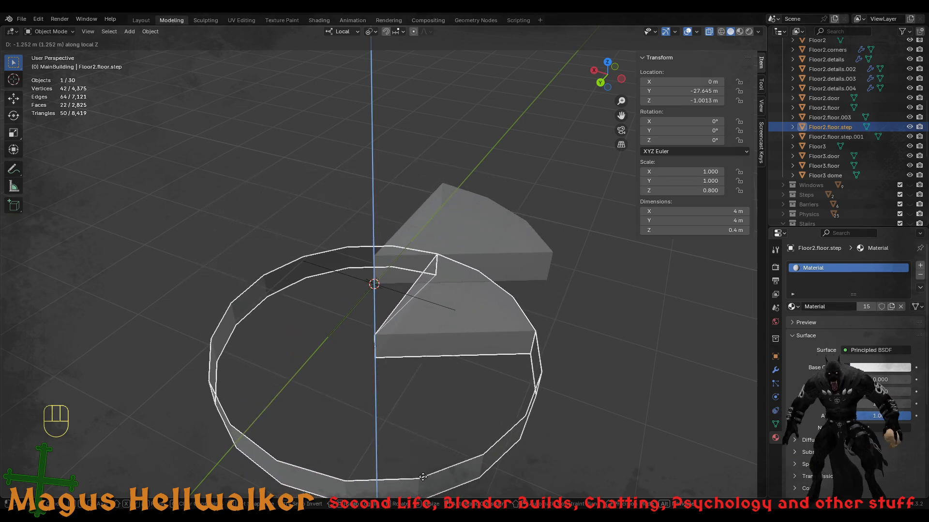
{"action": "left_click", "coordinate": [453, 448]}
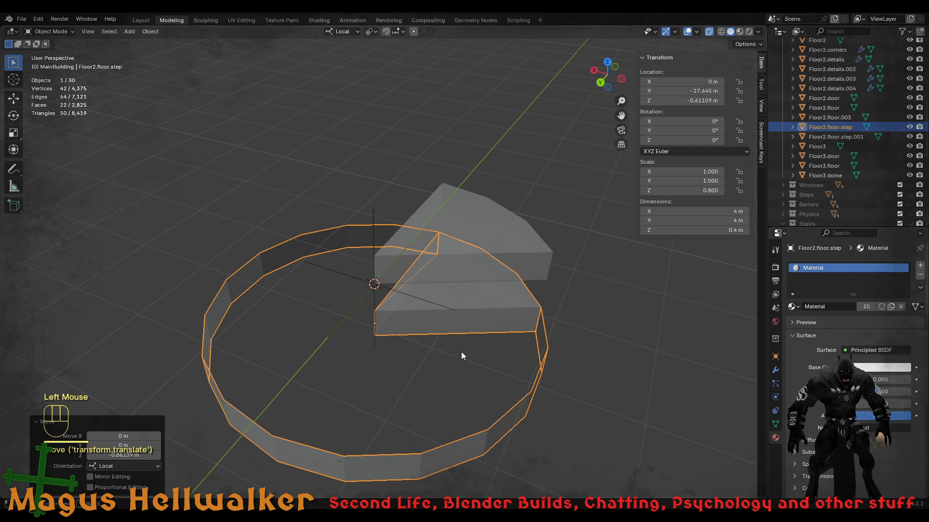
- Hide the Floor2.floor.step ring, select the wedge-shaped Floor2.floor.step.001 and turn off X-ray display
{"action": "left_click", "coordinate": [909, 127]}
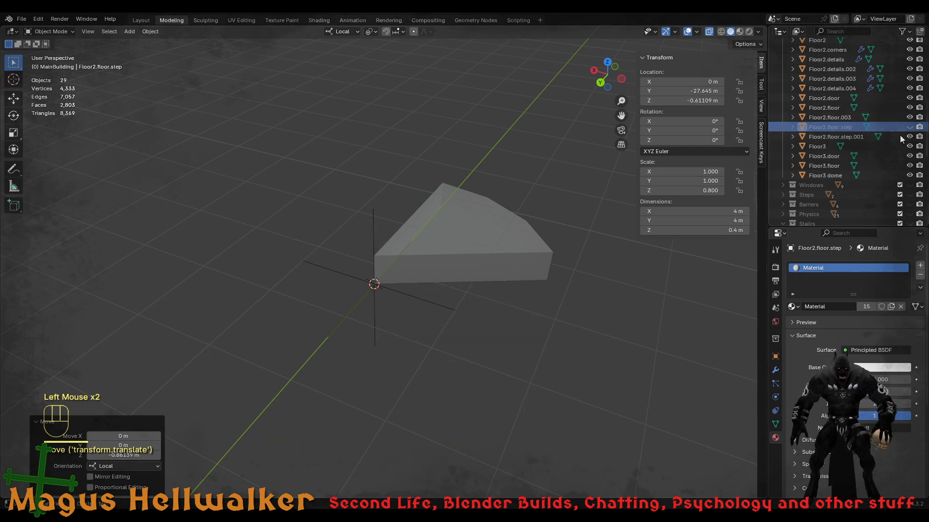
{"action": "left_click", "coordinate": [485, 261]}
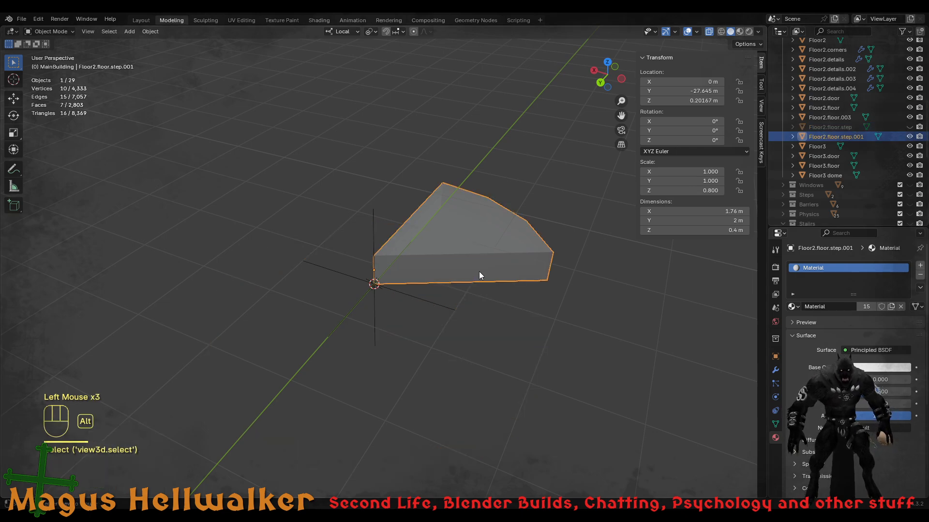
{"action": "key", "text": "alt+z"}
{"action": "middle_click_drag", "start_coordinate": [500, 261], "coordinate": [479, 262]}
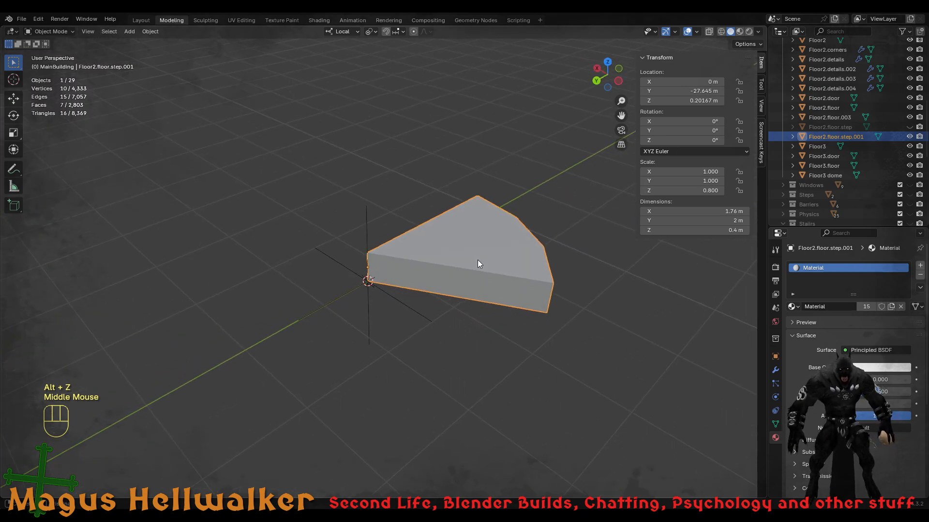
{"action": "scroll", "coordinate": [394, 290], "scroll_direction": "up", "scroll_amount": 2}
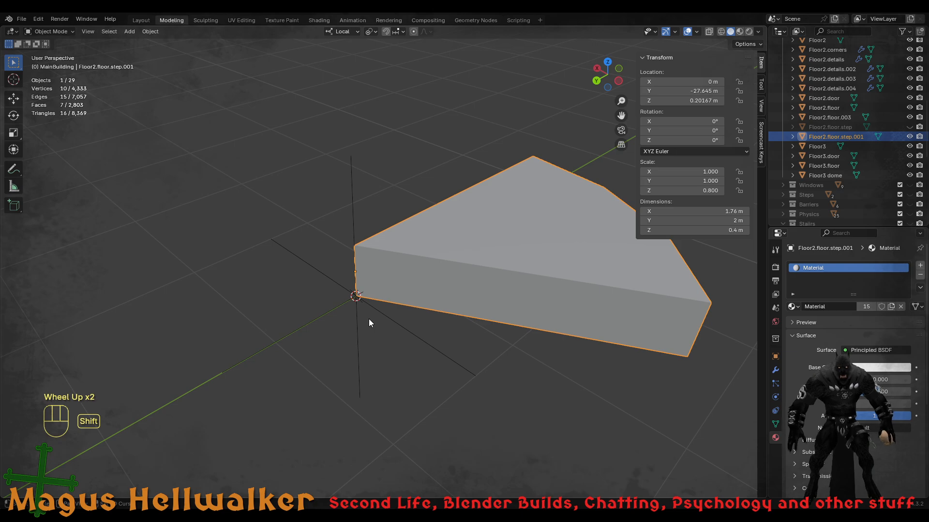
- Add a cylinder mesh at the 3D cursor with 8 vertices
{"action": "key", "text": "shift+a"}
{"action": "mouse_move", "coordinate": [338, 231]}
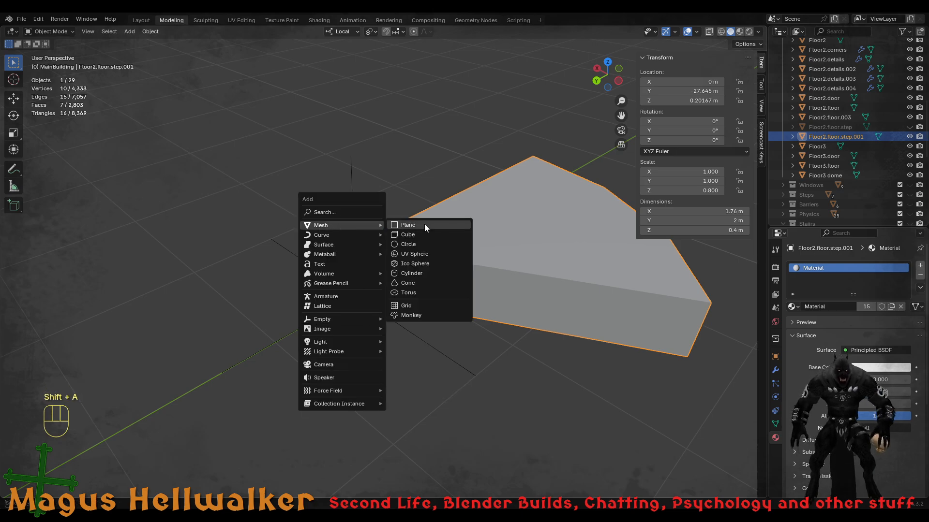
{"action": "left_click", "coordinate": [423, 273]}
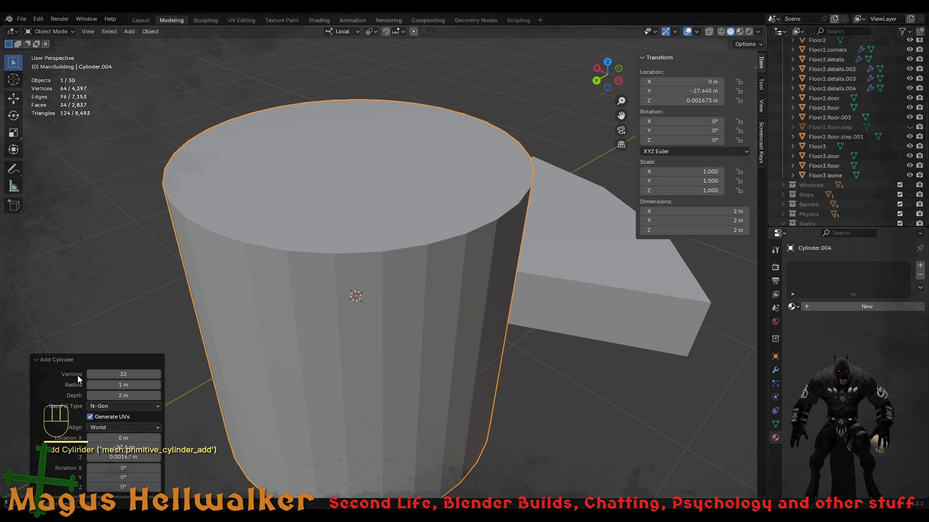
{"action": "left_click", "coordinate": [136, 374]}
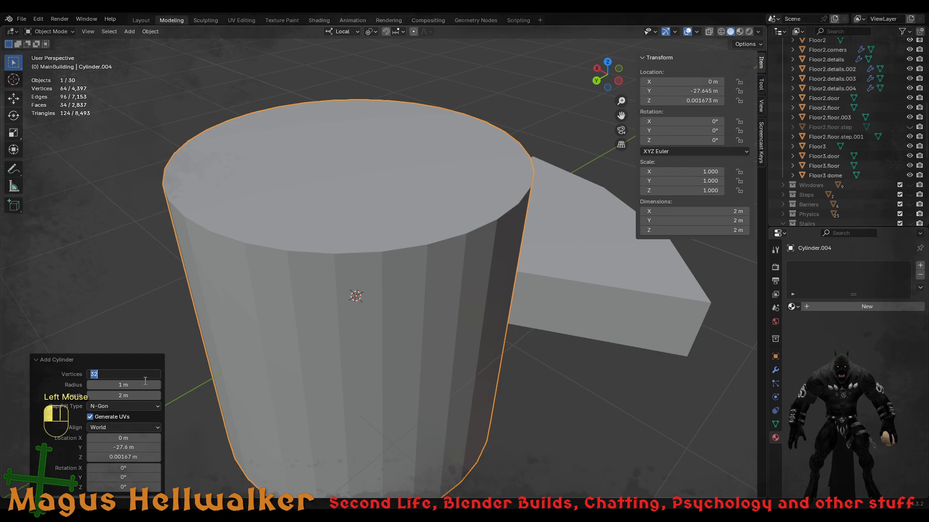
{"action": "type", "text": "8"}
{"action": "key", "text": "Return"}
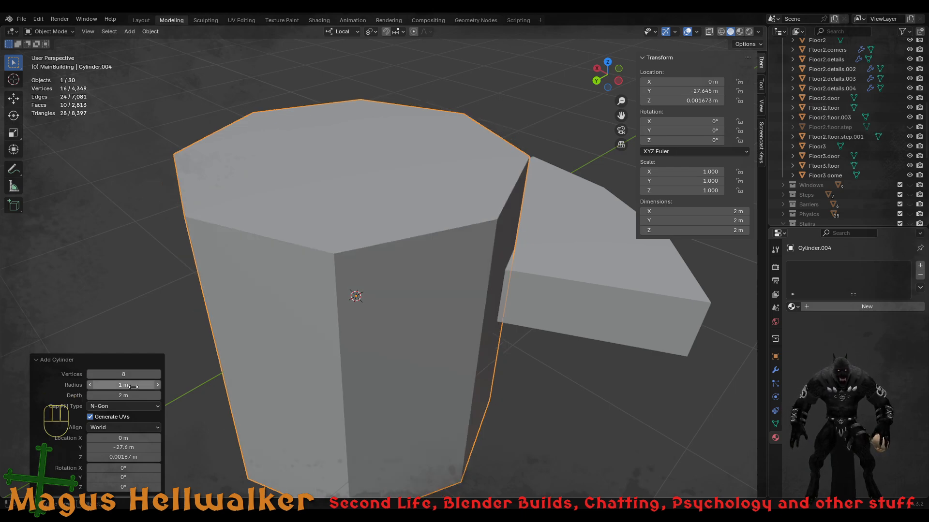
- Increase the new cylinder's vertex count to 12, comparing its facets with the wedge-shaped step
{"action": "middle_click_drag", "start_coordinate": [364, 381], "coordinate": [325, 391]}
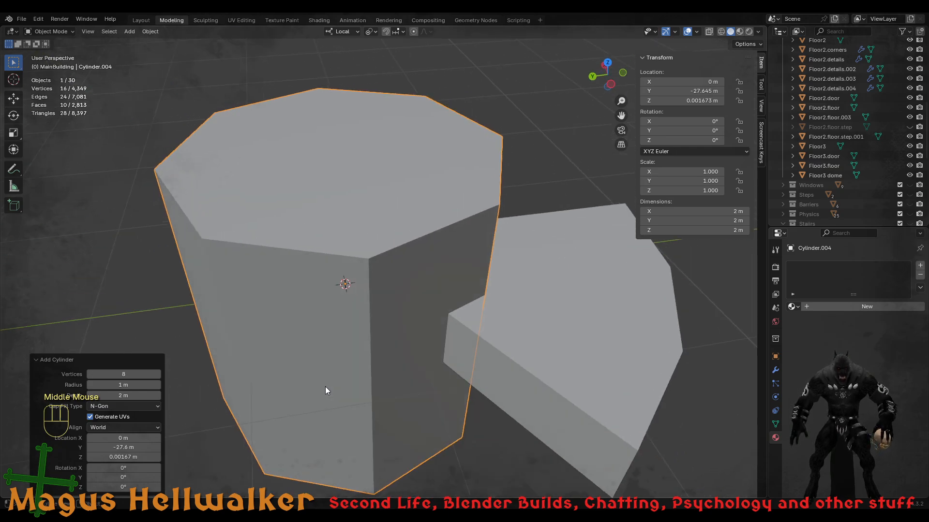
{"action": "left_click", "coordinate": [158, 373]}
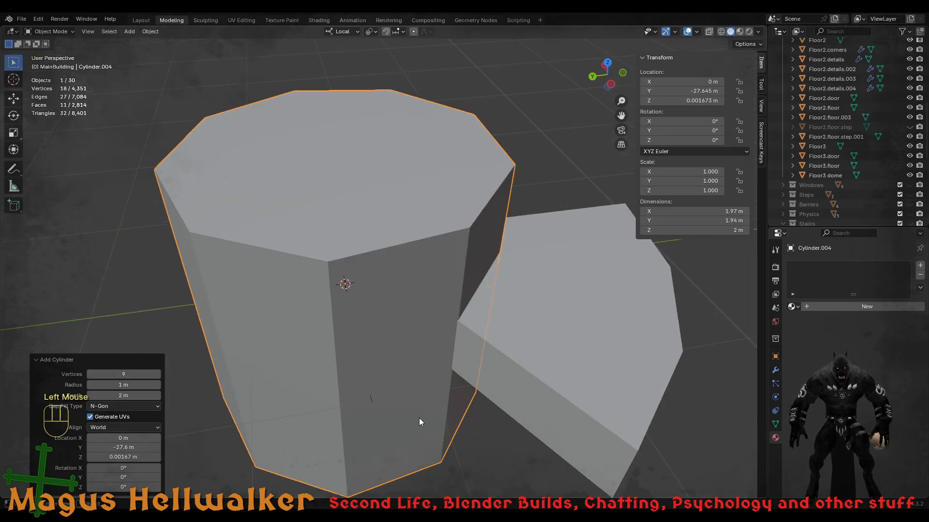
{"action": "middle_click_drag", "start_coordinate": [419, 418], "coordinate": [343, 411]}
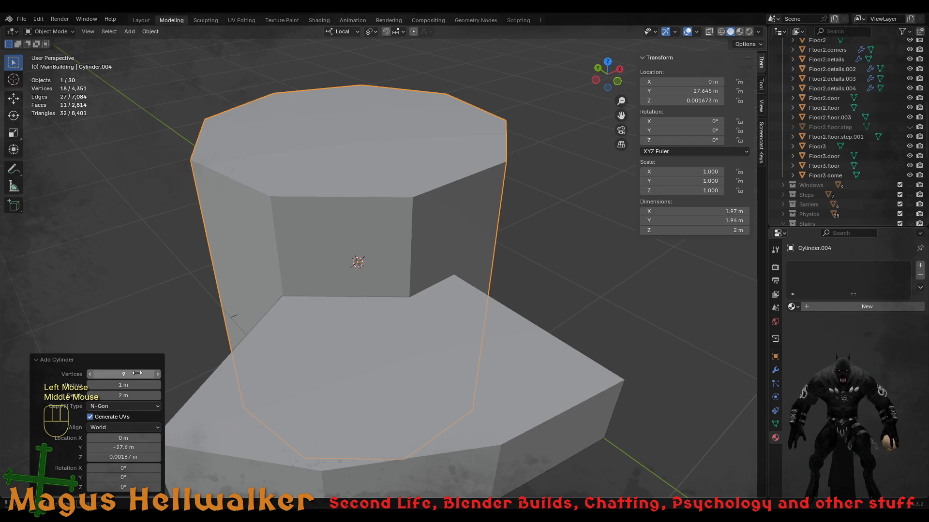
{"action": "left_click", "coordinate": [158, 375]}
{"action": "left_click", "coordinate": [159, 374]}
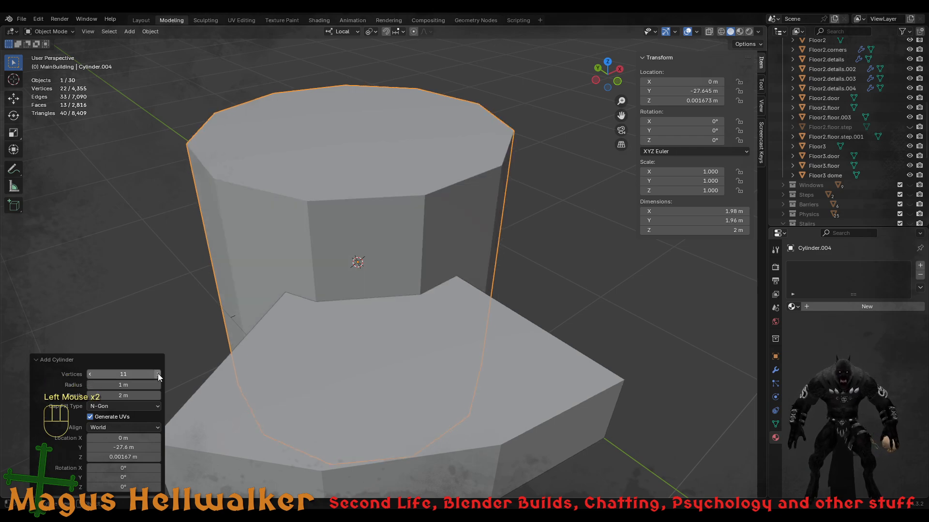
{"action": "left_click", "coordinate": [159, 375]}
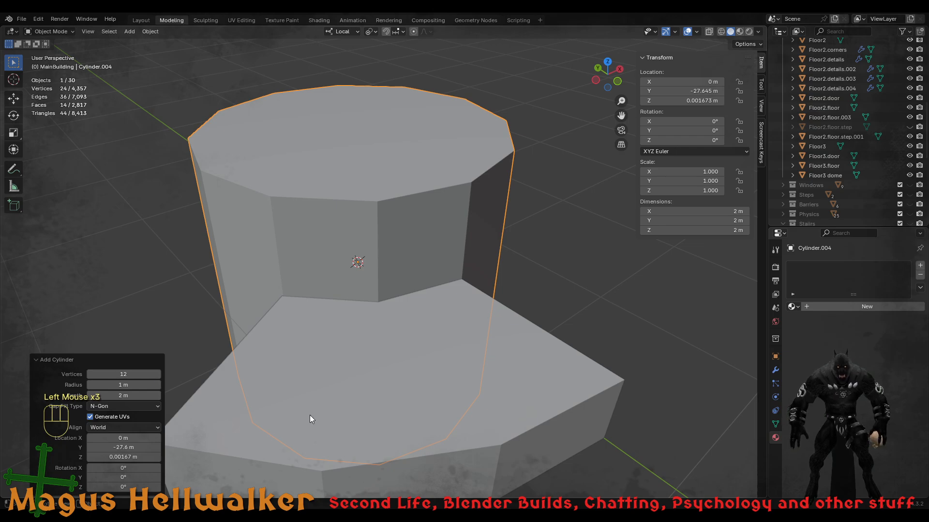
{"action": "scroll", "coordinate": [335, 414], "scroll_direction": "down", "scroll_amount": 1}
{"action": "scroll", "coordinate": [337, 411], "scroll_direction": "up", "scroll_amount": 2}
{"action": "middle_click_drag", "start_coordinate": [324, 394], "coordinate": [331, 417]}
{"action": "scroll", "coordinate": [330, 417], "scroll_direction": "down", "scroll_amount": 3}
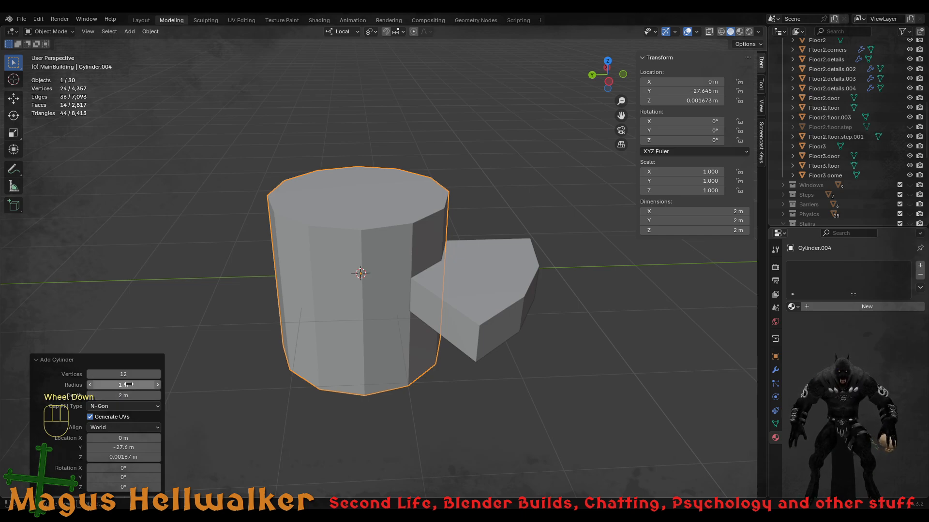
- Set the new cylinder's radius to 0.2 m and its depth to 9 m
{"action": "left_click_drag", "start_coordinate": [124, 385], "coordinate": [93, 385]}
{"action": "left_click_drag", "start_coordinate": [147, 396], "coordinate": [470, 409]}
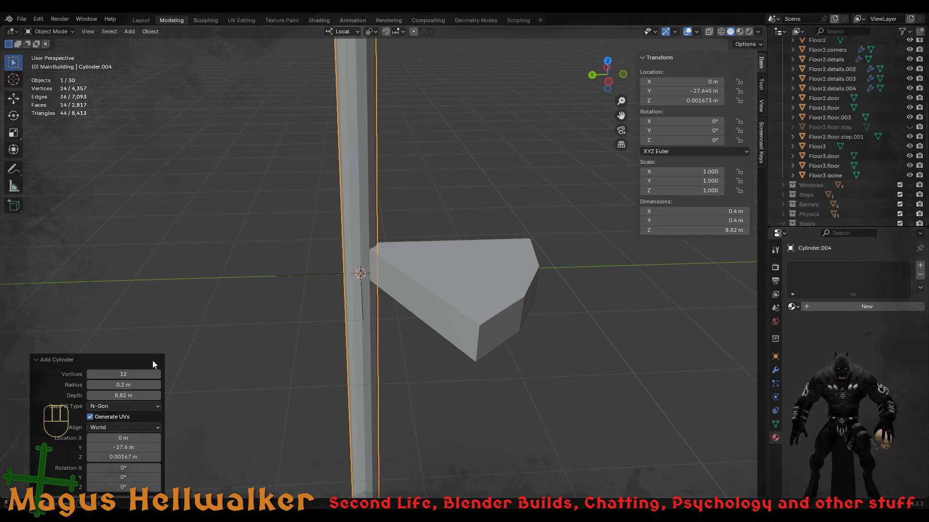
{"action": "left_click", "coordinate": [159, 396]}
{"action": "left_click", "coordinate": [159, 396]}
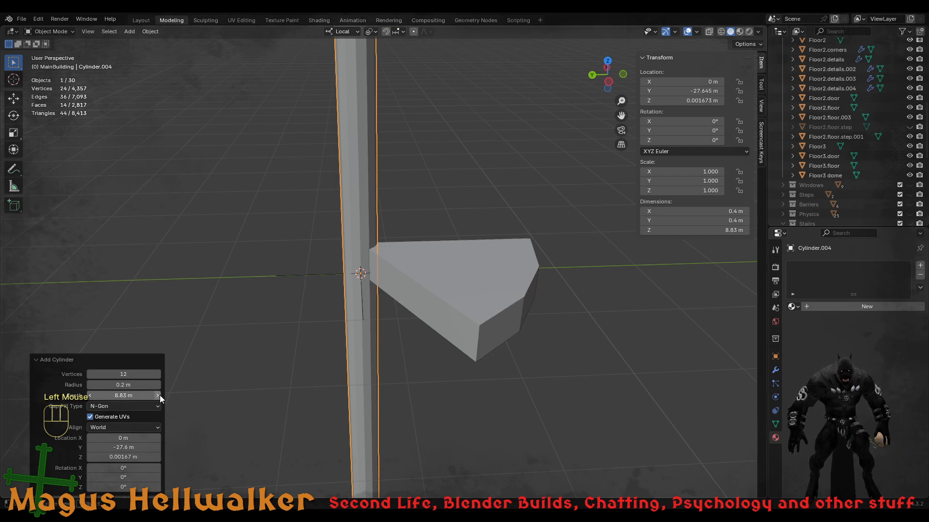
{"action": "left_click", "coordinate": [159, 395]}
{"action": "left_click", "coordinate": [159, 395]}
{"action": "left_click", "coordinate": [159, 395]}
{"action": "left_click", "coordinate": [159, 395]}
{"action": "left_click", "coordinate": [158, 396]}
{"action": "left_click", "coordinate": [159, 396]}
{"action": "left_click", "coordinate": [158, 396]}
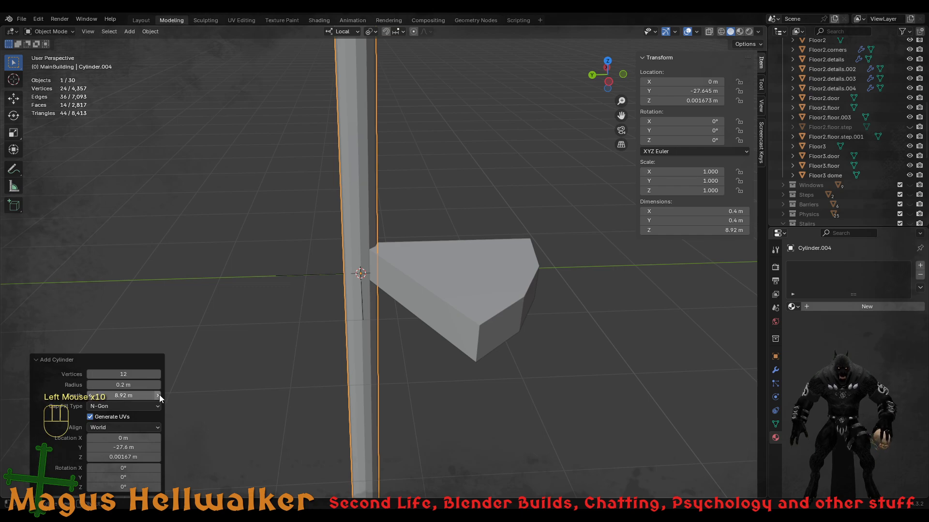
{"action": "left_click", "coordinate": [158, 395]}
{"action": "left_click", "coordinate": [159, 396]}
{"action": "left_click", "coordinate": [158, 395]}
{"action": "left_click", "coordinate": [158, 396]}
{"action": "left_click", "coordinate": [159, 396]}
{"action": "left_click", "coordinate": [159, 396]}
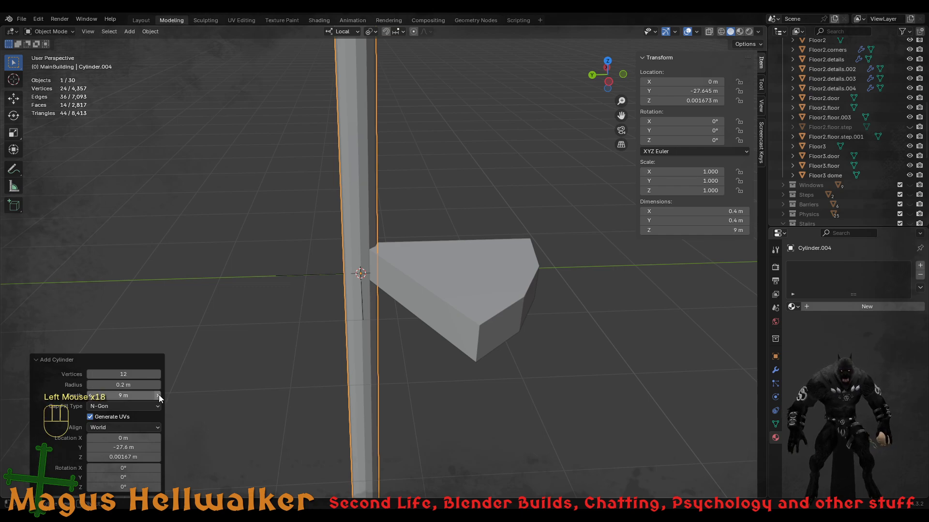
- Raise the cylinder about 3.3 m along its local Z axis
{"action": "scroll", "coordinate": [338, 353], "scroll_direction": "down", "scroll_amount": 3}
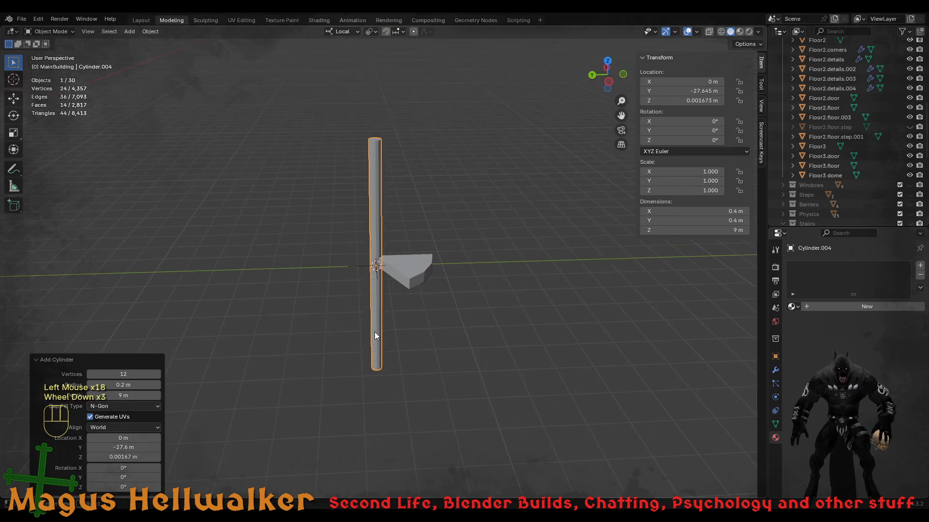
{"action": "key", "text": "g"}
{"action": "key", "text": "z"}
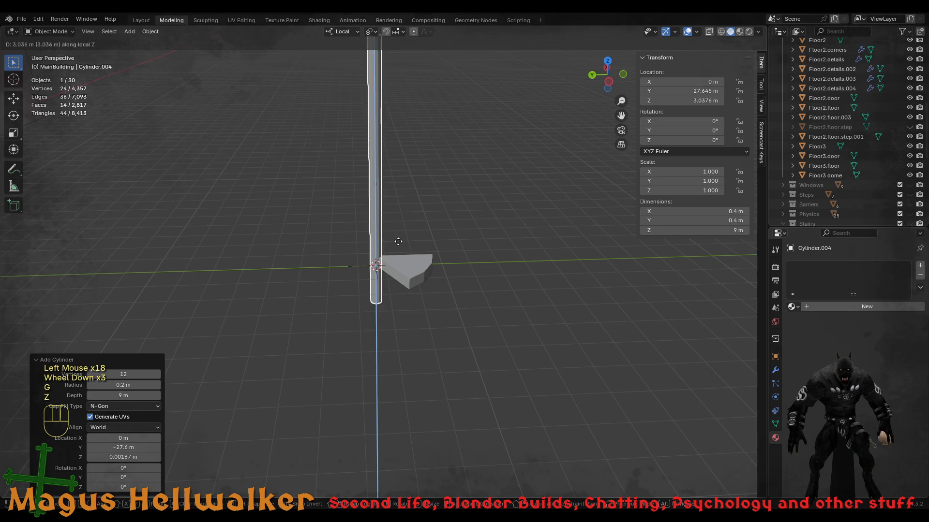
{"action": "left_click", "coordinate": [398, 220]}
{"action": "middle_click_drag", "start_coordinate": [392, 278], "coordinate": [379, 217]}
{"action": "scroll", "coordinate": [369, 302], "scroll_direction": "up", "scroll_amount": 4}
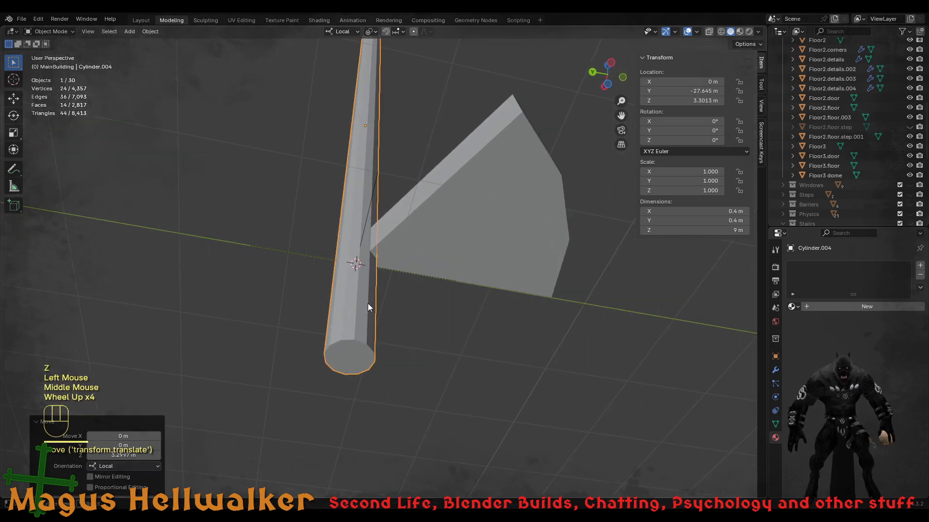
{"action": "key", "text": "Tab"}
{"action": "left_click", "coordinate": [350, 359]}
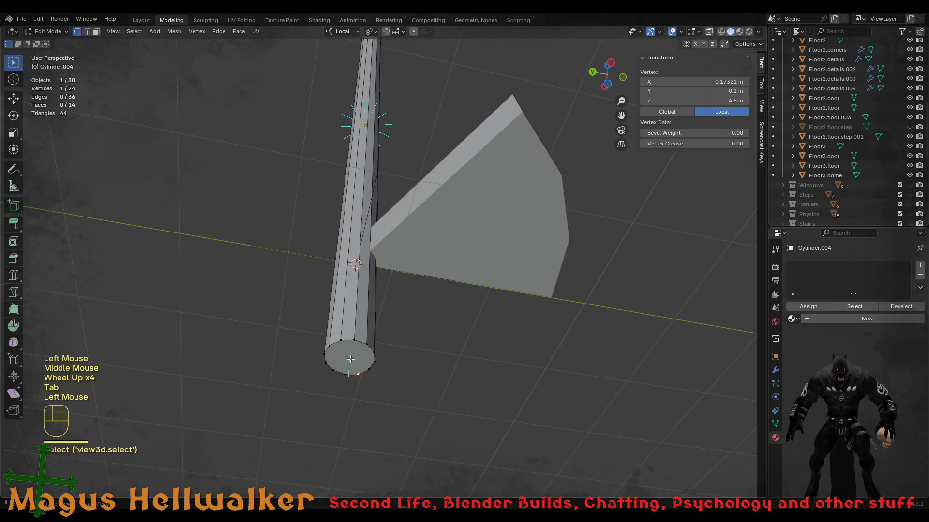
{"action": "key", "text": "3"}
{"action": "left_click", "coordinate": [351, 359]}
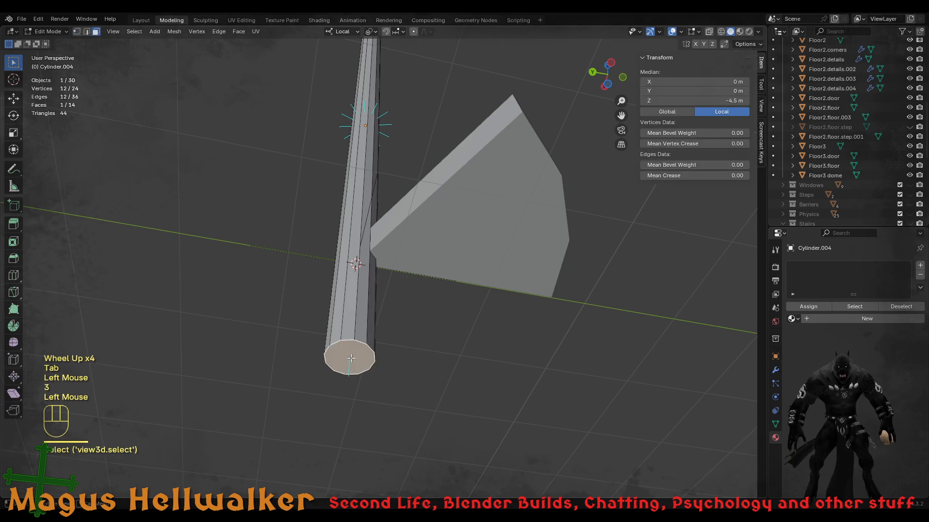
{"action": "key", "text": "Tab"}
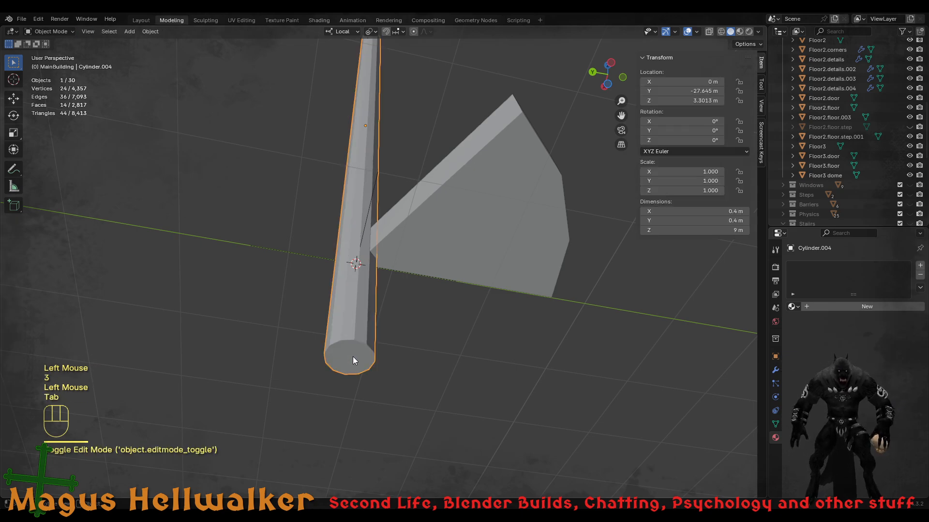
{"action": "key", "text": "Tab"}
{"action": "right_click", "coordinate": [352, 357]}
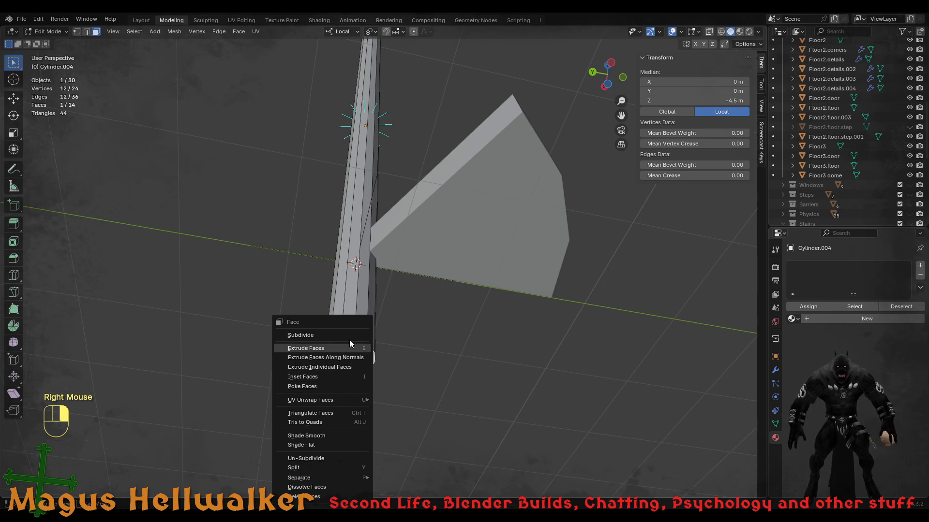
{"action": "key", "text": "Tab"}
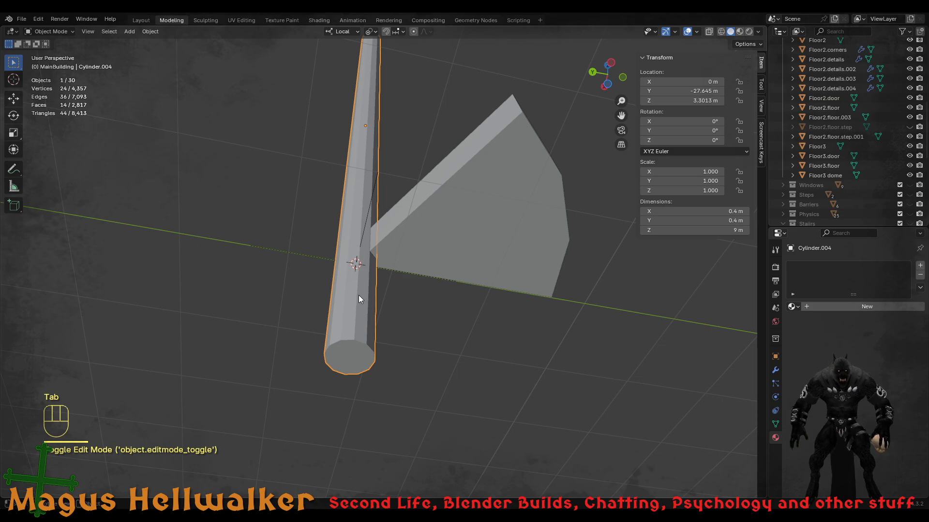
- Raise the cylinder about 1.21 m further along local Z, aligning its base with the wedge-shaped step's underside
{"action": "middle_click_drag", "start_coordinate": [357, 312], "coordinate": [398, 377]}
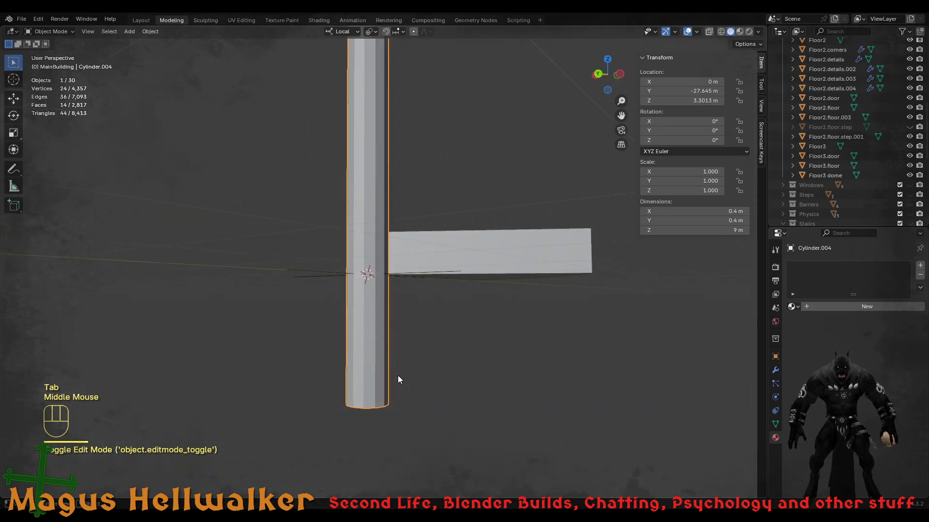
{"action": "key", "text": "g"}
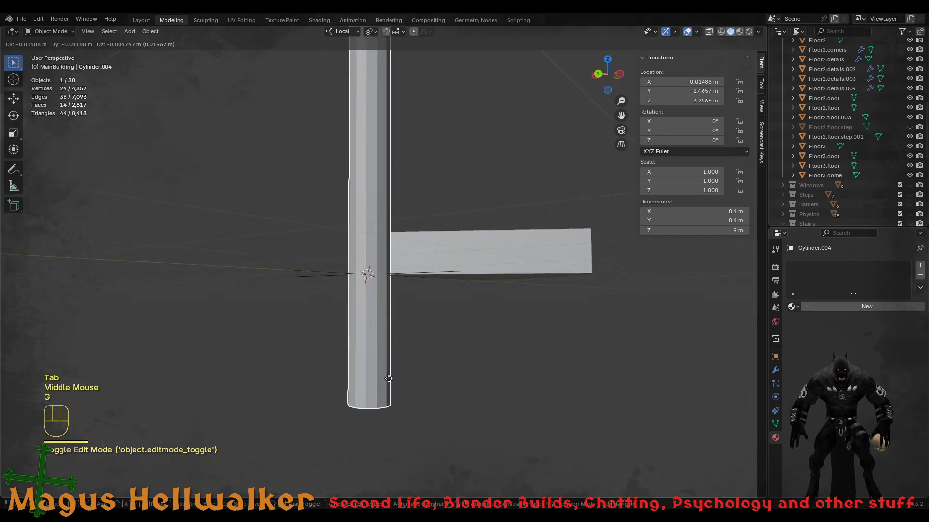
{"action": "key", "text": "z"}
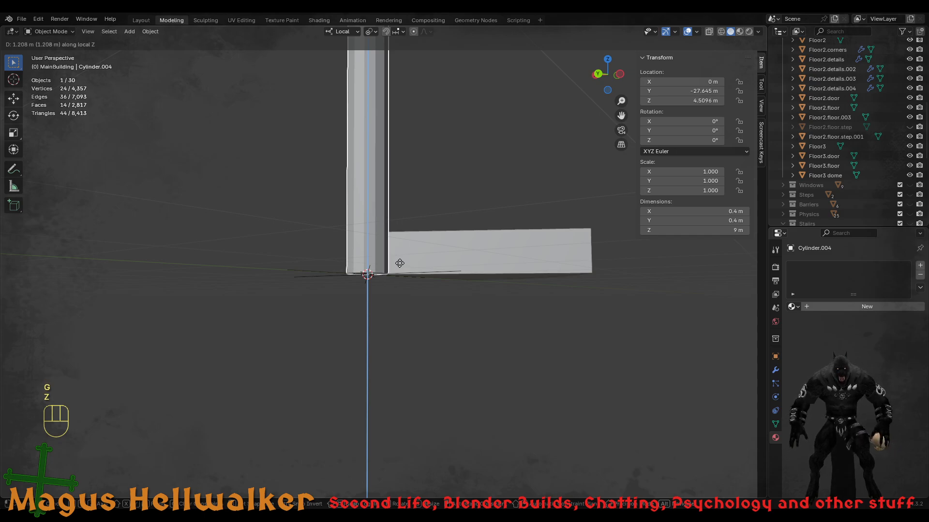
{"action": "left_click", "coordinate": [400, 264]}
{"action": "scroll", "coordinate": [382, 294], "scroll_direction": "up", "scroll_amount": 2}
{"action": "scroll", "coordinate": [381, 294], "scroll_direction": "up", "scroll_amount": 3}
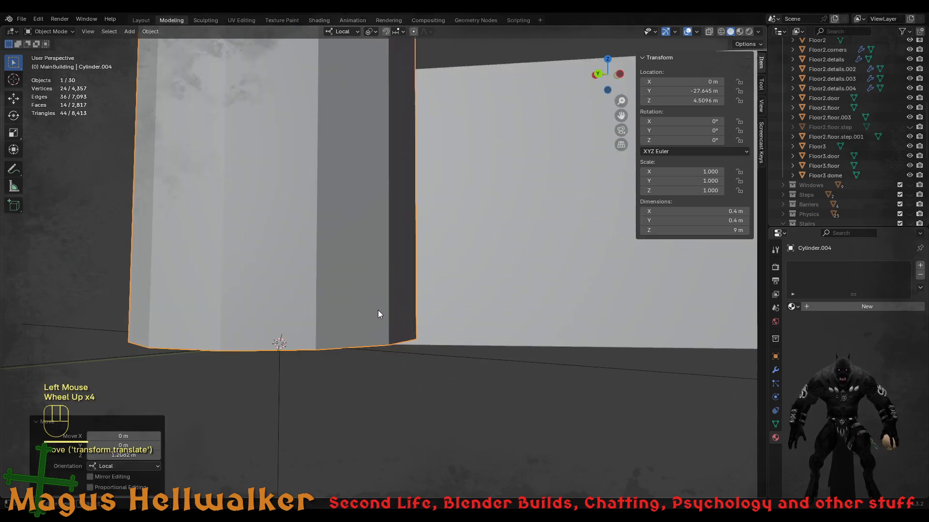
- Compare the exact Z locations of the wedge-shaped step and the cylindrical pole
{"action": "middle_click_drag", "start_coordinate": [378, 309], "coordinate": [377, 301]}
{"action": "left_click", "coordinate": [463, 295]}
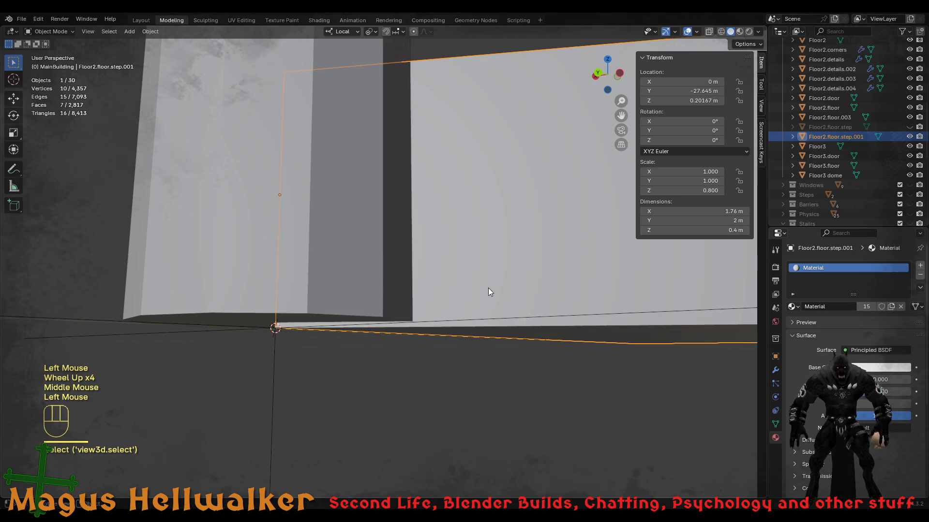
{"action": "double_click", "coordinate": [685, 101]}
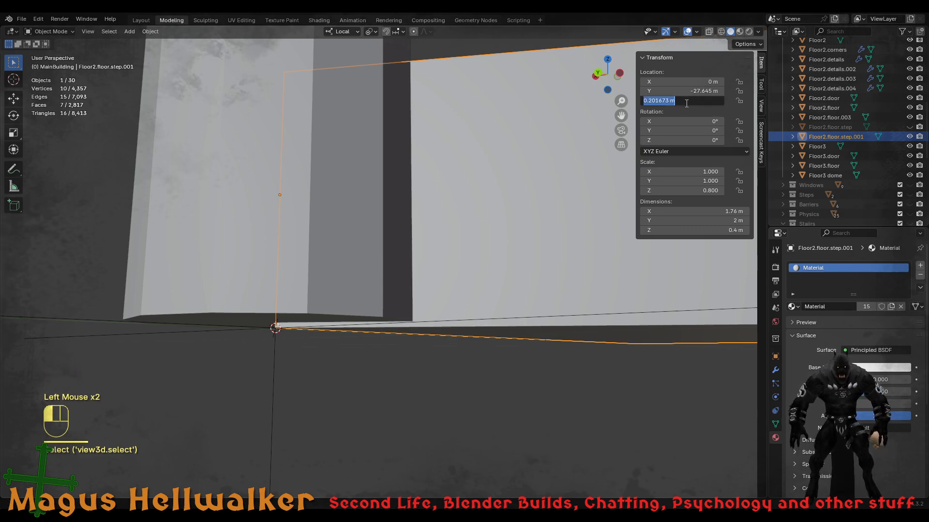
{"action": "key", "text": "ctrl"}
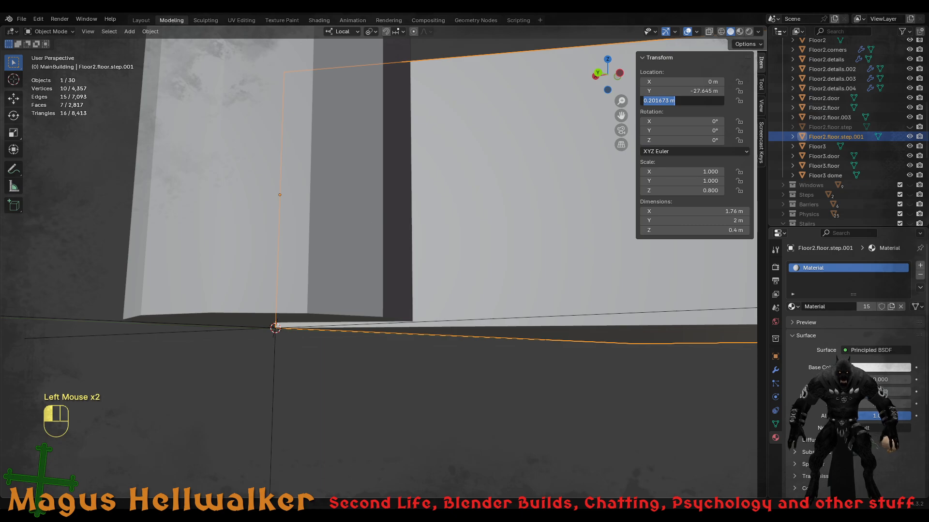
{"action": "left_click", "coordinate": [311, 220]}
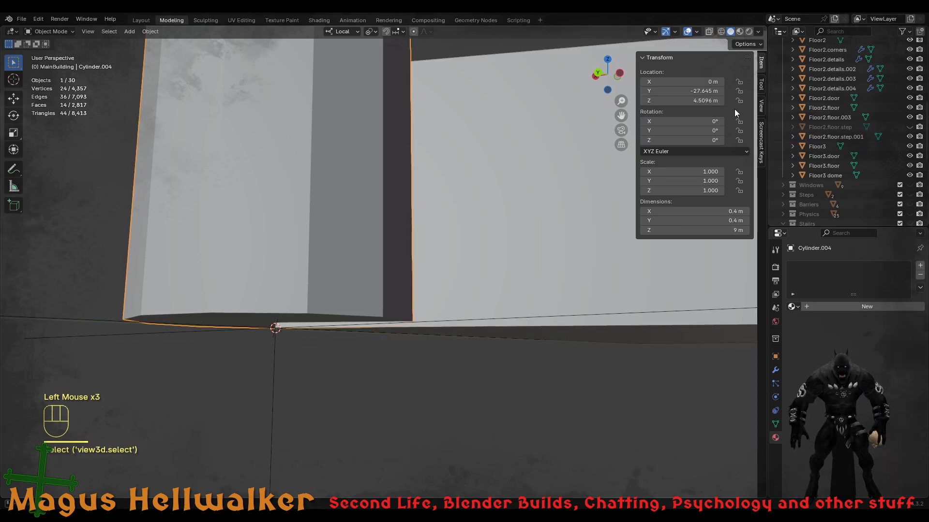
{"action": "left_click", "coordinate": [671, 101]}
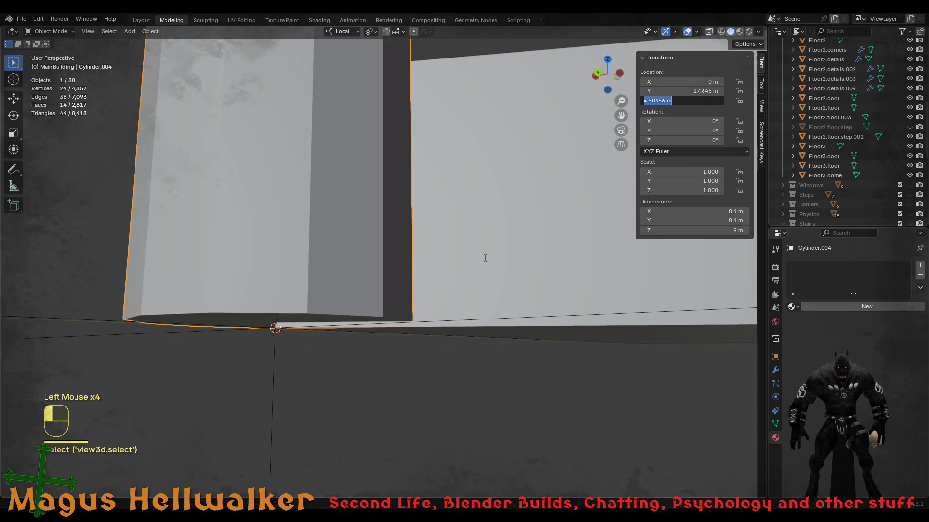
{"action": "left_click", "coordinate": [411, 275]}
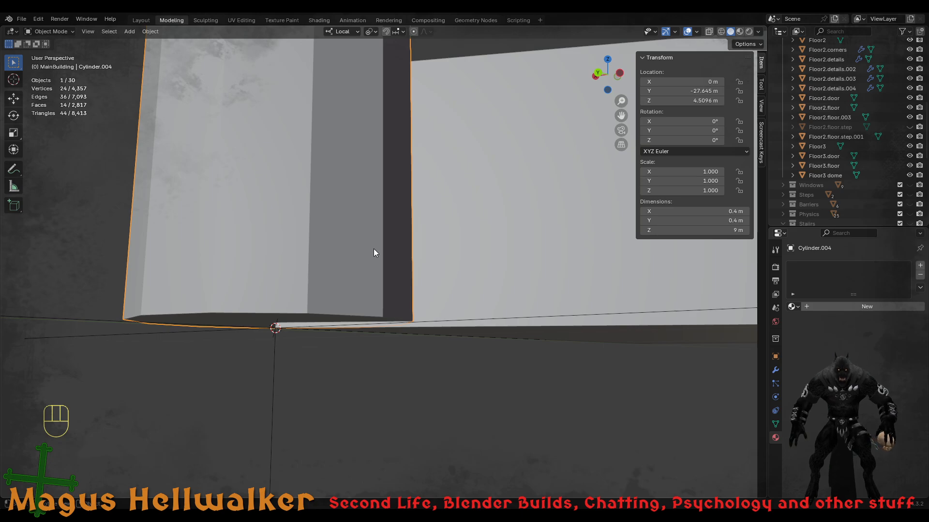
- Lower the cylindrical pole about 0.0087 m along its local Z axis to line its base up with the step's underside
{"action": "middle_click_drag", "start_coordinate": [315, 253], "coordinate": [330, 247]}
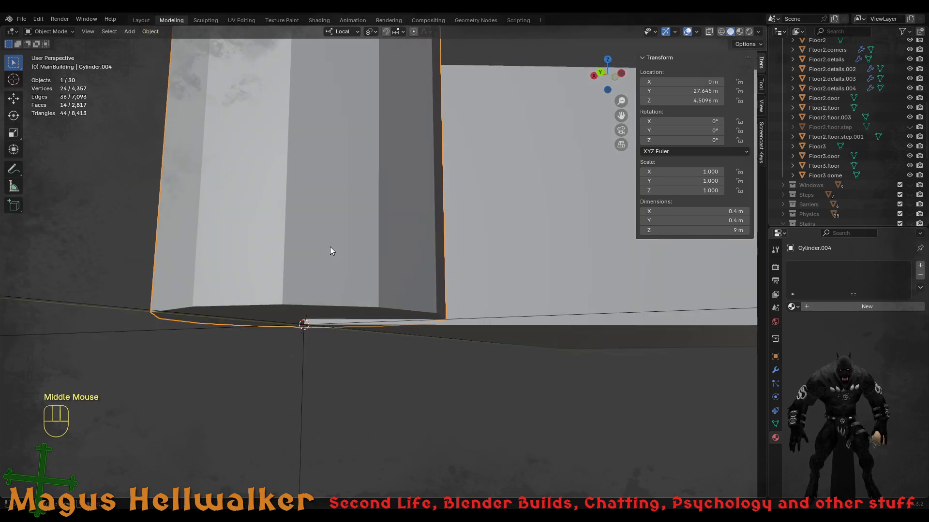
{"action": "key", "text": "g"}
{"action": "key", "text": "z"}
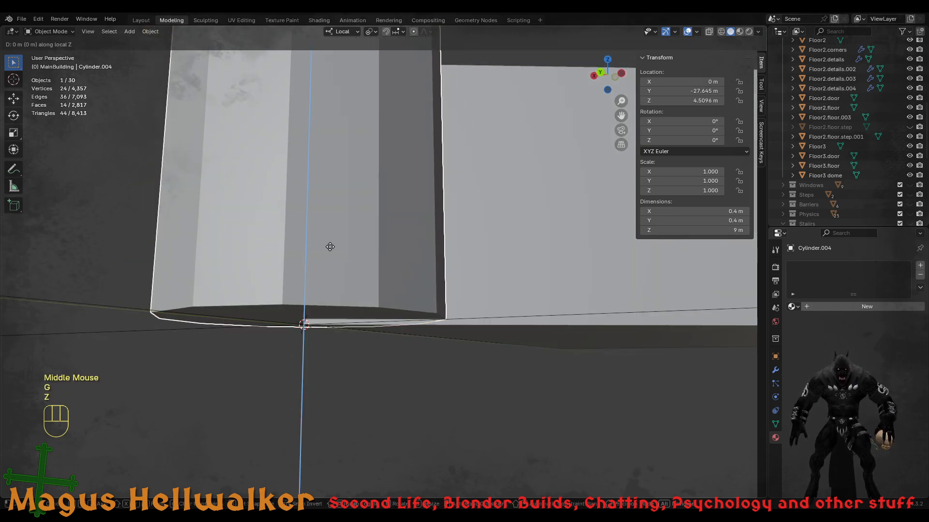
{"action": "key", "text": "Down"}
{"action": "key", "text": "Down"}
{"action": "key", "text": "Down"}
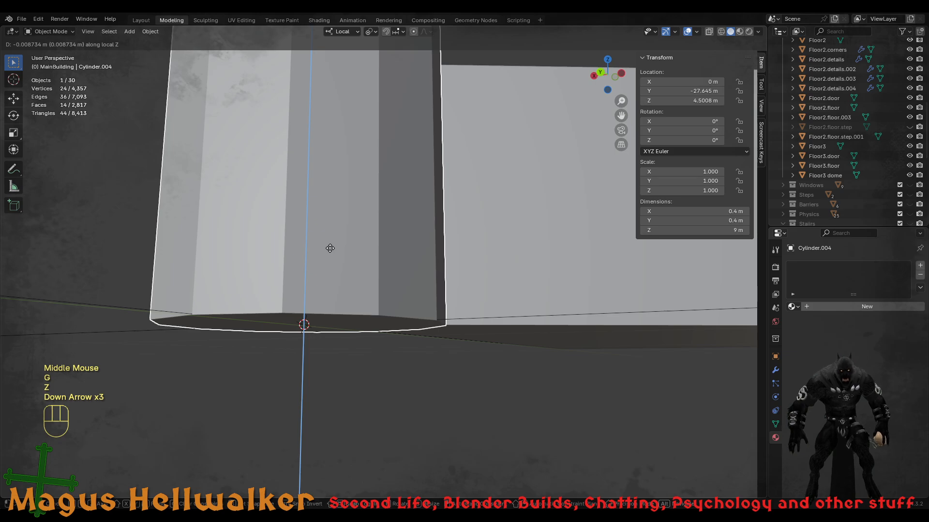
{"action": "key", "text": "Up"}
{"action": "key", "text": "Down"}
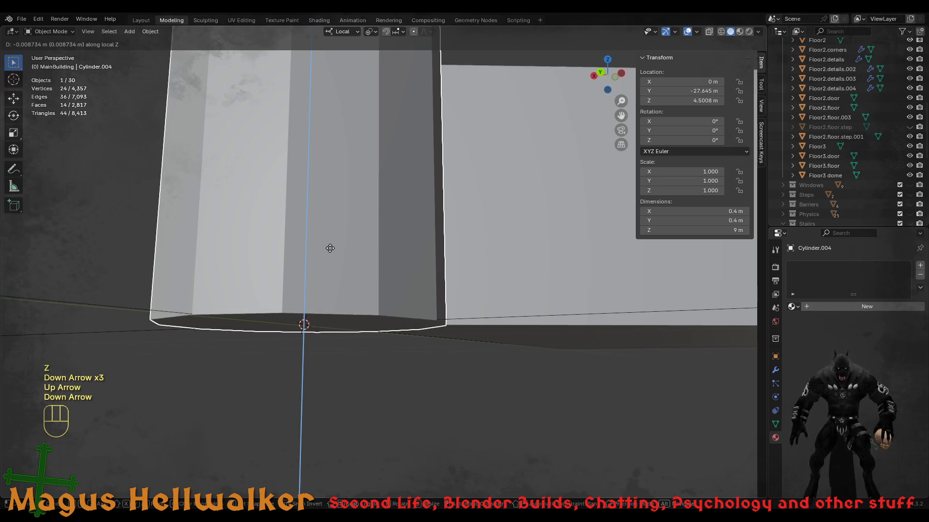
{"action": "key", "text": "Return"}
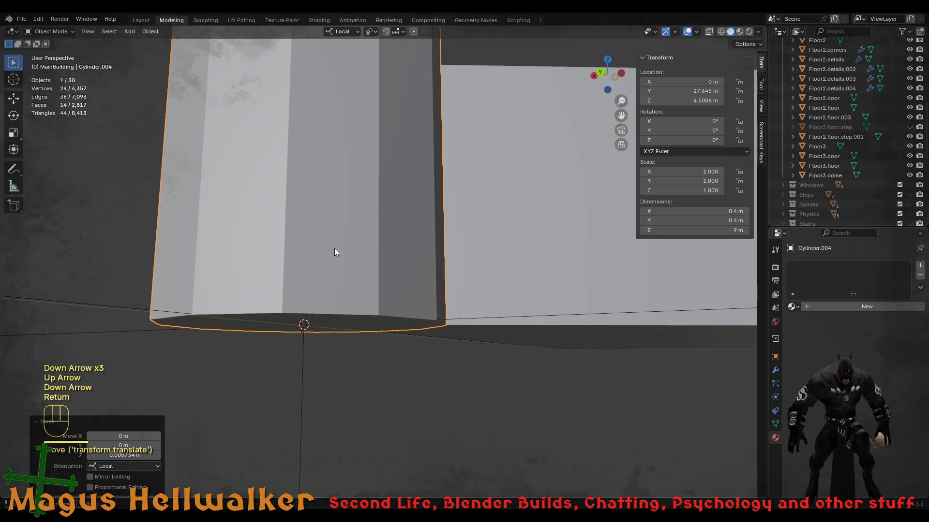
- Examine from several sides how the wedge-shaped step meets the base of the pole
{"action": "scroll", "coordinate": [400, 251], "scroll_direction": "down", "scroll_amount": 3}
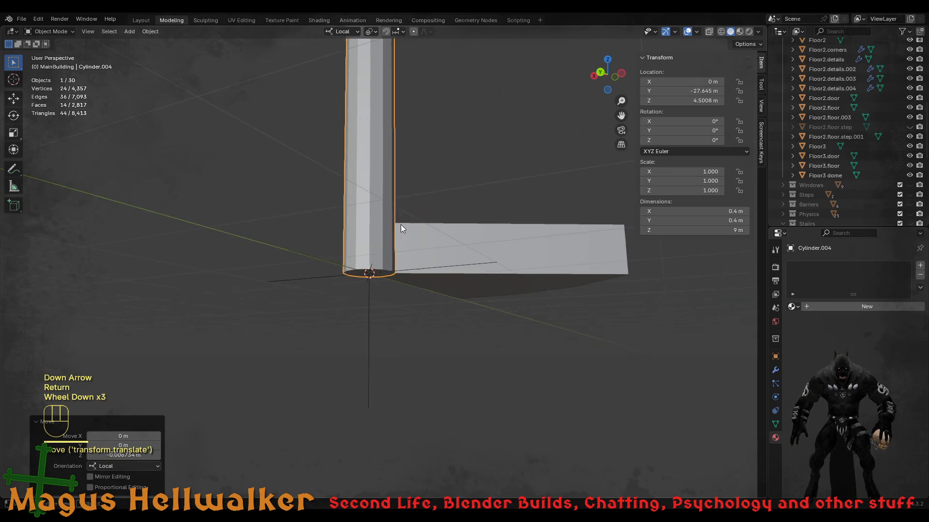
{"action": "middle_click_drag", "start_coordinate": [402, 228], "coordinate": [422, 259]}
{"action": "scroll", "coordinate": [428, 252], "scroll_direction": "down", "scroll_amount": 4}
{"action": "scroll", "coordinate": [419, 321], "scroll_direction": "up", "scroll_amount": 1}
{"action": "scroll", "coordinate": [419, 319], "scroll_direction": "up", "scroll_amount": 1}
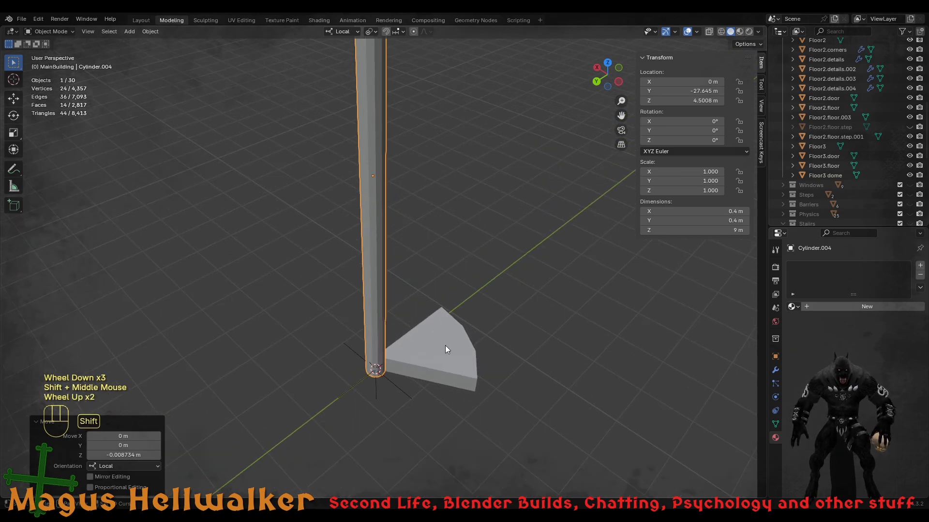
{"action": "middle_click_drag", "start_coordinate": [445, 347], "coordinate": [359, 373], "text": "shift"}
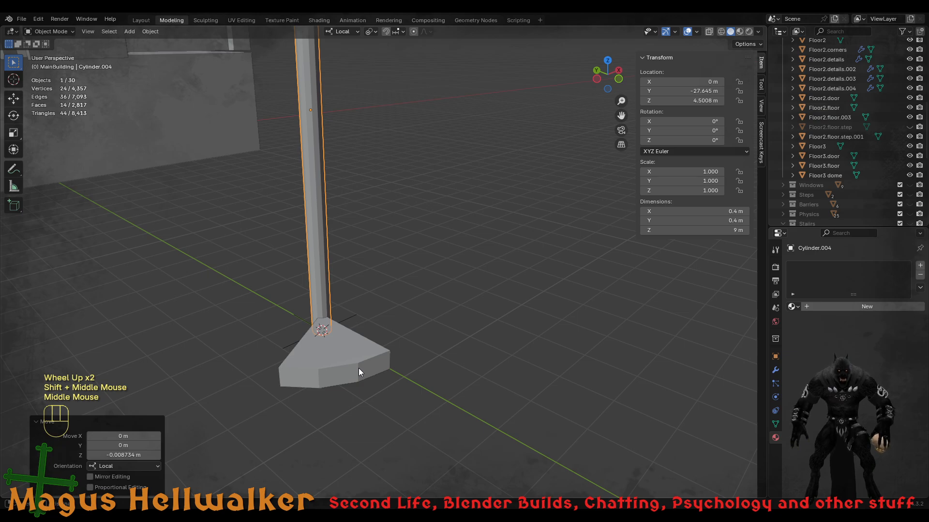
{"action": "scroll", "coordinate": [338, 361], "scroll_direction": "up", "scroll_amount": 2}
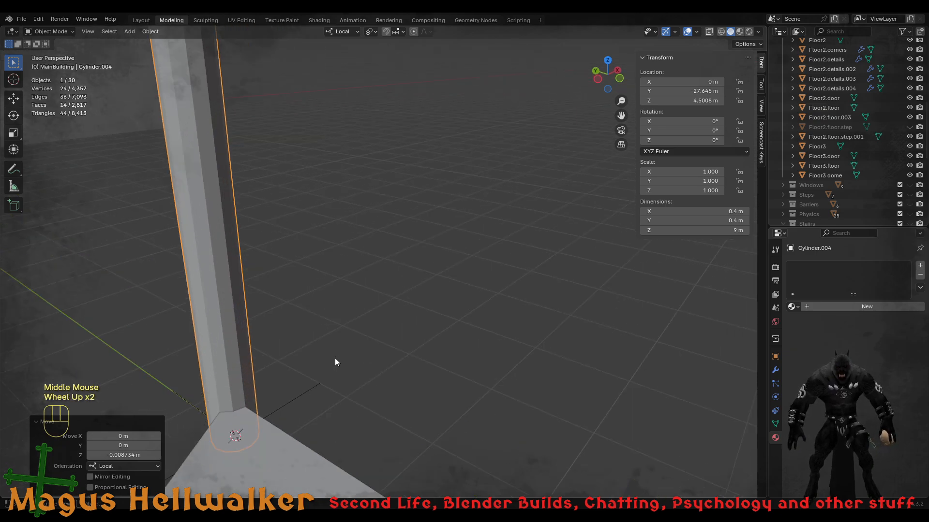
{"action": "scroll", "coordinate": [335, 360], "scroll_direction": "down", "scroll_amount": 1}
{"action": "middle_click_drag", "start_coordinate": [332, 379], "coordinate": [496, 370]}
{"action": "left_click", "coordinate": [517, 376]}
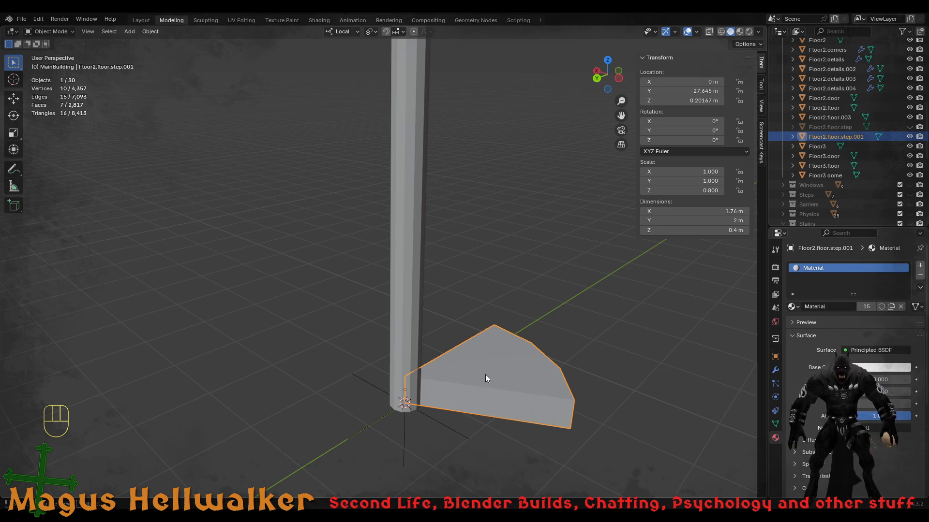
{"action": "mouse_move", "coordinate": [489, 377]}
{"action": "middle_mouse_down"}
{"action": "mouse_move", "coordinate": [556, 377]}
{"action": "mouse_move", "coordinate": [518, 384]}
{"action": "mouse_move", "coordinate": [492, 344]}
{"action": "mouse_move", "coordinate": [471, 355]}
{"action": "mouse_move", "coordinate": [474, 367]}
{"action": "middle_mouse_up"}
{"action": "scroll", "coordinate": [472, 364], "scroll_direction": "down", "scroll_amount": 2}
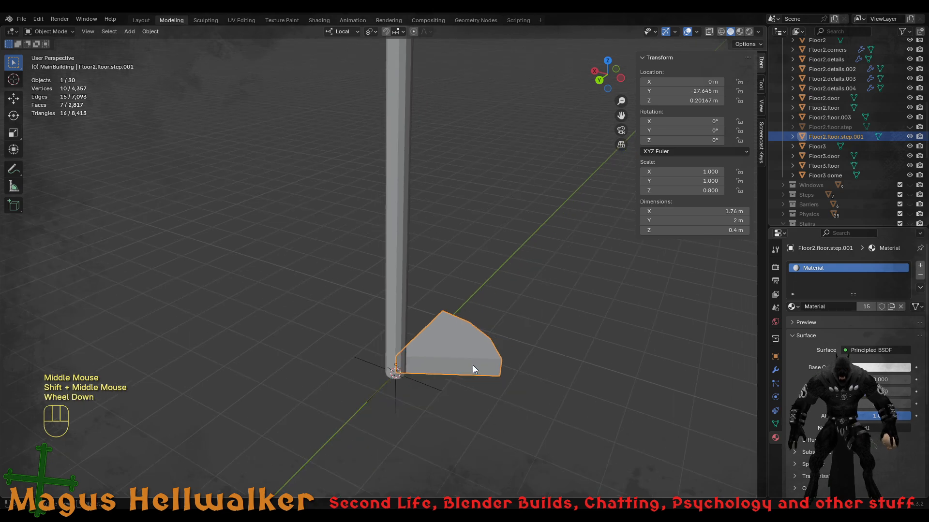
{"action": "scroll", "coordinate": [472, 364], "scroll_direction": "down", "scroll_amount": 1}
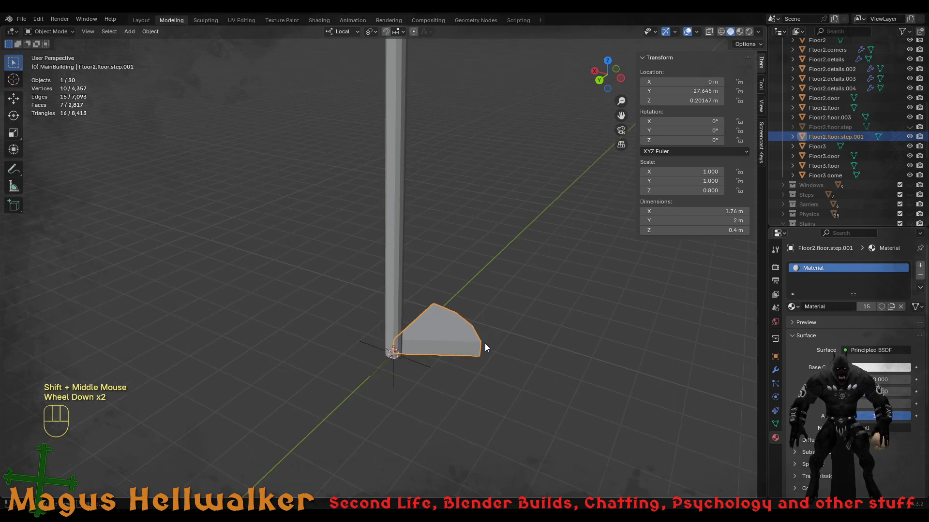
{"action": "left_click", "coordinate": [454, 339]}
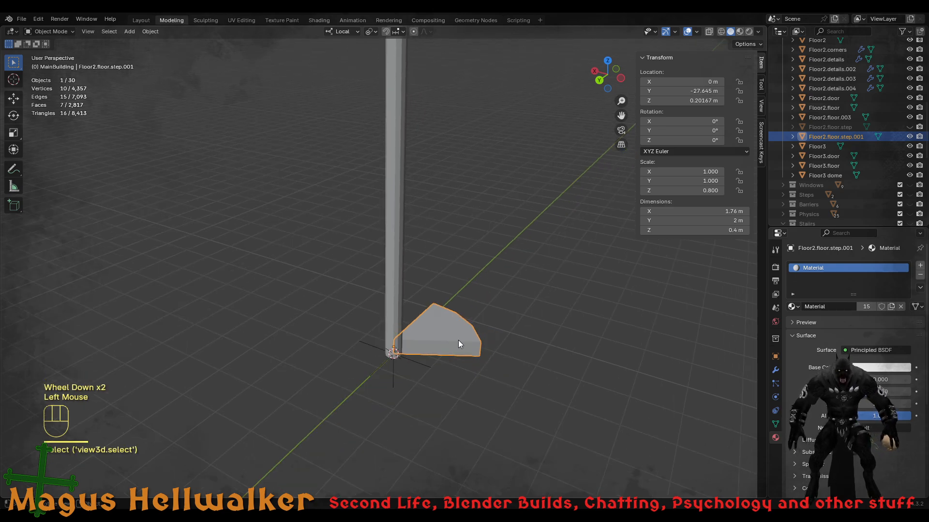
- Duplicate the pole, the wedge-shaped step and the empty at their base, placing the copies about -11.74 m along X
{"action": "scroll", "coordinate": [393, 303], "scroll_direction": "down", "scroll_amount": 1}
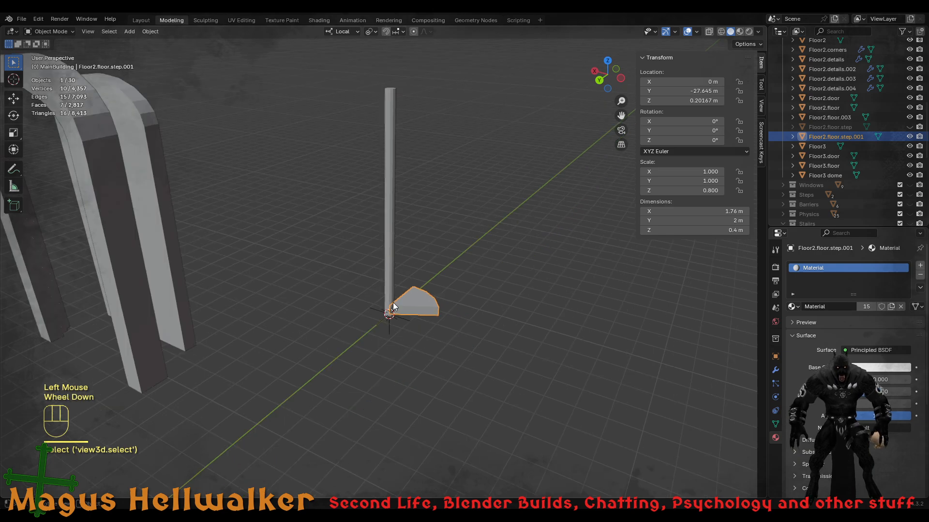
{"action": "left_click_drag", "start_coordinate": [354, 66], "coordinate": [529, 392]}
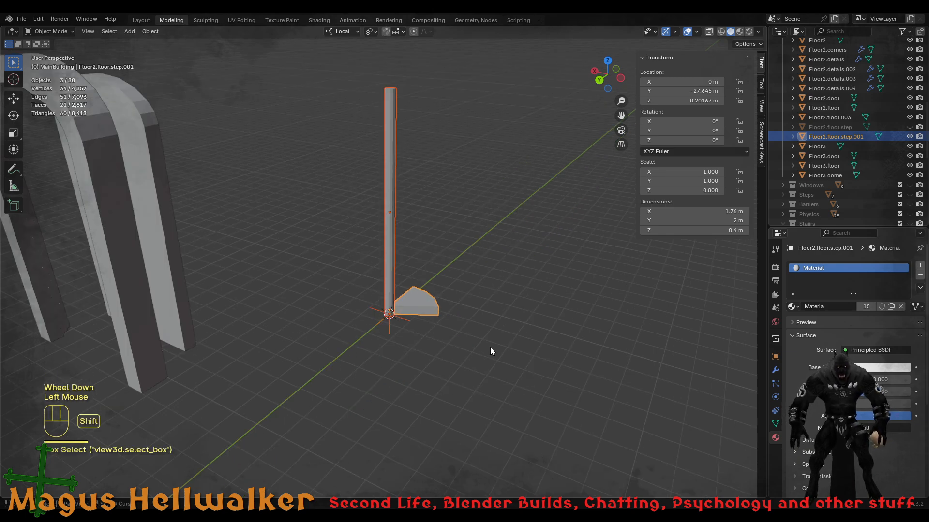
{"action": "key", "text": "shift+d"}
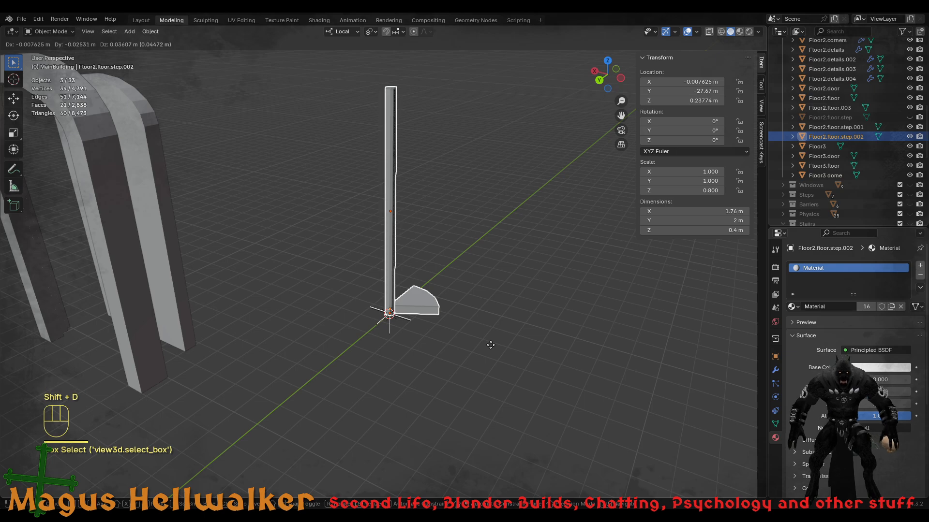
{"action": "key", "text": "x"}
{"action": "left_click", "coordinate": [47, 437]}
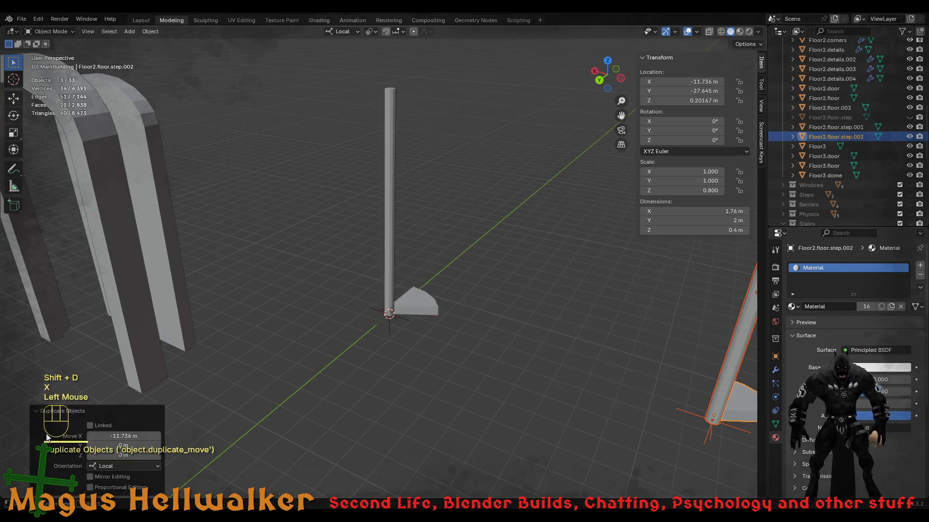
{"action": "left_click", "coordinate": [410, 361]}
- Add an Array modifier to the original wedge-shaped step
{"action": "left_click", "coordinate": [444, 306]}
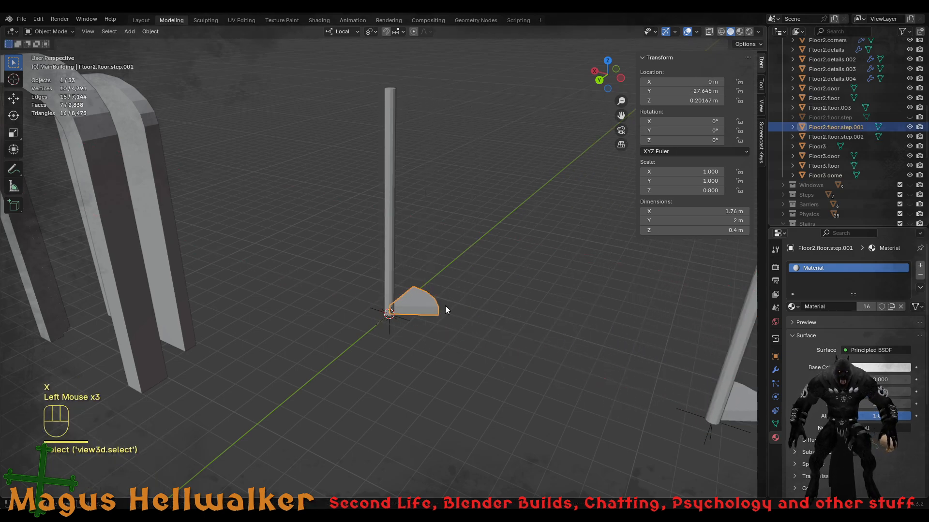
{"action": "left_click", "coordinate": [775, 370]}
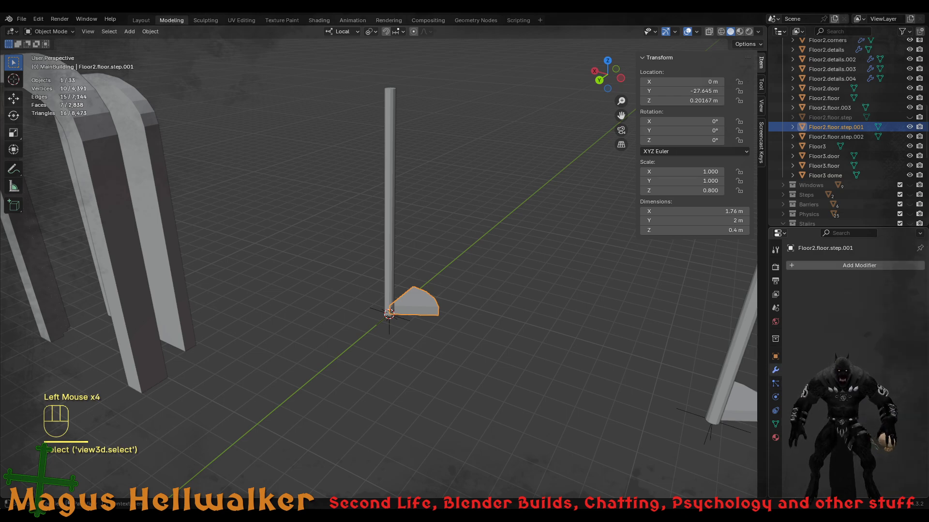
{"action": "scroll", "coordinate": [416, 333], "scroll_direction": "up", "scroll_amount": 2}
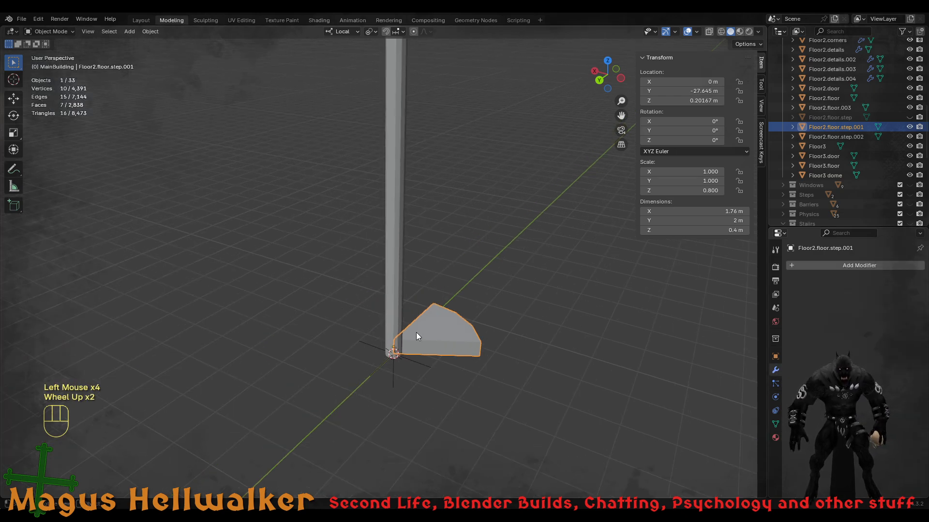
{"action": "middle_click_drag", "start_coordinate": [433, 341], "coordinate": [654, 322]}
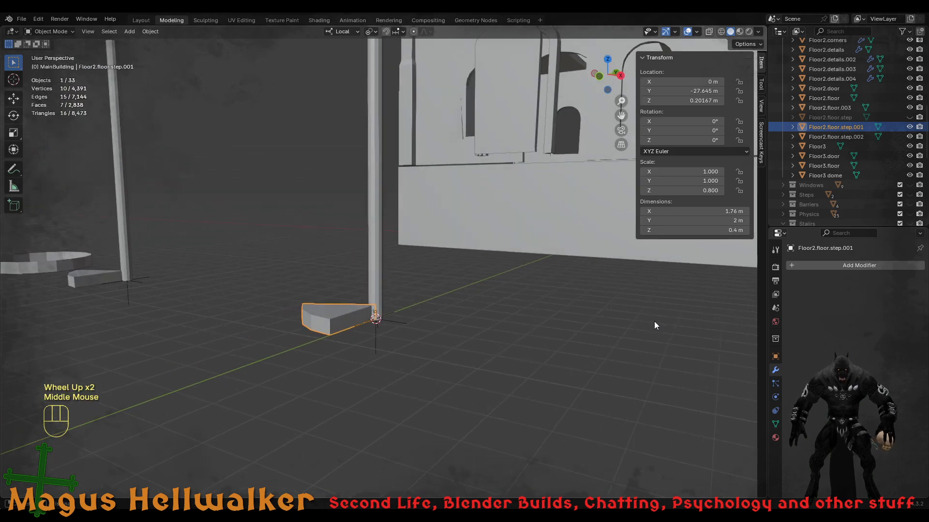
{"action": "scroll", "coordinate": [390, 338], "scroll_direction": "up", "scroll_amount": 3}
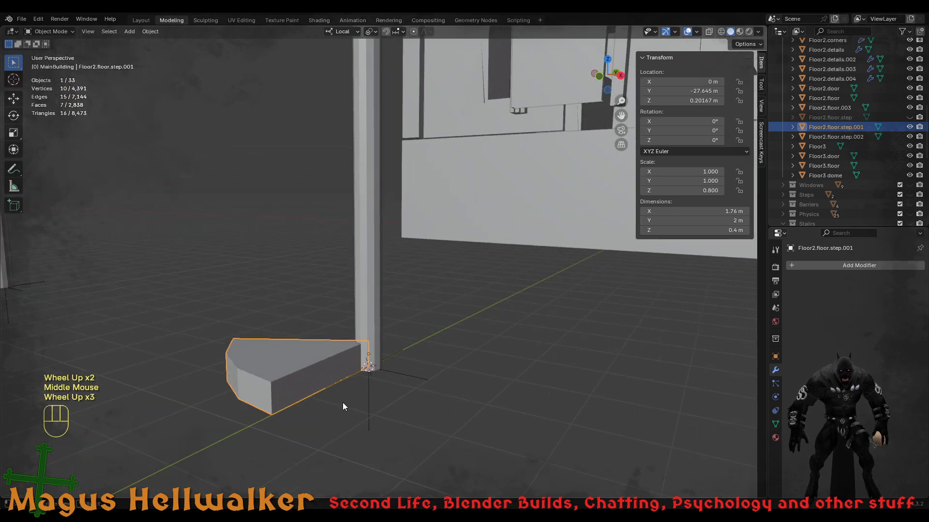
{"action": "scroll", "coordinate": [381, 404], "scroll_direction": "down", "scroll_amount": 1}
{"action": "middle_click_drag", "start_coordinate": [362, 366], "coordinate": [369, 404], "text": "shift"}
{"action": "left_click", "coordinate": [842, 265]}
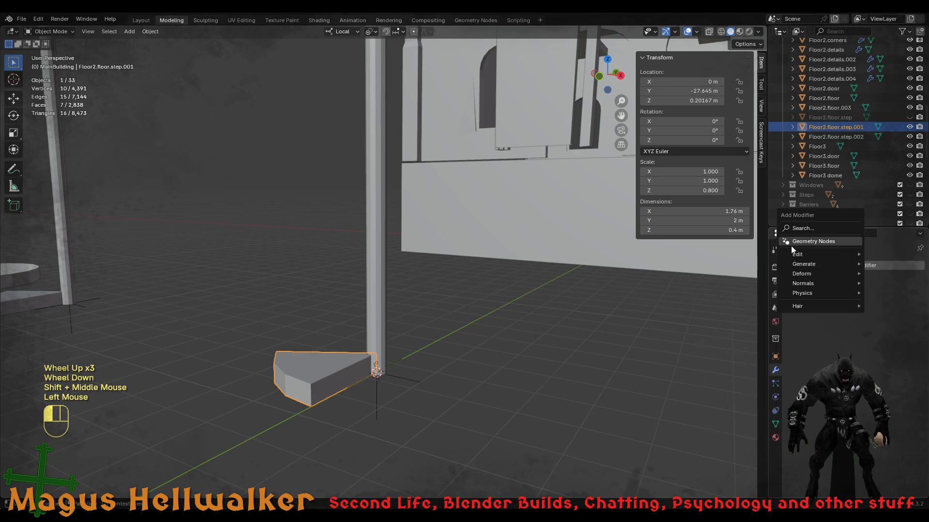
{"action": "left_click", "coordinate": [842, 265]}
{"action": "mouse_move", "coordinate": [793, 267]}
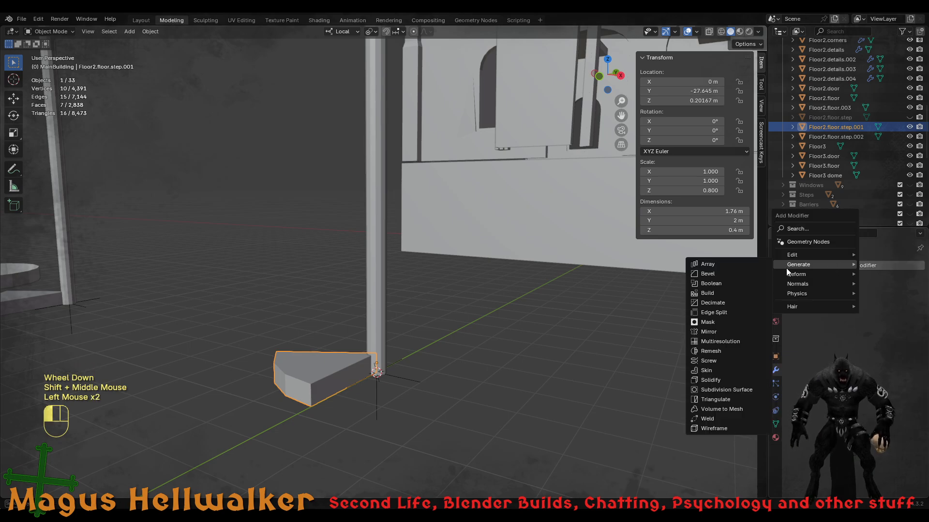
{"action": "left_click", "coordinate": [743, 263]}
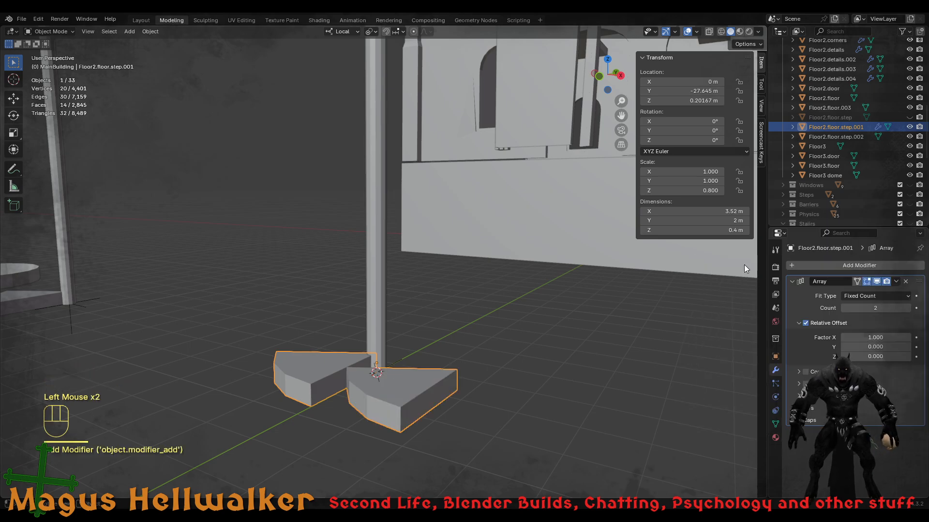
- Set the array's relative offset factor to 0 on X and 1 on Z so the steps stack vertically
{"action": "left_click", "coordinate": [871, 338]}
{"action": "type", "text": "0"}
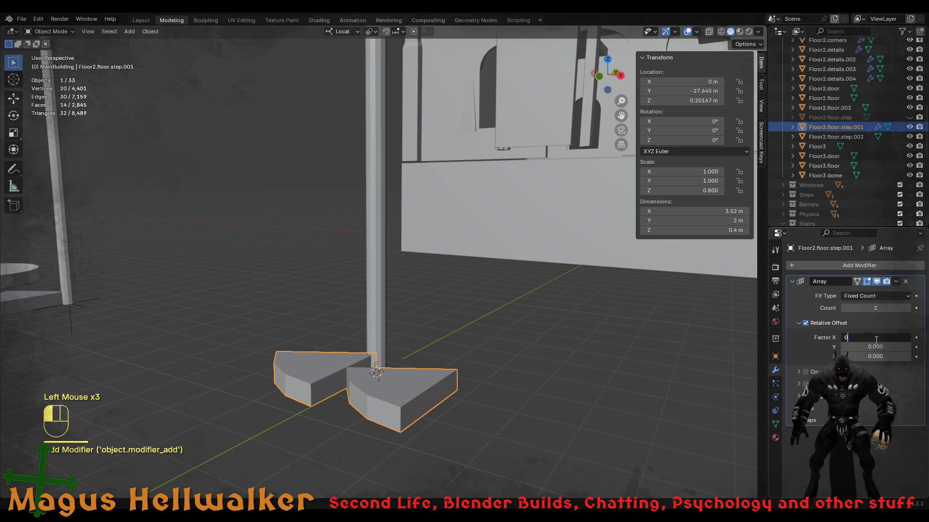
{"action": "left_click", "coordinate": [873, 360]}
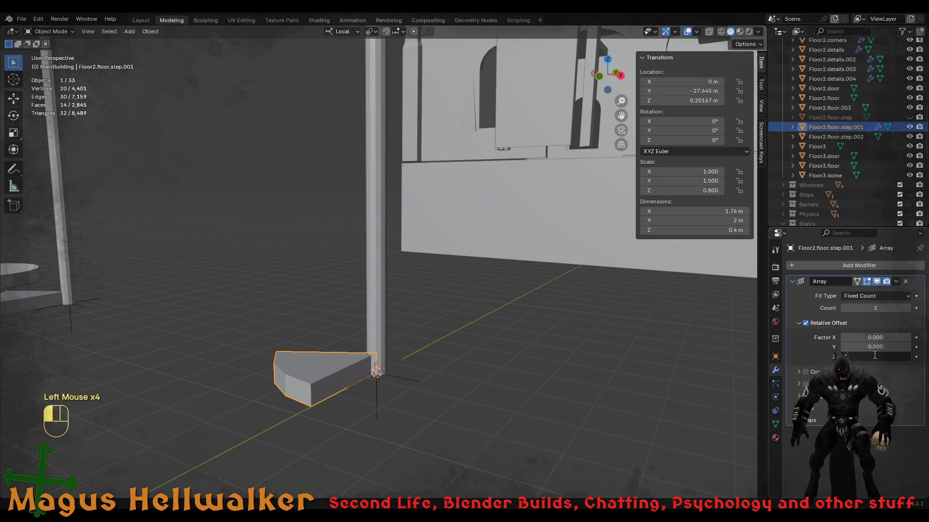
{"action": "type", "text": "1"}
{"action": "key", "text": "Return"}
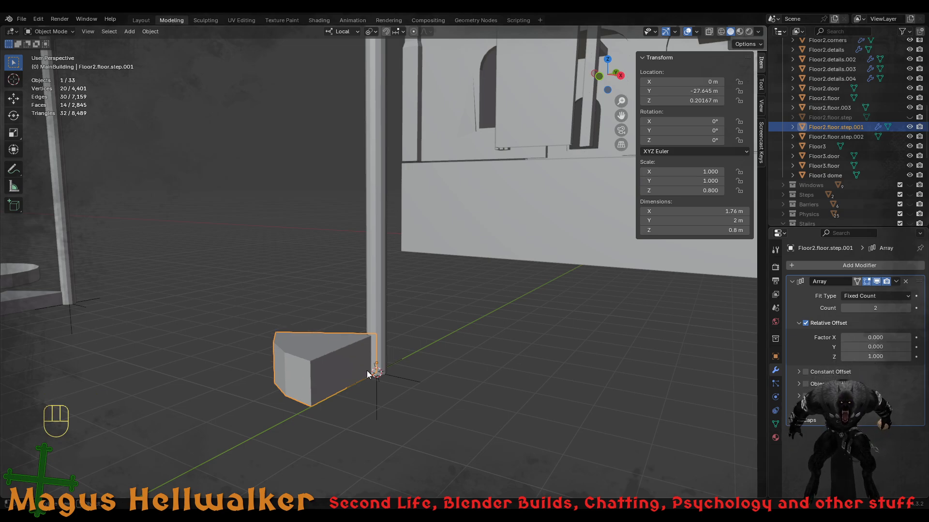
{"action": "middle_click_drag", "start_coordinate": [424, 407], "coordinate": [594, 386]}
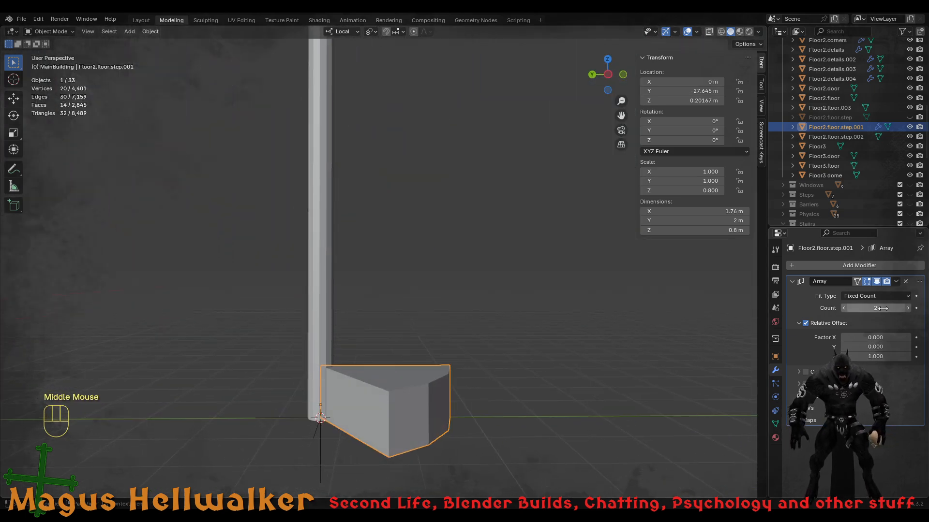
- Set the array's relative offset factor on Z to 1.5 to leave a vertical gap between the steps
{"action": "left_click", "coordinate": [907, 356]}
{"action": "left_click", "coordinate": [907, 357]}
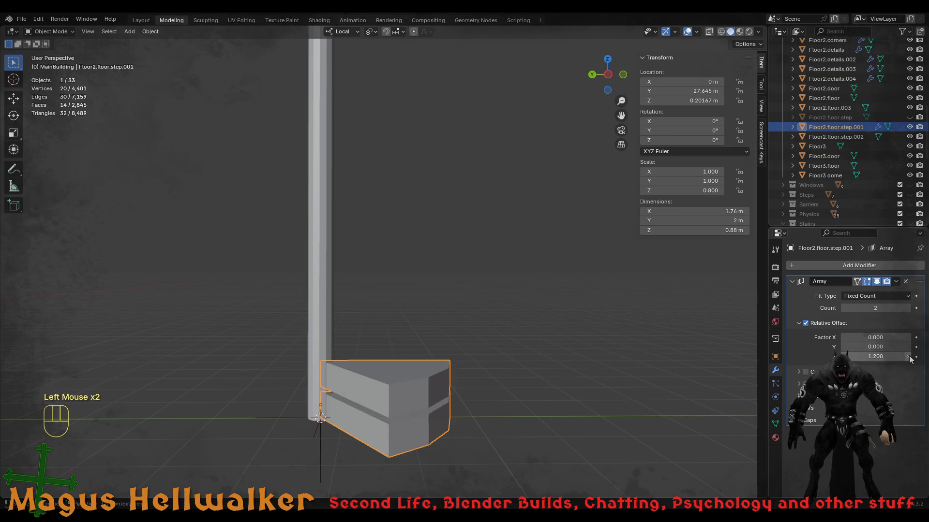
{"action": "left_click", "coordinate": [908, 357]}
{"action": "left_click", "coordinate": [907, 356]}
{"action": "left_click", "coordinate": [908, 356]}
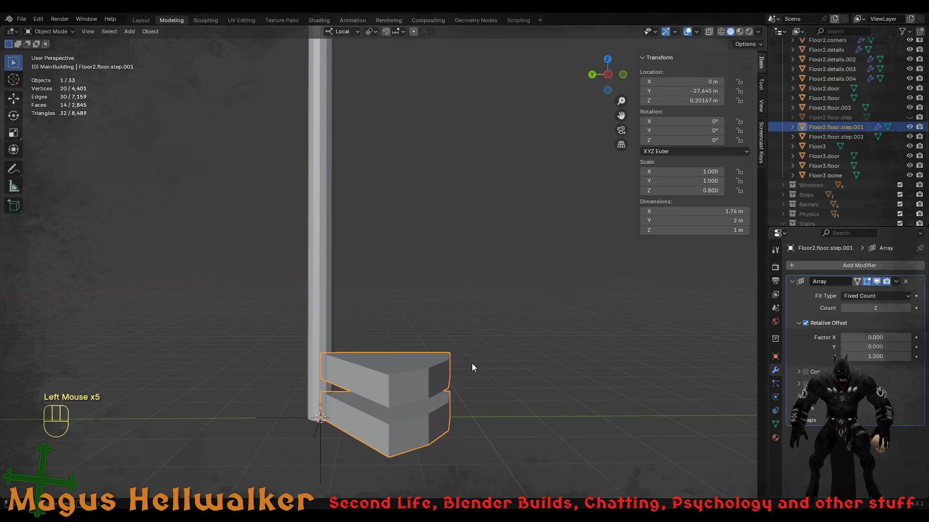
- Try Z relative offset factors of 1.6 and 1.7 for the stacked steps, and return the factor to 1.5
{"action": "middle_click_drag", "start_coordinate": [435, 365], "coordinate": [448, 356]}
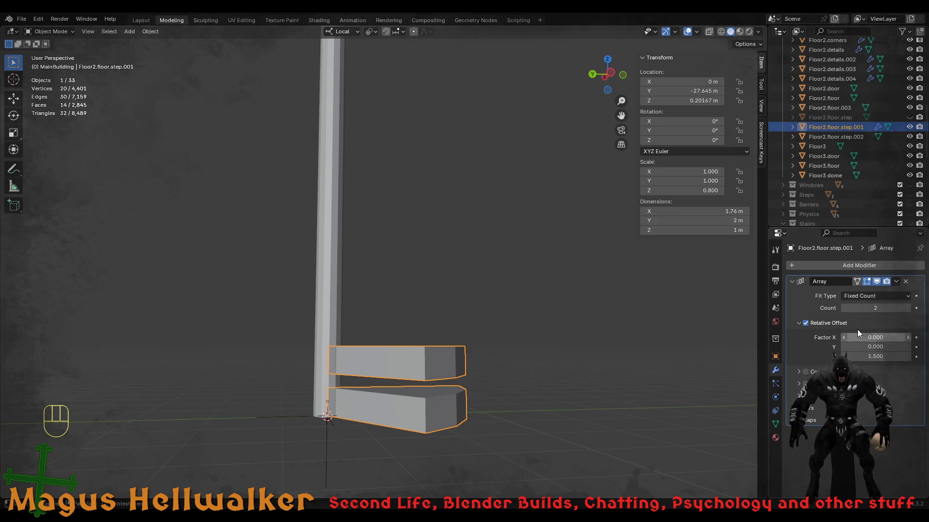
{"action": "left_click", "coordinate": [909, 357]}
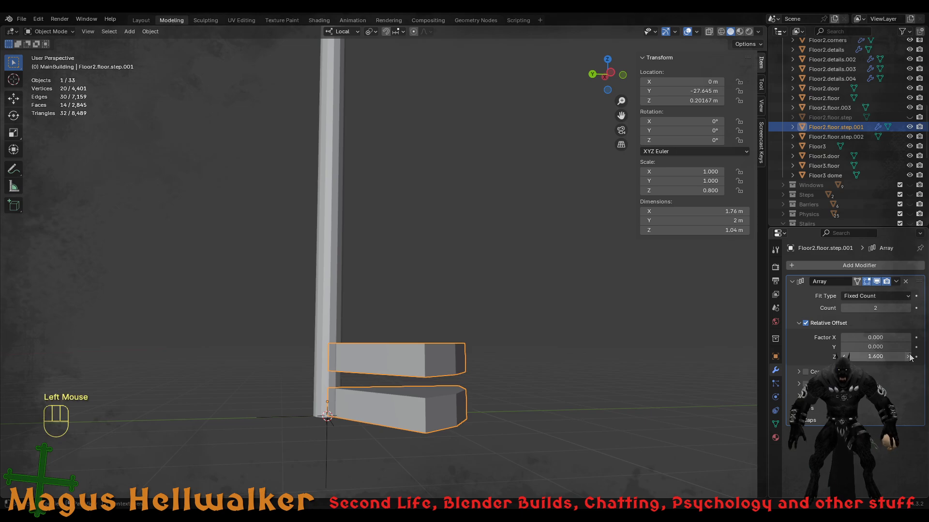
{"action": "left_click", "coordinate": [908, 356]}
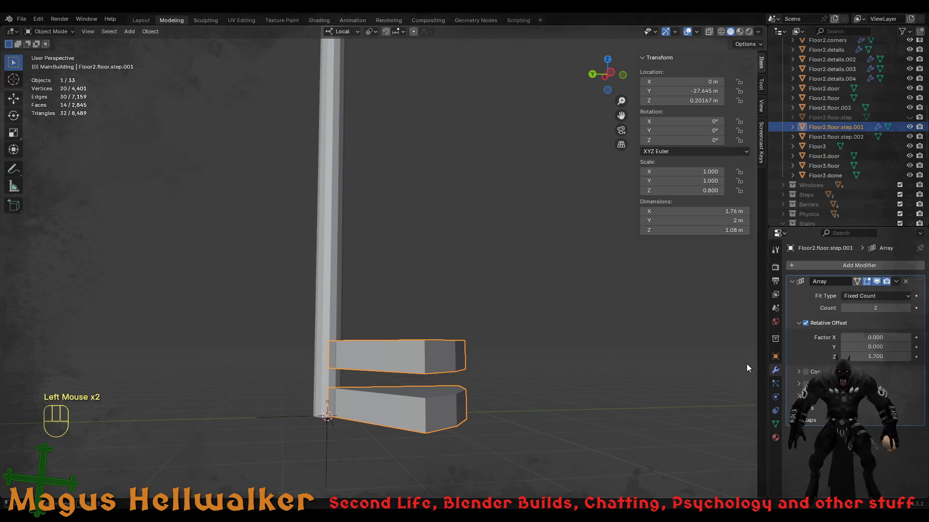
{"action": "left_click", "coordinate": [844, 357]}
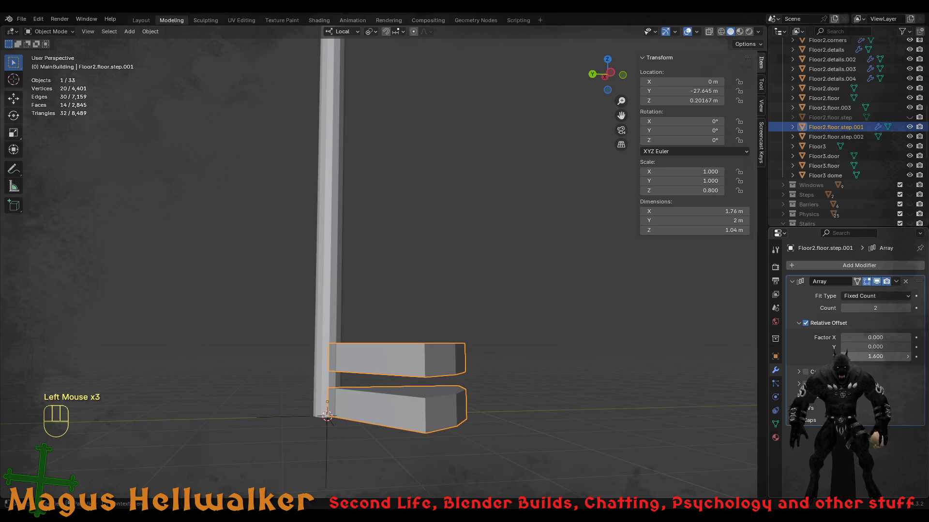
{"action": "left_click", "coordinate": [843, 357]}
- Set the array's count to 25 to stack the steps up into a tall column beside the pole
{"action": "middle_click_drag", "start_coordinate": [530, 359], "coordinate": [384, 379]}
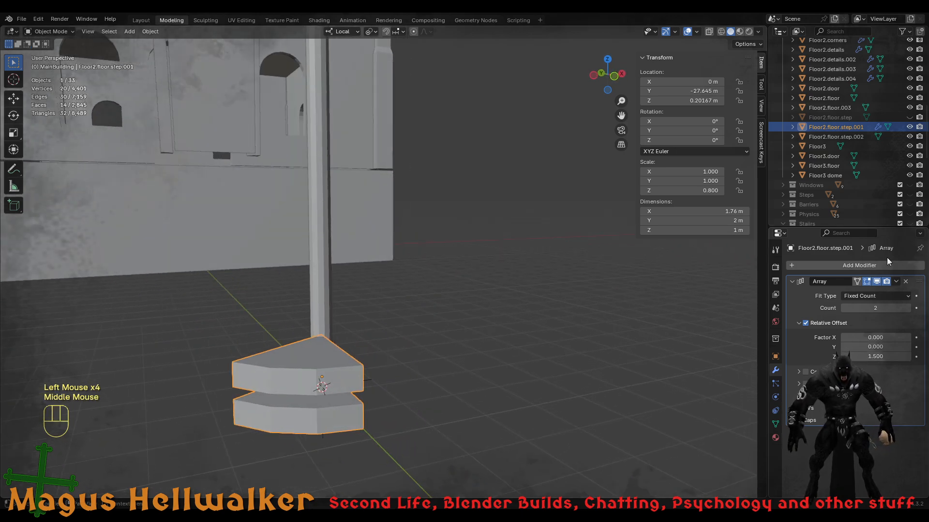
{"action": "left_click", "coordinate": [907, 308]}
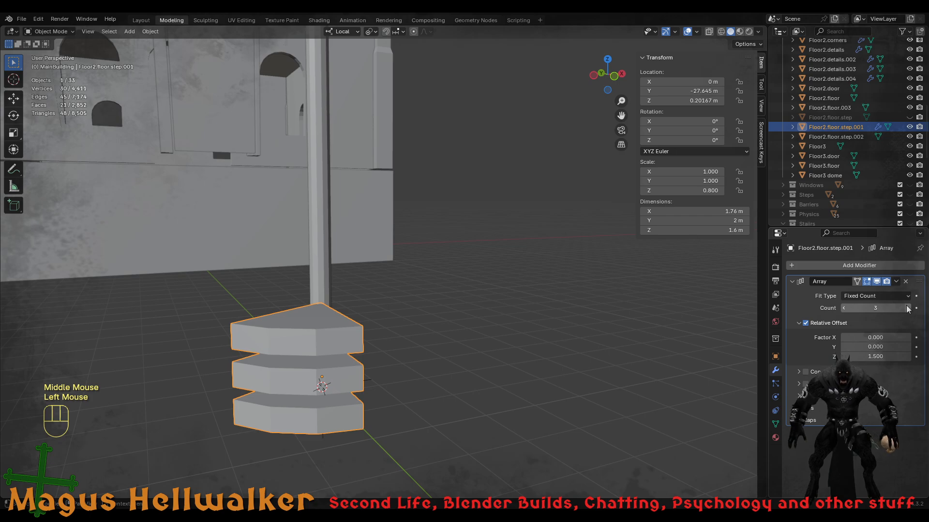
{"action": "double_click", "coordinate": [886, 309]}
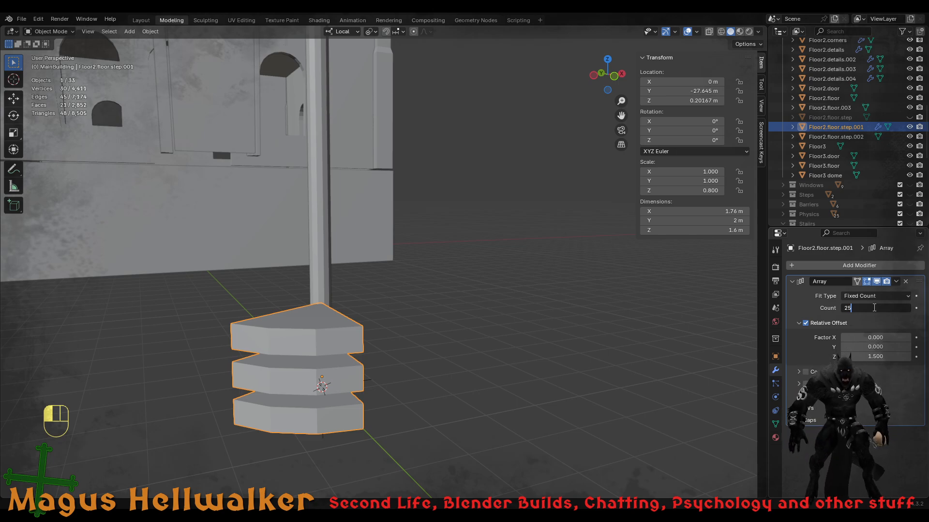
{"action": "key", "text": "Return"}
{"action": "scroll", "coordinate": [411, 318], "scroll_direction": "down", "scroll_amount": 2}
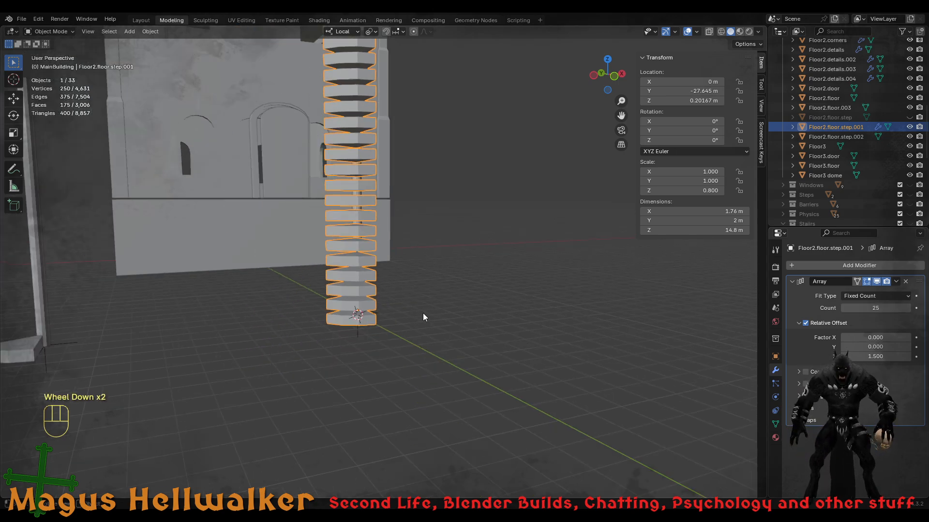
{"action": "scroll", "coordinate": [428, 256], "scroll_direction": "up", "scroll_amount": 1}
{"action": "middle_click_drag", "start_coordinate": [428, 257], "coordinate": [396, 266]}
{"action": "scroll", "coordinate": [396, 265], "scroll_direction": "down", "scroll_amount": 2}
{"action": "middle_click_drag", "start_coordinate": [390, 156], "coordinate": [398, 233], "text": "shift"}
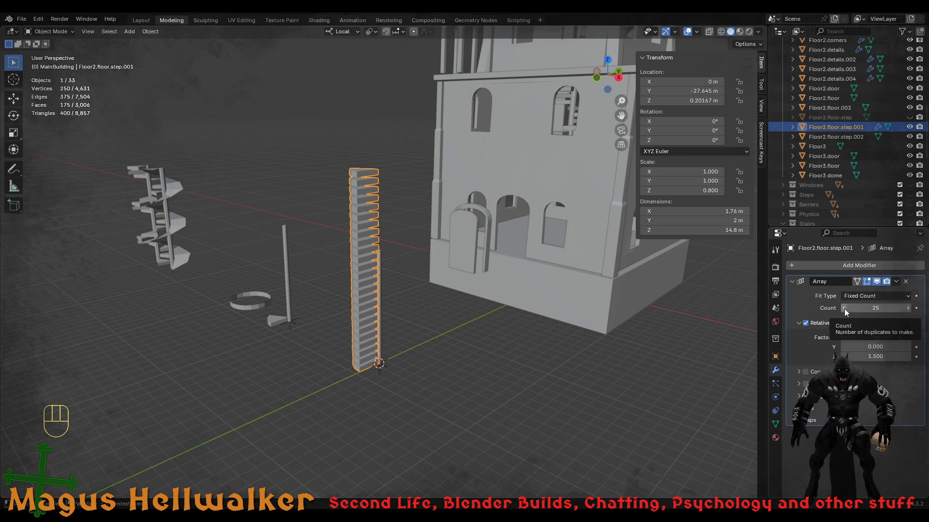
- Select the existing spiral staircase inside the main building and examine how it runs up through the tower floors
{"action": "left_click", "coordinate": [566, 104]}
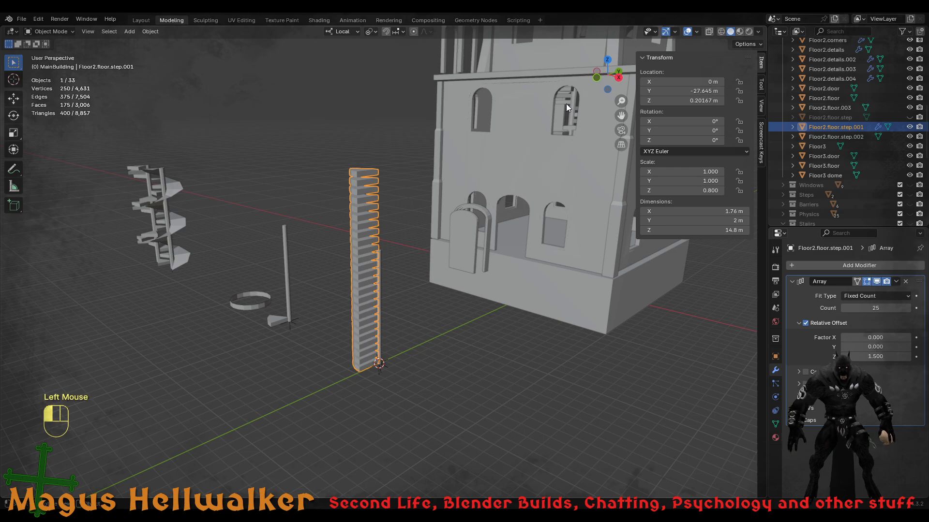
{"action": "middle_click_drag", "start_coordinate": [576, 97], "coordinate": [576, 84]}
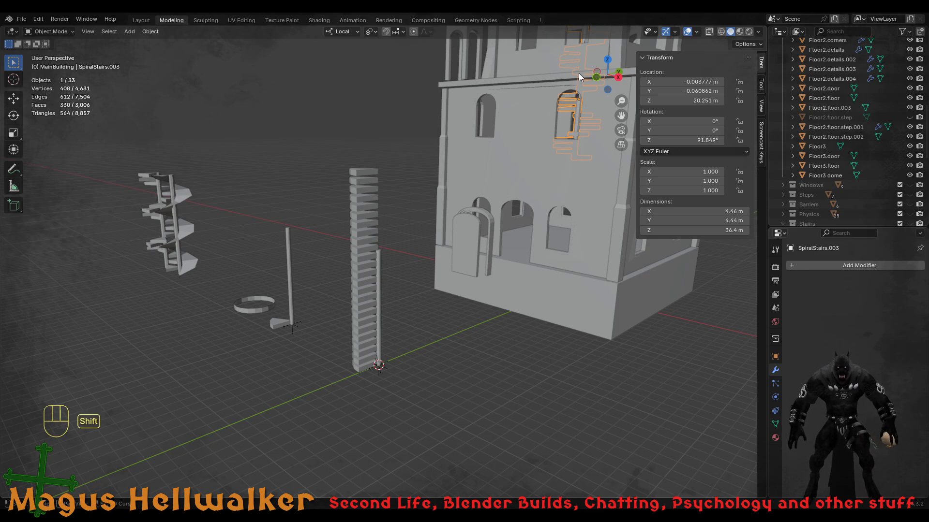
{"action": "middle_click_drag", "start_coordinate": [579, 74], "coordinate": [452, 45], "text": "shift"}
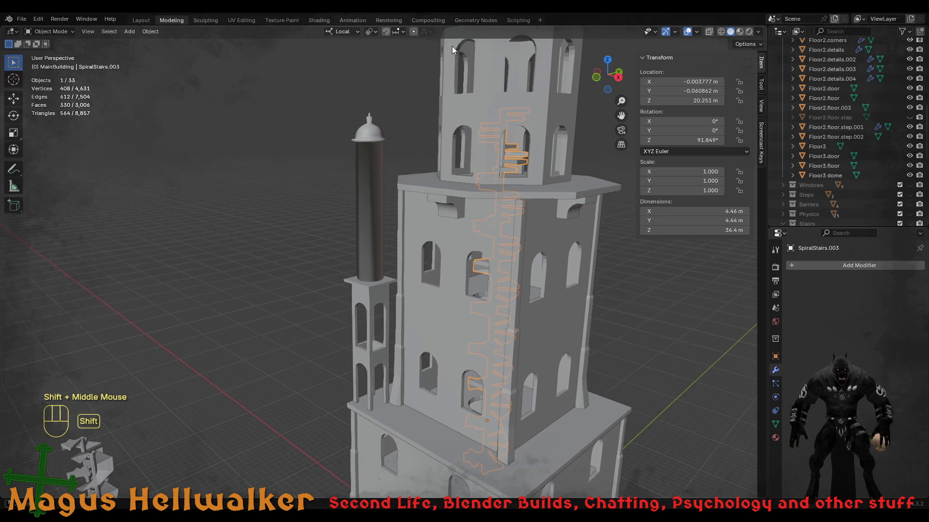
{"action": "middle_click_drag", "start_coordinate": [508, 63], "coordinate": [501, 242], "text": "shift"}
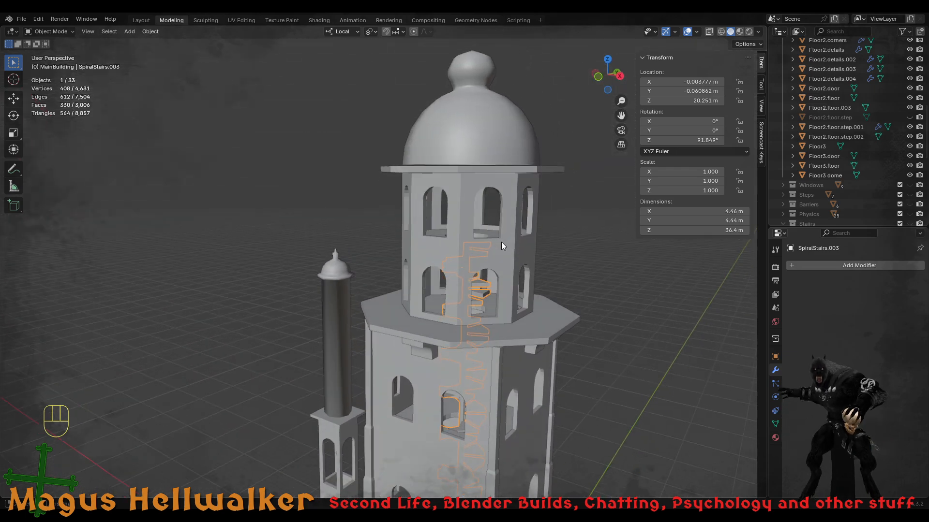
{"action": "key", "text": "shift"}
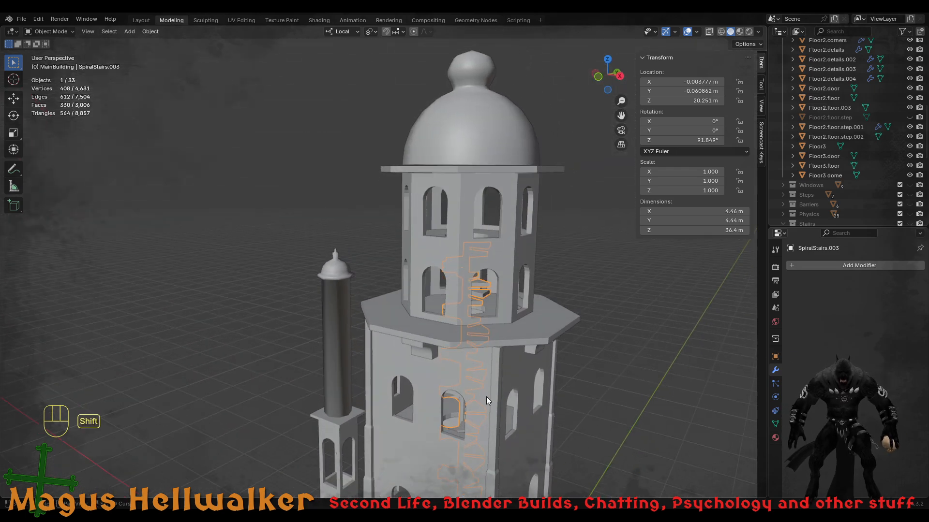
{"action": "middle_click_drag", "start_coordinate": [487, 402], "coordinate": [535, 101], "text": "shift"}
- Set the Z dimension of the pole beside the stacked steps to 12.3 m
{"action": "left_click", "coordinate": [346, 312]}
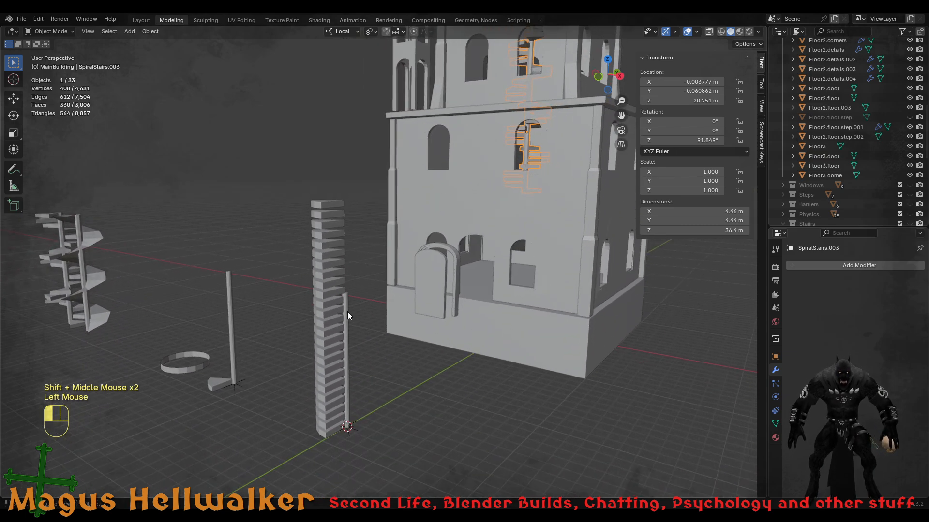
{"action": "scroll", "coordinate": [351, 344], "scroll_direction": "up", "scroll_amount": 1}
{"action": "middle_click_drag", "start_coordinate": [333, 370], "coordinate": [312, 328]}
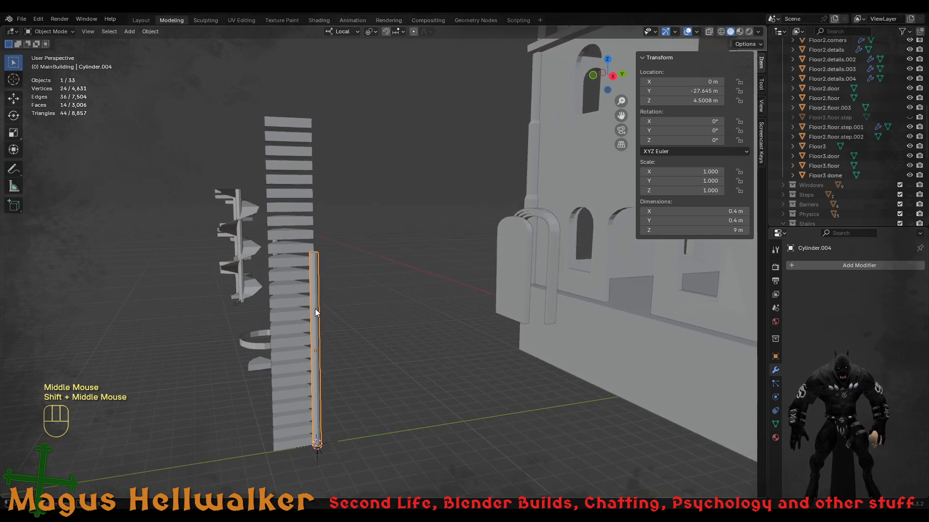
{"action": "scroll", "coordinate": [315, 308], "scroll_direction": "up", "scroll_amount": 2}
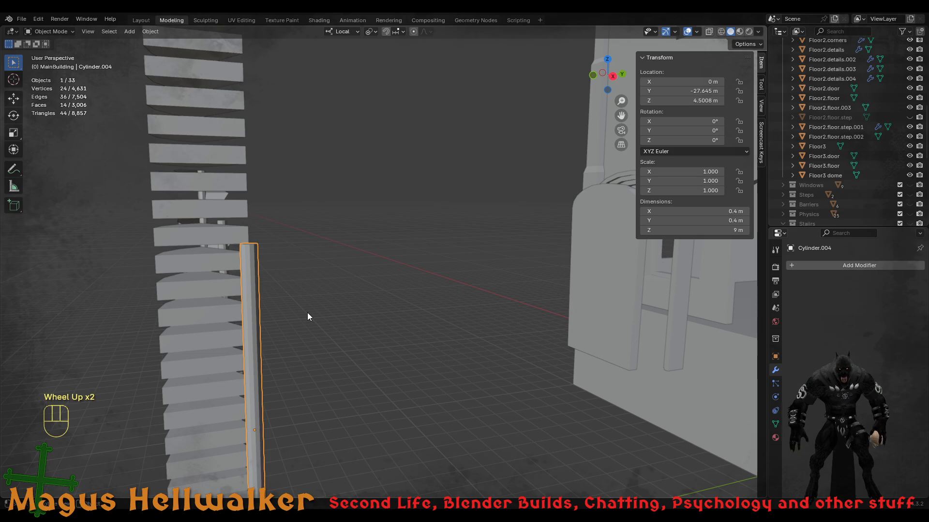
{"action": "scroll", "coordinate": [308, 317], "scroll_direction": "down", "scroll_amount": 2}
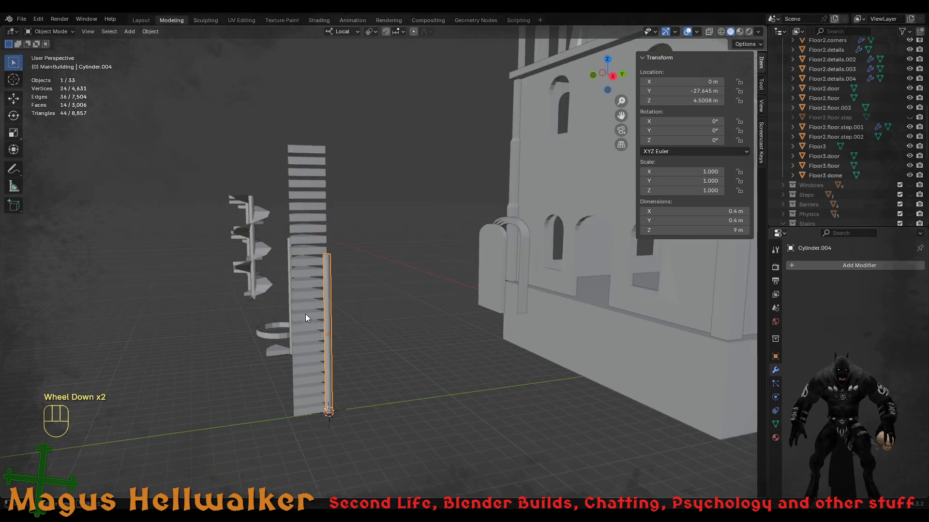
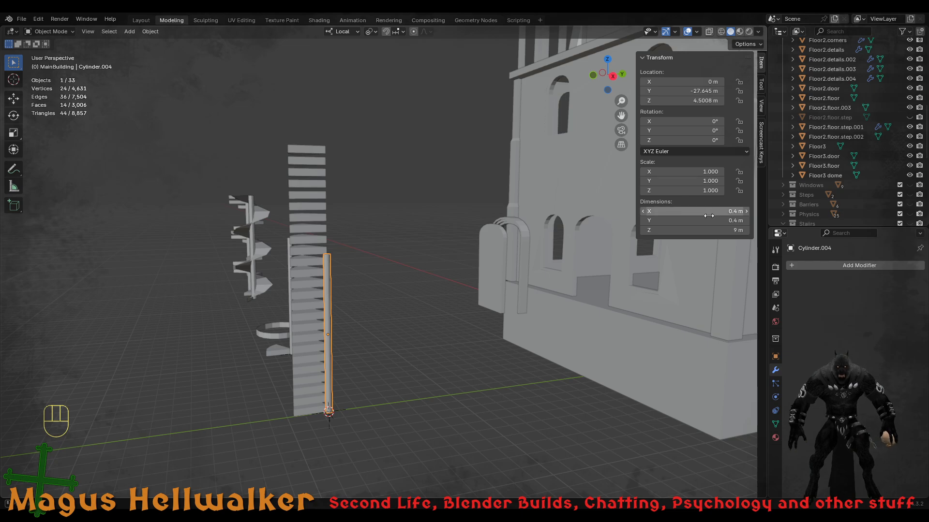
{"action": "left_click", "coordinate": [696, 230]}
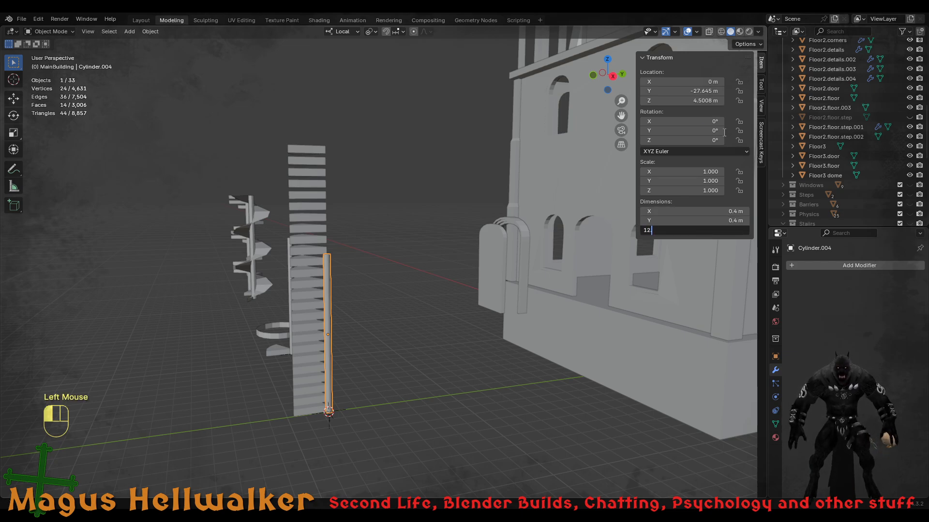
{"action": "type", "text": "3"}
{"action": "key", "text": "Return"}
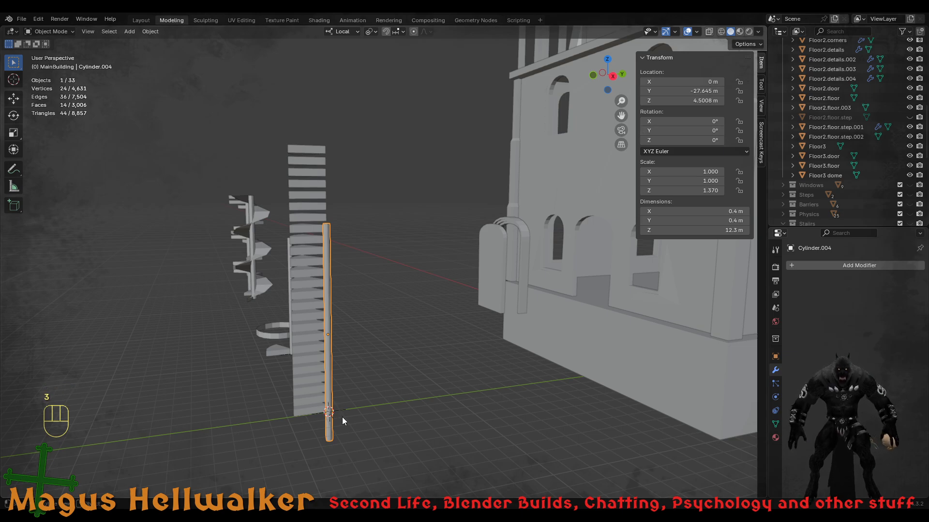
- Move the lengthened pole up about 1.66 m along Z so its base sits on the ground line
{"action": "scroll", "coordinate": [343, 422], "scroll_direction": "up", "scroll_amount": 3}
{"action": "middle_click_drag", "start_coordinate": [299, 435], "coordinate": [371, 126], "text": "shift"}
{"action": "scroll", "coordinate": [315, 392], "scroll_direction": "up", "scroll_amount": 2}
{"action": "middle_click_drag", "start_coordinate": [315, 384], "coordinate": [355, 326], "text": "shift"}
{"action": "middle_click", "coordinate": [306, 411], "text": "alt"}
{"action": "middle_click_drag", "start_coordinate": [322, 377], "coordinate": [328, 334], "text": "alt"}
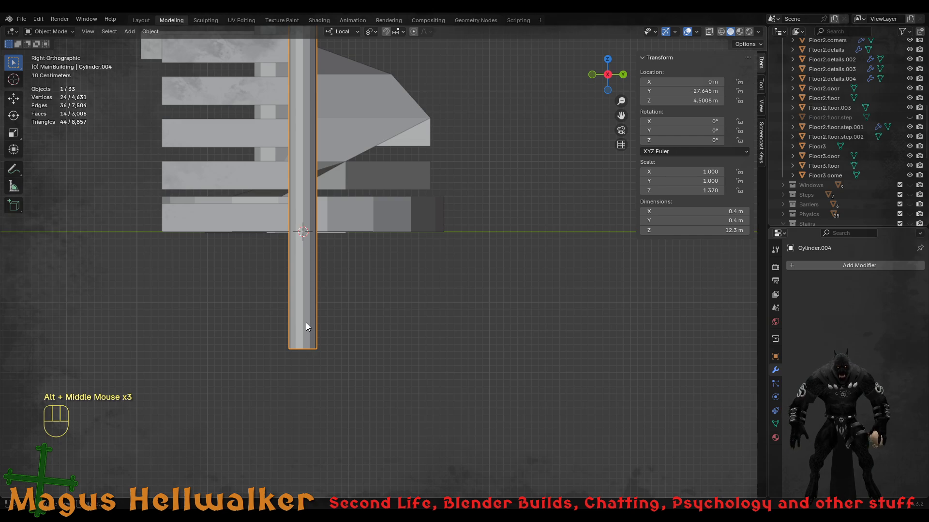
{"action": "key", "text": "g"}
{"action": "key", "text": "z"}
{"action": "key", "text": "Up"}
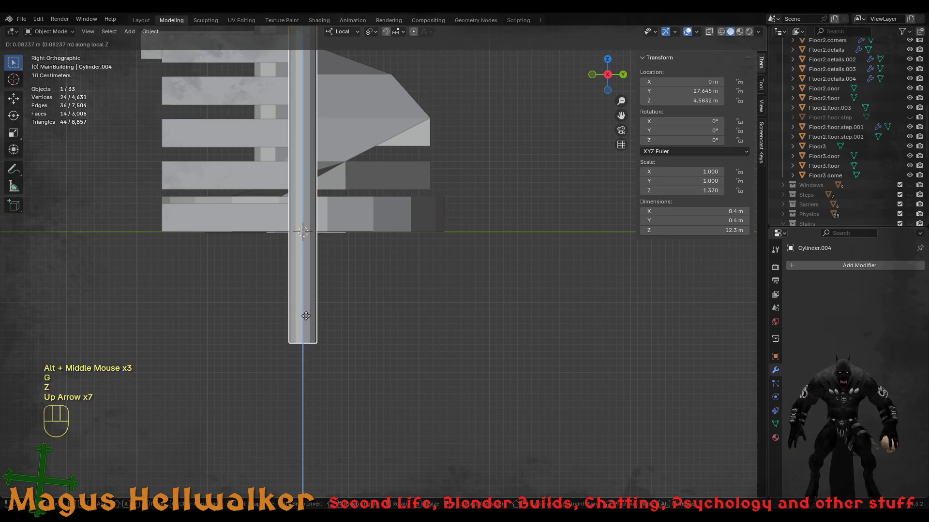
{"action": "key", "text": "Up"}
{"action": "key", "text": "Up"}
{"action": "key", "text": "Up"}
{"action": "key", "text": "Up"}
{"action": "key", "text": "Up"}
{"action": "key", "text": "Up"}
{"action": "key", "text": "Up"}
{"action": "key", "text": "Up"}
{"action": "key", "text": "Up"}
{"action": "key", "text": "Up"}
{"action": "key", "text": "Up"}
{"action": "key", "text": "Up"}
{"action": "key", "text": "Up"}
{"action": "key", "text": "Up"}
{"action": "key", "text": "Up"}
{"action": "key", "text": "Up"}
{"action": "key", "text": "Up"}
{"action": "key", "text": "Up"}
{"action": "key", "text": "Up"}
{"action": "key", "text": "Up"}
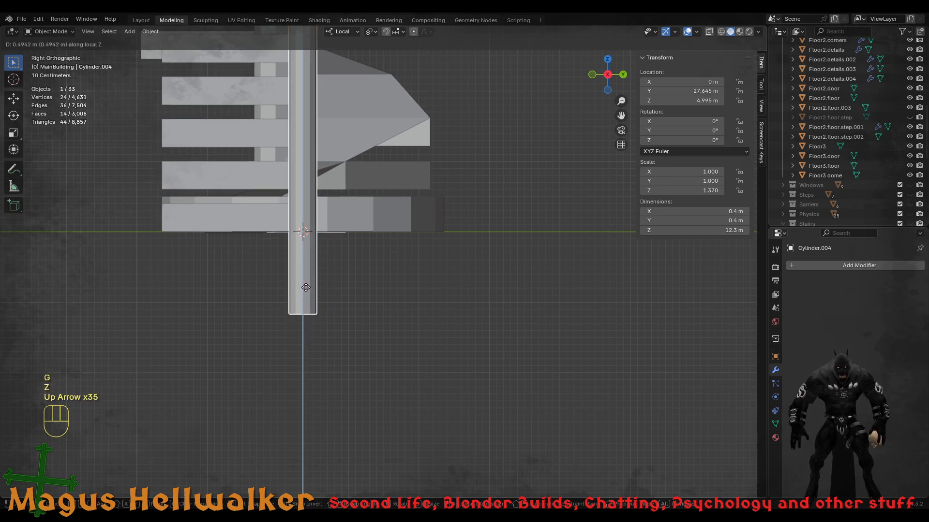
{"action": "key", "text": "Up"}
{"action": "key", "text": "Up"}
{"action": "key", "text": "Up"}
{"action": "key", "text": "Up"}
{"action": "key", "text": "Up"}
{"action": "key", "text": "Up"}
{"action": "key", "text": "Up"}
{"action": "key", "text": "Up"}
{"action": "key", "text": "Up"}
{"action": "key", "text": "Up"}
{"action": "key", "text": "Up"}
{"action": "key", "text": "Up"}
{"action": "key", "text": "Up"}
{"action": "key", "text": "Up"}
{"action": "key", "text": "Up"}
{"action": "key", "text": "Up"}
{"action": "key", "text": "Up"}
{"action": "key", "text": "Up"}
{"action": "key", "text": "Up"}
{"action": "key", "text": "Up"}
{"action": "key", "text": "Up"}
{"action": "key", "text": "Up"}
{"action": "key", "text": "Up"}
{"action": "key", "text": "Up"}
{"action": "key", "text": "Up"}
{"action": "key", "text": "Up"}
{"action": "key", "text": "Up"}
{"action": "key", "text": "Up"}
{"action": "key", "text": "Up"}
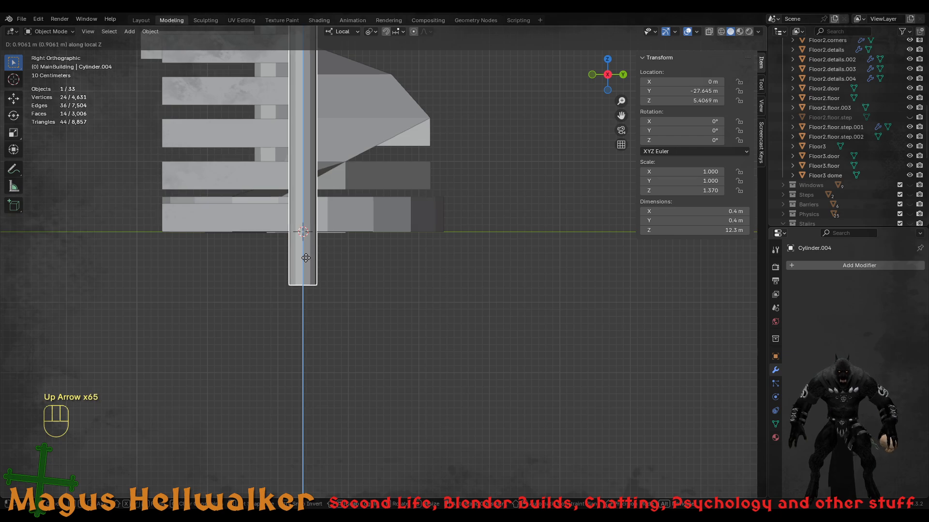
{"action": "key", "text": "Up"}
{"action": "key", "text": "Up"}
{"action": "key", "text": "Up"}
{"action": "key", "text": "Up"}
{"action": "key", "text": "Up"}
{"action": "key", "text": "Up"}
{"action": "key", "text": "Up"}
{"action": "key", "text": "Up"}
{"action": "key", "text": "Up"}
{"action": "key", "text": "Up"}
{"action": "key", "text": "Up"}
{"action": "key", "text": "Up"}
{"action": "key", "text": "Up"}
{"action": "key", "text": "Up"}
{"action": "key", "text": "Up"}
{"action": "key", "text": "Up"}
{"action": "key", "text": "Up"}
{"action": "key", "text": "Up"}
{"action": "key", "text": "Up"}
{"action": "key", "text": "Up"}
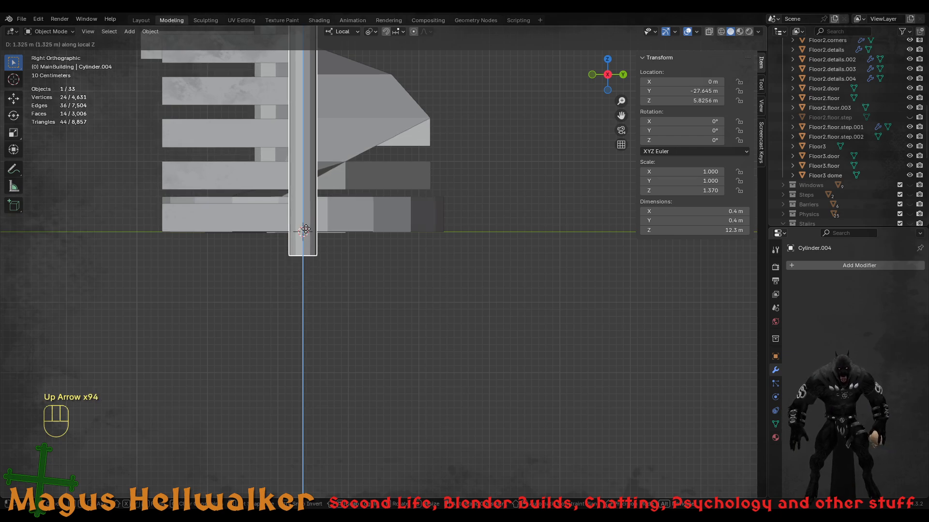
{"action": "key", "text": "Up"}
{"action": "key", "text": "Up"}
{"action": "key", "text": "Up"}
{"action": "key", "text": "Up"}
{"action": "key", "text": "Up"}
{"action": "key", "text": "Up"}
{"action": "key", "text": "Up"}
{"action": "key", "text": "Up"}
{"action": "key", "text": "Up"}
{"action": "key", "text": "Up"}
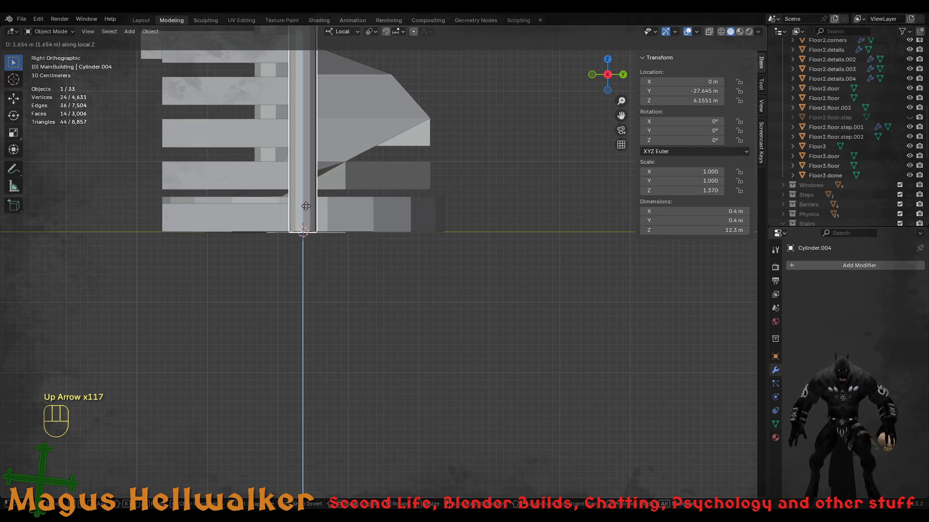
{"action": "key", "text": "Up"}
{"action": "key", "text": "Down"}
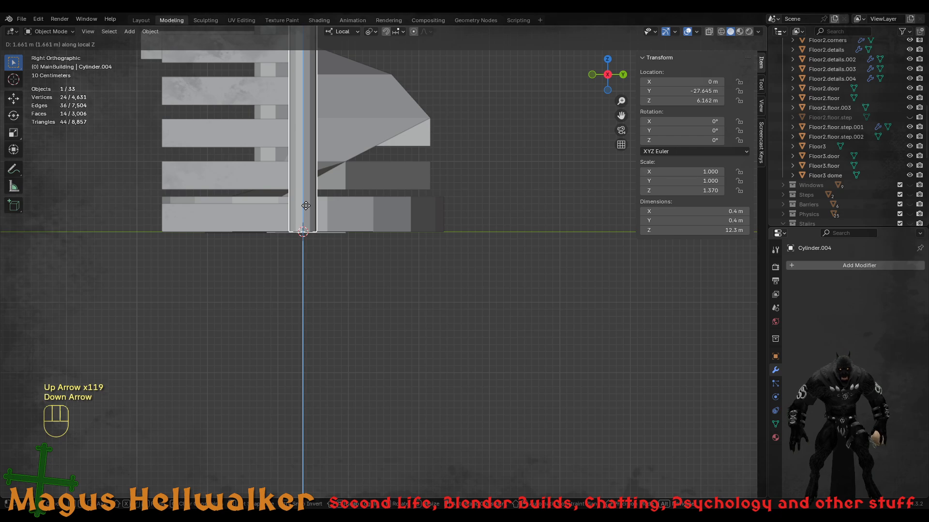
{"action": "key", "text": "Return"}
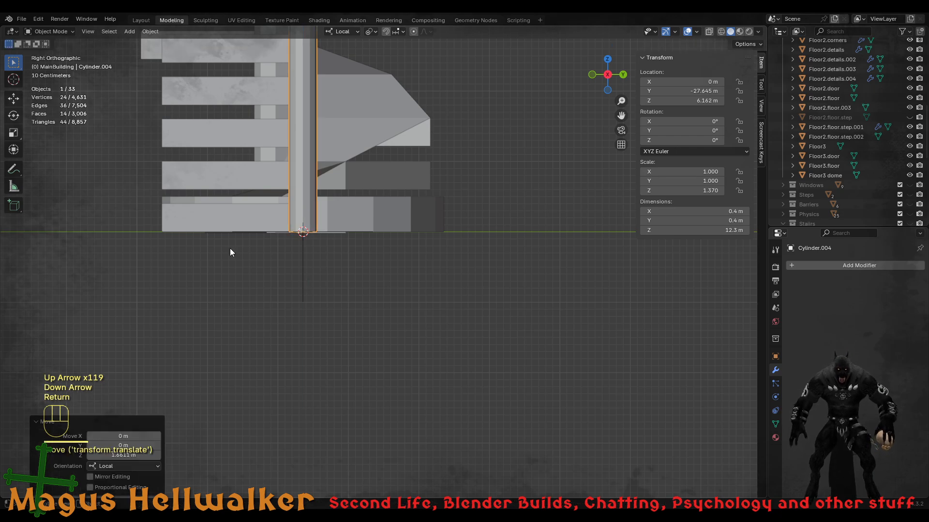
- Set the count of the stacked steps' array to 21 so the column ends near the top of the pole
{"action": "scroll", "coordinate": [300, 232], "scroll_direction": "up", "scroll_amount": 3}
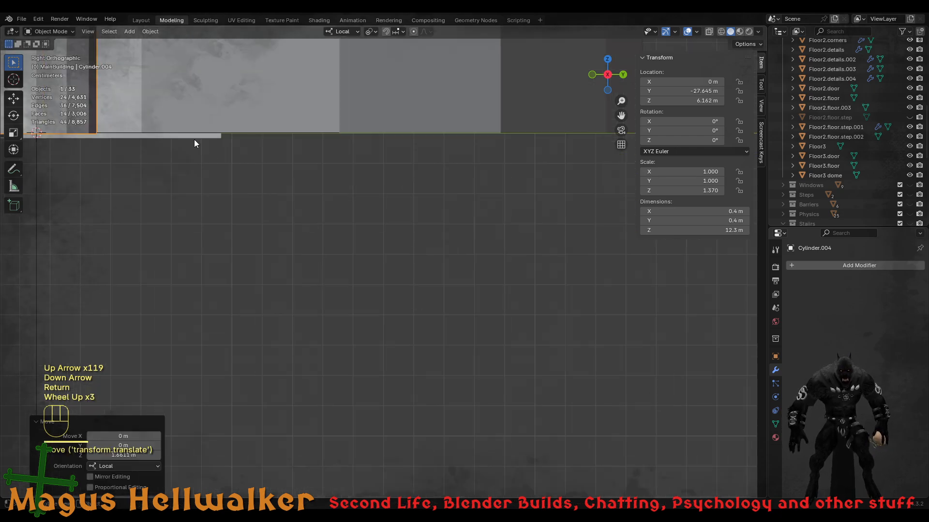
{"action": "scroll", "coordinate": [195, 140], "scroll_direction": "down", "scroll_amount": 4}
{"action": "middle_click_drag", "start_coordinate": [329, 158], "coordinate": [411, 164]}
{"action": "middle_click_drag", "start_coordinate": [425, 103], "coordinate": [323, 376], "text": "shift"}
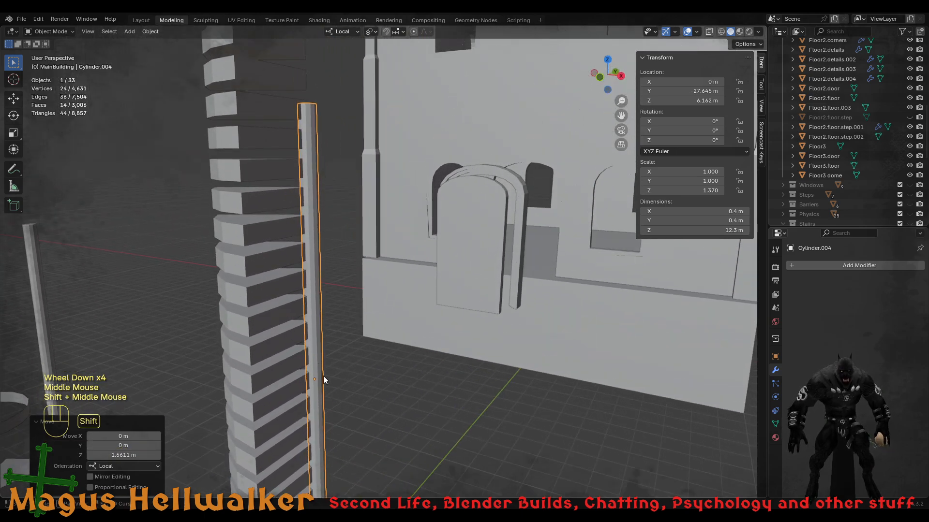
{"action": "scroll", "coordinate": [314, 303], "scroll_direction": "down", "scroll_amount": 2}
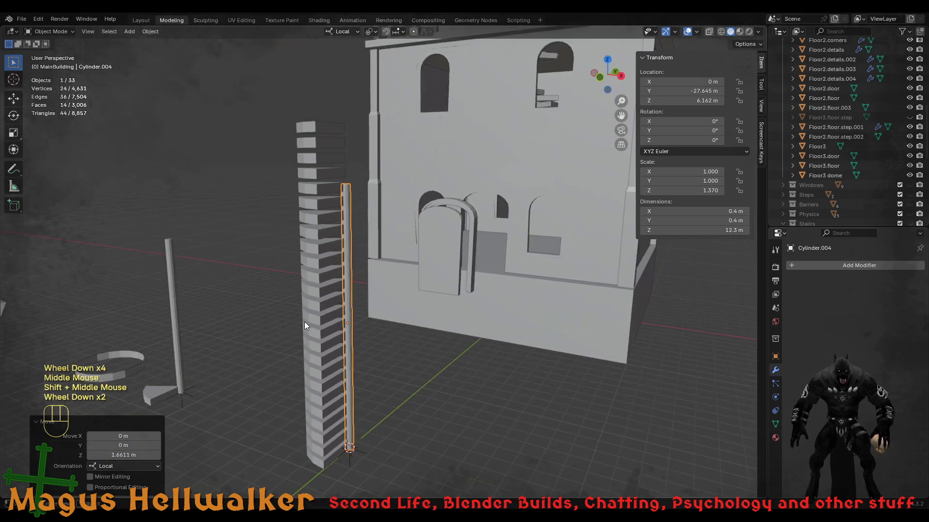
{"action": "left_click", "coordinate": [332, 458]}
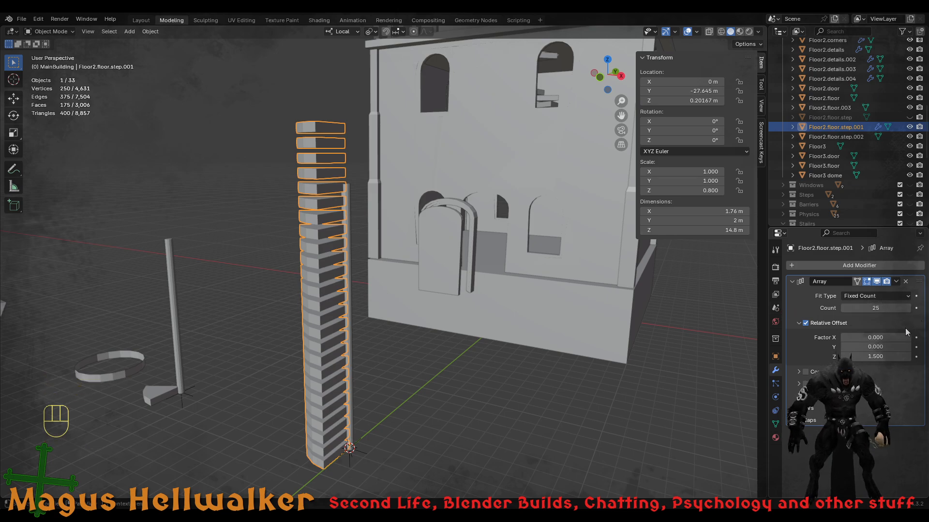
{"action": "left_click", "coordinate": [846, 310]}
{"action": "left_click", "coordinate": [846, 309]}
{"action": "left_click", "coordinate": [845, 309]}
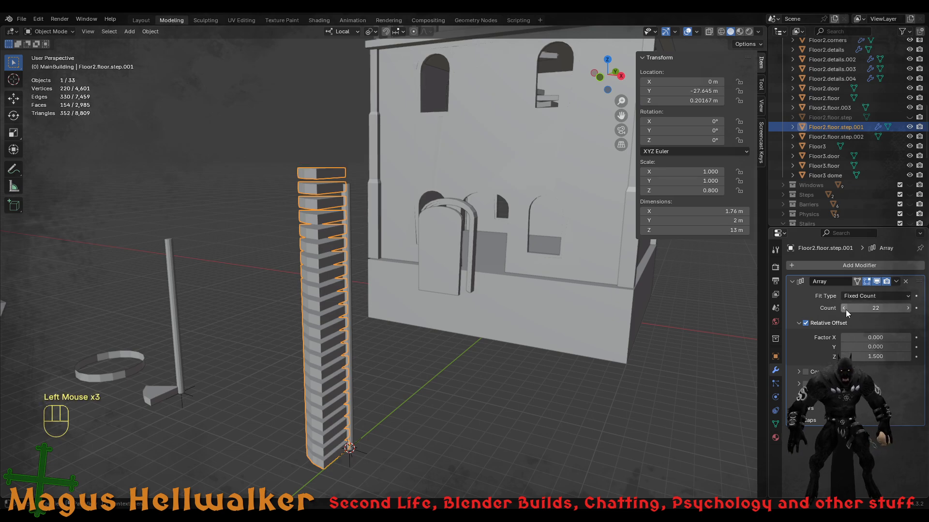
{"action": "left_click", "coordinate": [845, 310]}
- Raise the pole's top face about 0.08 m along Z to bring it level with the uppermost step
{"action": "scroll", "coordinate": [326, 193], "scroll_direction": "up", "scroll_amount": 2}
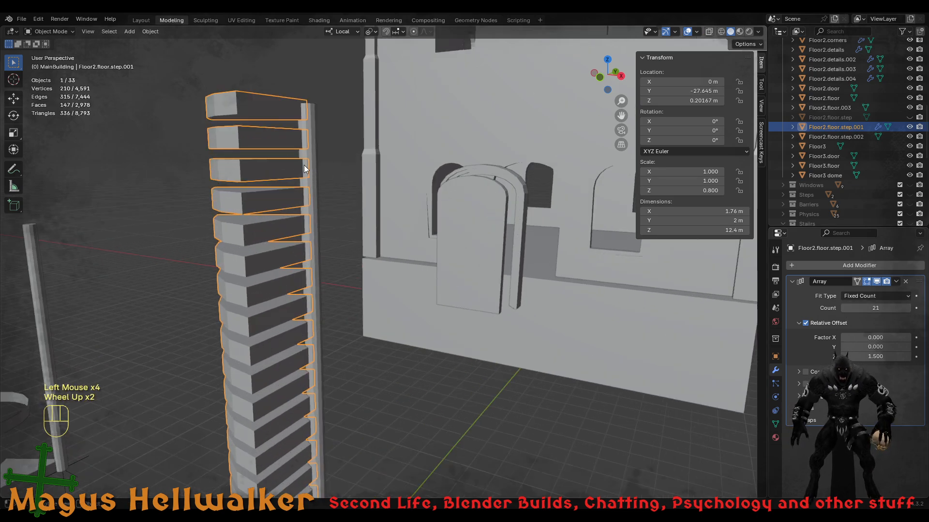
{"action": "middle_click_drag", "start_coordinate": [307, 155], "coordinate": [313, 270], "text": "shift"}
{"action": "scroll", "coordinate": [353, 225], "scroll_direction": "up", "scroll_amount": 2}
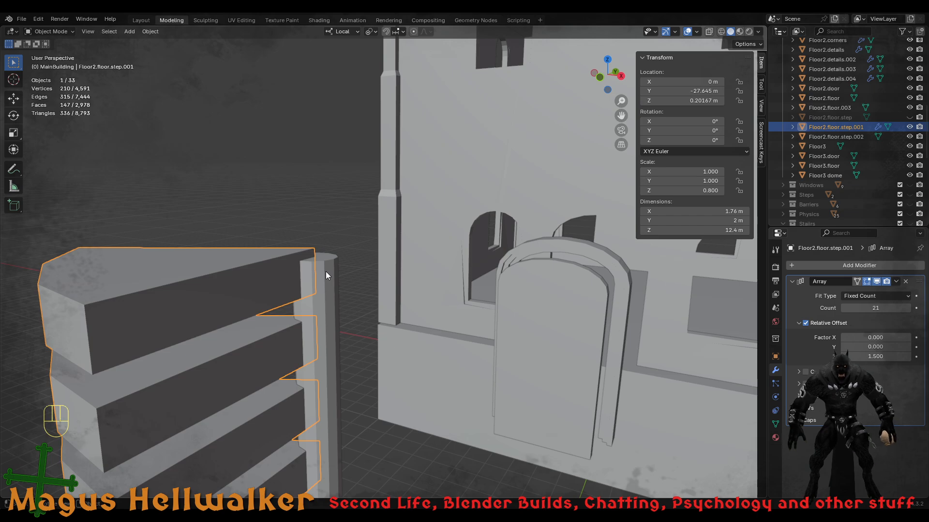
{"action": "left_click", "coordinate": [328, 271]}
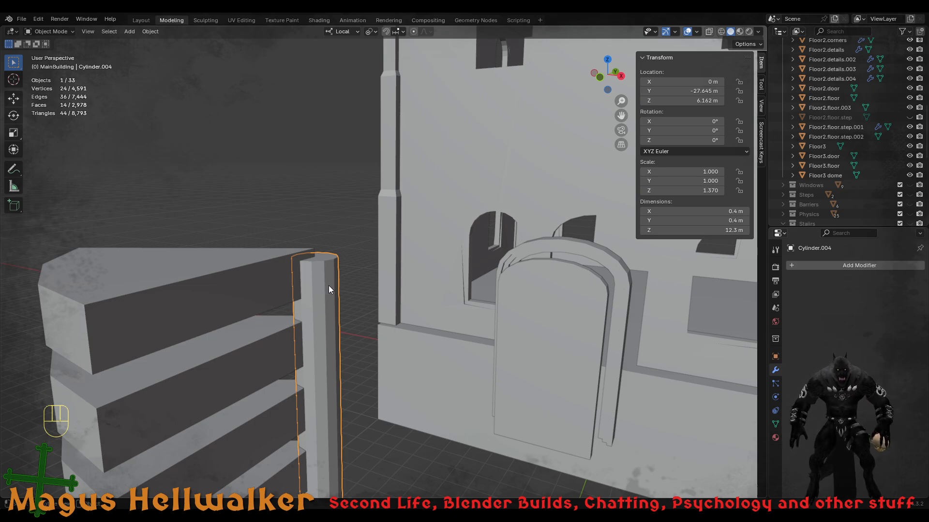
{"action": "key", "text": "Tab"}
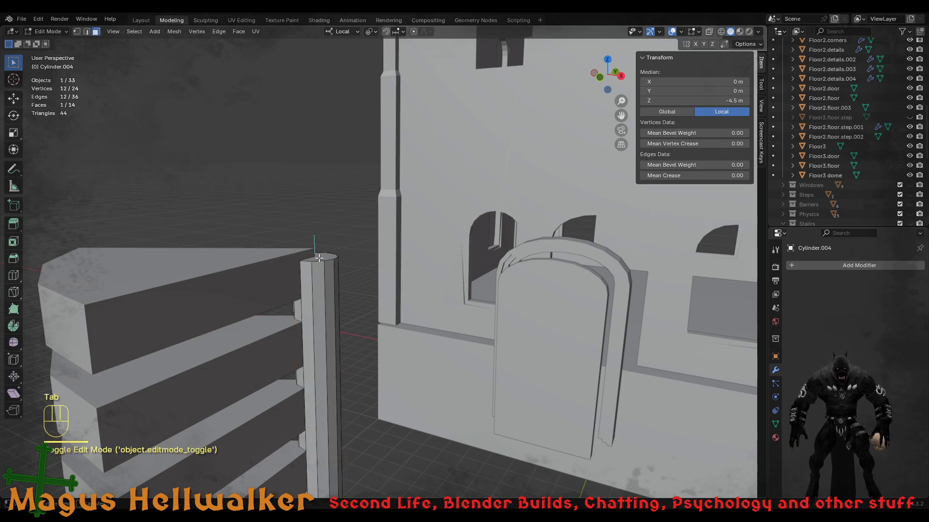
{"action": "left_click", "coordinate": [319, 257]}
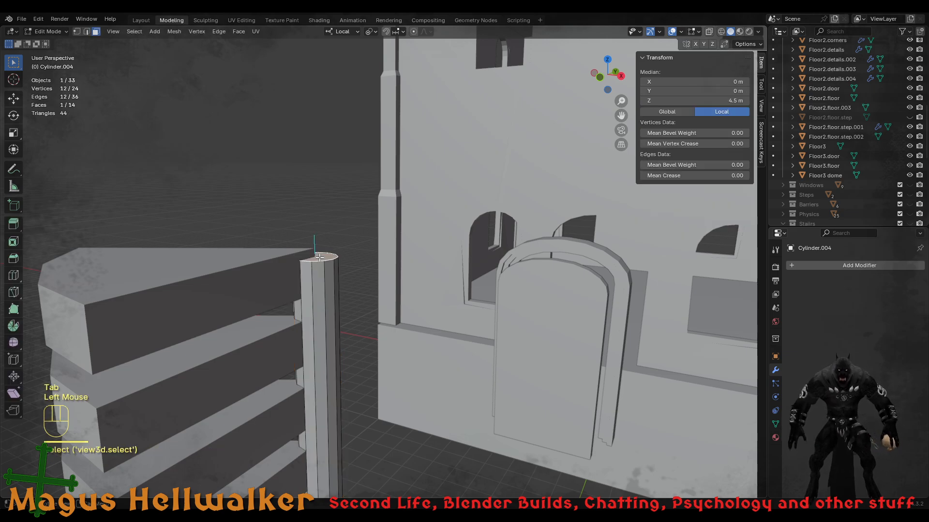
{"action": "key", "text": "g"}
{"action": "key", "text": "z"}
{"action": "key", "text": "Up"}
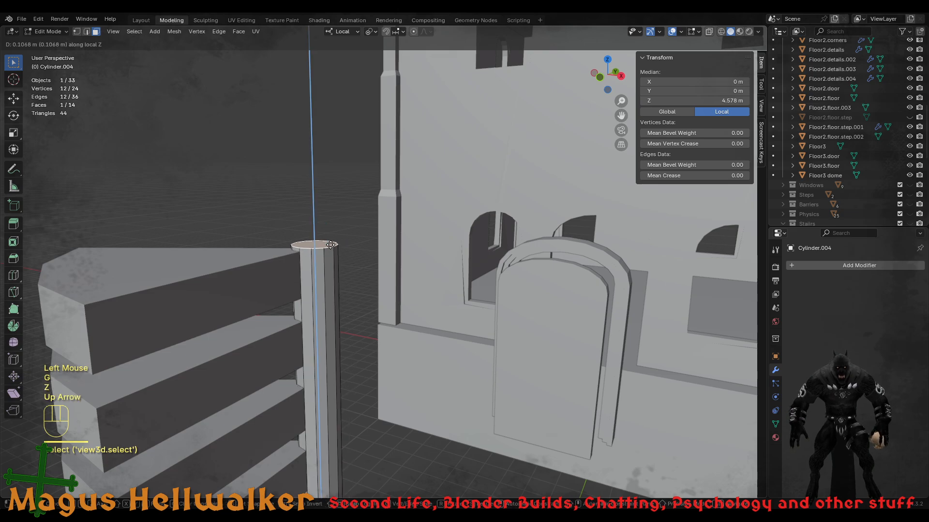
{"action": "key", "text": "Down"}
{"action": "key", "text": "Down"}
{"action": "key", "text": "Down"}
{"action": "key", "text": "Down"}
{"action": "key", "text": "Down"}
{"action": "key", "text": "Down"}
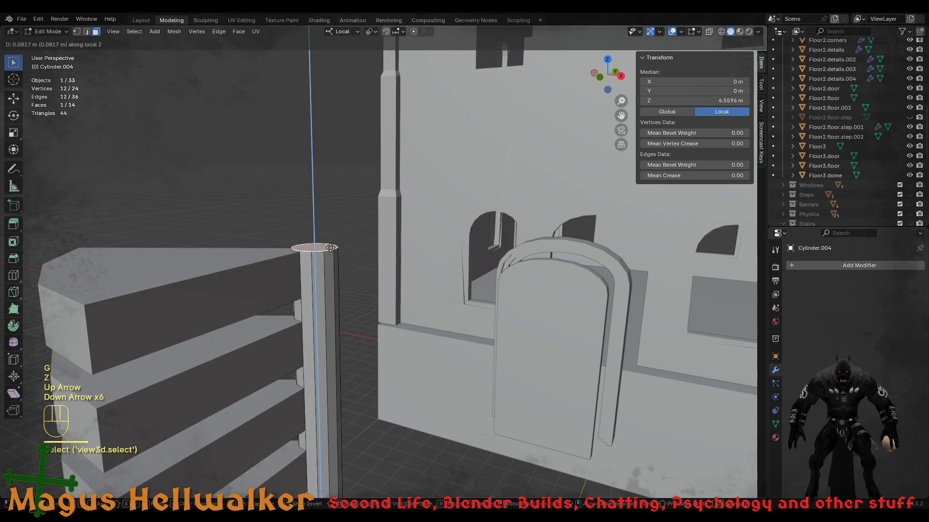
{"action": "key", "text": "Return"}
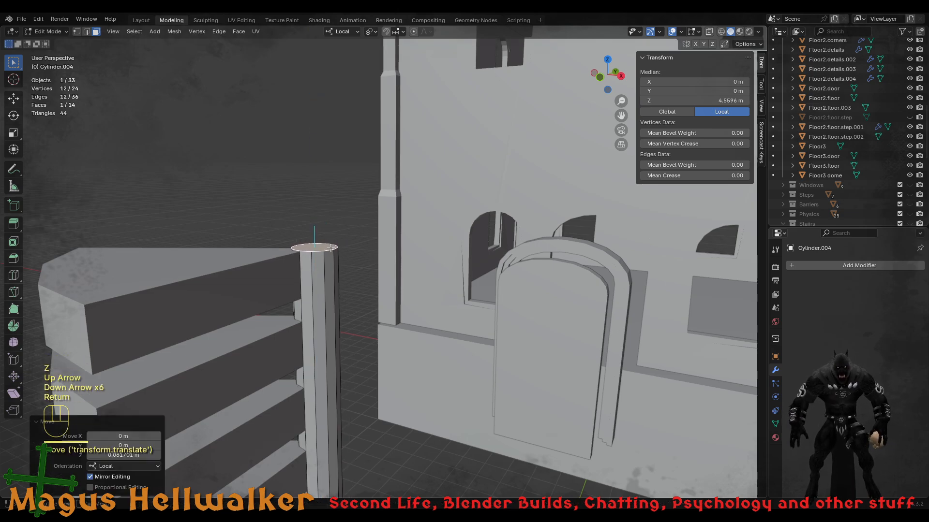
{"action": "scroll", "coordinate": [336, 318], "scroll_direction": "down", "scroll_amount": 2}
{"action": "scroll", "coordinate": [336, 318], "scroll_direction": "down", "scroll_amount": 2}
{"action": "scroll", "coordinate": [336, 318], "scroll_direction": "up", "scroll_amount": 1}
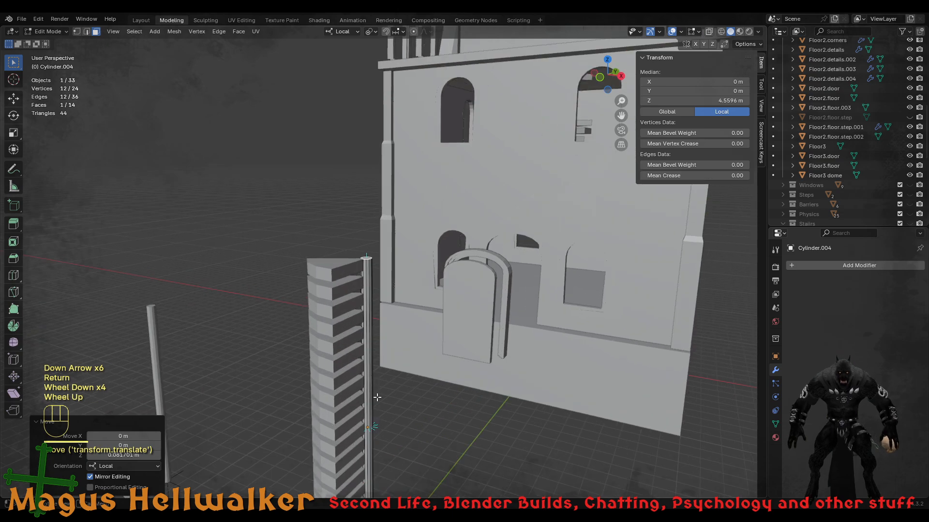
{"action": "middle_click_drag", "start_coordinate": [370, 360], "coordinate": [342, 309], "text": "shift"}
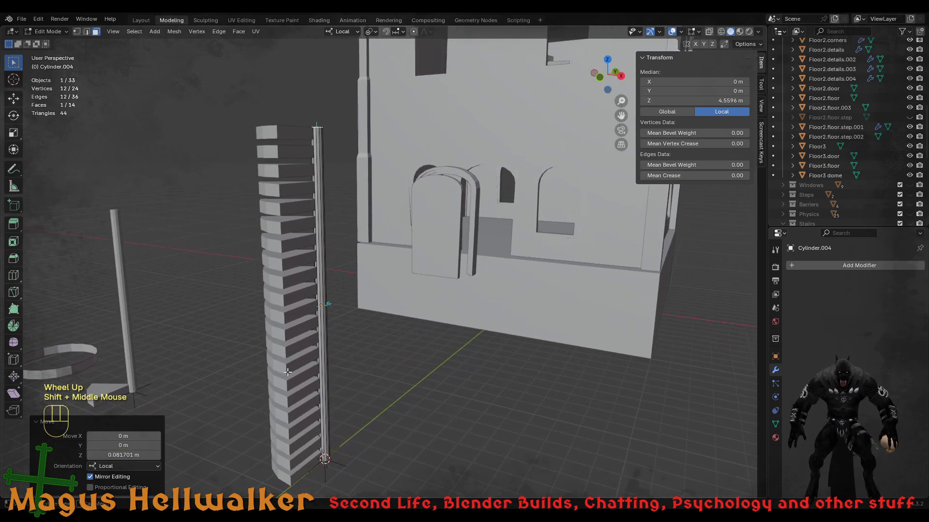
{"action": "key", "text": "Tab"}
- Enable Object Offset on the stacked steps' array and assign the empty at the pole's base as its offset object
{"action": "left_click", "coordinate": [309, 436]}
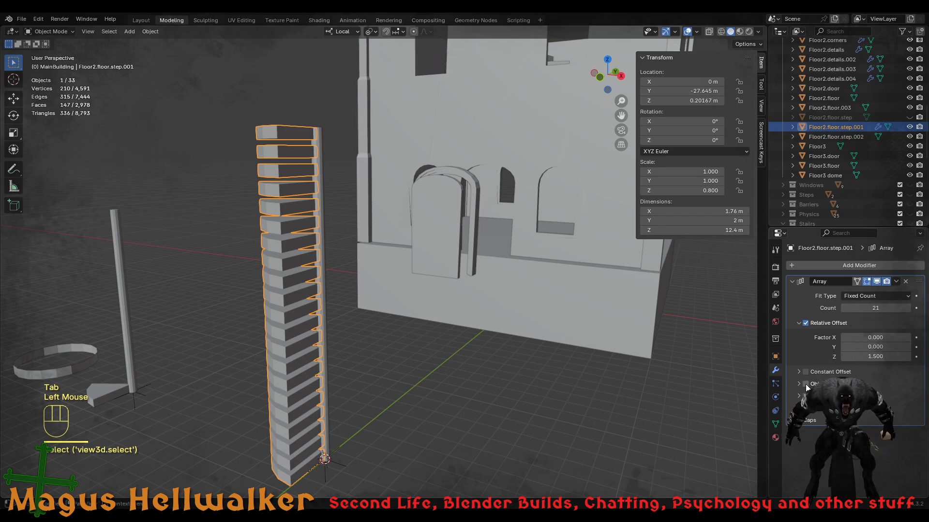
{"action": "left_click", "coordinate": [805, 384]}
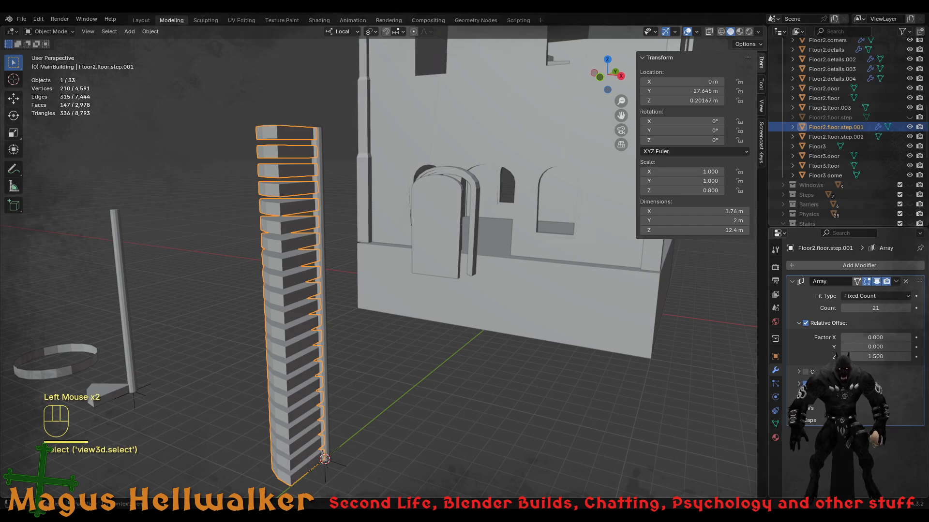
{"action": "left_click", "coordinate": [798, 384]}
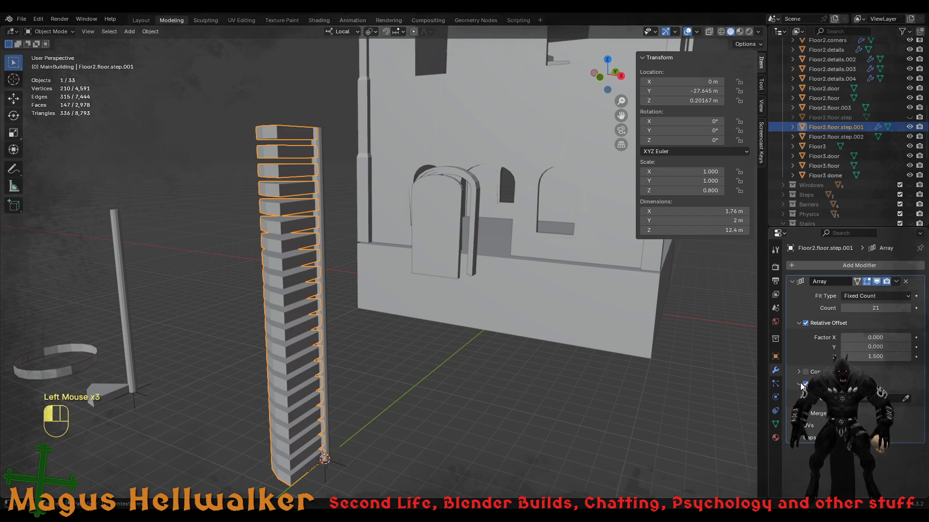
{"action": "left_click", "coordinate": [905, 398]}
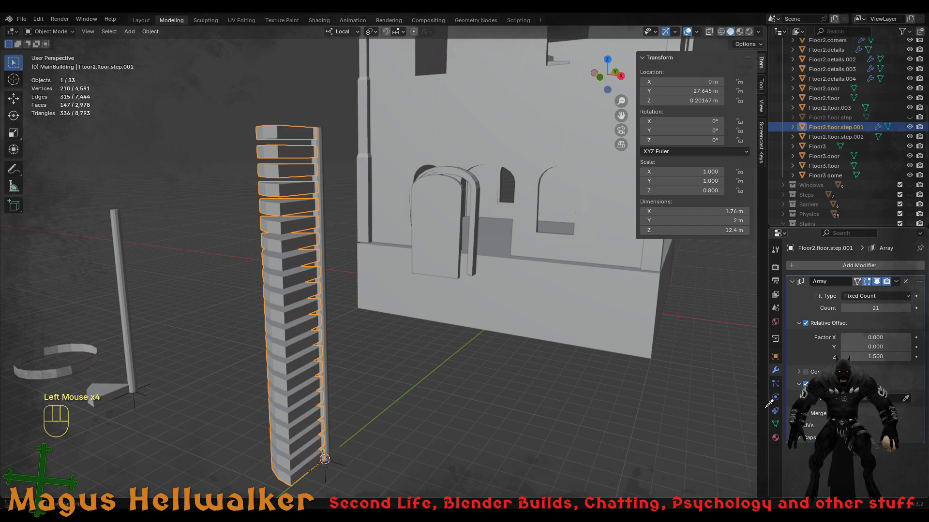
{"action": "left_click", "coordinate": [342, 462]}
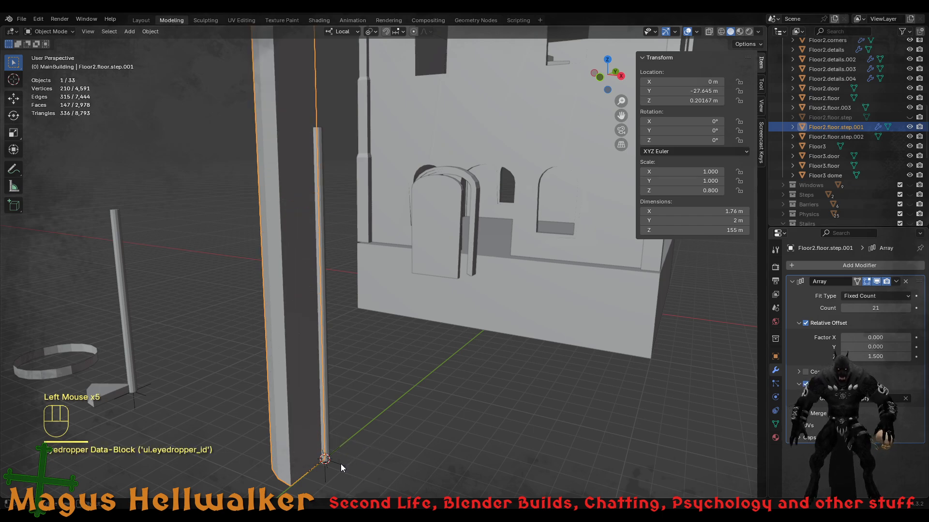
- Examine the arrayed column from farther out and compare the transforms of Empty and Empty.001
{"action": "scroll", "coordinate": [360, 337], "scroll_direction": "down", "scroll_amount": 2}
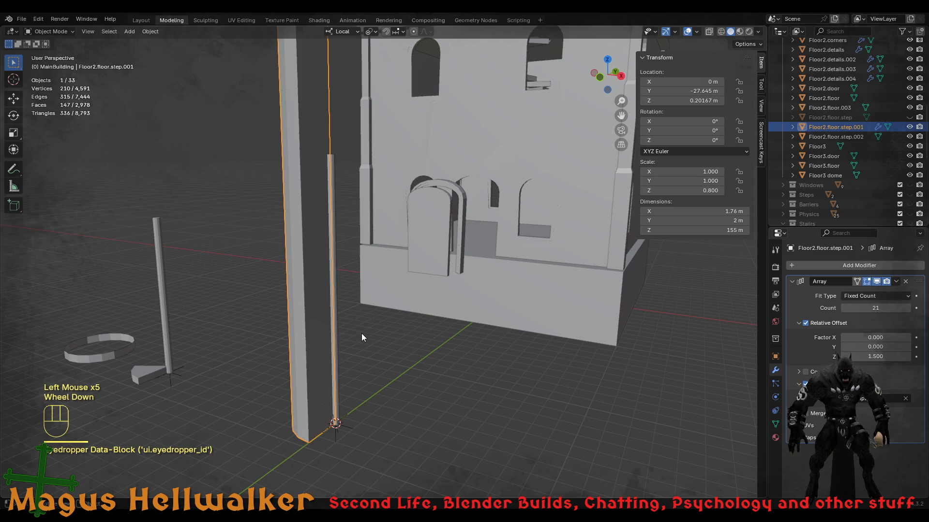
{"action": "scroll", "coordinate": [366, 333], "scroll_direction": "down", "scroll_amount": 1}
{"action": "scroll", "coordinate": [369, 333], "scroll_direction": "up", "scroll_amount": 1}
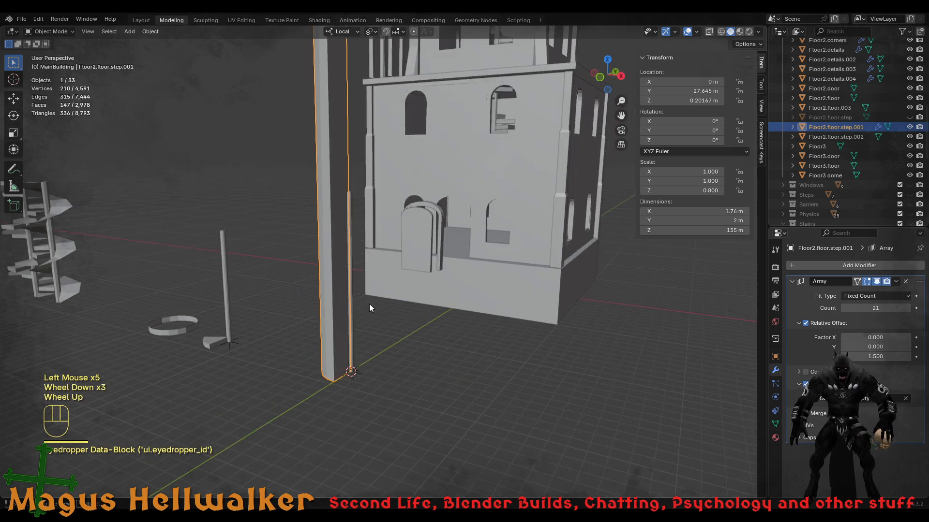
{"action": "middle_click_drag", "start_coordinate": [369, 332], "coordinate": [352, 303]}
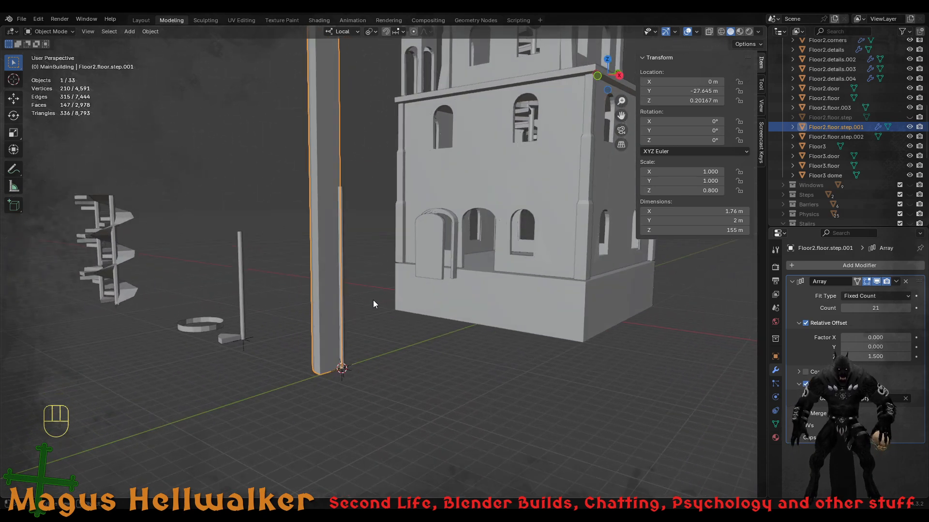
{"action": "scroll", "coordinate": [358, 334], "scroll_direction": "up", "scroll_amount": 2}
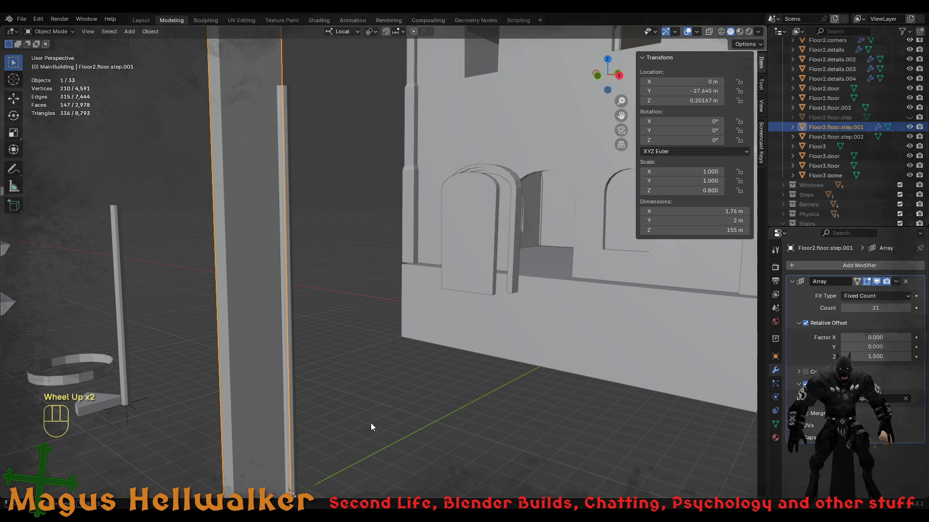
{"action": "middle_click_drag", "start_coordinate": [364, 427], "coordinate": [391, 315], "text": "shift"}
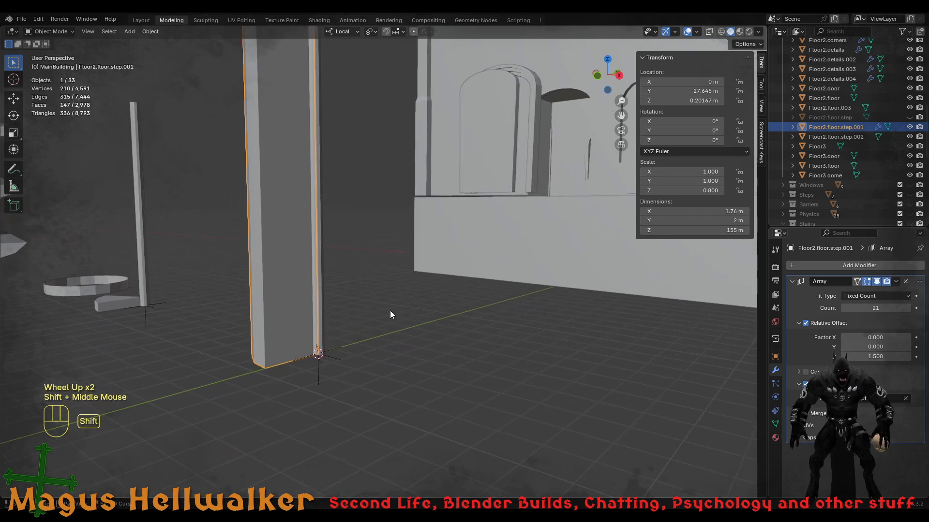
{"action": "left_click", "coordinate": [335, 361]}
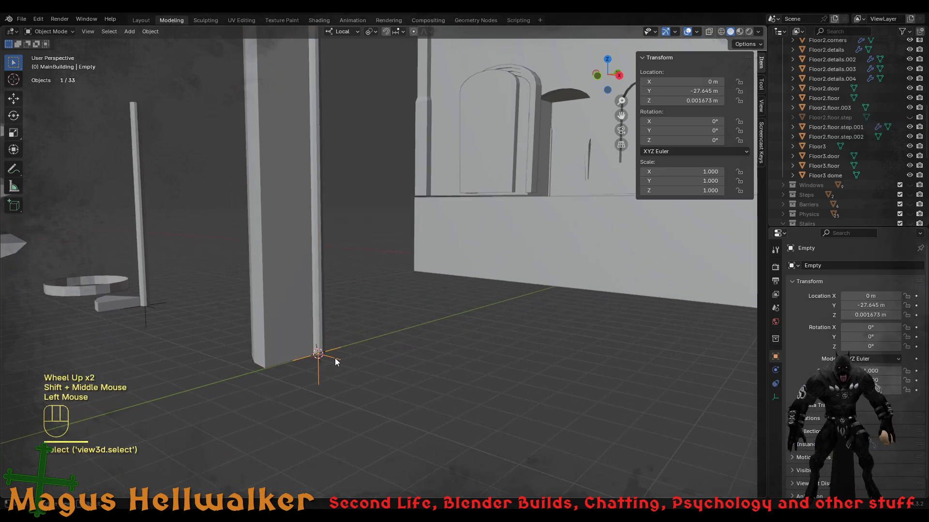
{"action": "scroll", "coordinate": [867, 173], "scroll_direction": "down", "scroll_amount": 5}
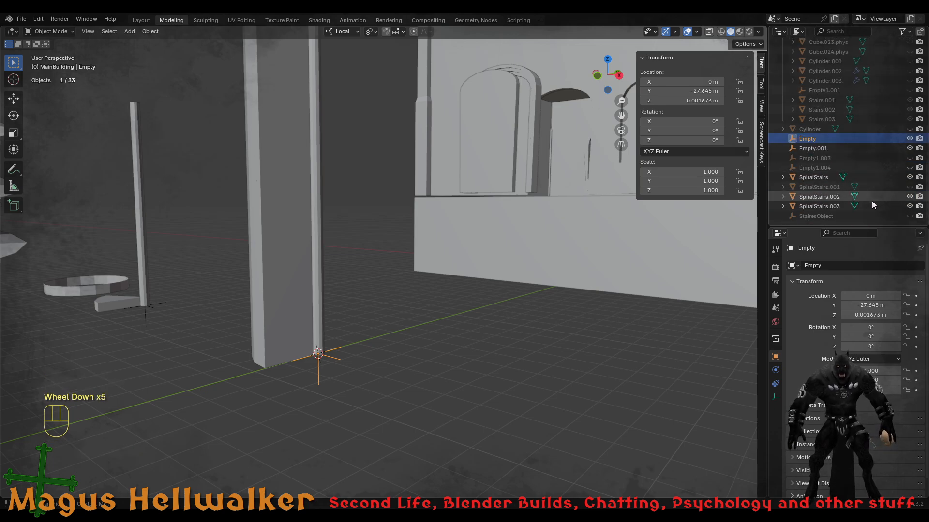
{"action": "left_click", "coordinate": [822, 152]}
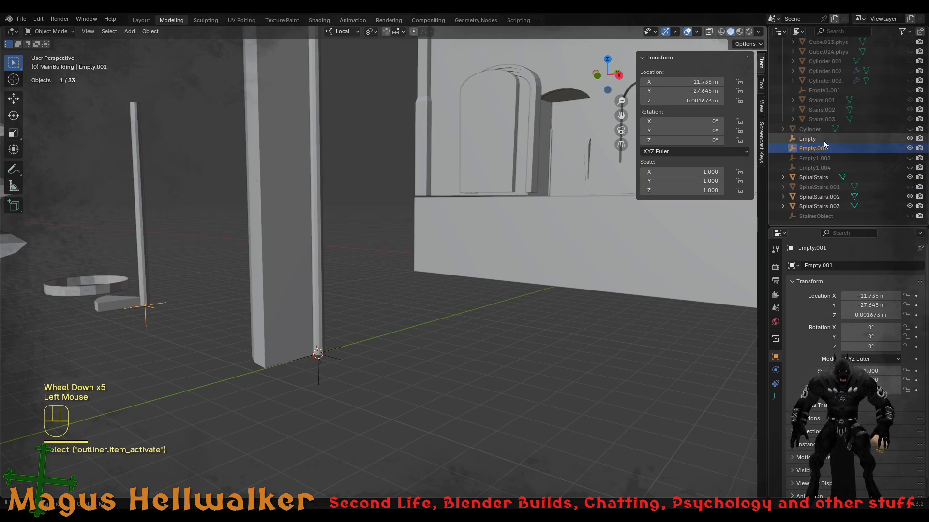
{"action": "left_click", "coordinate": [817, 140]}
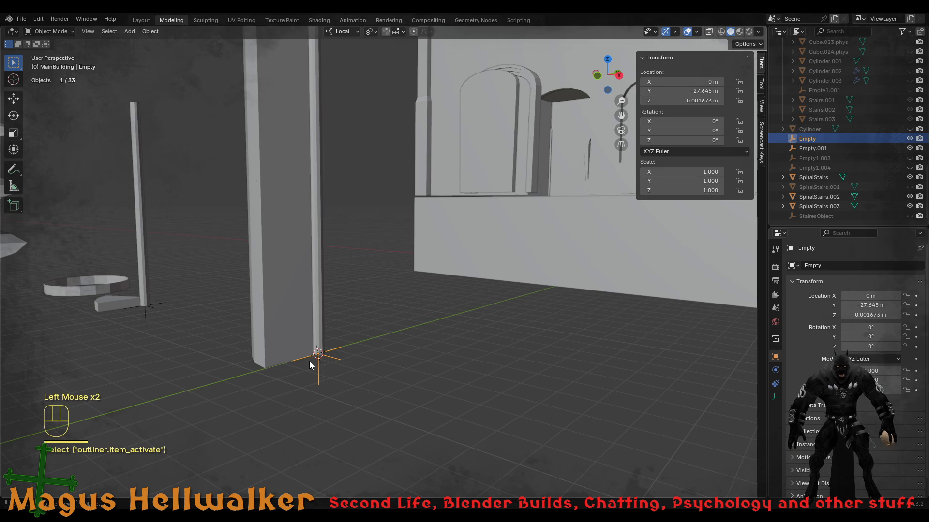
- Set the relative offset Z factor of the stacked steps' array to 1.000
{"action": "left_click", "coordinate": [276, 360]}
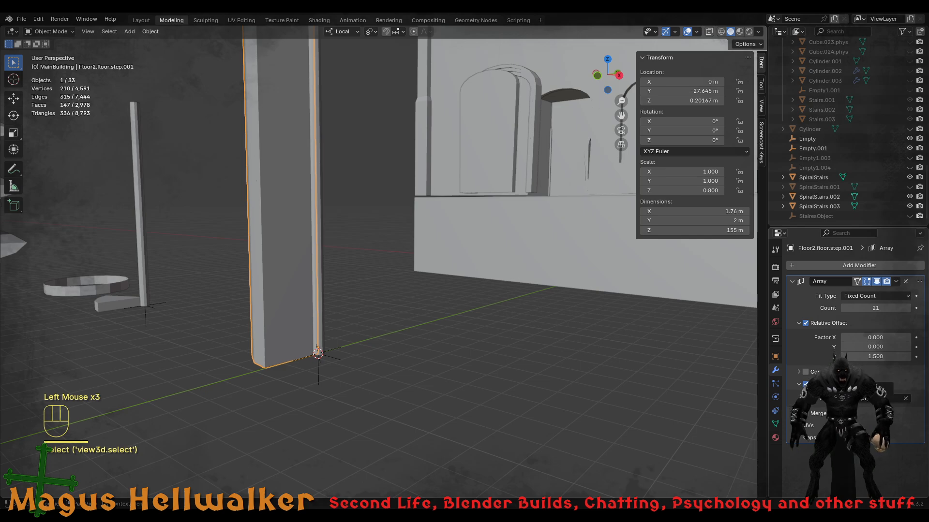
{"action": "left_click", "coordinate": [843, 357]}
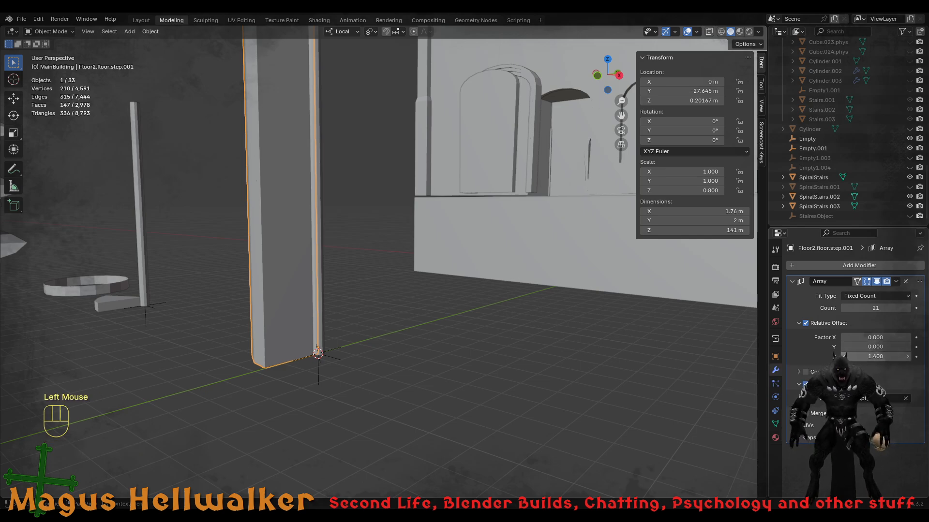
{"action": "left_click", "coordinate": [843, 357]}
{"action": "left_click", "coordinate": [843, 357]}
{"action": "left_click", "coordinate": [843, 357]}
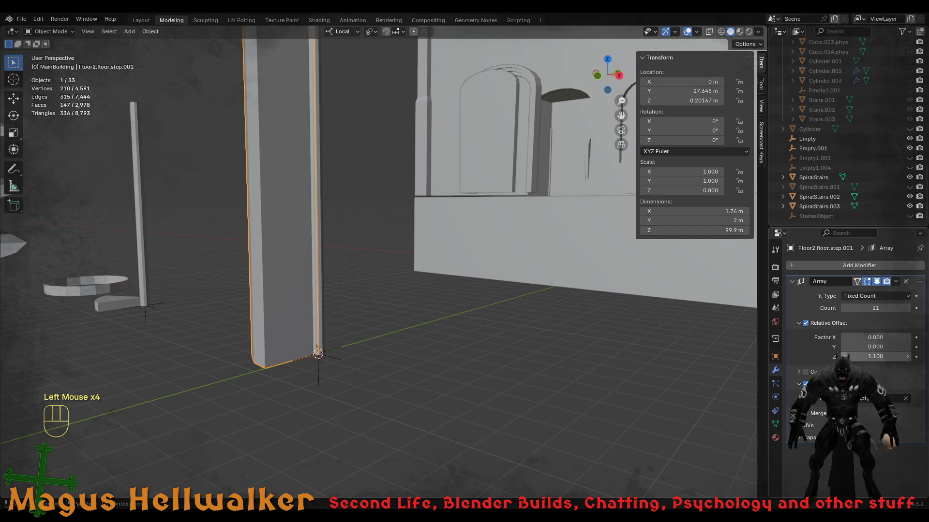
{"action": "left_click", "coordinate": [844, 357]}
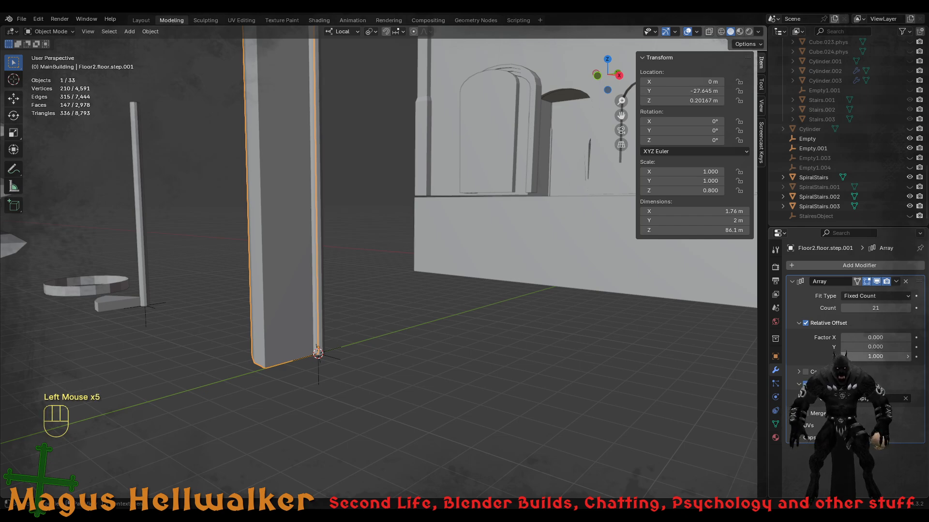
{"action": "left_click", "coordinate": [334, 358]}
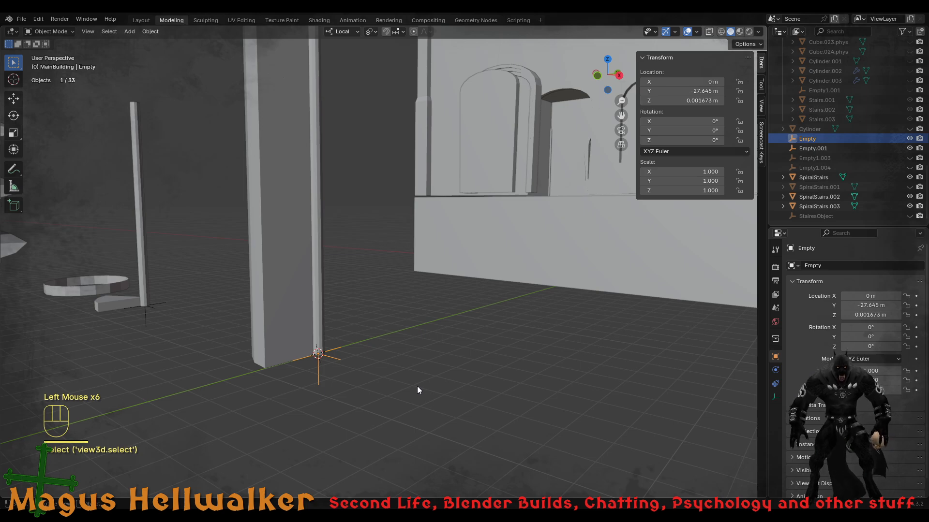
{"action": "key", "text": "r"}
{"action": "key", "text": "z"}
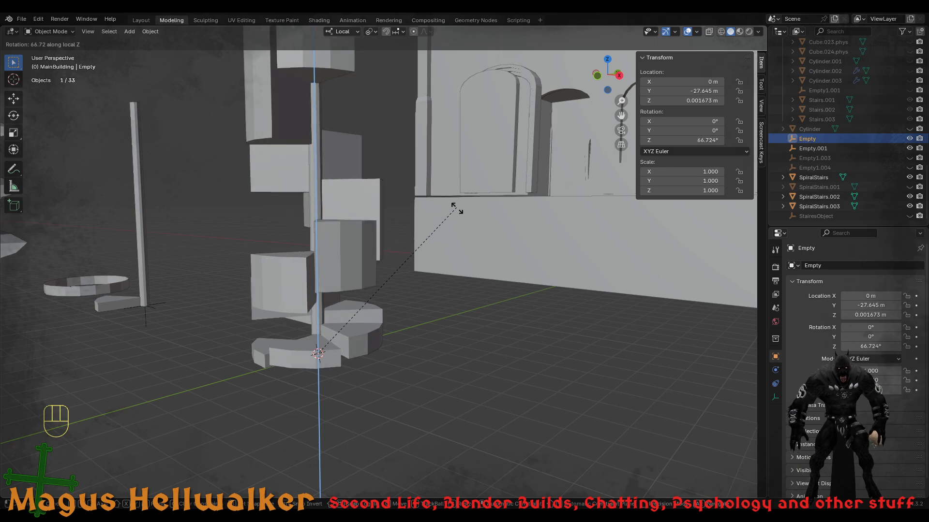
{"action": "right_click", "coordinate": [474, 269]}
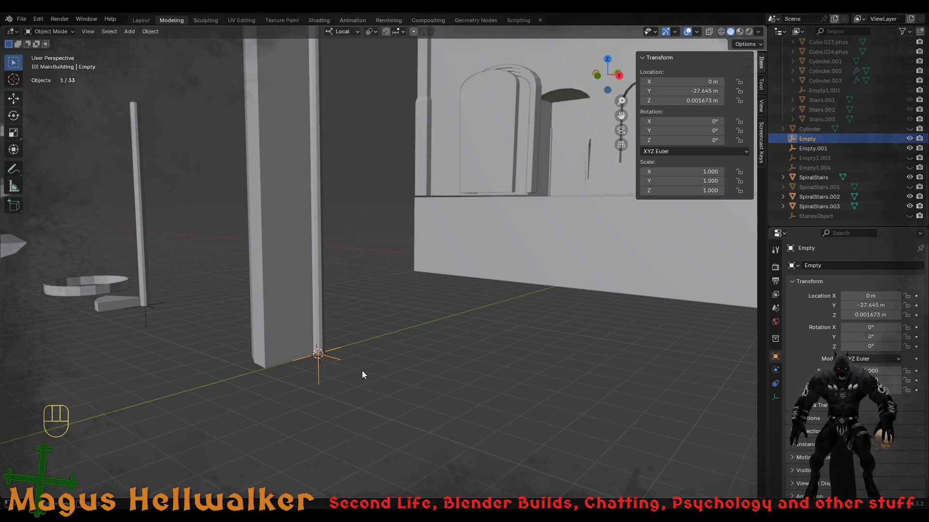
- Set the relative offset Z factor of the stacked steps' array to 1.400
{"action": "left_click", "coordinate": [280, 362]}
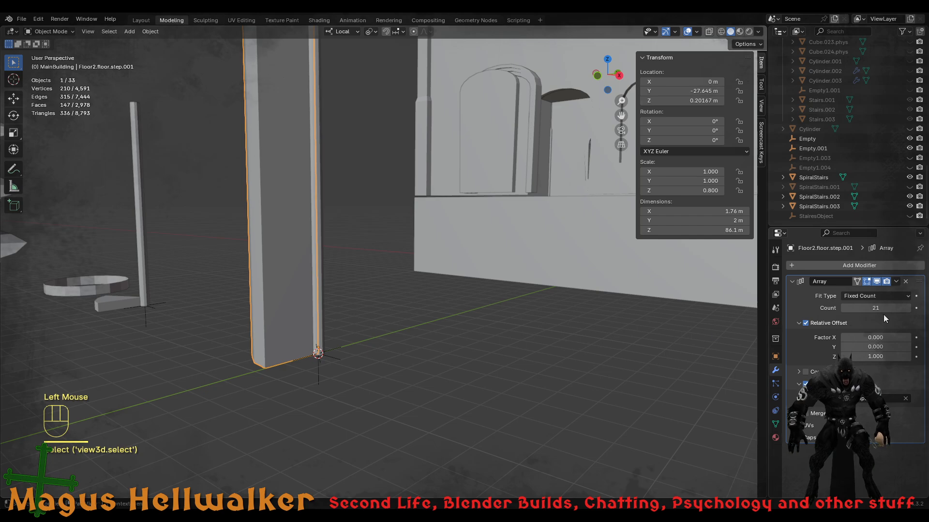
{"action": "left_click", "coordinate": [907, 357]}
{"action": "left_click", "coordinate": [907, 357]}
{"action": "left_click", "coordinate": [907, 357]}
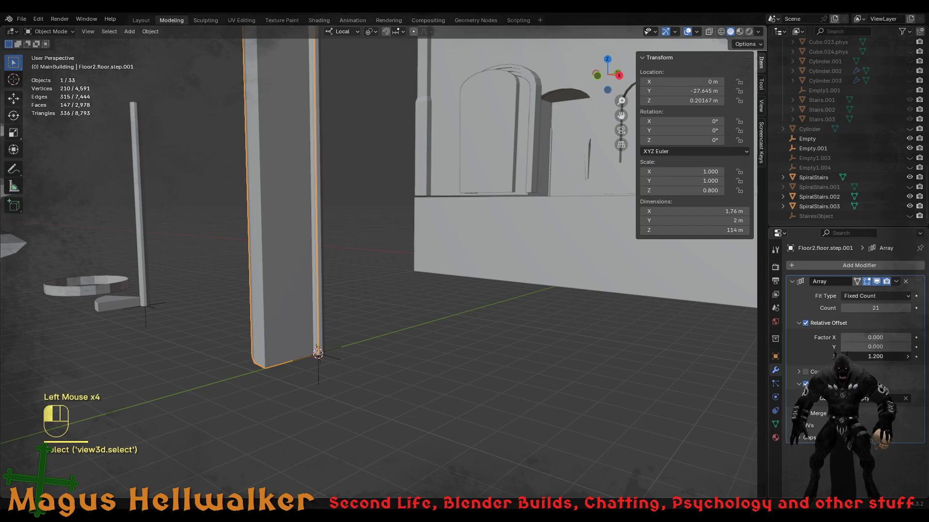
{"action": "left_click", "coordinate": [907, 357]}
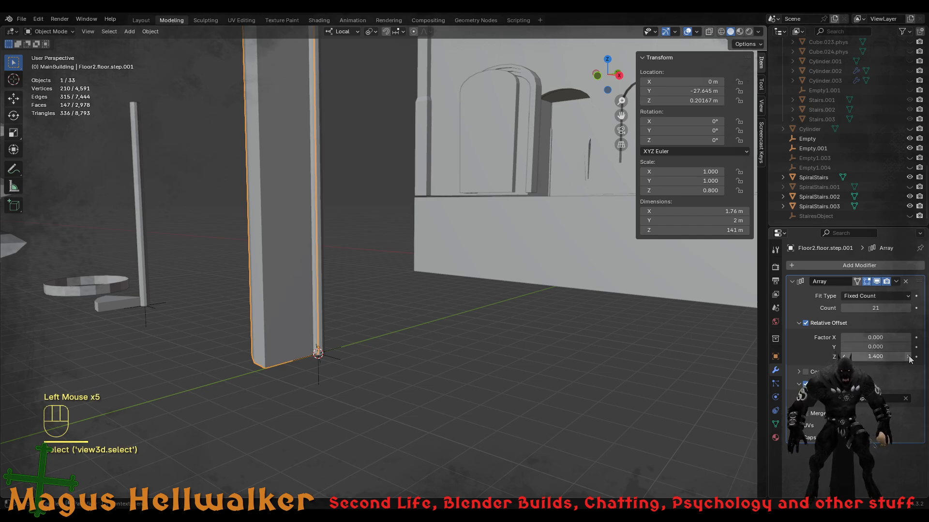
- Apply the scale of the arrayed step object
{"action": "left_click", "coordinate": [286, 325]}
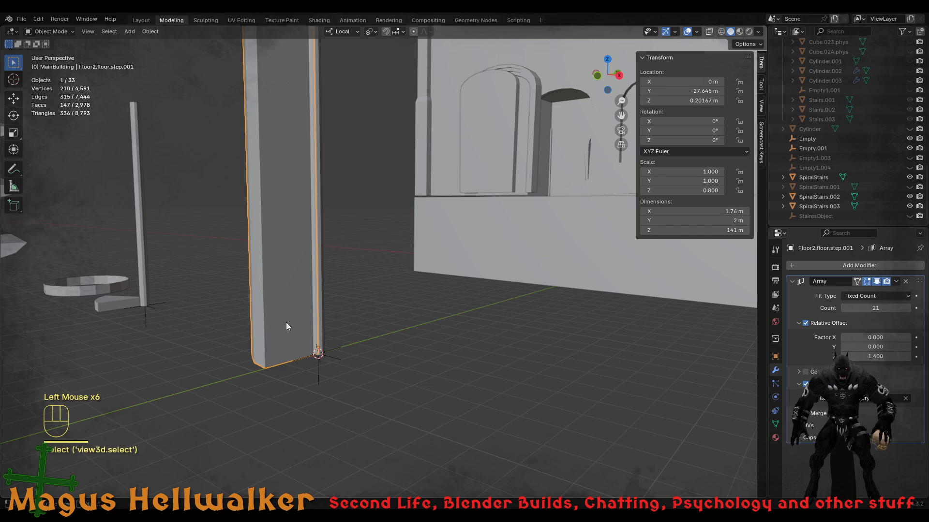
{"action": "key", "text": "ctrl+a"}
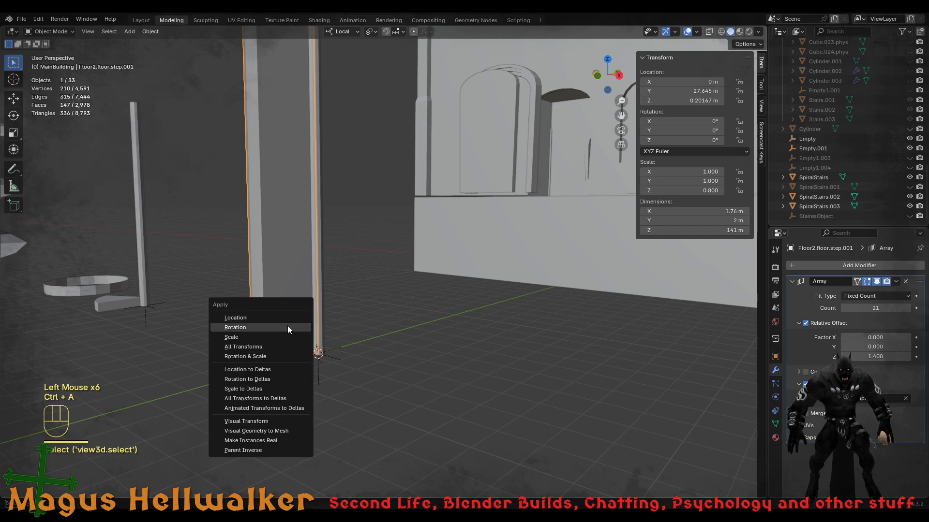
{"action": "left_click", "coordinate": [284, 335]}
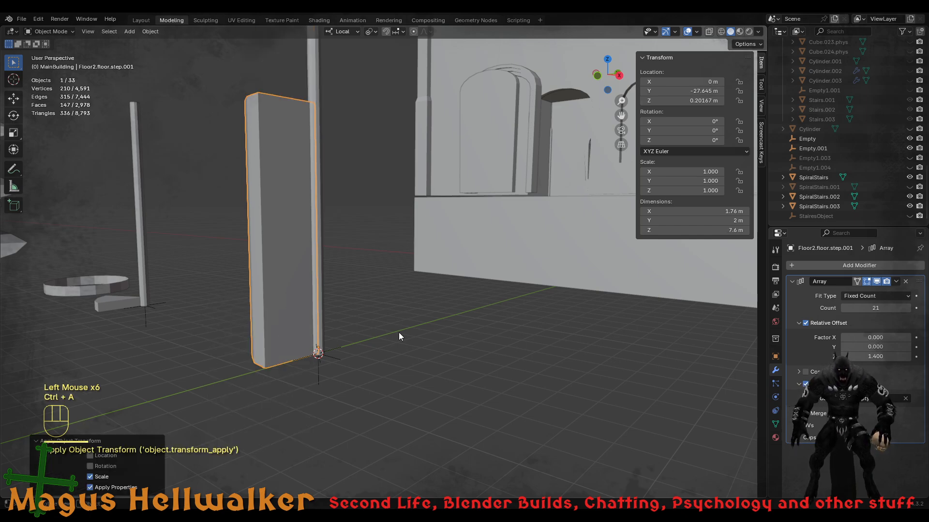
{"action": "scroll", "coordinate": [398, 339], "scroll_direction": "down", "scroll_amount": 2}
{"action": "scroll", "coordinate": [397, 340], "scroll_direction": "up", "scroll_amount": 2}
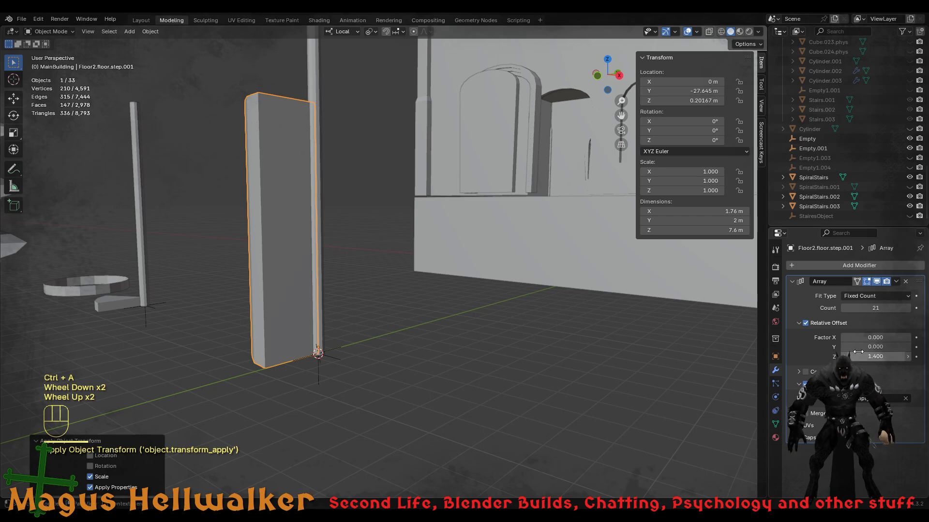
- Set the relative offset Z factor of the stacked steps' array to 2.000
{"action": "left_click", "coordinate": [907, 356]}
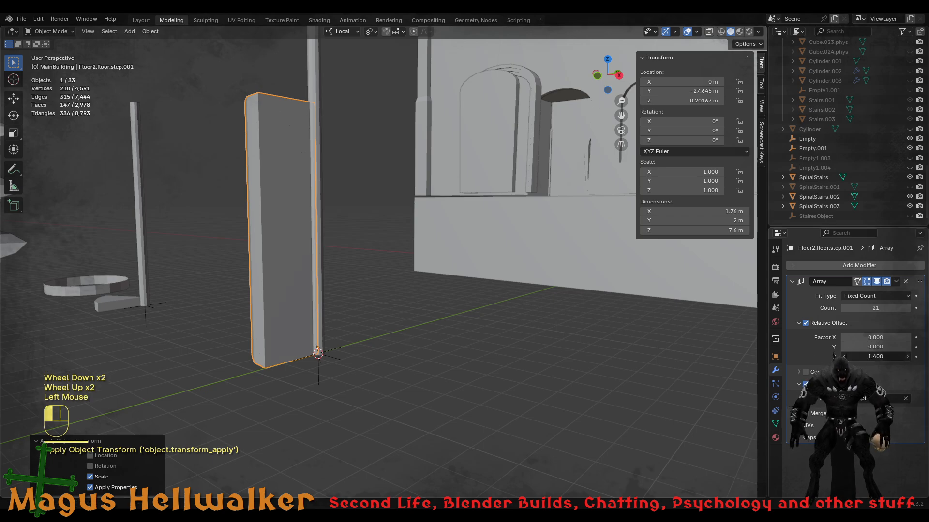
{"action": "left_click", "coordinate": [907, 357]}
{"action": "left_click", "coordinate": [906, 357]}
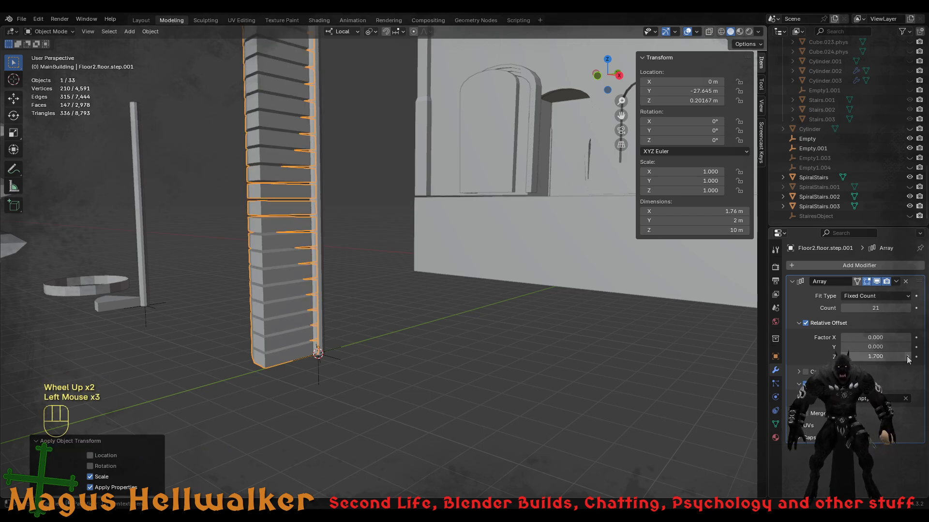
{"action": "left_click", "coordinate": [906, 356]}
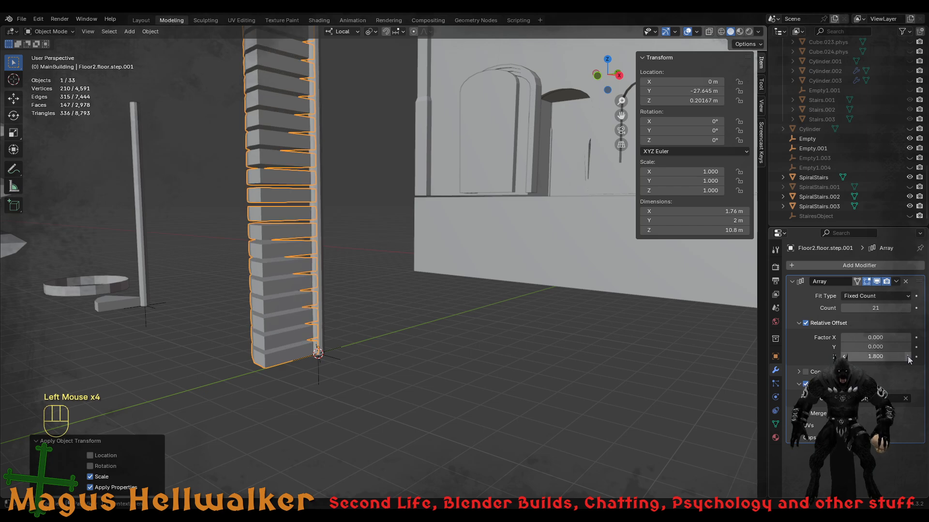
{"action": "scroll", "coordinate": [555, 331], "scroll_direction": "down", "scroll_amount": 3}
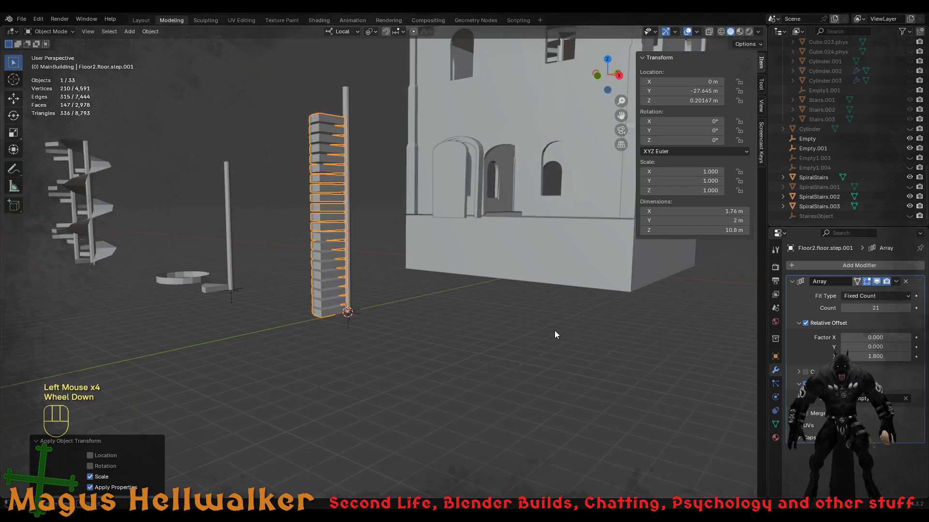
{"action": "left_click", "coordinate": [908, 357]}
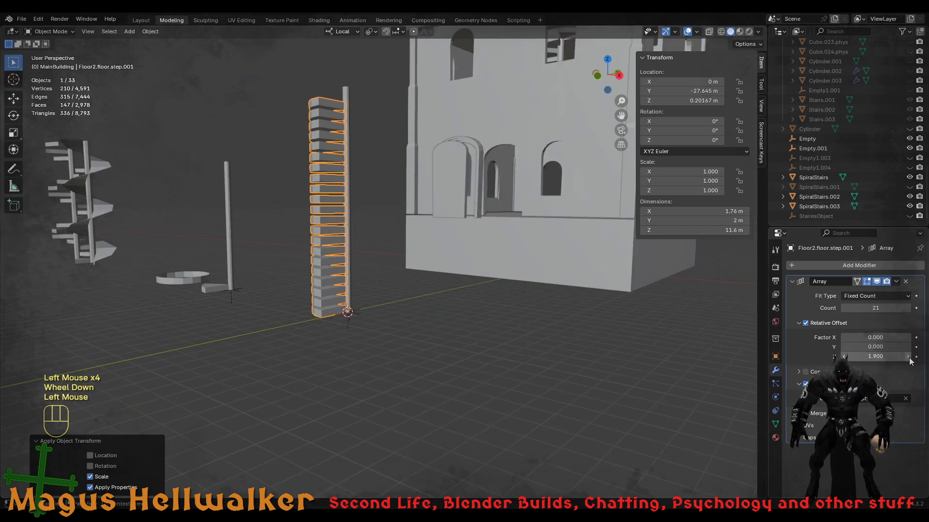
{"action": "left_click", "coordinate": [907, 357]}
- Set the Z rotation of the empty at the pole's base to 55° to wind the steps around the pole
{"action": "scroll", "coordinate": [378, 320], "scroll_direction": "up", "scroll_amount": 2}
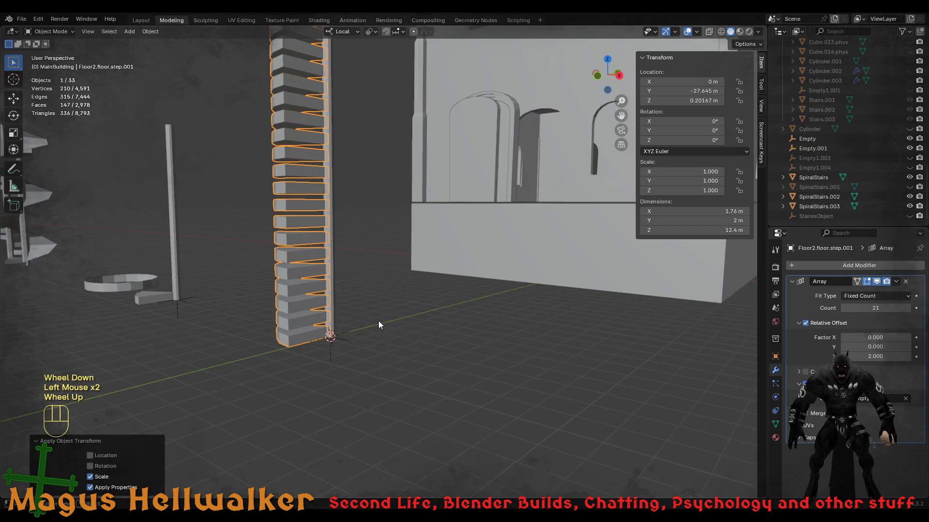
{"action": "scroll", "coordinate": [346, 333], "scroll_direction": "up", "scroll_amount": 1}
{"action": "middle_click_drag", "start_coordinate": [344, 335], "coordinate": [390, 325]}
{"action": "middle_click_drag", "start_coordinate": [342, 339], "coordinate": [333, 373]}
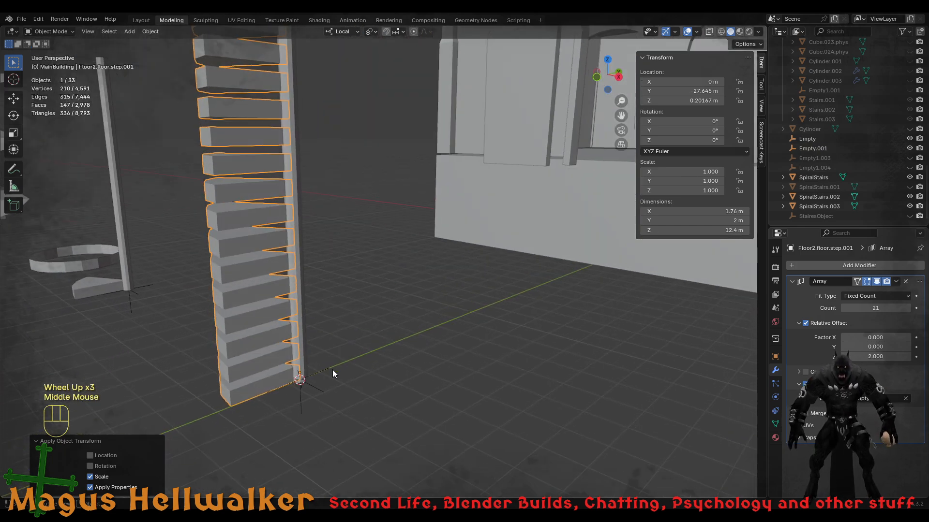
{"action": "left_click", "coordinate": [318, 388]}
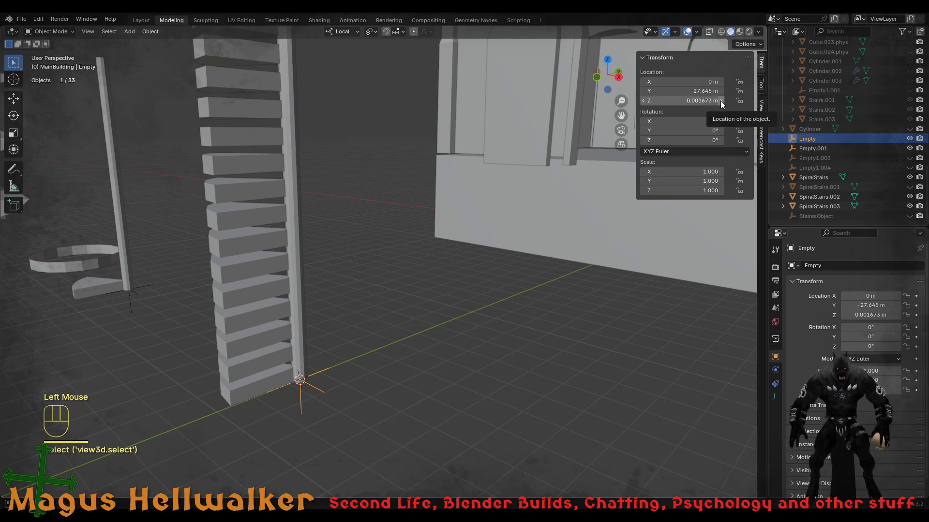
{"action": "double_click", "coordinate": [721, 141]}
{"action": "double_click", "coordinate": [722, 140]}
{"action": "double_click", "coordinate": [722, 141]}
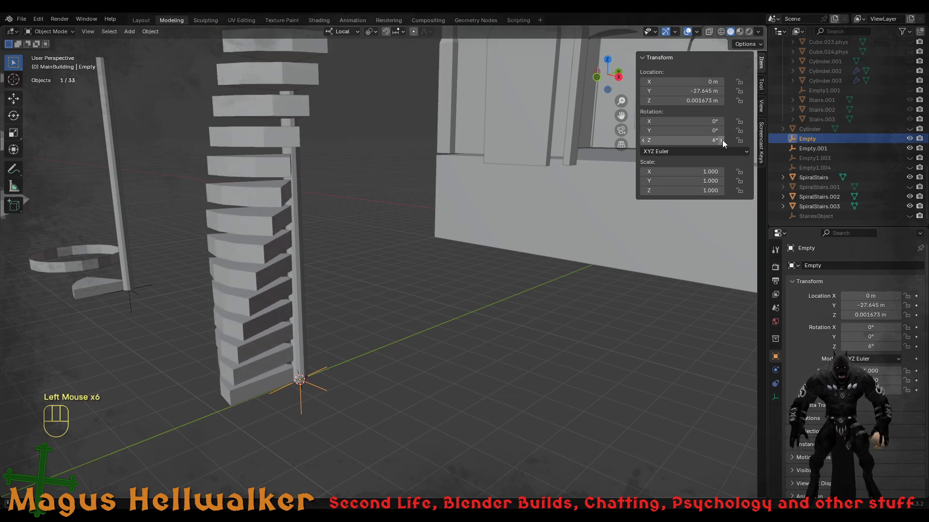
{"action": "triple_click", "coordinate": [721, 140]}
{"action": "double_click", "coordinate": [722, 140]}
{"action": "double_click", "coordinate": [721, 140]}
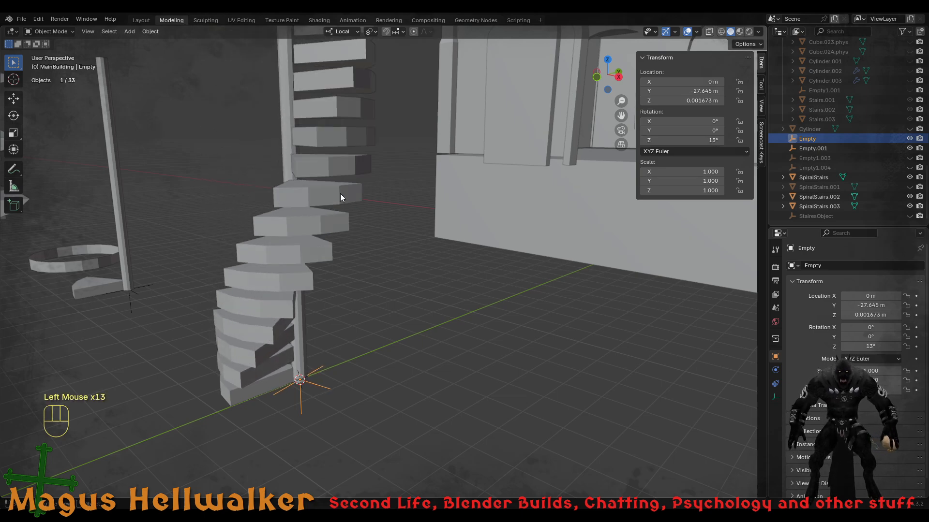
{"action": "middle_click_drag", "start_coordinate": [304, 163], "coordinate": [355, 230], "text": "shift"}
{"action": "scroll", "coordinate": [355, 230], "scroll_direction": "down", "scroll_amount": 2}
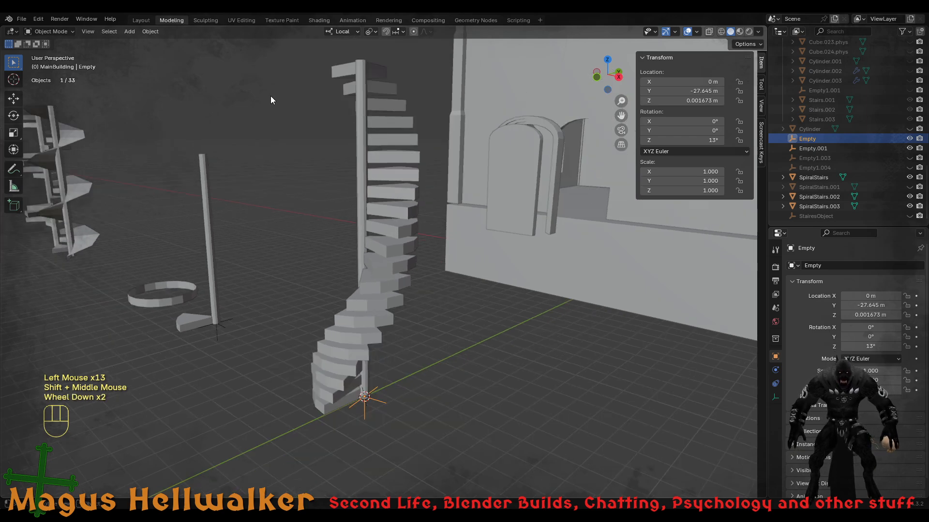
{"action": "left_click", "coordinate": [898, 347]}
{"action": "left_click", "coordinate": [898, 346]}
{"action": "left_click", "coordinate": [898, 347]}
{"action": "left_click", "coordinate": [898, 347]}
{"action": "left_click", "coordinate": [898, 347]}
{"action": "left_click", "coordinate": [898, 346]}
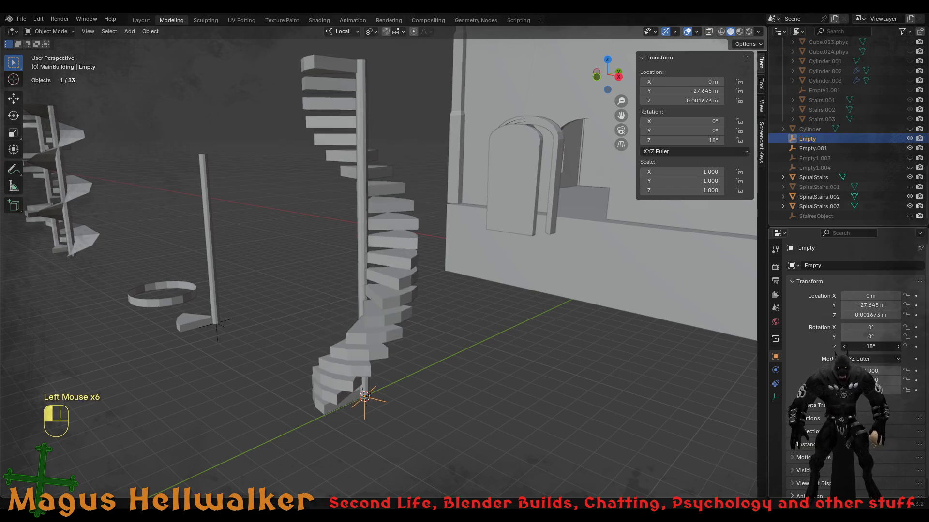
{"action": "left_click", "coordinate": [898, 347]}
{"action": "left_click", "coordinate": [898, 346]}
{"action": "left_click", "coordinate": [898, 346]}
{"action": "left_click", "coordinate": [898, 347]}
{"action": "left_click", "coordinate": [898, 347]}
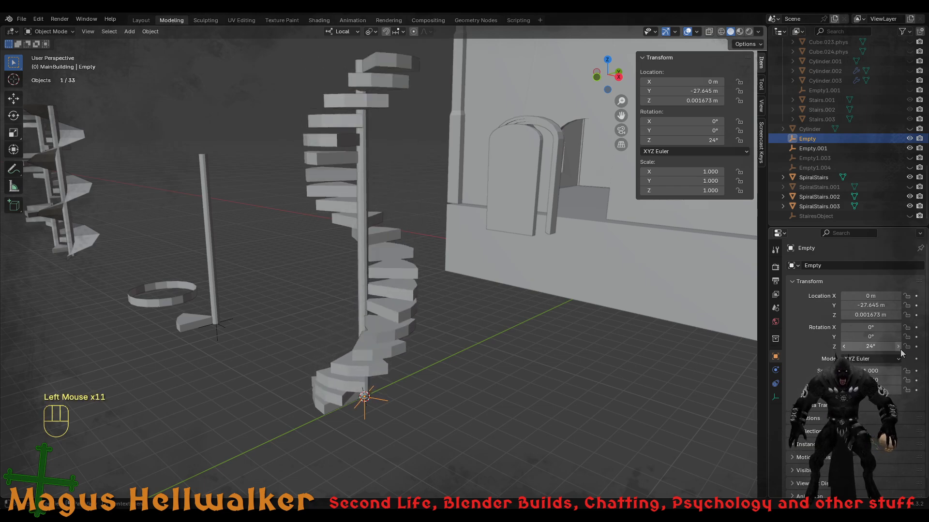
{"action": "left_click", "coordinate": [898, 346]}
{"action": "left_click", "coordinate": [898, 346]}
{"action": "left_click", "coordinate": [898, 346]}
{"action": "left_click", "coordinate": [898, 346]}
{"action": "left_click", "coordinate": [898, 347]}
{"action": "left_click", "coordinate": [898, 347]}
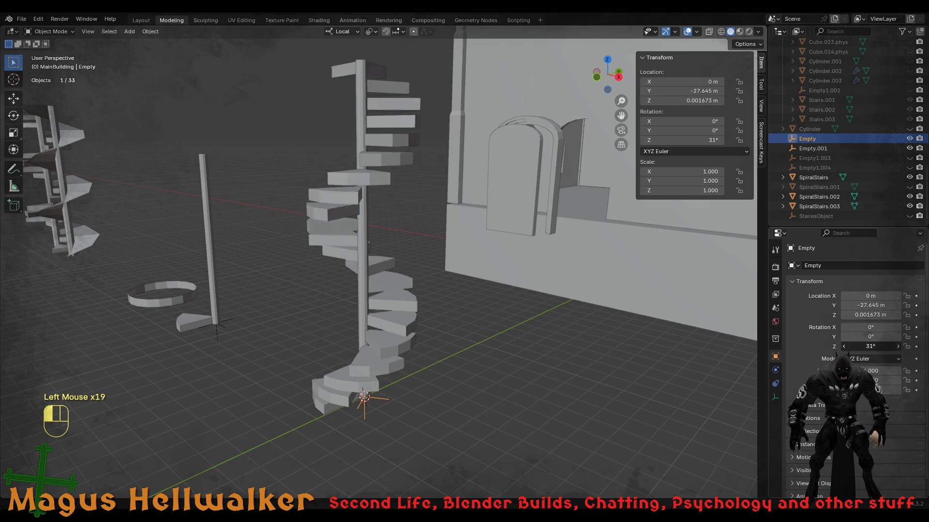
{"action": "left_click", "coordinate": [898, 347]}
{"action": "left_click", "coordinate": [898, 347]}
{"action": "left_click", "coordinate": [898, 346]}
{"action": "left_click", "coordinate": [898, 347]}
{"action": "left_click", "coordinate": [898, 346]}
{"action": "left_click", "coordinate": [898, 346]}
{"action": "left_click", "coordinate": [898, 346]}
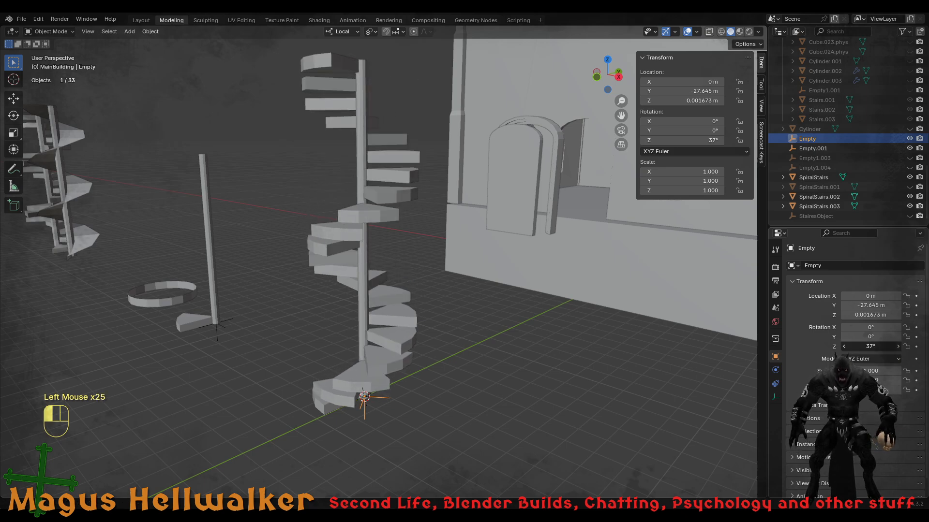
{"action": "left_click", "coordinate": [898, 346]}
{"action": "left_click", "coordinate": [898, 346]}
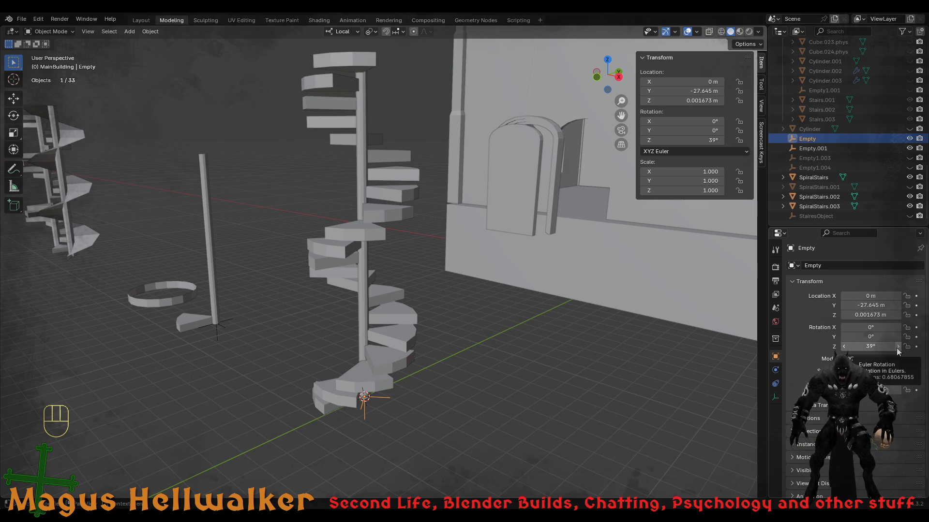
{"action": "left_click", "coordinate": [897, 346]}
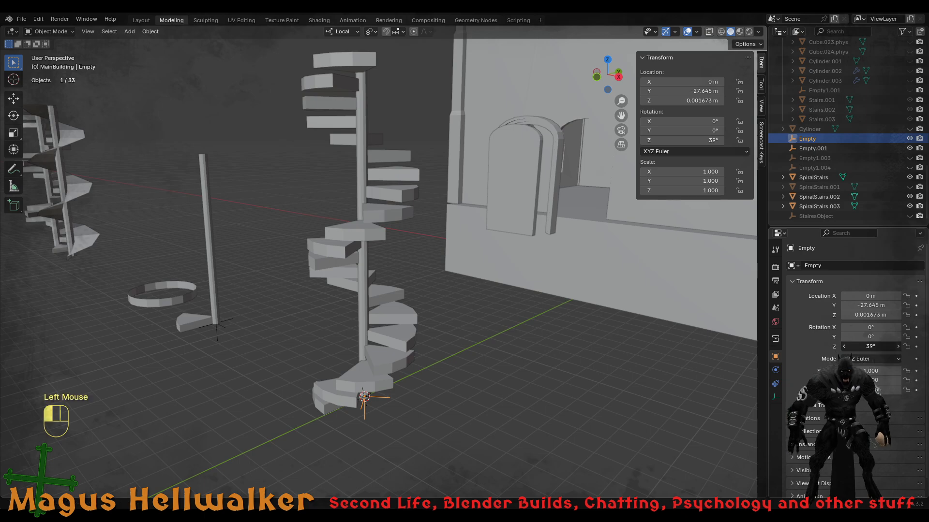
{"action": "left_click", "coordinate": [898, 347]}
{"action": "left_click", "coordinate": [898, 347]}
{"action": "left_click", "coordinate": [898, 347]}
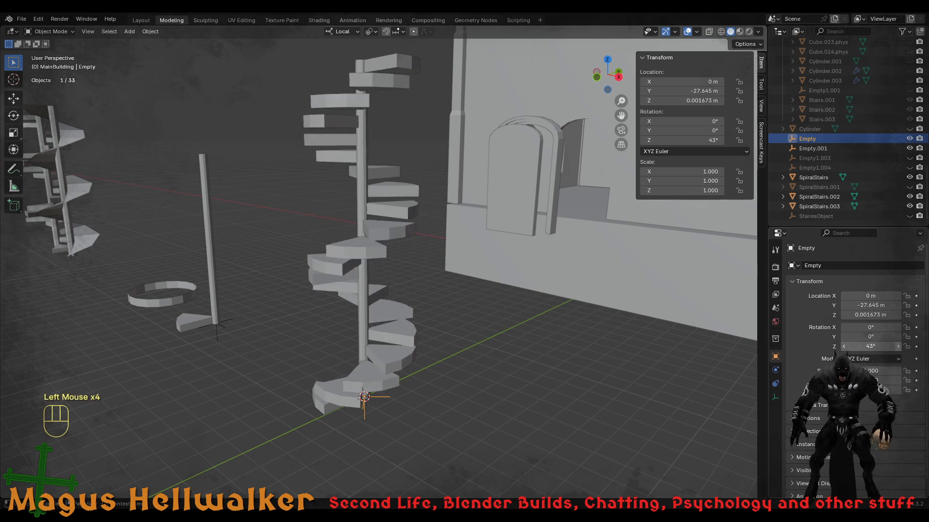
{"action": "left_click", "coordinate": [899, 347]}
{"action": "left_click", "coordinate": [898, 347]}
{"action": "left_click", "coordinate": [899, 347]}
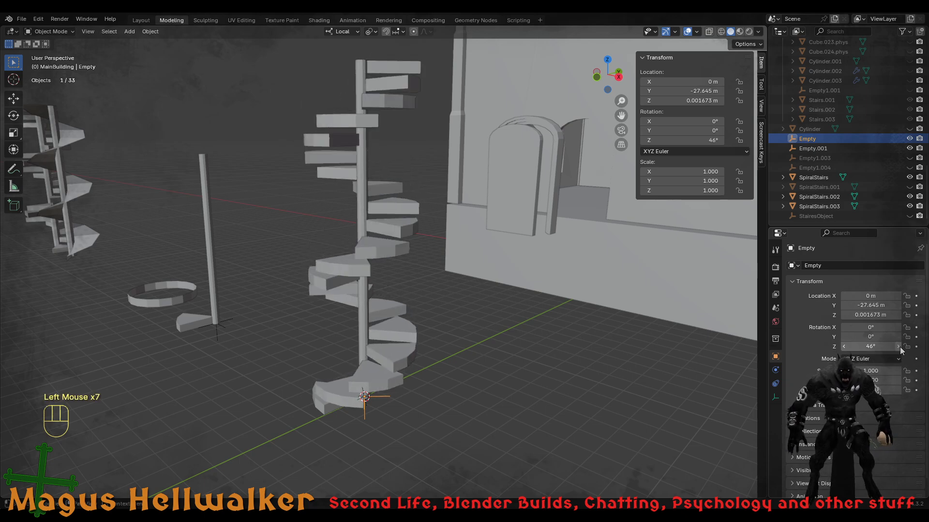
{"action": "left_click", "coordinate": [898, 347]}
{"action": "left_click", "coordinate": [899, 347]}
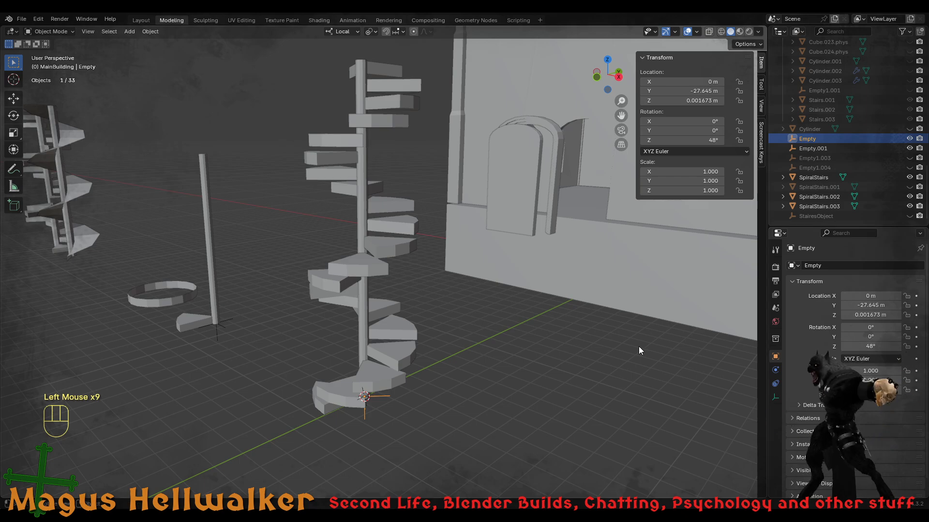
{"action": "left_click", "coordinate": [898, 346]}
{"action": "left_click", "coordinate": [897, 346]}
{"action": "left_click", "coordinate": [897, 347]}
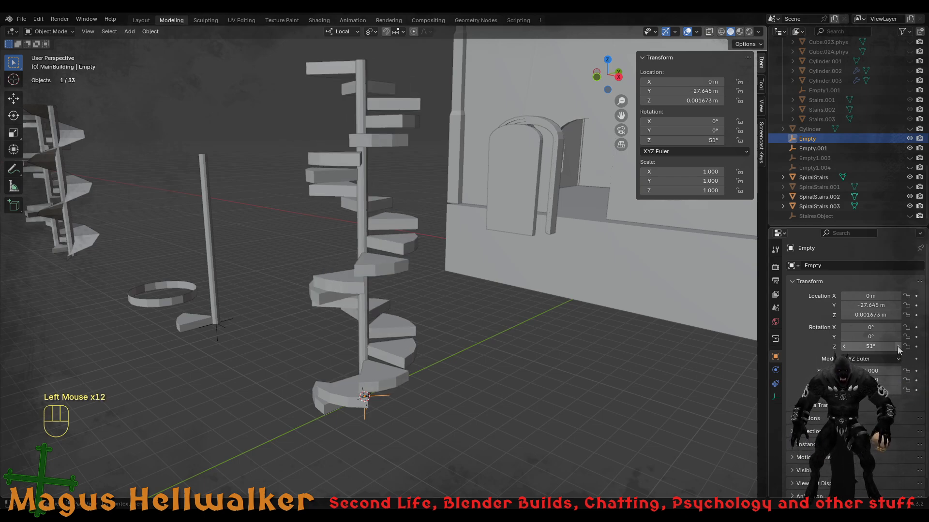
{"action": "left_click", "coordinate": [897, 346]}
{"action": "left_click", "coordinate": [897, 346]}
{"action": "left_click", "coordinate": [897, 346]}
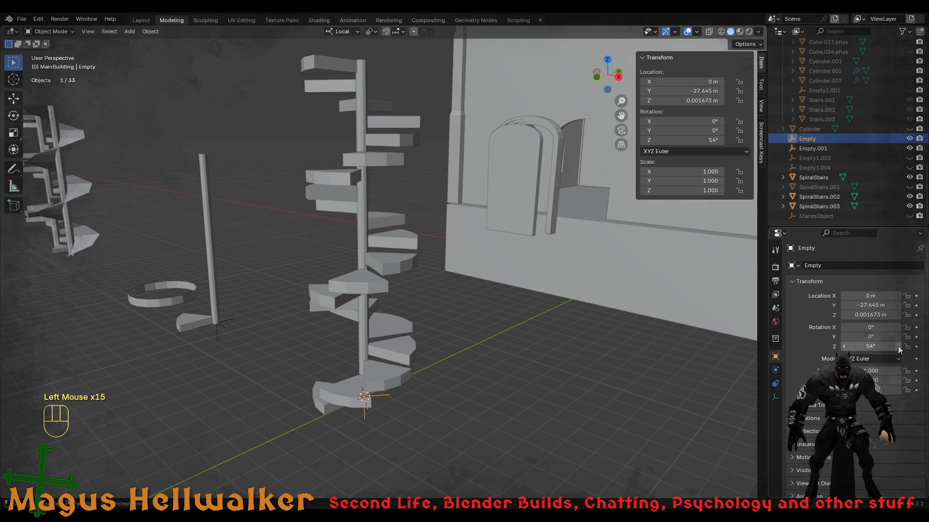
{"action": "left_click", "coordinate": [898, 347]}
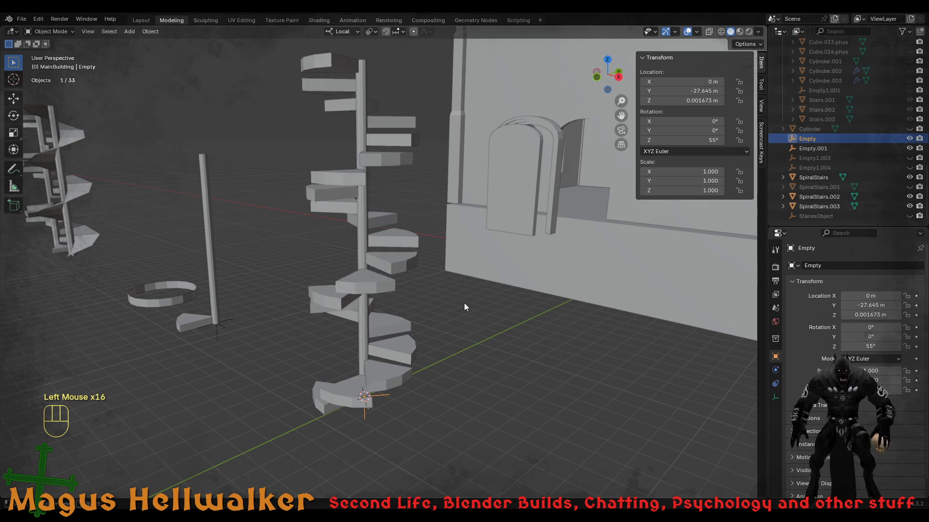
{"action": "scroll", "coordinate": [385, 288], "scroll_direction": "up", "scroll_amount": 2}
{"action": "scroll", "coordinate": [386, 290], "scroll_direction": "up", "scroll_amount": 1}
{"action": "mouse_move", "coordinate": [387, 302]}
{"action": "middle_mouse_down"}
{"action": "mouse_move", "coordinate": [367, 306]}
{"action": "mouse_move", "coordinate": [360, 291]}
{"action": "mouse_move", "coordinate": [306, 300]}
{"action": "mouse_move", "coordinate": [378, 295]}
{"action": "middle_mouse_up"}
{"action": "scroll", "coordinate": [373, 331], "scroll_direction": "down", "scroll_amount": 2}
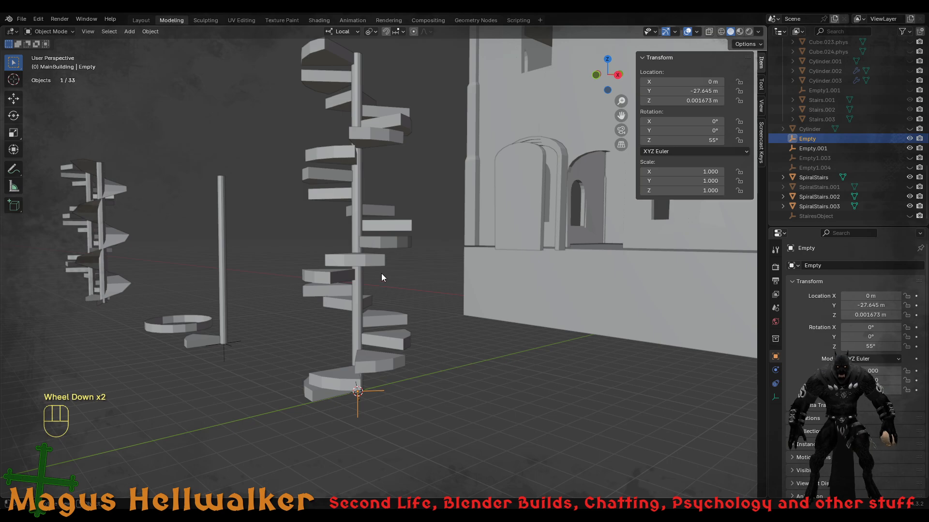
{"action": "mouse_move", "coordinate": [393, 193]}
{"action": "middle_mouse_down"}
{"action": "mouse_move", "coordinate": [386, 239]}
{"action": "mouse_move", "coordinate": [393, 210]}
{"action": "middle_mouse_up"}
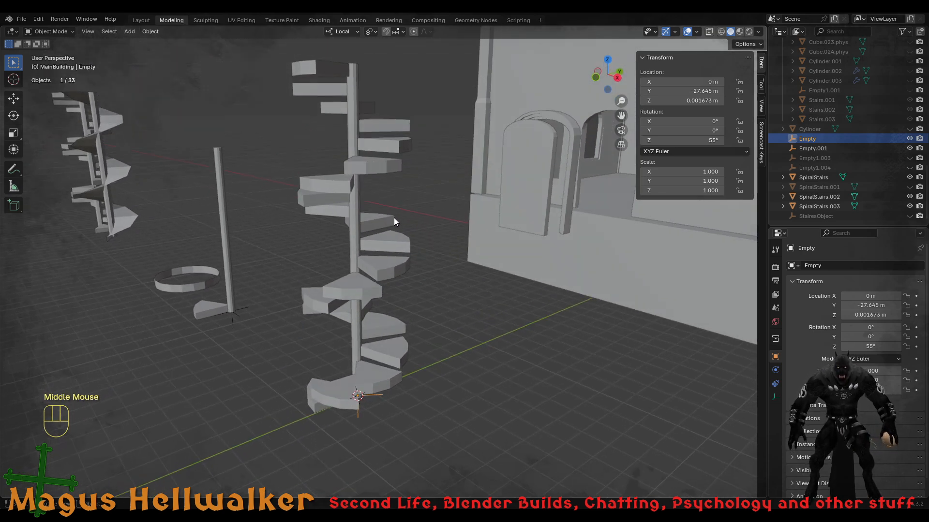
- Inspect the wound steps of the new spiral staircase from the base up to the top of the pole
{"action": "middle_click_drag", "start_coordinate": [315, 397], "coordinate": [420, 352]}
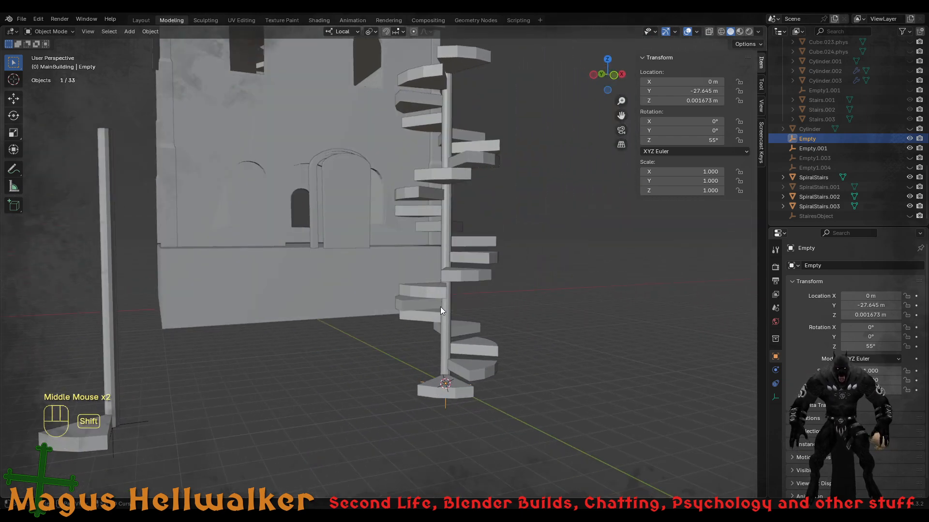
{"action": "middle_click_drag", "start_coordinate": [440, 306], "coordinate": [395, 355], "text": "shift"}
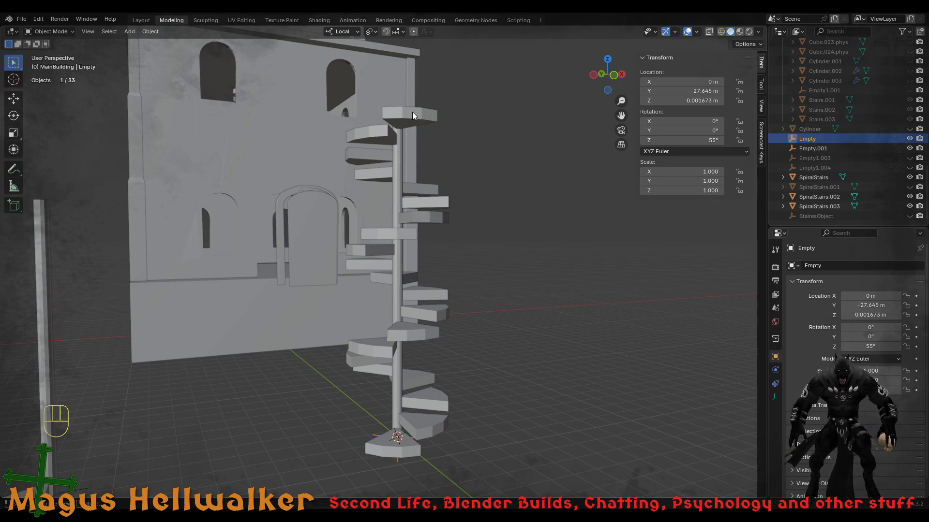
{"action": "key", "text": "Tab"}
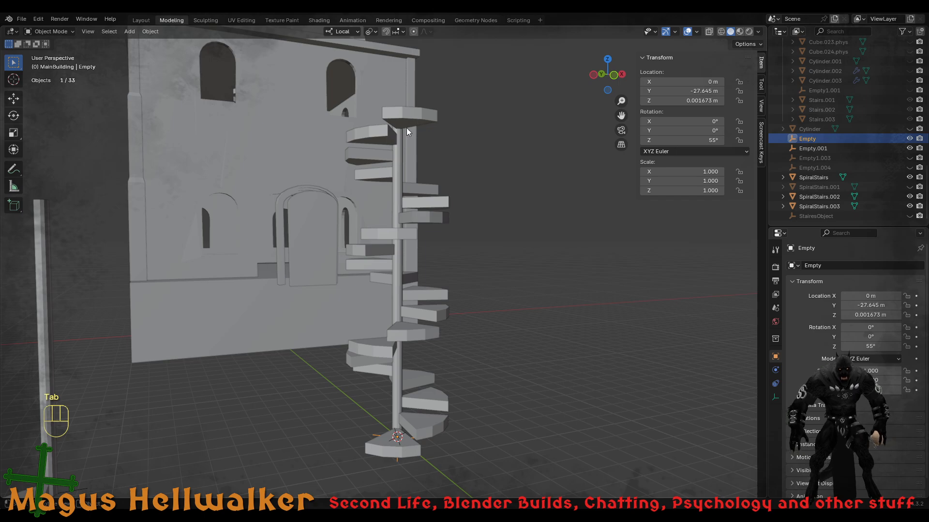
{"action": "left_click", "coordinate": [421, 316]}
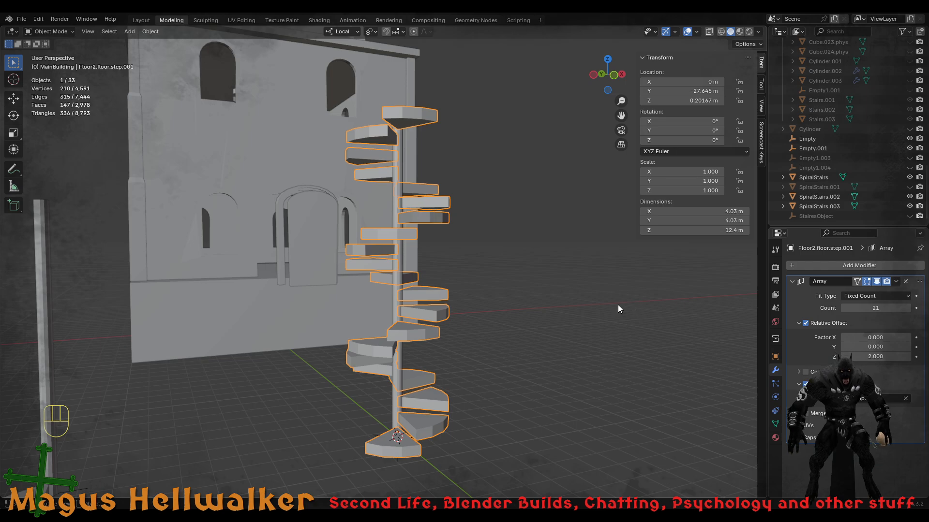
{"action": "scroll", "coordinate": [458, 448], "scroll_direction": "up", "scroll_amount": 2}
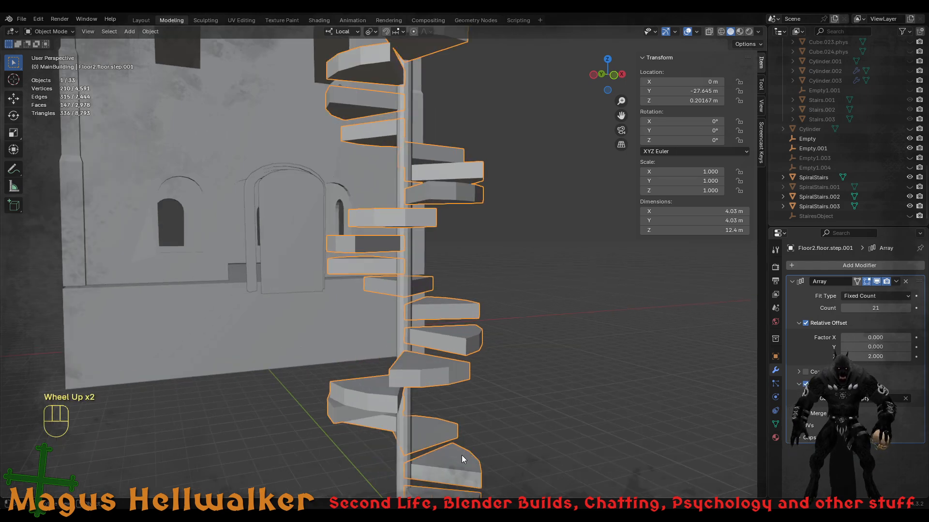
{"action": "scroll", "coordinate": [459, 457], "scroll_direction": "down", "scroll_amount": 1}
{"action": "middle_click_drag", "start_coordinate": [458, 456], "coordinate": [422, 385]}
{"action": "scroll", "coordinate": [441, 442], "scroll_direction": "up", "scroll_amount": 1}
{"action": "left_click", "coordinate": [471, 397]}
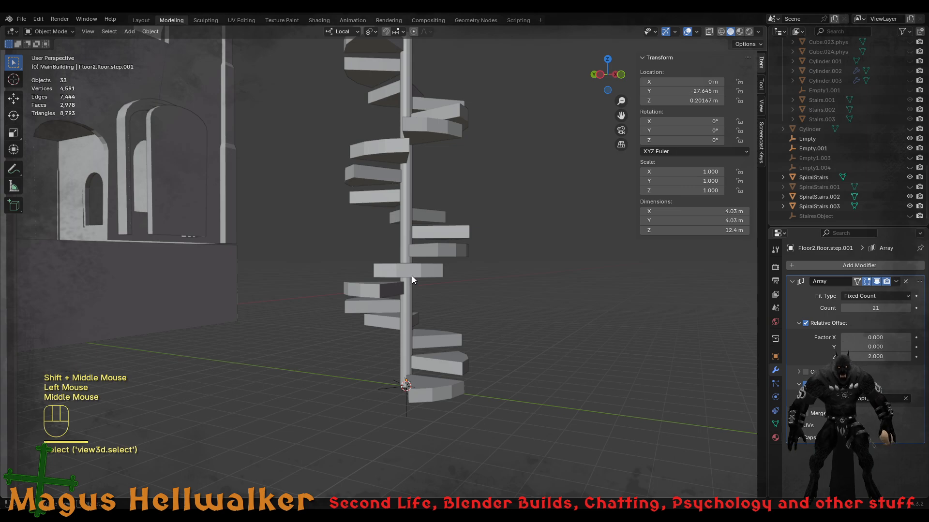
{"action": "middle_click_drag", "start_coordinate": [416, 275], "coordinate": [394, 287]}
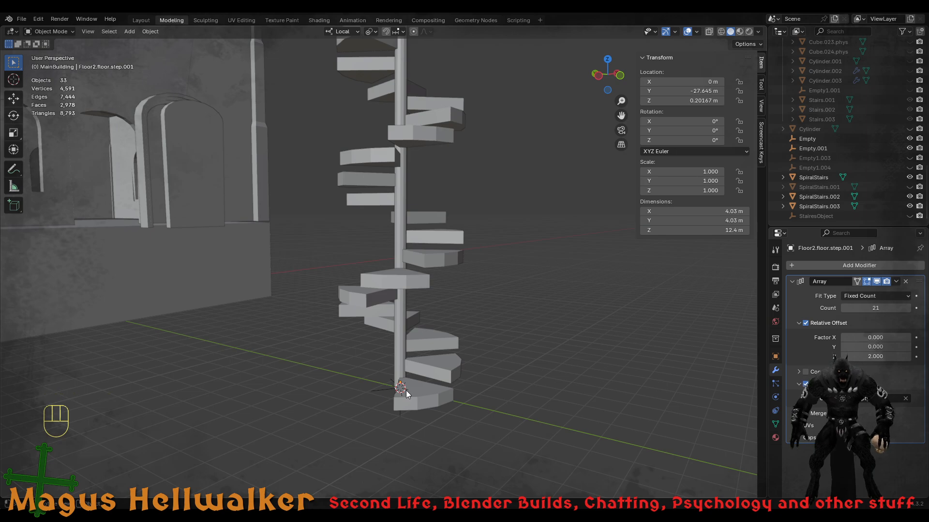
{"action": "scroll", "coordinate": [431, 375], "scroll_direction": "up", "scroll_amount": 2}
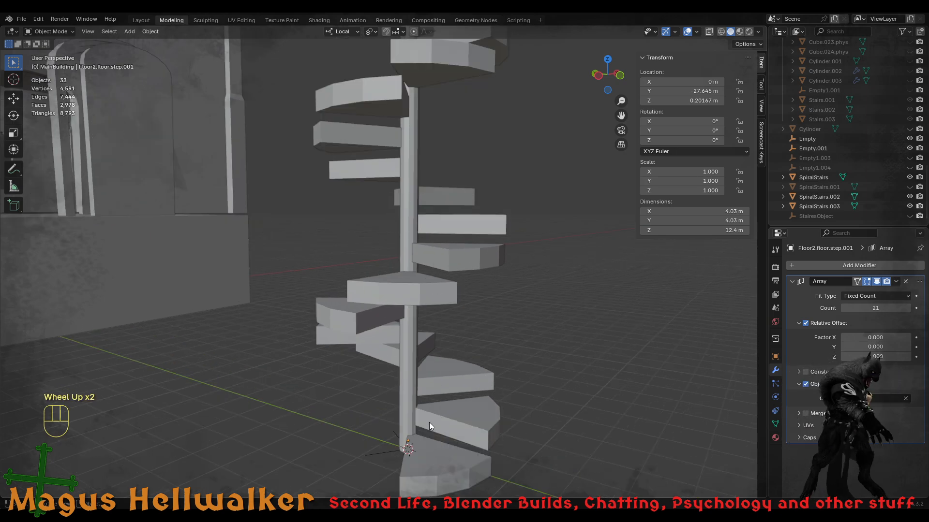
{"action": "middle_click_drag", "start_coordinate": [429, 425], "coordinate": [414, 401]}
{"action": "scroll", "coordinate": [415, 393], "scroll_direction": "down", "scroll_amount": 1}
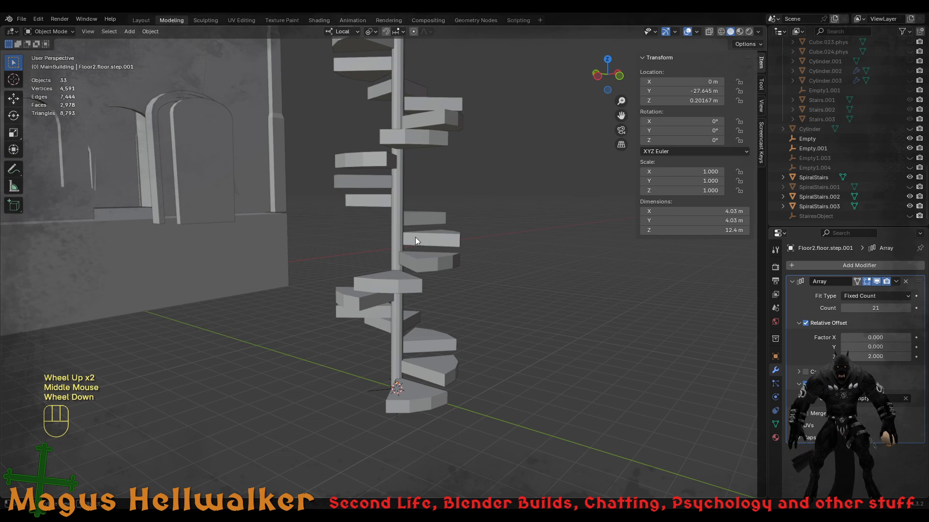
{"action": "middle_click_drag", "start_coordinate": [407, 181], "coordinate": [386, 266], "text": "shift"}
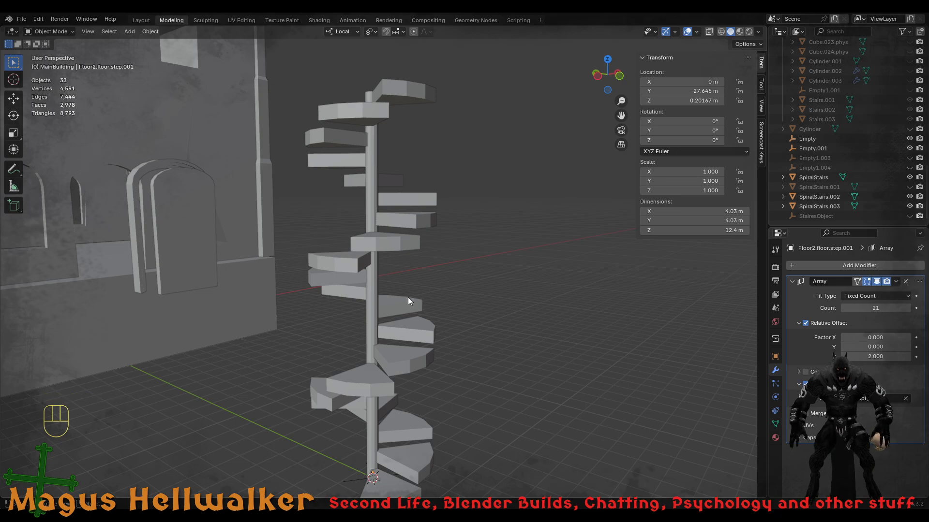
{"action": "scroll", "coordinate": [396, 339], "scroll_direction": "down", "scroll_amount": 1}
{"action": "scroll", "coordinate": [384, 380], "scroll_direction": "up", "scroll_amount": 2}
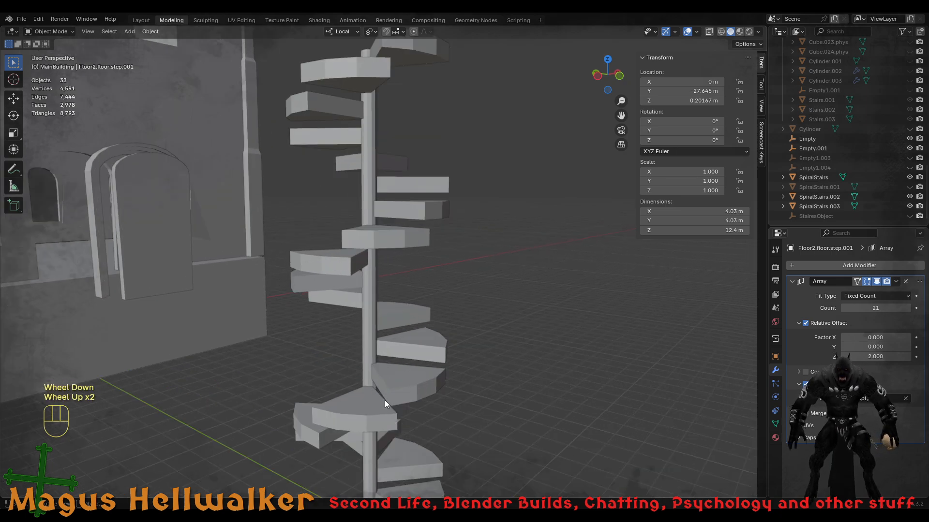
{"action": "middle_click_drag", "start_coordinate": [385, 399], "coordinate": [388, 389]}
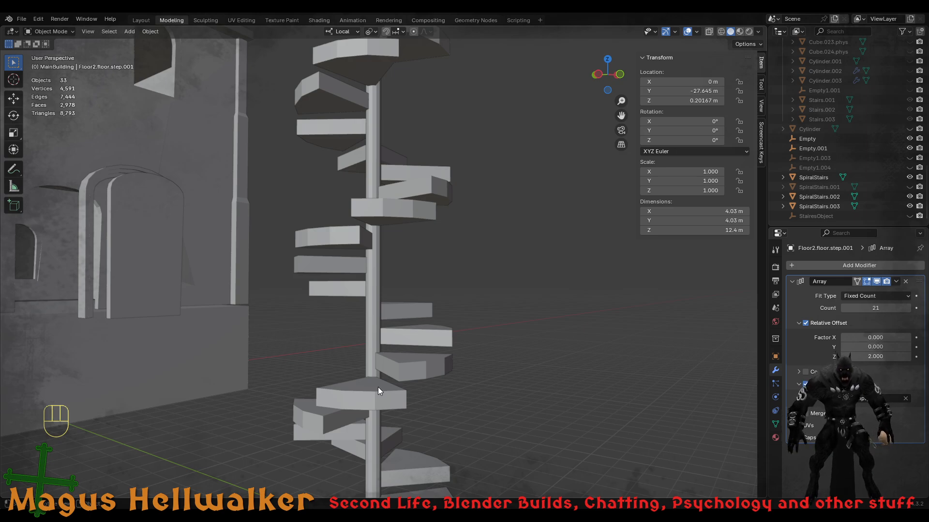
- Examine the stair treads close up where they meet the pole, and view the staircase beside the main building
{"action": "scroll", "coordinate": [402, 375], "scroll_direction": "down", "scroll_amount": 4}
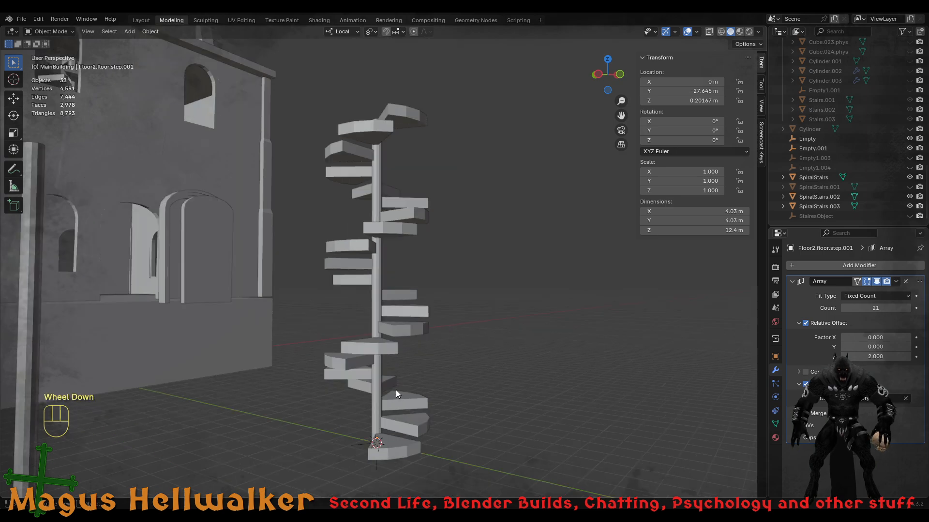
{"action": "middle_click_drag", "start_coordinate": [395, 389], "coordinate": [277, 326]}
{"action": "scroll", "coordinate": [296, 284], "scroll_direction": "up", "scroll_amount": 3}
{"action": "middle_click_drag", "start_coordinate": [297, 285], "coordinate": [342, 361], "text": "shift"}
{"action": "scroll", "coordinate": [309, 308], "scroll_direction": "up", "scroll_amount": 3}
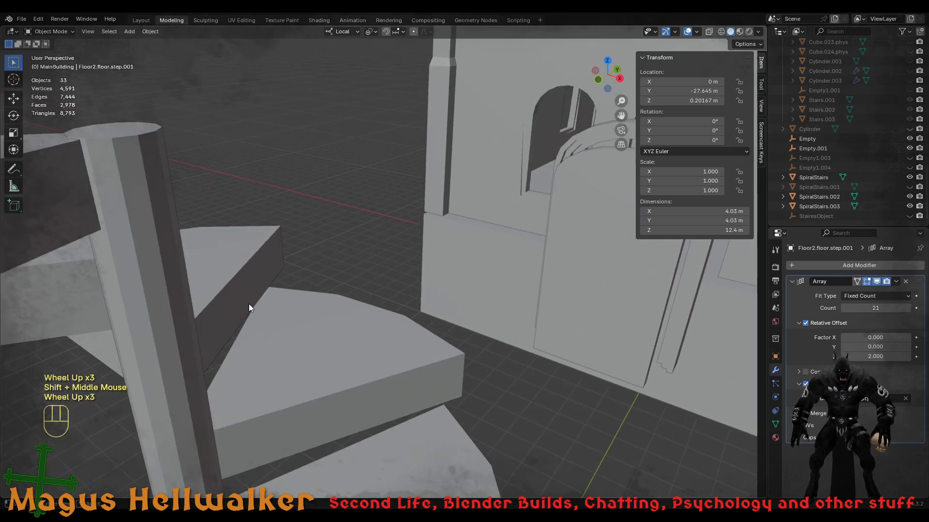
{"action": "scroll", "coordinate": [248, 303], "scroll_direction": "down", "scroll_amount": 3}
{"action": "middle_click_drag", "start_coordinate": [283, 370], "coordinate": [461, 353], "text": "shift"}
{"action": "scroll", "coordinate": [334, 401], "scroll_direction": "down", "scroll_amount": 1}
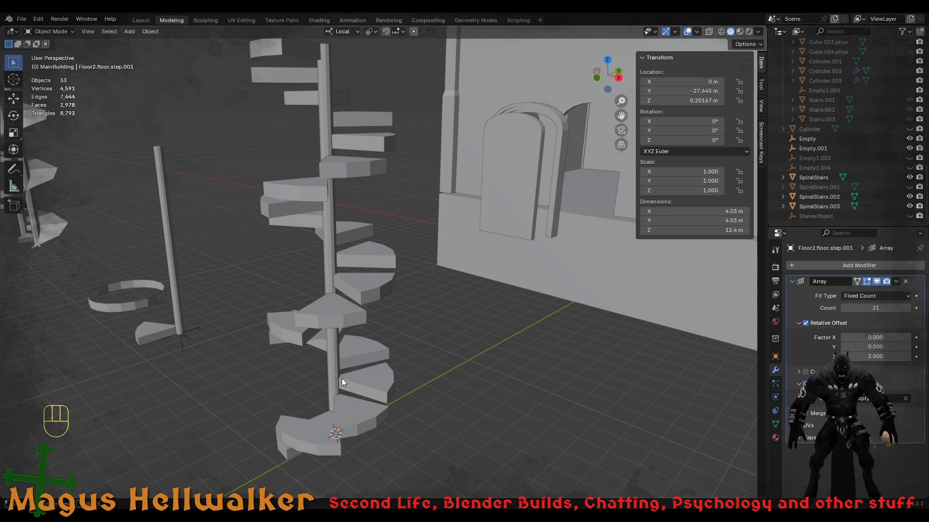
{"action": "scroll", "coordinate": [341, 375], "scroll_direction": "down", "scroll_amount": 2}
{"action": "middle_click_drag", "start_coordinate": [341, 370], "coordinate": [361, 303]}
{"action": "middle_click_drag", "start_coordinate": [332, 295], "coordinate": [346, 299]}
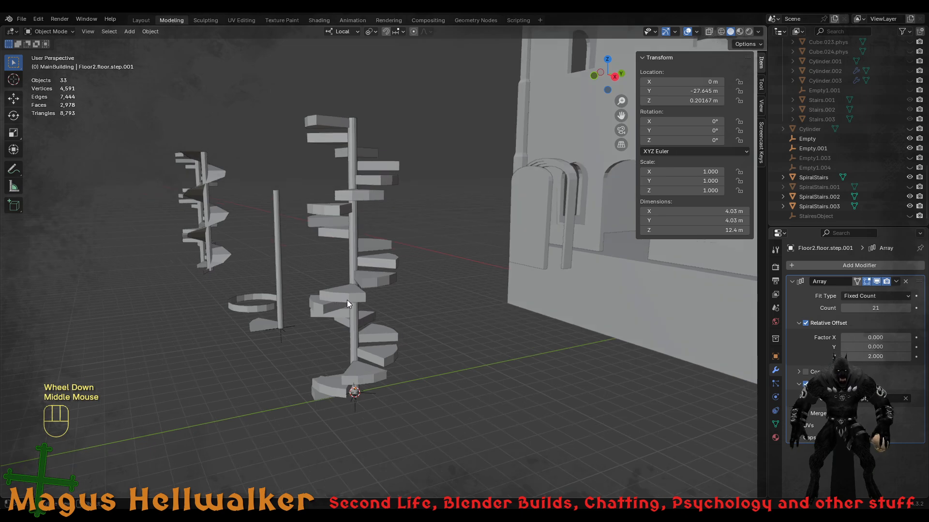
- Compare the geometry statistics of the arrayed steps with those of the older SpiralStairs object
{"action": "left_click", "coordinate": [347, 303]}
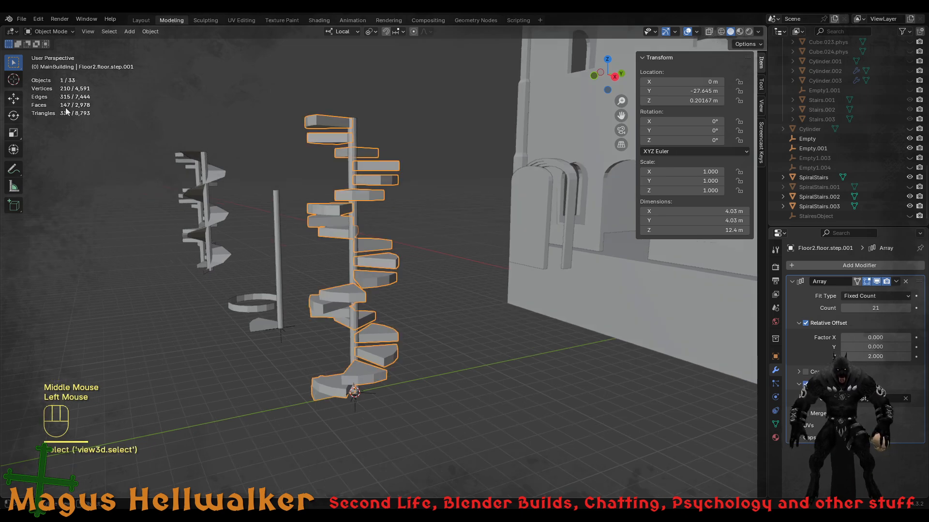
{"action": "left_click", "coordinate": [184, 205]}
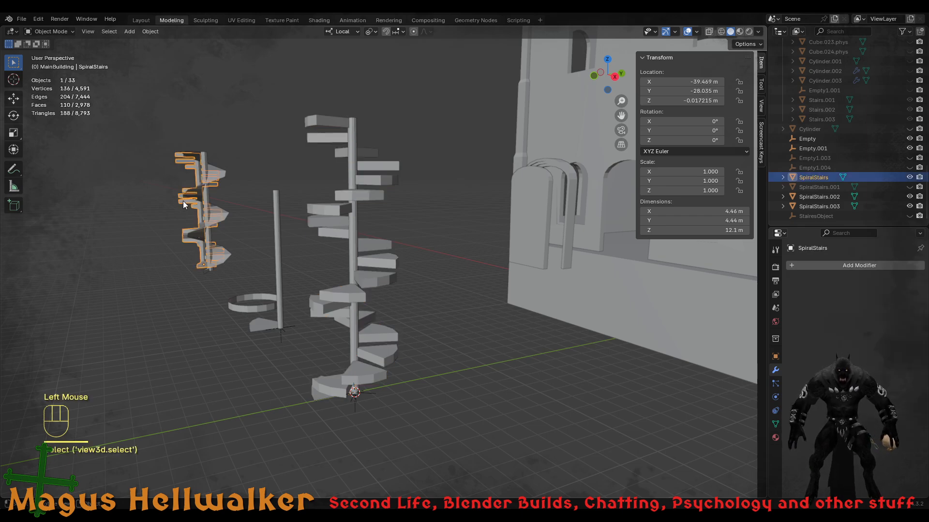
{"action": "left_click", "coordinate": [327, 305]}
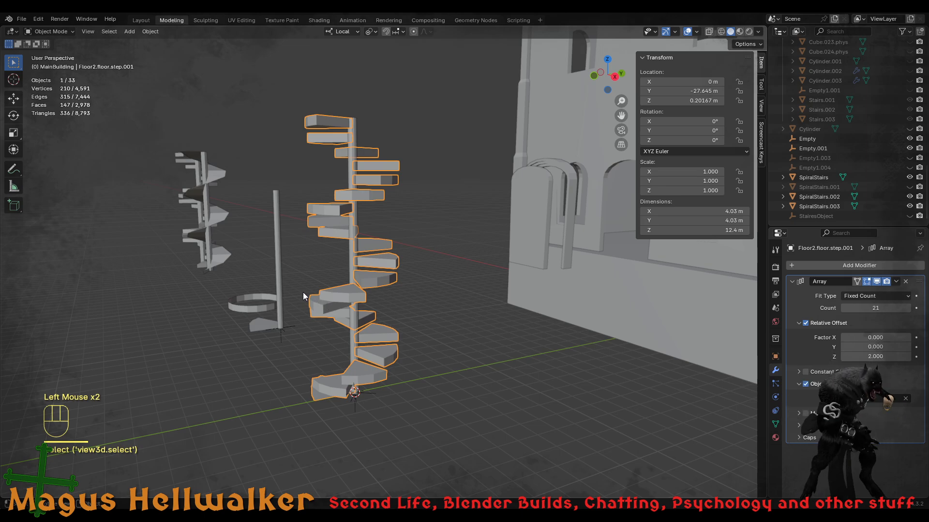
{"action": "left_click", "coordinate": [183, 202]}
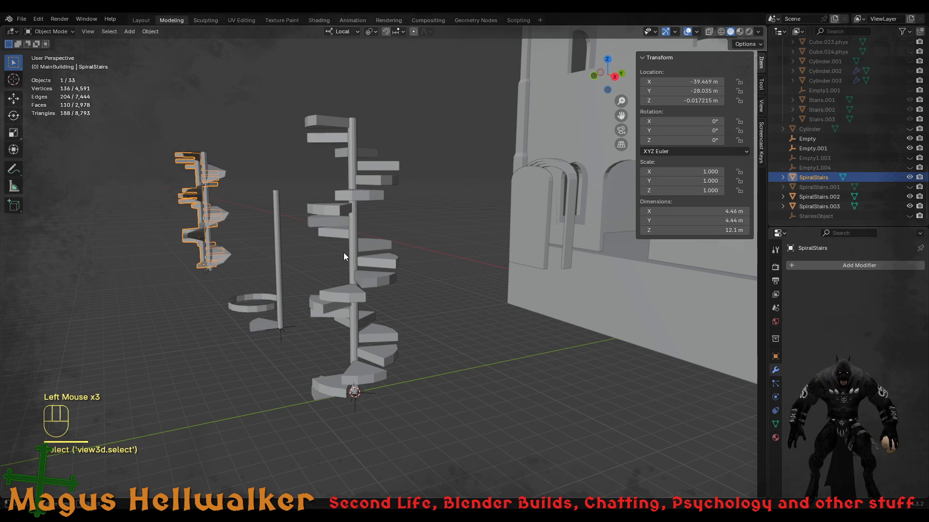
{"action": "left_click", "coordinate": [347, 303]}
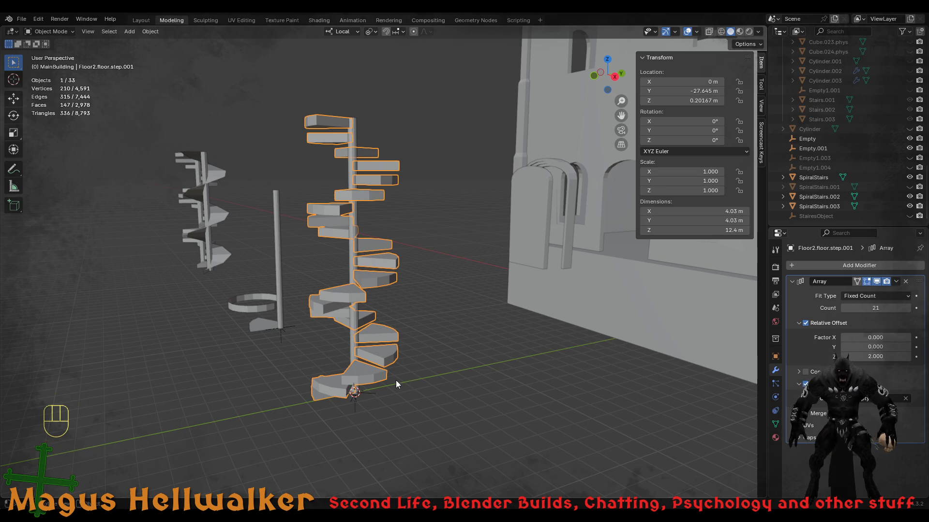
- Check the spacing of the lower steps and the central pole of the new staircase from several sides
{"action": "scroll", "coordinate": [396, 380], "scroll_direction": "up", "scroll_amount": 4}
{"action": "scroll", "coordinate": [361, 409], "scroll_direction": "down", "scroll_amount": 1}
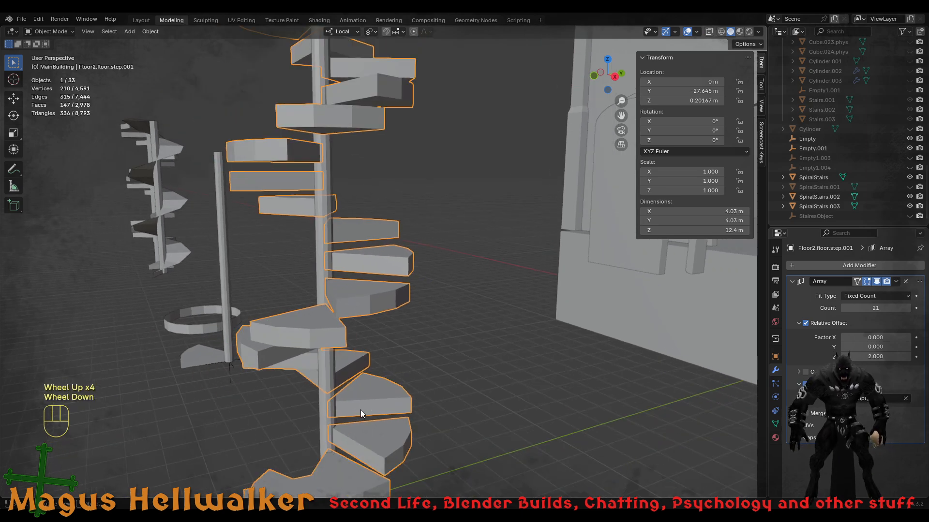
{"action": "middle_click_drag", "start_coordinate": [360, 410], "coordinate": [405, 341]}
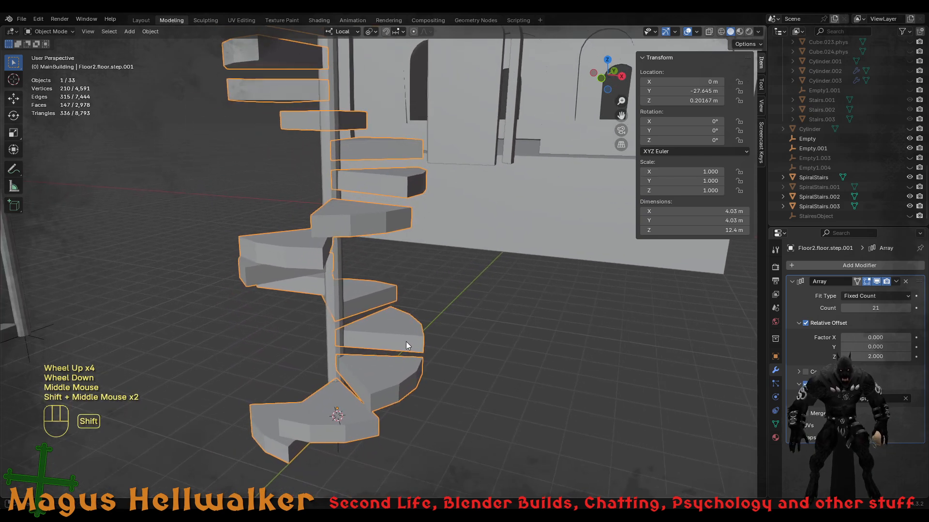
{"action": "middle_click_drag", "start_coordinate": [451, 422], "coordinate": [435, 373]}
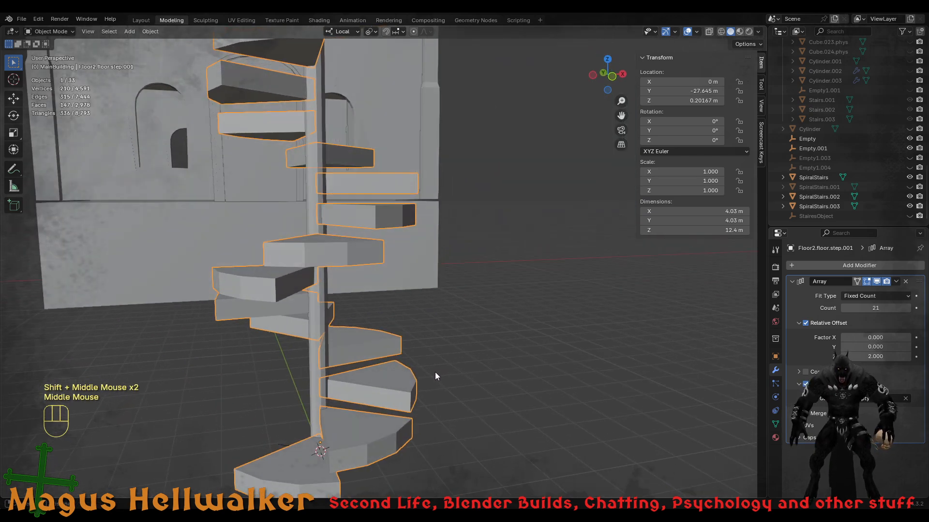
{"action": "left_click", "coordinate": [311, 328]}
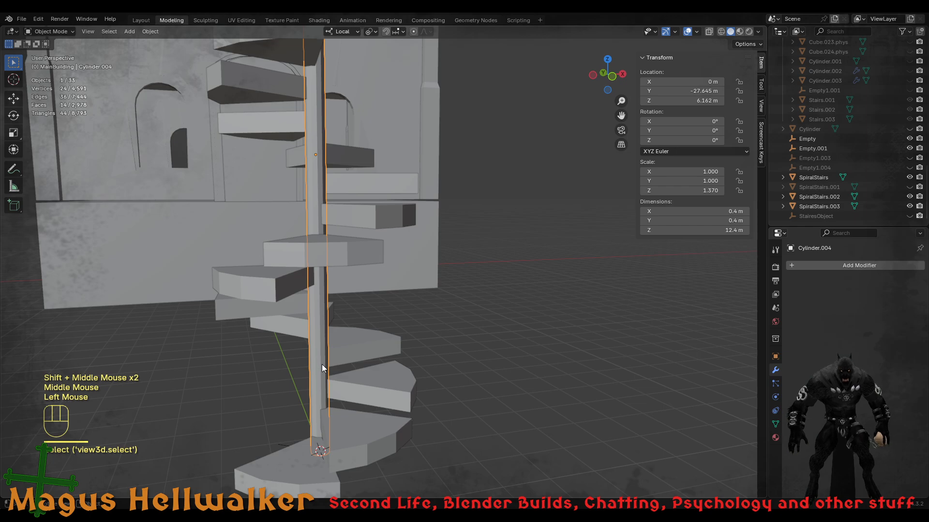
{"action": "scroll", "coordinate": [324, 367], "scroll_direction": "down", "scroll_amount": 2}
{"action": "middle_click_drag", "start_coordinate": [428, 297], "coordinate": [387, 295]}
{"action": "scroll", "coordinate": [387, 295], "scroll_direction": "up", "scroll_amount": 2}
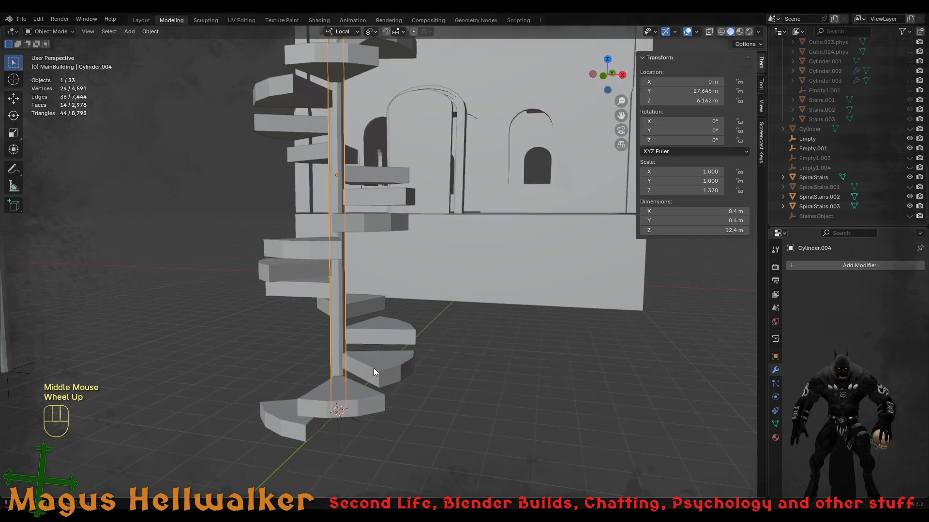
{"action": "left_click", "coordinate": [286, 460]}
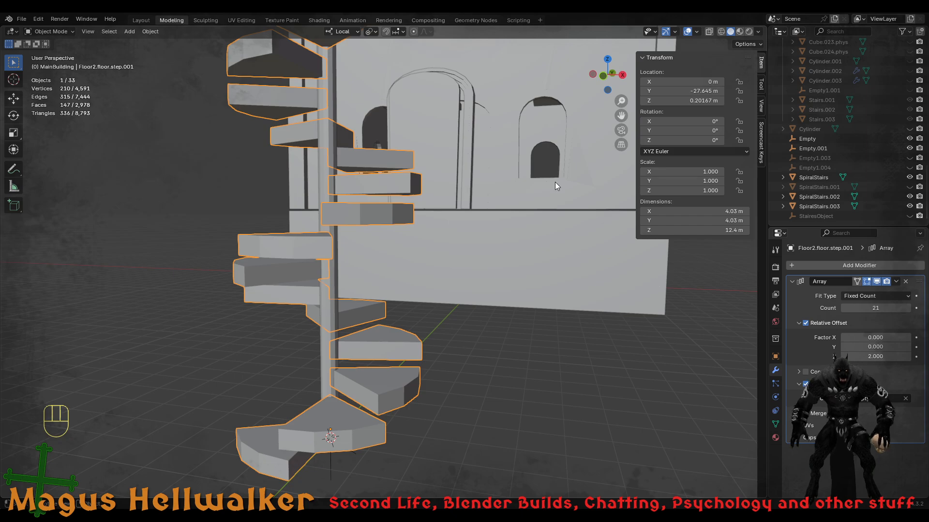
{"action": "scroll", "coordinate": [337, 368], "scroll_direction": "down", "scroll_amount": 3}
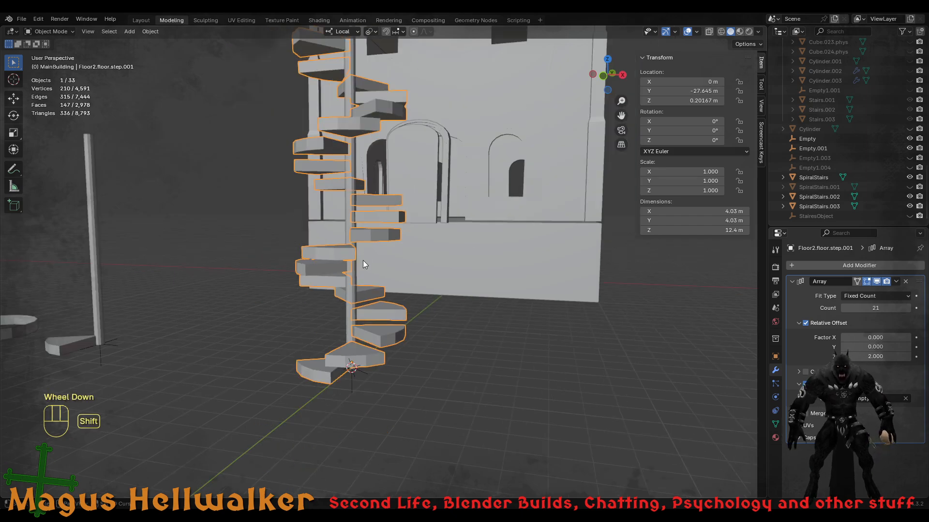
{"action": "middle_click_drag", "start_coordinate": [337, 371], "coordinate": [323, 322], "text": "shift"}
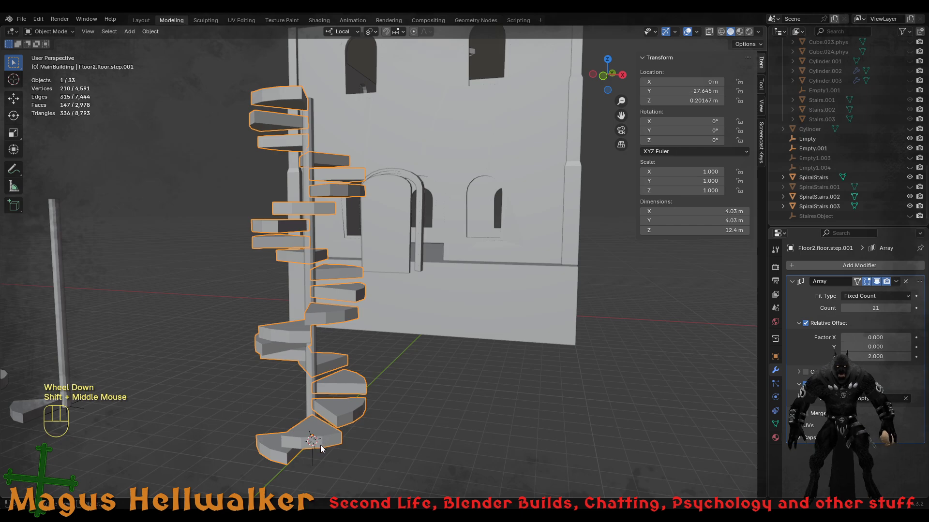
{"action": "middle_click_drag", "start_coordinate": [337, 452], "coordinate": [391, 425]}
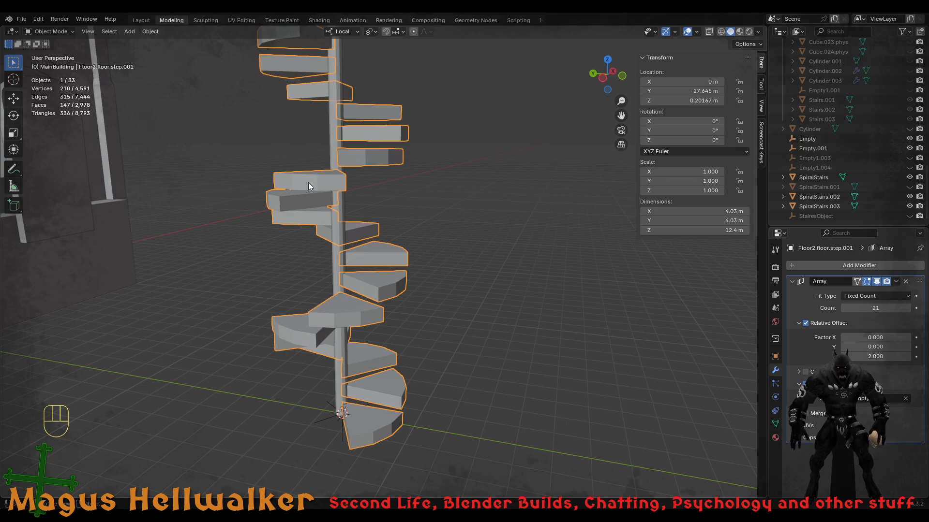
{"action": "middle_click_drag", "start_coordinate": [345, 226], "coordinate": [229, 214]}
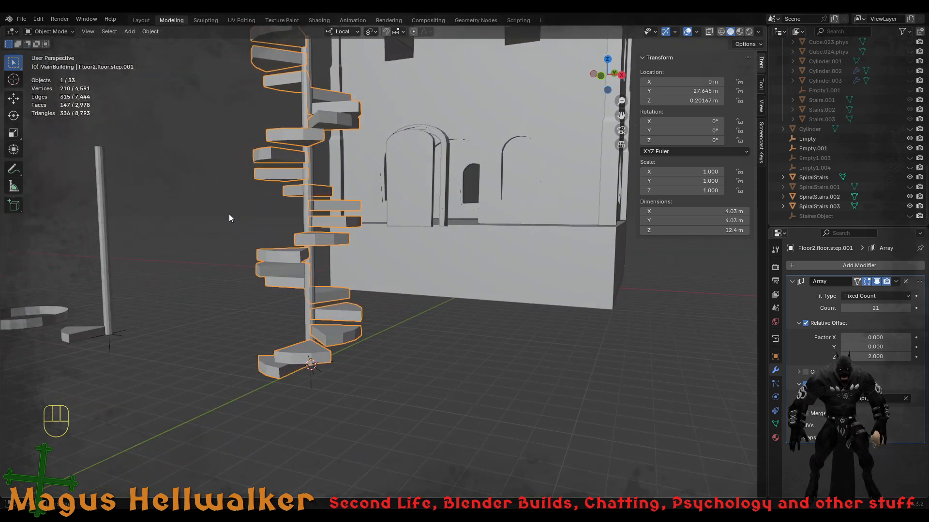
{"action": "scroll", "coordinate": [252, 208], "scroll_direction": "down", "scroll_amount": 2}
{"action": "middle_click_drag", "start_coordinate": [346, 218], "coordinate": [332, 324], "text": "shift"}
{"action": "left_click_drag", "start_coordinate": [325, 220], "coordinate": [418, 420]}
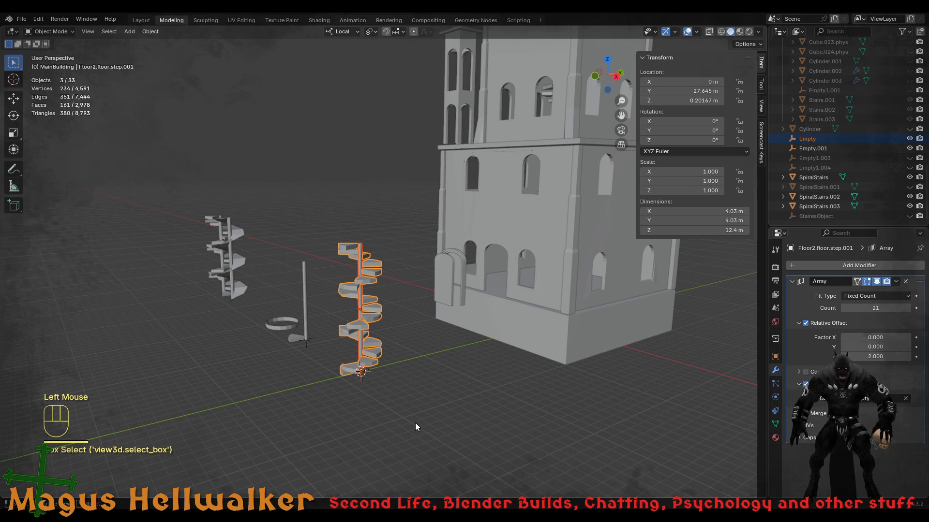
{"action": "key", "text": "shift+d"}
{"action": "key", "text": "x"}
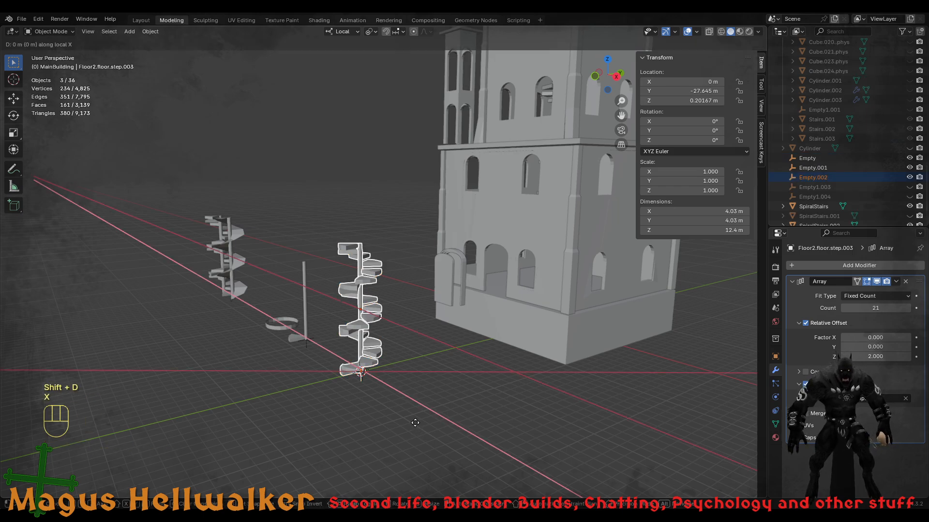
{"action": "right_click", "coordinate": [532, 441]}
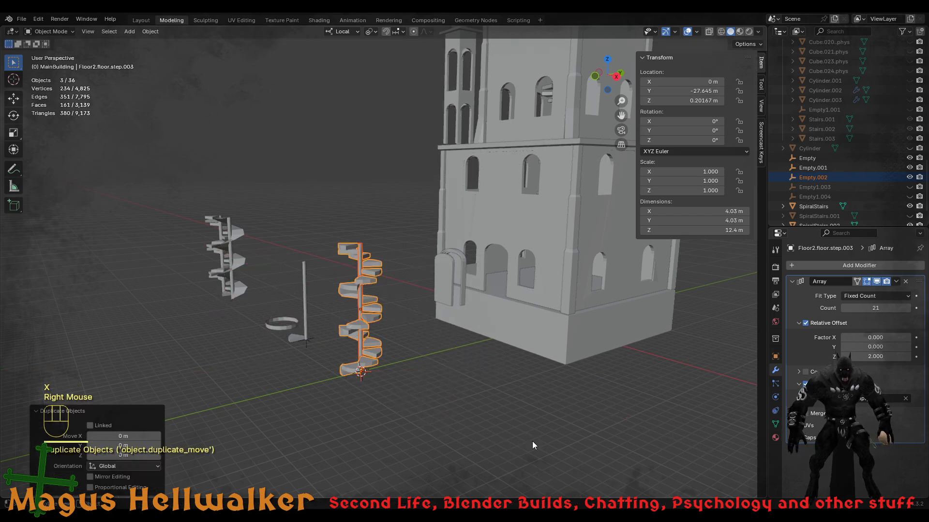
{"action": "key", "text": "x"}
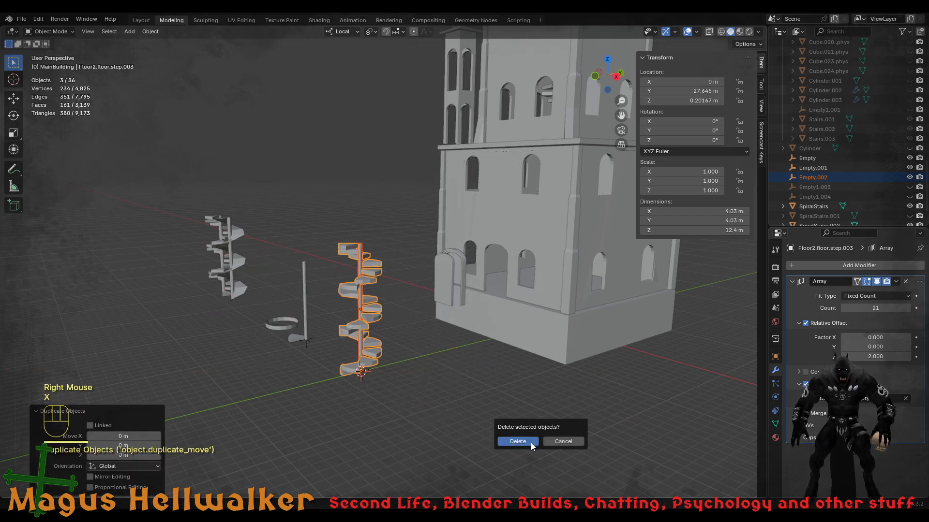
{"action": "left_click", "coordinate": [530, 442]}
- Apply the Array modifier on the wedge-shaped steps of the new spiral staircase
{"action": "scroll", "coordinate": [393, 392], "scroll_direction": "up", "scroll_amount": 2}
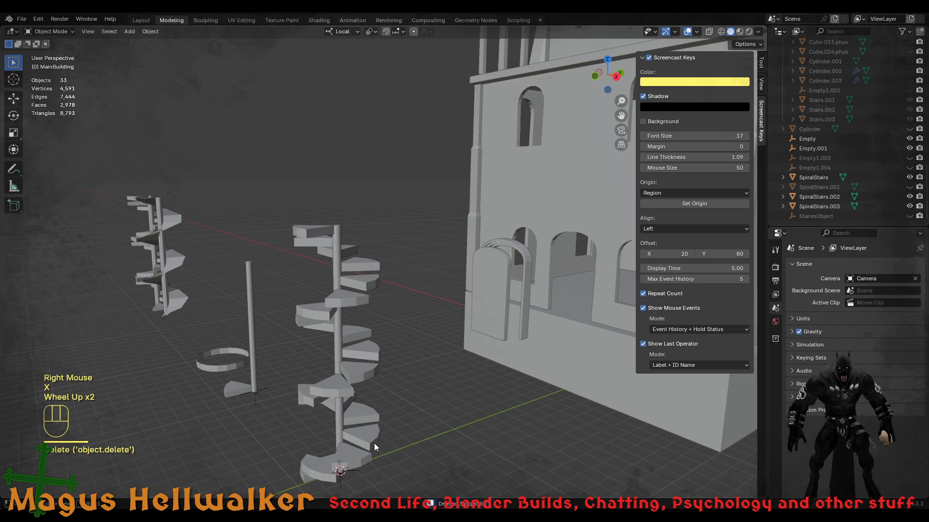
{"action": "middle_click_drag", "start_coordinate": [344, 451], "coordinate": [338, 359], "text": "shift"}
{"action": "left_click", "coordinate": [302, 405]}
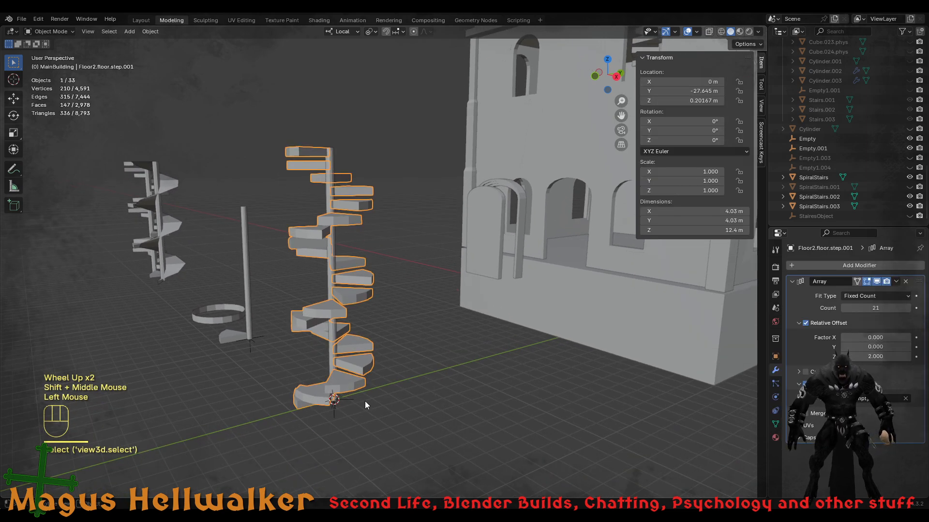
{"action": "left_click", "coordinate": [895, 281]}
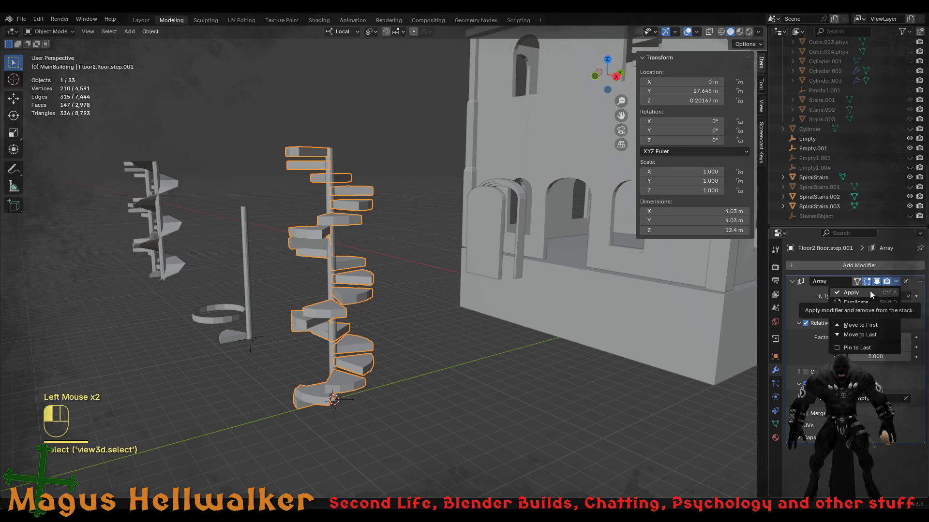
{"action": "left_click", "coordinate": [869, 292]}
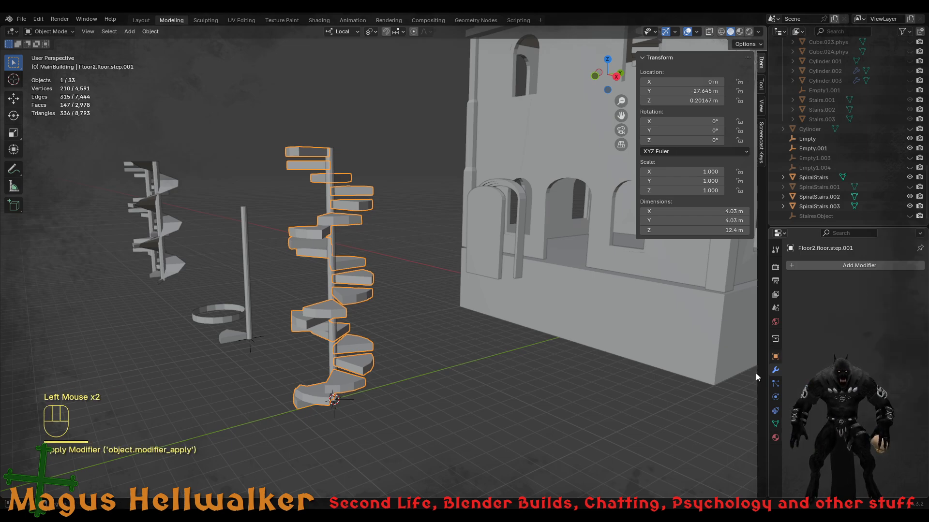
- Examine the applied steps around the pole from several sides, from the base up through the first turns
{"action": "left_click", "coordinate": [356, 446]}
{"action": "middle_click_drag", "start_coordinate": [356, 446], "coordinate": [472, 445]}
{"action": "middle_click_drag", "start_coordinate": [338, 477], "coordinate": [367, 400], "text": "shift"}
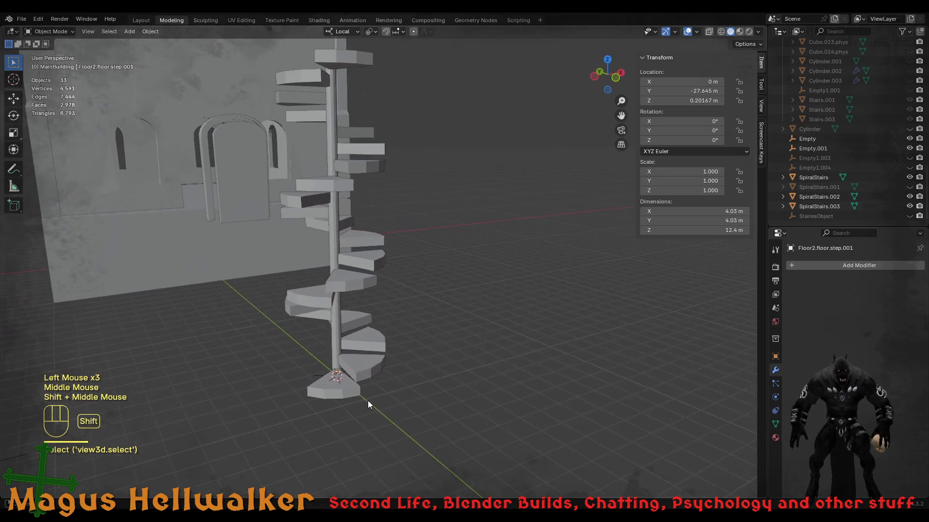
{"action": "left_click", "coordinate": [350, 393]}
{"action": "scroll", "coordinate": [363, 403], "scroll_direction": "up", "scroll_amount": 2}
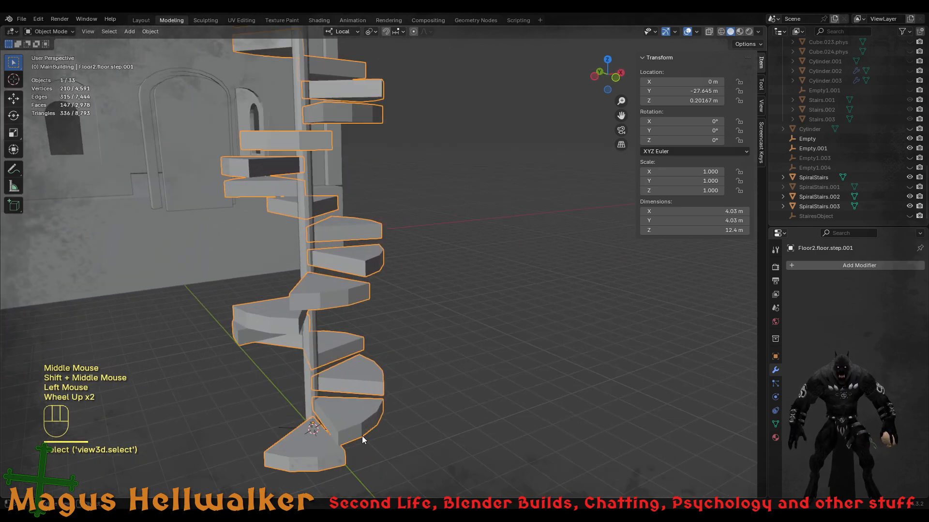
{"action": "middle_click_drag", "start_coordinate": [361, 436], "coordinate": [396, 401], "text": "shift"}
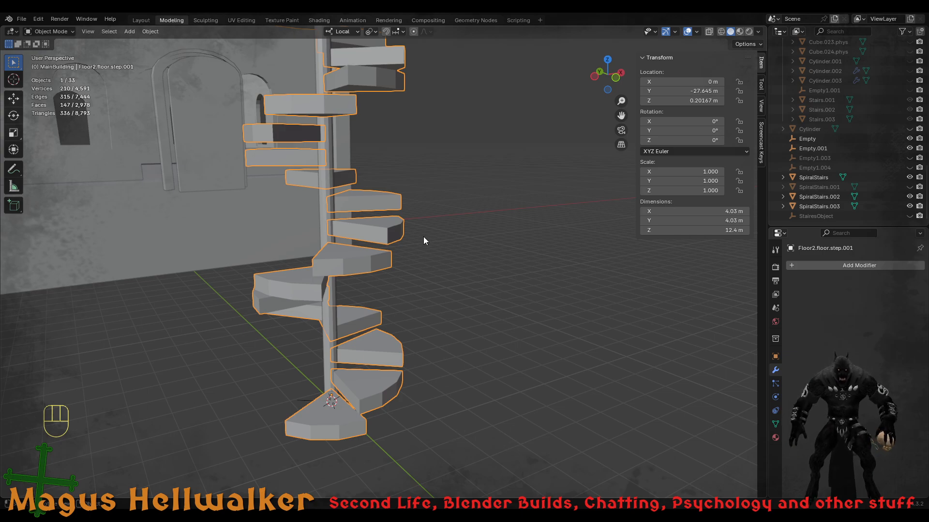
{"action": "middle_click_drag", "start_coordinate": [426, 223], "coordinate": [342, 223]}
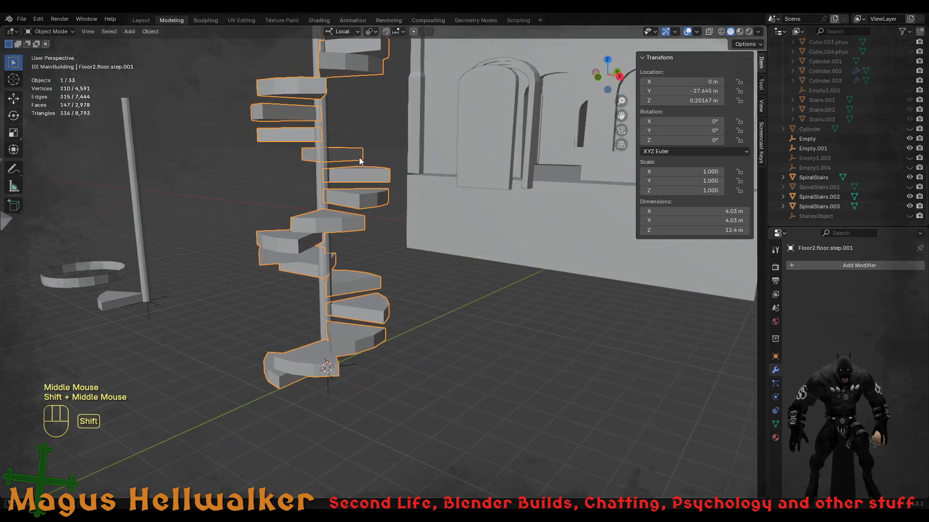
{"action": "middle_click_drag", "start_coordinate": [359, 160], "coordinate": [364, 286], "text": "shift"}
{"action": "scroll", "coordinate": [373, 334], "scroll_direction": "up", "scroll_amount": 2}
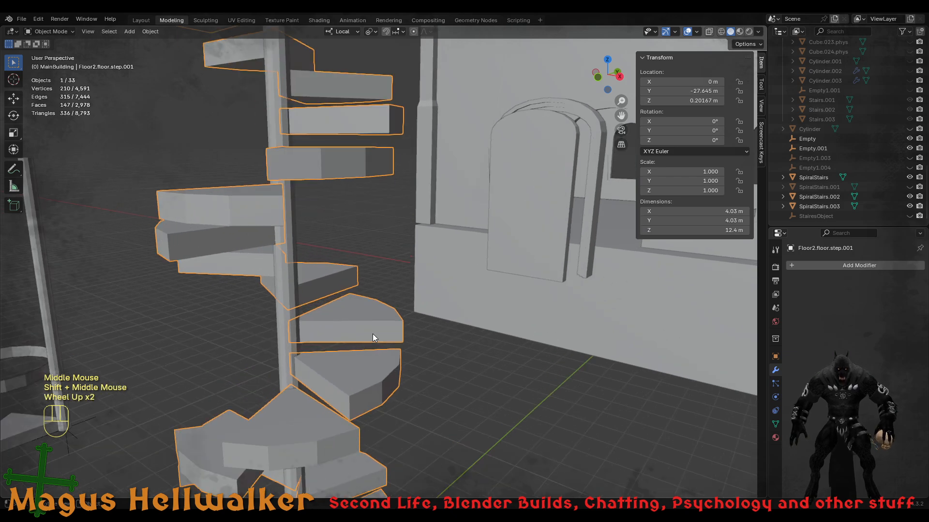
{"action": "scroll", "coordinate": [354, 379], "scroll_direction": "down", "scroll_amount": 1}
{"action": "scroll", "coordinate": [360, 370], "scroll_direction": "up", "scroll_amount": 1}
{"action": "middle_click_drag", "start_coordinate": [367, 364], "coordinate": [375, 279], "text": "shift"}
{"action": "scroll", "coordinate": [382, 358], "scroll_direction": "up", "scroll_amount": 1}
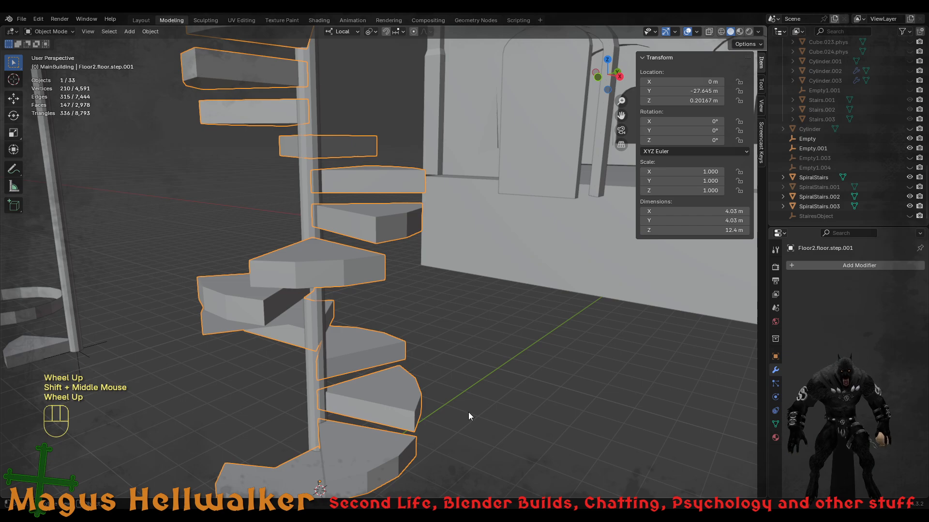
{"action": "scroll", "coordinate": [449, 409], "scroll_direction": "down", "scroll_amount": 2}
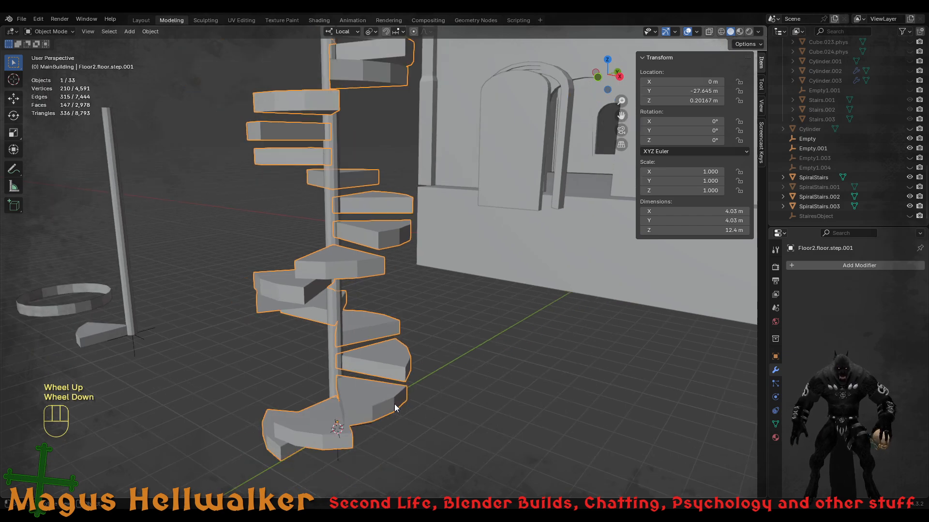
{"action": "middle_click_drag", "start_coordinate": [394, 404], "coordinate": [507, 399]}
{"action": "middle_click_drag", "start_coordinate": [441, 394], "coordinate": [439, 346], "text": "shift"}
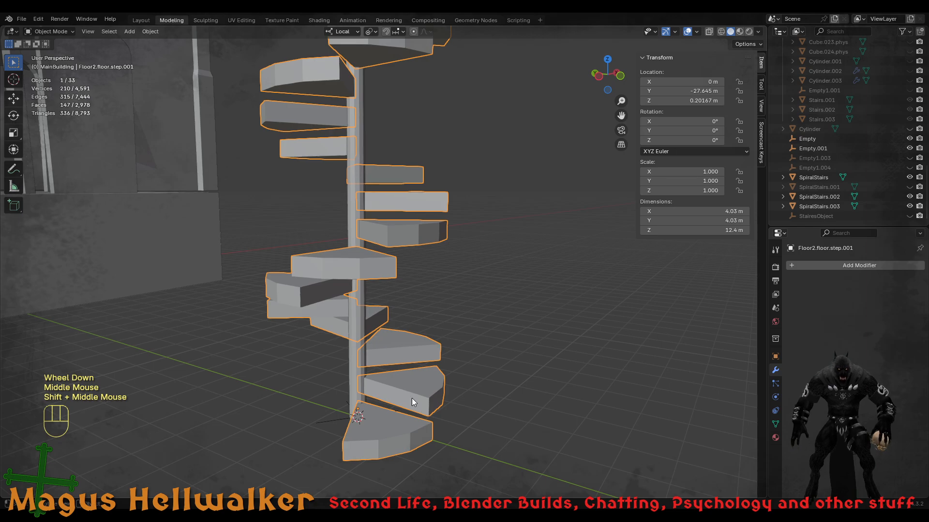
- Enter Edit Mode on the spiral steps and select the front riser face of the lowest step
{"action": "double_click", "coordinate": [394, 439]}
{"action": "left_click", "coordinate": [392, 437]}
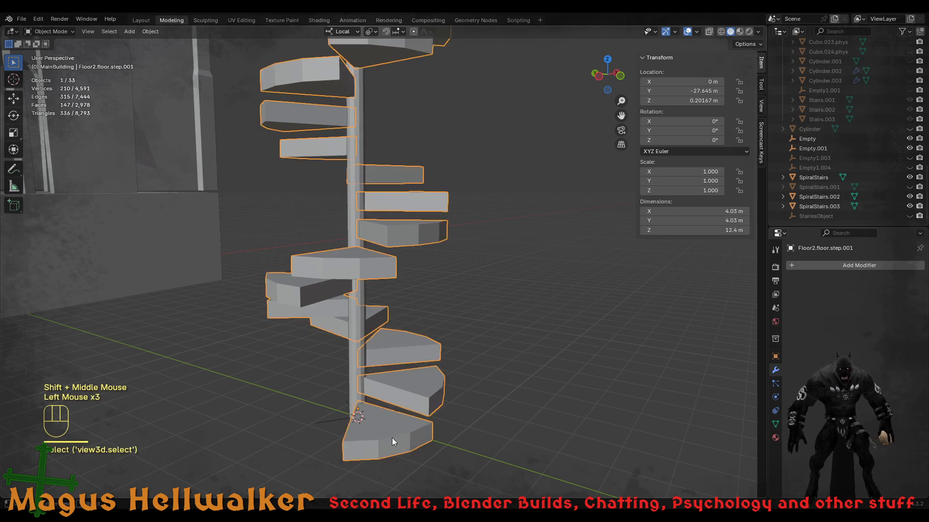
{"action": "key", "text": "Tab"}
{"action": "middle_click_drag", "start_coordinate": [412, 455], "coordinate": [460, 435]}
{"action": "left_click", "coordinate": [449, 429]}
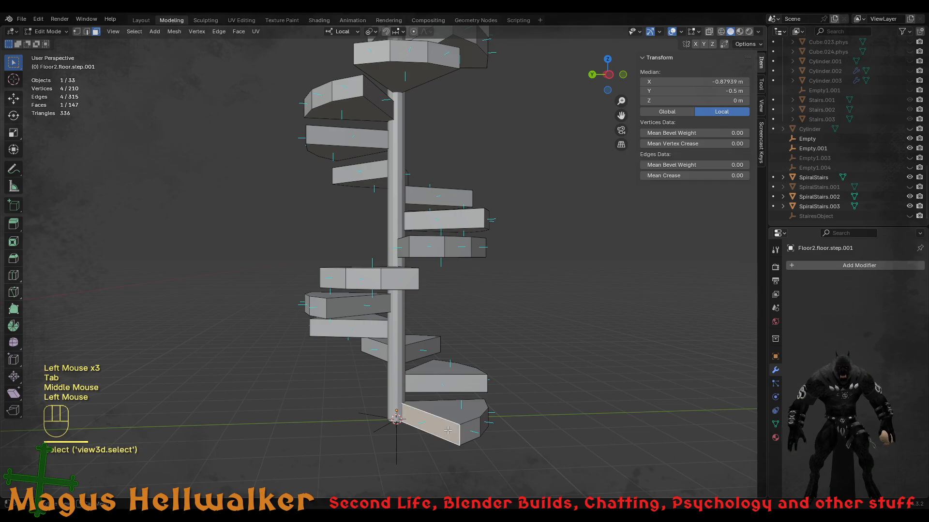
{"action": "left_click", "coordinate": [463, 411], "text": "shift"}
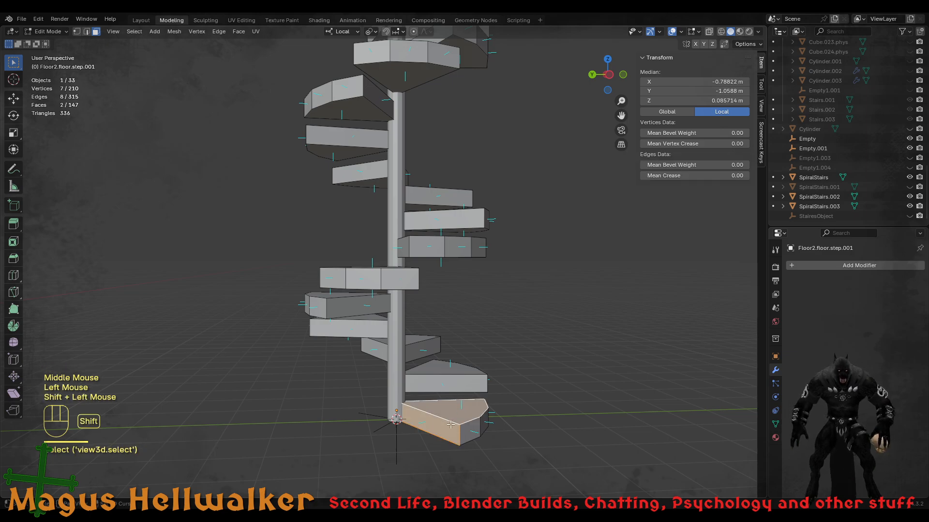
{"action": "double_click", "coordinate": [463, 414]}
{"action": "left_click", "coordinate": [450, 434]}
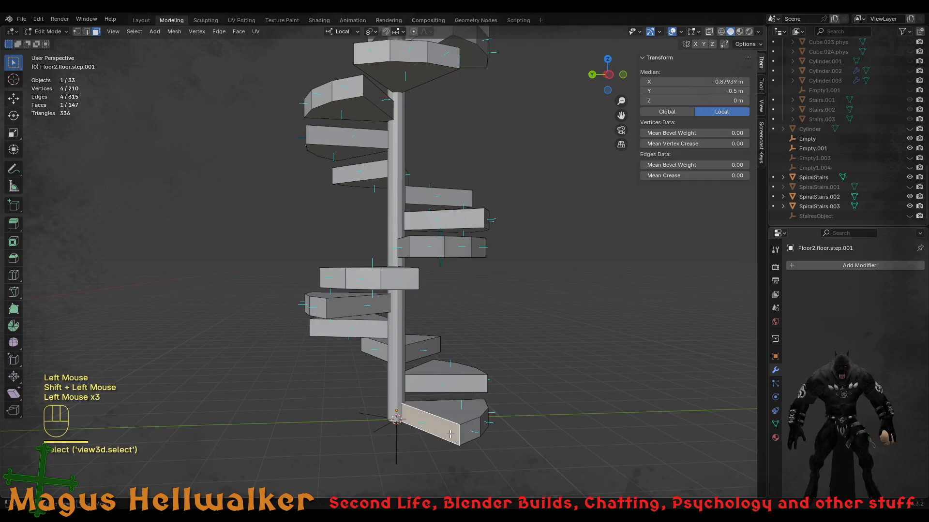
- Add the top faces of the three lowest steps and the front faces of the second and third steps to the selection
{"action": "mouse_move", "coordinate": [523, 417]}
{"action": "middle_mouse_down"}
{"action": "mouse_move", "coordinate": [482, 425]}
{"action": "mouse_move", "coordinate": [506, 422]}
{"action": "middle_mouse_up"}
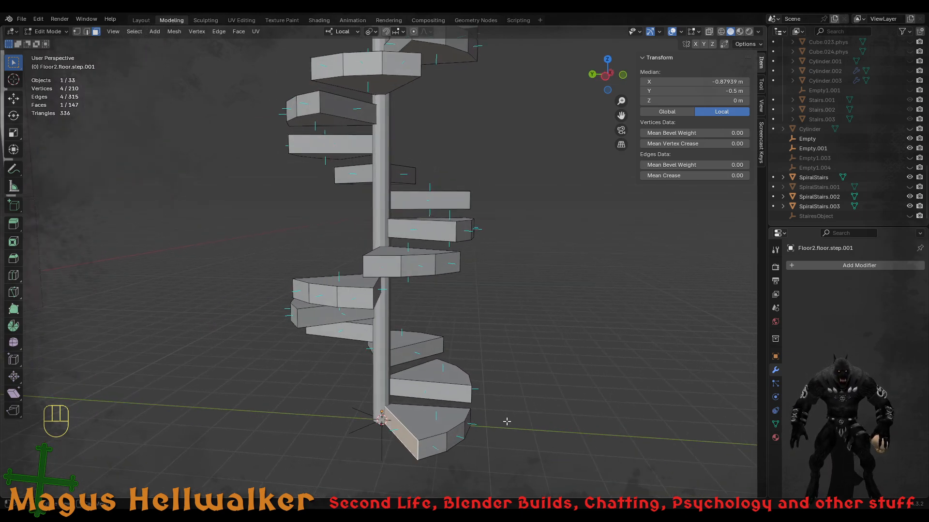
{"action": "scroll", "coordinate": [457, 430], "scroll_direction": "up", "scroll_amount": 2}
{"action": "middle_click_drag", "start_coordinate": [470, 449], "coordinate": [456, 354], "text": "shift"}
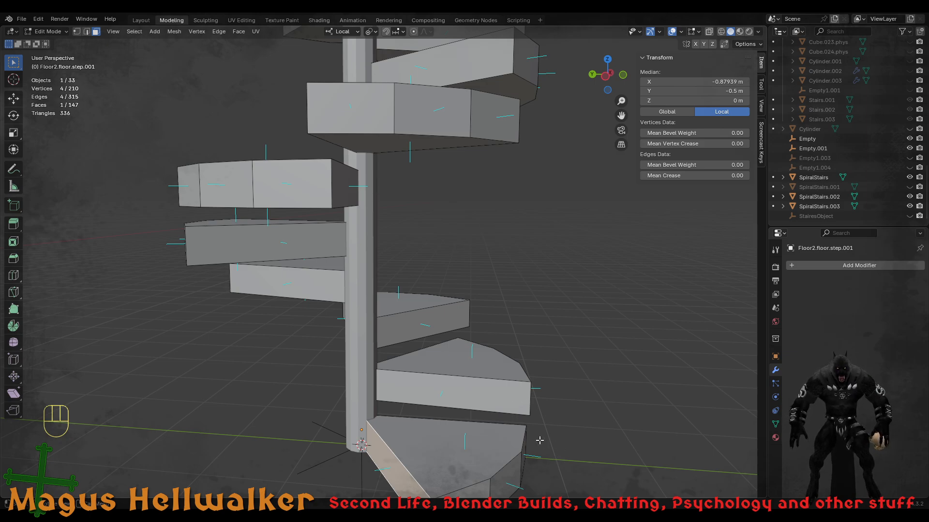
{"action": "mouse_move", "coordinate": [540, 440]}
{"action": "middle_mouse_down"}
{"action": "mouse_move", "coordinate": [486, 431]}
{"action": "mouse_move", "coordinate": [526, 431]}
{"action": "middle_mouse_up"}
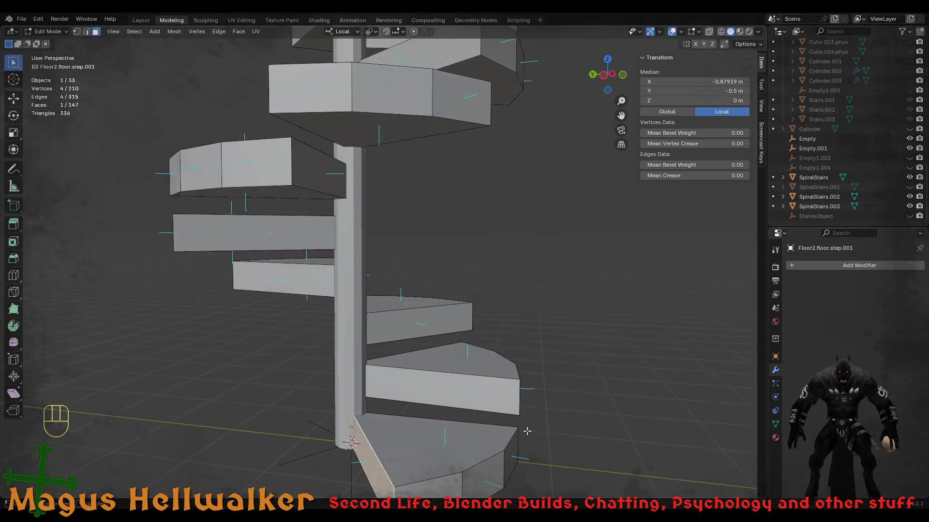
{"action": "left_click", "coordinate": [441, 455], "text": "shift"}
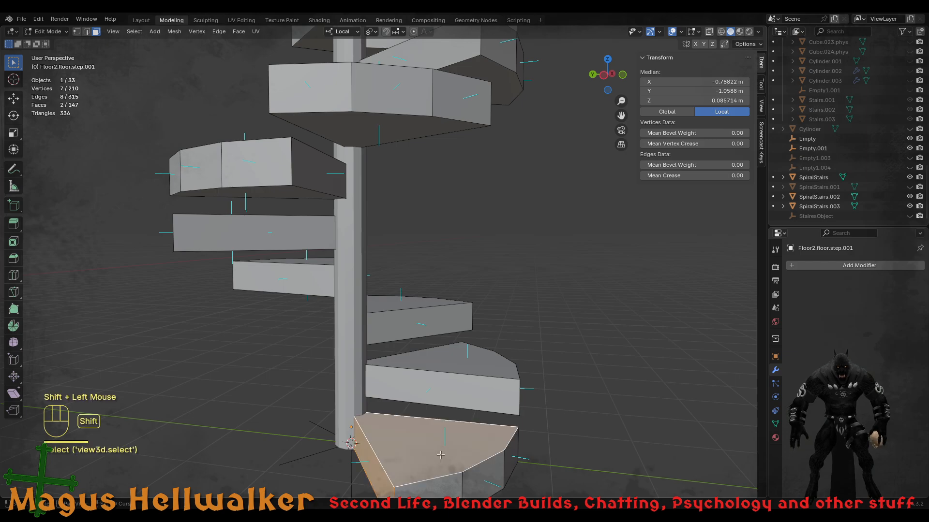
{"action": "left_click", "coordinate": [461, 368], "text": "shift"}
{"action": "left_click", "coordinate": [404, 304], "text": "shift"}
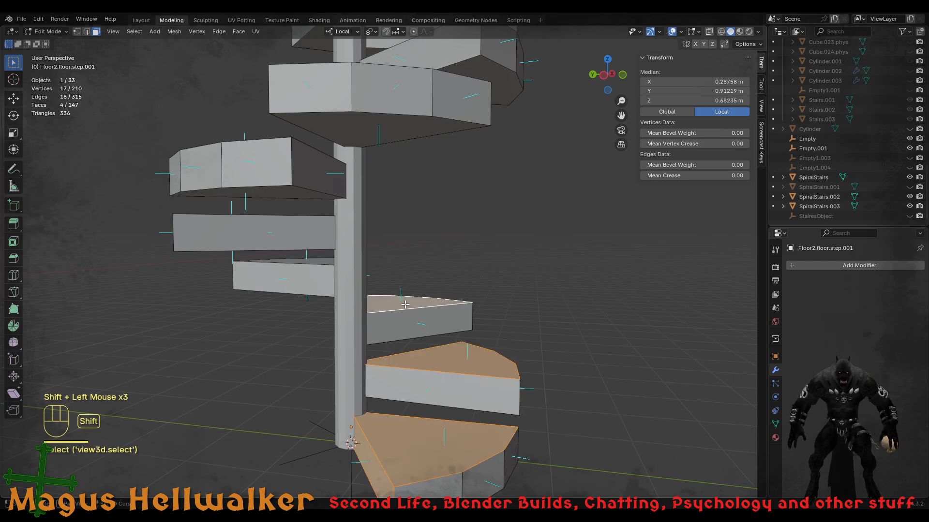
{"action": "middle_click_drag", "start_coordinate": [431, 319], "coordinate": [382, 398]}
{"action": "left_click", "coordinate": [397, 407], "text": "shift"}
{"action": "left_click", "coordinate": [408, 334], "text": "shift"}
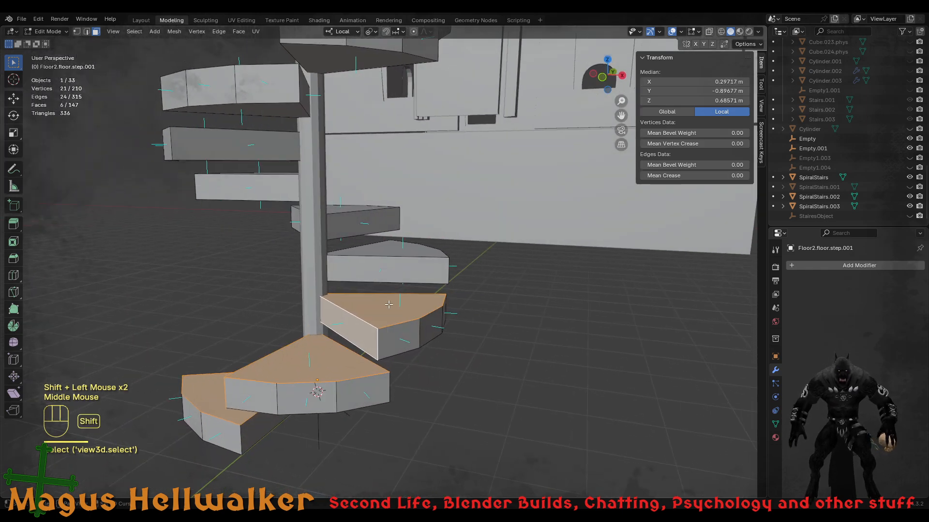
- Extend the face selection with the front and top faces of the fourth and fifth steps
{"action": "middle_click_drag", "start_coordinate": [388, 304], "coordinate": [417, 364], "text": "shift"}
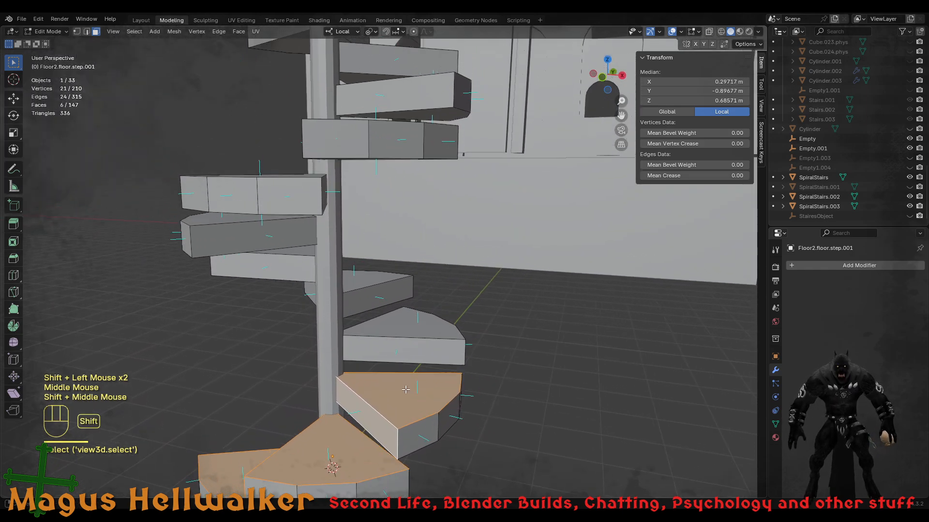
{"action": "left_click", "coordinate": [418, 355], "text": "shift"}
{"action": "left_click", "coordinate": [426, 329], "text": "shift"}
{"action": "middle_click_drag", "start_coordinate": [476, 346], "coordinate": [421, 337]}
{"action": "left_click", "coordinate": [465, 319], "text": "shift"}
{"action": "left_click", "coordinate": [465, 317], "text": "shift"}
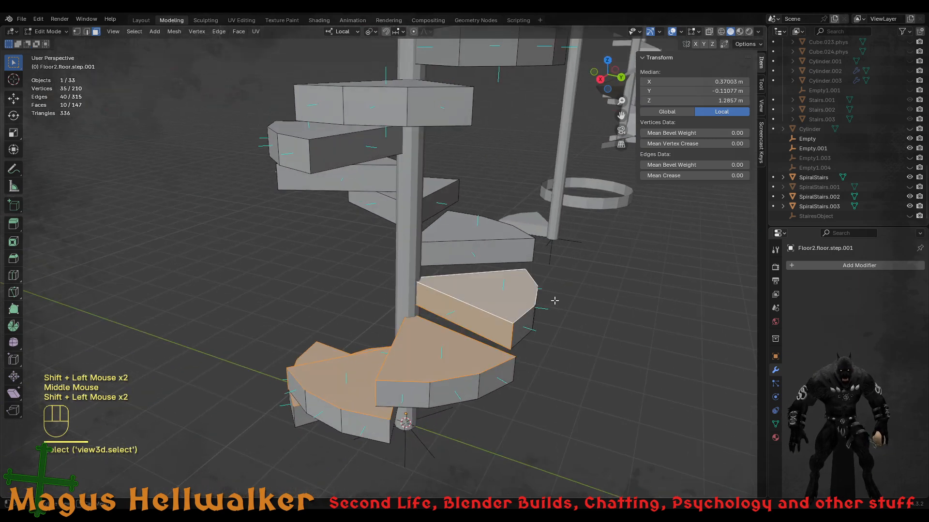
- Add the front and top faces of the sixth, seventh and eighth steps to the selection
{"action": "middle_click_drag", "start_coordinate": [466, 317], "coordinate": [462, 302]}
{"action": "left_click", "coordinate": [480, 302], "text": "shift"}
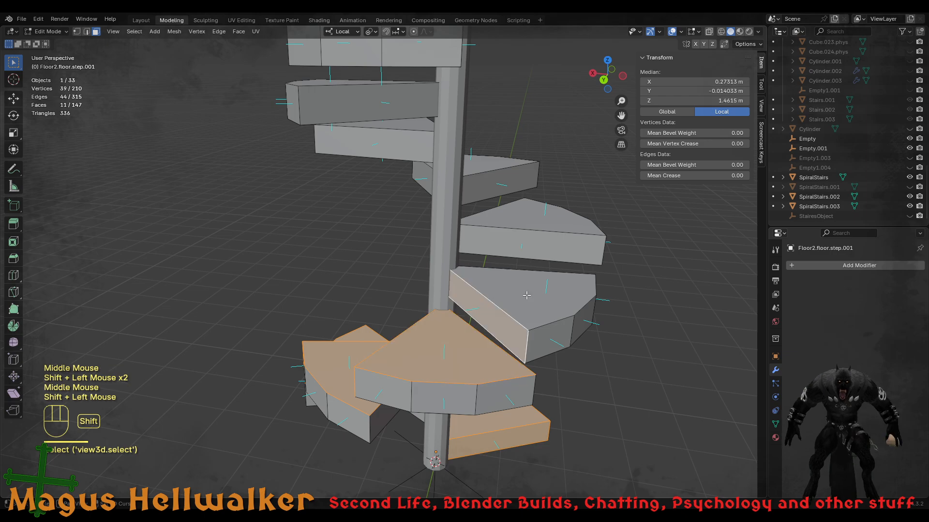
{"action": "left_click", "coordinate": [529, 292], "text": "shift"}
{"action": "left_click", "coordinate": [532, 246], "text": "shift"}
{"action": "left_click", "coordinate": [542, 216], "text": "shift"}
{"action": "middle_click_drag", "start_coordinate": [557, 240], "coordinate": [474, 252]}
{"action": "left_click", "coordinate": [450, 271], "text": "shift"}
{"action": "left_click", "coordinate": [497, 220], "text": "shift"}
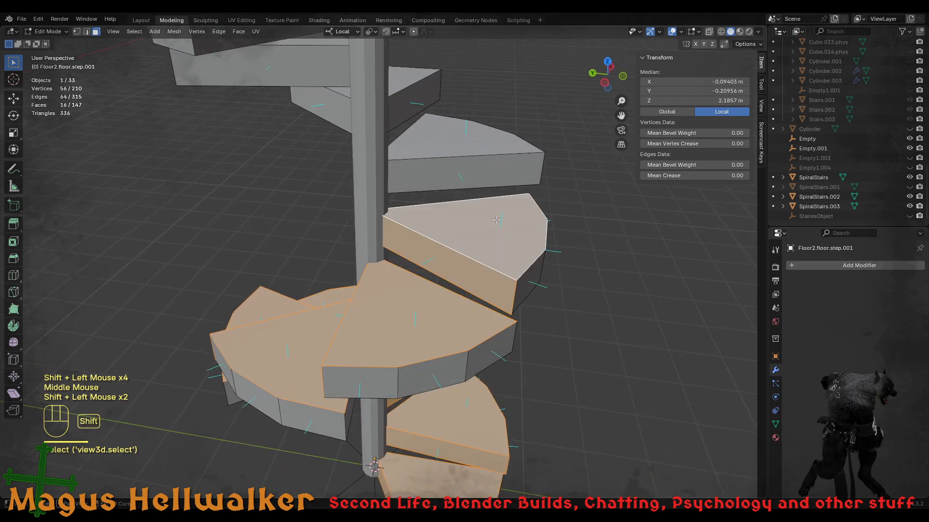
- Continue the face selection up the pole with the front and top faces of the ninth, tenth and eleventh steps
{"action": "left_click", "coordinate": [462, 165], "text": "shift"}
{"action": "middle_click_drag", "start_coordinate": [462, 165], "coordinate": [477, 305]}
{"action": "left_click", "coordinate": [428, 318], "text": "shift"}
{"action": "left_click", "coordinate": [444, 281], "text": "shift"}
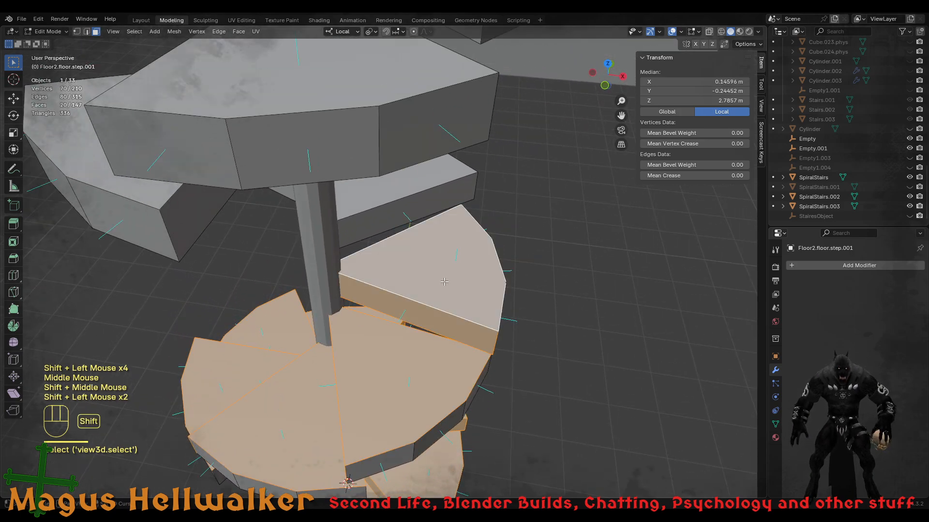
{"action": "middle_click_drag", "start_coordinate": [476, 251], "coordinate": [425, 321]}
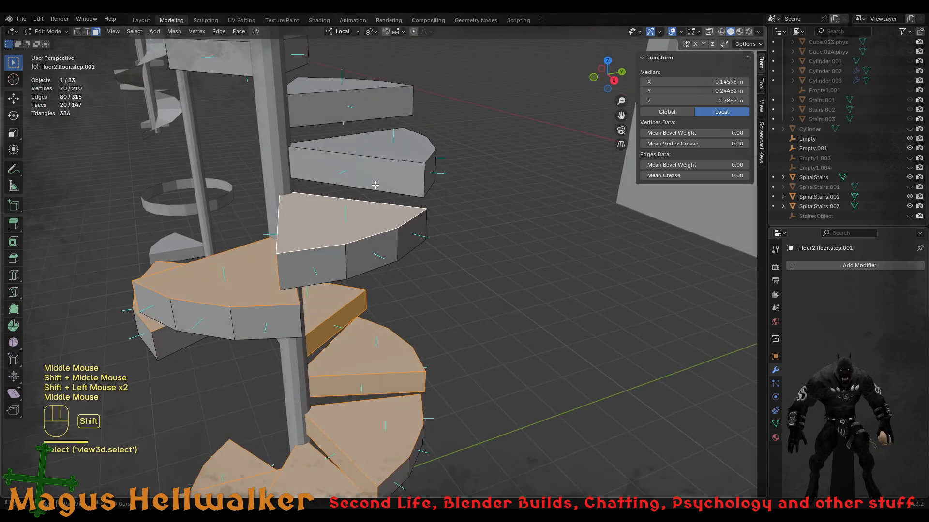
{"action": "left_click", "coordinate": [376, 162], "text": "shift"}
{"action": "left_click", "coordinate": [398, 138], "text": "shift"}
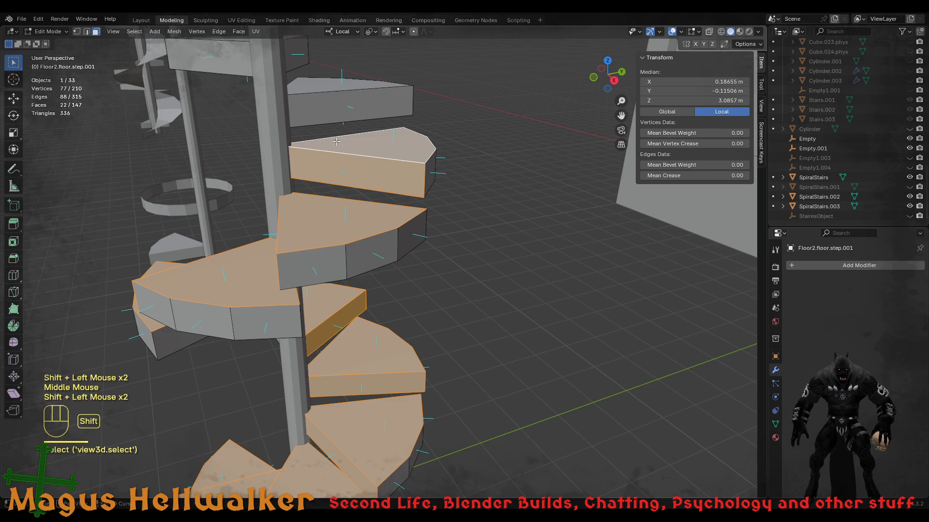
- Add the front and top faces of the twelfth and thirteenth steps to the selection
{"action": "middle_click_drag", "start_coordinate": [352, 175], "coordinate": [368, 300], "text": "shift"}
{"action": "left_click", "coordinate": [372, 279], "text": "shift"}
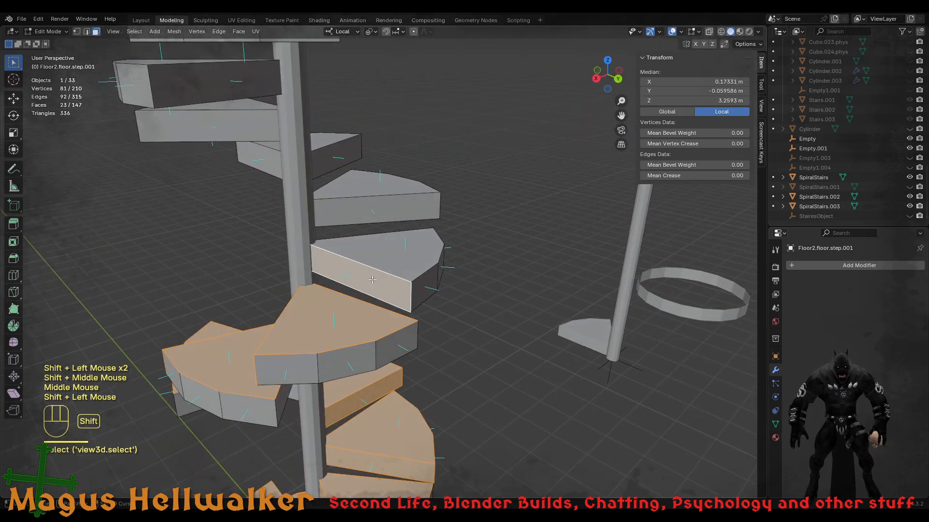
{"action": "left_click", "coordinate": [377, 200], "text": "shift"}
{"action": "left_click", "coordinate": [372, 188], "text": "shift"}
{"action": "left_click", "coordinate": [419, 274], "text": "shift"}
{"action": "middle_click_drag", "start_coordinate": [420, 273], "coordinate": [420, 318]}
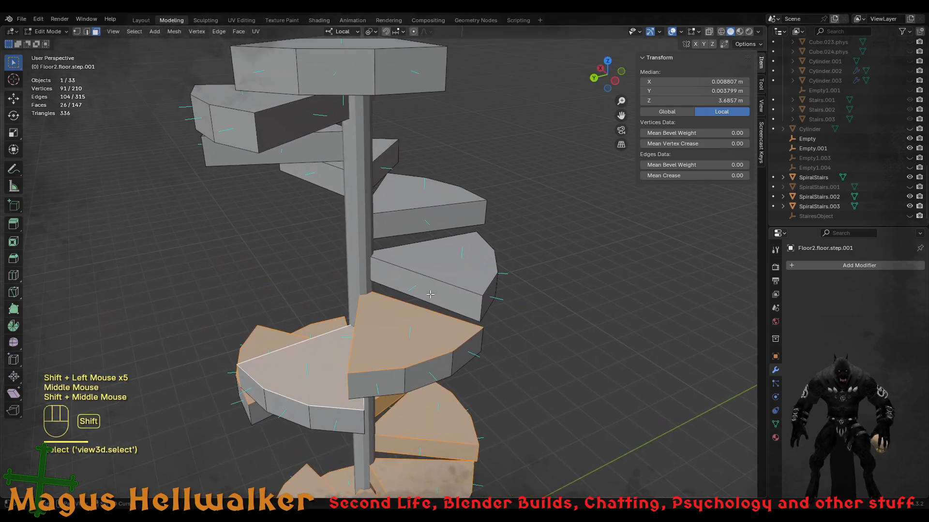
- Add the front and top faces of the fourteenth, fifteenth, sixteenth and seventeenth steps to the selection
{"action": "left_click", "coordinate": [422, 289], "text": "shift"}
{"action": "left_click", "coordinate": [428, 259], "text": "shift"}
{"action": "left_click", "coordinate": [428, 219], "text": "shift"}
{"action": "left_click", "coordinate": [423, 196], "text": "shift"}
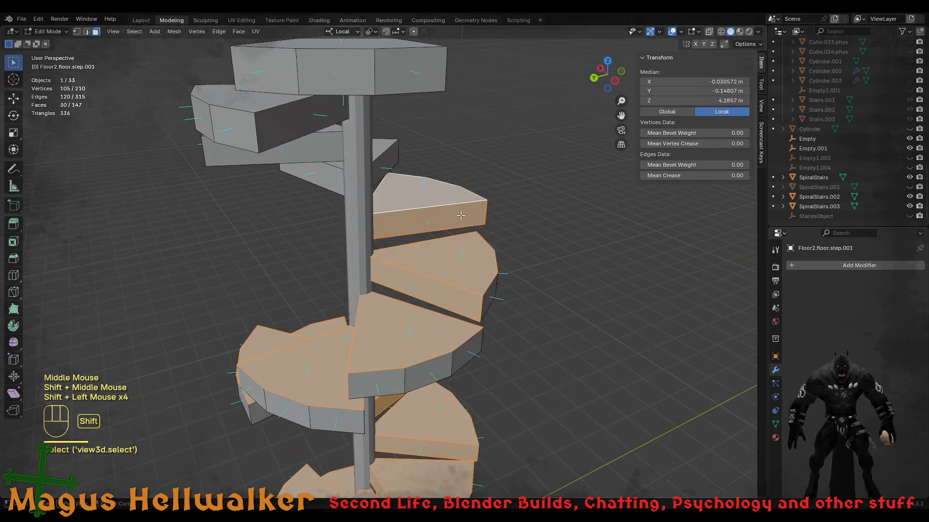
{"action": "middle_click_drag", "start_coordinate": [424, 196], "coordinate": [273, 217]}
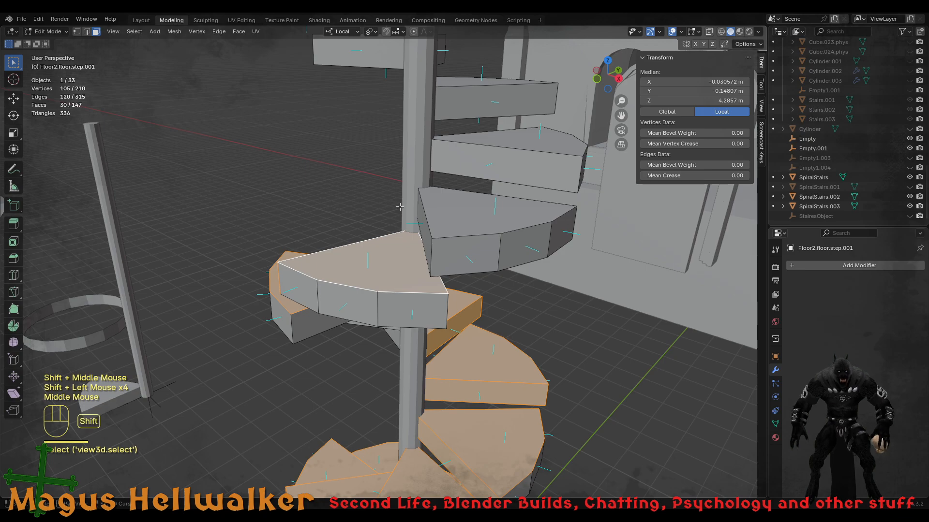
{"action": "left_click", "coordinate": [424, 223], "text": "shift"}
{"action": "left_click", "coordinate": [485, 209], "text": "shift"}
{"action": "left_click", "coordinate": [522, 148], "text": "shift"}
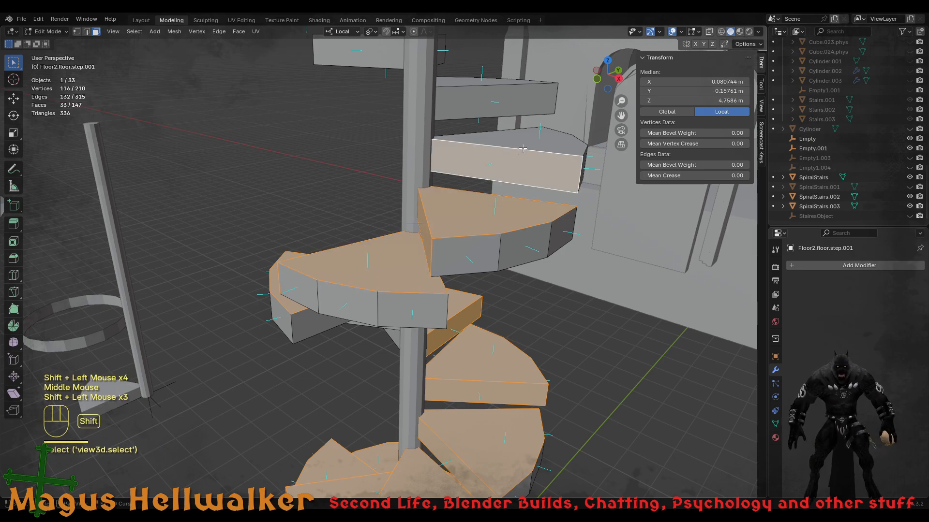
{"action": "left_click", "coordinate": [526, 144], "text": "shift"}
- Complete the face selection with the front and top faces of the eighteenth through twenty-first steps at the top of the pole
{"action": "middle_click_drag", "start_coordinate": [526, 143], "coordinate": [433, 185]}
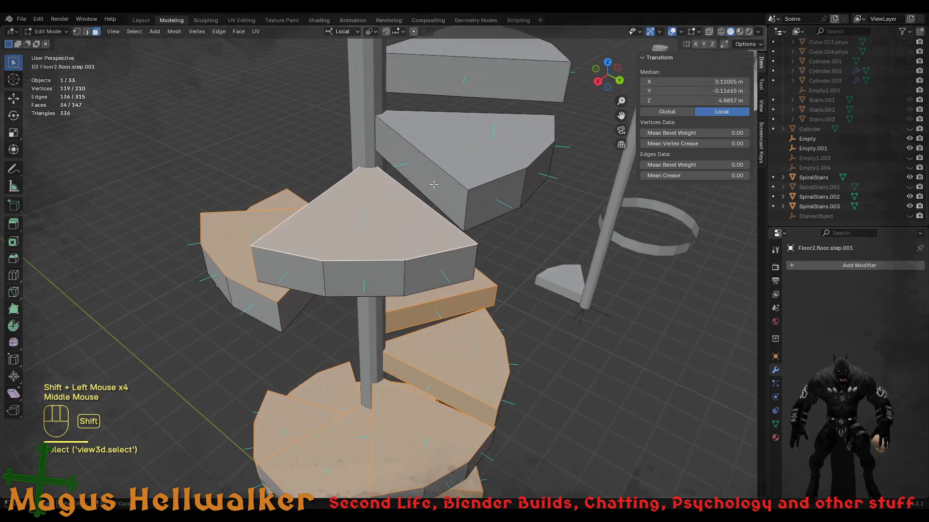
{"action": "left_click", "coordinate": [433, 185], "text": "shift"}
{"action": "left_click", "coordinate": [488, 145], "text": "shift"}
{"action": "left_click", "coordinate": [513, 80], "text": "shift"}
{"action": "left_click", "coordinate": [532, 54], "text": "shift"}
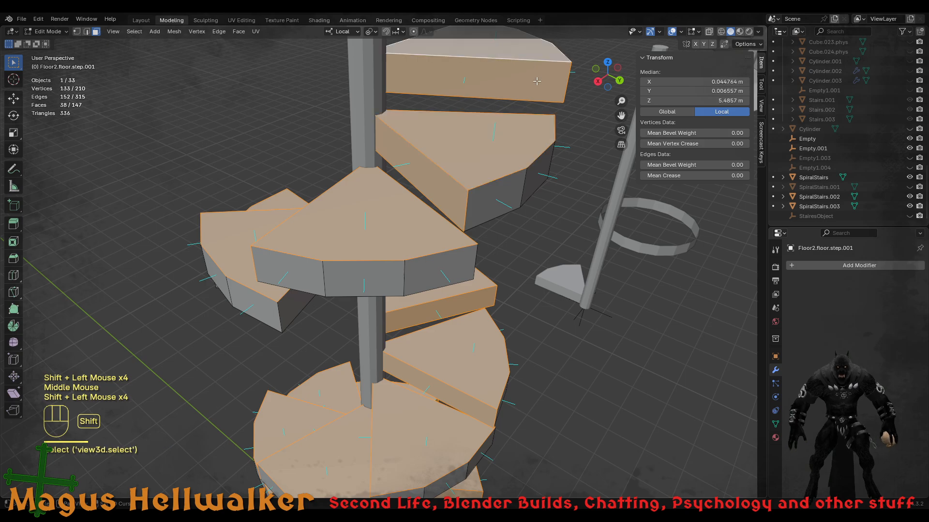
{"action": "scroll", "coordinate": [482, 244], "scroll_direction": "down", "scroll_amount": 2}
{"action": "middle_click_drag", "start_coordinate": [451, 207], "coordinate": [448, 280]}
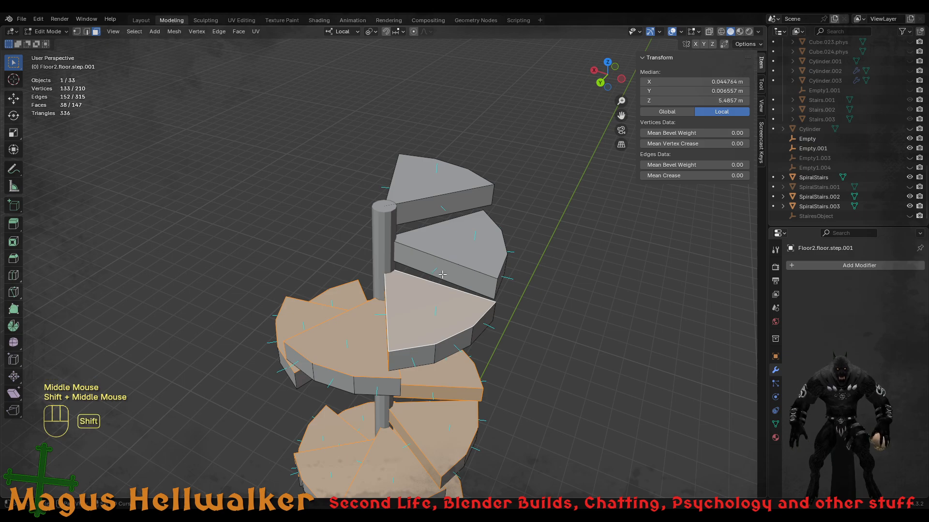
{"action": "left_click", "coordinate": [438, 269], "text": "shift"}
{"action": "left_click", "coordinate": [445, 235], "text": "shift"}
{"action": "left_click", "coordinate": [449, 196], "text": "shift"}
{"action": "left_click", "coordinate": [442, 173], "text": "shift"}
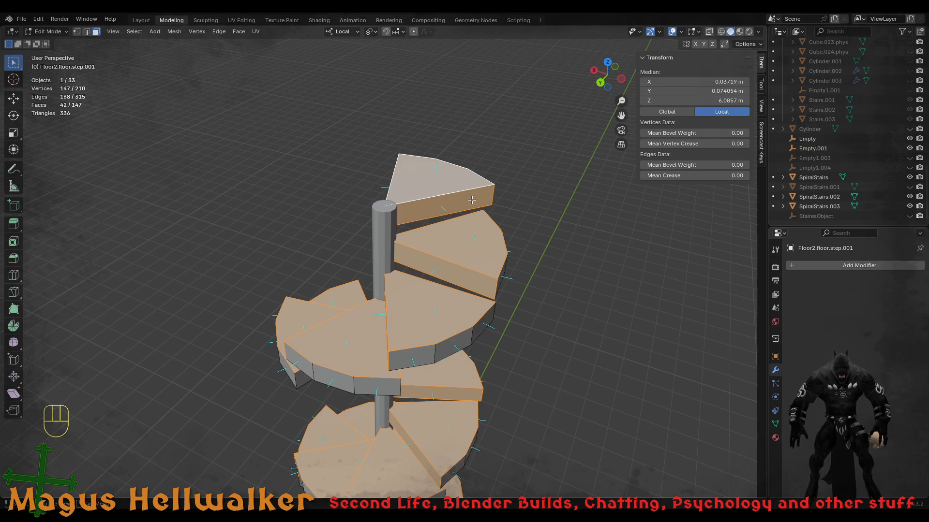
- Duplicate the selected step faces in place, separate the copy into its own object and return to Object Mode
{"action": "middle_click_drag", "start_coordinate": [423, 478], "coordinate": [458, 393]}
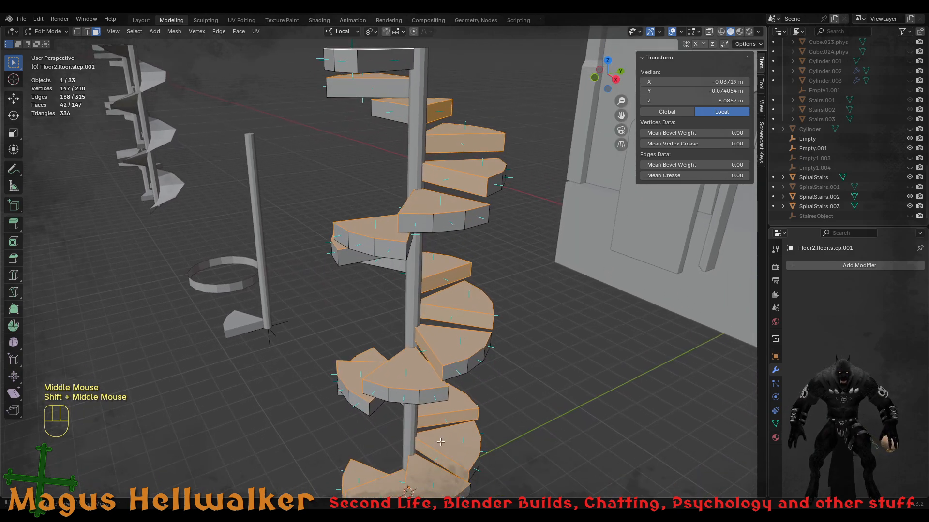
{"action": "scroll", "coordinate": [440, 442], "scroll_direction": "down", "scroll_amount": 1}
{"action": "scroll", "coordinate": [441, 442], "scroll_direction": "up", "scroll_amount": 1}
{"action": "scroll", "coordinate": [441, 444], "scroll_direction": "down", "scroll_amount": 1}
{"action": "middle_click_drag", "start_coordinate": [441, 444], "coordinate": [409, 433]}
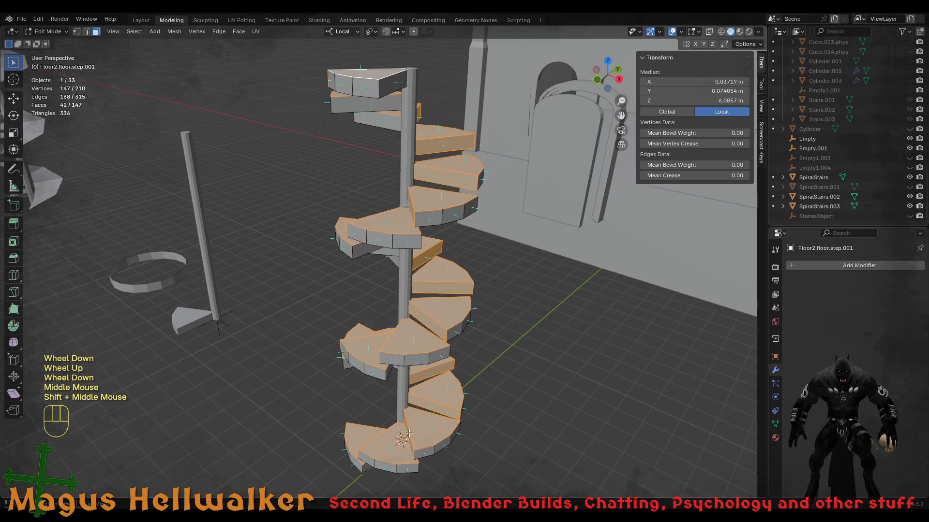
{"action": "key", "text": "shift+d"}
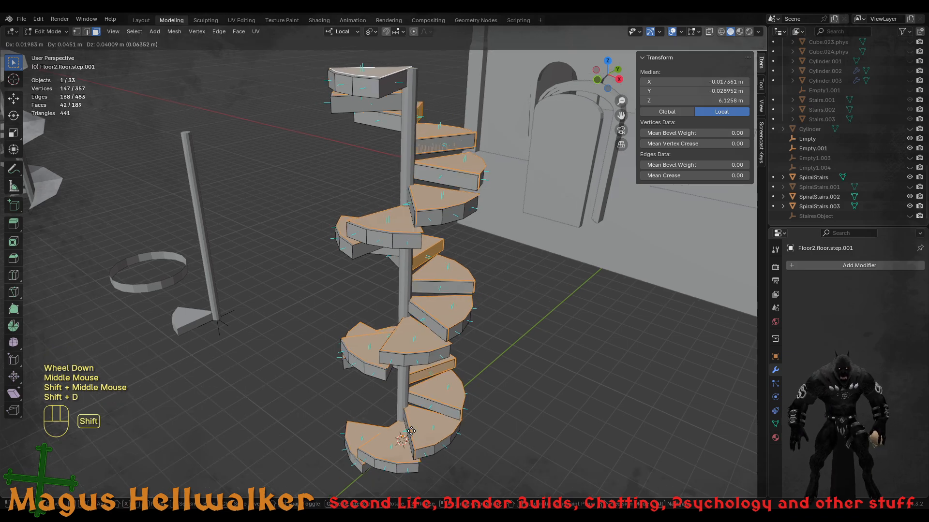
{"action": "key", "text": "z"}
{"action": "right_click", "coordinate": [423, 417]}
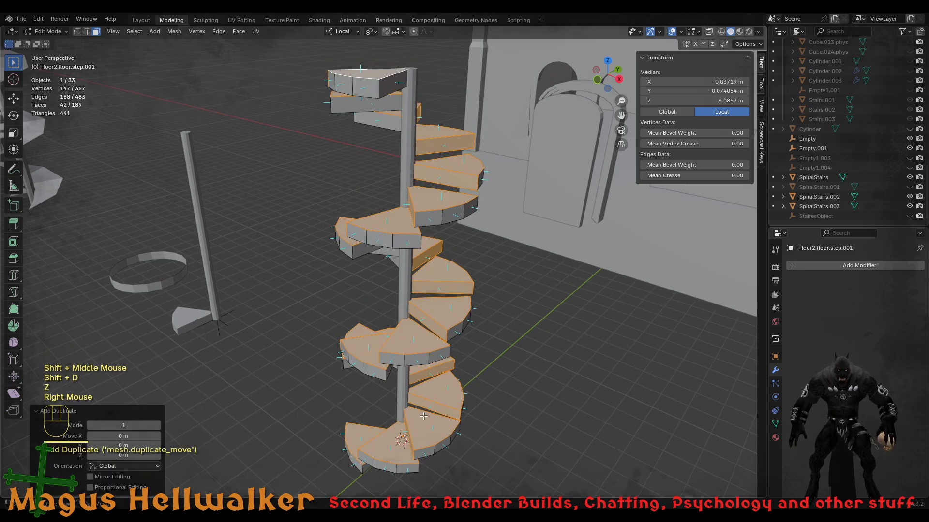
{"action": "key", "text": "p"}
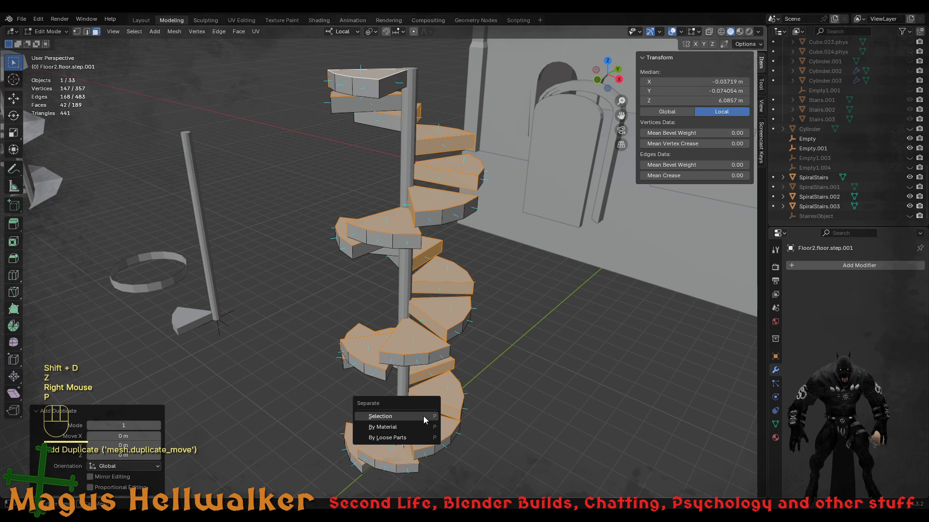
{"action": "left_click", "coordinate": [380, 417]}
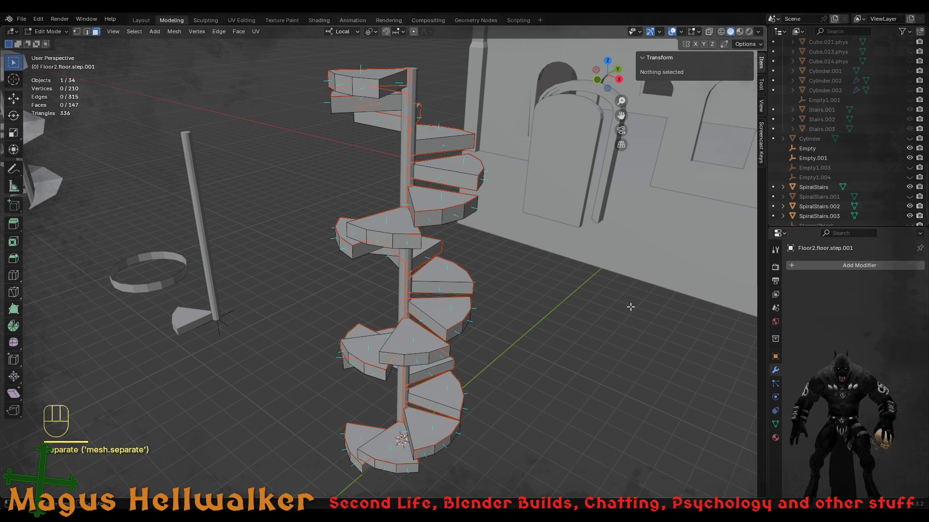
{"action": "key", "text": "Tab"}
{"action": "scroll", "coordinate": [855, 187], "scroll_direction": "down", "scroll_amount": 1}
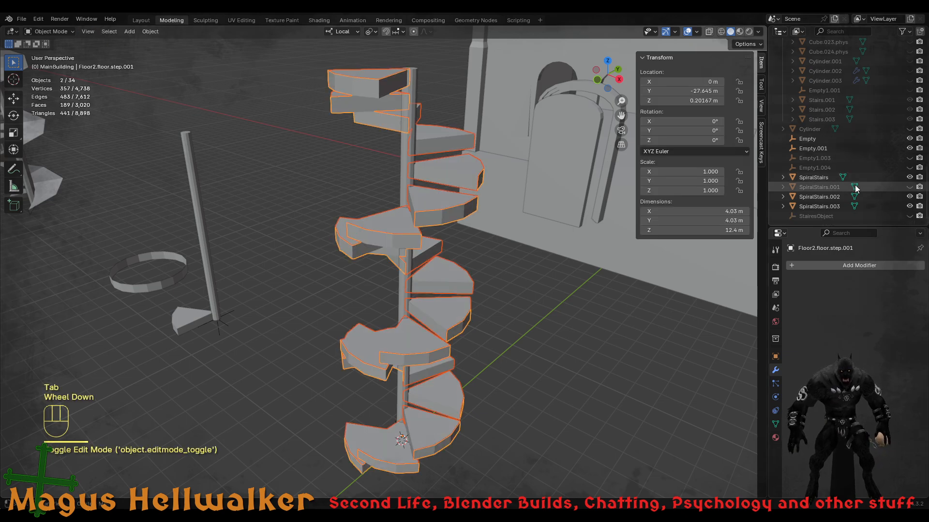
- Select only the separated faces object and rename it Floor2.floor.step.phys
{"action": "left_click", "coordinate": [422, 347]}
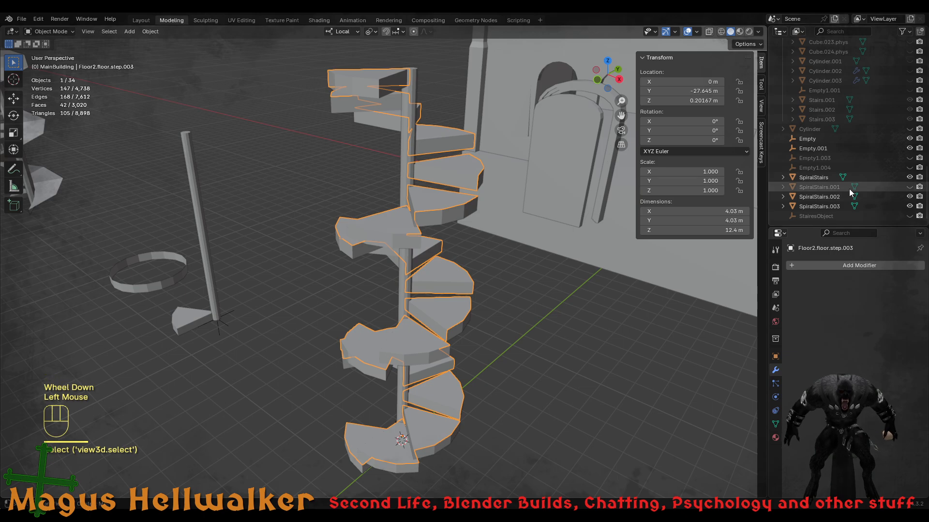
{"action": "scroll", "coordinate": [848, 189], "scroll_direction": "down", "scroll_amount": 2}
{"action": "scroll", "coordinate": [863, 182], "scroll_direction": "up", "scroll_amount": 6}
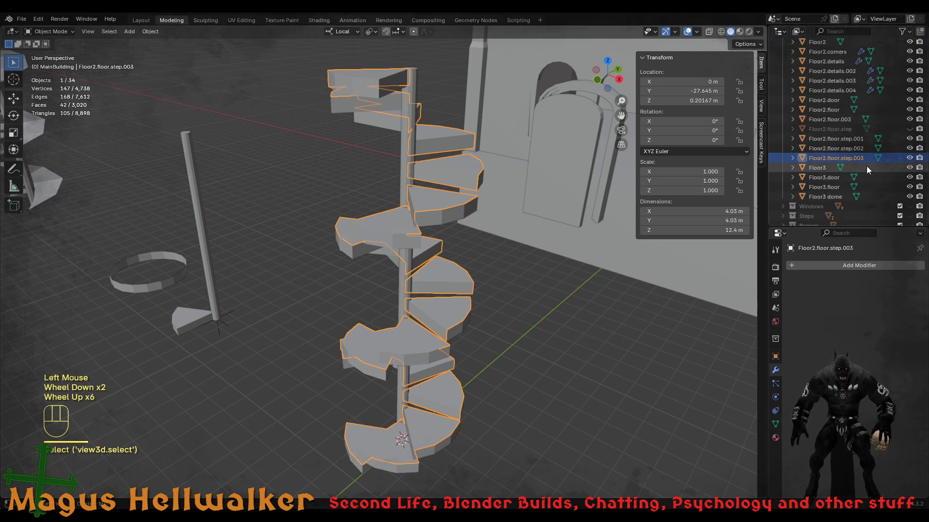
{"action": "double_click", "coordinate": [863, 158]}
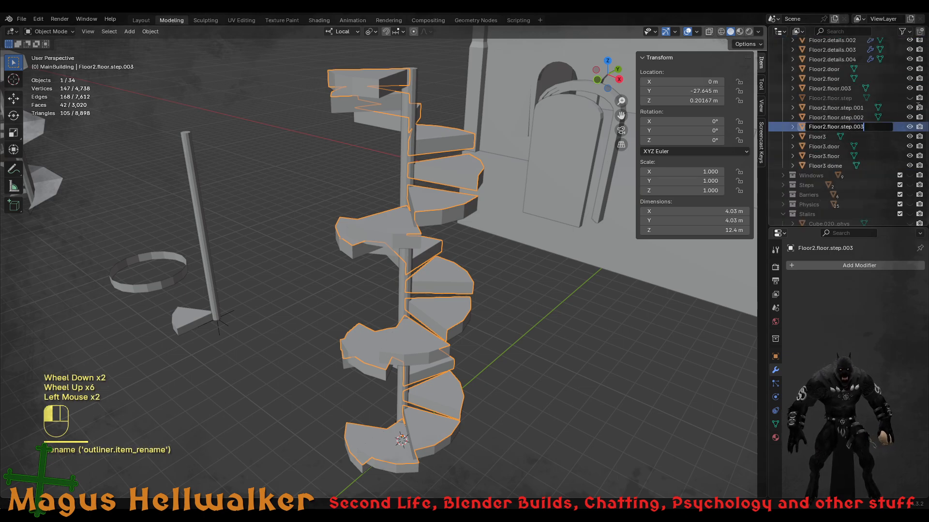
{"action": "key", "text": "BackSpace"}
{"action": "key", "text": "BackSpace"}
{"action": "key", "text": "BackSpace"}
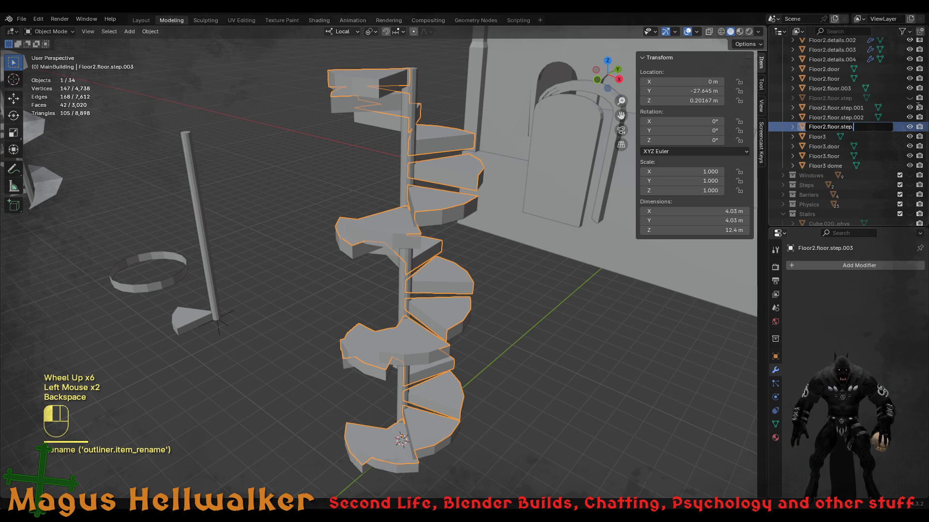
{"action": "type", "text": "phy"}
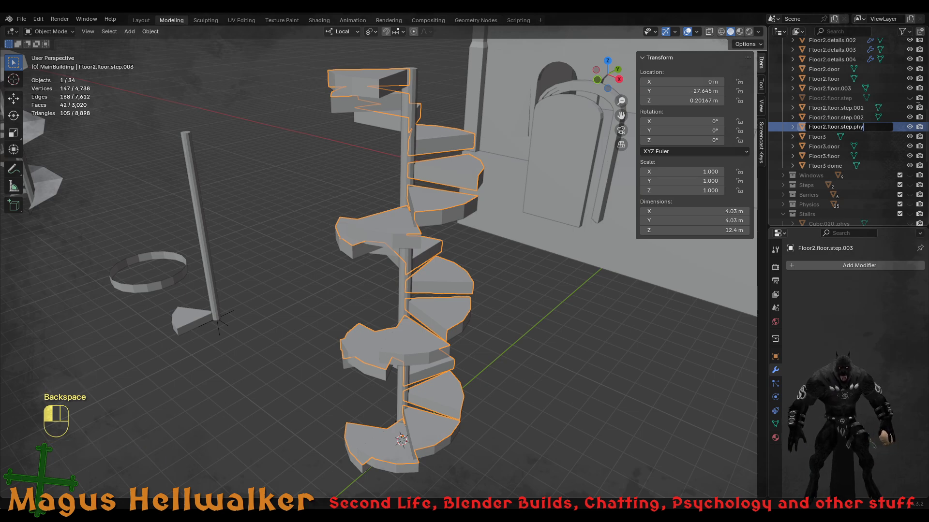
{"action": "type", "text": "s"}
{"action": "key", "text": "Return"}
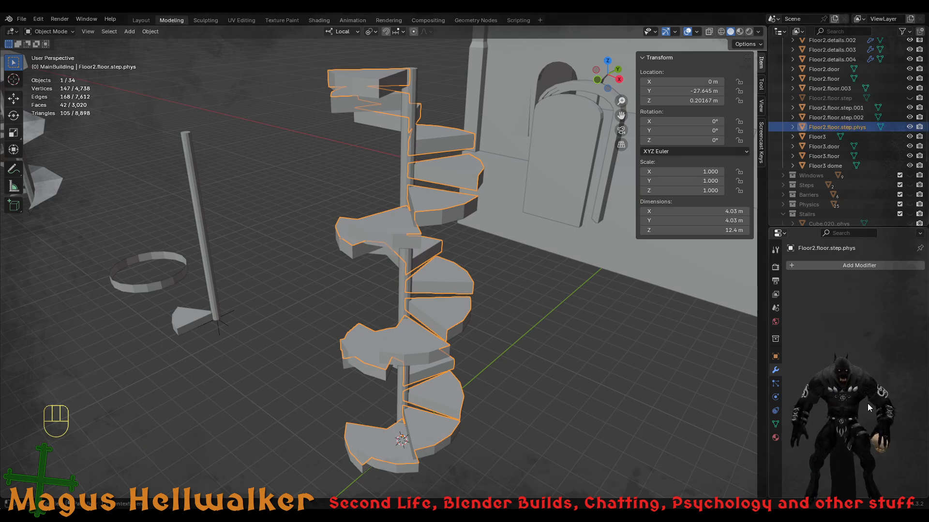
- Replace the material of the separated step faces with Physics and switch the viewport to Material Preview shading
{"action": "left_click", "coordinate": [775, 438]}
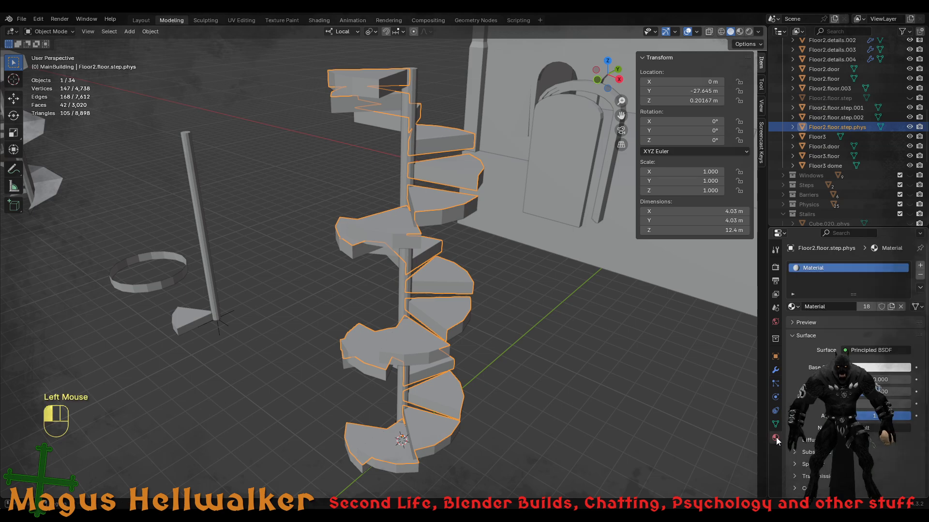
{"action": "left_click", "coordinate": [792, 306]}
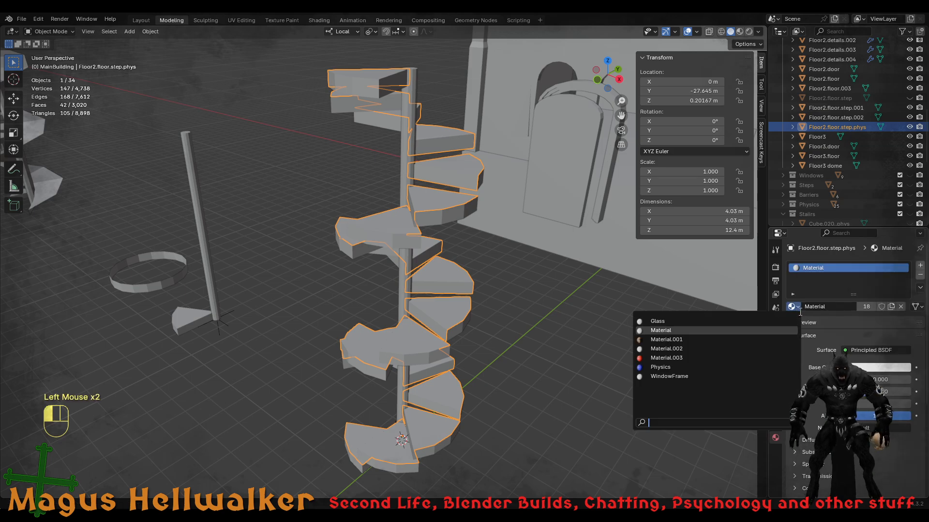
{"action": "left_click", "coordinate": [678, 367]}
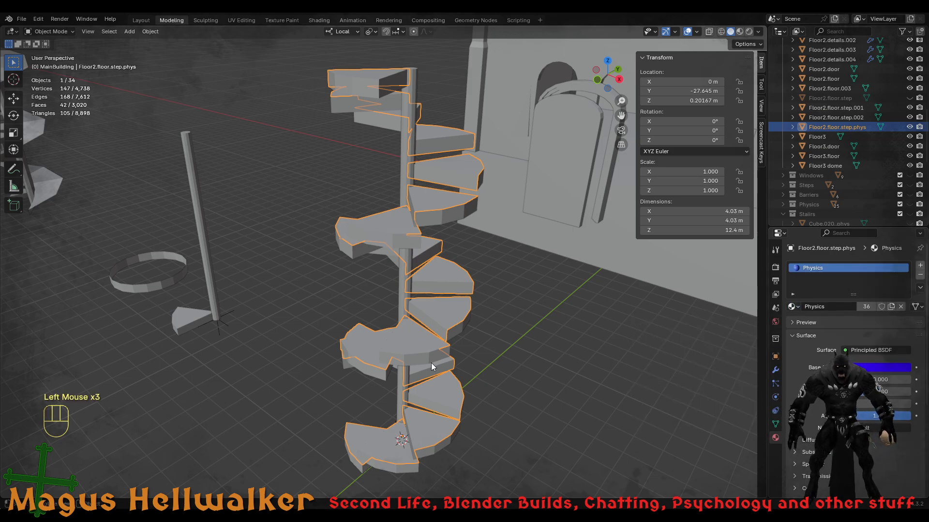
{"action": "key", "text": "Tab"}
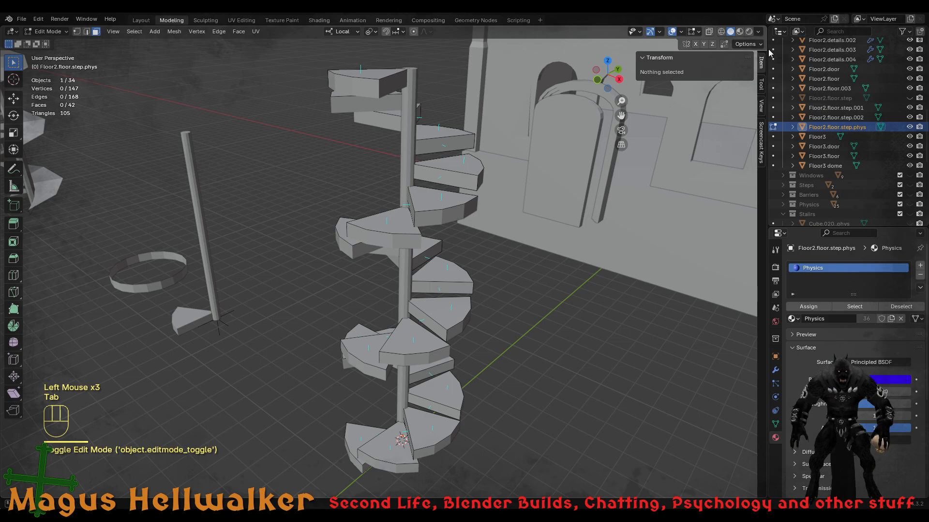
{"action": "left_click", "coordinate": [739, 31]}
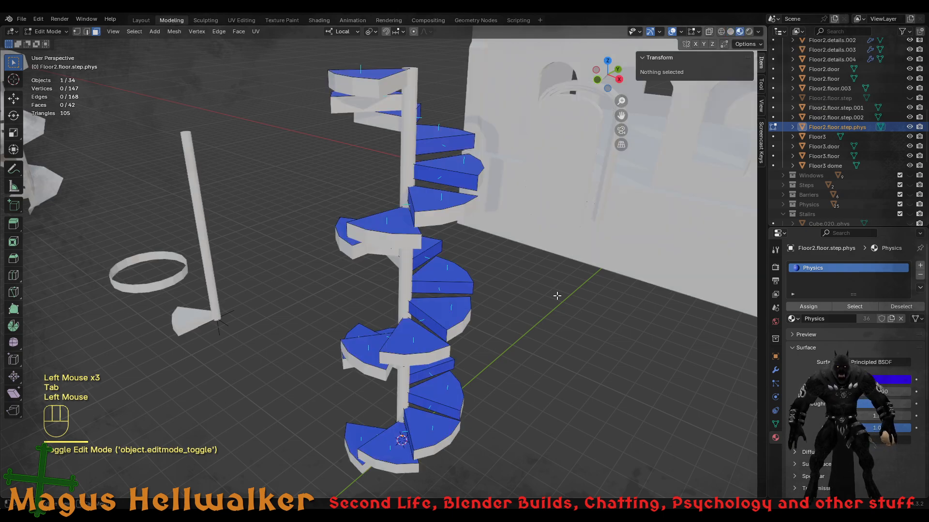
- Examine the Physics-coloured faces around the whole staircase, in Edit Mode and back in Object Mode, for coverage of every step
{"action": "middle_click_drag", "start_coordinate": [556, 296], "coordinate": [552, 362]}
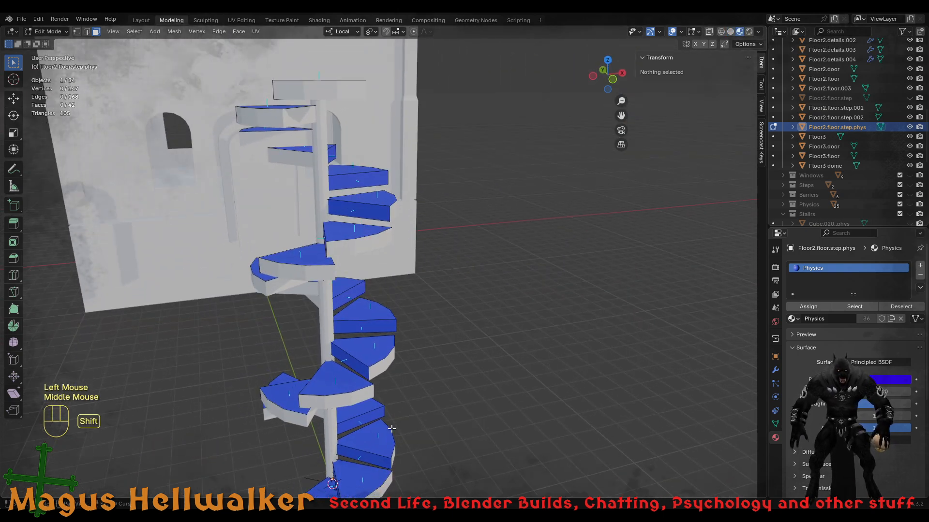
{"action": "middle_click_drag", "start_coordinate": [391, 429], "coordinate": [556, 387], "text": "shift"}
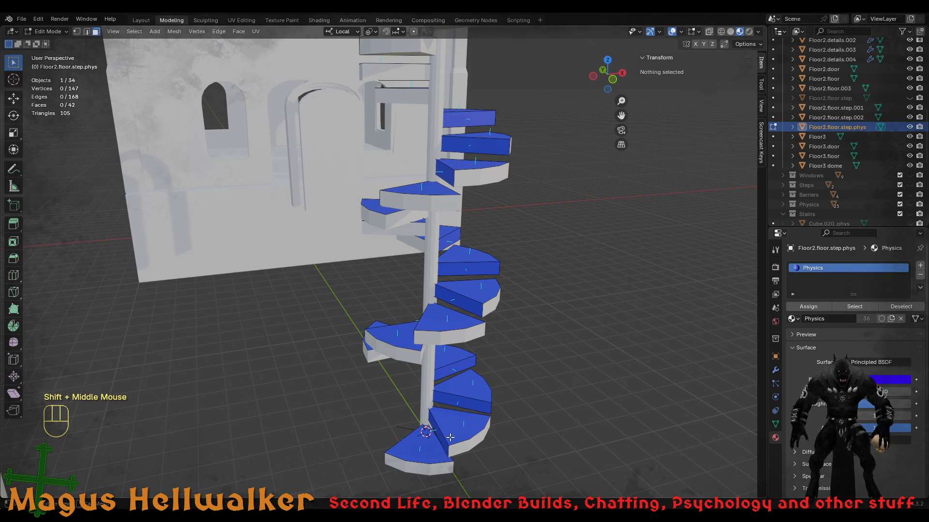
{"action": "scroll", "coordinate": [508, 381], "scroll_direction": "down", "scroll_amount": 1}
{"action": "scroll", "coordinate": [467, 389], "scroll_direction": "up", "scroll_amount": 2}
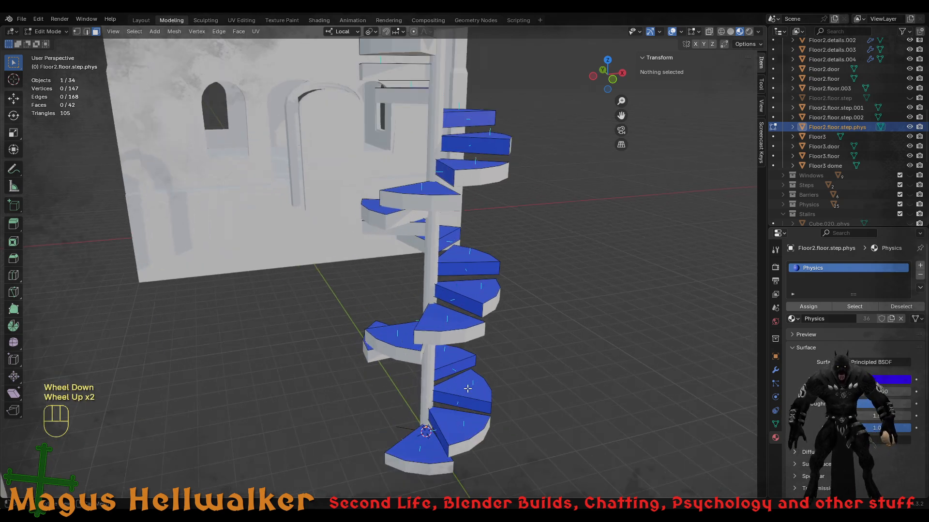
{"action": "middle_click_drag", "start_coordinate": [467, 388], "coordinate": [409, 361]}
{"action": "key", "text": "Tab"}
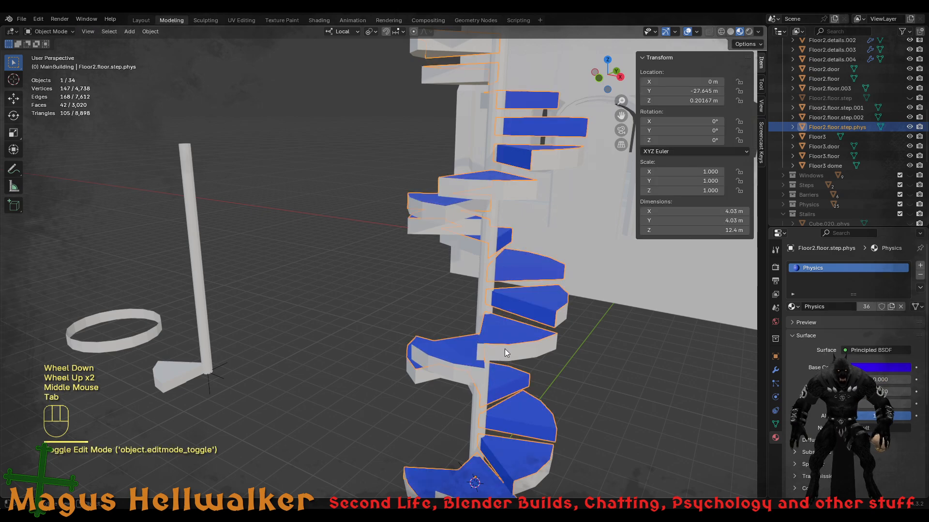
{"action": "middle_click_drag", "start_coordinate": [539, 416], "coordinate": [512, 420]}
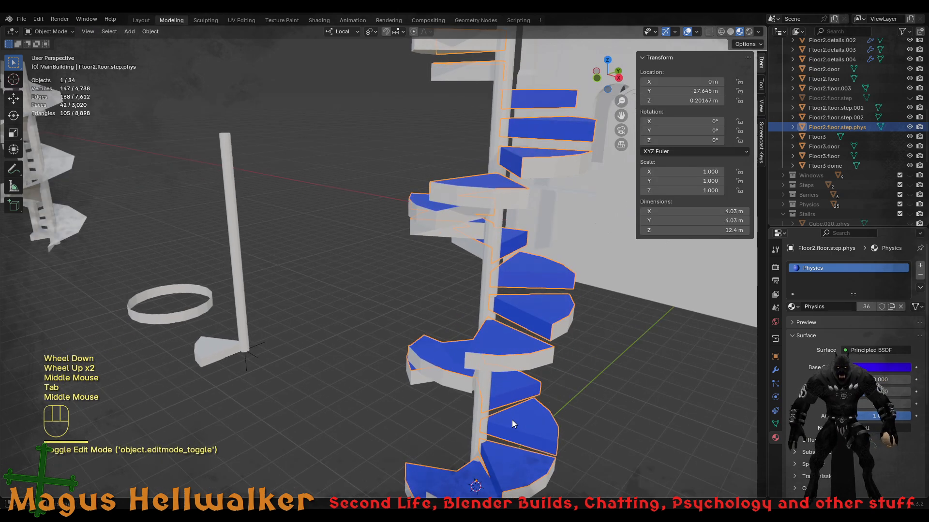
{"action": "middle_click_drag", "start_coordinate": [583, 366], "coordinate": [492, 363], "text": "shift"}
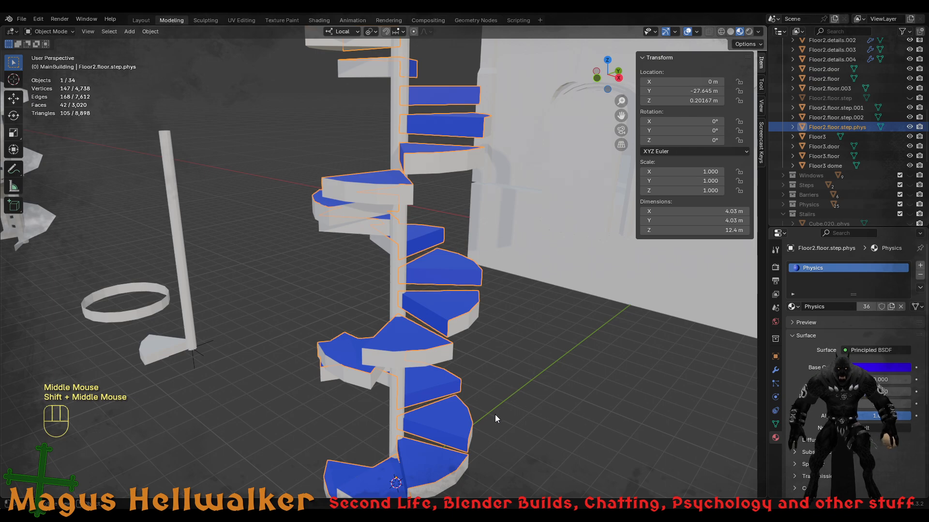
{"action": "mouse_move", "coordinate": [431, 428]}
{"action": "middle_mouse_down"}
{"action": "mouse_move", "coordinate": [452, 417]}
{"action": "mouse_move", "coordinate": [504, 430]}
{"action": "mouse_move", "coordinate": [490, 448]}
{"action": "mouse_move", "coordinate": [428, 443]}
{"action": "middle_mouse_up"}
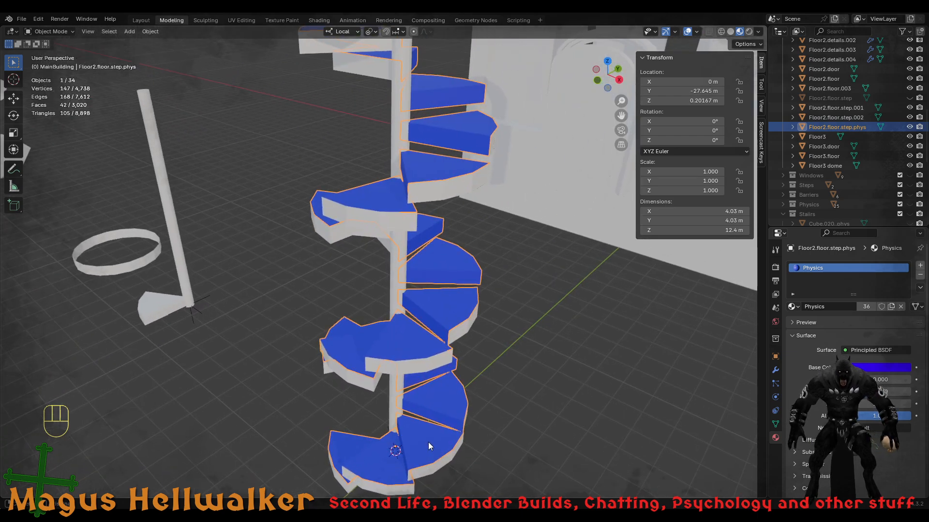
{"action": "scroll", "coordinate": [428, 442], "scroll_direction": "up", "scroll_amount": 3}
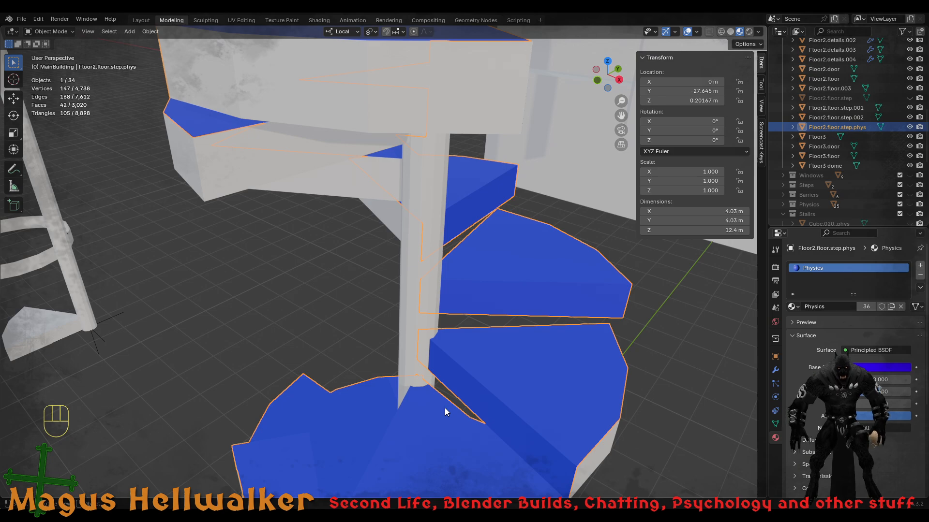
{"action": "scroll", "coordinate": [445, 408], "scroll_direction": "down", "scroll_amount": 3}
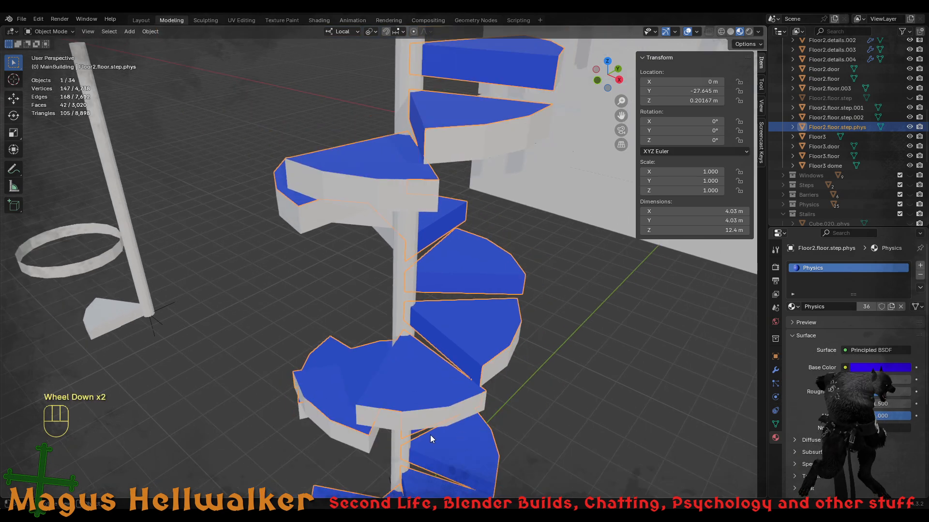
{"action": "middle_click_drag", "start_coordinate": [430, 434], "coordinate": [422, 351], "text": "shift"}
{"action": "scroll", "coordinate": [425, 406], "scroll_direction": "down", "scroll_amount": 1}
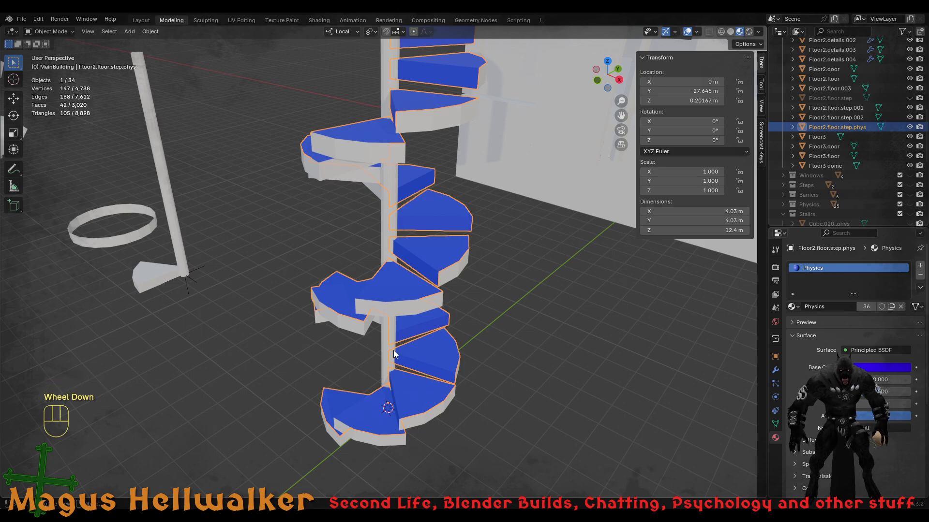
- Look over the blue physics faces along the staircase and save the Blender file
{"action": "middle_click_drag", "start_coordinate": [408, 251], "coordinate": [426, 248]}
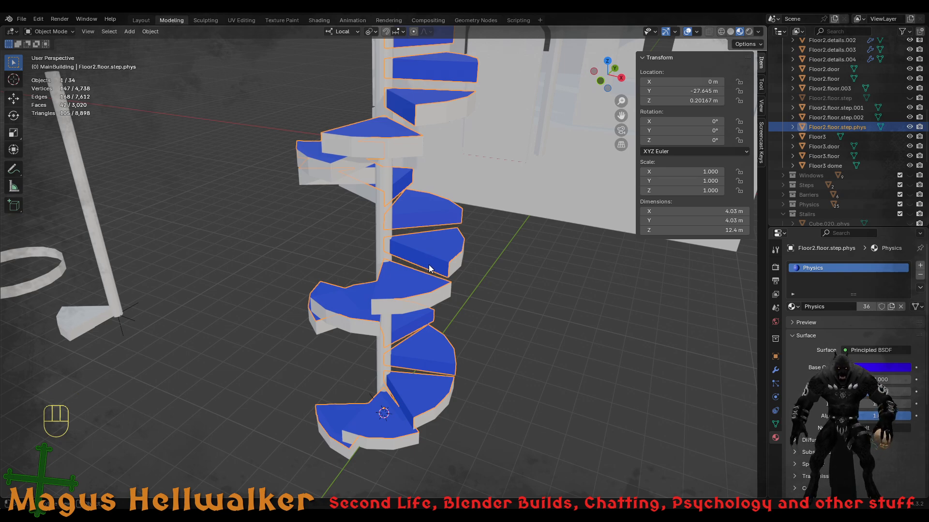
{"action": "middle_click_drag", "start_coordinate": [422, 263], "coordinate": [427, 307], "text": "shift"}
{"action": "middle_click_drag", "start_coordinate": [438, 344], "coordinate": [417, 303]}
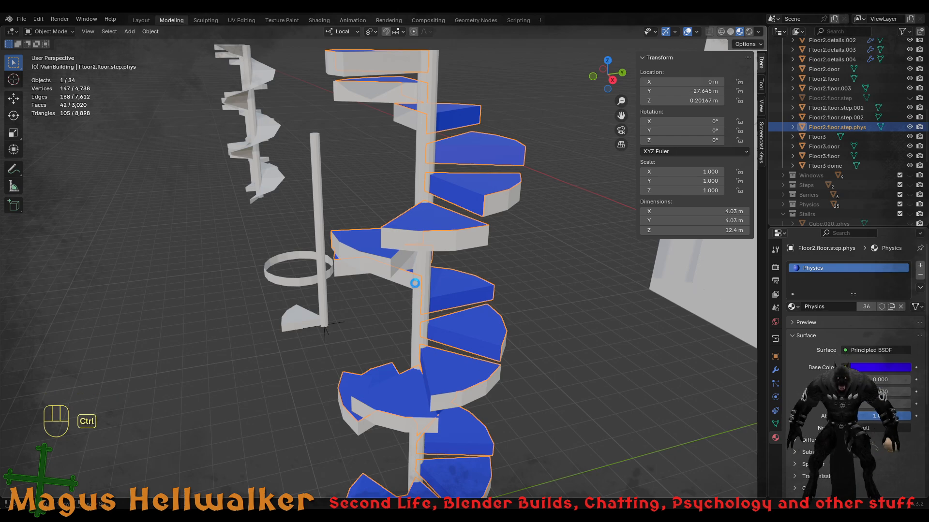
{"action": "key", "text": "ctrl+s"}
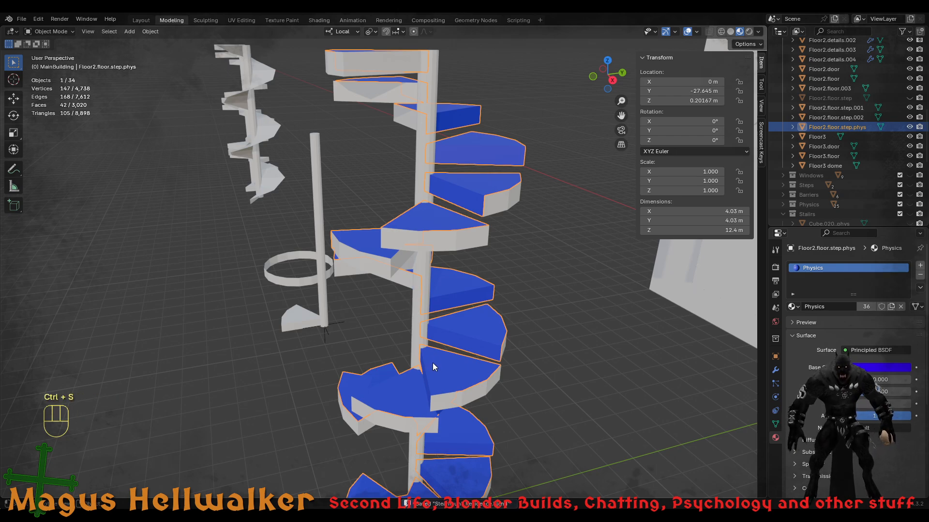
- Export the selected Floor2.floor.step.phys object
{"action": "scroll", "coordinate": [407, 227], "scroll_direction": "down", "scroll_amount": 2}
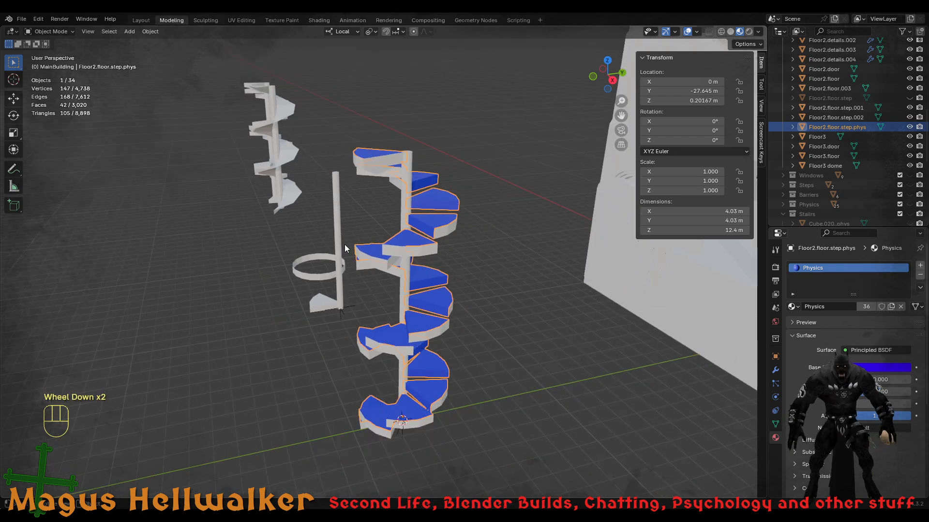
{"action": "middle_click_drag", "start_coordinate": [345, 249], "coordinate": [427, 306]}
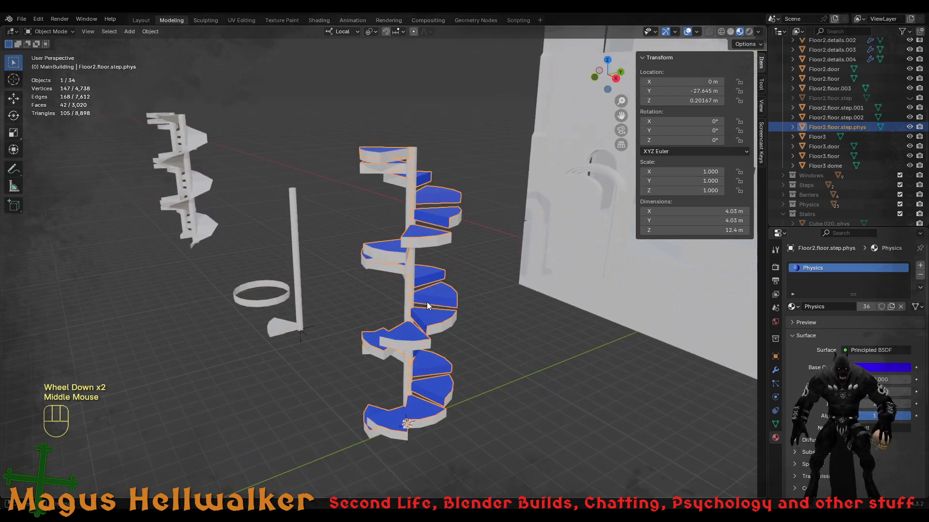
{"action": "left_click", "coordinate": [26, 21]}
{"action": "mouse_move", "coordinate": [63, 167]}
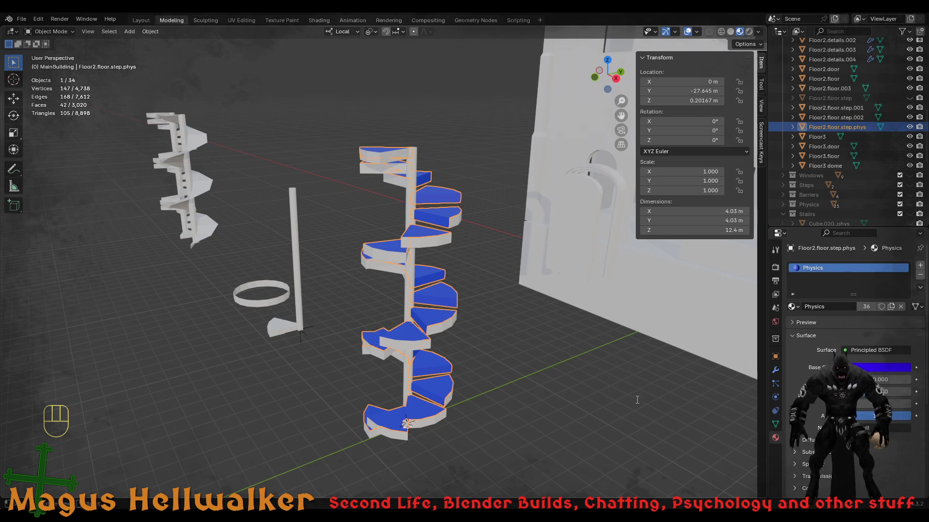
- Select the Floor2.floor.step.001 steps object together with the staircase's central column
{"action": "left_click", "coordinate": [414, 347]}
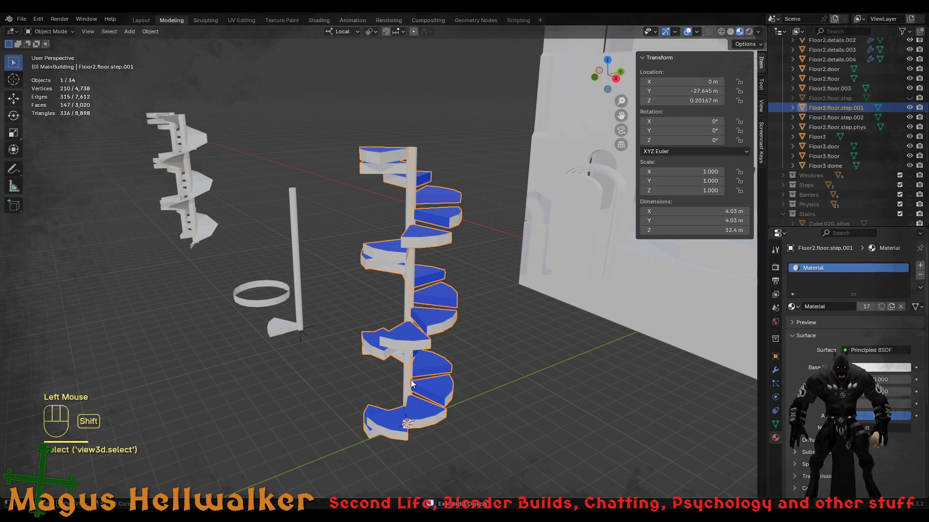
{"action": "left_click", "coordinate": [405, 392], "text": "shift"}
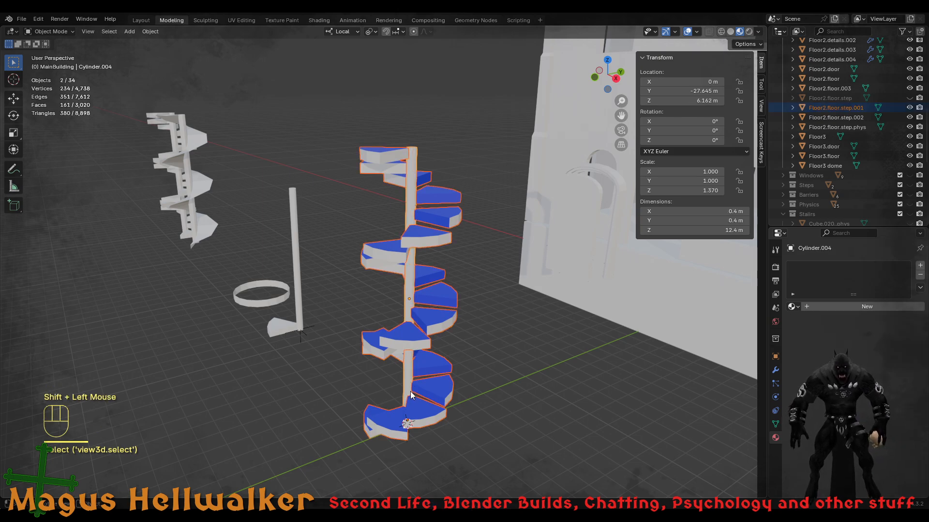
{"action": "left_click", "coordinate": [416, 347]}
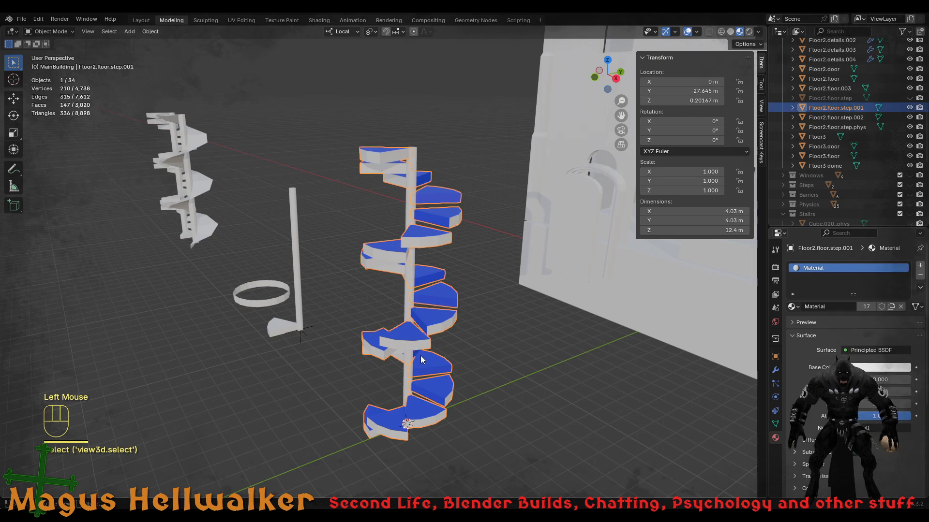
{"action": "scroll", "coordinate": [435, 362], "scroll_direction": "down", "scroll_amount": 1}
{"action": "scroll", "coordinate": [449, 367], "scroll_direction": "up", "scroll_amount": 3}
{"action": "scroll", "coordinate": [459, 349], "scroll_direction": "up", "scroll_amount": 1}
{"action": "left_click", "coordinate": [437, 246]}
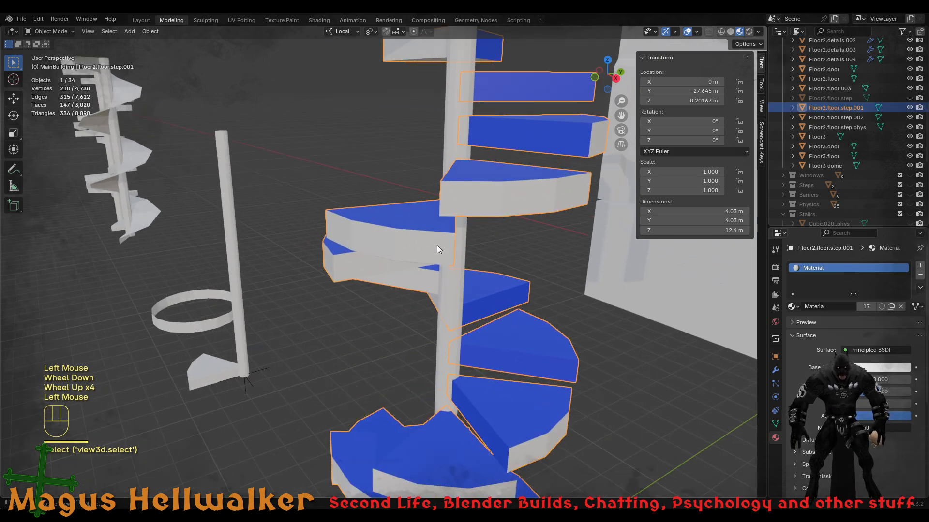
{"action": "left_click", "coordinate": [443, 336], "text": "shift"}
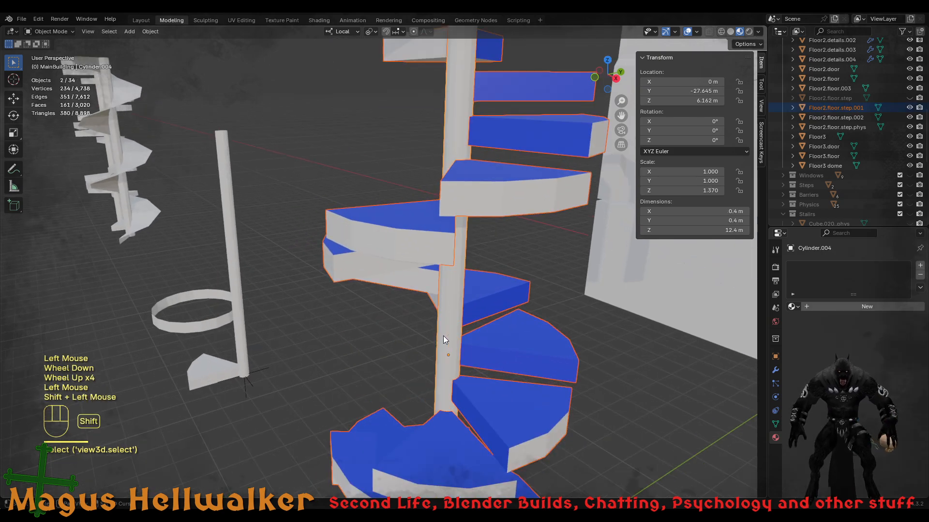
{"action": "scroll", "coordinate": [443, 336], "scroll_direction": "down", "scroll_amount": 3}
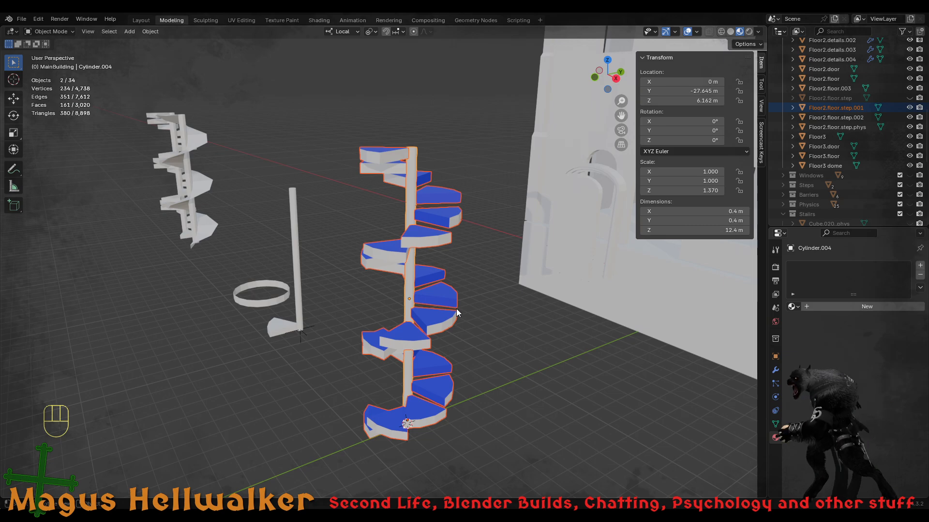
- Select only the staircase's central column and duplicate it as a separate object
{"action": "left_click", "coordinate": [409, 292]}
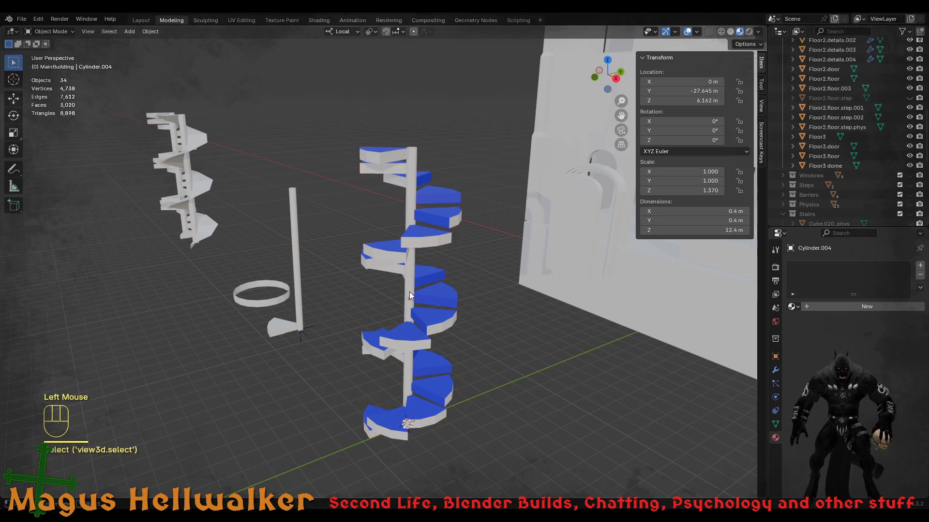
{"action": "left_click", "coordinate": [409, 290]}
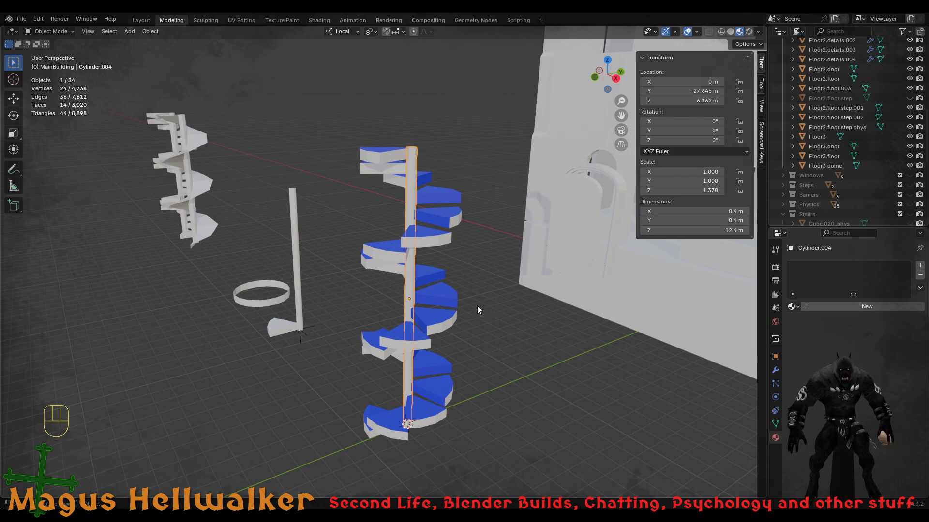
{"action": "key", "text": "g"}
{"action": "right_click", "coordinate": [510, 316]}
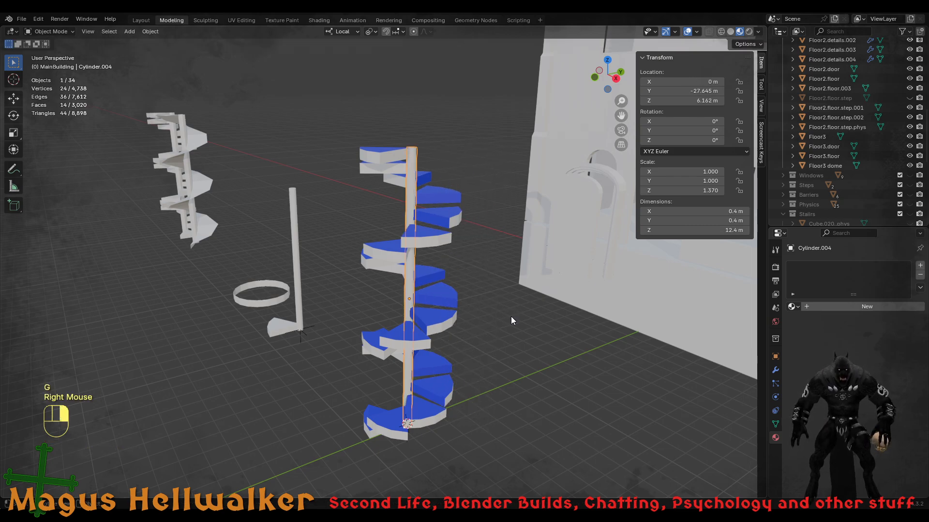
{"action": "key", "text": "shift+d"}
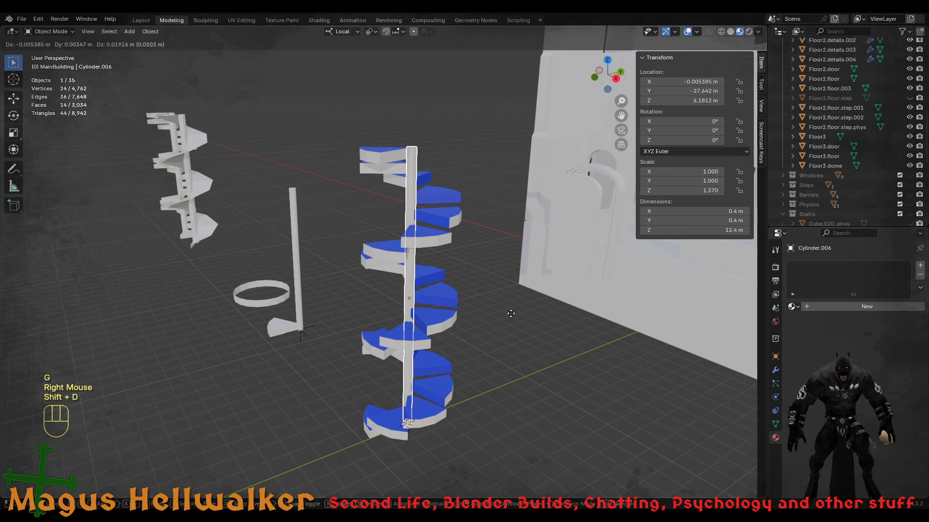
{"action": "key", "text": "Return"}
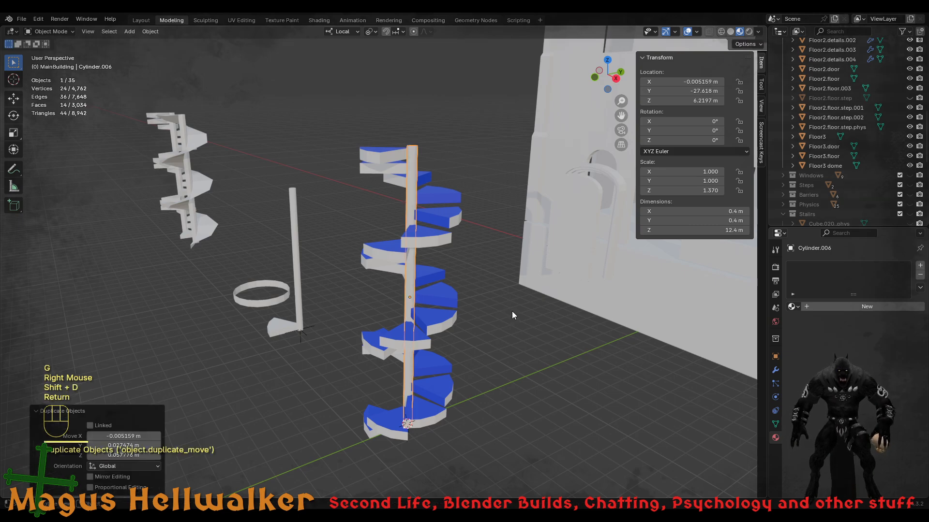
- Rename the duplicated column as Cylinder.006.phys
{"action": "scroll", "coordinate": [829, 177], "scroll_direction": "up", "scroll_amount": 2}
{"action": "scroll", "coordinate": [841, 160], "scroll_direction": "up", "scroll_amount": 3}
{"action": "scroll", "coordinate": [849, 150], "scroll_direction": "down", "scroll_amount": 6}
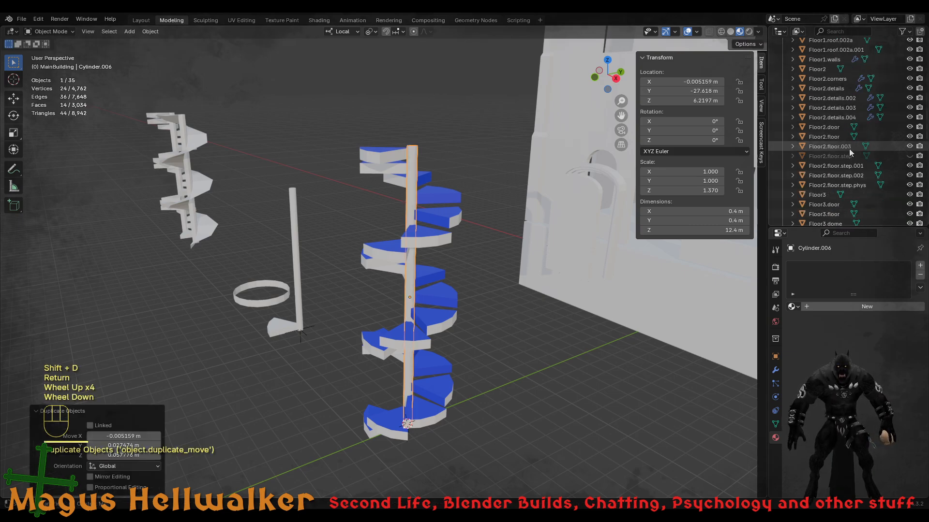
{"action": "scroll", "coordinate": [854, 212], "scroll_direction": "down", "scroll_amount": 1}
{"action": "scroll", "coordinate": [866, 188], "scroll_direction": "up", "scroll_amount": 8}
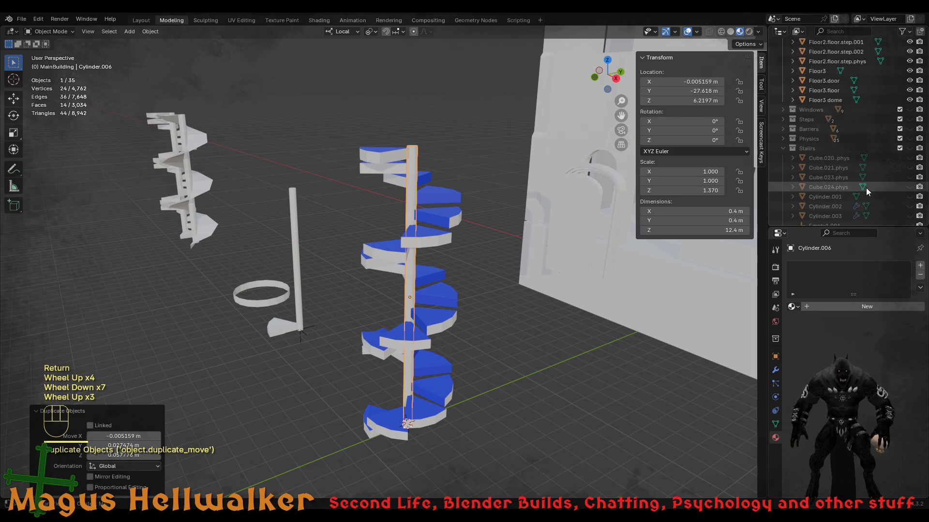
{"action": "scroll", "coordinate": [861, 197], "scroll_direction": "up", "scroll_amount": 4}
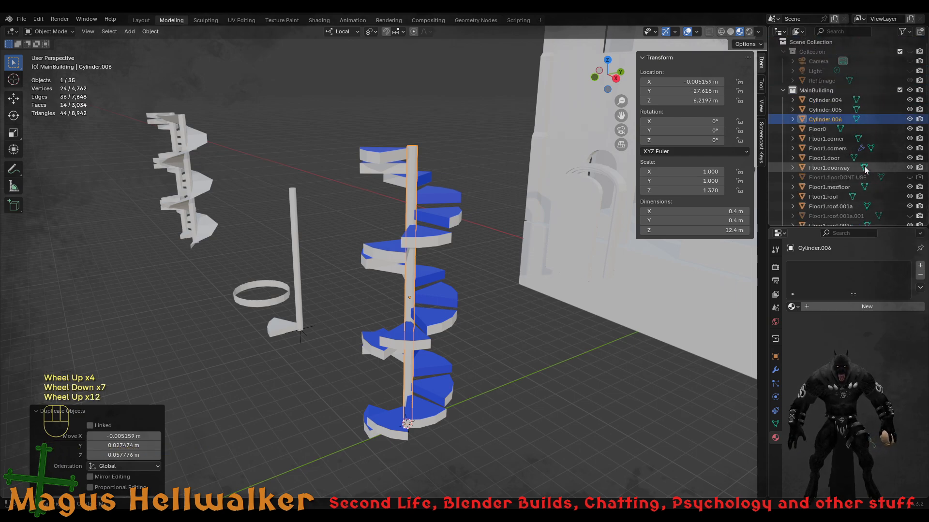
{"action": "double_click", "coordinate": [848, 118]}
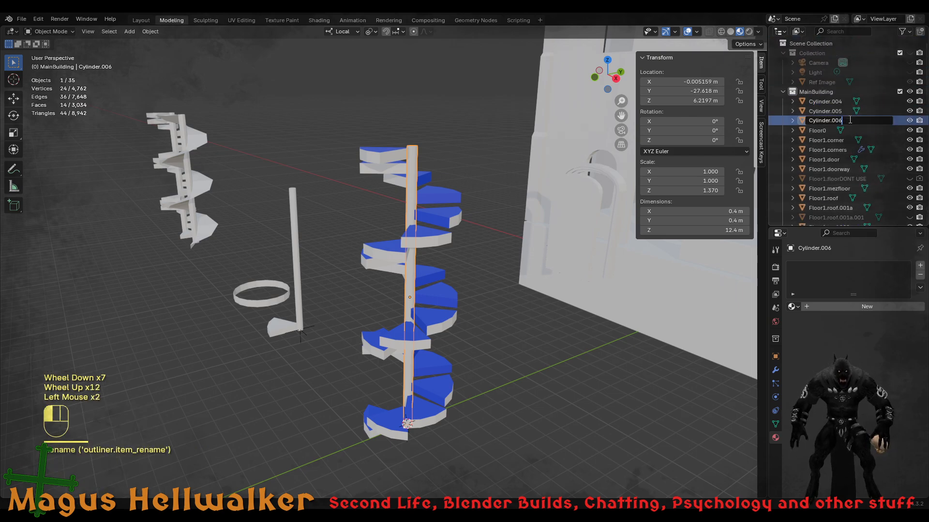
{"action": "type", "text": ".phys"}
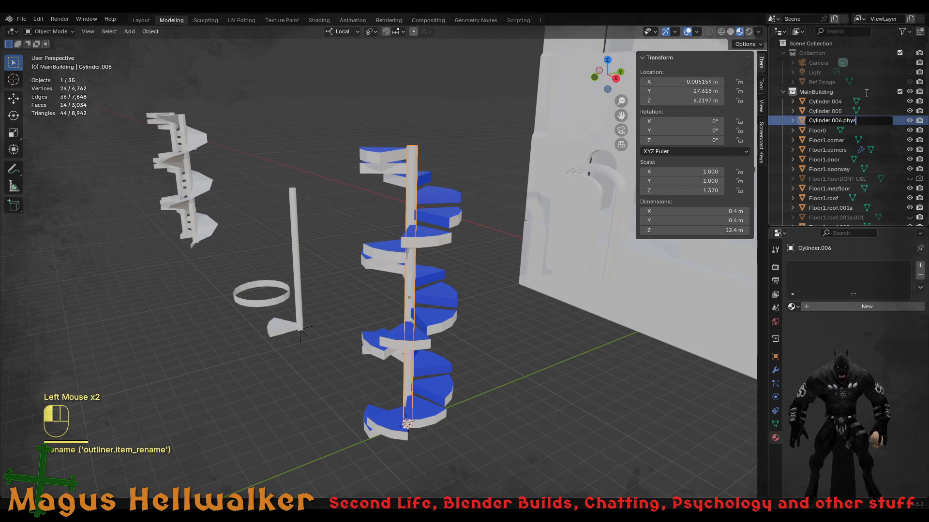
{"action": "key", "text": "Return"}
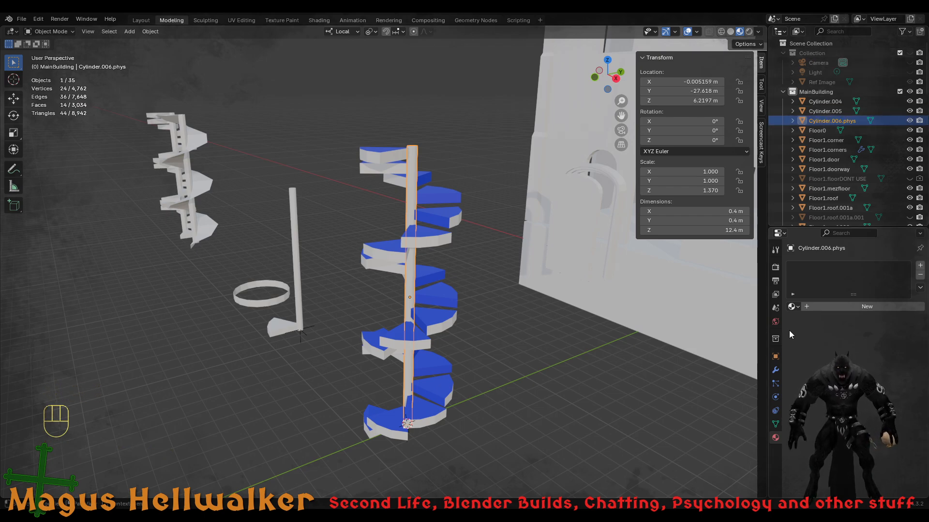
- Assign the Physics material to the column copy and compare its position with the original column from above
{"action": "left_click", "coordinate": [792, 306]}
{"action": "left_click", "coordinate": [677, 367]}
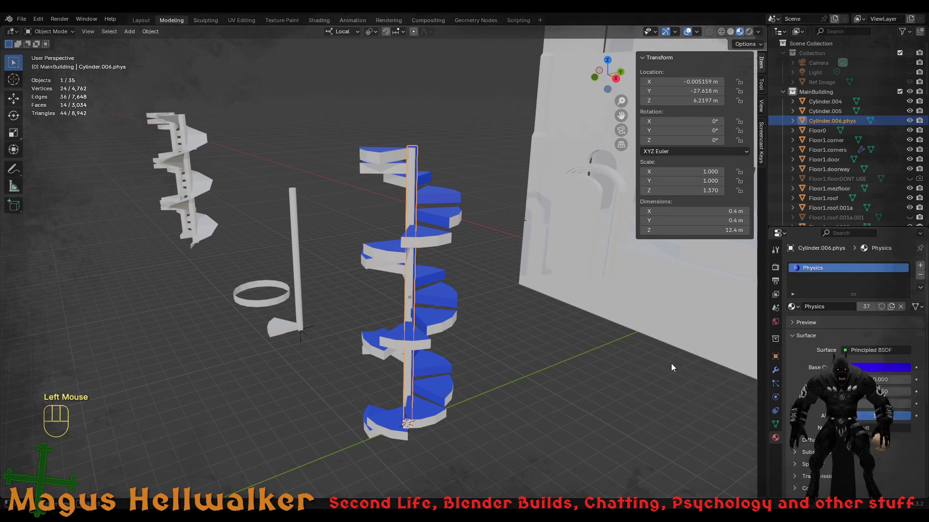
{"action": "scroll", "coordinate": [414, 286], "scroll_direction": "up", "scroll_amount": 3}
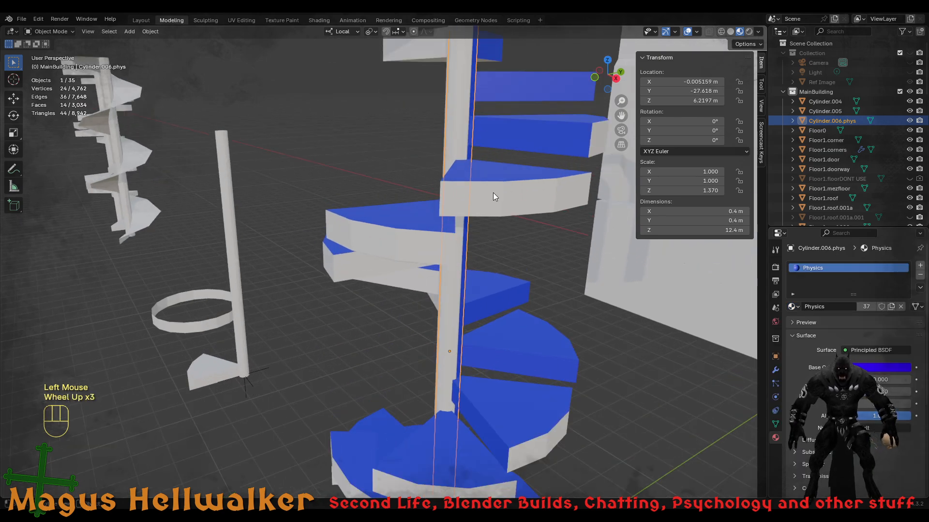
{"action": "middle_click_drag", "start_coordinate": [493, 192], "coordinate": [434, 219]}
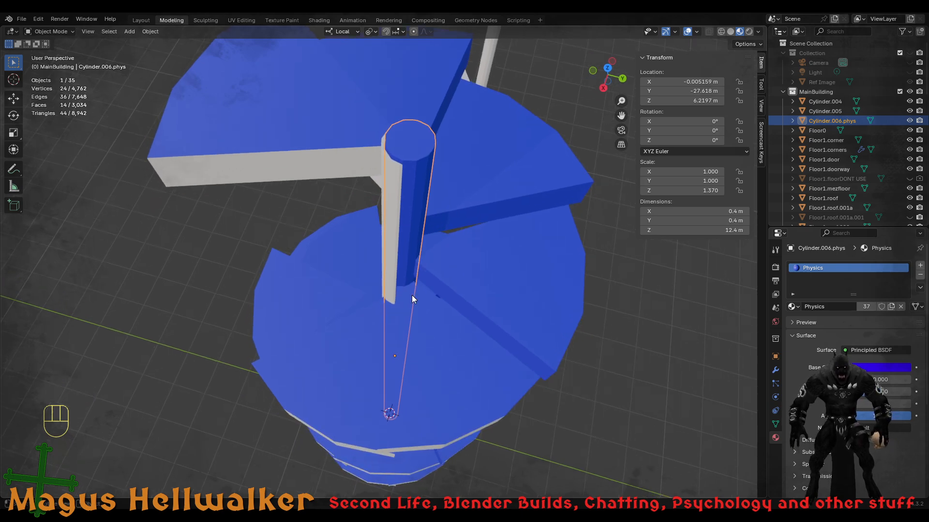
{"action": "left_click", "coordinate": [393, 182]}
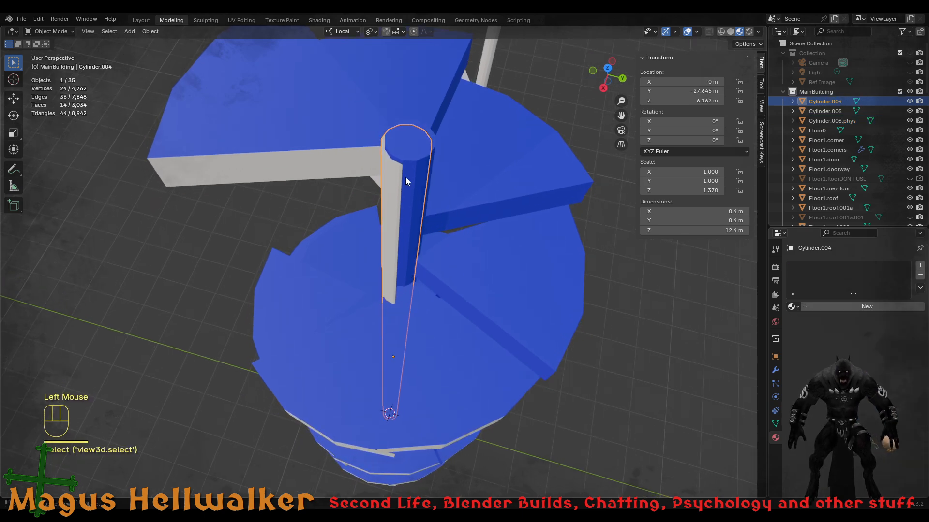
{"action": "left_click", "coordinate": [411, 171]}
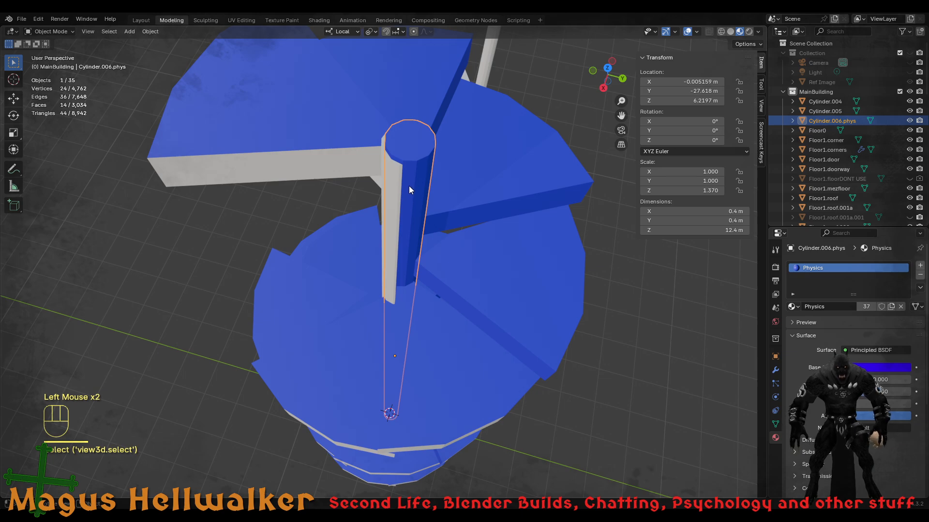
- Undo the selections, the Physics material assignment, the renaming and the duplication of the central column
{"action": "key", "text": "ctrl"}
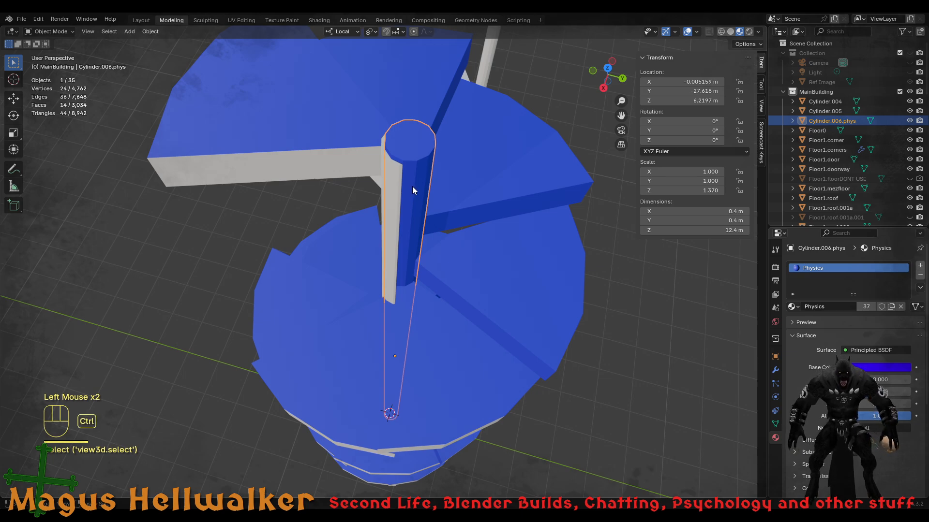
{"action": "key", "text": "ctrl+z"}
{"action": "key", "text": "ctrl+z"}
{"action": "key", "text": "ctrl+z"}
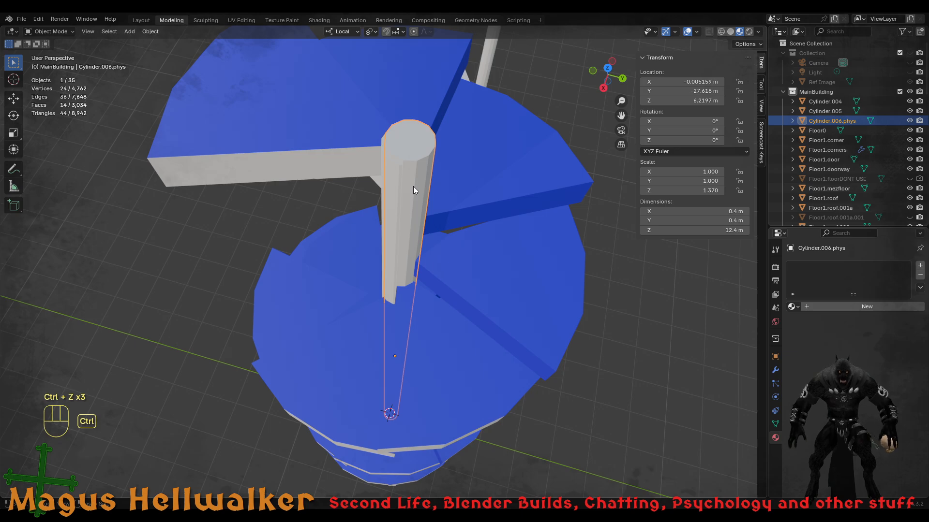
{"action": "key", "text": "ctrl+z"}
{"action": "key", "text": "ctrl+z"}
{"action": "key", "text": "ctrl+z"}
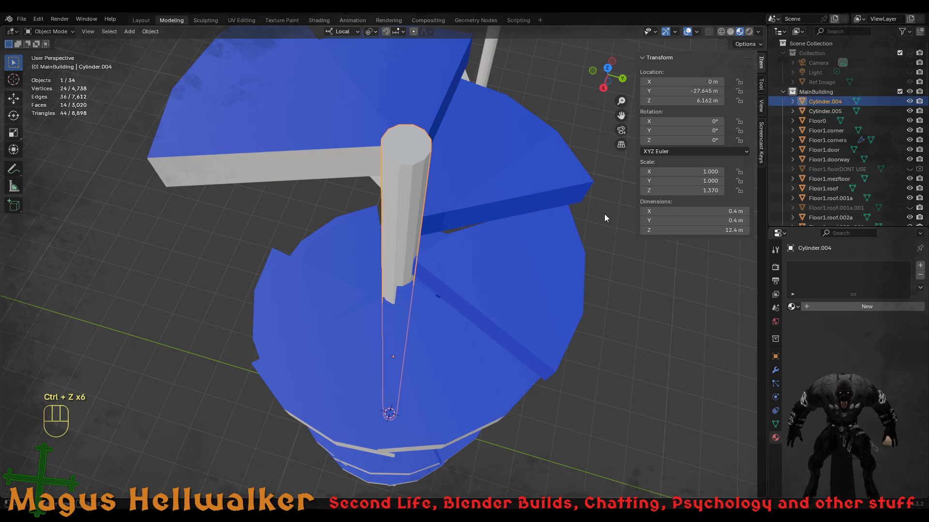
{"action": "left_click", "coordinate": [453, 217]}
{"action": "left_click", "coordinate": [413, 221]}
{"action": "key", "text": "shift"}
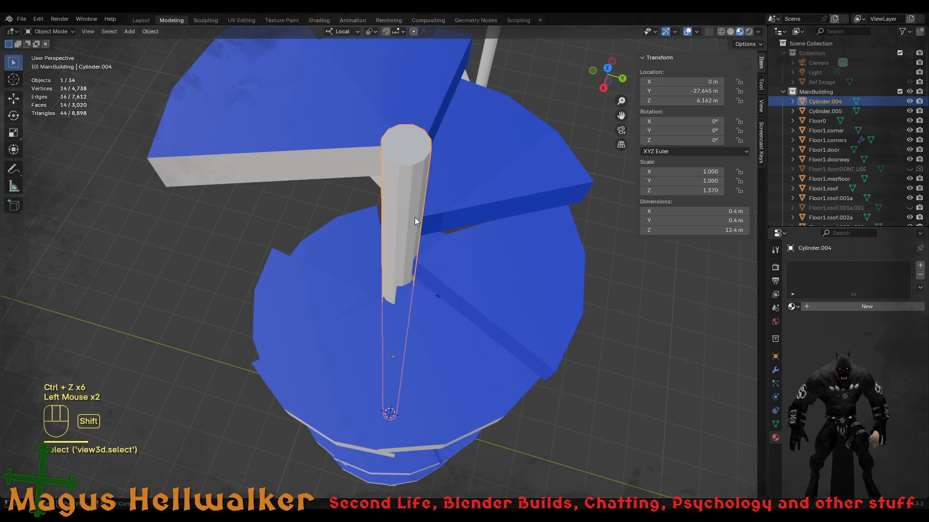
{"action": "key", "text": "shift+d"}
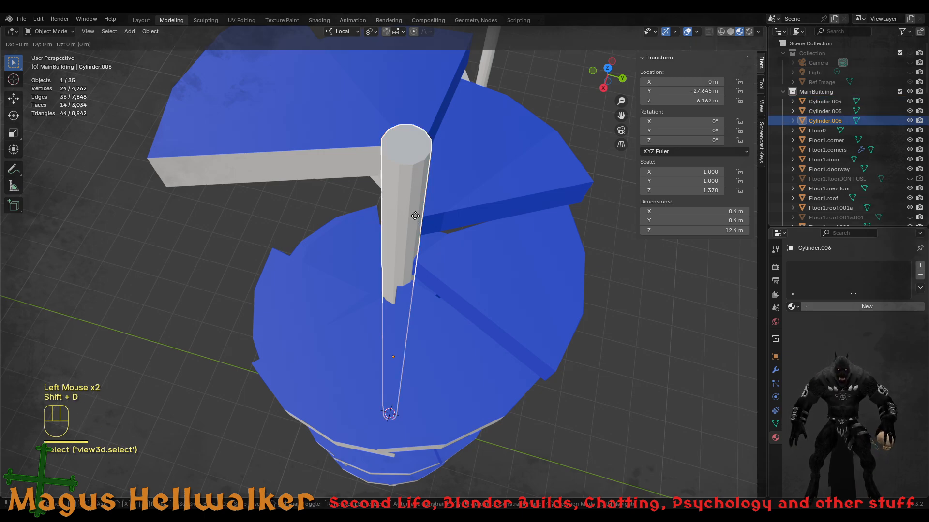
{"action": "key", "text": "Return"}
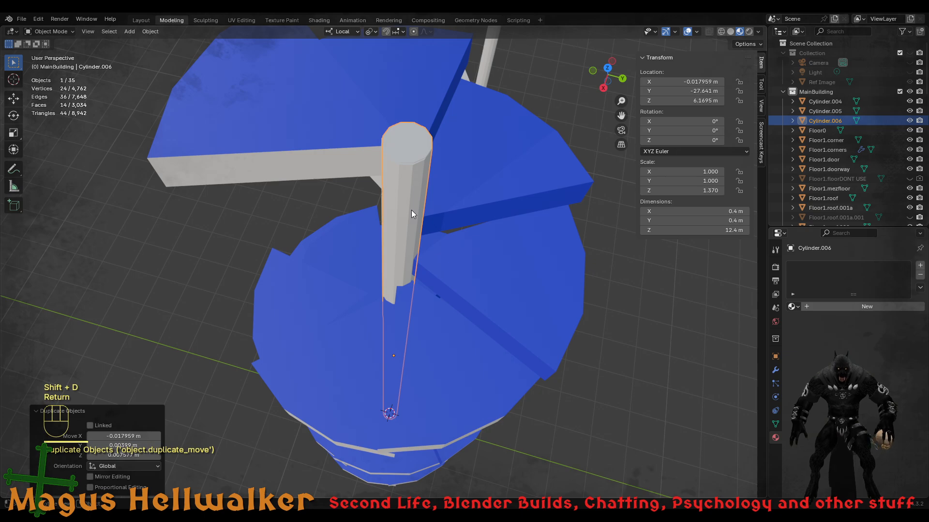
{"action": "key", "text": "x"}
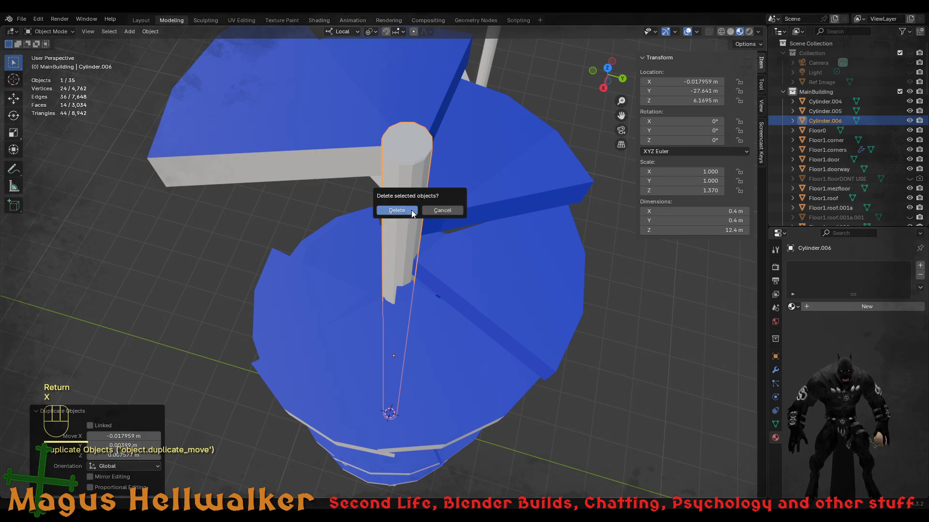
{"action": "left_click", "coordinate": [411, 210]}
- Duplicate the staircase's original central column in place, without any offset
{"action": "left_click", "coordinate": [411, 215]}
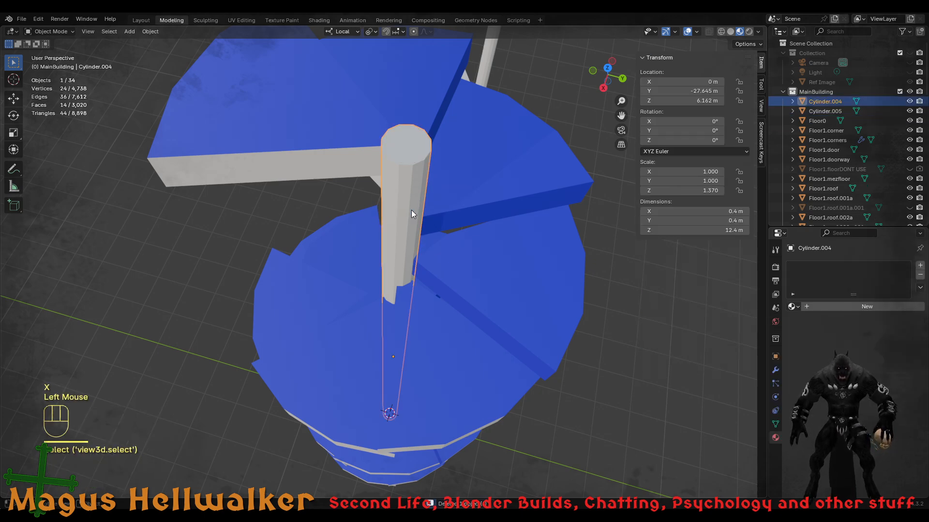
{"action": "key", "text": "shift"}
{"action": "key", "text": "shift+d"}
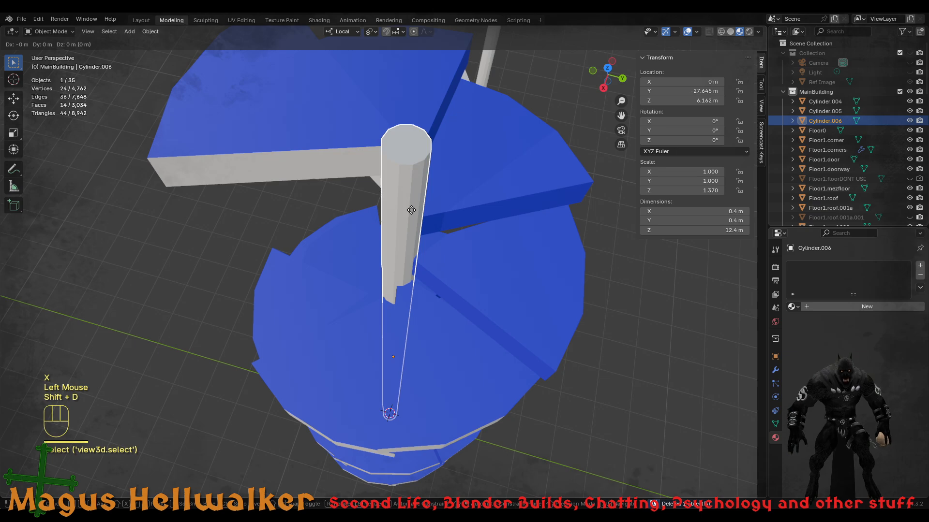
{"action": "key", "text": "Return"}
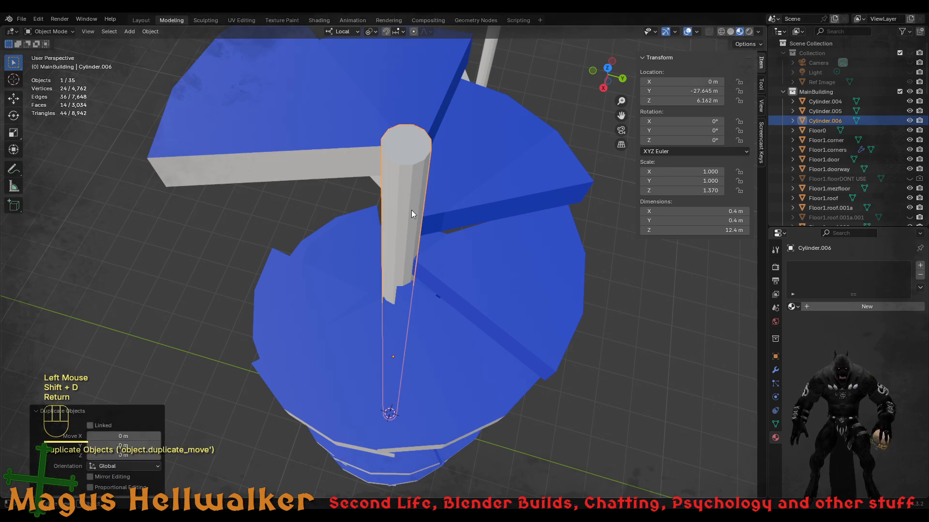
- Assign the existing Physics material to the duplicated central column
{"action": "middle_click_drag", "start_coordinate": [409, 238], "coordinate": [440, 193]}
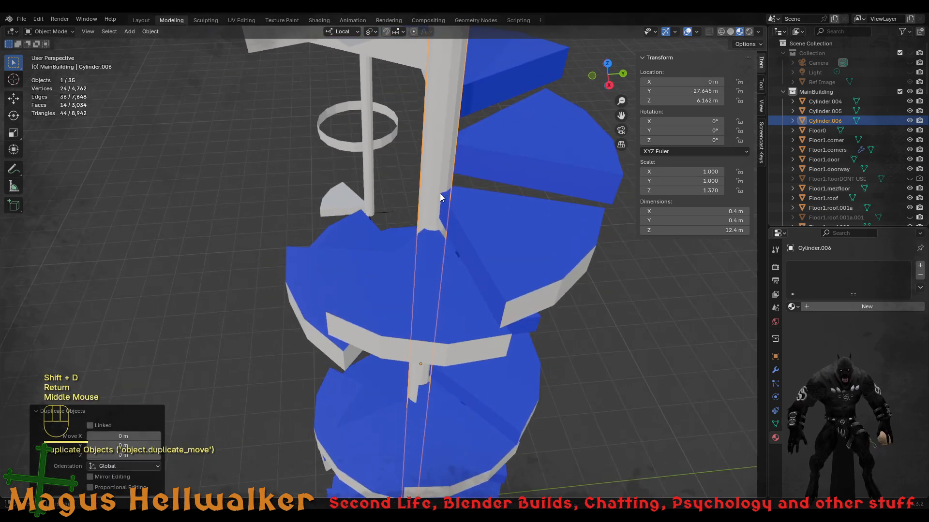
{"action": "left_click", "coordinate": [791, 307]}
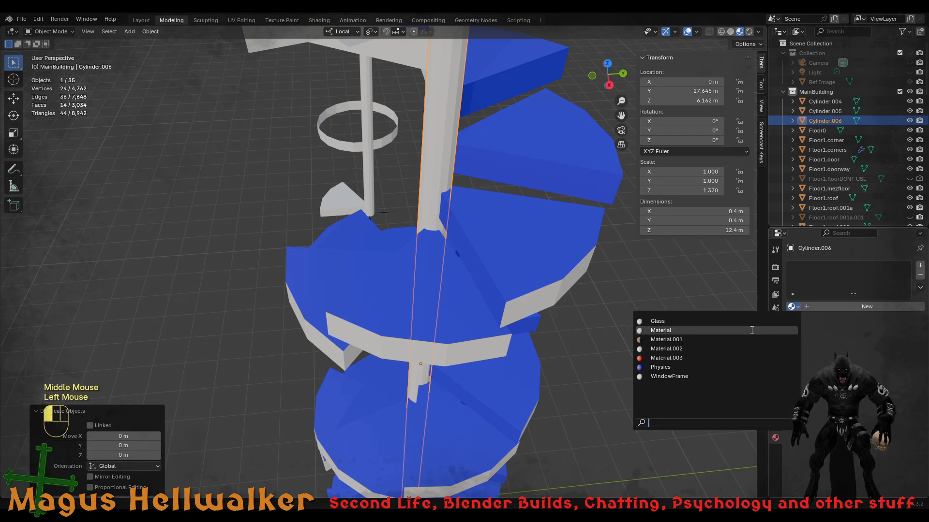
{"action": "left_click", "coordinate": [657, 364]}
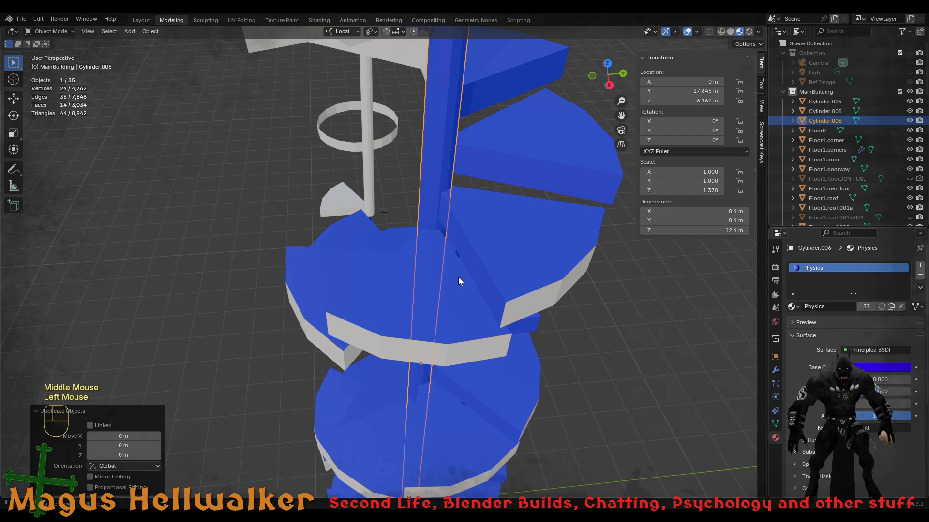
{"action": "scroll", "coordinate": [459, 278], "scroll_direction": "up", "scroll_amount": 1}
{"action": "scroll", "coordinate": [466, 269], "scroll_direction": "down", "scroll_amount": 2}
{"action": "mouse_move", "coordinate": [471, 264]}
{"action": "middle_mouse_down"}
{"action": "mouse_move", "coordinate": [458, 263]}
{"action": "mouse_move", "coordinate": [473, 272]}
{"action": "middle_mouse_up"}
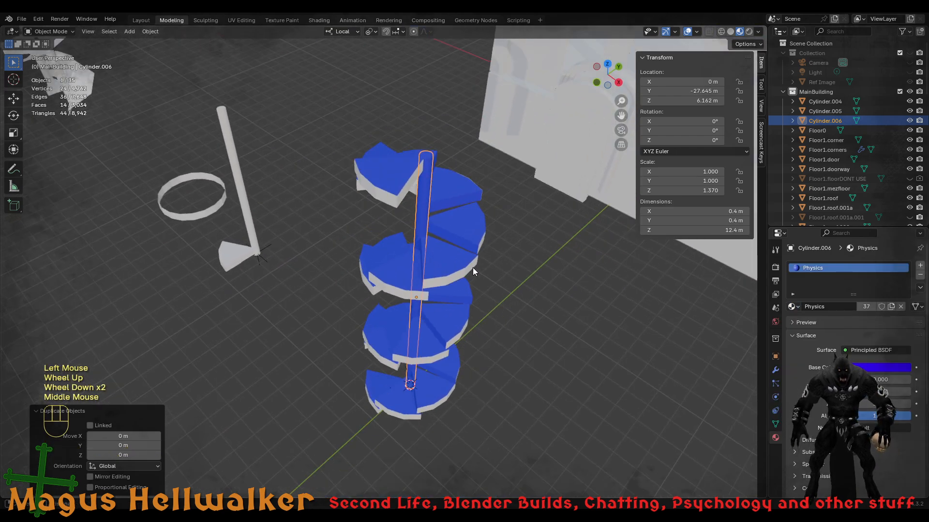
- Join the steps' physics mesh, Floor2.floor.step.phys, with the column copy into one object, keeping the column copy active
{"action": "left_click", "coordinate": [412, 190]}
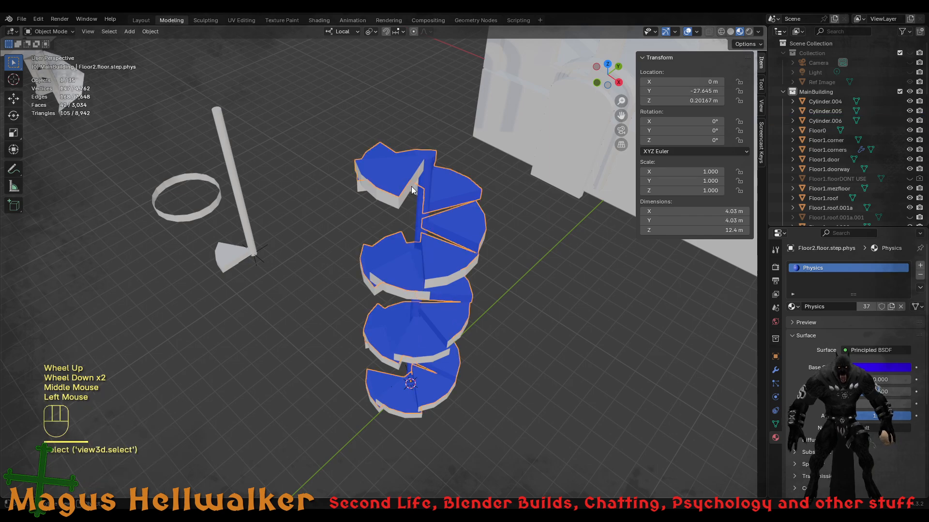
{"action": "left_click", "coordinate": [418, 216], "text": "shift"}
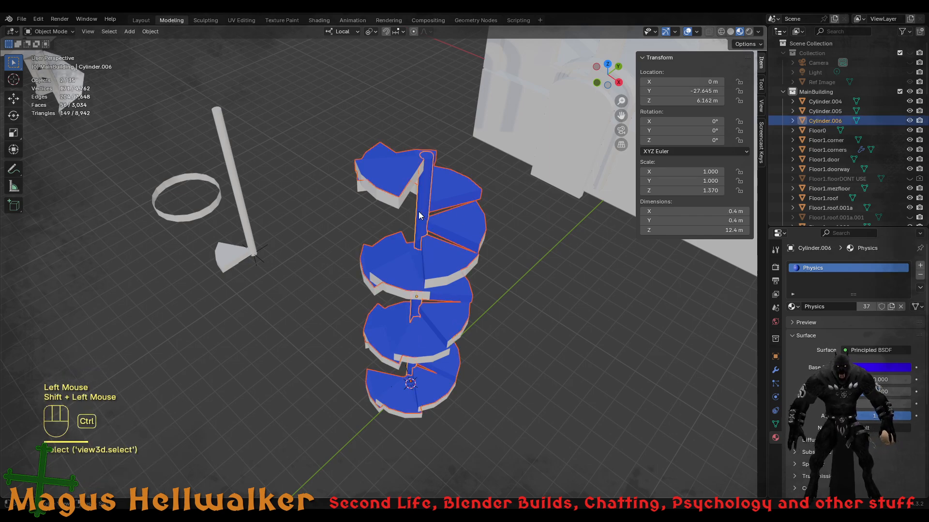
{"action": "key", "text": "ctrl+j"}
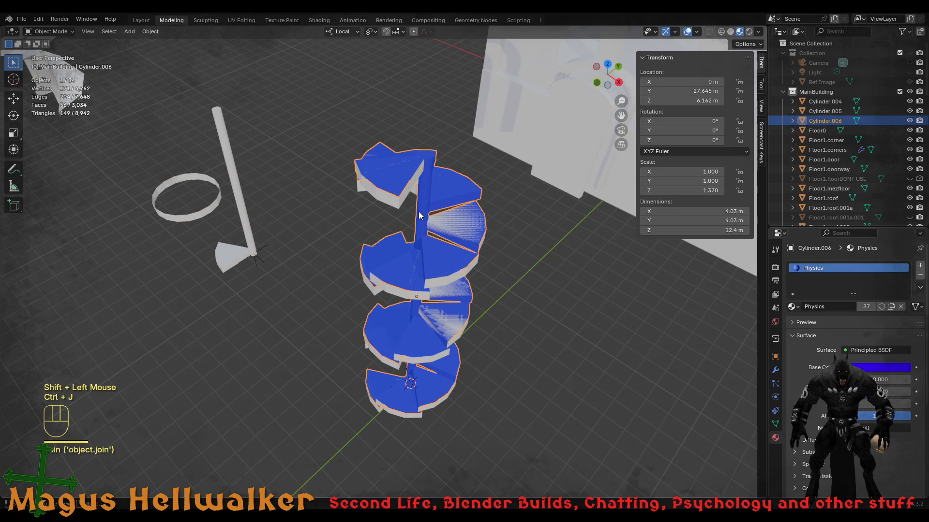
{"action": "scroll", "coordinate": [419, 211], "scroll_direction": "down", "scroll_amount": 1}
{"action": "scroll", "coordinate": [463, 213], "scroll_direction": "up", "scroll_amount": 2}
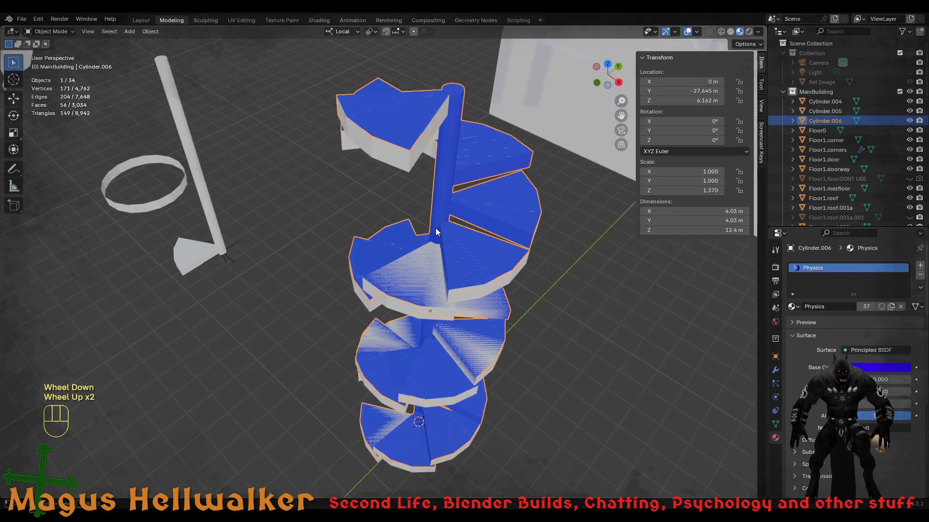
- Apply the scale of the combined staircase physics mesh, check the visible column and steps separately, and reselect the physics mesh
{"action": "key", "text": "ctrl+a"}
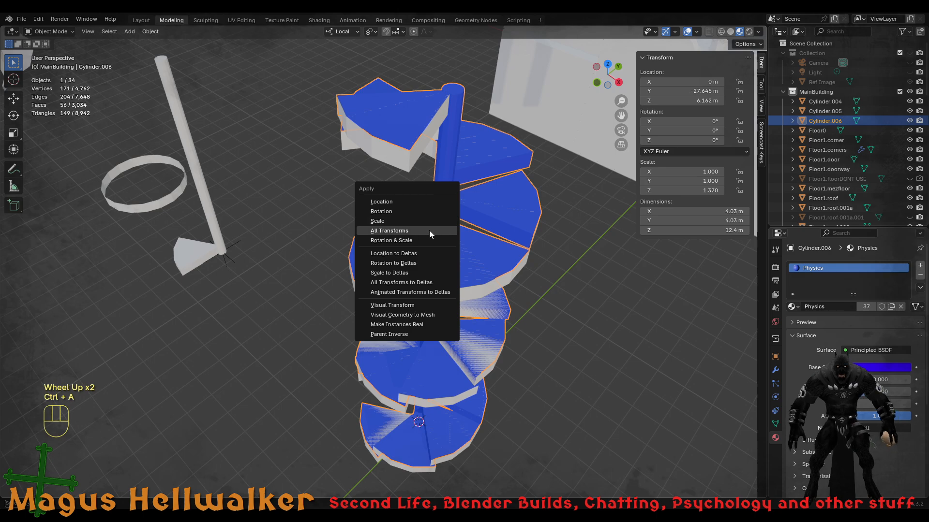
{"action": "left_click", "coordinate": [429, 221]}
{"action": "left_click", "coordinate": [444, 209]}
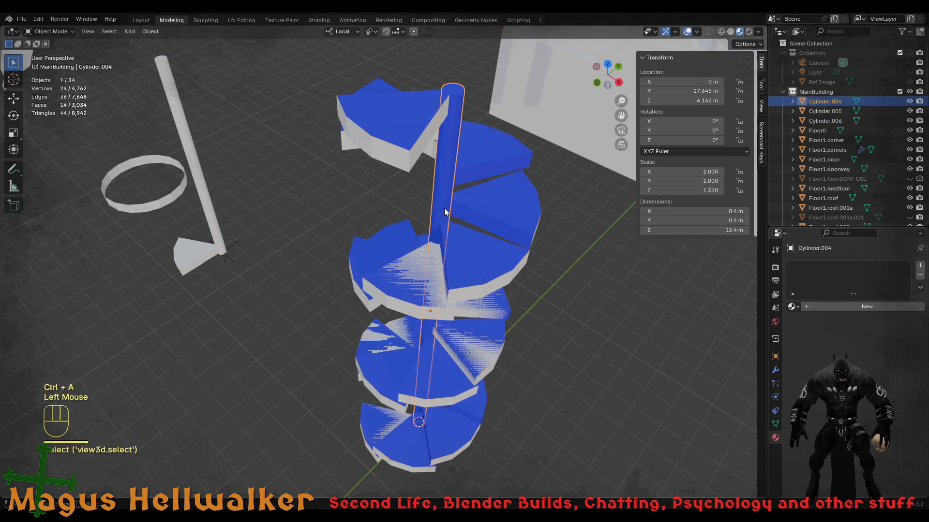
{"action": "left_click", "coordinate": [500, 278]}
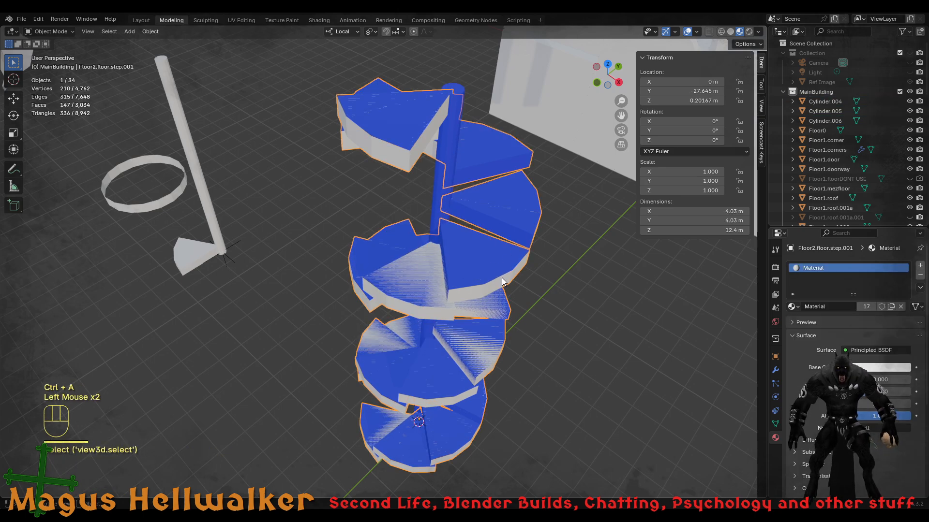
{"action": "left_click", "coordinate": [486, 220]}
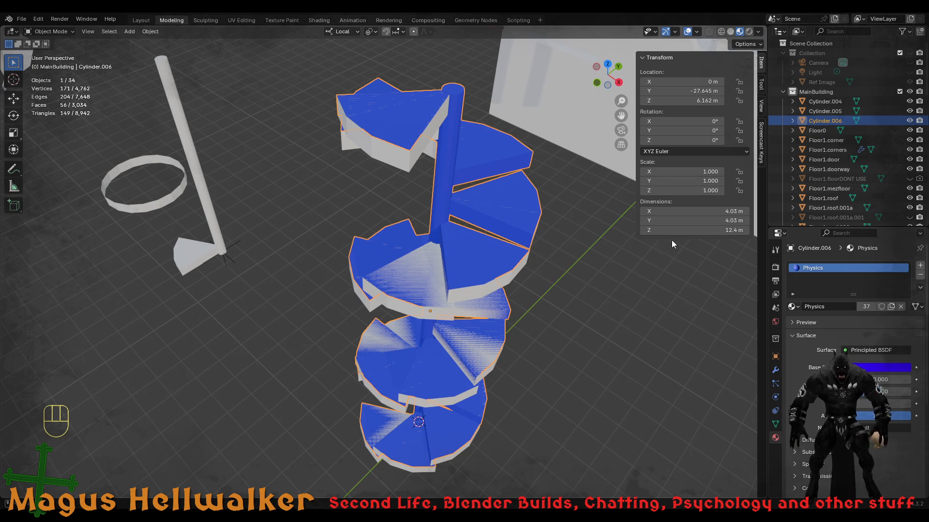
- Try an X scale of 0.9 on the combined staircase physics mesh
{"action": "left_click", "coordinate": [693, 172]}
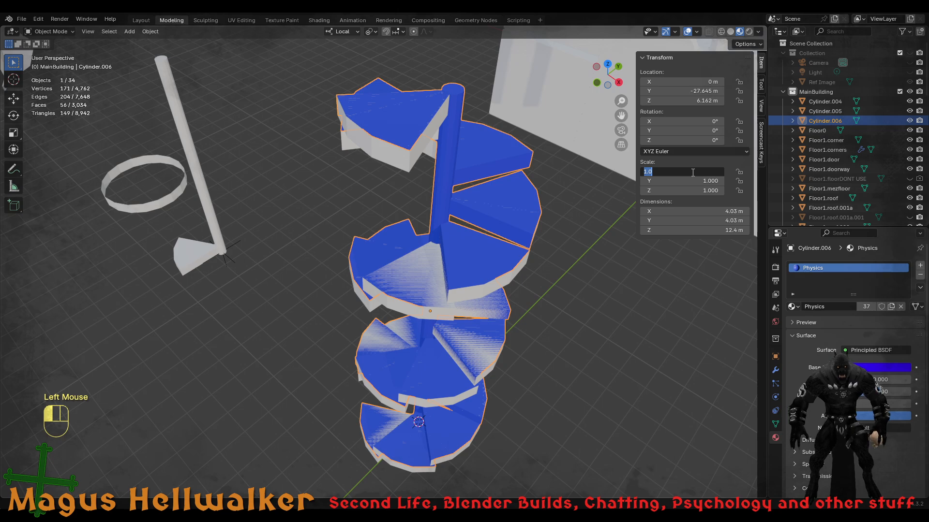
{"action": "type", "text": ".9"}
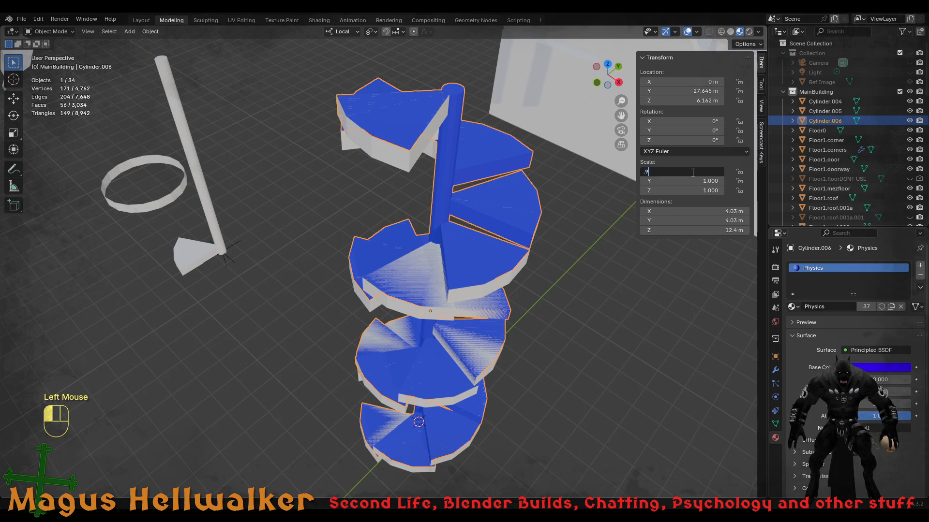
{"action": "key", "text": "Tab"}
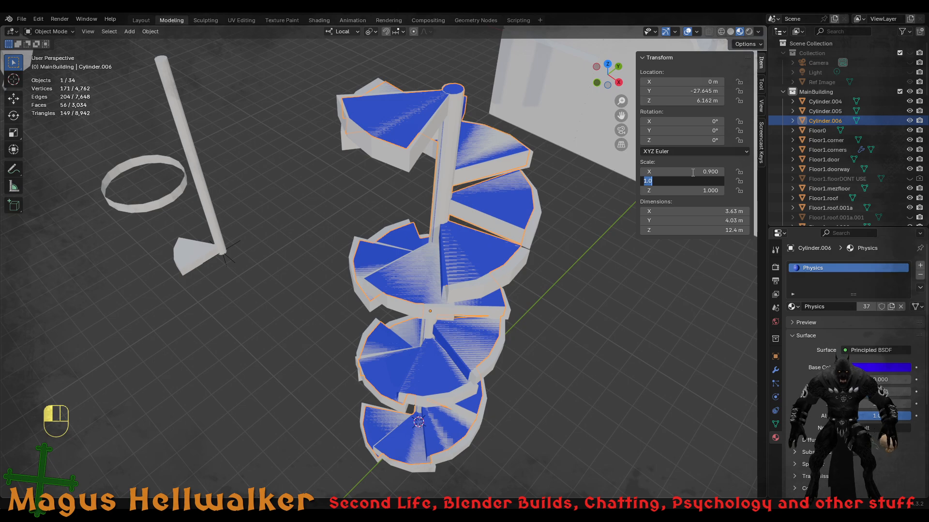
{"action": "left_click", "coordinate": [693, 173]}
- Set the combined staircase physics mesh's X, Y and Z scale to 0.99
{"action": "left_click", "coordinate": [692, 172]}
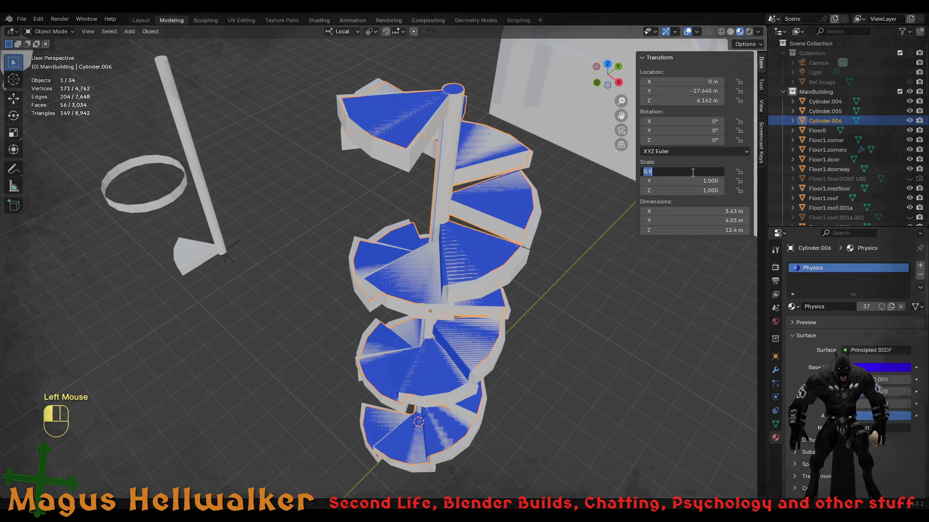
{"action": "key", "text": "BackSpace"}
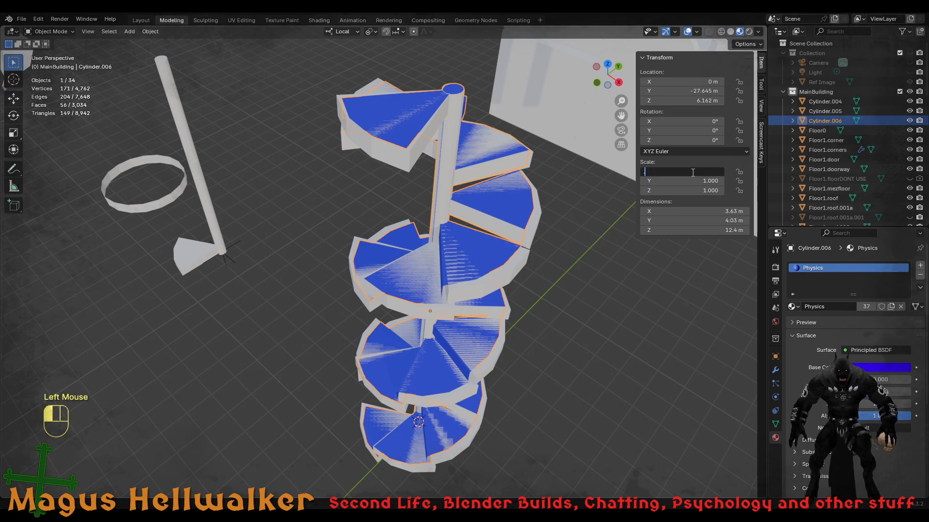
{"action": "type", "text": "0.99"}
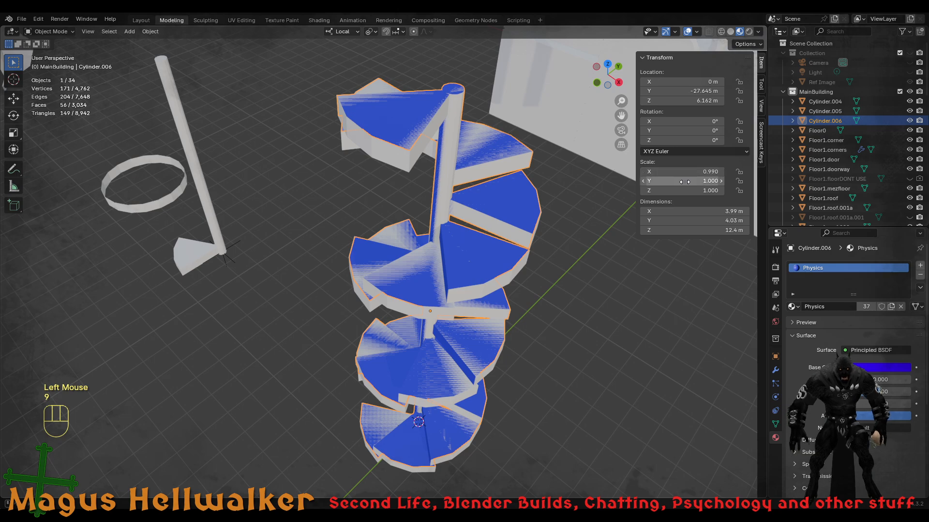
{"action": "left_click", "coordinate": [684, 181]}
{"action": "type", "text": "0.99"}
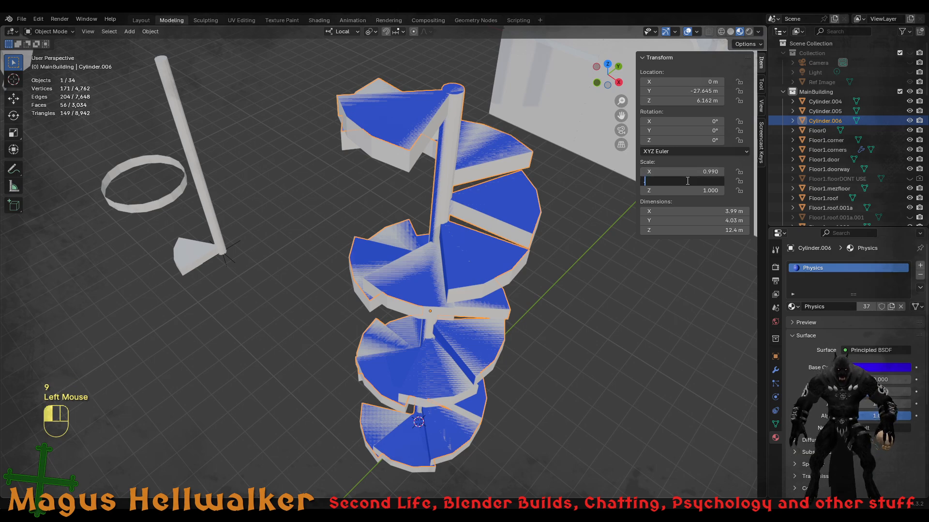
{"action": "key", "text": "Return"}
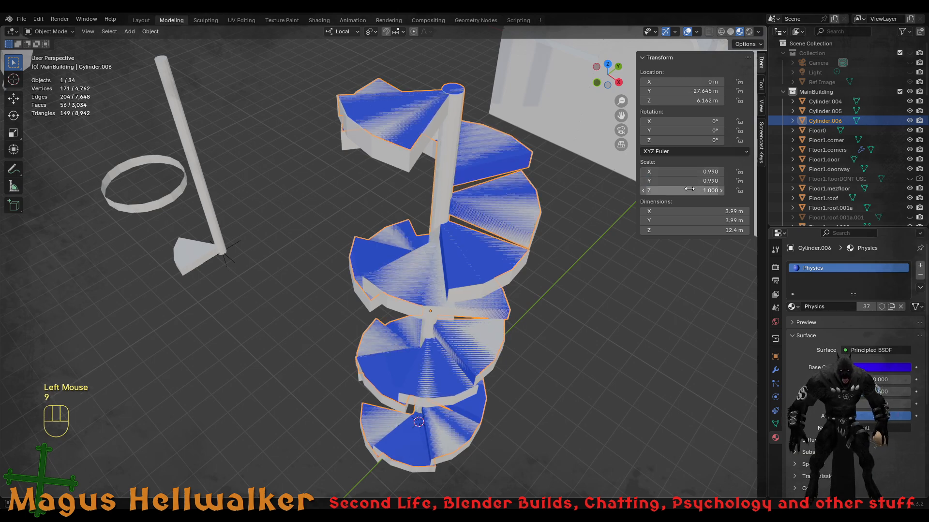
{"action": "left_click", "coordinate": [691, 190]}
{"action": "type", "text": "0.99"}
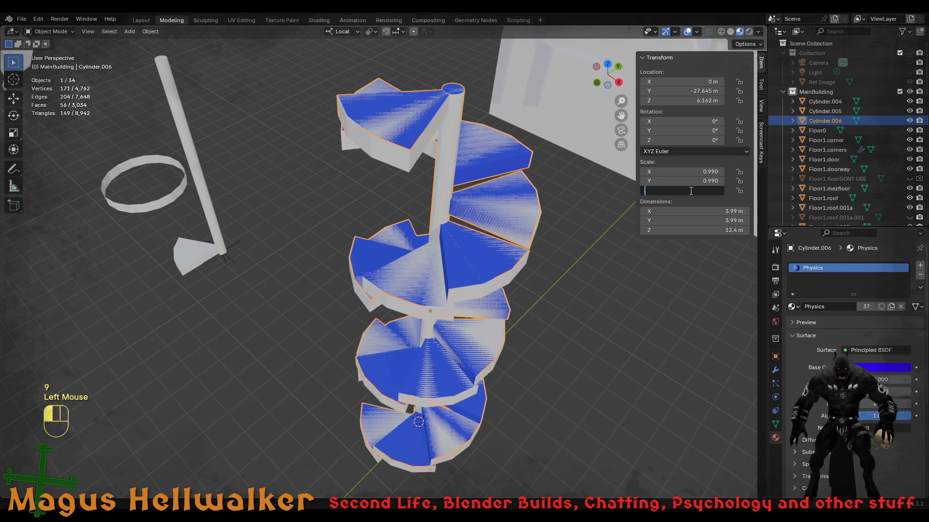
{"action": "key", "text": "Return"}
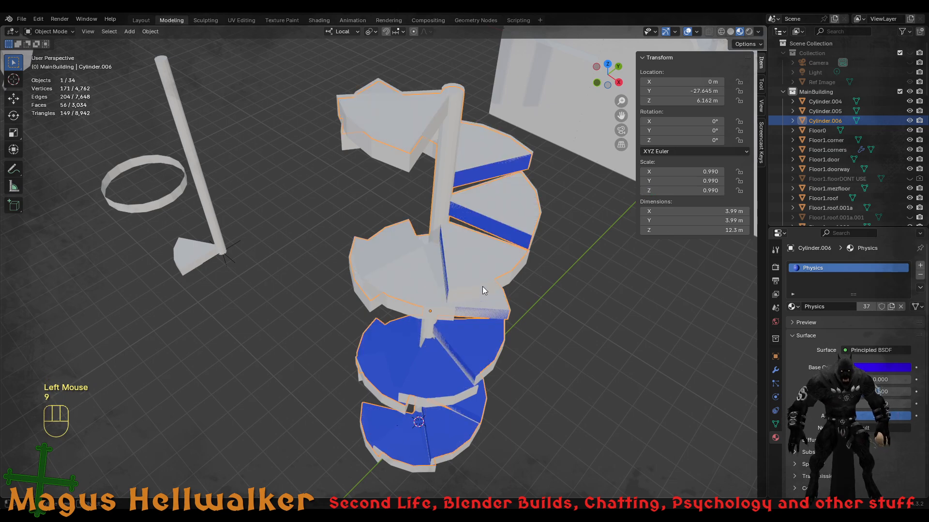
- Apply the reduced scale of the staircase physics mesh and inspect its fit against the visible steps and column
{"action": "scroll", "coordinate": [457, 346], "scroll_direction": "down", "scroll_amount": 2}
{"action": "scroll", "coordinate": [459, 340], "scroll_direction": "up", "scroll_amount": 2}
{"action": "mouse_move", "coordinate": [459, 339]}
{"action": "middle_mouse_down"}
{"action": "mouse_move", "coordinate": [462, 278]}
{"action": "mouse_move", "coordinate": [460, 326]}
{"action": "middle_mouse_up"}
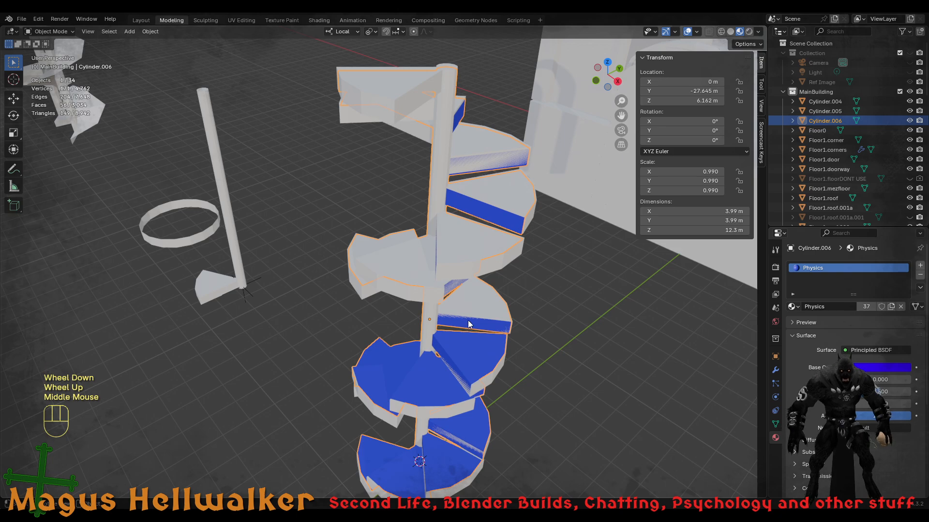
{"action": "scroll", "coordinate": [465, 322], "scroll_direction": "down", "scroll_amount": 1}
{"action": "scroll", "coordinate": [450, 309], "scroll_direction": "up", "scroll_amount": 2}
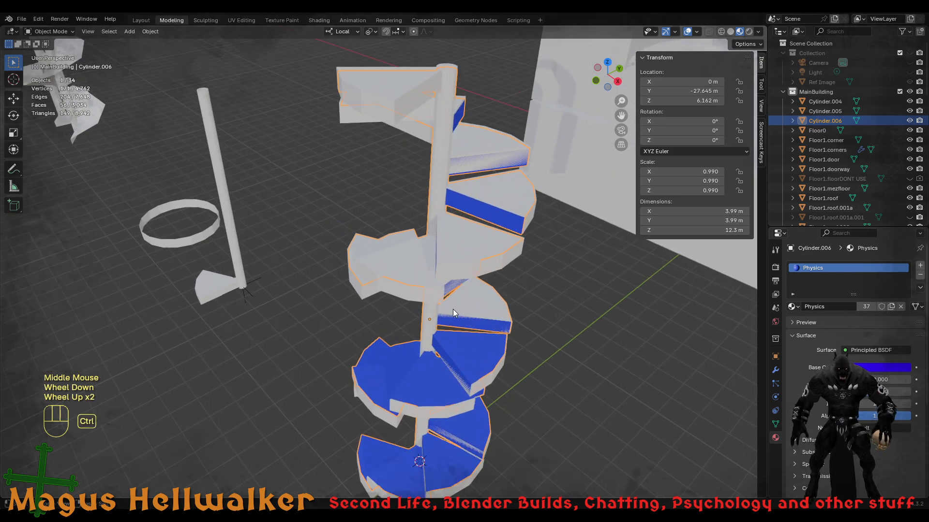
{"action": "key", "text": "ctrl+a"}
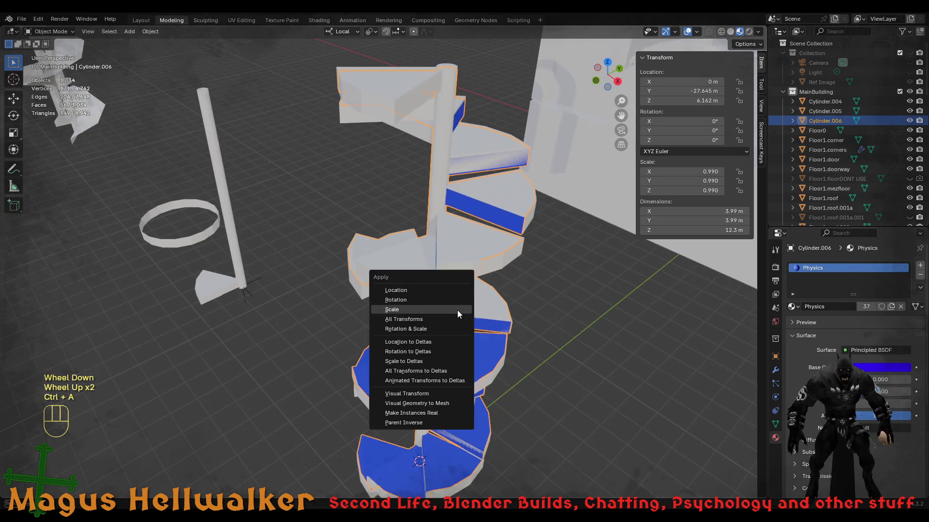
{"action": "left_click", "coordinate": [457, 309]}
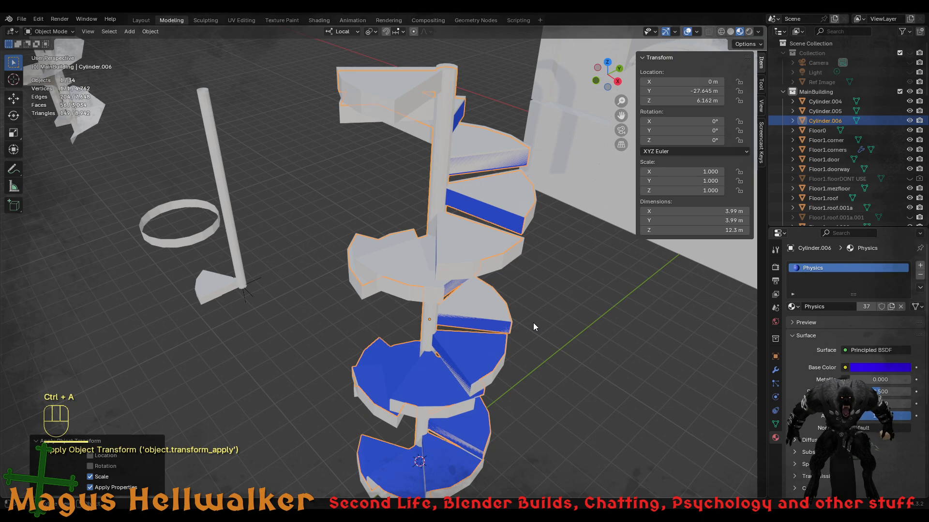
{"action": "mouse_move", "coordinate": [486, 314]}
{"action": "middle_mouse_down"}
{"action": "mouse_move", "coordinate": [469, 298]}
{"action": "mouse_move", "coordinate": [475, 311]}
{"action": "middle_mouse_up"}
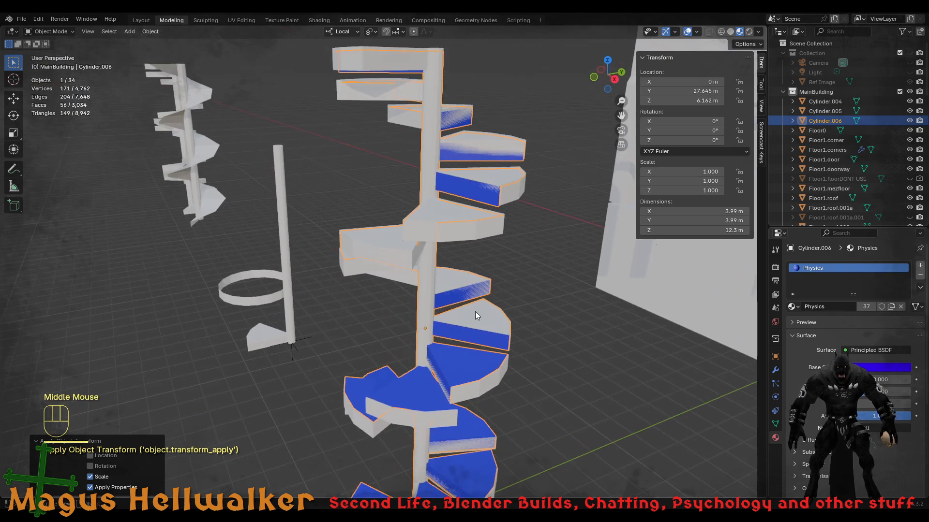
{"action": "left_click", "coordinate": [460, 364]}
{"action": "middle_click_drag", "start_coordinate": [463, 355], "coordinate": [492, 348]}
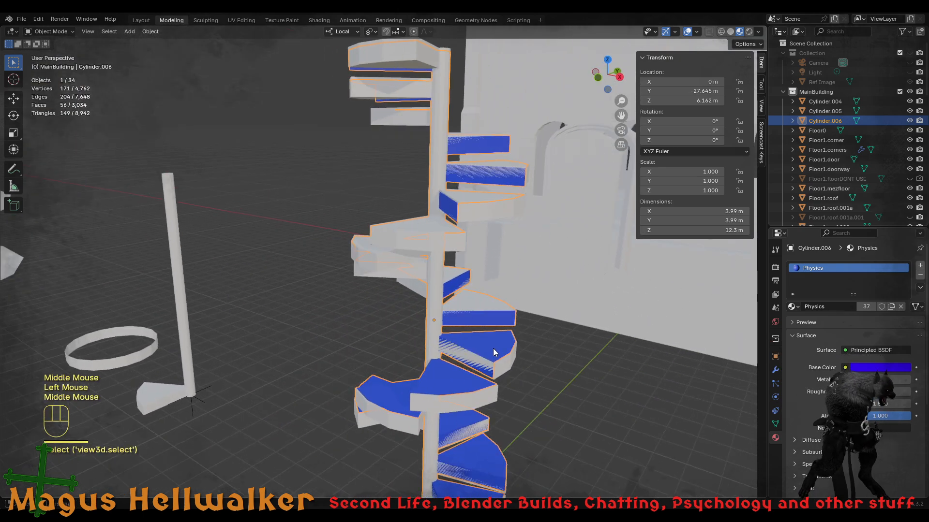
- Export the reduced staircase physics mesh, and join the visible steps and central column into one object
{"action": "left_click", "coordinate": [21, 19]}
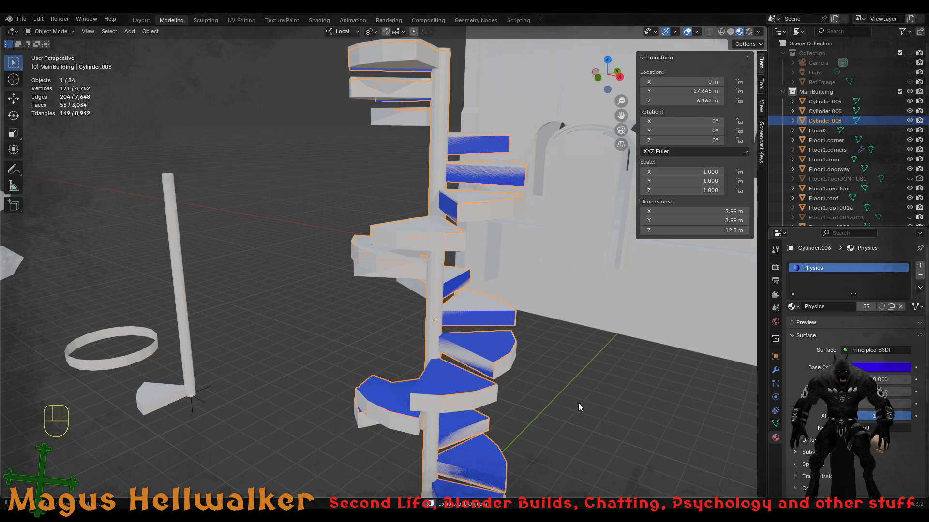
{"action": "left_click", "coordinate": [492, 400]}
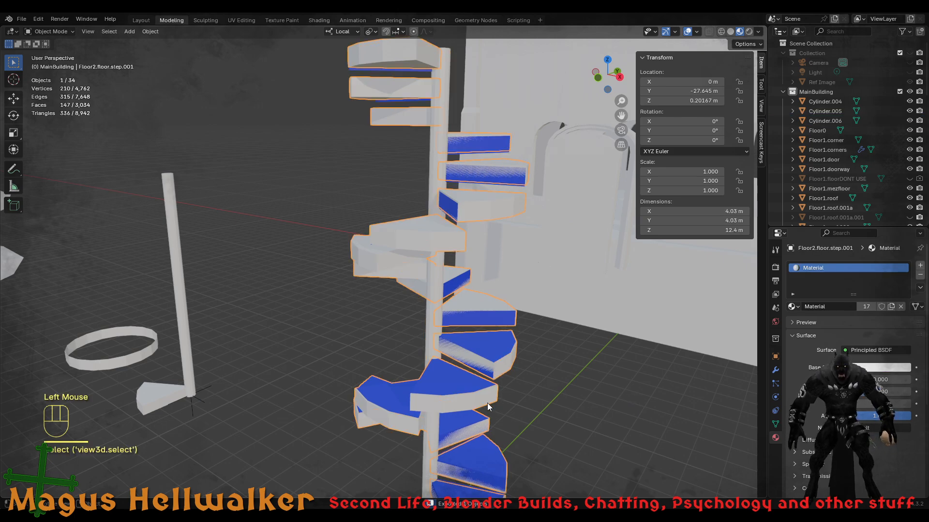
{"action": "scroll", "coordinate": [483, 409], "scroll_direction": "down", "scroll_amount": 2}
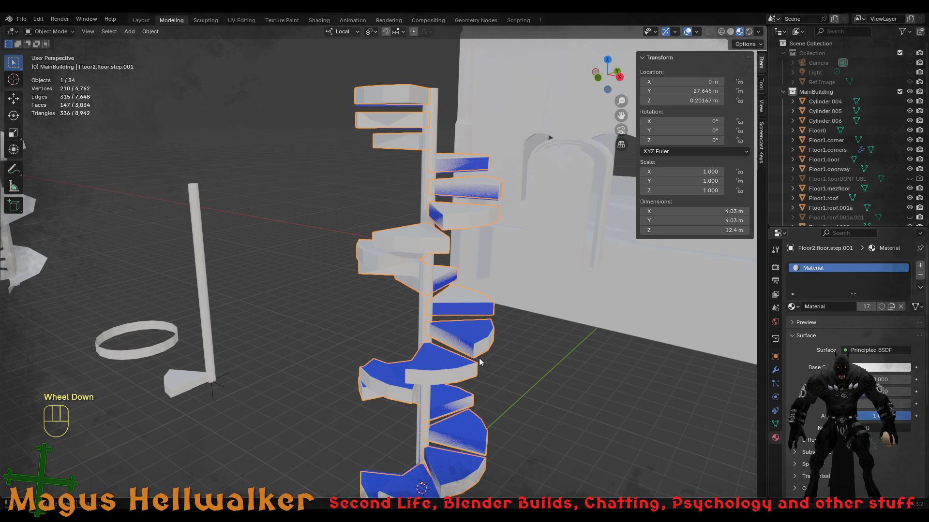
{"action": "key", "text": "g"}
{"action": "right_click", "coordinate": [554, 335]}
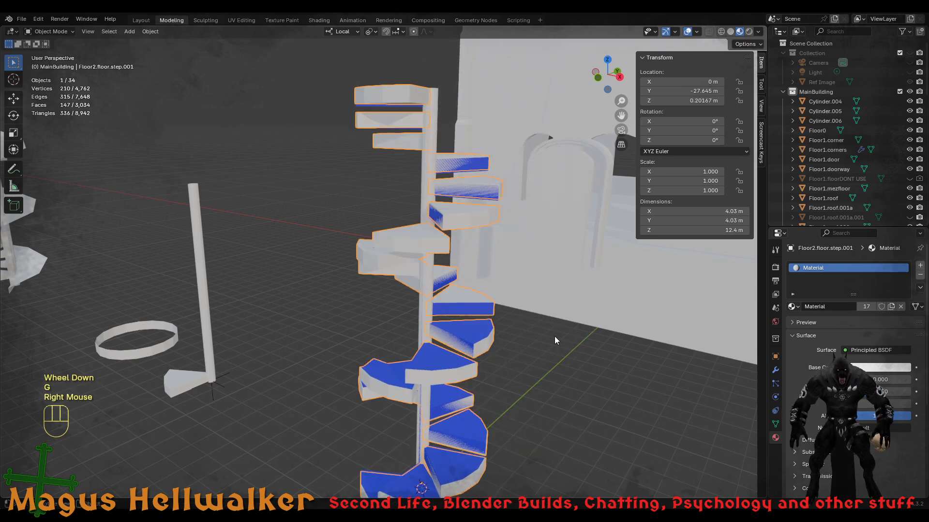
{"action": "left_click", "coordinate": [423, 300], "text": "shift"}
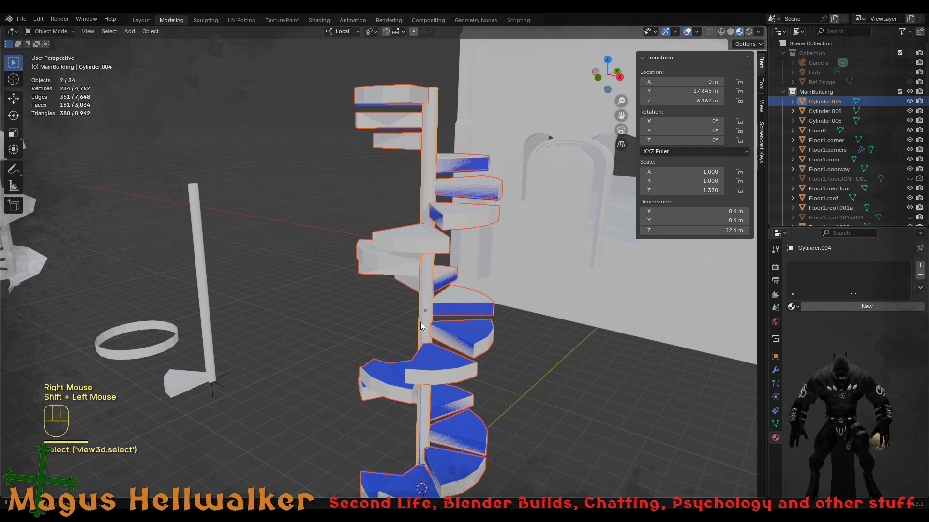
{"action": "key", "text": "ctrl+j"}
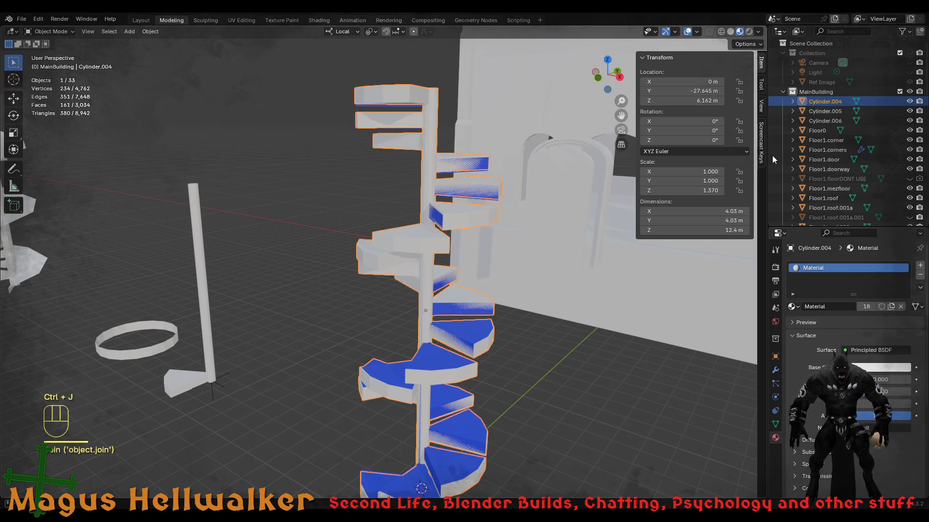
- Rename the joined visible staircase to .steps and apply its scale
{"action": "left_click", "coordinate": [848, 102]}
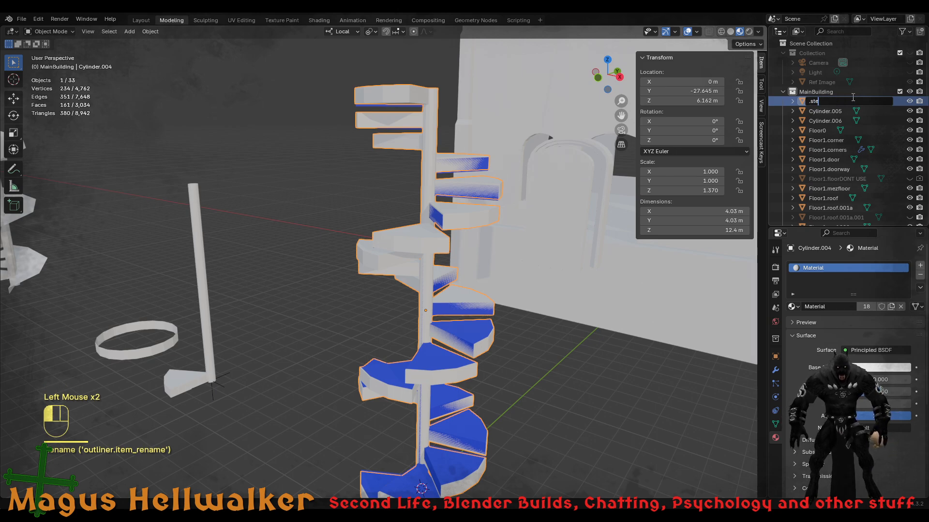
{"action": "type", "text": "ps"}
{"action": "key", "text": "Return"}
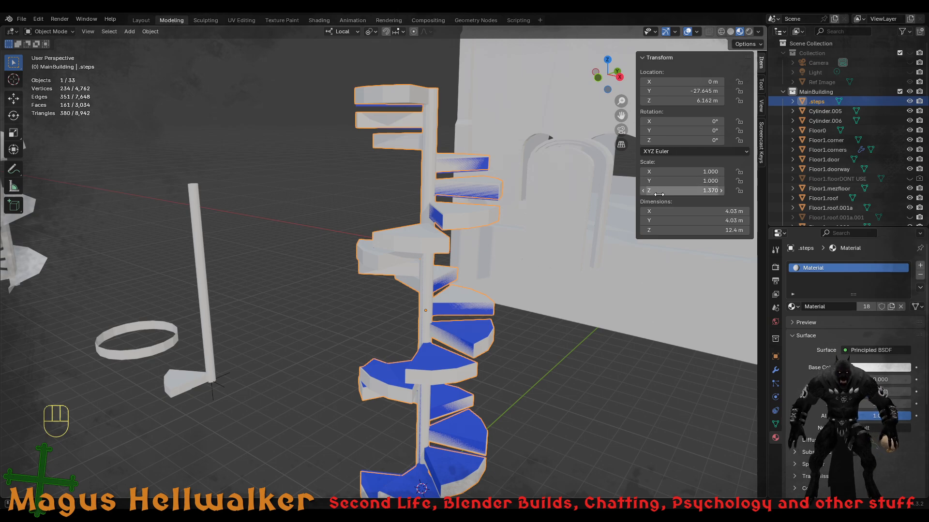
{"action": "key", "text": "ctrl+a"}
{"action": "left_click", "coordinate": [449, 263]}
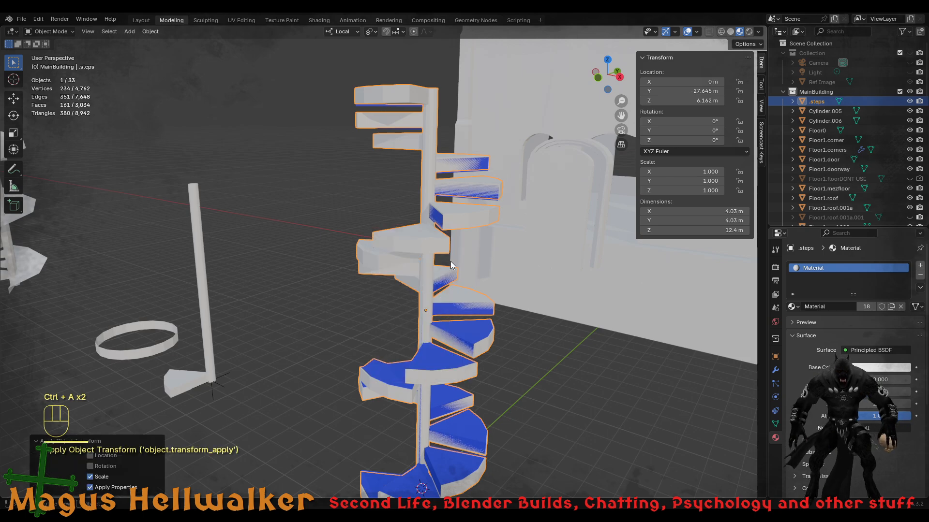
- Check the physics mesh and the visible staircase separately, and export the visible .steps object
{"action": "scroll", "coordinate": [497, 336], "scroll_direction": "down", "scroll_amount": 1}
{"action": "scroll", "coordinate": [500, 339], "scroll_direction": "up", "scroll_amount": 2}
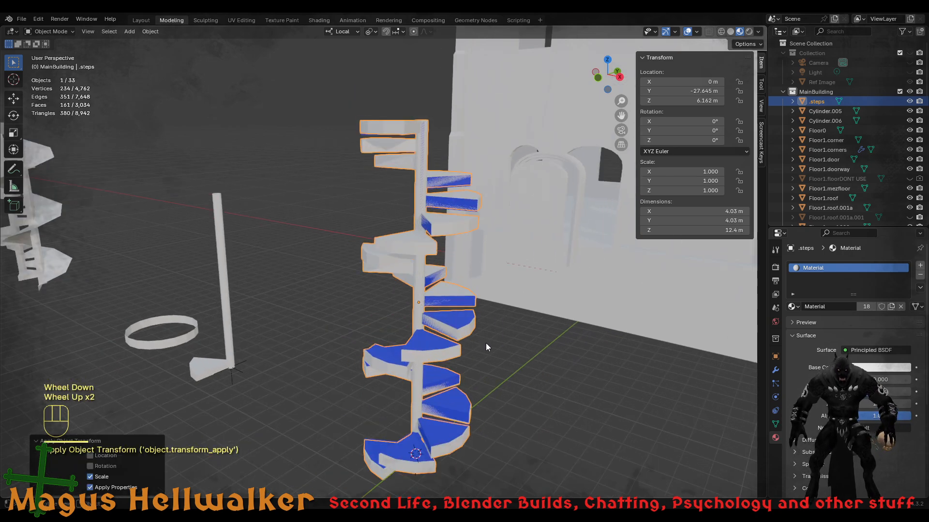
{"action": "middle_click_drag", "start_coordinate": [485, 348], "coordinate": [473, 344]}
{"action": "left_click", "coordinate": [455, 329]}
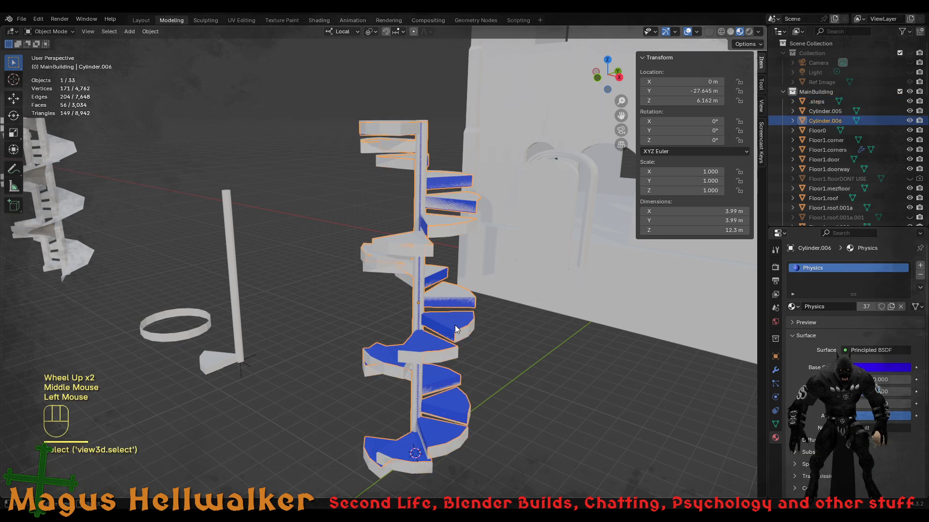
{"action": "left_click", "coordinate": [431, 363]}
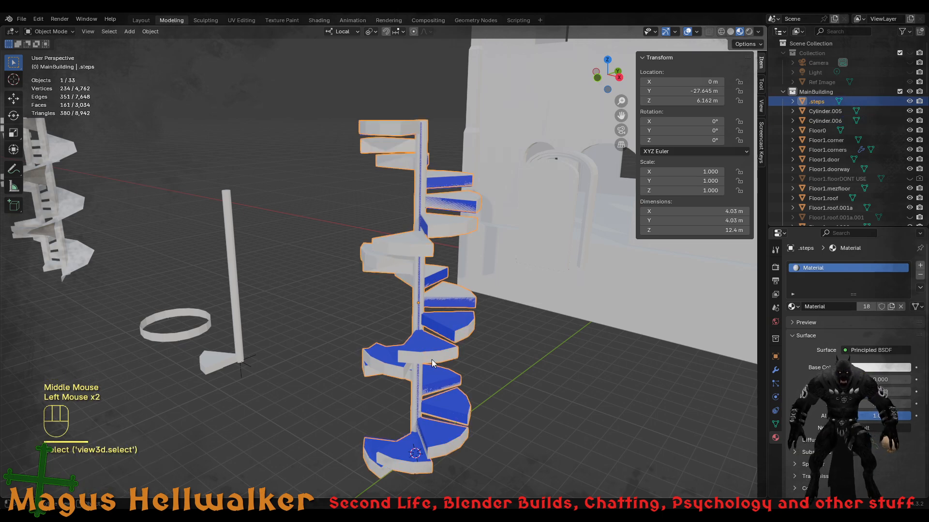
{"action": "left_click", "coordinate": [22, 22]}
{"action": "mouse_move", "coordinate": [100, 158]}
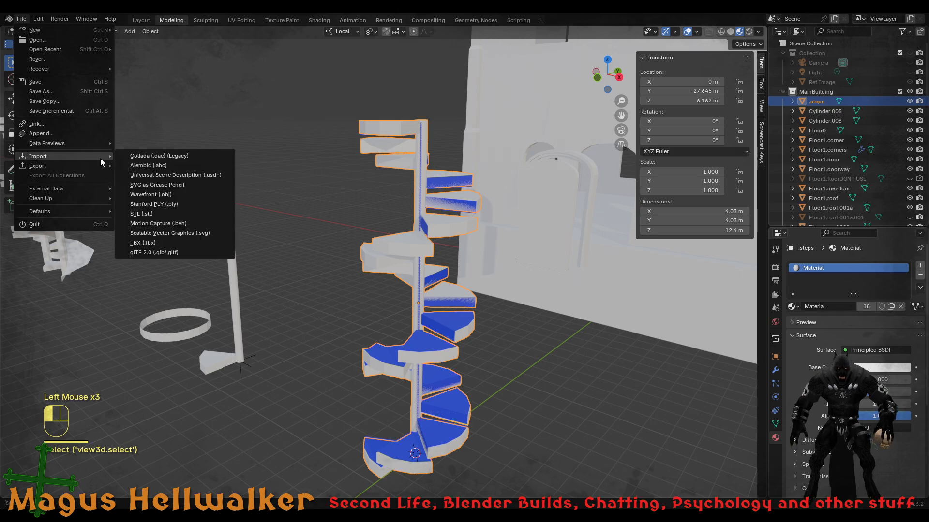
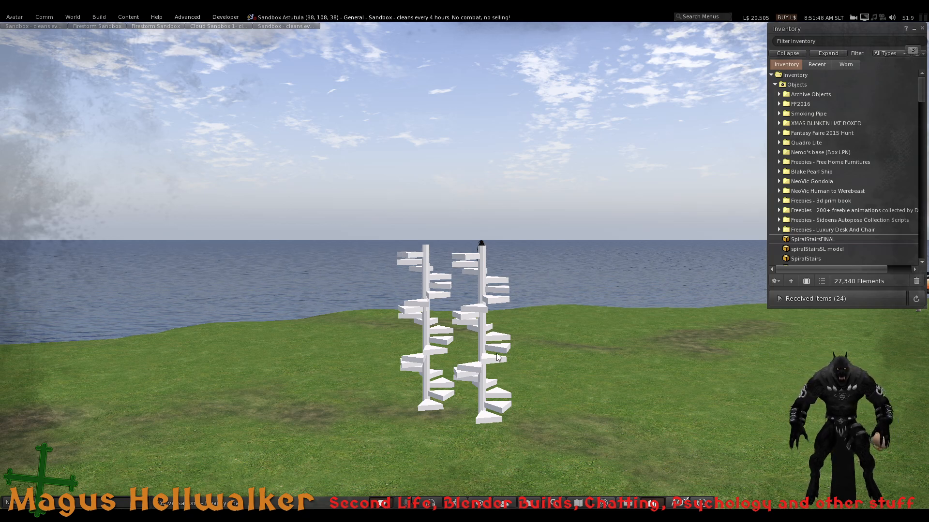
- Switch to Second Life and delete both old spiral staircases standing in the sandbox
{"action": "scroll", "coordinate": [498, 357], "scroll_direction": "up", "scroll_amount": 5}
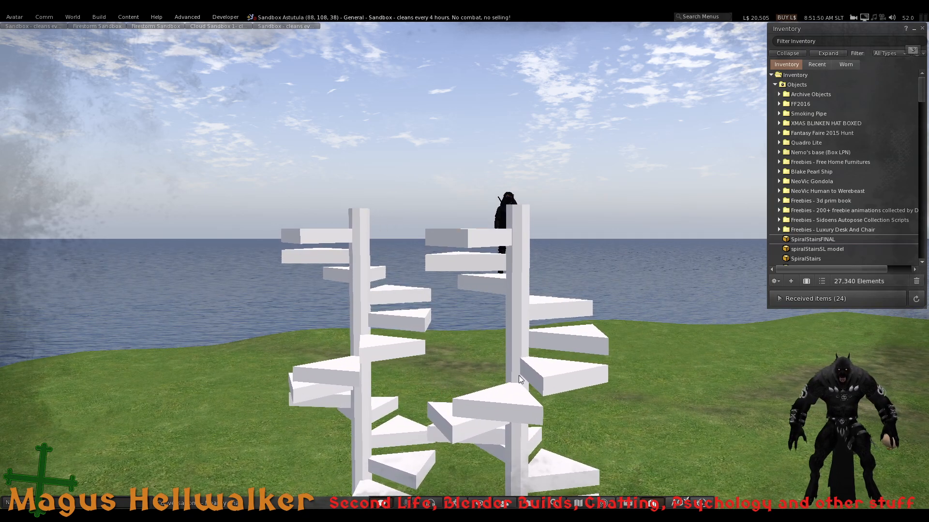
{"action": "right_click", "coordinate": [518, 375]}
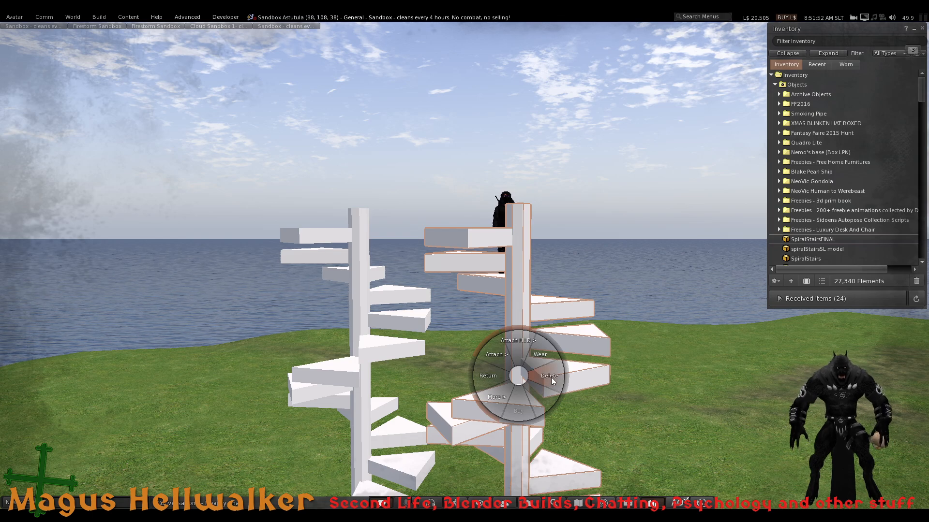
{"action": "left_click", "coordinate": [551, 377]}
{"action": "right_click", "coordinate": [370, 376]}
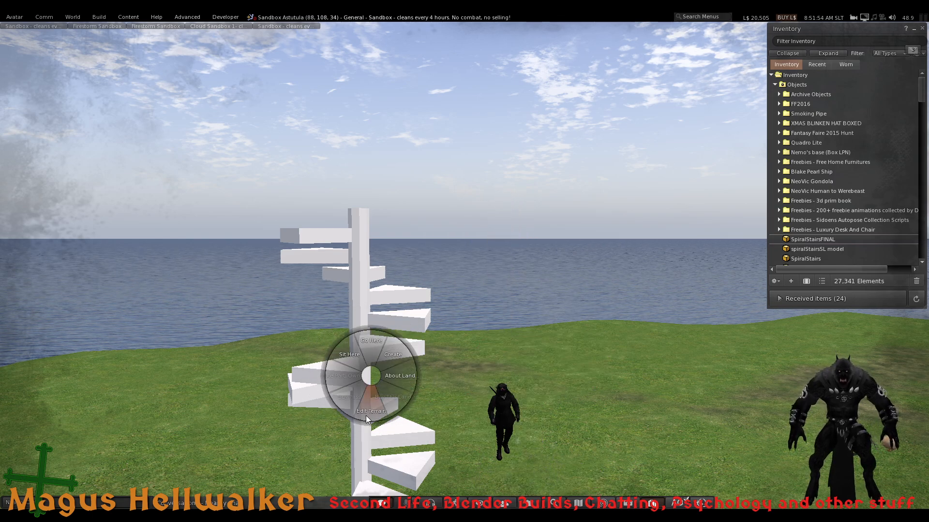
{"action": "right_click", "coordinate": [363, 296]}
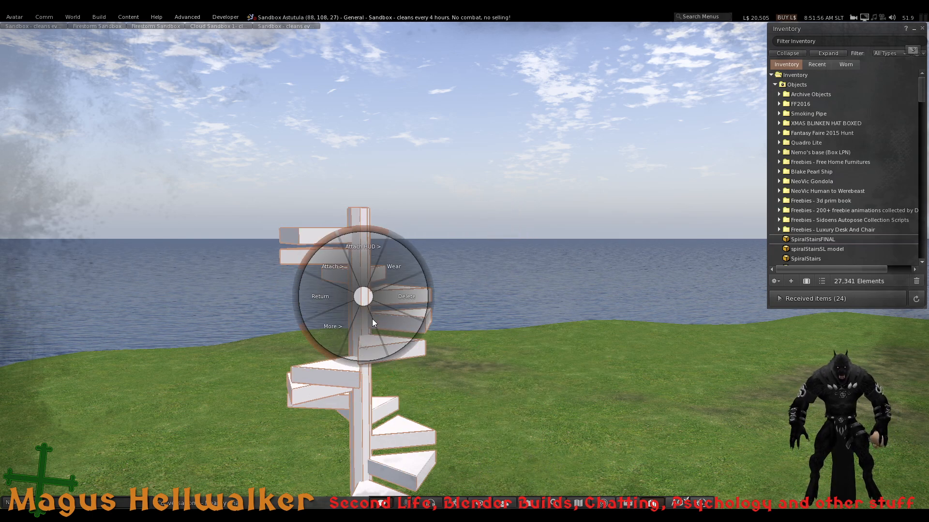
{"action": "left_click", "coordinate": [406, 297]}
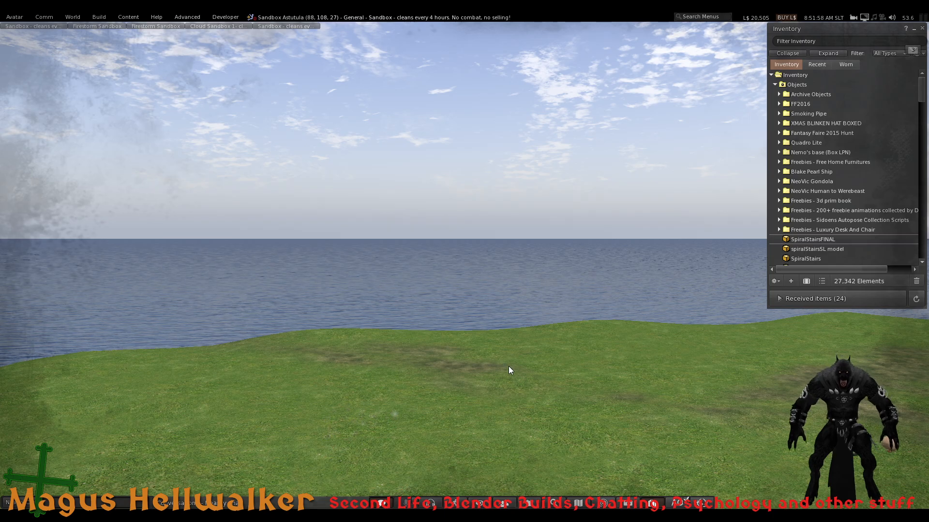
{"action": "key", "text": "Escape"}
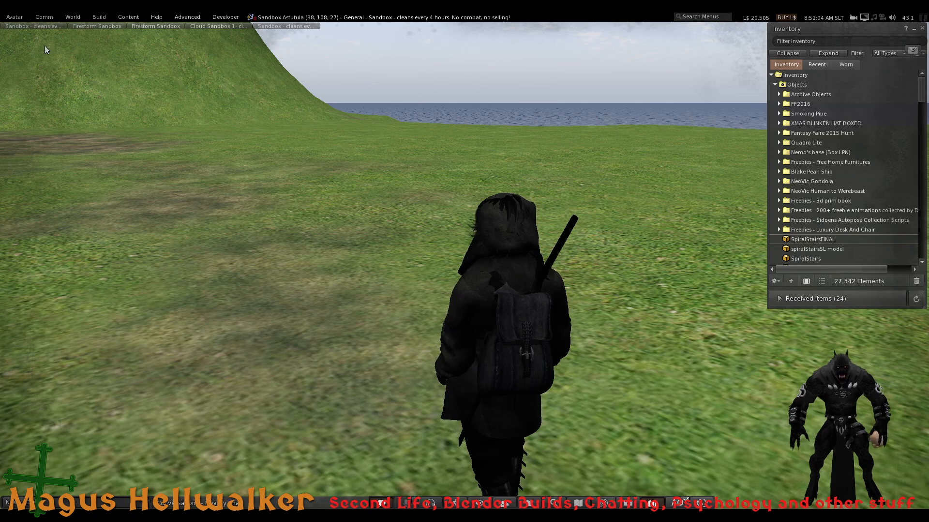
- Start a mesh model upload with the exported spiral staircase and inspect its physics shape in the preview
{"action": "scroll", "coordinate": [375, 303], "scroll_direction": "down", "scroll_amount": 2}
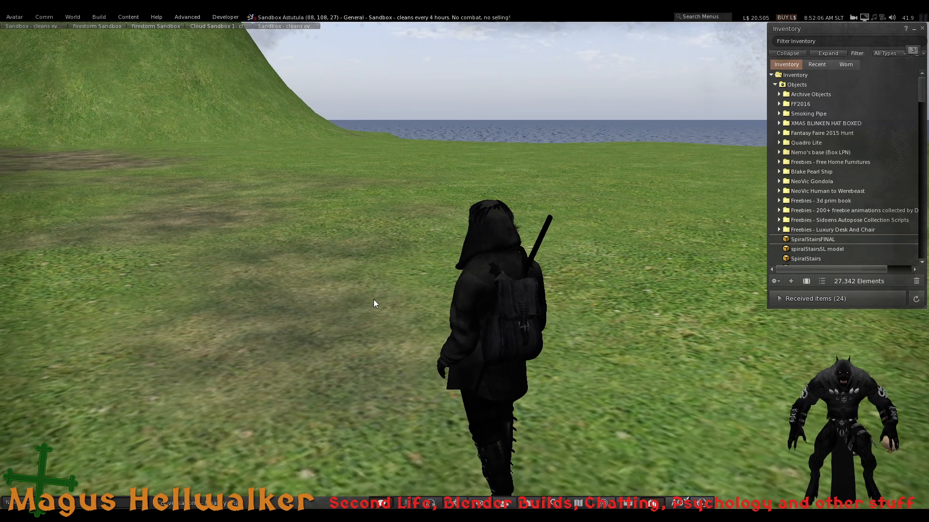
{"action": "scroll", "coordinate": [467, 301], "scroll_direction": "down", "scroll_amount": 3}
{"action": "scroll", "coordinate": [476, 284], "scroll_direction": "up", "scroll_amount": 3}
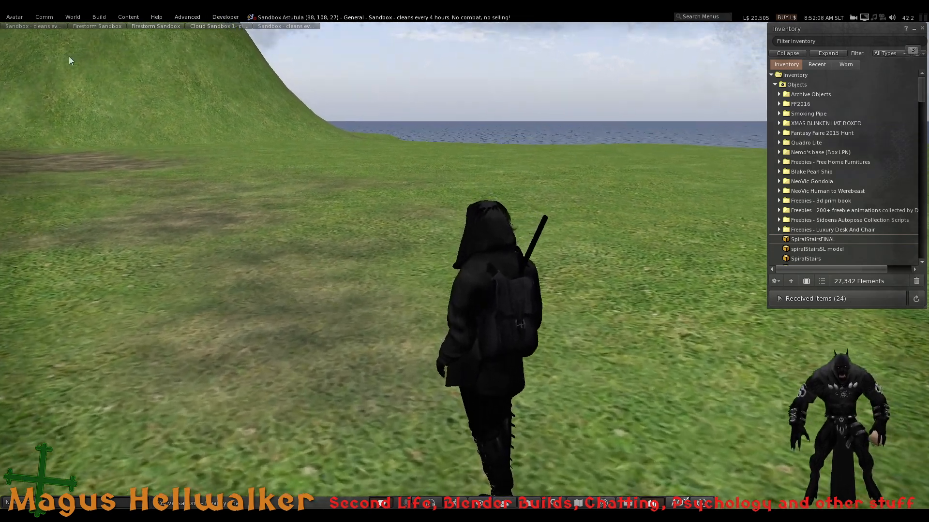
{"action": "left_click", "coordinate": [99, 17]}
{"action": "mouse_move", "coordinate": [143, 147]}
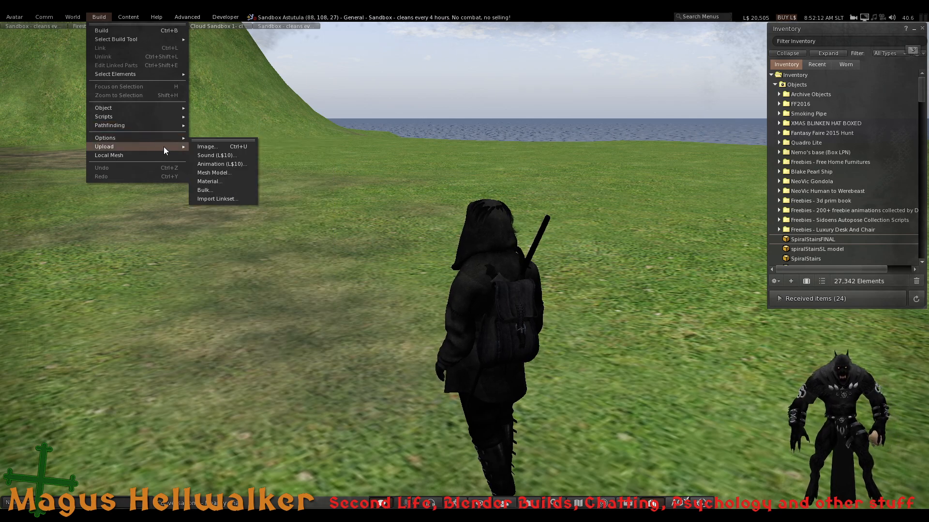
{"action": "left_click", "coordinate": [215, 172]}
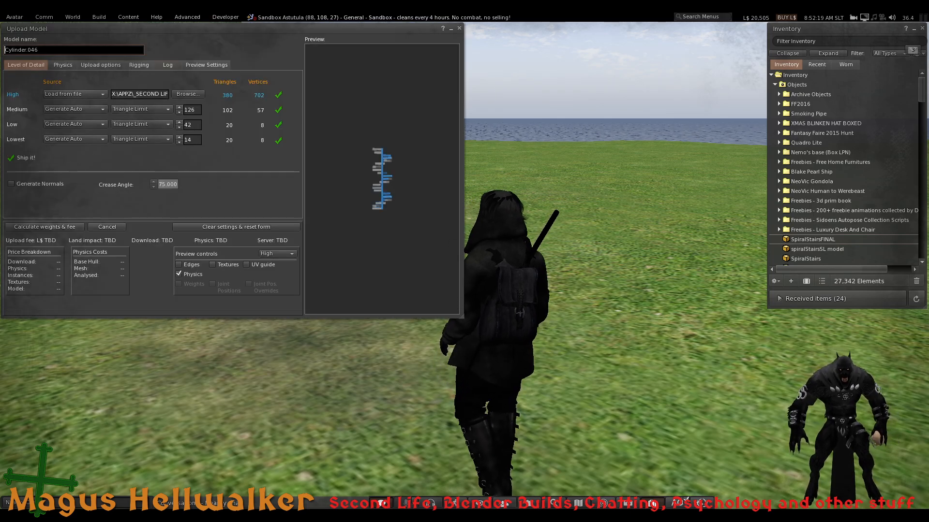
{"action": "left_click_drag", "start_coordinate": [382, 179], "coordinate": [386, 89]}
{"action": "mouse_move", "coordinate": [386, 136]}
{"action": "left_mouse_down"}
{"action": "mouse_move", "coordinate": [394, 169]}
{"action": "mouse_move", "coordinate": [382, 141]}
{"action": "left_mouse_up"}
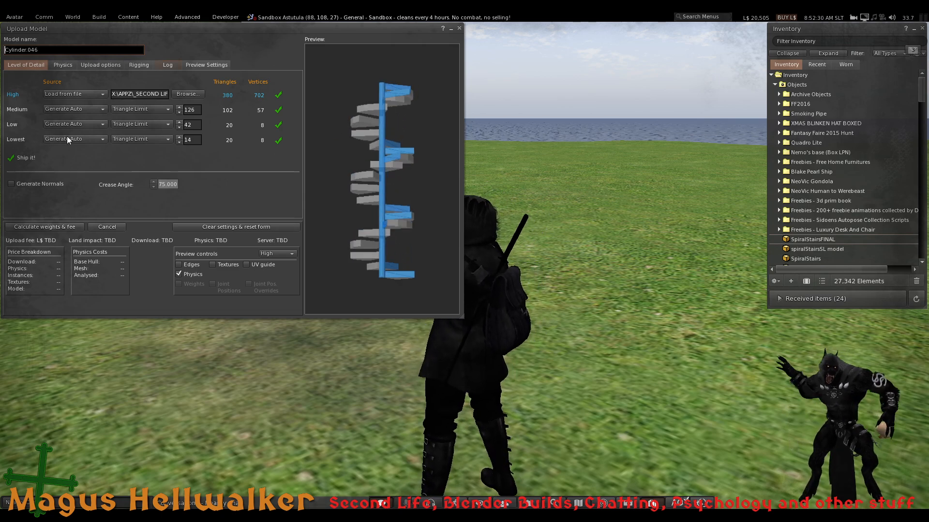
- Name the uploaded model SPiralStairs2, calculate its weights and fee, and inspect the physics preview
{"action": "double_click", "coordinate": [53, 50]}
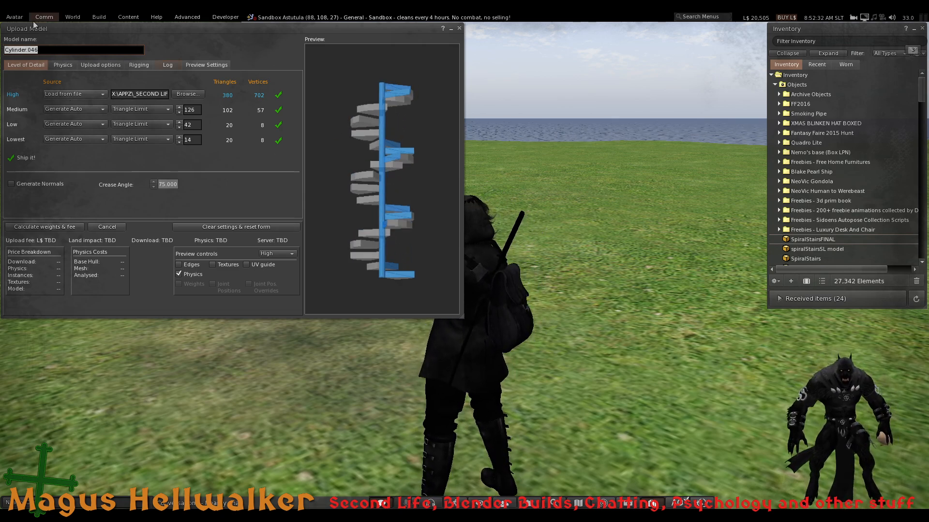
{"action": "type", "text": "SPiralStairs2"}
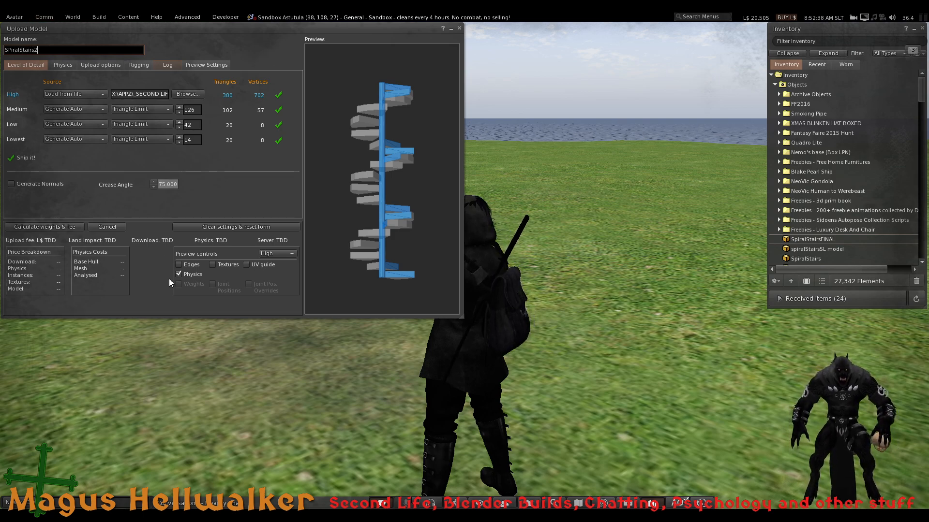
{"action": "left_click", "coordinate": [63, 227]}
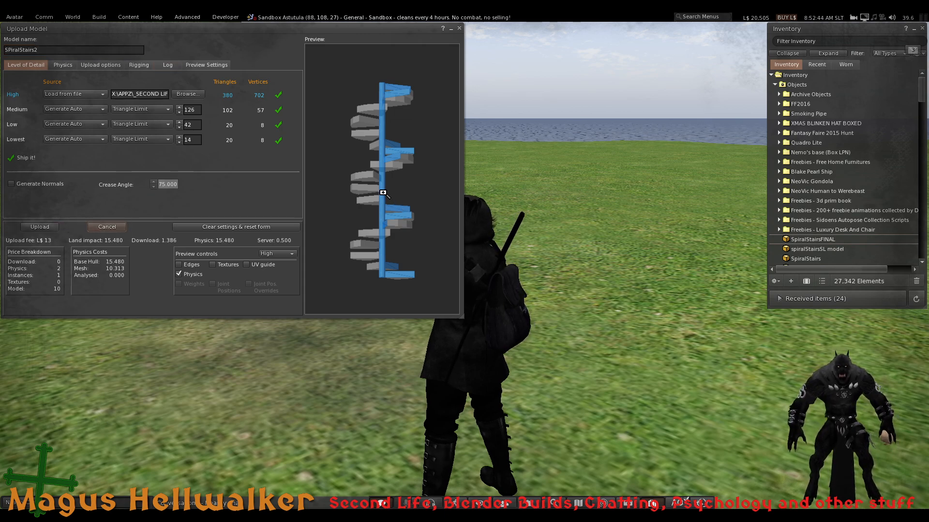
{"action": "left_click_drag", "start_coordinate": [383, 192], "coordinate": [383, 180]}
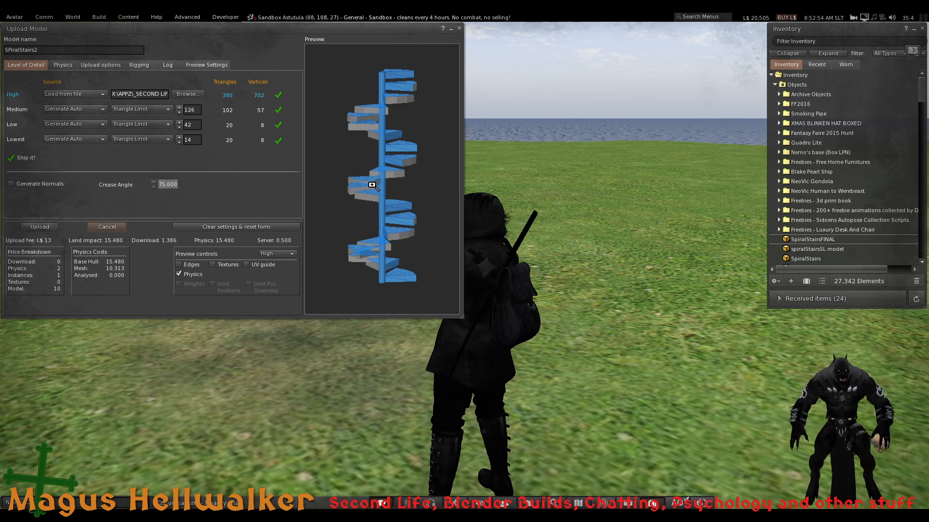
{"action": "left_click_drag", "start_coordinate": [384, 179], "coordinate": [440, 171]}
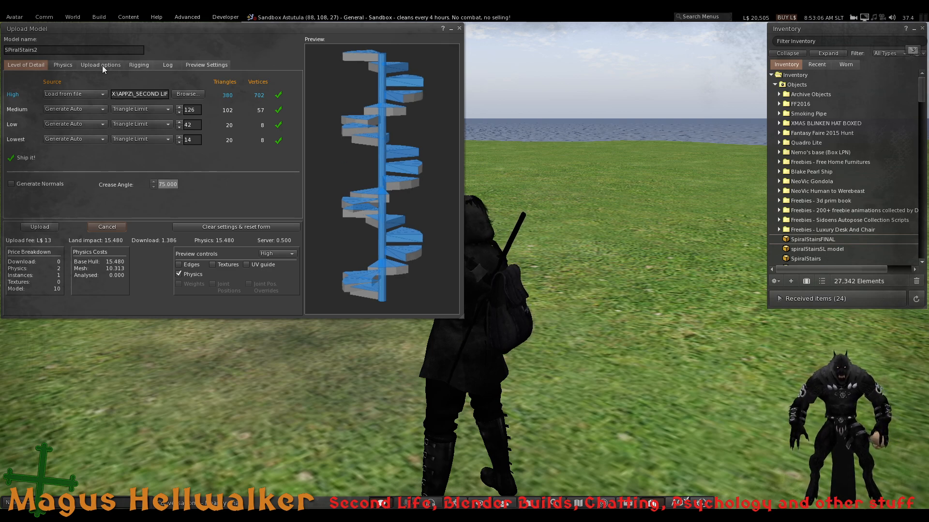
- Calculate the upload weights and fee with High as the physics model, inspect the collision preview and close the model upload
{"action": "left_click", "coordinate": [68, 65]}
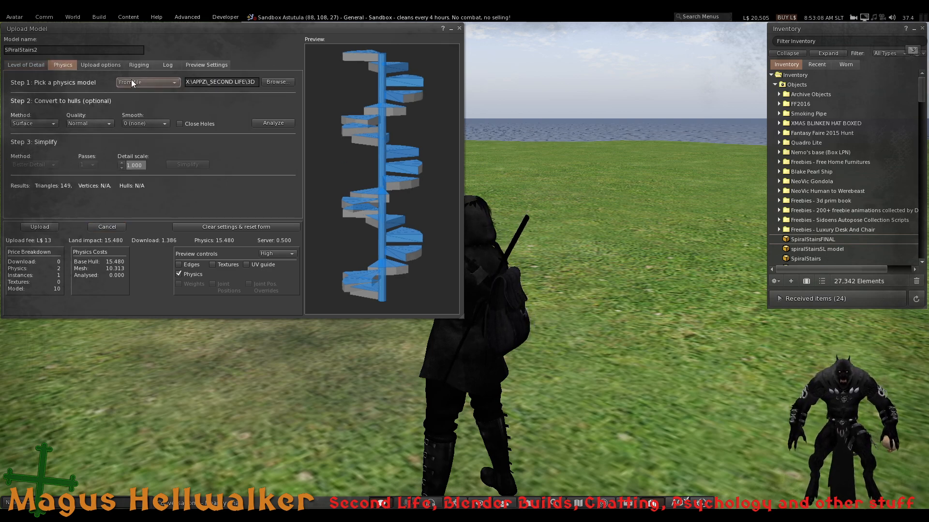
{"action": "left_click", "coordinate": [135, 82]}
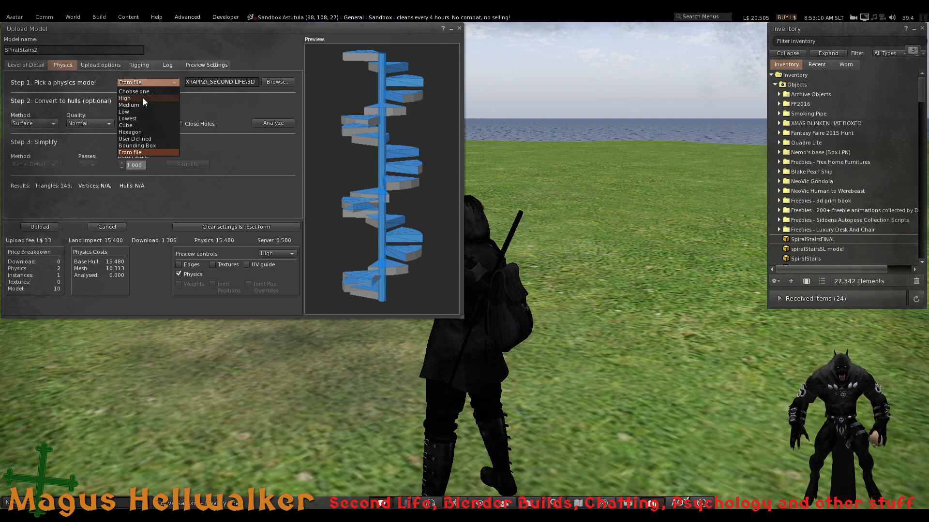
{"action": "left_click", "coordinate": [143, 98]}
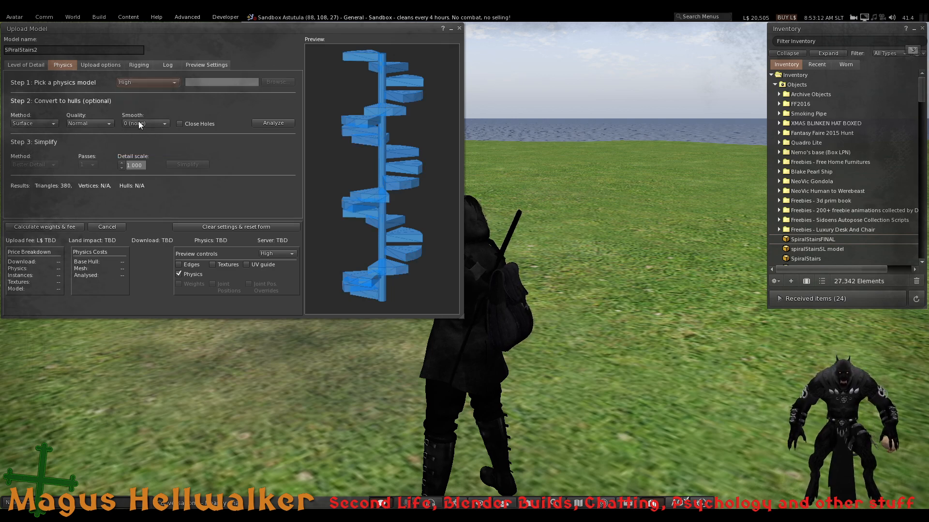
{"action": "left_click", "coordinate": [60, 227]}
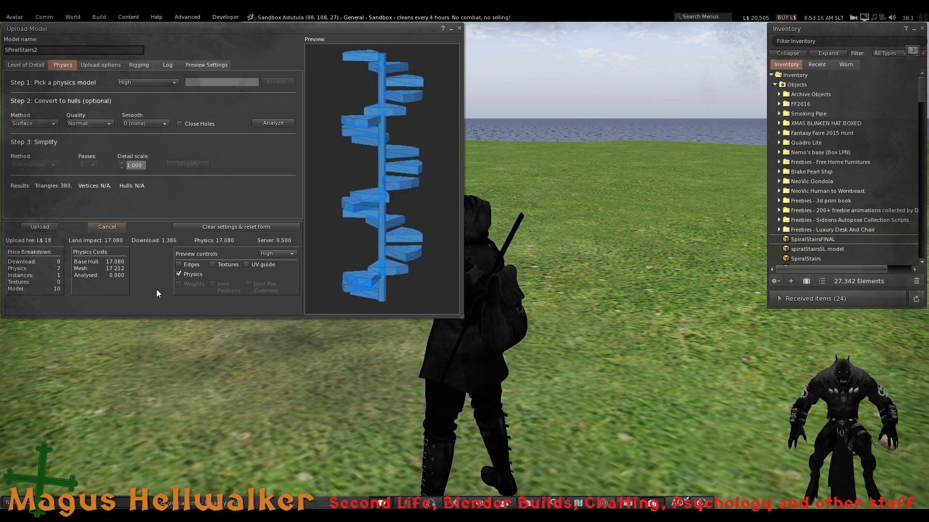
{"action": "left_click_drag", "start_coordinate": [379, 207], "coordinate": [406, 208]}
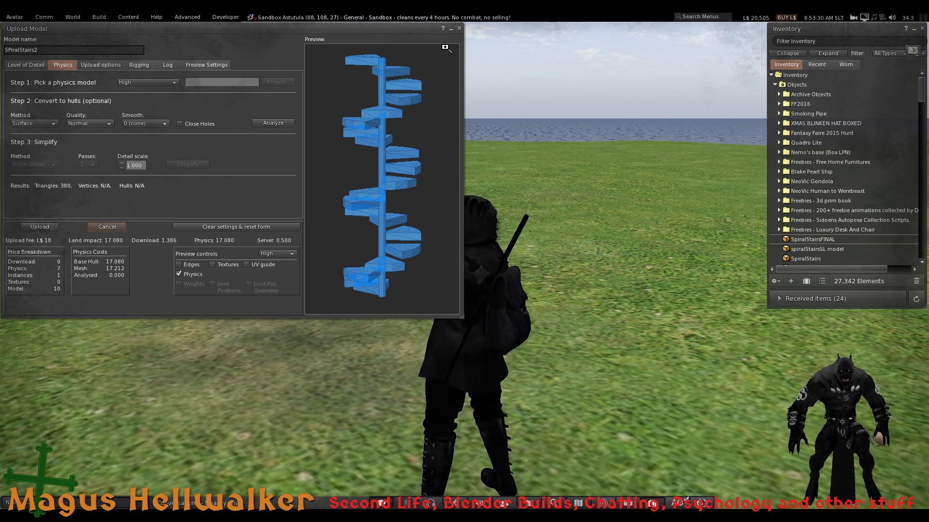
{"action": "left_click", "coordinate": [458, 28]}
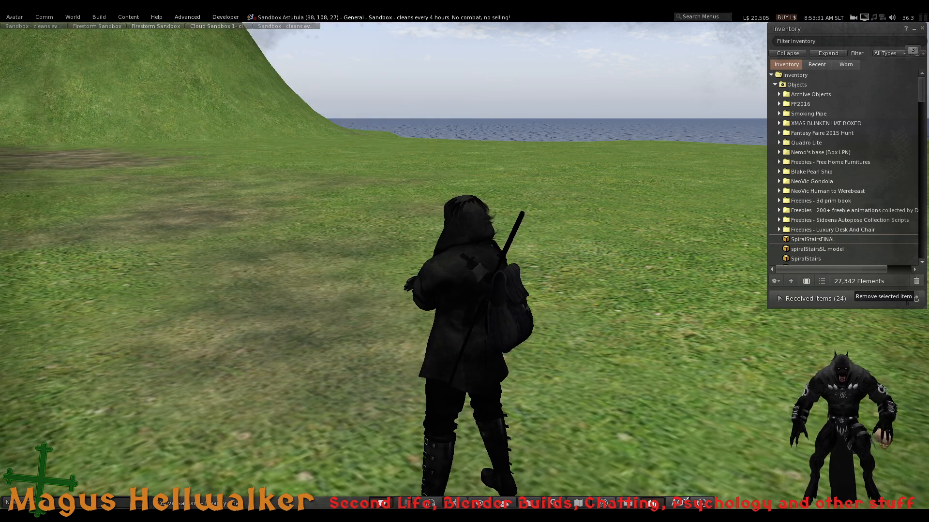
- Switch to Blender and isolate the blue physics mesh of the spiral stairs in local view
{"action": "key", "text": "alt+Tab"}
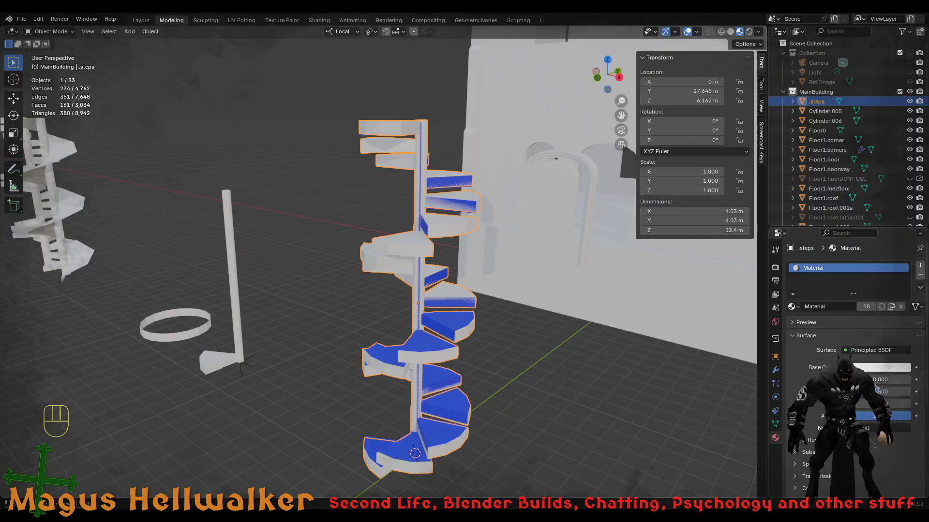
{"action": "scroll", "coordinate": [382, 266], "scroll_direction": "up", "scroll_amount": 2}
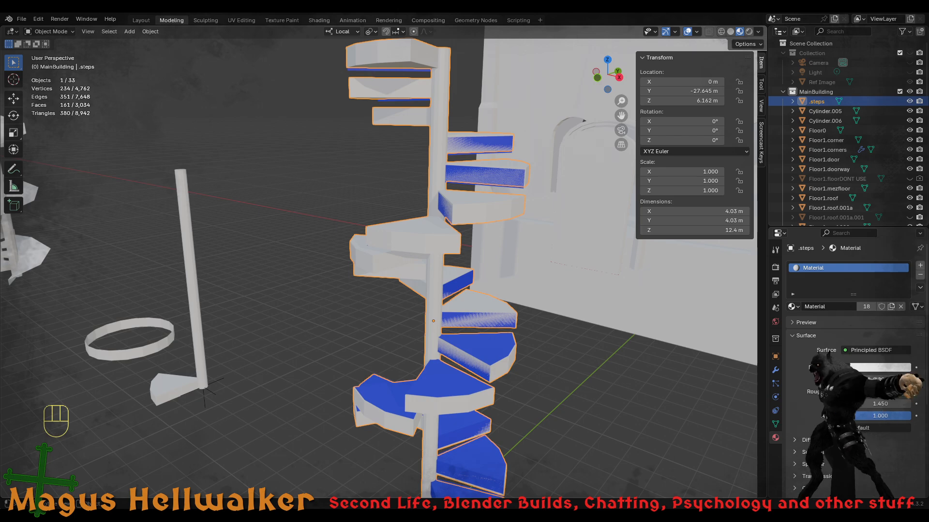
{"action": "scroll", "coordinate": [383, 266], "scroll_direction": "down", "scroll_amount": 3}
{"action": "scroll", "coordinate": [449, 426], "scroll_direction": "up", "scroll_amount": 2}
{"action": "middle_click_drag", "start_coordinate": [455, 438], "coordinate": [448, 370], "text": "shift"}
{"action": "scroll", "coordinate": [438, 437], "scroll_direction": "up", "scroll_amount": 2}
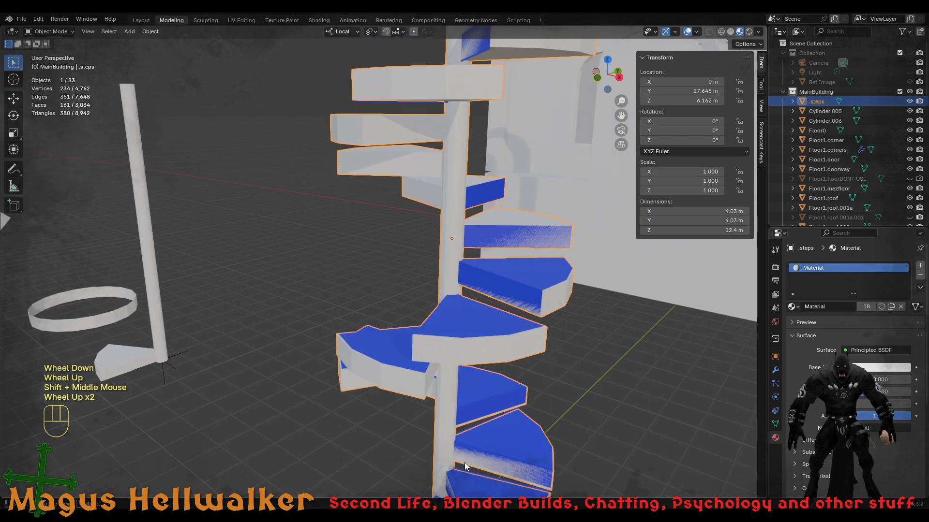
{"action": "middle_click_drag", "start_coordinate": [465, 463], "coordinate": [445, 277], "text": "shift"}
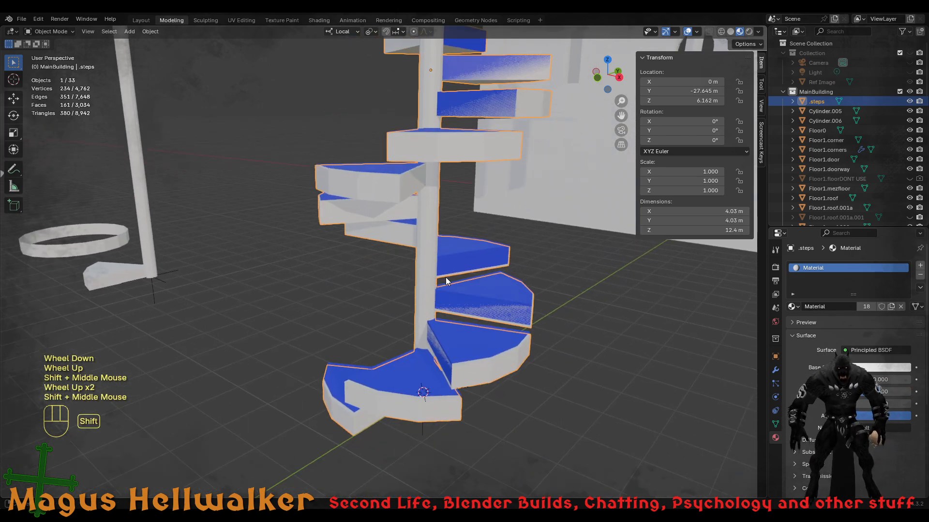
{"action": "left_click", "coordinate": [411, 378]}
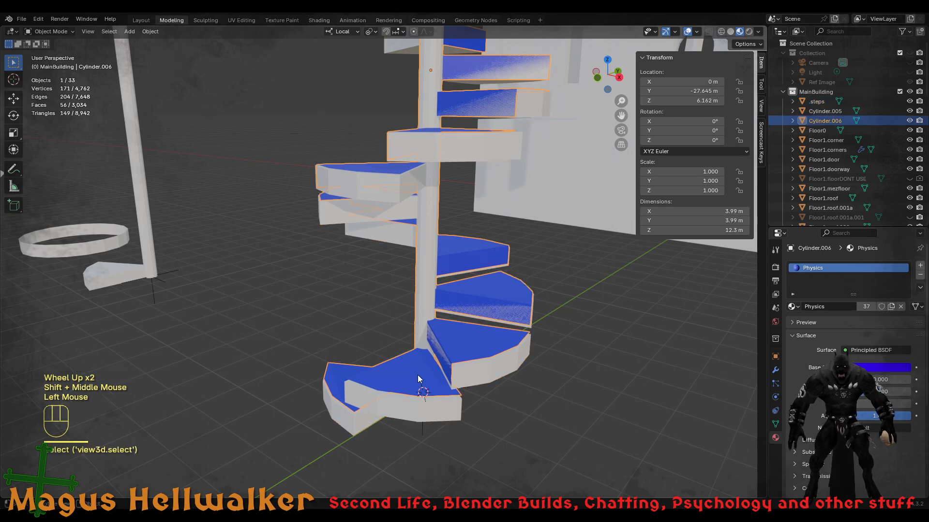
{"action": "key", "text": "slash"}
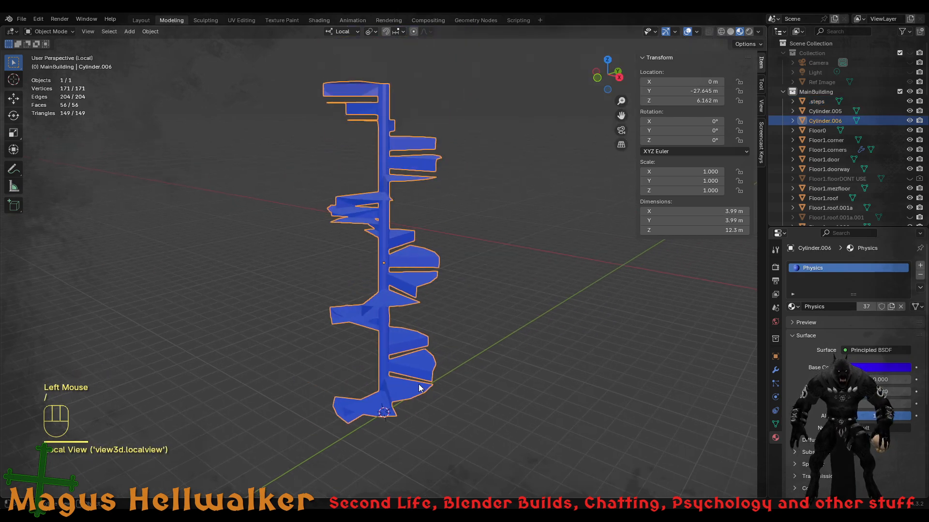
- Separate the entire physics mesh into individual objects by loose parts and return to Object Mode
{"action": "scroll", "coordinate": [416, 430], "scroll_direction": "up", "scroll_amount": 2}
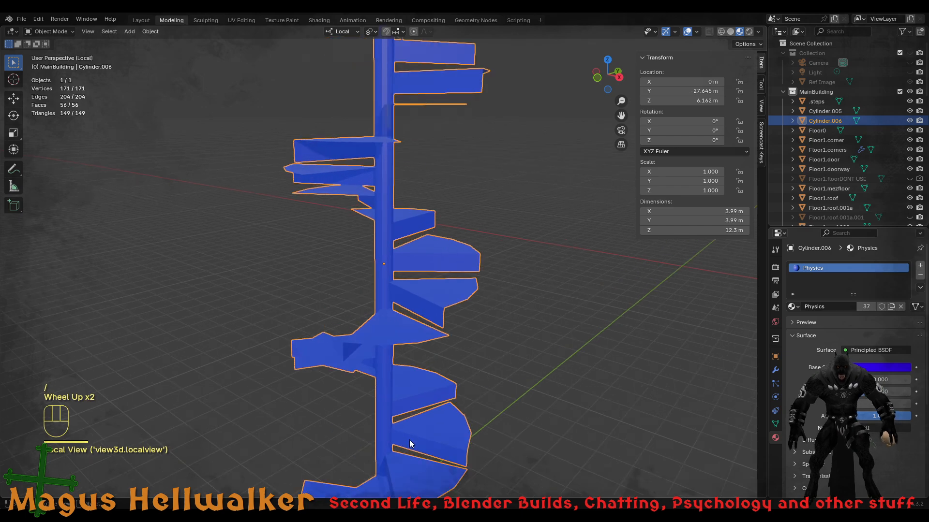
{"action": "scroll", "coordinate": [395, 448], "scroll_direction": "down", "scroll_amount": 1}
{"action": "middle_click_drag", "start_coordinate": [365, 435], "coordinate": [332, 424]}
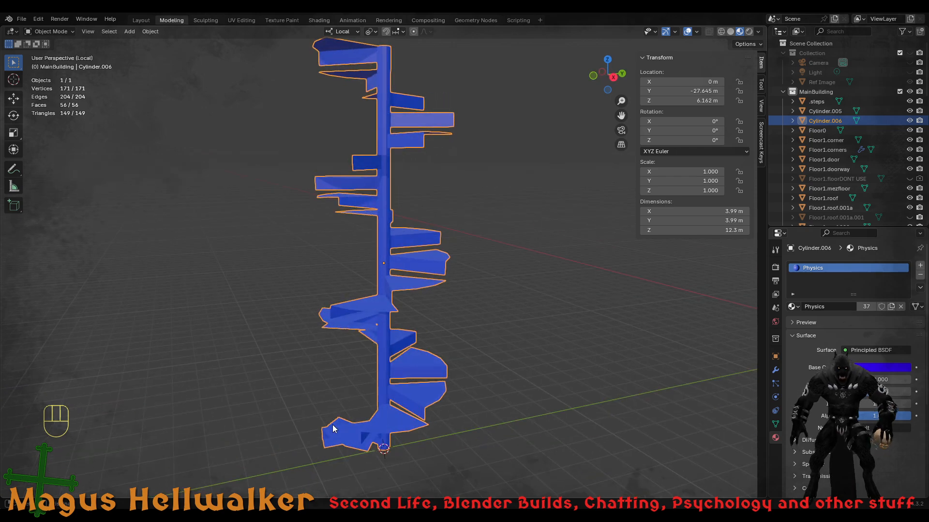
{"action": "left_click", "coordinate": [382, 377]}
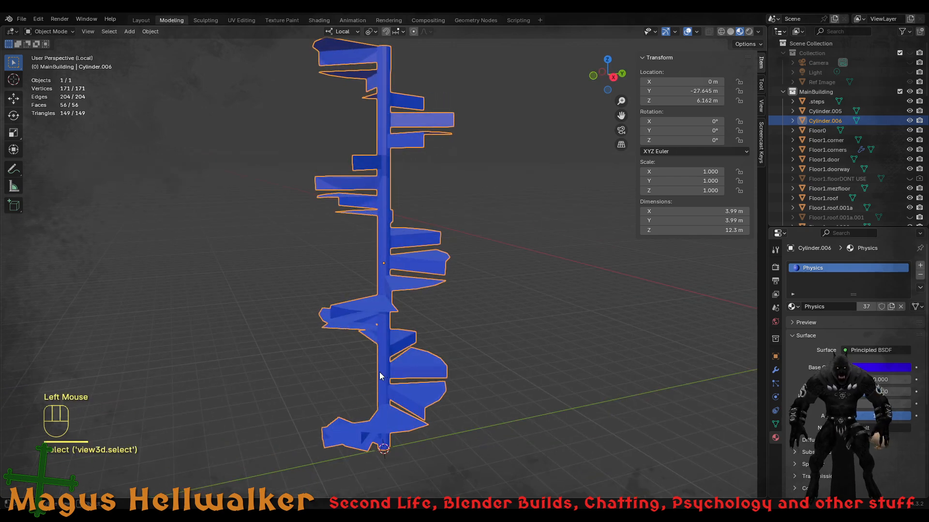
{"action": "key", "text": "Tab"}
{"action": "key", "text": "a"}
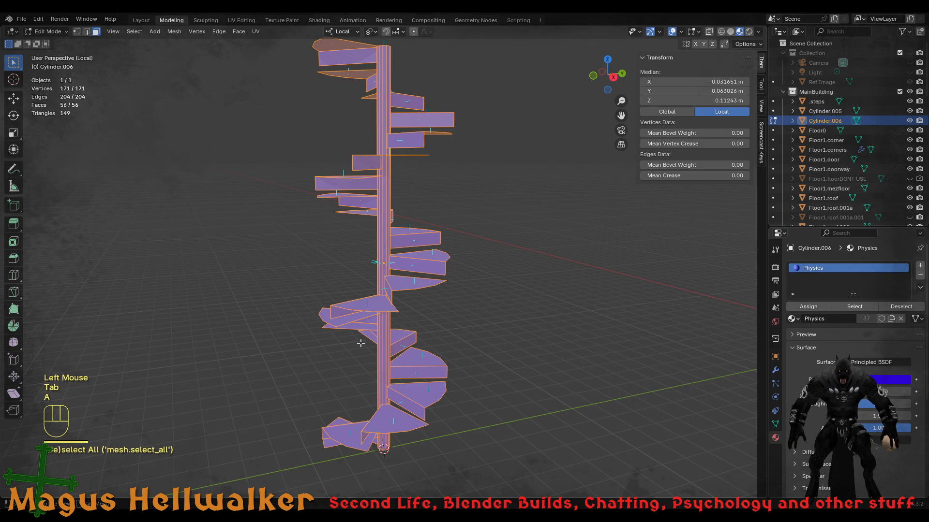
{"action": "key", "text": "p"}
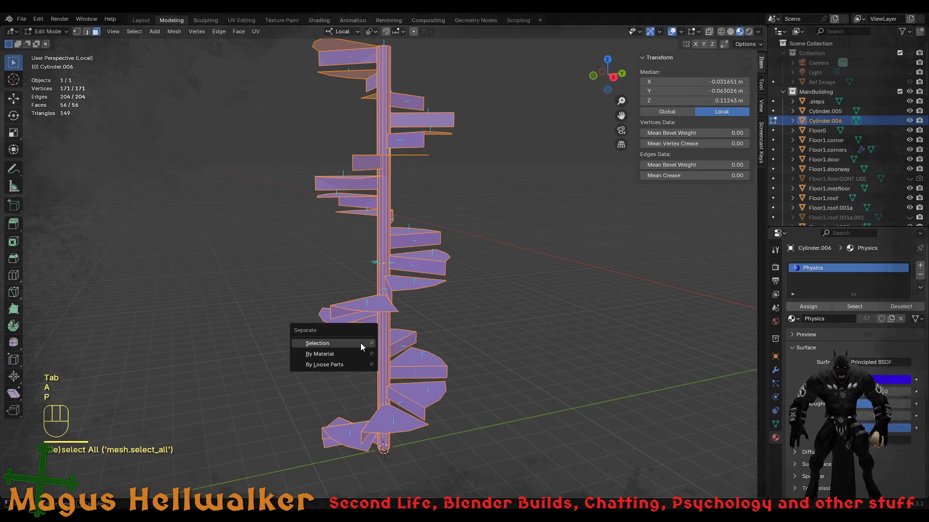
{"action": "left_click", "coordinate": [352, 364]}
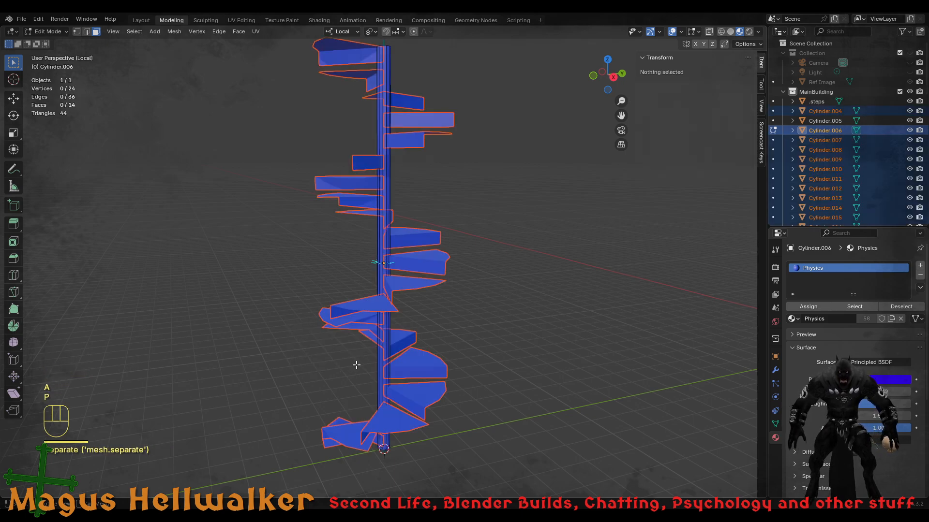
{"action": "left_click", "coordinate": [494, 410]}
{"action": "key", "text": "Tab"}
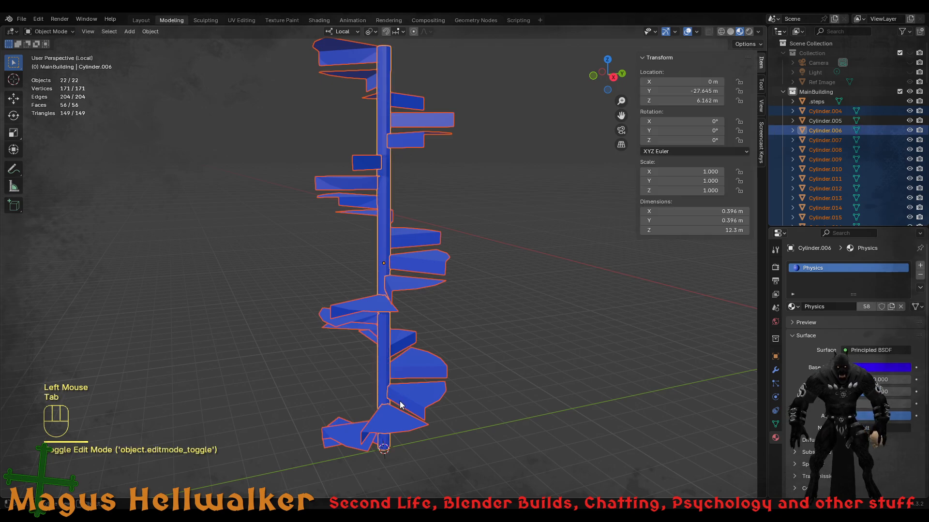
- Delete the central pole from the separated physics pieces
{"action": "left_click", "coordinate": [384, 381]}
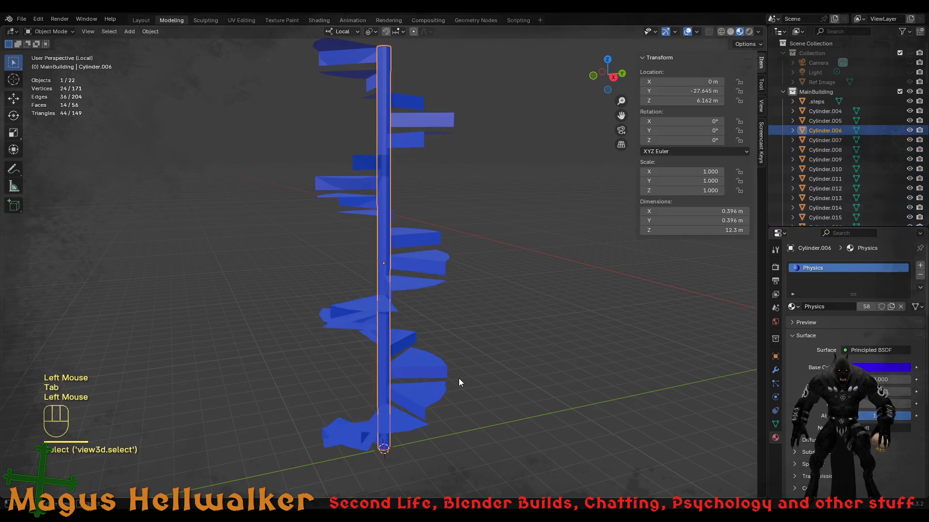
{"action": "key", "text": "x"}
{"action": "left_click", "coordinate": [505, 373]}
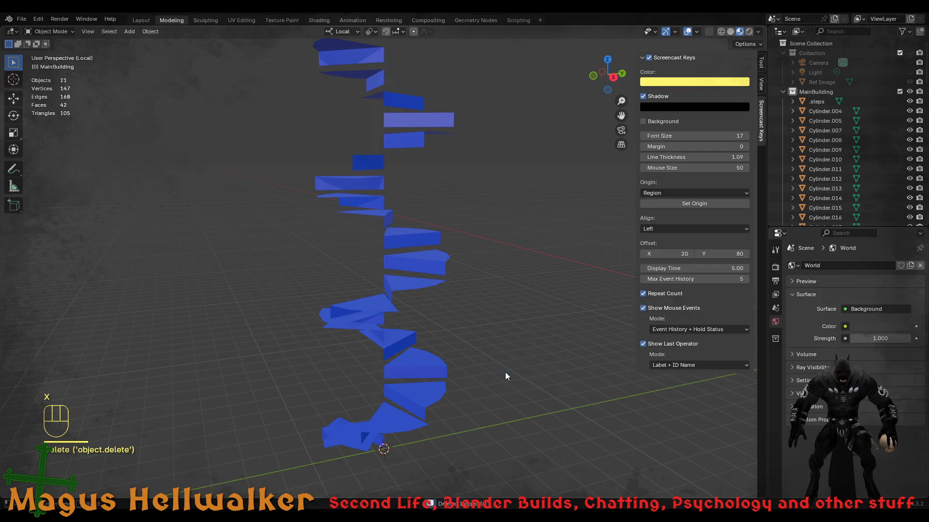
- Make the lowest stair step of the physics pieces the active object and view its faces from around it
{"action": "scroll", "coordinate": [416, 459], "scroll_direction": "down", "scroll_amount": 3}
{"action": "scroll", "coordinate": [428, 440], "scroll_direction": "up", "scroll_amount": 3}
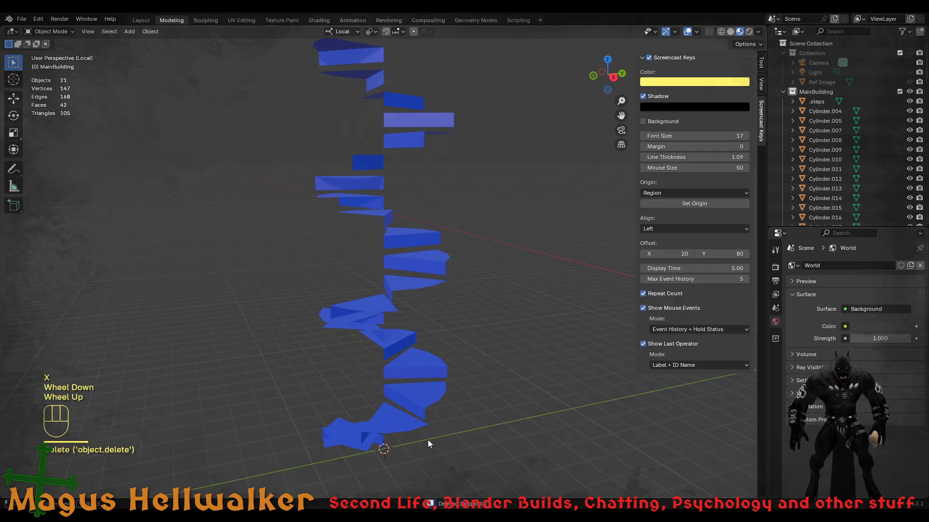
{"action": "middle_click_drag", "start_coordinate": [428, 439], "coordinate": [542, 419]}
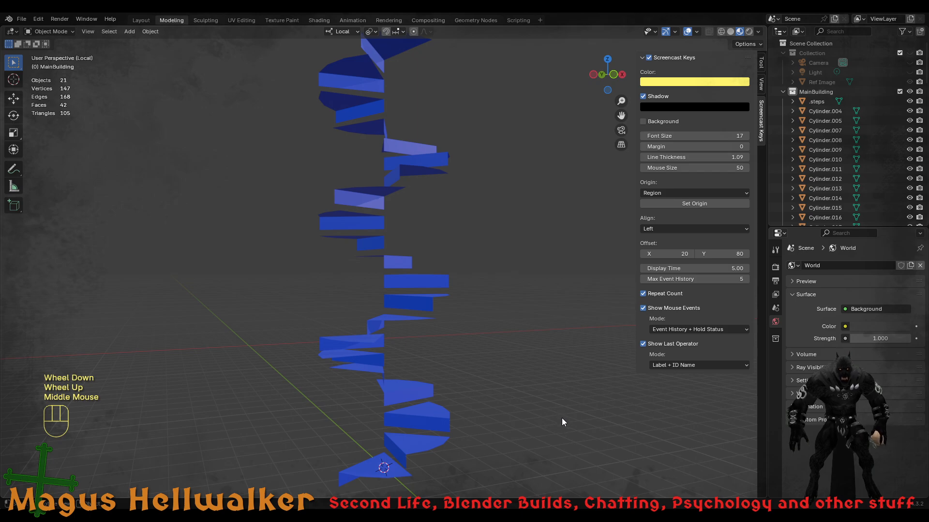
{"action": "key", "text": "shift"}
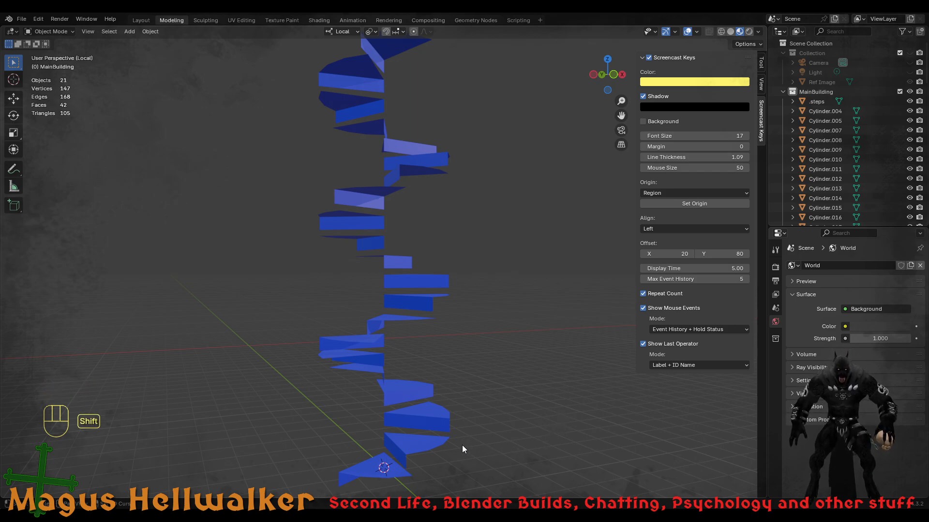
{"action": "middle_click_drag", "start_coordinate": [463, 445], "coordinate": [483, 373], "text": "shift"}
{"action": "scroll", "coordinate": [423, 425], "scroll_direction": "up", "scroll_amount": 2}
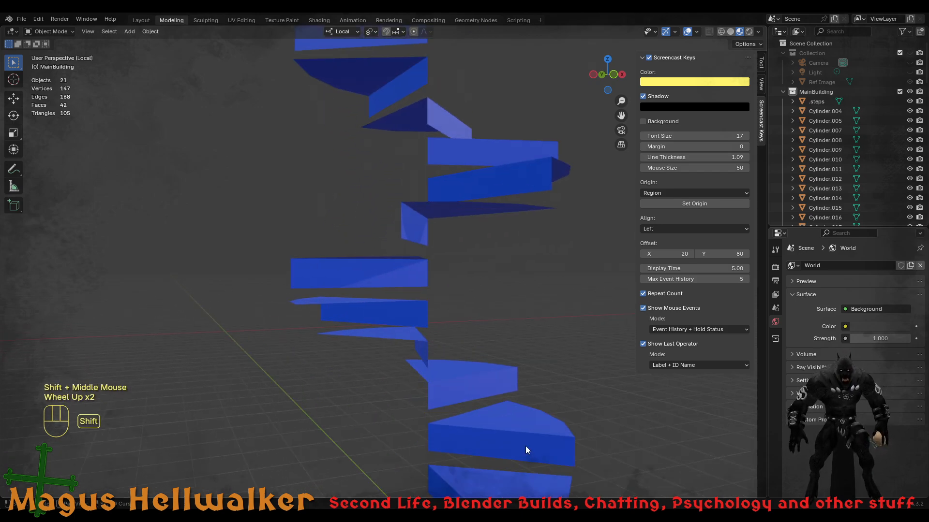
{"action": "middle_click_drag", "start_coordinate": [525, 446], "coordinate": [489, 310], "text": "shift"}
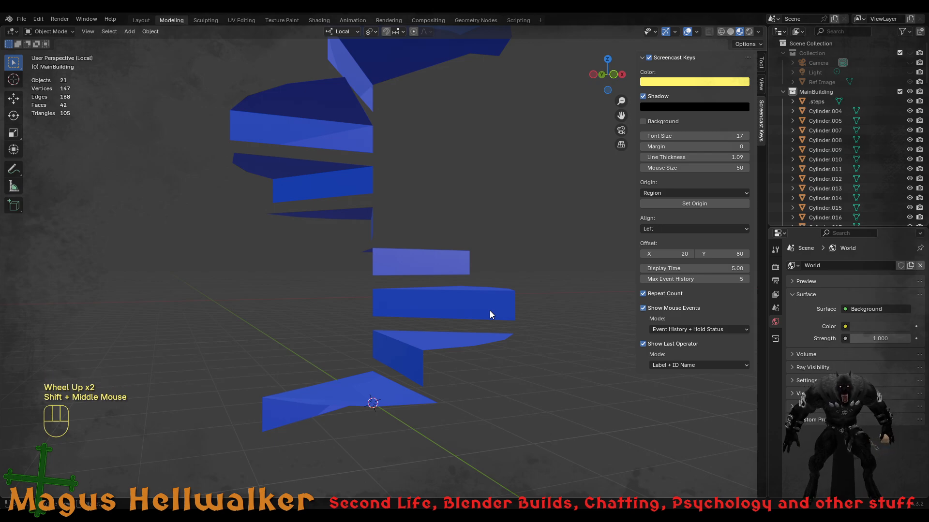
{"action": "left_click", "coordinate": [396, 397]}
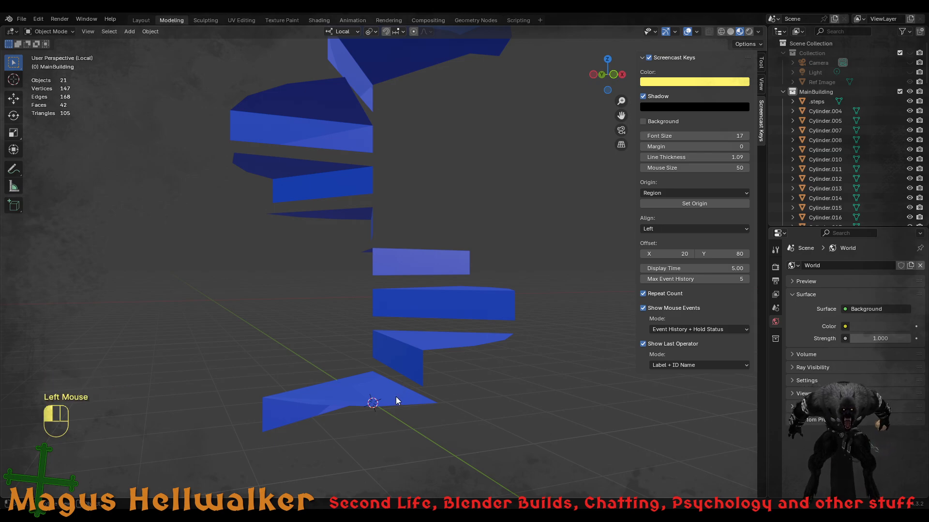
{"action": "middle_click_drag", "start_coordinate": [406, 399], "coordinate": [449, 404]}
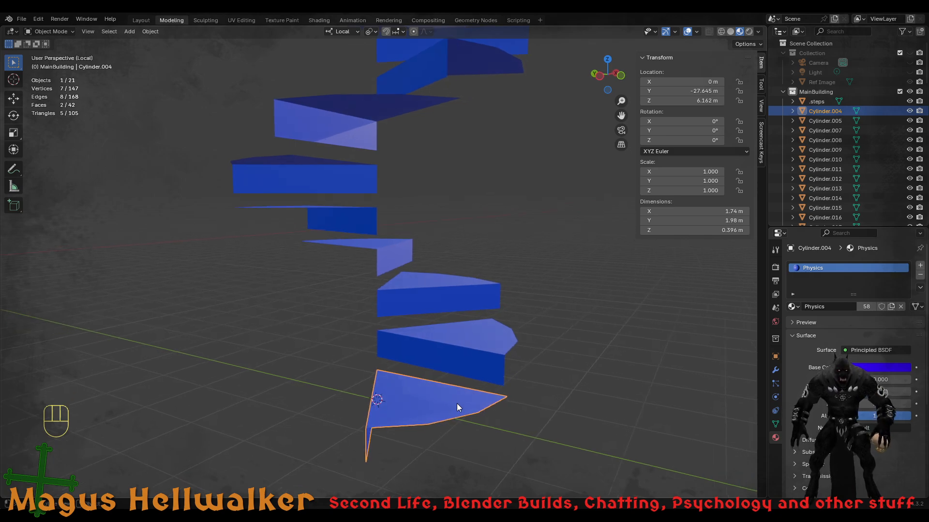
{"action": "middle_click_drag", "start_coordinate": [420, 422], "coordinate": [454, 415]}
{"action": "key", "text": "Tab"}
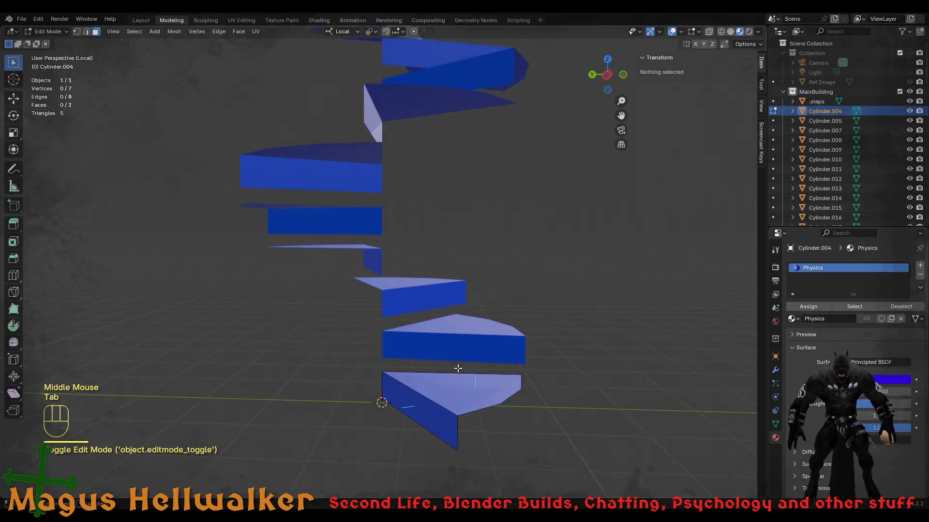
{"action": "middle_click_drag", "start_coordinate": [478, 209], "coordinate": [404, 319], "text": "shift"}
{"action": "scroll", "coordinate": [440, 291], "scroll_direction": "down", "scroll_amount": 3}
{"action": "key", "text": "a"}
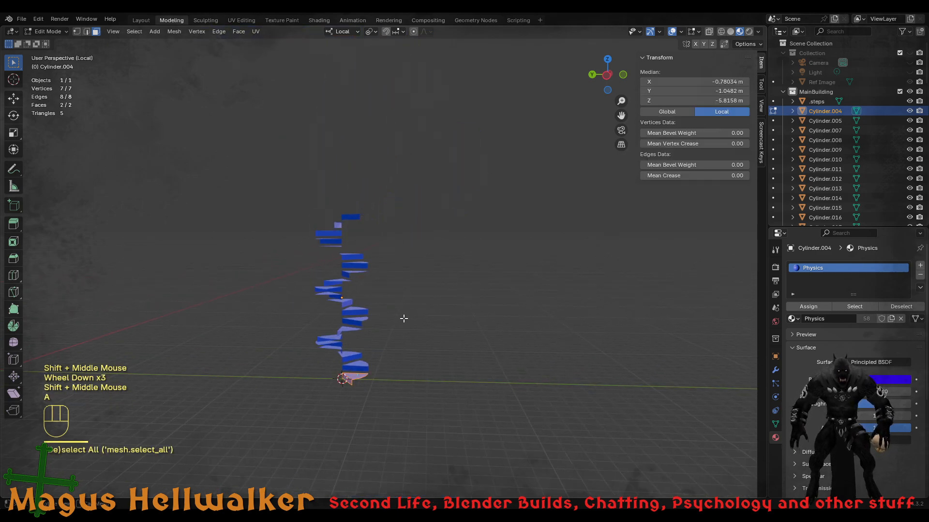
{"action": "scroll", "coordinate": [368, 329], "scroll_direction": "up", "scroll_amount": 2}
{"action": "left_click_drag", "start_coordinate": [235, 149], "coordinate": [386, 491]}
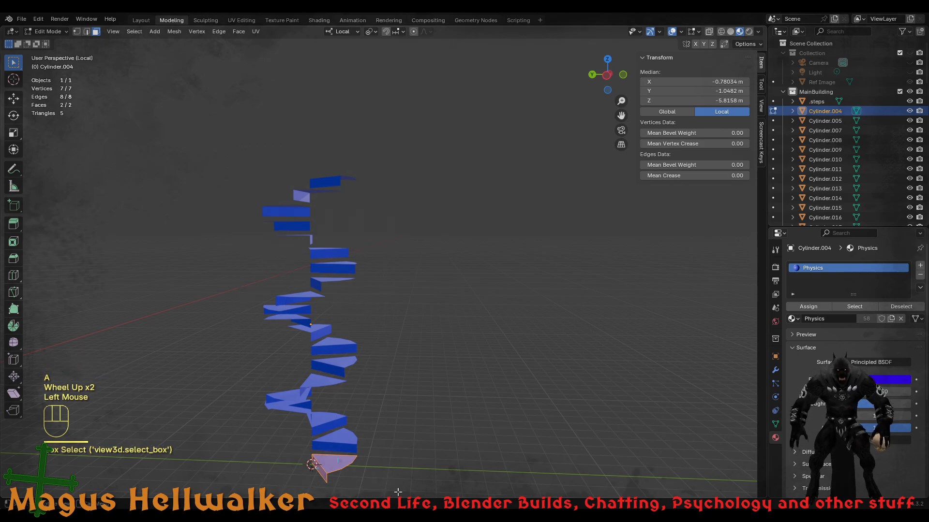
{"action": "key", "text": "Tab"}
- Select all the separated stair steps and join them into a single physics object
{"action": "left_click_drag", "start_coordinate": [233, 143], "coordinate": [411, 491]}
{"action": "middle_click_drag", "start_coordinate": [348, 429], "coordinate": [249, 424]}
{"action": "middle_click_drag", "start_coordinate": [328, 436], "coordinate": [392, 418]}
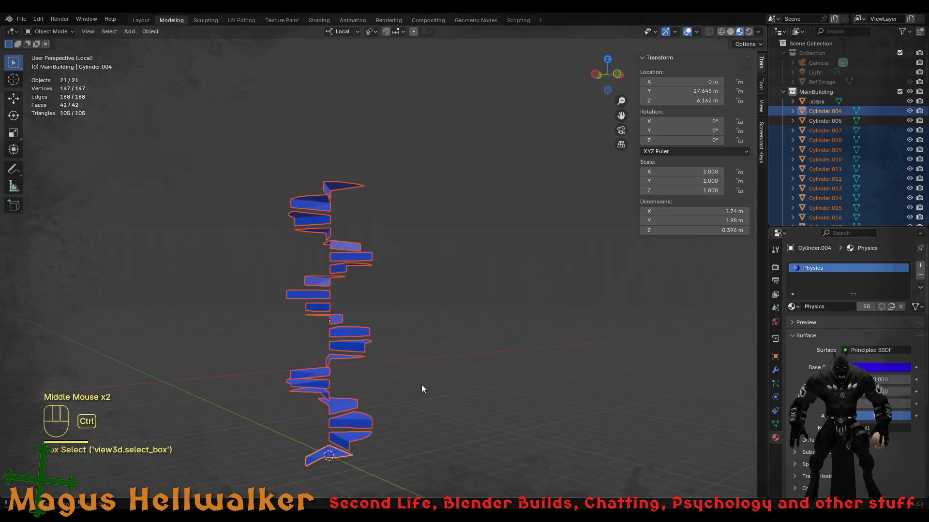
{"action": "key", "text": "ctrl+j"}
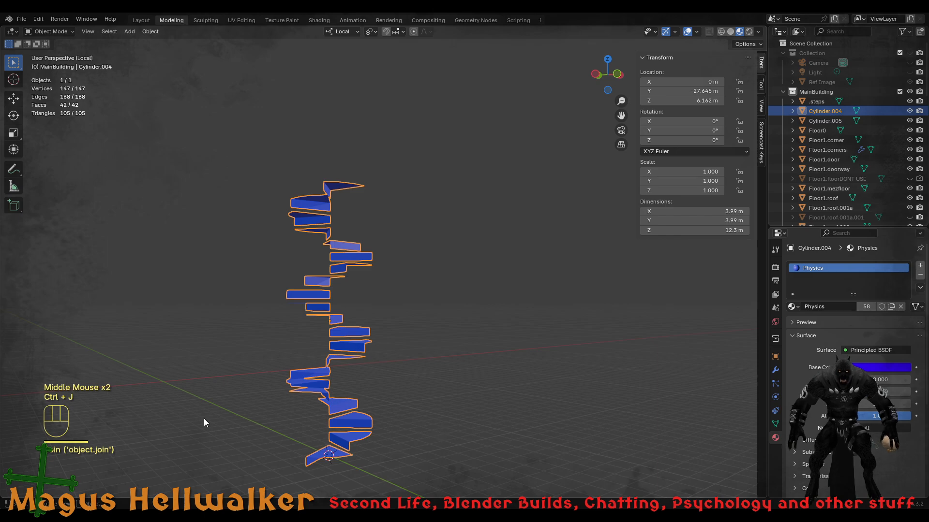
- Select the top tread face of every stair step in the joined physics object and delete those faces
{"action": "scroll", "coordinate": [344, 477], "scroll_direction": "up", "scroll_amount": 2}
{"action": "middle_click_drag", "start_coordinate": [355, 453], "coordinate": [447, 338], "text": "shift"}
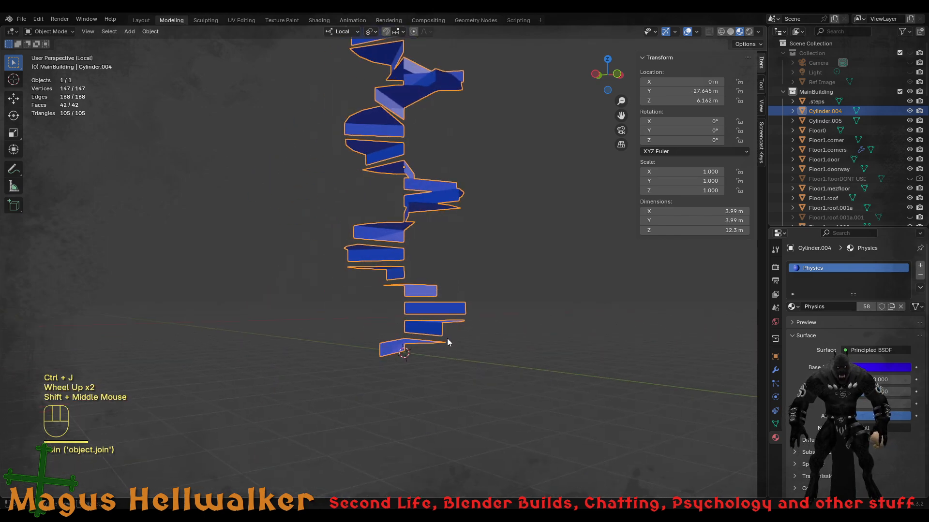
{"action": "scroll", "coordinate": [447, 338], "scroll_direction": "up", "scroll_amount": 3}
{"action": "key", "text": "Tab"}
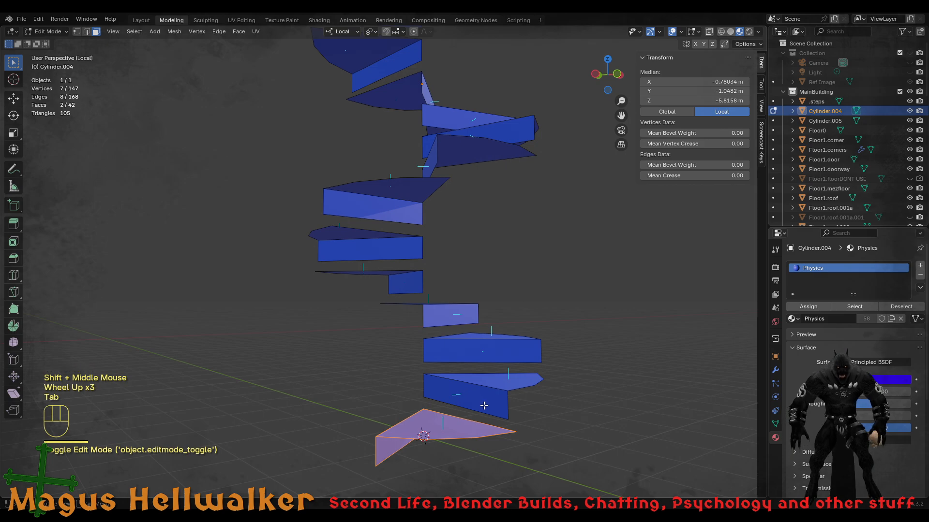
{"action": "left_click", "coordinate": [468, 429]}
{"action": "left_click", "coordinate": [503, 387], "text": "shift"}
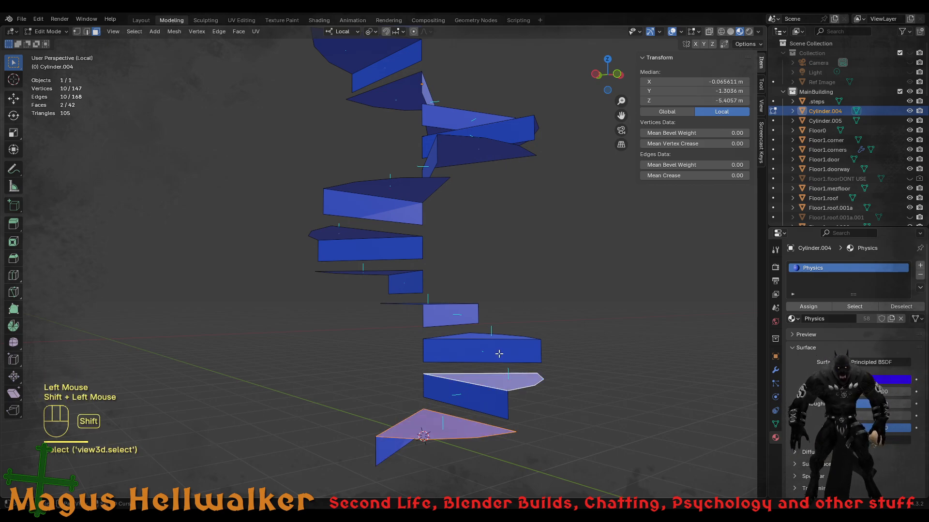
{"action": "left_click", "coordinate": [486, 337], "text": "shift"}
{"action": "middle_click_drag", "start_coordinate": [486, 337], "coordinate": [398, 383]}
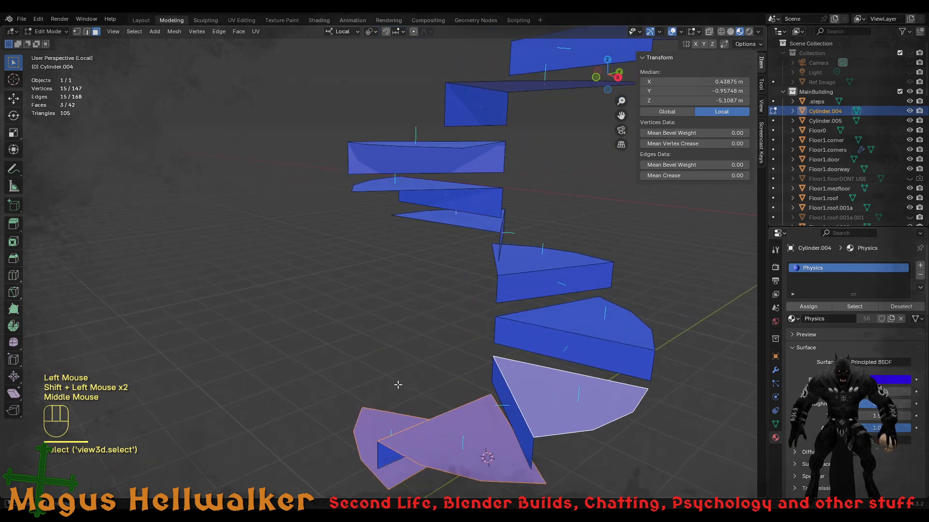
{"action": "left_click", "coordinate": [586, 319], "text": "shift"}
{"action": "left_click", "coordinate": [536, 256], "text": "shift"}
{"action": "left_click", "coordinate": [576, 321], "text": "shift"}
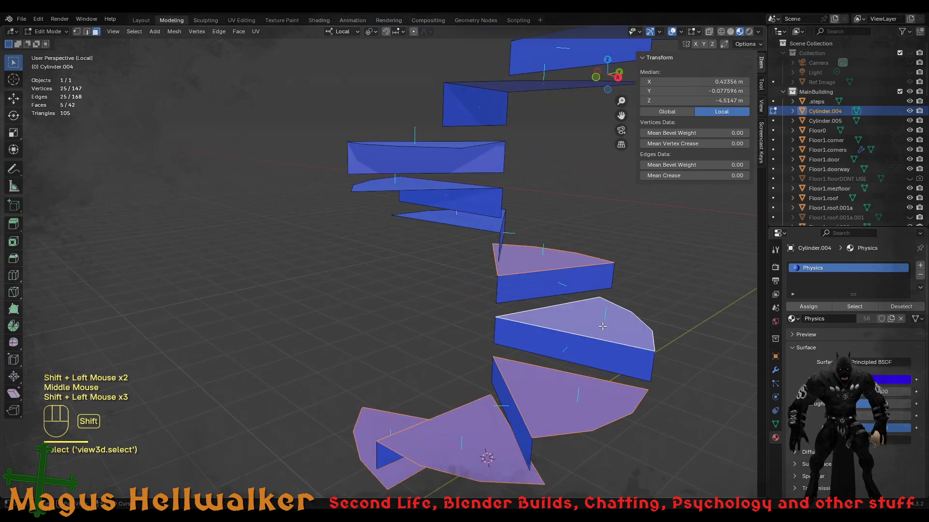
{"action": "scroll", "coordinate": [576, 321], "scroll_direction": "down", "scroll_amount": 2}
{"action": "middle_click_drag", "start_coordinate": [532, 309], "coordinate": [400, 230]}
{"action": "left_click", "coordinate": [398, 229], "text": "shift"}
{"action": "left_click", "coordinate": [398, 228], "text": "shift"}
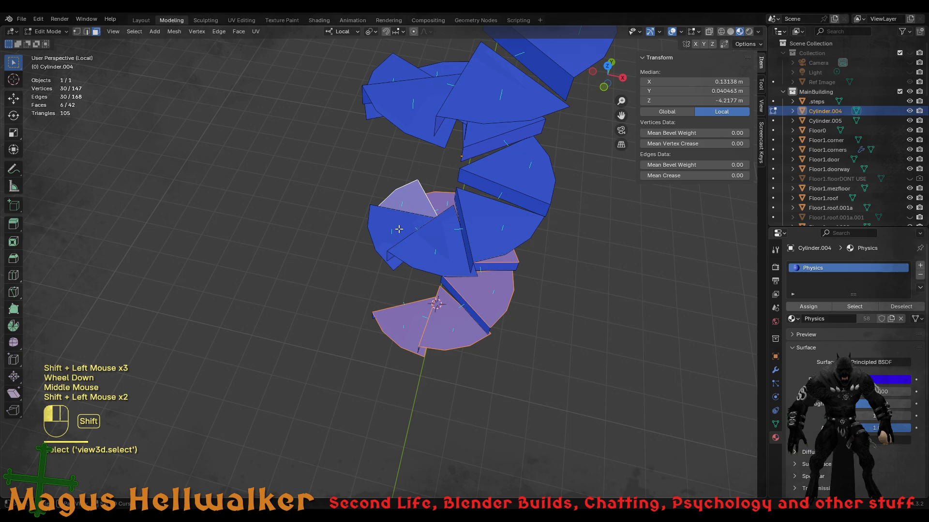
{"action": "left_click", "coordinate": [441, 249], "text": "shift"}
{"action": "left_click", "coordinate": [501, 232], "text": "shift"}
{"action": "left_click", "coordinate": [508, 167], "text": "shift"}
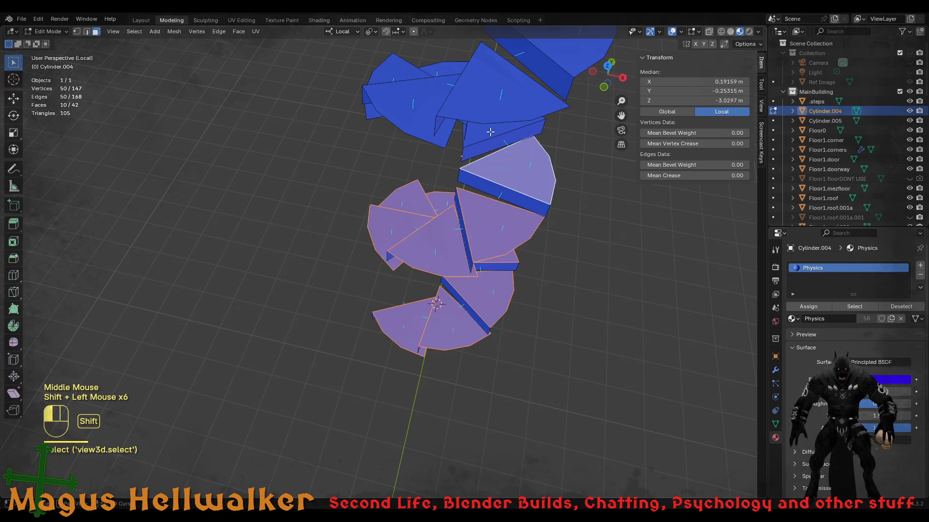
{"action": "left_click", "coordinate": [491, 138], "text": "shift"}
{"action": "middle_click_drag", "start_coordinate": [491, 138], "coordinate": [401, 235]}
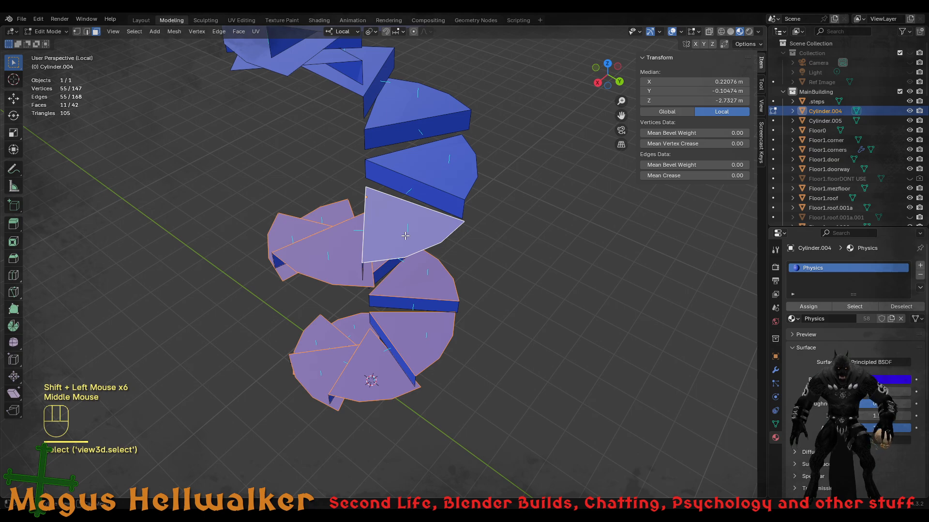
{"action": "left_click", "coordinate": [437, 145], "text": "shift"}
{"action": "left_click", "coordinate": [414, 114], "text": "shift"}
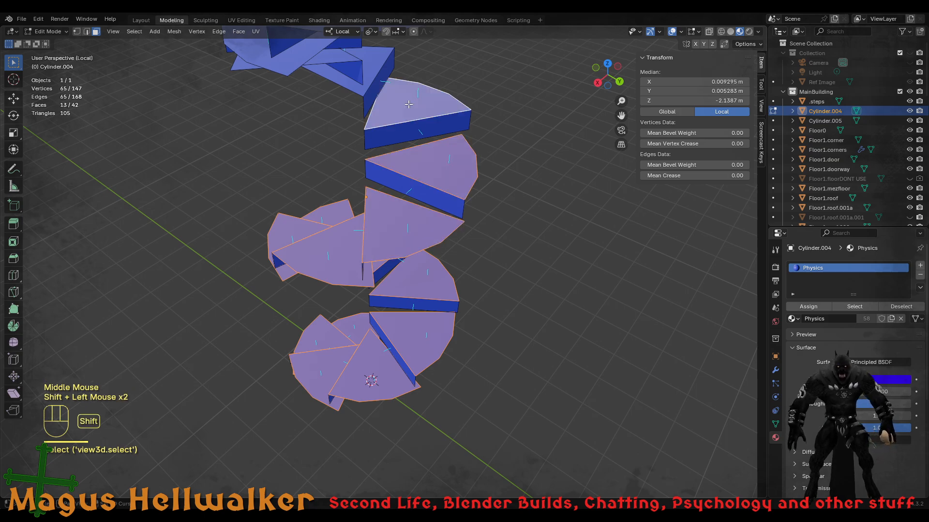
{"action": "left_click", "coordinate": [375, 66], "text": "shift"}
{"action": "middle_click_drag", "start_coordinate": [375, 66], "coordinate": [493, 255]}
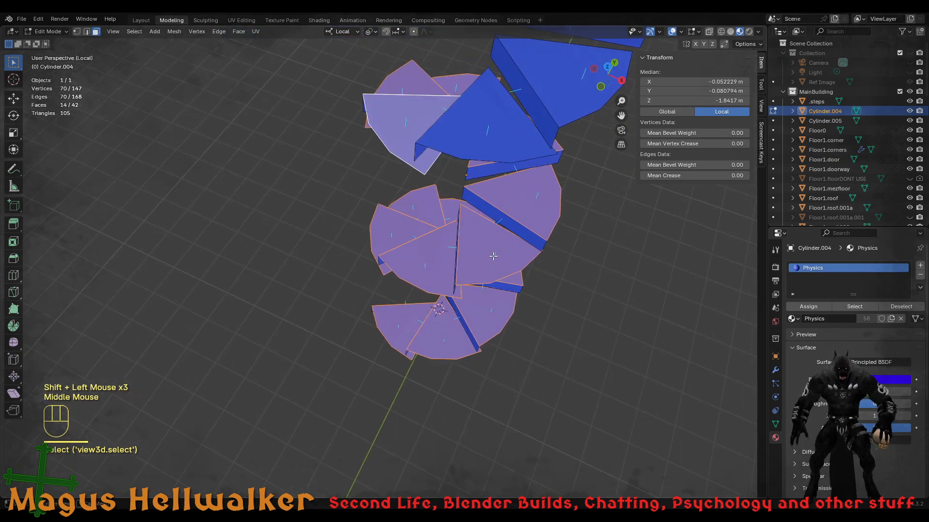
{"action": "left_click", "coordinate": [491, 124], "text": "shift"}
{"action": "left_click", "coordinate": [561, 72], "text": "shift"}
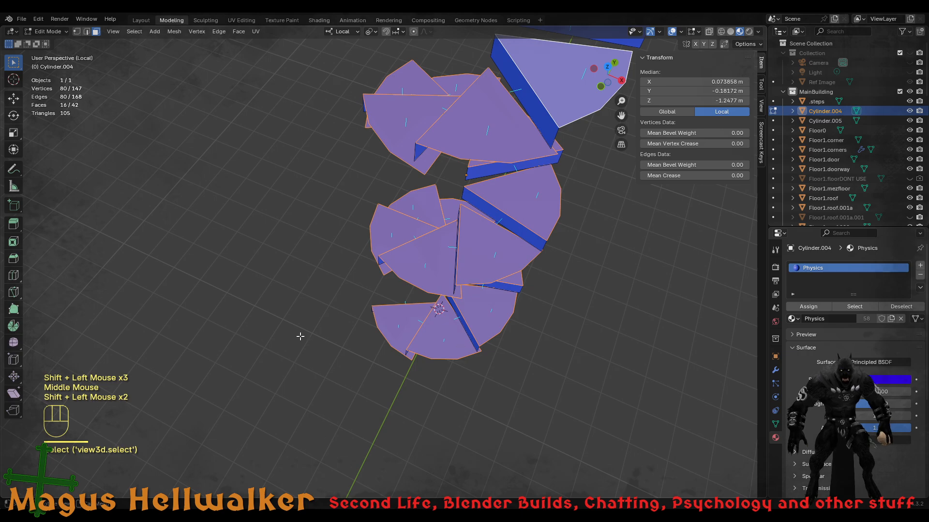
{"action": "scroll", "coordinate": [306, 358], "scroll_direction": "down", "scroll_amount": 1}
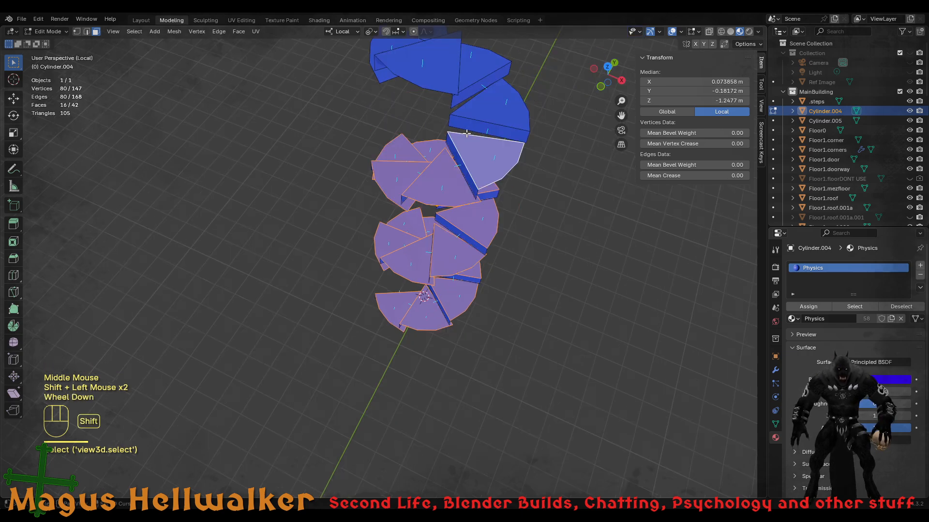
{"action": "middle_click_drag", "start_coordinate": [467, 134], "coordinate": [423, 281], "text": "shift"}
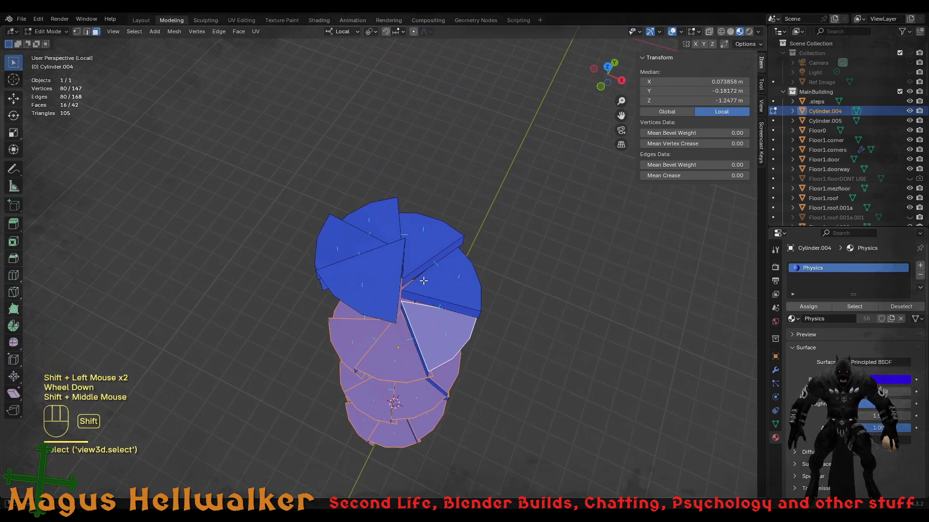
{"action": "left_click", "coordinate": [456, 279], "text": "shift"}
{"action": "left_click", "coordinate": [423, 238], "text": "shift"}
{"action": "left_click", "coordinate": [382, 226], "text": "shift"}
{"action": "left_click", "coordinate": [347, 240], "text": "shift"}
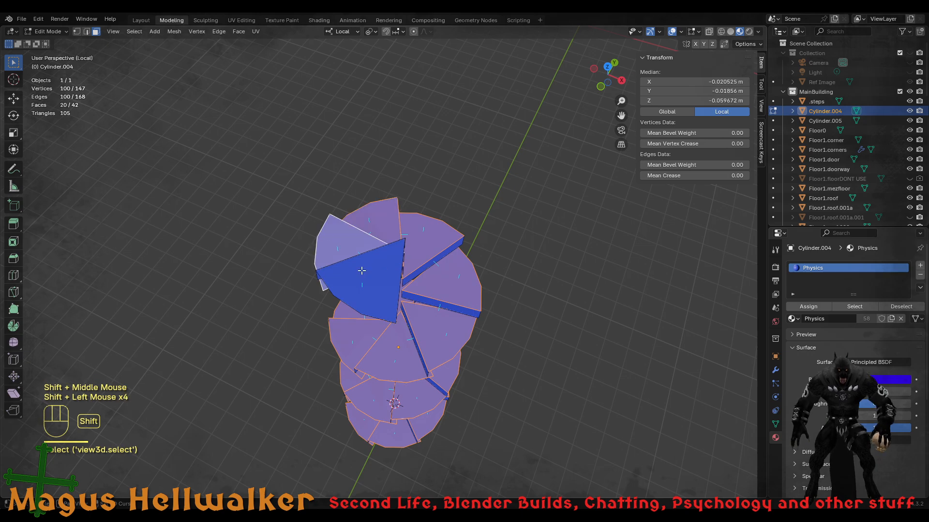
{"action": "left_click", "coordinate": [362, 270], "text": "shift"}
{"action": "middle_click_drag", "start_coordinate": [387, 389], "coordinate": [381, 321]}
{"action": "key", "text": "x"}
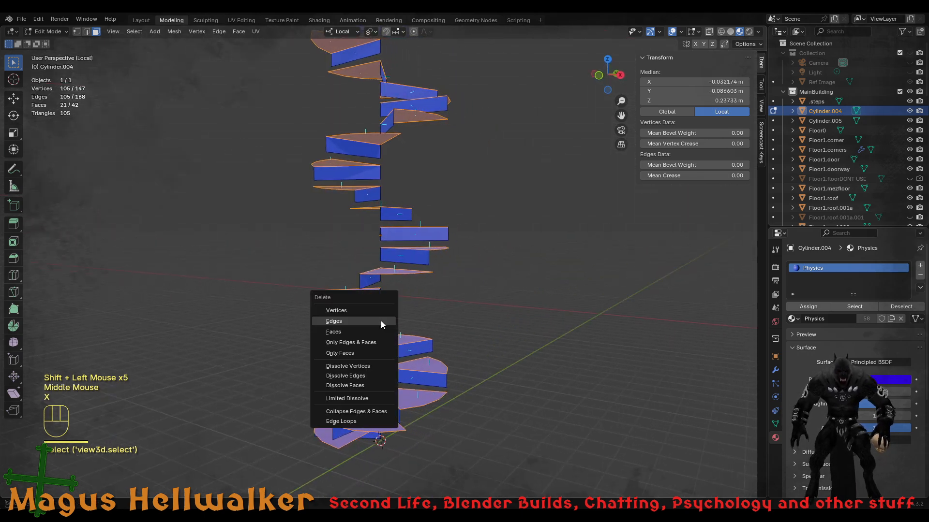
{"action": "left_click", "coordinate": [379, 331]}
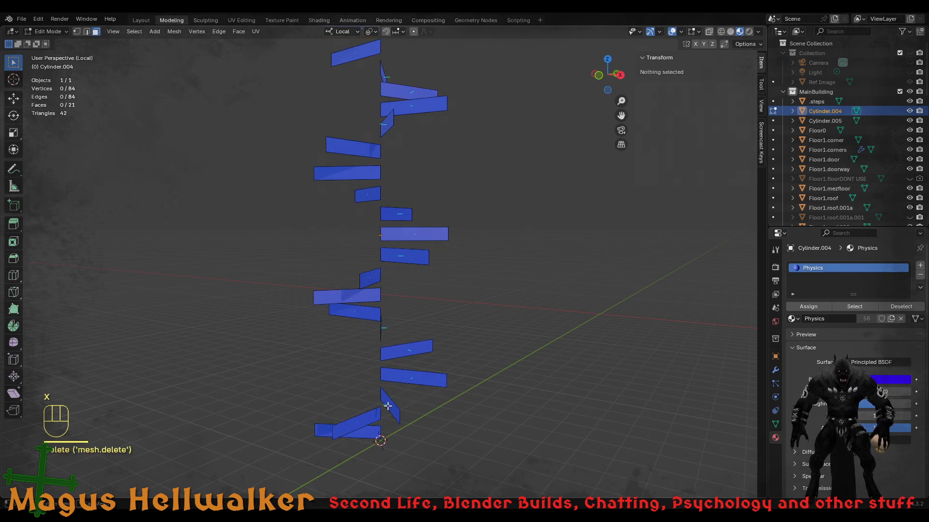
- Try to fill a face between the top edges of the two lowest risers, and undo it
{"action": "middle_click_drag", "start_coordinate": [381, 432], "coordinate": [464, 305]}
{"action": "scroll", "coordinate": [448, 433], "scroll_direction": "up", "scroll_amount": 2}
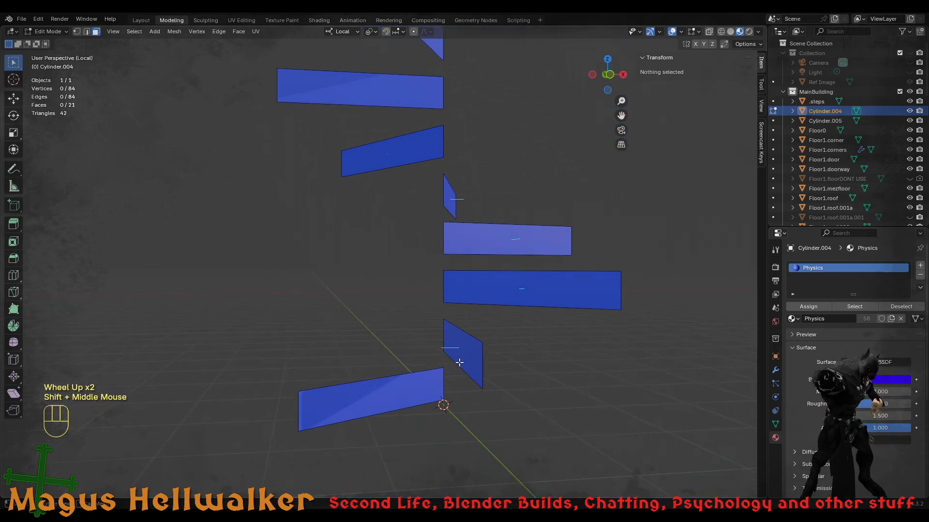
{"action": "key", "text": "2"}
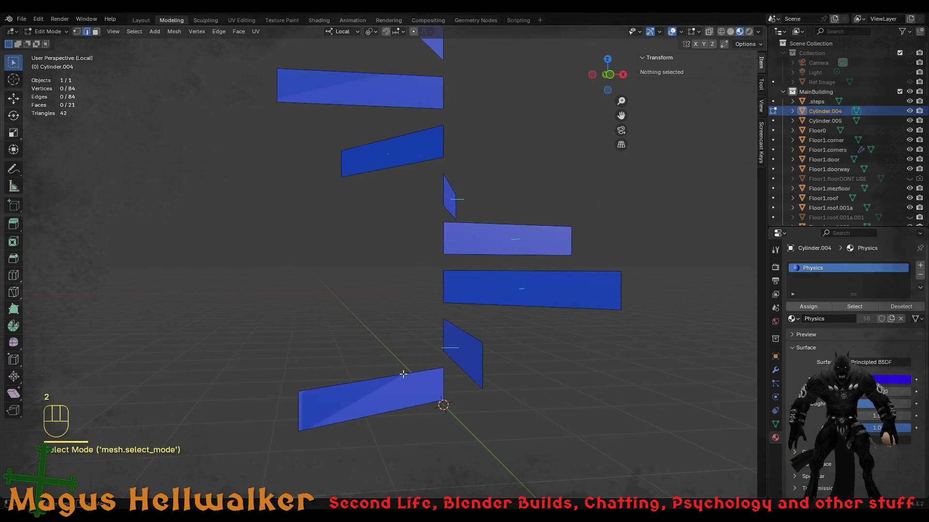
{"action": "left_click", "coordinate": [389, 377]}
{"action": "left_click", "coordinate": [468, 334], "text": "shift"}
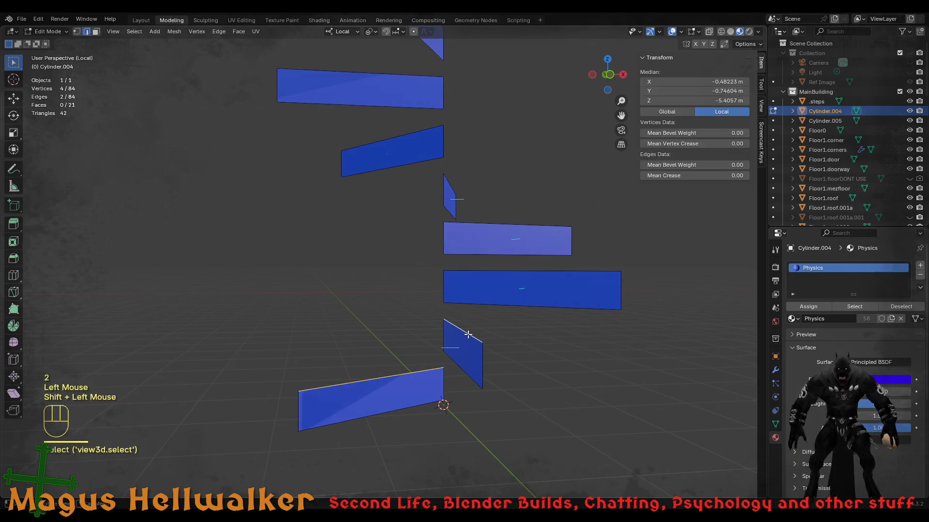
{"action": "key", "text": "f"}
{"action": "mouse_move", "coordinate": [484, 389]}
{"action": "middle_mouse_down"}
{"action": "mouse_move", "coordinate": [498, 421]}
{"action": "mouse_move", "coordinate": [503, 405]}
{"action": "mouse_move", "coordinate": [547, 396]}
{"action": "mouse_move", "coordinate": [495, 380]}
{"action": "mouse_move", "coordinate": [479, 385]}
{"action": "mouse_move", "coordinate": [498, 399]}
{"action": "mouse_move", "coordinate": [477, 406]}
{"action": "middle_mouse_up"}
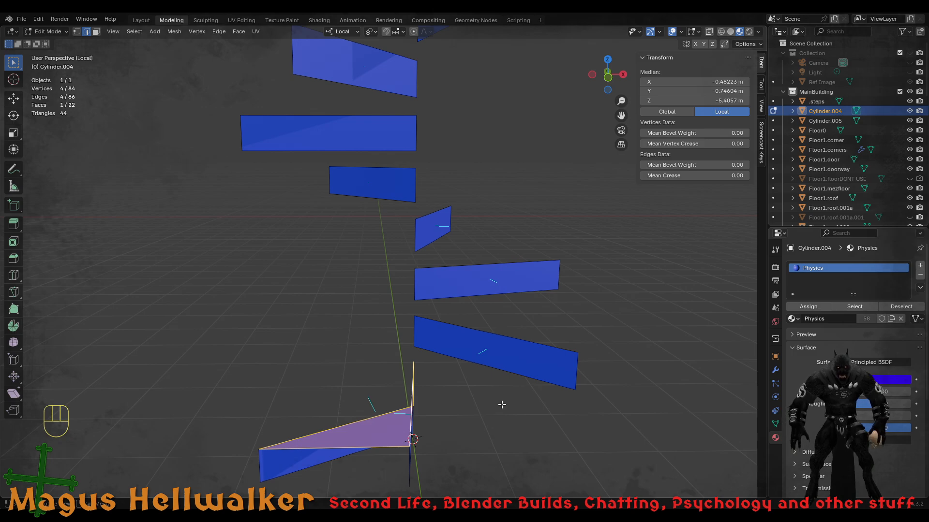
{"action": "middle_click_drag", "start_coordinate": [442, 435], "coordinate": [489, 433]}
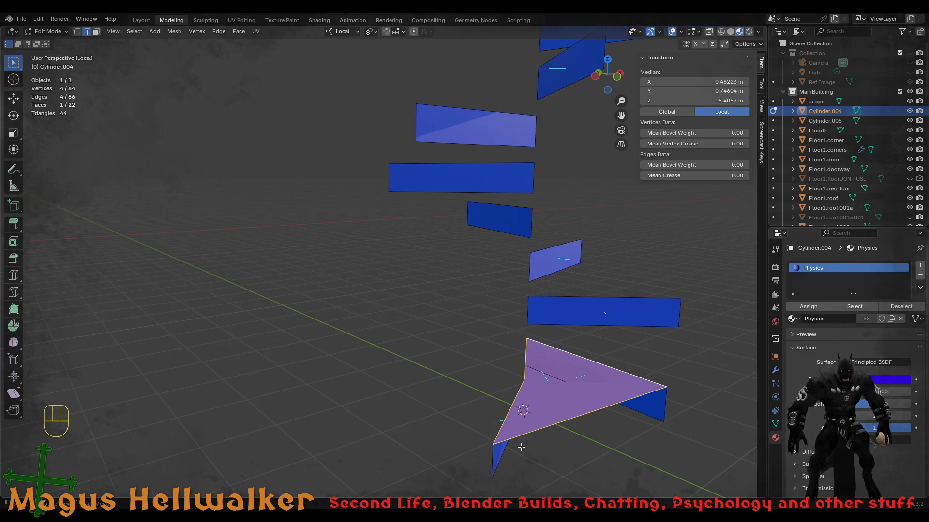
{"action": "mouse_move", "coordinate": [521, 448]}
{"action": "middle_mouse_down"}
{"action": "mouse_move", "coordinate": [625, 429]}
{"action": "mouse_move", "coordinate": [601, 451]}
{"action": "mouse_move", "coordinate": [511, 434]}
{"action": "middle_mouse_up"}
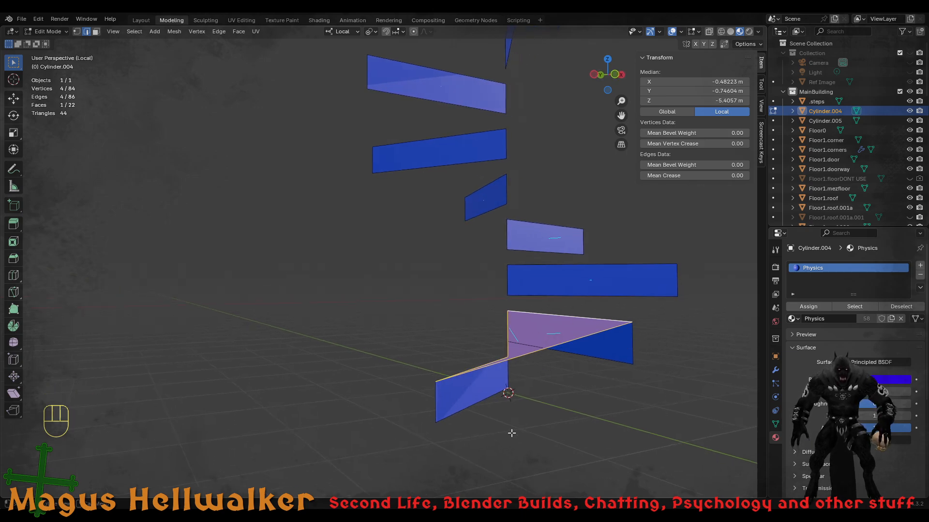
{"action": "key", "text": "ctrl+z"}
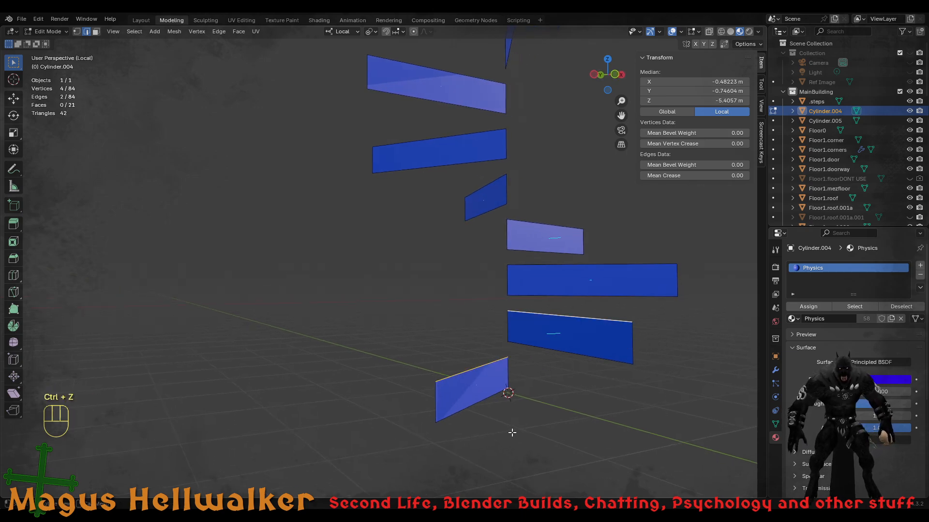
- Try to slide the inner vertical edges of the four lowest risers, and to scale them along Z and horizontally
{"action": "middle_click_drag", "start_coordinate": [543, 401], "coordinate": [545, 345]}
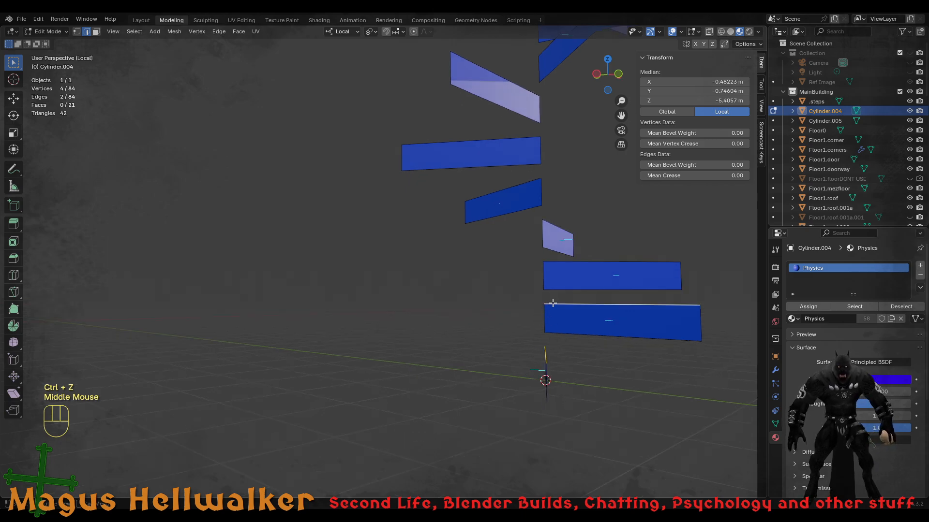
{"action": "middle_click_drag", "start_coordinate": [634, 434], "coordinate": [586, 427]}
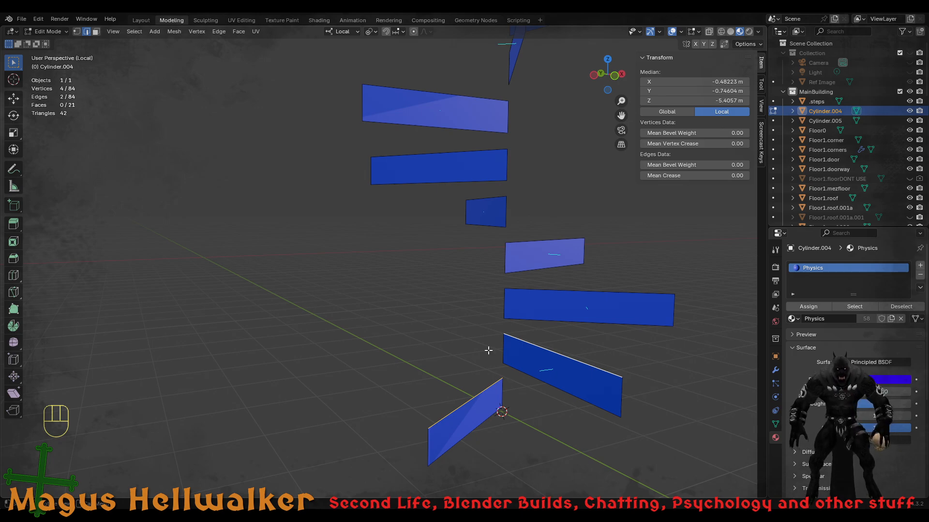
{"action": "left_click", "coordinate": [503, 393]}
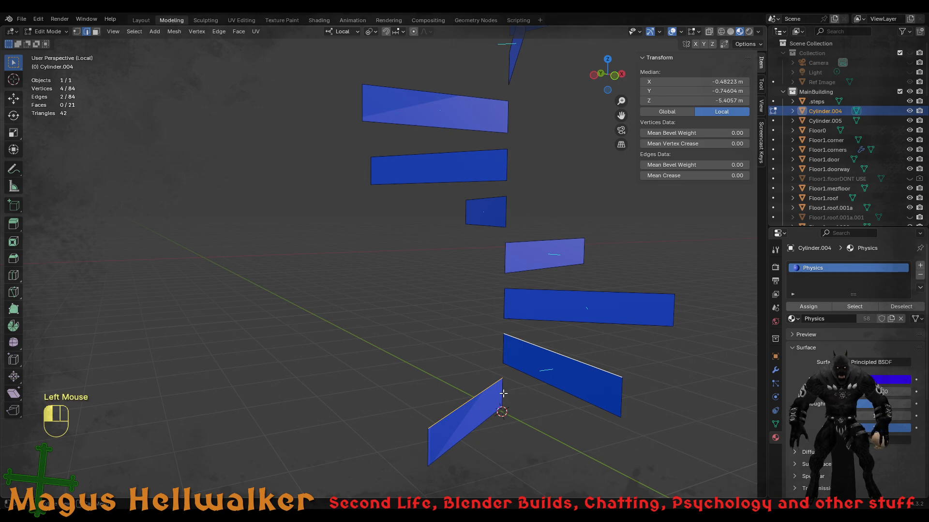
{"action": "left_click", "coordinate": [503, 353], "text": "shift"}
{"action": "left_click", "coordinate": [503, 303], "text": "shift"}
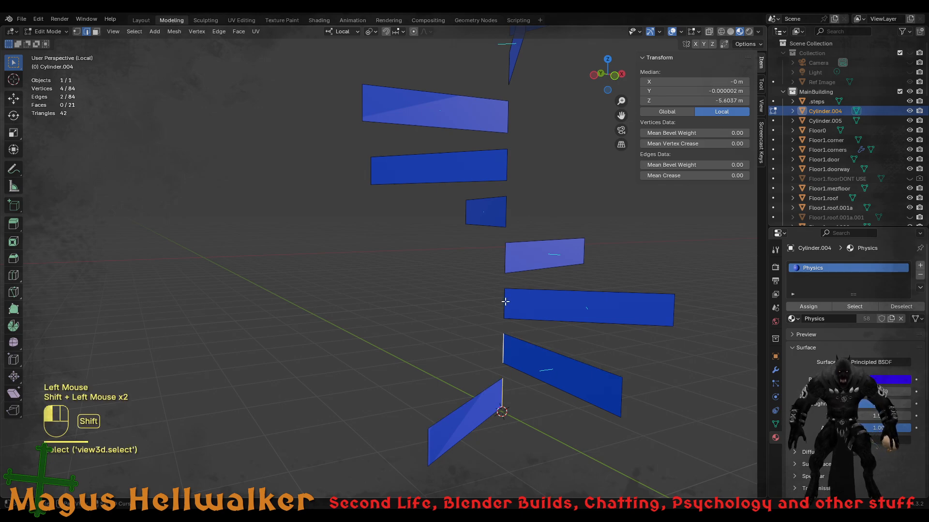
{"action": "left_click", "coordinate": [503, 256], "text": "shift"}
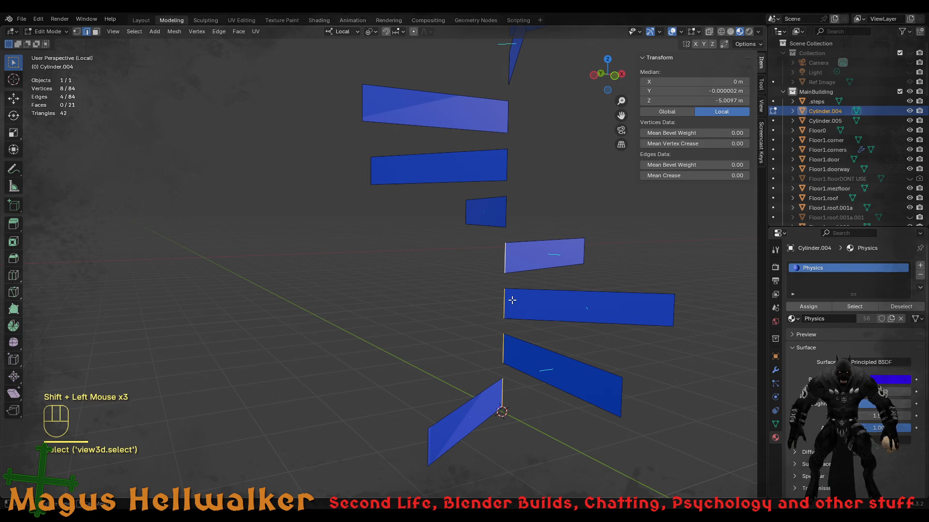
{"action": "key", "text": "g"}
{"action": "key", "text": "g"}
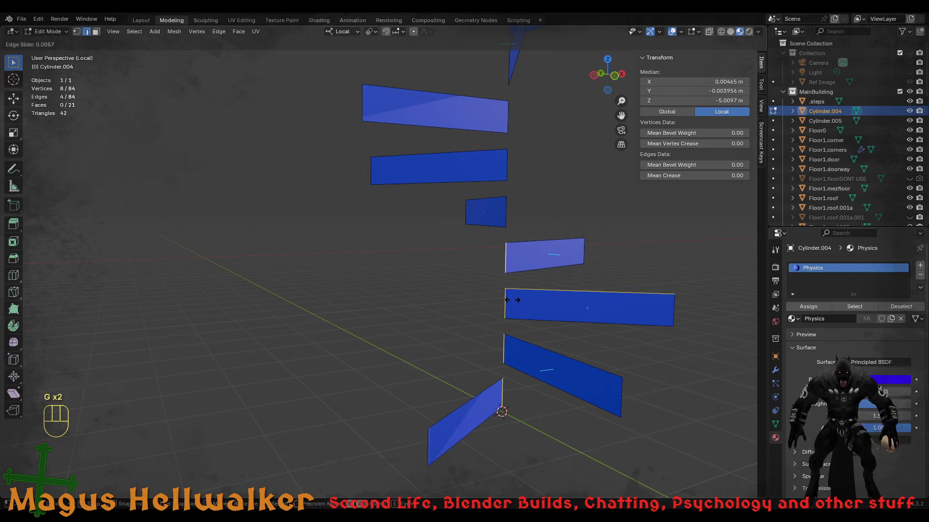
{"action": "key", "text": "s"}
{"action": "key", "text": "z"}
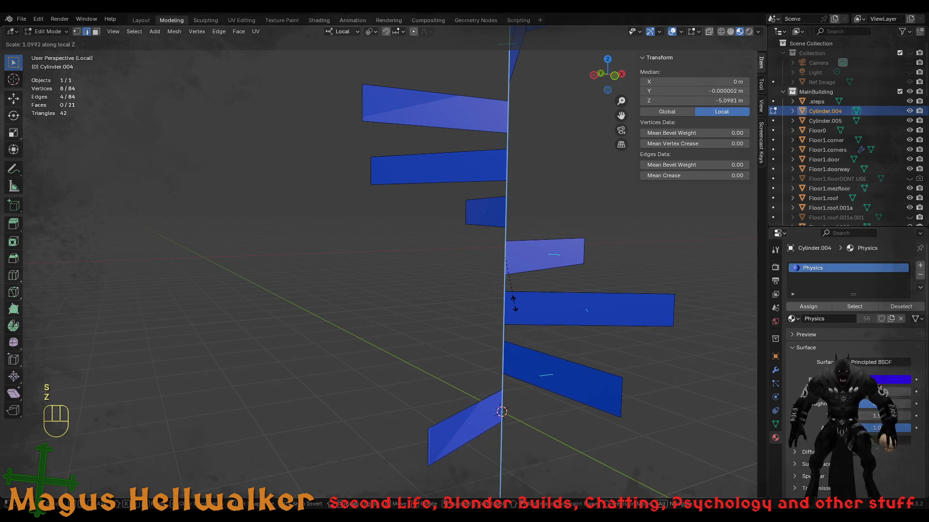
{"action": "key", "text": "shift+z"}
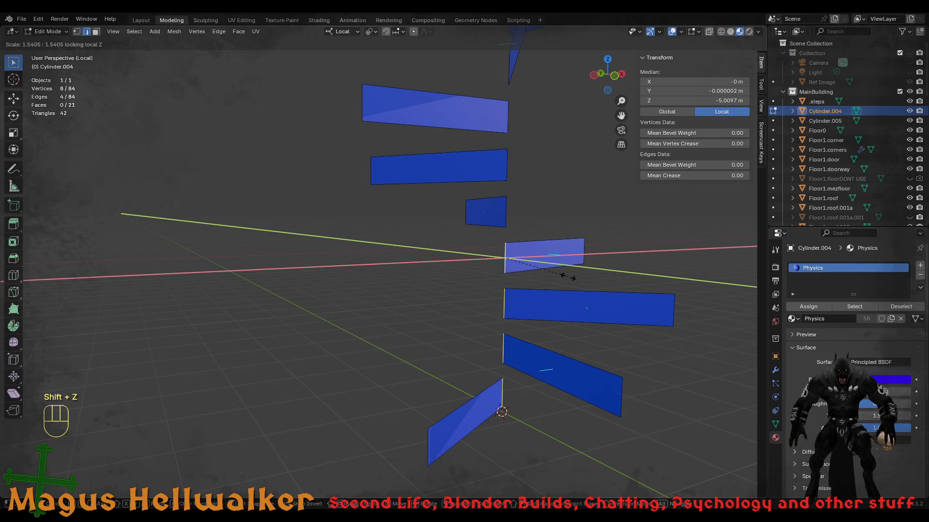
{"action": "key", "text": "Escape"}
{"action": "key", "text": "Escape"}
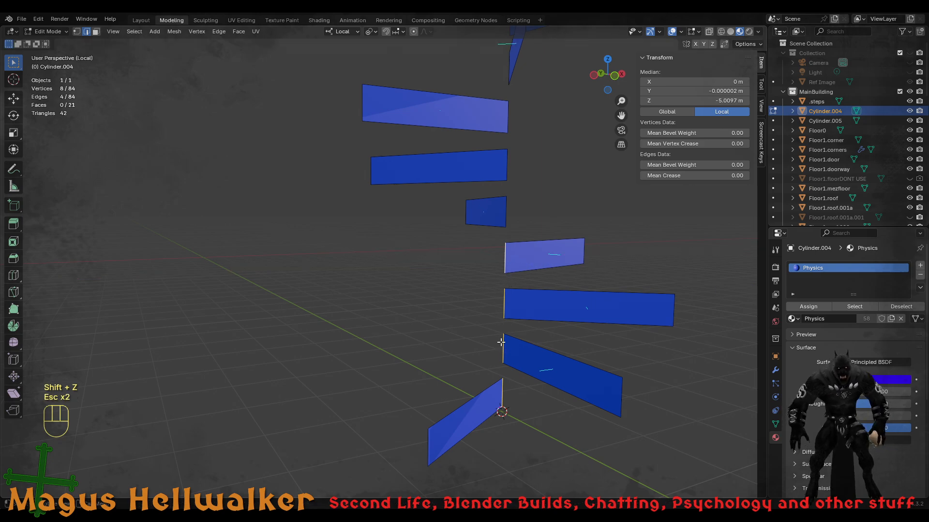
- Return the riser mesh to Object Mode and view it from a higher angle
{"action": "left_click", "coordinate": [477, 390]}
{"action": "scroll", "coordinate": [478, 391], "scroll_direction": "down", "scroll_amount": 2}
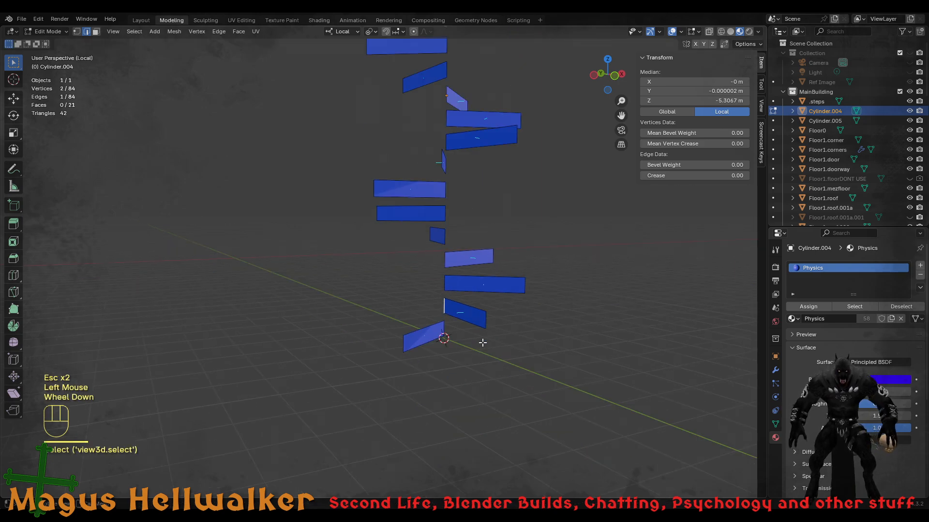
{"action": "key", "text": "Tab"}
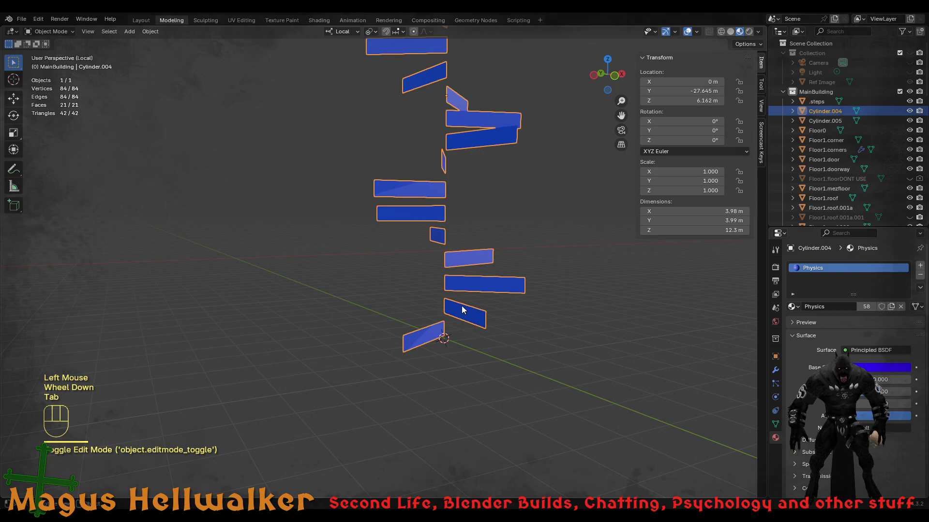
{"action": "middle_click_drag", "start_coordinate": [462, 310], "coordinate": [419, 331]}
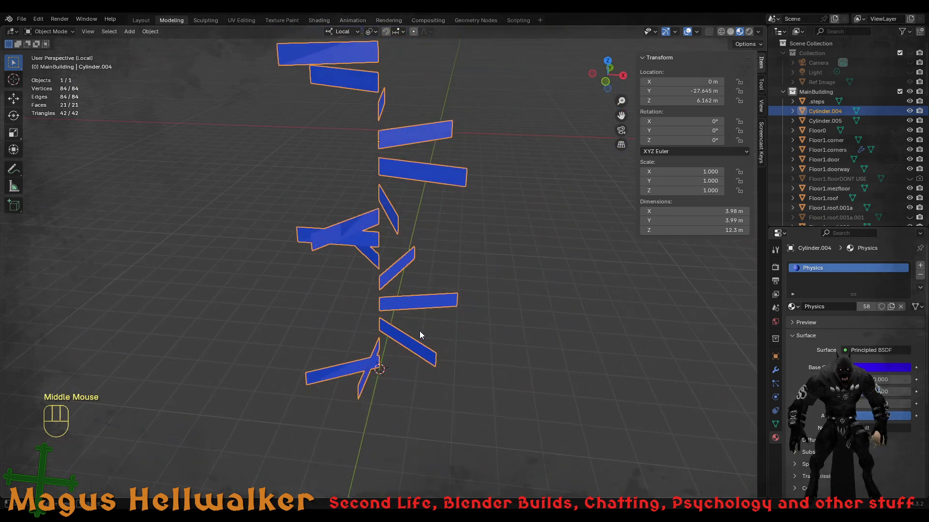
- Add a 12-sided mesh cylinder with a 0.2 m radius at the 3D cursor in the centre of the stair risers
{"action": "middle_click_drag", "start_coordinate": [408, 205], "coordinate": [429, 325], "text": "shift"}
{"action": "scroll", "coordinate": [424, 331], "scroll_direction": "down", "scroll_amount": 2}
{"action": "scroll", "coordinate": [425, 331], "scroll_direction": "up", "scroll_amount": 1}
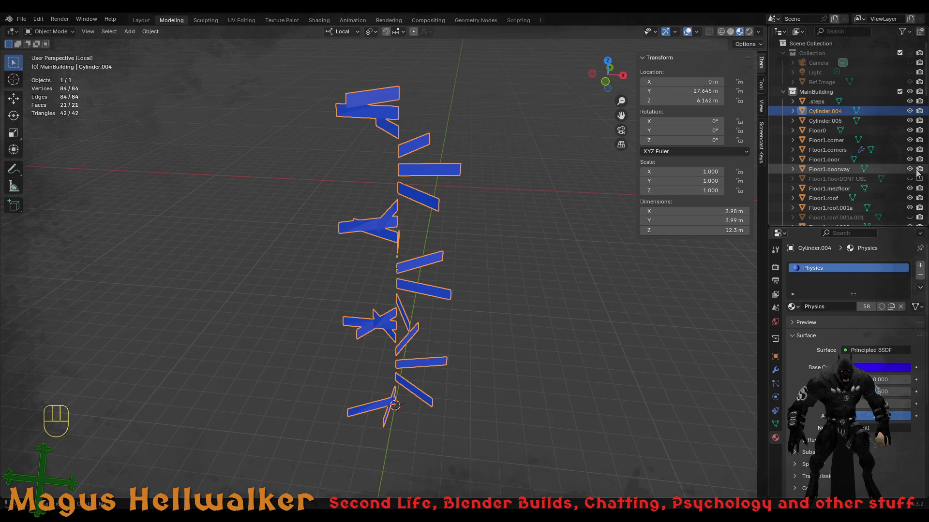
{"action": "scroll", "coordinate": [910, 174], "scroll_direction": "down", "scroll_amount": 2}
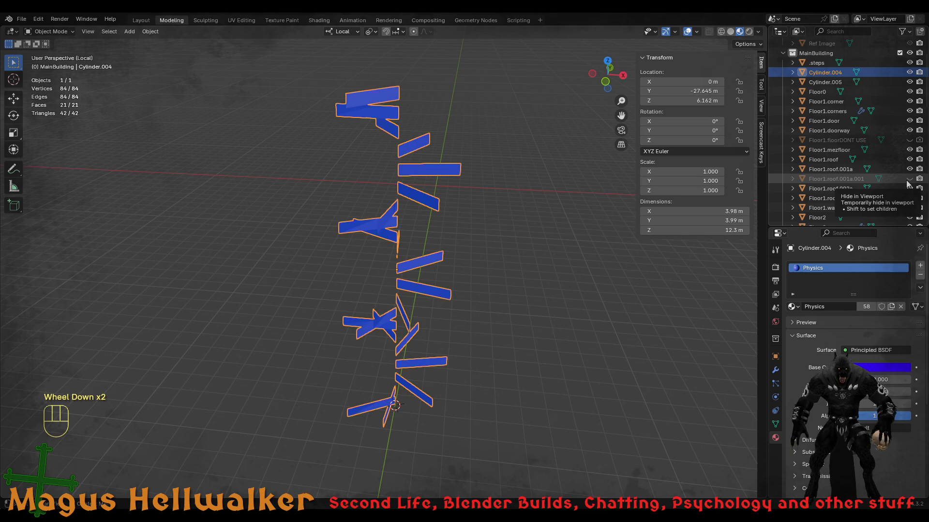
{"action": "left_click", "coordinate": [471, 403]}
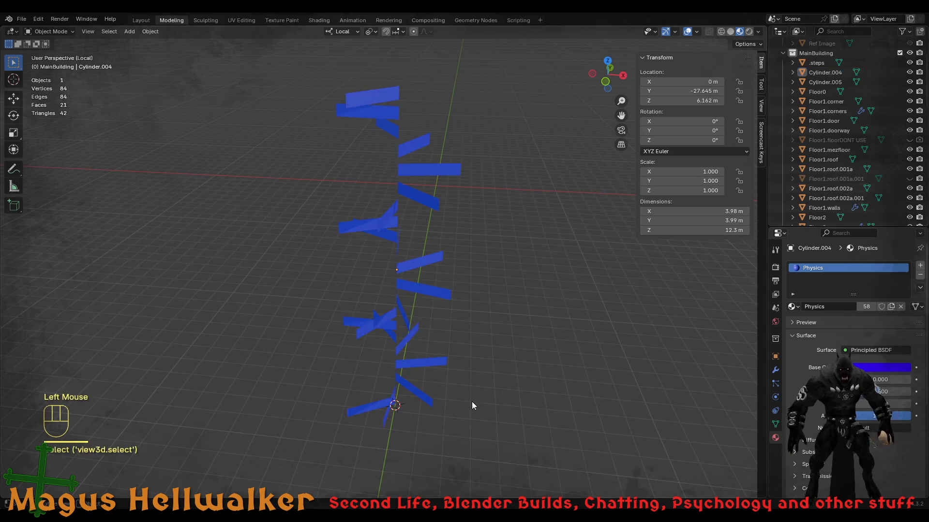
{"action": "middle_click_drag", "start_coordinate": [471, 403], "coordinate": [535, 404]}
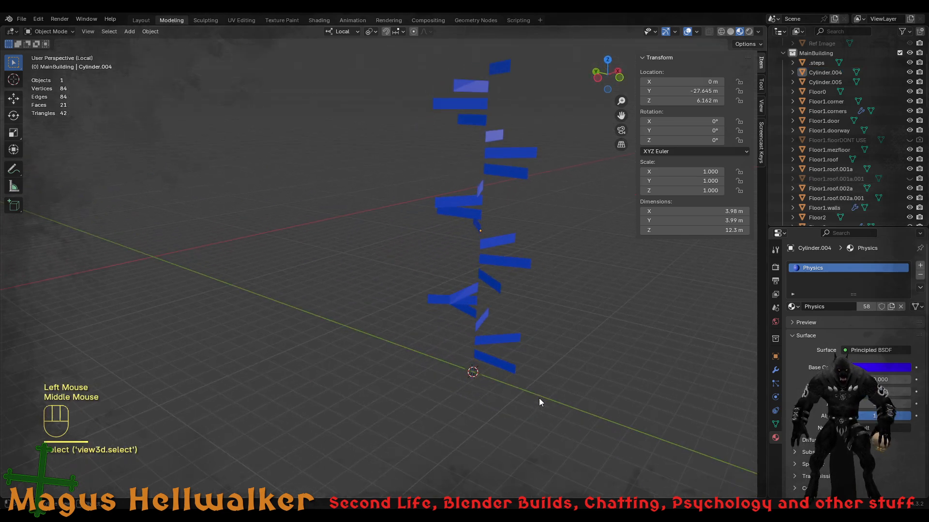
{"action": "middle_click_drag", "start_coordinate": [547, 350], "coordinate": [521, 359], "text": "shift"}
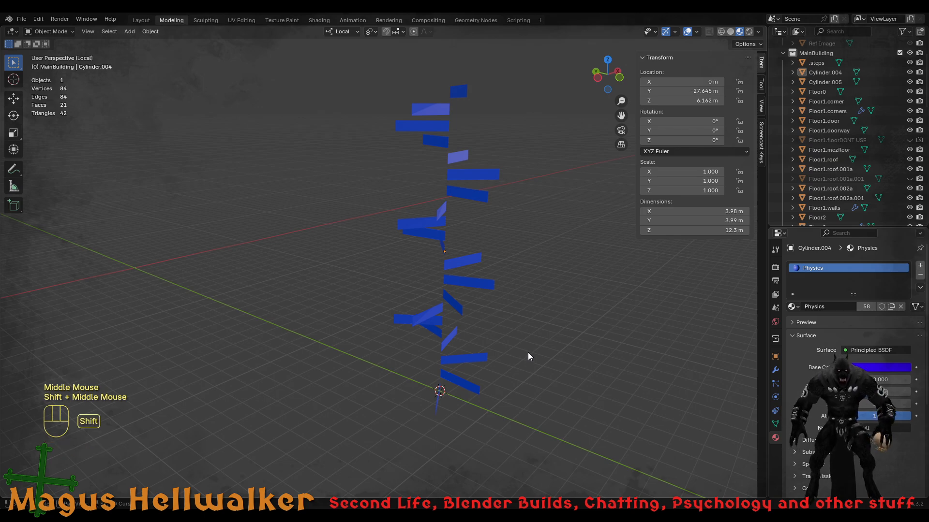
{"action": "key", "text": "shift+a"}
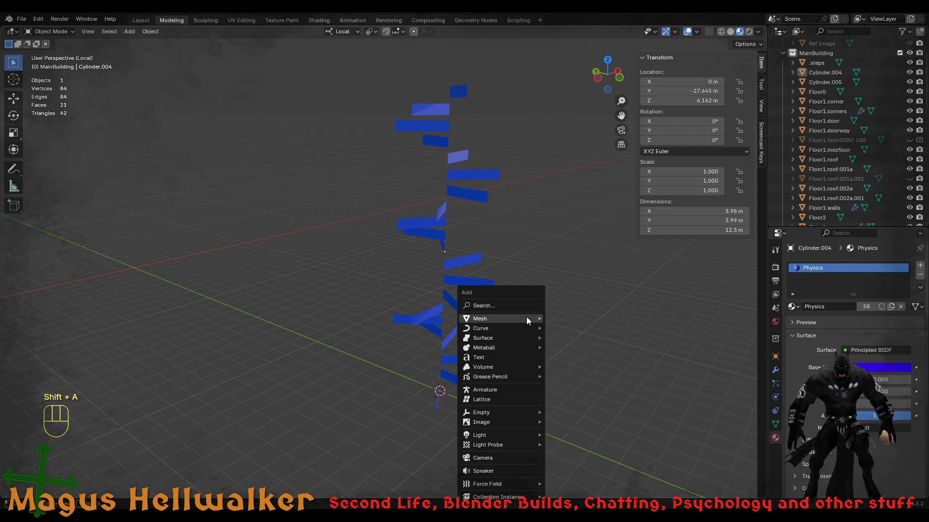
{"action": "mouse_move", "coordinate": [526, 318]}
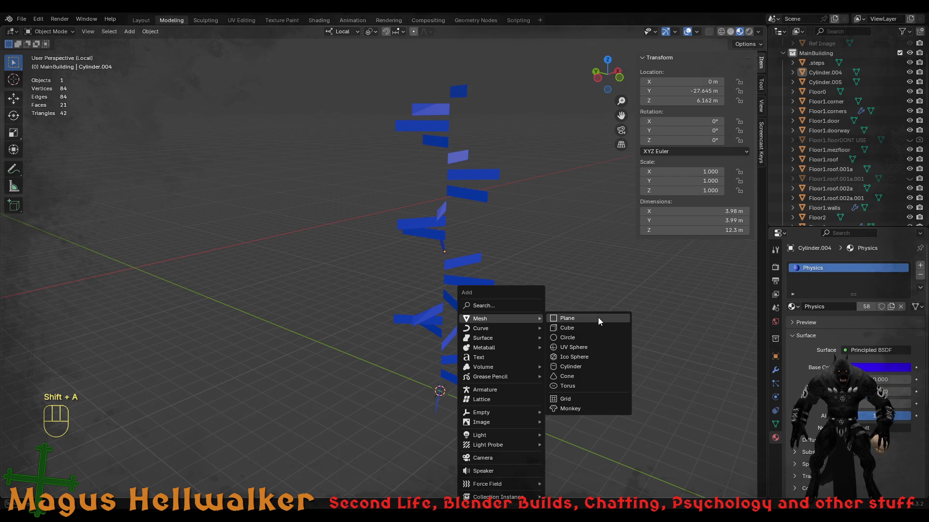
{"action": "left_click", "coordinate": [600, 366]}
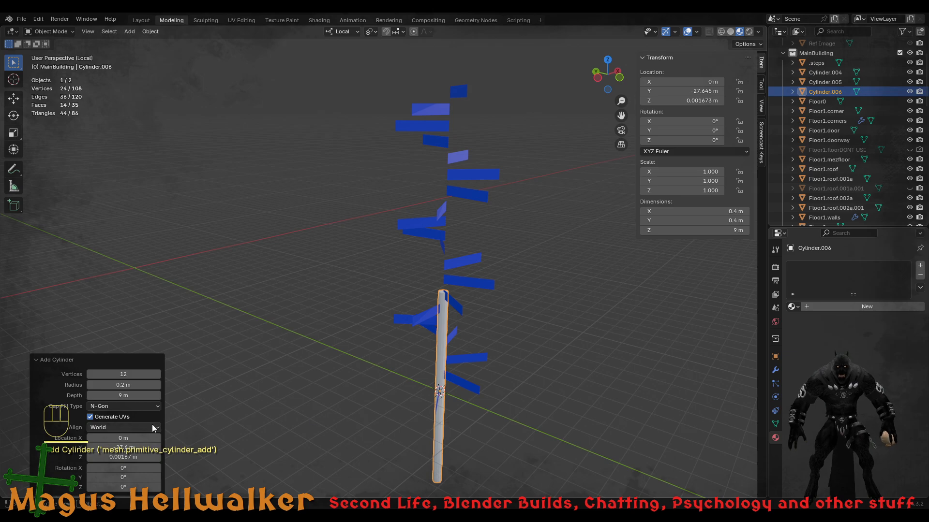
- Set the new cylinder's depth to about 17.3 m
{"action": "left_click", "coordinate": [116, 393]}
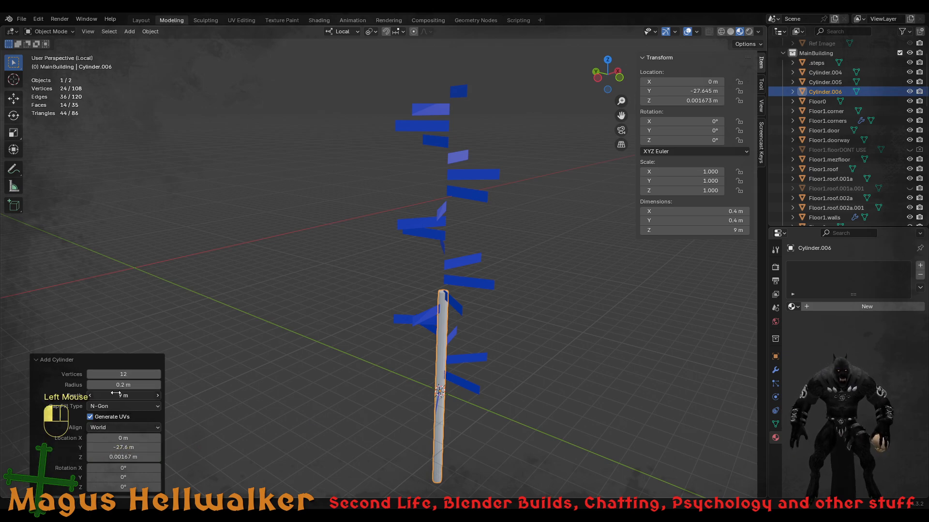
{"action": "left_click_drag", "start_coordinate": [162, 396], "coordinate": [335, 410]}
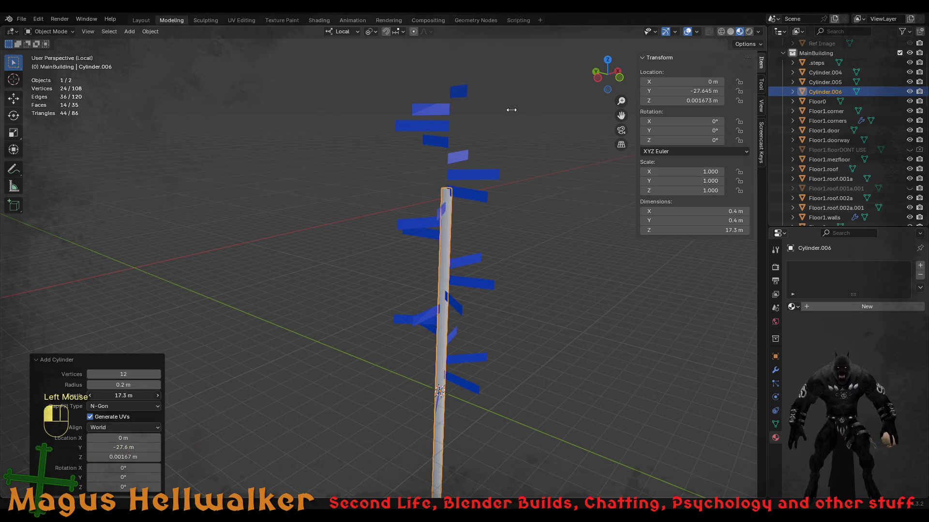
{"action": "left_click", "coordinate": [286, 413]}
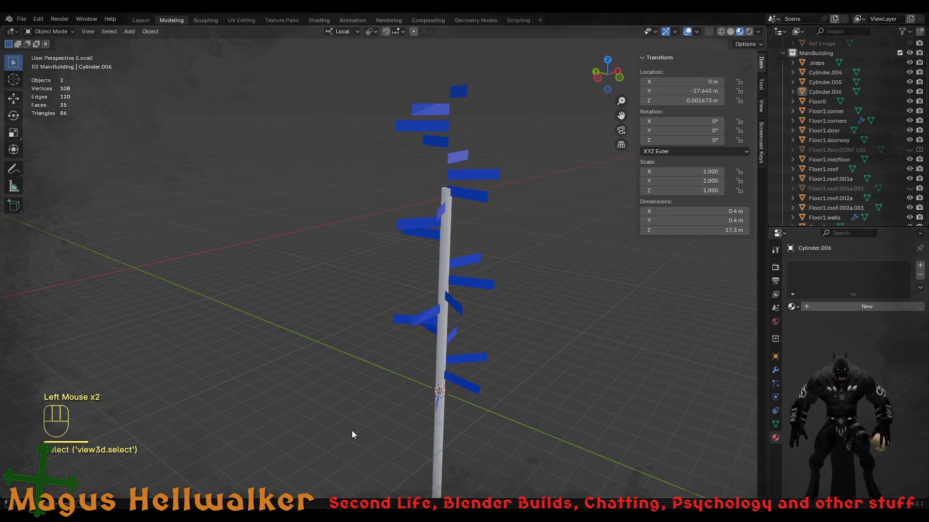
- Move the cylinder up along Z by about 5.88 m so it runs through the whole spiral of risers
{"action": "key", "text": "g"}
{"action": "key", "text": "z"}
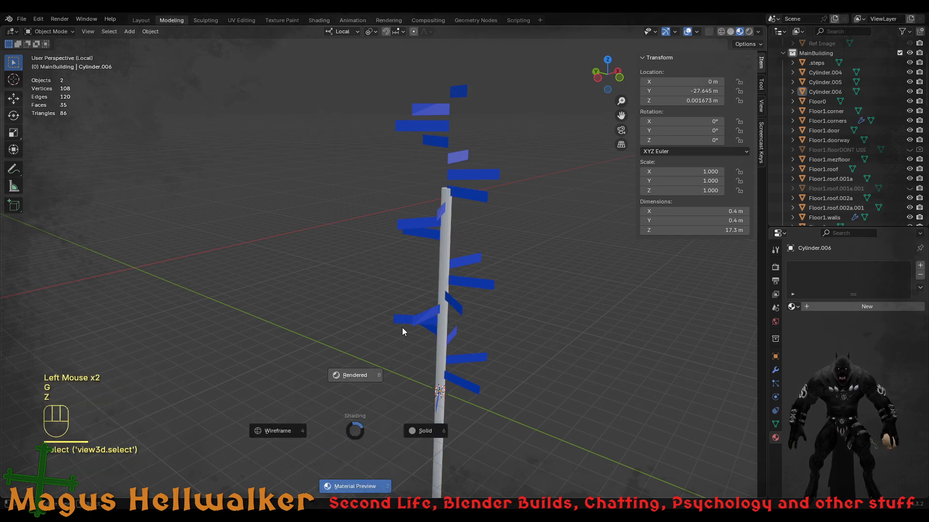
{"action": "left_click", "coordinate": [443, 357]}
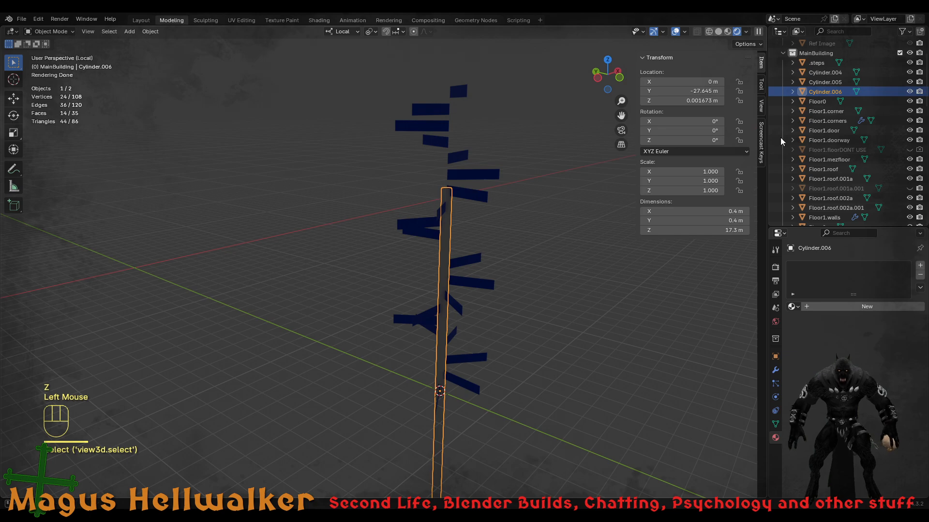
{"action": "left_click", "coordinate": [728, 31]}
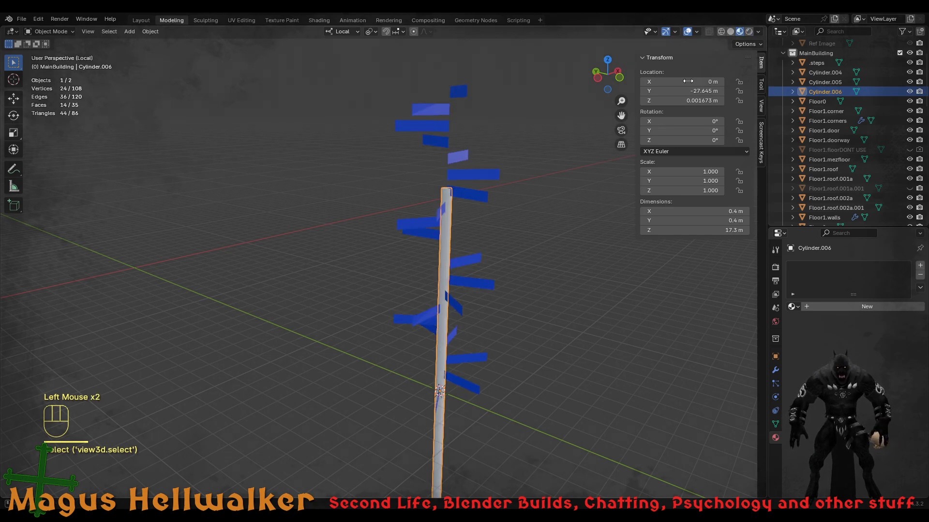
{"action": "key", "text": "g"}
{"action": "key", "text": "z"}
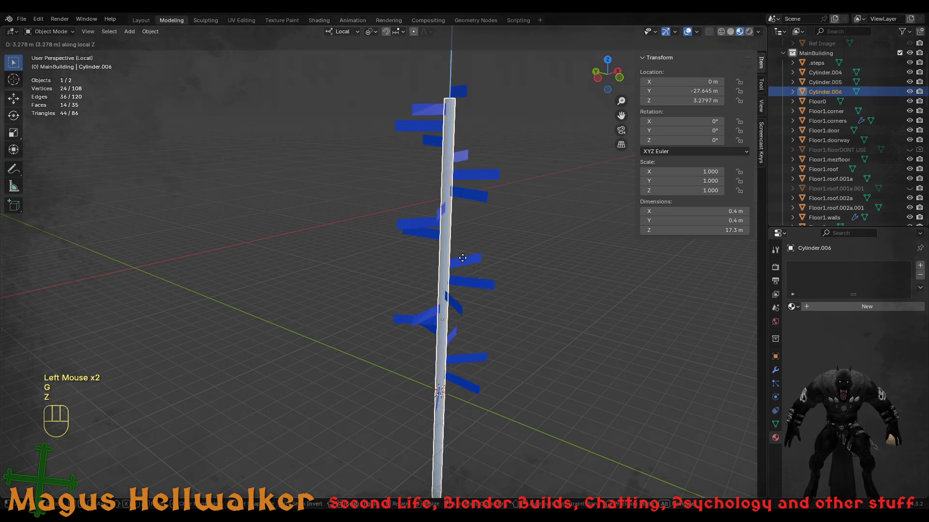
{"action": "left_click", "coordinate": [471, 213]}
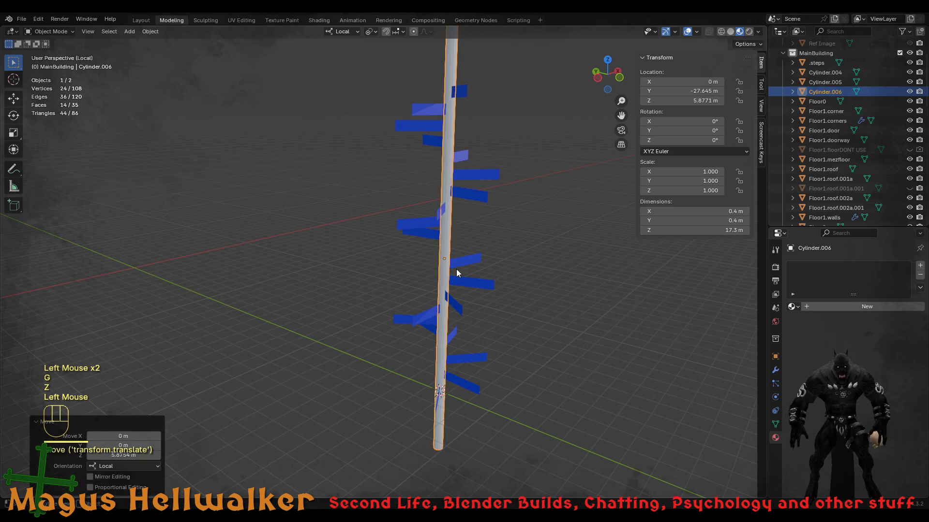
- Widen the cylinder horizontally by scaling X and Y to about 1.98, keeping its height locked
{"action": "scroll", "coordinate": [465, 286], "scroll_direction": "up", "scroll_amount": 2}
{"action": "middle_click_drag", "start_coordinate": [497, 302], "coordinate": [452, 316]}
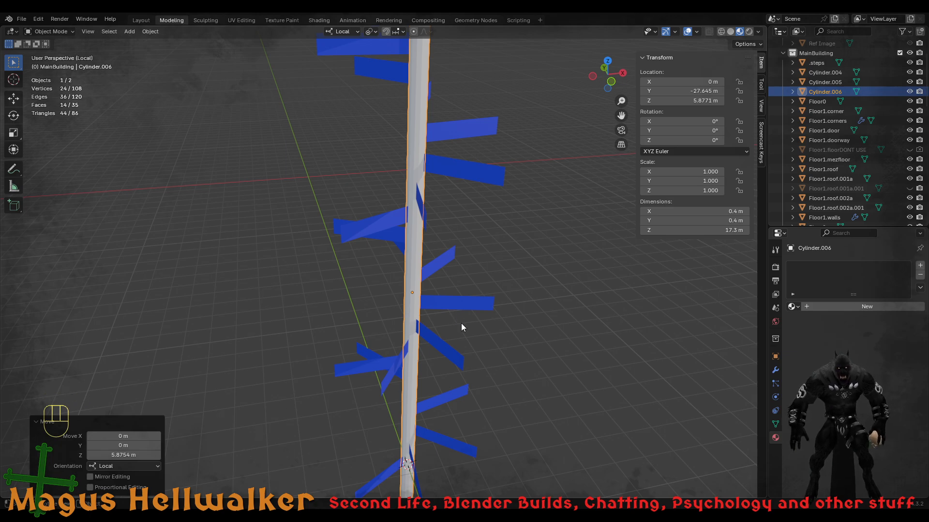
{"action": "scroll", "coordinate": [400, 336], "scroll_direction": "down", "scroll_amount": 2}
{"action": "scroll", "coordinate": [403, 343], "scroll_direction": "up", "scroll_amount": 2}
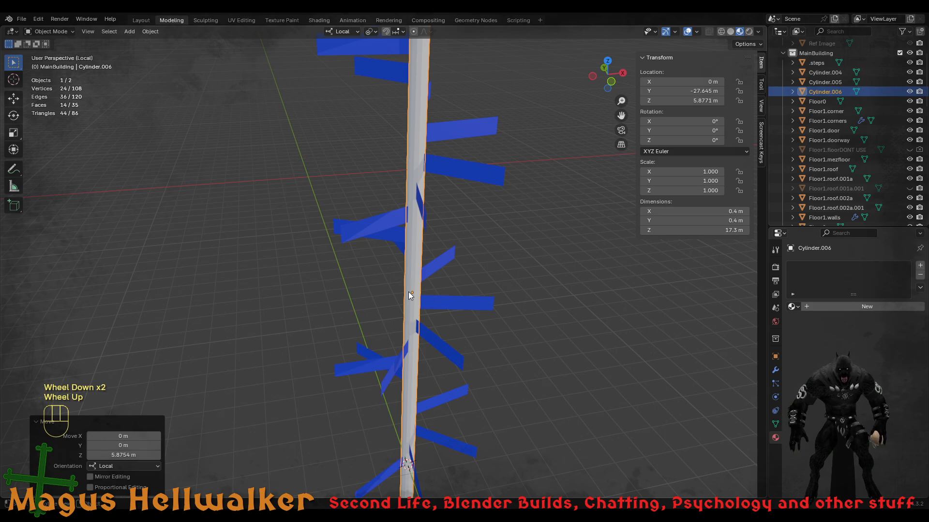
{"action": "key", "text": "s"}
{"action": "key", "text": "shift+z"}
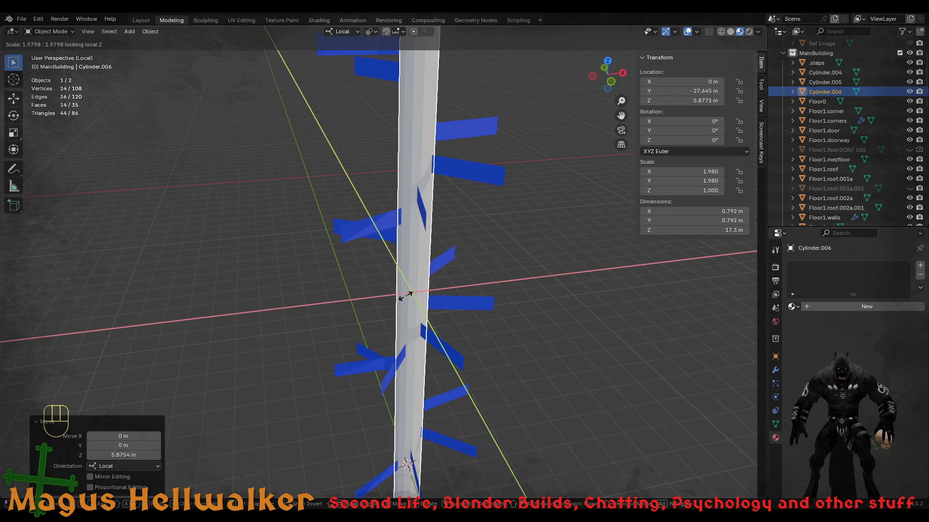
{"action": "left_click", "coordinate": [406, 296]}
{"action": "scroll", "coordinate": [408, 301], "scroll_direction": "down", "scroll_amount": 1}
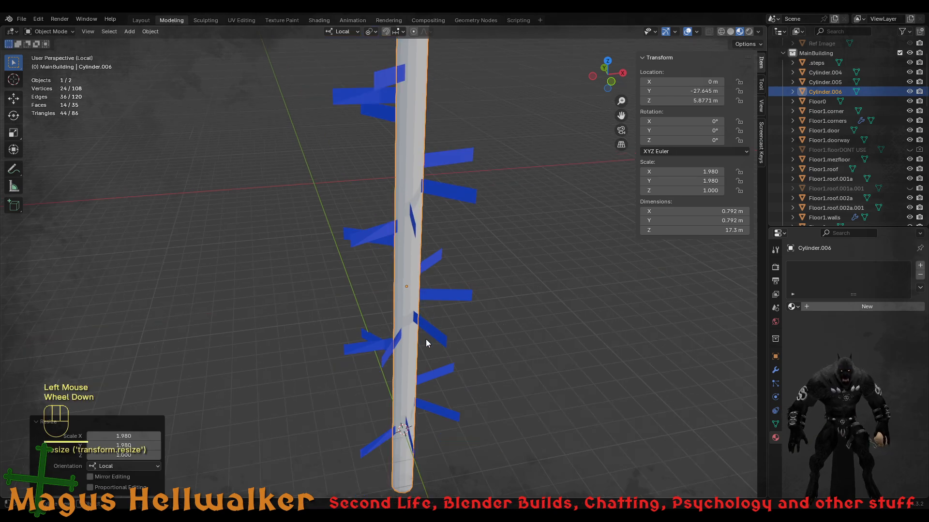
- Add a Boolean Difference modifier to the riser mesh with the central cylinder as its object, and apply it
{"action": "scroll", "coordinate": [427, 368], "scroll_direction": "down", "scroll_amount": 1}
{"action": "scroll", "coordinate": [428, 362], "scroll_direction": "up", "scroll_amount": 2}
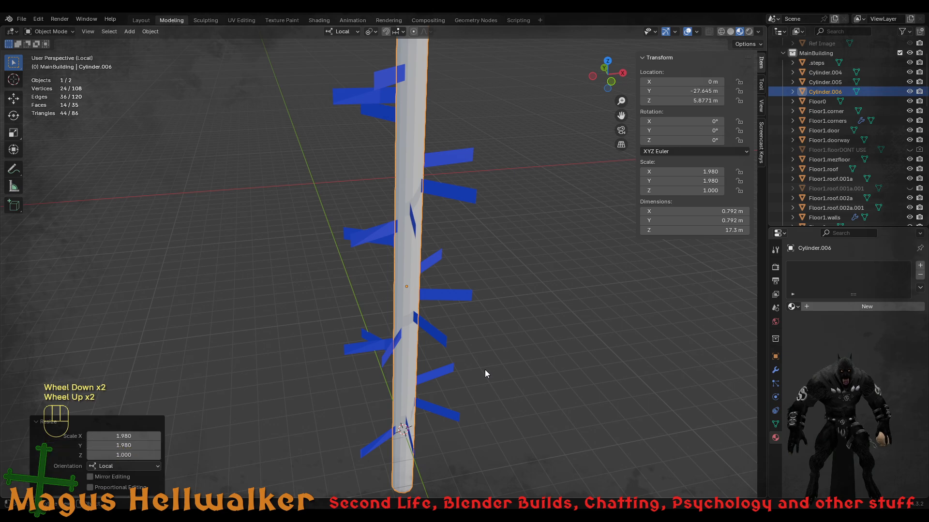
{"action": "left_click", "coordinate": [442, 411]}
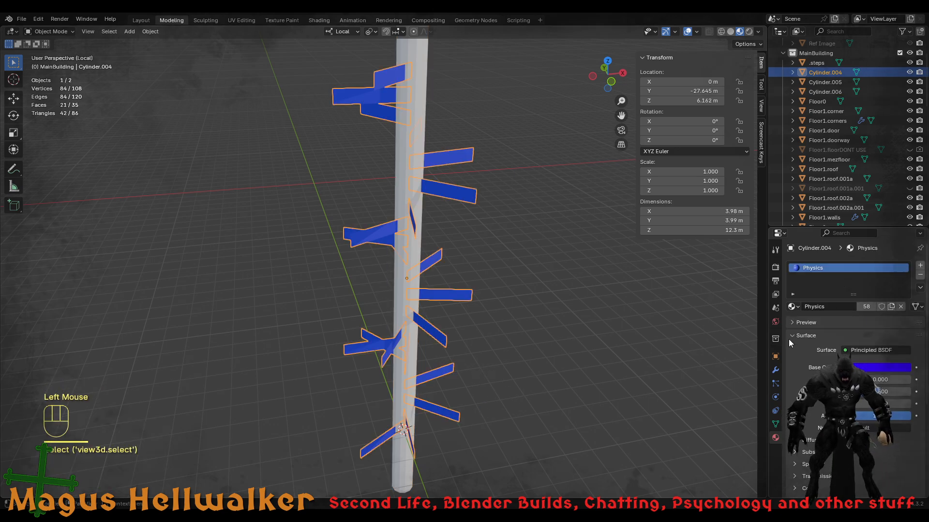
{"action": "left_click", "coordinate": [775, 370]}
{"action": "left_click", "coordinate": [836, 267]}
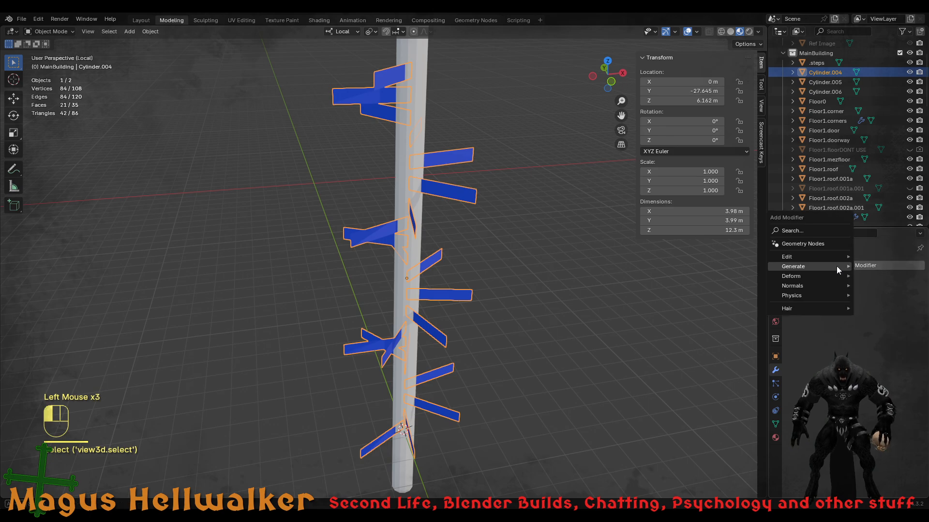
{"action": "mouse_move", "coordinate": [774, 265]}
{"action": "left_click", "coordinate": [718, 285]}
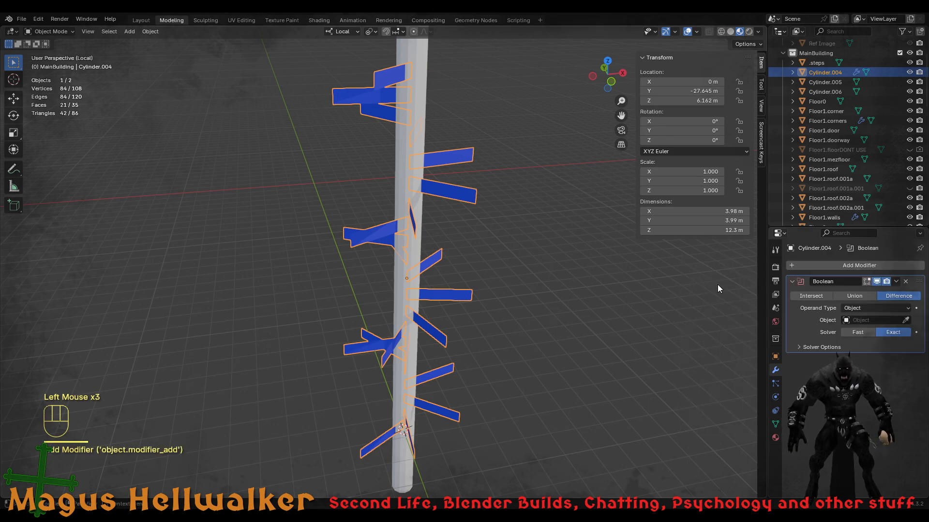
{"action": "left_click", "coordinate": [905, 320]}
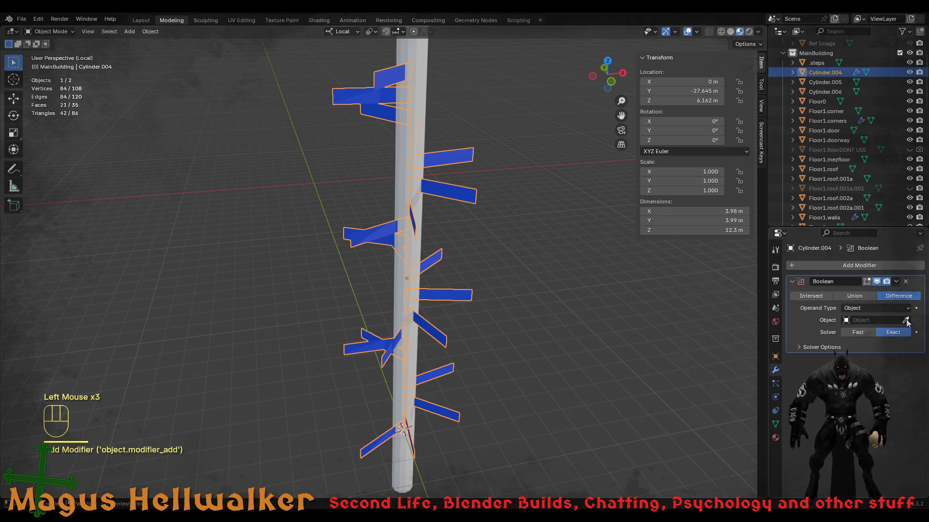
{"action": "left_click", "coordinate": [405, 291]}
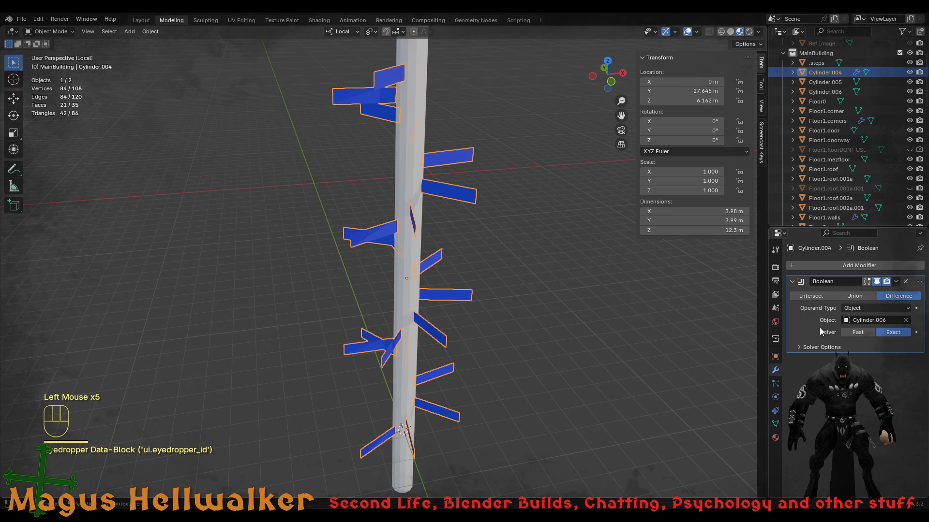
{"action": "left_click", "coordinate": [896, 281]}
{"action": "left_click", "coordinate": [852, 294]}
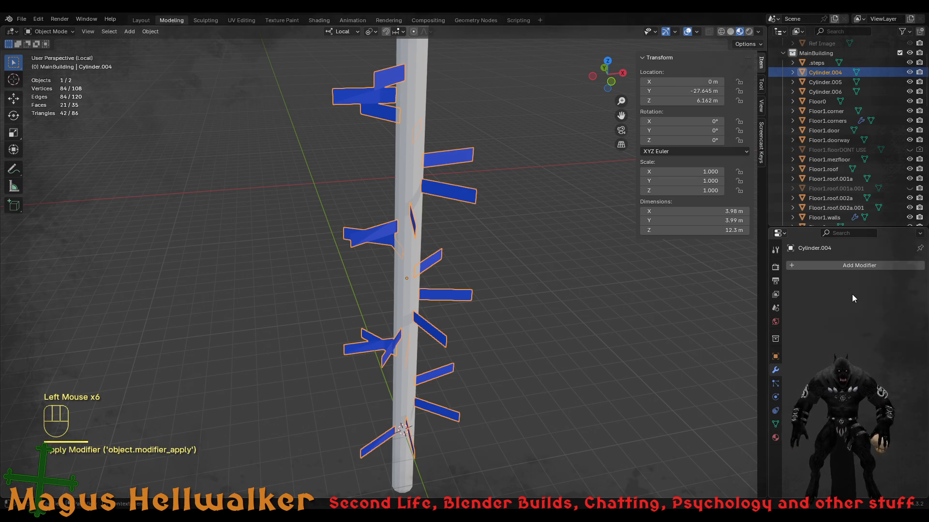
- Delete the central cylinder used as the Boolean cutter
{"action": "left_click", "coordinate": [579, 394]}
{"action": "left_click", "coordinate": [398, 382]}
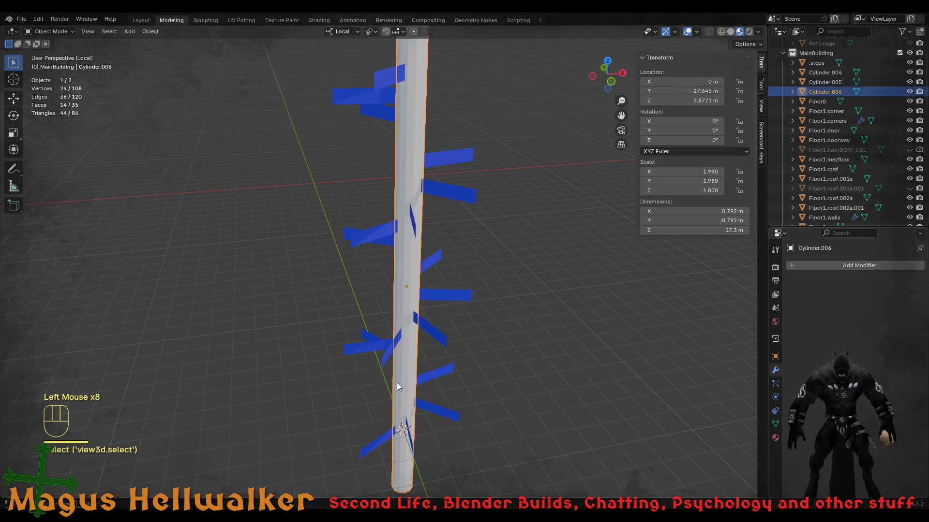
{"action": "key", "text": "x"}
{"action": "left_click", "coordinate": [395, 385]}
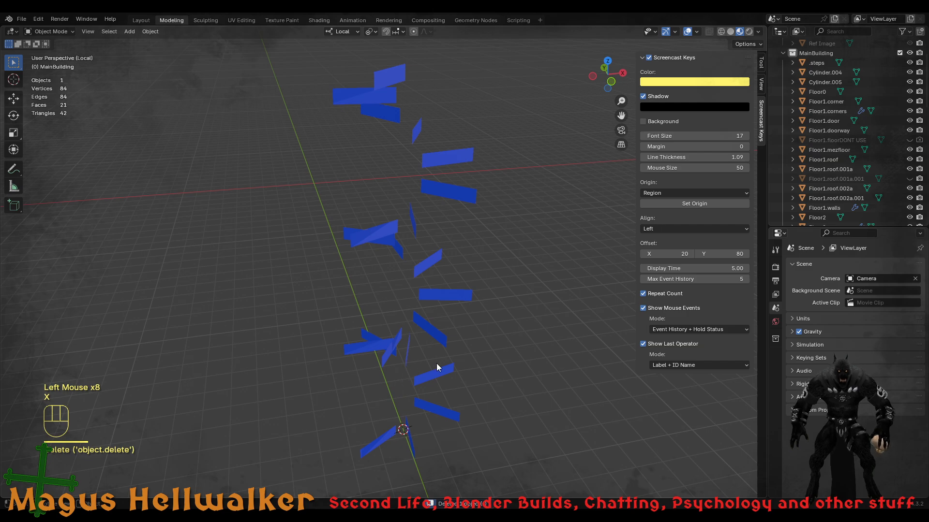
- In Edit Mode on the riser mesh, fill a tread face between the top edges of the two lowest risers
{"action": "scroll", "coordinate": [453, 440], "scroll_direction": "up", "scroll_amount": 1}
{"action": "middle_click_drag", "start_coordinate": [456, 435], "coordinate": [558, 366]}
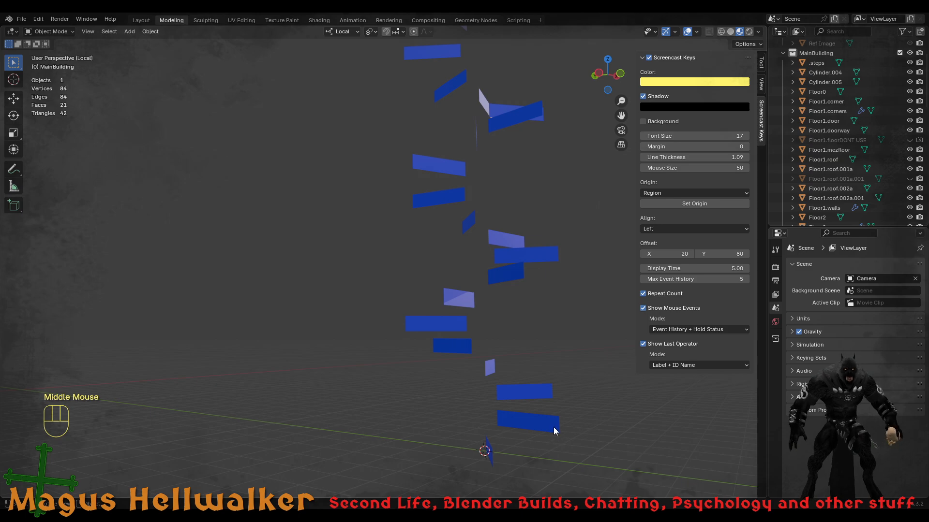
{"action": "scroll", "coordinate": [552, 434], "scroll_direction": "up", "scroll_amount": 2}
{"action": "left_click", "coordinate": [610, 467]}
{"action": "middle_click_drag", "start_coordinate": [608, 466], "coordinate": [557, 334], "text": "shift"}
{"action": "key", "text": "Tab"}
{"action": "middle_click_drag", "start_coordinate": [498, 390], "coordinate": [521, 406]}
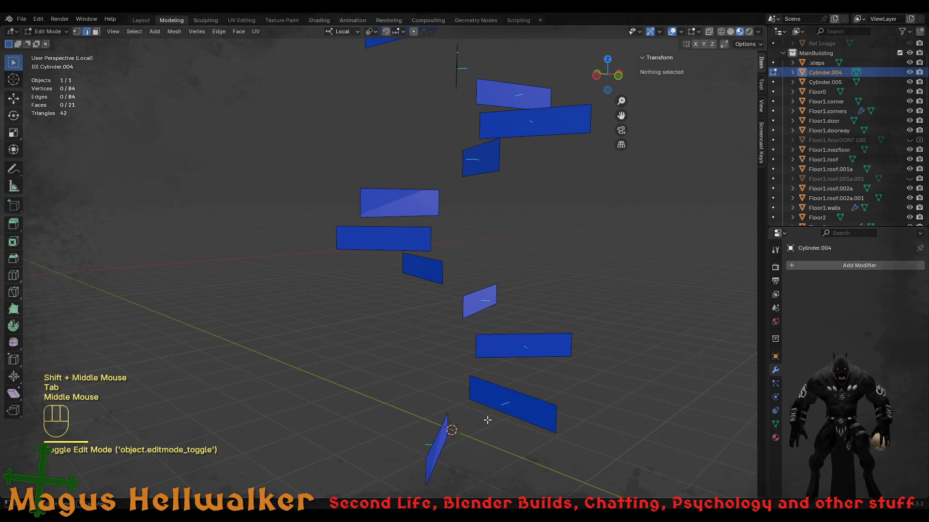
{"action": "left_click", "coordinate": [436, 435]}
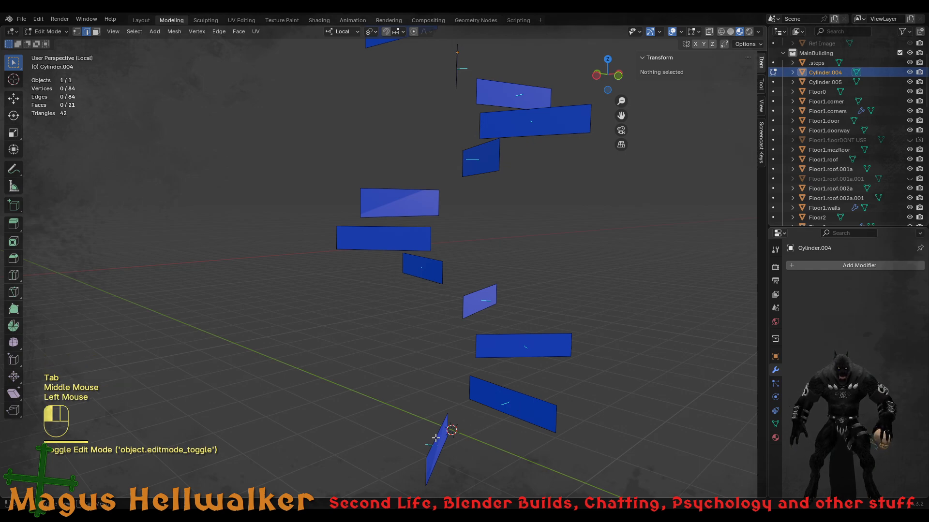
{"action": "left_click", "coordinate": [515, 390], "text": "shift"}
{"action": "key", "text": "f"}
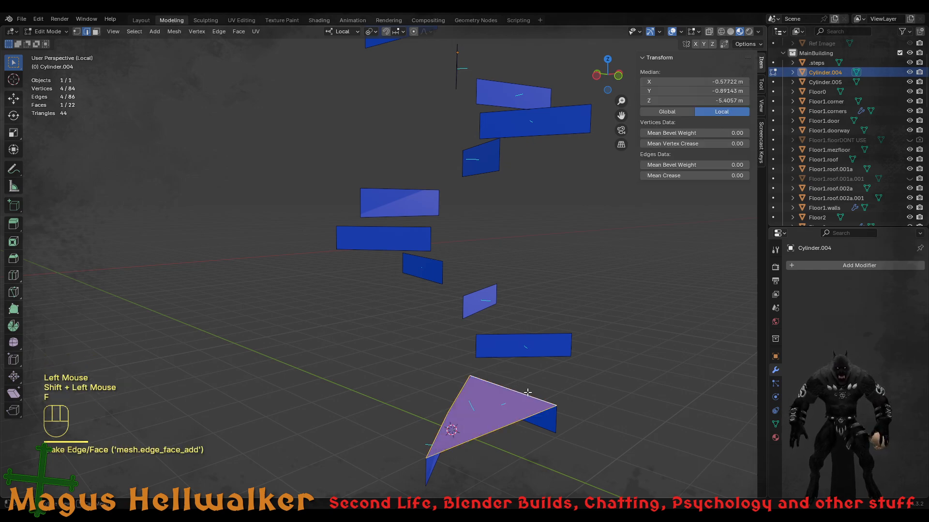
- Fill two tread faces joining the top edges of the second, third and fourth risers from the bottom
{"action": "middle_click_drag", "start_coordinate": [515, 390], "coordinate": [470, 417]}
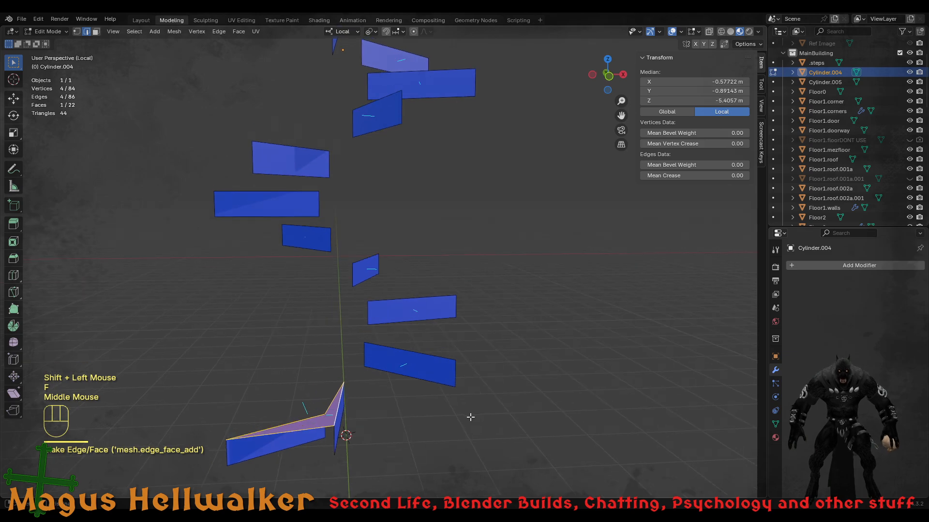
{"action": "left_click", "coordinate": [339, 402]}
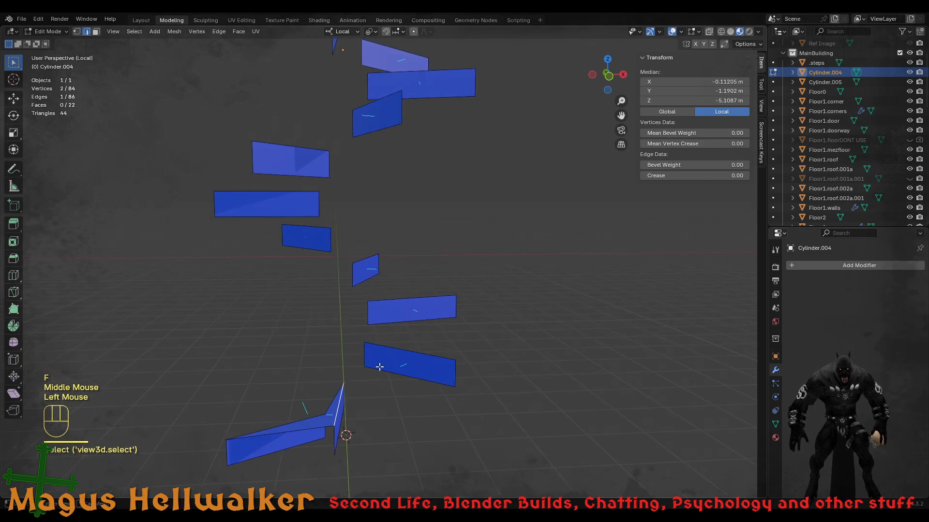
{"action": "left_click", "coordinate": [397, 349], "text": "shift"}
{"action": "key", "text": "f"}
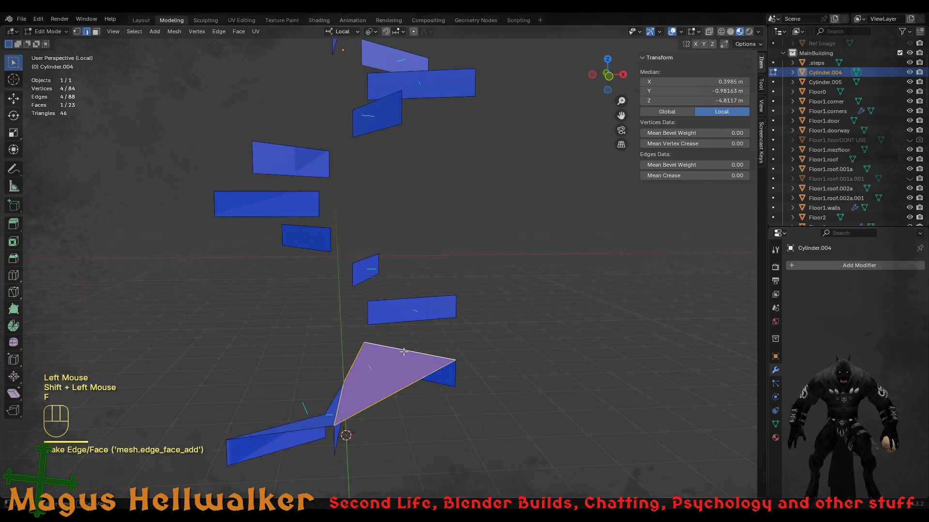
{"action": "left_click", "coordinate": [404, 351]}
{"action": "left_click", "coordinate": [411, 299], "text": "shift"}
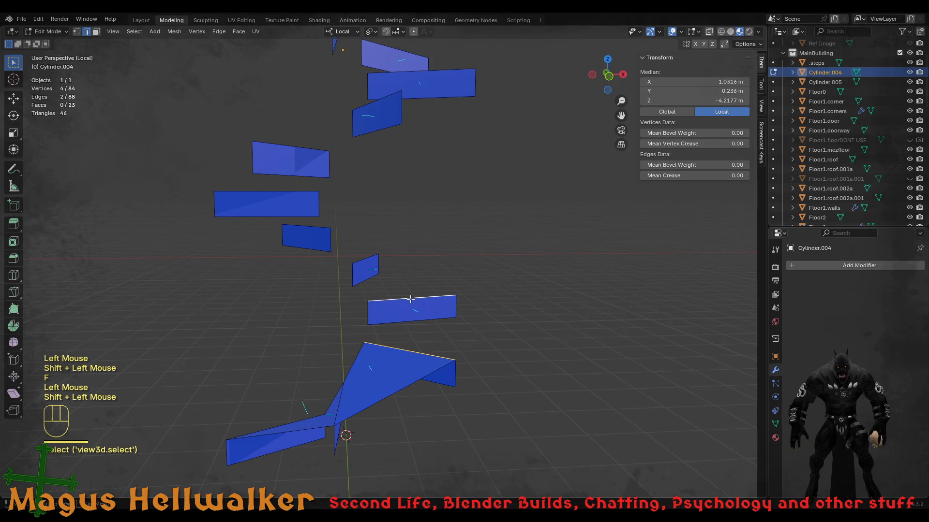
{"action": "key", "text": "f"}
- Continue the treads by filling faces between the top edges of the fourth and fifth, and fifth and sixth risers
{"action": "middle_click_drag", "start_coordinate": [447, 363], "coordinate": [284, 425]}
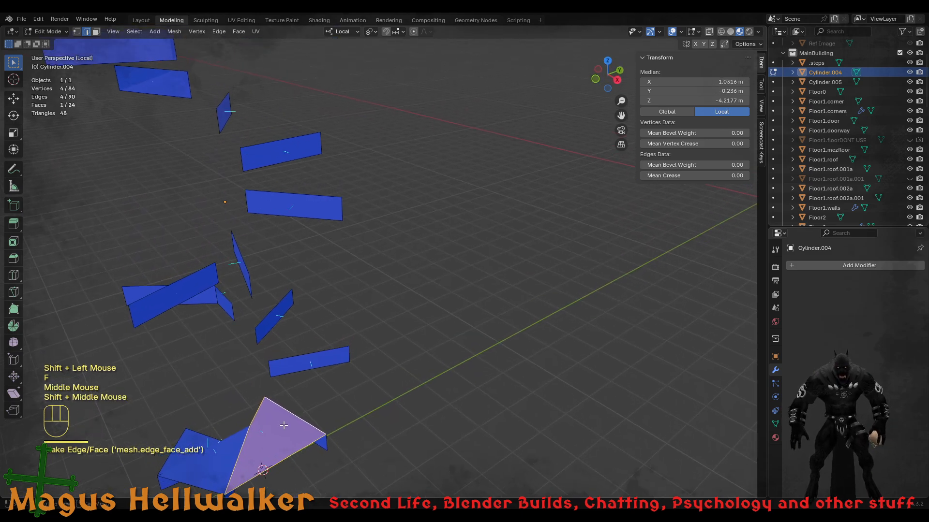
{"action": "left_click", "coordinate": [310, 424]}
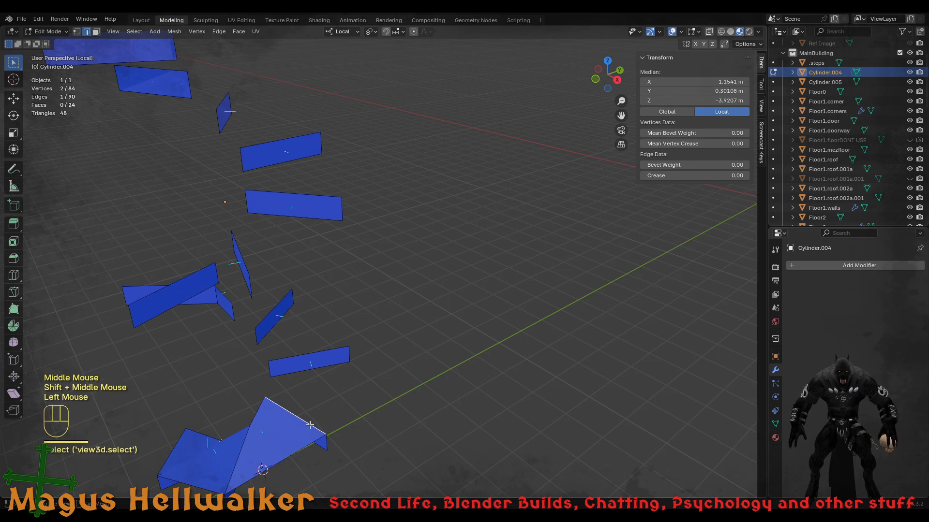
{"action": "left_click", "coordinate": [322, 348], "text": "shift"}
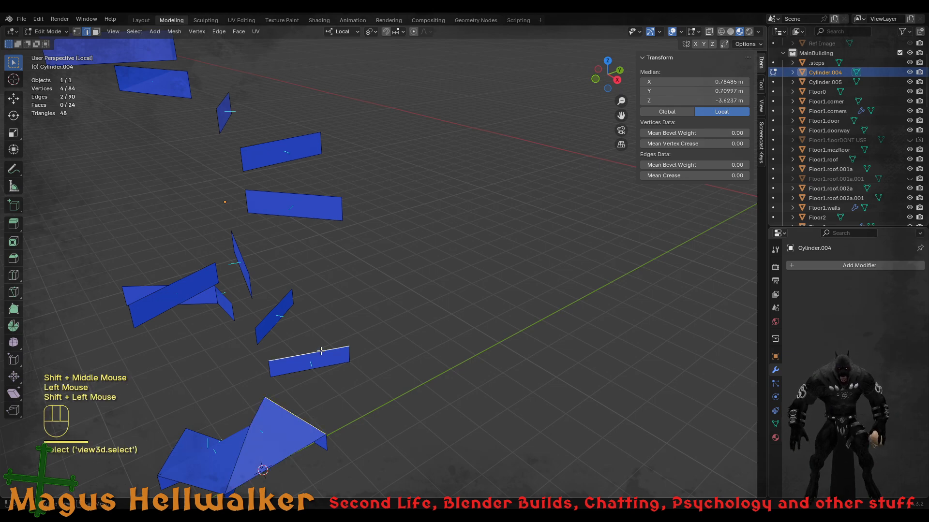
{"action": "key", "text": "f"}
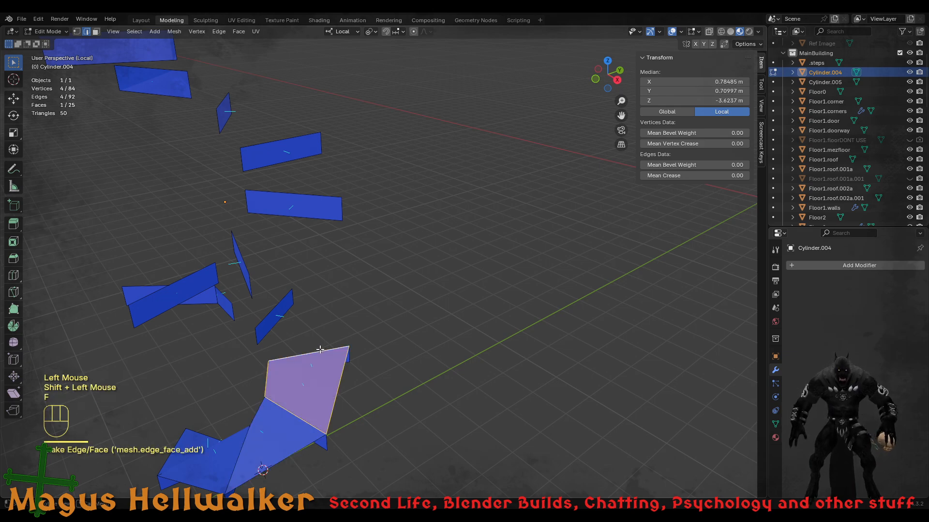
{"action": "left_click", "coordinate": [342, 350]}
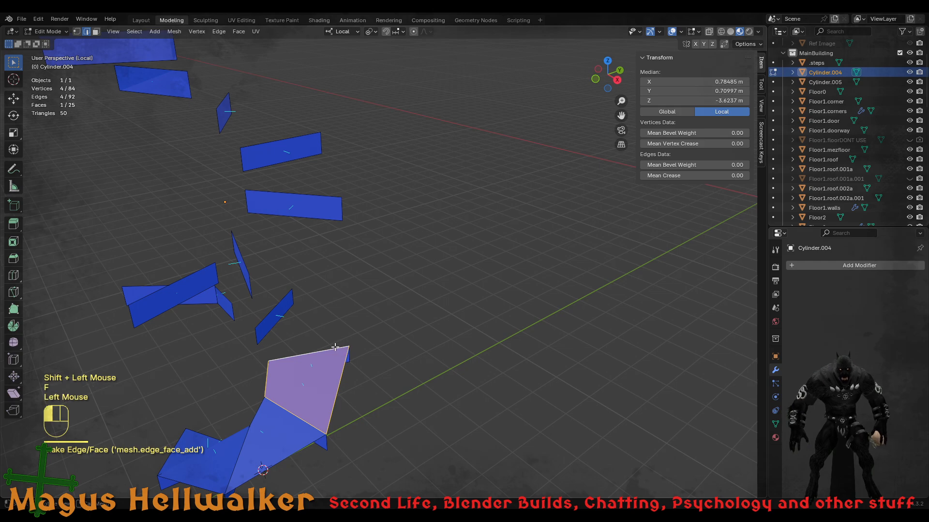
{"action": "left_click", "coordinate": [275, 306], "text": "shift"}
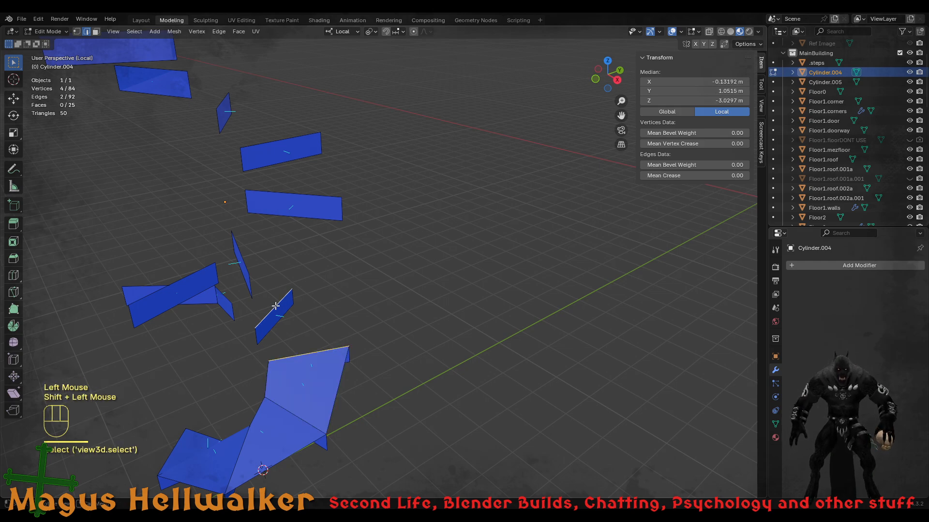
{"action": "key", "text": "f"}
- Bridge the sixth riser's top edge to the seventh's and the seventh's to the eighth's with single faces
{"action": "left_click", "coordinate": [270, 307]}
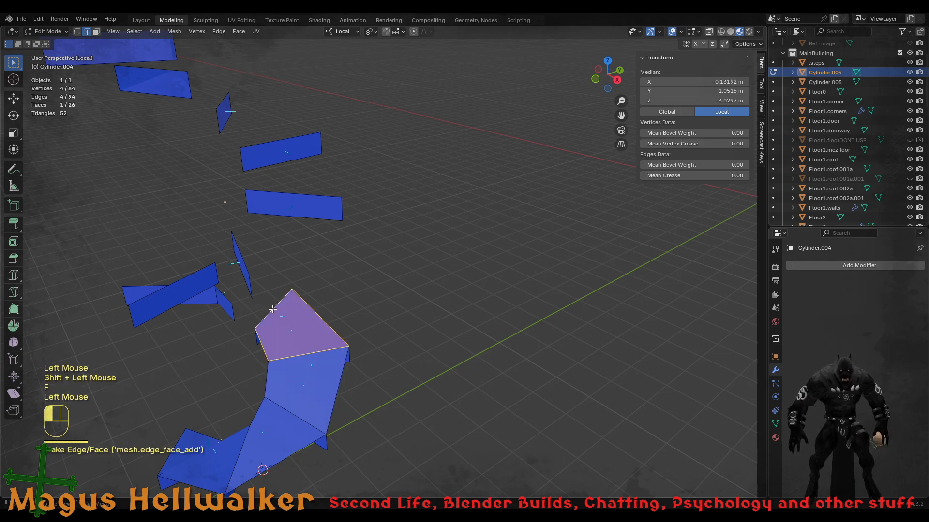
{"action": "left_click", "coordinate": [229, 301], "text": "shift"}
{"action": "middle_click_drag", "start_coordinate": [230, 301], "coordinate": [181, 329]}
{"action": "key", "text": "f"}
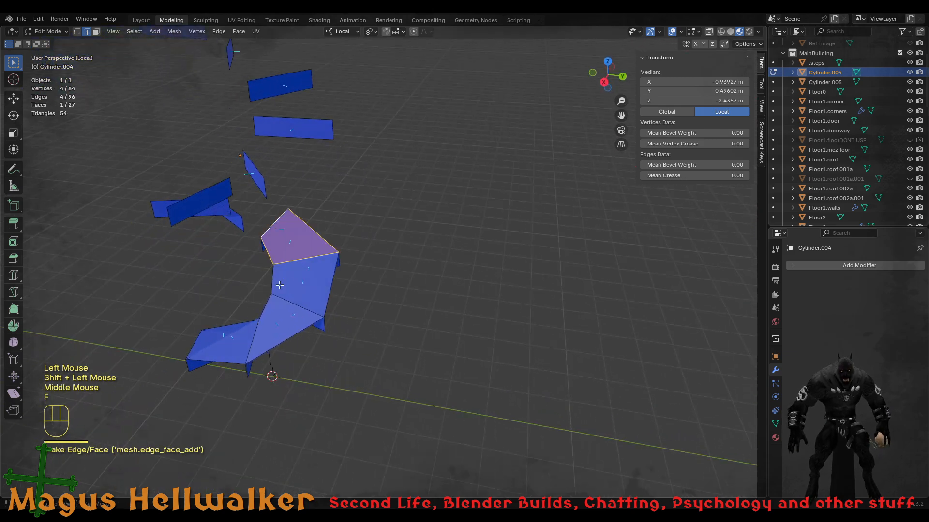
{"action": "middle_click_drag", "start_coordinate": [279, 286], "coordinate": [409, 336], "text": "shift"}
{"action": "middle_click_drag", "start_coordinate": [486, 326], "coordinate": [452, 391], "text": "shift"}
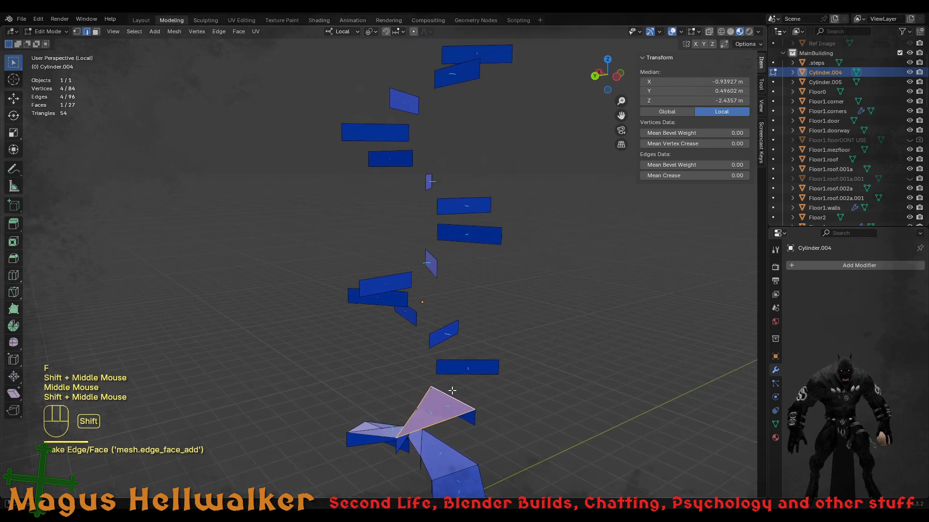
{"action": "scroll", "coordinate": [460, 382], "scroll_direction": "up", "scroll_amount": 4}
{"action": "middle_click_drag", "start_coordinate": [518, 420], "coordinate": [384, 254], "text": "shift"}
{"action": "left_click", "coordinate": [444, 355]}
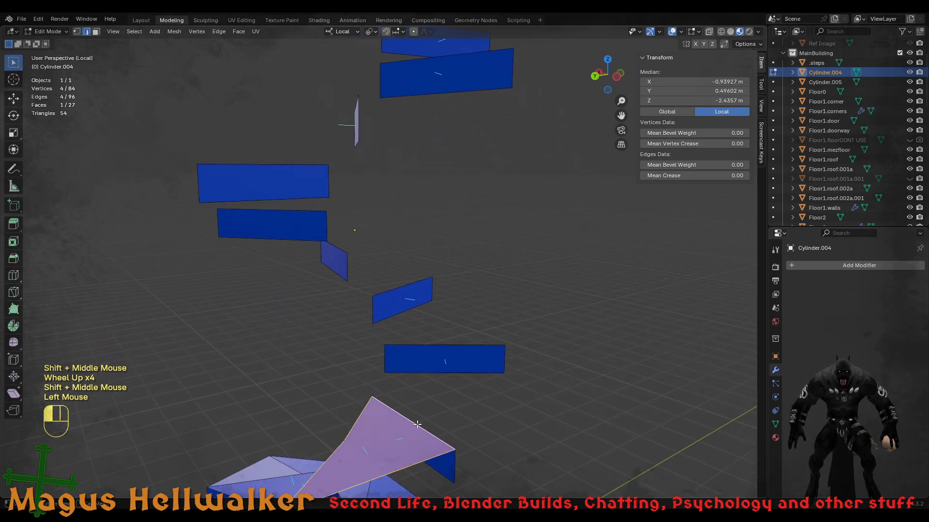
{"action": "left_click", "coordinate": [449, 346], "text": "shift"}
{"action": "key", "text": "f"}
- Fill tread faces from the eighth riser's top edge to the ninth's and on to the tenth's
{"action": "left_click", "coordinate": [448, 345]}
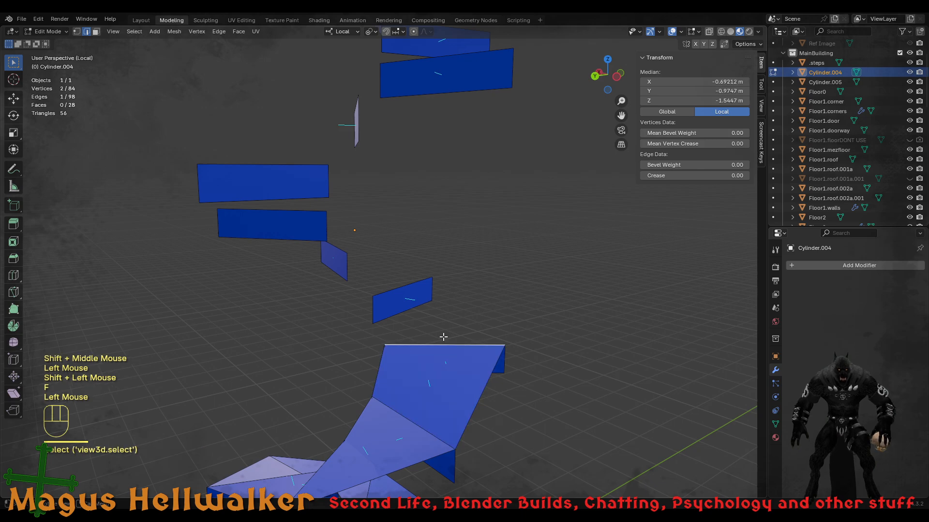
{"action": "left_click", "coordinate": [402, 288], "text": "shift"}
{"action": "key", "text": "f"}
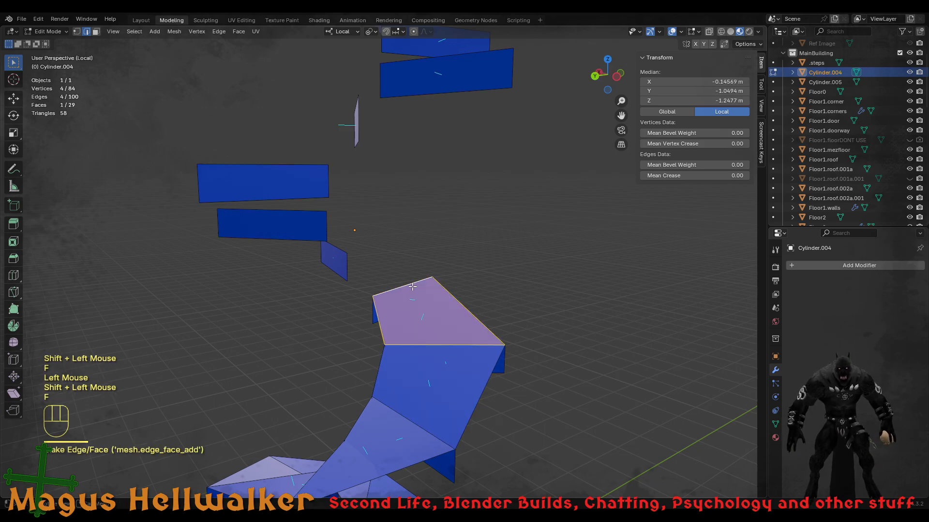
{"action": "left_click", "coordinate": [410, 283]}
{"action": "left_click", "coordinate": [345, 251], "text": "shift"}
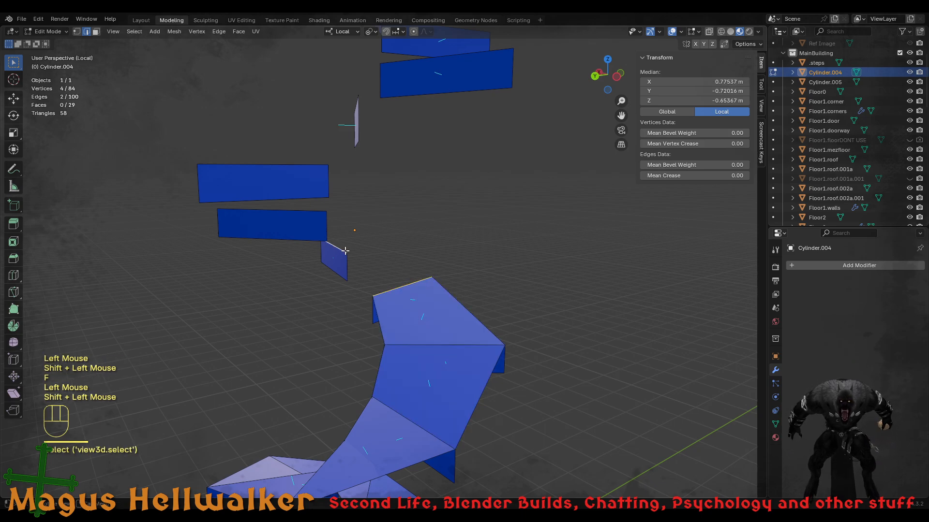
{"action": "key", "text": "f"}
- Add two tread faces linking the top edges of the tenth, eleventh and twelfth risers
{"action": "middle_click_drag", "start_coordinate": [363, 259], "coordinate": [491, 275]}
{"action": "middle_click_drag", "start_coordinate": [352, 348], "coordinate": [304, 421]}
{"action": "scroll", "coordinate": [306, 425], "scroll_direction": "down", "scroll_amount": 1}
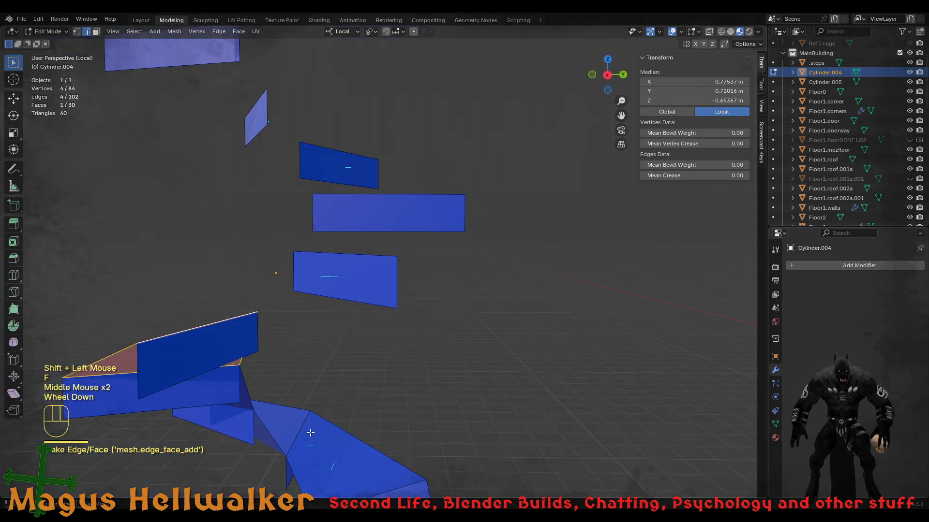
{"action": "middle_click_drag", "start_coordinate": [293, 388], "coordinate": [338, 380], "text": "shift"}
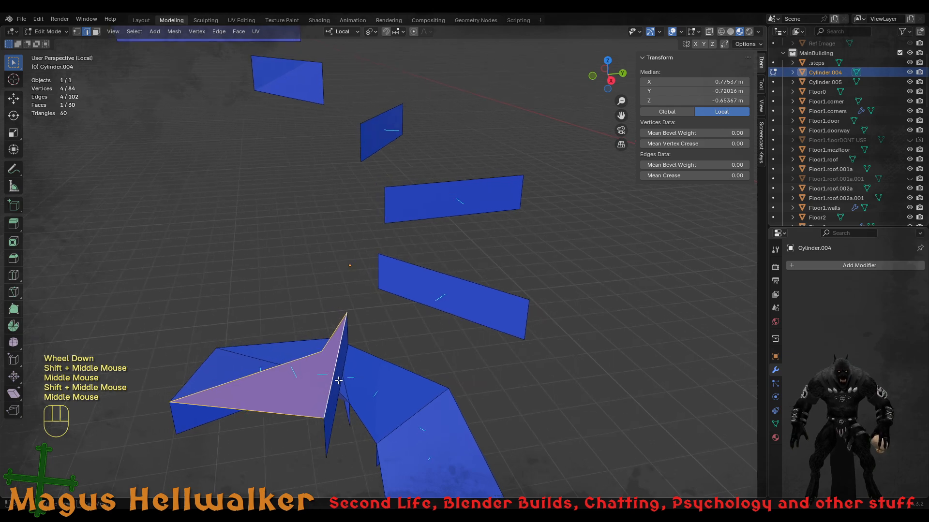
{"action": "left_click", "coordinate": [333, 378]}
{"action": "left_click", "coordinate": [457, 278], "text": "shift"}
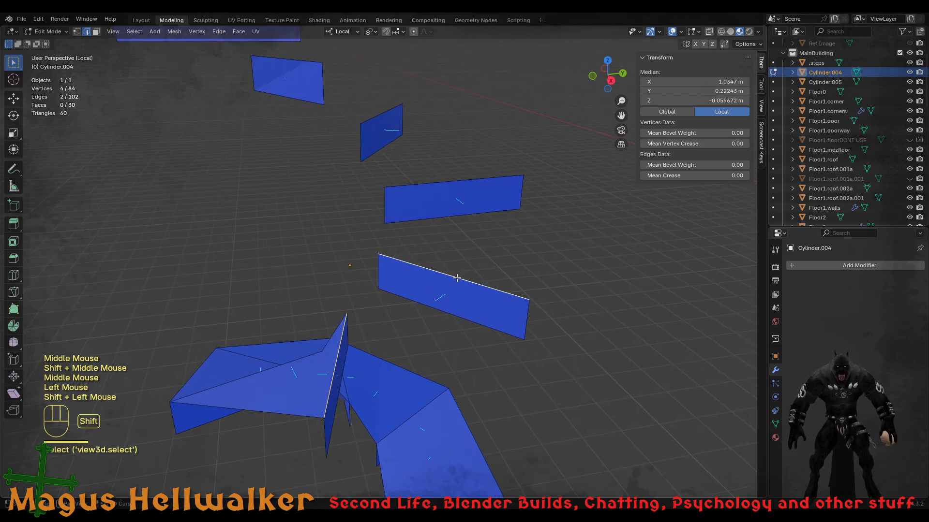
{"action": "key", "text": "f"}
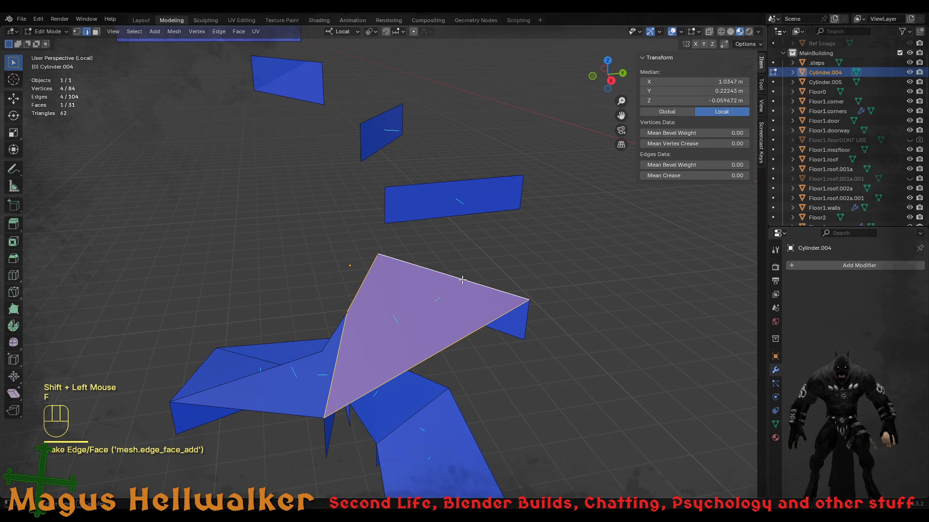
{"action": "left_click", "coordinate": [462, 280]}
{"action": "left_click", "coordinate": [463, 179], "text": "shift"}
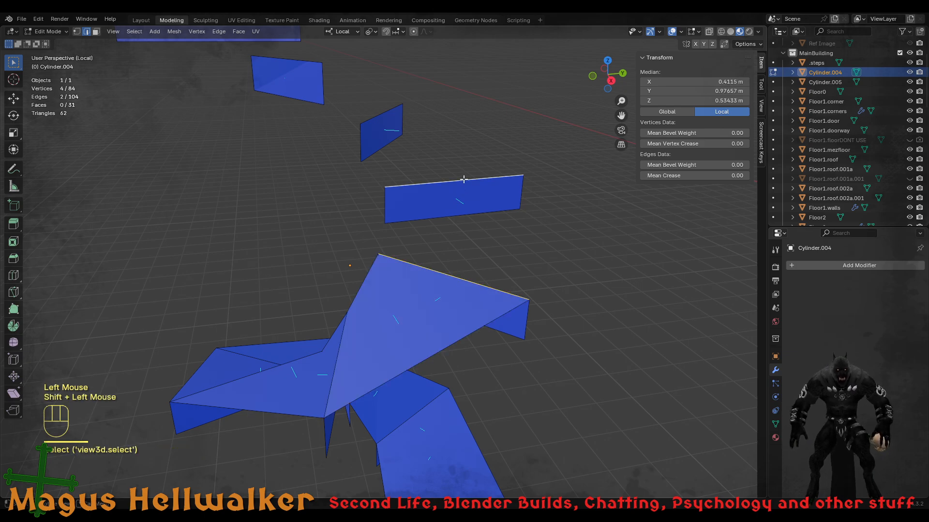
{"action": "key", "text": "f"}
- Fill faces between the top edges of the twelfth and thirteenth, and thirteenth and fourteenth risers
{"action": "middle_click_drag", "start_coordinate": [463, 180], "coordinate": [426, 233]}
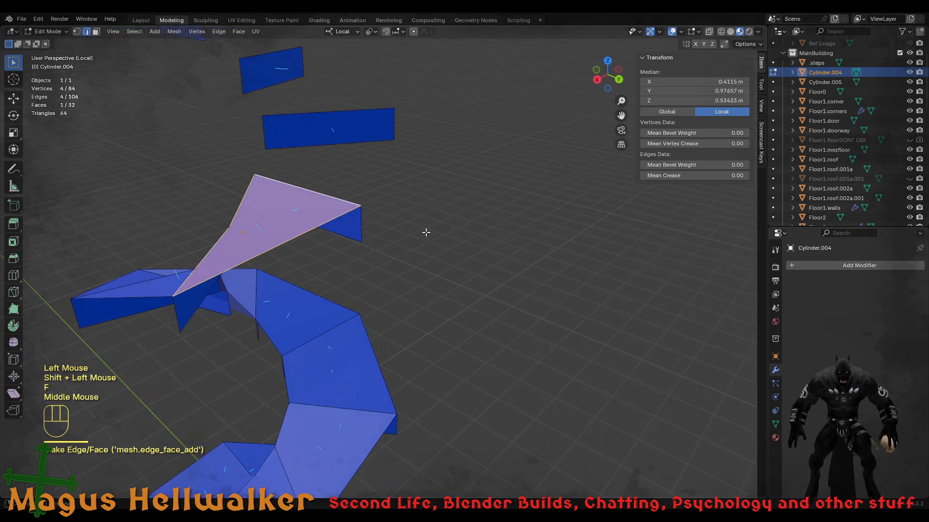
{"action": "left_click", "coordinate": [345, 196]}
{"action": "left_click", "coordinate": [353, 112], "text": "shift"}
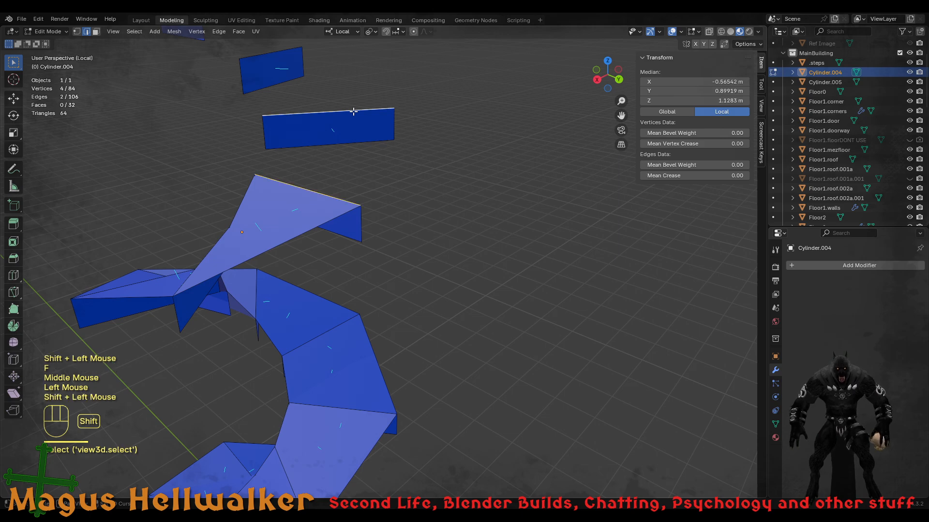
{"action": "key", "text": "f"}
{"action": "middle_click_drag", "start_coordinate": [409, 178], "coordinate": [385, 311]}
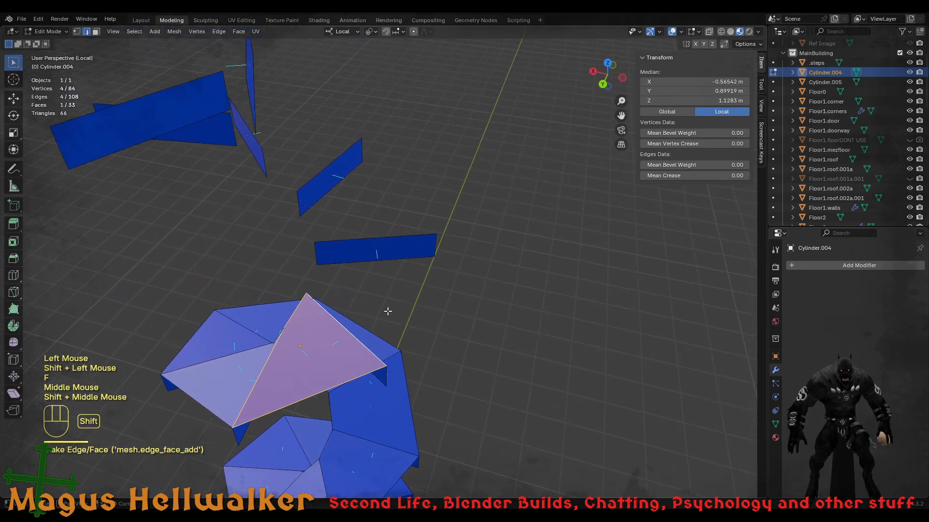
{"action": "left_click", "coordinate": [354, 336]}
{"action": "left_click", "coordinate": [387, 237], "text": "shift"}
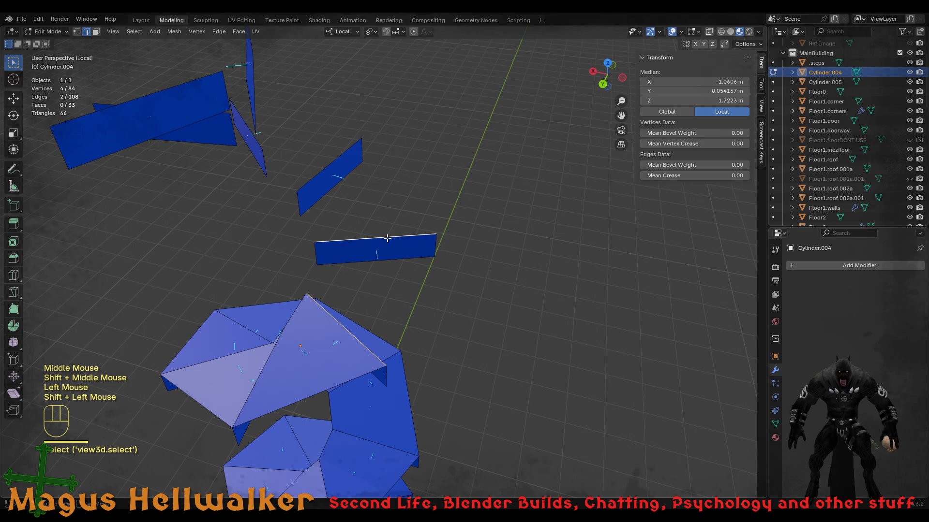
{"action": "key", "text": "f"}
- Extend the tread surface with faces joining the top edges of the fourteenth, fifteenth and sixteenth risers
{"action": "left_click", "coordinate": [387, 241]}
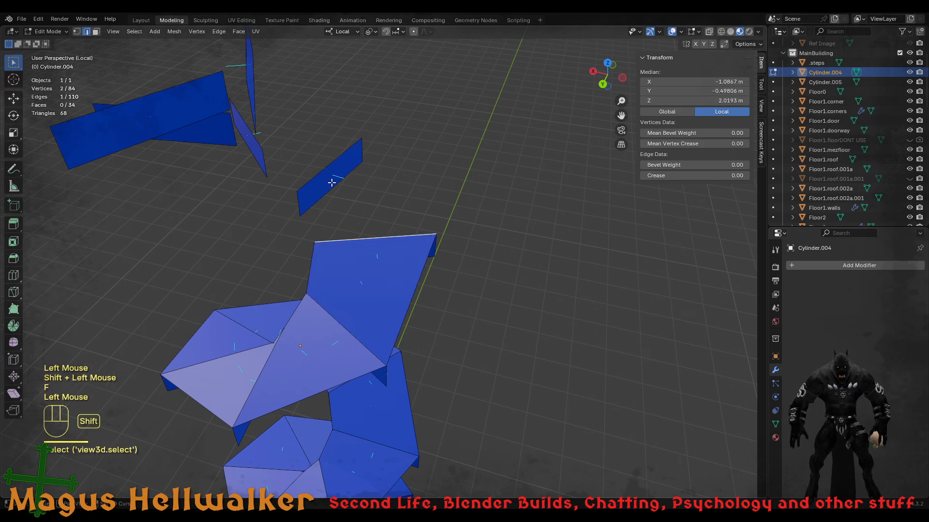
{"action": "left_click", "coordinate": [321, 171], "text": "shift"}
{"action": "key", "text": "f"}
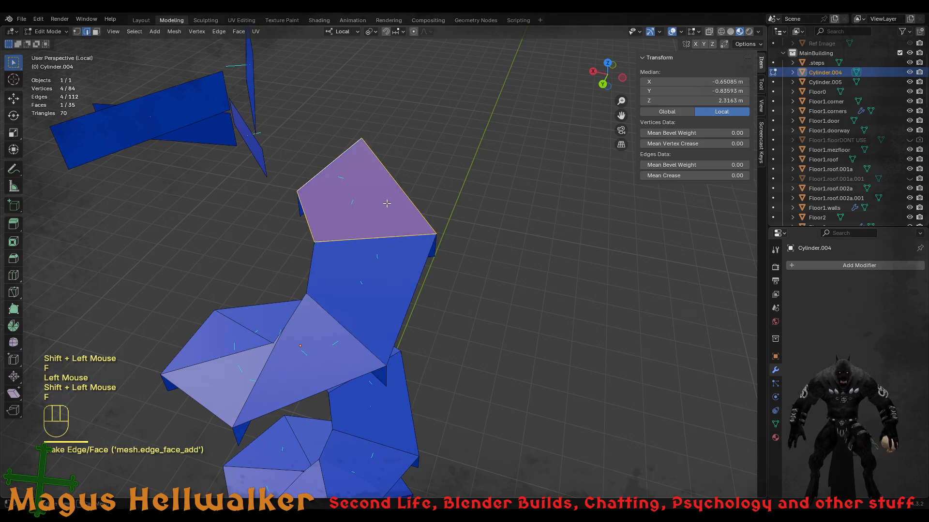
{"action": "middle_click_drag", "start_coordinate": [363, 204], "coordinate": [388, 236]}
{"action": "middle_click_drag", "start_coordinate": [475, 219], "coordinate": [545, 209]}
{"action": "left_click", "coordinate": [425, 239]}
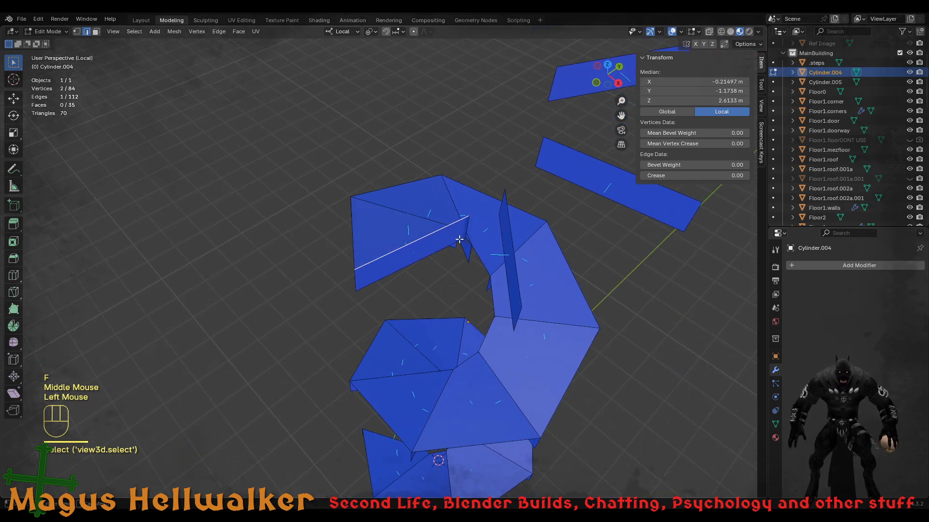
{"action": "left_click", "coordinate": [513, 241], "text": "shift"}
{"action": "key", "text": "f"}
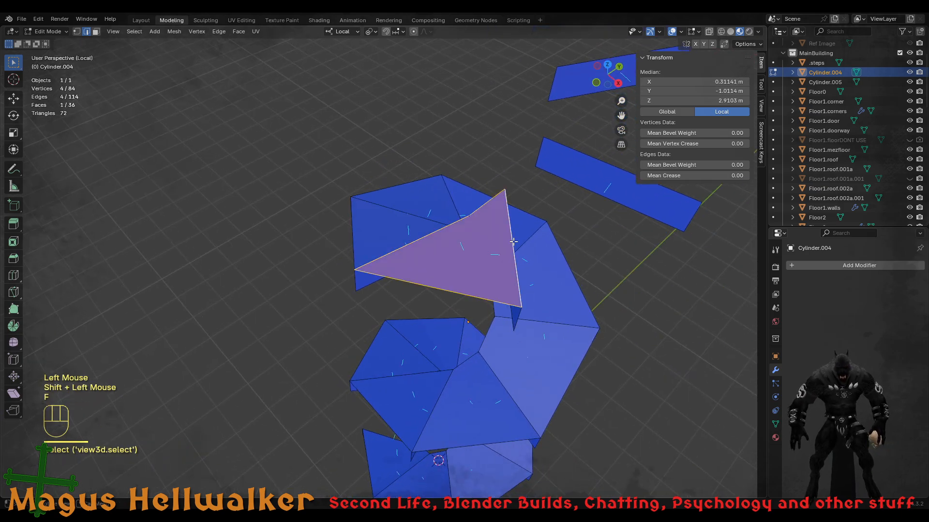
- Create two more tread faces across the top edges of the sixteenth, seventeenth and eighteenth risers
{"action": "left_click", "coordinate": [513, 250]}
{"action": "left_click", "coordinate": [611, 165], "text": "shift"}
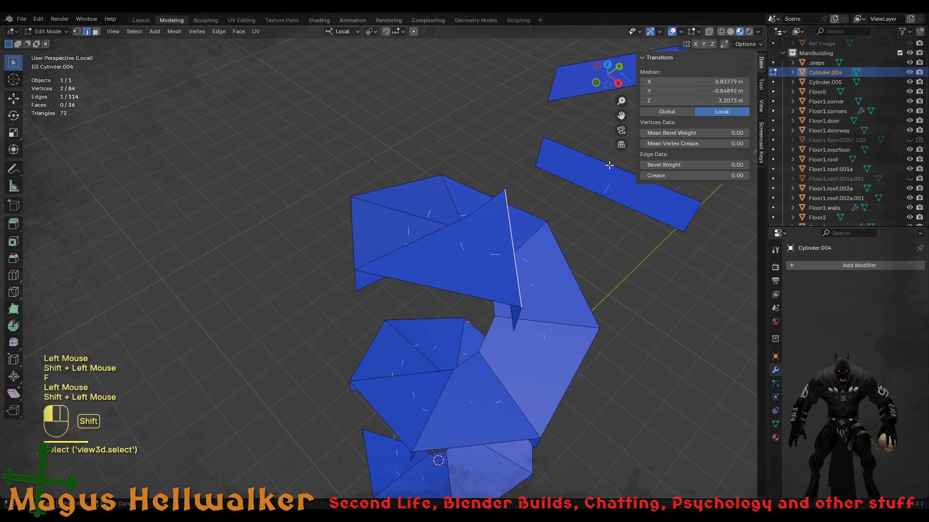
{"action": "key", "text": "f"}
{"action": "scroll", "coordinate": [606, 176], "scroll_direction": "down", "scroll_amount": 2}
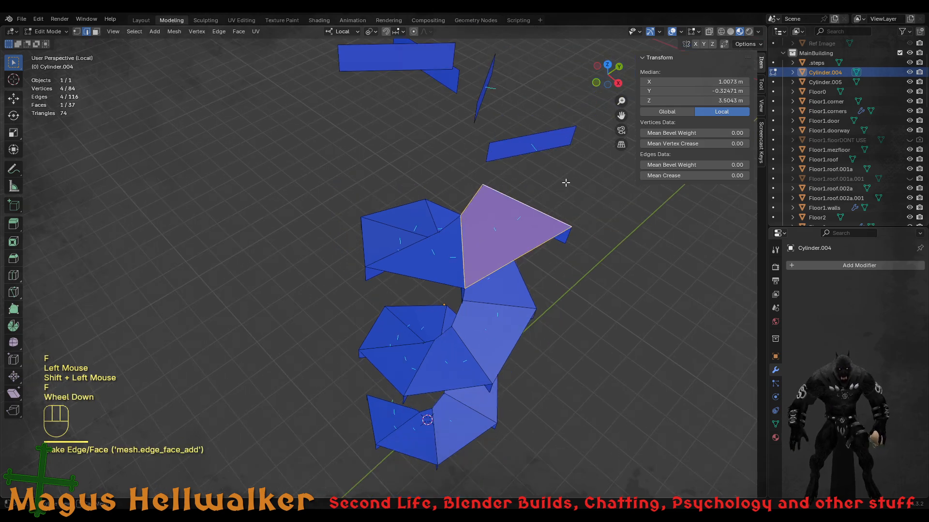
{"action": "left_click", "coordinate": [540, 211]}
{"action": "left_click", "coordinate": [537, 135], "text": "shift"}
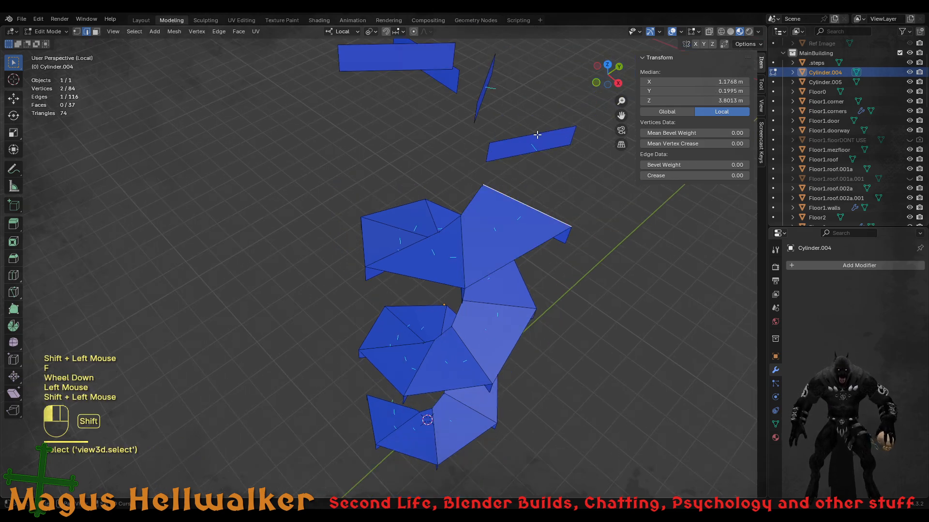
{"action": "key", "text": "f"}
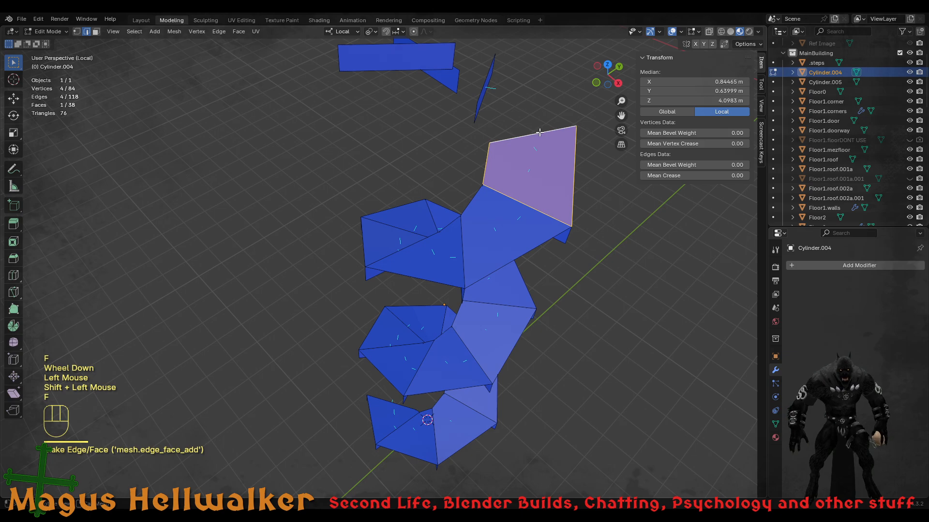
- Fill two more tread faces across the top edges of the eighteenth, nineteenth and twentieth risers
{"action": "left_click", "coordinate": [540, 134]}
{"action": "left_click", "coordinate": [489, 89], "text": "shift"}
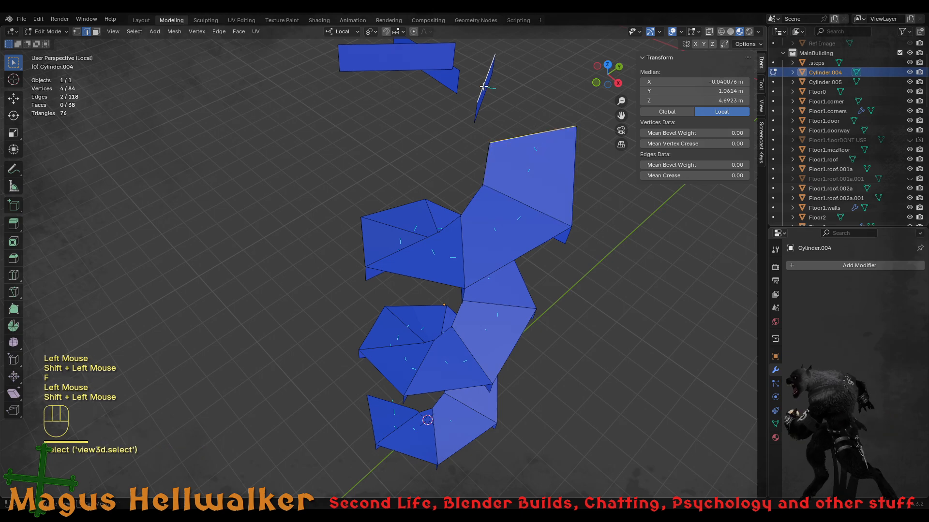
{"action": "key", "text": "f"}
{"action": "scroll", "coordinate": [484, 85], "scroll_direction": "down", "scroll_amount": 3}
{"action": "middle_click_drag", "start_coordinate": [453, 161], "coordinate": [363, 194]}
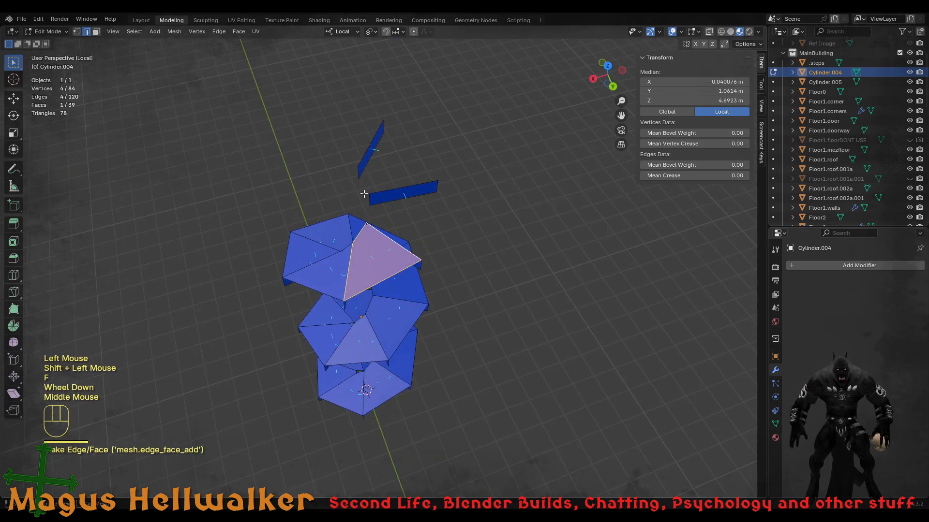
{"action": "left_click", "coordinate": [387, 236]}
{"action": "left_click", "coordinate": [404, 185], "text": "shift"}
{"action": "key", "text": "f"}
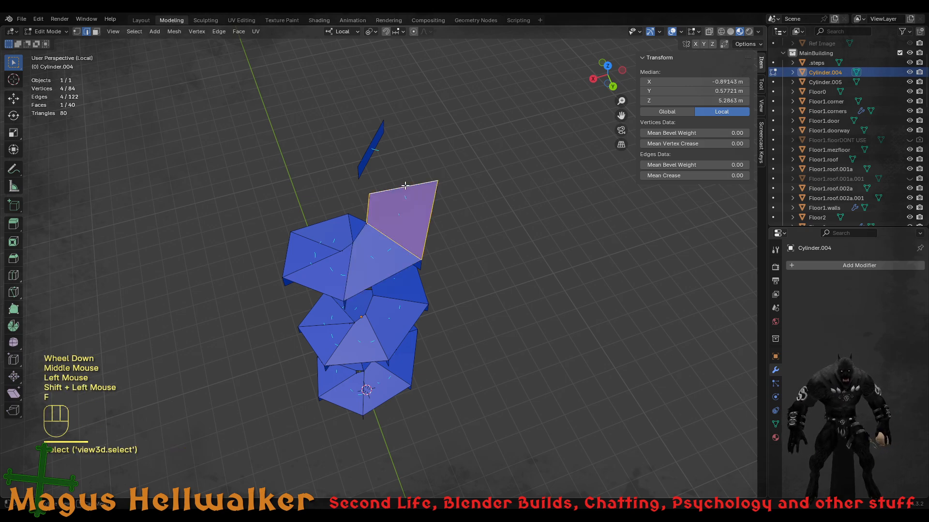
- Close the last gap with a tread face joining the top edges of the twentieth and uppermost risers
{"action": "left_click", "coordinate": [408, 186]}
{"action": "left_click", "coordinate": [370, 142], "text": "shift"}
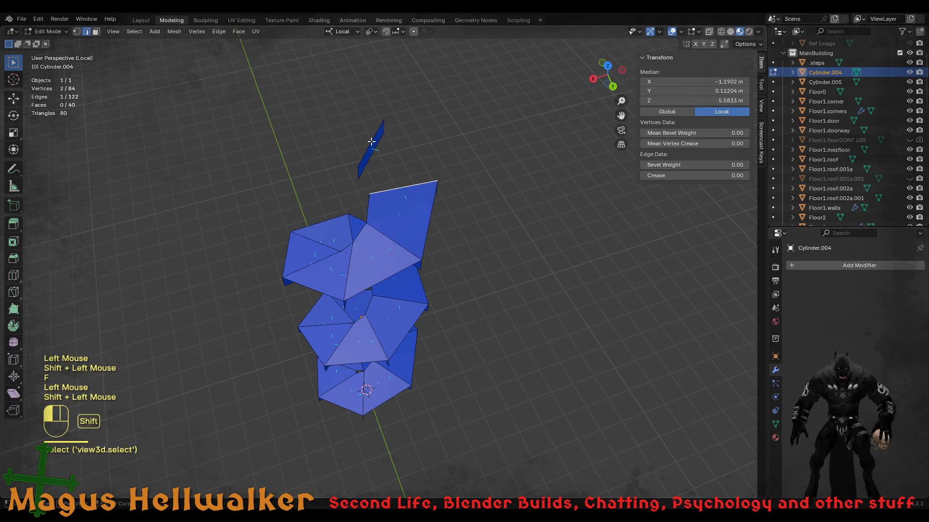
{"action": "key", "text": "f"}
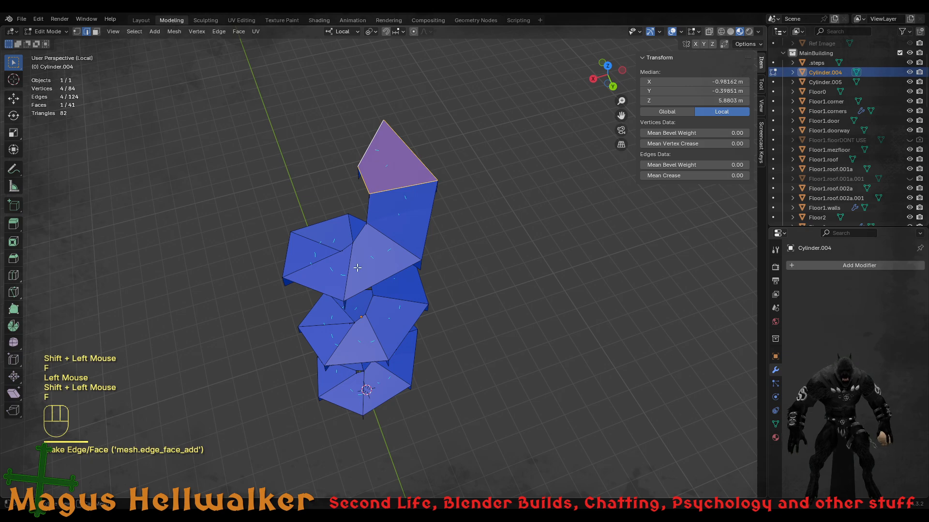
- Extrude the uppermost riser's top edge horizontally by about 0.53 m in X and -0.56 m in Y, excluding Z
{"action": "middle_click_drag", "start_coordinate": [360, 266], "coordinate": [590, 266]}
{"action": "scroll", "coordinate": [440, 190], "scroll_direction": "up", "scroll_amount": 2}
{"action": "middle_click_drag", "start_coordinate": [439, 192], "coordinate": [406, 279], "text": "shift"}
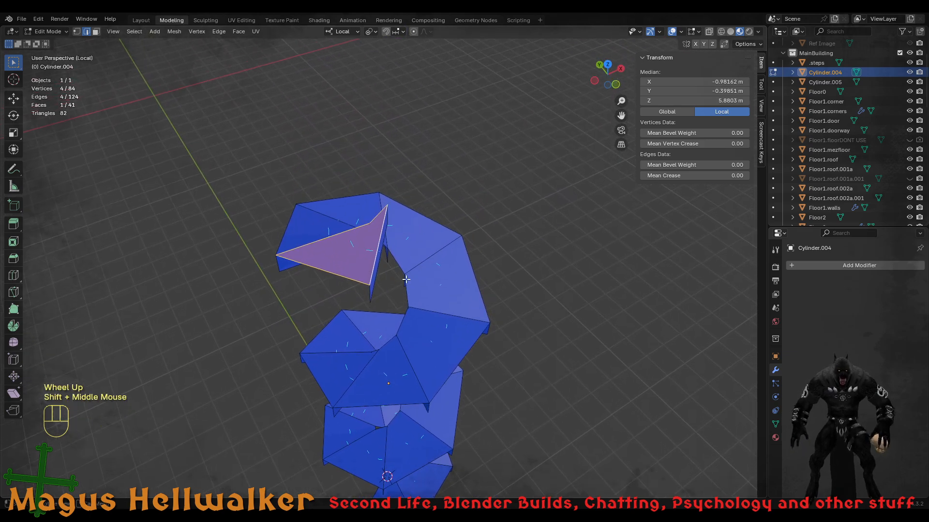
{"action": "left_click", "coordinate": [375, 260]}
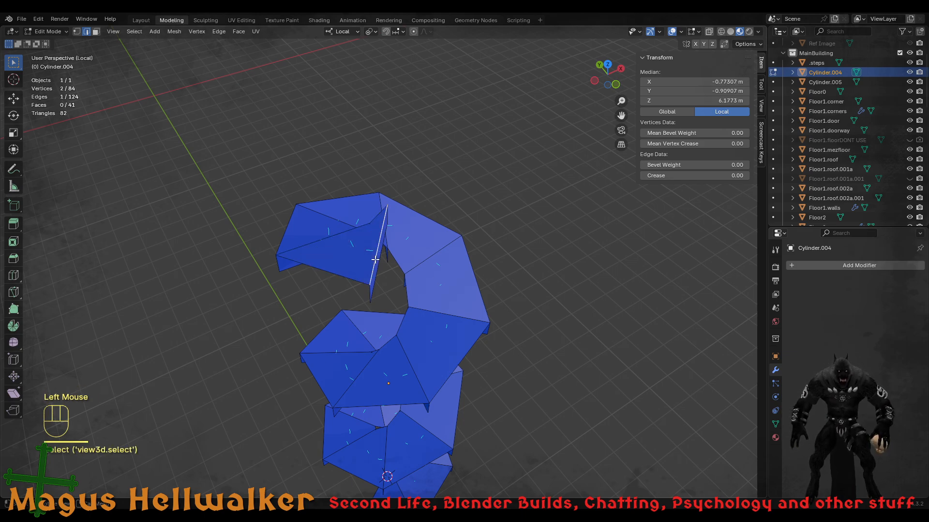
{"action": "key", "text": "e"}
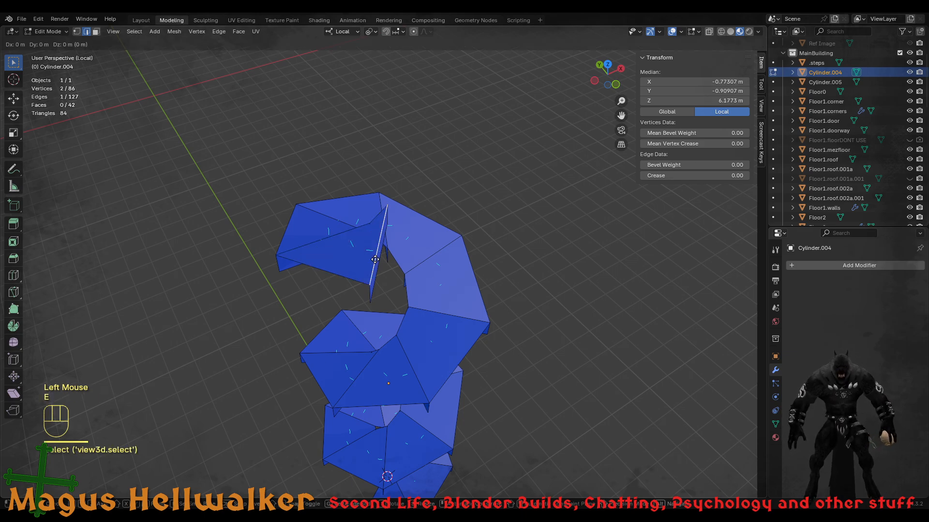
{"action": "key", "text": "shift+z"}
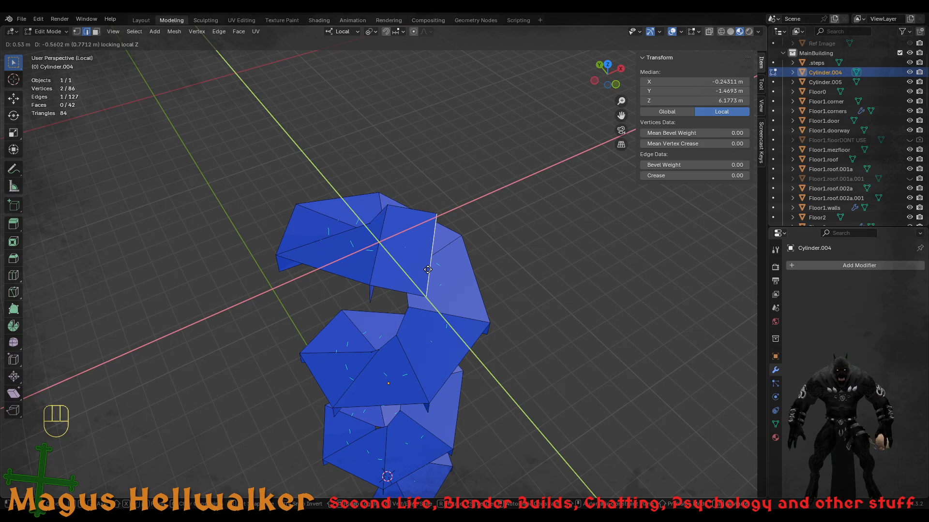
{"action": "left_click", "coordinate": [427, 270]}
- Switch to face selection and select only the uppermost riser face
{"action": "middle_click_drag", "start_coordinate": [428, 269], "coordinate": [403, 273]}
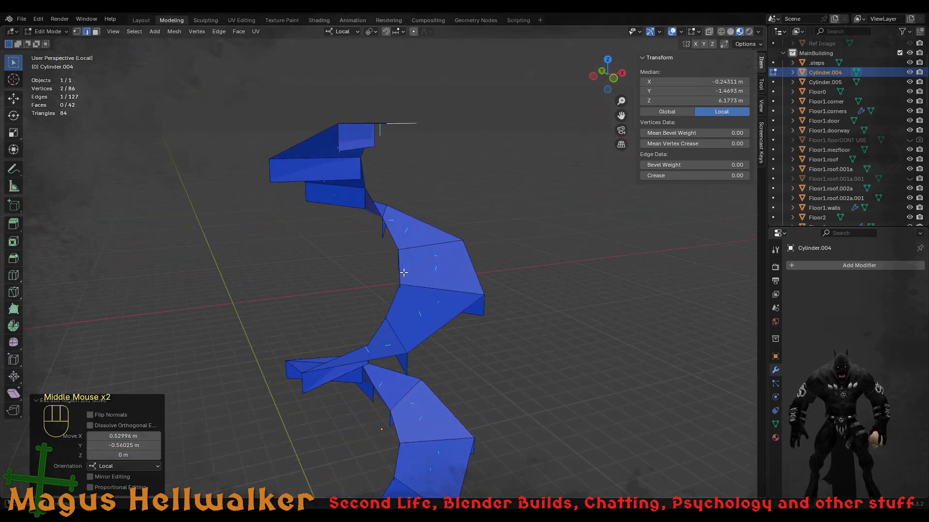
{"action": "key", "text": "3"}
{"action": "left_click", "coordinate": [357, 138]}
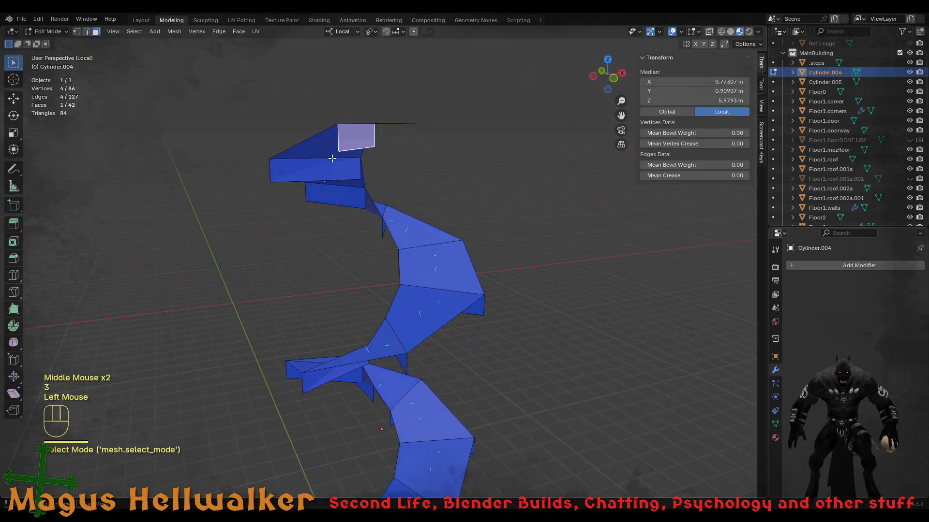
{"action": "left_click", "coordinate": [326, 169], "text": "shift"}
{"action": "left_click", "coordinate": [337, 198], "text": "shift"}
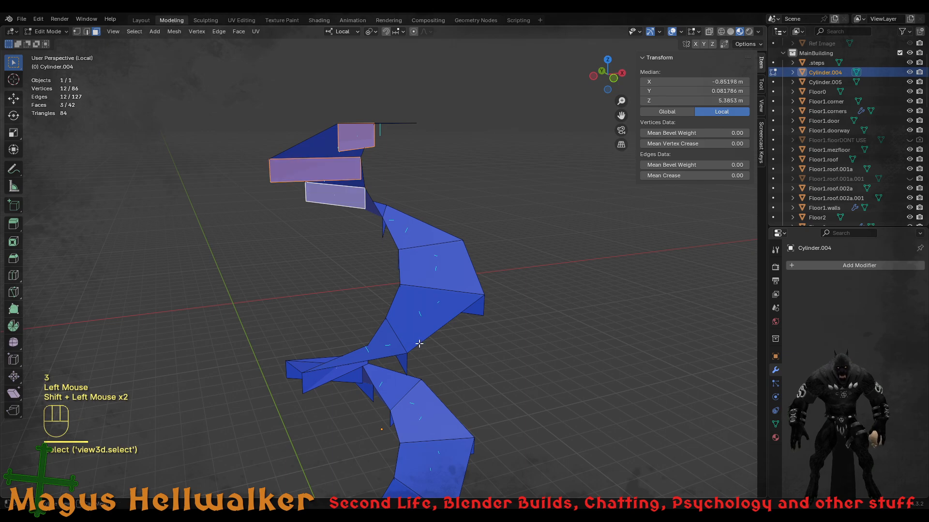
{"action": "left_click", "coordinate": [340, 376], "text": "shift"}
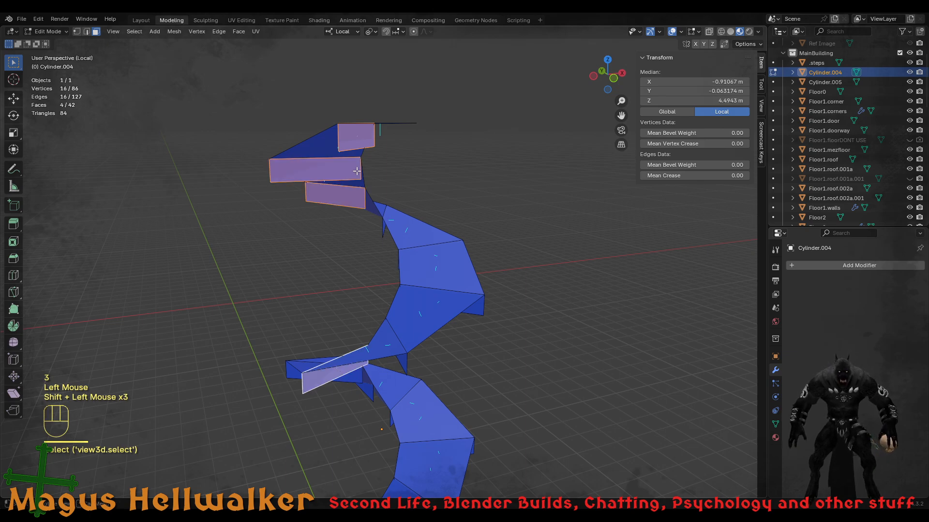
{"action": "left_click", "coordinate": [356, 141]}
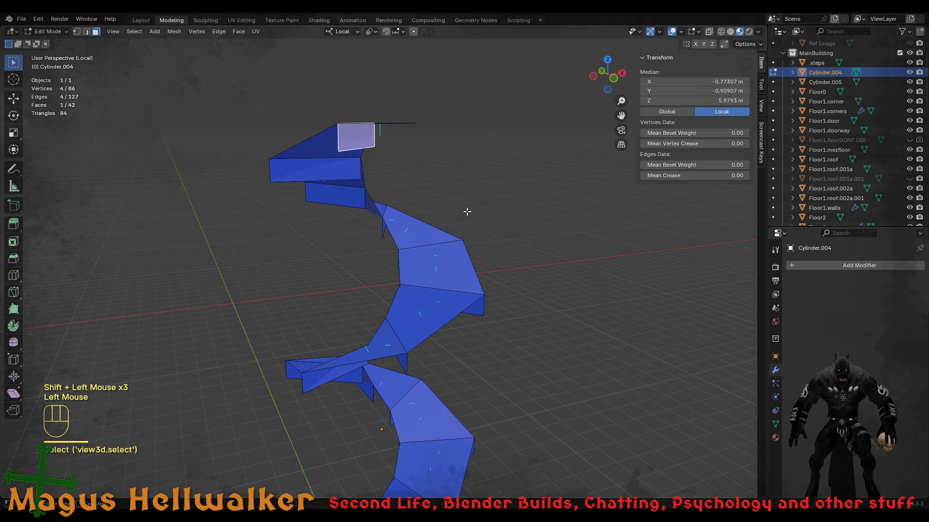
- Extend the selection to all faces similar in area to the uppermost riser
{"action": "scroll", "coordinate": [395, 397], "scroll_direction": "down", "scroll_amount": 2}
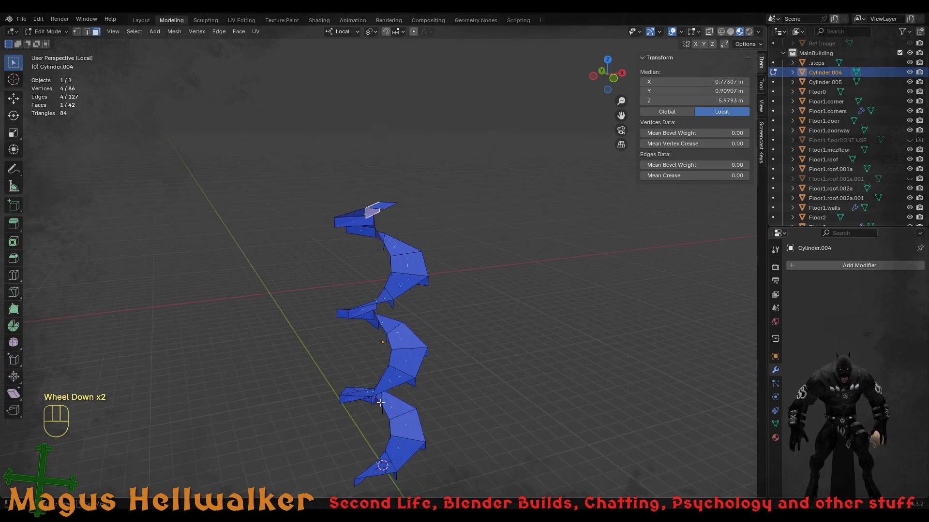
{"action": "scroll", "coordinate": [392, 394], "scroll_direction": "up", "scroll_amount": 2}
{"action": "middle_click_drag", "start_coordinate": [391, 374], "coordinate": [438, 298]}
{"action": "left_click", "coordinate": [136, 32]}
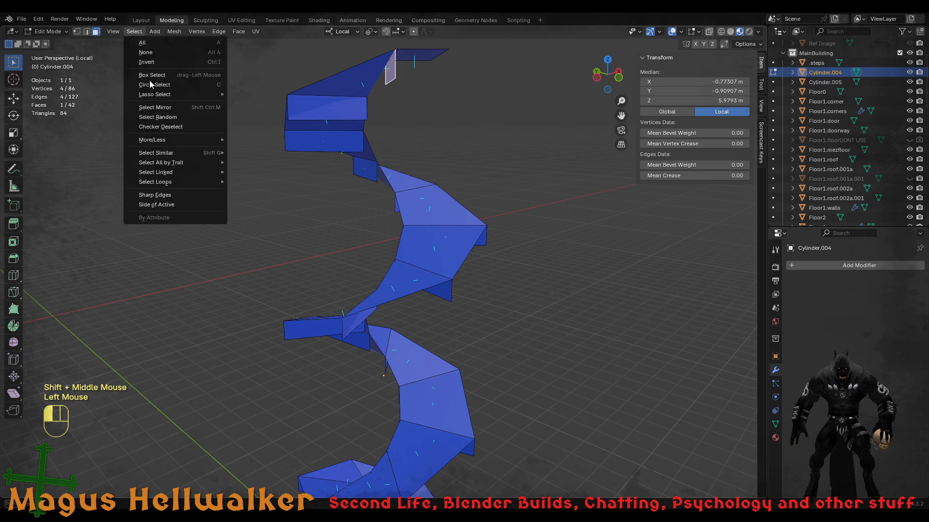
{"action": "mouse_move", "coordinate": [181, 153]}
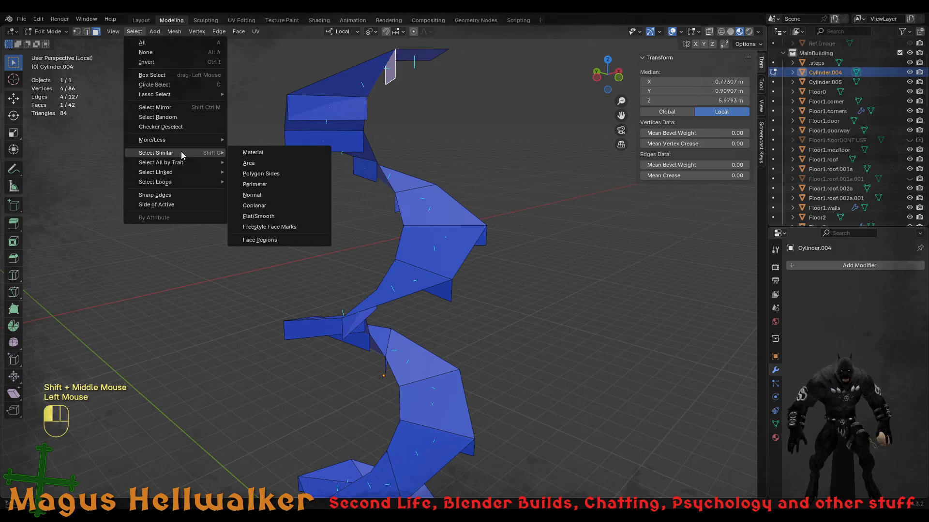
{"action": "left_click", "coordinate": [270, 163]}
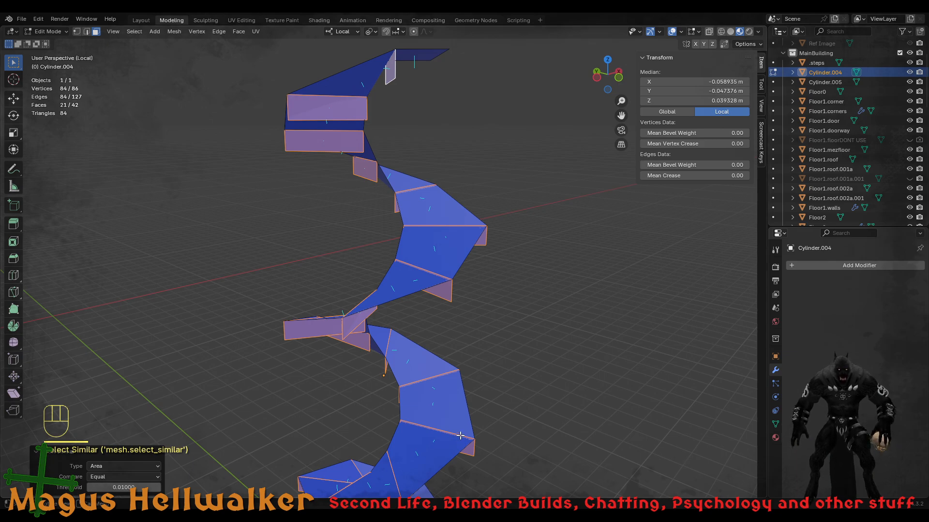
- Remove the lowest riser from the selection and delete the other selected riser faces
{"action": "middle_click_drag", "start_coordinate": [405, 425], "coordinate": [417, 293], "text": "shift"}
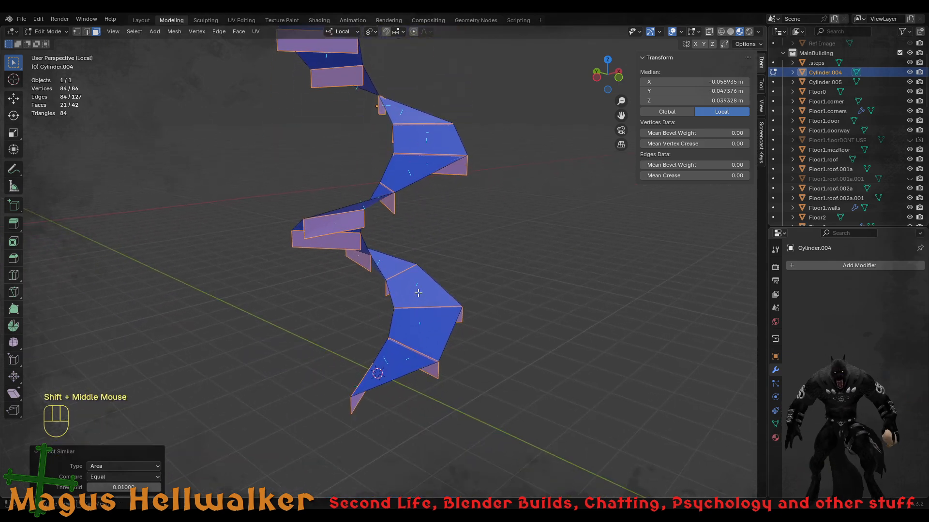
{"action": "left_click", "coordinate": [371, 396], "text": "shift"}
{"action": "middle_click_drag", "start_coordinate": [370, 396], "coordinate": [251, 338]}
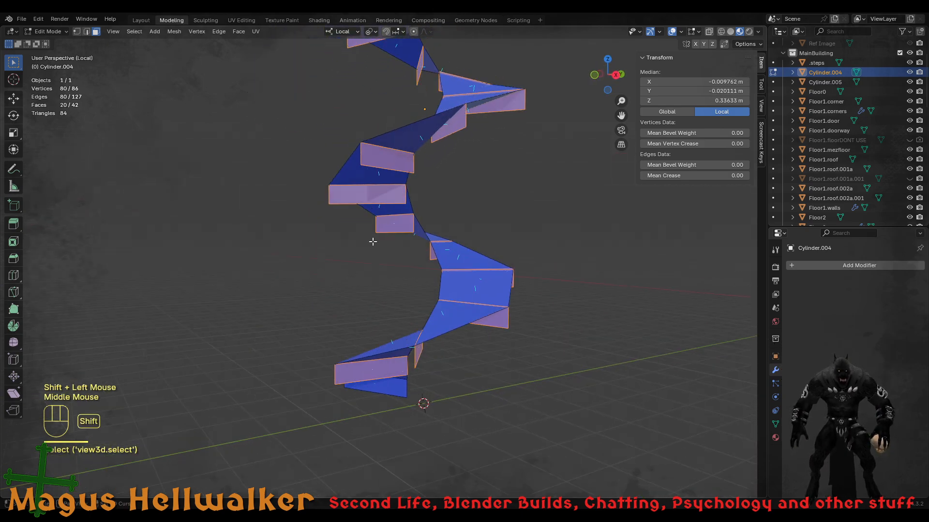
{"action": "middle_click_drag", "start_coordinate": [372, 242], "coordinate": [404, 301], "text": "shift"}
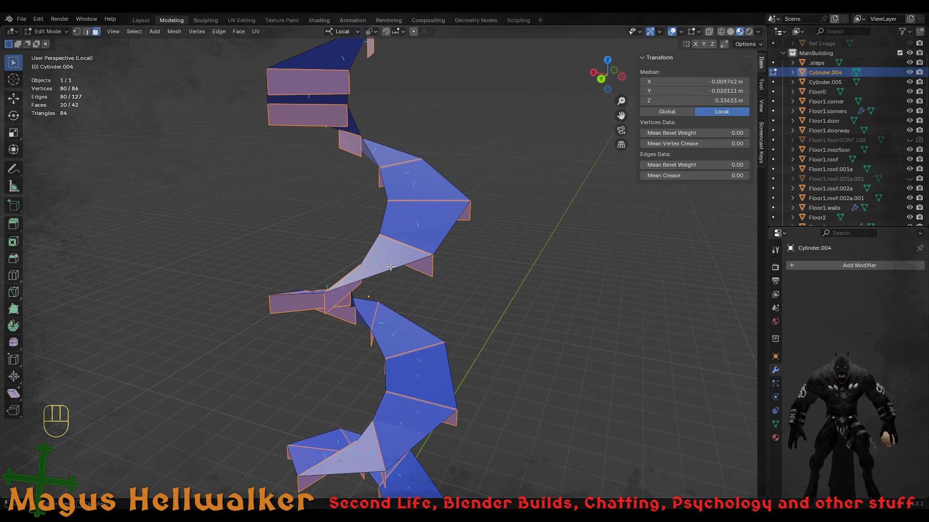
{"action": "middle_click_drag", "start_coordinate": [408, 227], "coordinate": [352, 342], "text": "shift"}
{"action": "key", "text": "x"}
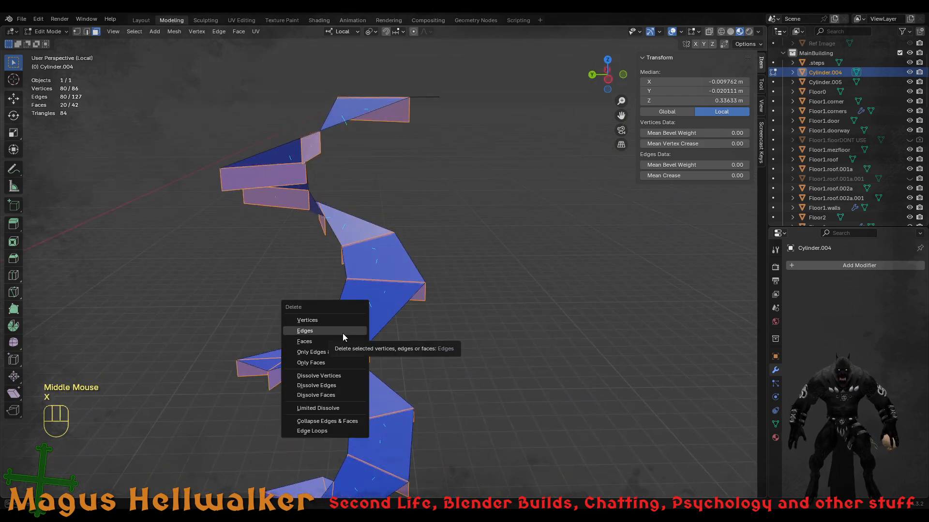
{"action": "left_click", "coordinate": [344, 341]}
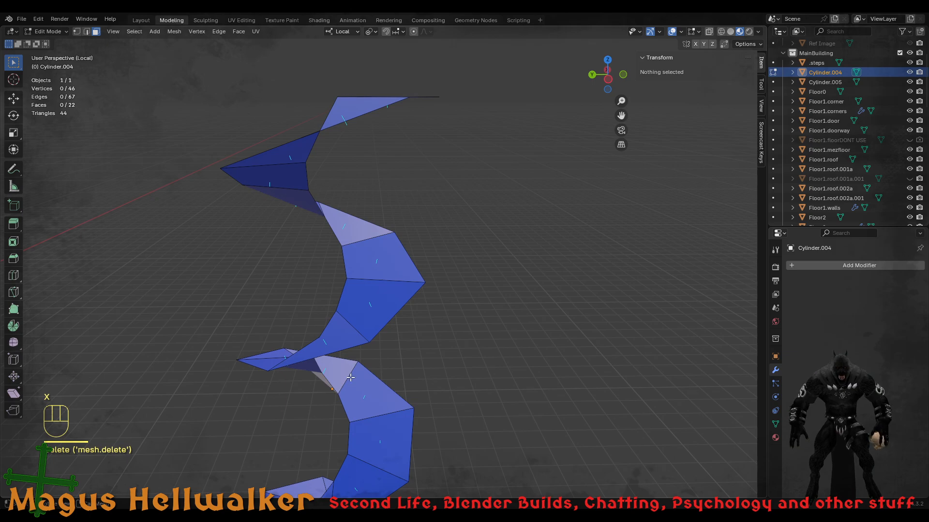
- In Object Mode, set the simplified stair mesh's origin to the 3D cursor and export the mesh
{"action": "scroll", "coordinate": [352, 382], "scroll_direction": "down", "scroll_amount": 2}
{"action": "middle_click_drag", "start_coordinate": [353, 387], "coordinate": [128, 367]}
{"action": "scroll", "coordinate": [405, 364], "scroll_direction": "down", "scroll_amount": 4}
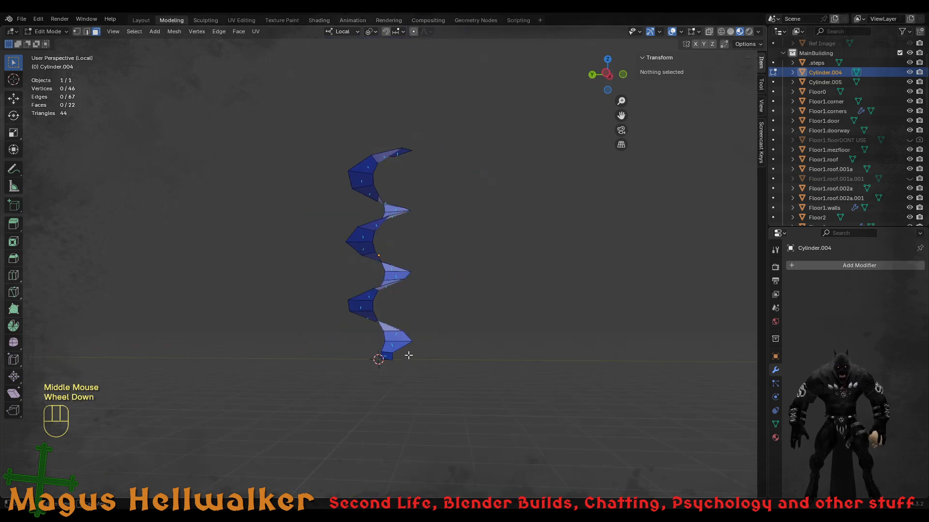
{"action": "key", "text": "Tab"}
{"action": "scroll", "coordinate": [404, 338], "scroll_direction": "up", "scroll_amount": 2}
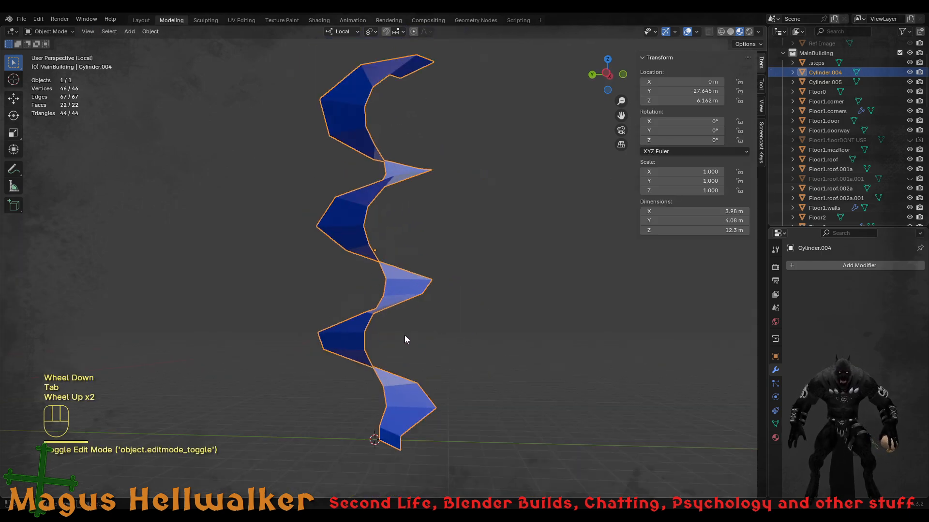
{"action": "middle_click_drag", "start_coordinate": [404, 337], "coordinate": [408, 377]}
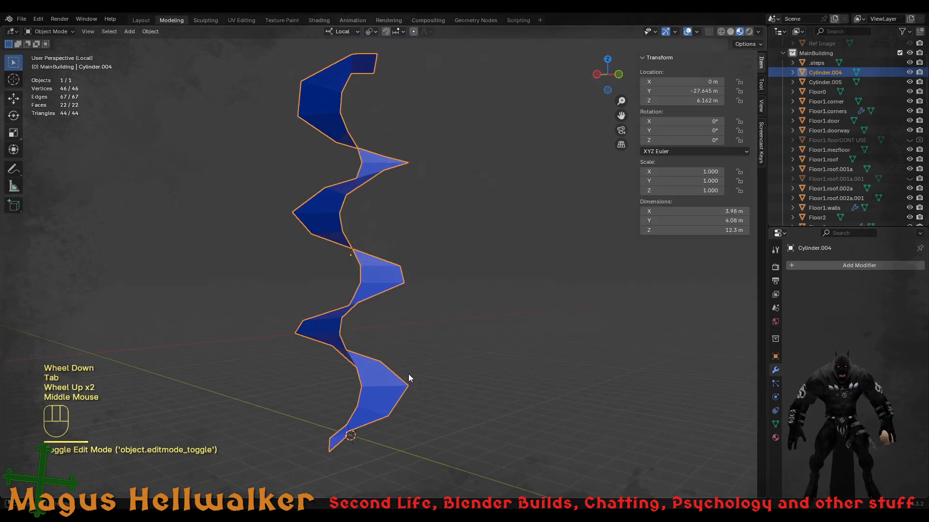
{"action": "right_click", "coordinate": [373, 292]}
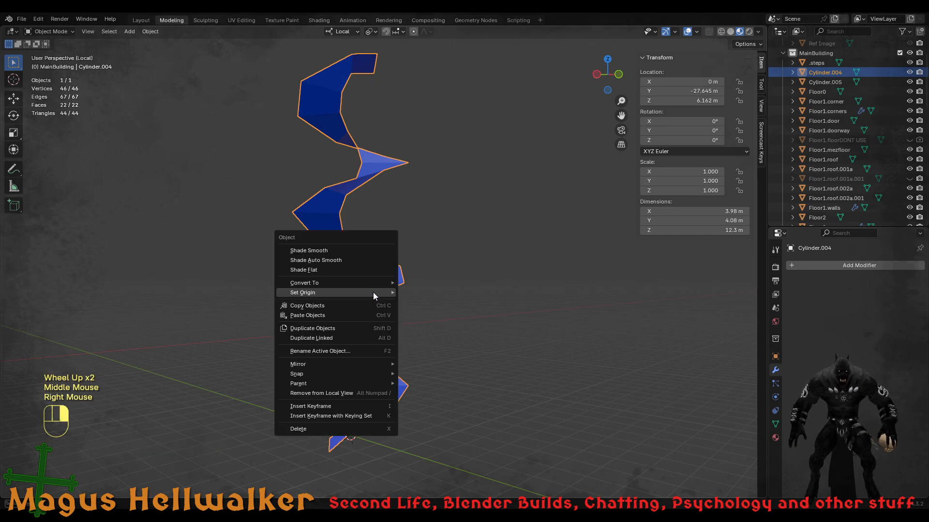
{"action": "mouse_move", "coordinate": [371, 293]}
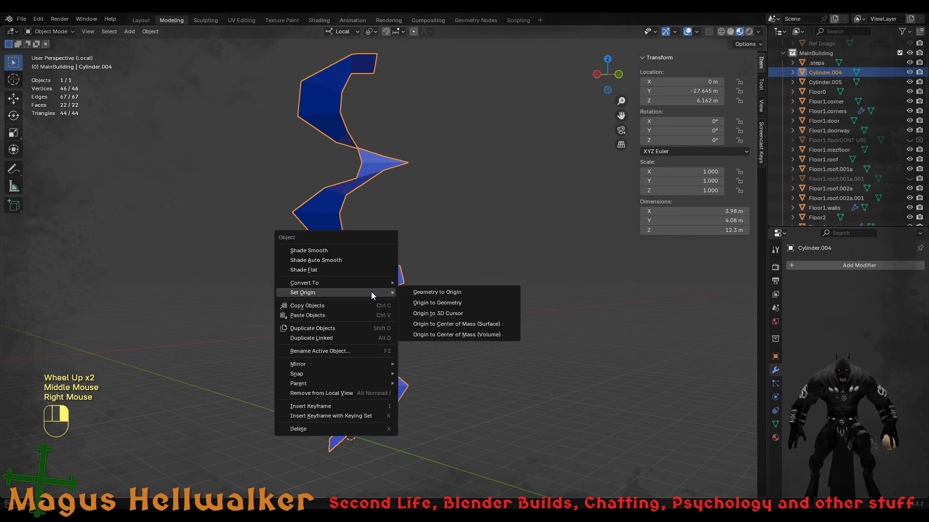
{"action": "left_click", "coordinate": [445, 313]}
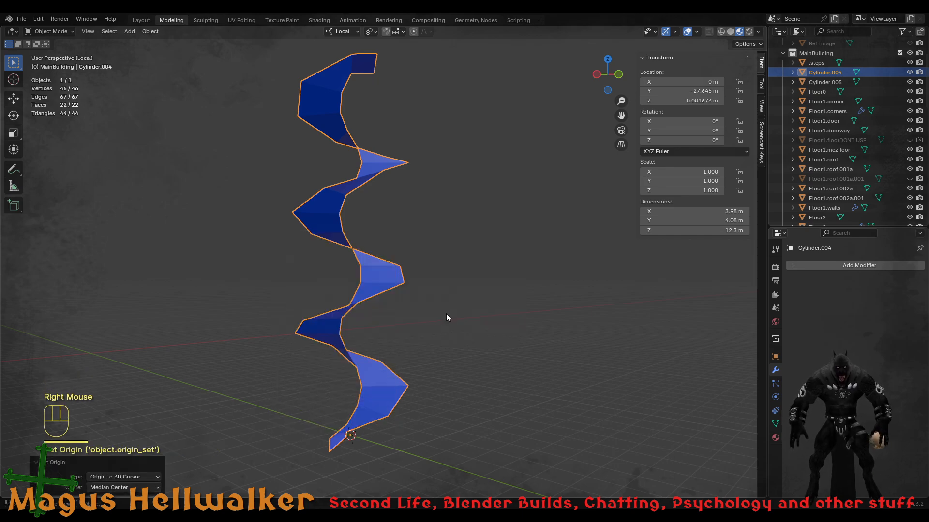
{"action": "left_click", "coordinate": [26, 19]}
{"action": "mouse_move", "coordinate": [53, 164]}
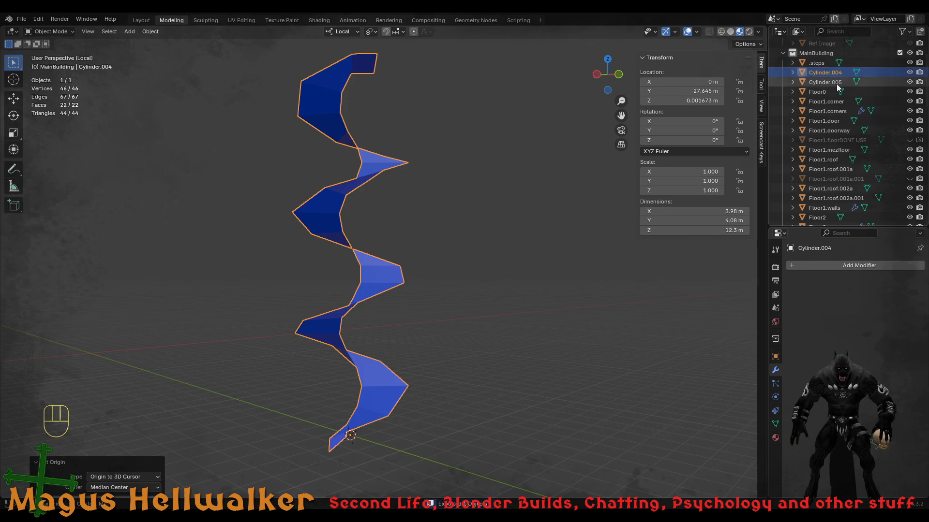
{"action": "scroll", "coordinate": [878, 164], "scroll_direction": "down", "scroll_amount": 3}
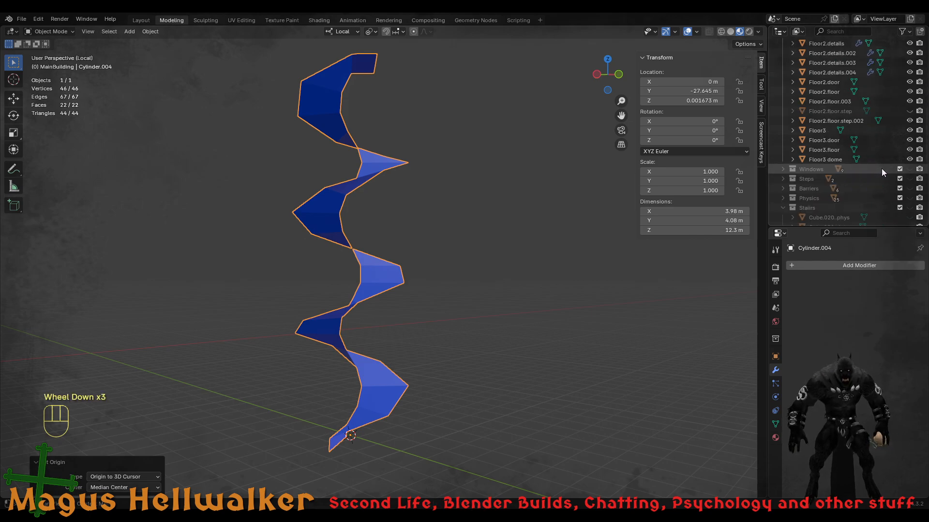
{"action": "scroll", "coordinate": [880, 174], "scroll_direction": "down", "scroll_amount": 1}
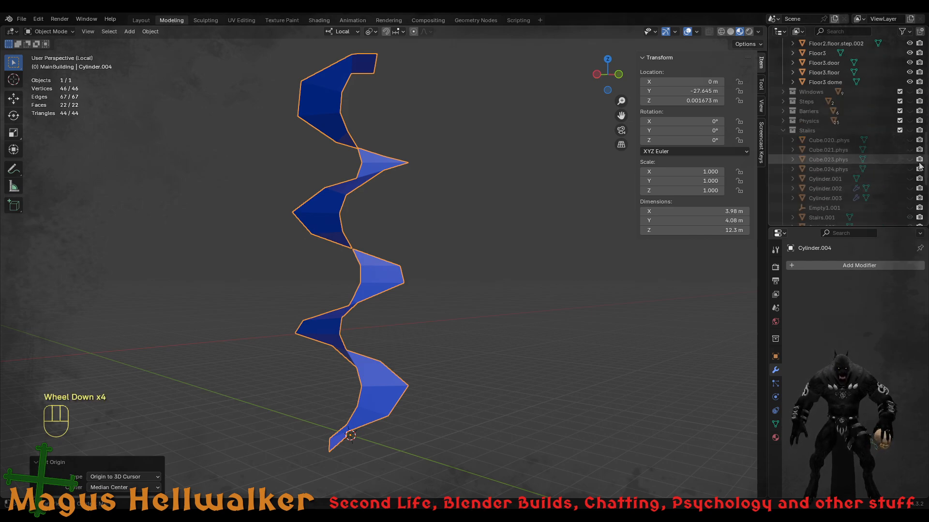
{"action": "scroll", "coordinate": [901, 161], "scroll_direction": "down", "scroll_amount": 3}
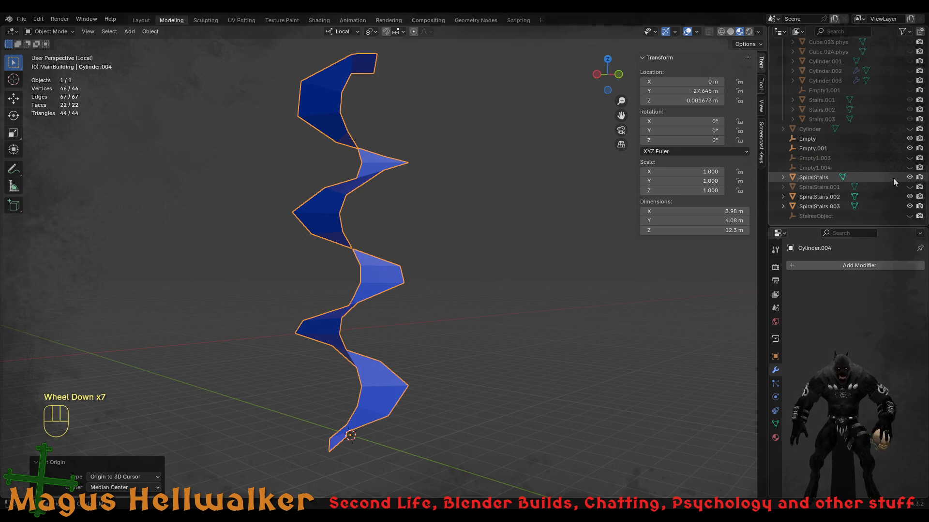
{"action": "left_click", "coordinate": [910, 188]}
{"action": "left_click", "coordinate": [910, 188]}
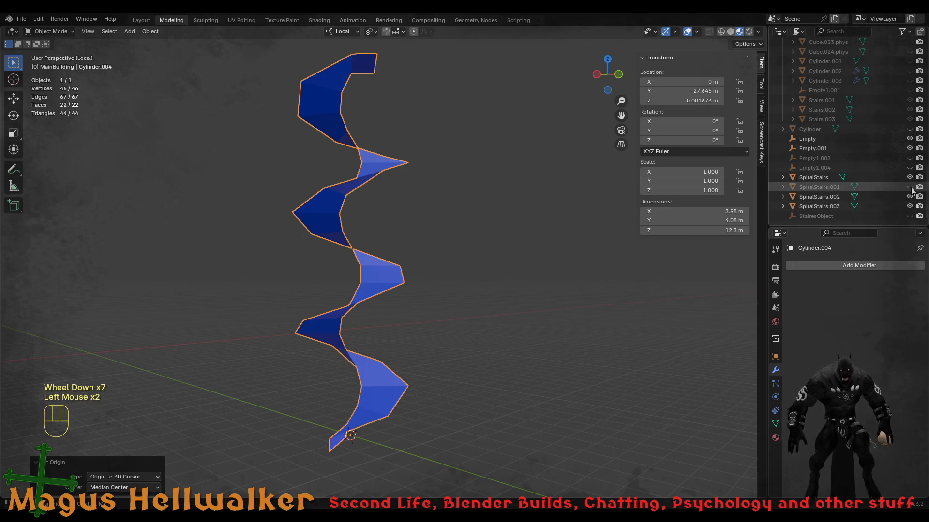
- Exit local view to return to the full scene
{"action": "key", "text": "slash"}
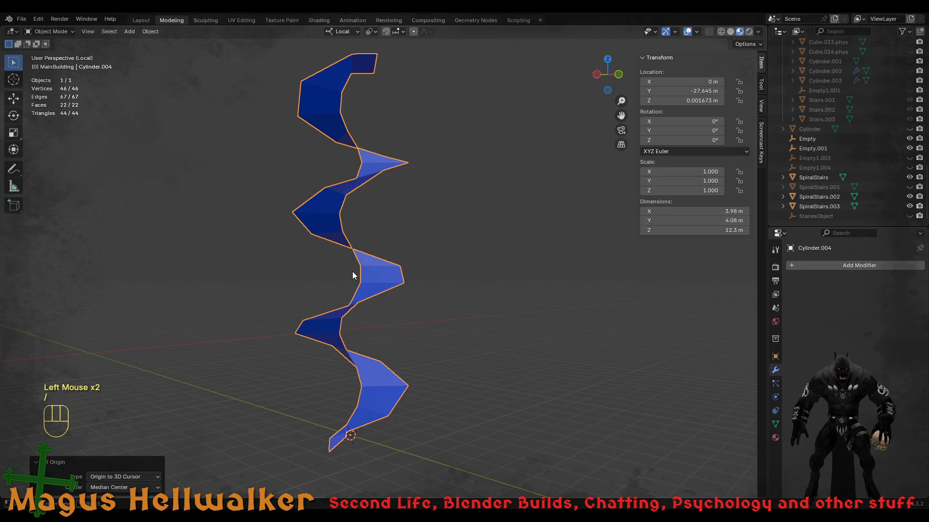
- Leave local view, select the visible spiral step mesh and rename it Ssteps
{"action": "key", "text": "slash"}
{"action": "scroll", "coordinate": [388, 302], "scroll_direction": "down", "scroll_amount": 1}
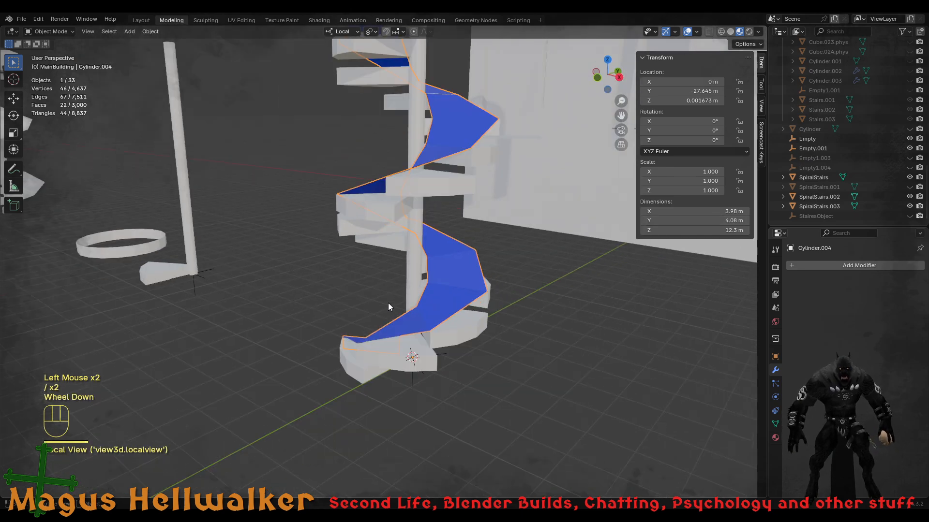
{"action": "left_click", "coordinate": [417, 346]}
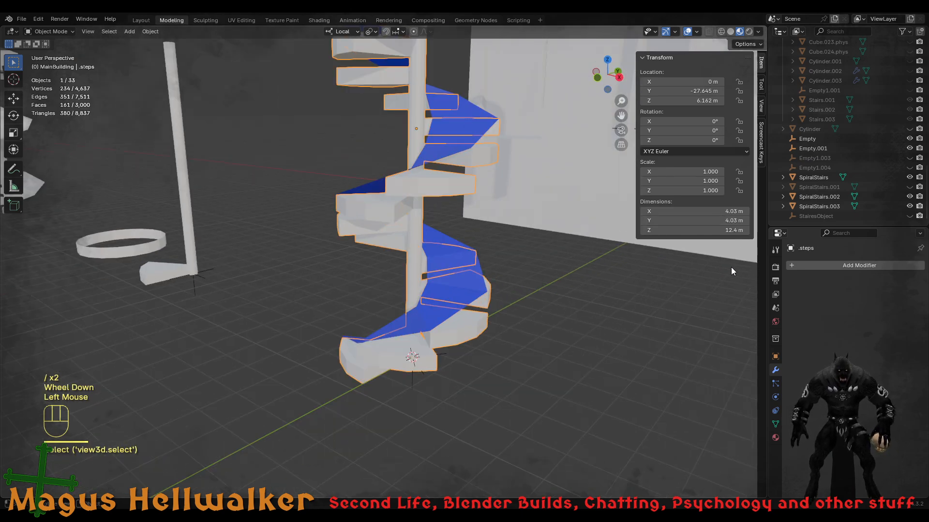
{"action": "scroll", "coordinate": [845, 164], "scroll_direction": "up", "scroll_amount": 7}
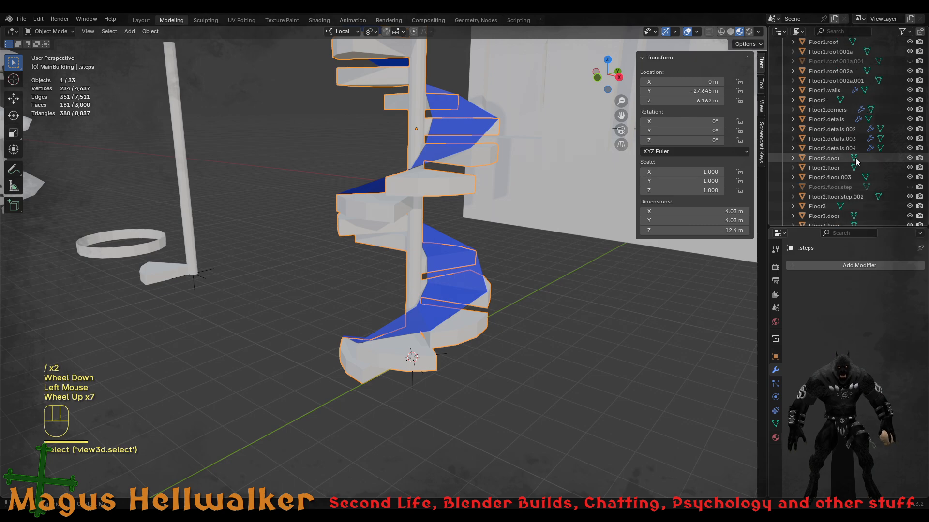
{"action": "scroll", "coordinate": [846, 145], "scroll_direction": "up", "scroll_amount": 4}
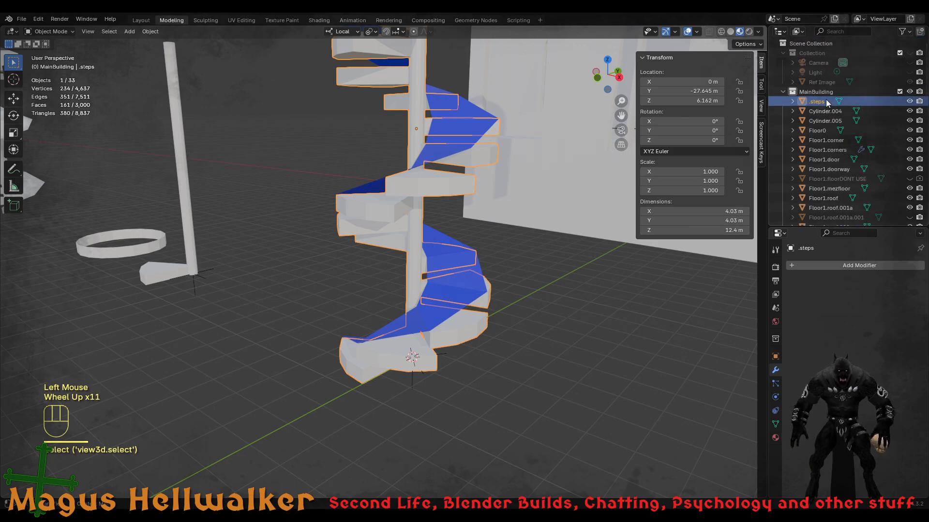
{"action": "double_click", "coordinate": [817, 101]}
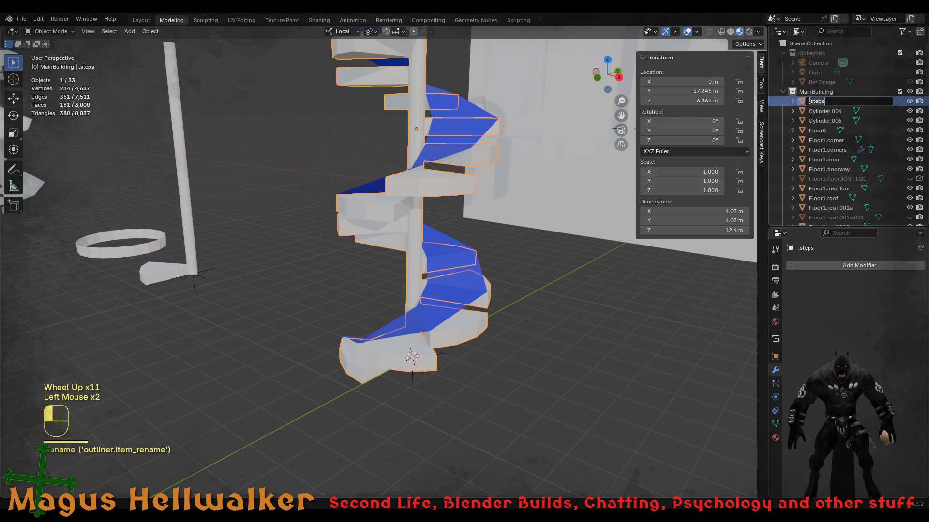
{"action": "left_click", "coordinate": [808, 101]}
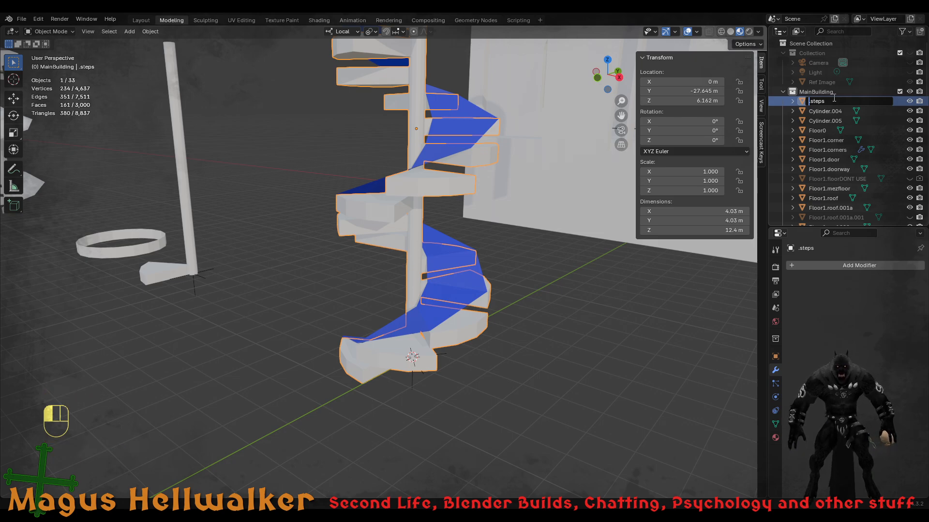
{"action": "type", "text": "S"}
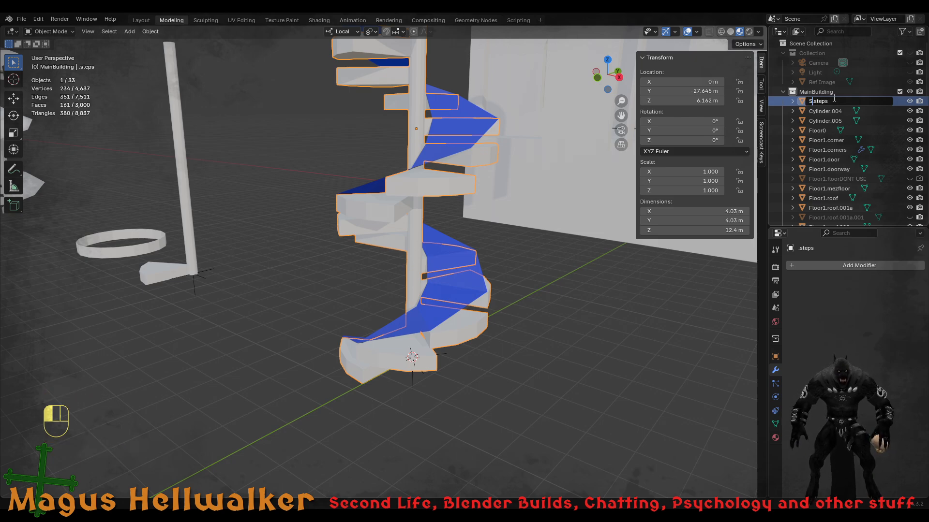
{"action": "key", "text": "Return"}
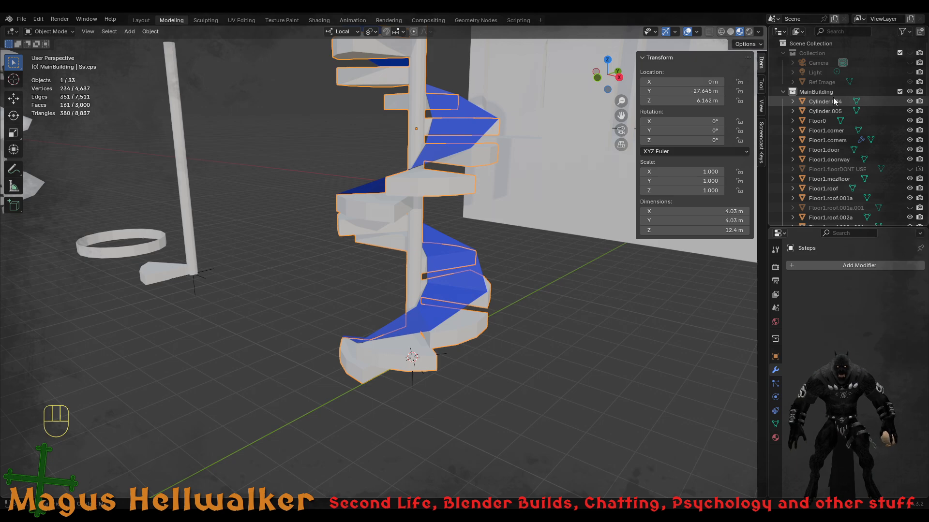
- Locate the renamed step mesh in the object list and the scene, and save the Blender file
{"action": "scroll", "coordinate": [854, 106], "scroll_direction": "down", "scroll_amount": 2}
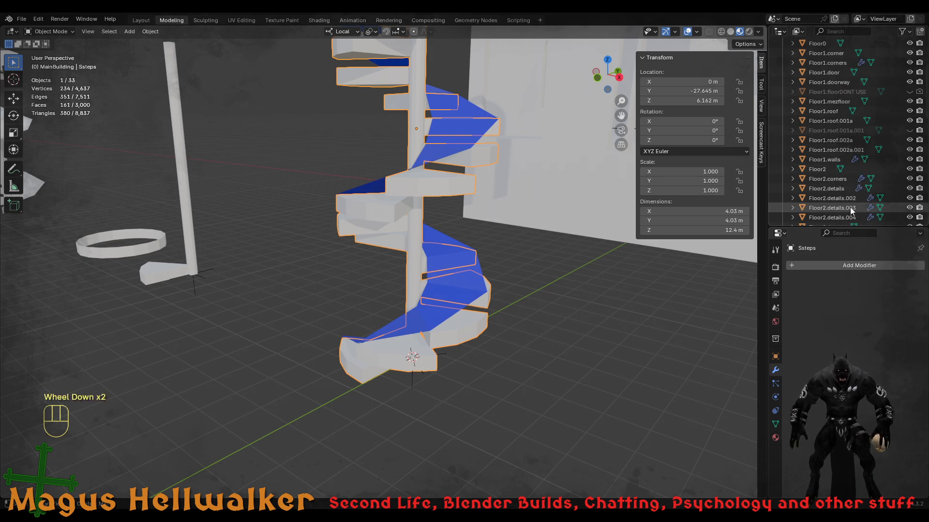
{"action": "scroll", "coordinate": [849, 85], "scroll_direction": "down", "scroll_amount": 4}
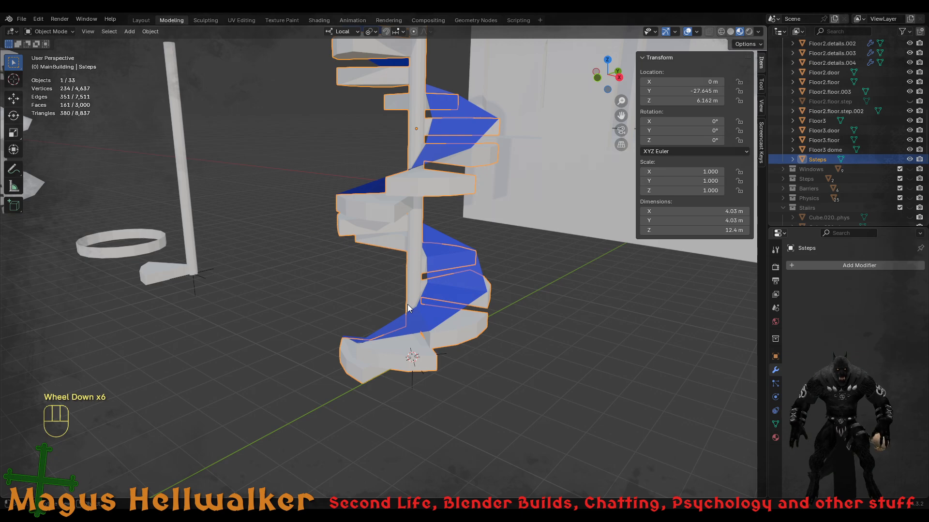
{"action": "middle_click_drag", "start_coordinate": [408, 308], "coordinate": [431, 348]}
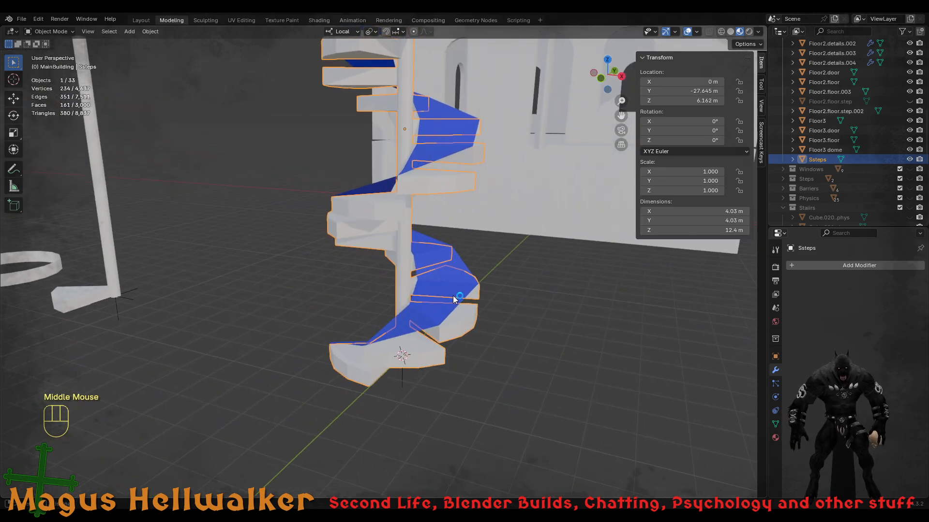
{"action": "left_click", "coordinate": [432, 355]}
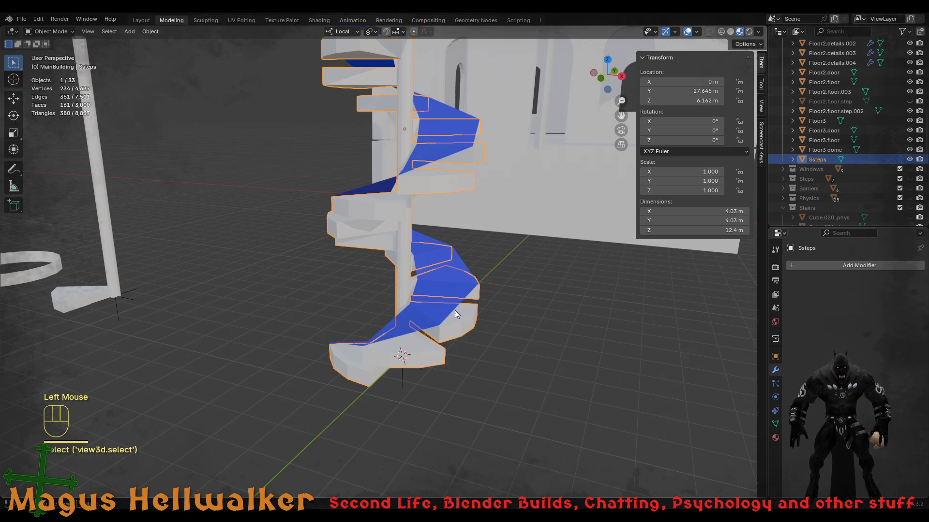
{"action": "scroll", "coordinate": [456, 322], "scroll_direction": "down", "scroll_amount": 2}
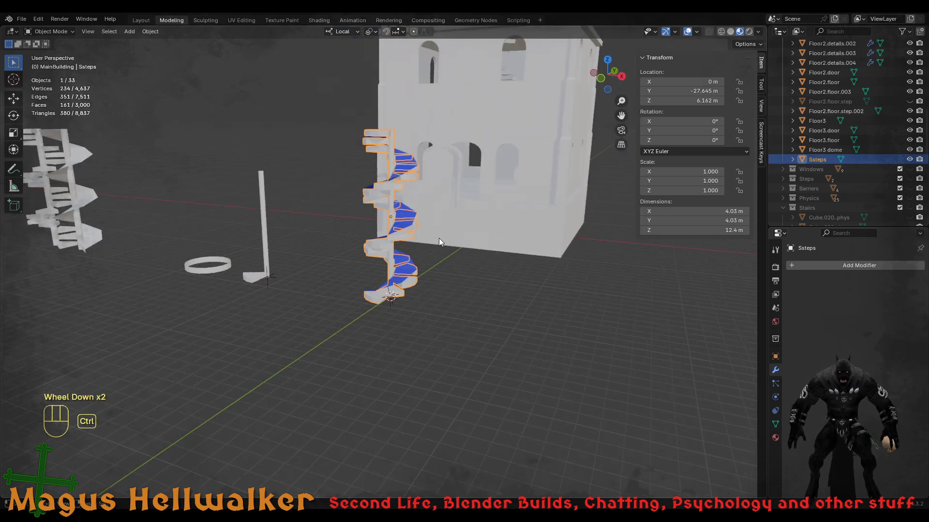
{"action": "key", "text": "ctrl+s"}
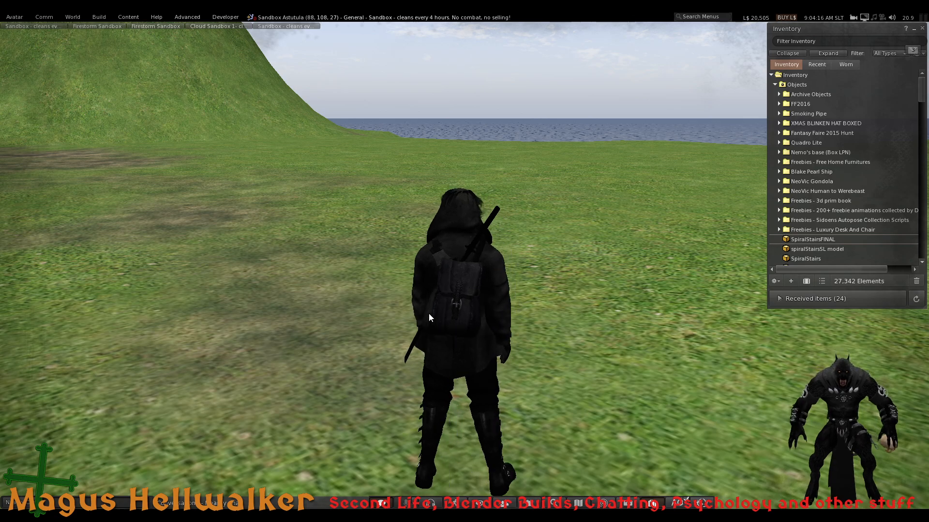
- Switch to Second Life, inspect the staircase's physics overlay in the mesh model upload preview, and close the upload form
{"action": "left_click", "coordinate": [99, 17]}
{"action": "mouse_move", "coordinate": [133, 126]}
{"action": "mouse_move", "coordinate": [144, 147]}
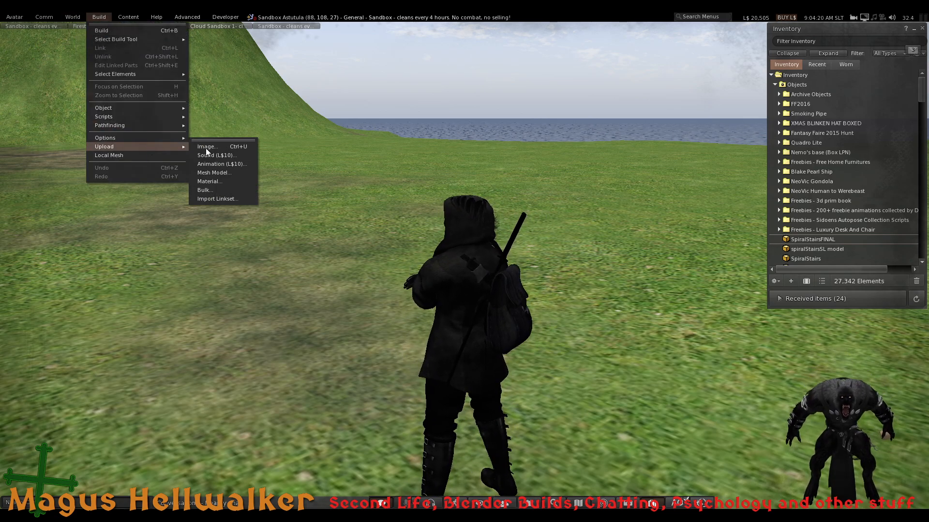
{"action": "left_click", "coordinate": [226, 172]}
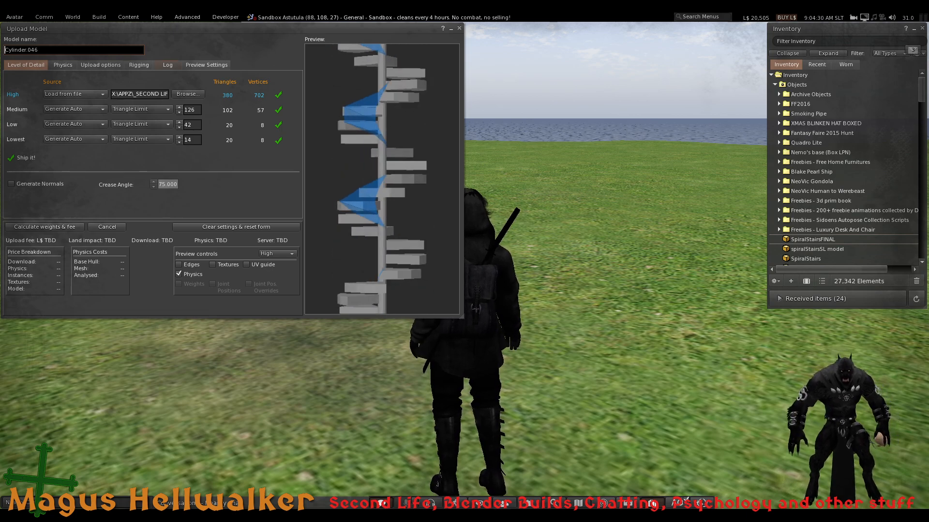
{"action": "left_click_drag", "start_coordinate": [368, 201], "coordinate": [388, 202]}
{"action": "scroll", "coordinate": [387, 208], "scroll_direction": "down", "scroll_amount": 2}
{"action": "scroll", "coordinate": [385, 217], "scroll_direction": "down", "scroll_amount": 2}
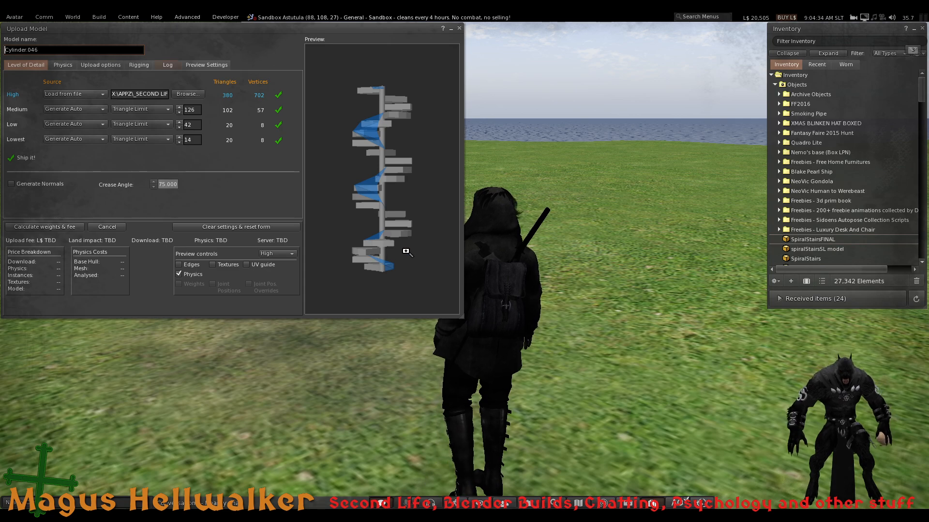
{"action": "left_click_drag", "start_coordinate": [404, 251], "coordinate": [386, 271]}
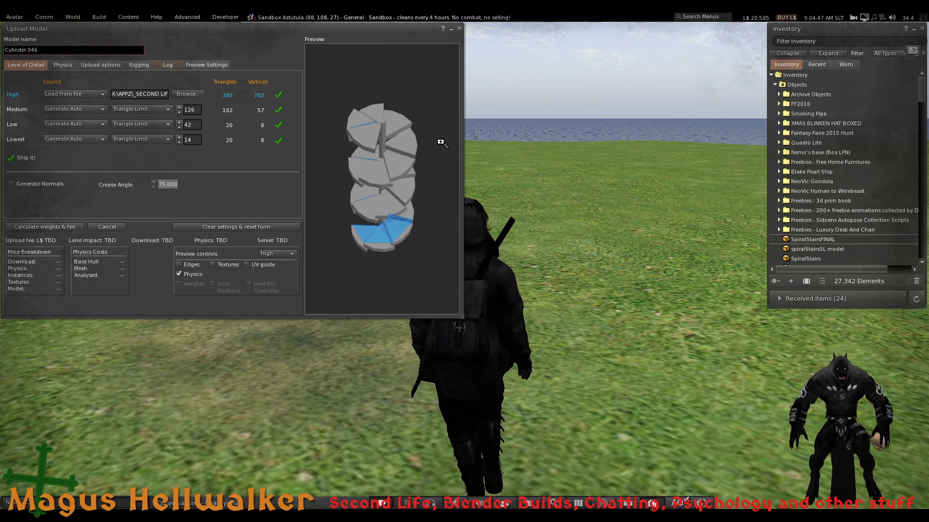
{"action": "left_click", "coordinate": [459, 28]}
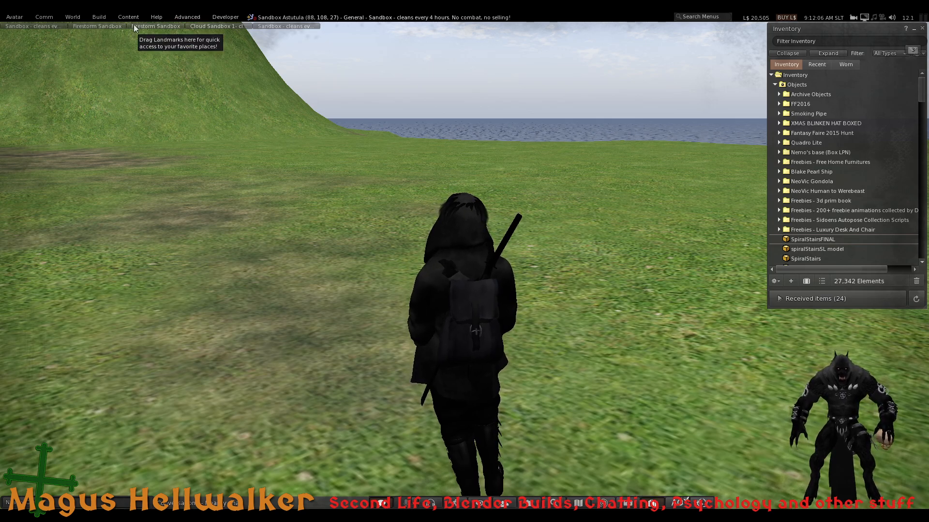
- Start the mesh model upload again and check the physics ramp's fit on the stair treads from several angles
{"action": "left_click", "coordinate": [99, 17]}
{"action": "mouse_move", "coordinate": [132, 146]}
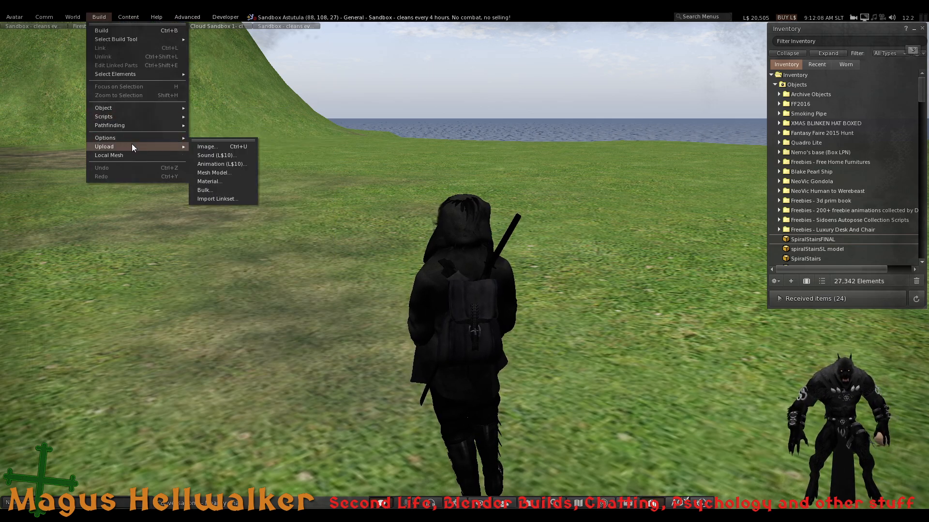
{"action": "left_click", "coordinate": [233, 172]}
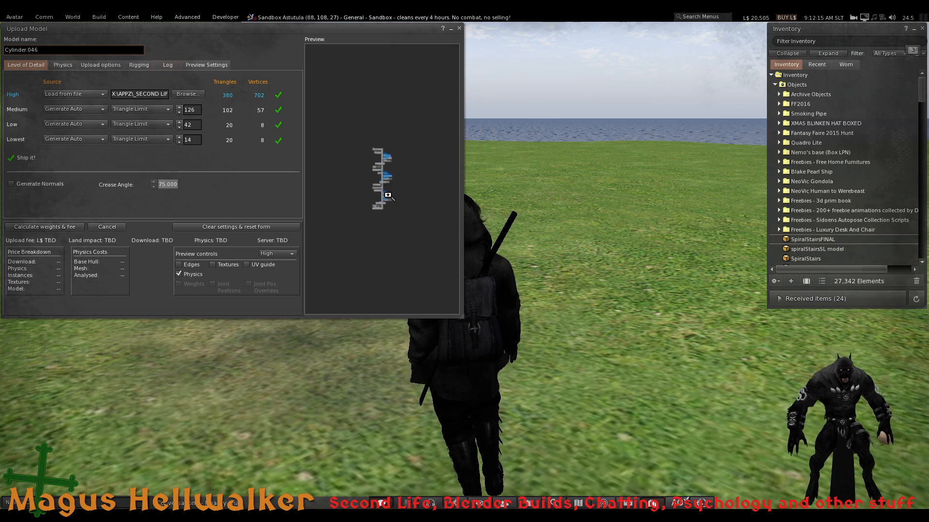
{"action": "left_click_drag", "start_coordinate": [360, 295], "coordinate": [359, 311]}
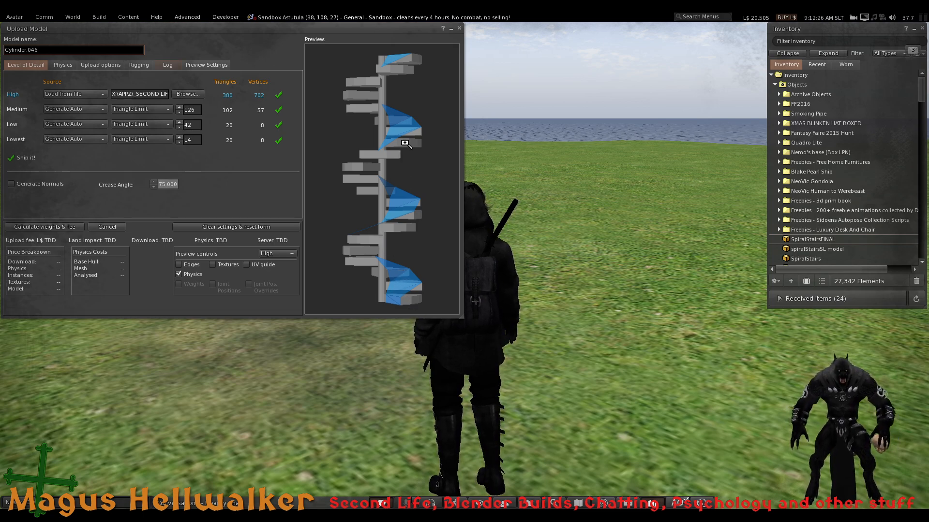
{"action": "left_click_drag", "start_coordinate": [438, 152], "coordinate": [404, 55], "text": "ctrl"}
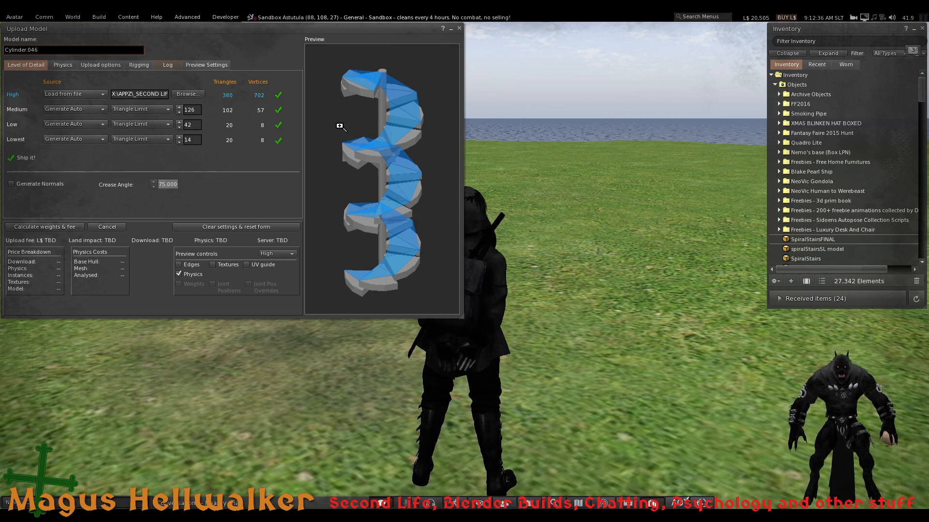
{"action": "left_click_drag", "start_coordinate": [386, 211], "coordinate": [247, 165]}
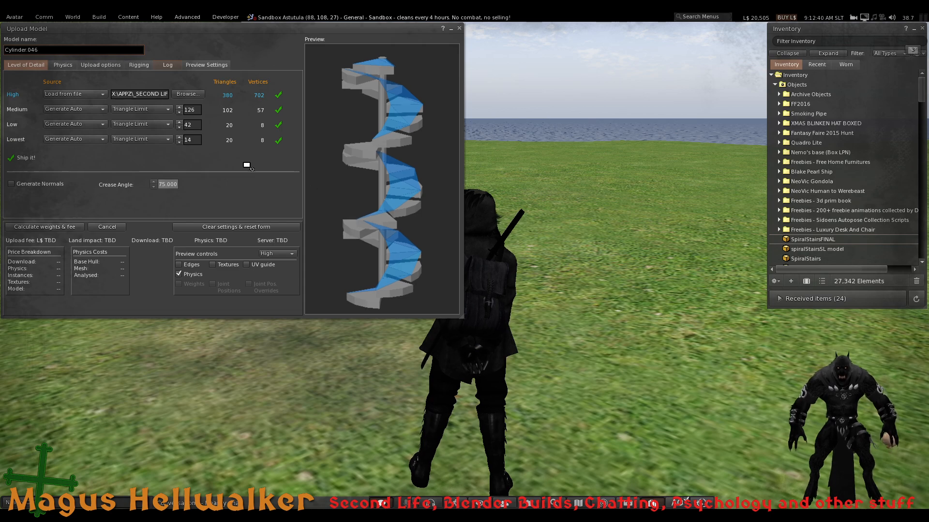
- Name the model SpiralStairs2, calculate its weights and fee, and upload it
{"action": "left_click_drag", "start_coordinate": [56, 51], "coordinate": [2, 31]}
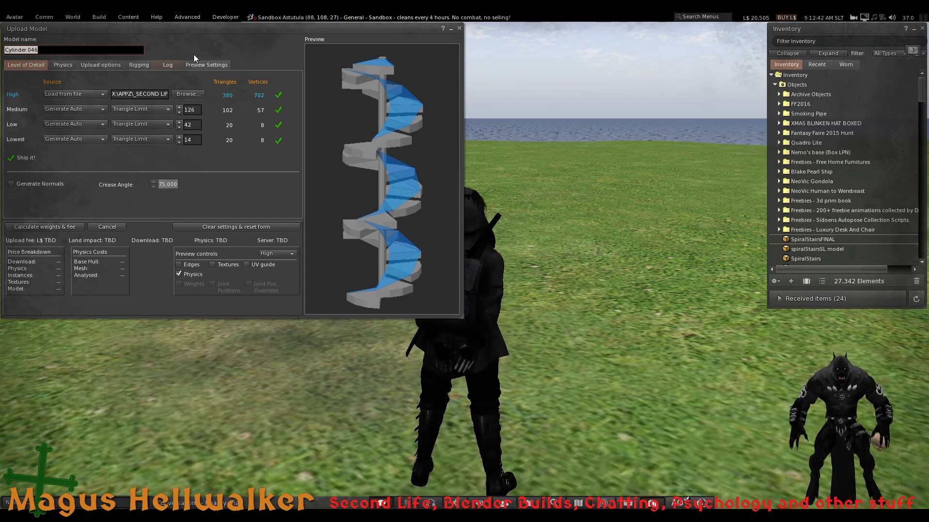
{"action": "type", "text": "SpiralStairs2"}
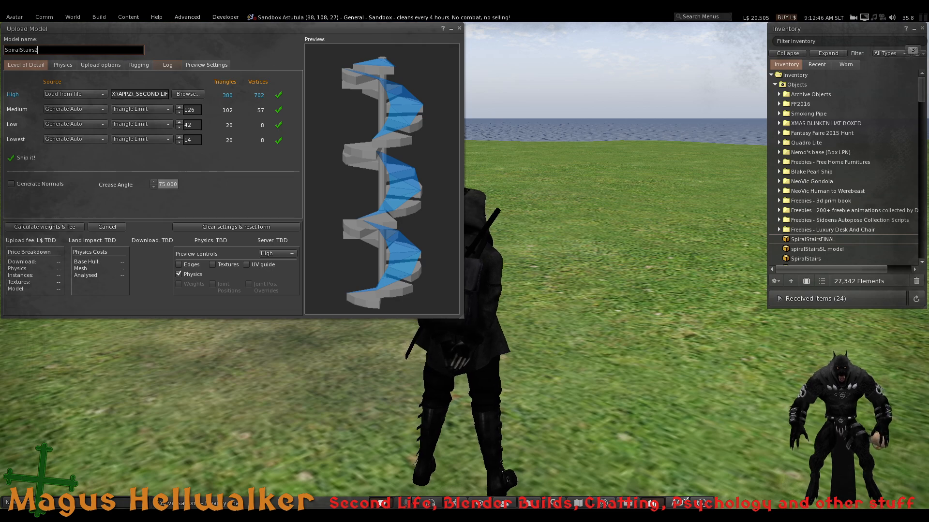
{"action": "left_click", "coordinate": [60, 228]}
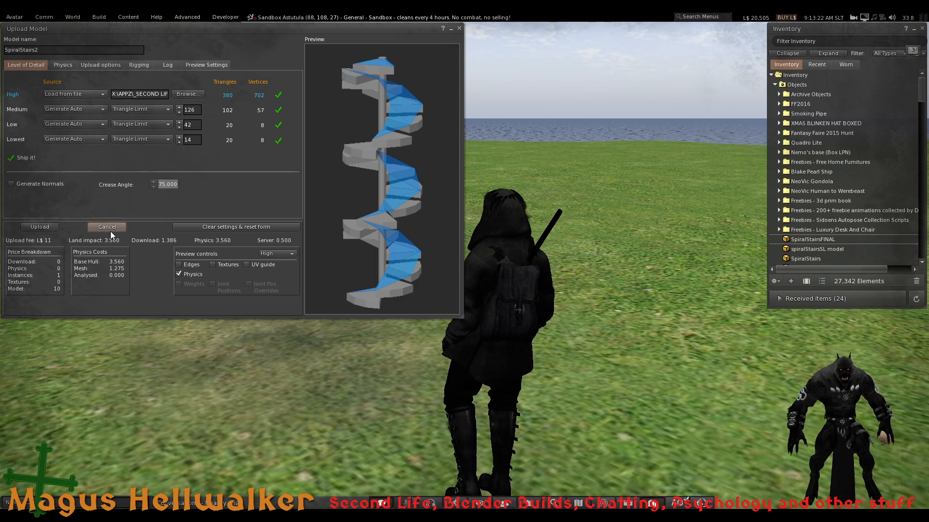
{"action": "left_click", "coordinate": [51, 227]}
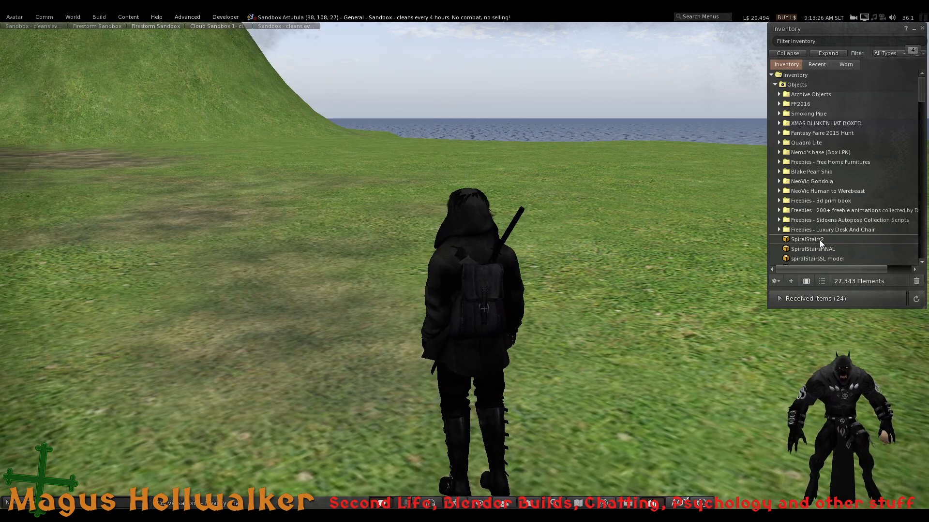
- Place SpiralStairs2 from the inventory on the grass and view the whole staircase from above
{"action": "left_click", "coordinate": [820, 239]}
{"action": "left_click_drag", "start_coordinate": [819, 240], "coordinate": [354, 287]}
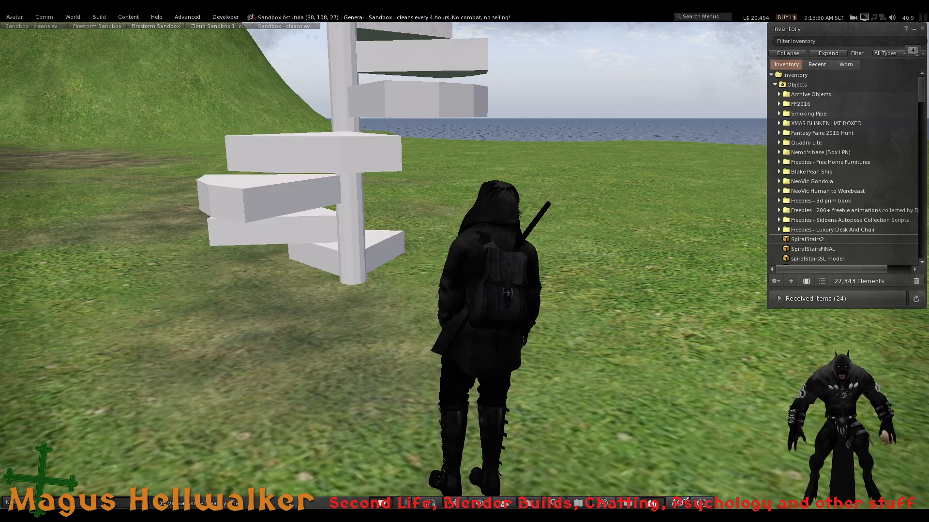
{"action": "left_click_drag", "start_coordinate": [342, 144], "coordinate": [491, 290], "text": "alt"}
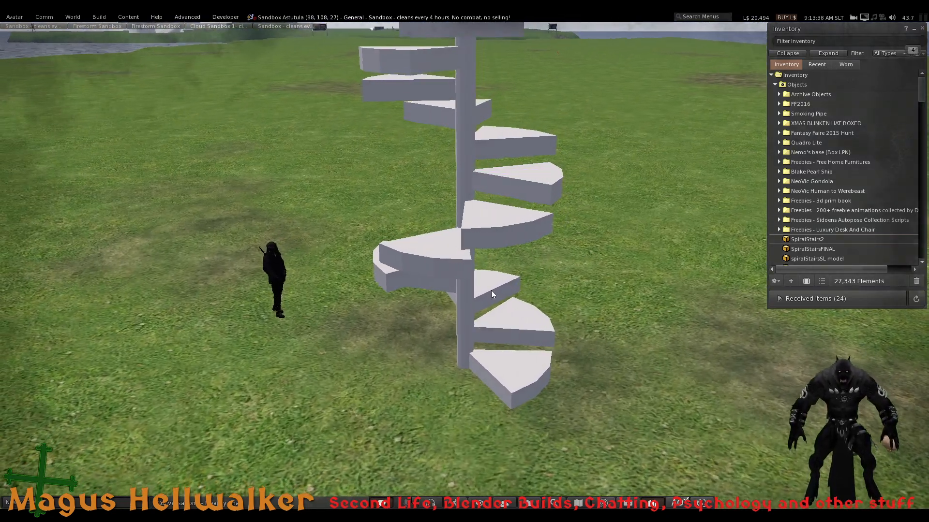
- Edit the placed staircase and set its physics shape type to Prim
{"action": "right_click", "coordinate": [492, 298]}
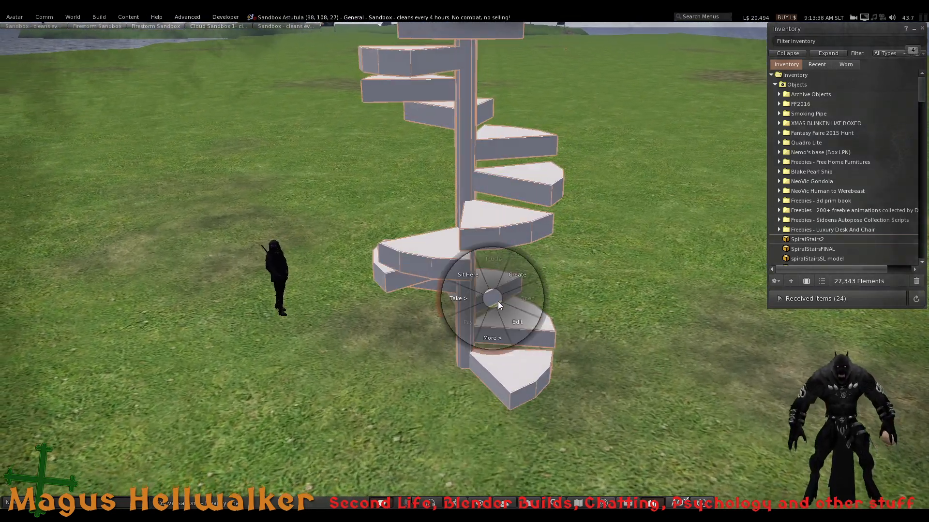
{"action": "left_click", "coordinate": [511, 317]}
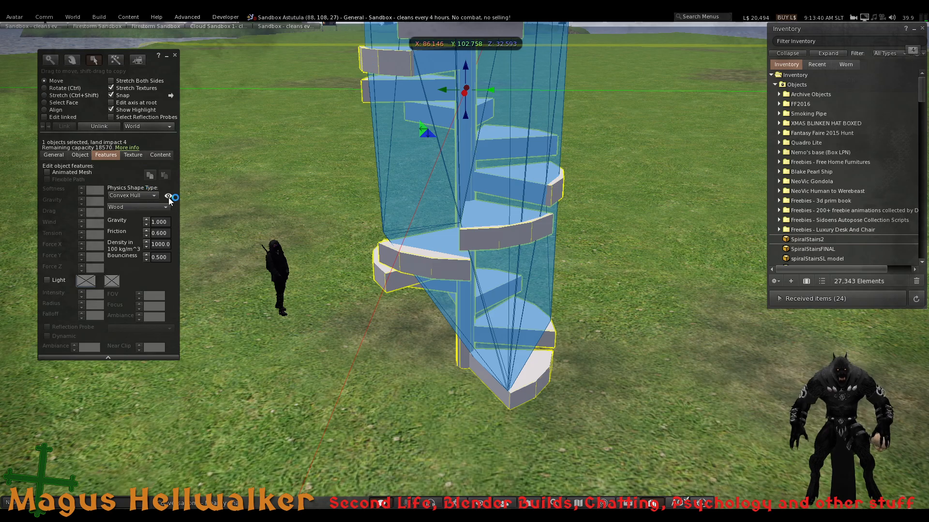
{"action": "left_click_drag", "start_coordinate": [492, 126], "coordinate": [315, 114], "text": "alt"}
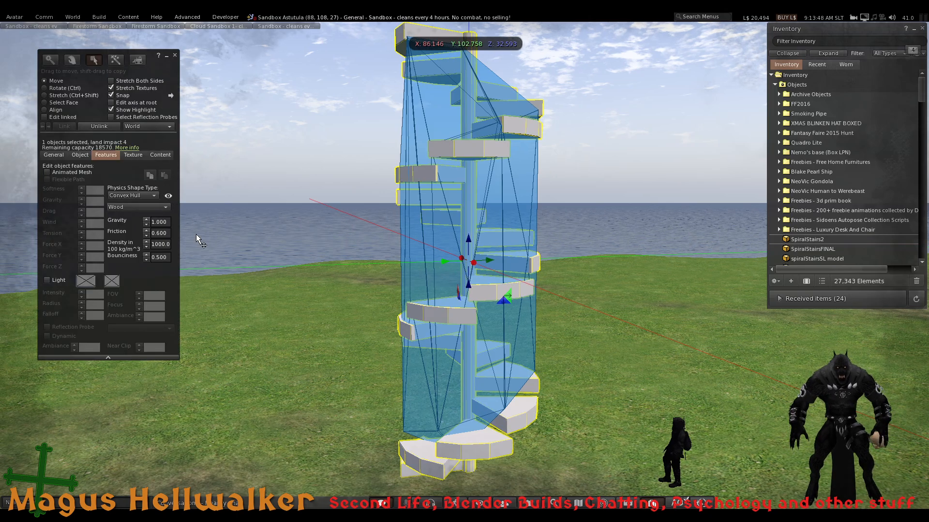
{"action": "left_click", "coordinate": [136, 196]}
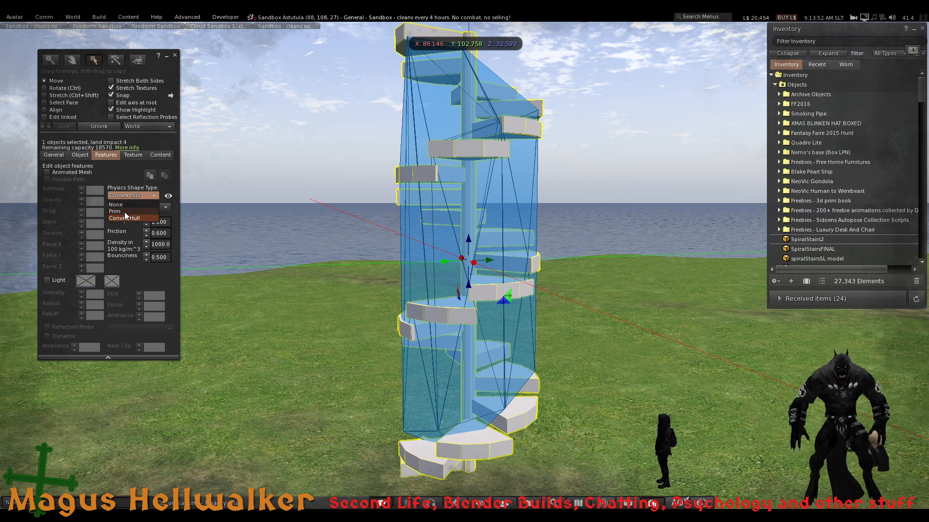
{"action": "left_click", "coordinate": [124, 212]}
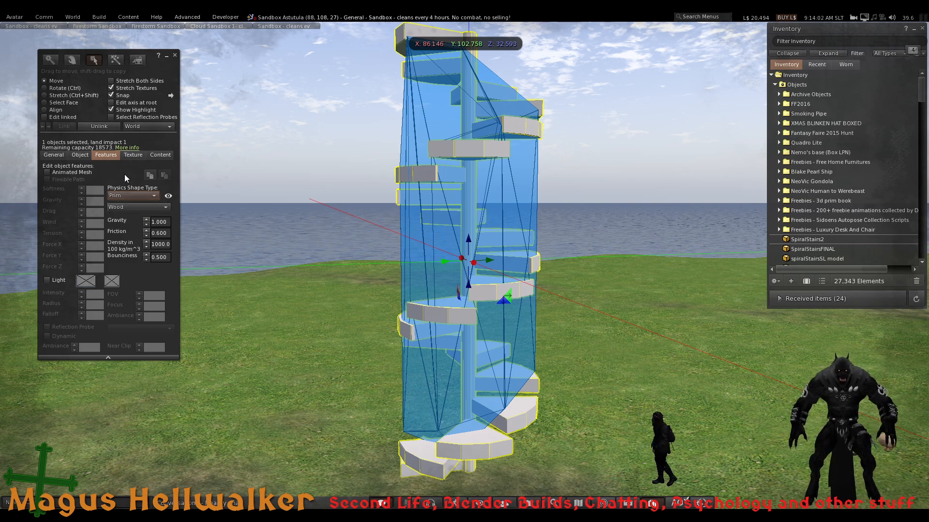
- Deselect and reselect the staircase, inspect its physics shape around the lower treads up close, and close the editor
{"action": "left_click", "coordinate": [289, 326]}
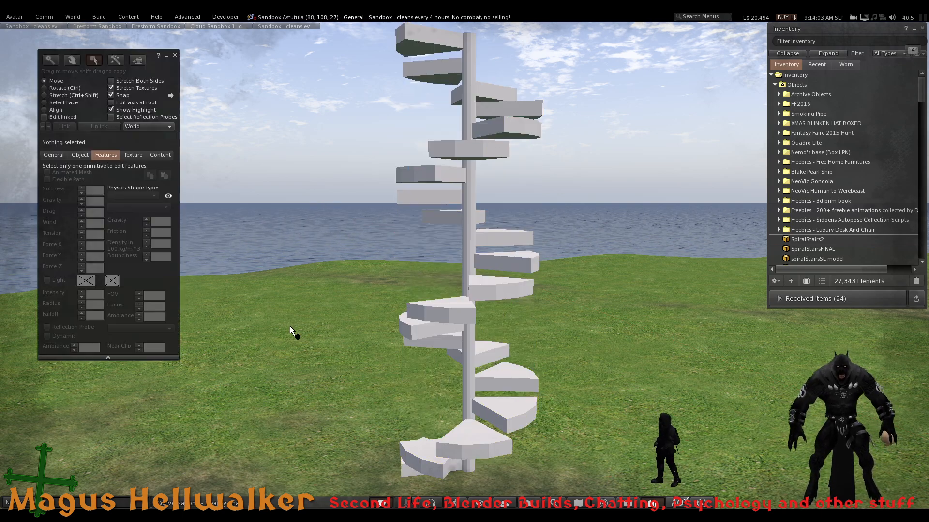
{"action": "left_click", "coordinate": [454, 313]}
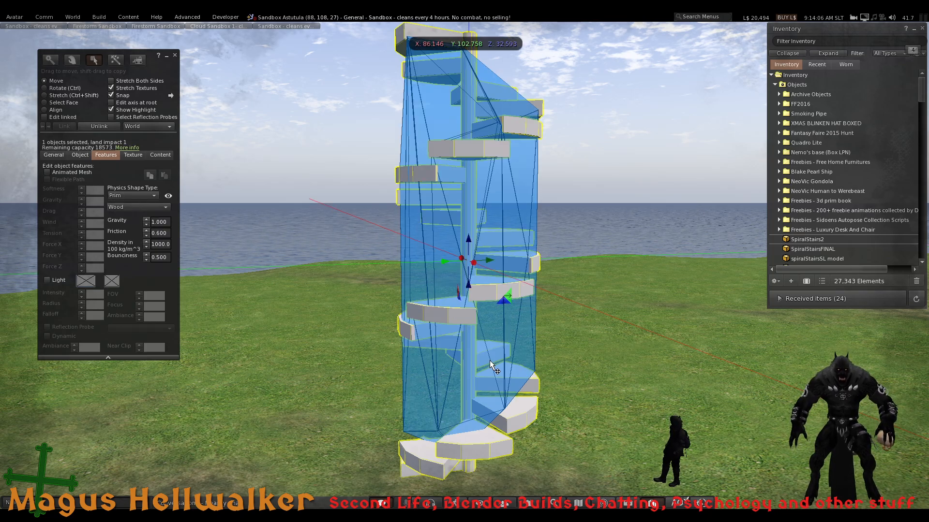
{"action": "left_click_drag", "start_coordinate": [474, 359], "coordinate": [463, 266], "text": "ctrl+alt"}
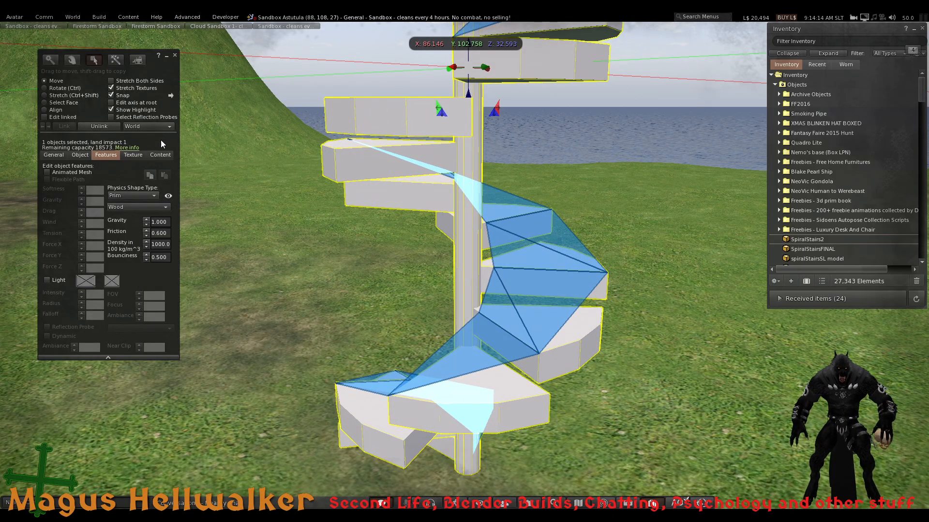
{"action": "left_click", "coordinate": [175, 55]}
{"action": "left_click_drag", "start_coordinate": [493, 224], "coordinate": [479, 288], "text": "alt"}
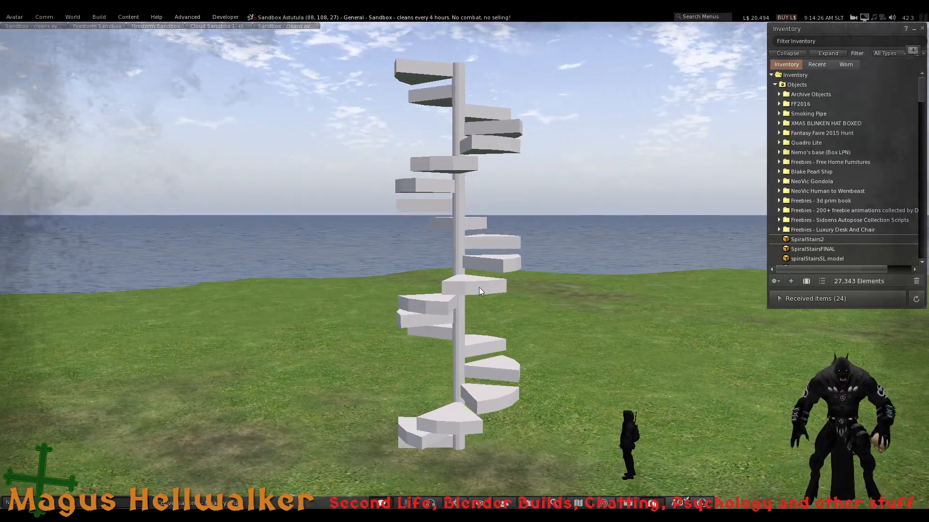
- Edit the staircase again and examine its physics ramp over the full height and from above
{"action": "right_click", "coordinate": [479, 287]}
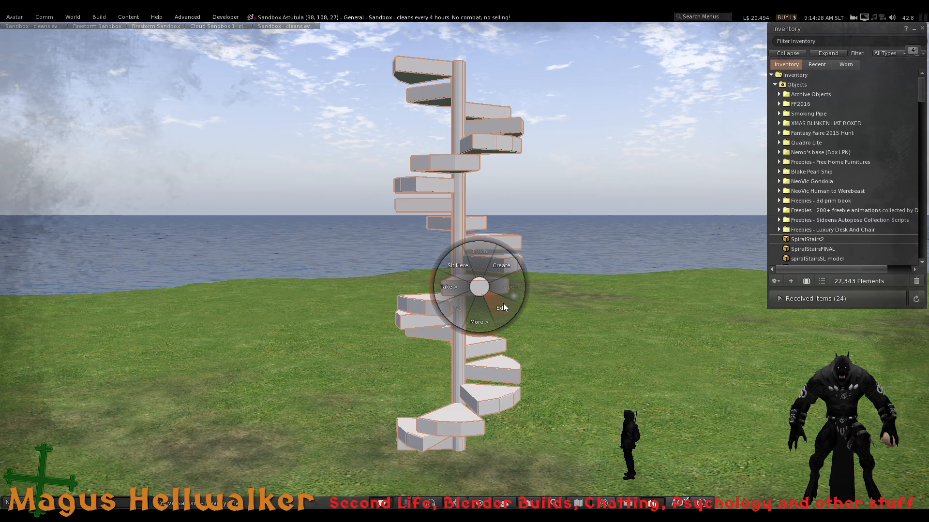
{"action": "left_click", "coordinate": [501, 307]}
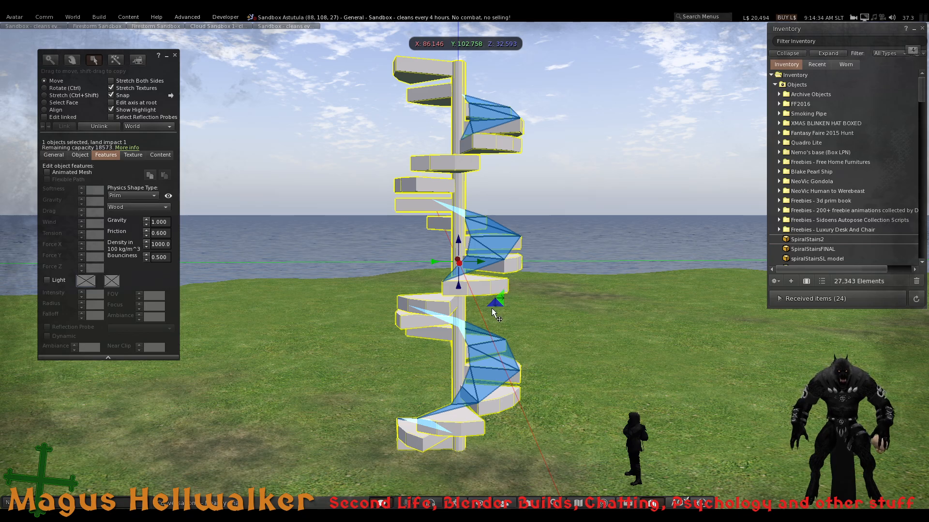
{"action": "left_click_drag", "start_coordinate": [492, 310], "coordinate": [492, 310], "text": "alt"}
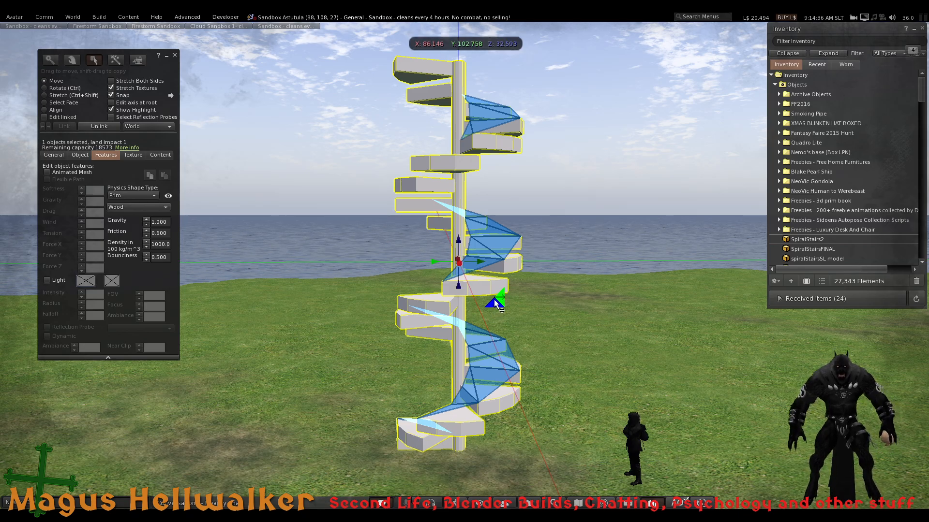
{"action": "left_click_drag", "start_coordinate": [460, 121], "coordinate": [251, 127], "text": "ctrl+alt"}
- Leave the staircase editing view and walk the avatar over beside the bottom of the stairs
{"action": "key", "text": "Escape"}
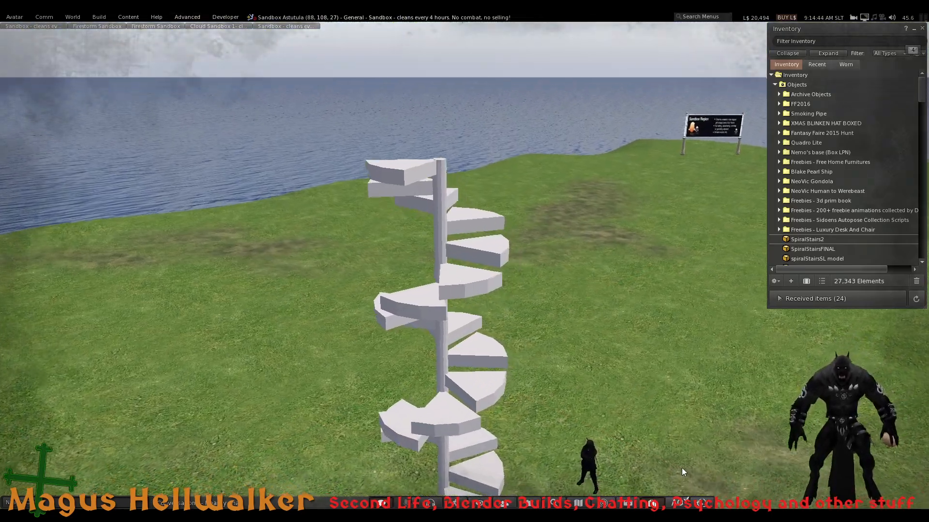
{"action": "key", "text": "Up"}
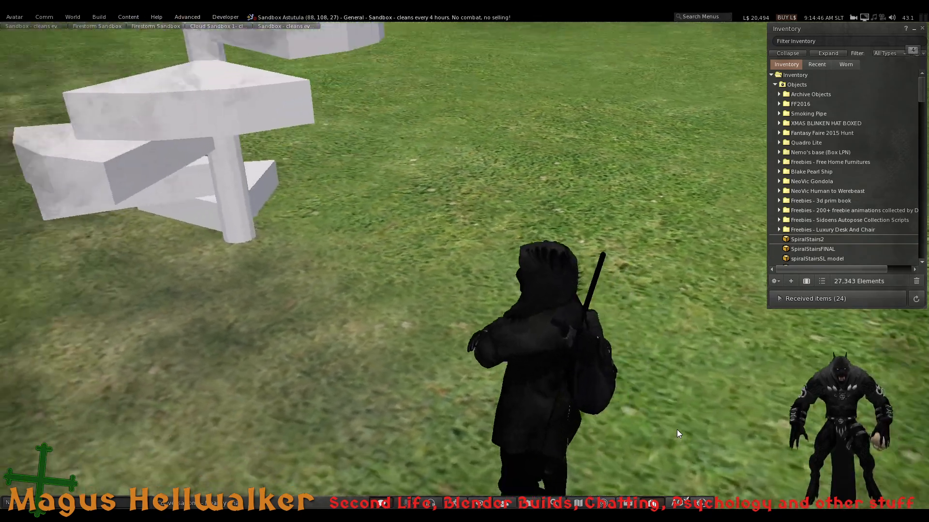
{"action": "key", "text": "Left"}
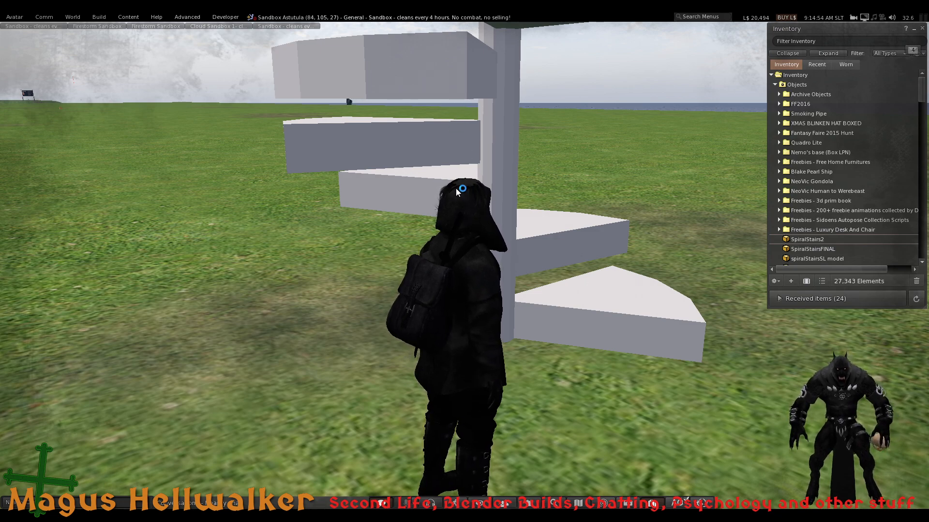
{"action": "right_click", "coordinate": [482, 397]}
{"action": "left_click", "coordinate": [503, 416]}
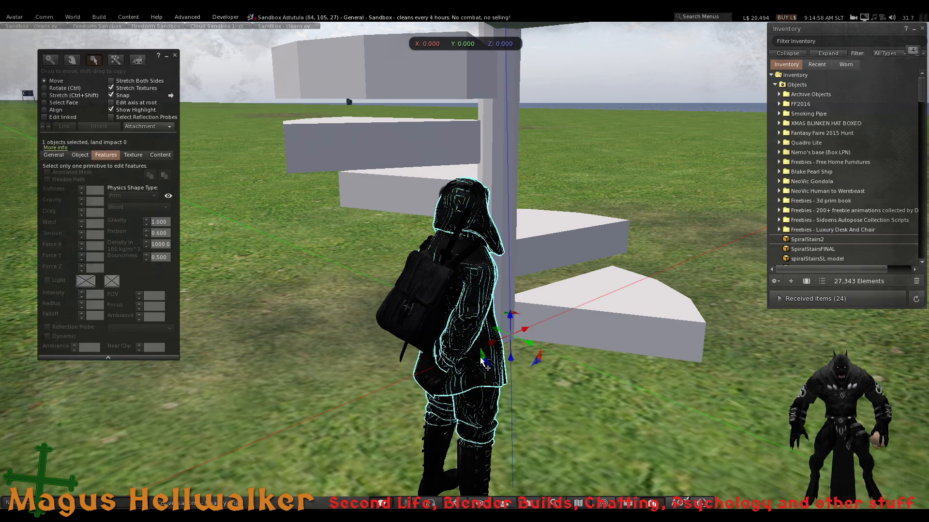
{"action": "left_click", "coordinate": [78, 154]}
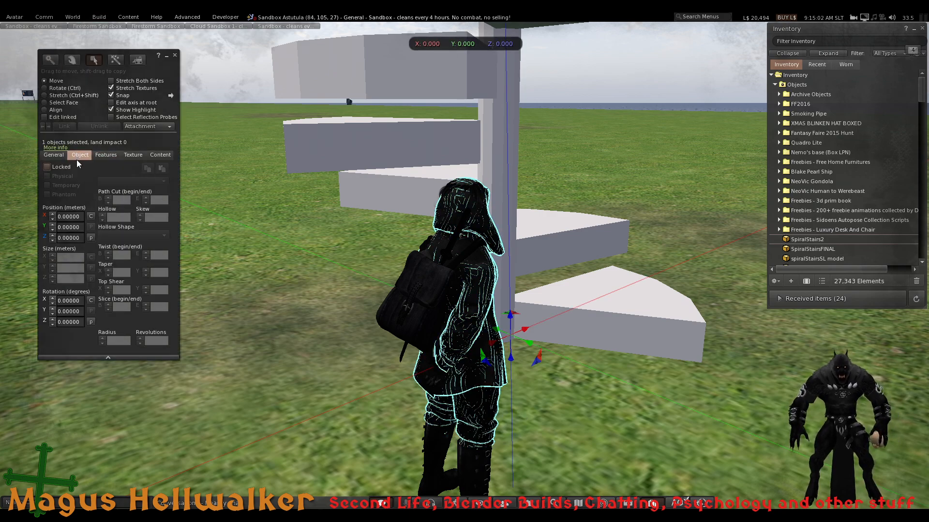
{"action": "left_click", "coordinate": [54, 155]}
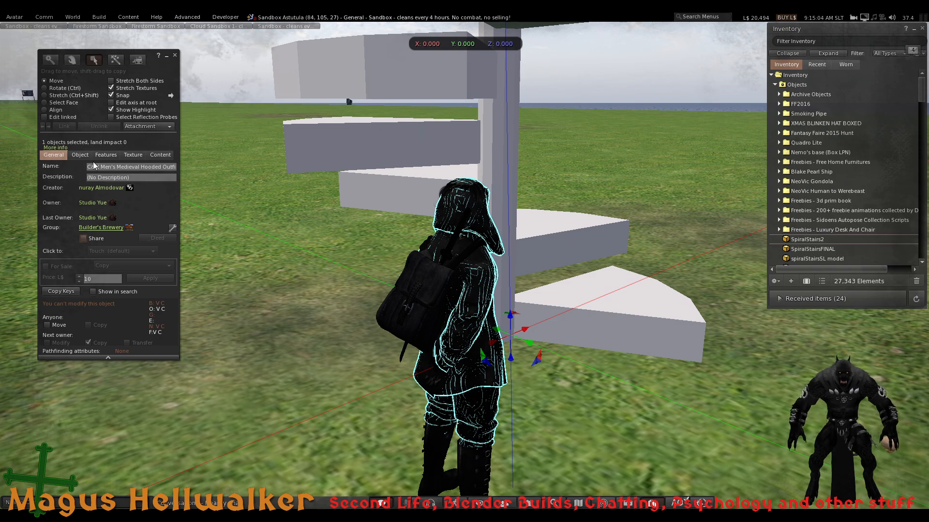
{"action": "left_click", "coordinate": [105, 155]}
{"action": "left_click", "coordinate": [160, 155]}
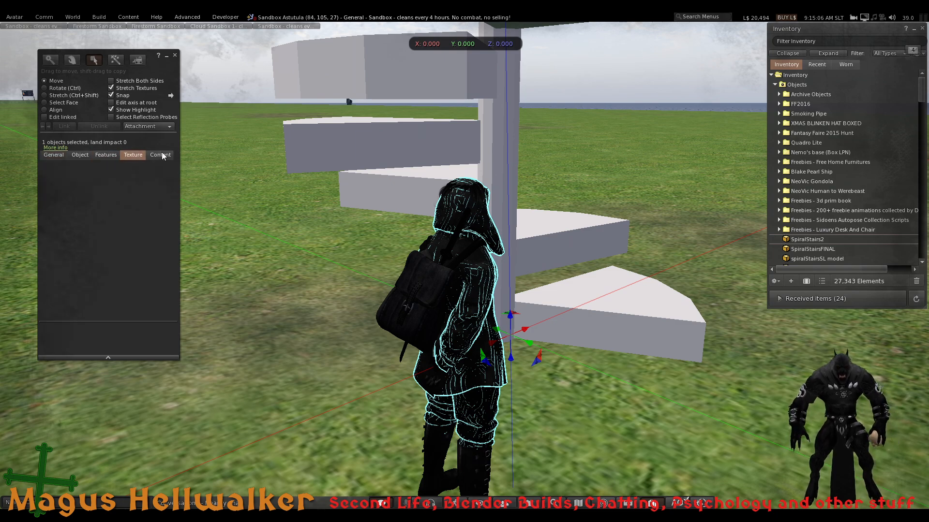
{"action": "left_click", "coordinate": [175, 56]}
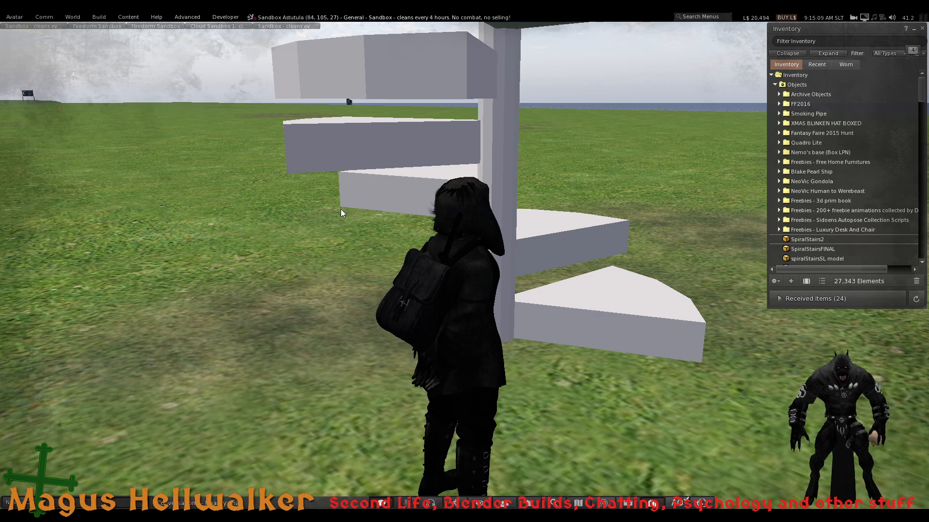
- Check the avatar's height in its shape editor and close the editor without changes
{"action": "right_click", "coordinate": [482, 393]}
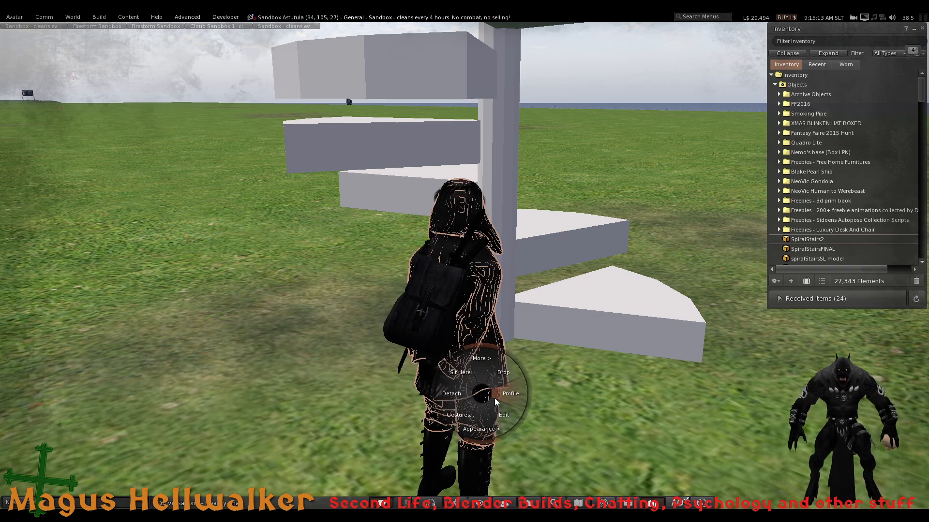
{"action": "left_click", "coordinate": [489, 430]}
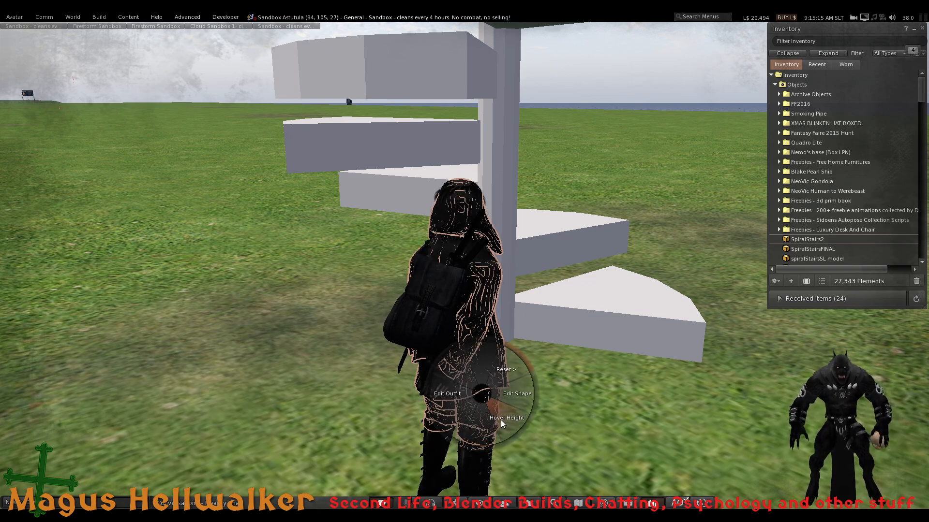
{"action": "left_click", "coordinate": [565, 400]}
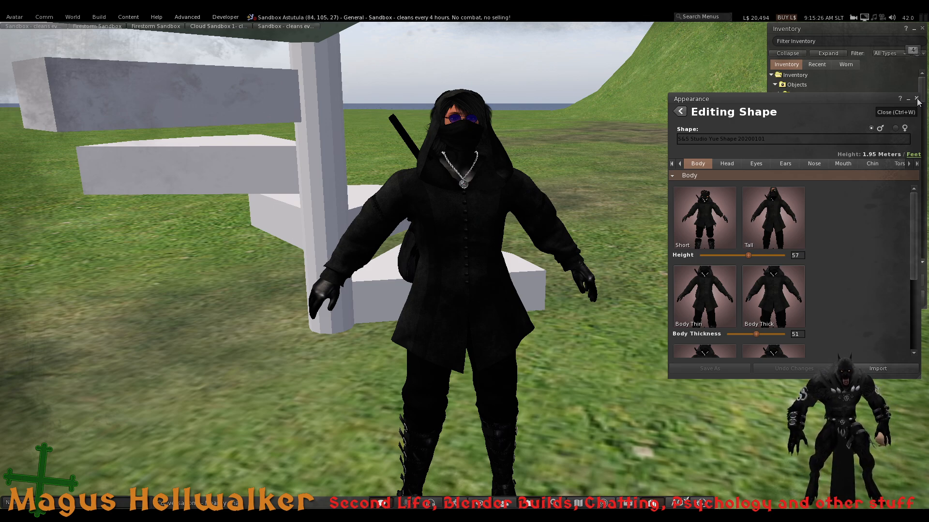
{"action": "left_click", "coordinate": [916, 99]}
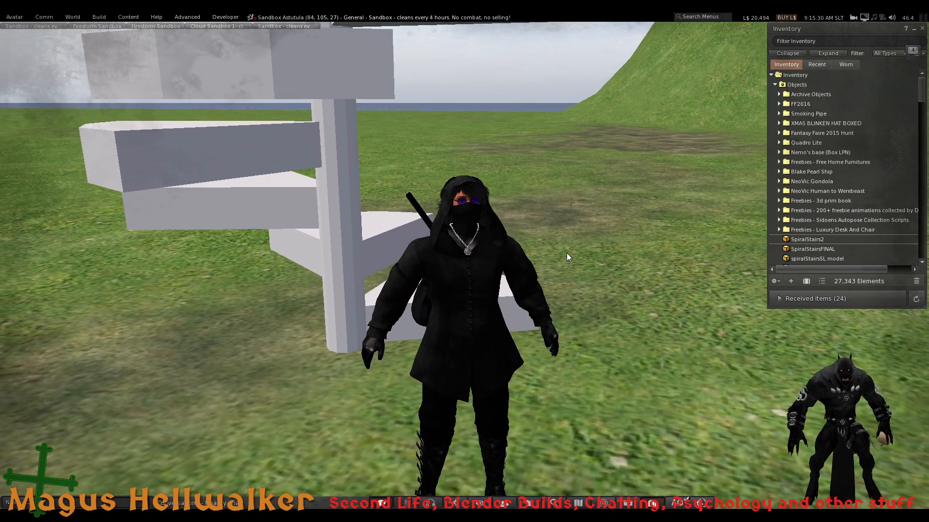
- Turn the avatar and walk it past the outer side of the lowest treads
{"action": "key", "text": "Right"}
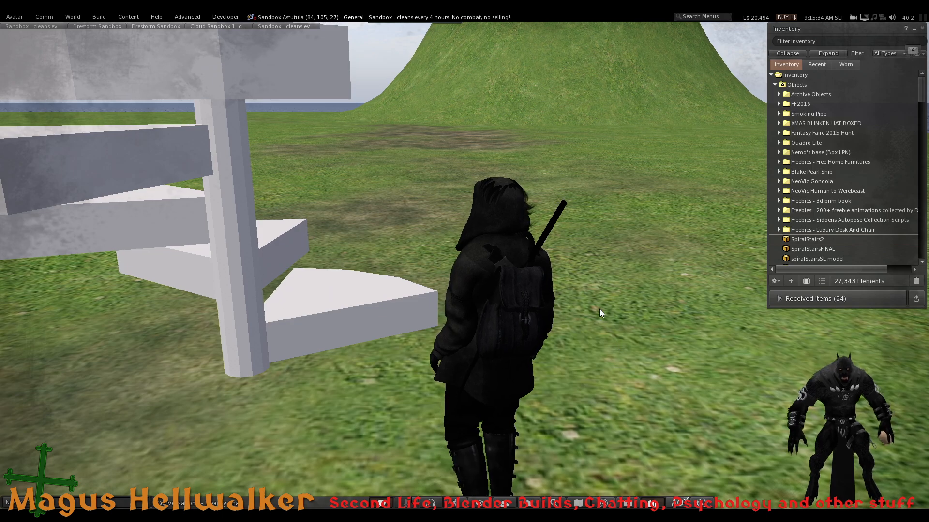
{"action": "key", "text": "Up"}
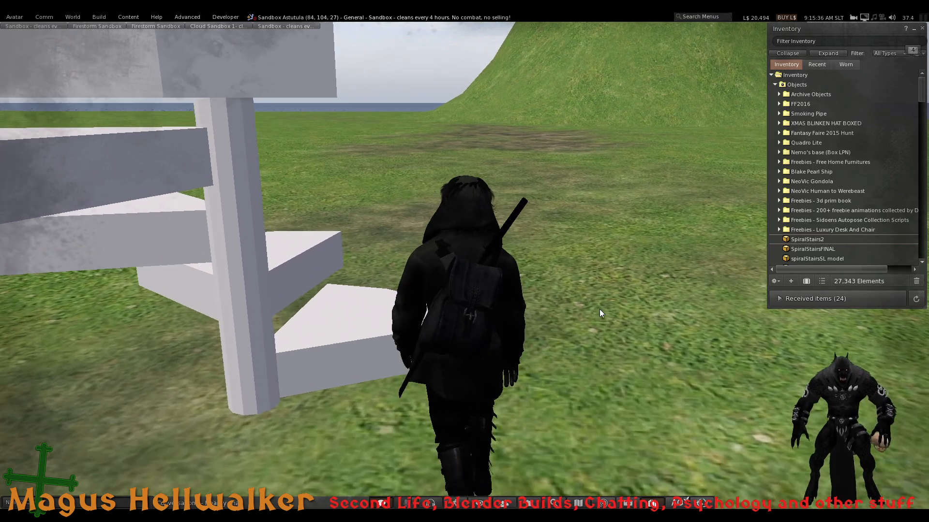
{"action": "key", "text": "Left"}
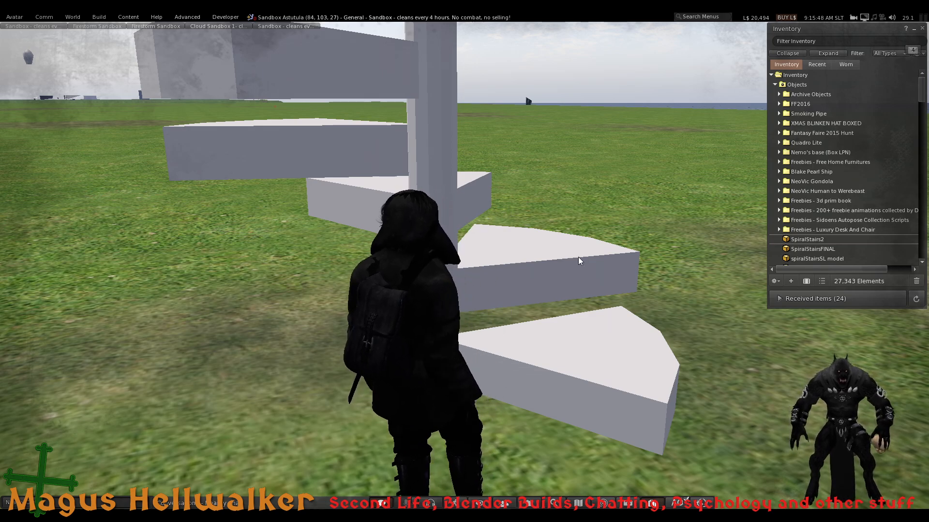
{"action": "key", "text": "Right"}
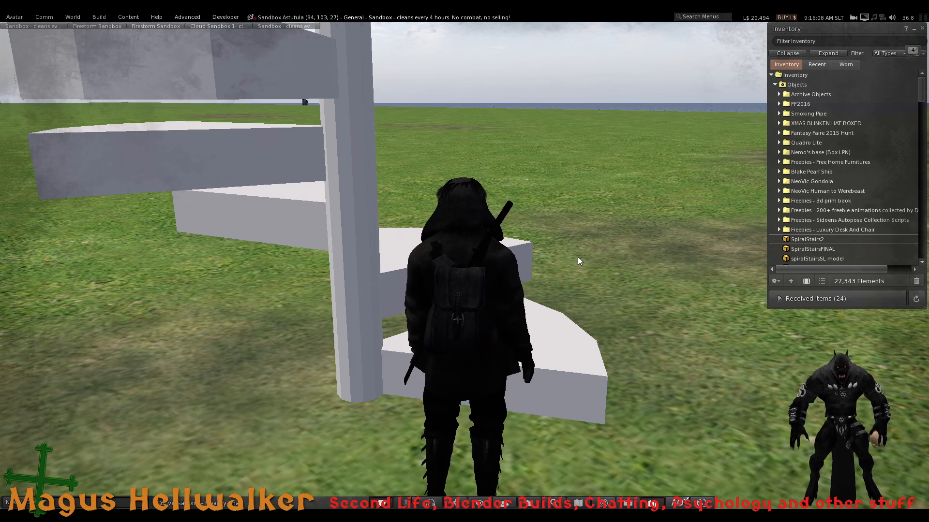
{"action": "key", "text": "Right"}
{"action": "key", "text": "Up"}
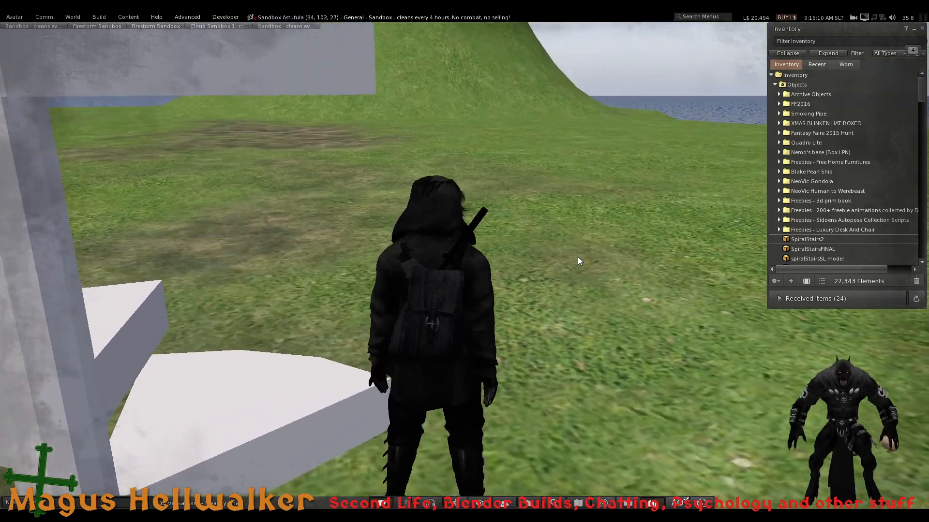
- Walk the avatar away across the grass and turn it around to face the staircase
{"action": "key", "text": "Up"}
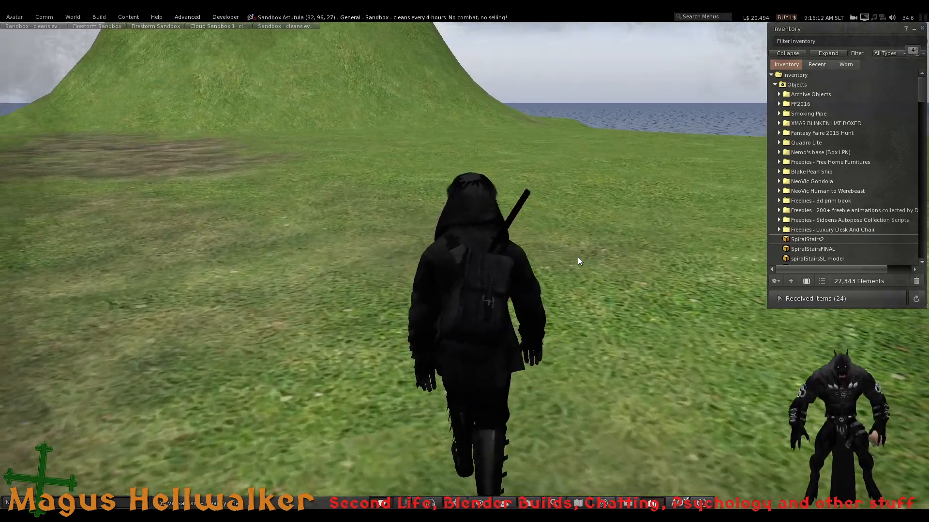
{"action": "key", "text": "Up"}
{"action": "key", "text": "Left"}
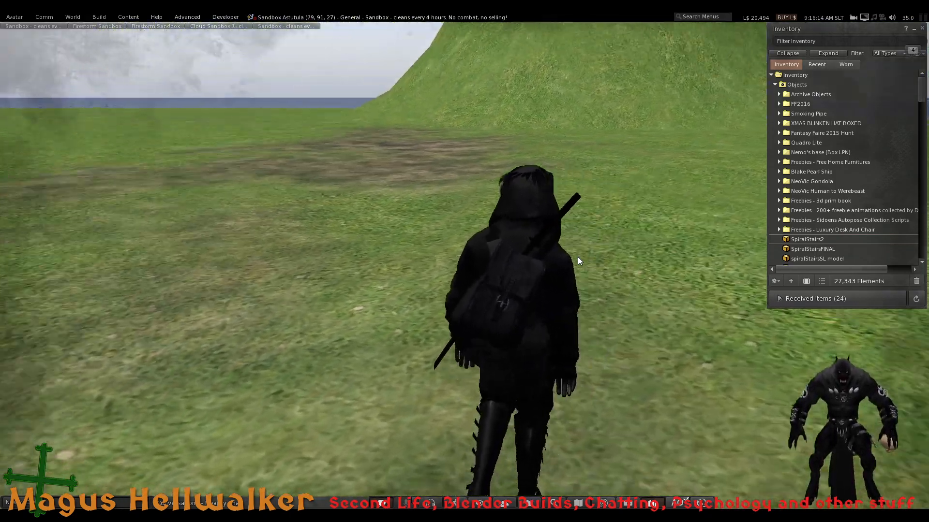
{"action": "key", "text": "Left"}
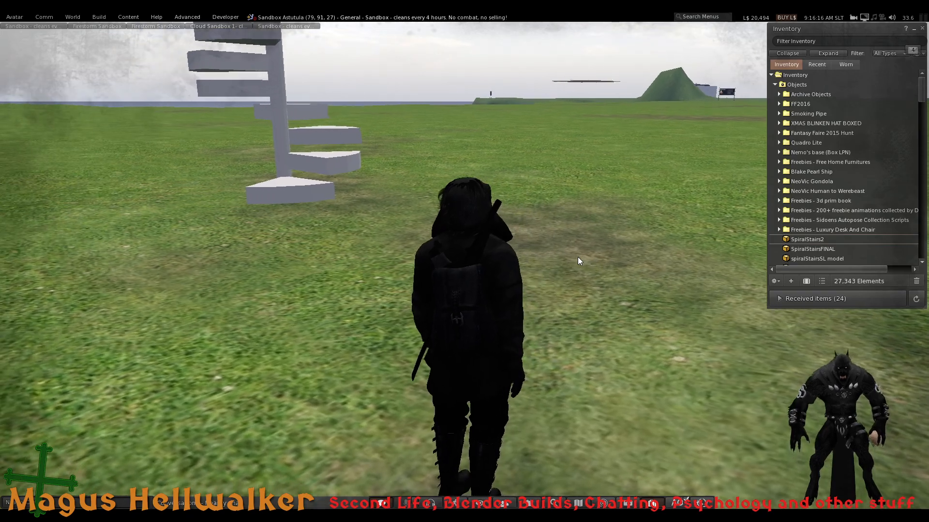
{"action": "key", "text": "Left"}
- Walk the avatar back to the staircase and line it up with the lowest tread
{"action": "key", "text": "Up"}
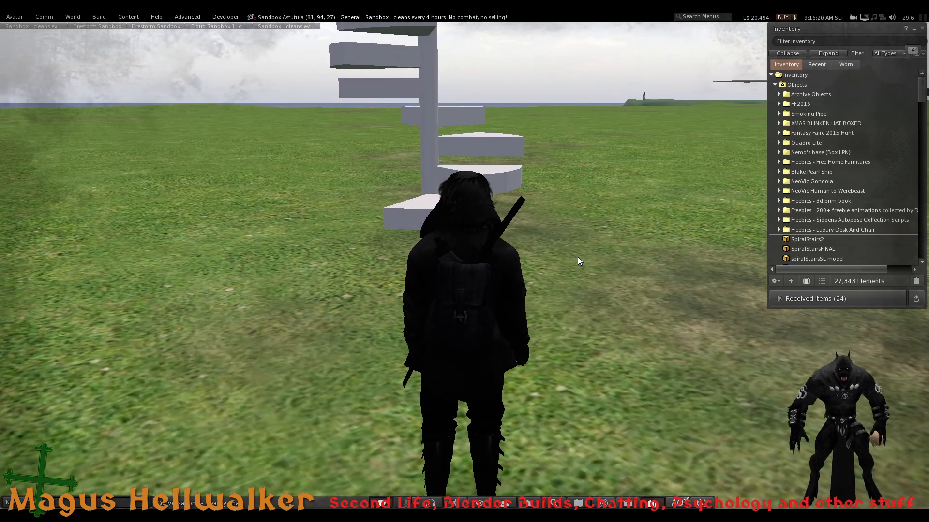
{"action": "key", "text": "Left"}
{"action": "key", "text": "Up"}
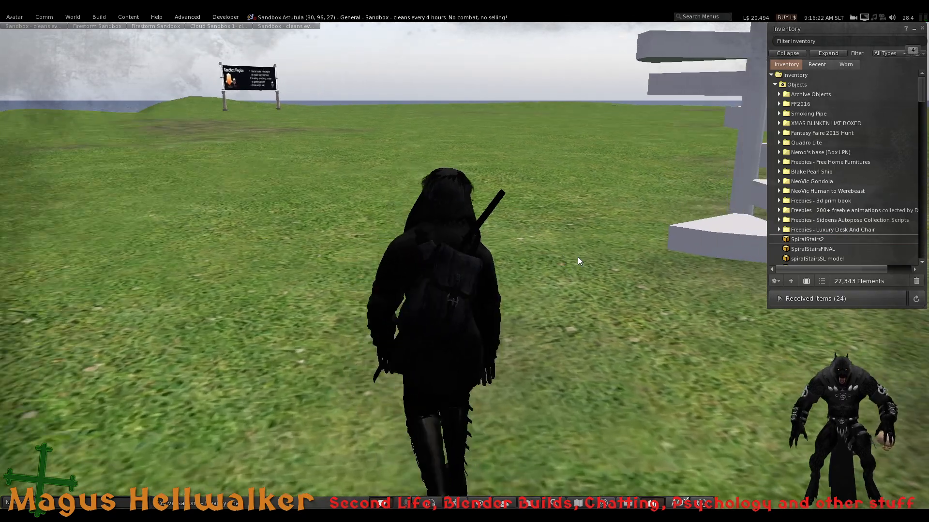
{"action": "key", "text": "Up"}
{"action": "key", "text": "Left"}
{"action": "key", "text": "Right"}
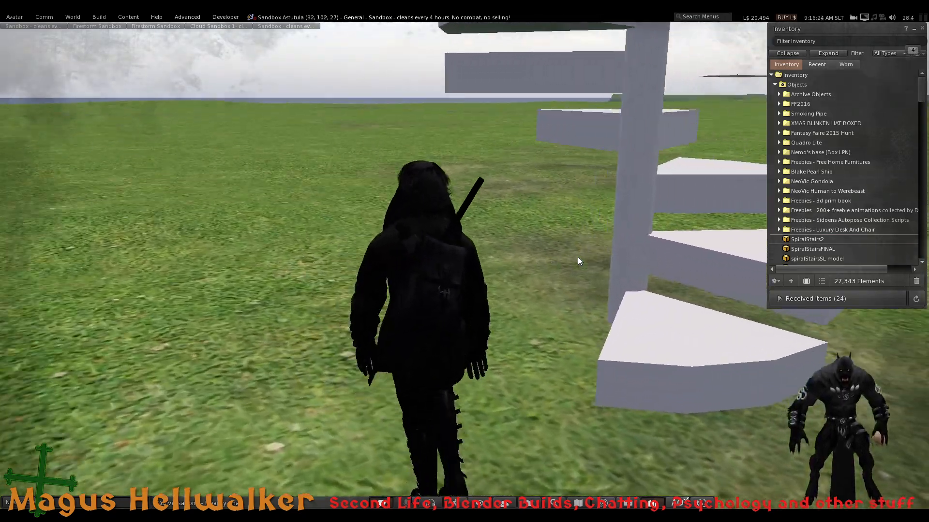
{"action": "key", "text": "Right"}
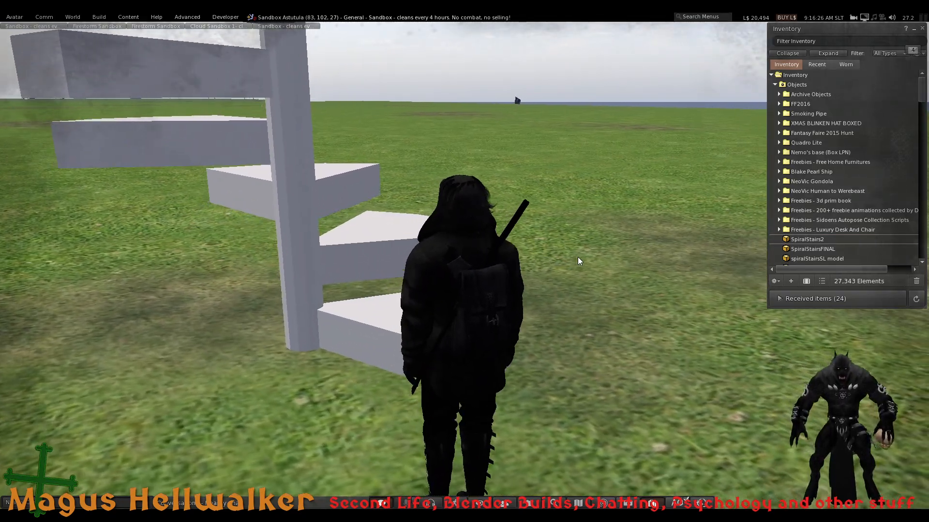
- Try to walk the avatar up the lowest treads while steering it counterclockwise around the central column
{"action": "key", "text": "Up"}
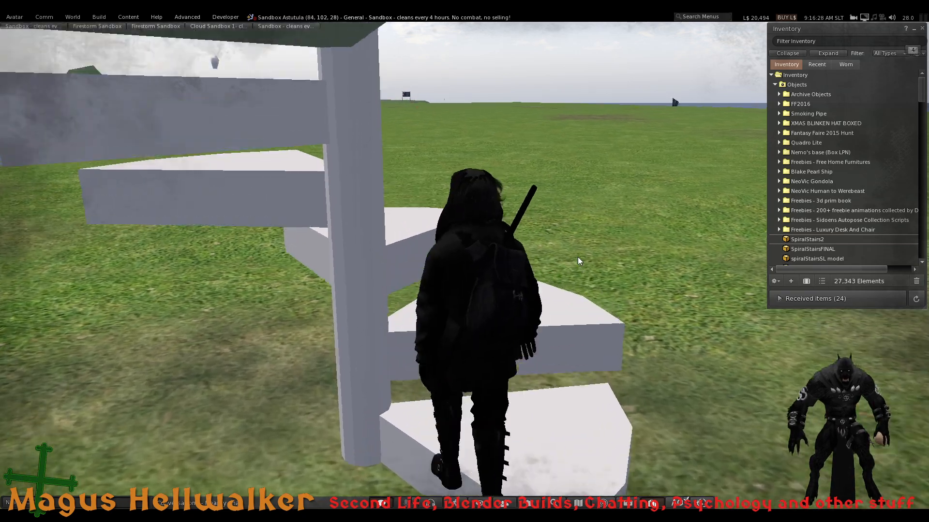
{"action": "key", "text": "Left"}
{"action": "key", "text": "Up"}
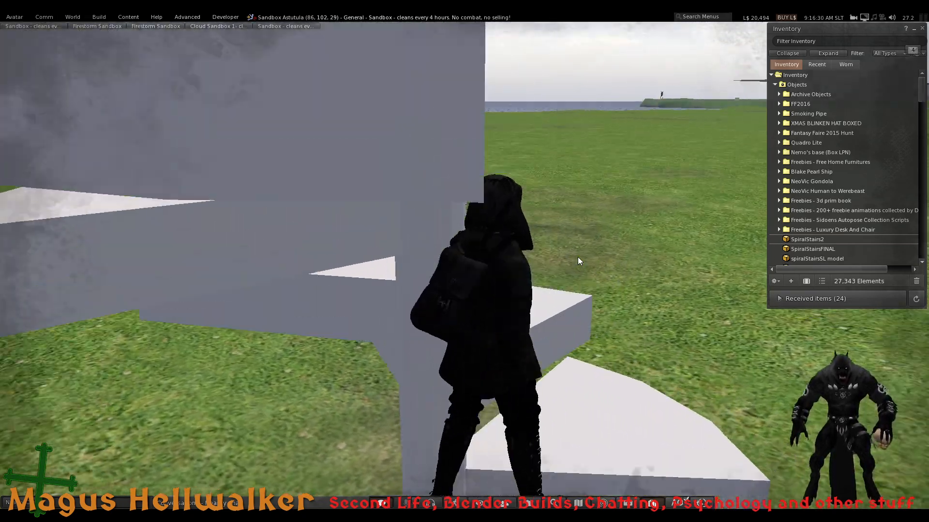
{"action": "key", "text": "Left"}
{"action": "key", "text": "Up"}
{"action": "key", "text": "Right"}
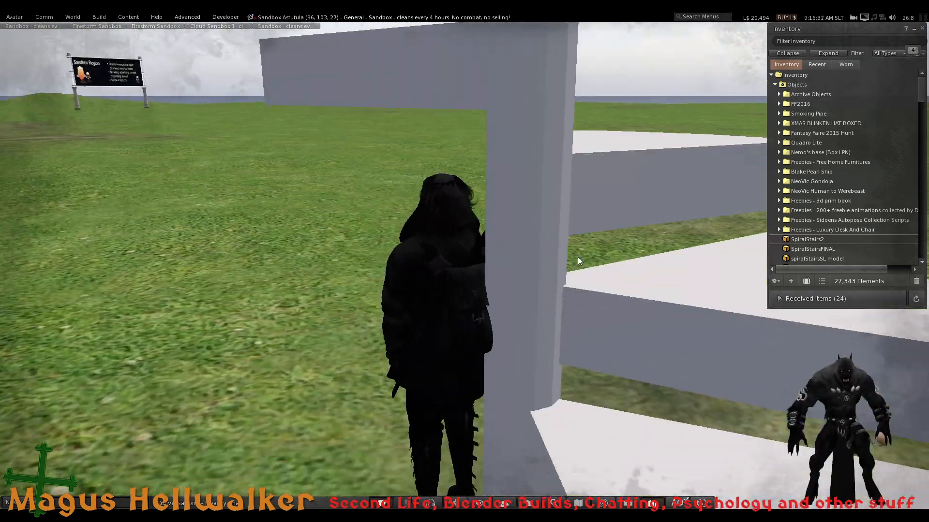
- Try to walk the avatar back onto the lowest treads beside the column, and move it off onto the grass
{"action": "key", "text": "Right"}
{"action": "key", "text": "Up"}
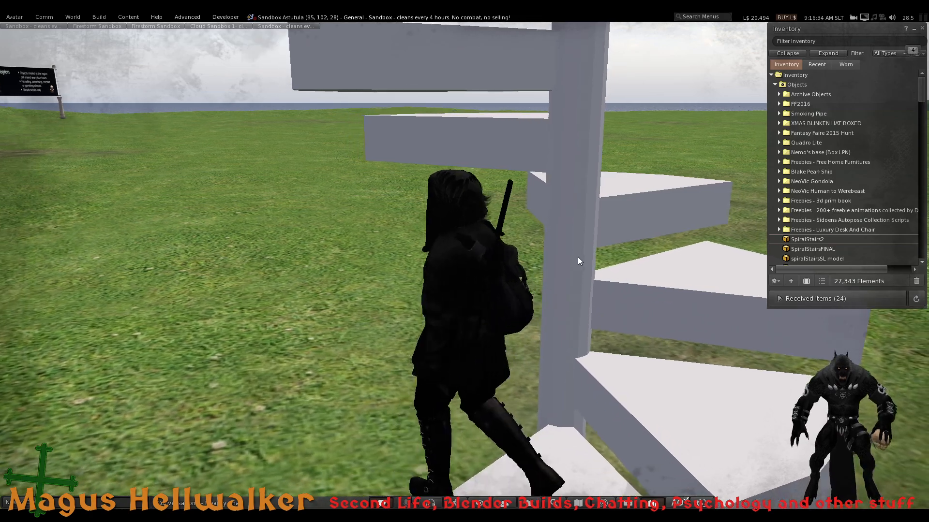
{"action": "key", "text": "Right"}
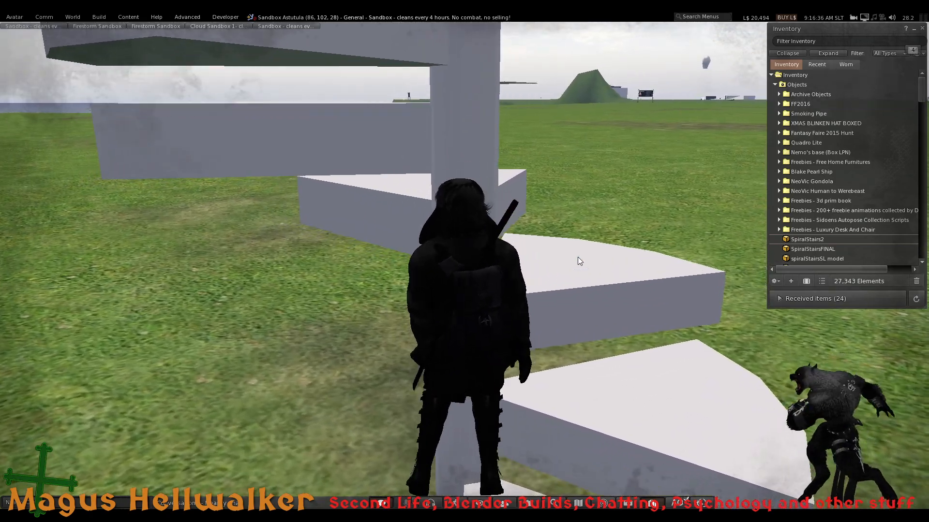
{"action": "key", "text": "Up"}
{"action": "key", "text": "Down"}
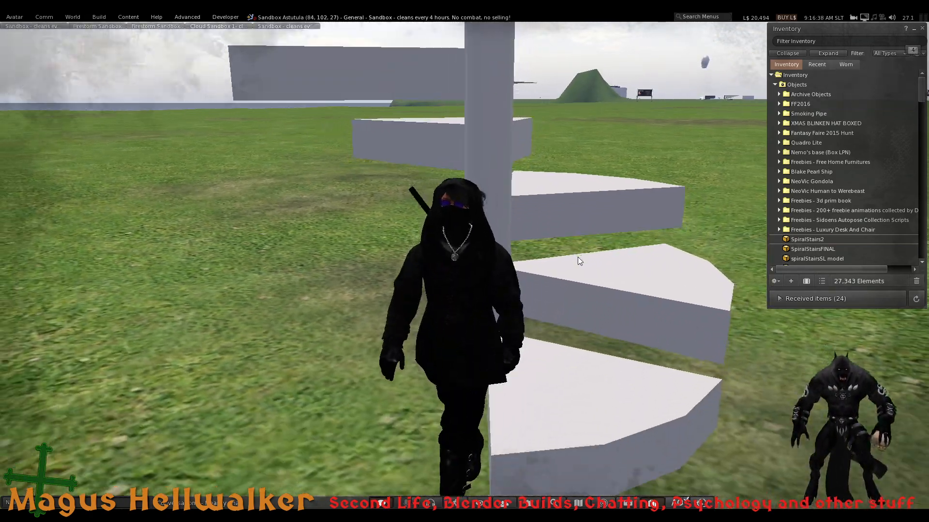
- Realign the avatar in front of the lowest tread and try climbing around the column again
{"action": "key", "text": "Right"}
{"action": "key", "text": "Up"}
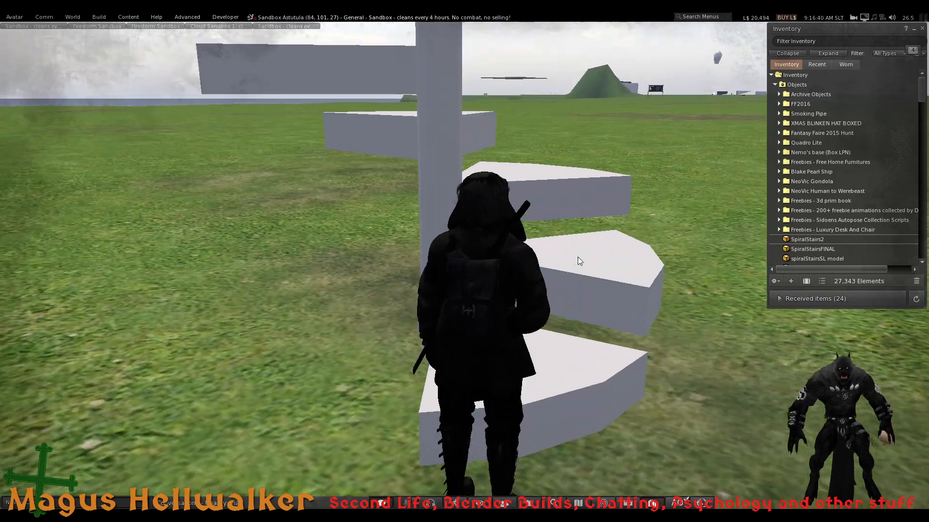
{"action": "key", "text": "Left"}
{"action": "key", "text": "Up"}
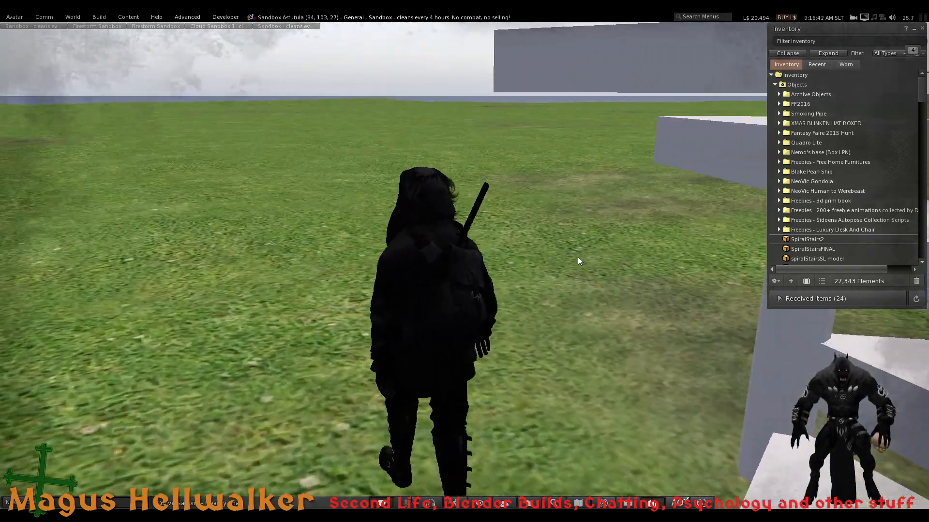
{"action": "key", "text": "Right"}
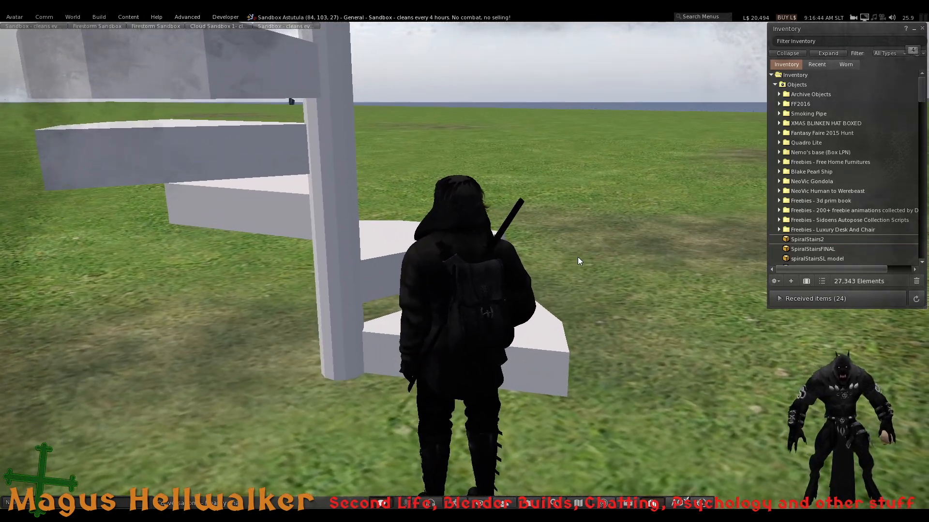
{"action": "key", "text": "Up"}
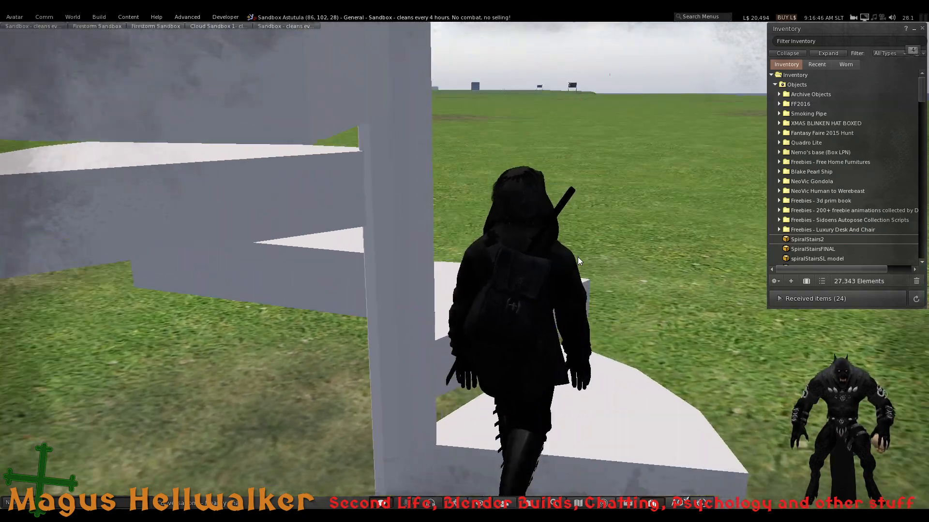
{"action": "key", "text": "Up"}
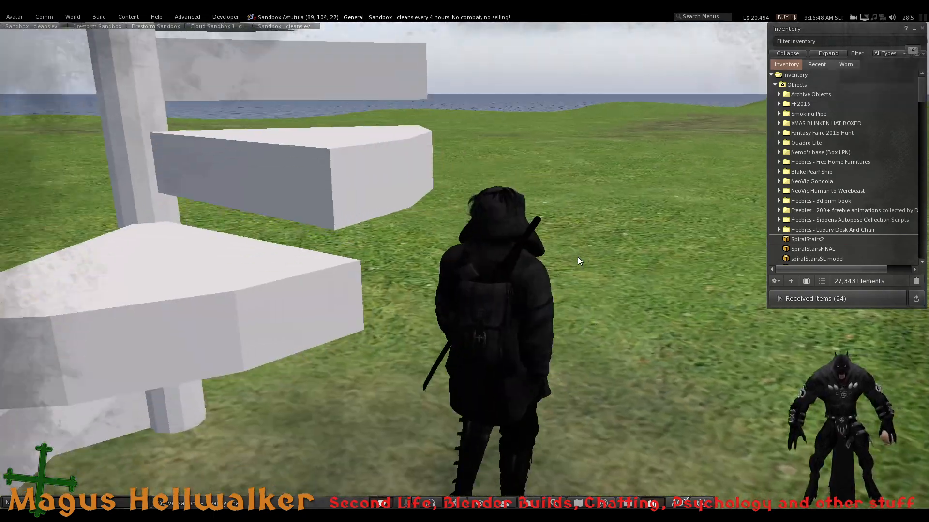
- Walk the avatar around the outside of the staircase and return it to the lowest tread
{"action": "key", "text": "Left"}
{"action": "key", "text": "Up"}
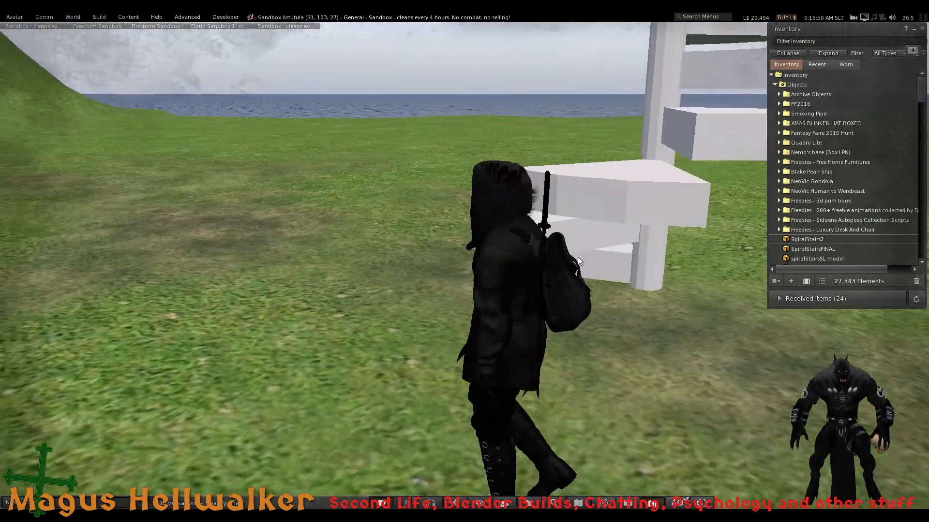
{"action": "key", "text": "Left"}
{"action": "key", "text": "Up"}
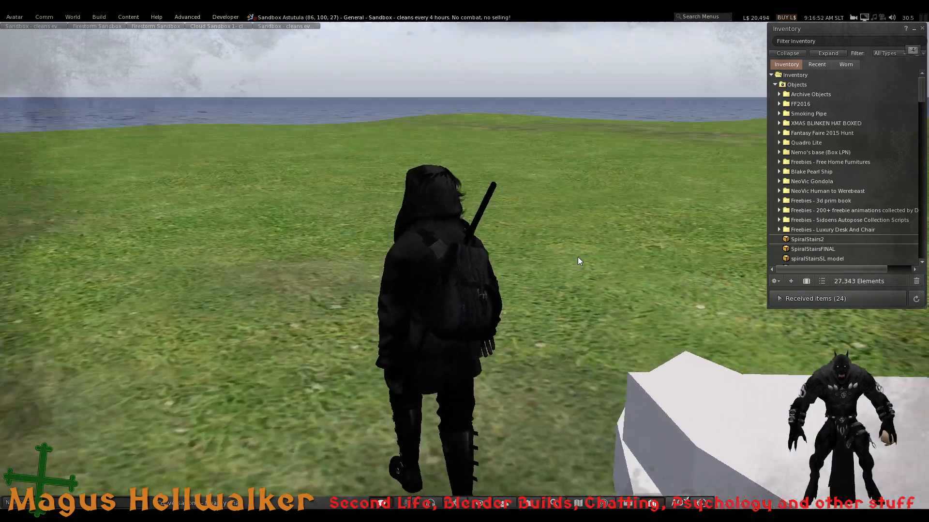
{"action": "key", "text": "Right"}
{"action": "key", "text": "Up"}
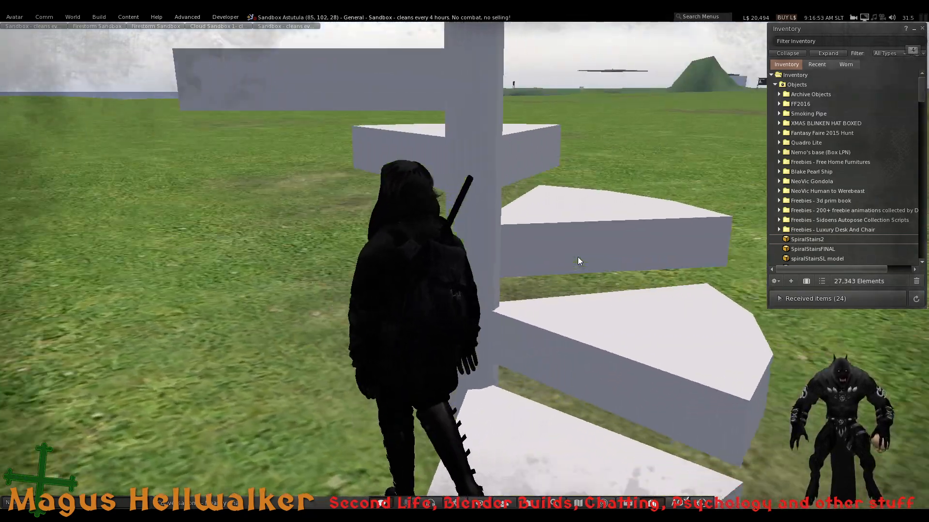
- Climb the avatar up the spiral treads around the column, and bring it back to the grass beside the lowest treads
{"action": "key", "text": "Up"}
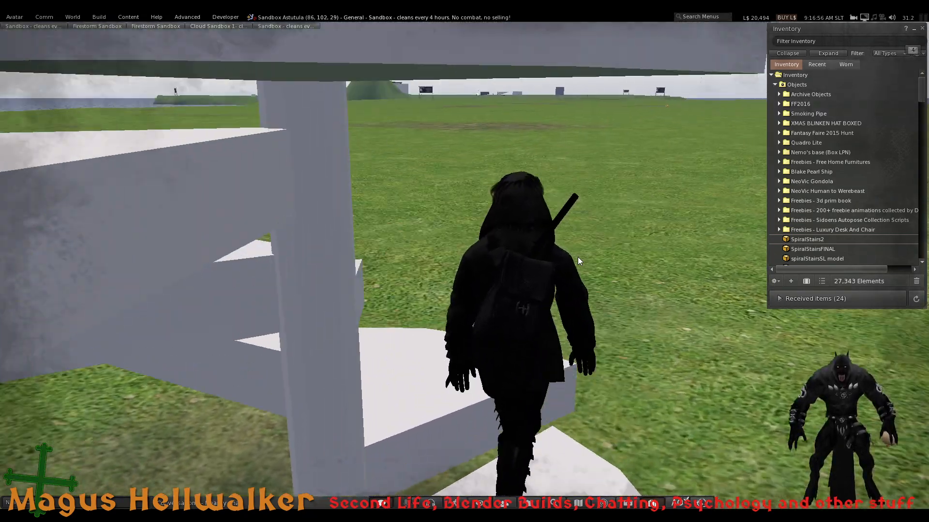
{"action": "key", "text": "Up"}
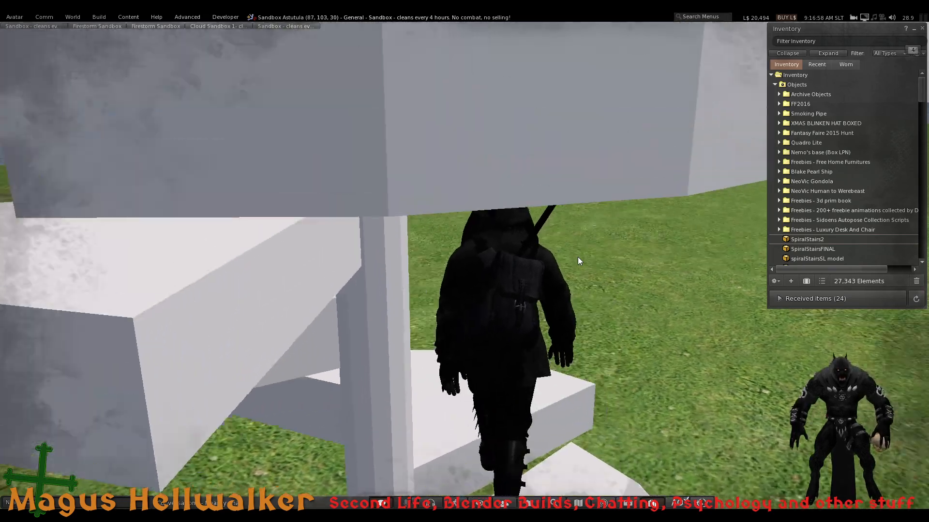
{"action": "key", "text": "Up"}
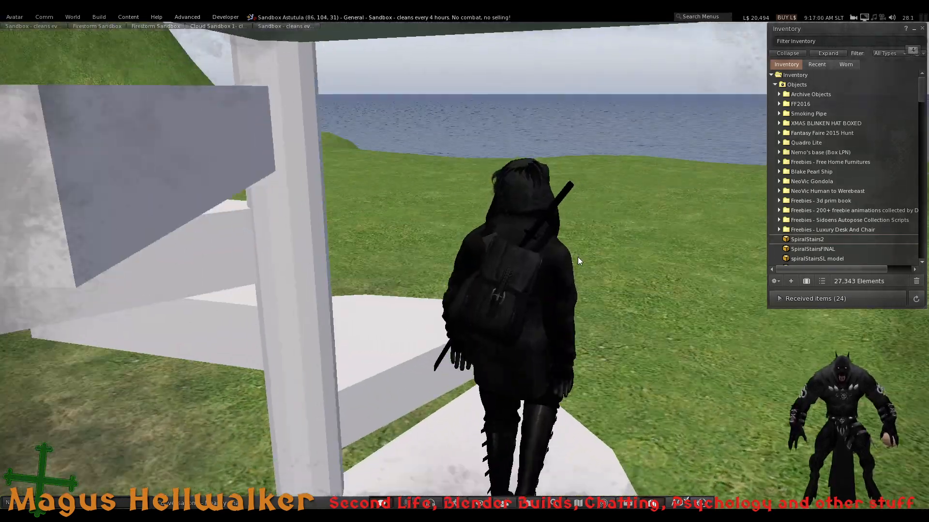
{"action": "key", "text": "Up"}
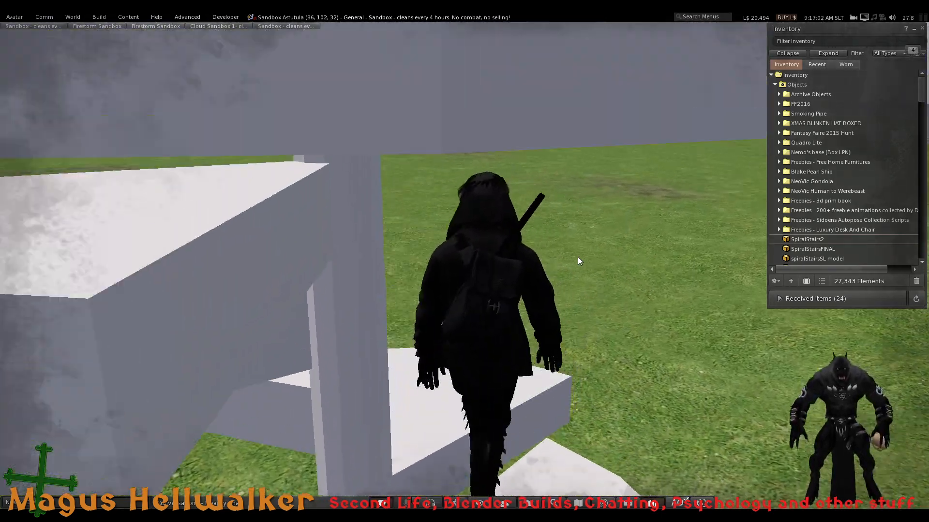
{"action": "key", "text": "Up"}
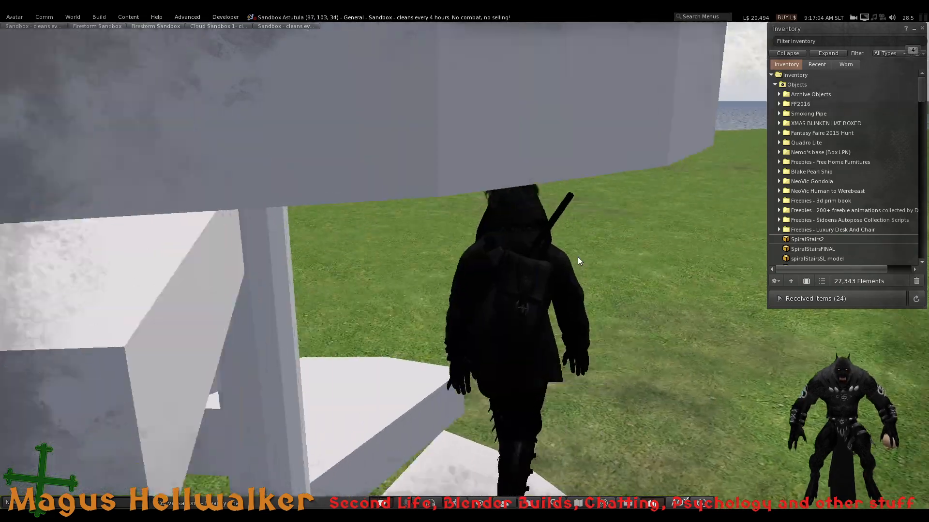
{"action": "key", "text": "Up"}
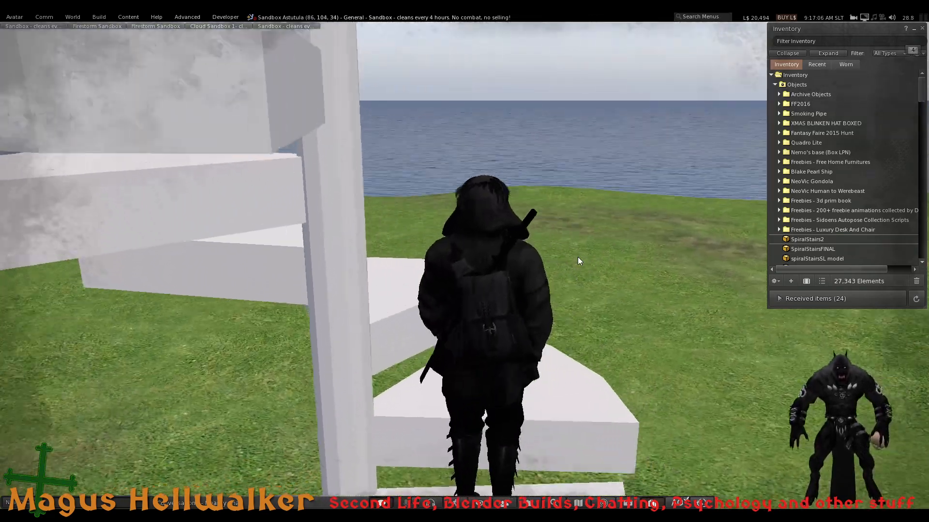
{"action": "key", "text": "Up"}
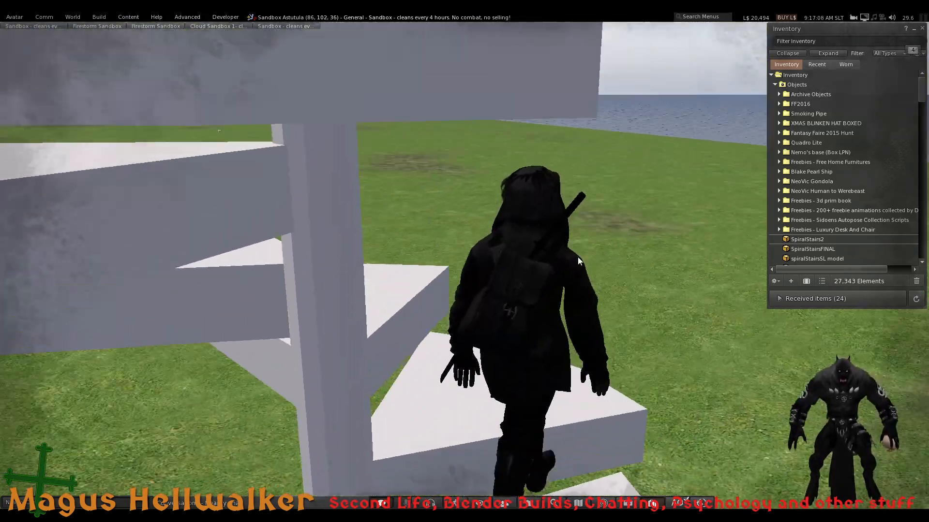
{"action": "key", "text": "Up"}
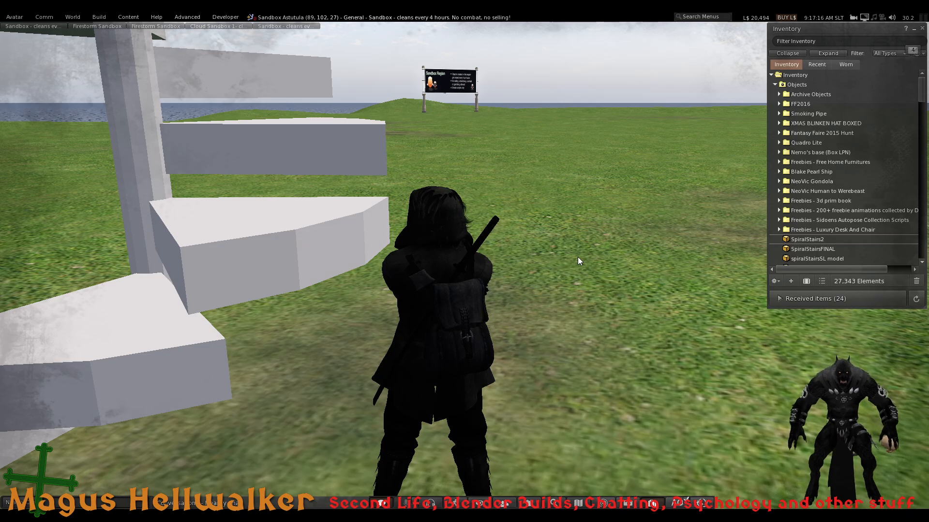
{"action": "key", "text": "Right"}
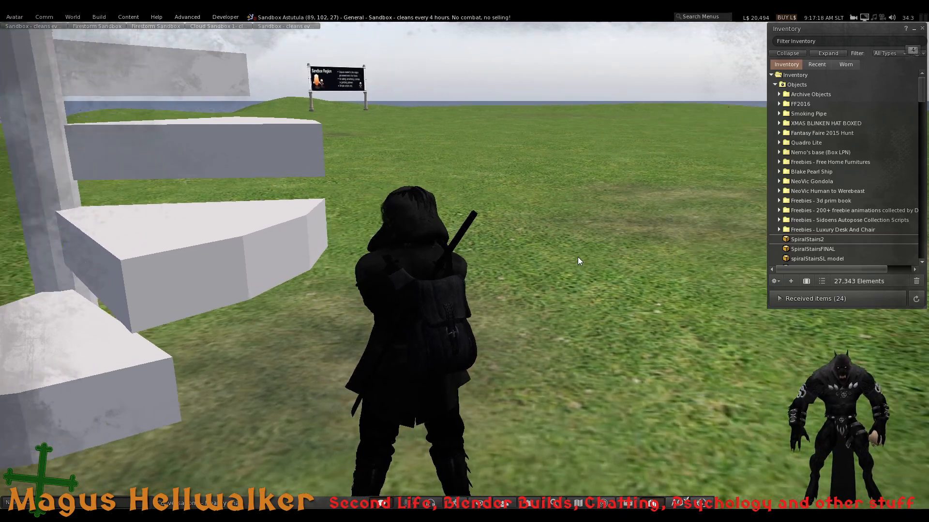
{"action": "key", "text": "Down"}
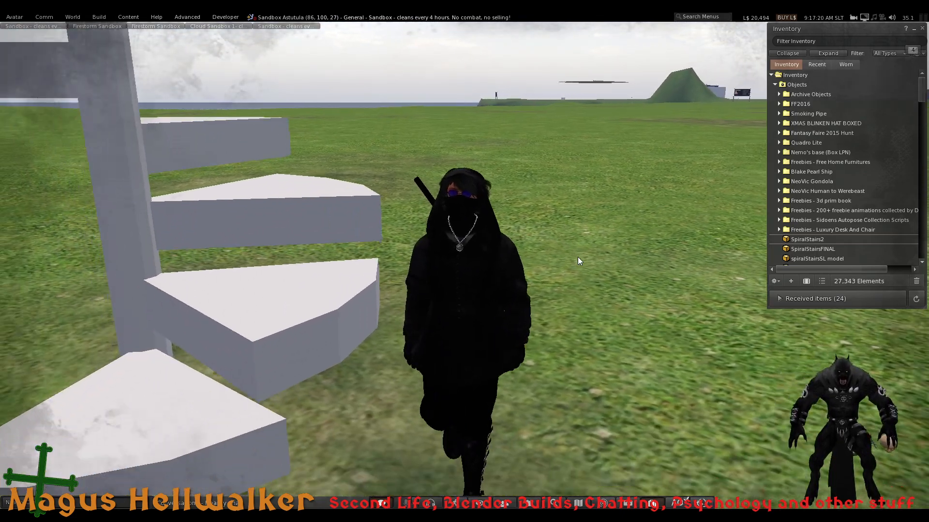
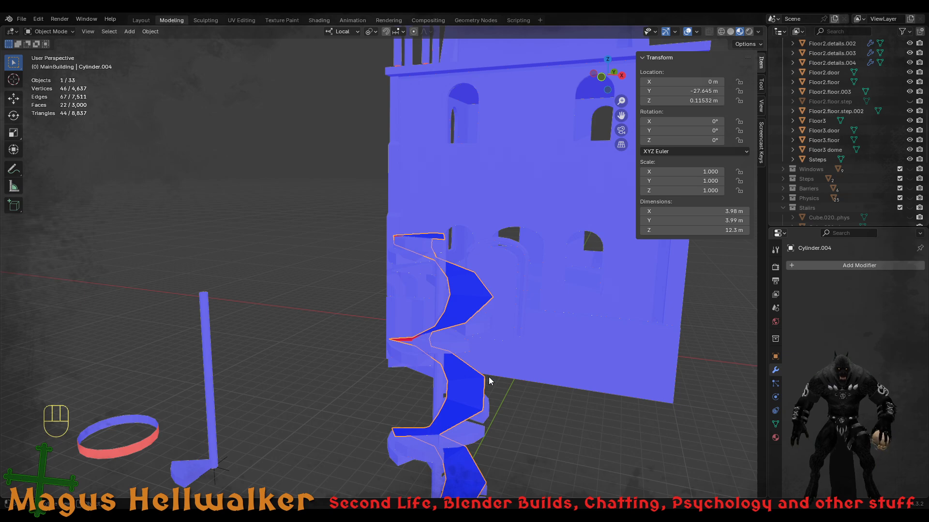
- Switch to Blender, deselect the spiral ramp mesh and view the ramp and staircase from the side
{"action": "scroll", "coordinate": [465, 406], "scroll_direction": "down", "scroll_amount": 3}
{"action": "scroll", "coordinate": [437, 423], "scroll_direction": "up", "scroll_amount": 2}
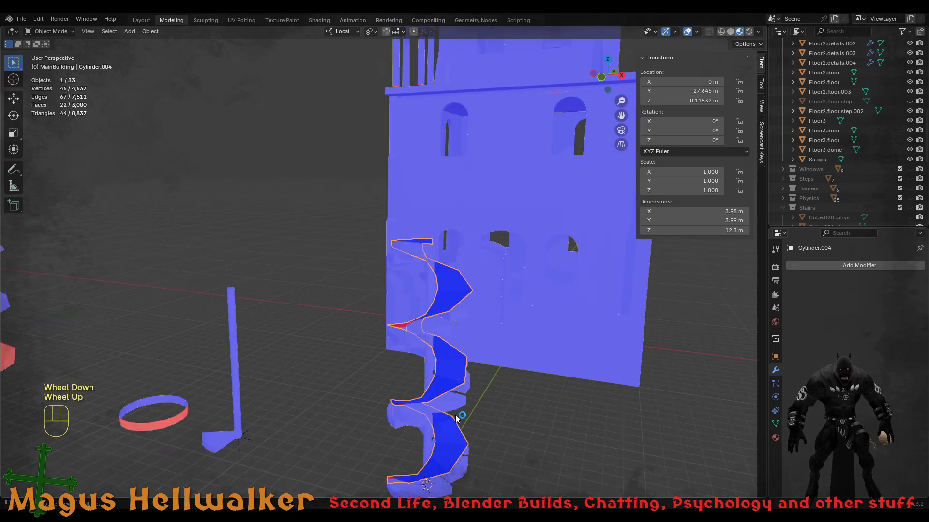
{"action": "scroll", "coordinate": [543, 406], "scroll_direction": "up", "scroll_amount": 2}
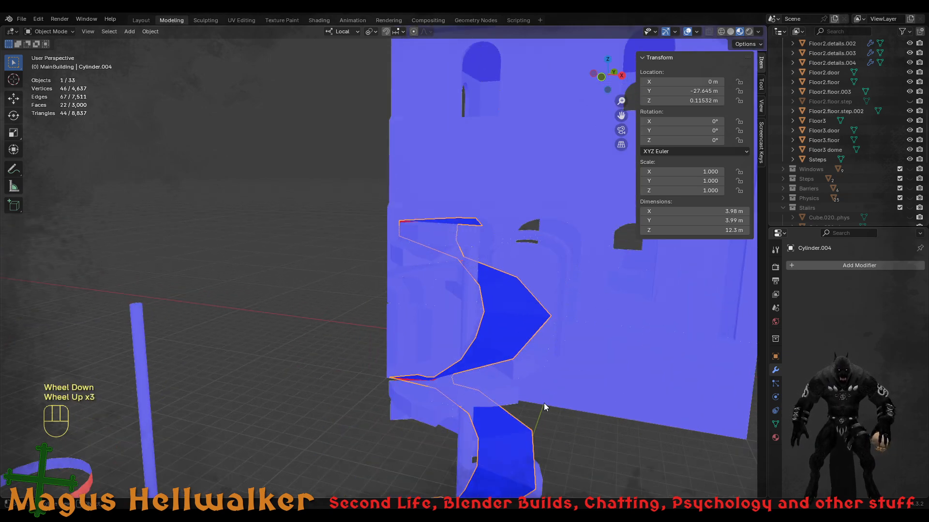
{"action": "left_click", "coordinate": [553, 419]}
{"action": "middle_click_drag", "start_coordinate": [524, 442], "coordinate": [462, 431]}
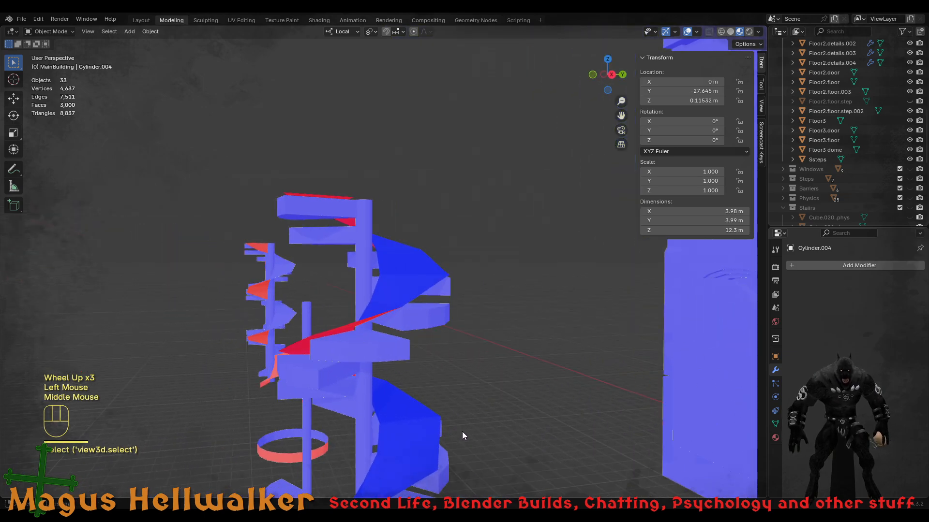
- Turn off the Face Orientation overlay in the 3D view
{"action": "left_click", "coordinate": [674, 32]}
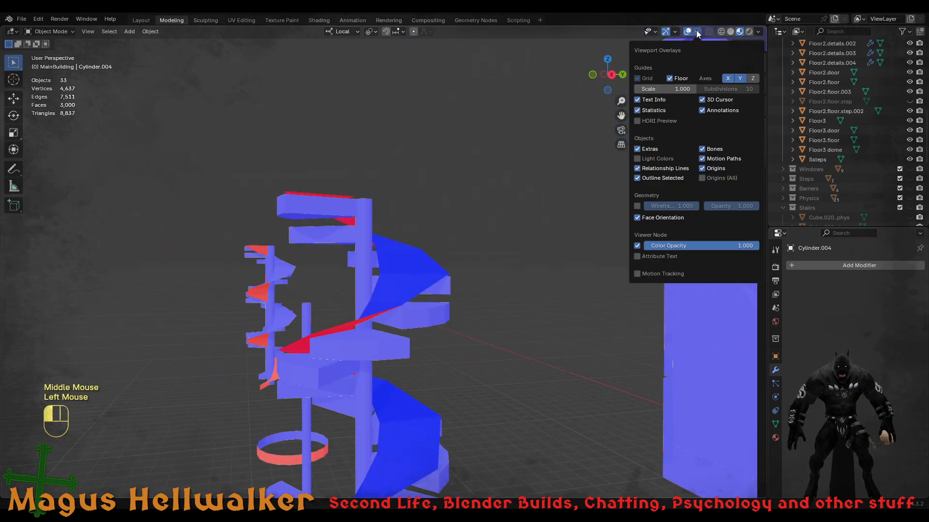
{"action": "left_click", "coordinate": [696, 32]}
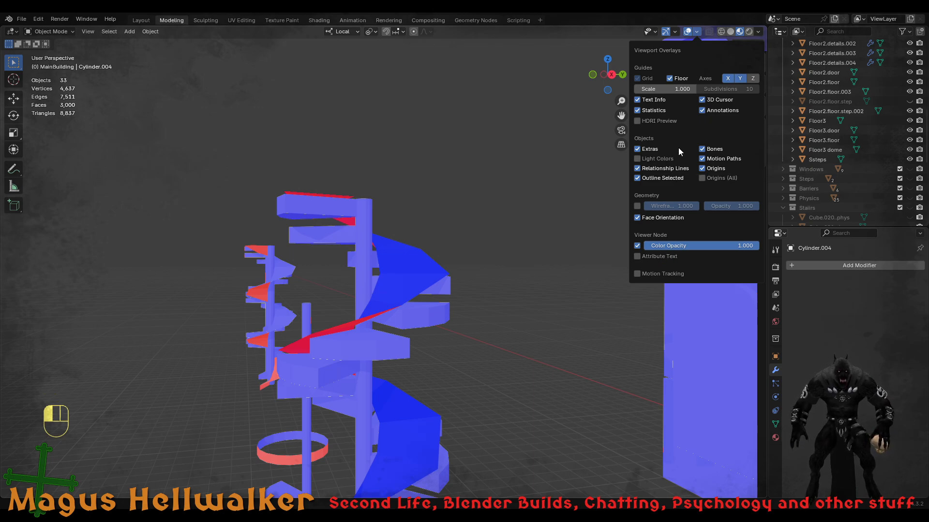
{"action": "left_click", "coordinate": [670, 218]}
- Select the spiral staircase mesh Ssteps and open it in Edit Mode
{"action": "scroll", "coordinate": [335, 441], "scroll_direction": "down", "scroll_amount": 2}
{"action": "scroll", "coordinate": [339, 442], "scroll_direction": "up", "scroll_amount": 2}
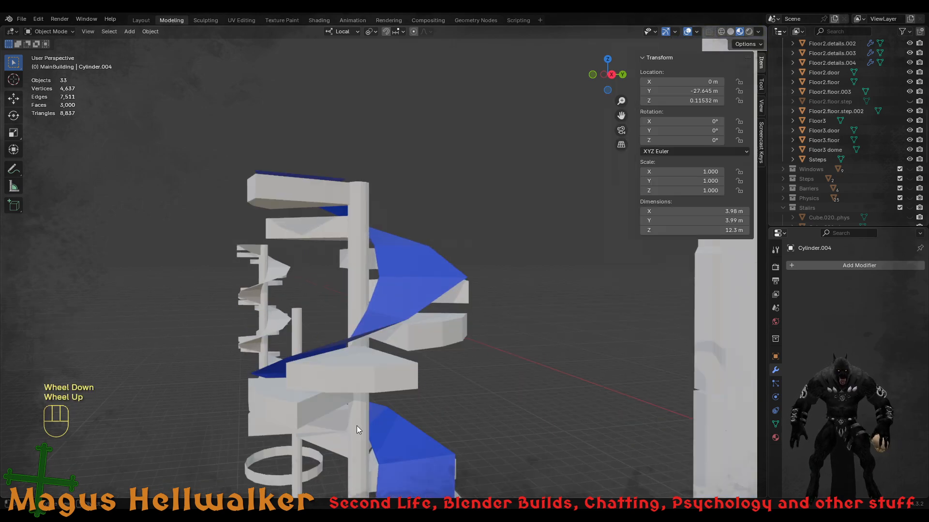
{"action": "middle_click_drag", "start_coordinate": [396, 436], "coordinate": [414, 364]}
{"action": "scroll", "coordinate": [414, 372], "scroll_direction": "down", "scroll_amount": 2}
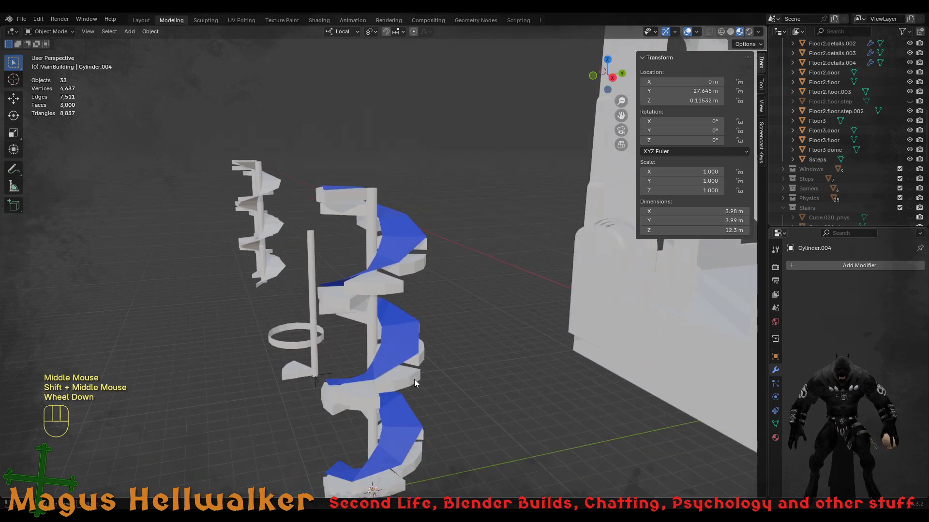
{"action": "scroll", "coordinate": [413, 387], "scroll_direction": "up", "scroll_amount": 2}
{"action": "scroll", "coordinate": [414, 391], "scroll_direction": "up", "scroll_amount": 1}
{"action": "left_click", "coordinate": [353, 234]}
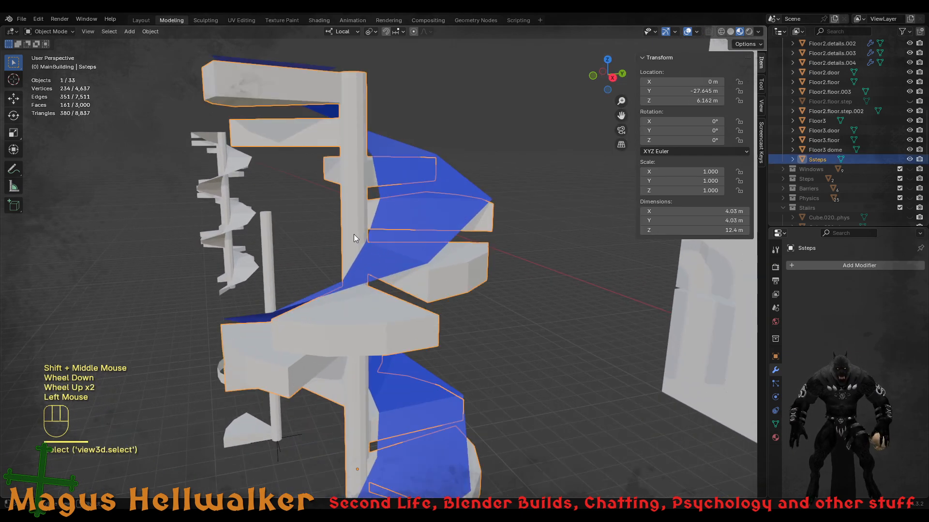
{"action": "key", "text": "Tab"}
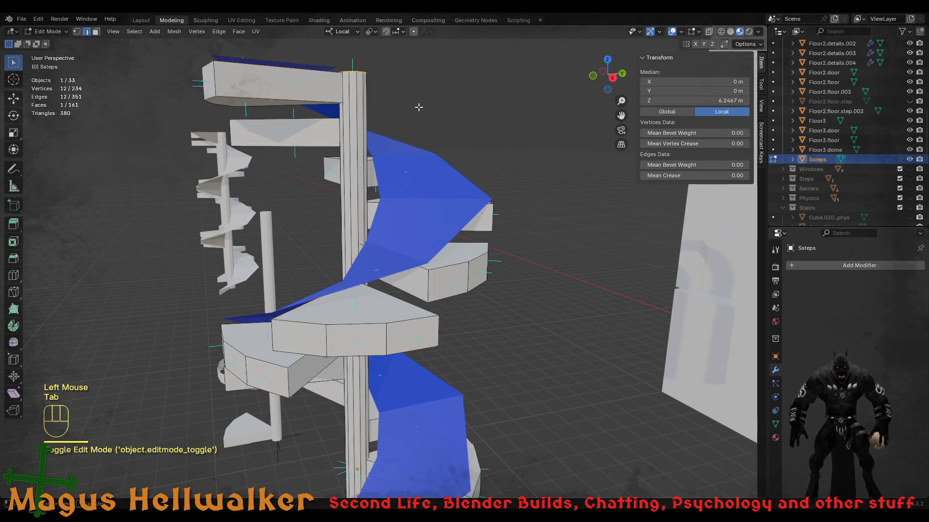
- In face selection mode, select three alternate side faces of the staircase's central column
{"action": "middle_click_drag", "start_coordinate": [374, 89], "coordinate": [360, 170]}
{"action": "scroll", "coordinate": [342, 267], "scroll_direction": "up", "scroll_amount": 2}
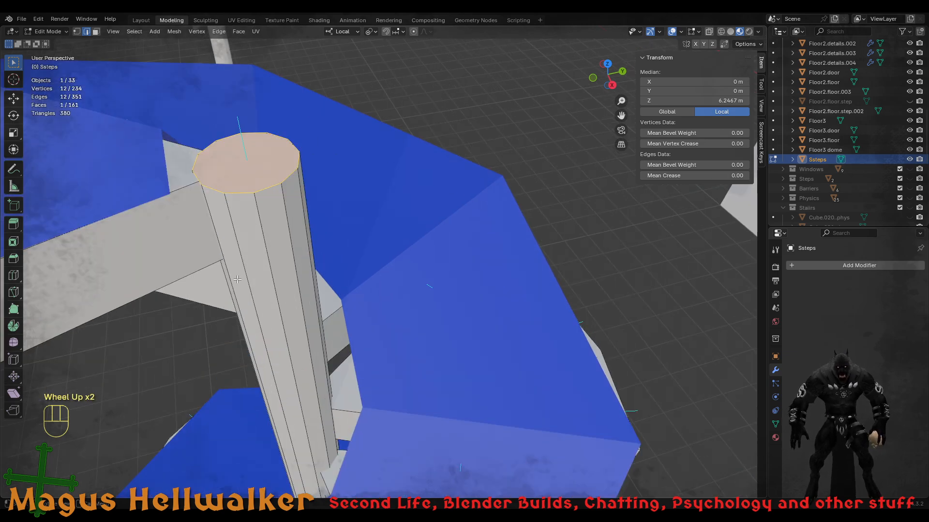
{"action": "key", "text": "3"}
{"action": "left_click", "coordinate": [238, 280]}
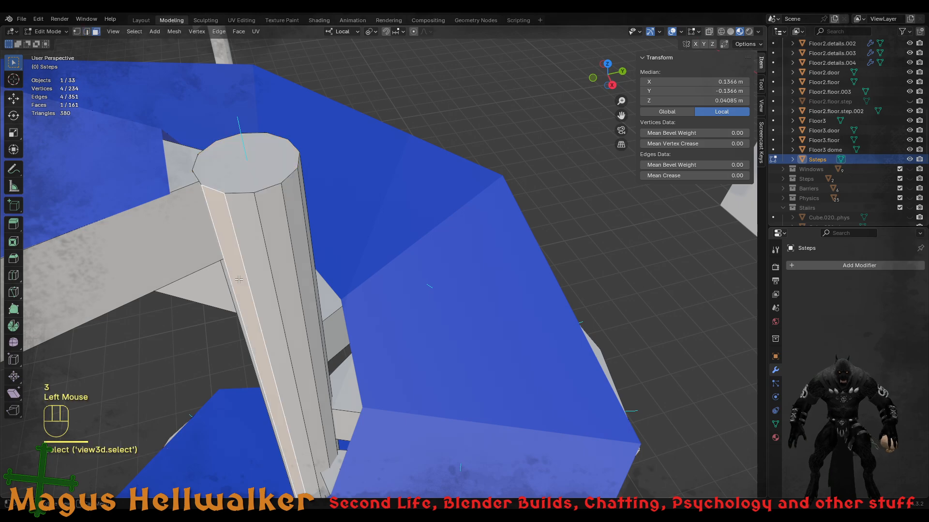
{"action": "left_click", "coordinate": [285, 278], "text": "shift"}
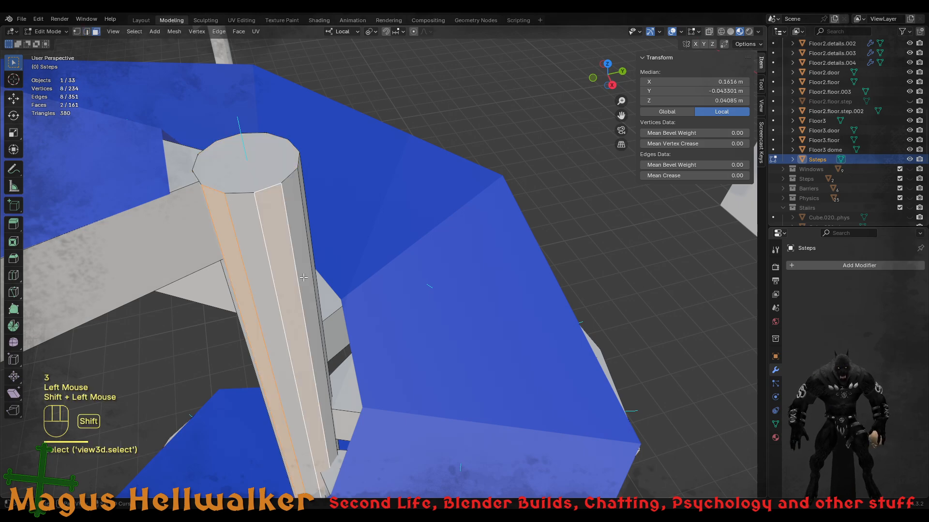
{"action": "middle_click_drag", "start_coordinate": [309, 277], "coordinate": [296, 287]}
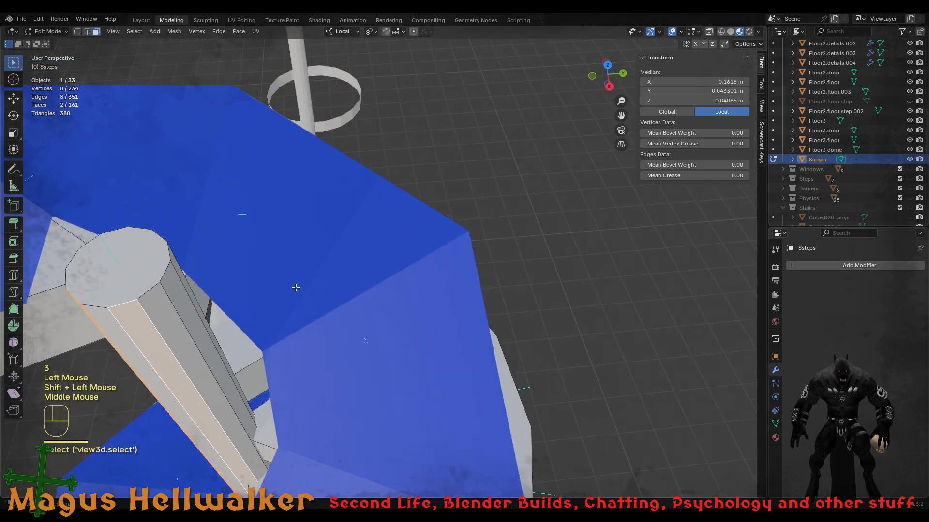
{"action": "left_click", "coordinate": [191, 306], "text": "shift"}
- Add the other three alternate side faces around the central column to the selection
{"action": "middle_click_drag", "start_coordinate": [191, 306], "coordinate": [224, 325]}
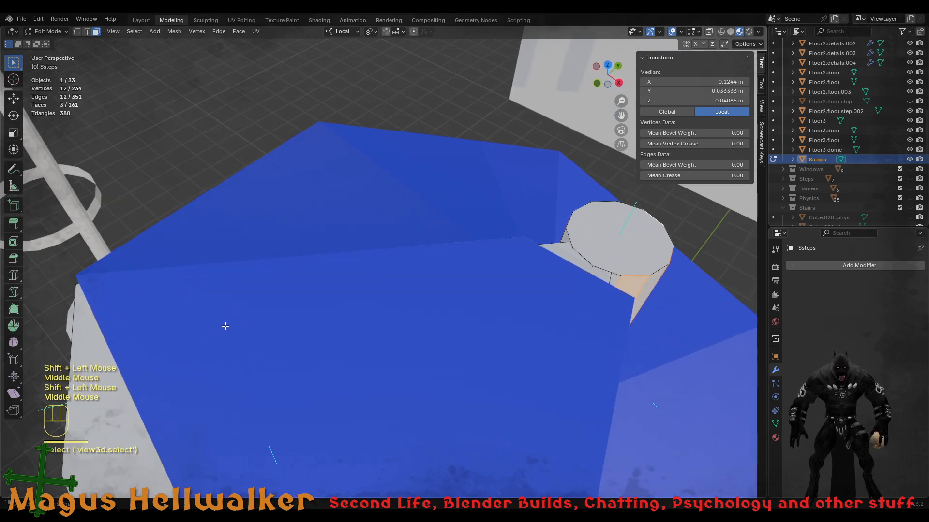
{"action": "left_click", "coordinate": [583, 258], "text": "shift"}
{"action": "middle_click_drag", "start_coordinate": [583, 257], "coordinate": [628, 319]}
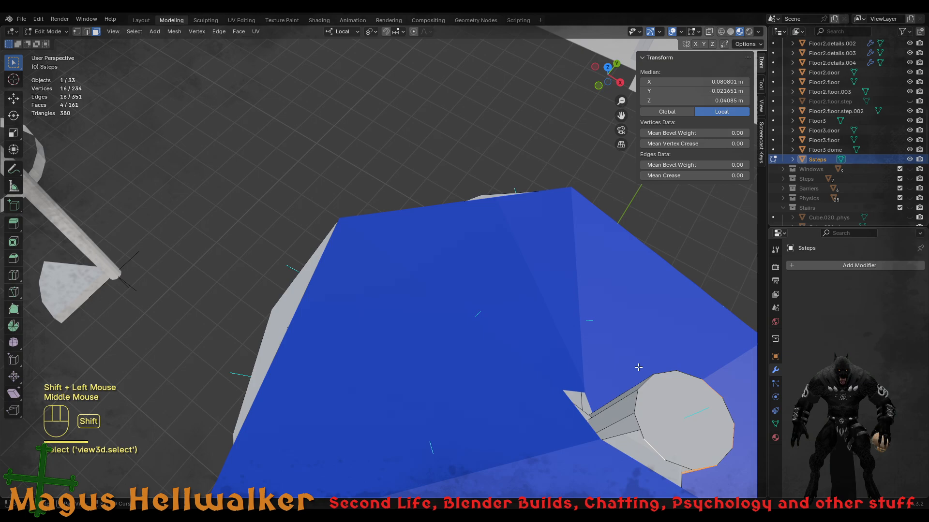
{"action": "left_click", "coordinate": [631, 405], "text": "shift"}
{"action": "middle_click_drag", "start_coordinate": [660, 401], "coordinate": [597, 408]}
{"action": "left_click", "coordinate": [161, 467], "text": "shift"}
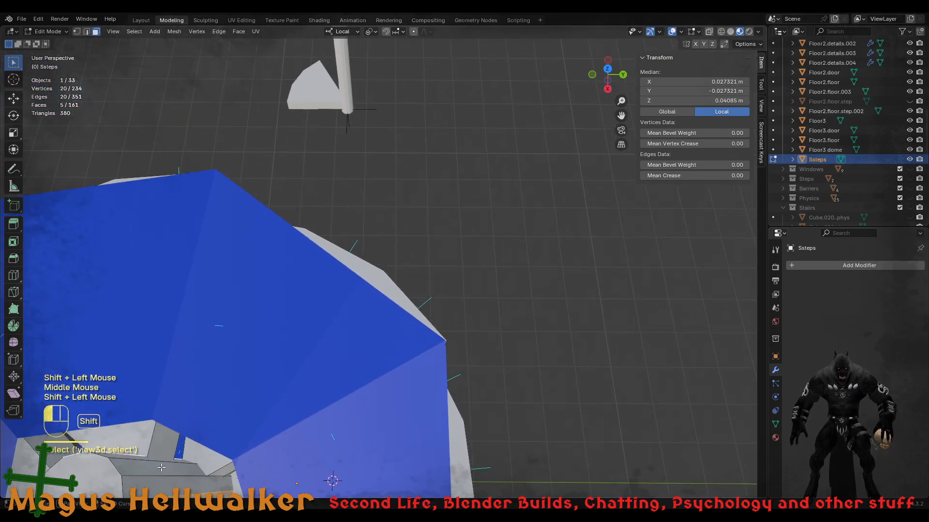
- Duplicate the six selected column faces in place
{"action": "scroll", "coordinate": [287, 445], "scroll_direction": "down", "scroll_amount": 4}
{"action": "middle_click_drag", "start_coordinate": [290, 444], "coordinate": [380, 371]}
{"action": "scroll", "coordinate": [381, 371], "scroll_direction": "down", "scroll_amount": 3}
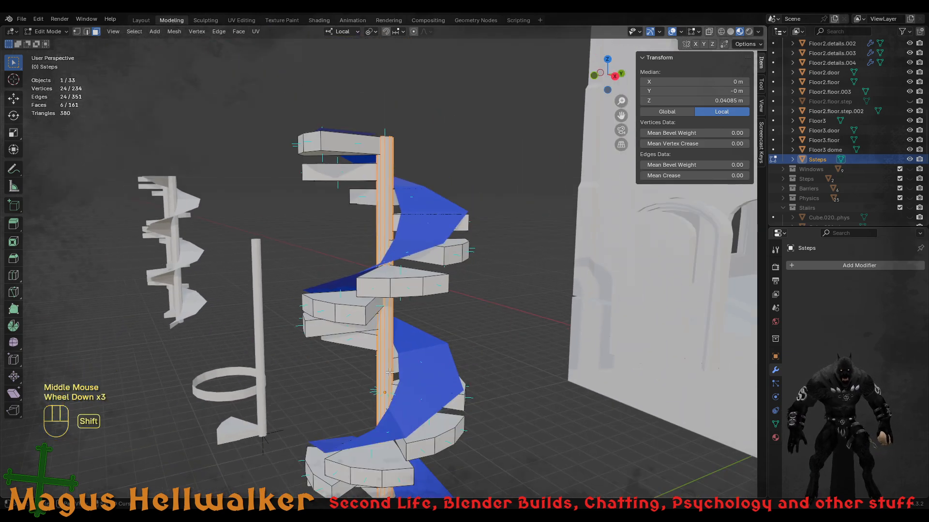
{"action": "key", "text": "shift+d"}
{"action": "key", "text": "Return"}
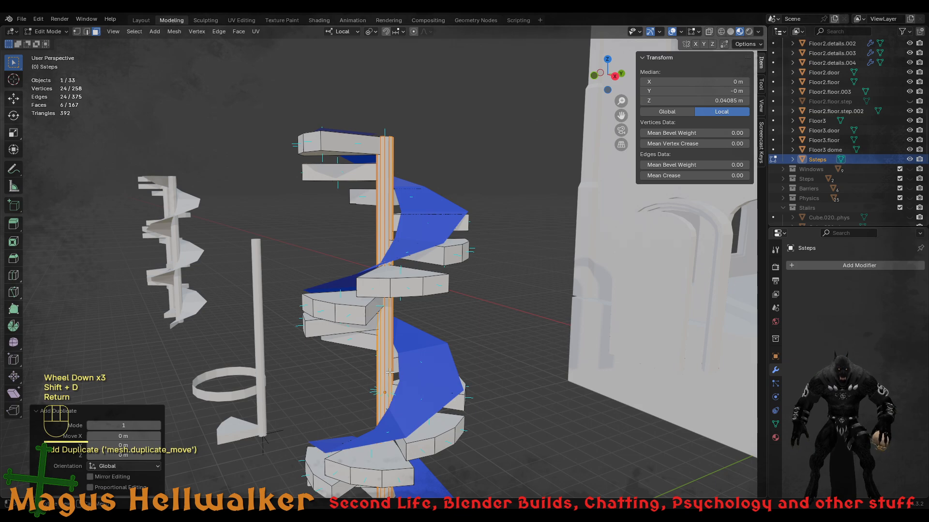
- Set the staircase mesh's material slot to the Physics material
{"action": "left_click", "coordinate": [775, 438]}
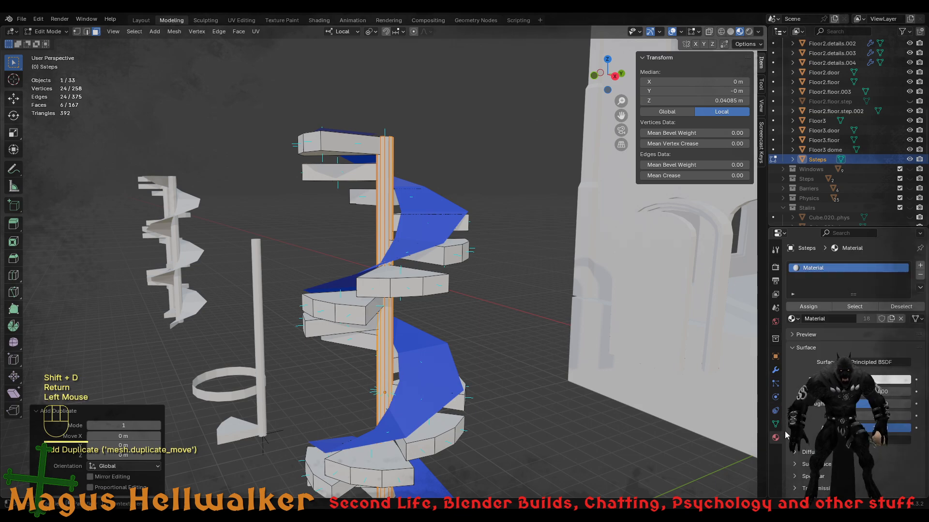
{"action": "left_click", "coordinate": [793, 319]}
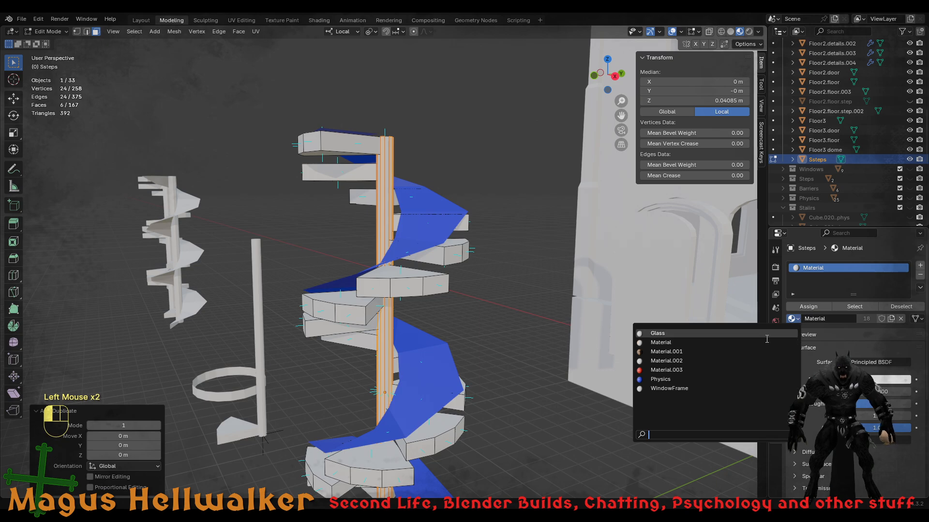
{"action": "left_click", "coordinate": [660, 380]}
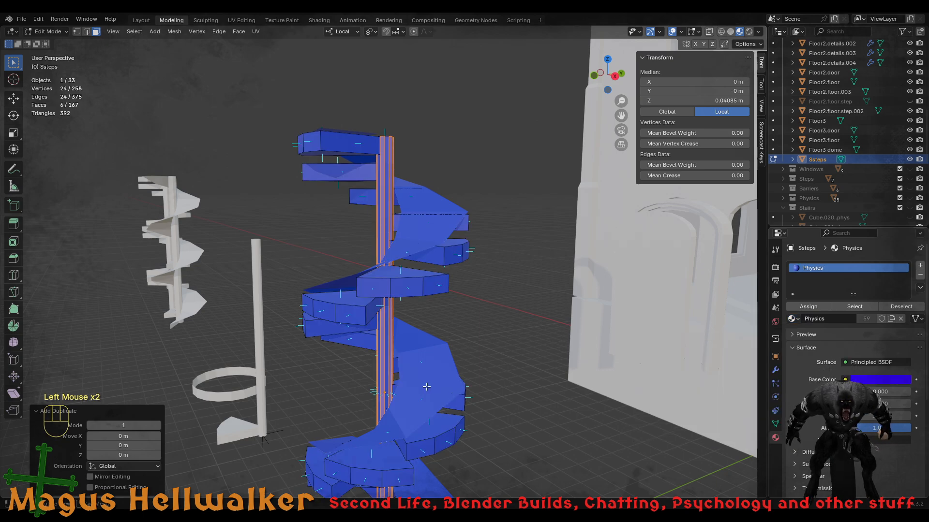
- Undo the face duplication and the last three column face selections
{"action": "scroll", "coordinate": [449, 339], "scroll_direction": "up", "scroll_amount": 2}
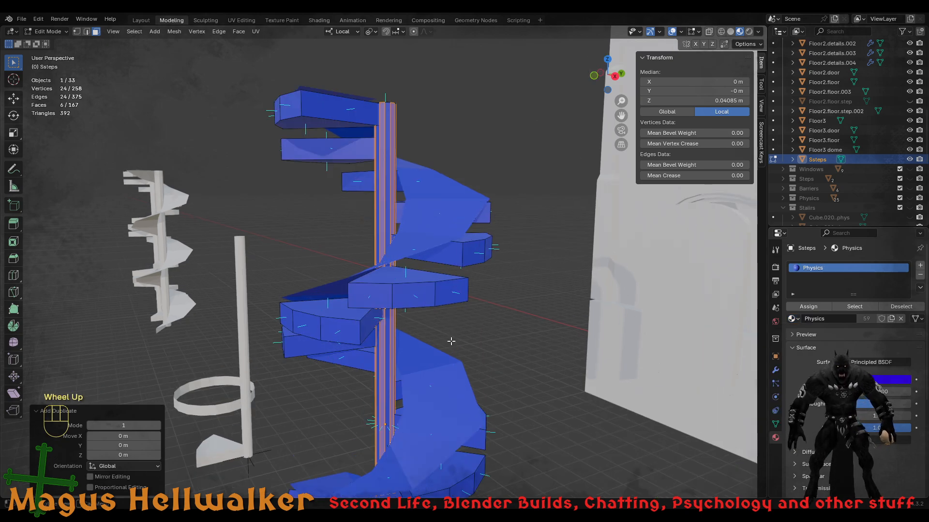
{"action": "scroll", "coordinate": [451, 337], "scroll_direction": "down", "scroll_amount": 1}
{"action": "key", "text": "ctrl+z"}
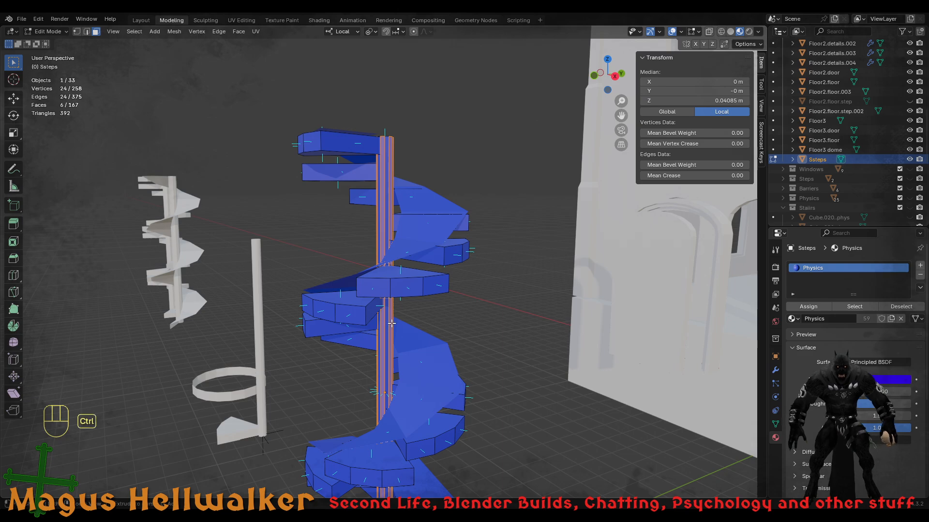
{"action": "key", "text": "ctrl+z"}
{"action": "key", "text": "ctrl+z"}
{"action": "key", "text": "ctrl+z"}
{"action": "key", "text": "ctrl+z"}
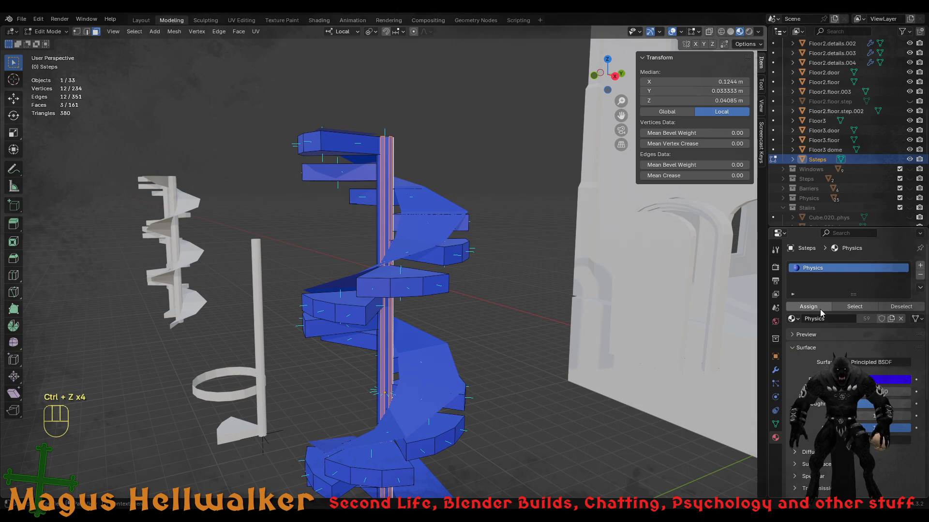
- Try to remove the Physics material slot, and in Object Mode set the staircase's material to Material
{"action": "left_click", "coordinate": [921, 276]}
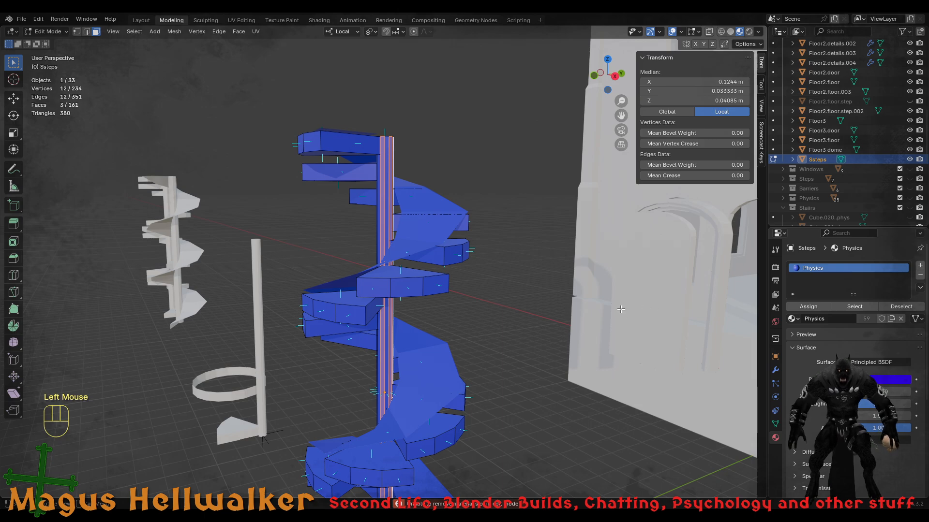
{"action": "key", "text": "Tab"}
{"action": "left_click", "coordinate": [793, 307]}
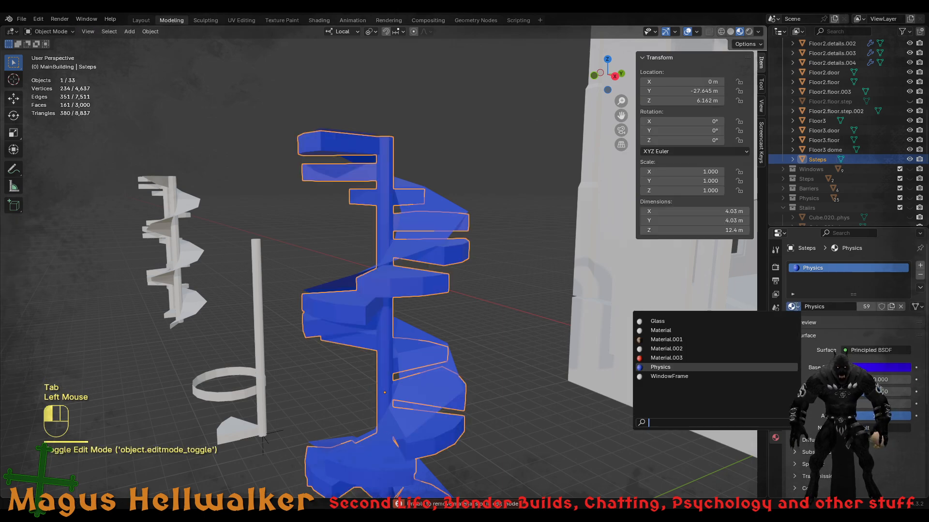
{"action": "left_click", "coordinate": [682, 330]}
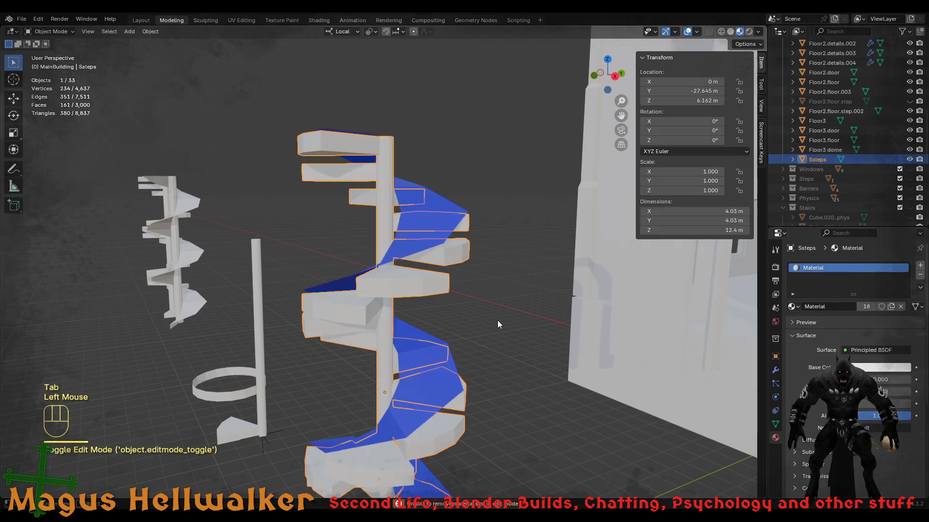
- Separate the three selected column faces from the staircase mesh into their own object and return to Object Mode
{"action": "scroll", "coordinate": [385, 314], "scroll_direction": "up", "scroll_amount": 2}
{"action": "left_click", "coordinate": [379, 224]}
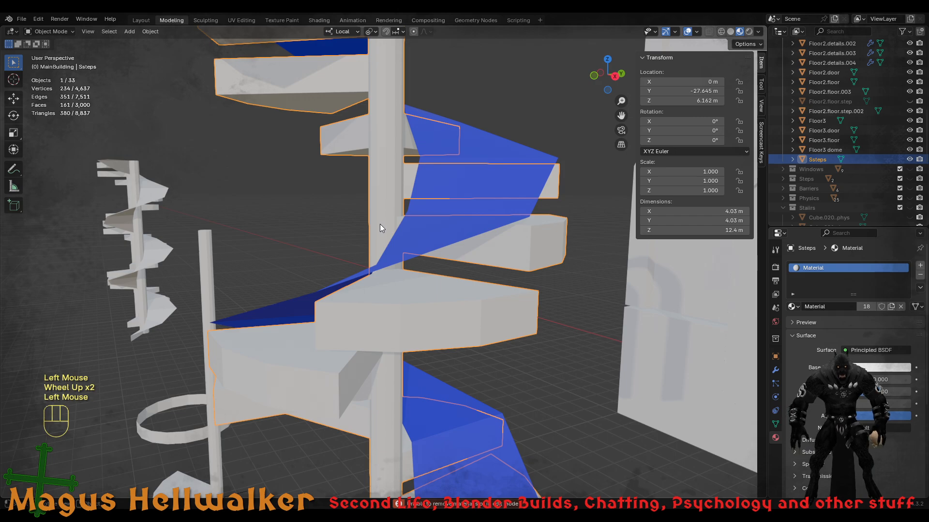
{"action": "key", "text": "Tab"}
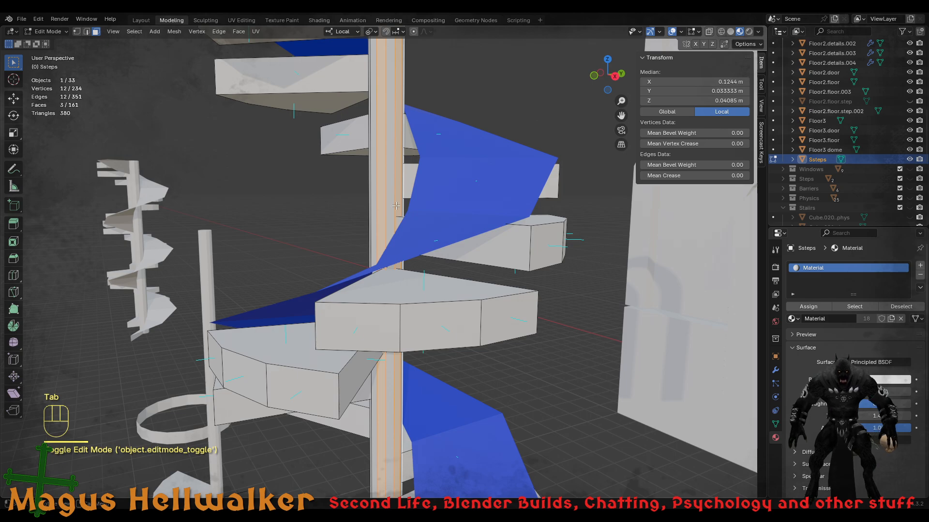
{"action": "key", "text": "p"}
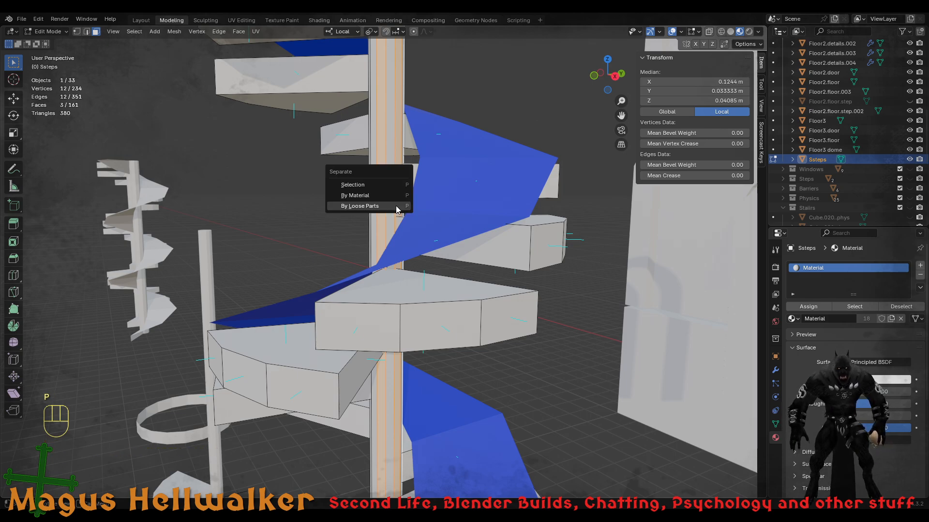
{"action": "key", "text": "Up"}
{"action": "key", "text": "Up"}
{"action": "key", "text": "Return"}
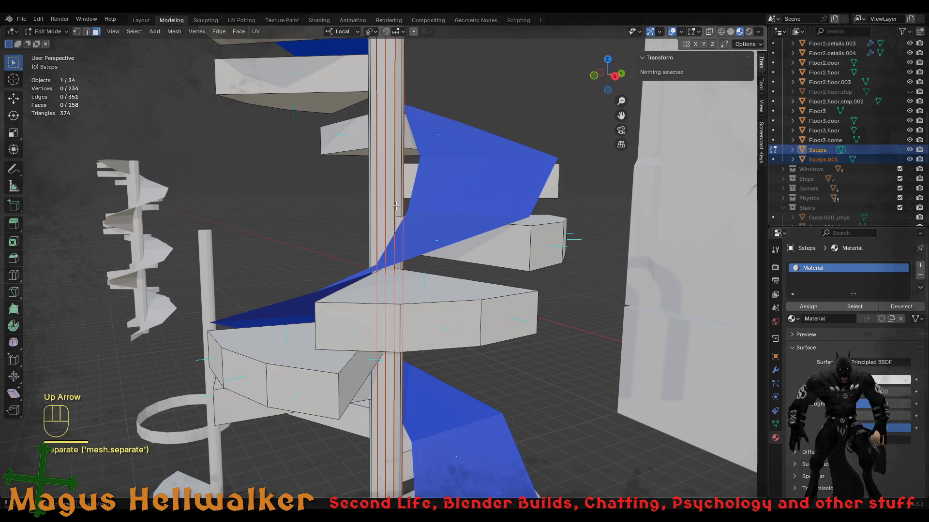
{"action": "key", "text": "Tab"}
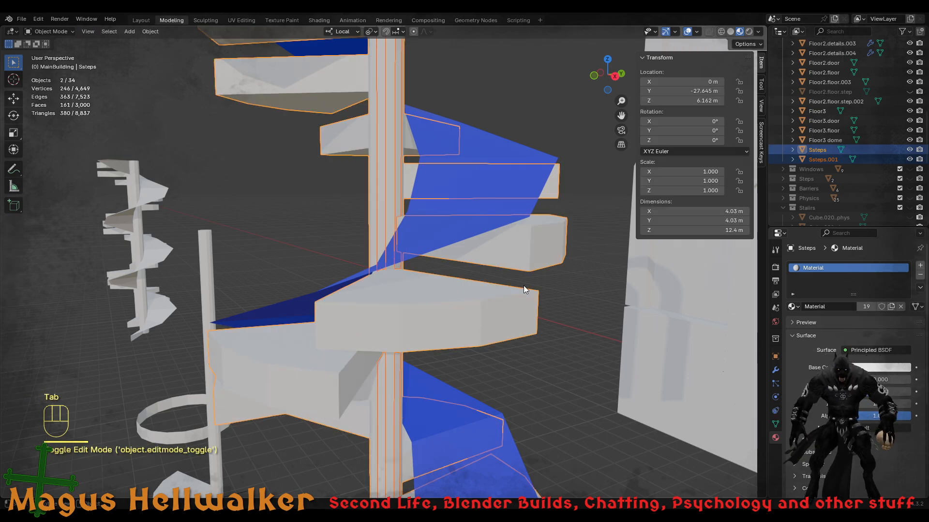
- Select only the separated column faces and set their material to Physics
{"action": "left_click", "coordinate": [561, 318]}
{"action": "scroll", "coordinate": [478, 318], "scroll_direction": "down", "scroll_amount": 3}
{"action": "left_click", "coordinate": [382, 215]}
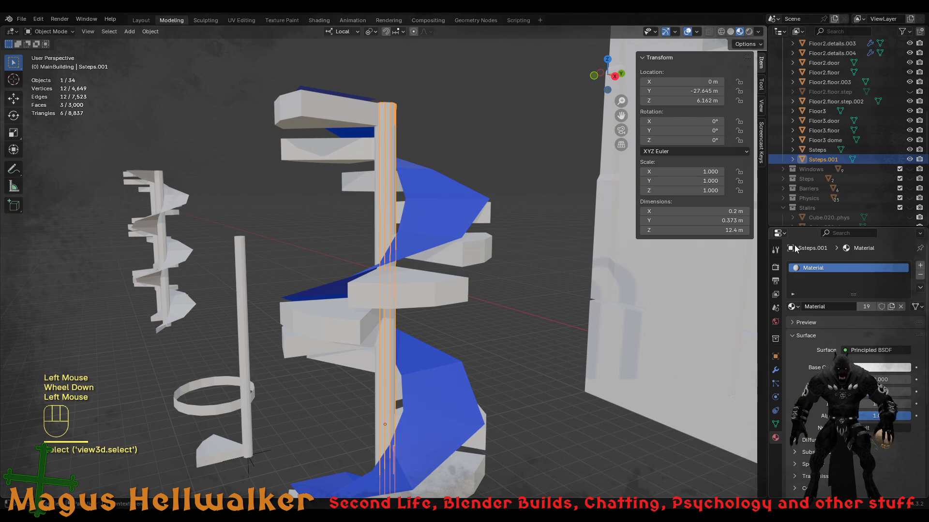
{"action": "left_click", "coordinate": [791, 306]}
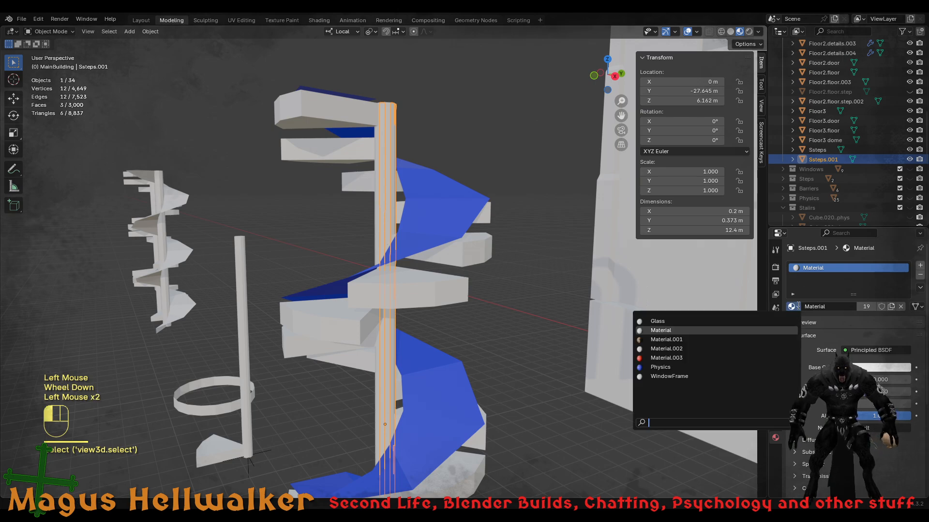
{"action": "left_click", "coordinate": [665, 367]}
- Select the spiral ramp mesh together with the separated column faces, leaving the staircase unselected
{"action": "scroll", "coordinate": [406, 292], "scroll_direction": "up", "scroll_amount": 2}
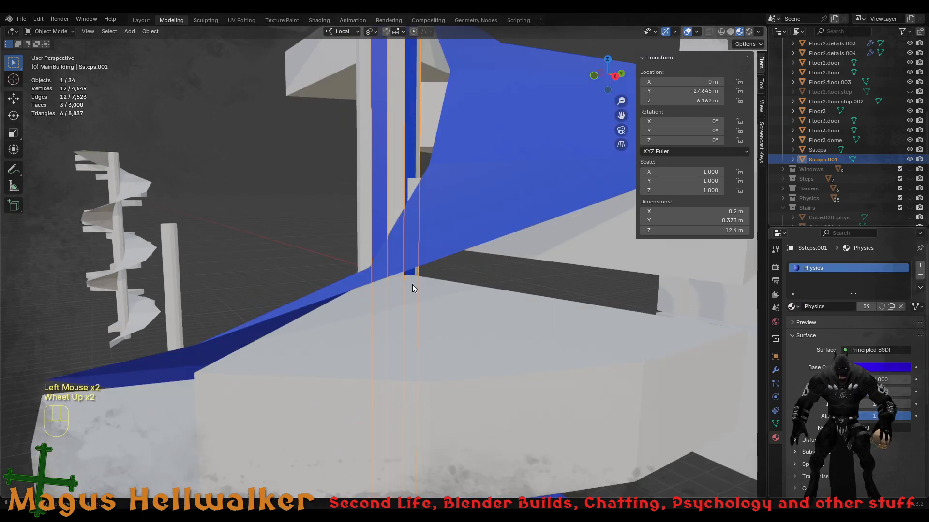
{"action": "scroll", "coordinate": [412, 284], "scroll_direction": "down", "scroll_amount": 2}
{"action": "middle_click_drag", "start_coordinate": [423, 279], "coordinate": [379, 419]}
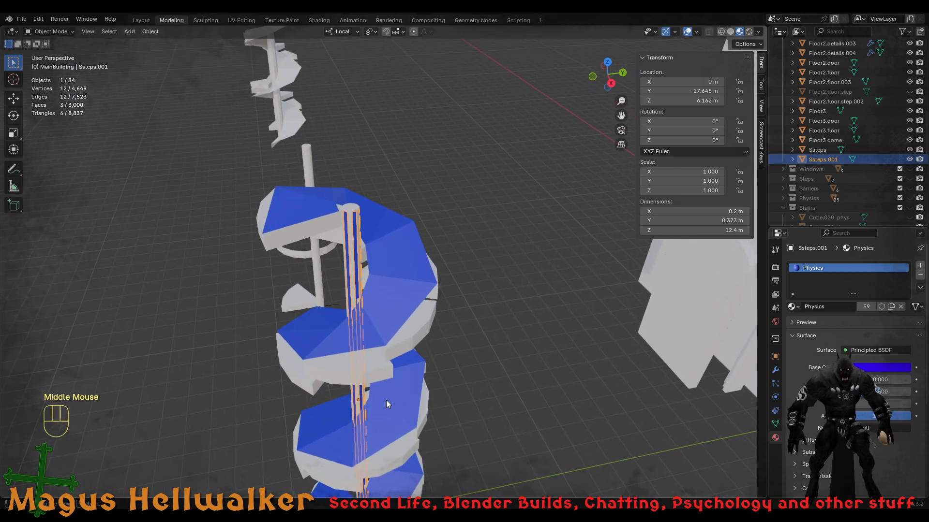
{"action": "left_click", "coordinate": [370, 334]}
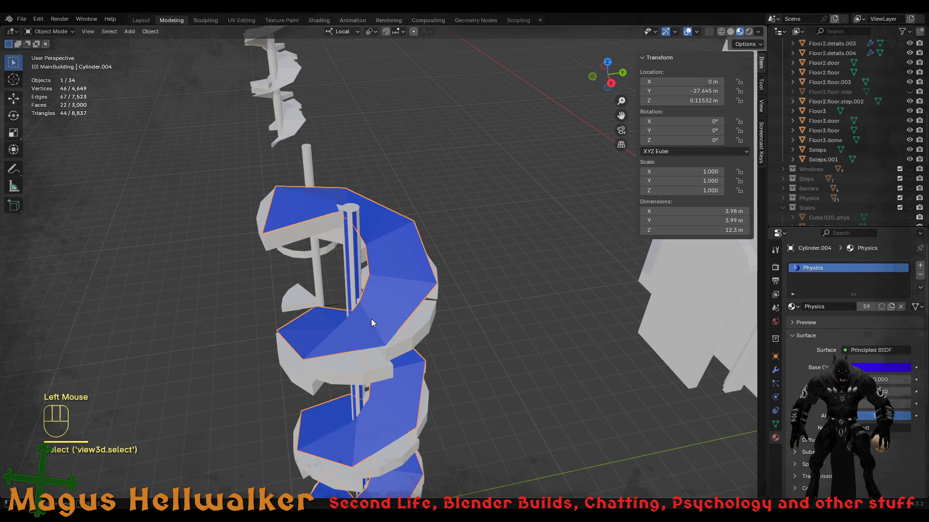
{"action": "left_click", "coordinate": [355, 282]}
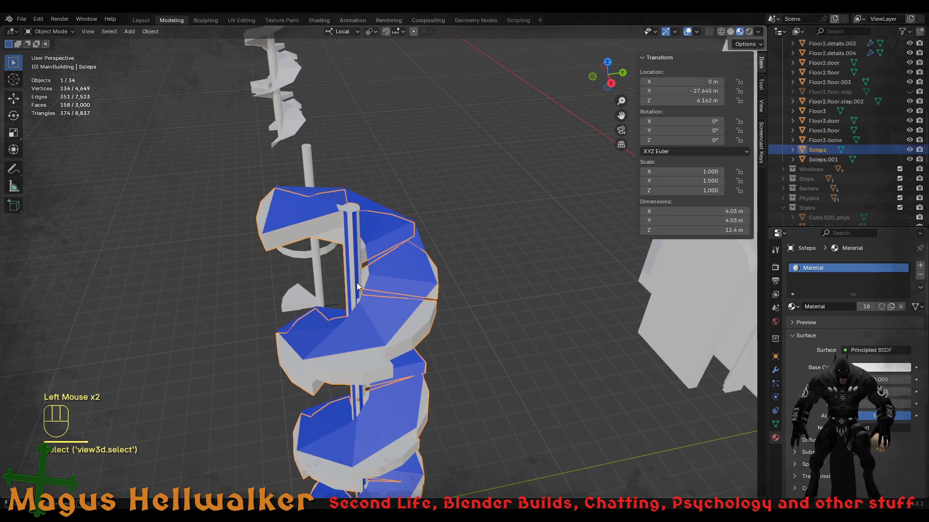
{"action": "left_click", "coordinate": [356, 246]}
{"action": "left_click", "coordinate": [379, 334]}
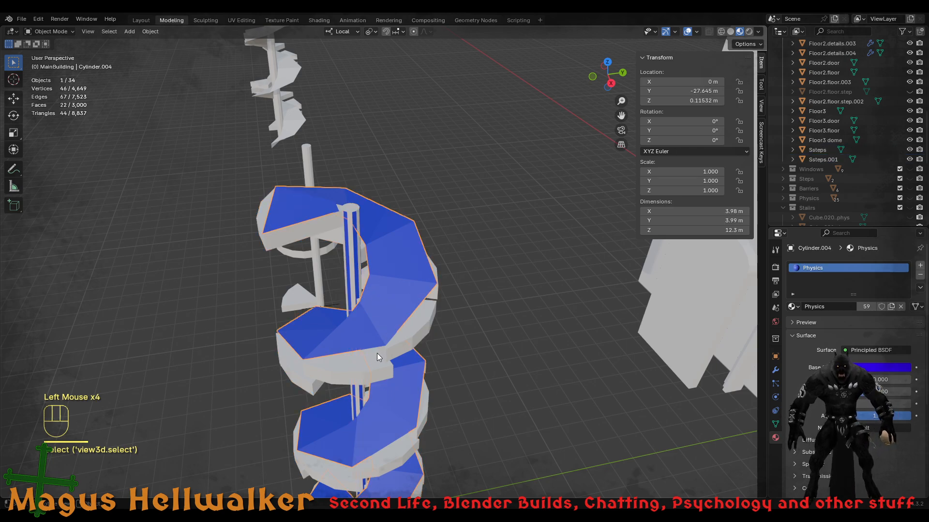
{"action": "left_click", "coordinate": [358, 280], "text": "shift"}
{"action": "scroll", "coordinate": [373, 338], "scroll_direction": "up", "scroll_amount": 2}
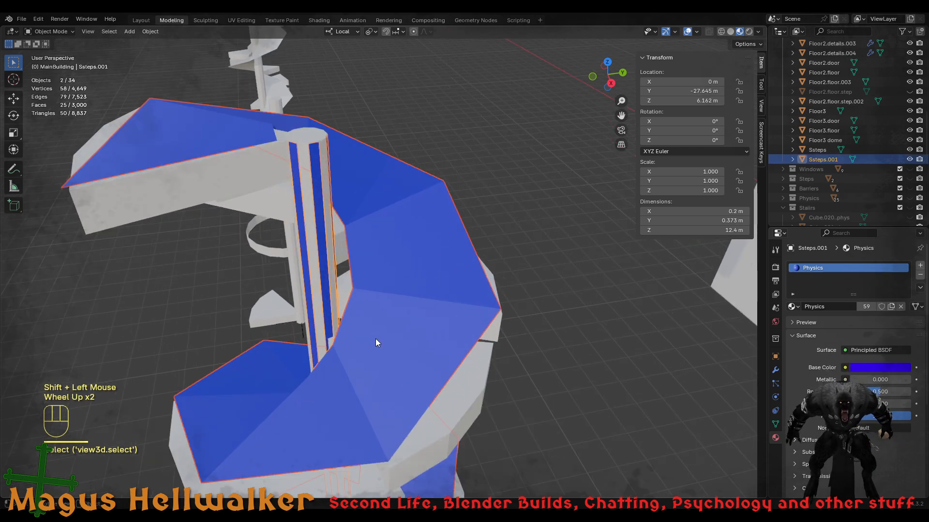
- Join the separated column faces with the spiral ramp mesh into one physics object
{"action": "middle_click_drag", "start_coordinate": [391, 347], "coordinate": [452, 301]}
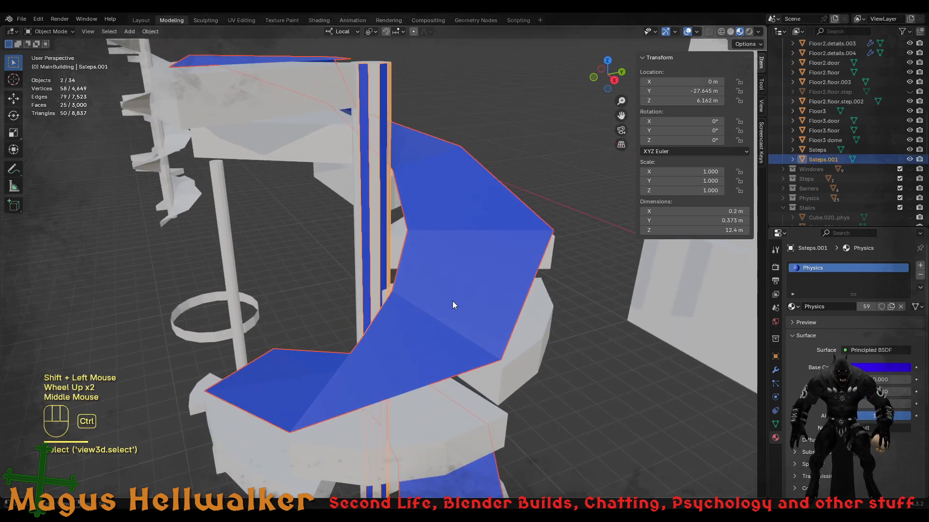
{"action": "key", "text": "ctrl+j"}
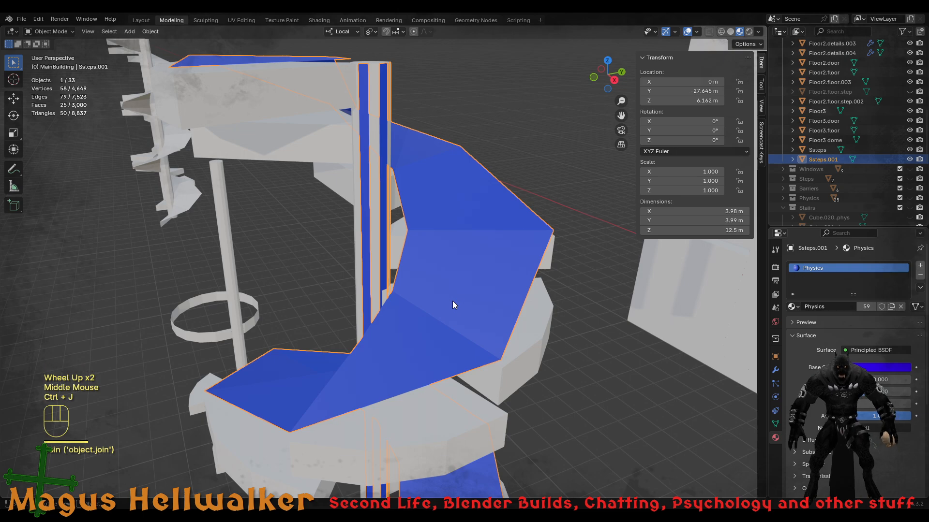
{"action": "scroll", "coordinate": [460, 296], "scroll_direction": "down", "scroll_amount": 2}
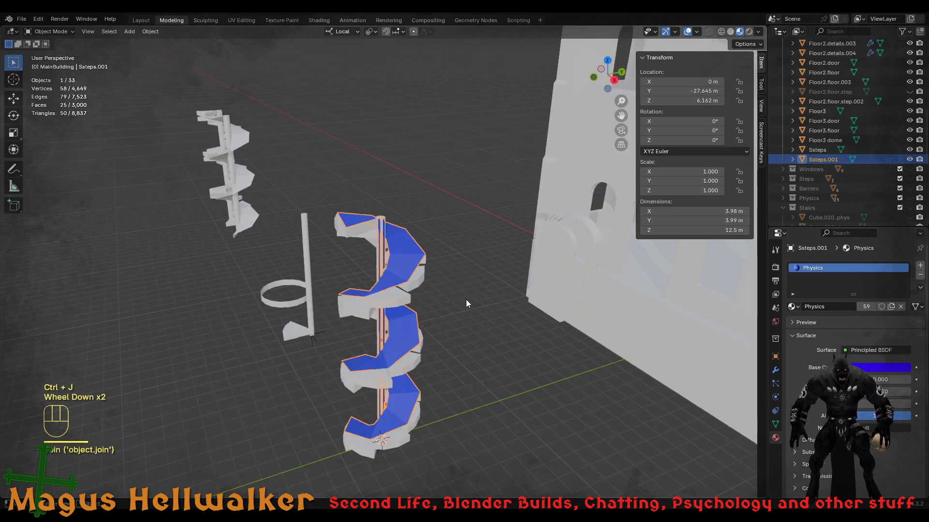
{"action": "left_click", "coordinate": [513, 371]}
{"action": "left_click", "coordinate": [391, 344]}
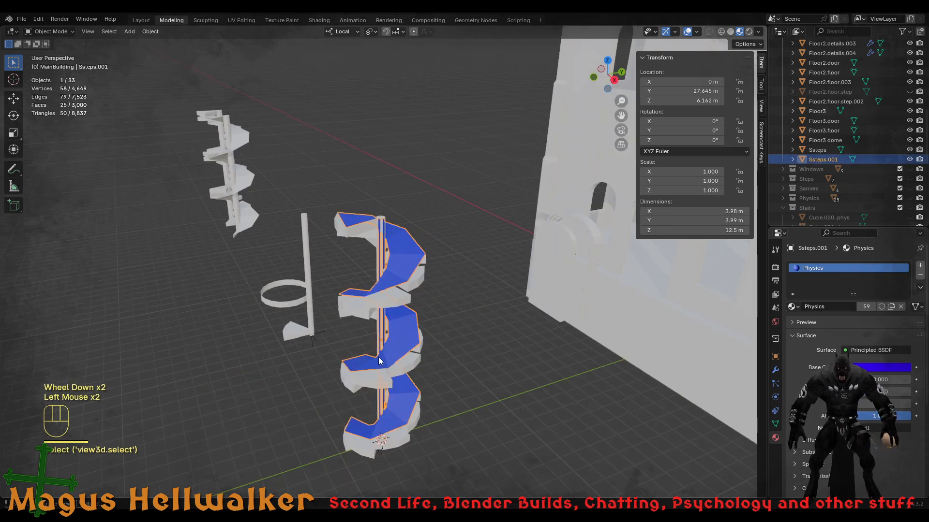
- Export the selected physics mesh as a Collada (.dae) file and clear the selection
{"action": "left_click", "coordinate": [21, 19]}
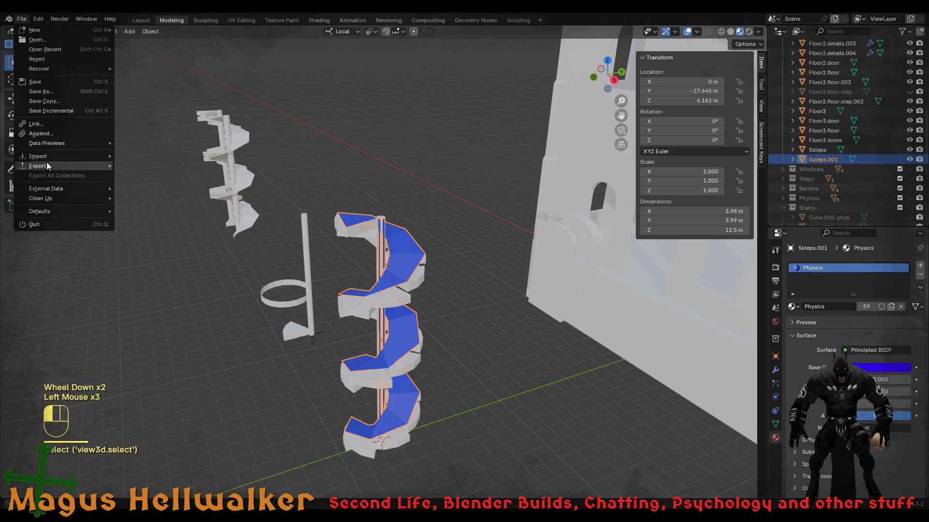
{"action": "mouse_move", "coordinate": [51, 172]}
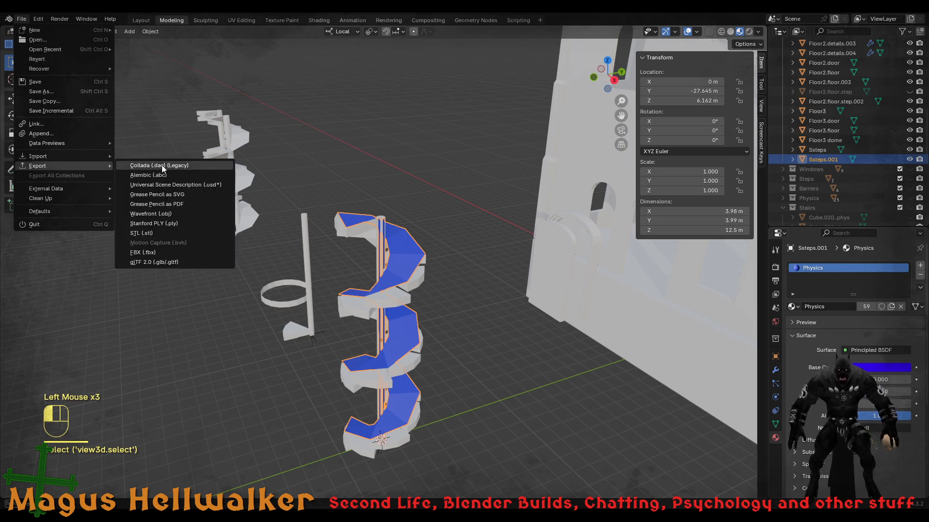
{"action": "left_click", "coordinate": [161, 166]}
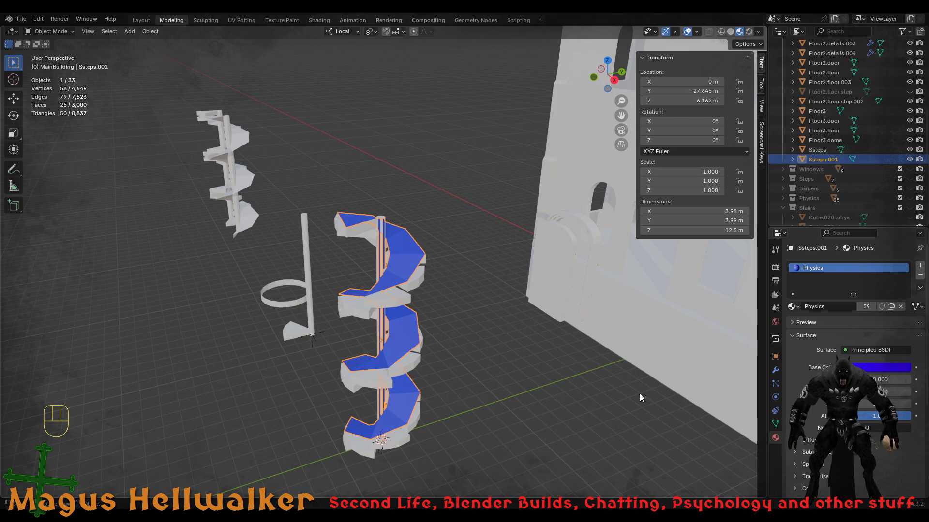
{"action": "left_click", "coordinate": [476, 370]}
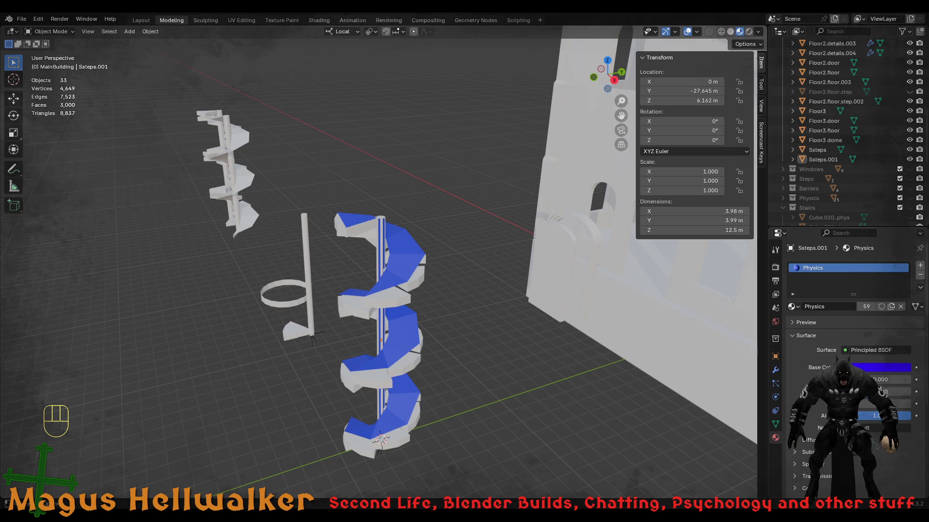
- Switch to the Second Life viewer and load the spiral staircase model into the mesh model uploader
{"action": "key", "text": "alt+Tab"}
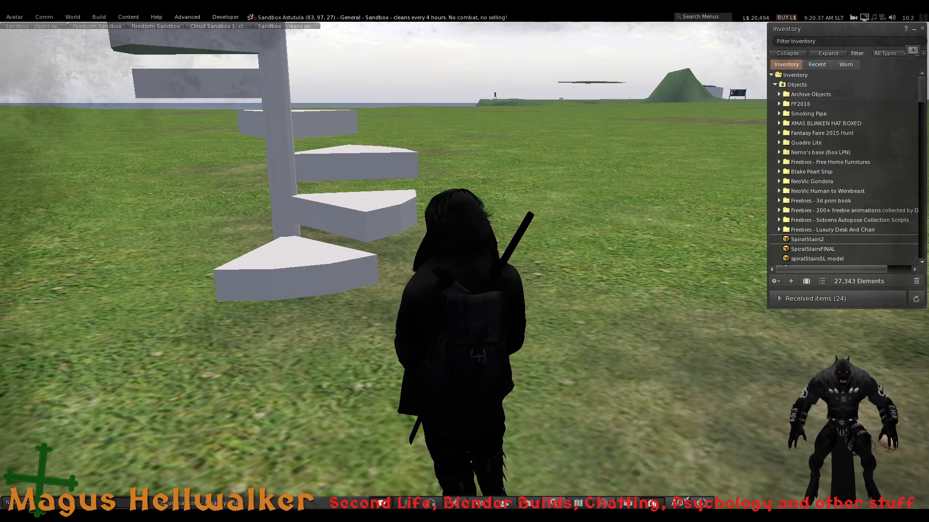
{"action": "right_click", "coordinate": [309, 256]}
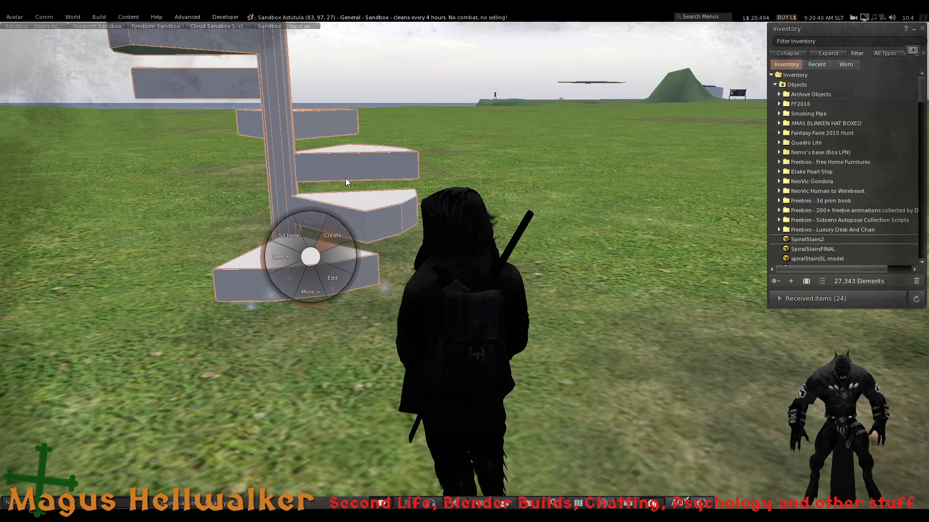
{"action": "scroll", "coordinate": [350, 173], "scroll_direction": "down", "scroll_amount": 5}
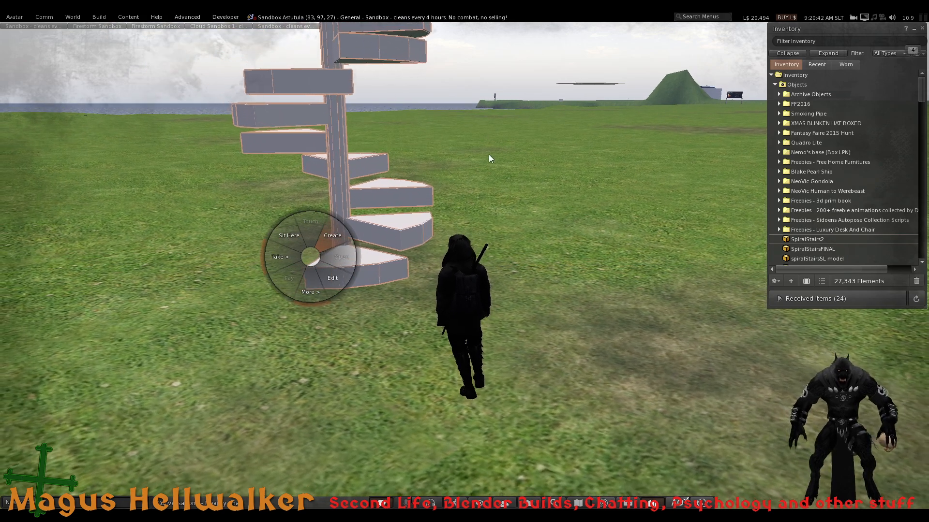
{"action": "left_click", "coordinate": [486, 142]}
{"action": "left_click", "coordinate": [510, 165], "text": "alt"}
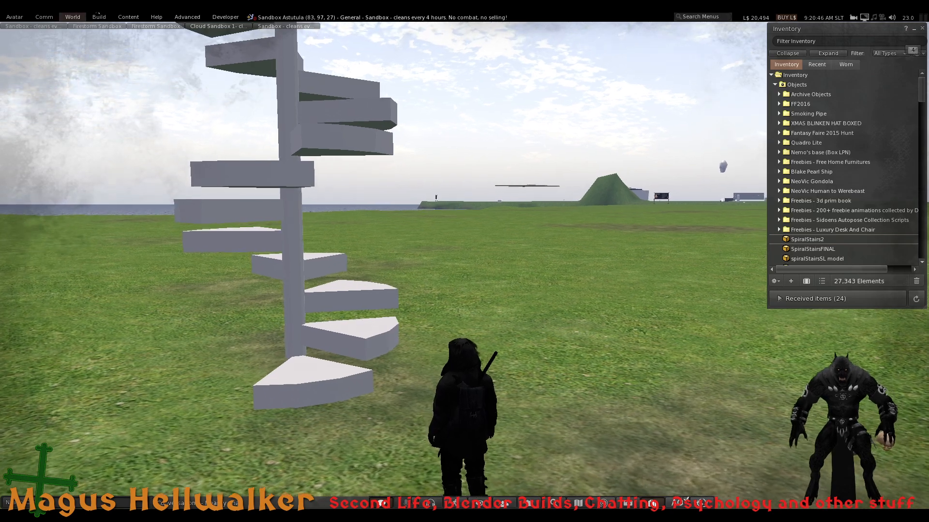
{"action": "left_click", "coordinate": [100, 17]}
{"action": "mouse_move", "coordinate": [120, 146]}
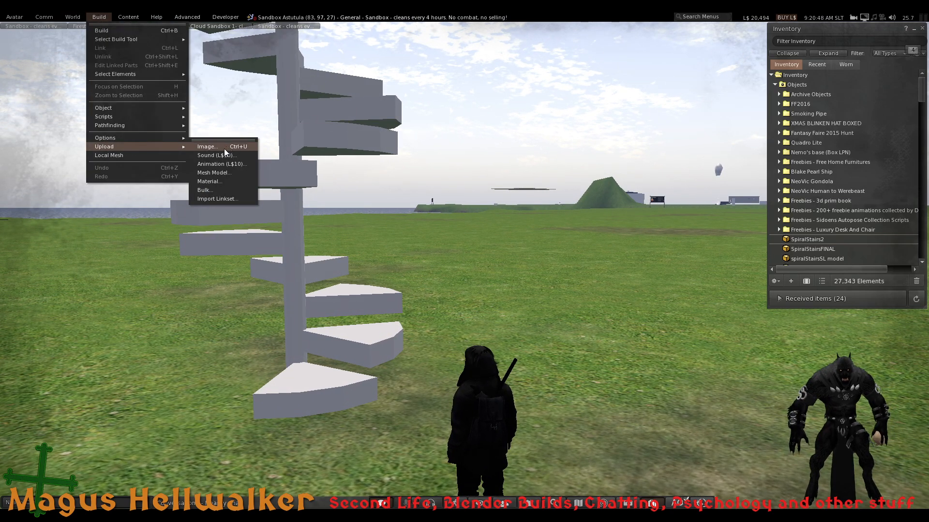
{"action": "left_click", "coordinate": [229, 172]}
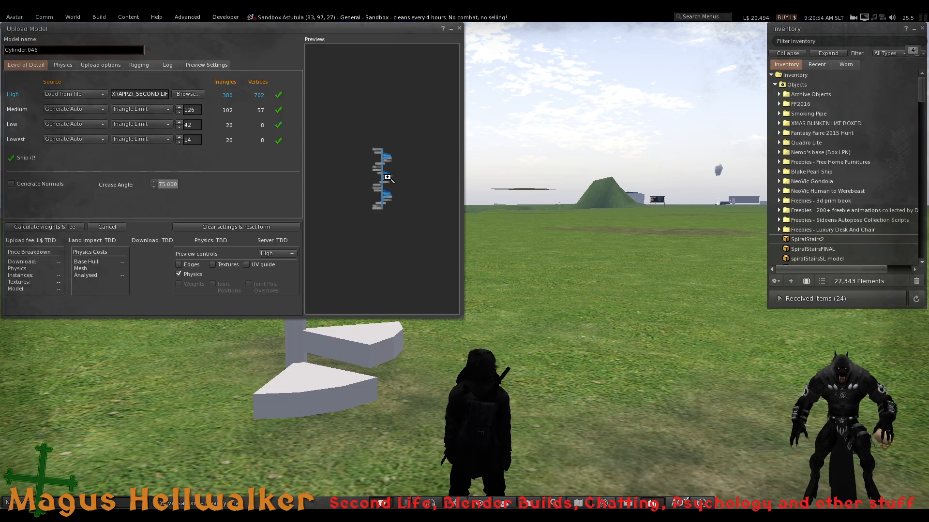
- Name the model SpiralStairs2 and upload it after calculating its weights and fee
{"action": "left_click_drag", "start_coordinate": [382, 194], "coordinate": [389, 120]}
{"action": "left_click_drag", "start_coordinate": [382, 195], "coordinate": [448, 195]}
{"action": "left_click_drag", "start_coordinate": [382, 236], "coordinate": [351, 236]}
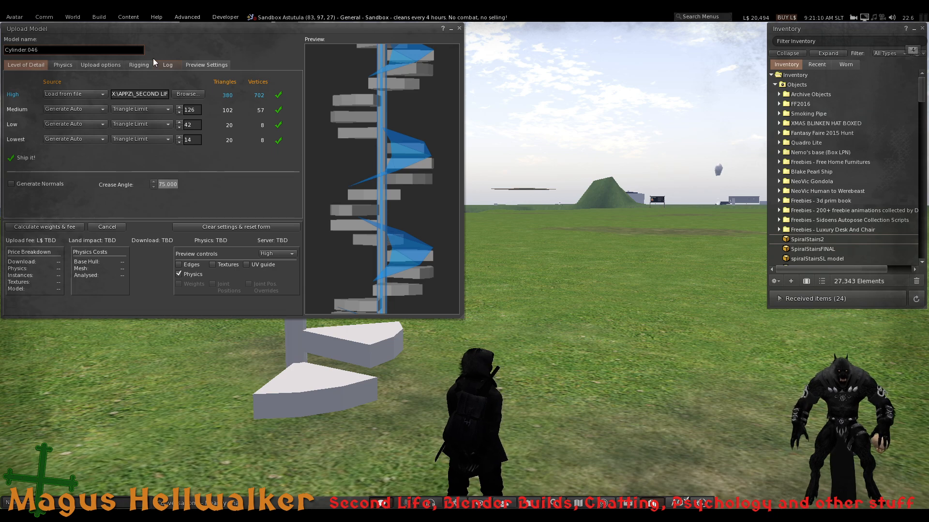
{"action": "type", "text": "Sp"}
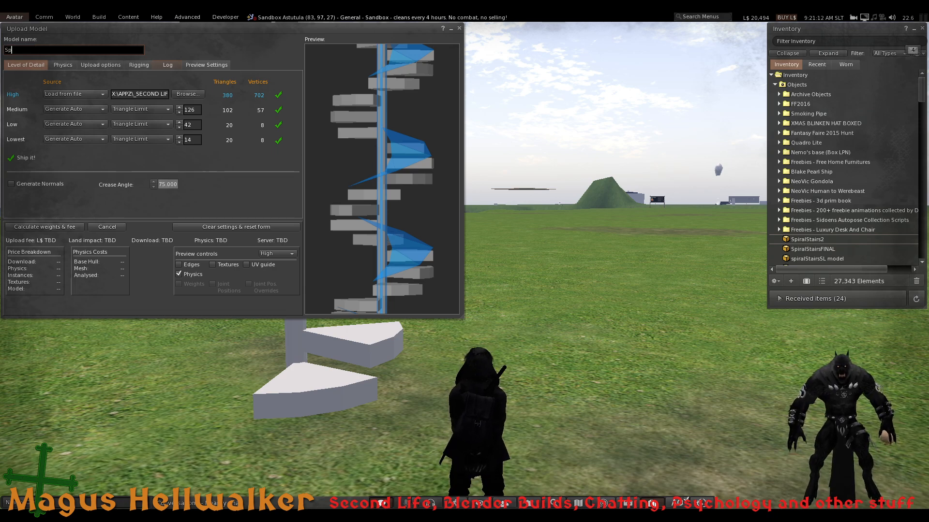
{"action": "type", "text": "iralStai"}
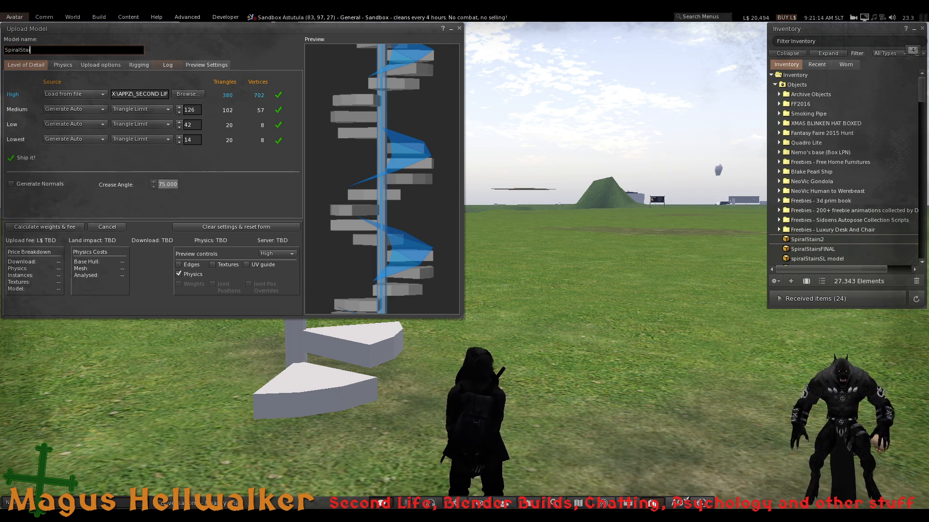
{"action": "type", "text": "rs2"}
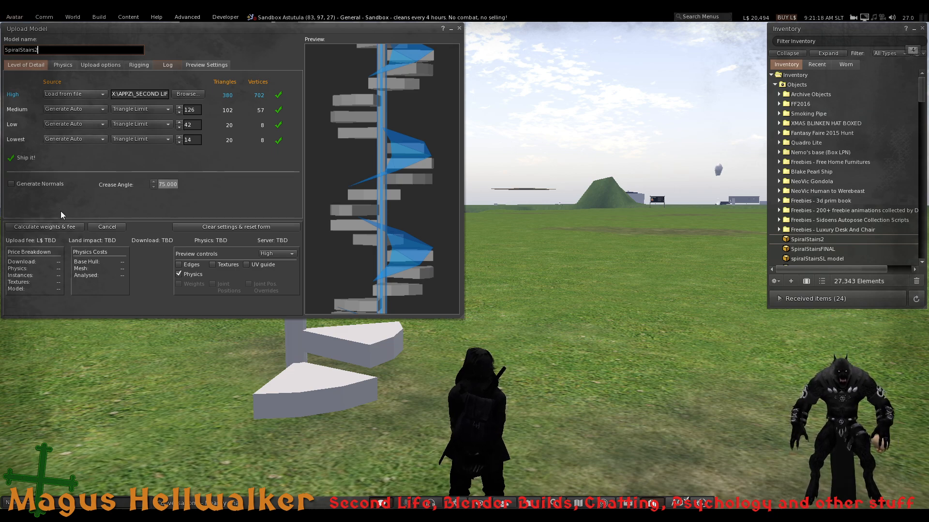
{"action": "left_click", "coordinate": [68, 228]}
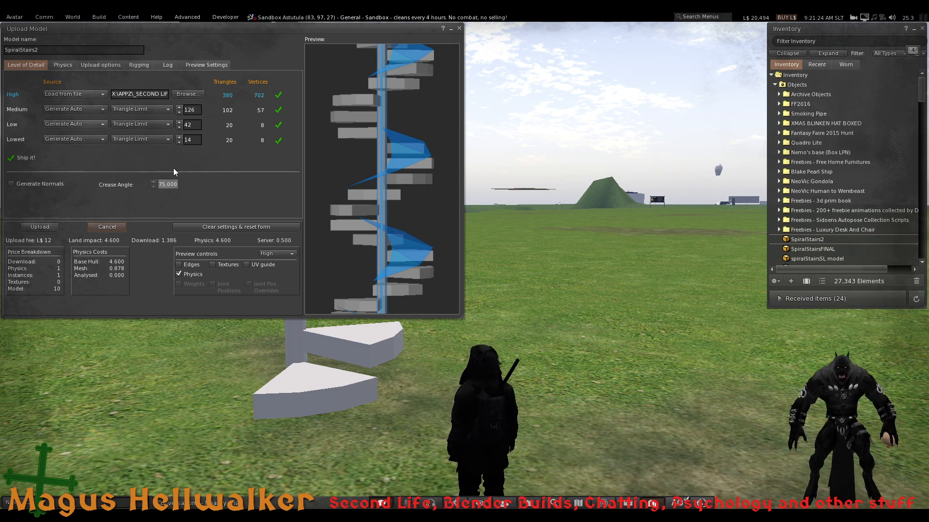
{"action": "left_click", "coordinate": [57, 226]}
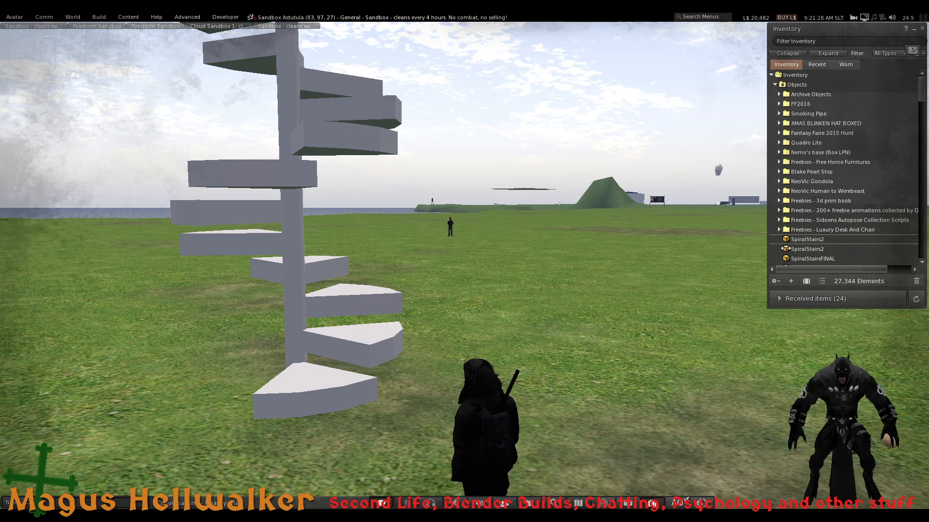
- Place a SpiralStairs2 from the inventory on the grass beside the existing staircase and open it for editing
{"action": "left_click_drag", "start_coordinate": [808, 239], "coordinate": [612, 380]}
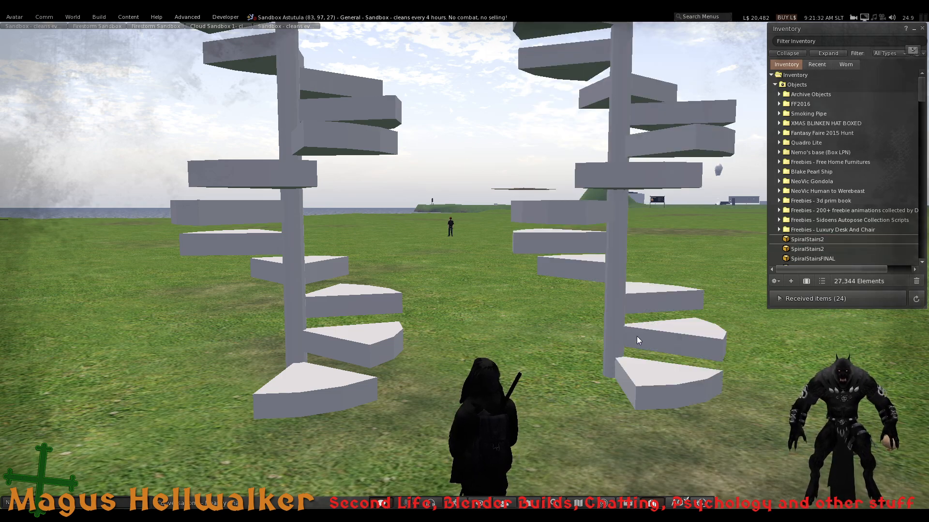
{"action": "right_click", "coordinate": [644, 332]}
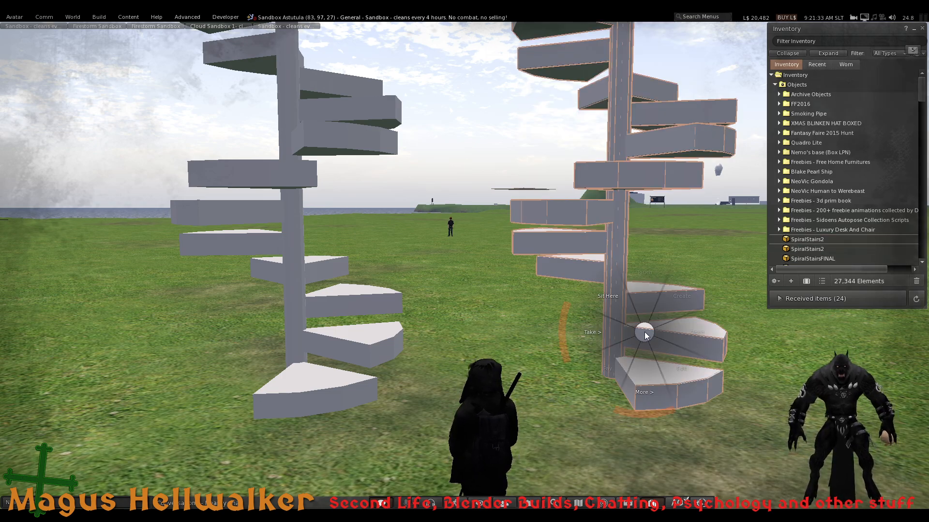
{"action": "left_click", "coordinate": [671, 358]}
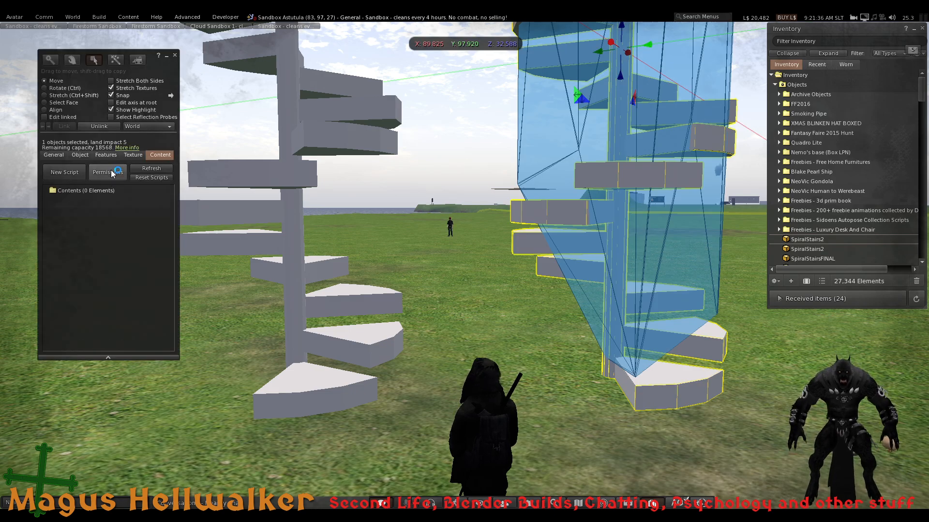
- Tint the new staircase's Blinn-Phong diffuse texture bright green (RGB 0, 255, 0)
{"action": "left_click", "coordinate": [132, 154]}
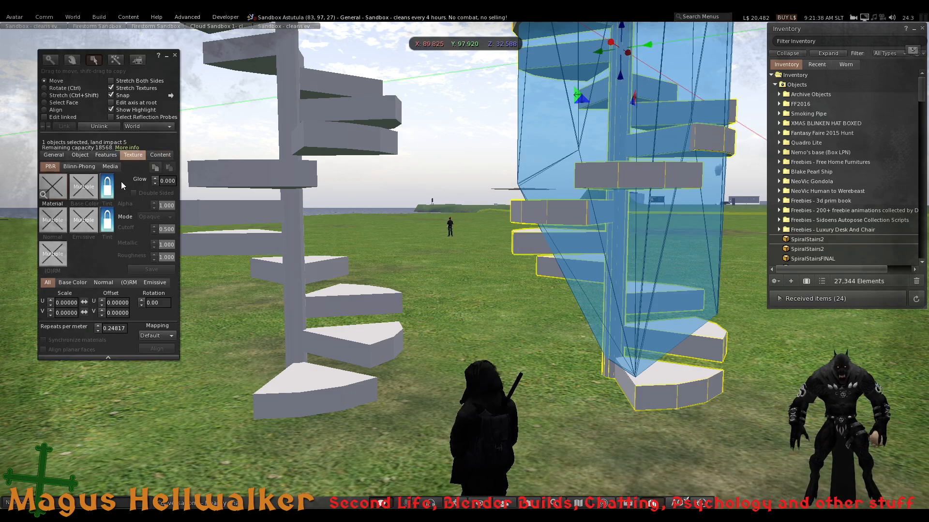
{"action": "left_click", "coordinate": [80, 167]}
{"action": "left_click", "coordinate": [53, 186]}
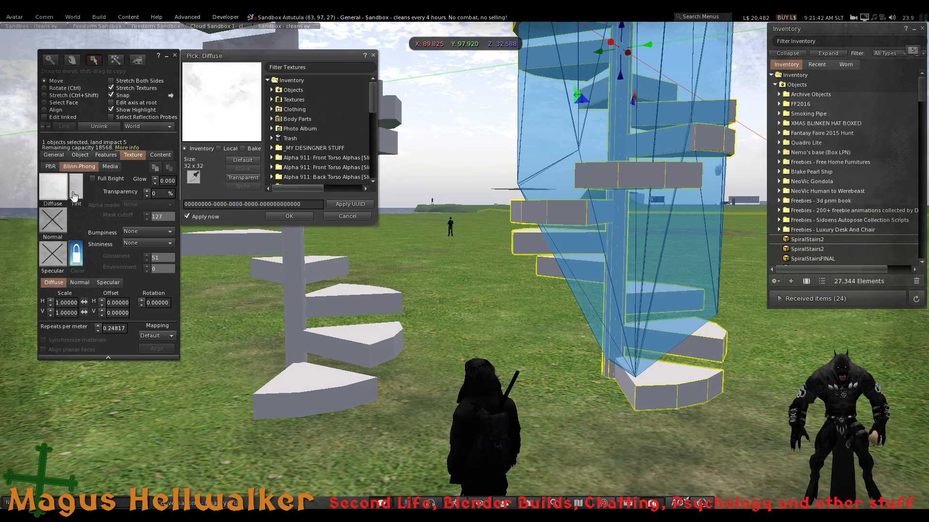
{"action": "left_click", "coordinate": [192, 177]}
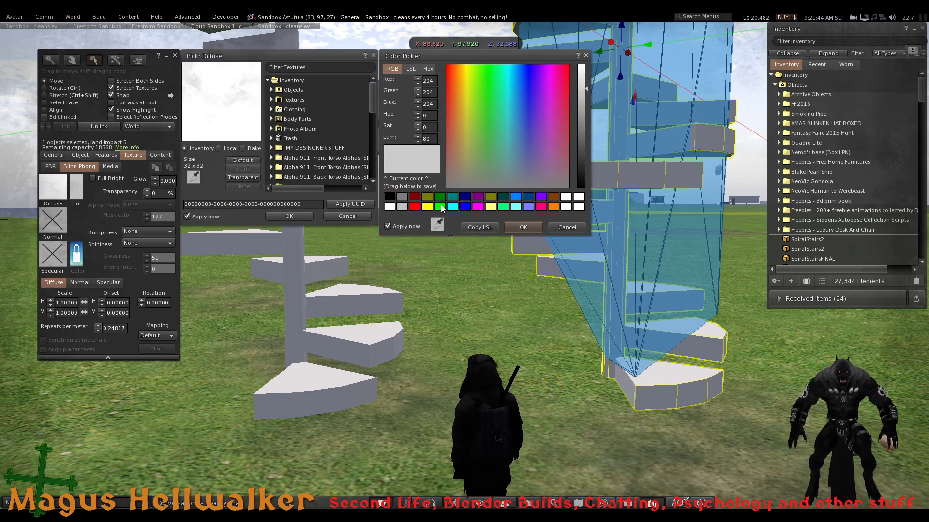
{"action": "left_click", "coordinate": [441, 207]}
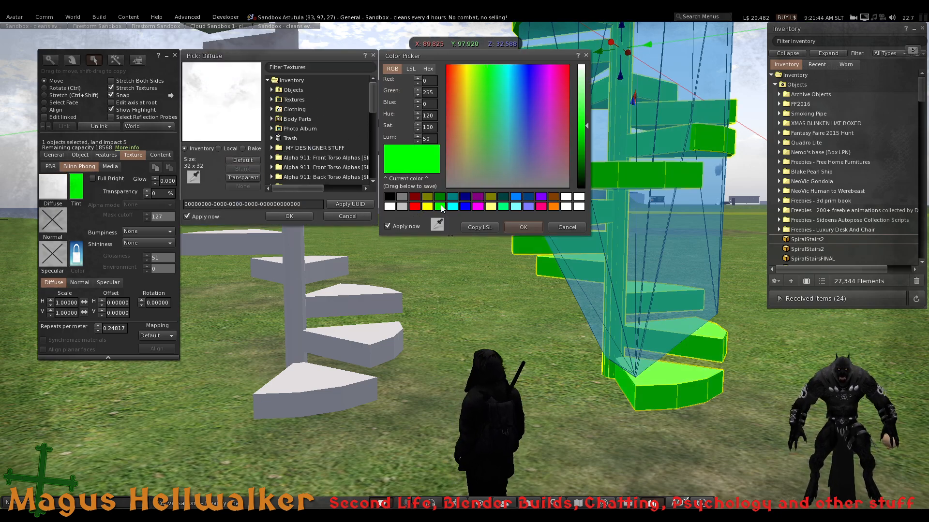
{"action": "left_click", "coordinate": [501, 229]}
{"action": "left_click", "coordinate": [289, 216]}
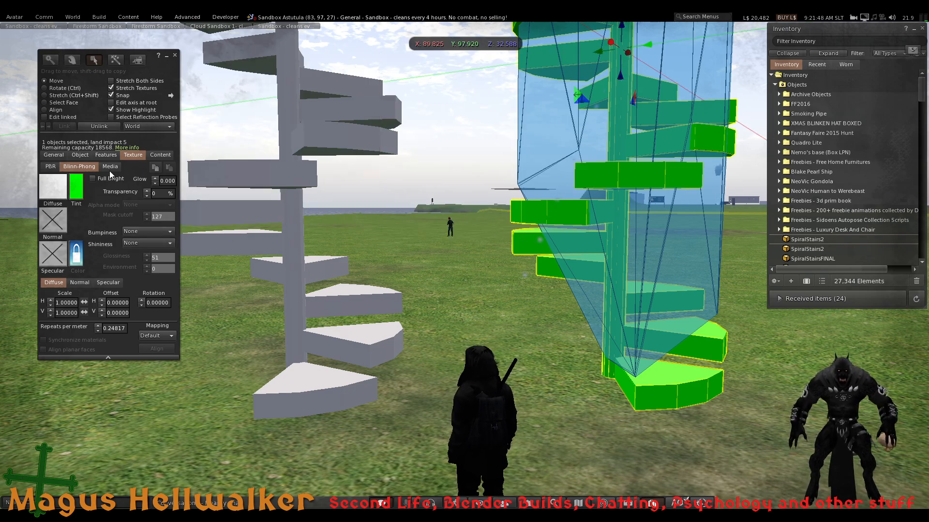
- Set the green staircase's physics shape type to Prim
{"action": "left_click", "coordinate": [107, 156]}
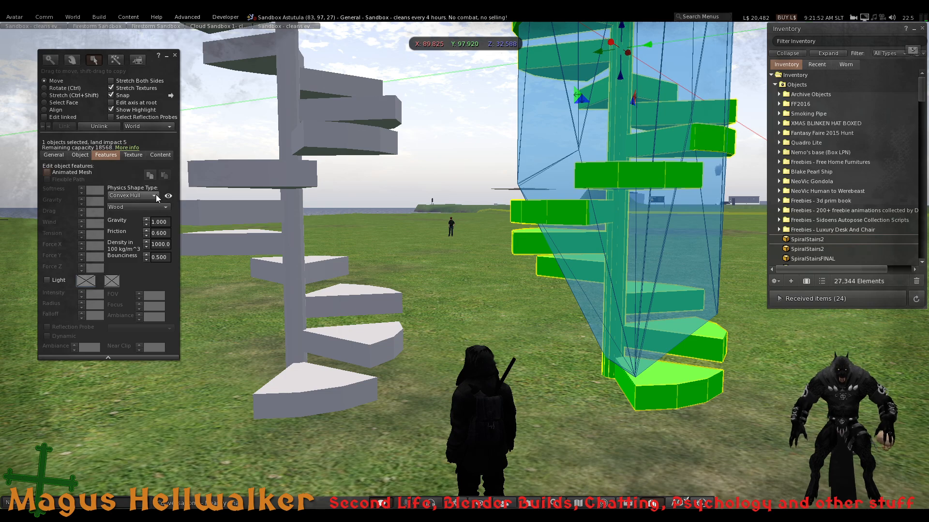
{"action": "left_click", "coordinate": [155, 195]}
{"action": "left_click", "coordinate": [121, 214]}
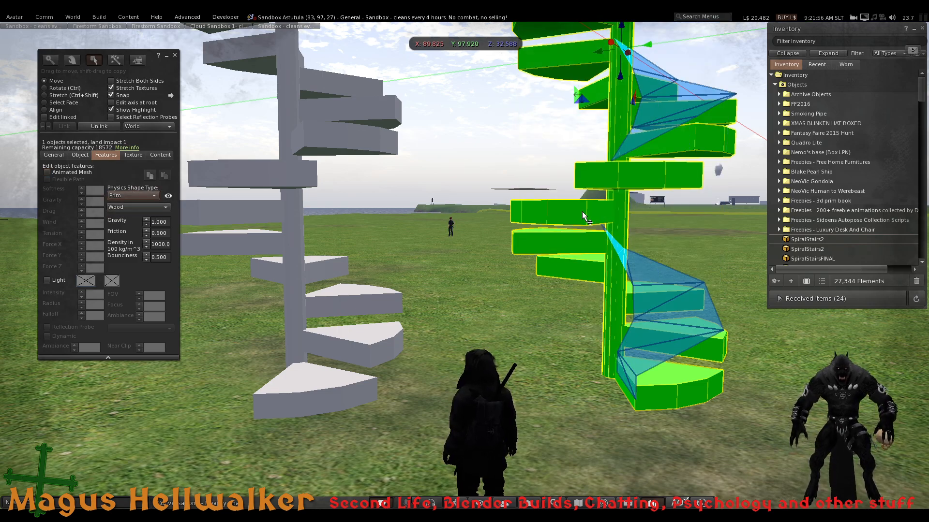
{"action": "left_click", "coordinate": [628, 180]}
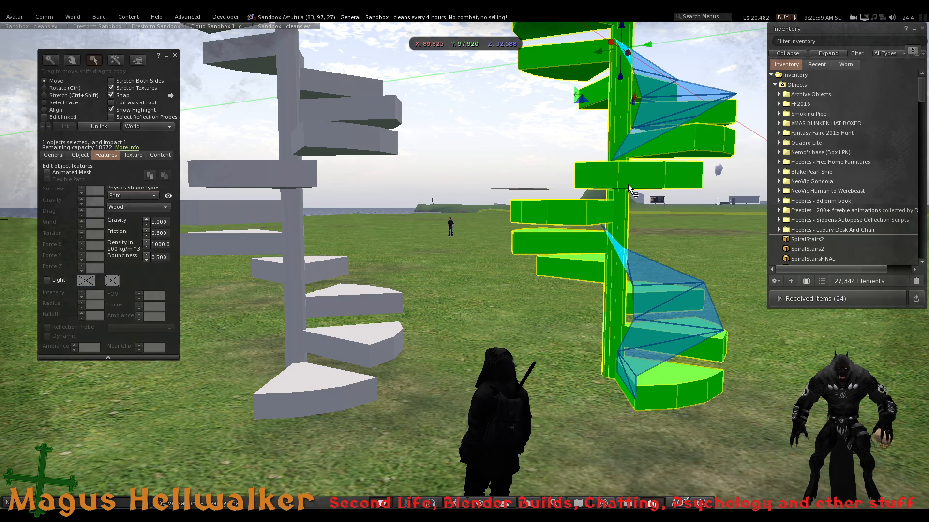
- Finish editing the green staircase and turn the avatar to walk toward its lowest step
{"action": "key", "text": "alt"}
{"action": "left_click_drag", "start_coordinate": [627, 182], "coordinate": [478, 240], "text": "alt"}
{"action": "key", "text": "Escape"}
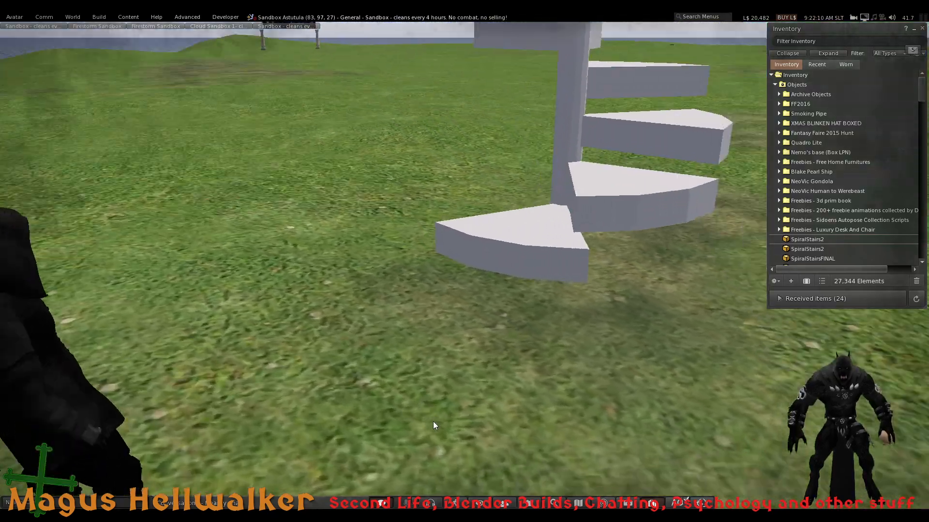
{"action": "key", "text": "Up"}
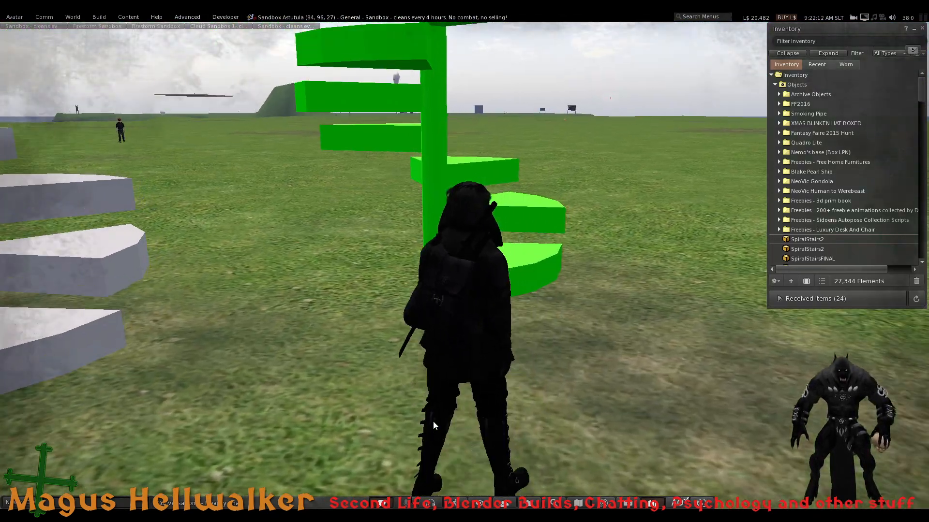
- Try to walk the avatar up the green spiral staircase, turning around the central column
{"action": "key", "text": "Up"}
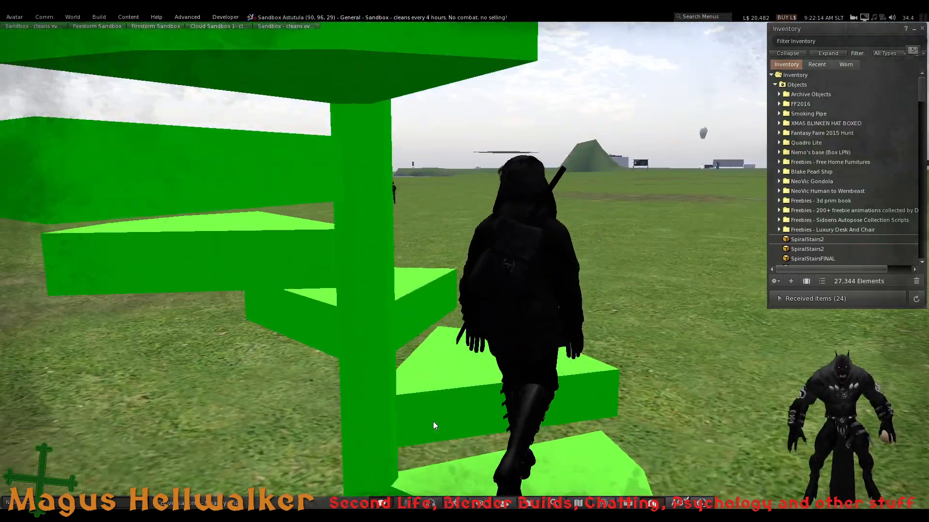
{"action": "key", "text": "Up"}
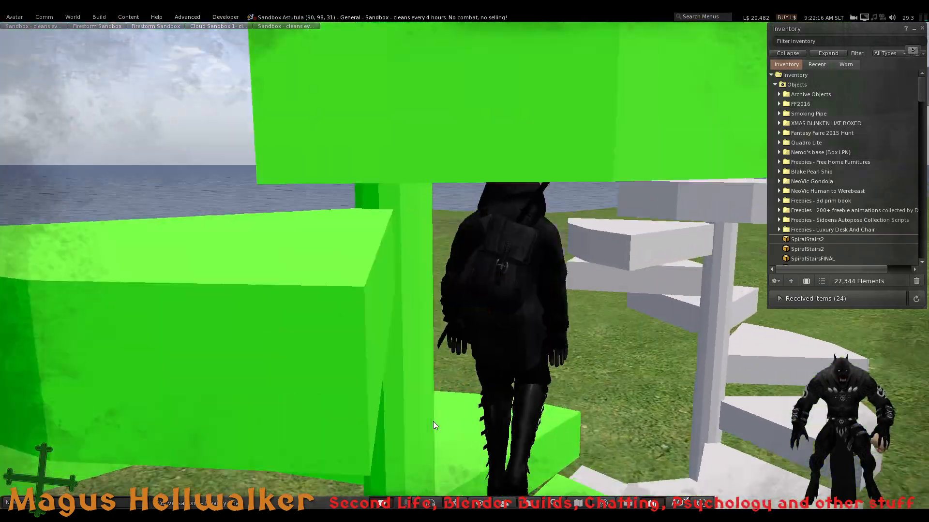
{"action": "key", "text": "Left"}
{"action": "key", "text": "Up"}
{"action": "key", "text": "Left"}
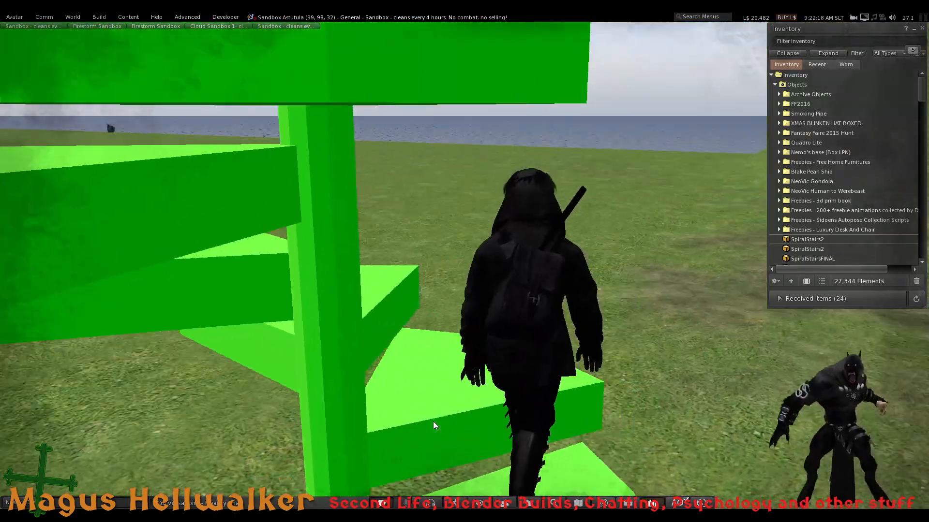
{"action": "key", "text": "Up"}
{"action": "key", "text": "Left"}
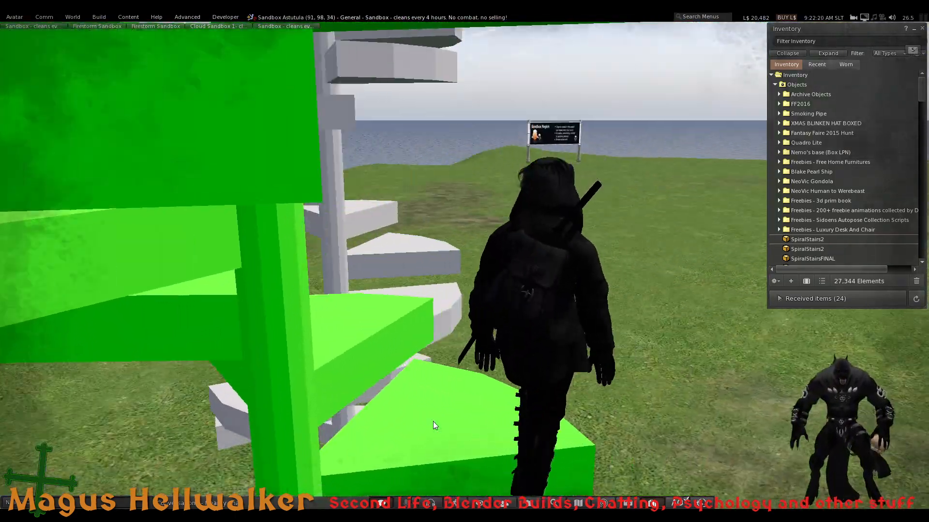
{"action": "key", "text": "Up"}
{"action": "key", "text": "Left"}
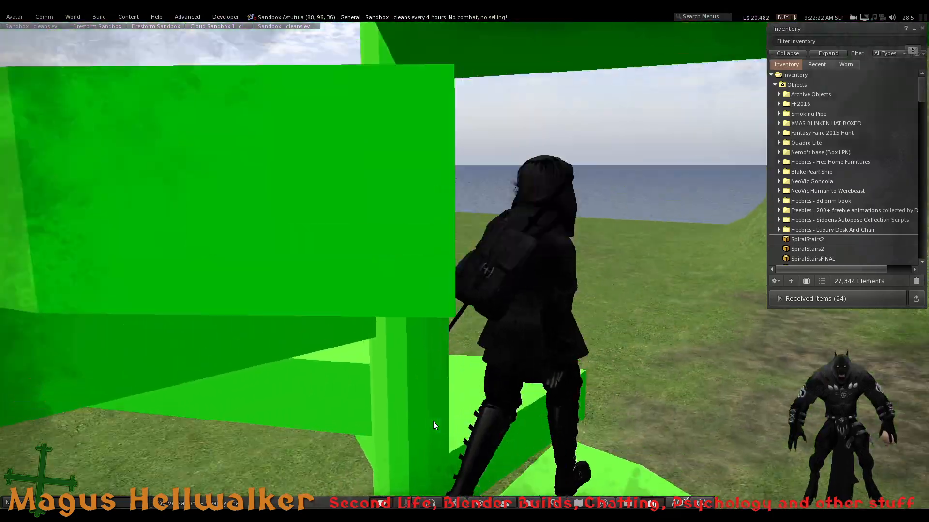
{"action": "key", "text": "Up"}
{"action": "key", "text": "Left"}
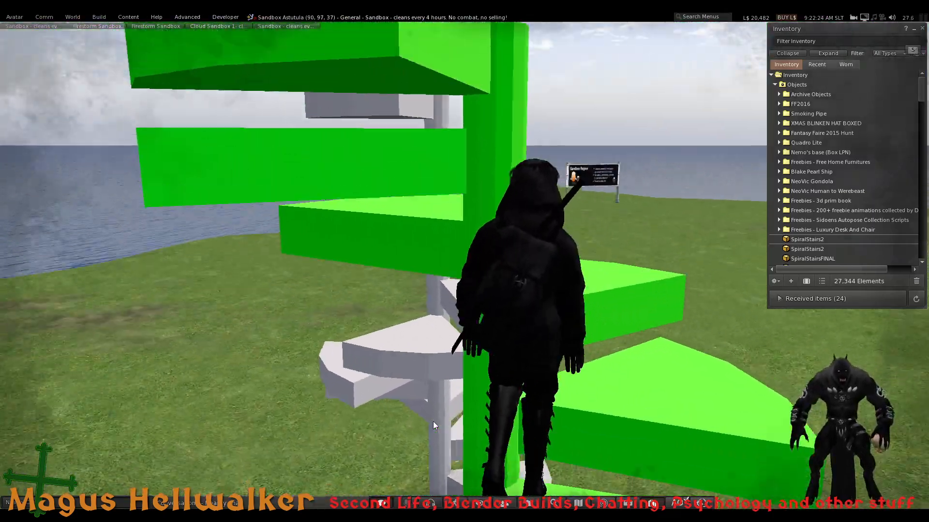
{"action": "key", "text": "Up"}
{"action": "key", "text": "Right"}
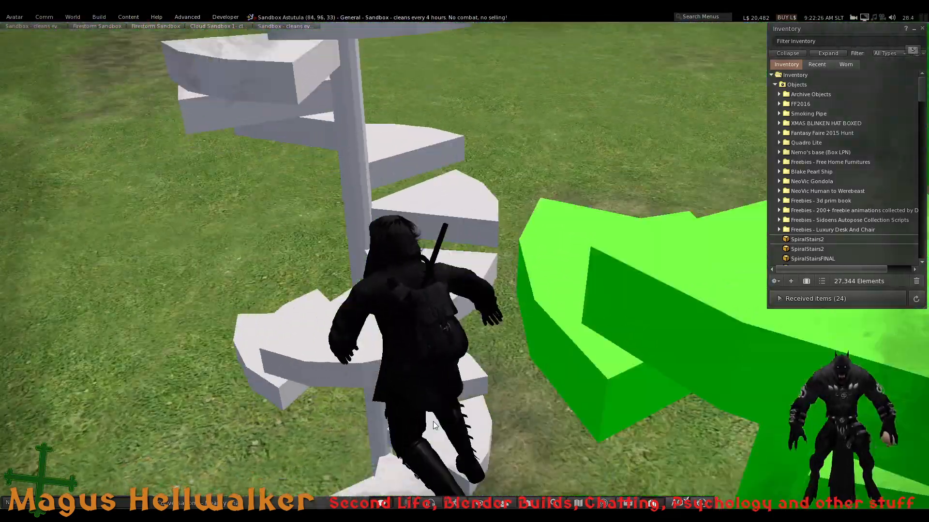
- Return the avatar to the foot of the green staircase and climb the spiral to the top step
{"action": "key", "text": "Up"}
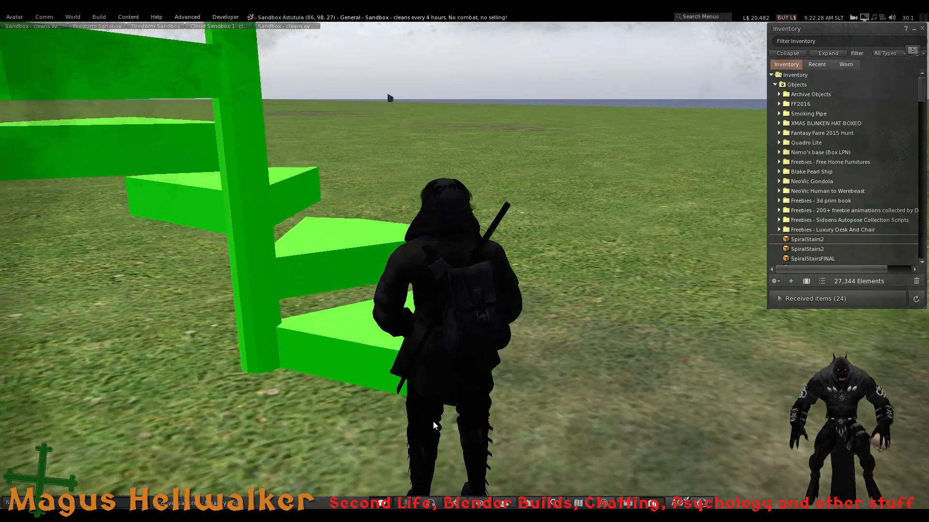
{"action": "key", "text": "Up"}
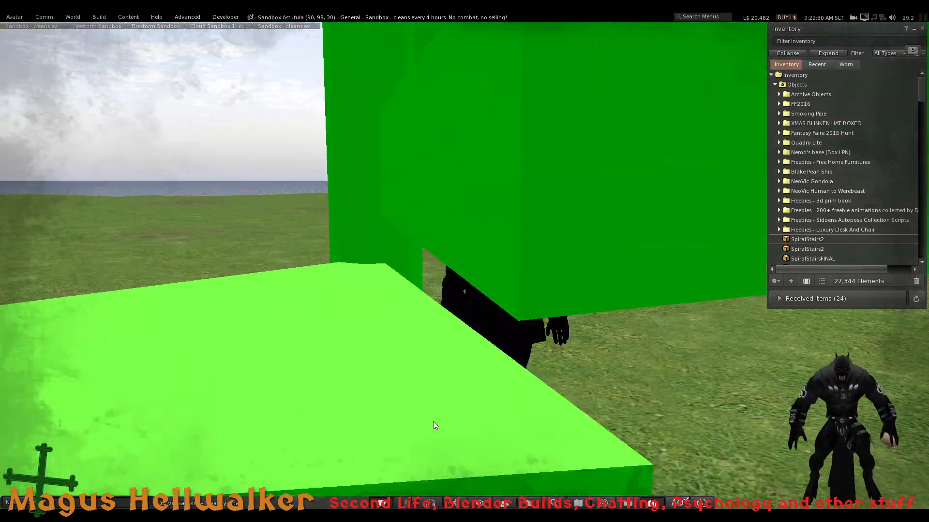
{"action": "key", "text": "Down"}
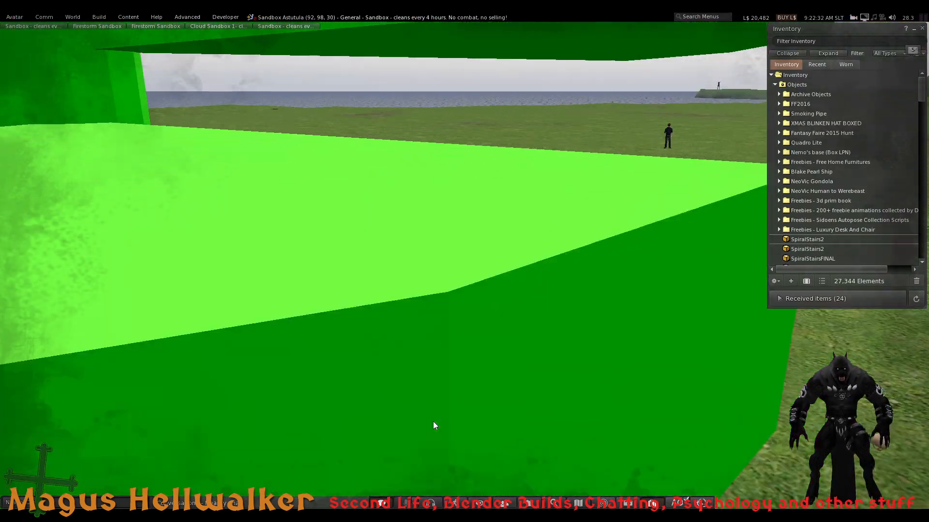
{"action": "key", "text": "Right"}
{"action": "key", "text": "Up"}
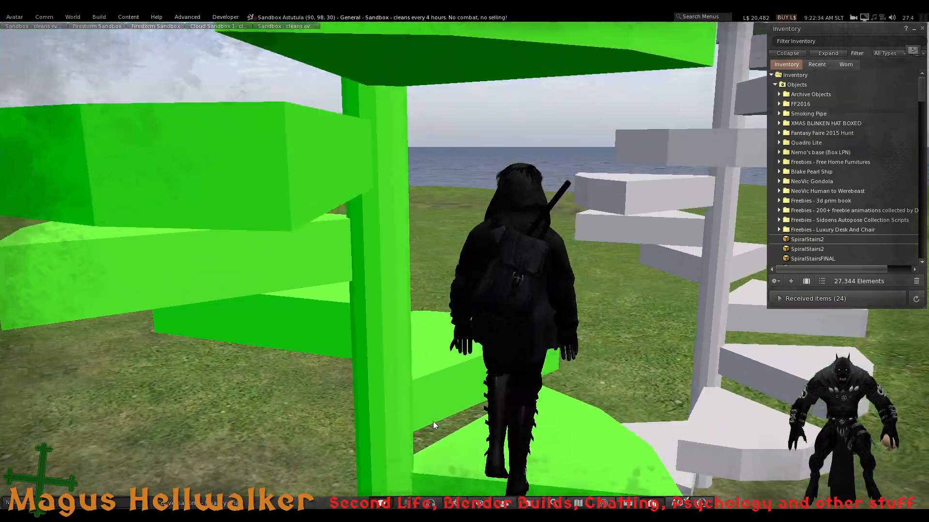
{"action": "key", "text": "Up"}
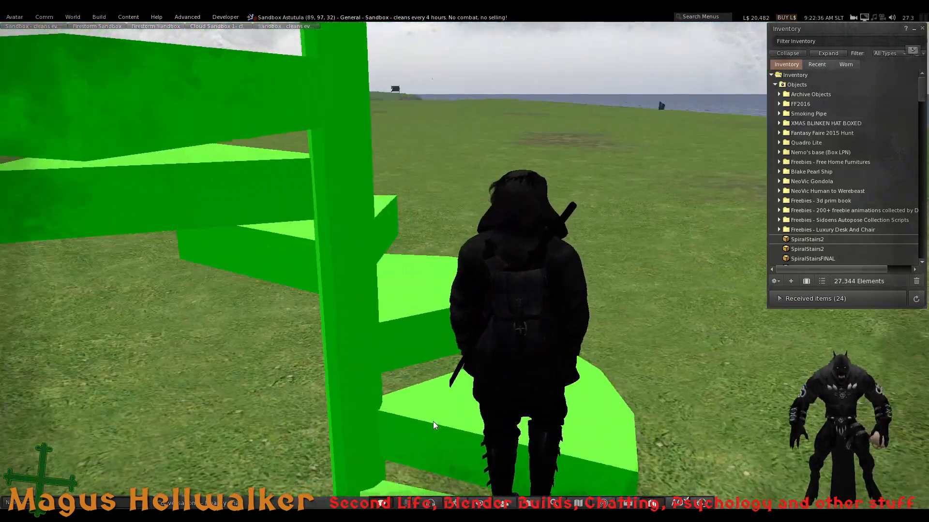
{"action": "key", "text": "Up"}
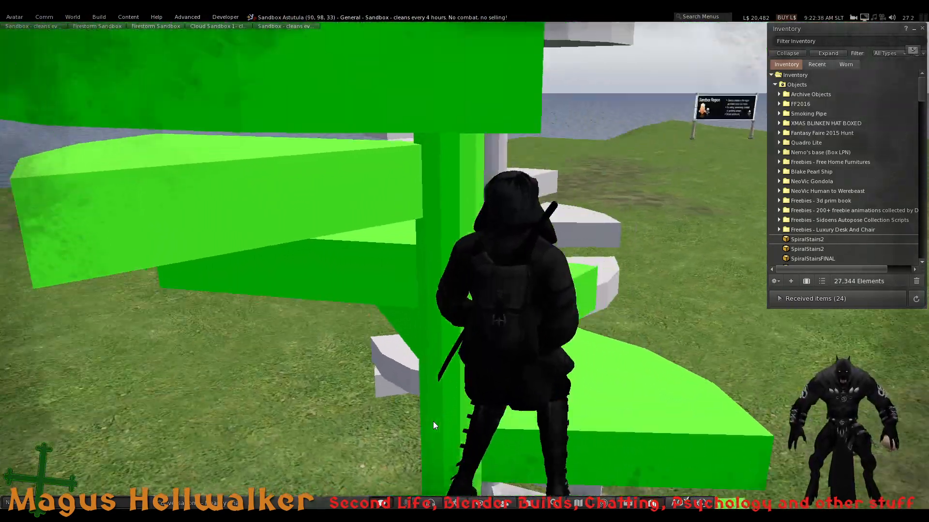
{"action": "key", "text": "Up"}
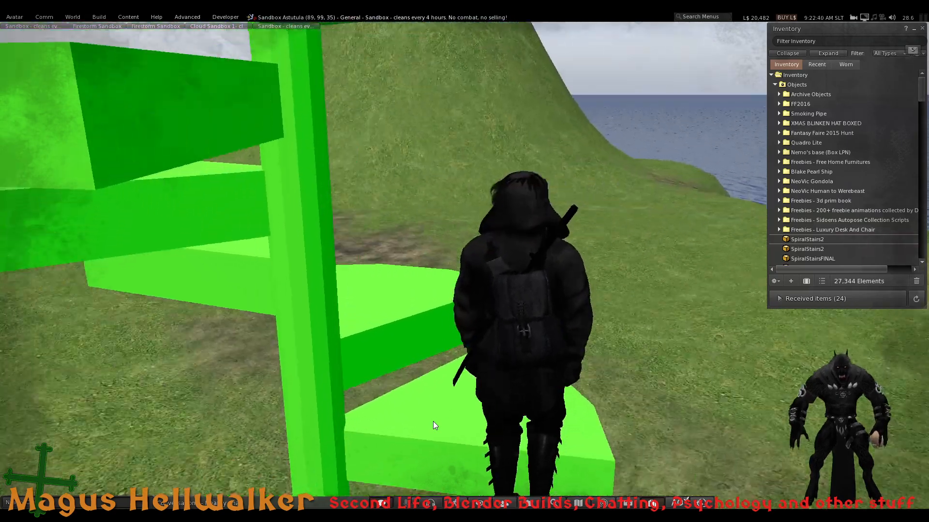
{"action": "key", "text": "Up"}
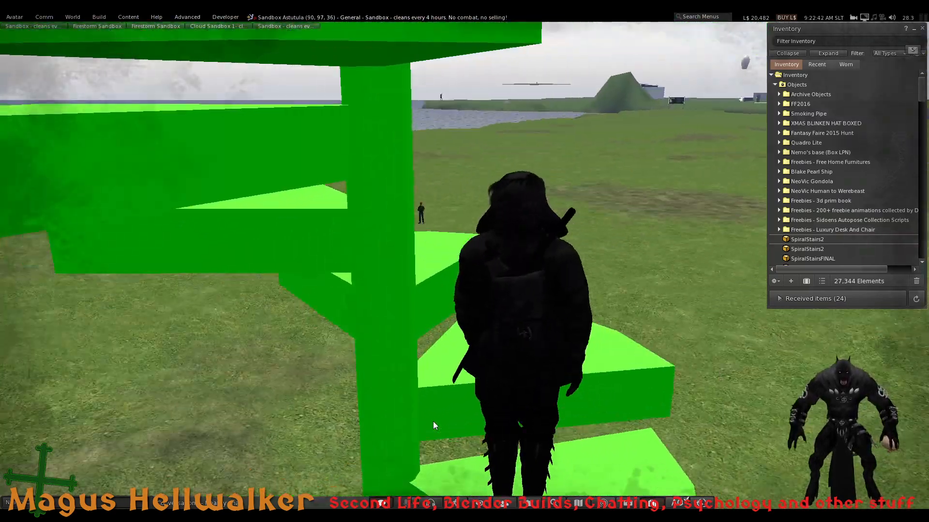
{"action": "key", "text": "Up"}
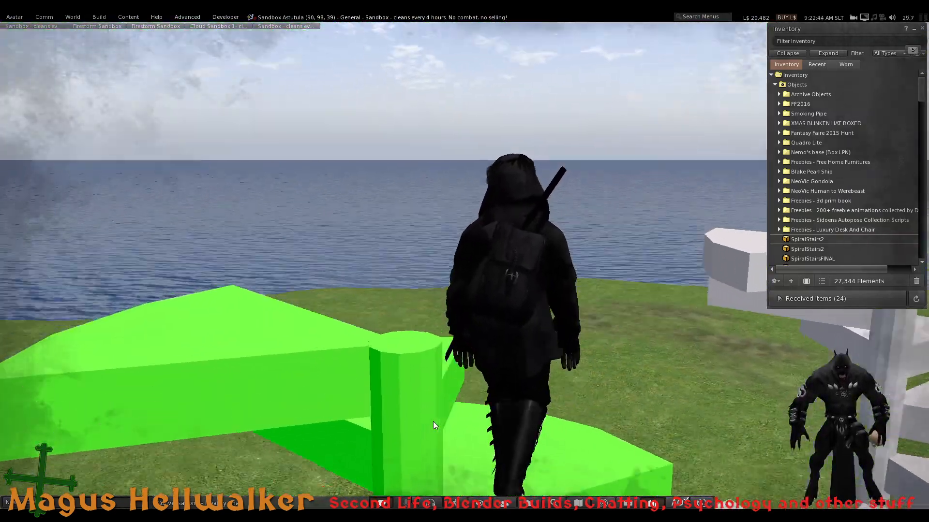
{"action": "key", "text": "Up"}
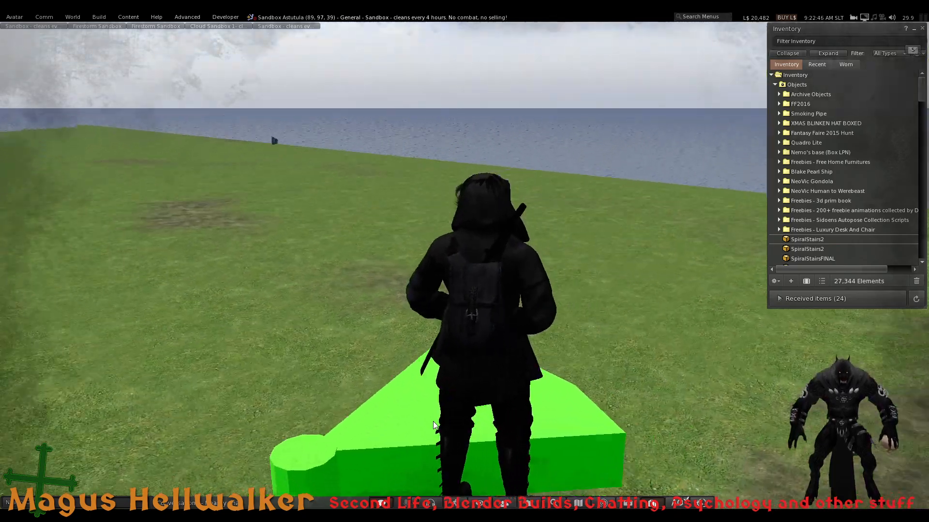
{"action": "key", "text": "Up"}
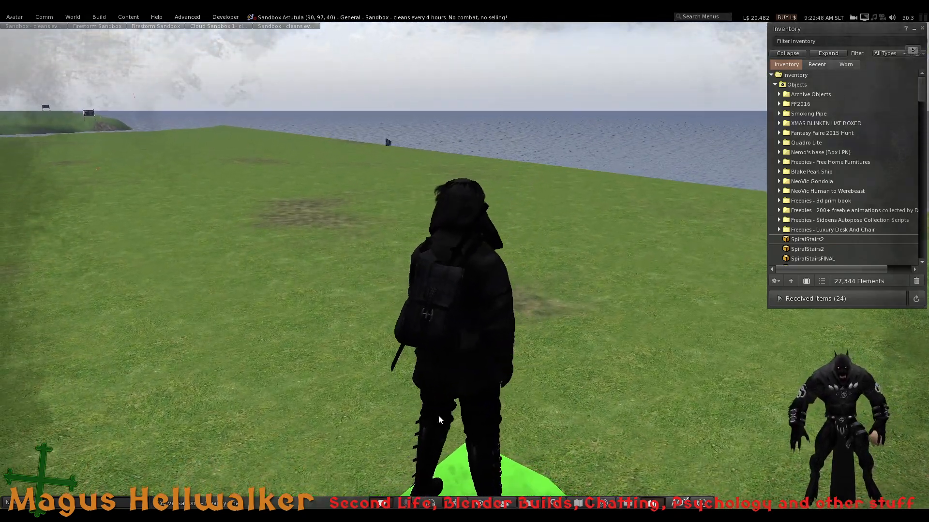
- Open the green staircase for editing, examine its physics shape from several sides beneath the avatar, and close the edit window
{"action": "left_click_drag", "start_coordinate": [484, 251], "coordinate": [502, 223], "text": "alt"}
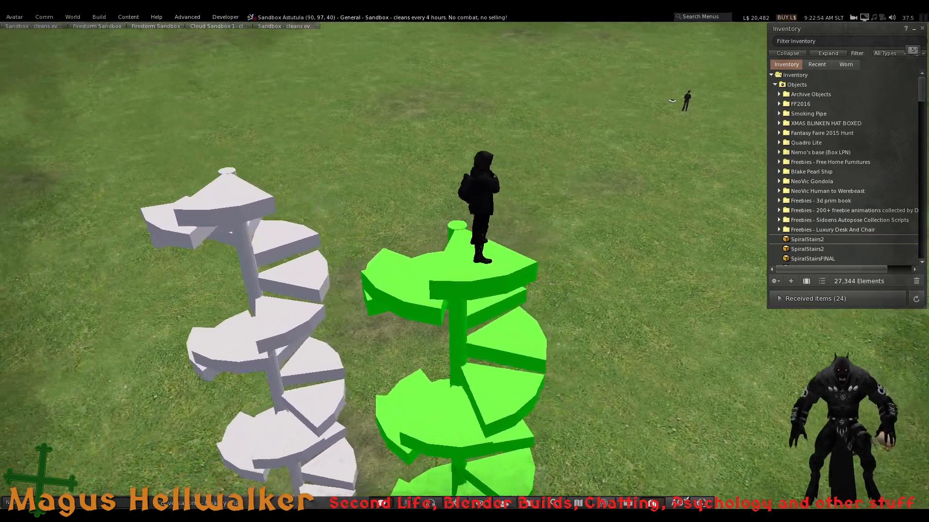
{"action": "right_click", "coordinate": [472, 277]}
{"action": "left_click", "coordinate": [489, 299]}
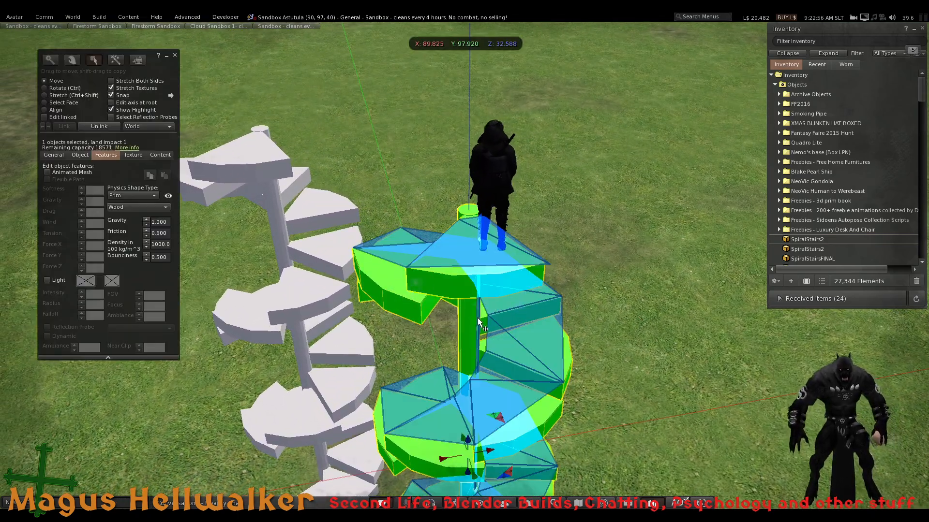
{"action": "key", "text": "Escape"}
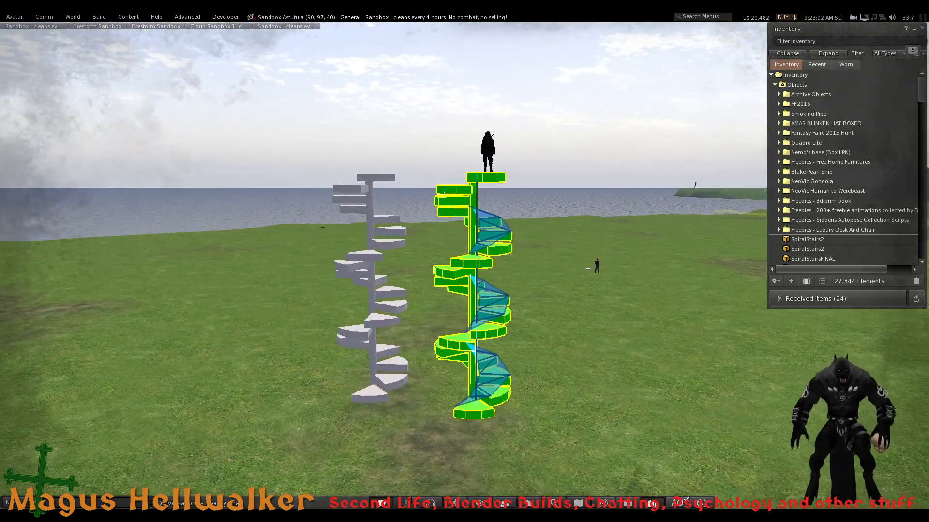
{"action": "left_click_drag", "start_coordinate": [508, 272], "coordinate": [468, 271], "text": "alt"}
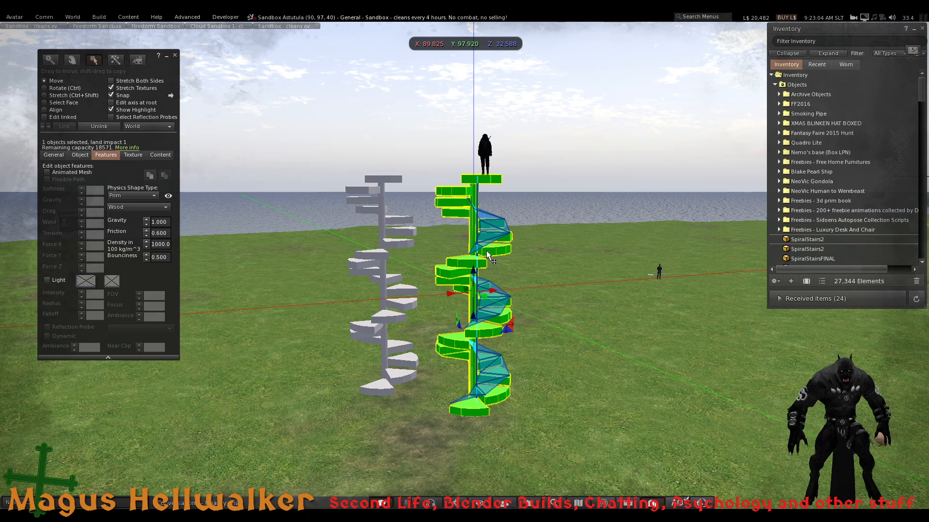
{"action": "left_click_drag", "start_coordinate": [483, 256], "coordinate": [552, 248], "text": "alt"}
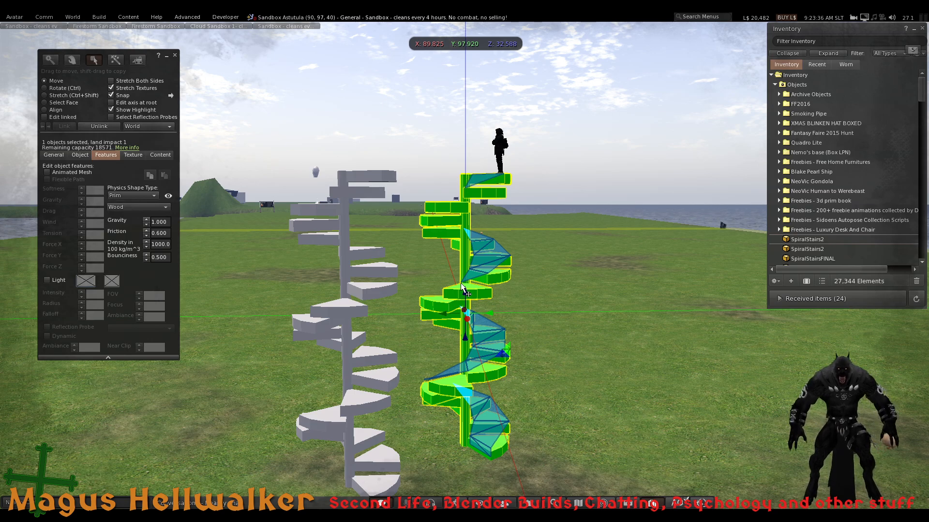
{"action": "left_click", "coordinate": [175, 55]}
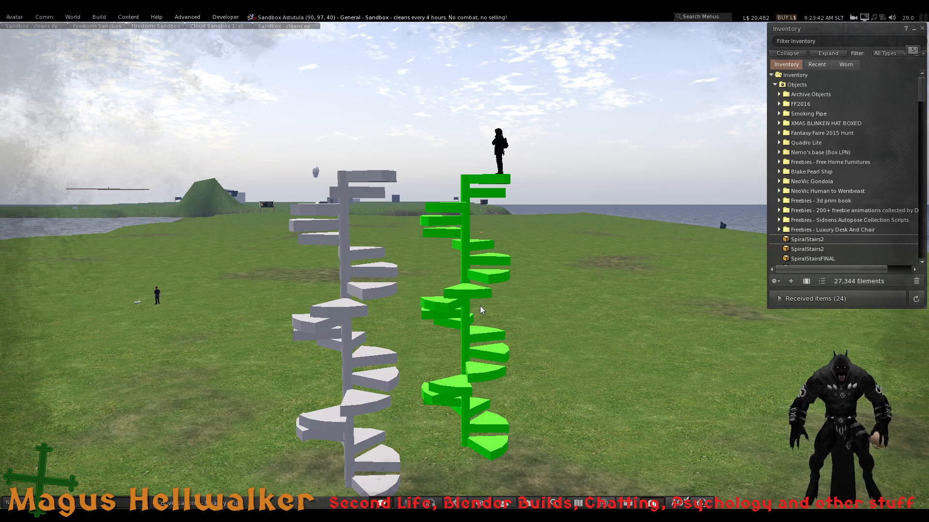
{"action": "left_click_drag", "start_coordinate": [464, 261], "coordinate": [473, 128], "text": "alt"}
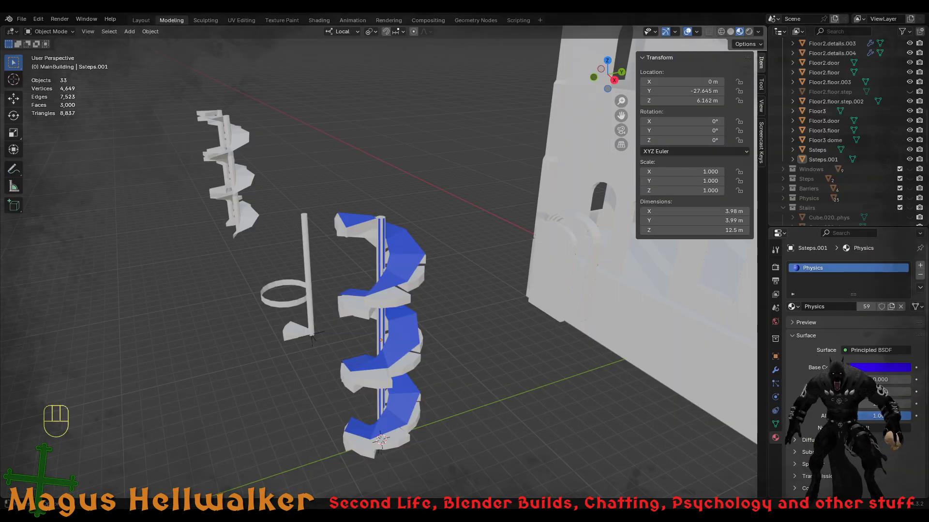
- In Blender, examine the blue physics ramps and column of the spiral staircase from several sides
{"action": "scroll", "coordinate": [405, 349], "scroll_direction": "up", "scroll_amount": 3}
{"action": "scroll", "coordinate": [380, 388], "scroll_direction": "down", "scroll_amount": 1}
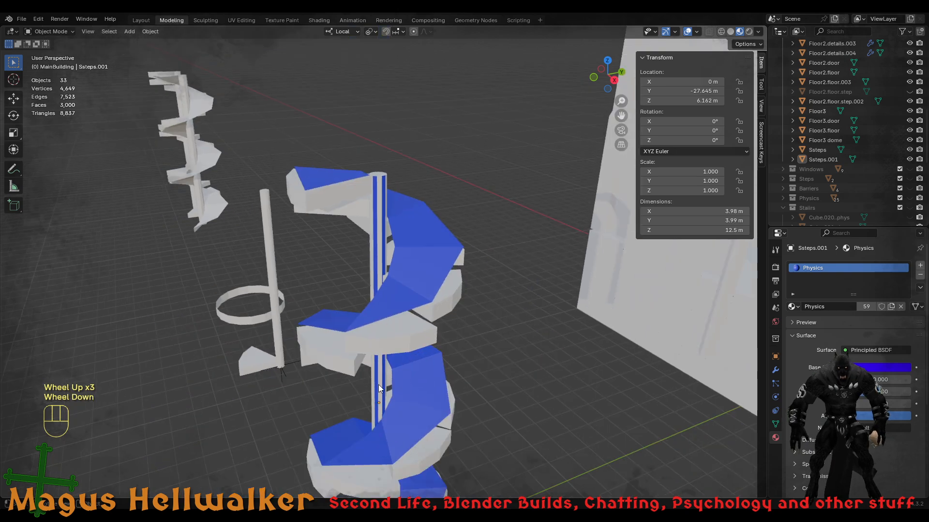
{"action": "middle_click_drag", "start_coordinate": [406, 434], "coordinate": [411, 407]}
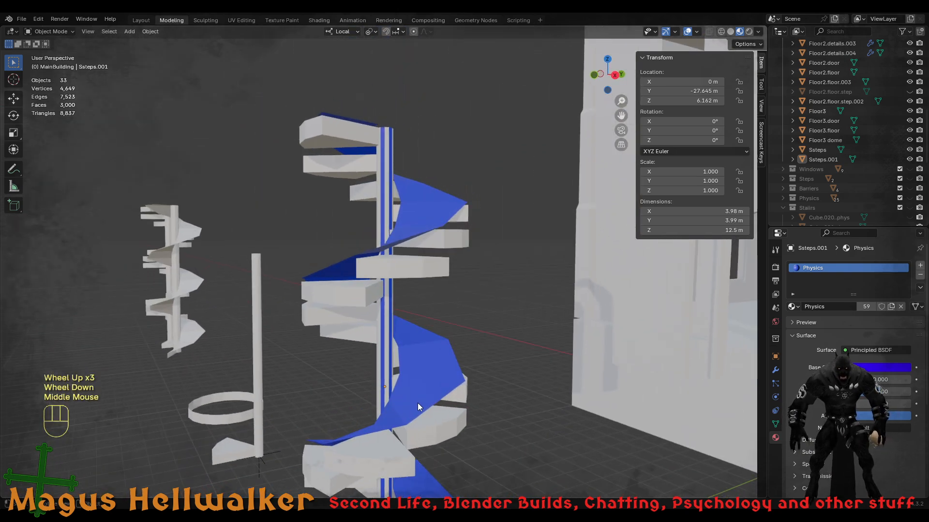
{"action": "scroll", "coordinate": [406, 408], "scroll_direction": "down", "scroll_amount": 1}
{"action": "scroll", "coordinate": [390, 415], "scroll_direction": "down", "scroll_amount": 1}
{"action": "scroll", "coordinate": [396, 409], "scroll_direction": "up", "scroll_amount": 1}
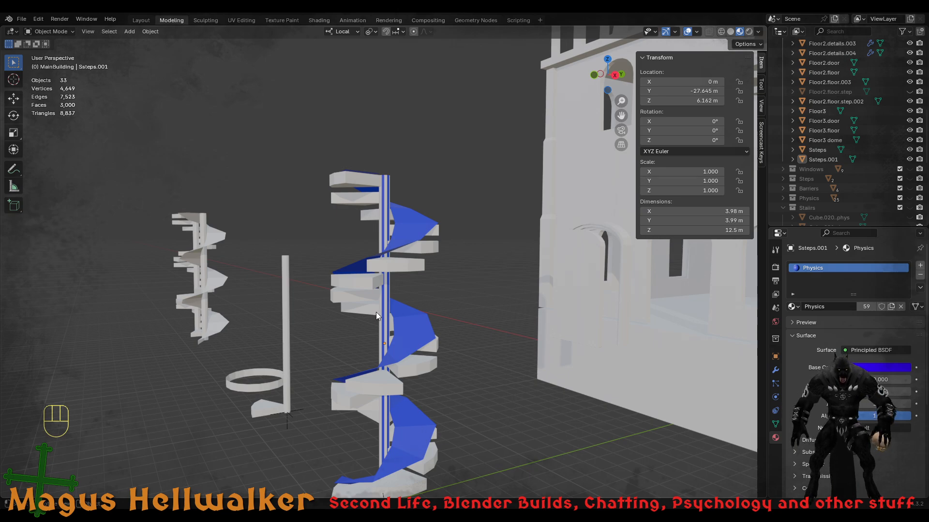
{"action": "scroll", "coordinate": [402, 459], "scroll_direction": "down", "scroll_amount": 1}
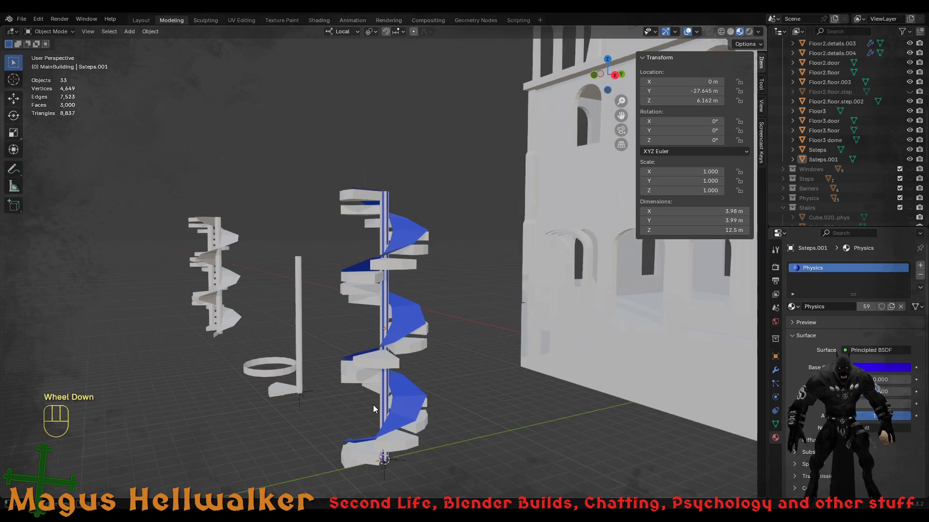
{"action": "middle_click_drag", "start_coordinate": [373, 407], "coordinate": [490, 425]}
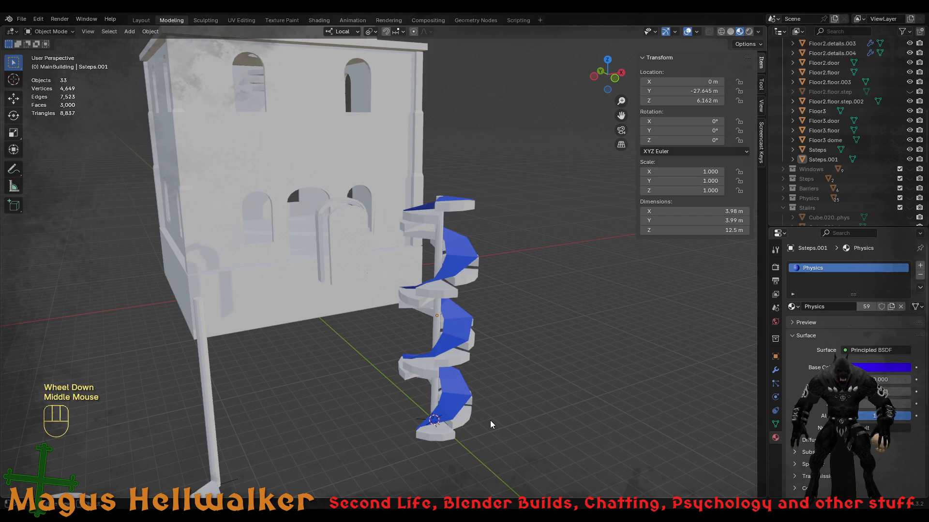
{"action": "scroll", "coordinate": [490, 424], "scroll_direction": "up", "scroll_amount": 2}
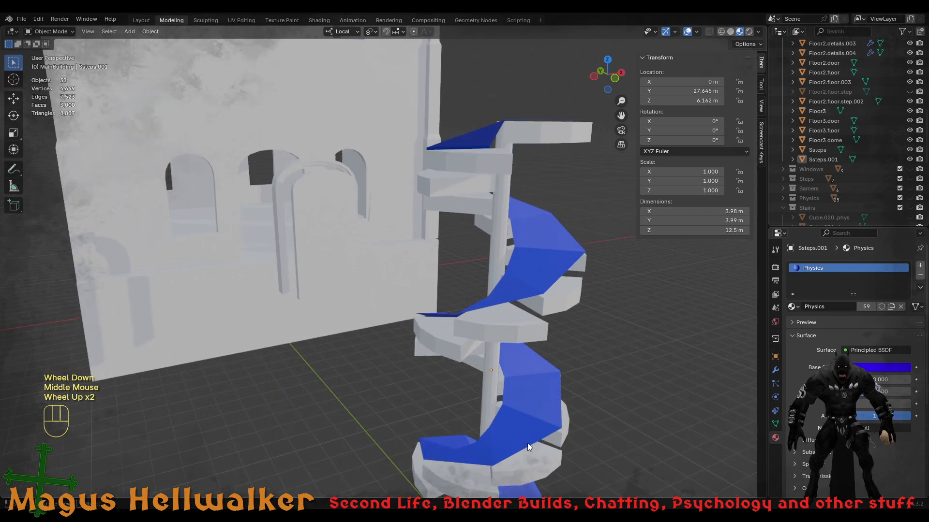
{"action": "middle_click_drag", "start_coordinate": [529, 445], "coordinate": [434, 281], "text": "shift"}
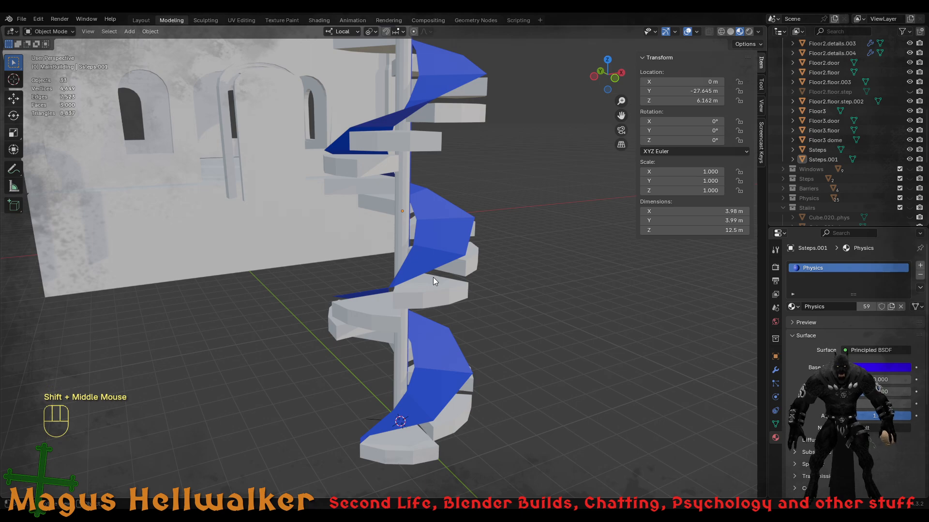
{"action": "middle_click_drag", "start_coordinate": [433, 242], "coordinate": [400, 272]}
{"action": "scroll", "coordinate": [359, 230], "scroll_direction": "down", "scroll_amount": 2}
{"action": "scroll", "coordinate": [403, 227], "scroll_direction": "up", "scroll_amount": 2}
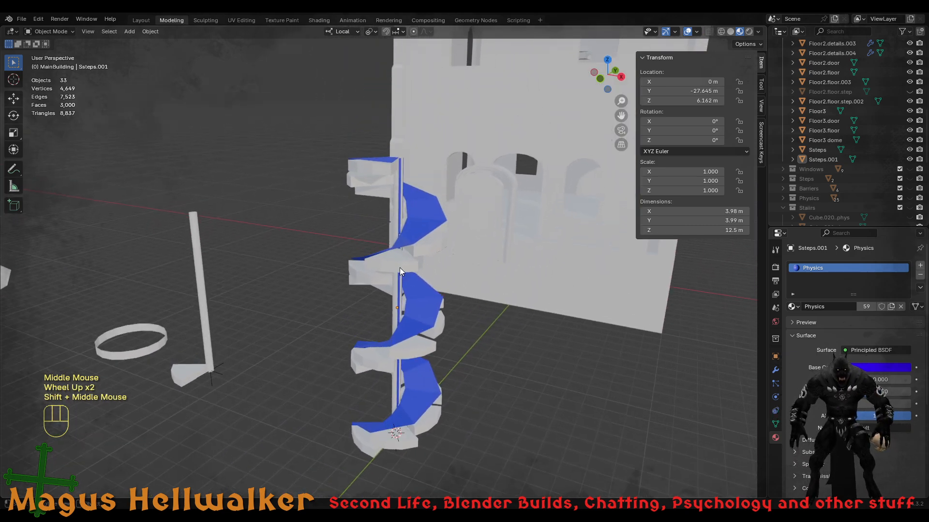